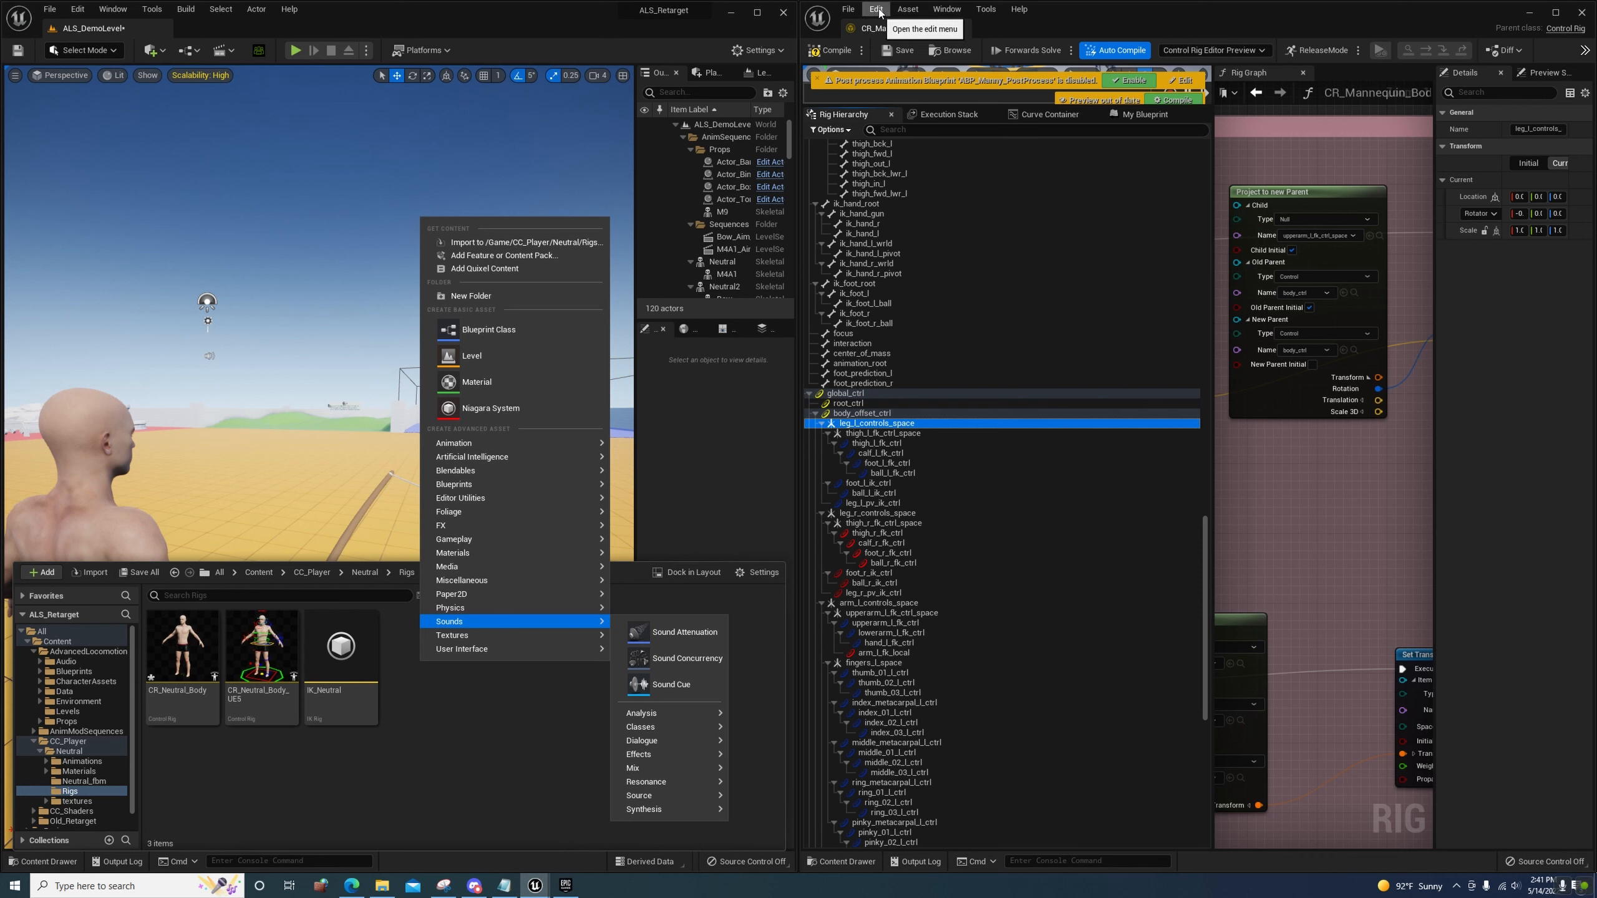
click(559, 597)
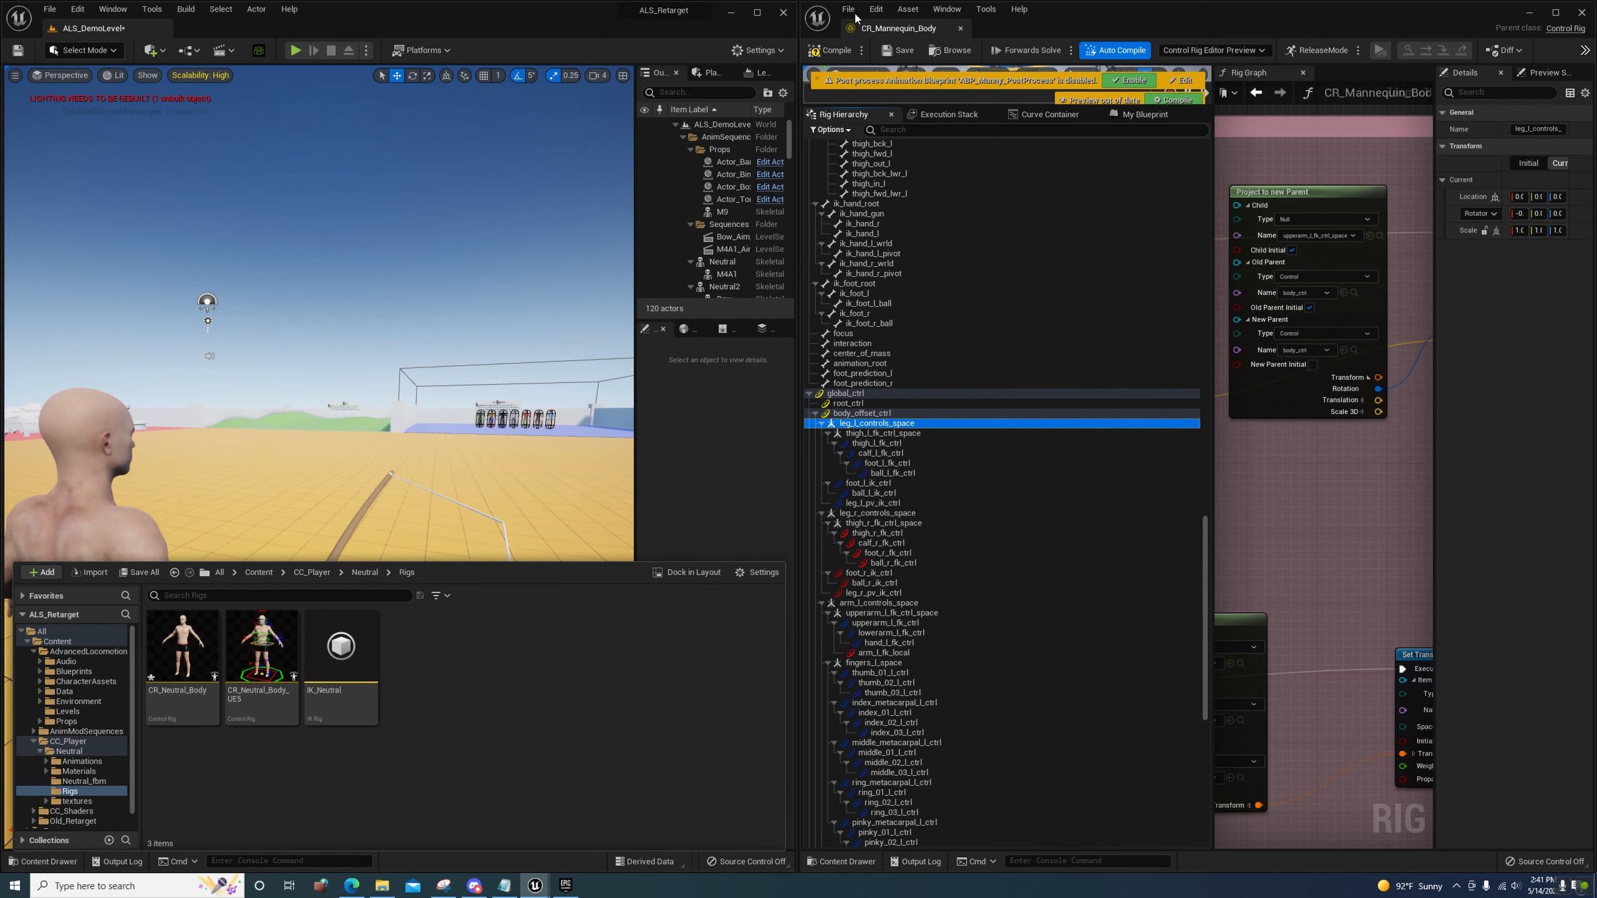
click(876, 12)
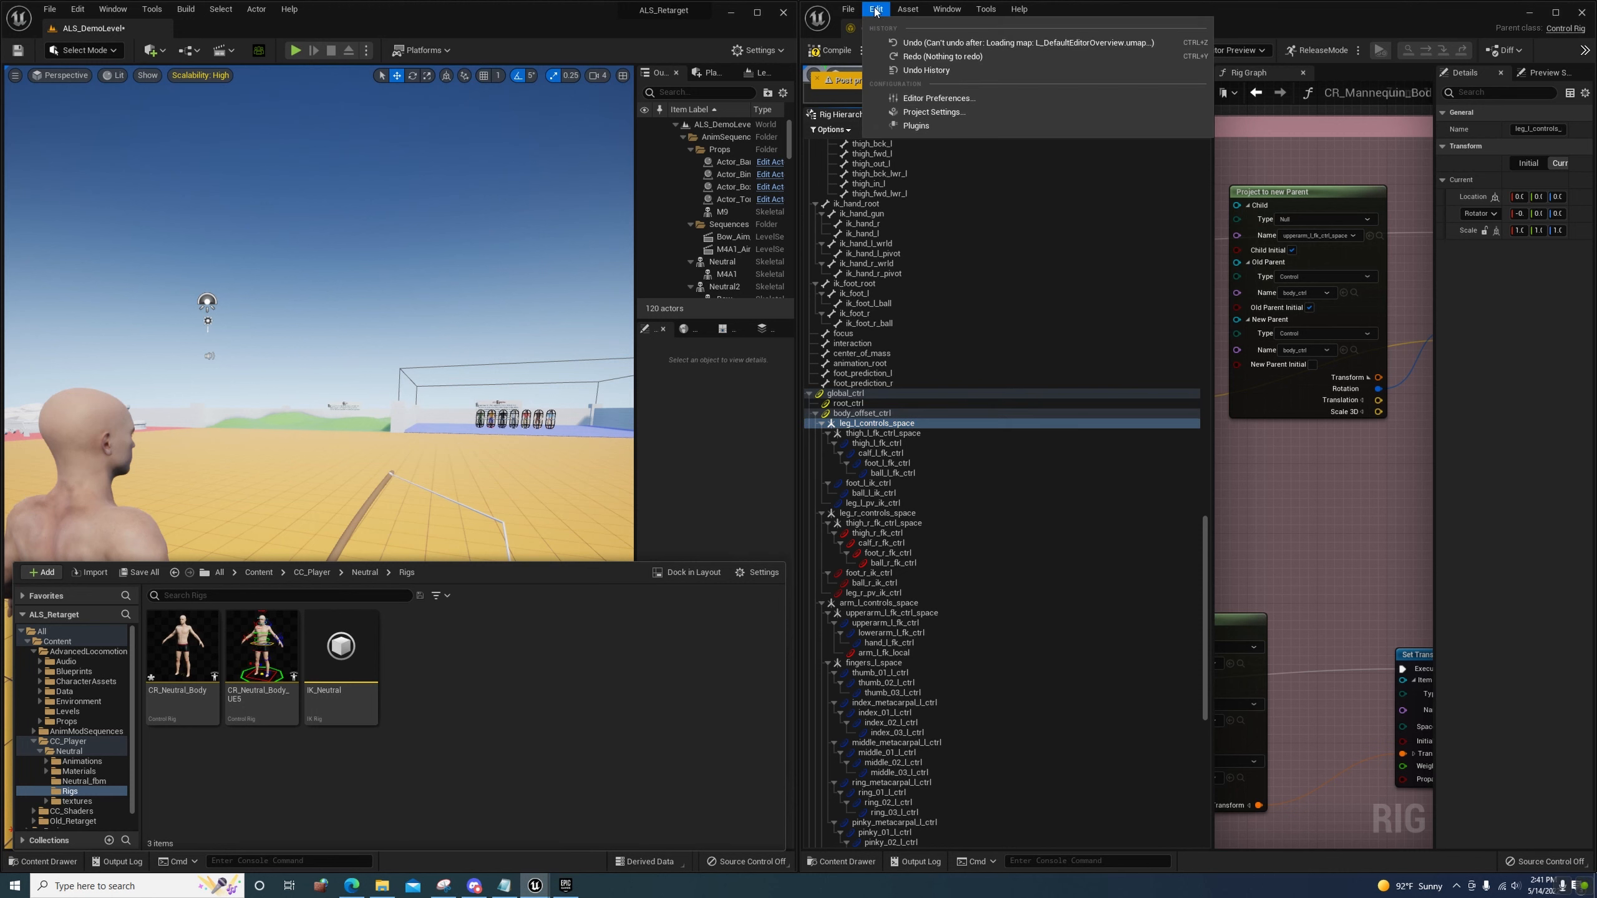
click(877, 11)
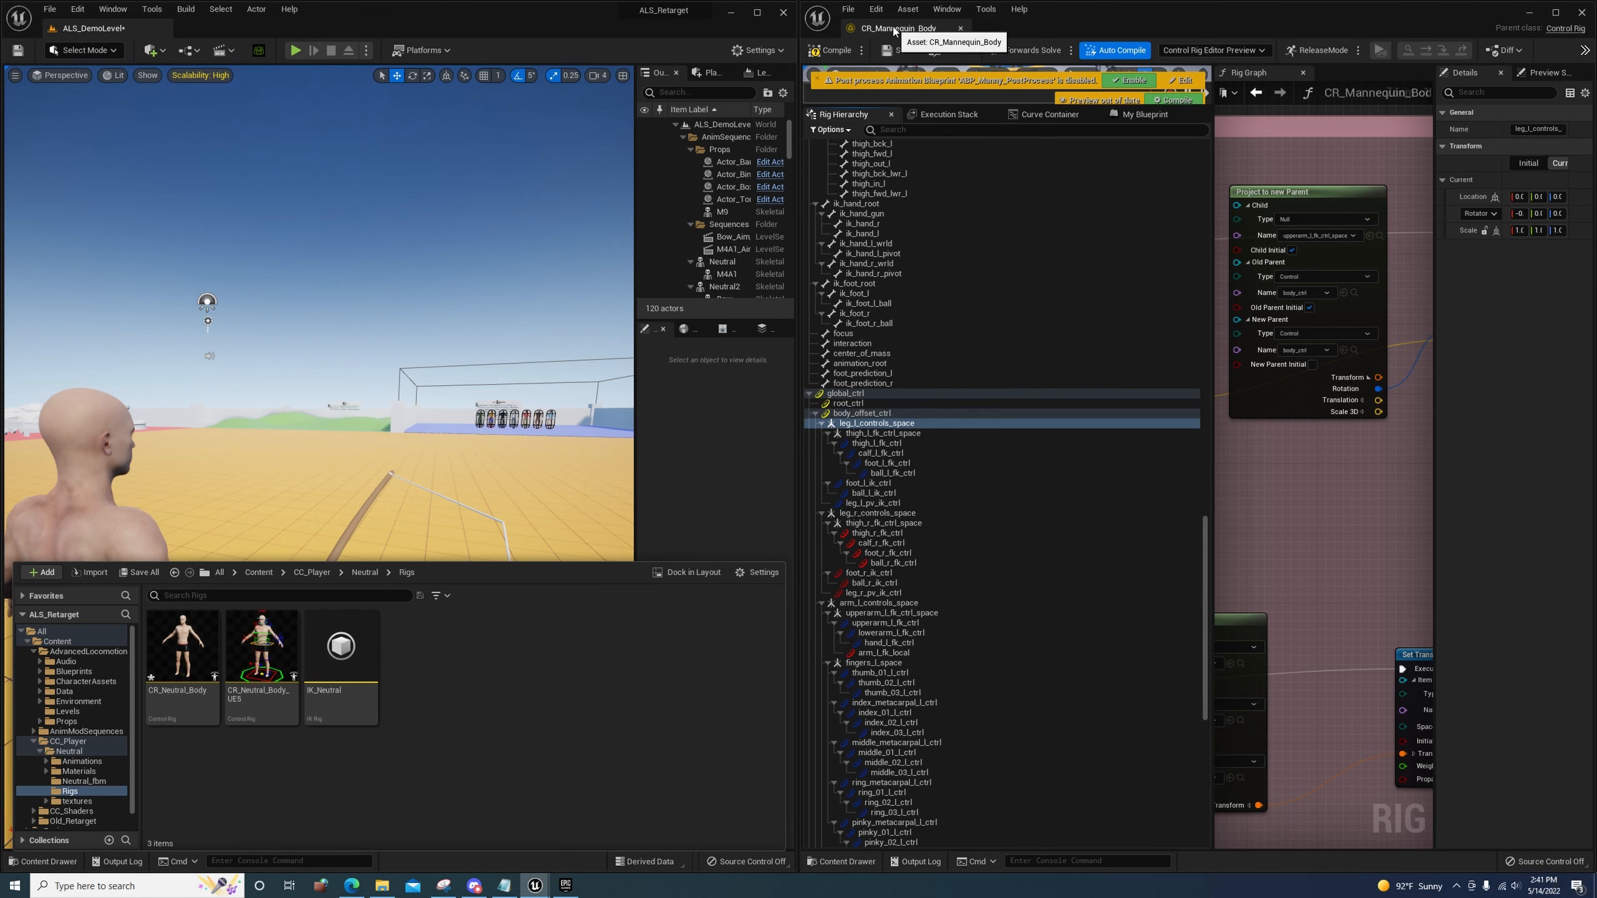
right_click(459, 634)
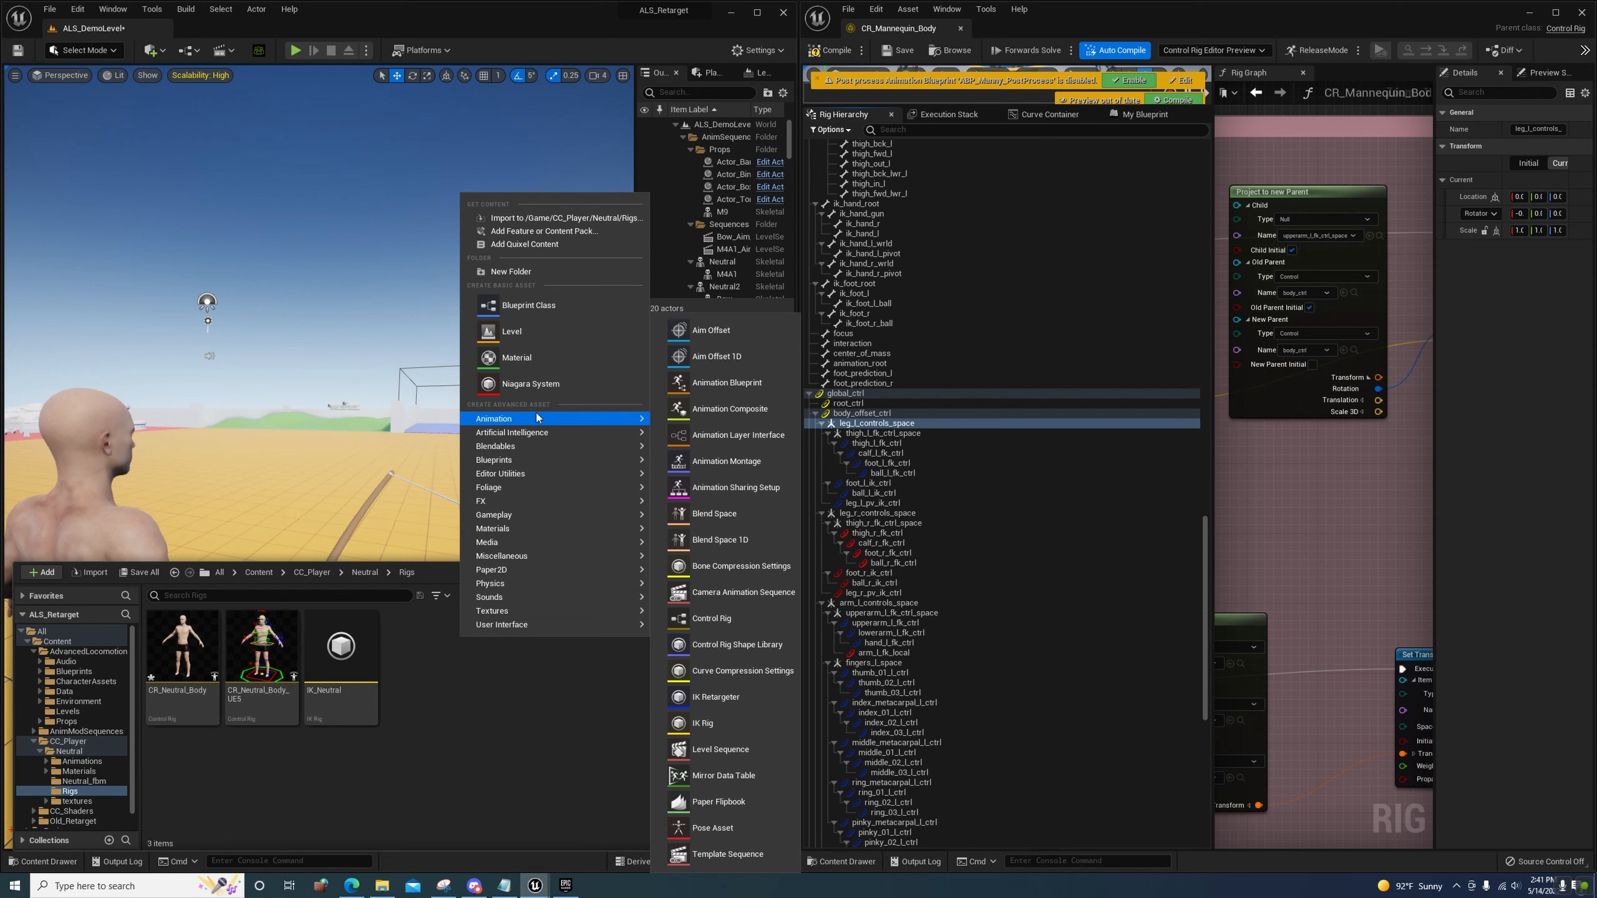
click(715, 619)
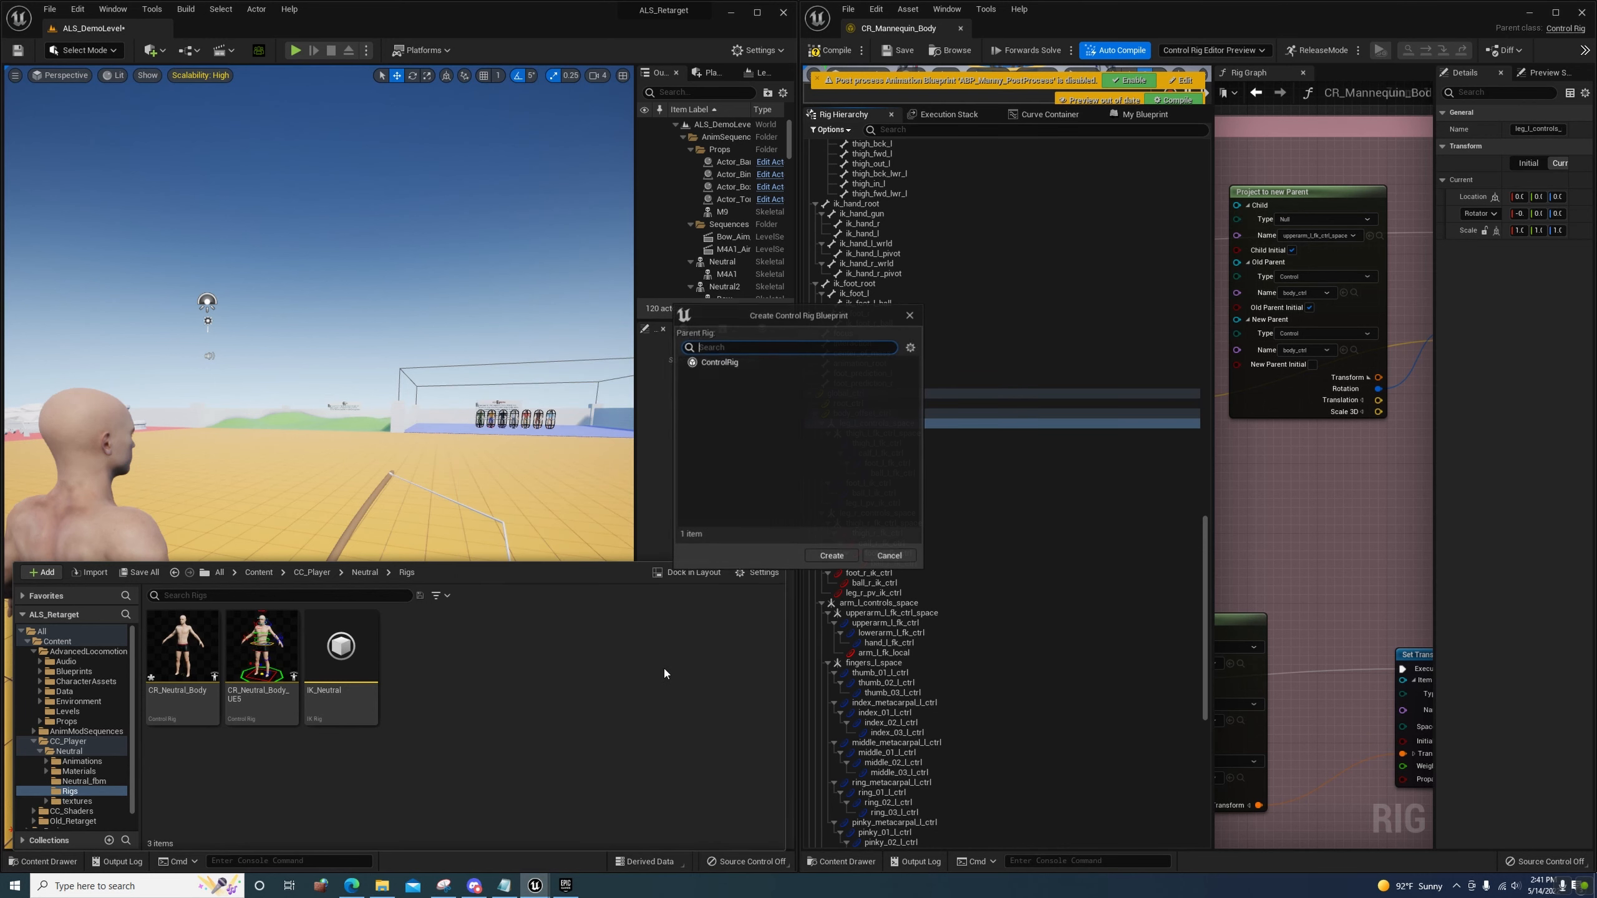
click(886, 554)
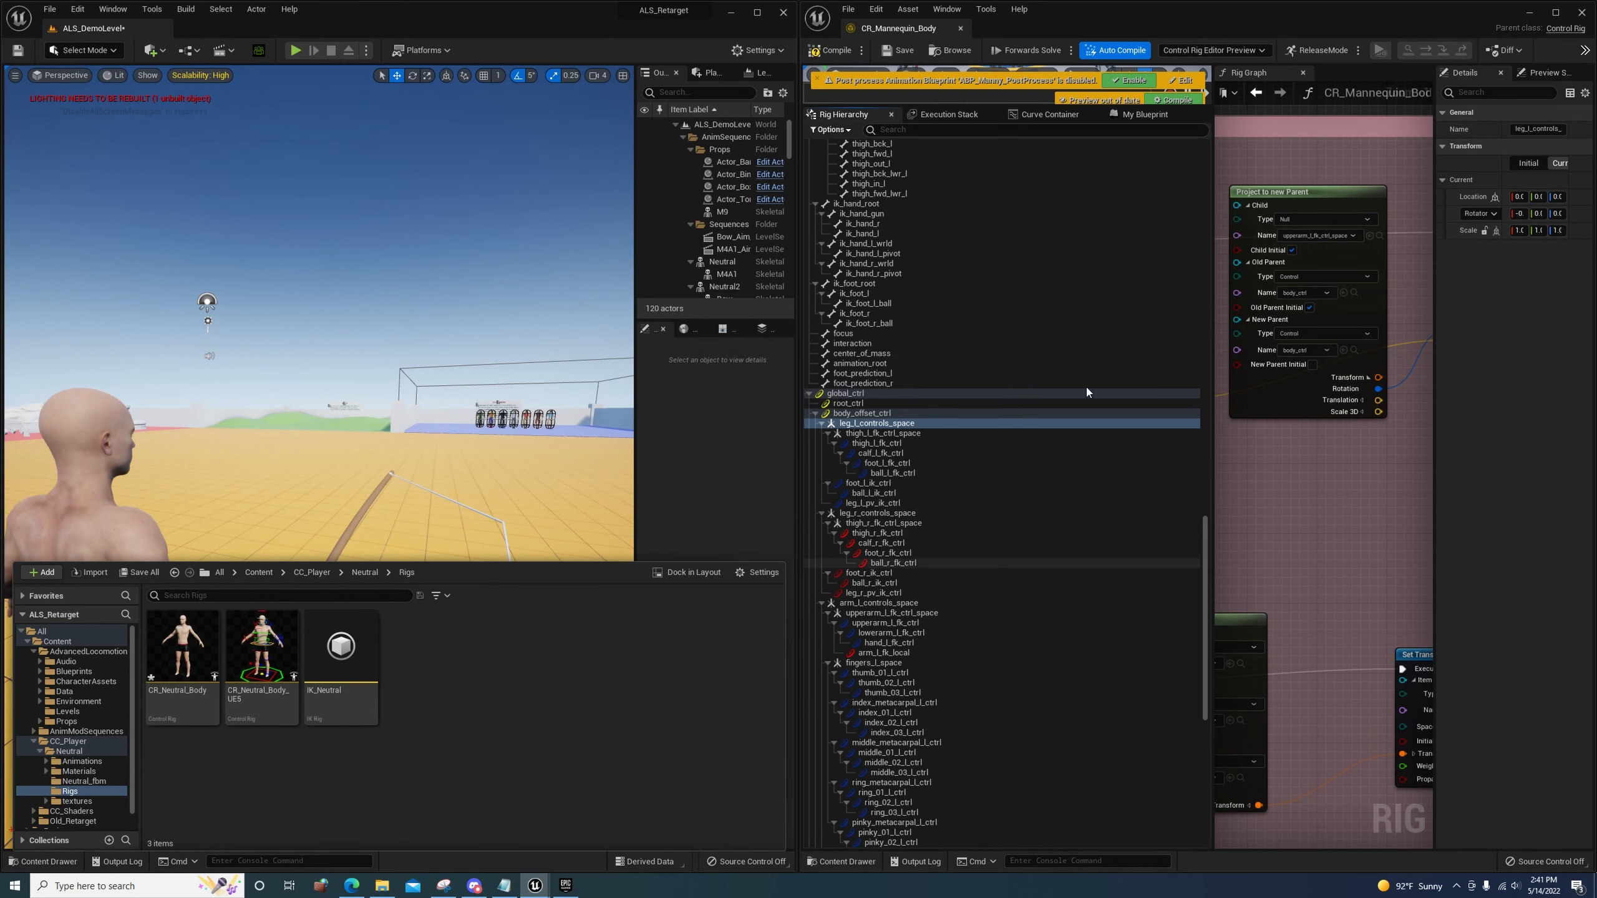
Create a Control Rig asset with the default parent in the Neutral character's Rigs folder and open it for editing
right_click(547, 626)
mouse_move(659, 407)
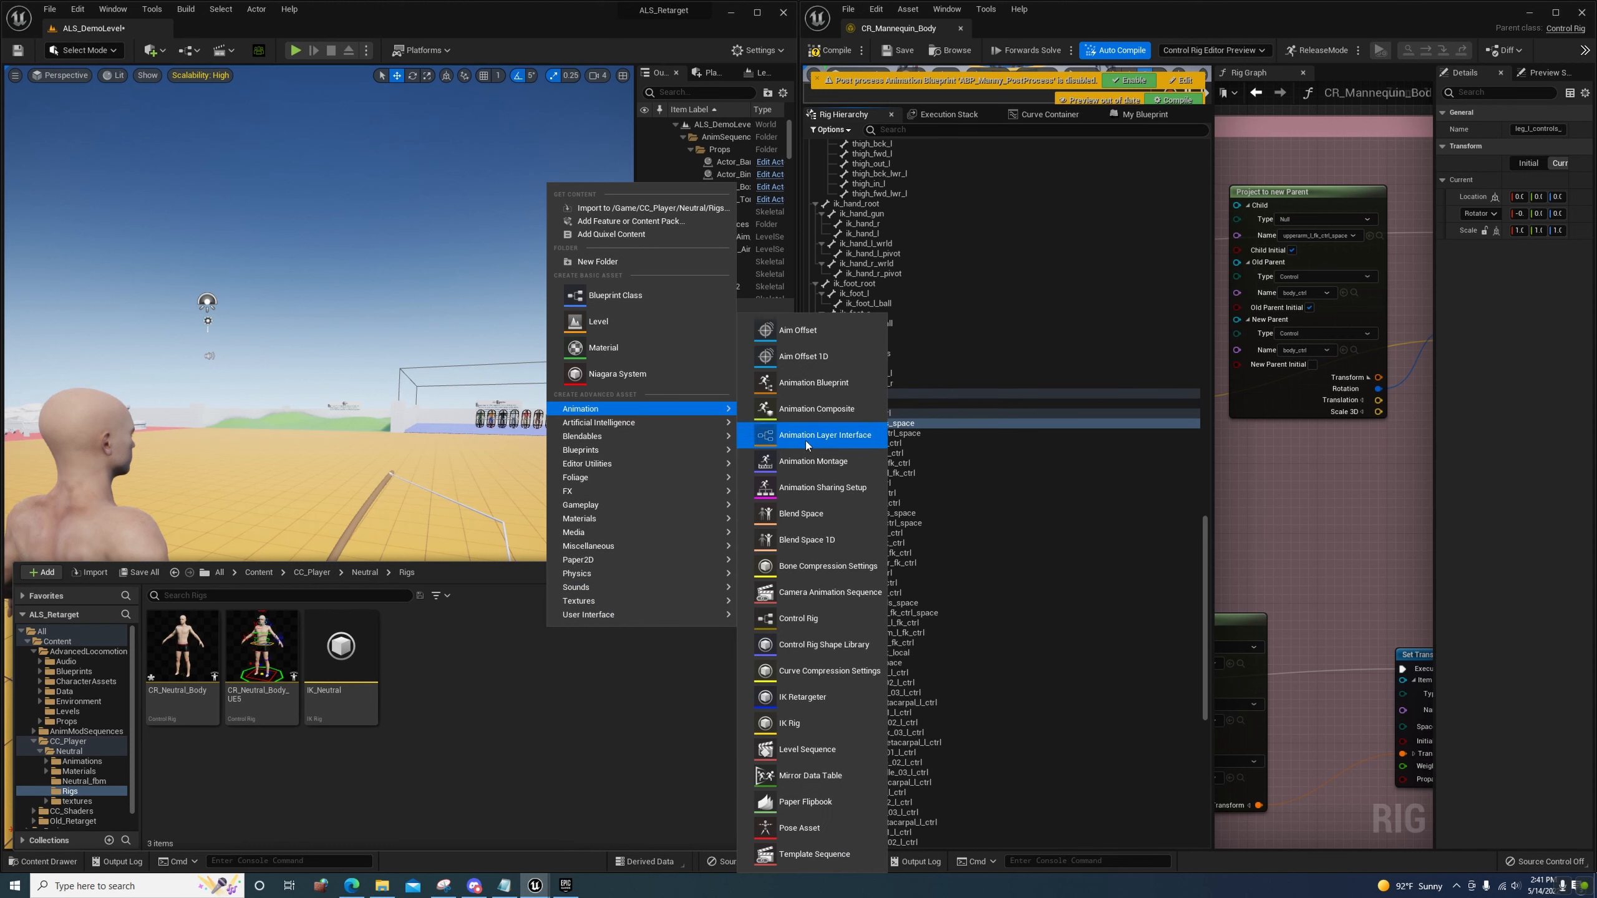
click(801, 618)
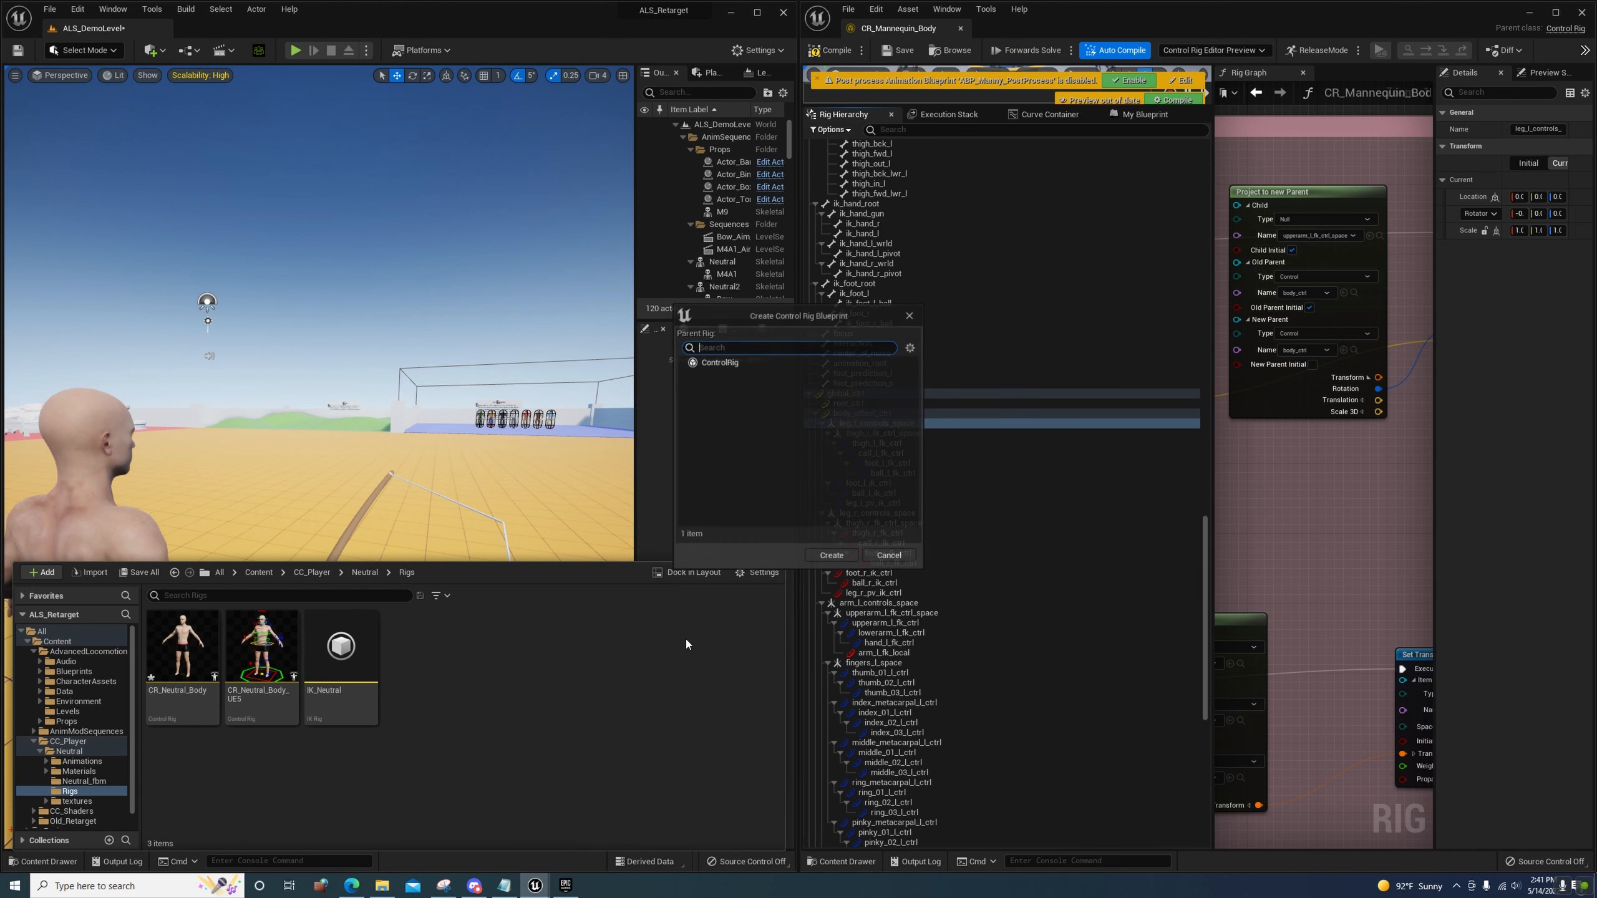
click(829, 555)
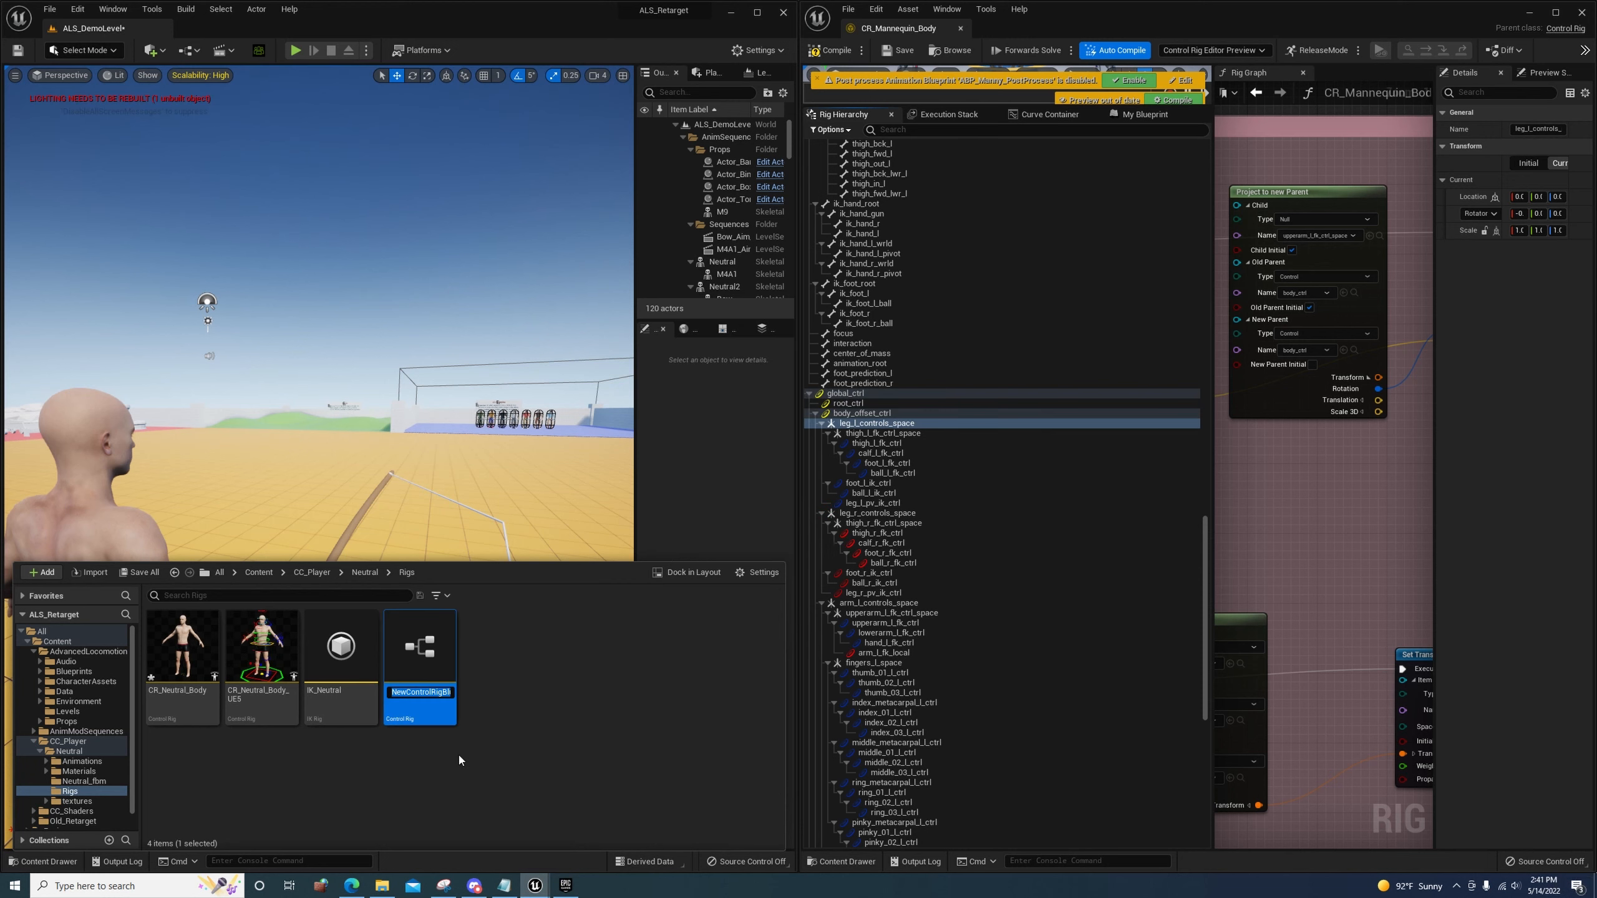
double_click(425, 644)
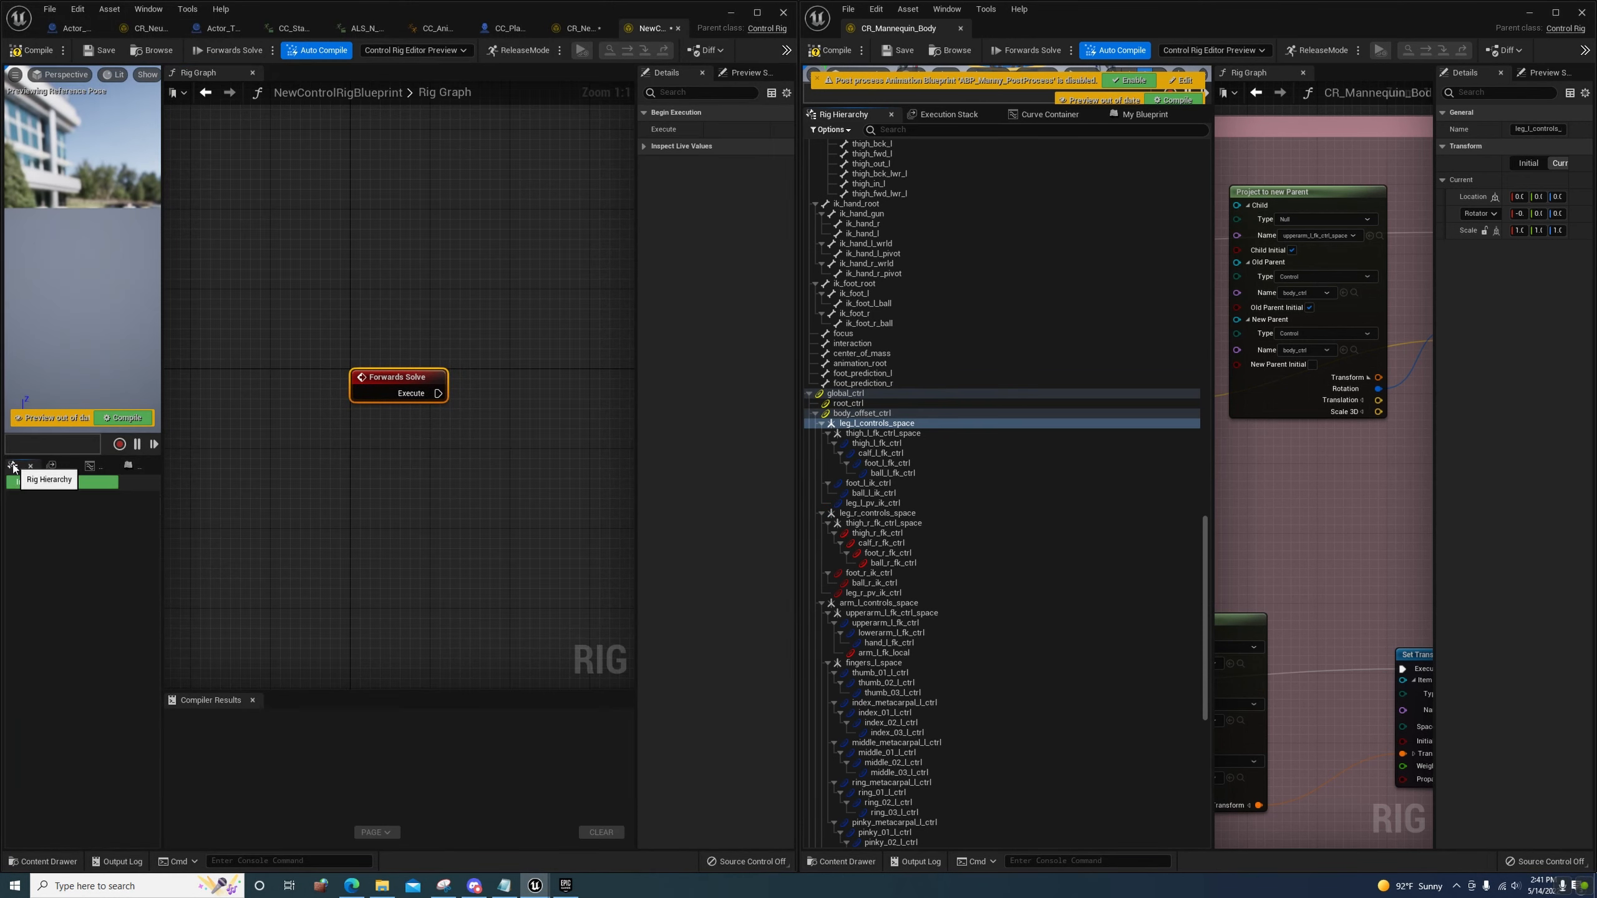
Import the bone hierarchy from the Neutral skeletal mesh in /Game/CC_Player/Neutral into the new Control Rig
click(50, 483)
click(909, 448)
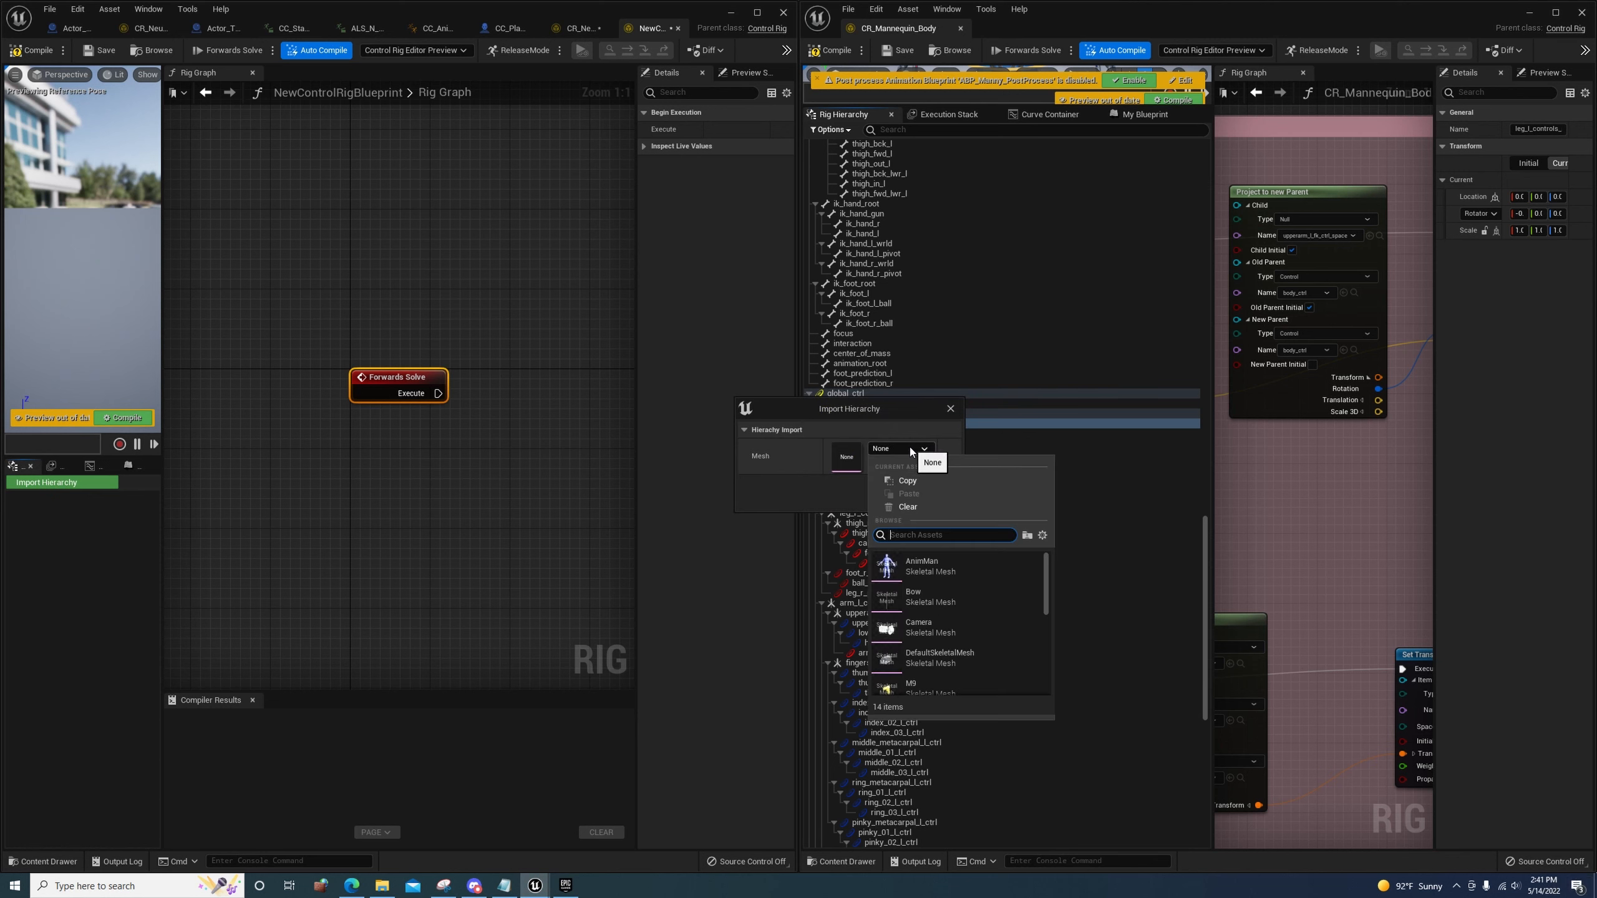
scroll(943, 629, down, 5)
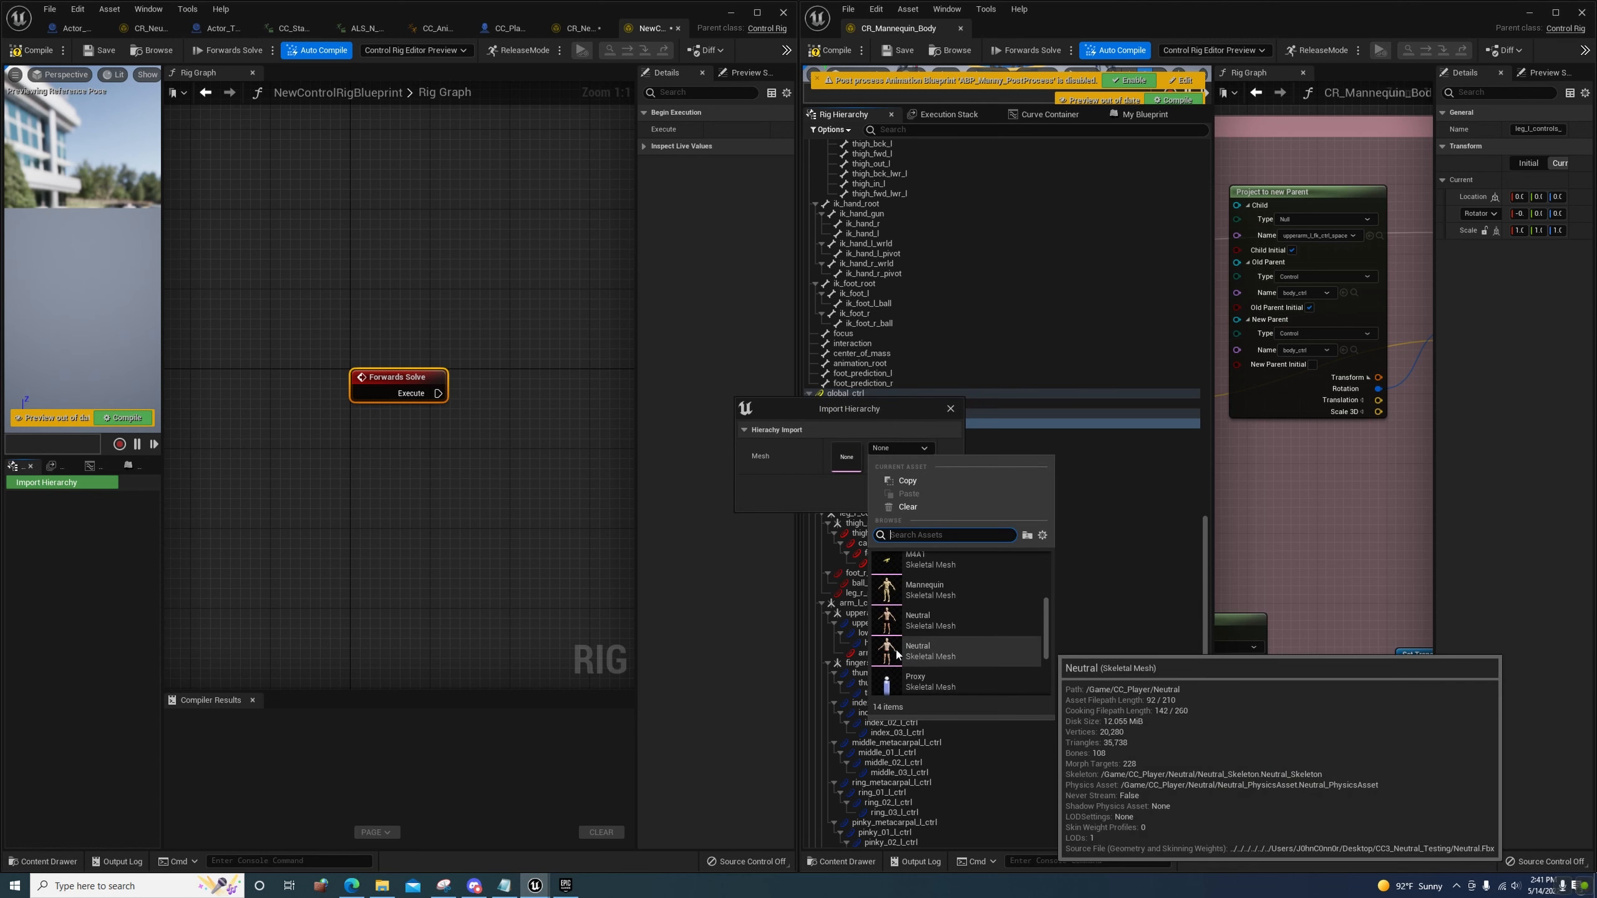
click(898, 655)
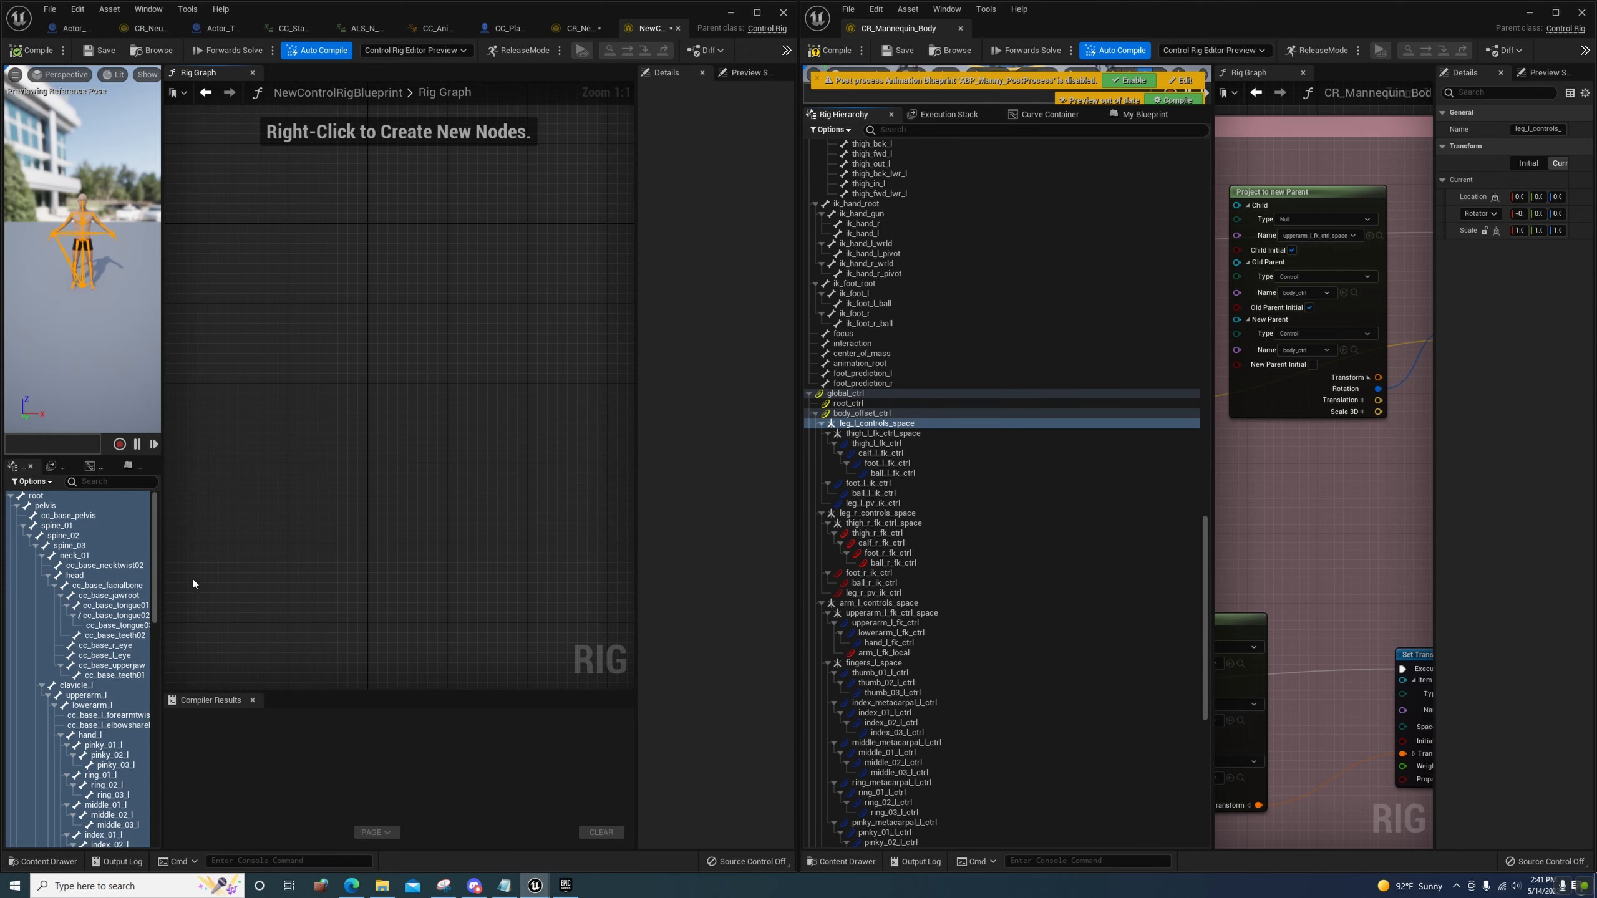
Collapse the root bone branch in the CR_Mannequin_Body hierarchy so its control list can be reached directly
scroll(70, 604, down, 6)
scroll(70, 604, down, 8)
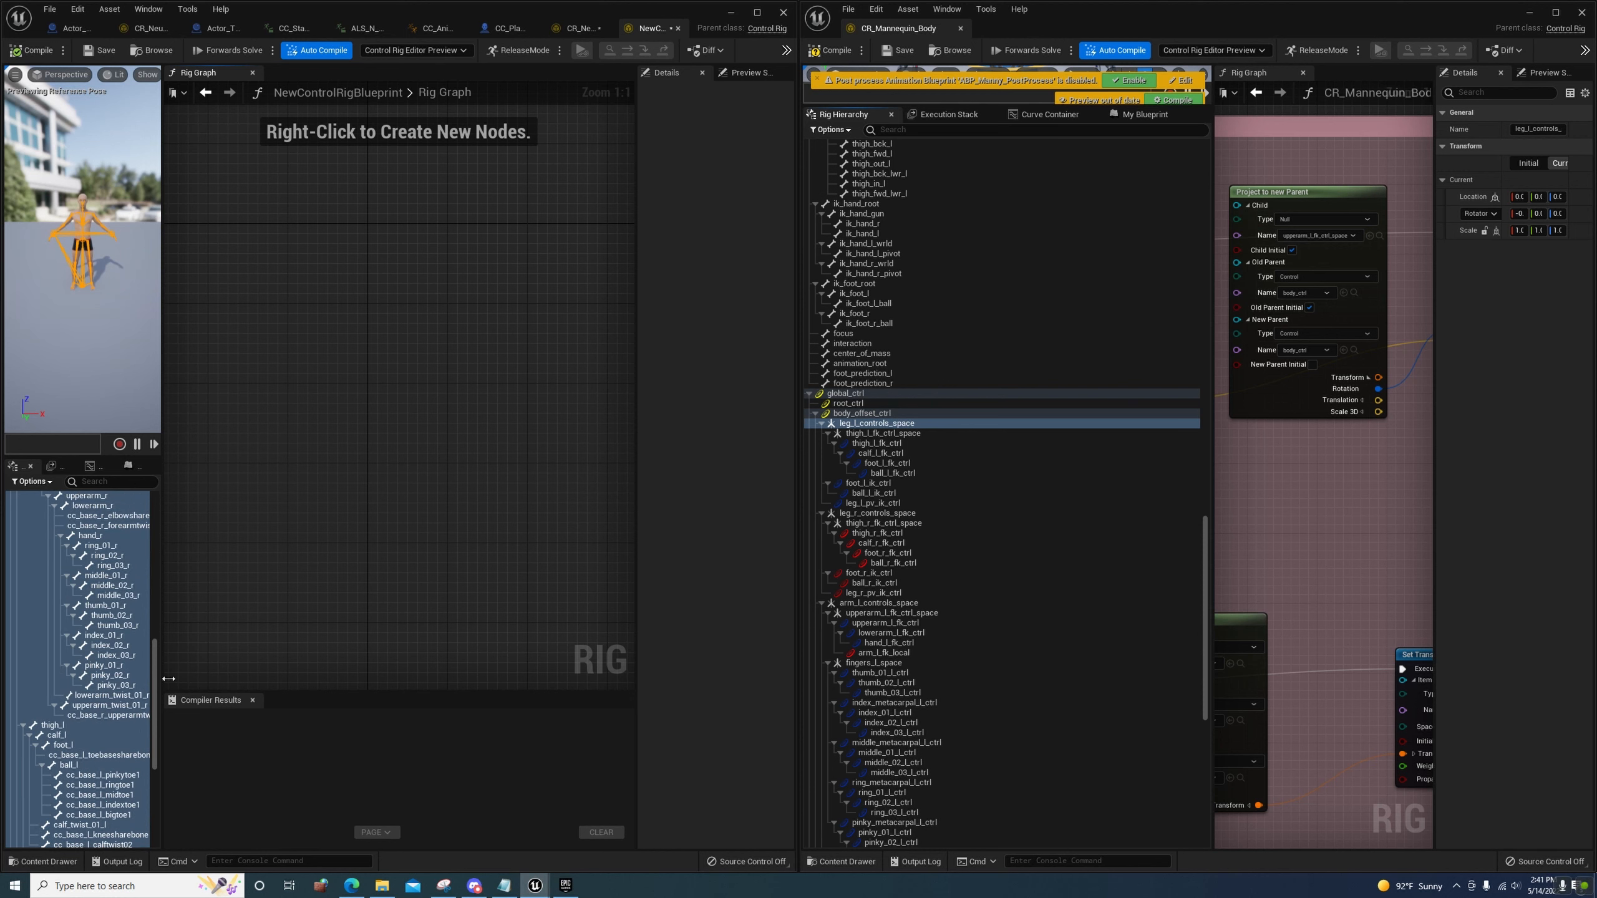
click(849, 395)
shift+click(858, 413)
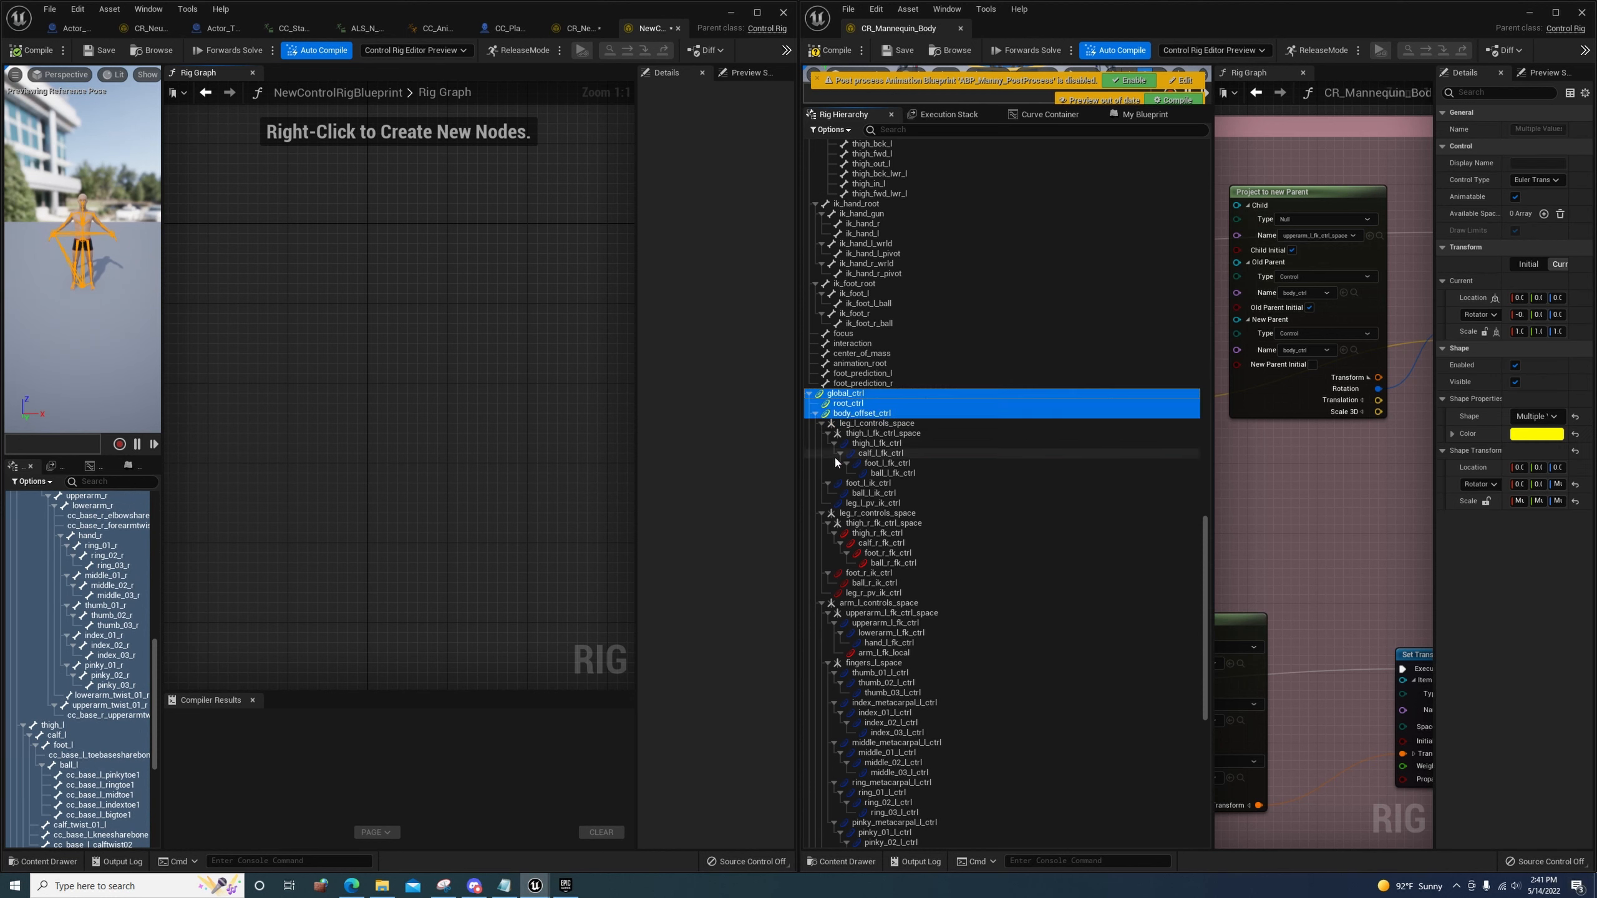
scroll(917, 321, up, 15)
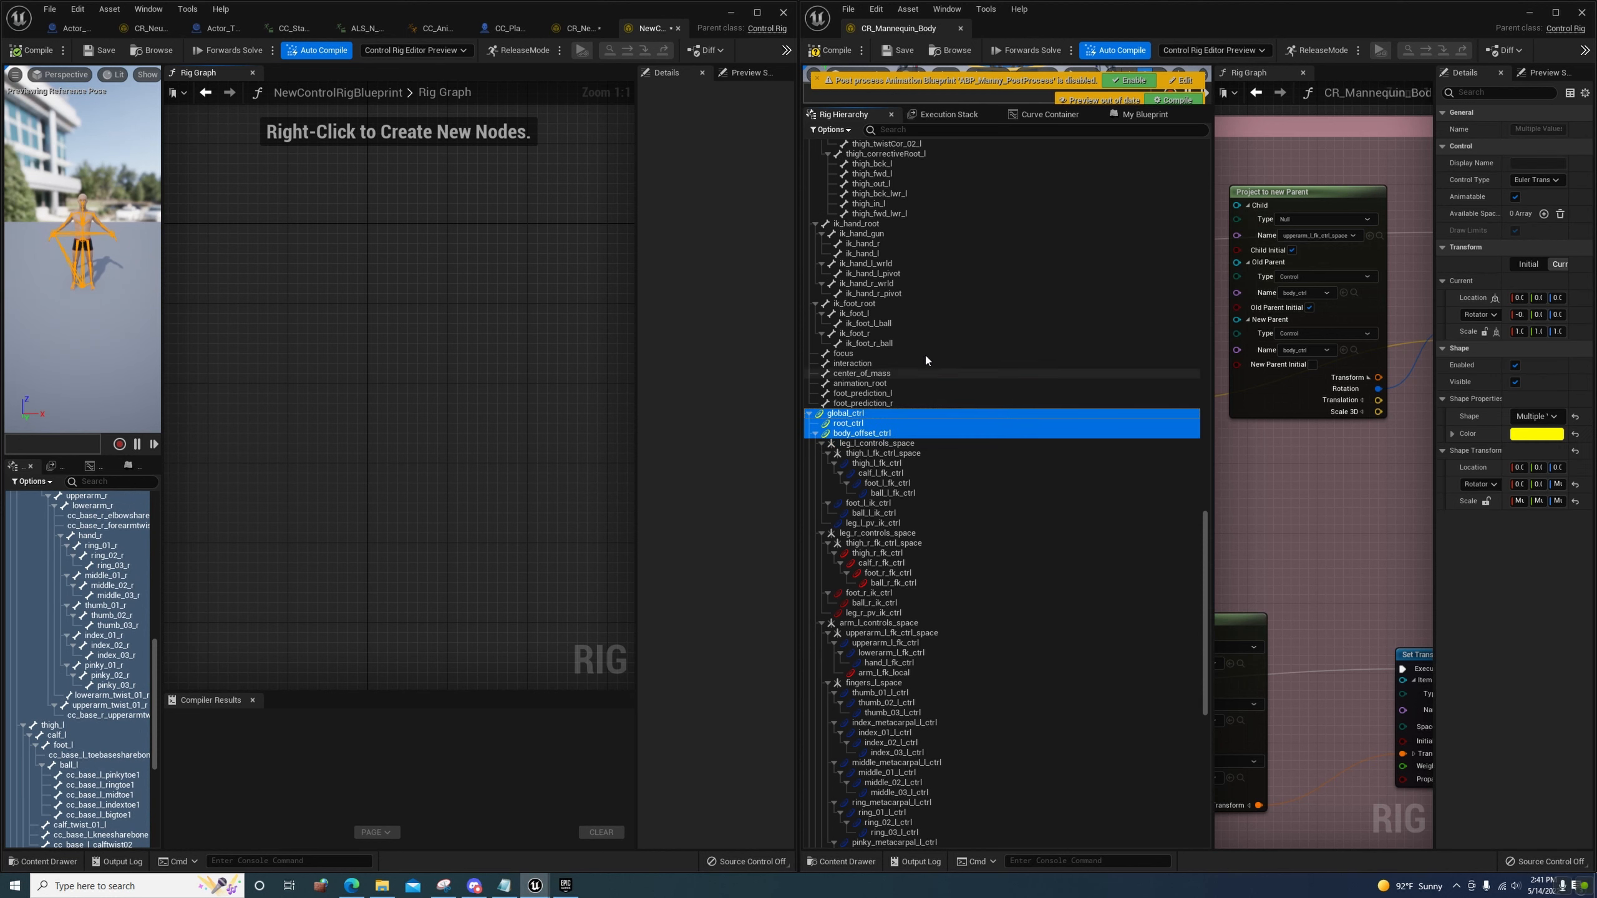
scroll(925, 318, down, 7)
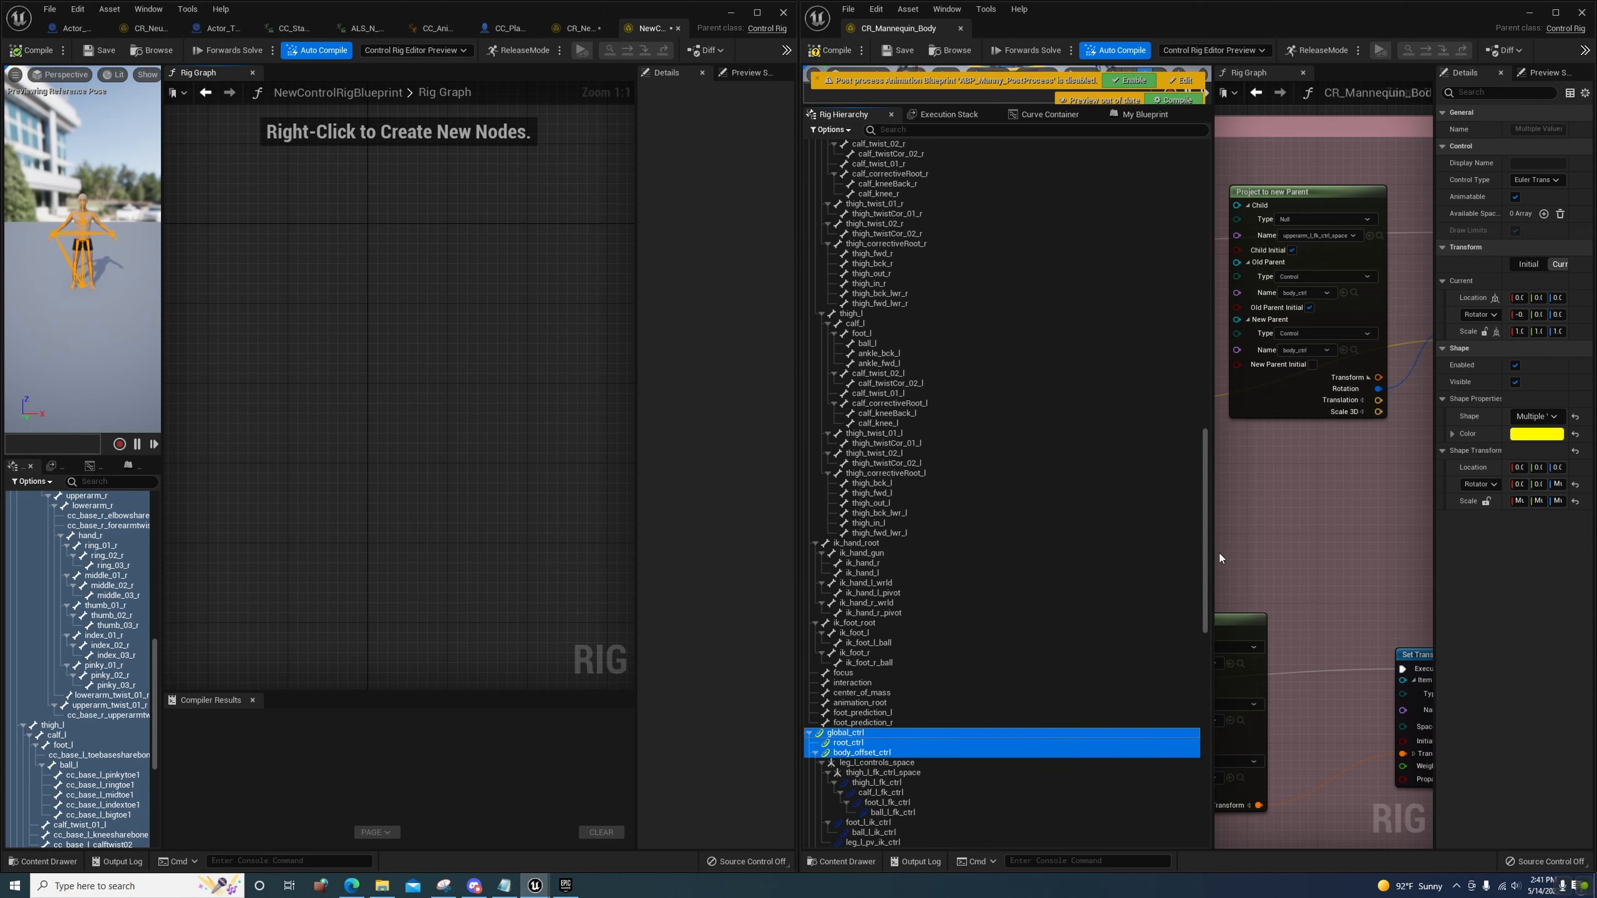
drag(1207, 547, 1177, 207)
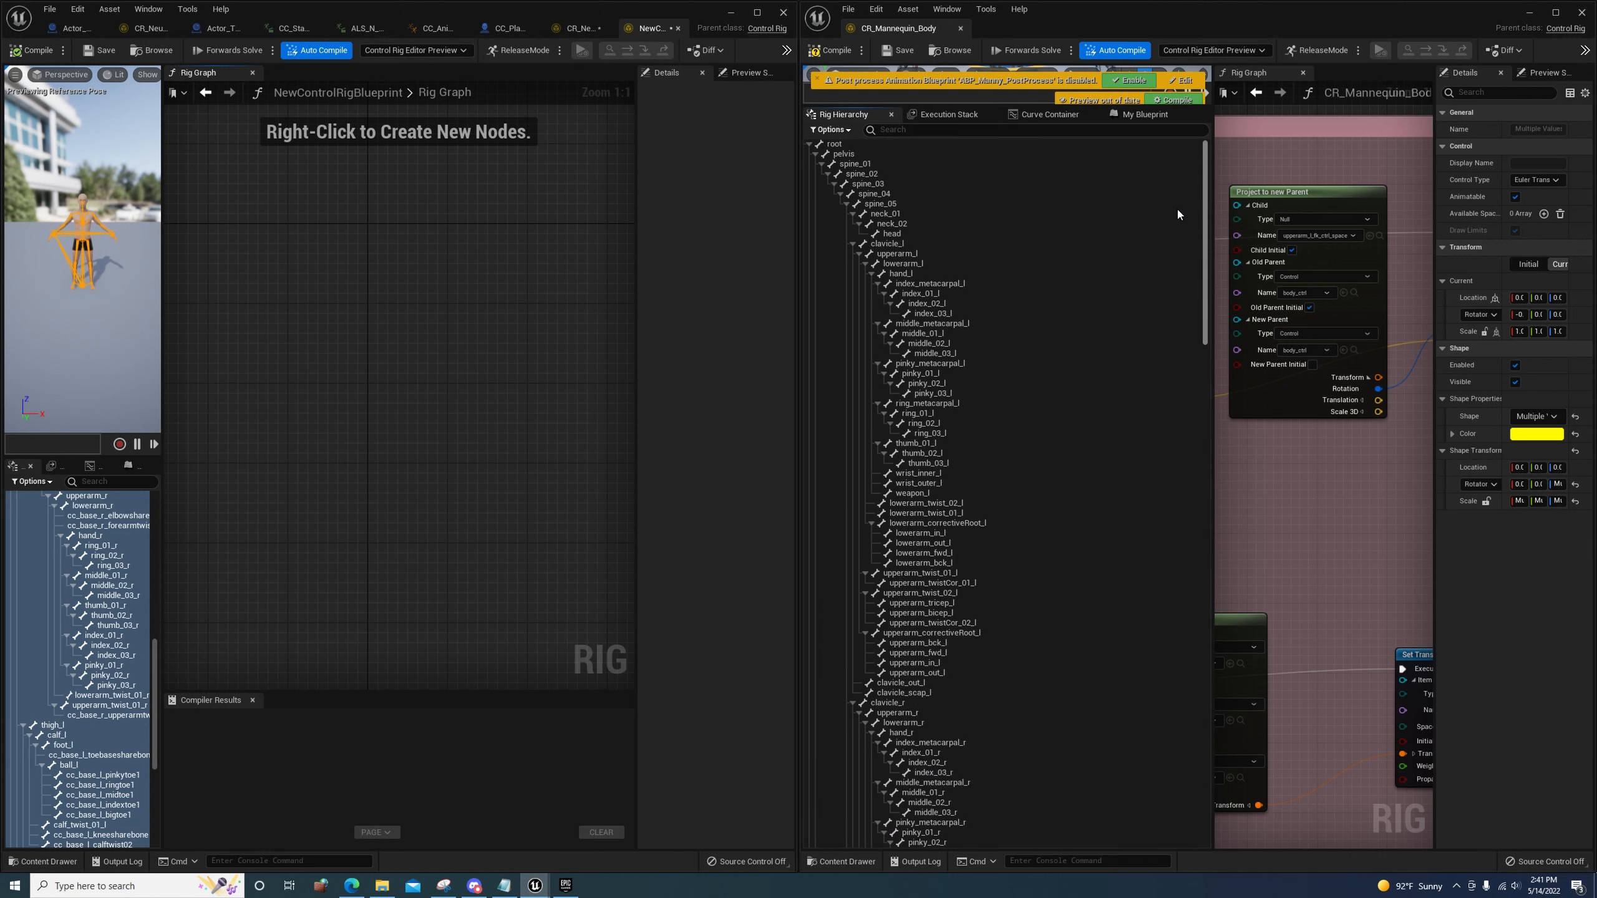
click(809, 144)
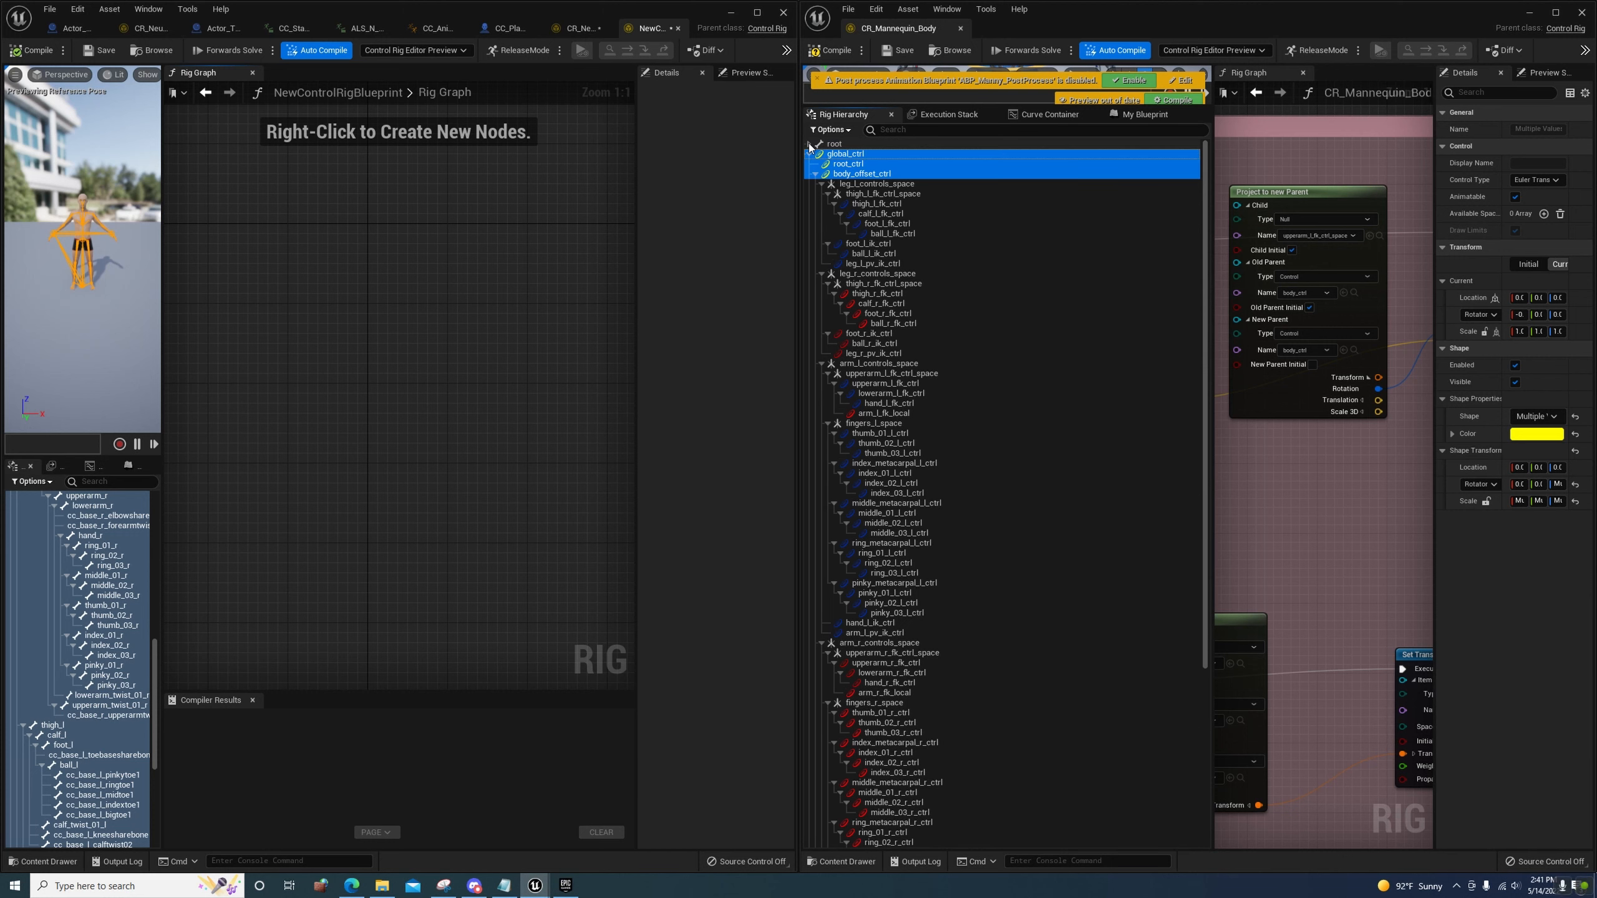
Copy global_ctrl, root_ctrl and body_offset_ctrl from CR_Mannequin_Body into the new rig's hierarchy beside its collapsed root bone
click(855, 154)
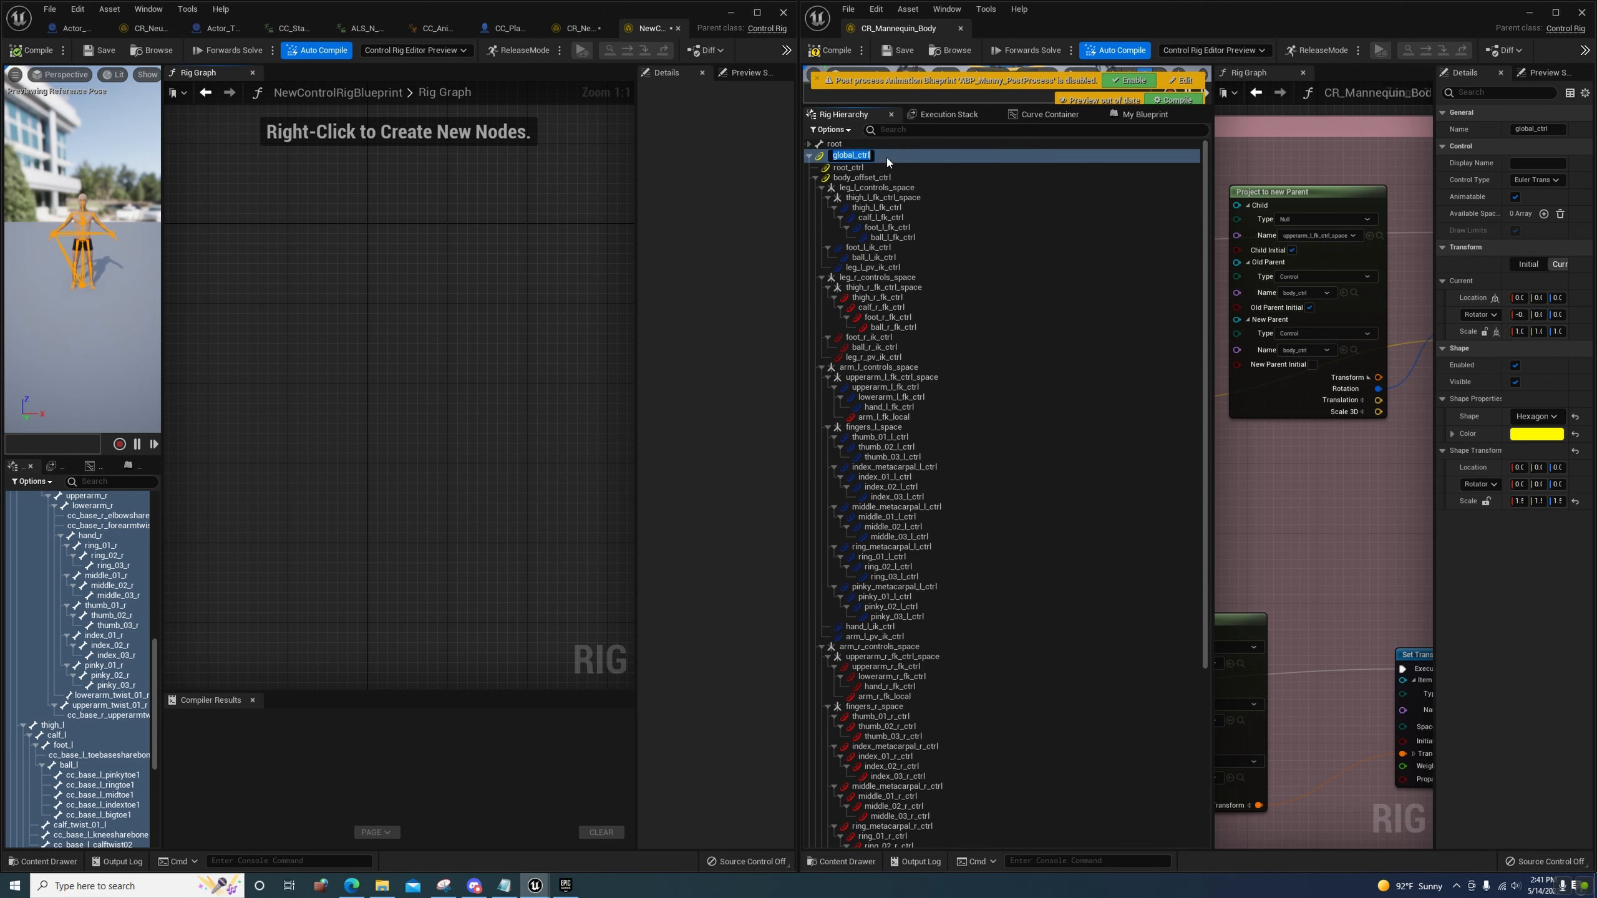
click(886, 156)
shift+click(868, 173)
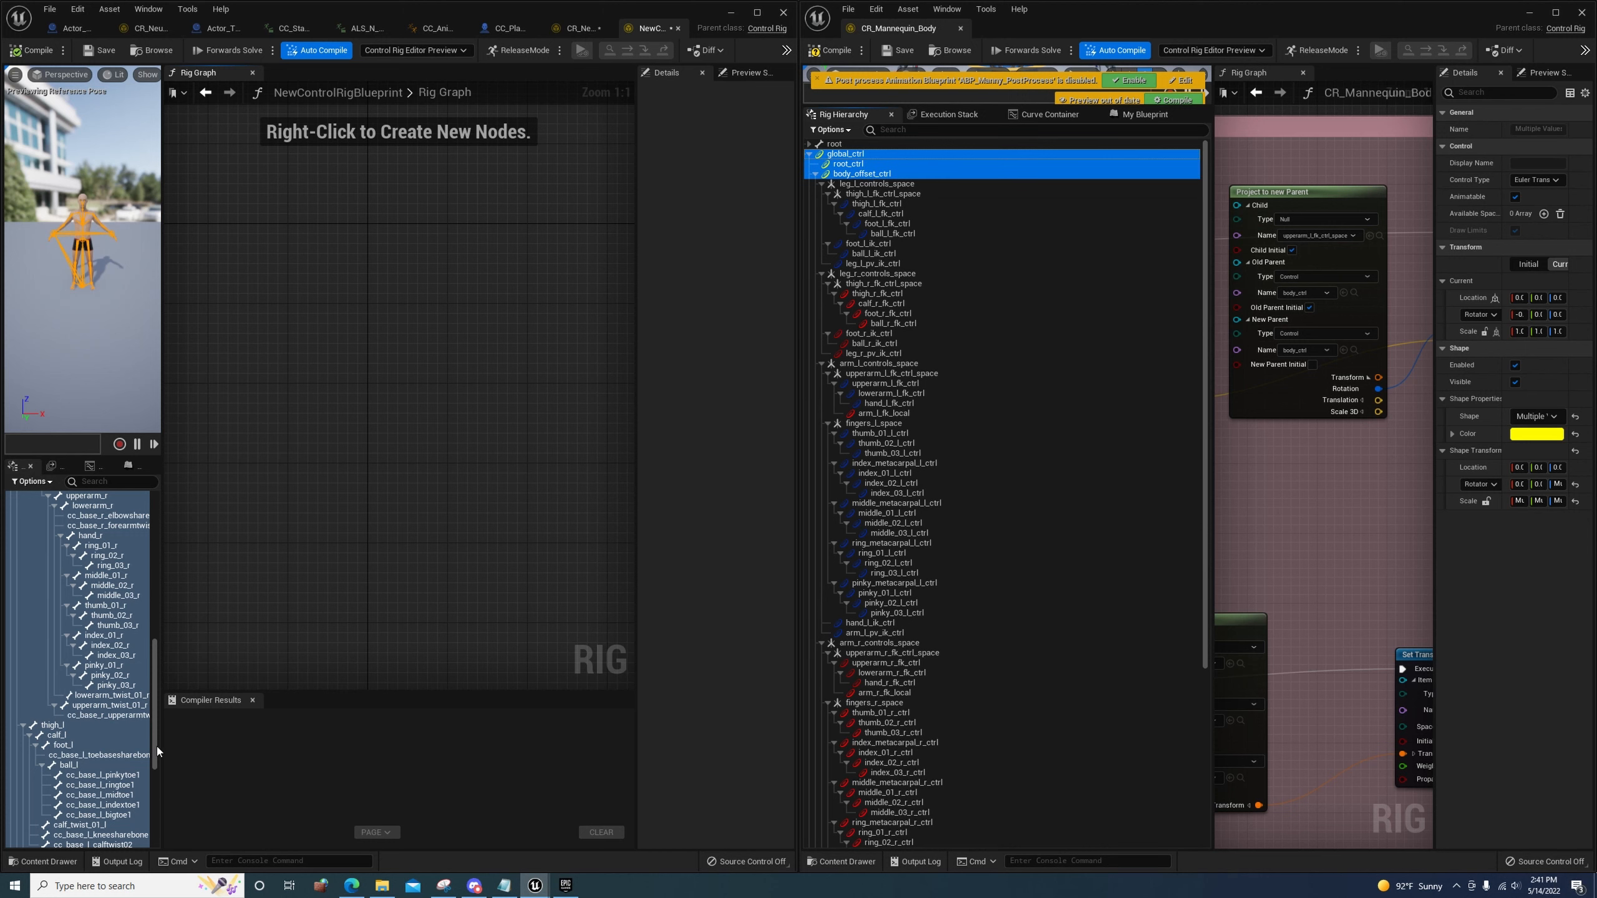
scroll(130, 610, up, 3)
drag(155, 616, 151, 500)
click(10, 496)
key(ctrl+v)
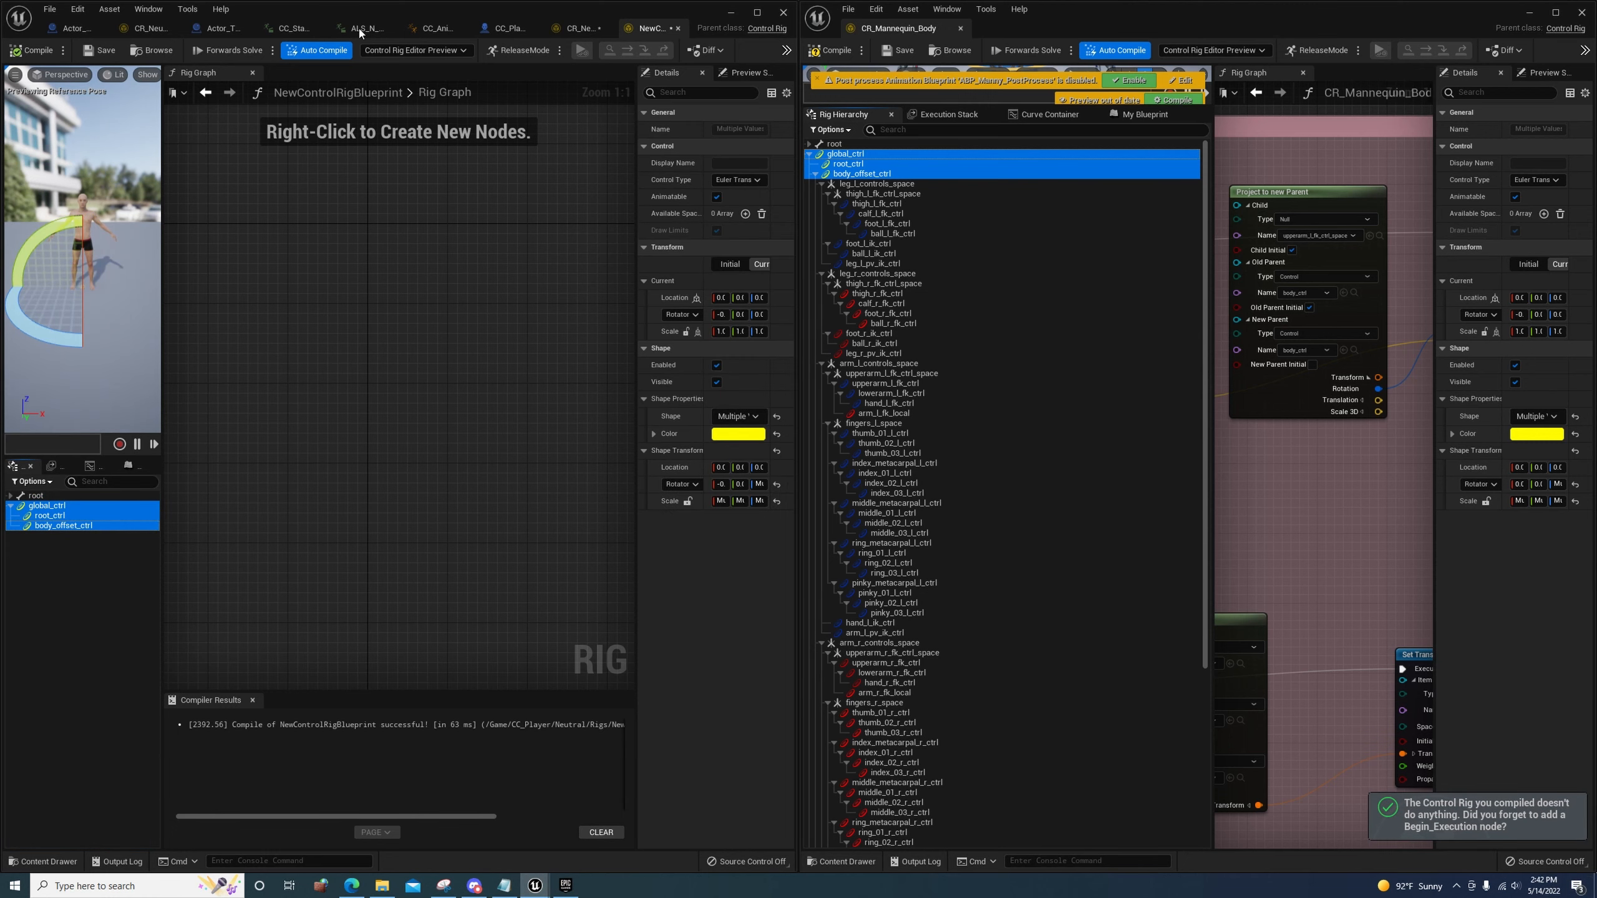
Switch to the CR_Neutral_Body rig and delete the Forwards Solve node from its Rig Graph
click(680, 28)
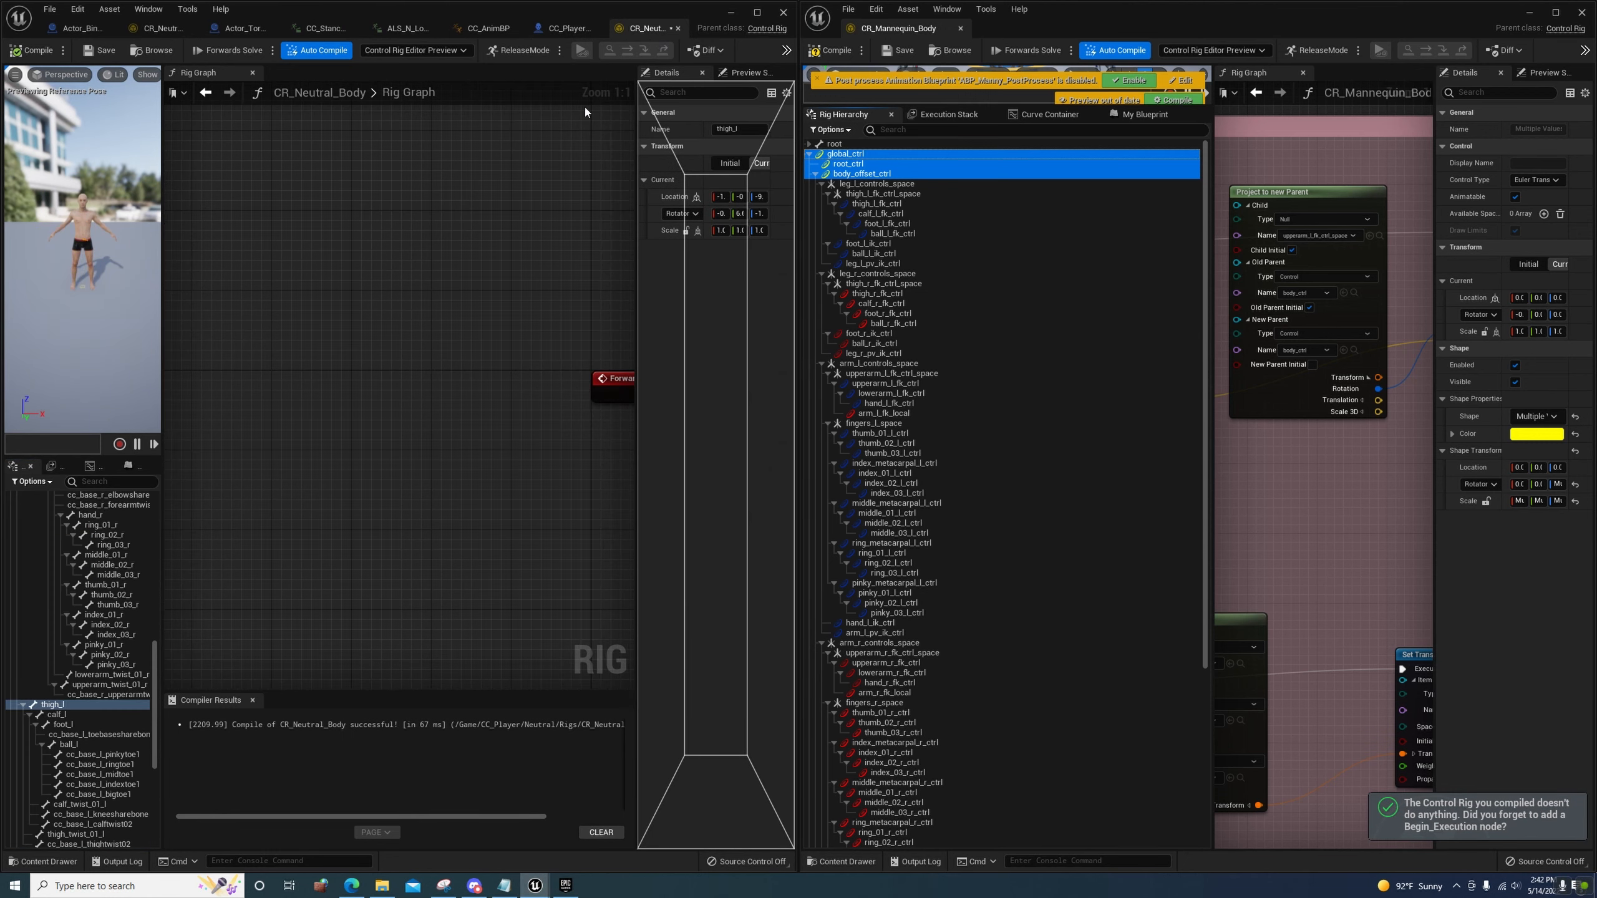
right_drag(528, 361, 434, 285)
drag(463, 312, 602, 352)
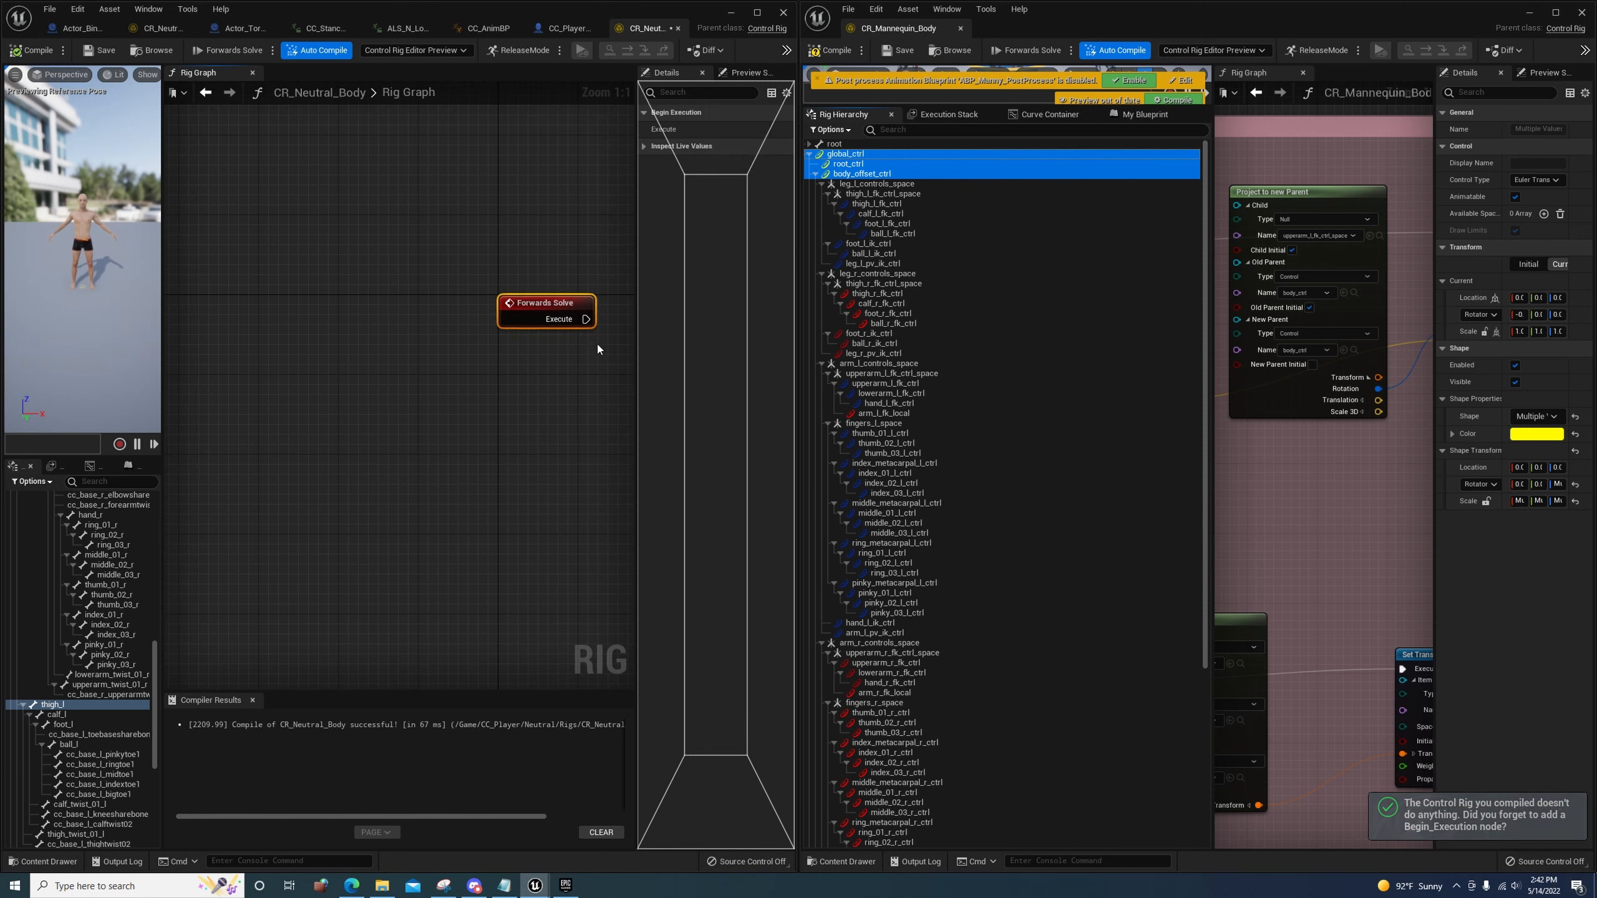
key(Delete)
Examine the initial and current transforms of leg_l_controls_space in CR_Mannequin_Body
scroll(125, 668, down, 8)
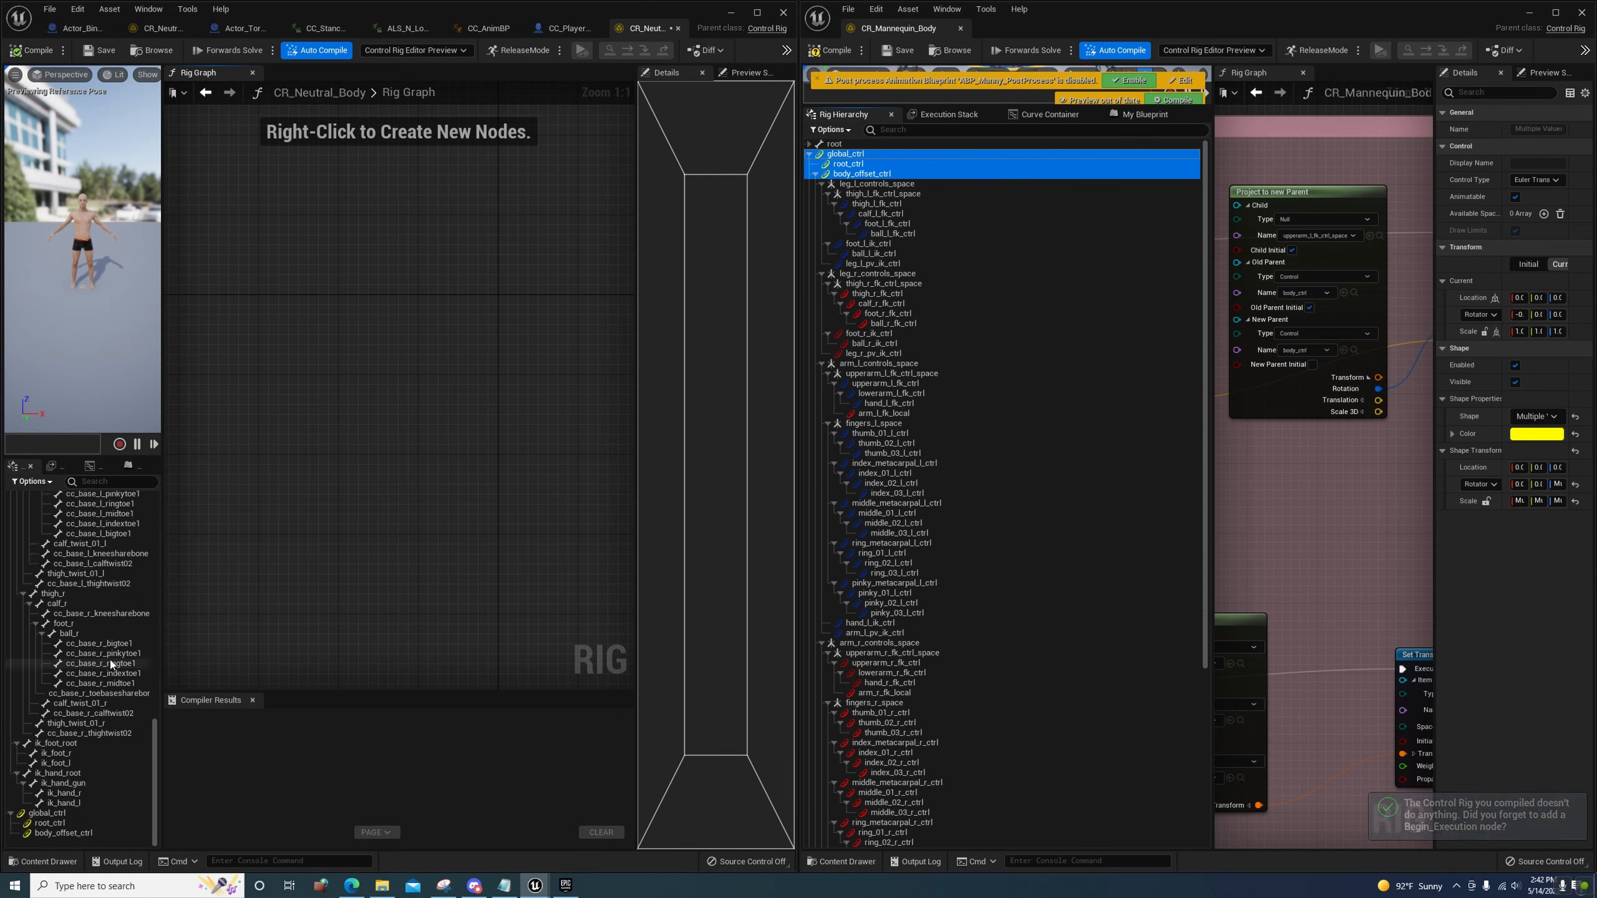
scroll(110, 662, up, 6)
scroll(880, 622, down, 3)
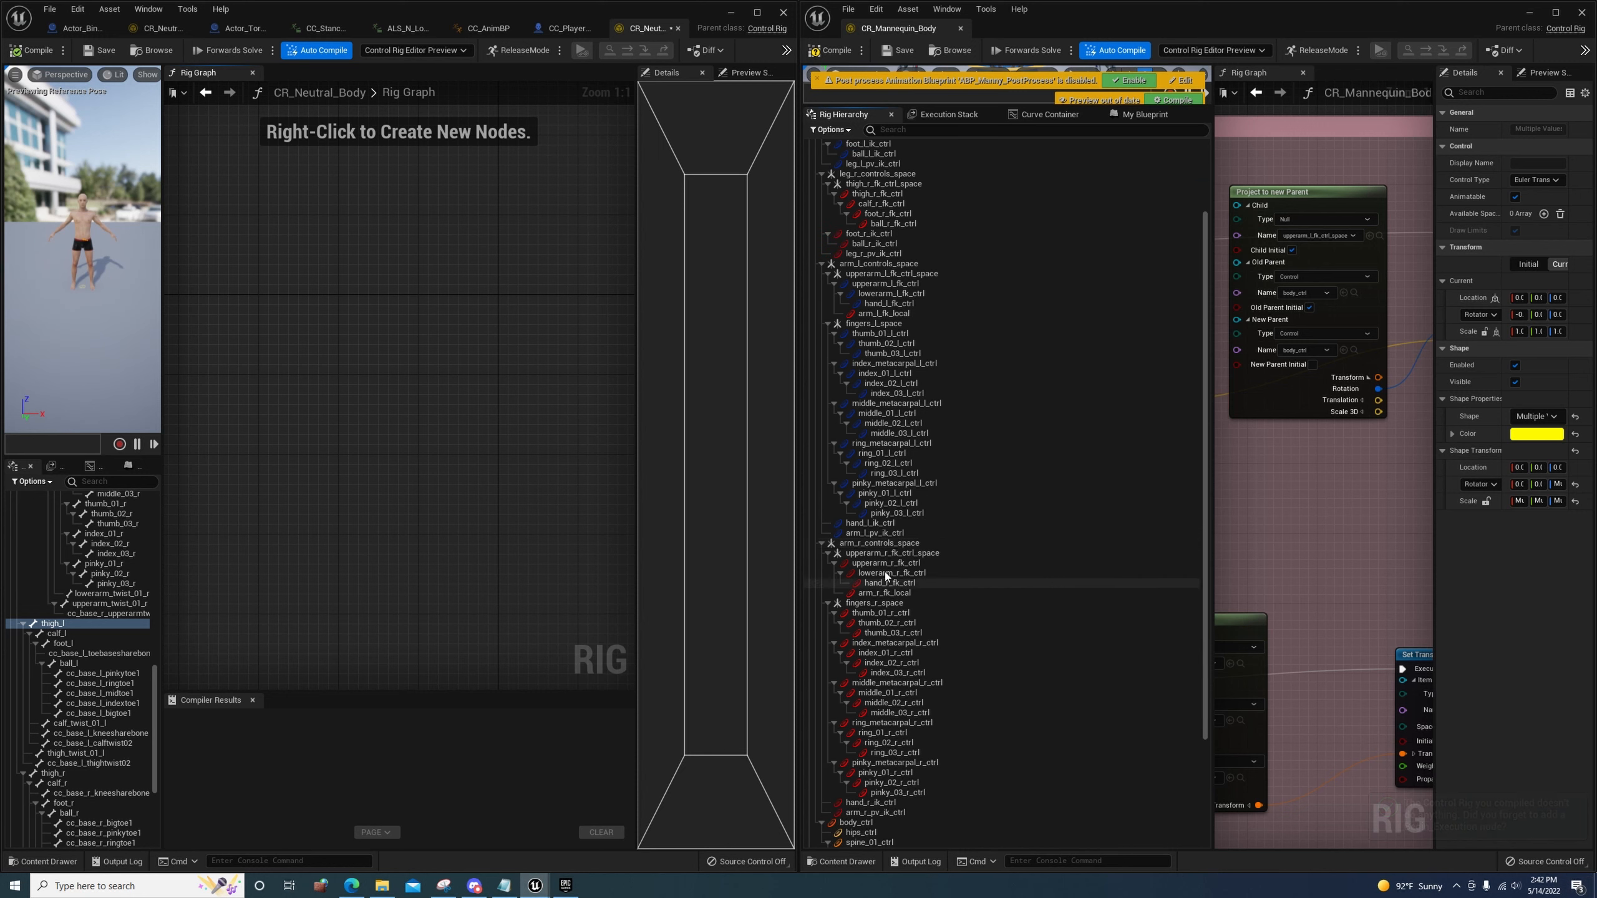
scroll(887, 553, up, 3)
click(875, 185)
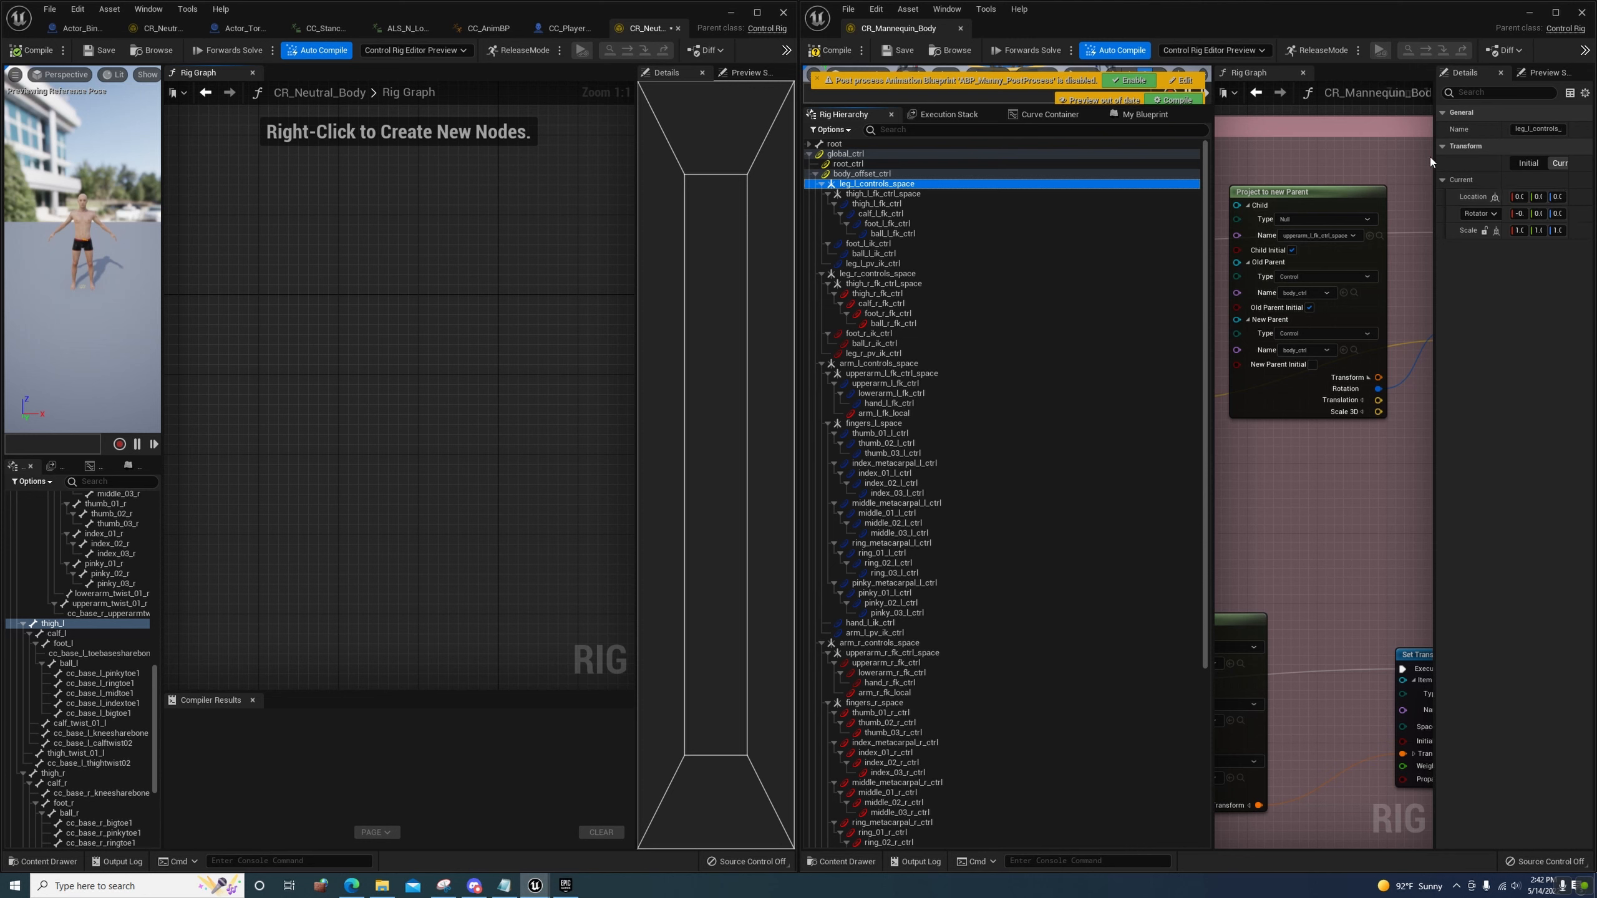
drag(1434, 162, 1313, 162)
click(1470, 163)
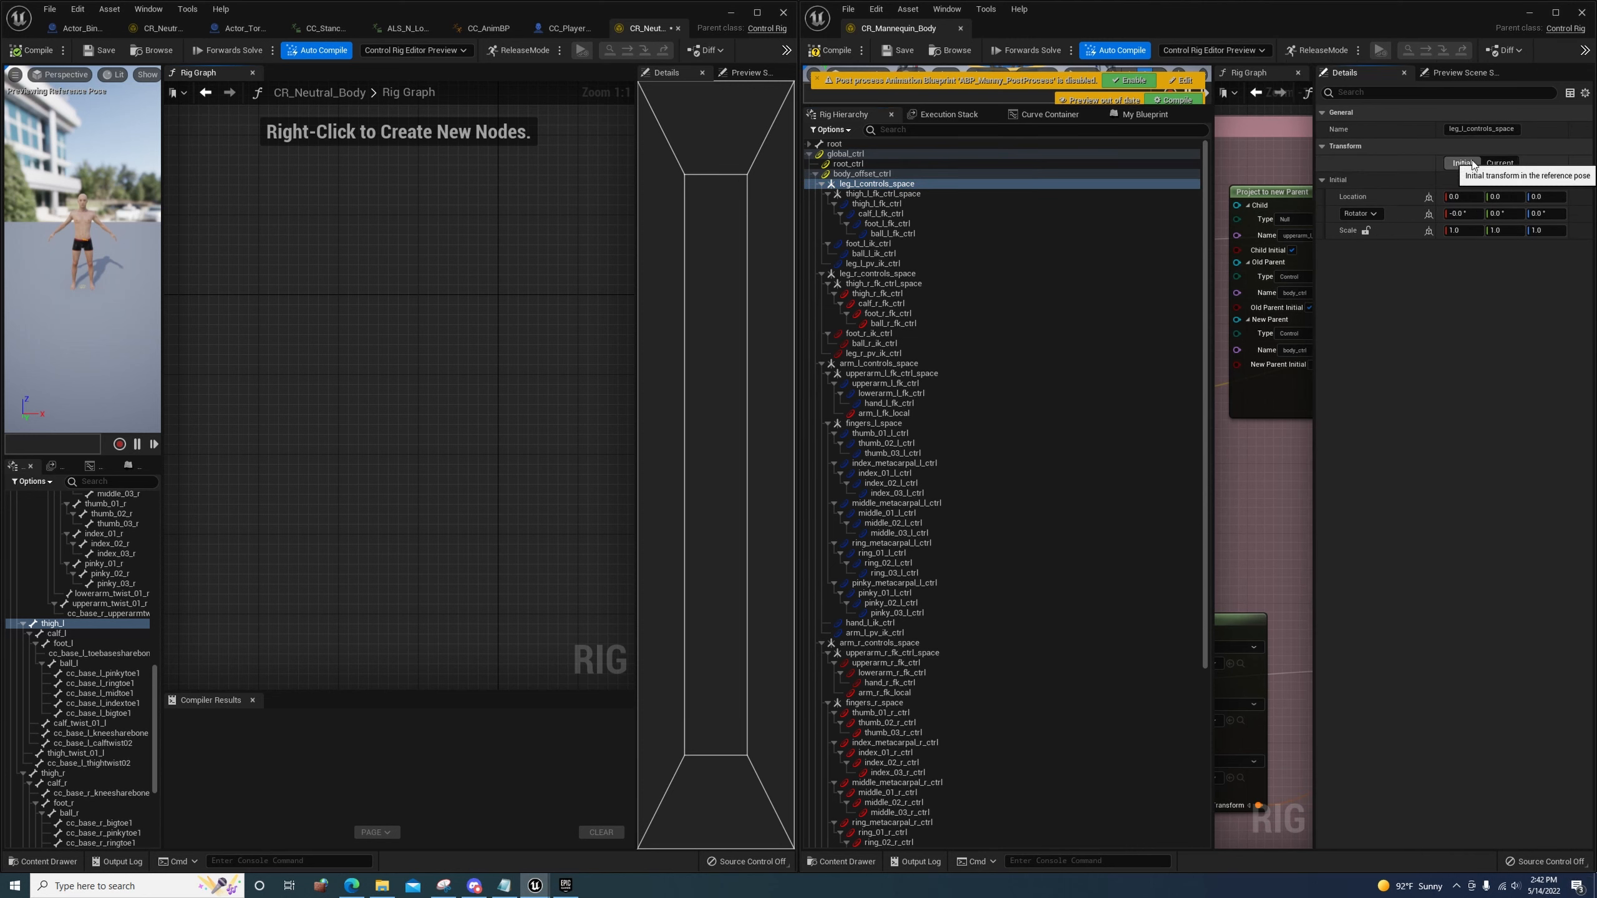
click(1499, 163)
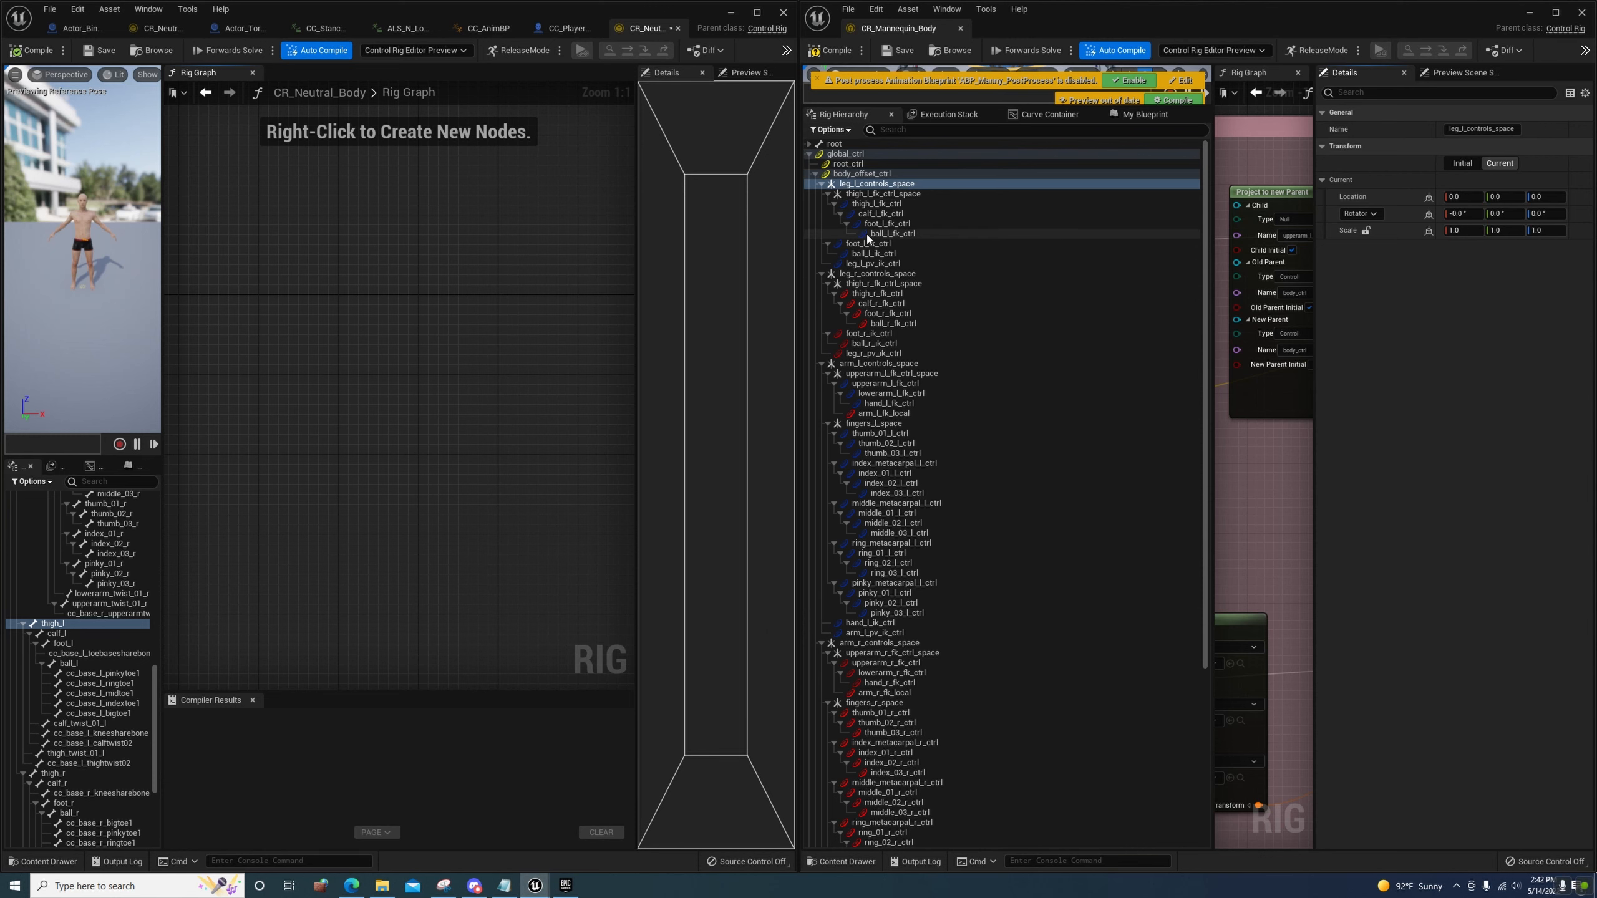
click(849, 184)
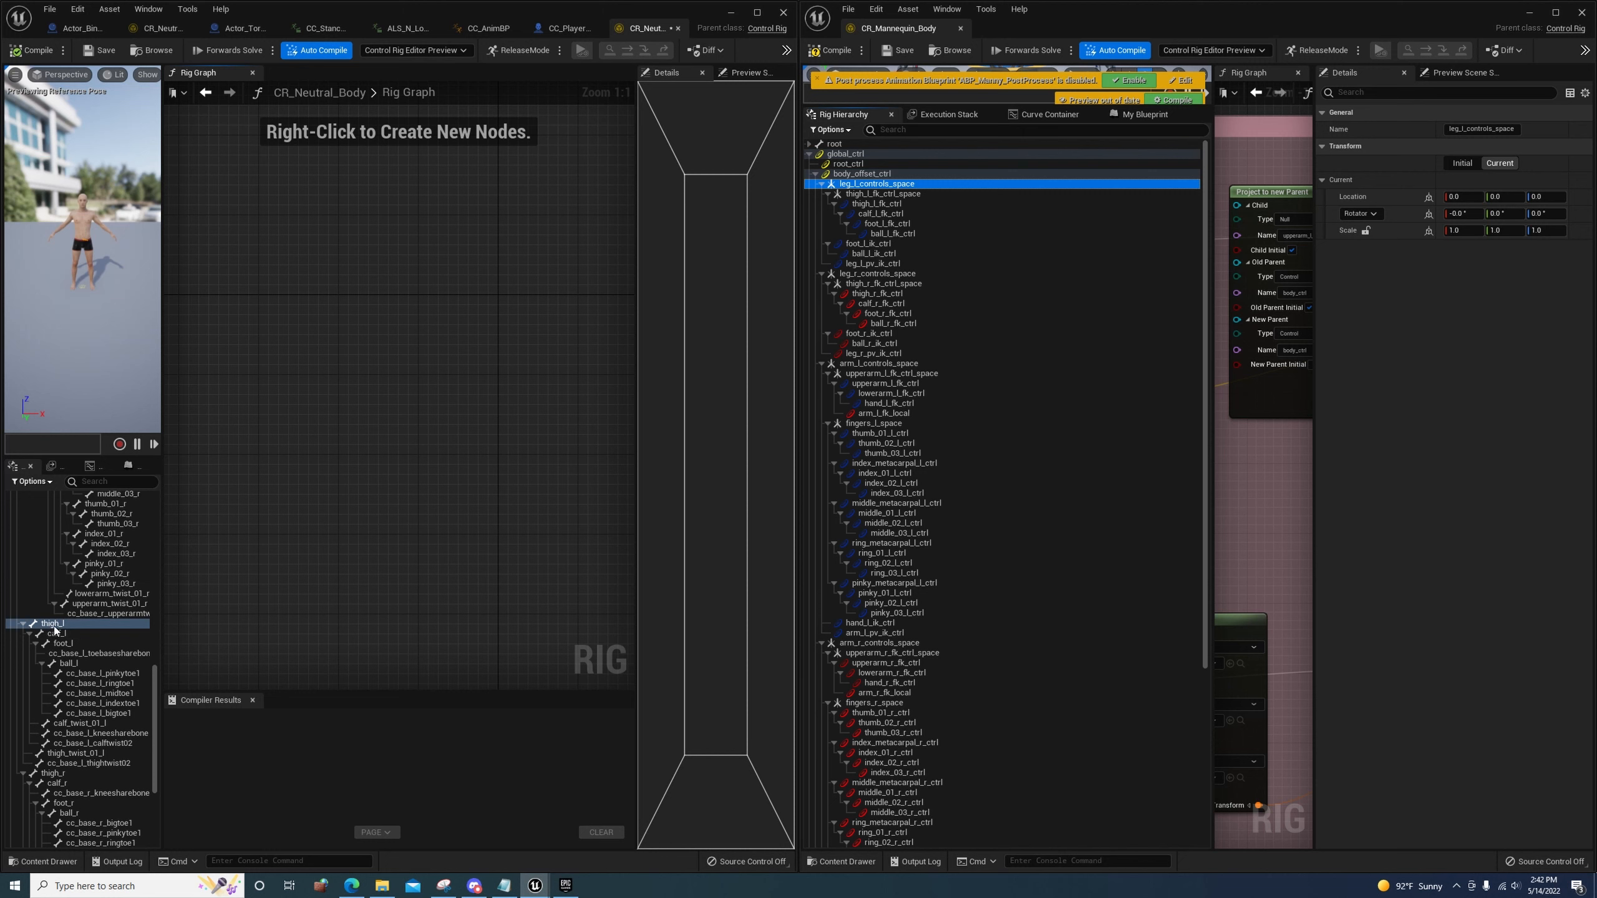
Add a new null under body_offset_ctrl in the CR_Neutral_Body hierarchy
drag(154, 674, 160, 806)
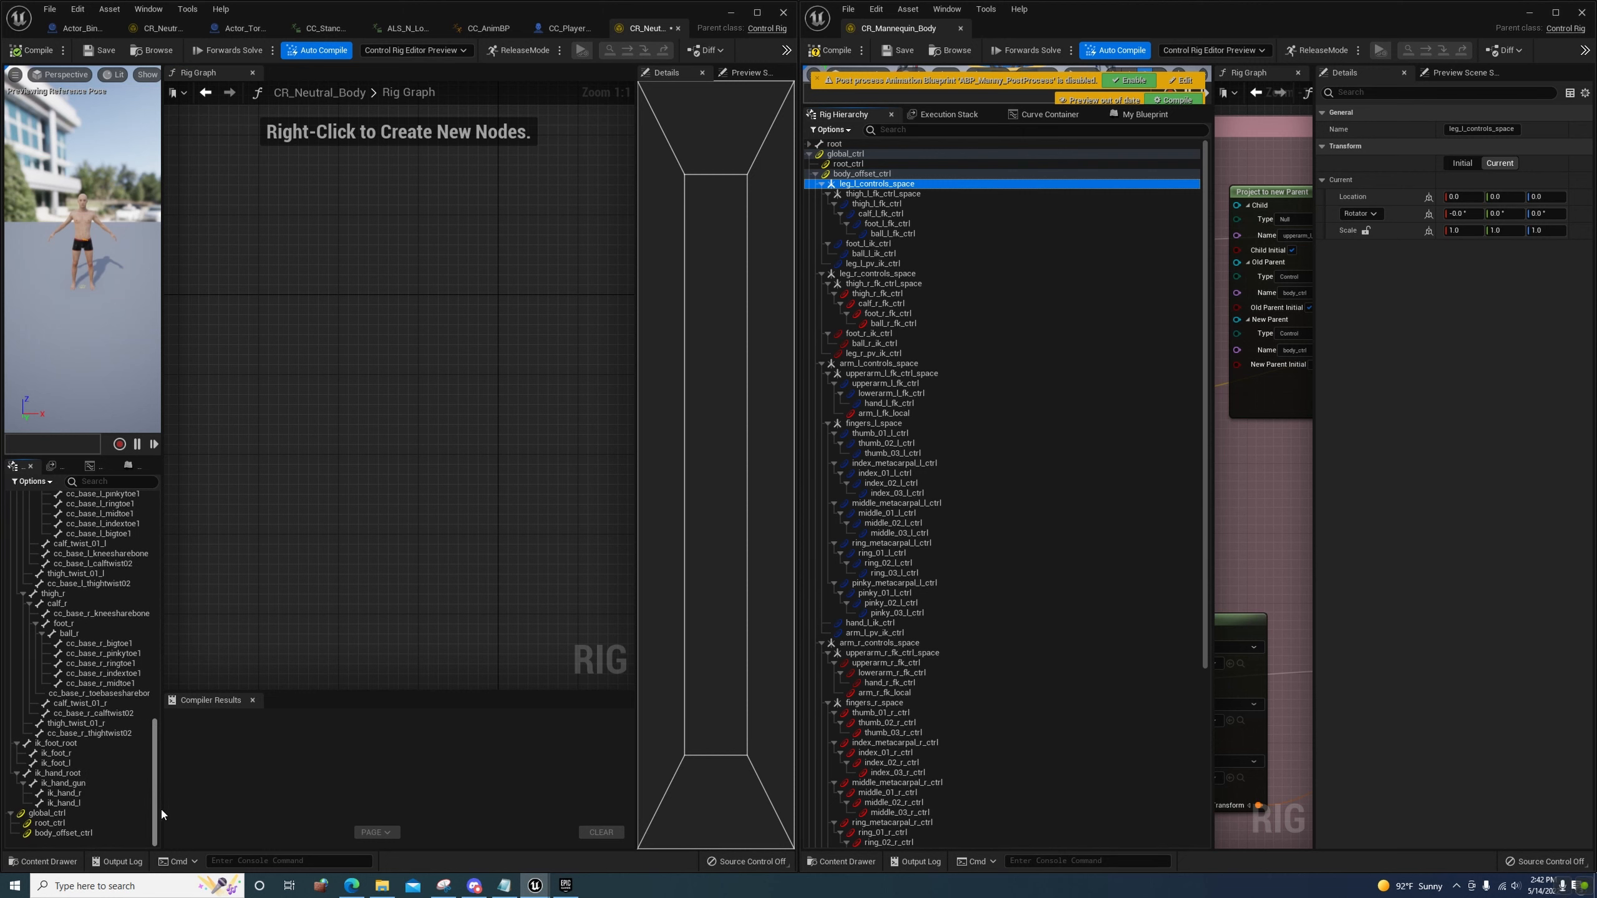
right_click(50, 833)
mouse_move(135, 542)
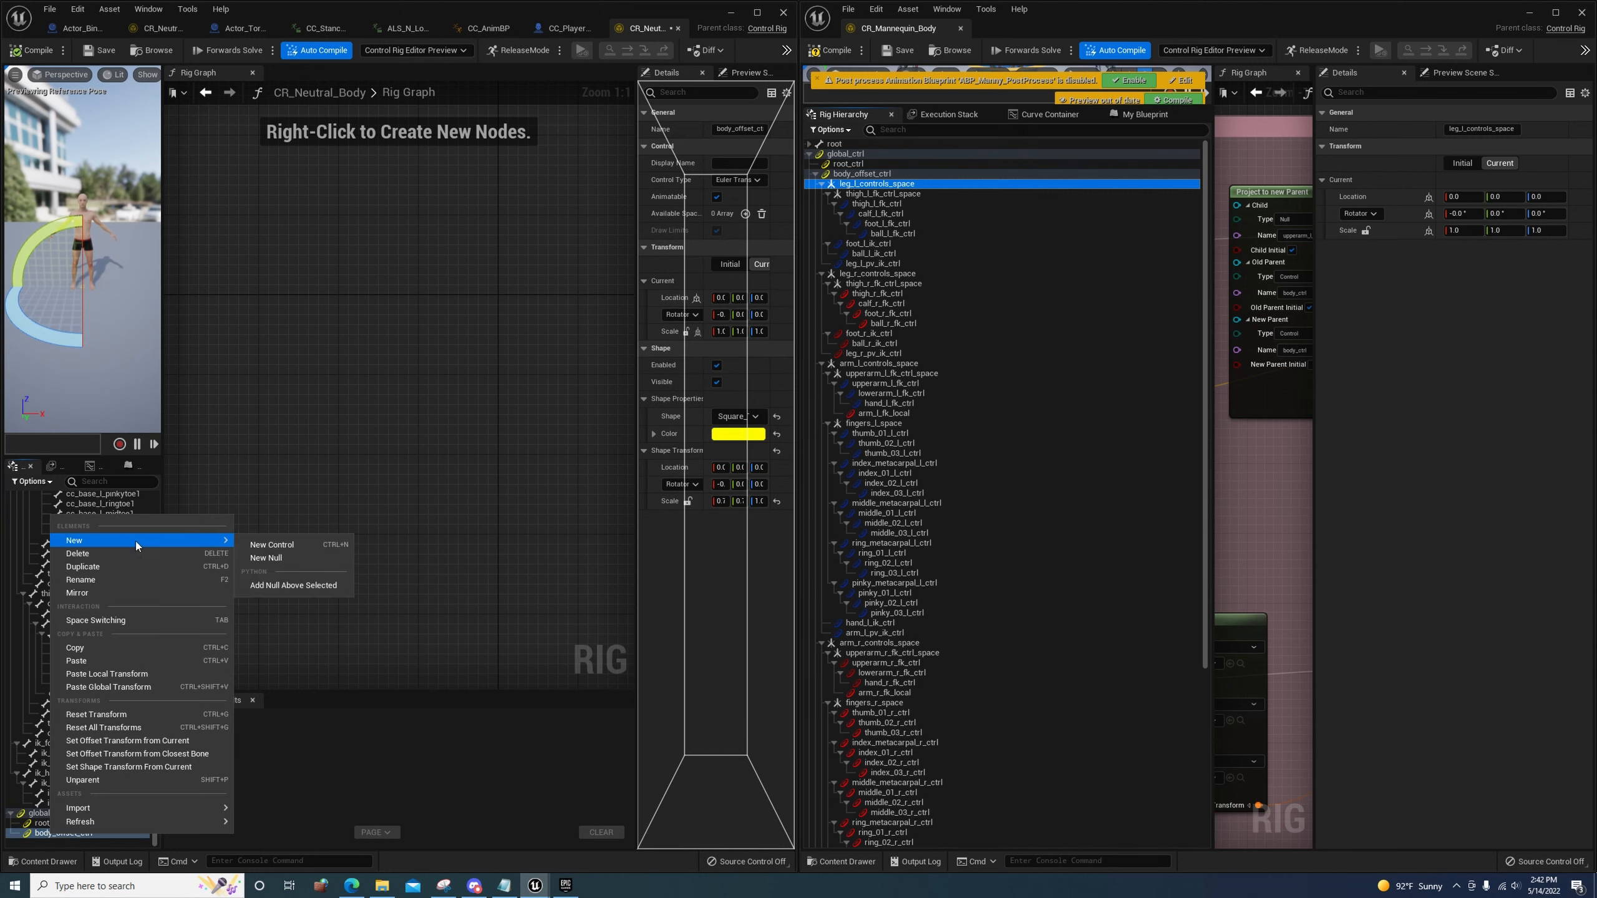
click(302, 559)
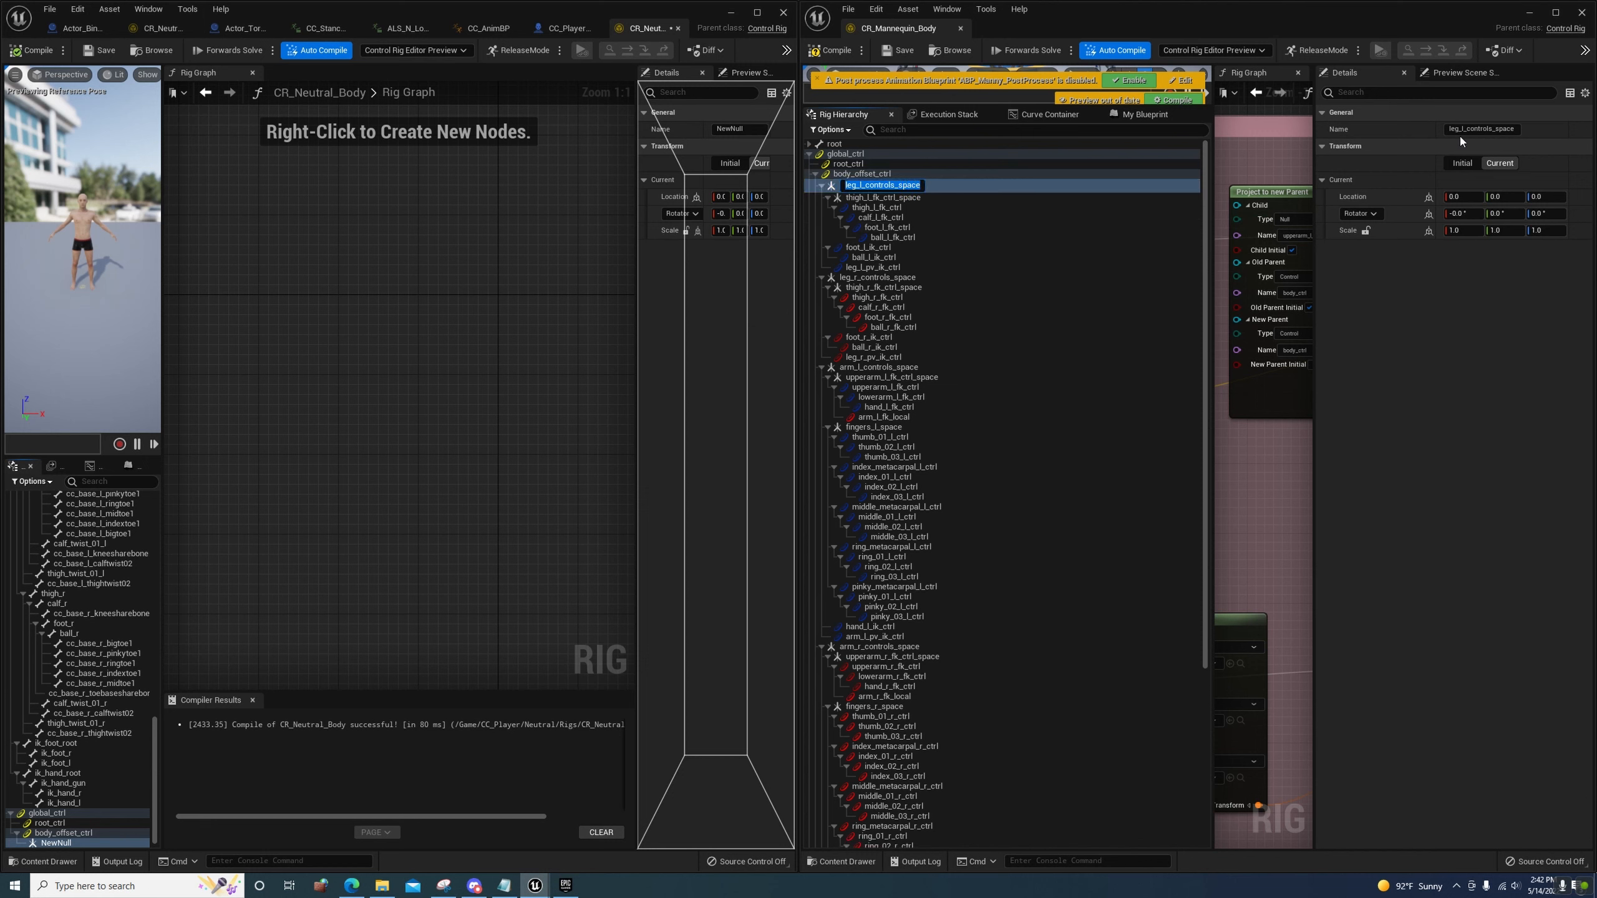
click(1484, 130)
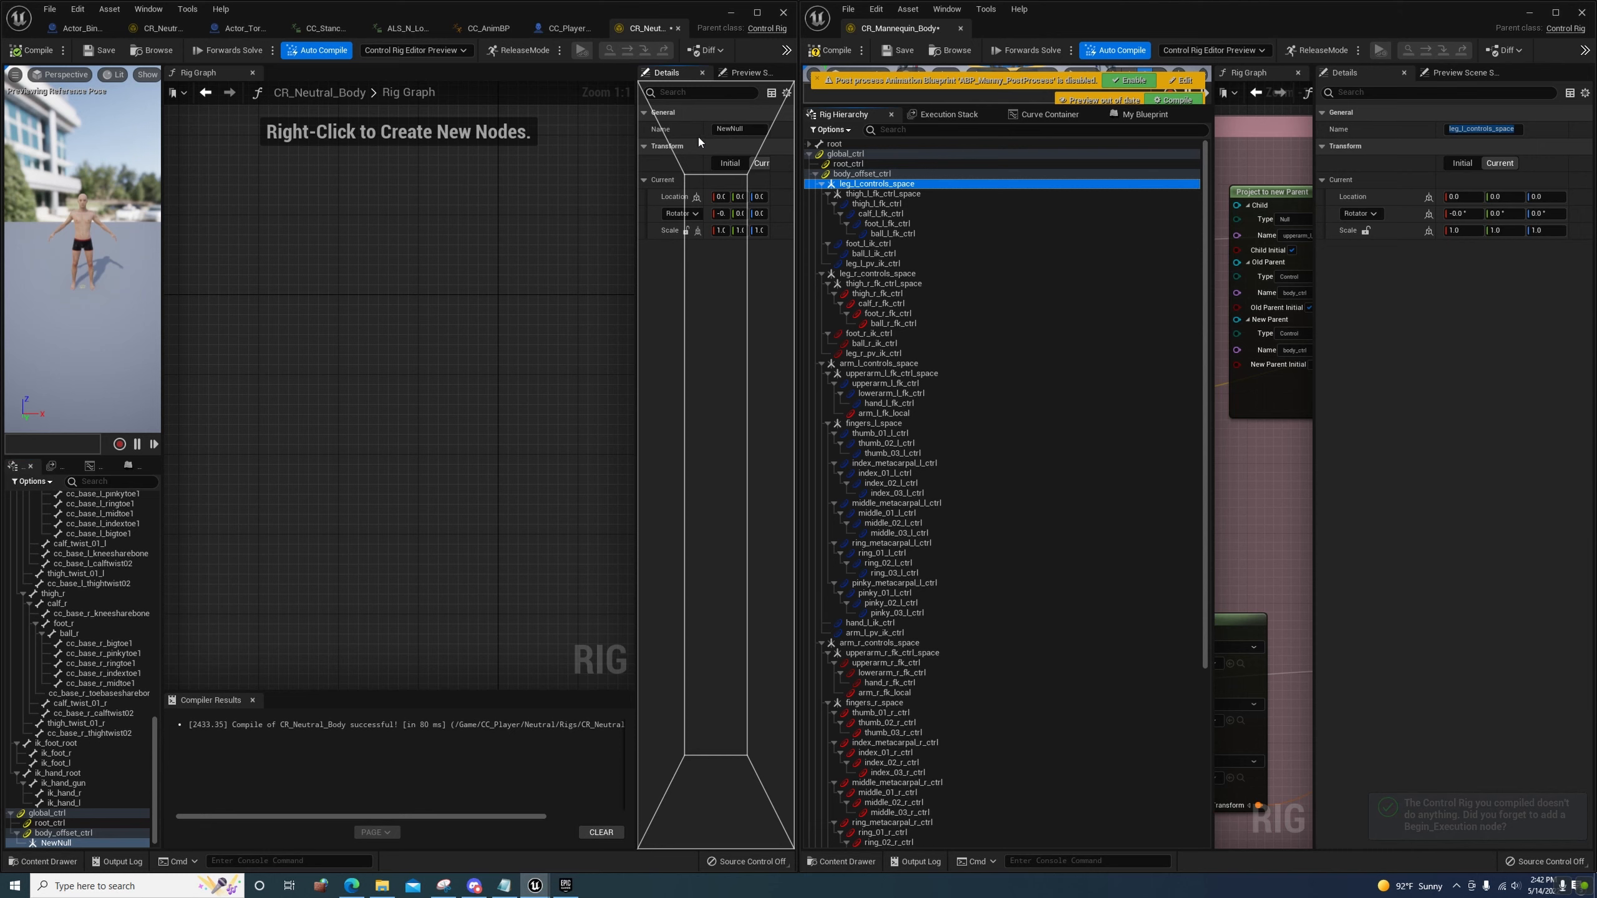
click(745, 73)
click(684, 73)
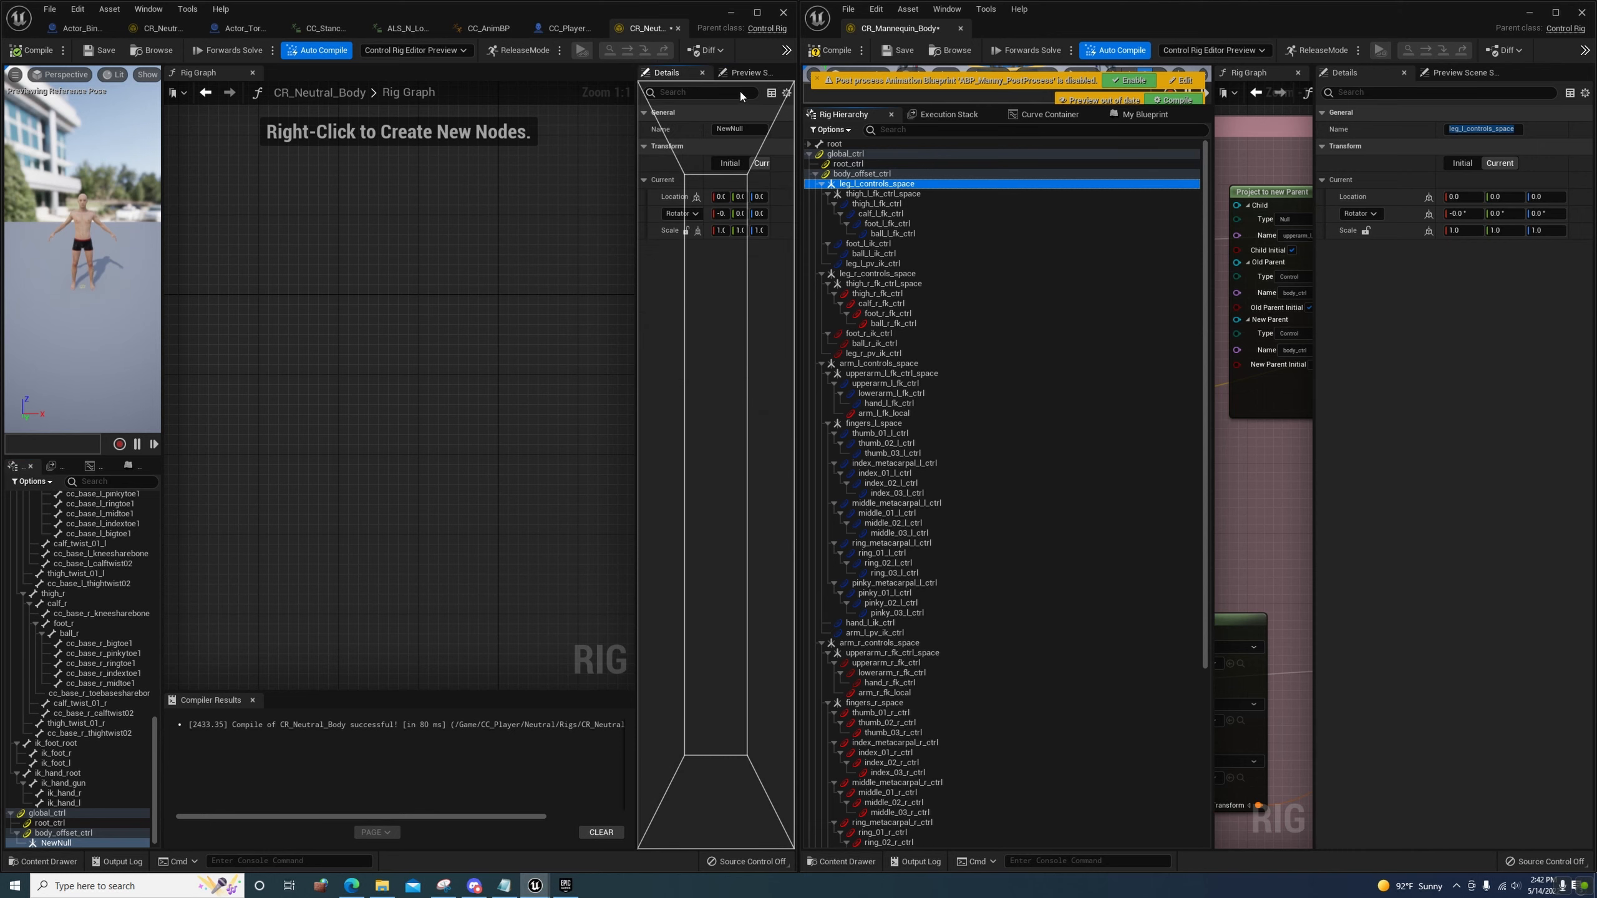
click(758, 12)
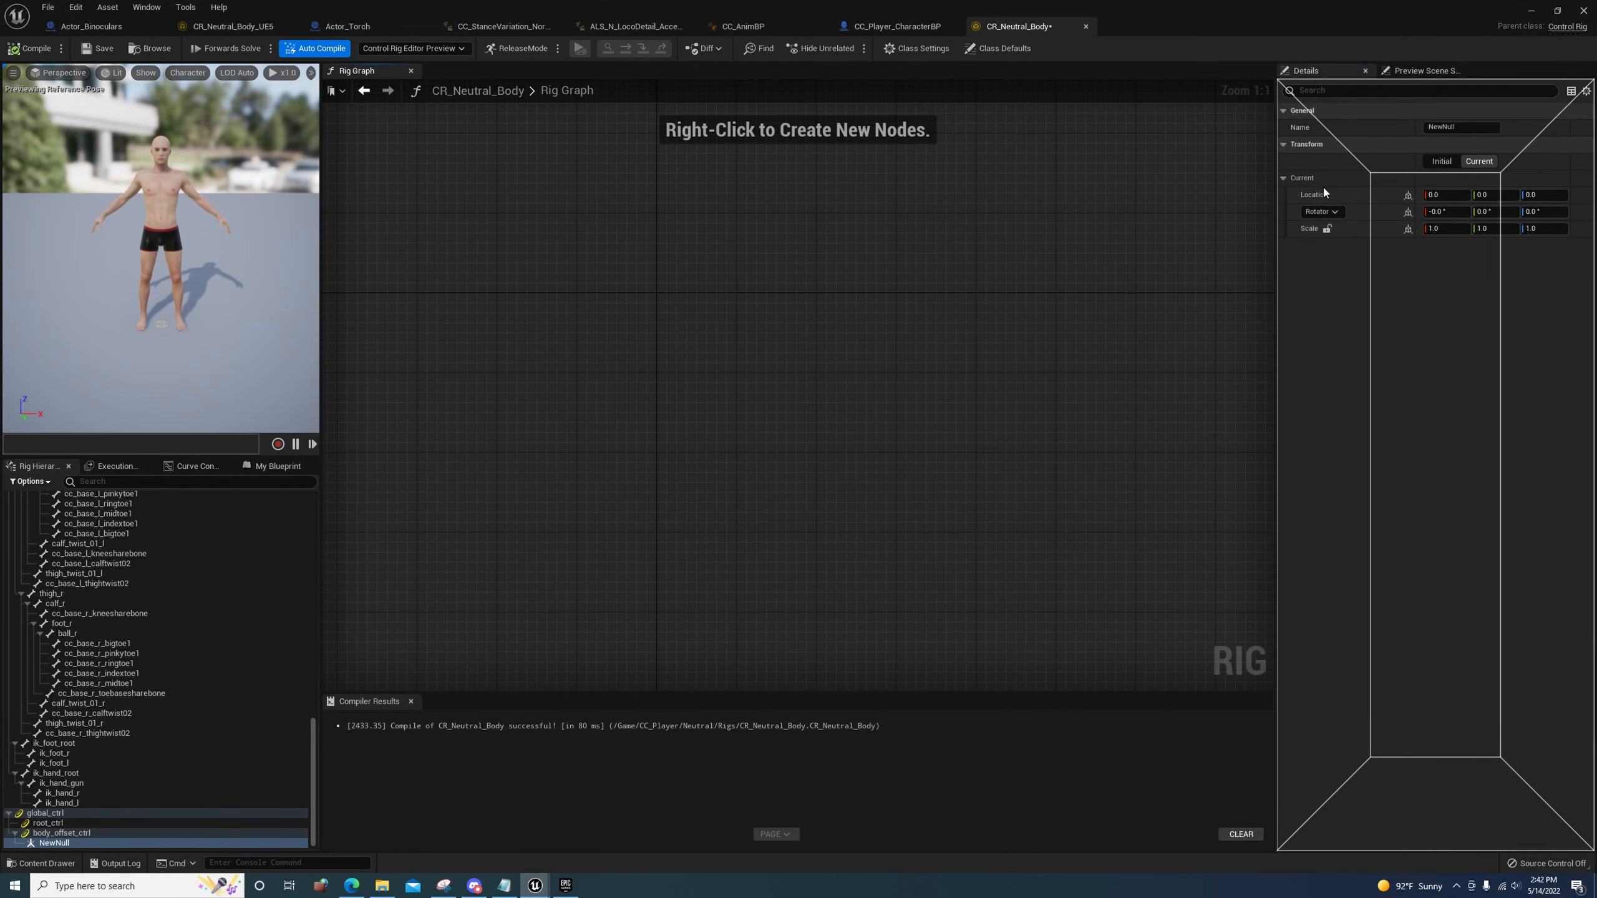
mouse_move(1323, 55)
mouse_down()
mouse_move(1315, 127)
mouse_move(1330, 67)
mouse_up()
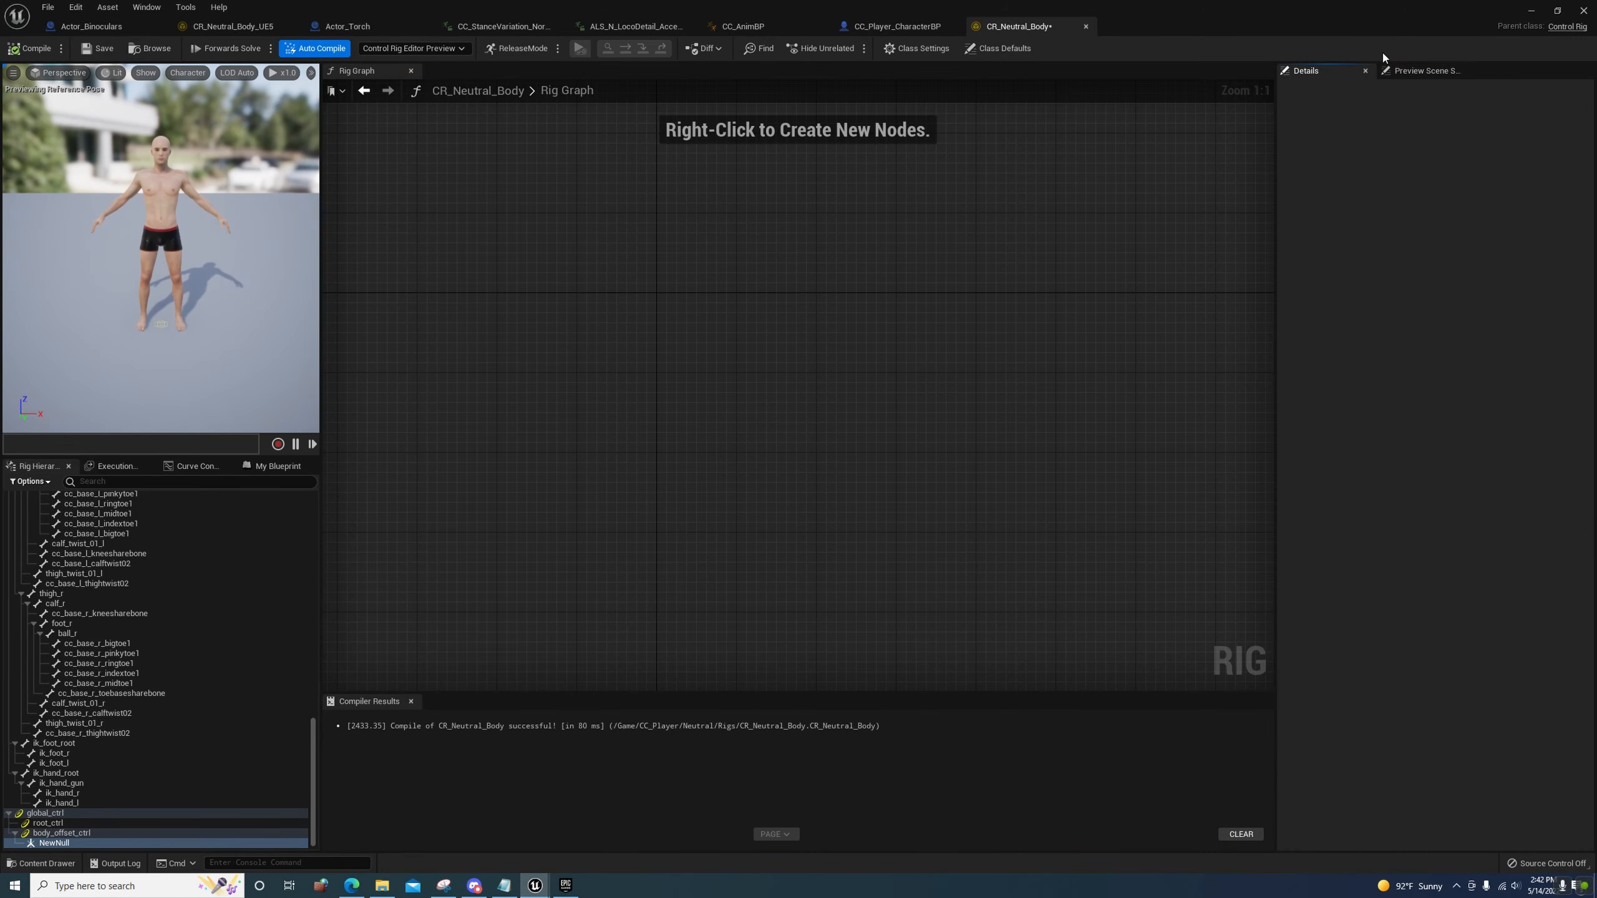
click(1399, 73)
click(1333, 64)
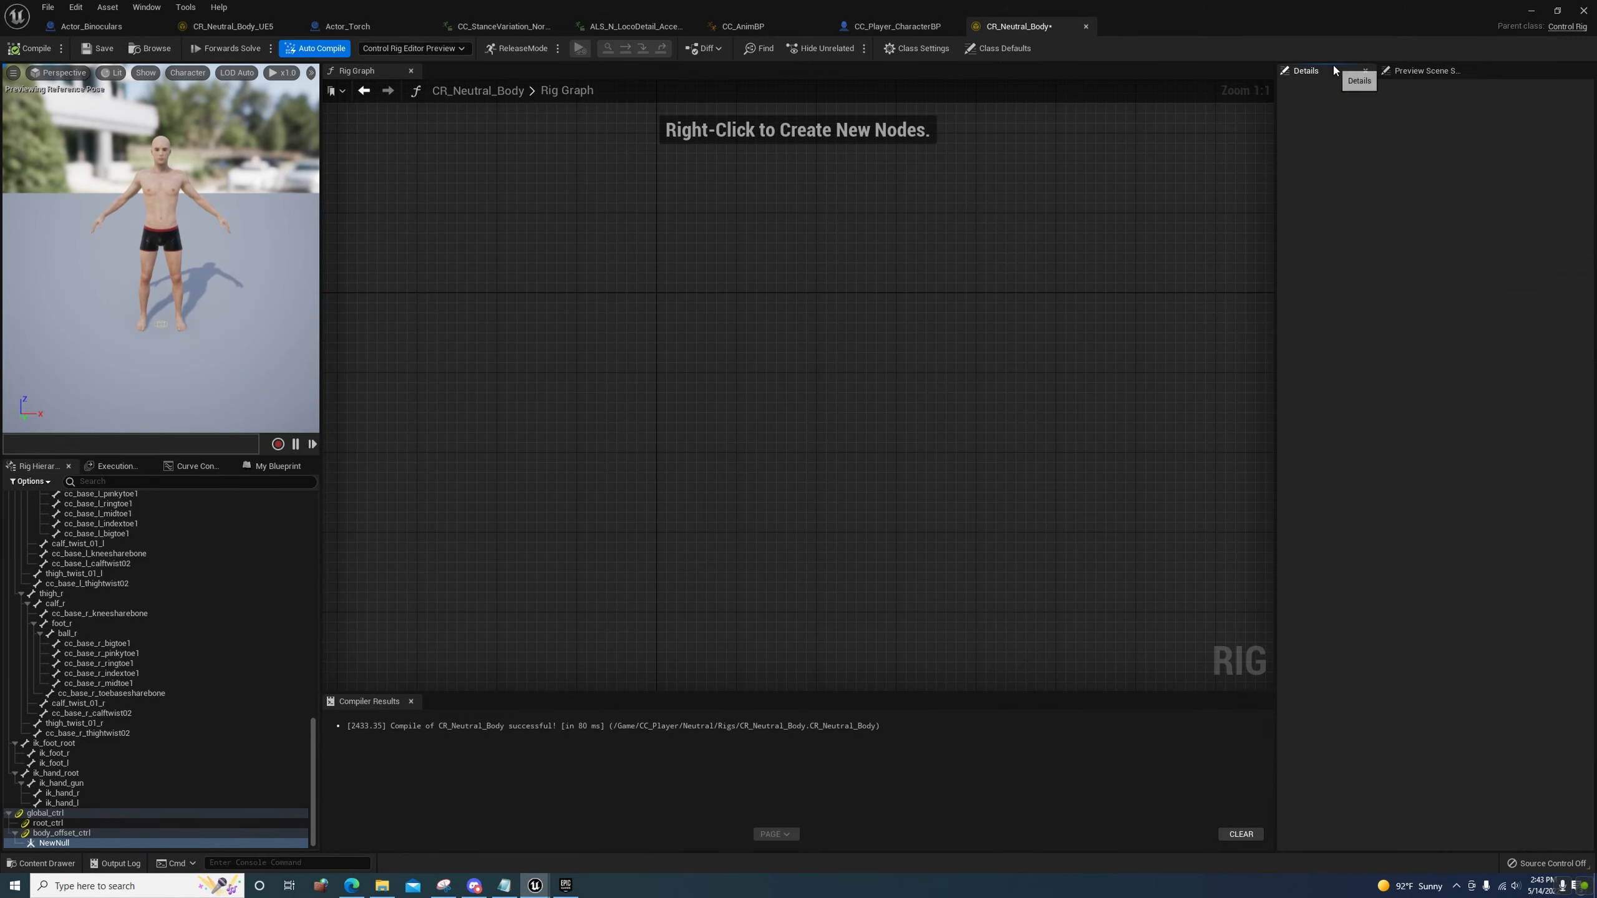
double_click(1251, 11)
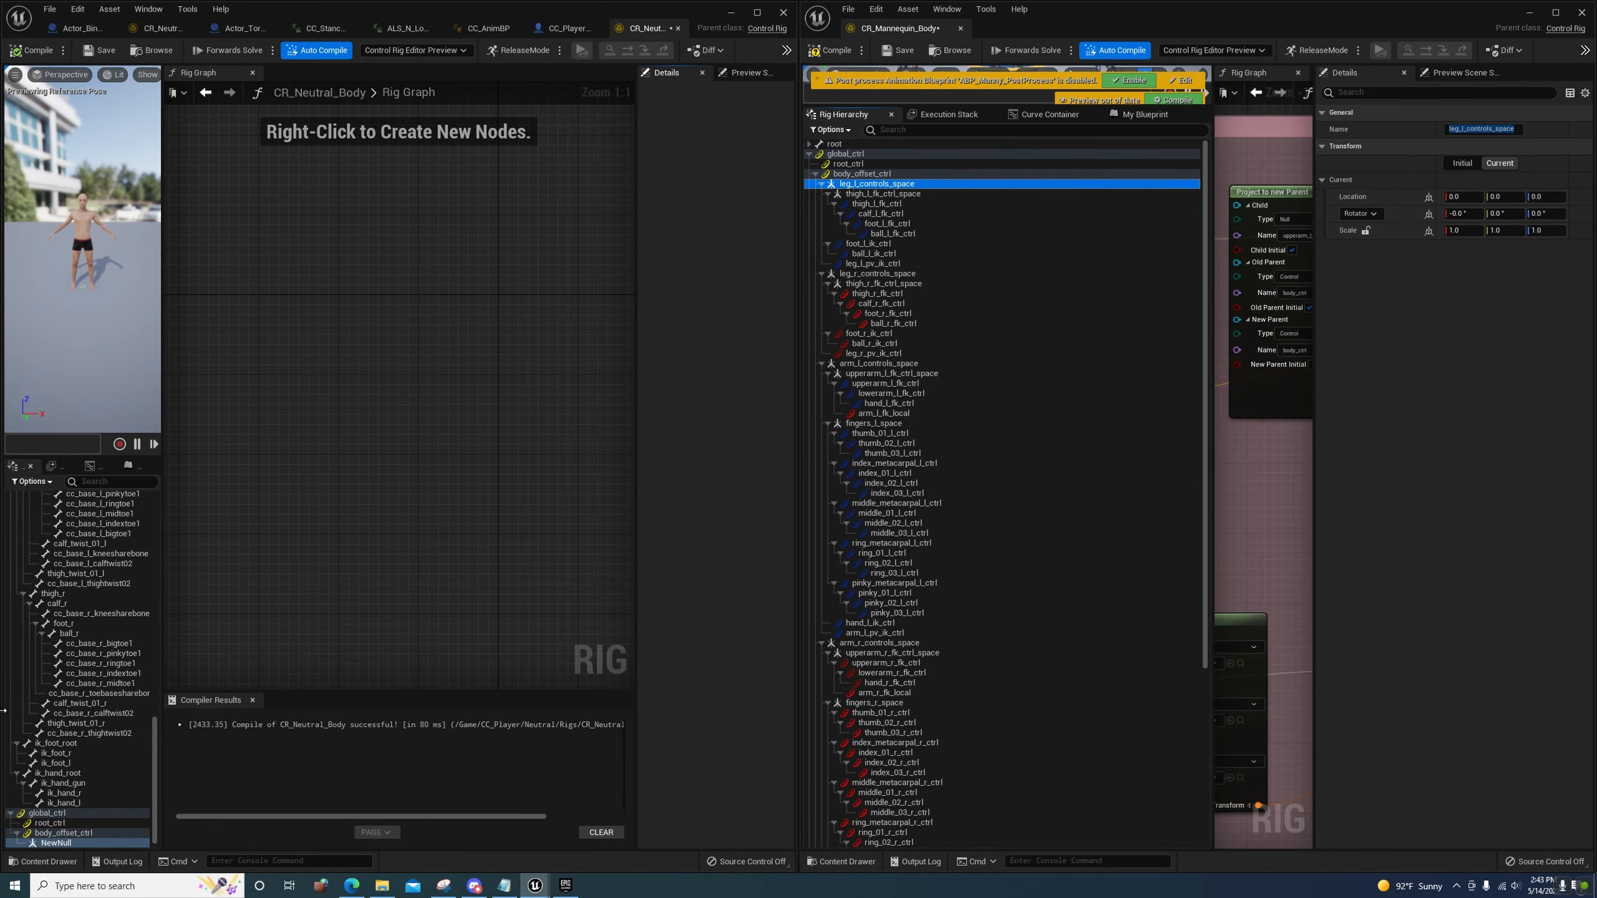
Rename the new null under body_offset_ctrl in CR_Neutral_Body to leg_l_controls_space, copying the name from CR_Mannequin_Body
click(58, 842)
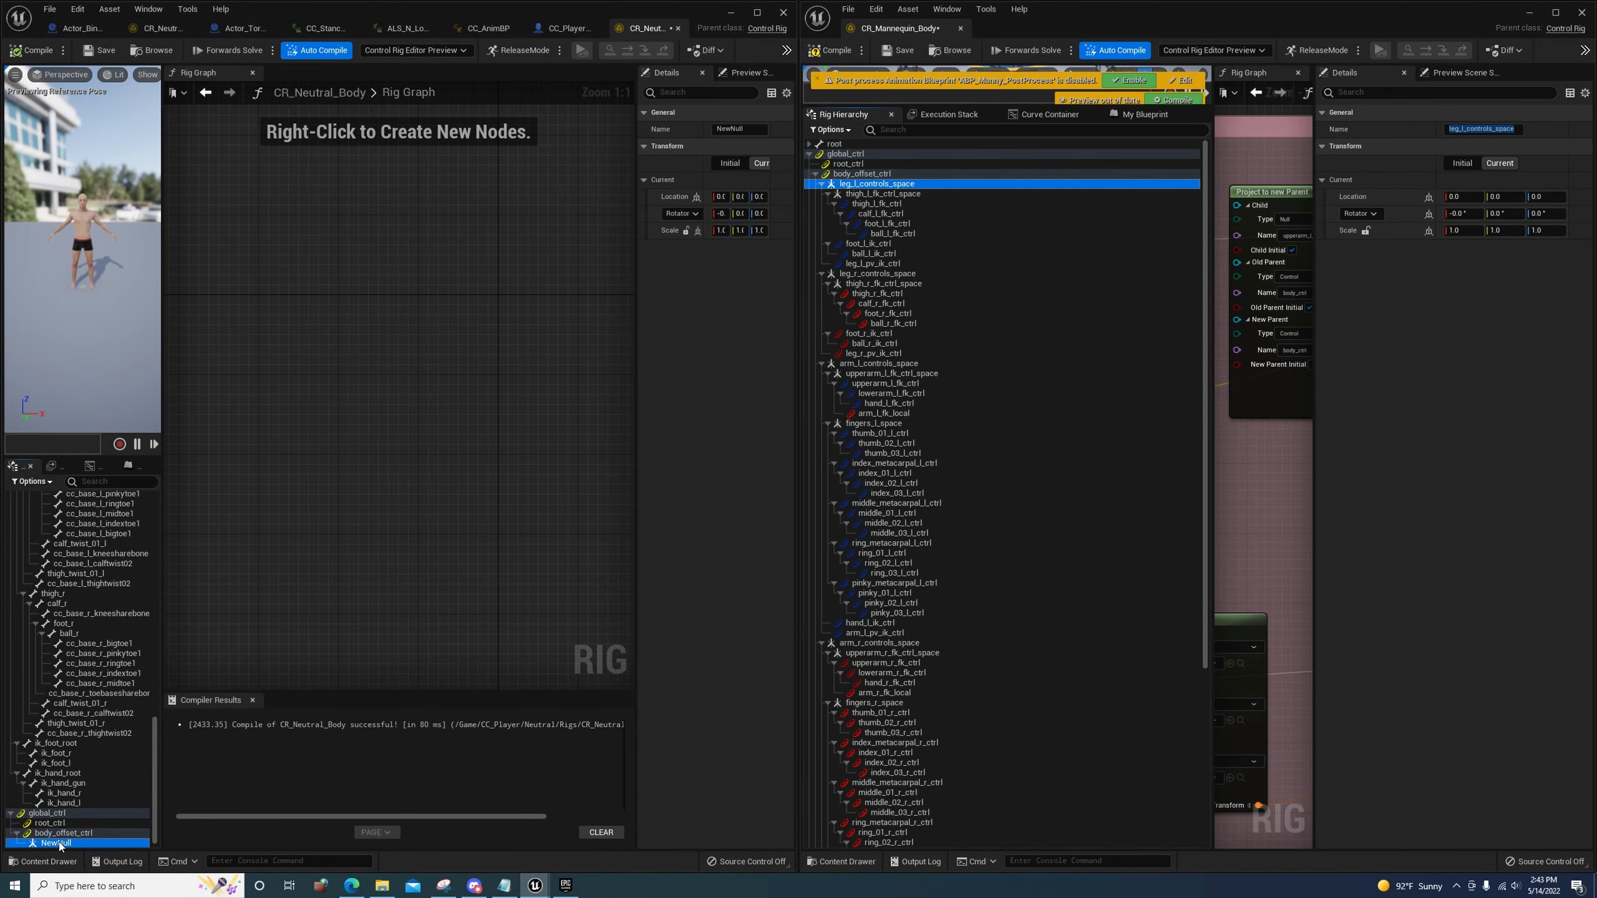
click(730, 127)
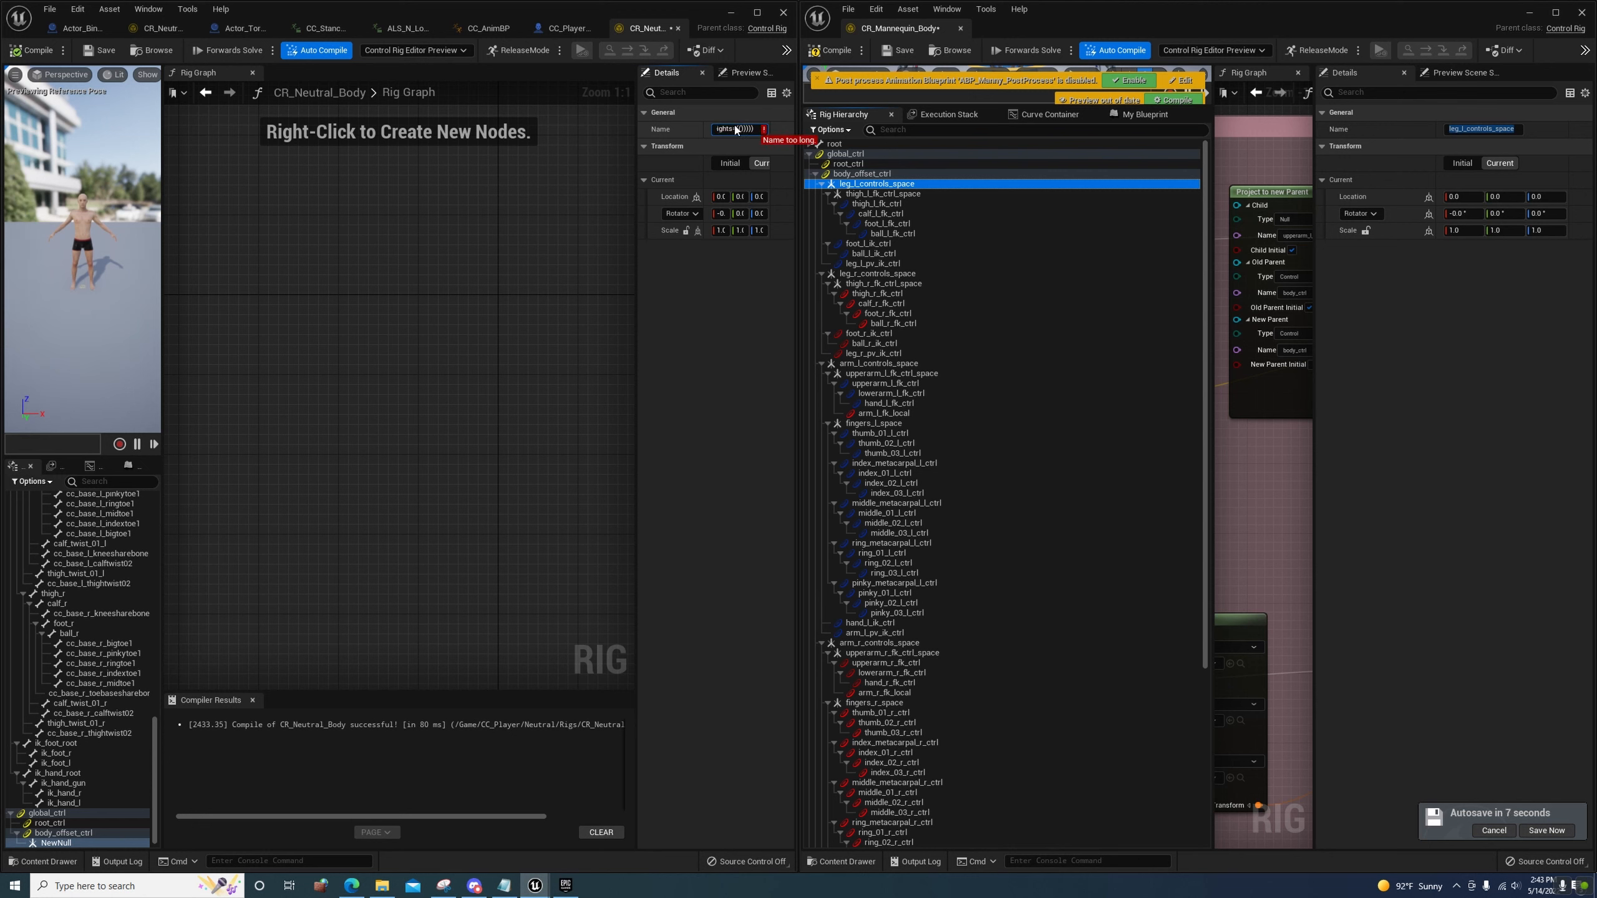
key(Escape)
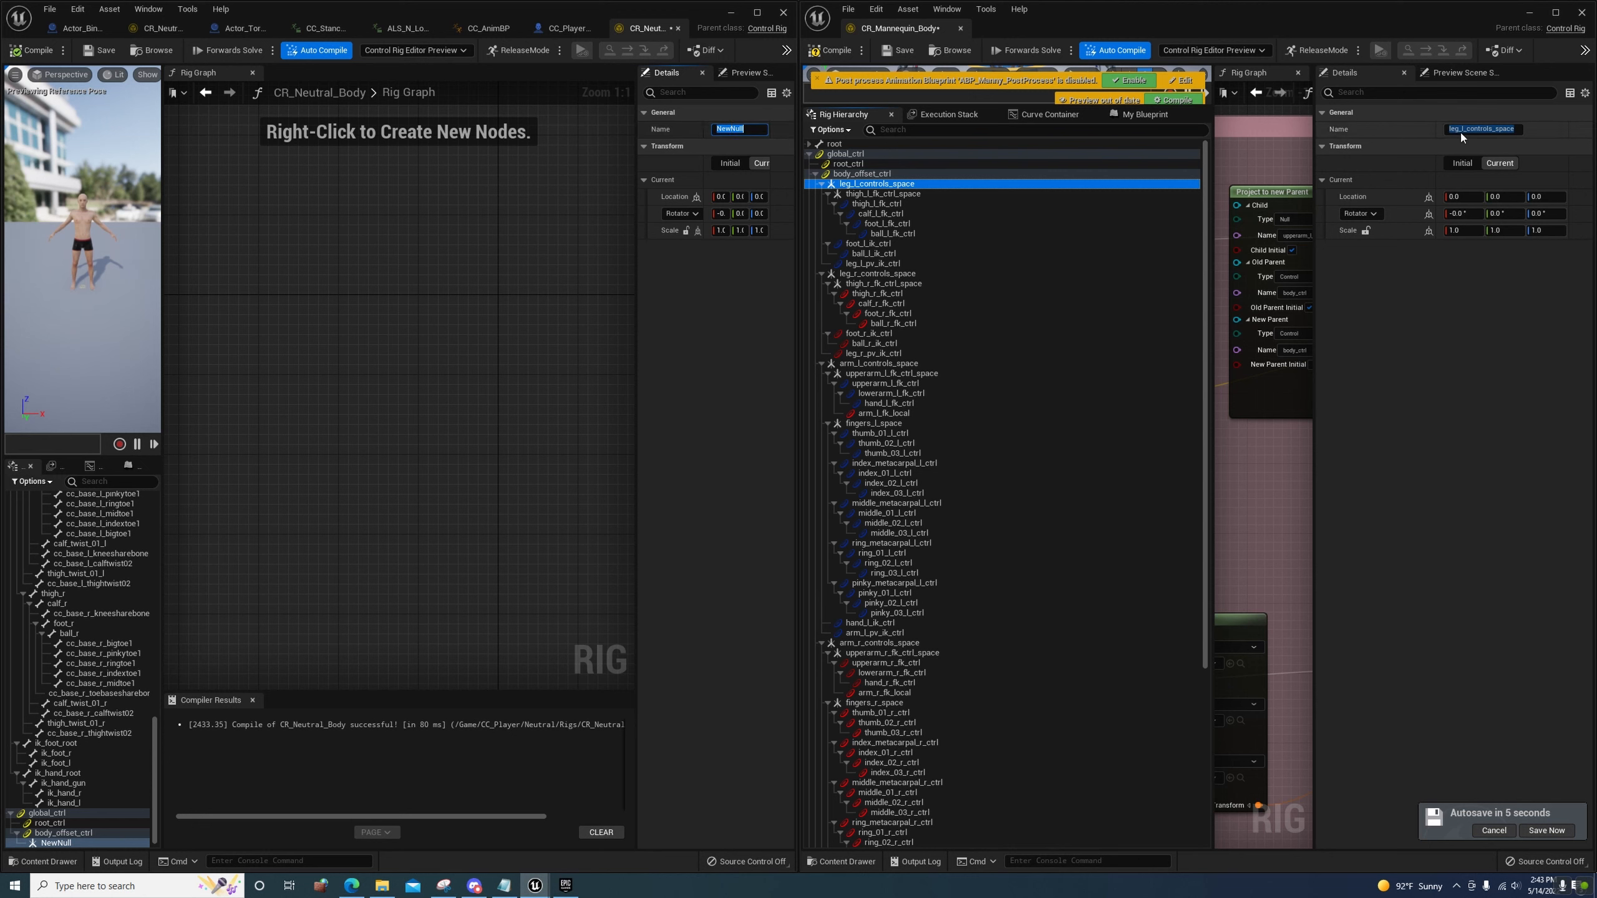
click(1463, 130)
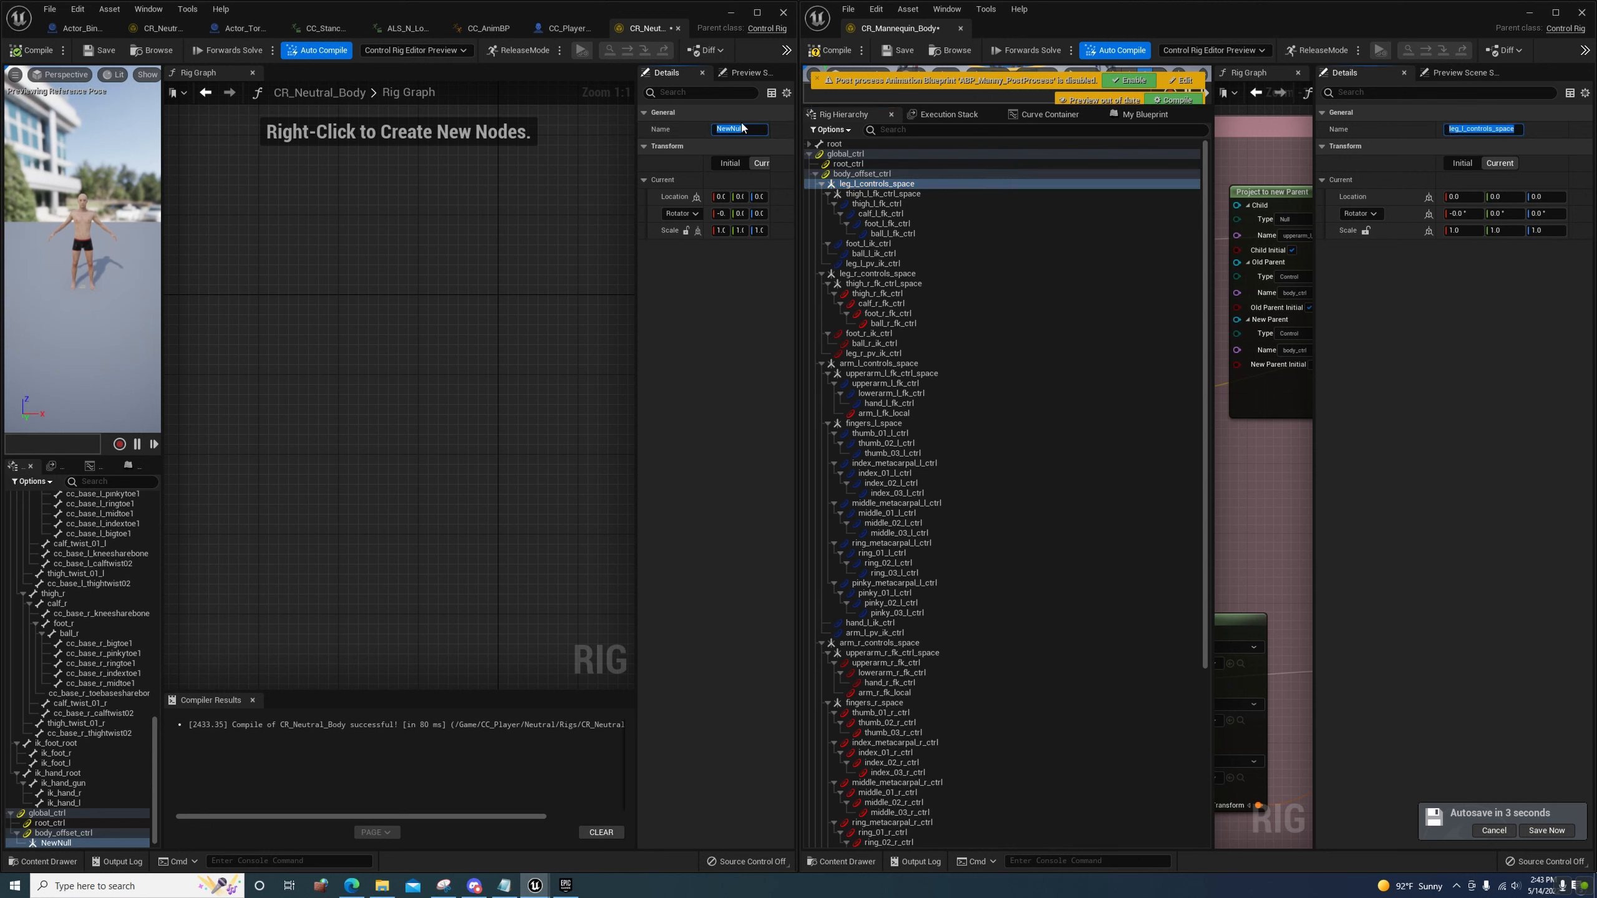
key(Return)
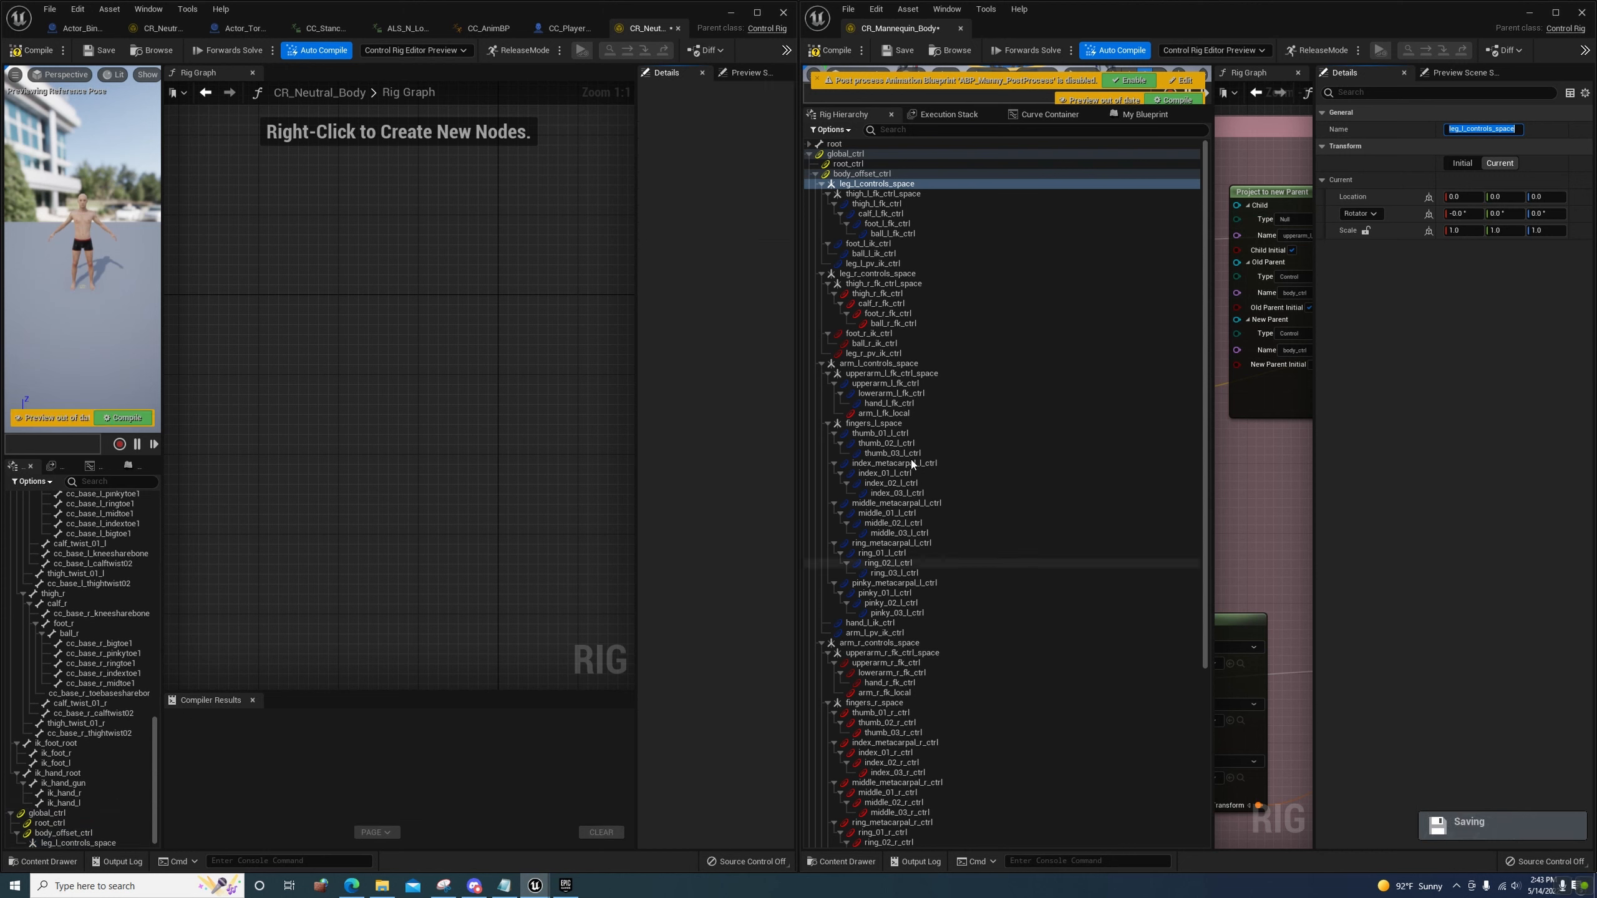
Add a null under the thigh_l bone in CR_Neutral_Body and name it thigh_l_fk_ctrl_space, as in CR_Mannequin_Body
click(869, 194)
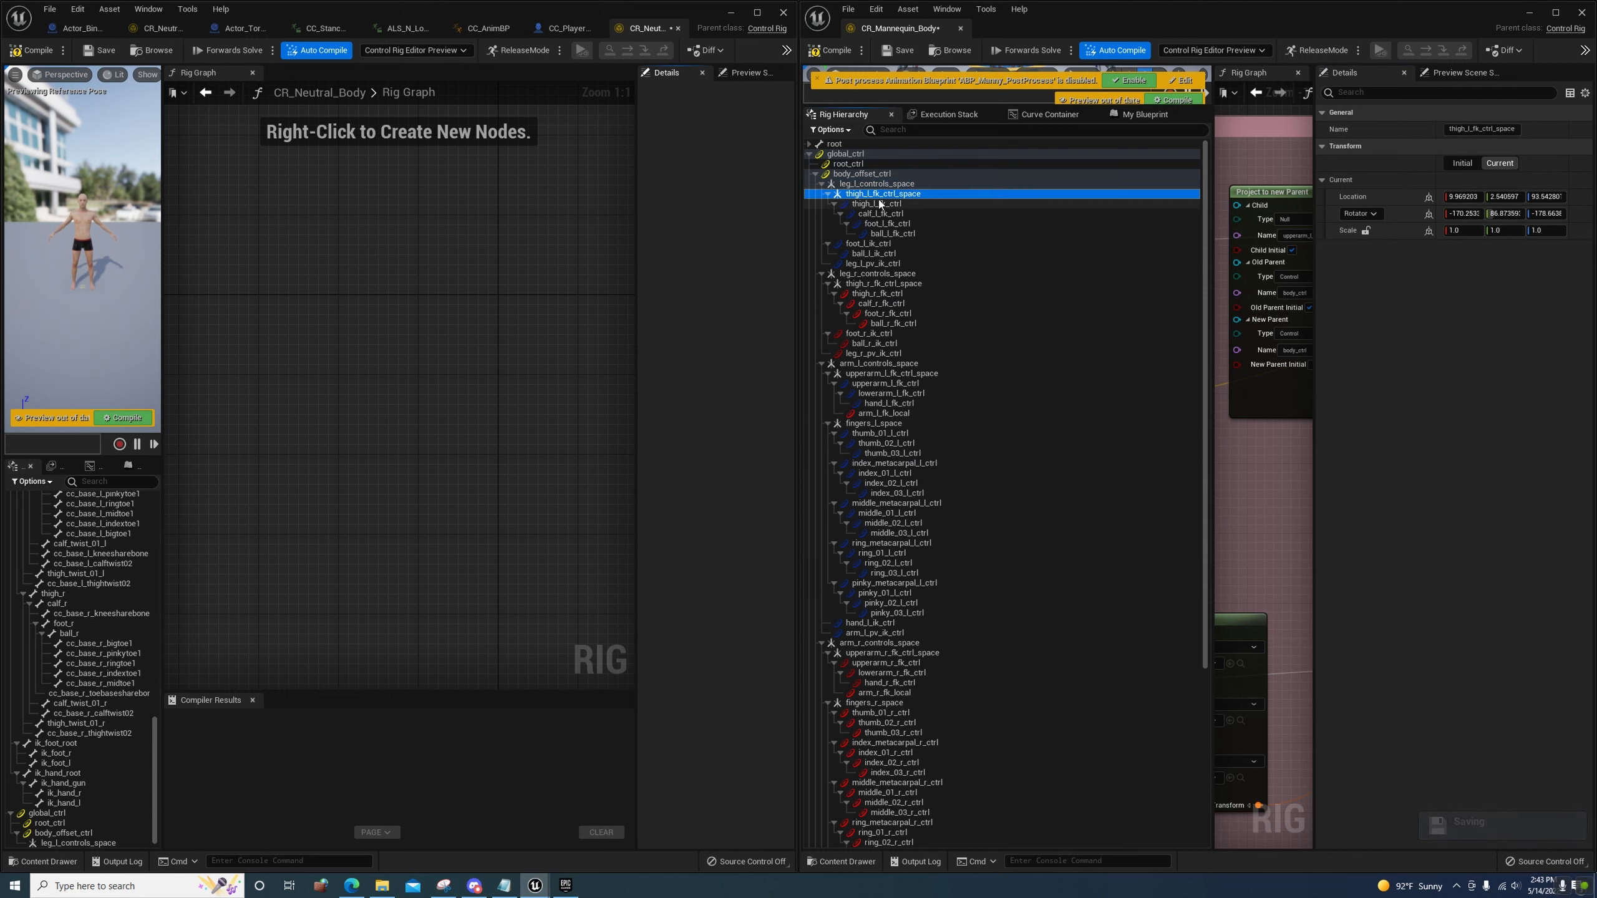
scroll(86, 713, up, 3)
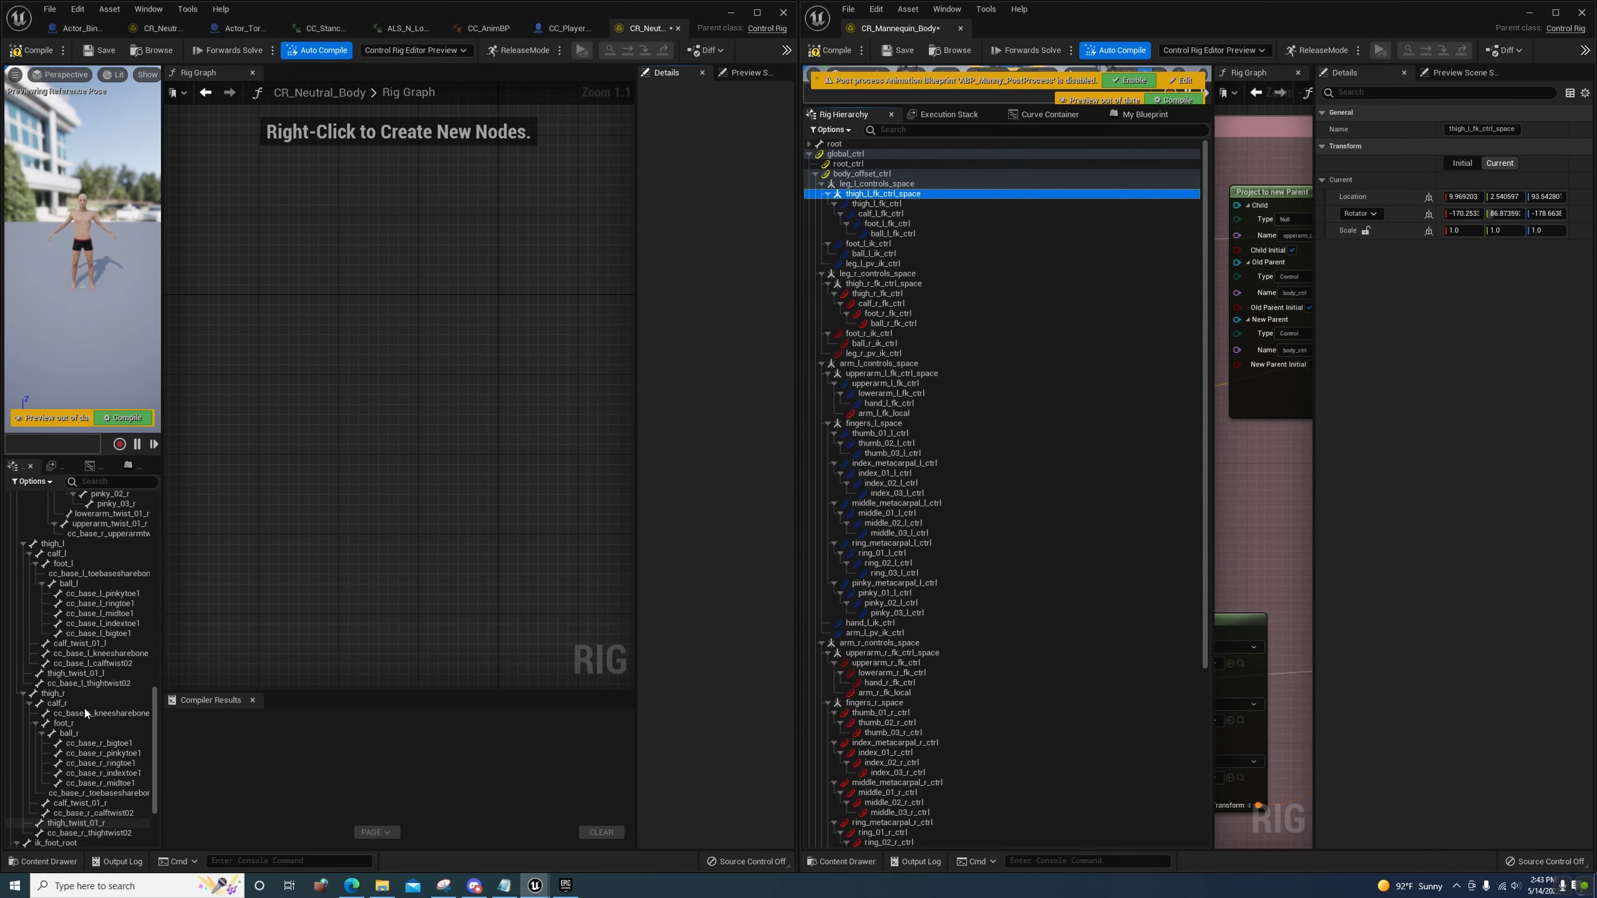
click(58, 545)
right_click(59, 546)
click(267, 601)
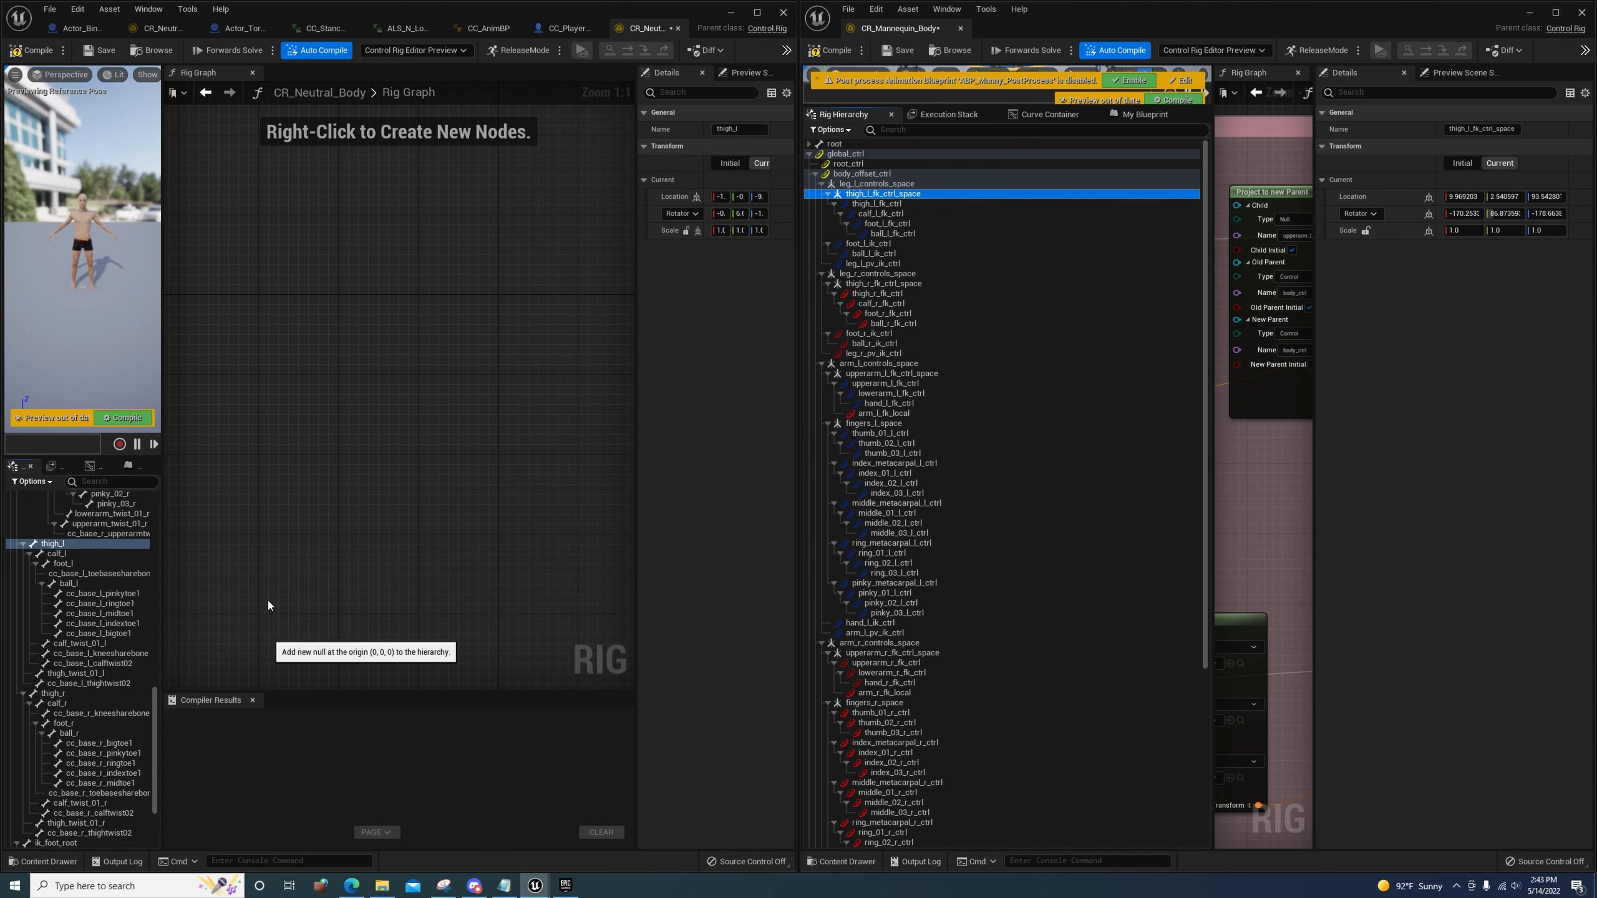
click(1482, 129)
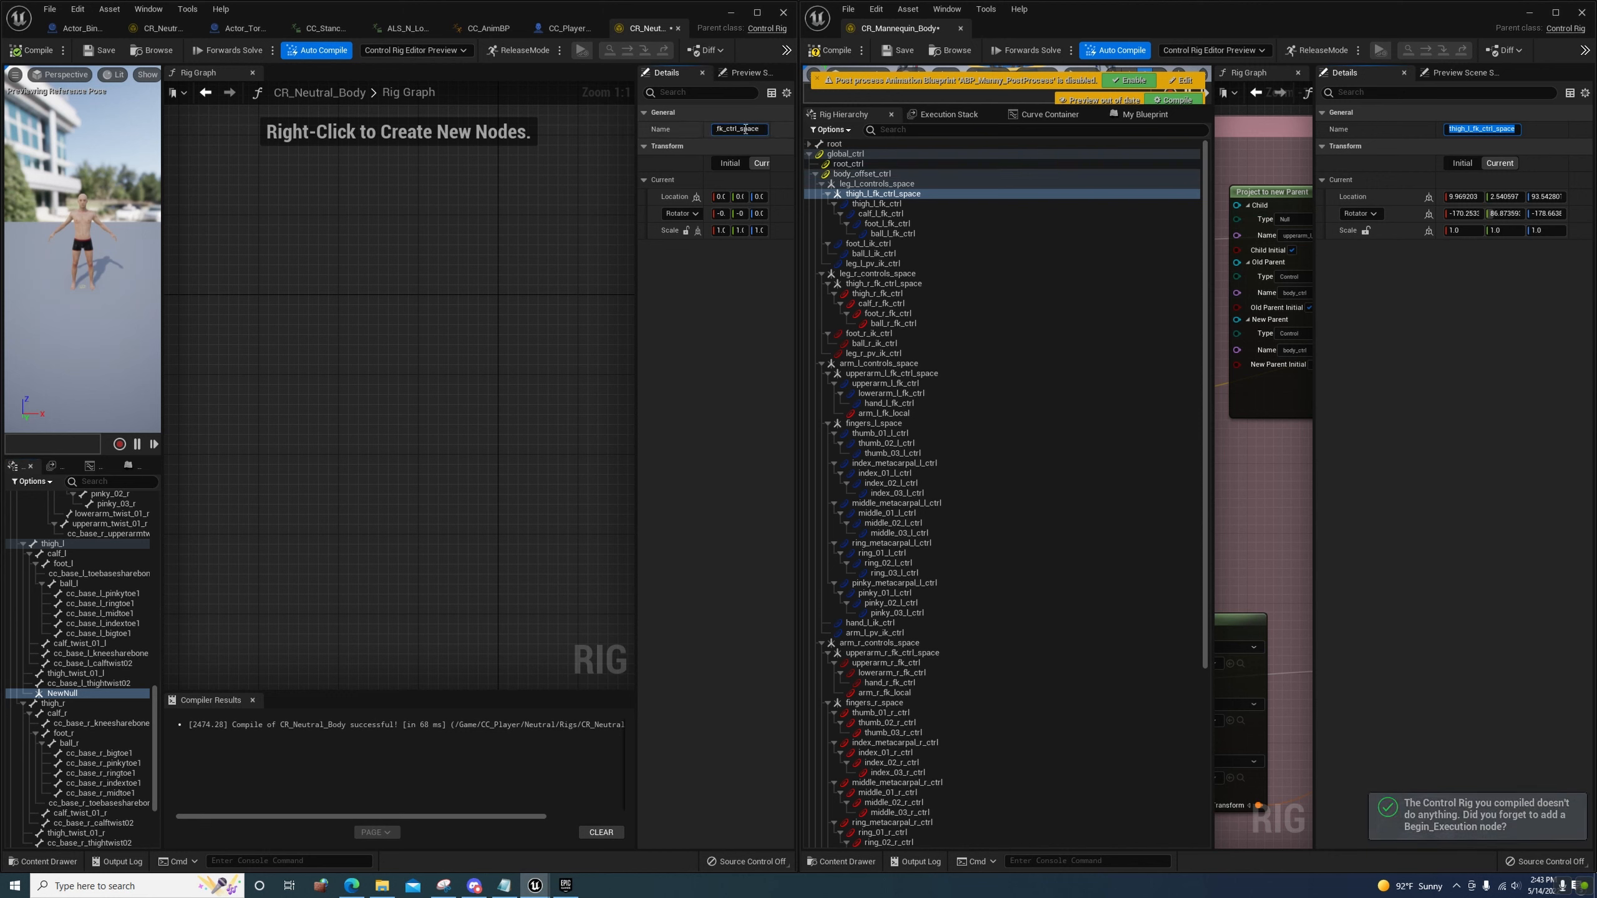
key(Return)
Reparent thigh_l_fk_ctrl_space from the thigh_l bone to leg_l_controls_space and expand its new parent in the hierarchy
click(73, 684)
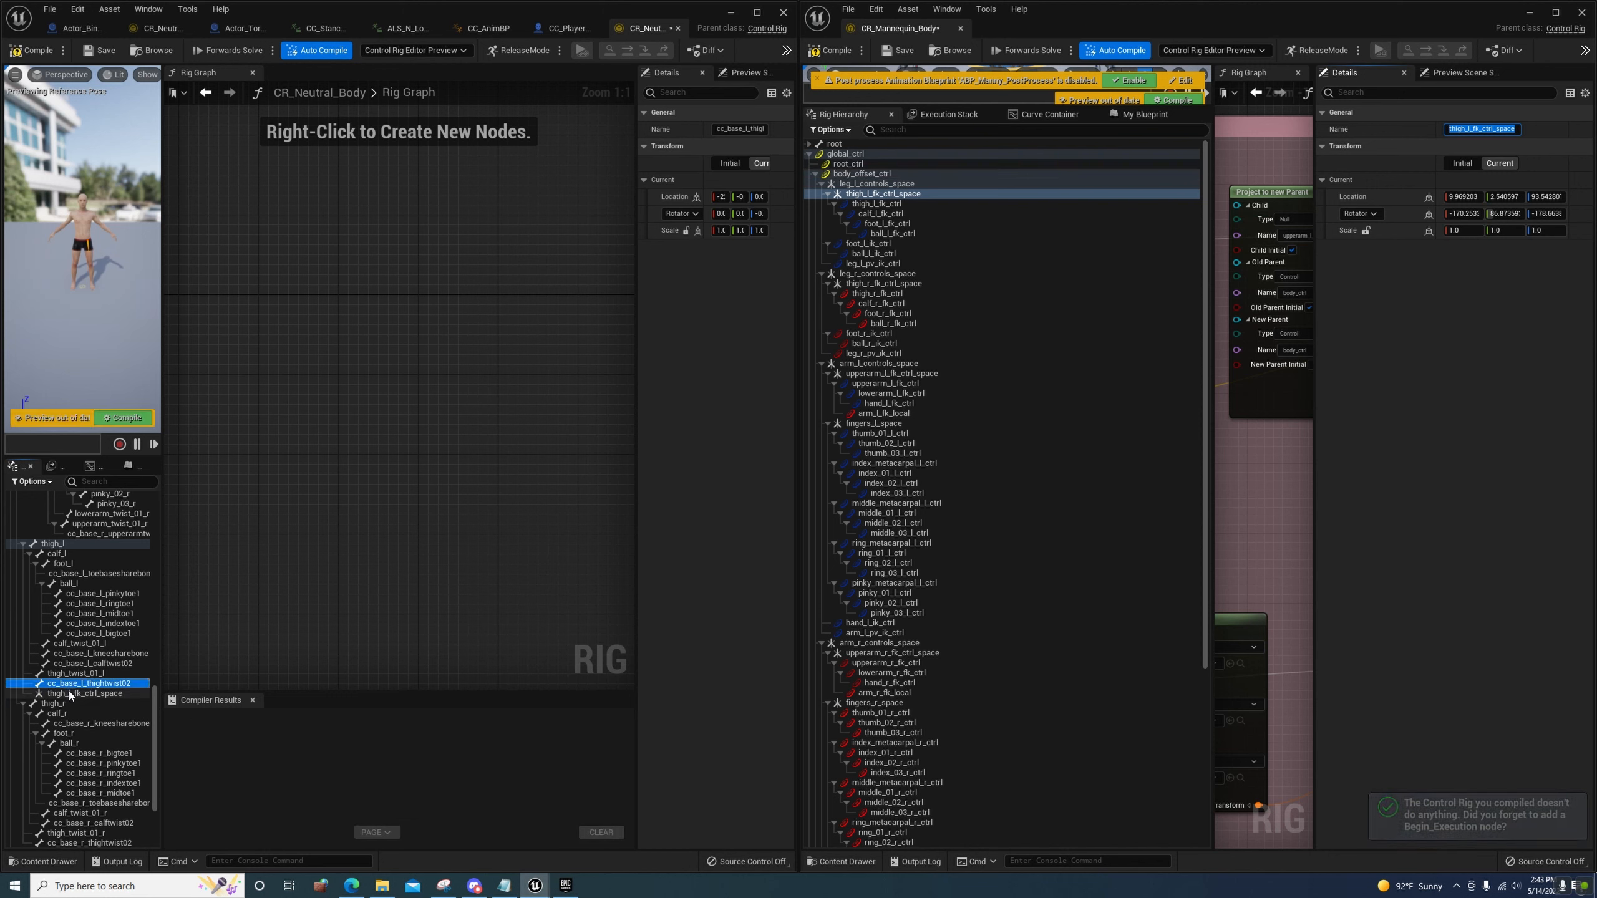
click(71, 694)
scroll(53, 690, down, 4)
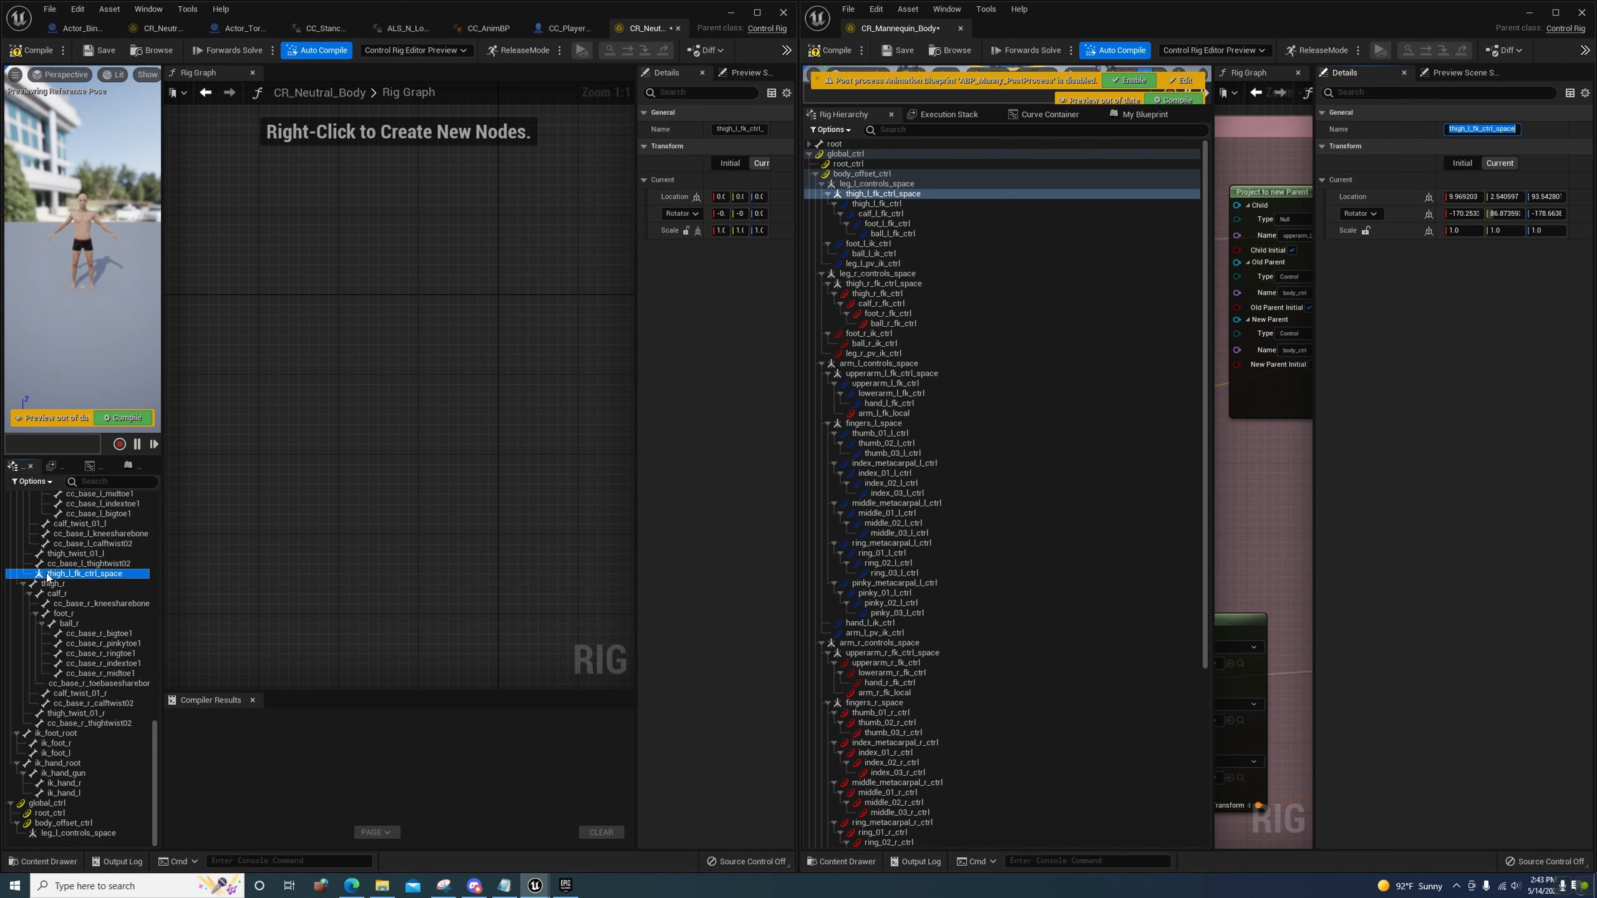
drag(63, 892, 55, 831)
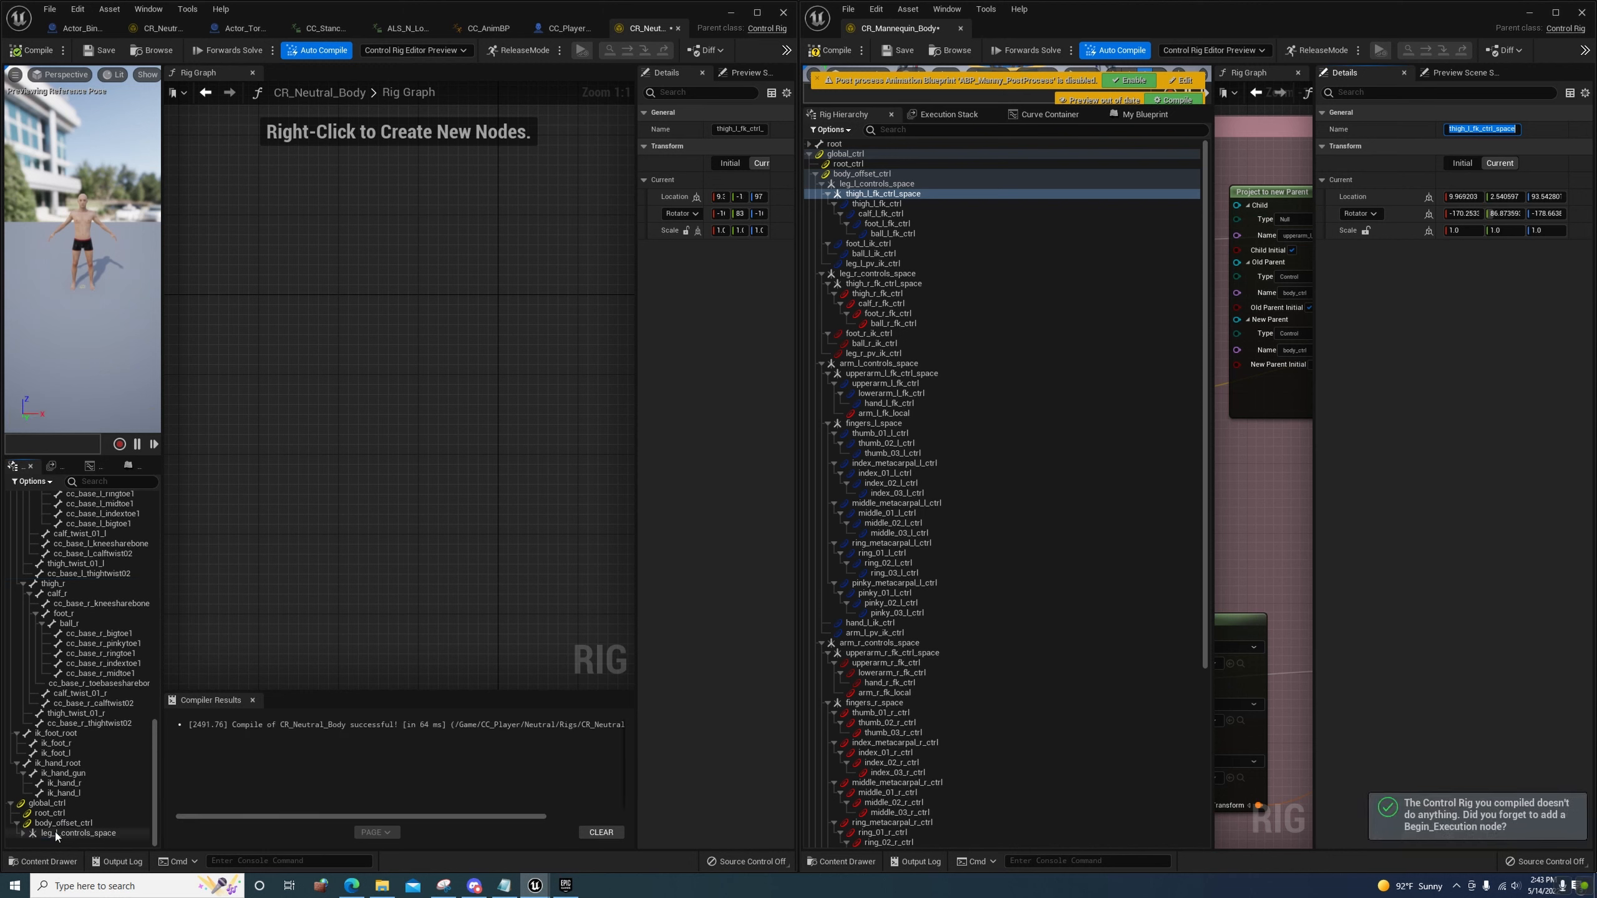
key(Up)
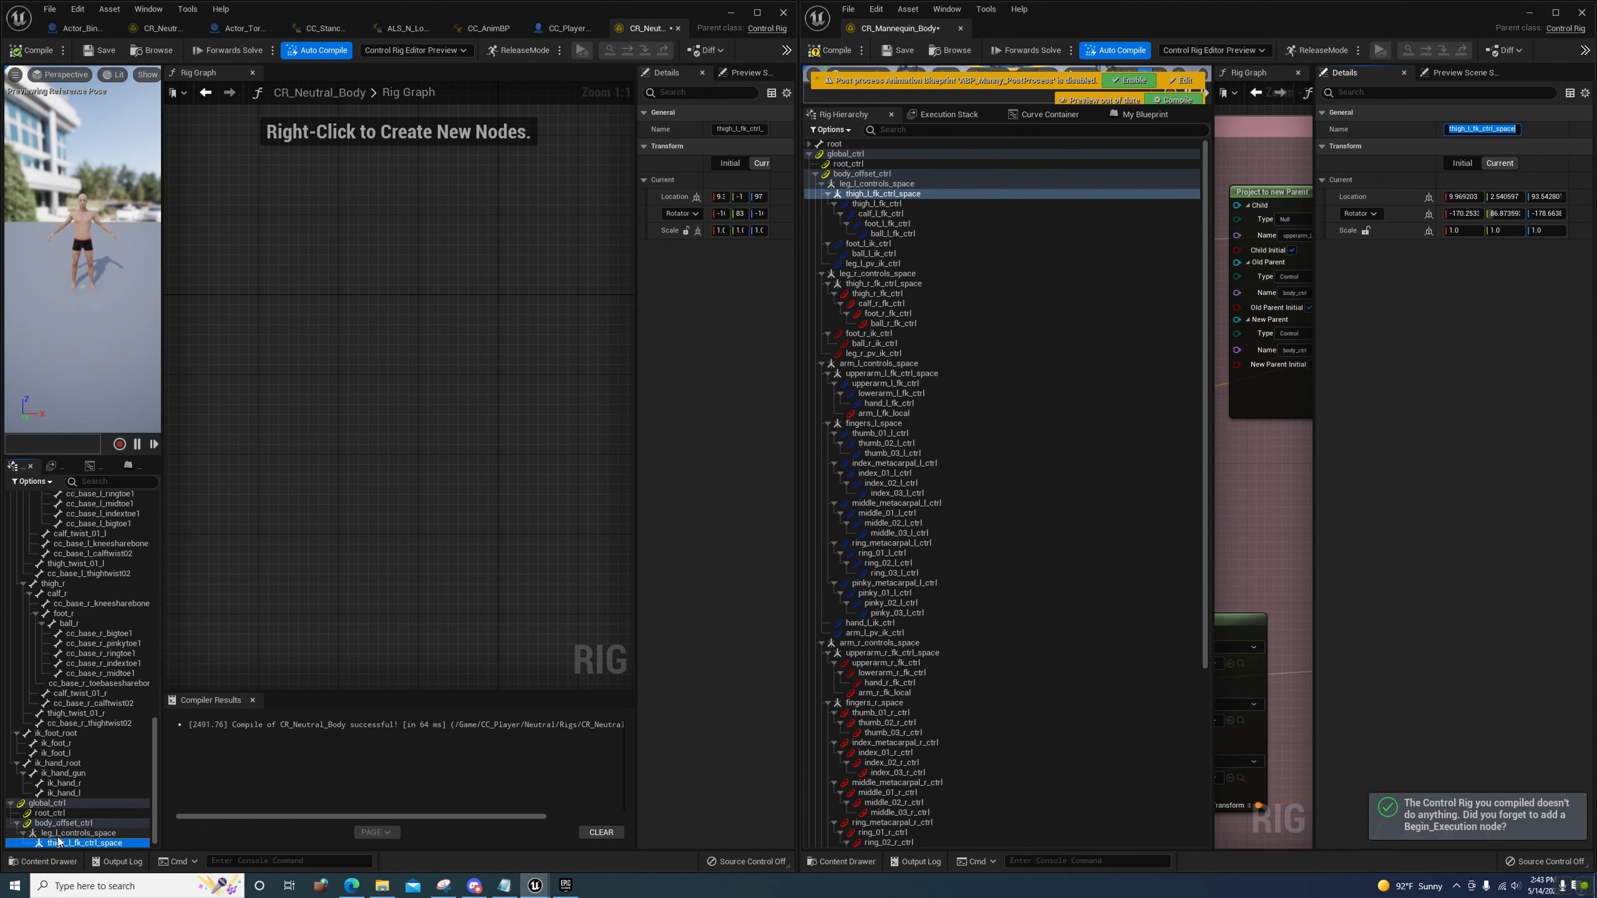
Widen the Details area in CR_Neutral_Body to read the full transforms of thigh_l_fk_ctrl_space and the thigh_l bone
click(68, 843)
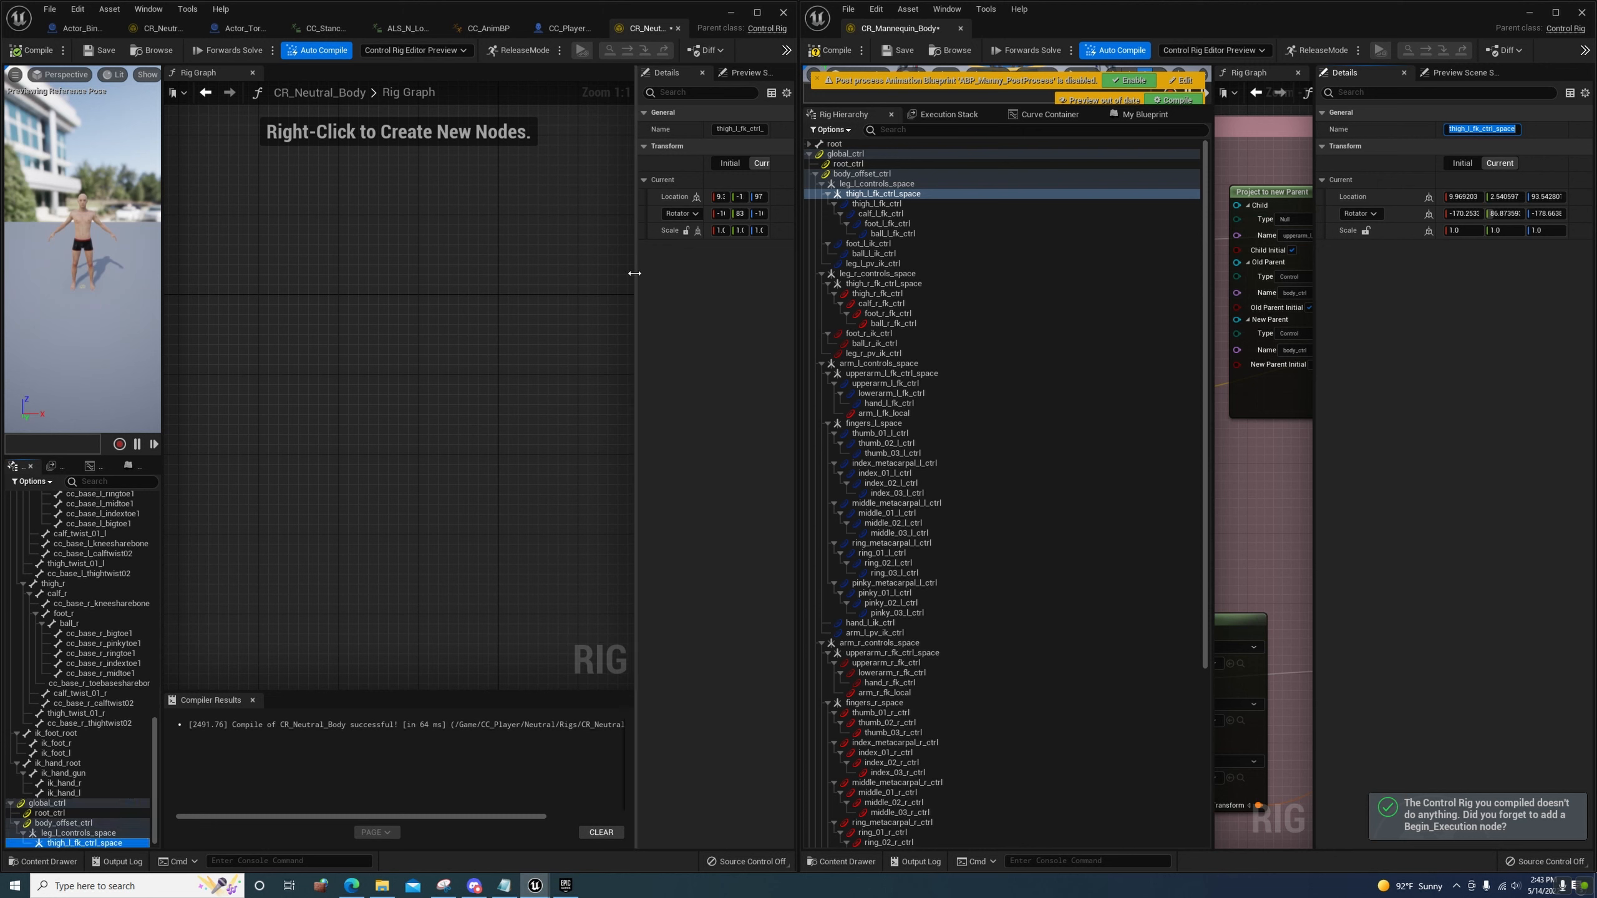
drag(635, 272, 498, 277)
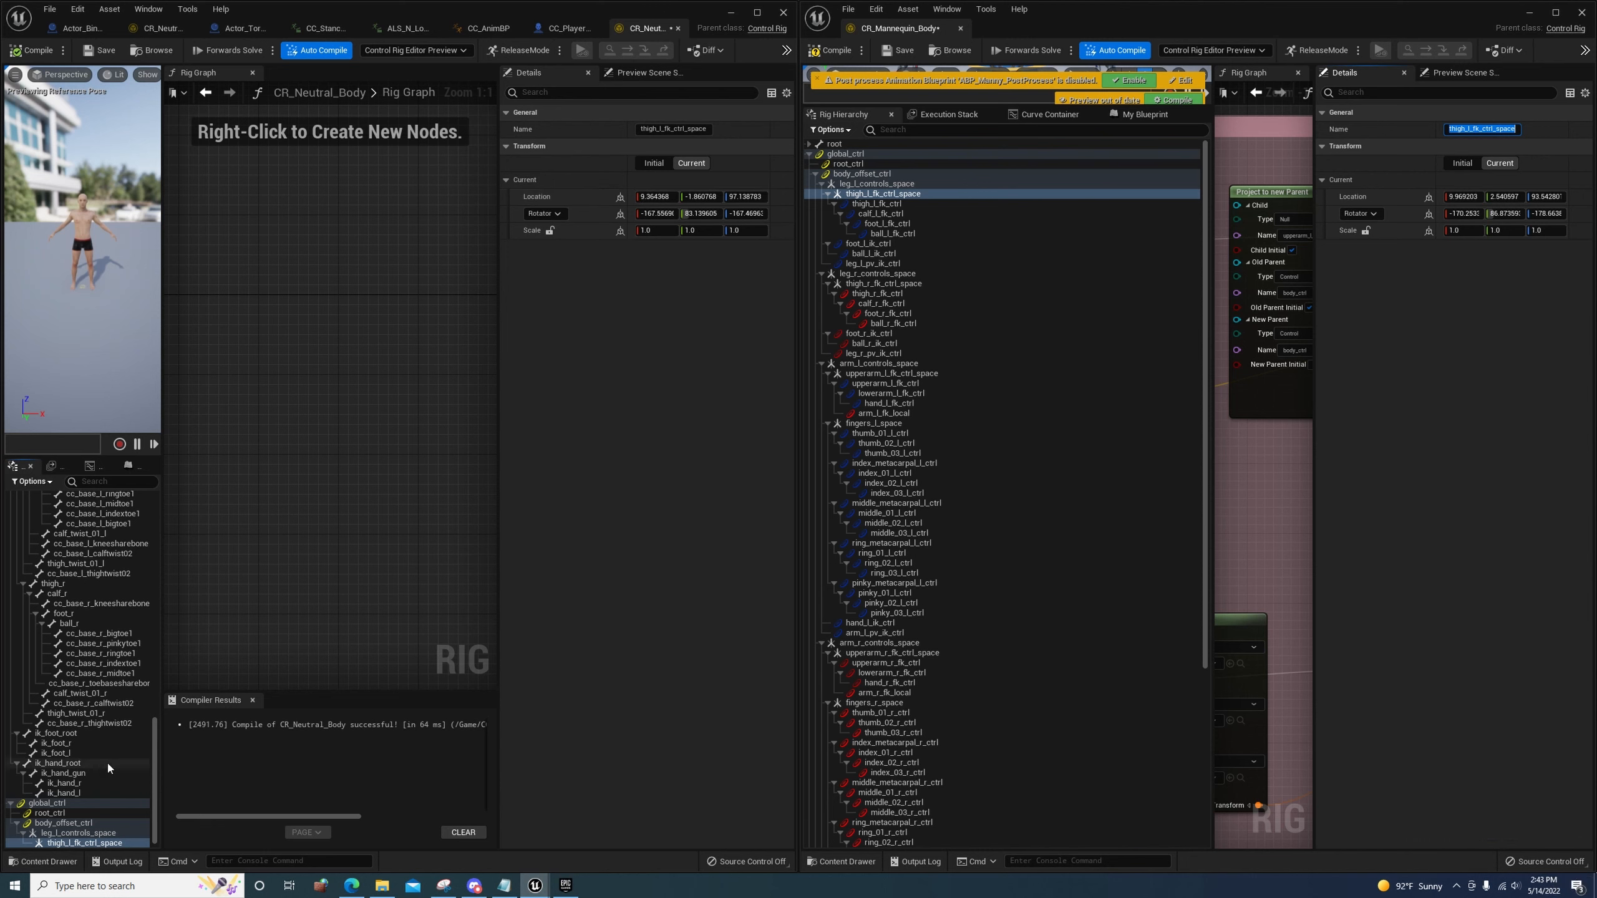
scroll(107, 761, up, 8)
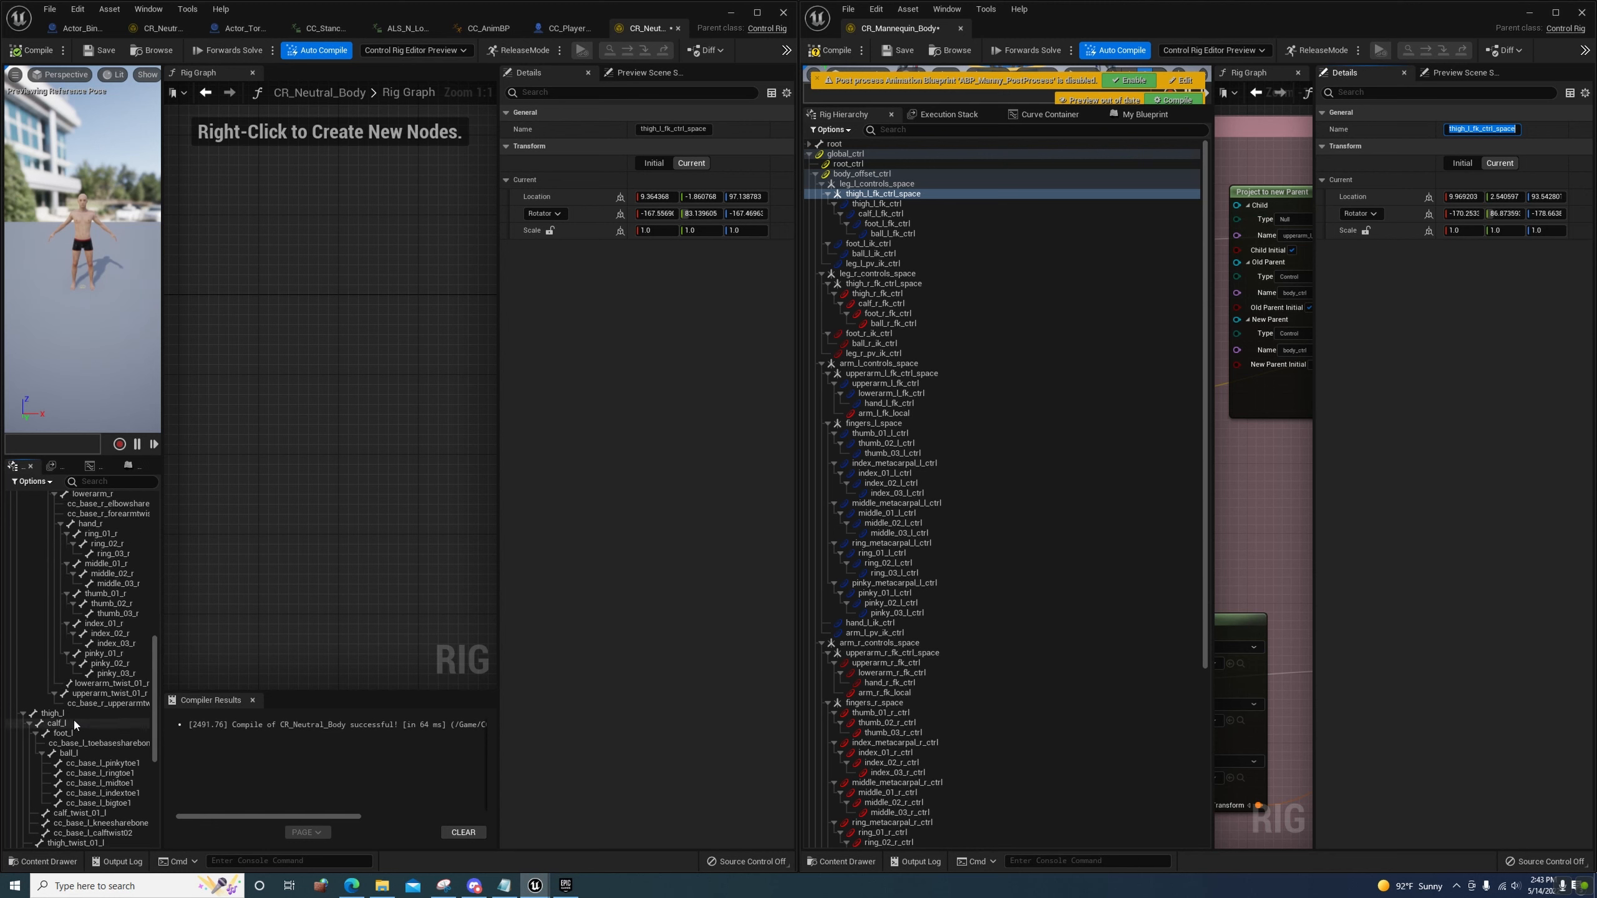
click(63, 714)
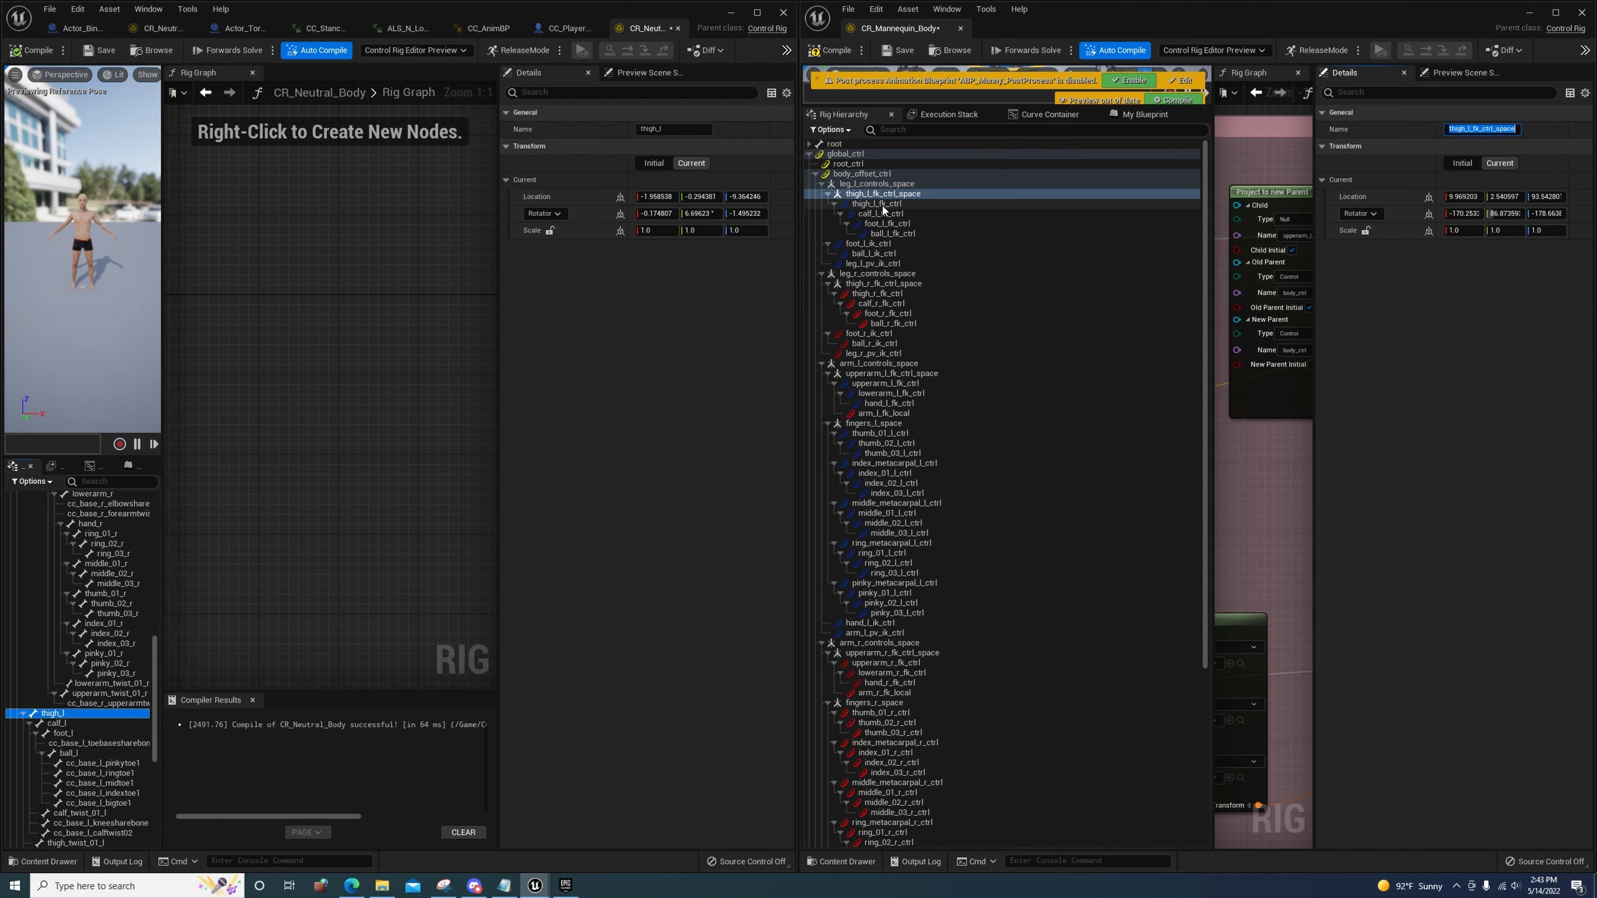
Examine the current and offset transforms of the left leg FK controls, from thigh_l_fk_ctrl to ball_l_fk_ctrl, in CR_Mannequin_Body
click(880, 204)
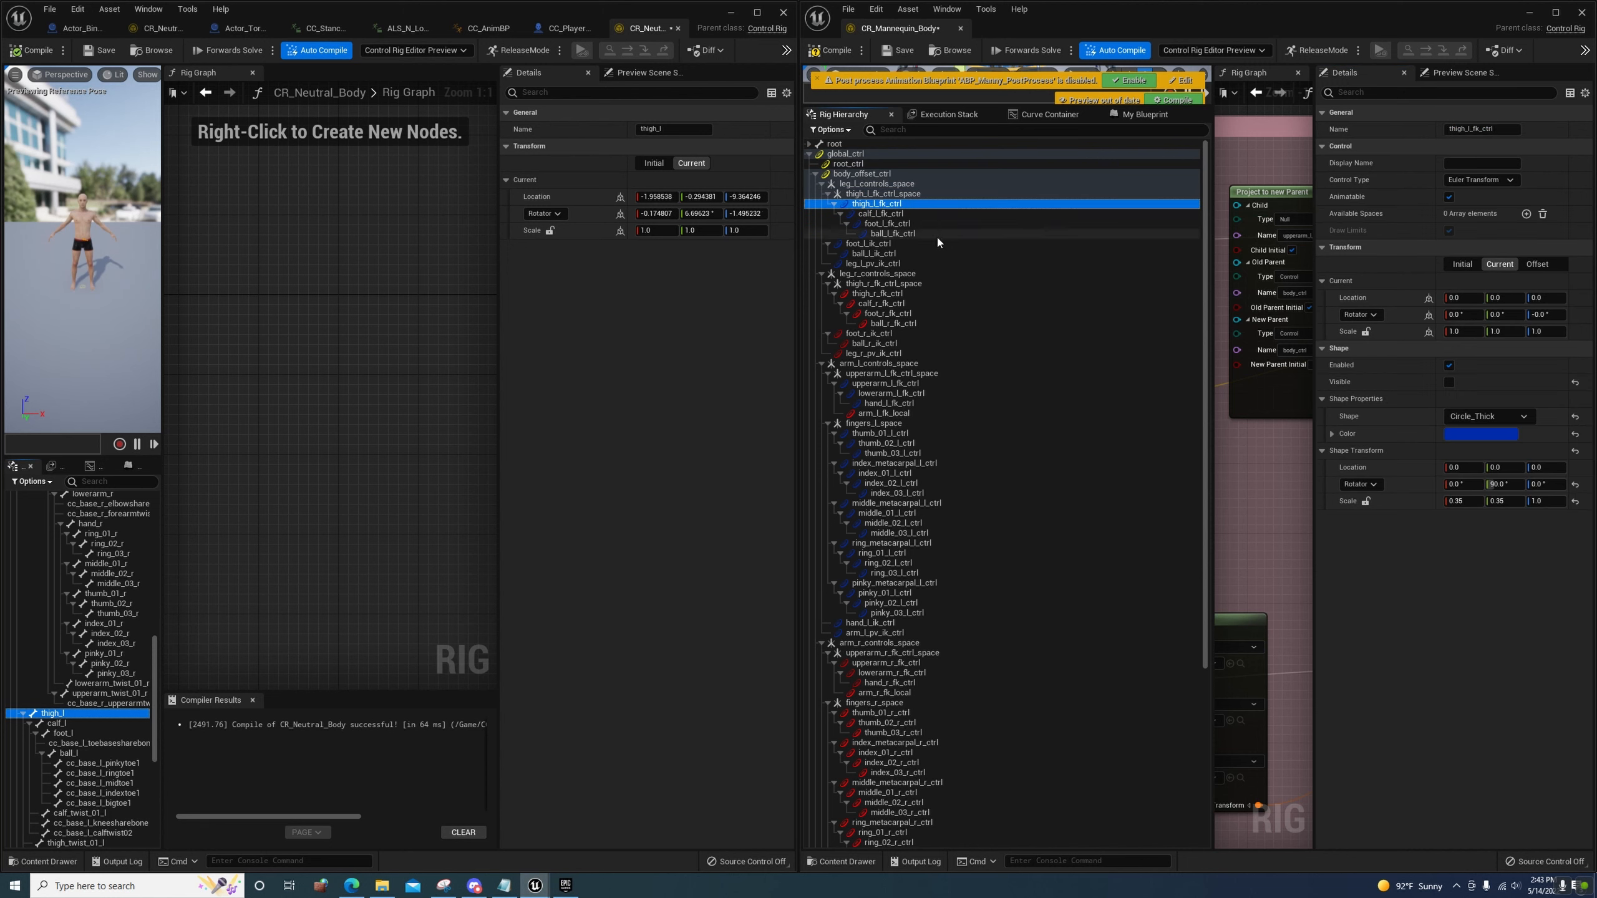
click(879, 195)
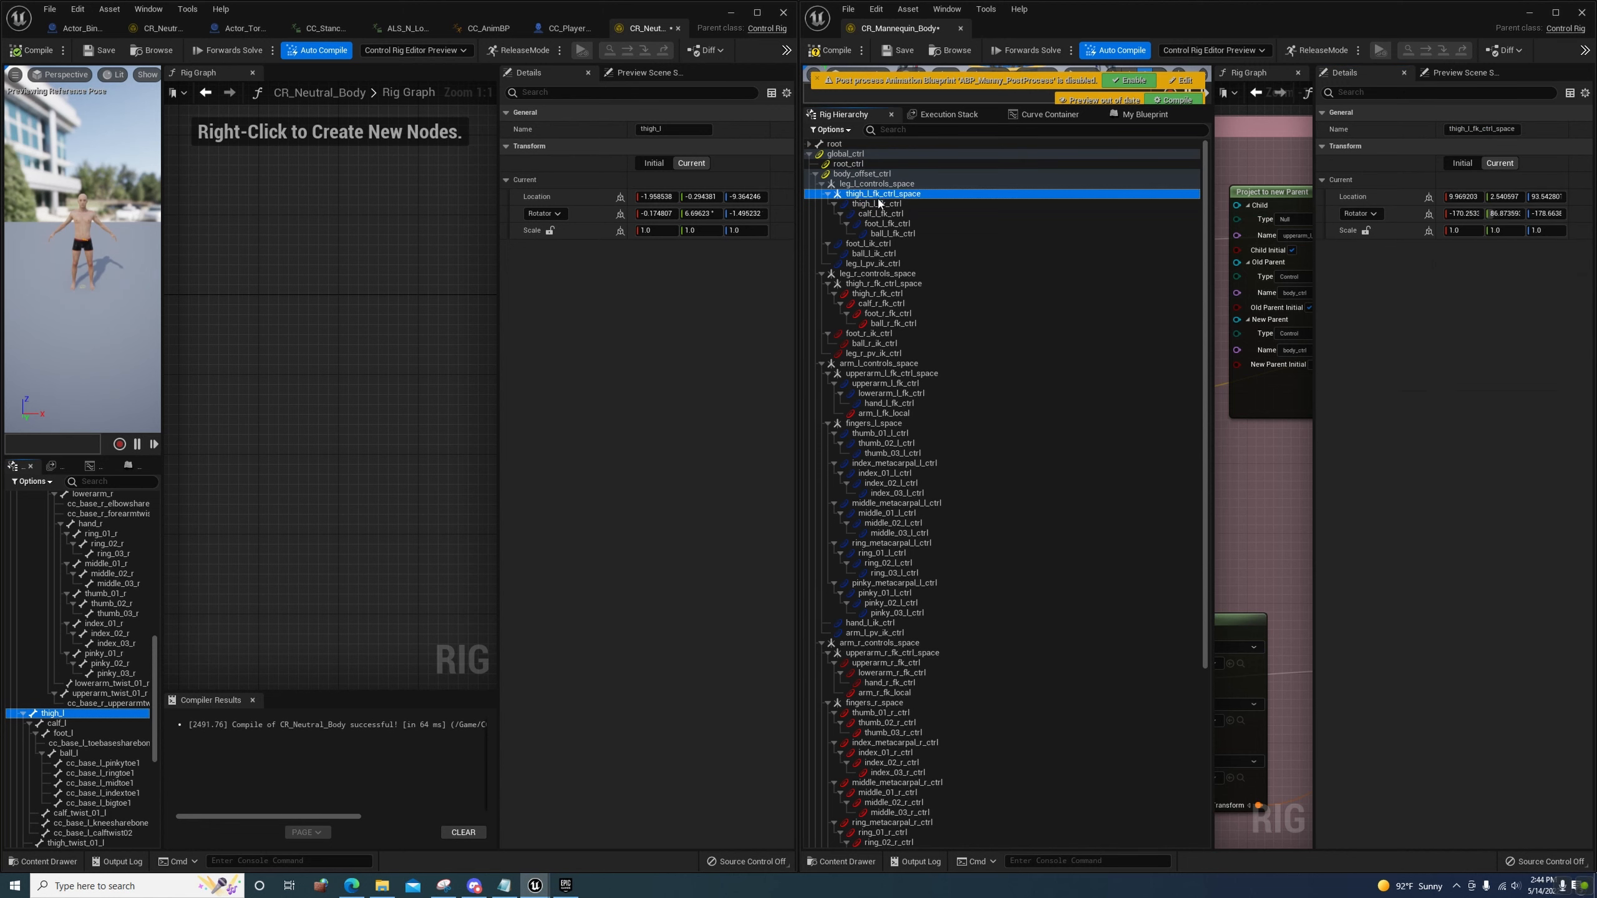
click(886, 205)
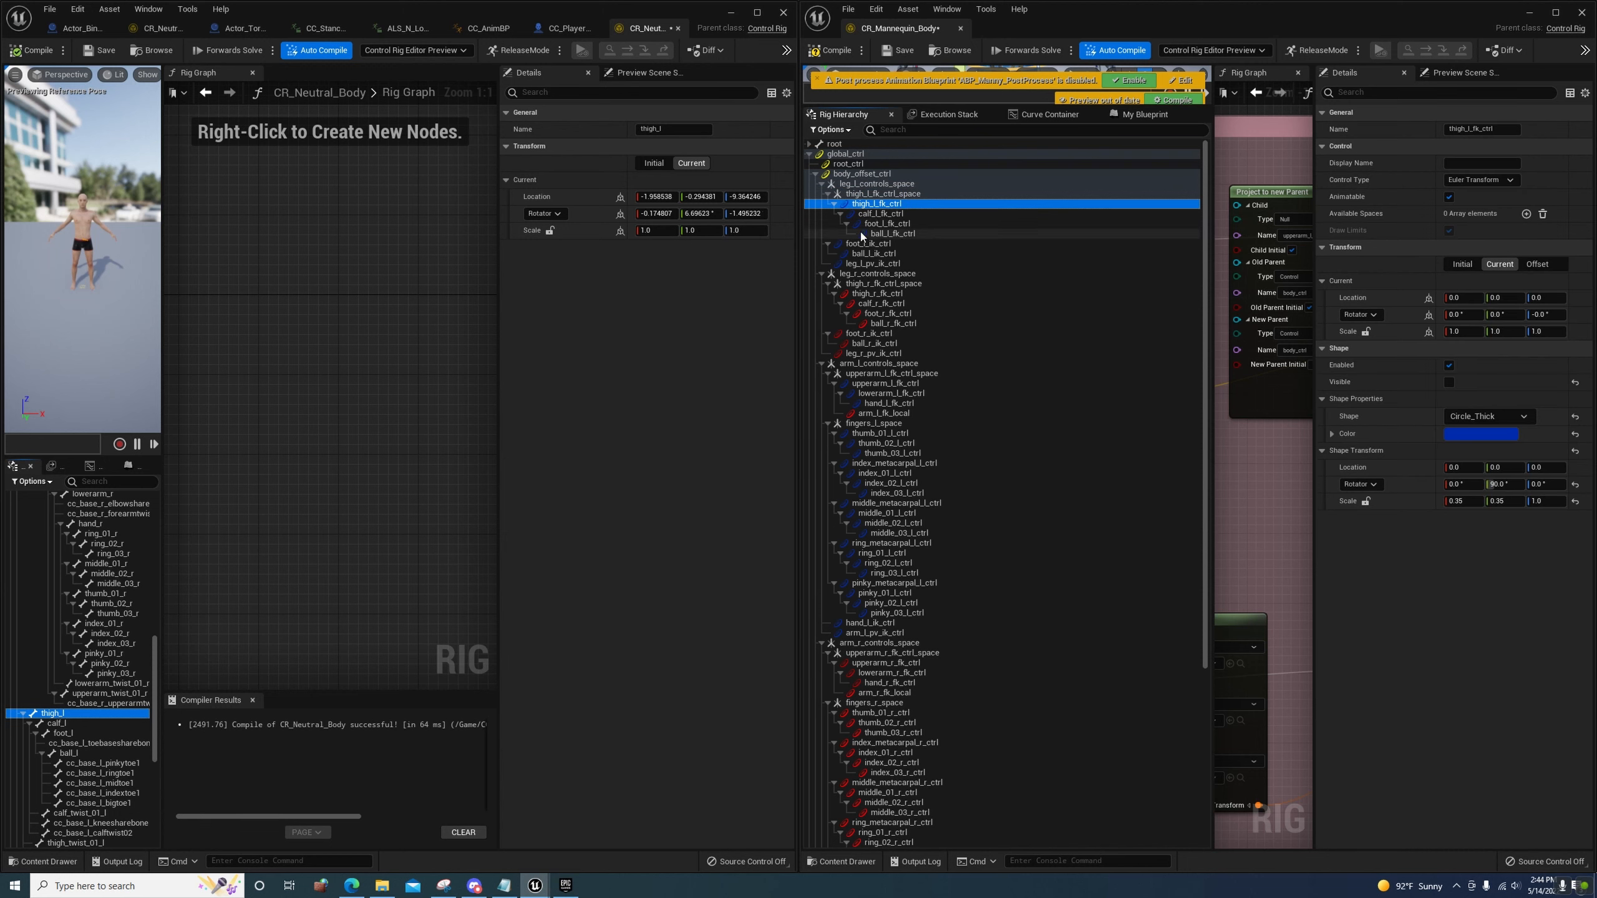
click(892, 214)
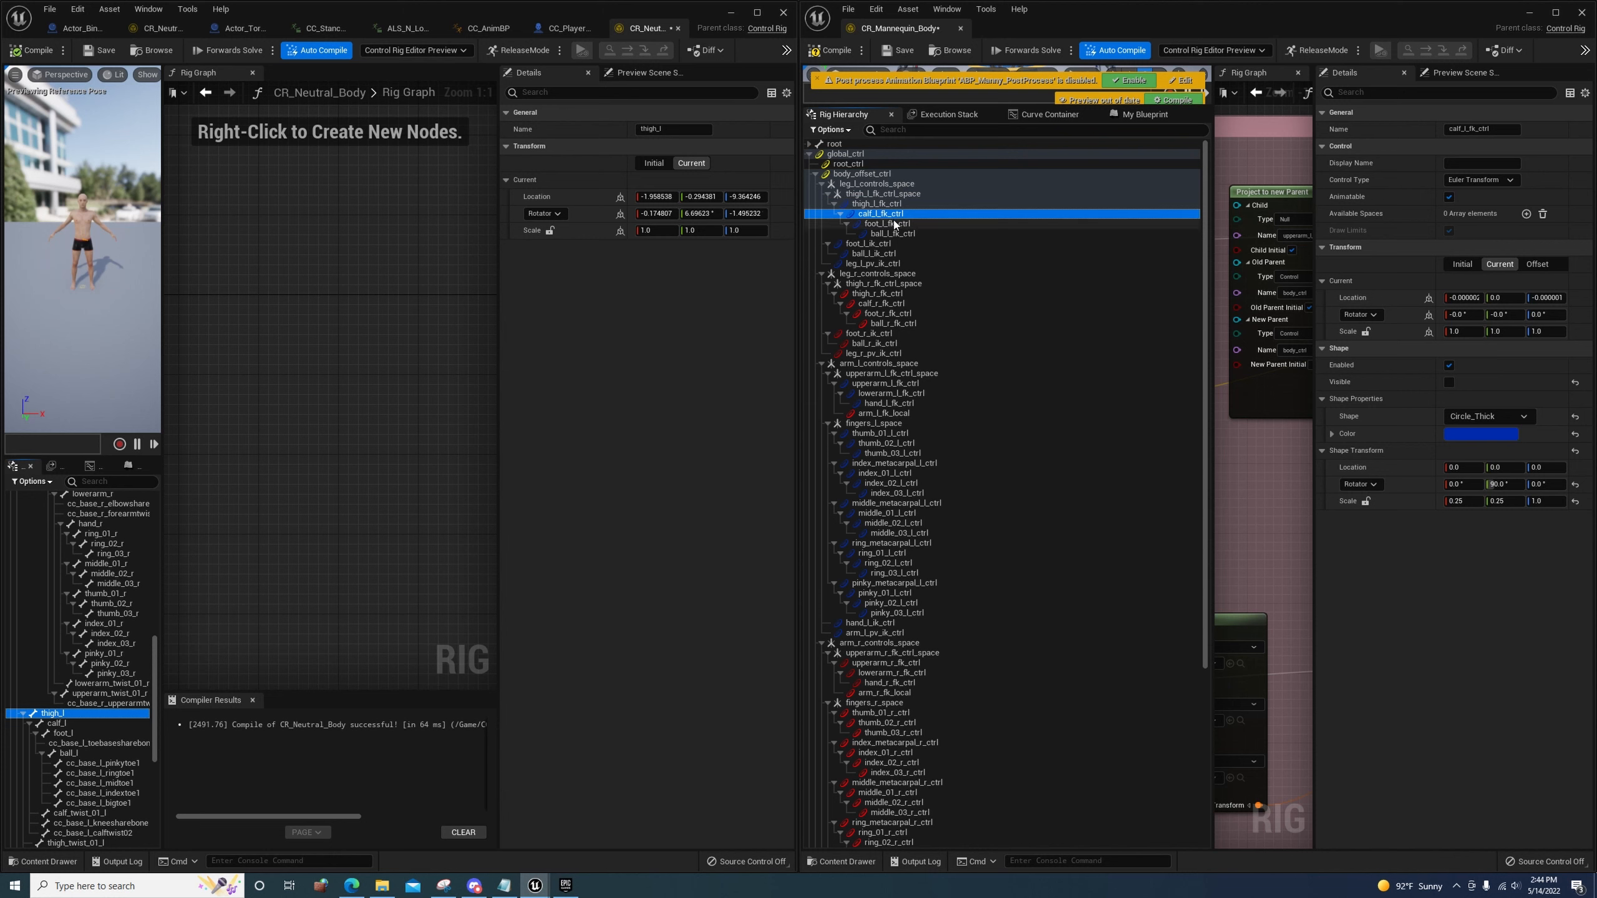
click(894, 224)
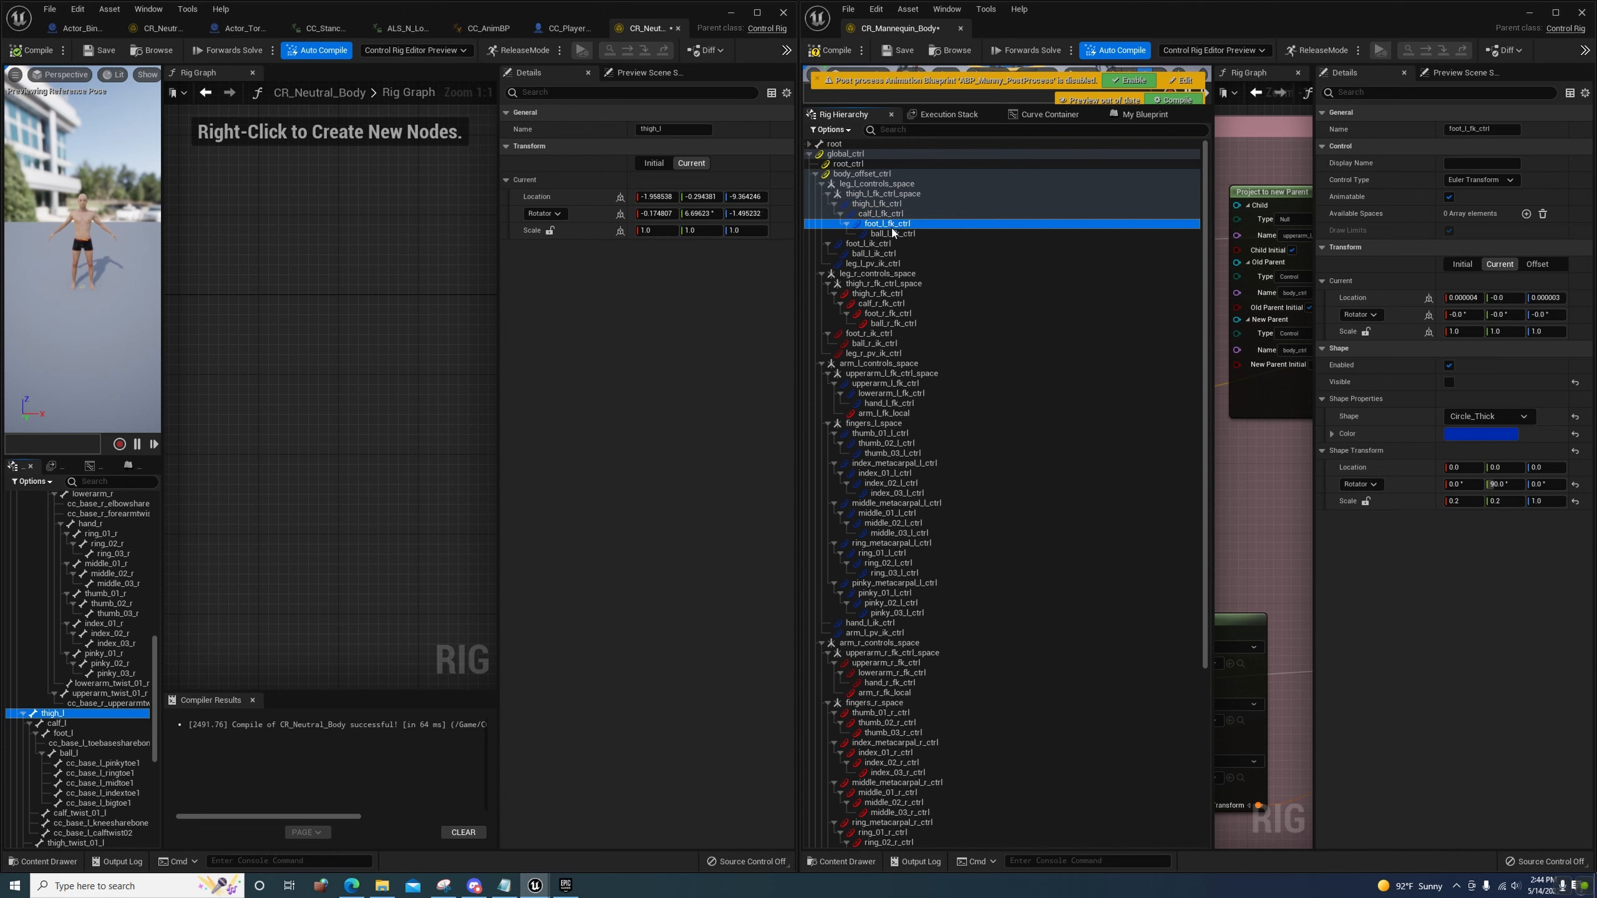
click(892, 234)
click(887, 204)
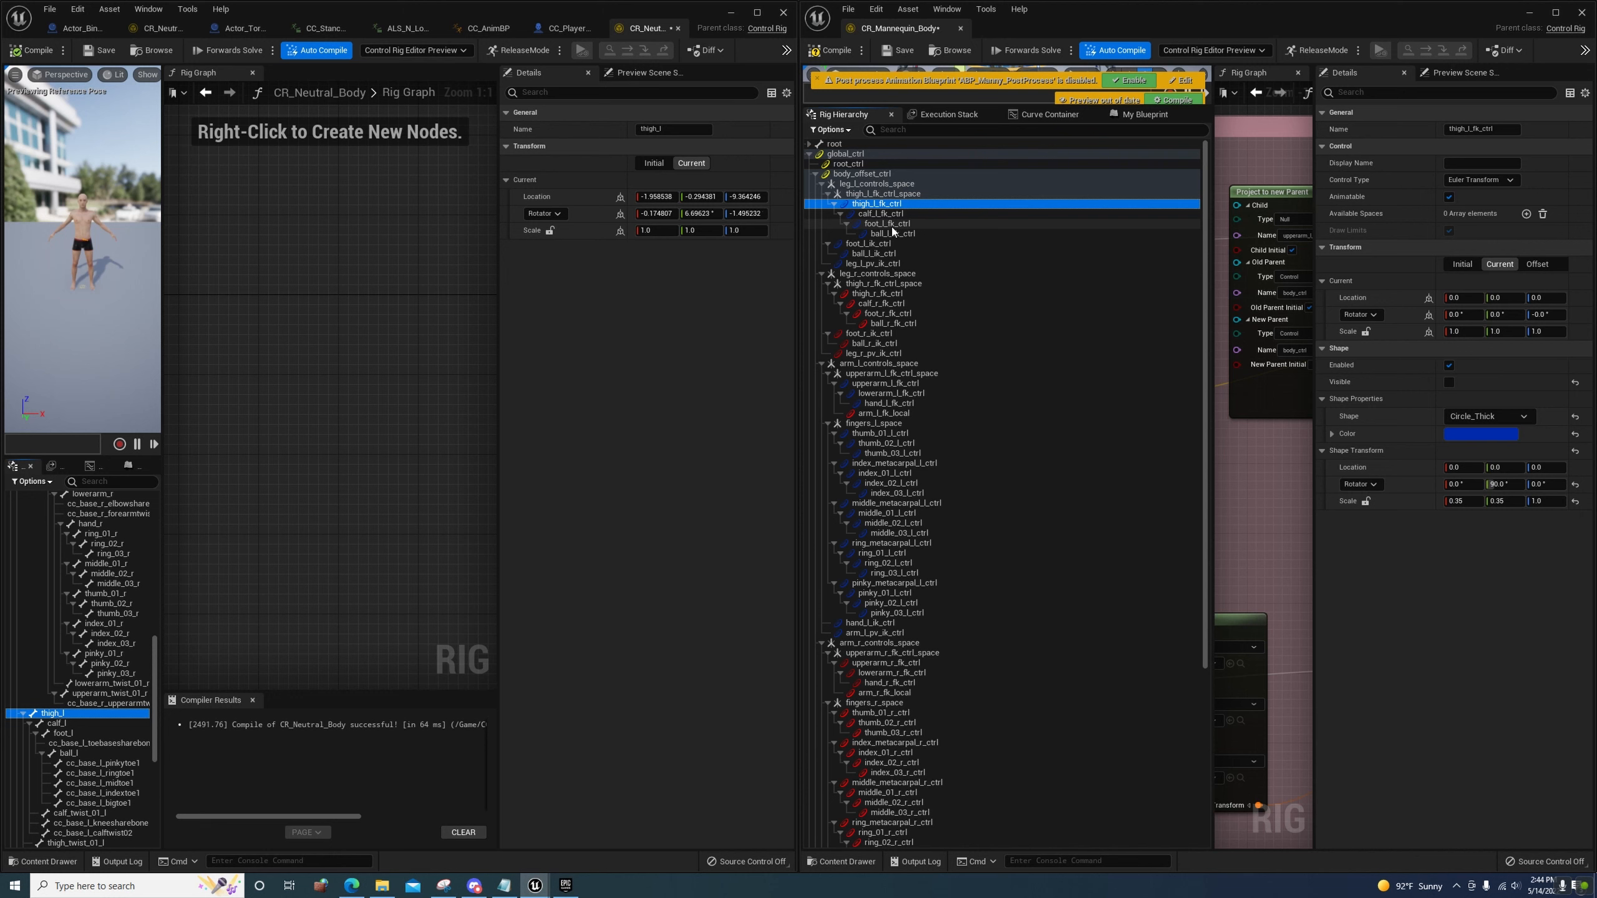
click(1537, 264)
click(881, 224)
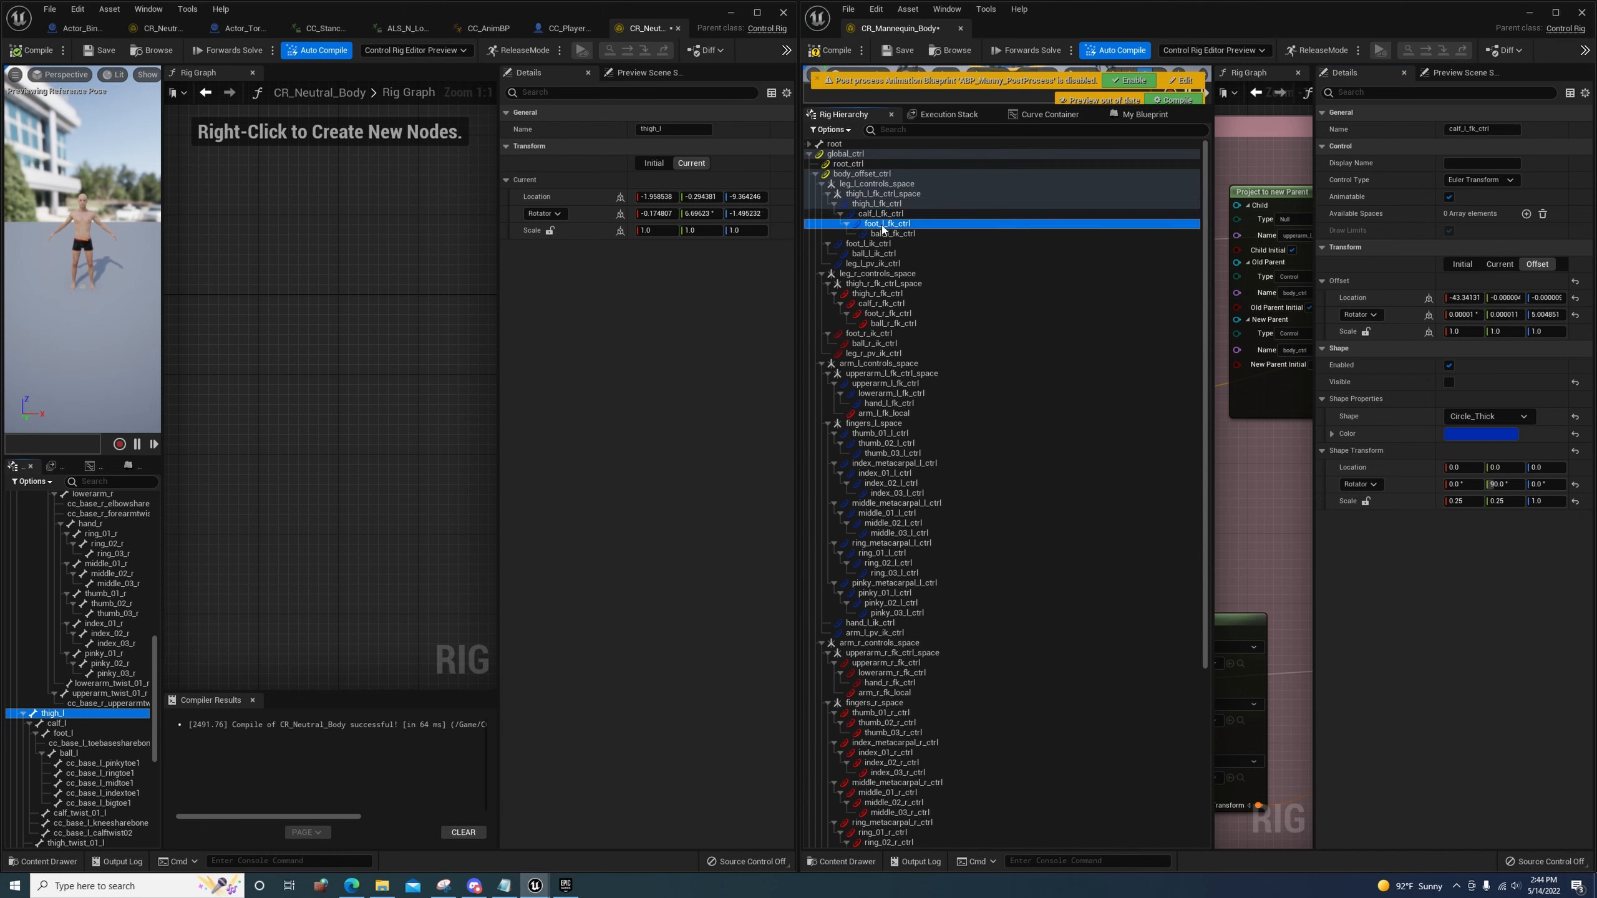
click(881, 234)
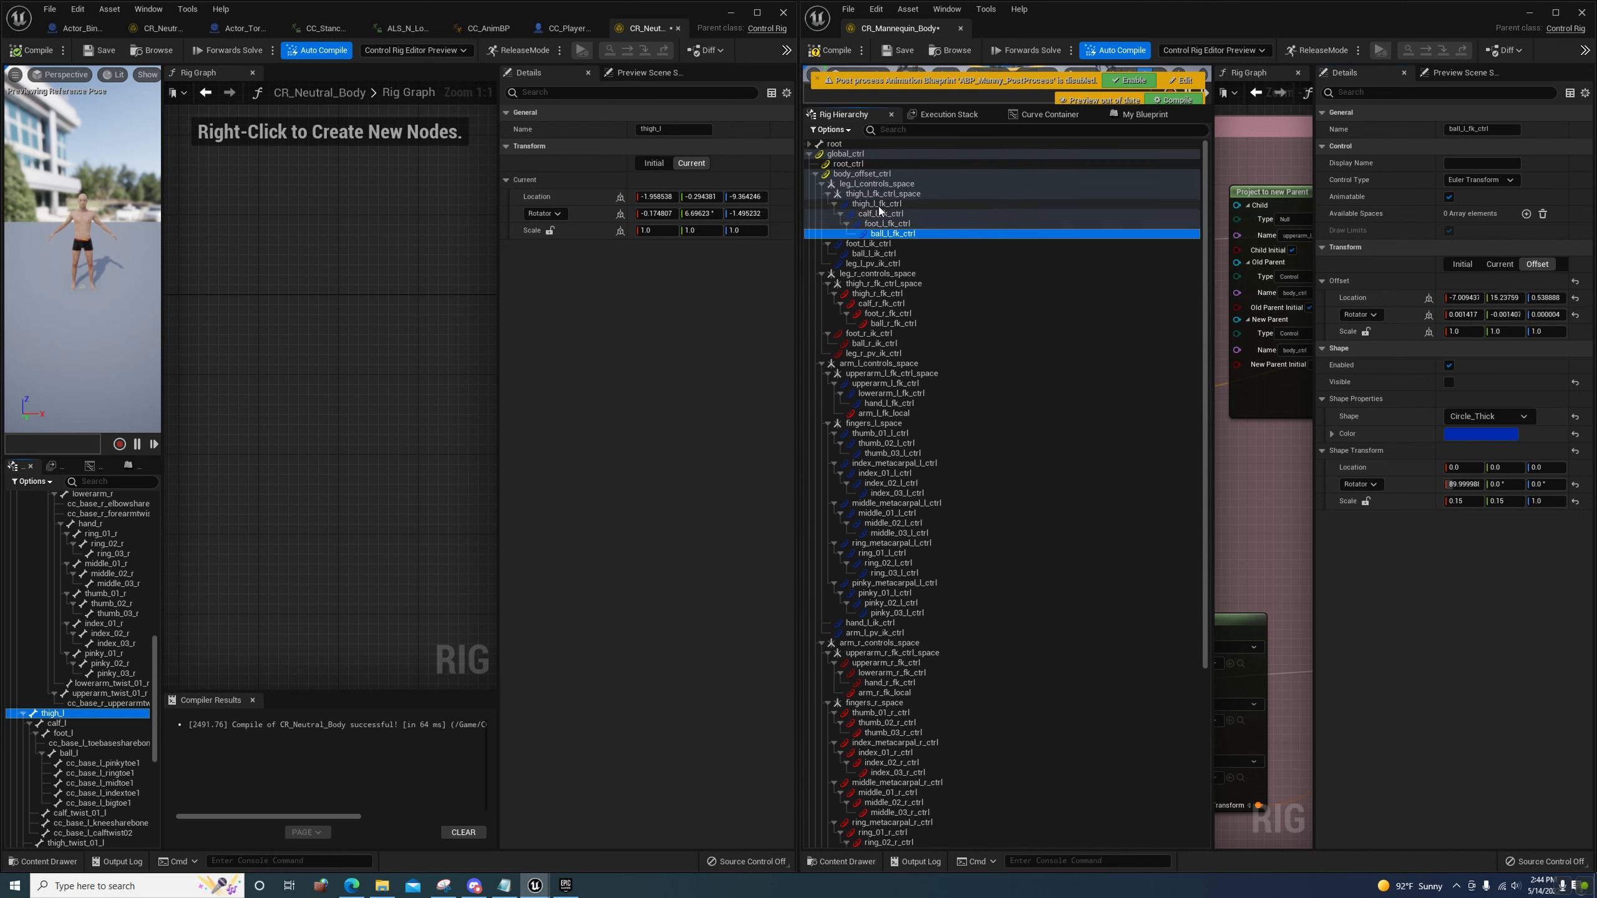
Copy the four left leg FK controls, thigh_l_fk_ctrl to ball_l_fk_ctrl, from CR_Mannequin_Body and paste them under thigh_l_fk_ctrl_space in CR_Neutral_Body
click(879, 204)
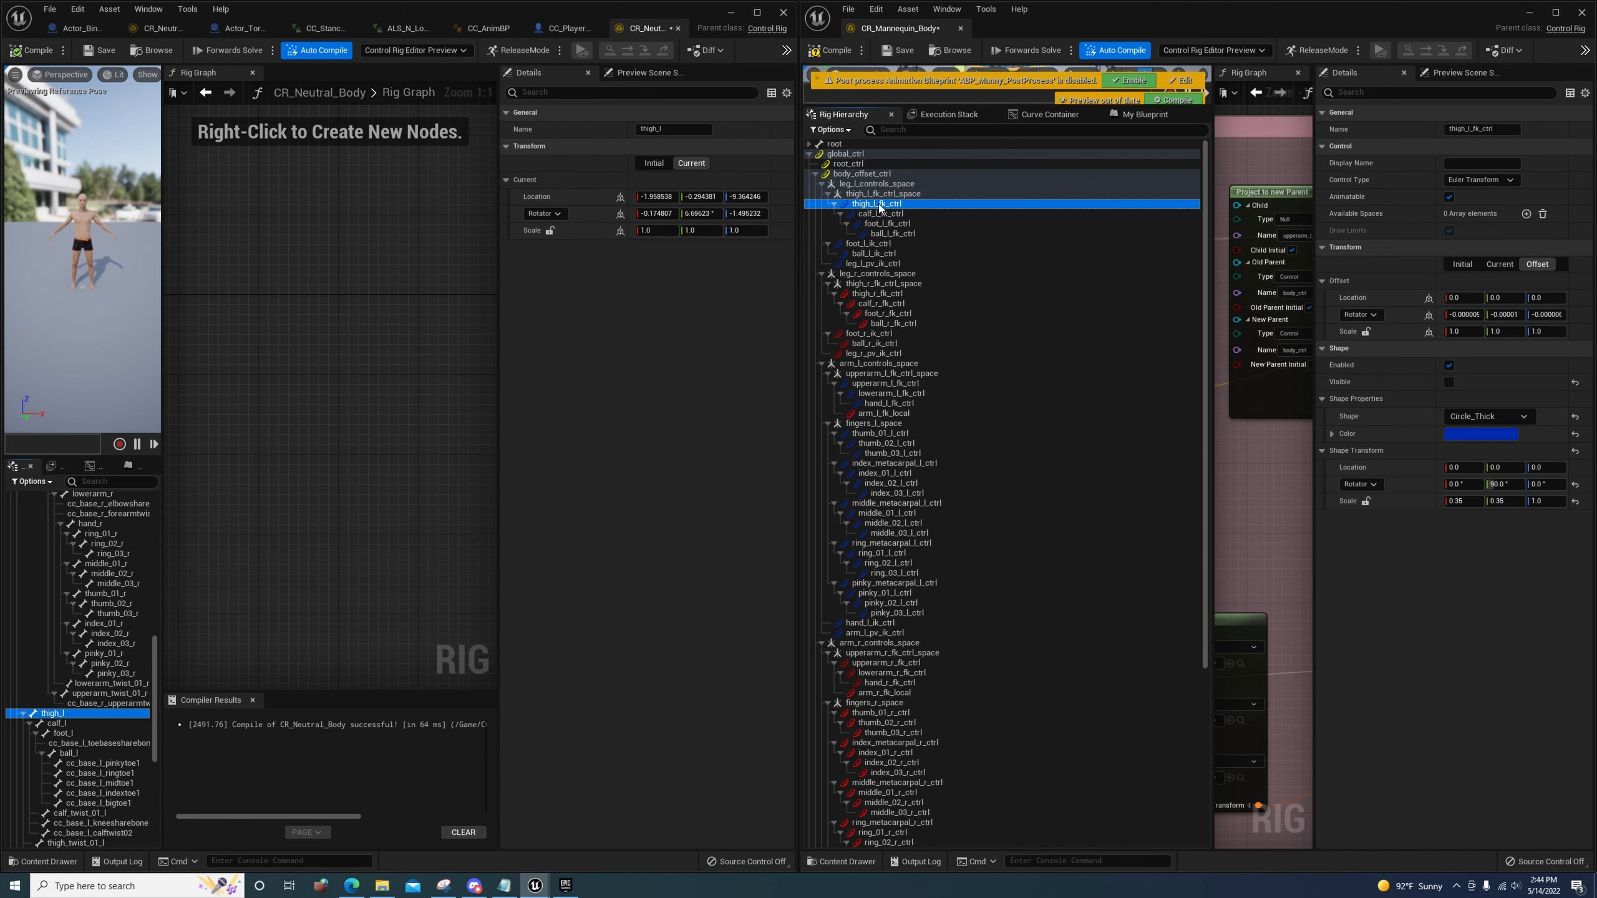
shift+click(898, 234)
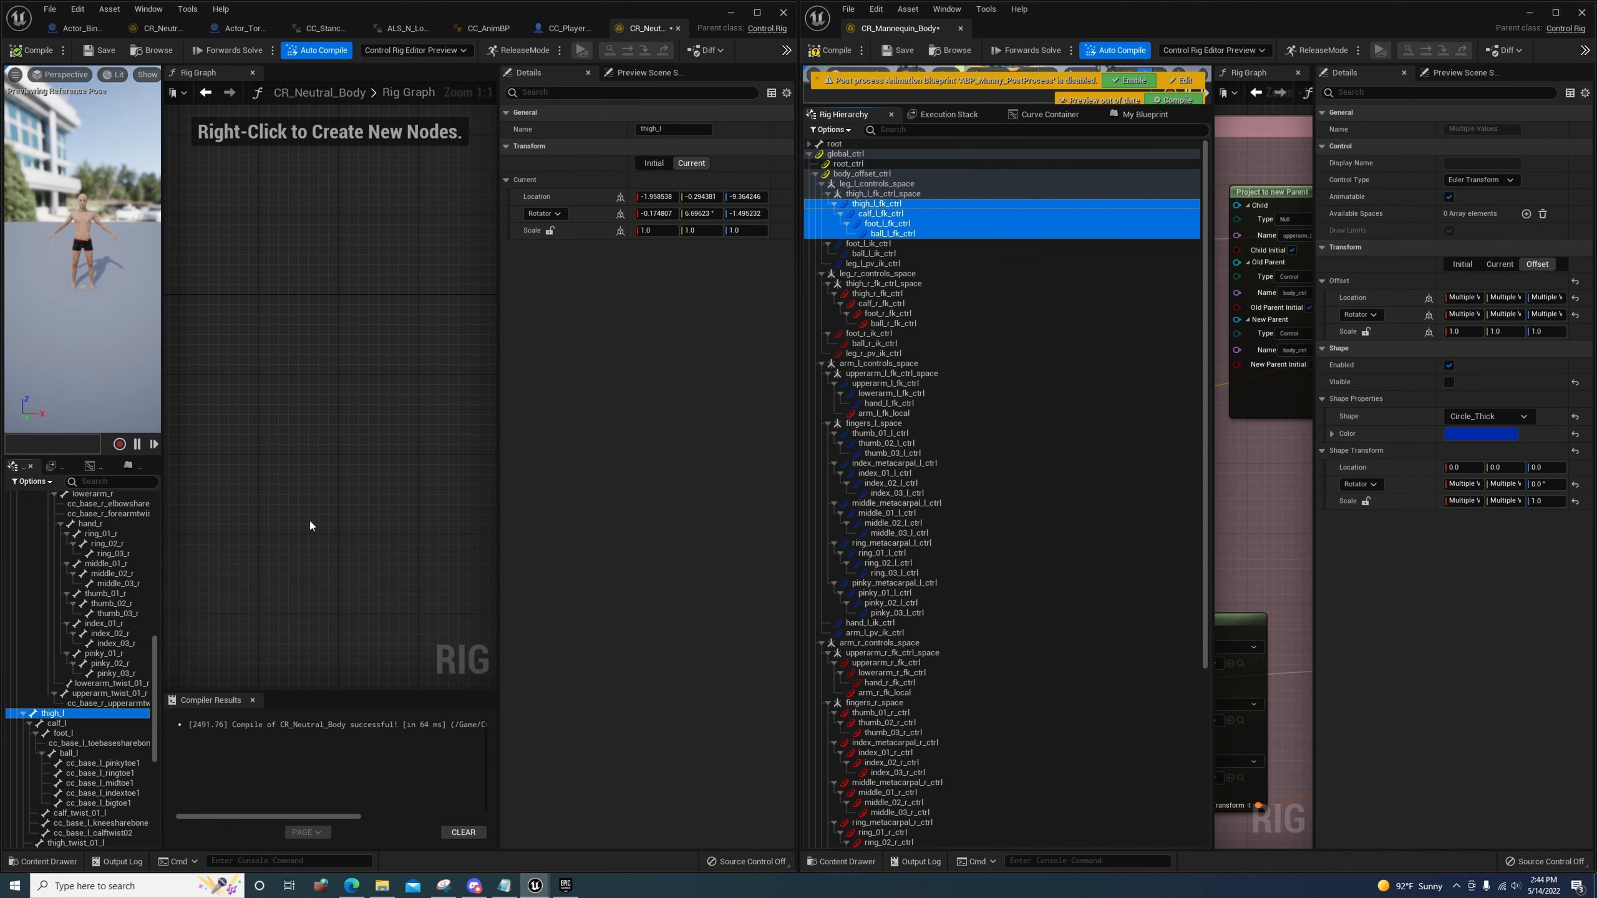
scroll(90, 708, down, 4)
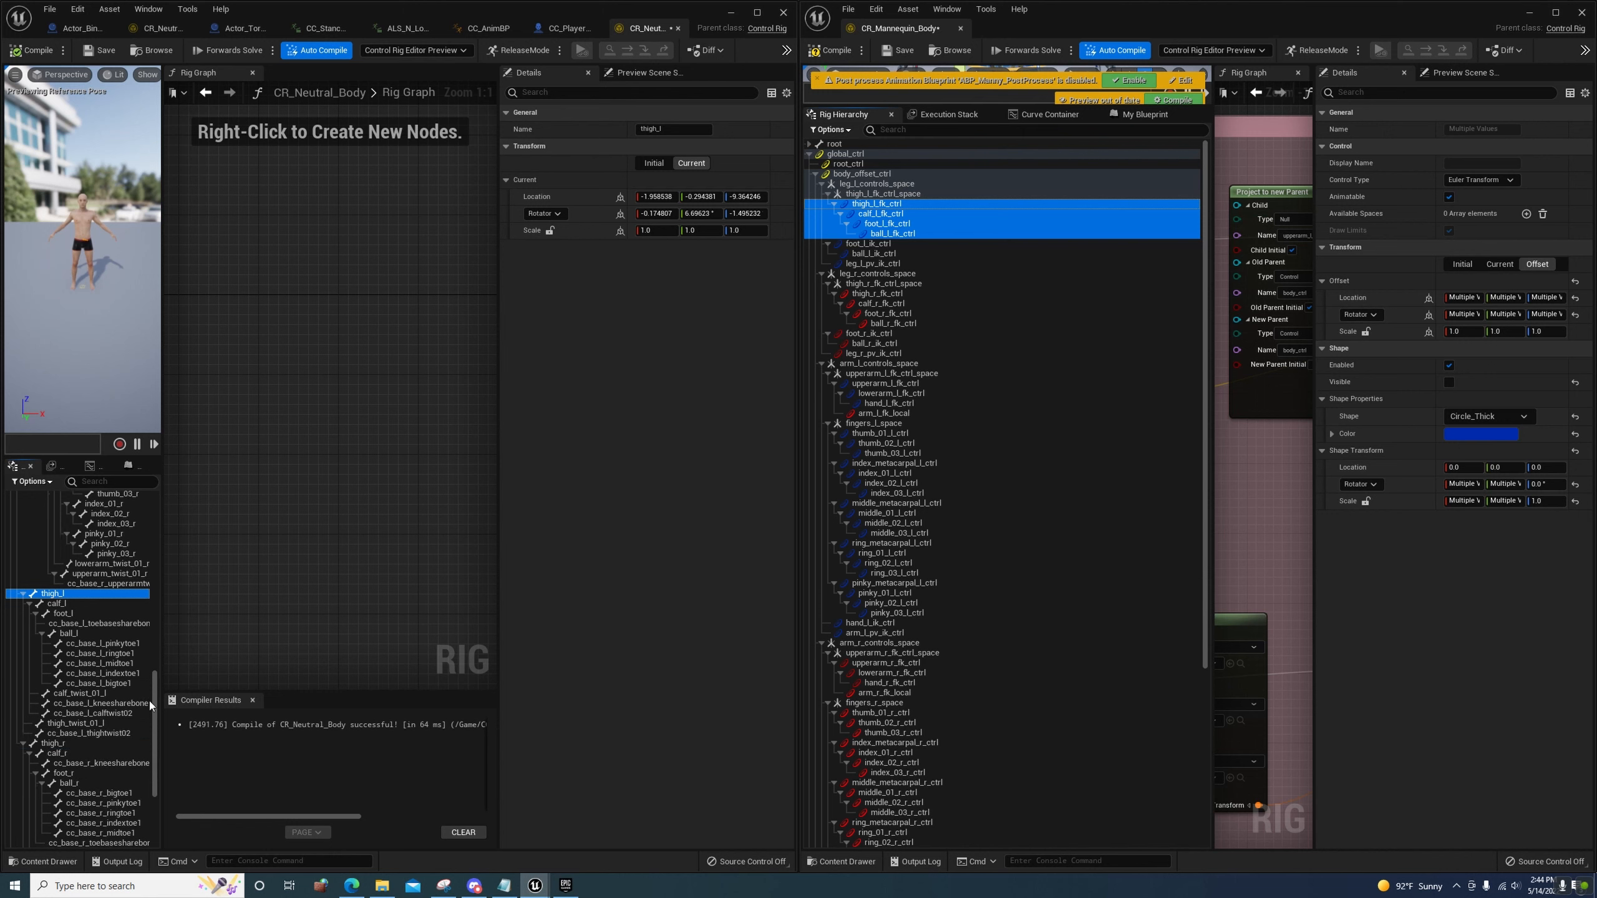
scroll(126, 717, down, 4)
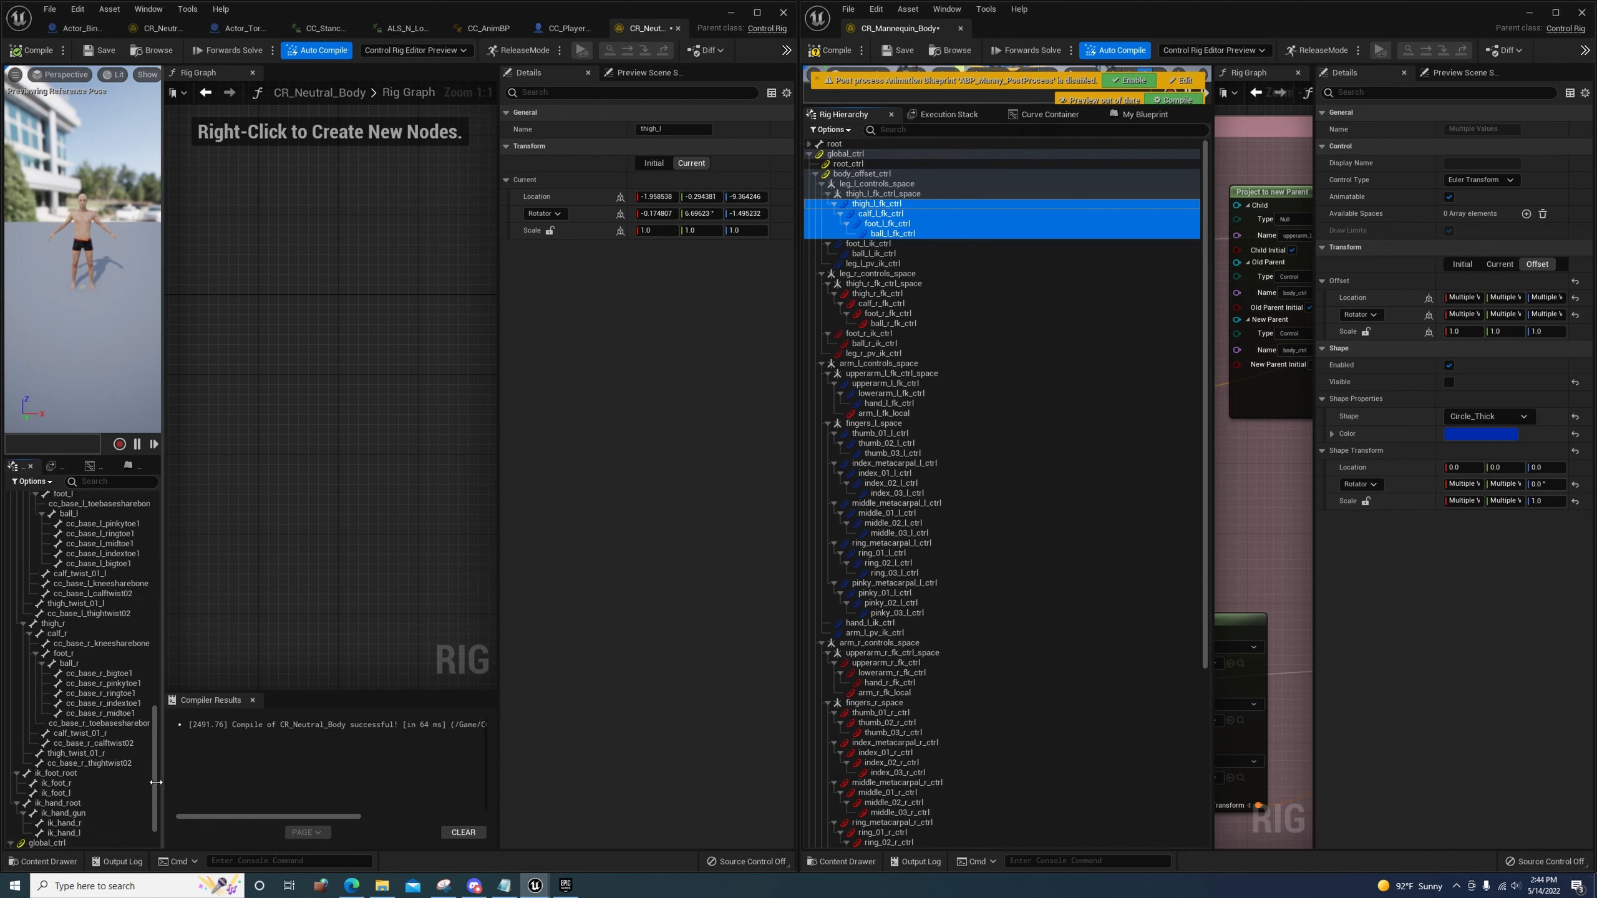
scroll(151, 809, down, 2)
click(74, 835)
key(ctrl+v)
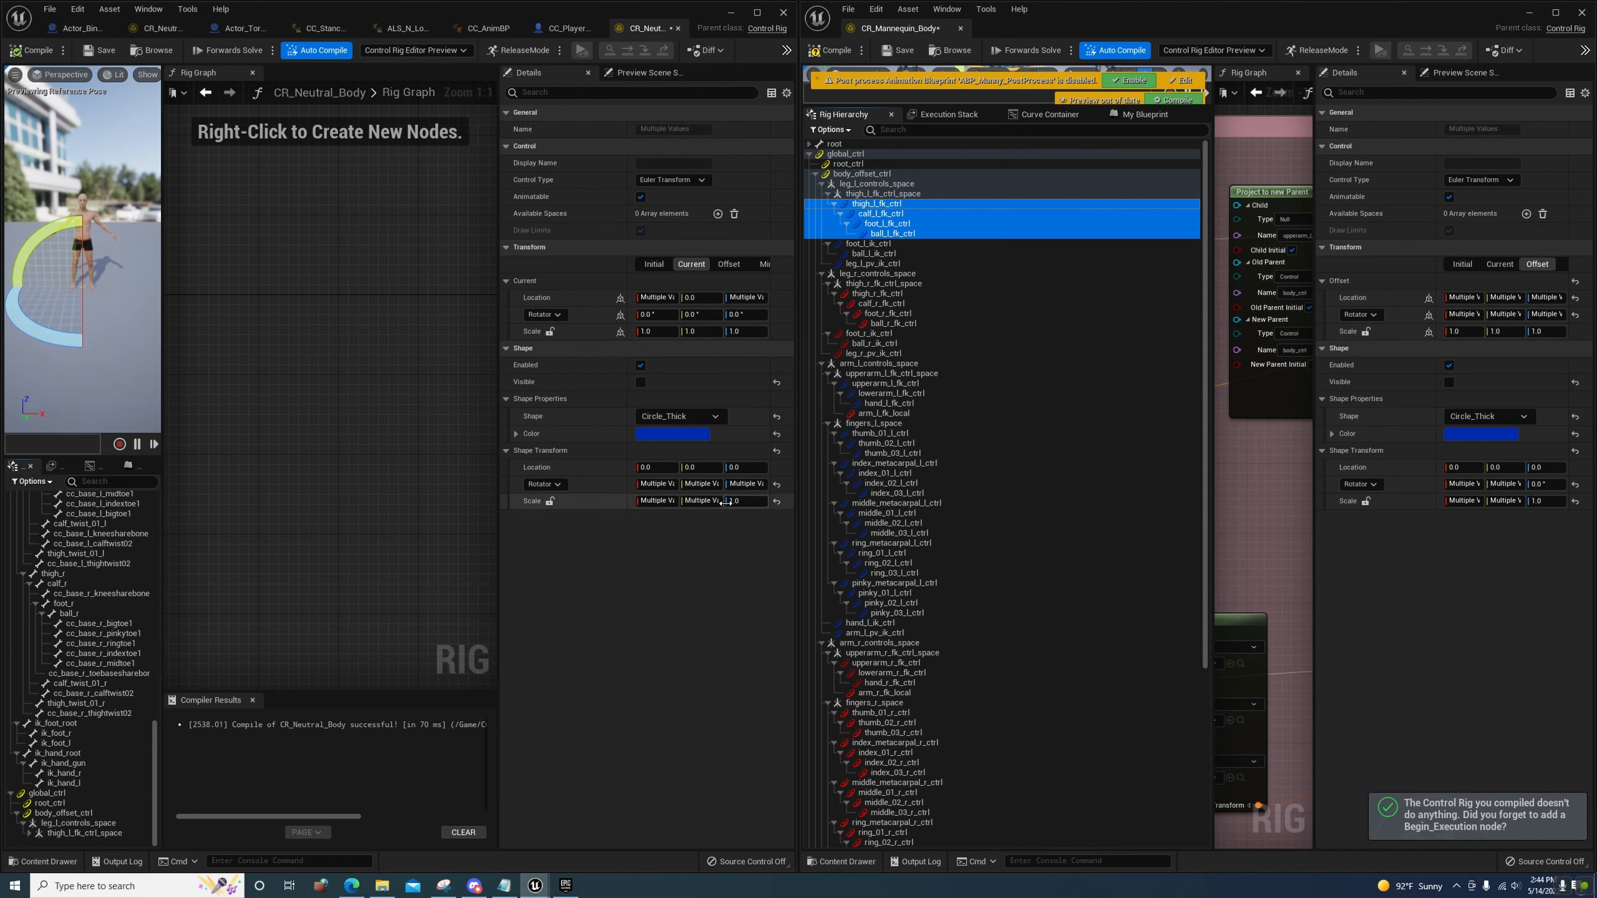
Try to enlarge all four pasted FK control shapes at once by locking their shape scale and multiplying Z by 10, checking the character preview
click(549, 502)
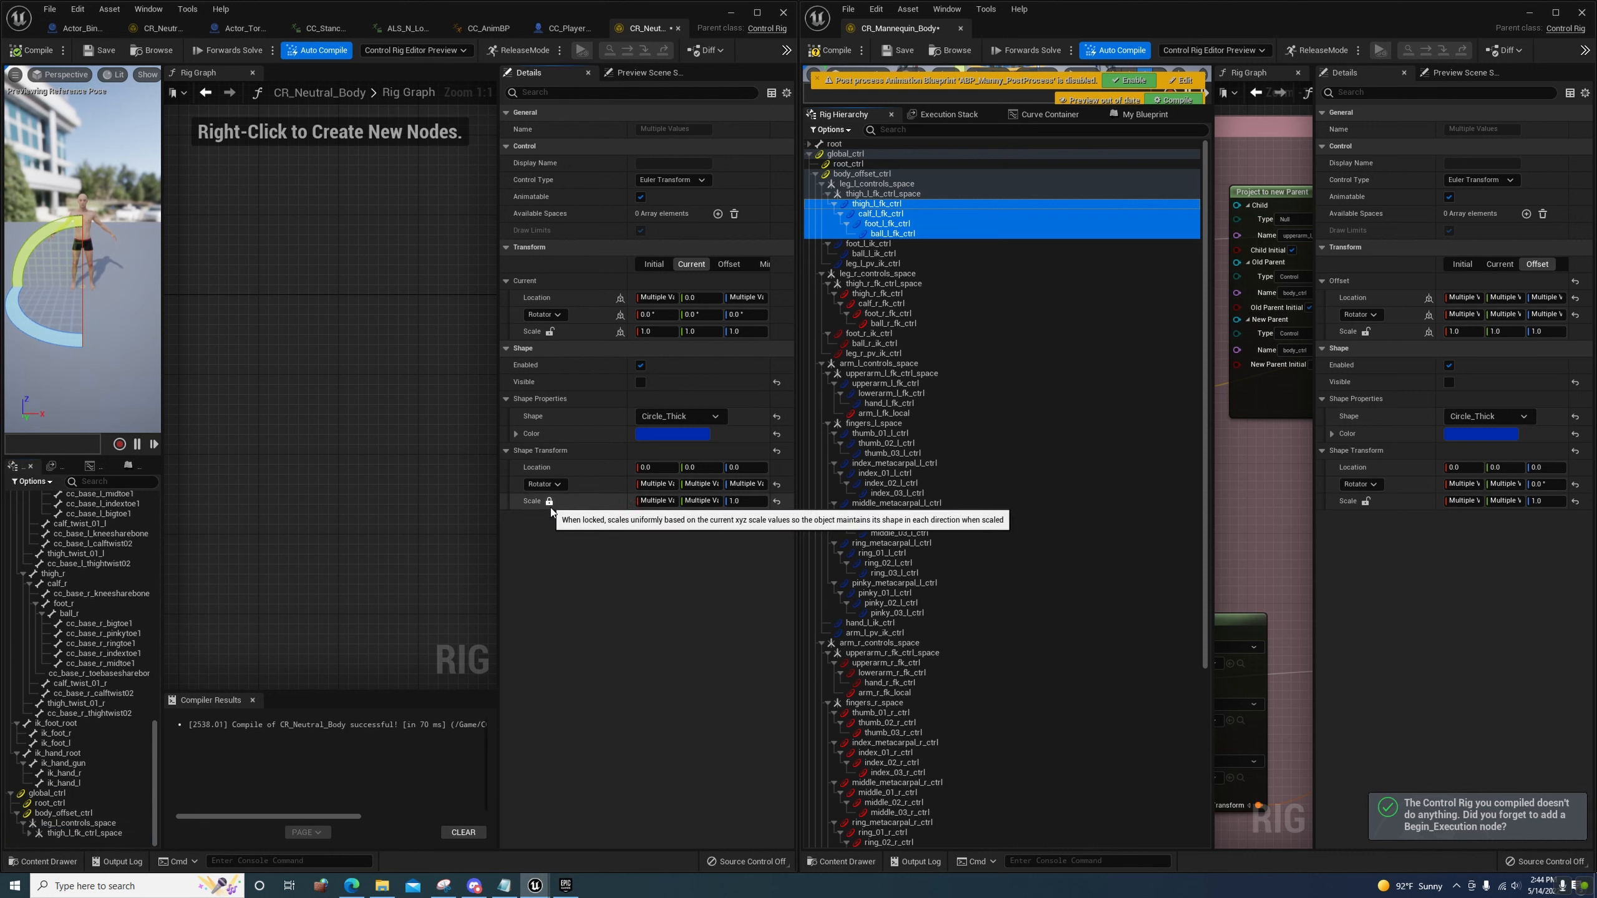
click(734, 501)
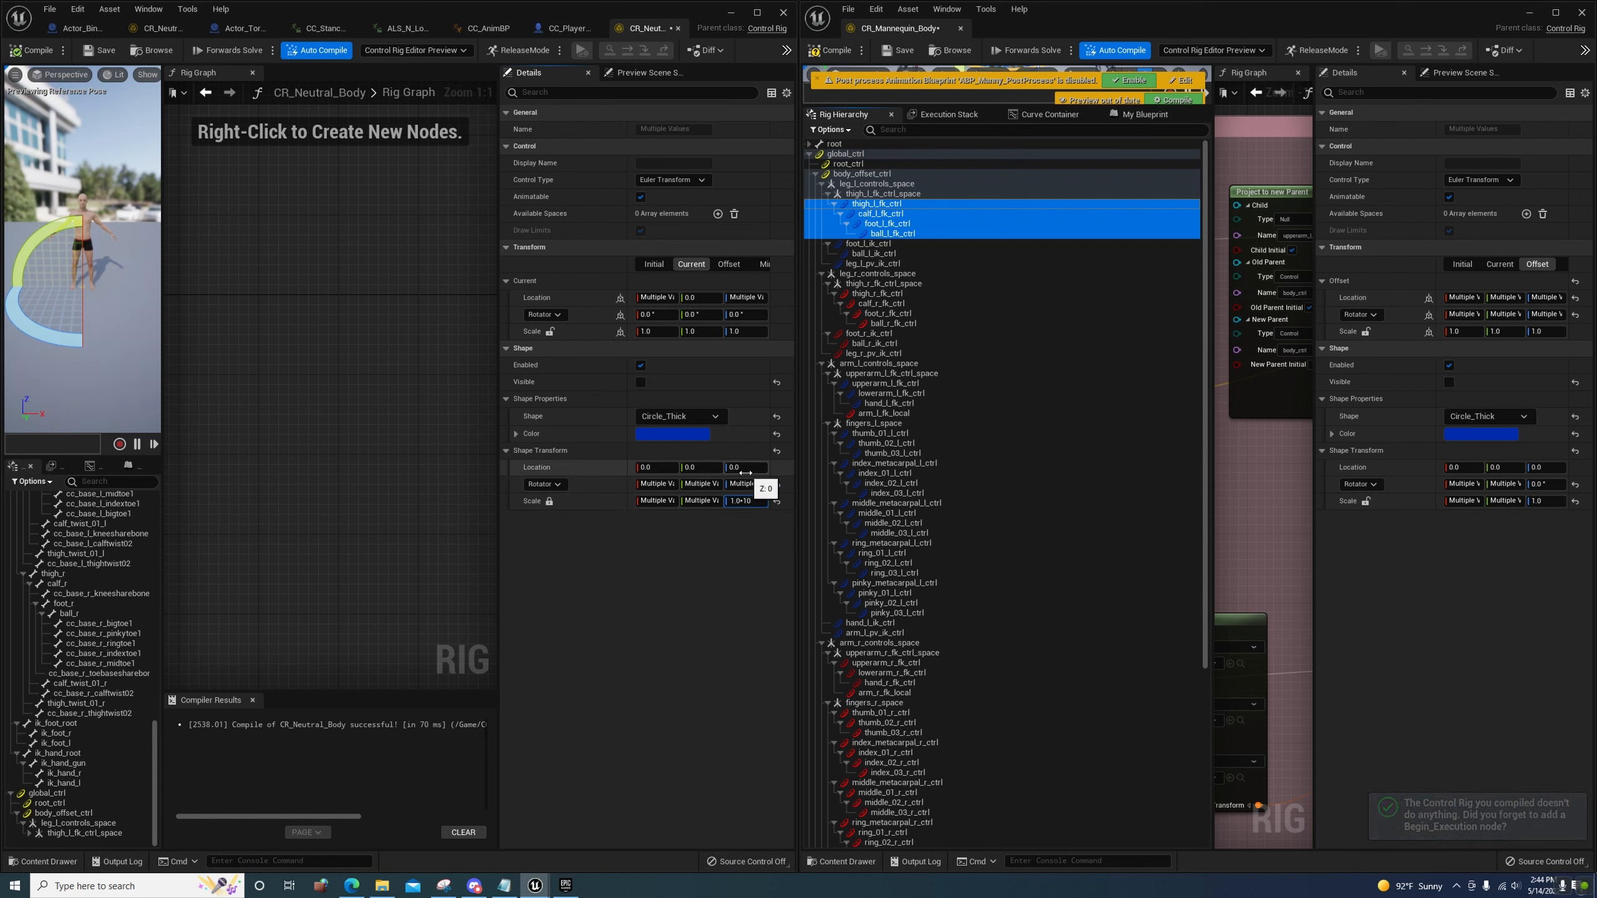
scroll(122, 304, up, 5)
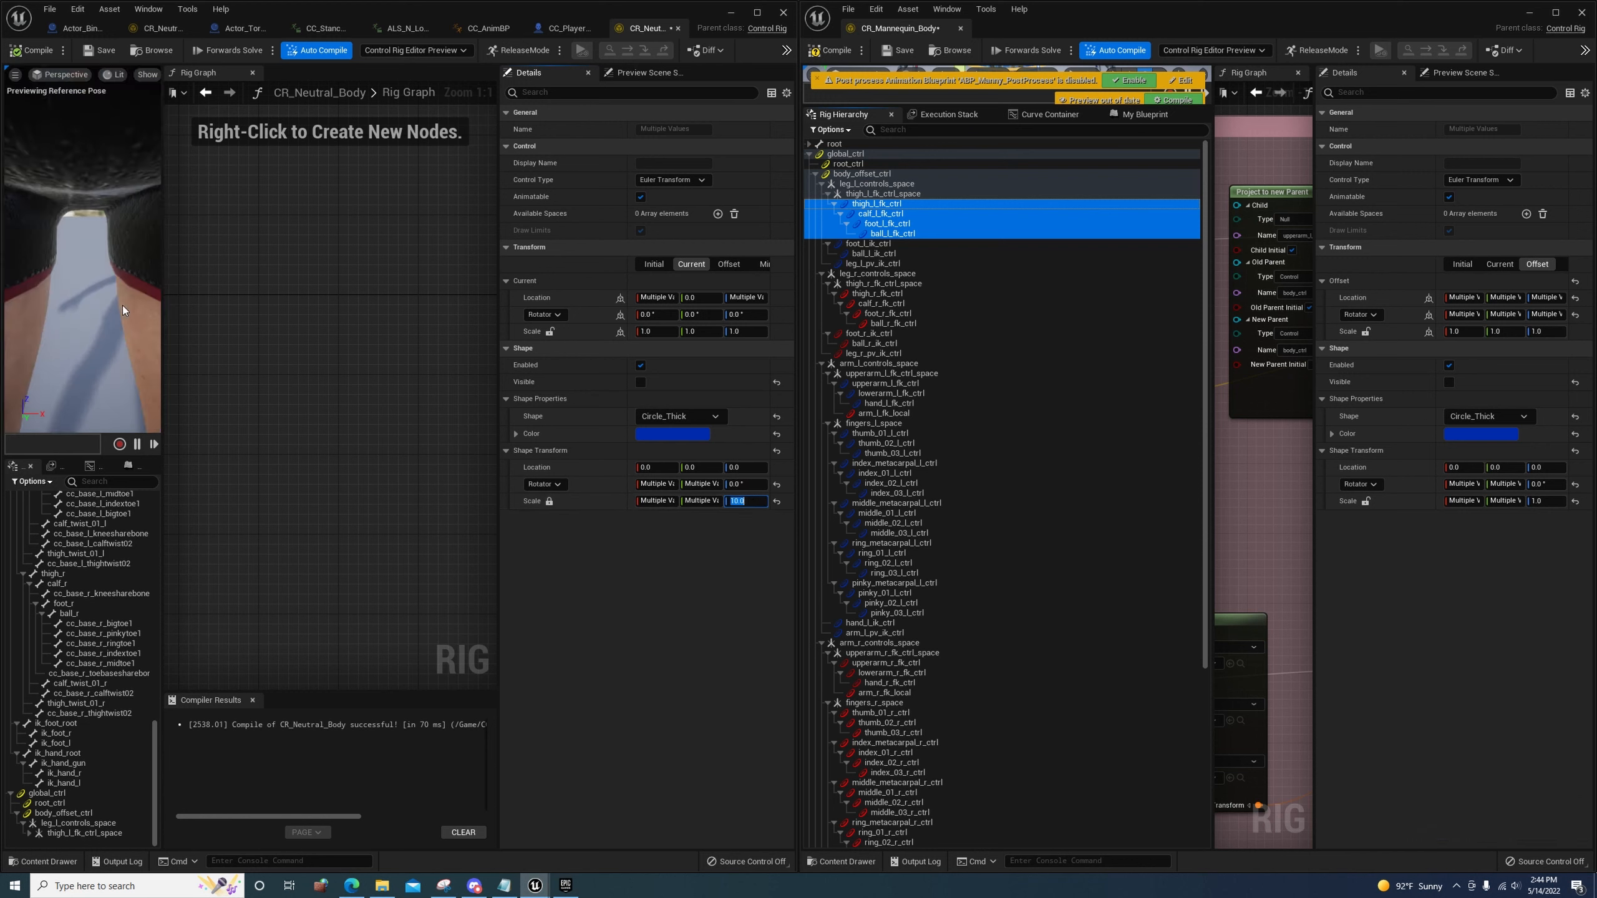
scroll(123, 304, down, 2)
mouse_move(119, 345)
right_down()
mouse_move(73, 339)
mouse_move(116, 346)
mouse_move(90, 342)
right_up()
key(w)
key(s)
key(w)
key(d)
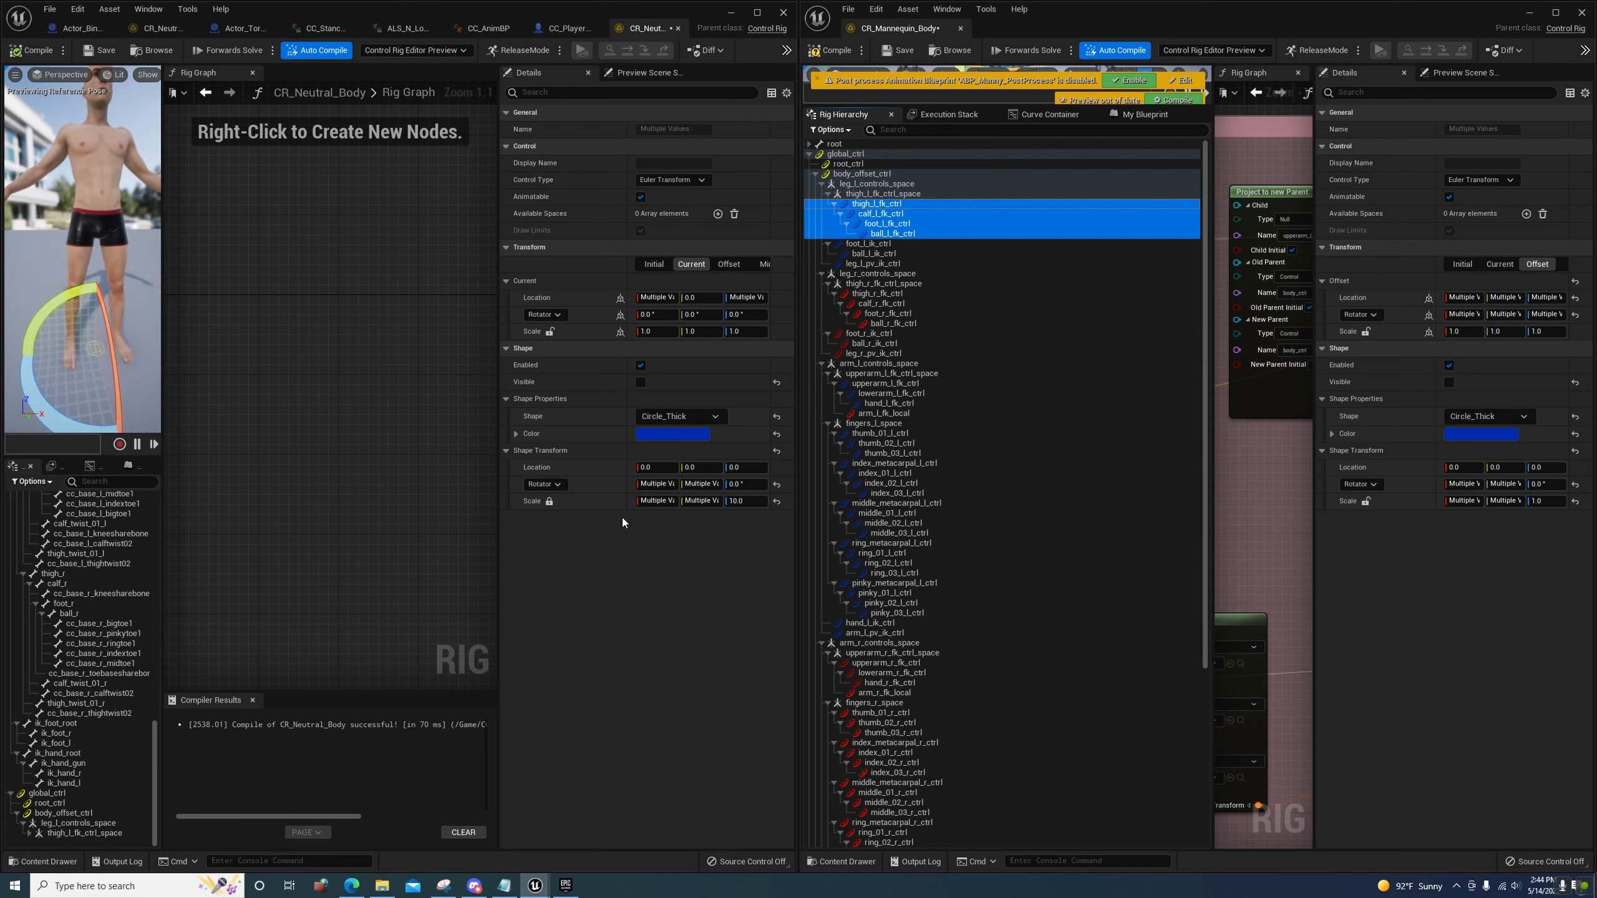
Lock the shape scale proportions of global_ctrl in CR_Neutral_Body and multiply its X scale as 1.5*10
click(54, 795)
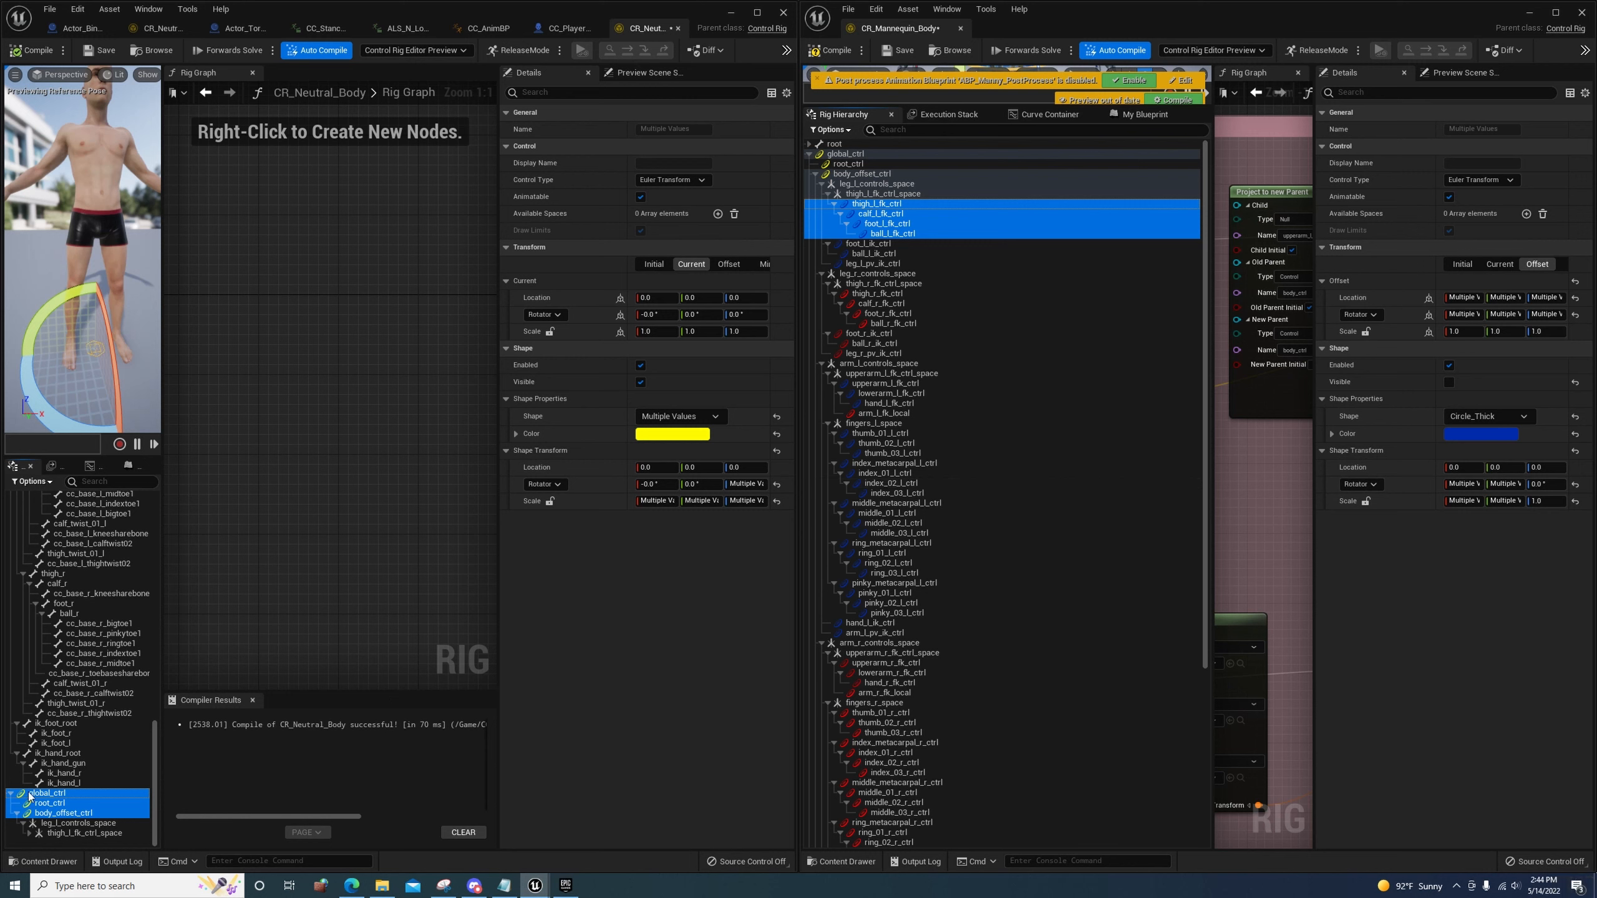
key(F2)
click(664, 501)
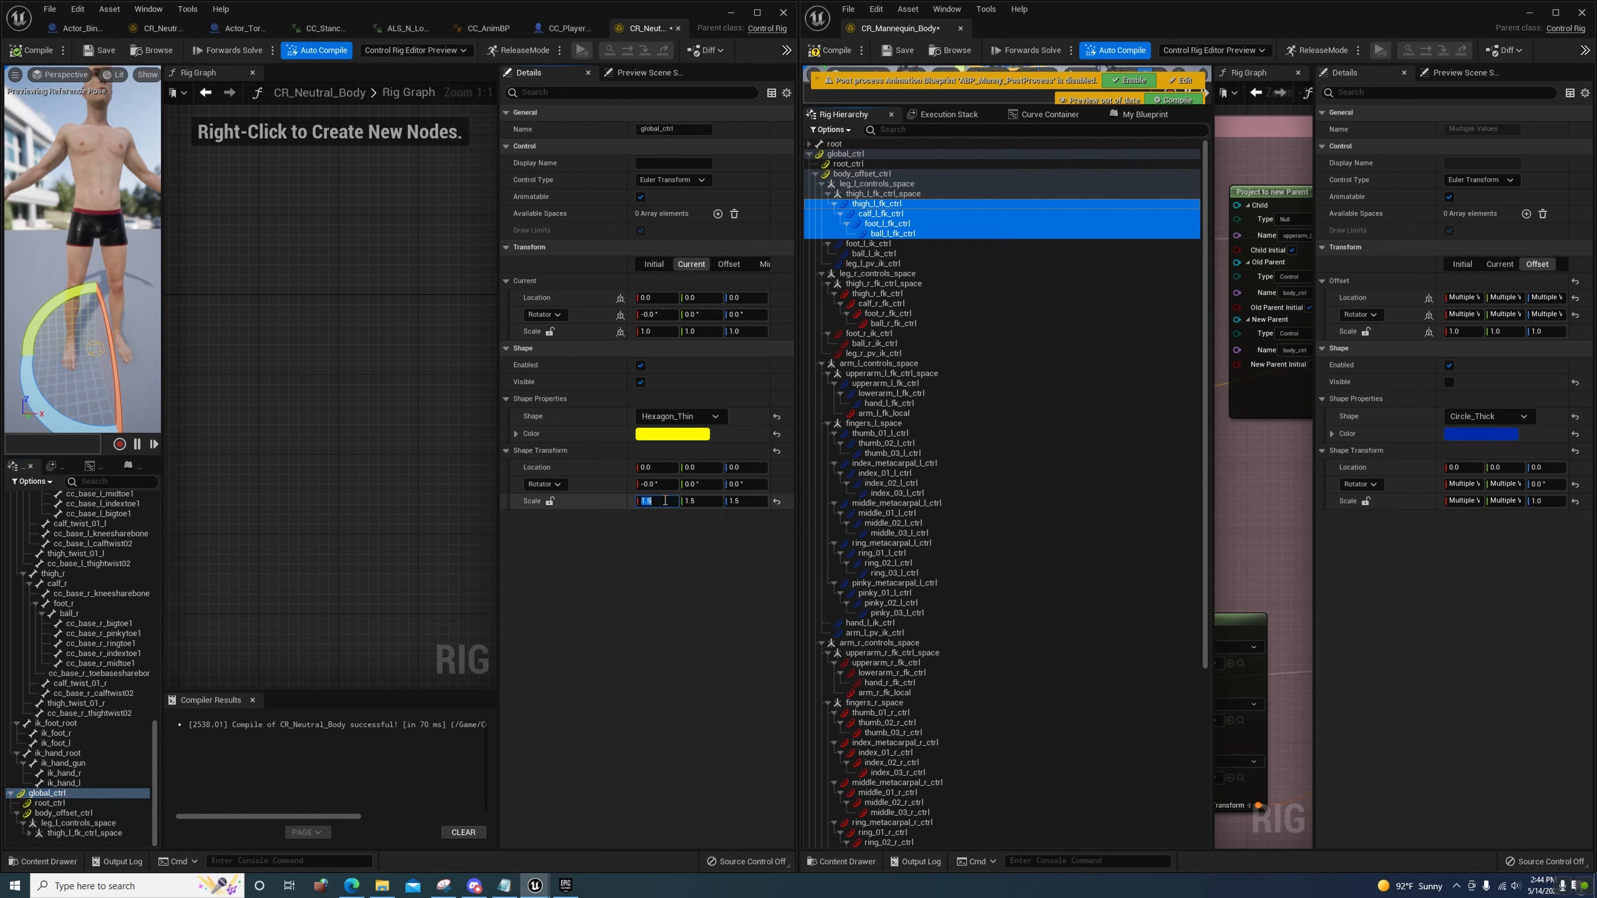
click(553, 504)
click(658, 502)
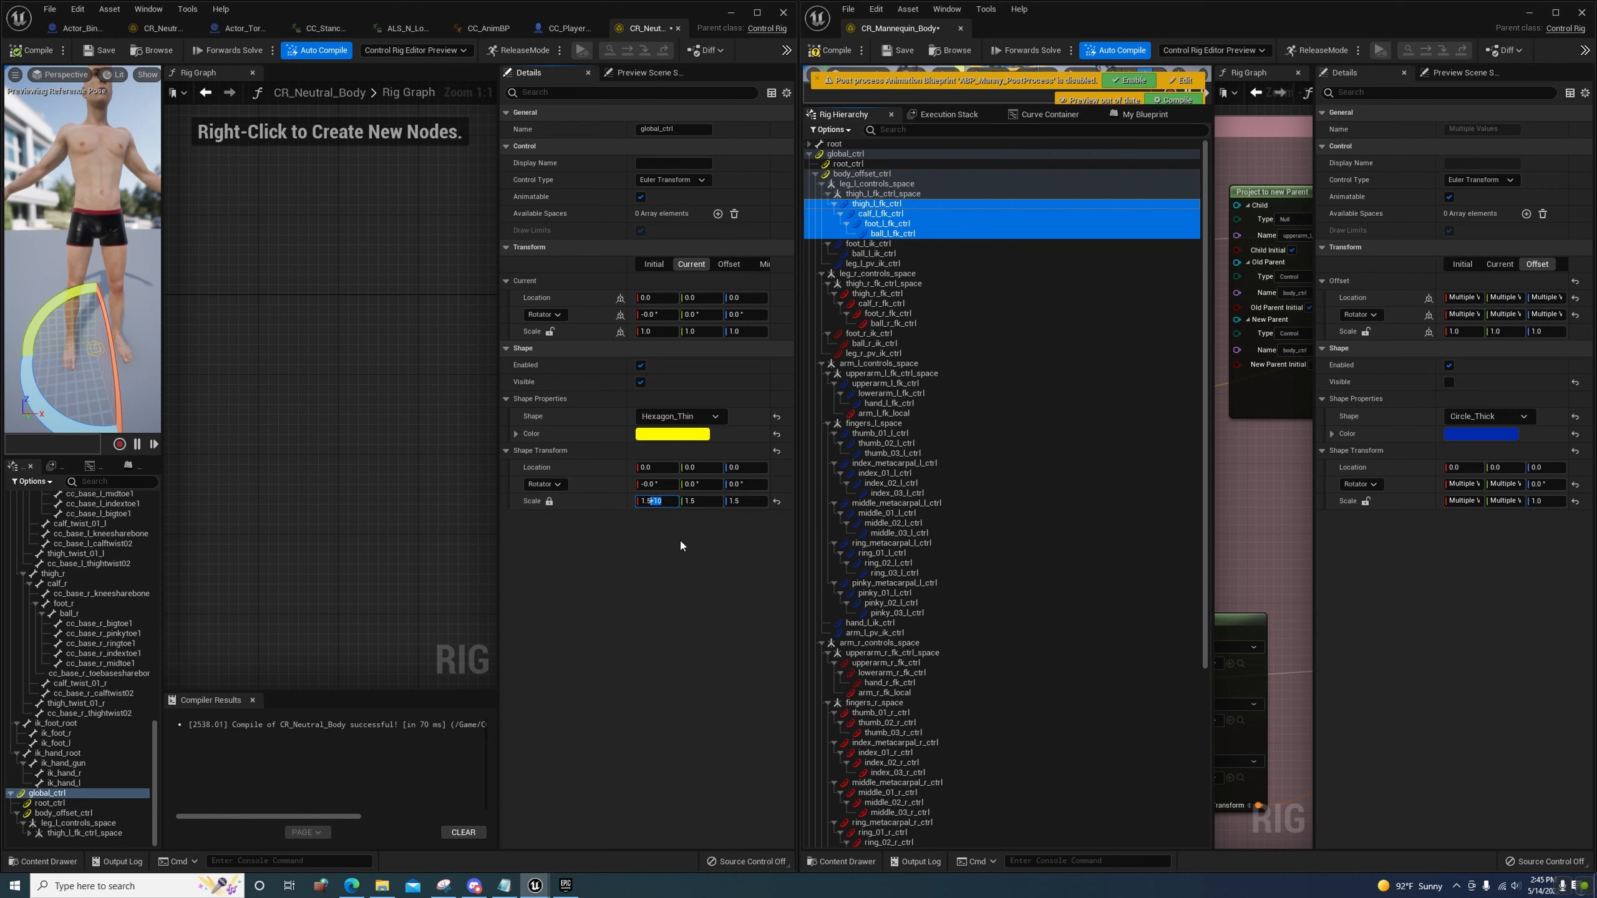
key(Return)
Lock the shape scale proportions of root_ctrl and multiply its X scale as 0.5*10
click(63, 804)
click(549, 501)
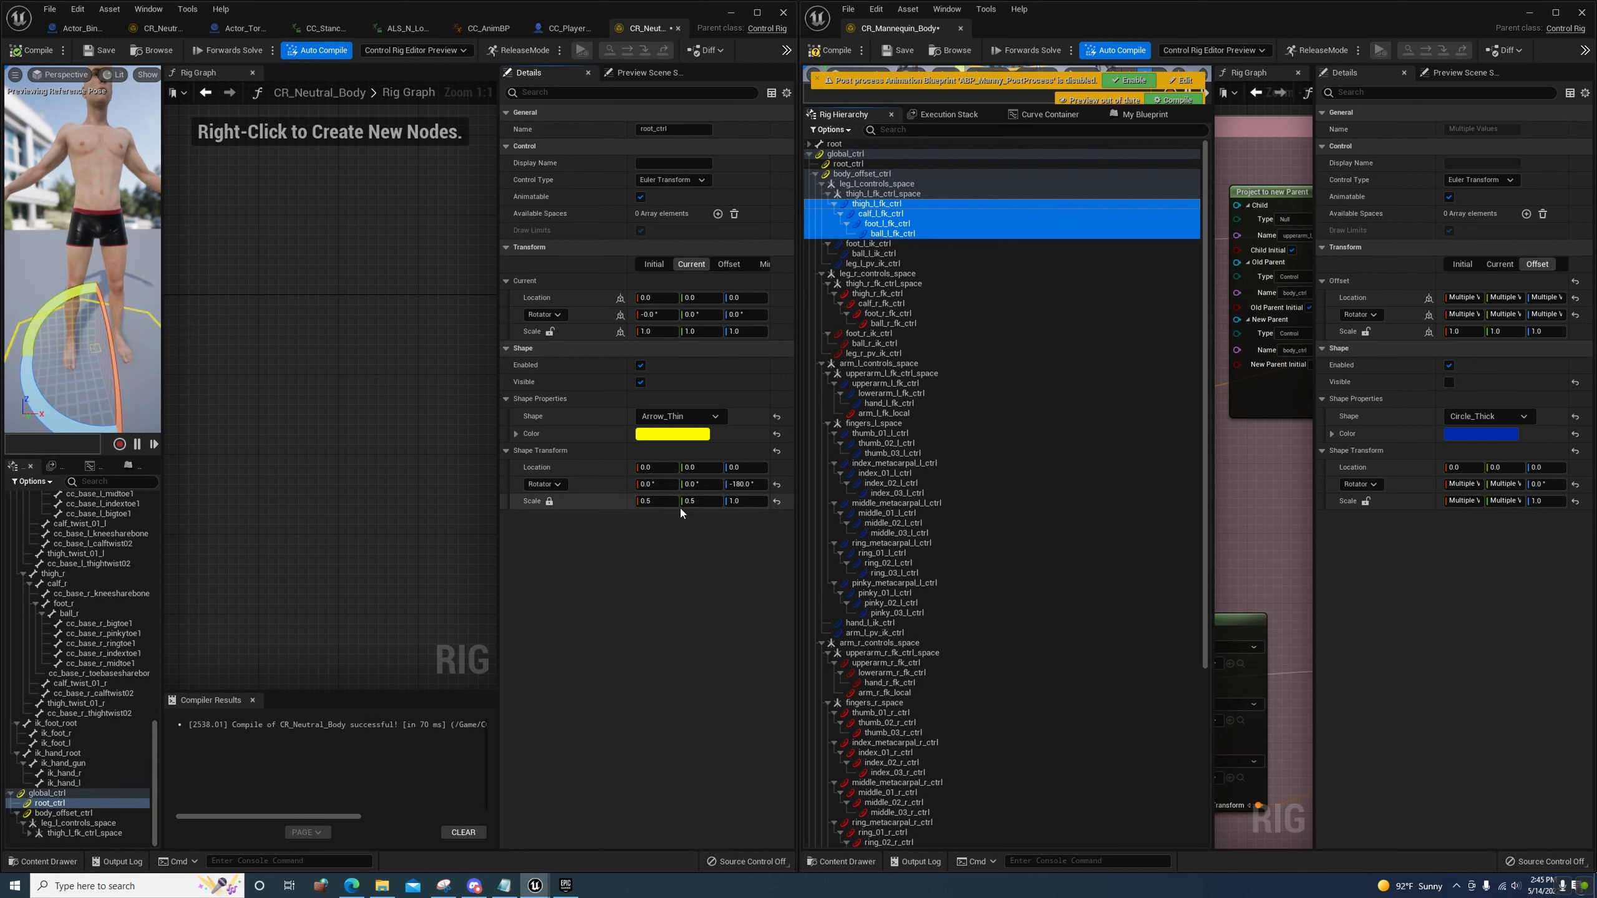
key(Return)
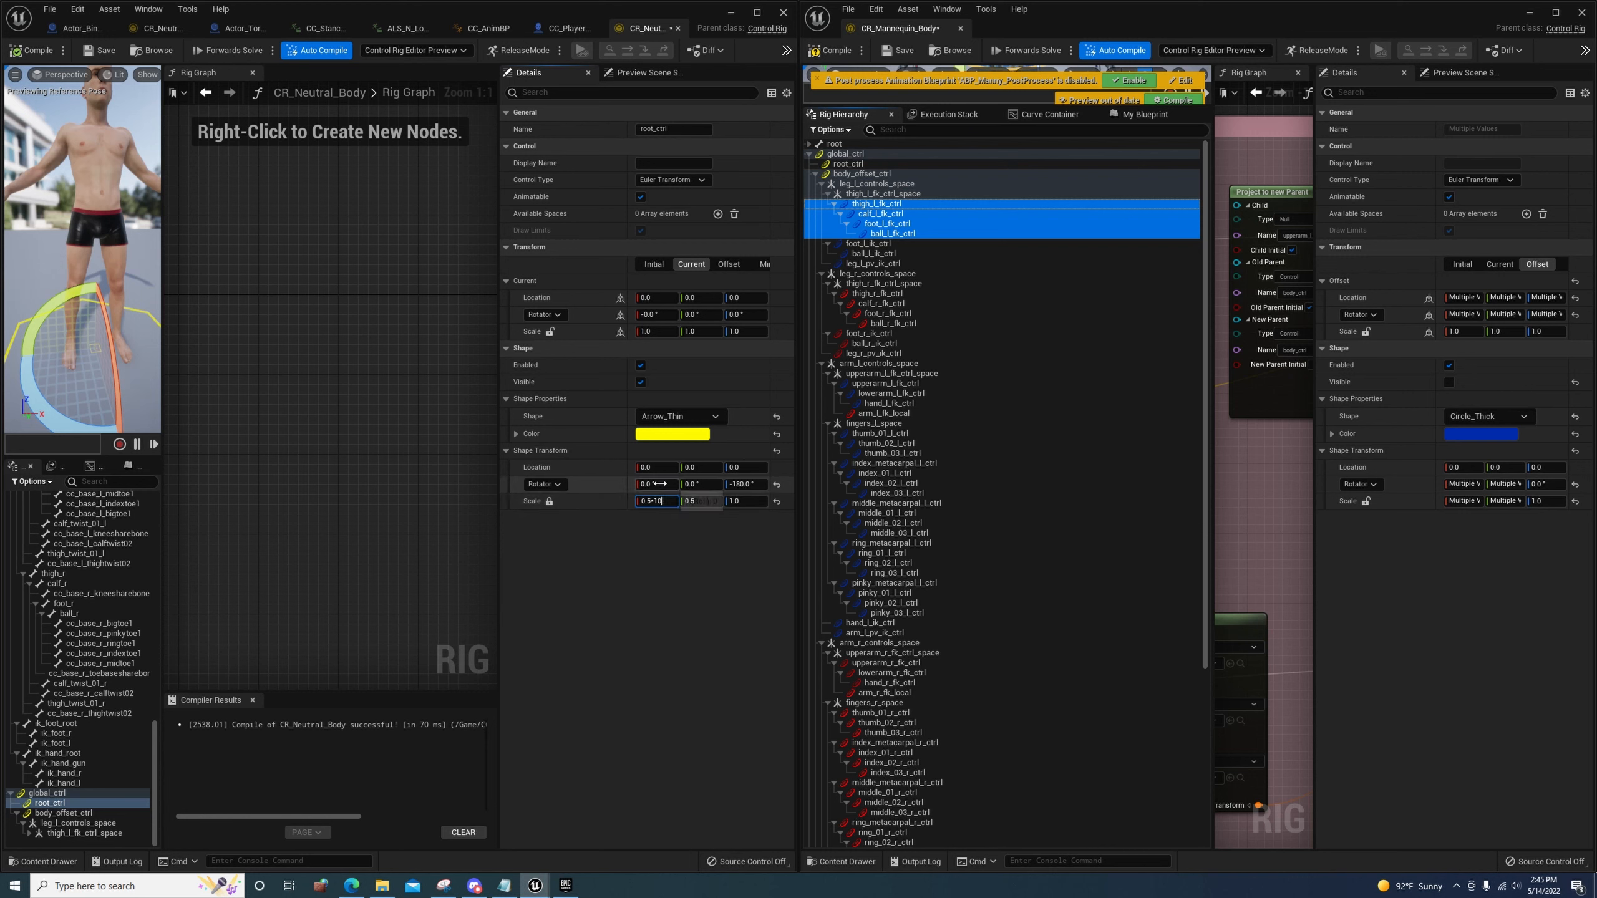
Scale the shape of body_offset_ctrl uniformly by 10, to 7.5, 7.5 and 10
click(63, 813)
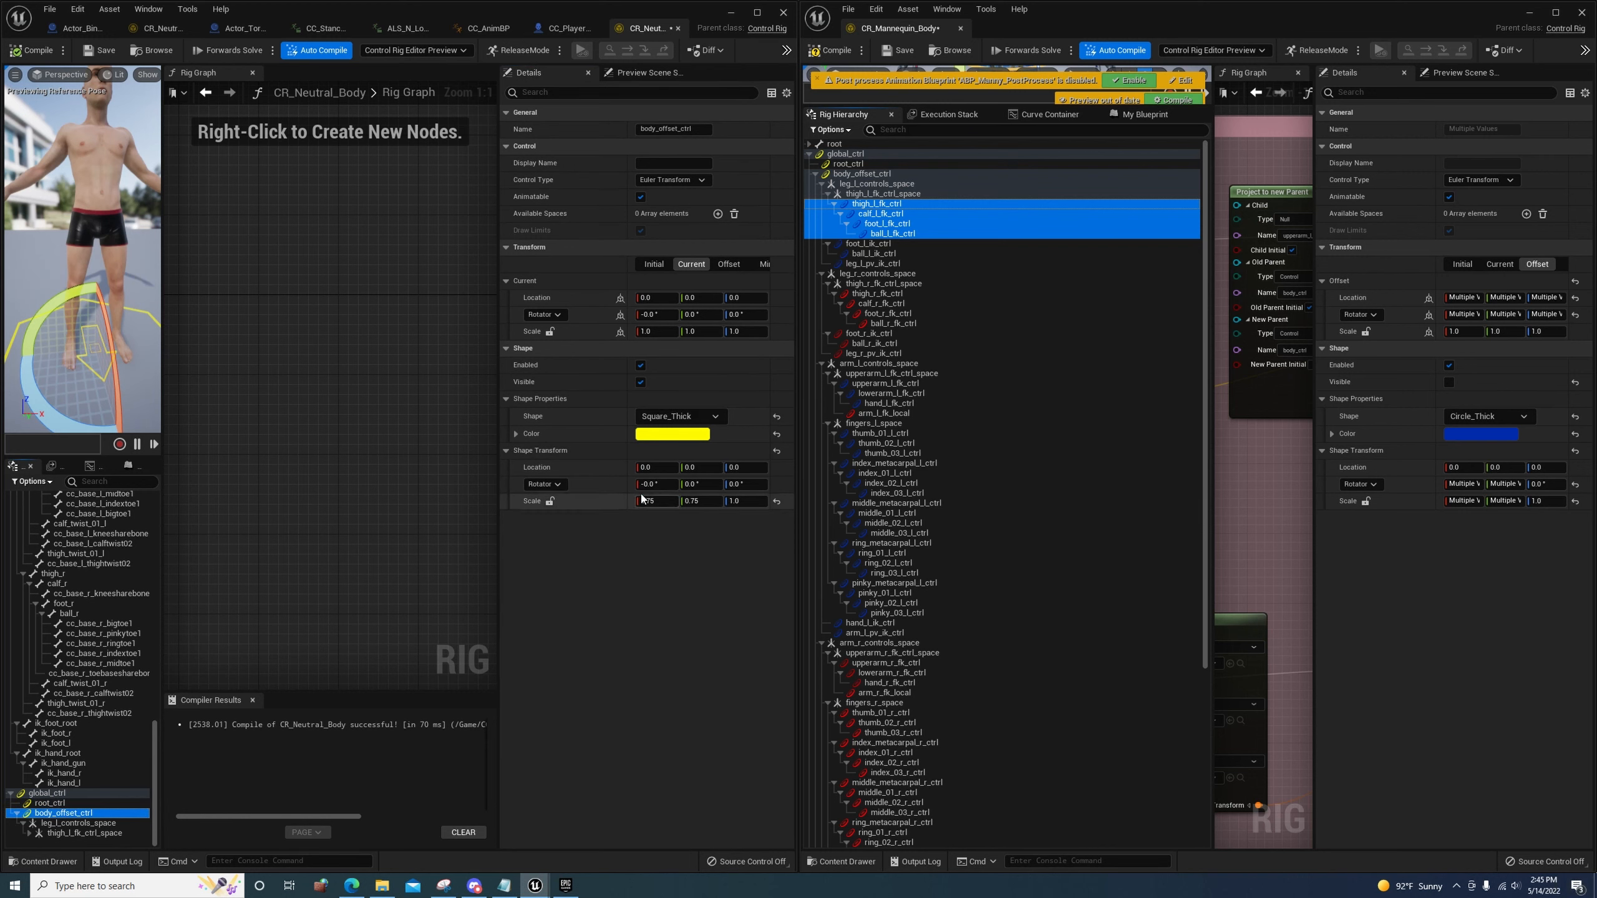
click(550, 501)
click(550, 502)
click(668, 502)
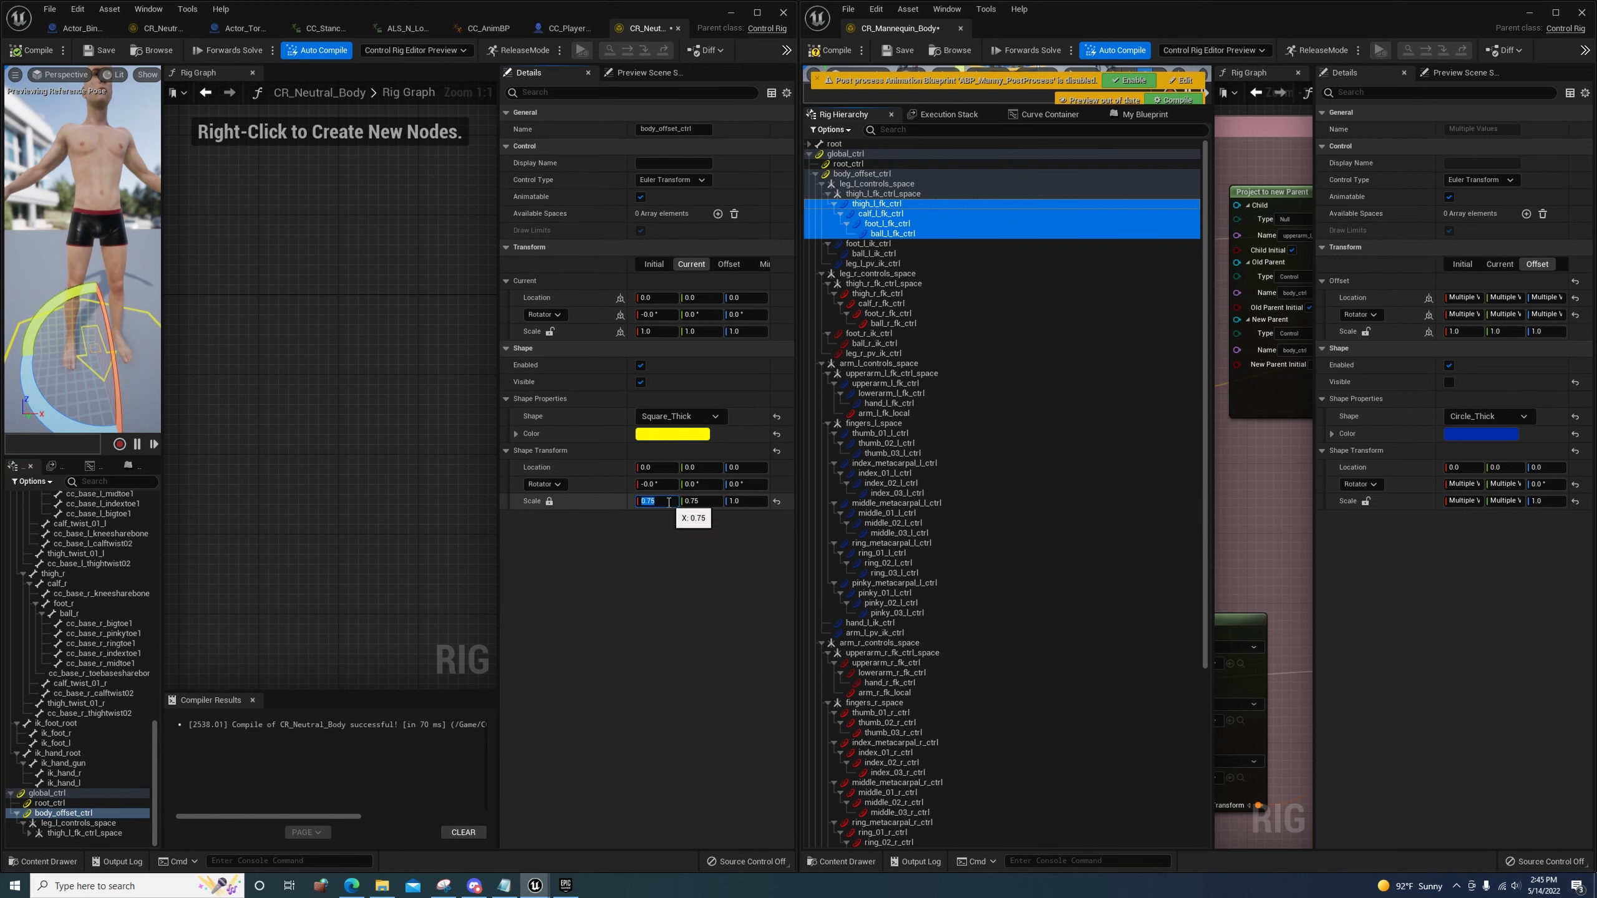
text(*10)
key(Return)
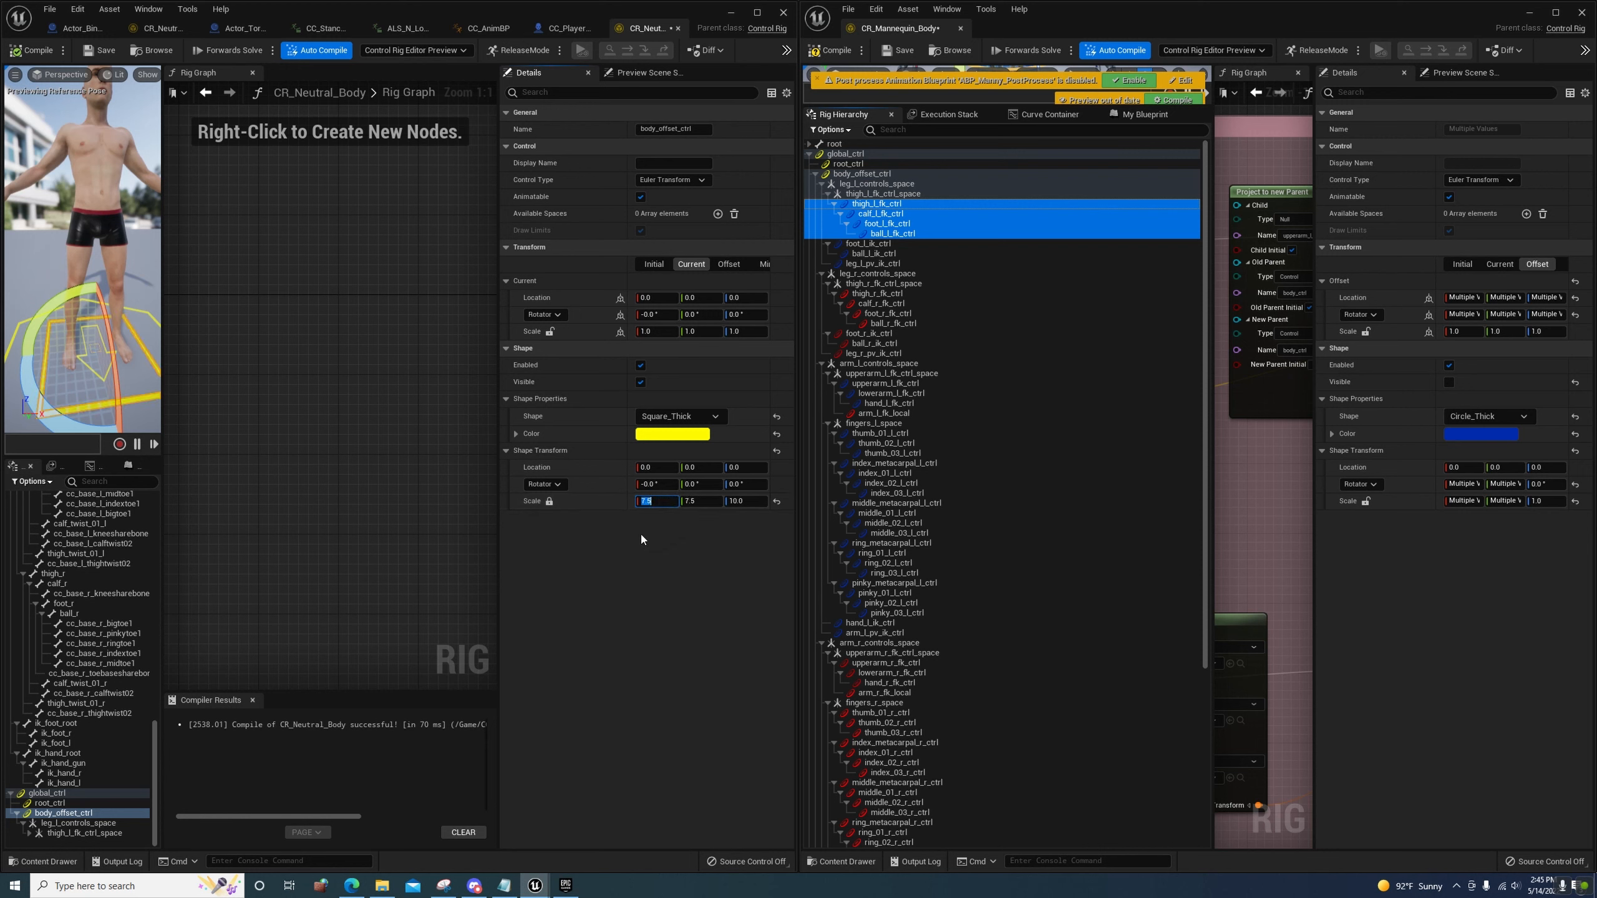
Under thigh_l_fk_ctrl_space, reset the Z shape scale of thigh_l_fk_ctrl to 1 and scale its shape uniformly by 10, to 3.5, 3.5 and 10
click(63, 823)
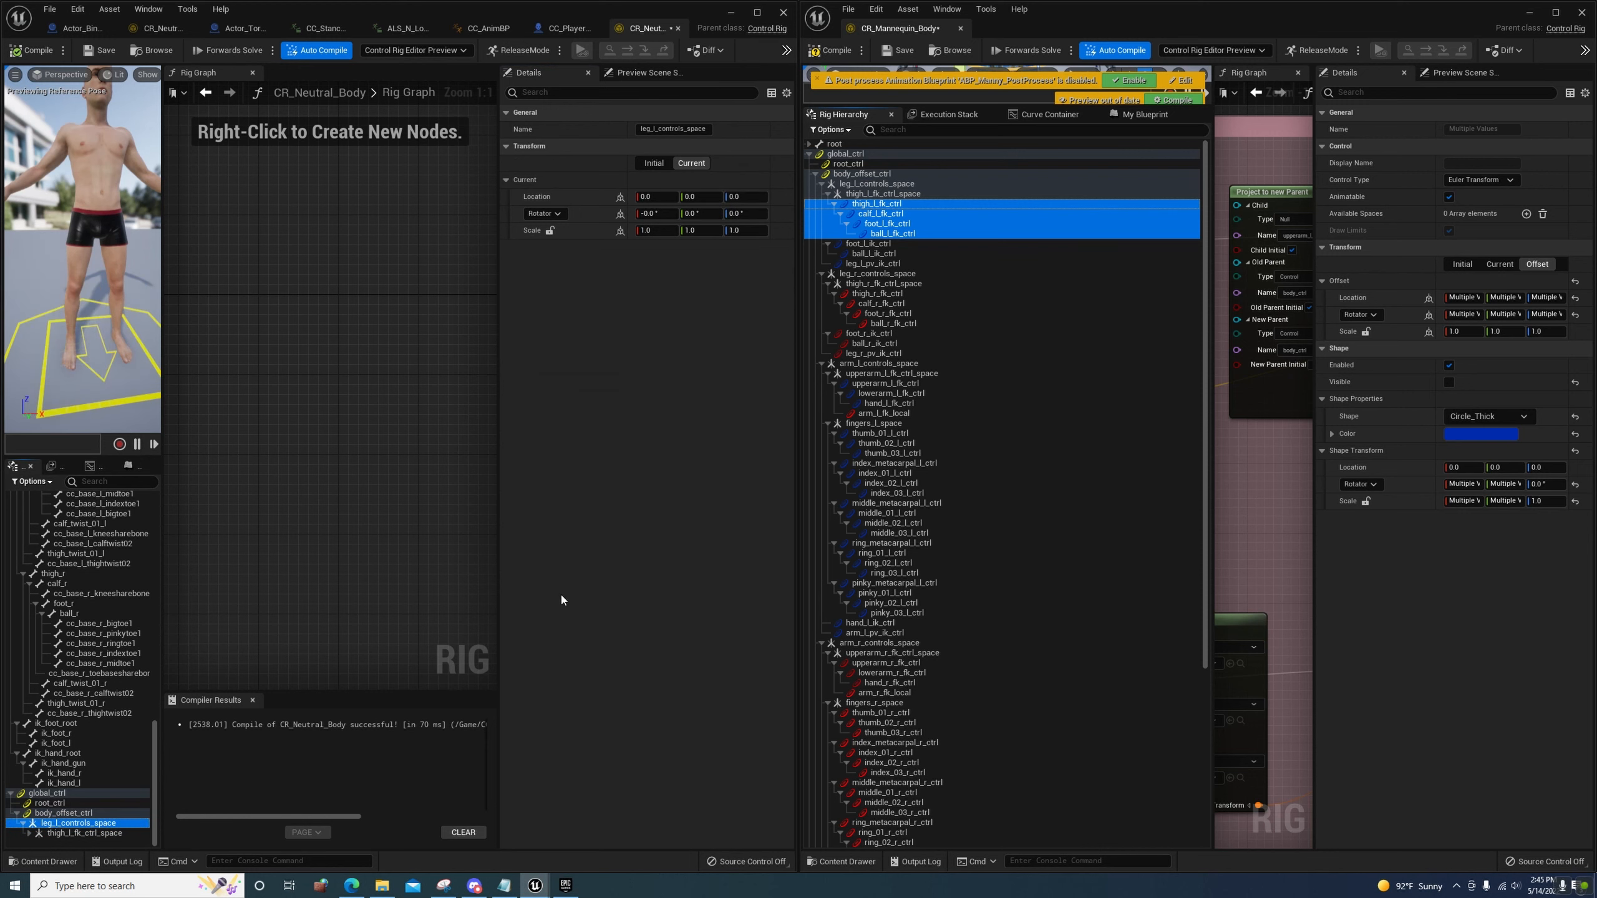
click(95, 832)
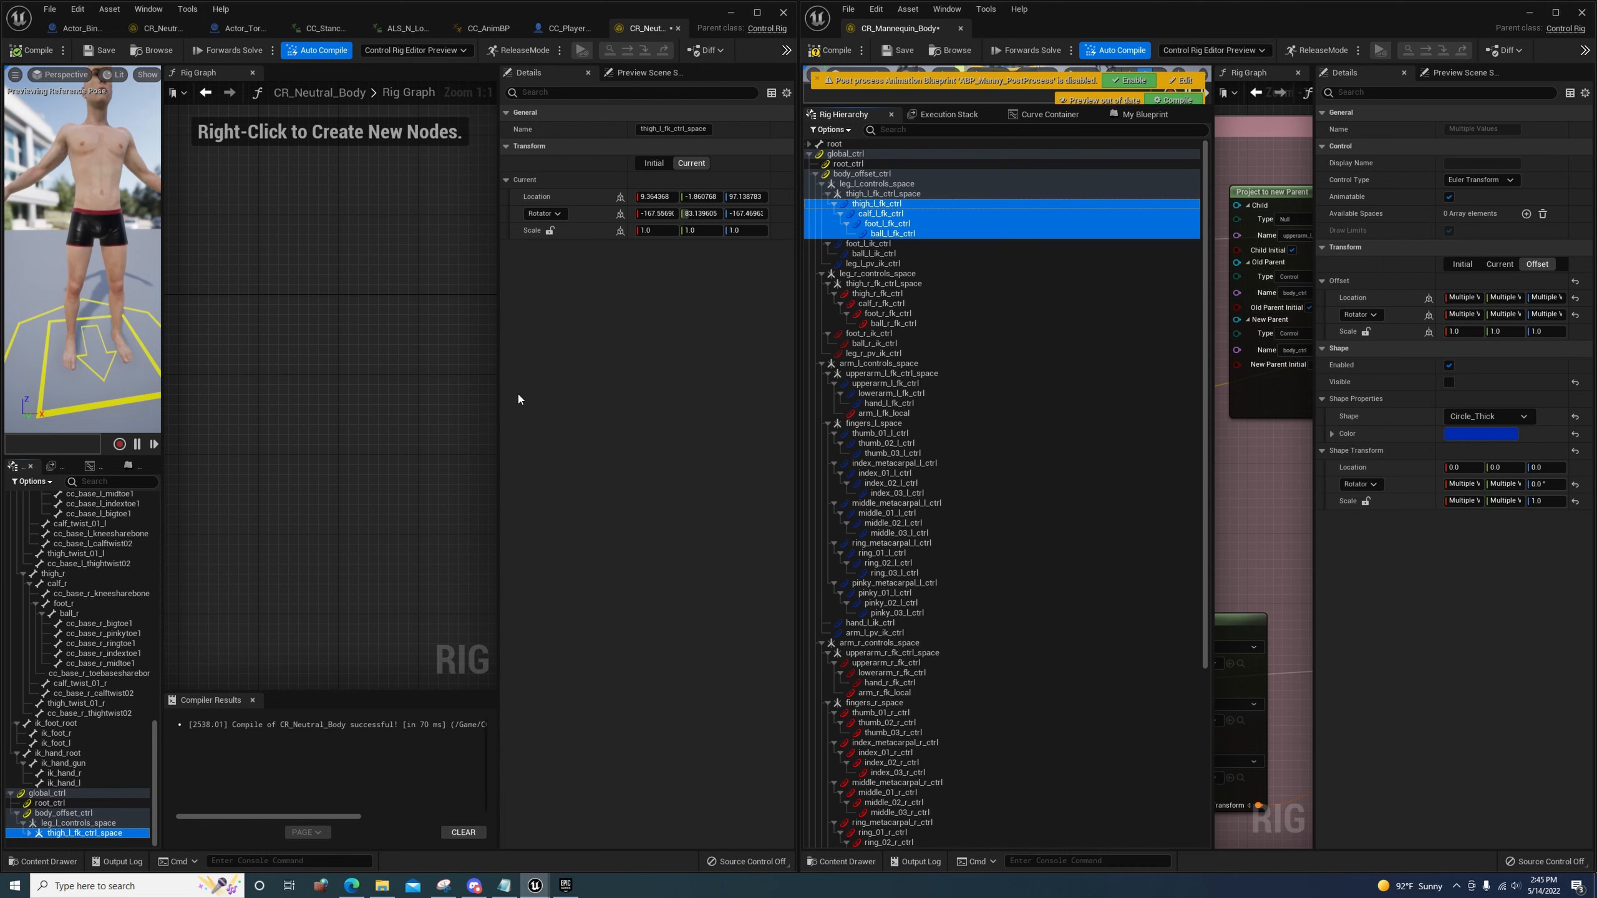
click(29, 832)
scroll(62, 837, down, 1)
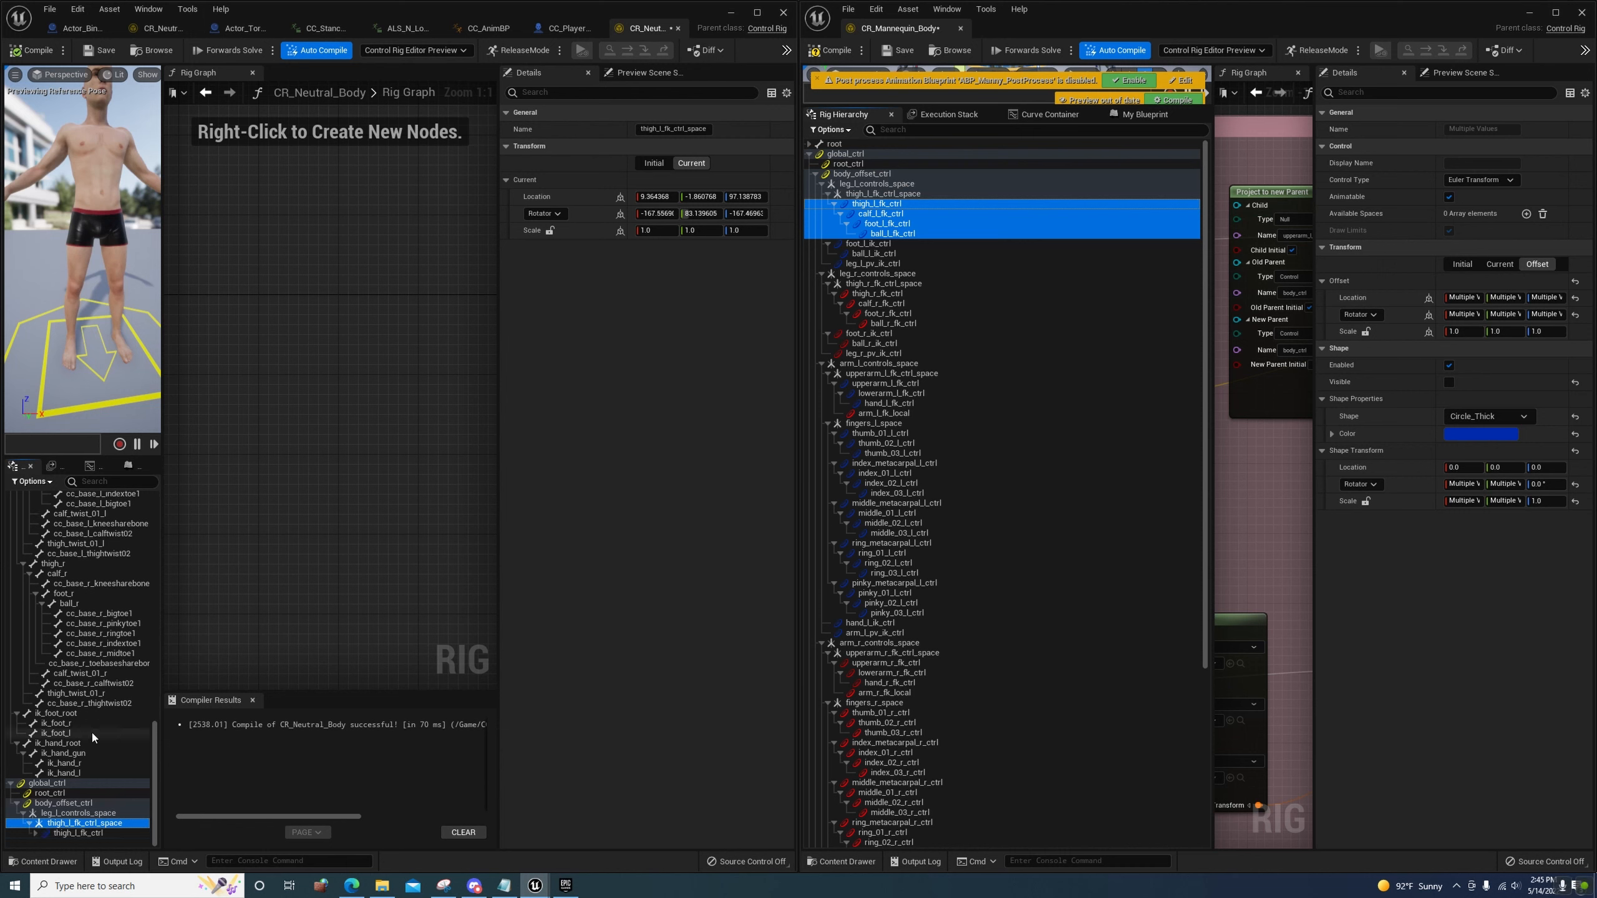
click(62, 832)
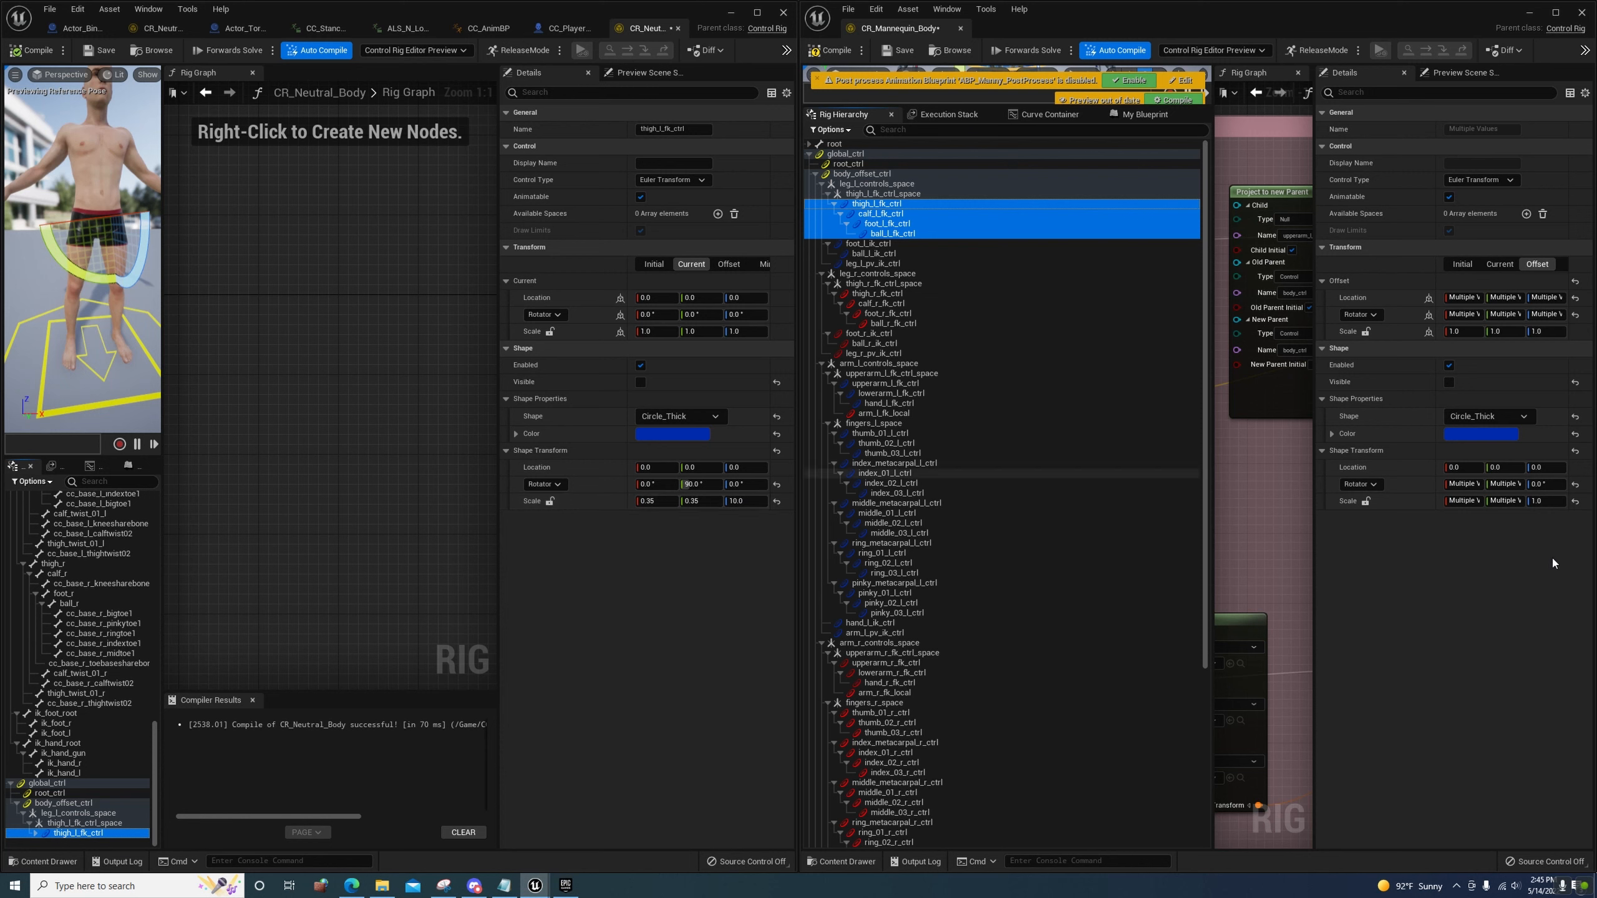
click(747, 502)
text(1)
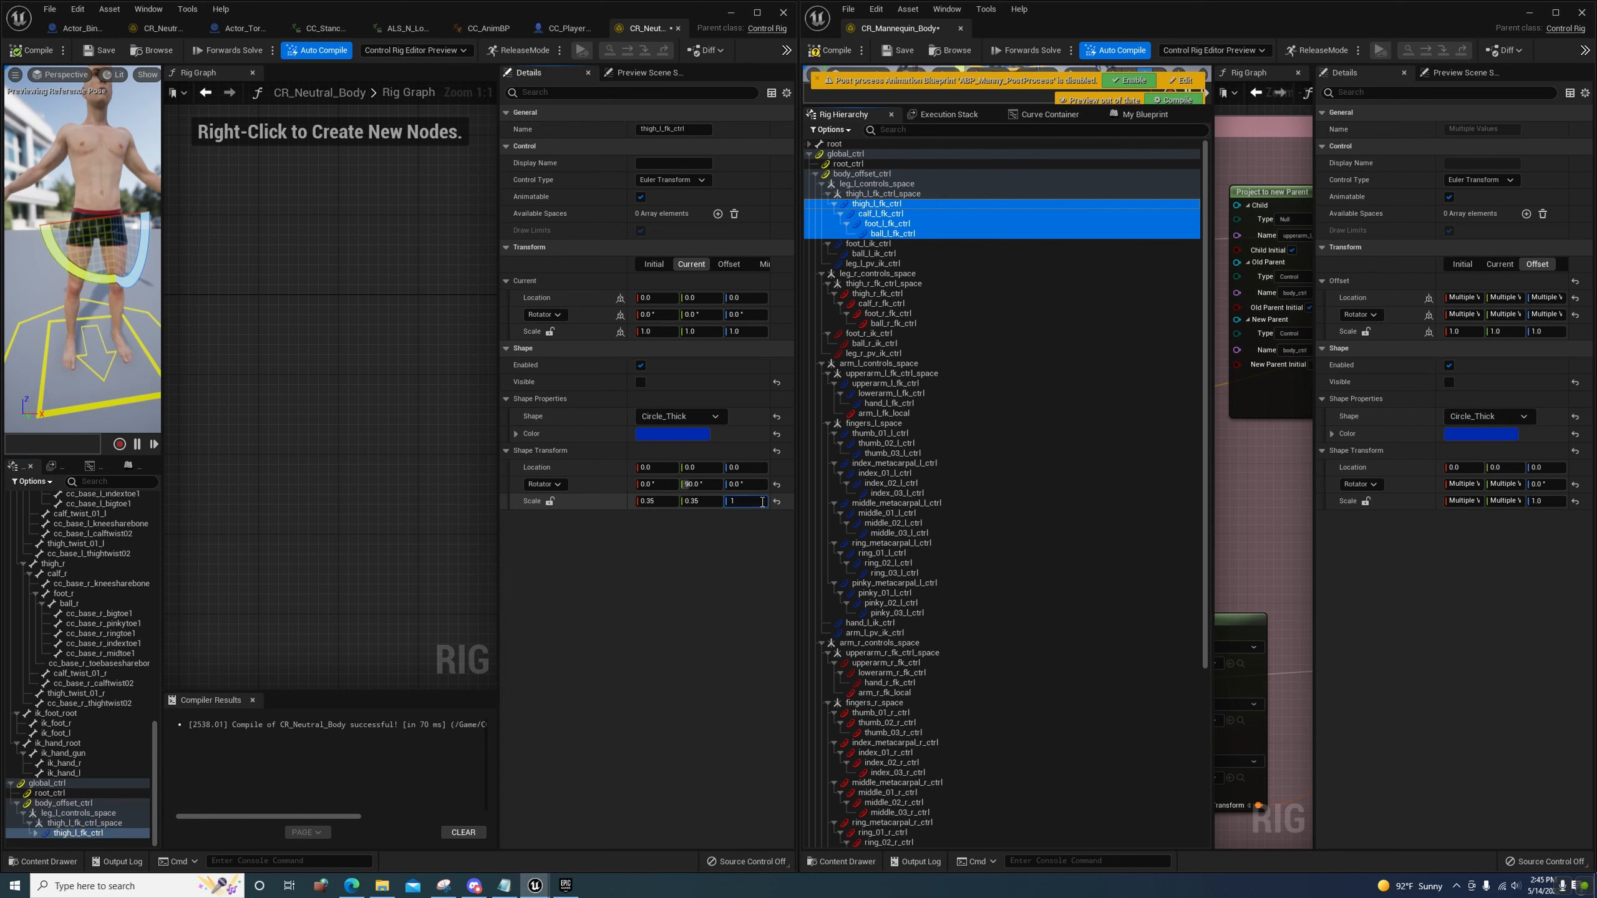
key(Return)
click(551, 501)
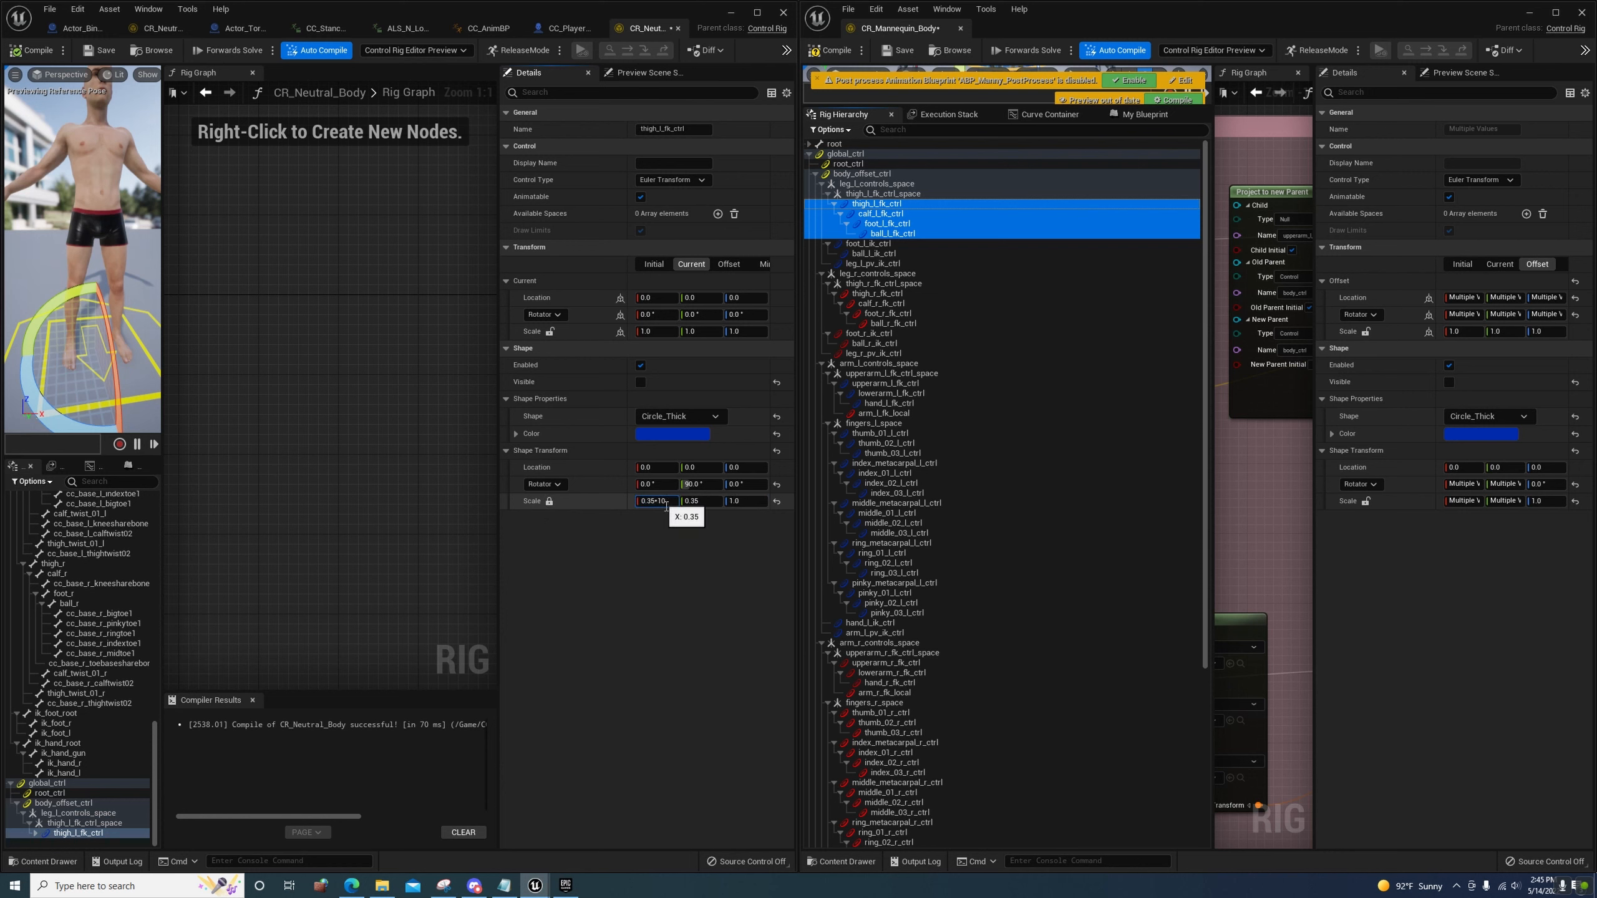
key(Return)
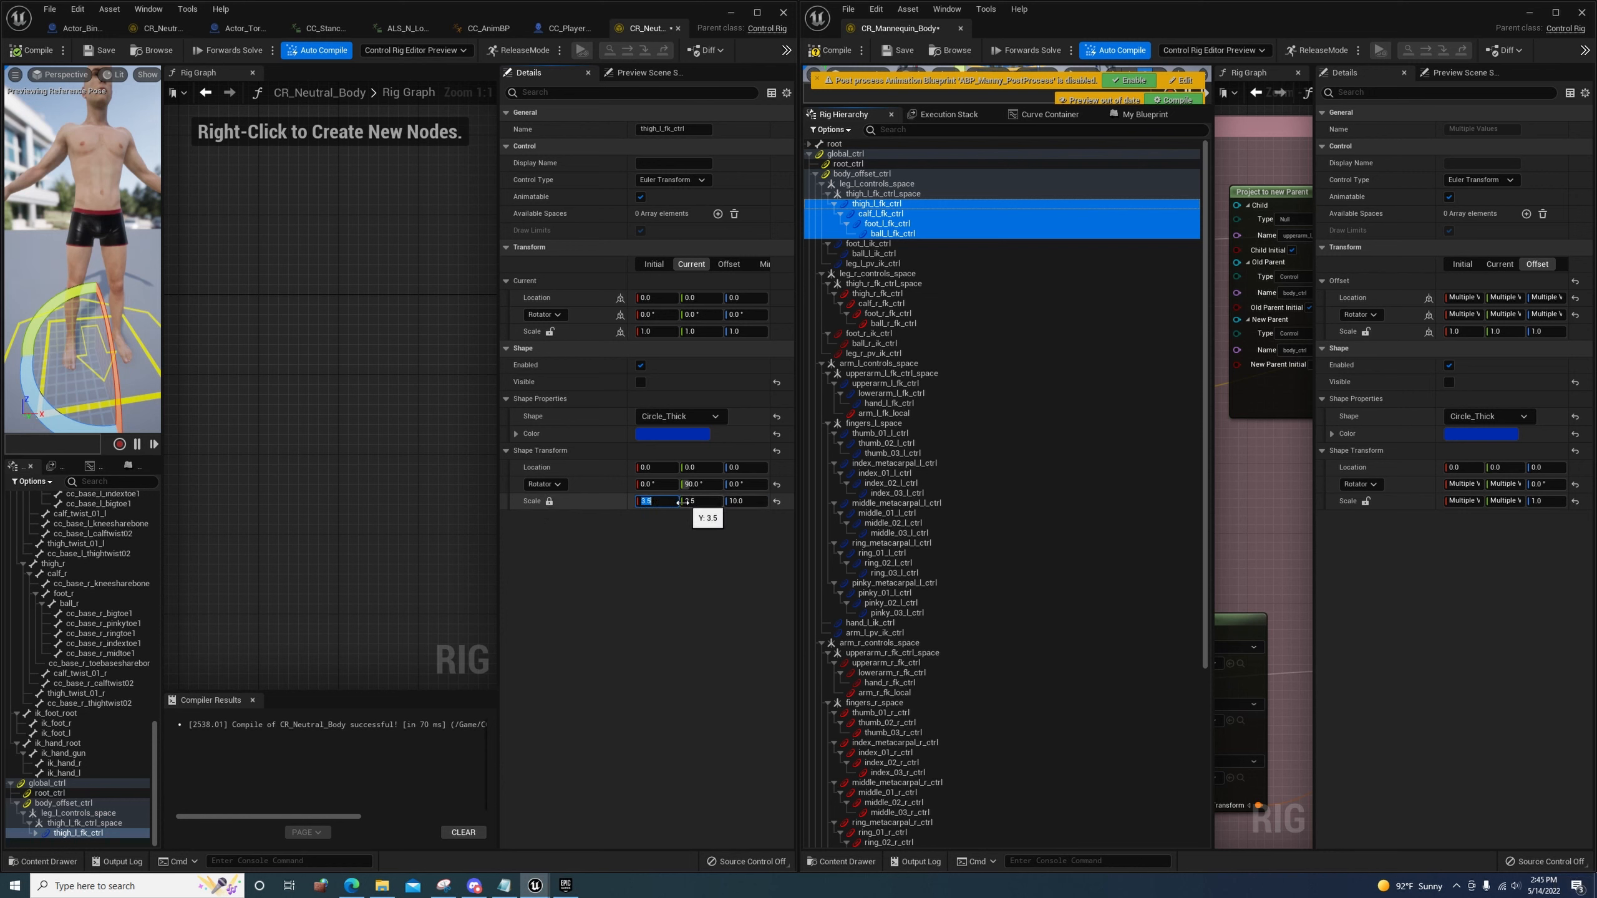
Select calf_l_fk_ctrl under thigh_l_fk_ctrl and try to scale its shape uniformly by 10
click(40, 837)
double_click(72, 838)
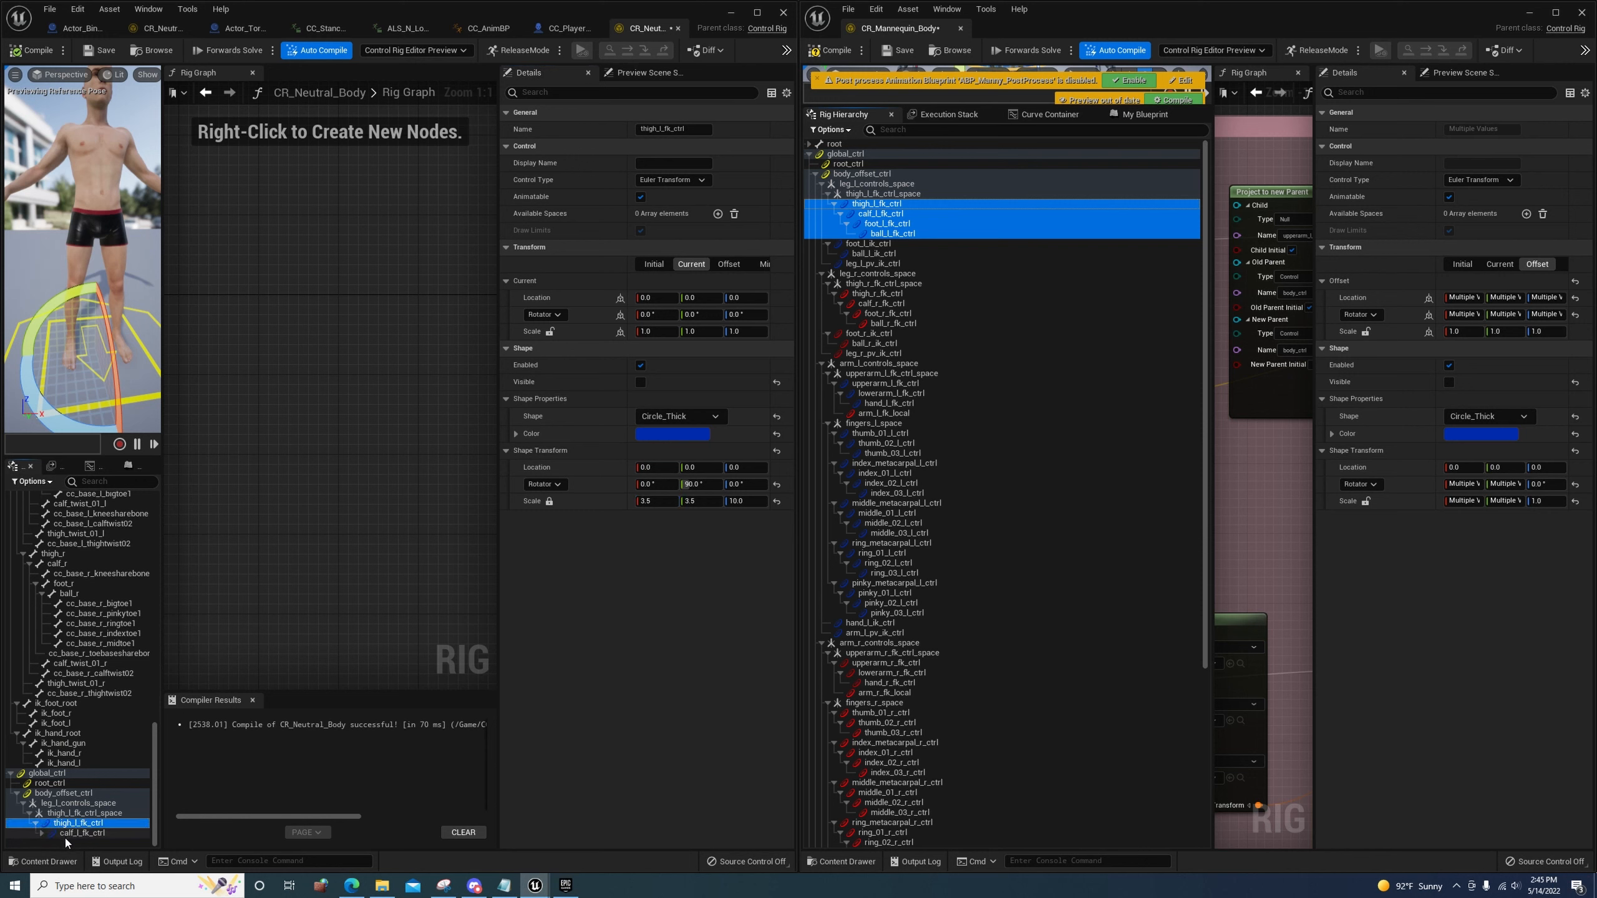
click(66, 834)
click(550, 503)
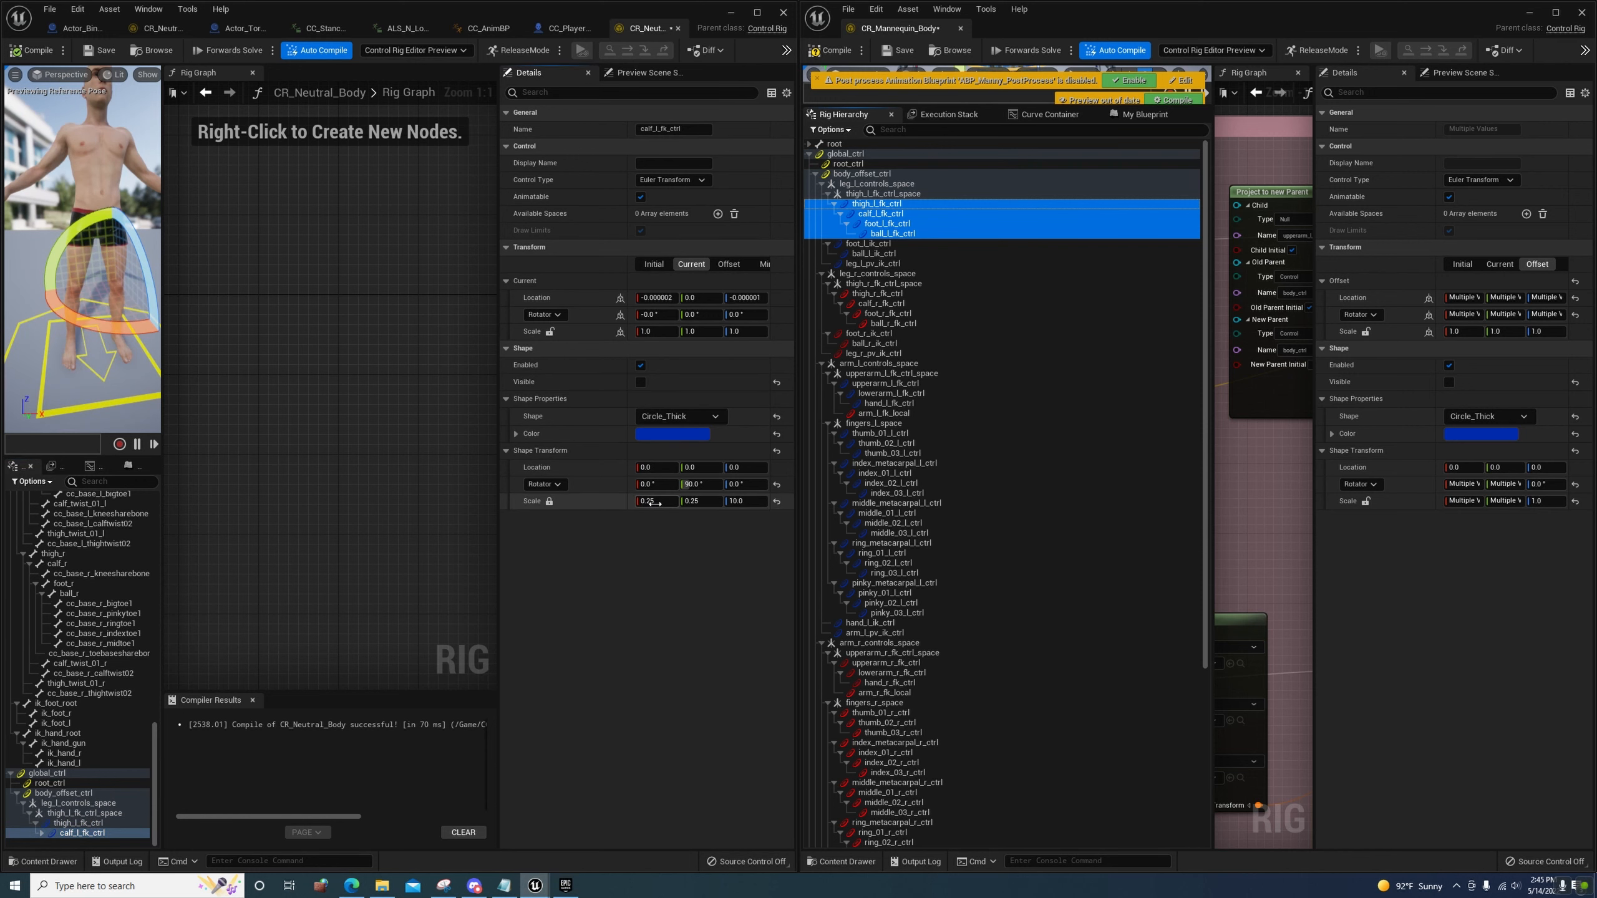
key(Return)
key(Return)
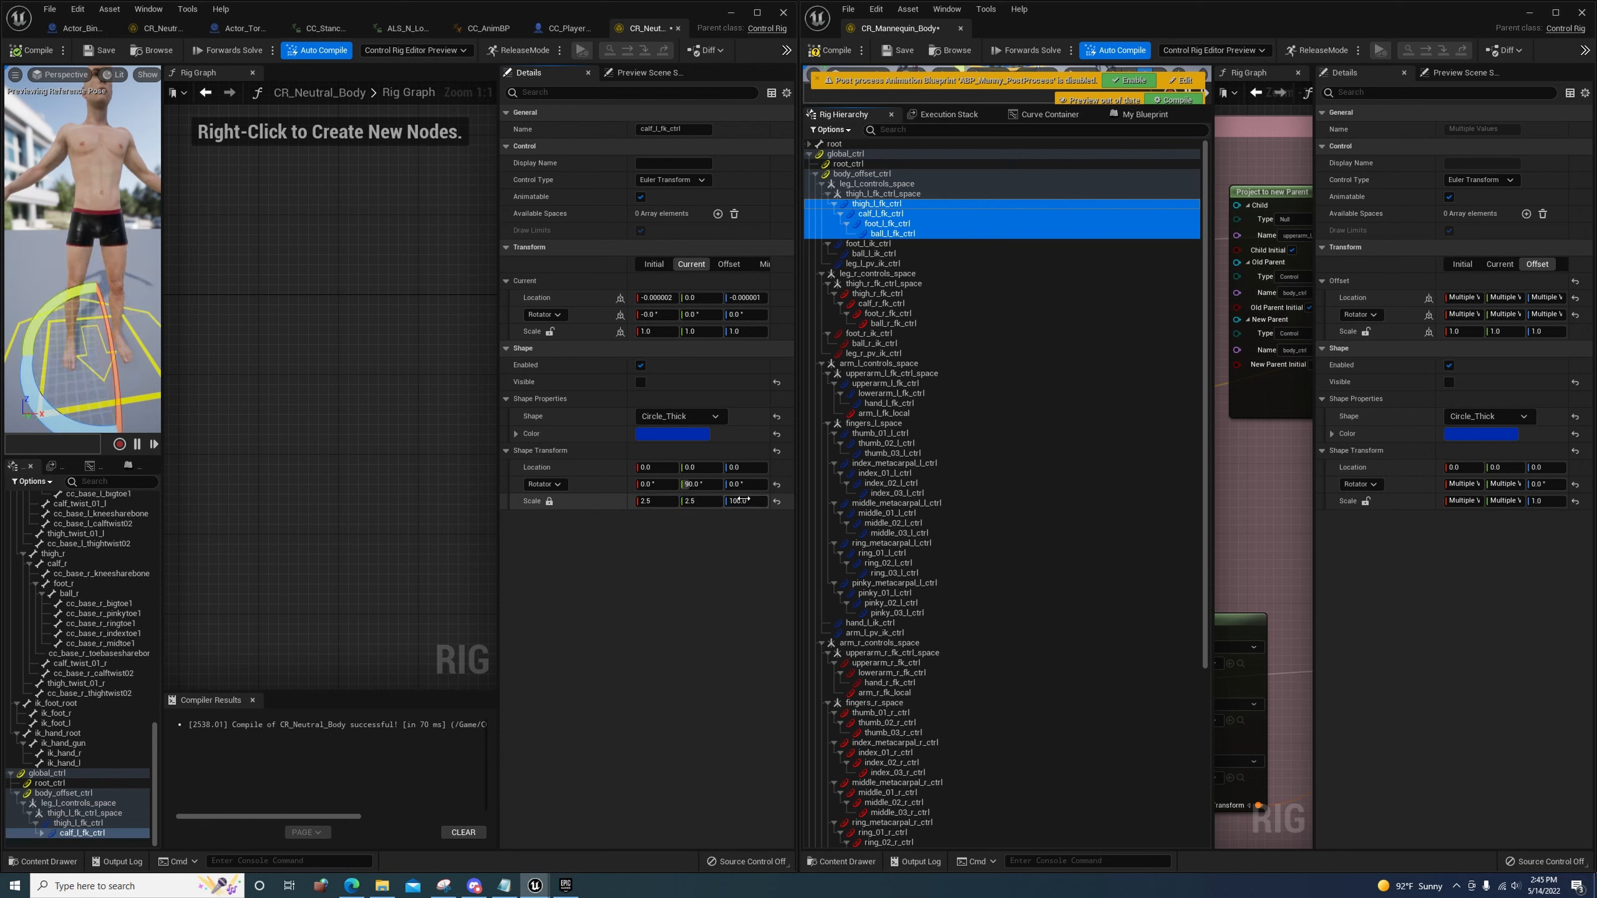
key(Return)
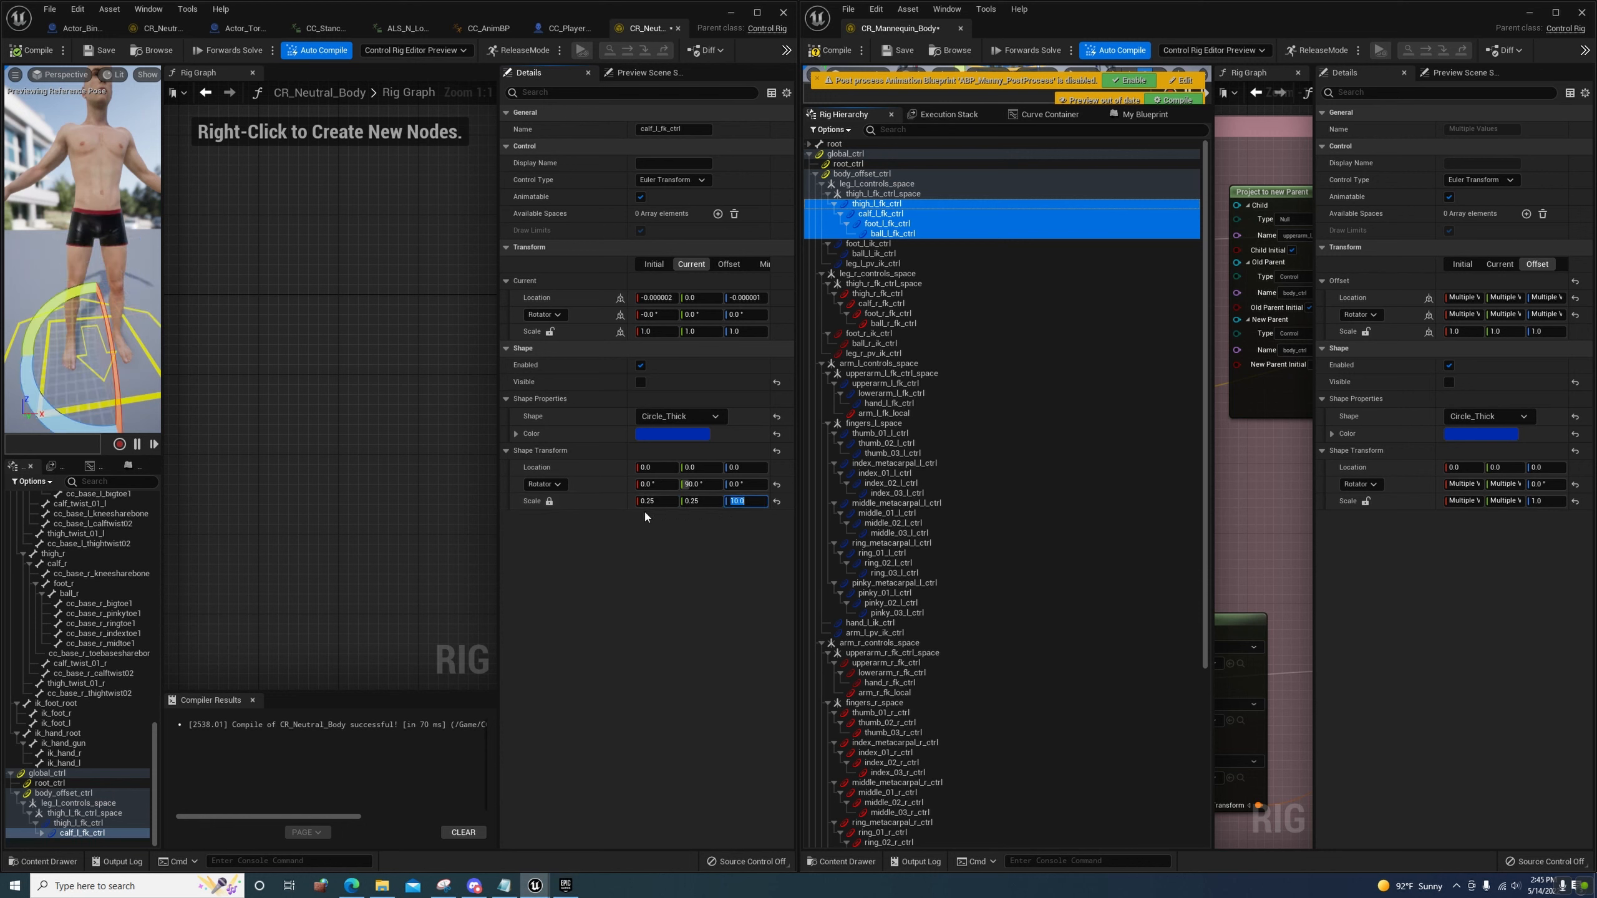
Set the unlocked Z shape scale of calf_l_fk_ctrl to 1 and scale its shape uniformly by 10, to 2.5, 2.5 and 10
click(549, 501)
click(745, 501)
text(1)
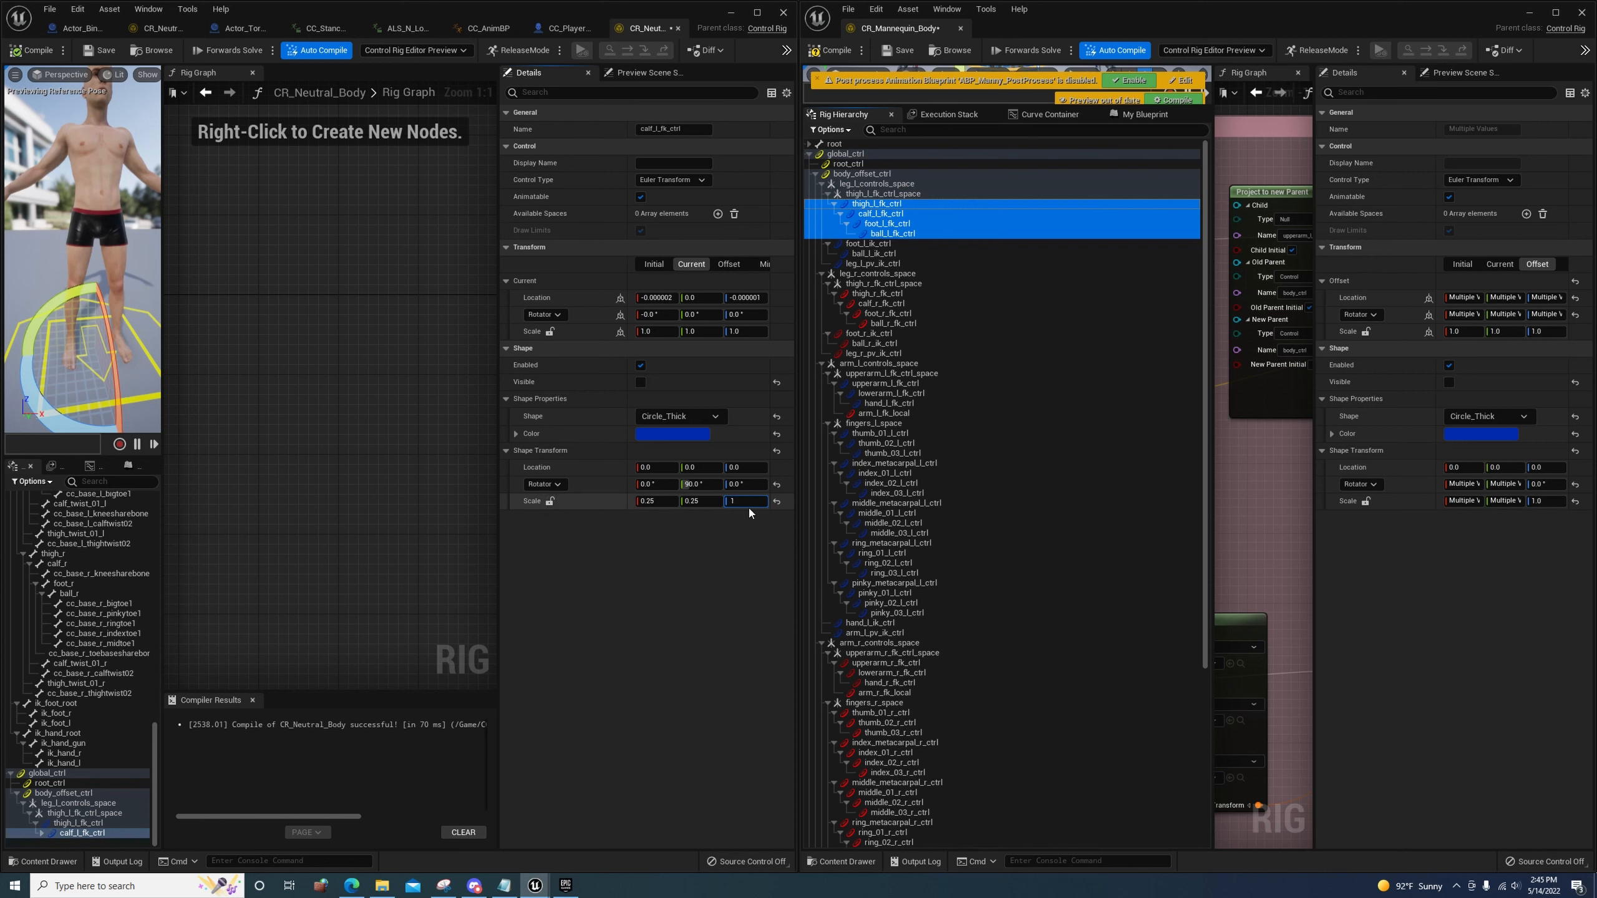
click(549, 501)
click(662, 504)
text(*10)
key(Return)
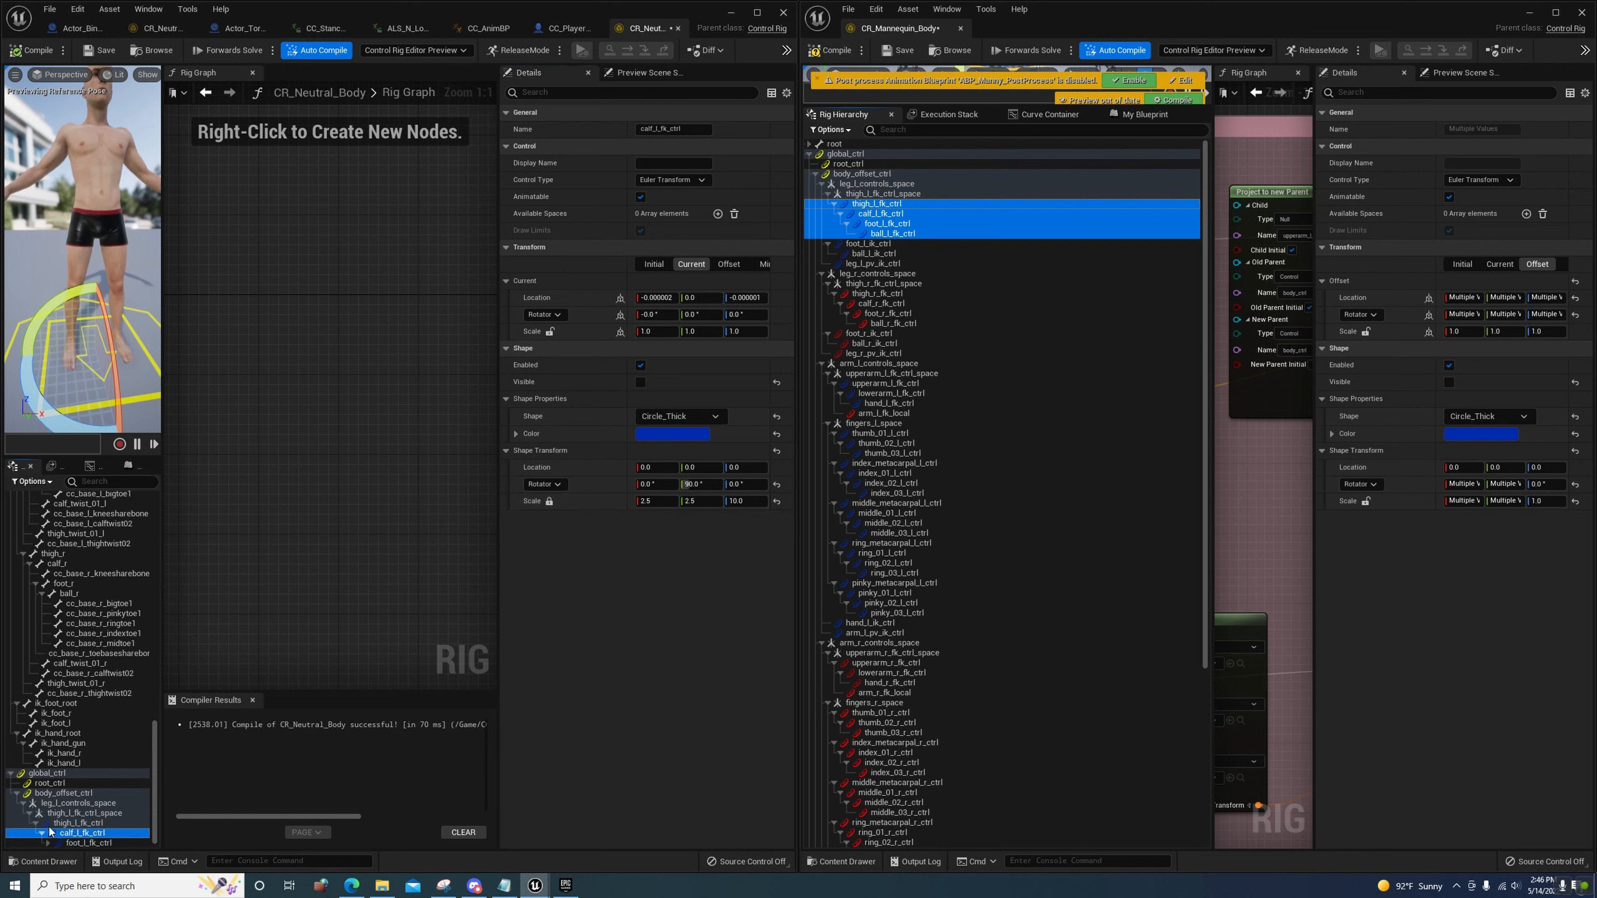
Set the Z shape scale of foot_l_fk_ctrl to 1 and scale its shape uniformly by 10, to 2.0, 2.0 and 10
click(43, 833)
click(88, 833)
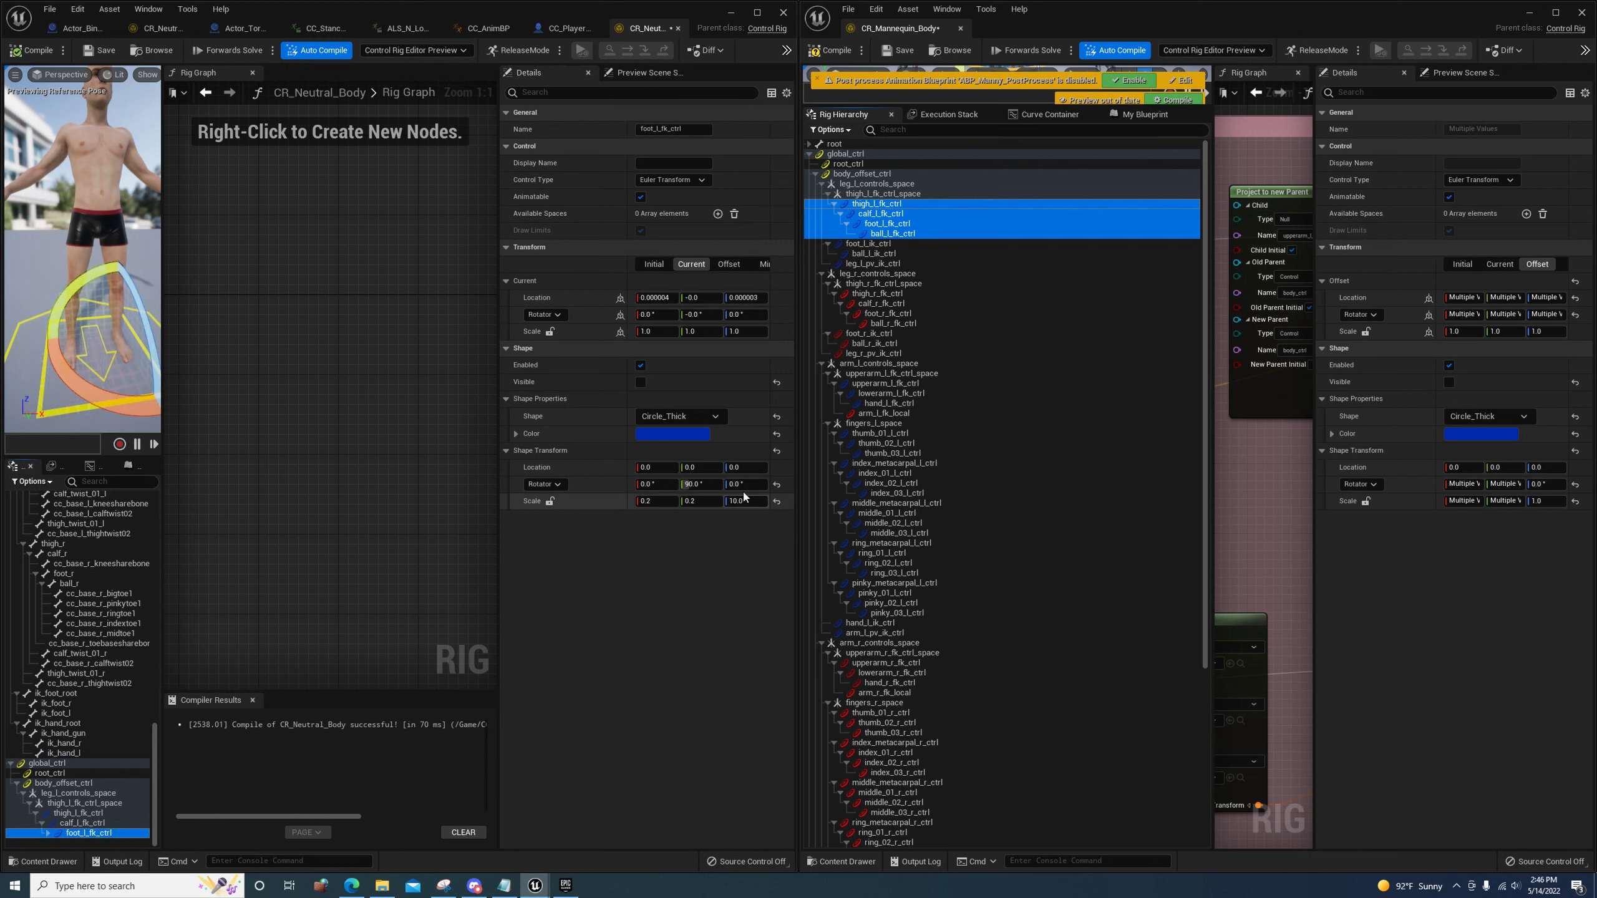
click(551, 503)
click(740, 502)
text(1)
key(Return)
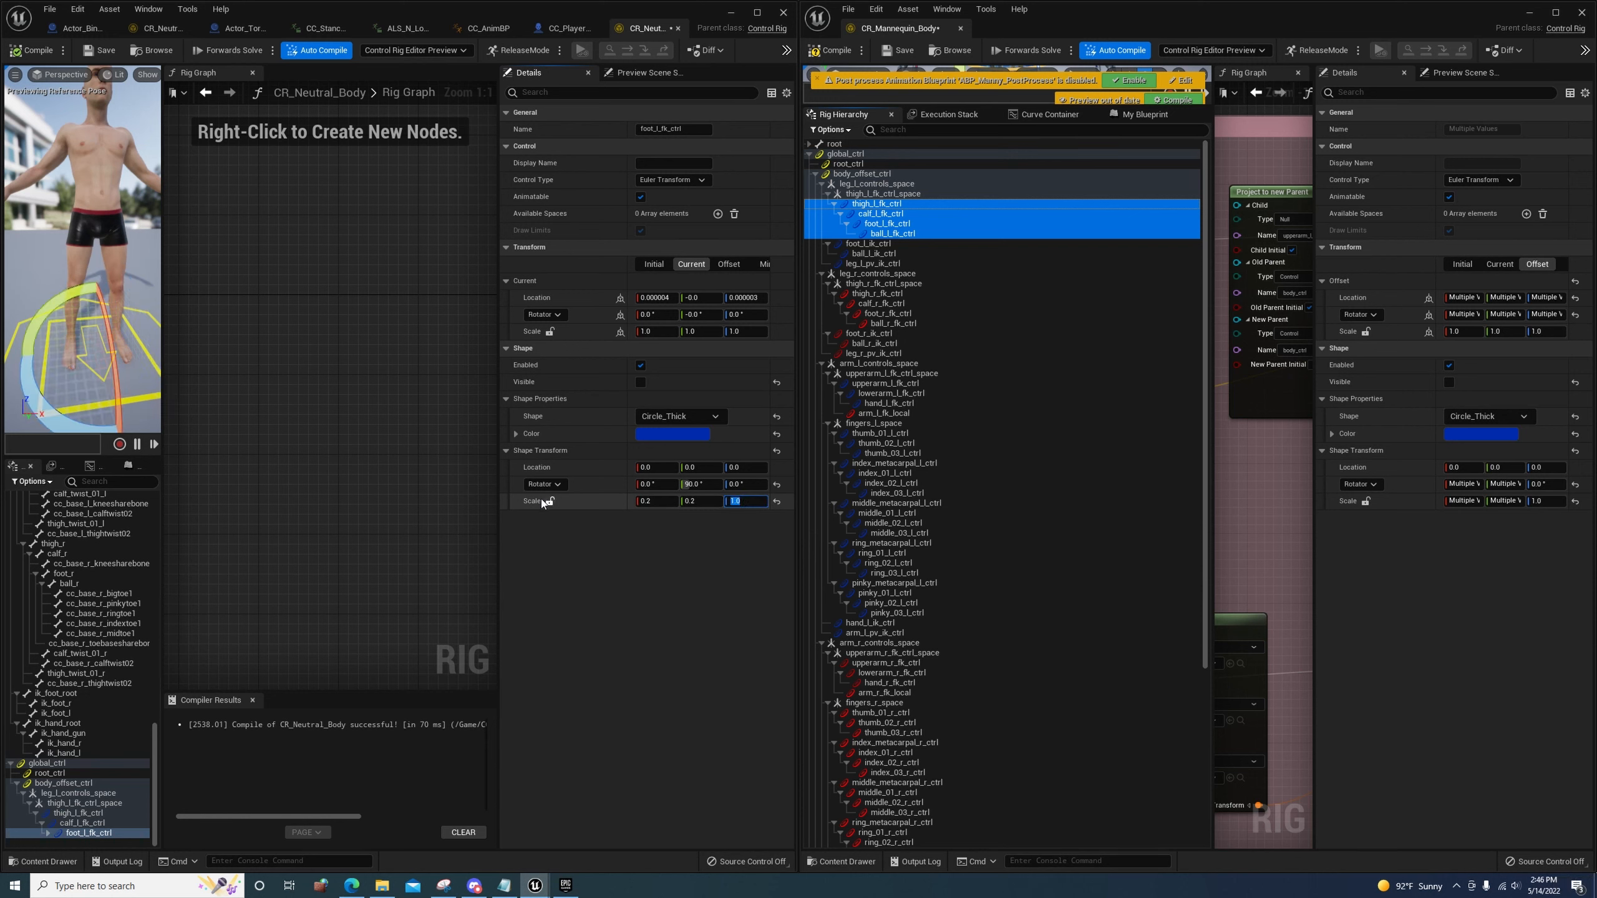
click(663, 502)
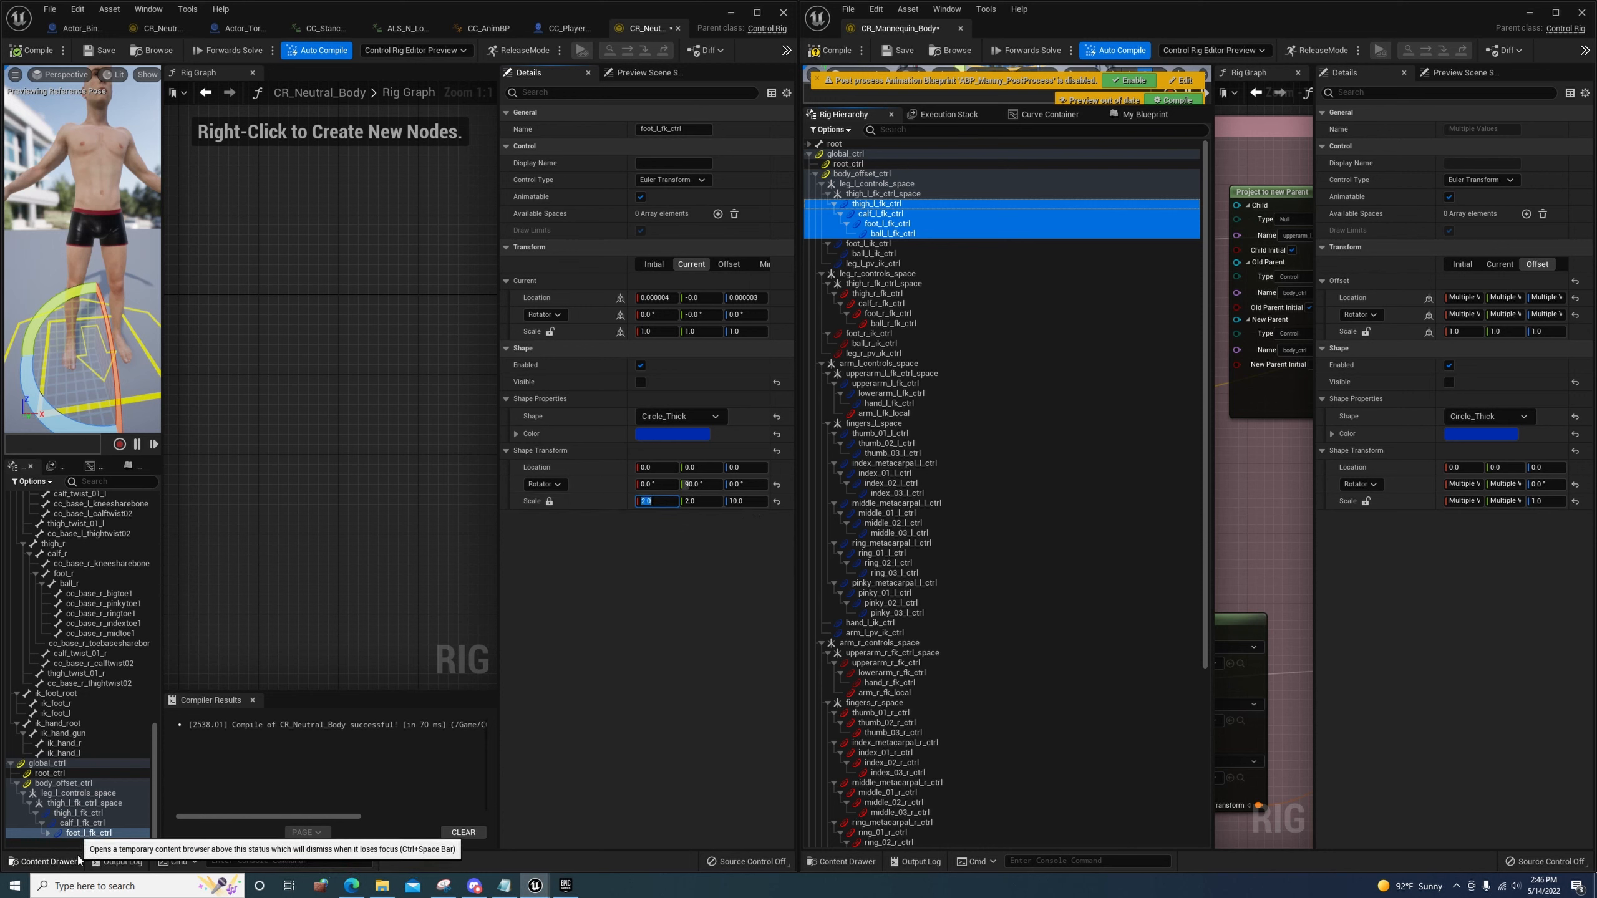
Set the Z shape scale of ball_l_fk_ctrl to 1 and scale its shape uniformly by 10, to 1.5, 1.5 and 10
click(47, 833)
click(91, 833)
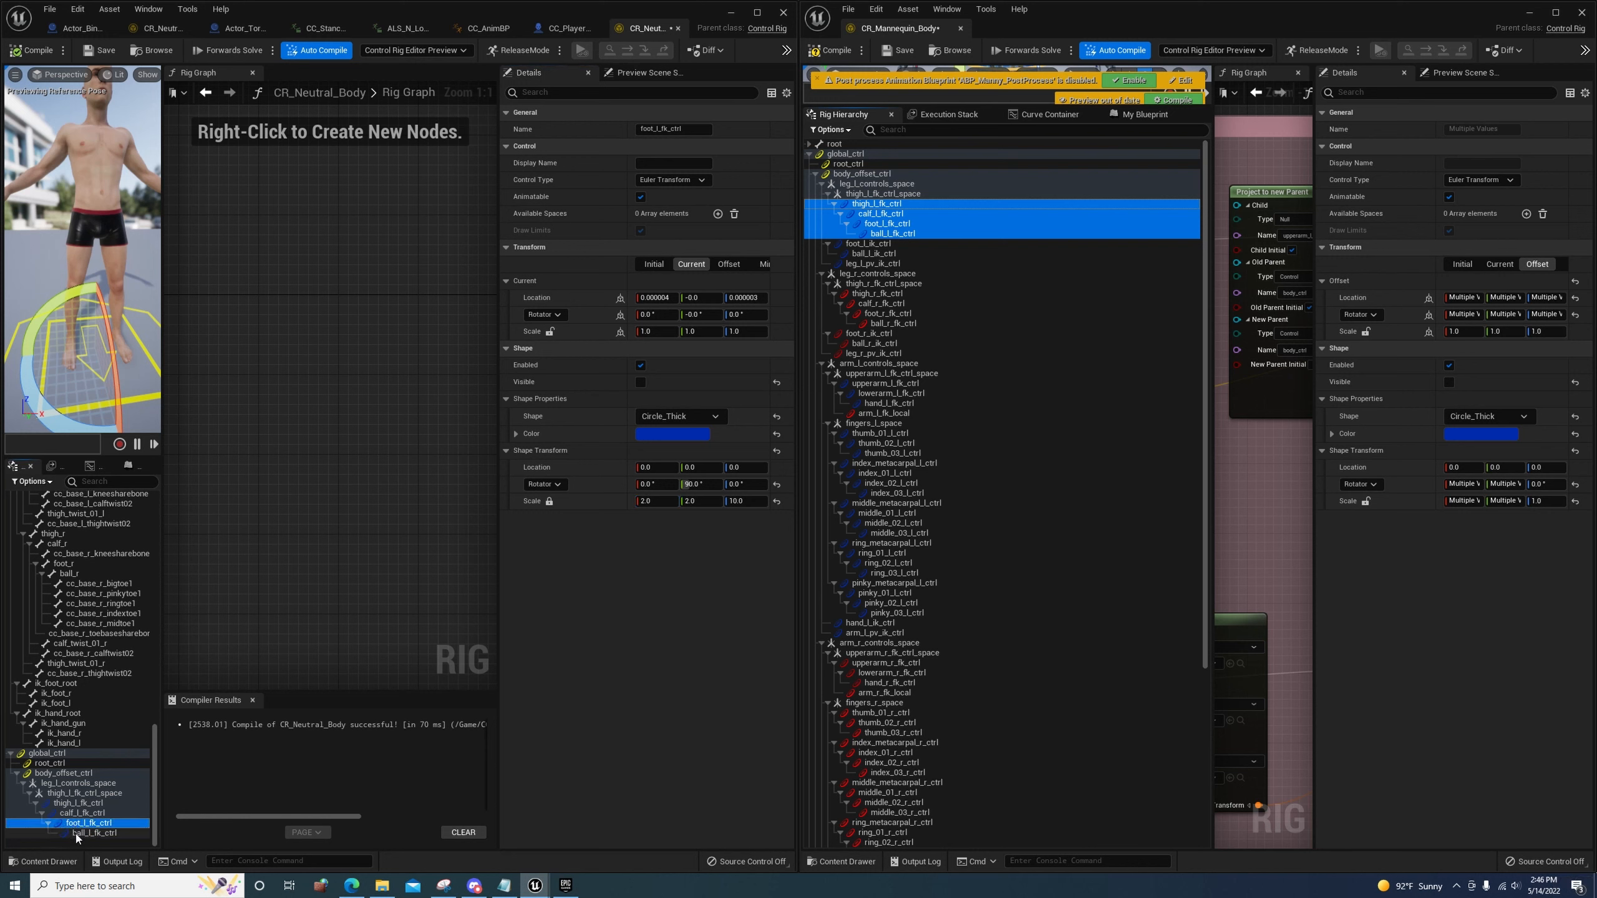
click(745, 501)
text(1)
key(Return)
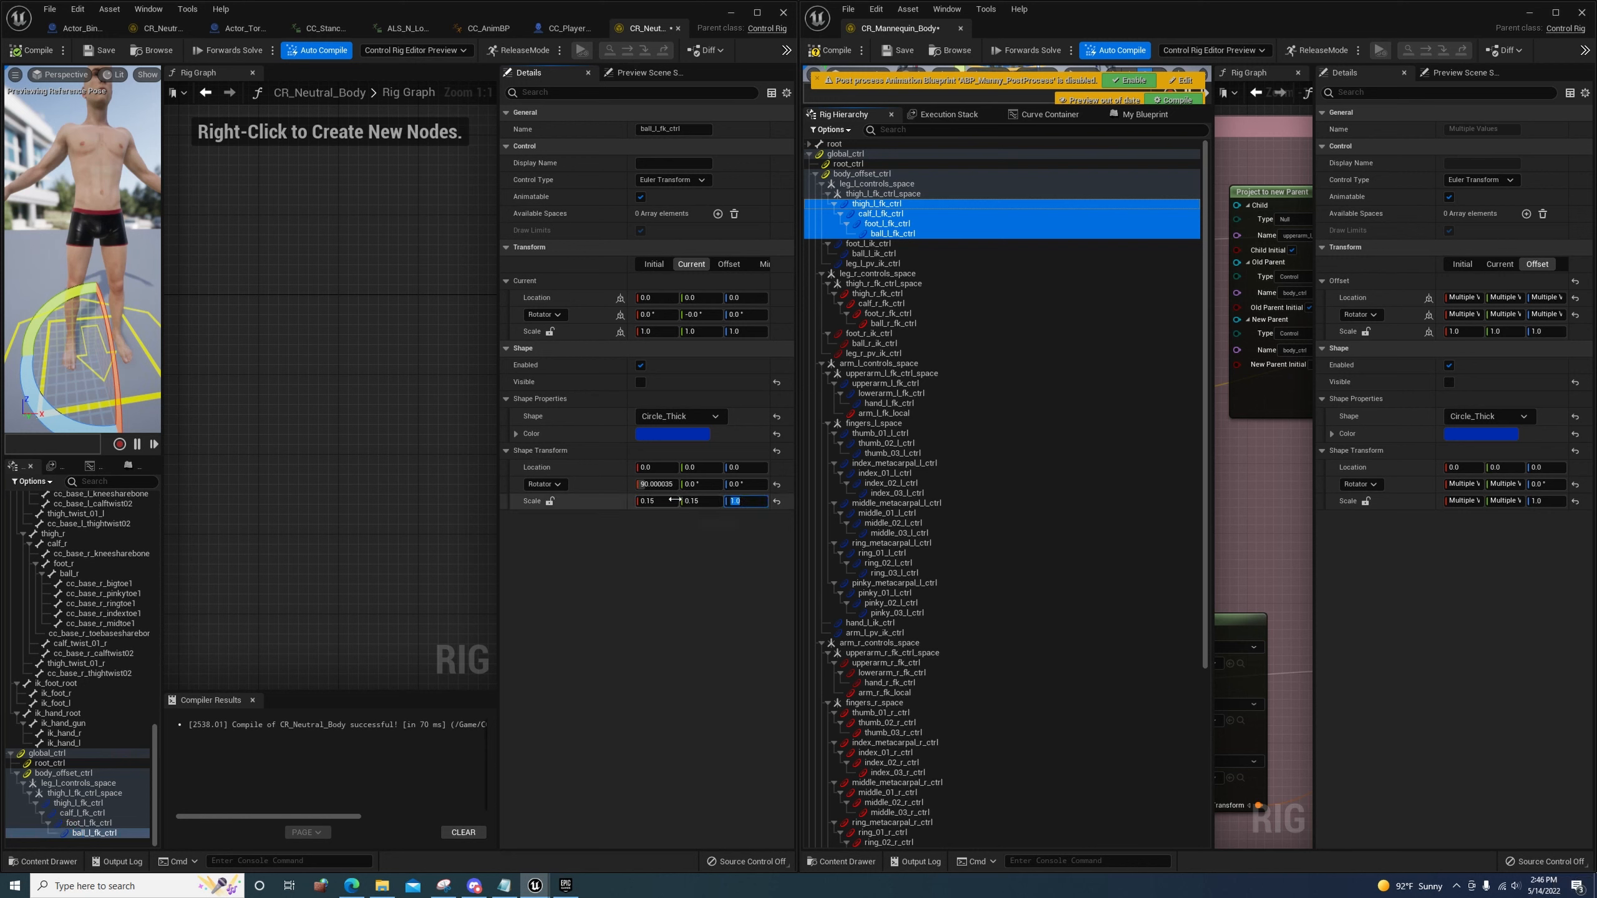
click(550, 501)
click(666, 501)
key(Return)
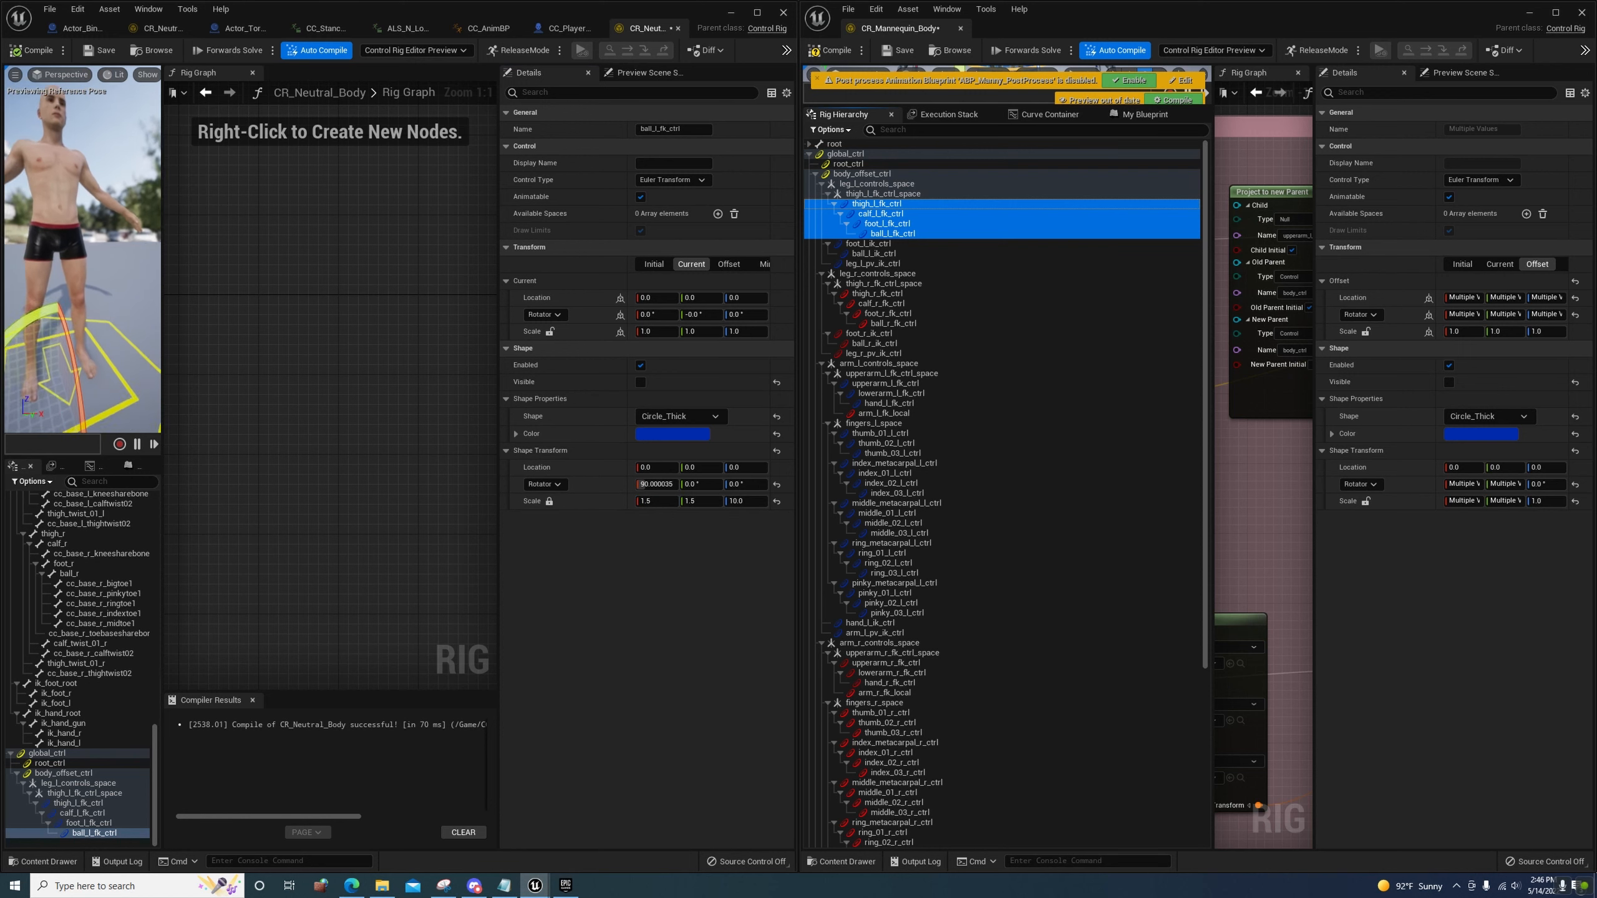
Make the shapes of all four left leg FK controls visible, from thigh_l_fk_ctrl down to ball_l_fk_ctrl
key(f)
right_drag(82, 251, 88, 245)
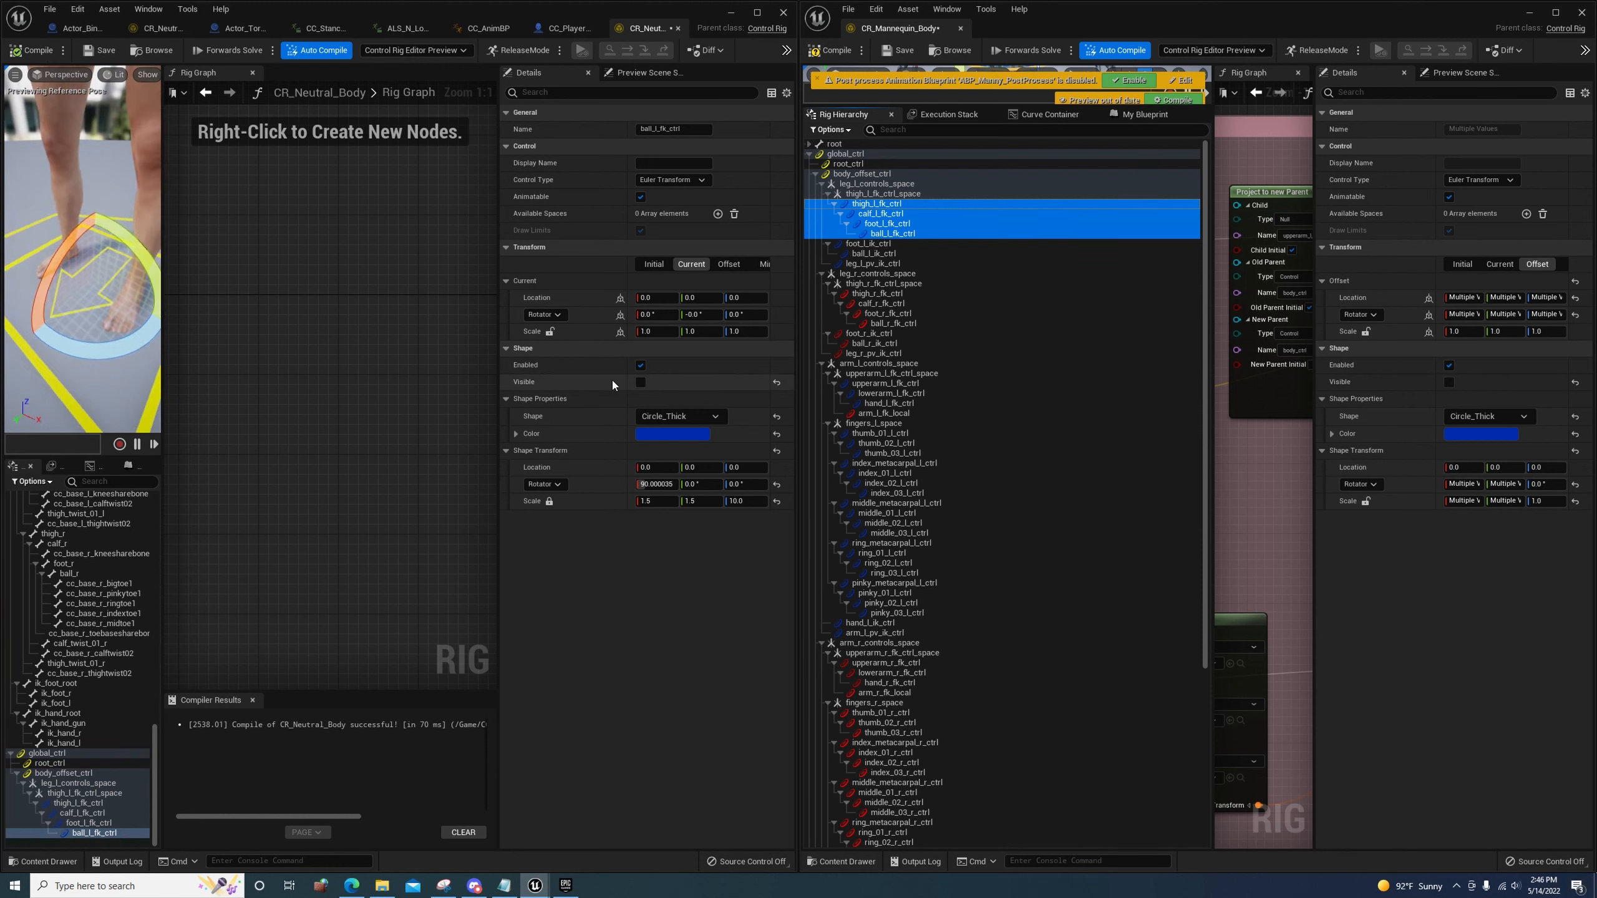
click(641, 383)
right_drag(87, 325, 93, 320)
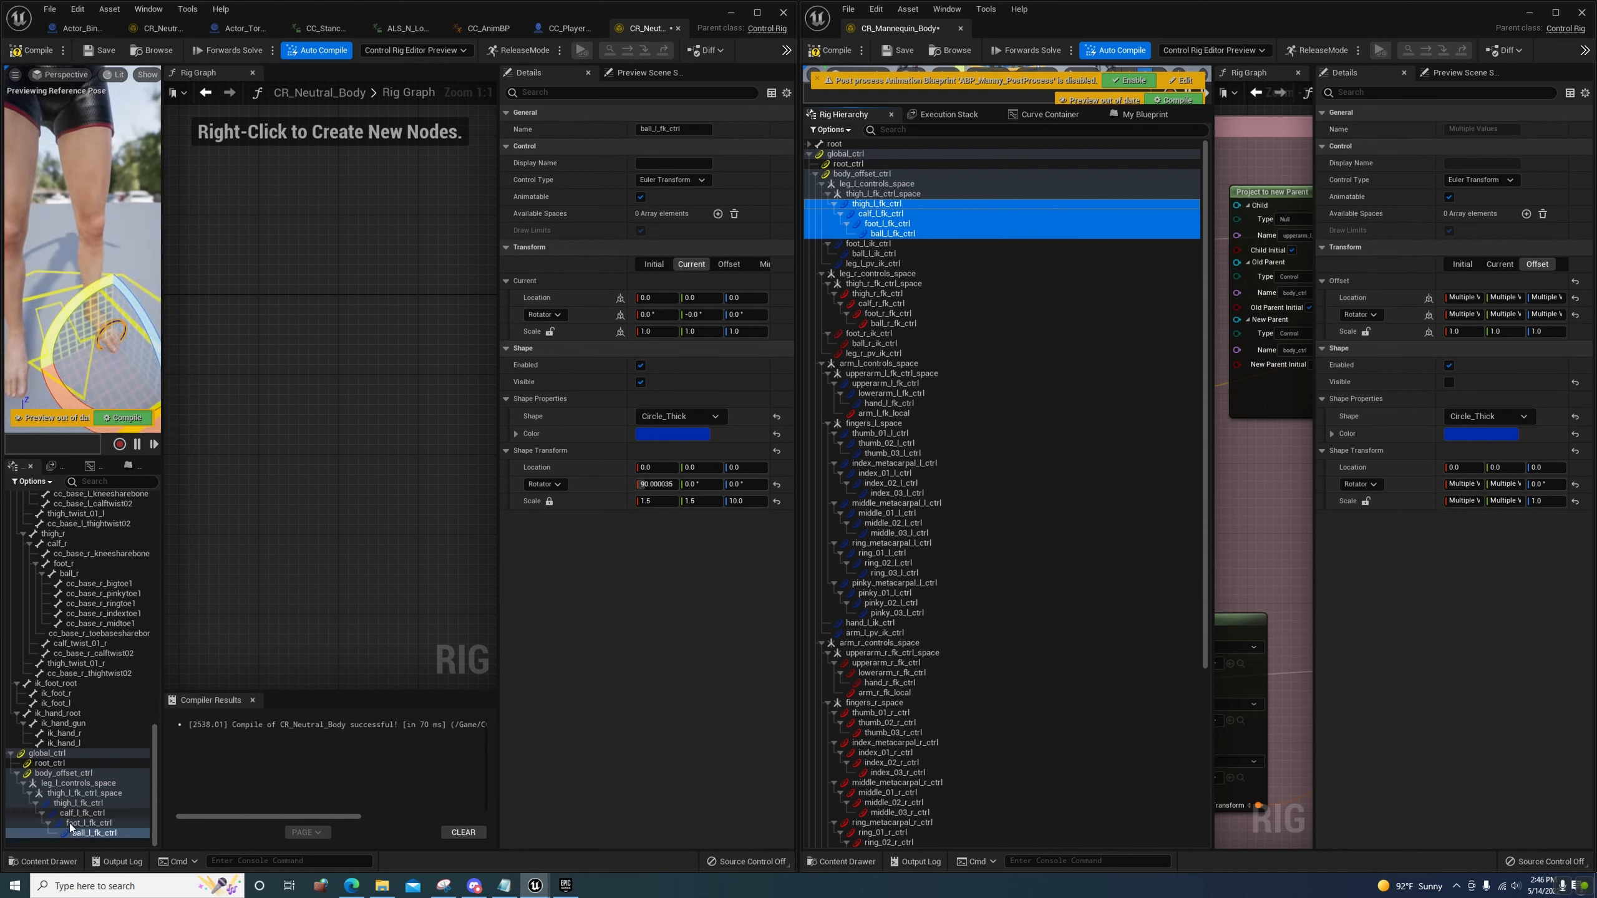
shift+click(71, 804)
click(639, 383)
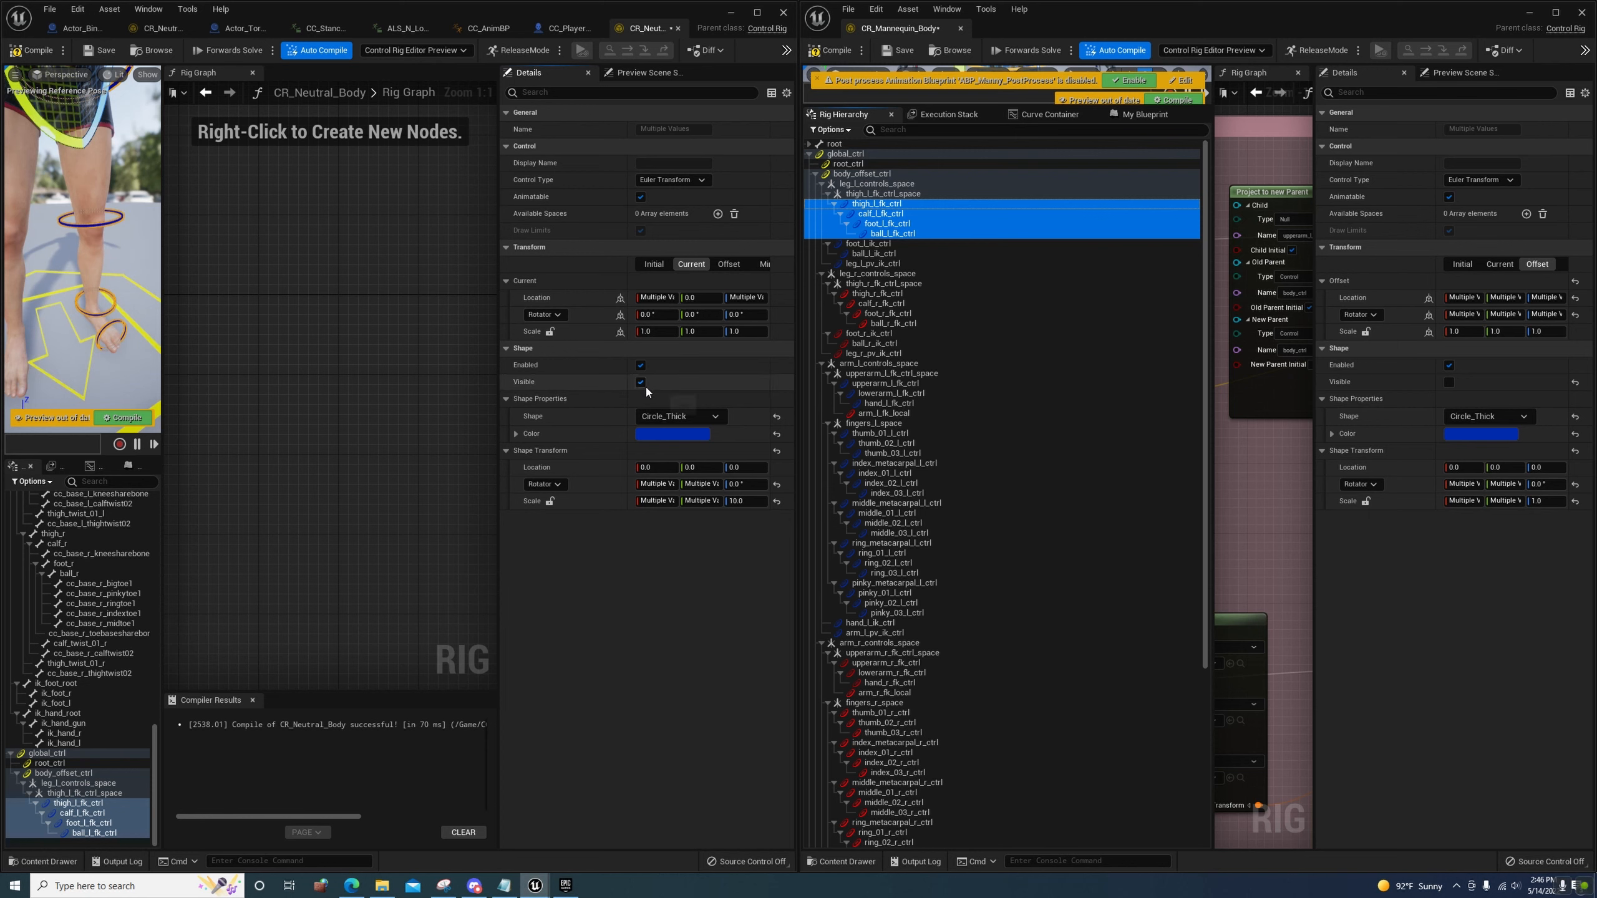
right_drag(145, 343, 126, 327)
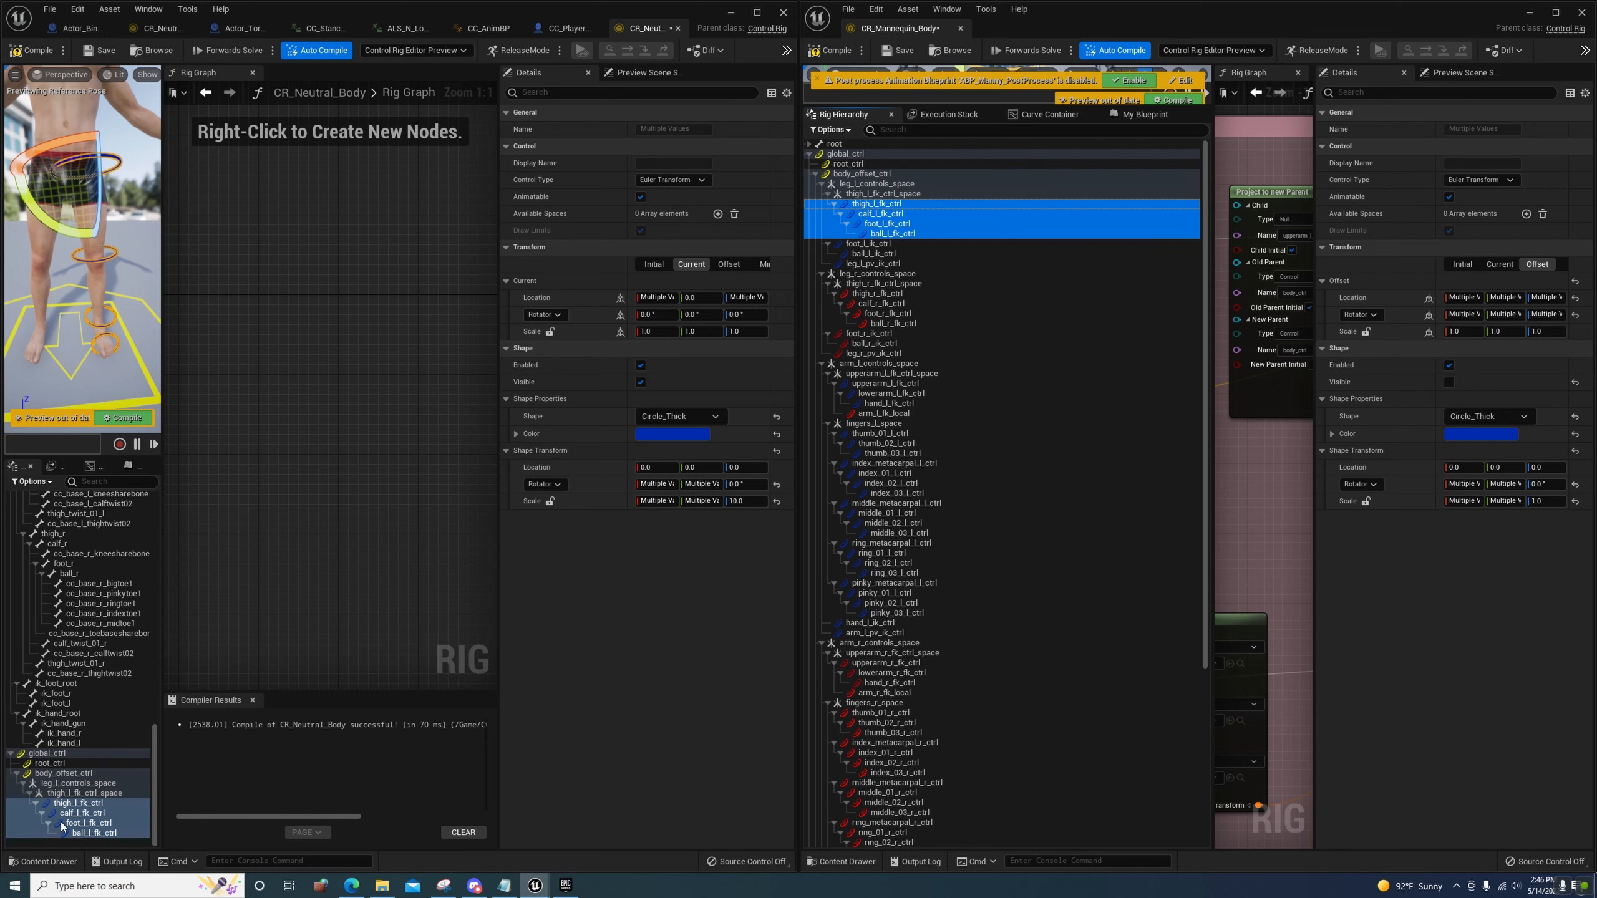
Widen the details area and show the Offset transform of thigh_l_fk_ctrl
click(73, 803)
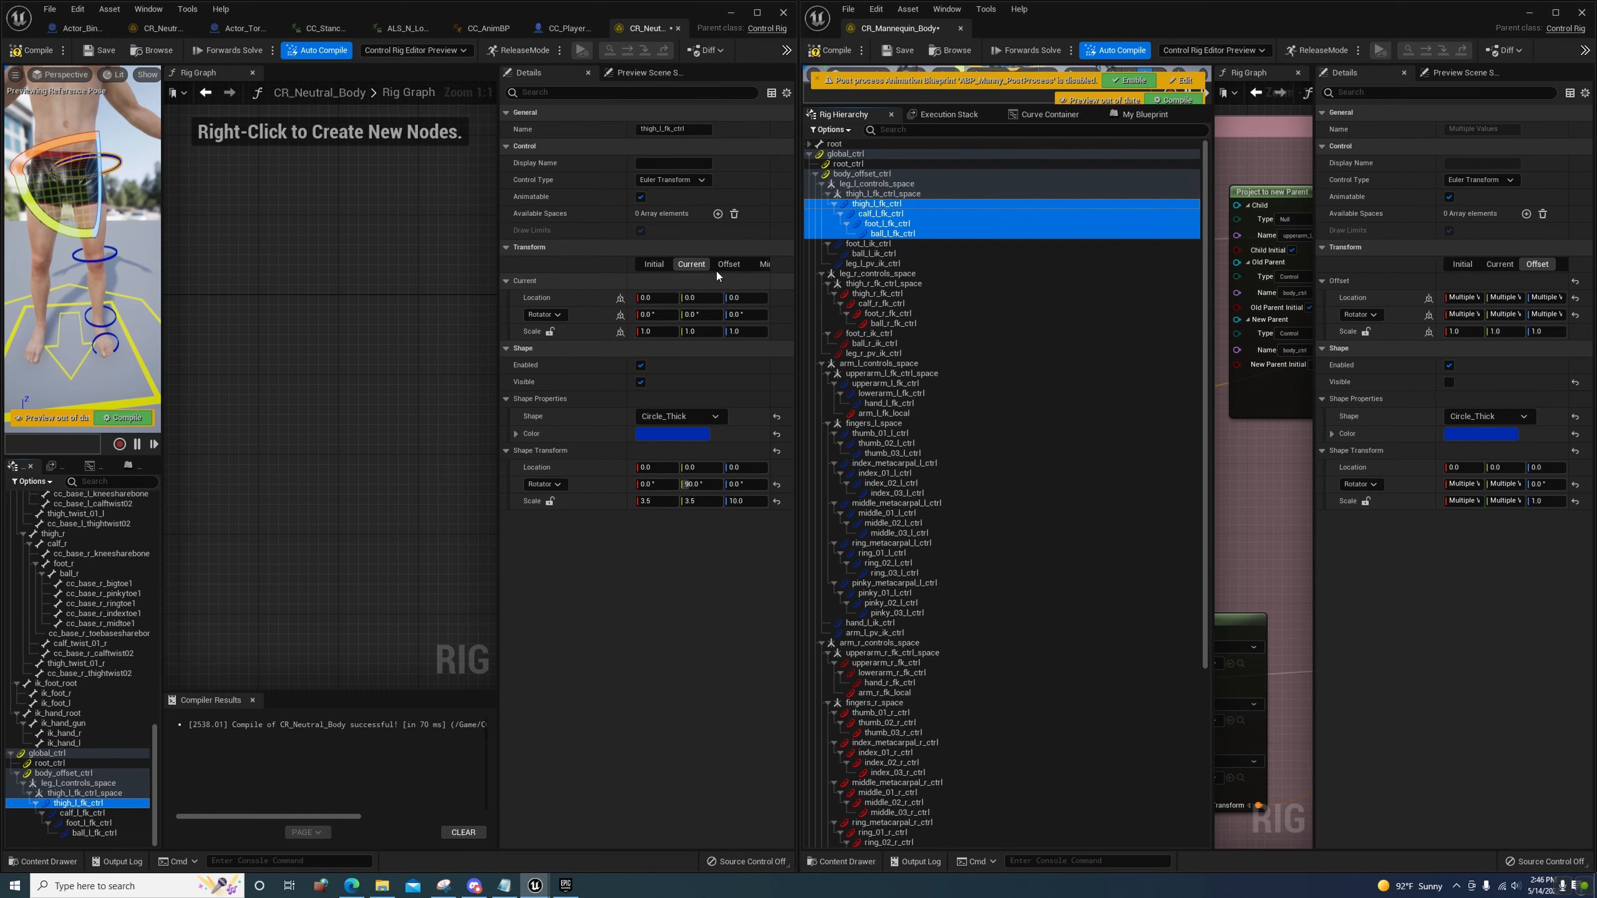
click(758, 264)
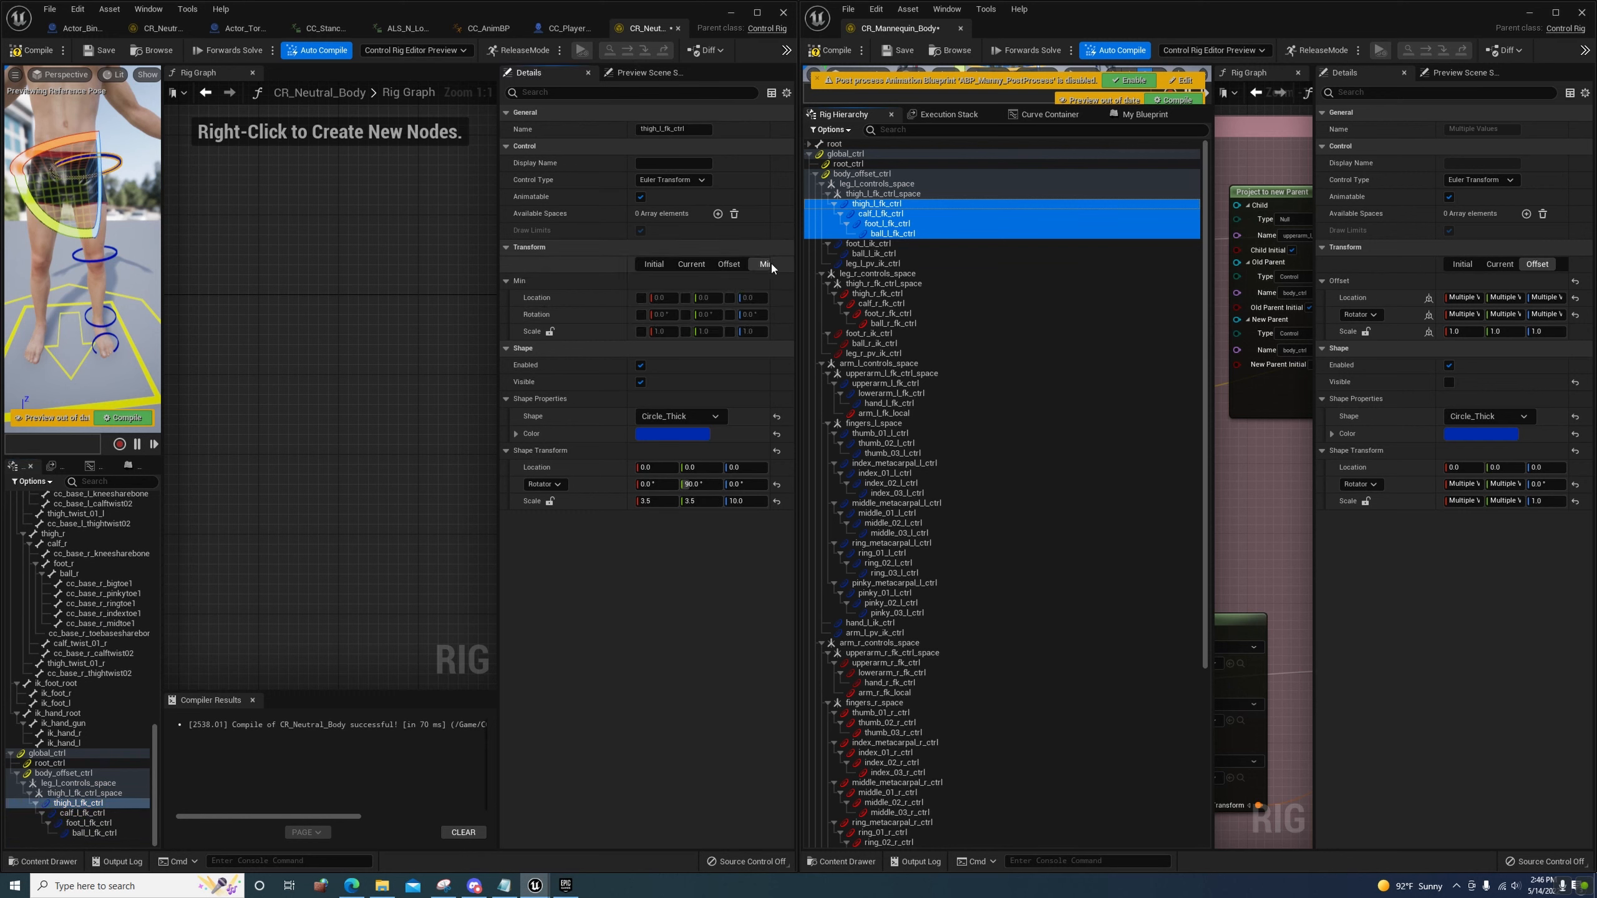
drag(500, 259, 304, 264)
click(579, 265)
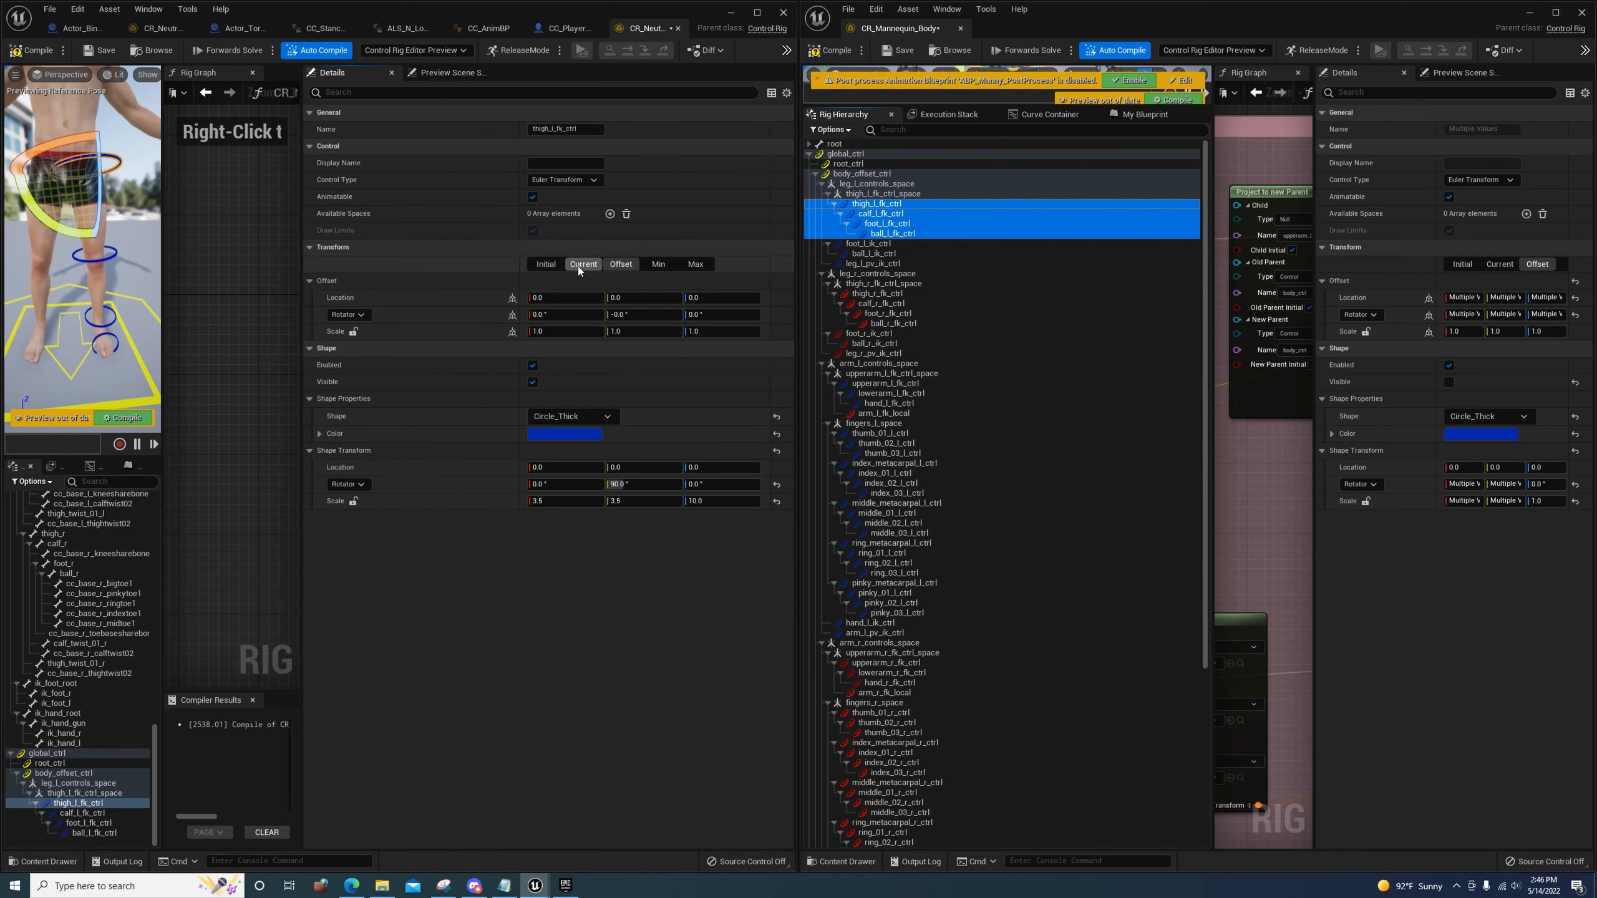
click(620, 265)
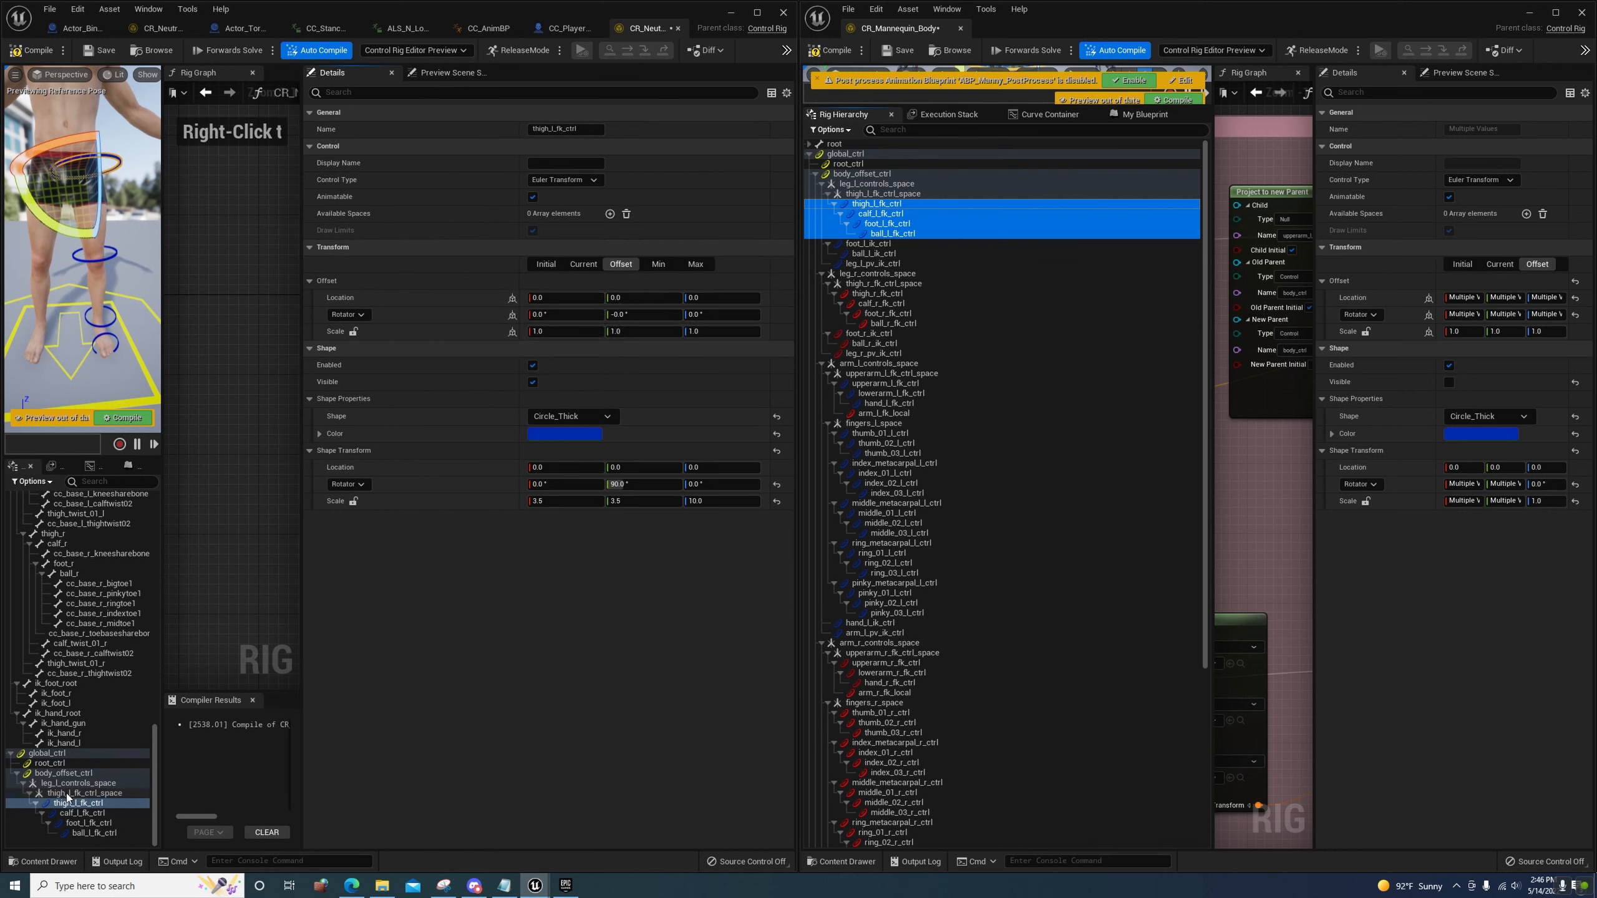
Copy the thigh_l bone and paste its global transform onto thigh_l_fk_ctrl
scroll(85, 611, up, 5)
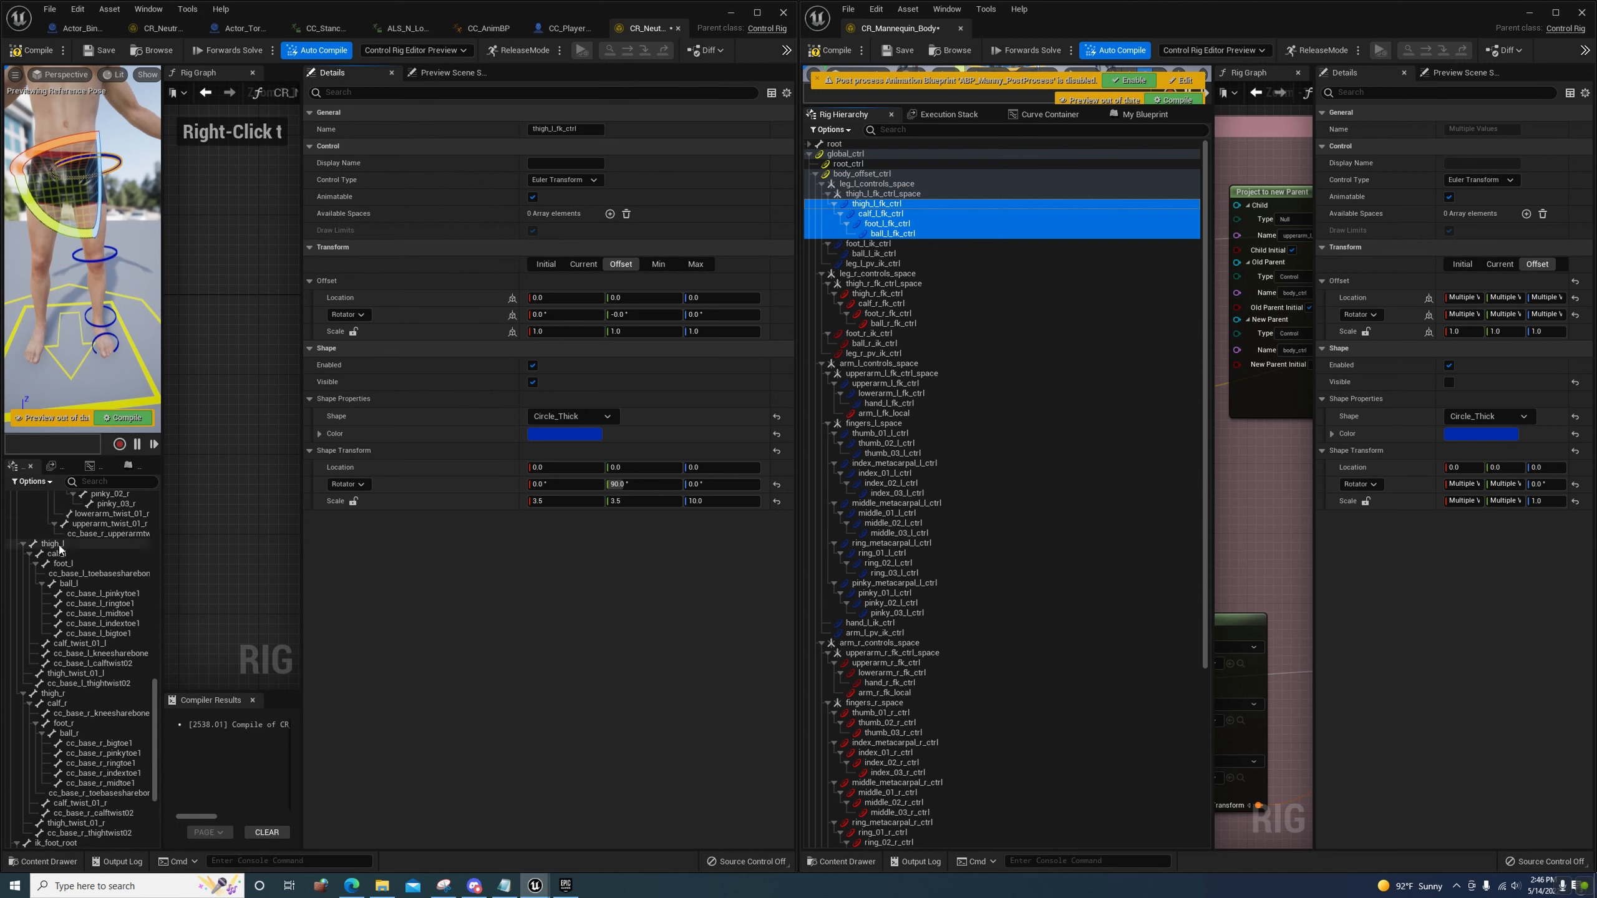
right_click(58, 544)
click(93, 679)
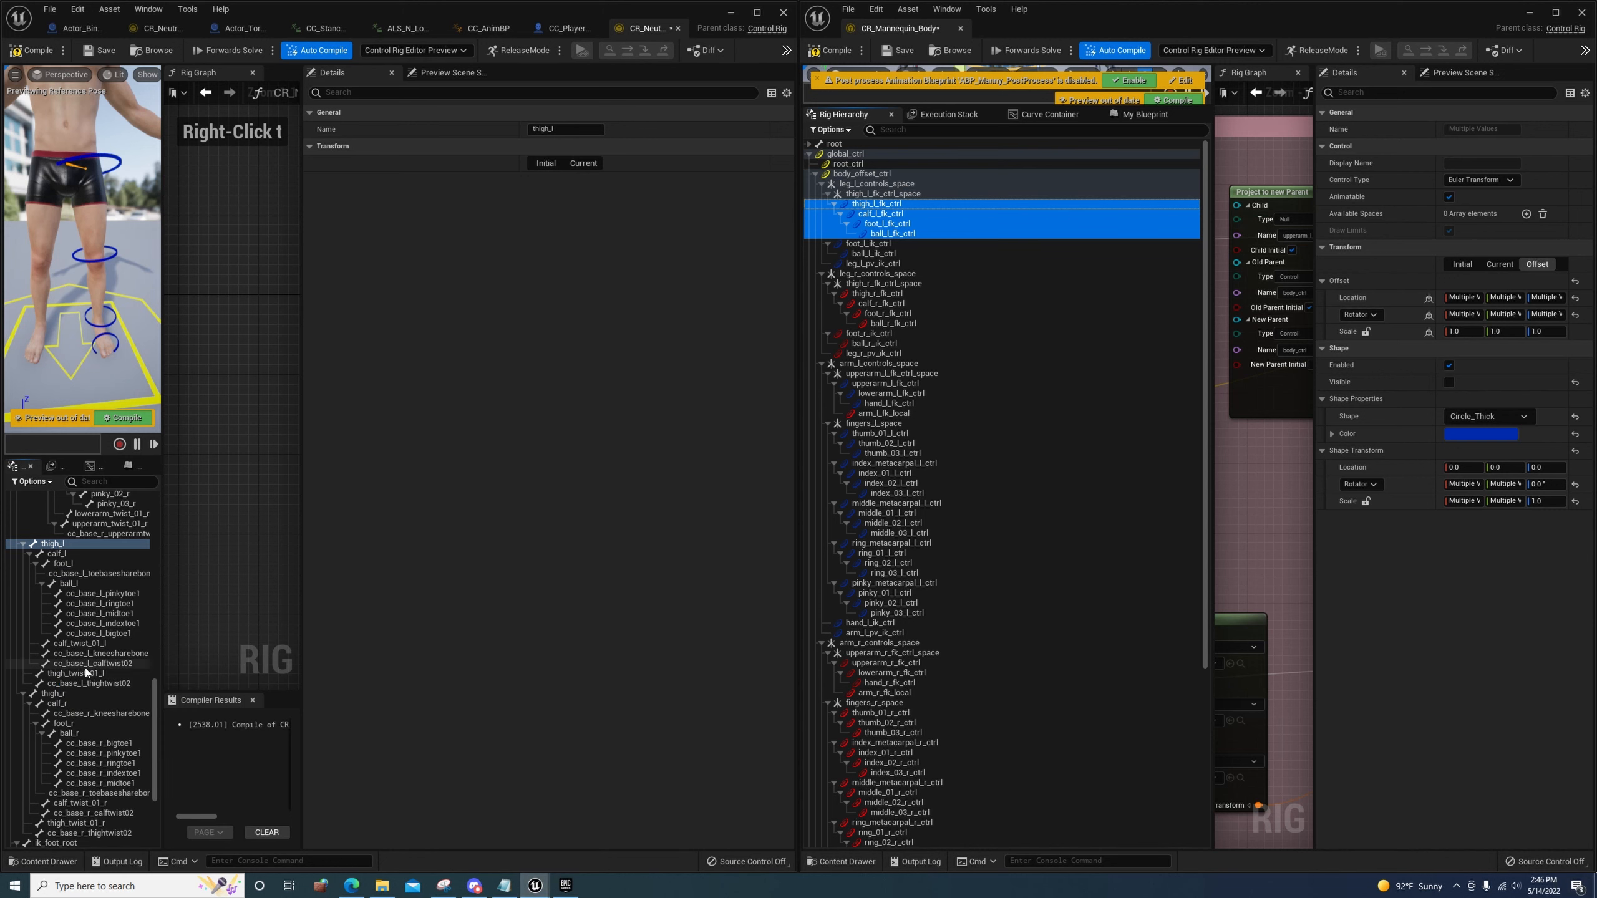
scroll(85, 668, down, 5)
right_click(79, 809)
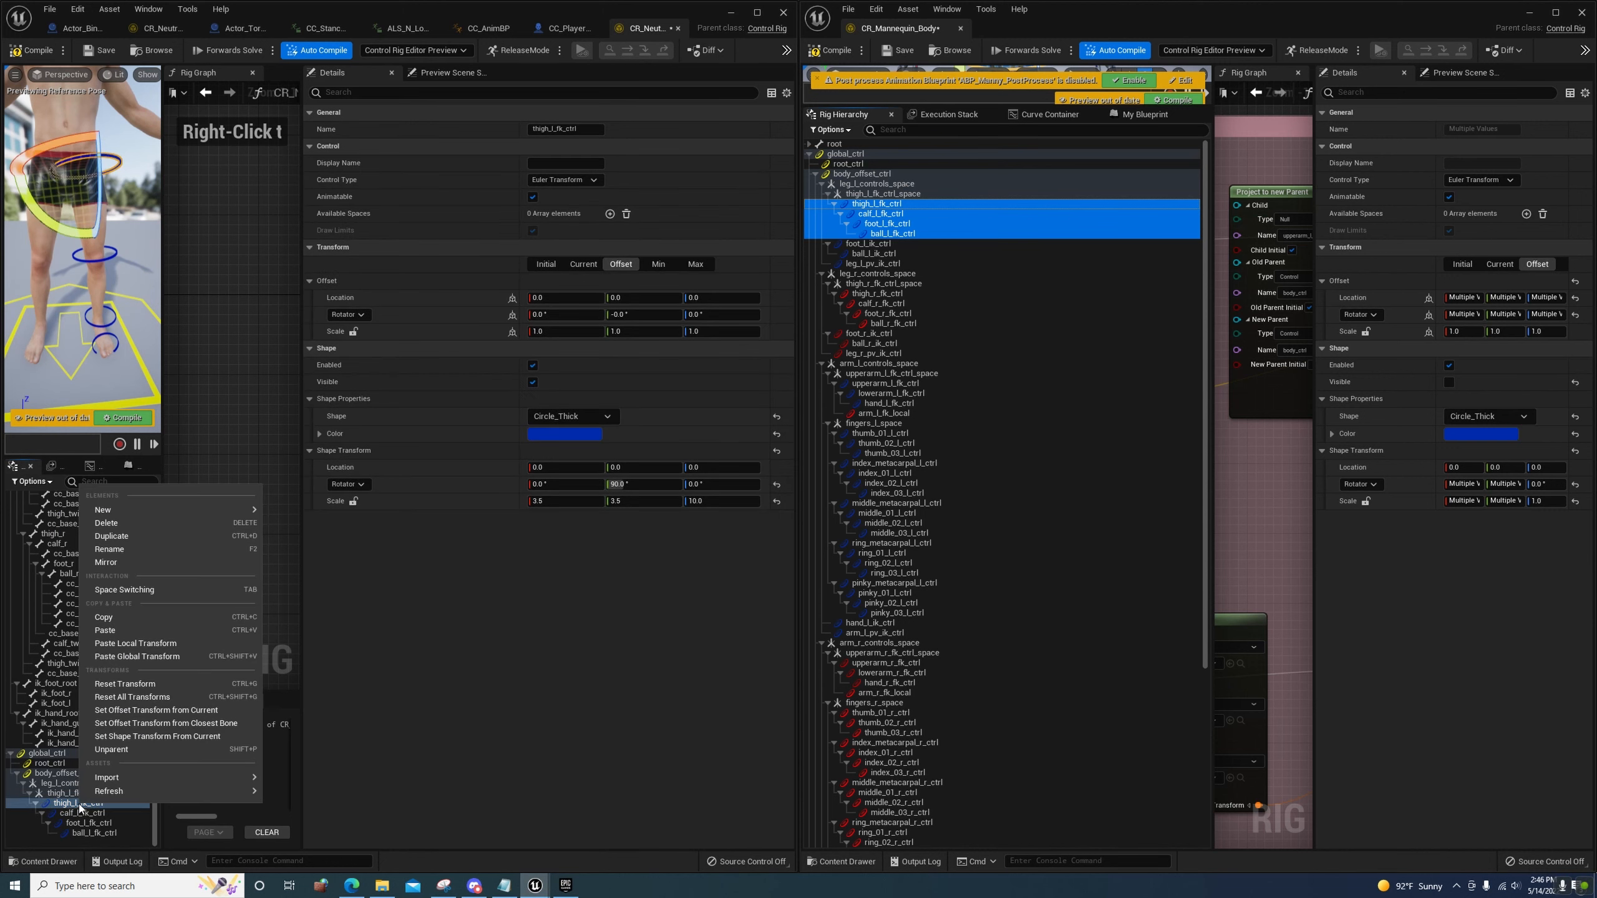
click(127, 658)
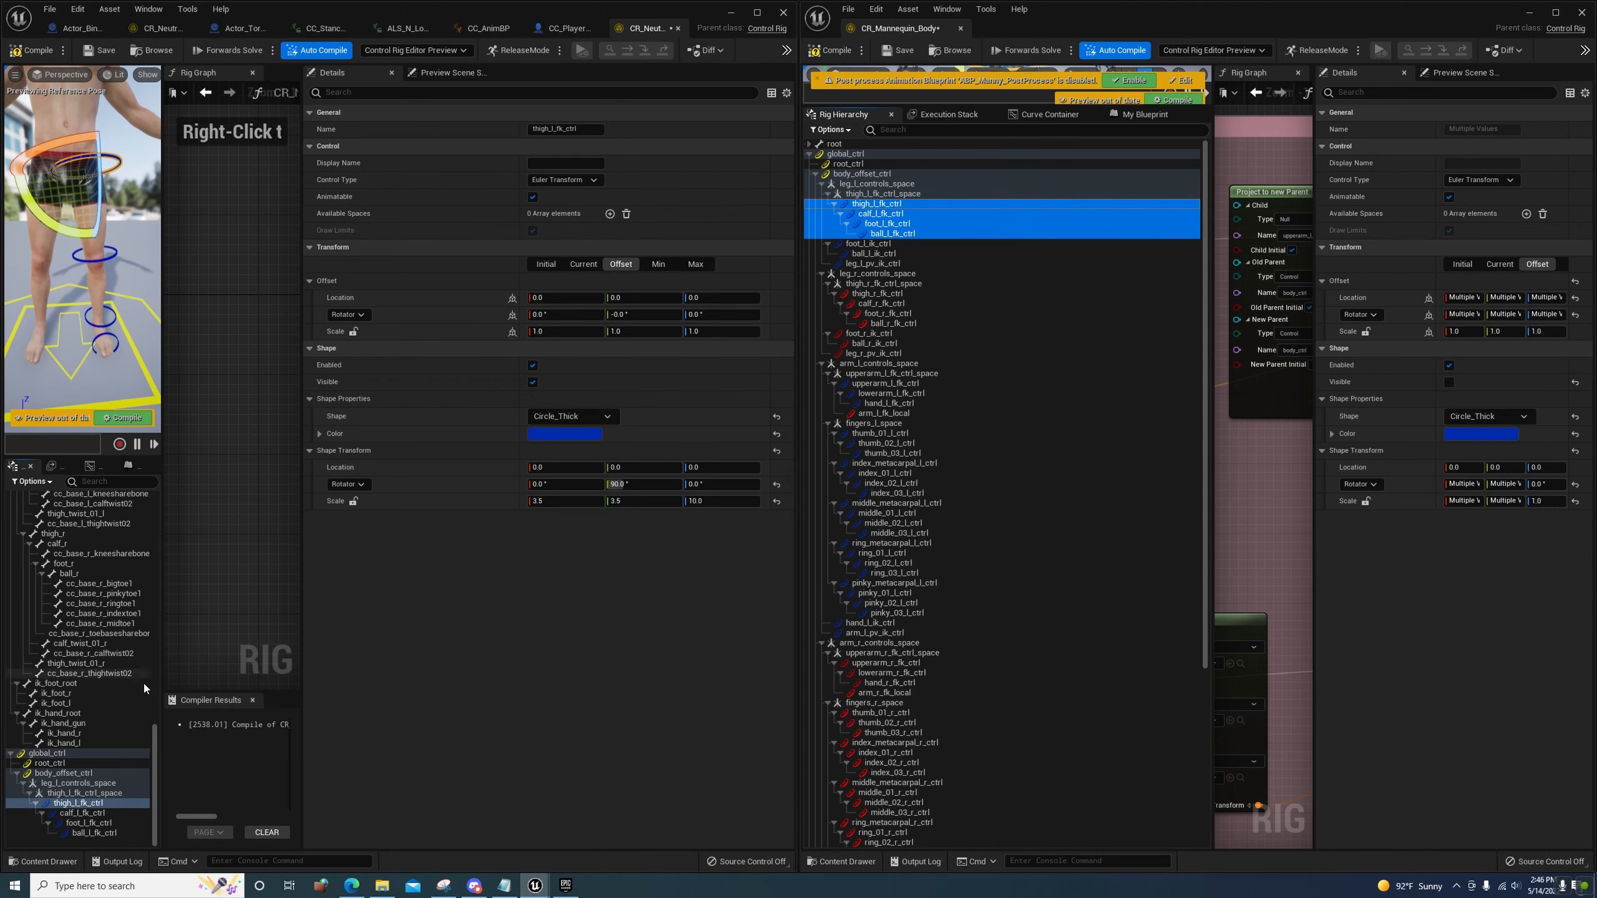
Set the offset transform from the closest bone for thigh_l_fk_ctrl, calf_l_fk_ctrl, foot_l_fk_ctrl and ball_l_fk_ctrl one by one
right_click(91, 803)
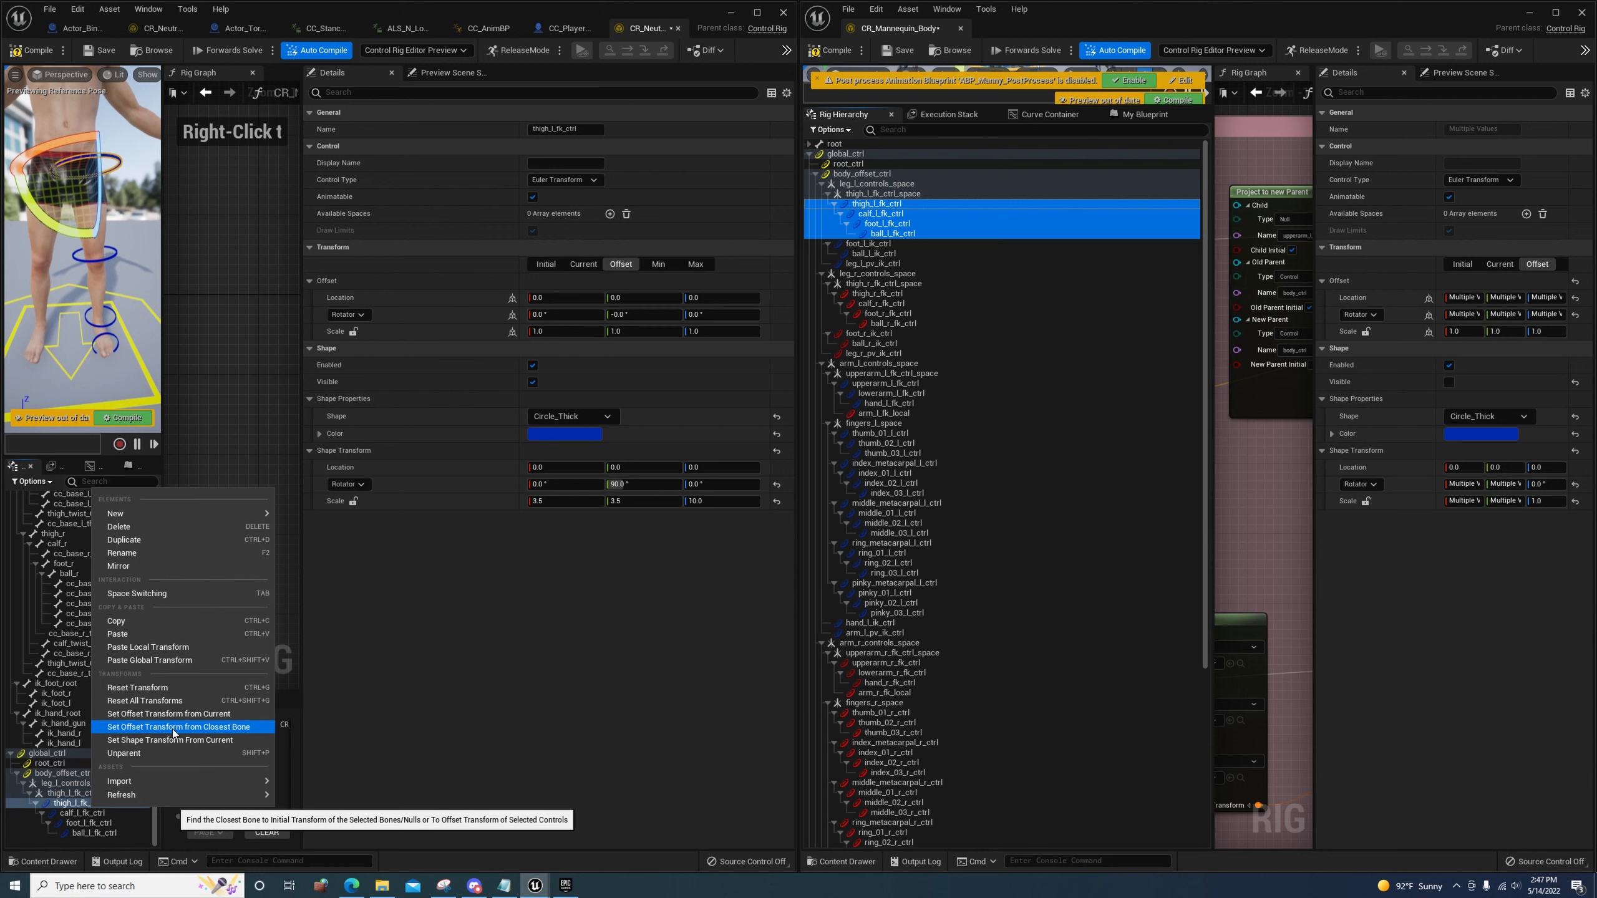
click(172, 729)
right_click(91, 815)
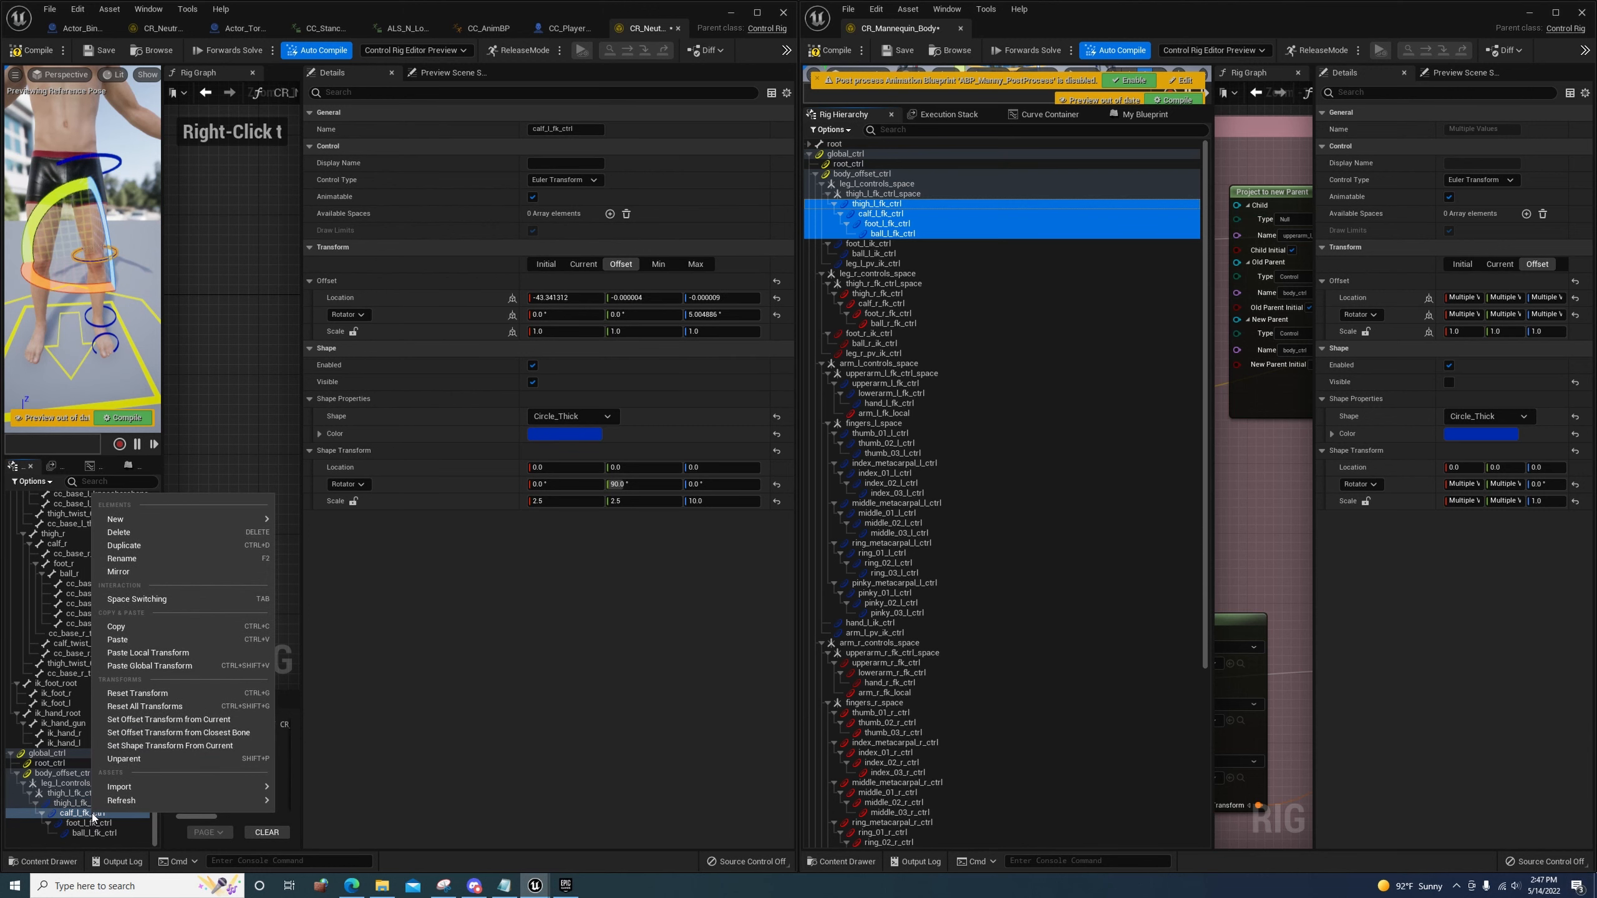
click(173, 729)
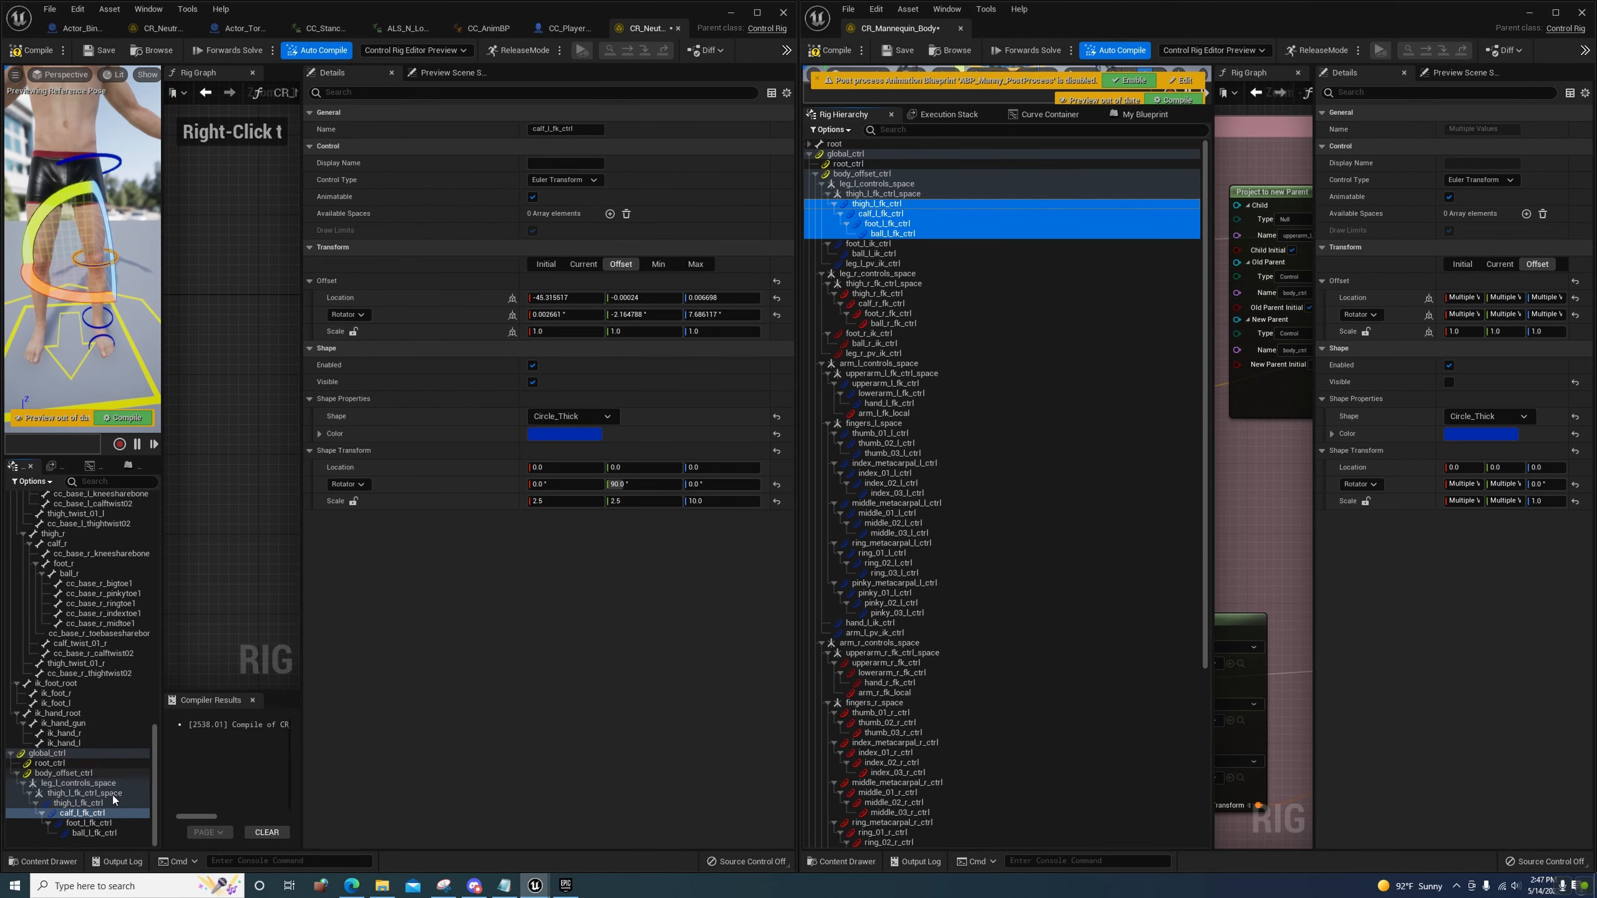
right_click(99, 830)
click(172, 744)
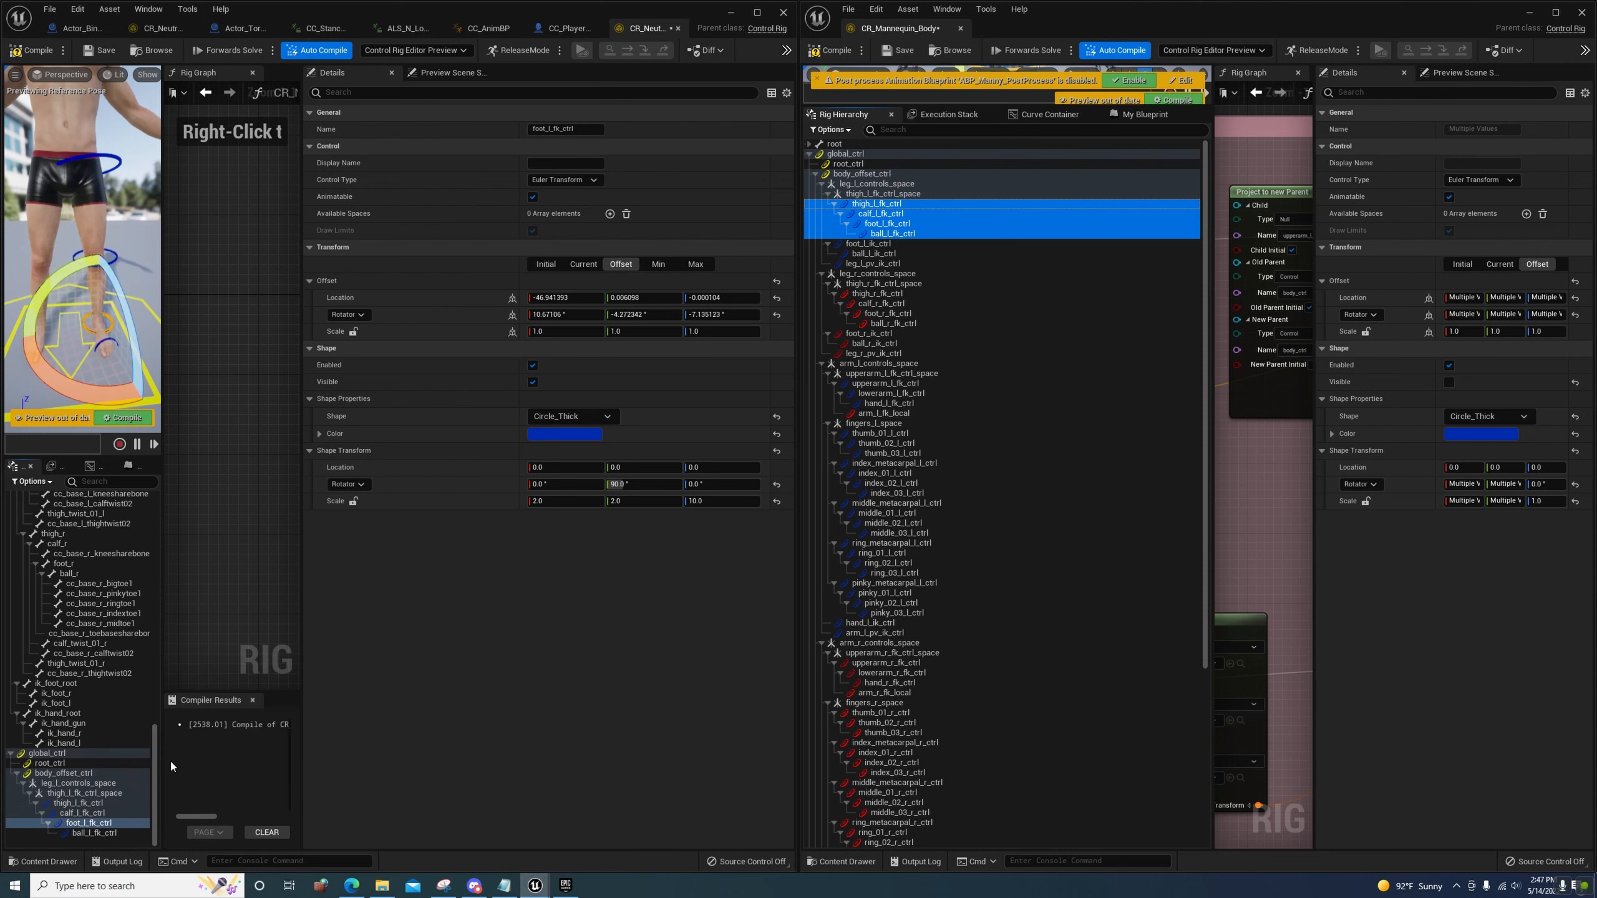
right_click(94, 834)
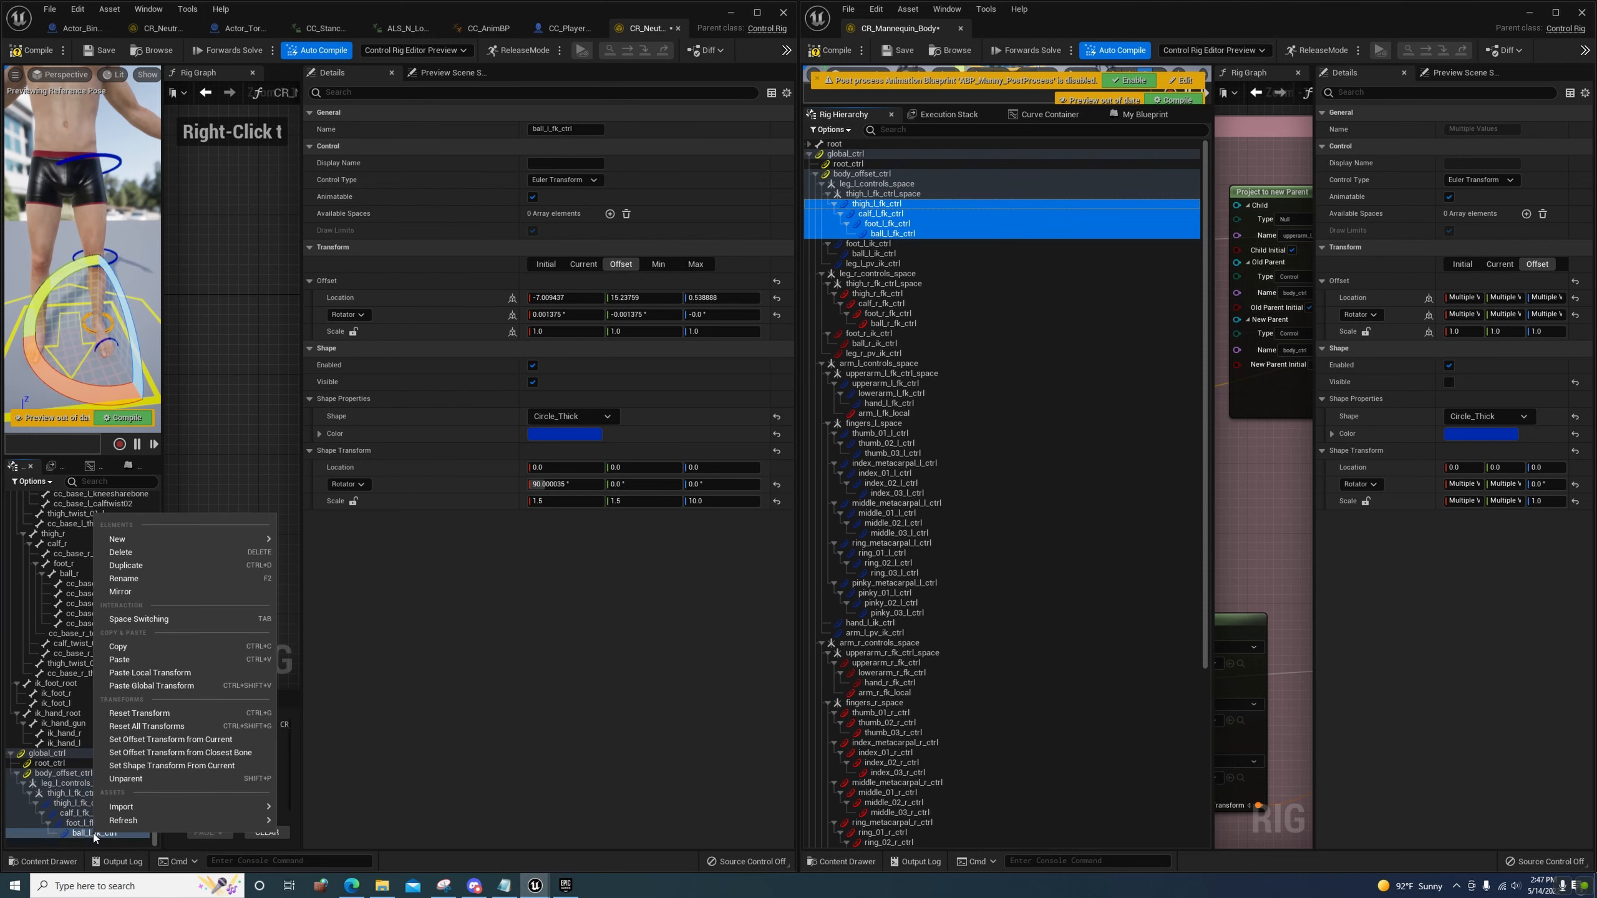
click(187, 754)
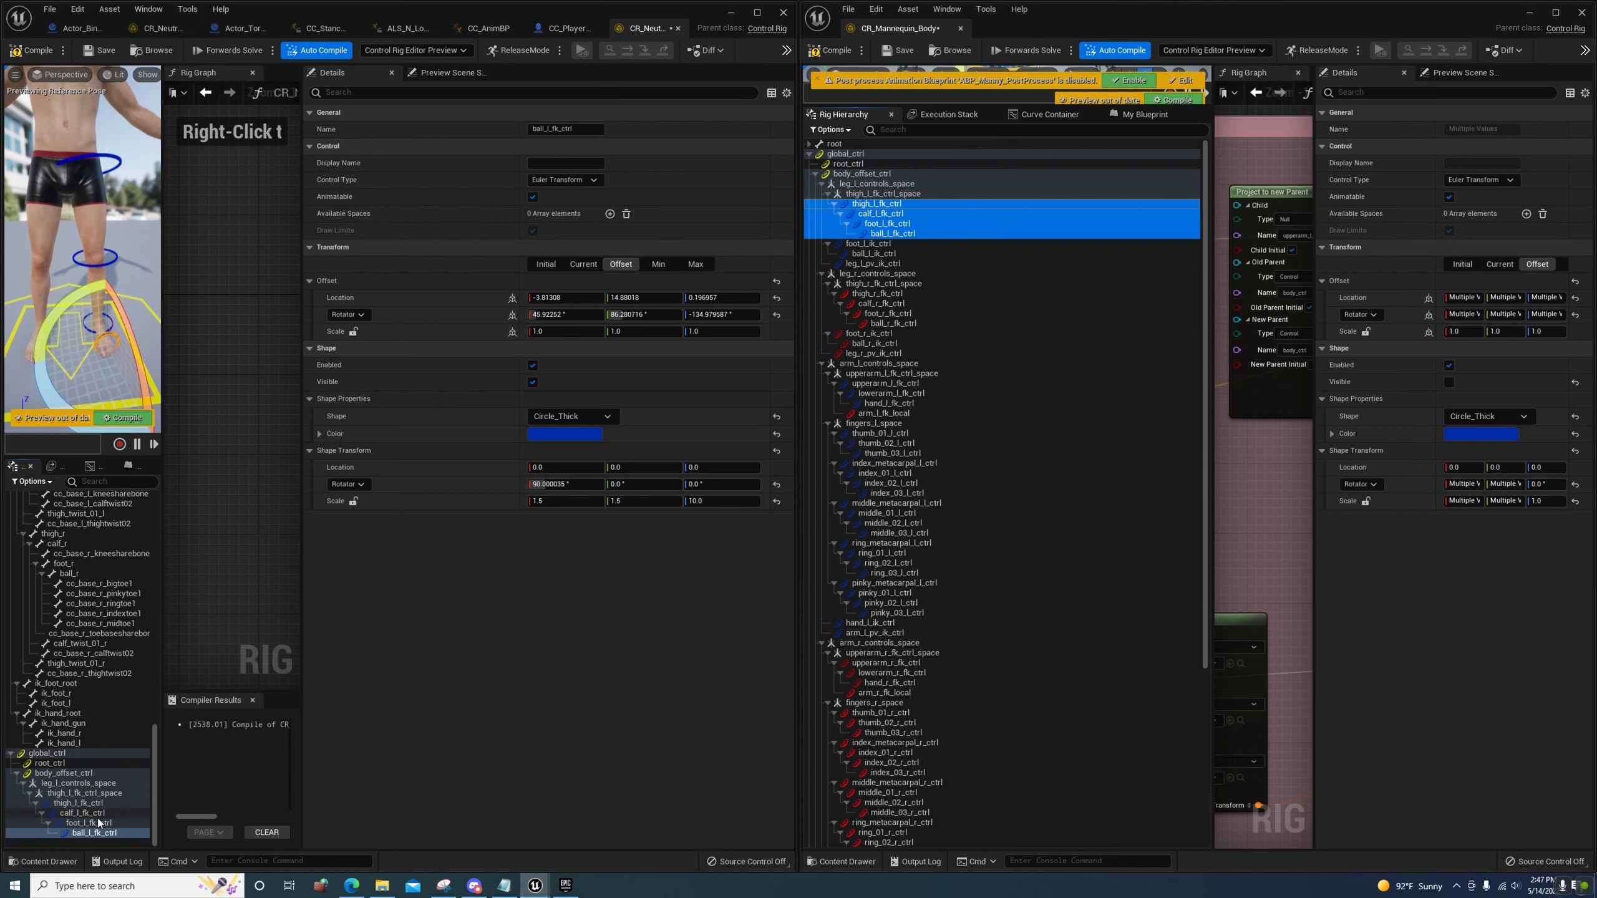
Set the offset transform from the current transform for all four left leg FK controls together
shift+click(78, 803)
right_click(86, 804)
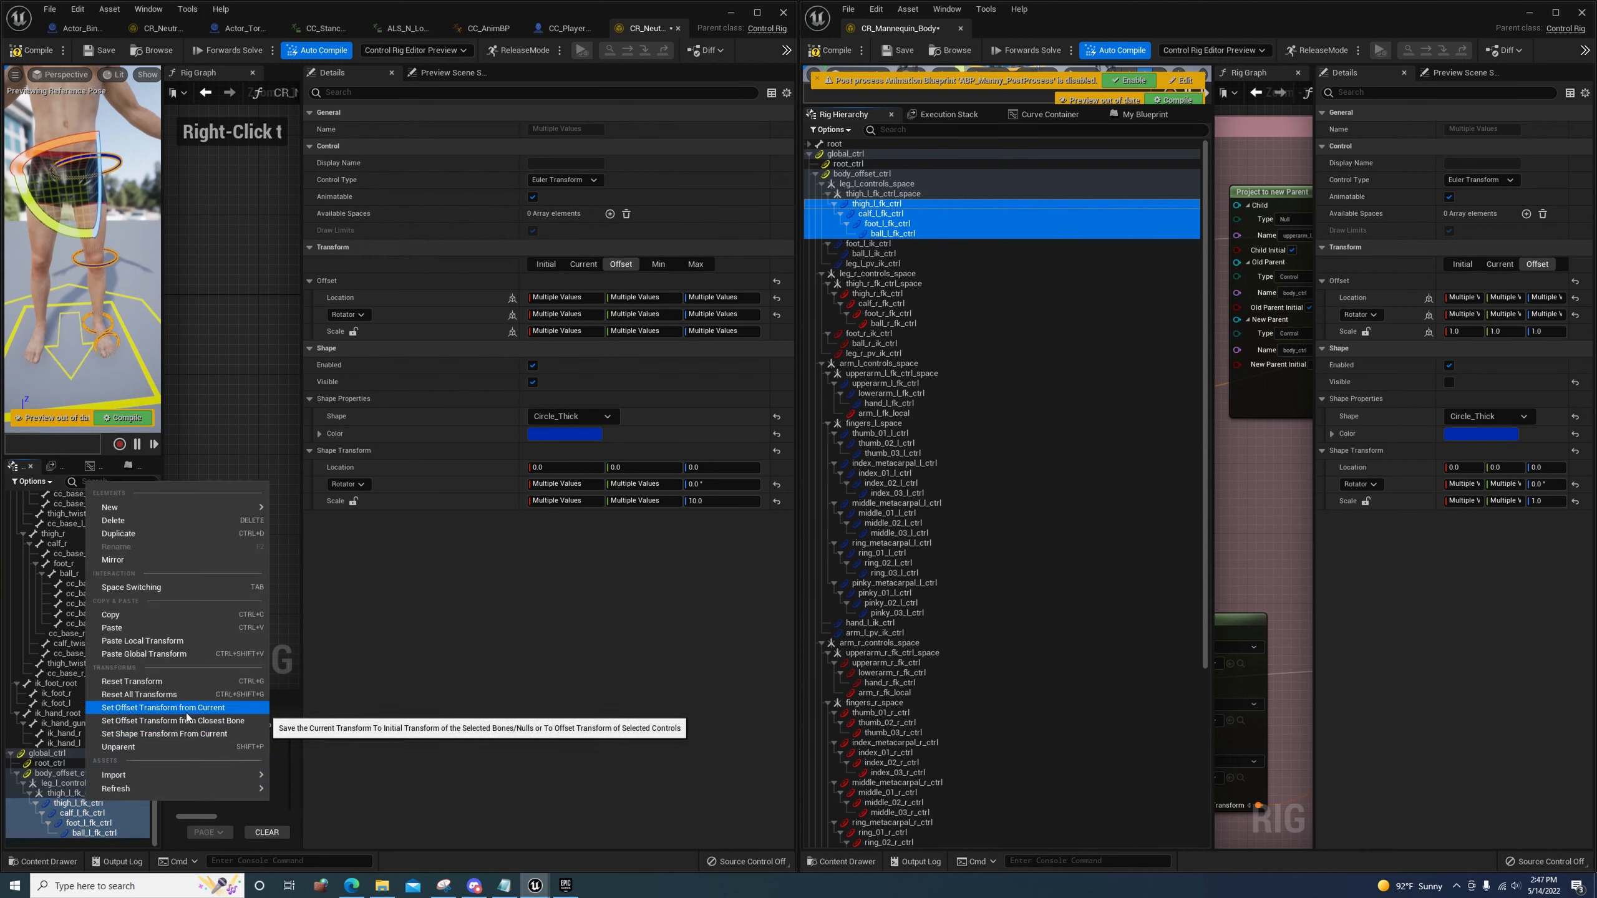
click(186, 714)
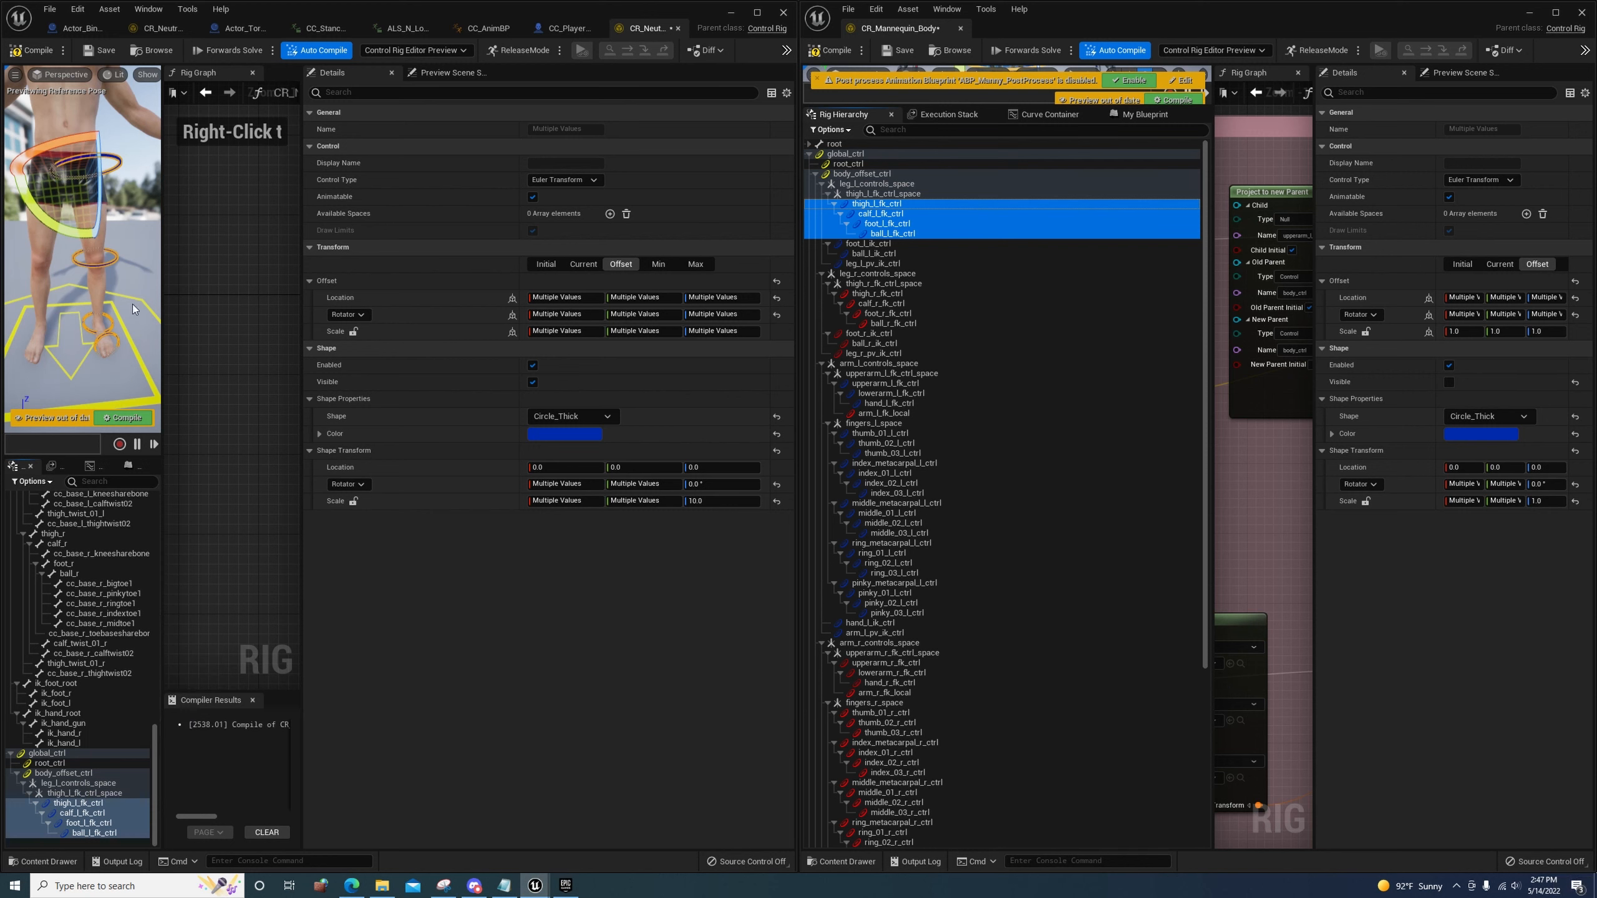
Widen the preview viewport and select foot_l_fk_ctrl by its circle around the left ankle
right_drag(82, 221, 79, 495)
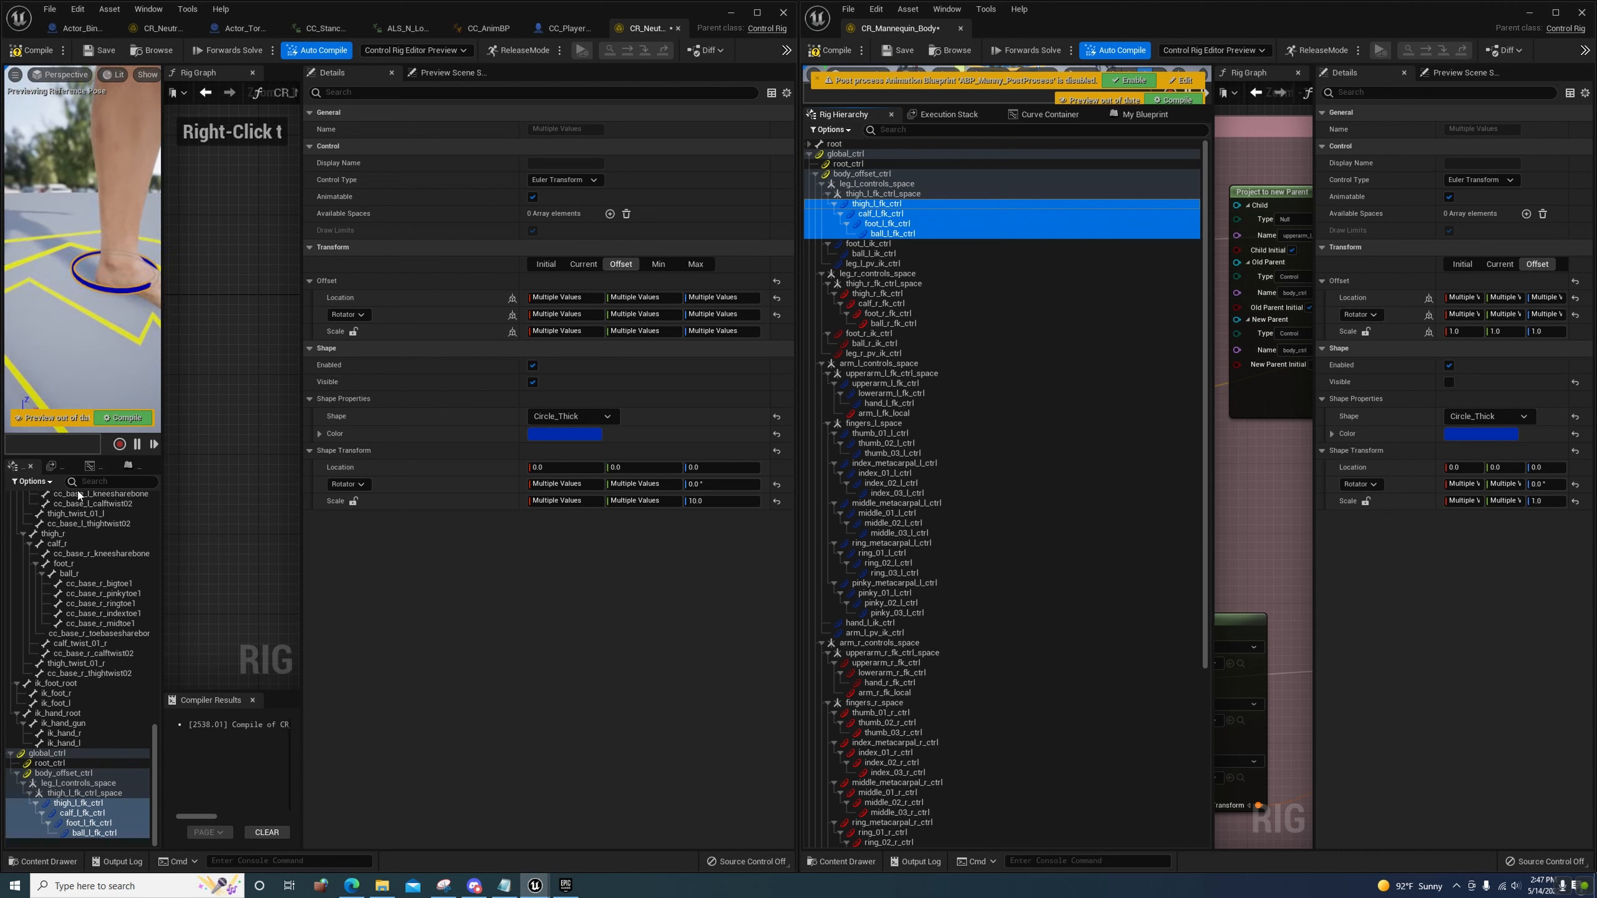
click(90, 823)
right_drag(94, 353, 86, 341)
click(160, 295)
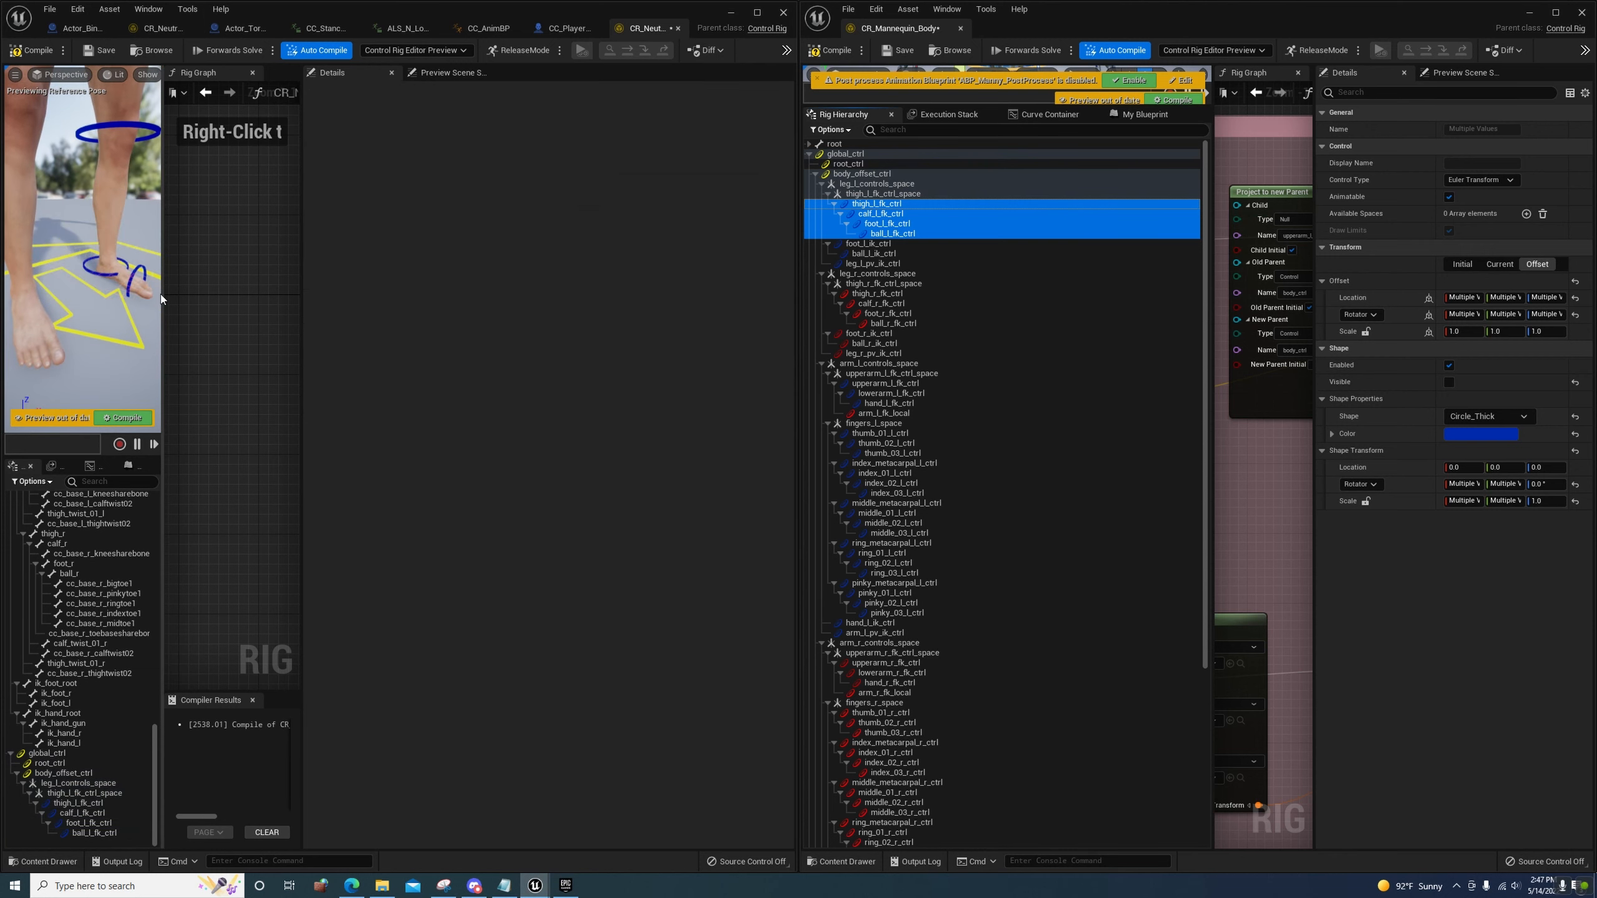
drag(159, 296, 280, 304)
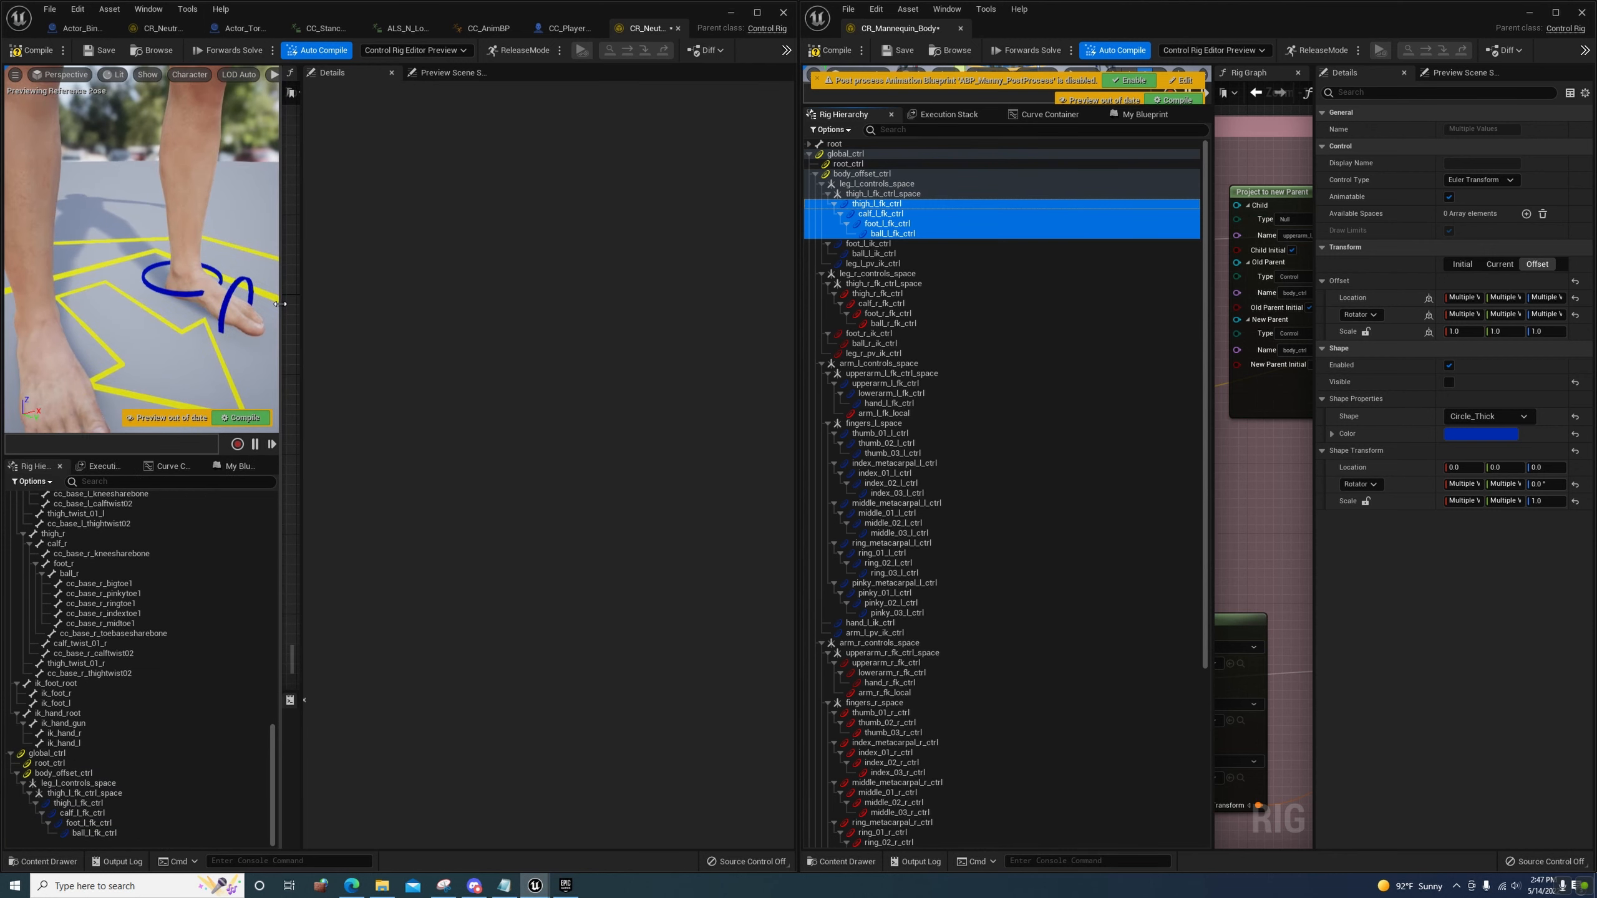
click(177, 293)
mouse_move(182, 299)
right_down()
mouse_move(211, 293)
mouse_move(183, 274)
right_up()
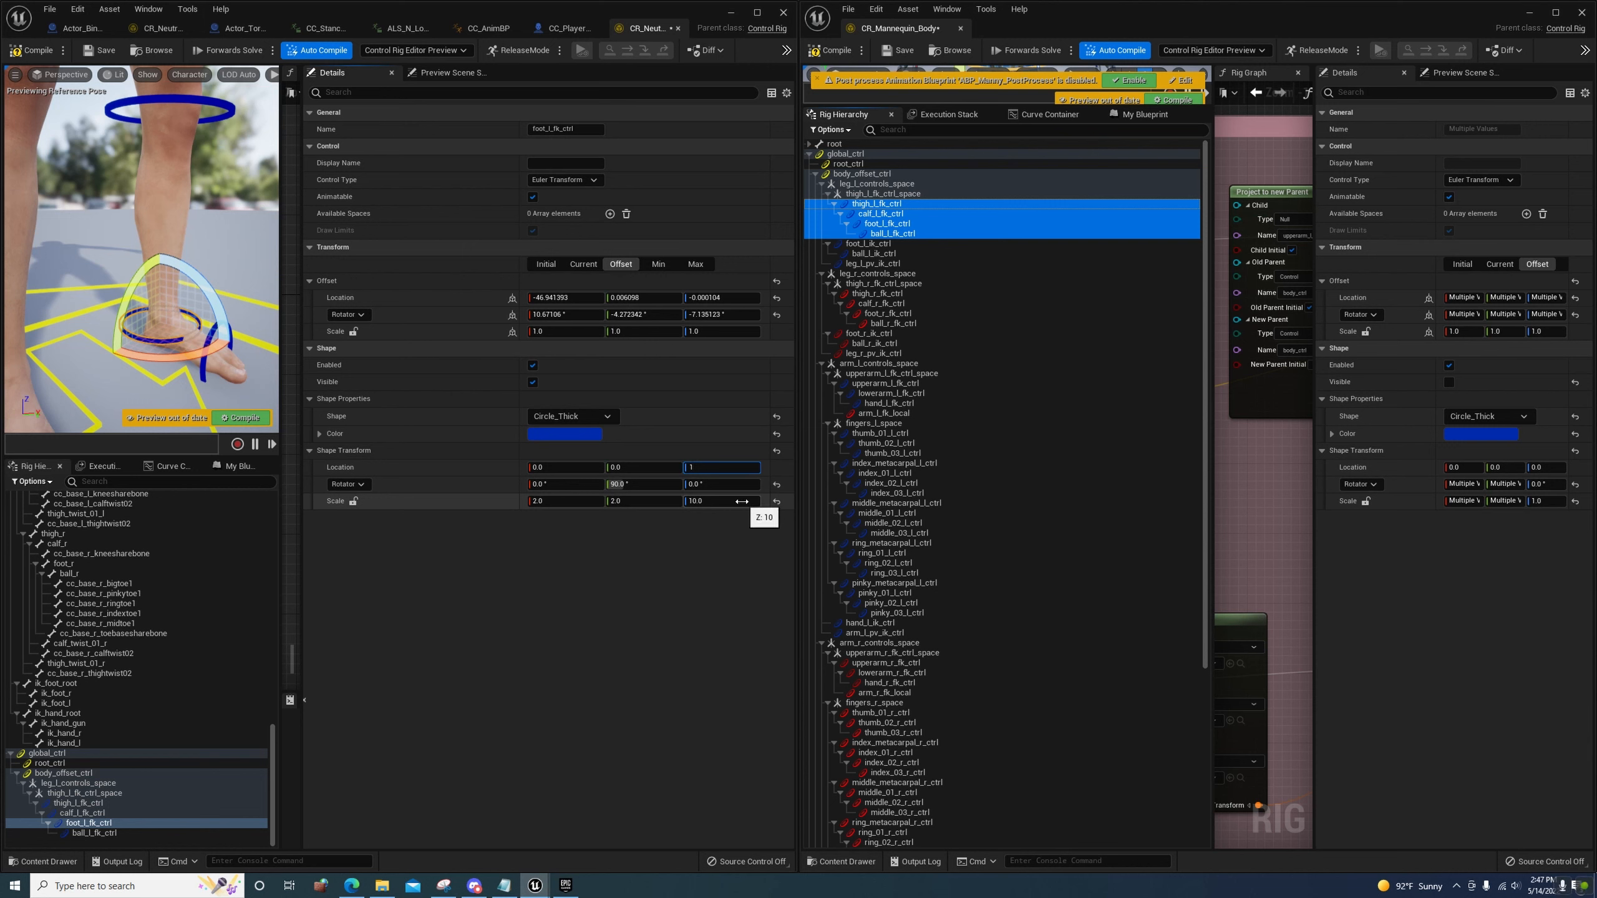
Try shifting the shape of foot_l_fk_ctrl by 10 along Z and along Y, resetting each location value to 0
text(0)
key(Return)
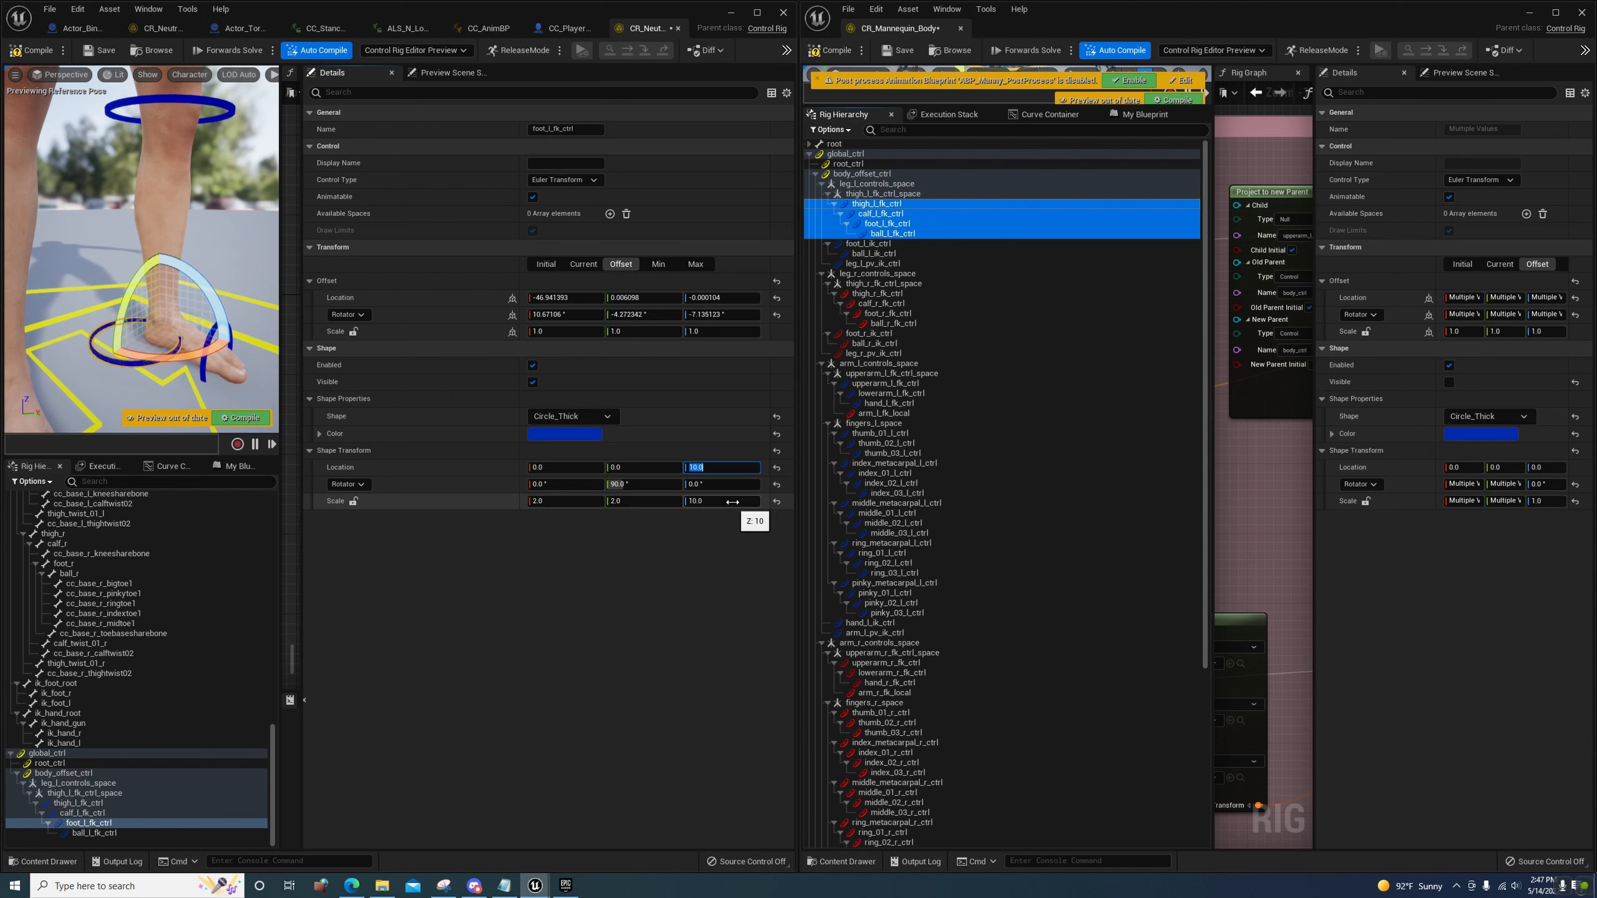
click(686, 468)
text(0)
key(Return)
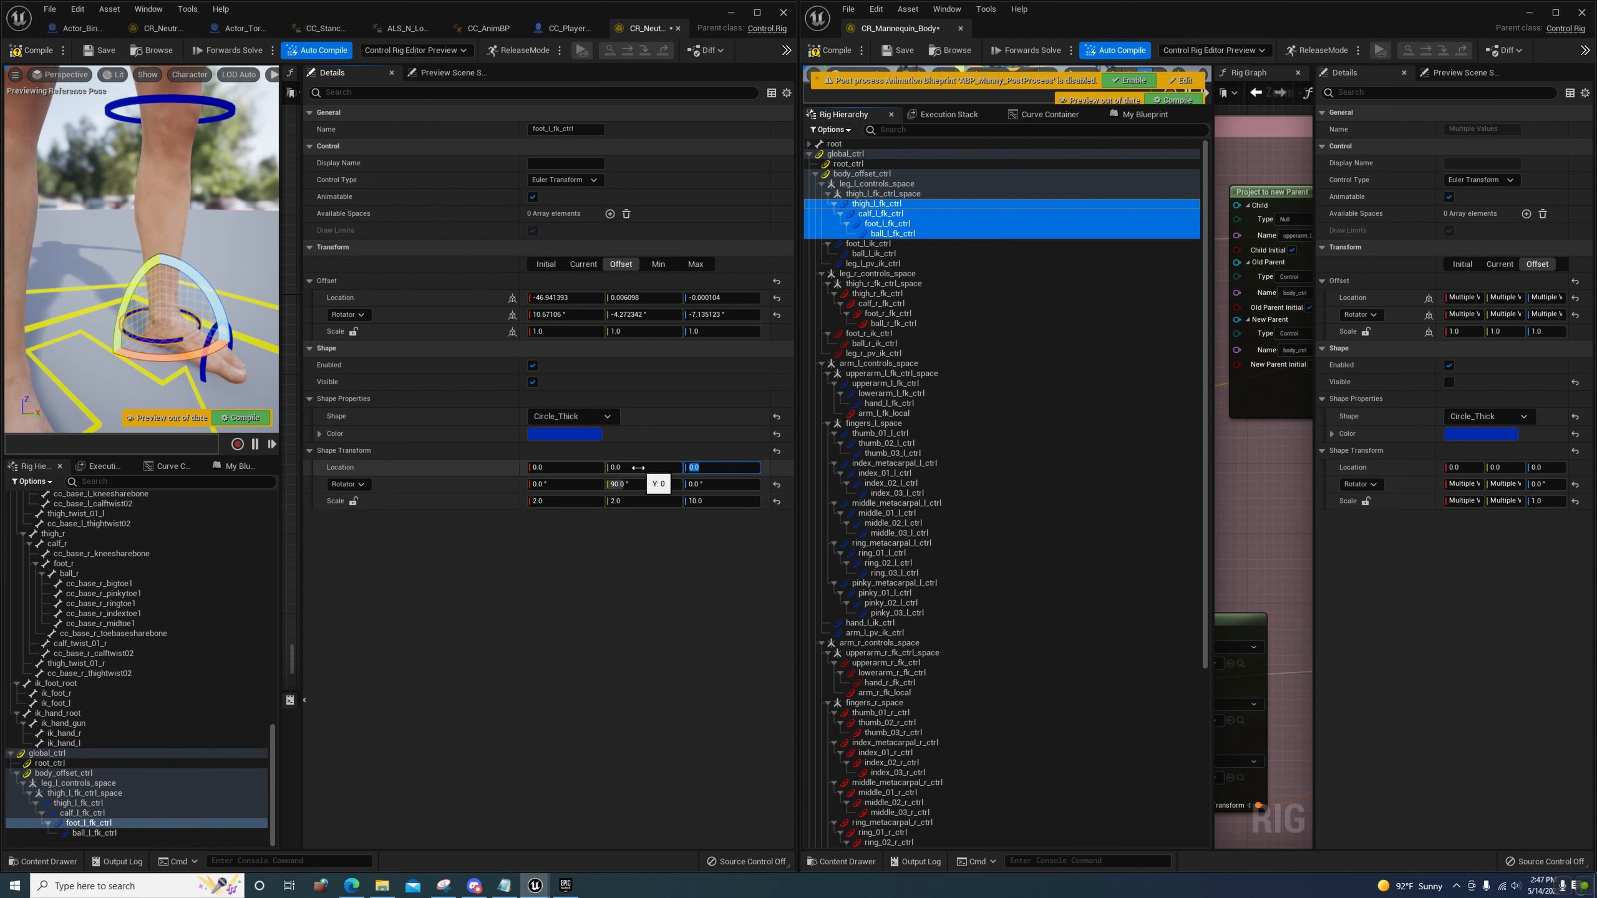
text(0)
key(Return)
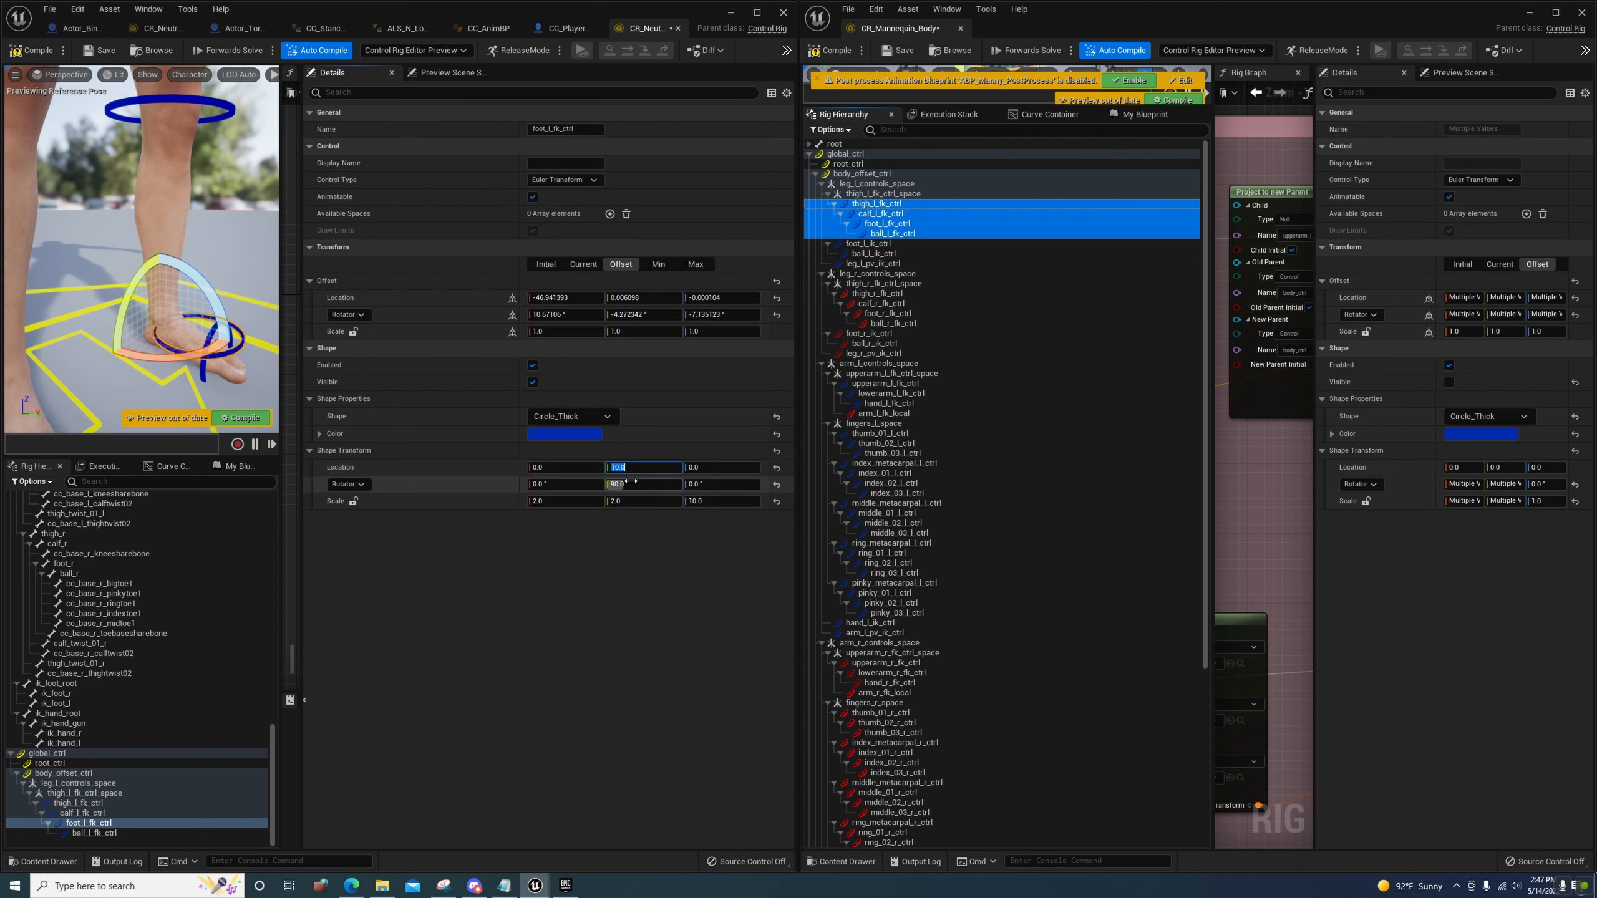
text(0)
key(Return)
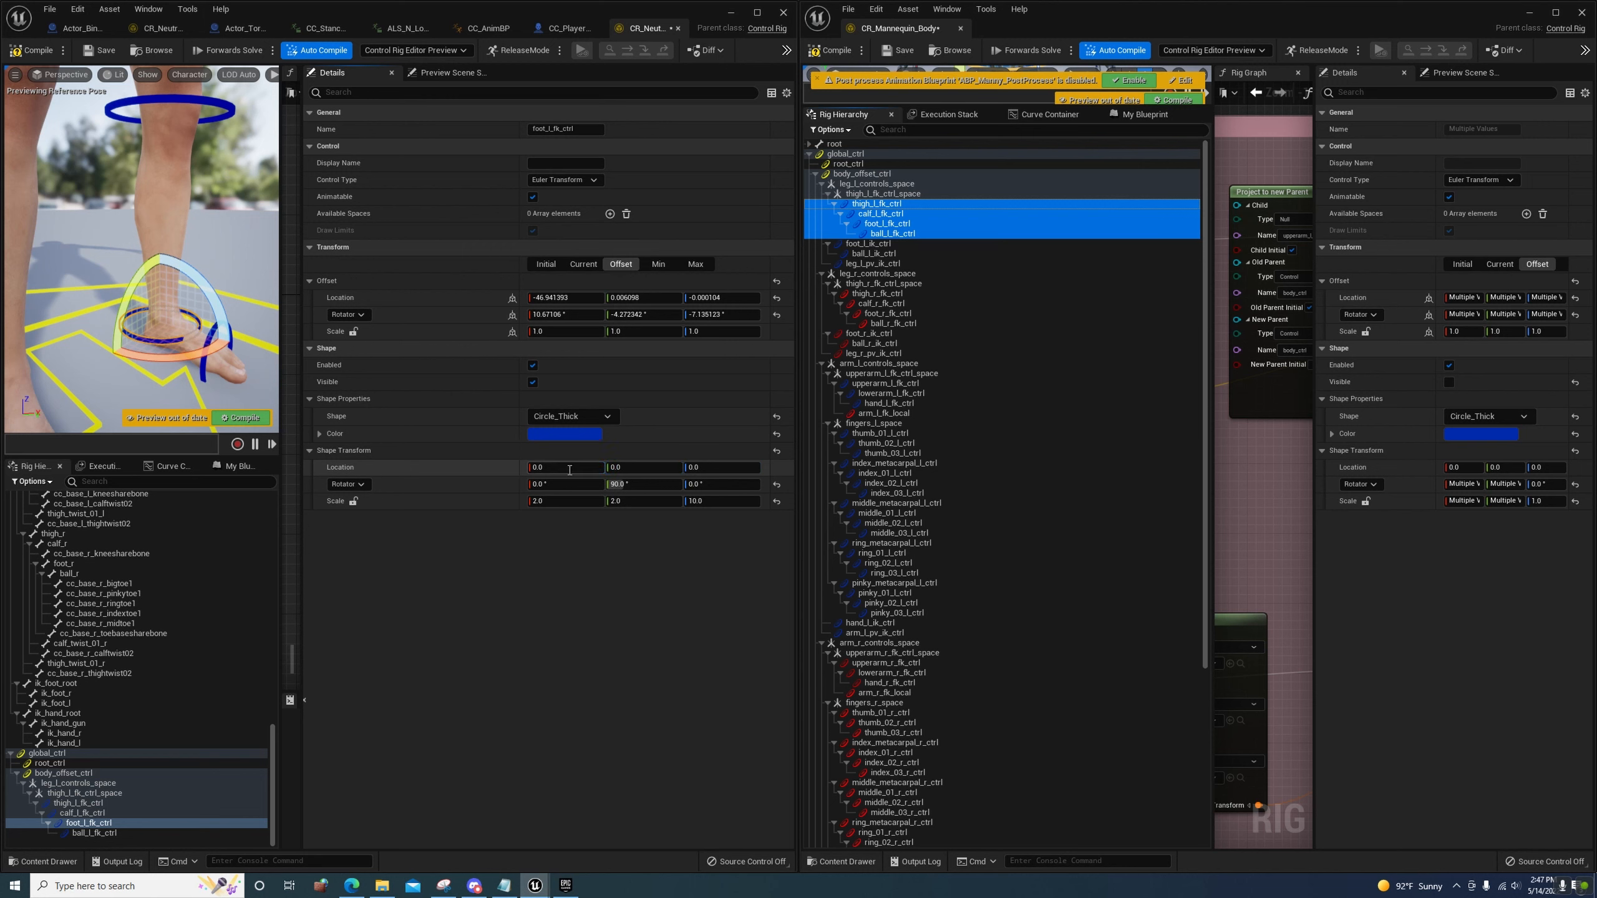
Set the X shape location of foot_l_fk_ctrl to 2 and save the Neutral body rig
text(19)
key(Return)
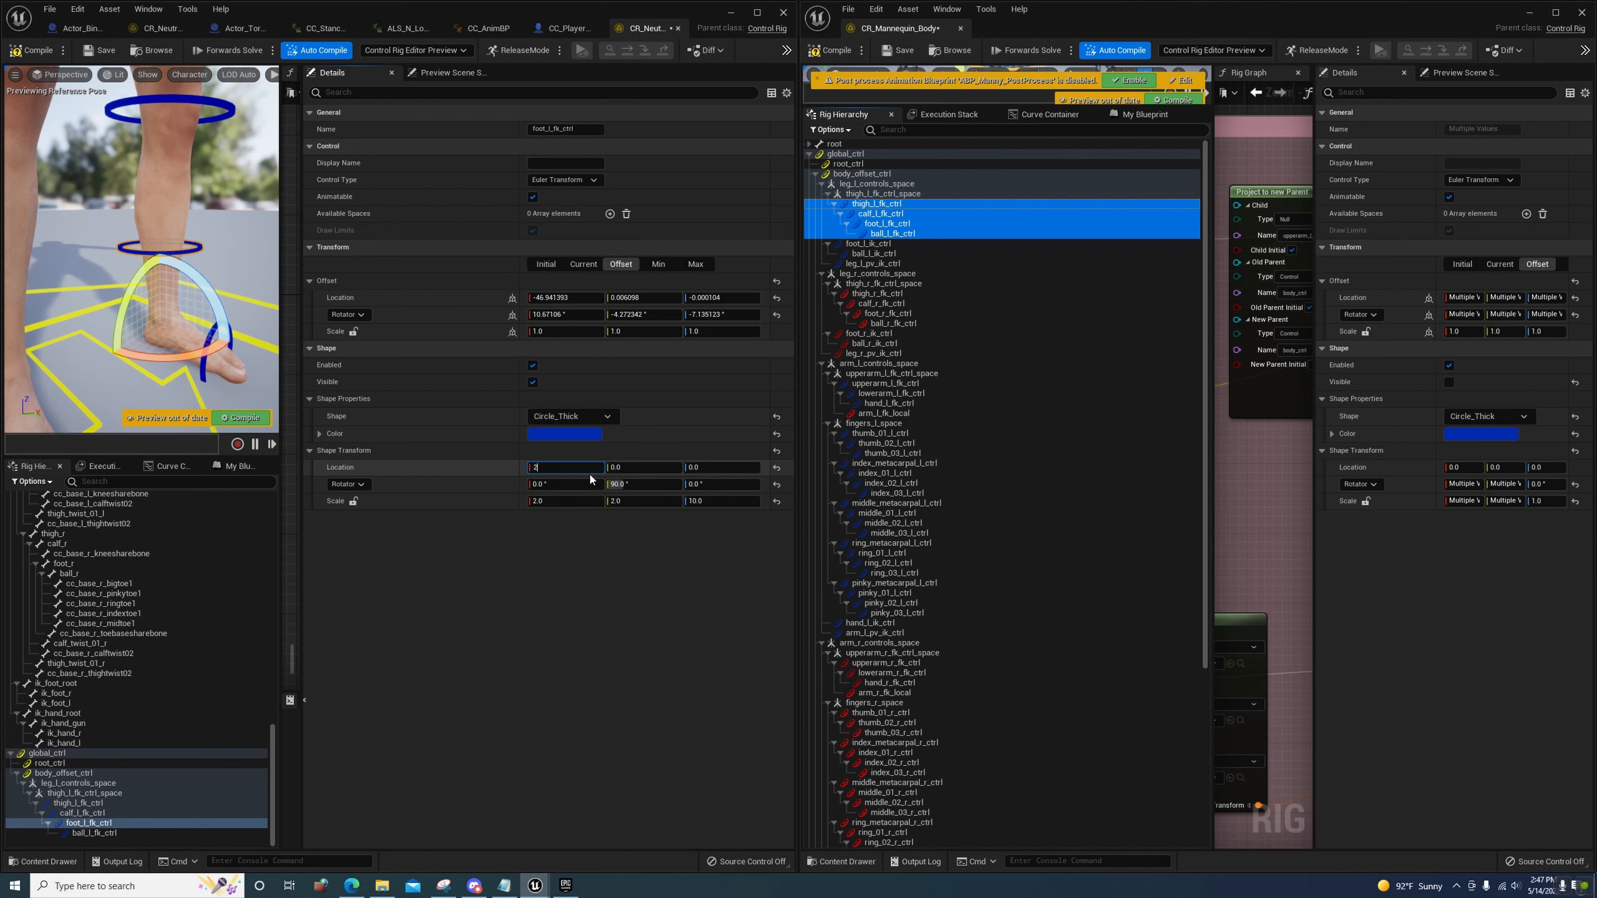
text(2)
key(Return)
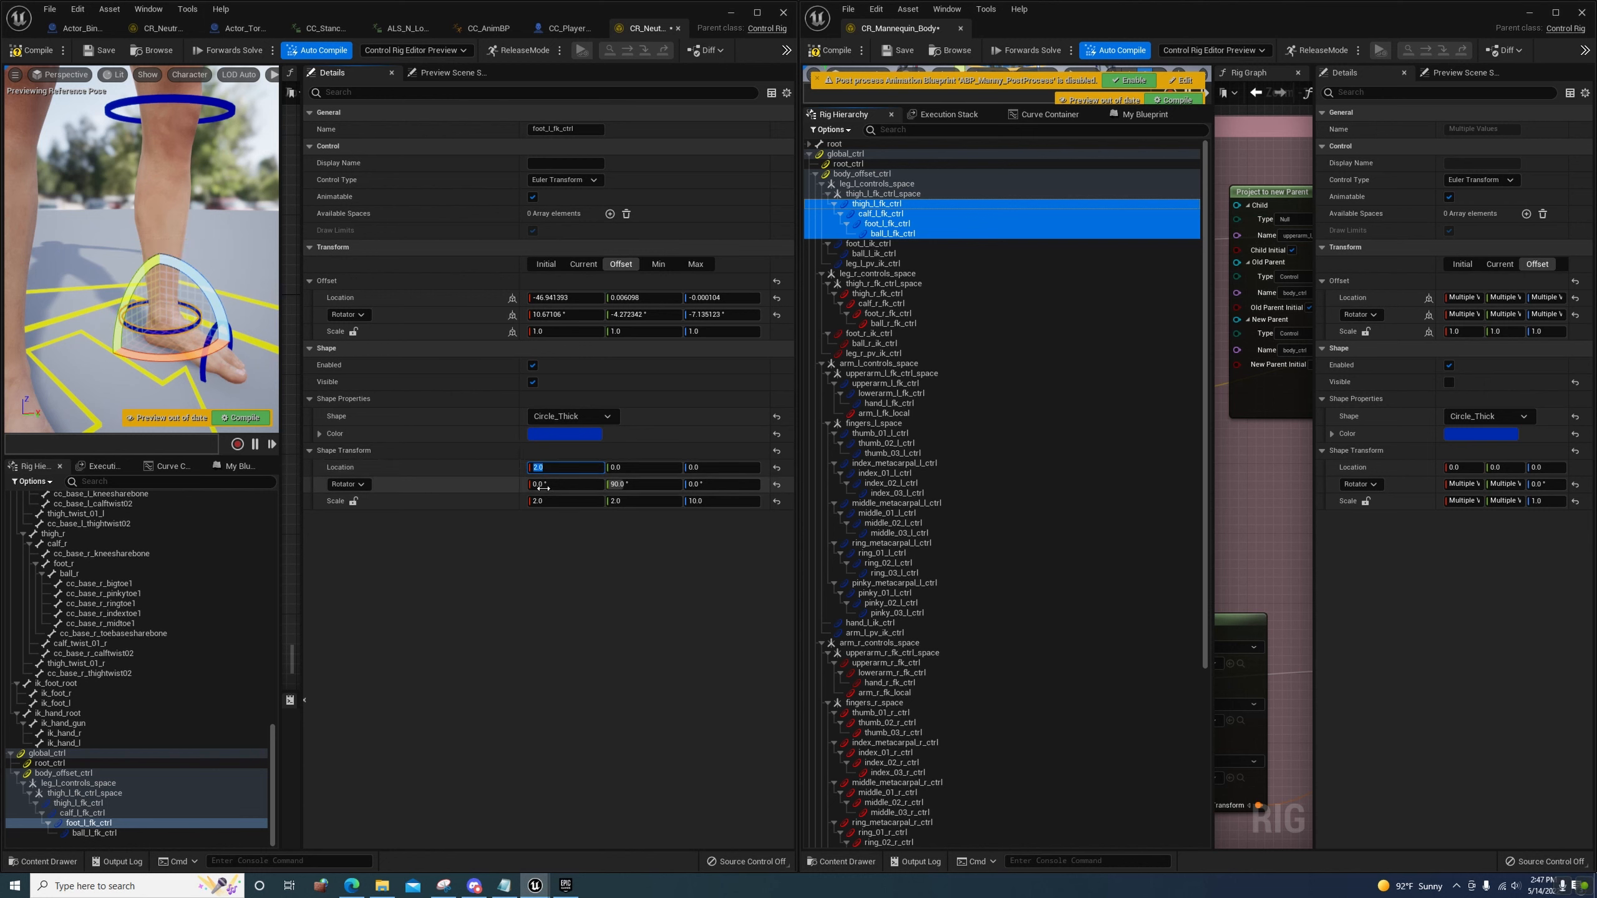
drag(257, 376, 261, 405)
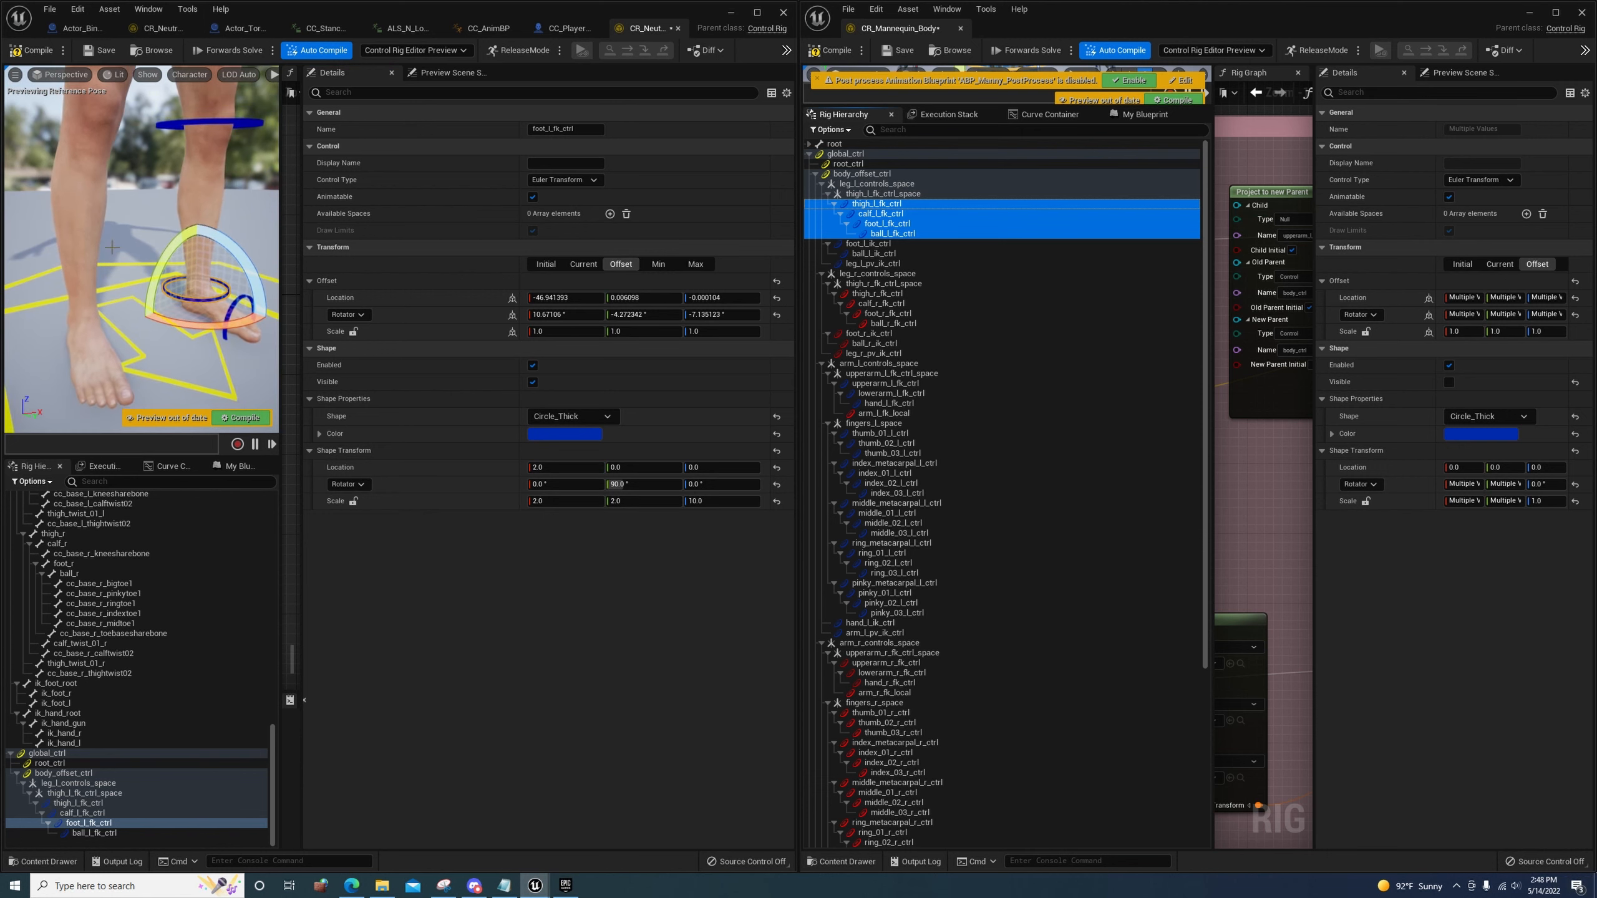
click(95, 52)
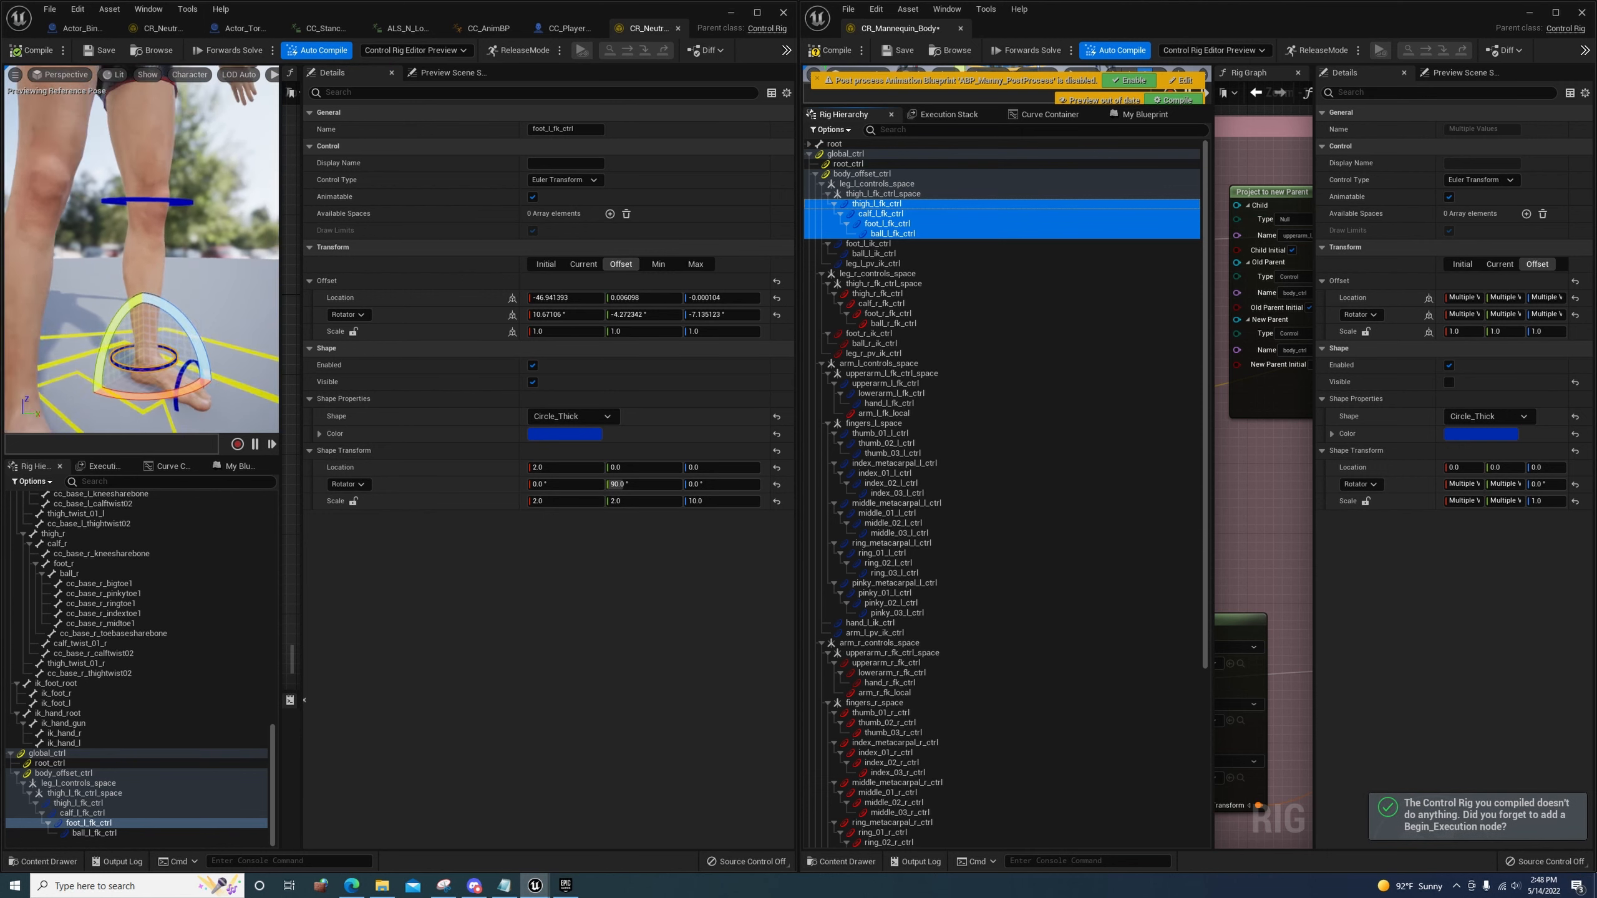
Copy foot_l_ik_ctrl, ball_l_ik_ctrl and leg_l_pv_ik_ctrl from the Mannequin rig into leg_l_controls_space of the Neutral body rig
right_drag(124, 251, 99, 263)
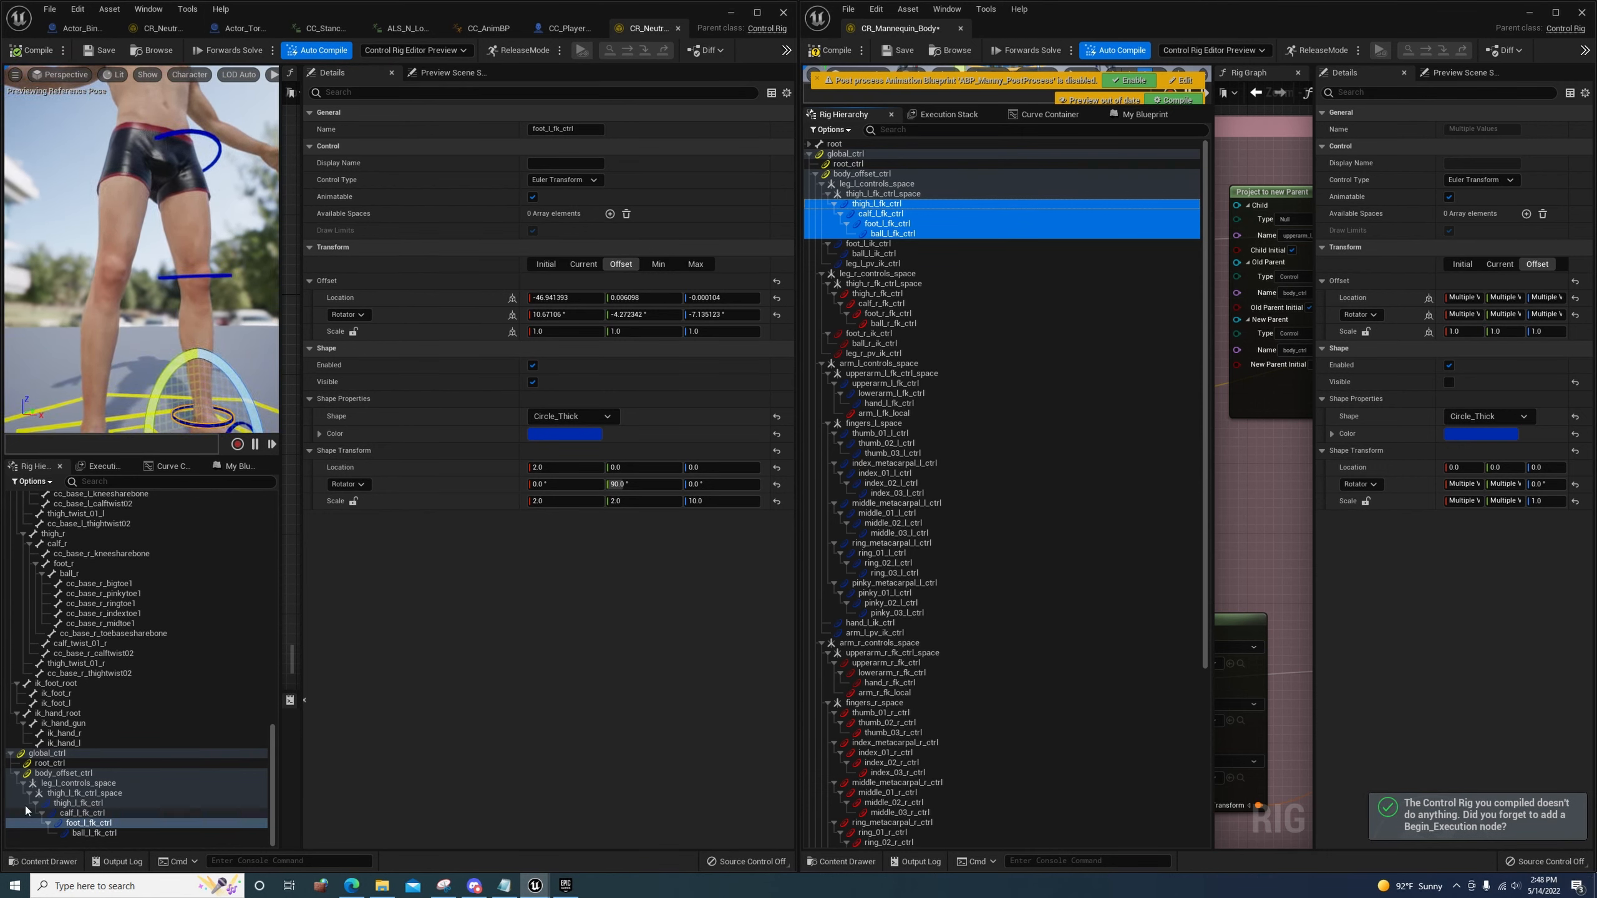
click(31, 795)
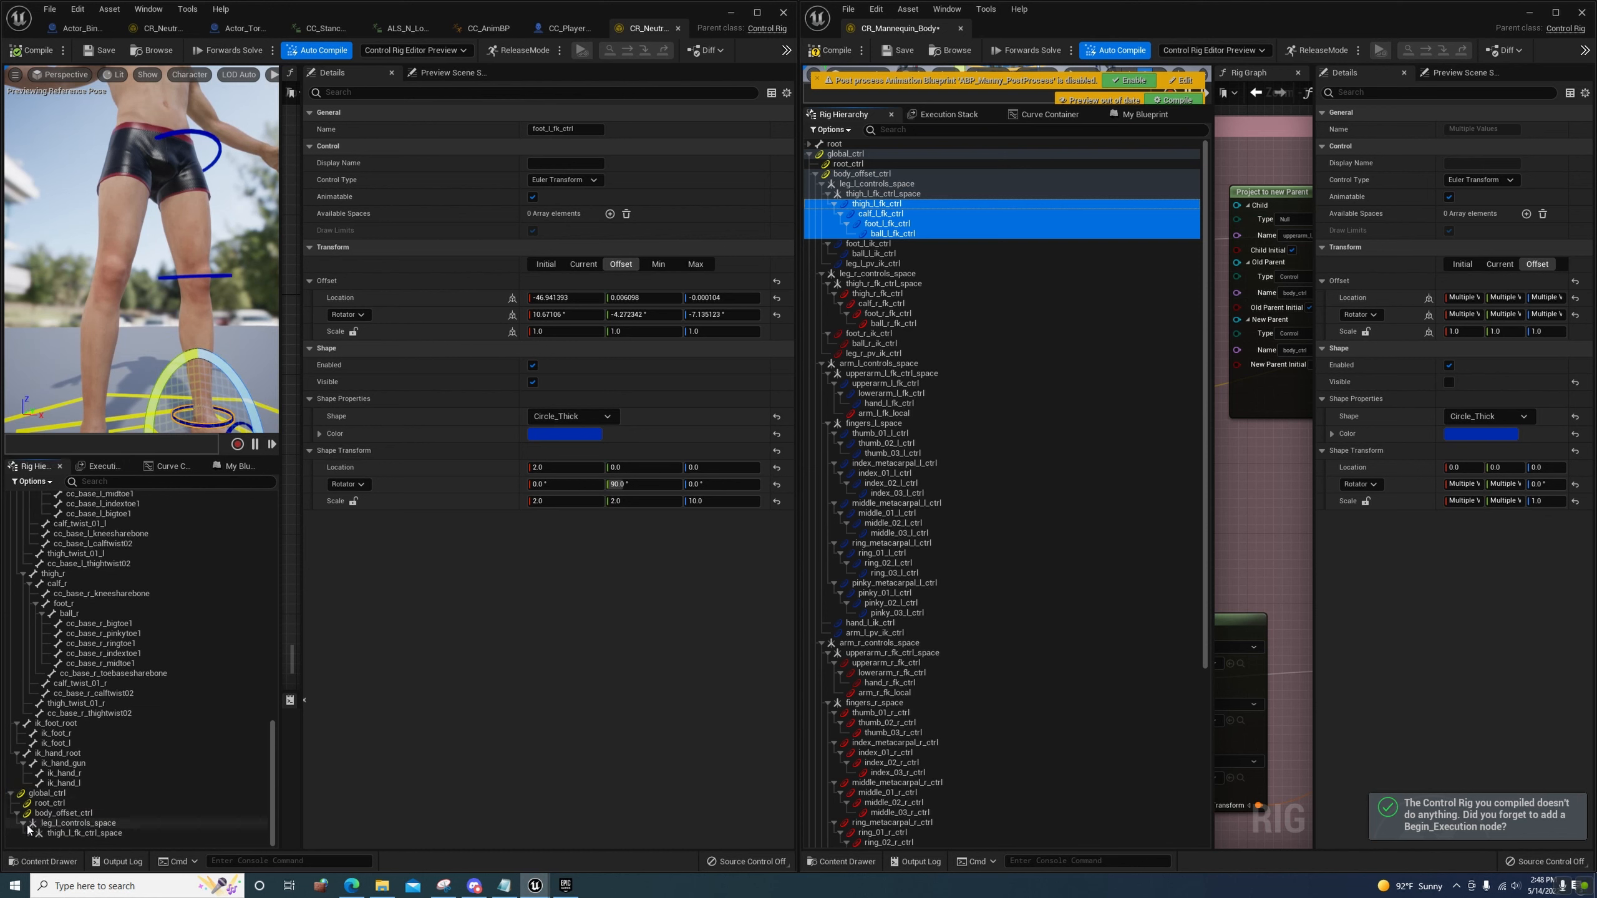
click(25, 826)
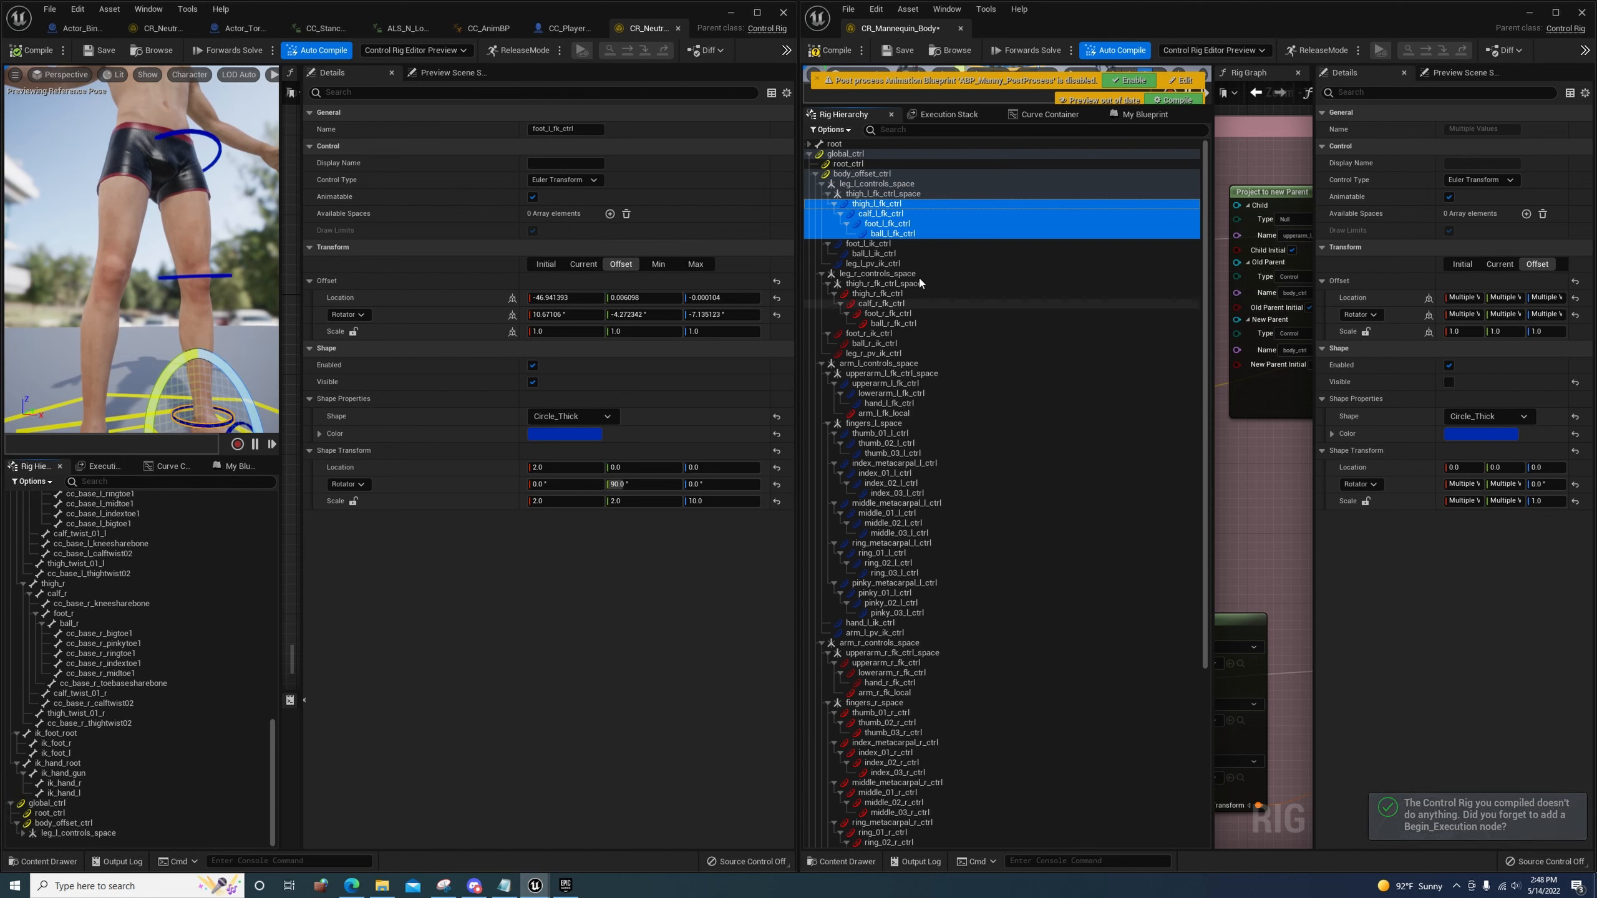
click(870, 244)
shift+click(869, 265)
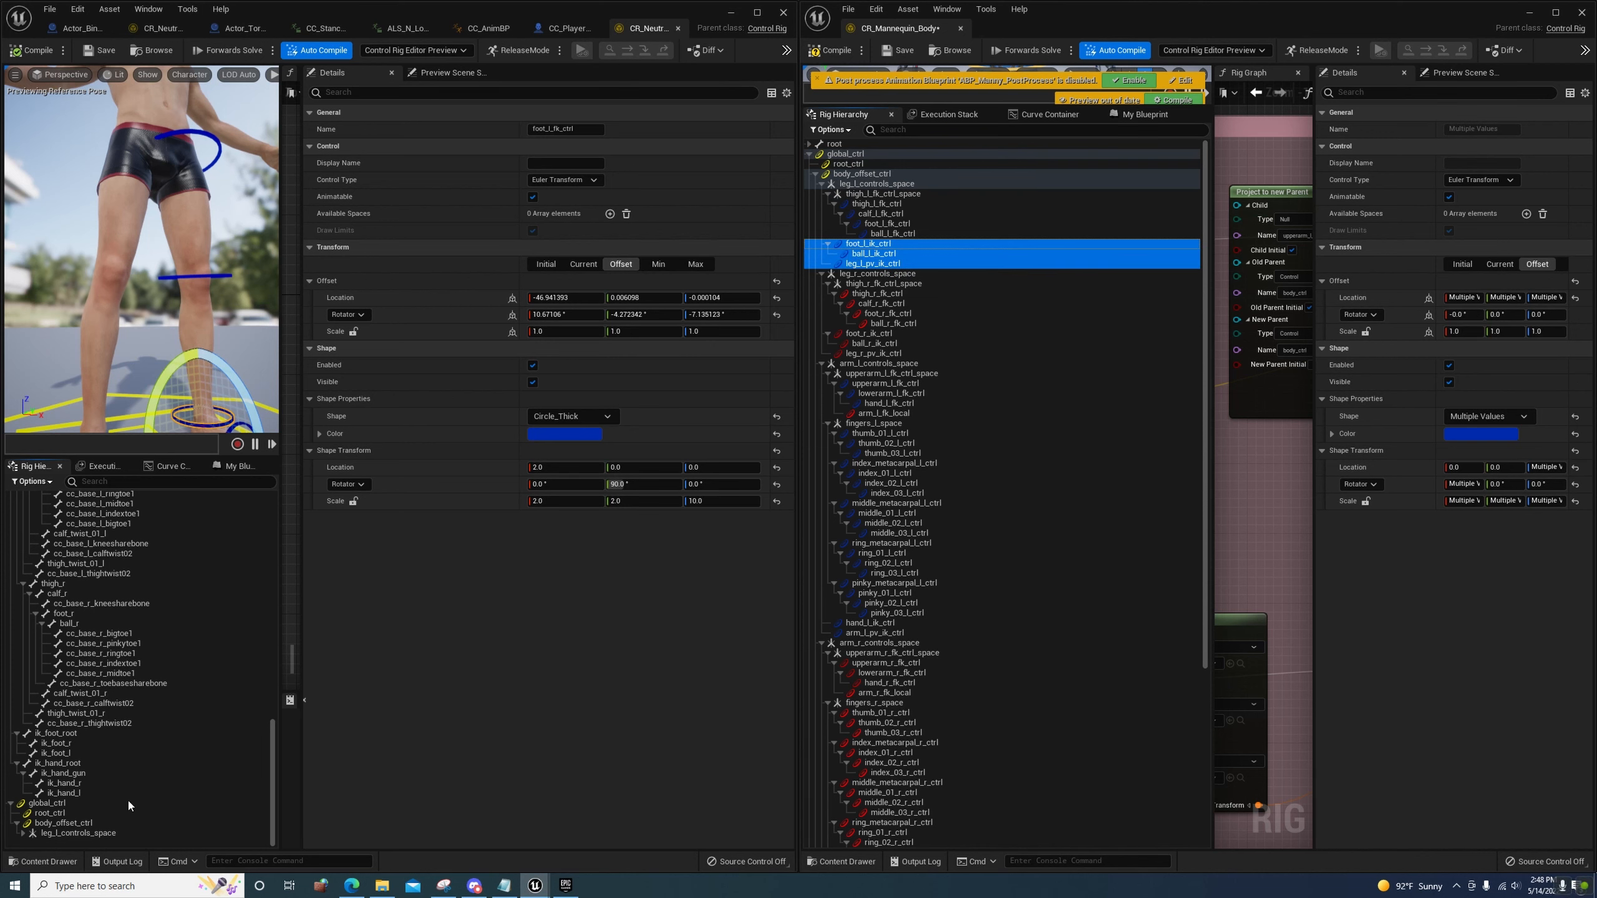
click(75, 833)
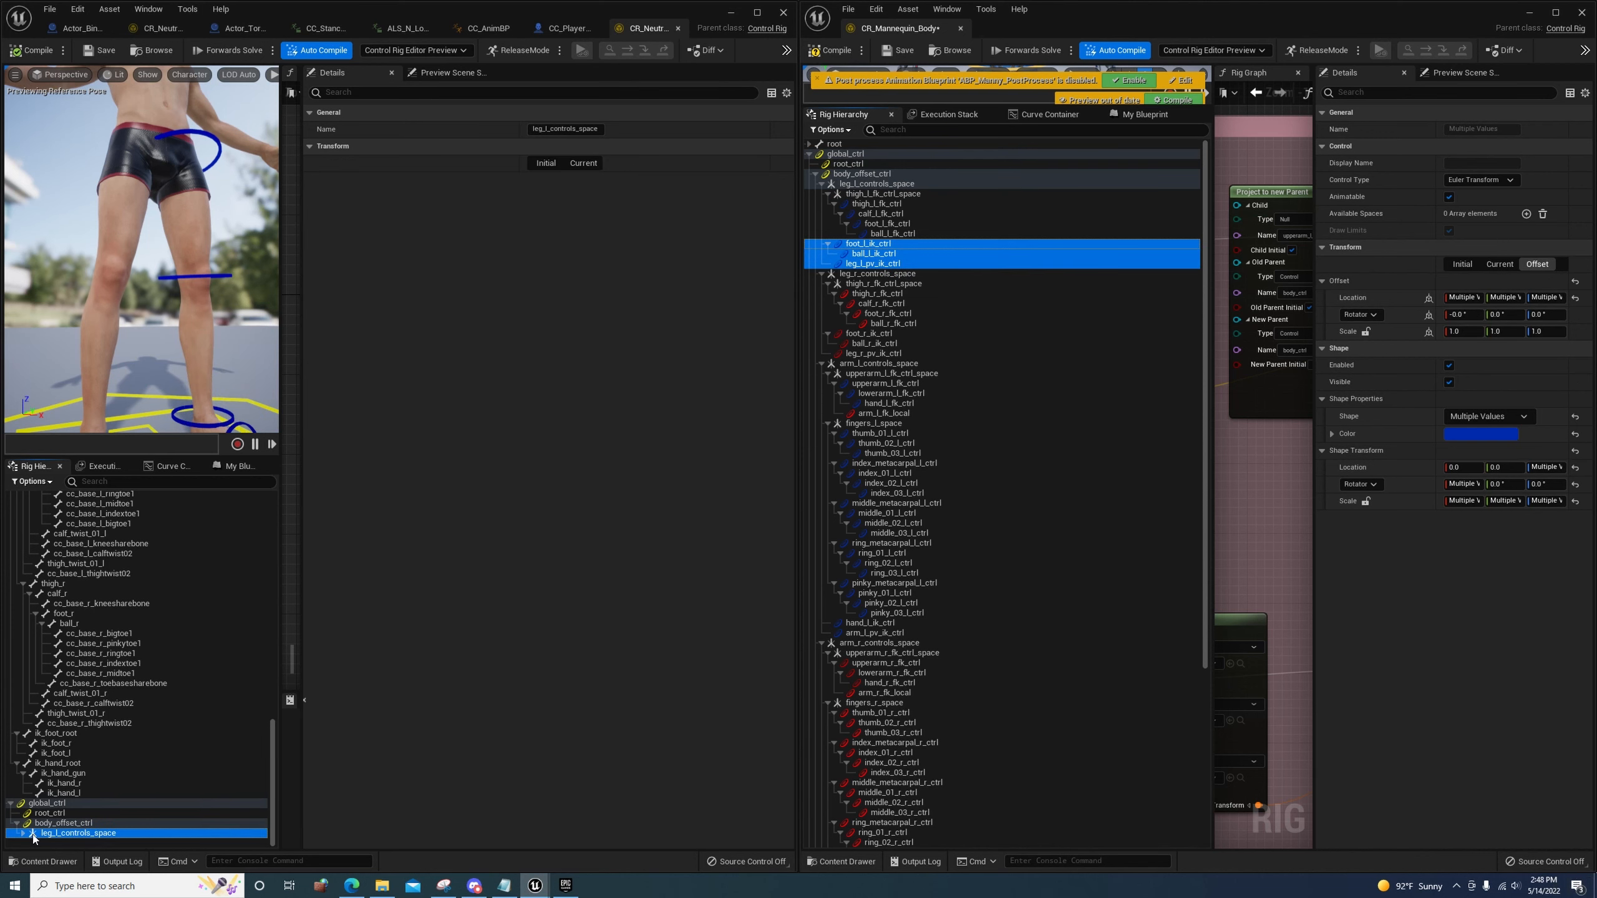
key(ctrl+v)
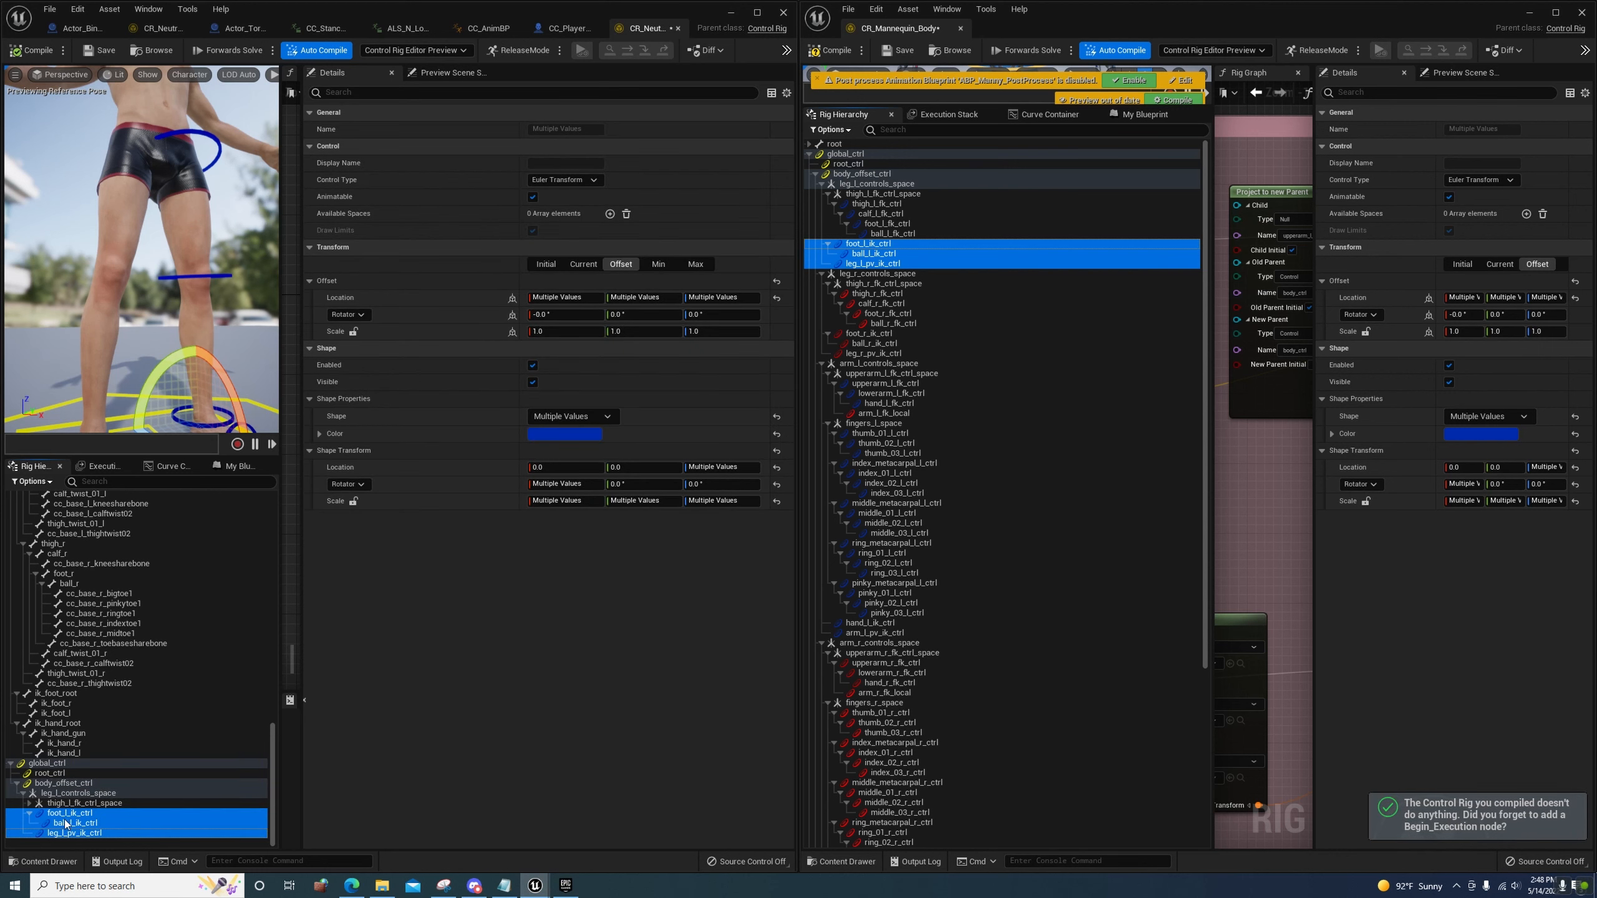
click(827, 194)
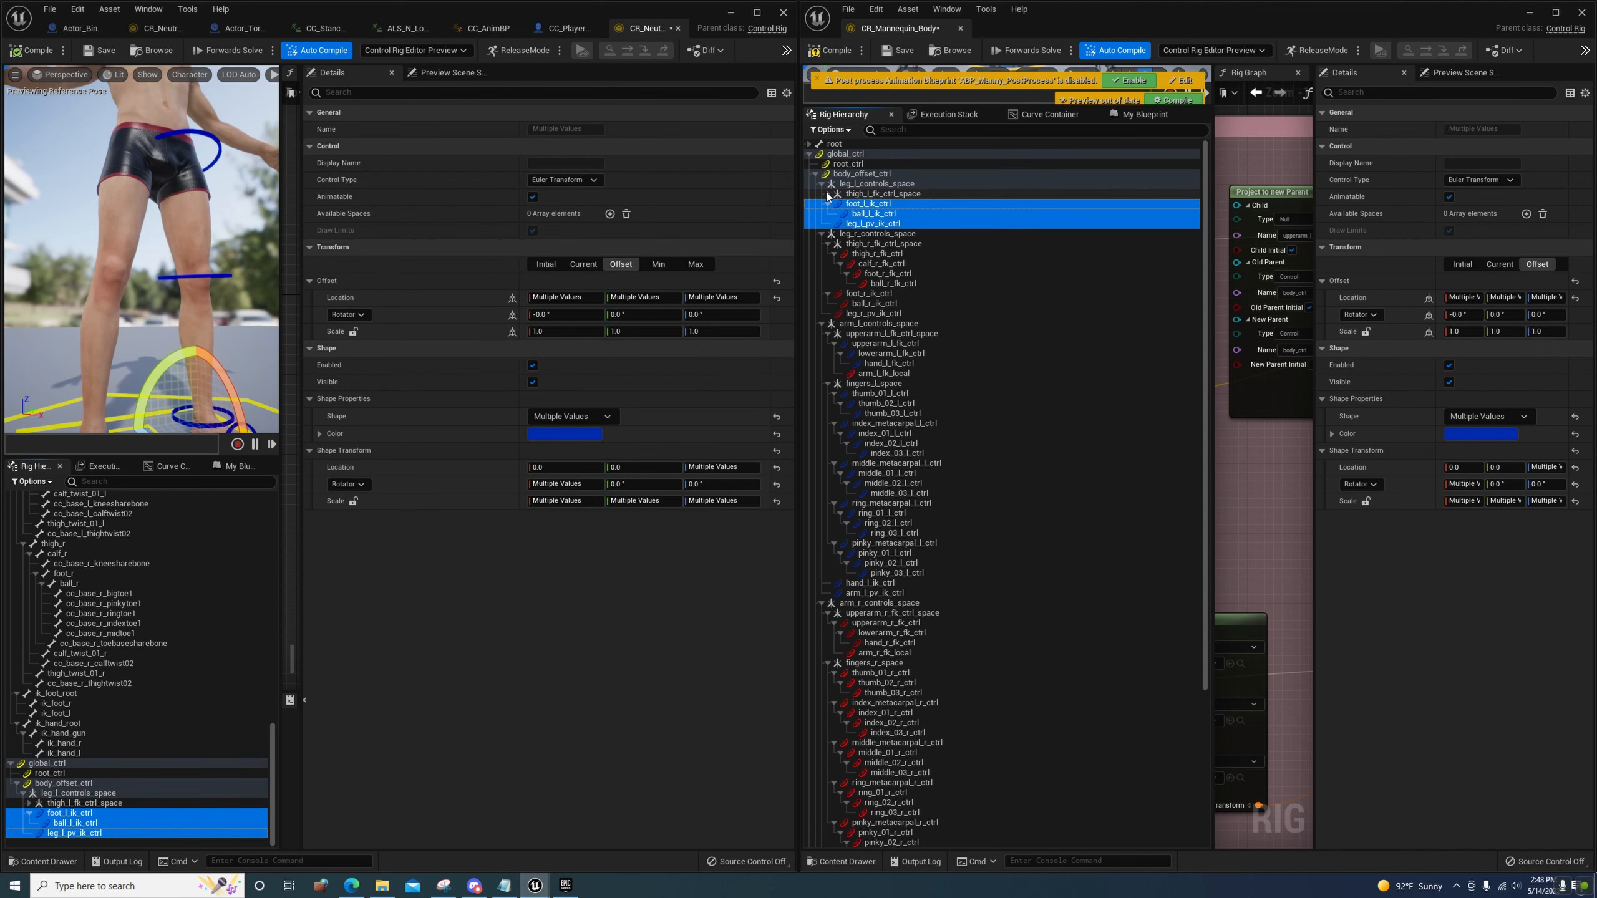
Lock the shape scale of foot_l_ik_ctrl and multiply it by 10 to 1.2, 1.2, 1.0
click(73, 815)
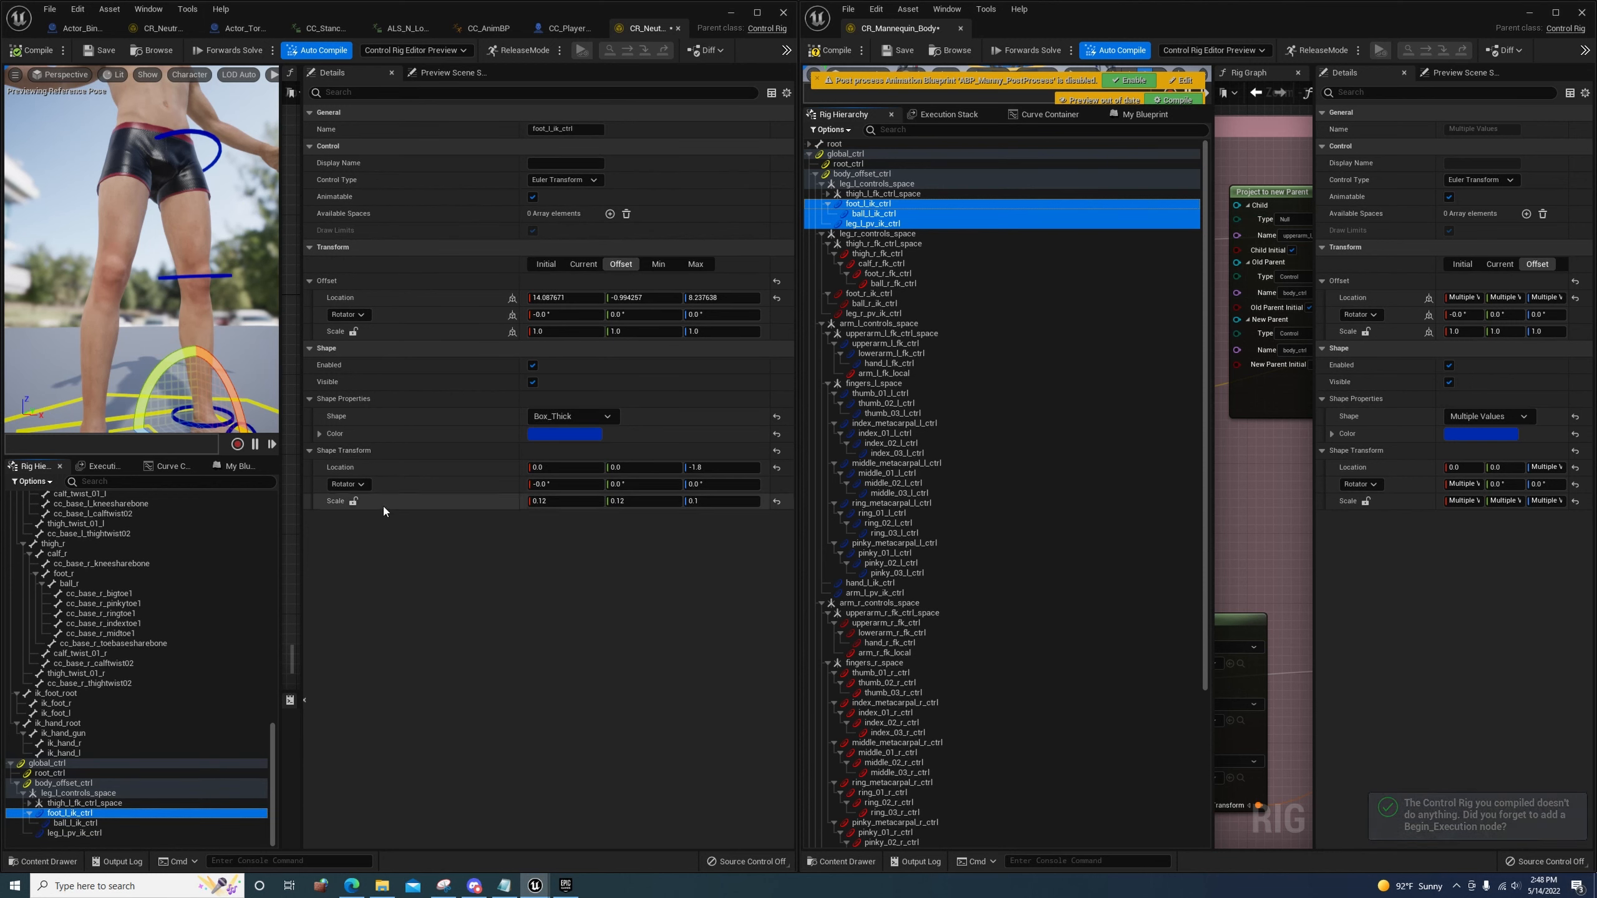
click(353, 502)
click(563, 501)
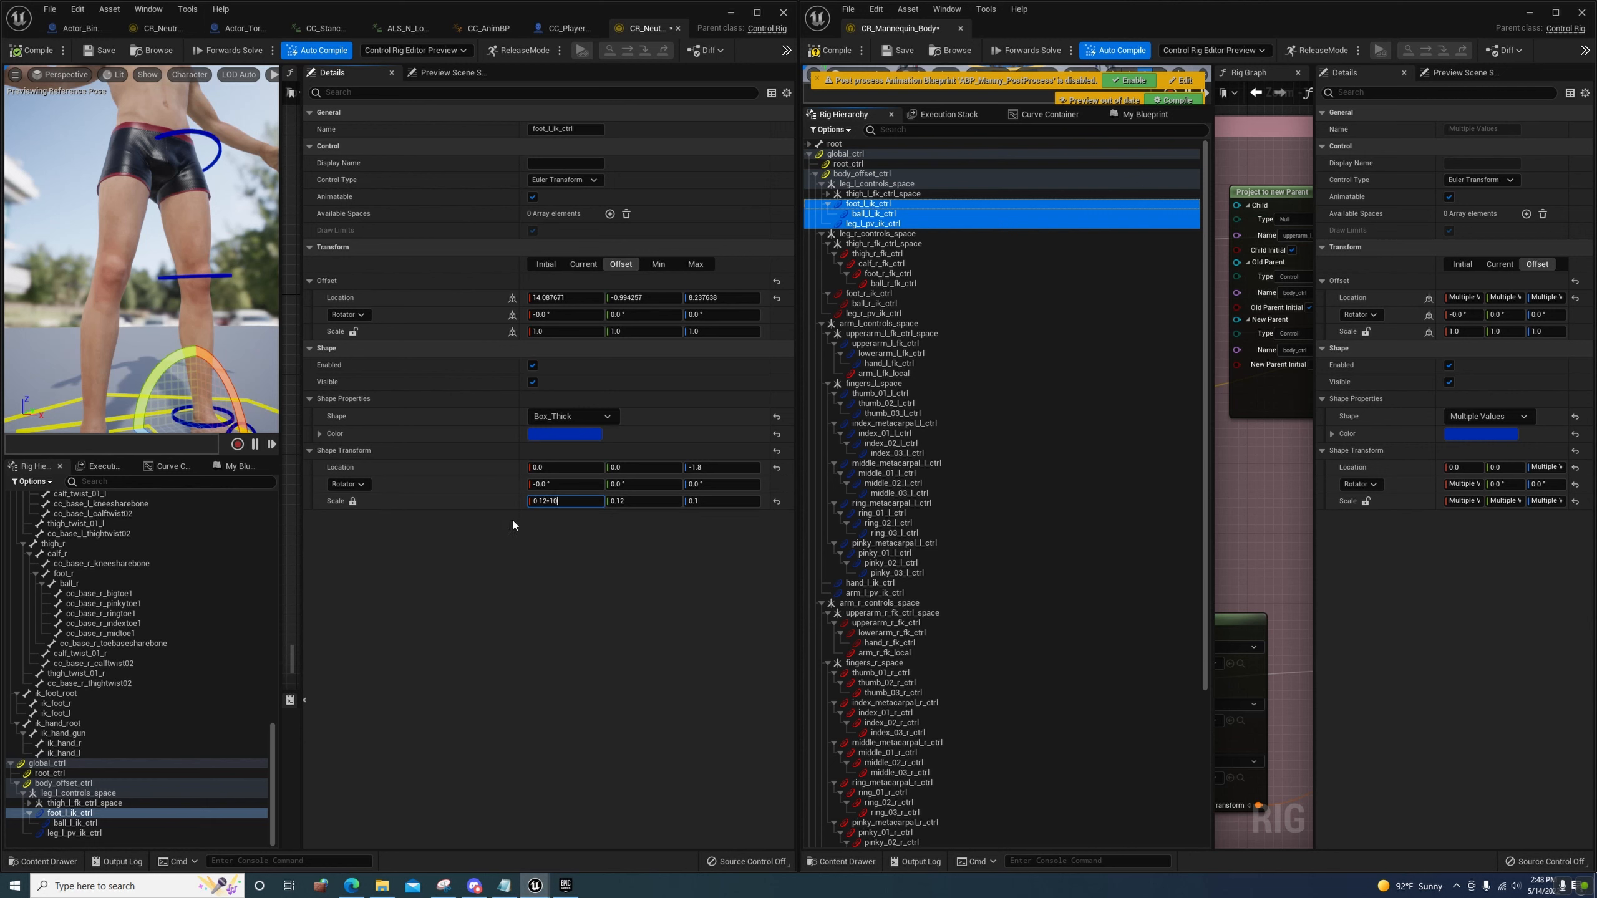
click(537, 592)
Scale the shapes proportionally by 10, giving ball_l_ik_ctrl 1.3, 1.3, 10.0 and leg_l_pv_ik_ctrl a uniform 0.7
click(75, 823)
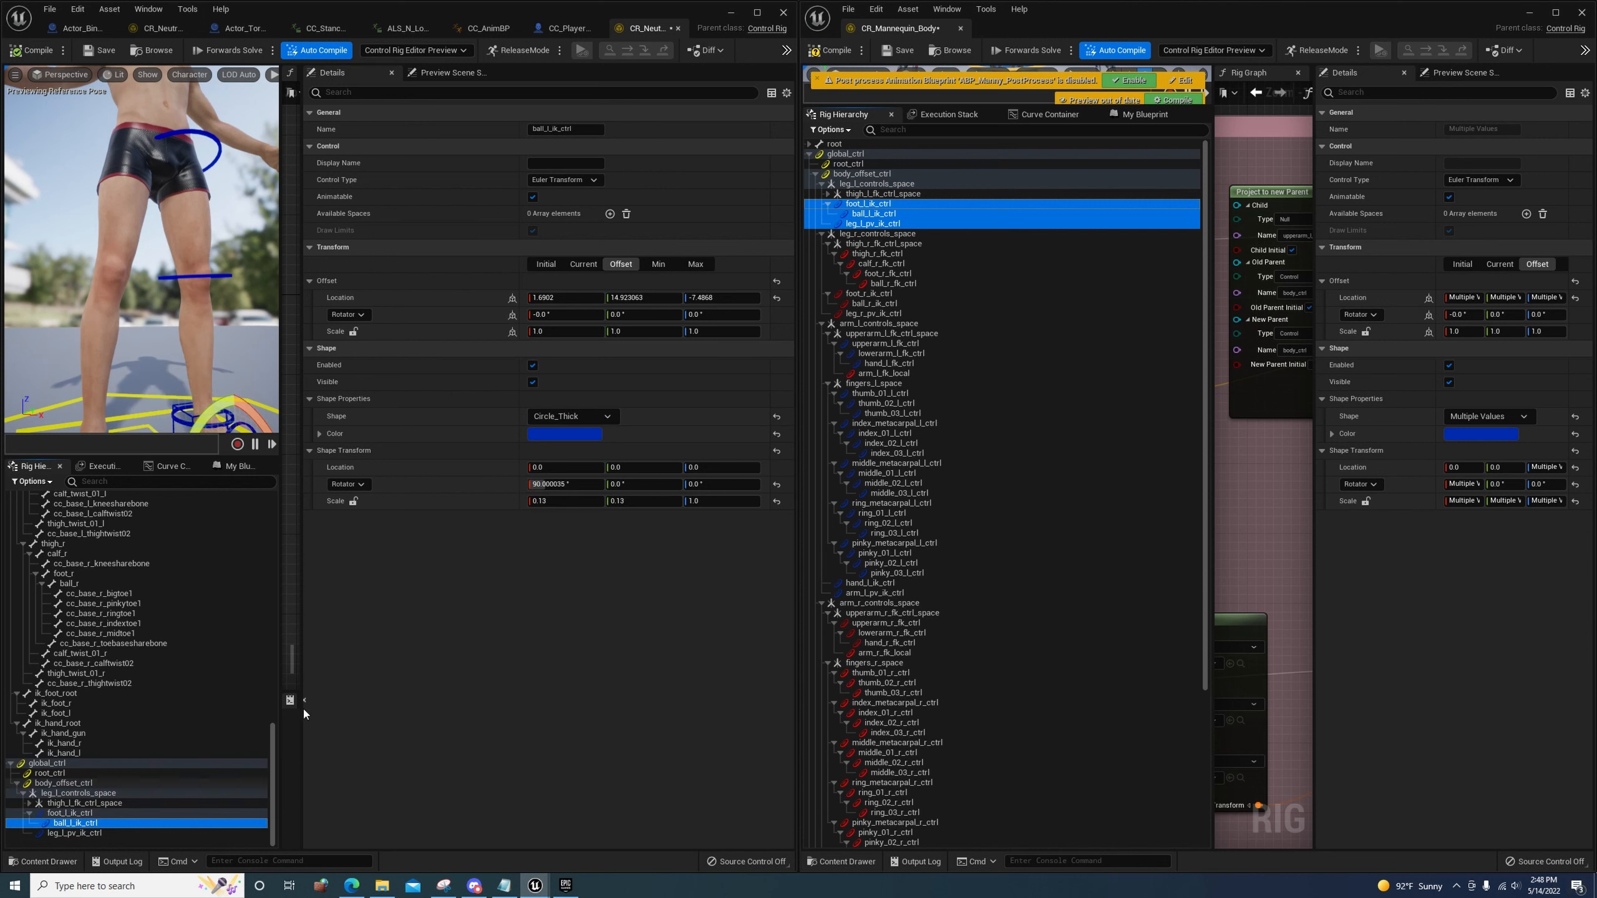
click(354, 502)
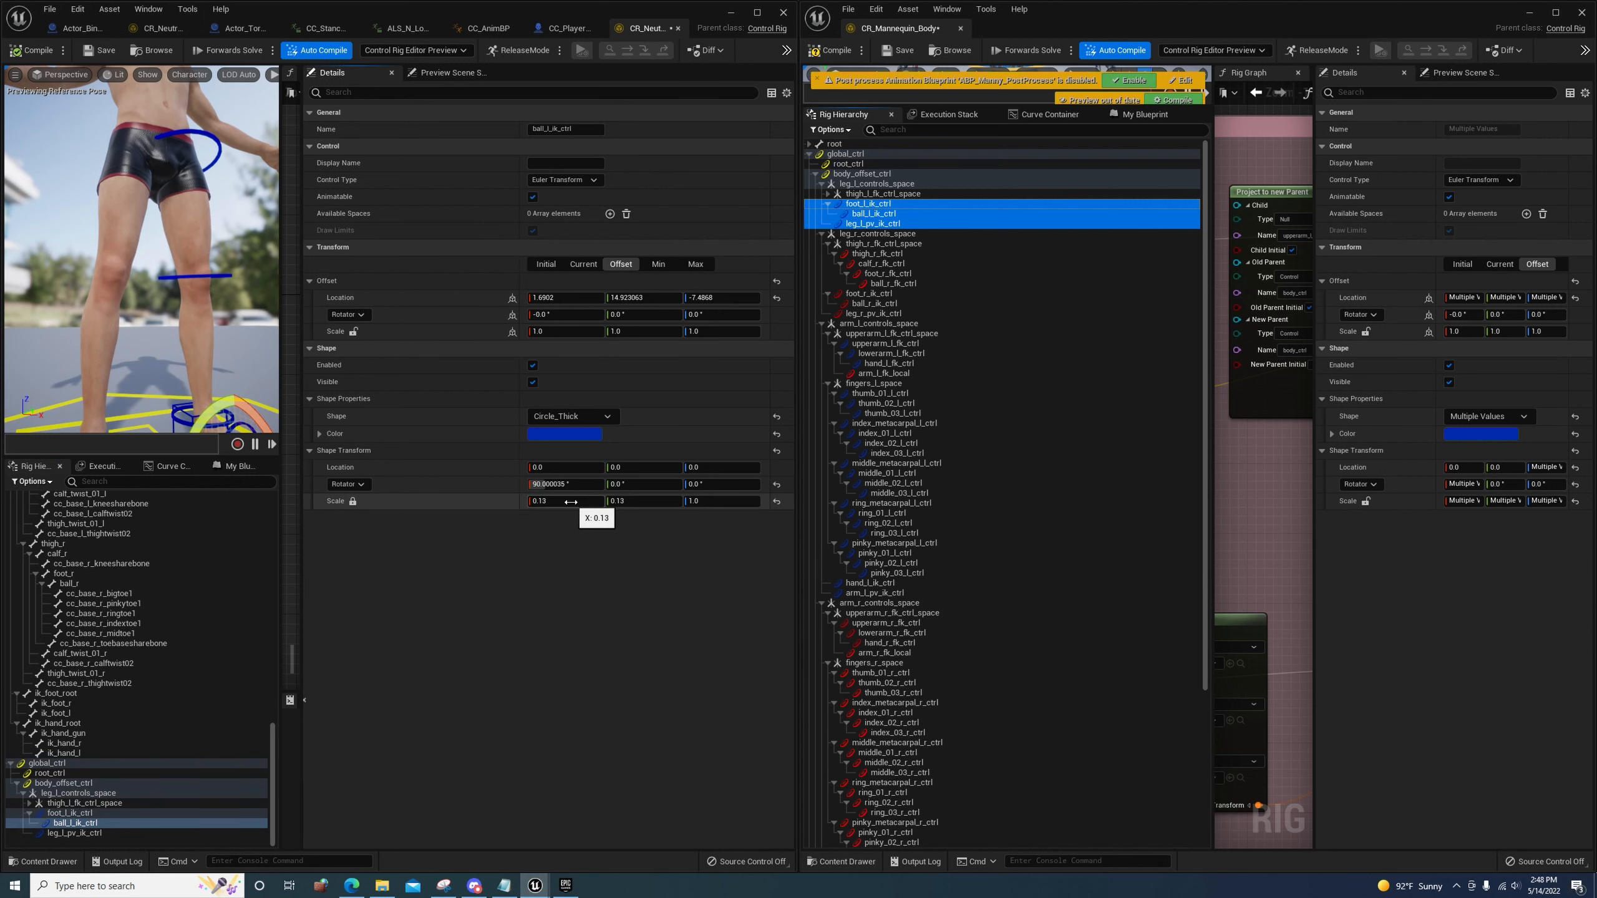
key(Return)
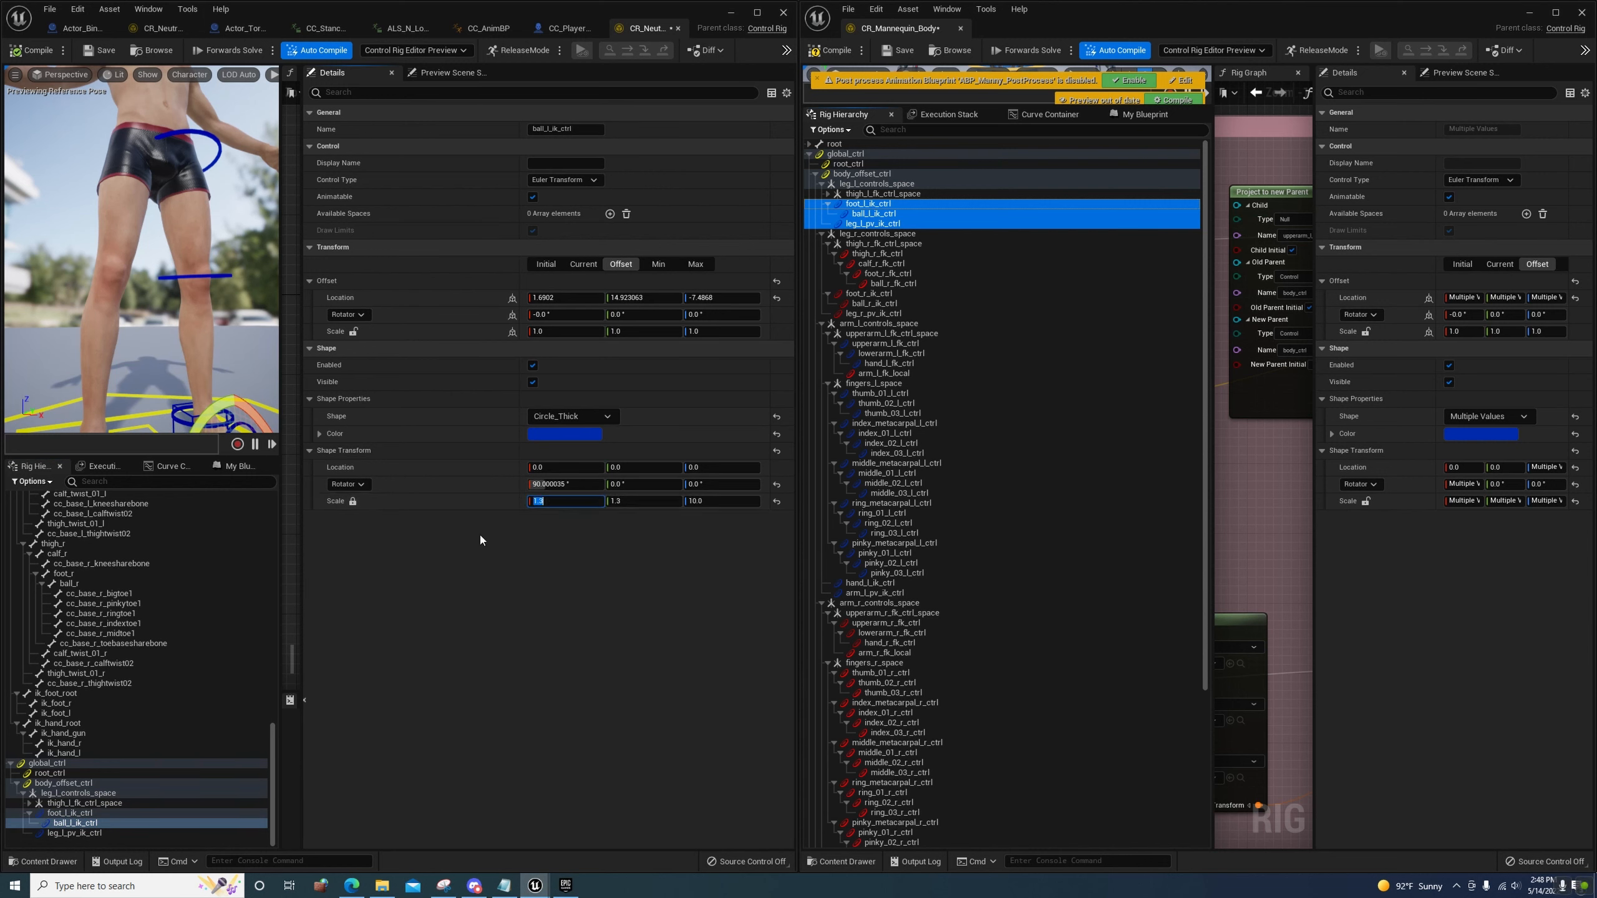
click(64, 832)
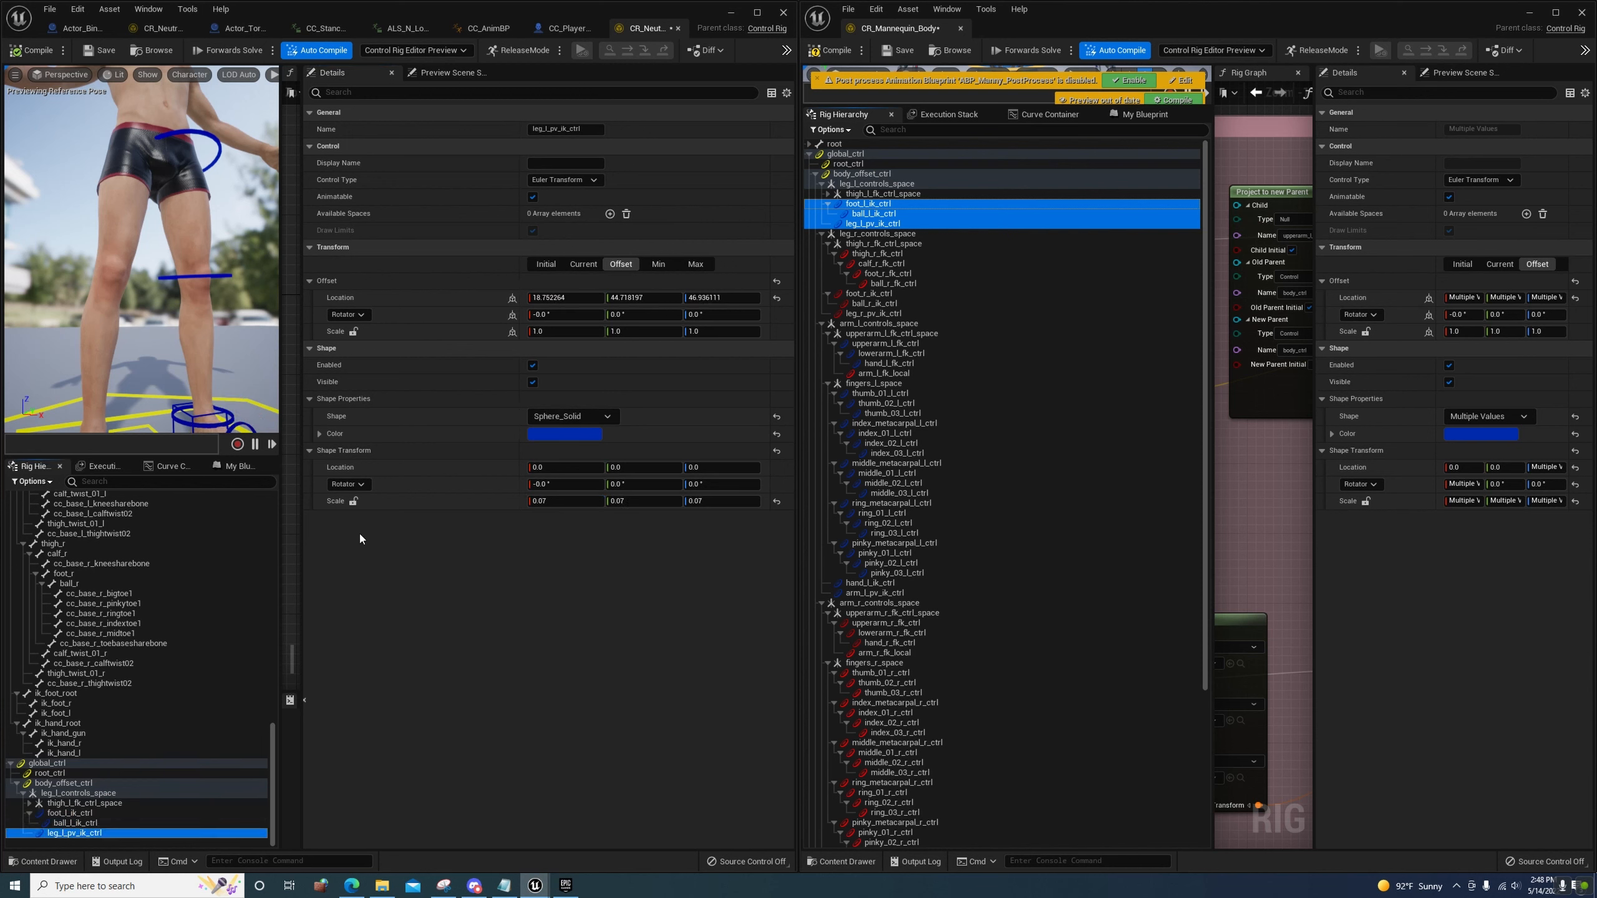
click(557, 501)
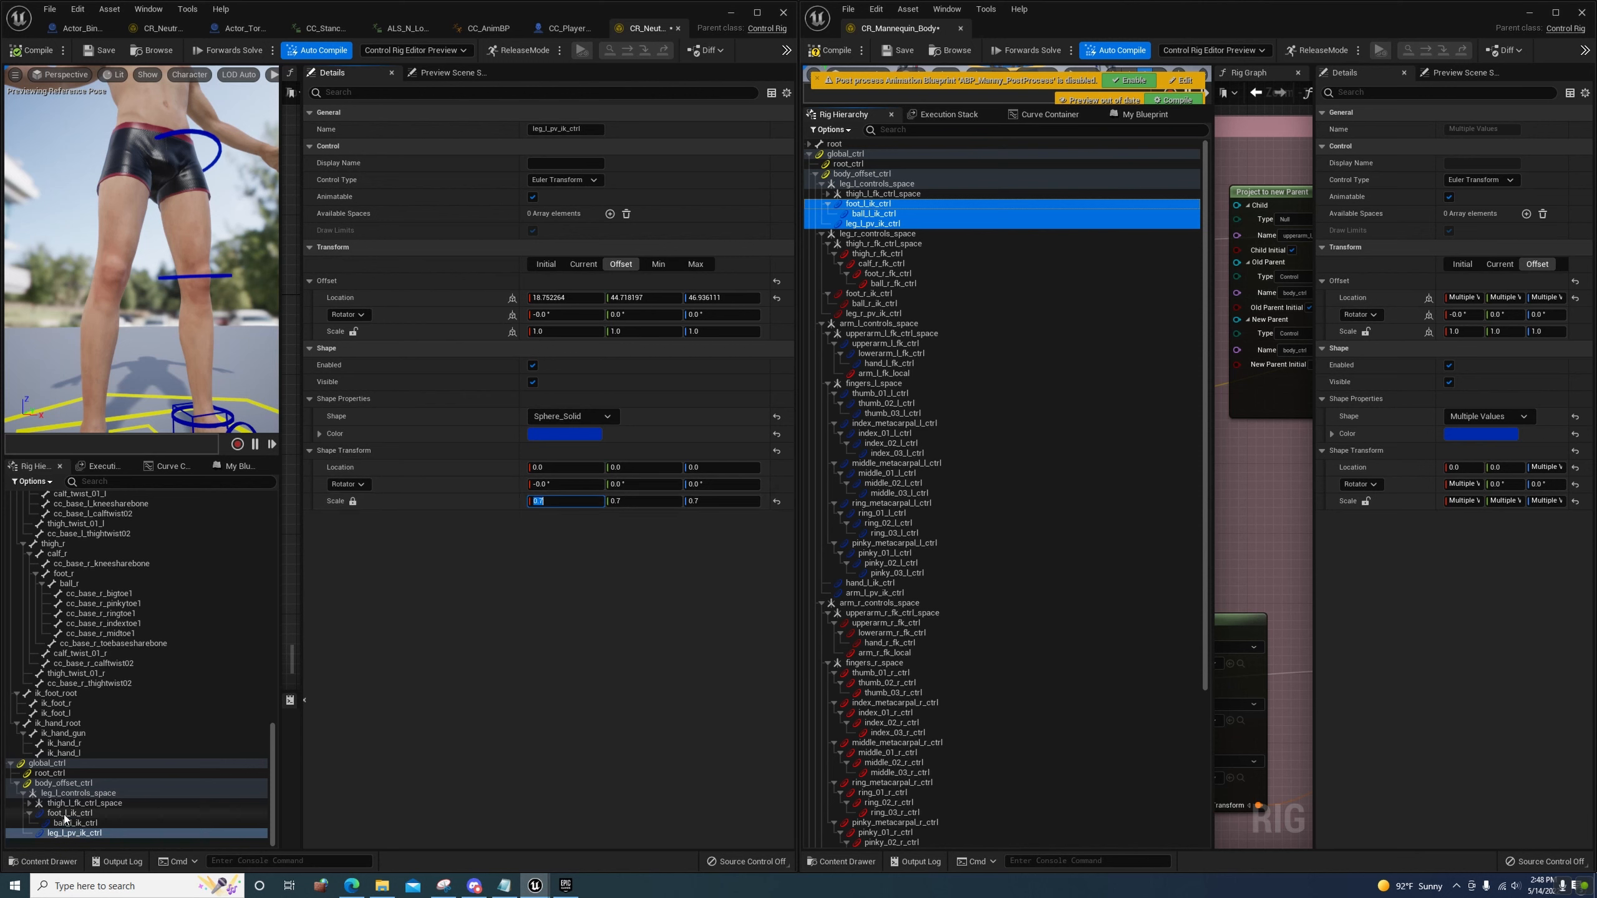
key(Return)
Try to align ball_l_ik_ctrl by setting its offset transform from the closest bone and from the current transform
right_drag(142, 252, 205, 315)
click(82, 823)
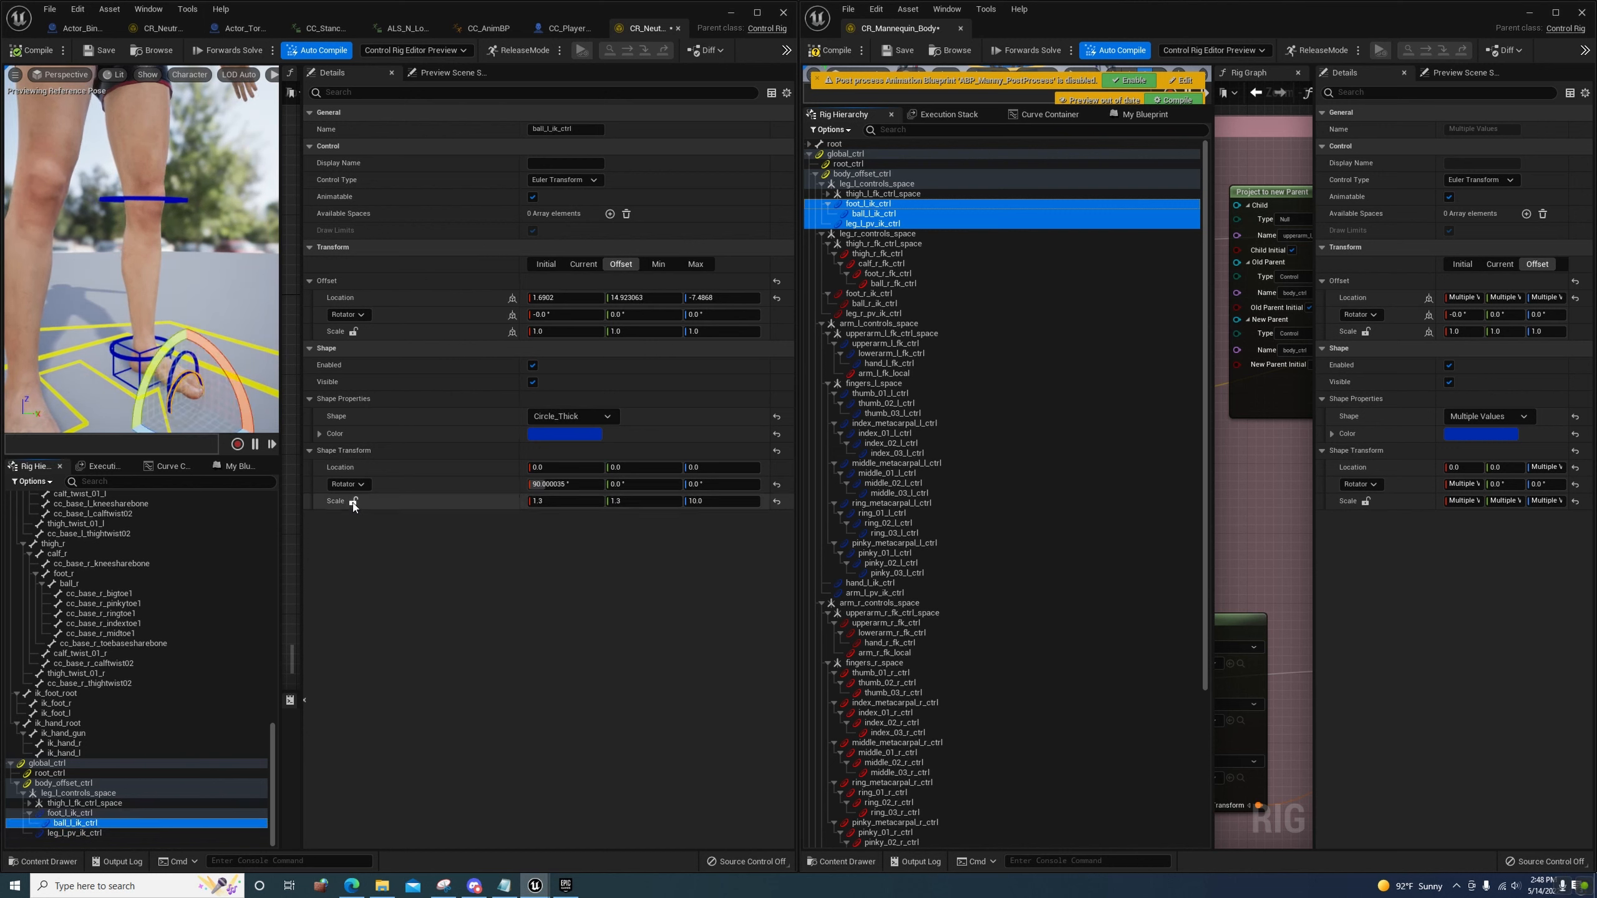
right_click(87, 824)
click(164, 749)
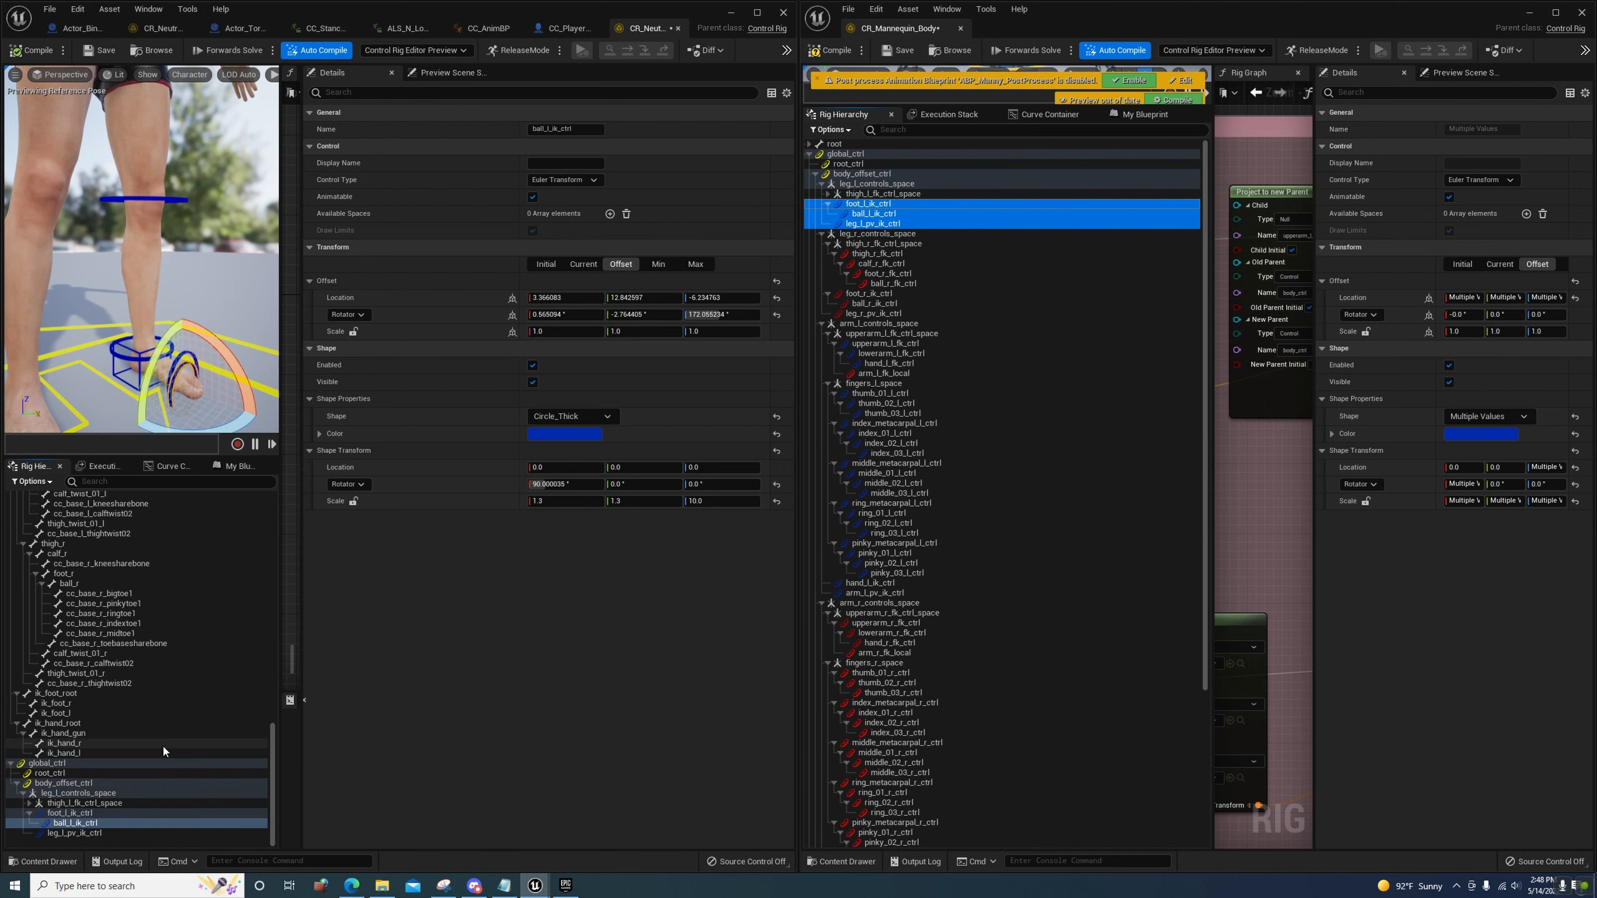
right_click(70, 823)
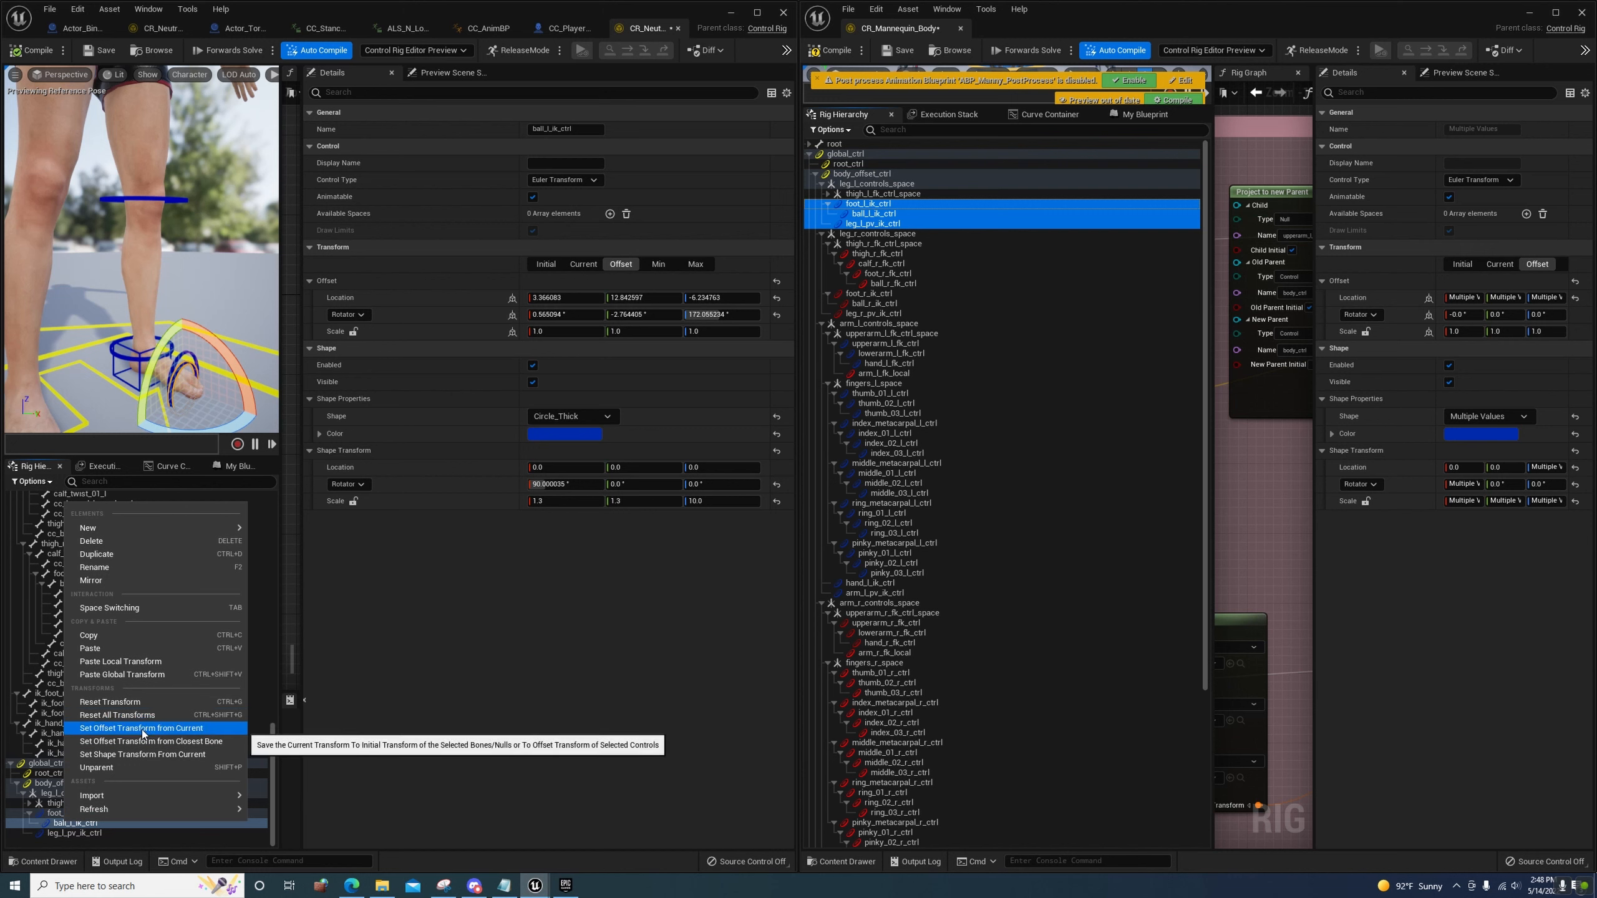
click(142, 728)
Set the offset transform of foot_l_ik_ctrl from its closest bone and store it from the current transform
click(69, 813)
right_click(69, 813)
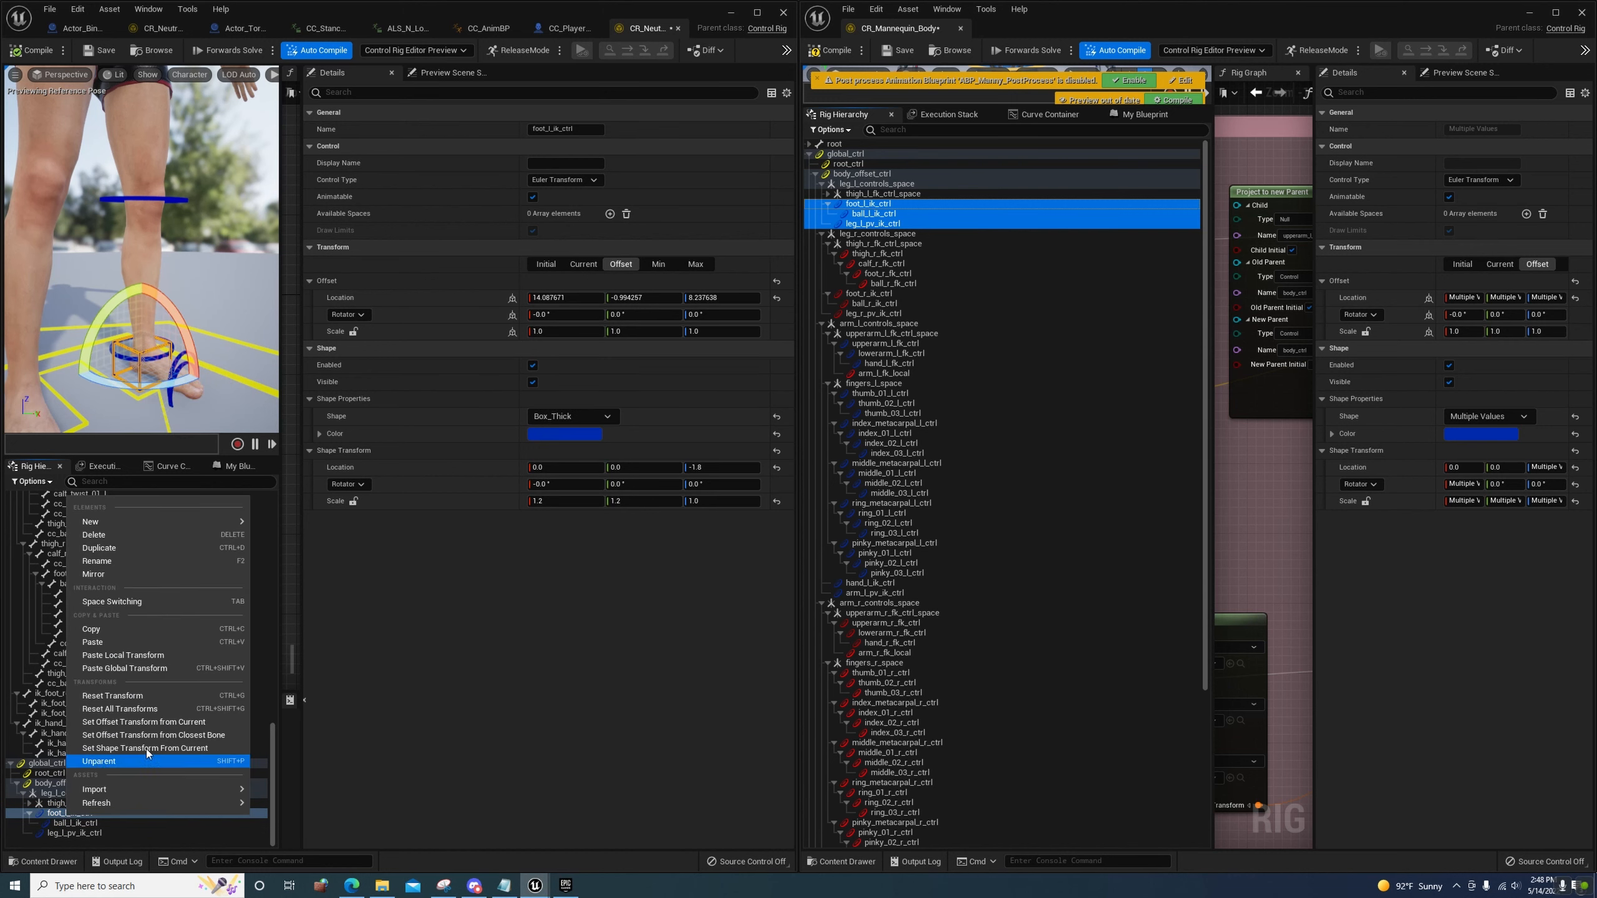
click(156, 735)
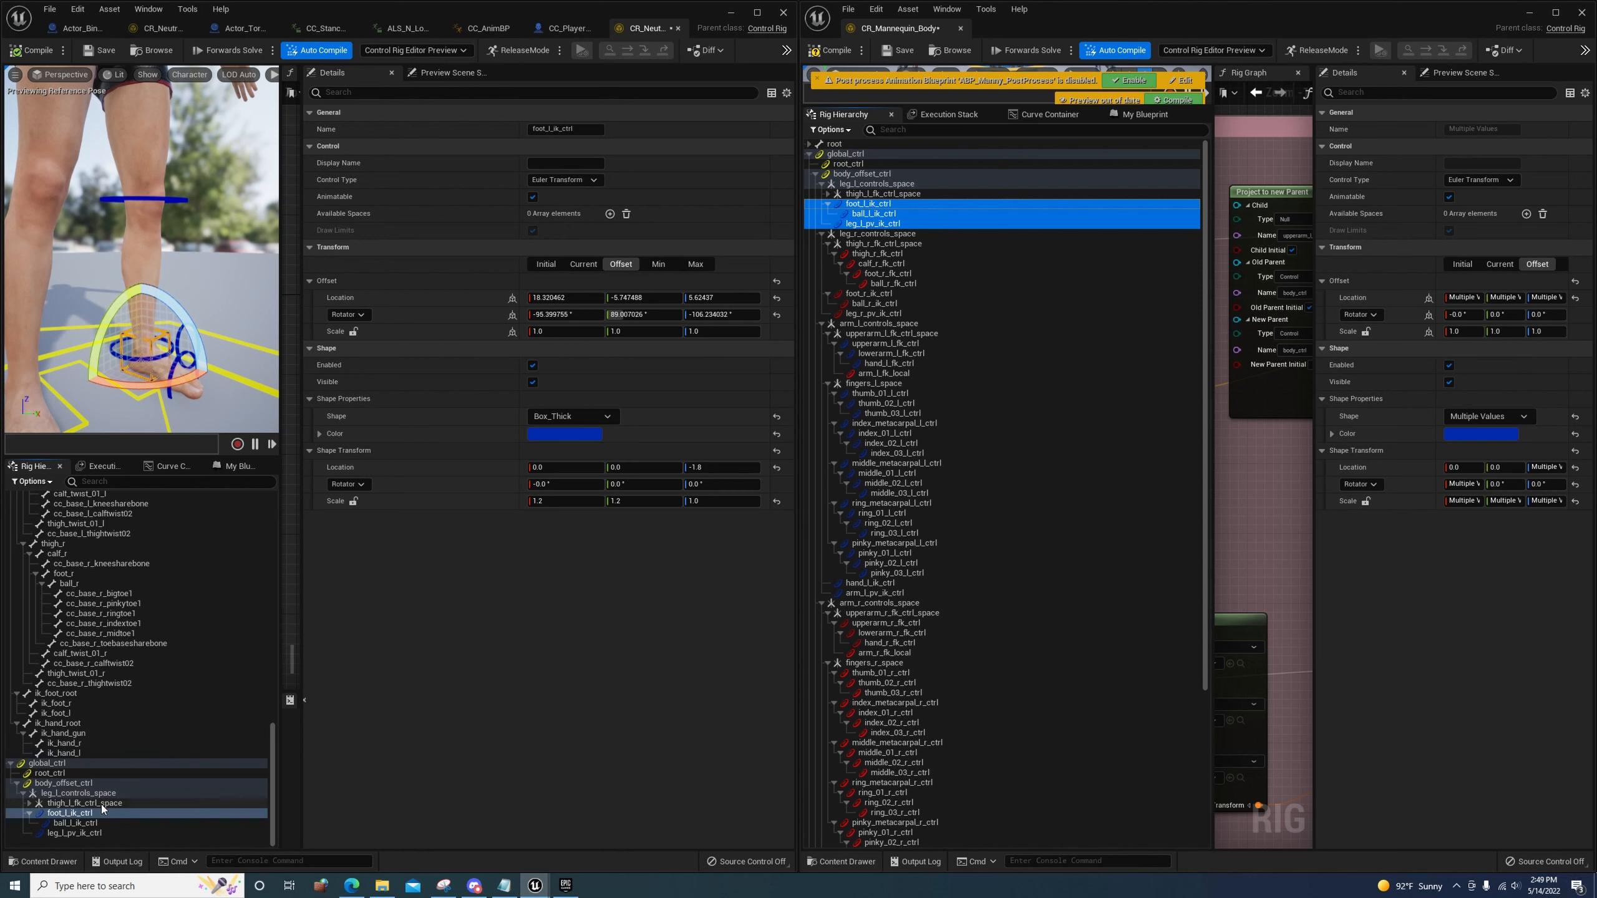
right_click(82, 815)
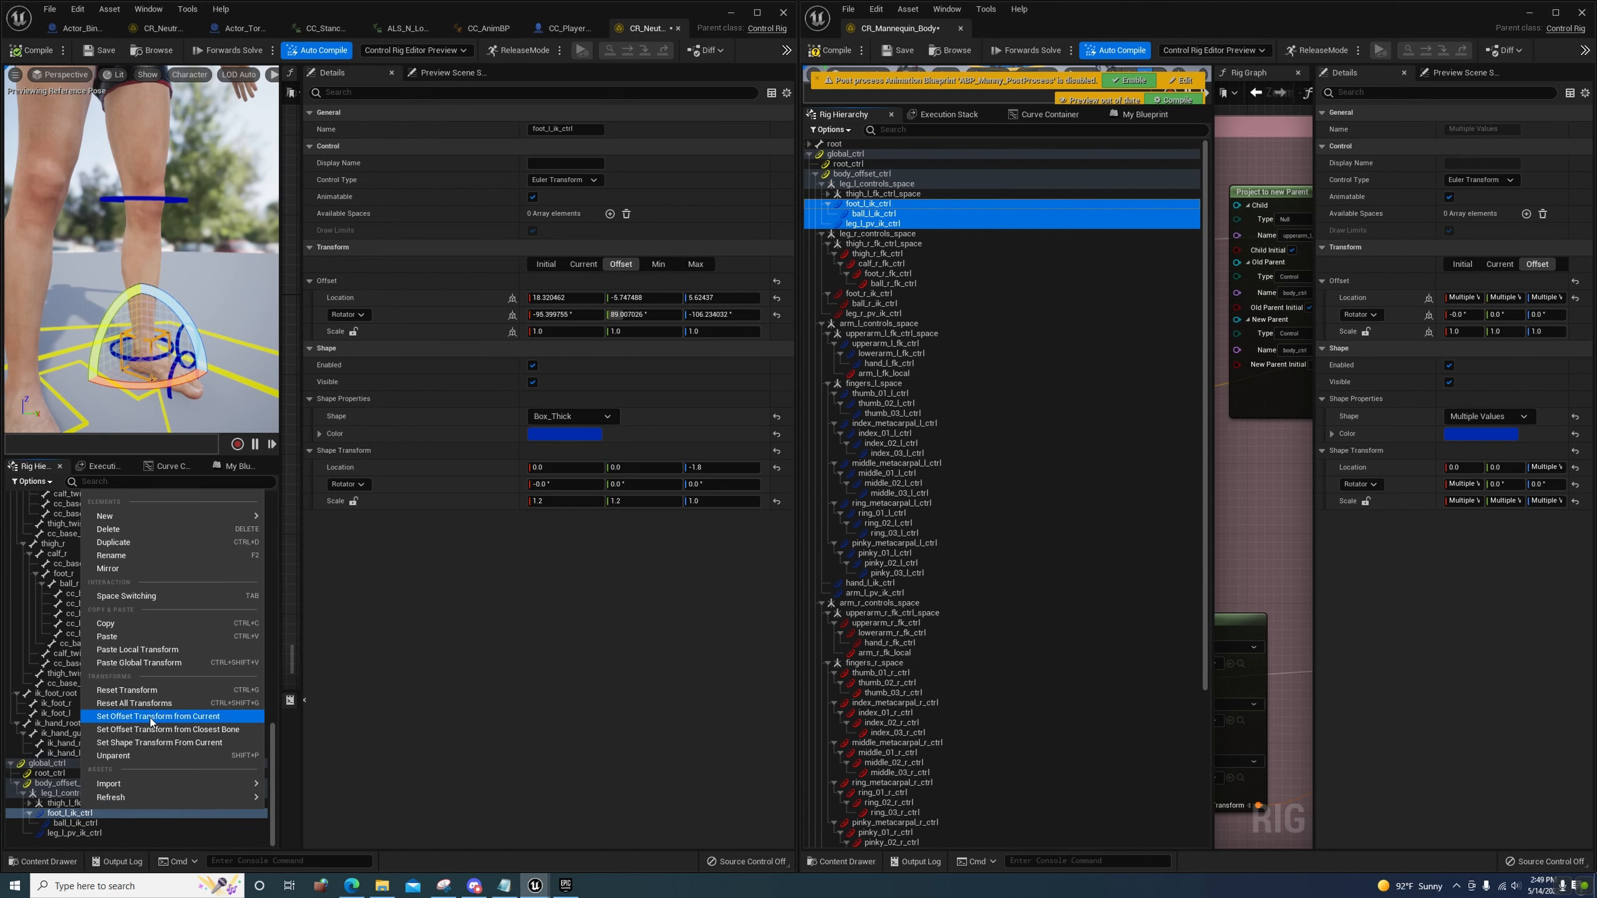
click(126, 732)
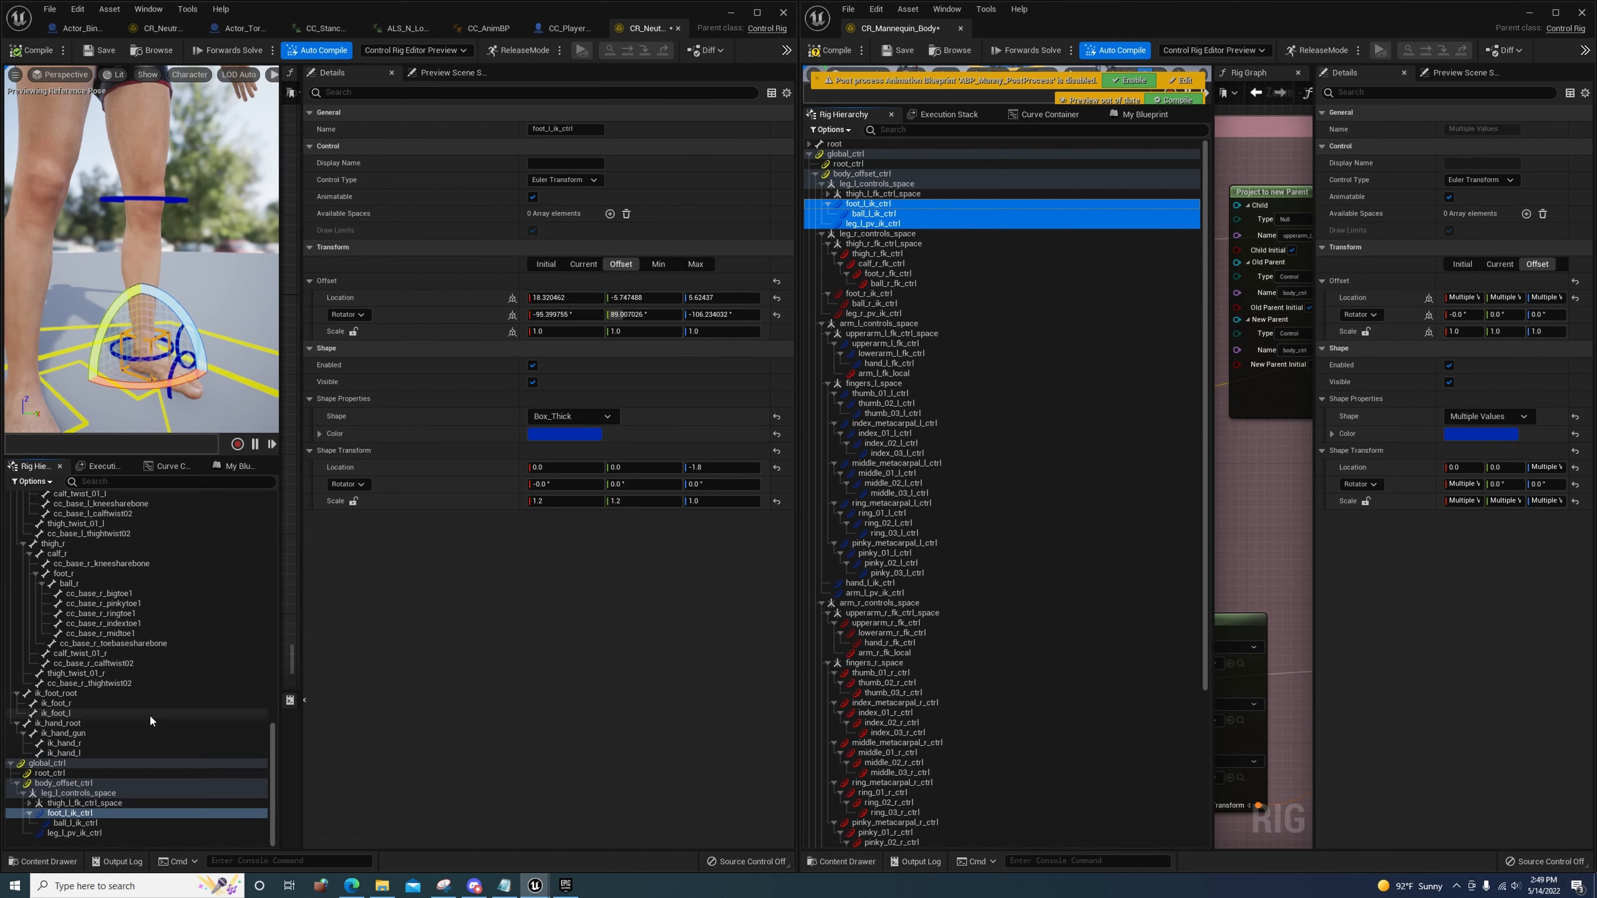
Try to realign ball_l_ik_ctrl under the moved foot control by repeating its offset transform from the closest bone
click(80, 823)
right_click(80, 824)
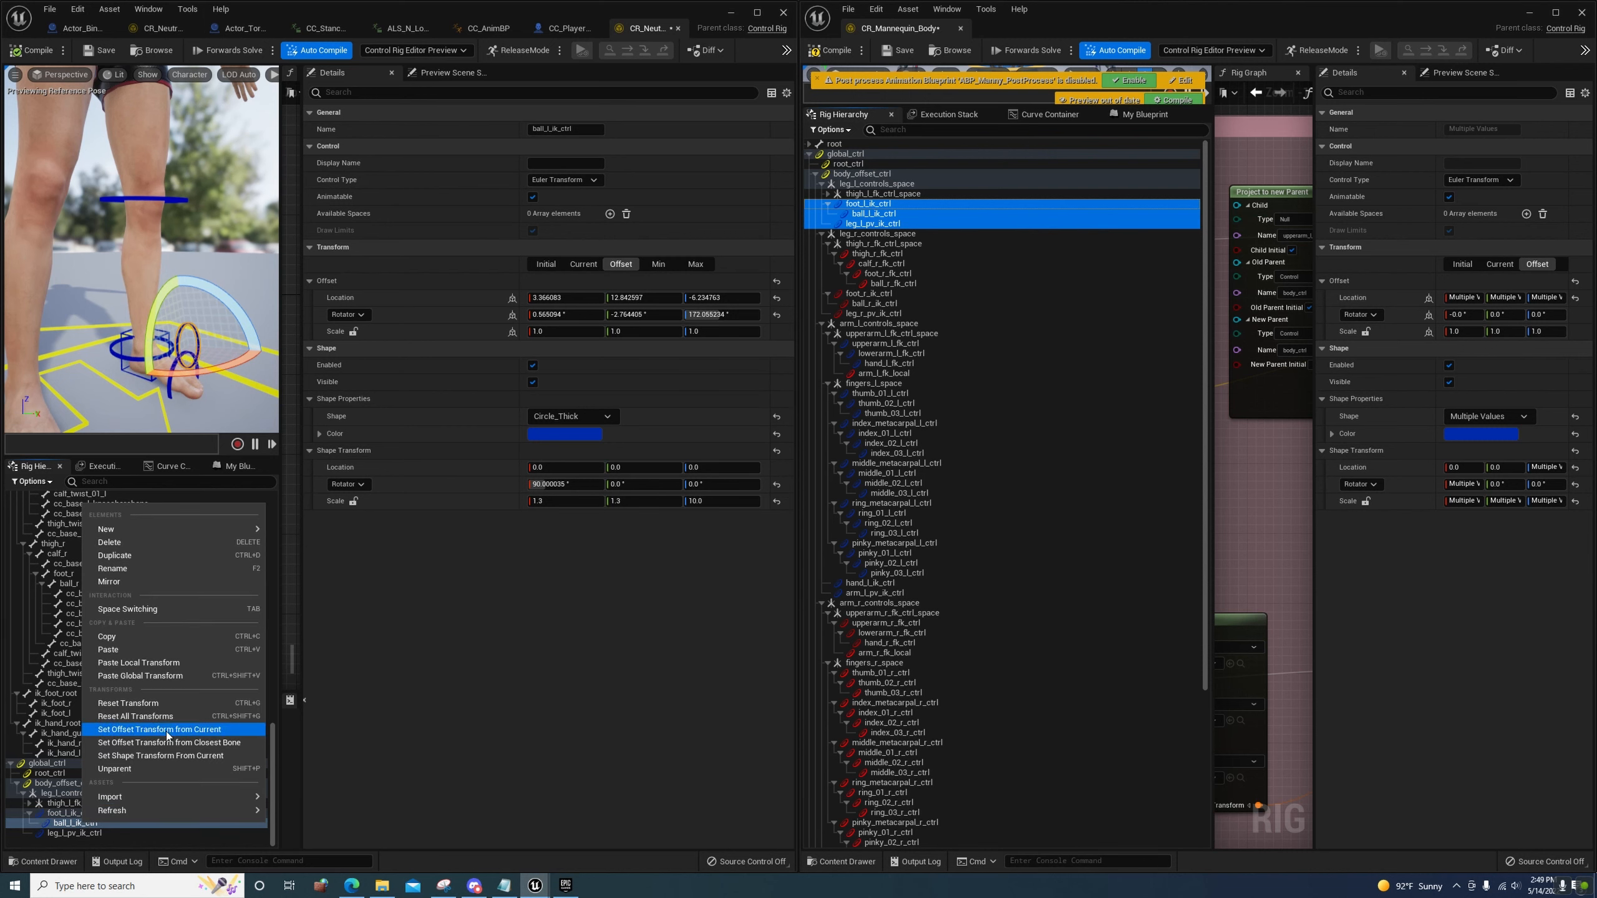
click(161, 744)
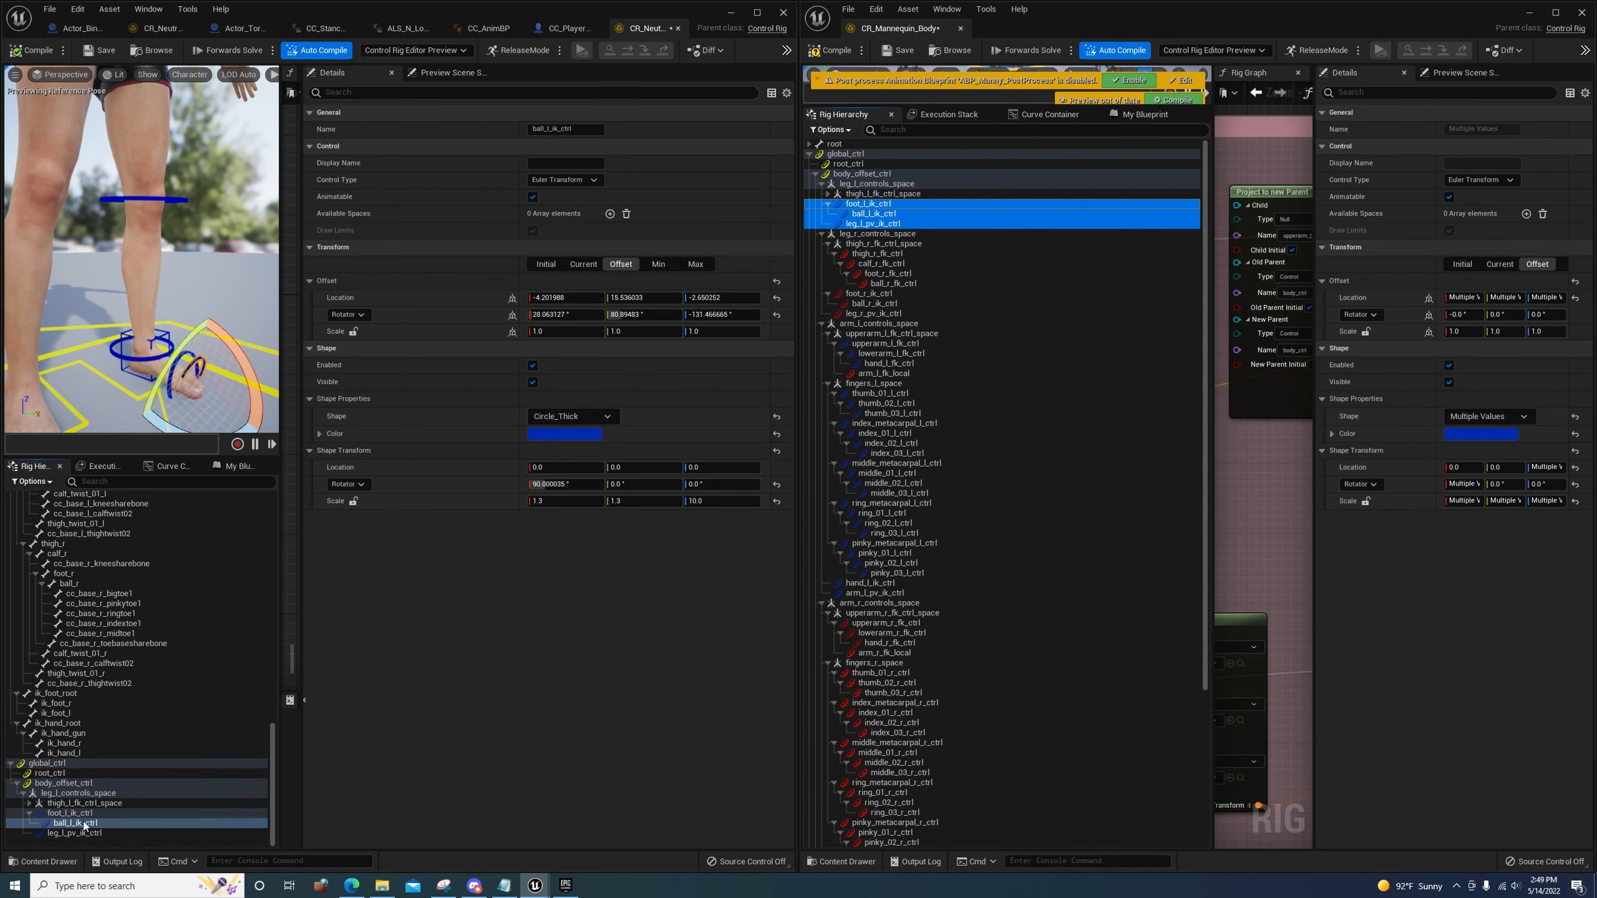
right_click(85, 826)
click(163, 737)
Copy the ball_l bone and paste its global transform onto ball_l_ik_ctrl
right_drag(170, 251, 66, 406)
scroll(130, 608, up, 6)
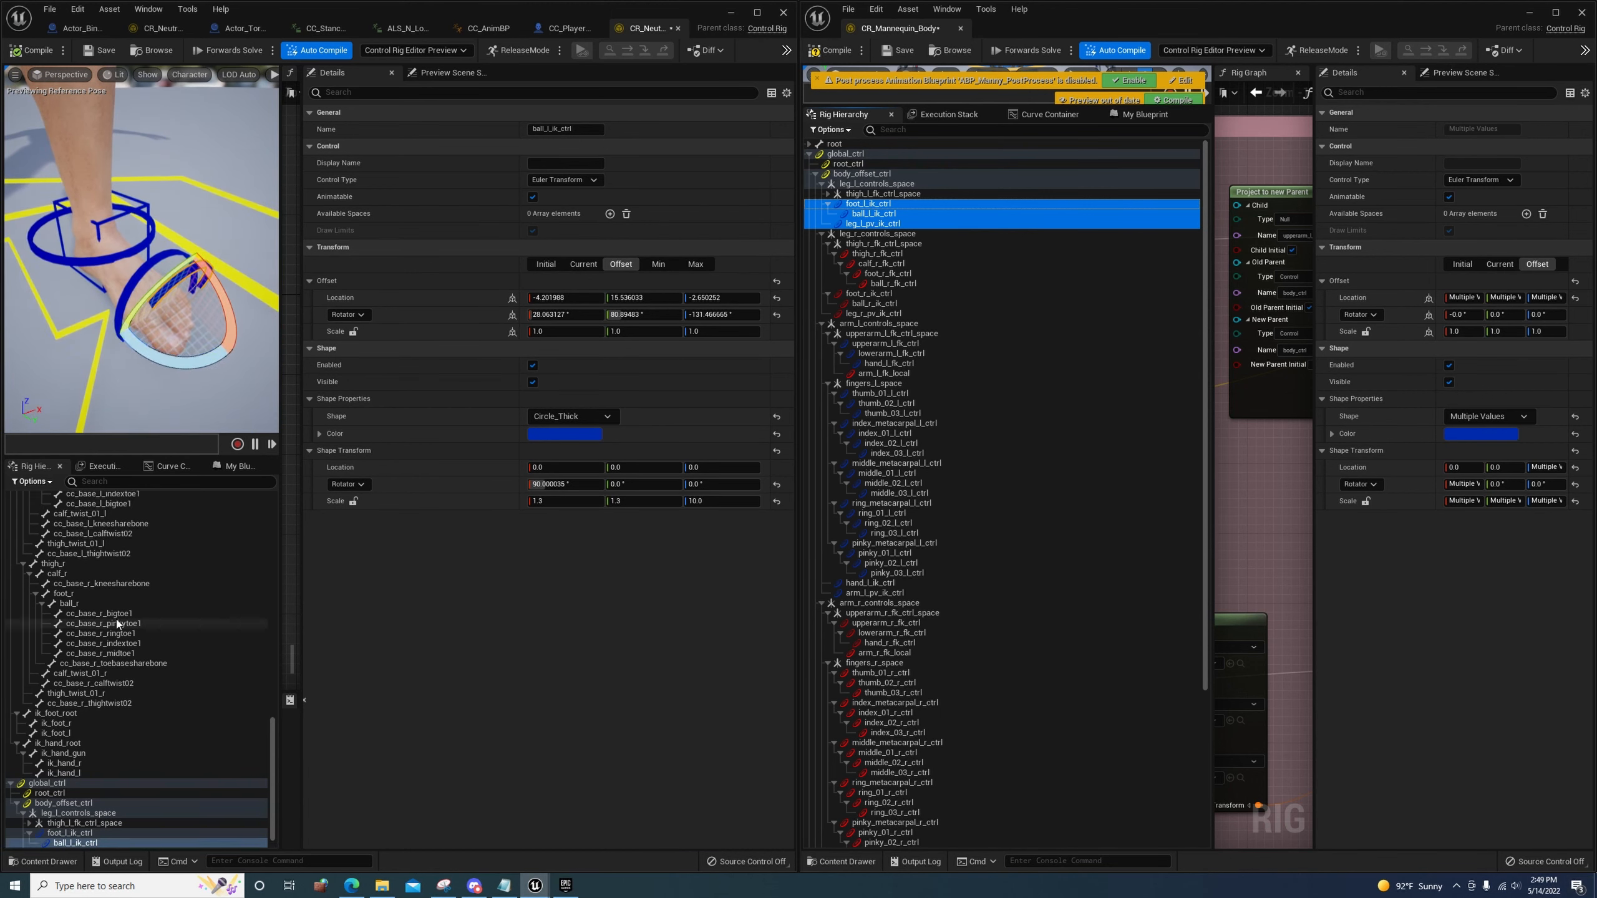
click(69, 614)
right_click(72, 615)
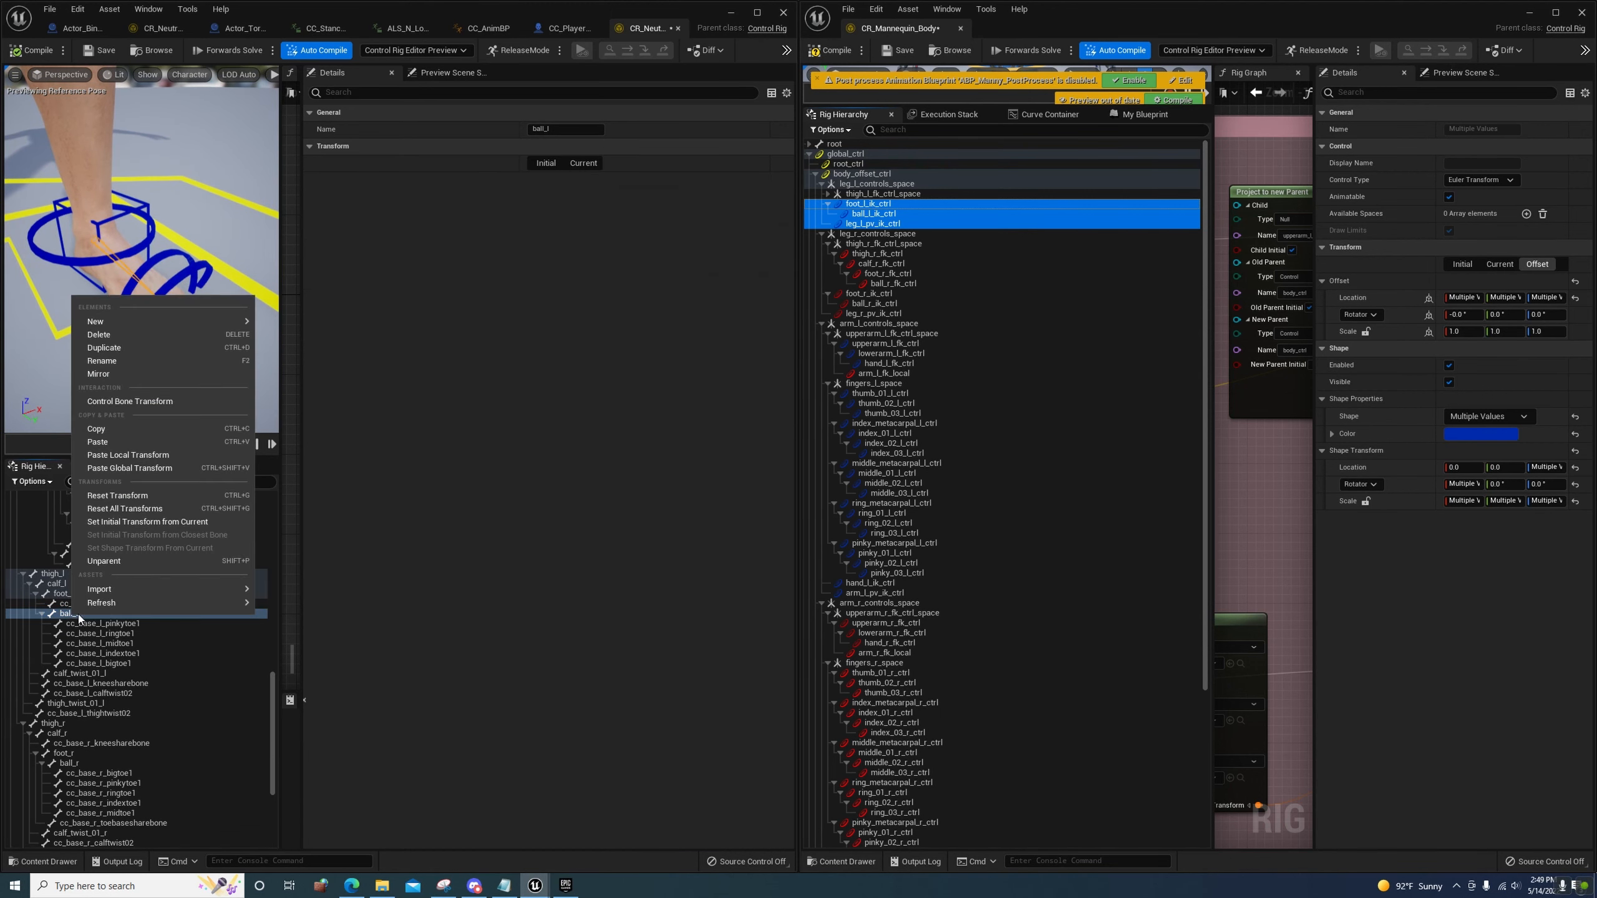
click(151, 441)
scroll(104, 648, down, 5)
scroll(104, 730, down, 1)
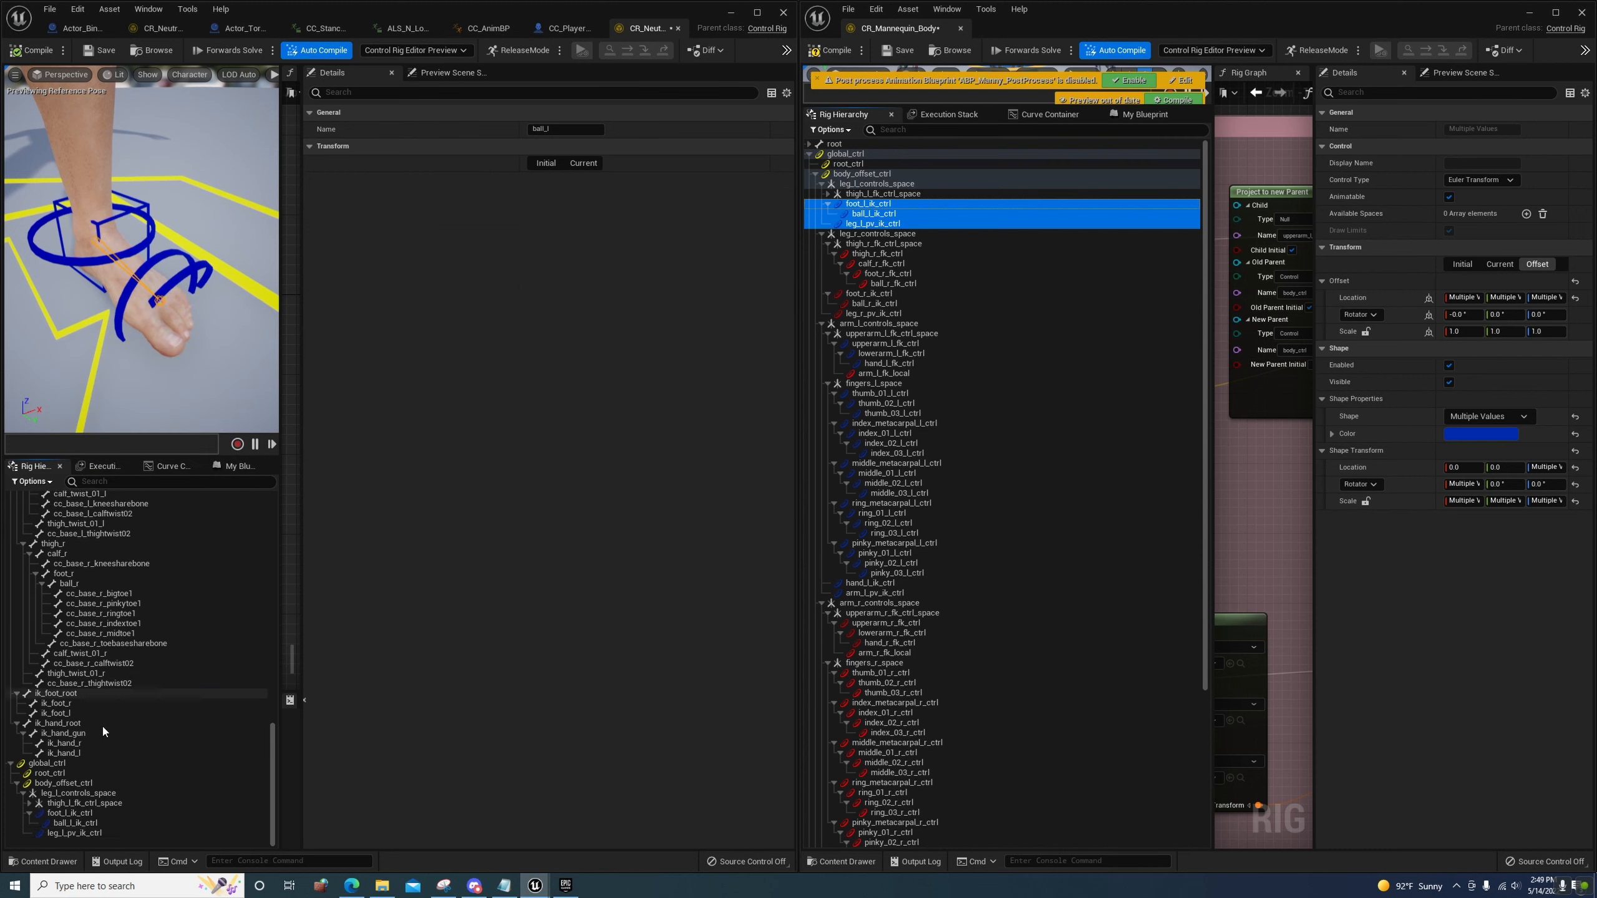
click(72, 833)
click(74, 823)
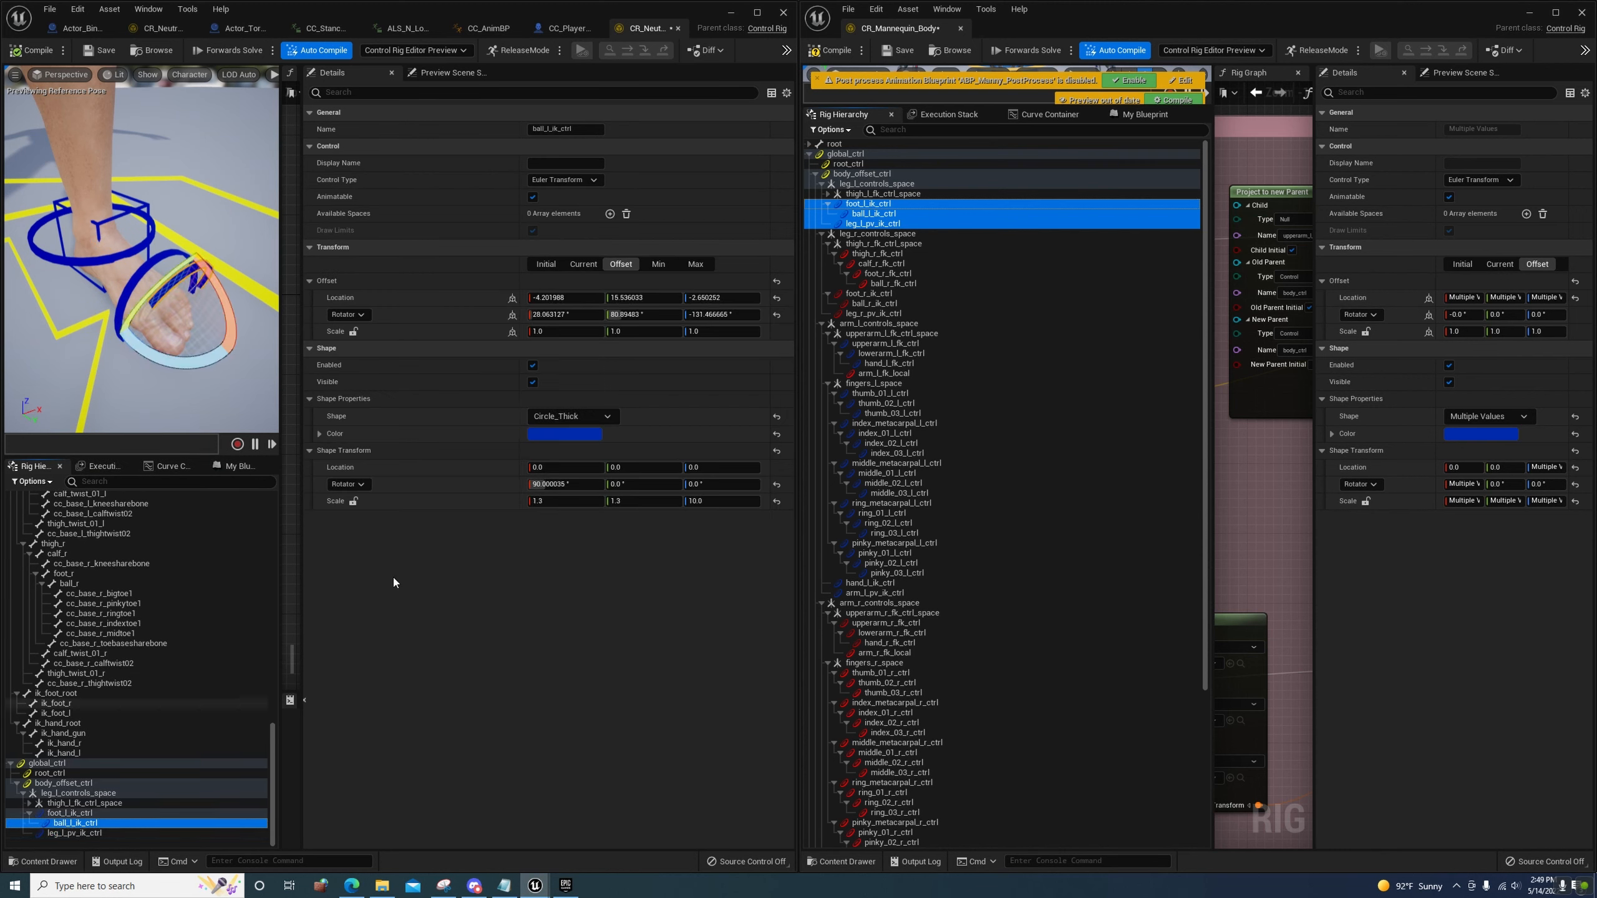
right_click(88, 824)
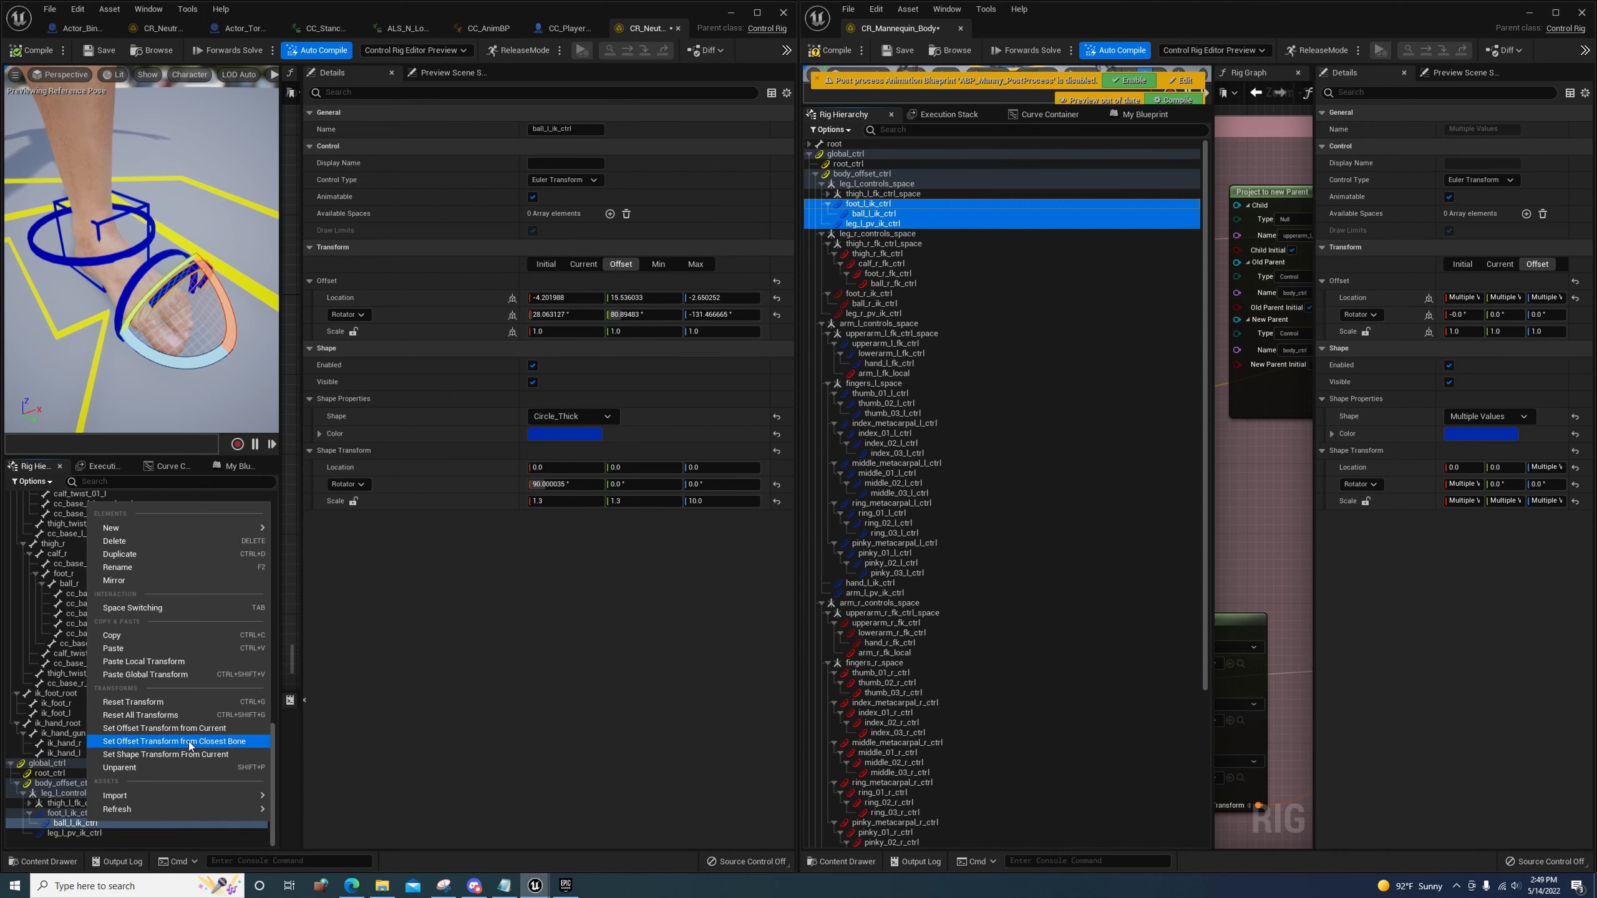
click(153, 675)
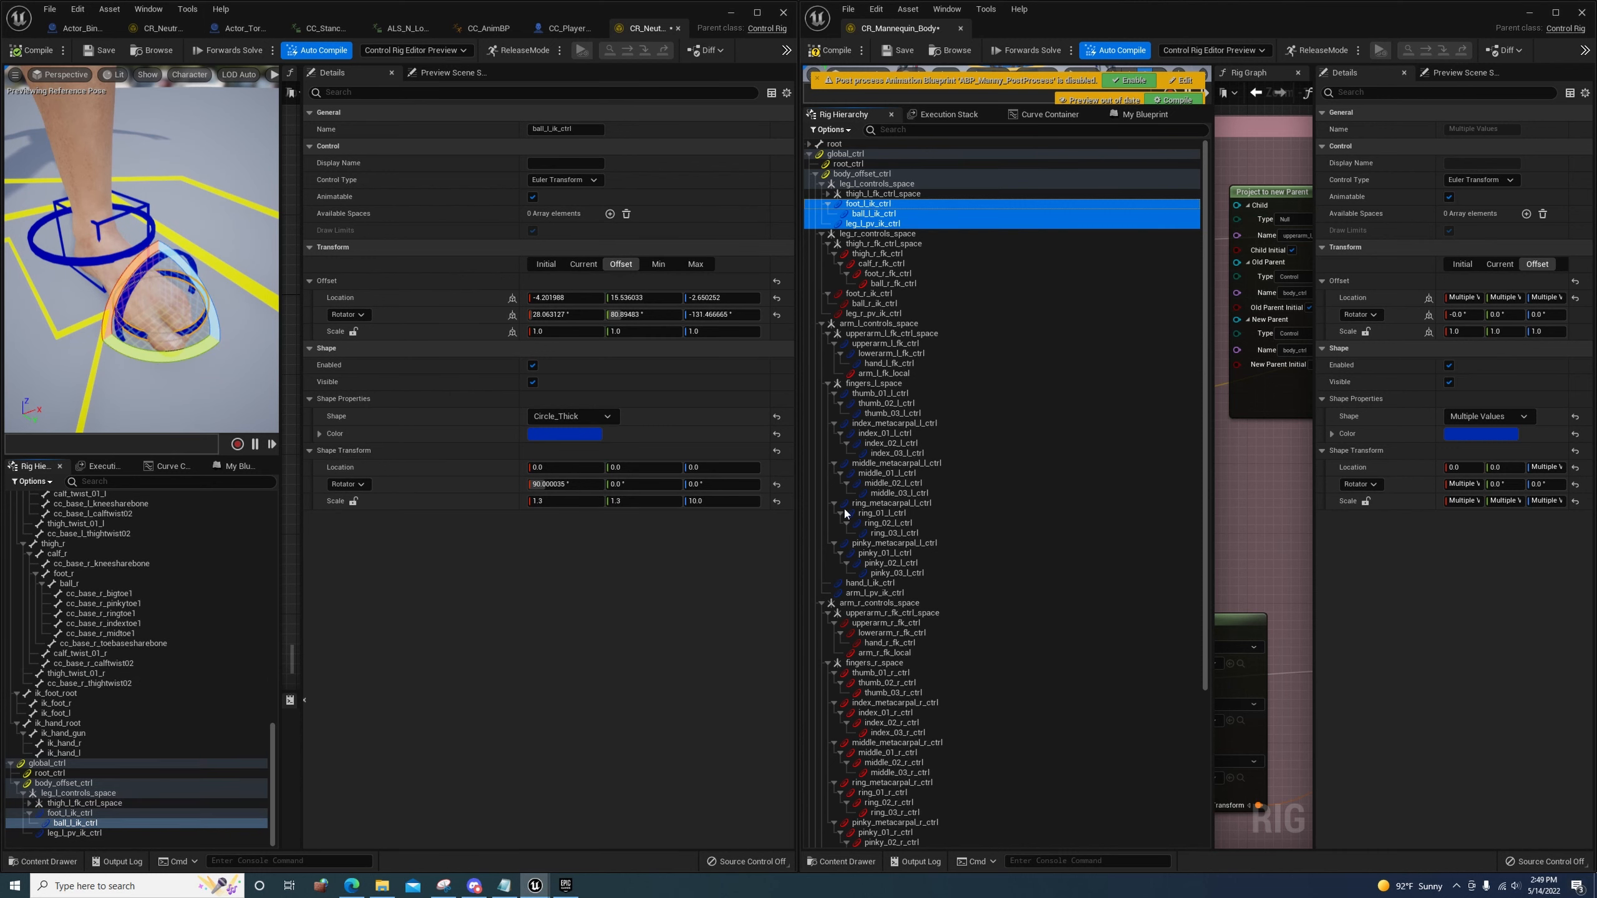
Reset the shape rotation of ball_l_ik_ctrl and set its Y rotation to 90°
click(779, 487)
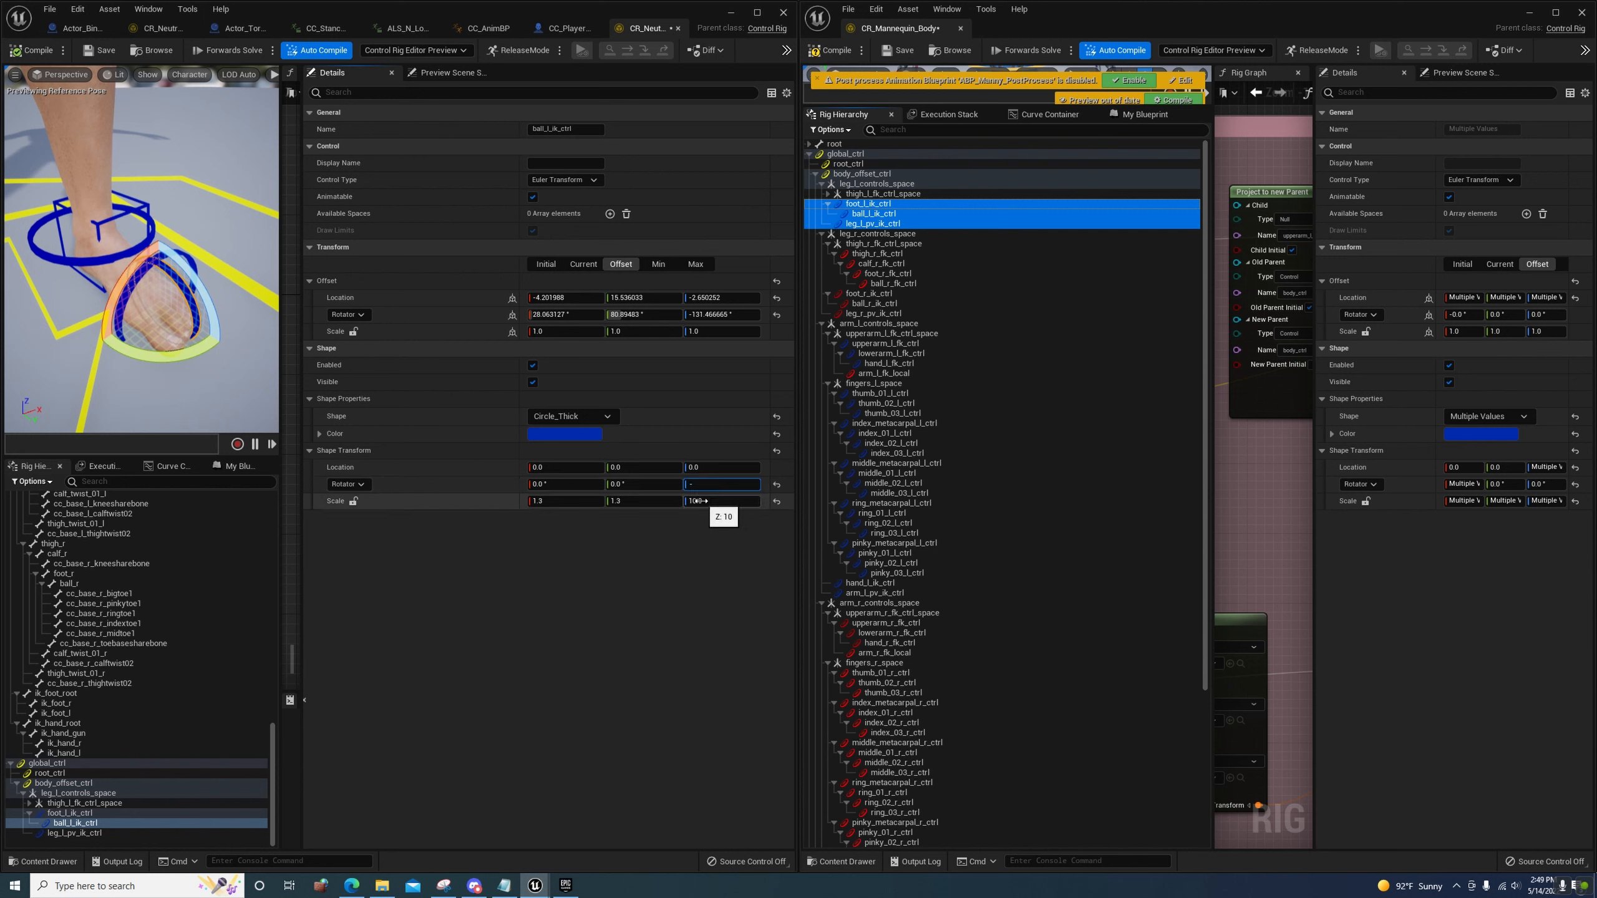
key(Return)
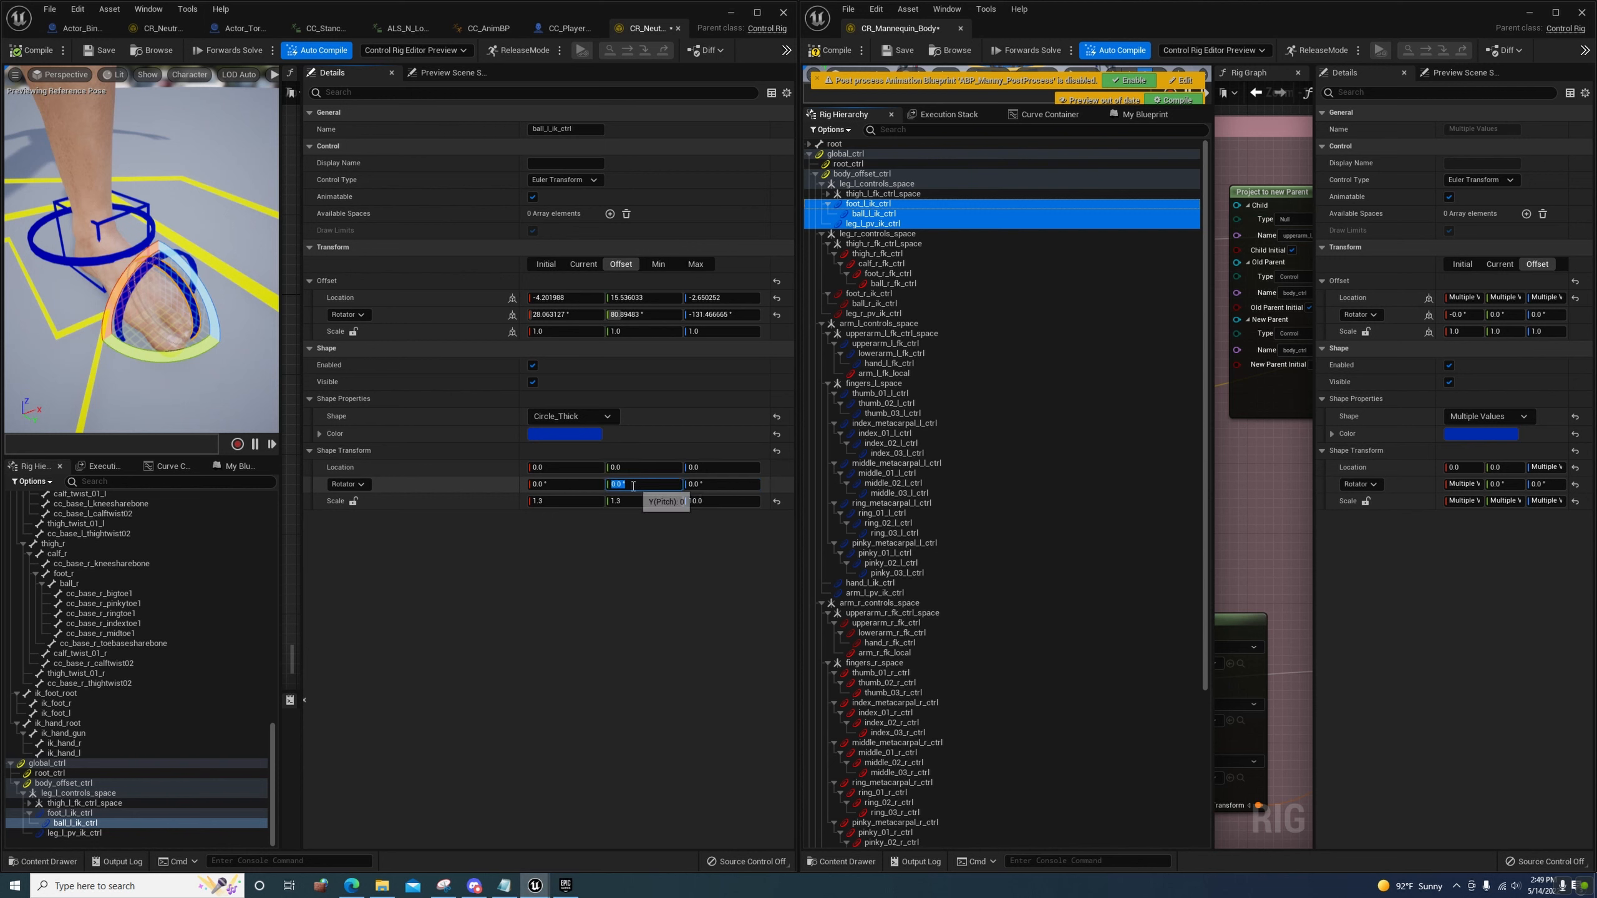
click(633, 485)
text(90)
key(Return)
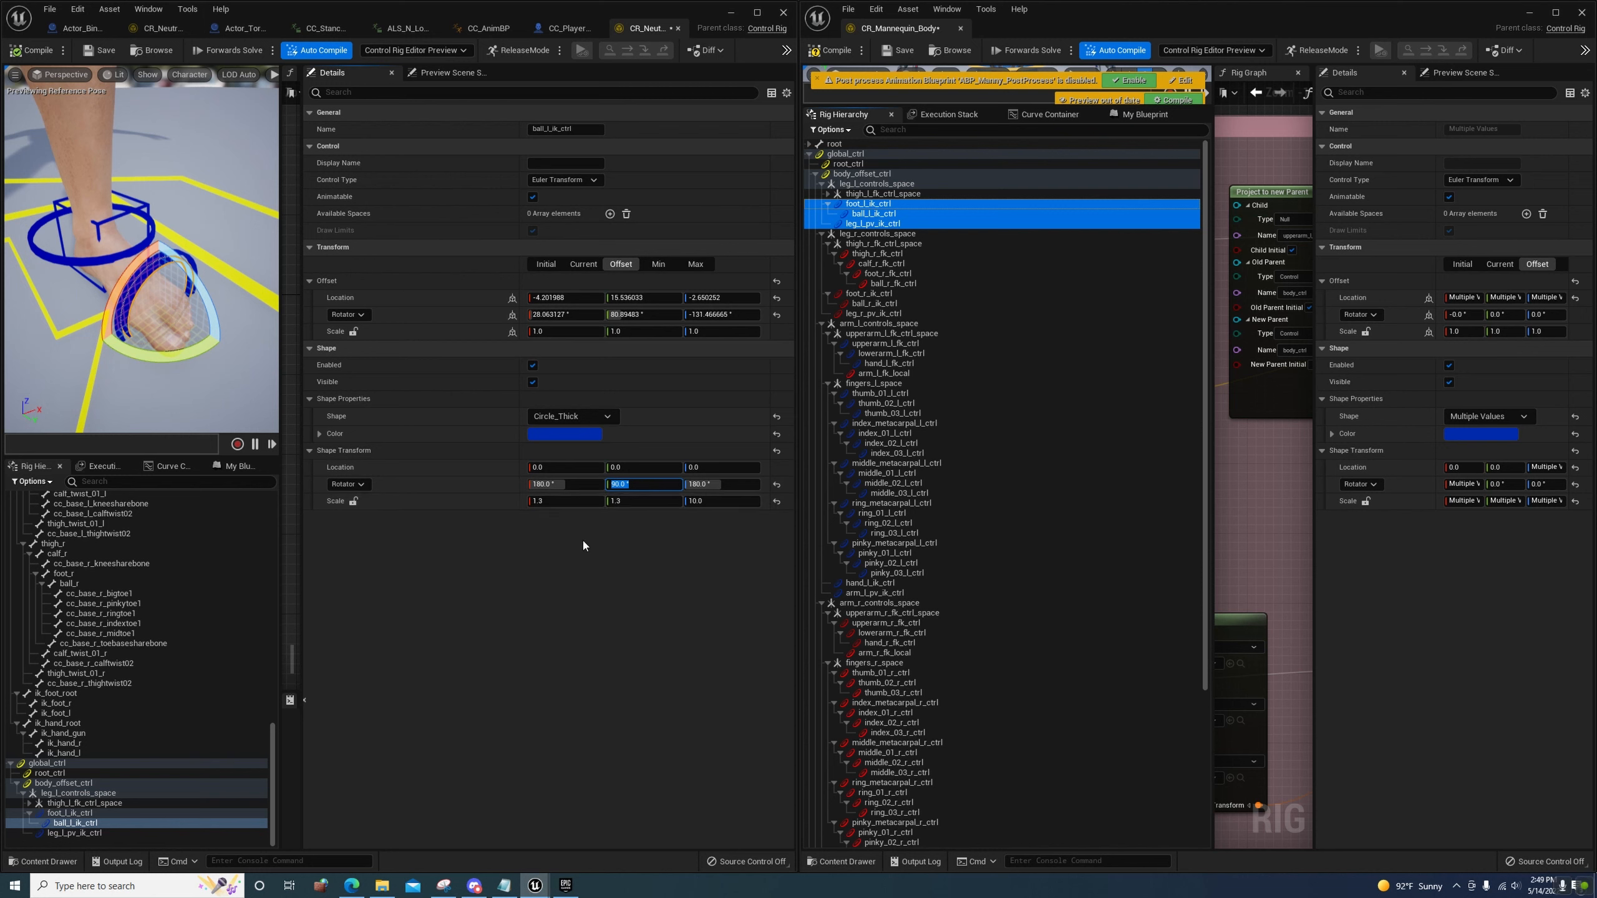
Set the offset transform of ball_l_ik_ctrl from its current transform and inspect the left foot
right_click(80, 821)
click(192, 724)
drag(145, 264, 214, 271)
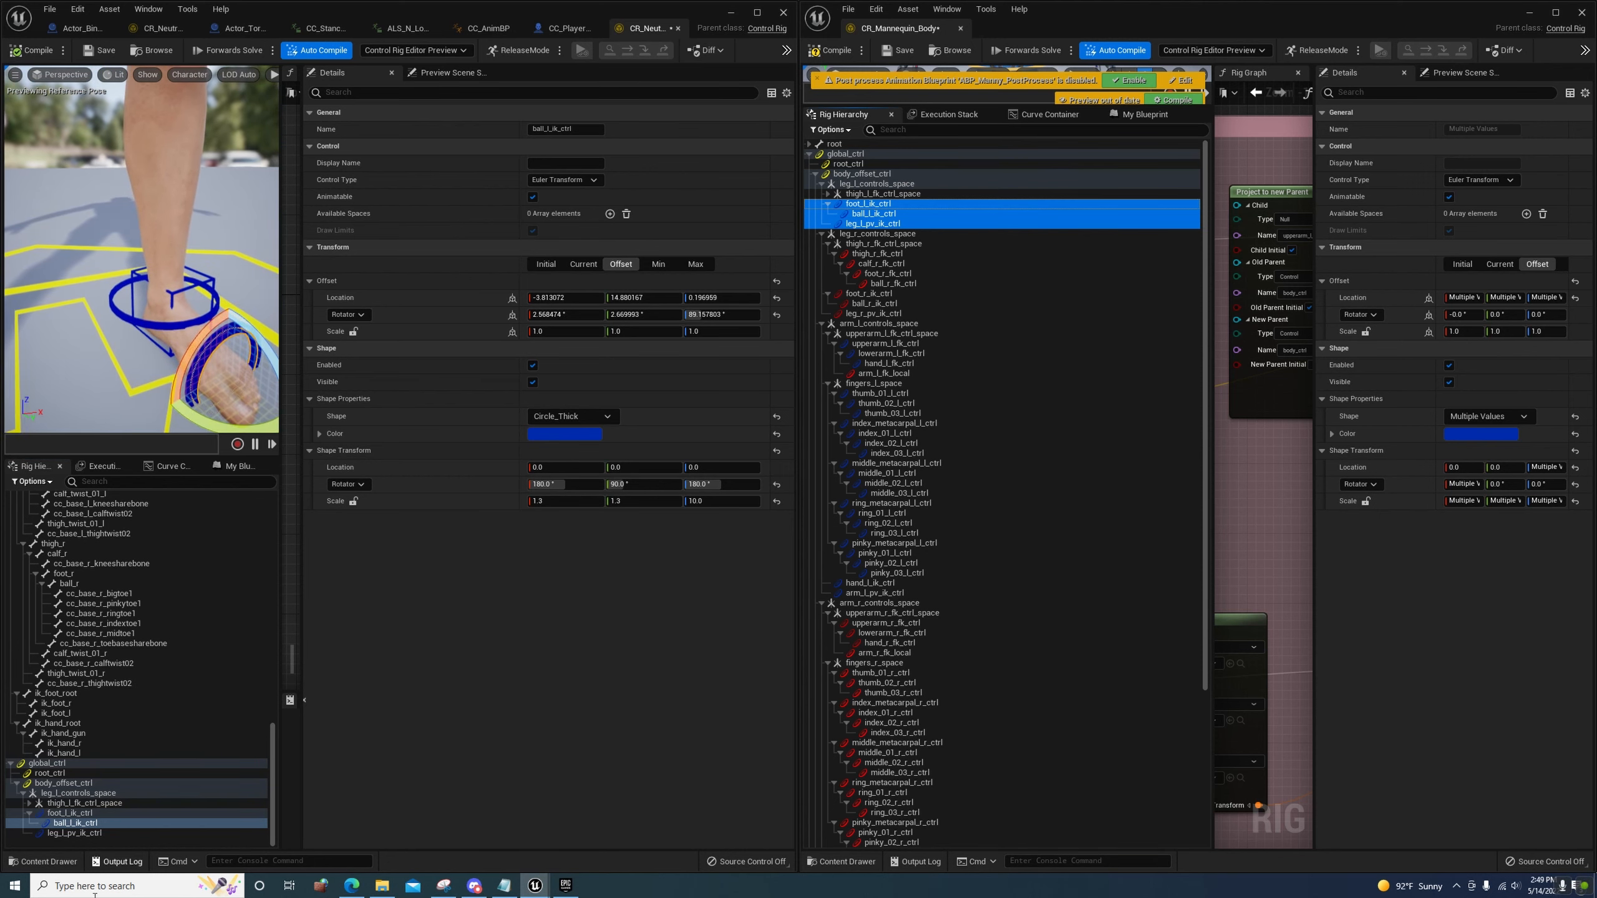
Turn off shape visibility for the four left leg FK controls, from thigh_l_fk_ctrl to ball_l_fk_ctrl
click(64, 833)
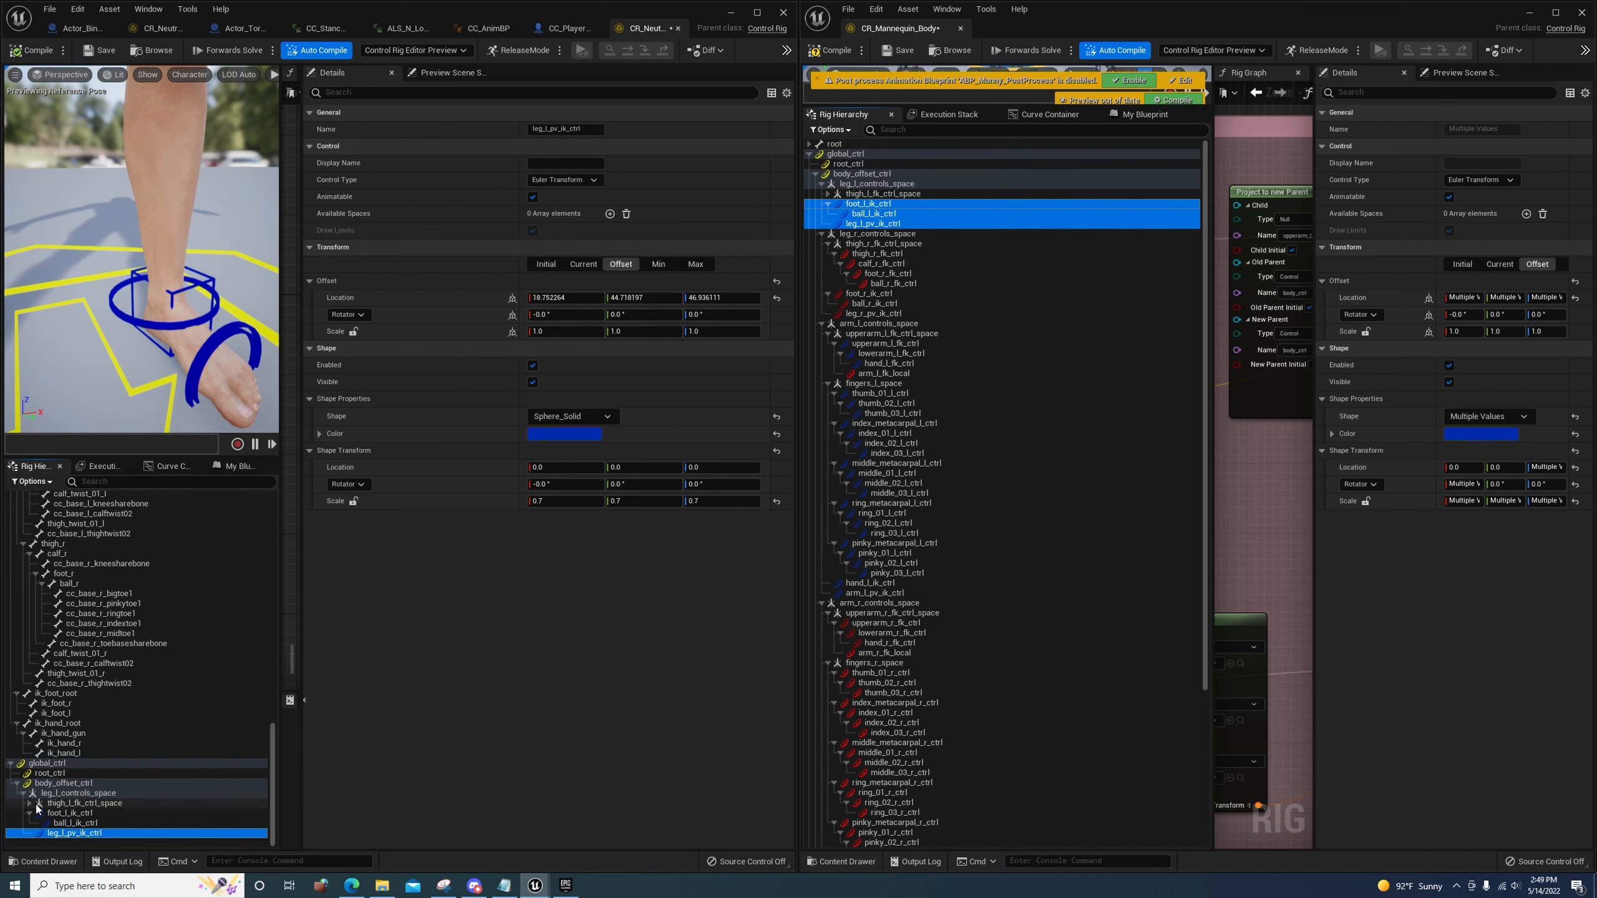
click(38, 804)
click(29, 804)
click(70, 813)
scroll(91, 822, down, 2)
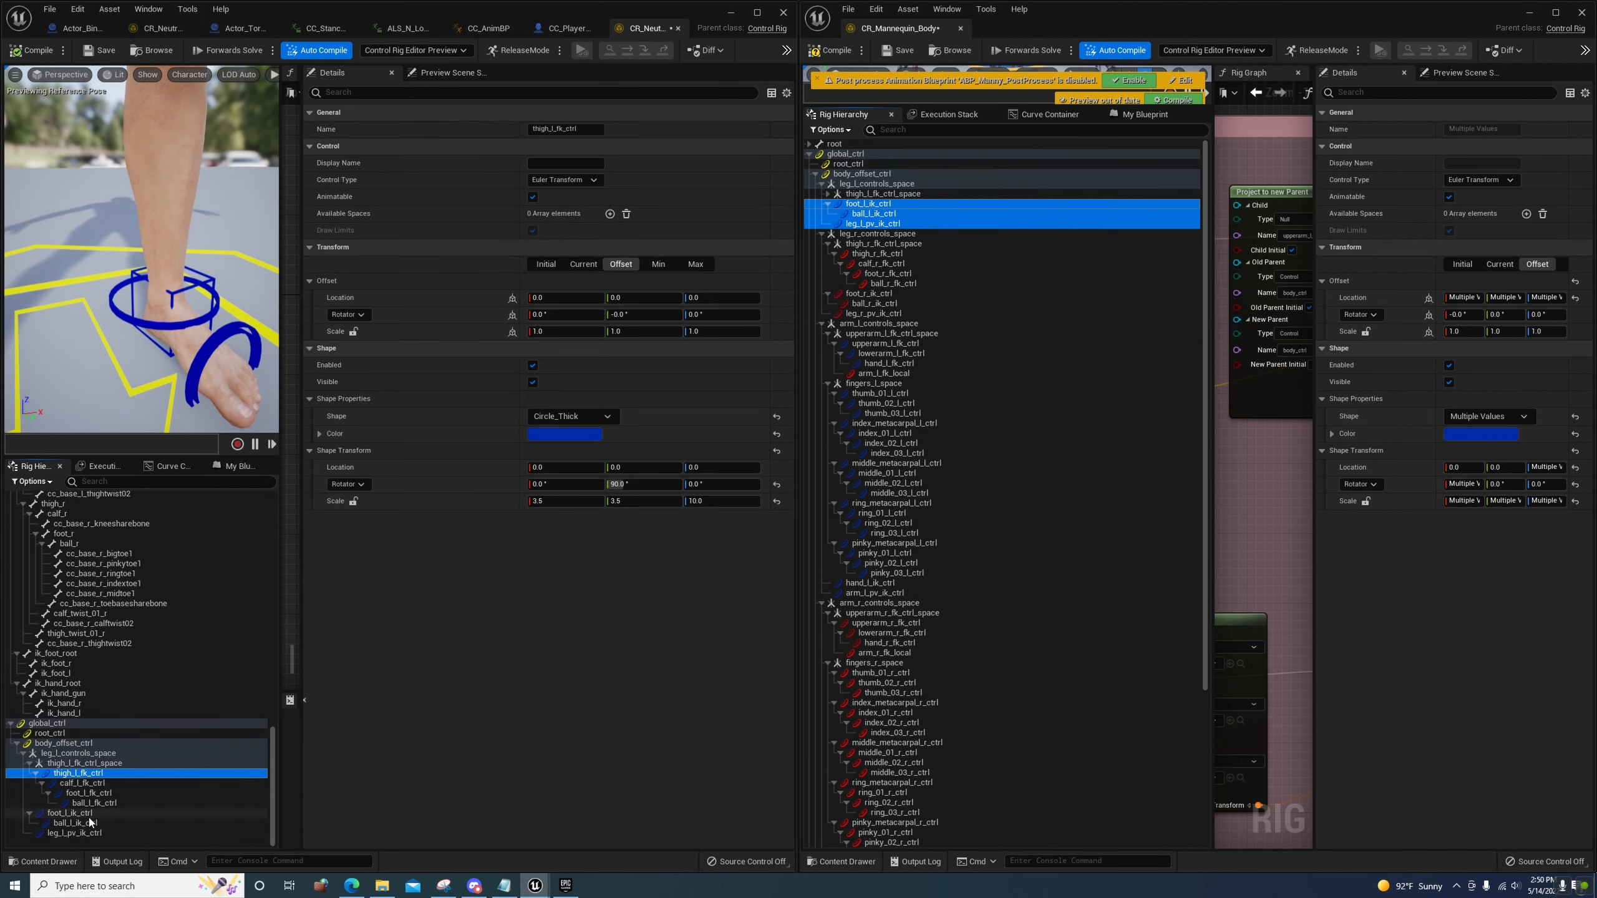
shift+click(94, 804)
click(533, 382)
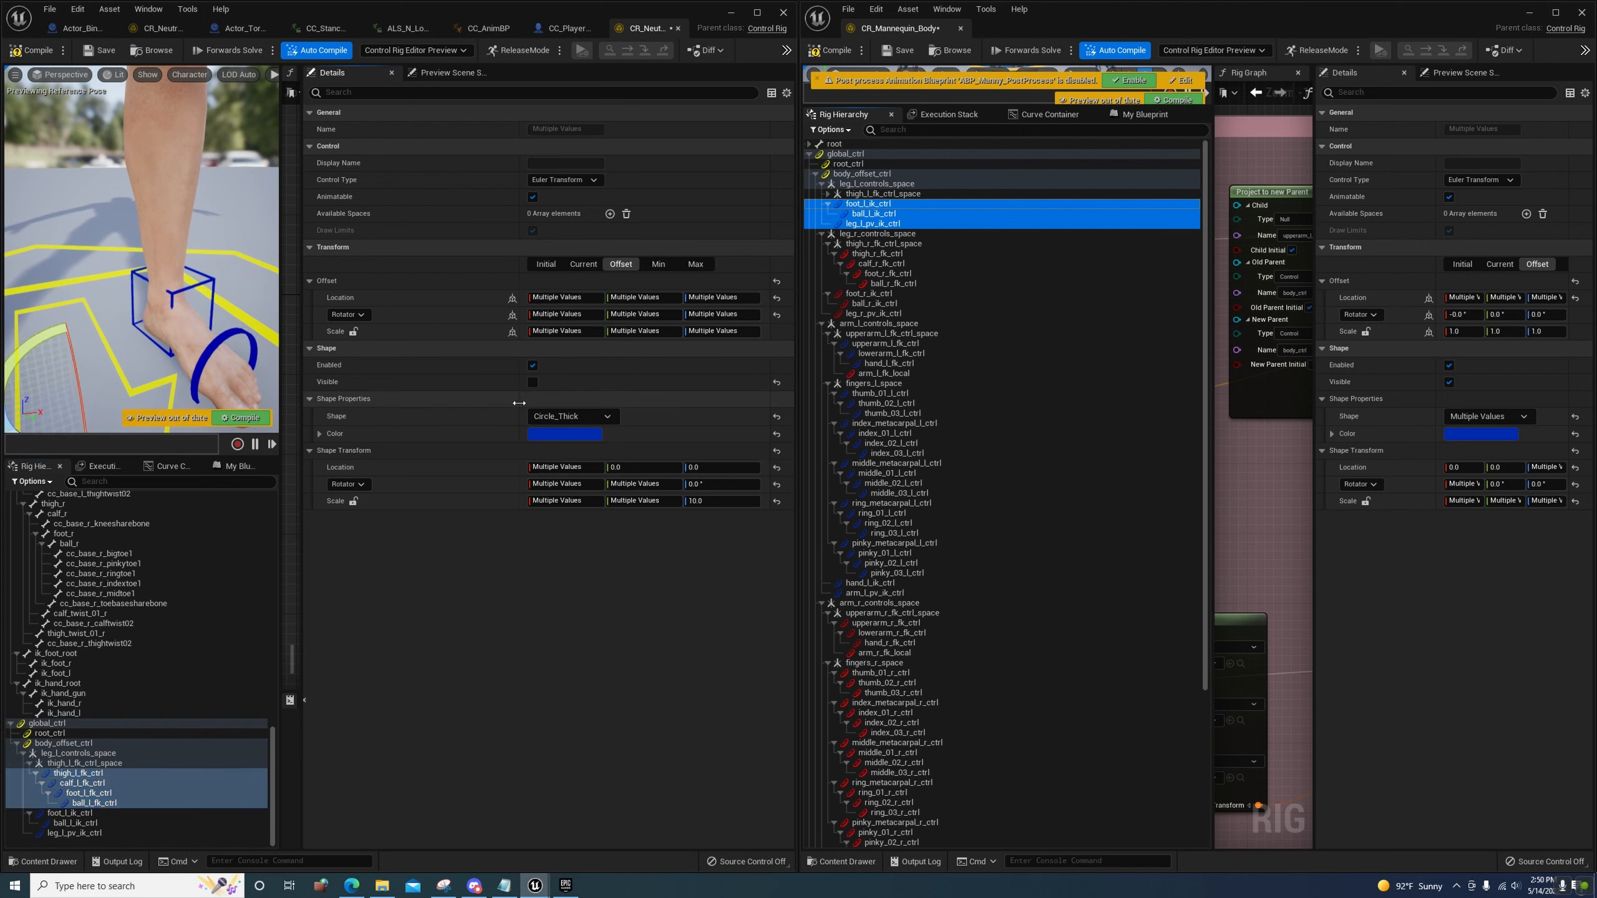
click(30, 763)
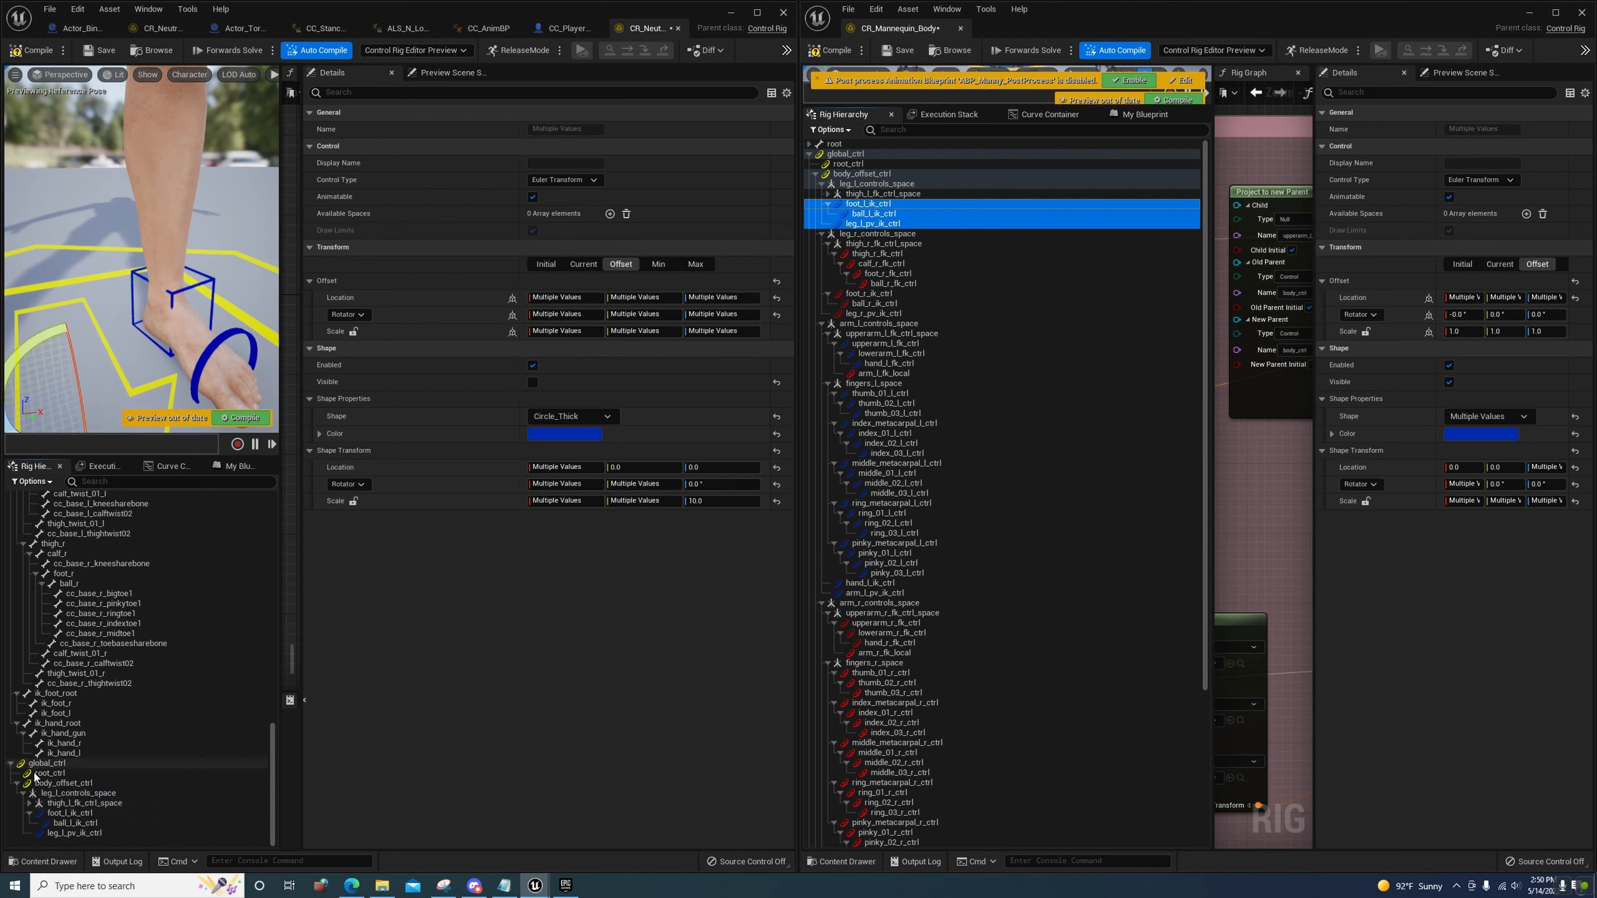
Paste the foot_l bone's global transform onto foot_l_ik_ctrl and set the control's offset transform from the closest bone
click(67, 834)
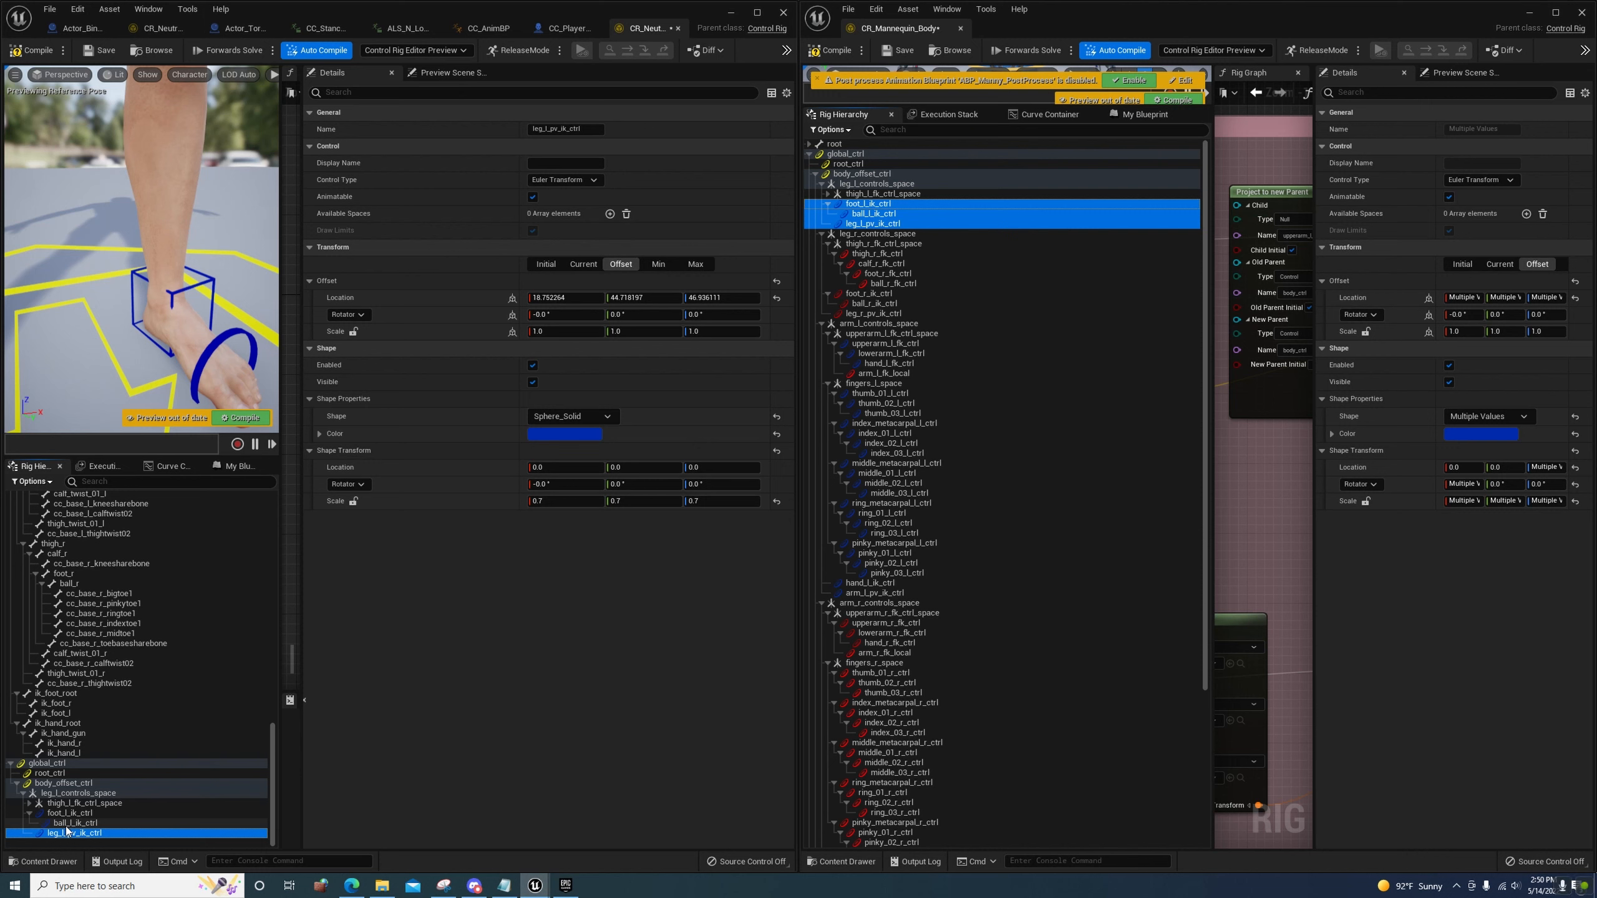
key(Up)
key(Up)
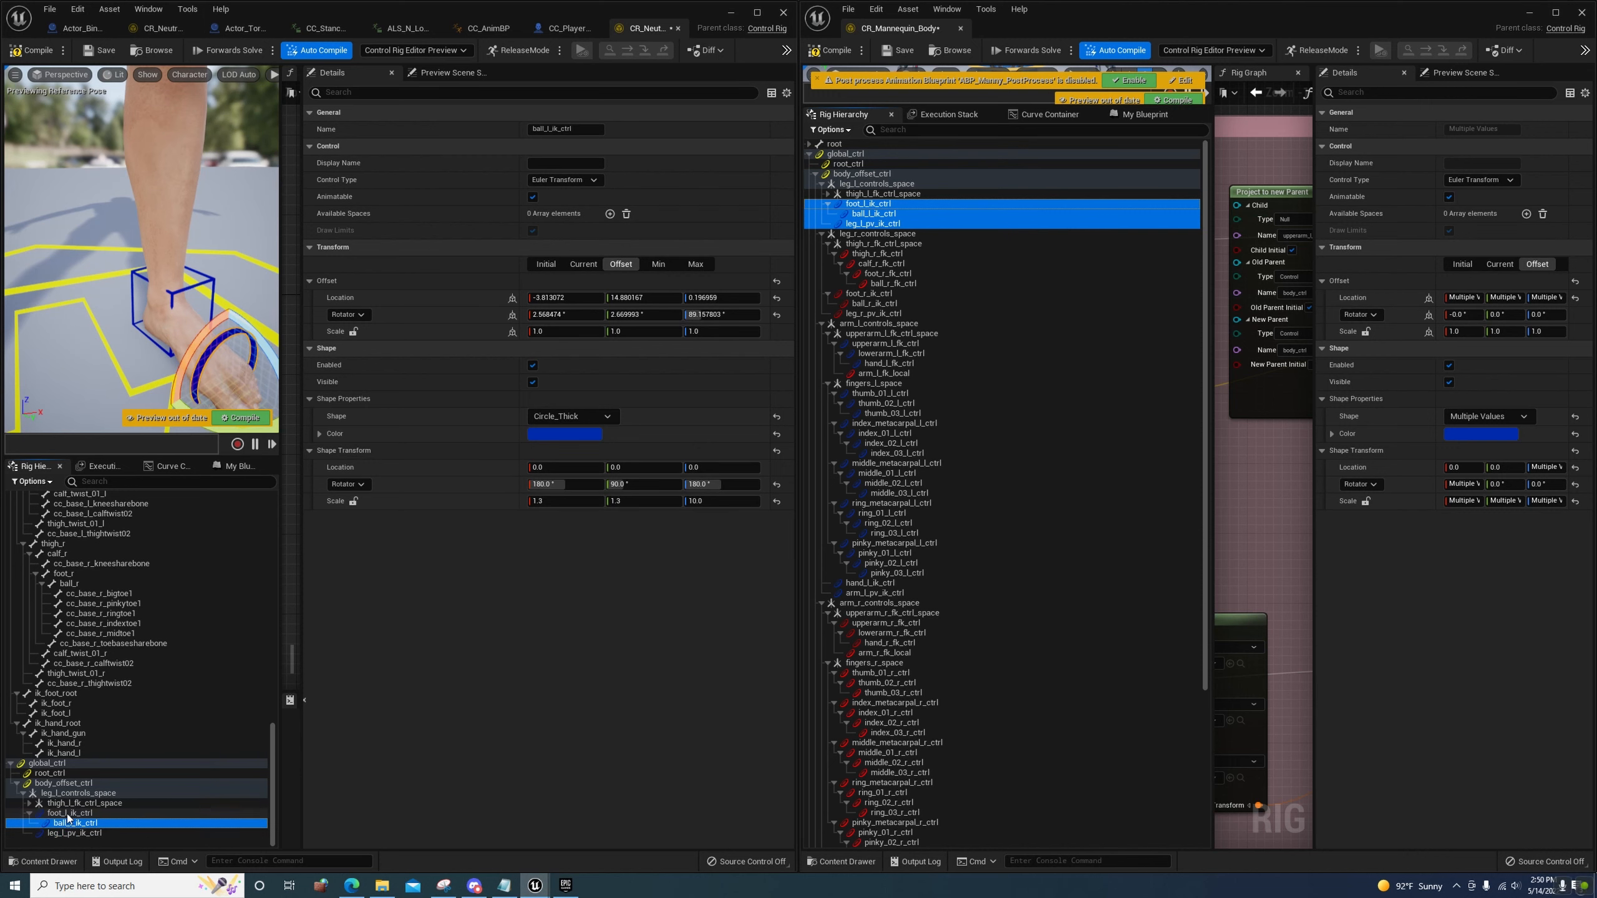
scroll(96, 588, up, 3)
scroll(96, 589, up, 2)
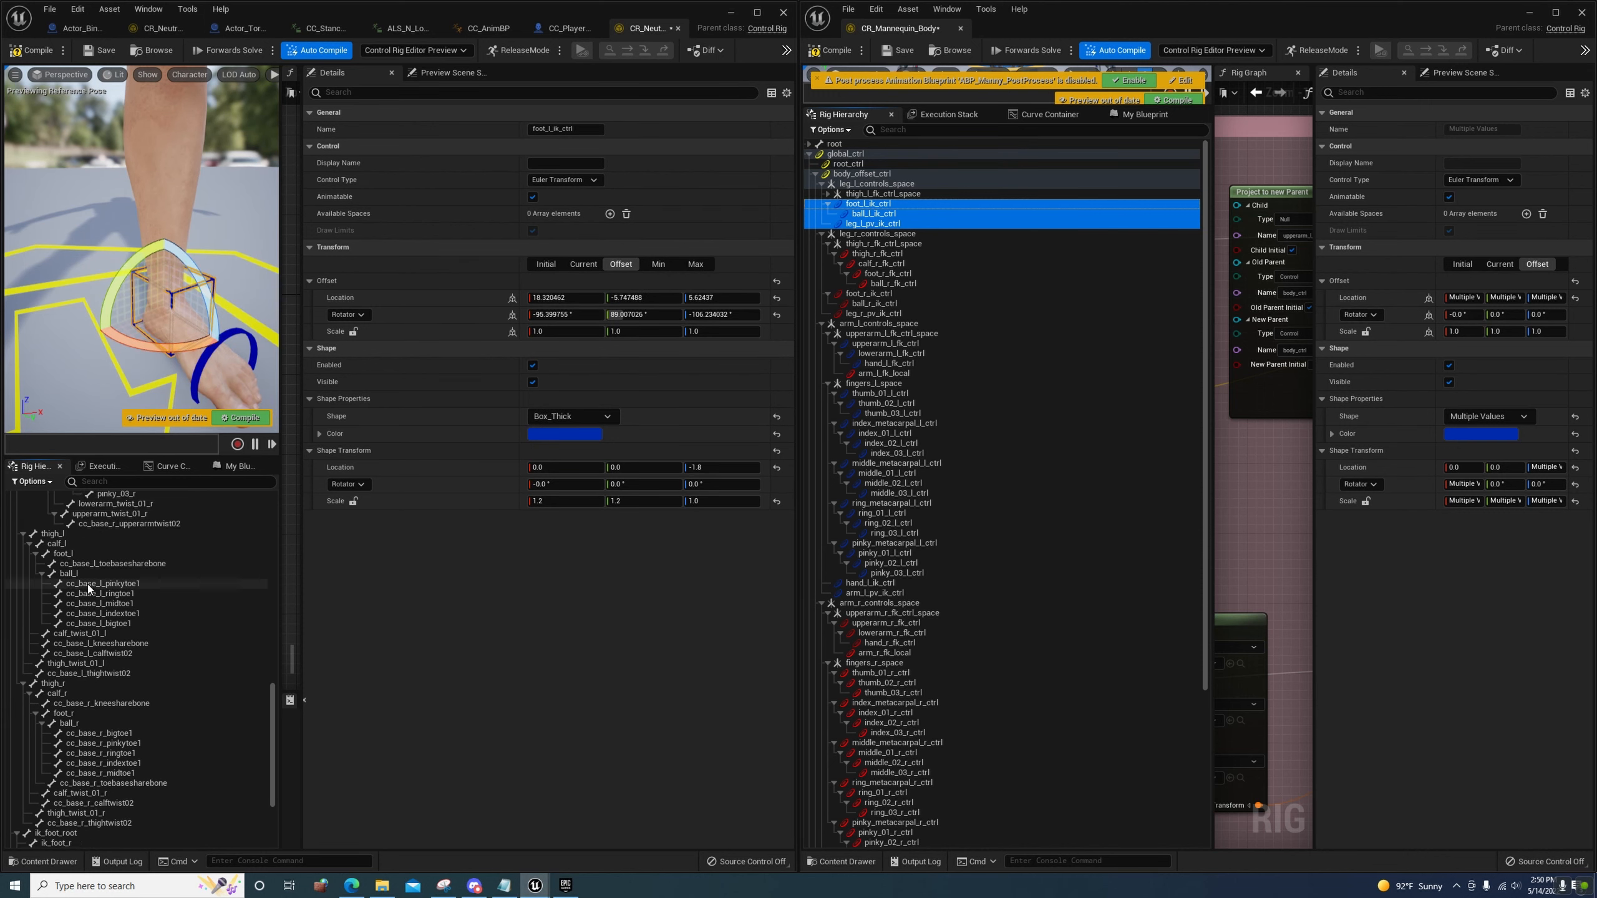
click(78, 555)
right_click(77, 555)
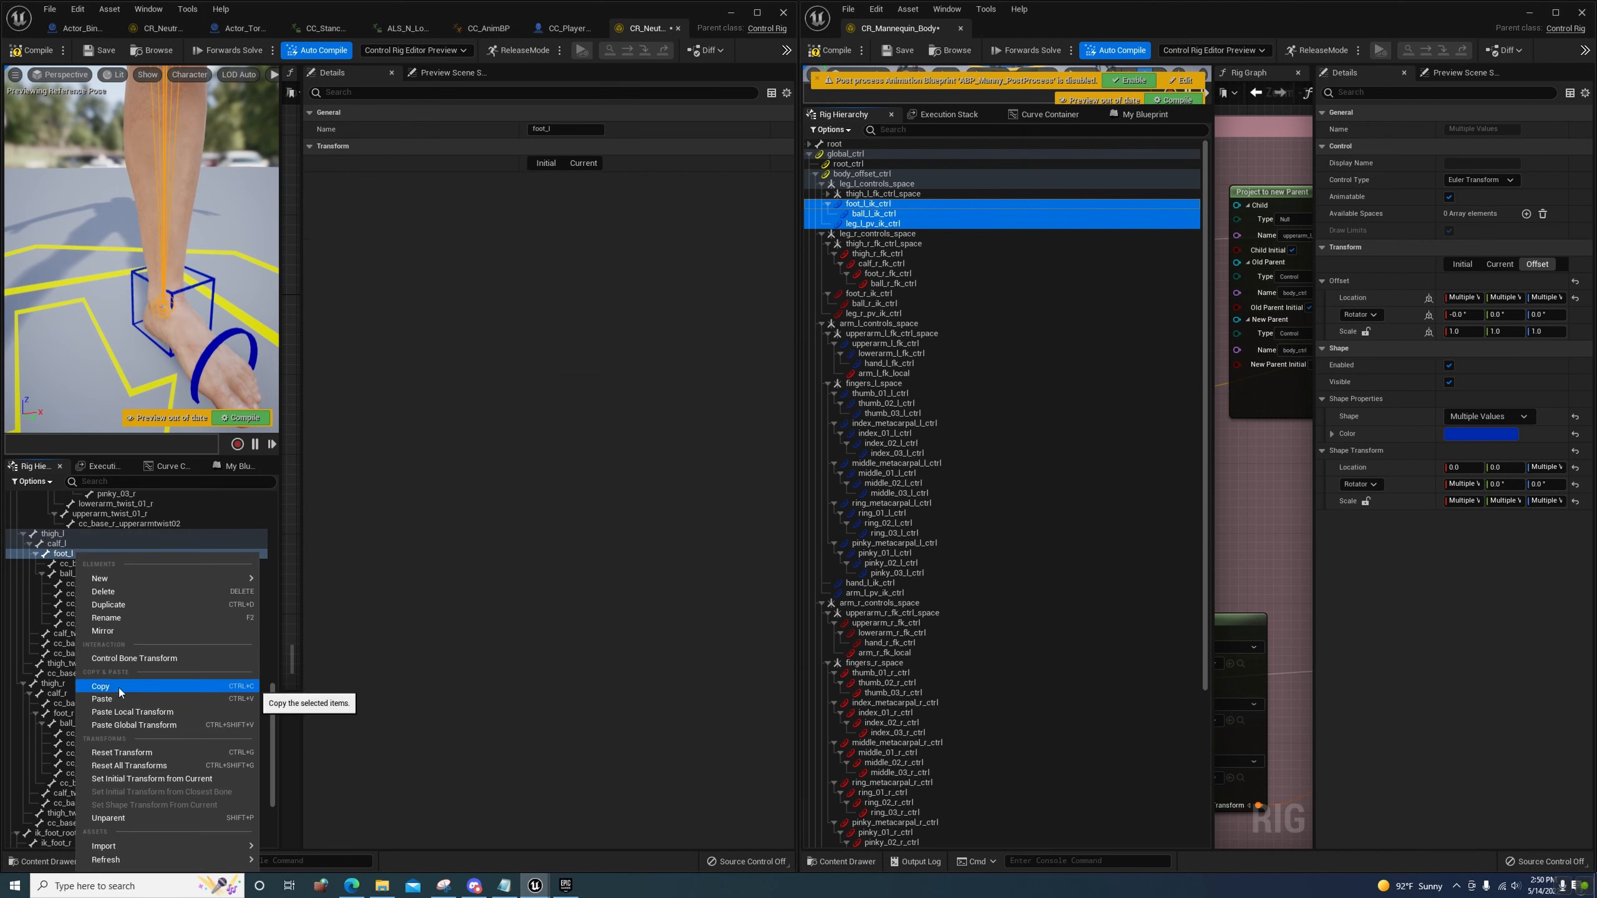
click(101, 686)
scroll(95, 710, down, 5)
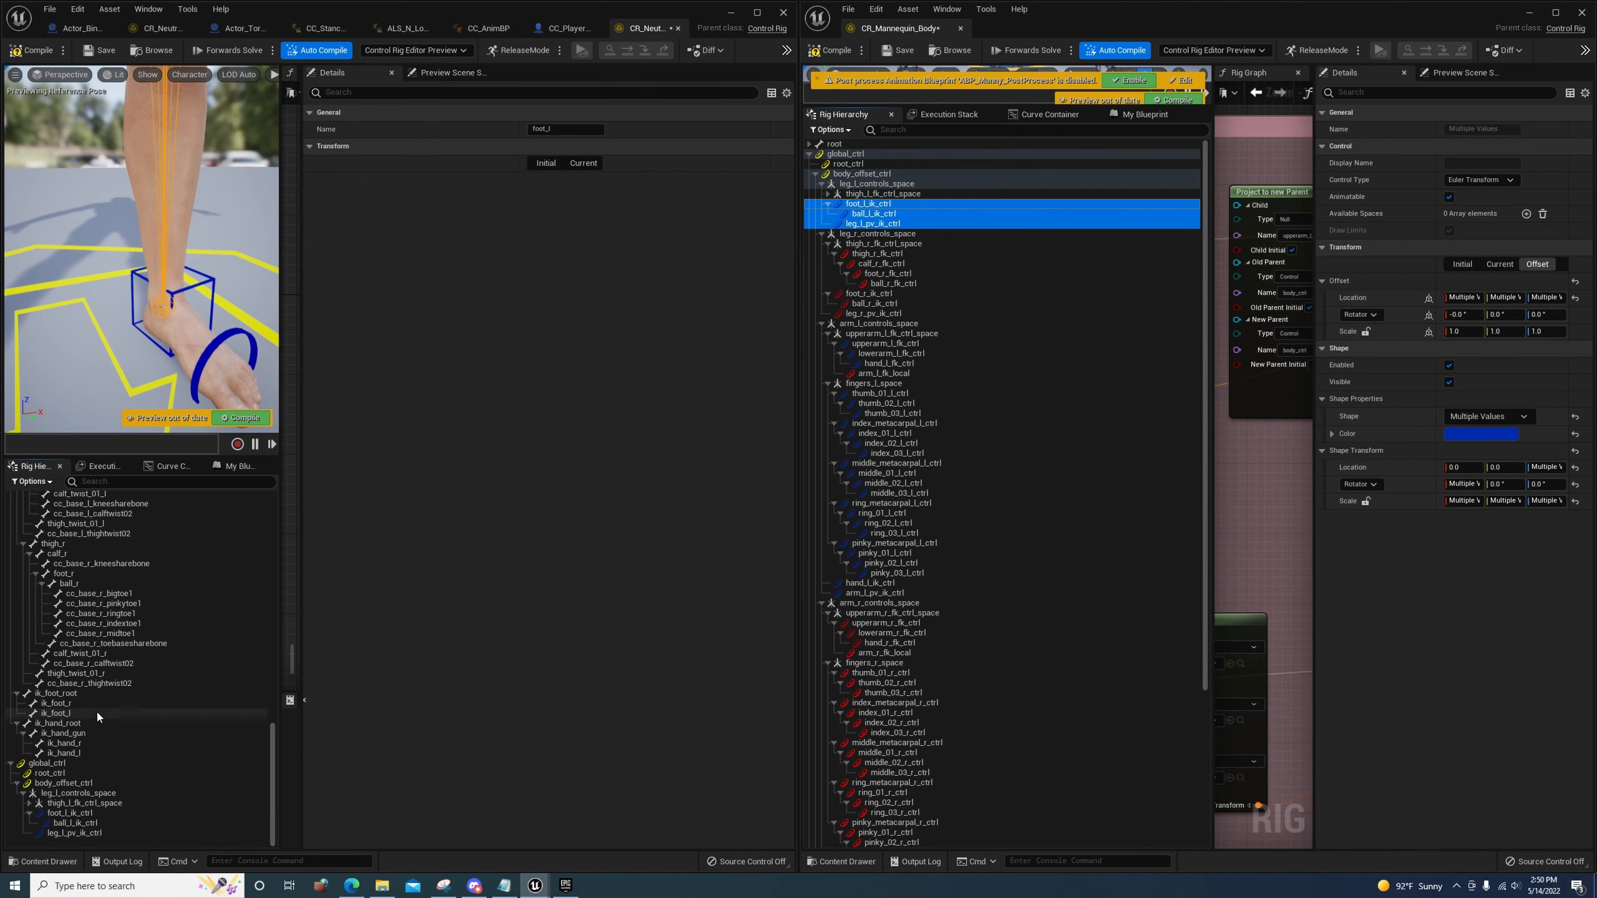
right_click(65, 816)
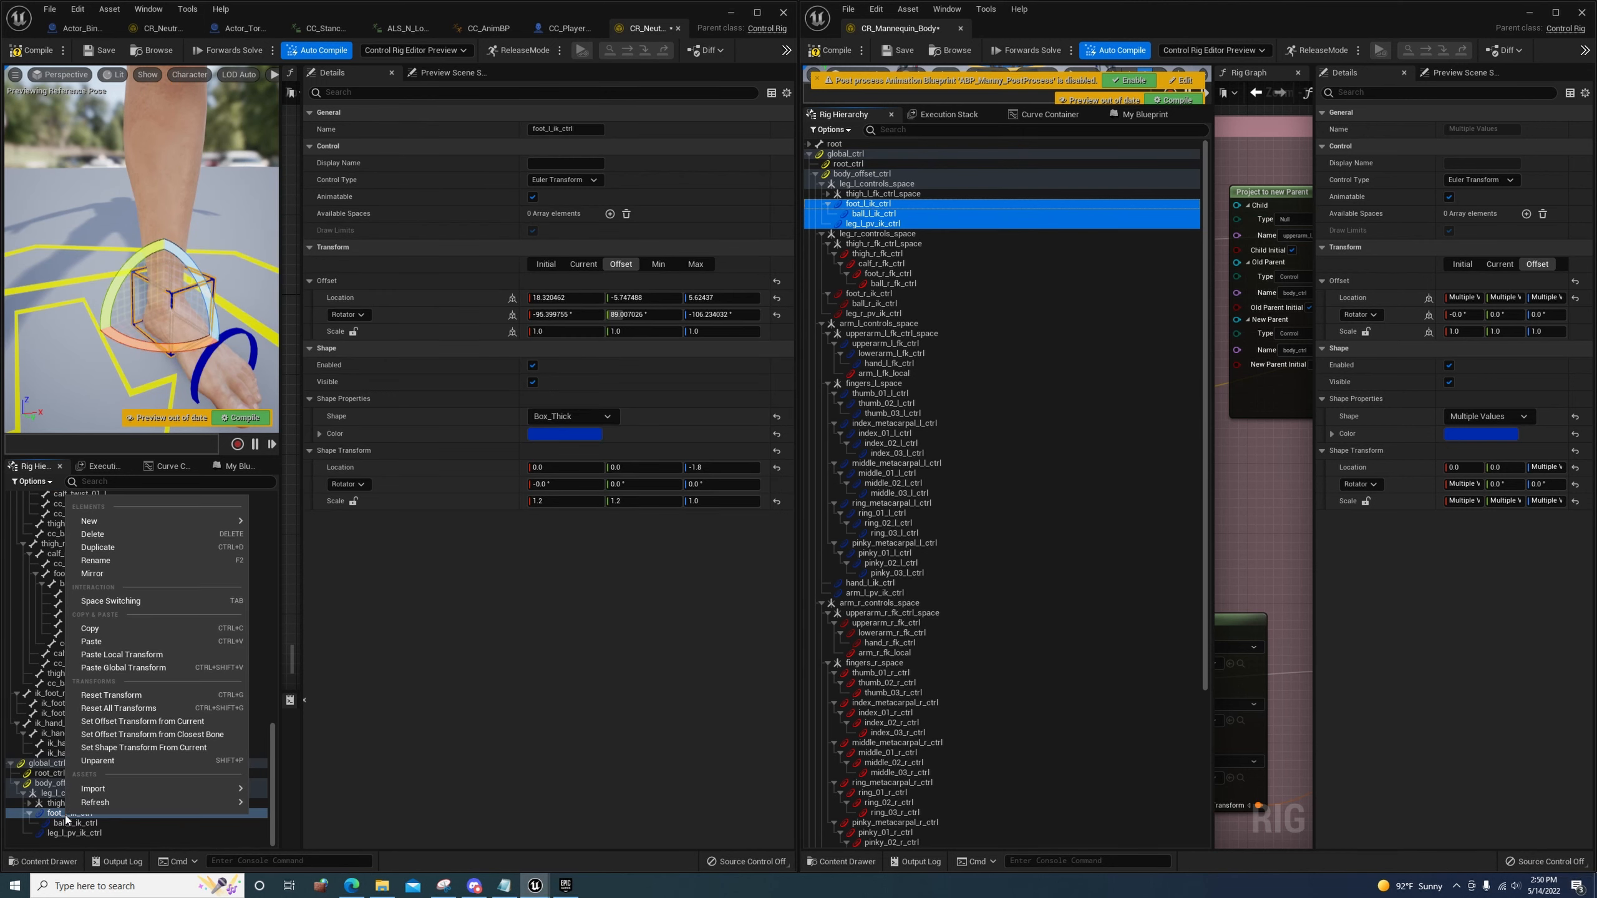
click(127, 669)
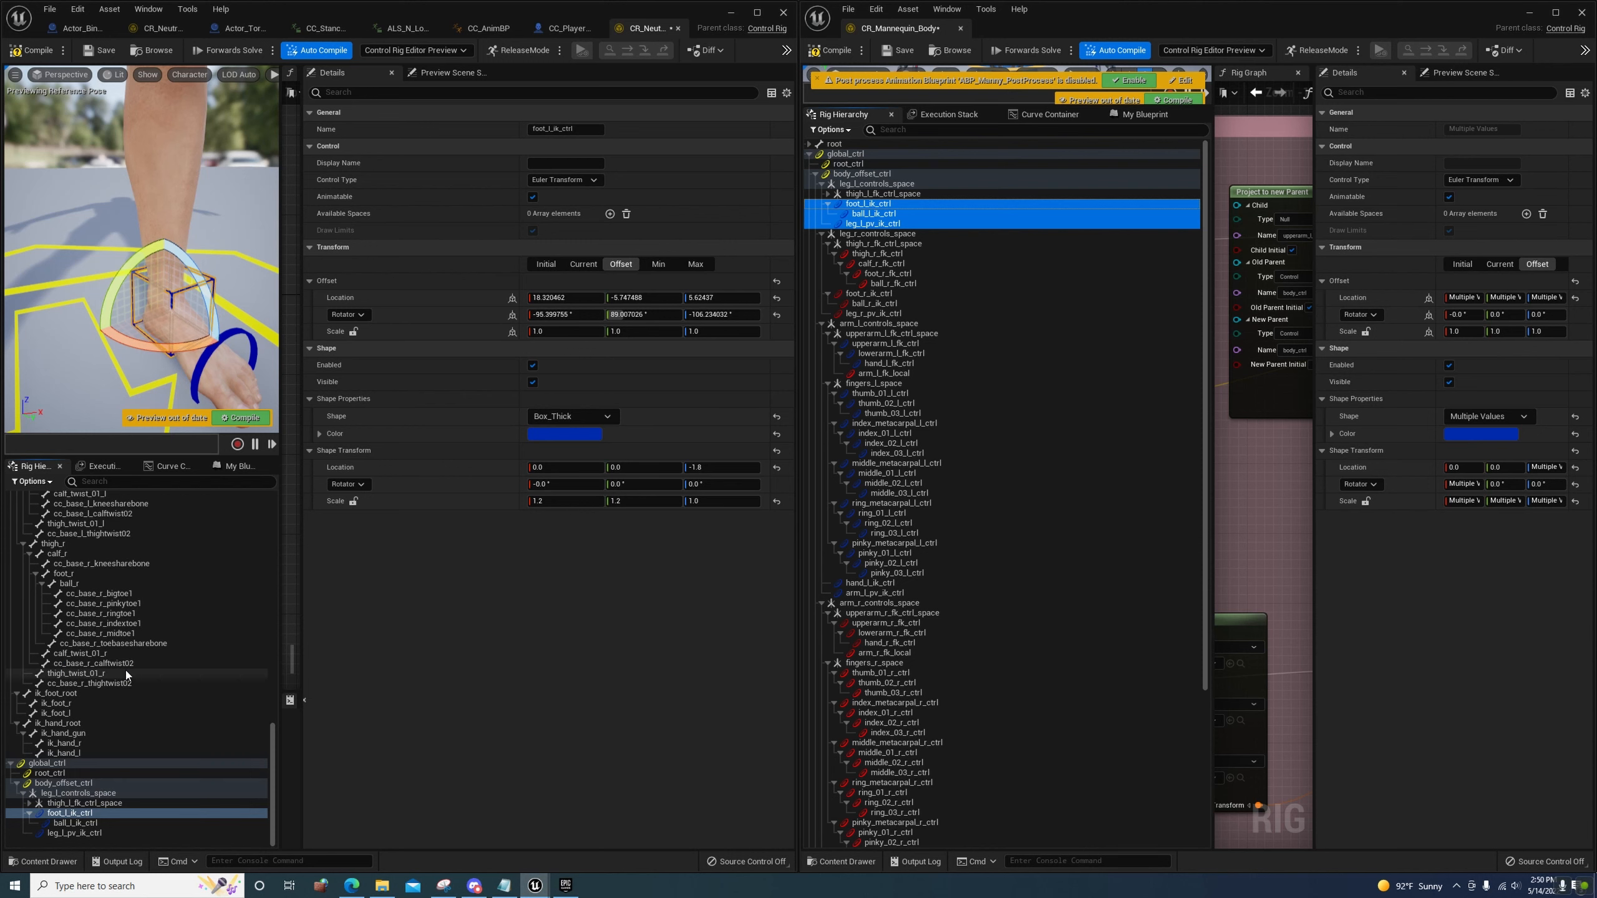
right_click(89, 815)
click(179, 738)
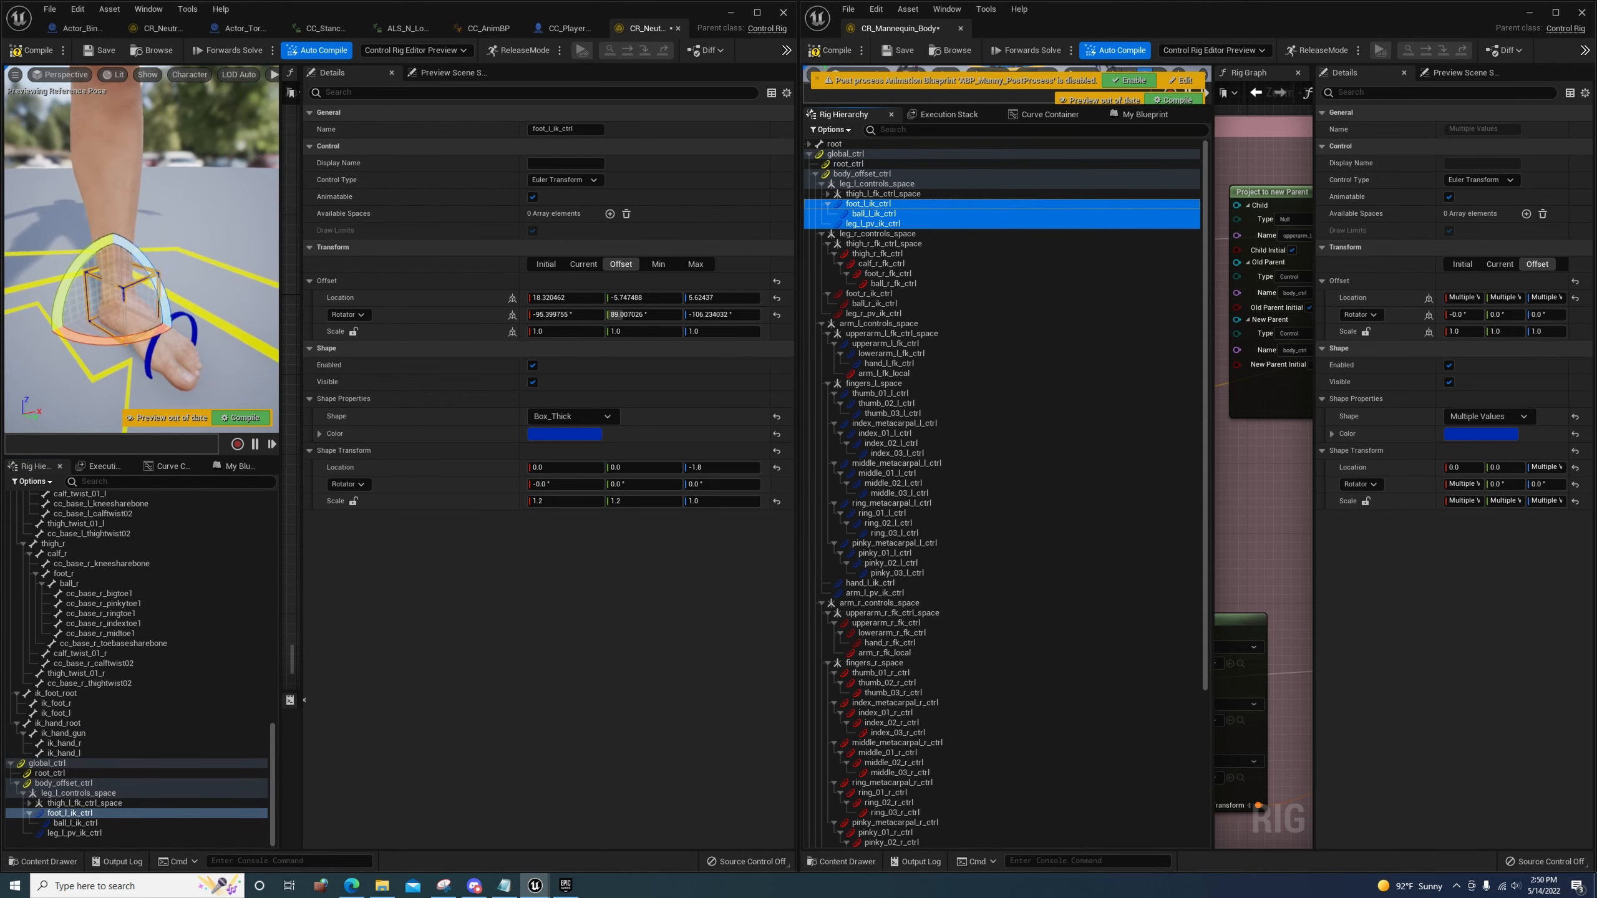
Try to center foot_l_ik_ctrl on the left ankle by moving it sideways and resetting its offset transform
mouse_move(141, 251)
right_down()
mouse_move(160, 242)
mouse_move(141, 267)
right_up()
key(w)
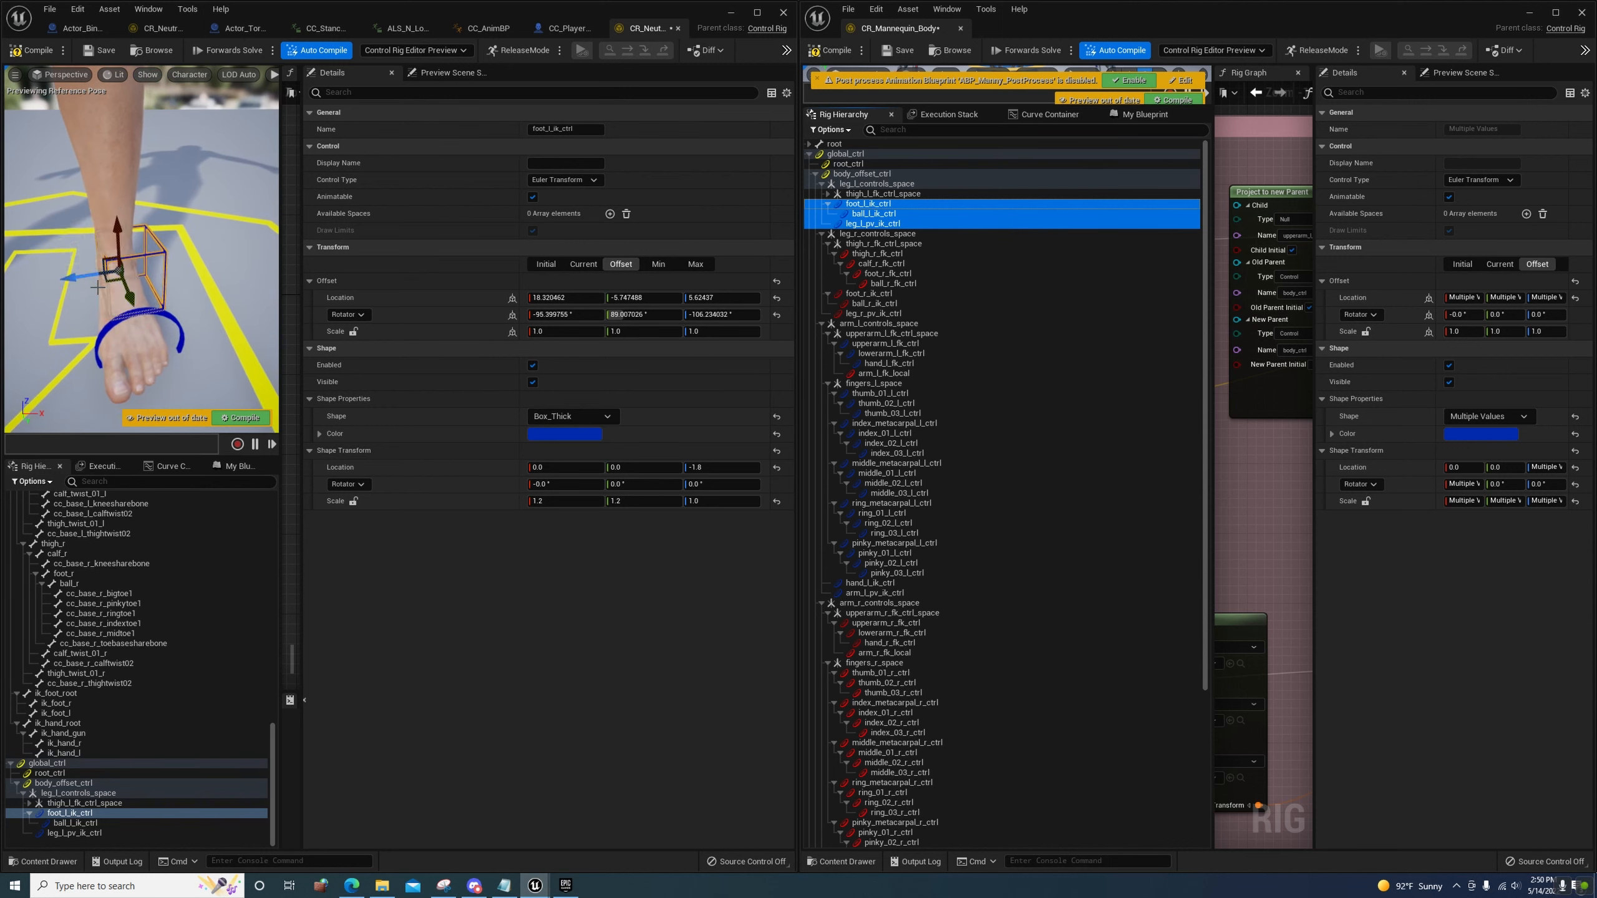
drag(76, 275, 62, 277)
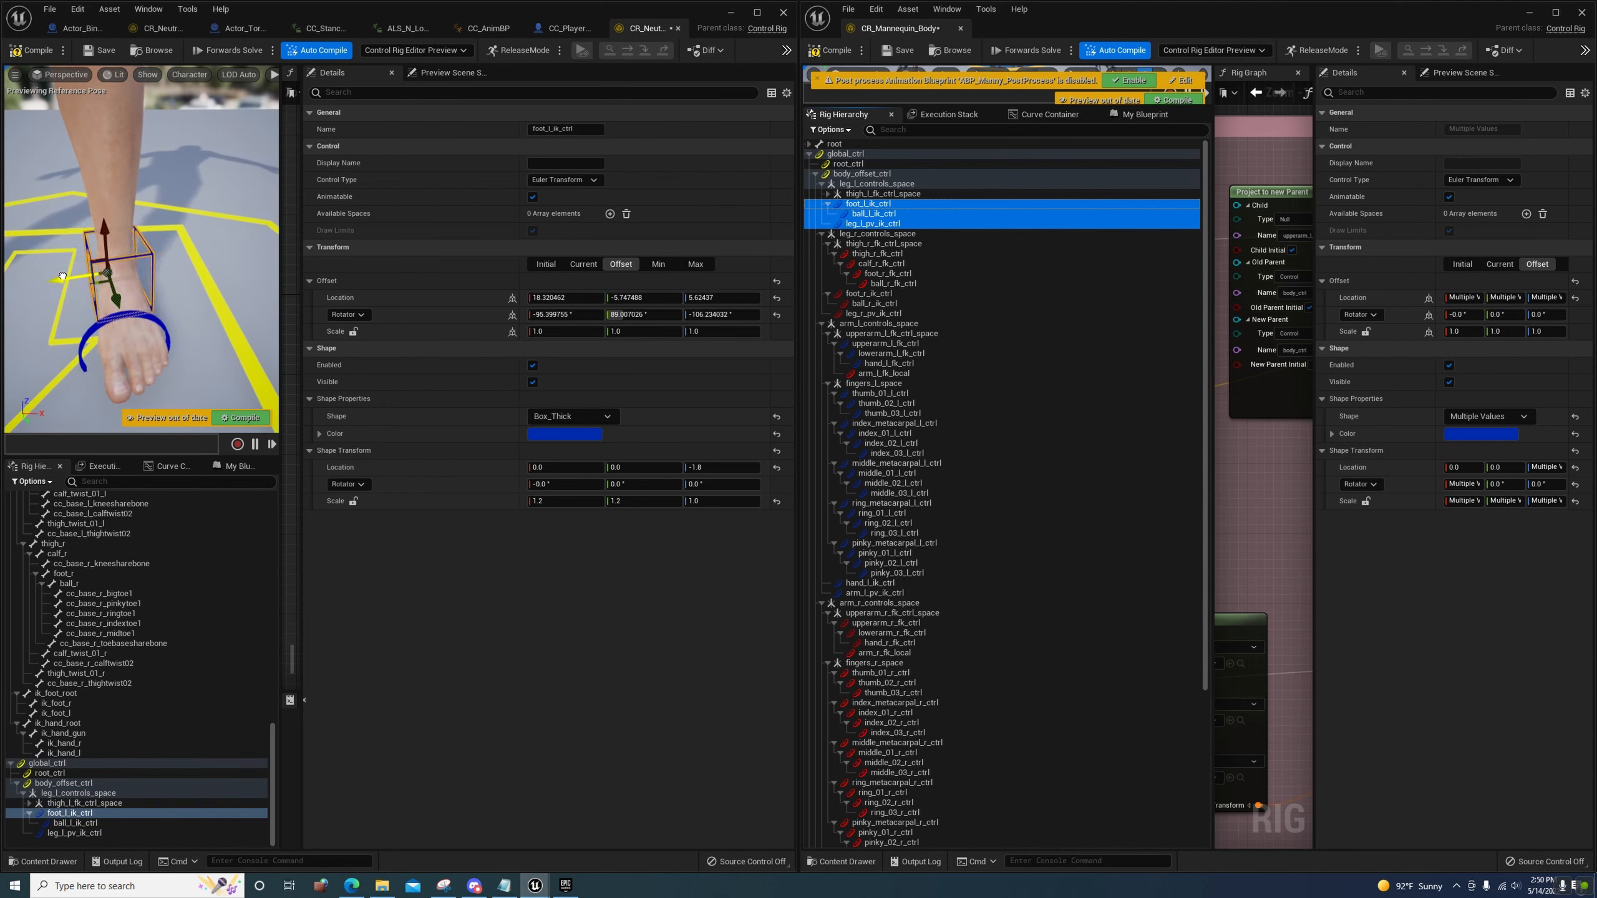
right_click(91, 264)
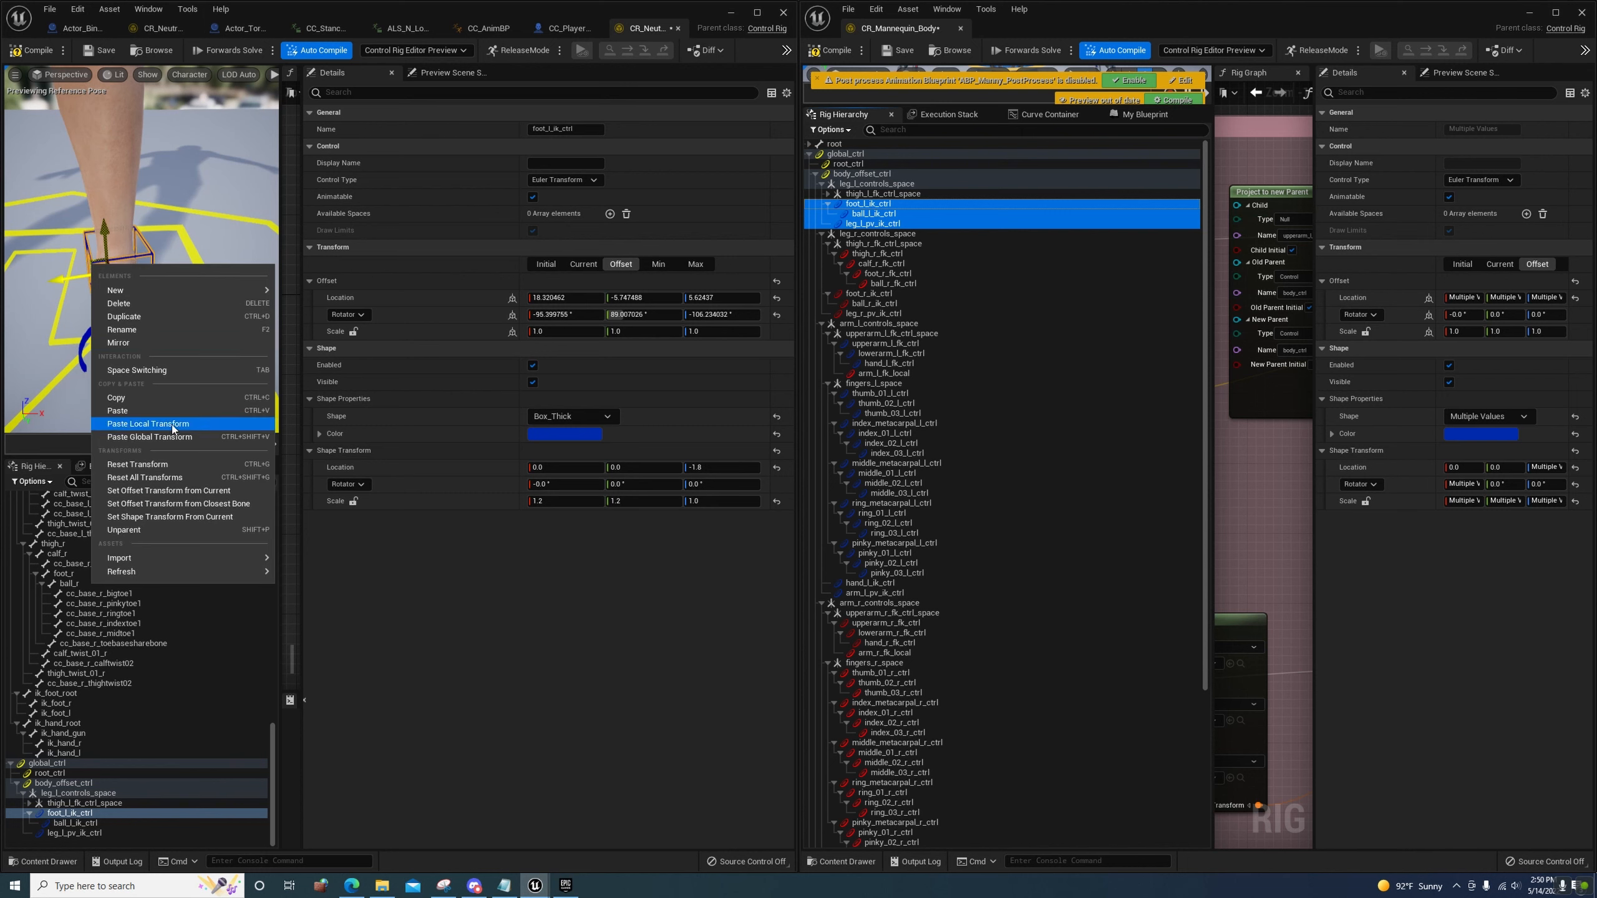
click(176, 497)
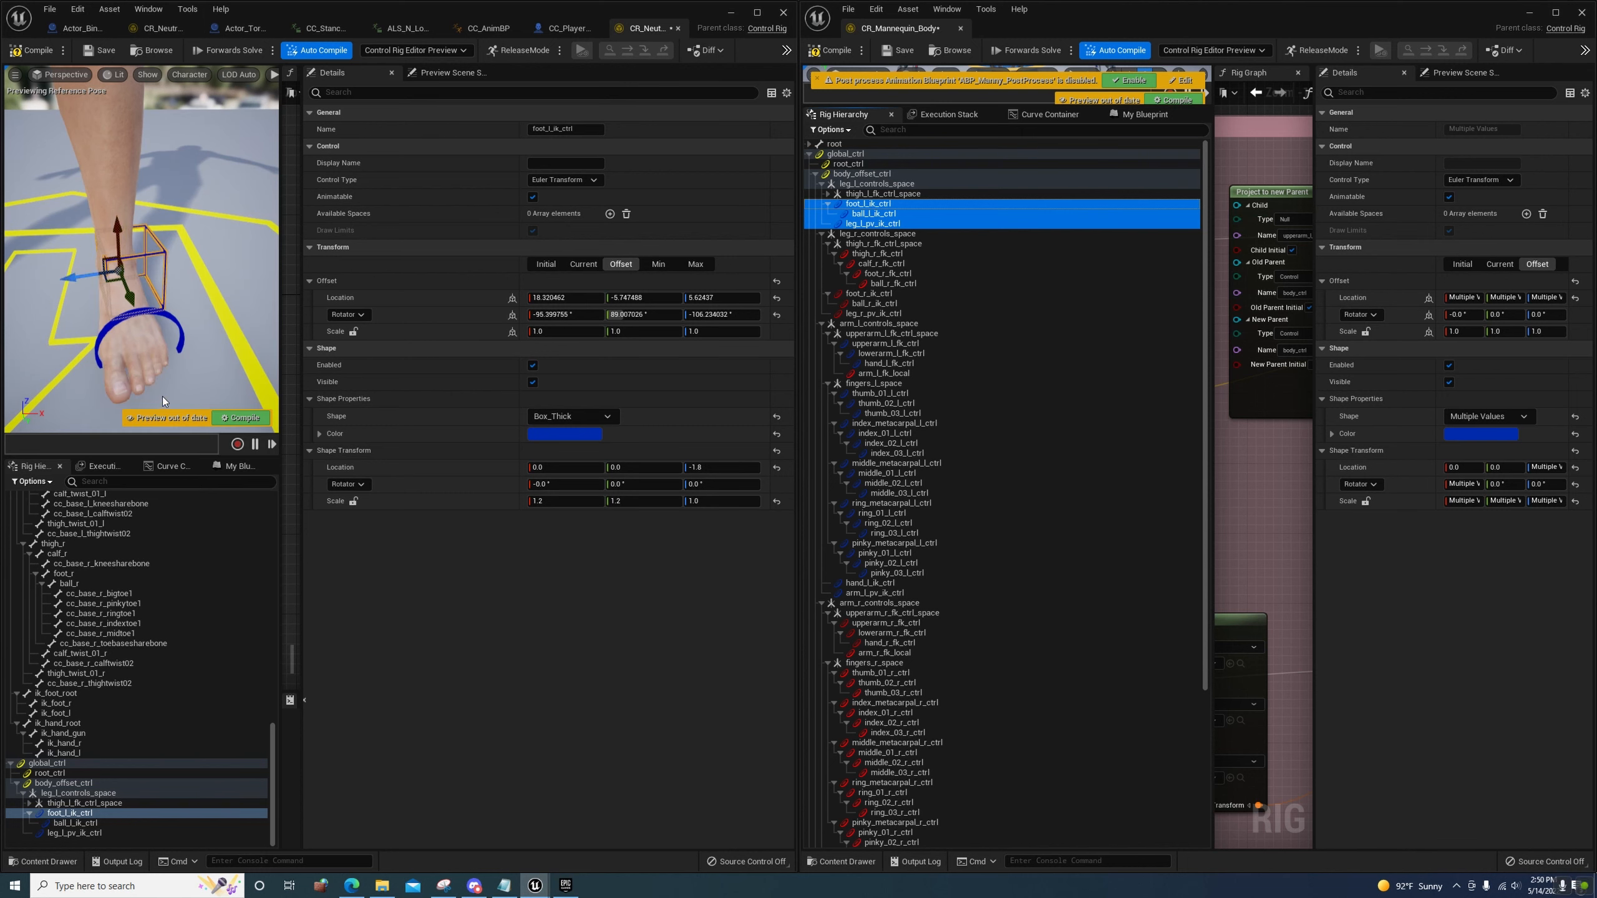
right_drag(154, 275, 145, 283)
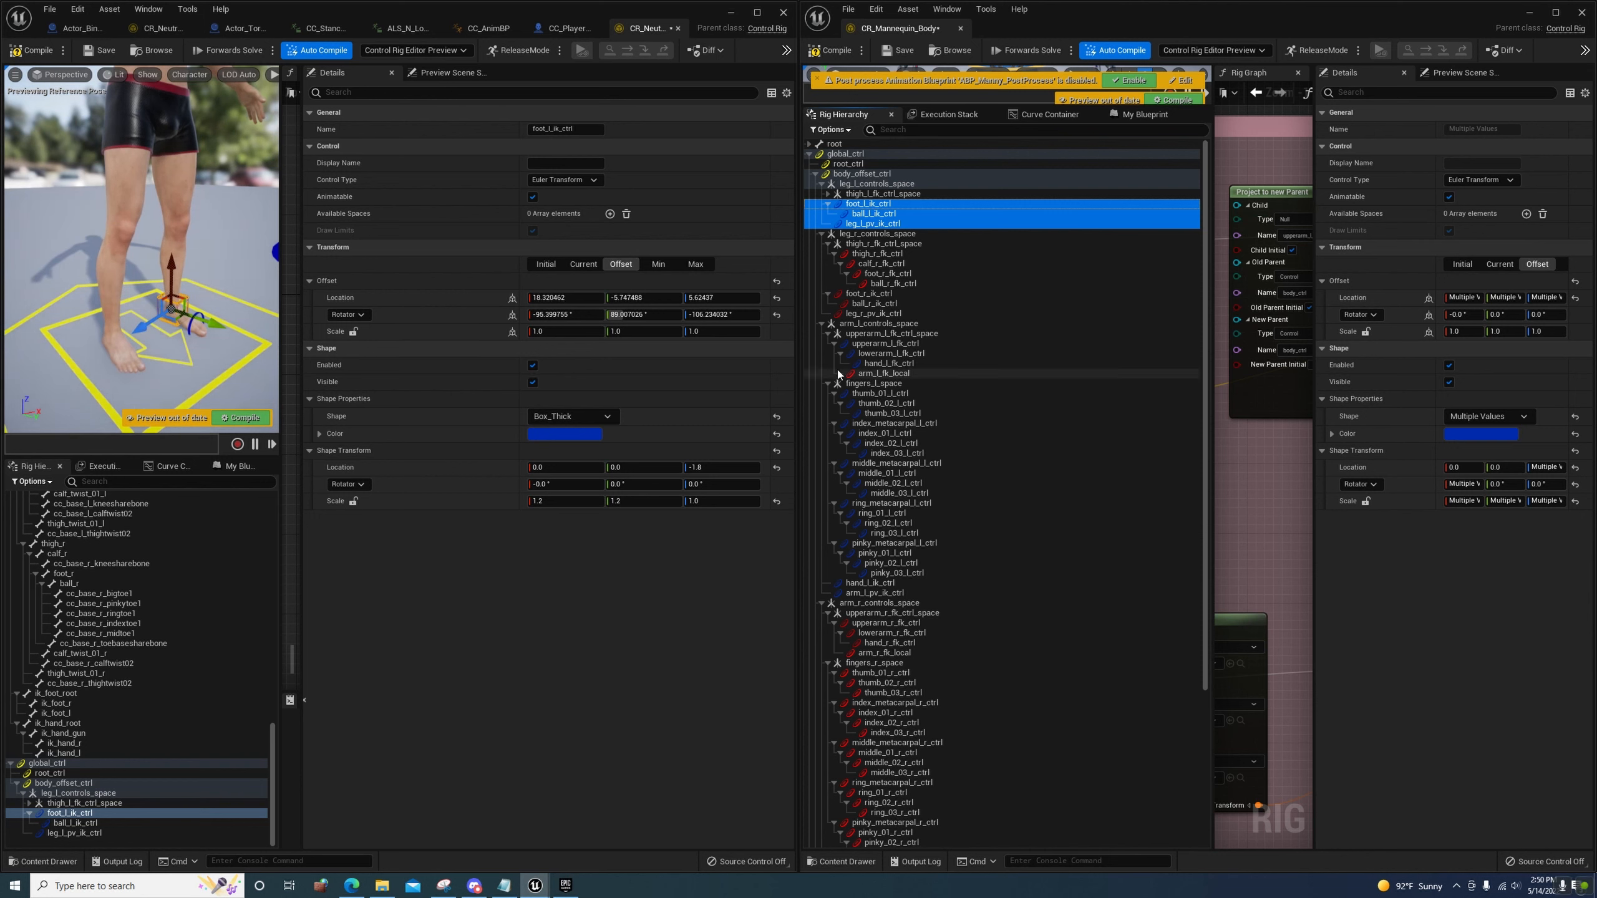
Create a null under the thigh_r bone and name it thigh_r_fk_ctrl_space, using the name from CR_Mannequin_Body
click(822, 183)
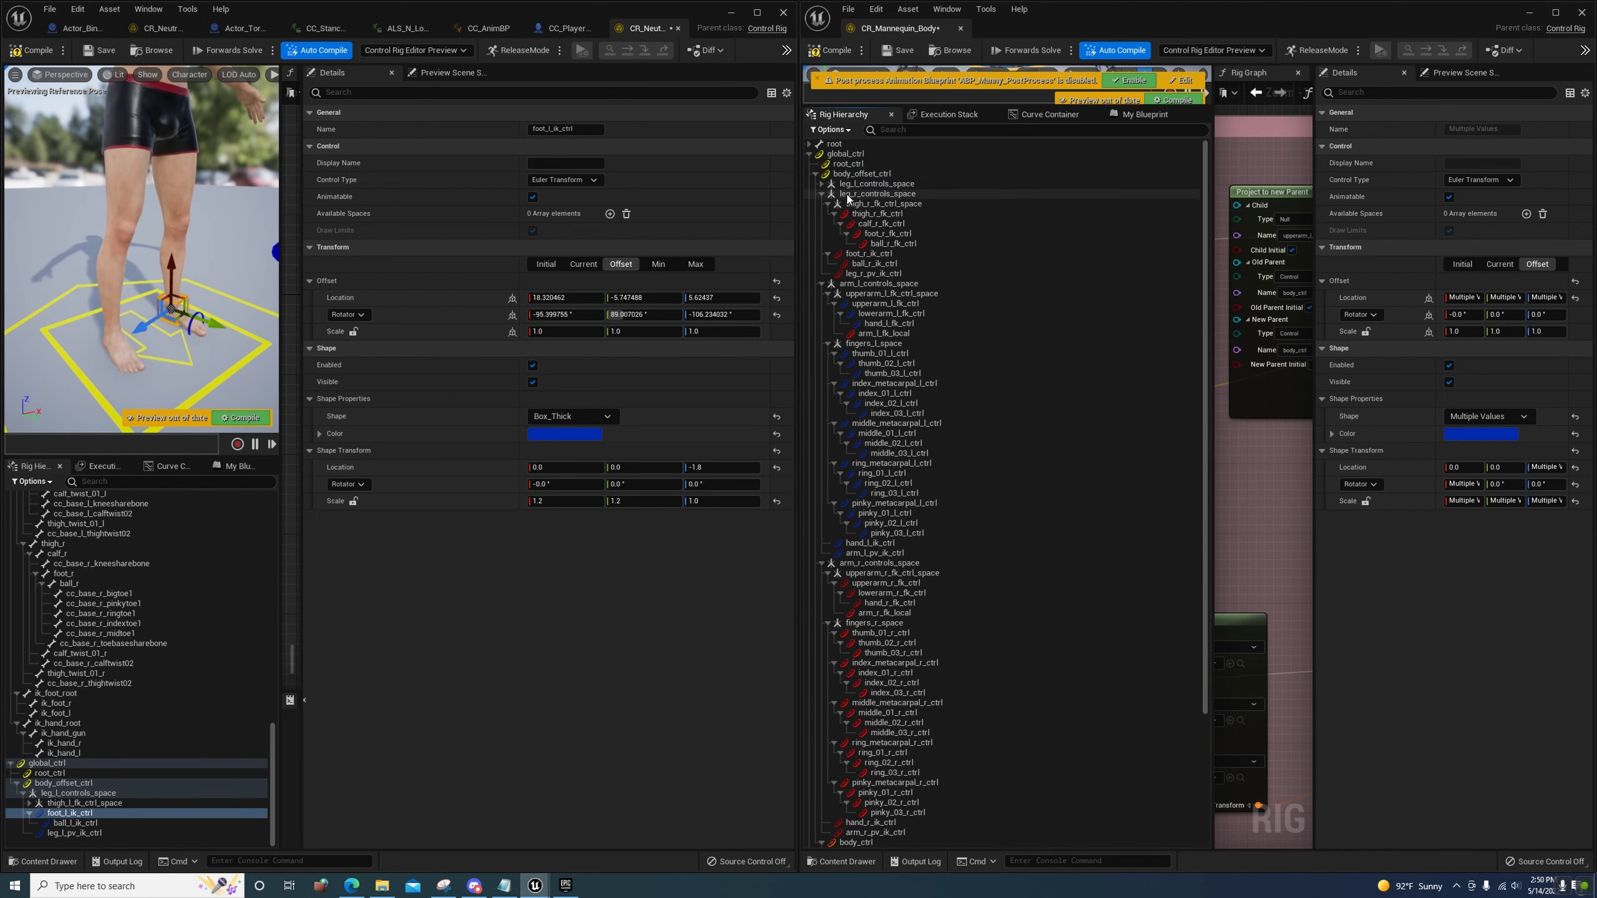
click(849, 195)
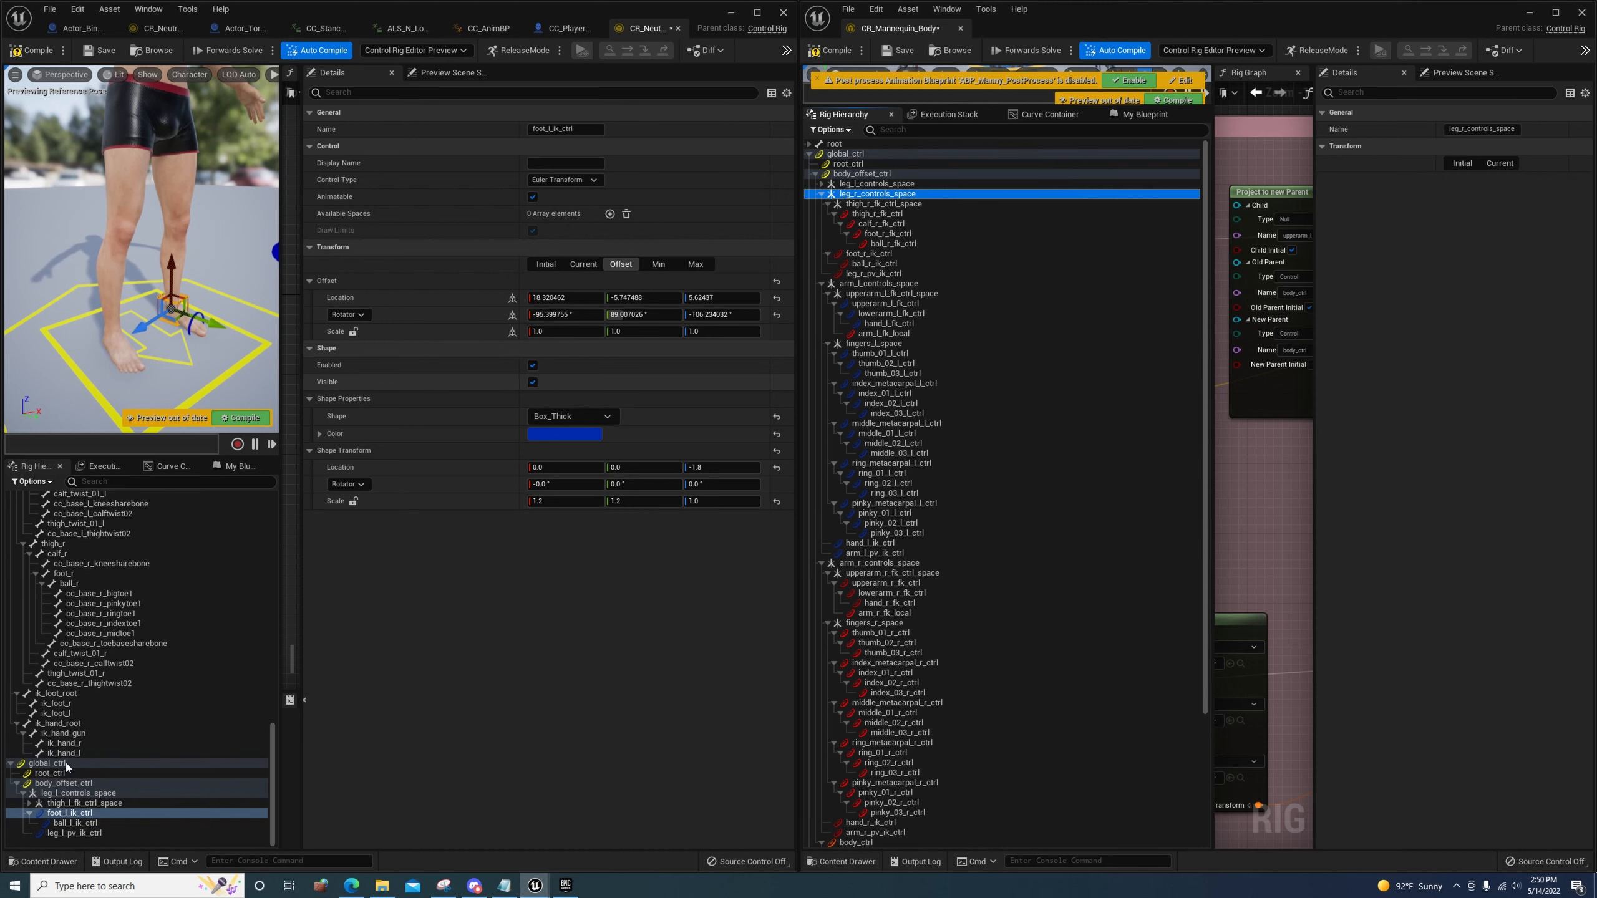
right_click(53, 544)
mouse_move(157, 566)
click(289, 598)
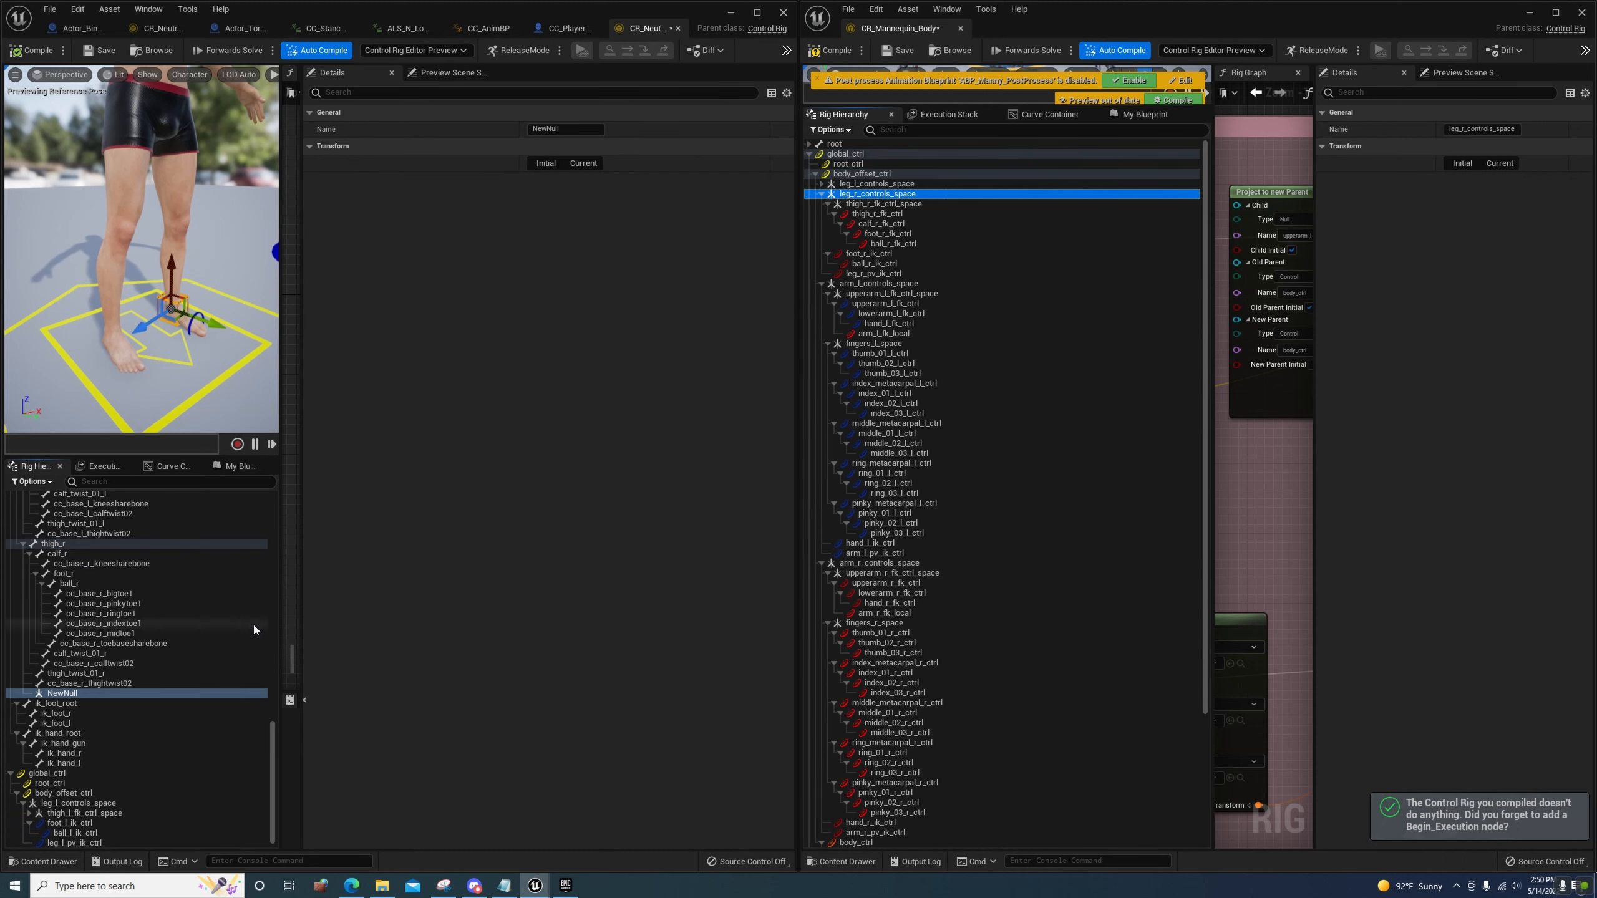
click(74, 694)
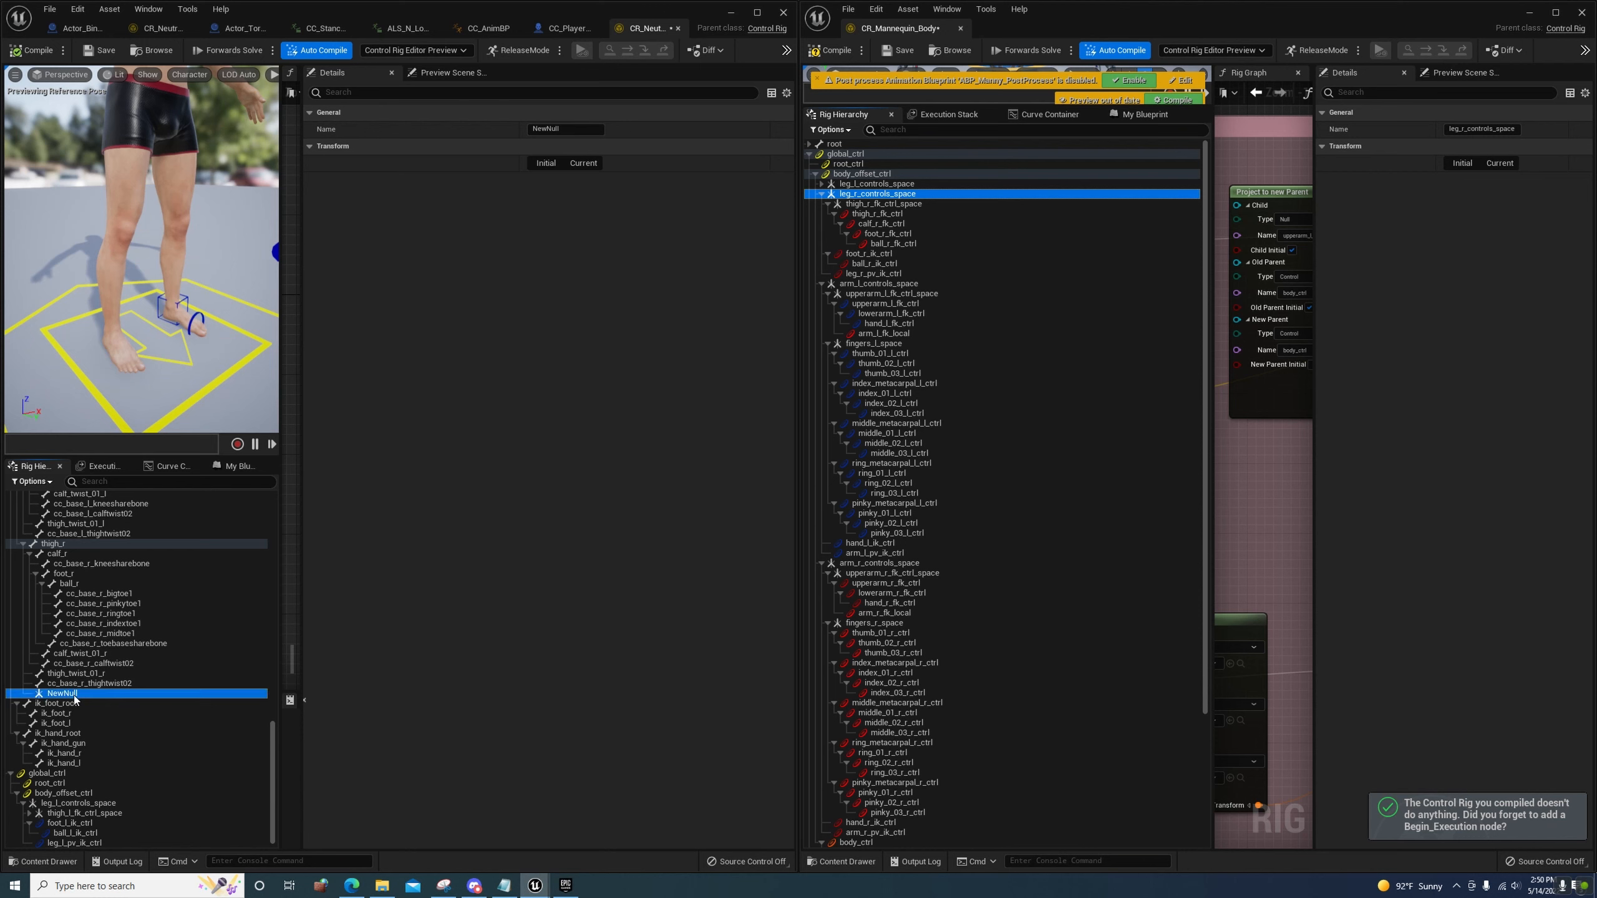
click(68, 694)
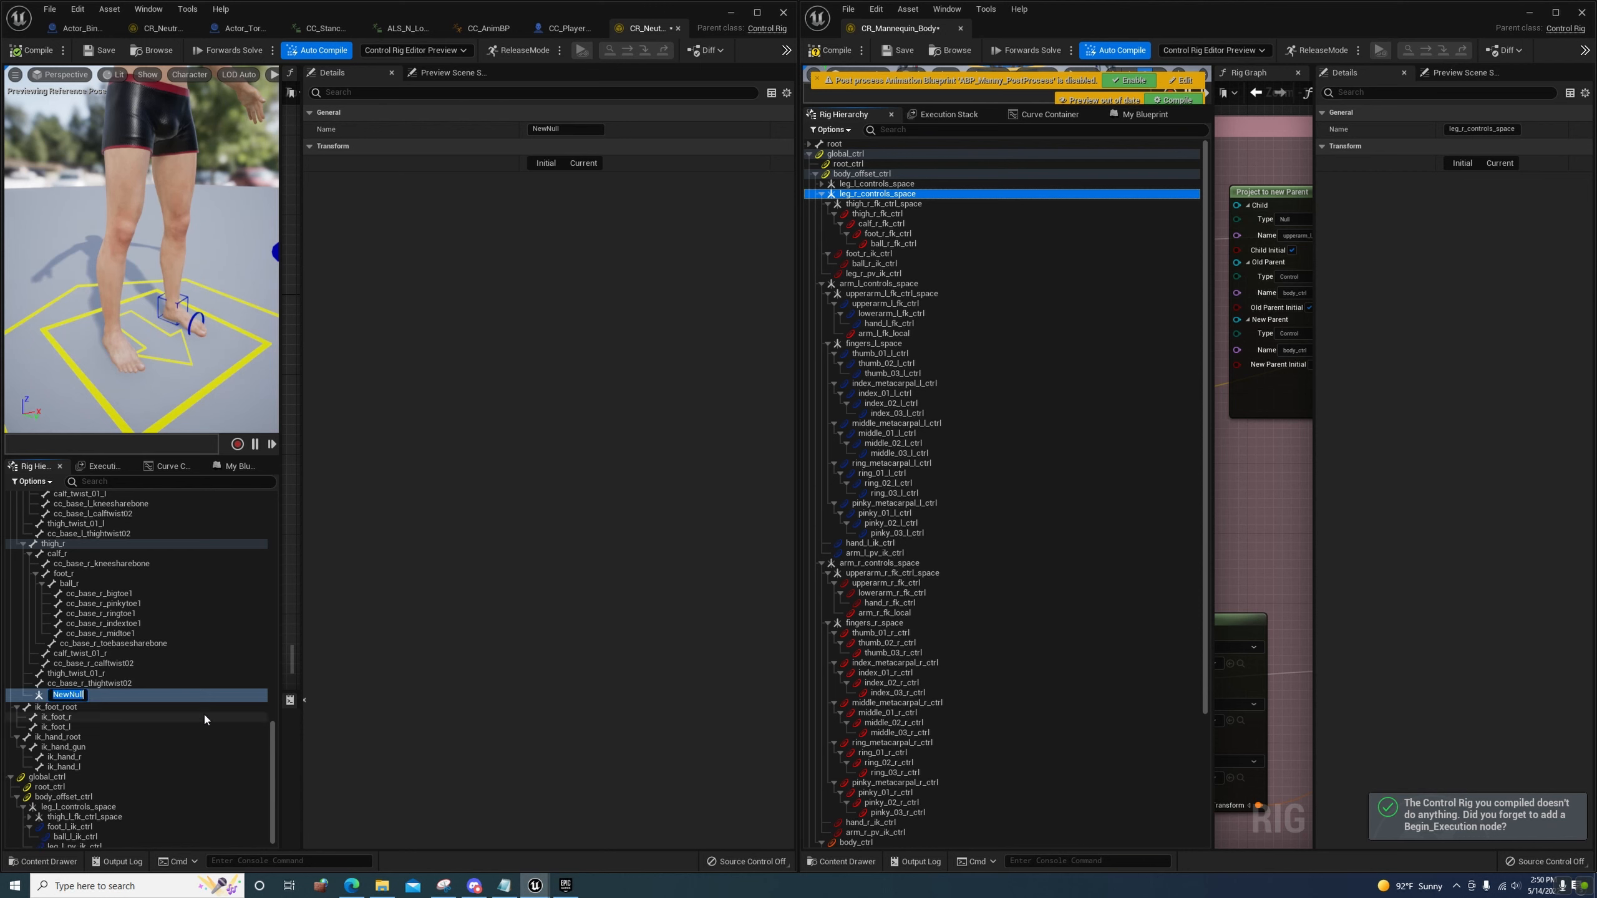
click(879, 204)
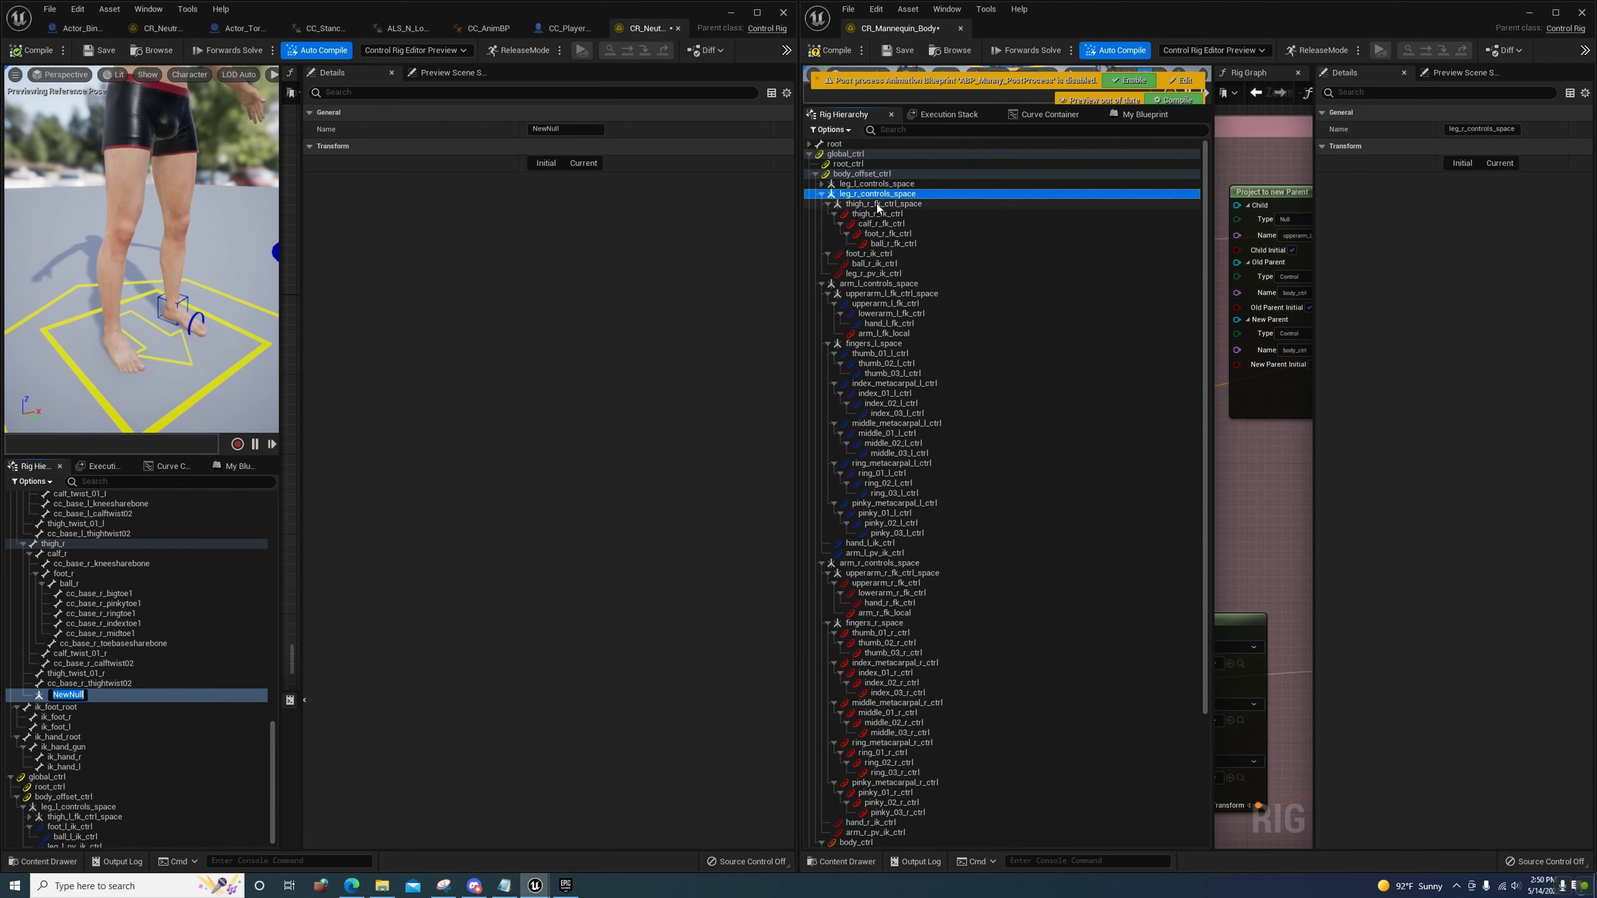
click(1479, 129)
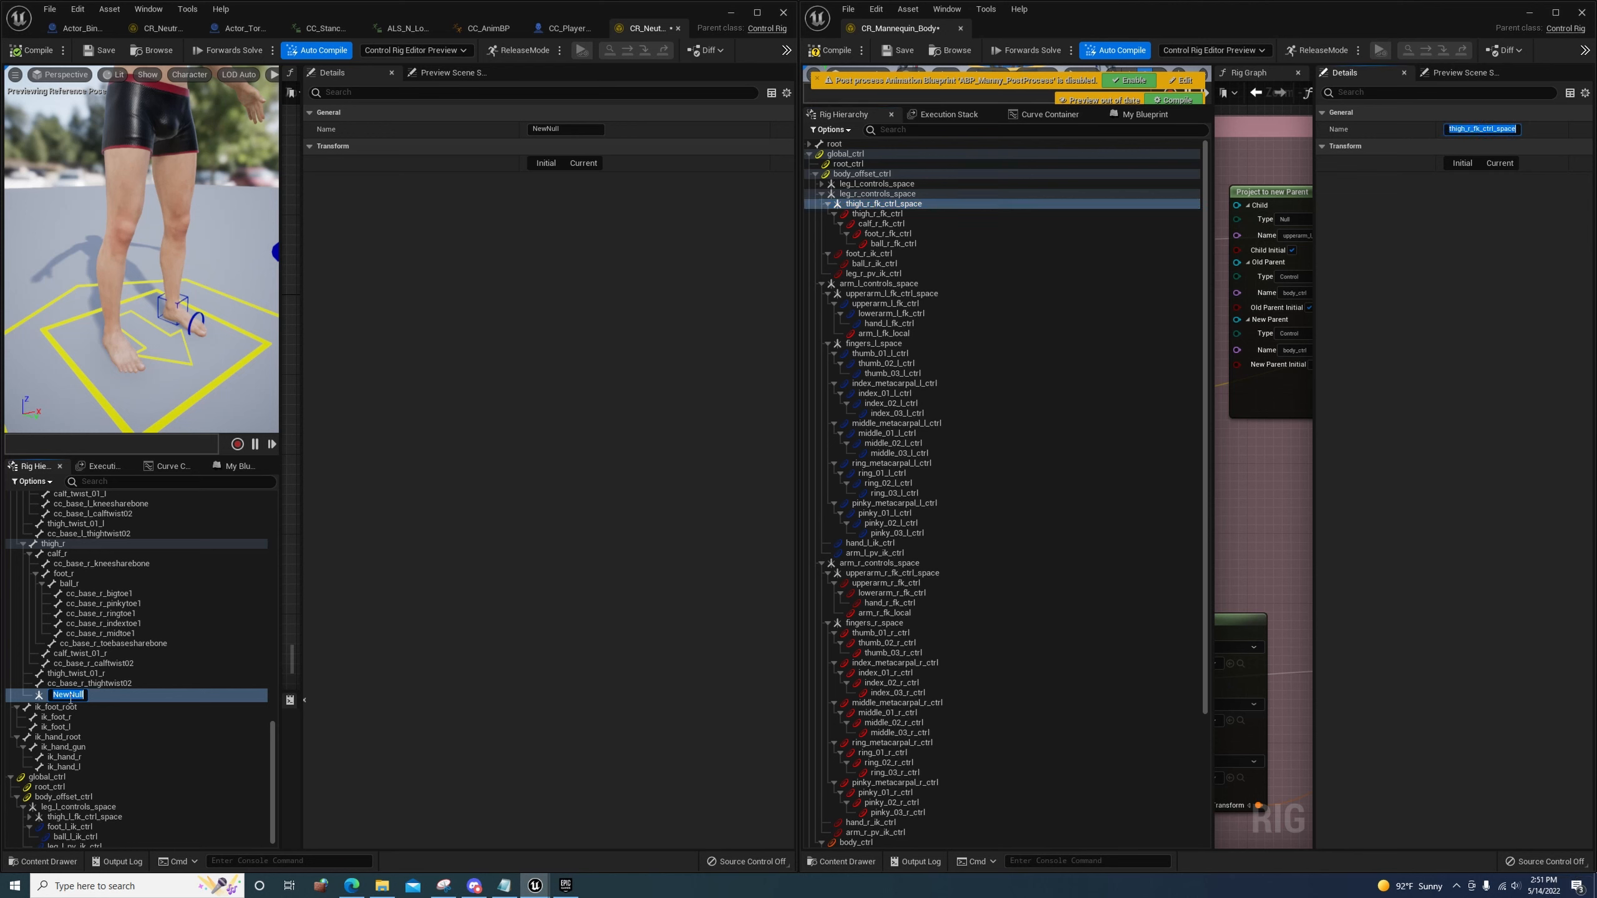
key(Return)
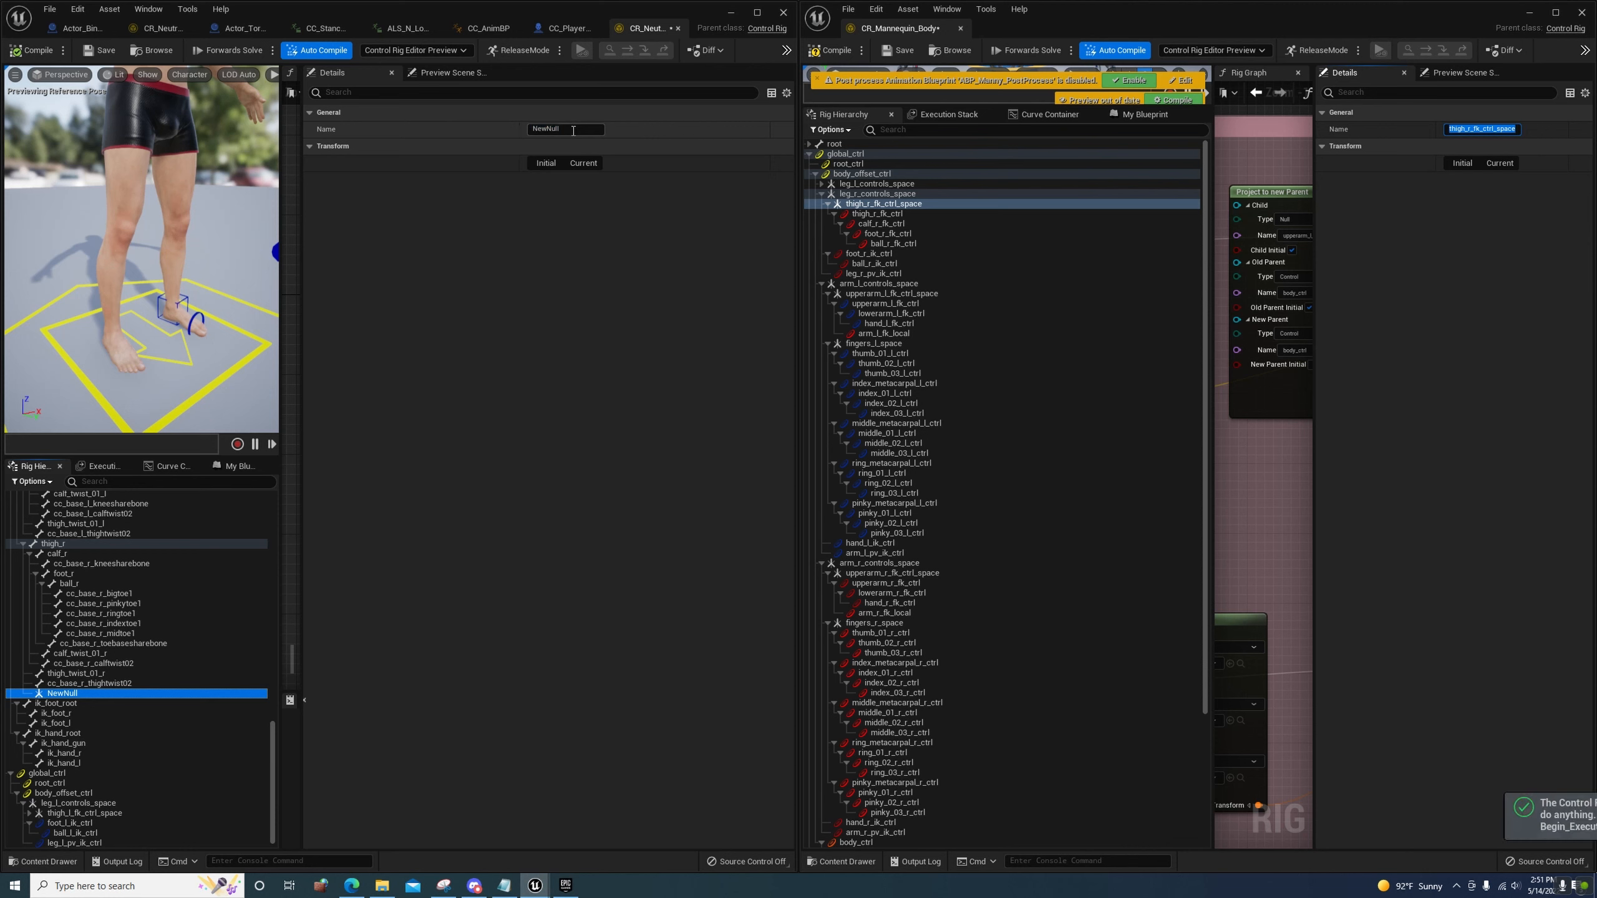
click(572, 130)
key(Return)
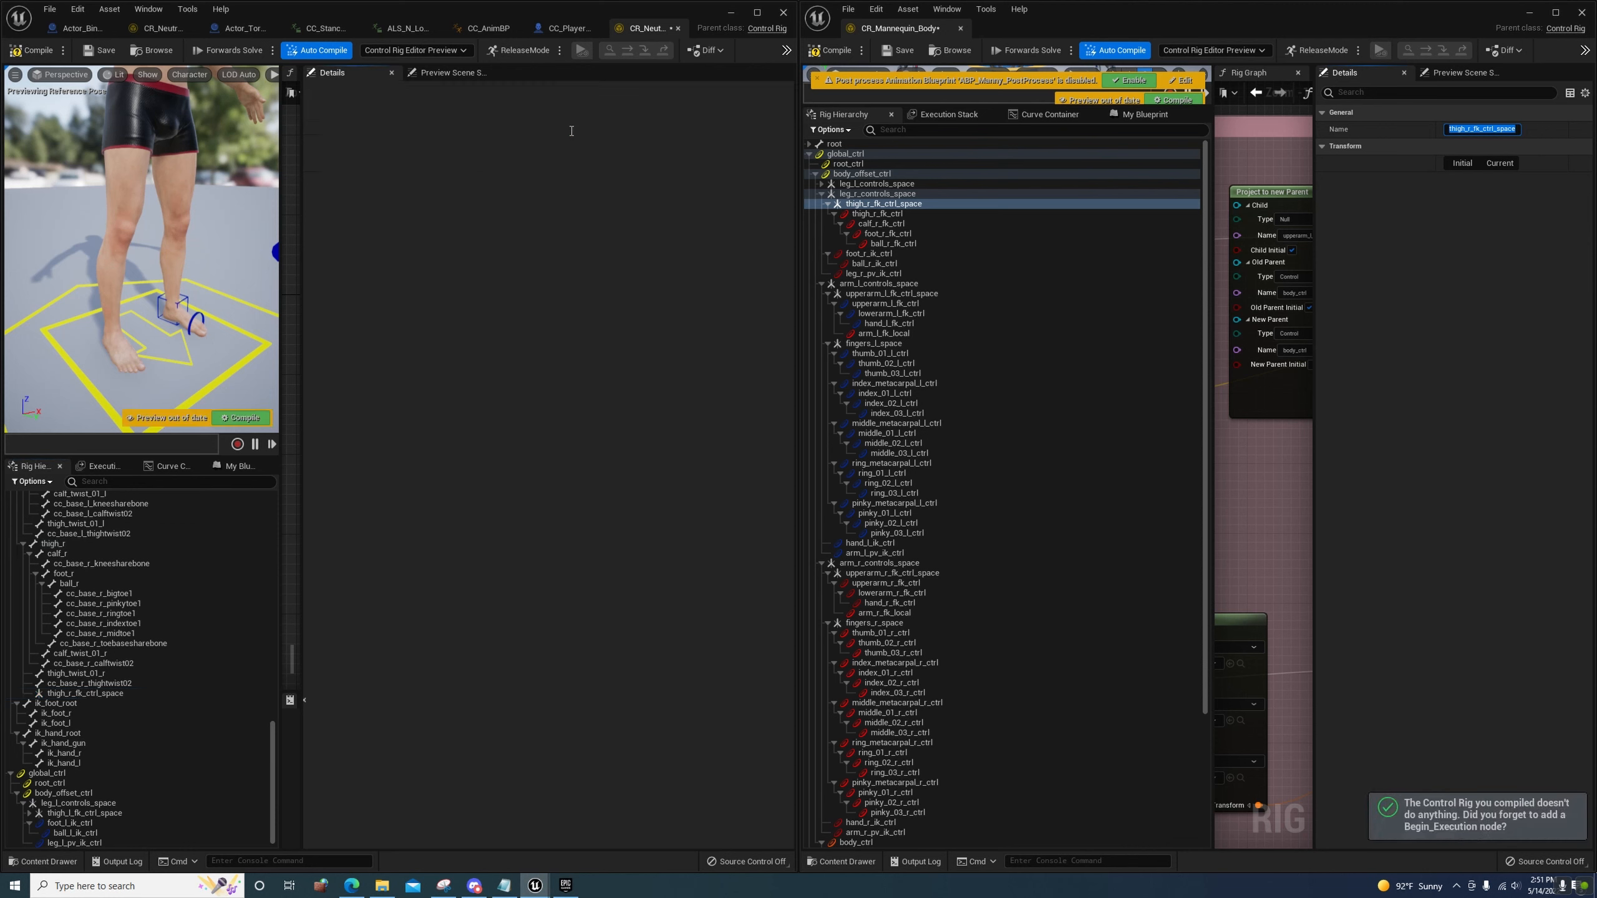
Create a null under body_offset_ctrl and name it leg_r_controls_space, using the name from CR_Mannequin_Body
scroll(62, 723, down, 1)
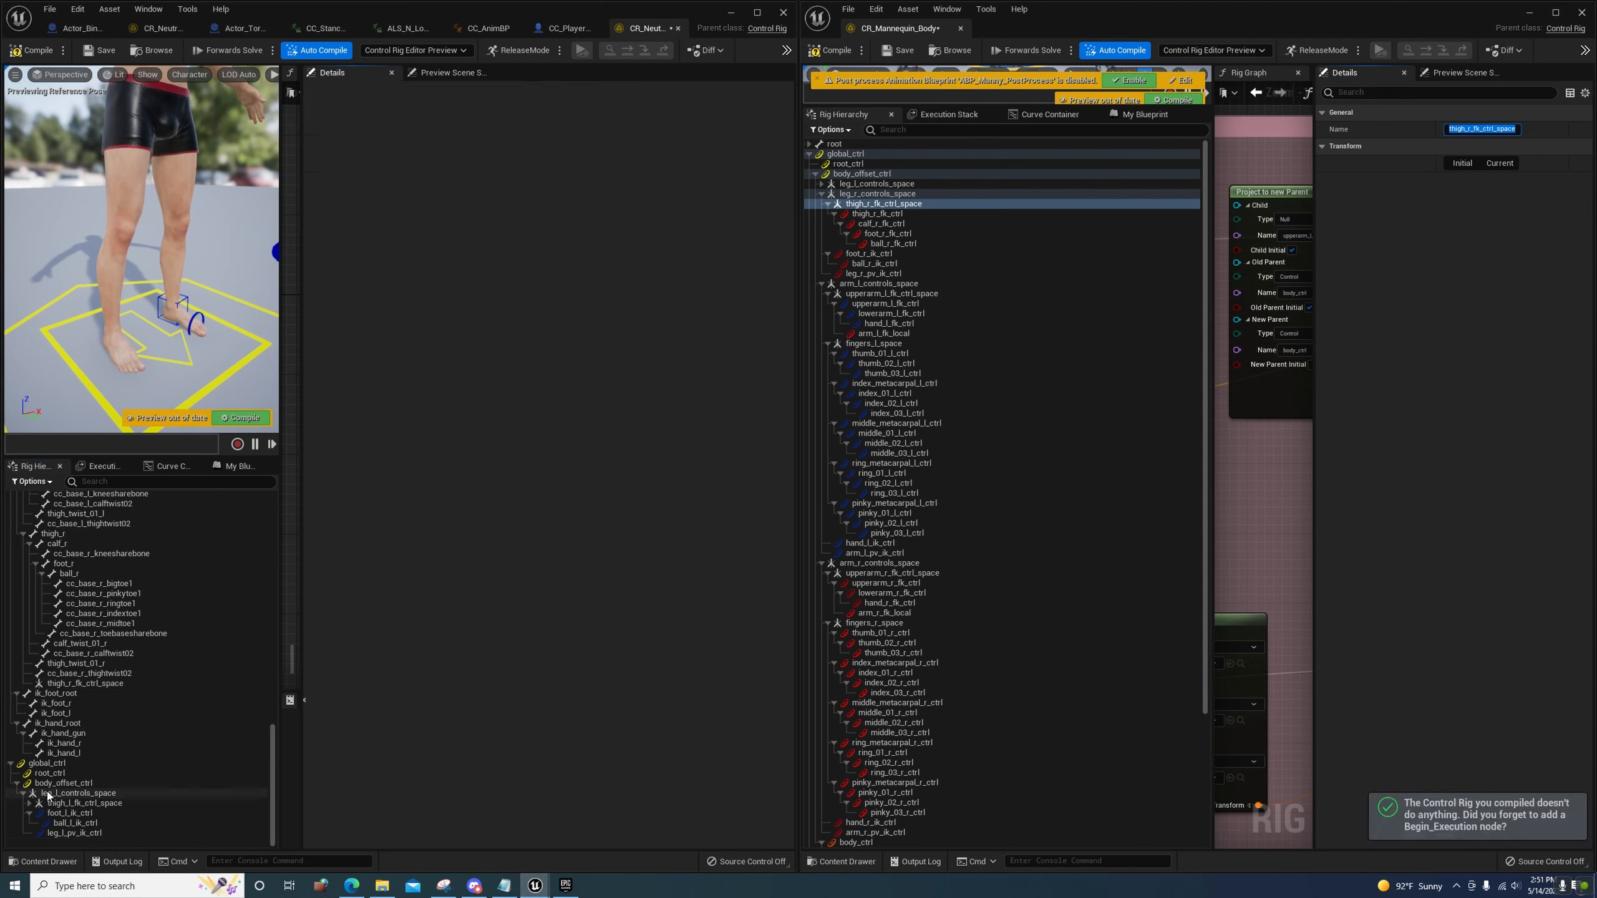
right_click(41, 788)
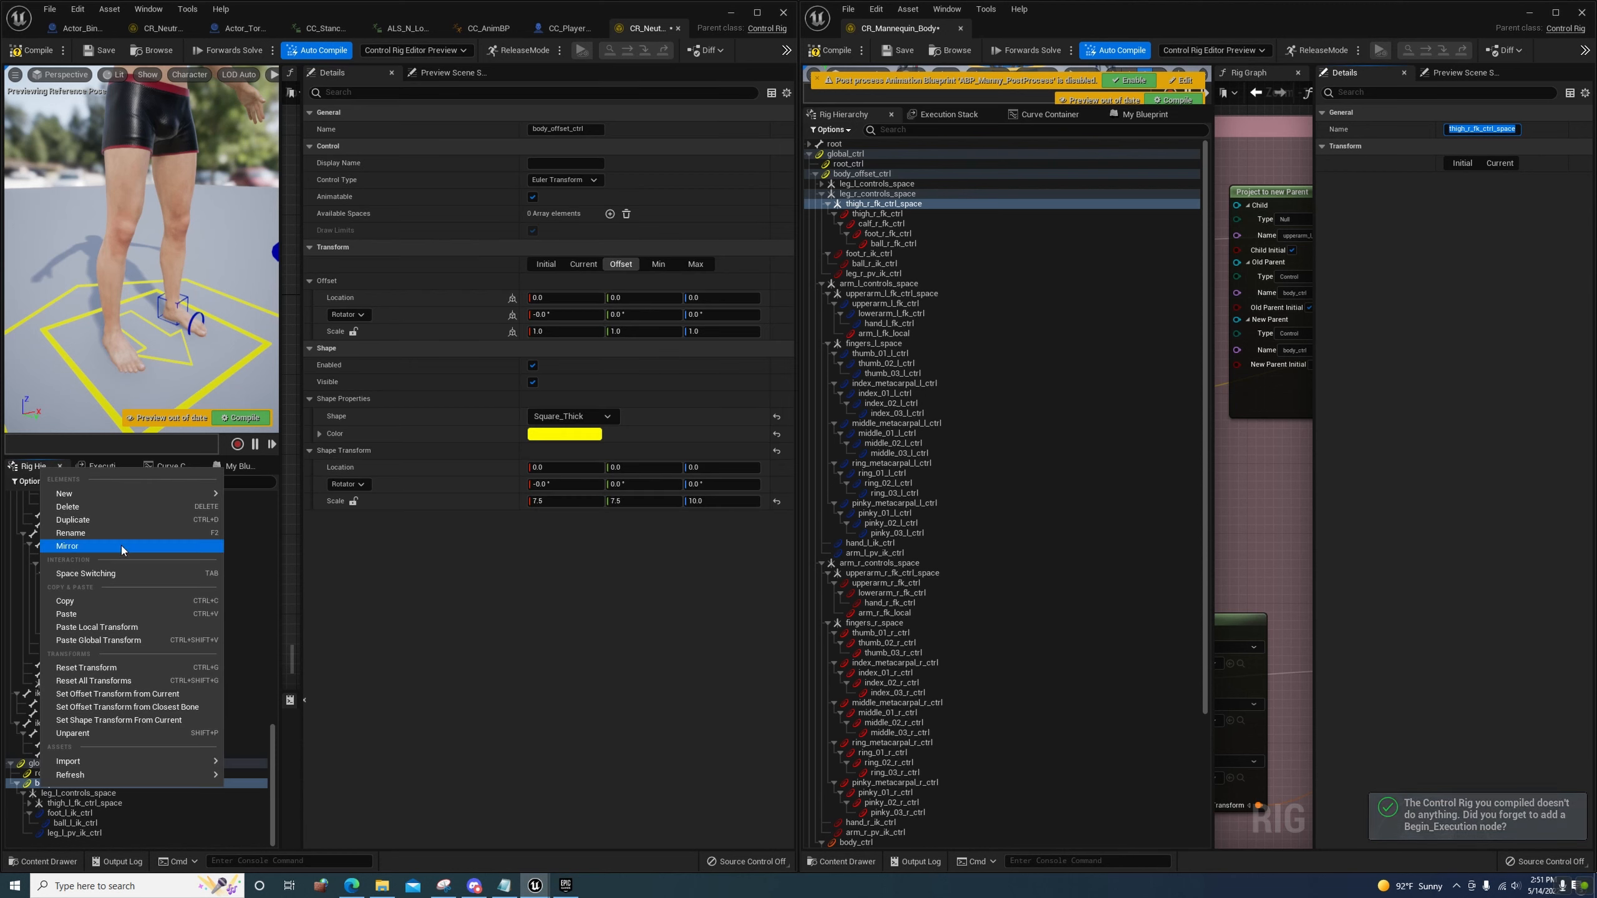
mouse_move(142, 491)
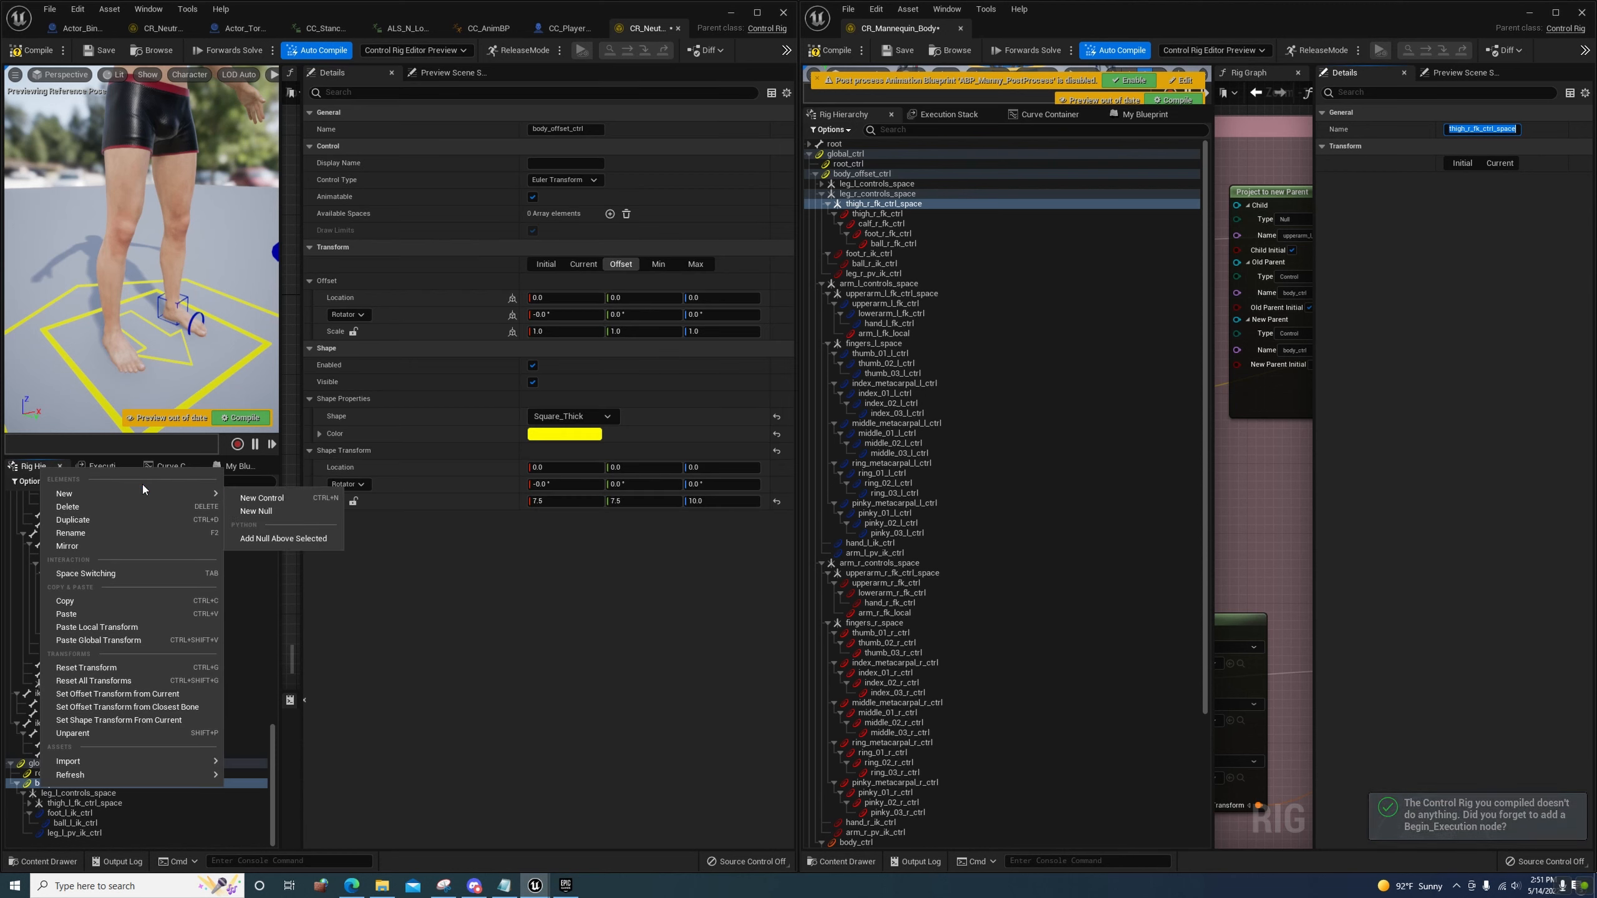
click(255, 510)
click(1082, 195)
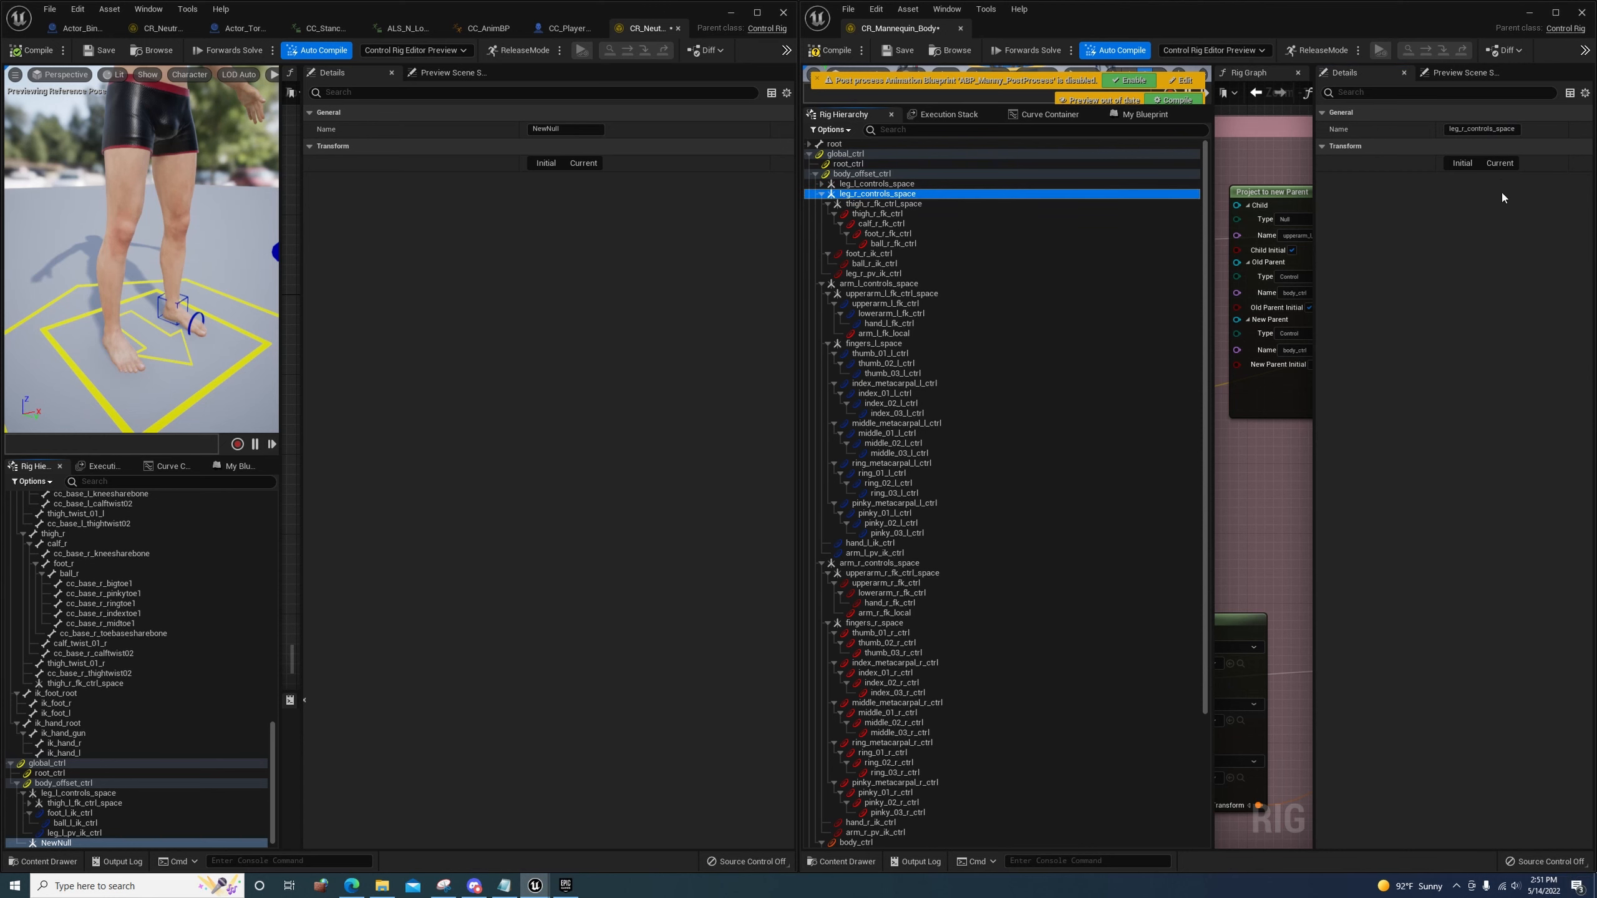
click(1473, 129)
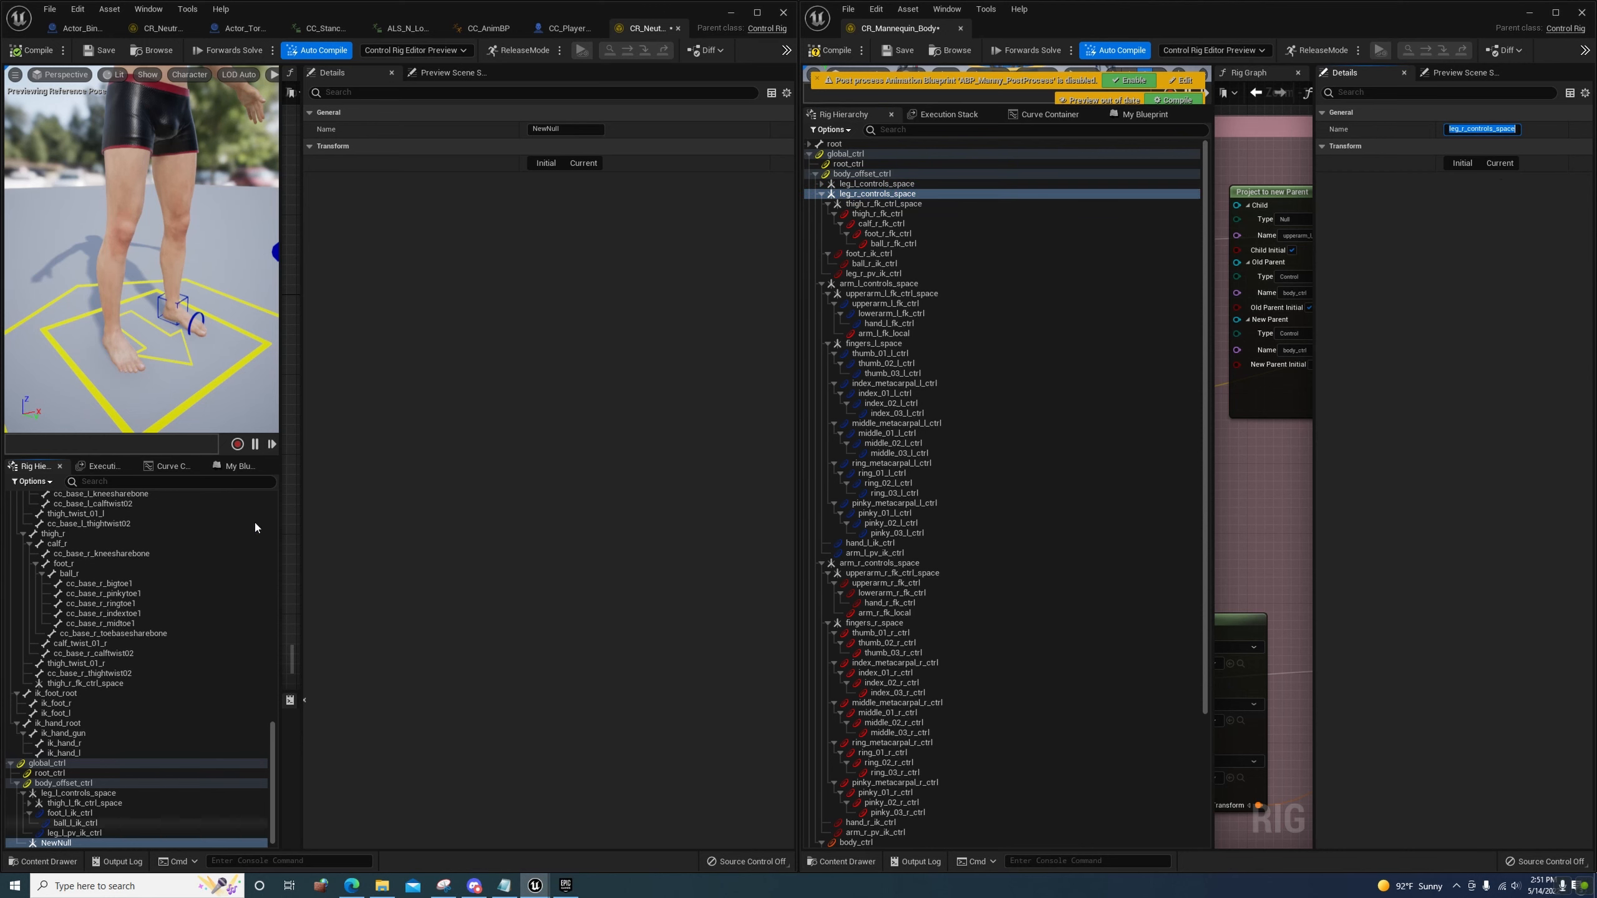
click(574, 132)
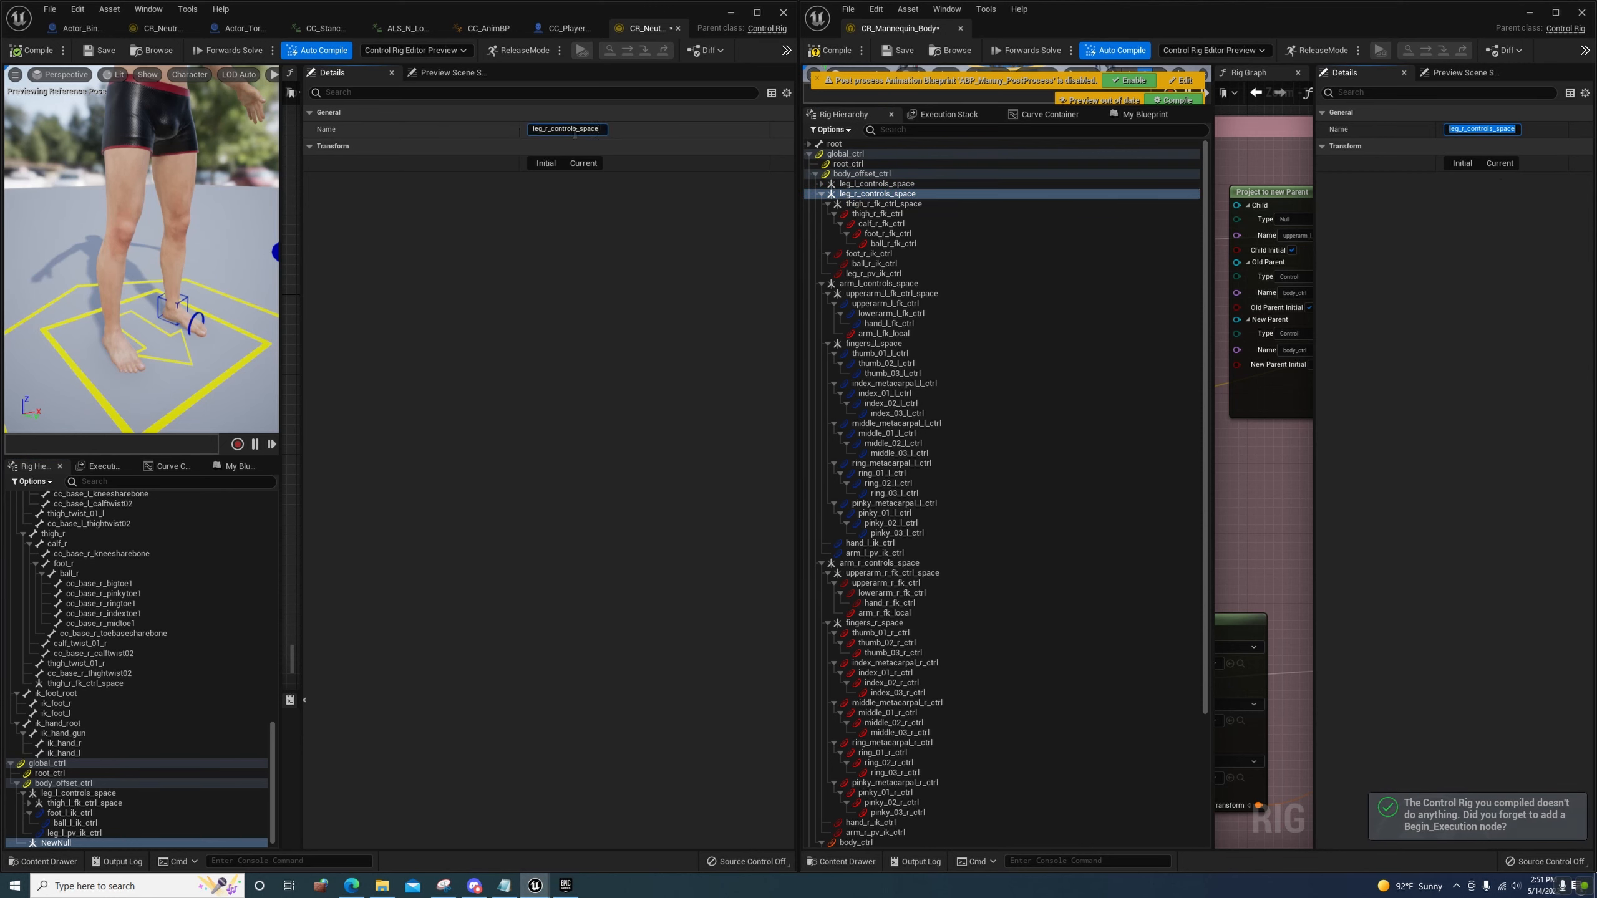
key(Return)
Parent thigh_r_fk_ctrl_space under leg_r_controls_space and expand the group
drag(94, 674, 63, 837)
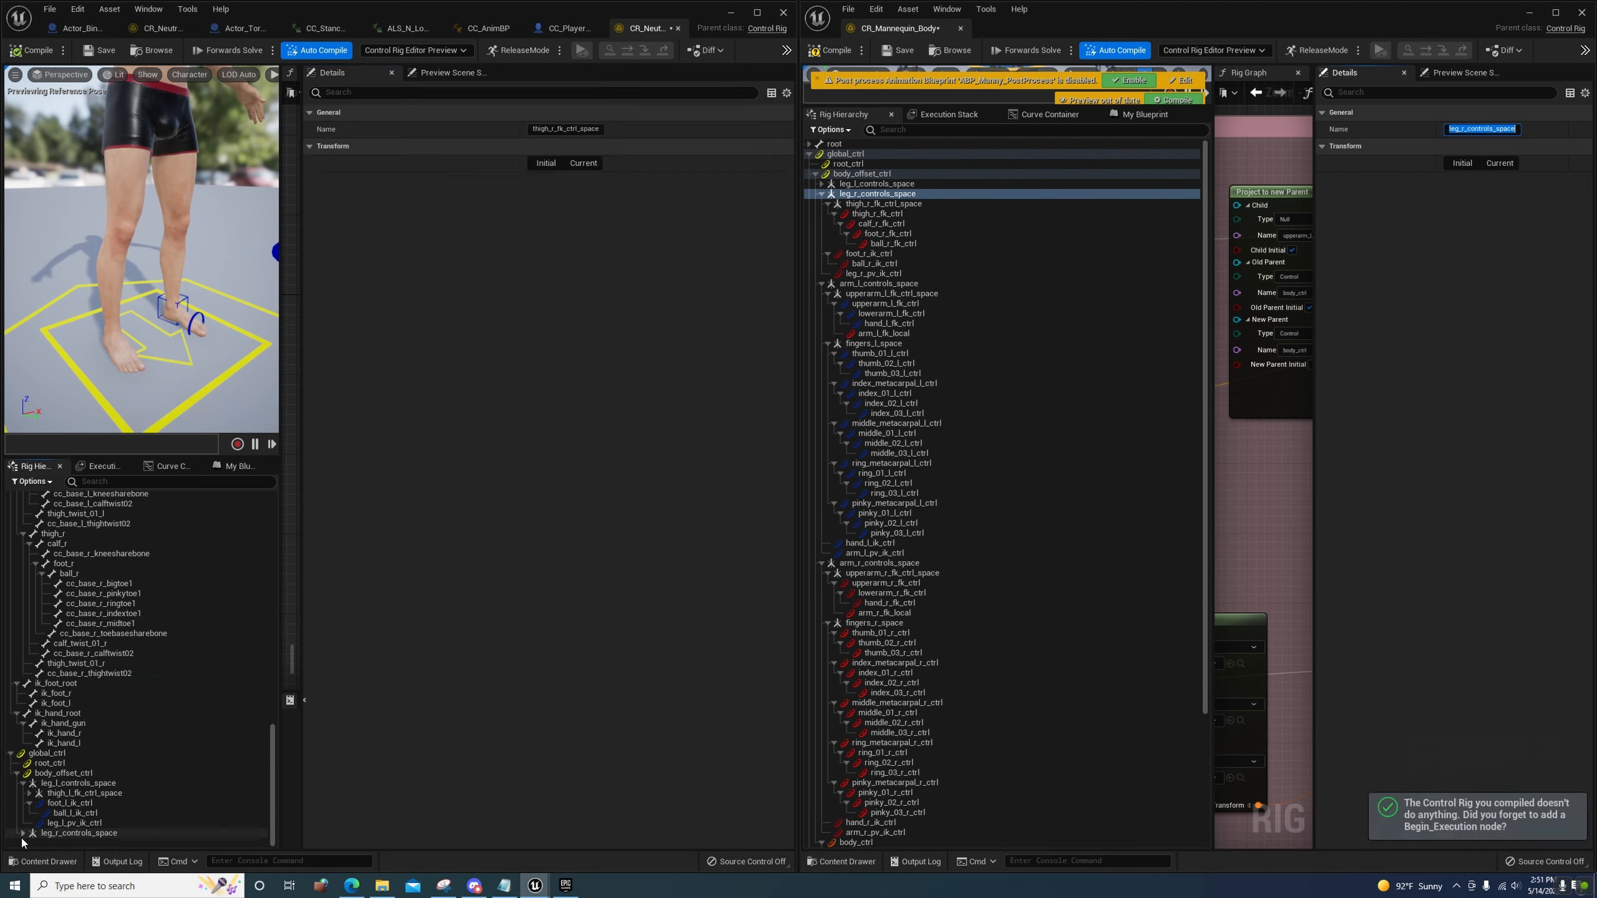
click(22, 836)
scroll(22, 836, down, 1)
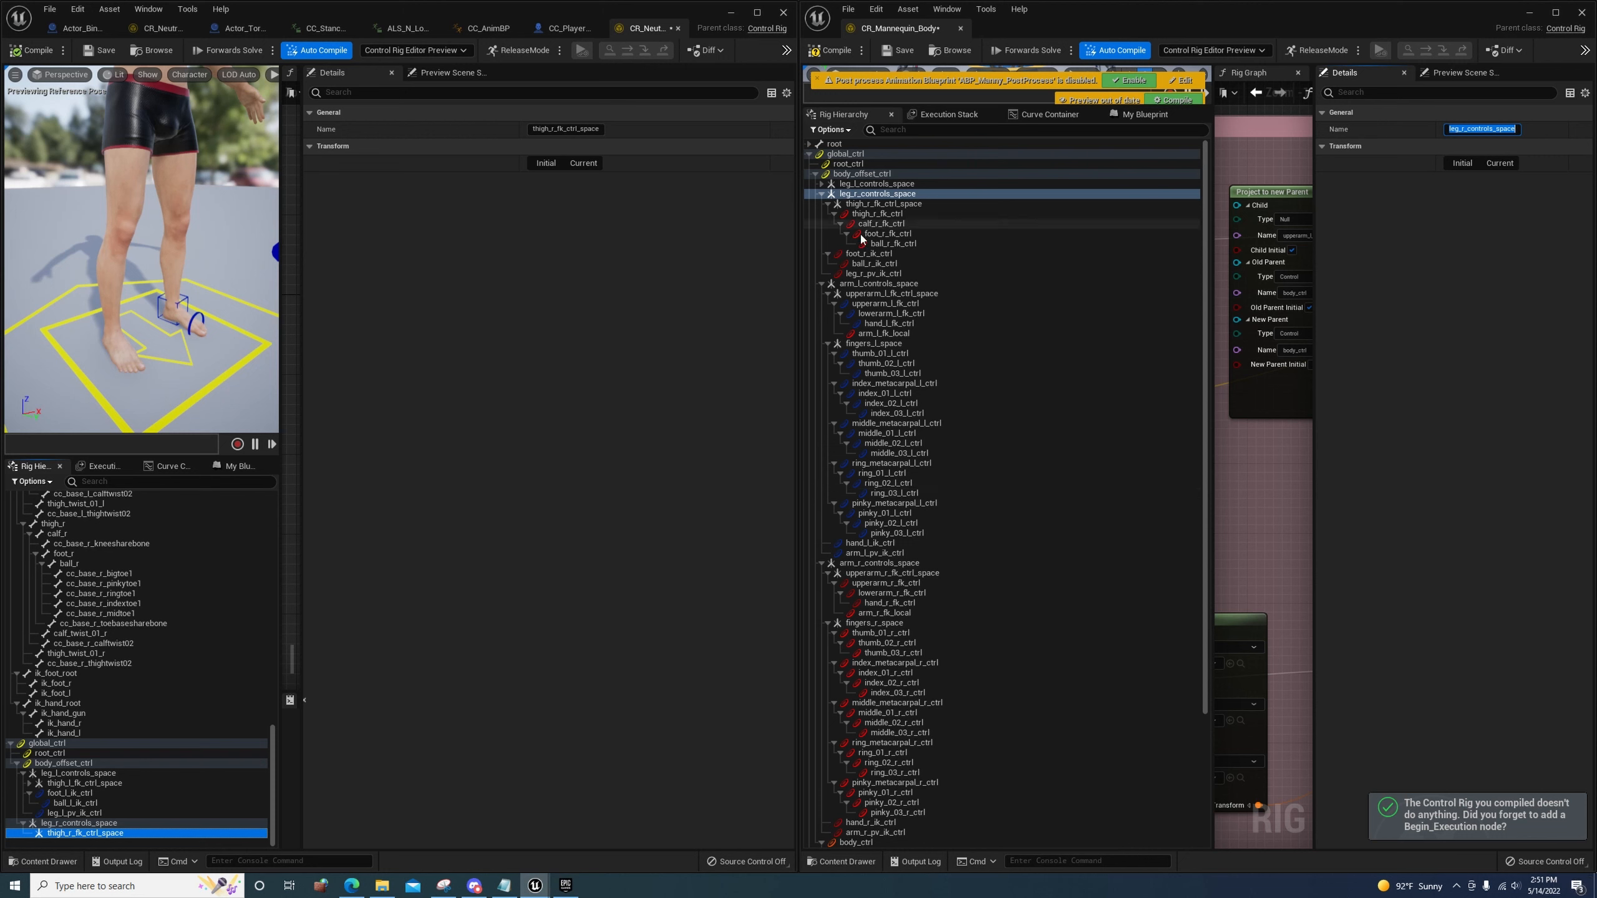
Copy foot_r_ik_ctrl, ball_r_ik_ctrl and leg_r_pv_ik_ctrl from CR_Mannequin_Body and paste them under leg_r_controls_space in the Neutral rig
click(862, 254)
shift+click(861, 275)
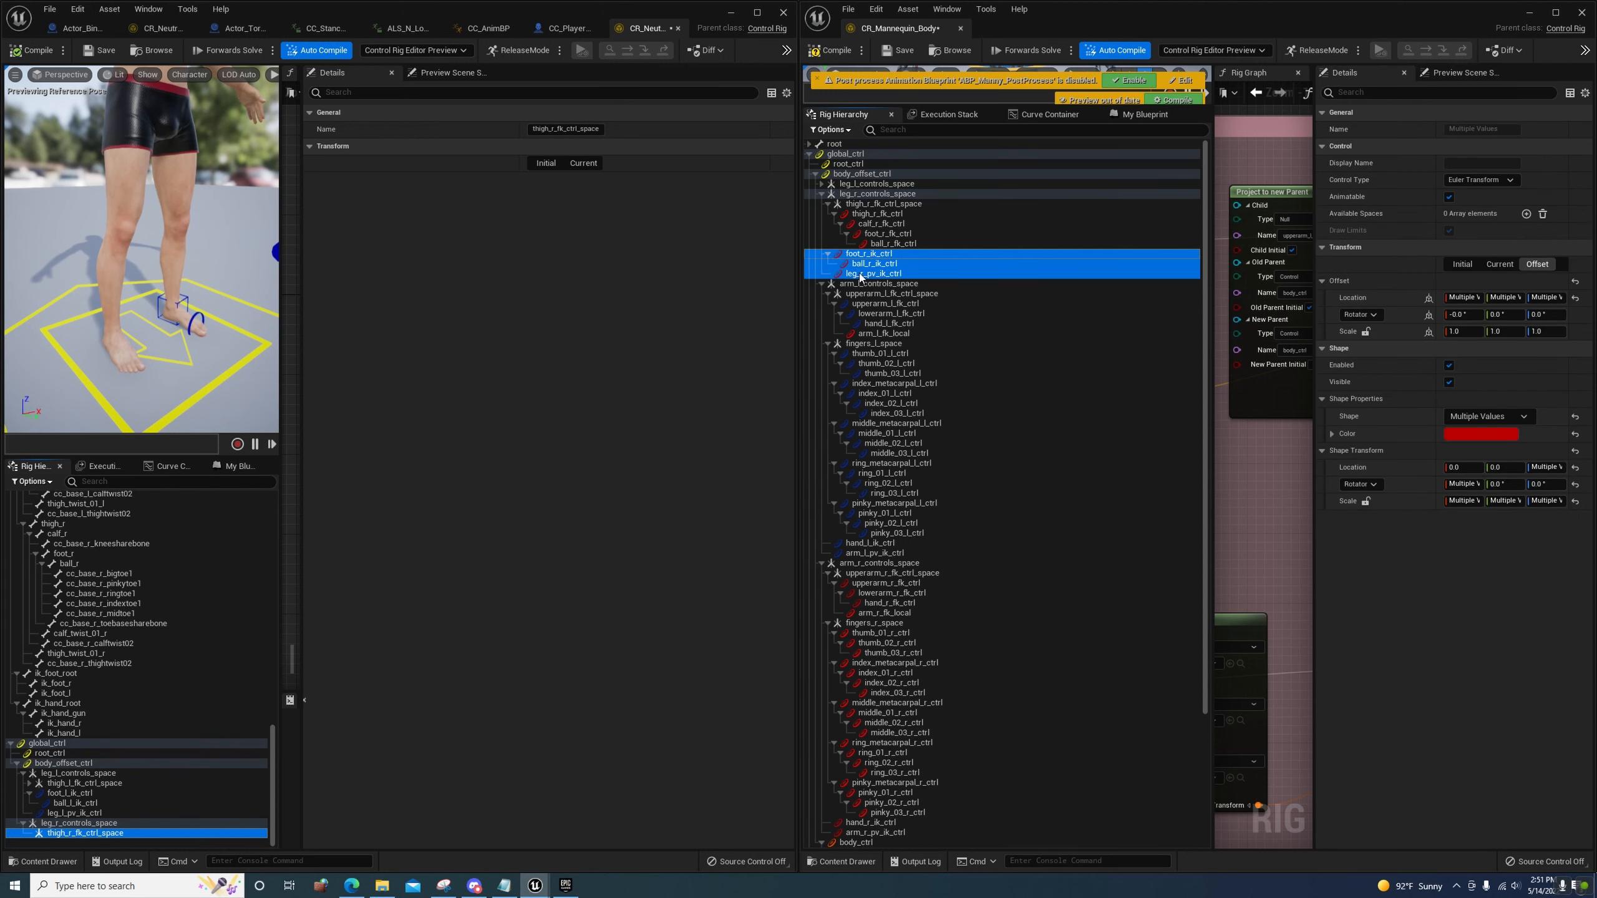
click(69, 824)
key(ctrl+v)
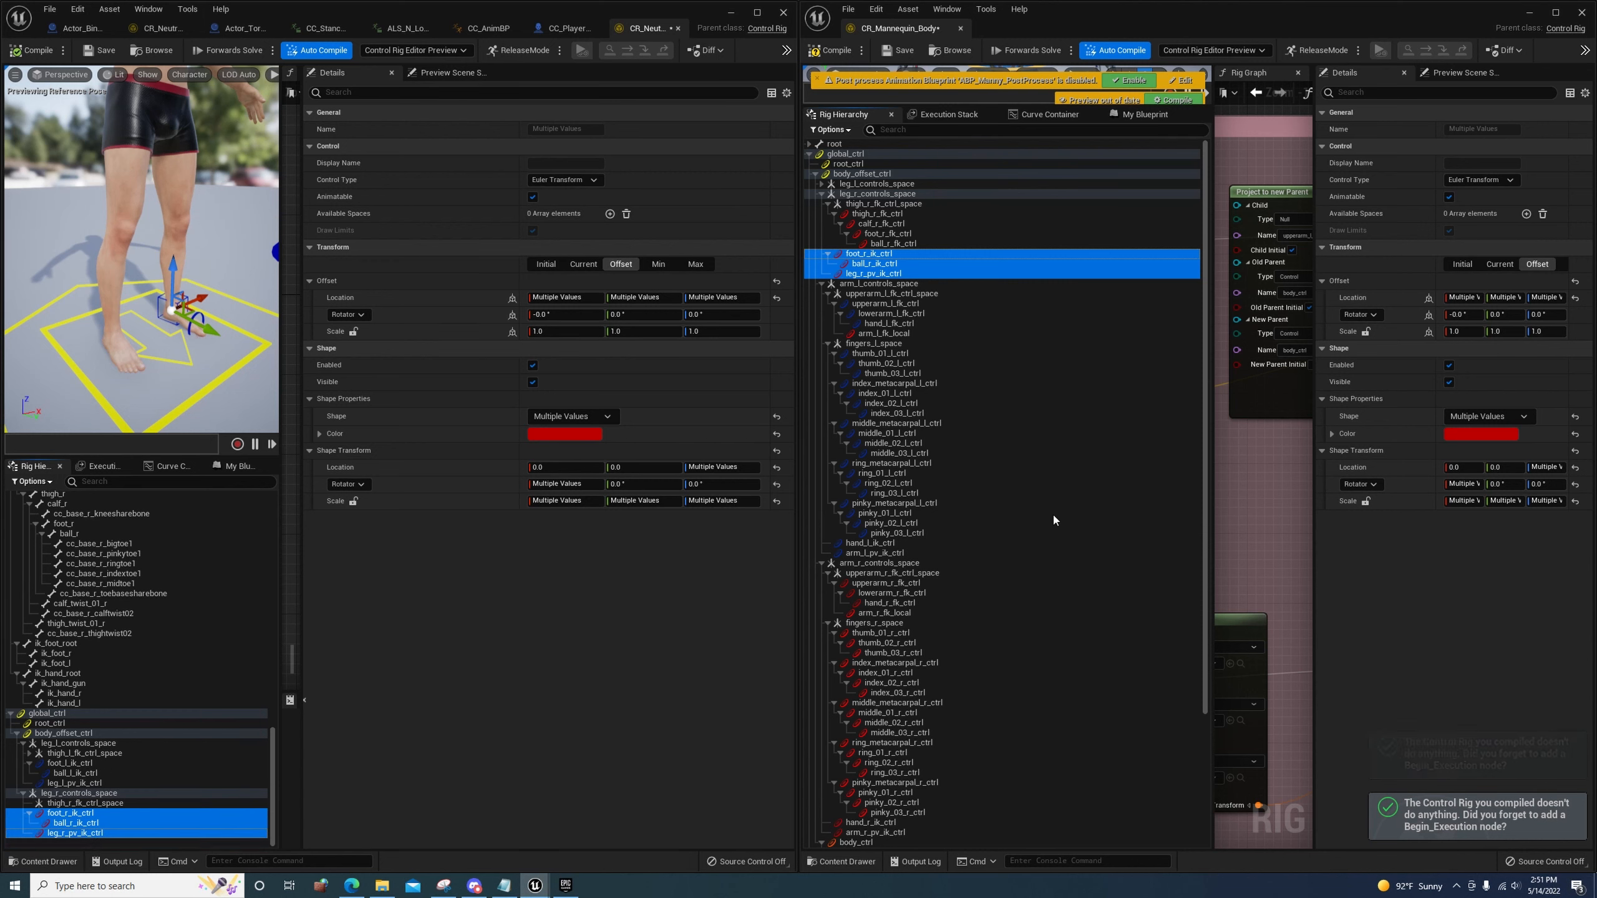
Copy the thigh, calf, foot and ball right FK controls from CR_Mannequin_Body, paste them under thigh_r_fk_ctrl_space and expand the chain
click(877, 214)
shift+click(893, 244)
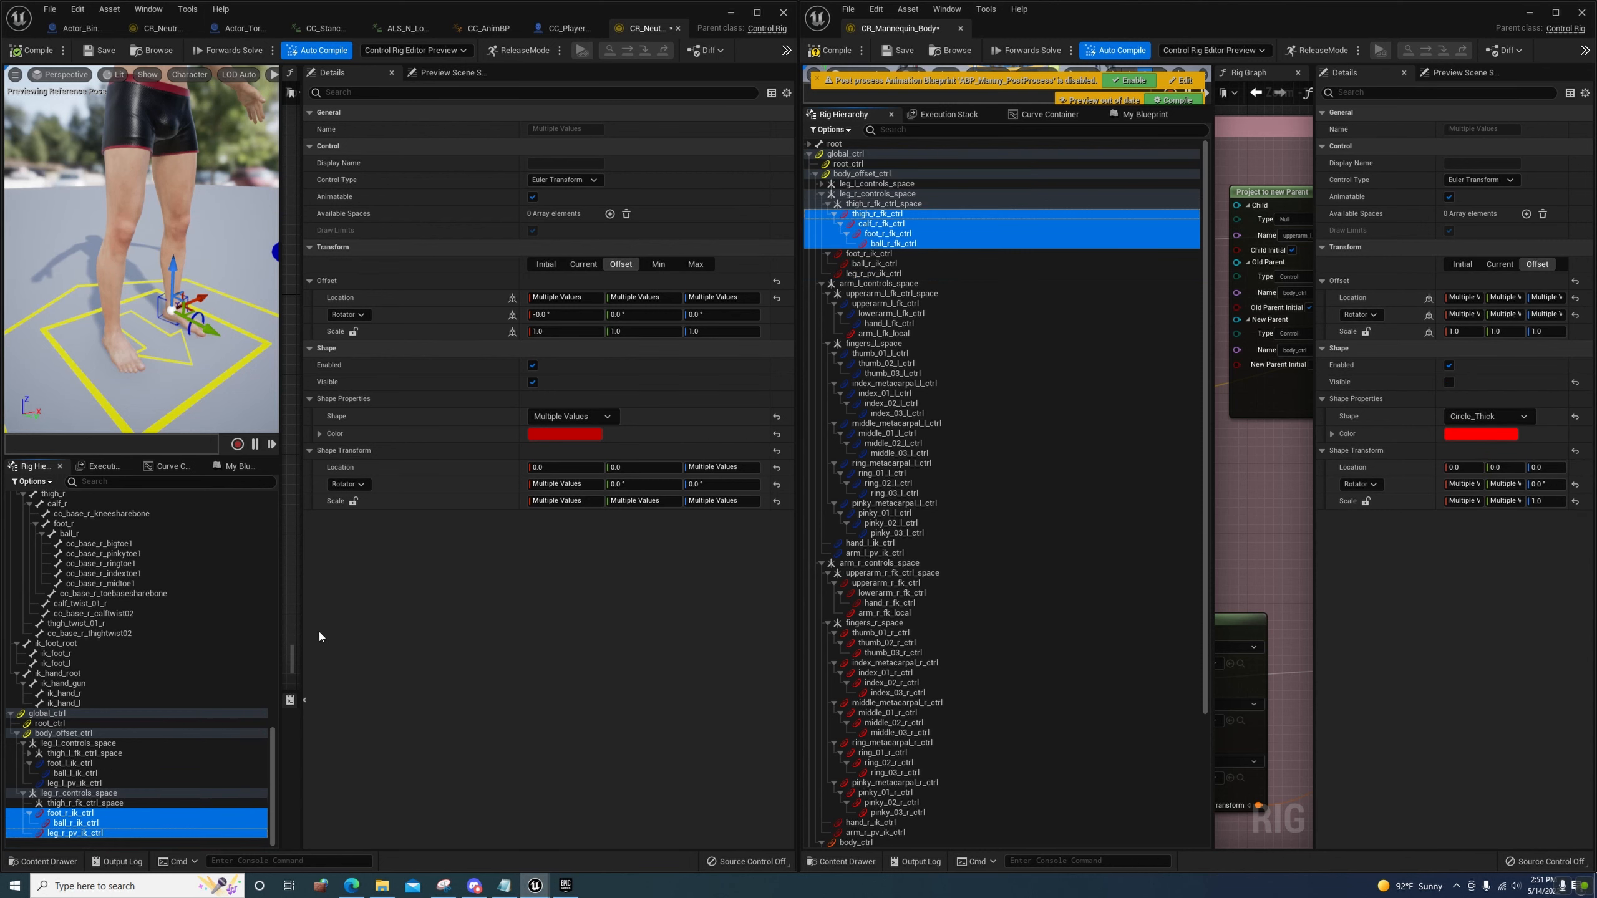
click(94, 804)
key(ctrl+v)
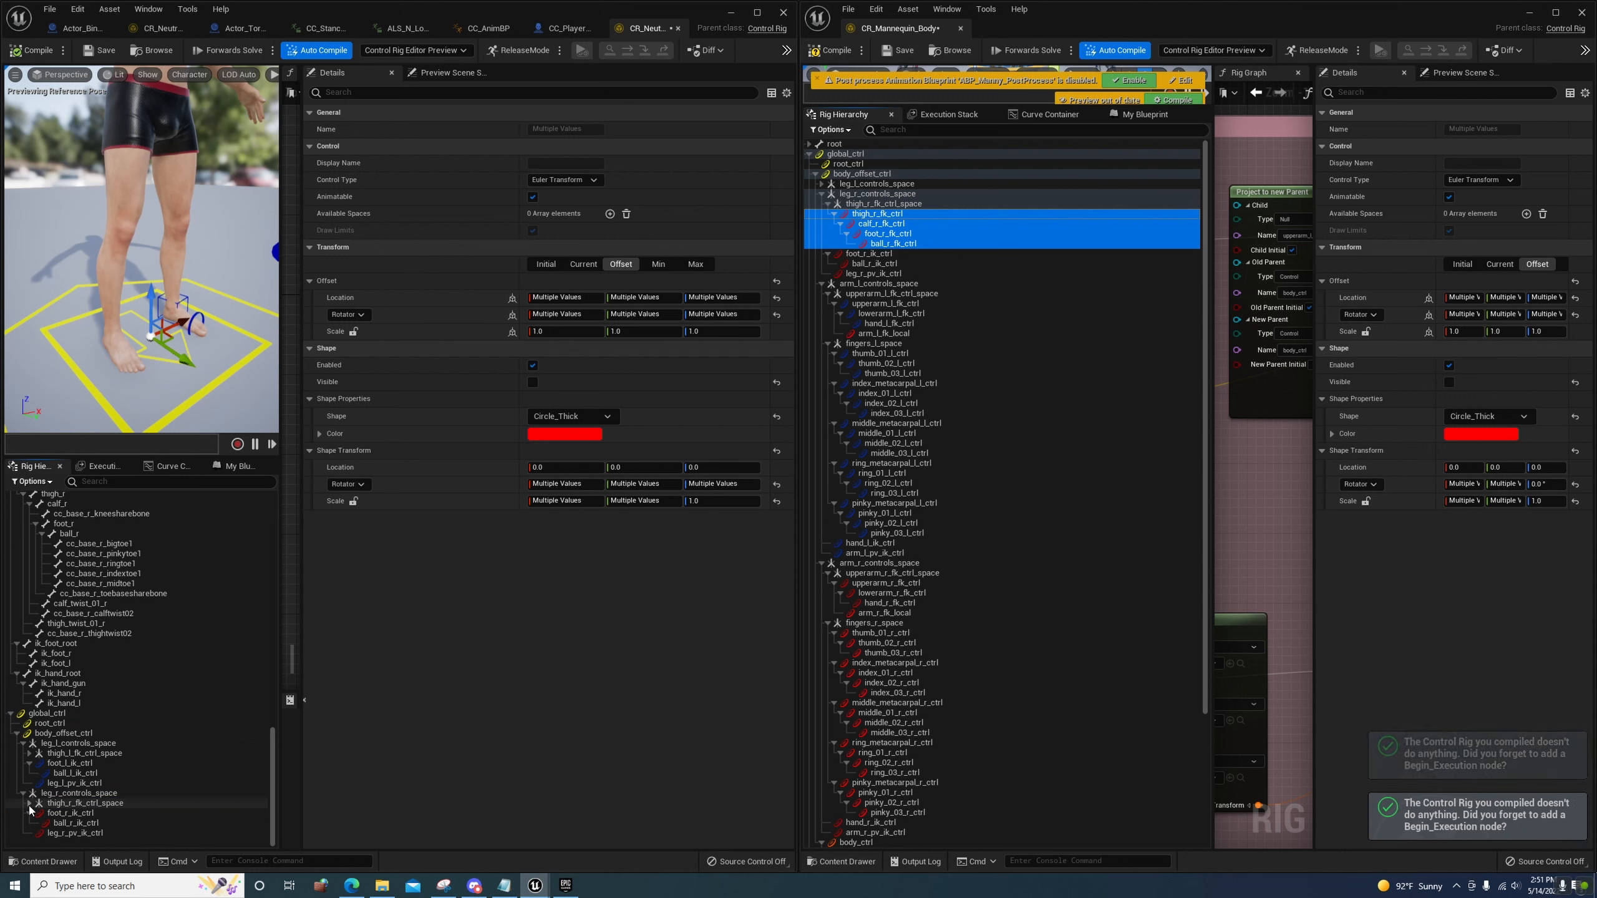
click(29, 806)
click(35, 814)
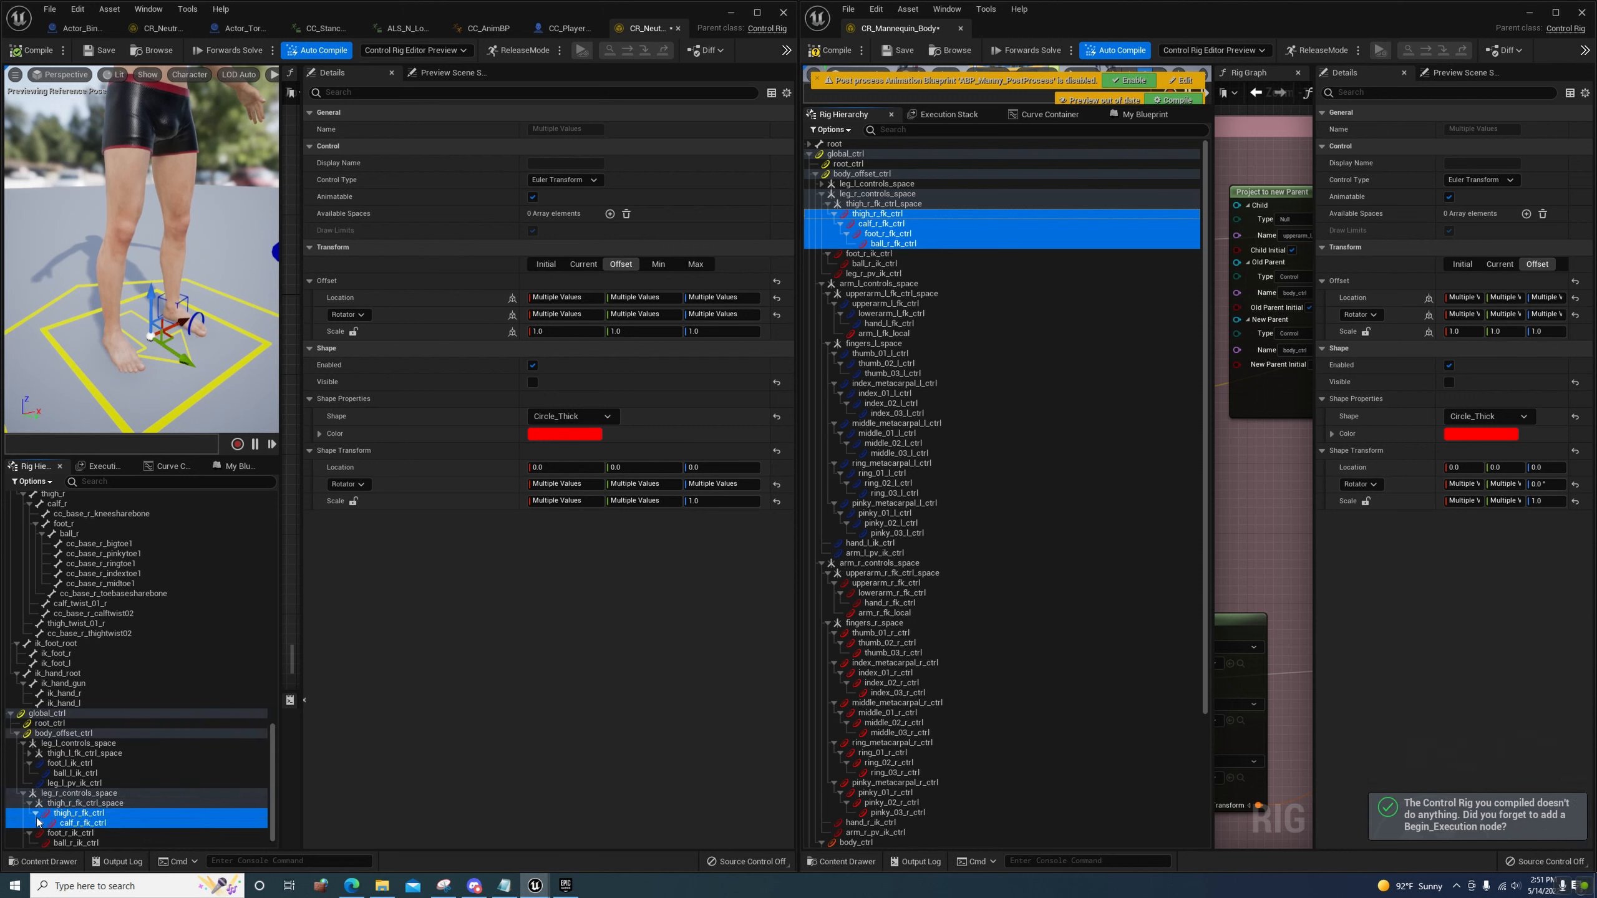
click(43, 823)
click(48, 836)
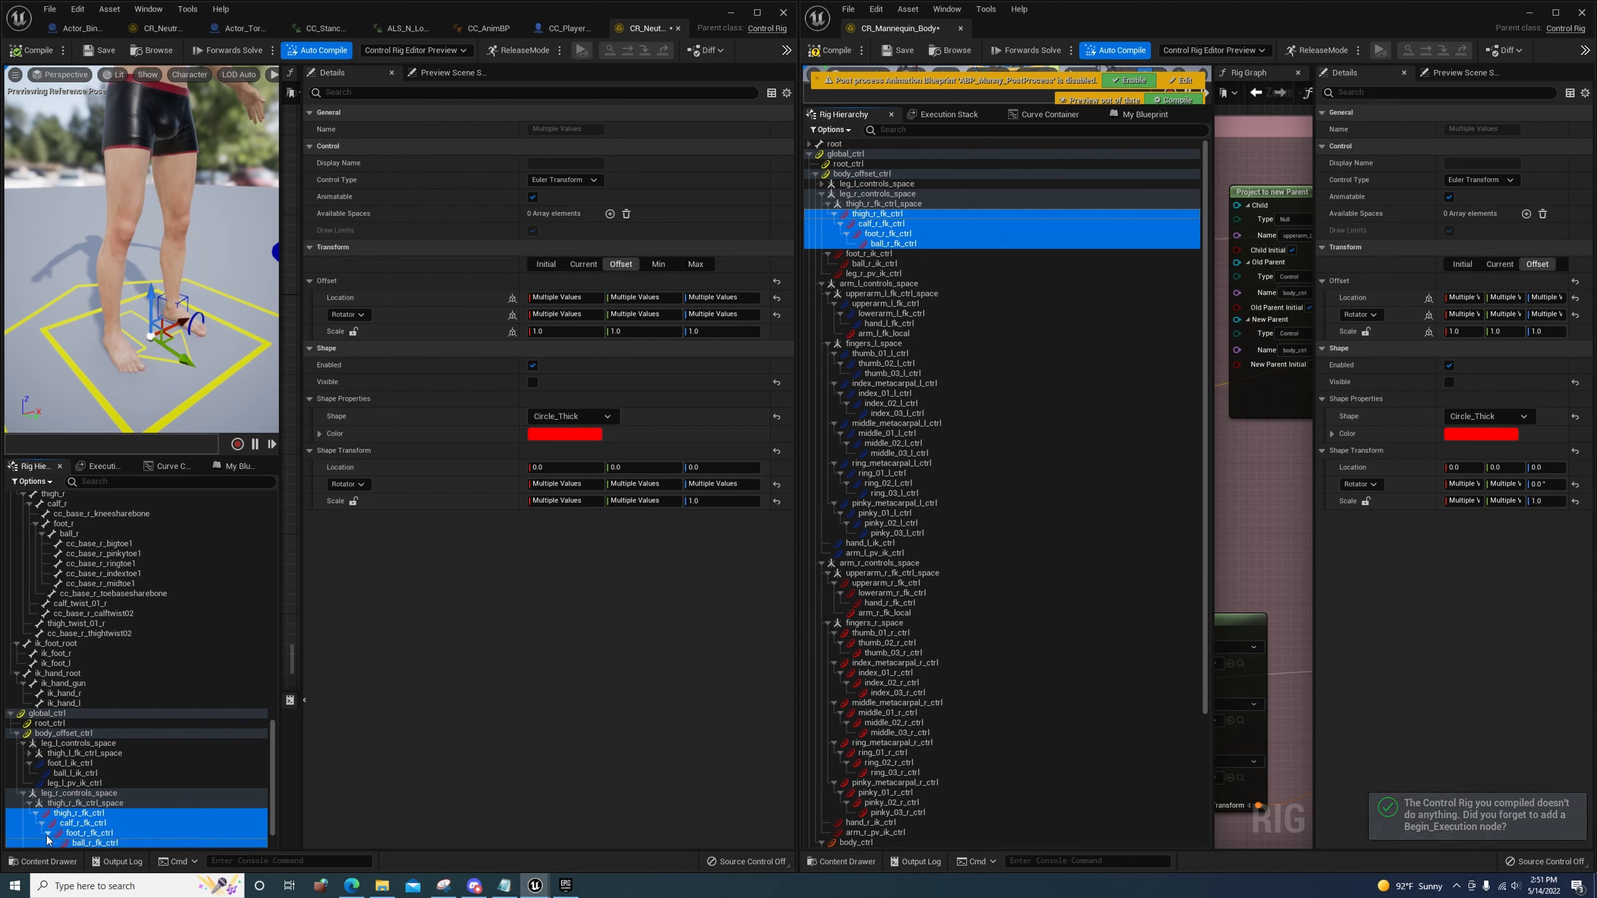
scroll(87, 782, down, 2)
Lock the shape scale proportions of thigh_r_fk_ctrl and multiply its scale by 10, to 3.5 in X
double_click(86, 774)
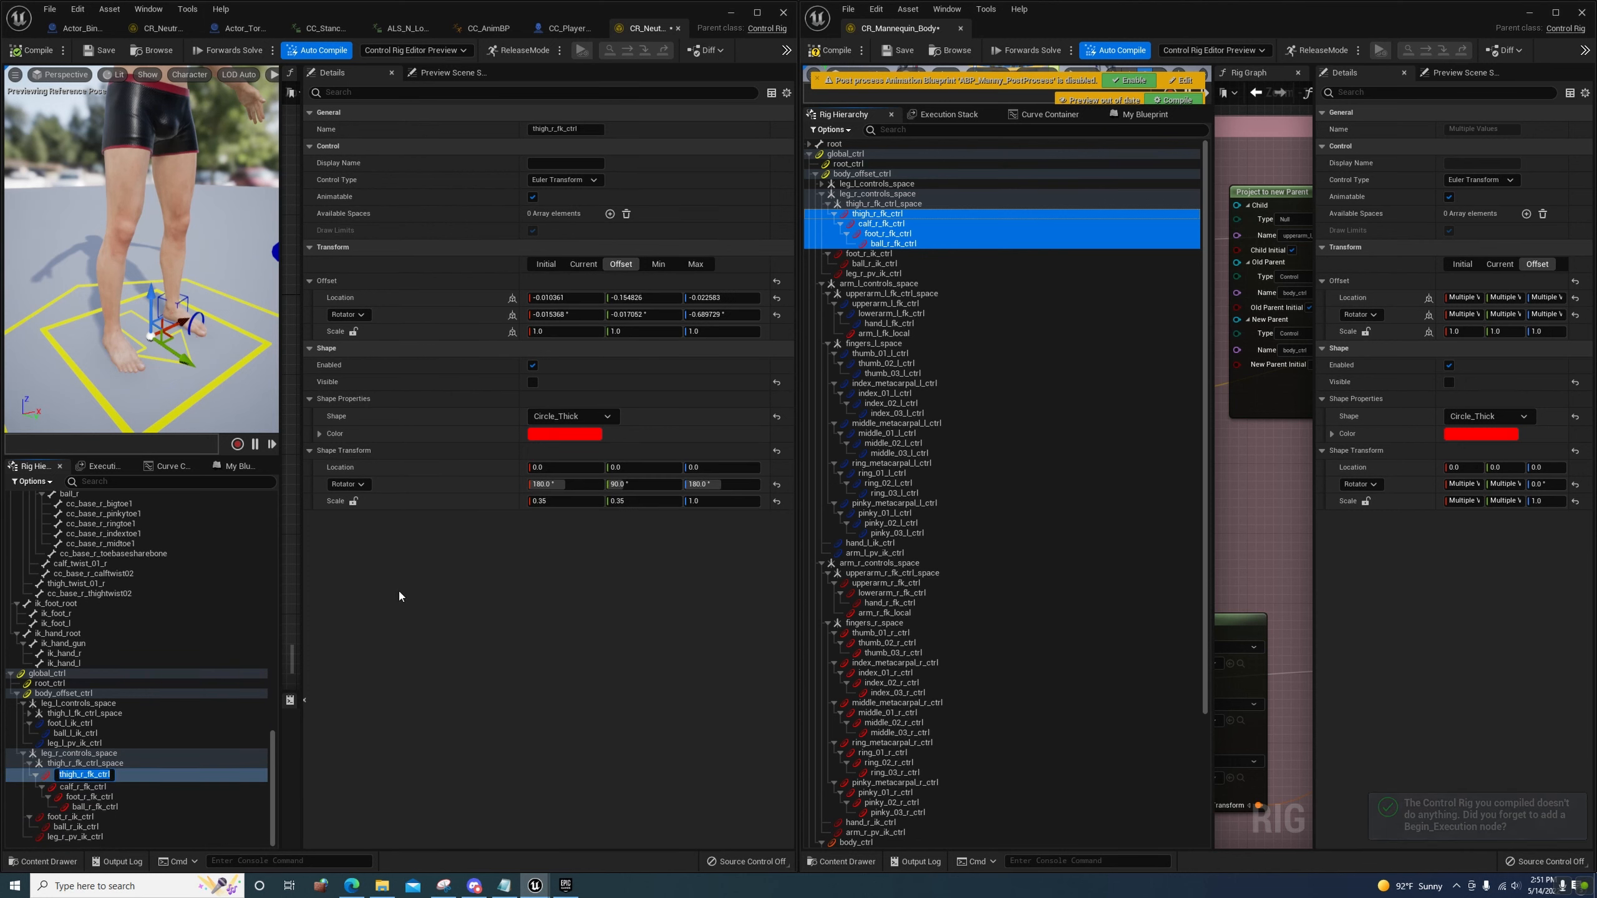
click(146, 778)
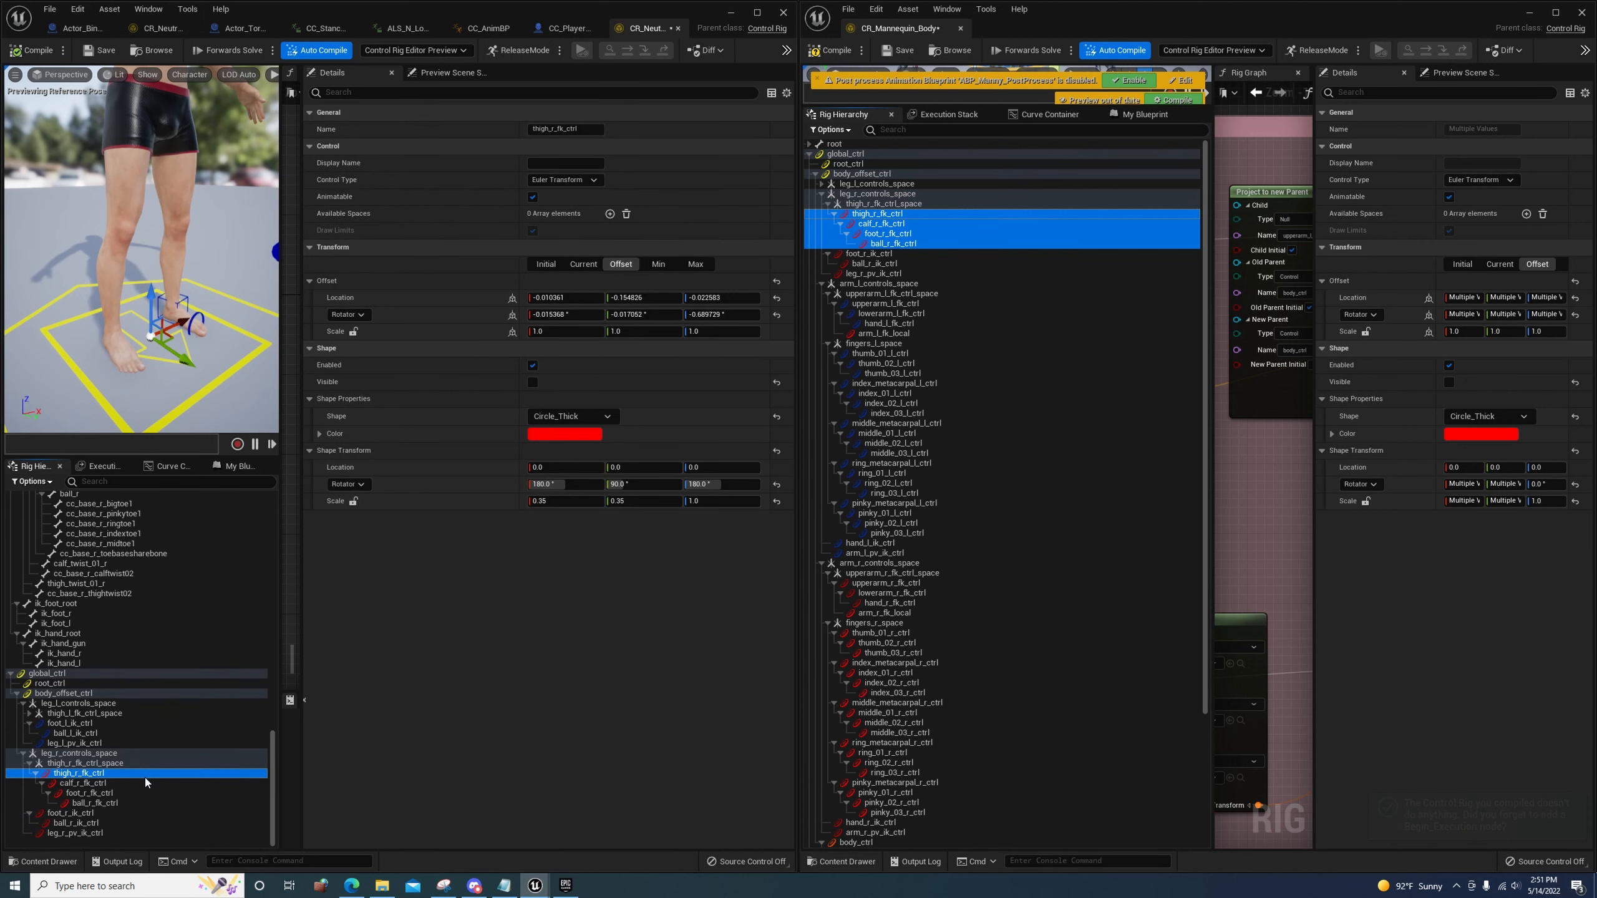
click(354, 501)
click(563, 502)
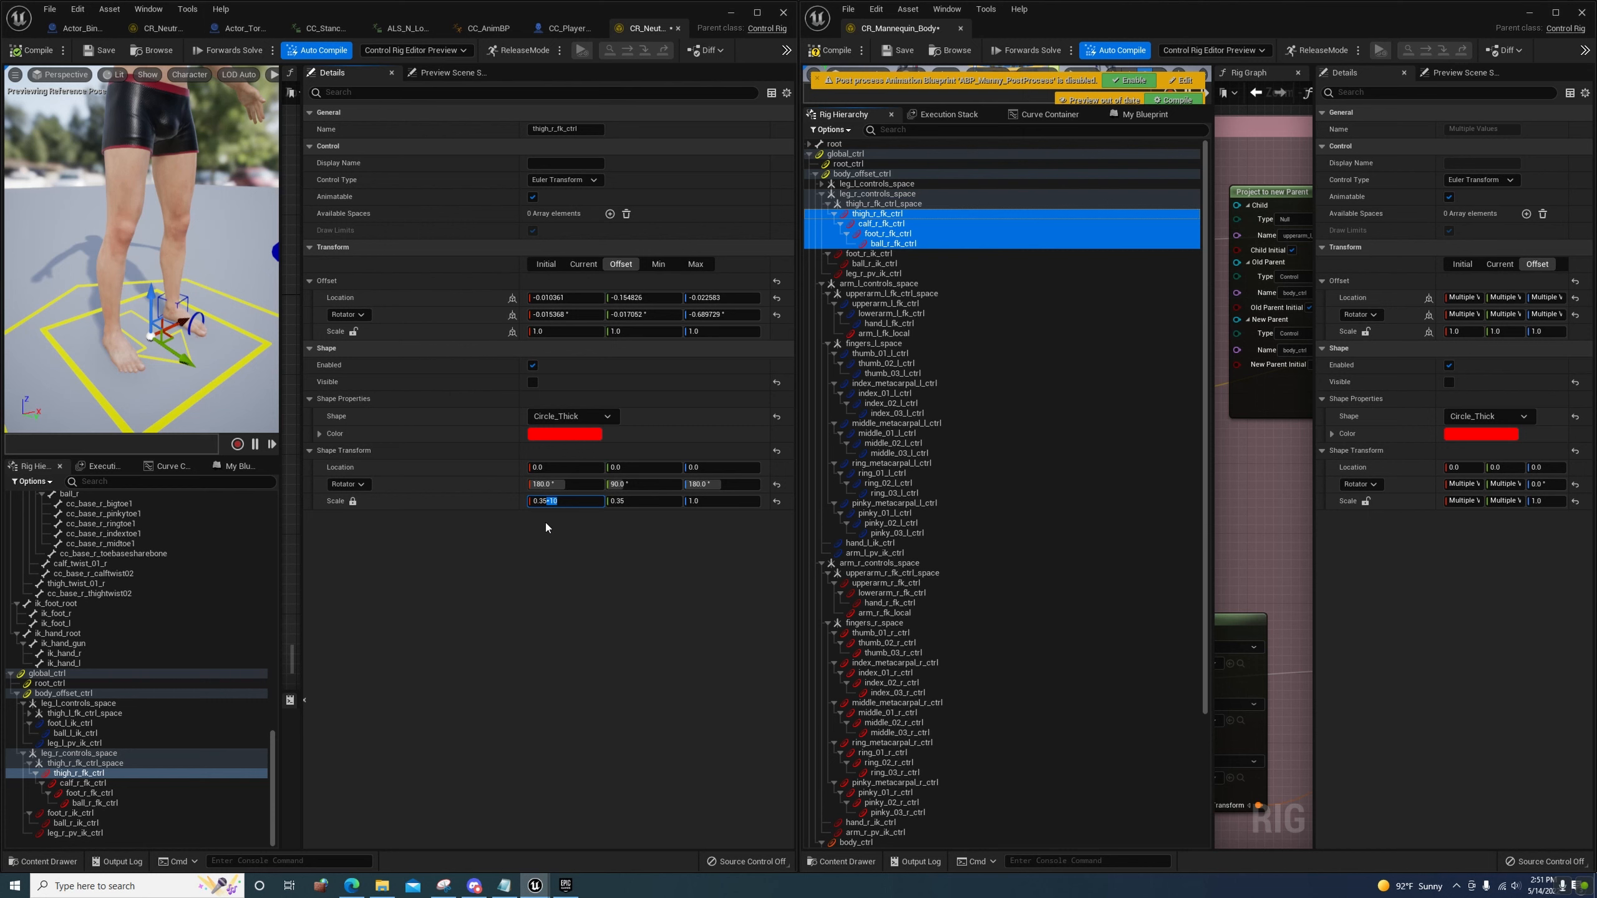
key(Return)
Lock the shape scale proportions of calf_r_fk_ctrl and multiply its scale by 10, to 2.5 in X
click(82, 783)
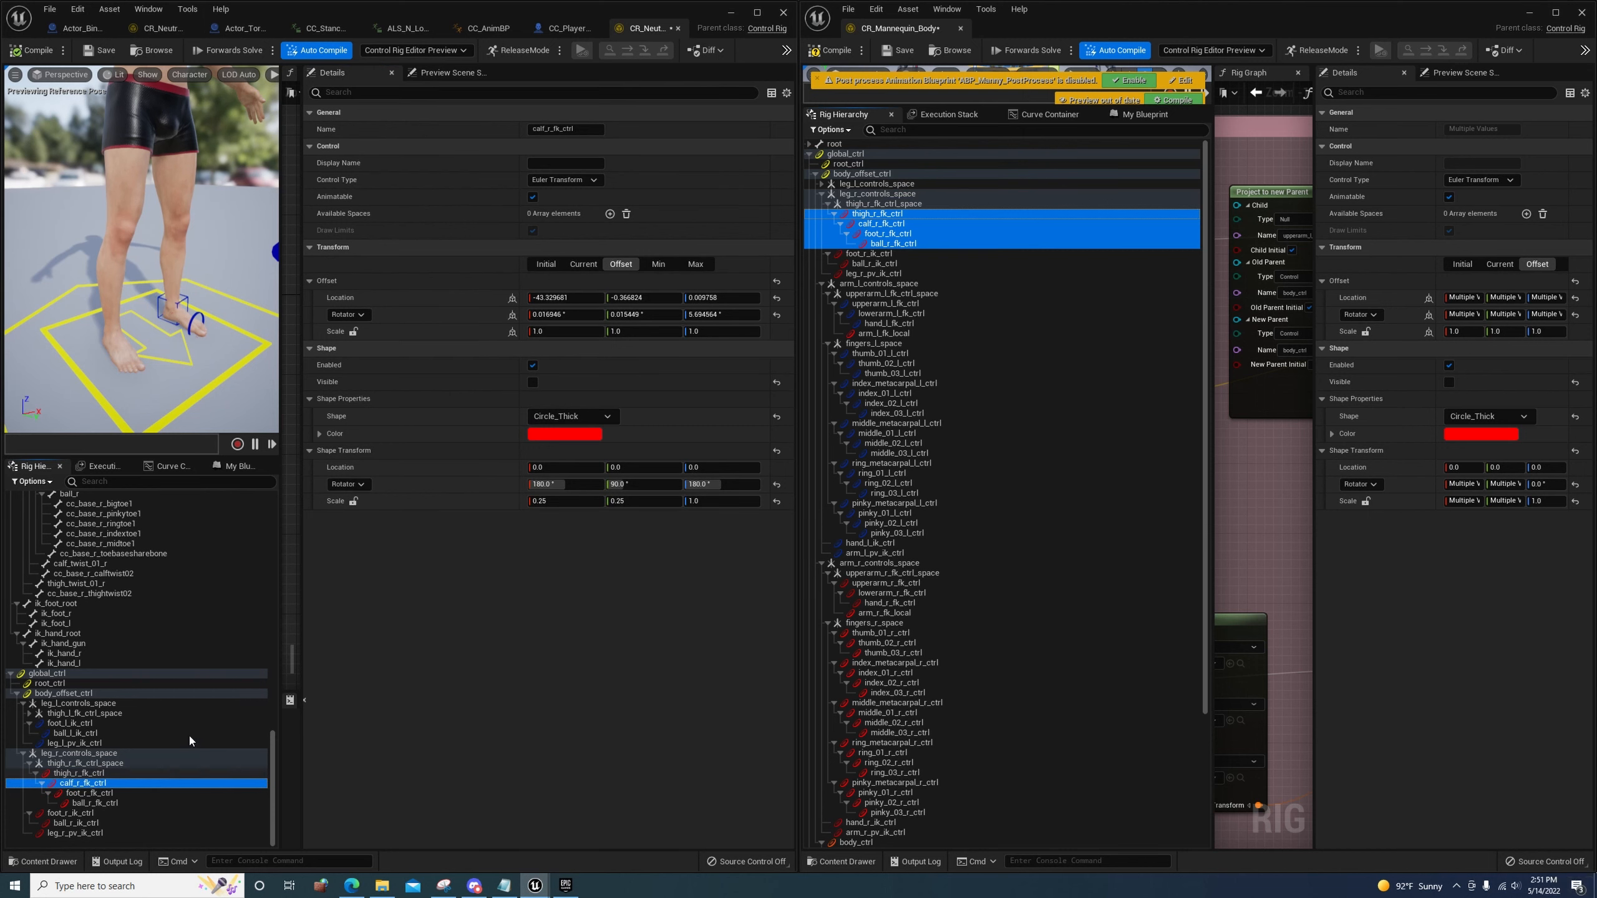
click(359, 503)
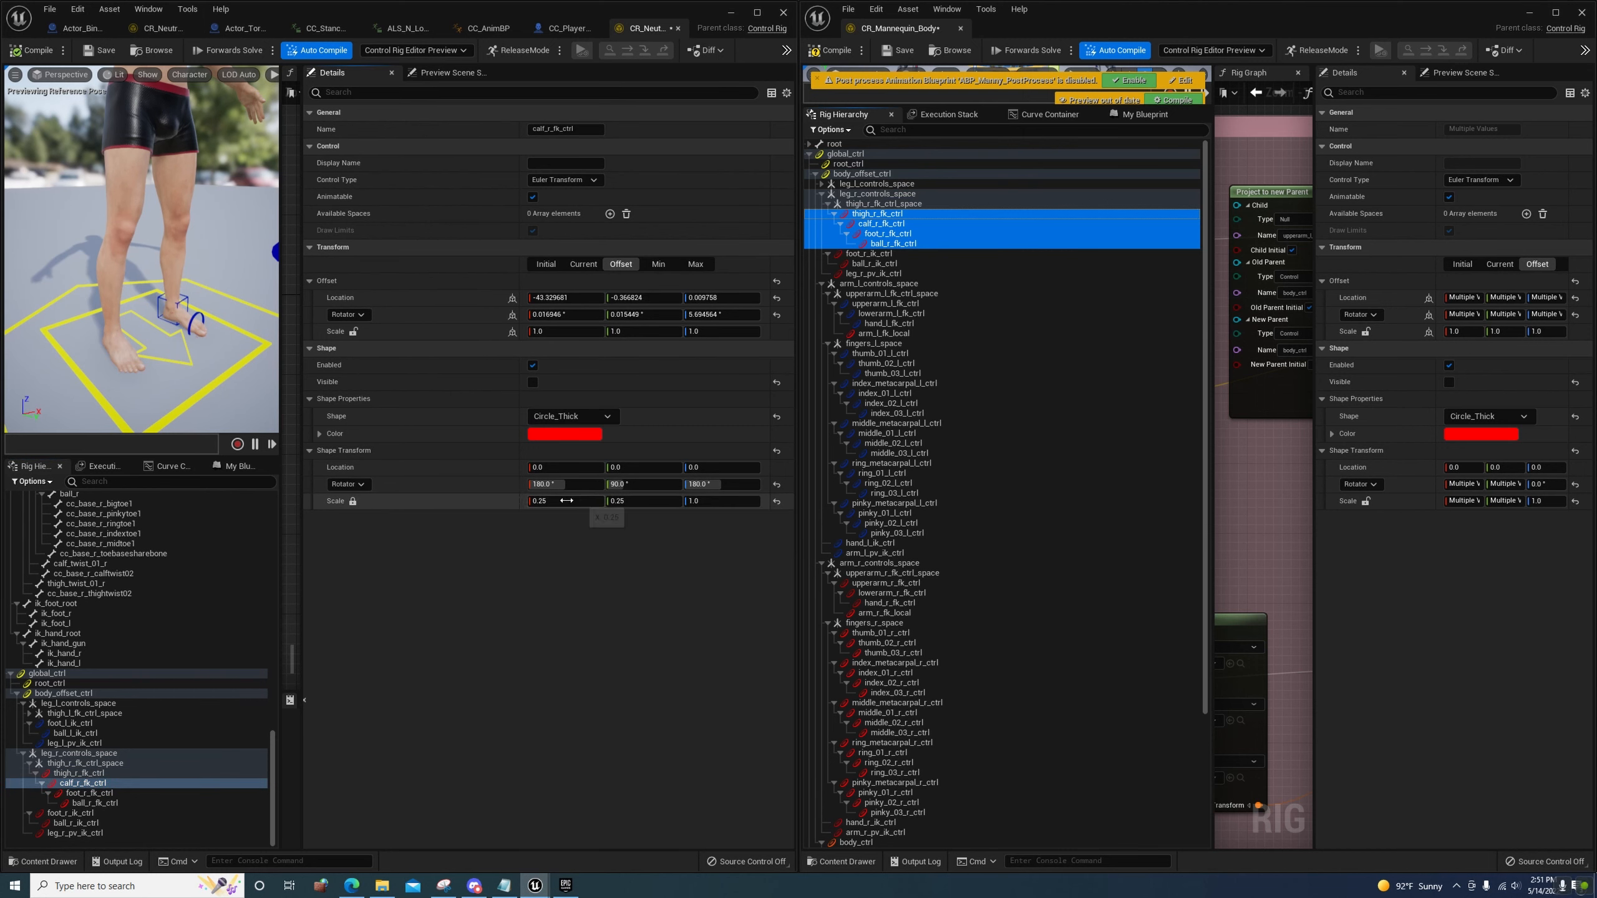
click(564, 501)
text(0.25*10)
key(Return)
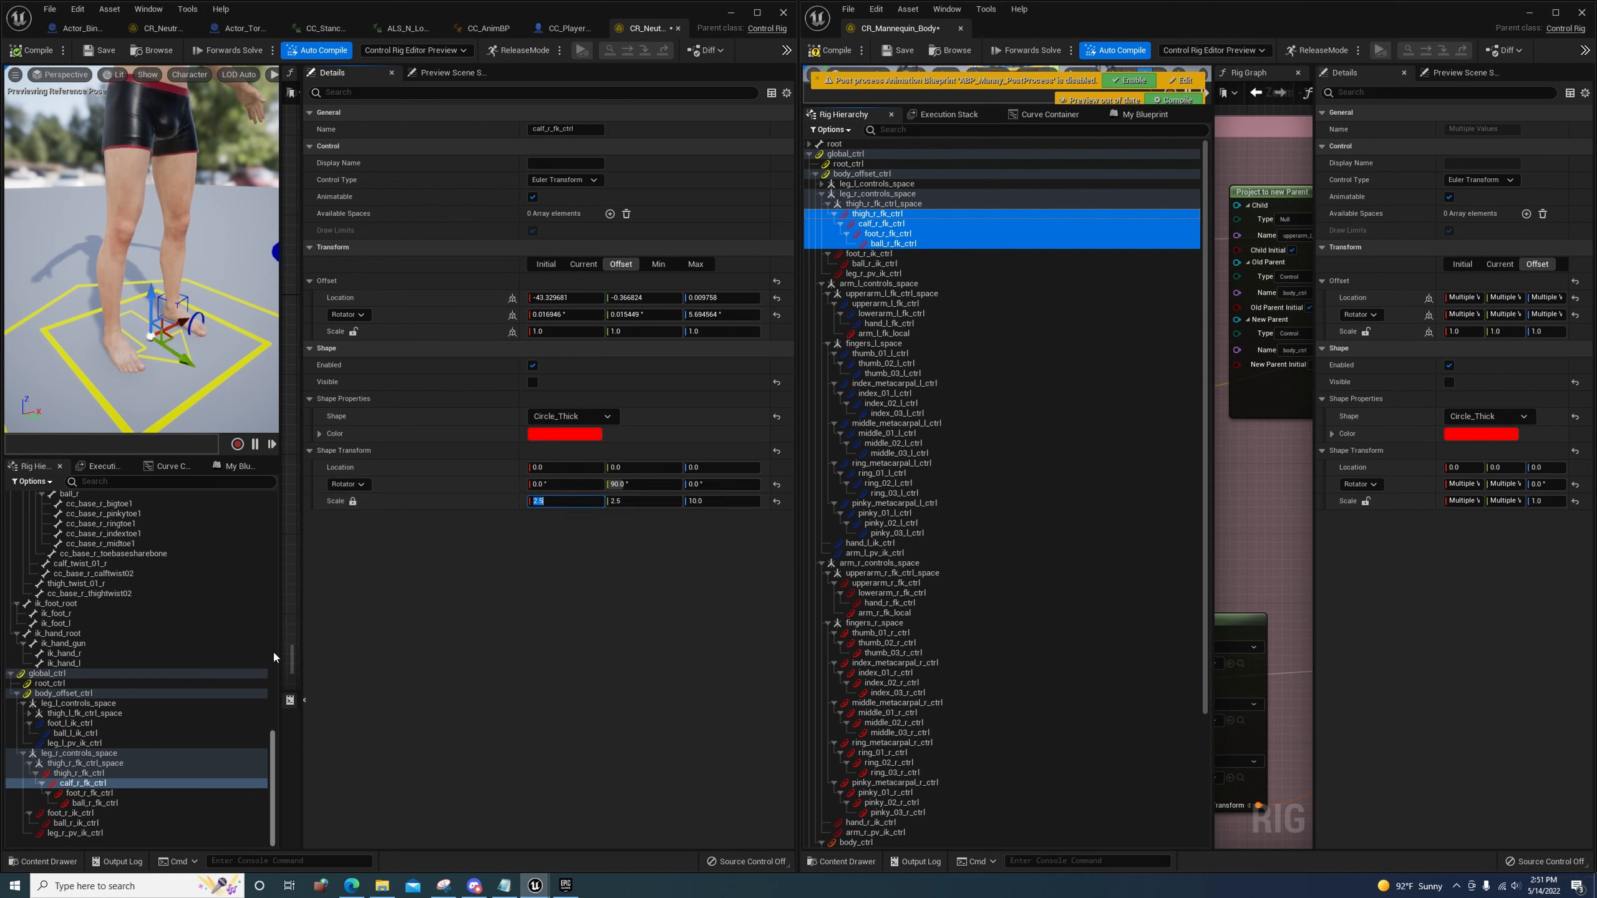
Multiply the proportional shape scale by 10 for foot_r_fk_ctrl, to 2.0 in X, and ball_r_fk_ctrl, to 1.5 in X
click(88, 795)
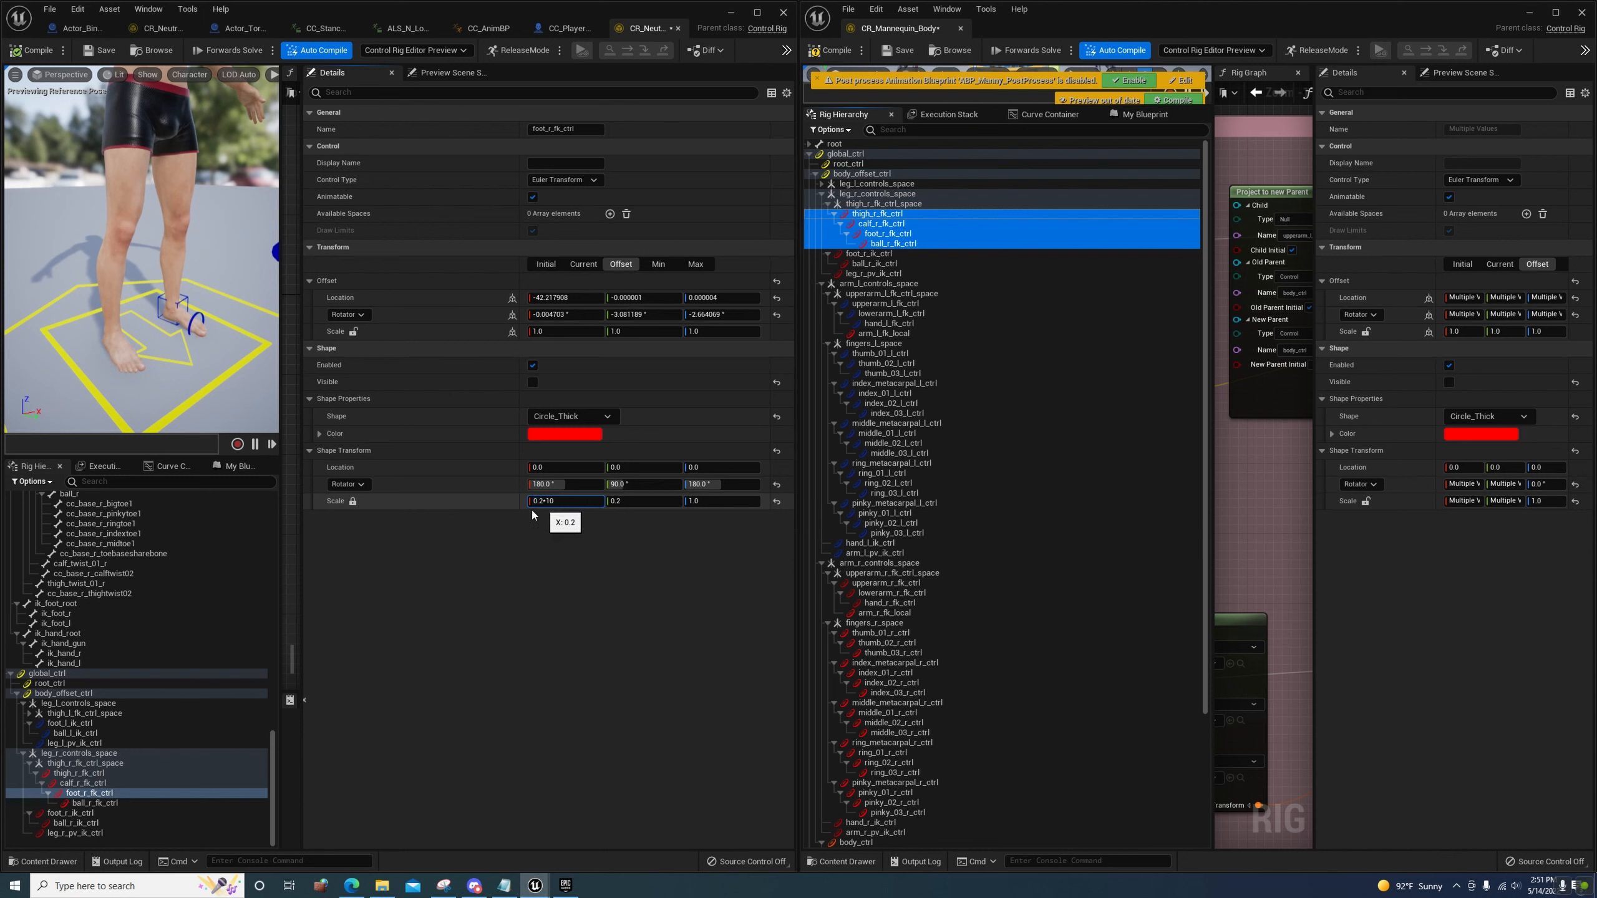
click(94, 804)
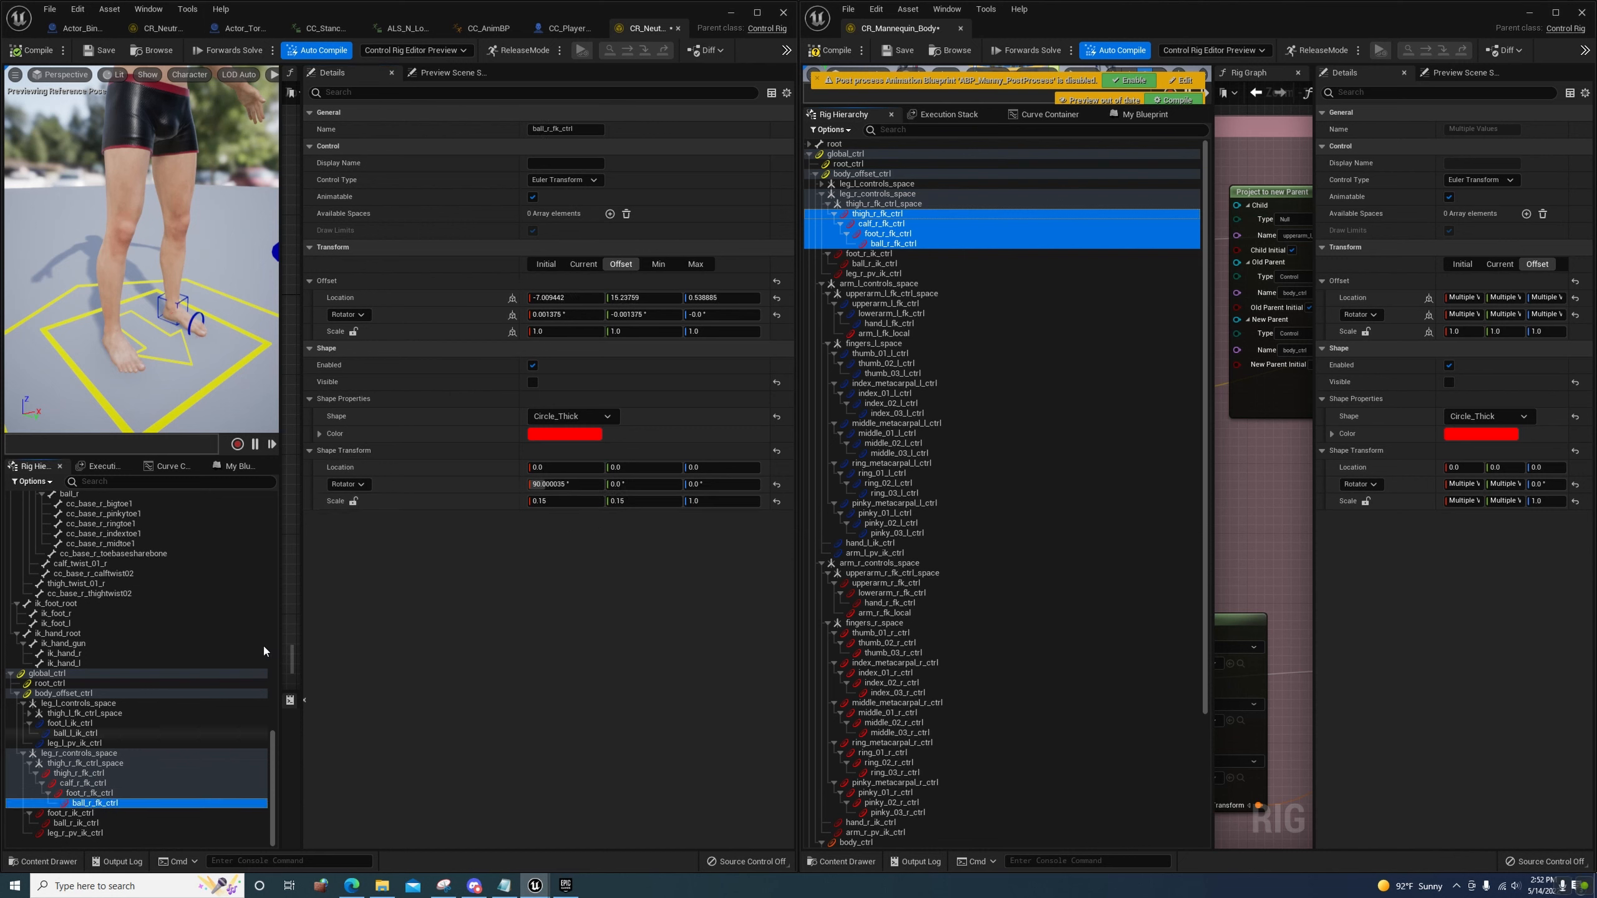
click(354, 502)
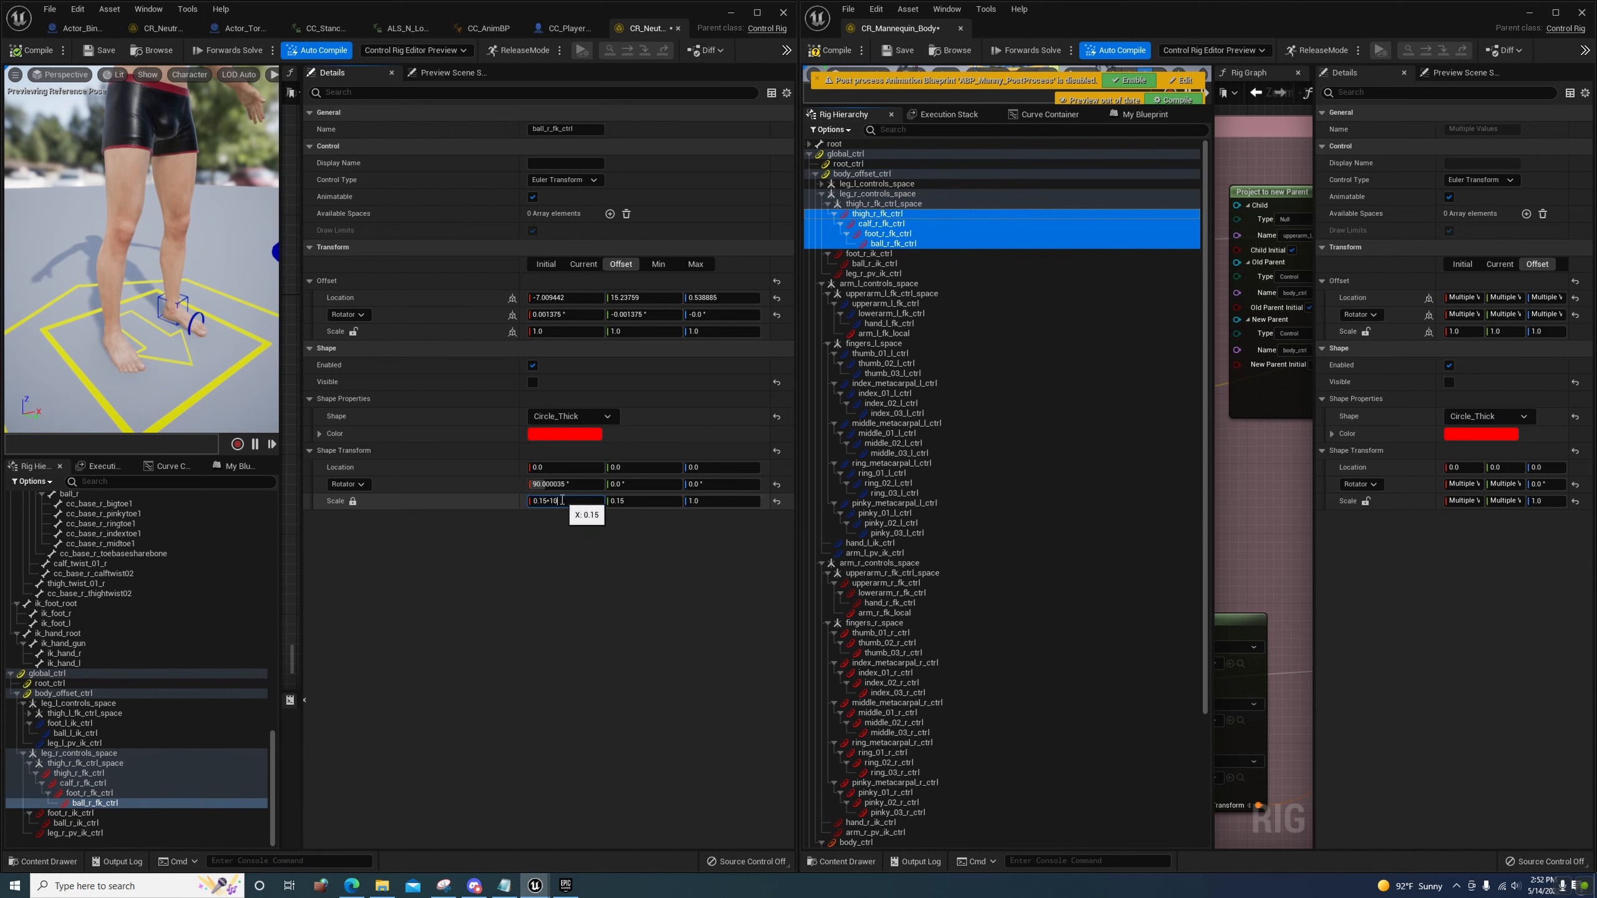
click(562, 501)
text(*10)
key(Return)
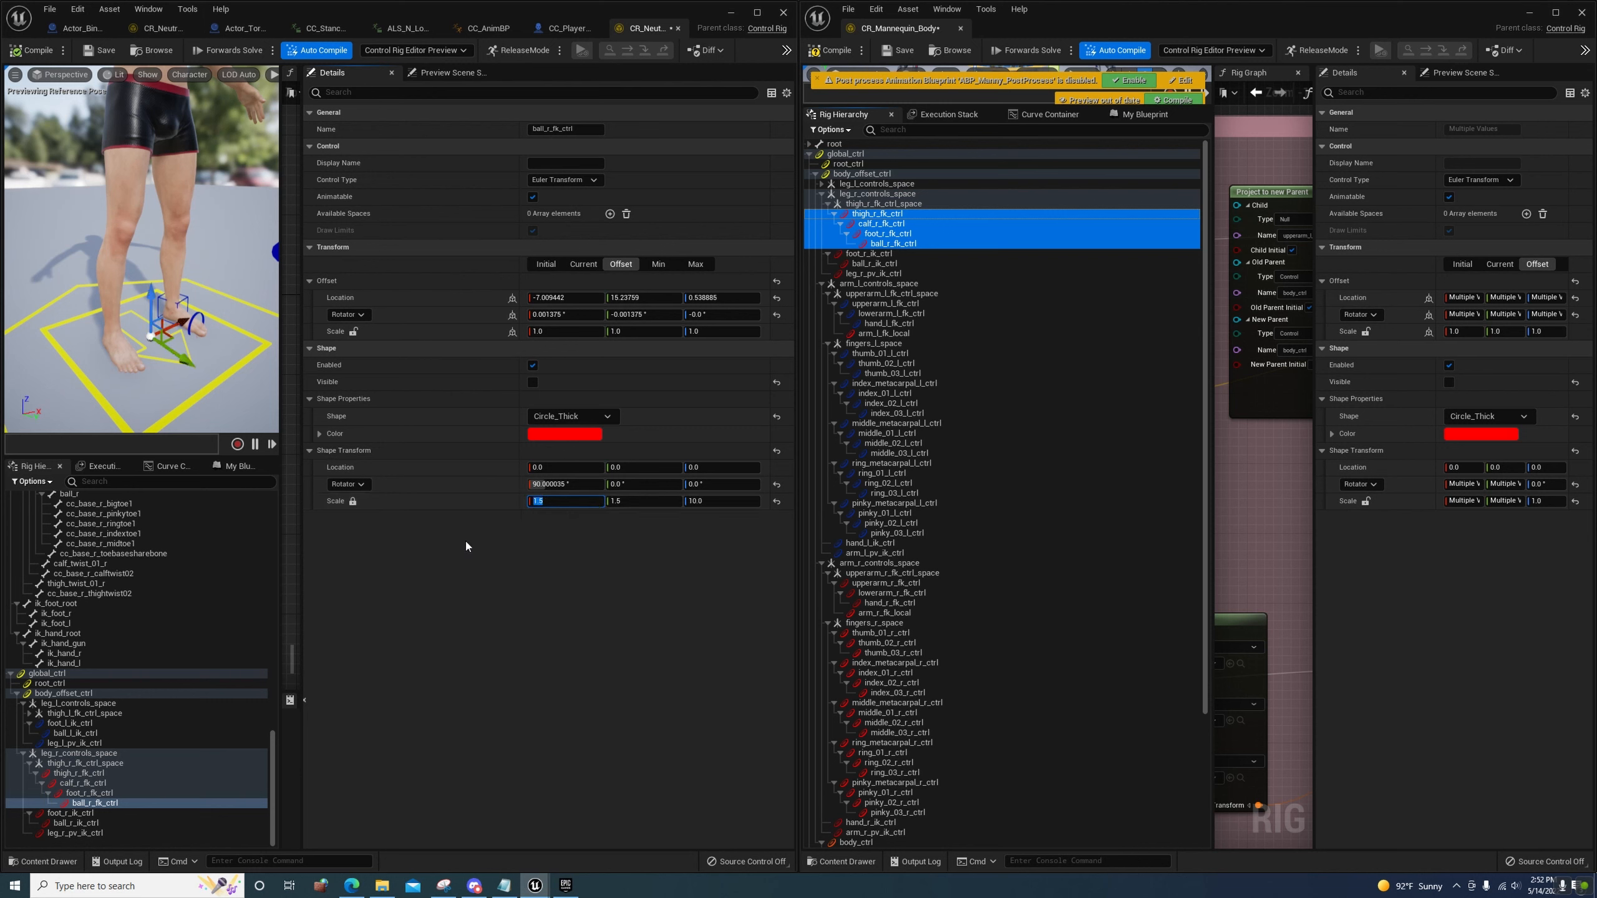
Enable Visible for the four right leg FK controls and check where the thigh and calf shapes sit on the character
shift+click(79, 773)
click(532, 382)
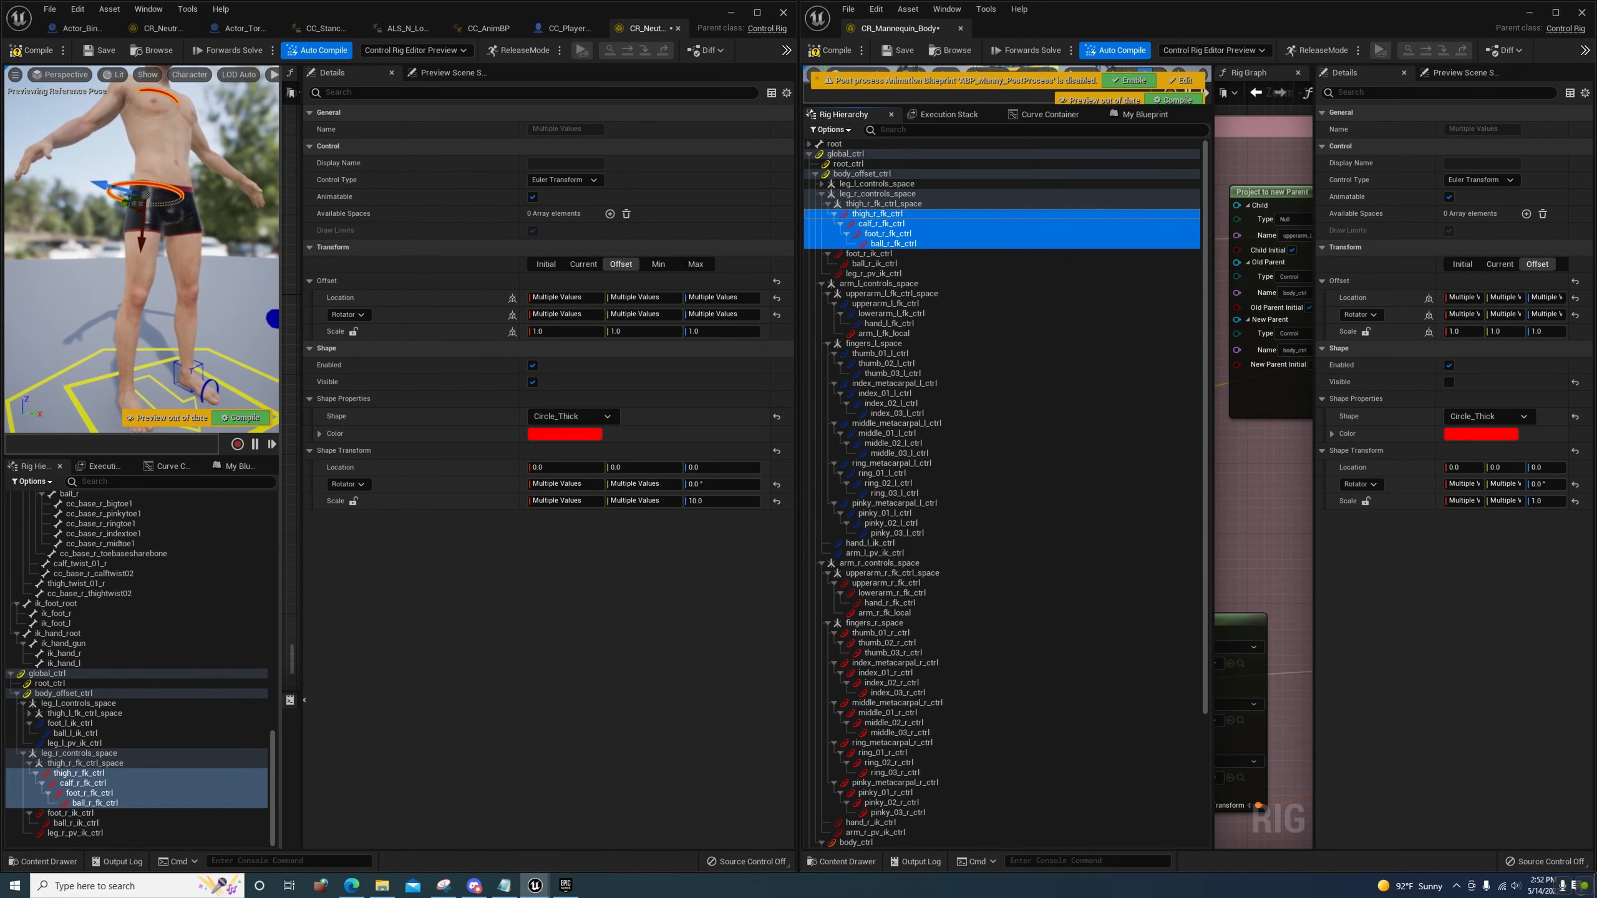
click(77, 777)
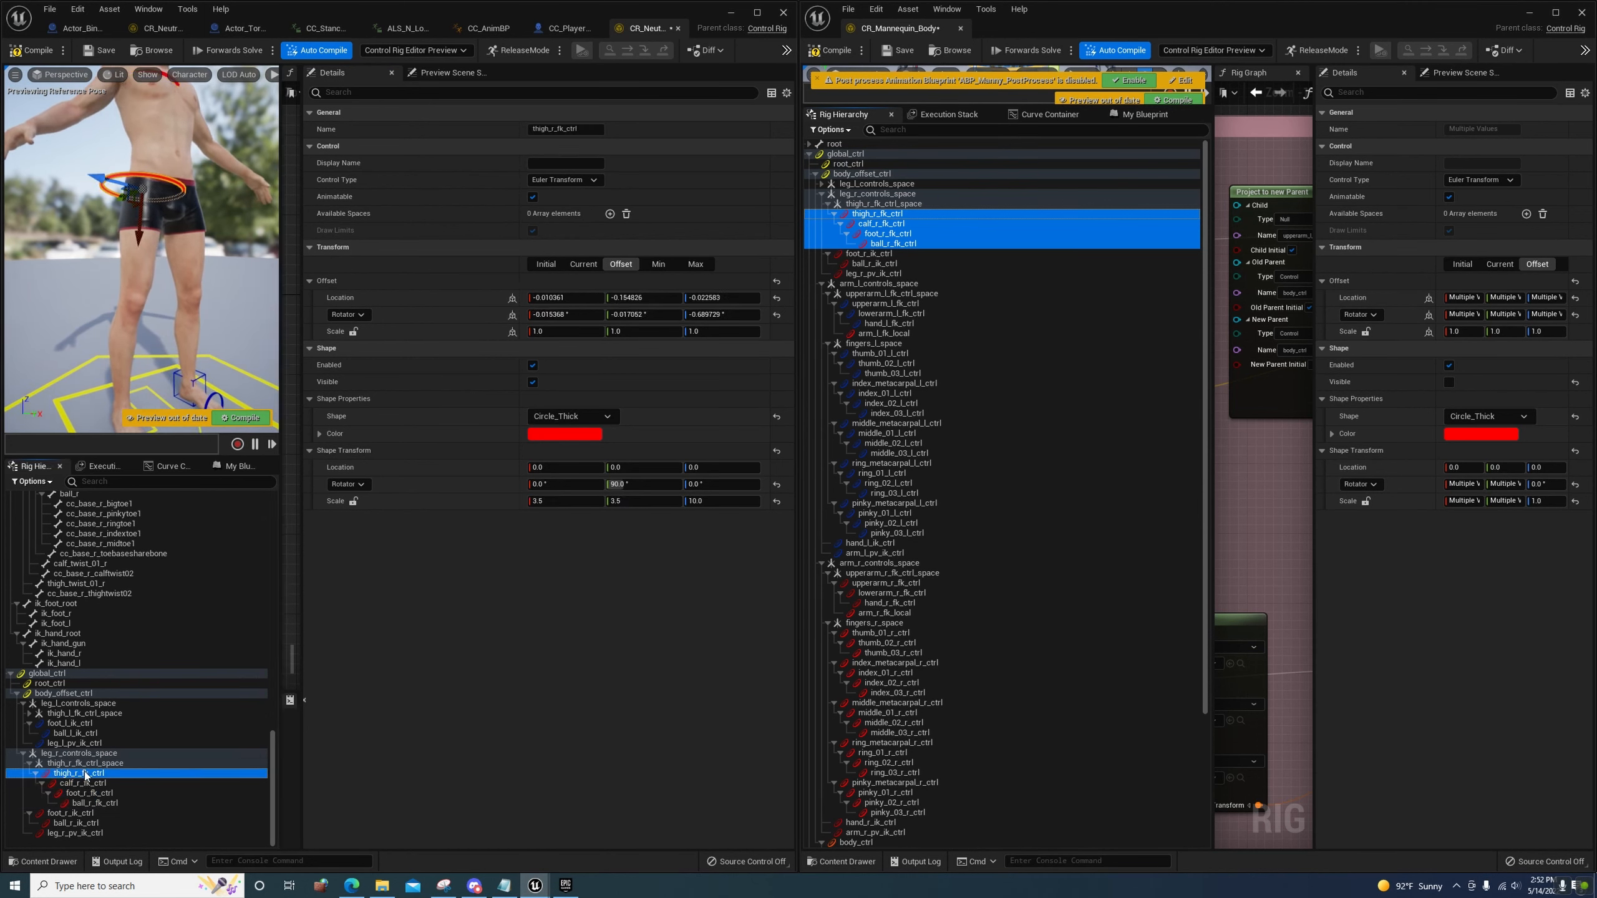
click(86, 785)
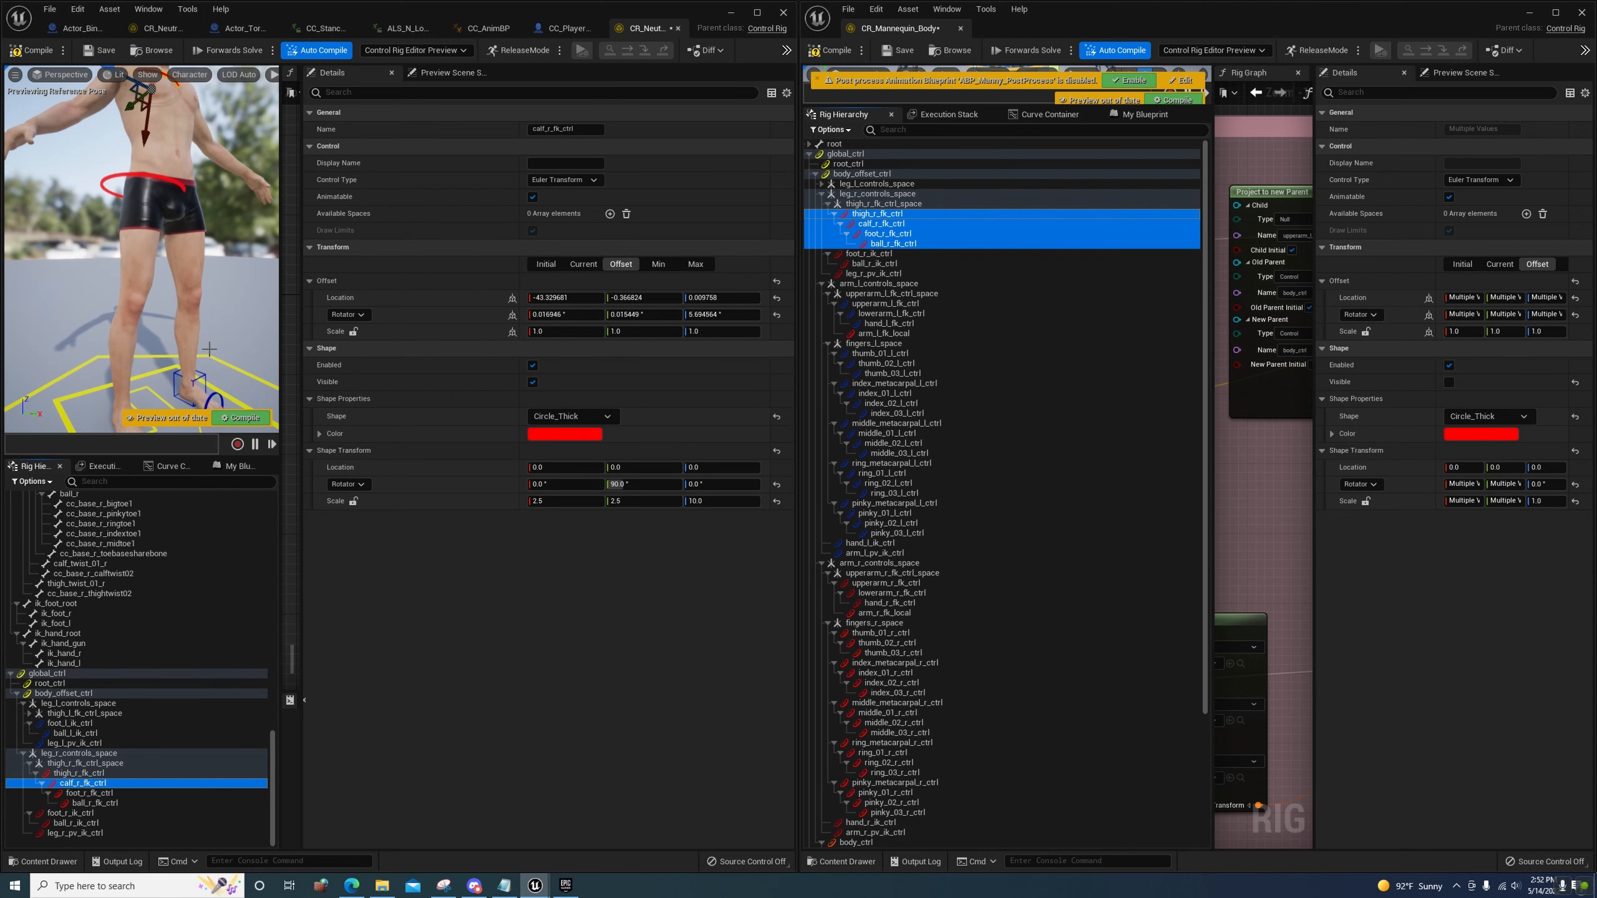
right_drag(210, 349, 182, 392)
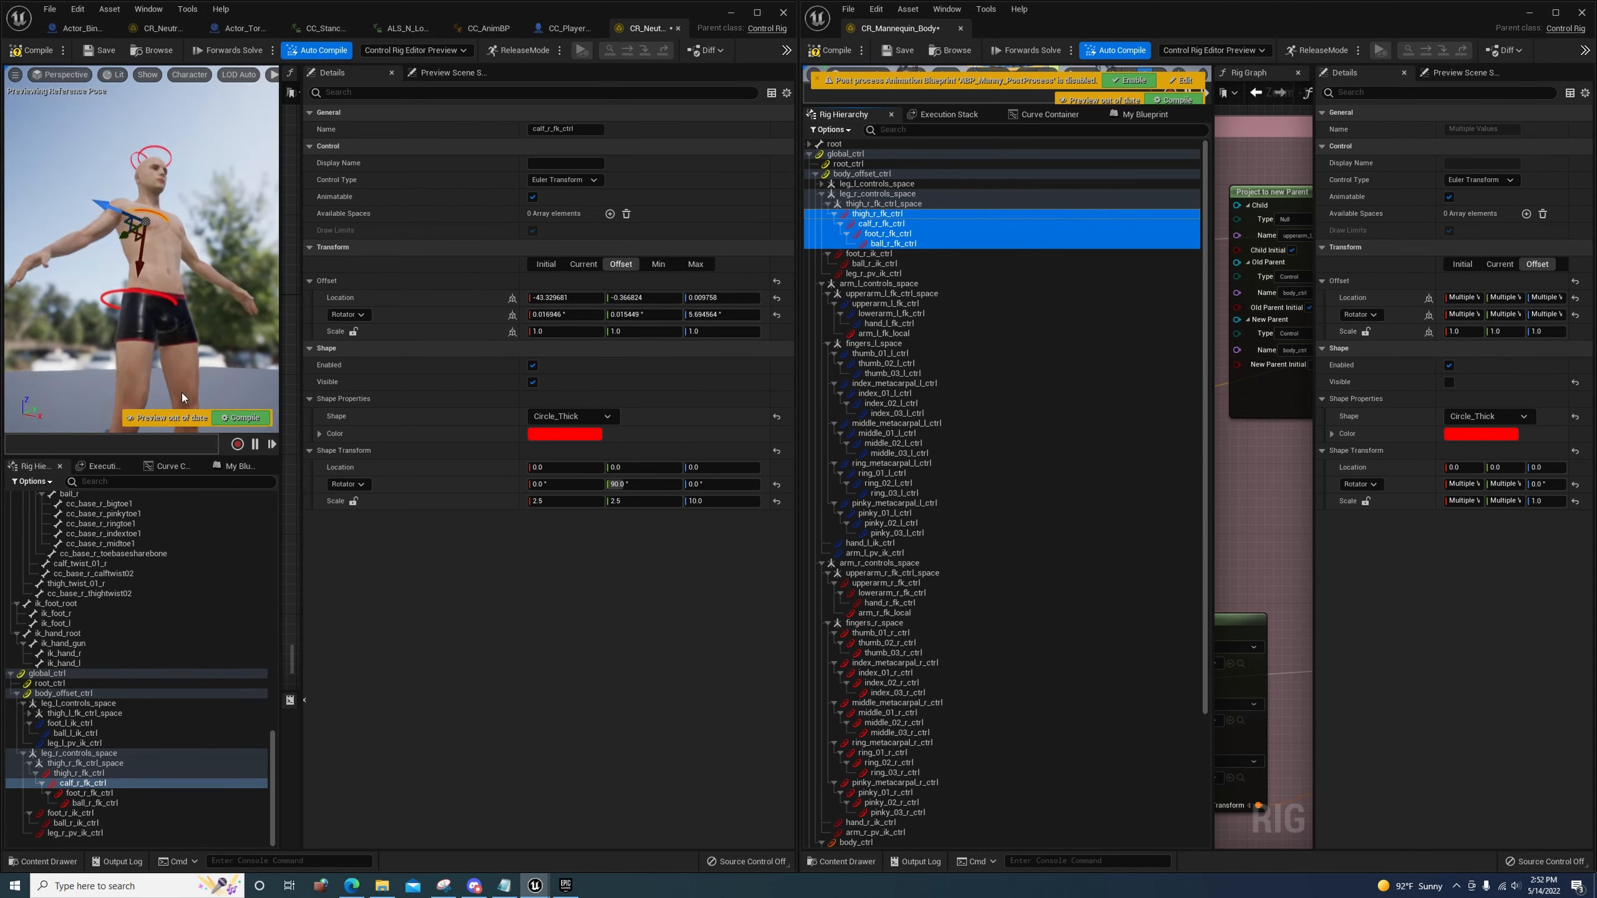
Copy the thigh_r bone's global transform onto thigh_r_fk_ctrl and set the control's offset transform from current
click(79, 773)
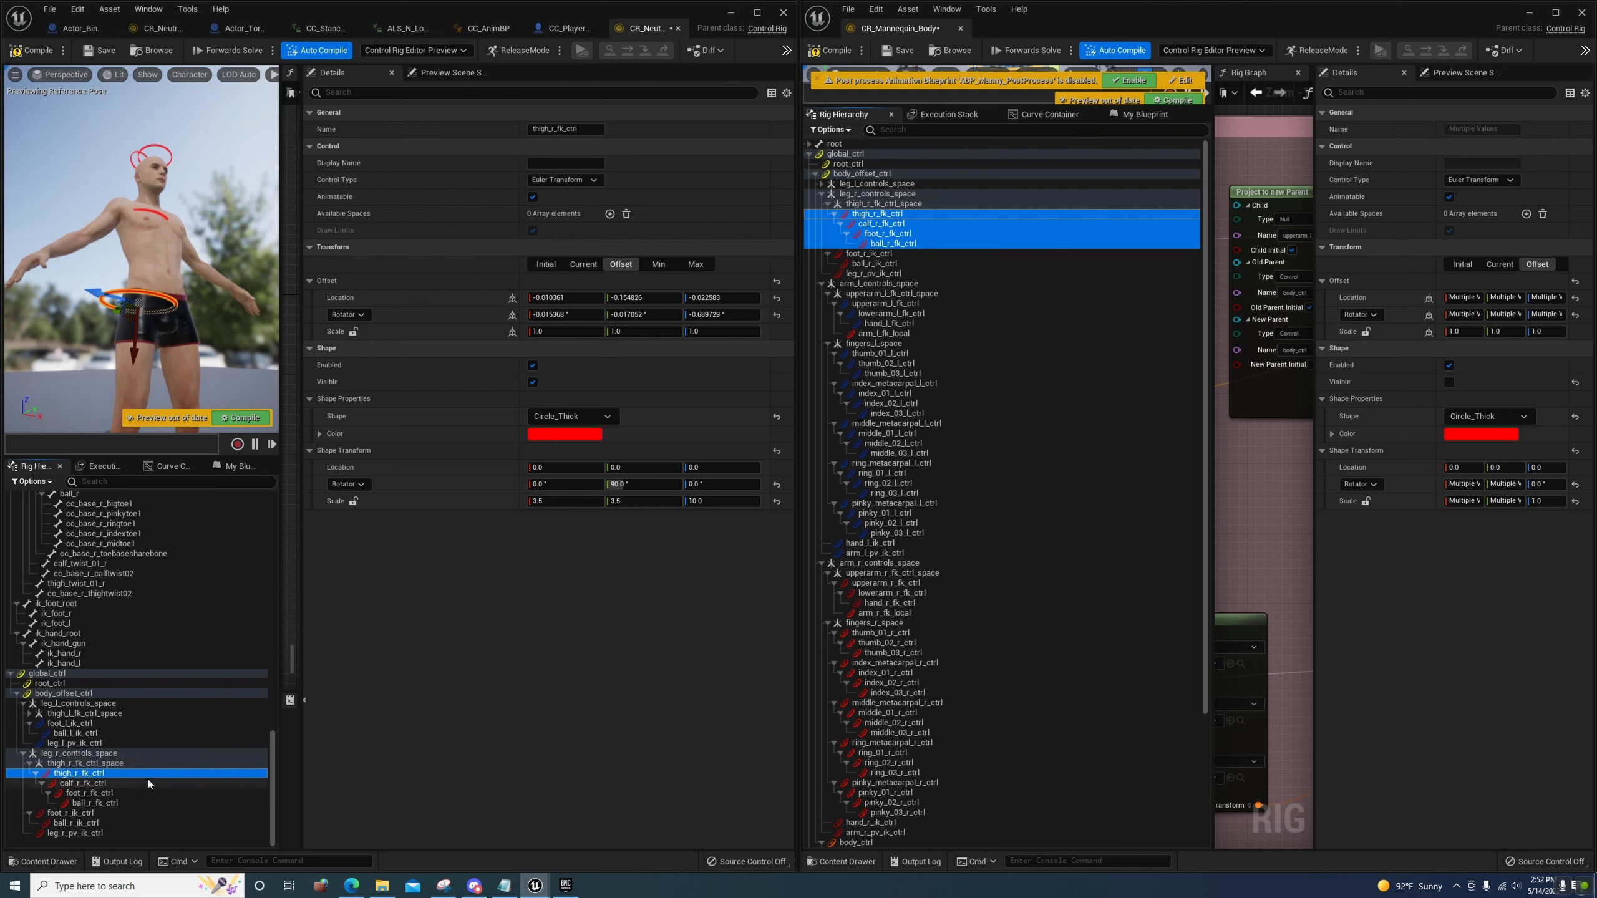
scroll(80, 750, up, 1)
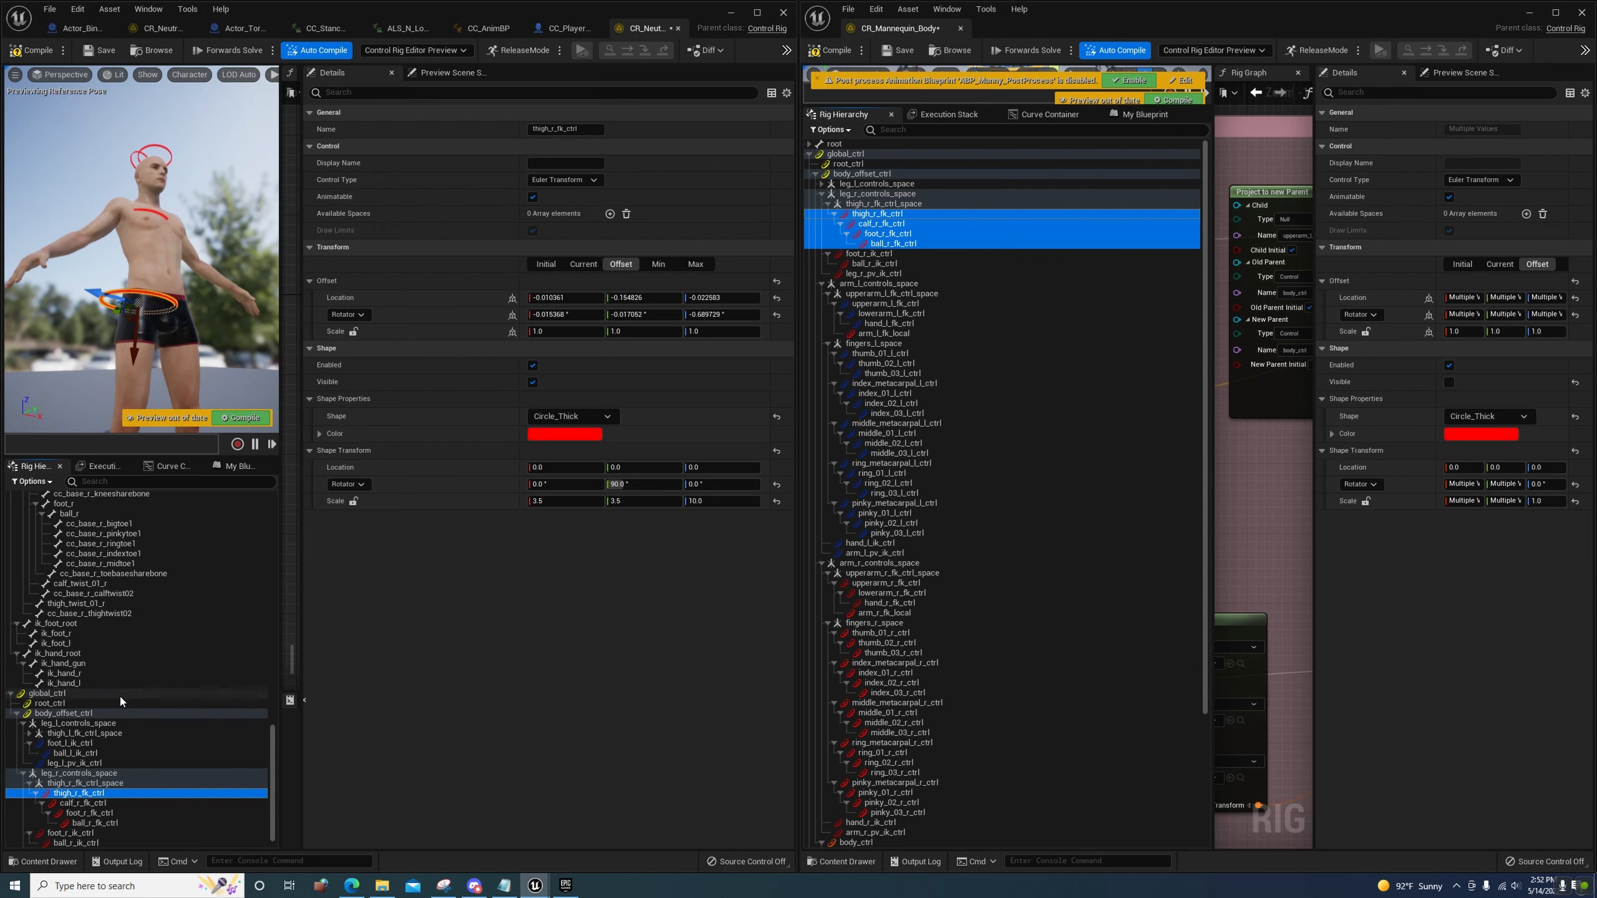
scroll(119, 694, up, 2)
right_click(40, 512)
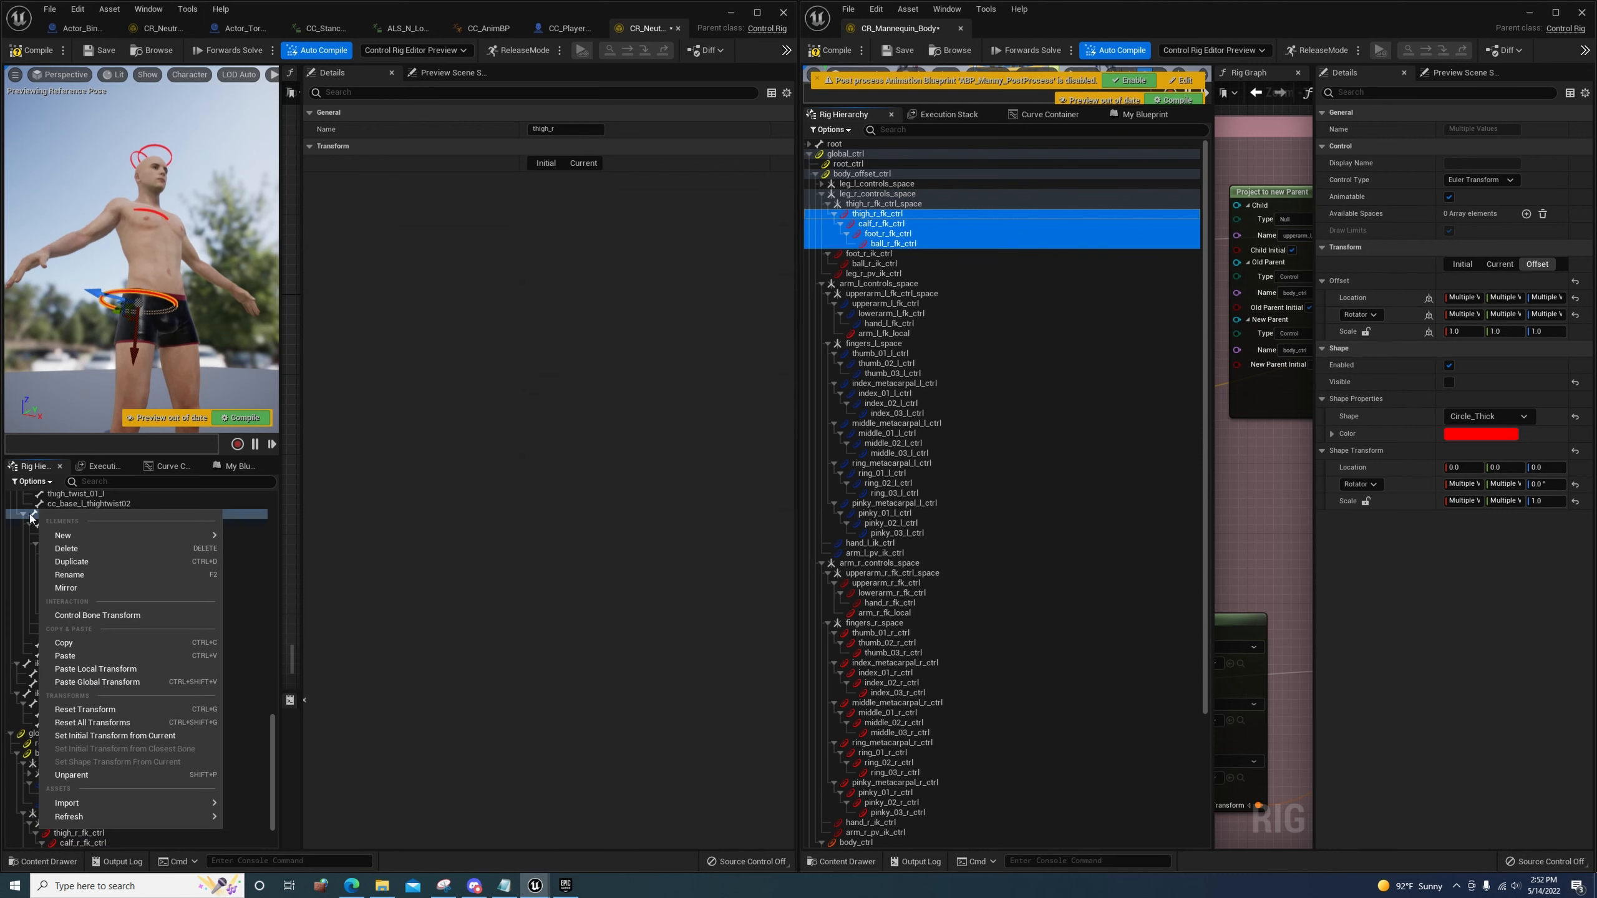
click(75, 649)
scroll(92, 644, down, 3)
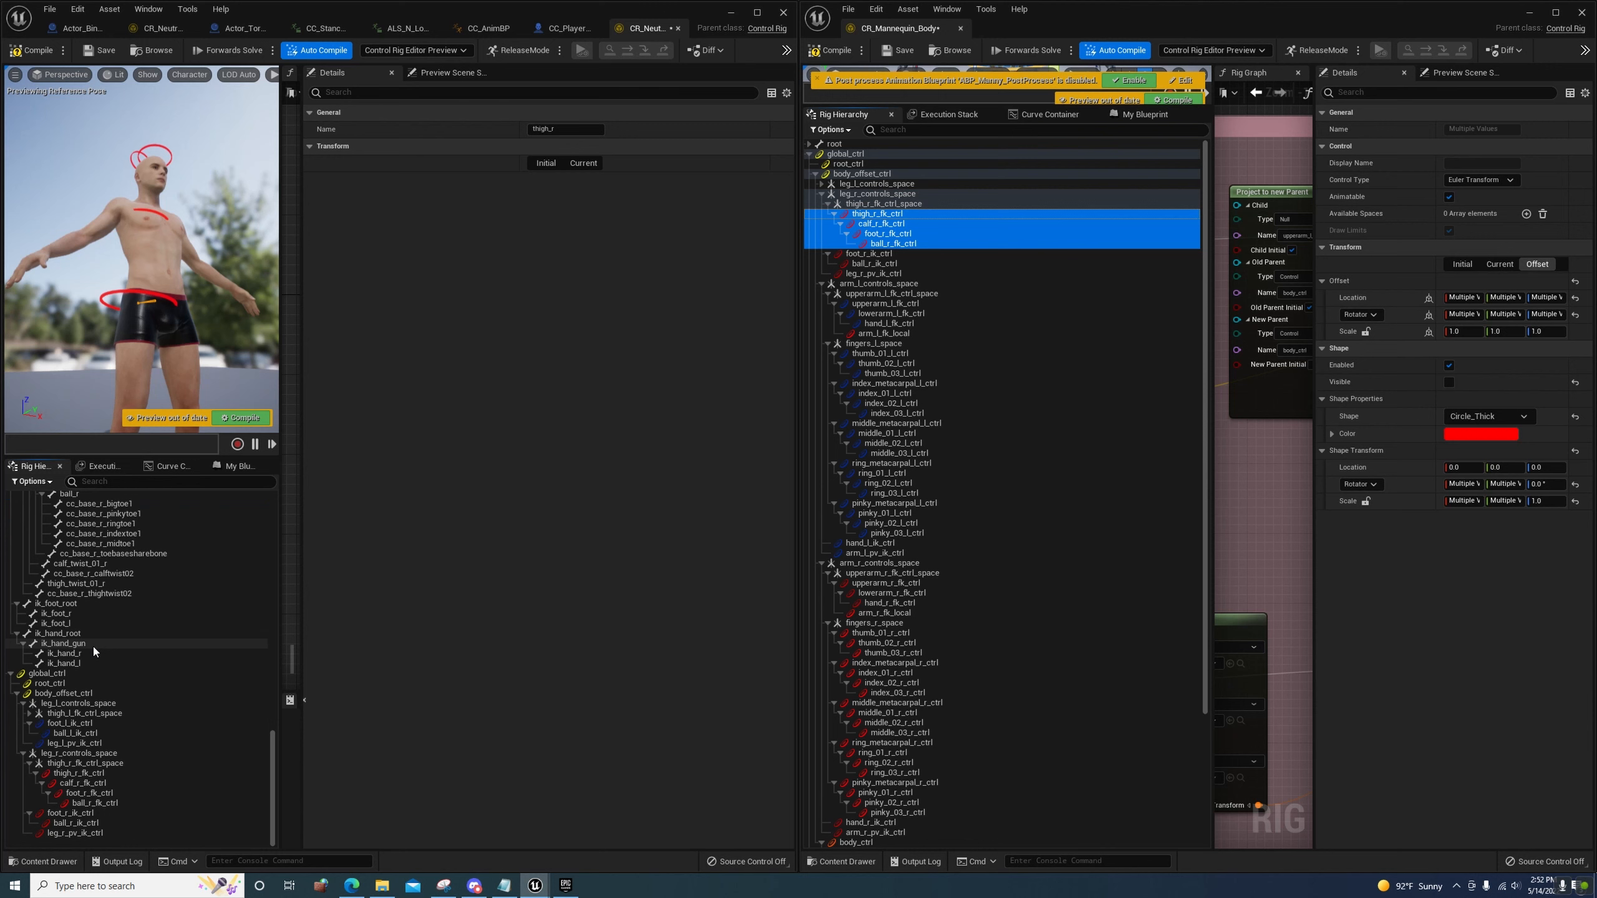
click(79, 773)
right_click(80, 775)
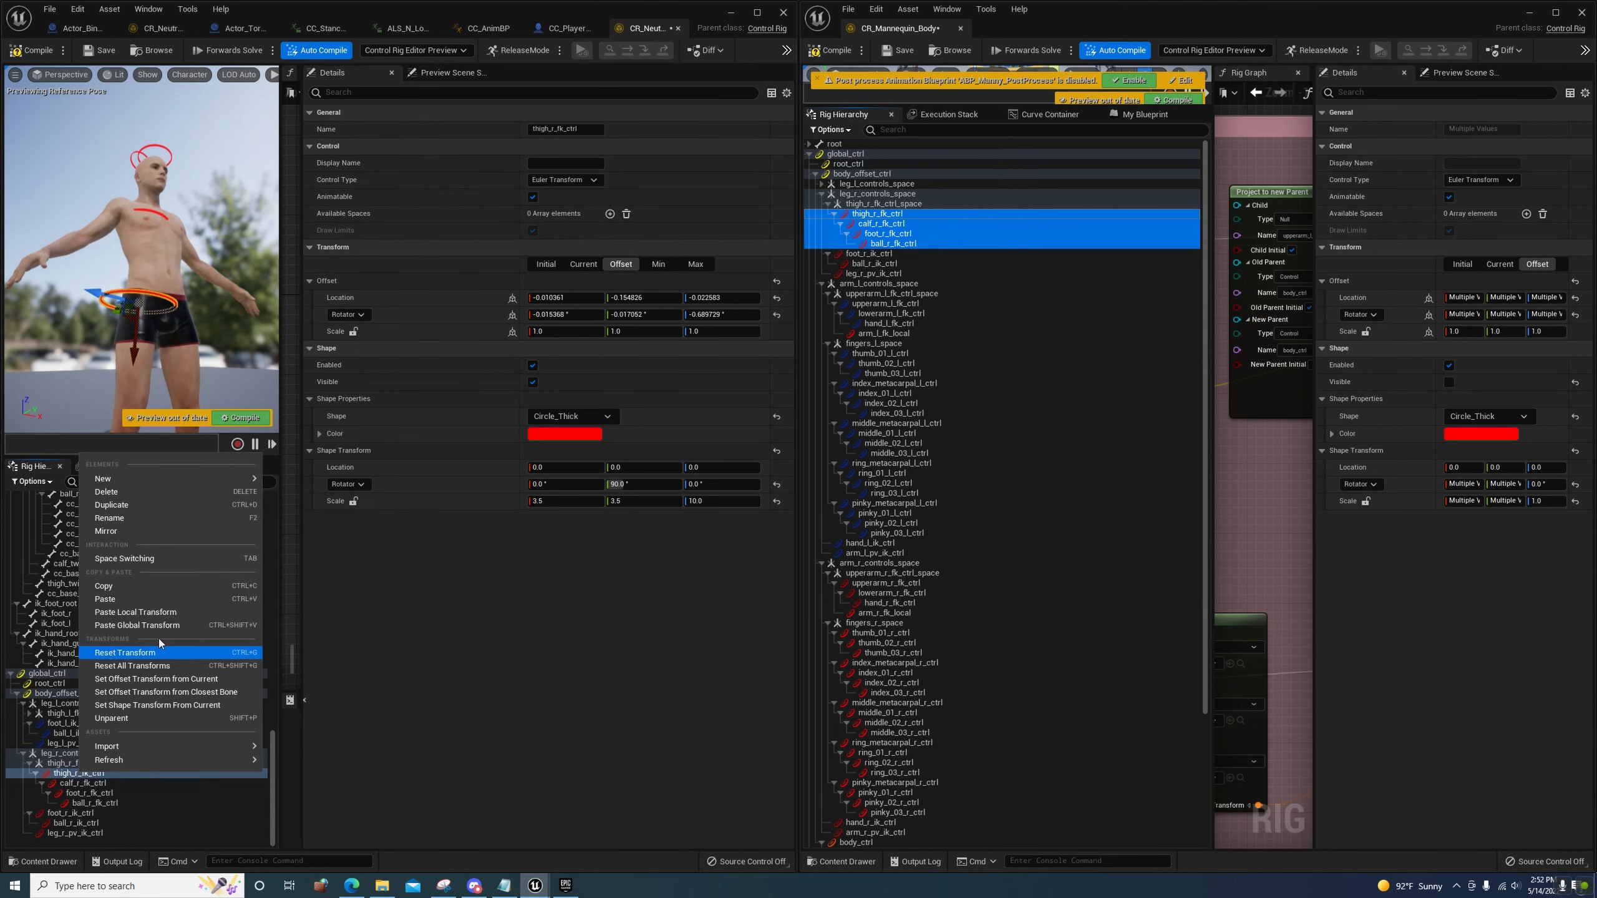
click(160, 620)
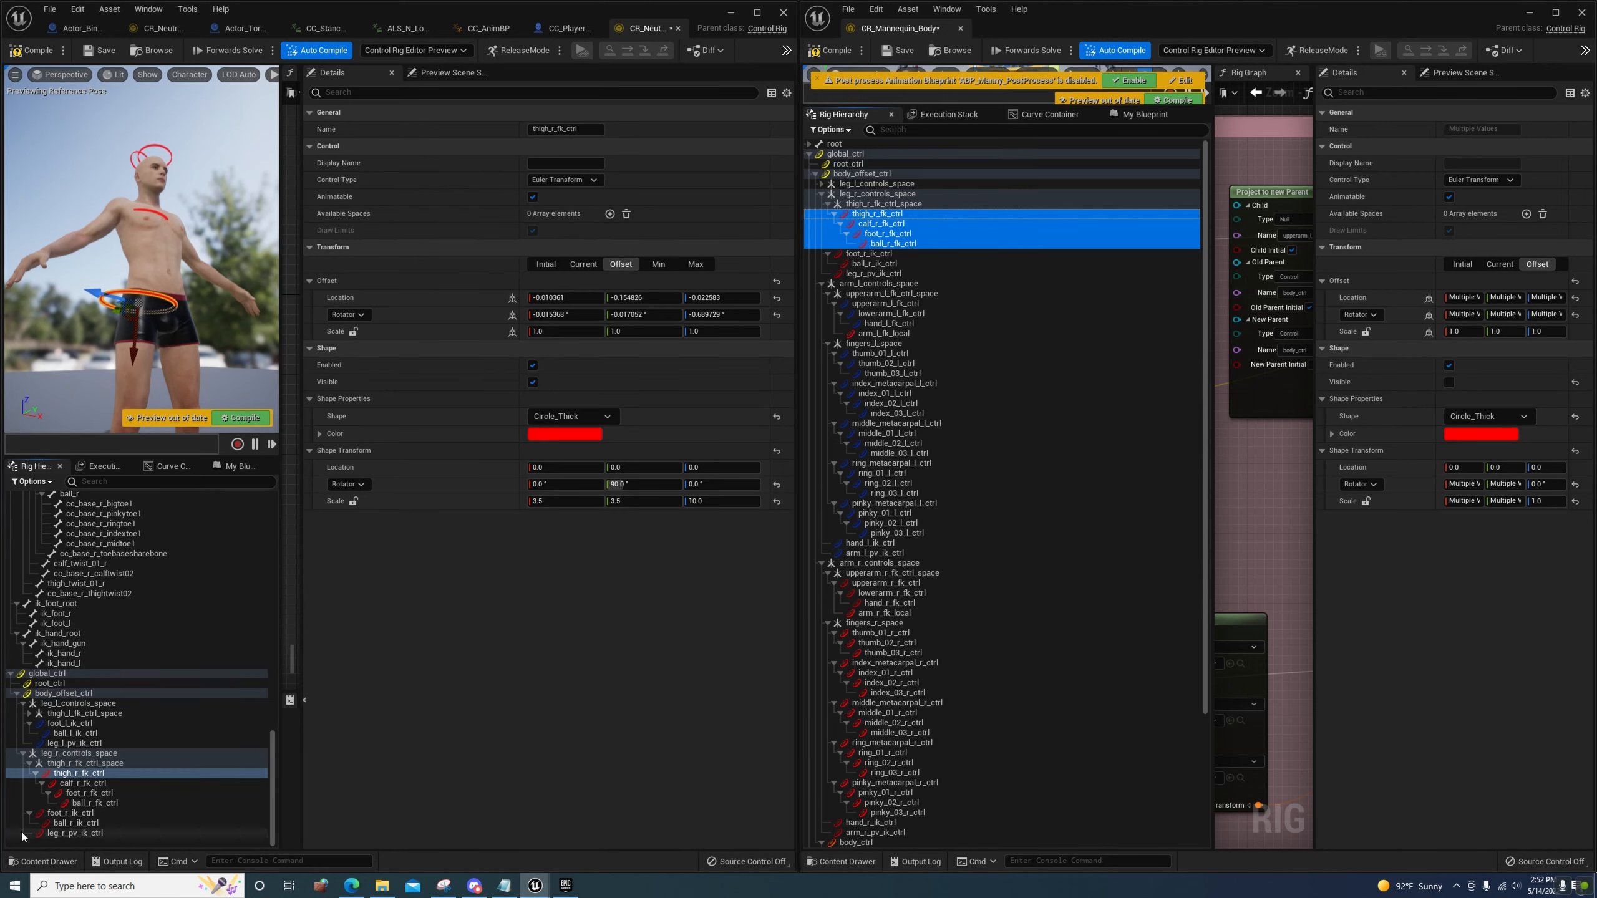
right_click(77, 773)
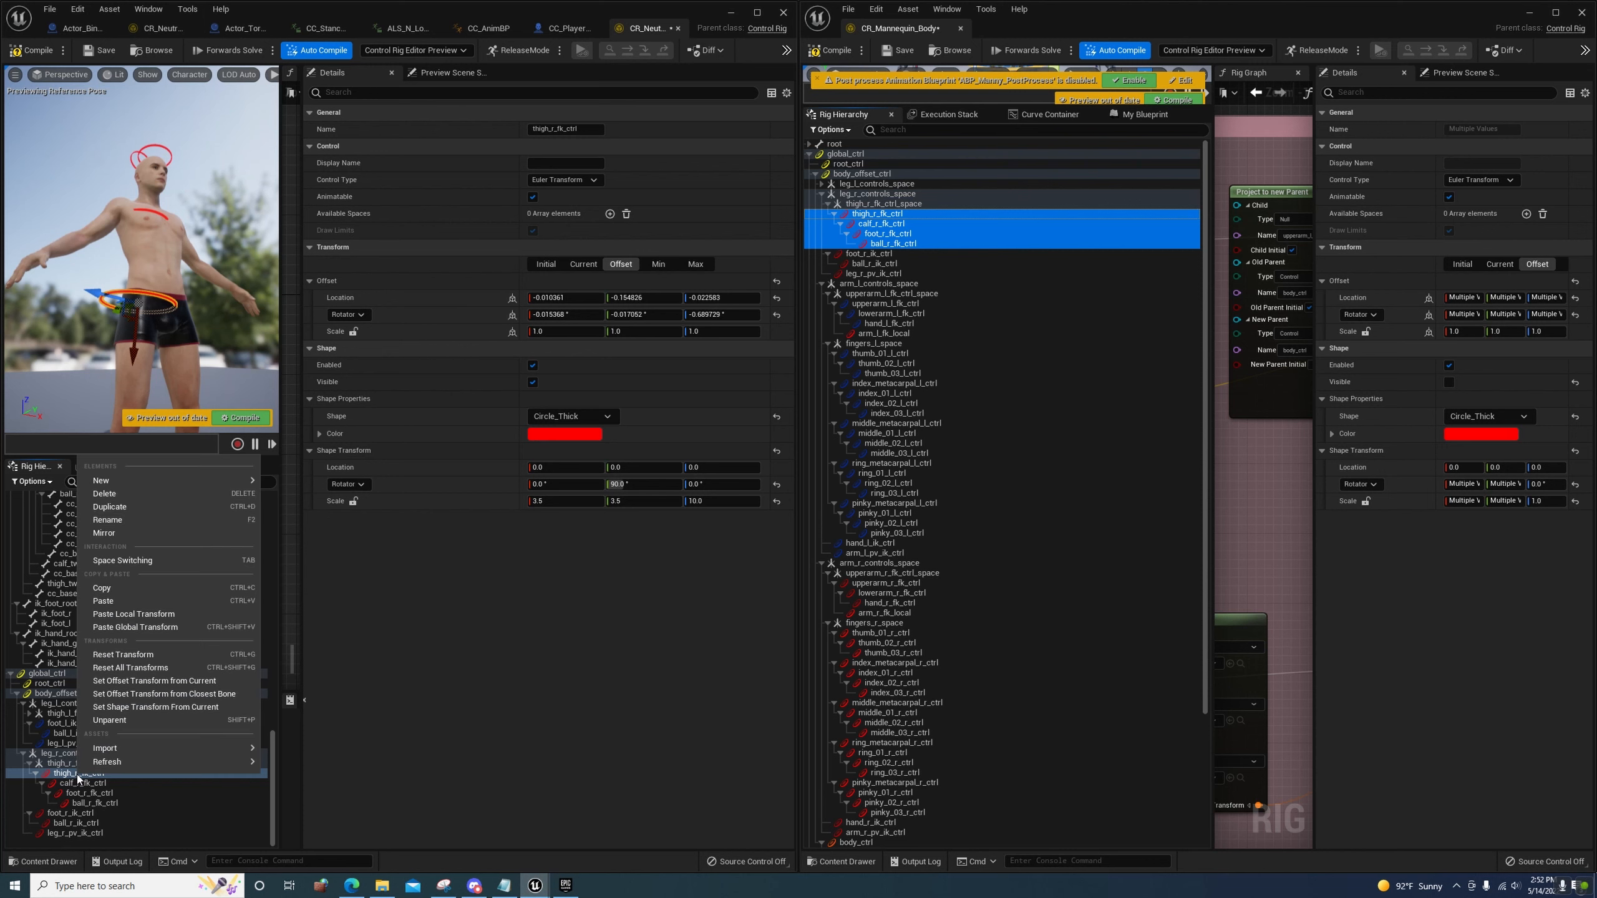
click(172, 681)
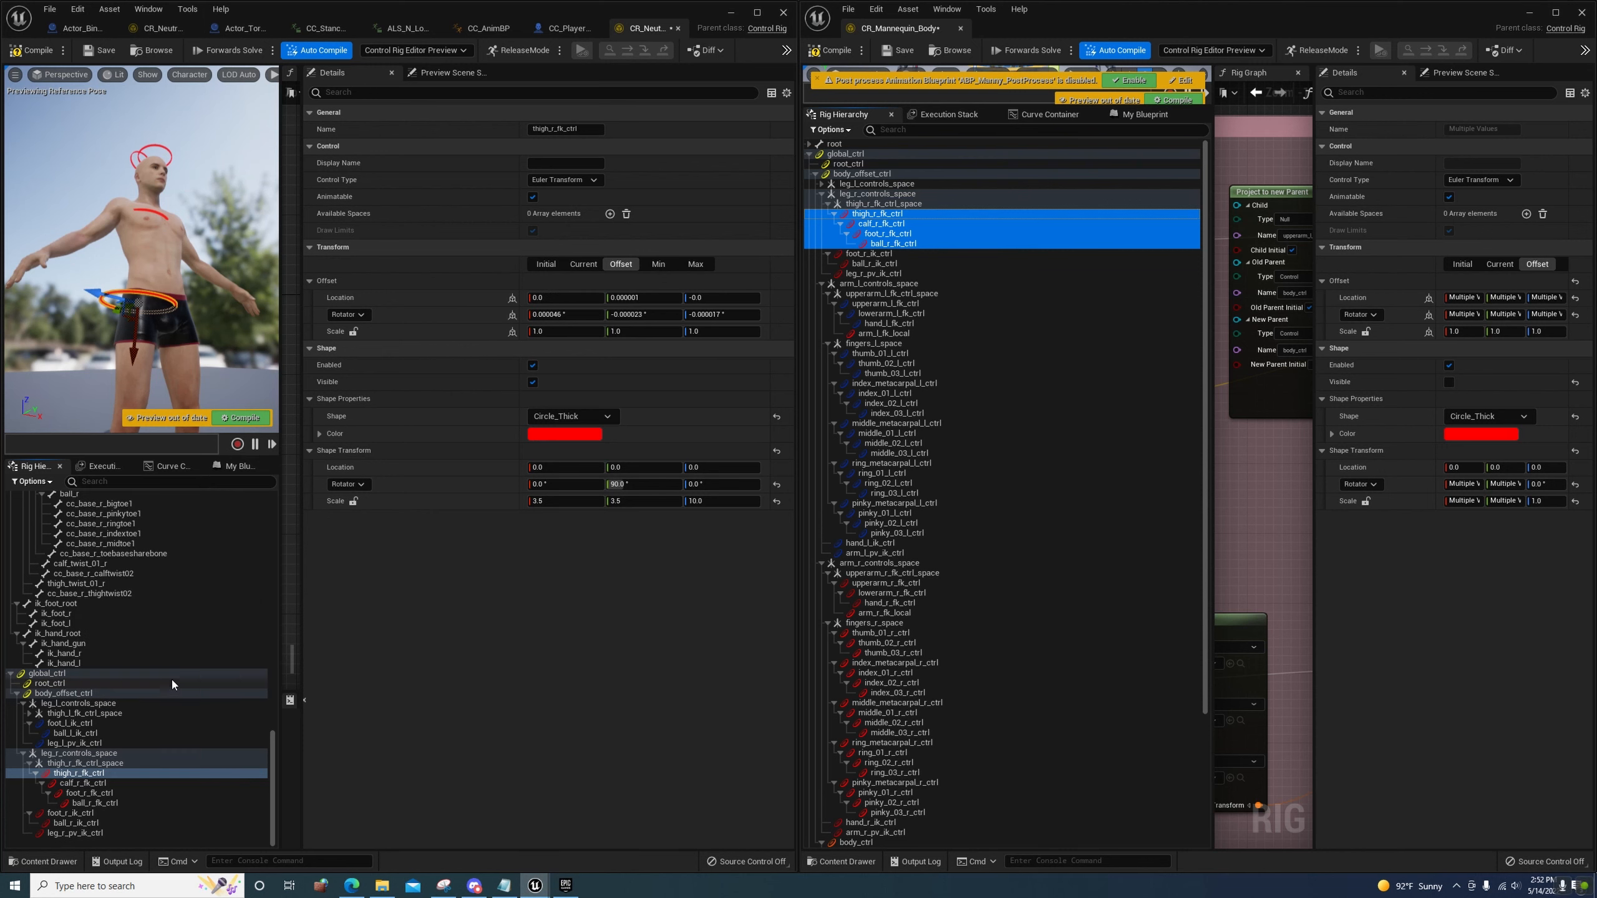
Copy the calf_r bone's global transform onto calf_r_fk_ctrl and set the control's offset transform from current
scroll(91, 626, up, 2)
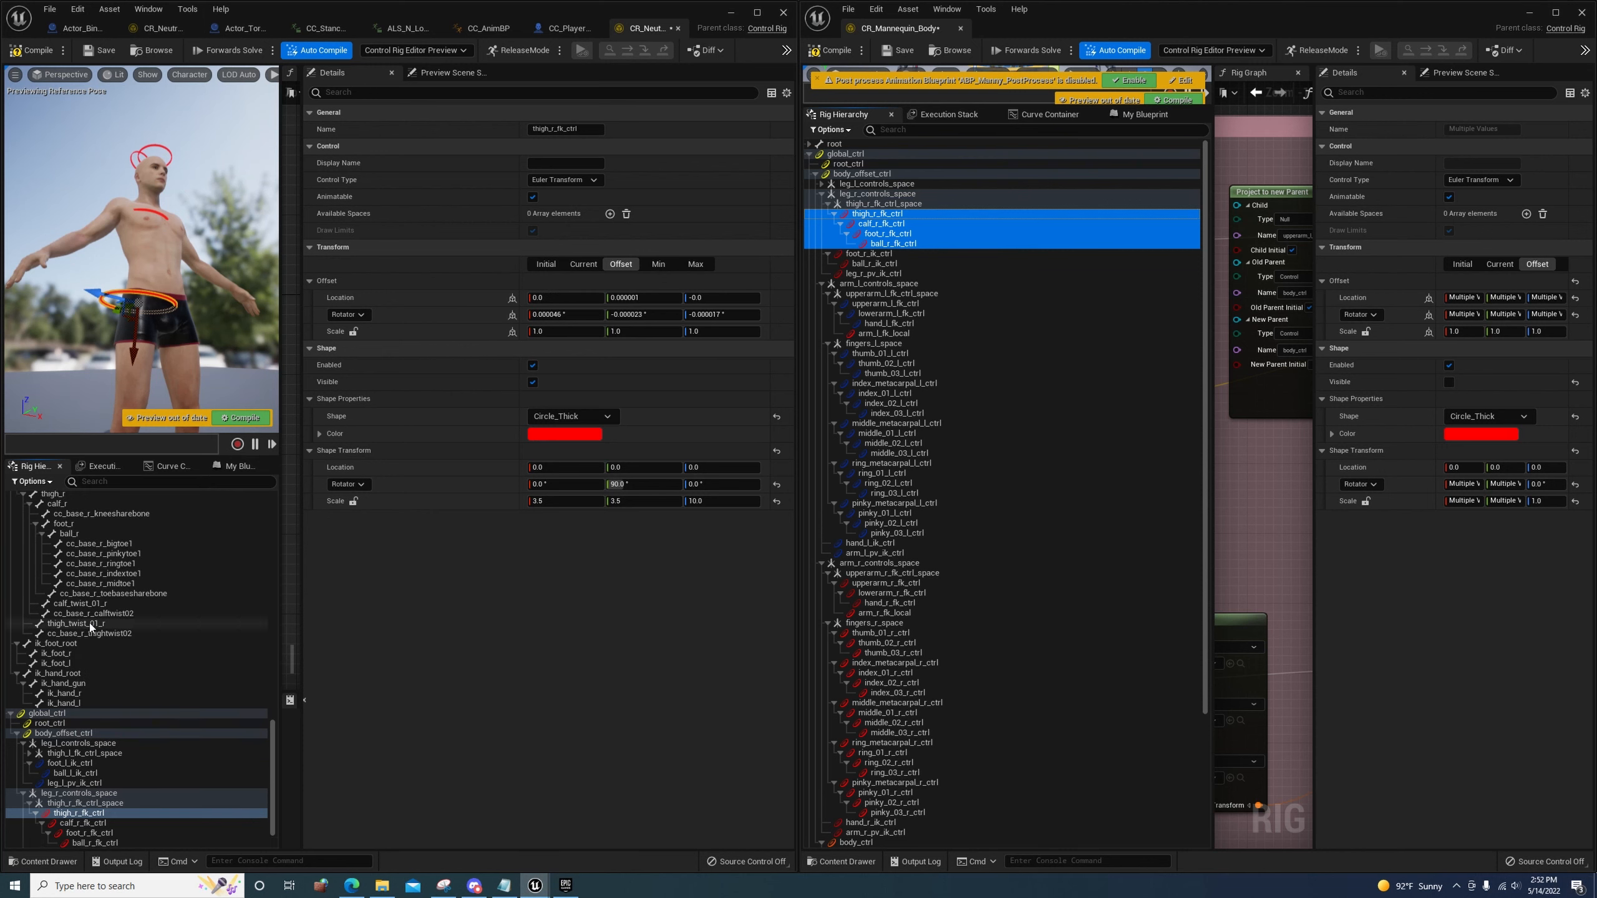
click(58, 504)
right_click(63, 505)
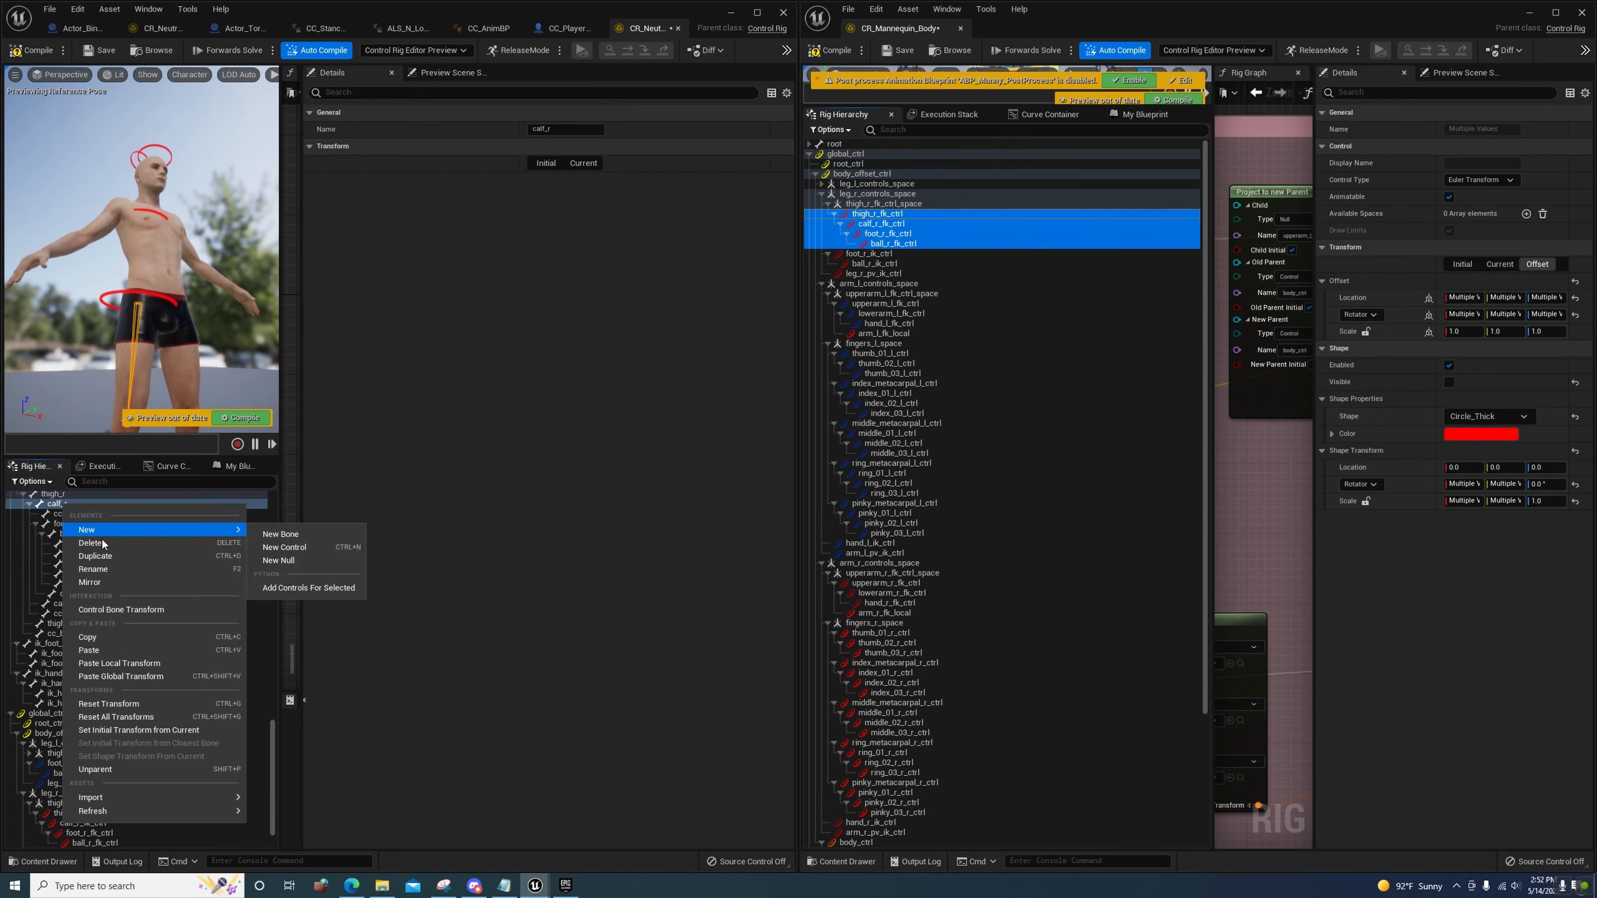
click(92, 636)
scroll(91, 638, down, 2)
right_click(76, 784)
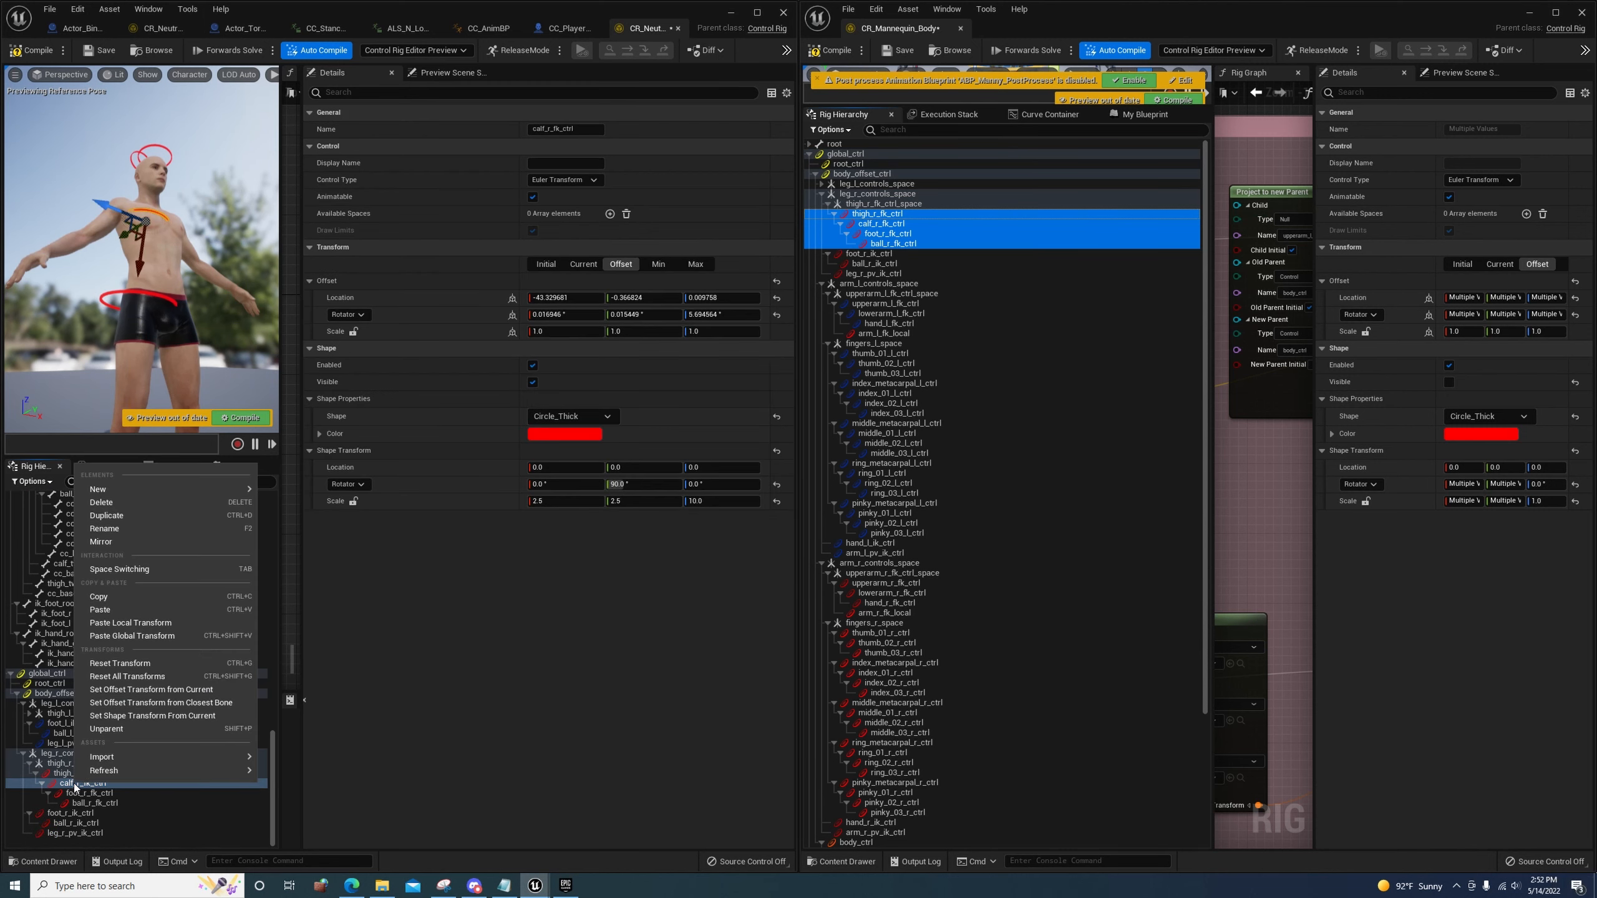
click(164, 637)
right_click(92, 787)
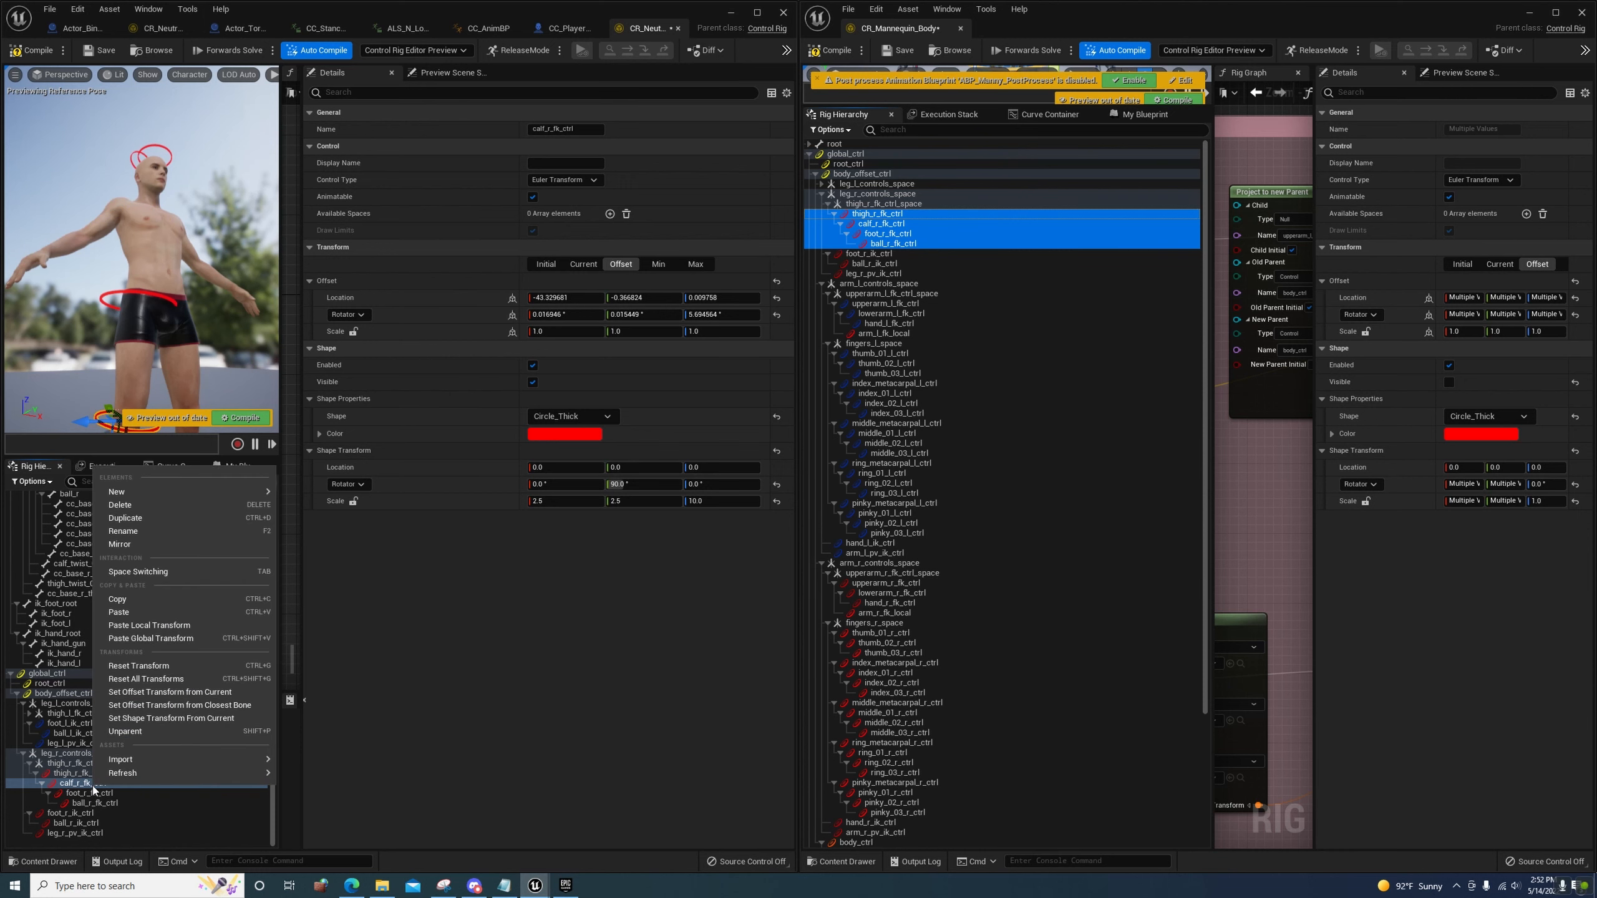
click(170, 699)
Copy the foot_r bone's global transform onto foot_r_fk_ctrl and set the control's offset transform from current
scroll(95, 751, up, 4)
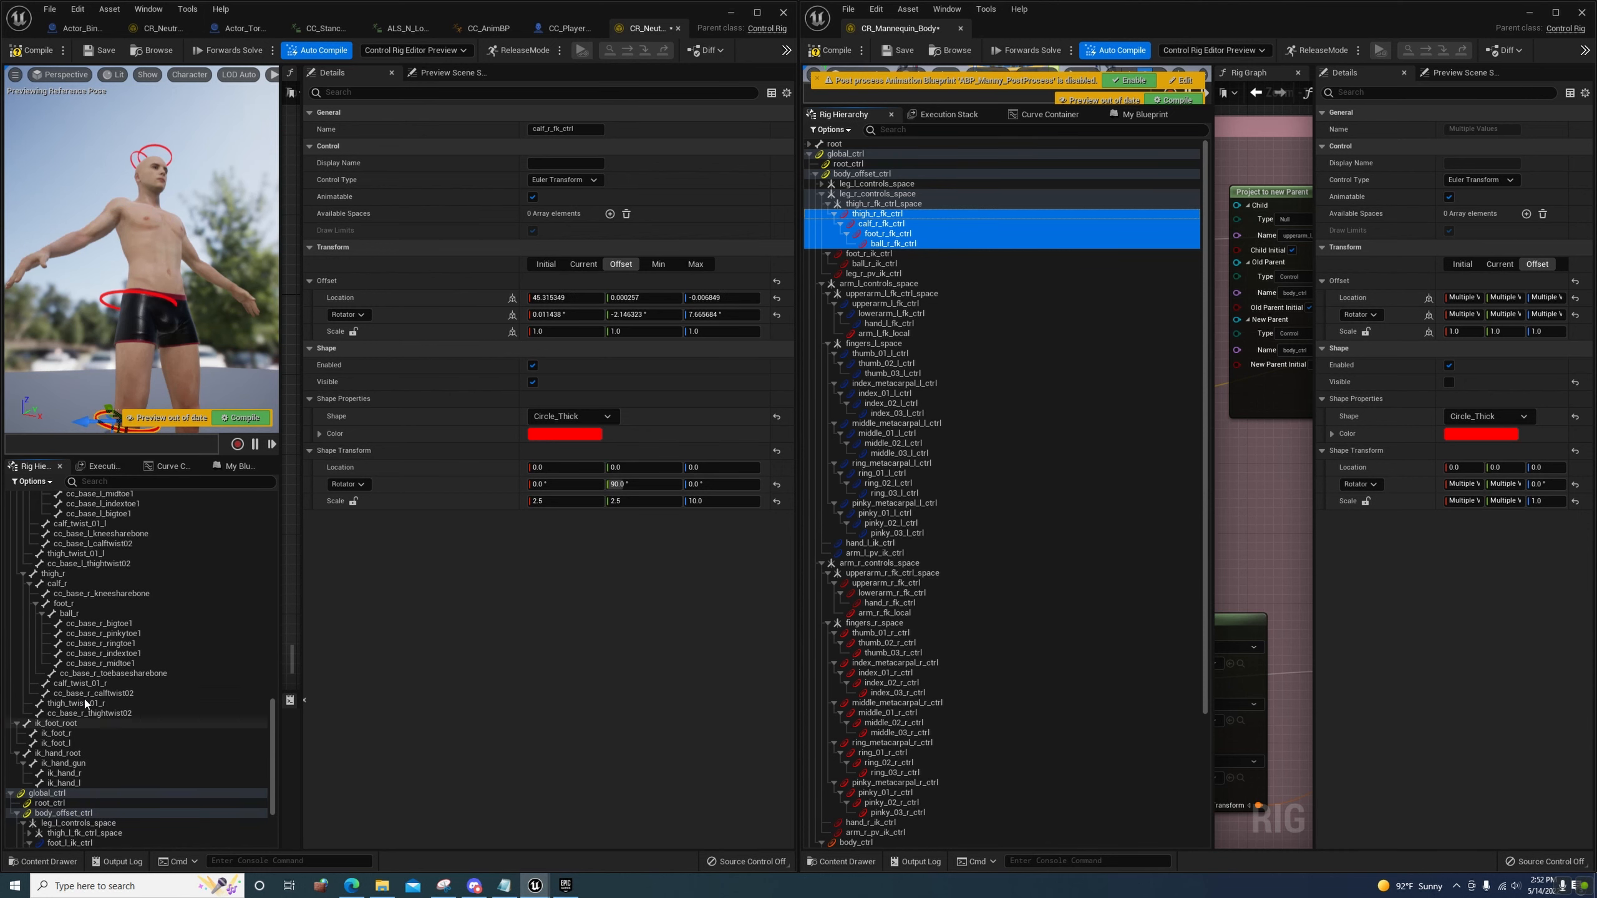
click(73, 603)
right_click(73, 603)
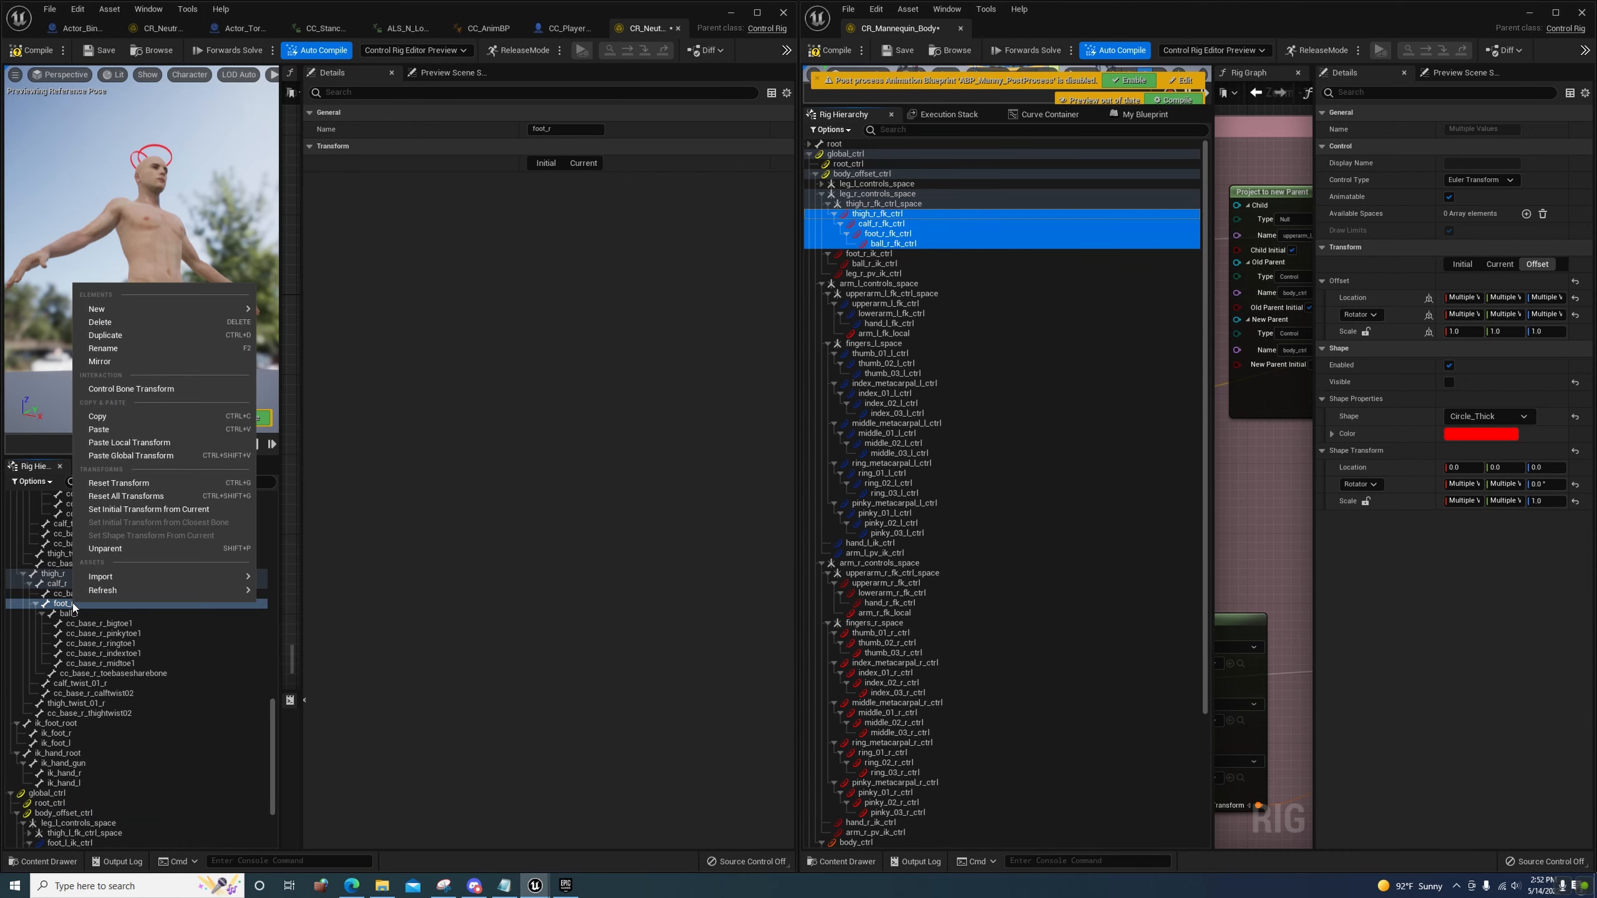
click(100, 417)
scroll(142, 631, down, 4)
click(84, 795)
right_click(83, 796)
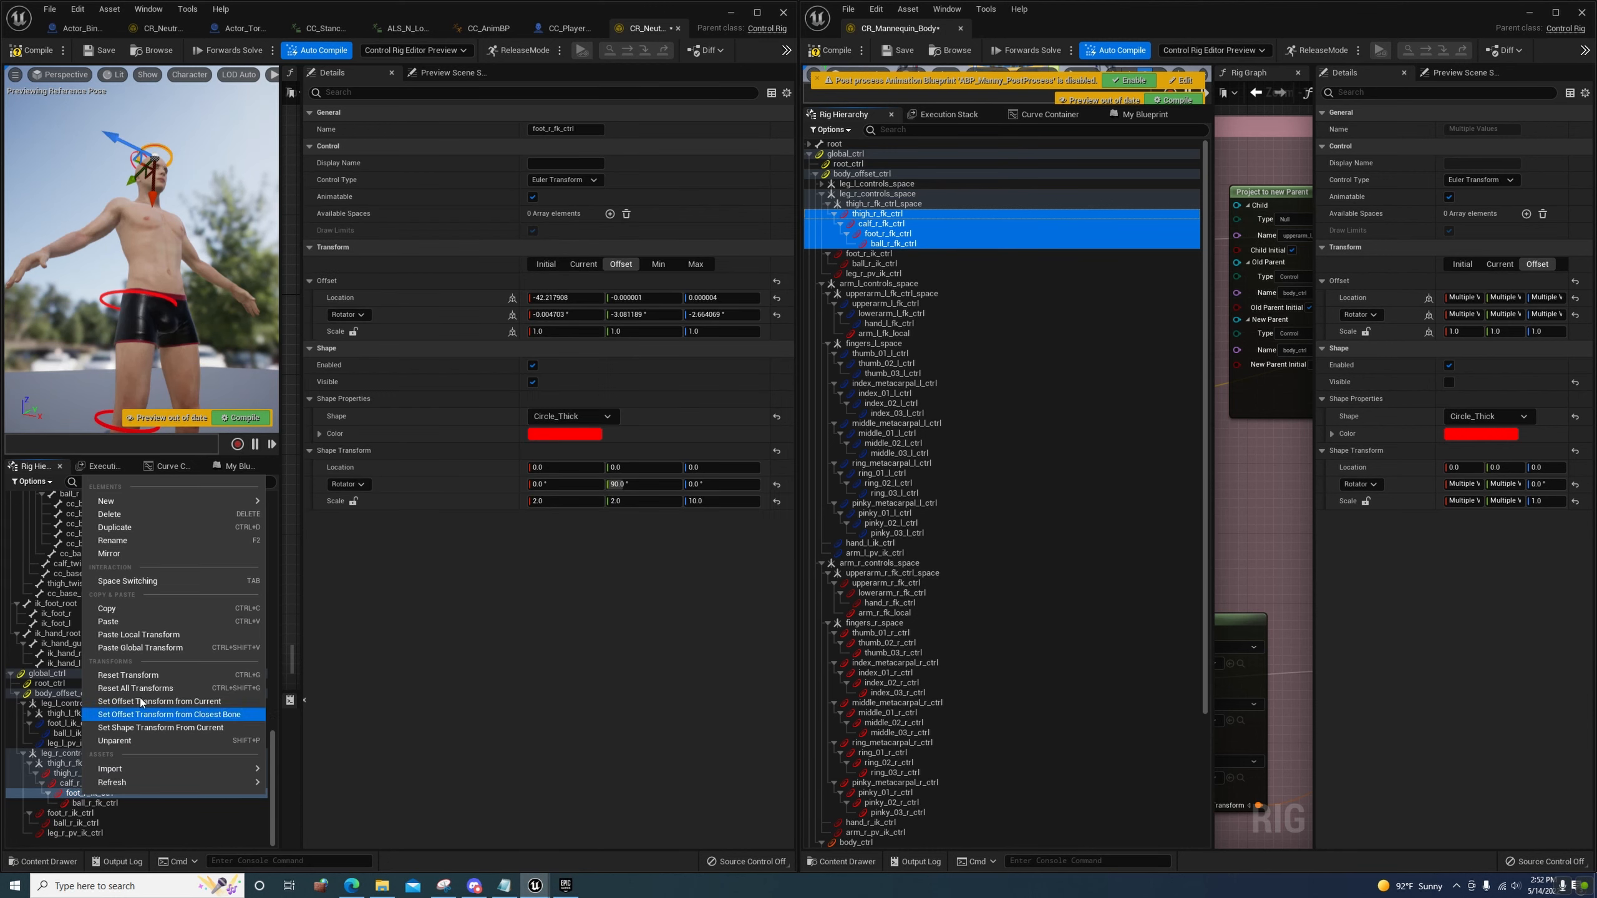
click(150, 651)
right_click(88, 794)
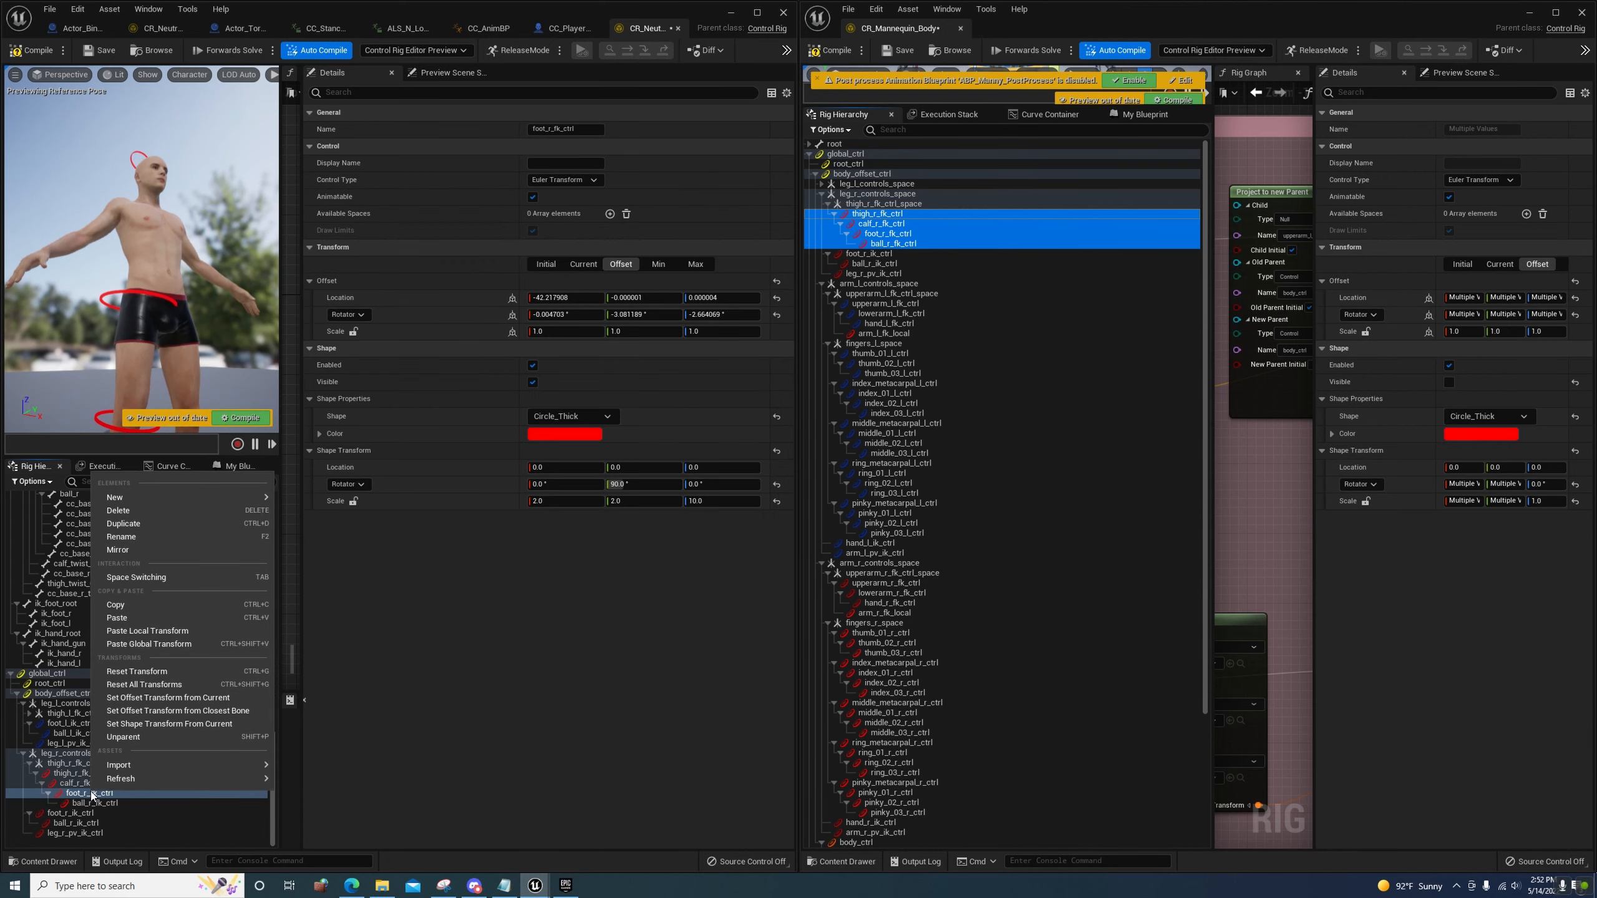
click(141, 704)
Copy the ball_r bone's global transform onto ball_r_fk_ctrl and set the control's offset transform from current
scroll(115, 675, up, 4)
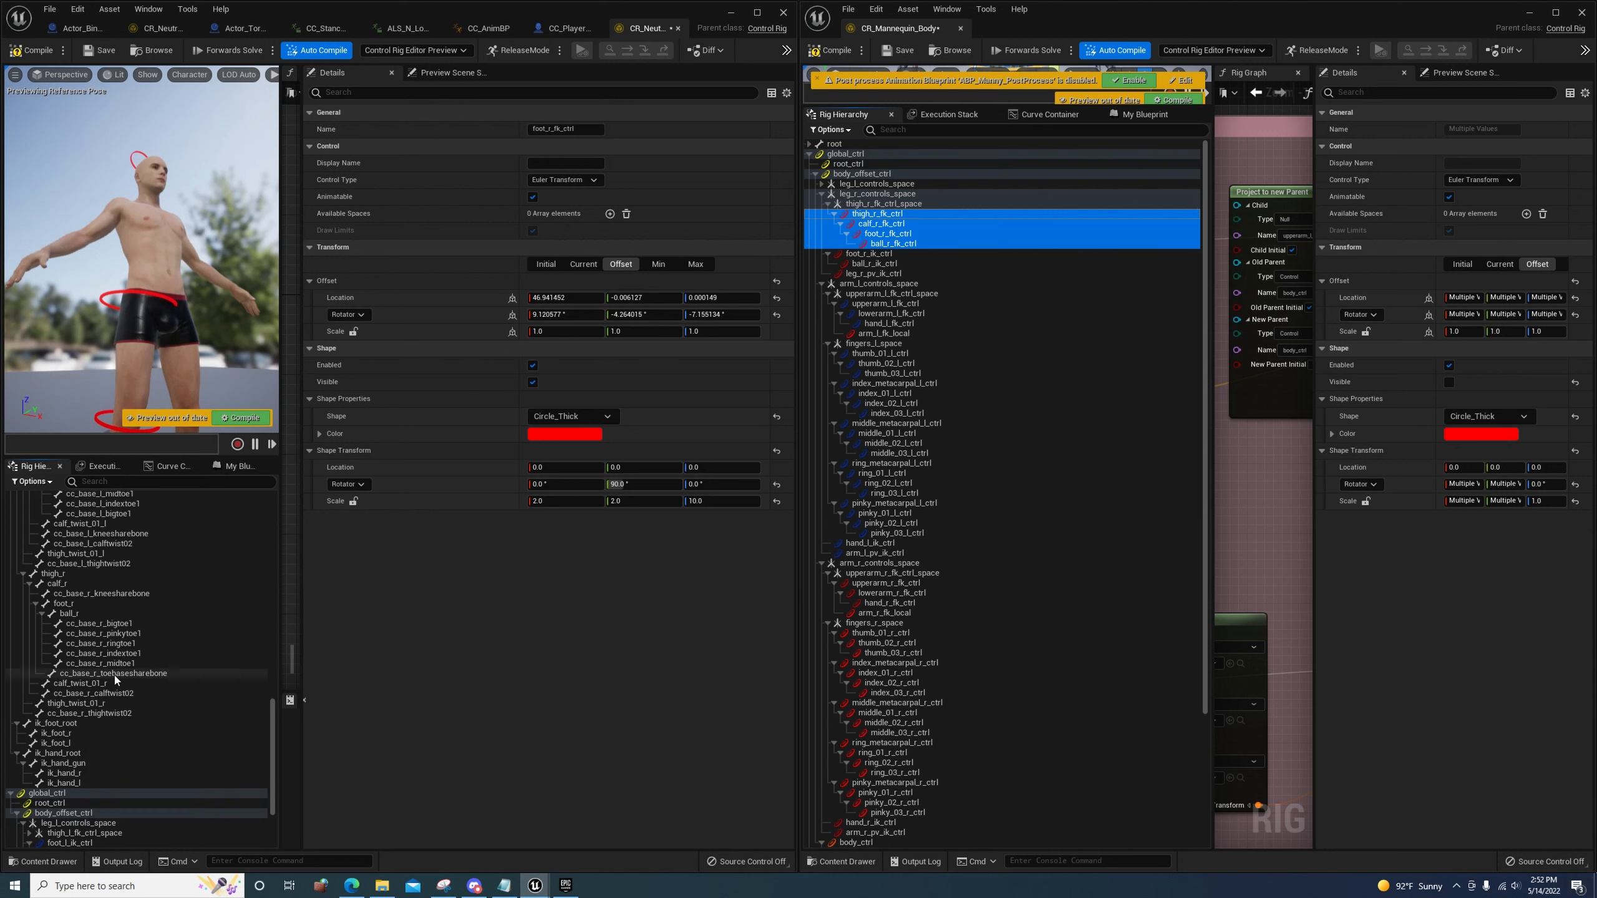
right_click(72, 612)
click(121, 430)
scroll(123, 674, down, 4)
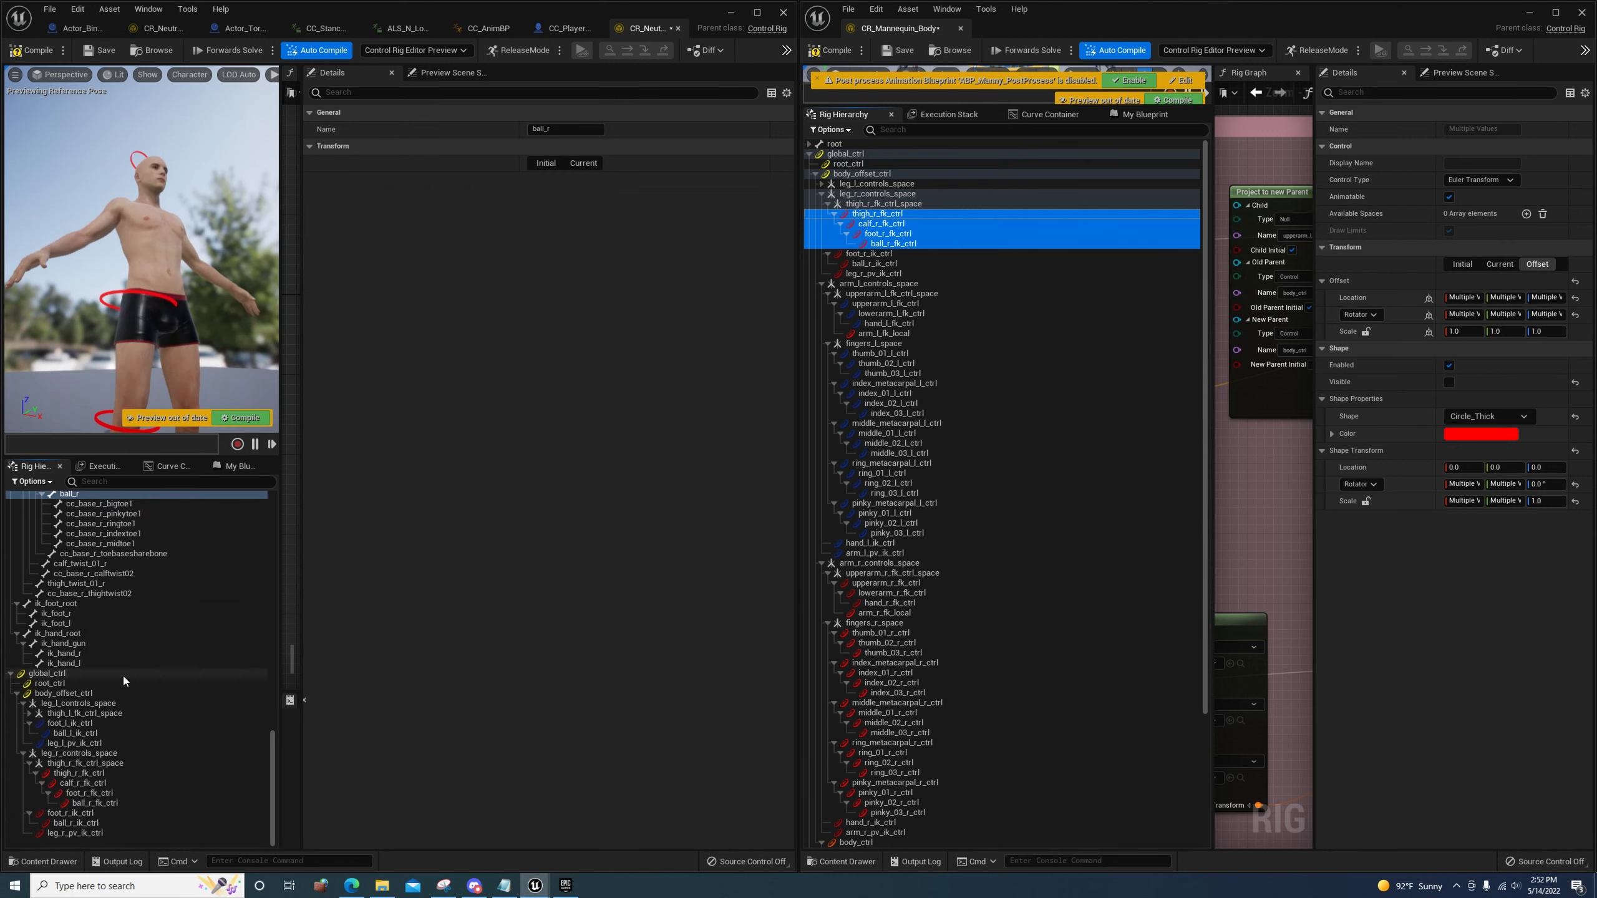
click(91, 803)
right_click(92, 803)
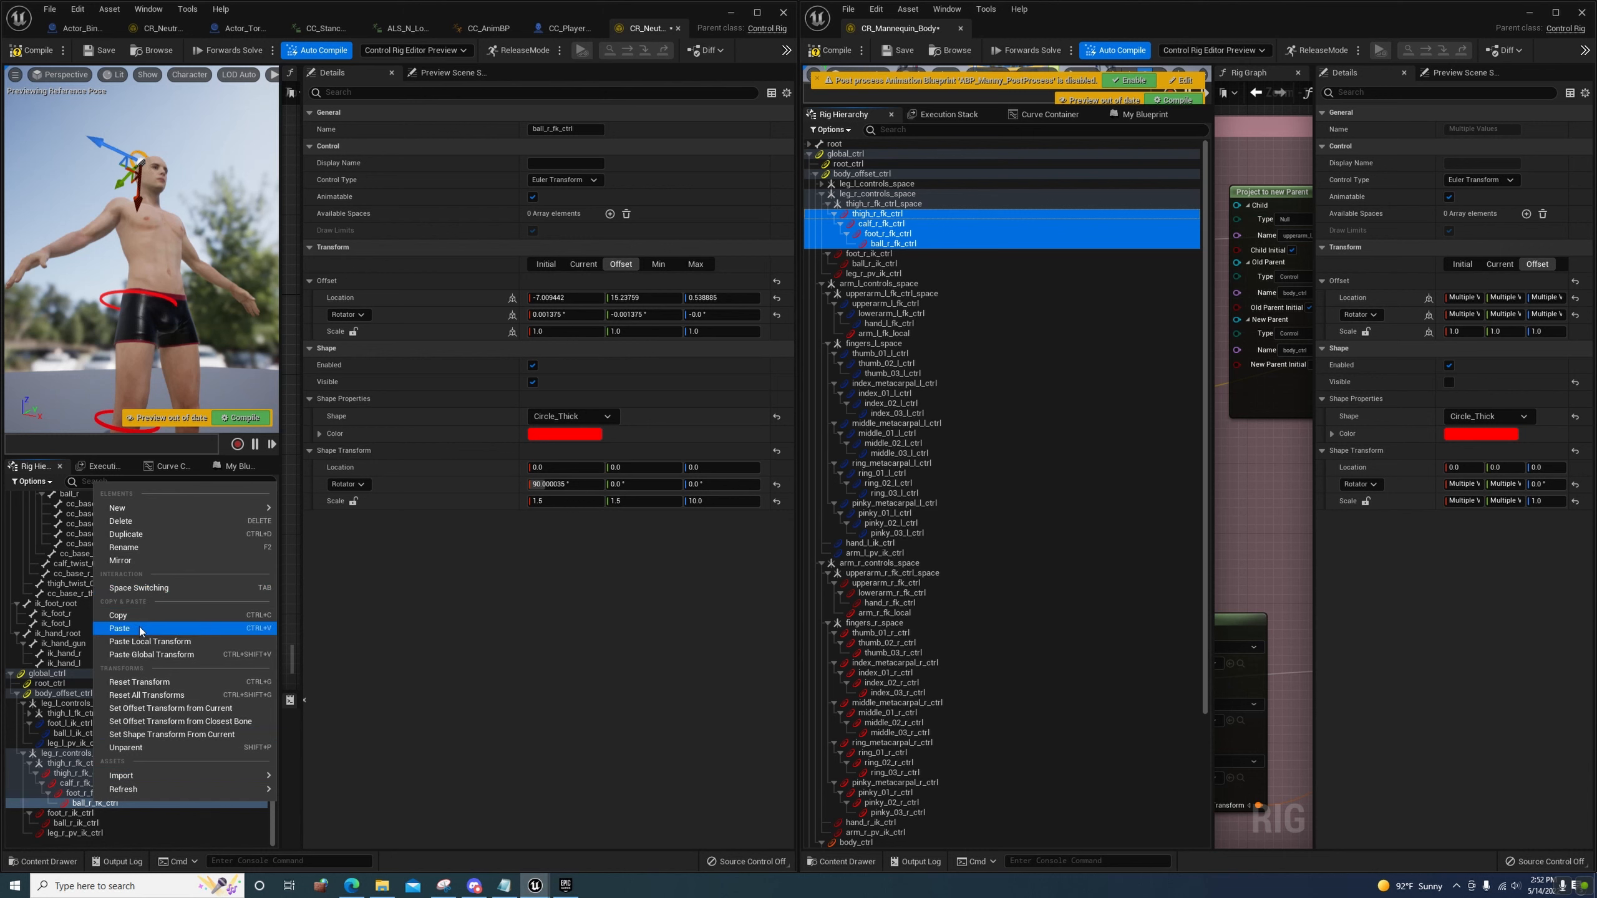
click(137, 653)
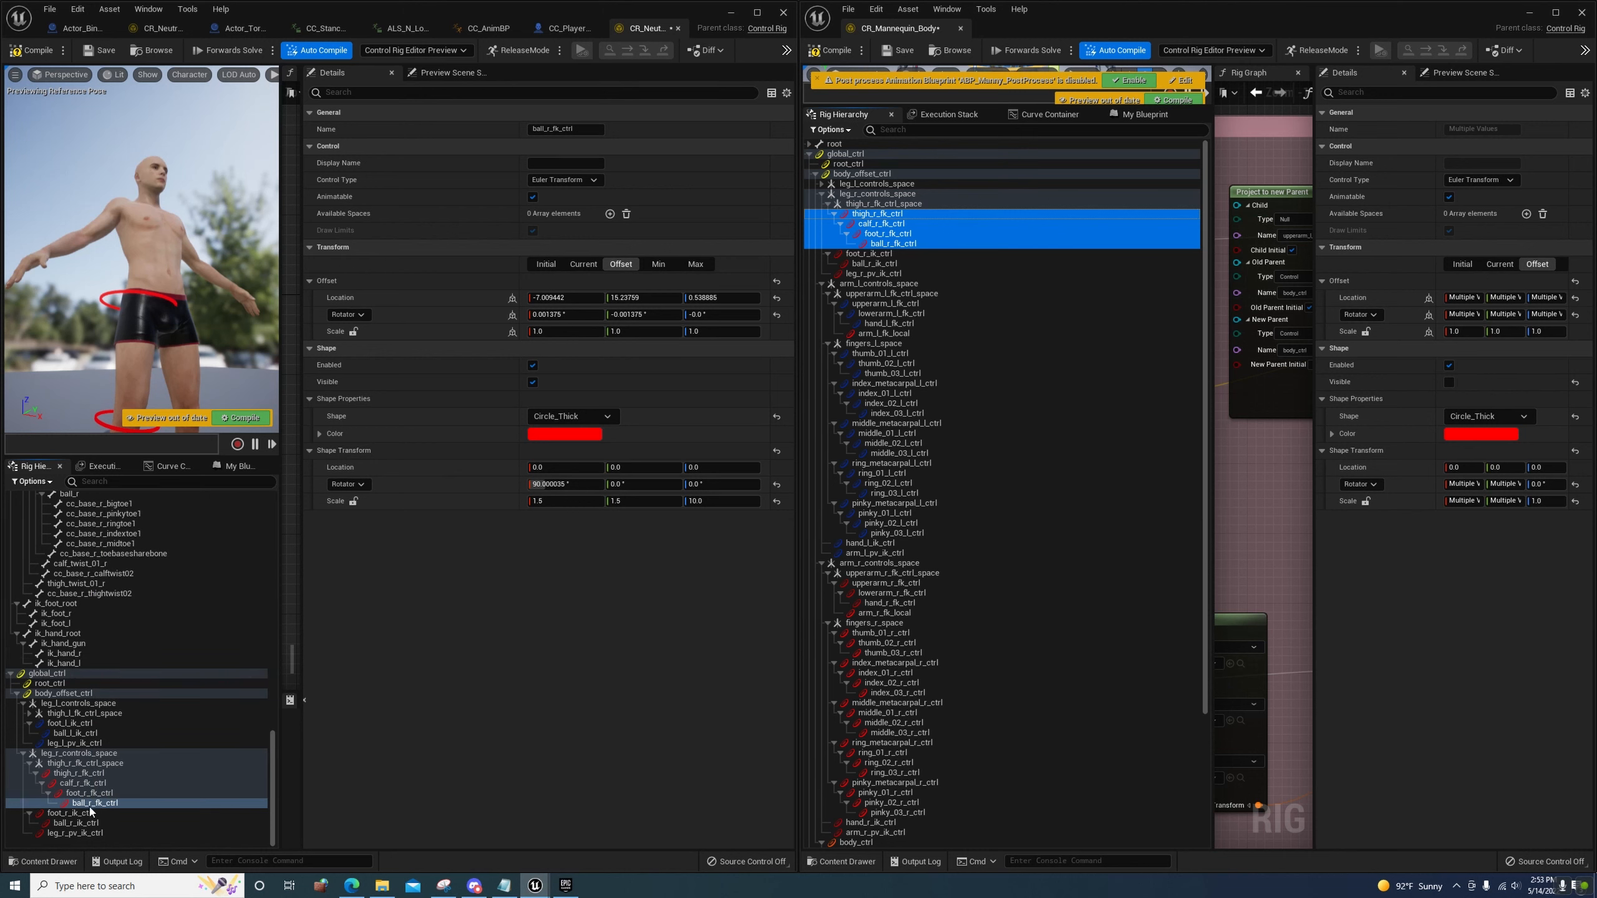
right_click(92, 800)
click(181, 688)
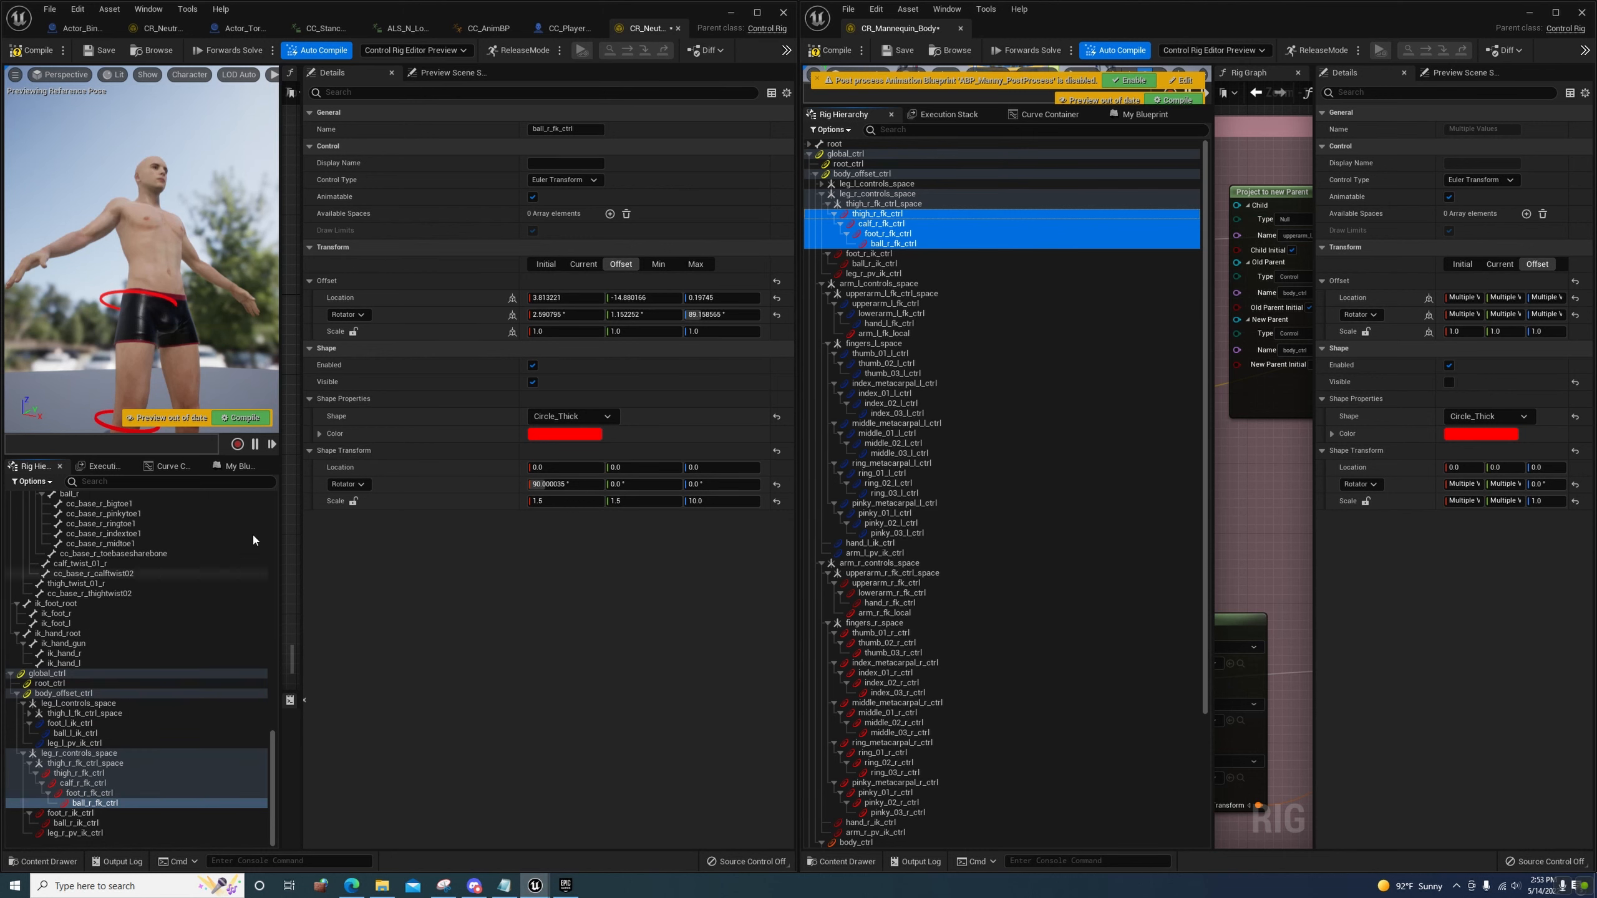
Set the ball_r_fk_ctrl shape rotation to 90° in Y and adjust its X rotation
mouse_move(202, 399)
right_down()
mouse_move(202, 431)
mouse_move(221, 387)
right_up()
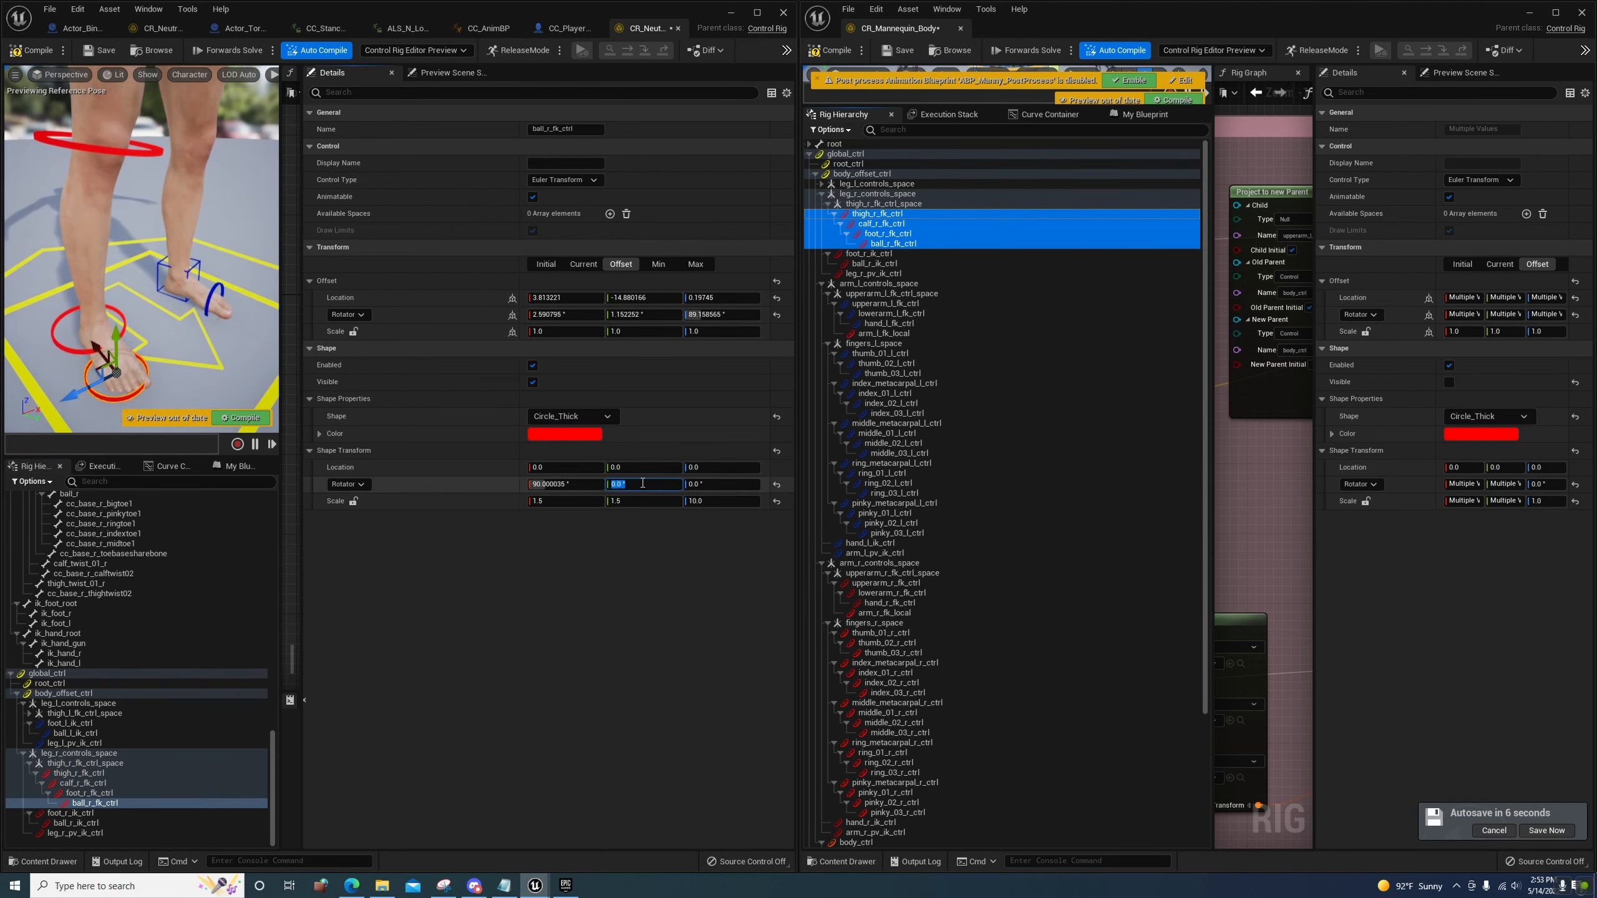
key(Return)
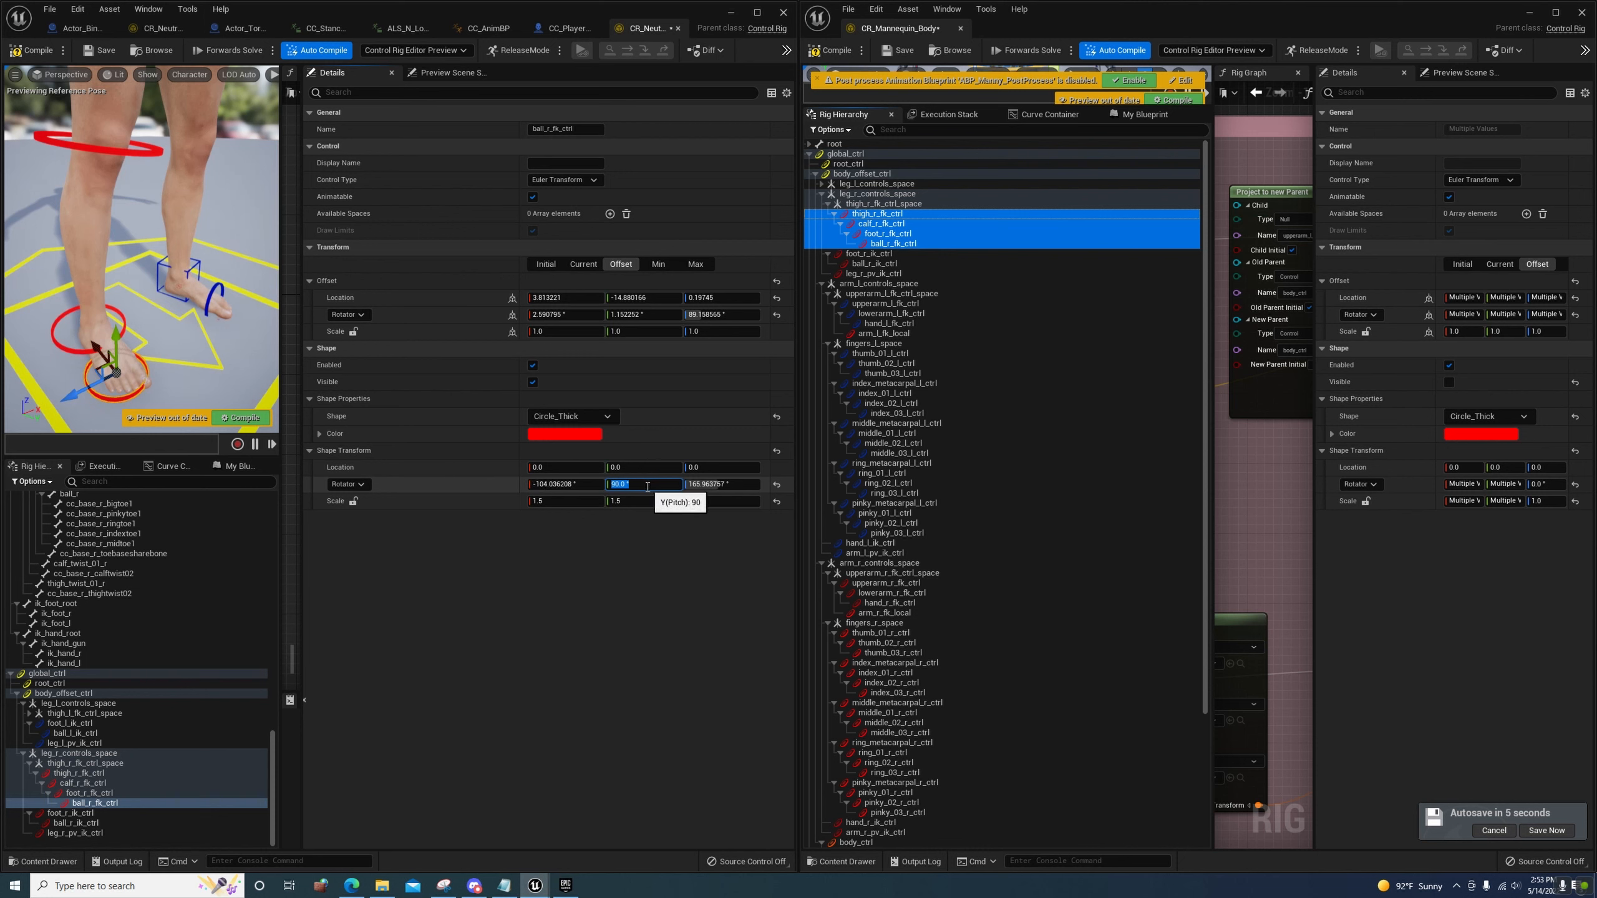
click(574, 484)
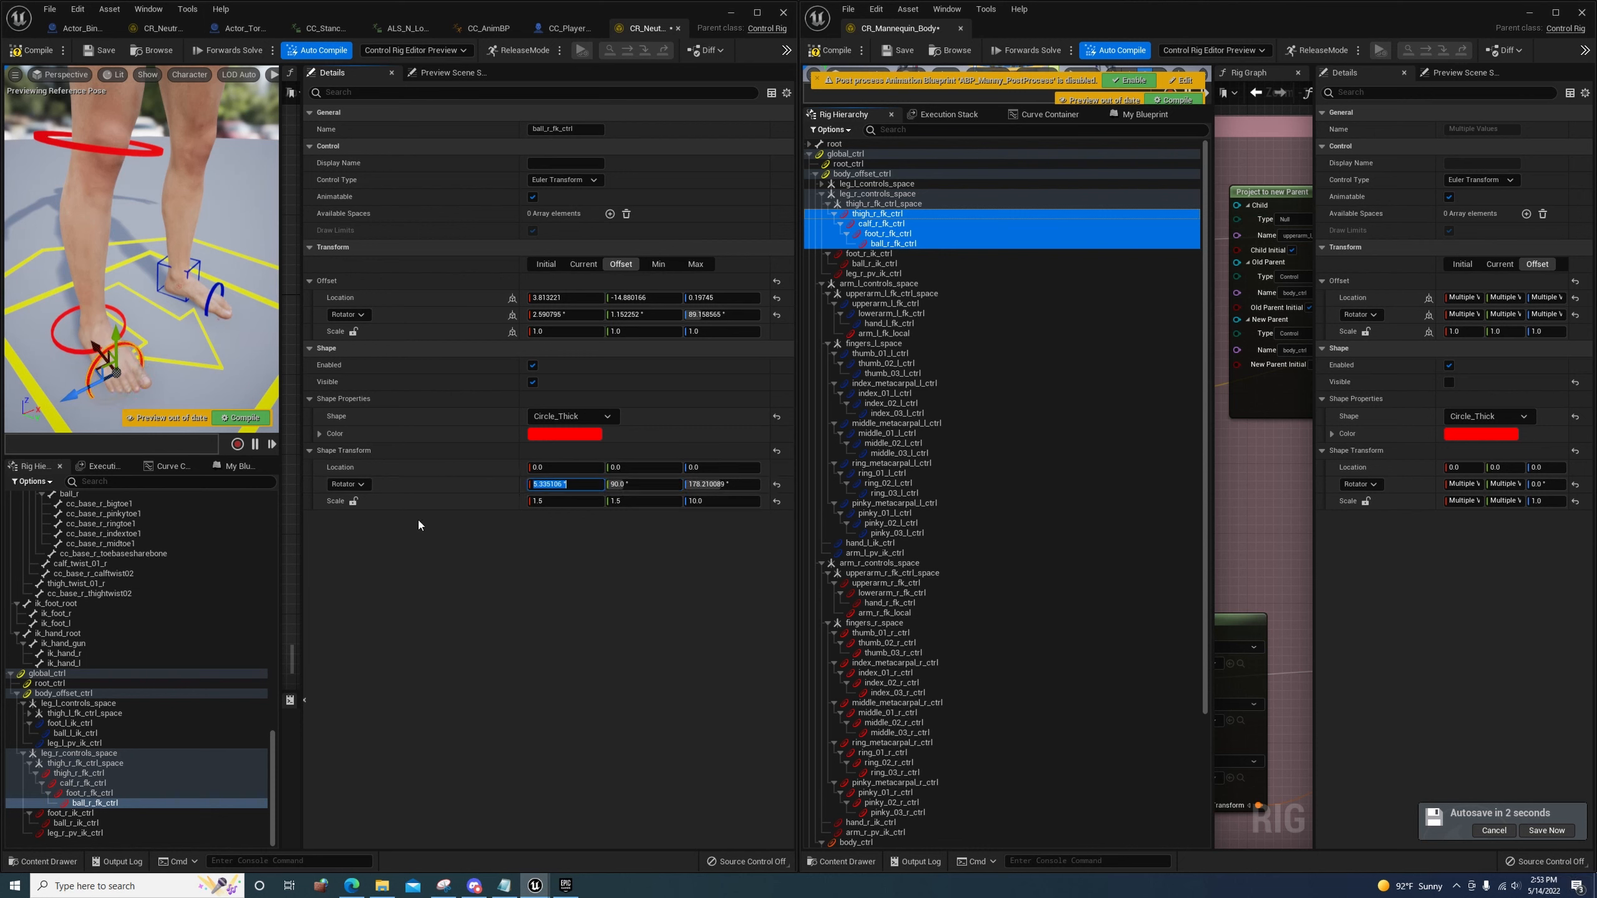
drag(566, 484, 607, 497)
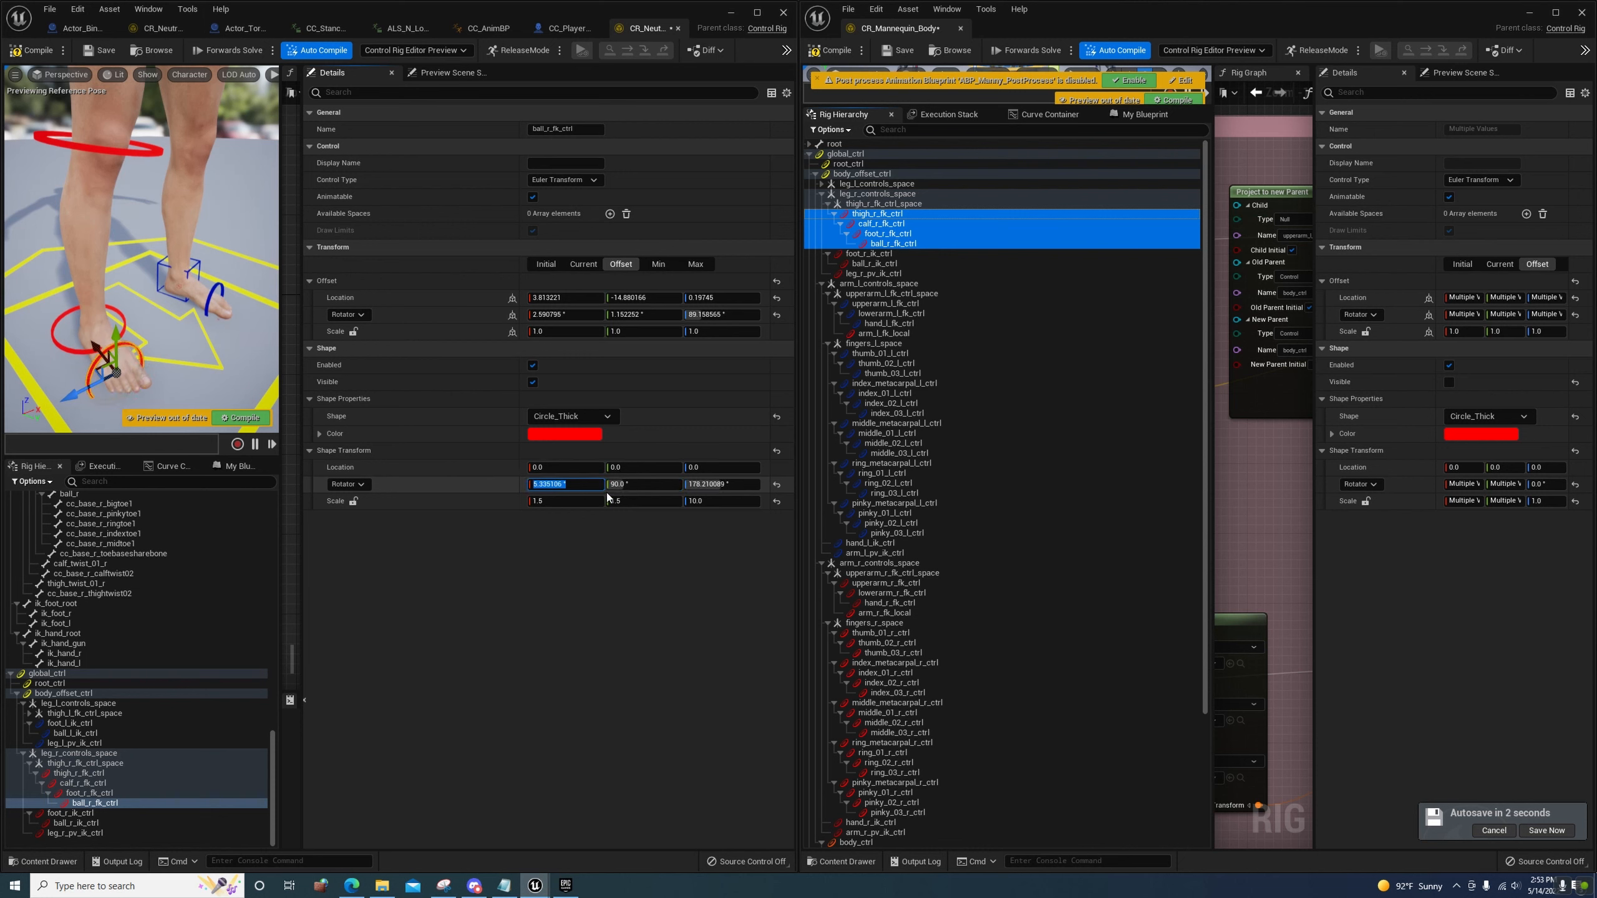
Set the offset transform from current for ball_r_fk_ctrl and for all four right leg FK controls together
right_click(88, 802)
click(119, 707)
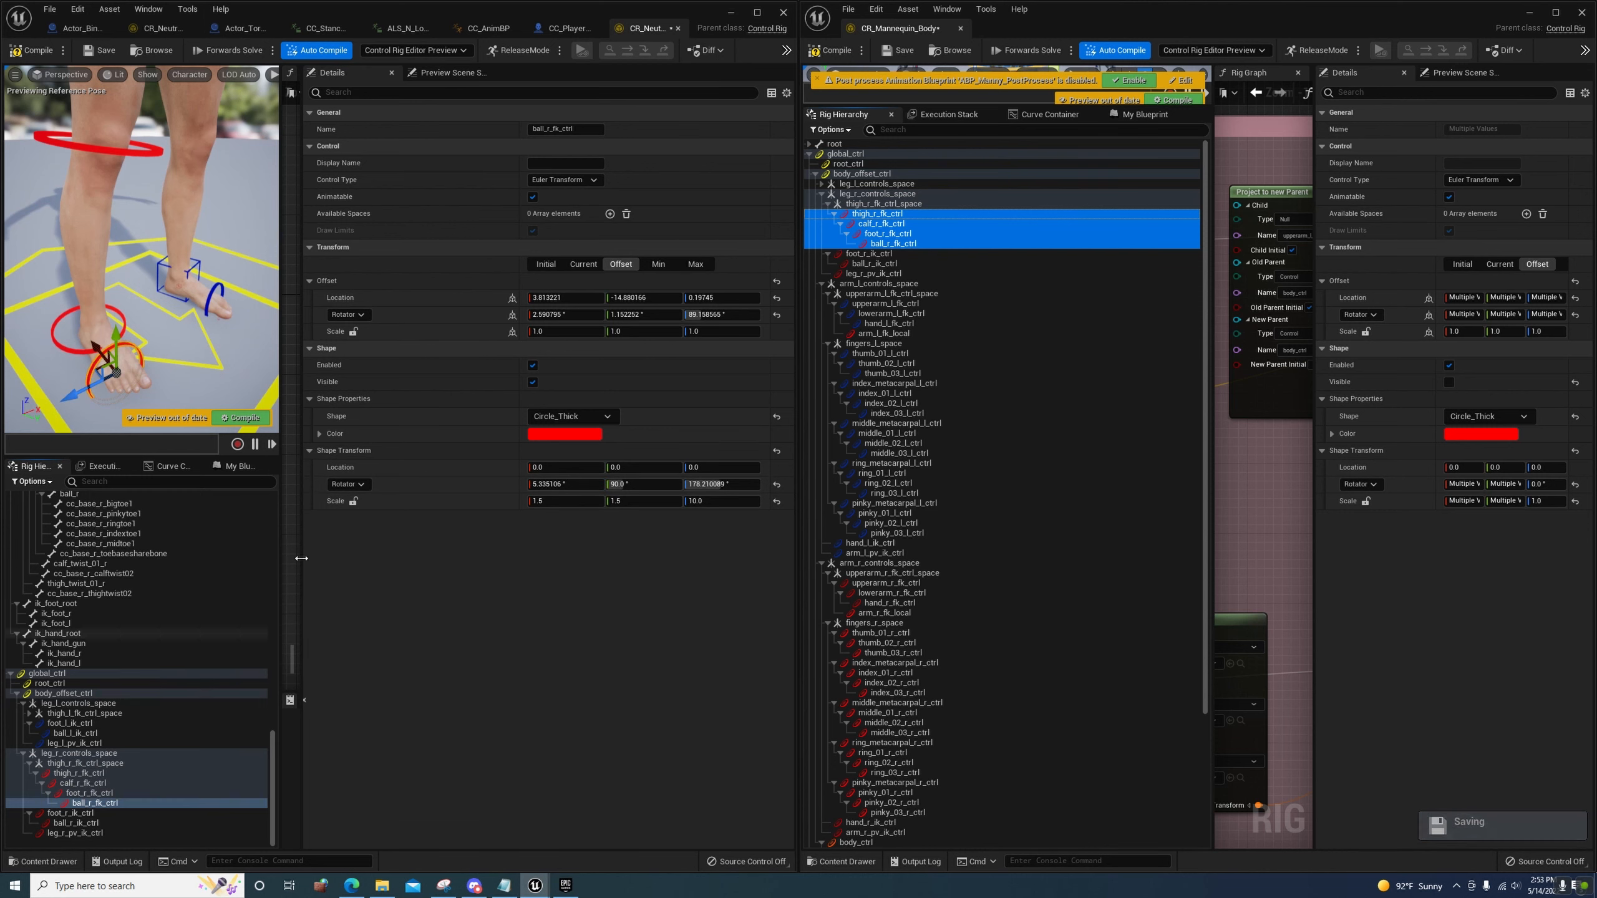
right_click(98, 780)
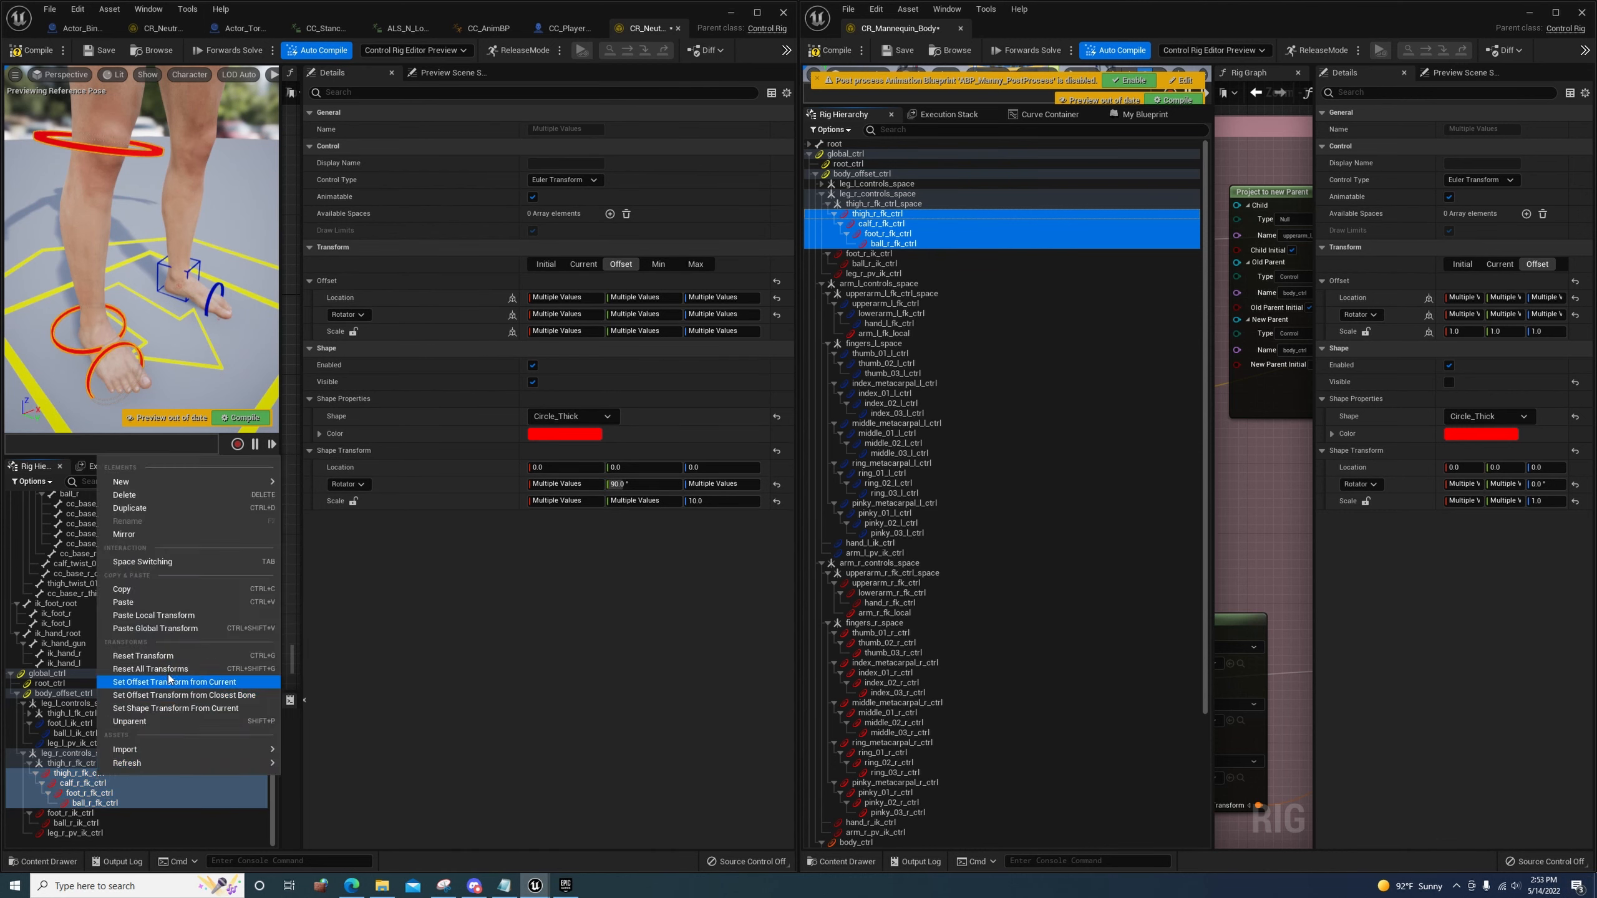
click(151, 685)
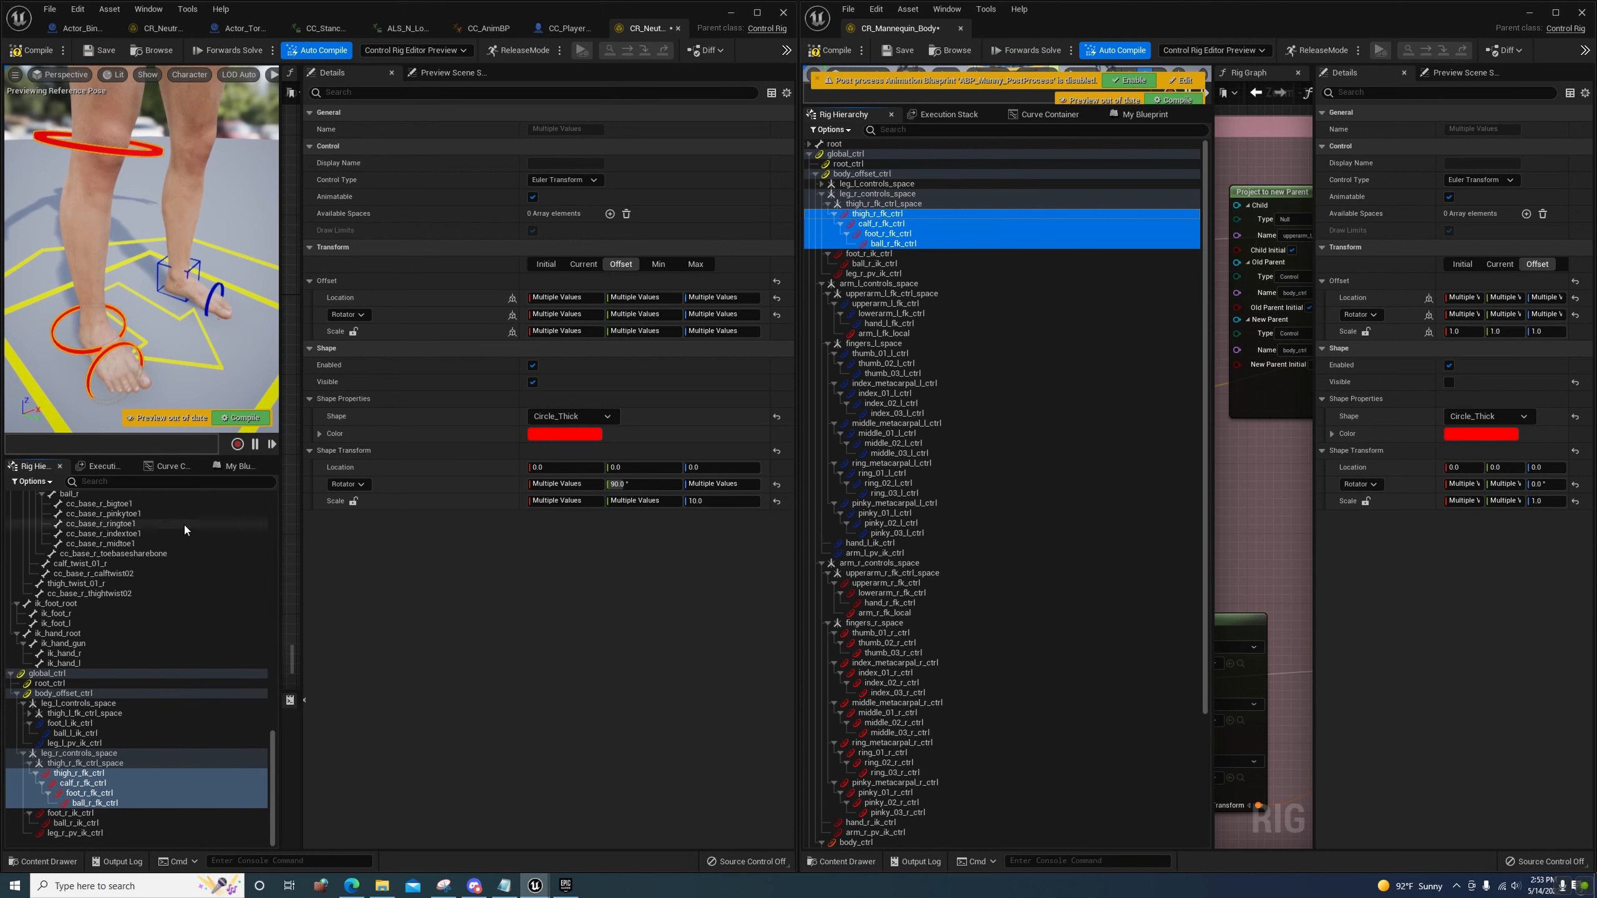
Try a shape location of 2.0 in X for foot_r_fk_ctrl
double_click(74, 774)
click(76, 793)
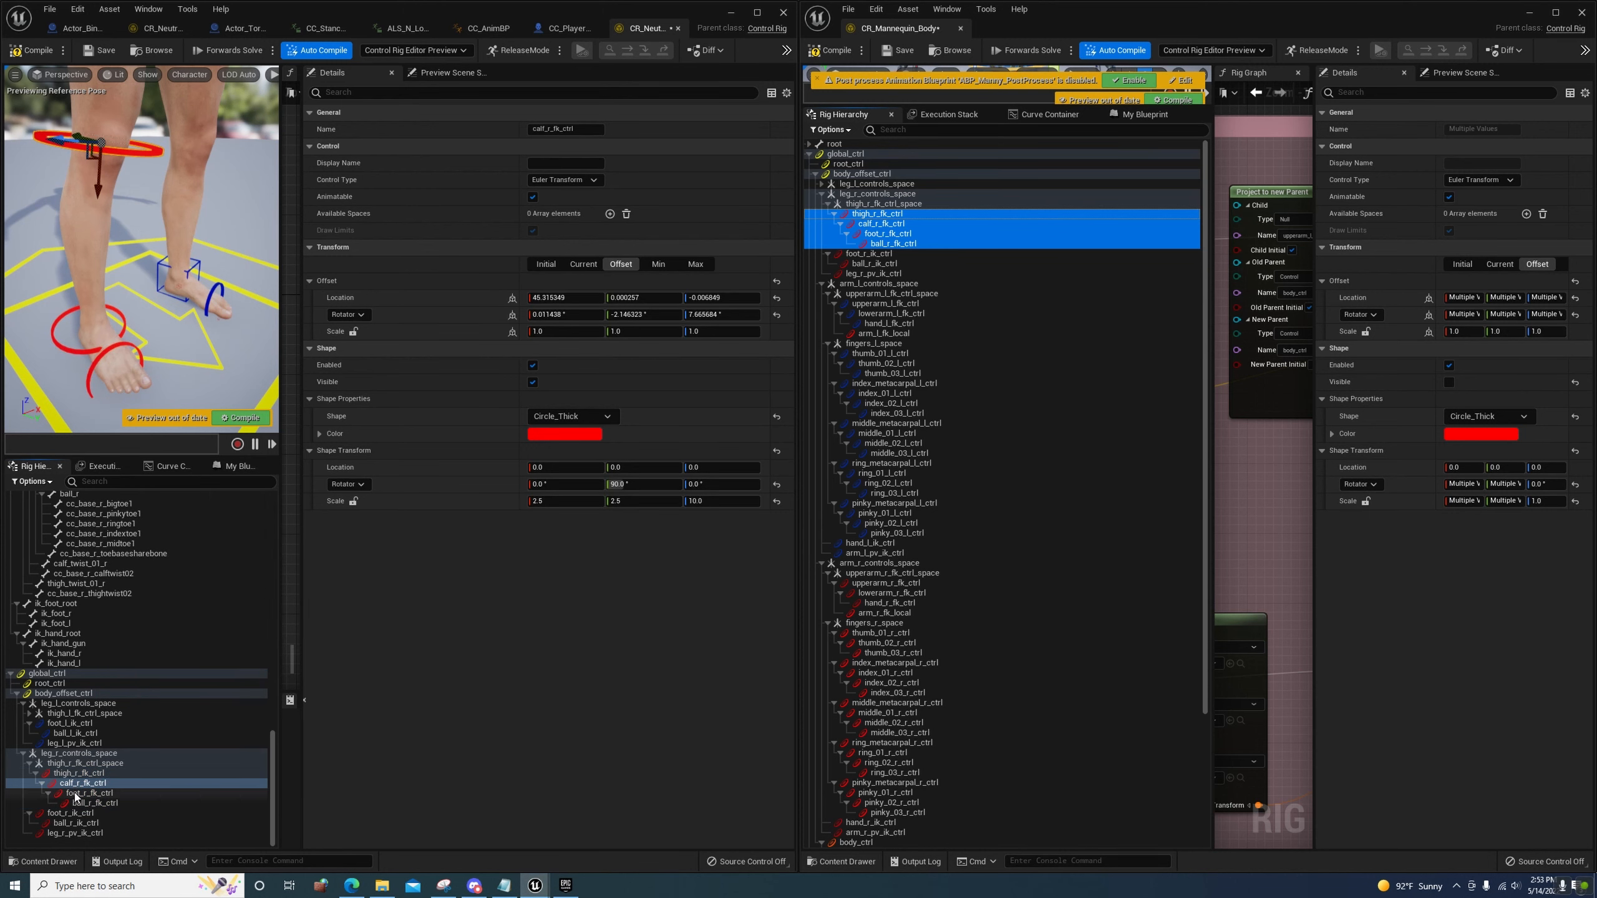
click(548, 467)
text(2)
key(Return)
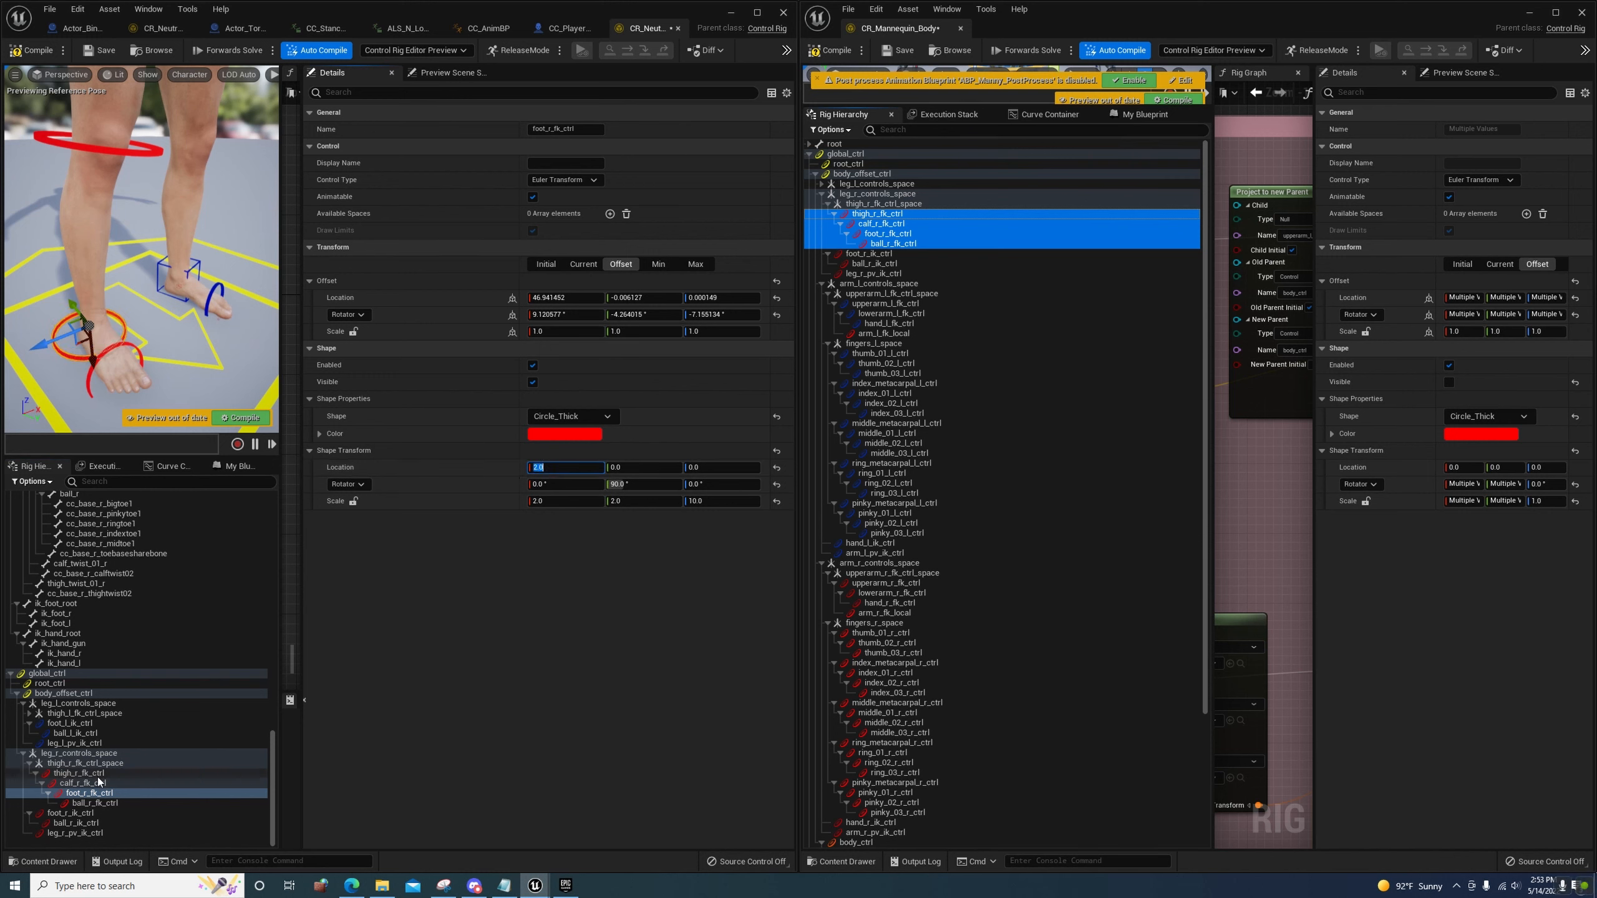
Set the shape location of foot_r_fk_ctrl to -2.0 in X
click(88, 773)
click(94, 793)
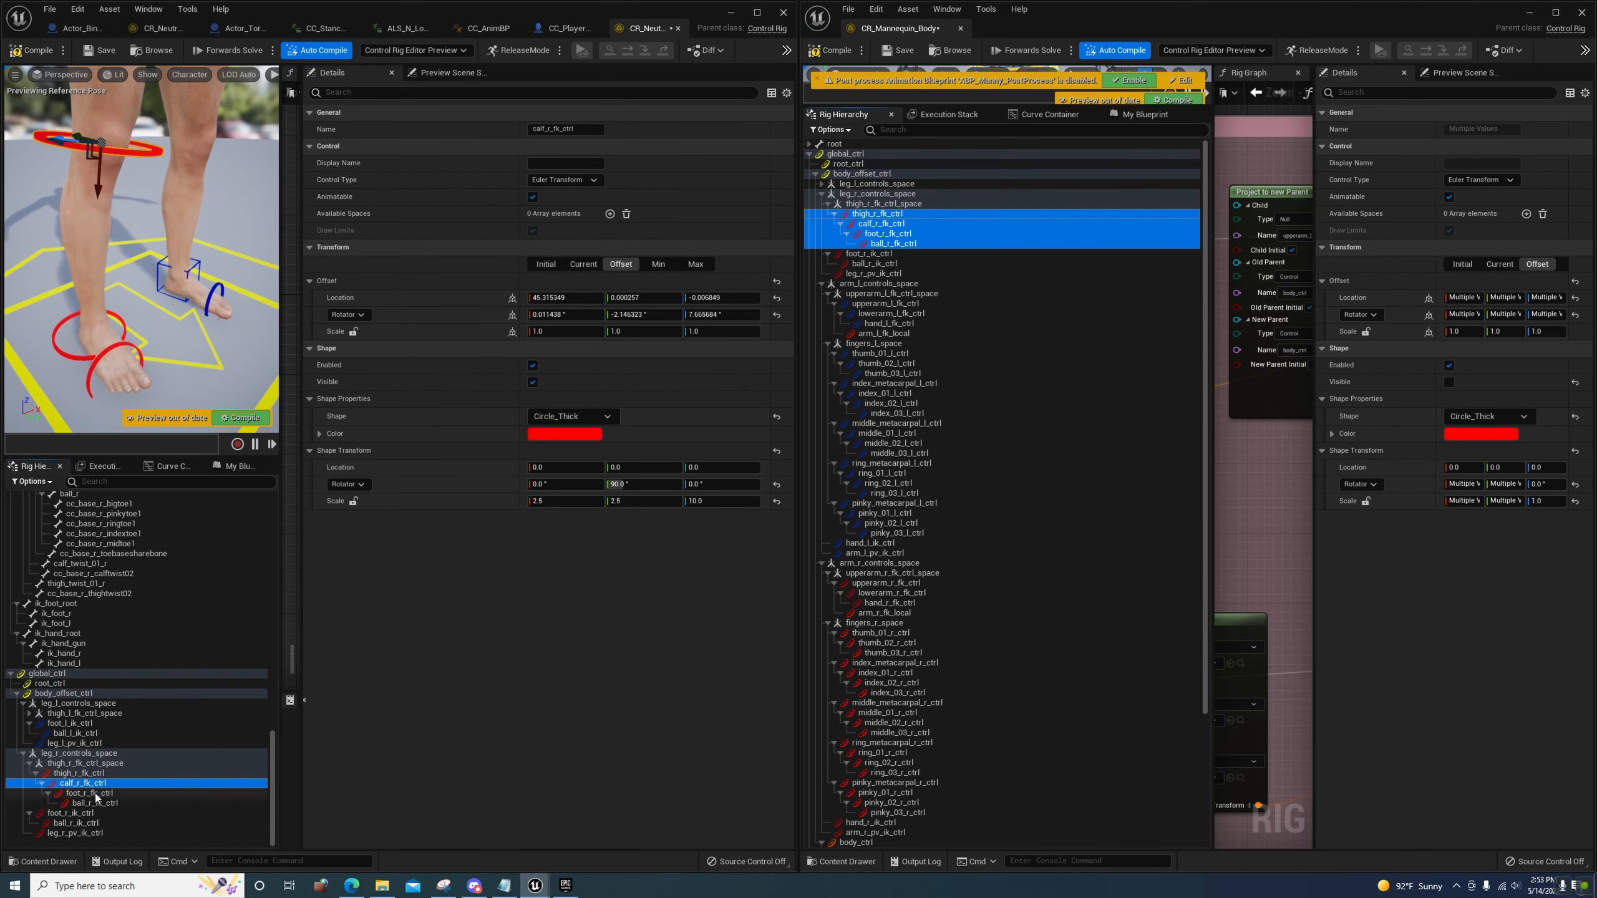
click(551, 467)
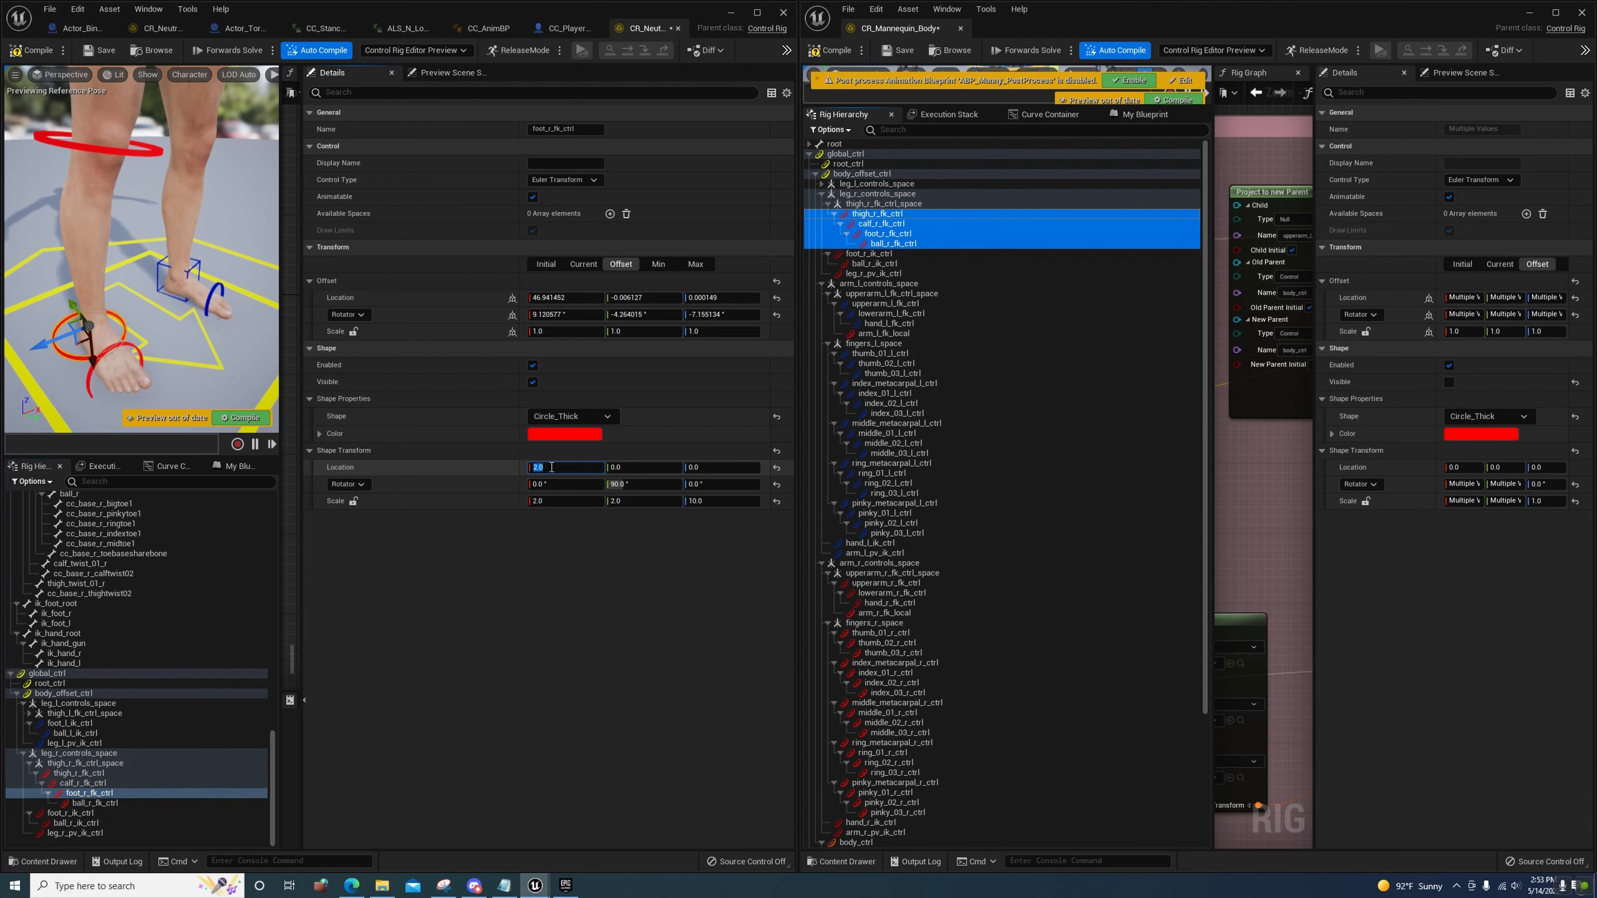
key(Return)
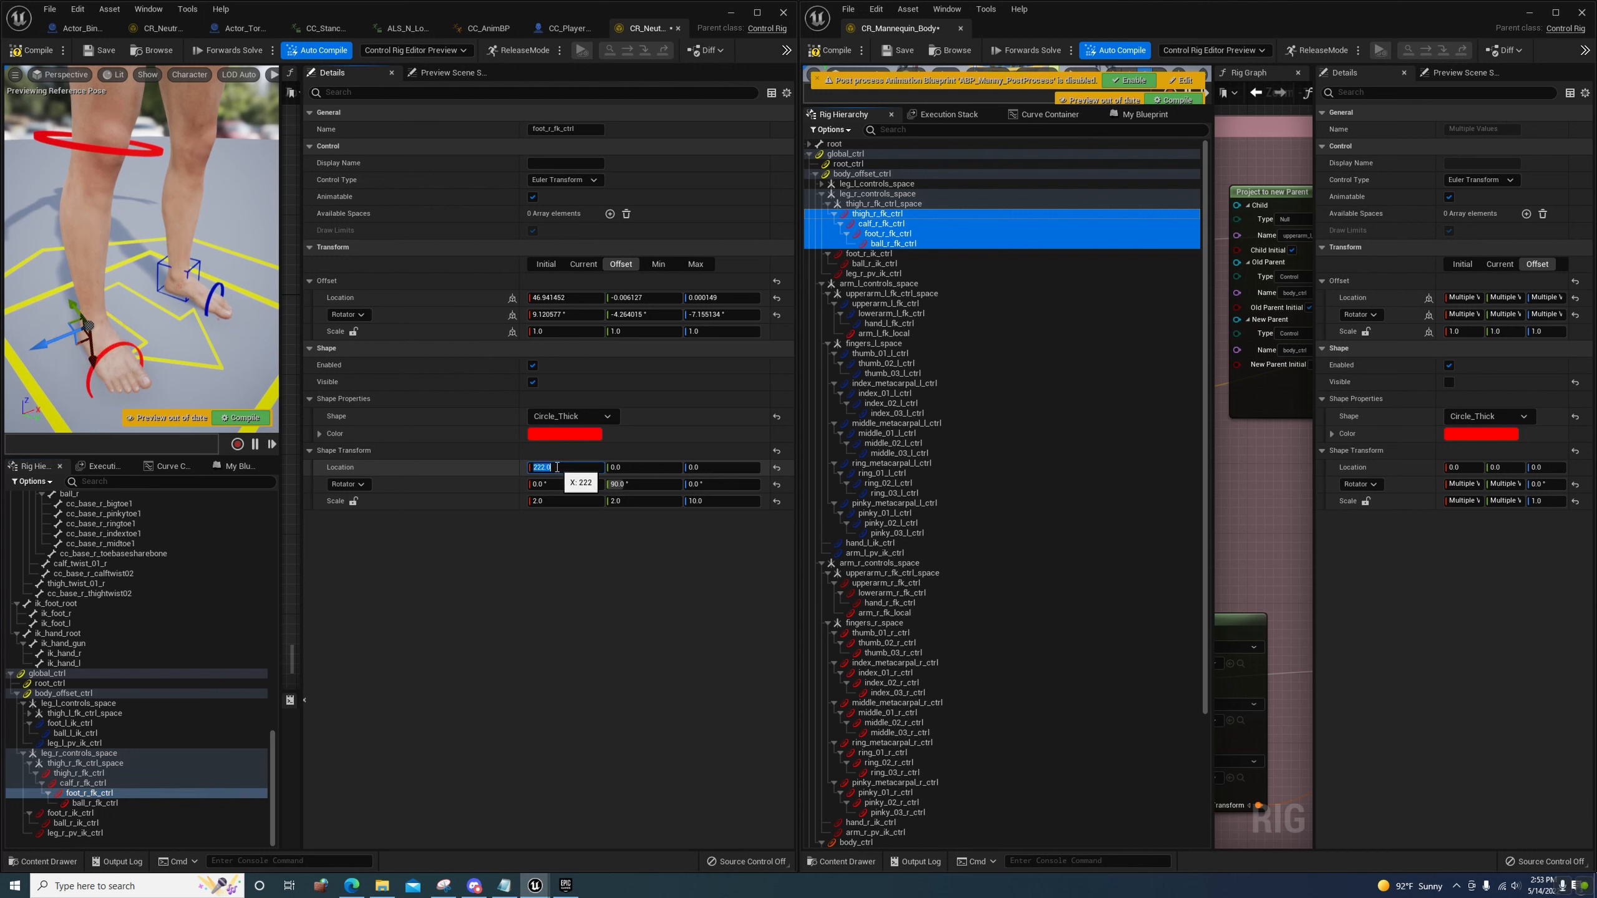
text(22)
key(Return)
text(-)
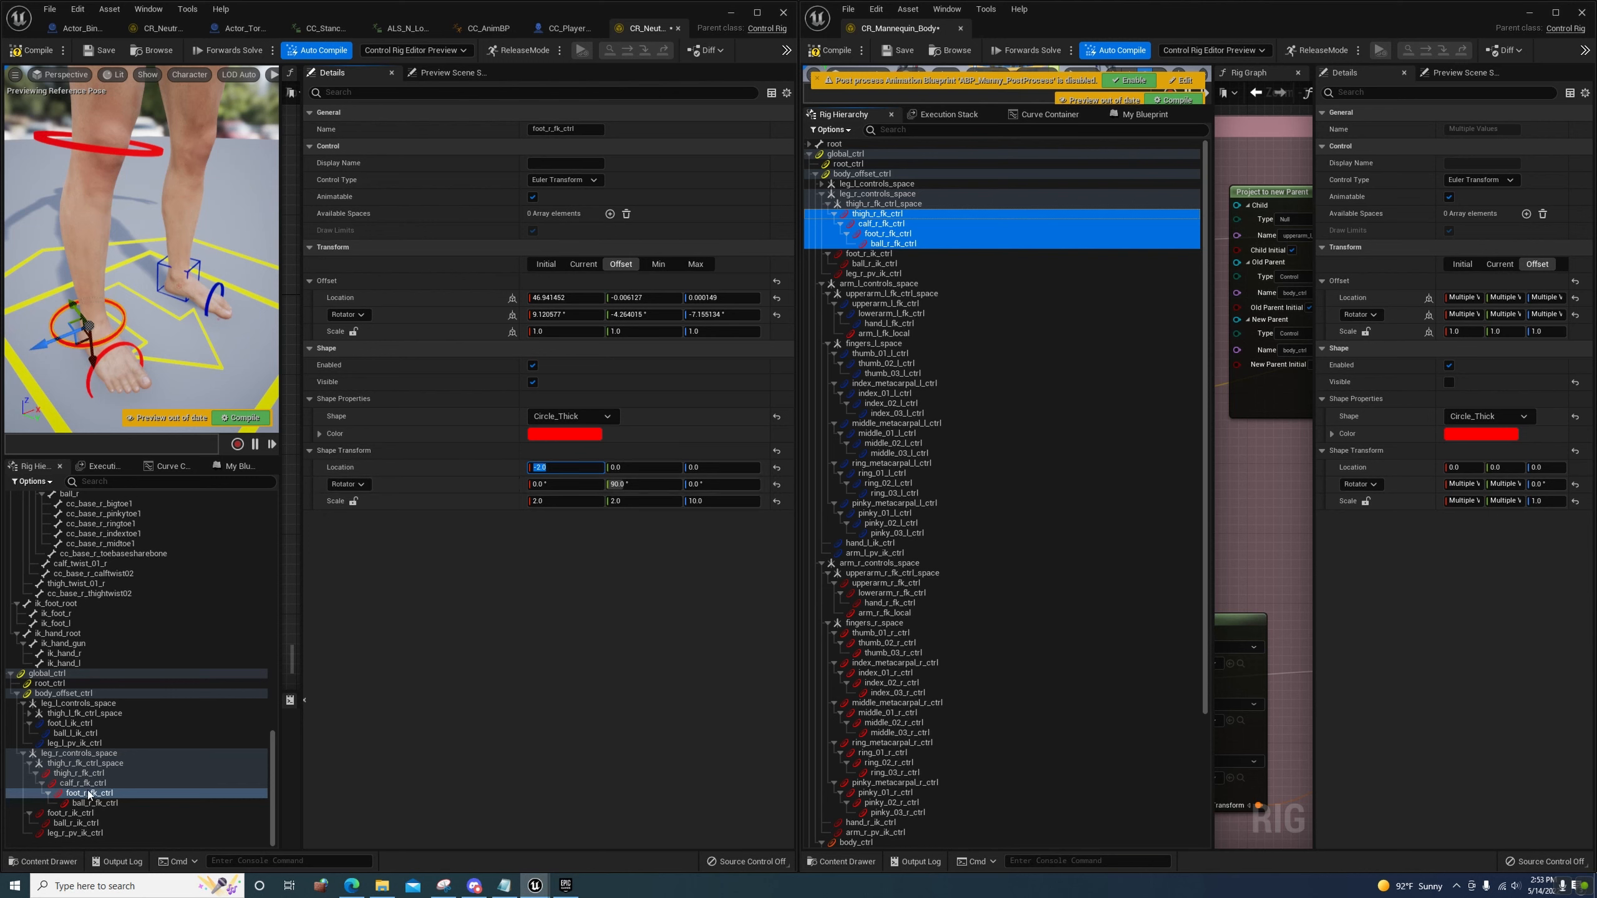
Disable Visible for the four right leg FK controls, from thigh_r_fk_ctrl to ball_r_fk_ctrl
click(79, 773)
shift+click(94, 803)
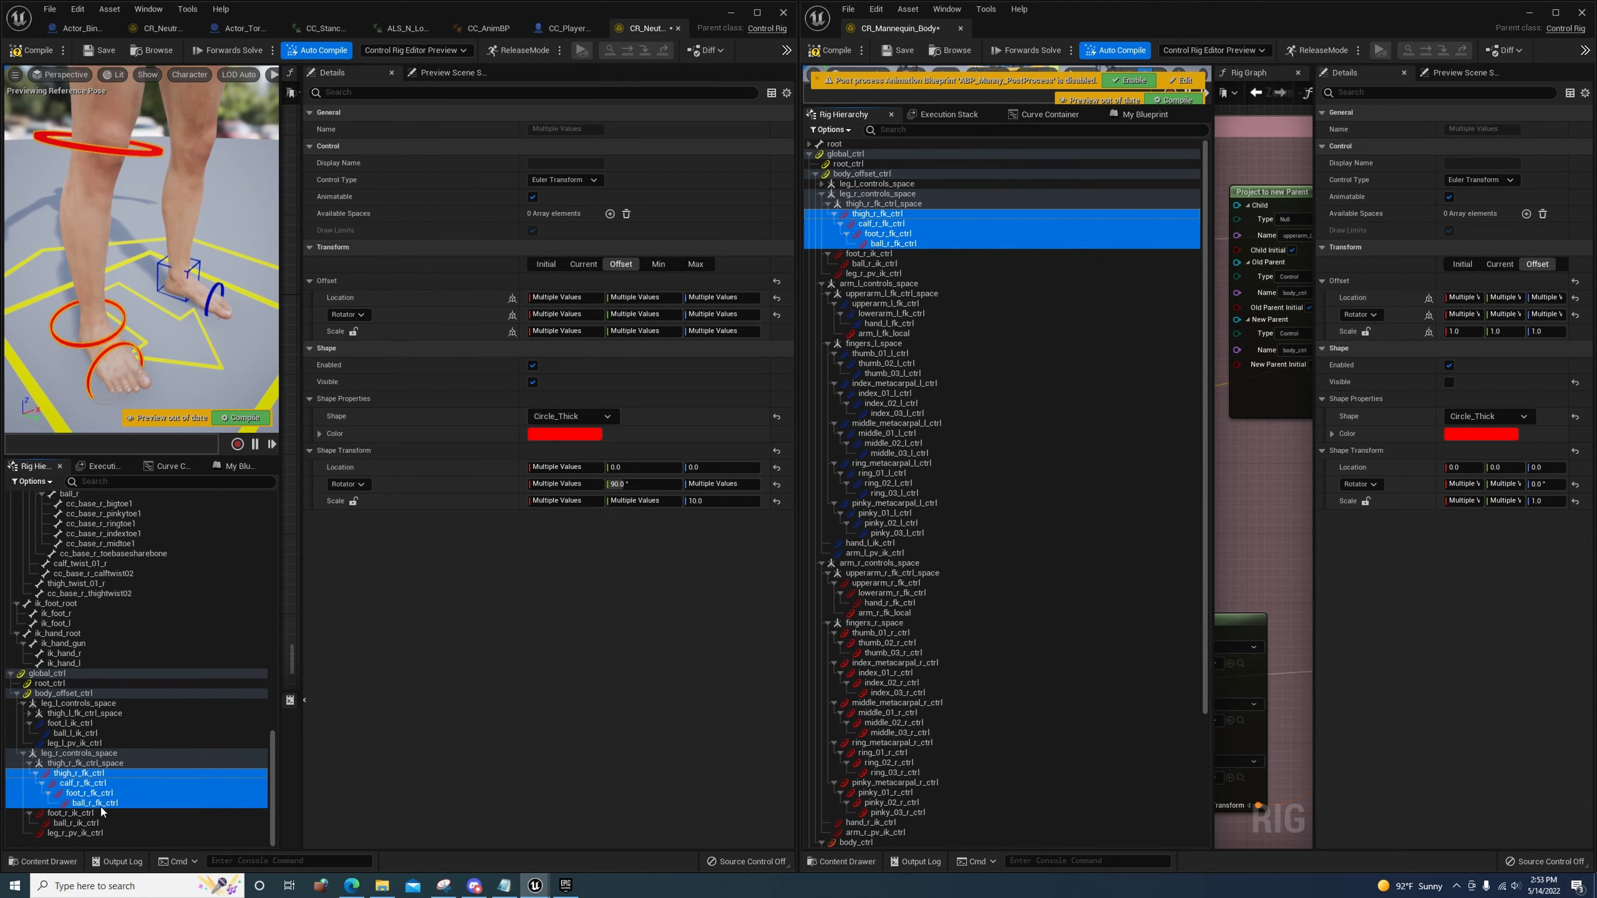
click(532, 382)
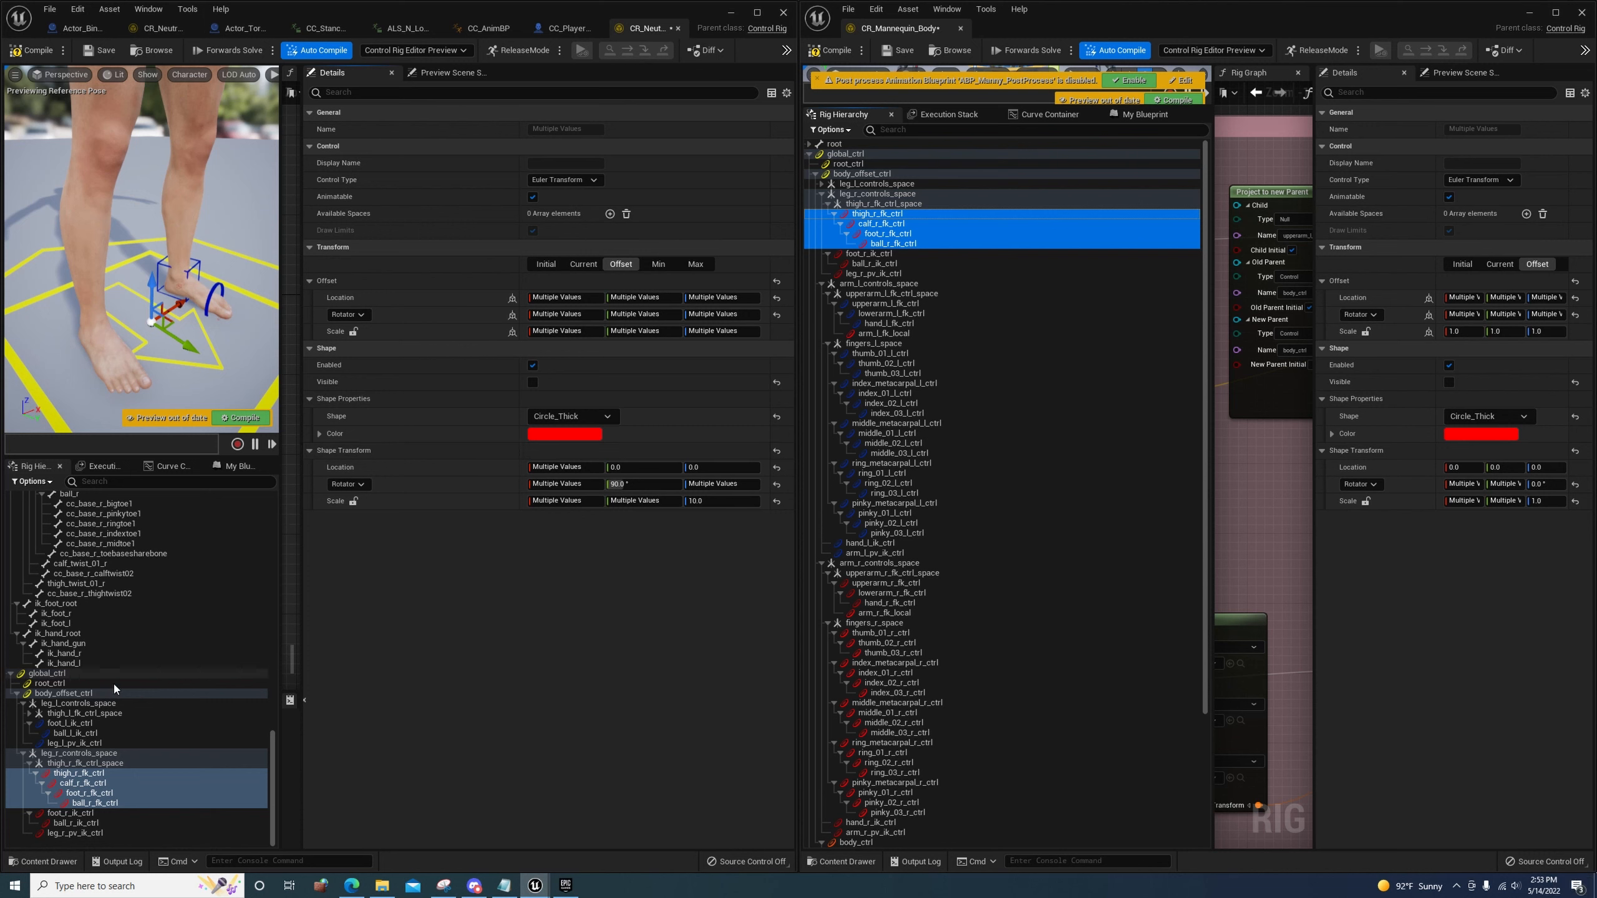
Lock the shape scale proportions of foot_r_ik_ctrl and scale its shape by 10, to 1.2 in X
click(70, 813)
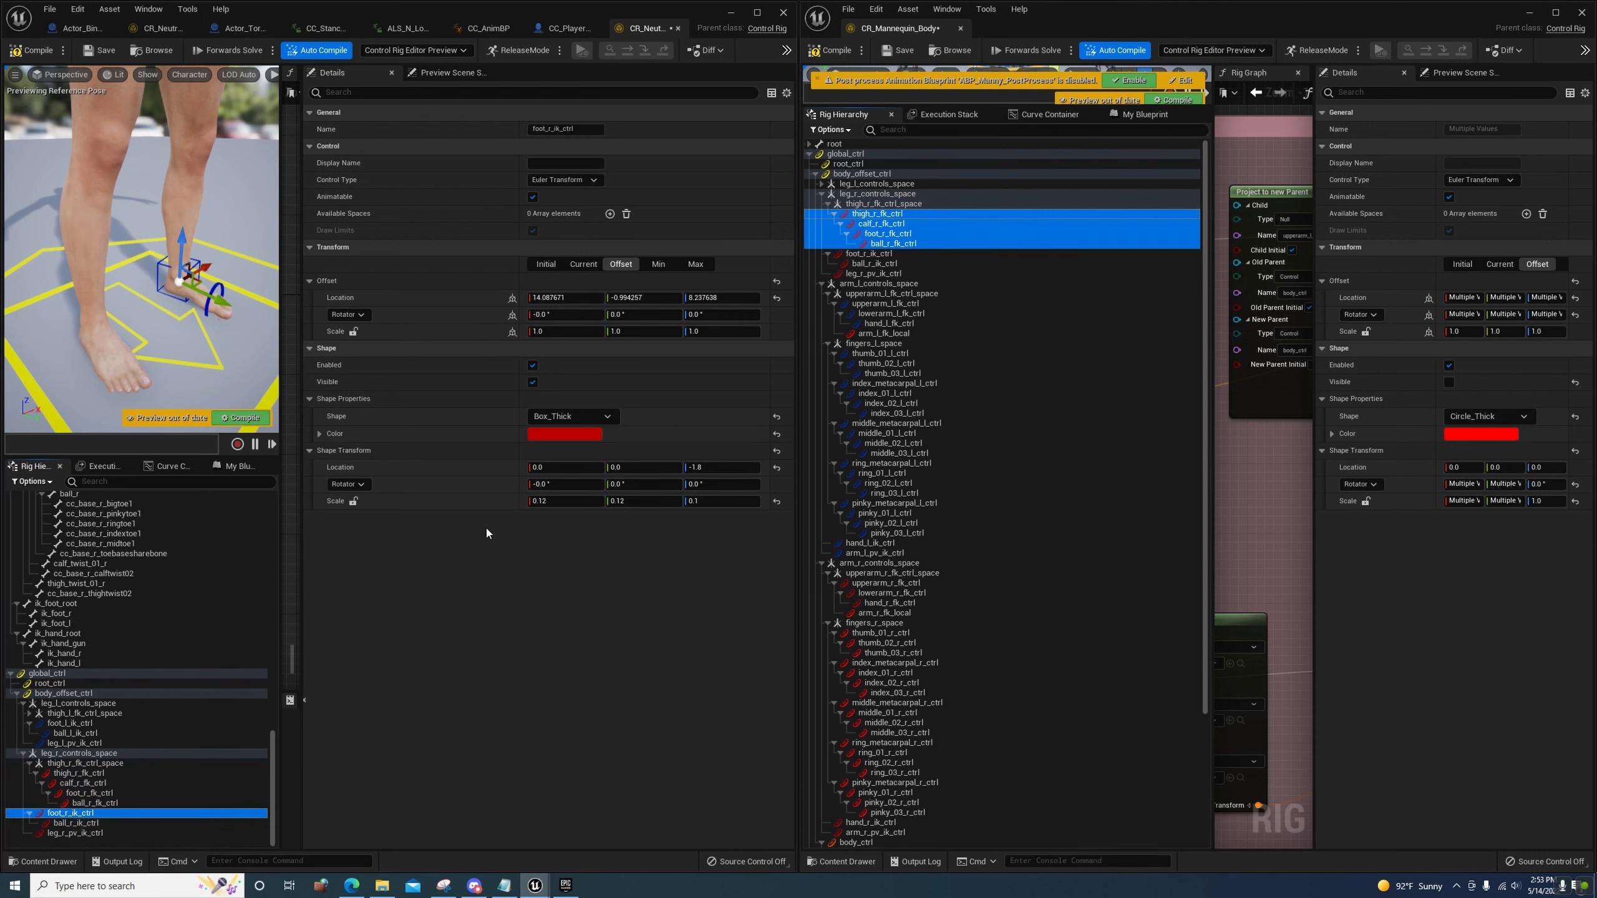
click(353, 501)
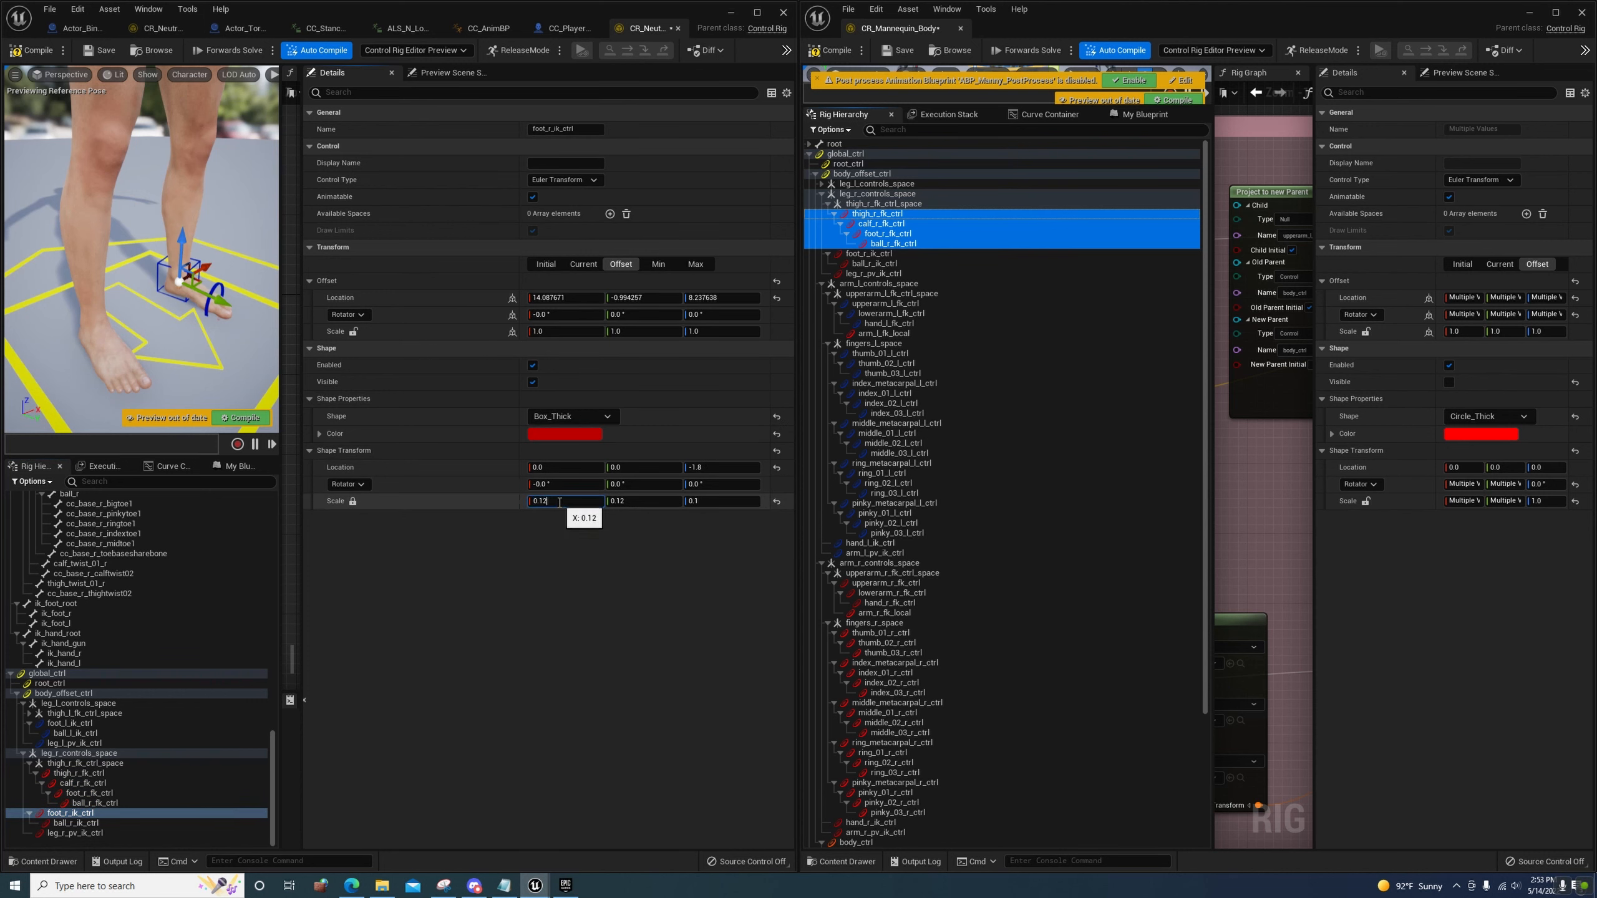
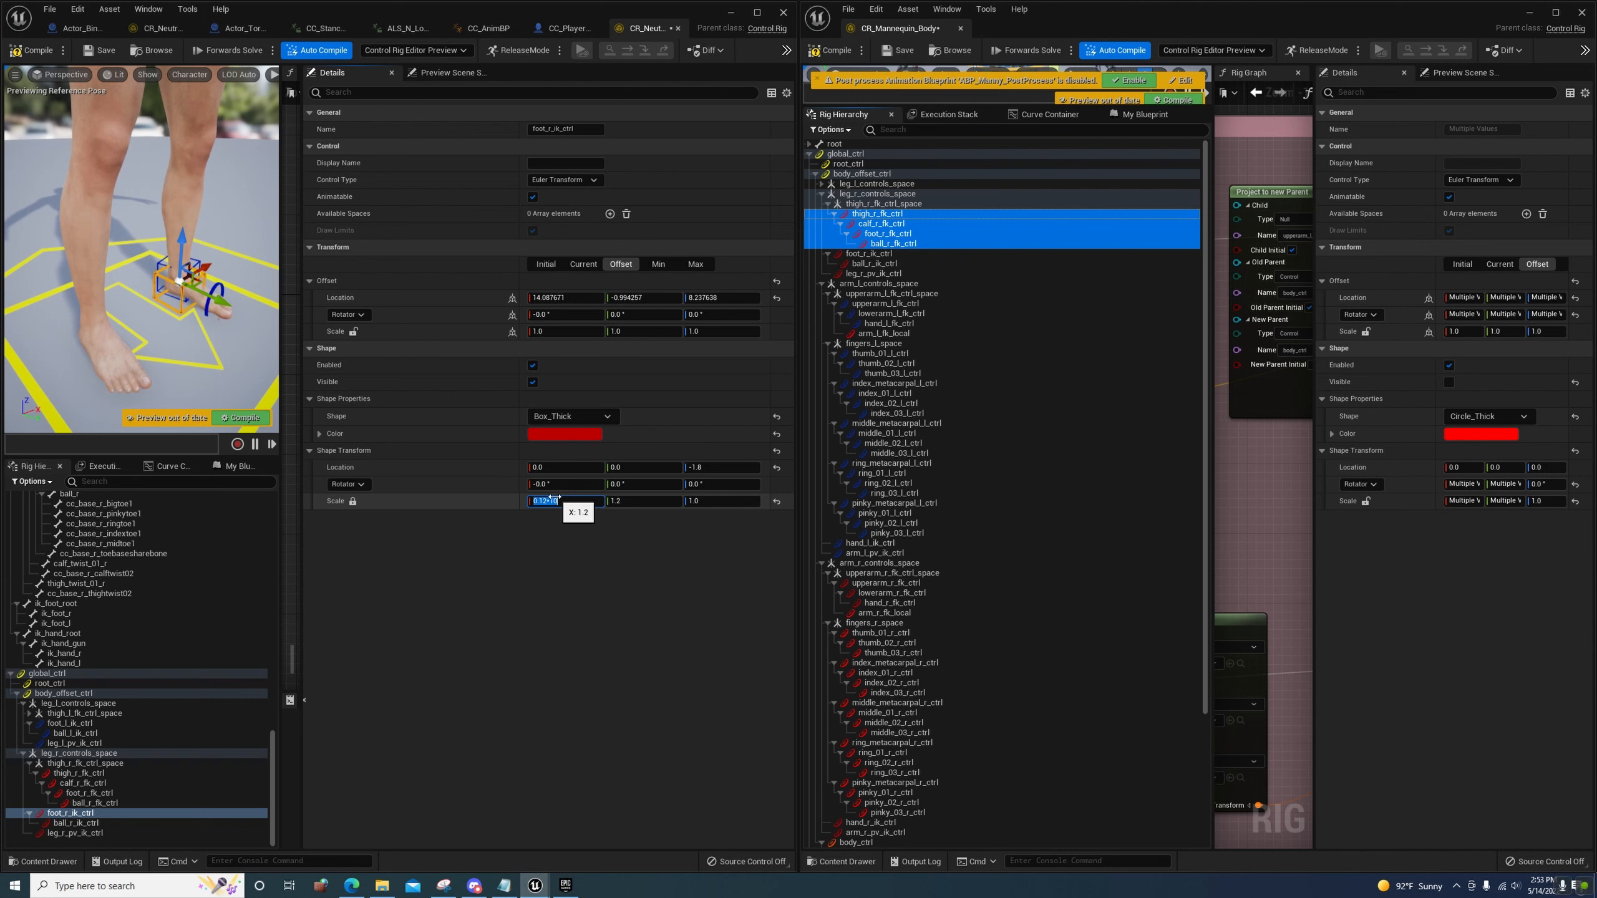
click(572, 503)
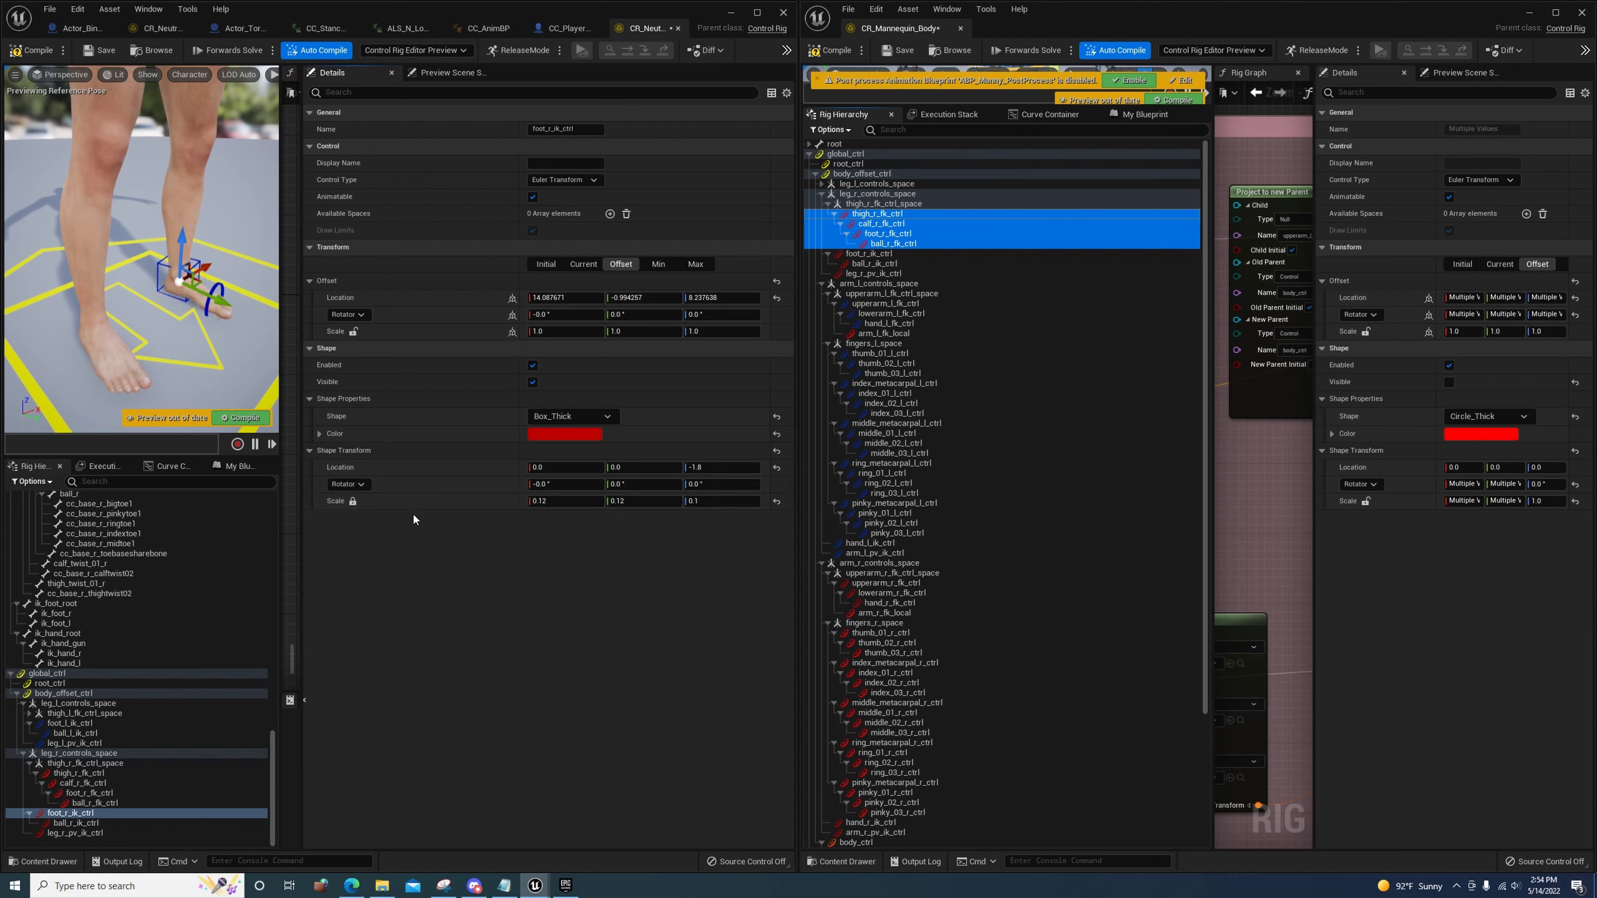
click(70, 822)
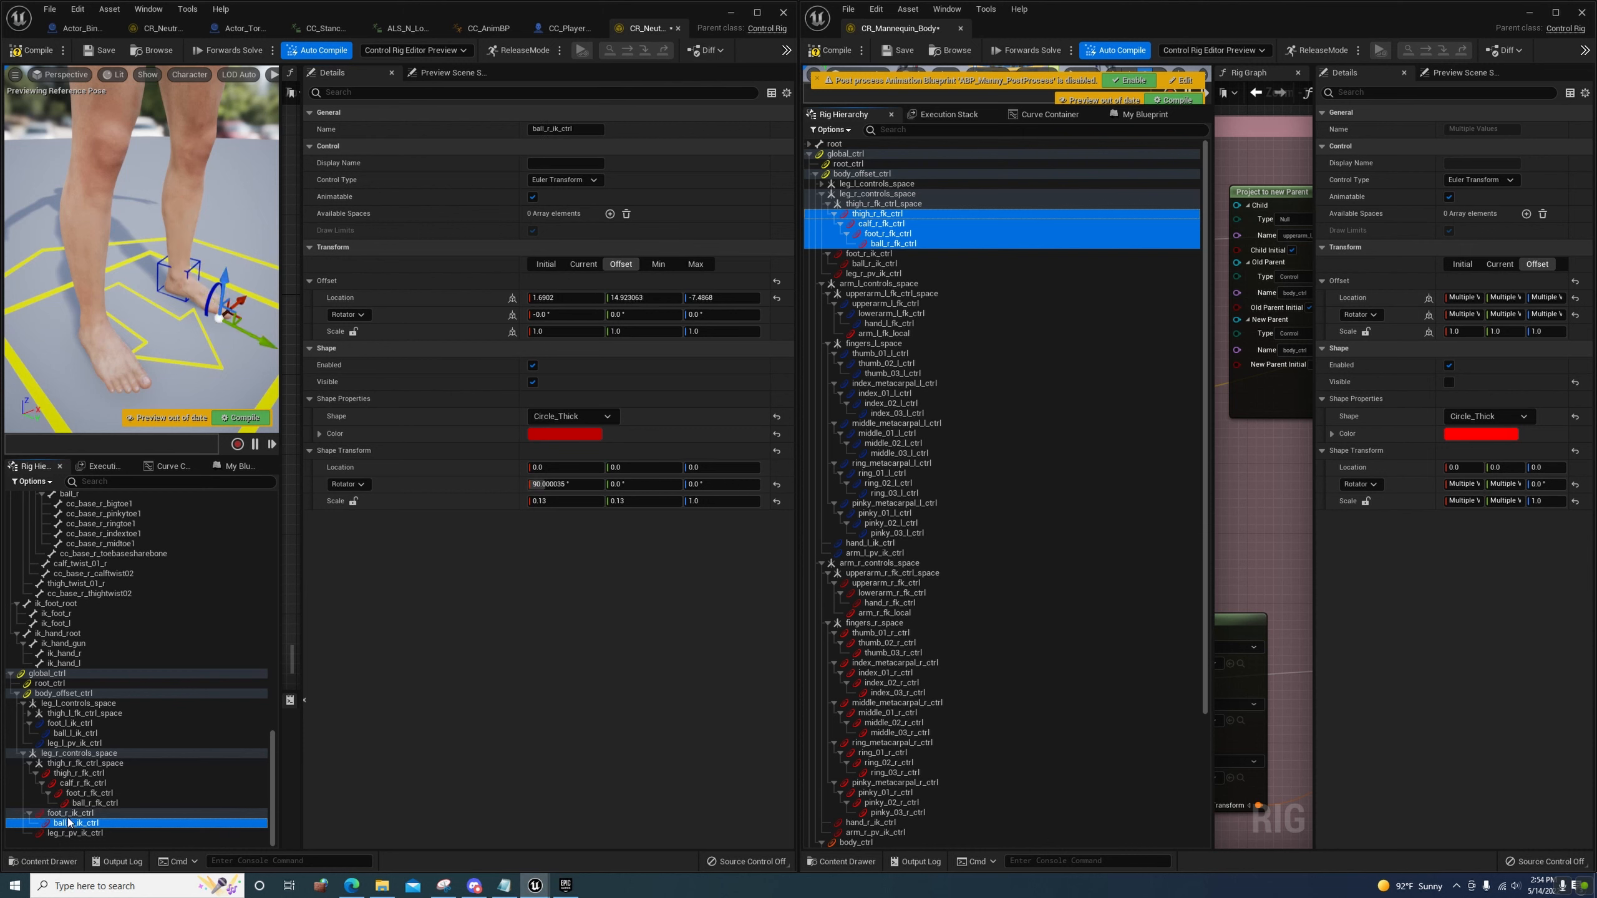
click(69, 813)
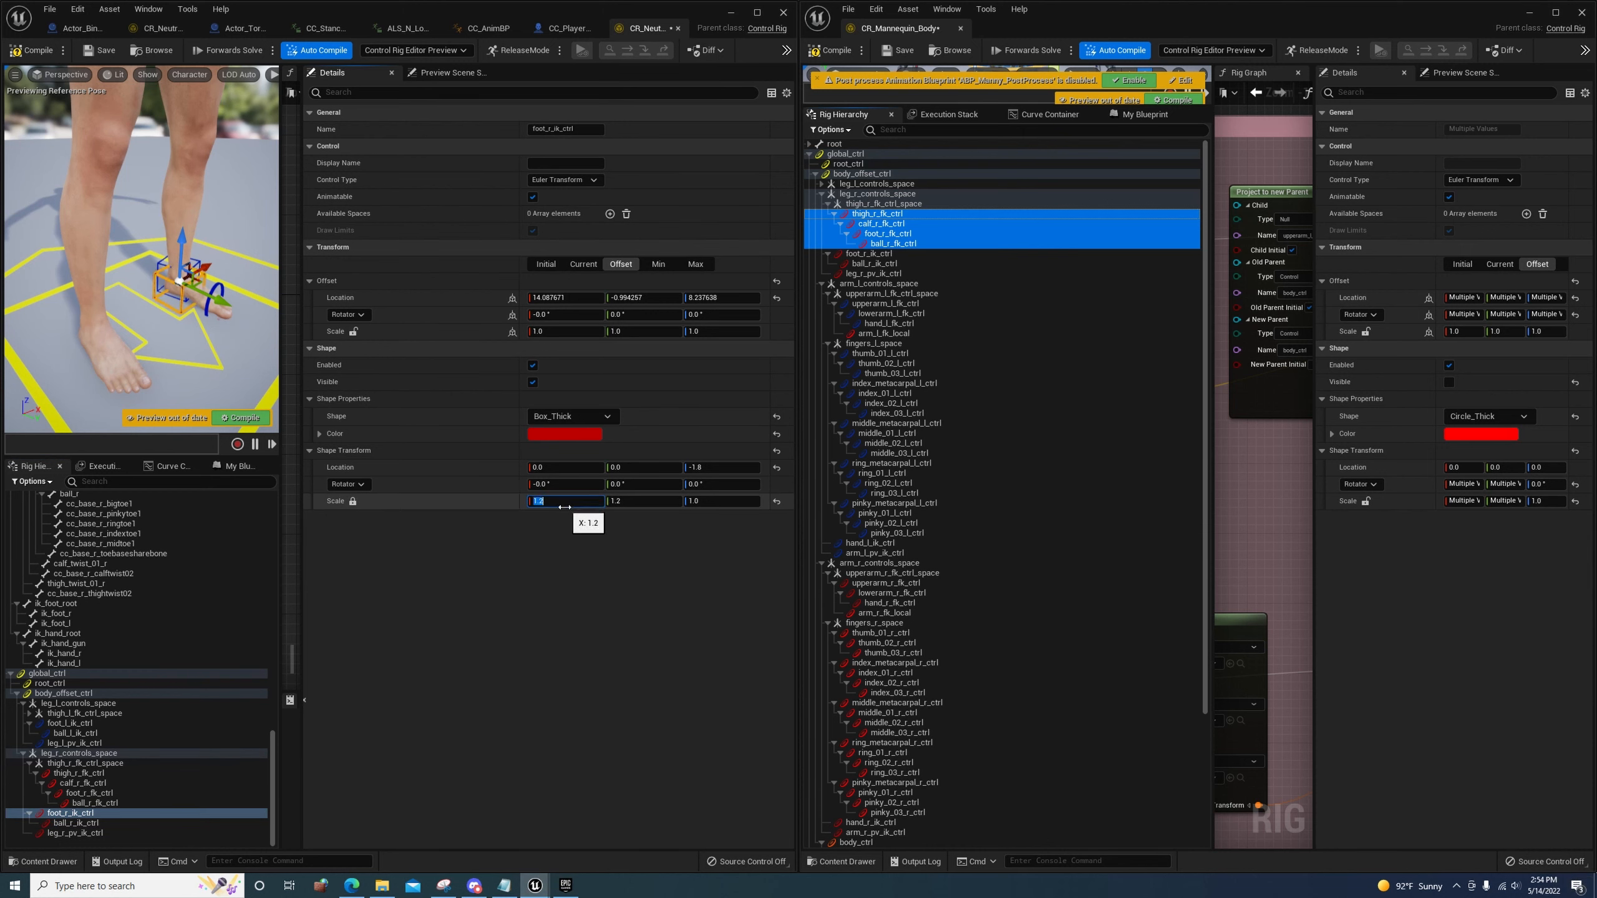
Scale up the ball_r_ik_ctrl shape proportionally and set the leg_r_pv_ik_ctrl shape scale to 0.7 on all axes
click(104, 823)
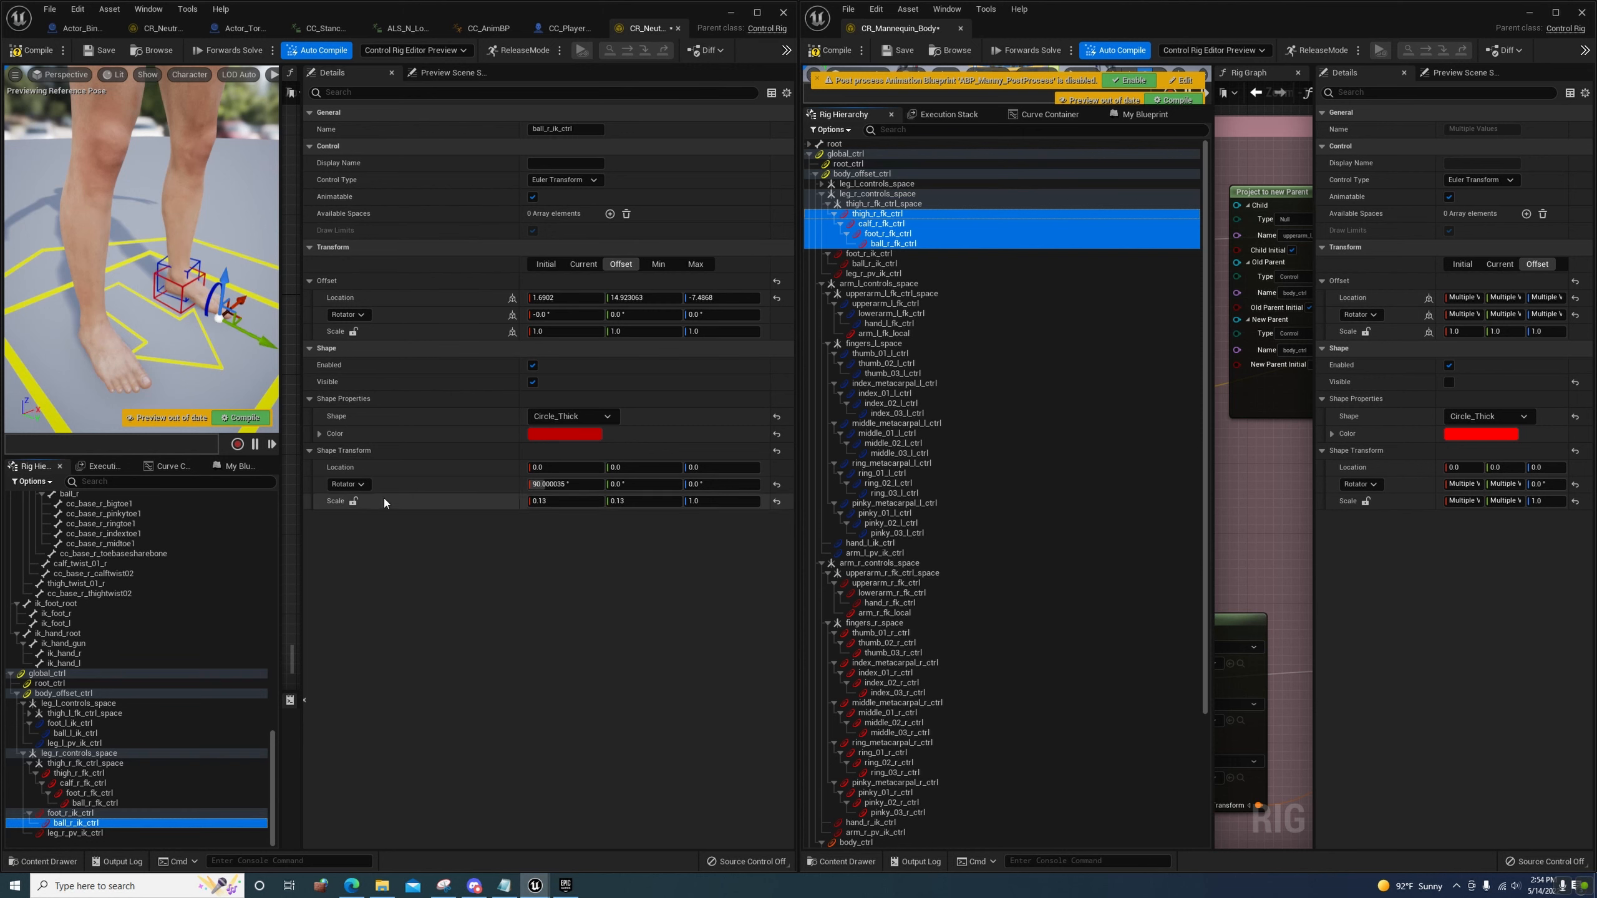
click(353, 502)
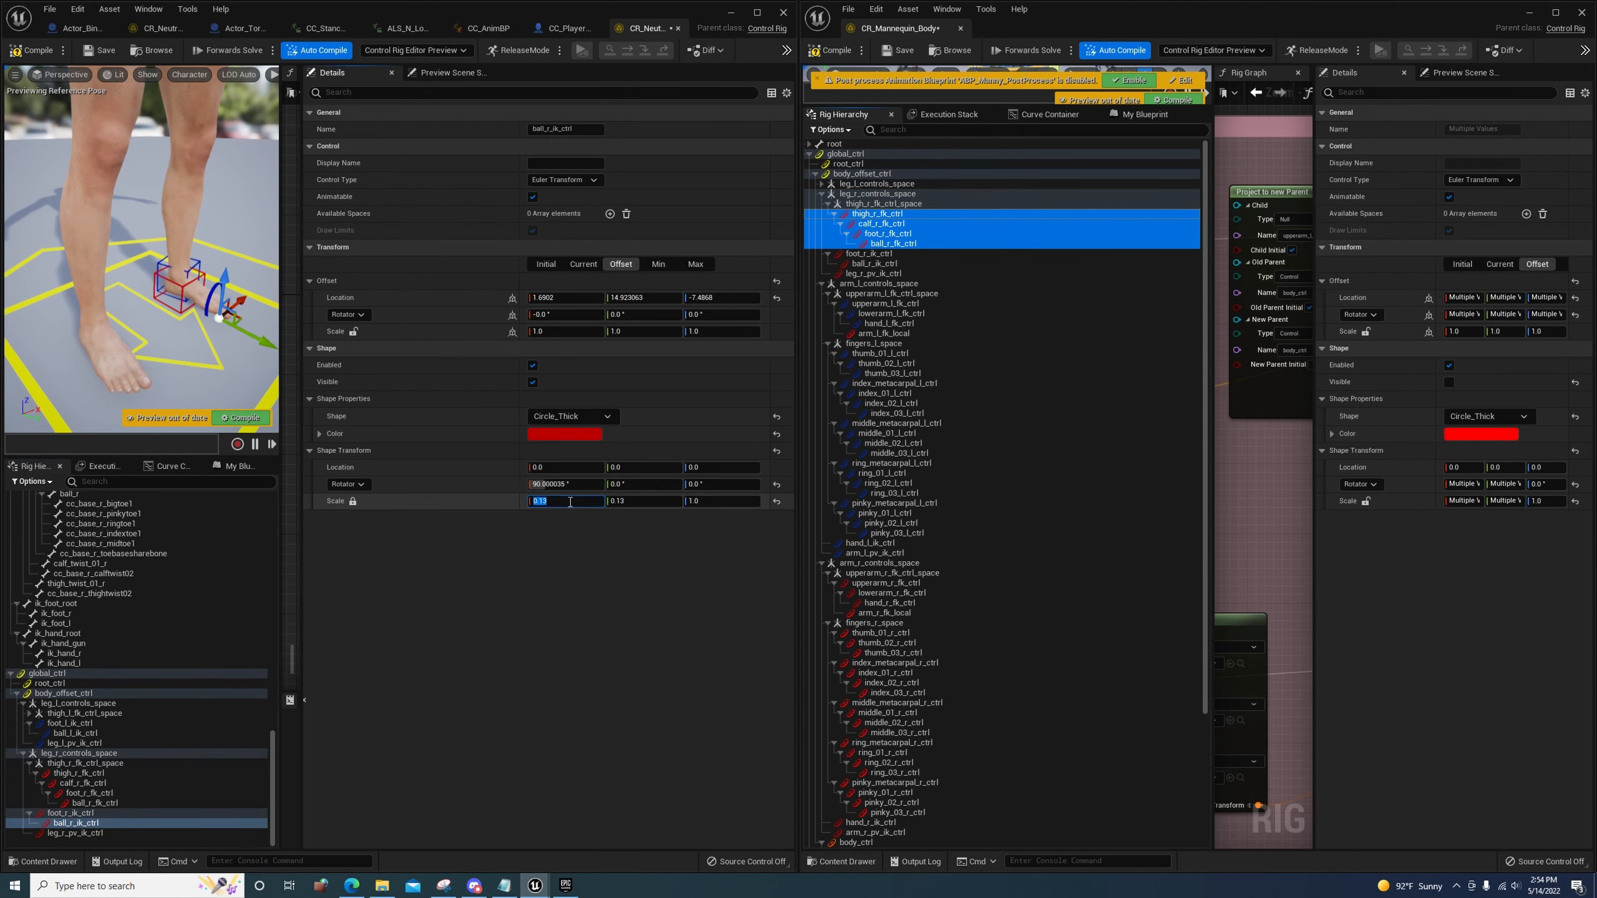
click(88, 833)
click(354, 501)
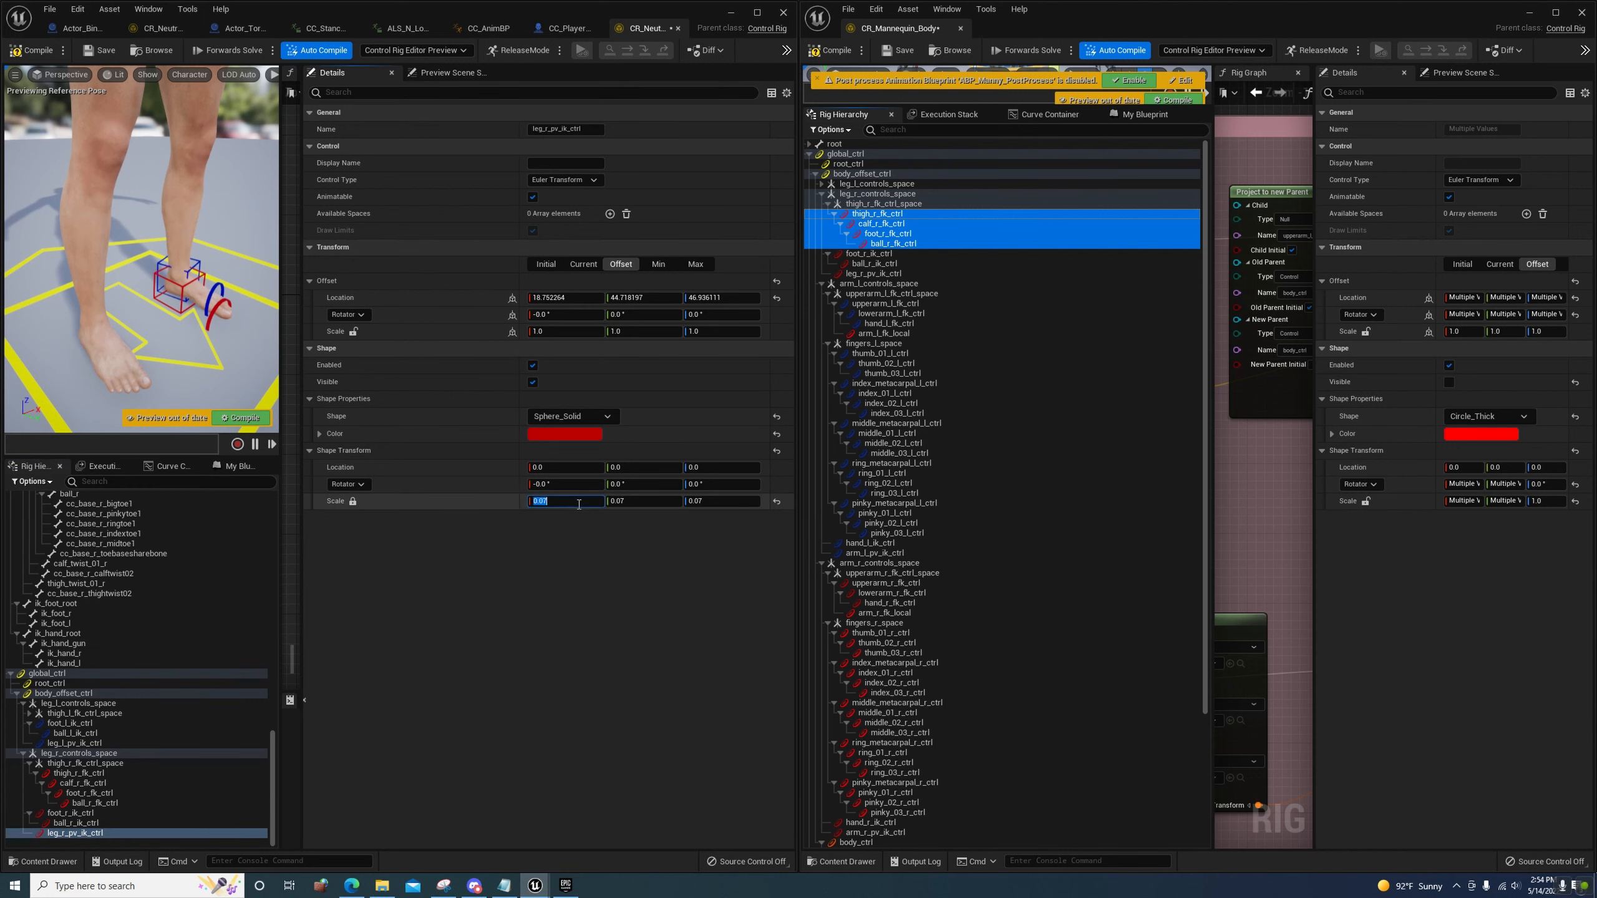
key(BackSpace)
key(BackSpace)
text(7)
key(Return)
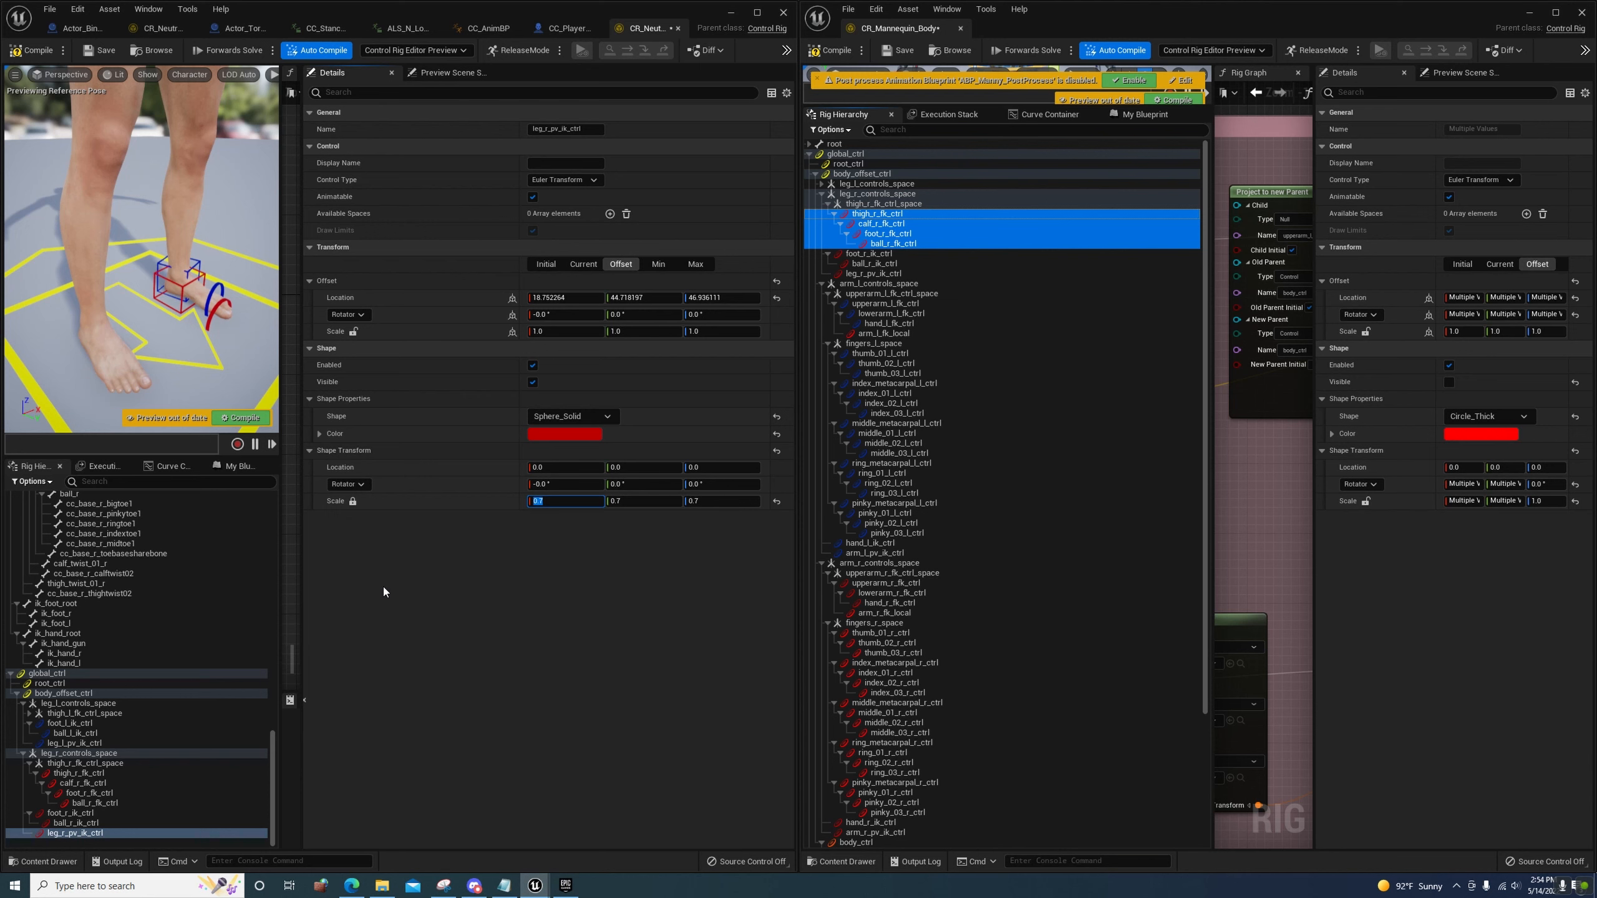
Examine the placement of foot_r_ik_ctrl and compare the current transforms of the left and right thigh FK control spaces
click(63, 814)
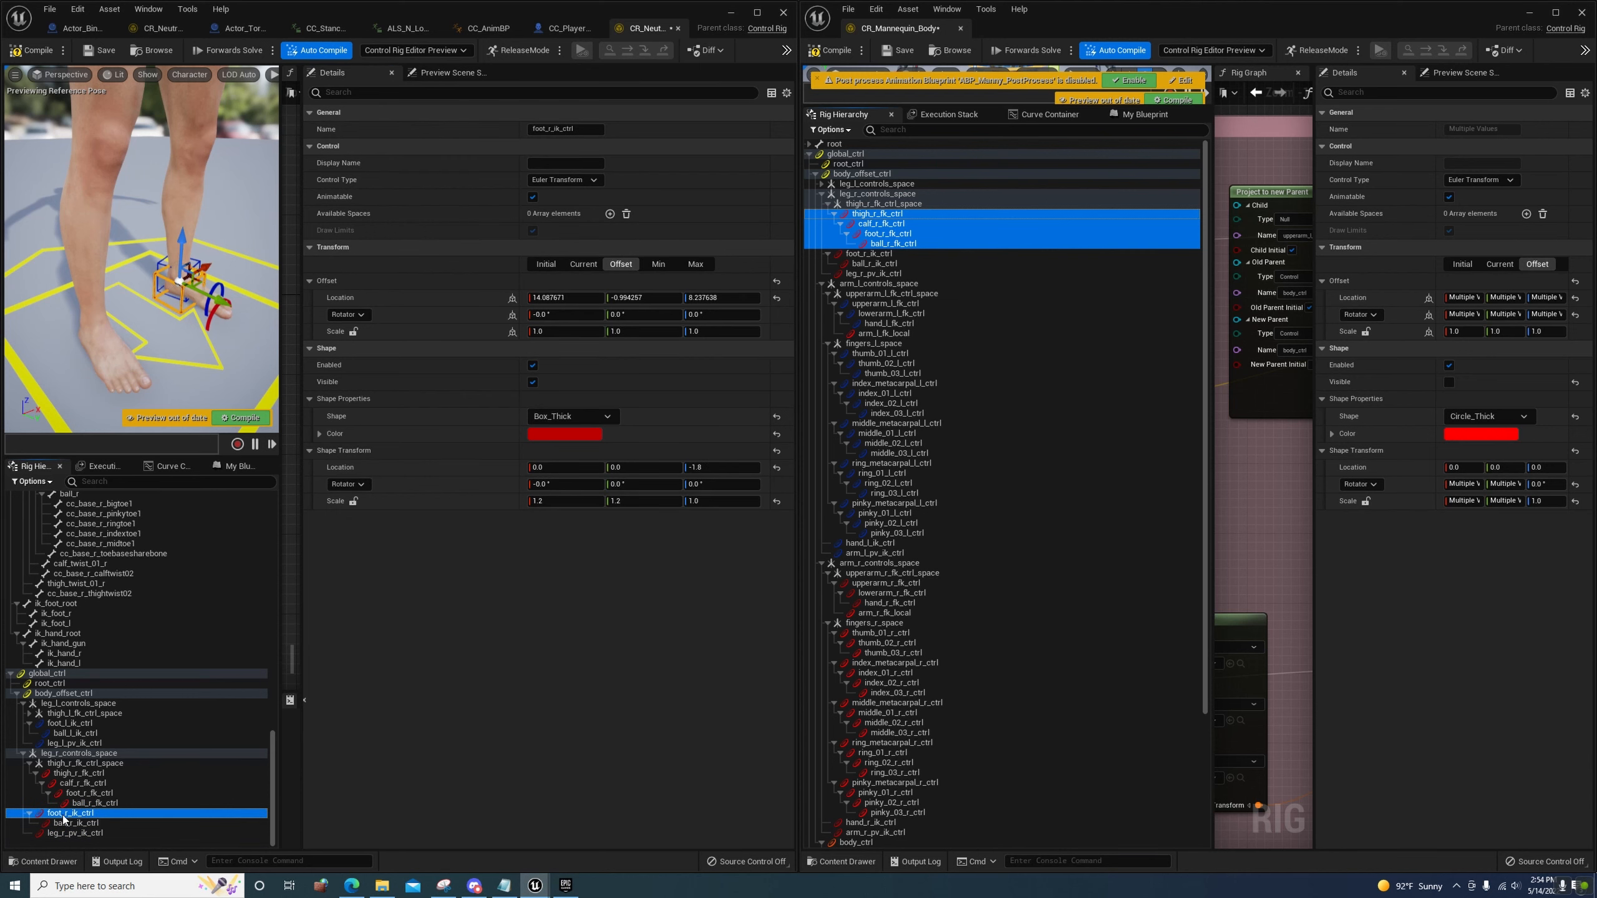
right_drag(200, 359, 230, 302)
key(f)
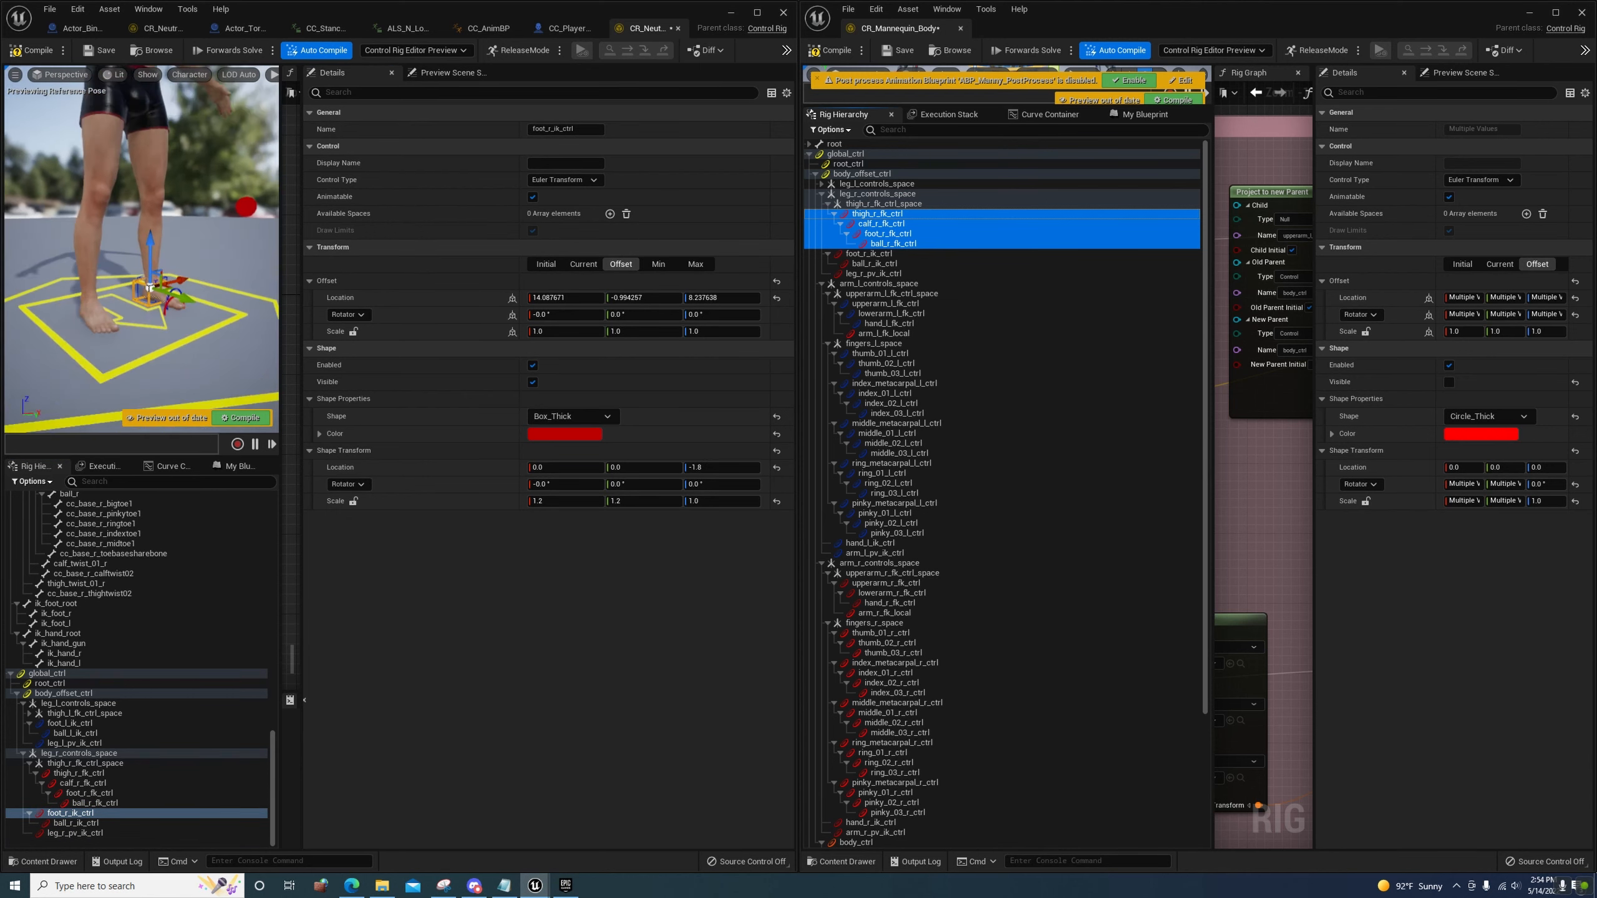
click(96, 763)
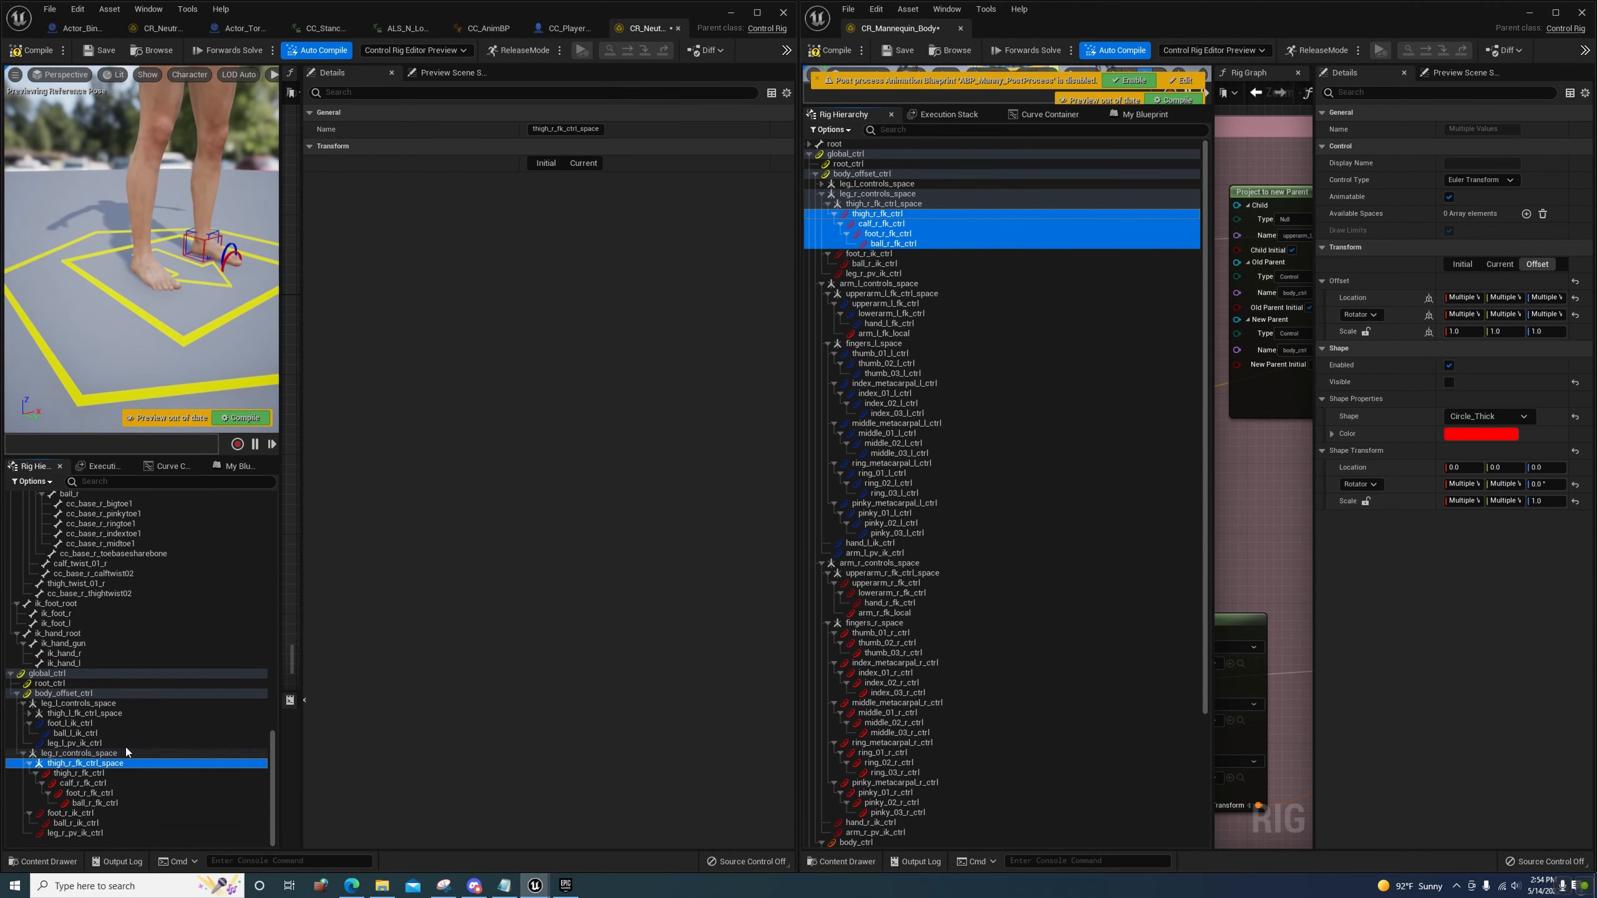
click(72, 753)
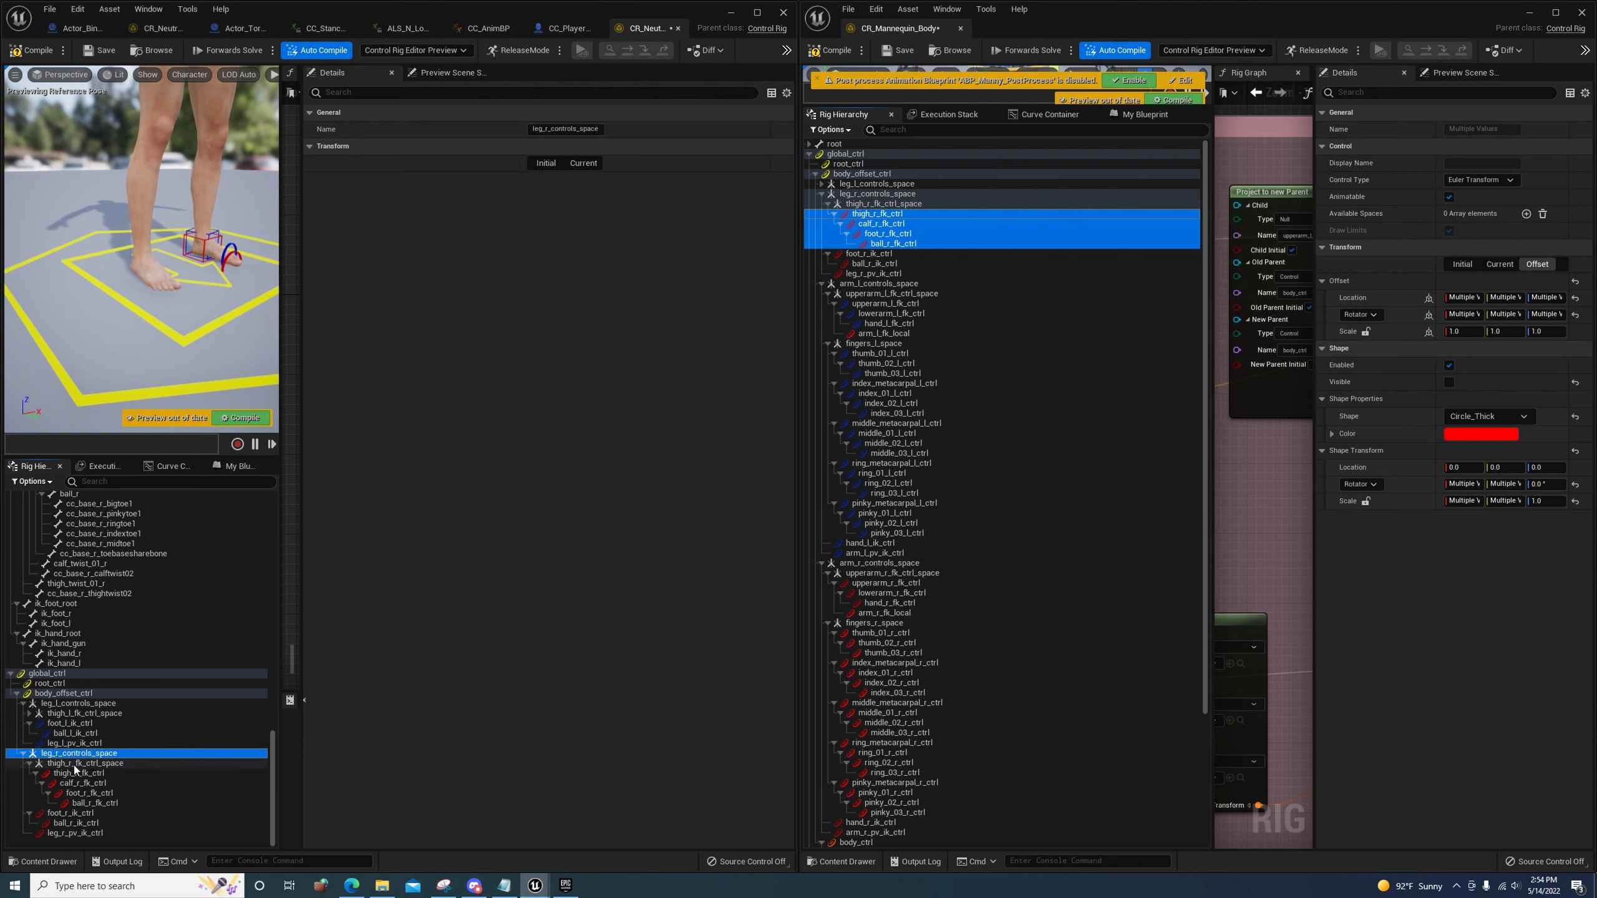
click(74, 763)
click(554, 161)
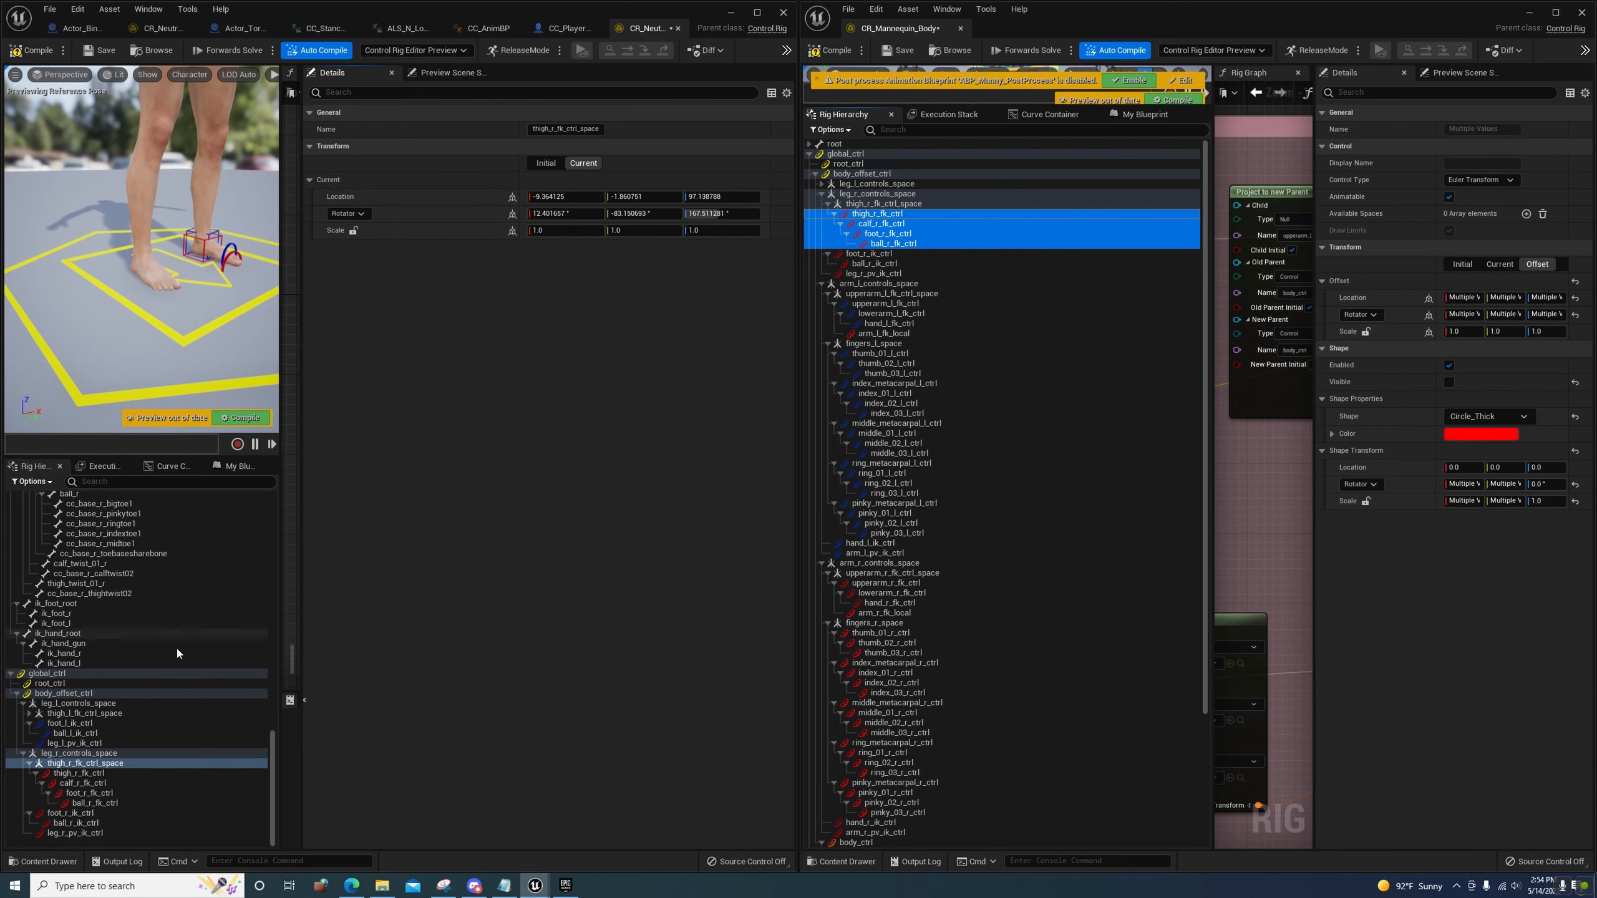
click(88, 715)
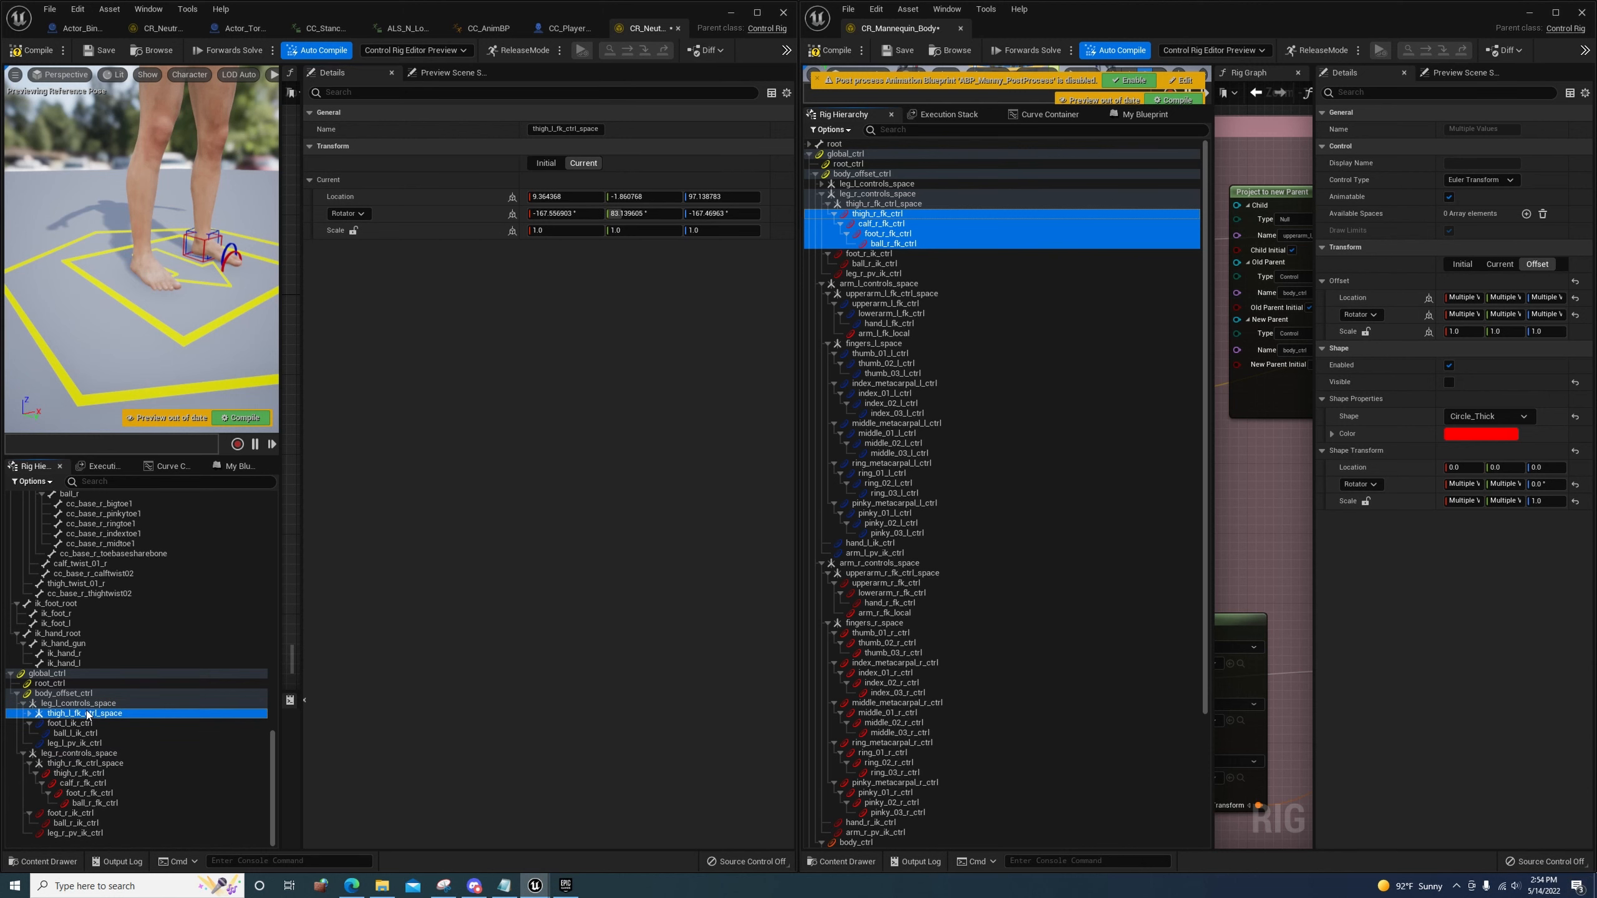
click(70, 763)
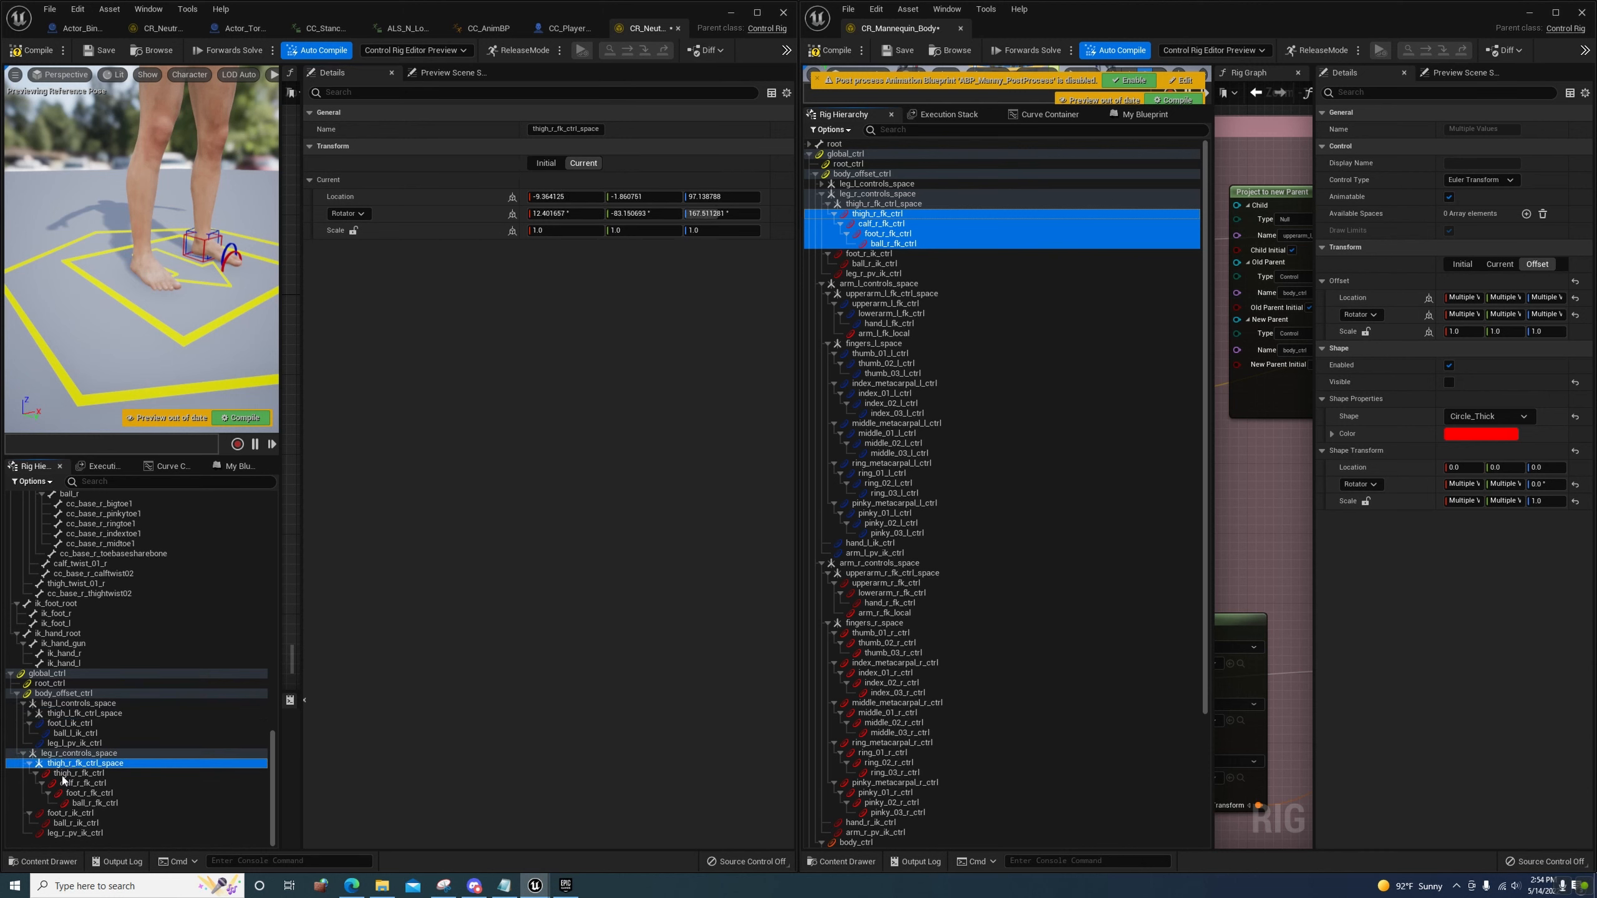
click(70, 814)
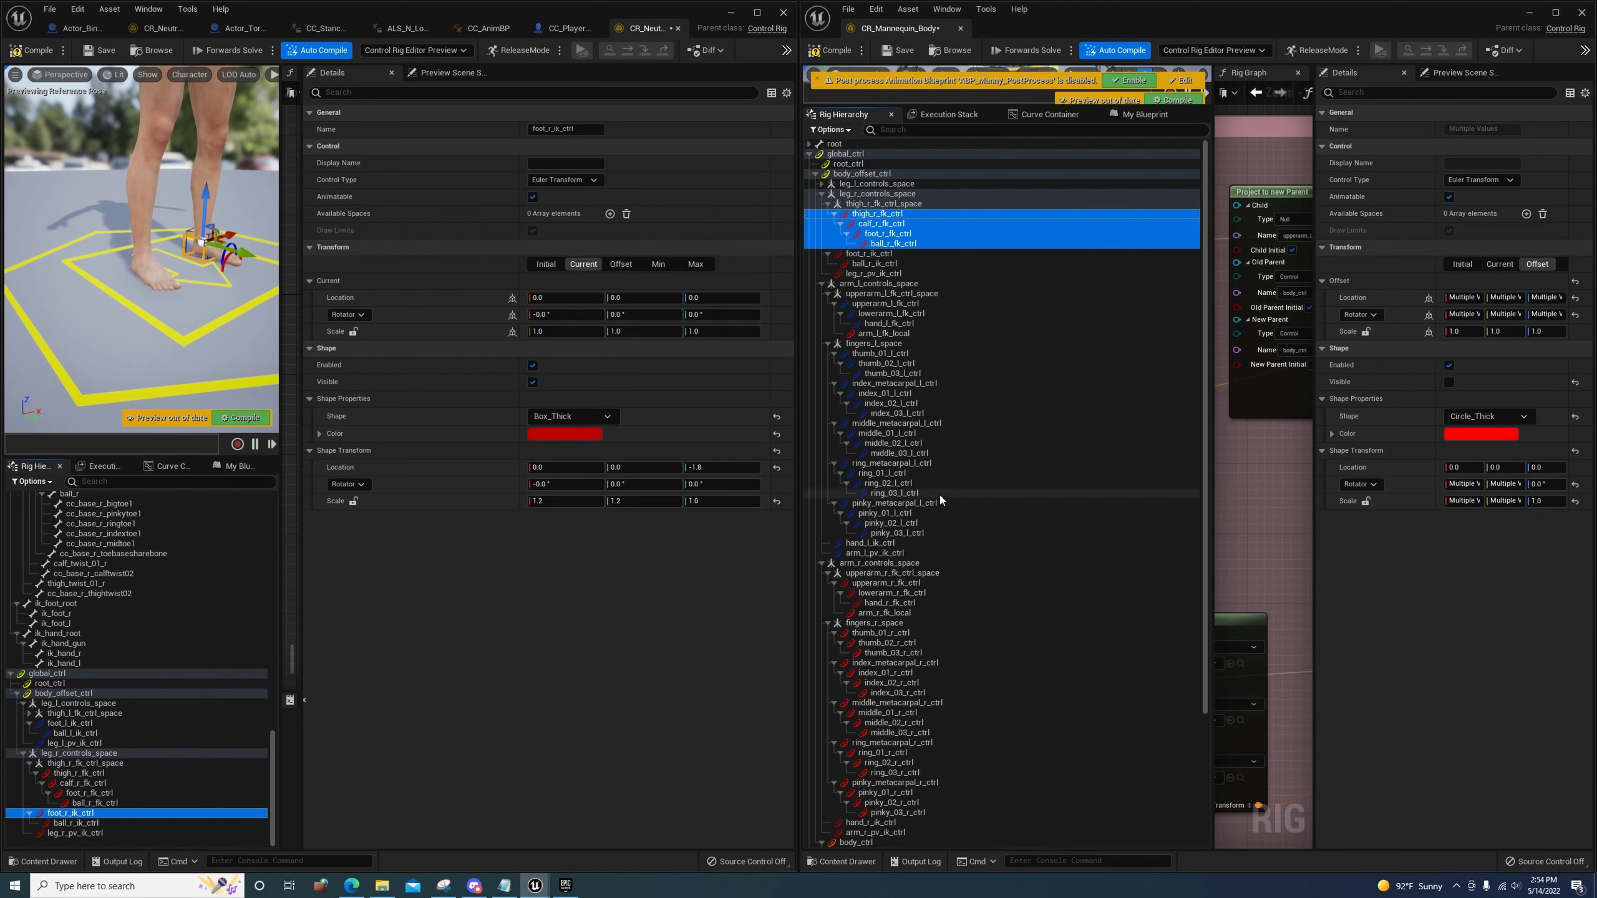
Copy the foot_r bone's transform, paste it globally onto foot_r_ik_ctrl, and set that control's offset transform from current
right_drag(214, 371, 197, 227)
scroll(73, 684, up, 2)
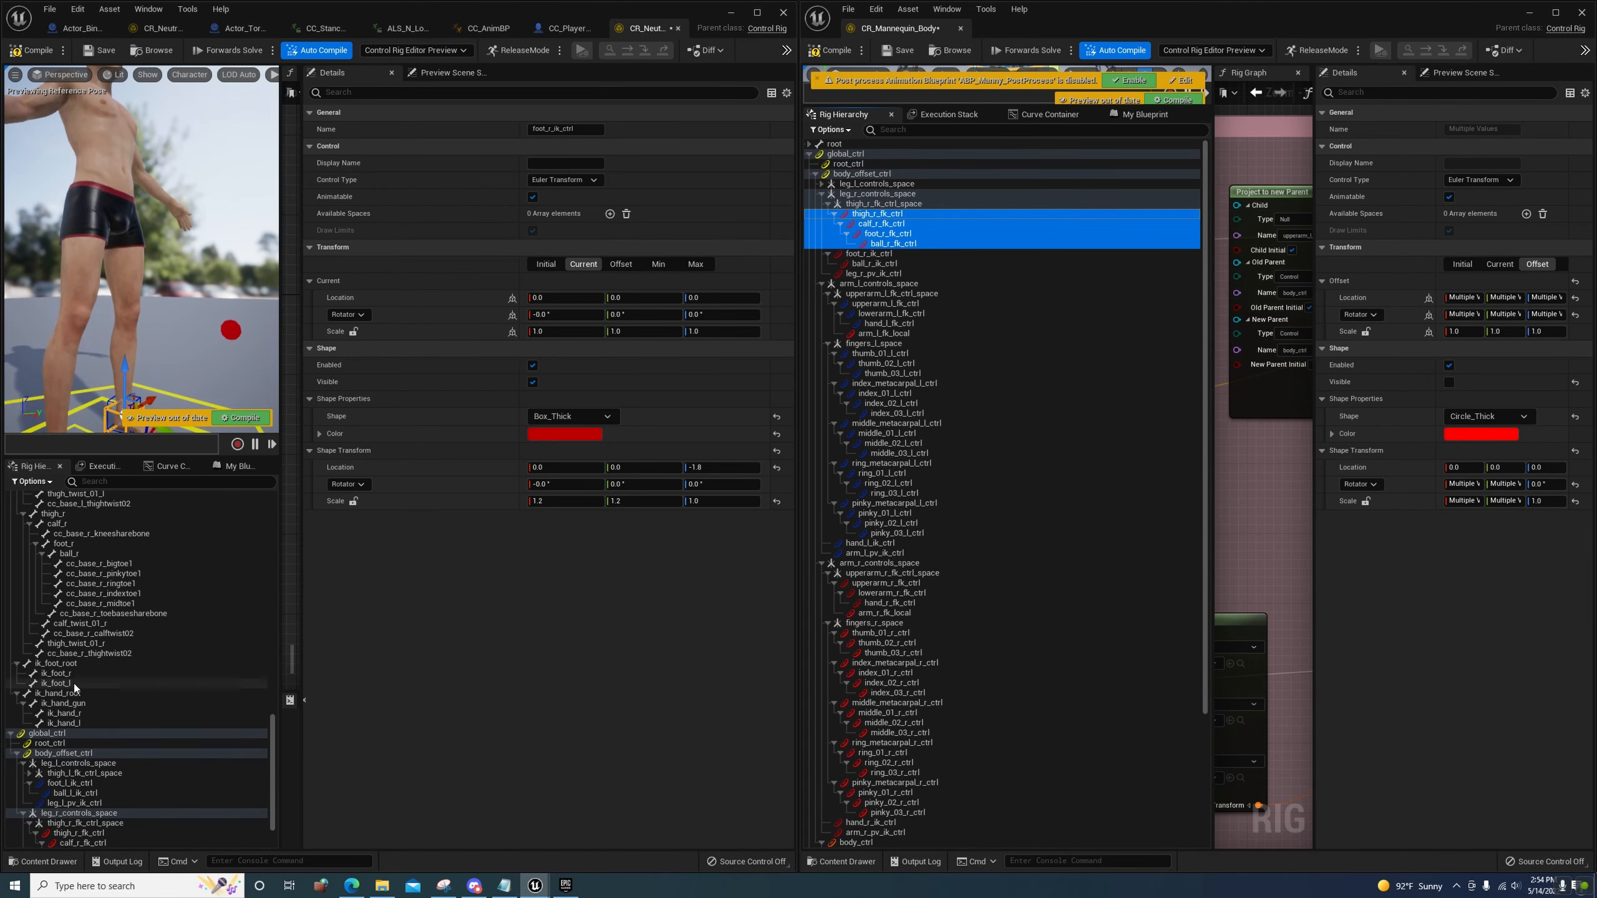
click(50, 542)
right_click(50, 542)
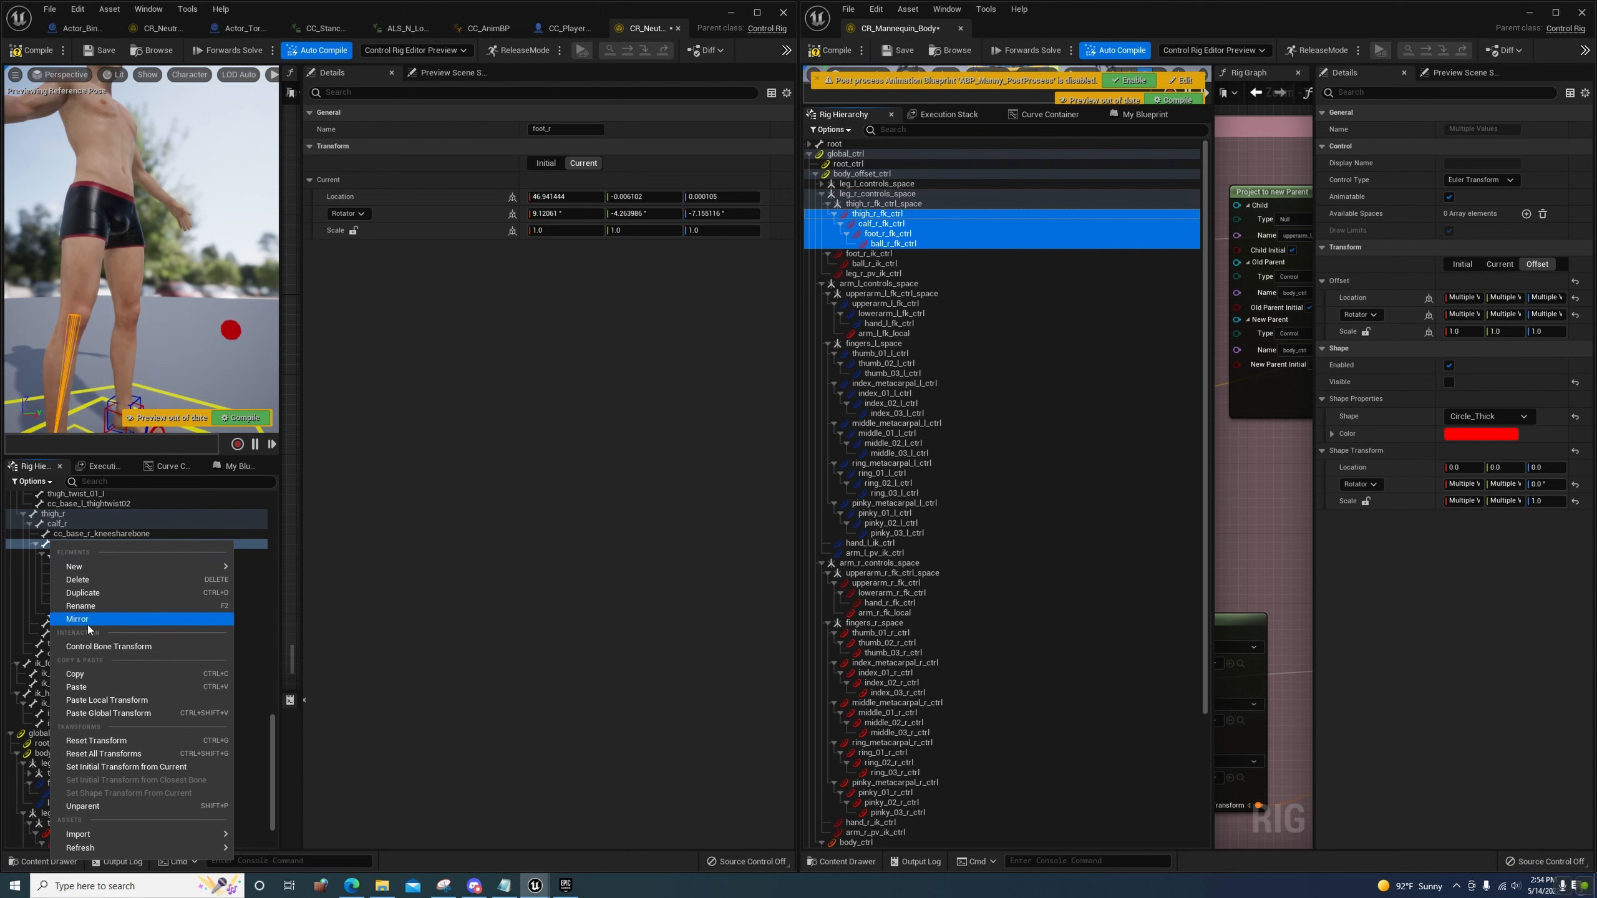
click(87, 672)
scroll(97, 667, down, 3)
click(61, 823)
click(58, 816)
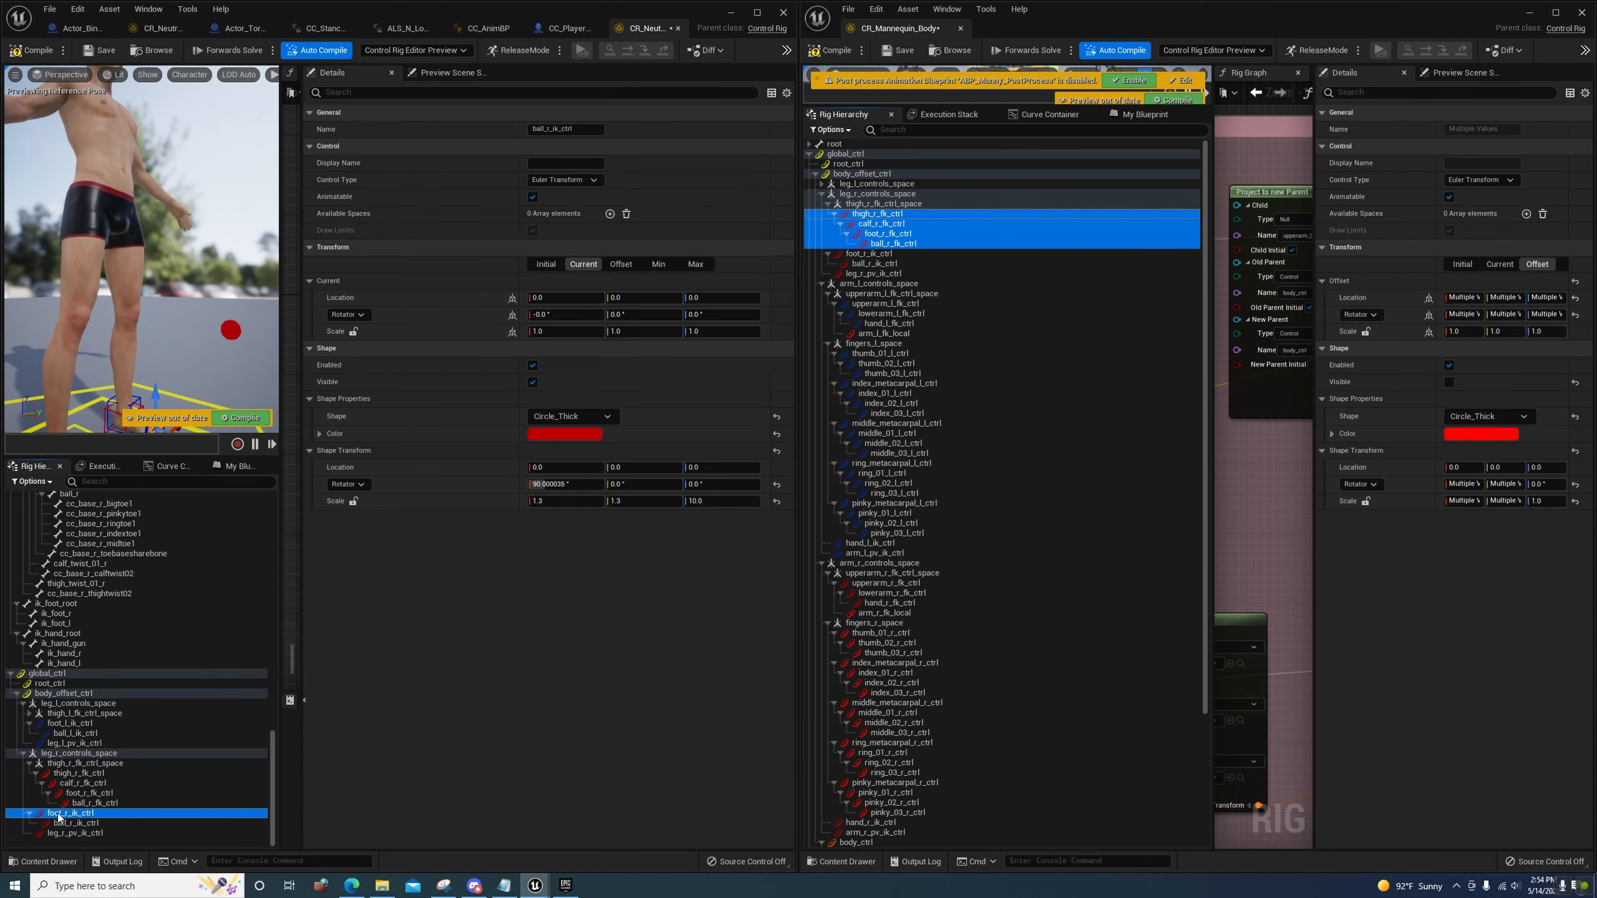
right_click(58, 816)
click(113, 669)
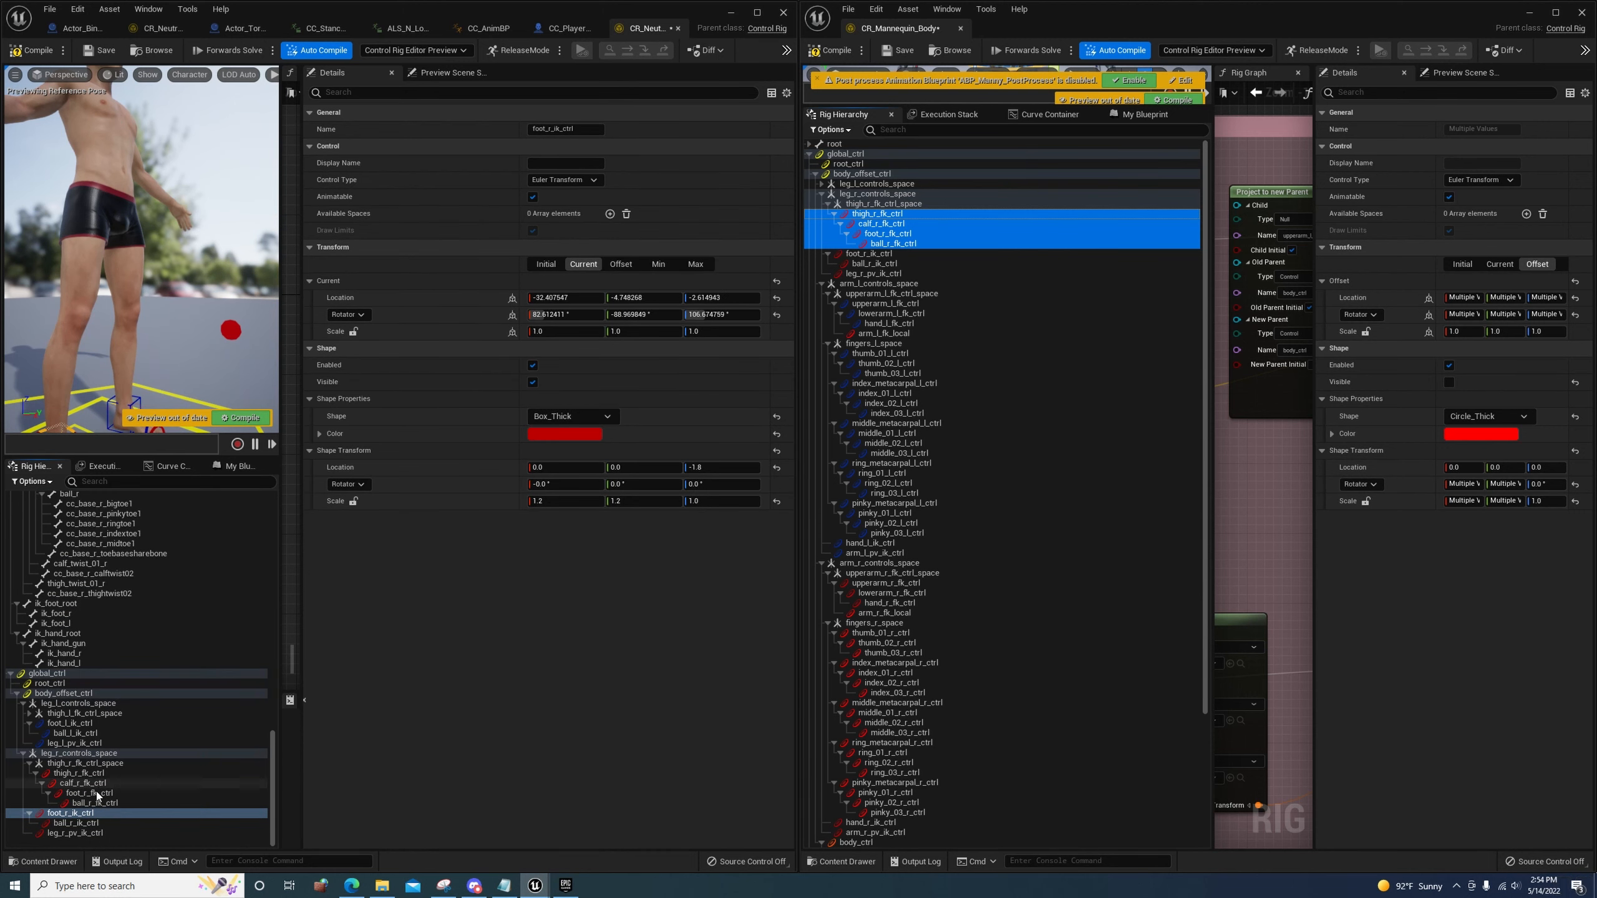
right_click(80, 820)
click(85, 724)
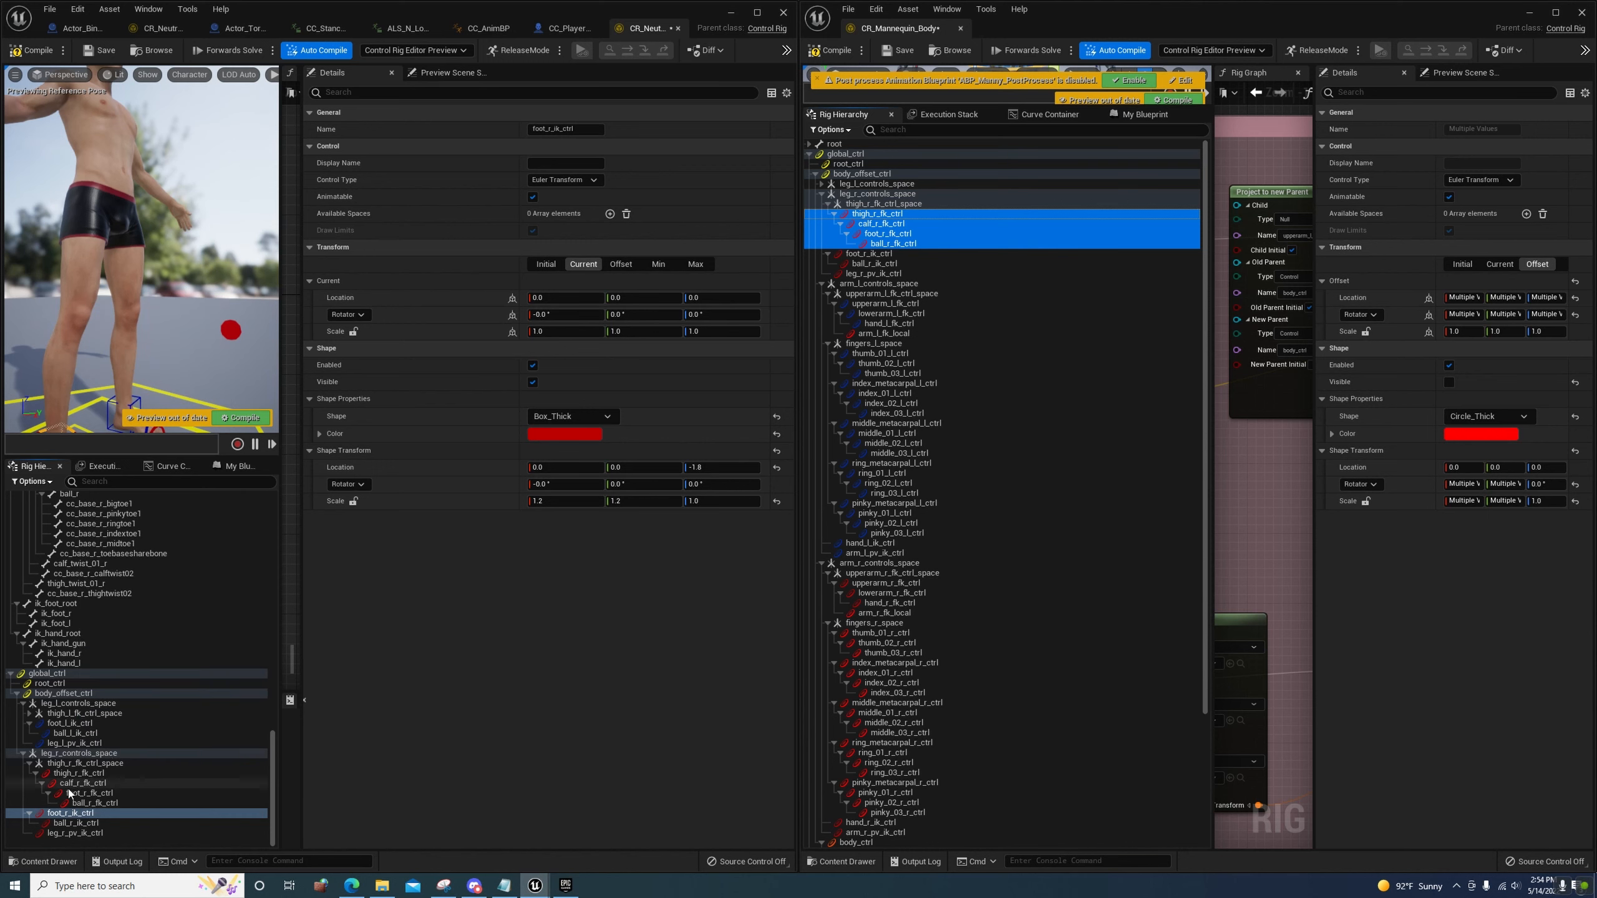
Copy the ball_r bone's transform, paste it globally onto ball_r_ik_ctrl, and set that control's offset transform from current
scroll(82, 743, up, 3)
click(66, 593)
right_click(66, 593)
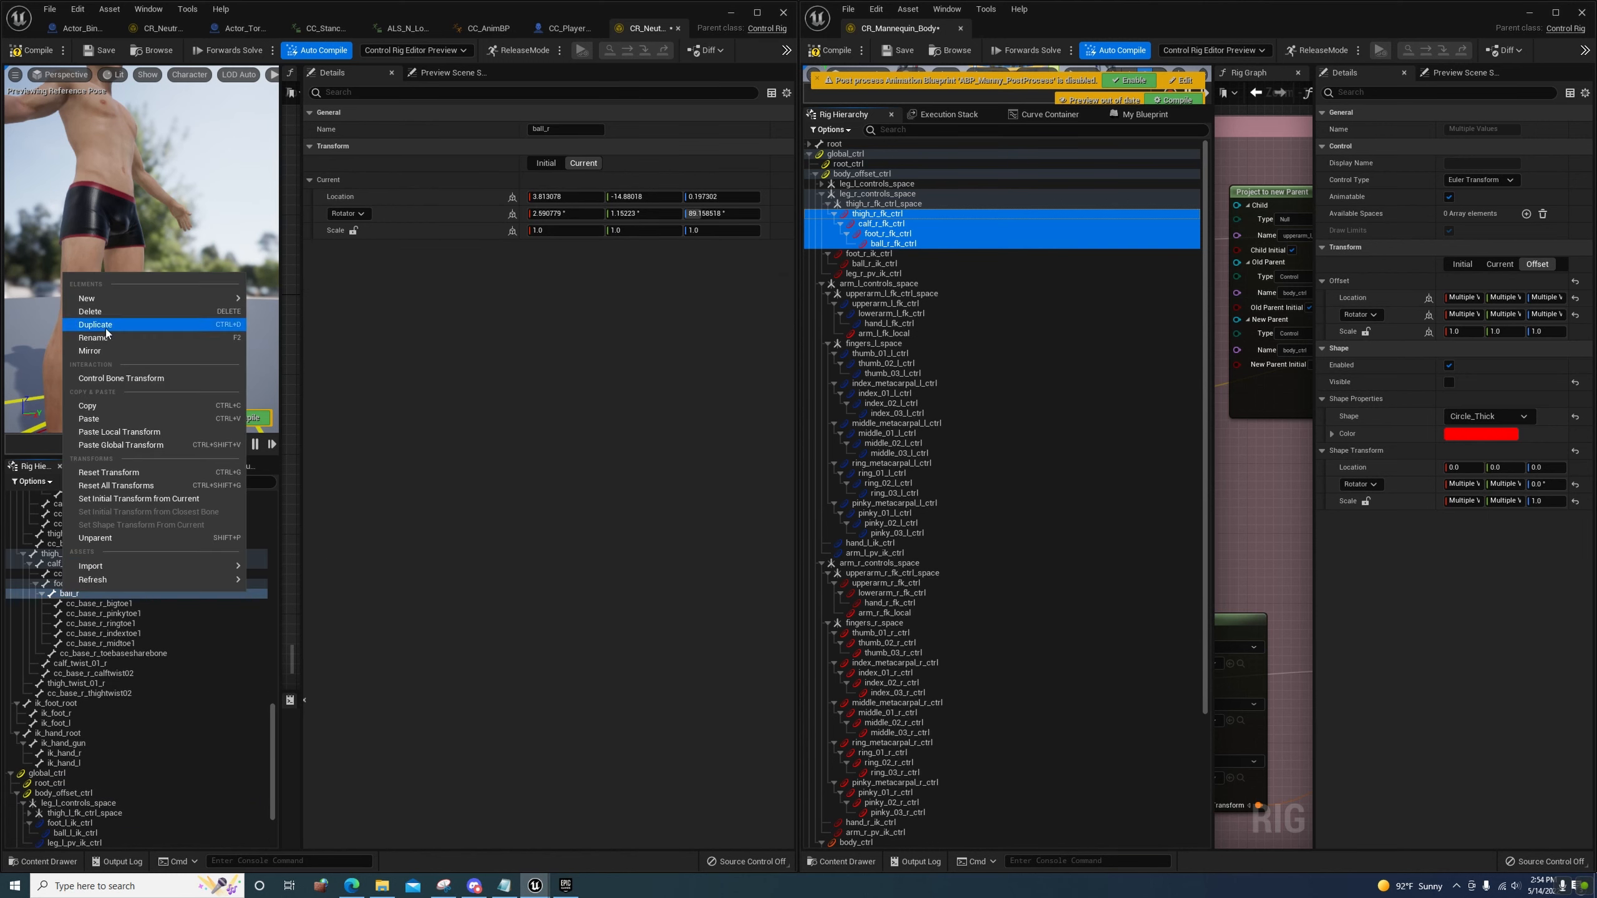
click(107, 418)
scroll(94, 692, down, 3)
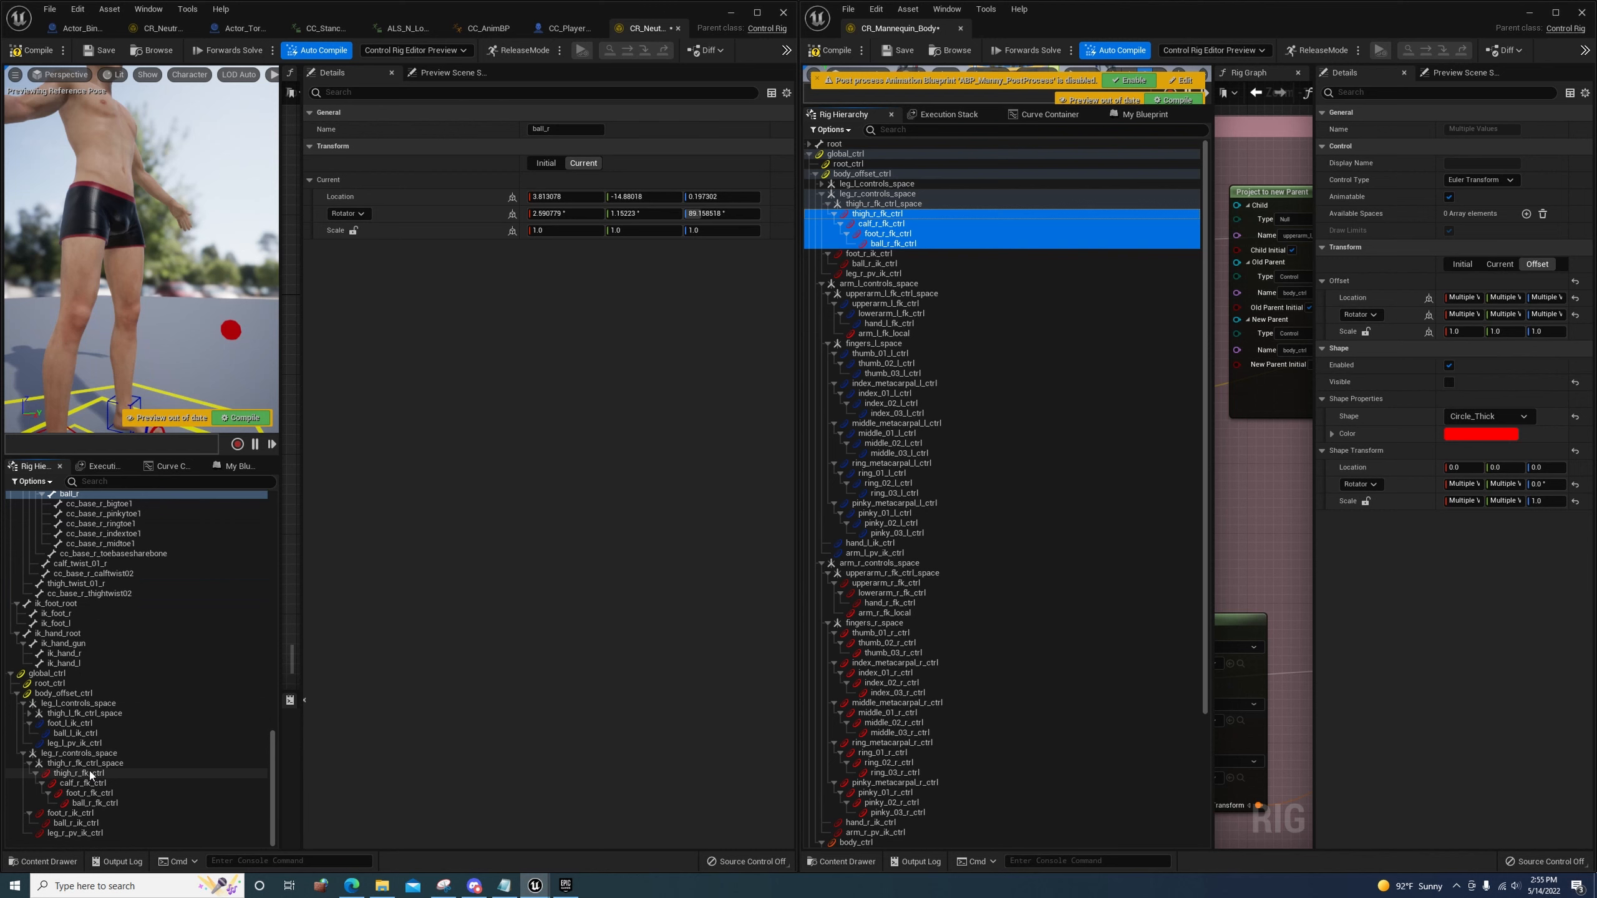
click(76, 823)
right_click(76, 824)
click(132, 678)
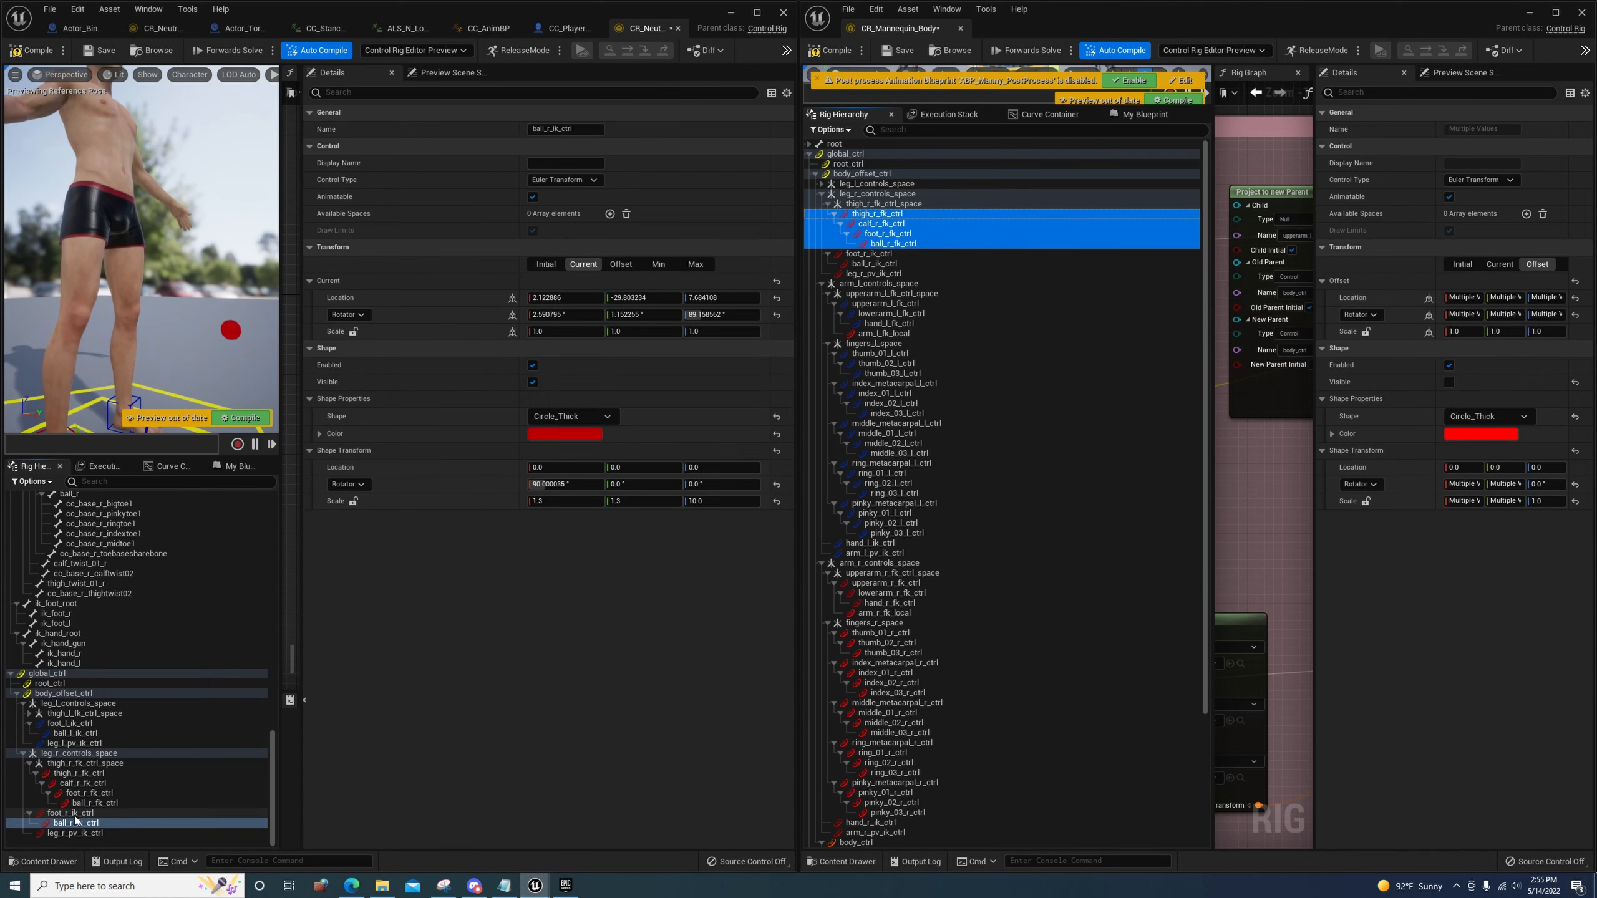
right_click(91, 819)
click(138, 731)
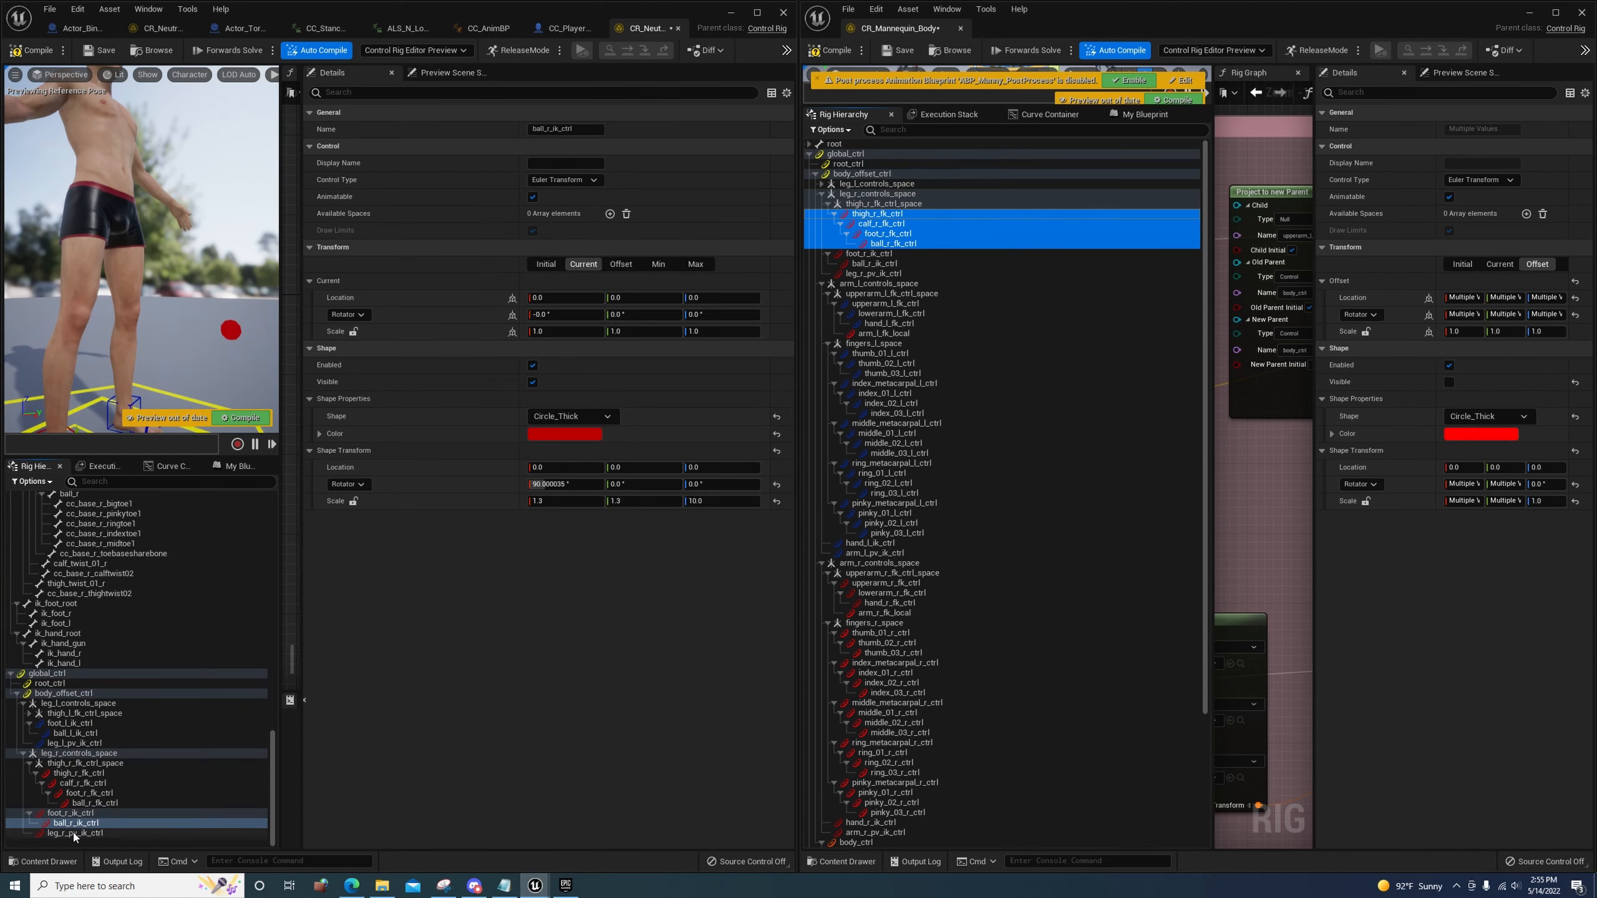
Move leg_r_pv_ik_ctrl about -37.7 in X to the right leg's side and check the offset location of leg_l_pv_ik_ctrl
click(68, 833)
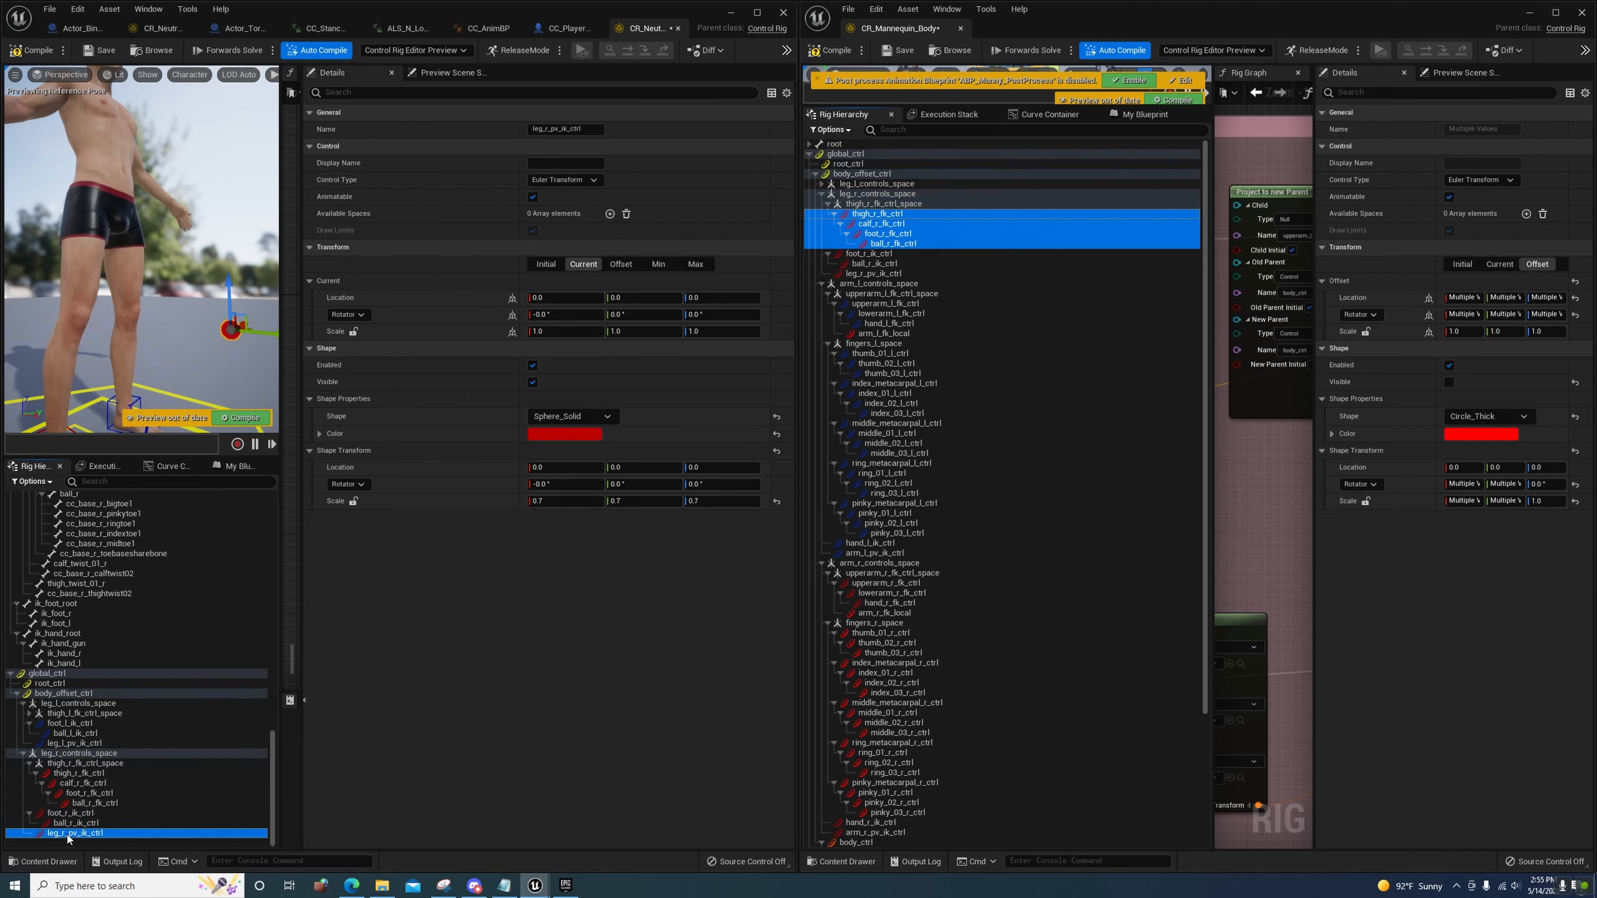
right_drag(192, 362, 253, 250)
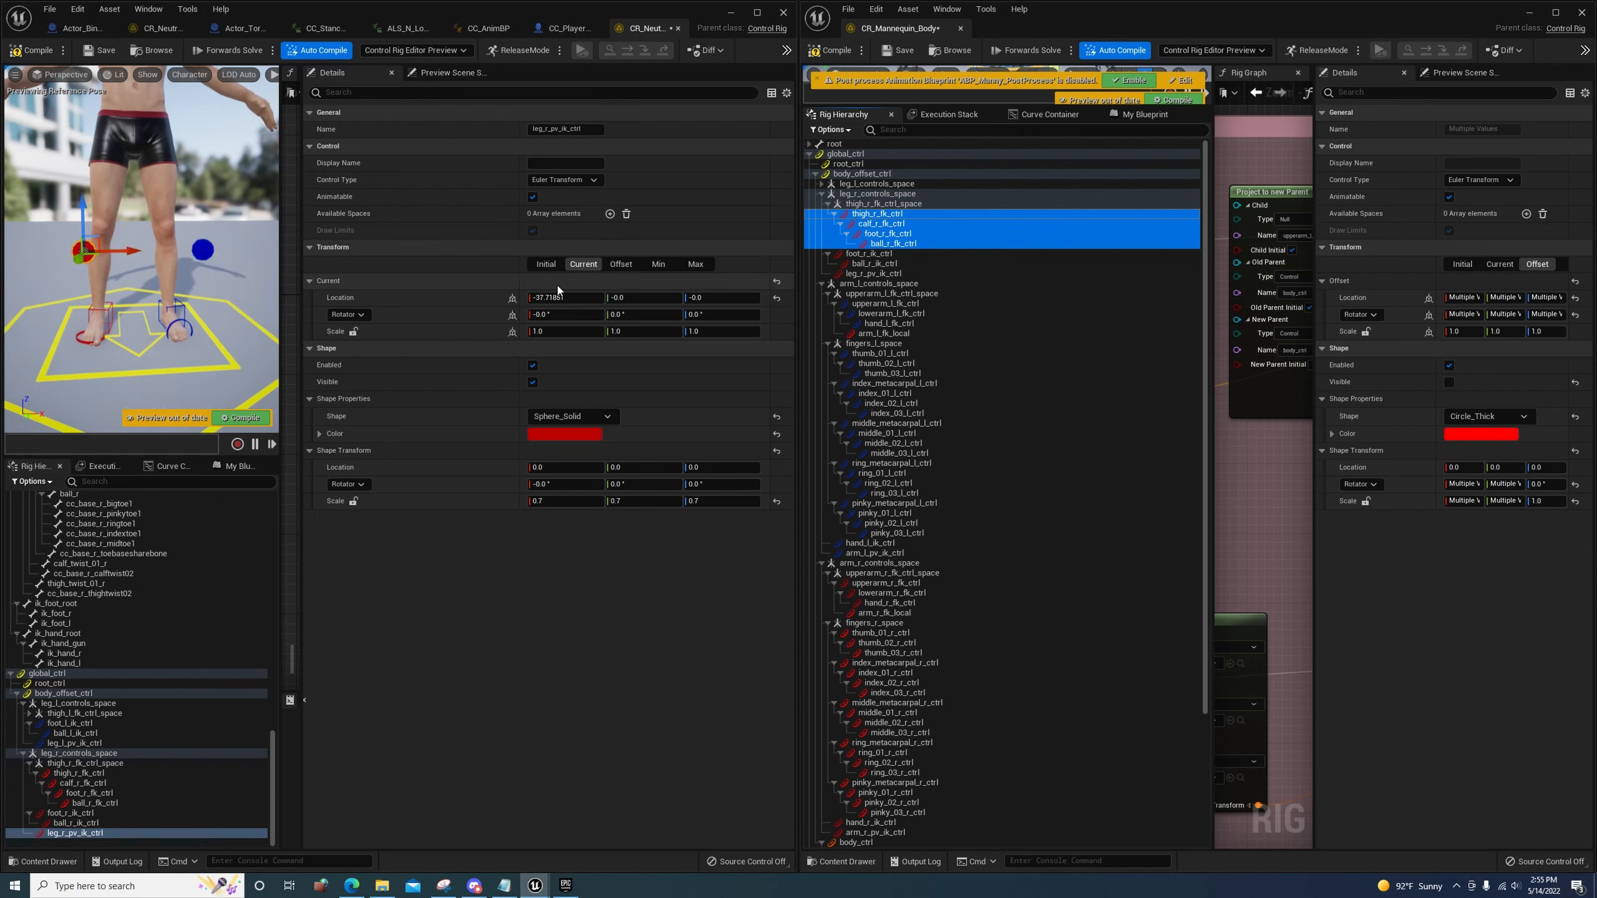
click(205, 249)
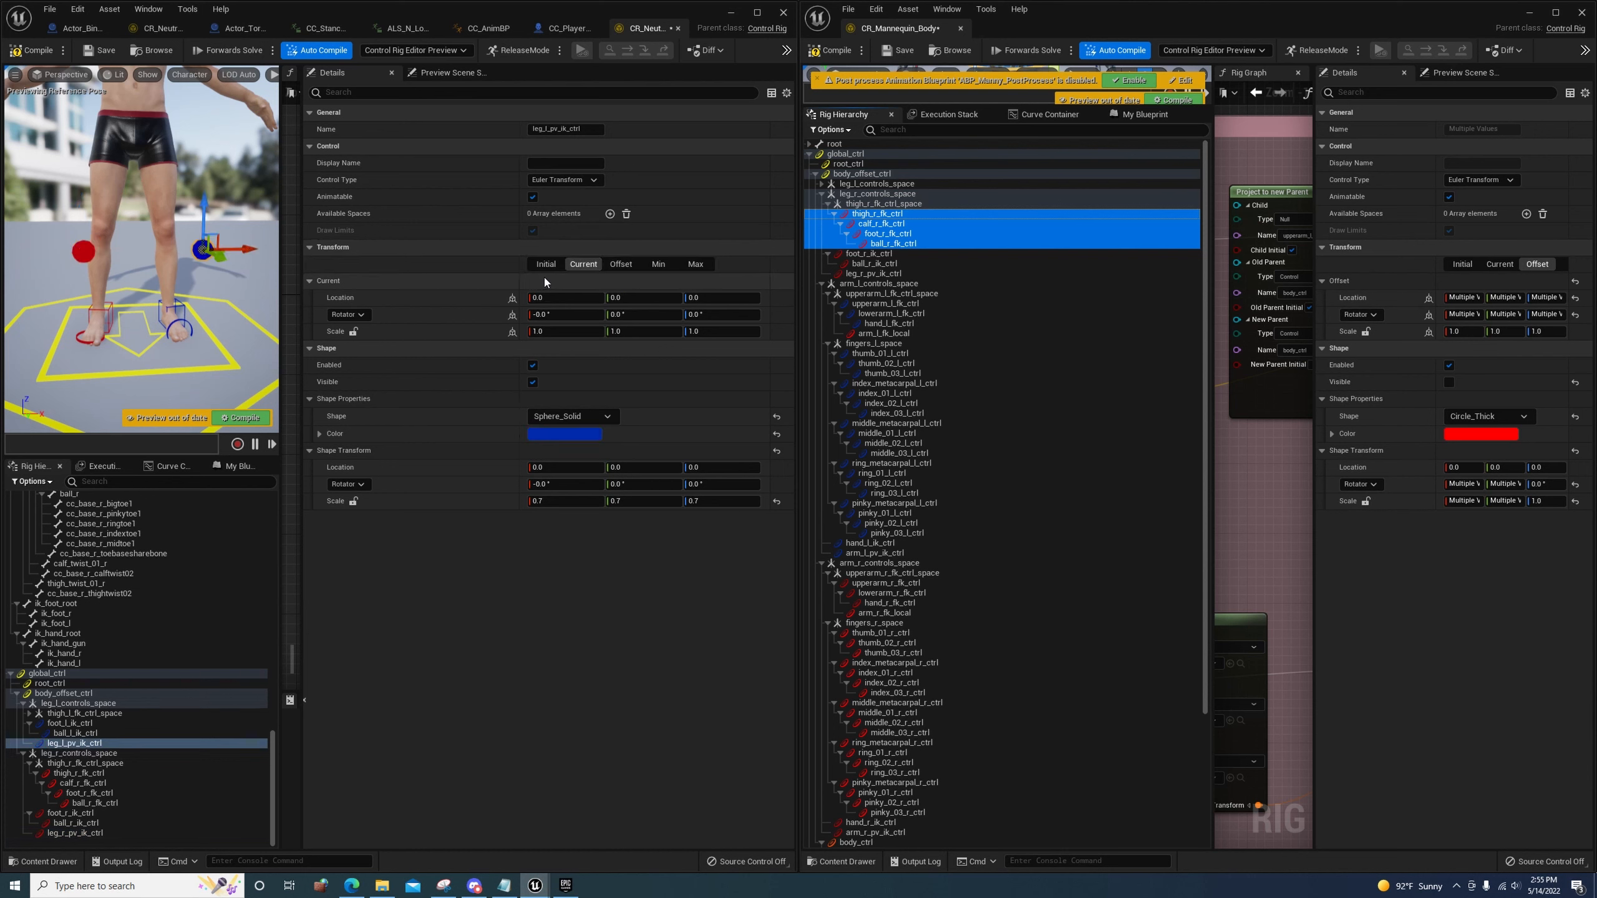
click(620, 264)
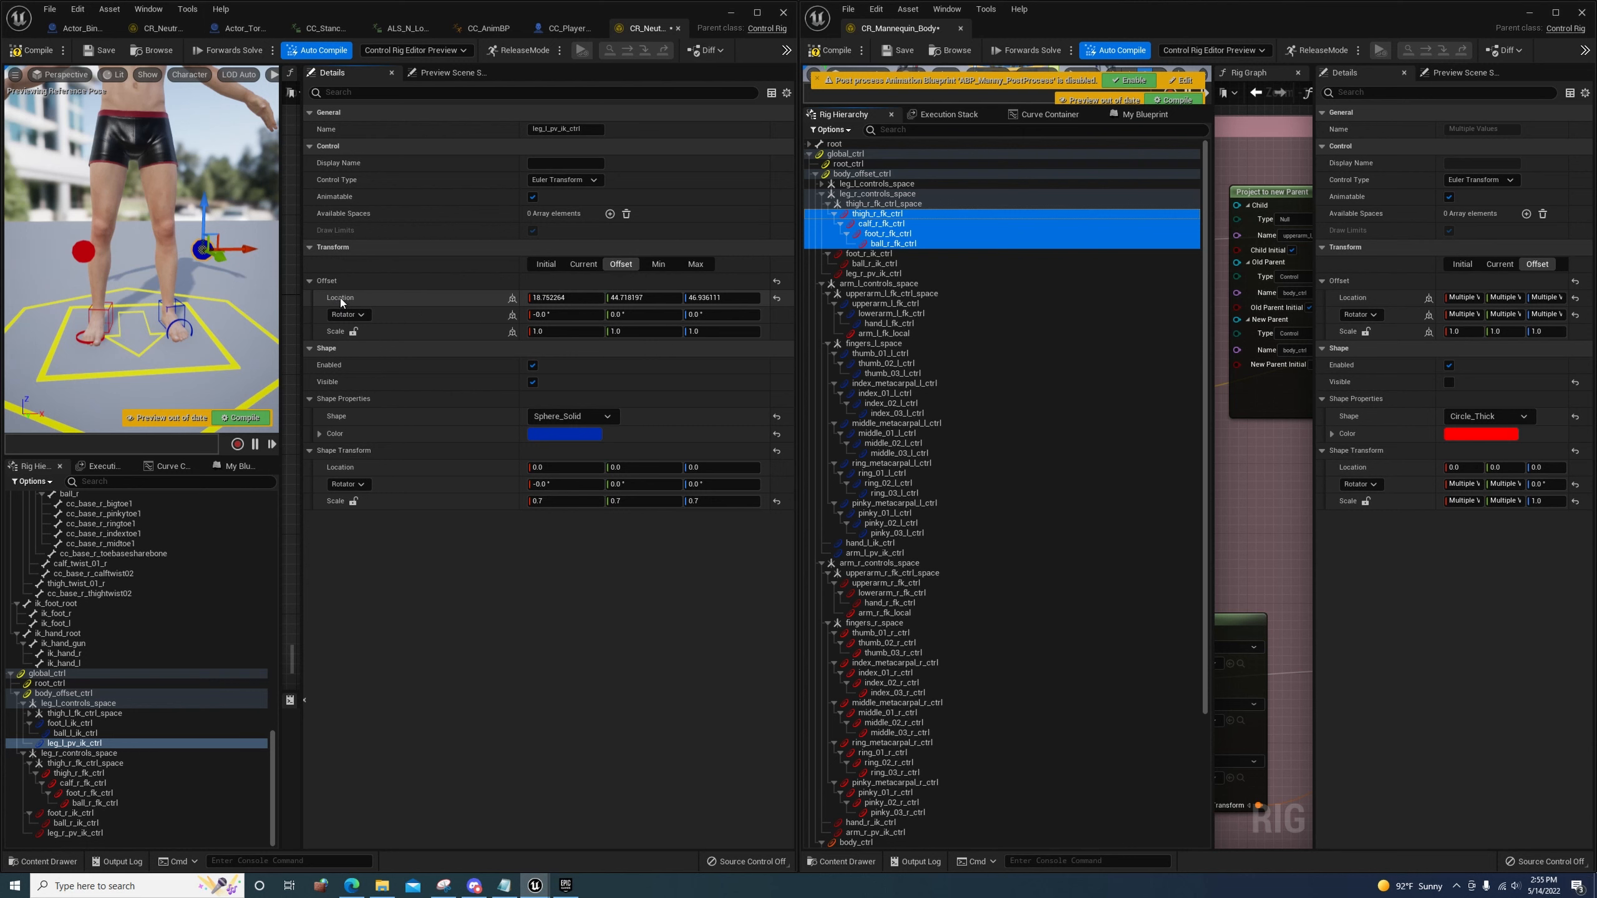
Try an offset location of -18.752264 in X for leg_r_pv_ik_ctrl and compare it with the left pole vector control
click(82, 250)
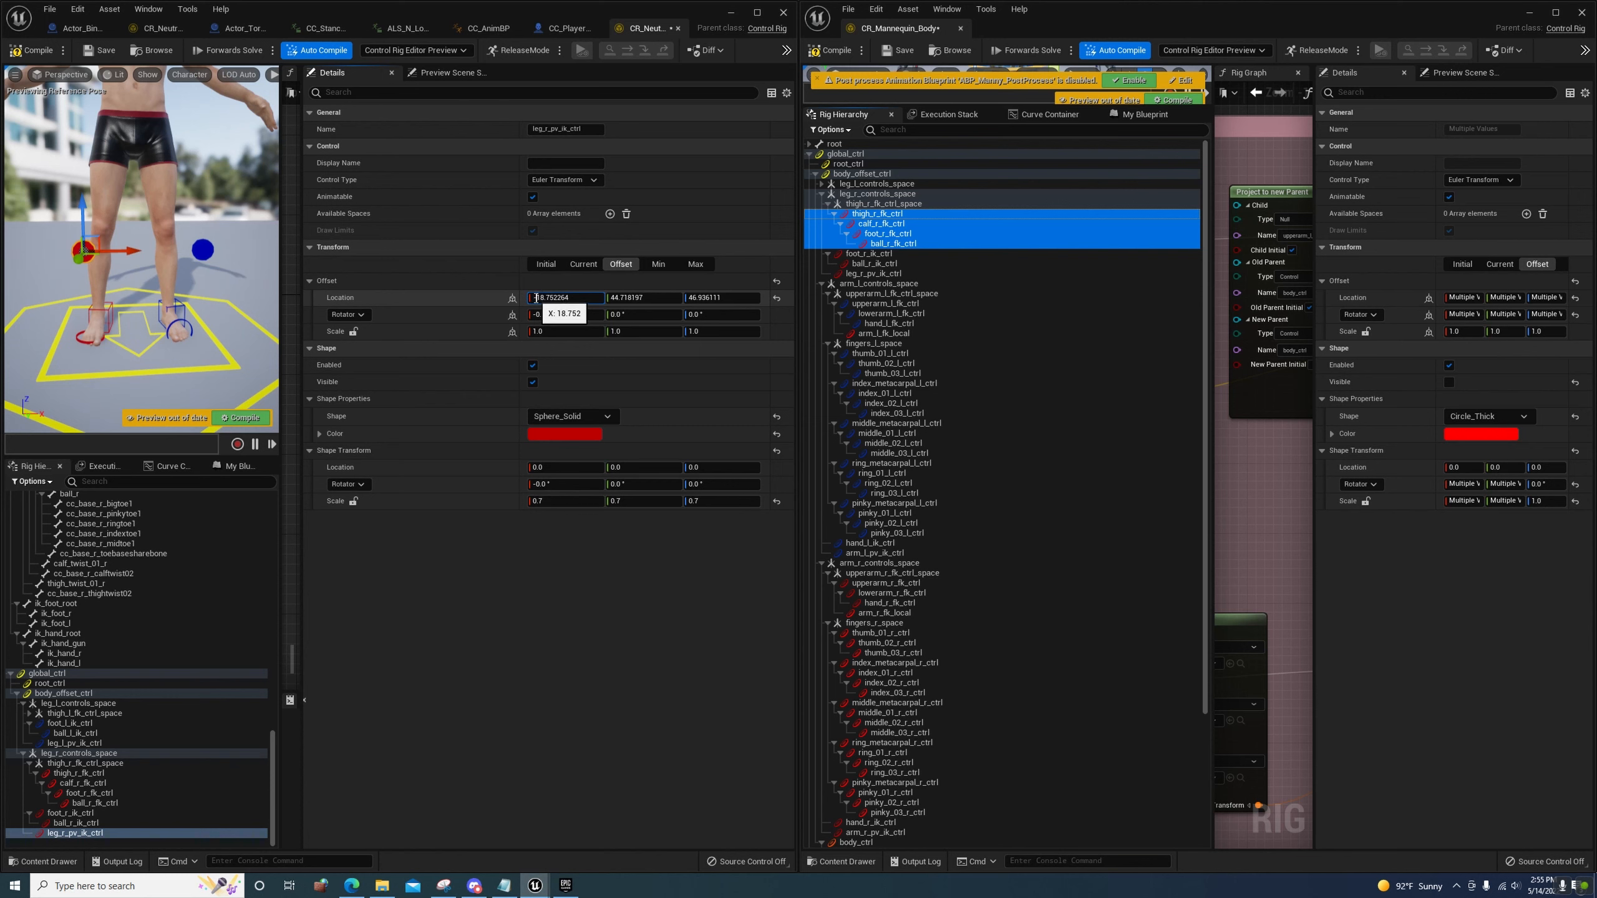
text(-)
key(Return)
drag(202, 302, 217, 217)
click(219, 219)
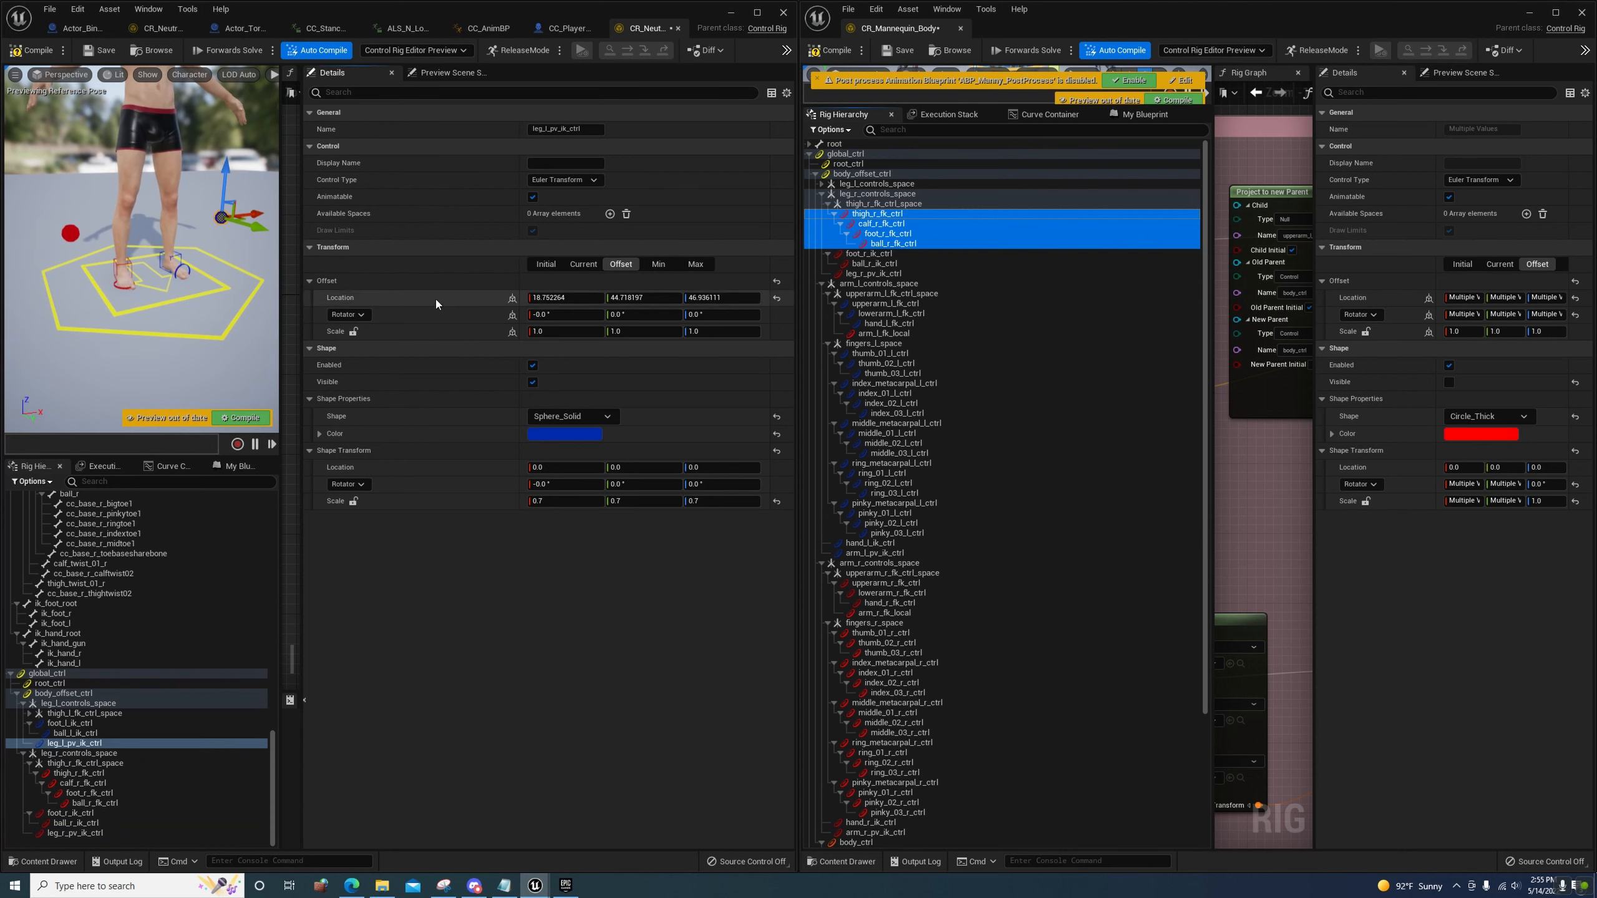
click(70, 234)
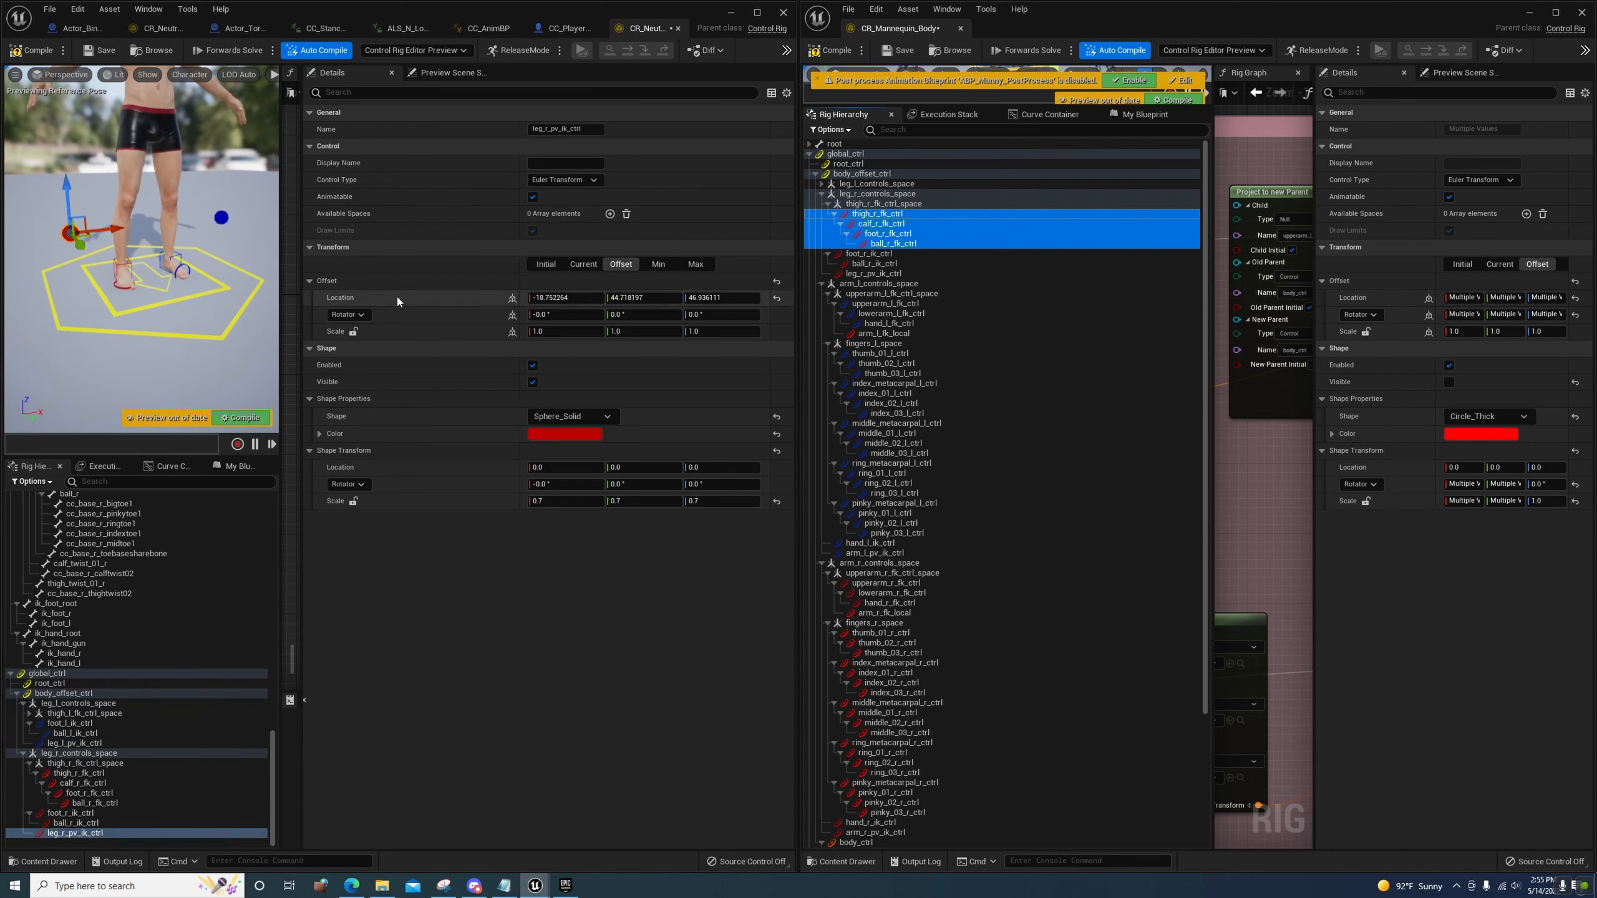
scroll(193, 311, up, 5)
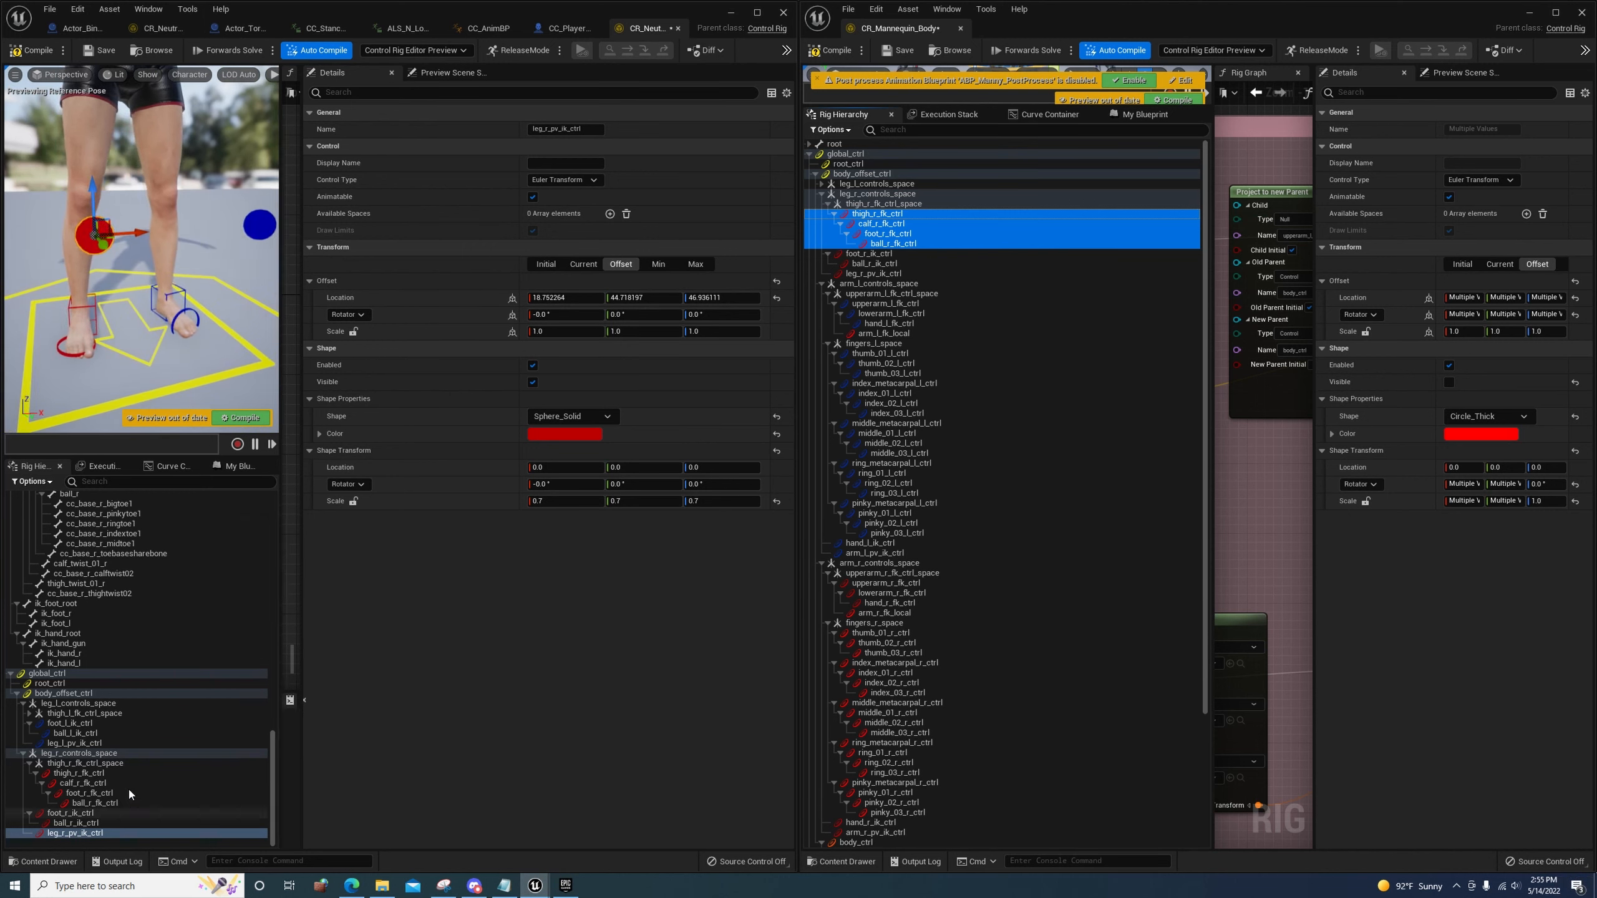
Reset the current location of leg_r_pv_ik_ctrl and set its offset location to -18.752264 in X
click(583, 264)
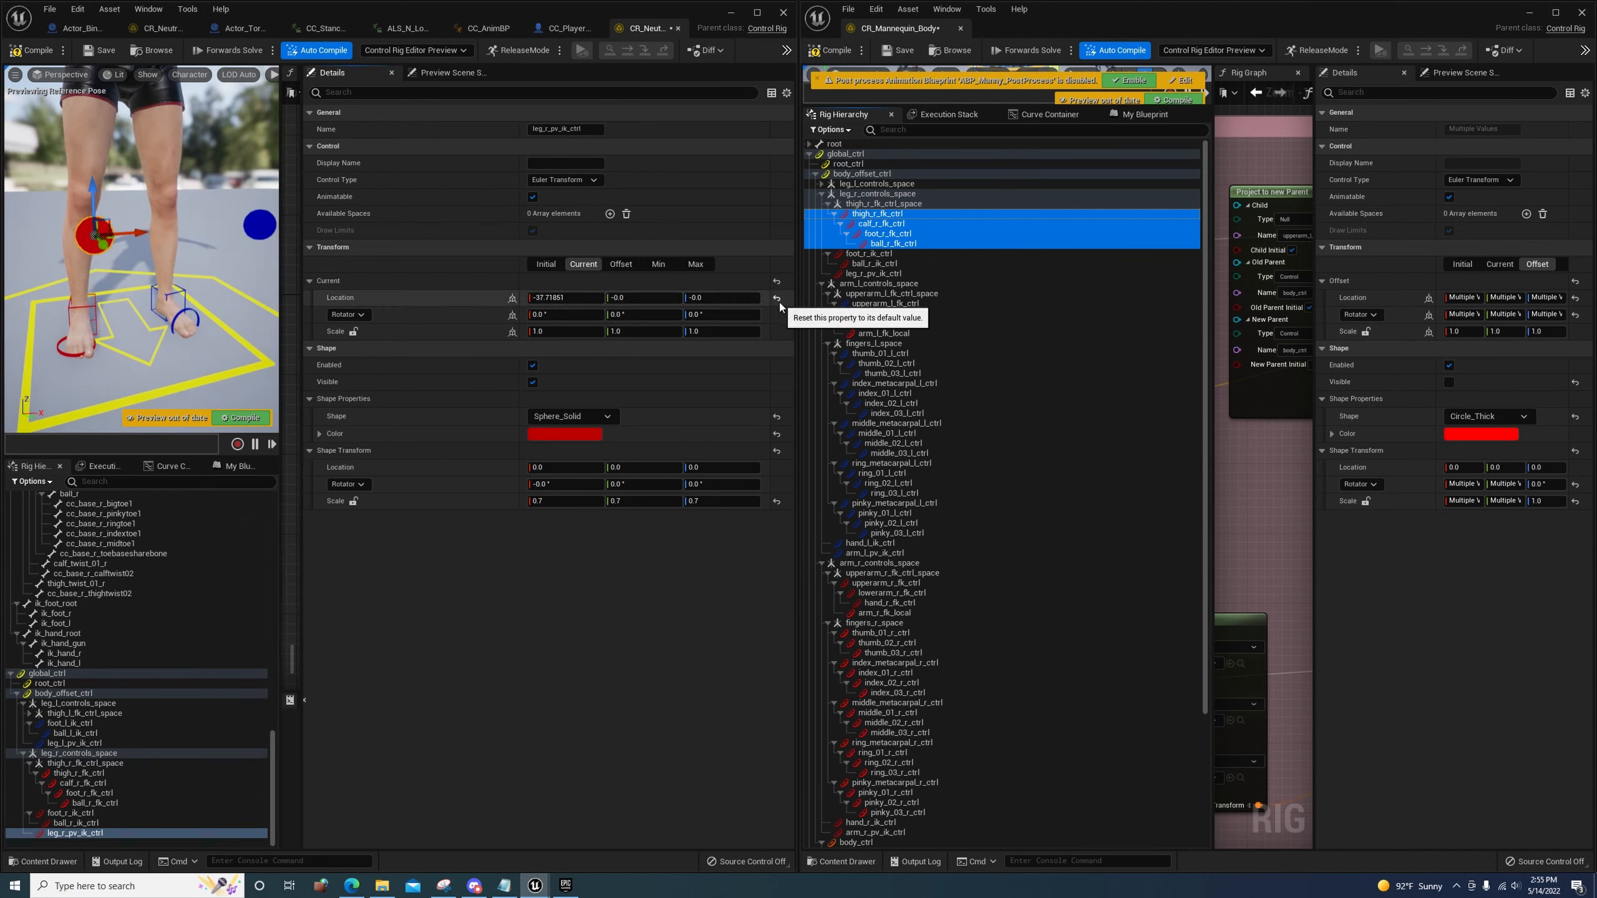
click(777, 298)
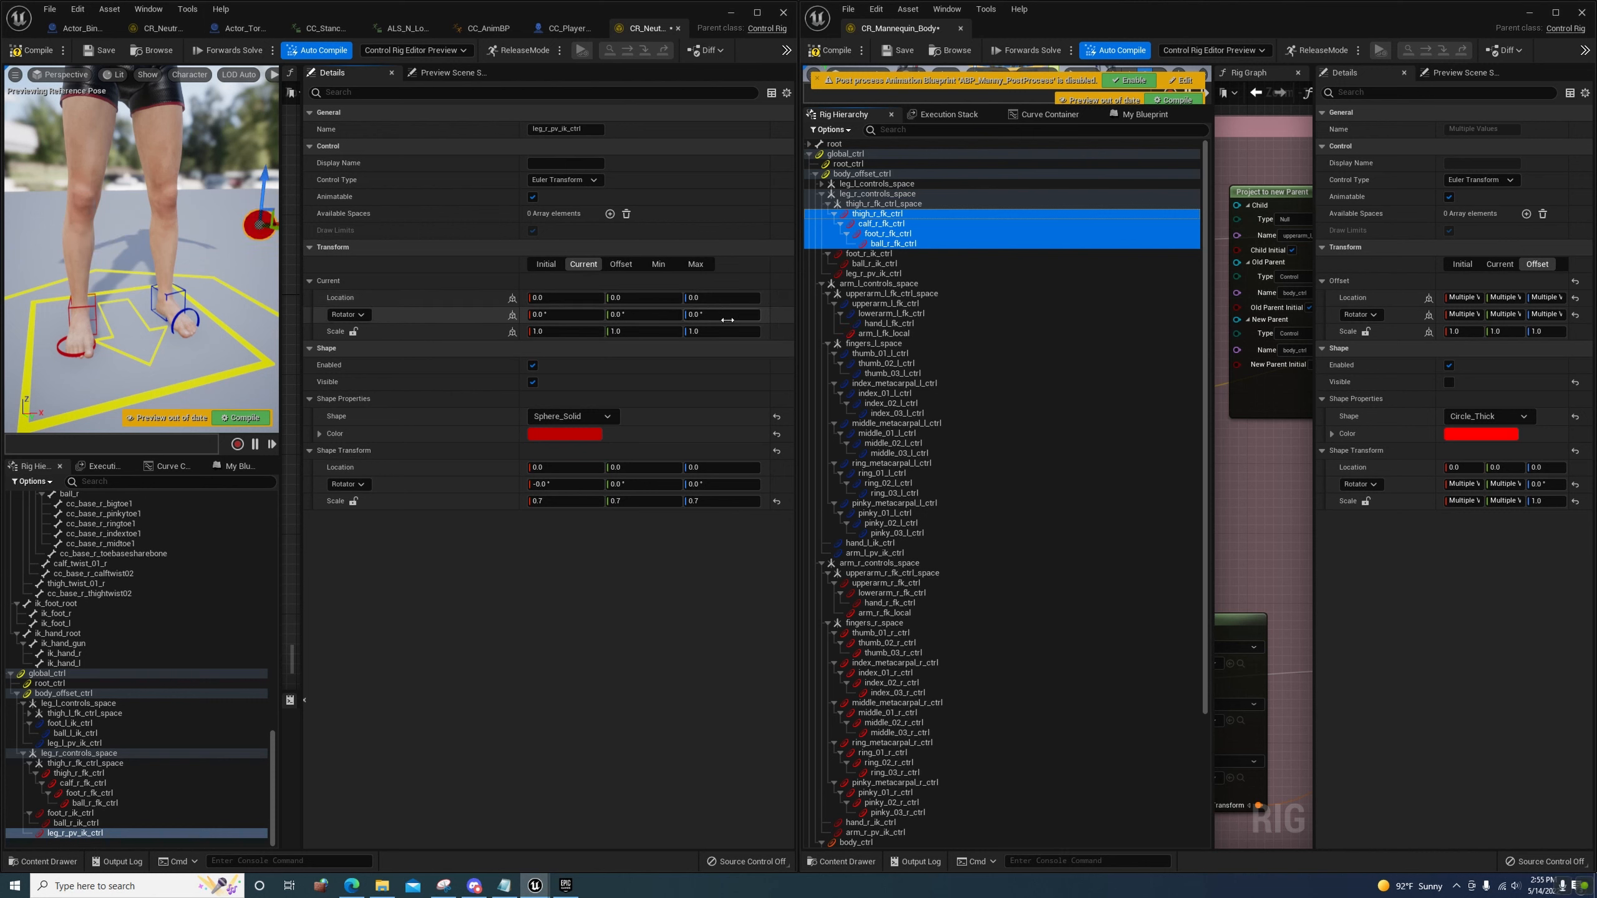
click(621, 264)
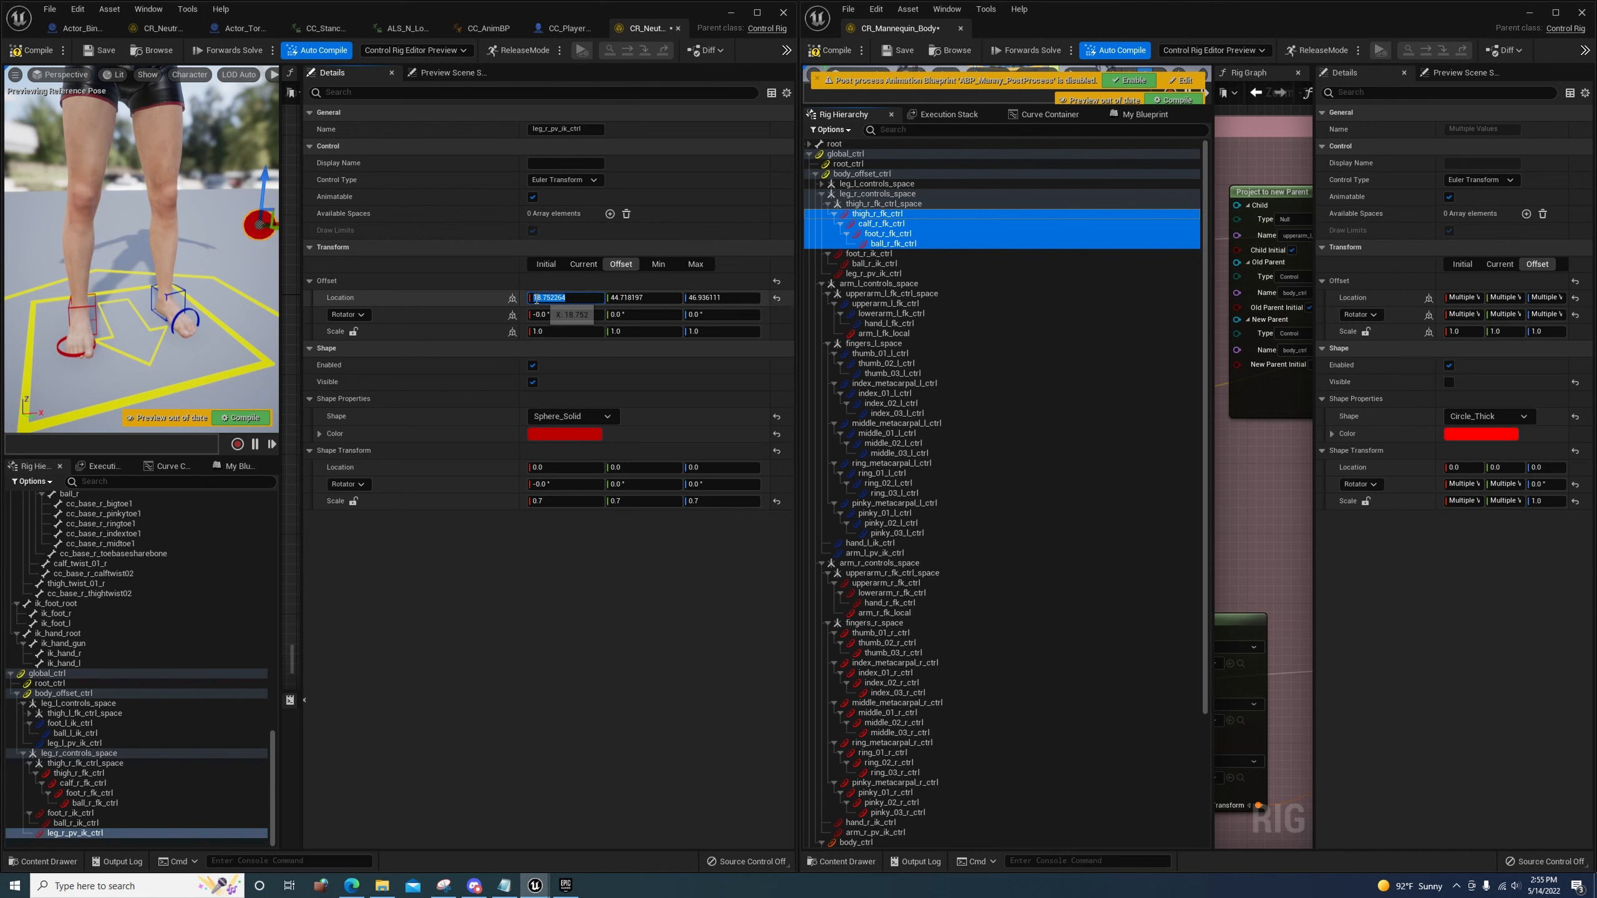
key(Return)
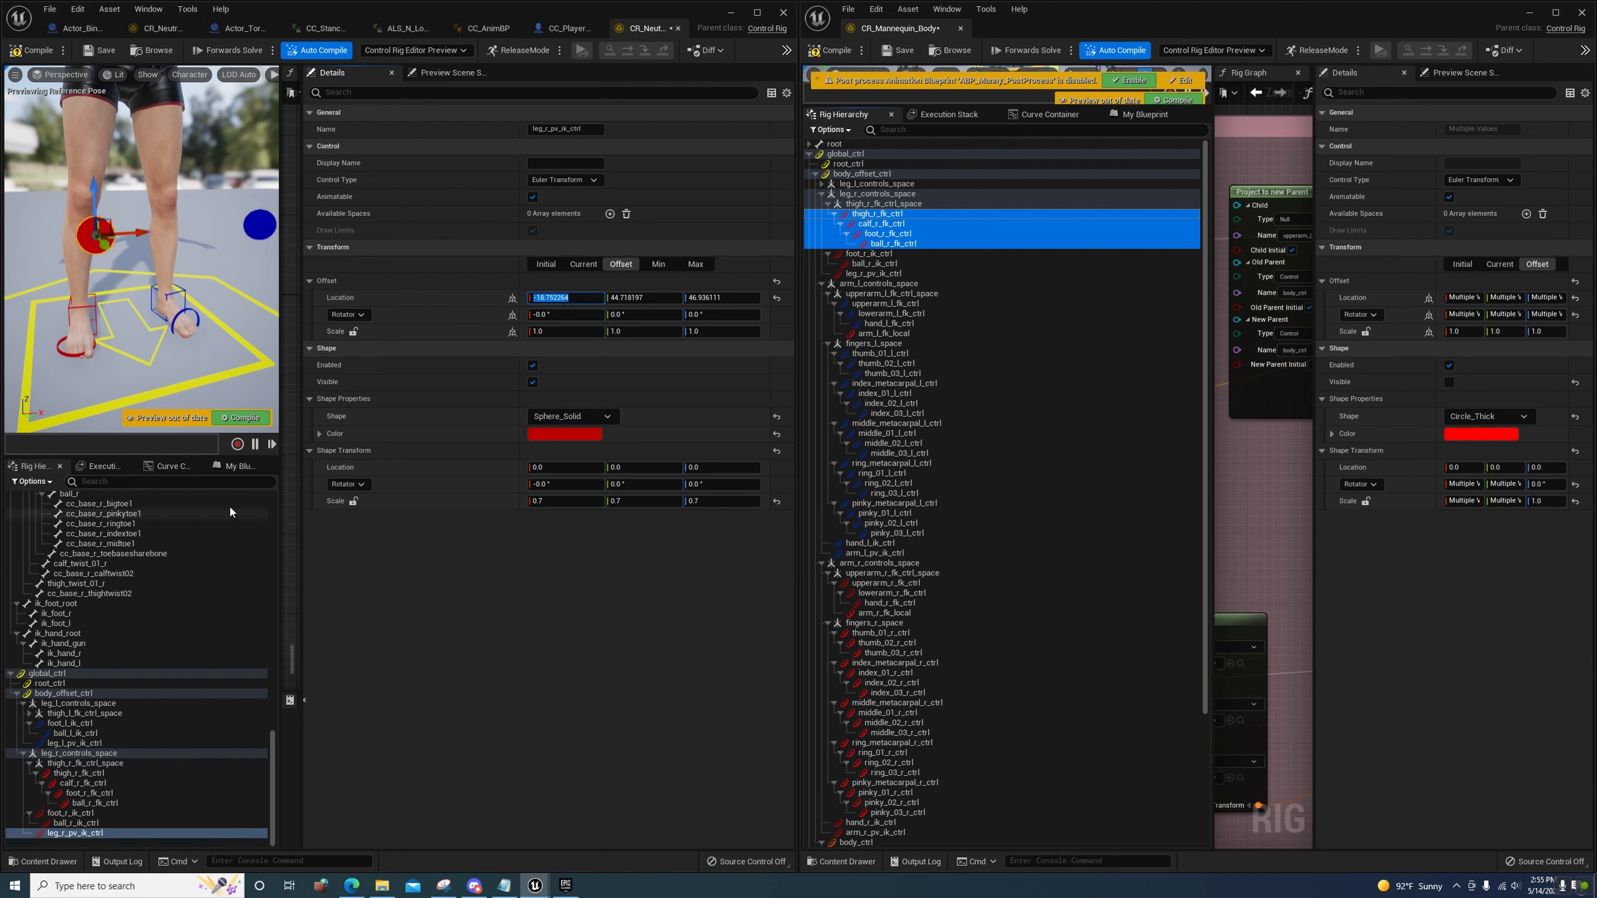
Compile the control rig and set the offset transform of leg_r_pv_ik_ctrl from its current transform
click(241, 422)
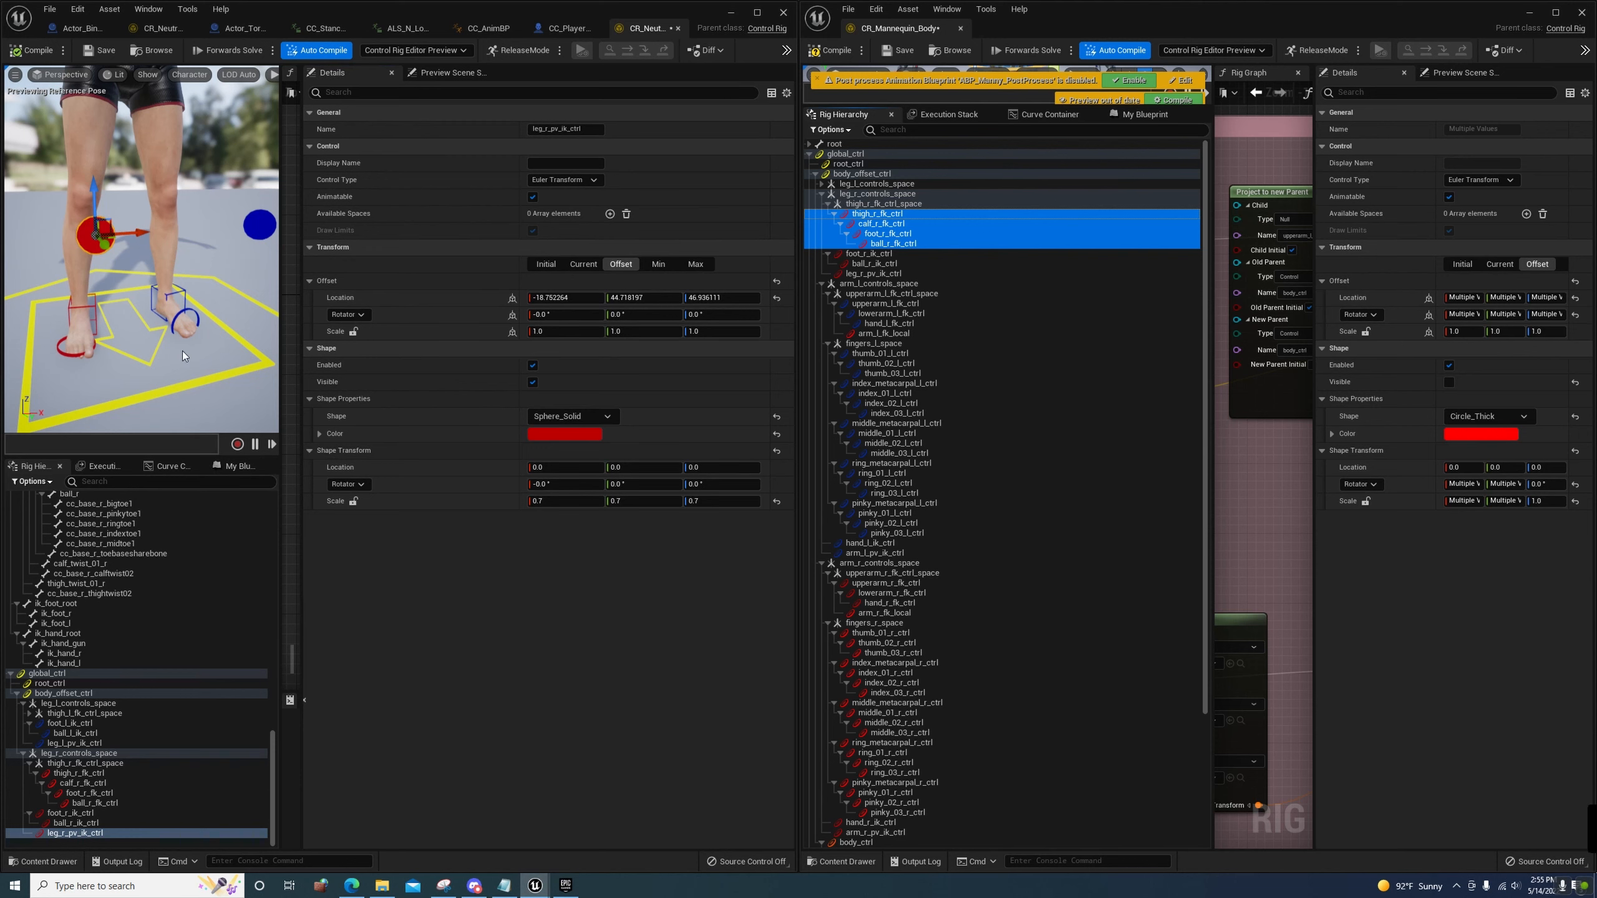
right_click(74, 833)
click(157, 741)
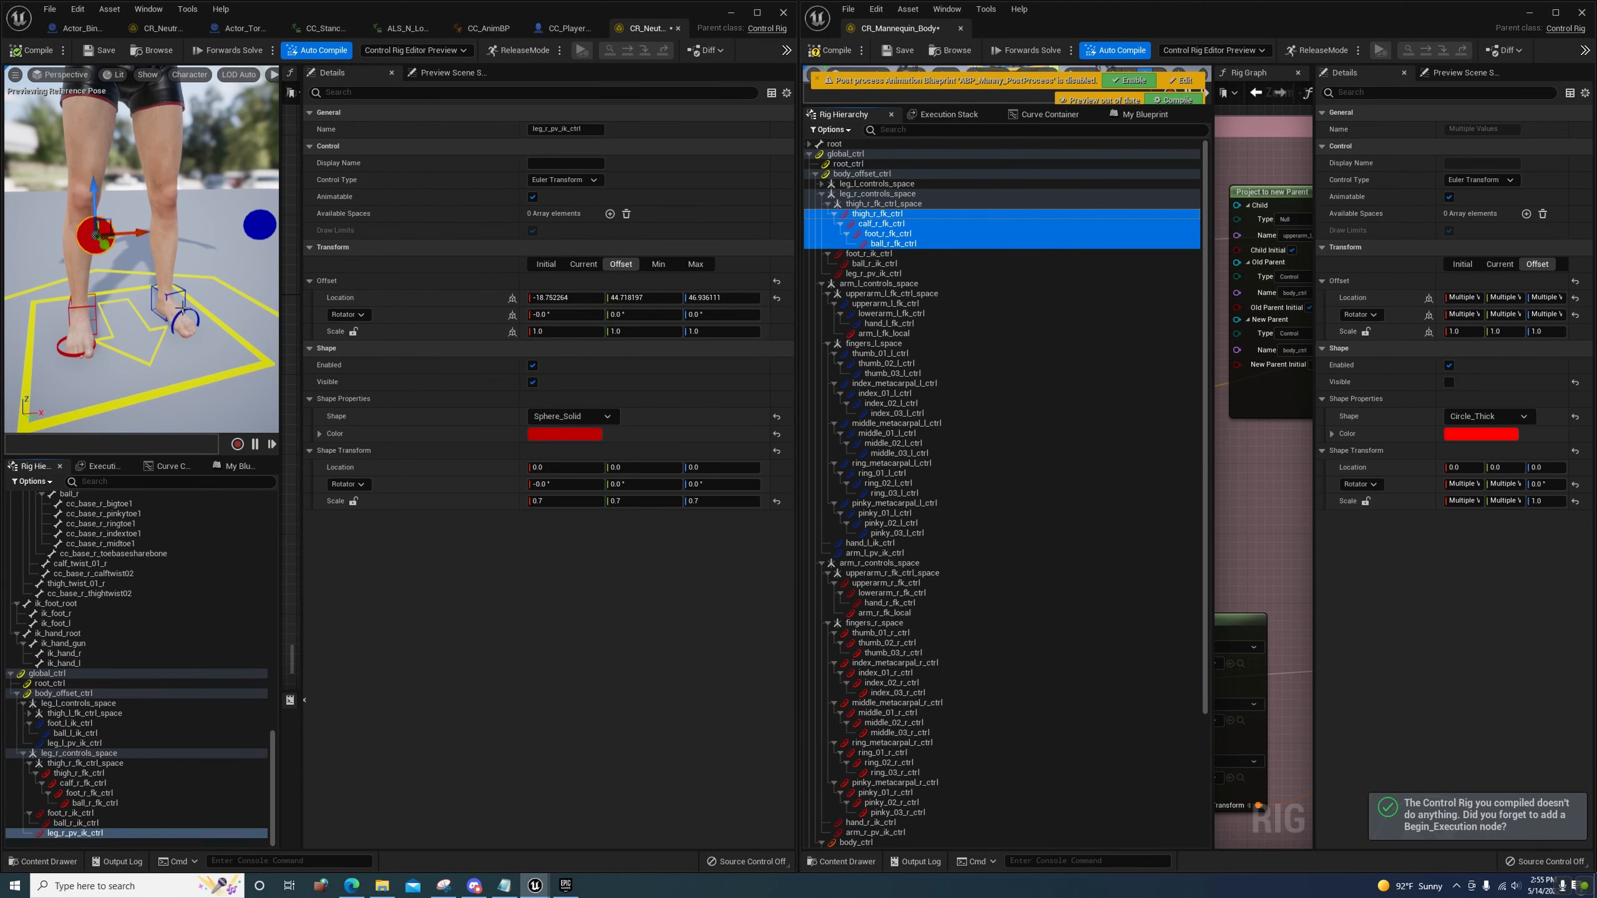
Reset the shape rotation of ball_r_ik_ctrl and set its Y rotation to 90°
right_drag(145, 189, 224, 201)
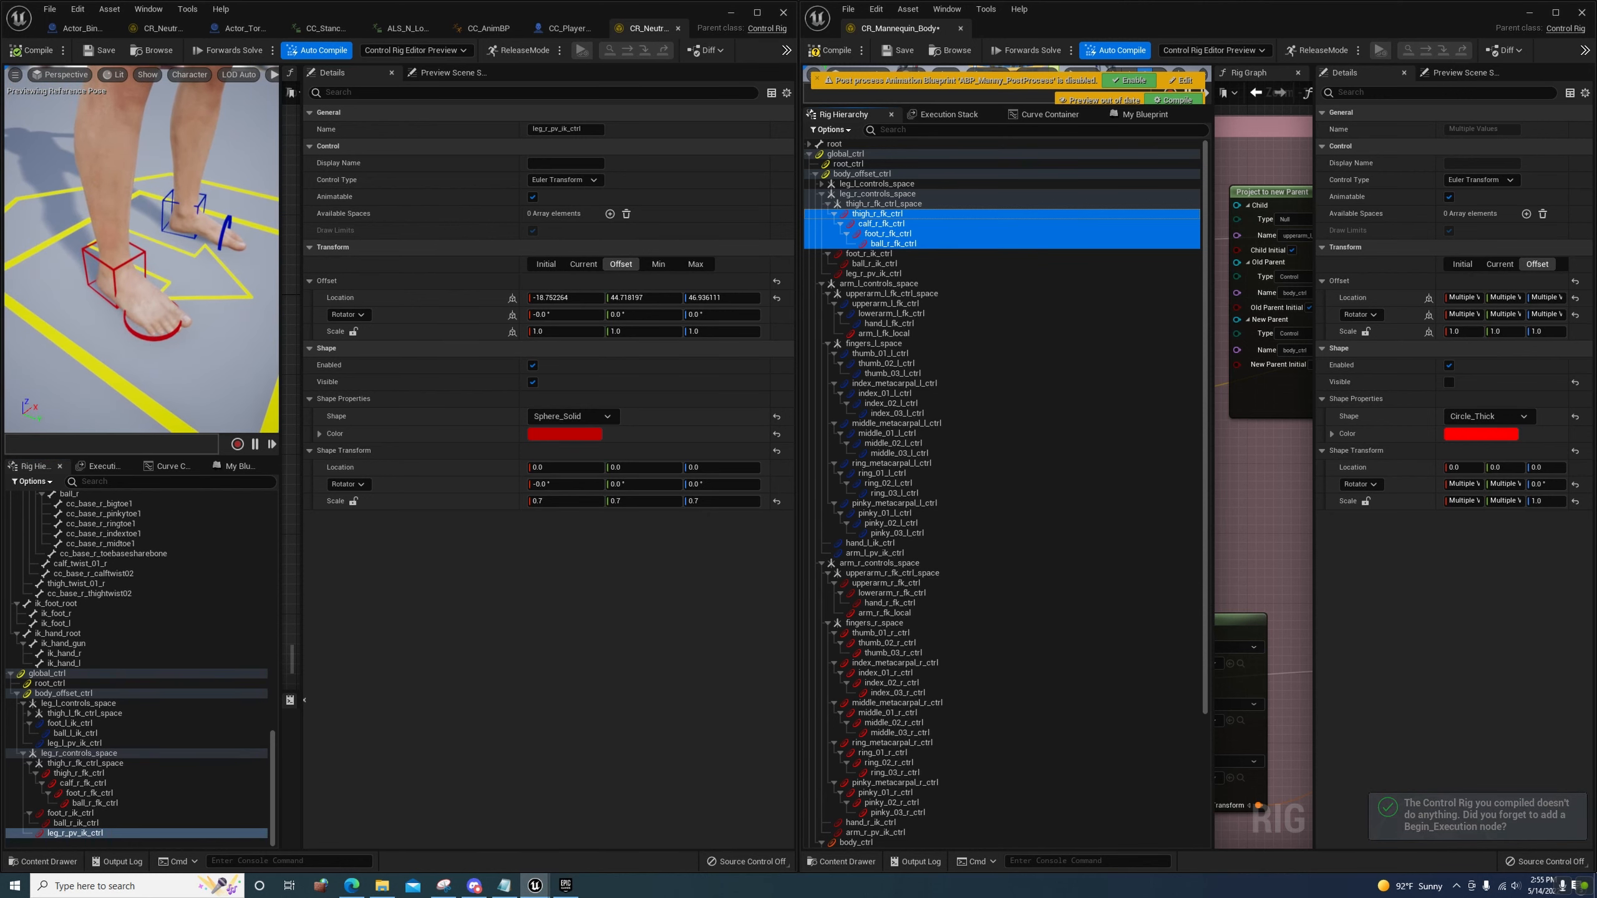
click(136, 333)
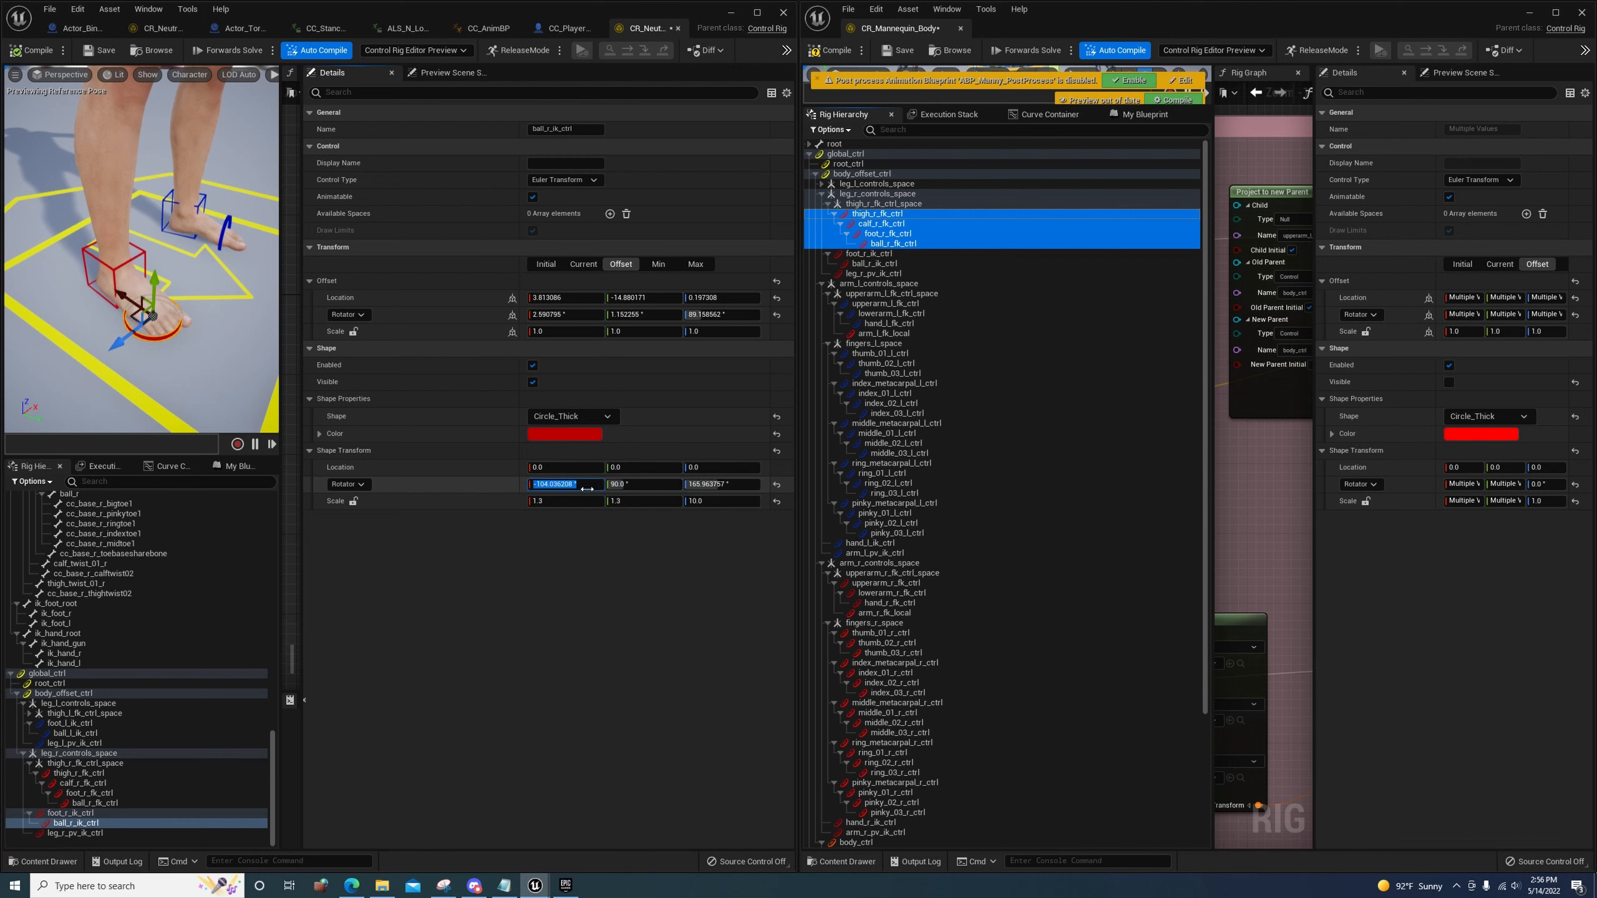
key(Return)
click(776, 484)
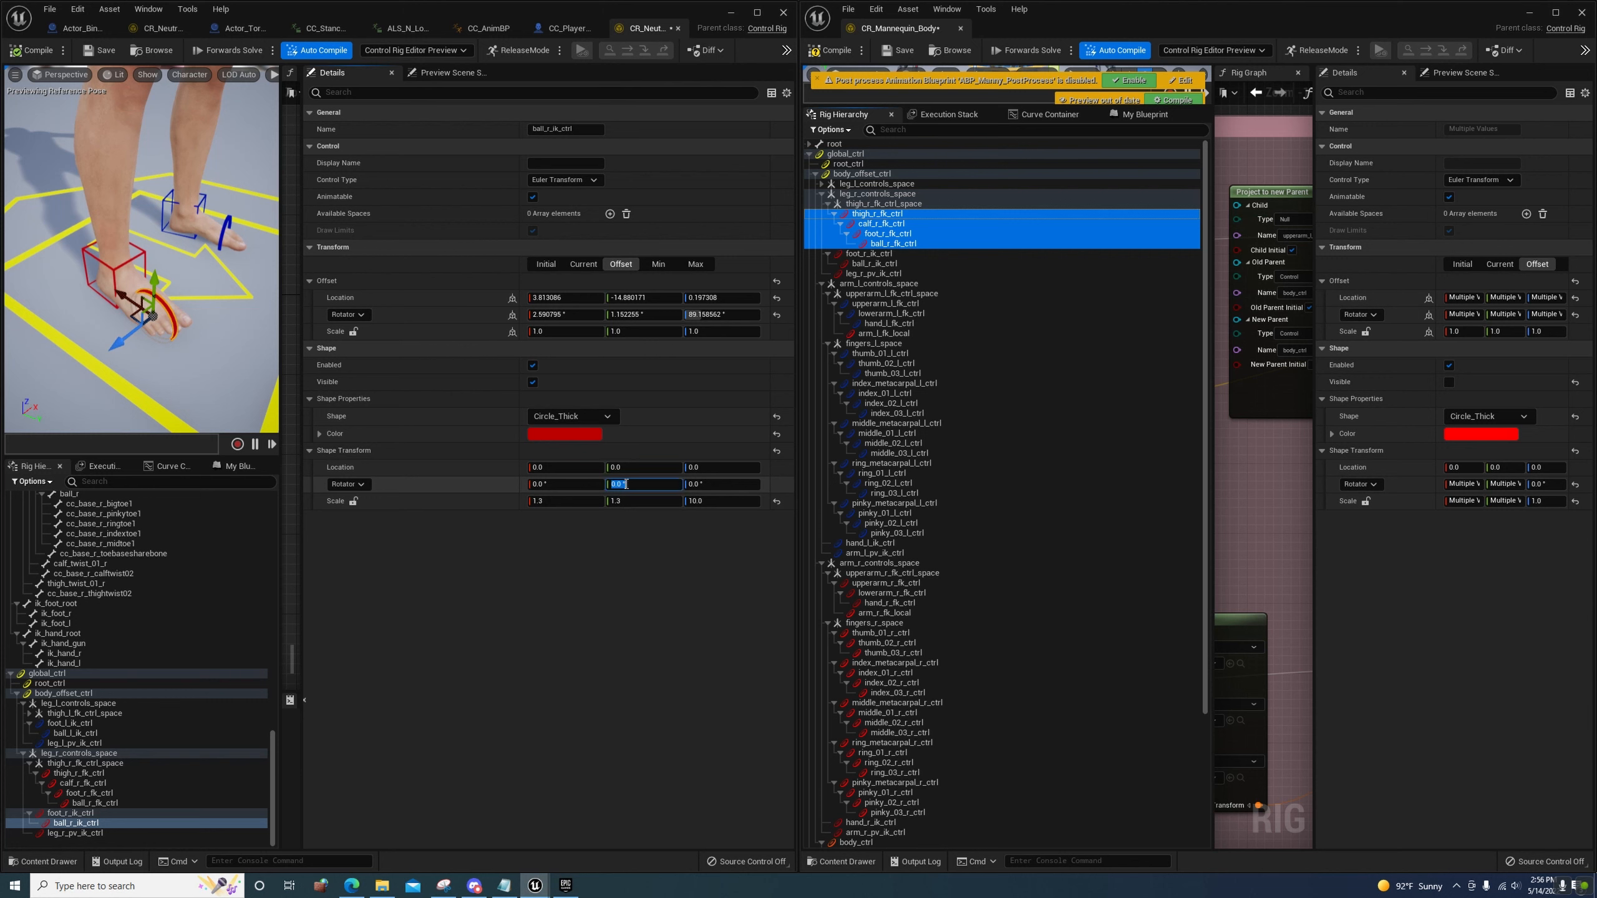
text(90)
key(Return)
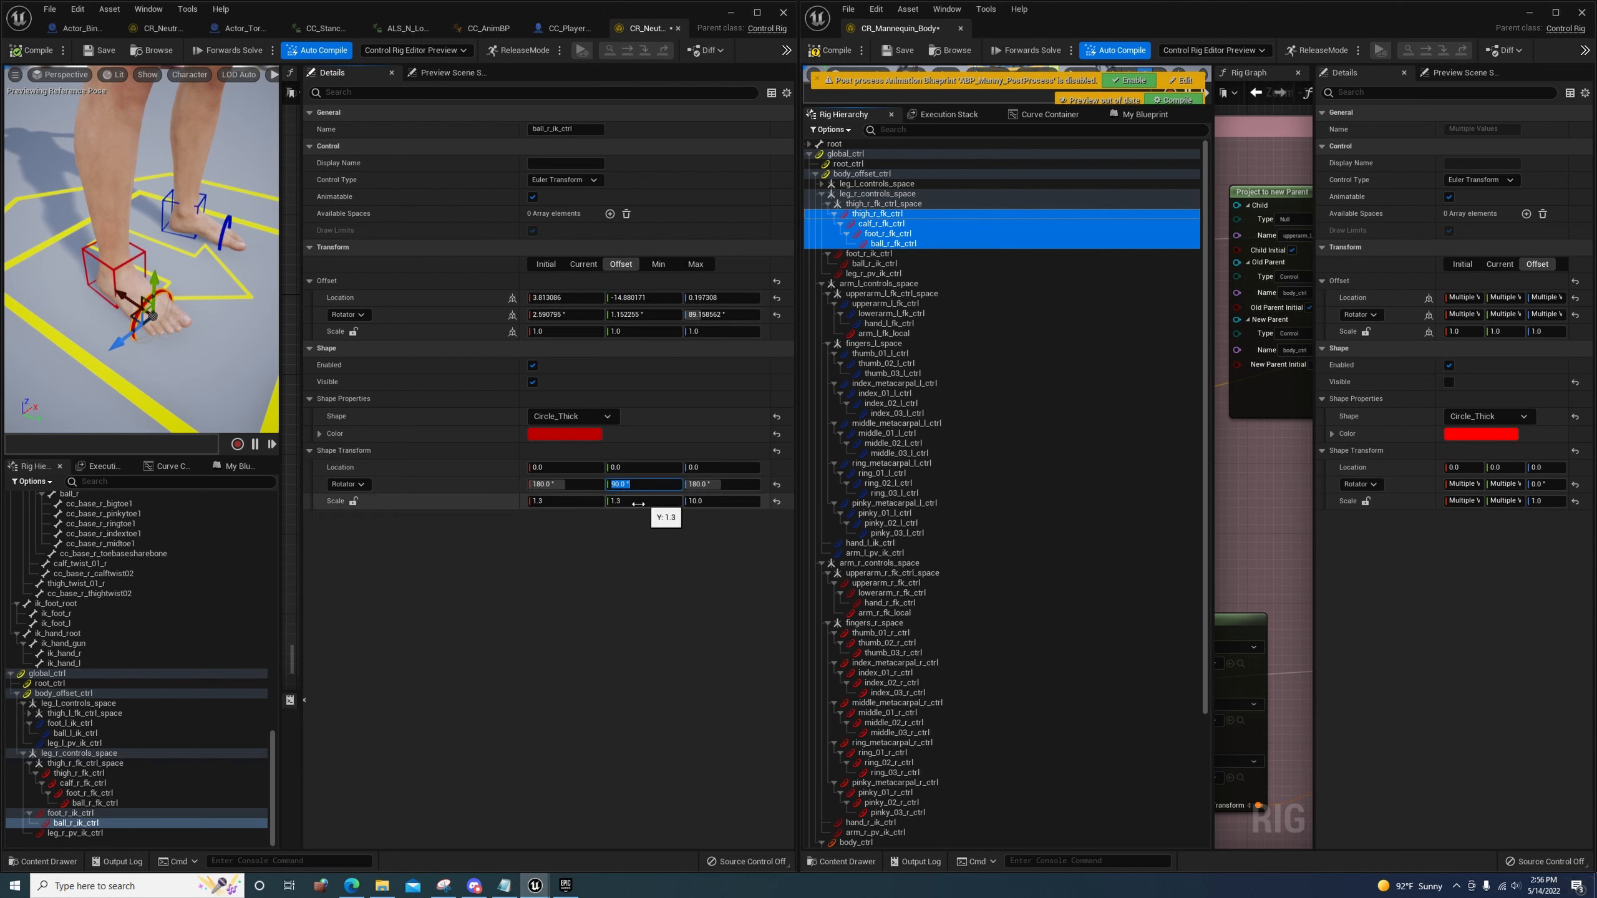
Collapse leg_l_controls_space and leg_r_controls_space in the Neutral hierarchy, and leg_r_controls_space in the Mannequin hierarchy
click(78, 834)
right_drag(145, 302, 135, 239)
click(23, 753)
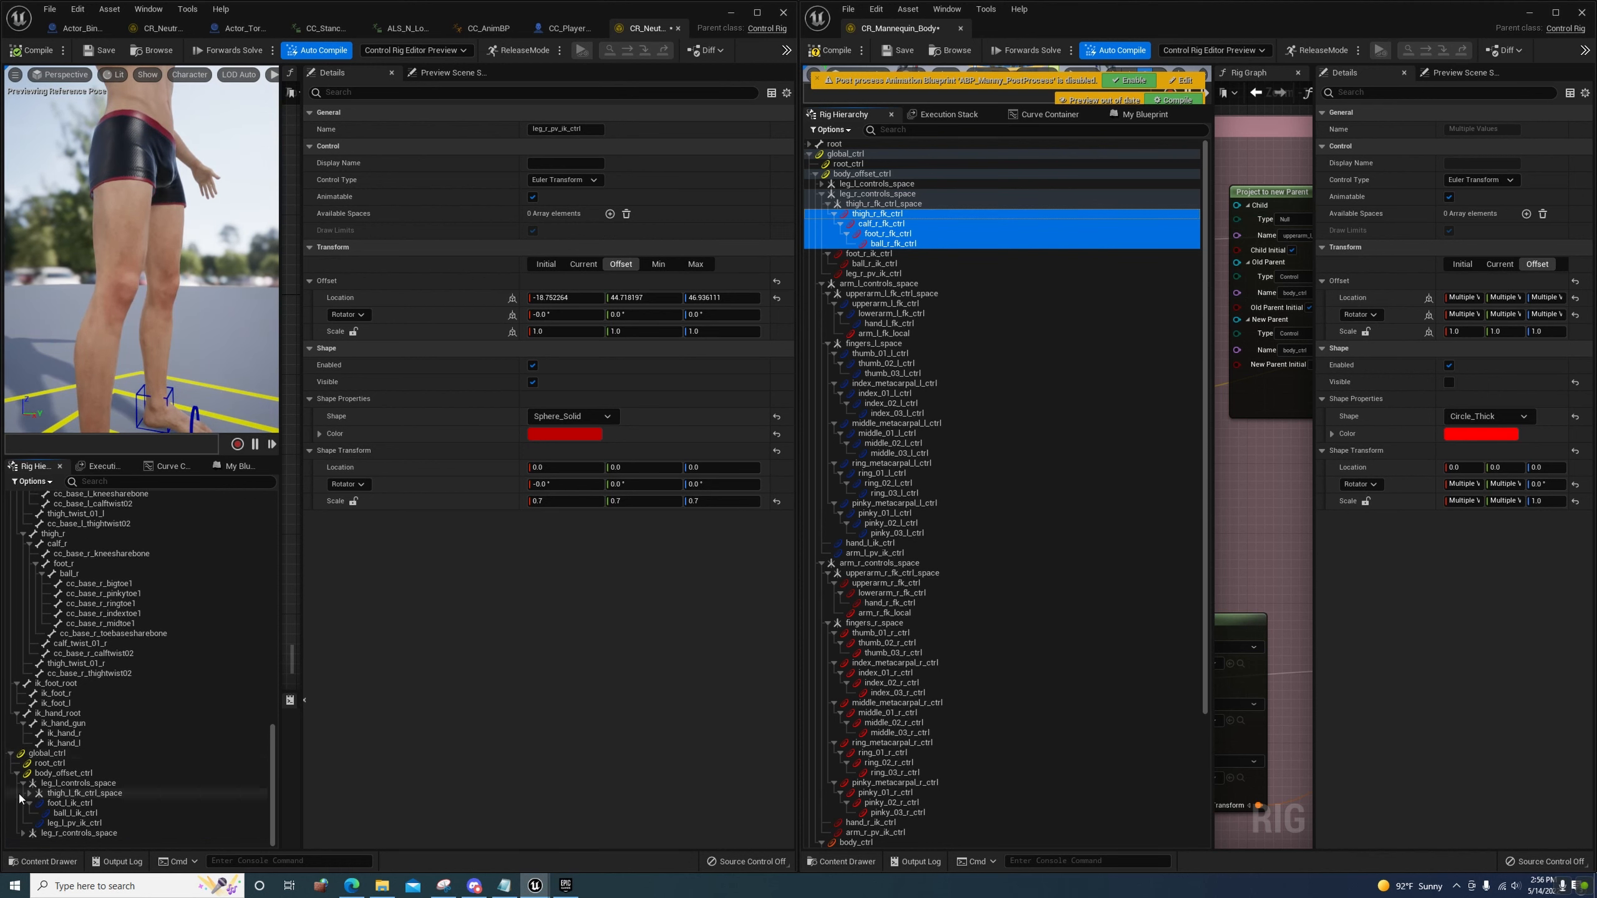
click(23, 783)
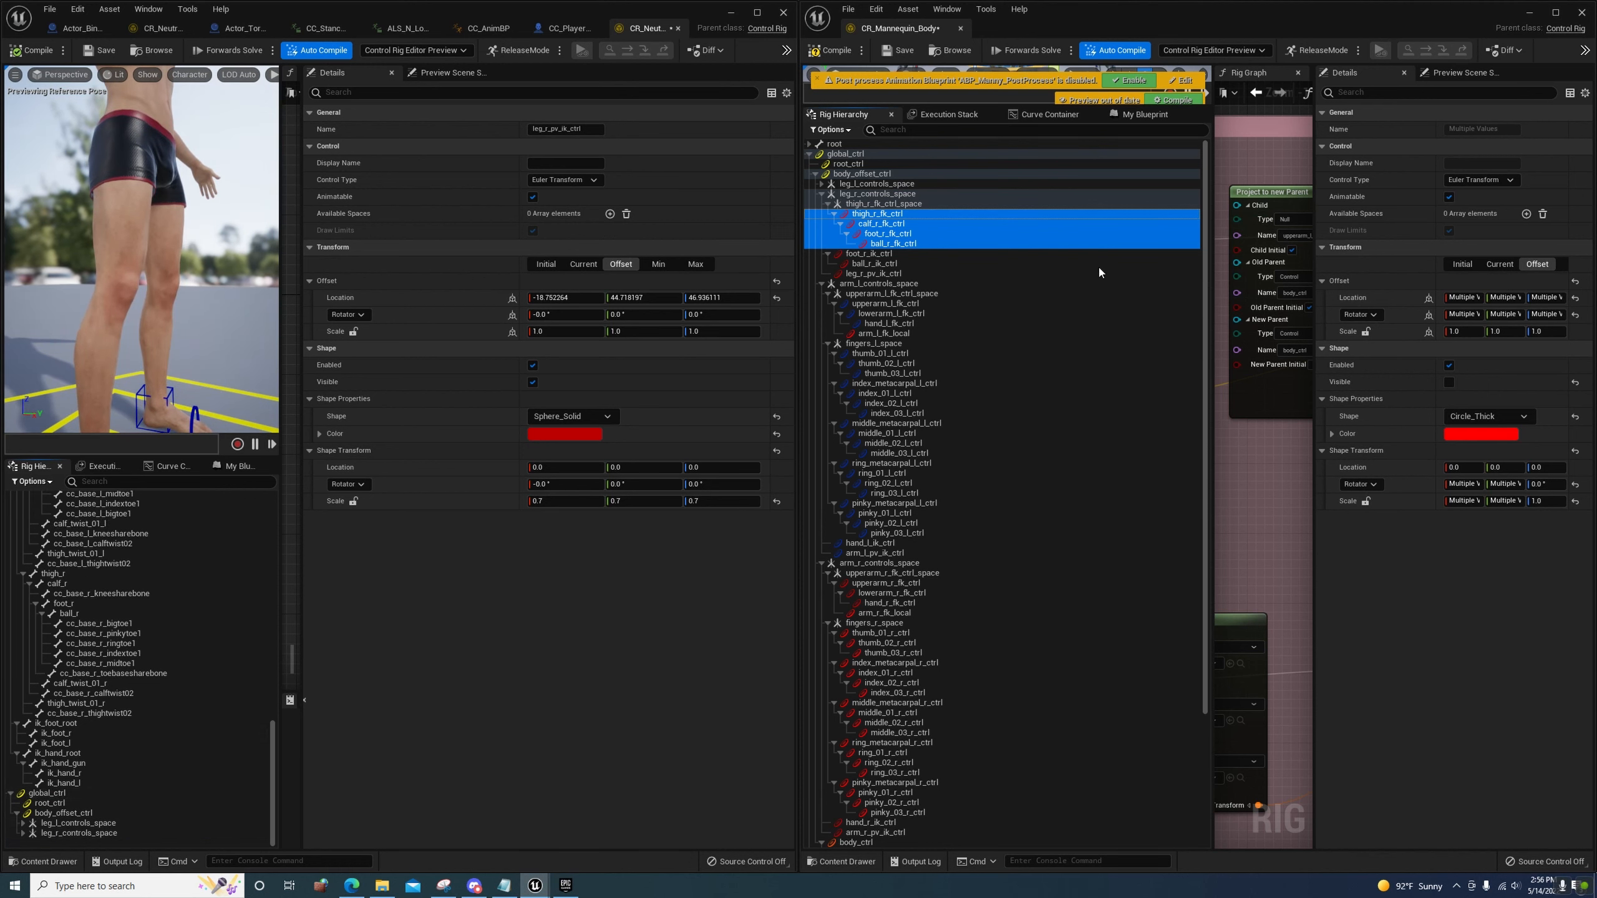
click(822, 195)
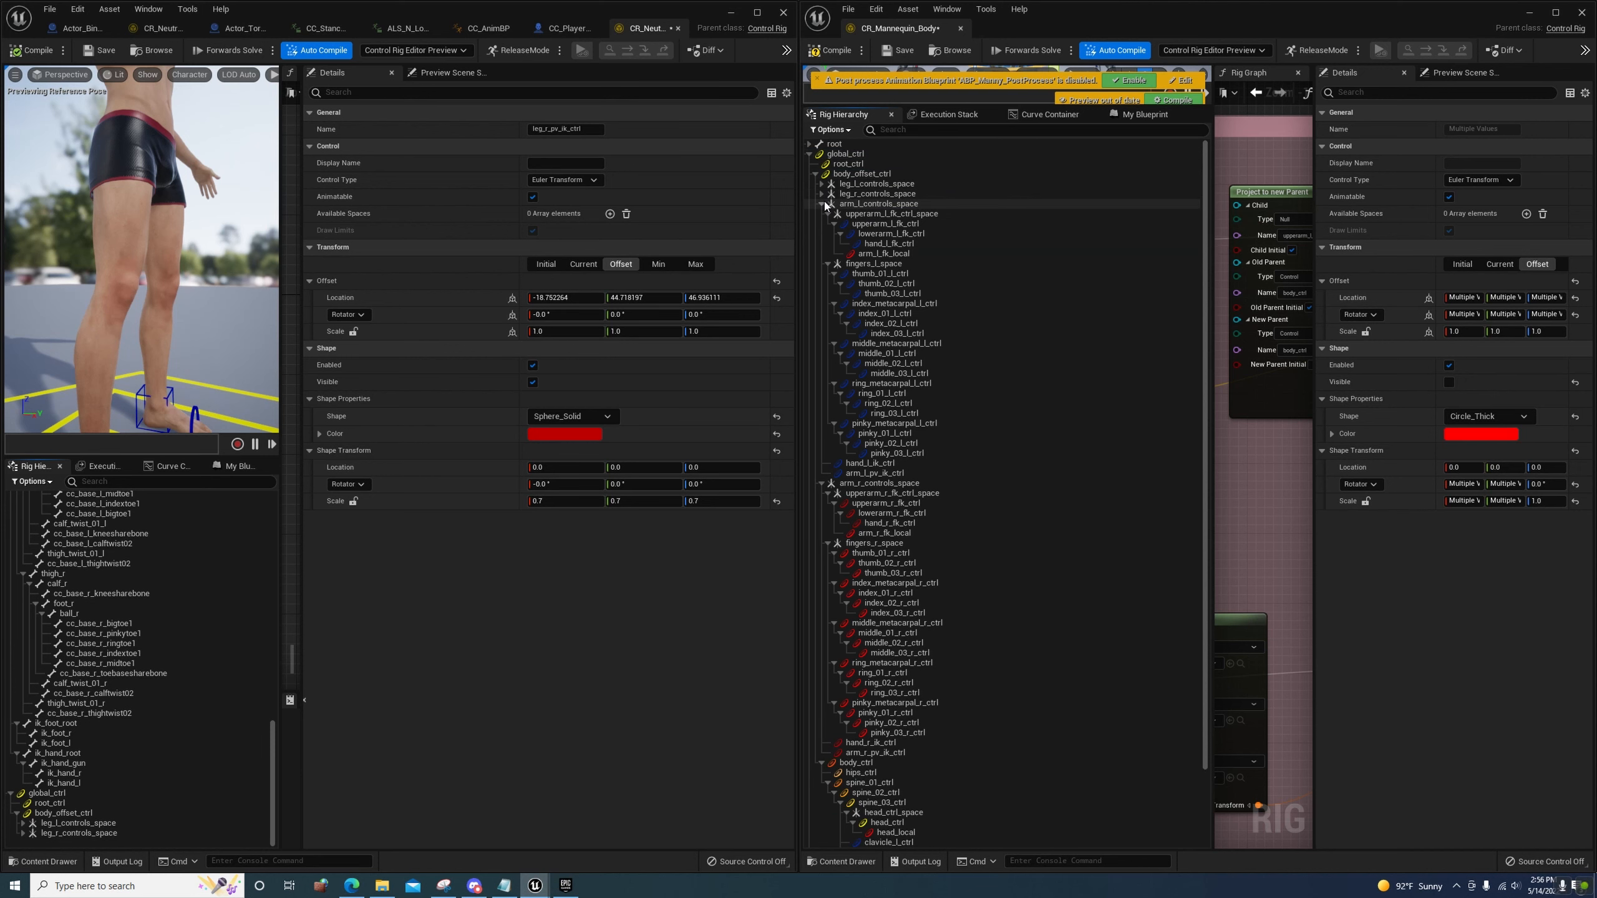
Examine the current transform of arm_l_controls_space in the Mannequin rig and its child upperarm_l_fk_ctrl_space
click(847, 205)
scroll(135, 614, up, 6)
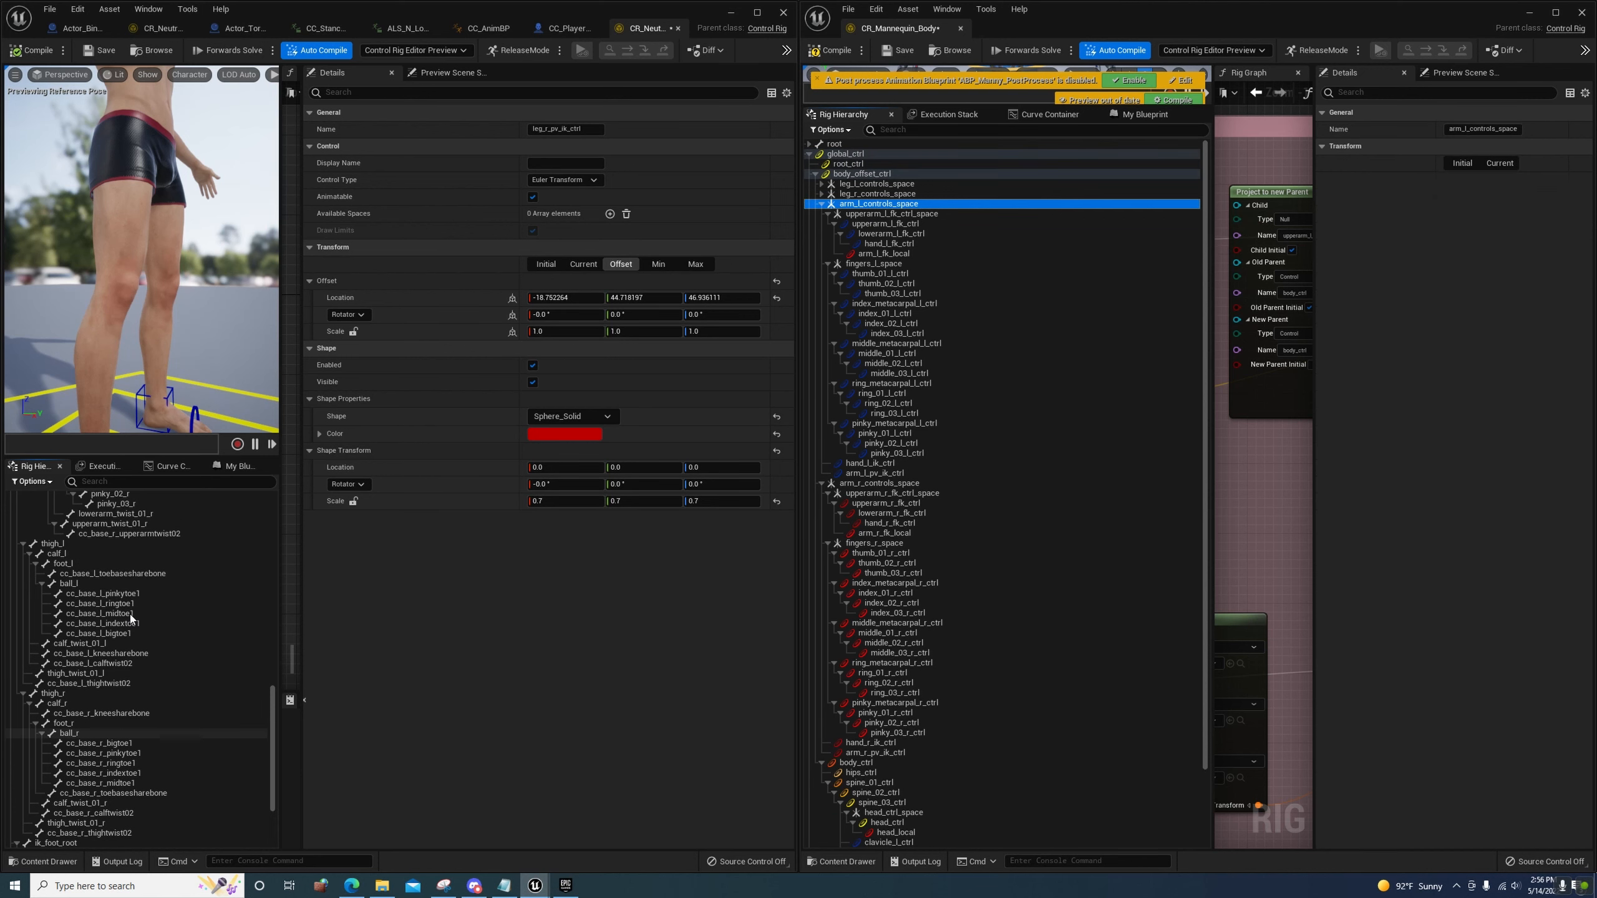
scroll(165, 612, down, 4)
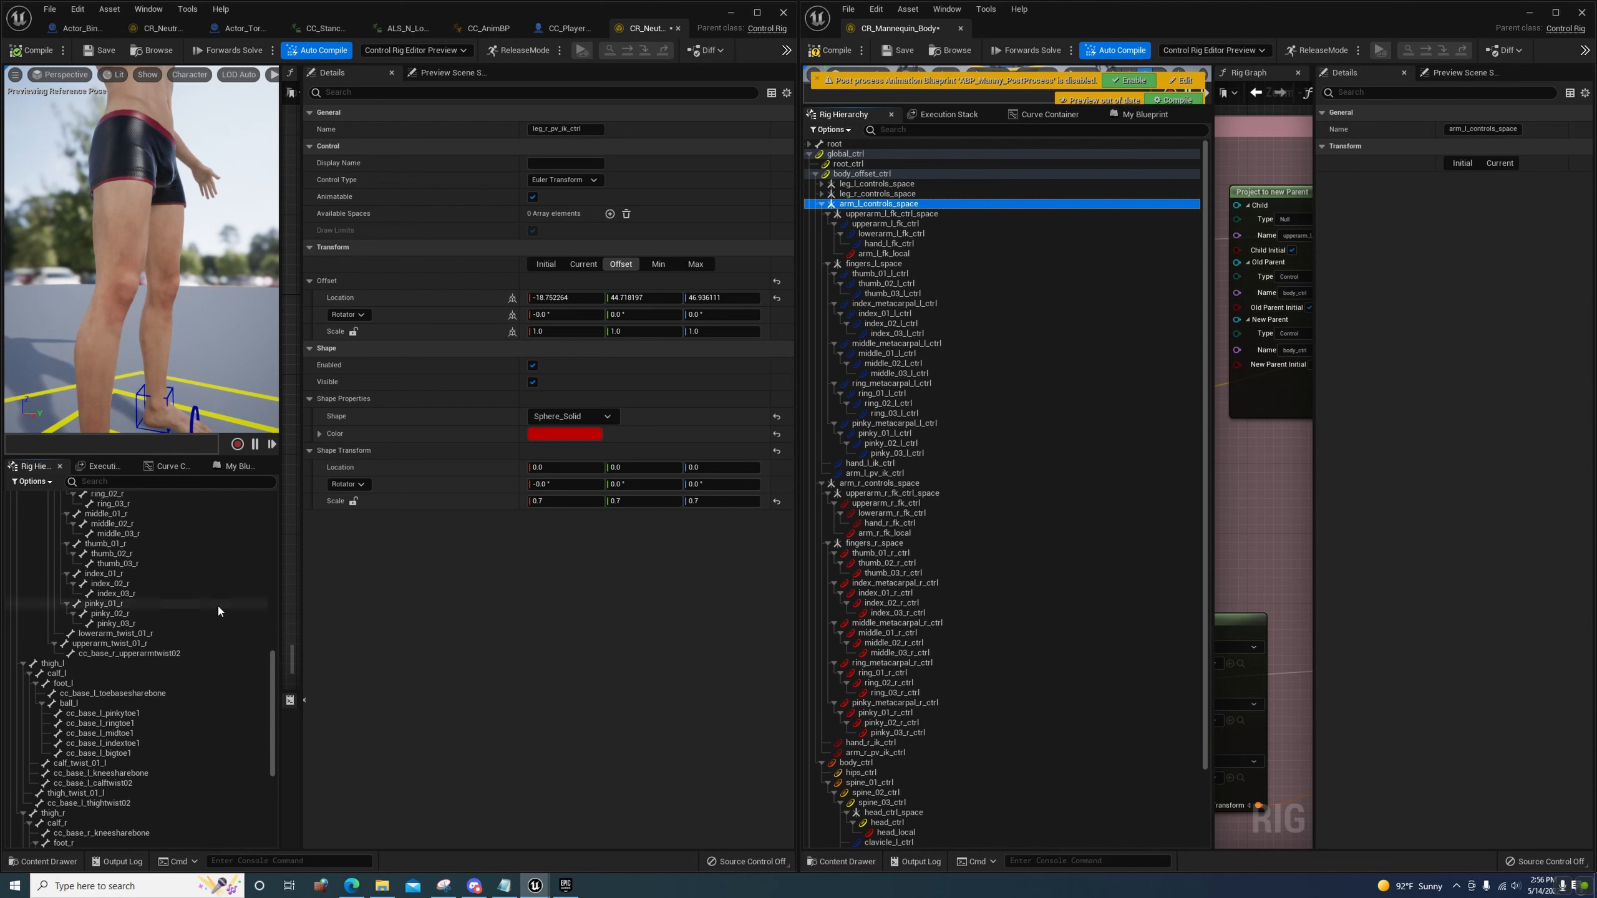
click(1501, 164)
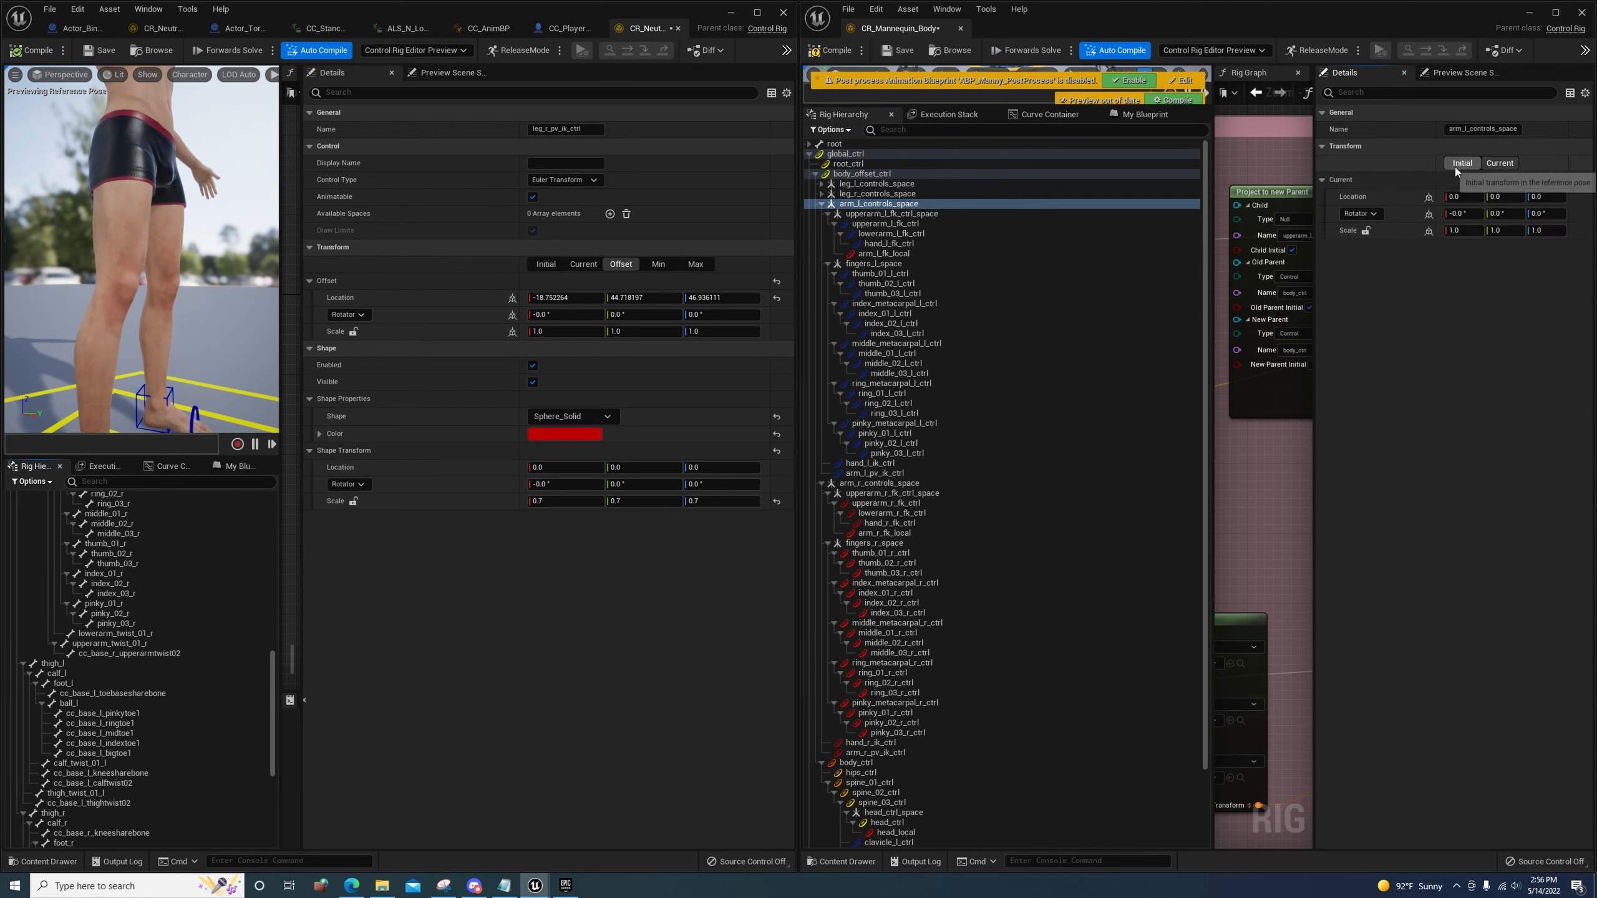
click(920, 213)
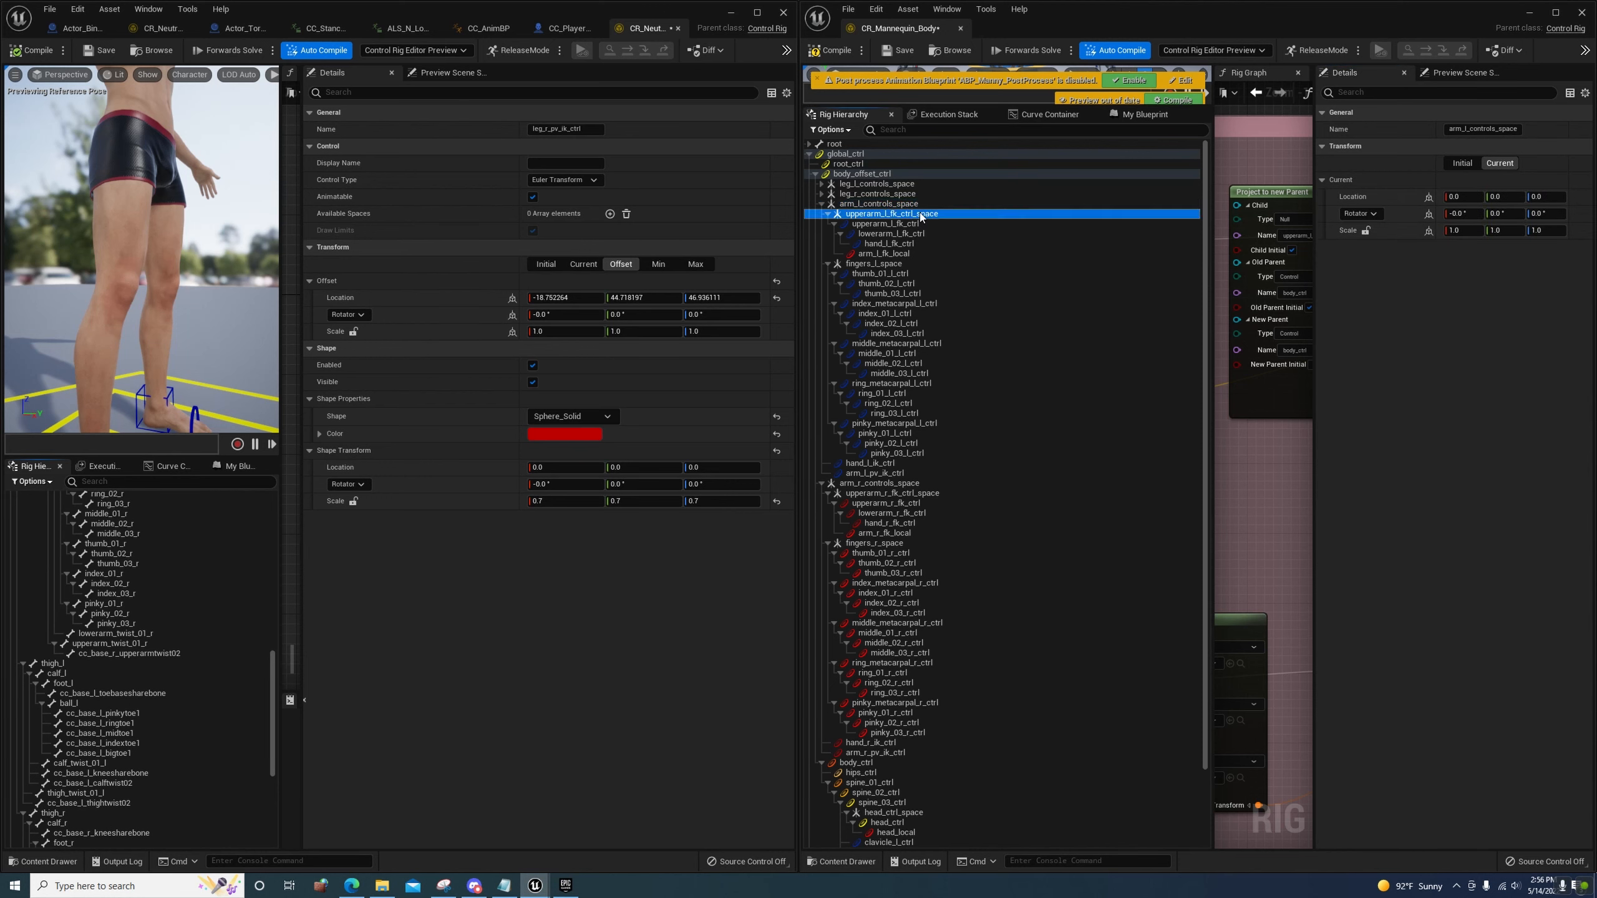
click(889, 204)
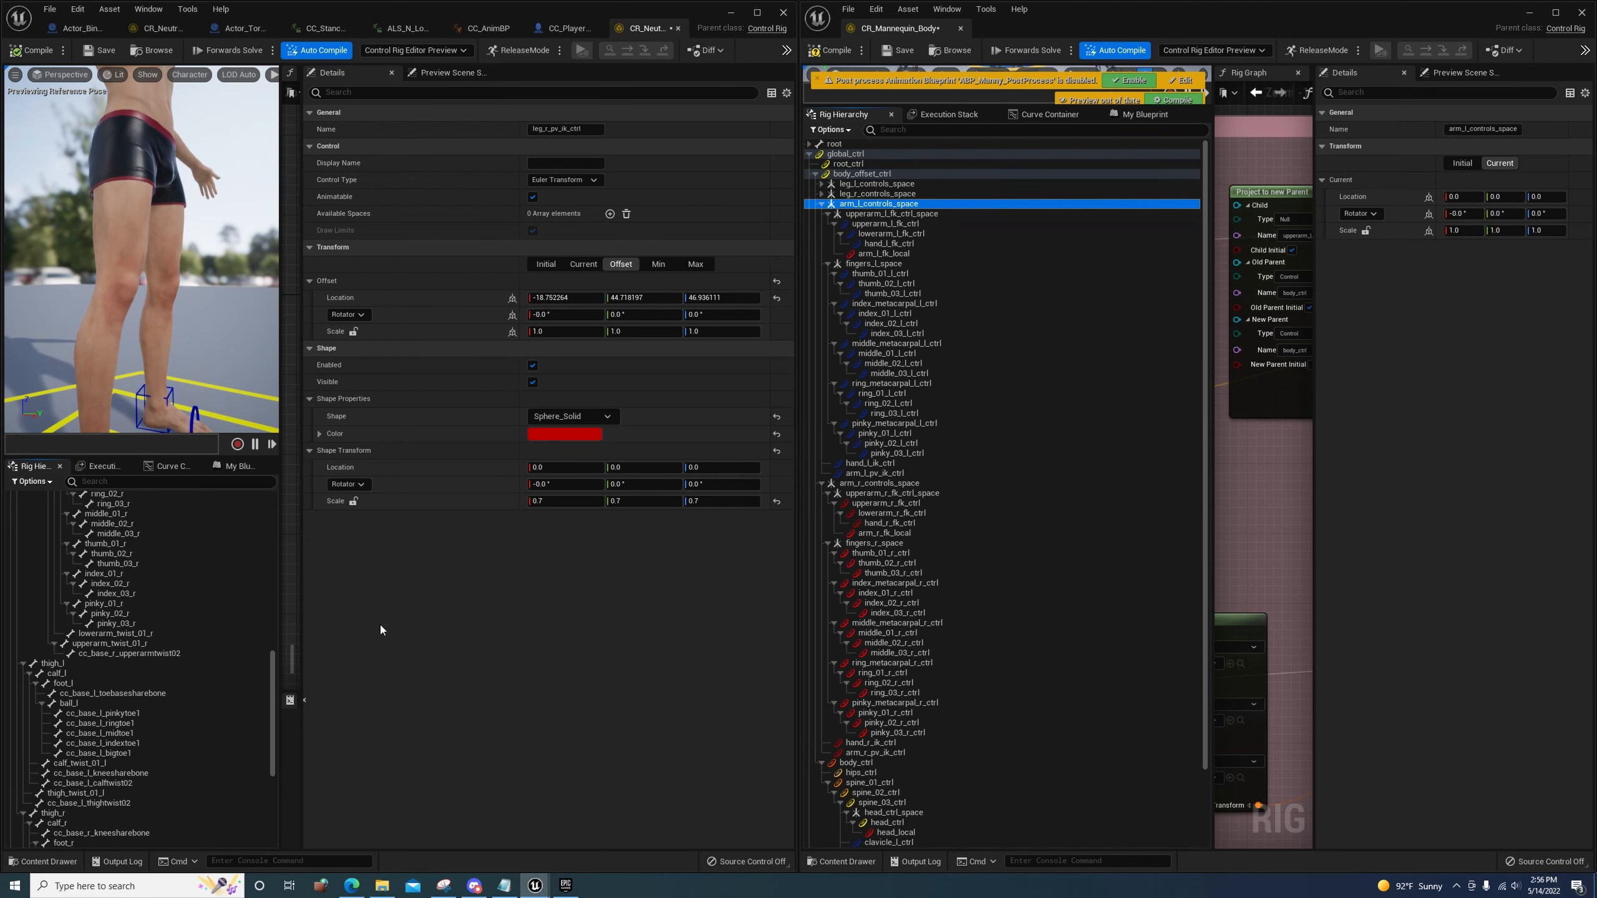
Add a null under body_offset_ctrl in the Neutral rig and name it arm_l_controls_space after the Mannequin null
scroll(270, 703, down, 8)
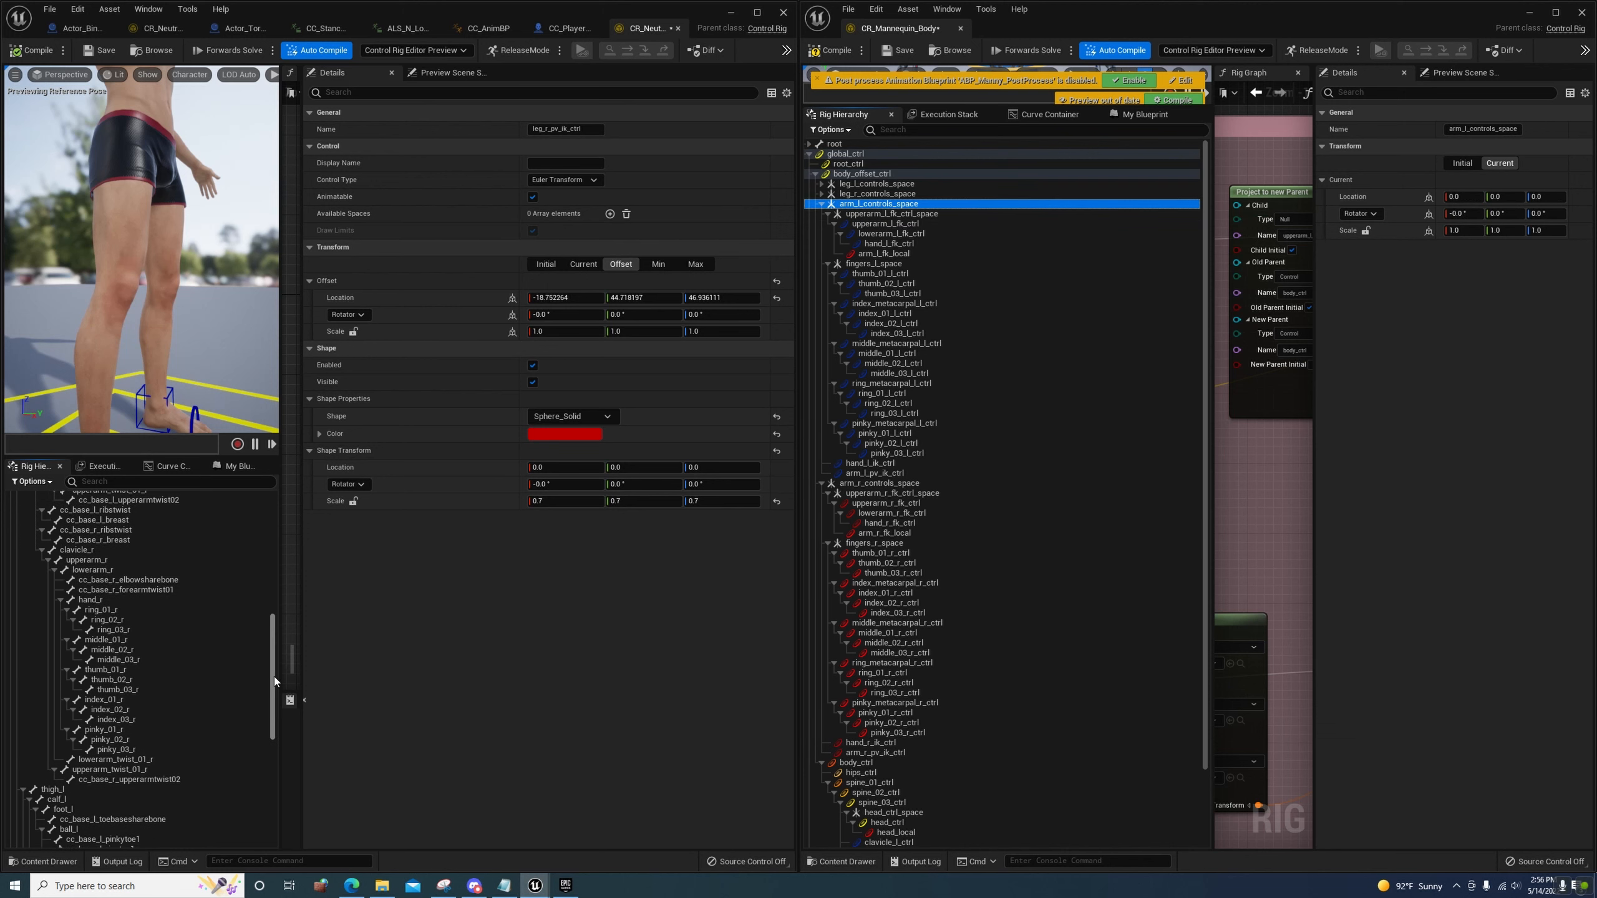
click(63, 814)
right_click(49, 813)
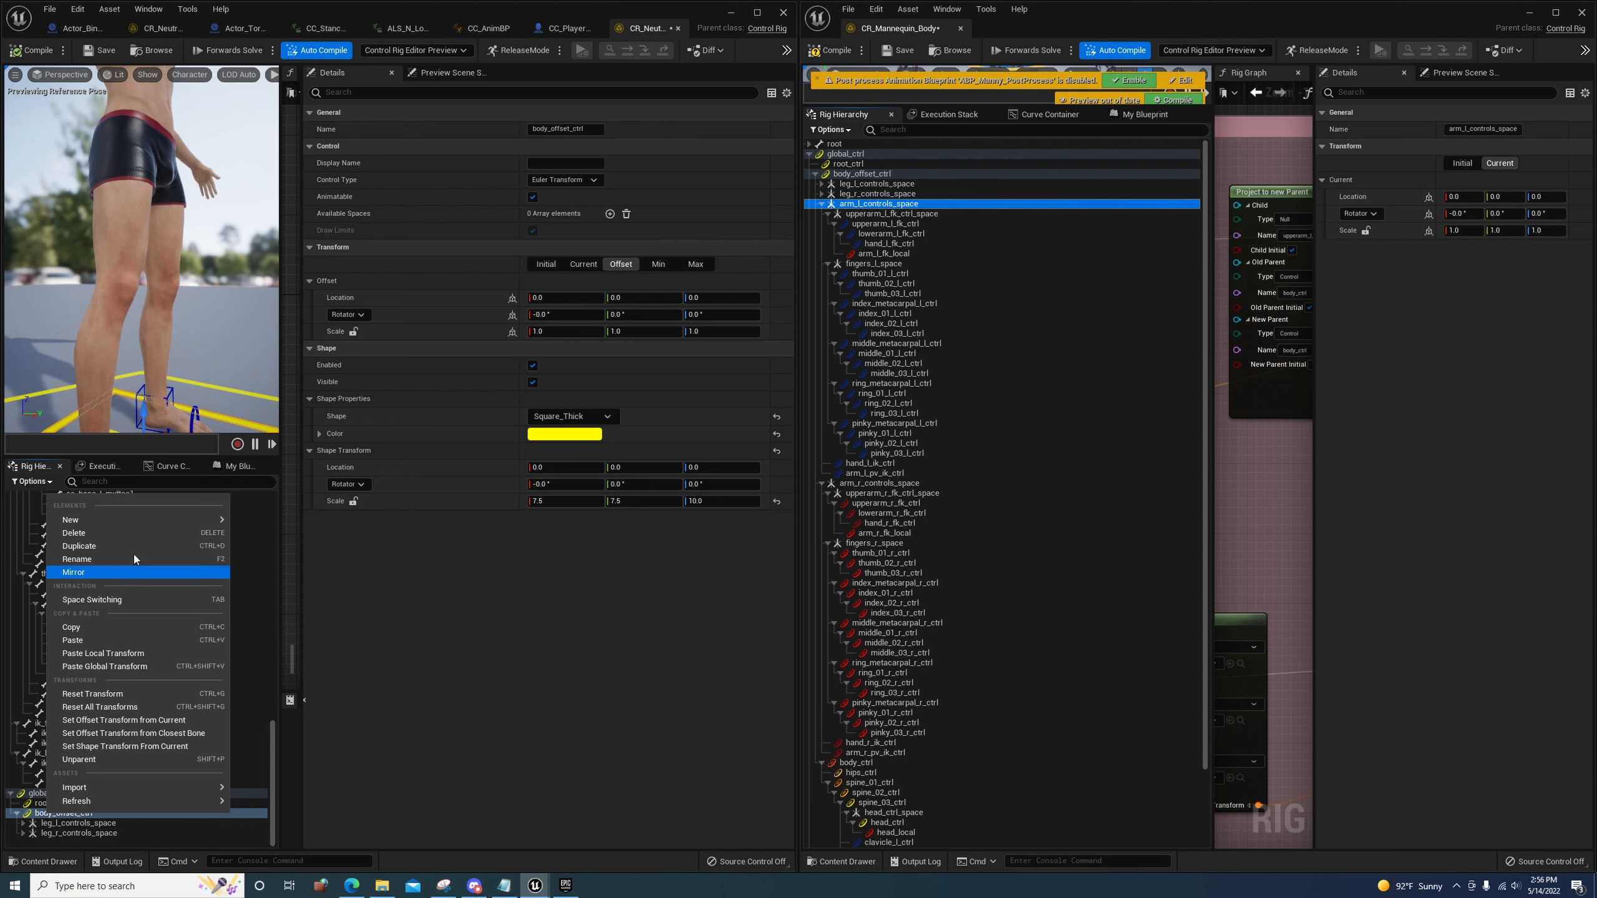
mouse_move(189, 520)
click(266, 536)
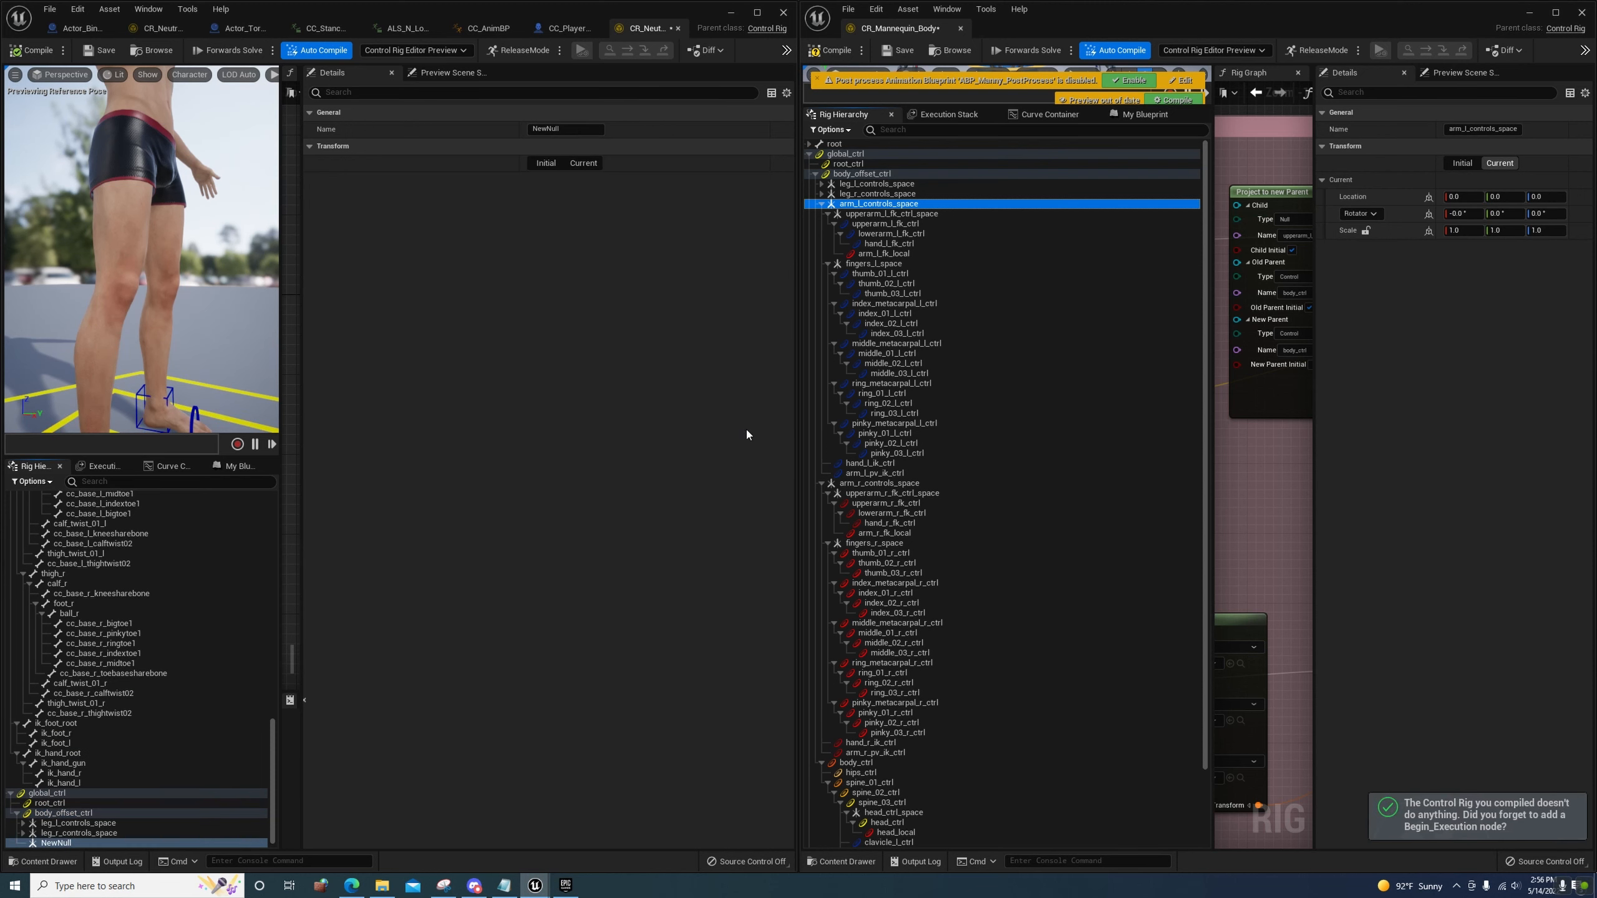
click(1468, 130)
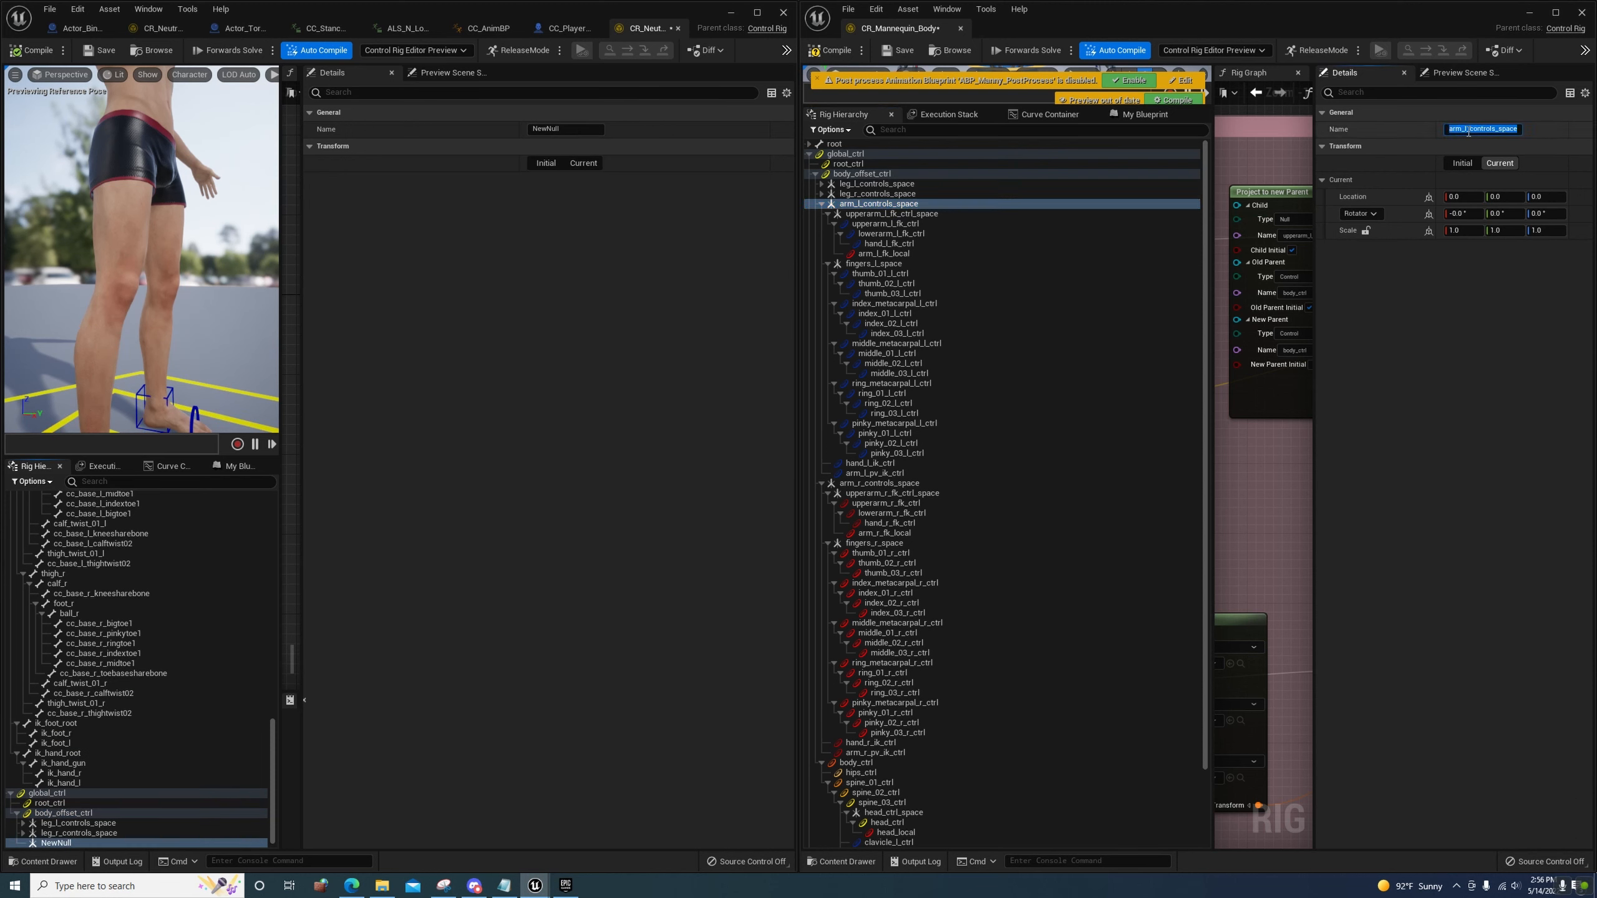
click(572, 129)
key(Return)
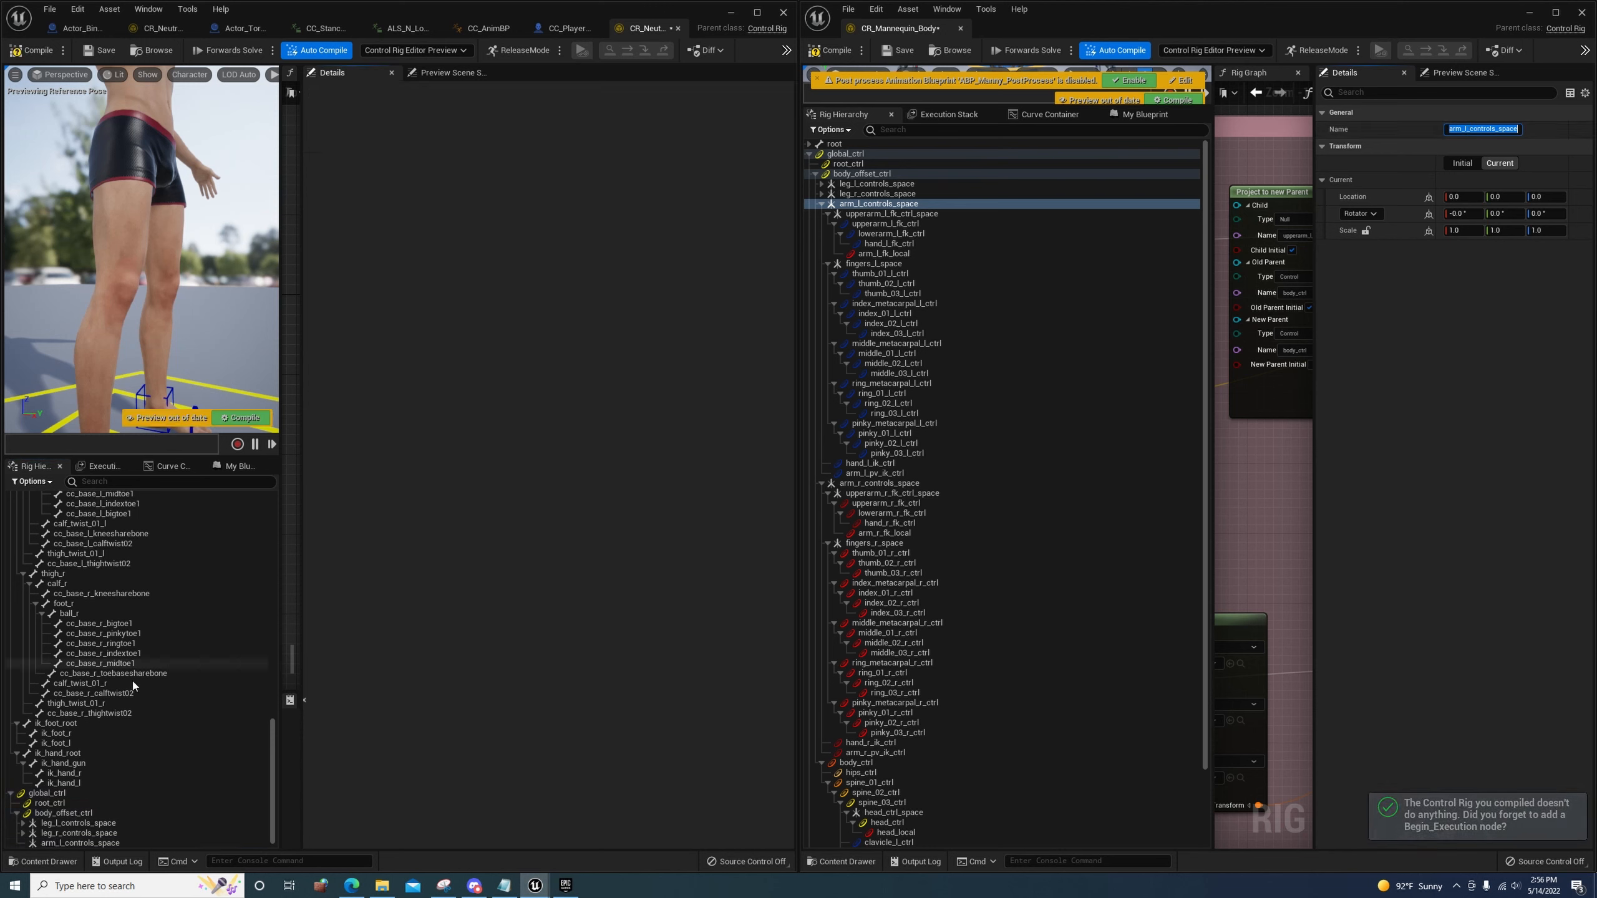
Add a null under the upperarm_l bone and name it upperarm_l_fk_ctrl_space, copying the name from the Mannequin rig
click(880, 214)
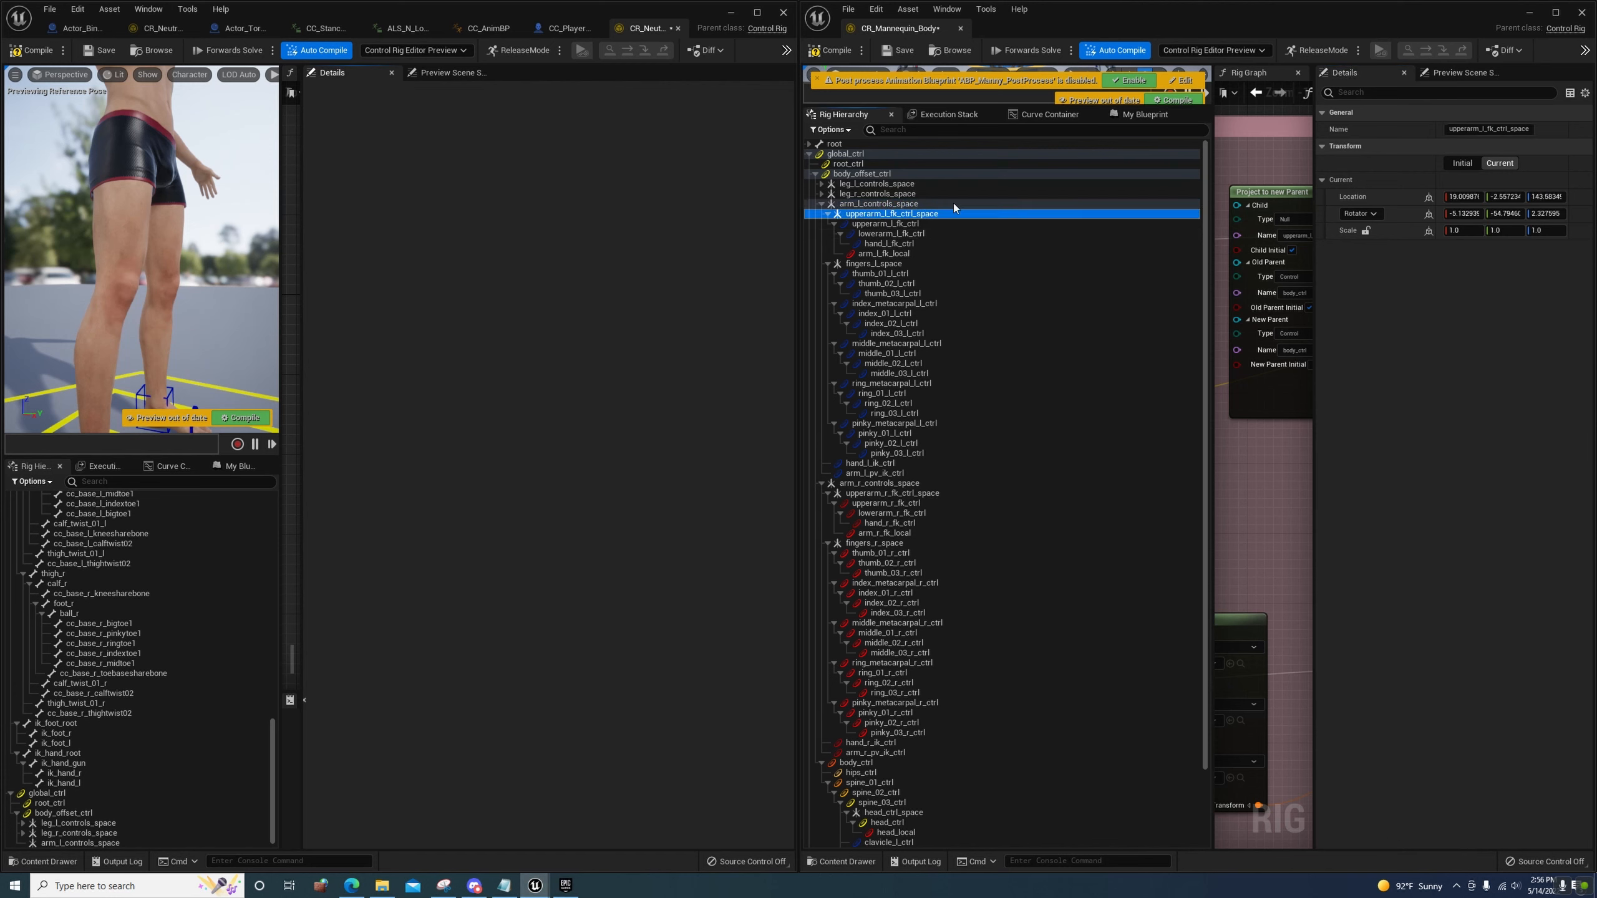
click(1507, 129)
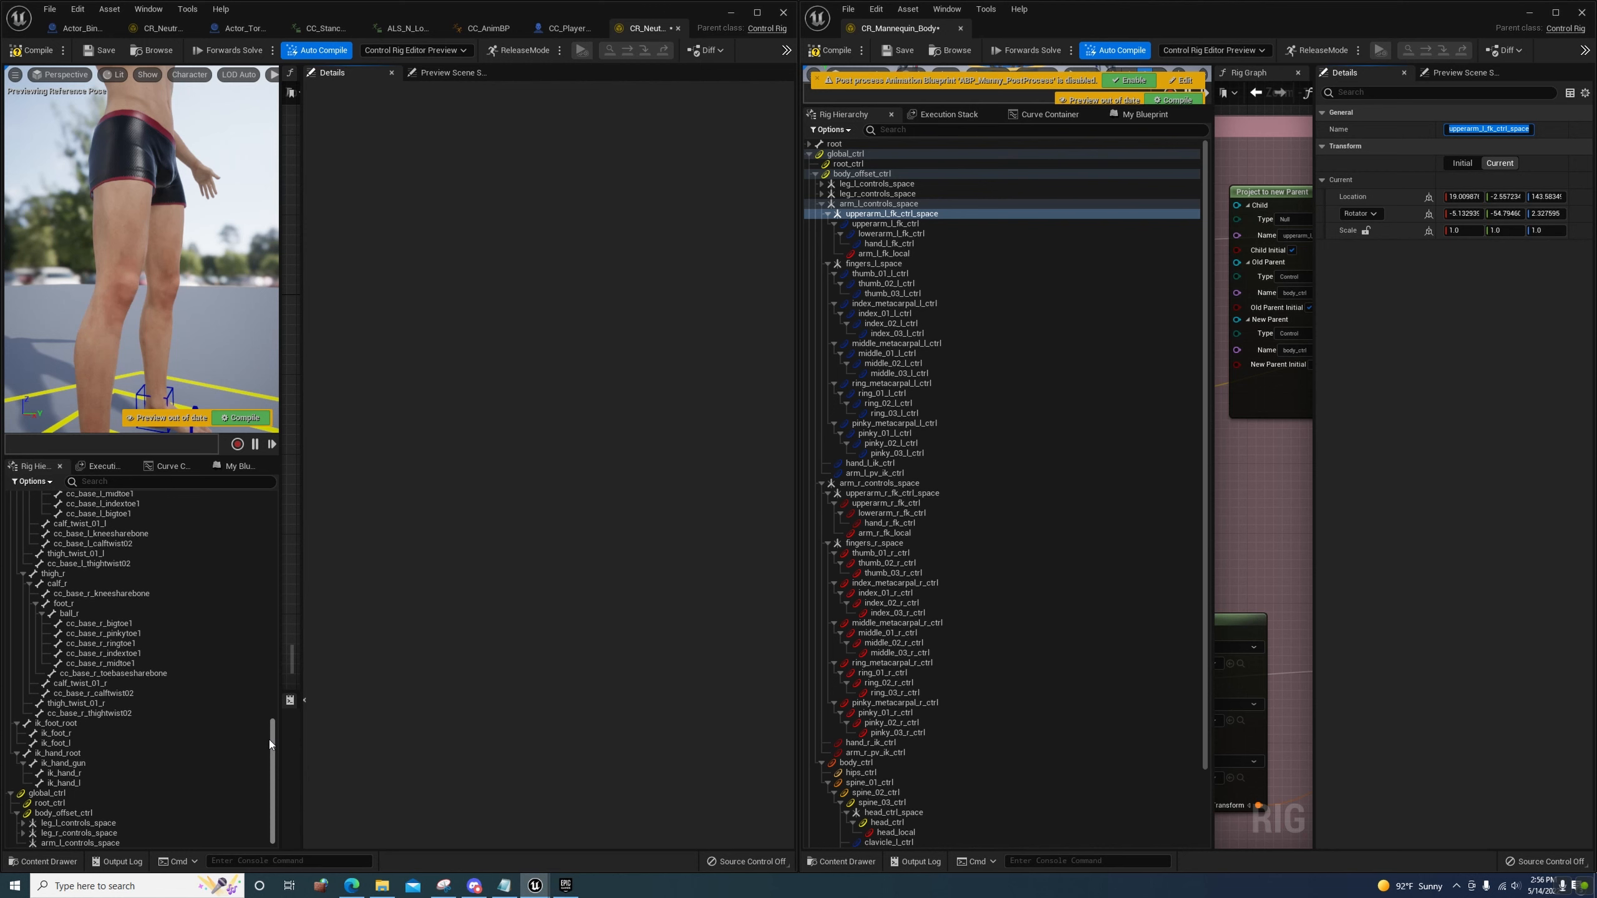
drag(270, 739, 284, 542)
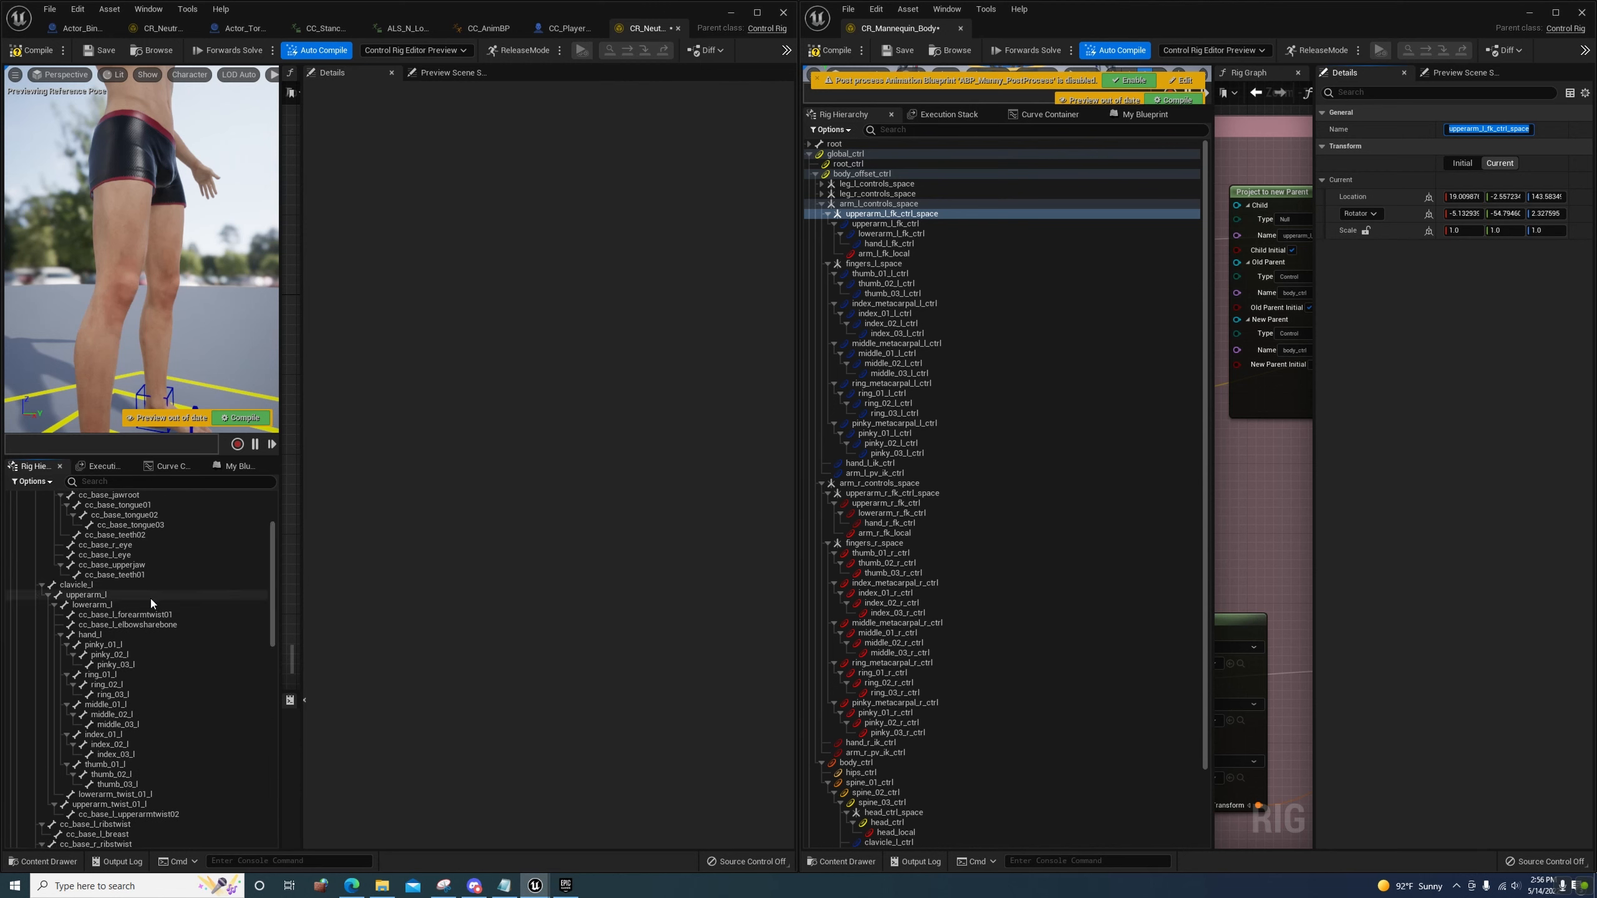
click(114, 595)
right_click(88, 596)
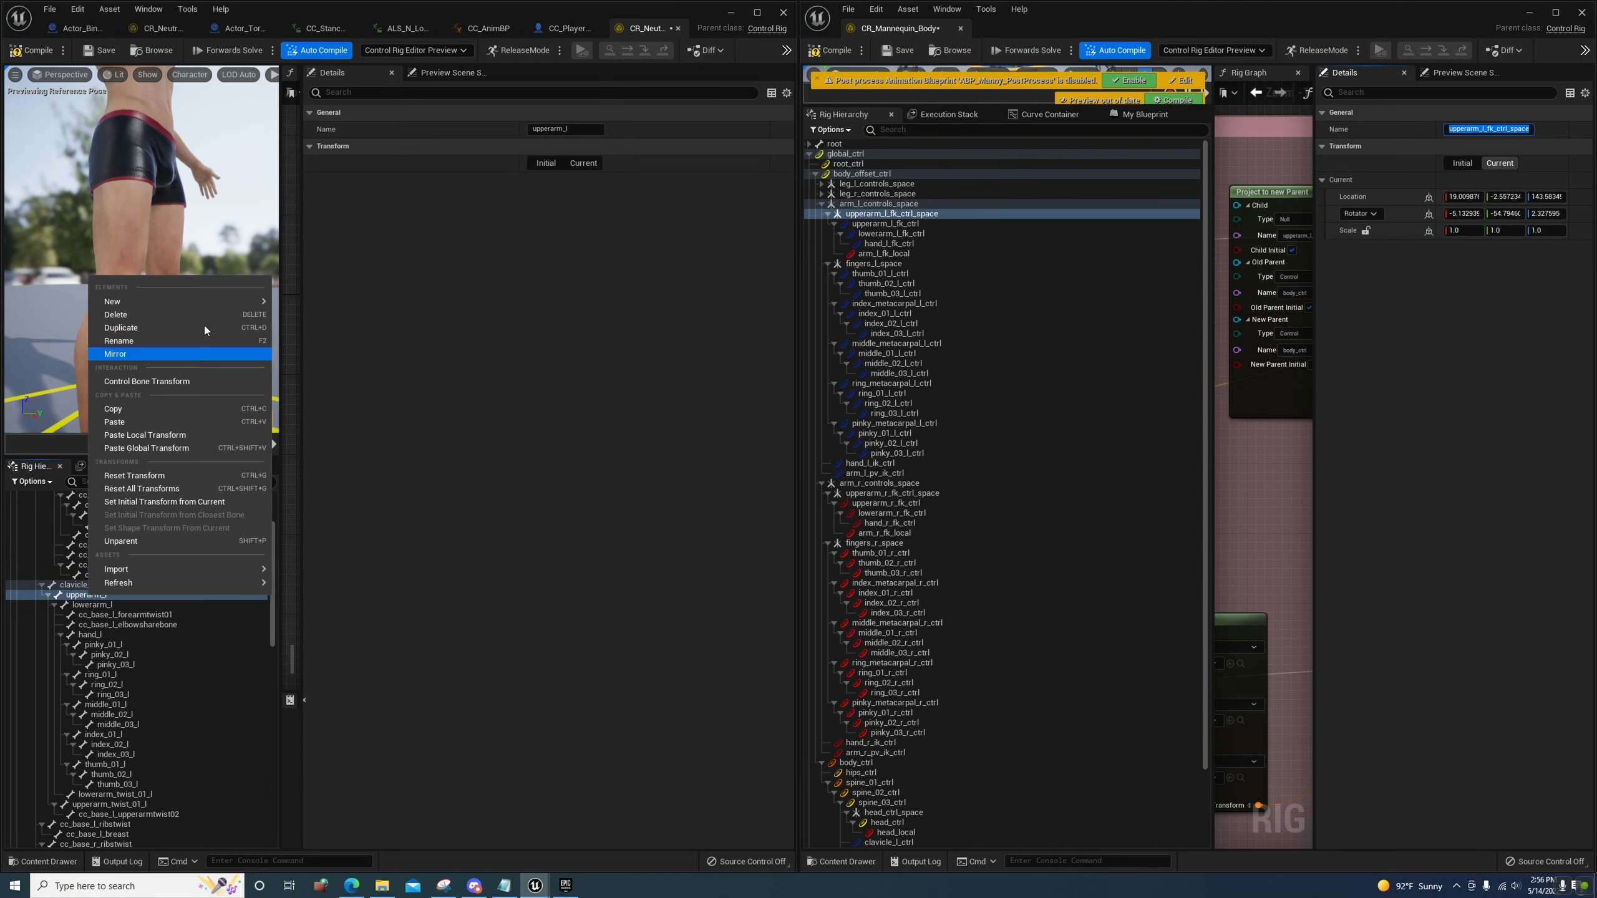
mouse_move(126, 301)
click(327, 334)
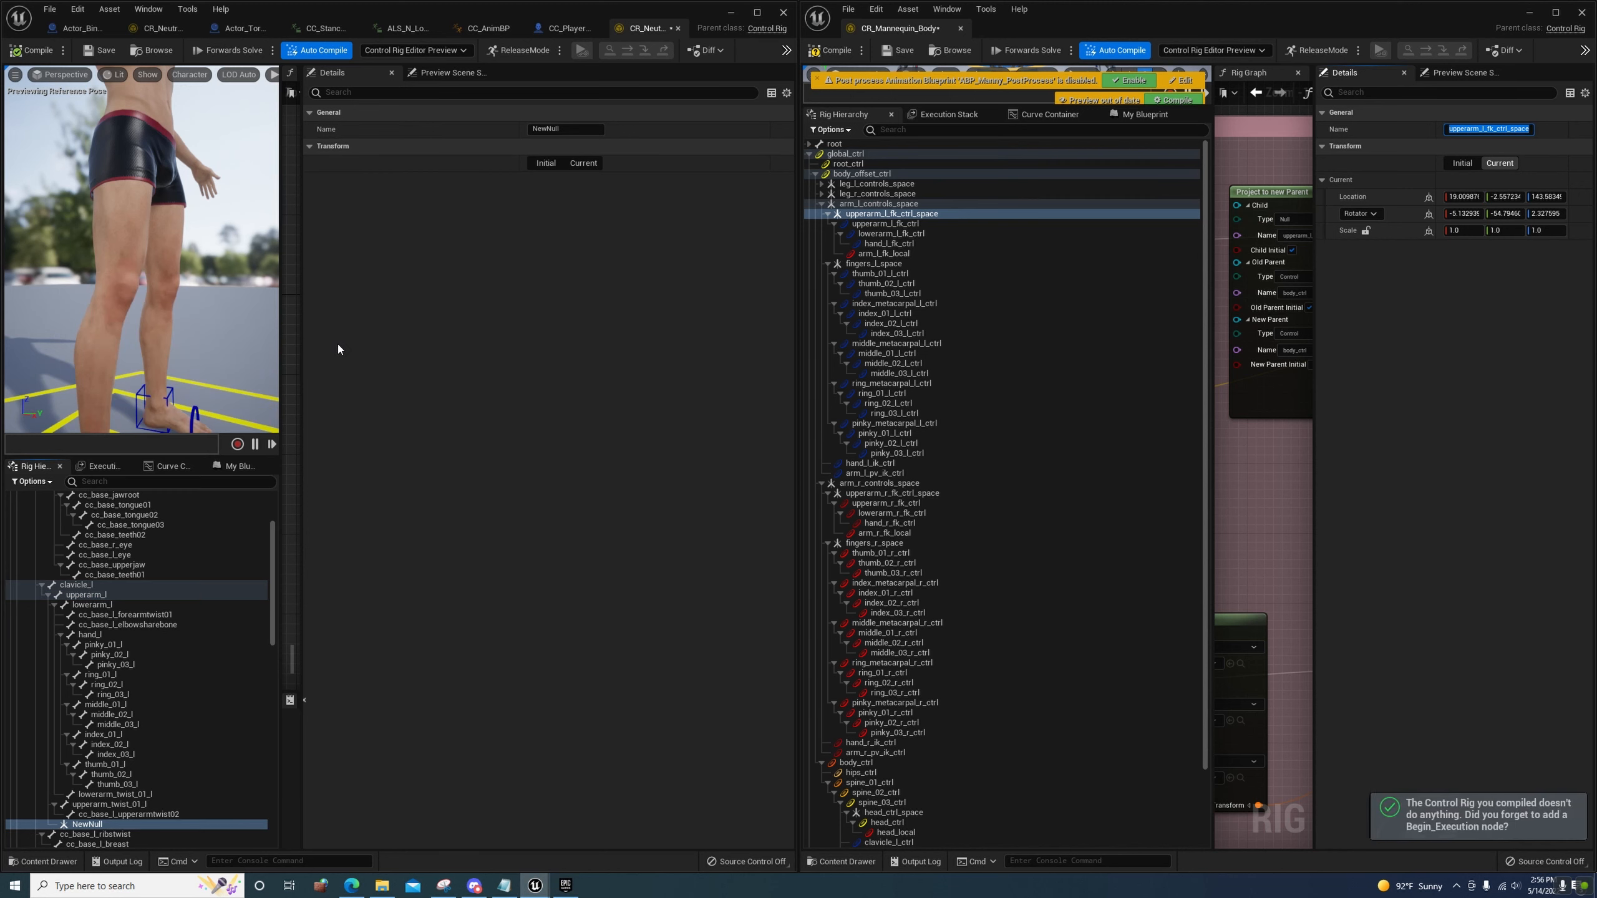
click(563, 129)
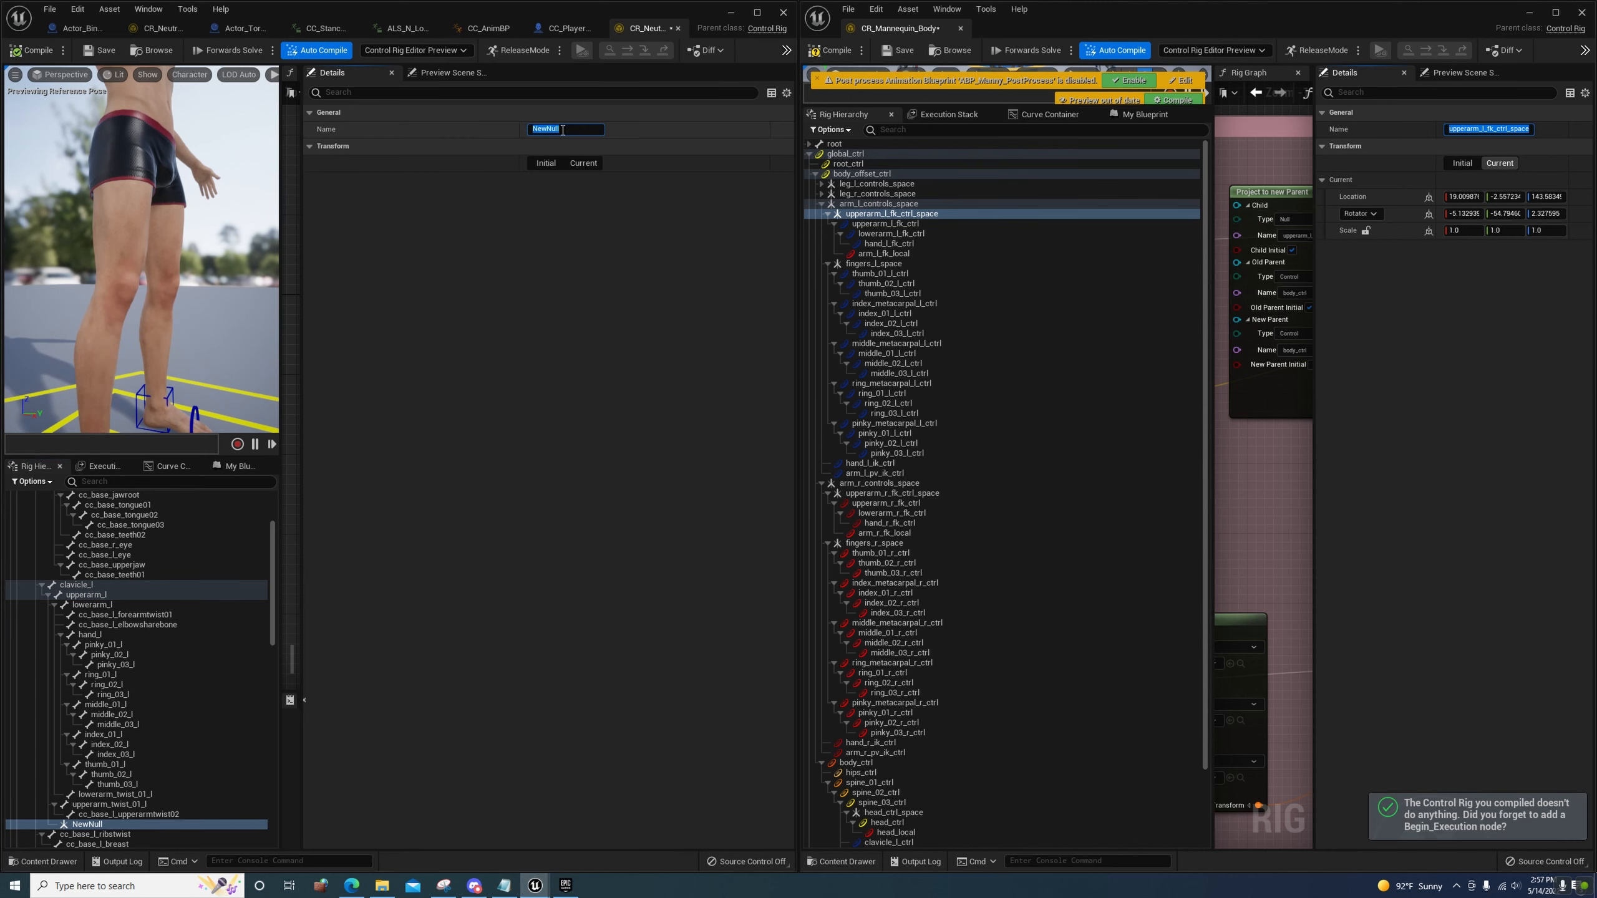
key(Return)
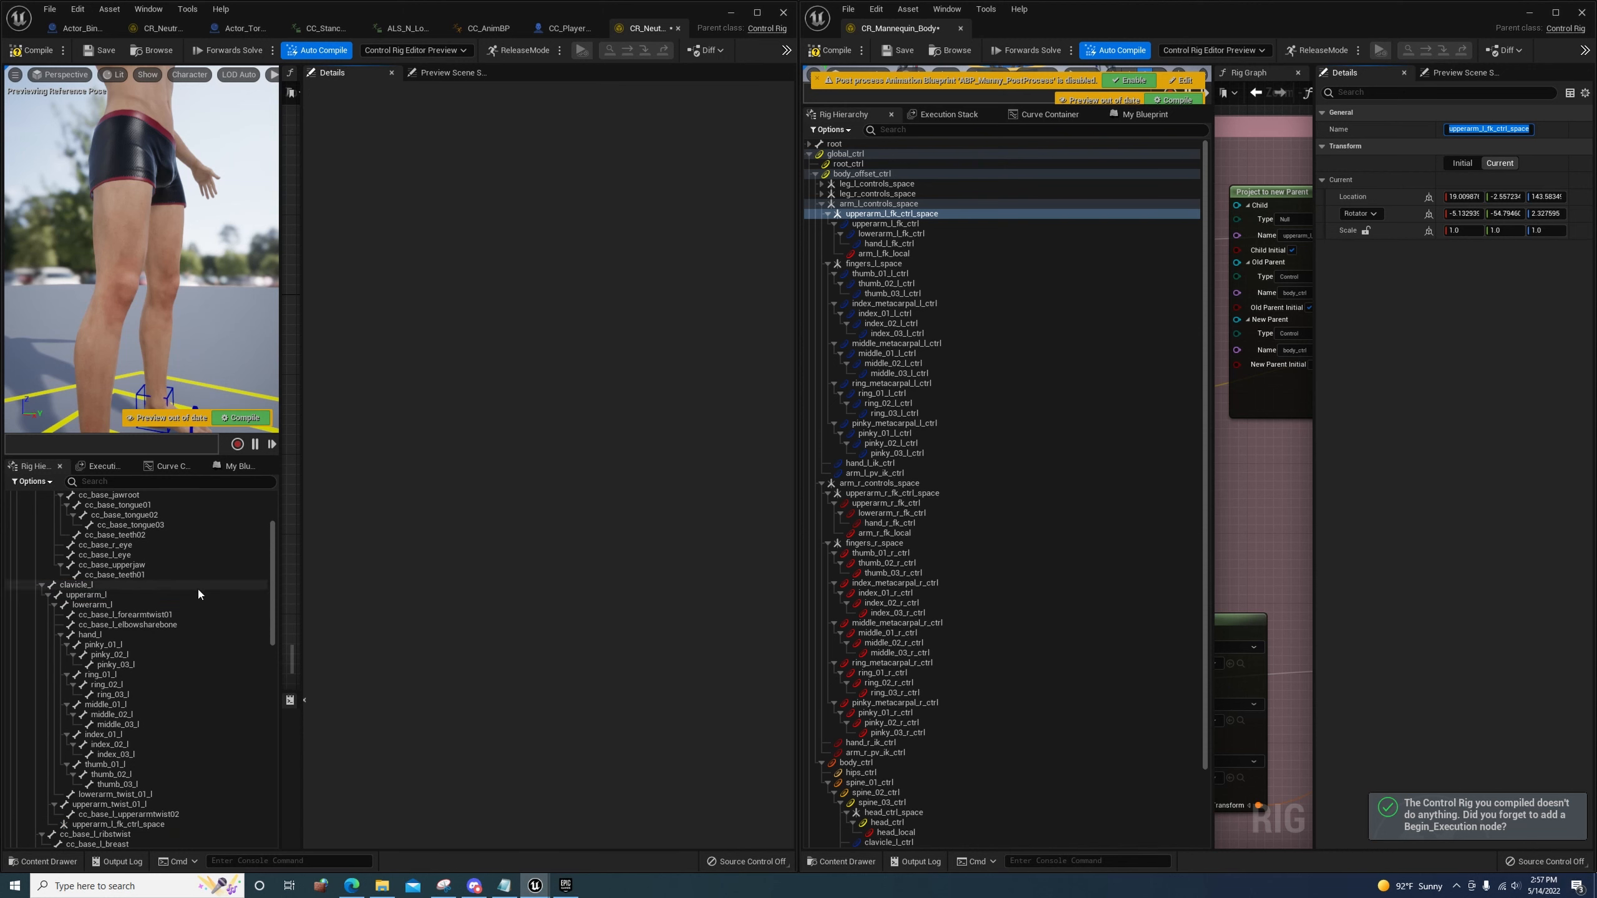
Reparent upperarm_l_fk_ctrl_space from the upperarm_l bone to arm_l_controls_space
scroll(195, 604, down, 4)
drag(131, 705, 55, 832)
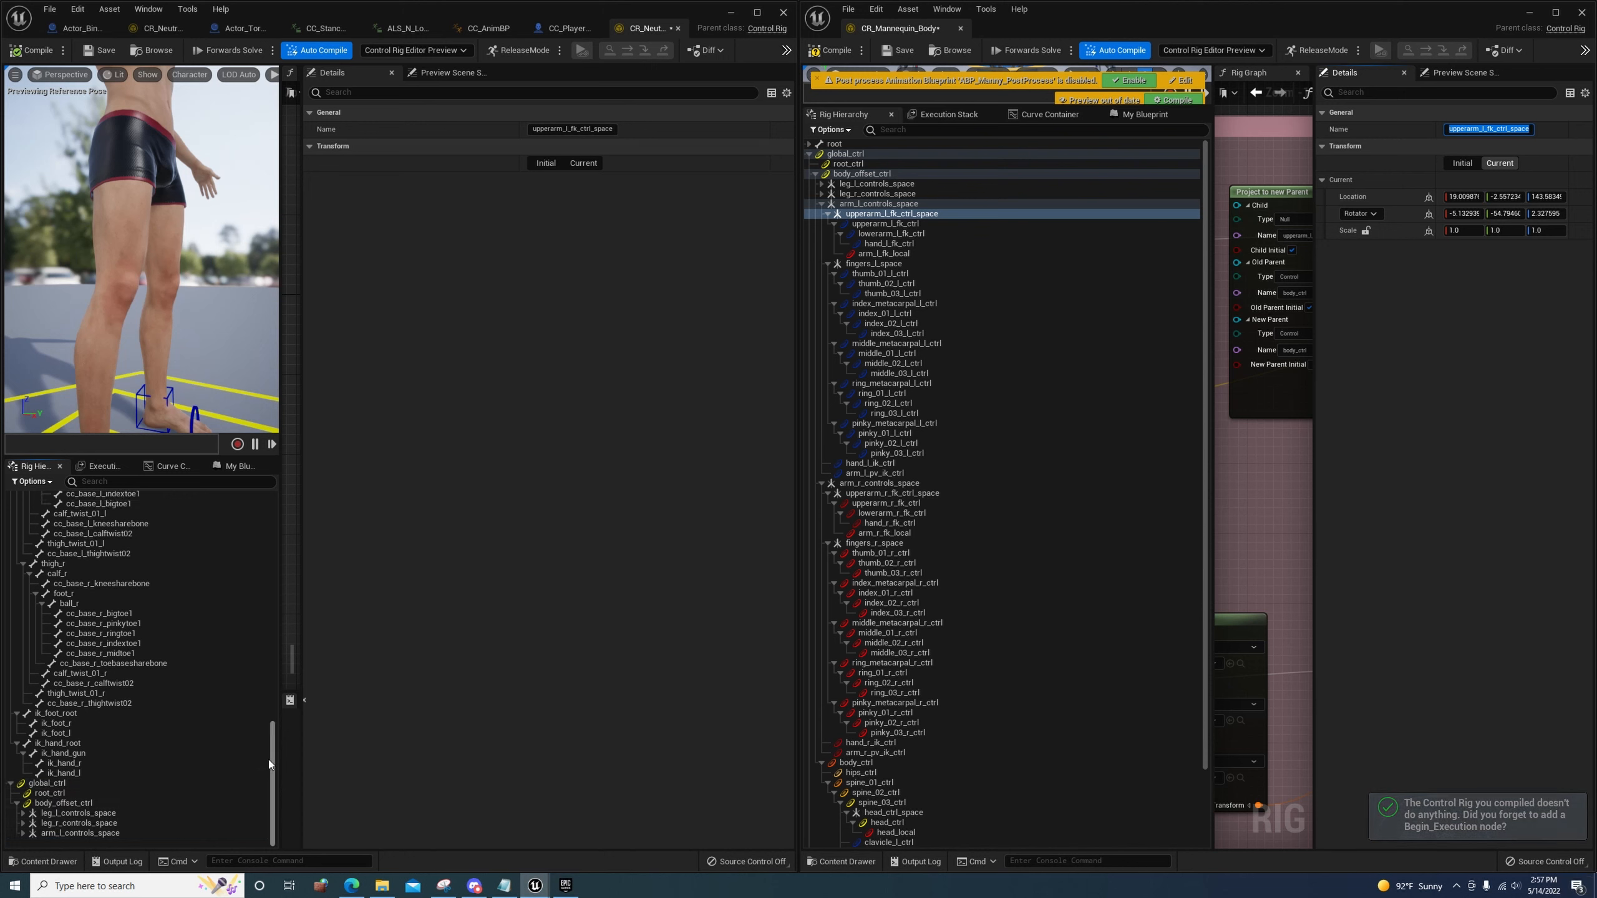
drag(272, 757, 240, 567)
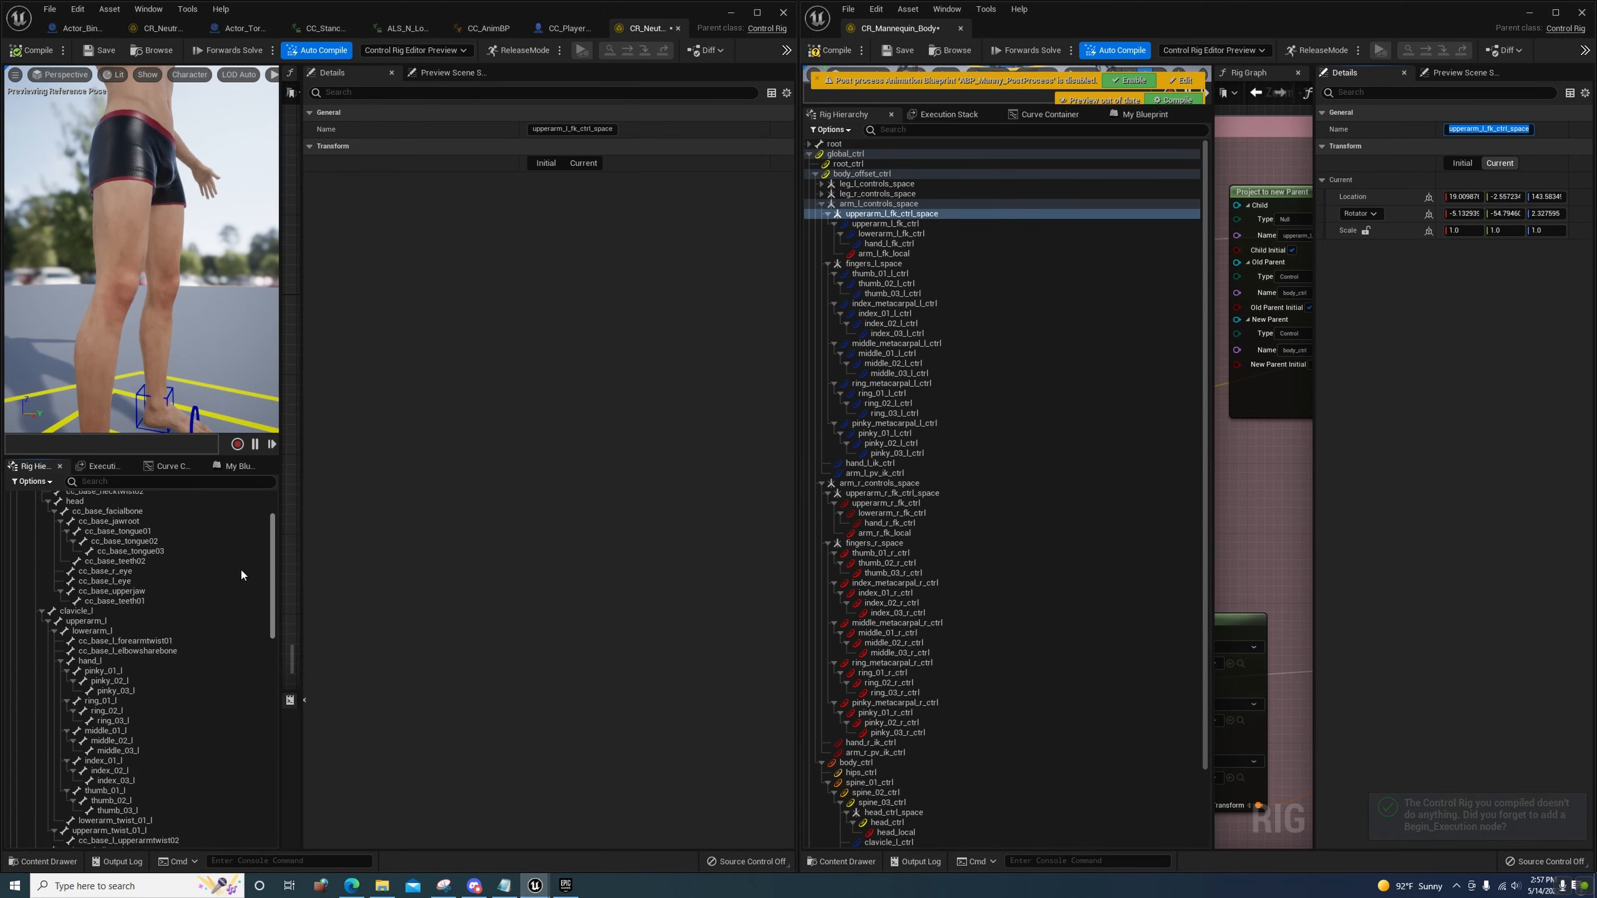
Add another null under body_offset_ctrl and name it arm_r_controls_space, copying the name from the Mannequin rig
scroll(243, 585, down, 10)
right_click(35, 805)
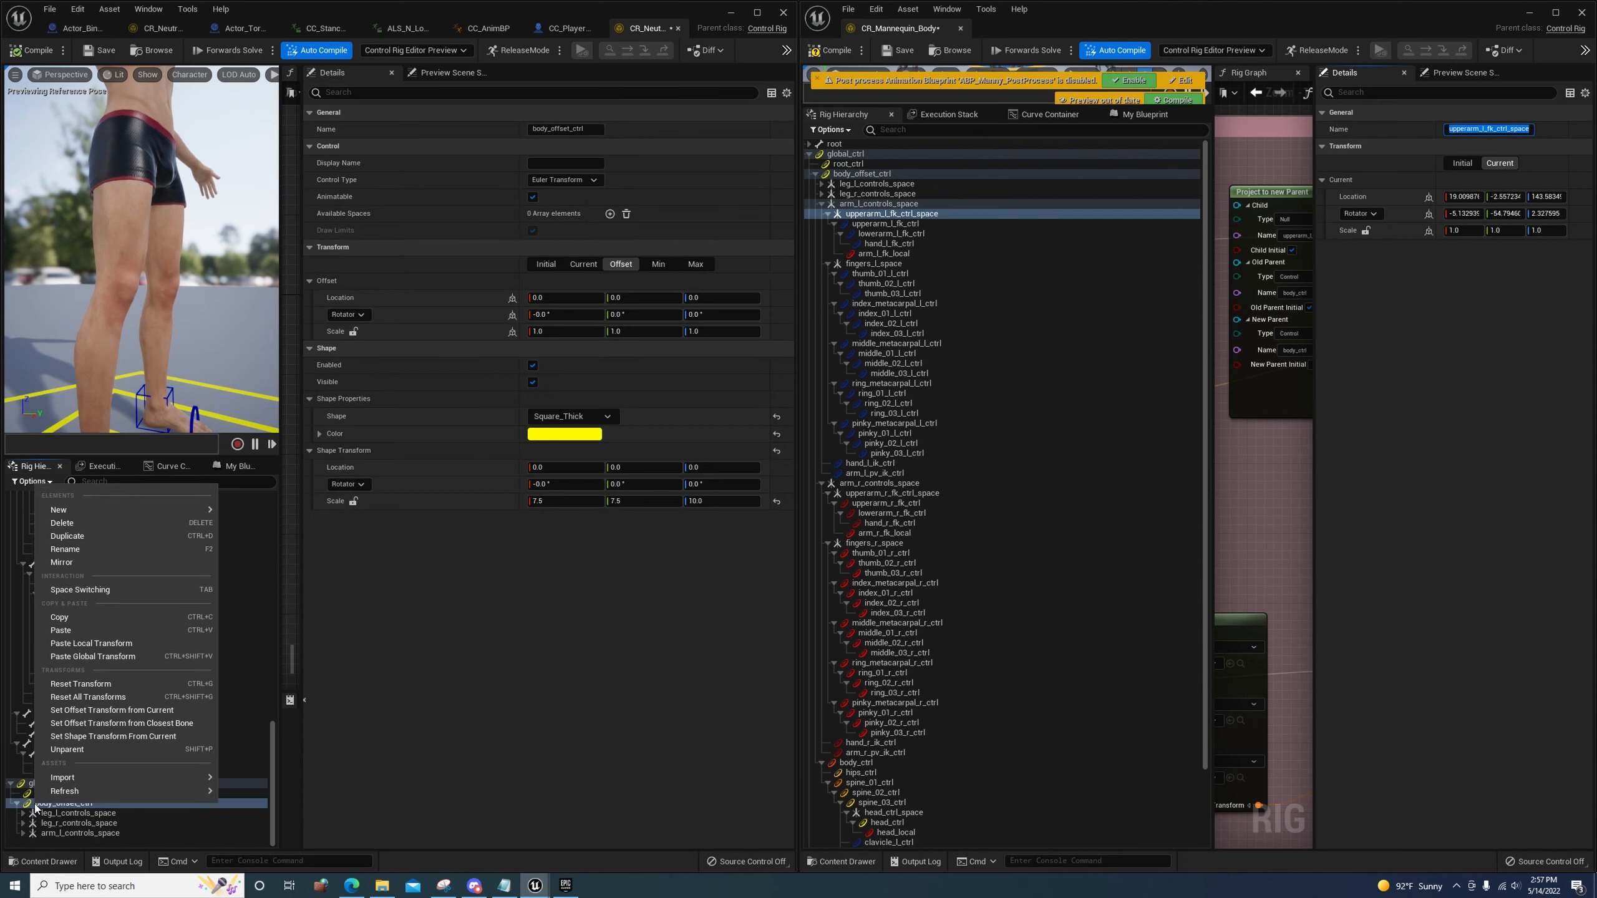
mouse_move(63, 510)
click(265, 527)
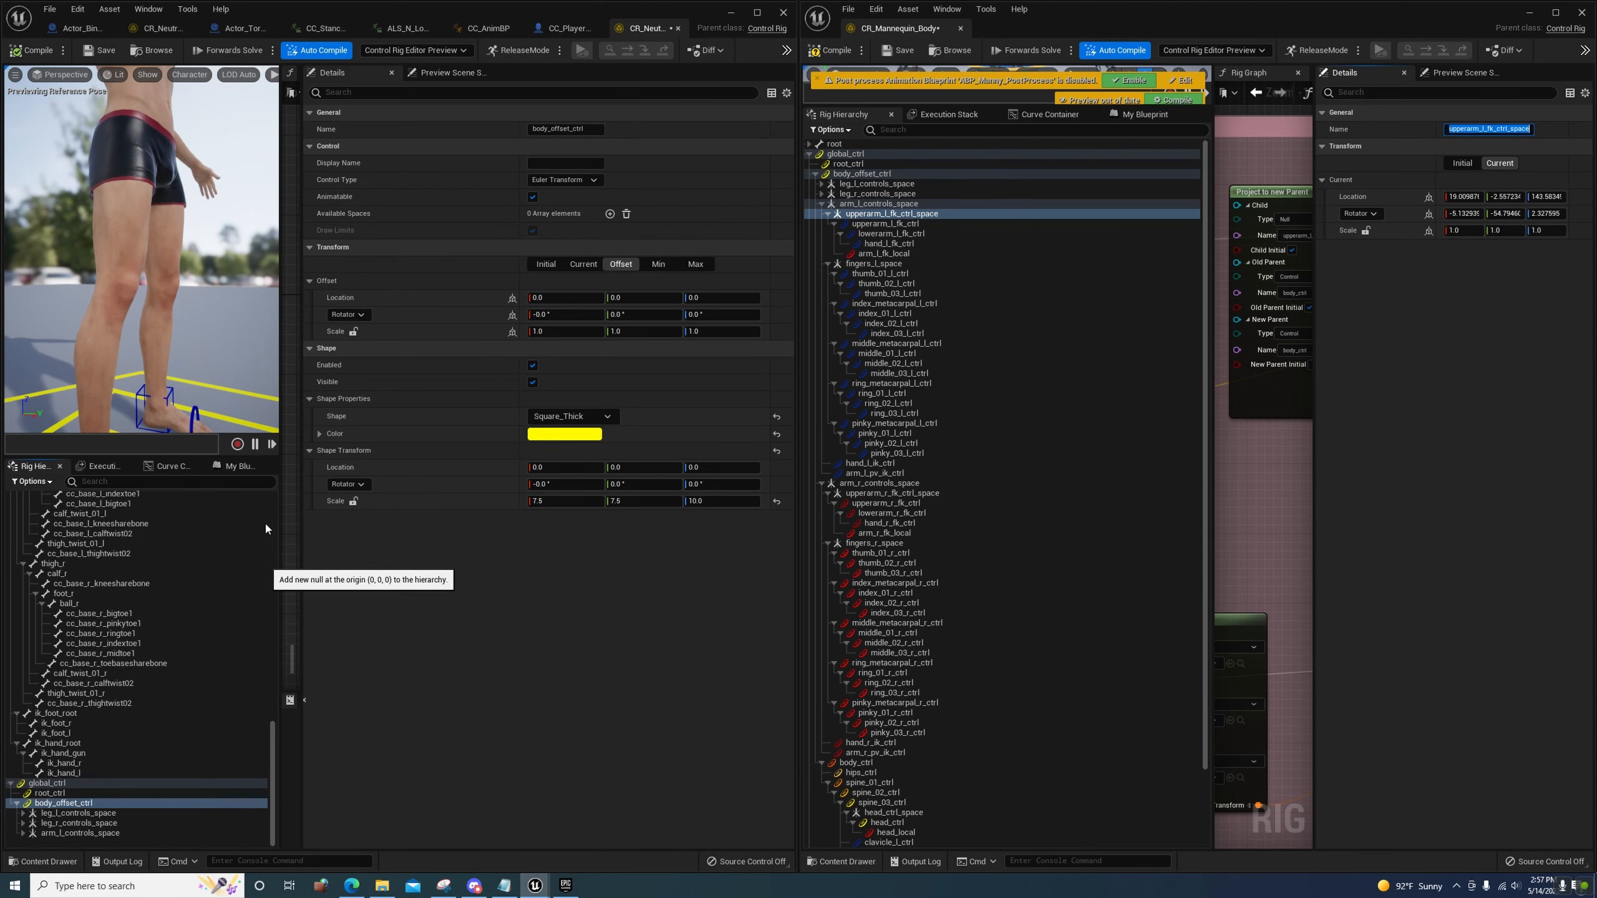
click(880, 483)
click(1493, 129)
key(ctrl+c)
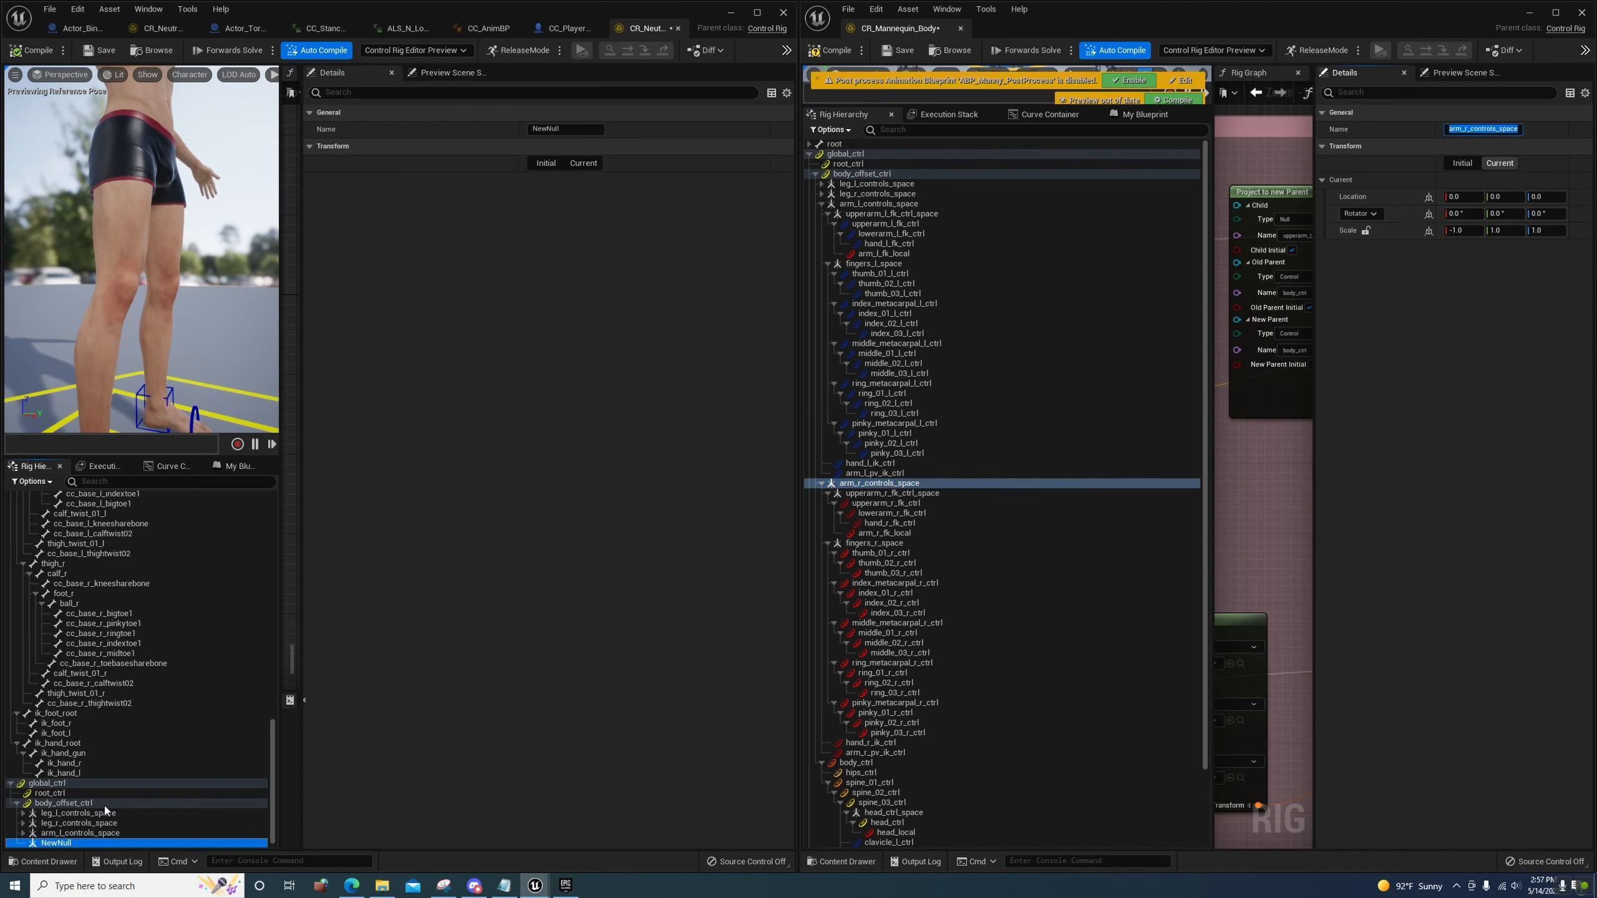
click(566, 128)
key(ctrl+v)
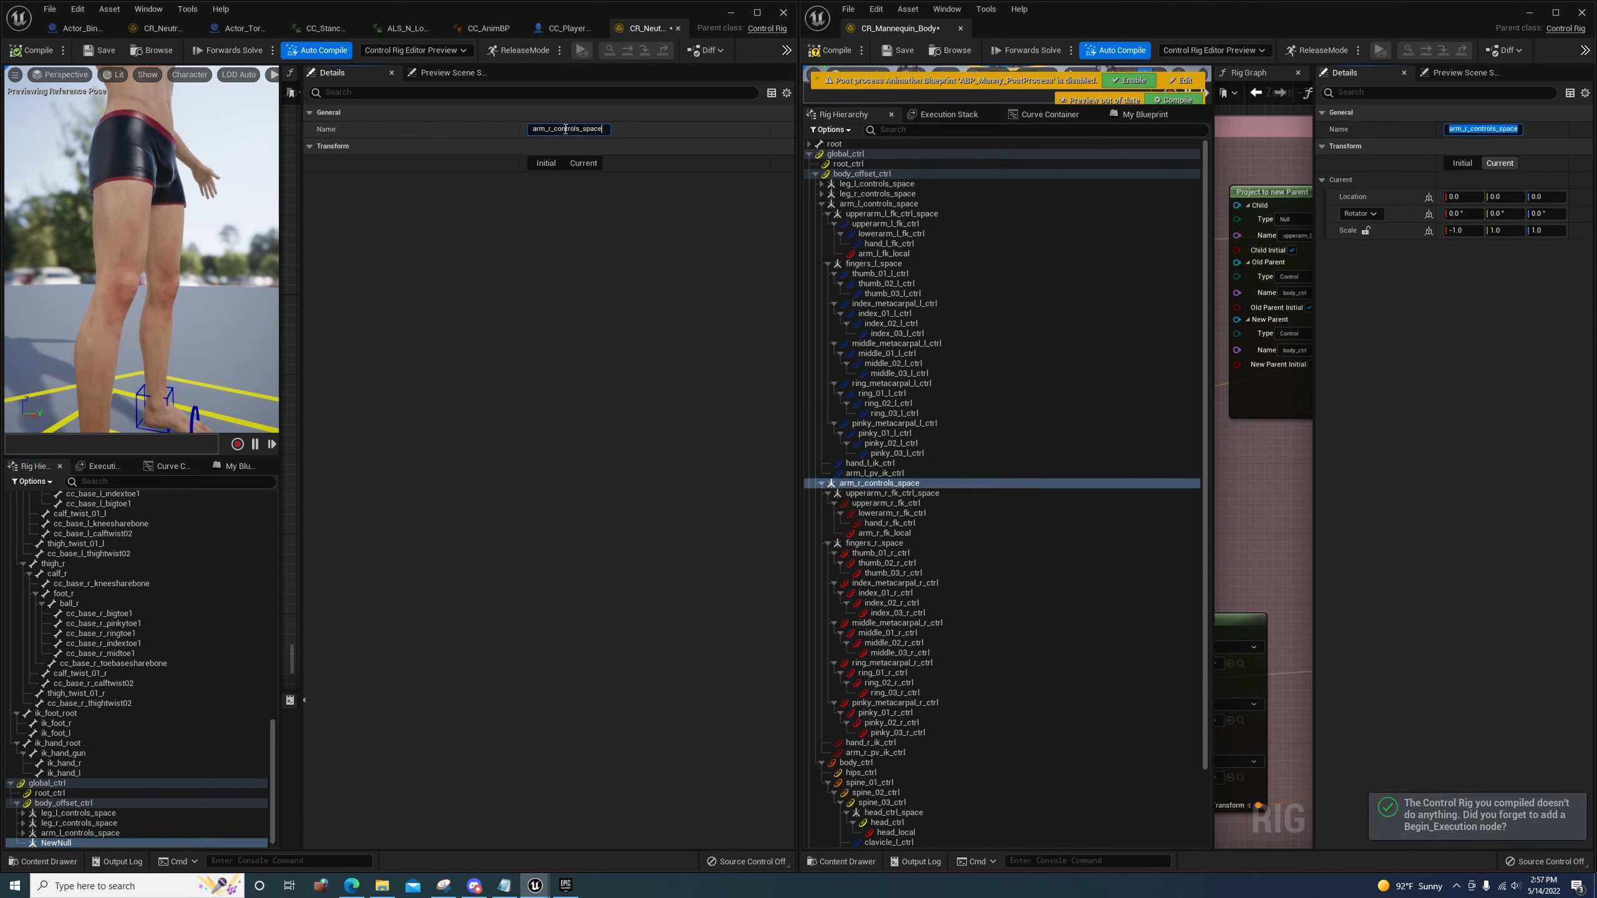
key(Return)
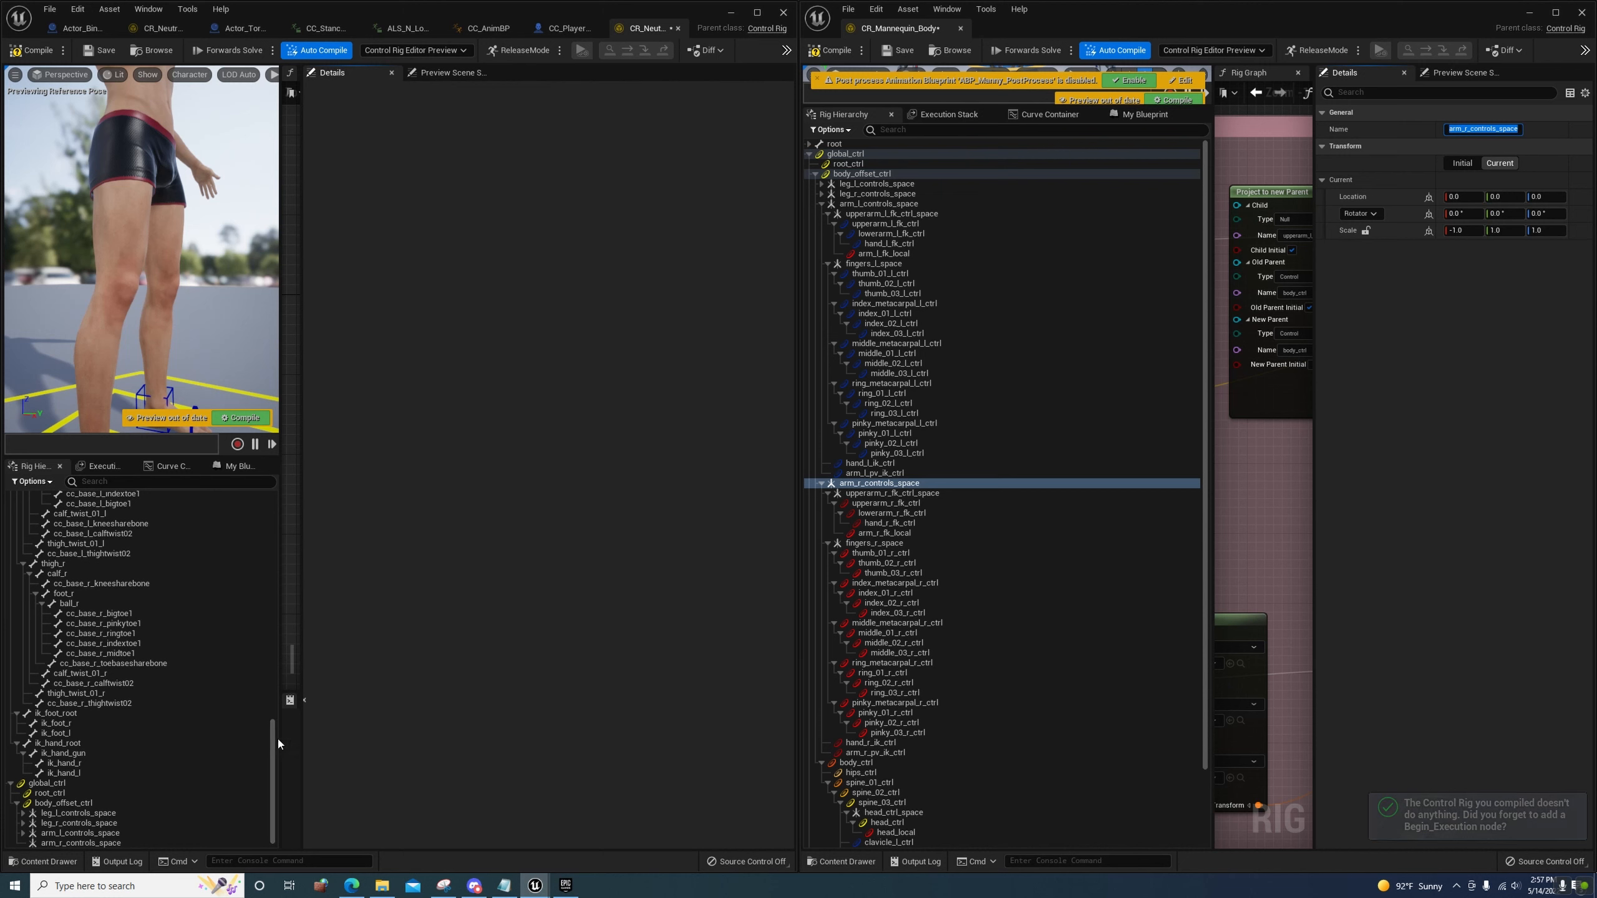
Add a null under the upperarm_r bone and name it upperarm_r_fk_ctrl_space, matching the Mannequin rig
drag(277, 737, 275, 573)
right_click(88, 755)
mouse_move(254, 461)
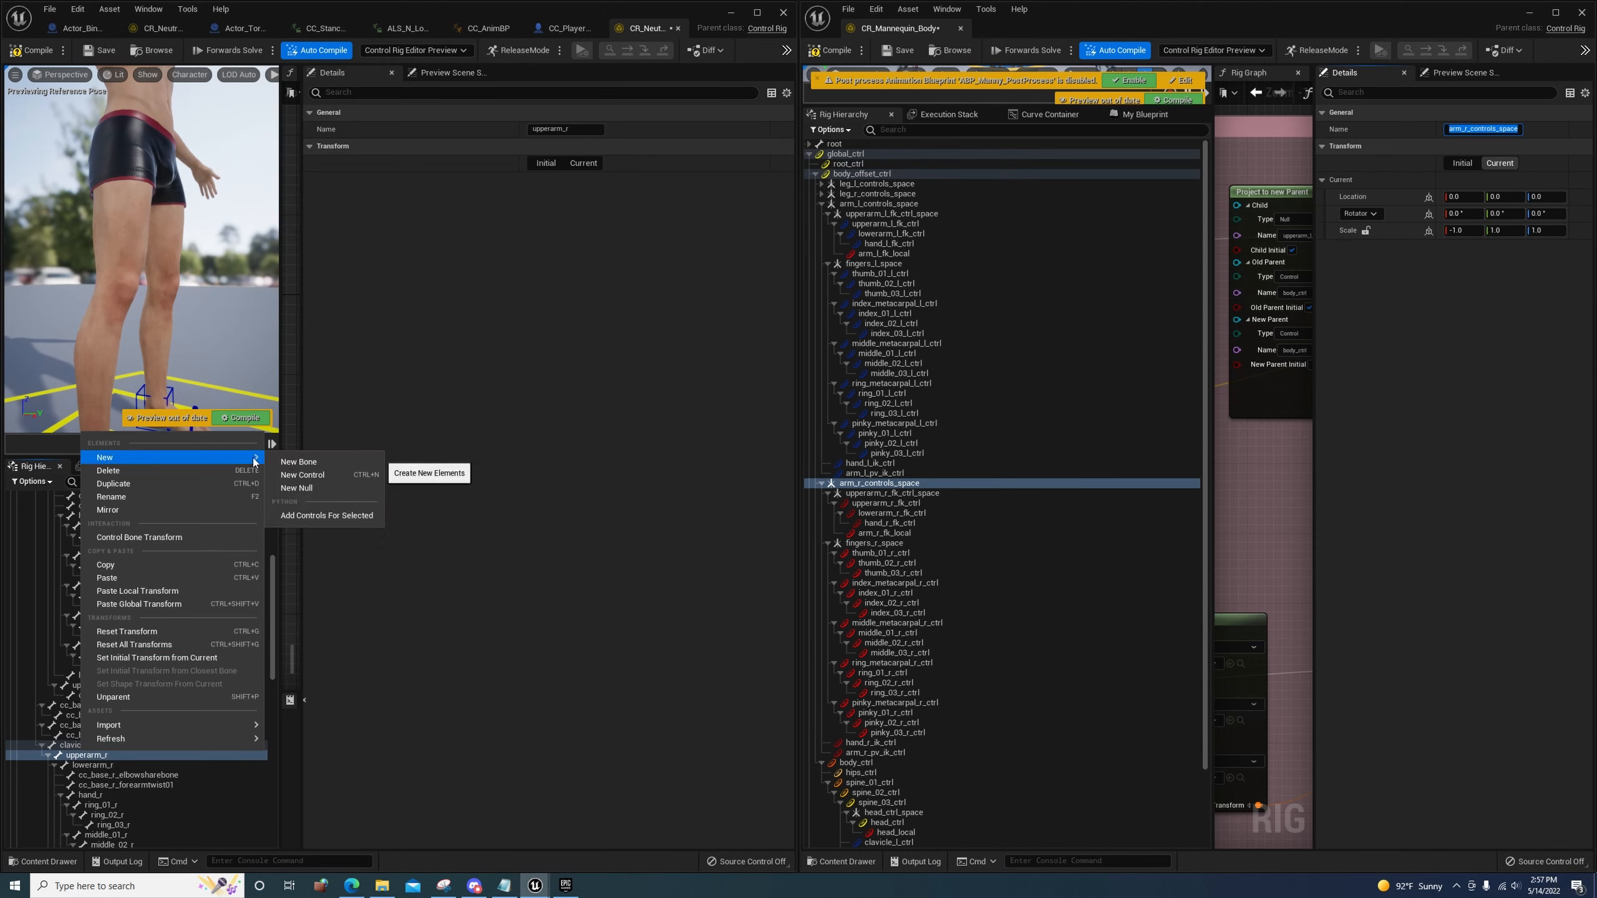
click(318, 489)
drag(275, 574, 267, 684)
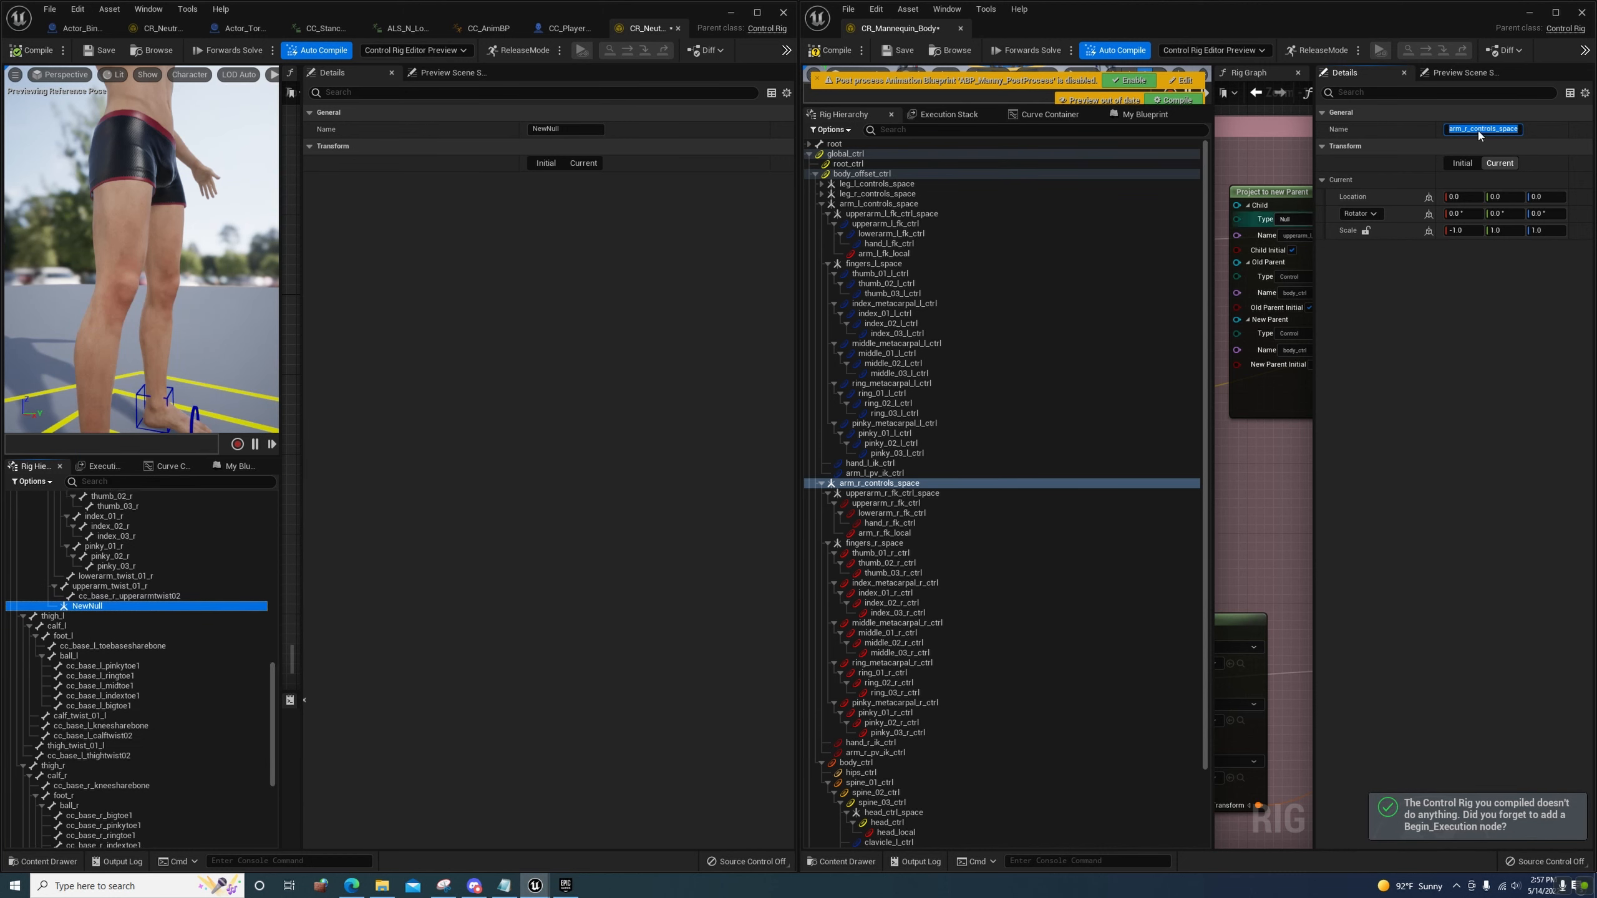
click(925, 493)
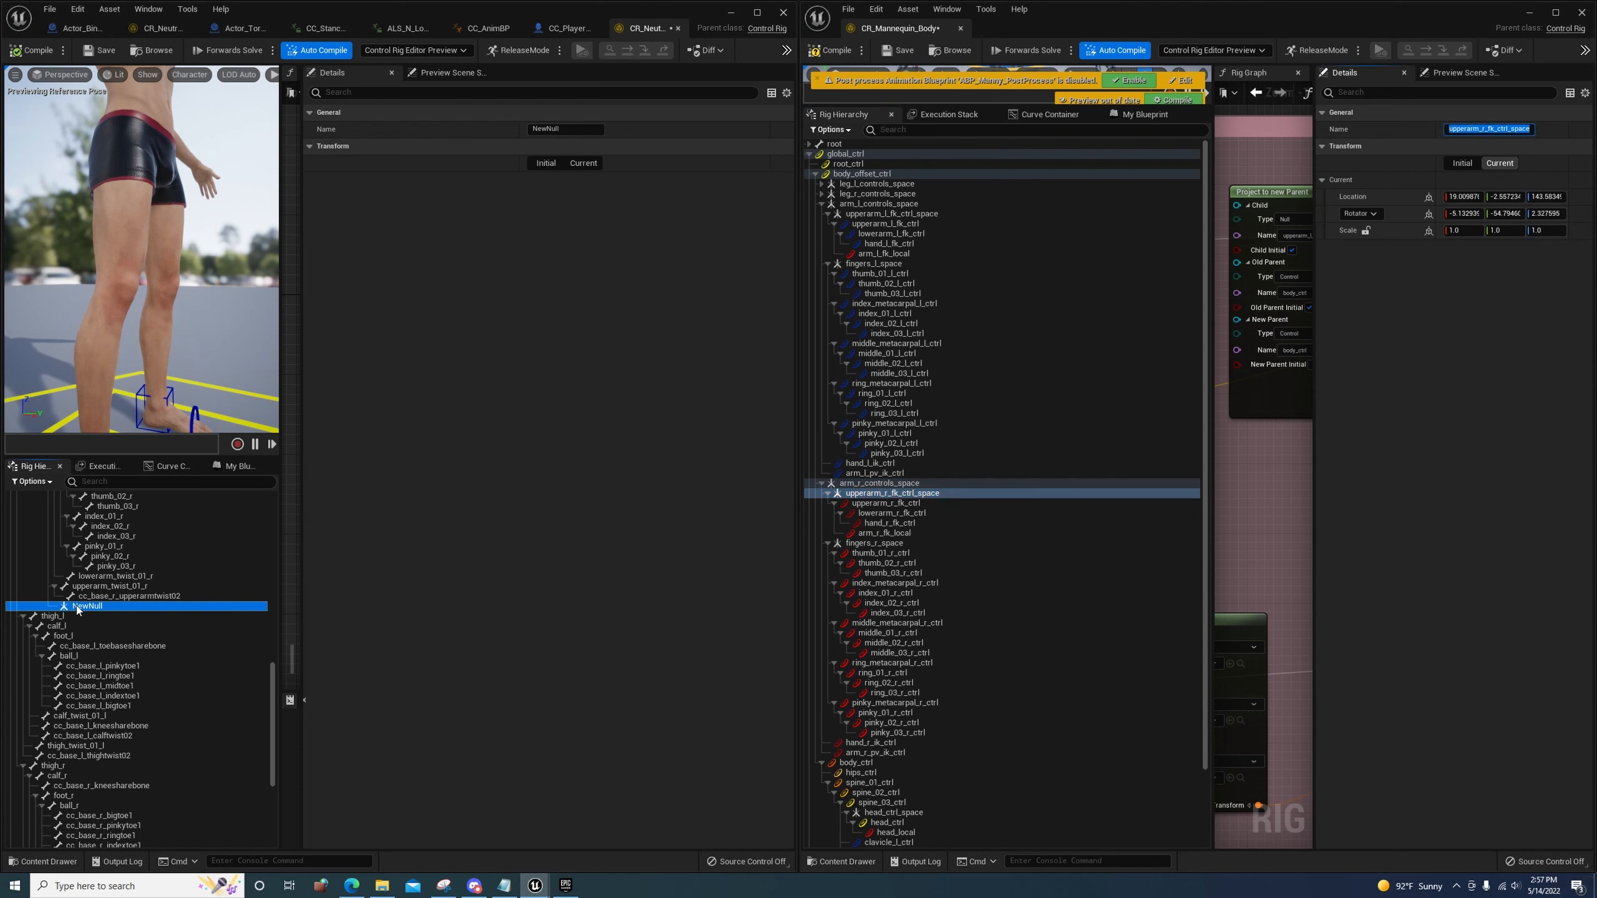
click(548, 129)
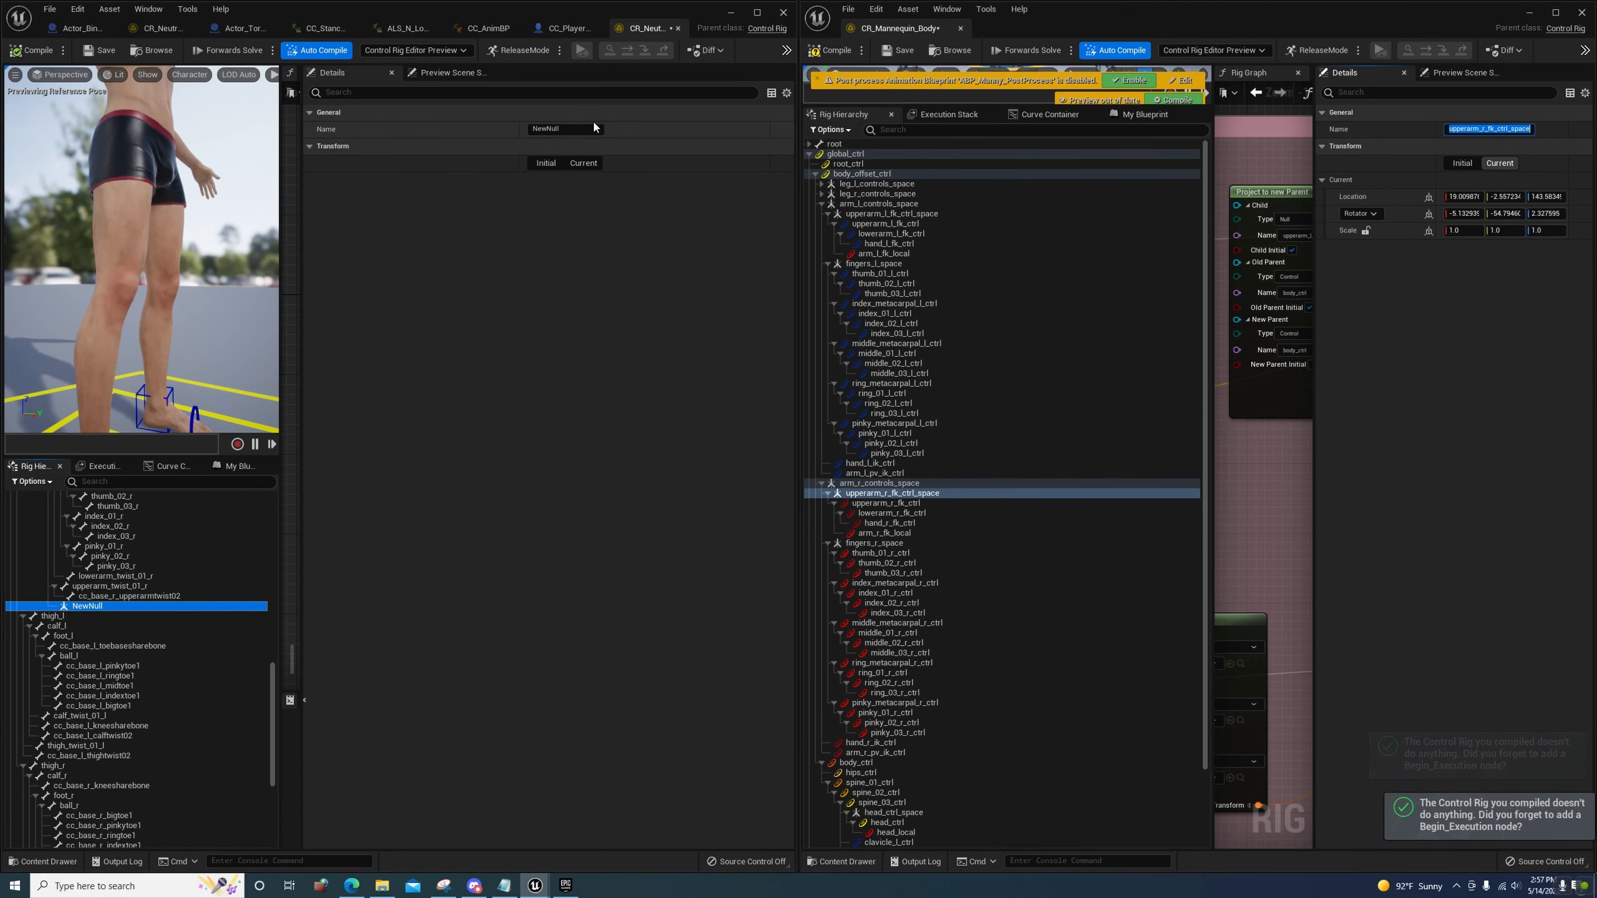
click(571, 130)
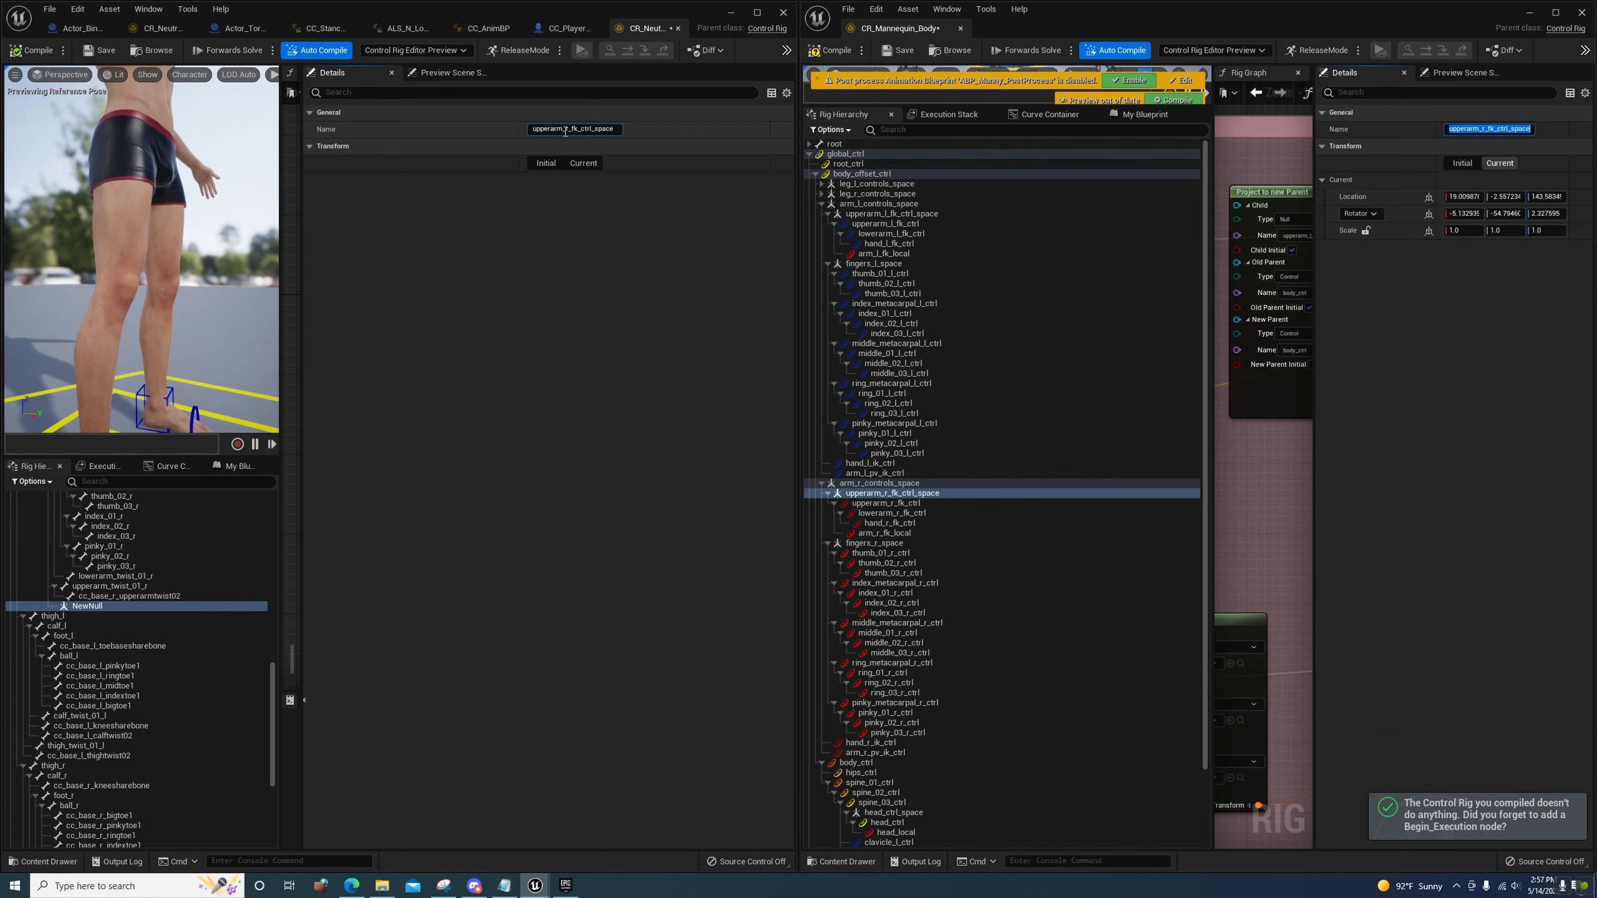
key(Return)
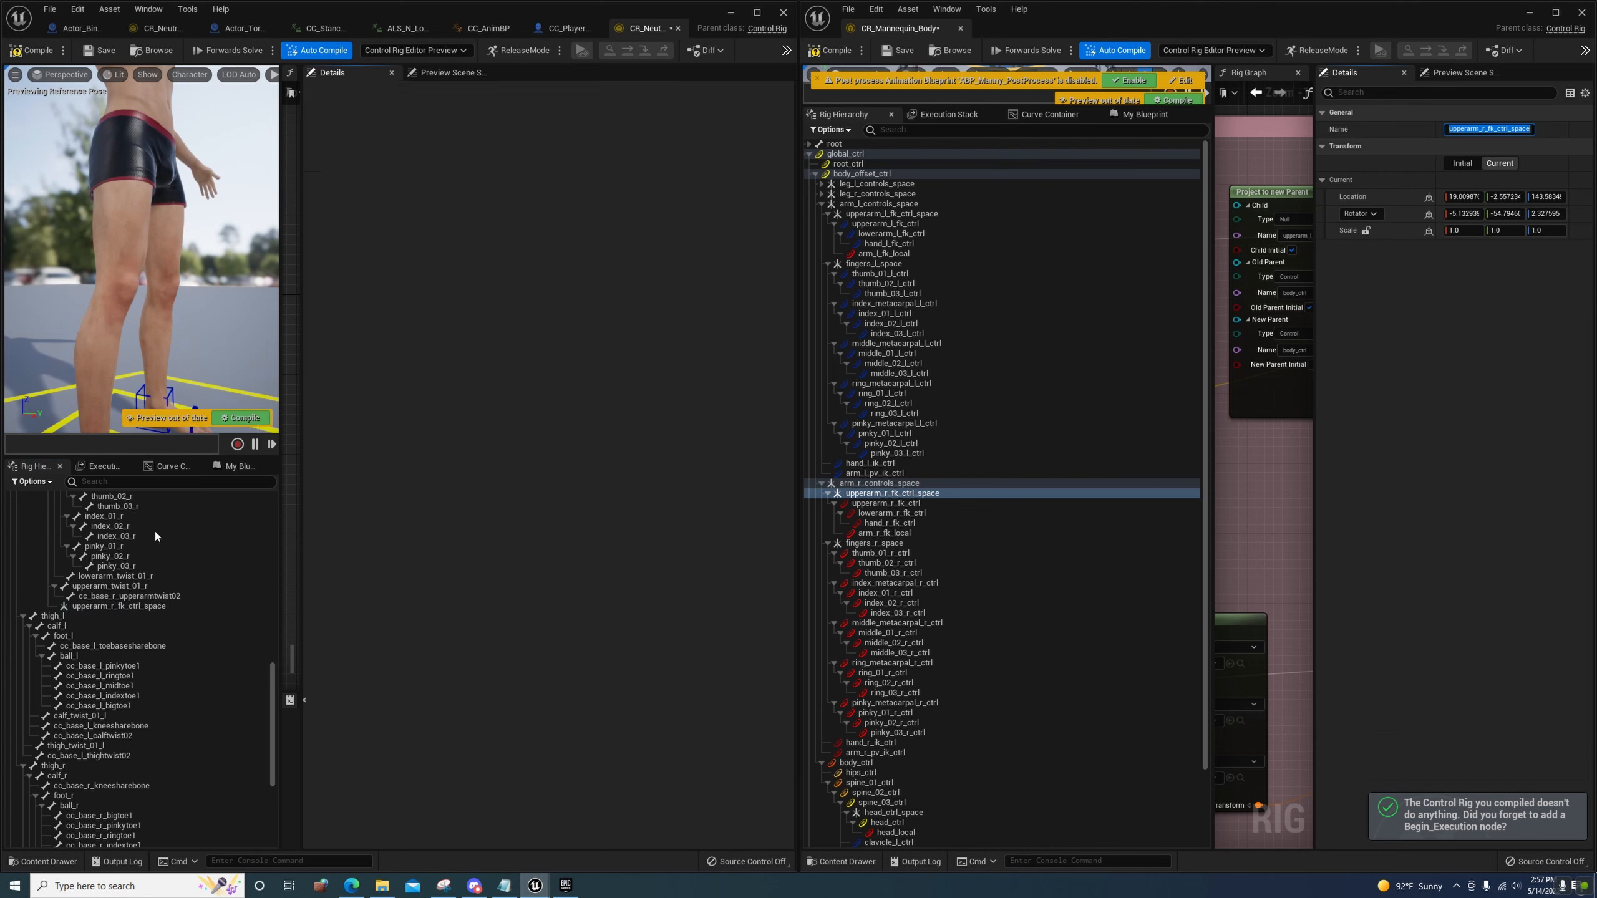
Reparent upperarm_r_fk_ctrl_space from the upperarm_r bone to arm_r_controls_space
click(127, 607)
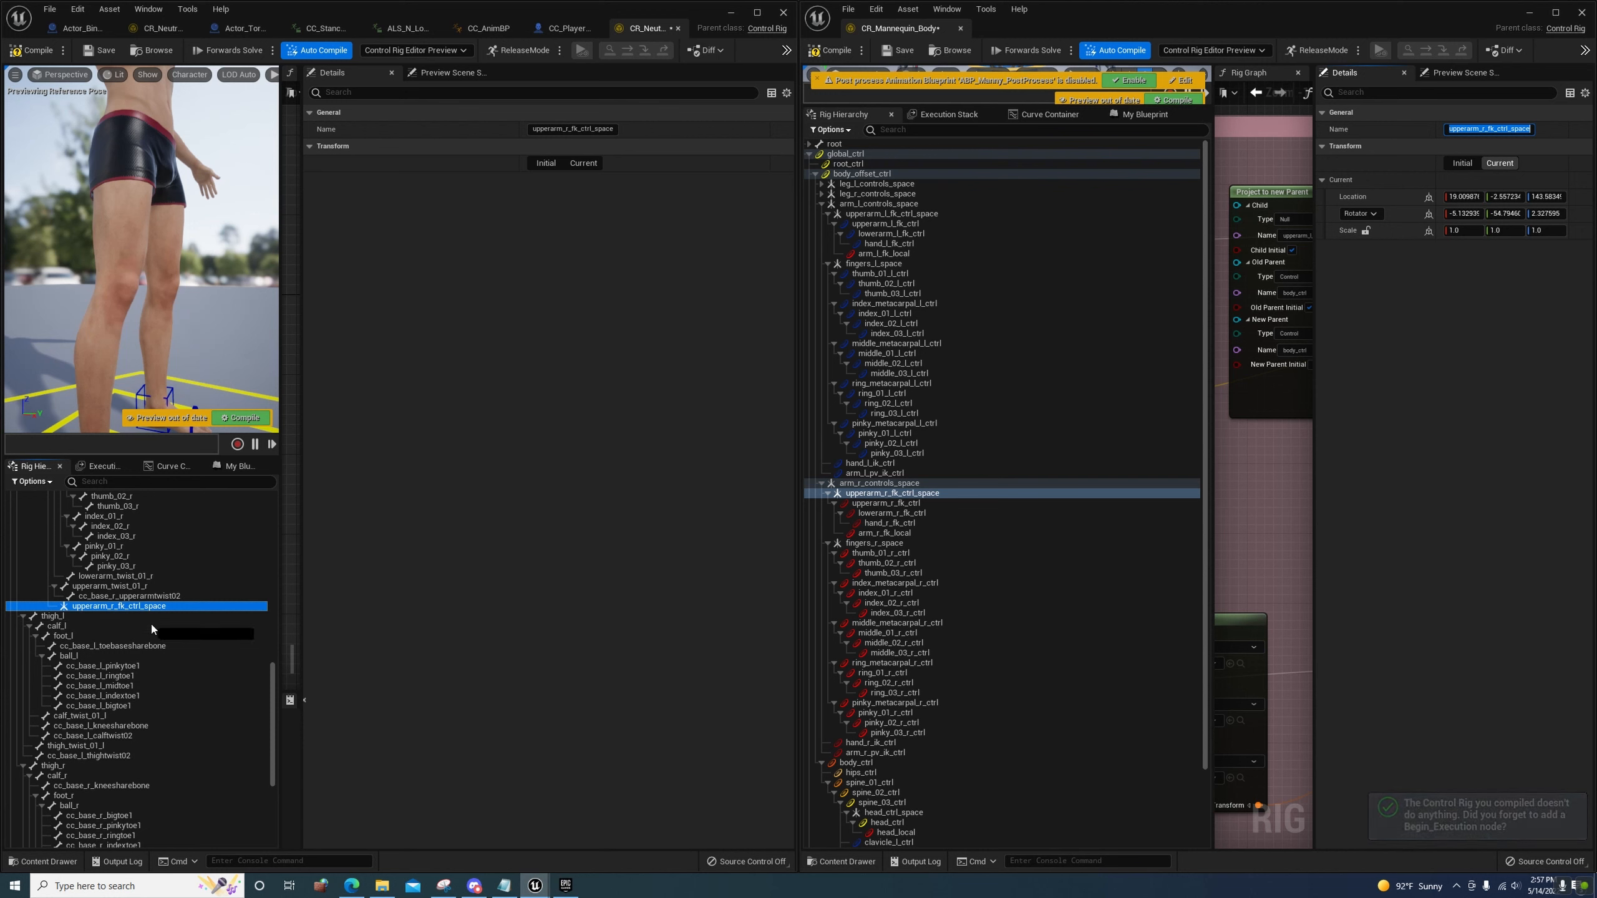
drag(151, 628, 81, 836)
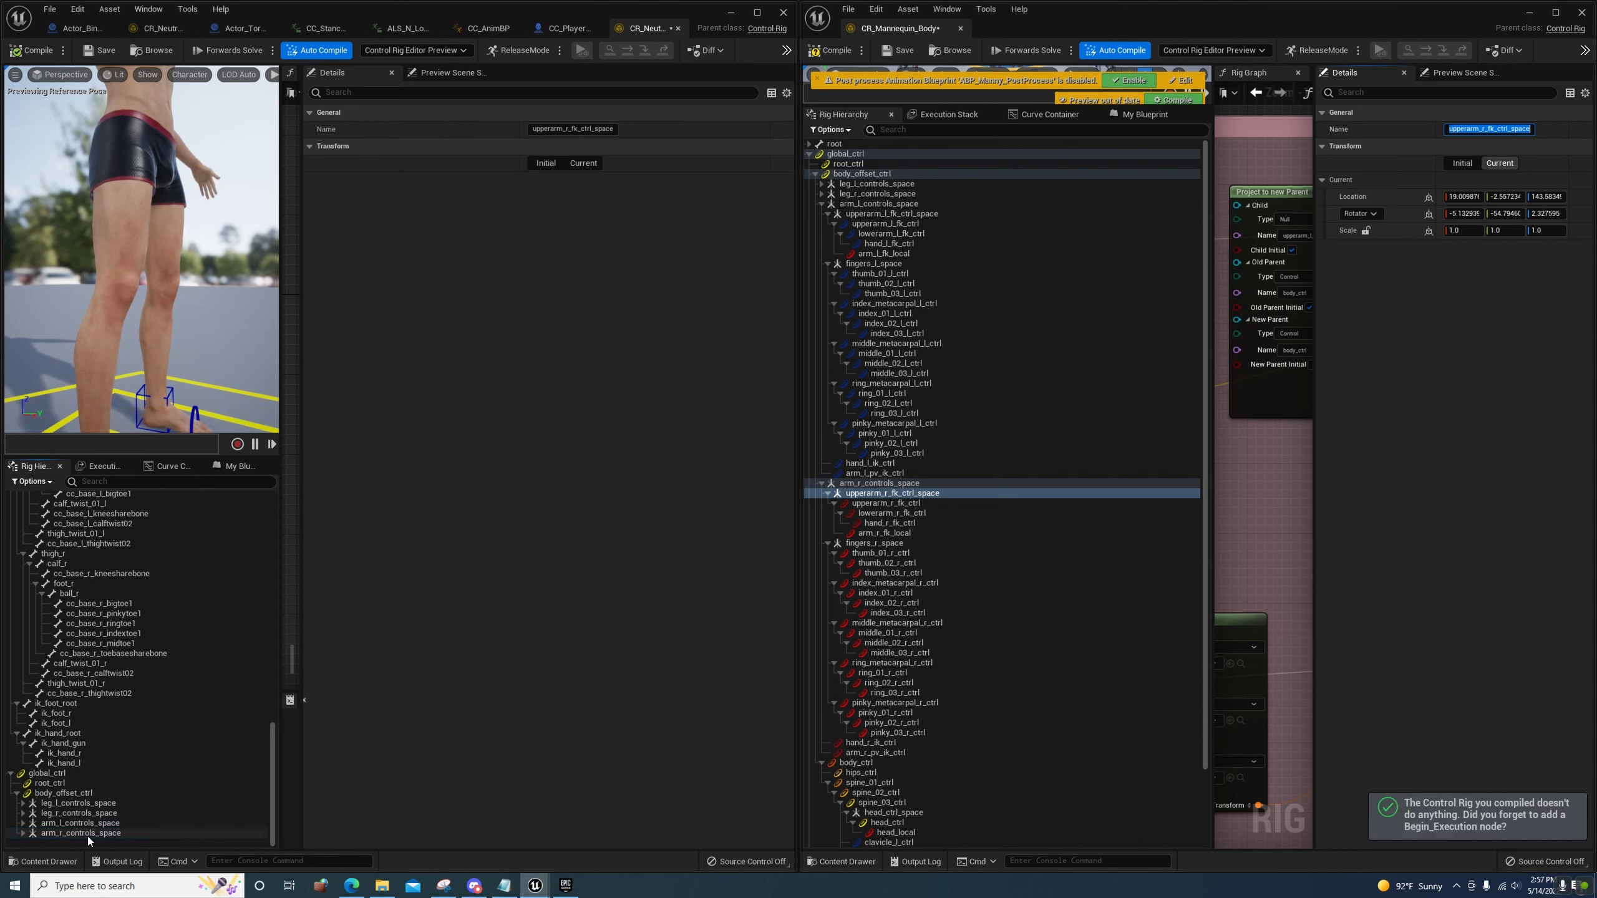
Expand arm_l_controls_space in the Neutral rig and examine the current transform of fingers_l_space in the Mannequin rig
click(23, 823)
scroll(23, 824, down, 1)
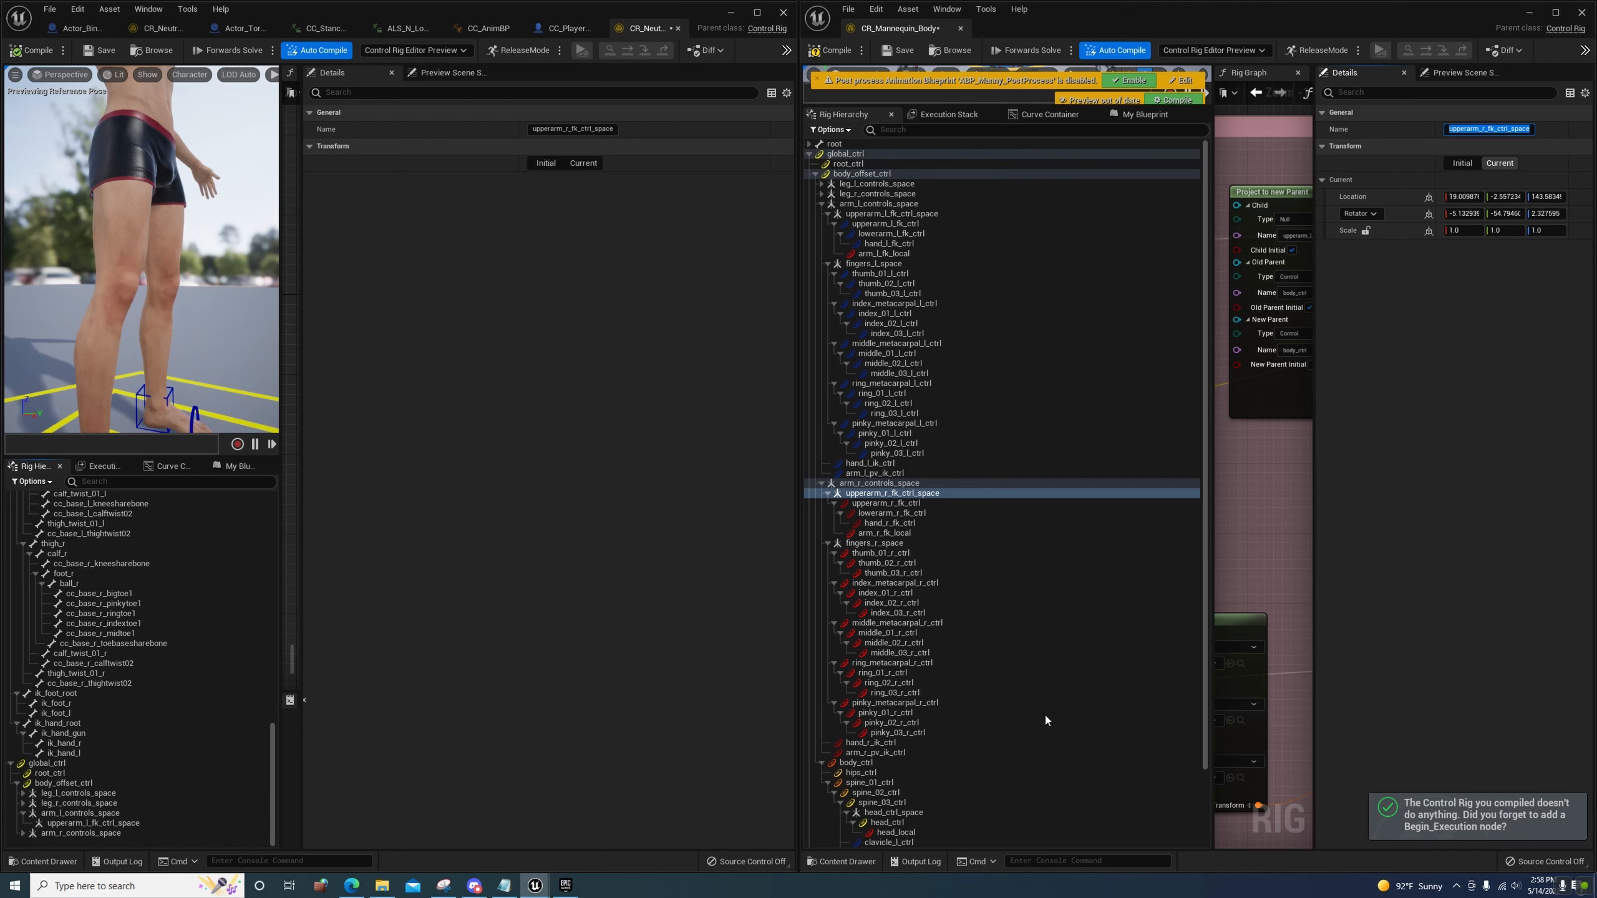
click(891, 215)
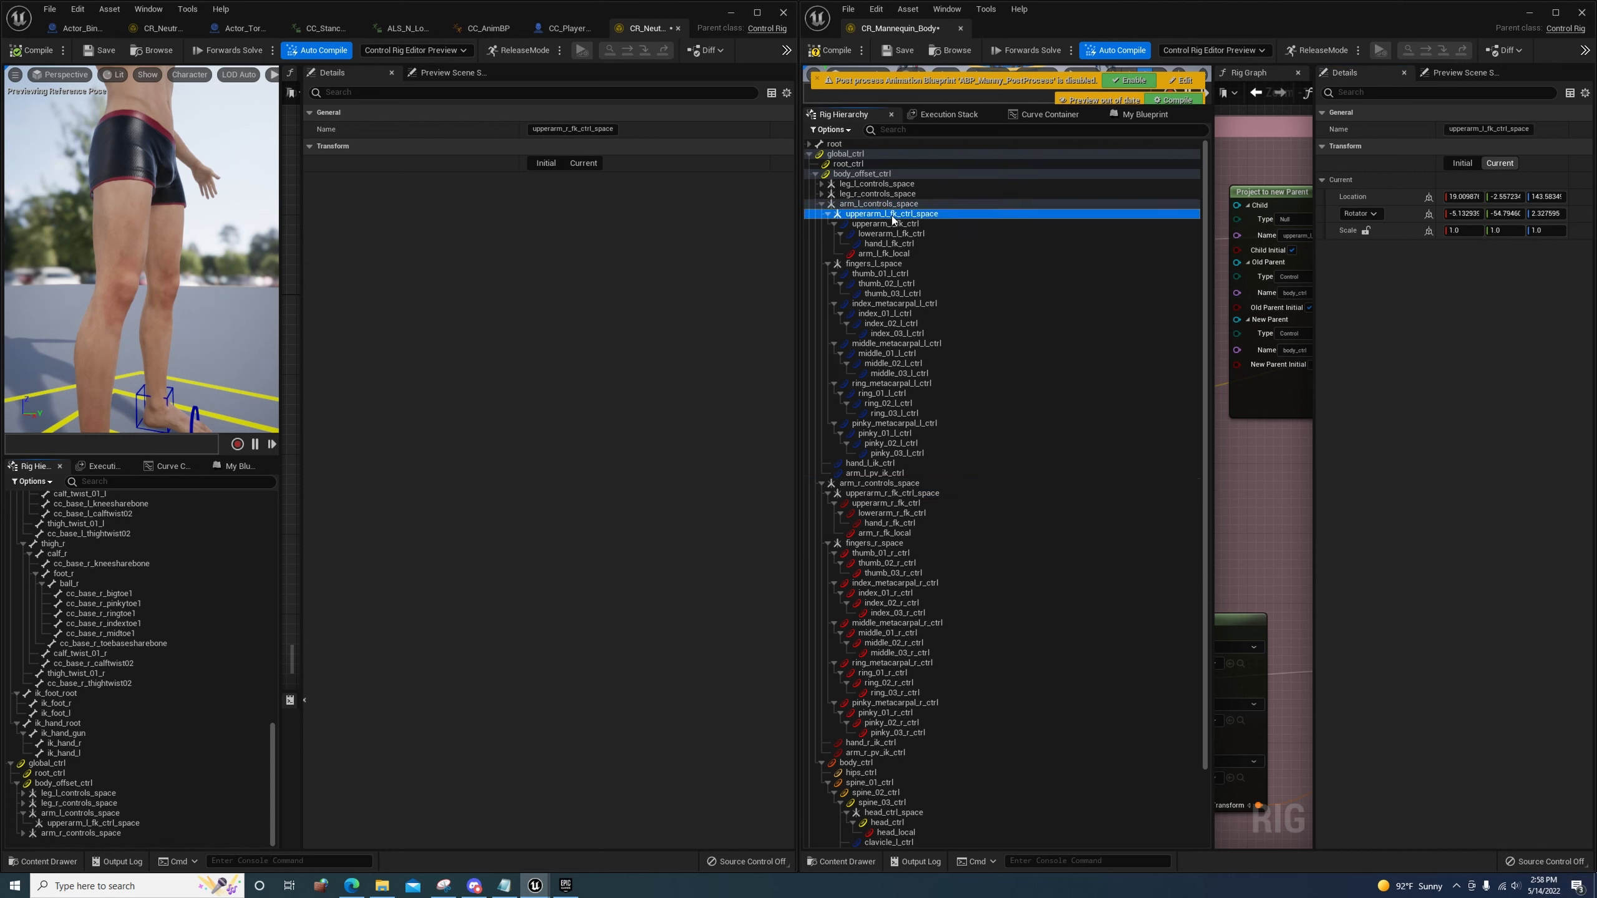
click(882, 261)
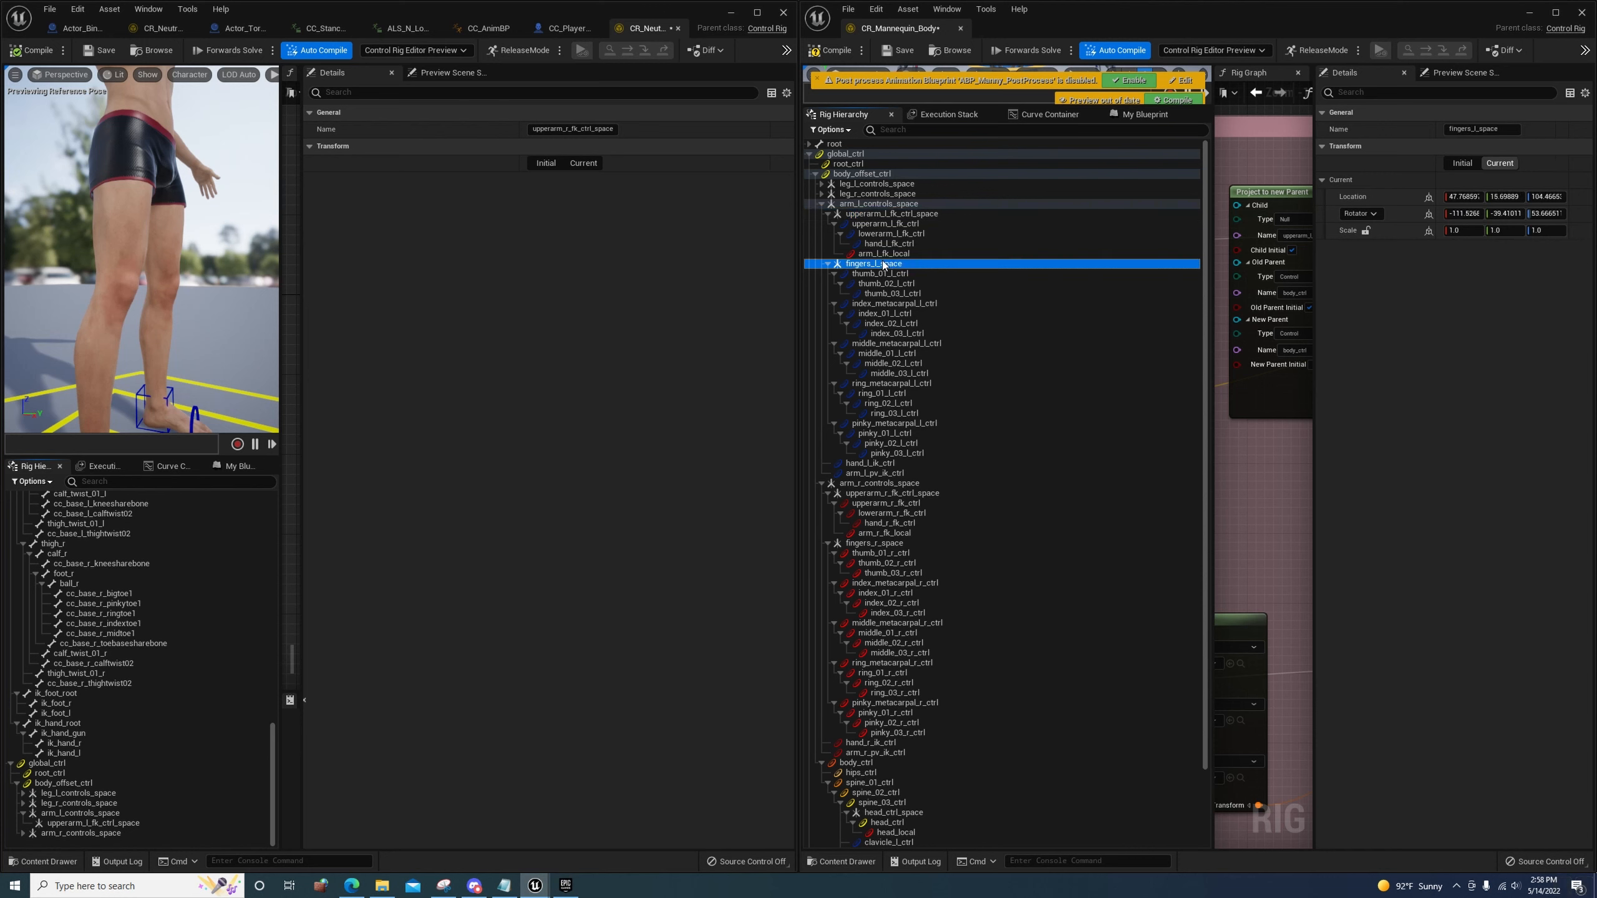
drag(939, 104, 960, 446)
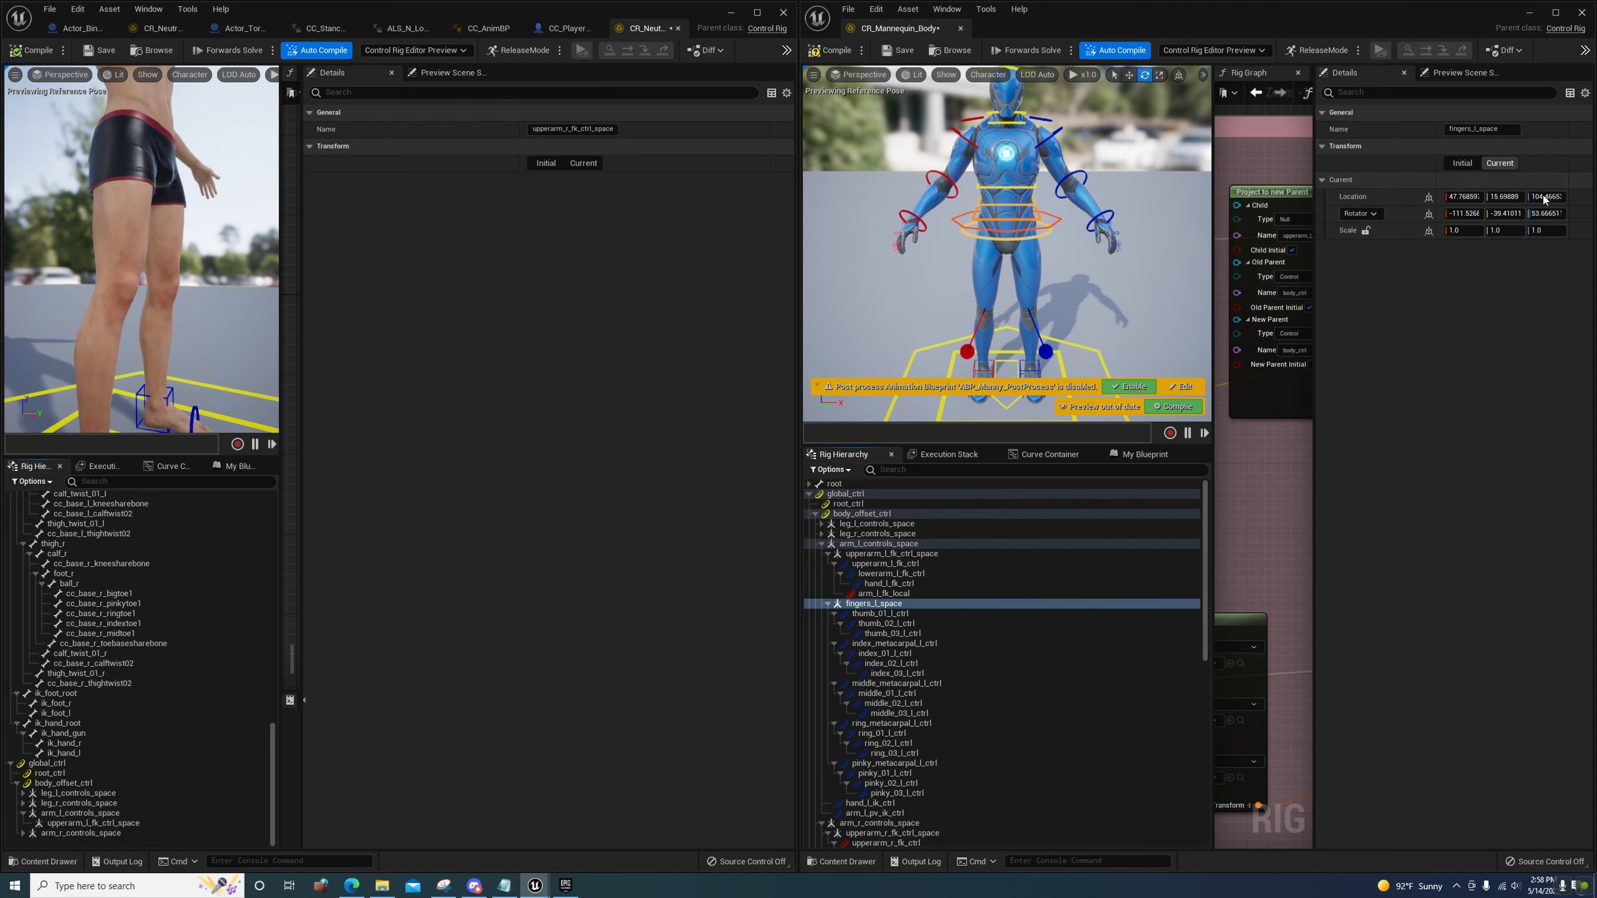
right_click(863, 605)
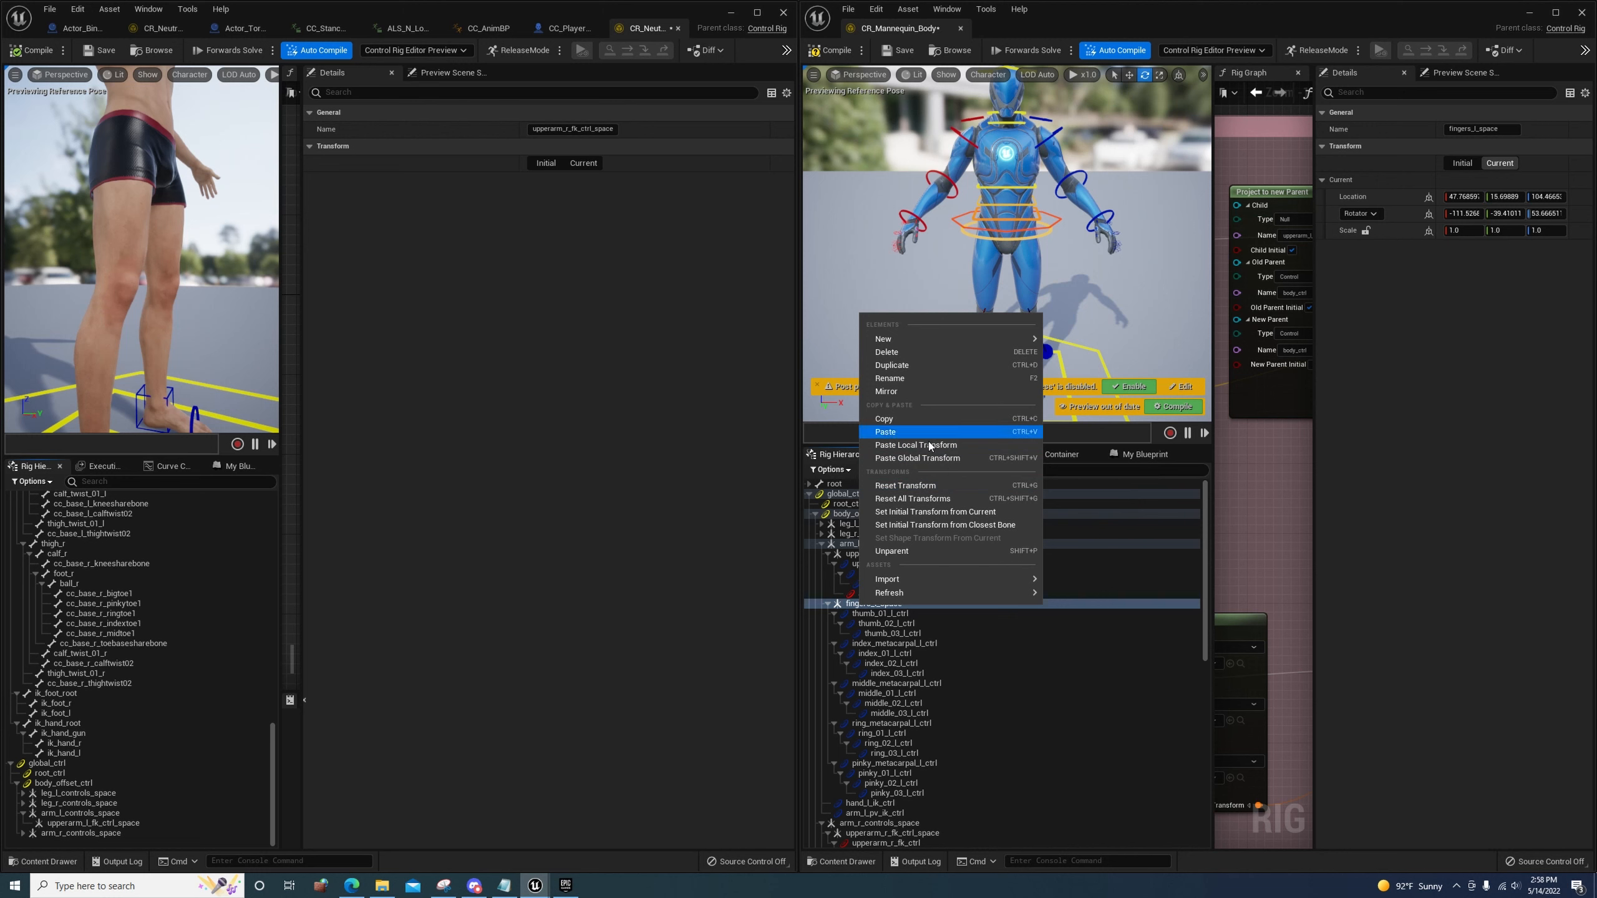
click(850, 607)
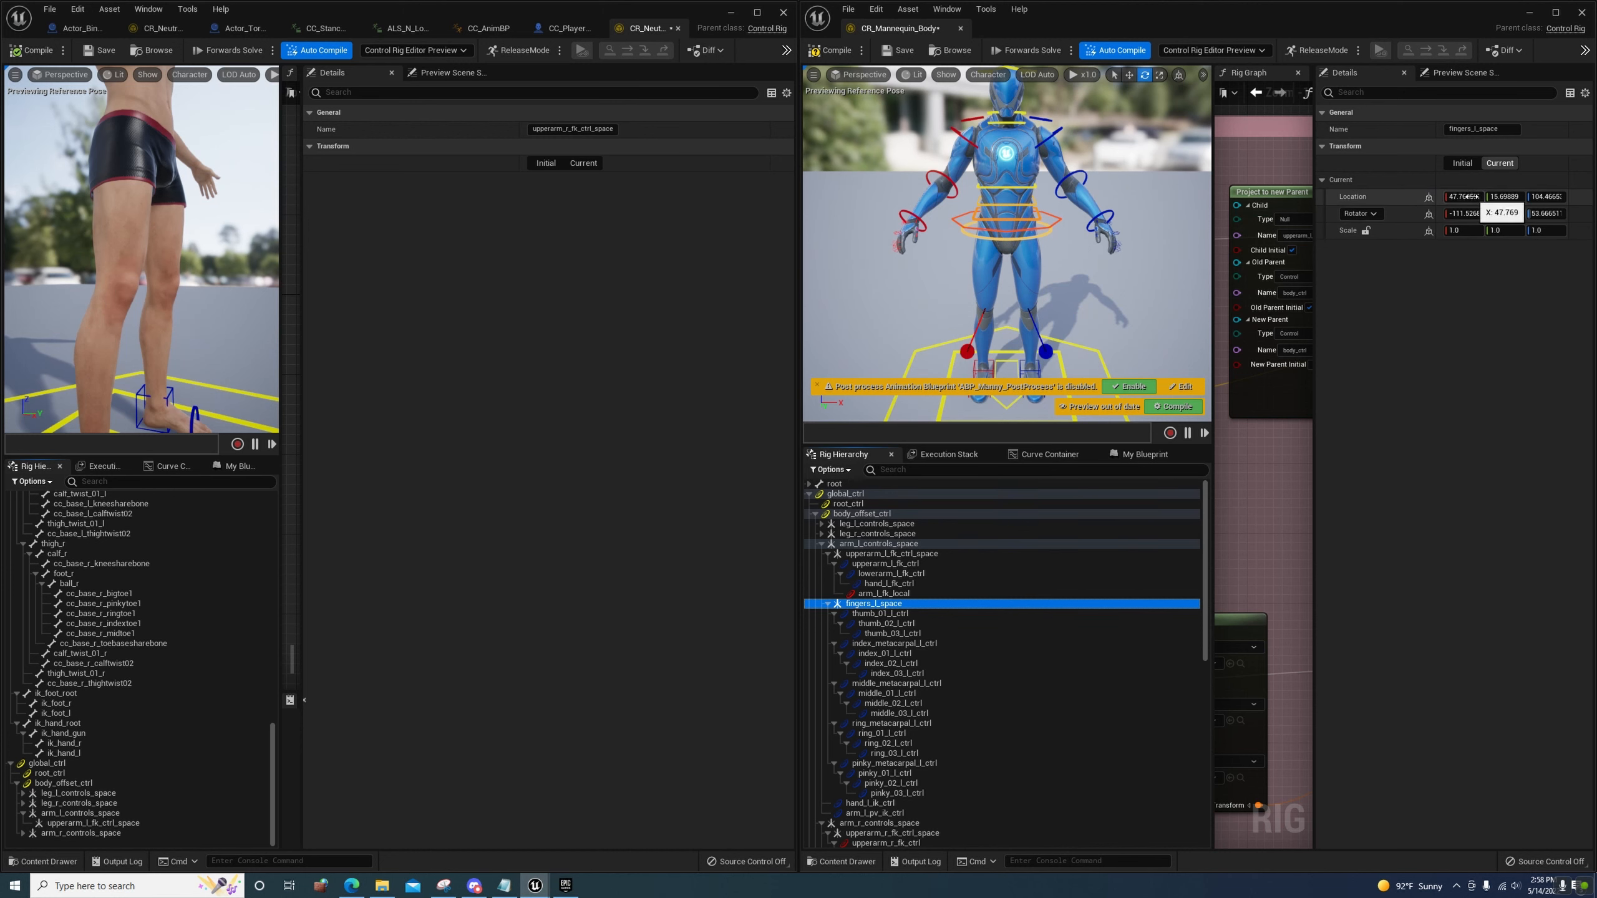
Capture the Mannequin's fingers_l_space location, rotation and scale values with Snipping Tool and place the snip over the Neutral rig editor
click(443, 883)
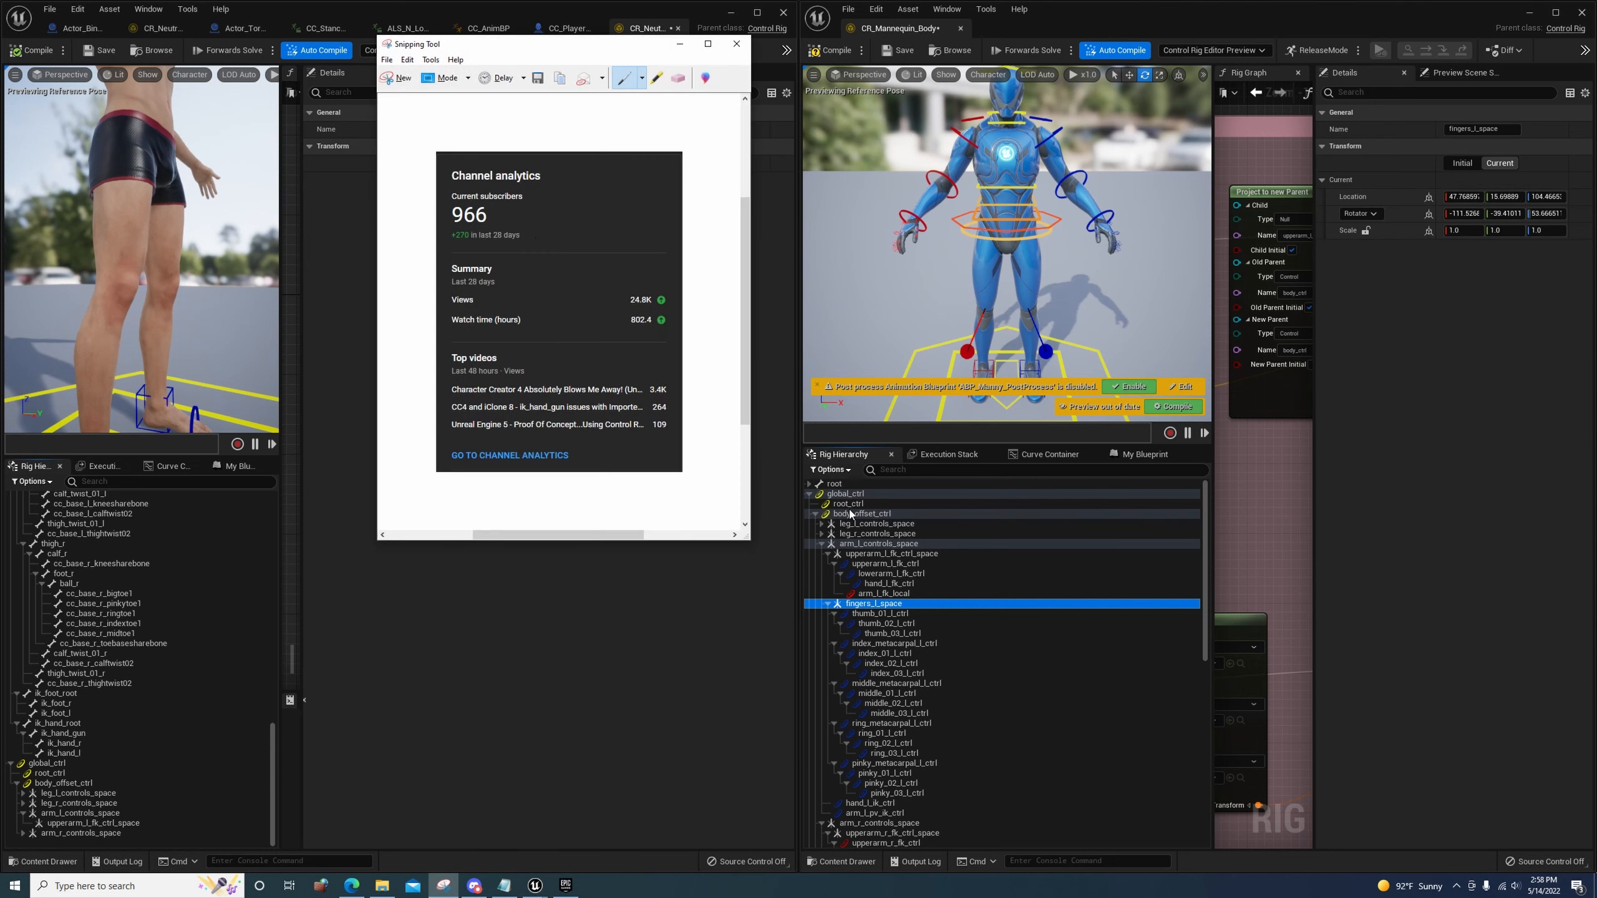
click(393, 72)
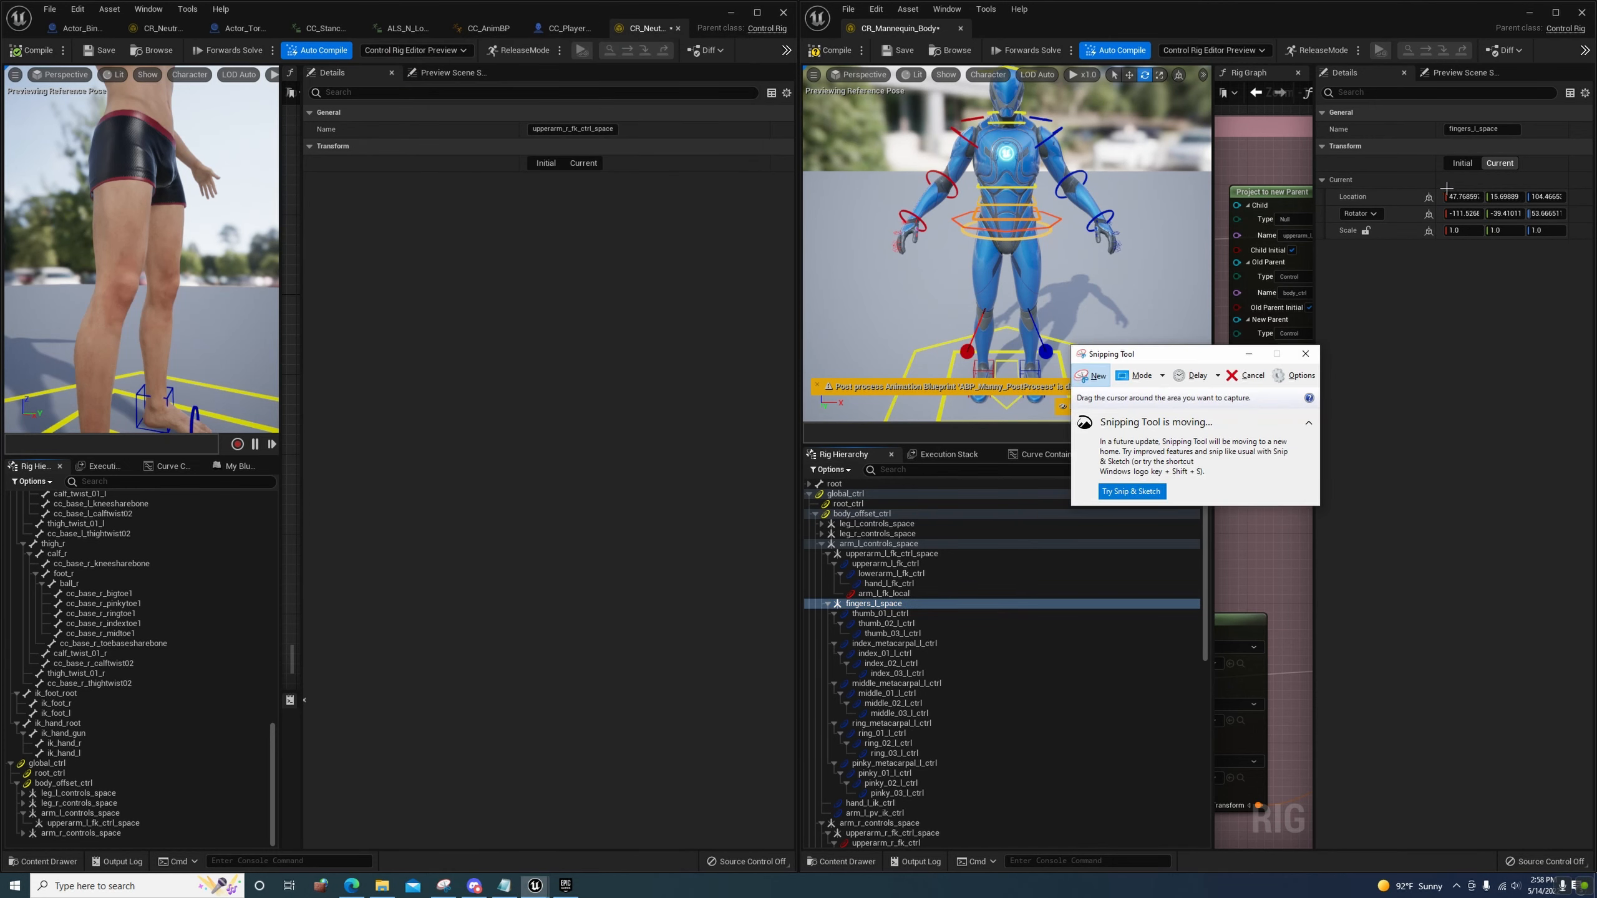
drag(1327, 160, 1595, 284)
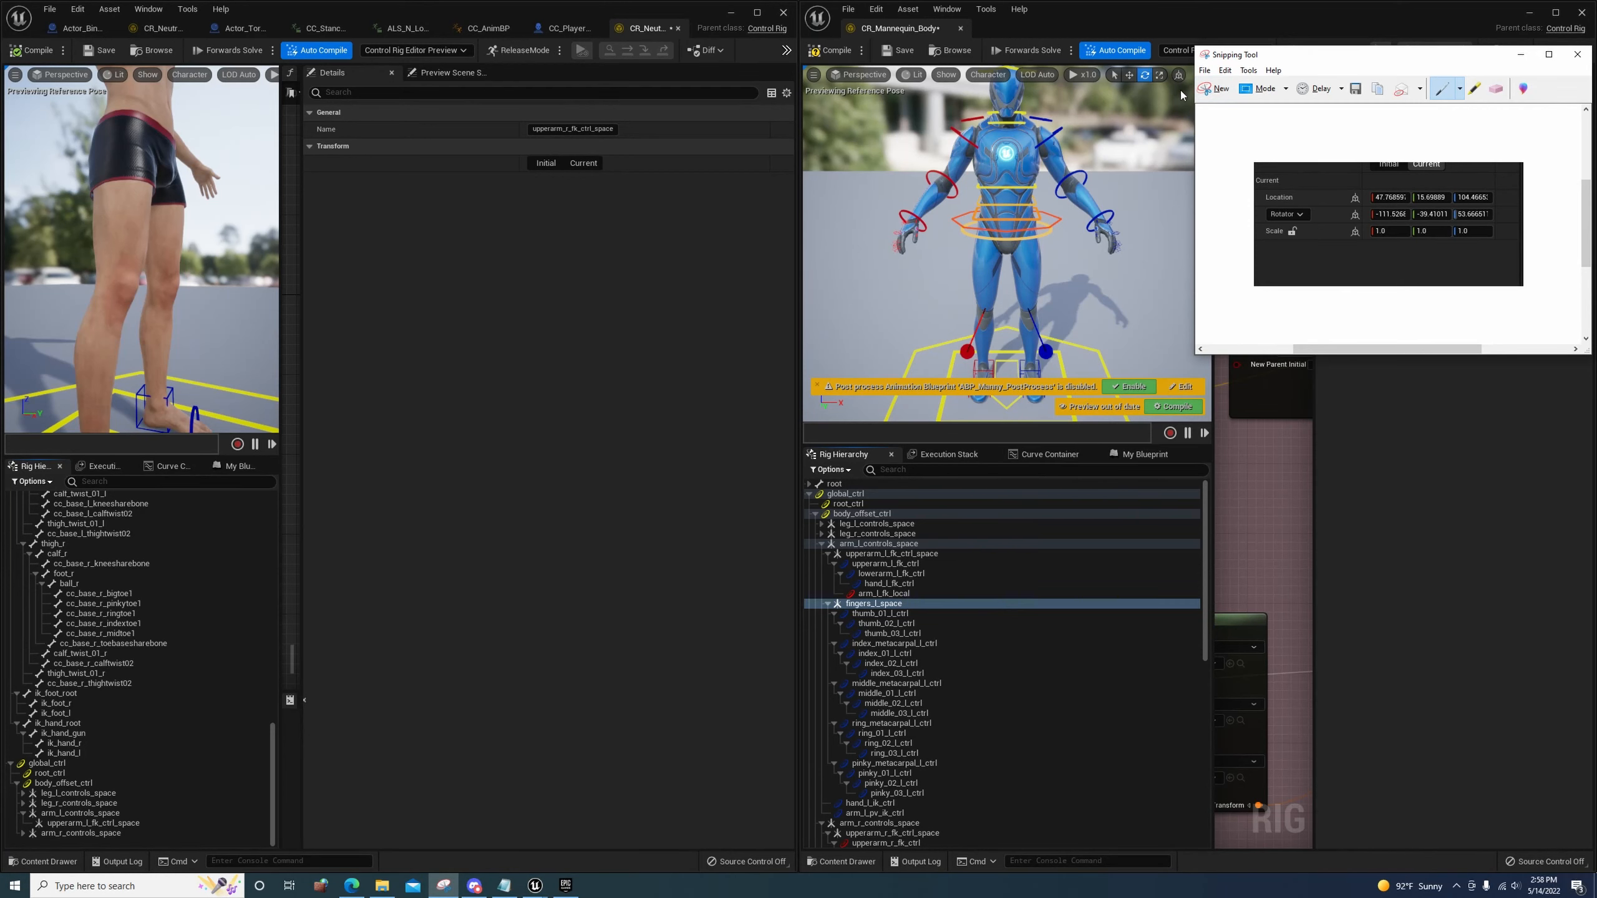
drag(1350, 63, 354, 170)
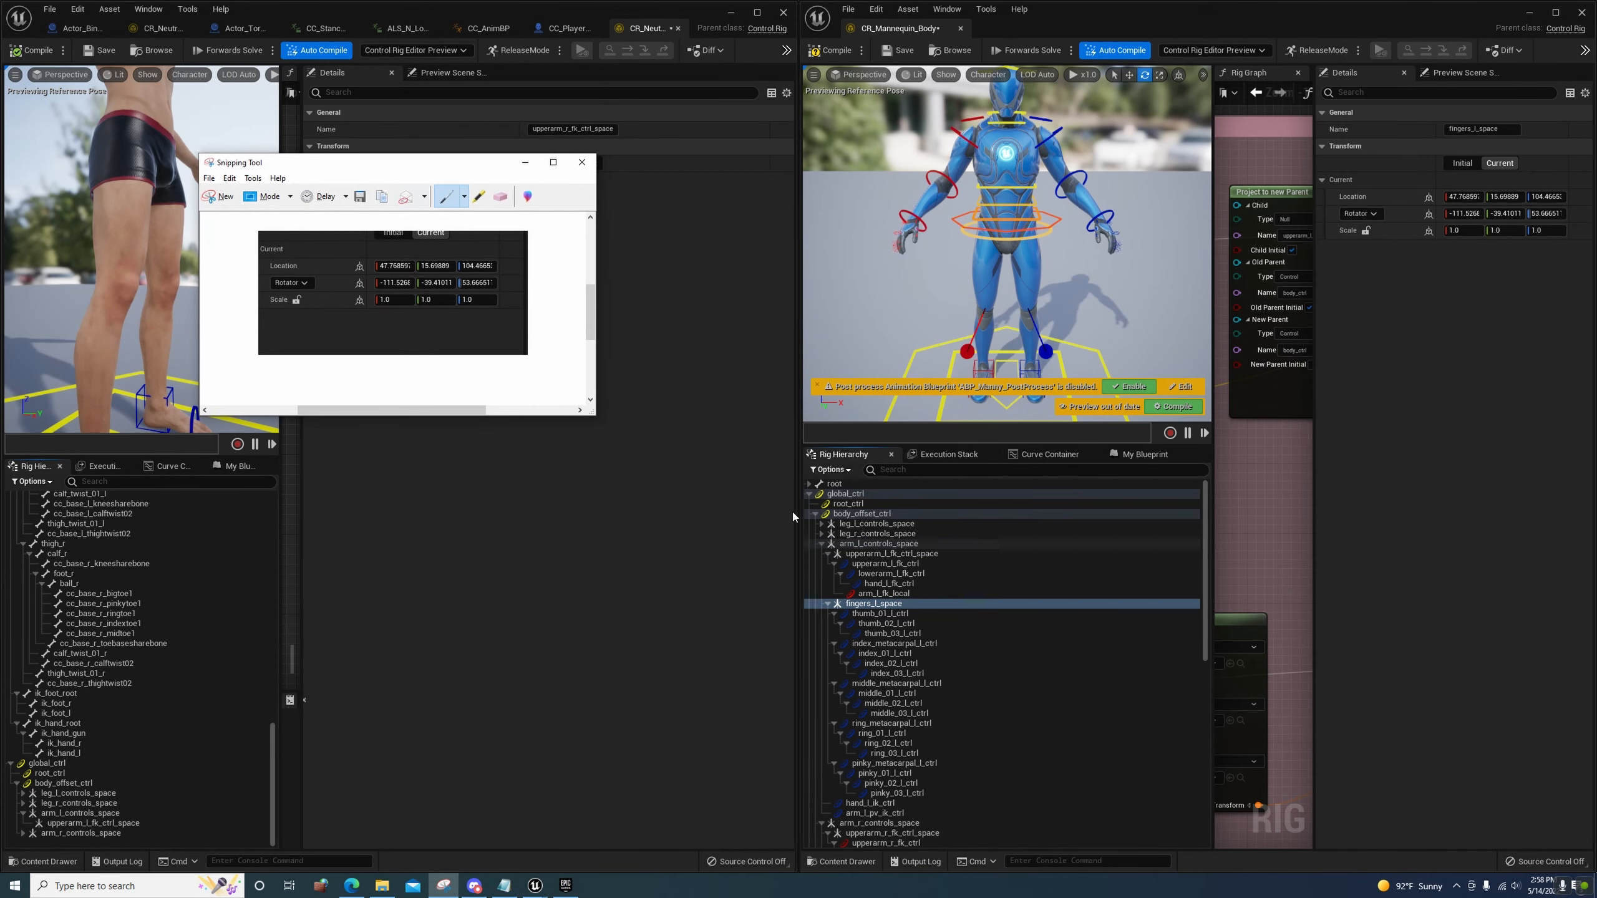
Expand the Mannequin's root bone and compare the transforms of its left hand, wrist and lower-arm bones with the captured fingers_l_space values
click(810, 483)
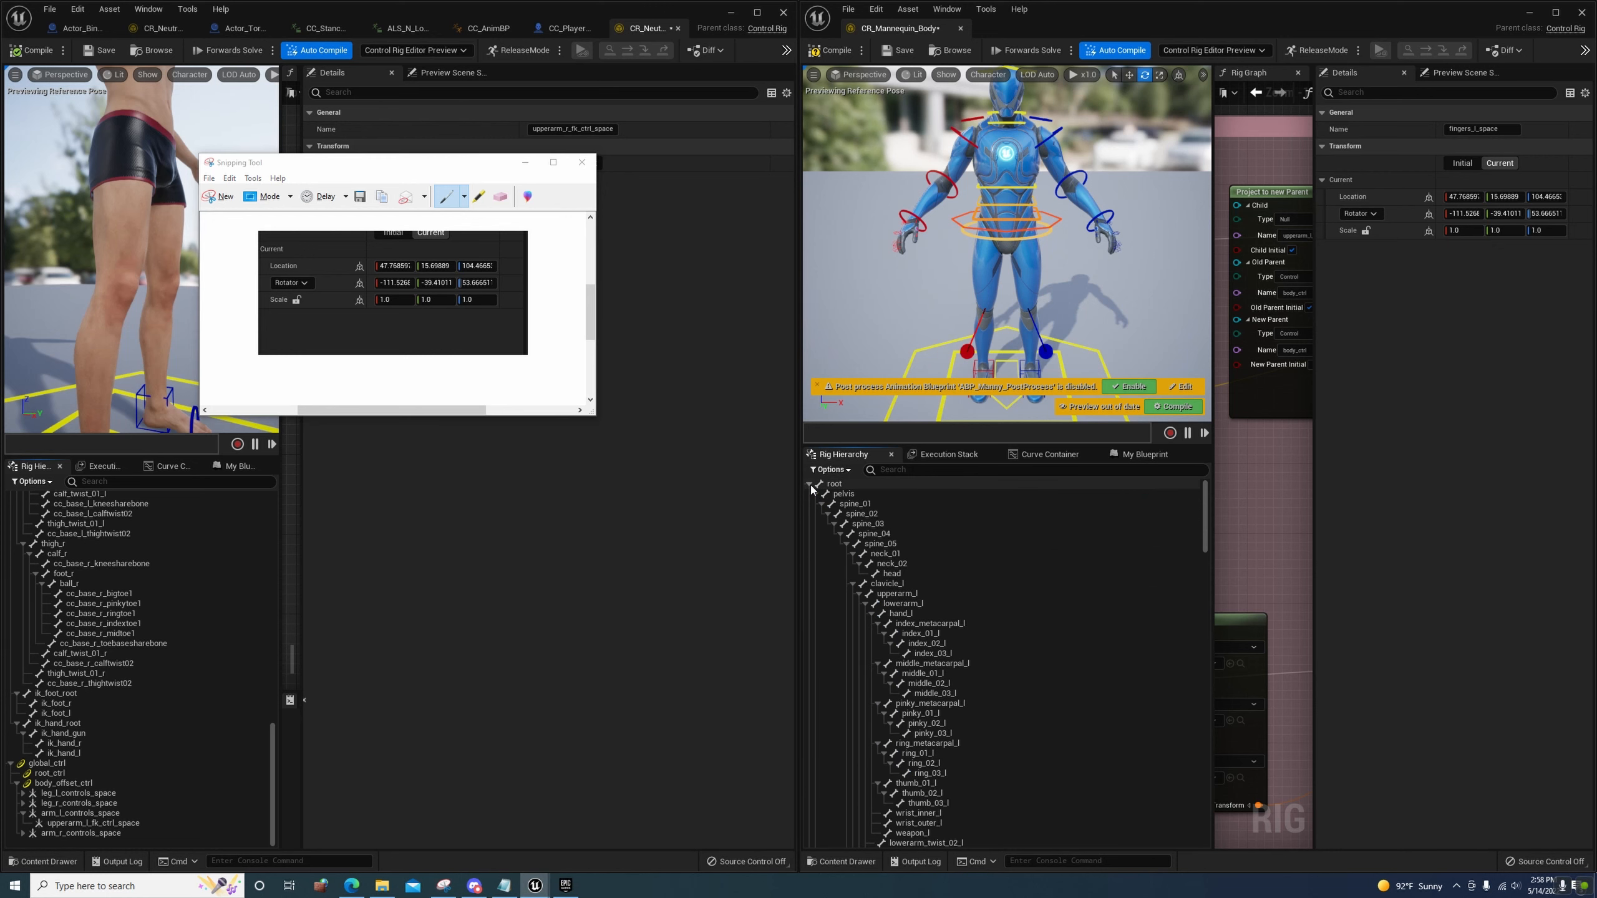
click(901, 614)
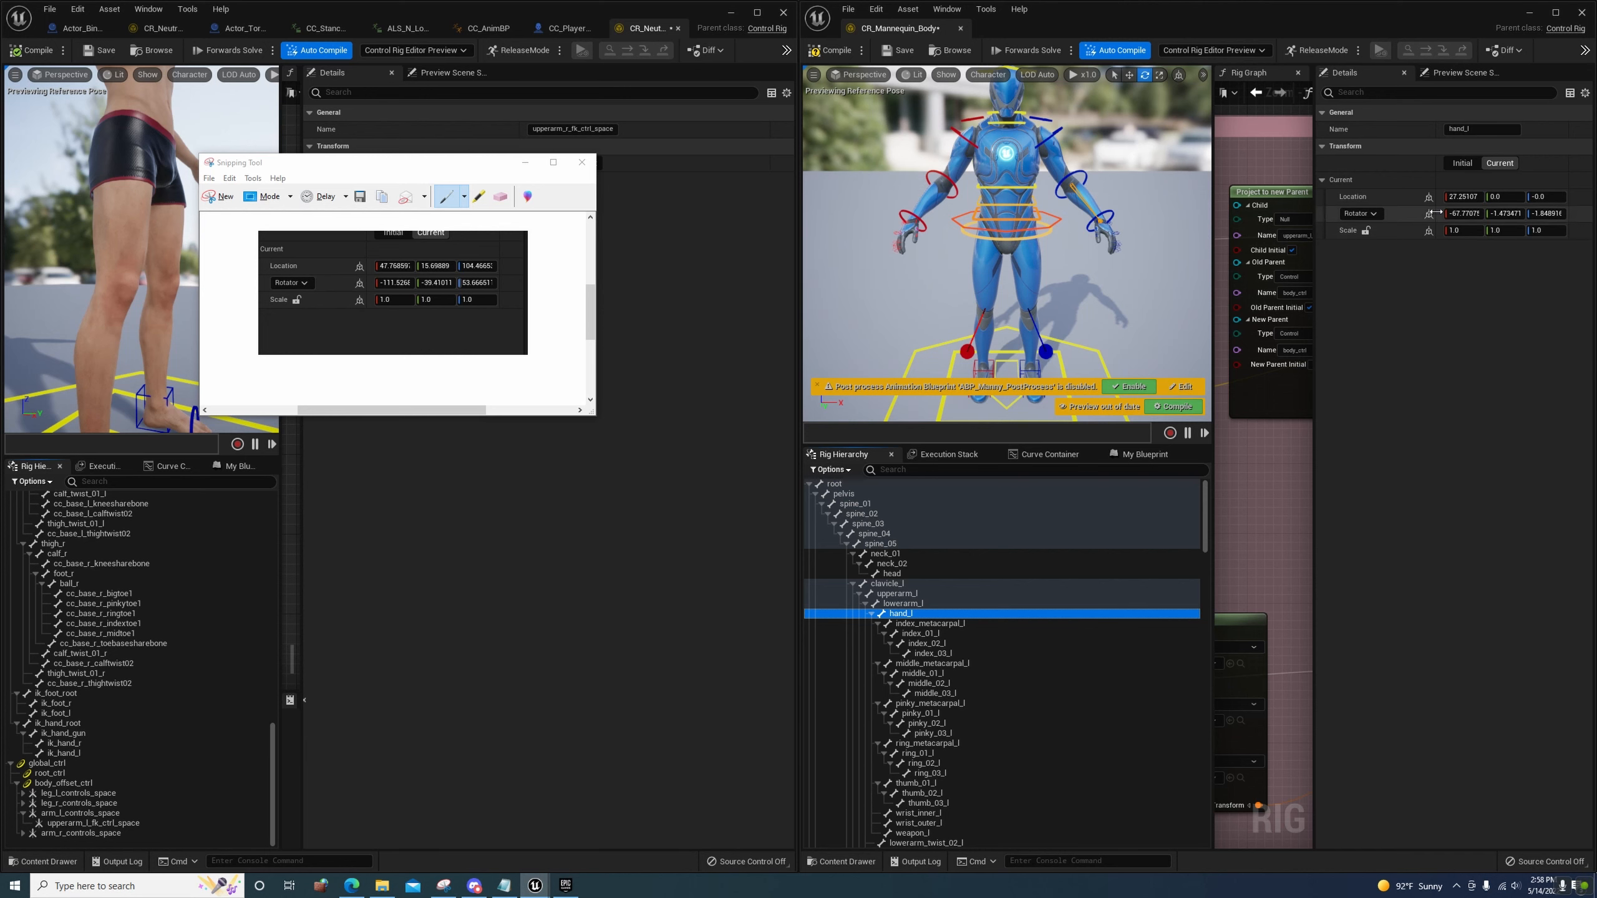
click(941, 625)
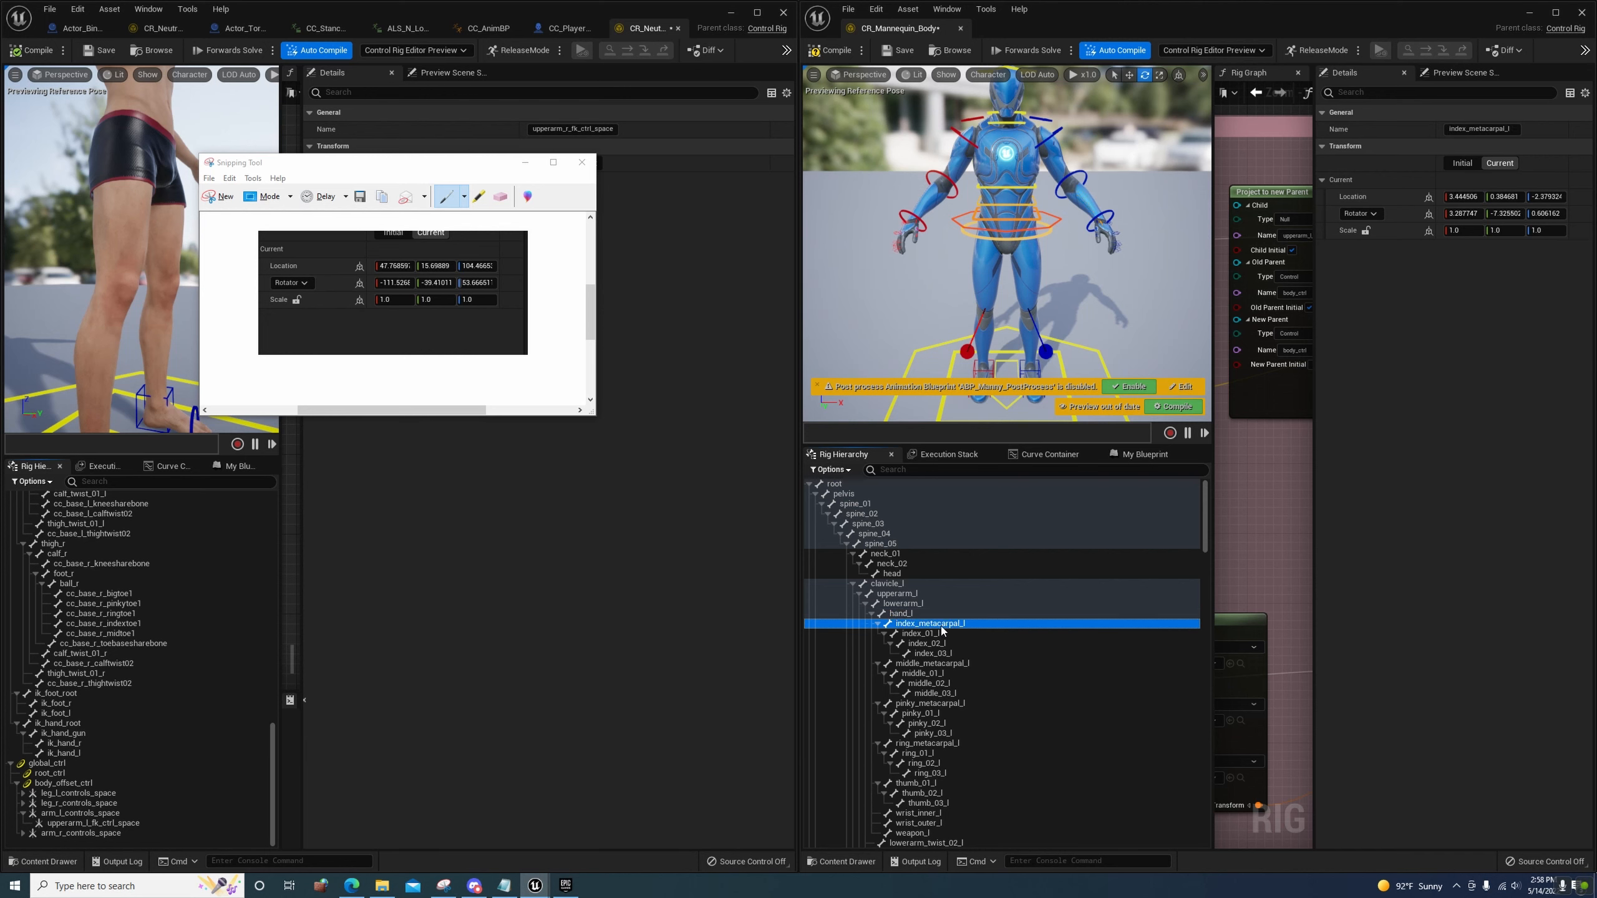
key(Up)
key(Up)
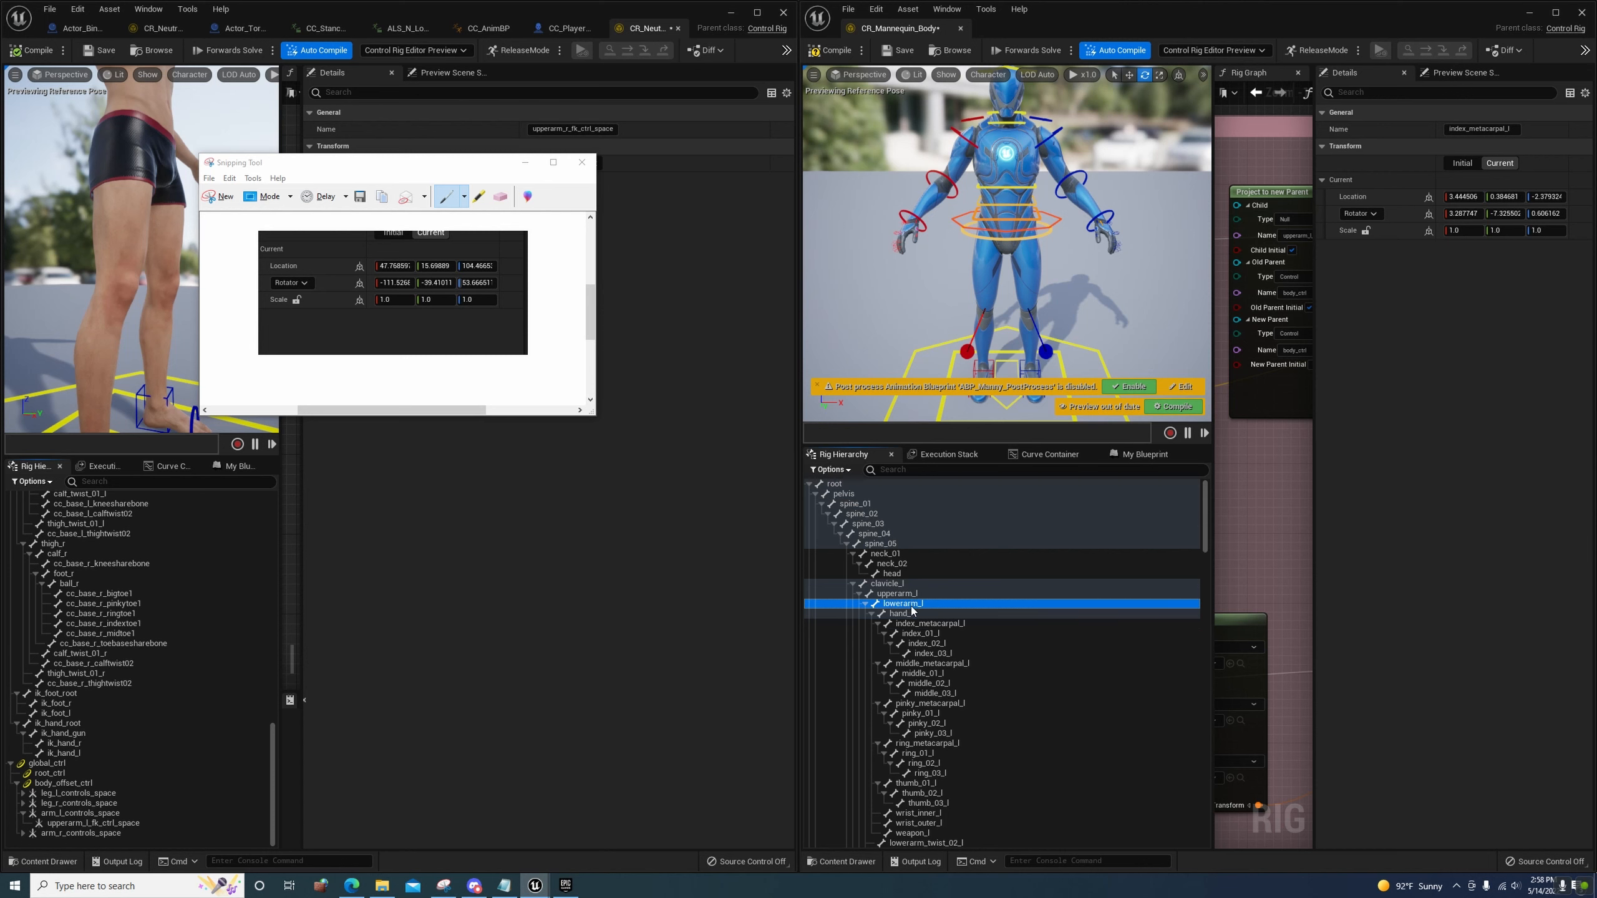
scroll(931, 625, down, 5)
click(919, 653)
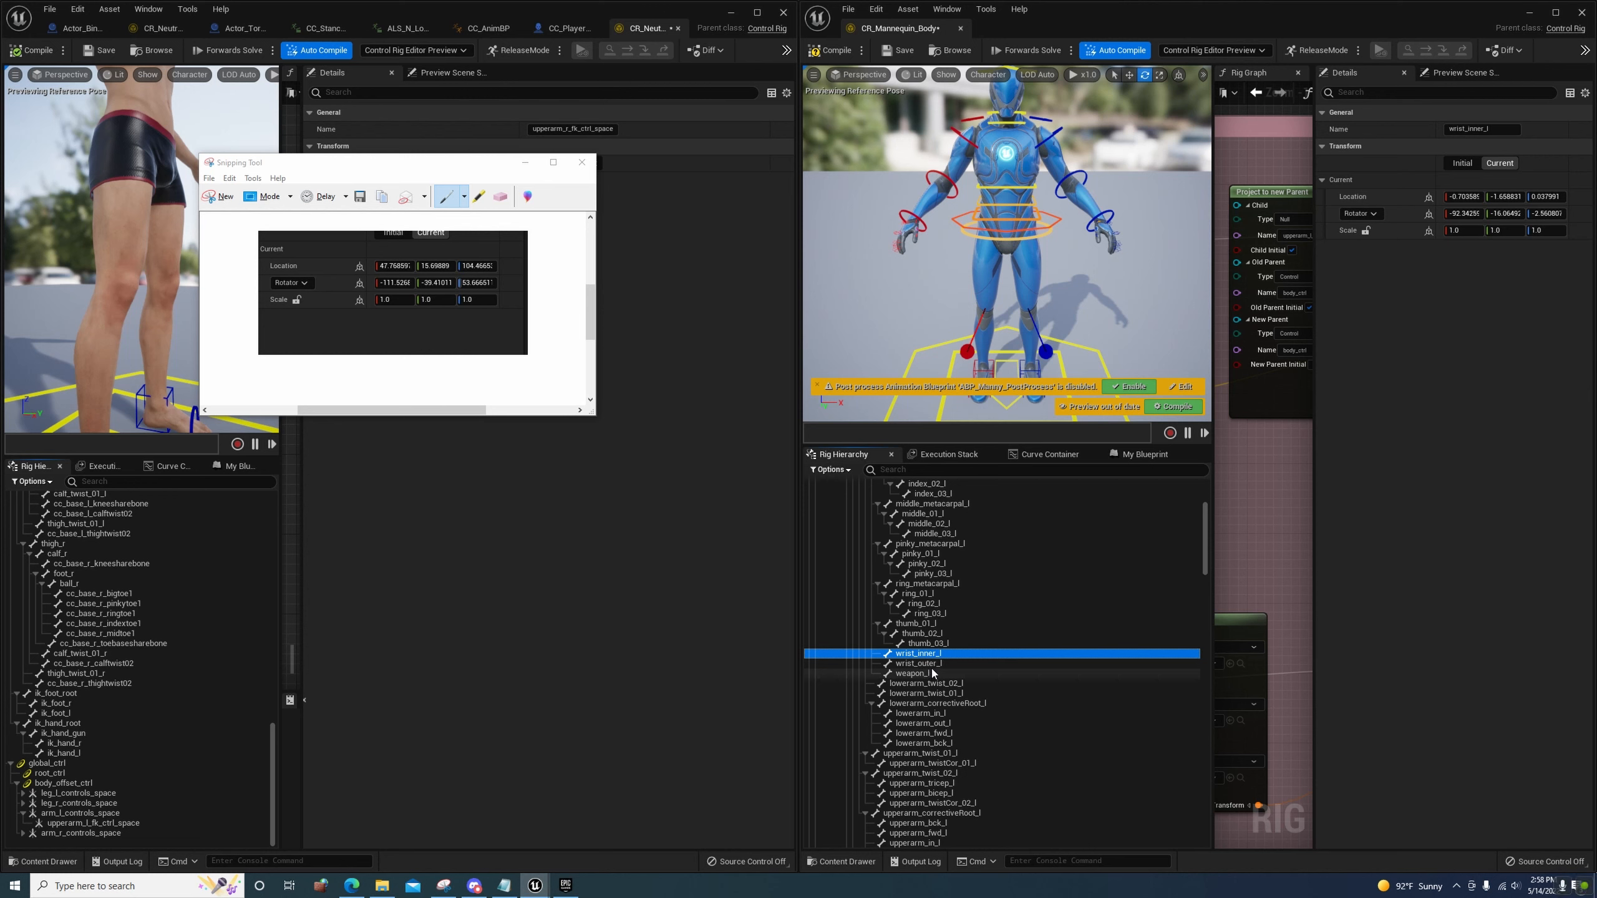
click(932, 665)
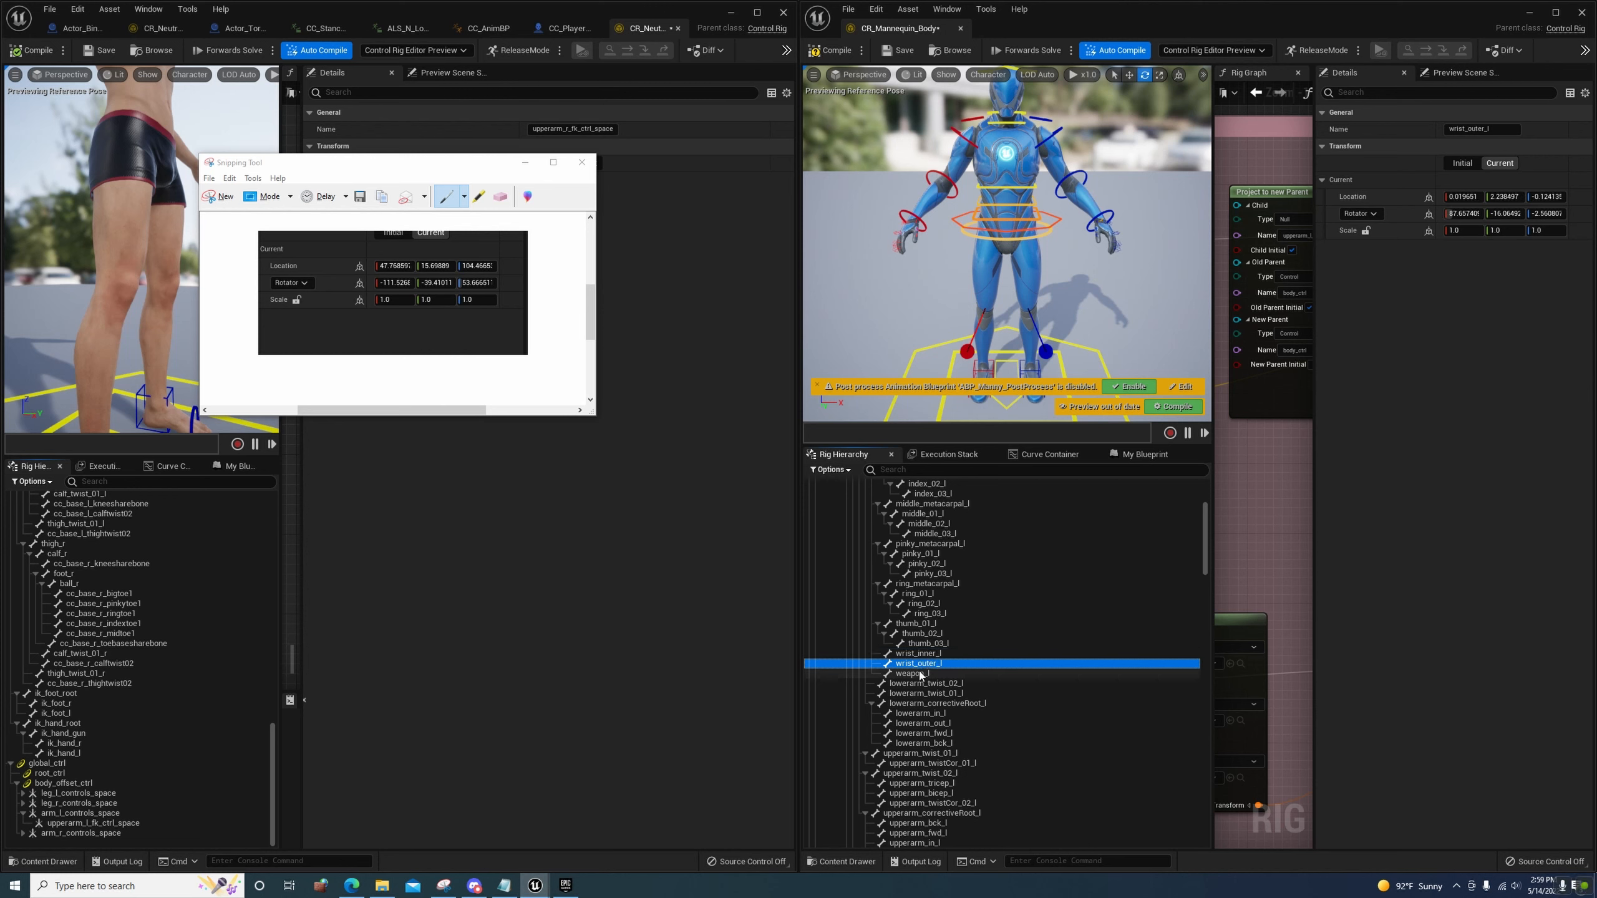
click(918, 672)
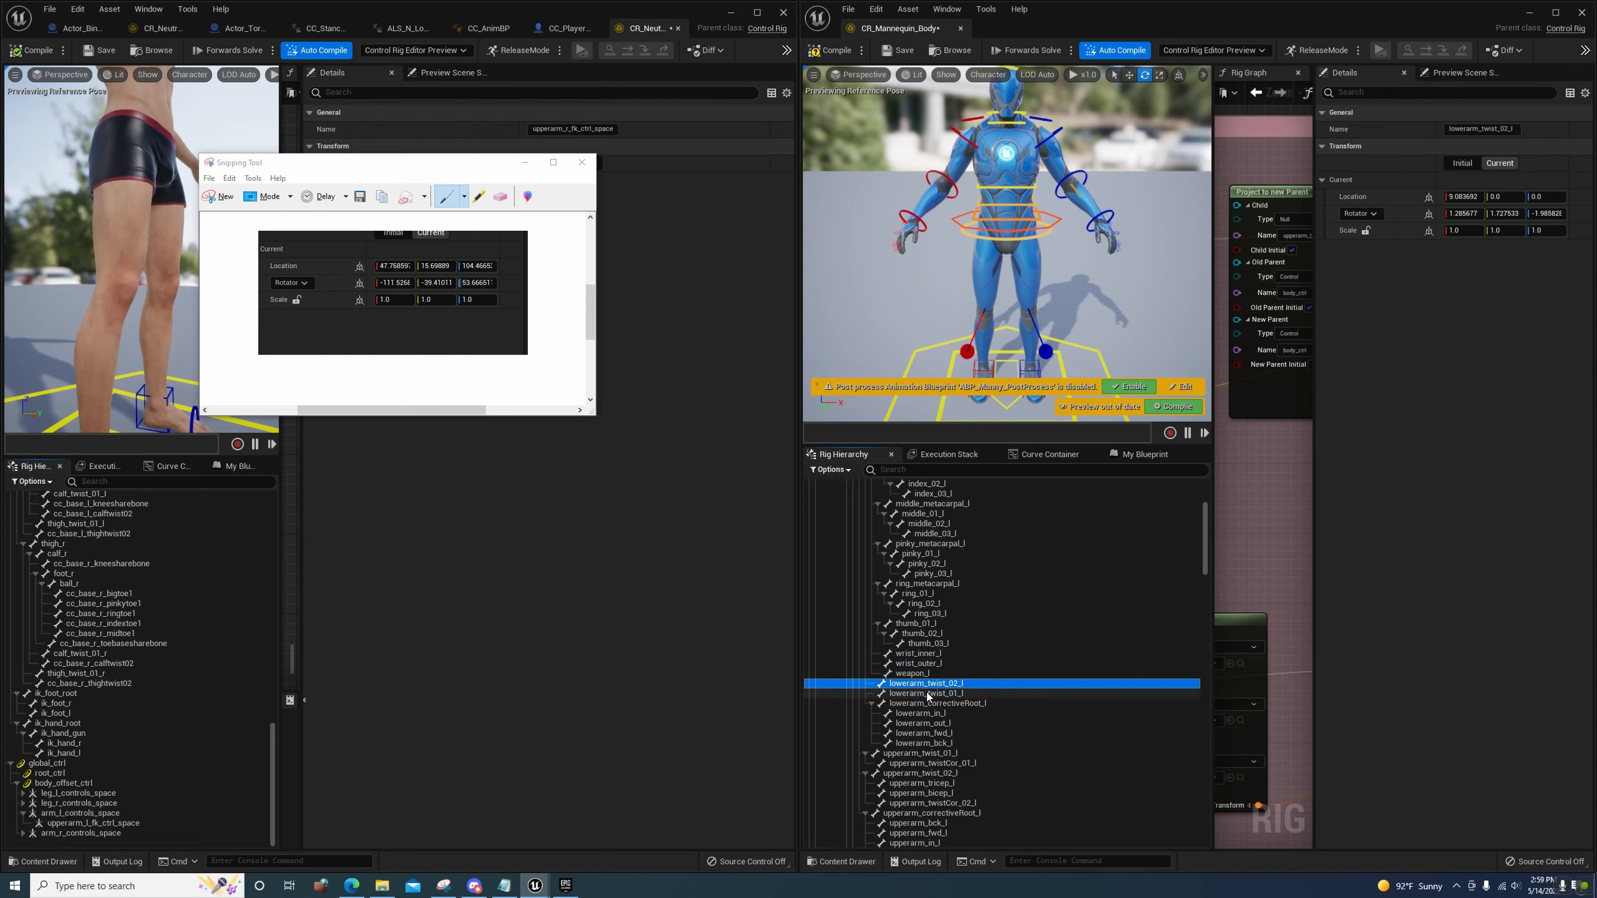
click(926, 694)
click(928, 702)
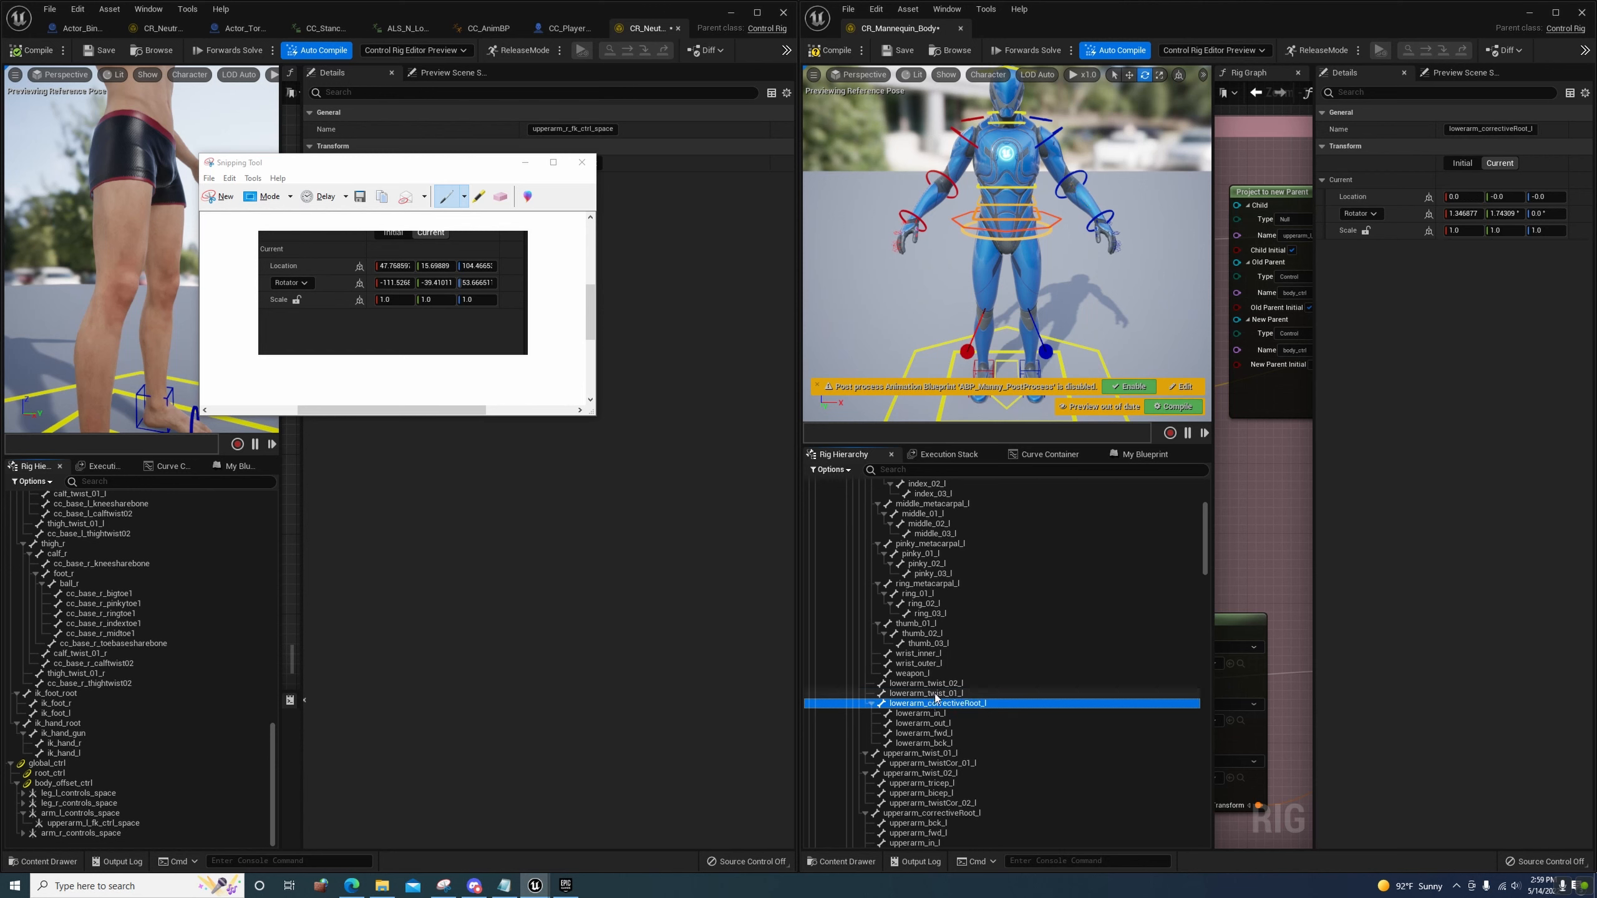
Go through the Mannequin's finger, lower-arm, upper-arm and clavicle bones one by one, checking each transform against the captured fingers_l_space values
key(Up)
key(Up)
key(Up)
key(Up)
key(Up)
key(Up)
key(Up)
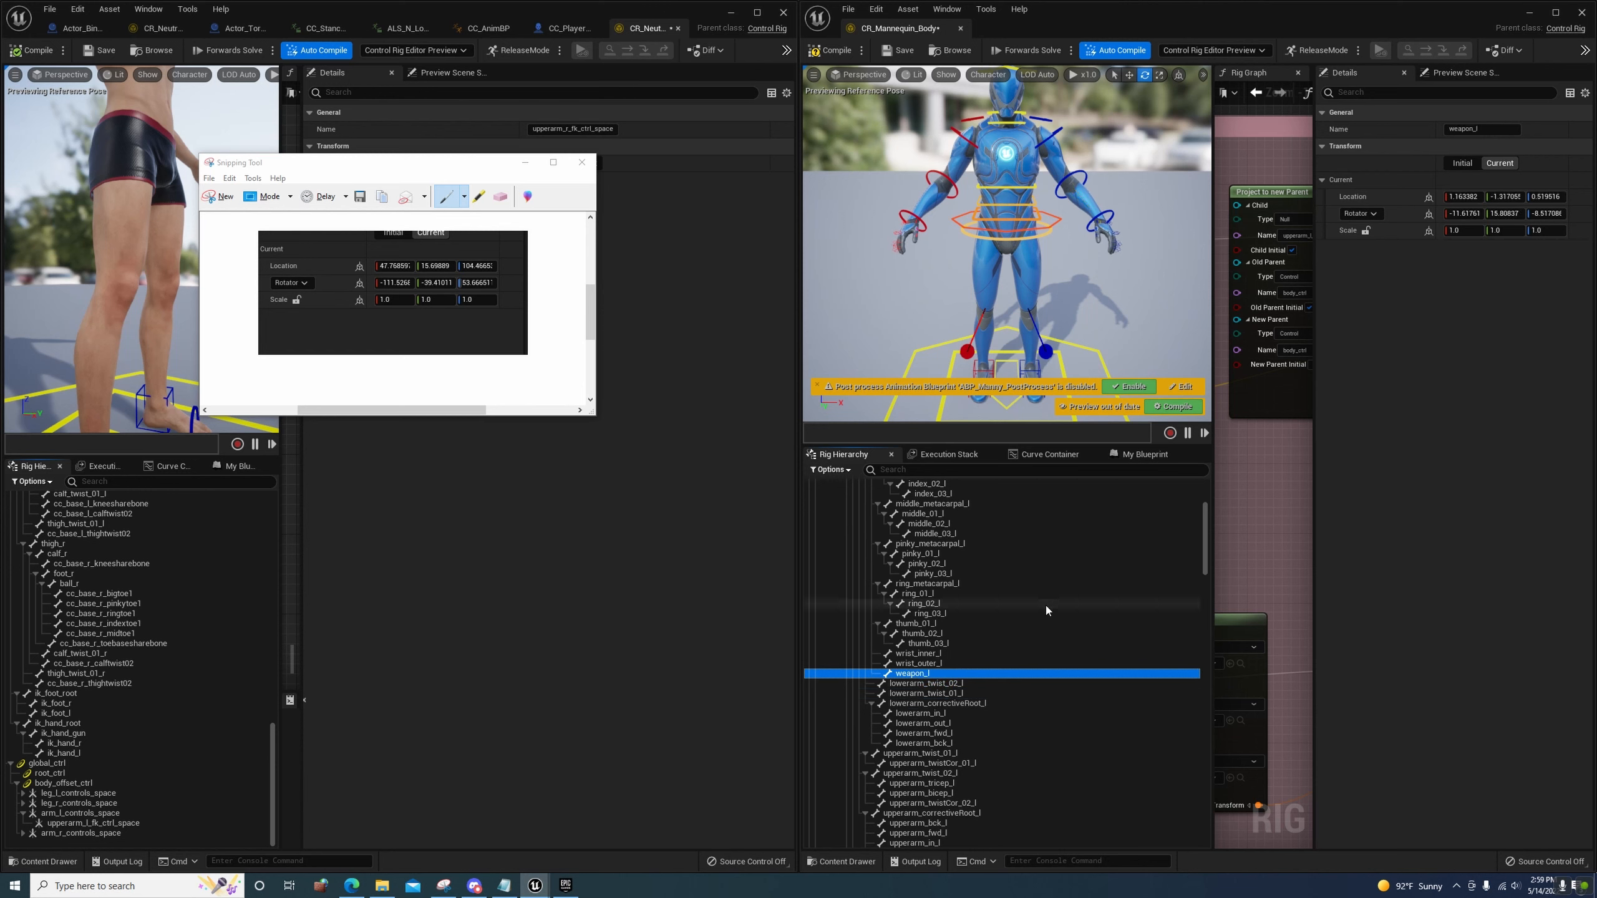
key(Up)
key(Up)
key(Up)
key(Up)
key(Up)
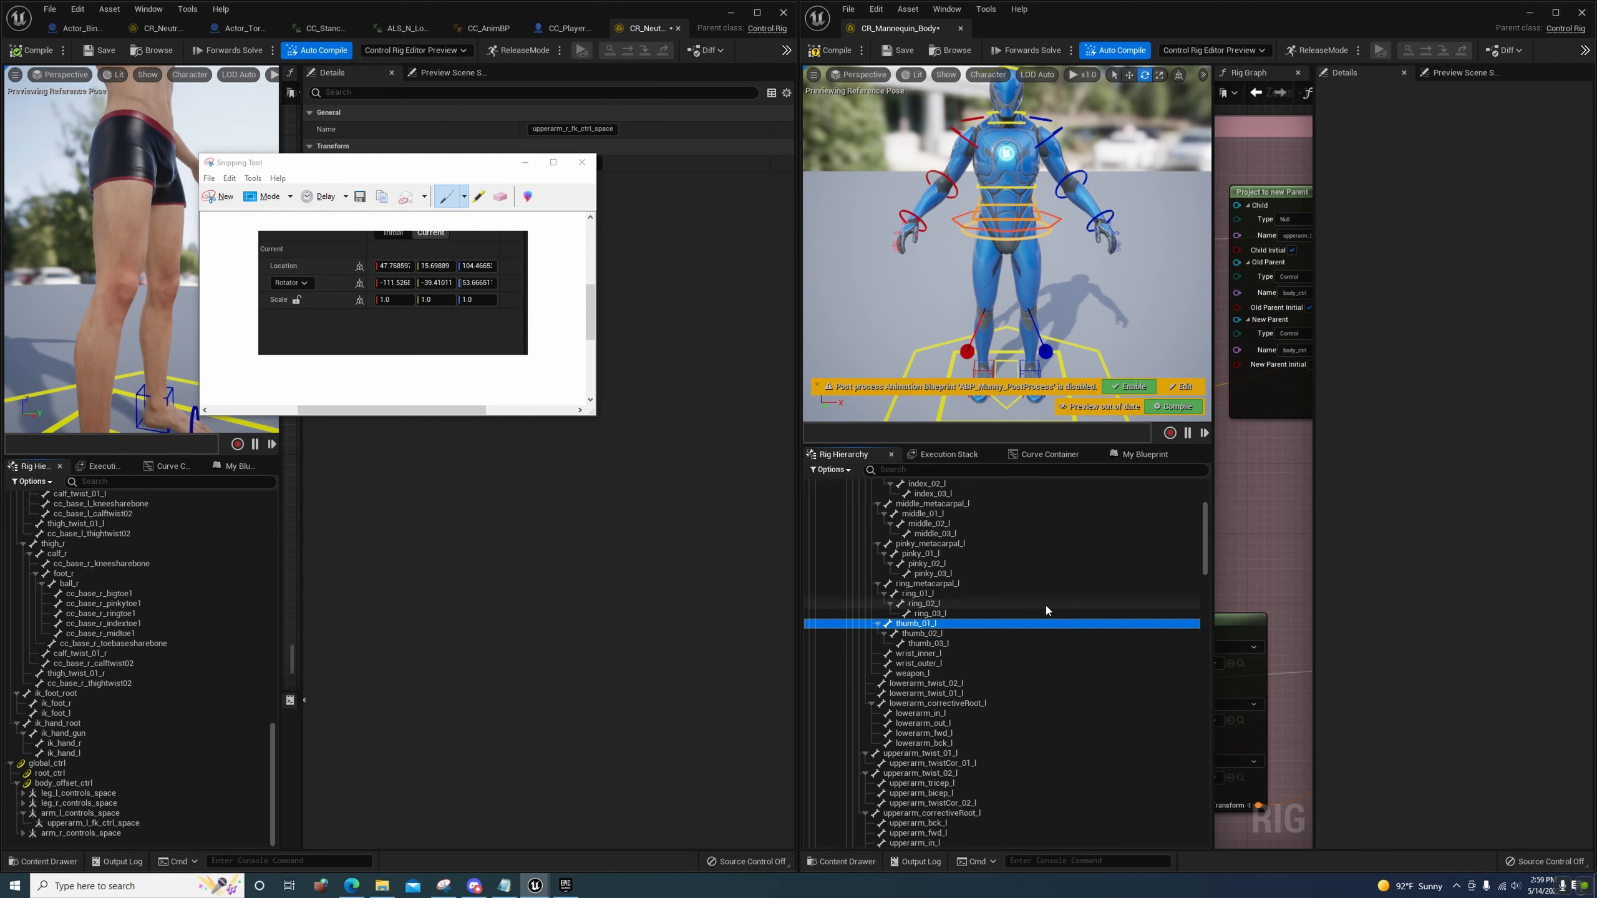
key(Up)
key(Up)
key(Up)
key(Up)
key(Up)
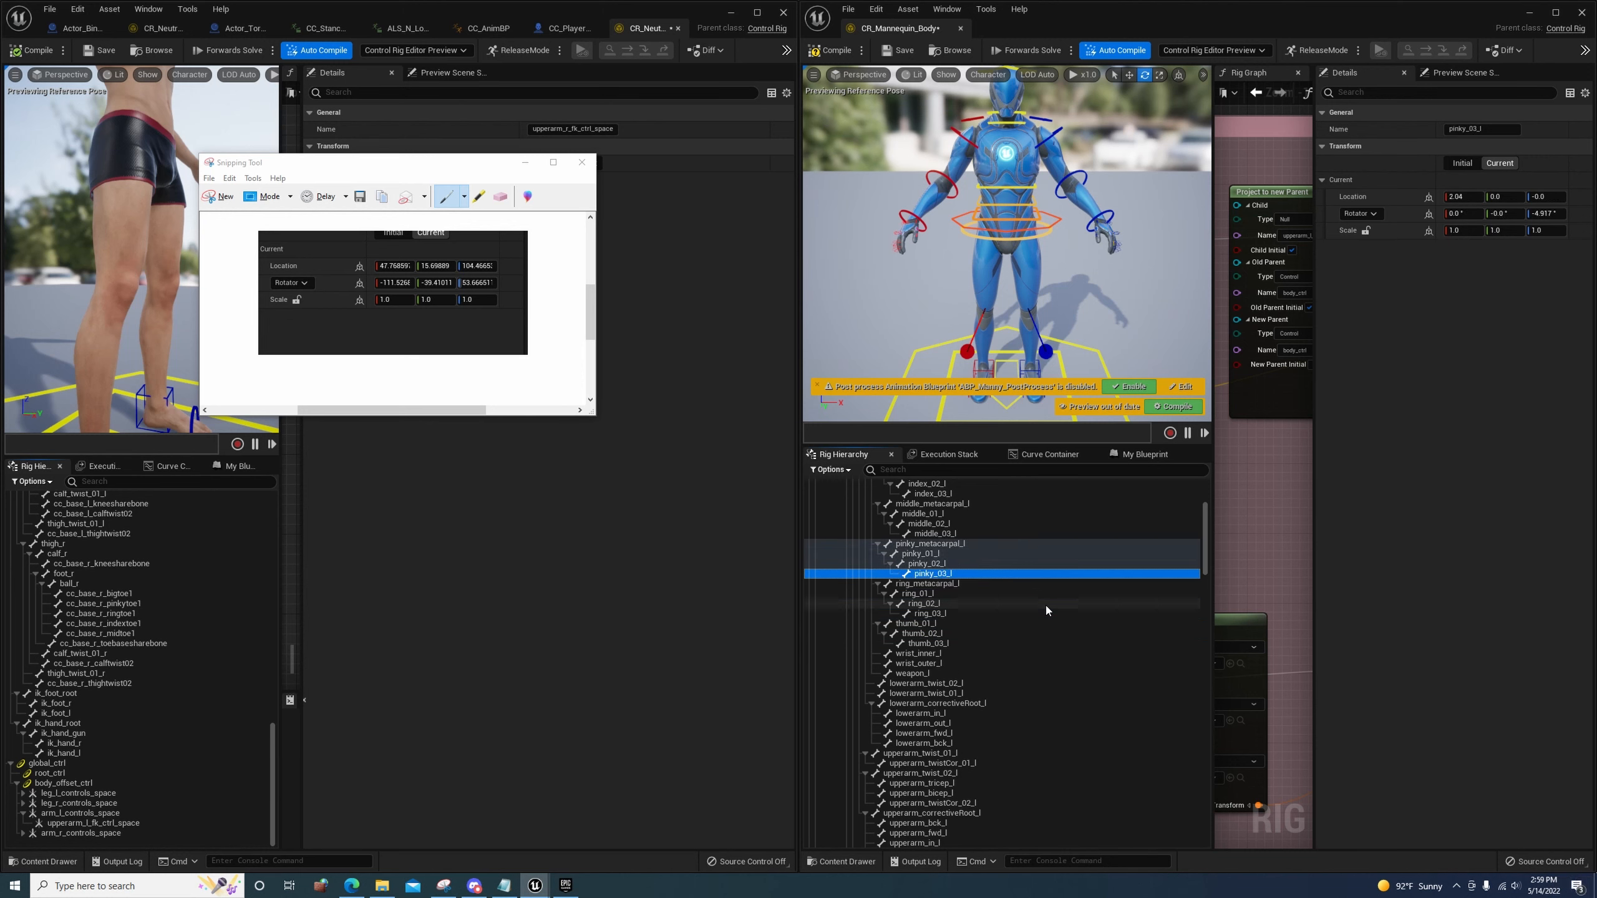
key(Up)
key(Up)
key(Up)
key(Up)
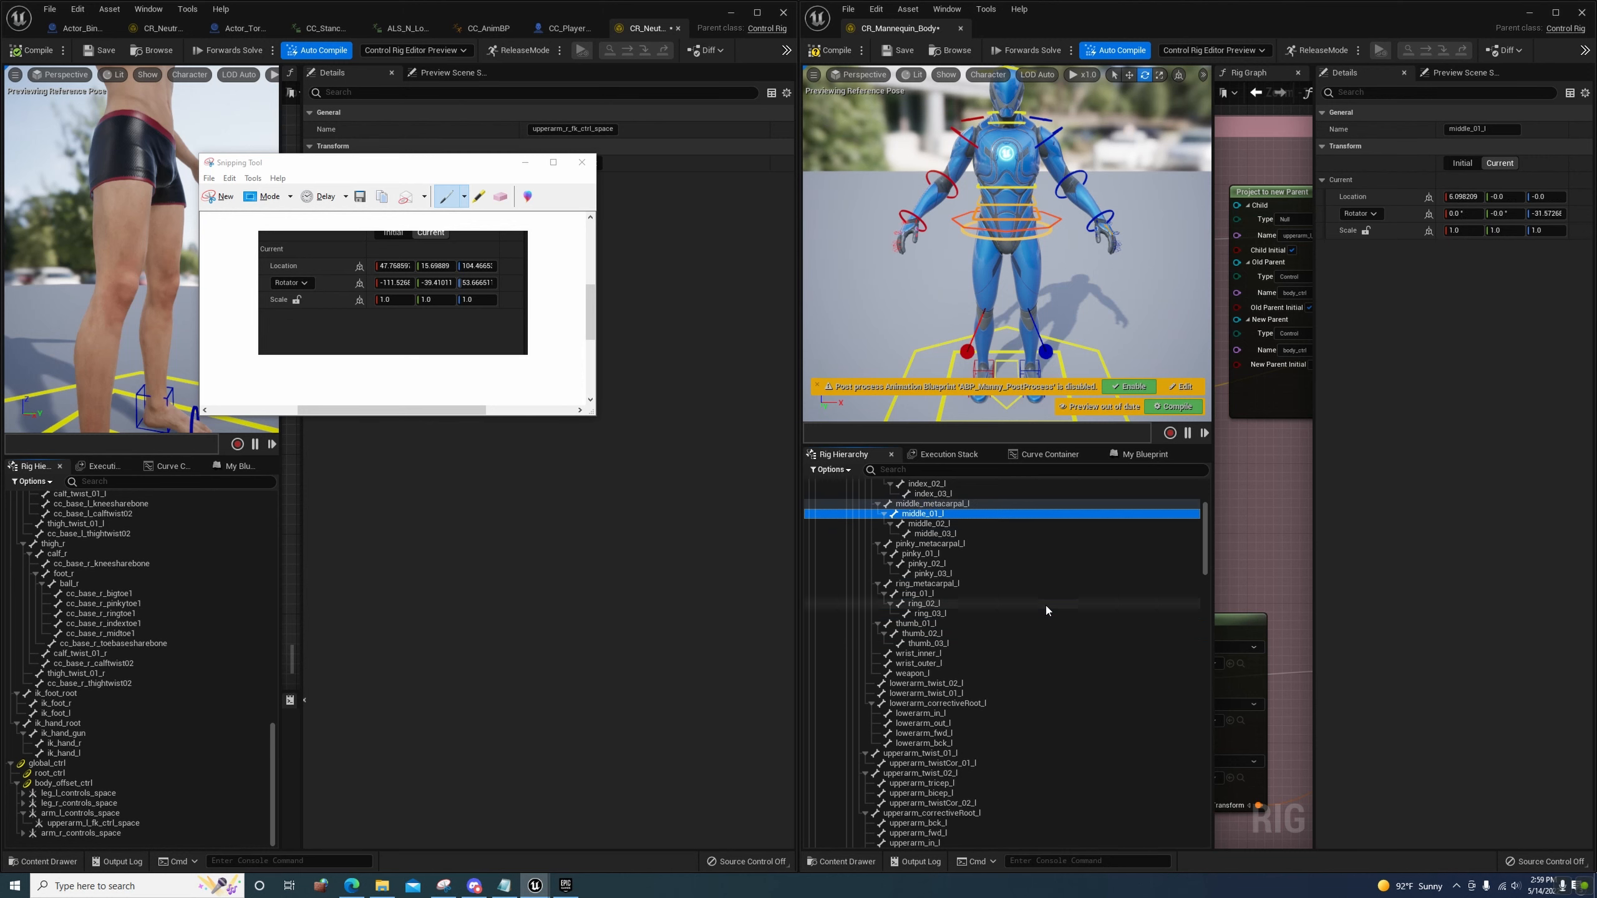
key(Down)
key(Down)
key(Down)
key(Down)
key(Down)
key(Down)
key(Down)
key(Down)
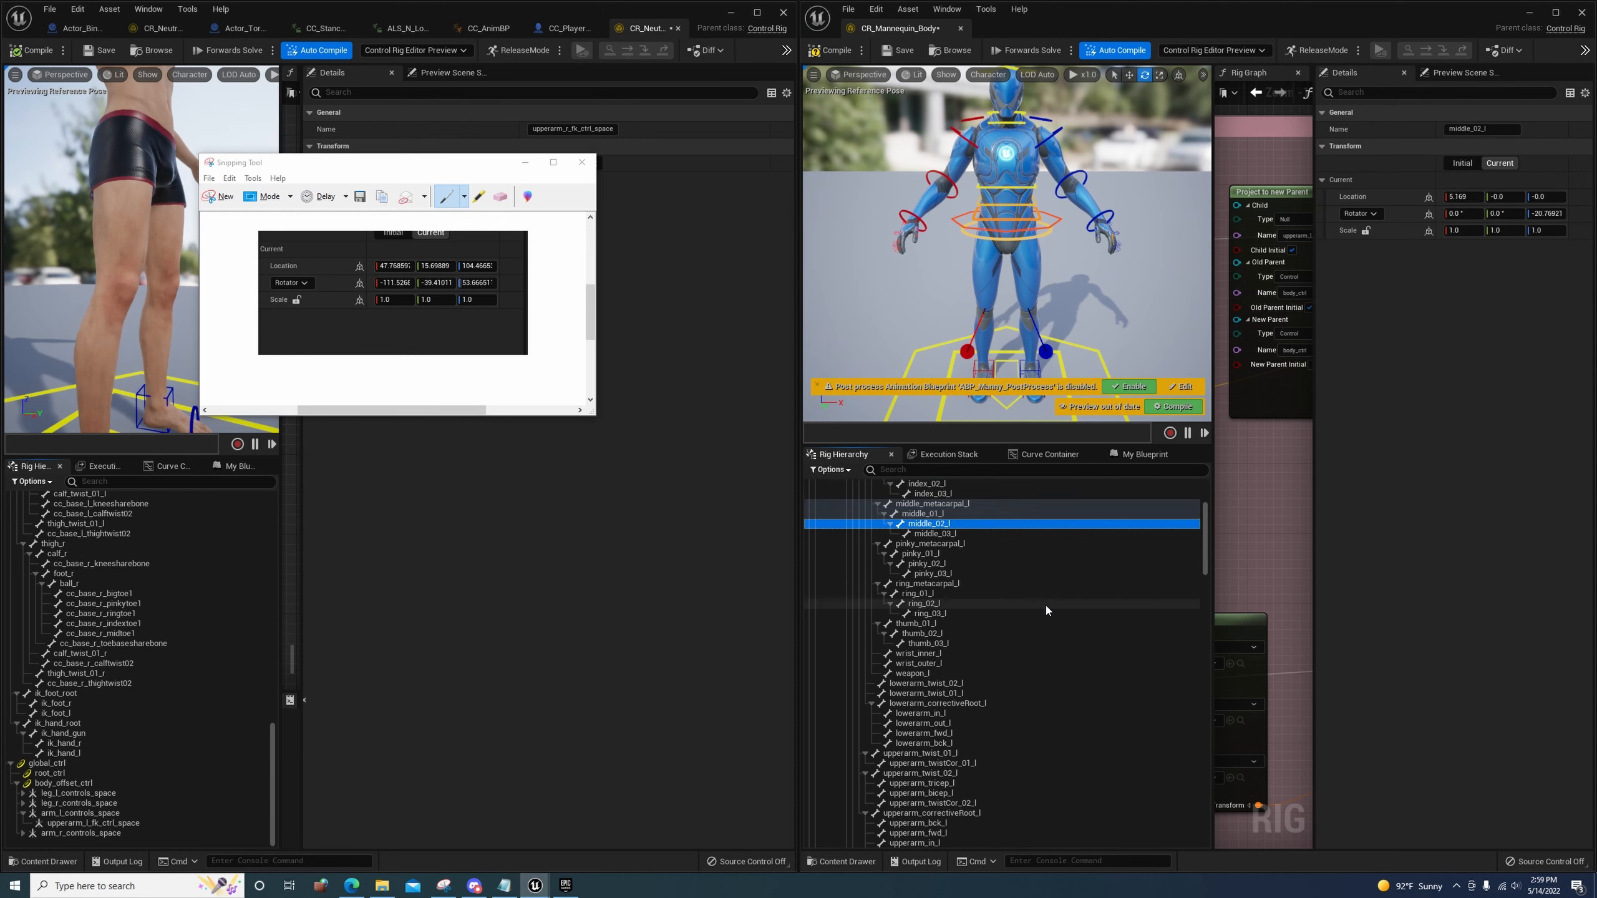
key(Down)
key(Down)
key(Down)
key(Down)
key(Down)
key(Down)
key(Down)
key(Down)
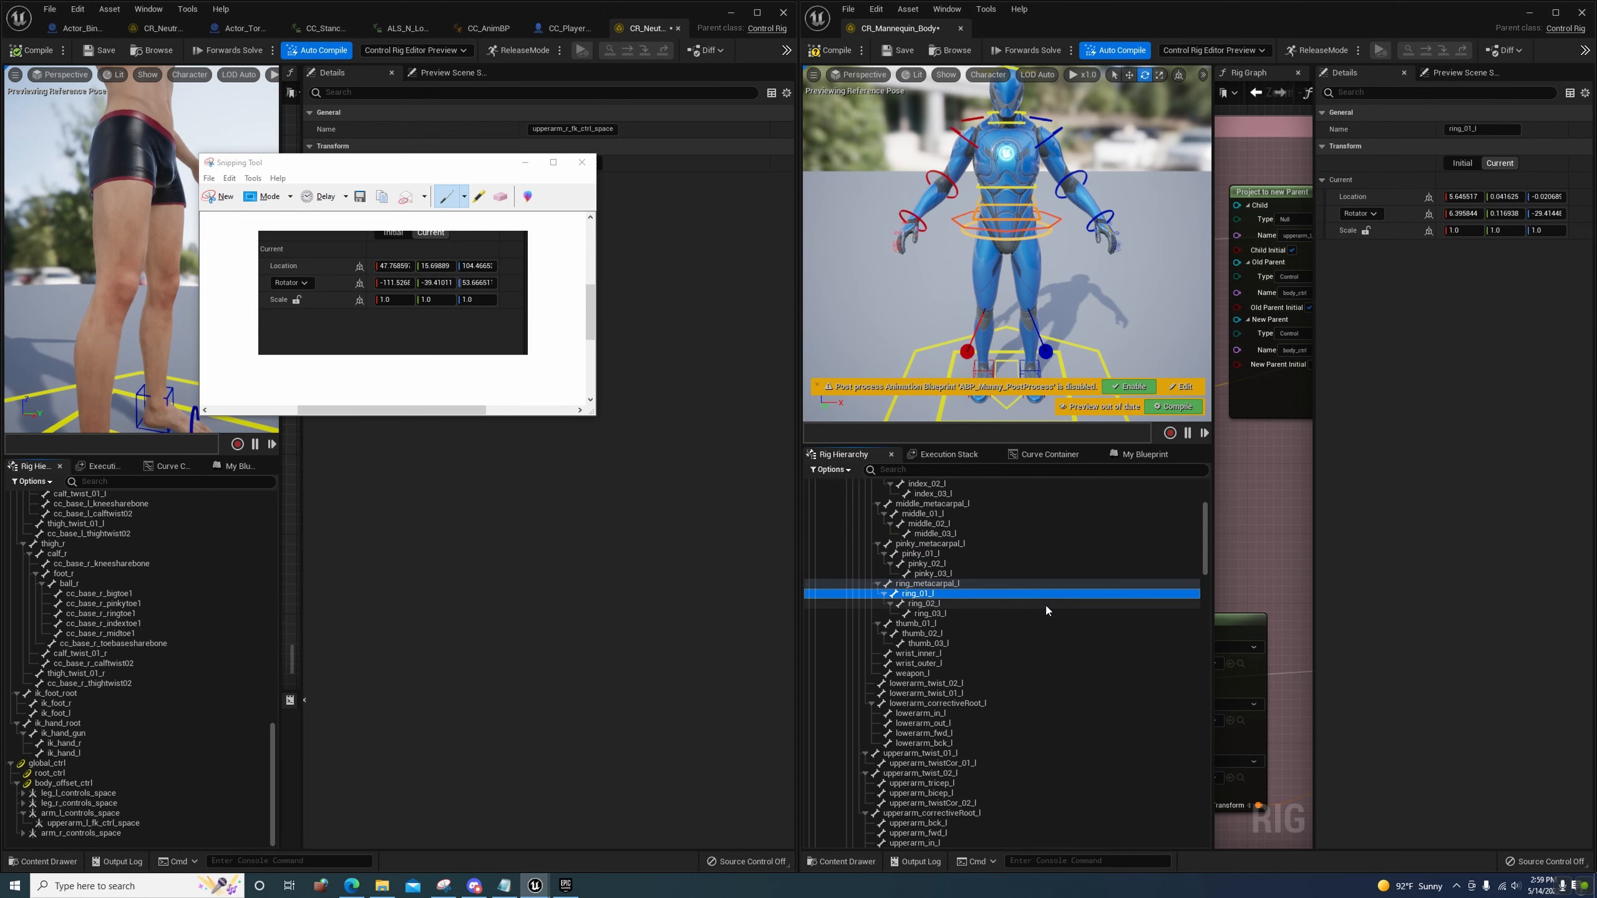
key(Down)
key(Down)
key(Down)
key(Down)
key(Down)
key(Down)
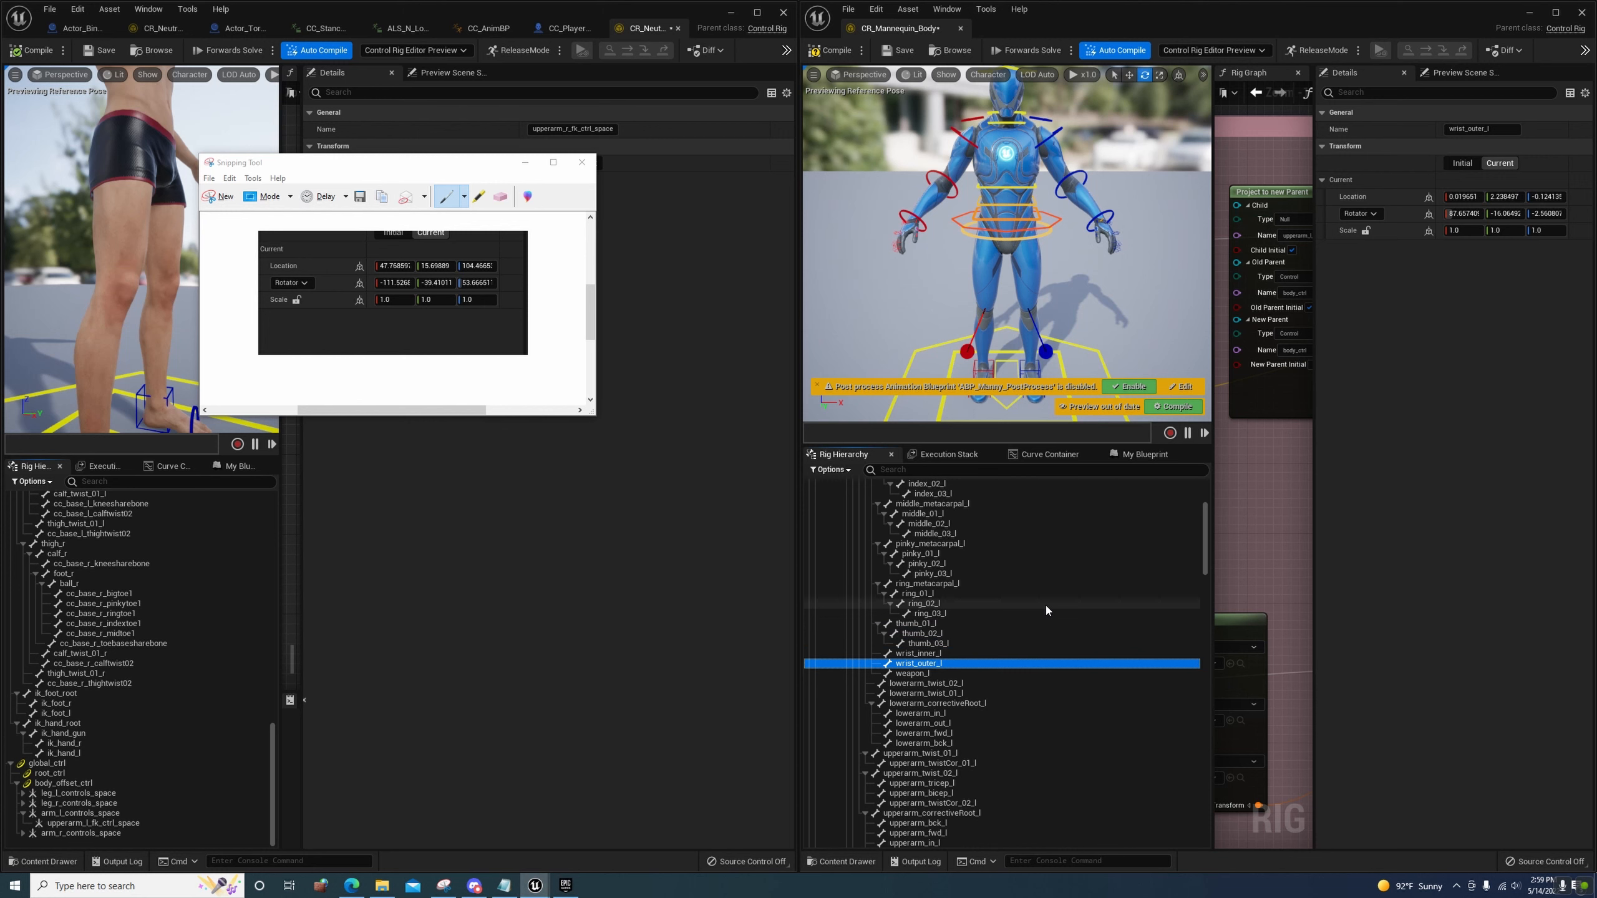
key(Down)
key(Down)
key(Down)
key(Down)
key(Down)
key(Down)
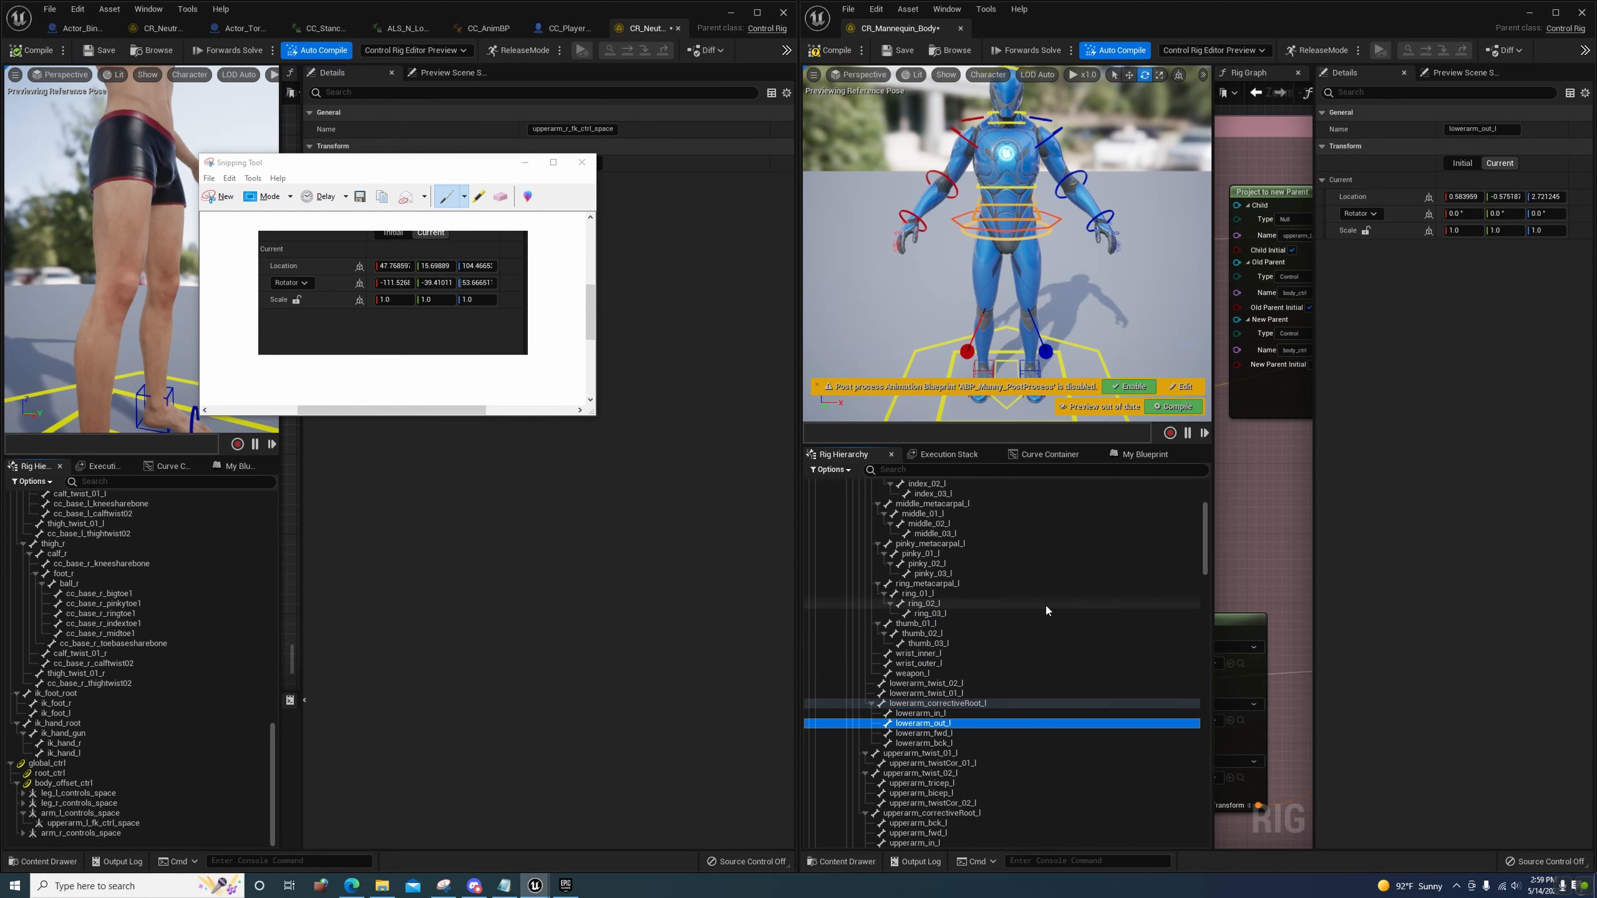
key(Down)
key(Down)
key(Down)
key(Down)
key(Down)
key(Down)
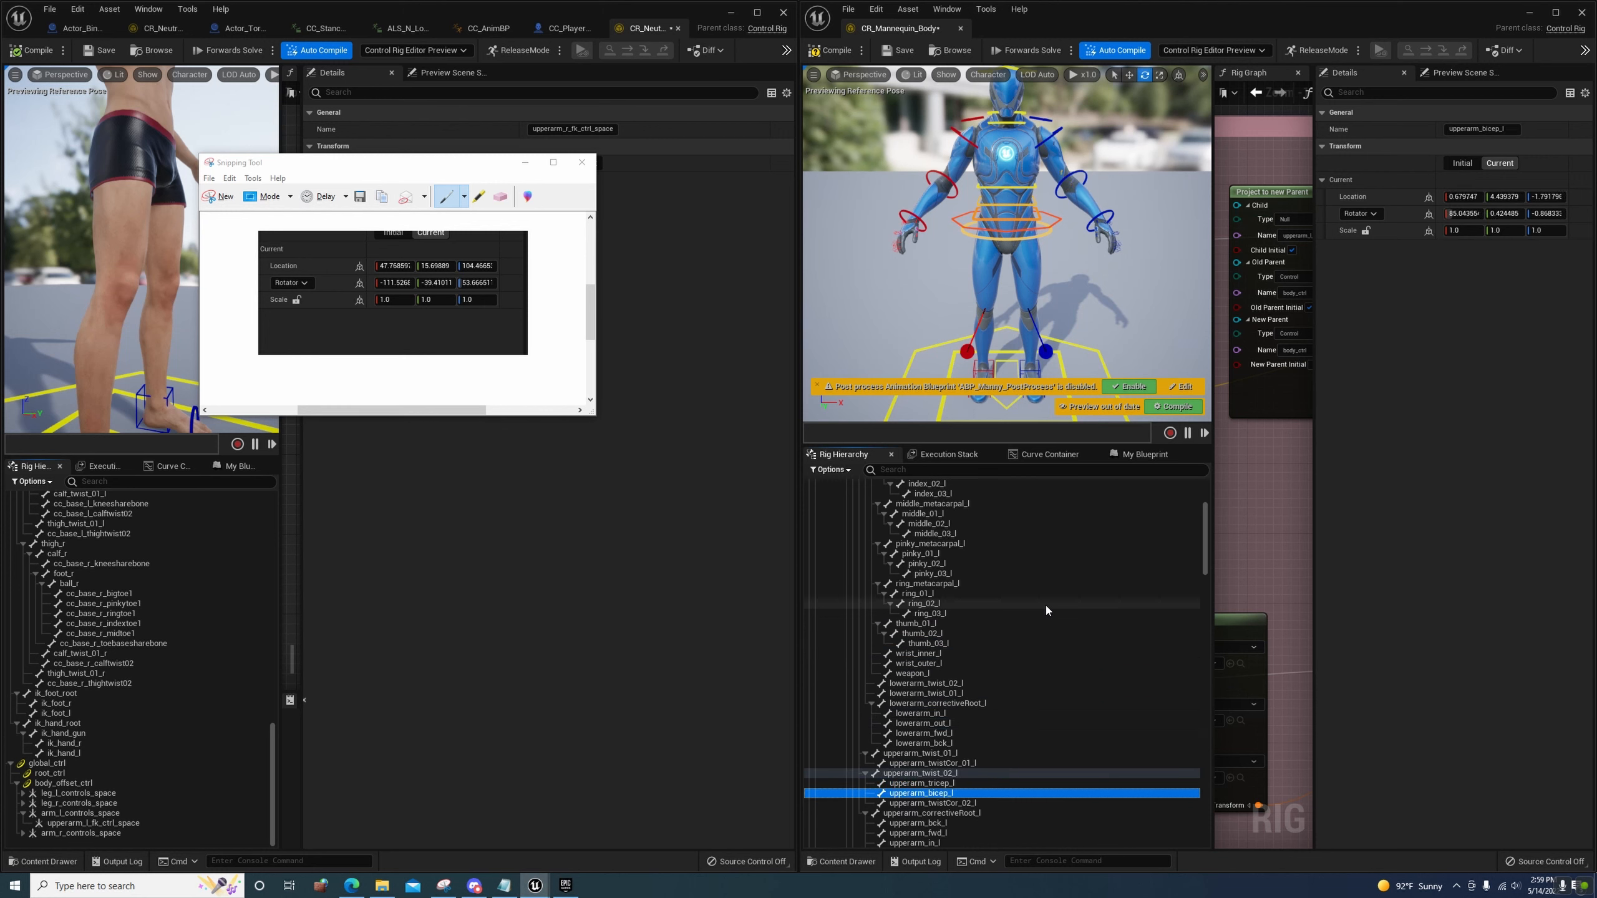
key(Down)
key(Down)
key(Down)
key(Down)
key(Down)
key(Down)
key(Down)
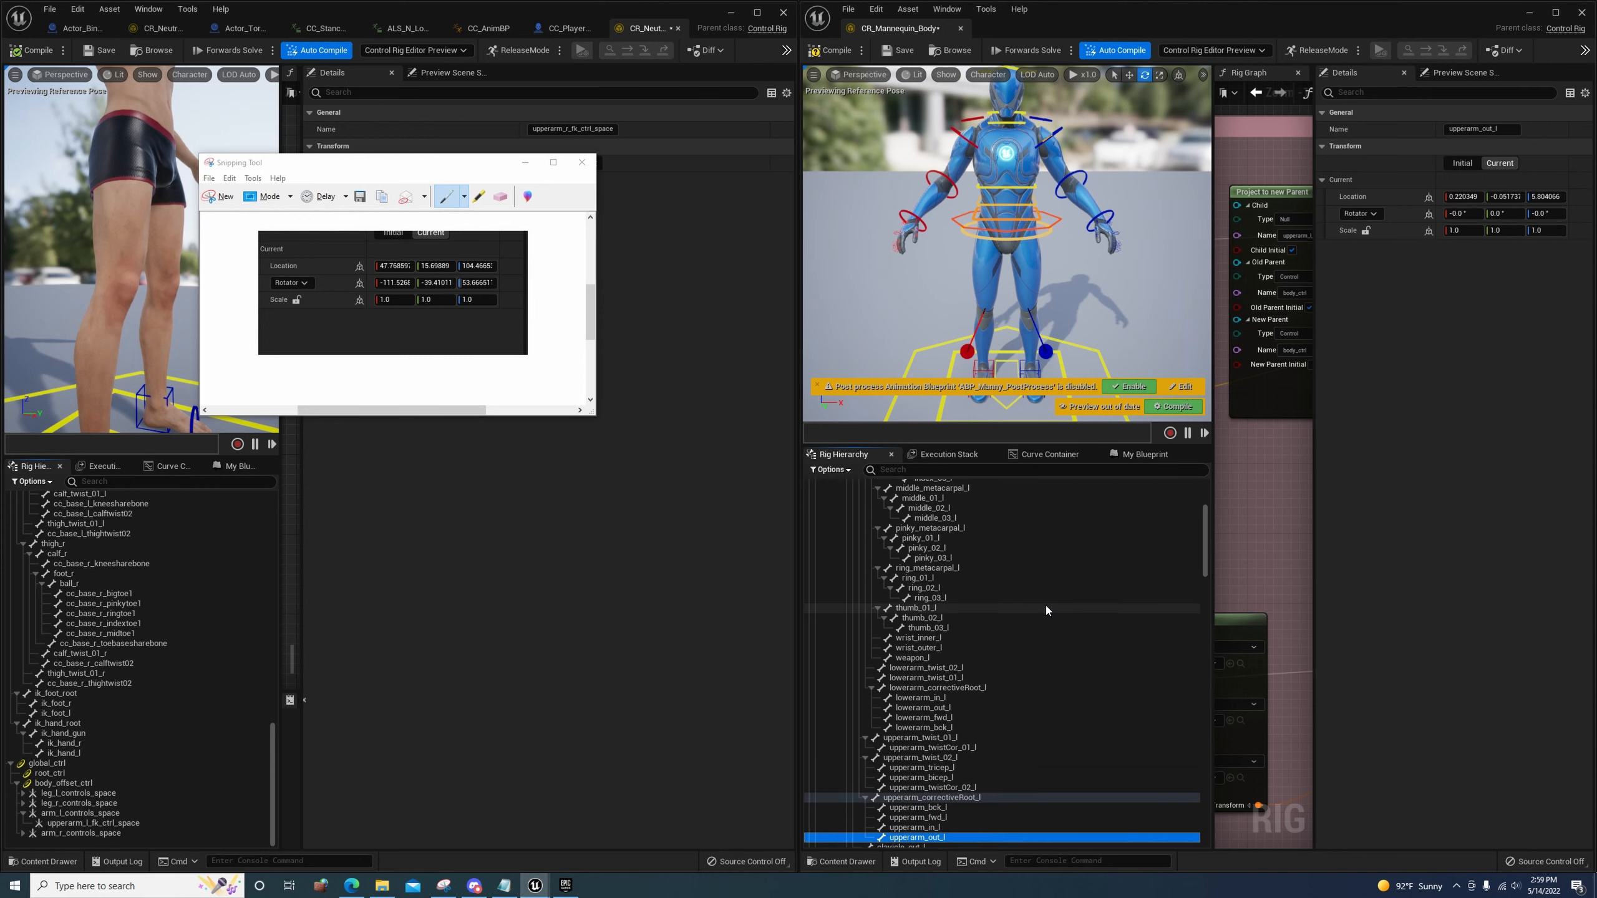
key(Down)
key(Down)
key(Down)
key(Down)
key(Down)
key(Down)
key(Down)
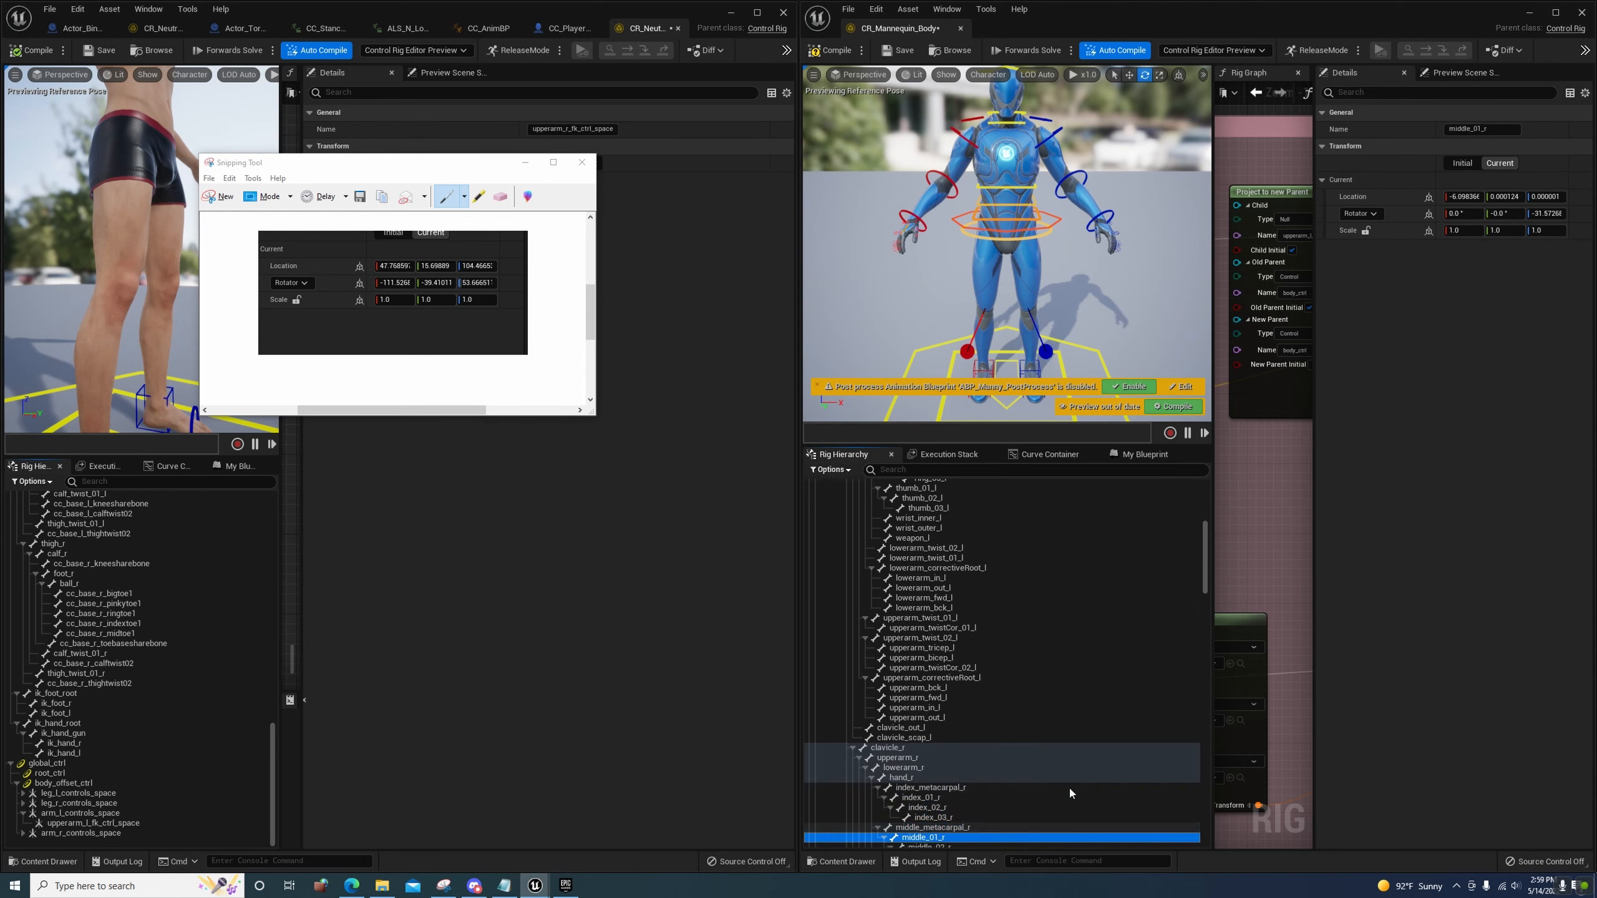
Add a new null under the hand_l bone in the Mannequin rig
scroll(982, 621, up, 10)
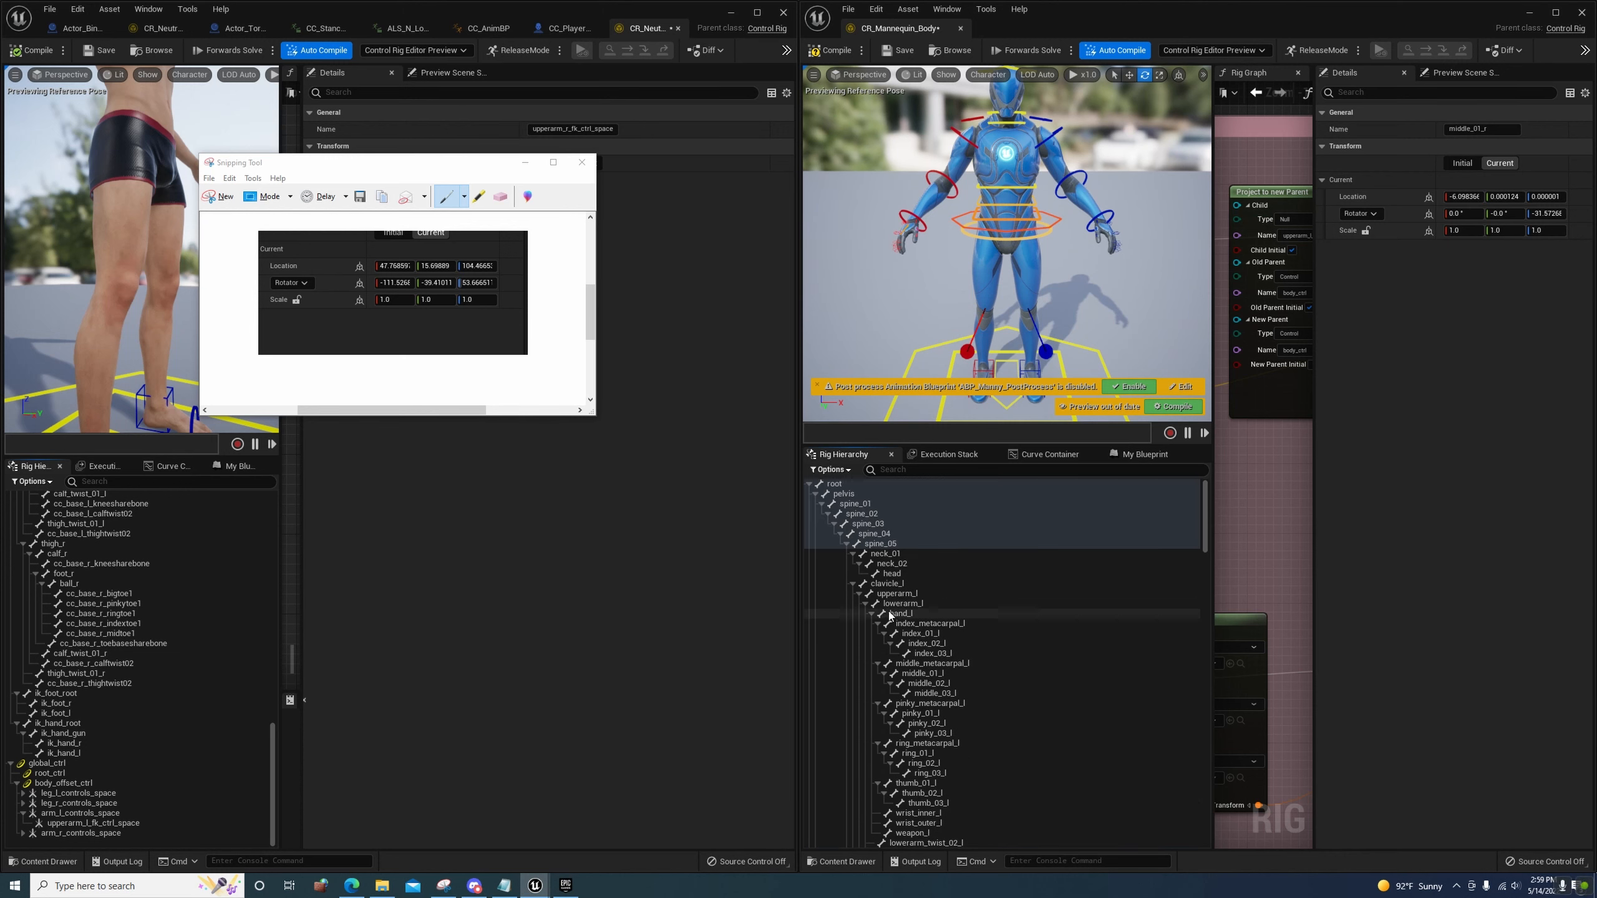
click(899, 613)
right_click(902, 614)
mouse_move(989, 325)
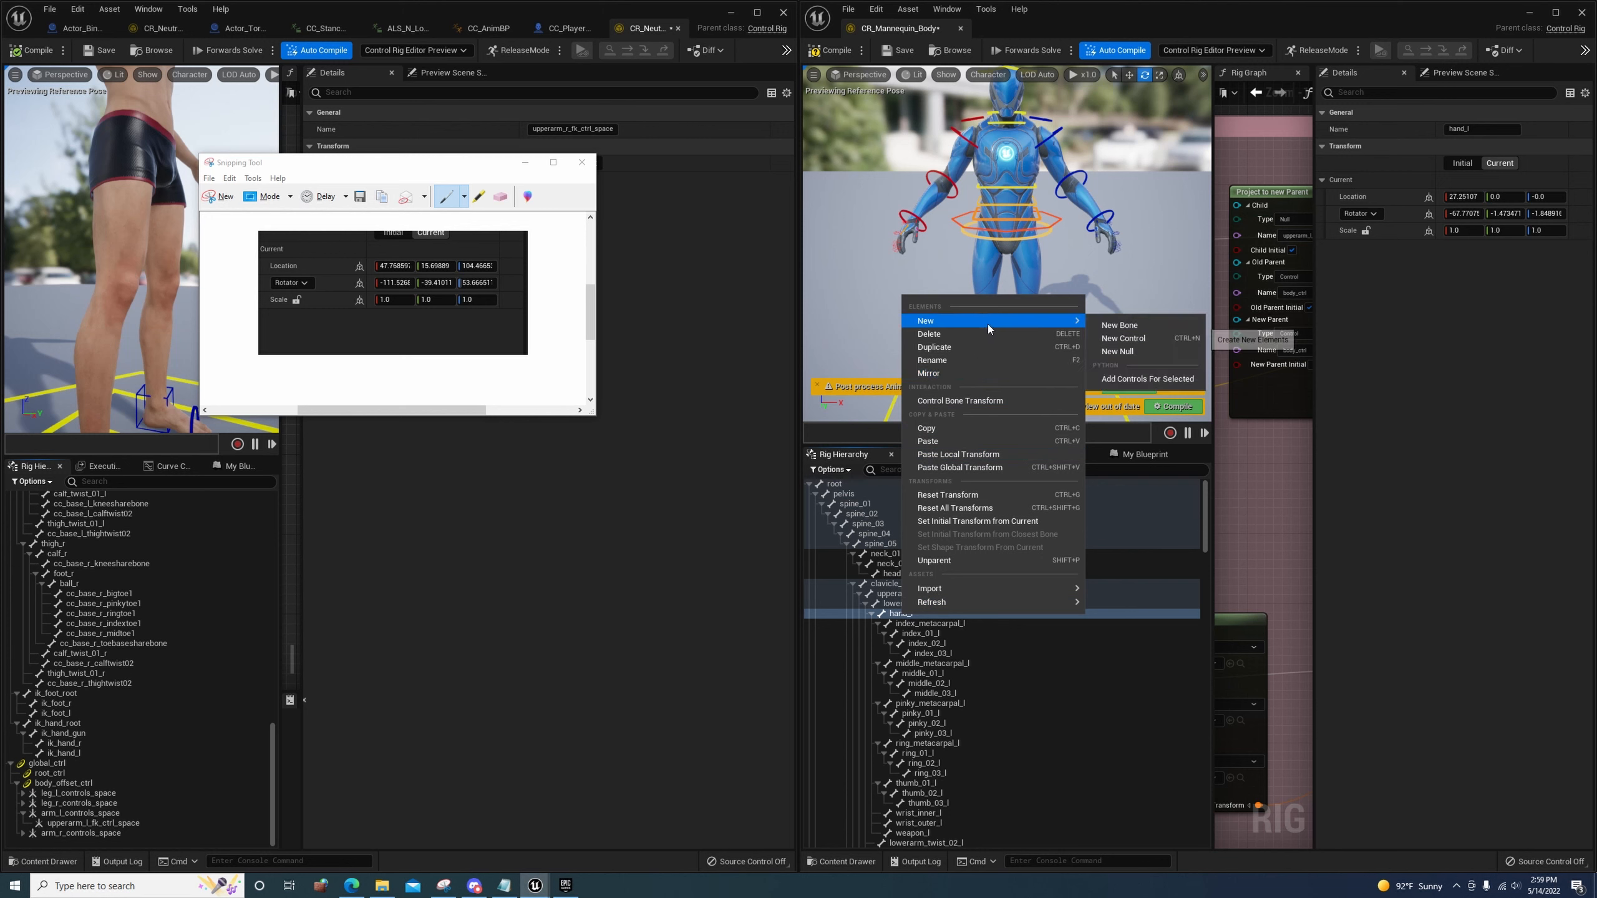
click(1122, 351)
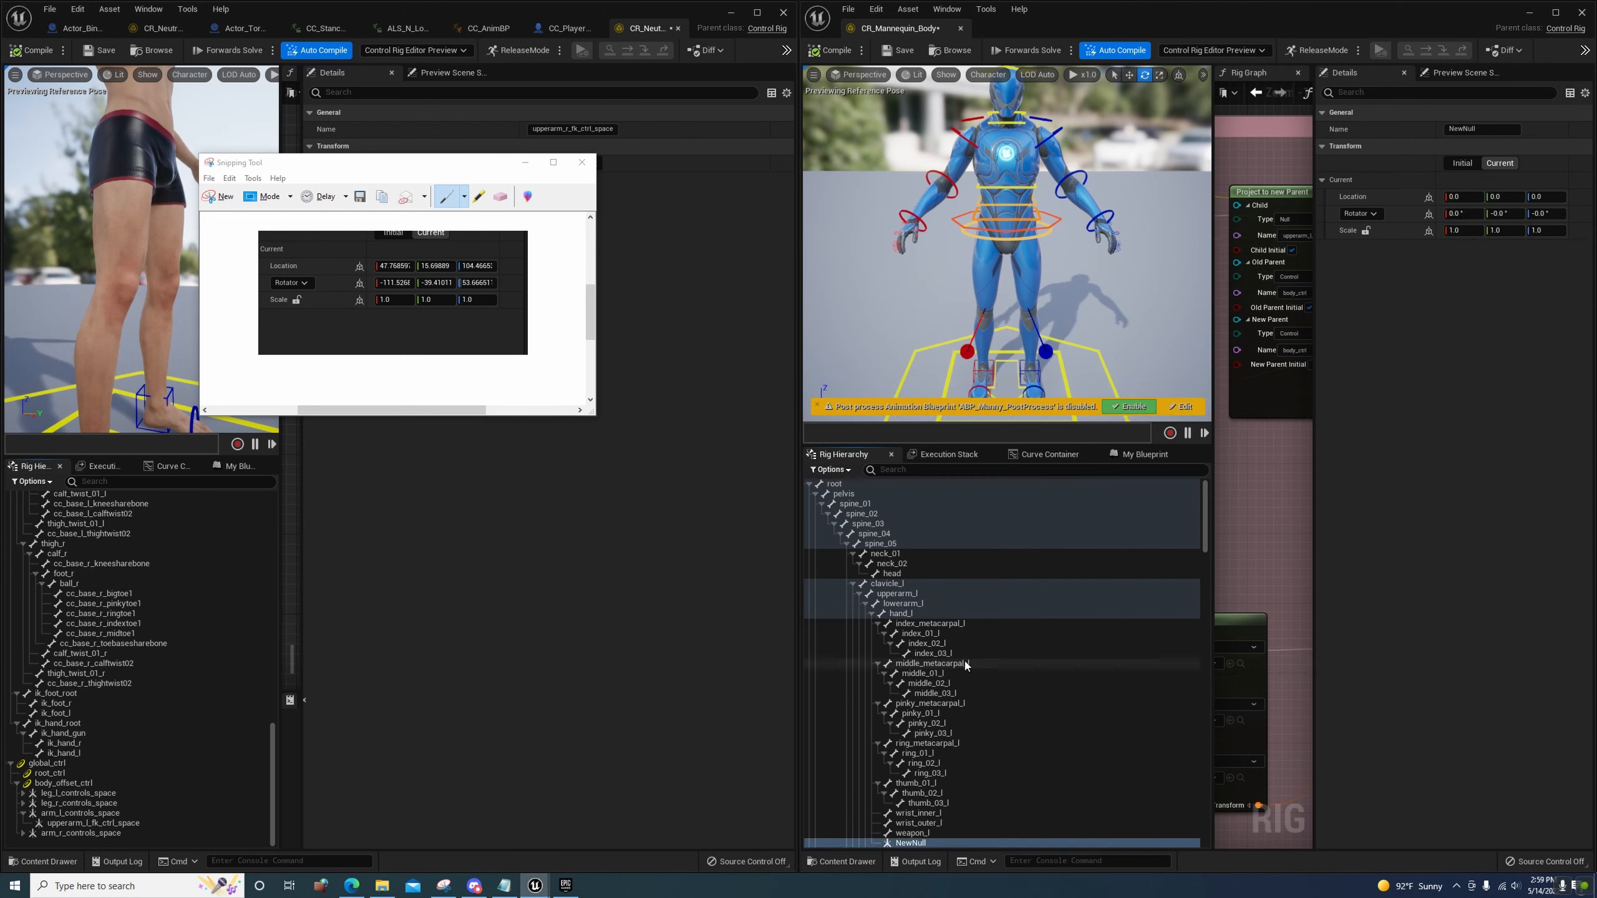
Reparent the new null from hand_l to lowerarm_in_l and compare its transform with the captured fingers_l_space values
scroll(1057, 539, down, 6)
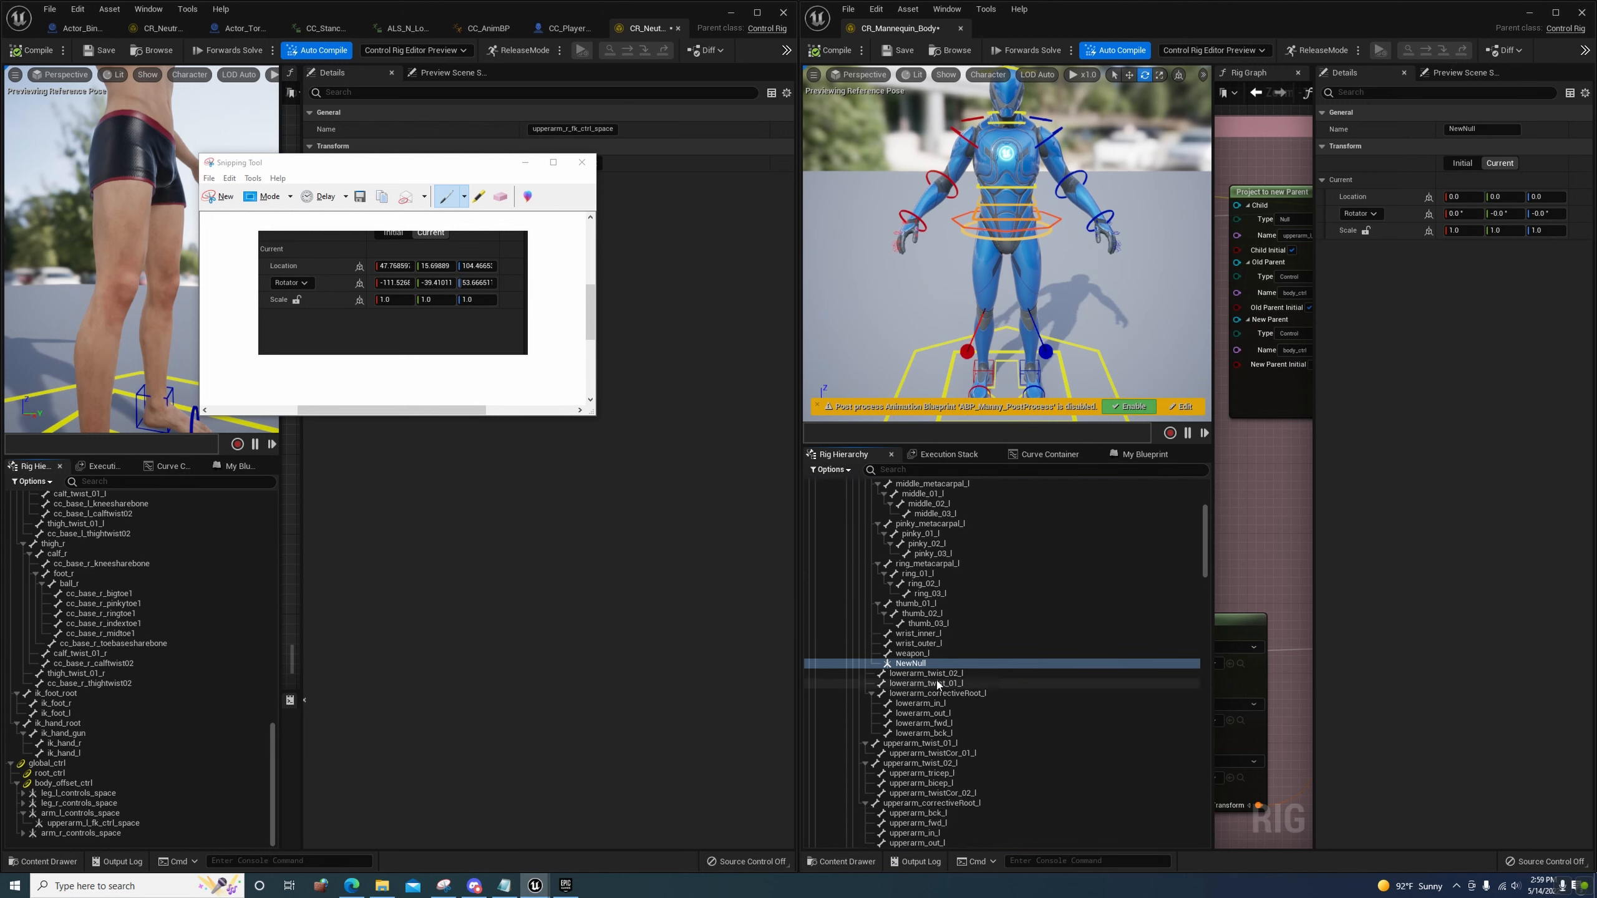
drag(922, 668, 904, 705)
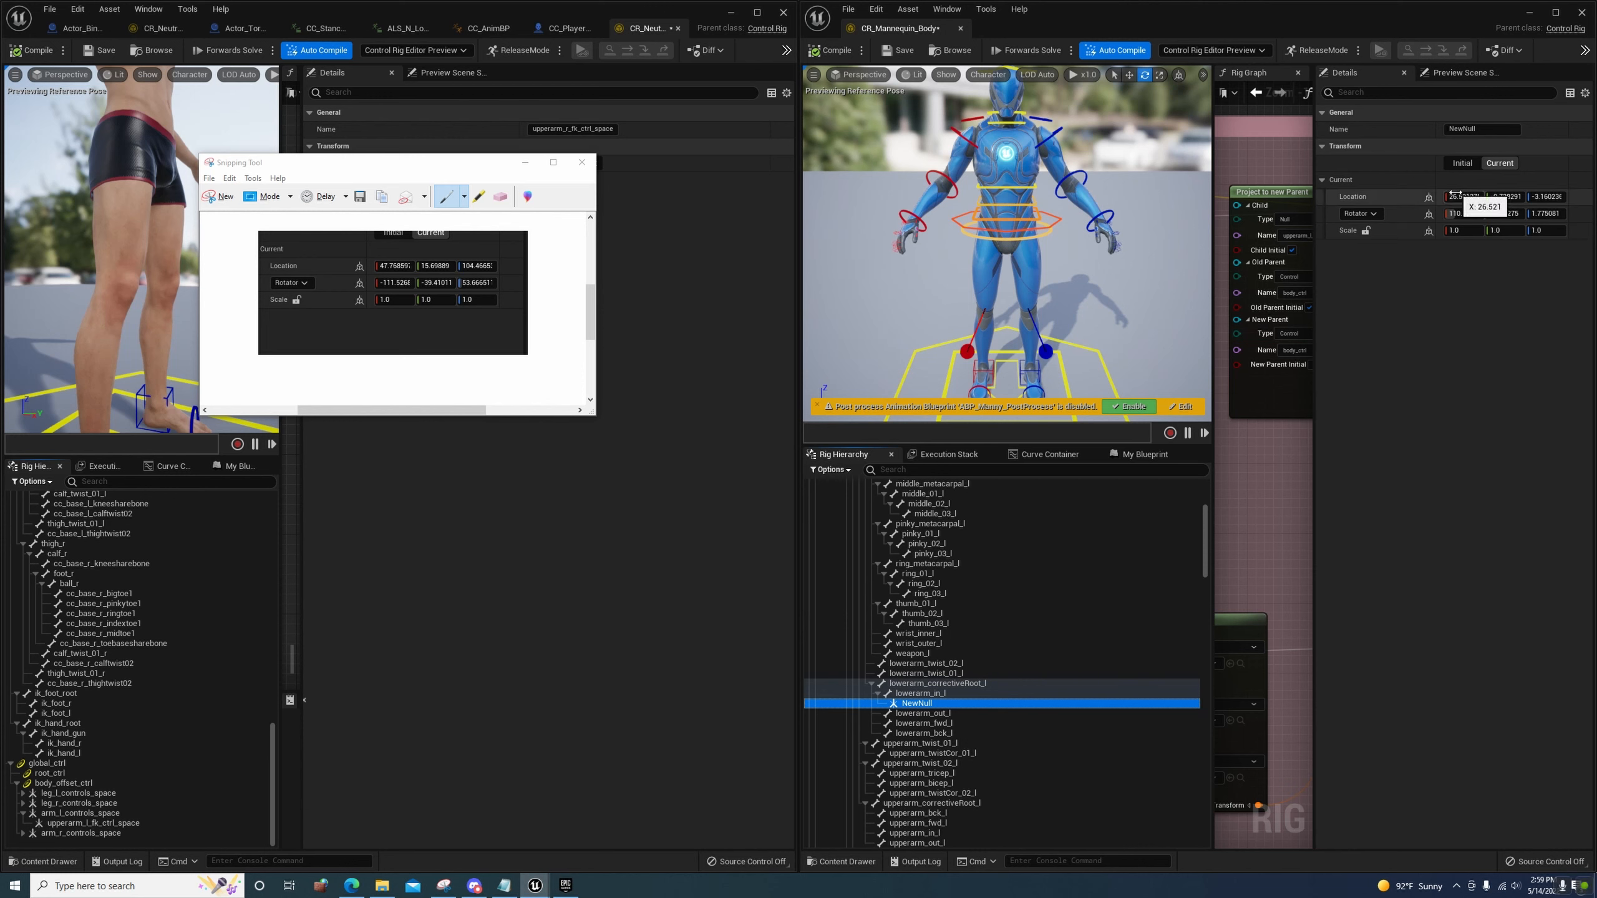
scroll(1023, 559, up, 2)
scroll(1013, 570, up, 2)
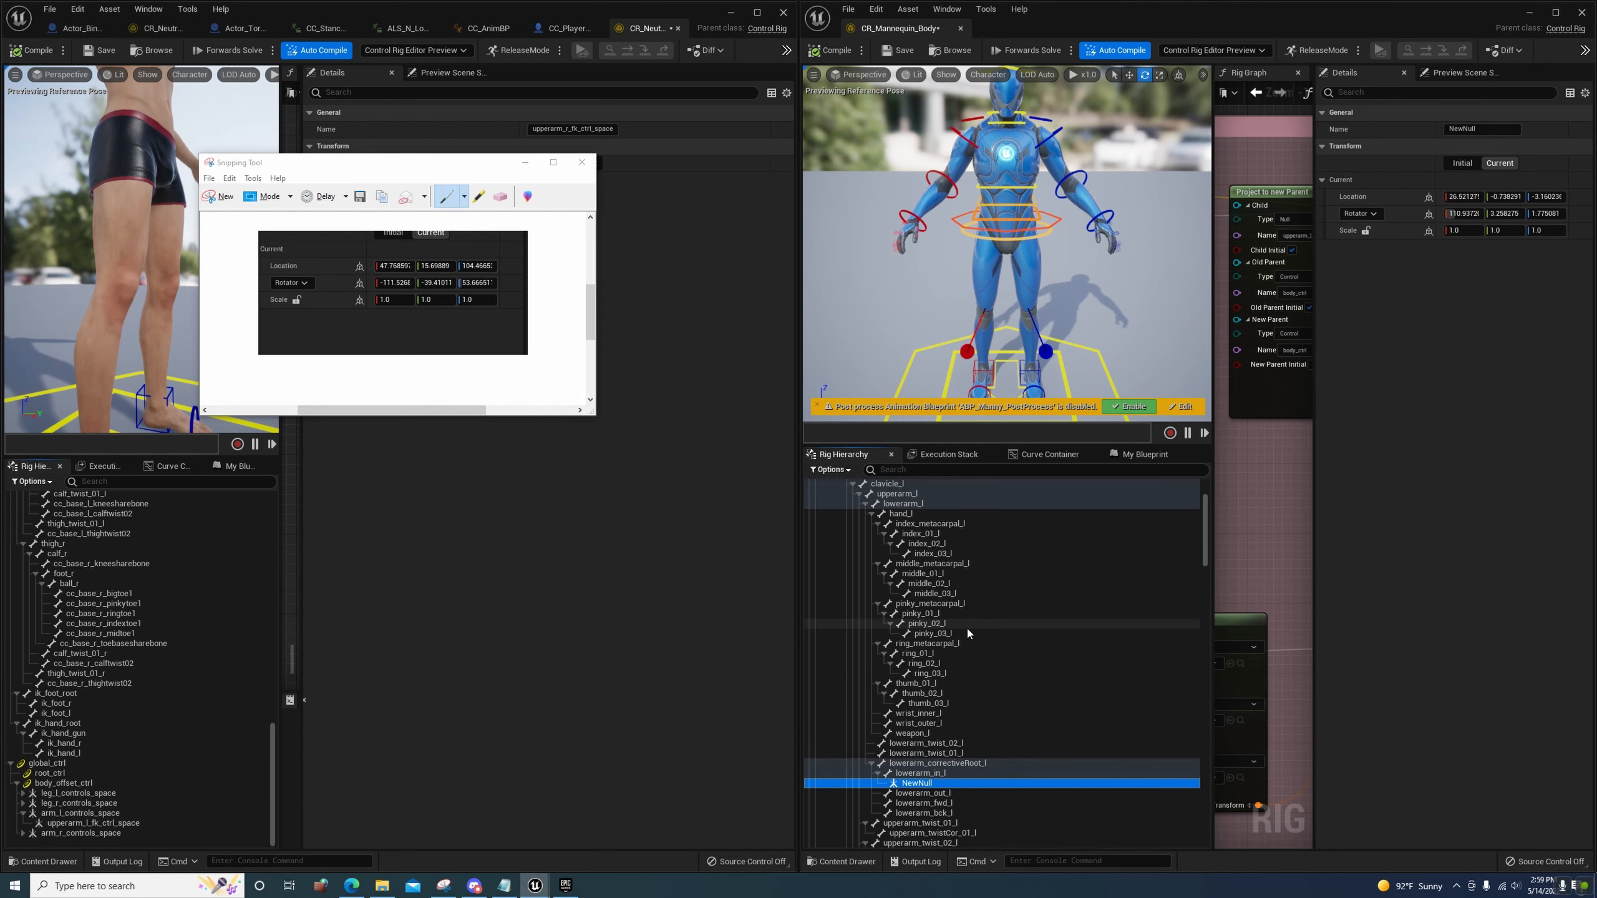
Reparent the new null from lowerarm_in_l to index_metacarpal_l in the Mannequin rig and compare its transform with the captured fingers_l_space values
drag(918, 781, 932, 527)
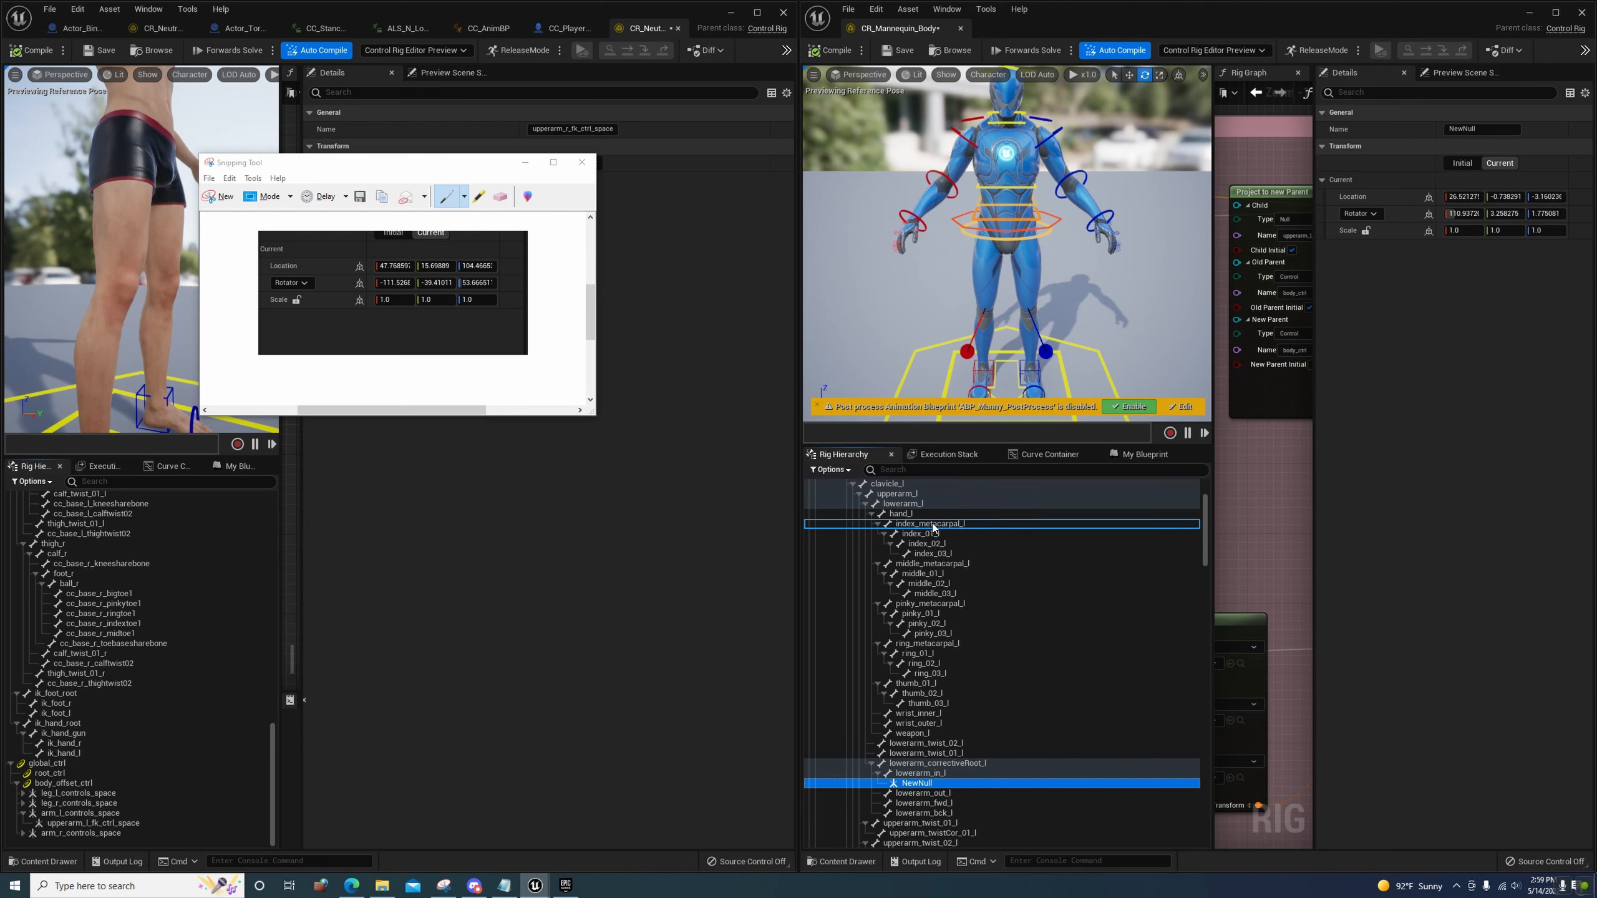
drag(932, 528, 933, 528)
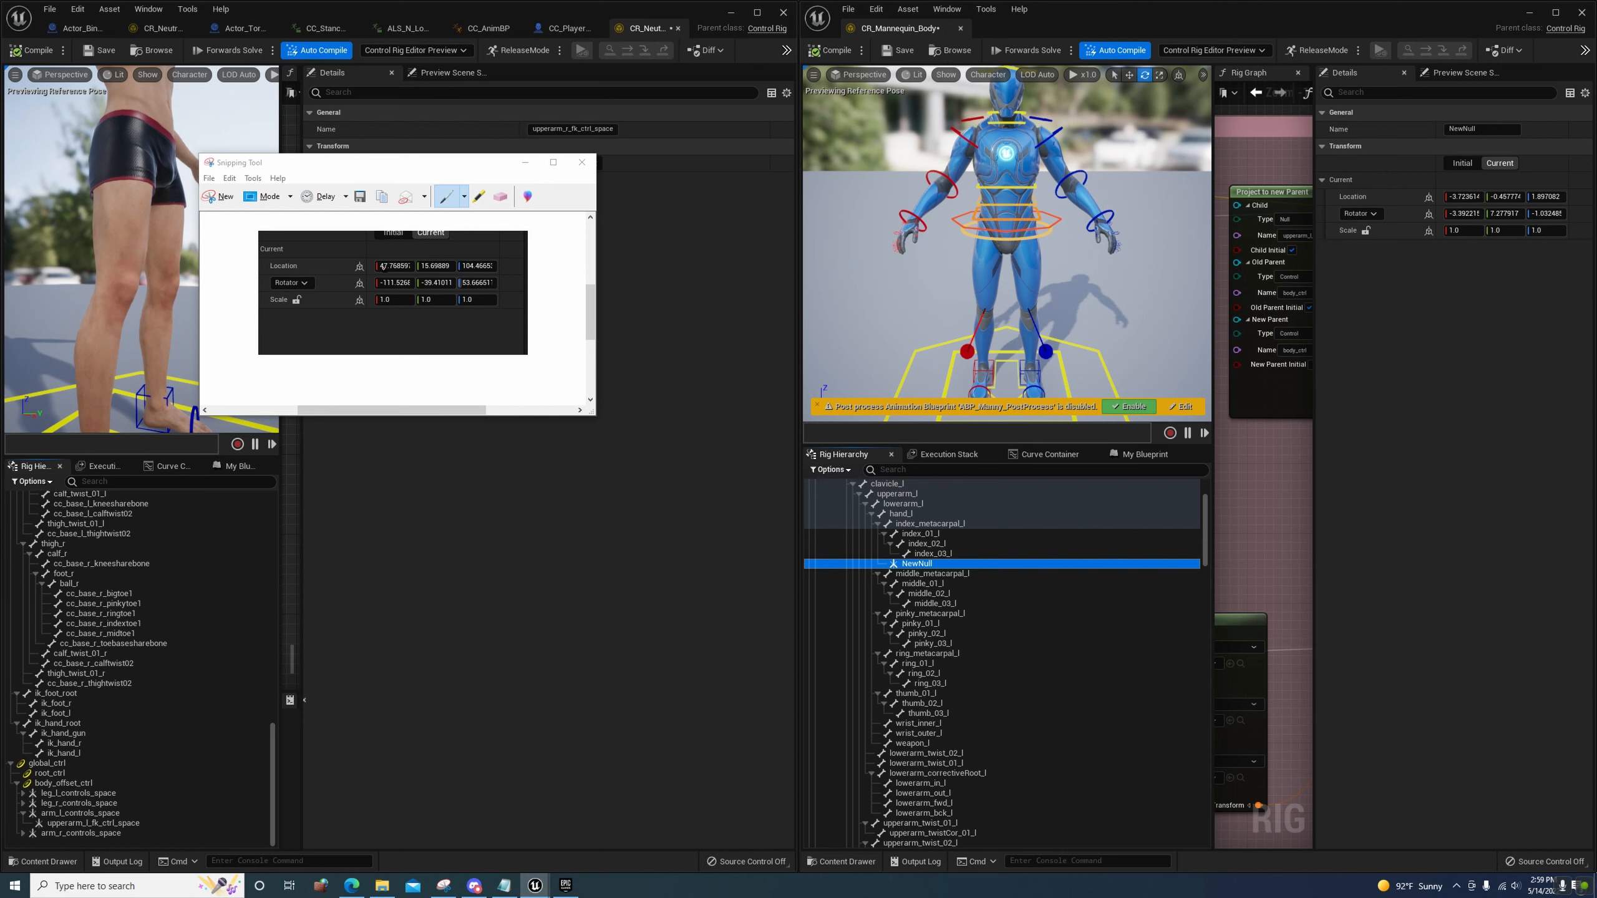
scroll(922, 662, down, 2)
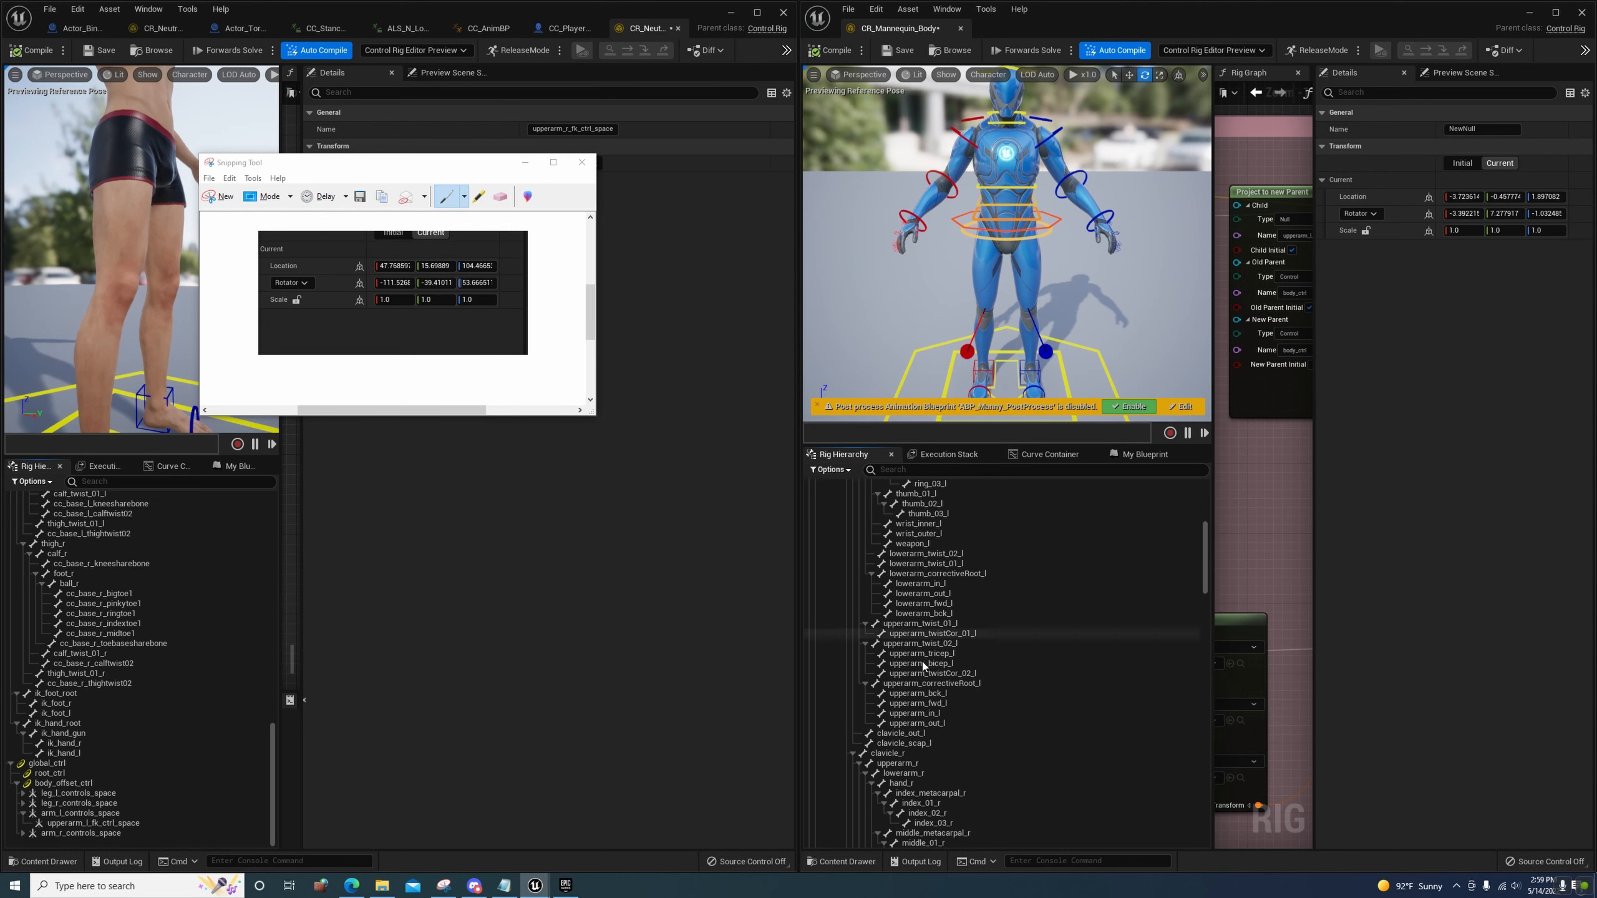
scroll(935, 646, up, 4)
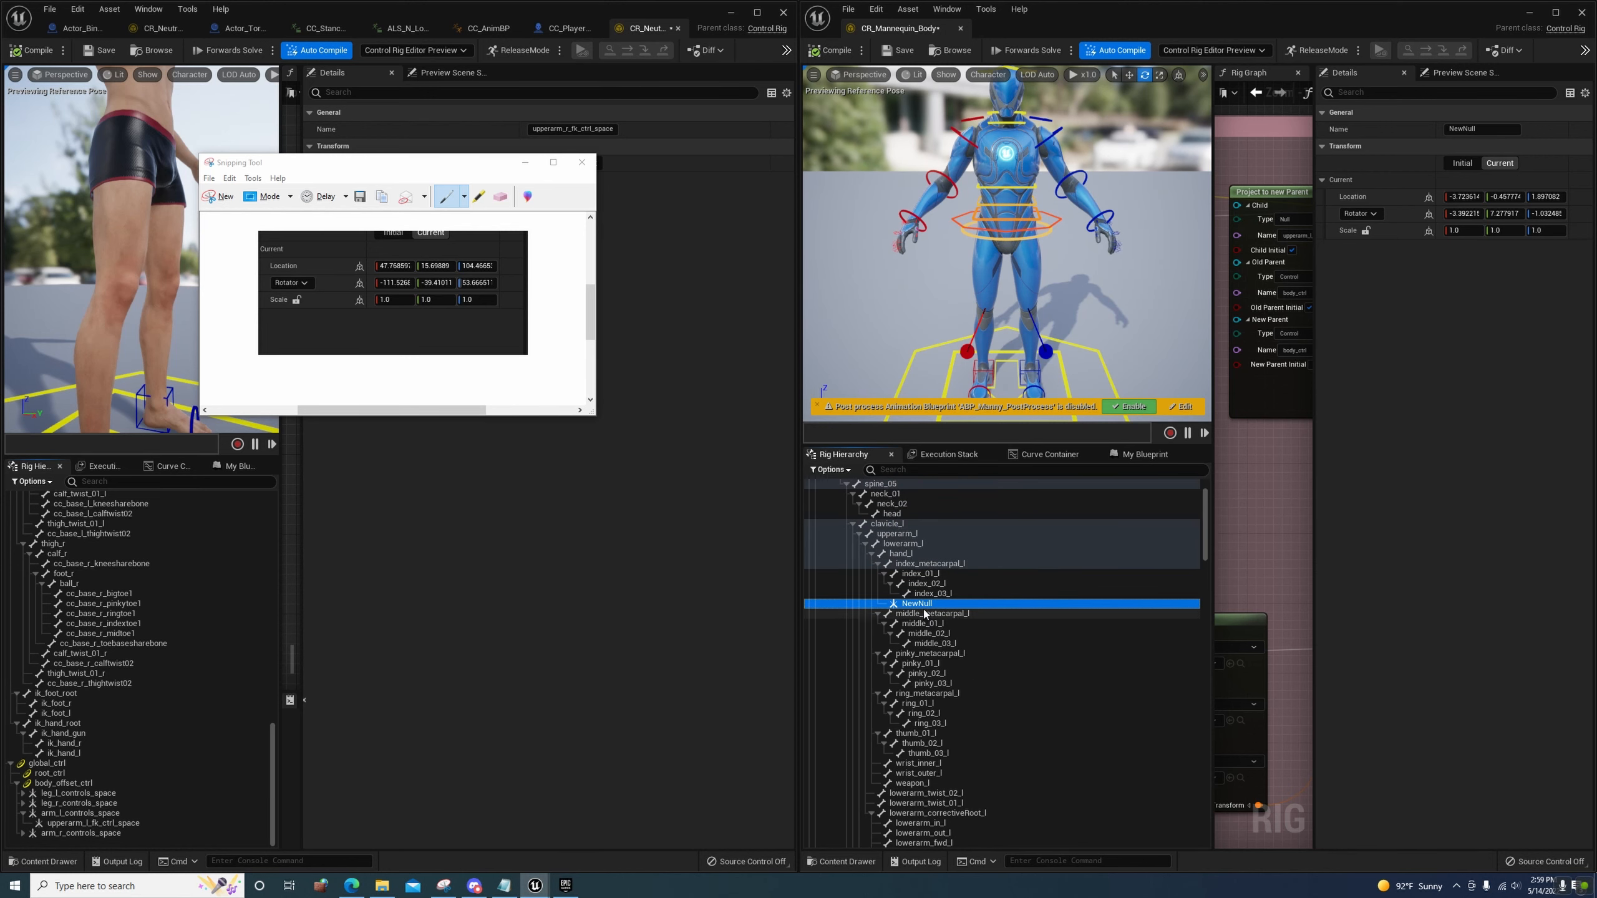
drag(922, 604, 907, 564)
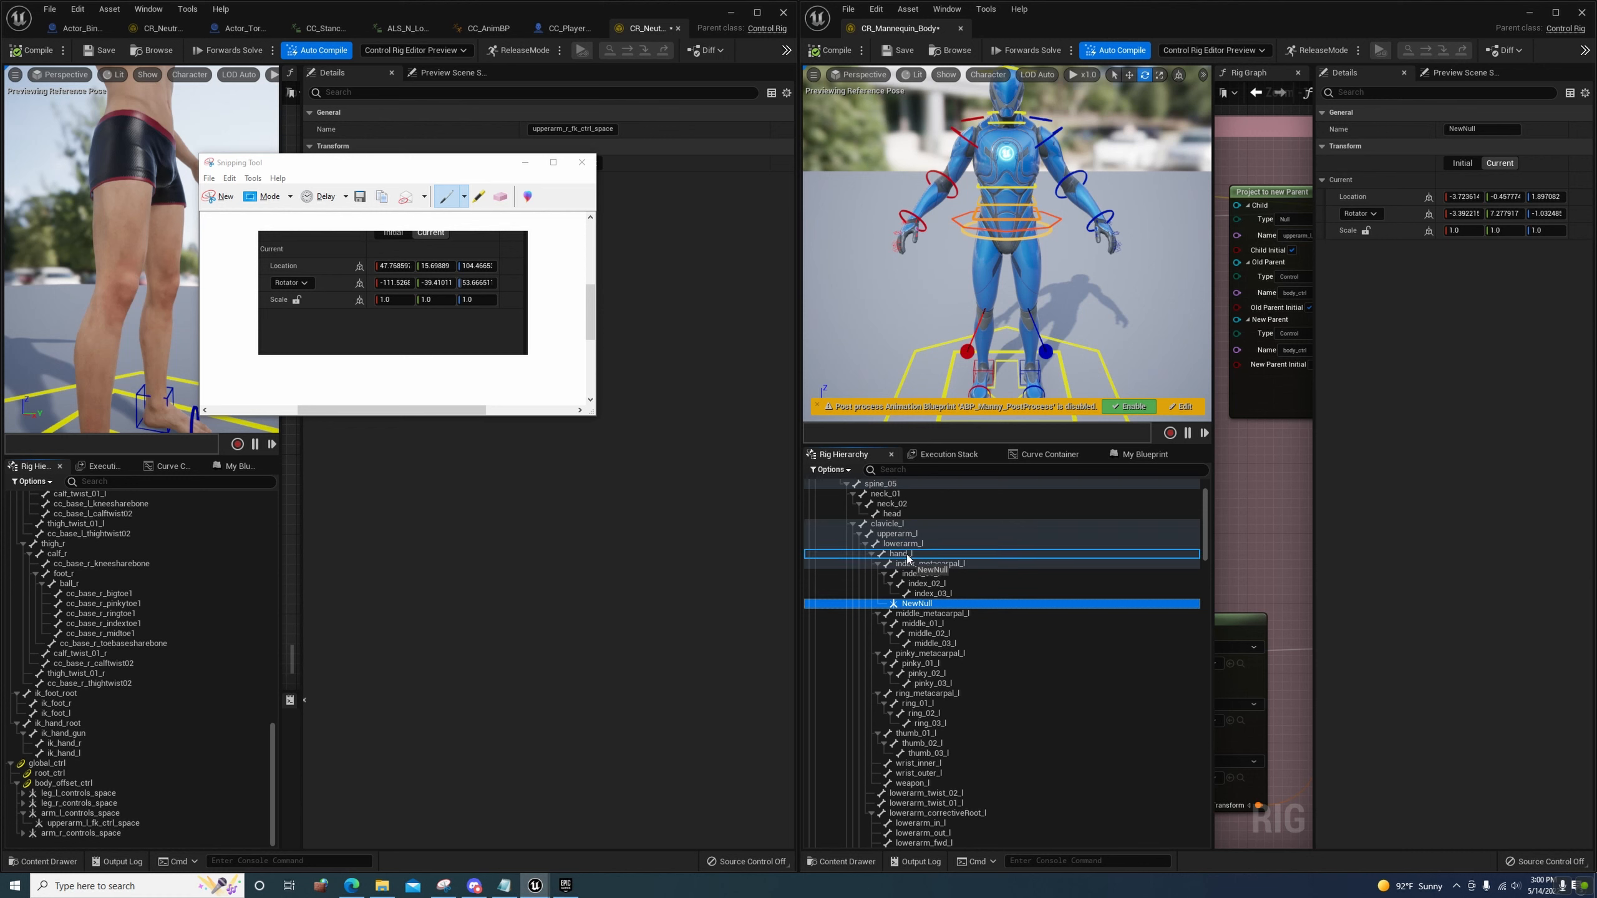
drag(907, 556, 923, 571)
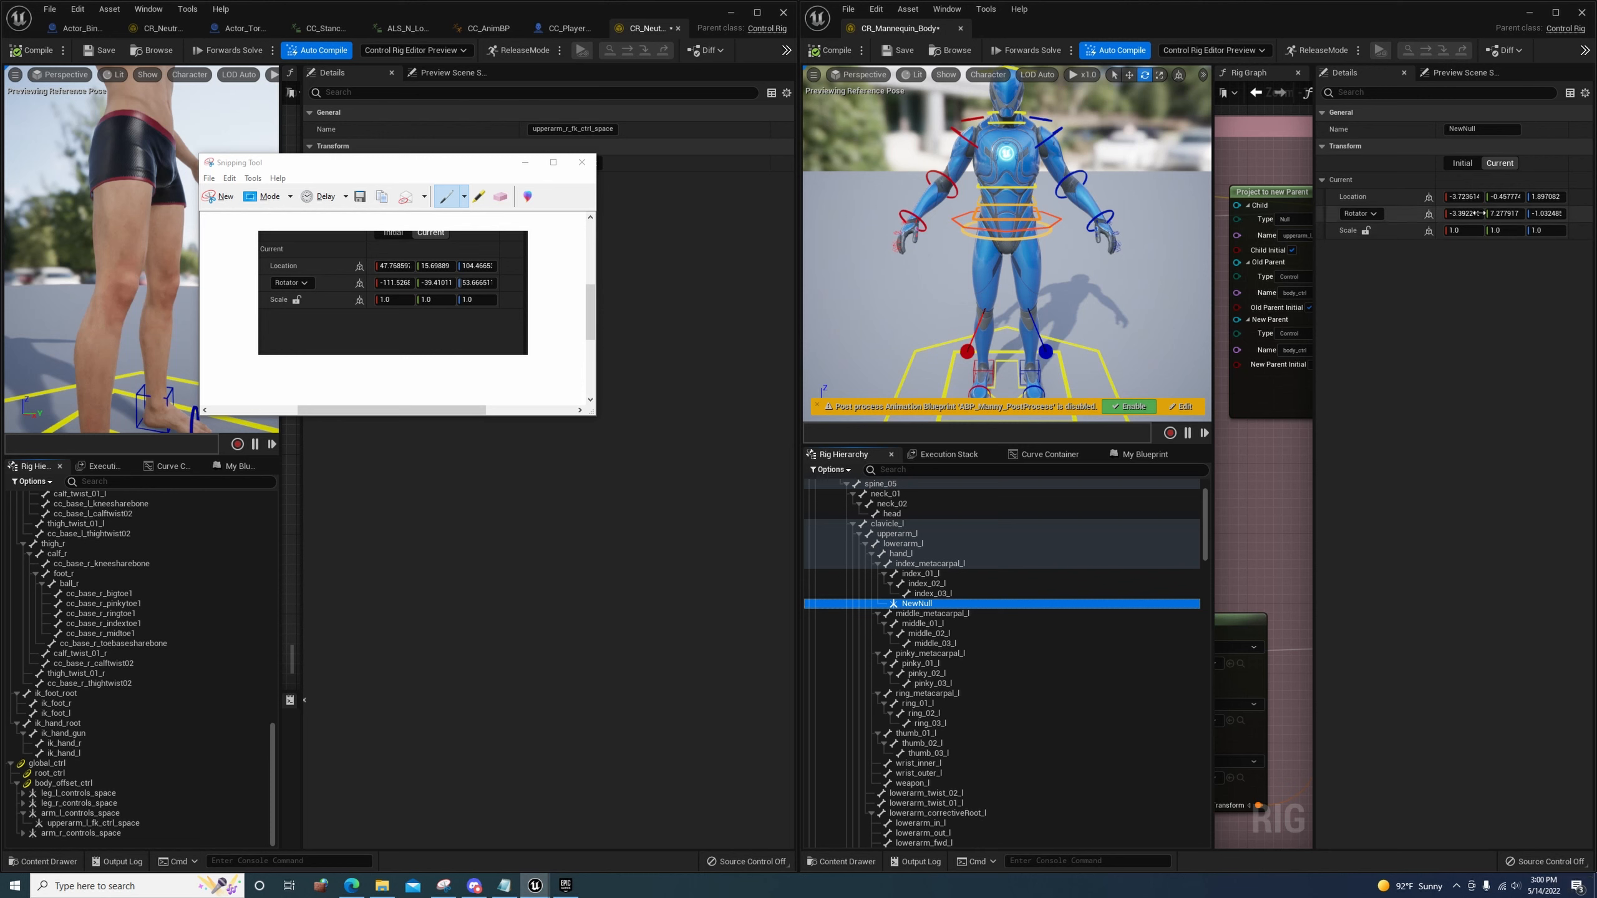
Delete the test null under index_metacarpal_l from the Mannequin rig
right_click(929, 604)
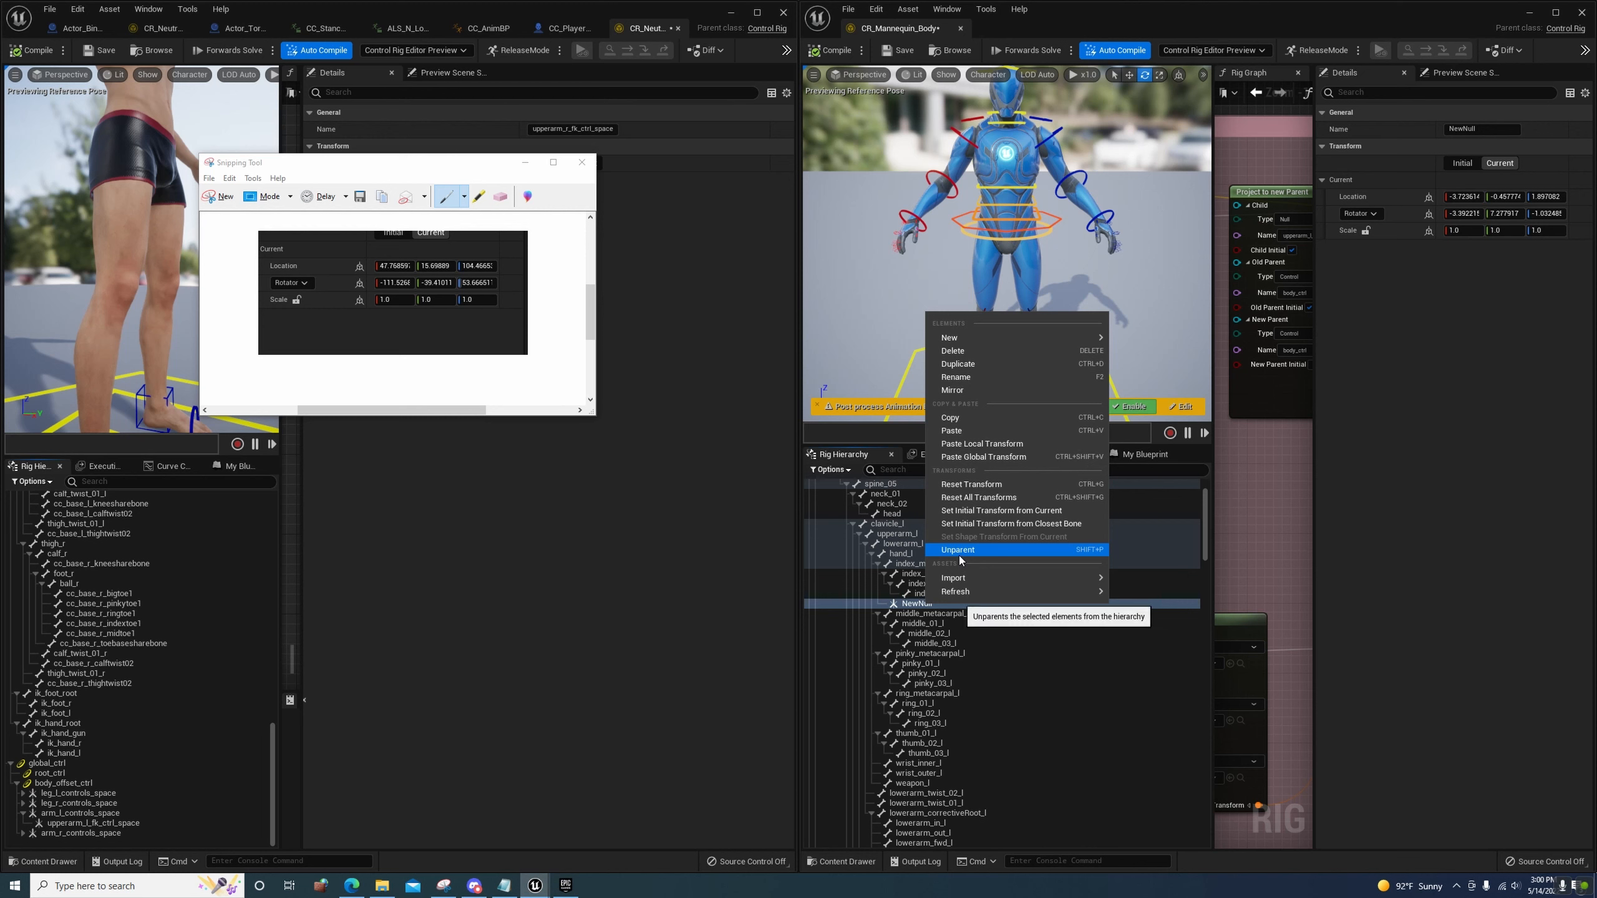
click(952, 351)
Create a fresh null from the index_metacarpal_l bone and reparent it to lowerarm_l
right_click(910, 567)
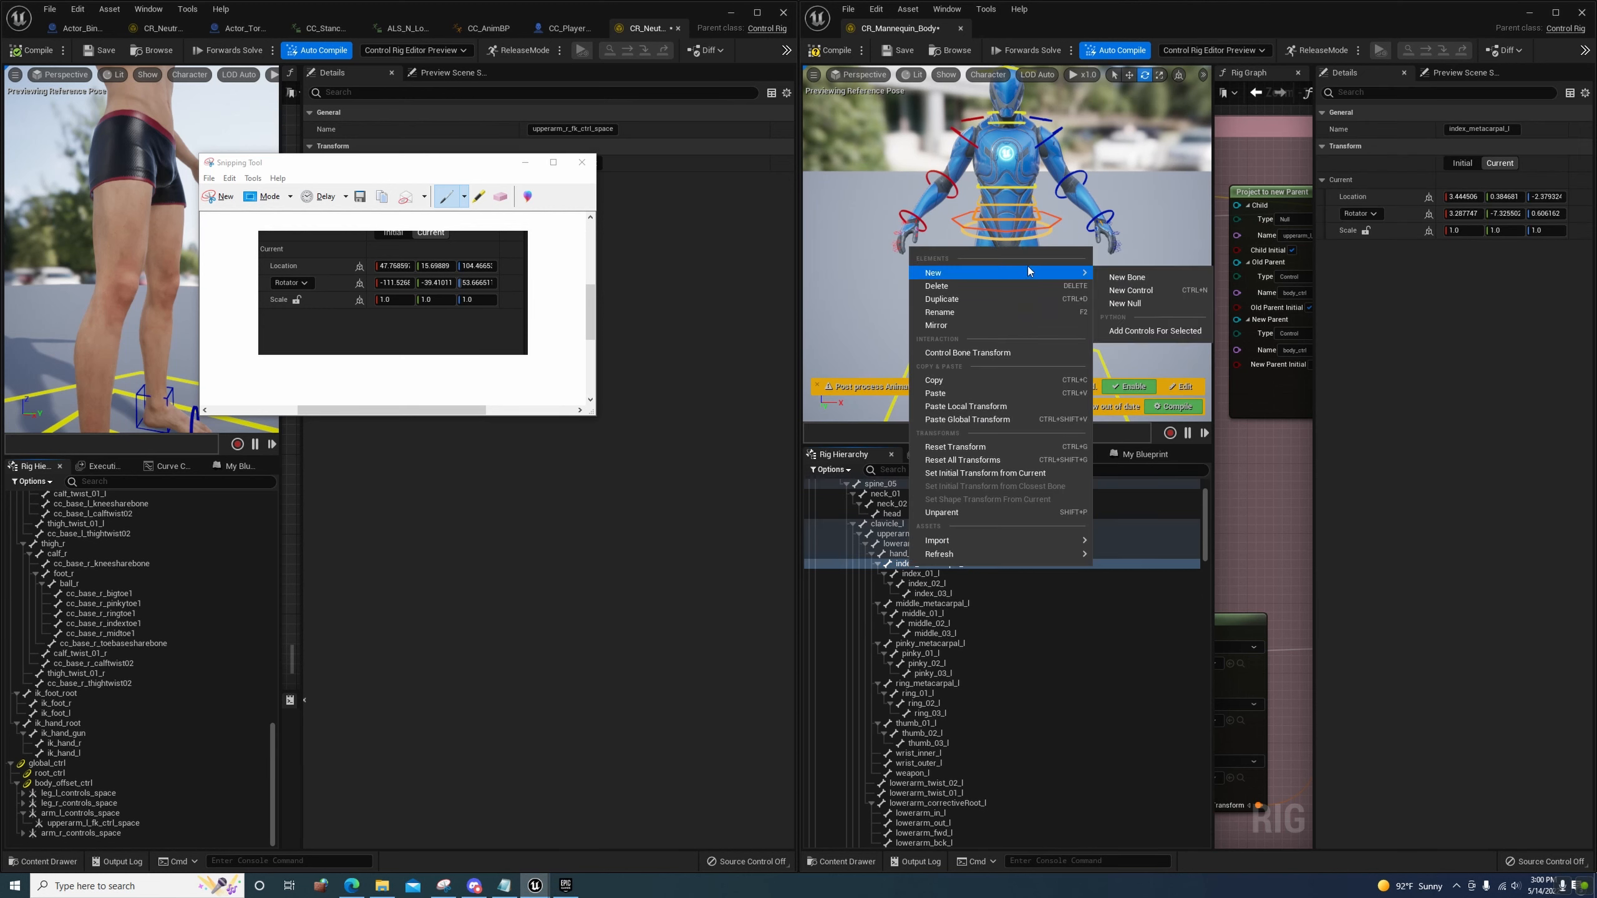
click(1114, 322)
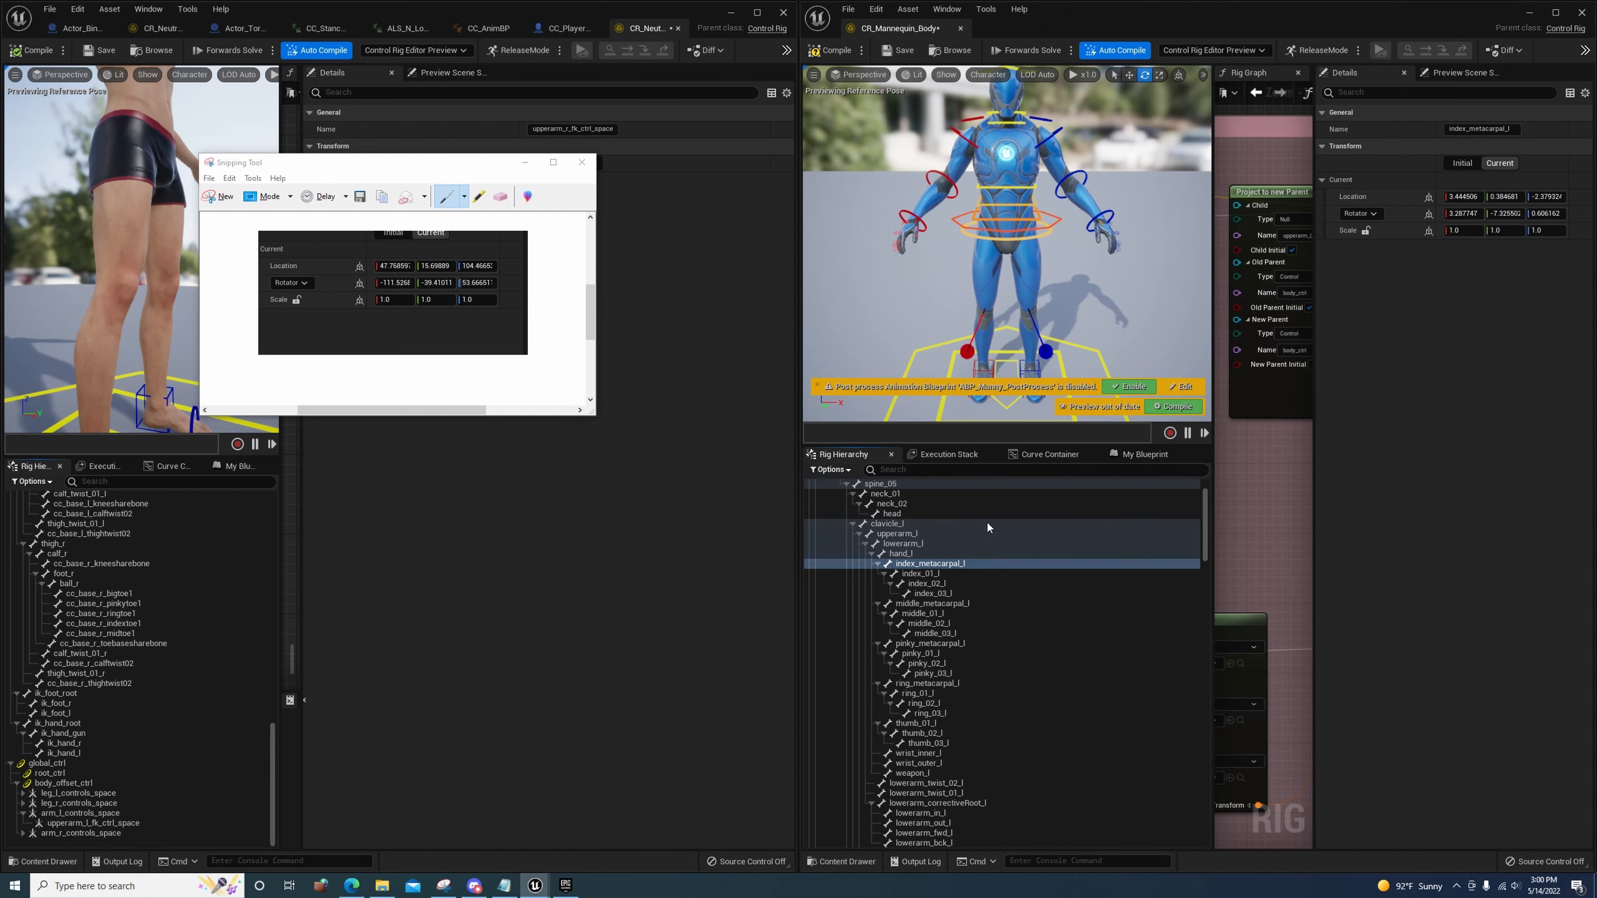
mouse_move(906, 605)
mouse_down()
mouse_move(903, 546)
mouse_move(895, 587)
mouse_up()
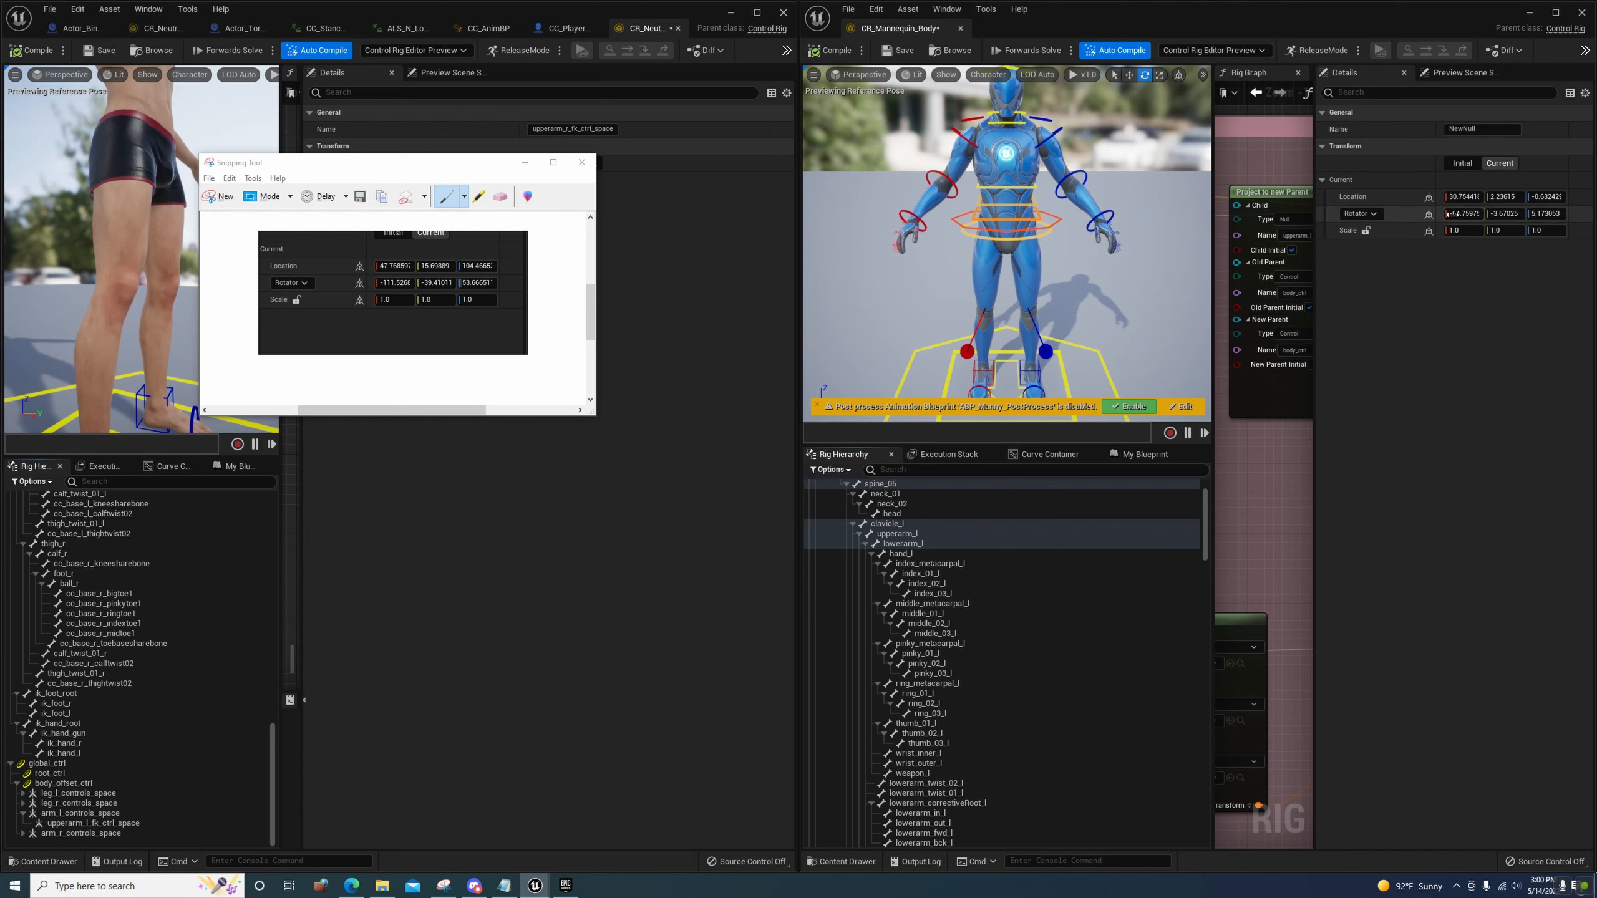
Delete the test null under the lowerarm_l bone in the mannequin rig hierarchy
scroll(1090, 577, down, 5)
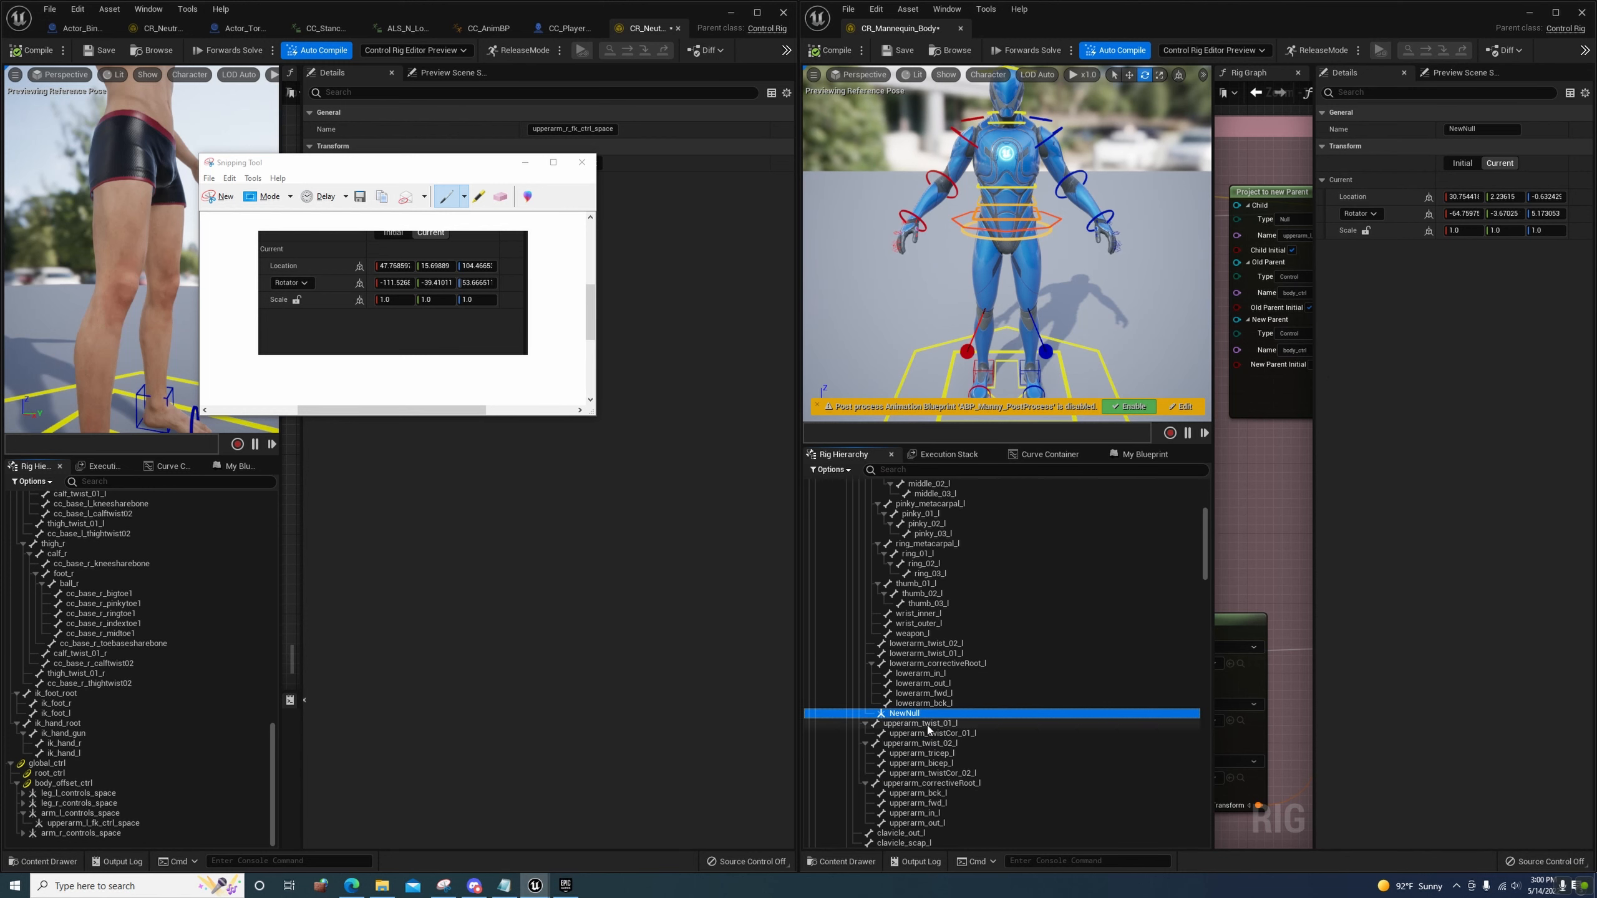
right_click(906, 714)
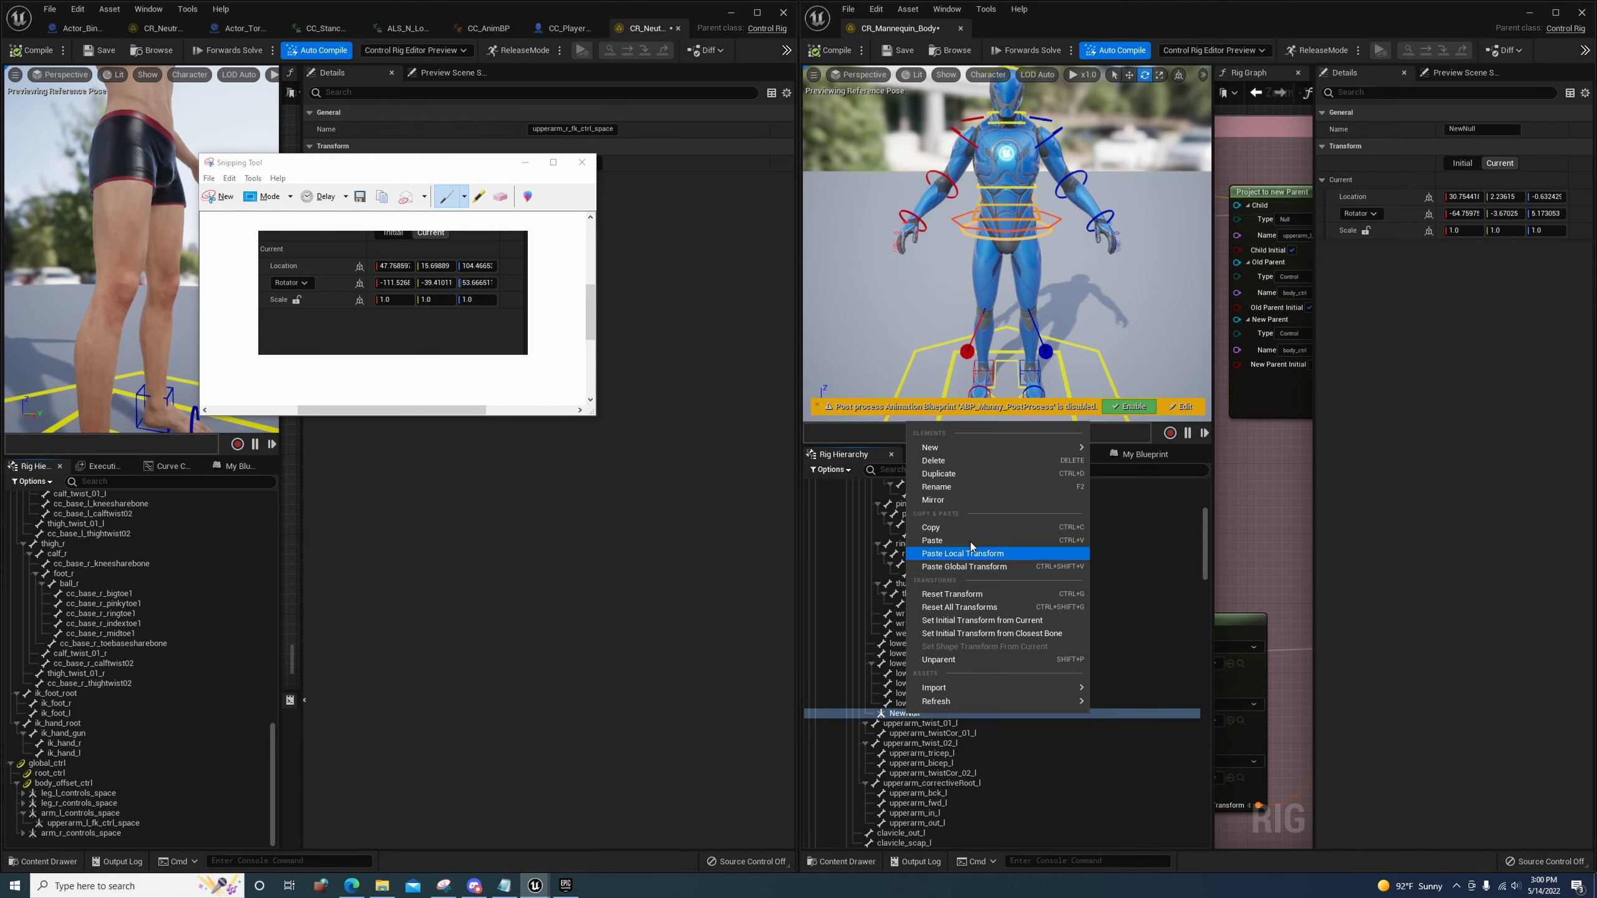
click(957, 475)
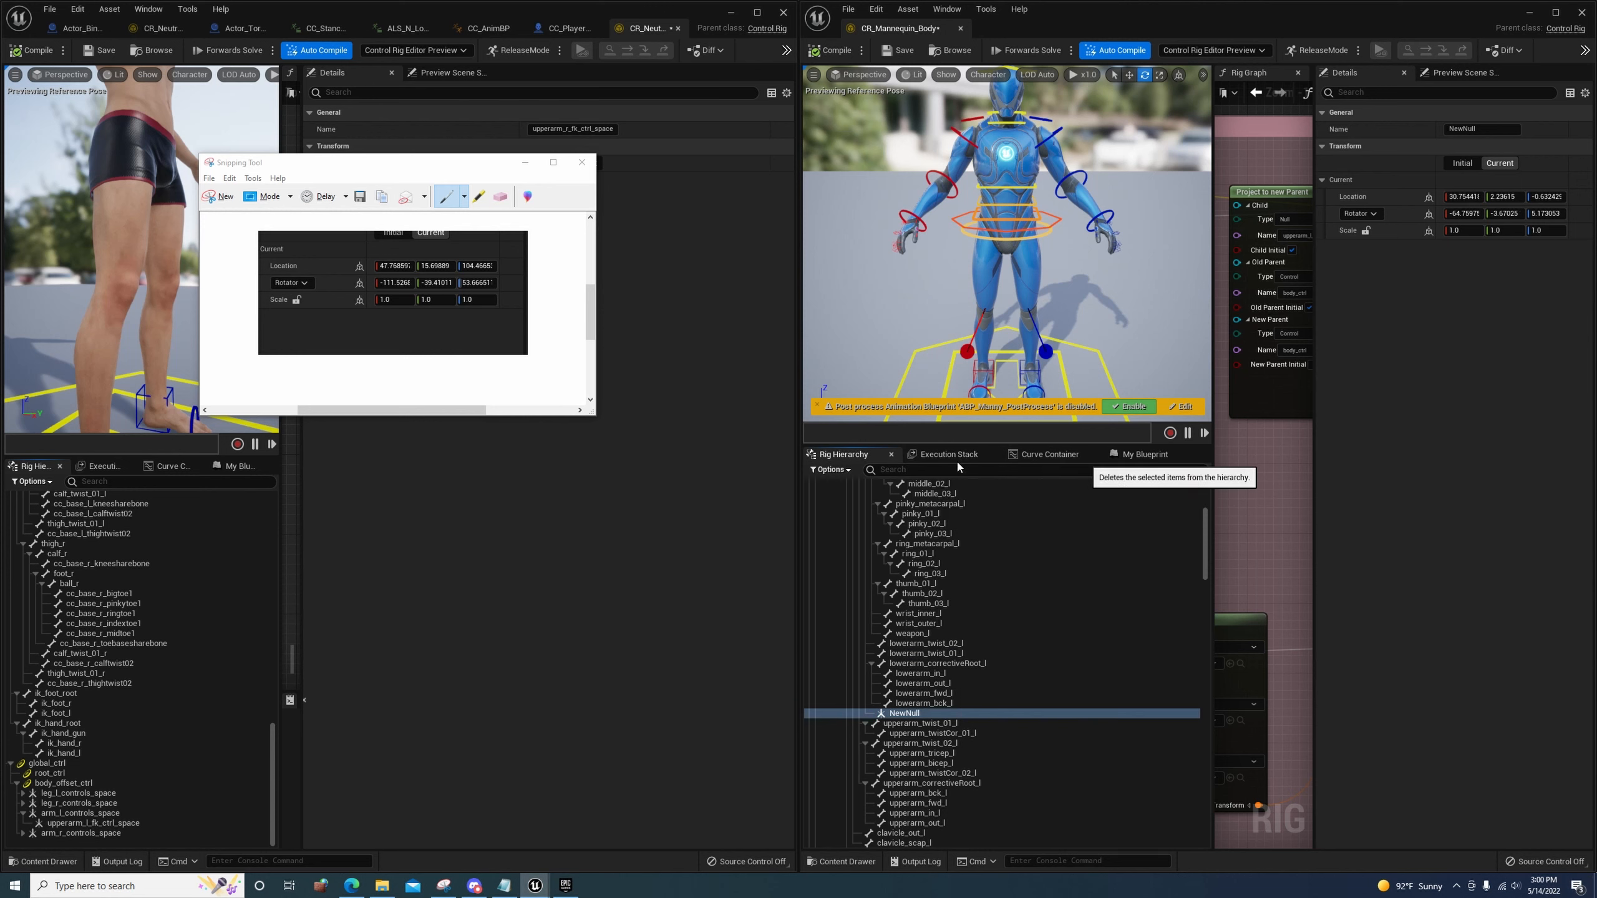
Try a new null under the lowerarm_l bone, reparented beneath upperarm_twistCor_01_l, and discard it
scroll(944, 577, up, 5)
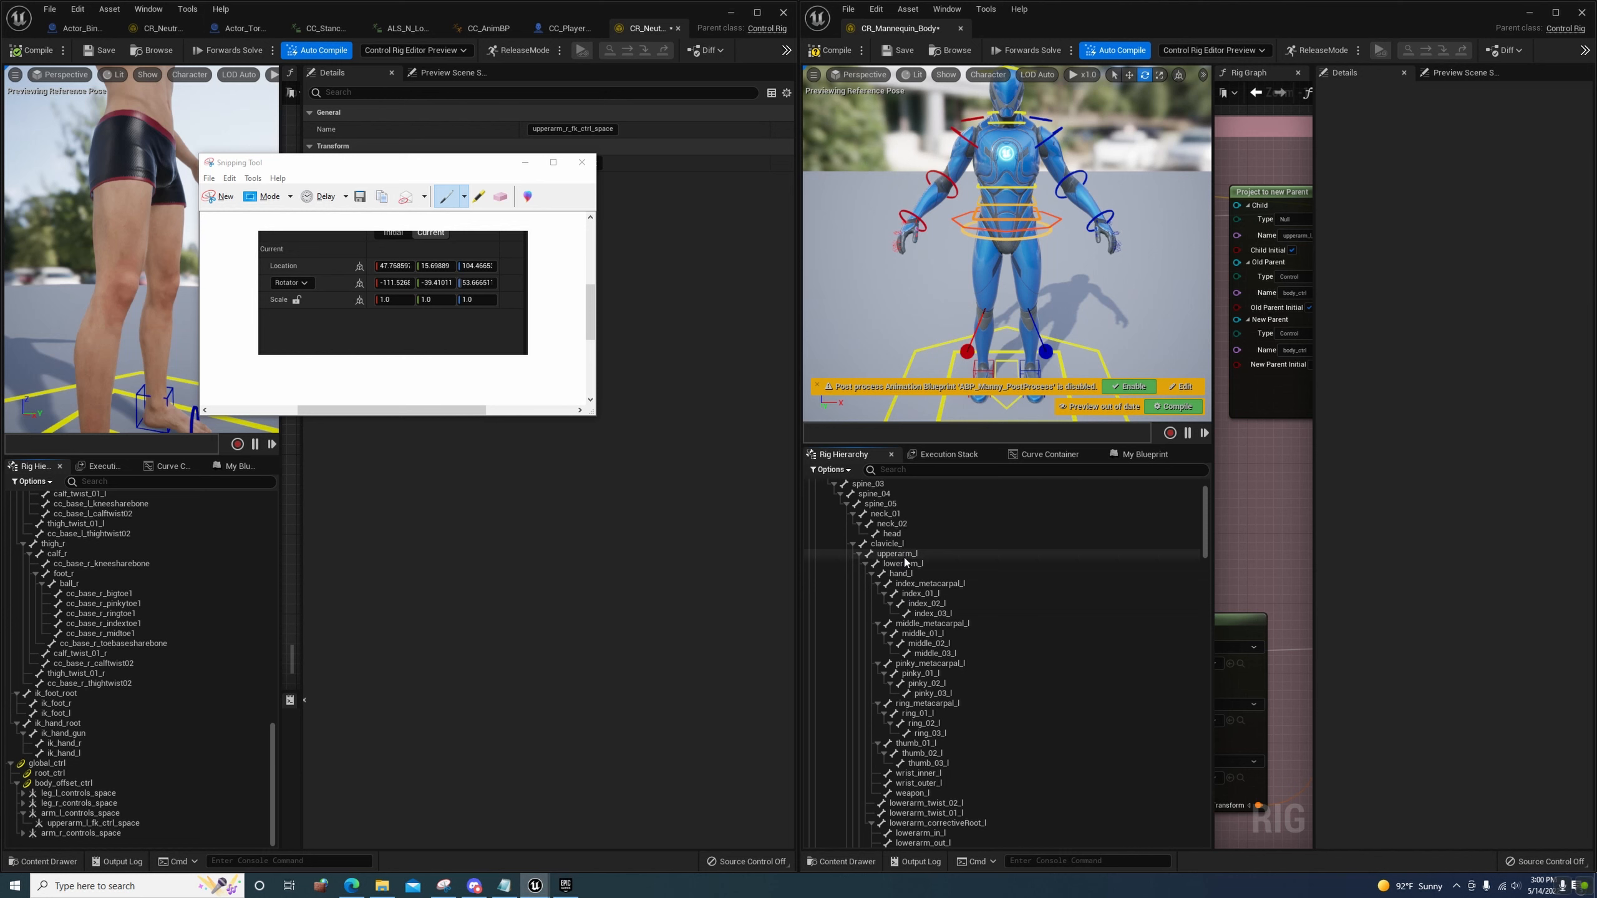
click(902, 564)
right_click(903, 564)
mouse_move(1005, 267)
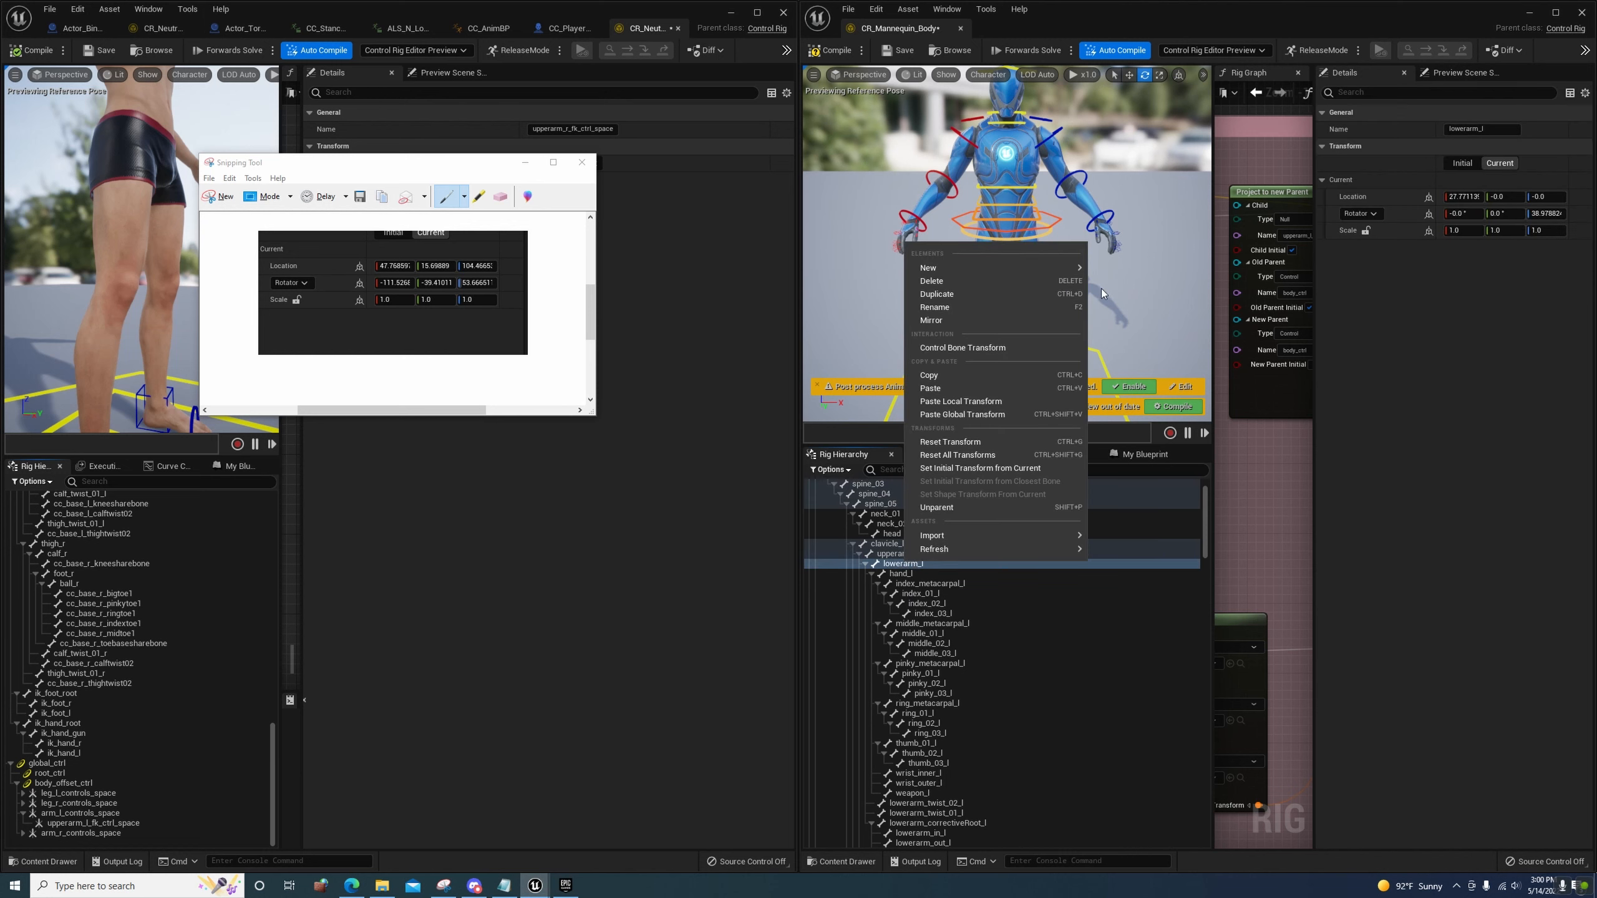
click(1138, 297)
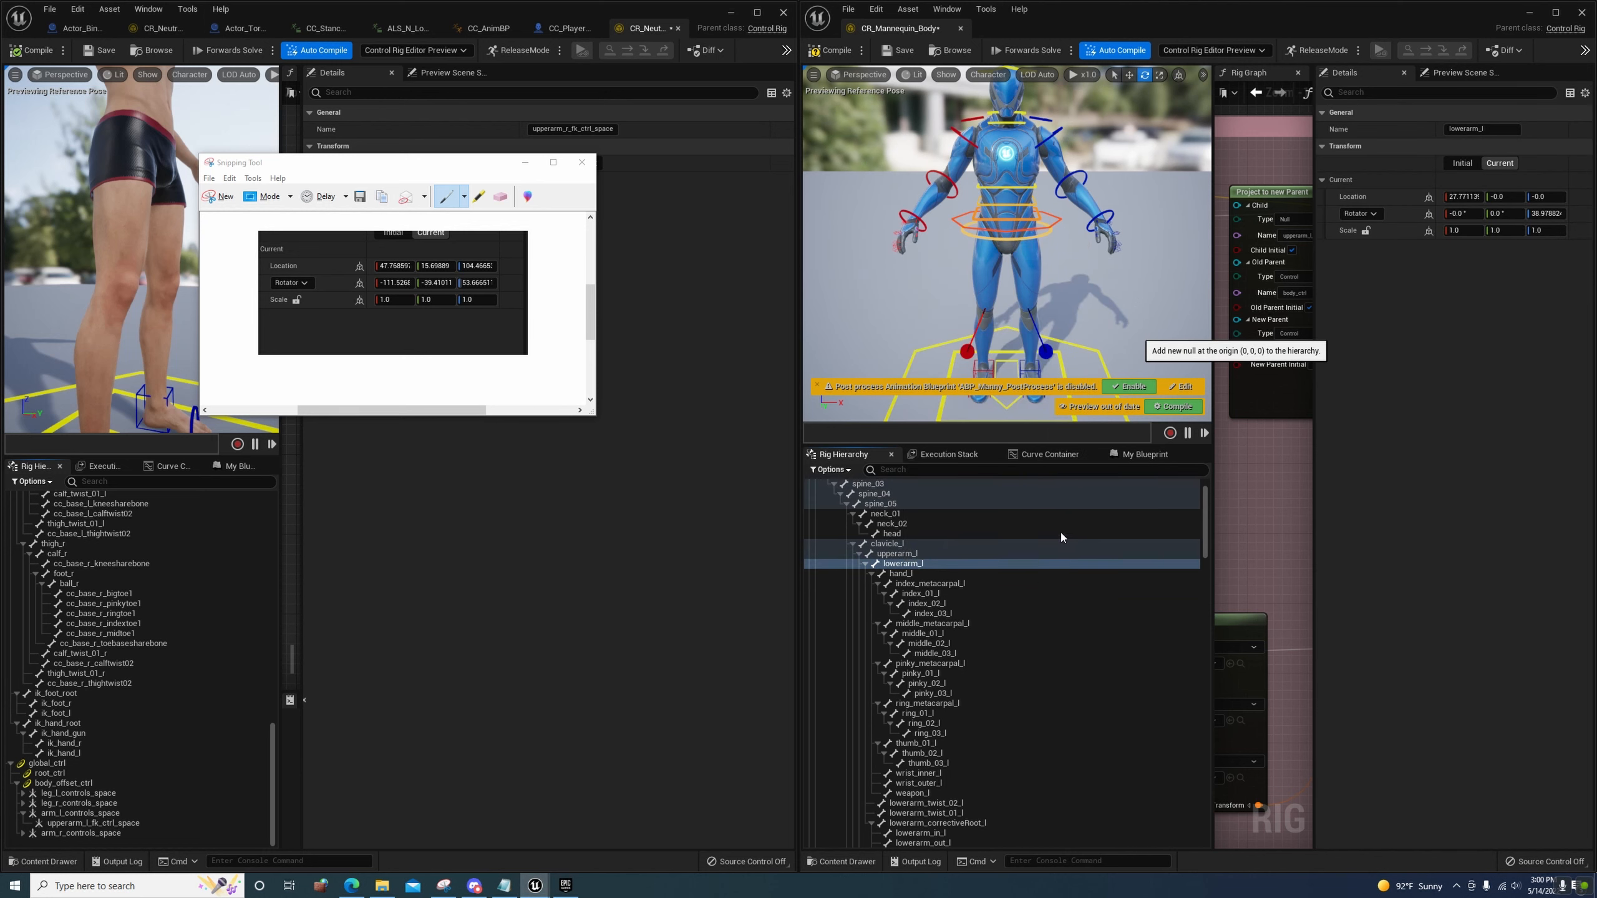
scroll(971, 621, down, 7)
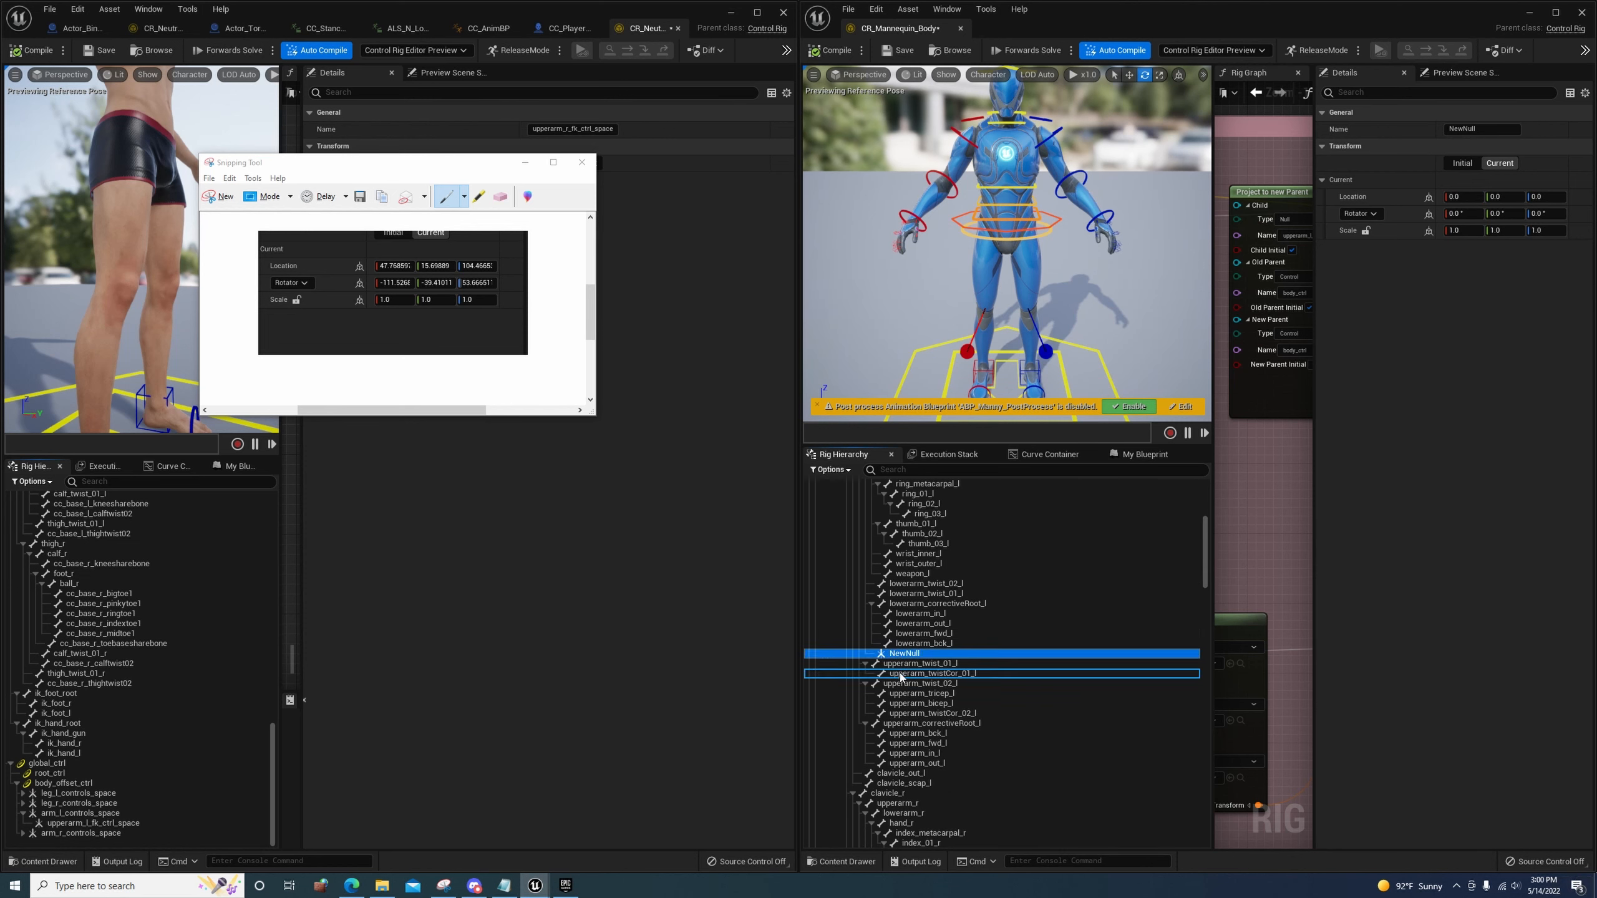
drag(900, 674, 899, 677)
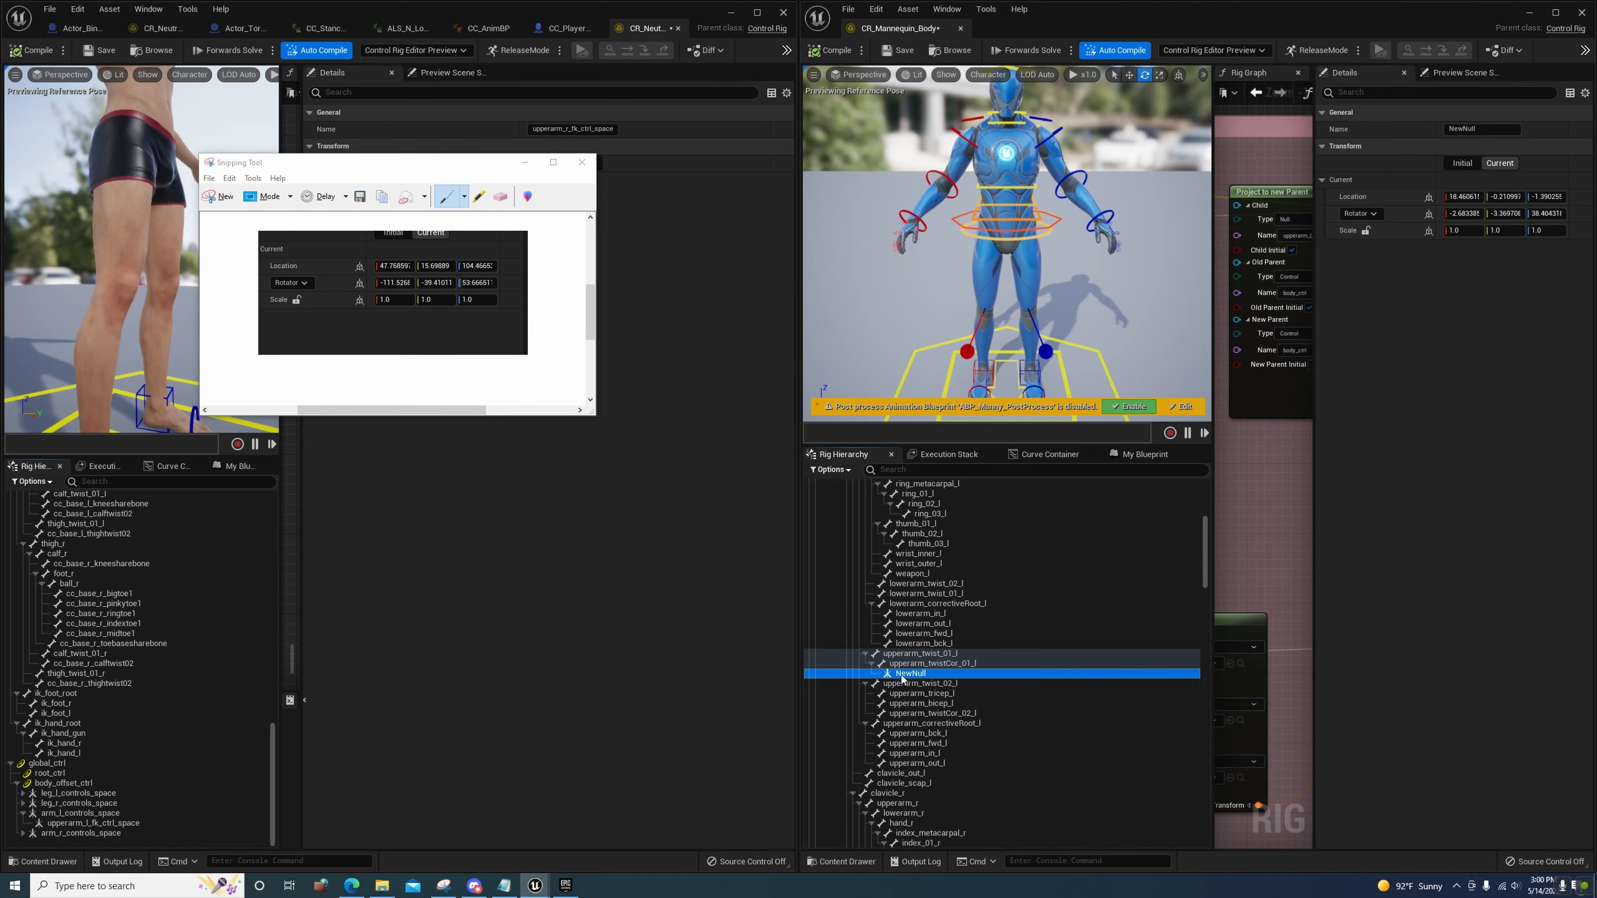
right_click(902, 675)
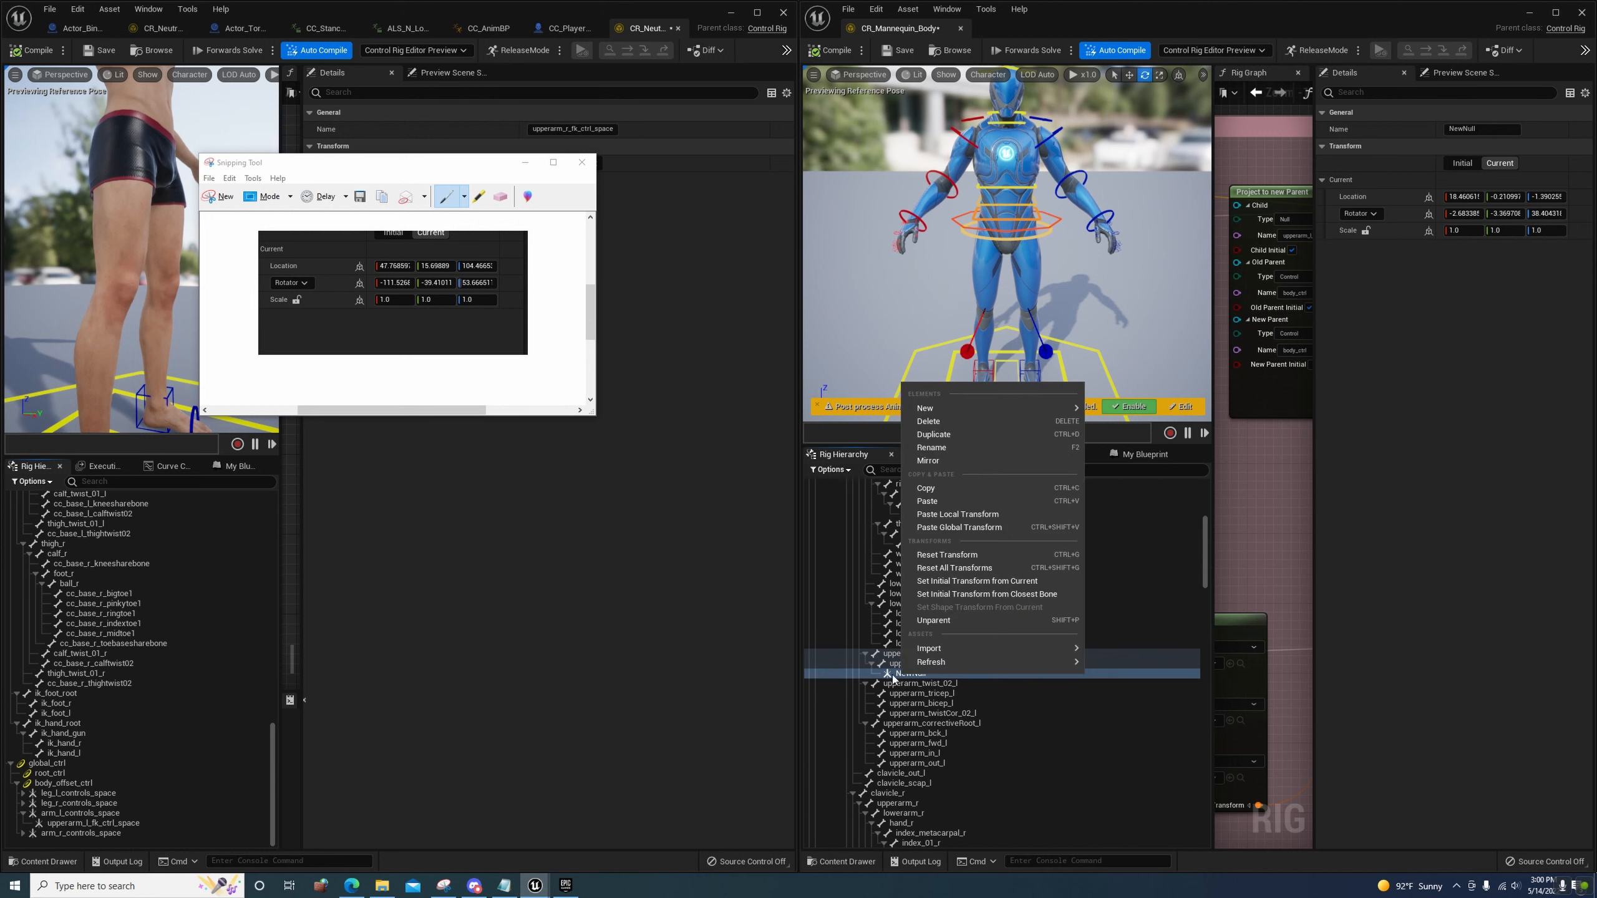
click(954, 422)
Try a new null under the mannequin's hand_l bone, reparented beneath global_ctrl, and discard it
right_click(915, 554)
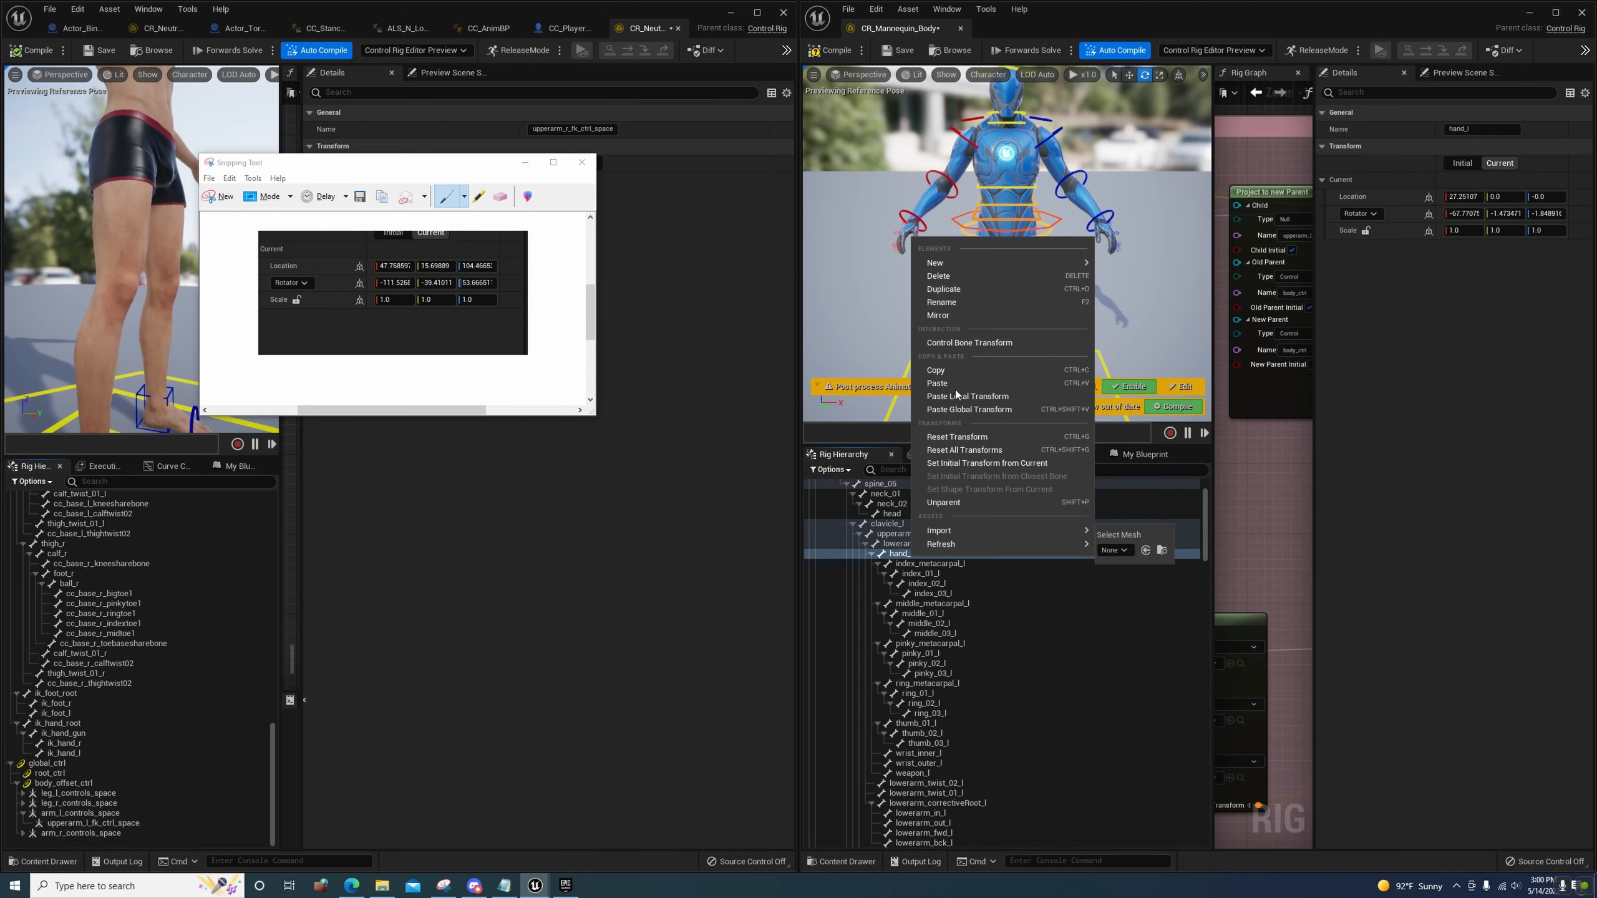
mouse_move(1020, 263)
click(1134, 296)
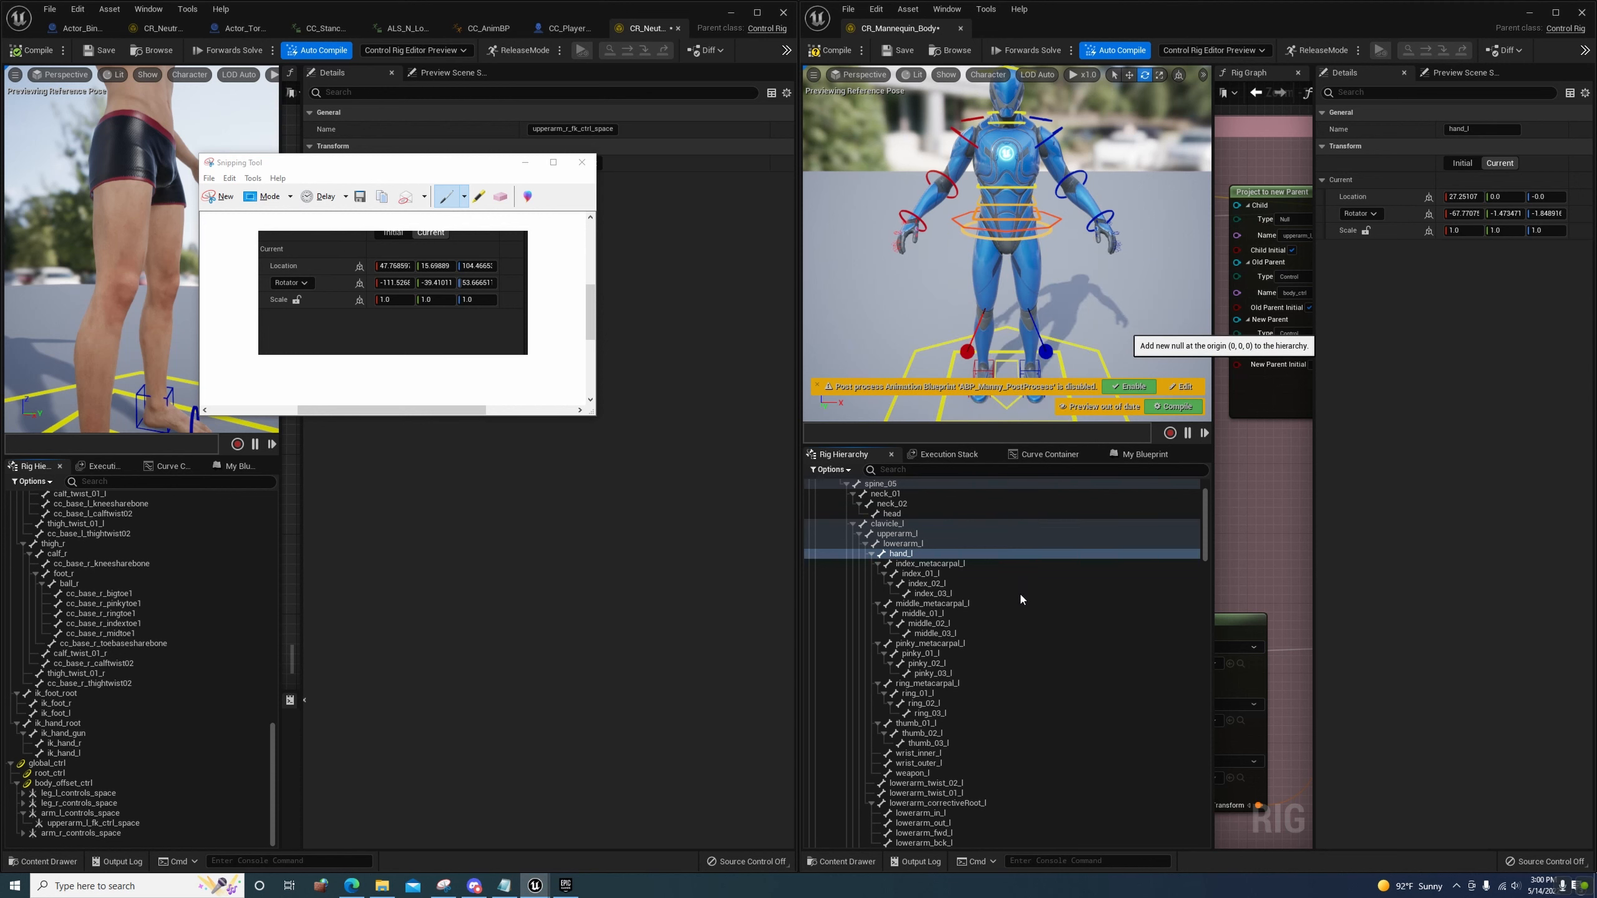
scroll(1009, 608, down, 7)
scroll(915, 644, down, 7)
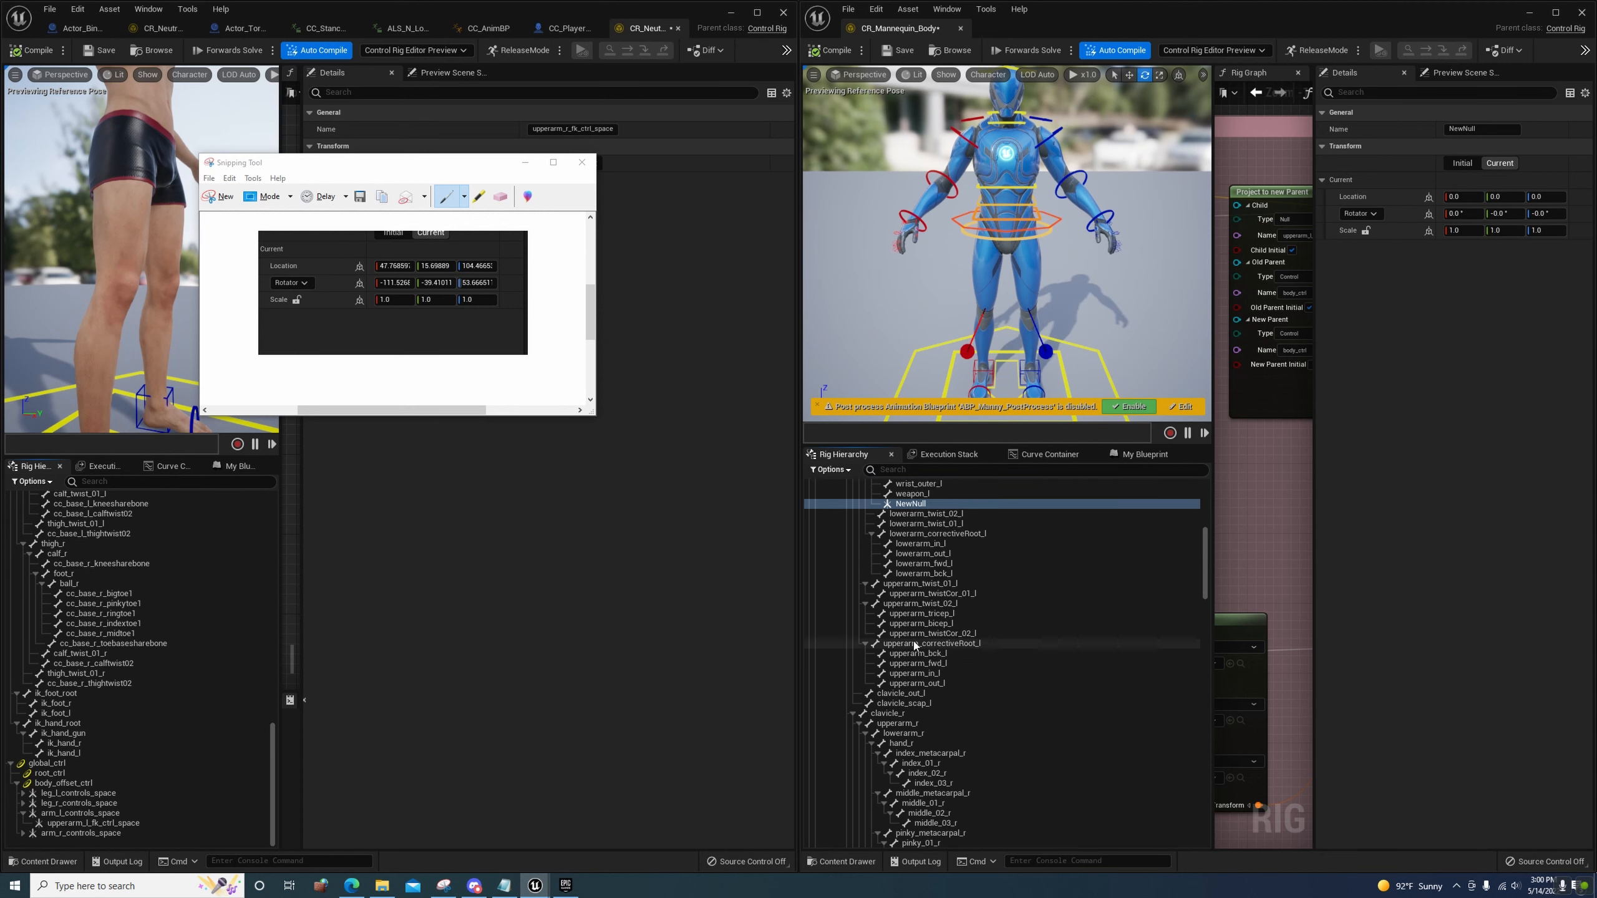
scroll(924, 560, up, 1)
drag(921, 525, 836, 704)
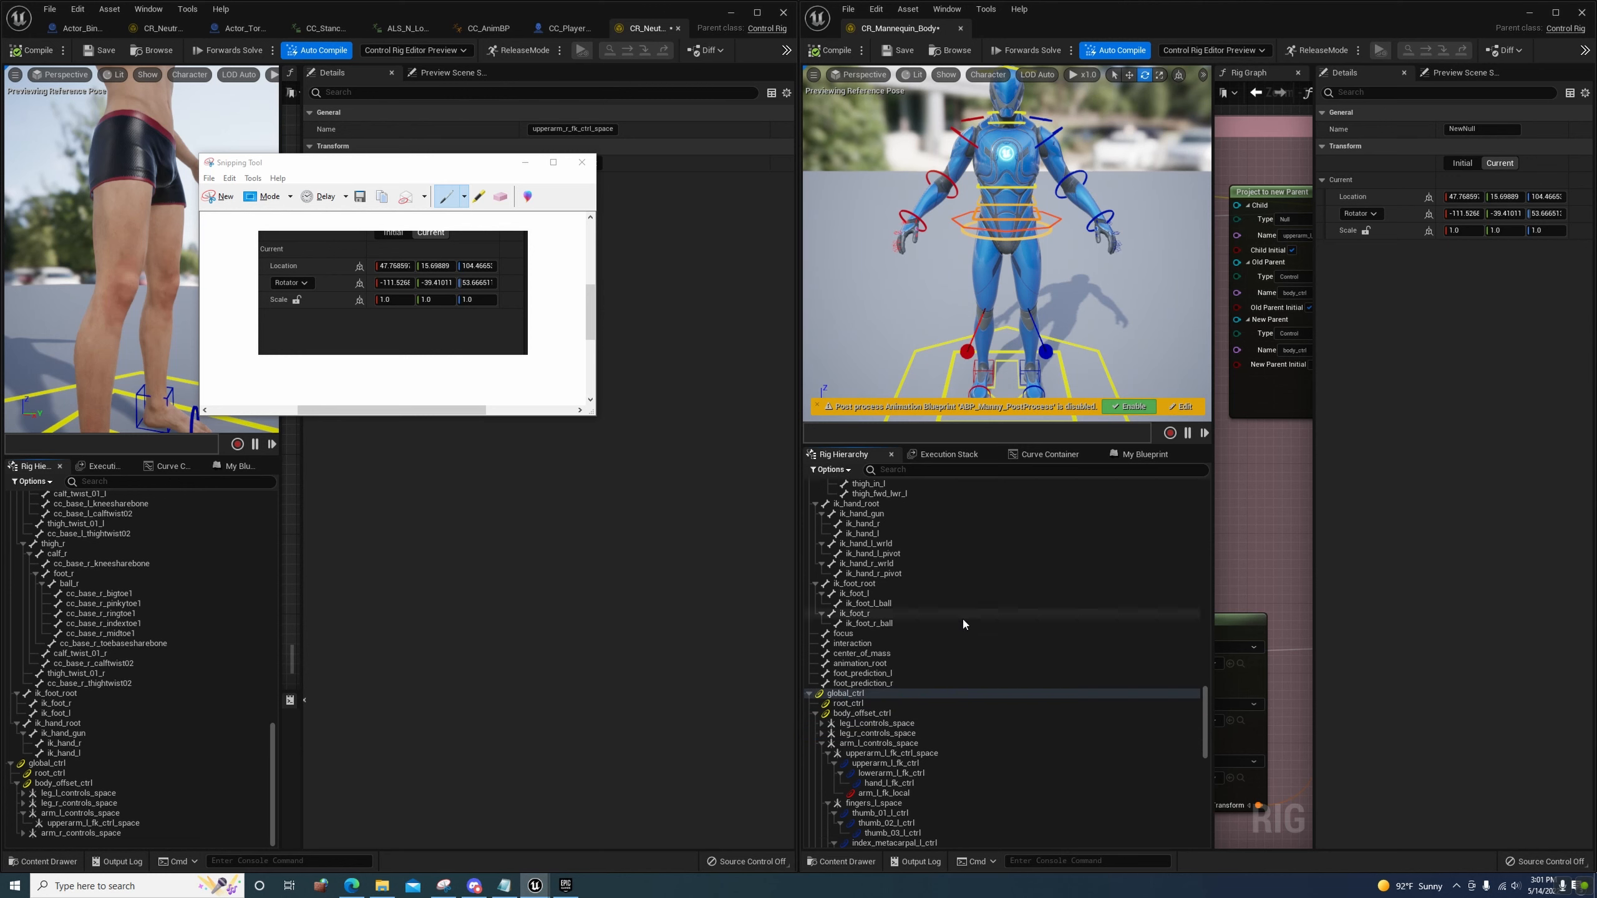
scroll(962, 620, down, 12)
scroll(914, 734, down, 6)
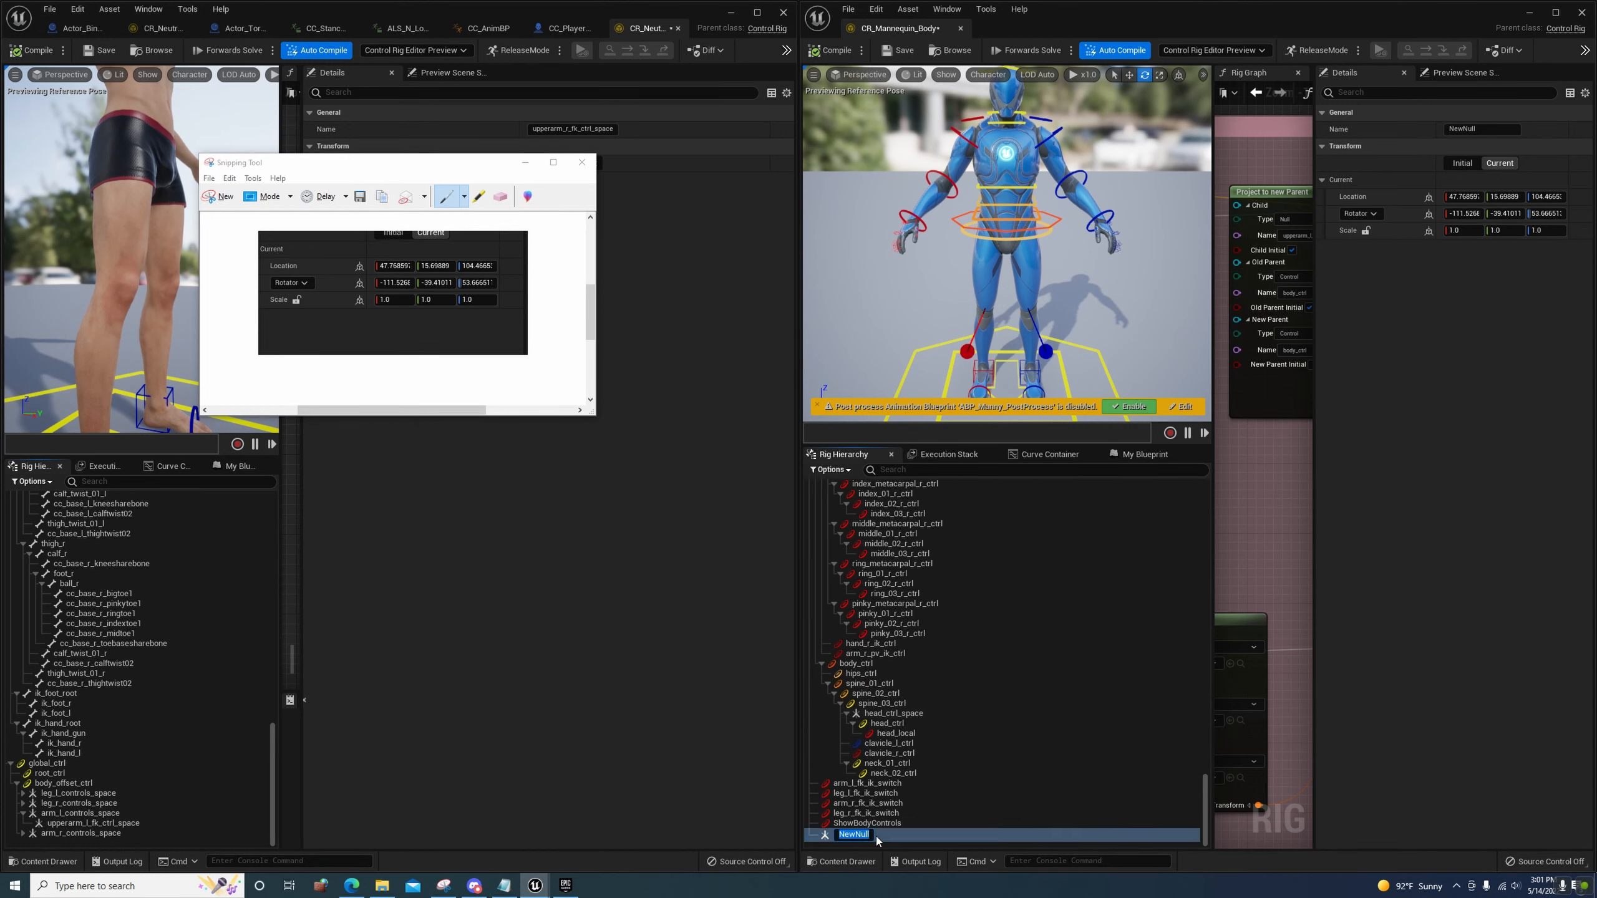
key(Delete)
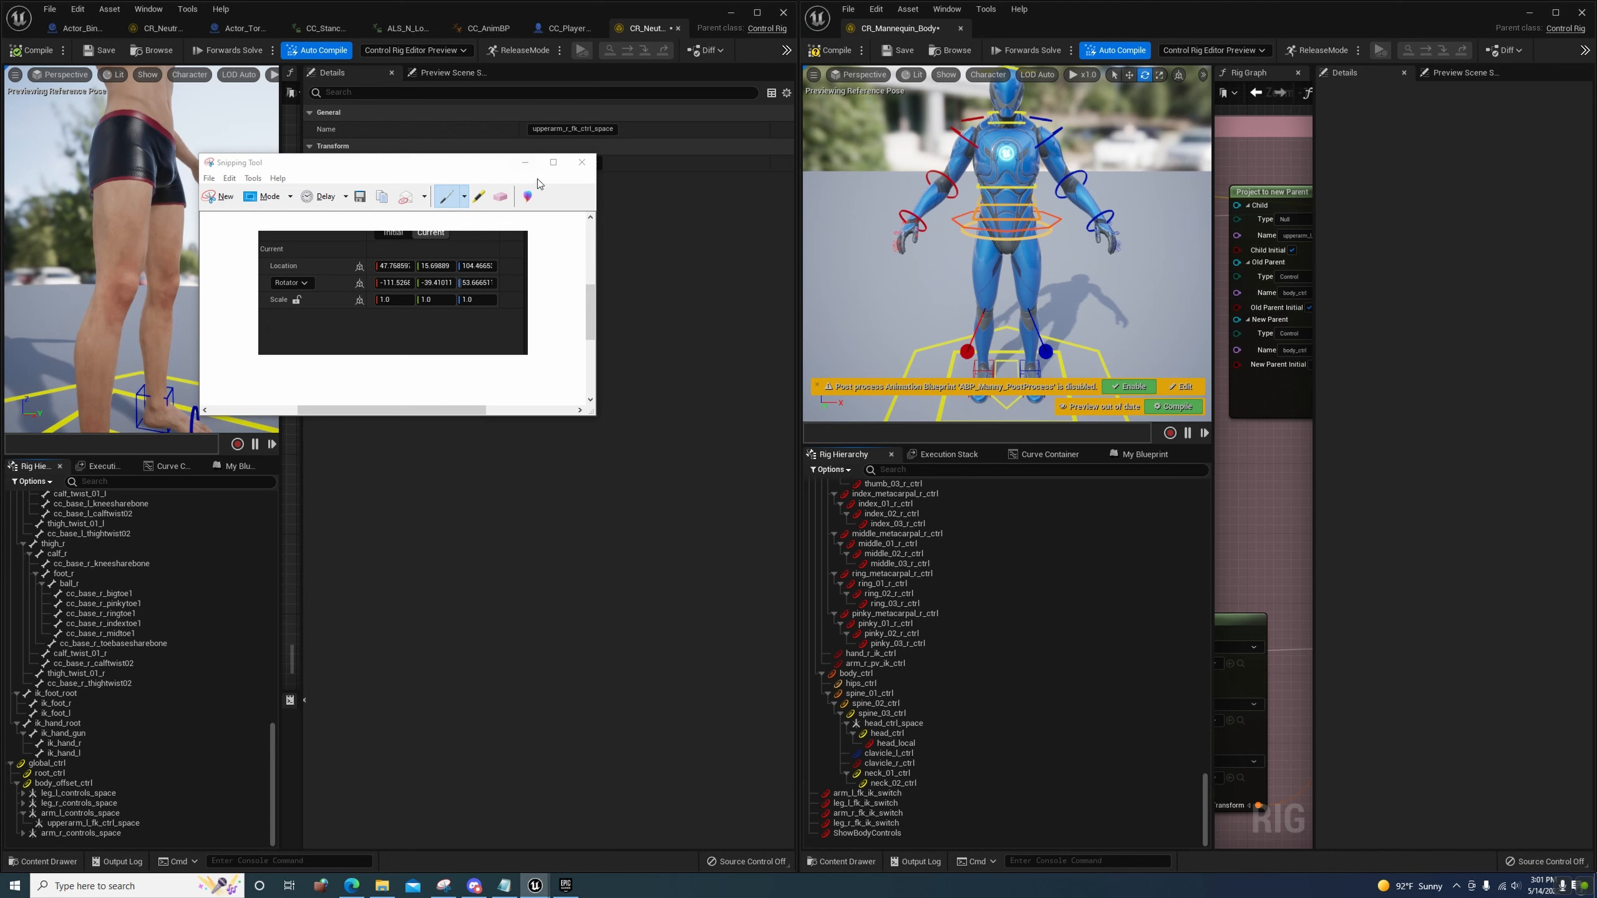
Close the Snipping Tool without saving the snip
click(581, 161)
click(456, 296)
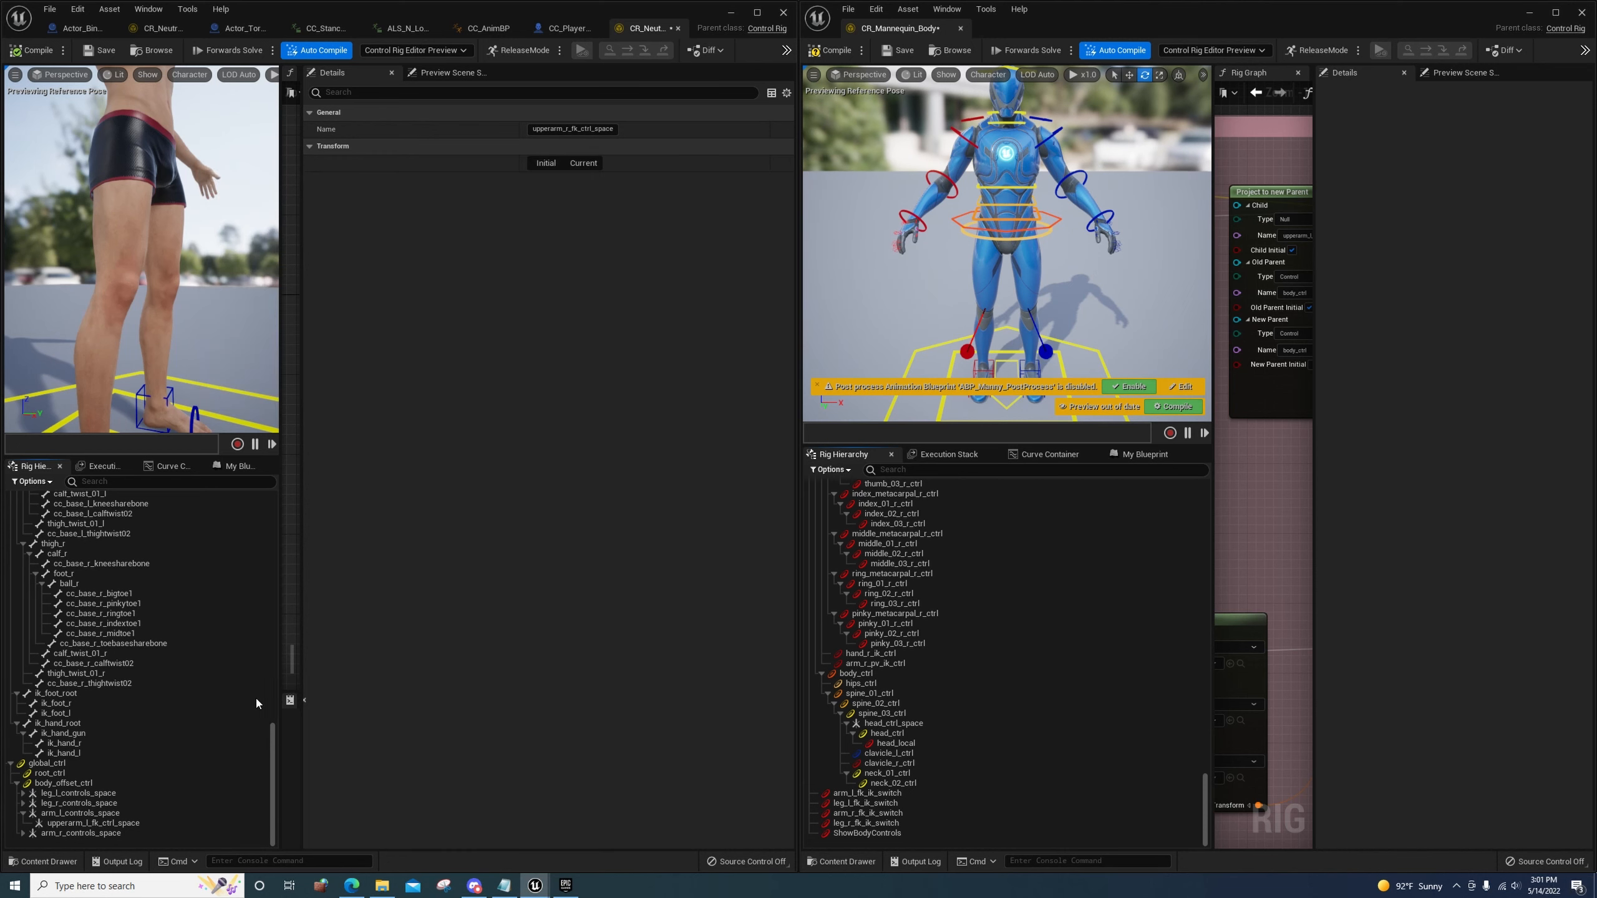
Collapse the root bone tree in the mannequin rig hierarchy and select fingers_l_space under arm_l_controls_space
scroll(150, 717, up, 4)
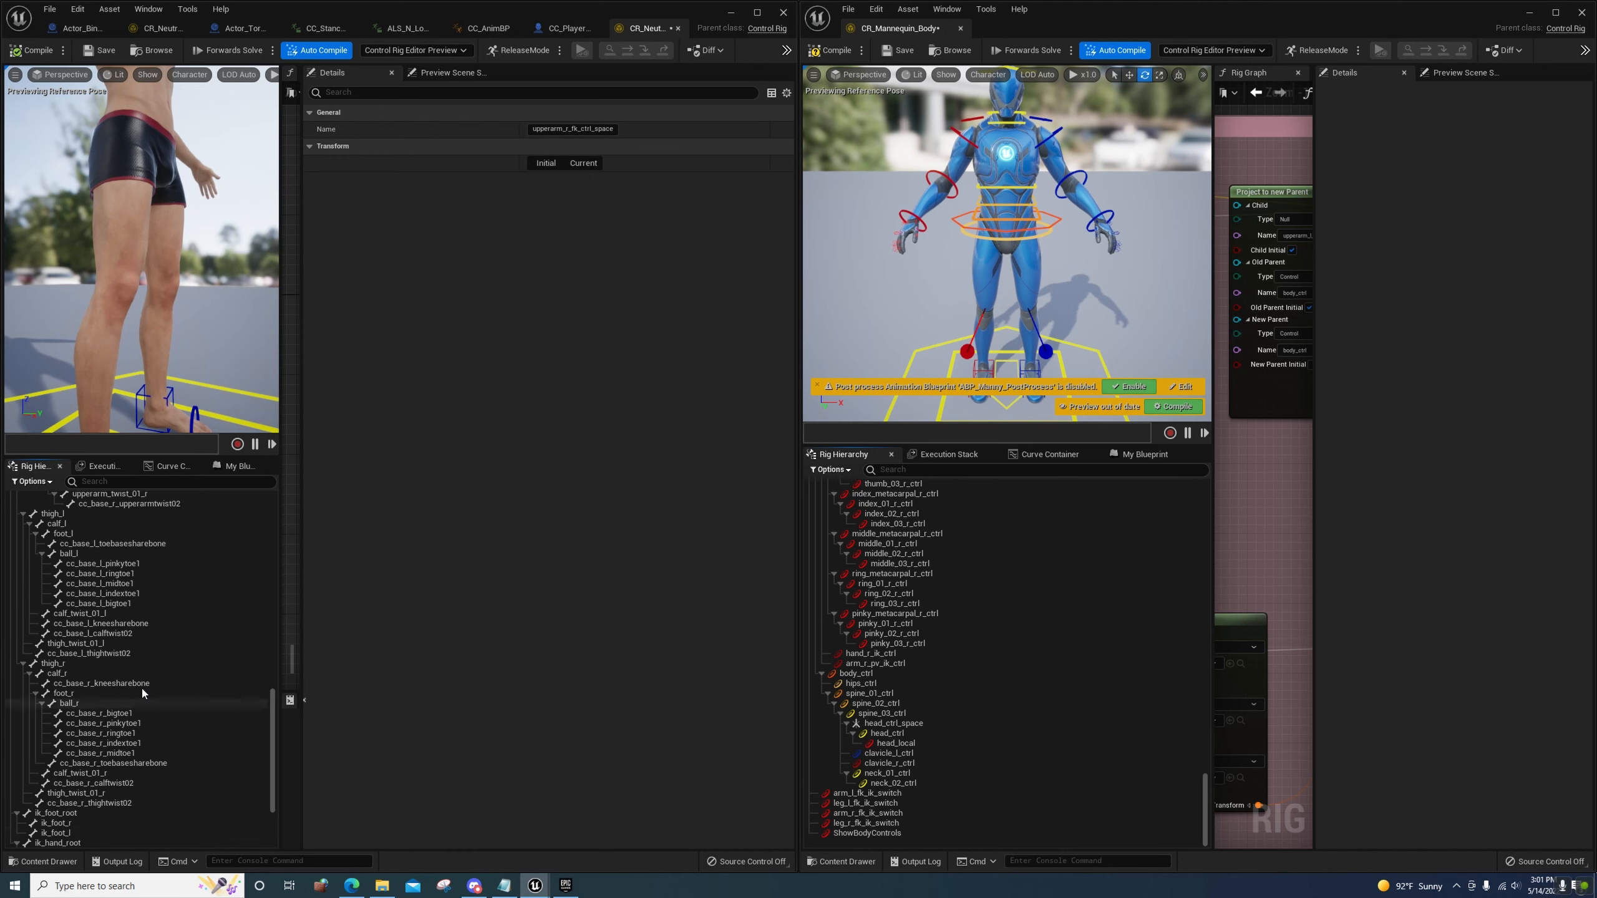
scroll(842, 541, up, 5)
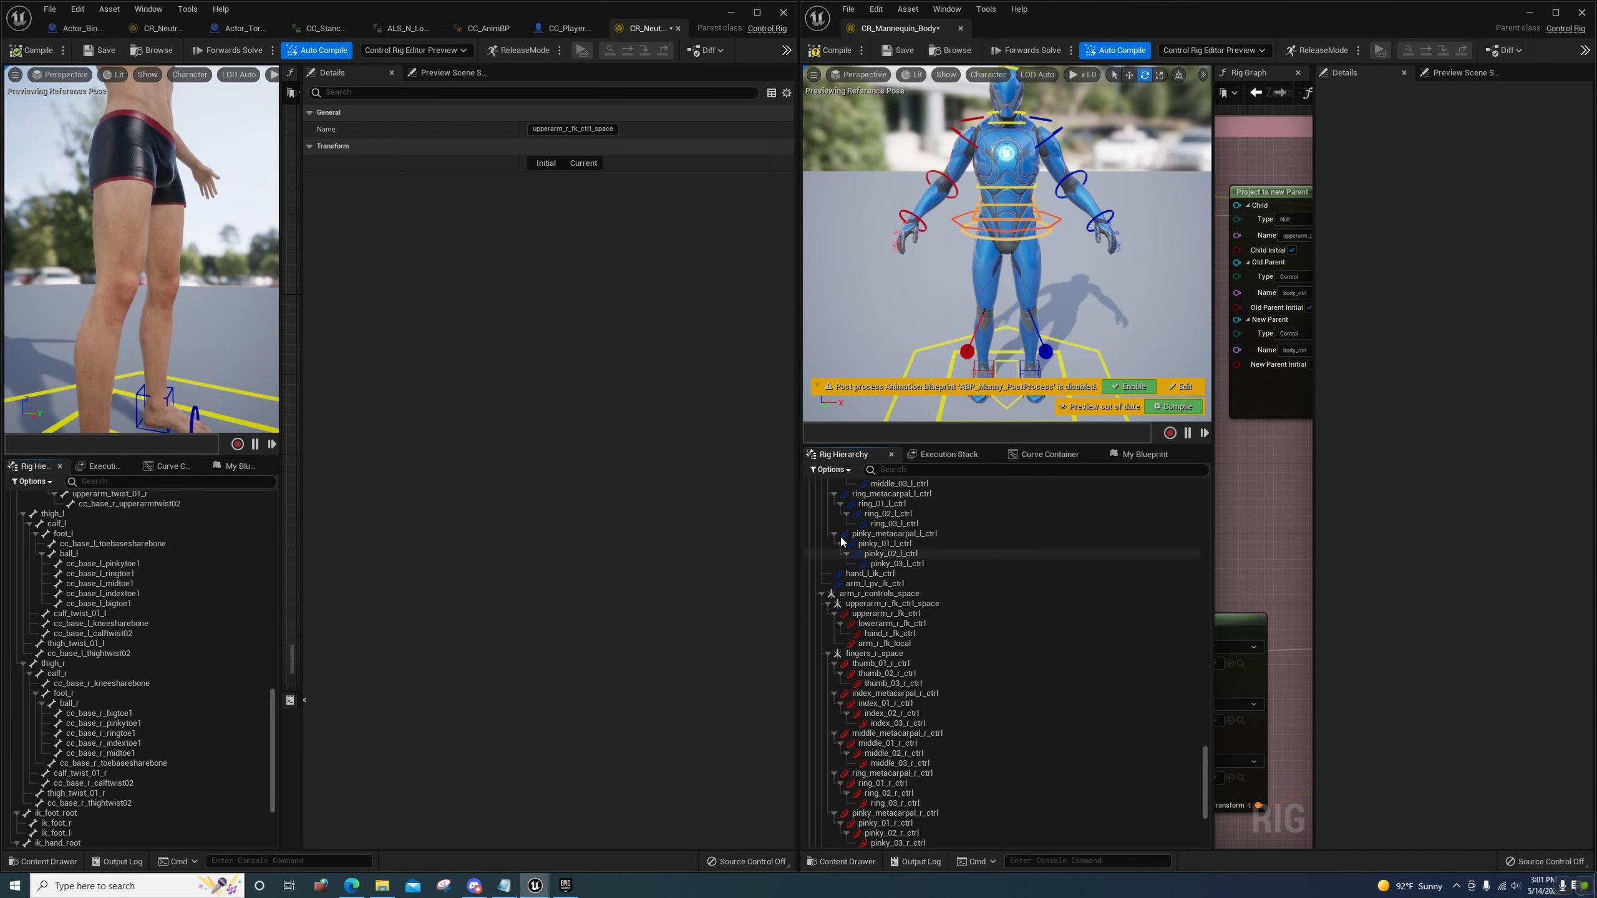
scroll(843, 541, up, 4)
scroll(912, 602, up, 3)
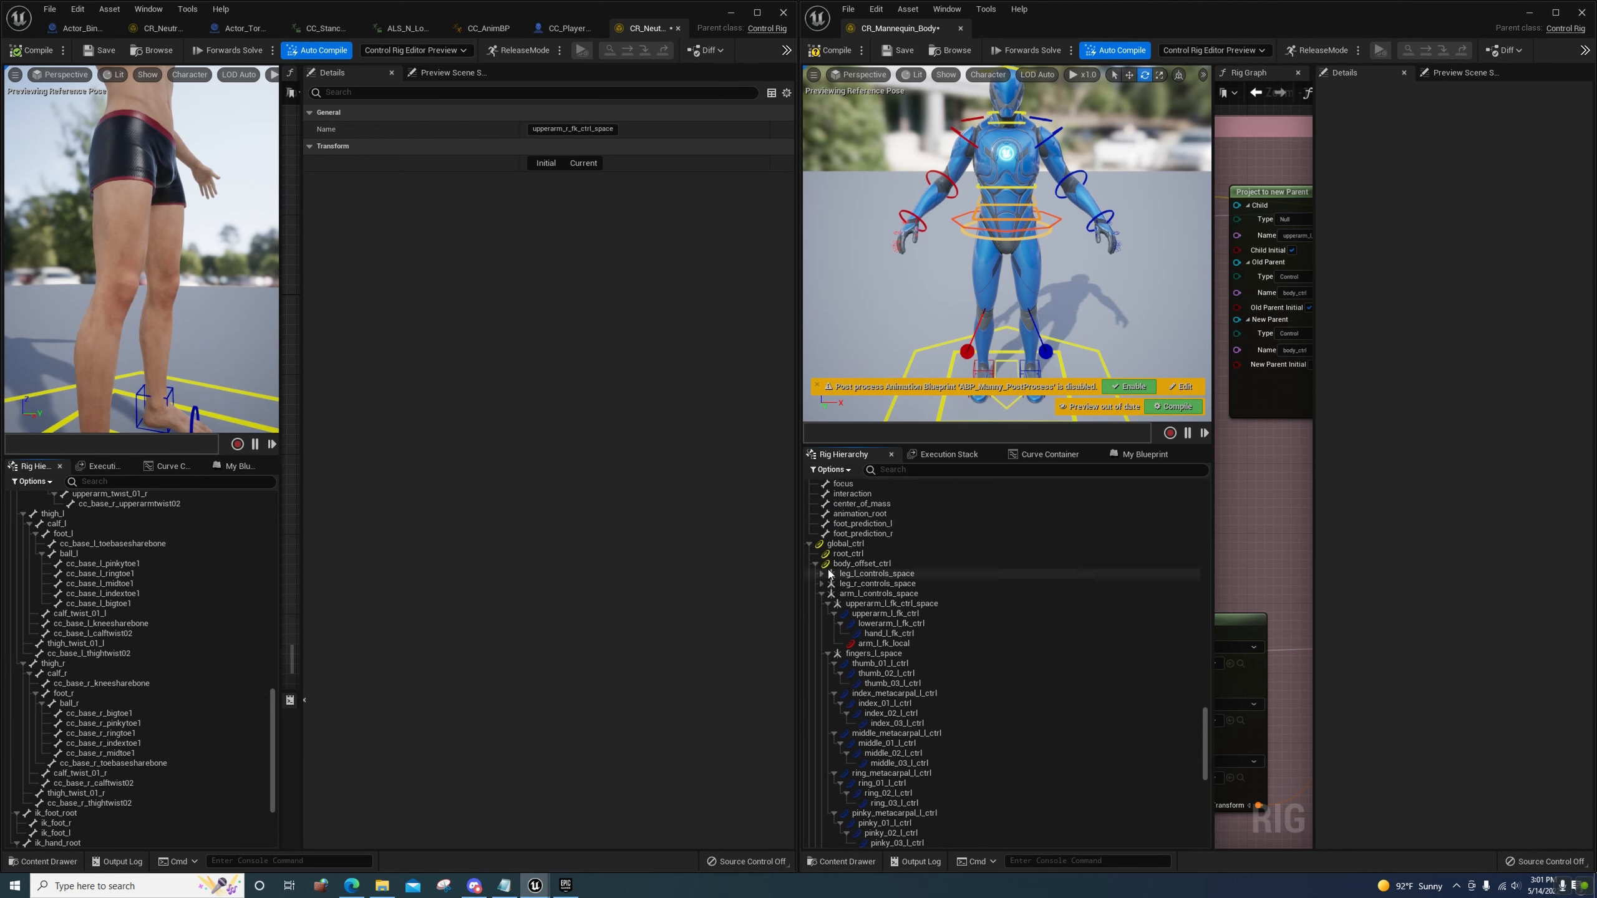
drag(1202, 717, 1221, 474)
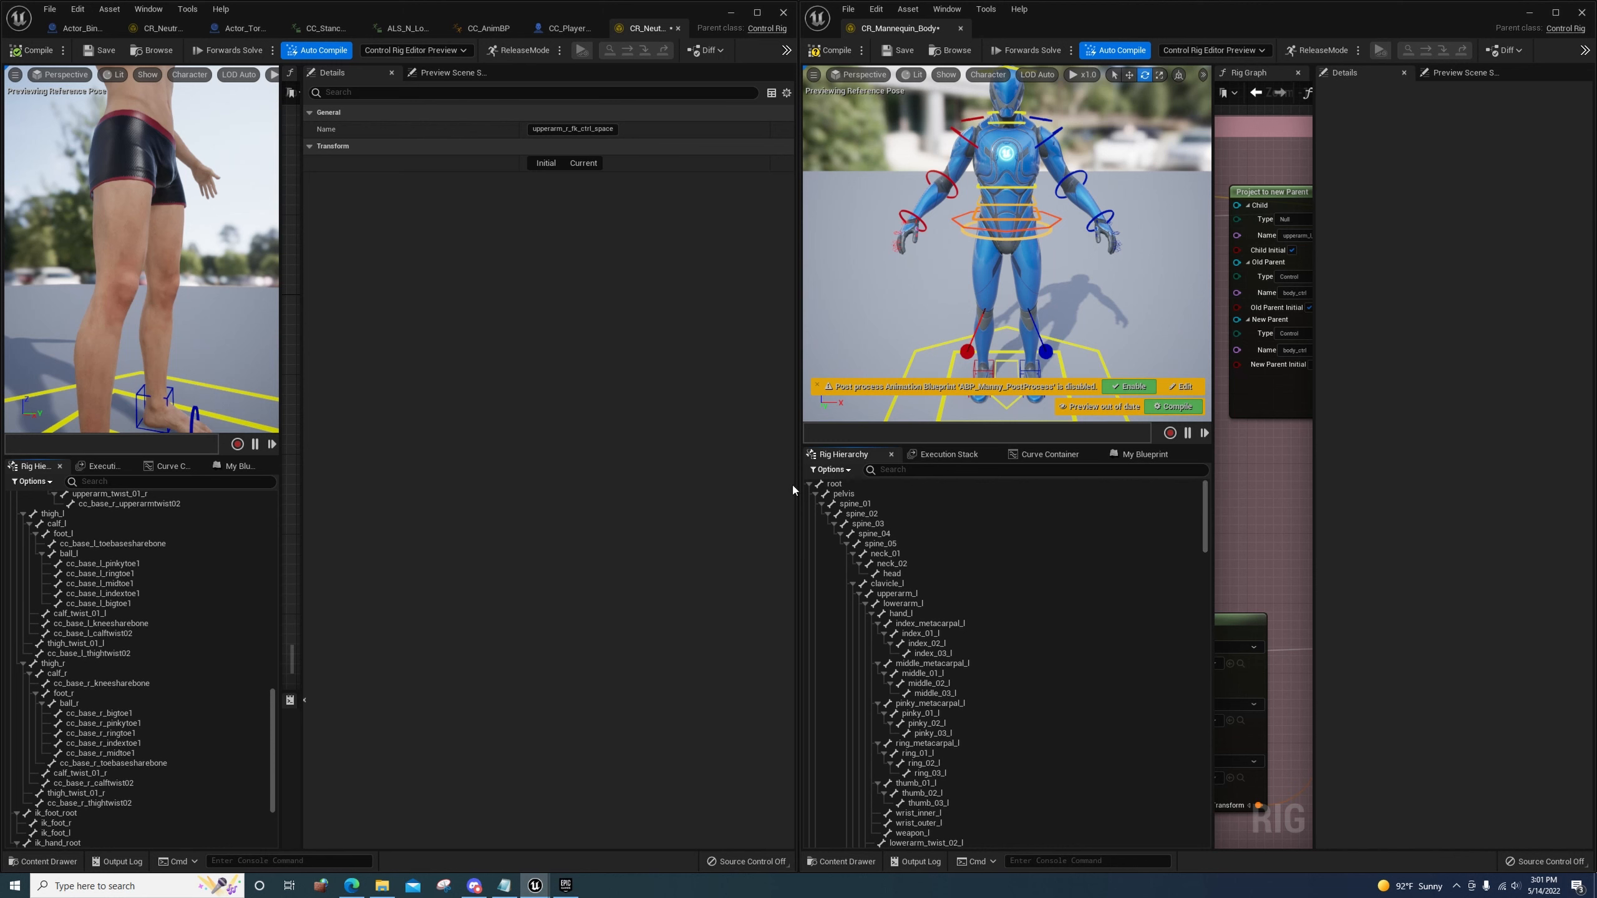
click(809, 484)
scroll(834, 500, down, 1)
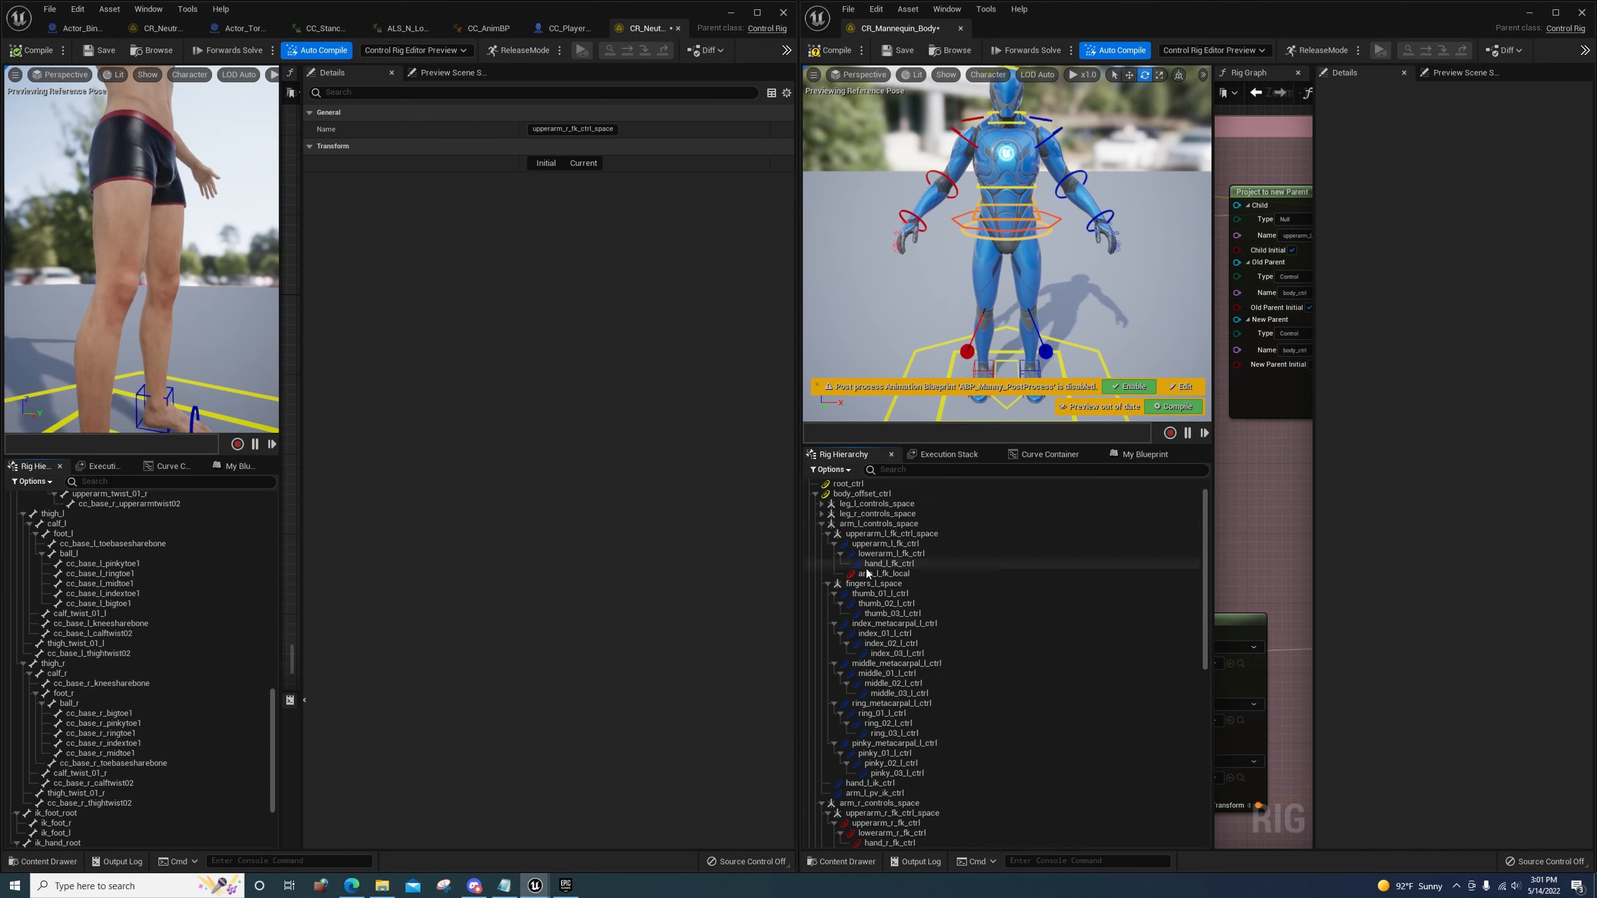
click(873, 584)
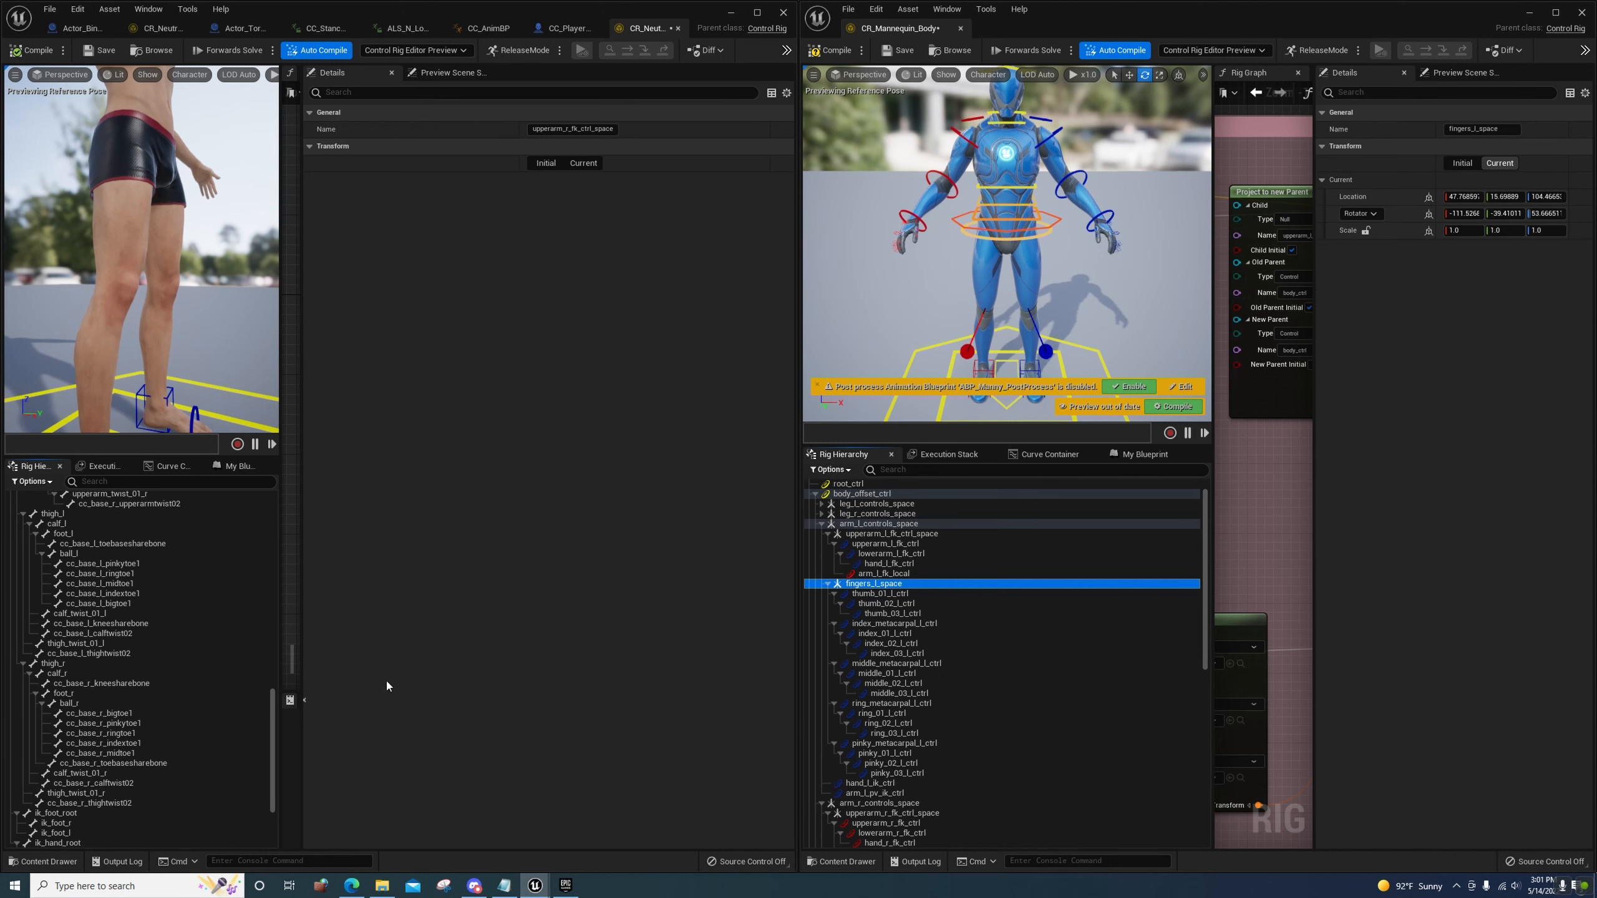
Add a null under the hand_l bone in the character's own rig and rename it fingers_l_space
scroll(185, 647, up, 4)
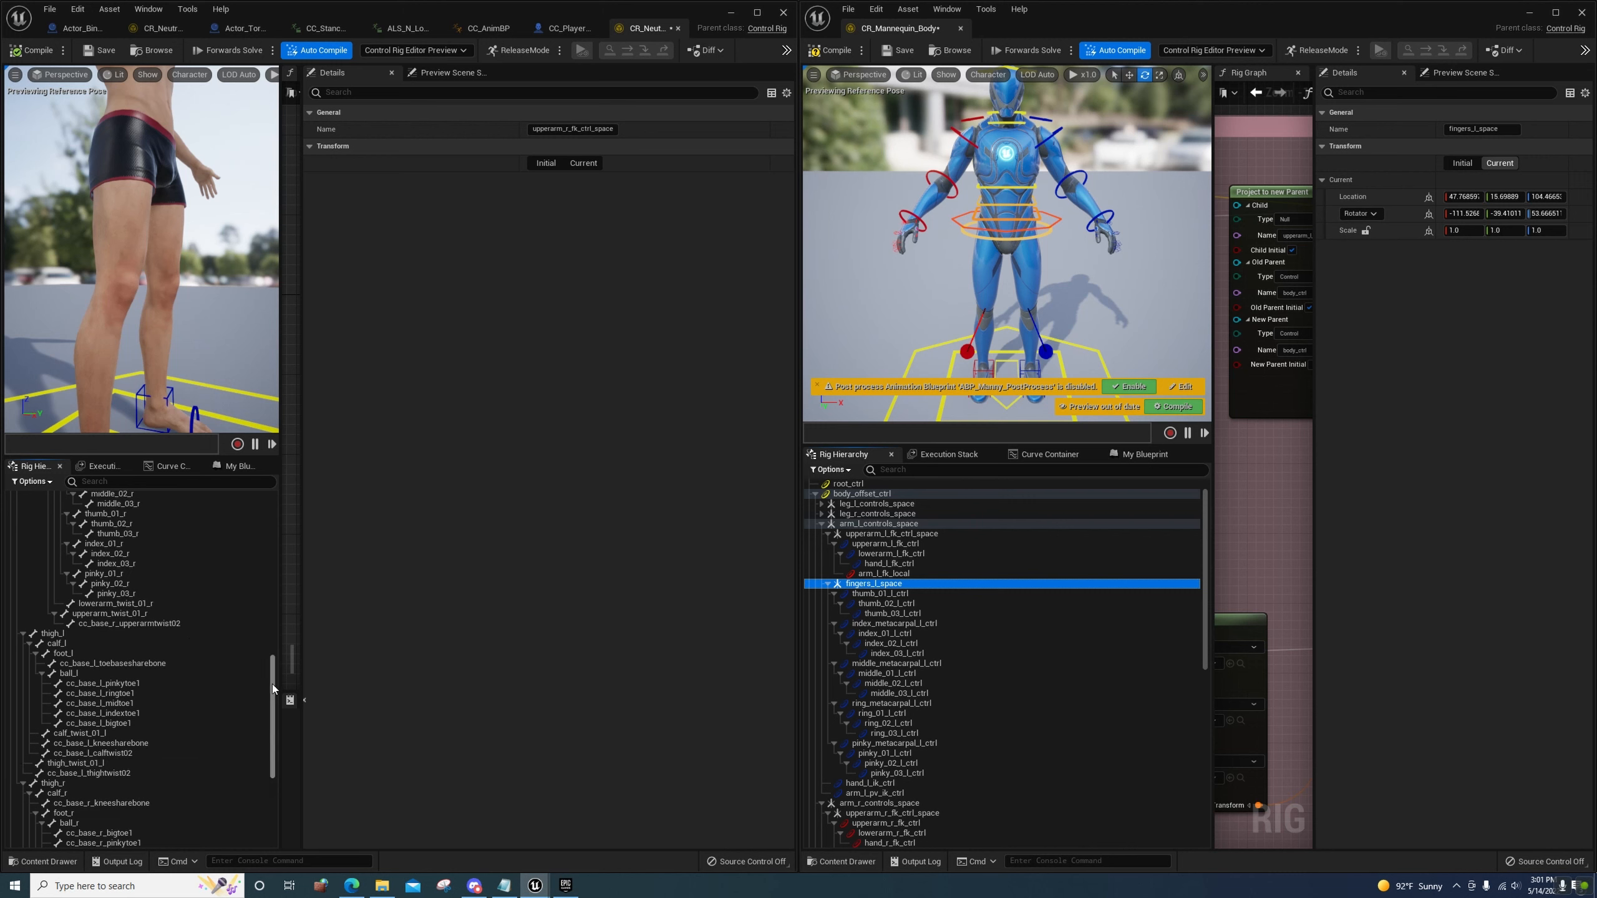
drag(272, 684, 264, 529)
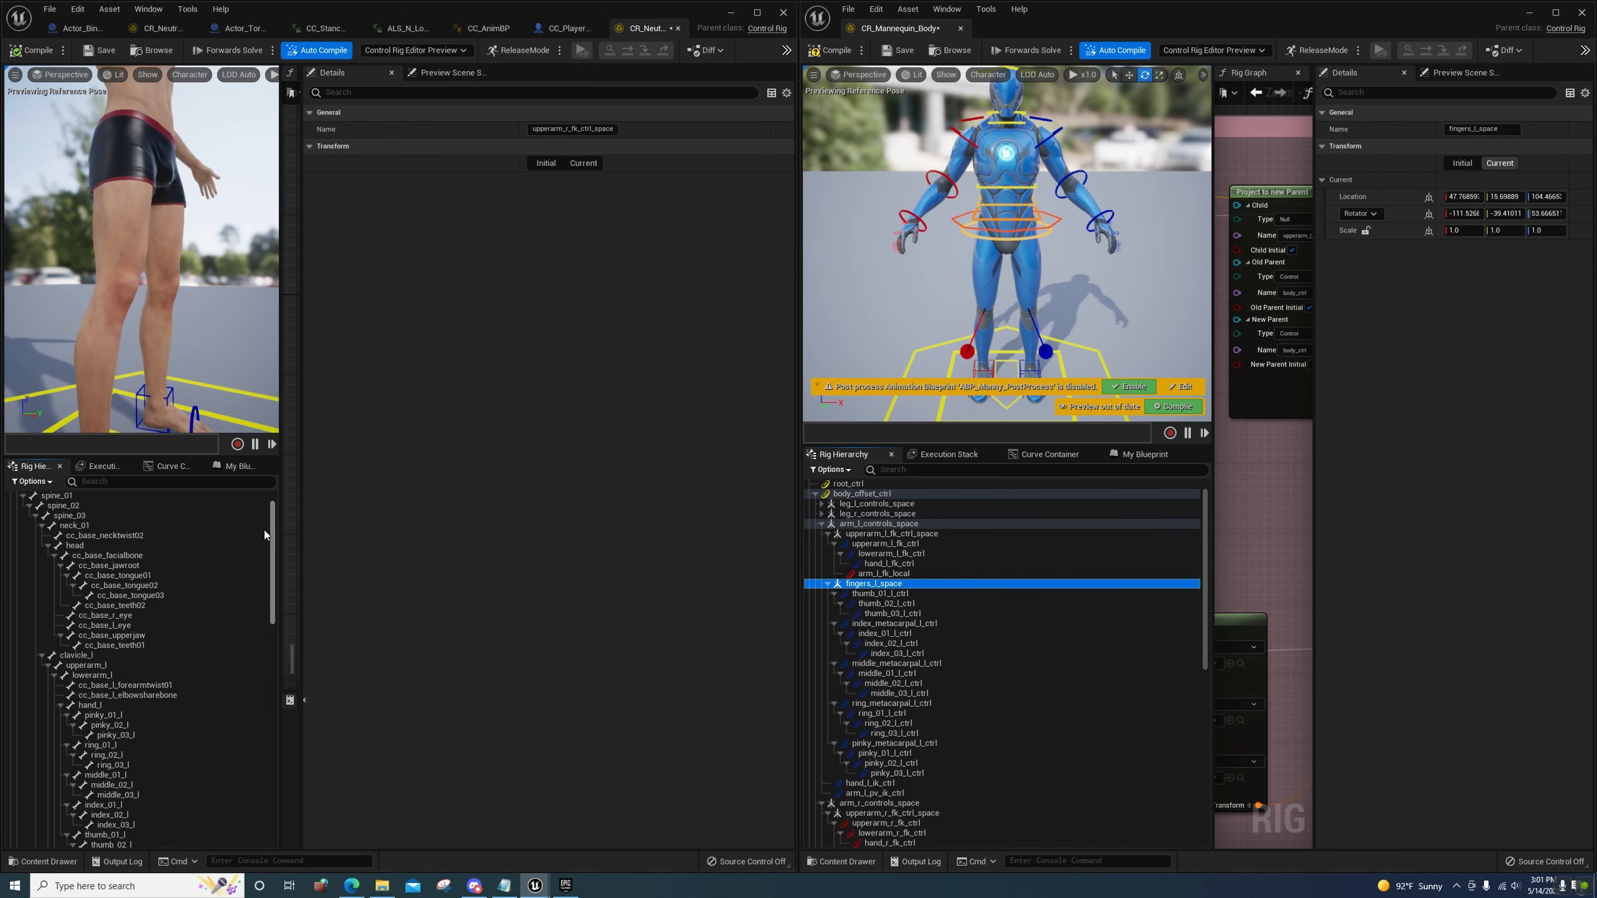
click(74, 705)
drag(270, 587, 277, 626)
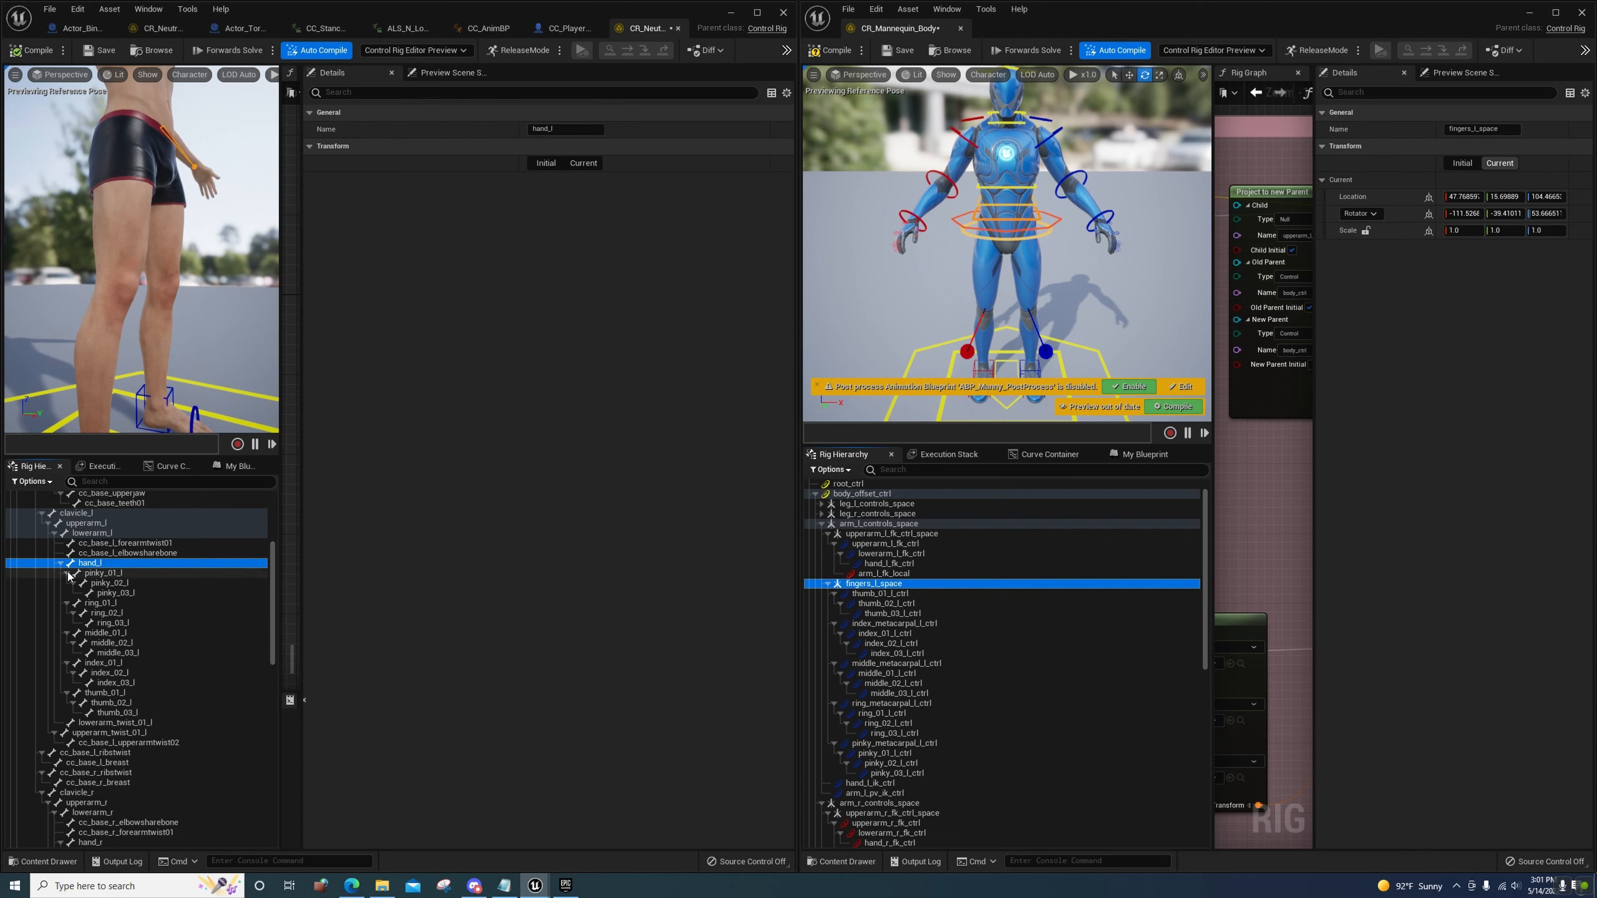
right_click(87, 562)
mouse_move(252, 268)
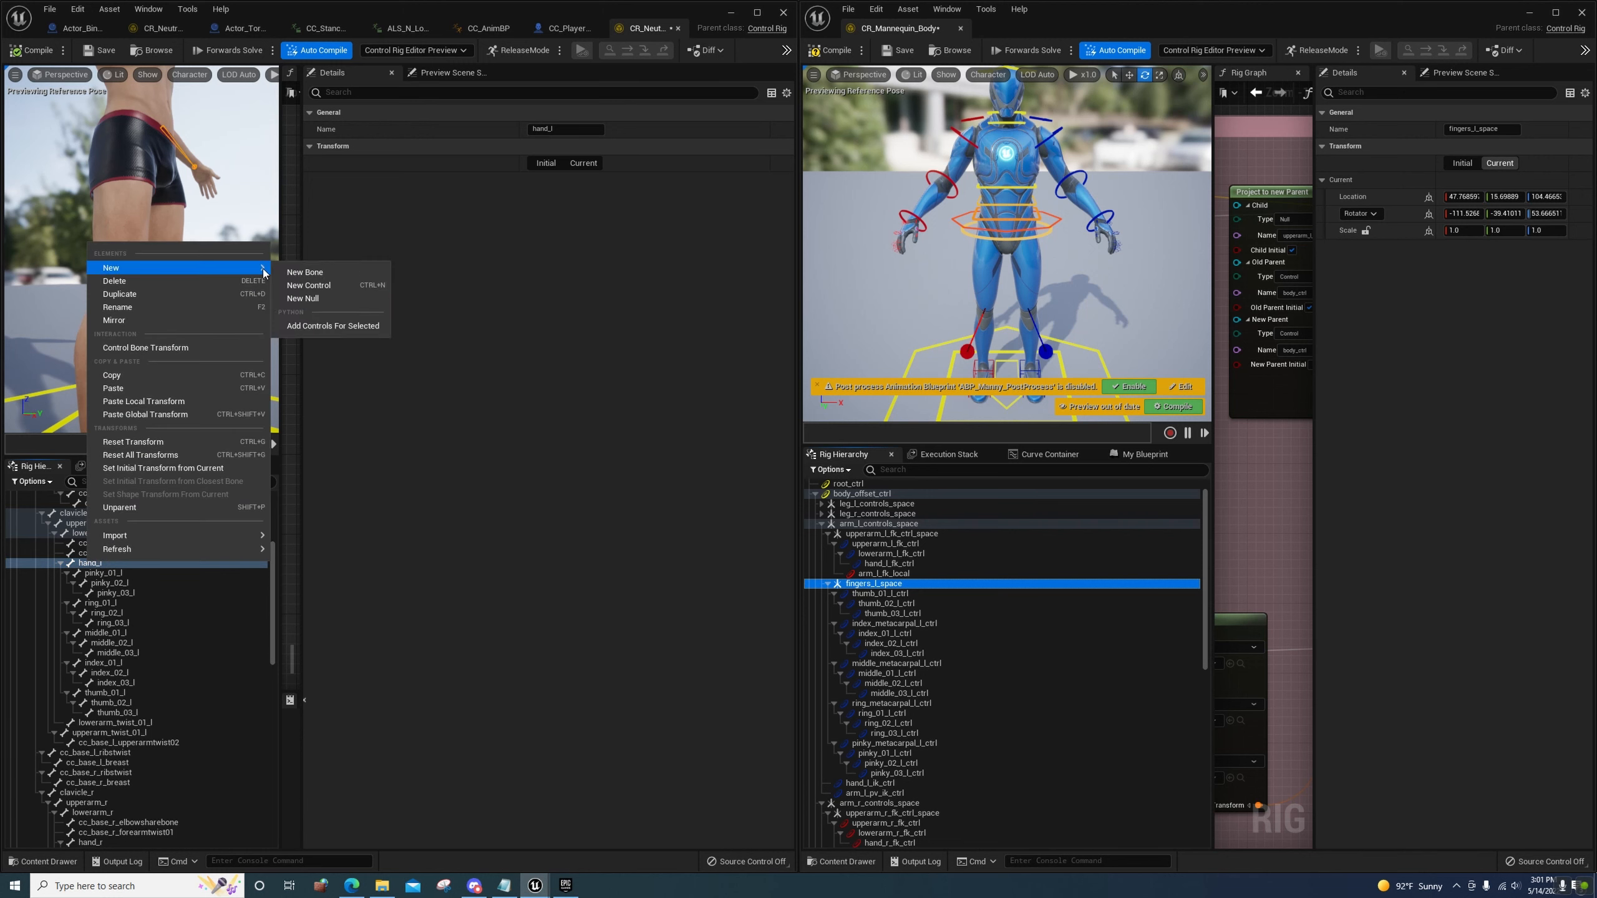
click(305, 298)
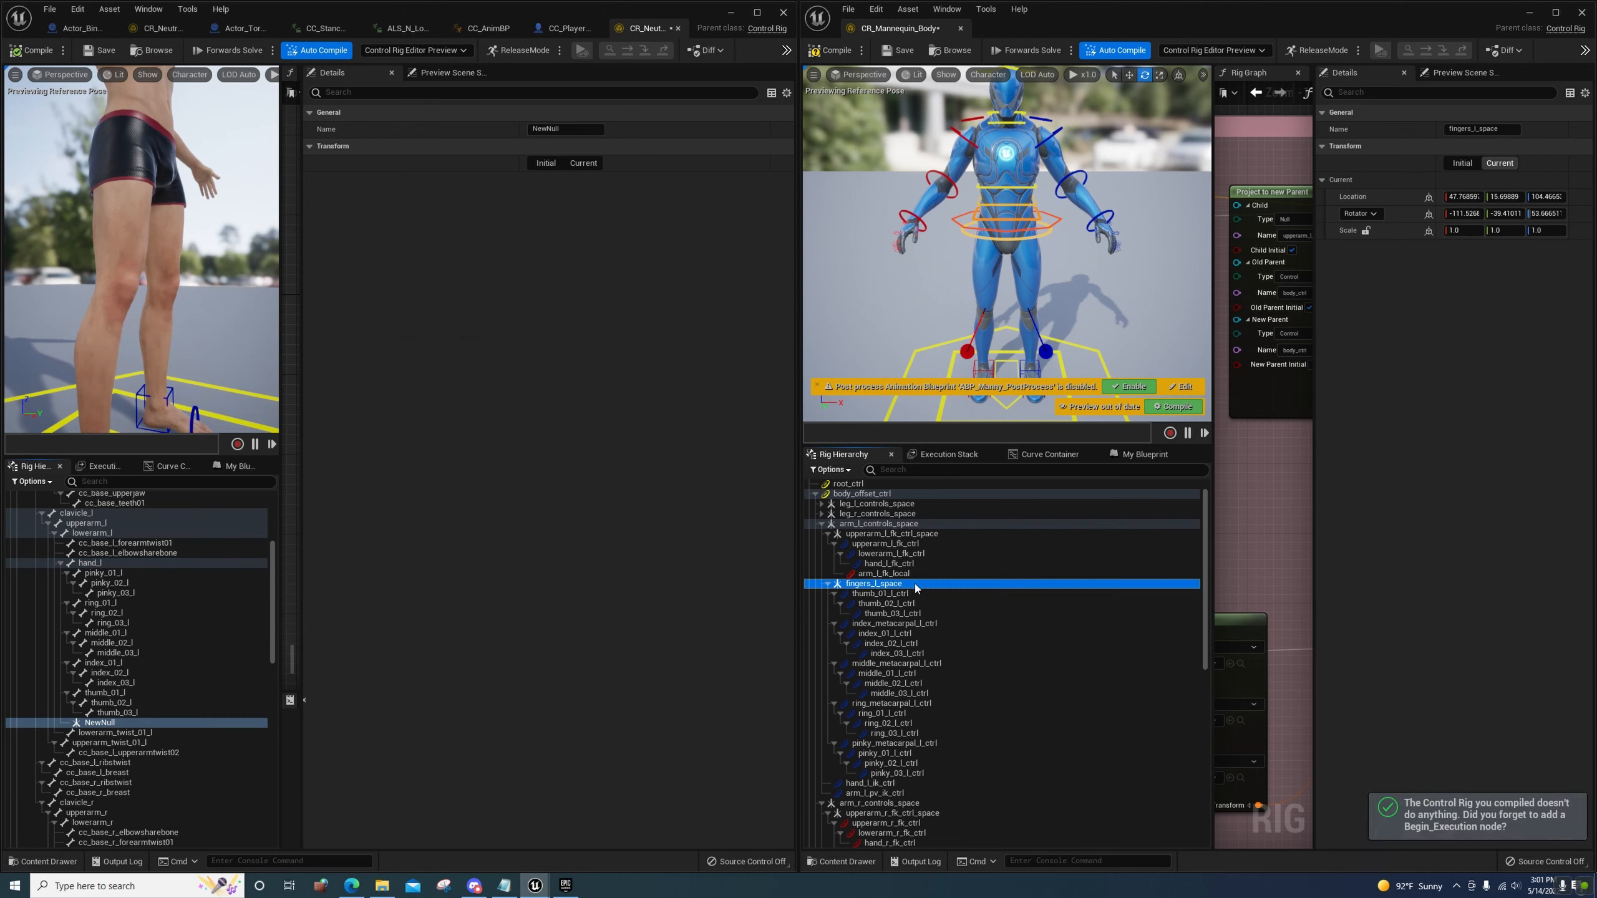
click(1497, 129)
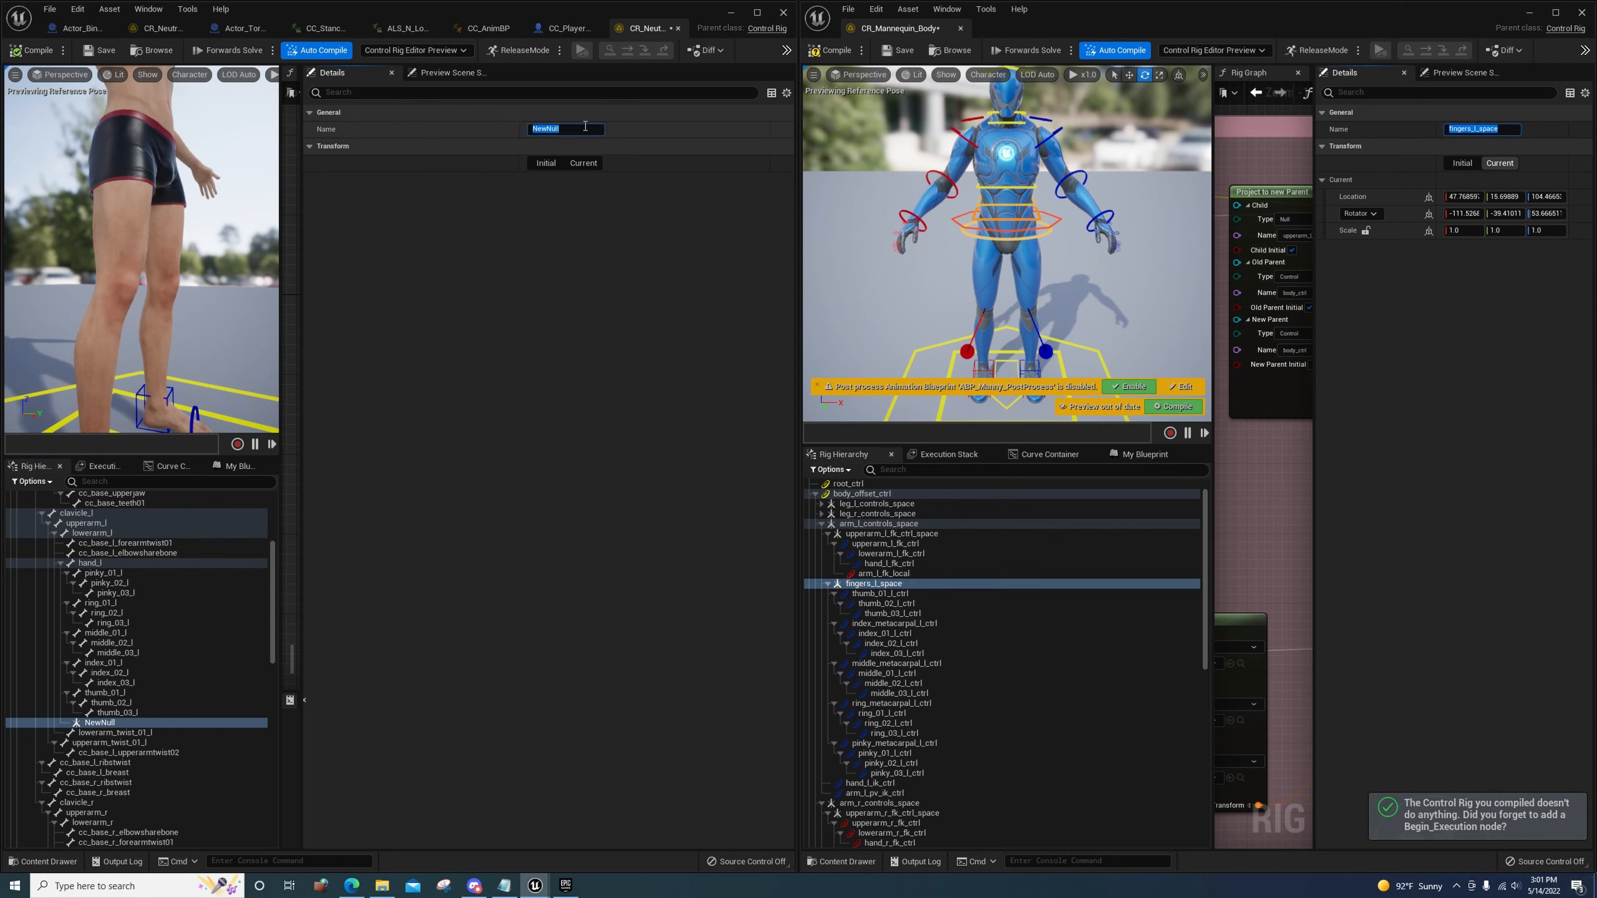
click(646, 155)
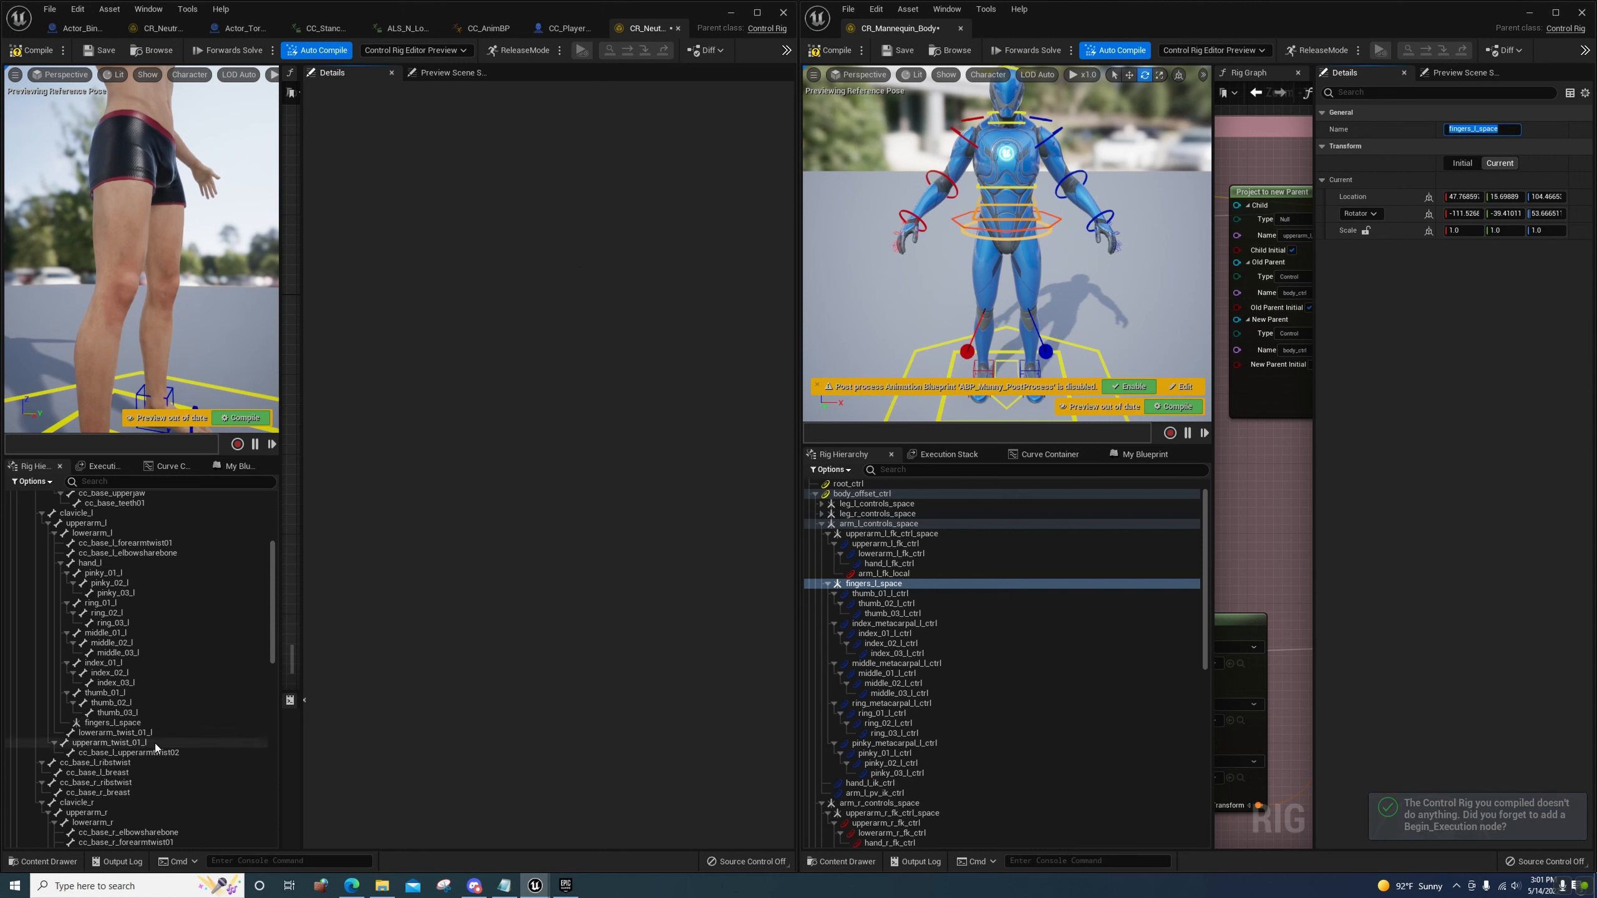
Collapse the rib twist, clavicle_r and thigh branches, and reparent fingers_l_space under upperarm_l_fk_ctrl_space
click(119, 723)
scroll(134, 600, down, 4)
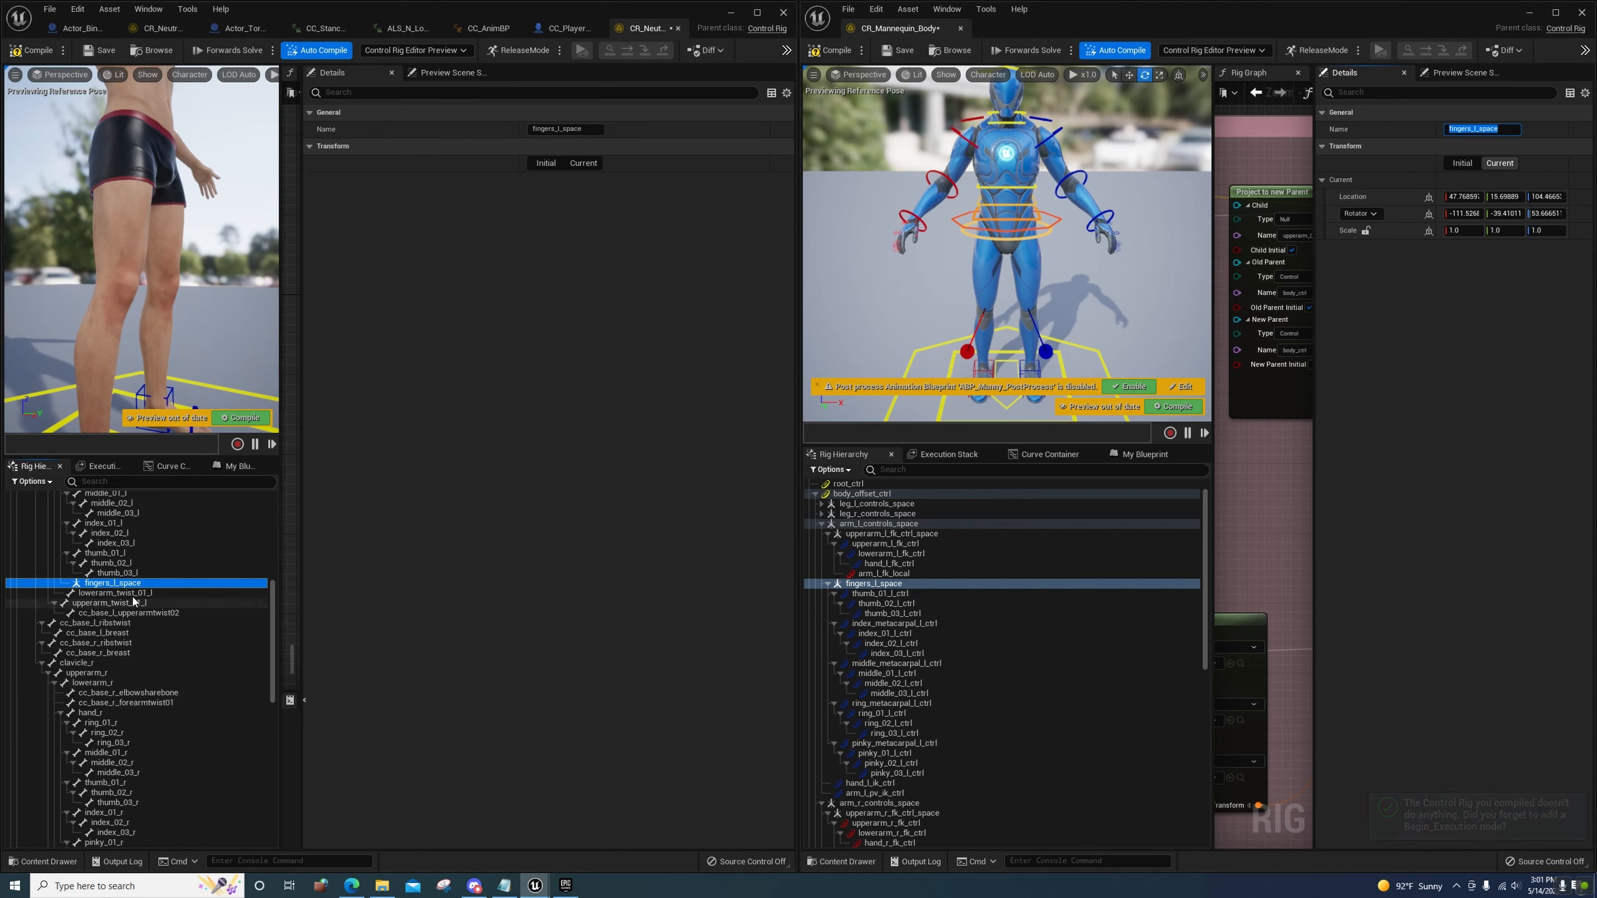
click(42, 622)
click(42, 633)
click(41, 643)
click(24, 654)
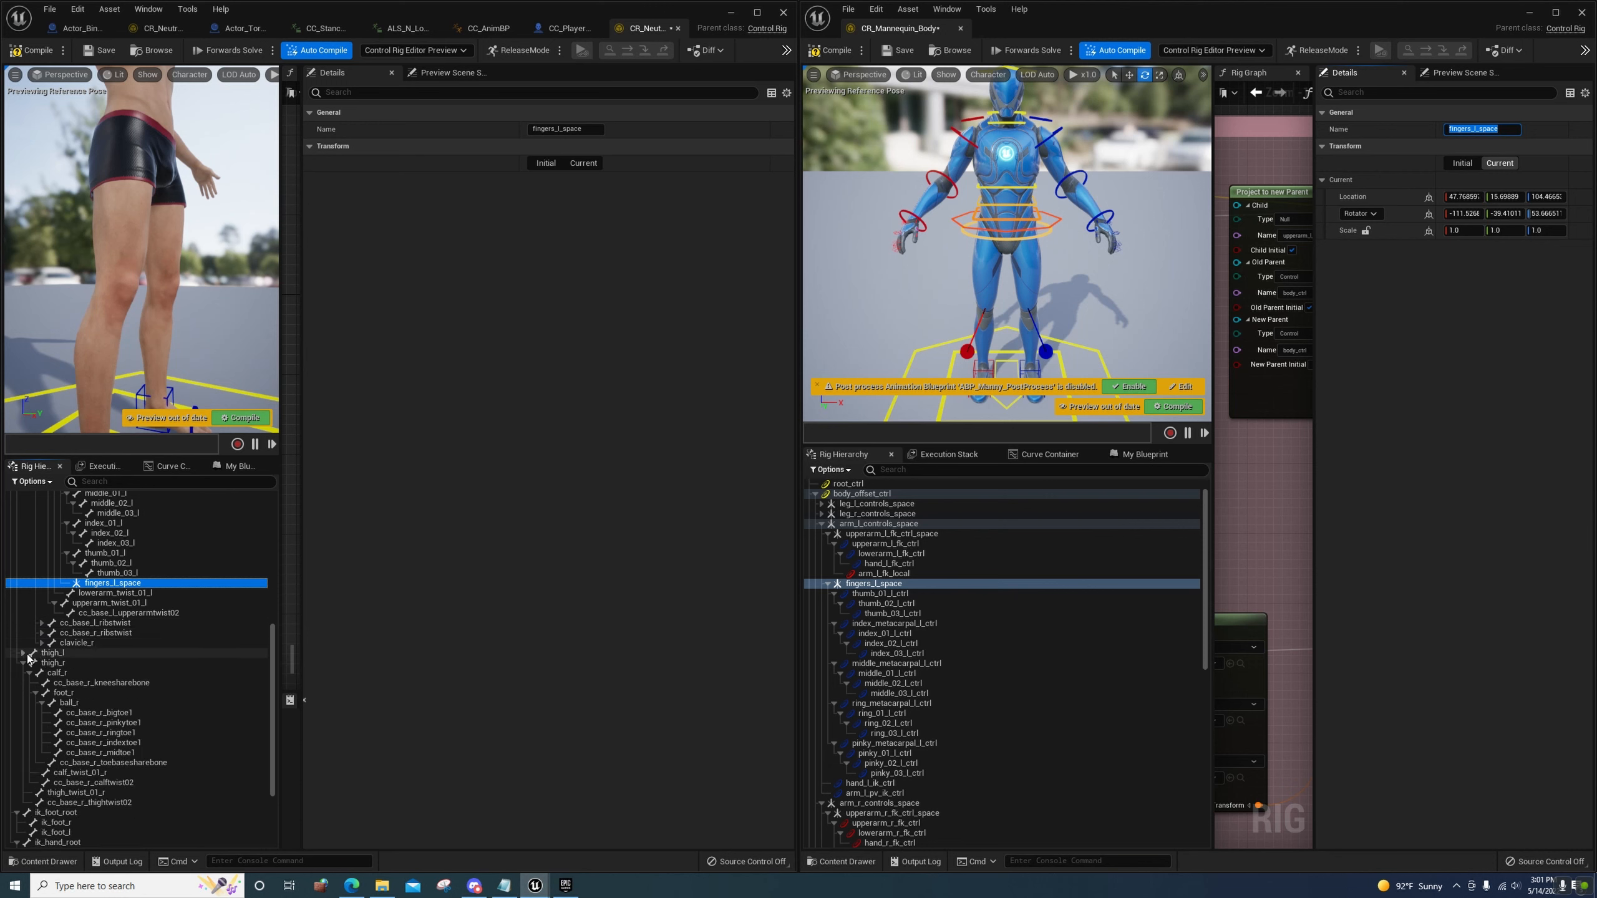
click(24, 662)
drag(91, 603, 61, 822)
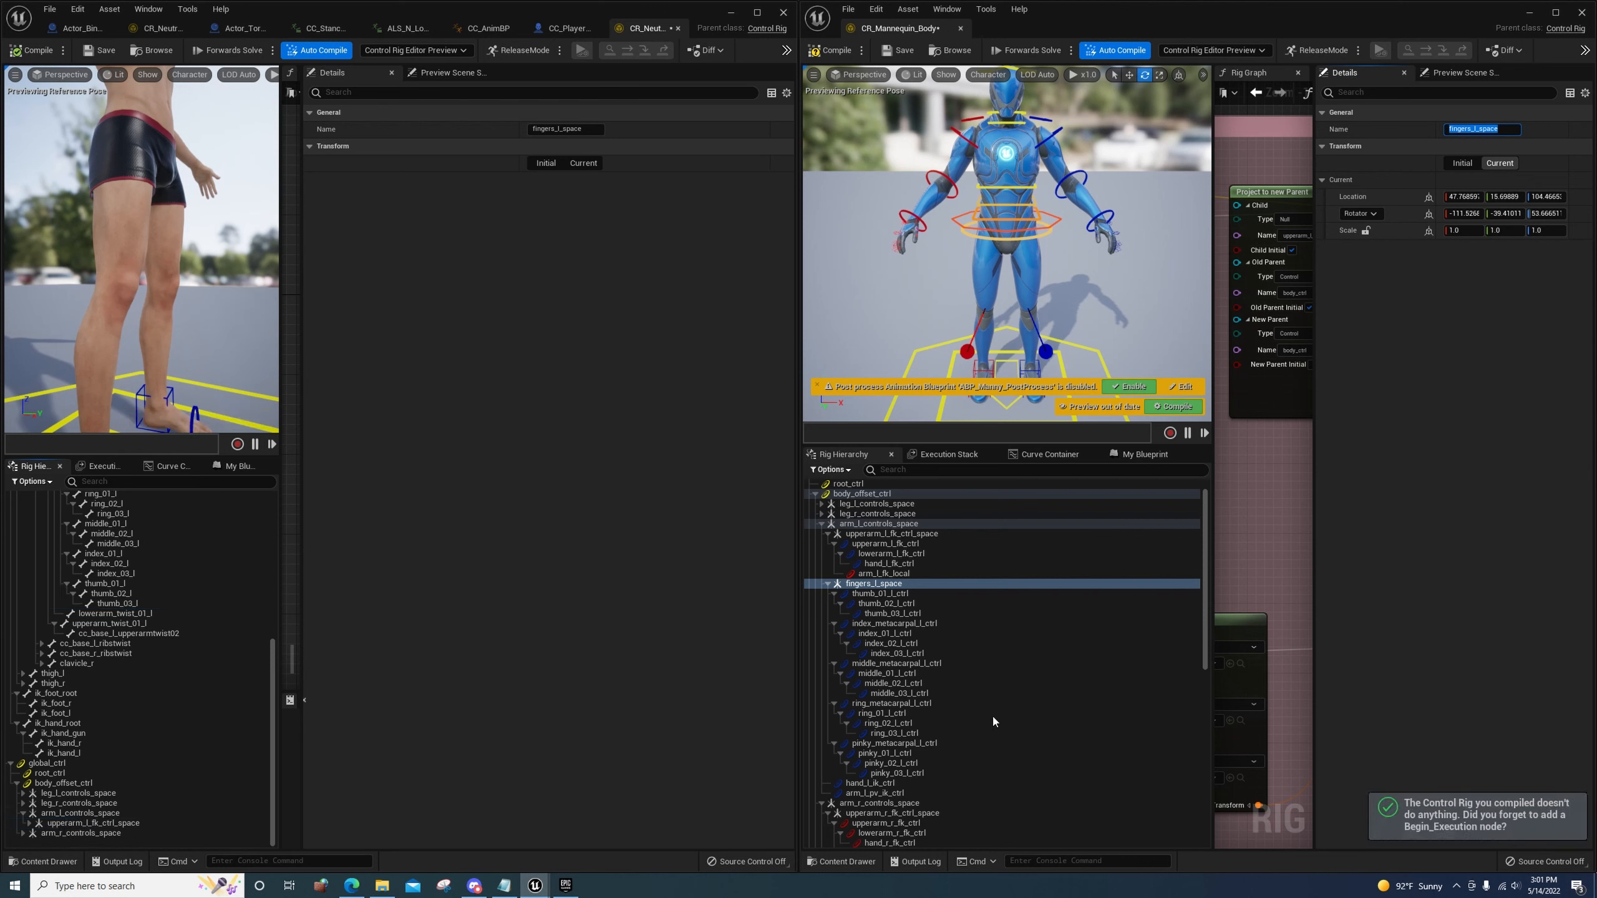
Copy upperarm_l_fk_ctrl, lowerarm_l_fk_ctrl, hand_l_fk_ctrl and arm_l_fk_local from the mannequin rig and paste them under upperarm_l_fk_ctrl_space in the character's rig
scroll(1006, 634, down, 2)
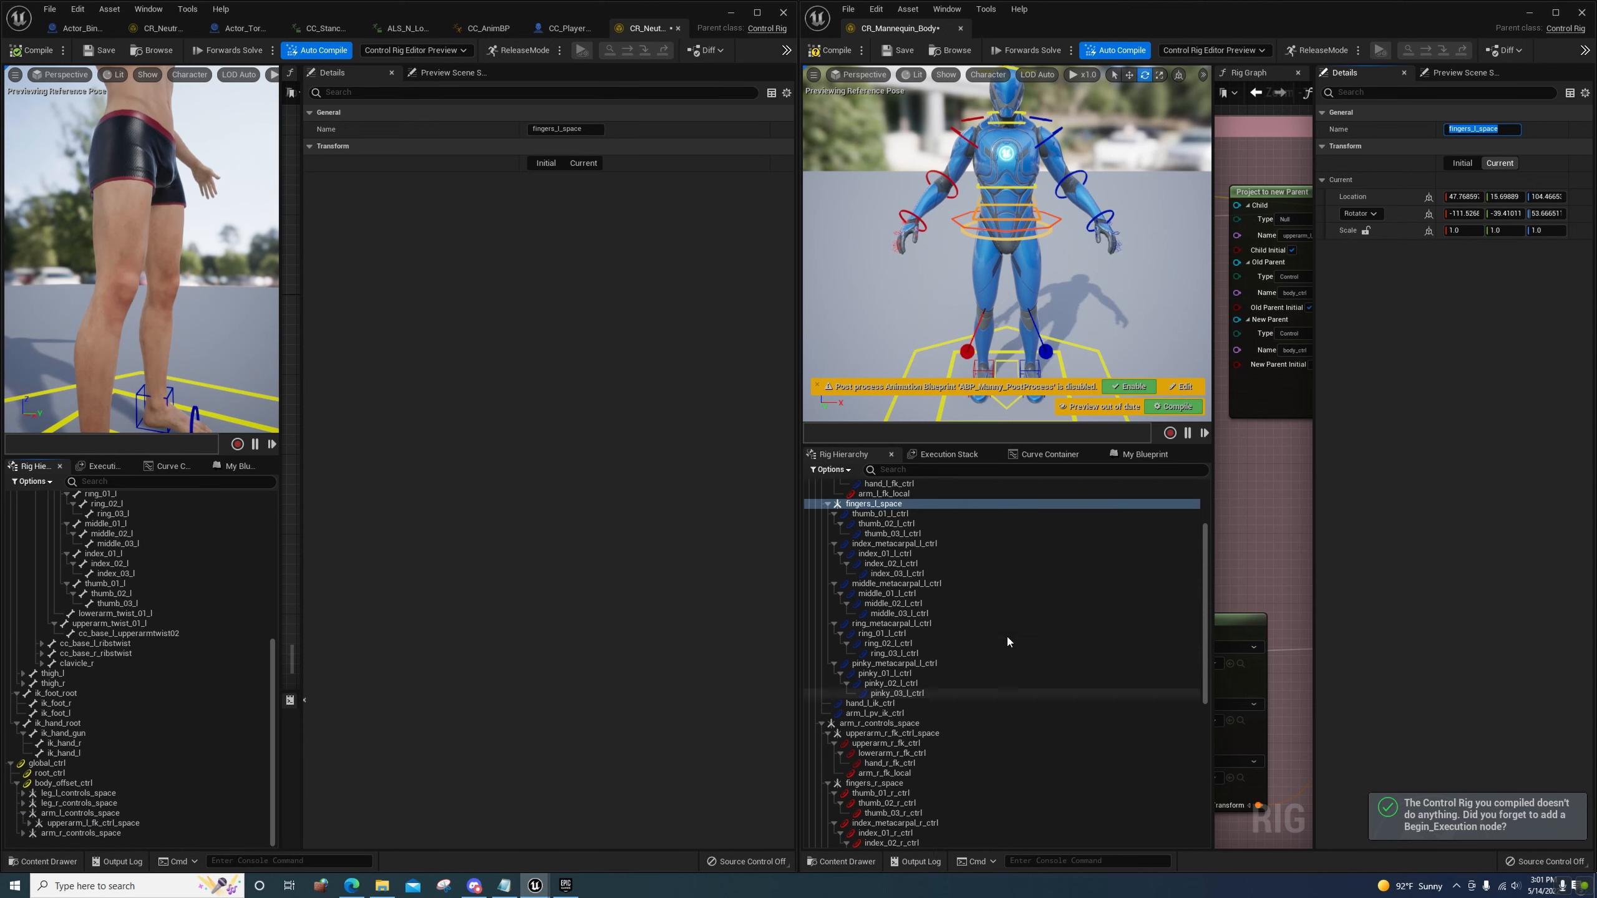
scroll(957, 594, up, 2)
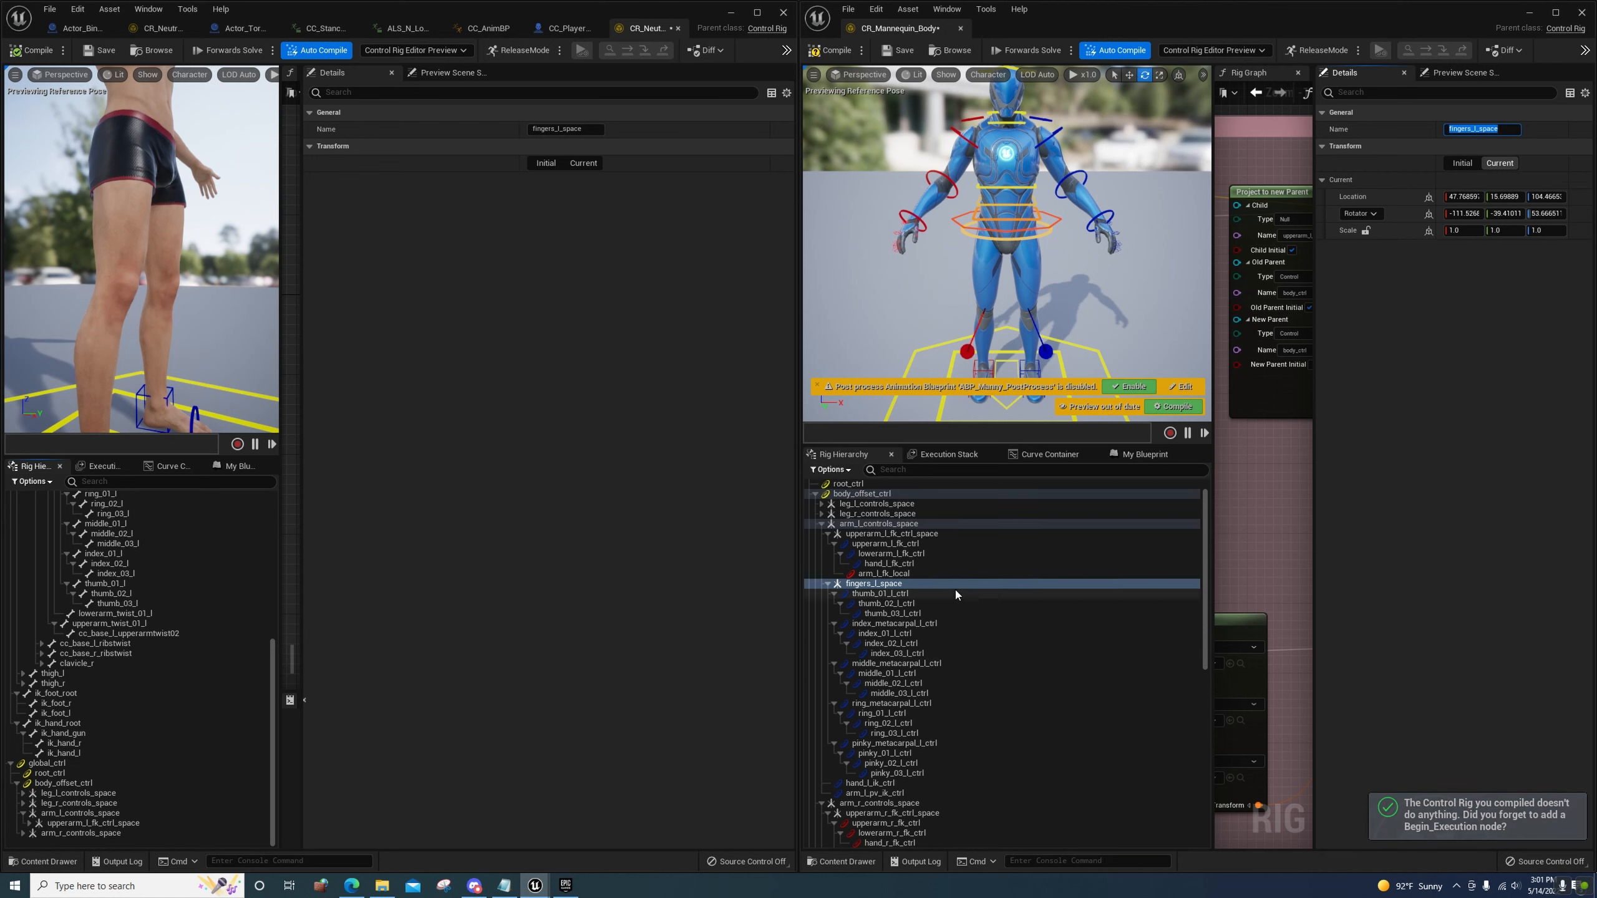
click(877, 543)
shift+click(883, 571)
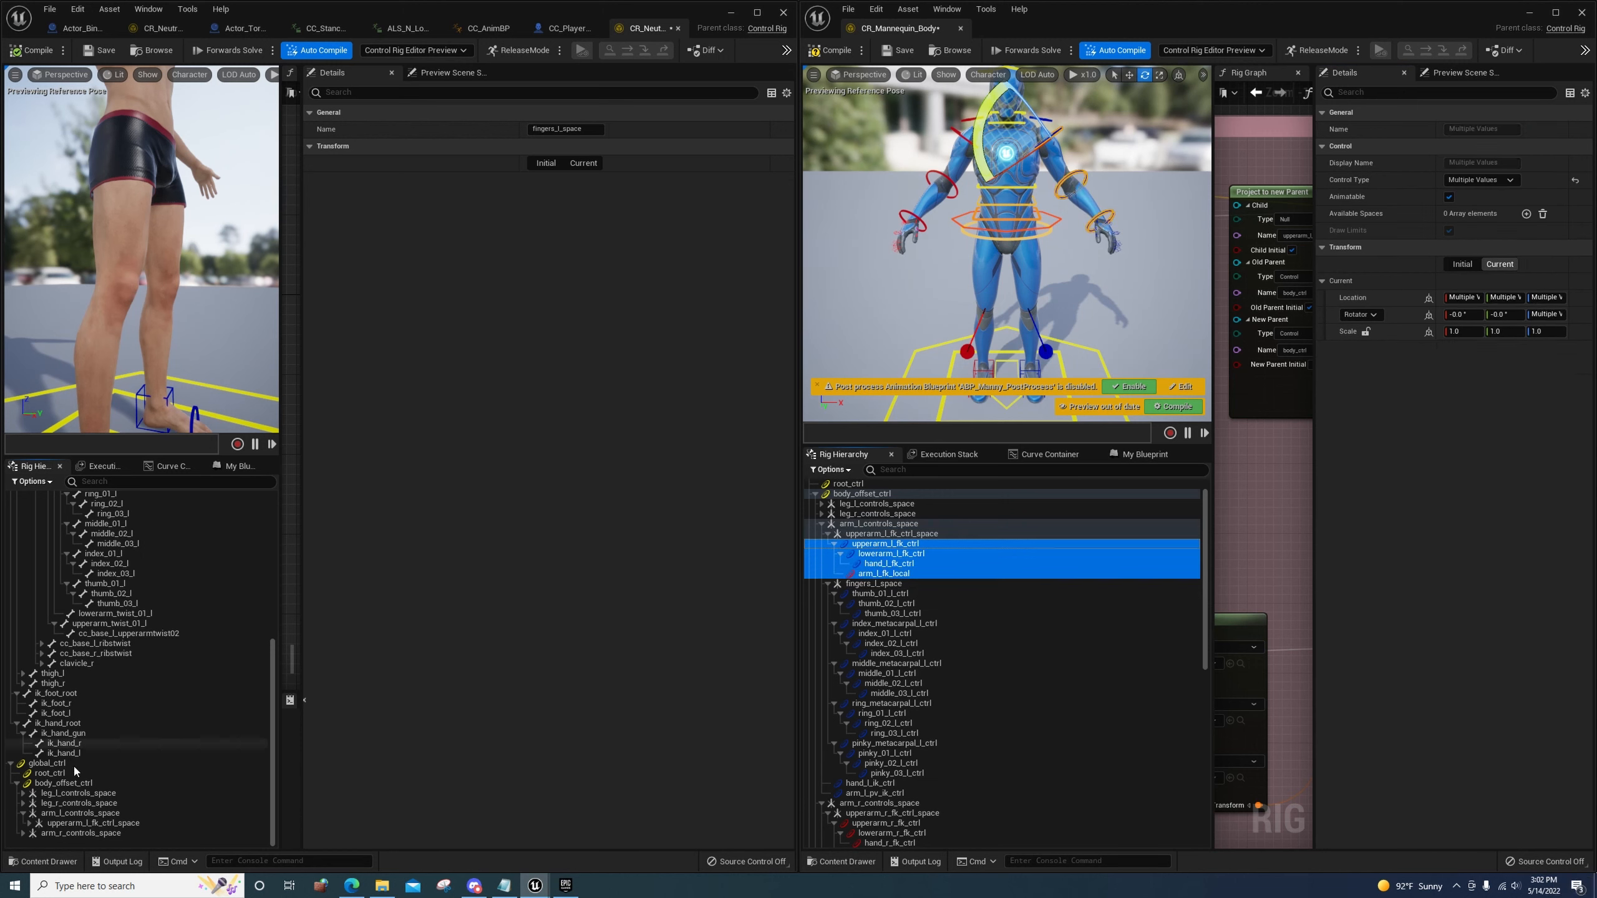
click(78, 823)
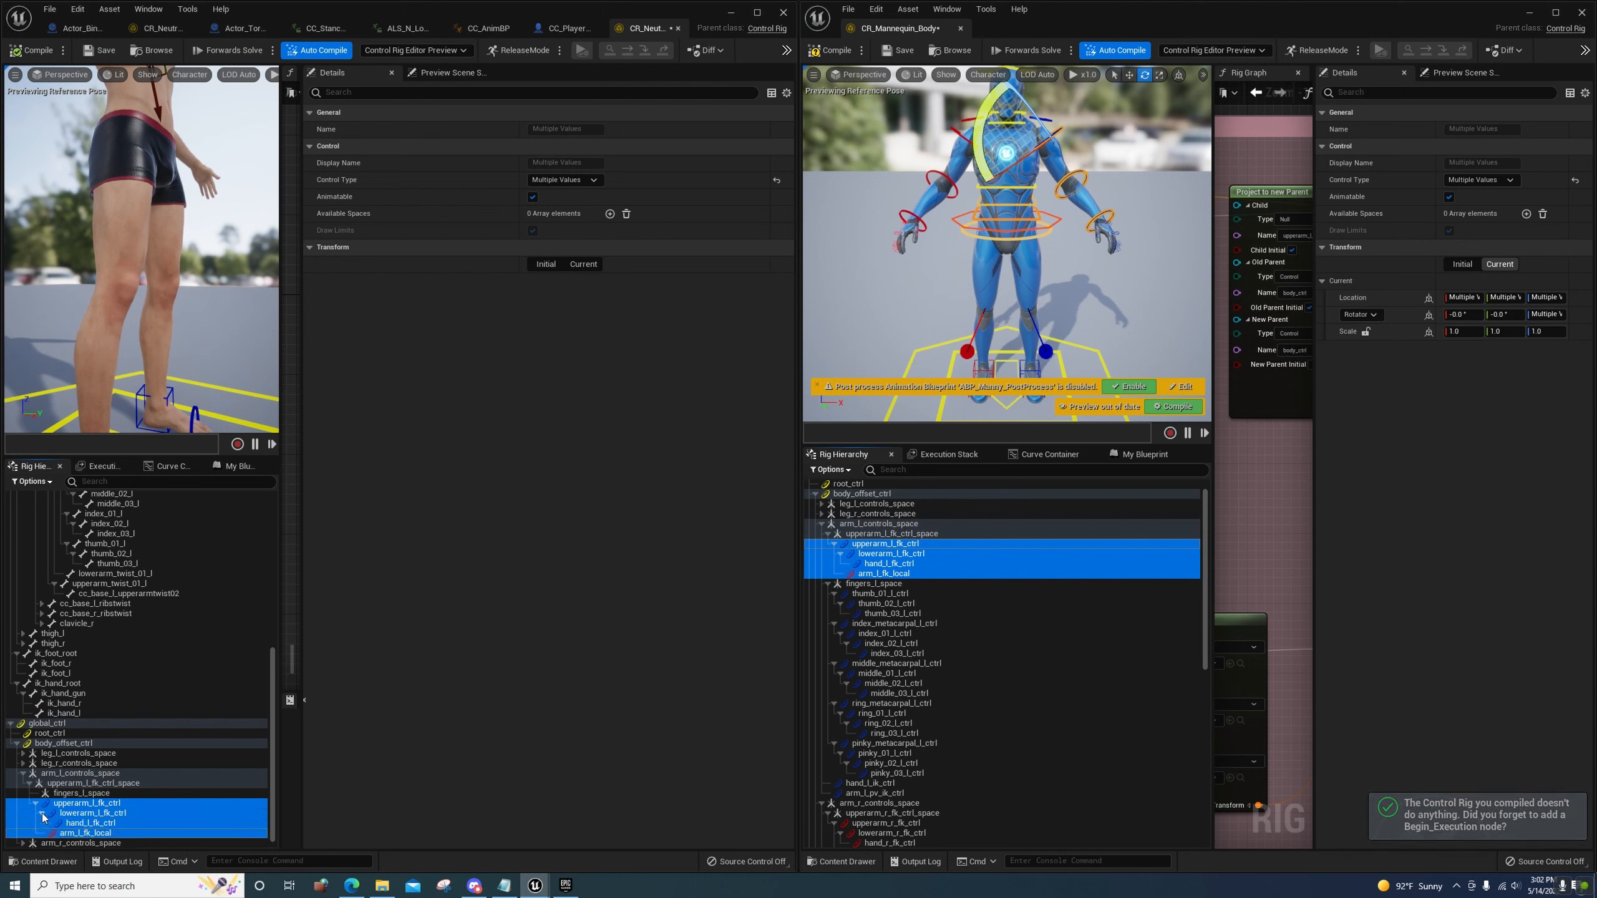
click(42, 814)
Scale the shape of upperarm_l_fk_ctrl uniformly by ten, to 2.5, 2.5, 10.0, with the scale ratio locked
double_click(84, 796)
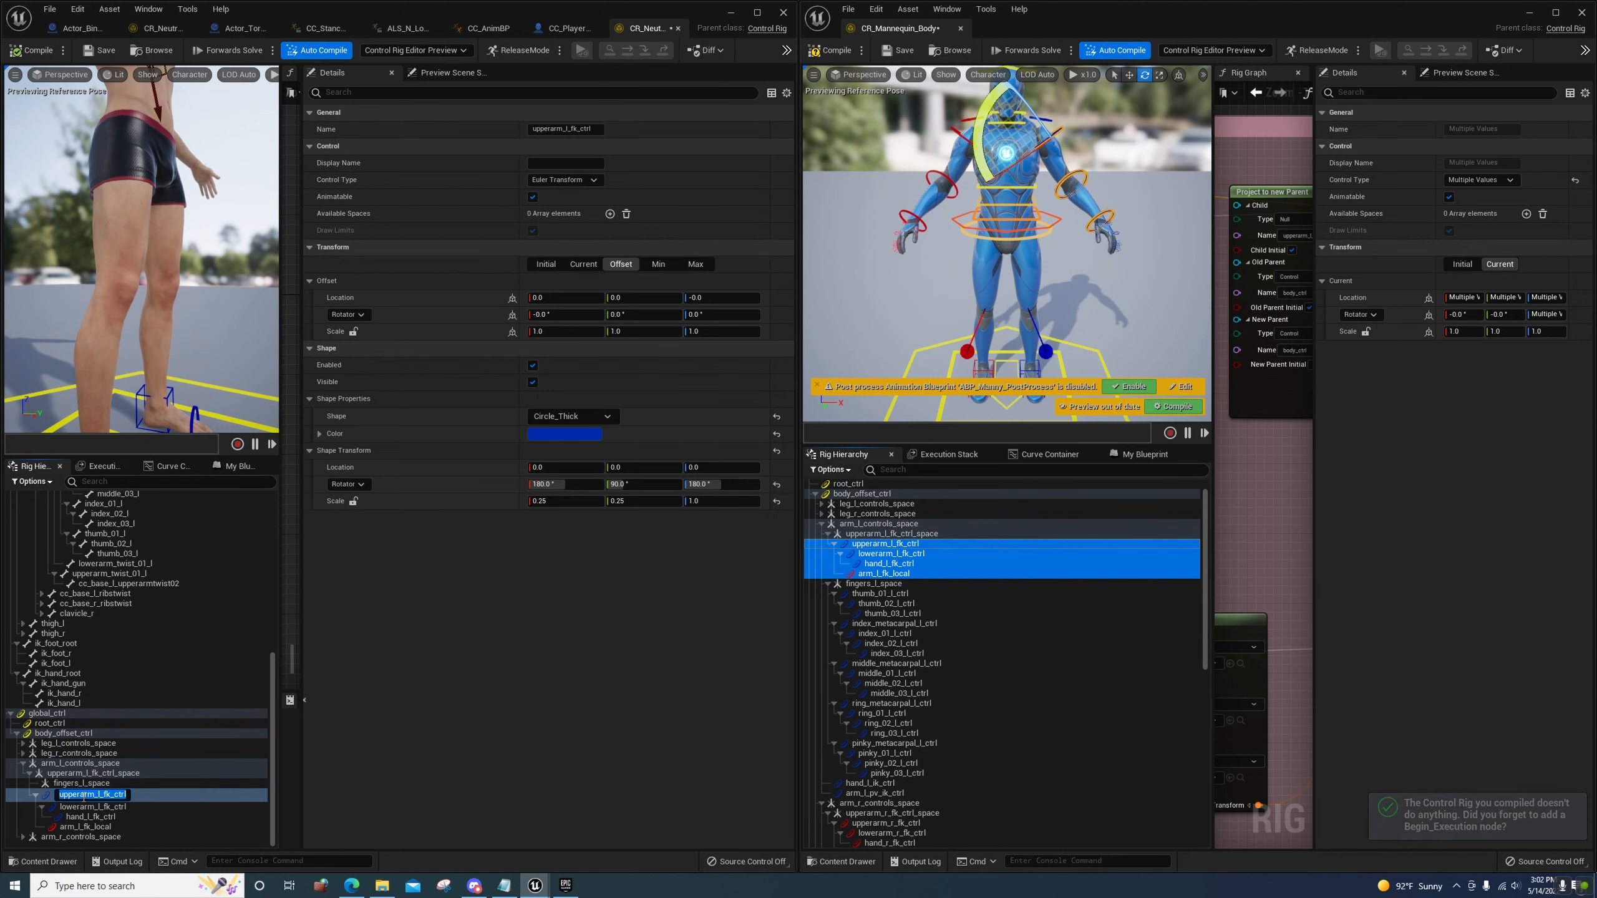
click(138, 794)
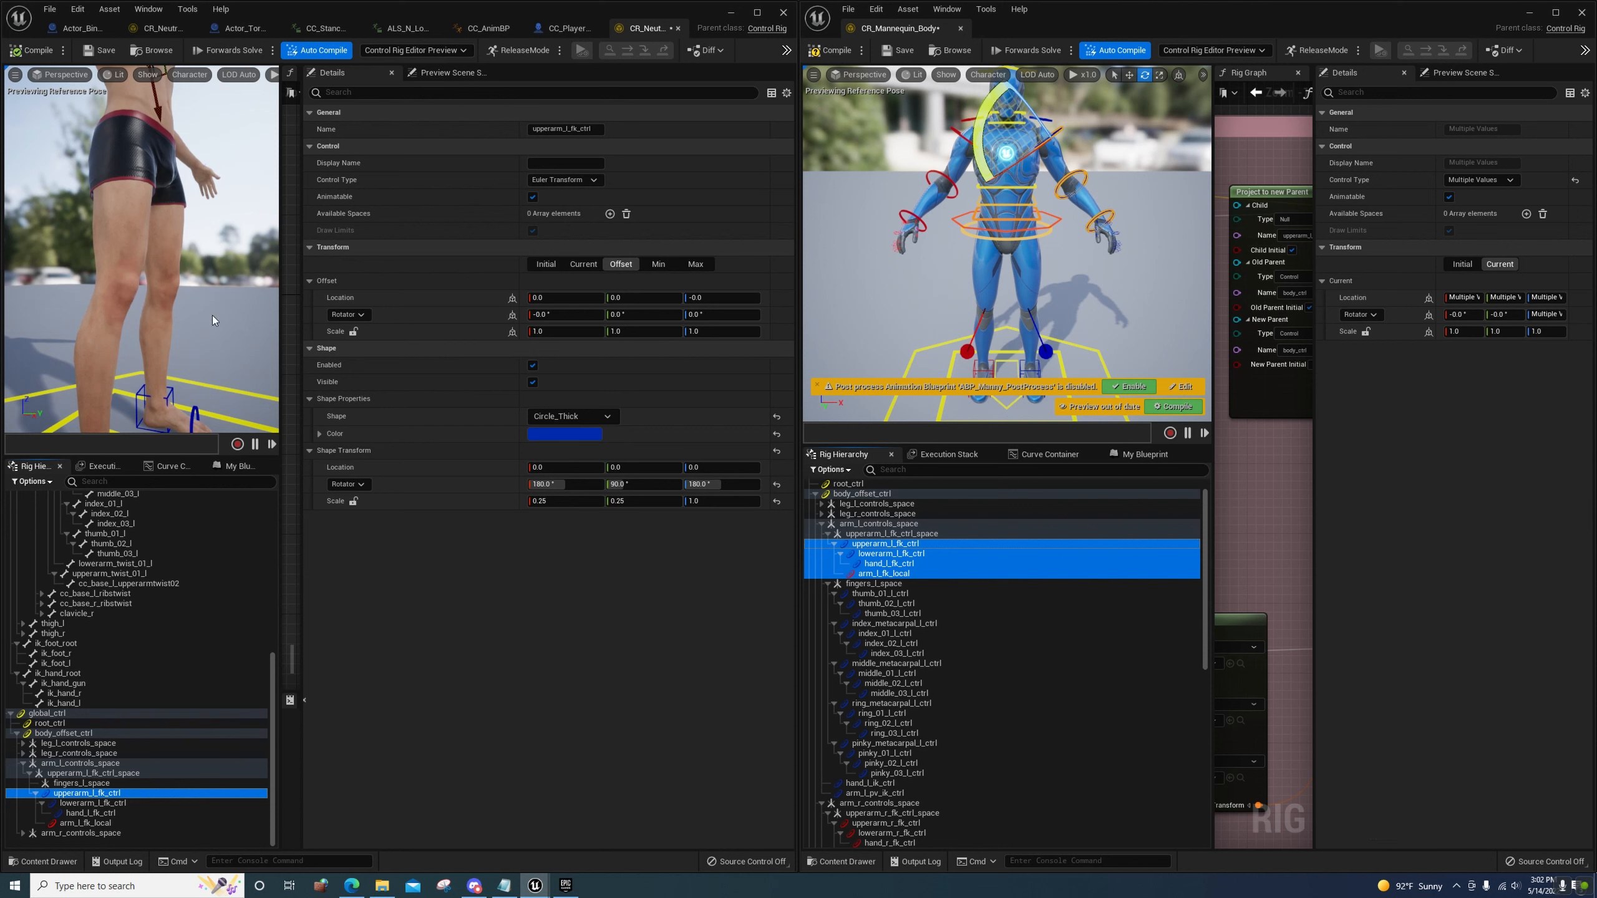
click(353, 501)
click(565, 501)
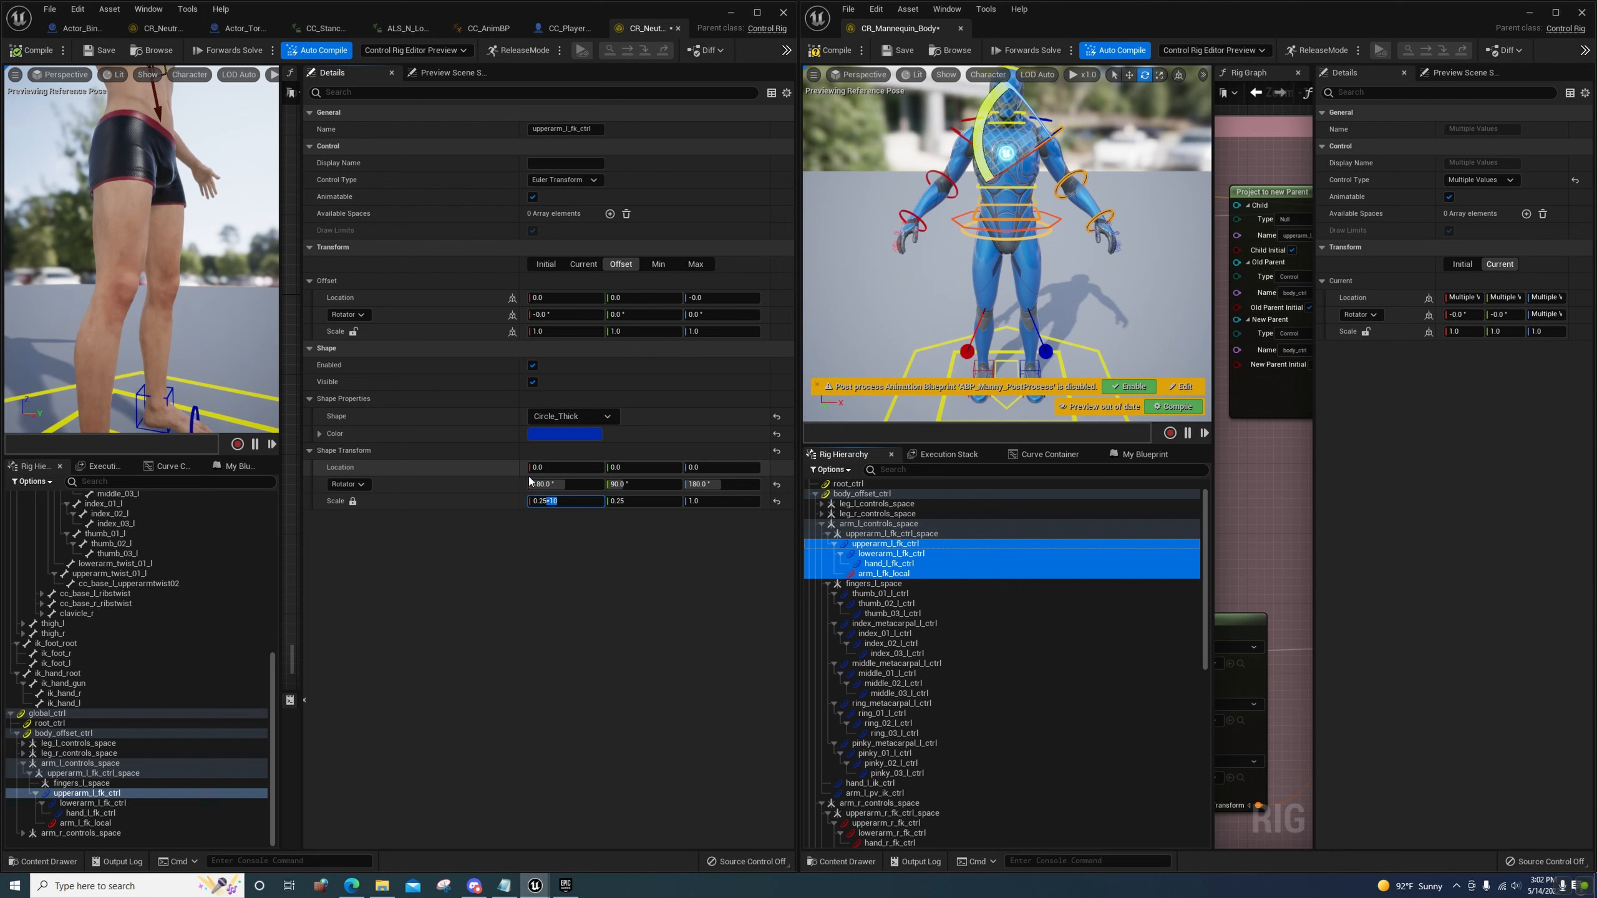
Scale the shape of lowerarm_l_fk_ctrl with a locked ratio to 2.0, 2.0, 10.0
click(93, 803)
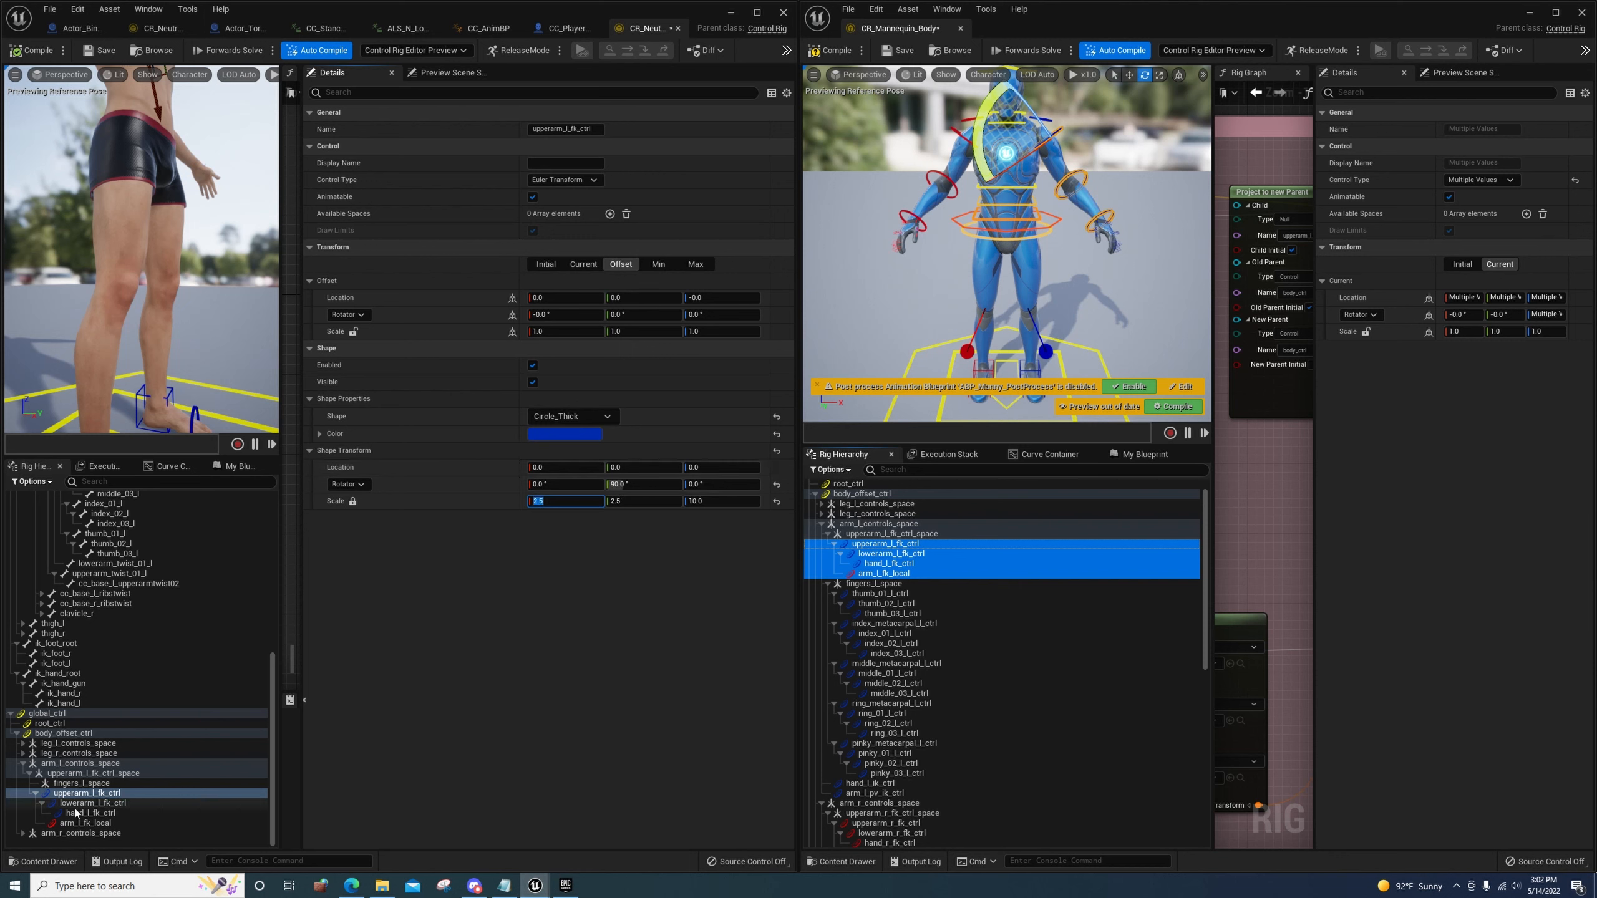
click(354, 502)
click(566, 501)
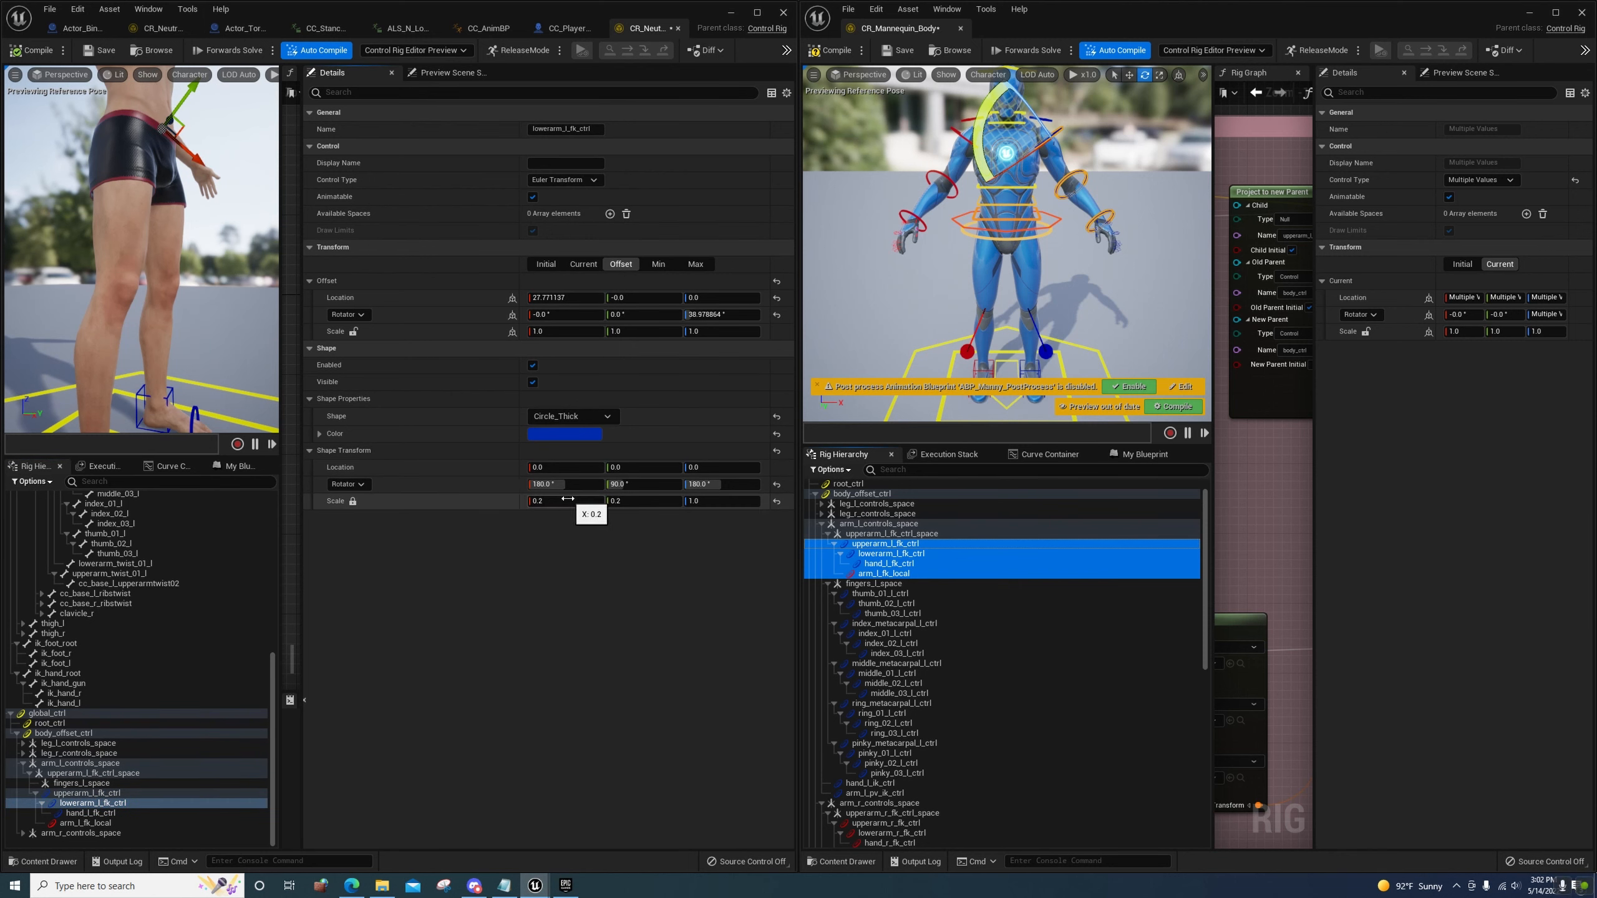
key(Return)
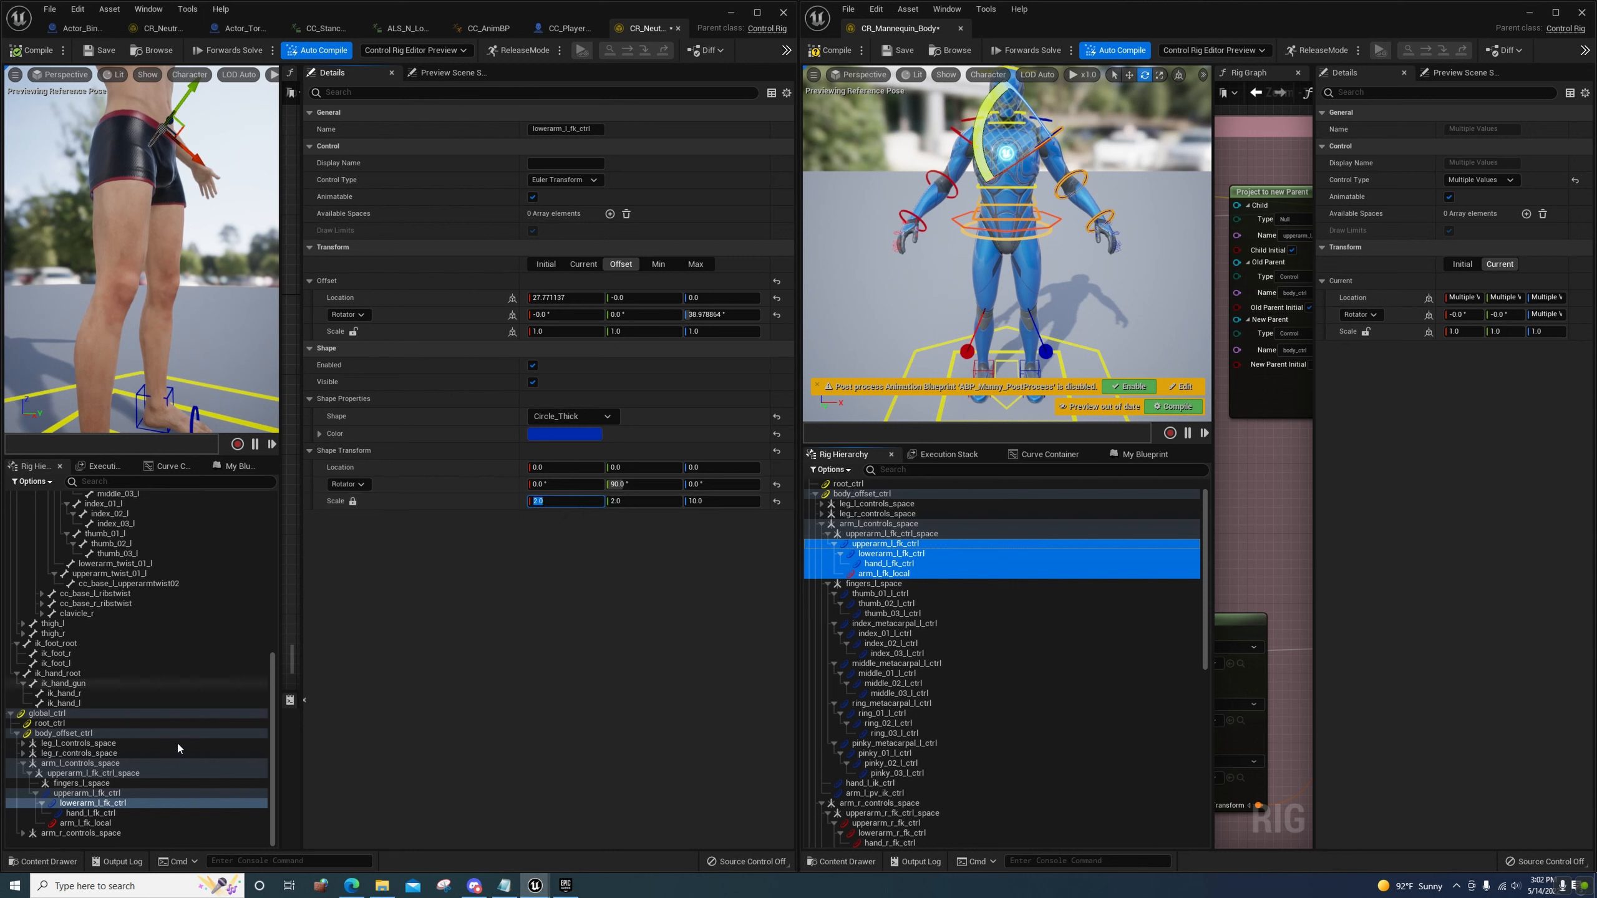
Scale the shape of hand_l_fk_ctrl with a locked ratio by ten, to 1.6, 1.6, 10.0
click(90, 813)
click(353, 501)
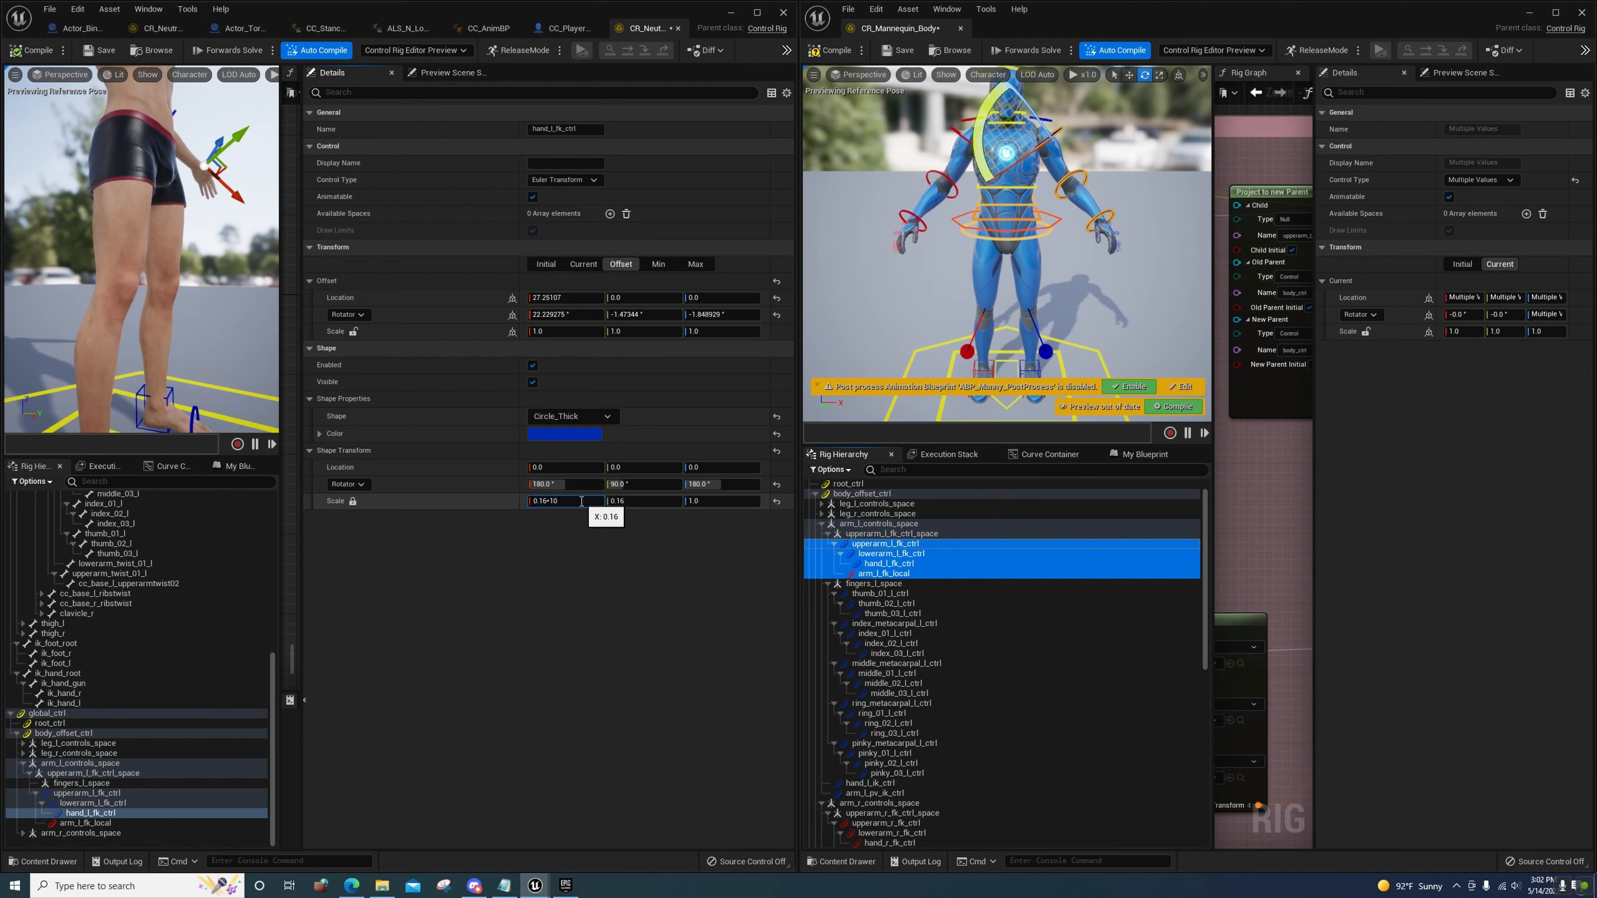
click(68, 824)
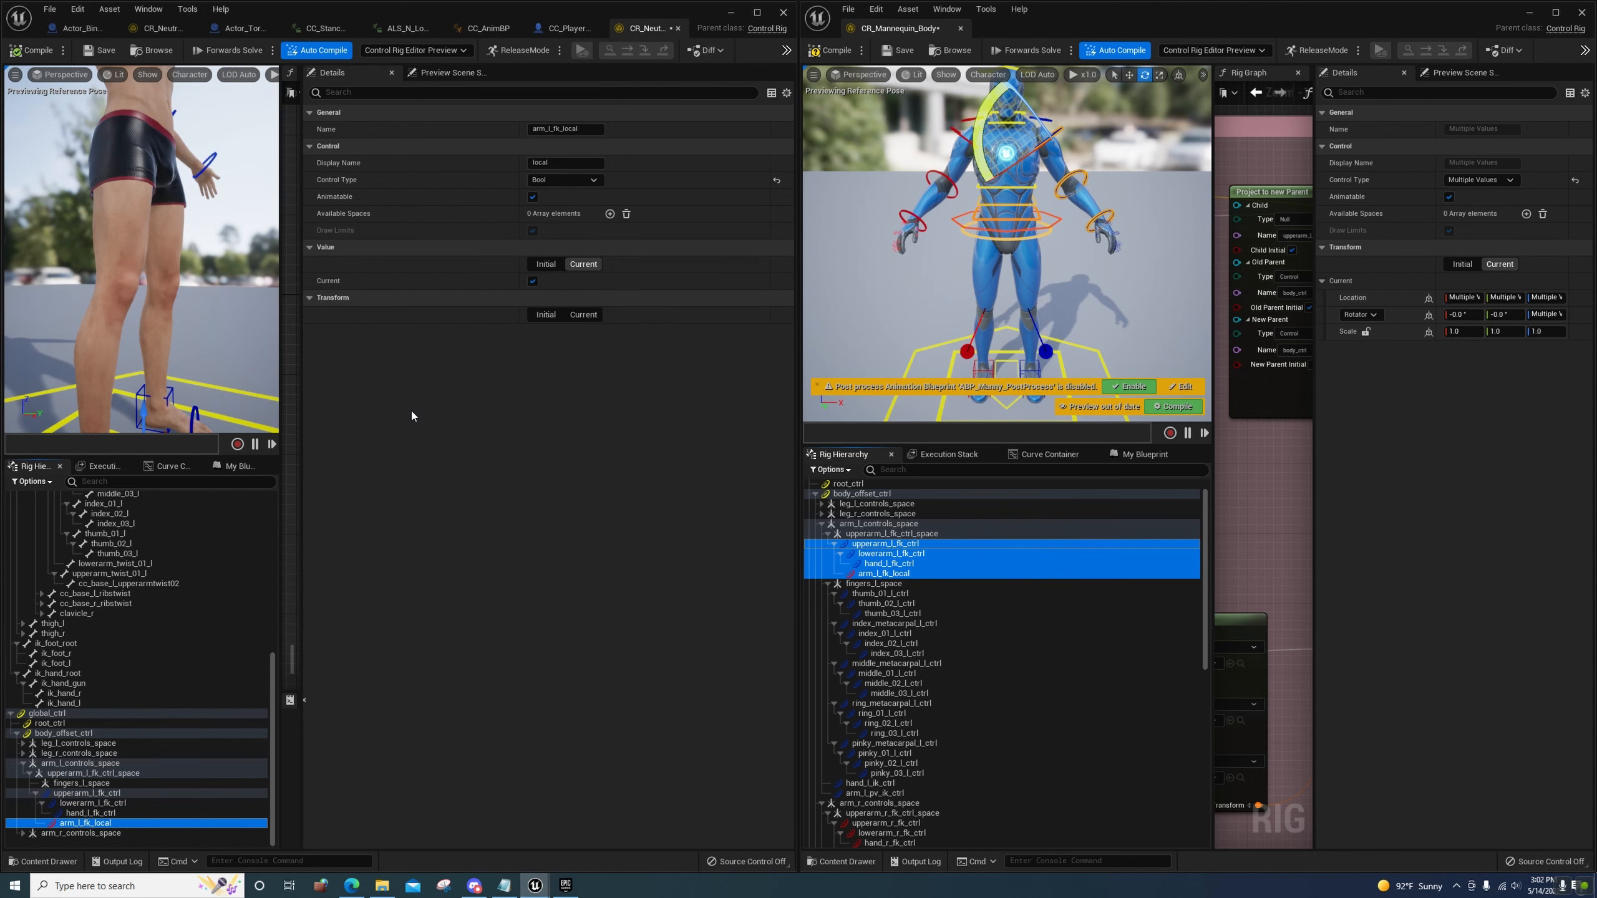
Set the offset transform of hand_l_fk_ctrl in the character's rig from its closest bone
click(89, 813)
click(87, 824)
click(85, 816)
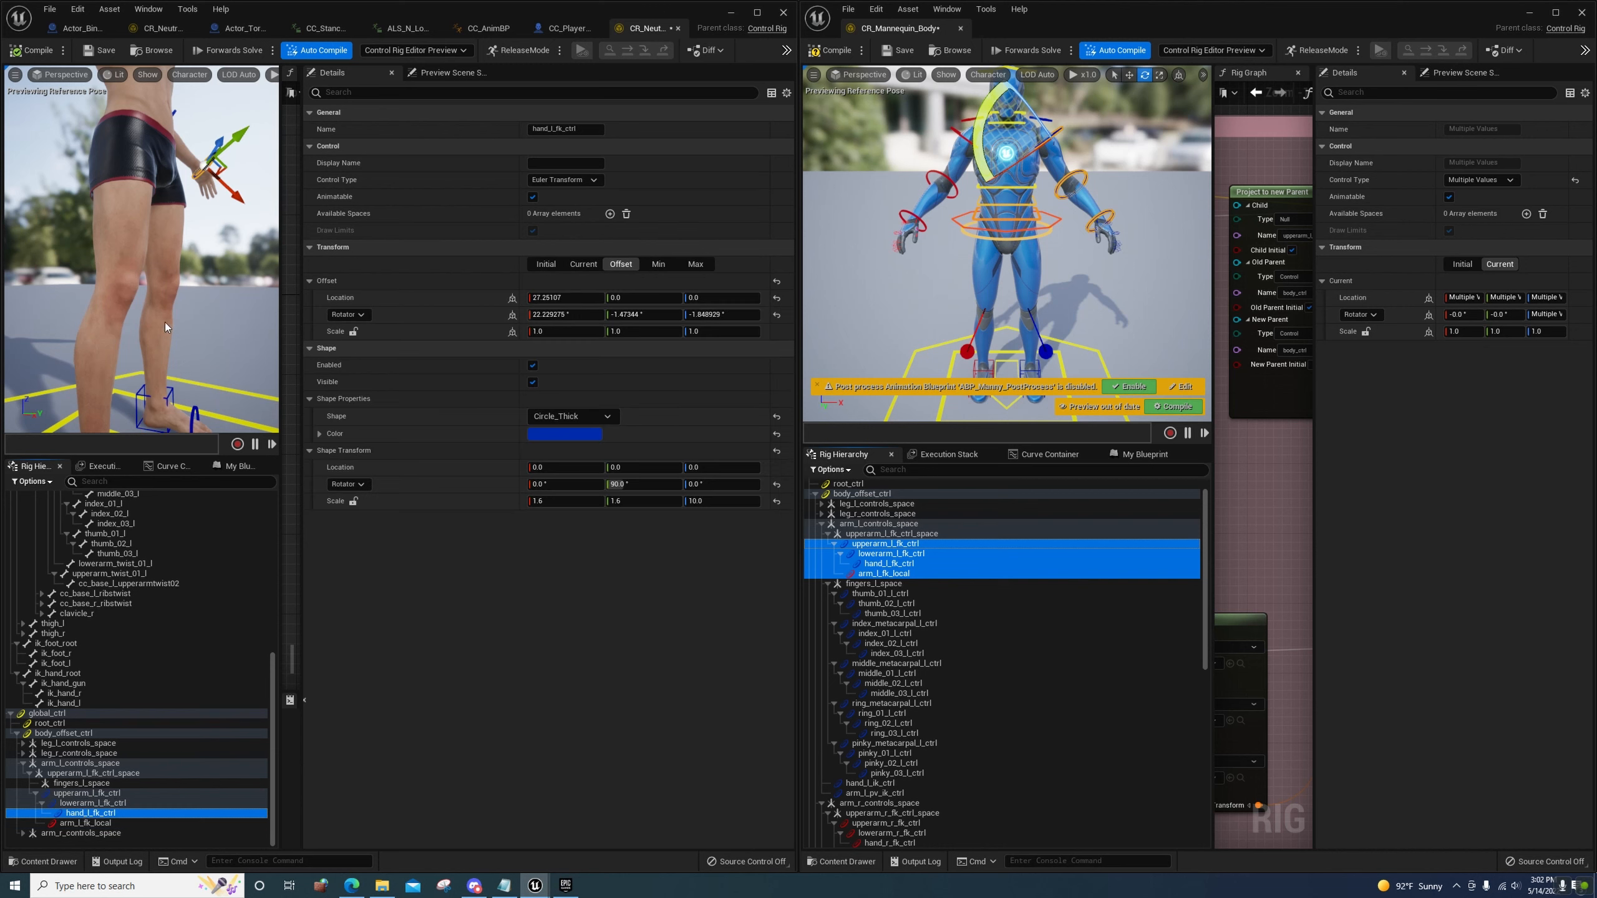
key(f)
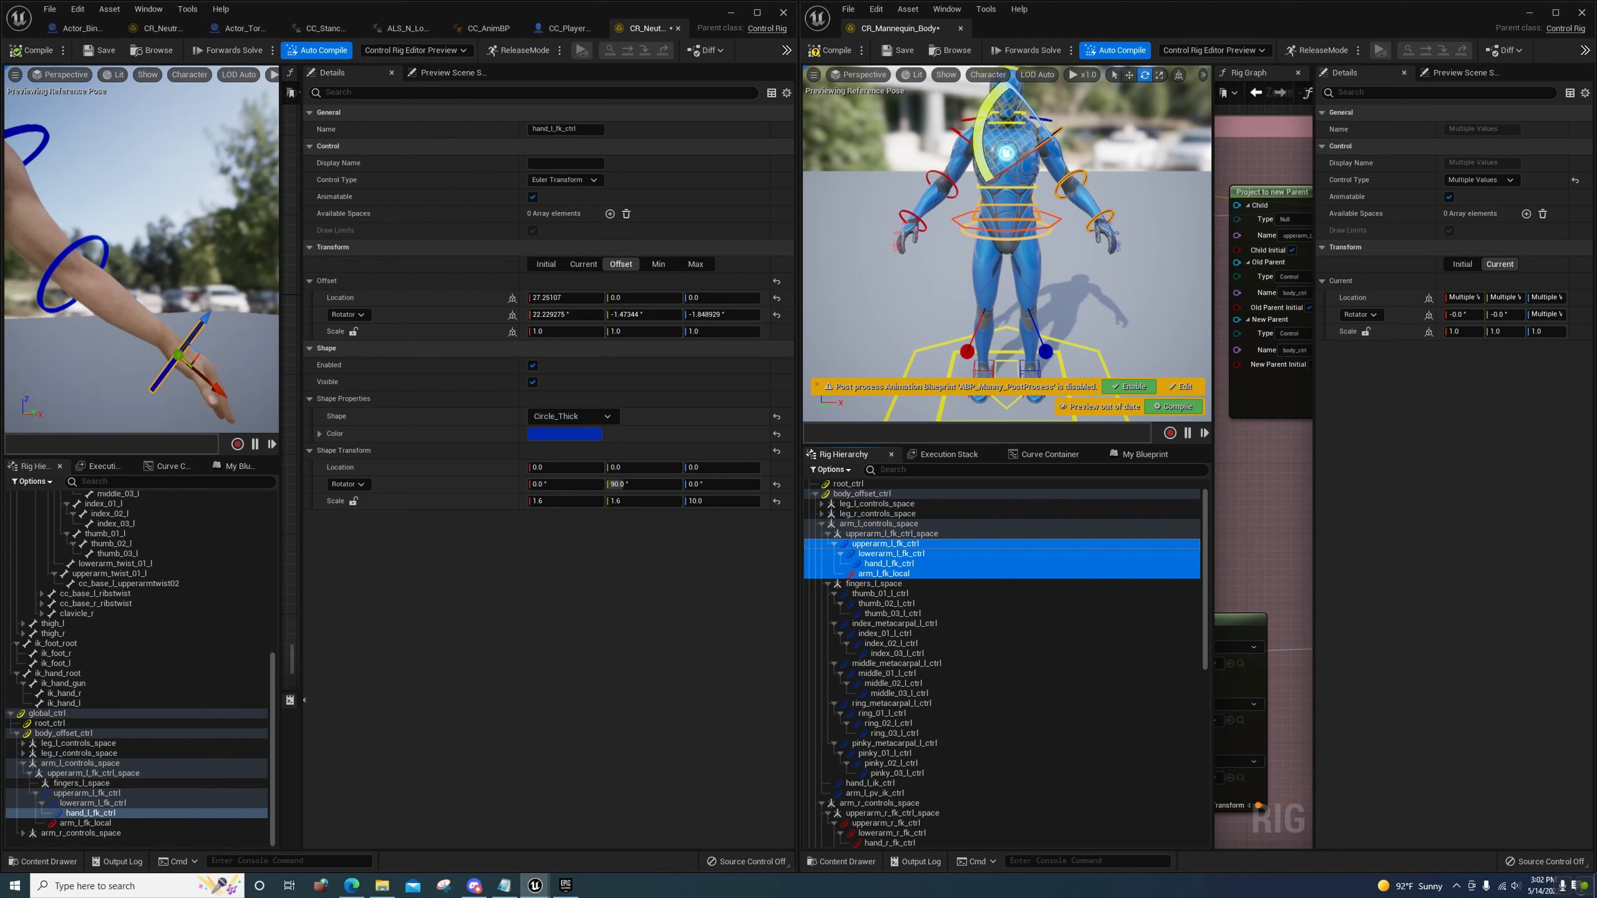
right_drag(169, 292, 162, 294)
right_click(162, 295)
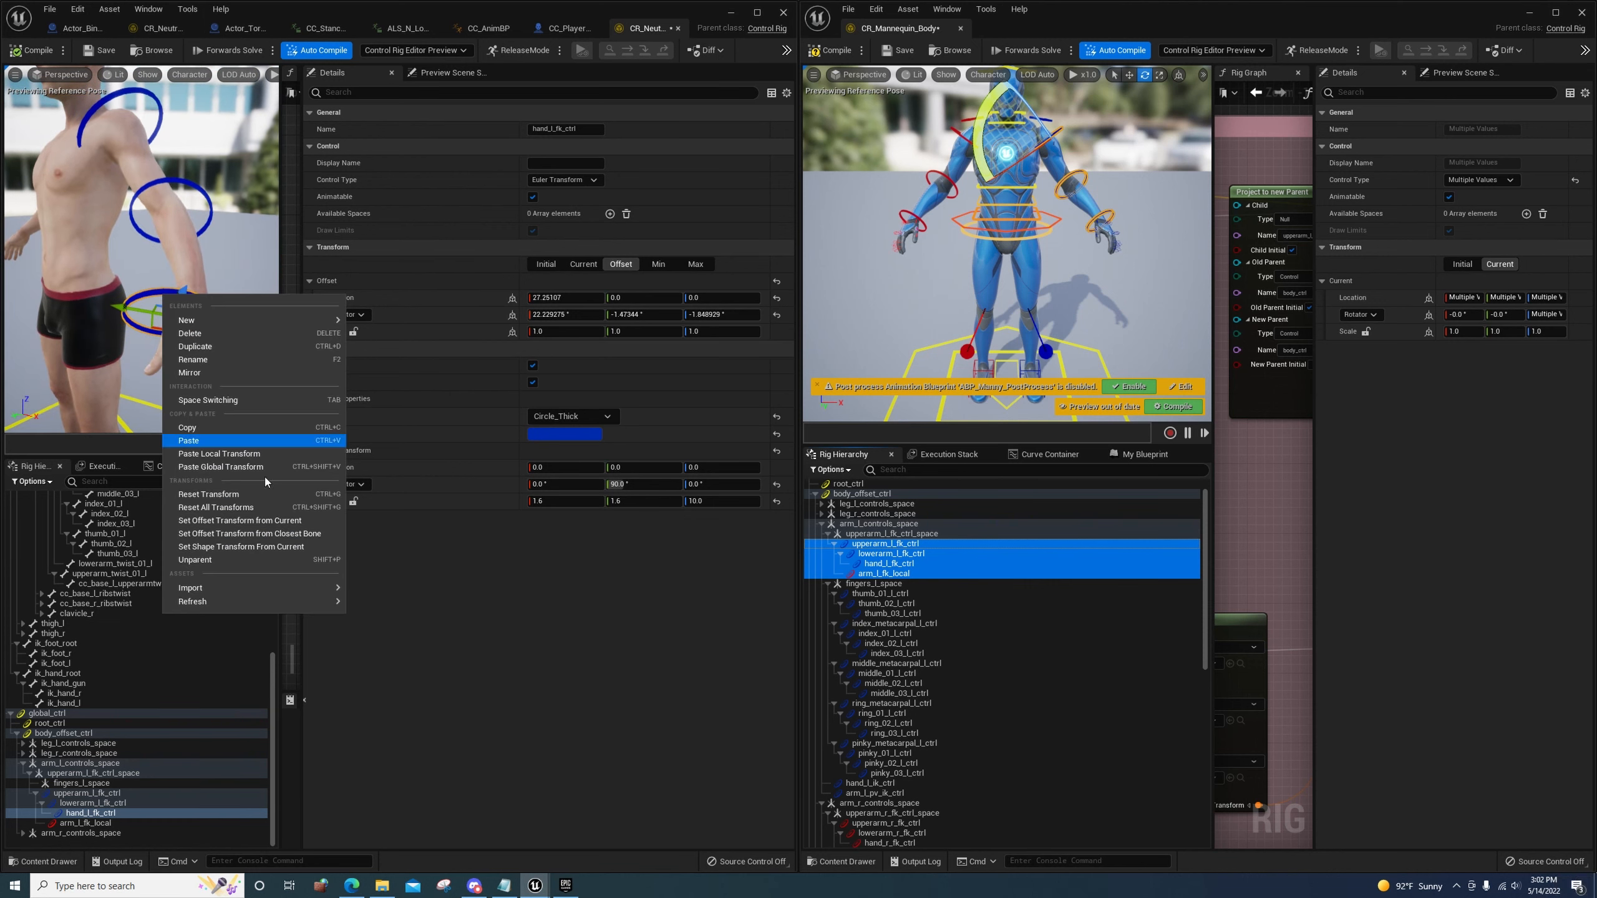
click(264, 534)
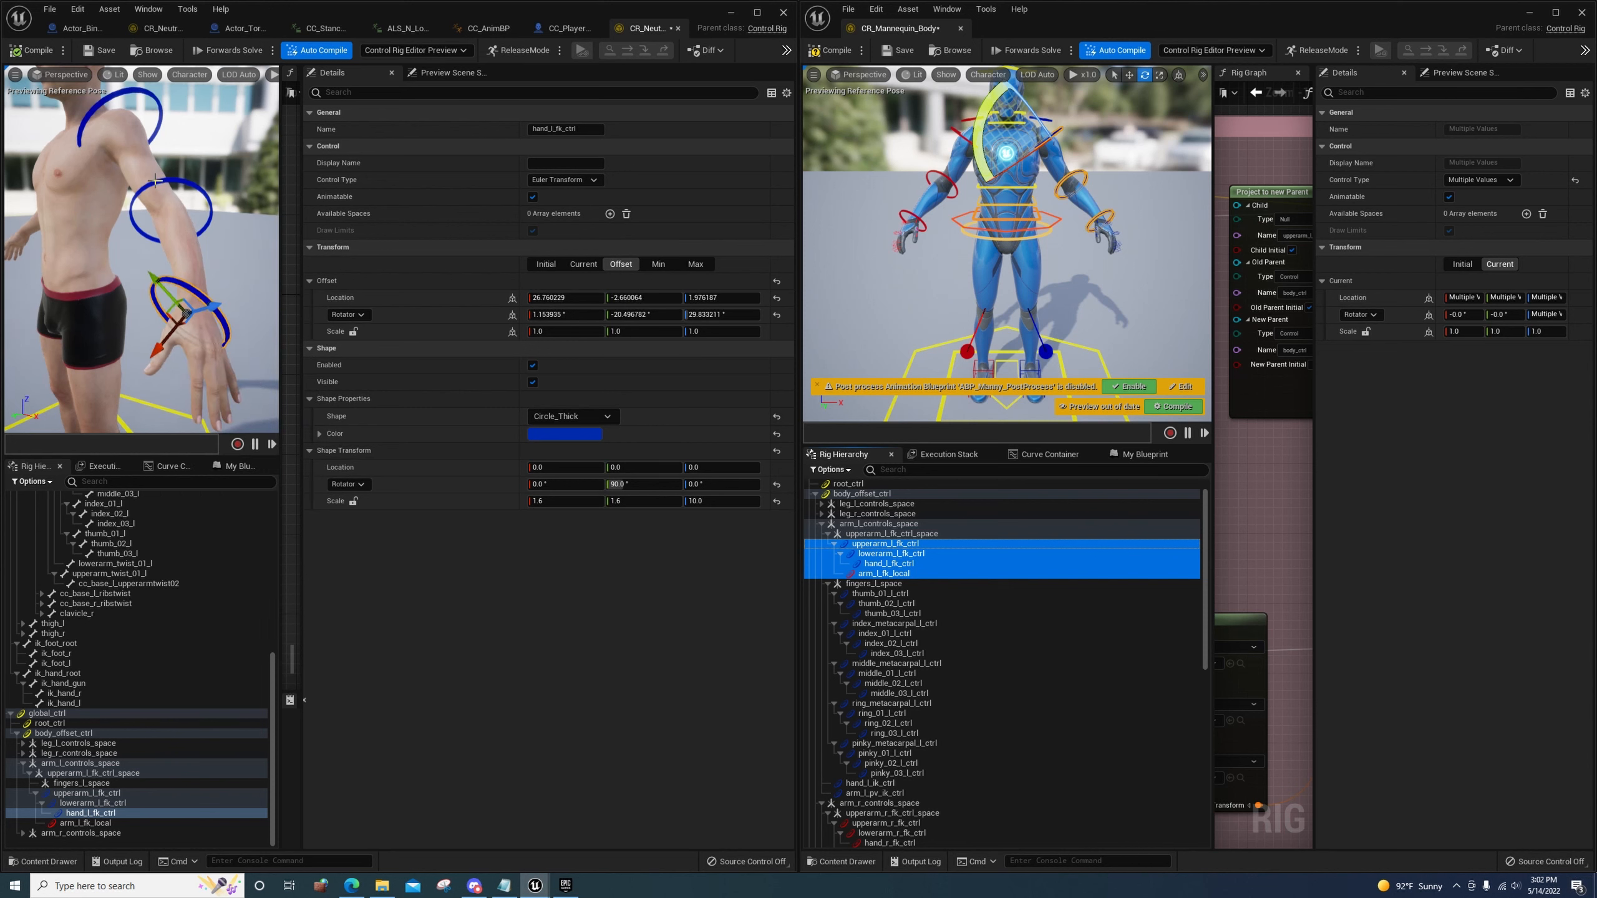
Set the offset transforms of lowerarm_l_fk_ctrl and upperarm_l_fk_ctrl from their closest bones
right_click(157, 186)
click(264, 422)
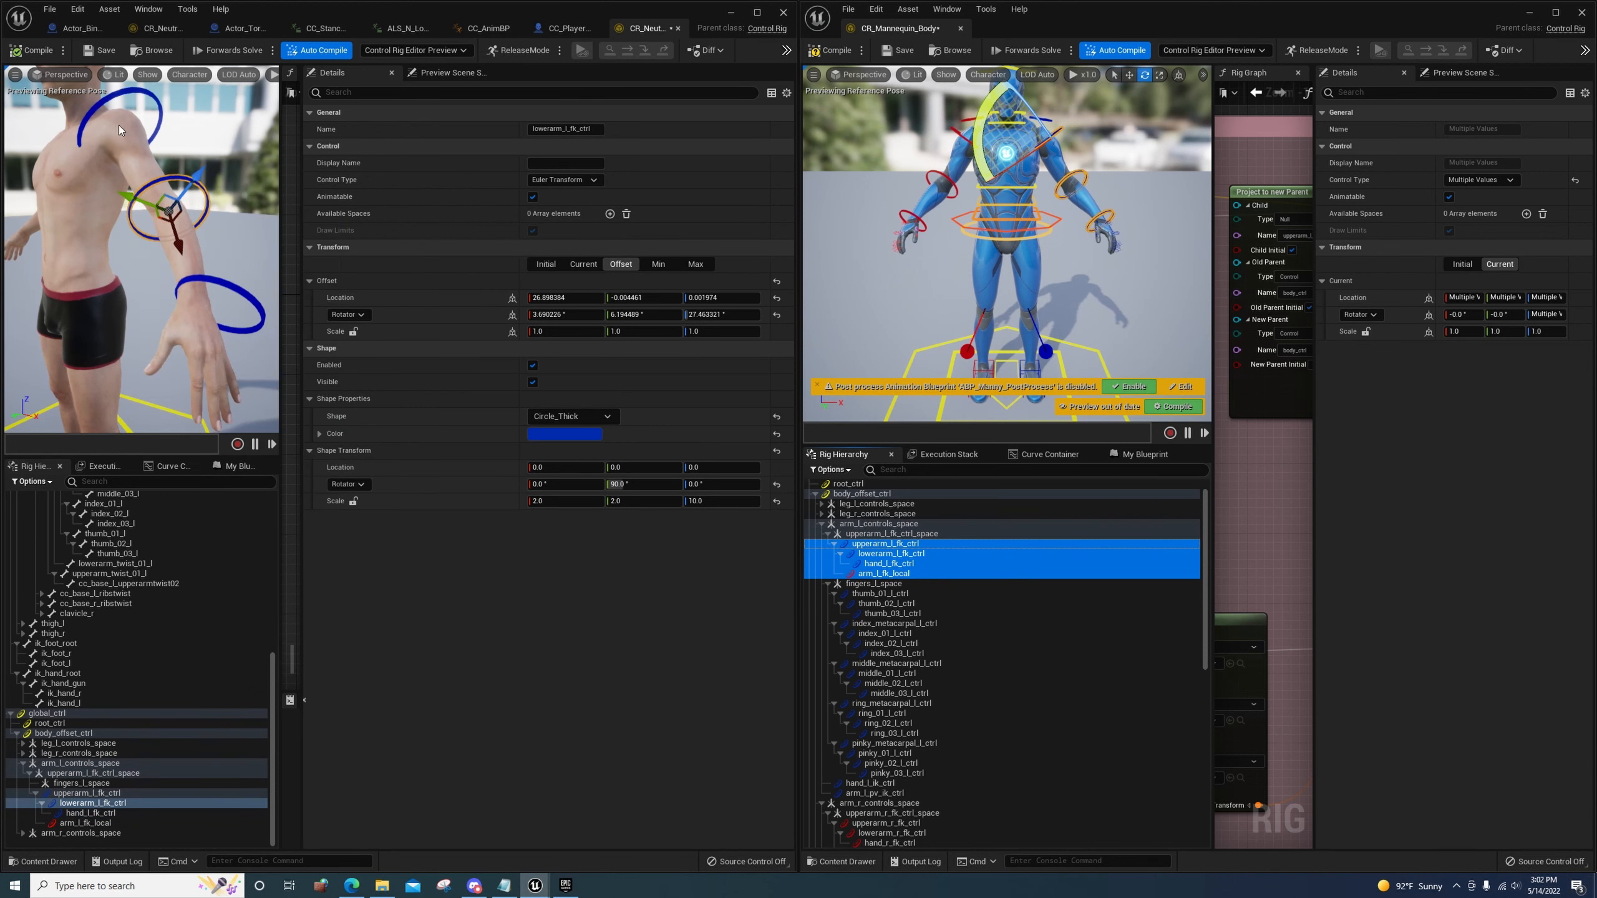
right_click(113, 106)
click(264, 346)
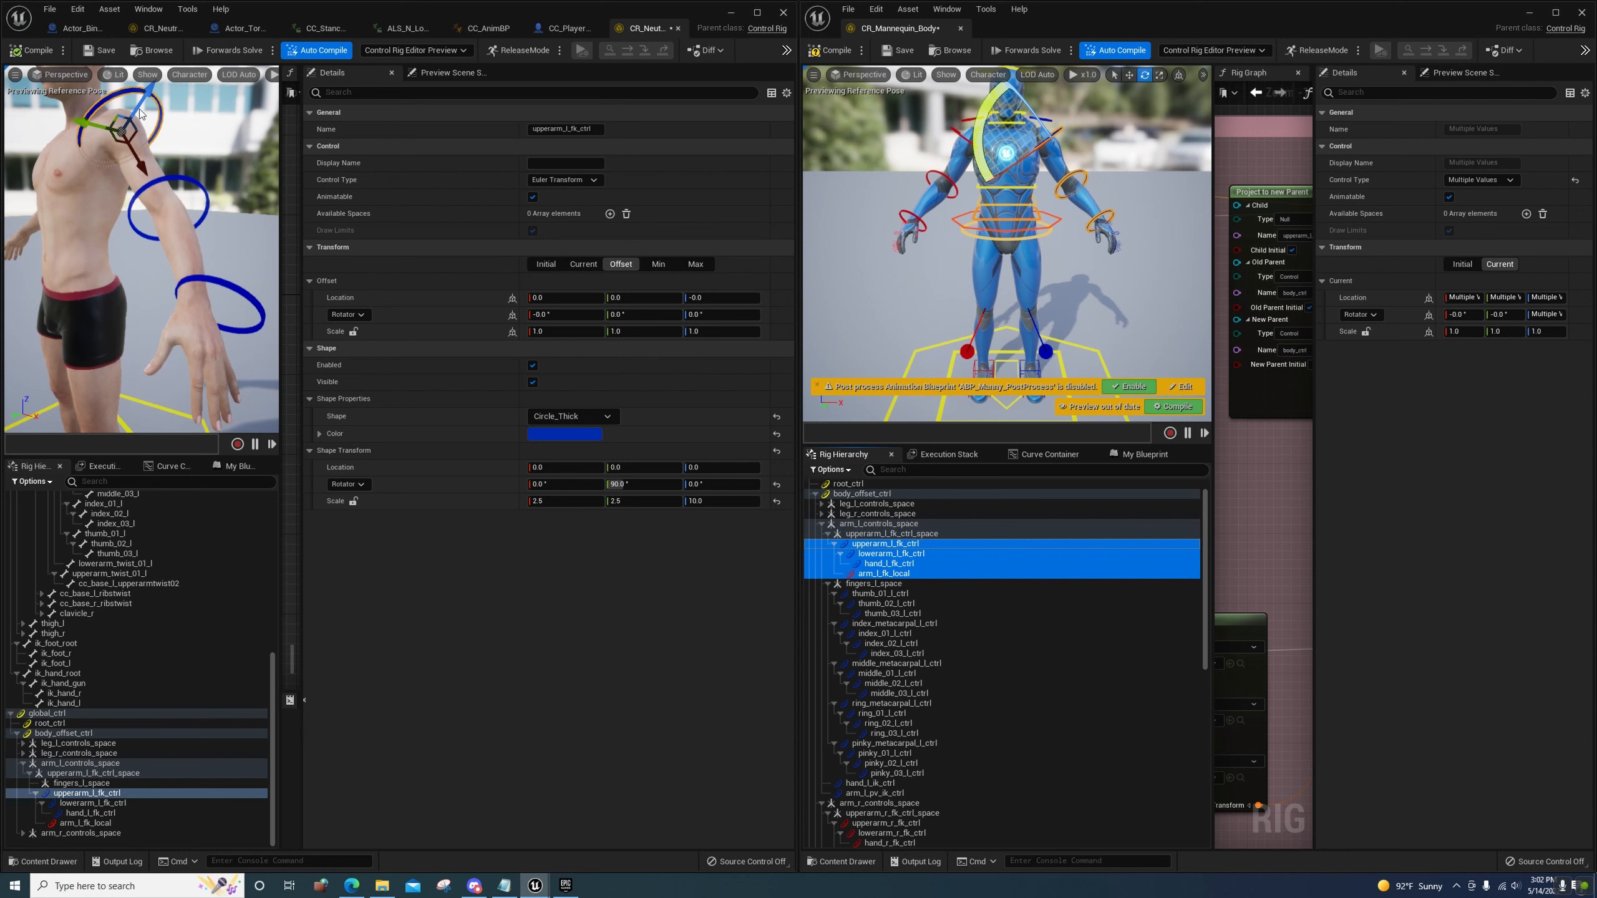
Reapply the closest-bone offset transform to lowerarm_l_fk_ctrl and hand_l_fk_ctrl, working down the arm from parent to child
right_click(170, 179)
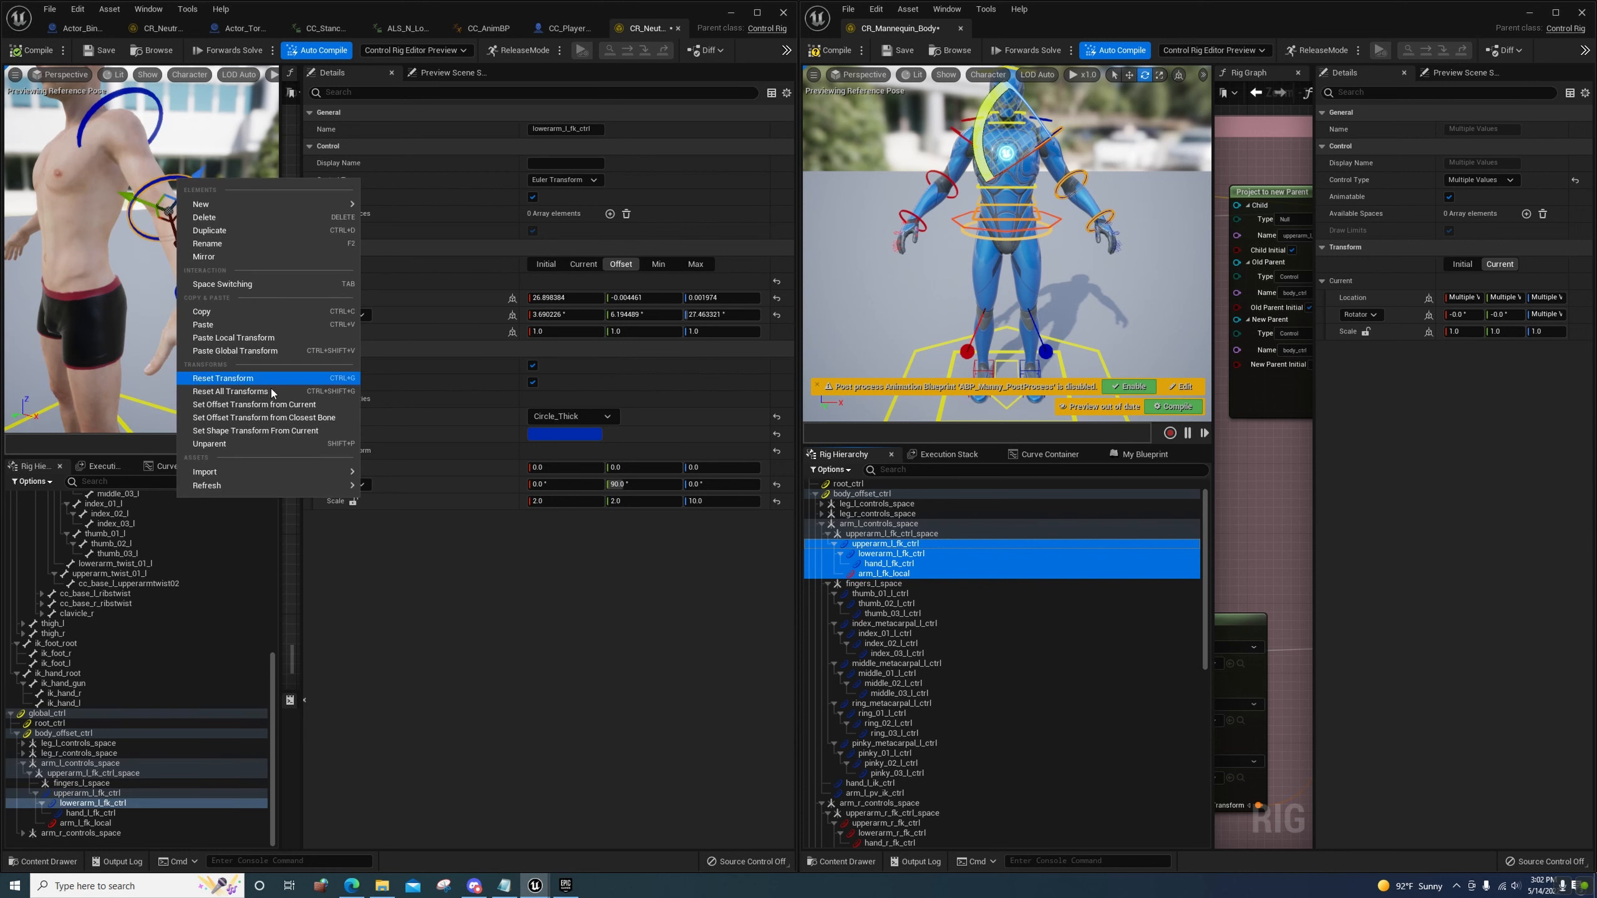
click(264, 419)
right_click(228, 285)
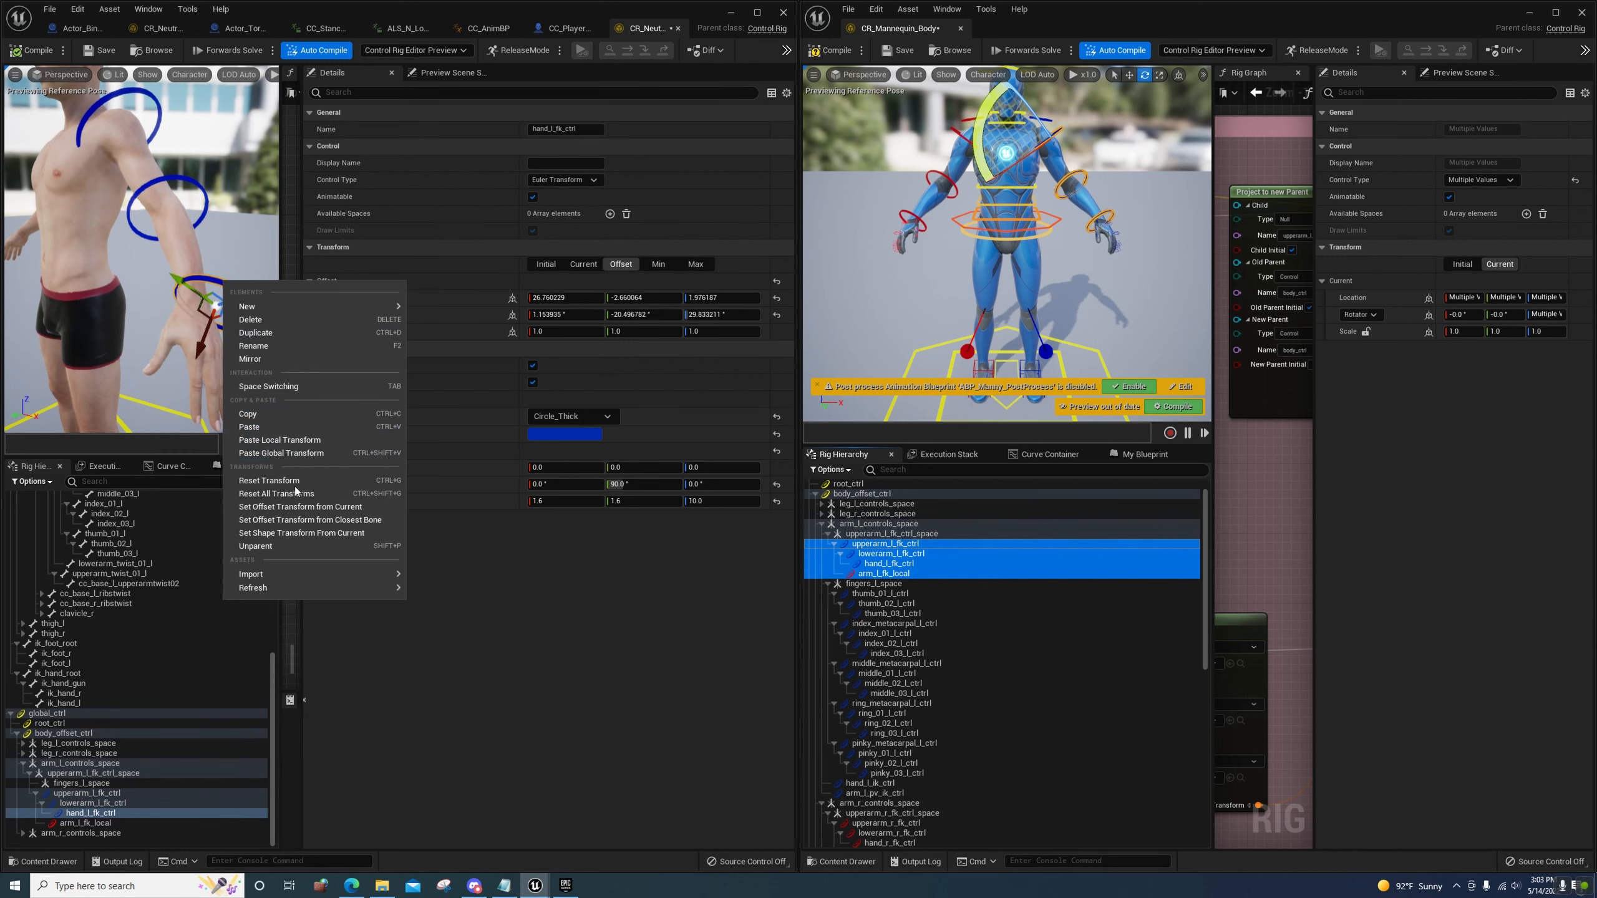
click(305, 520)
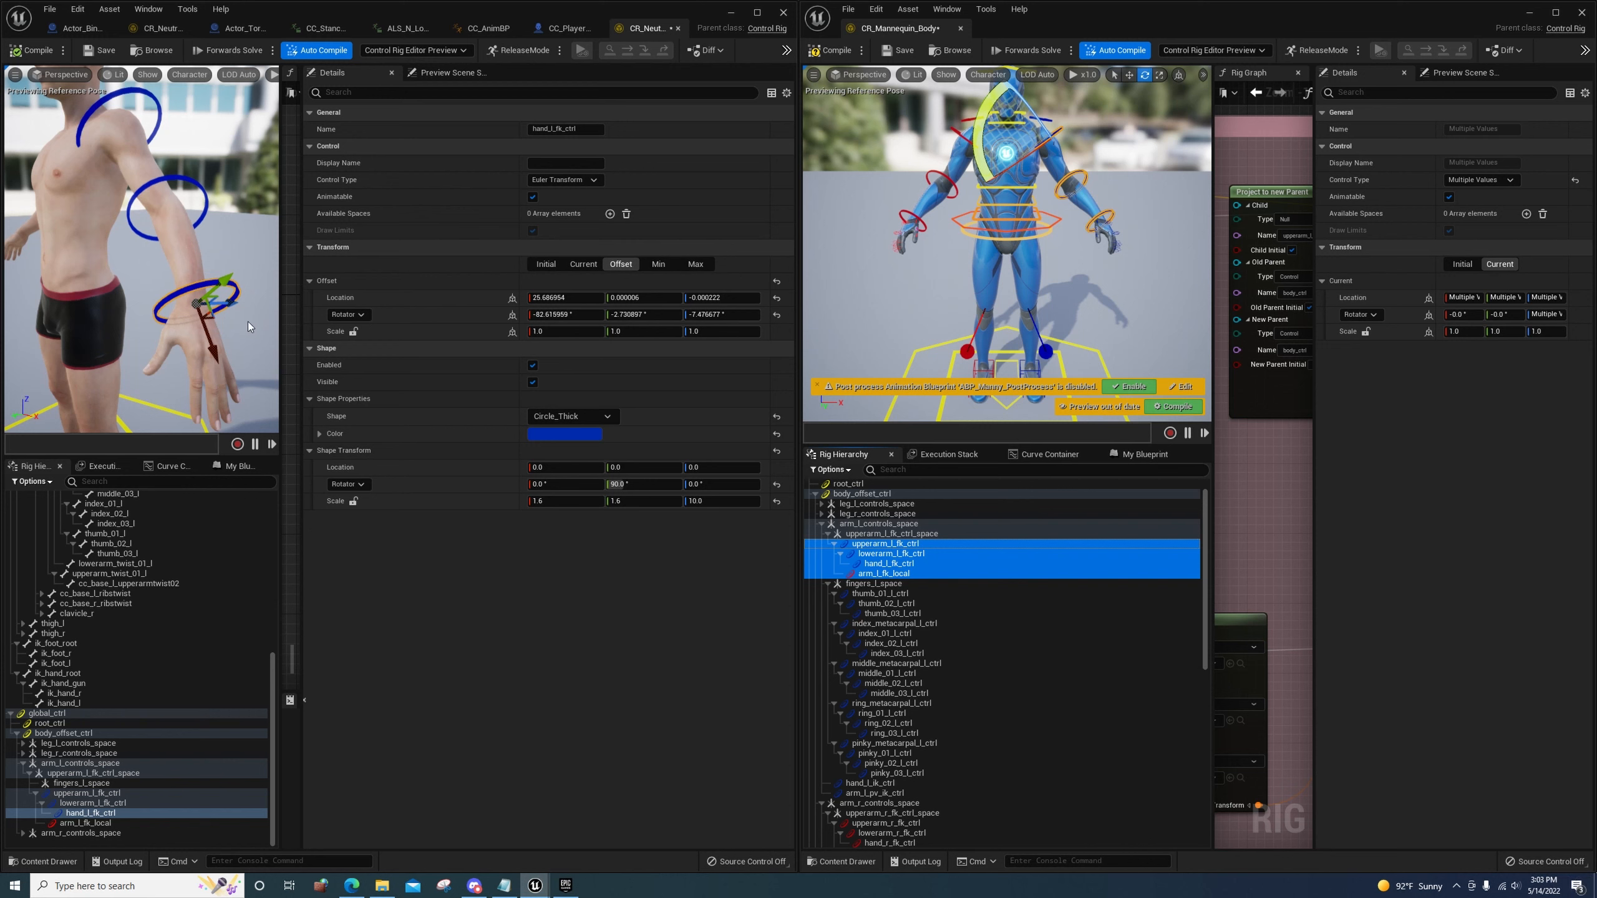
Set the offset transforms of upperarm_l_fk_ctrl, lowerarm_l_fk_ctrl and hand_l_fk_ctrl together from their current transforms
mouse_move(252, 327)
right_down()
mouse_move(221, 318)
mouse_move(240, 328)
right_up()
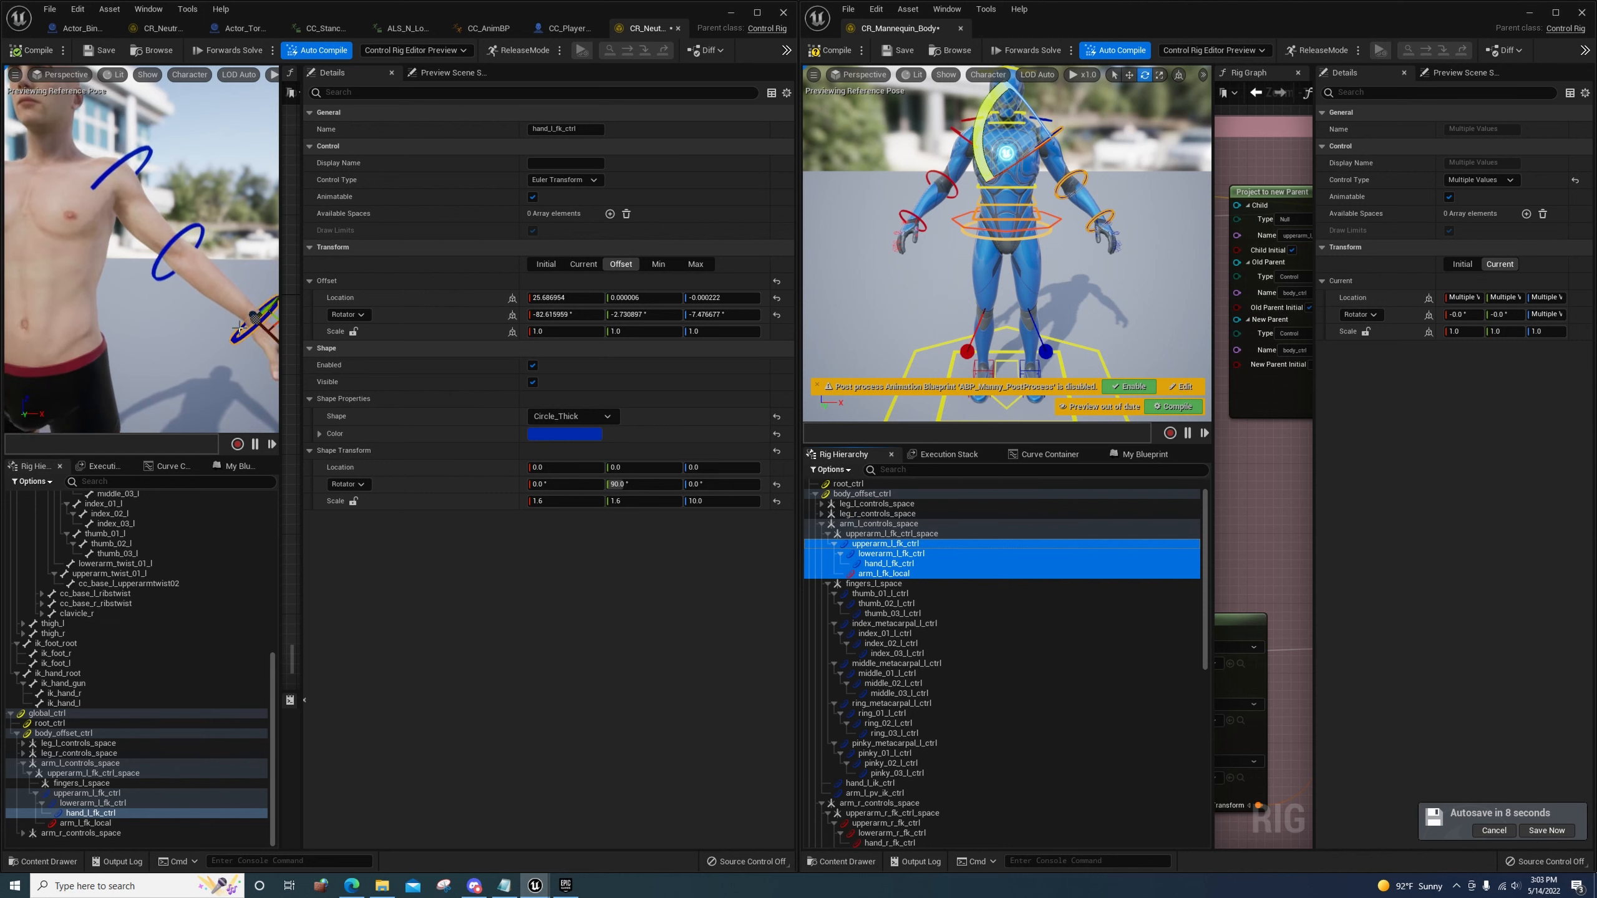
shift+click(93, 794)
right_click(93, 794)
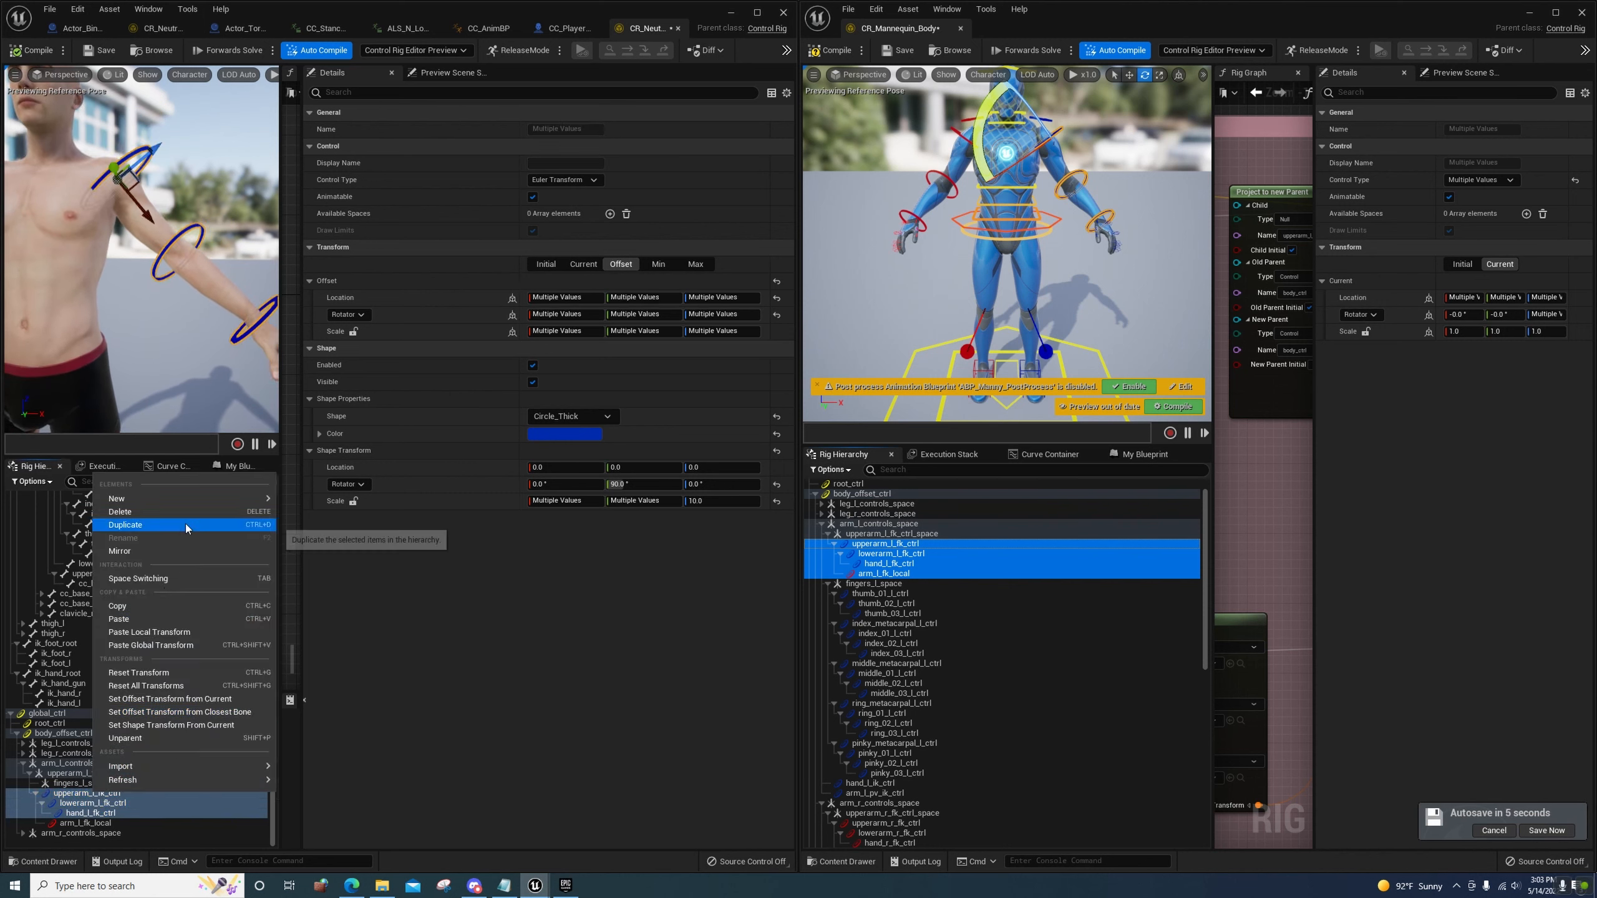
click(180, 700)
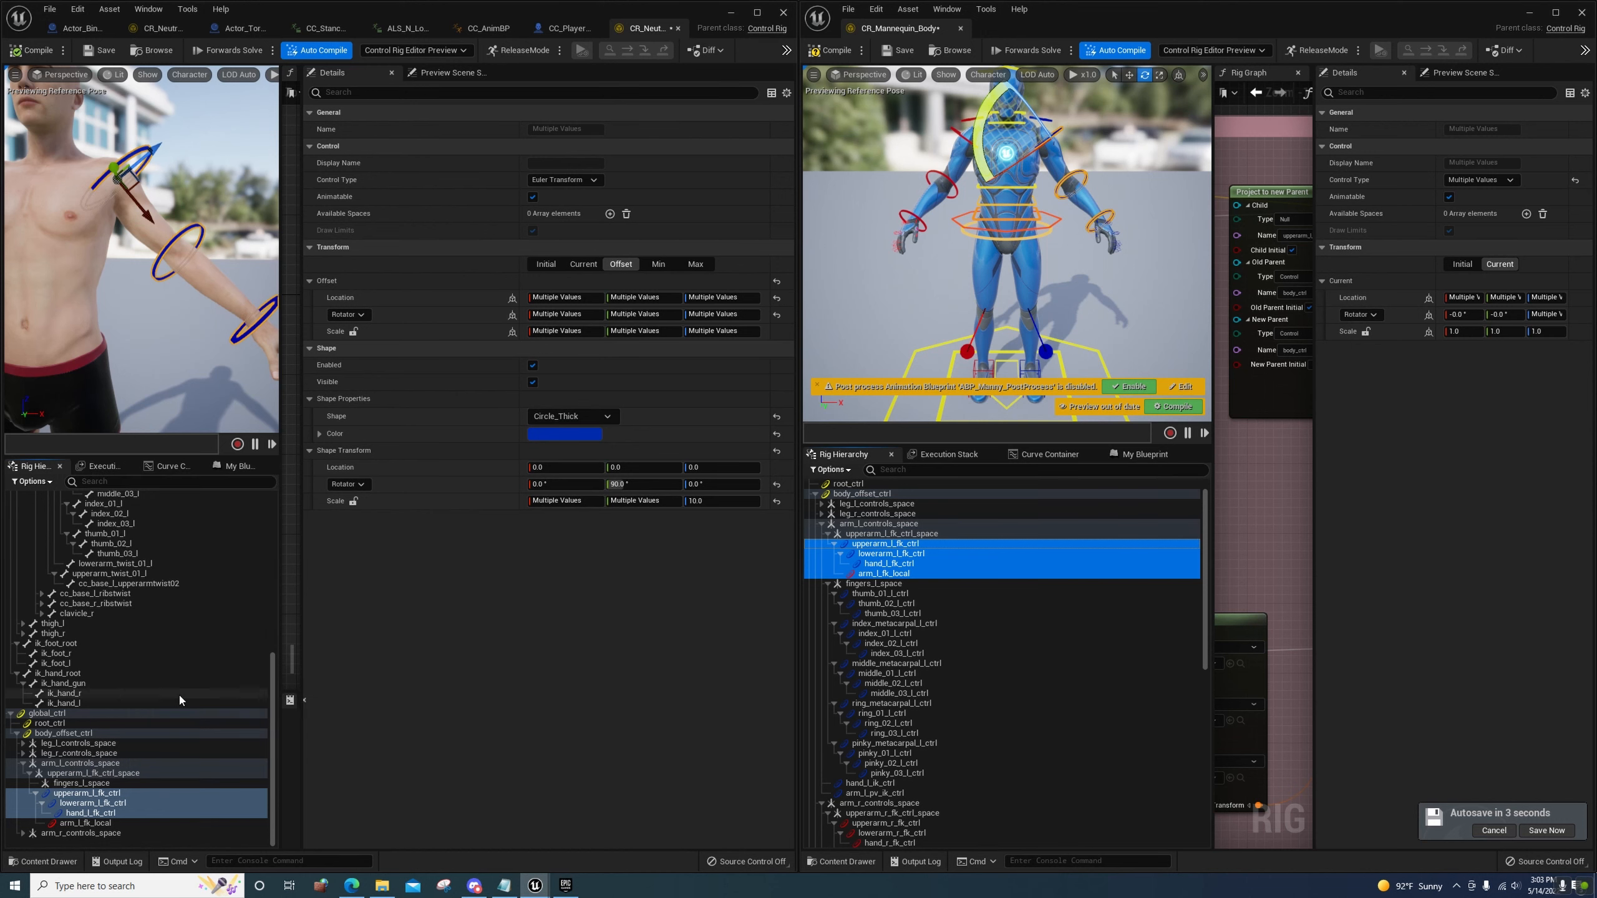
double_click(110, 795)
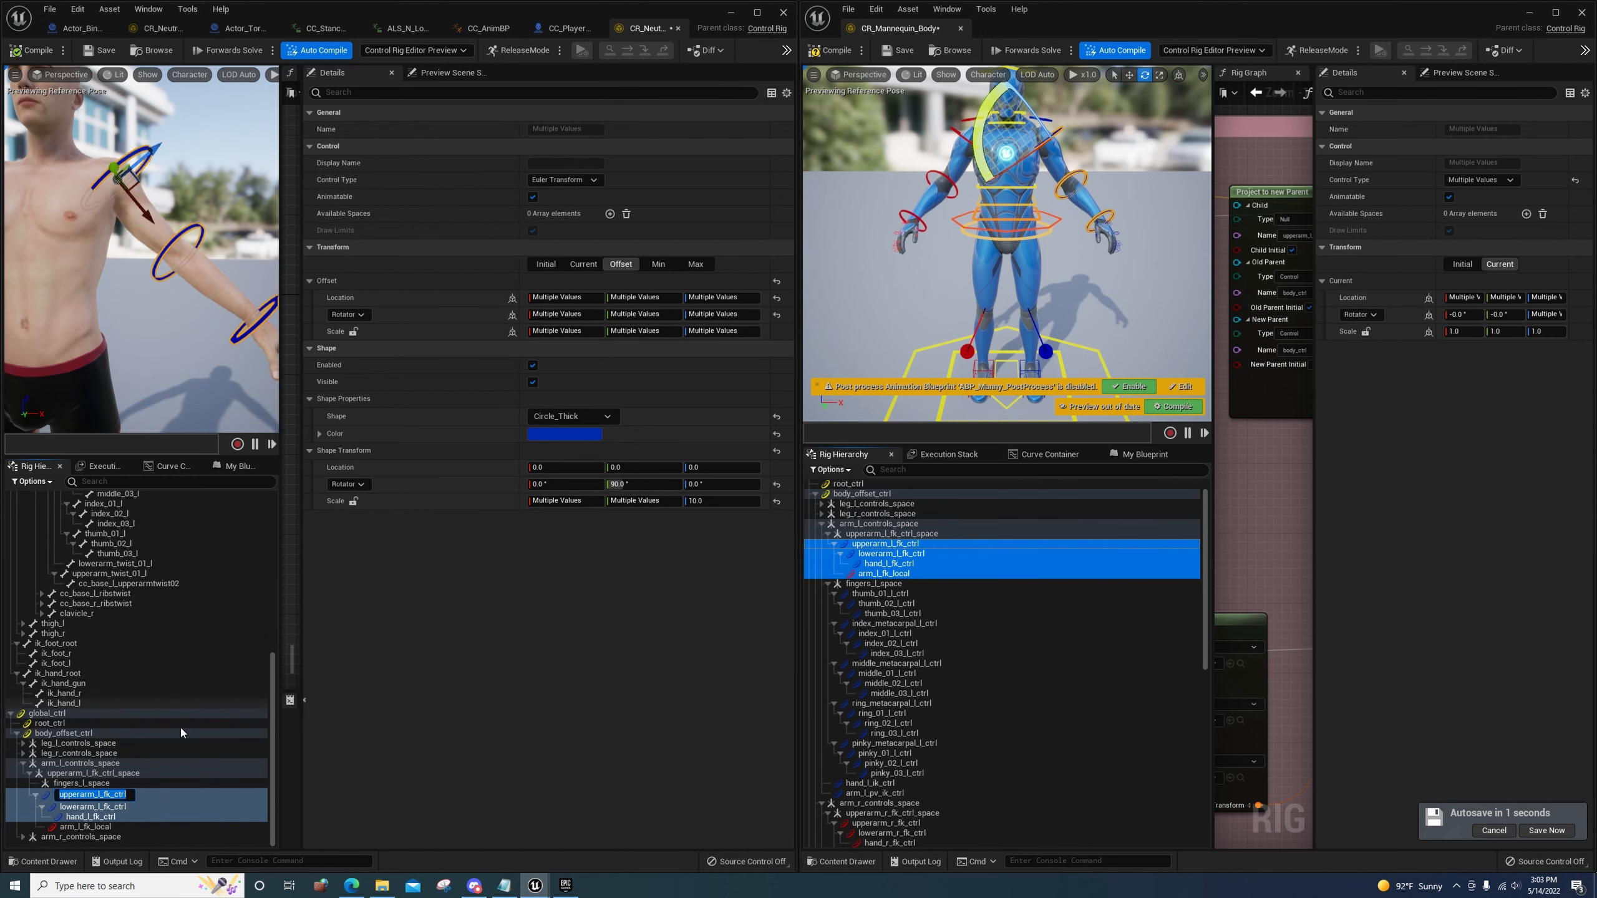
click(120, 795)
click(102, 822)
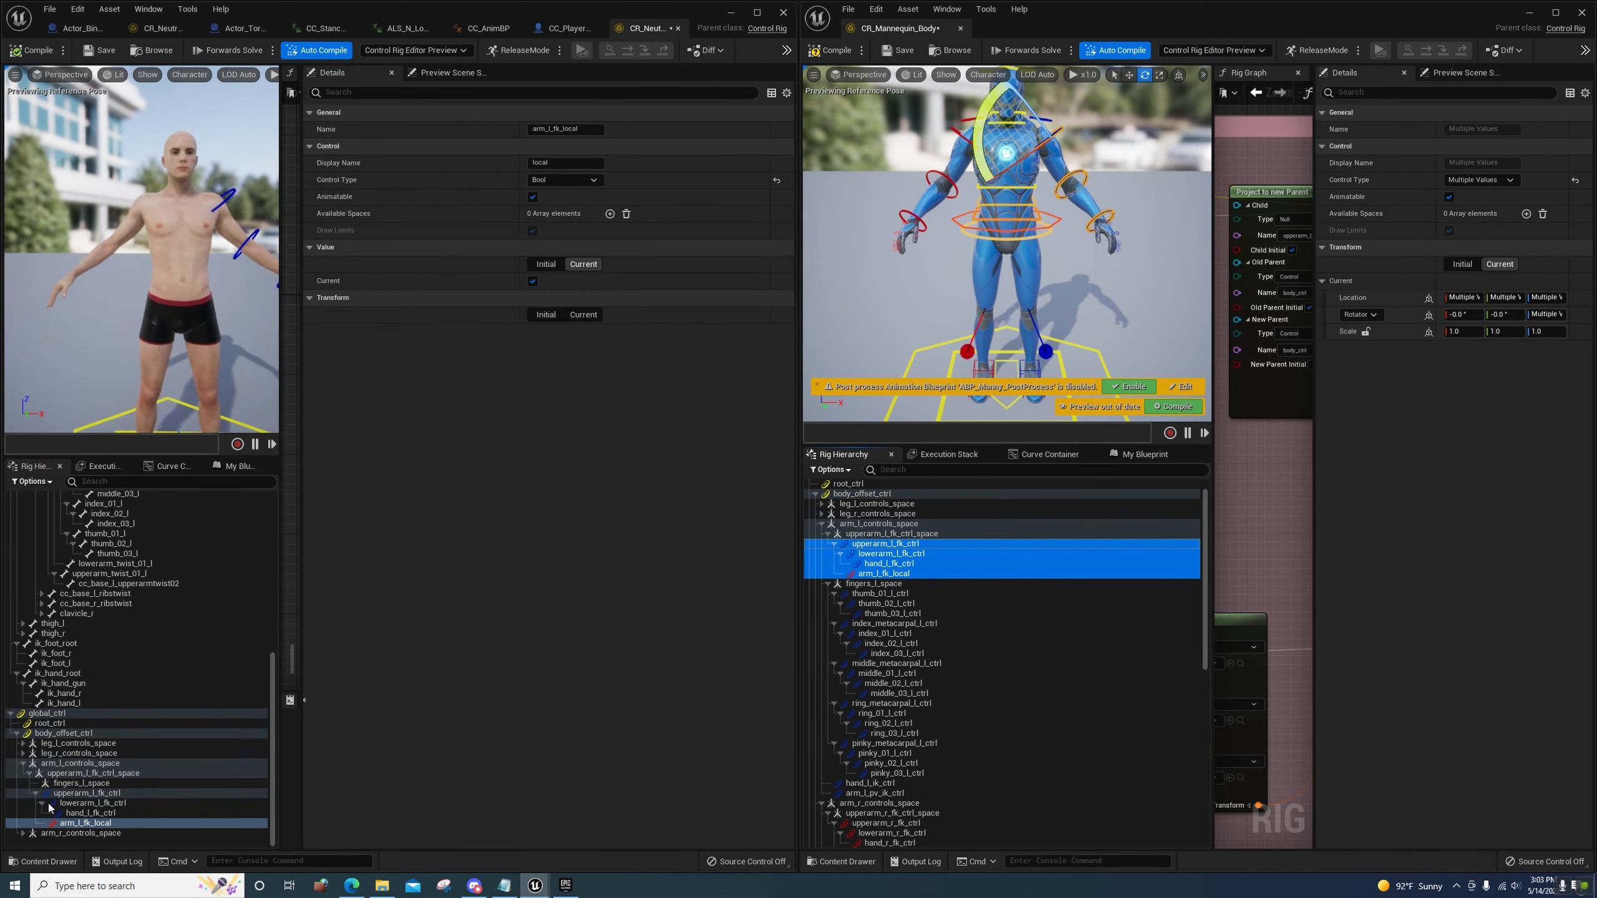
Copy the finger controls thumb_01_l_ctrl through pinky_03_l_ctrl from the mannequin rig and paste them under fingers_l_space in the character's rig
click(880, 593)
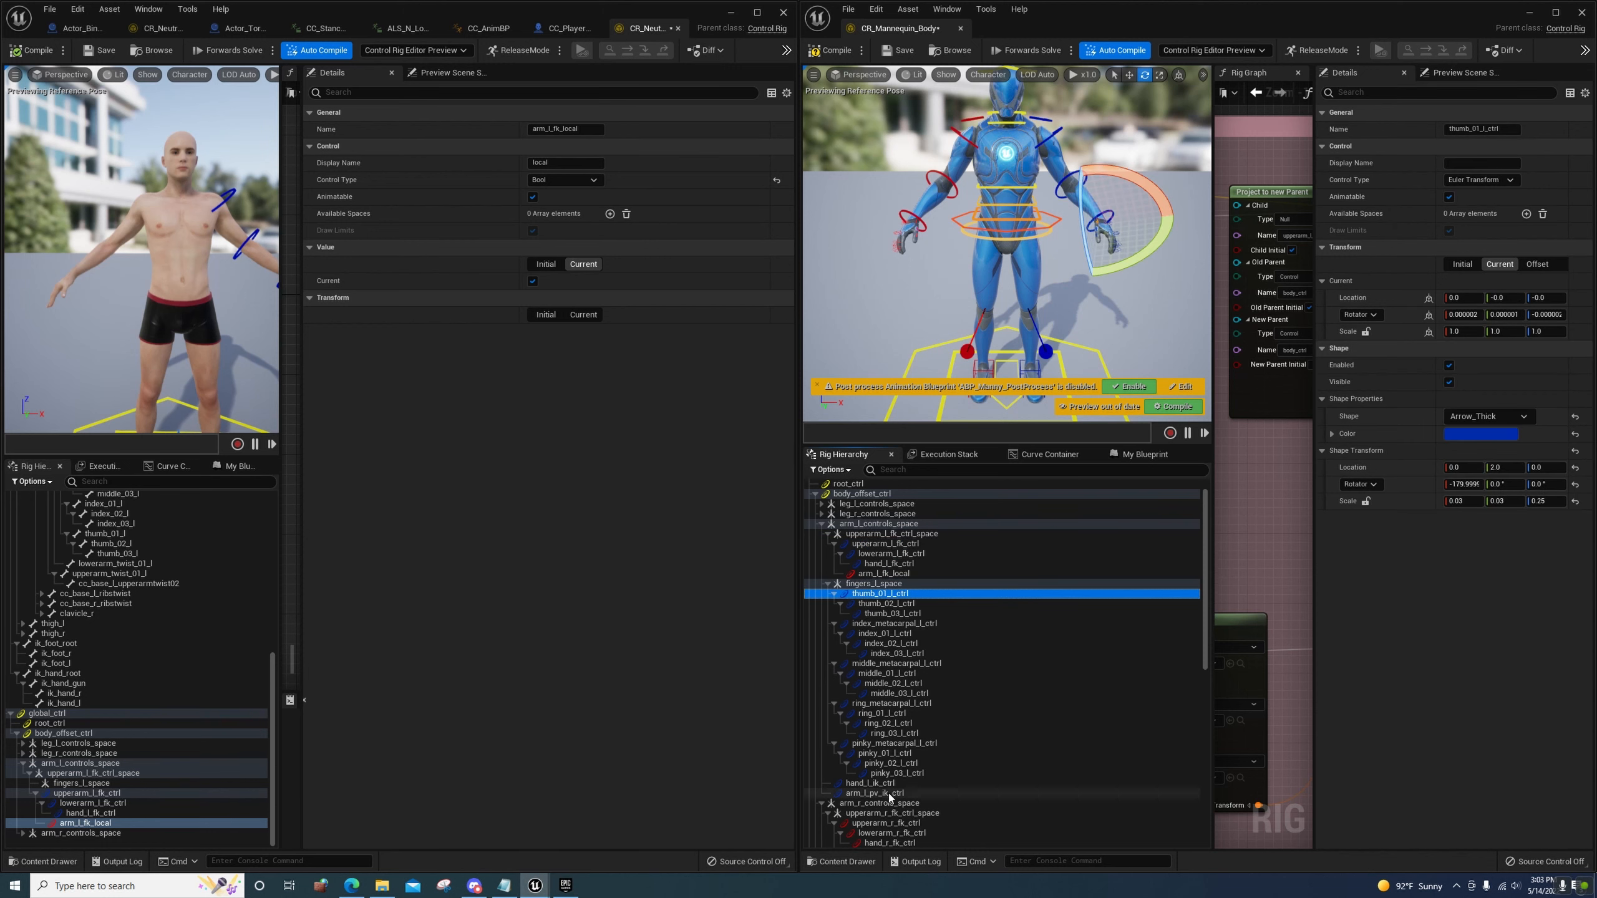
shift+click(892, 773)
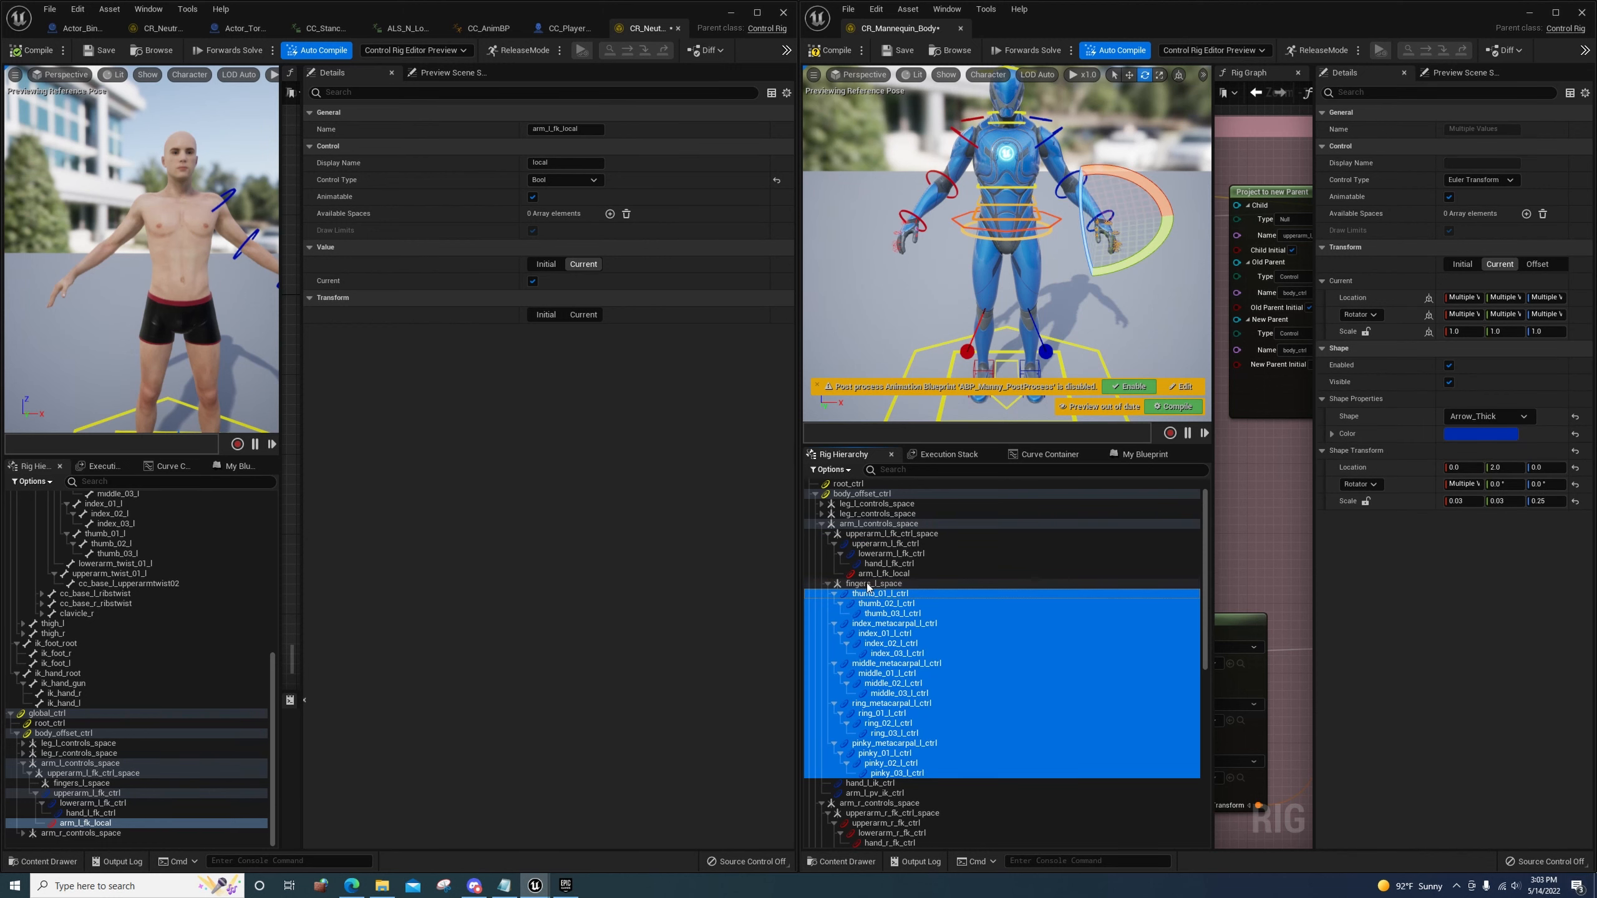
click(35, 796)
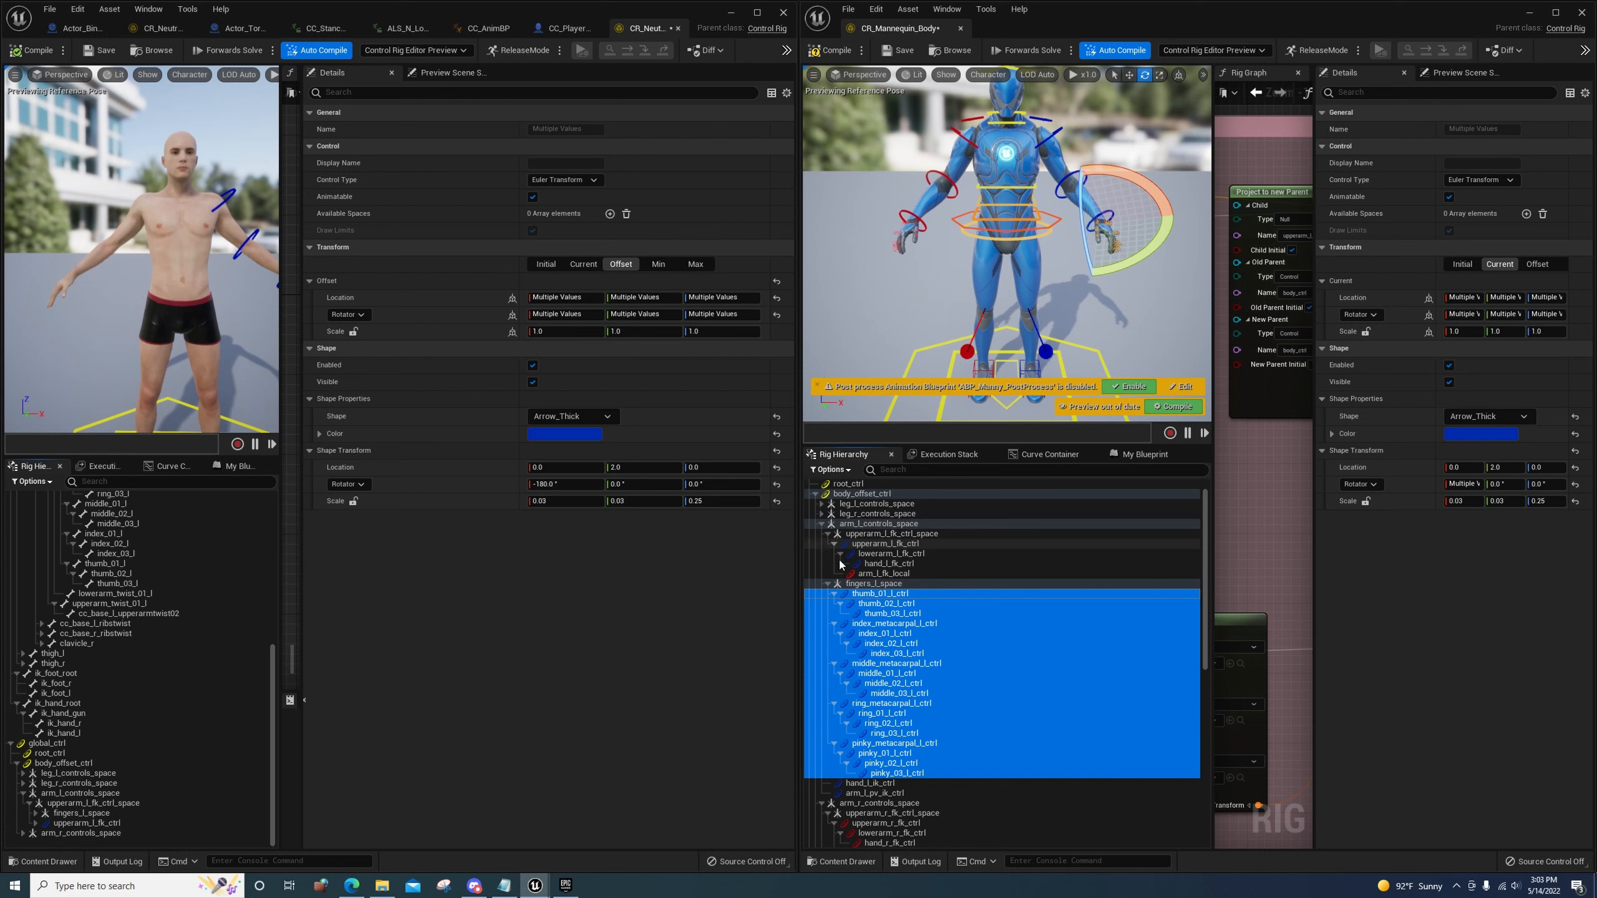
Reparent fingers_l_space directly under arm_l_controls_space in the character's rig to match the mannequin hierarchy
click(827, 534)
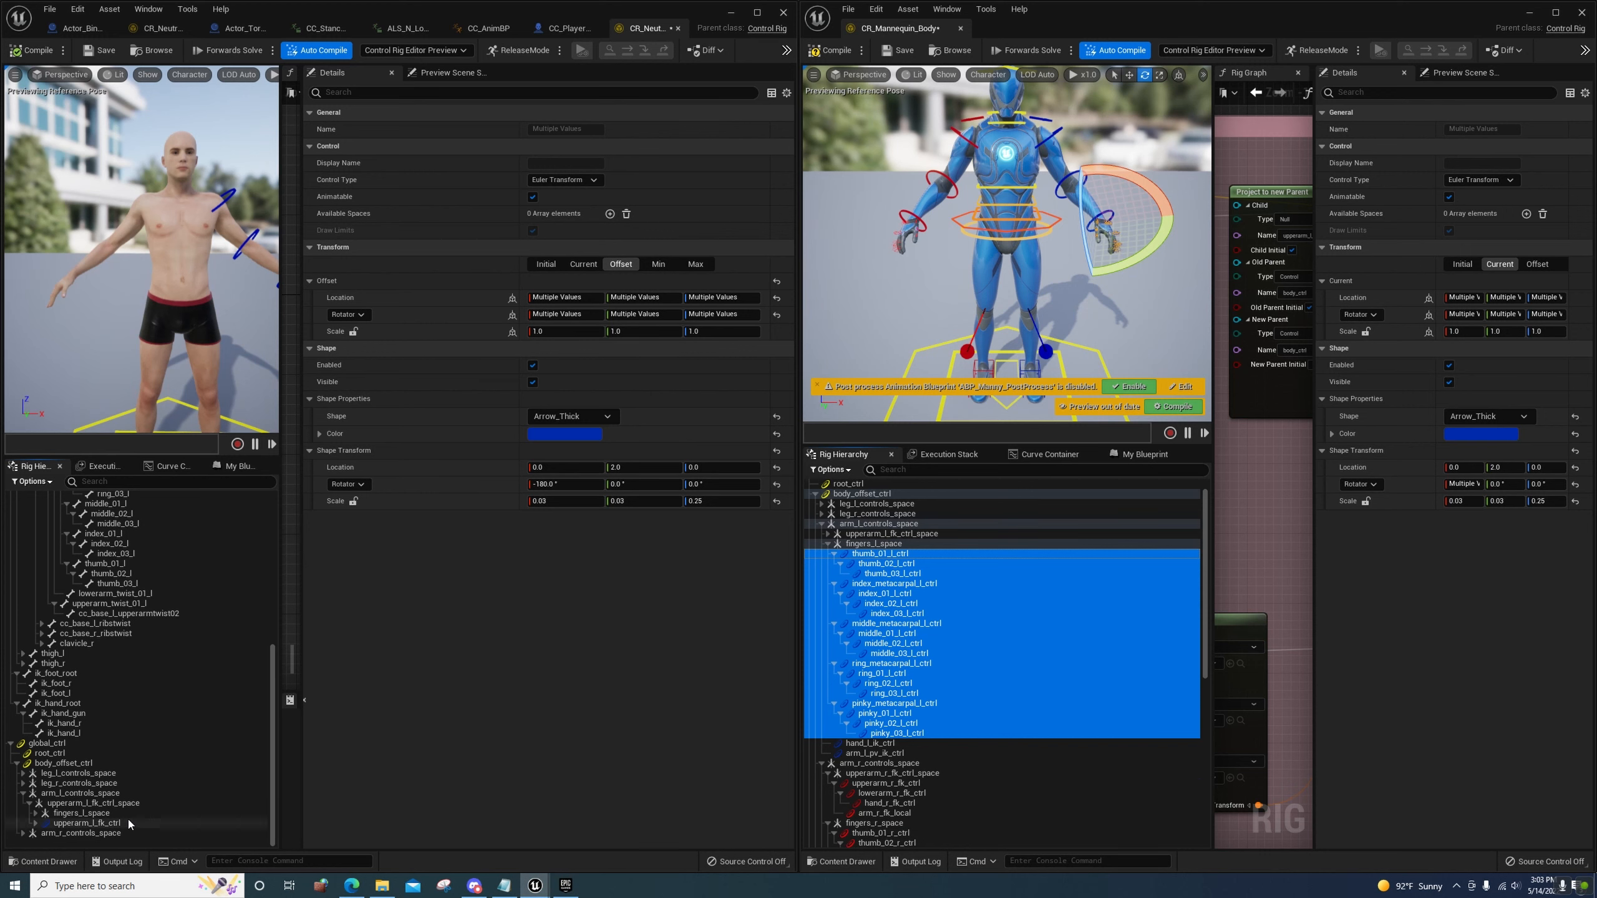
drag(88, 814, 88, 794)
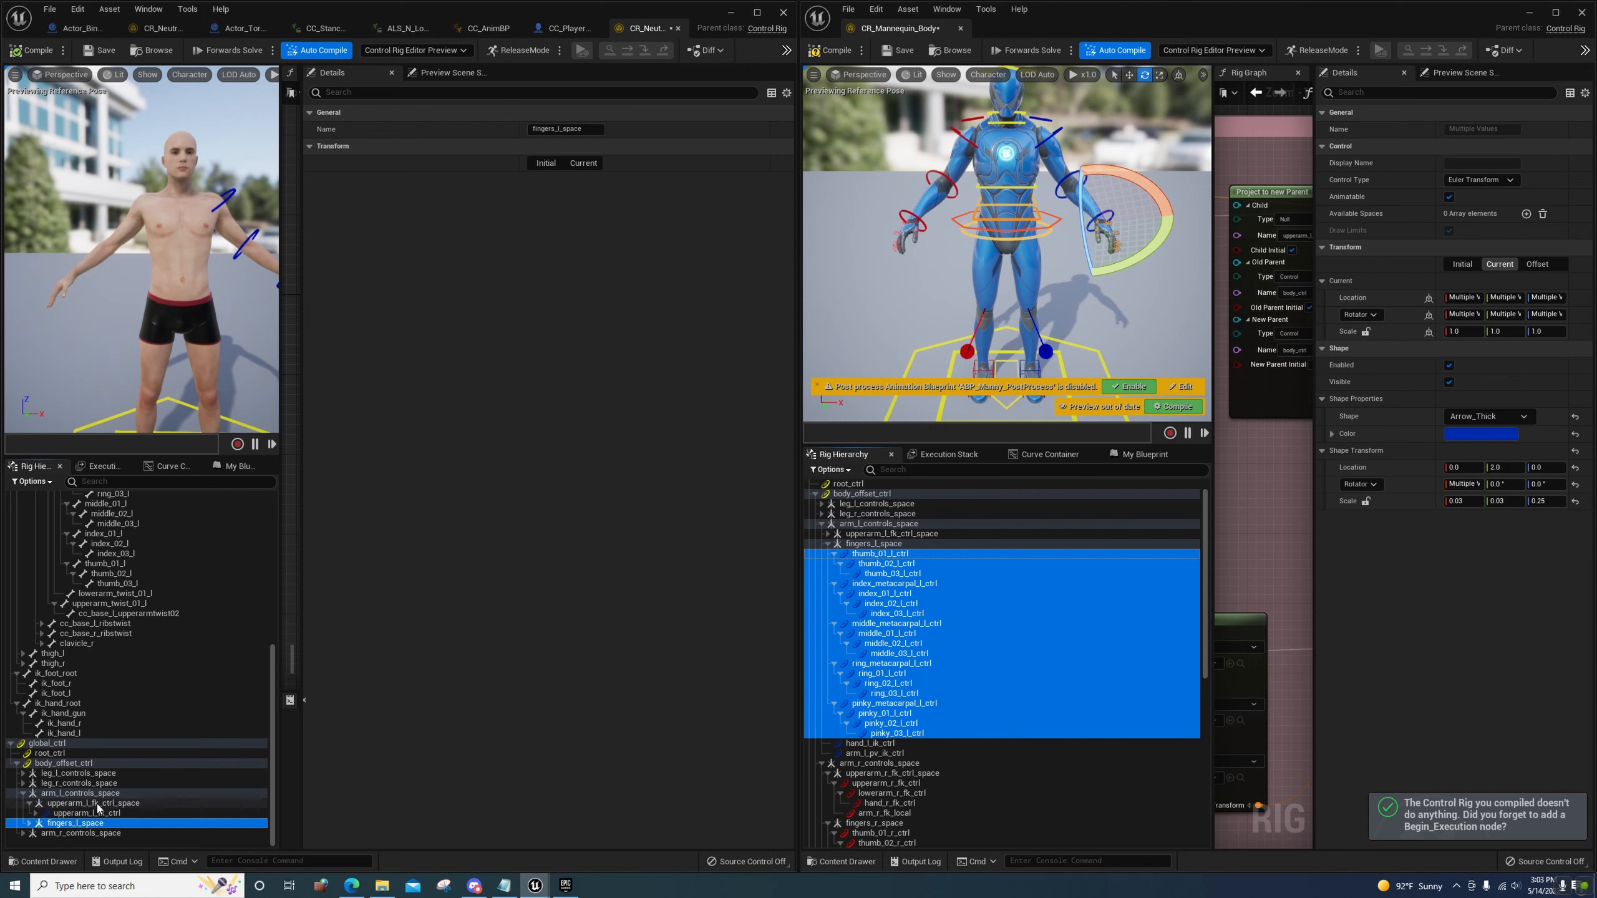
Copy arm_l_fk_local from the mannequin rig and paste it under upperarm_l_fk_ctrl in the character's rig
click(828, 533)
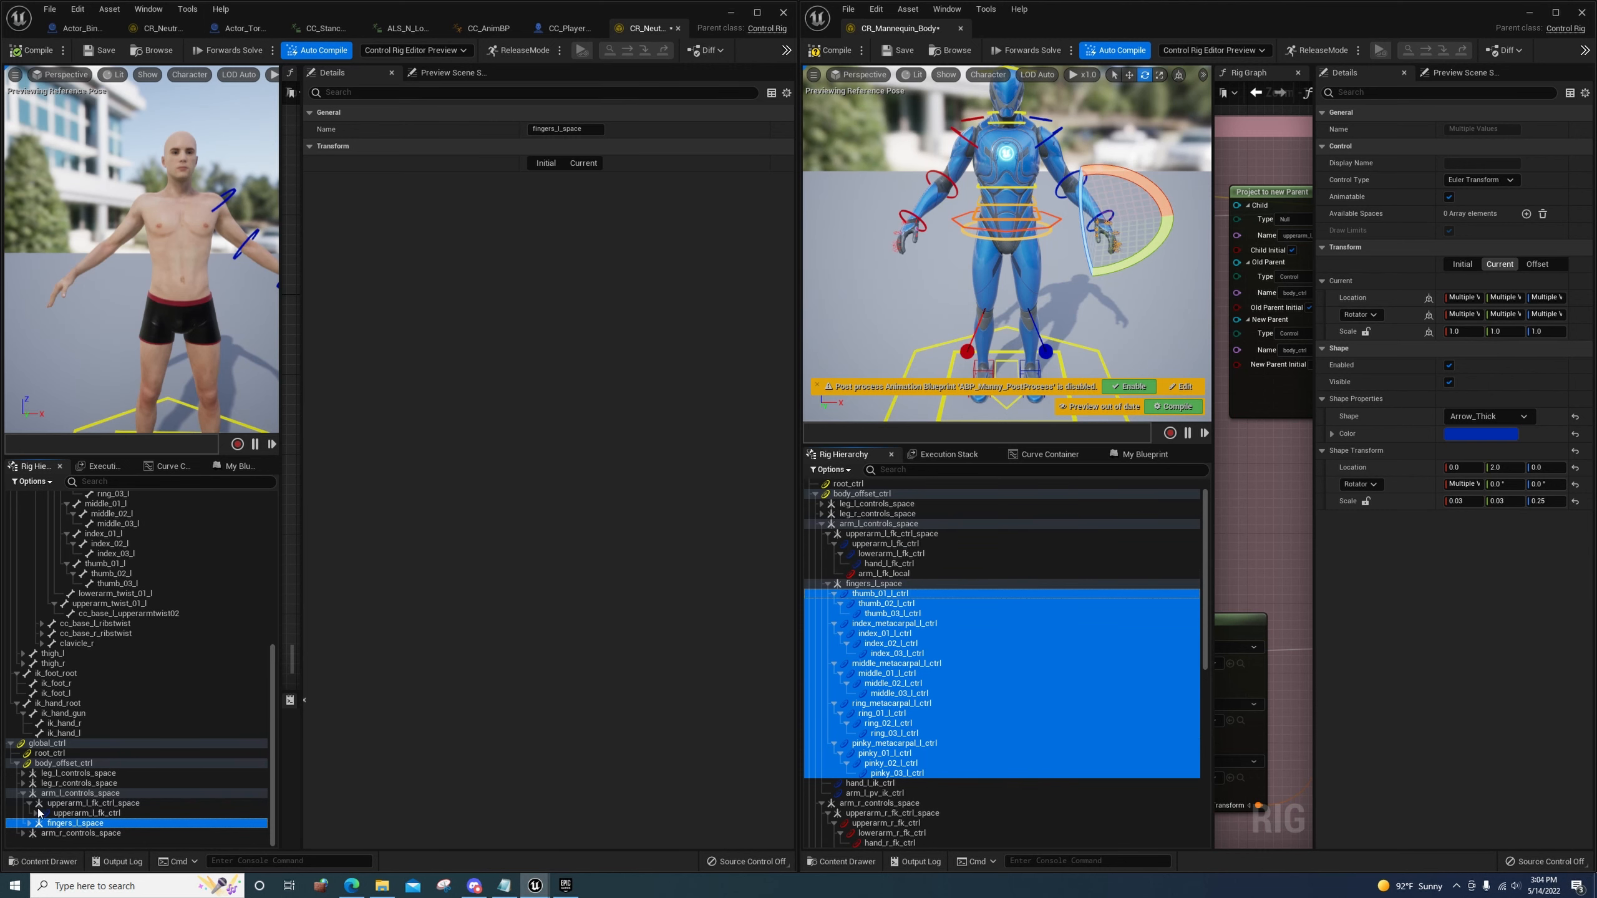
click(860, 574)
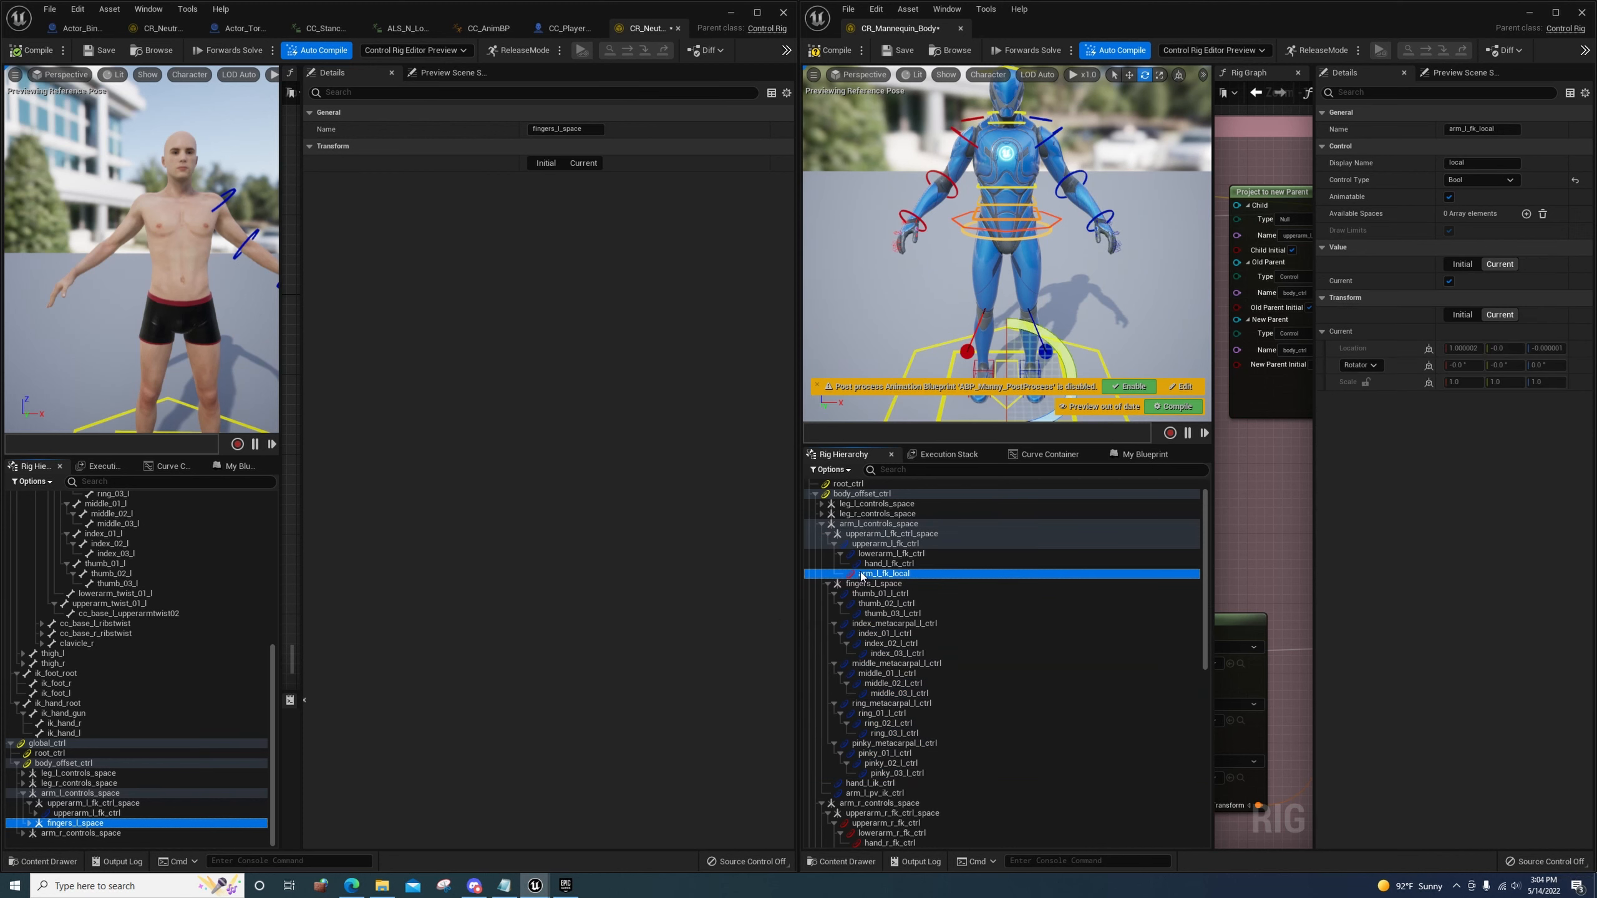
click(100, 803)
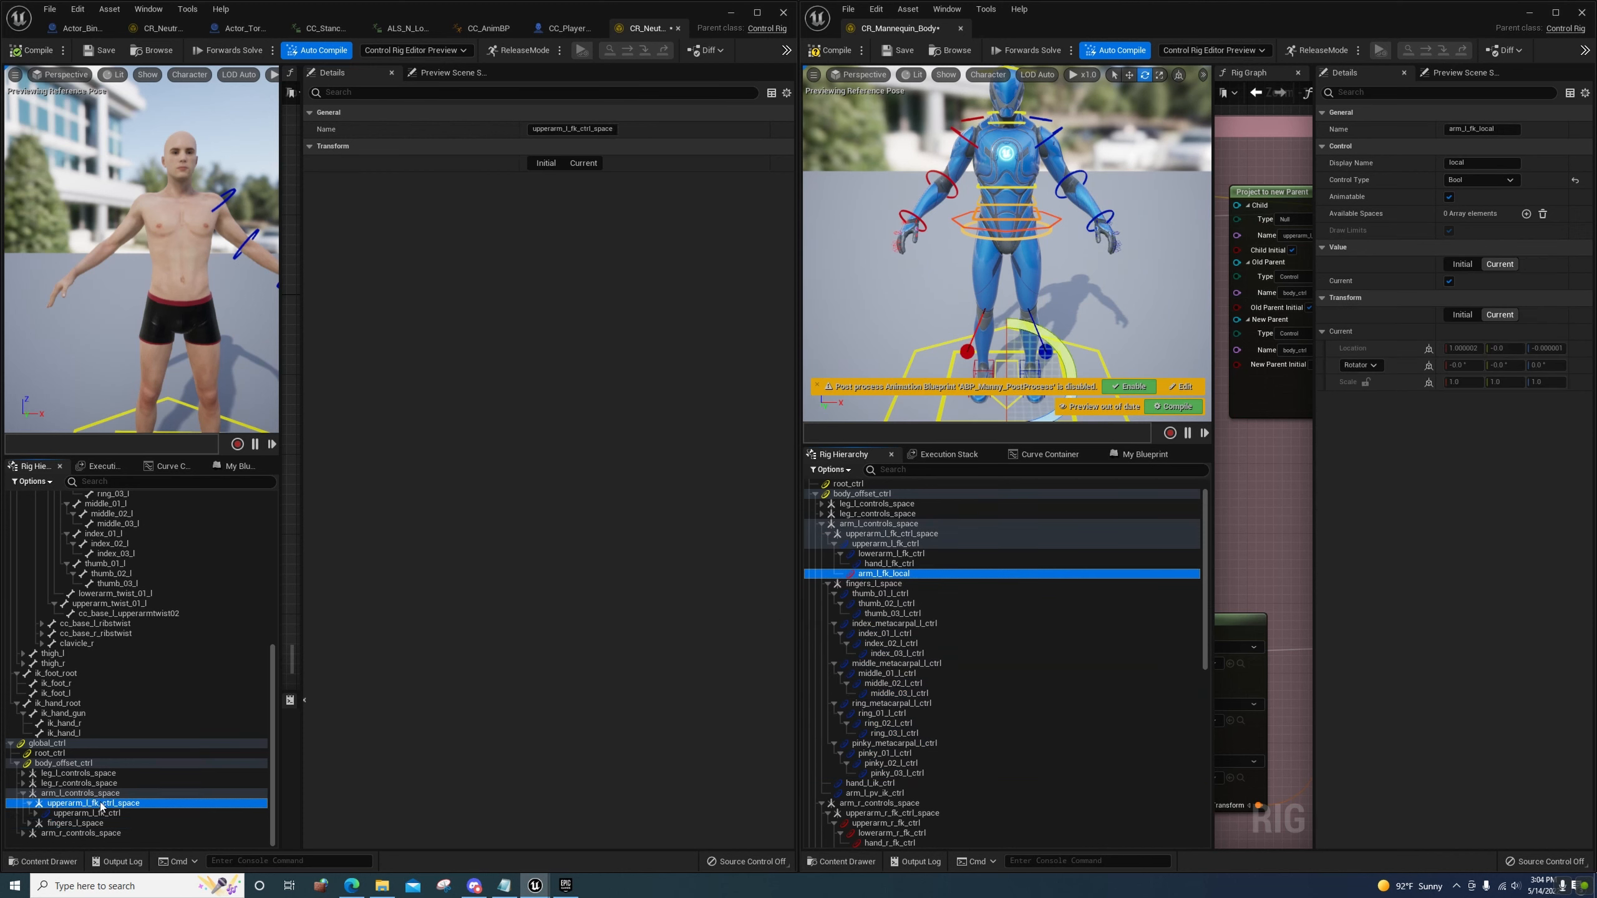
key(ctrl+v)
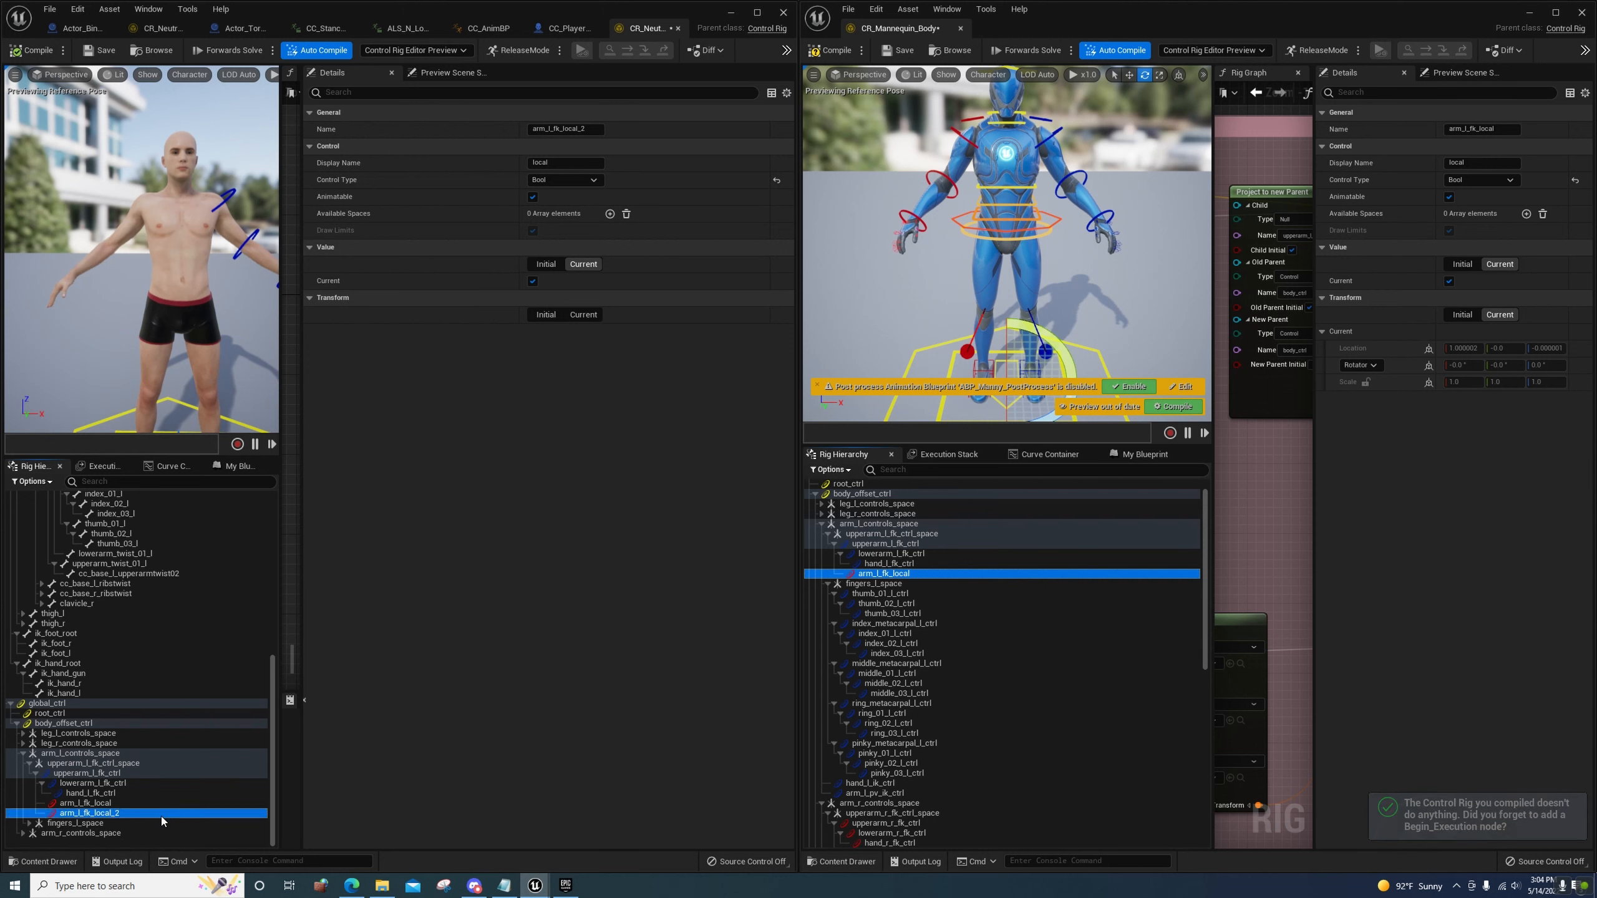
Delete the duplicate arm_l_fk_local_2 control under upperarm_l_fk_ctrl in the character's rig
key(Delete)
click(118, 812)
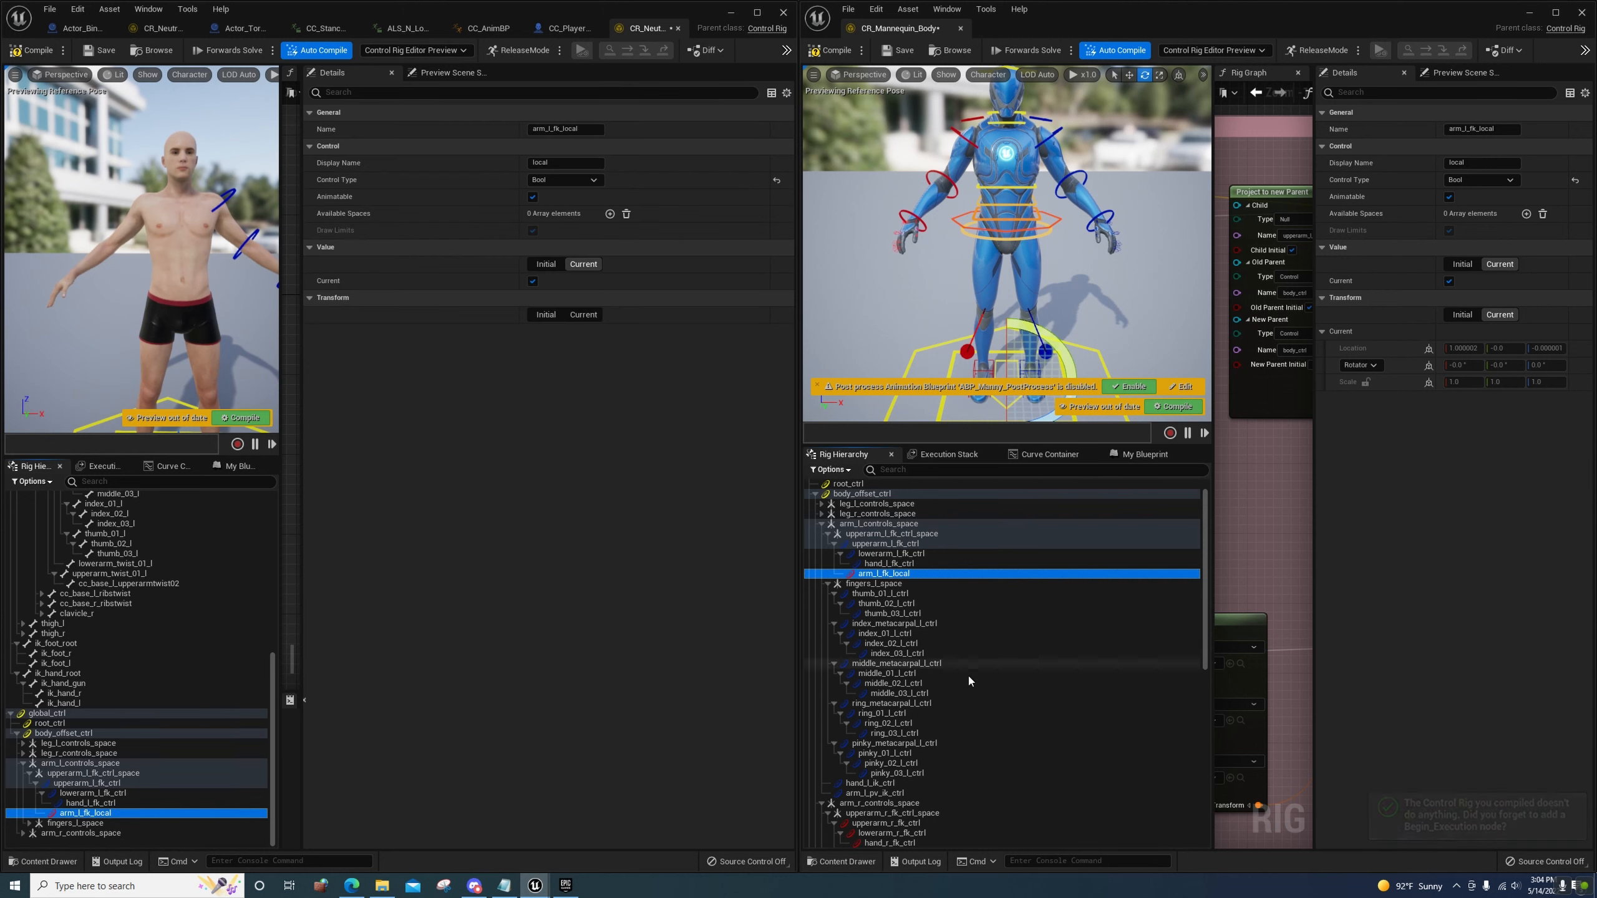
Expand fingers_l_space and its thumb and index control chains in the character's rig hierarchy
click(29, 824)
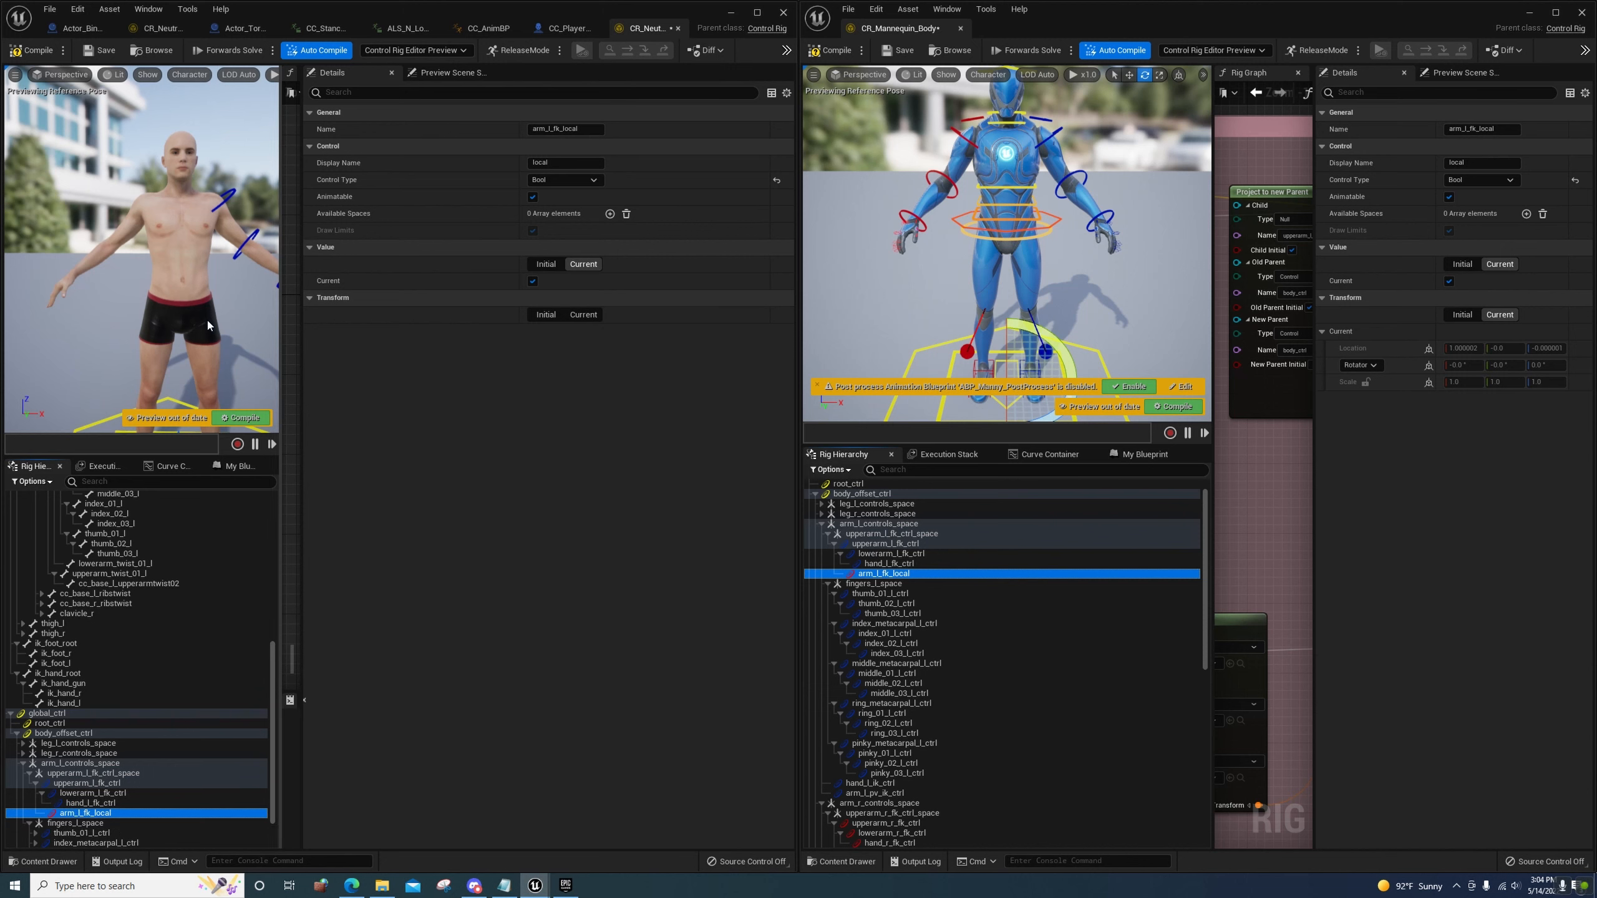
mouse_move(165, 384)
right_down()
mouse_move(208, 374)
mouse_move(165, 384)
right_up()
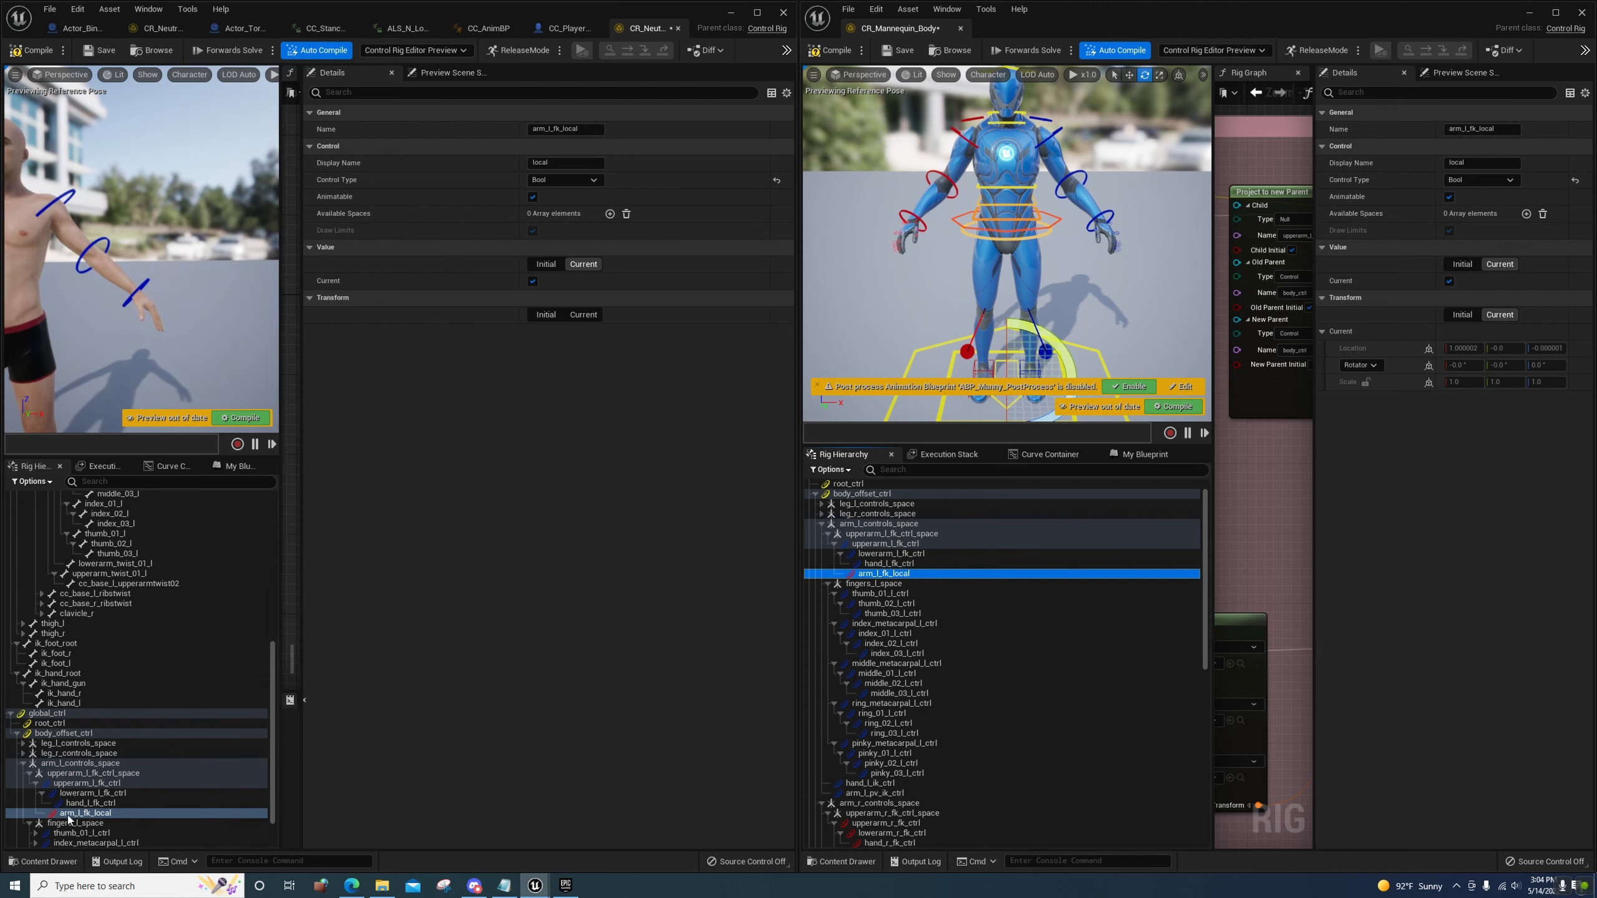
scroll(63, 806, down, 2)
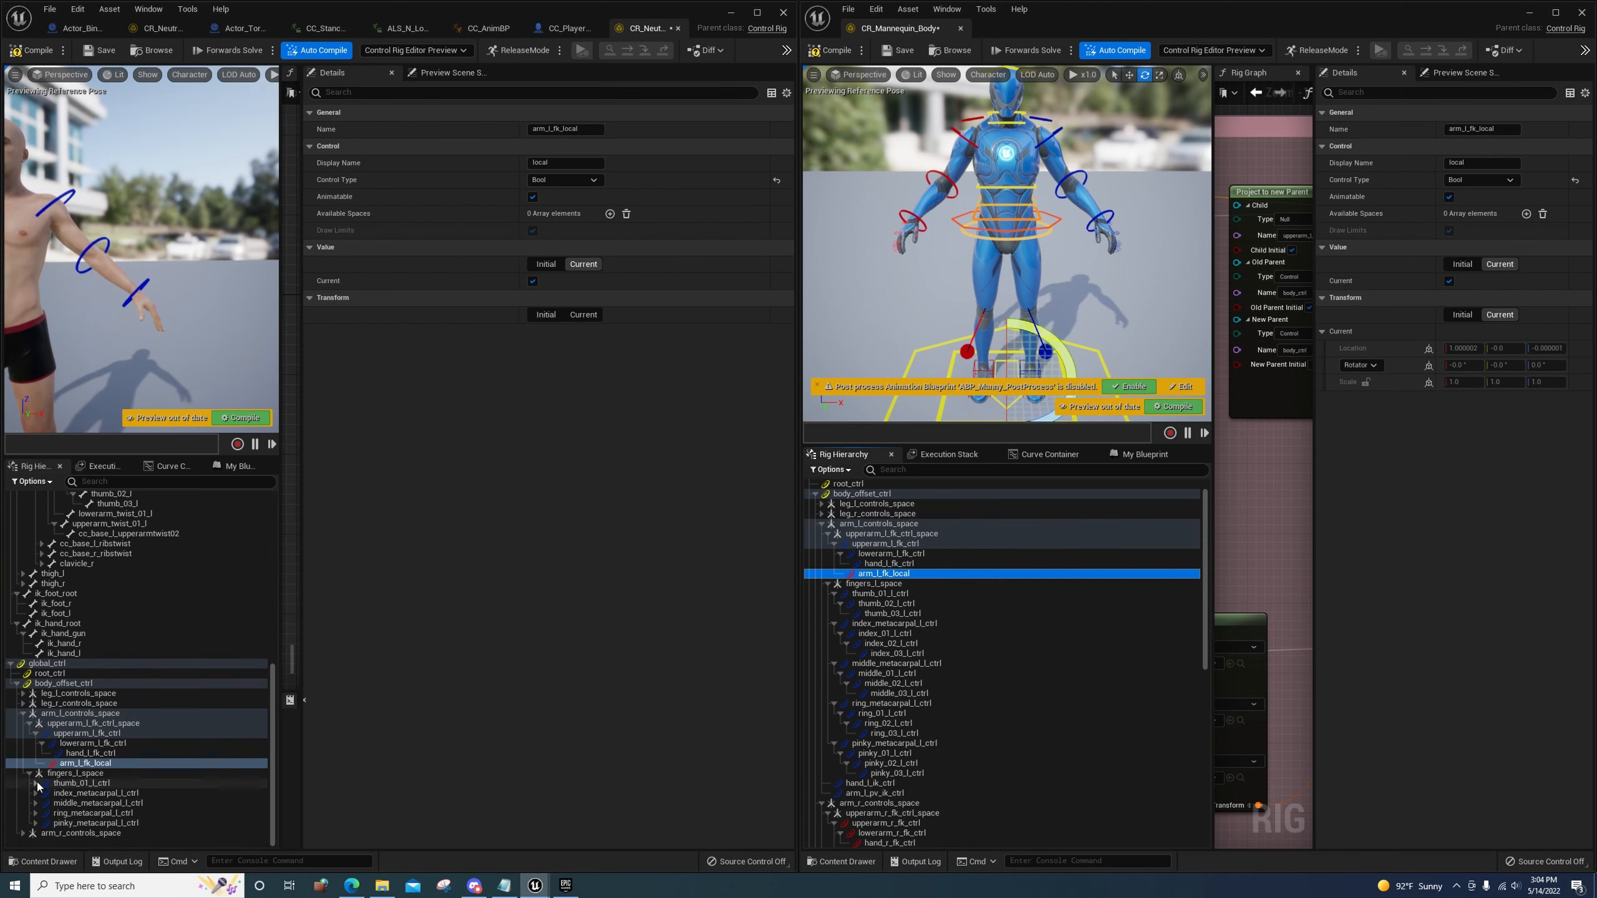
click(35, 782)
click(58, 794)
click(42, 794)
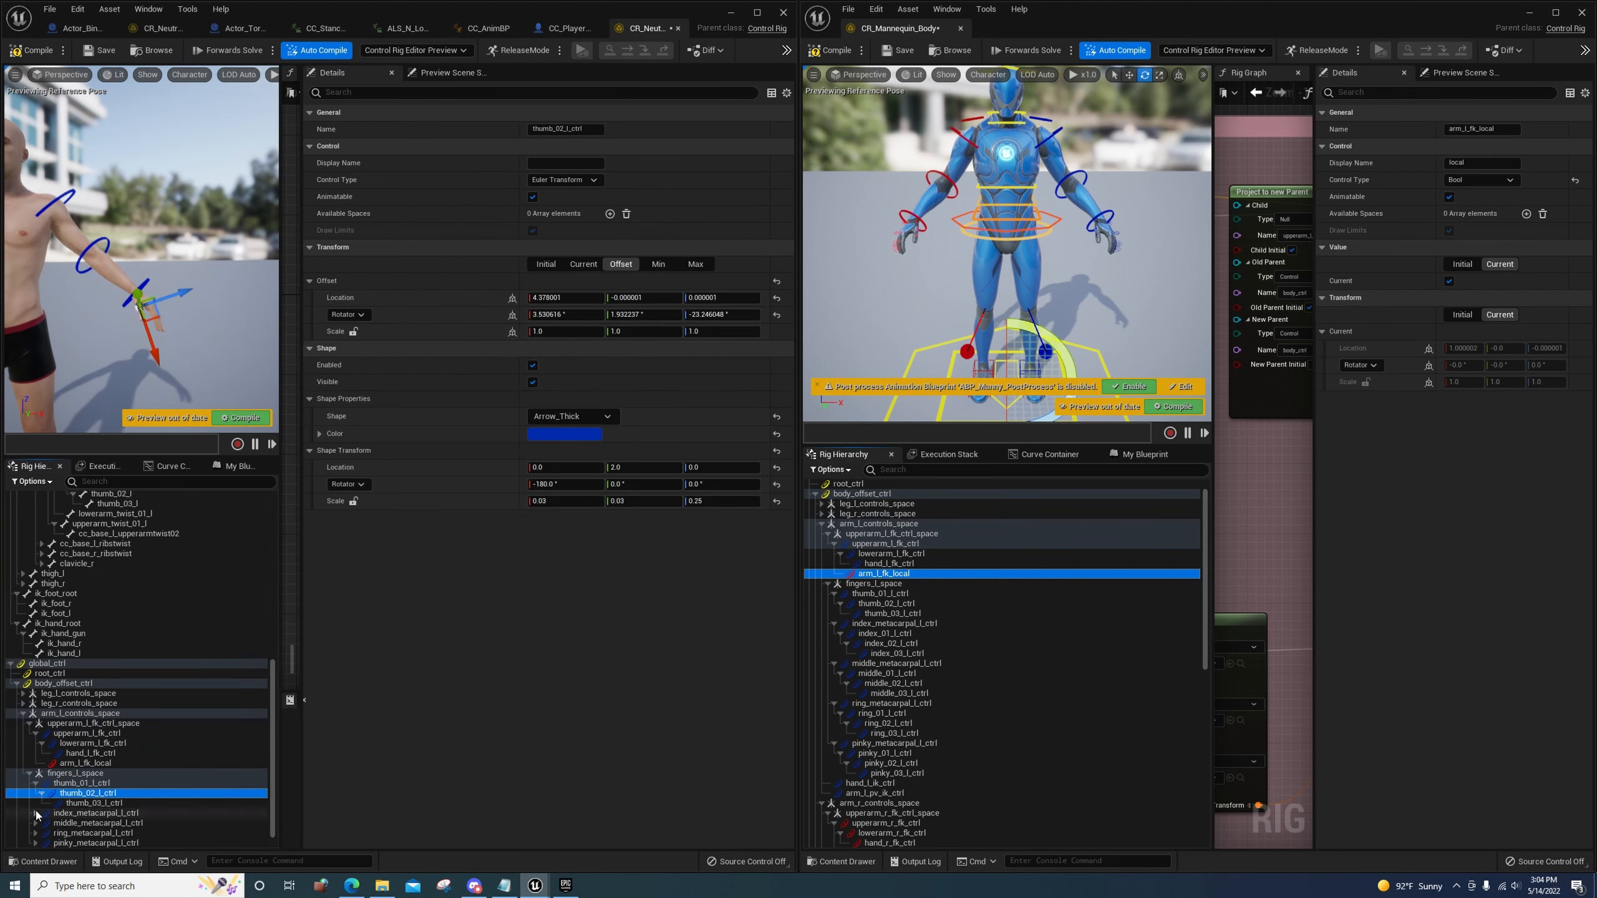
click(35, 813)
click(42, 822)
scroll(44, 818, down, 2)
click(49, 794)
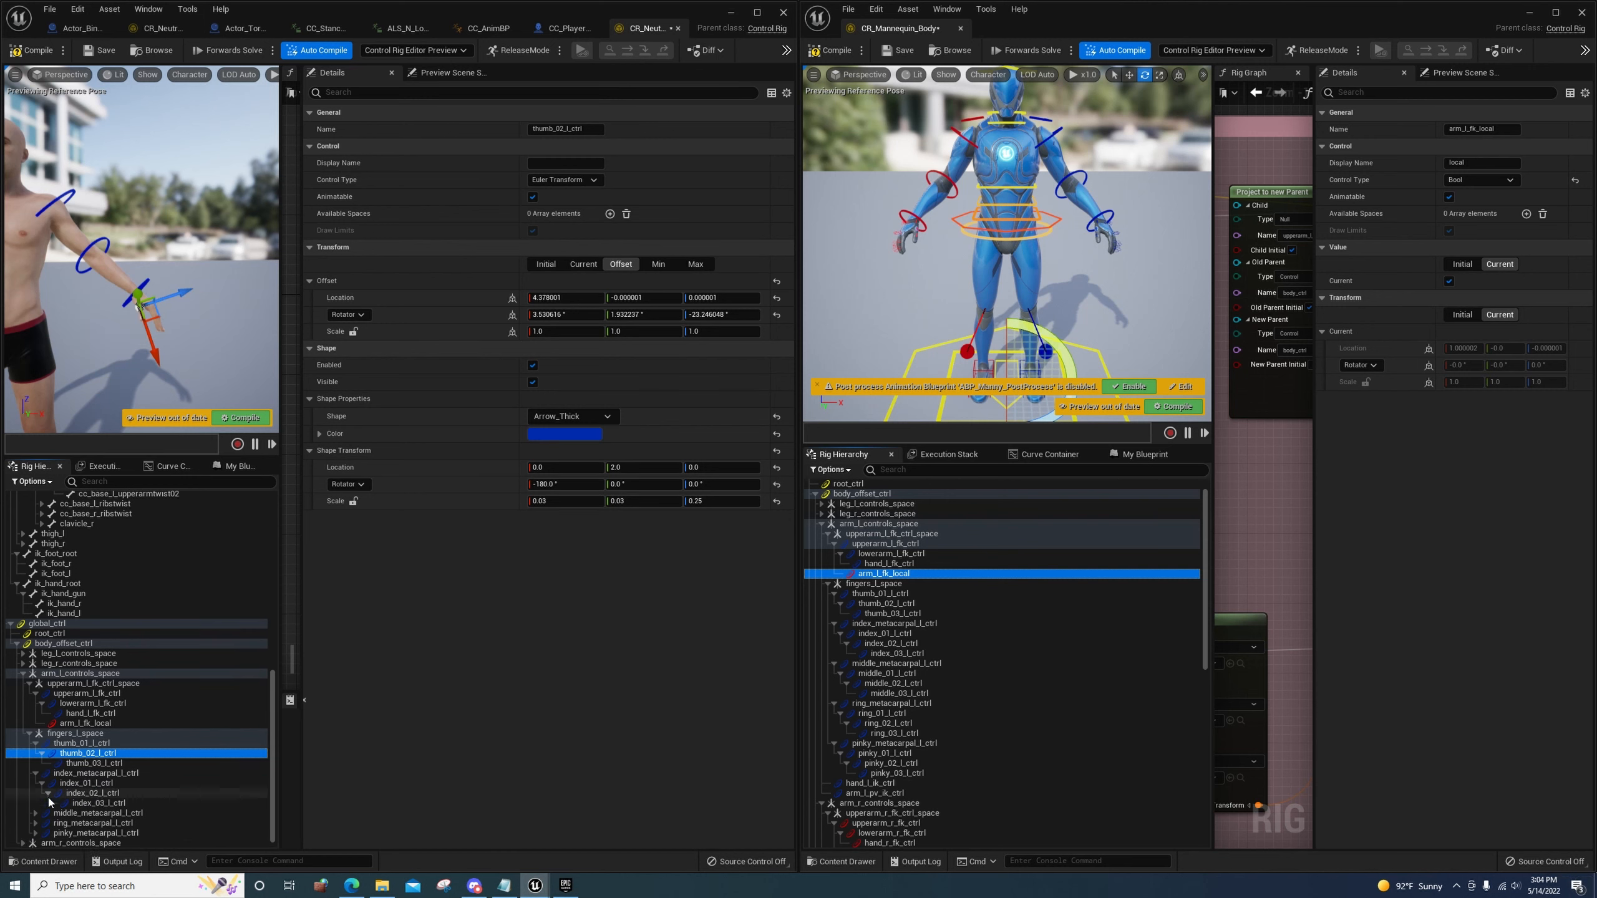
scroll(46, 813, down, 1)
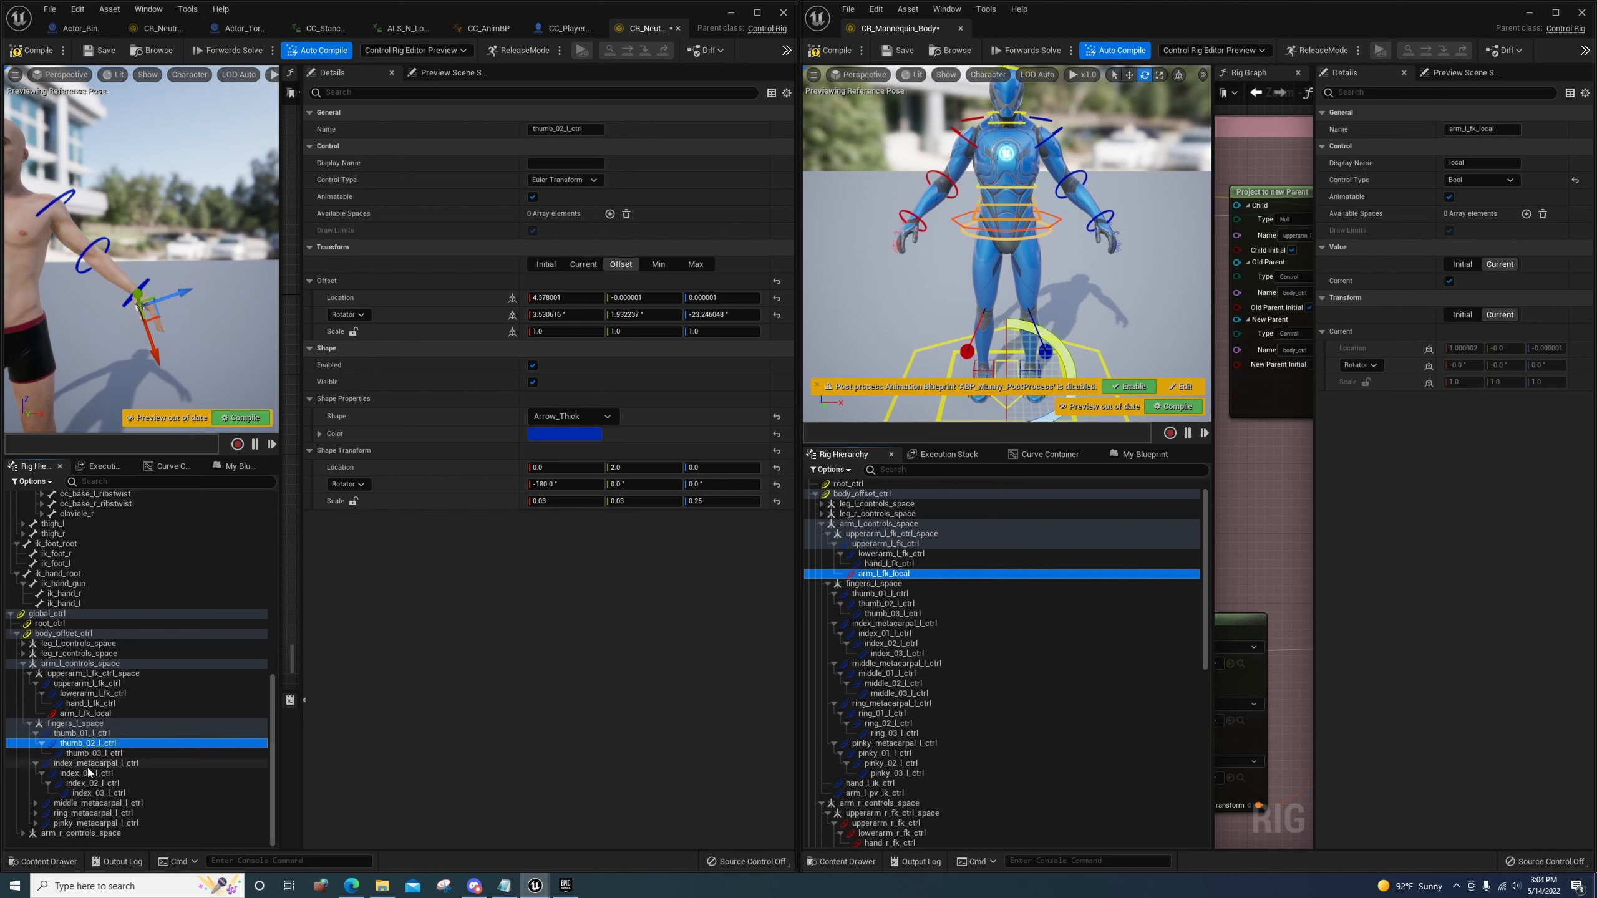
Copy the name of index_03_l_ctrl, and delete that control from the character's index finger chain
click(92, 764)
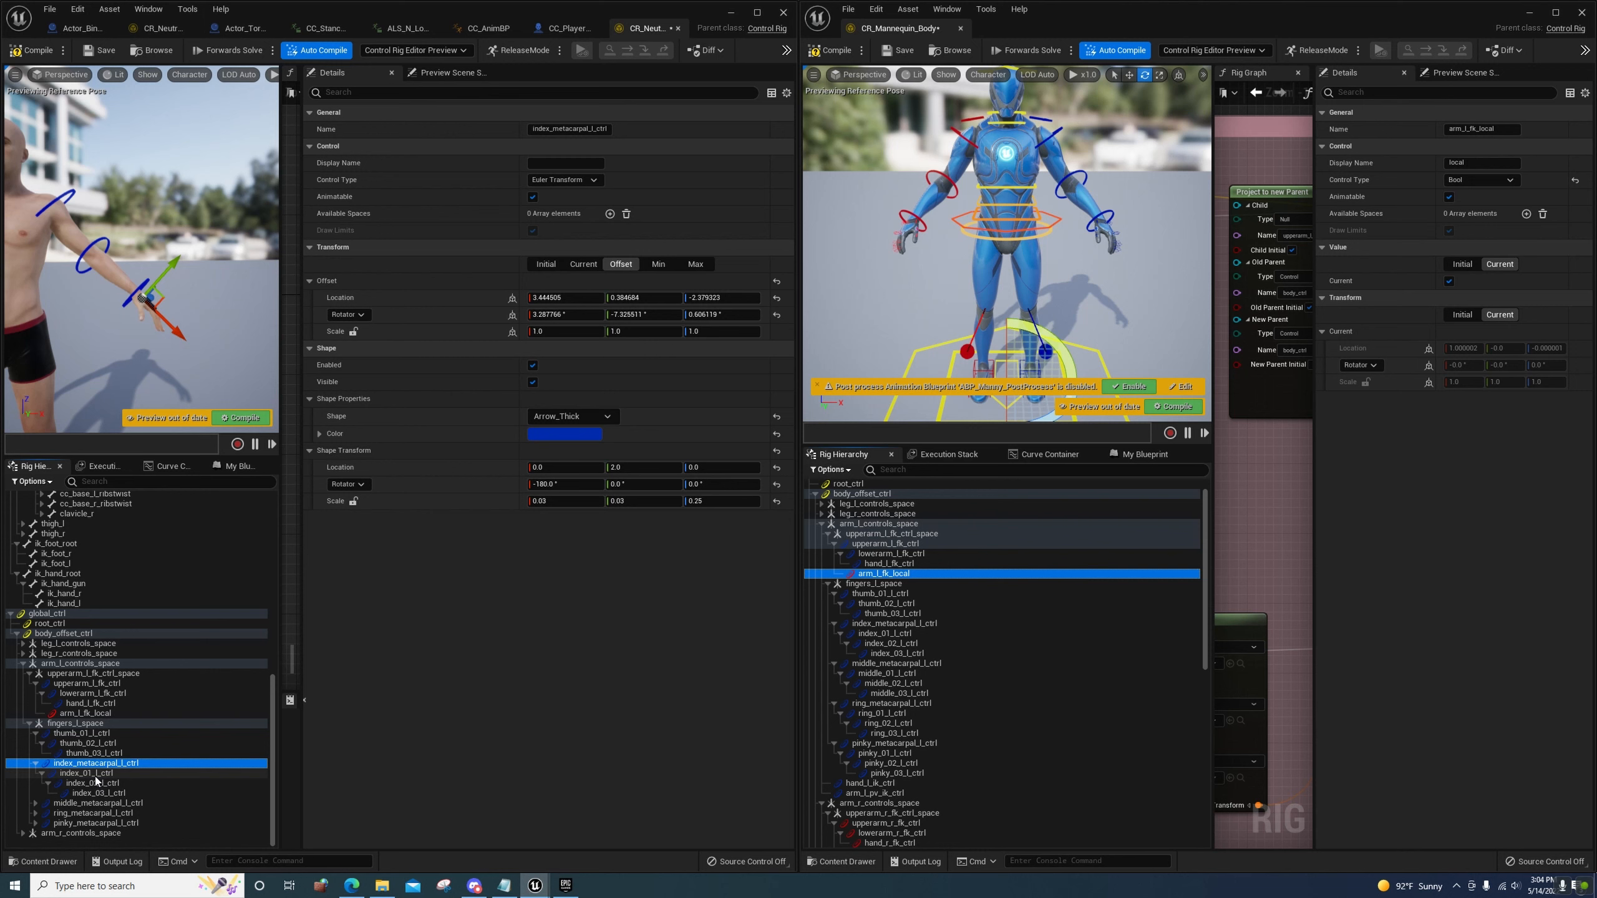
click(99, 794)
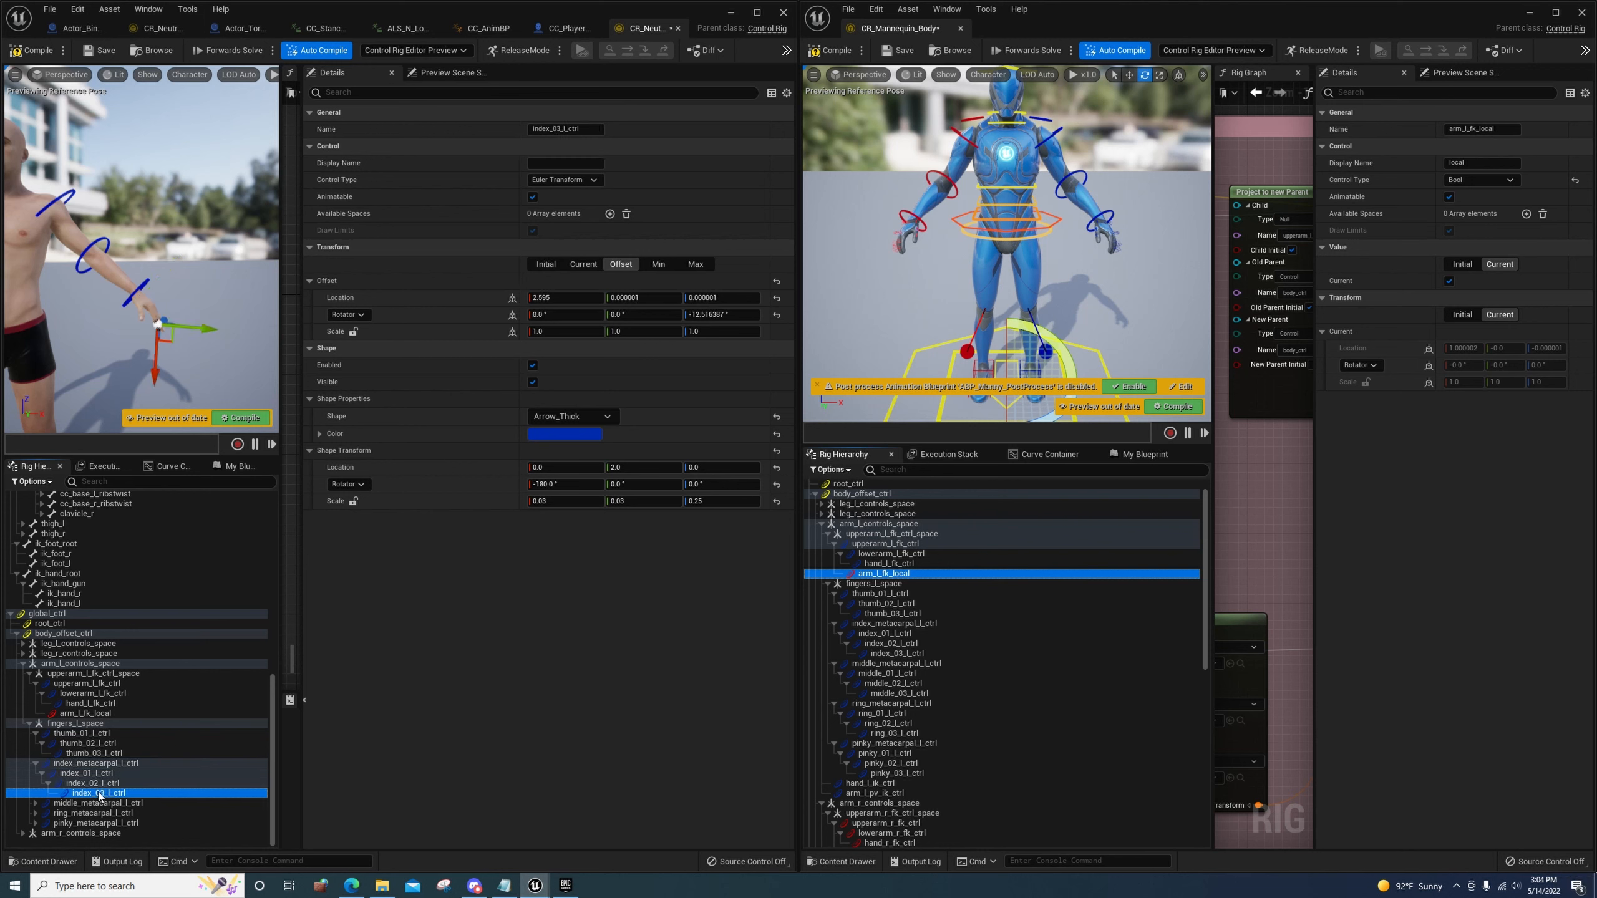
click(592, 129)
key(ctrl+c)
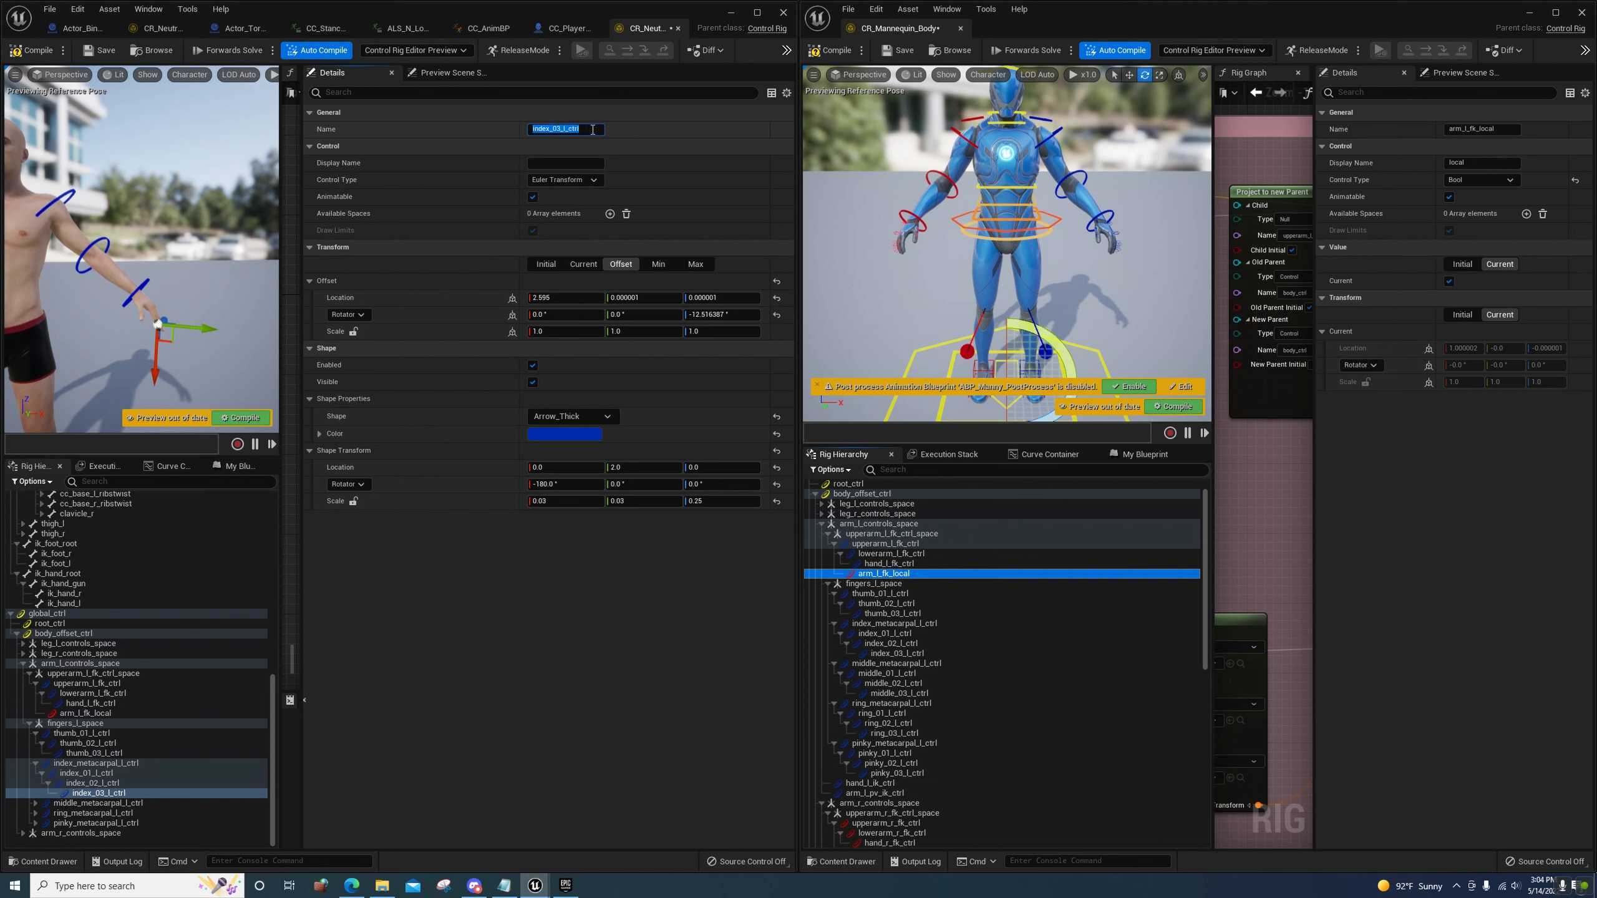
click(156, 793)
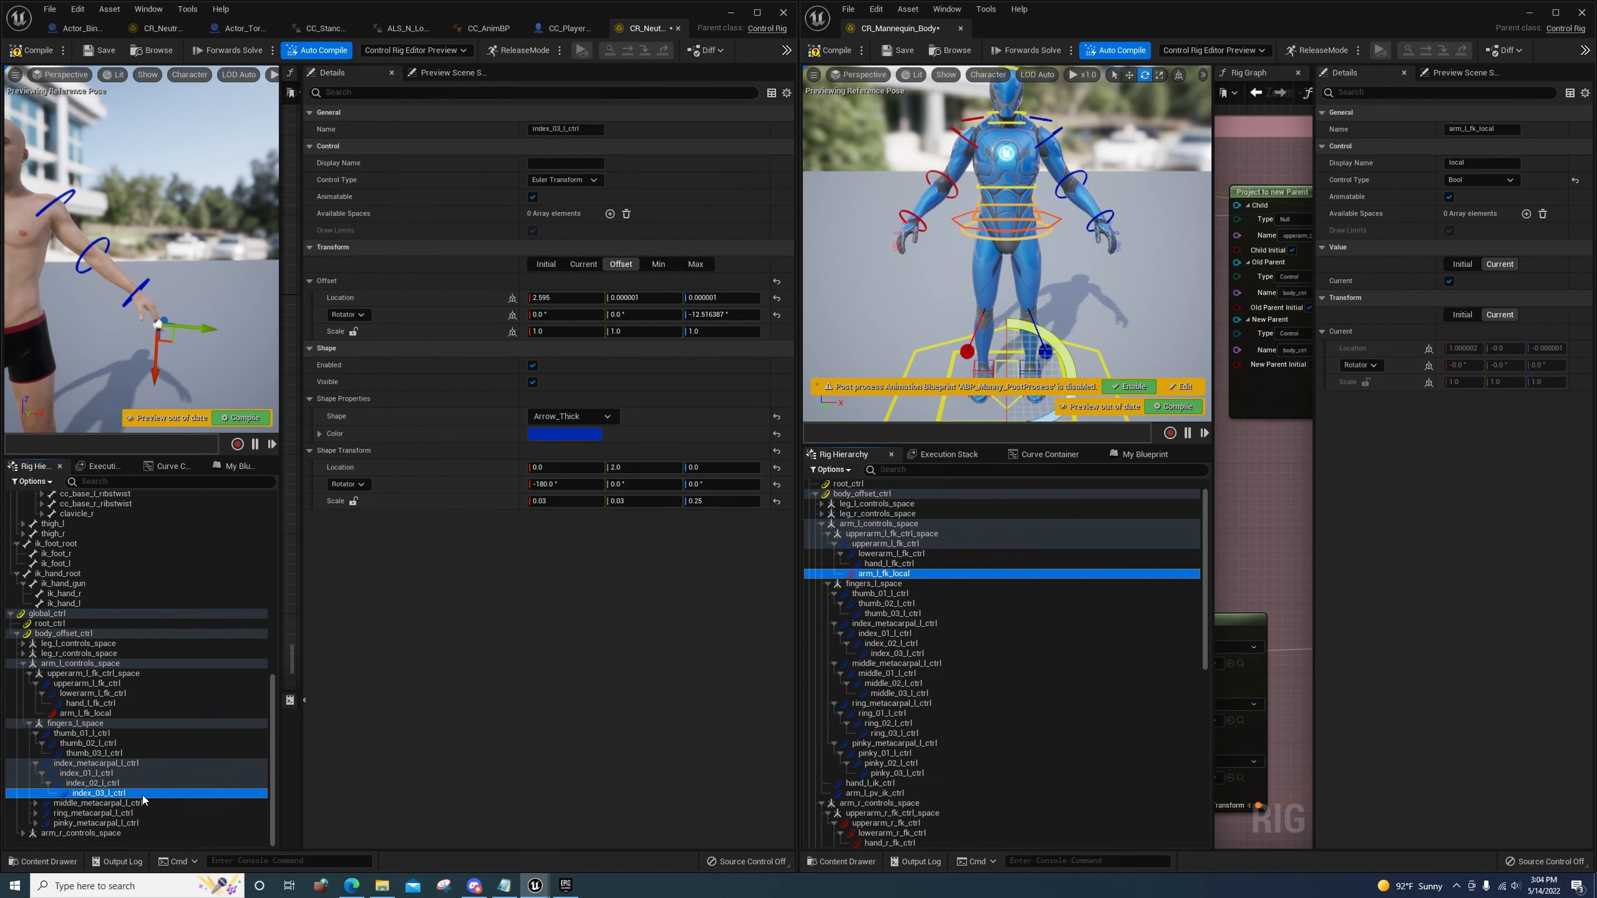
key(Delete)
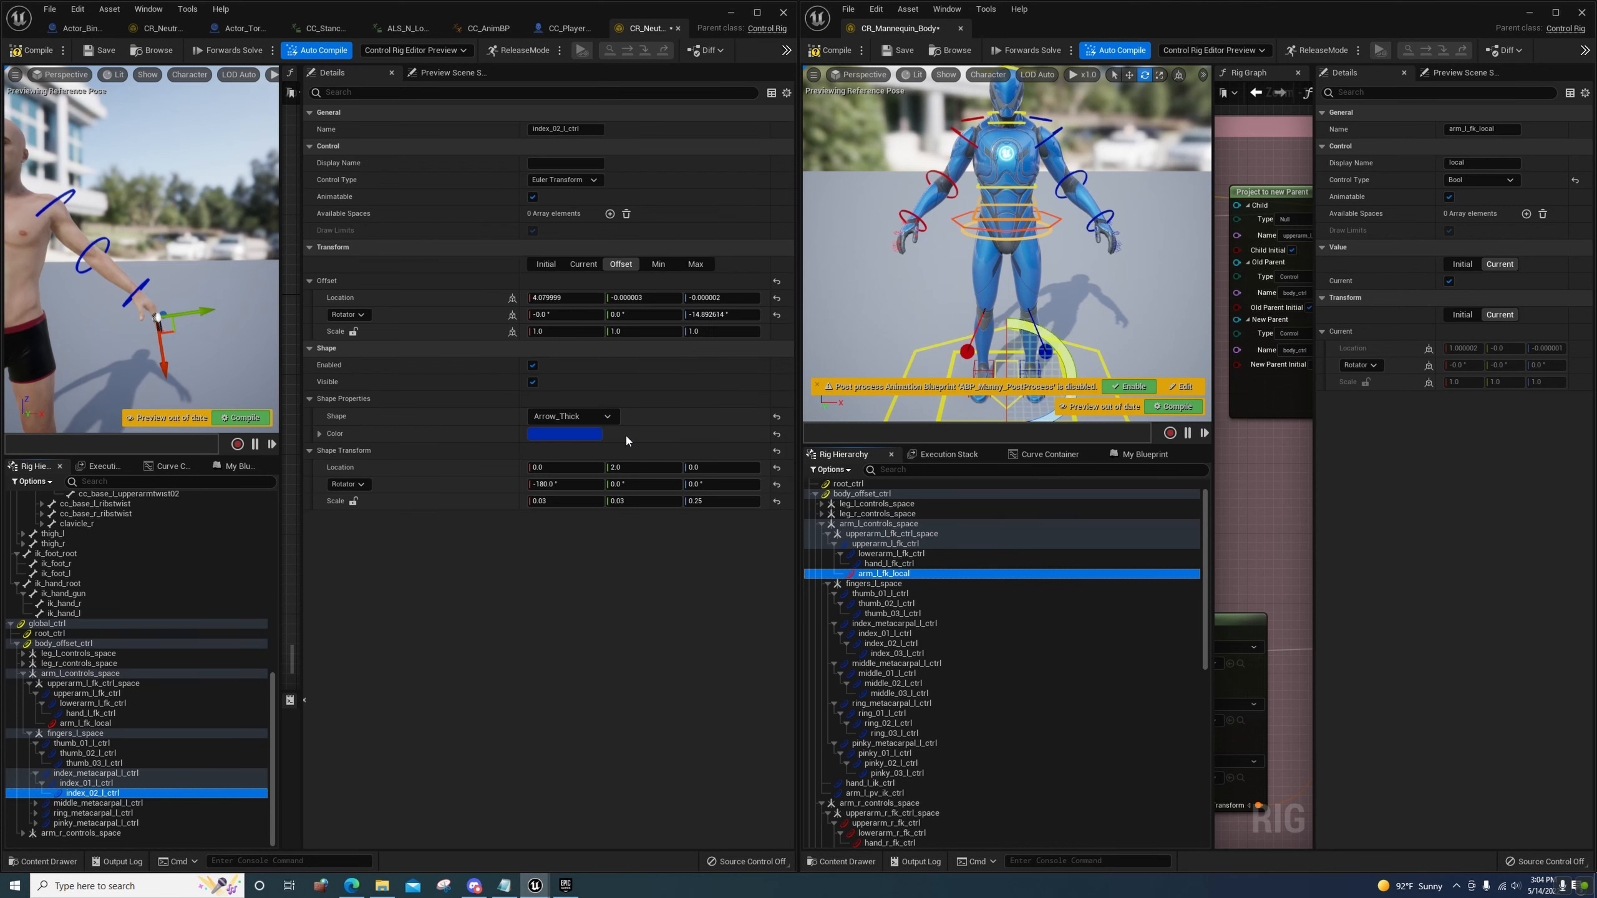
Rename index_02_l_ctrl in the character's rig to index_03_l_ctrl using the copied name
click(587, 127)
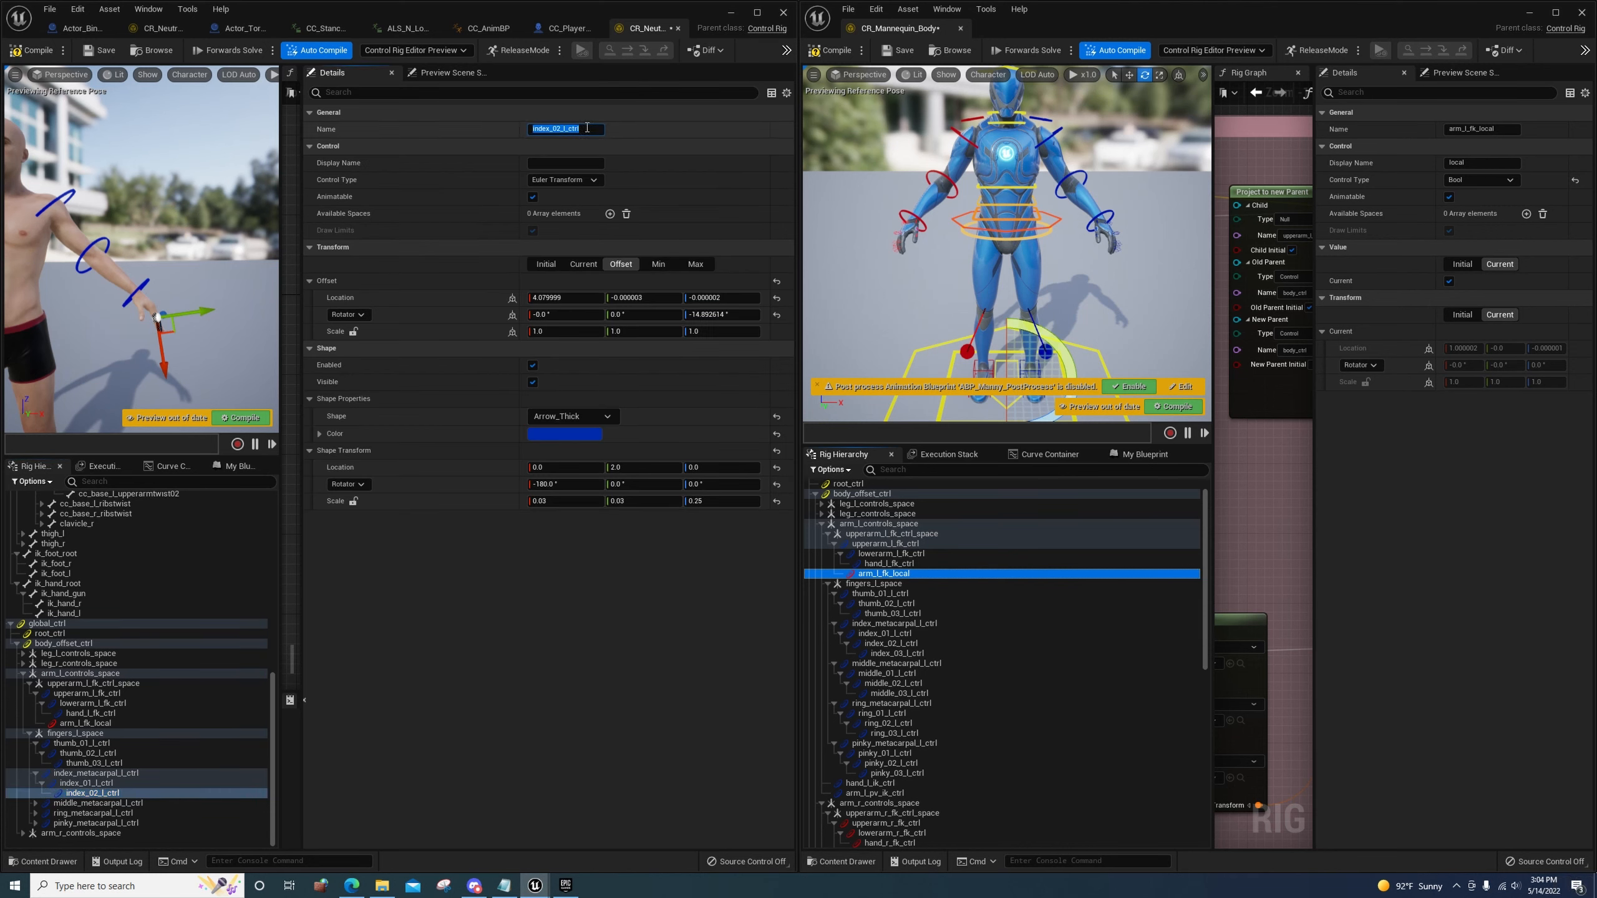
key(ctrl+v)
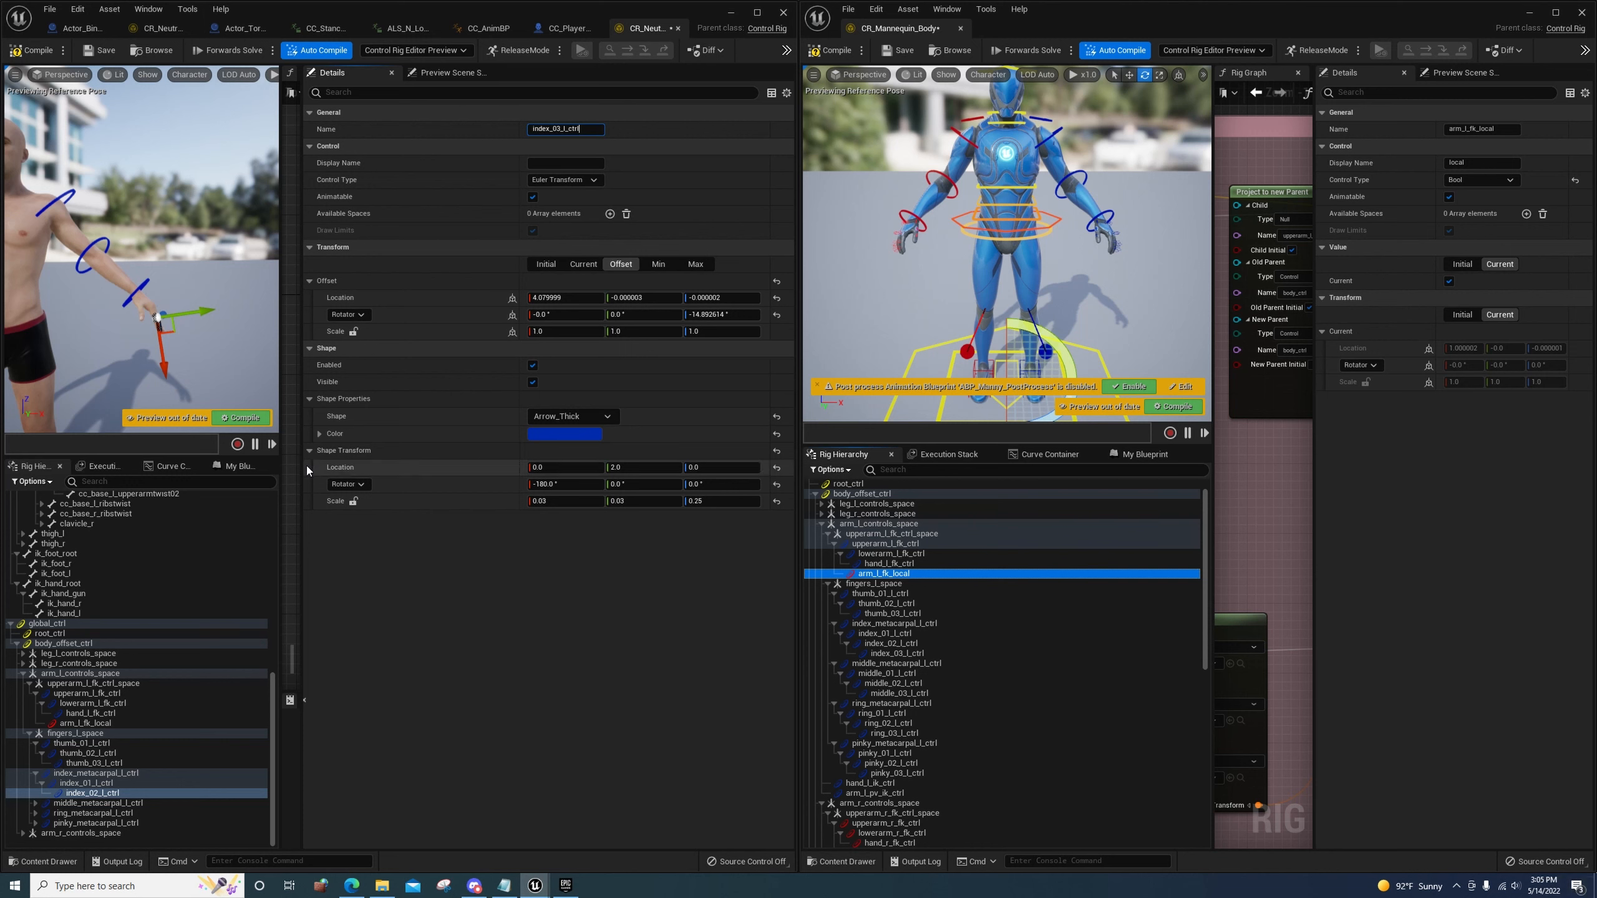
key(Return)
Rename index_01_l_ctrl in the character's rig to index_02_l_ctrl
click(92, 784)
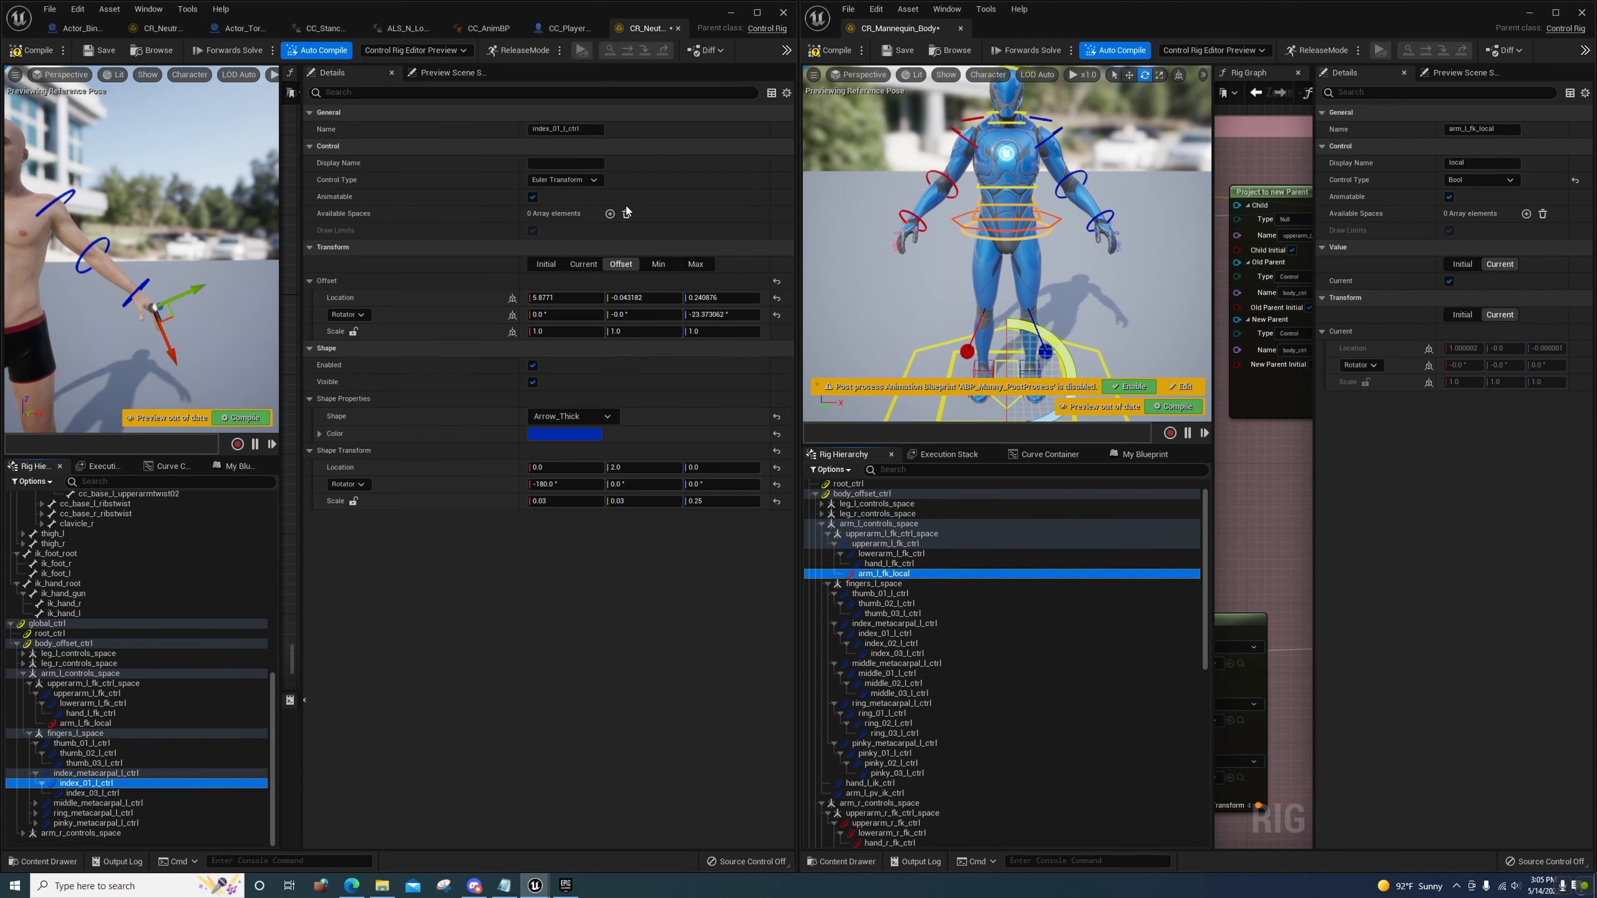
click(579, 129)
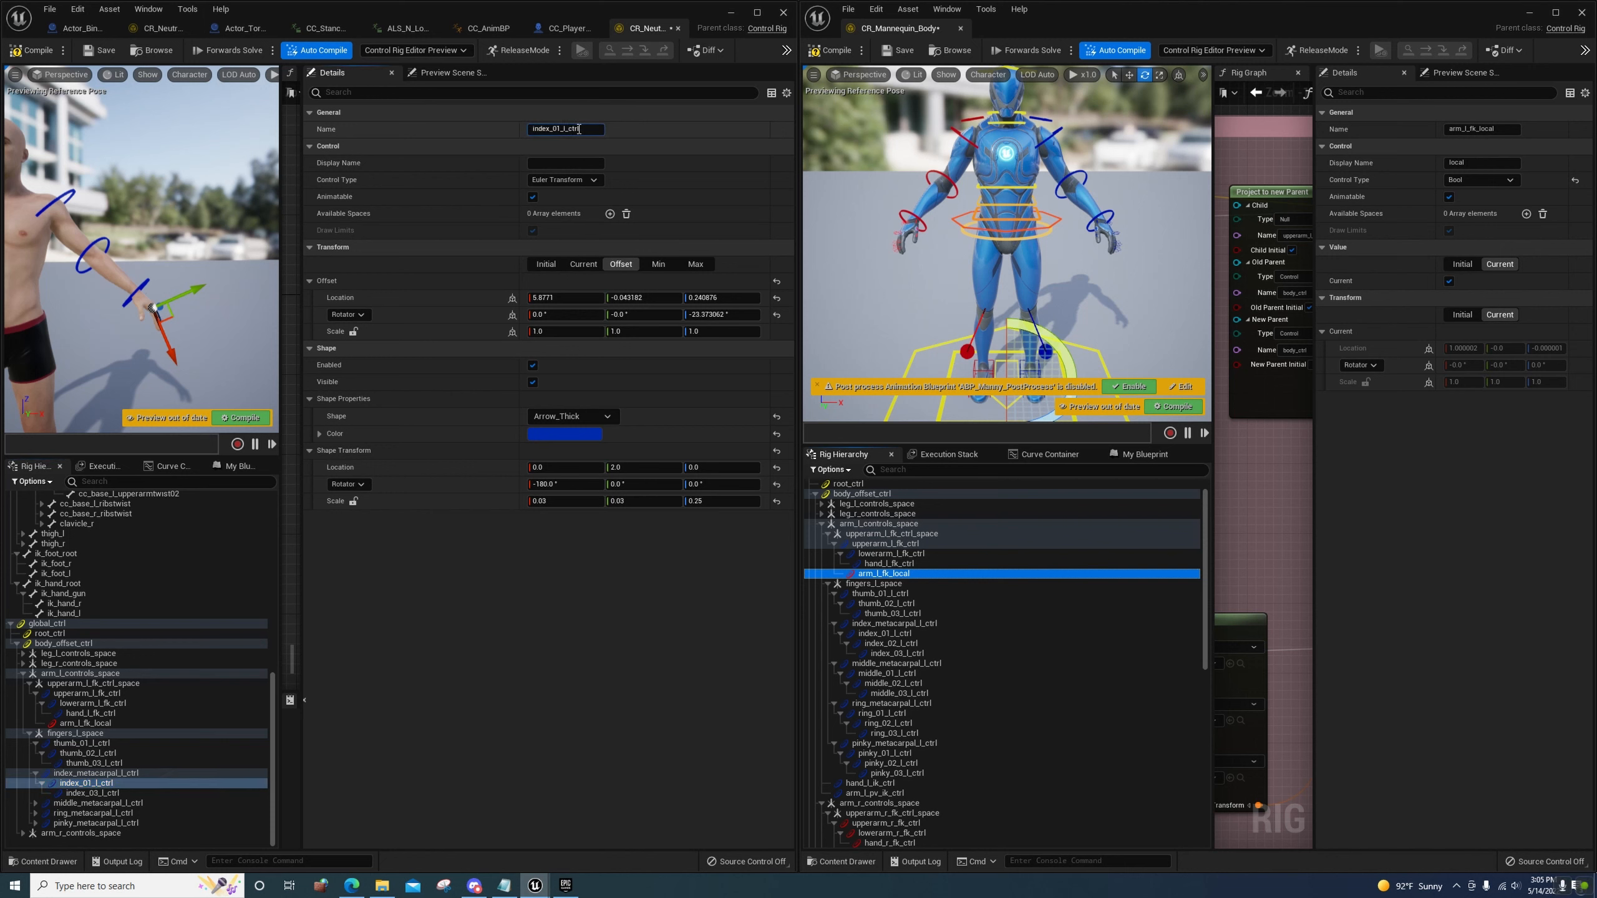
double_click(578, 129)
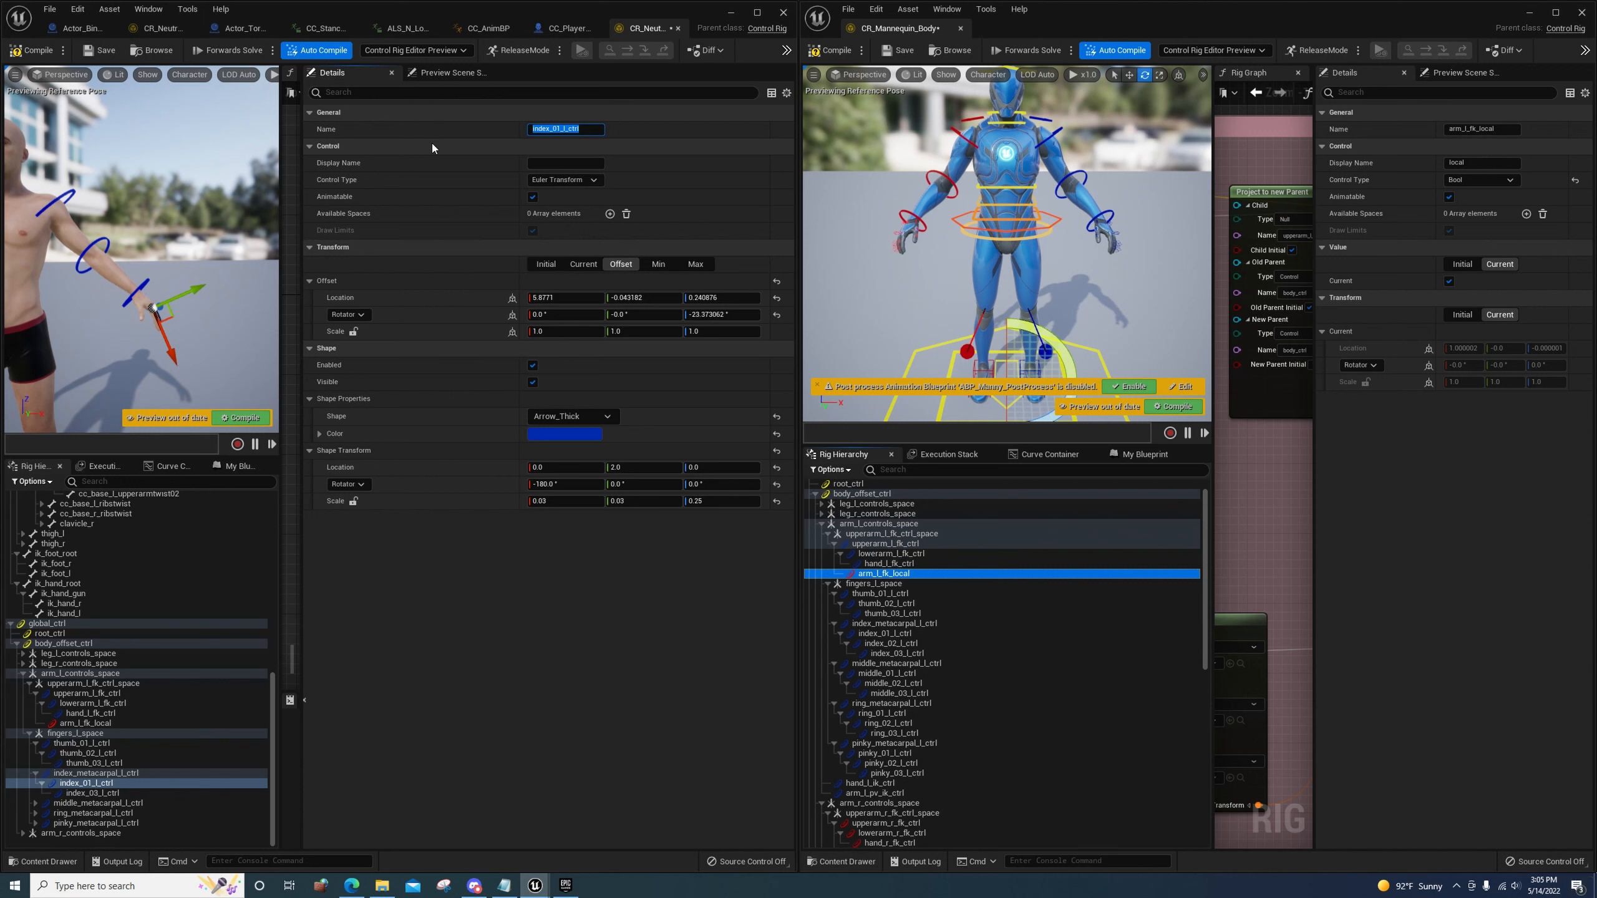
text(index_01_l_ctrl)
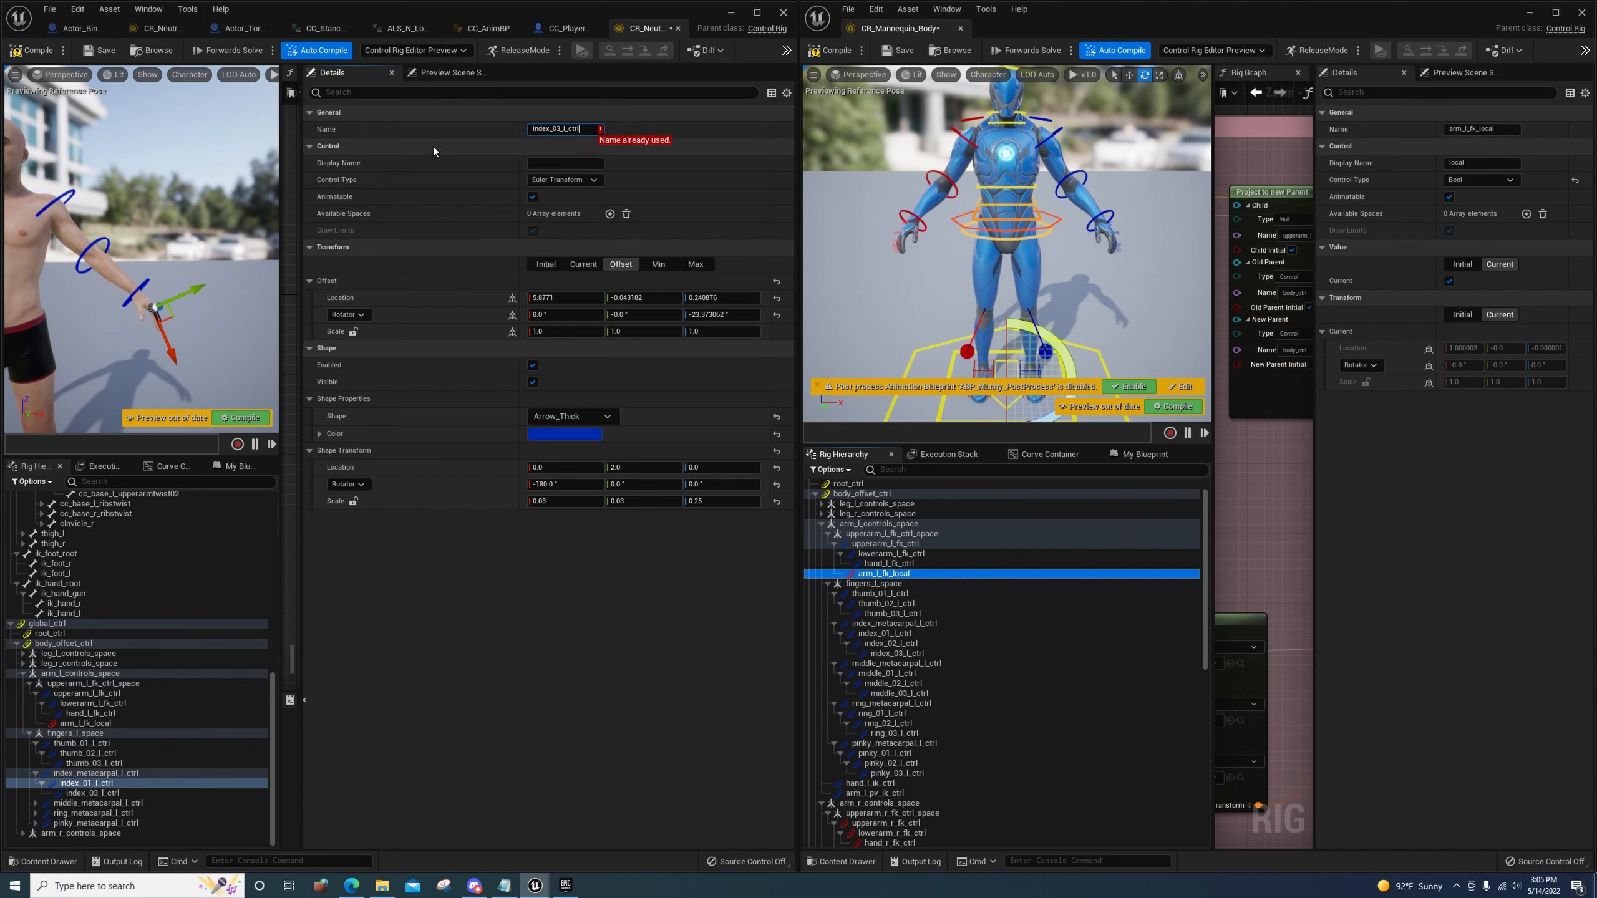
click(557, 128)
key(BackSpace)
text(2)
key(Return)
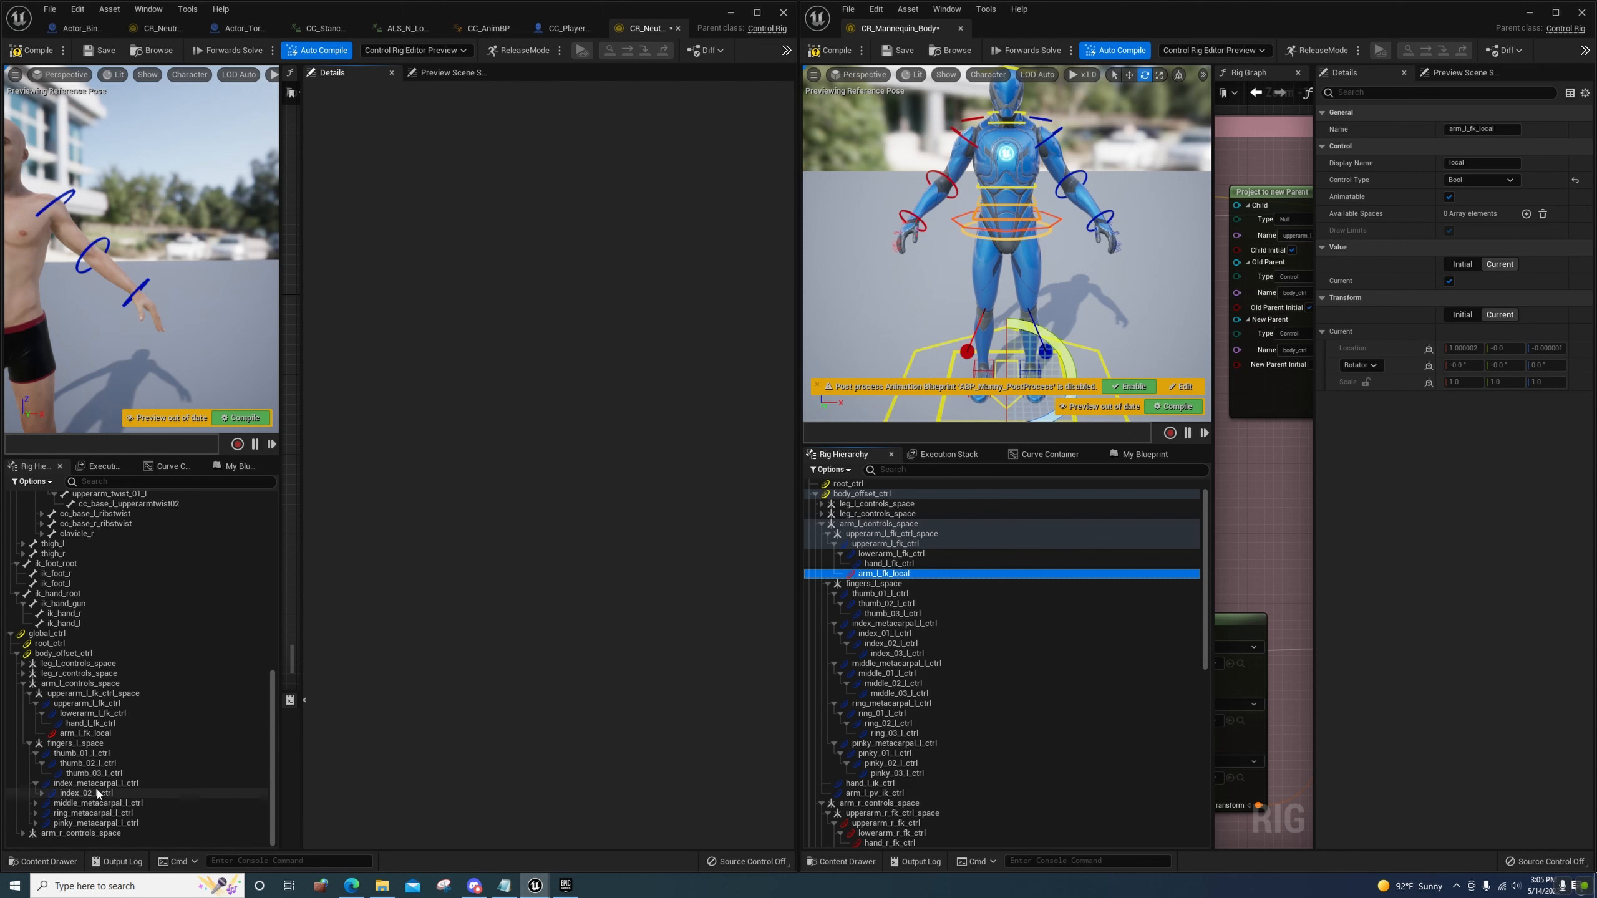
Rename index_metacarpal_l_ctrl in the character's rig to index_01_l_ctrl
click(42, 793)
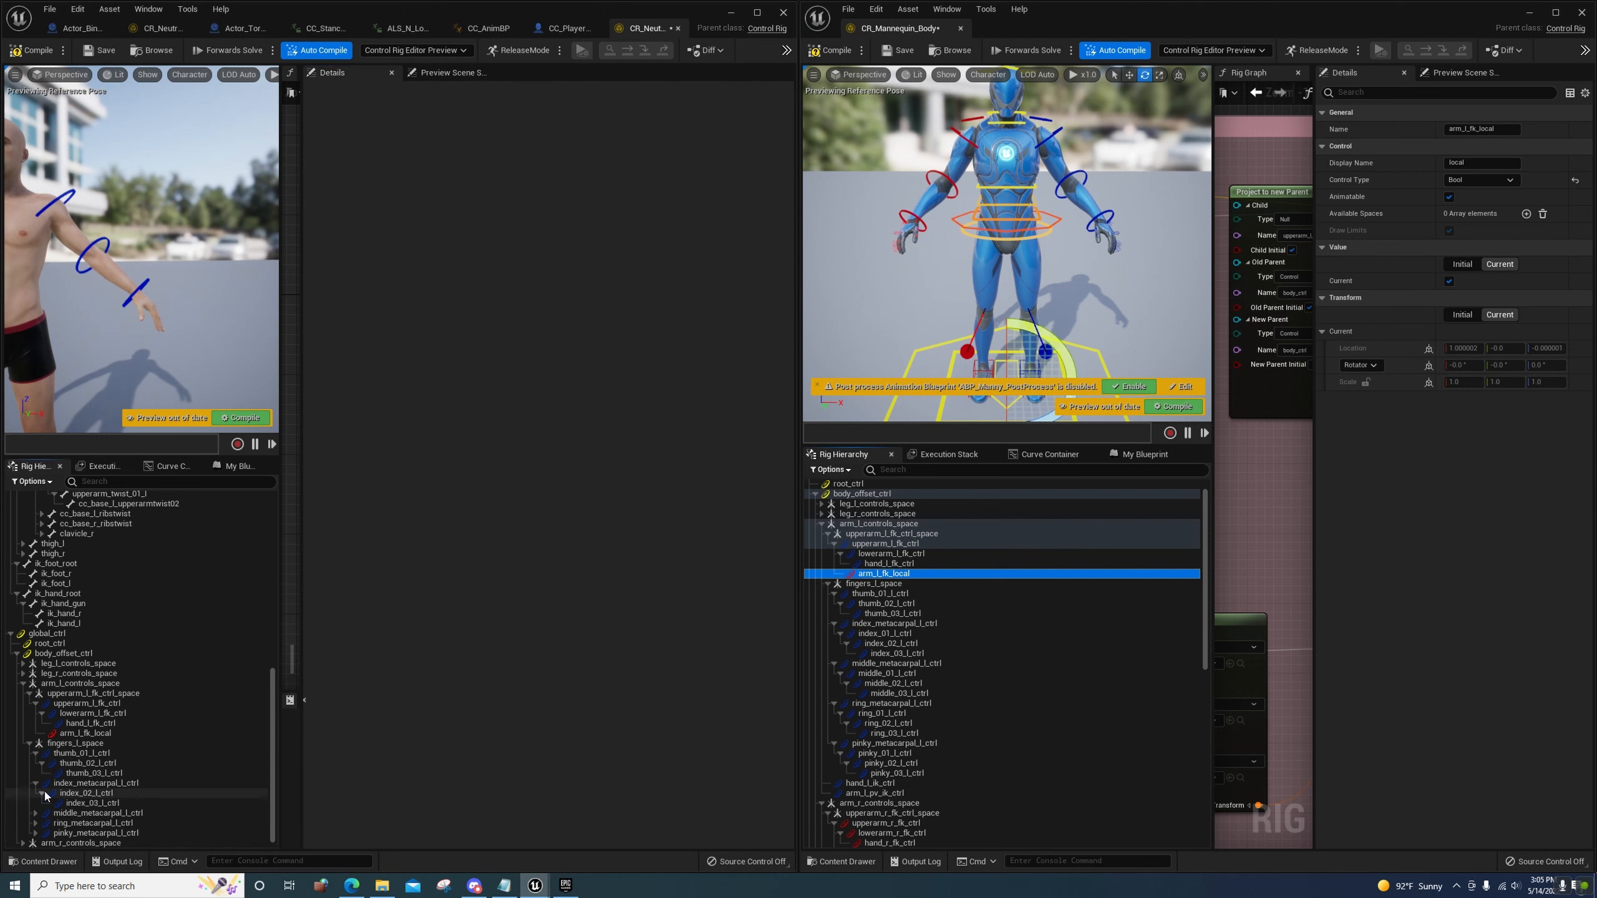
click(85, 784)
click(595, 128)
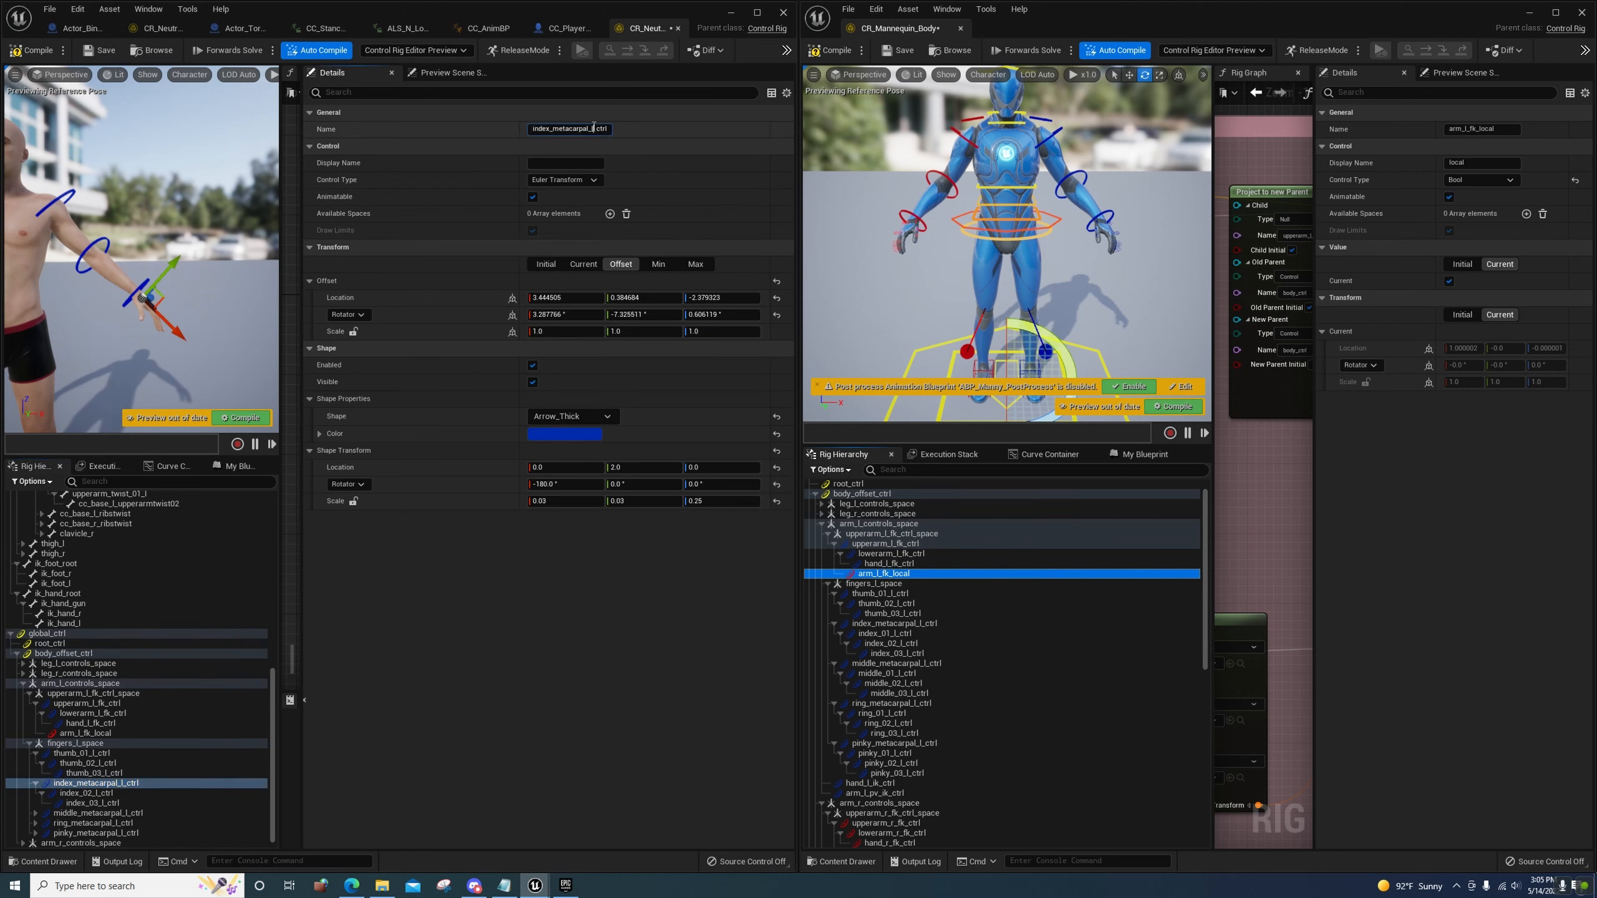
key(ctrl+v)
click(562, 129)
key(BackSpace)
text(1)
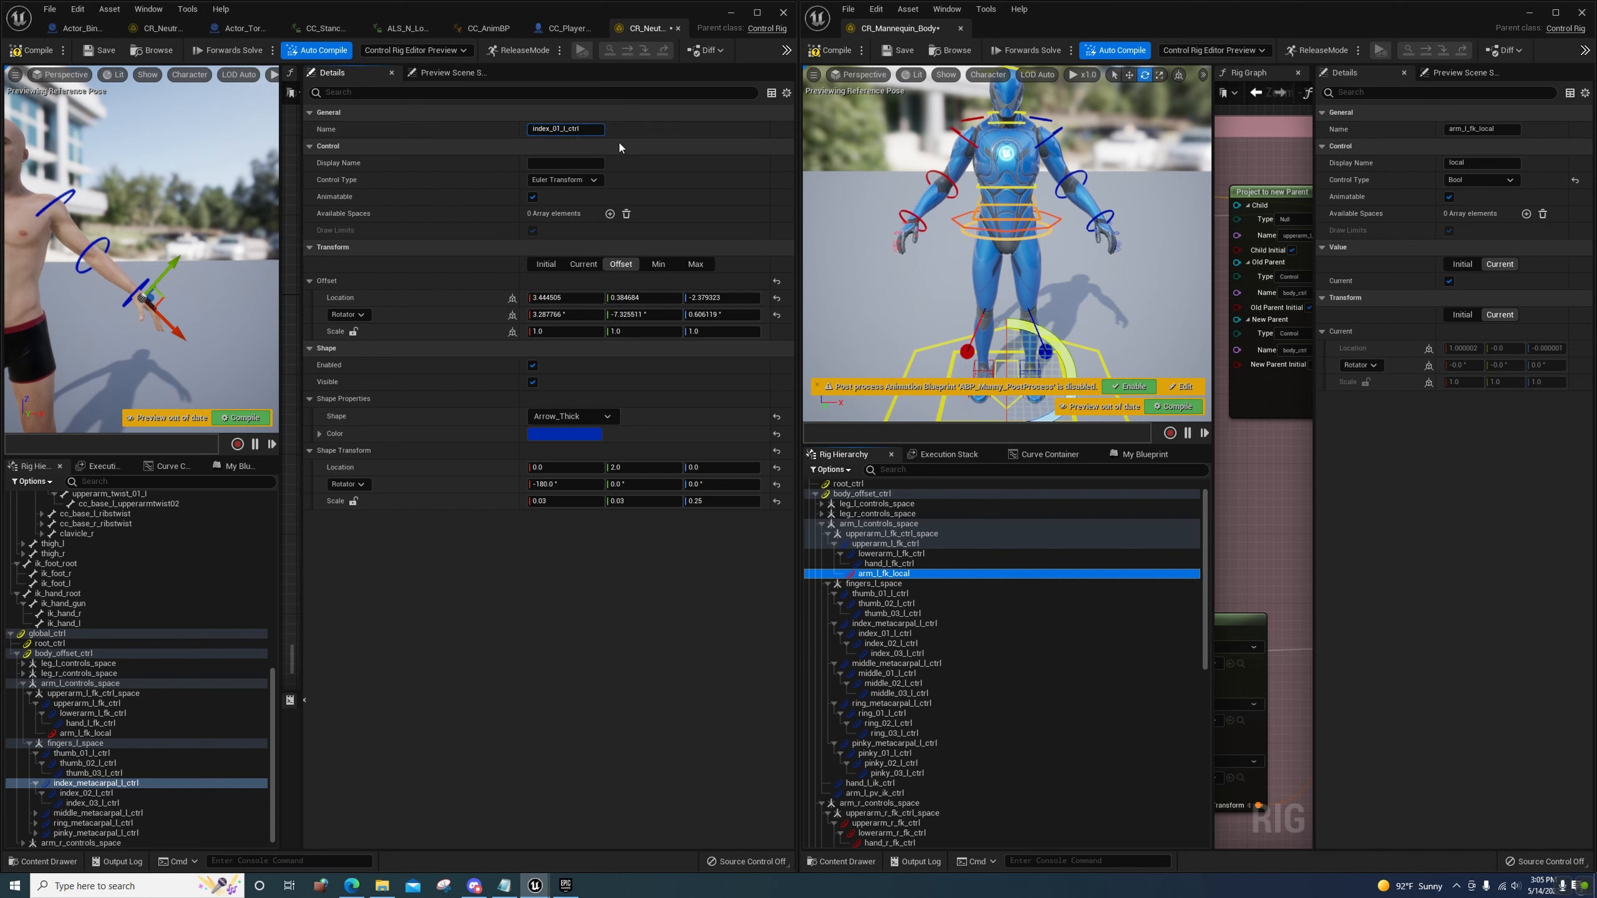
key(Return)
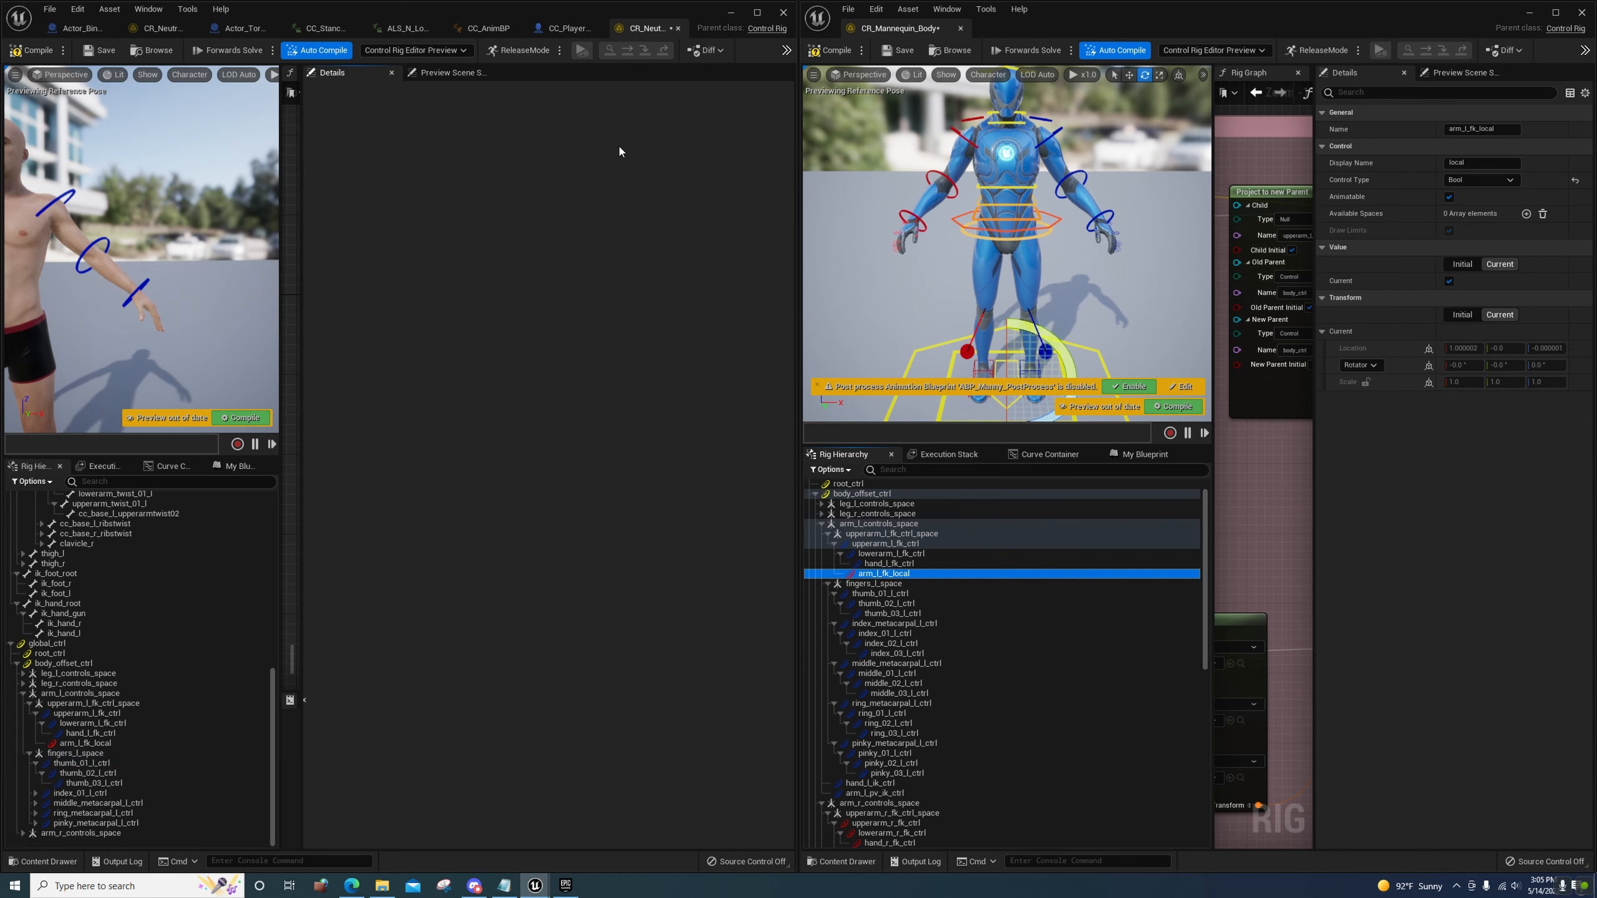
Expand the index_01_l_ctrl and middle_metacarpal_l_ctrl chains down to their last finger controls
click(60, 794)
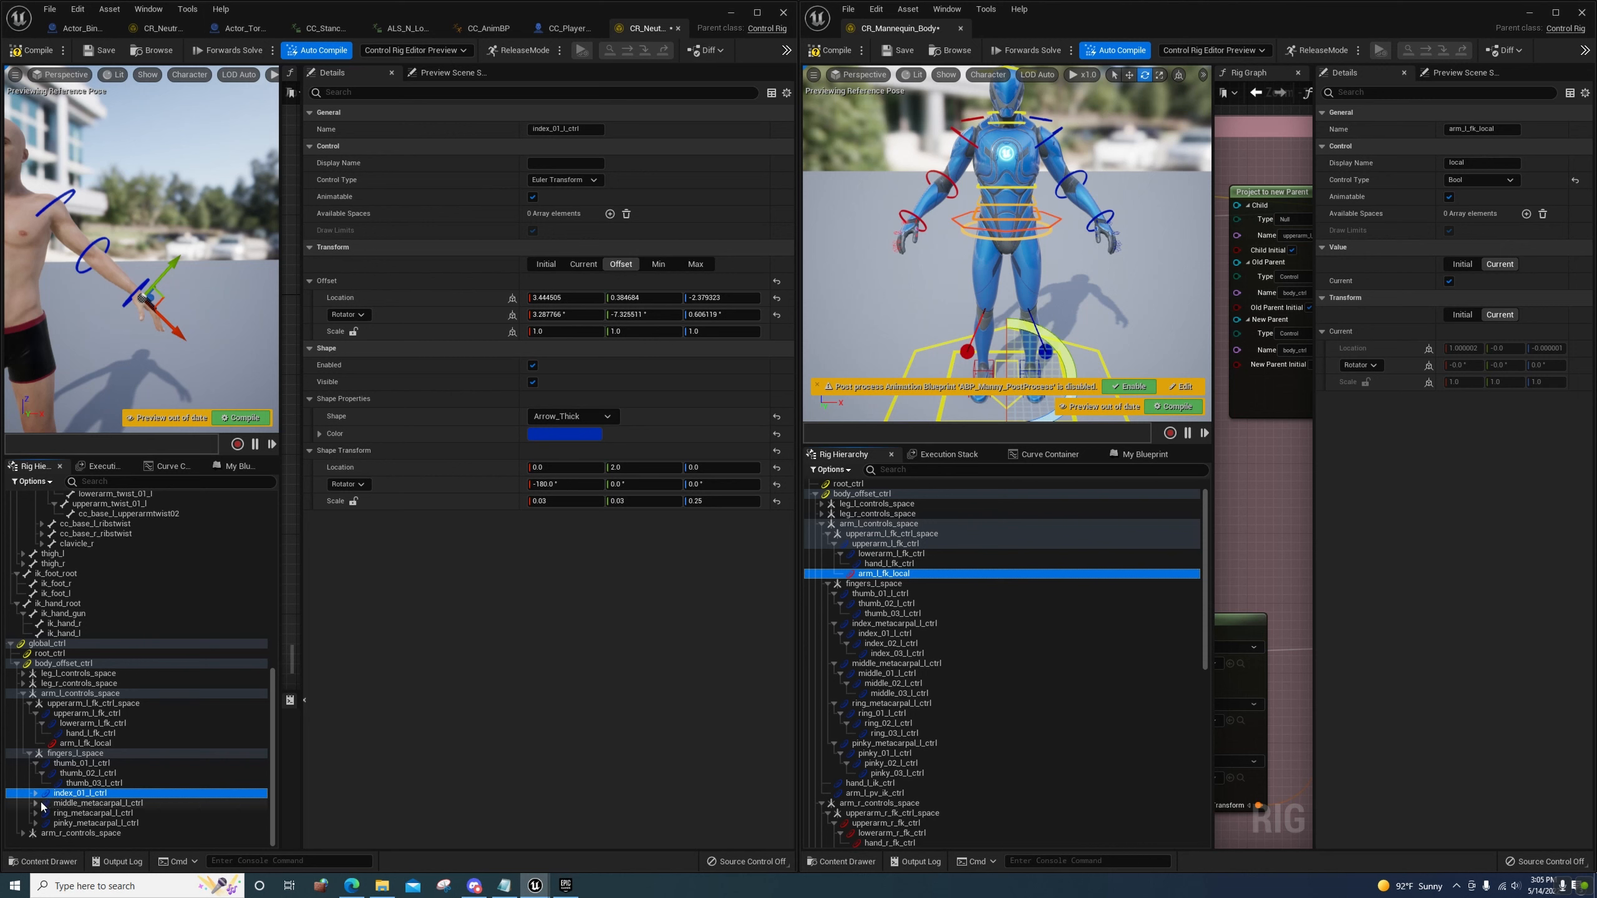
click(38, 794)
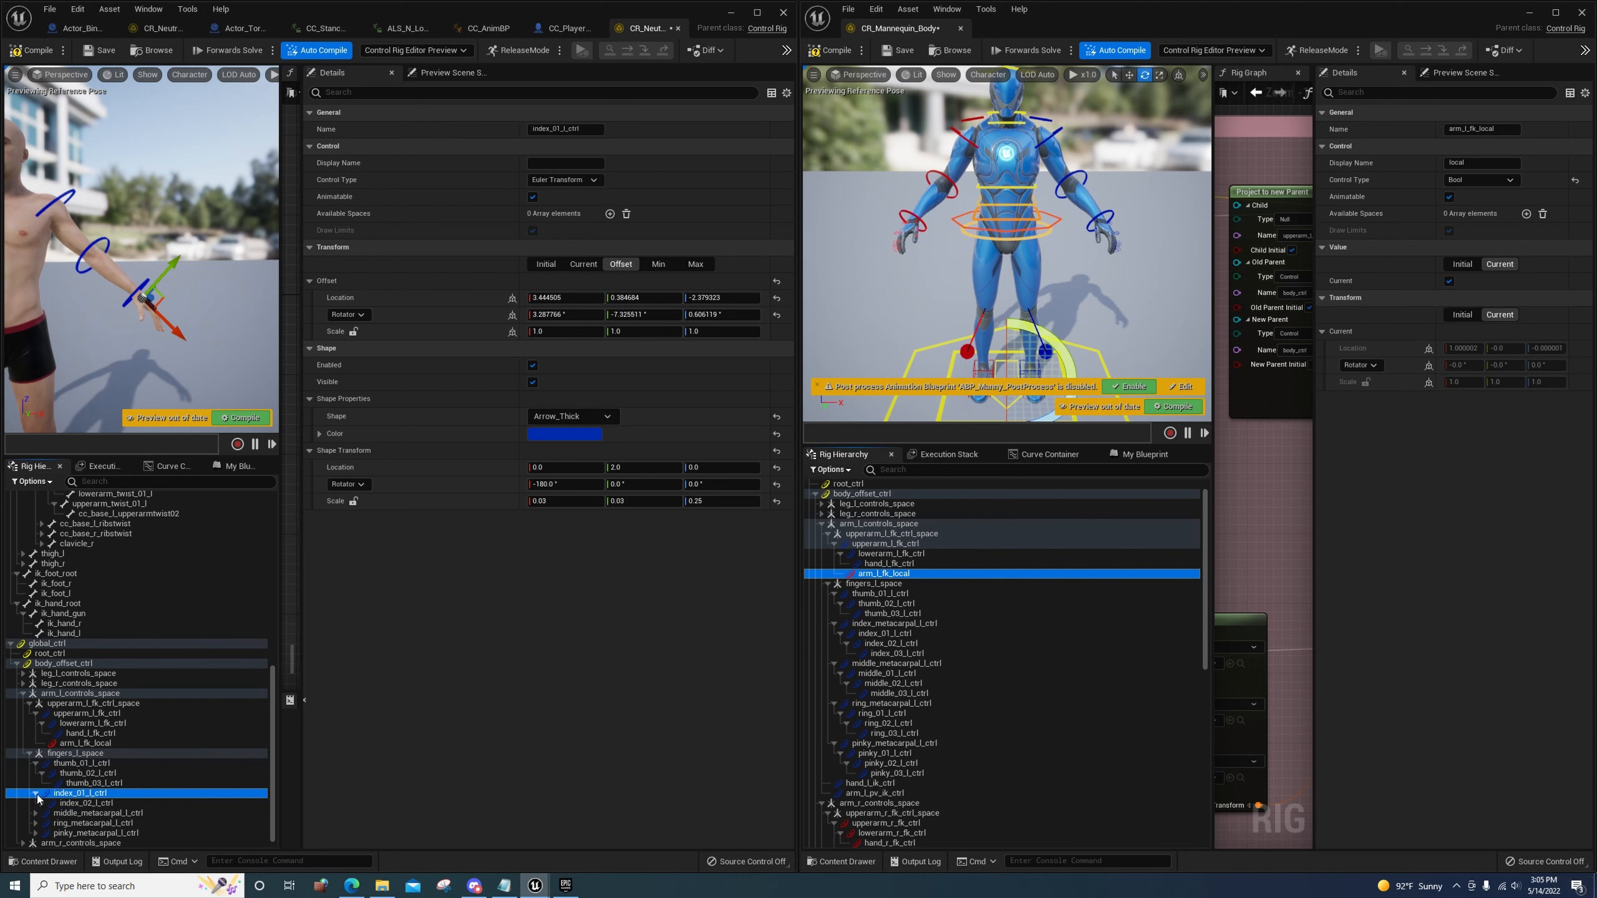
scroll(39, 806, down, 1)
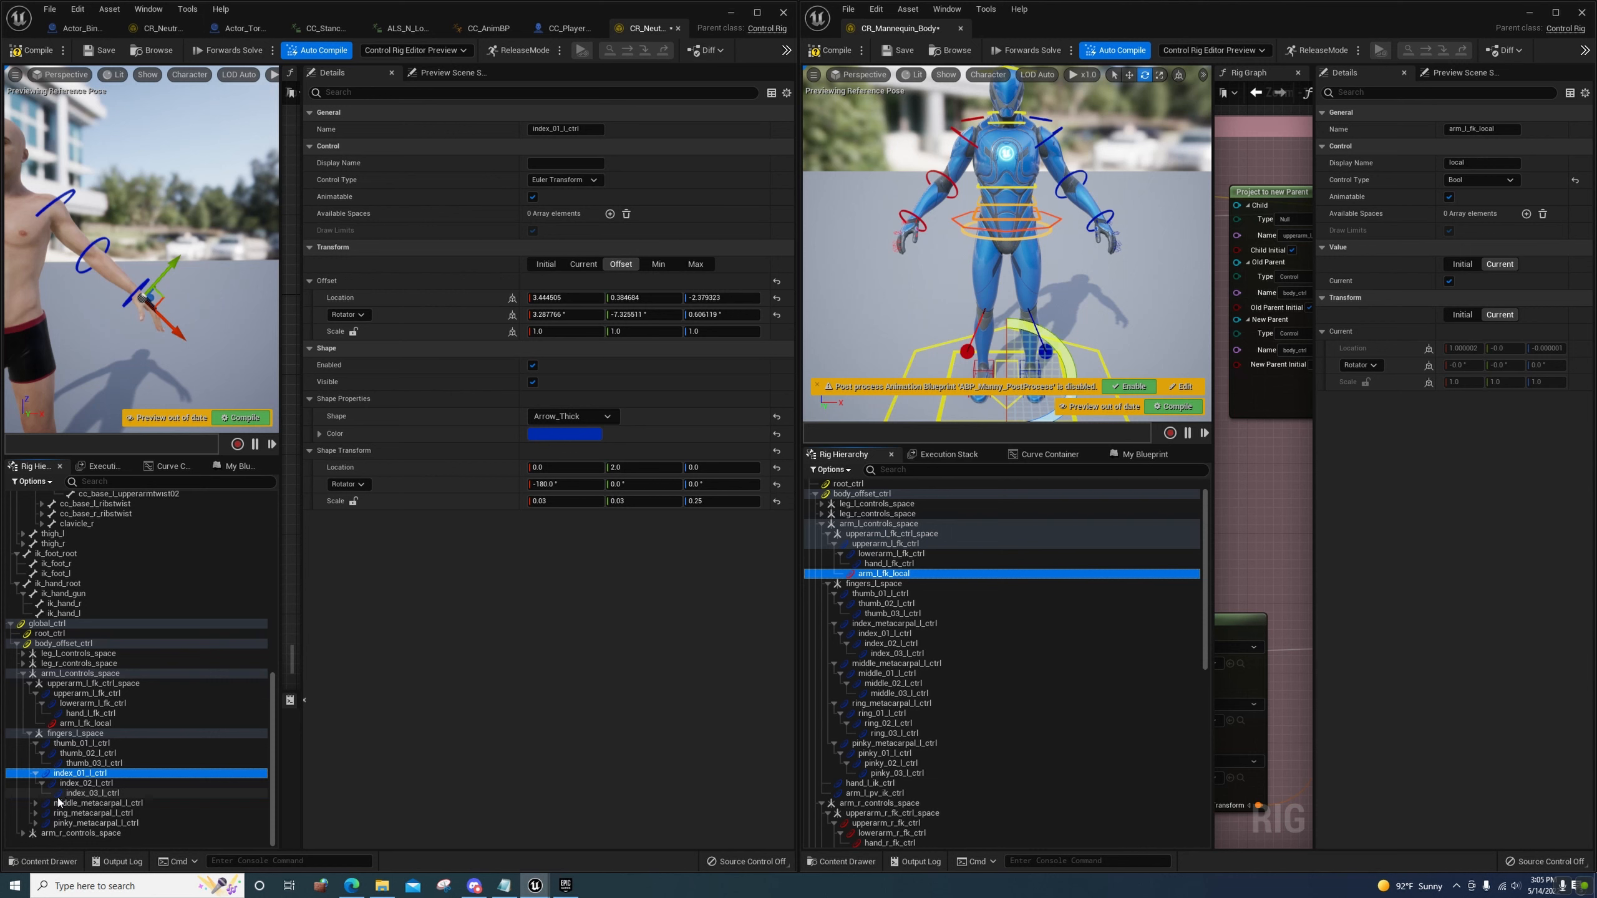
click(37, 805)
click(39, 812)
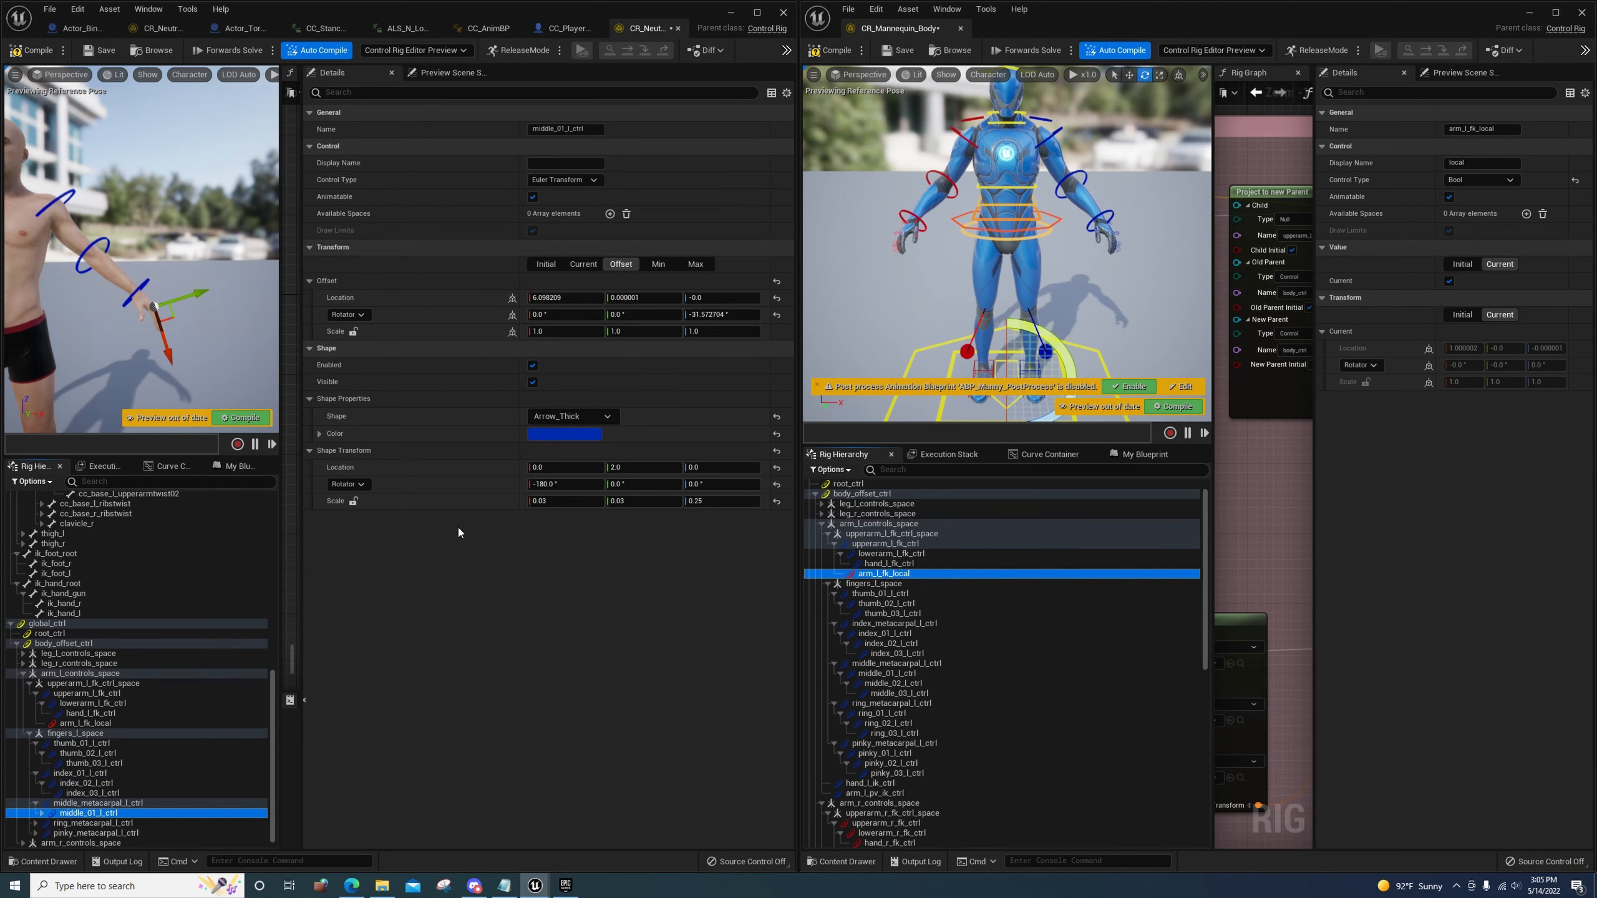
click(586, 129)
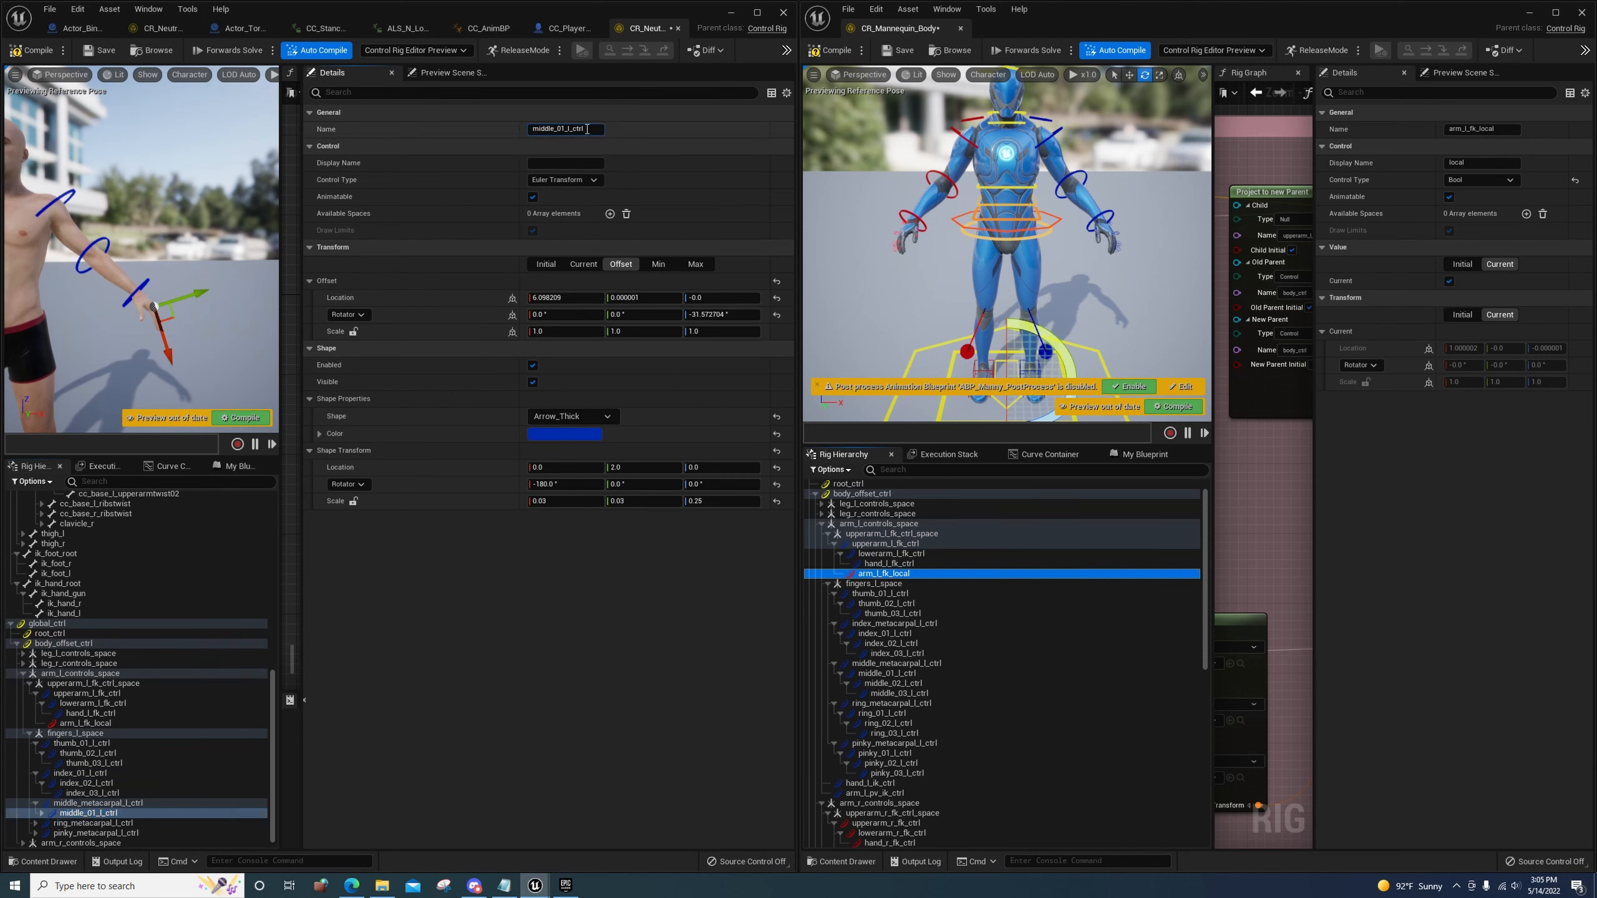
click(42, 813)
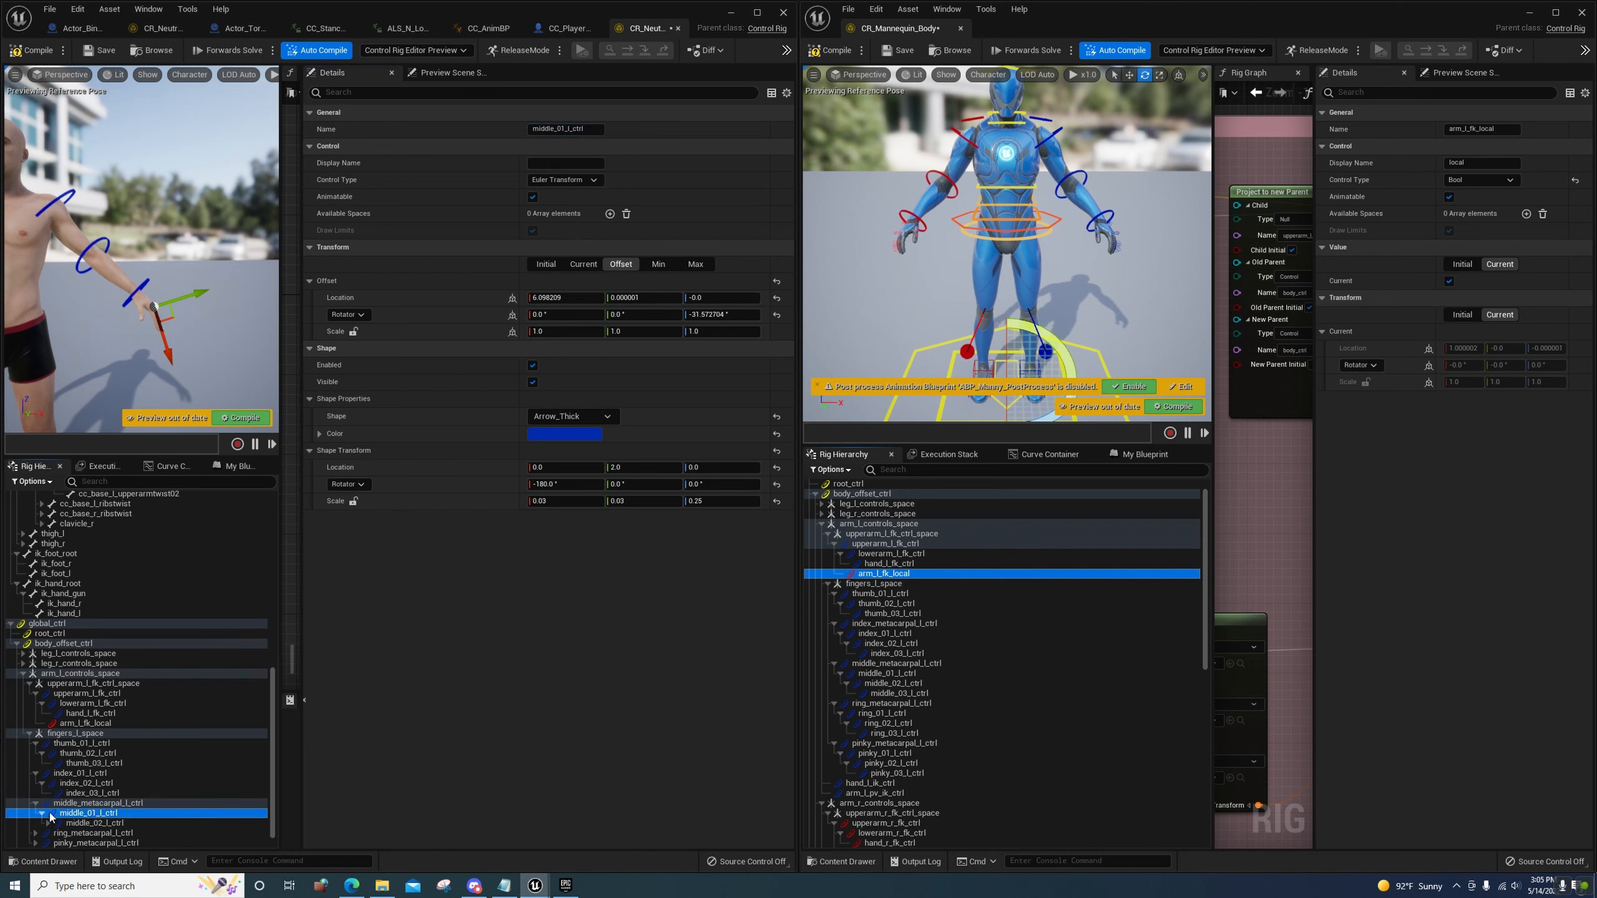
scroll(52, 816, down, 1)
click(48, 805)
click(61, 813)
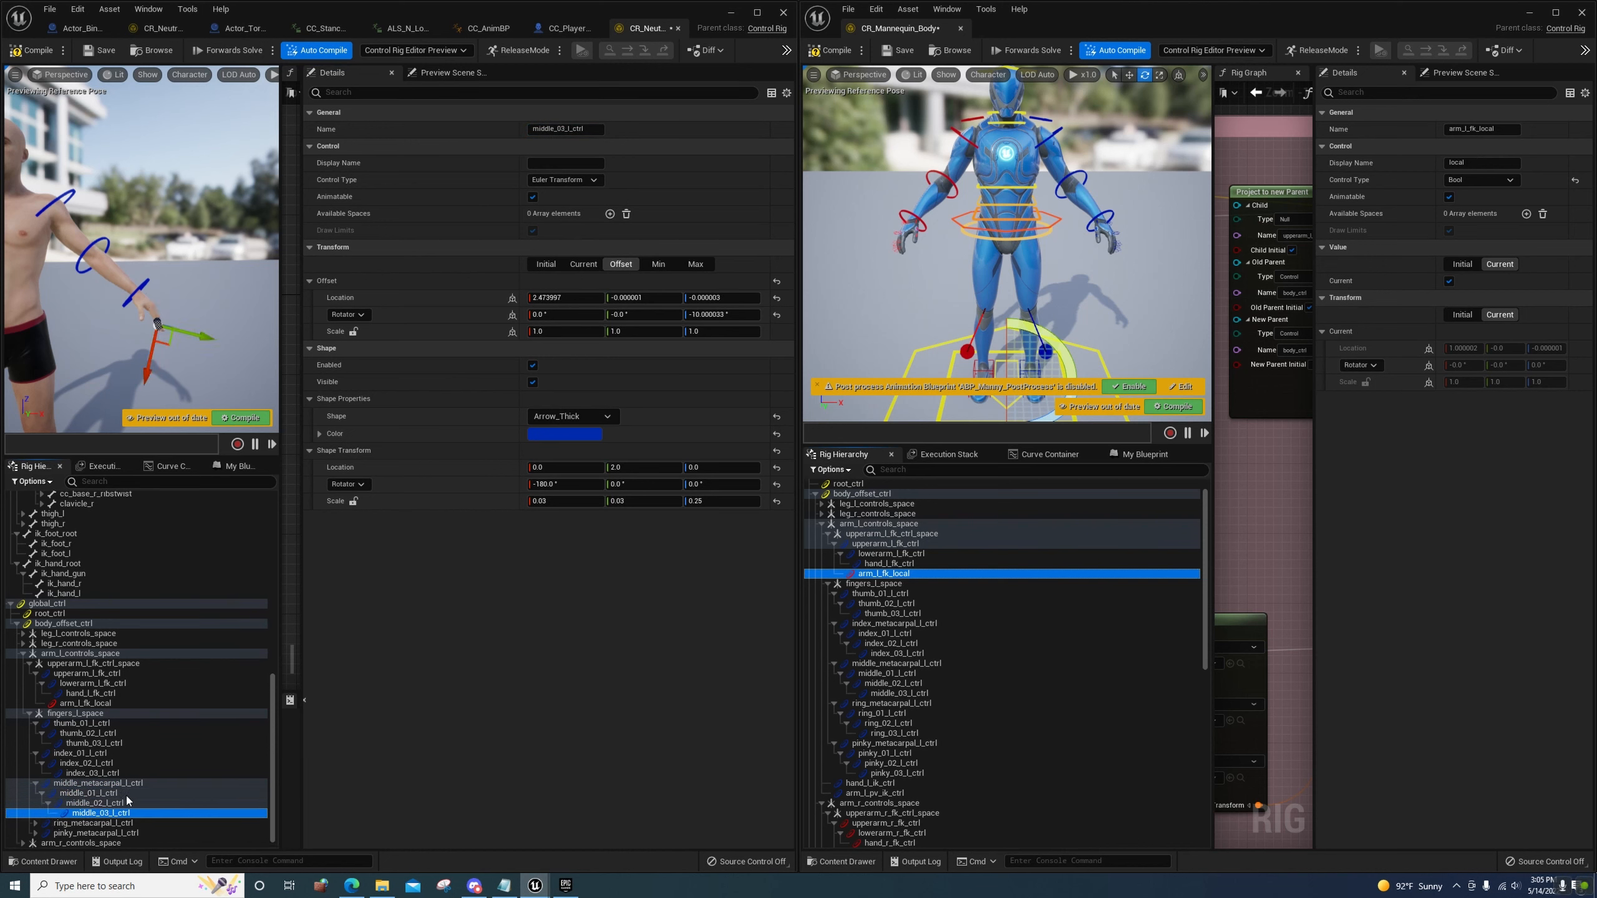
Copy the name of middle_03_l_ctrl, and delete that control from the character's middle finger chain
click(594, 128)
key(ctrl+c)
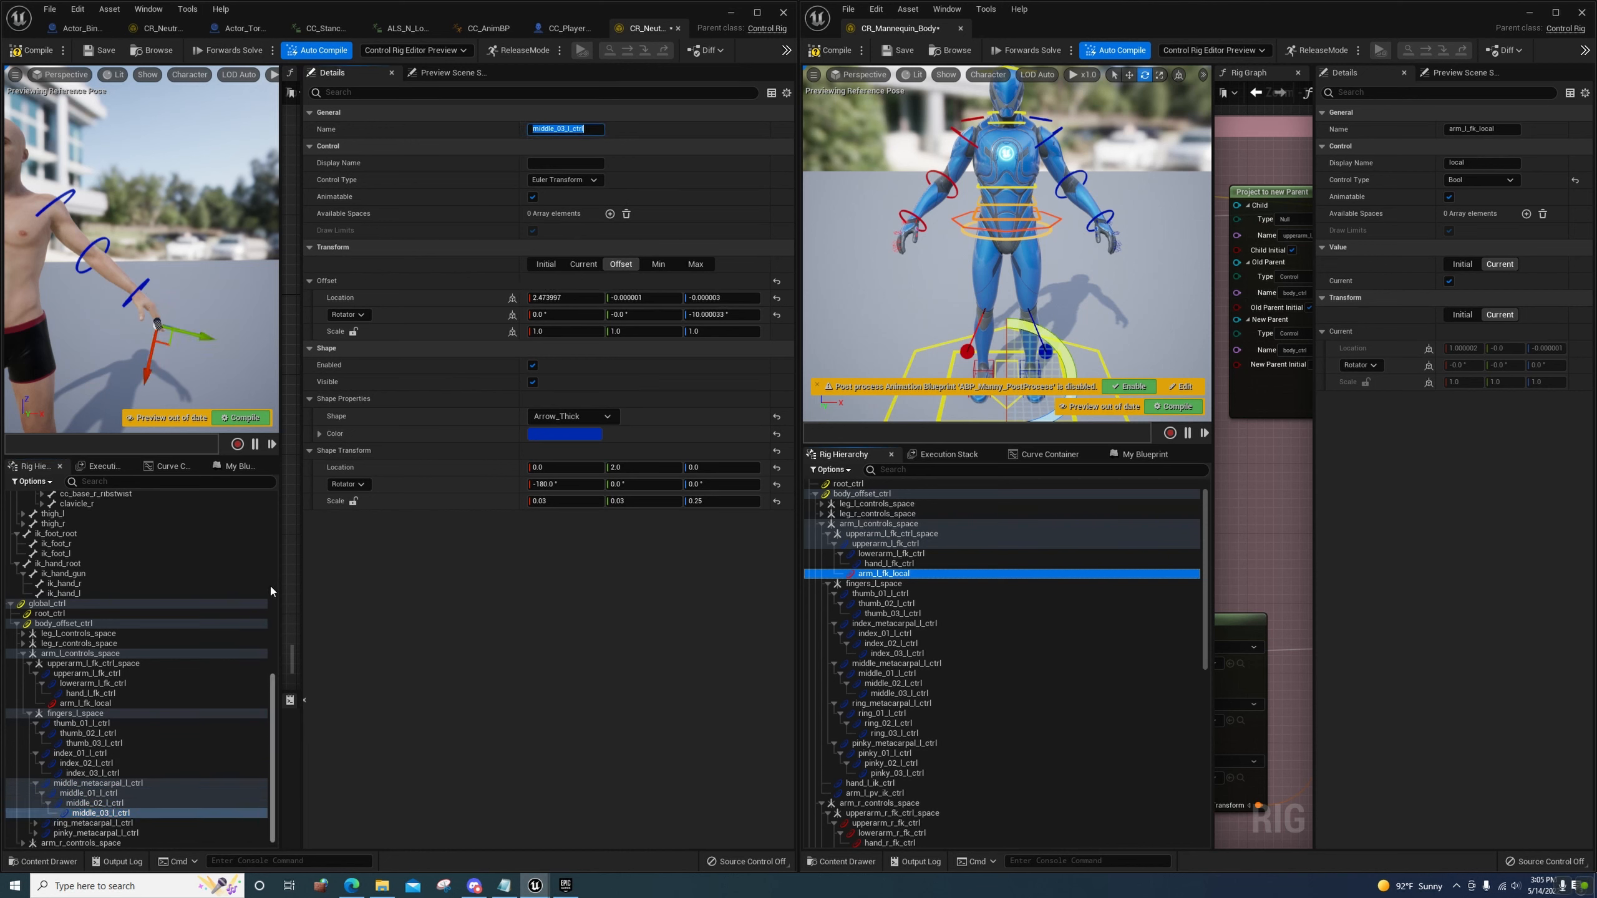
click(105, 805)
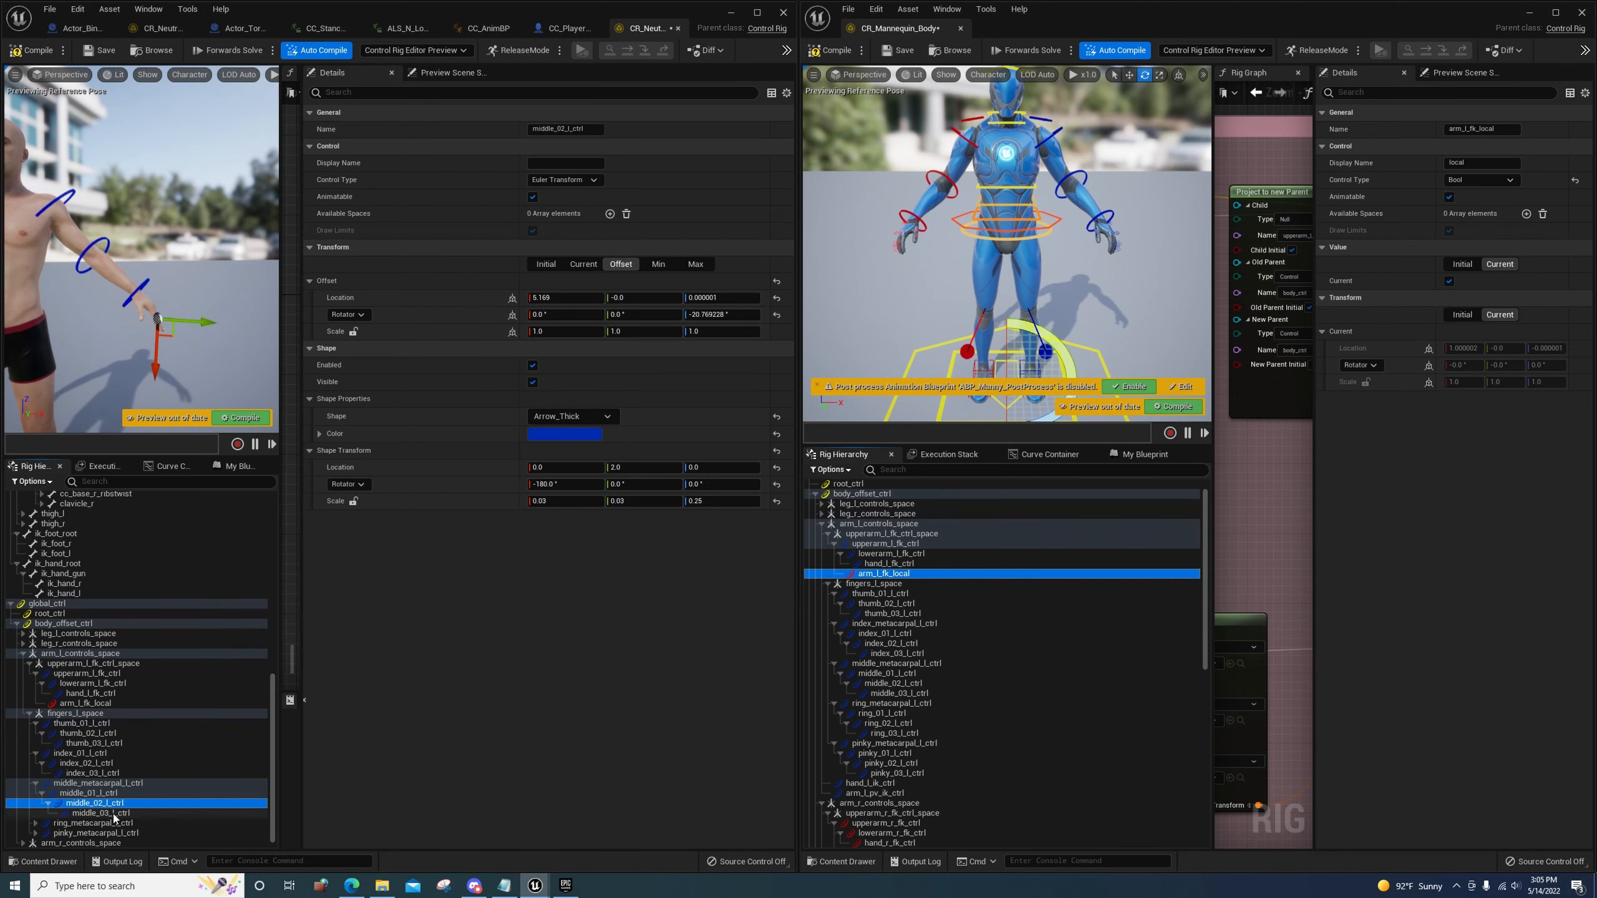
click(112, 815)
key(Delete)
Rename middle_02_l_ctrl in the character's middle finger chain to middle_03_l_ctrl
click(95, 803)
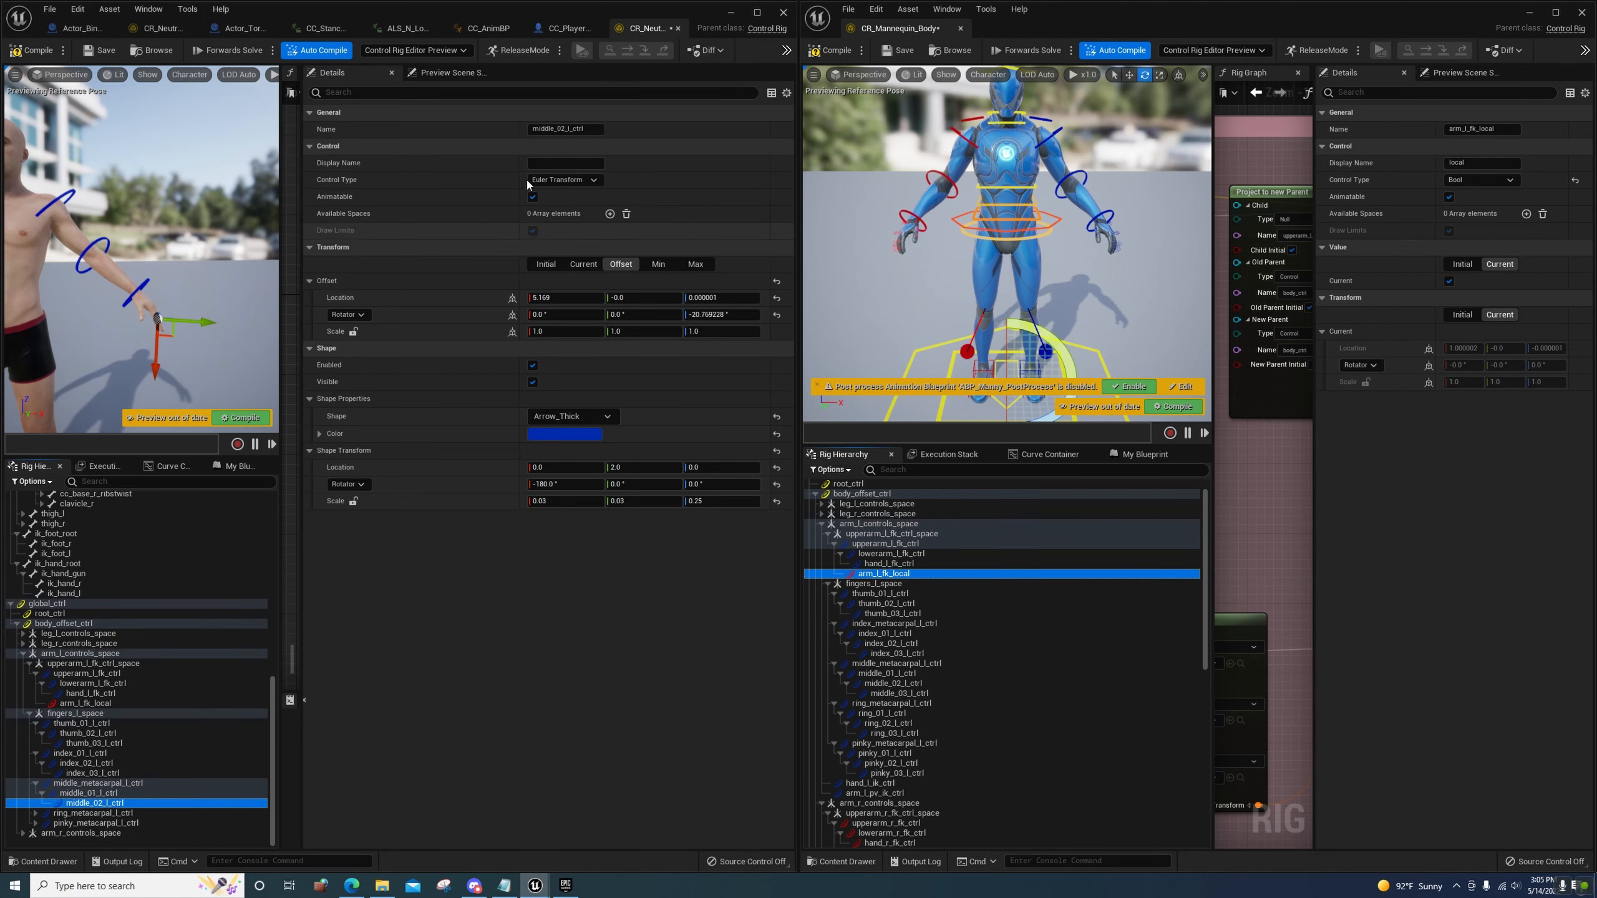
click(593, 128)
text(middle_03_l_ctrl)
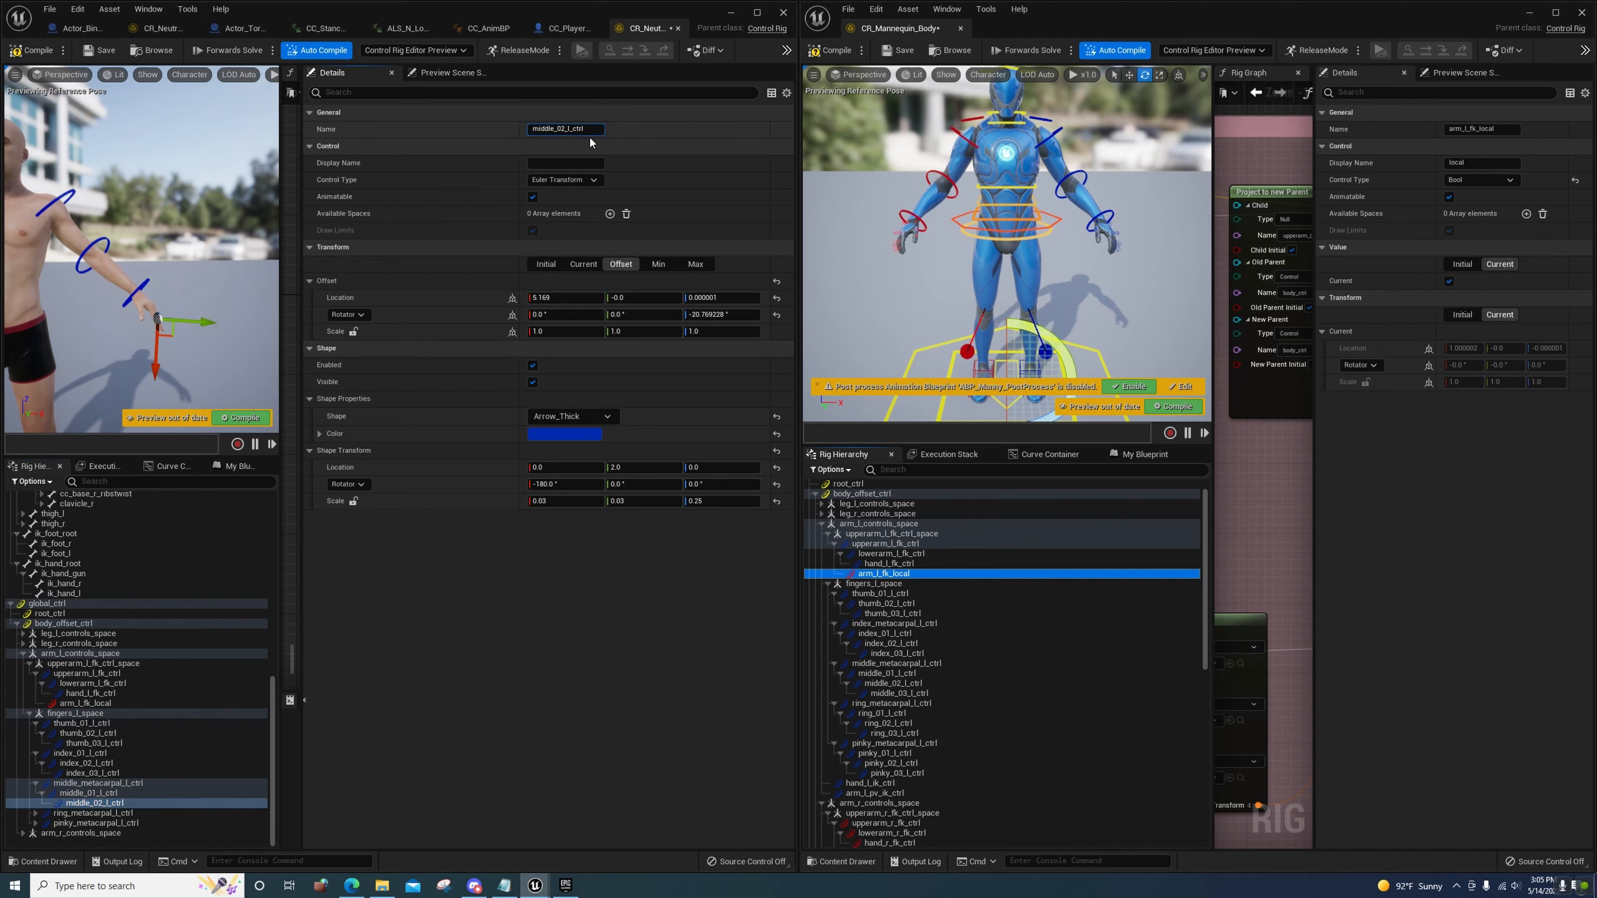
key(Escape)
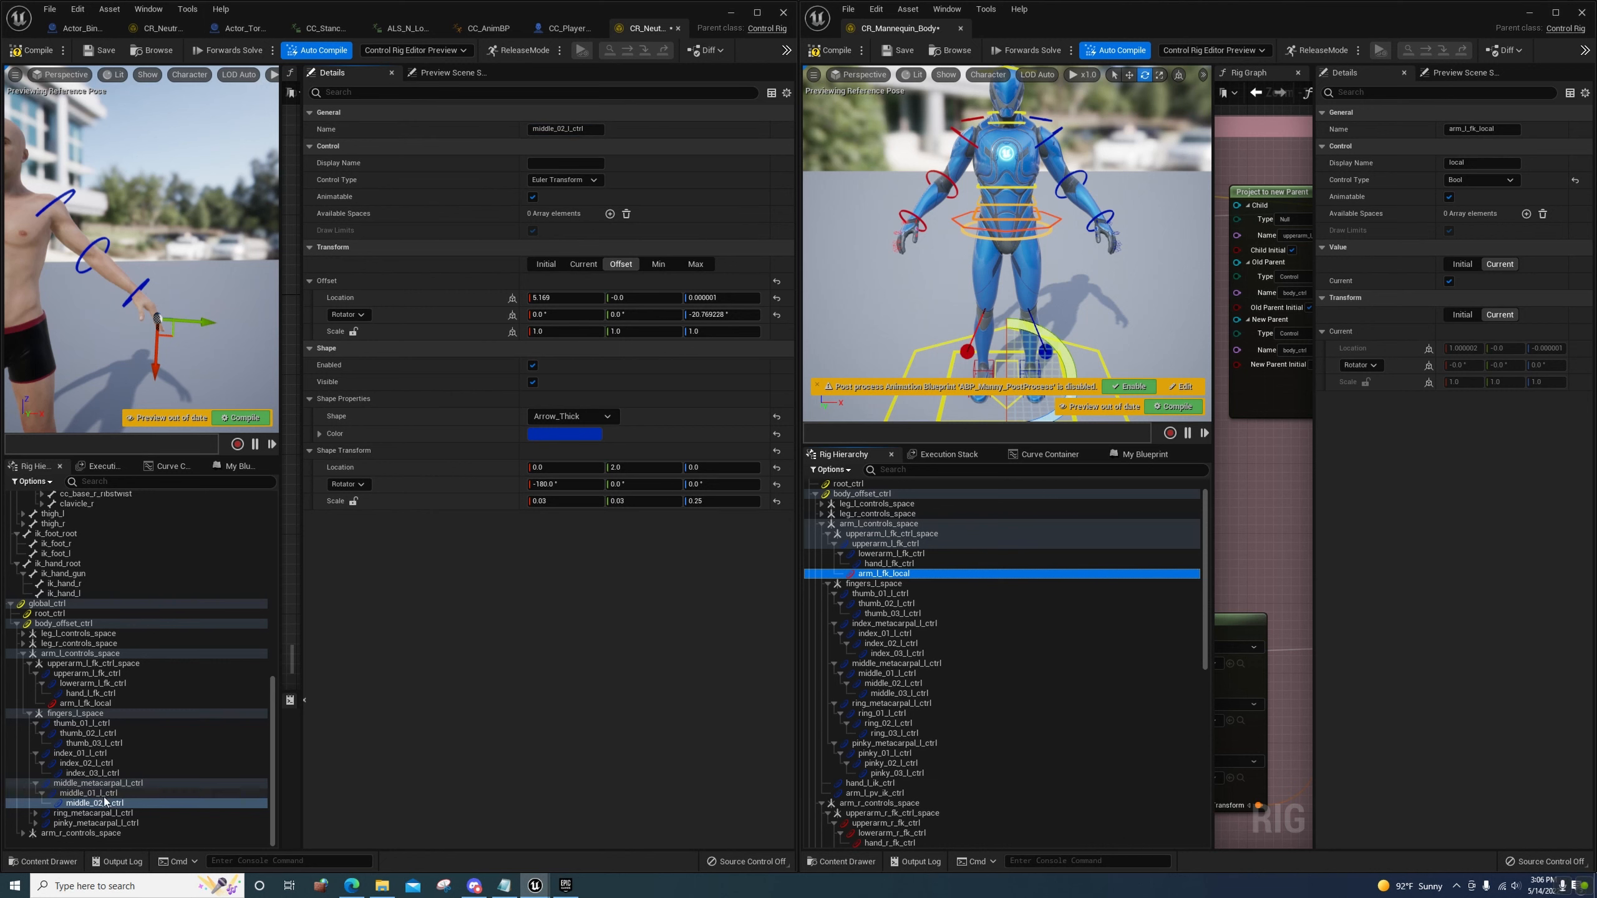
click(563, 130)
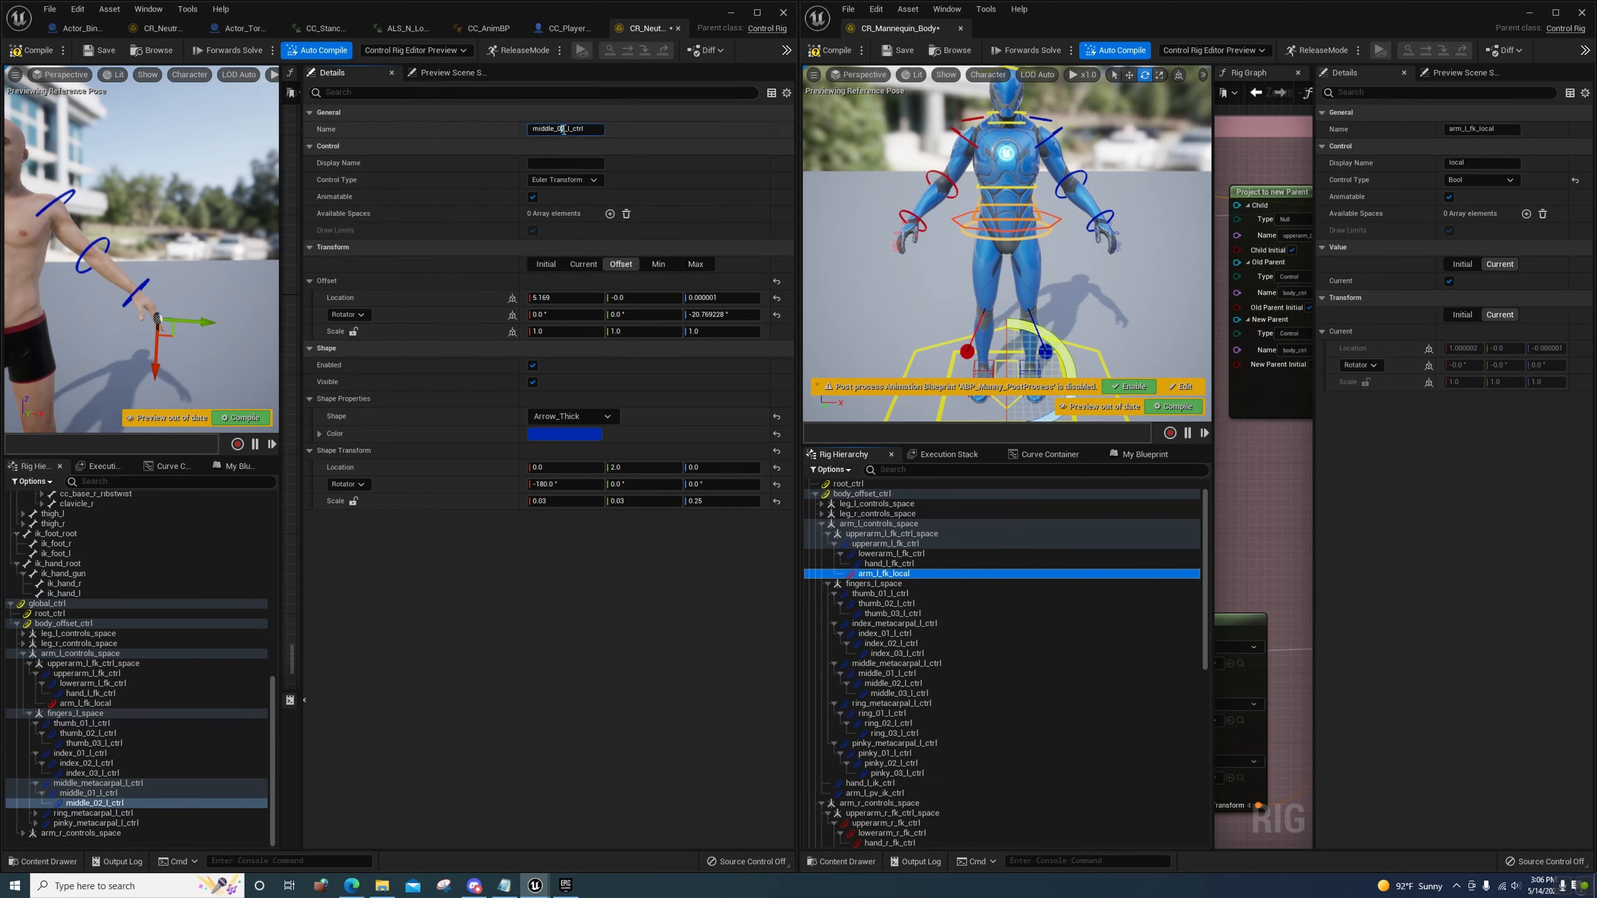
text(3)
key(Return)
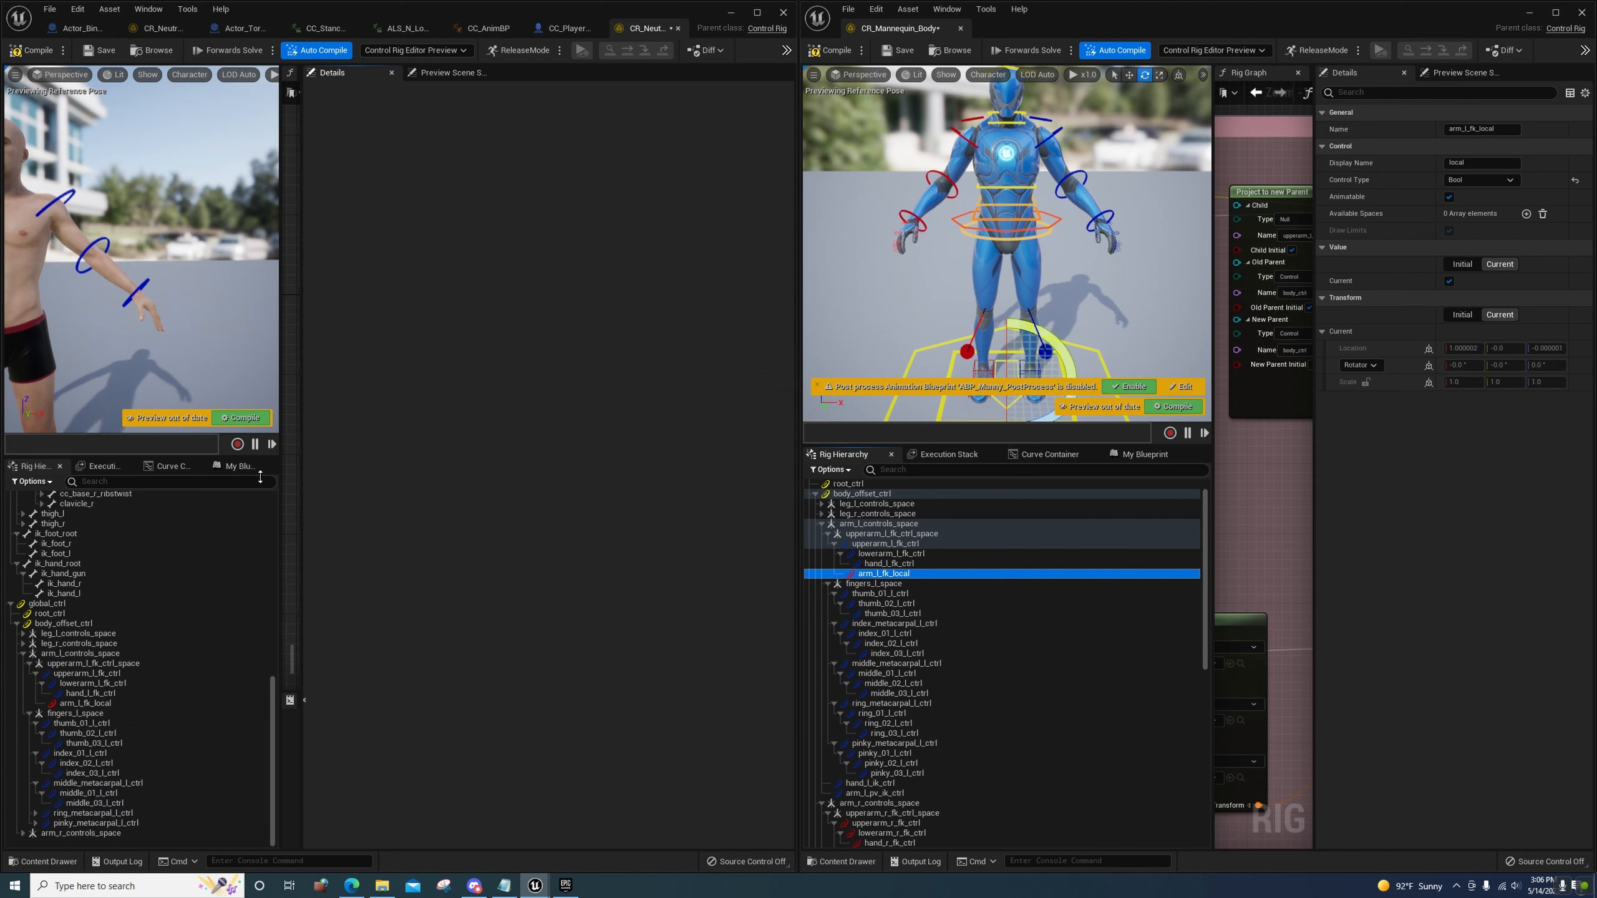
Rename middle_01_l_ctrl in the character's middle finger chain to middle_02_l_ctrl
click(92, 794)
double_click(560, 130)
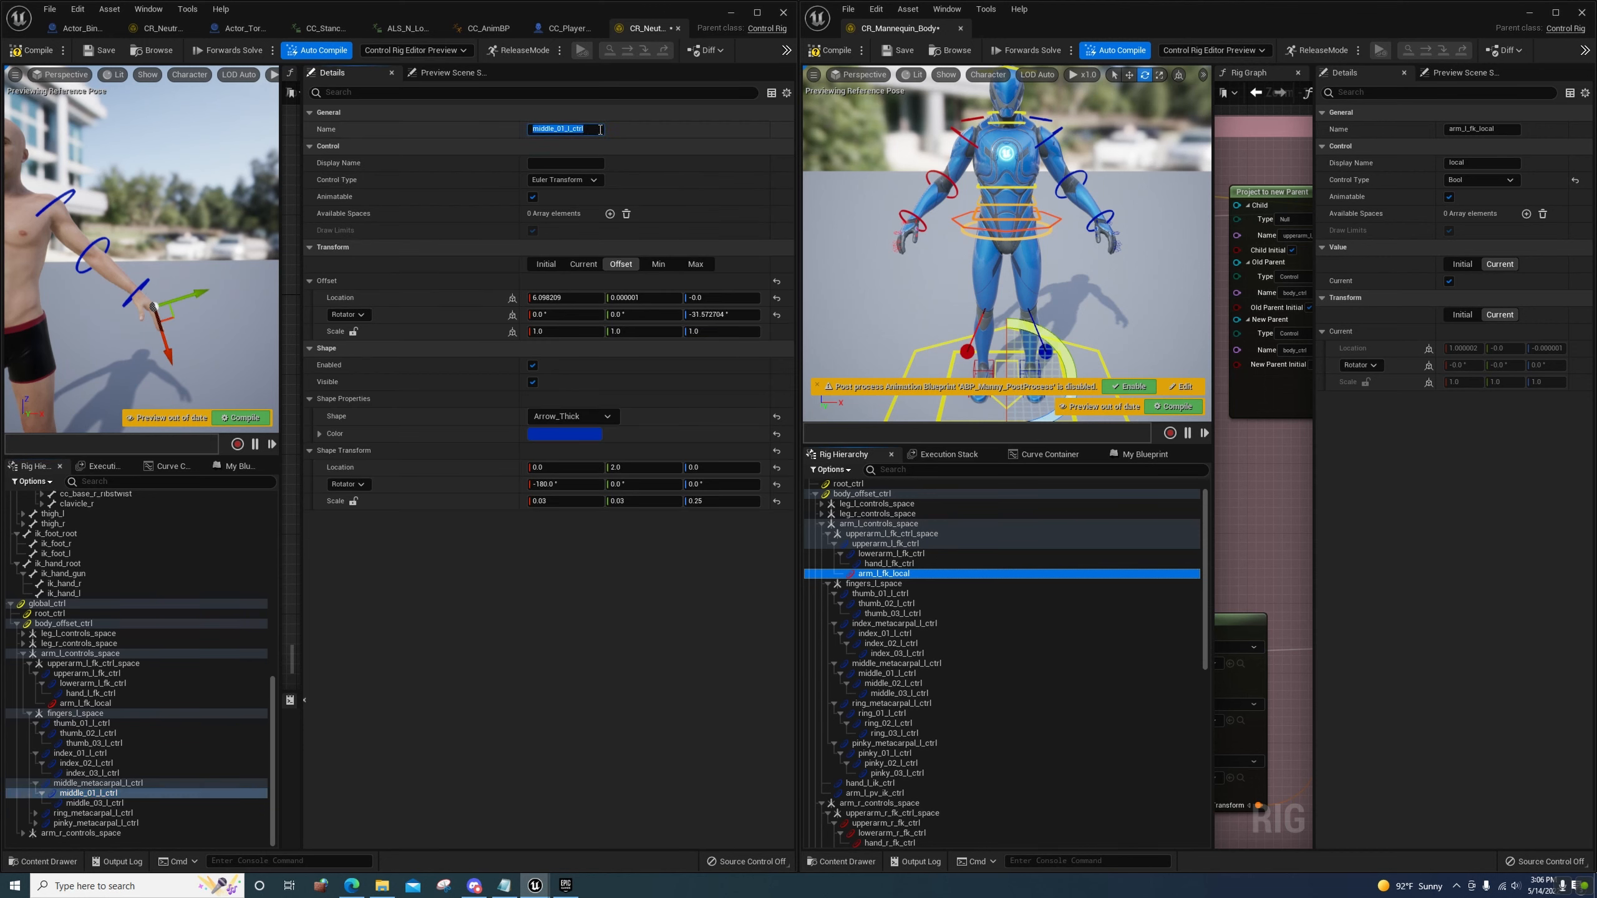
key(ctrl+v)
key(BackSpace)
text(2)
key(Return)
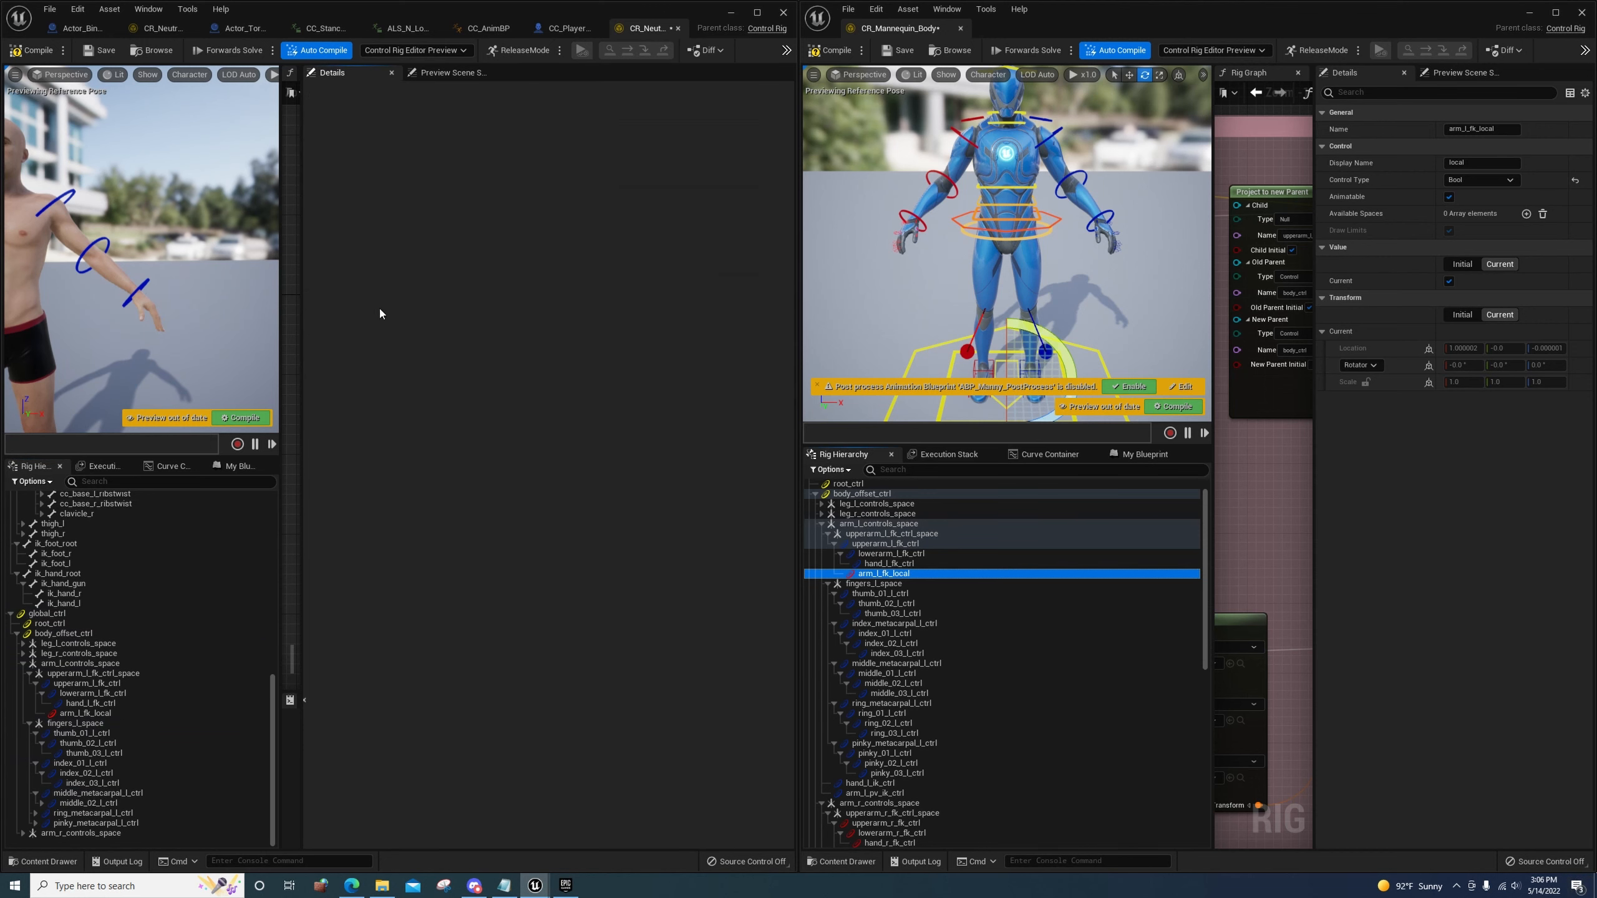
Rename middle_metacarpal_l_ctrl in the character's rig to middle_01_l_ctrl
click(76, 792)
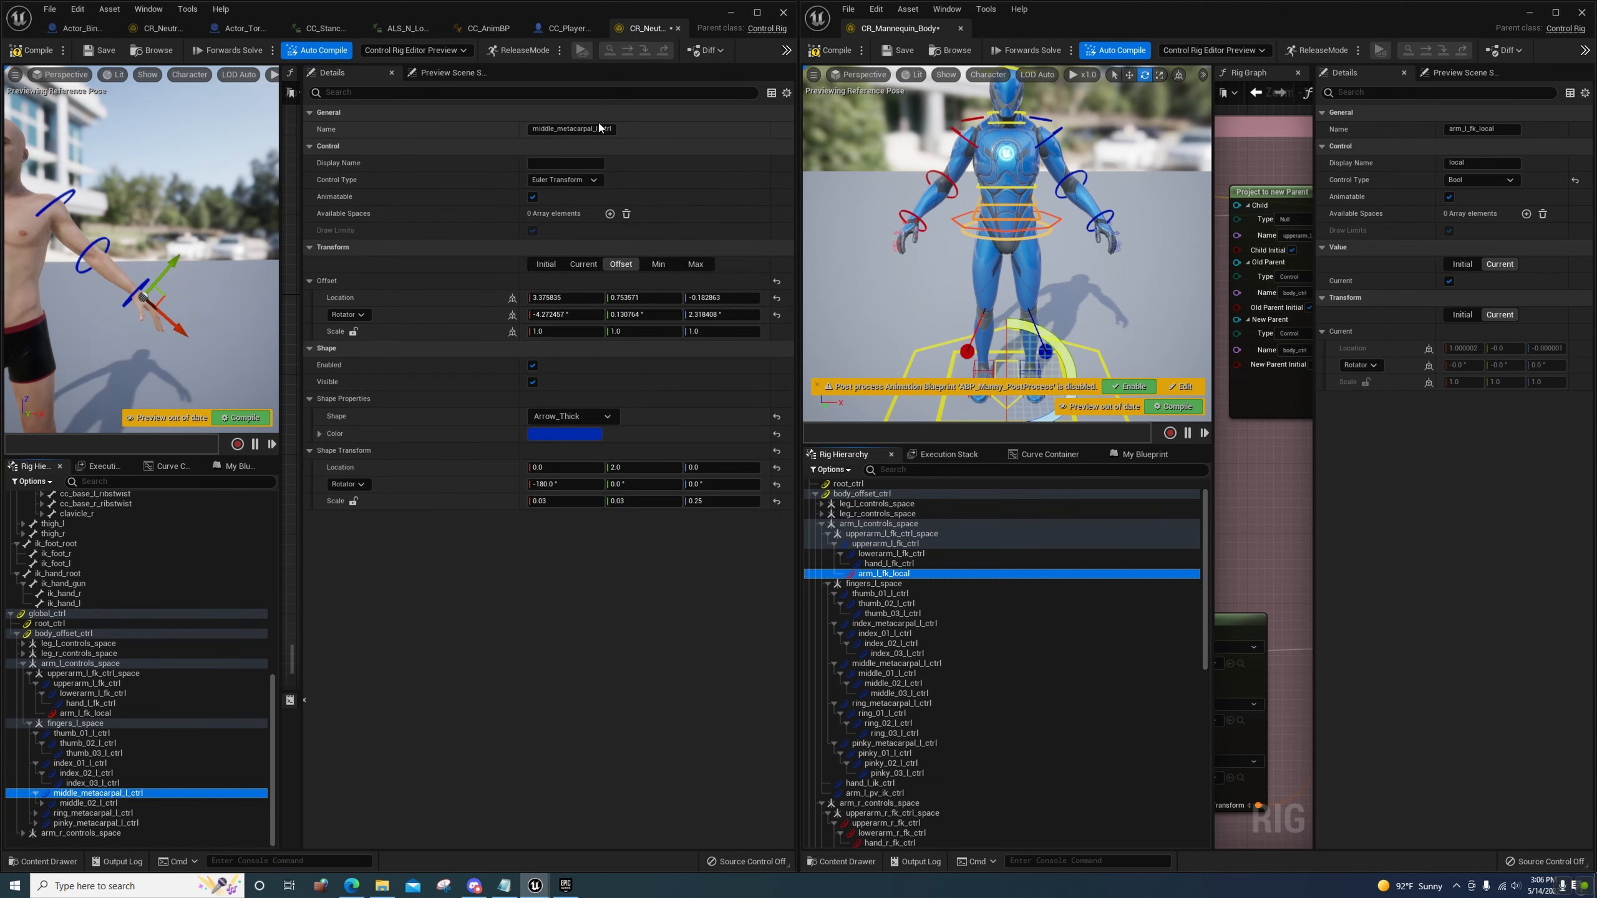
click(601, 130)
double_click(601, 129)
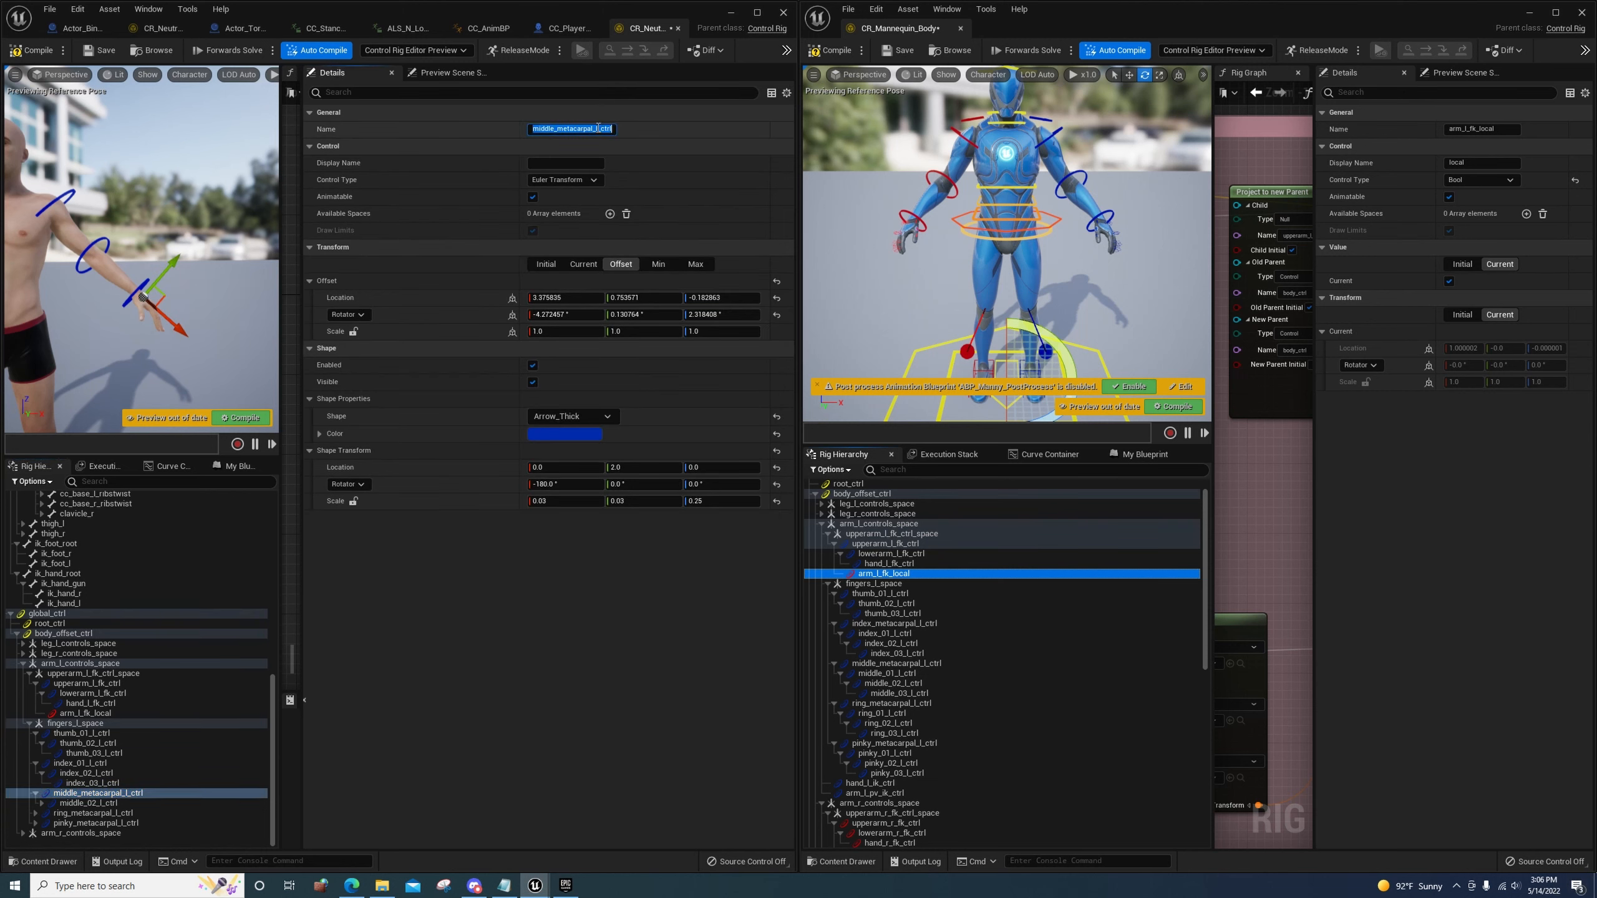
key(ctrl+v)
drag(562, 130, 567, 131)
text(1)
key(Return)
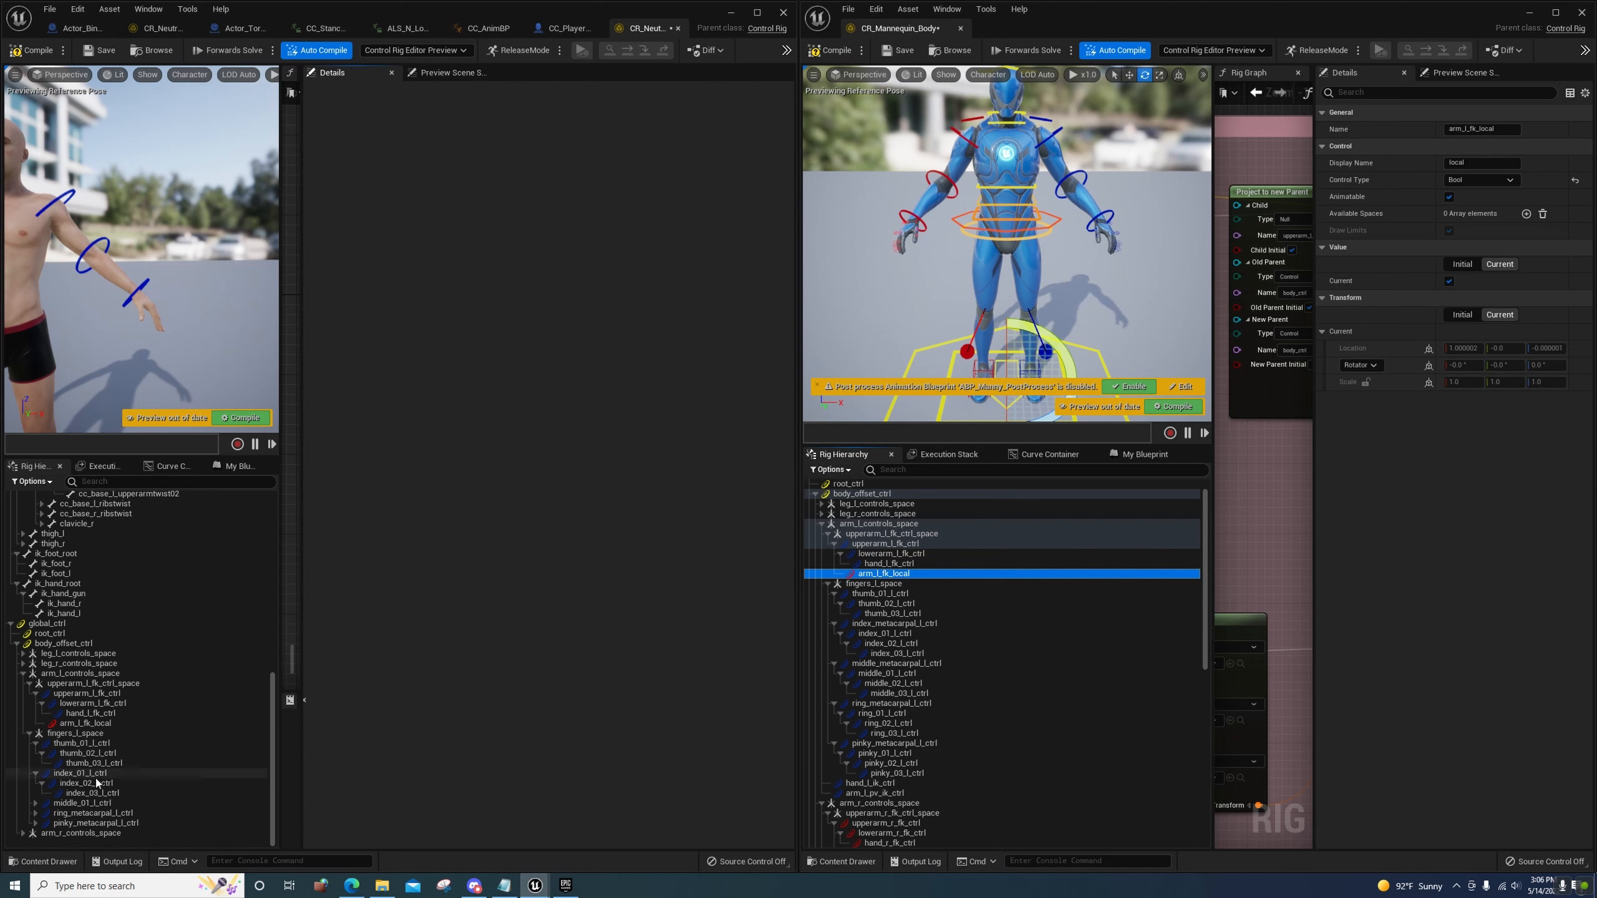
Expand the middle_01_l_ctrl chain down to its last control, and expand ring_metacarpal_l_ctrl in the character's rig hierarchy
click(81, 804)
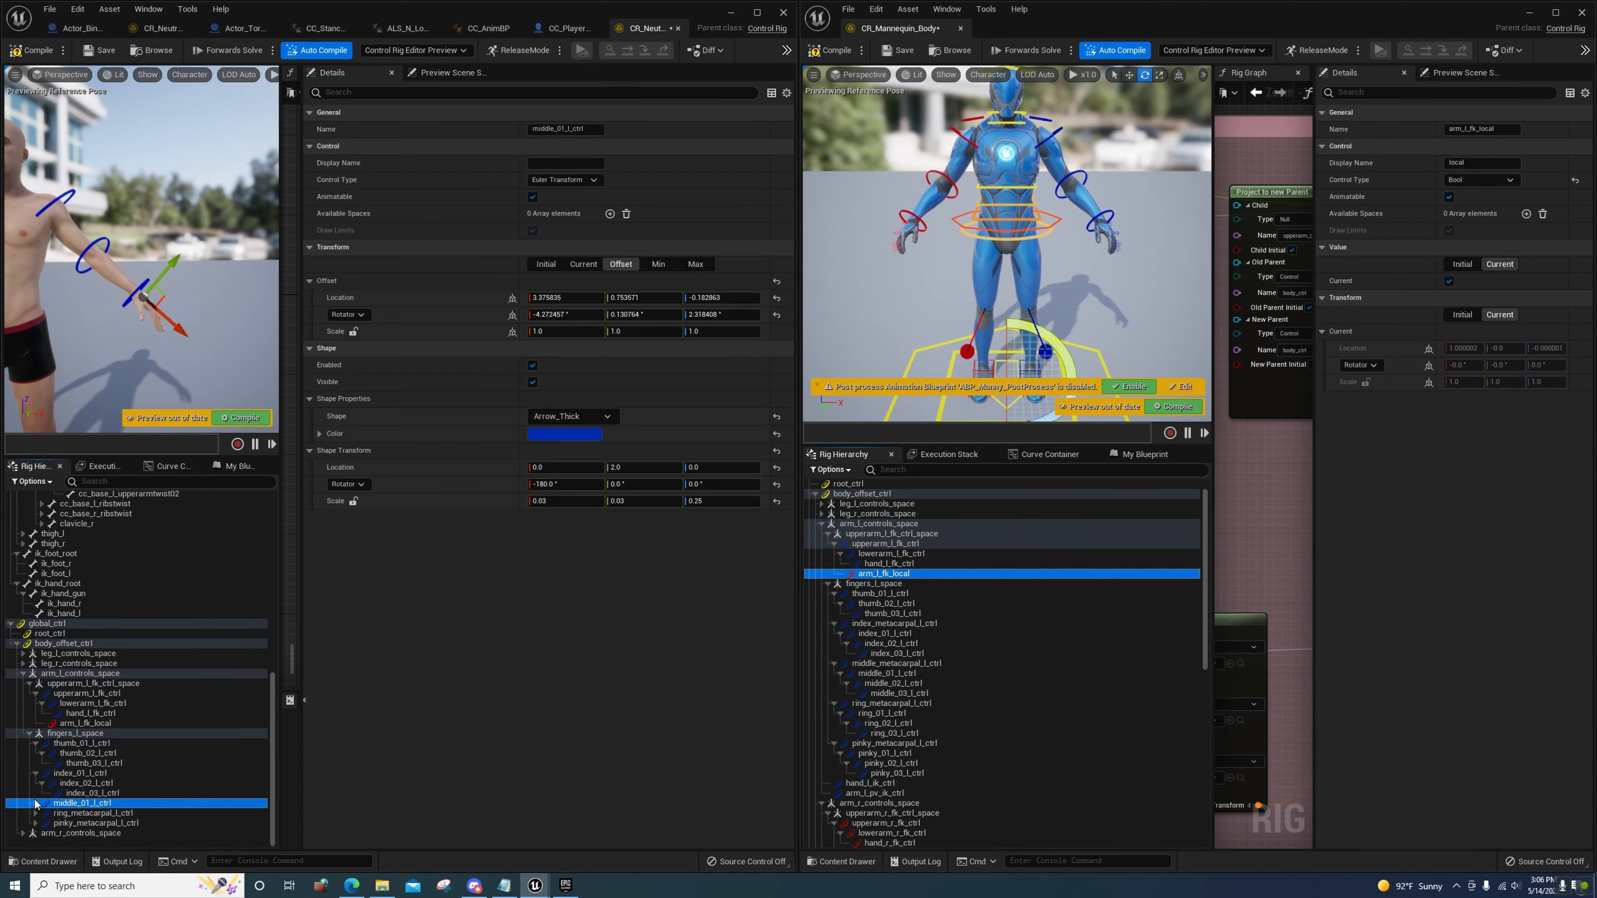
click(35, 804)
click(42, 813)
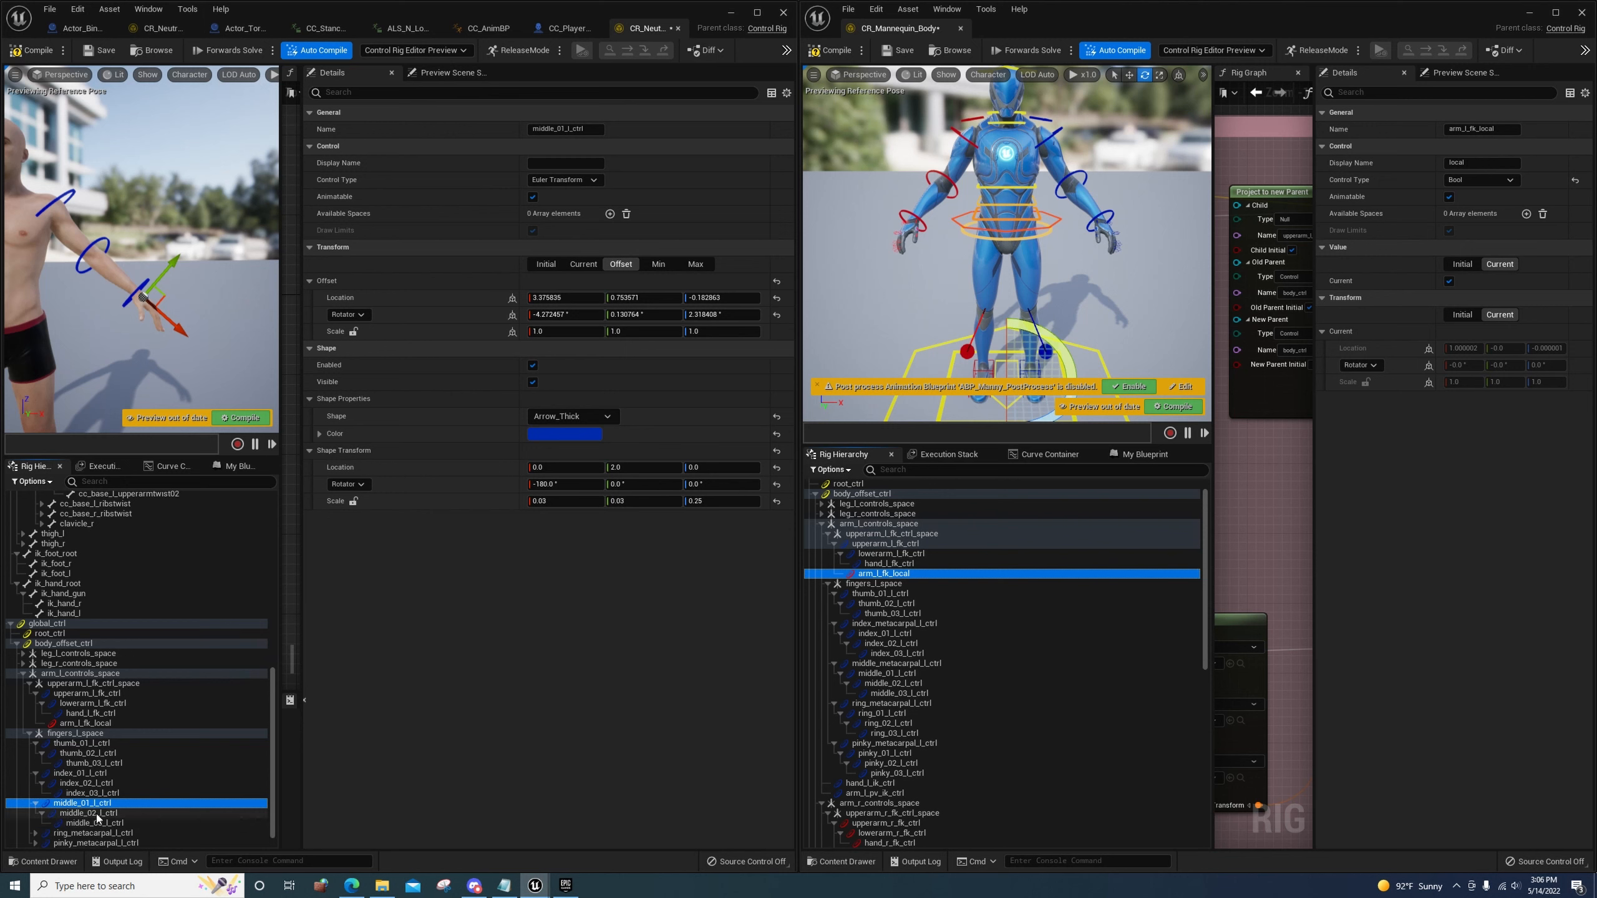
scroll(100, 812, down, 1)
click(49, 814)
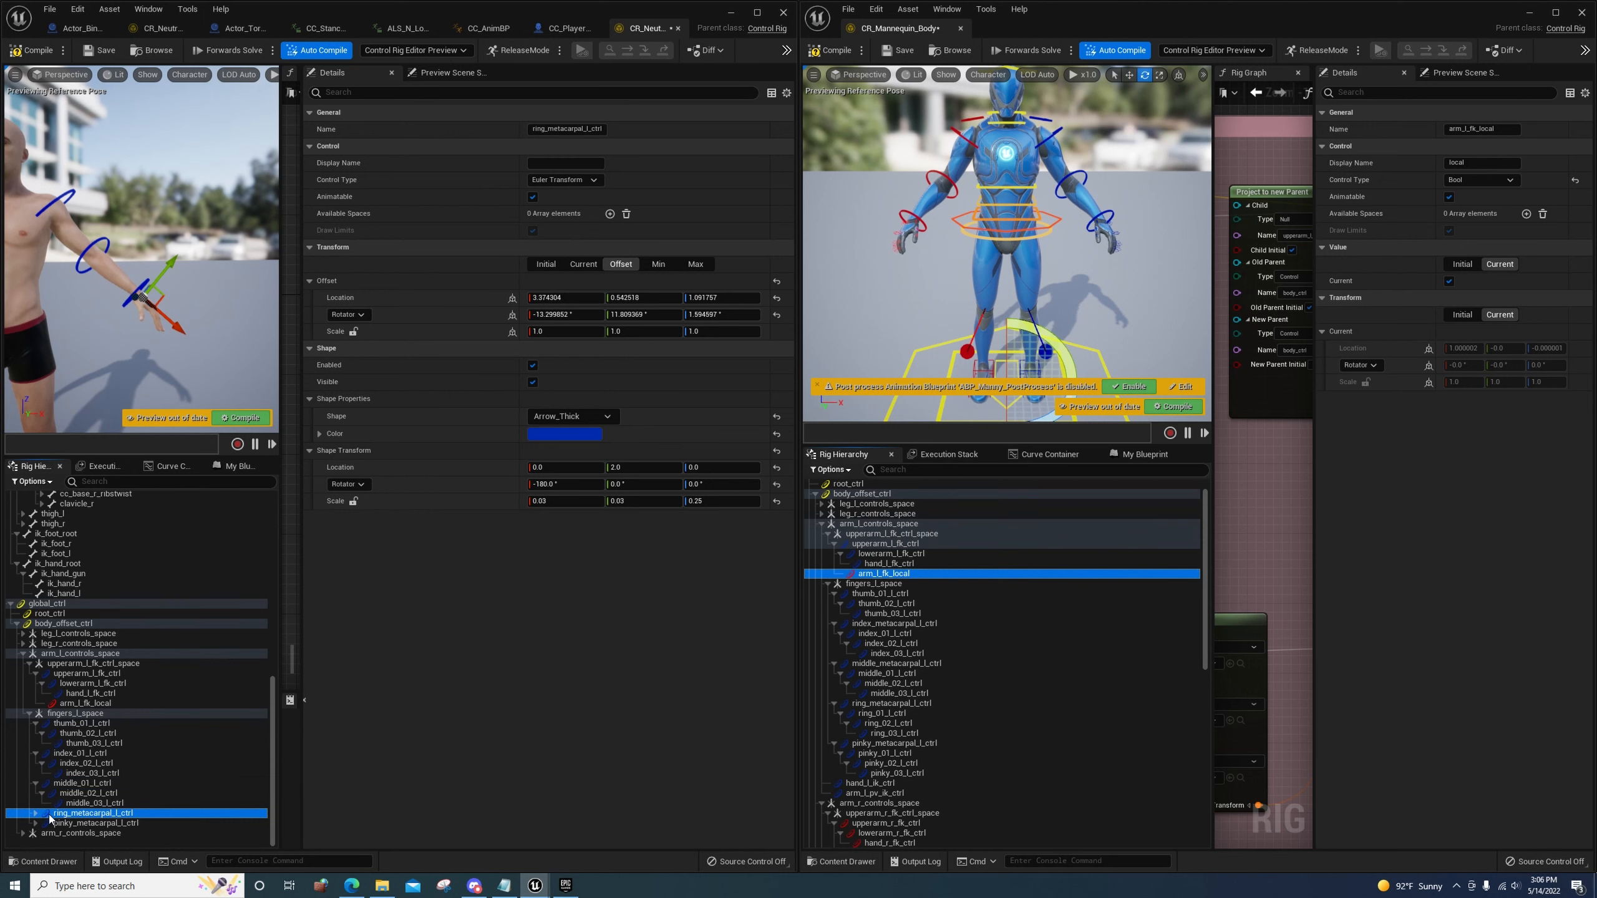
click(36, 813)
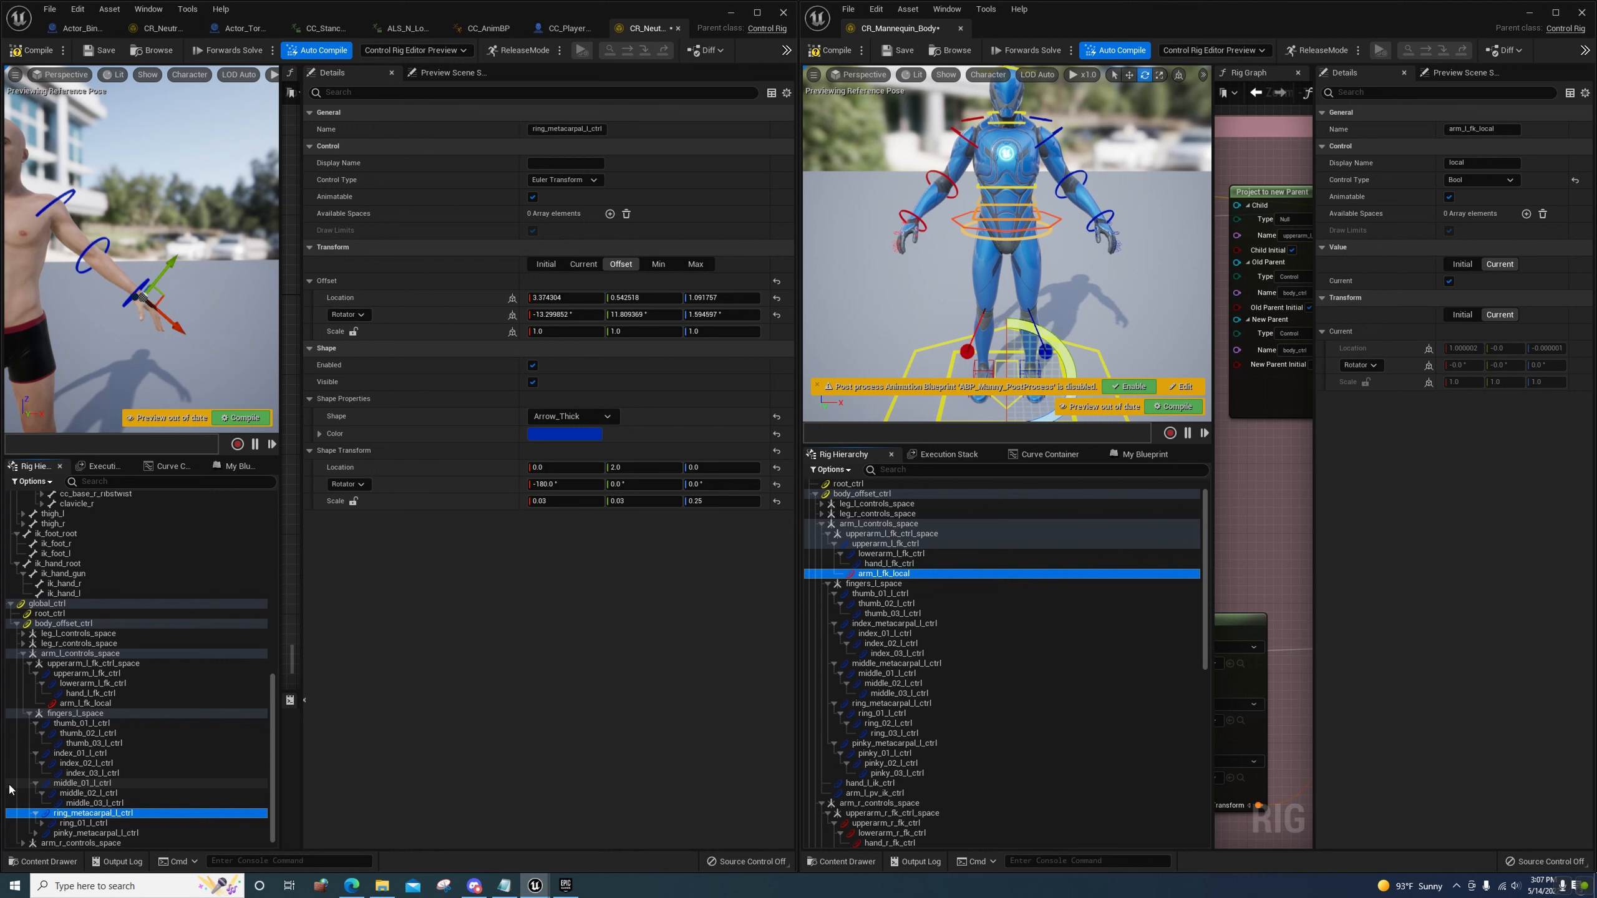
key(alt+z)
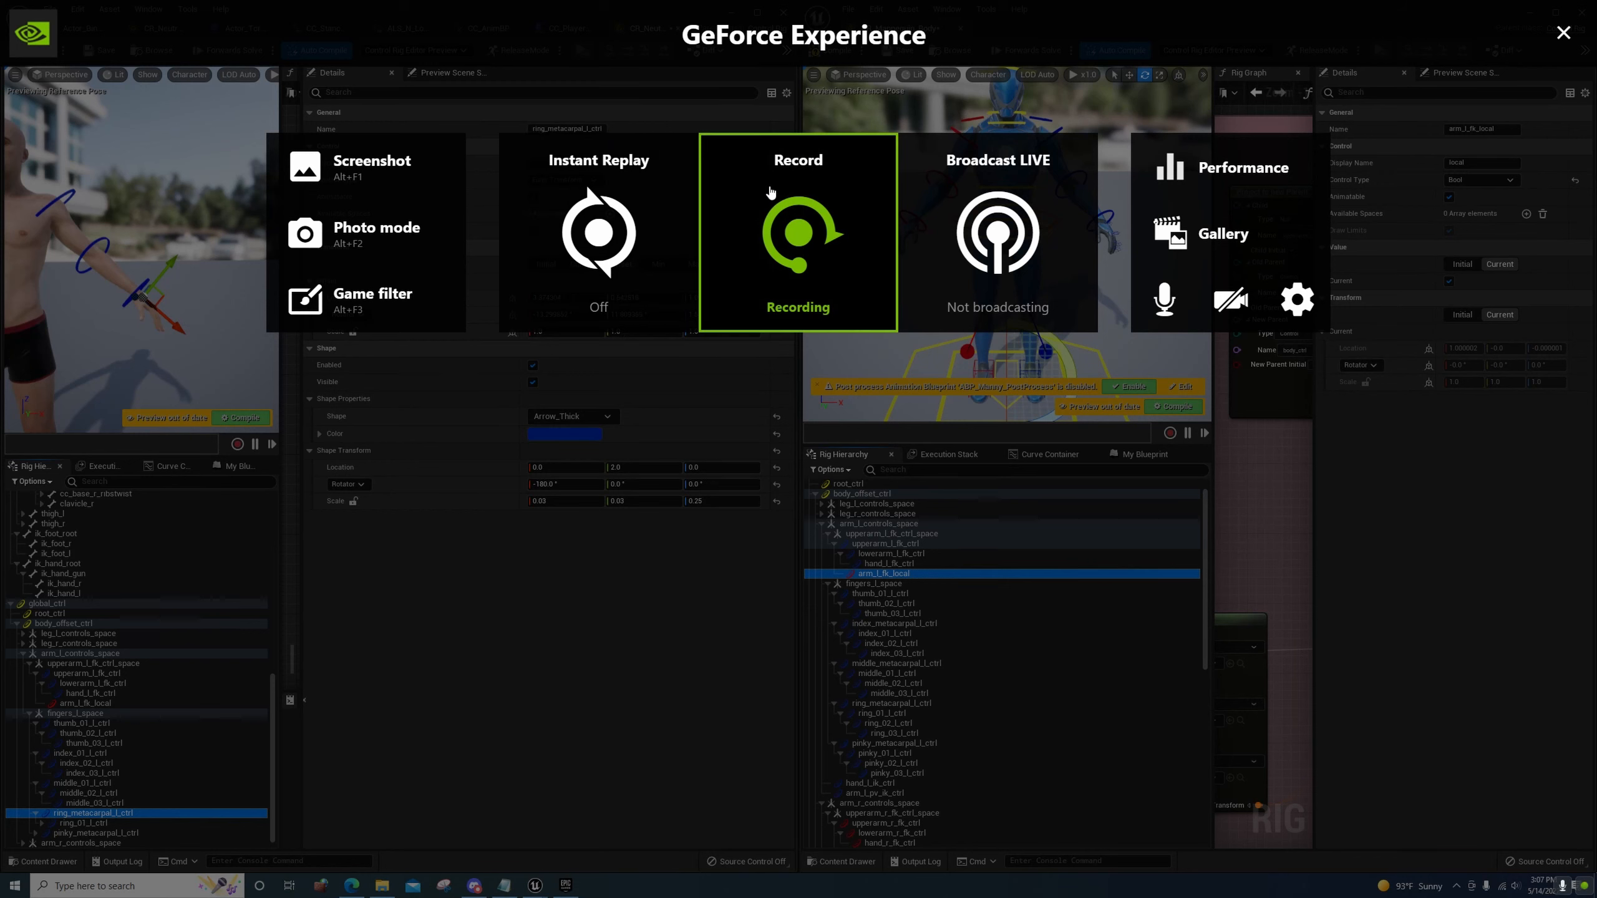
click(756, 221)
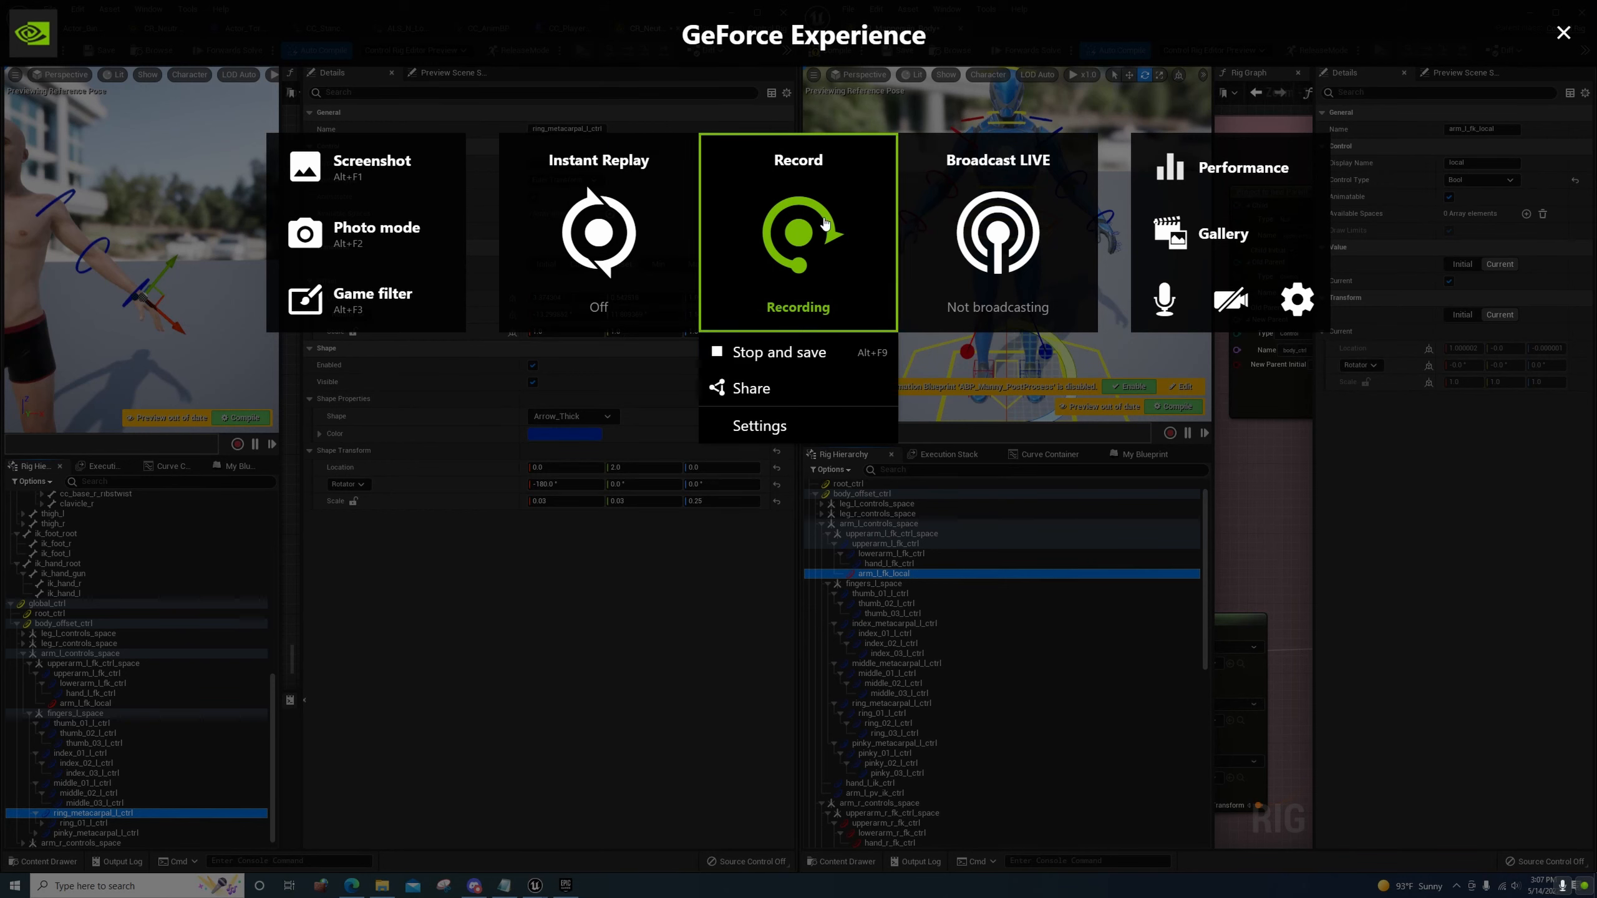
click(916, 87)
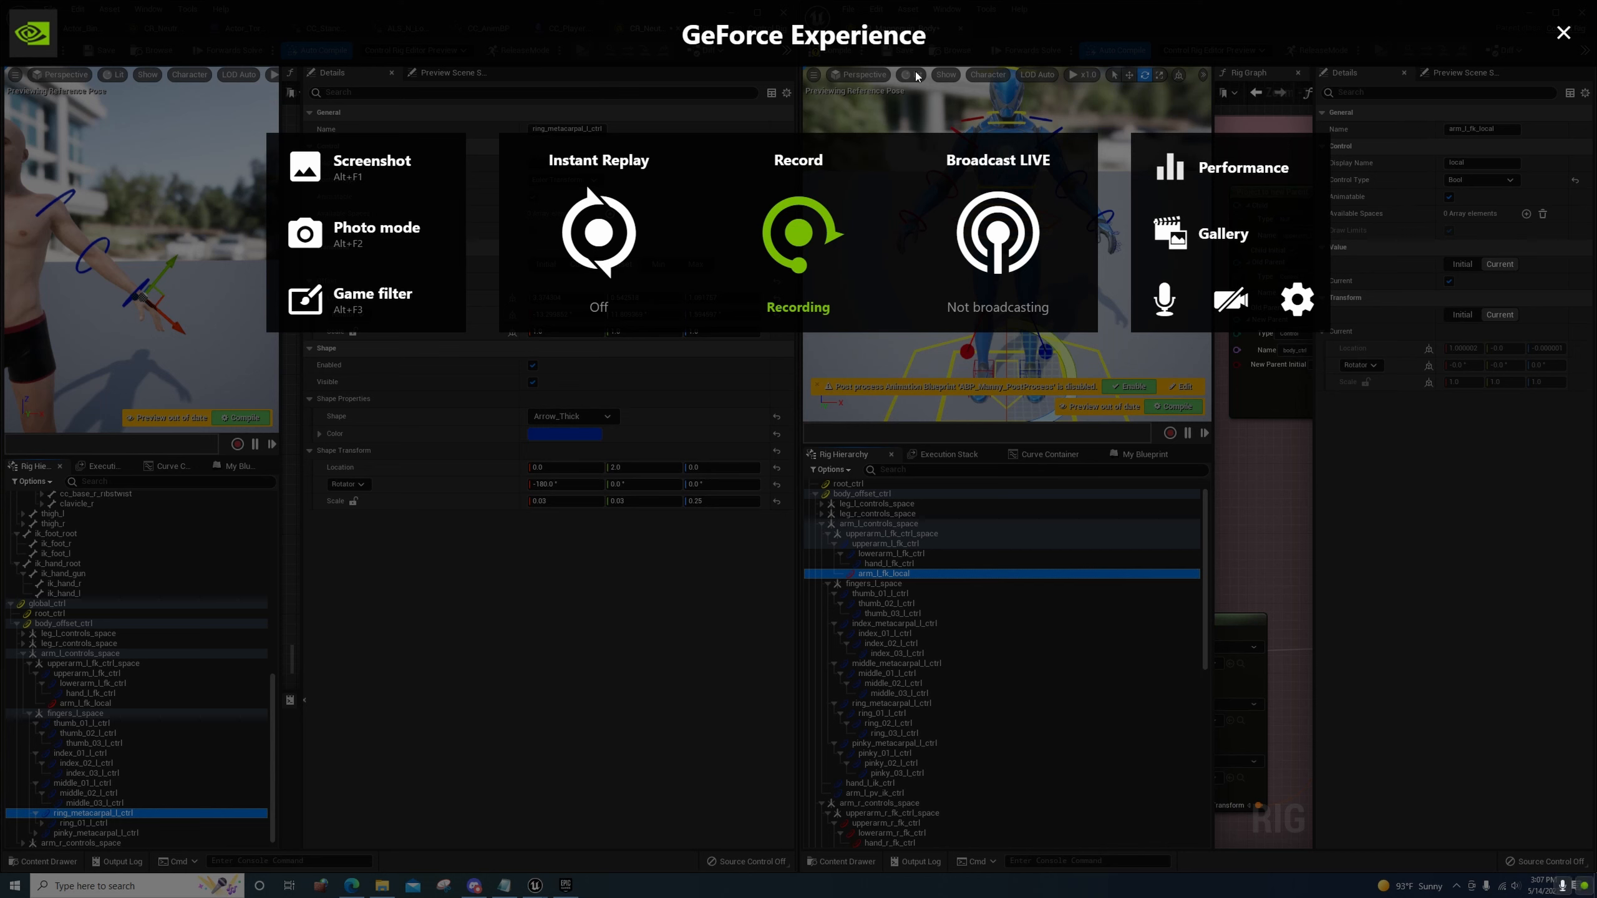
key(alt+z)
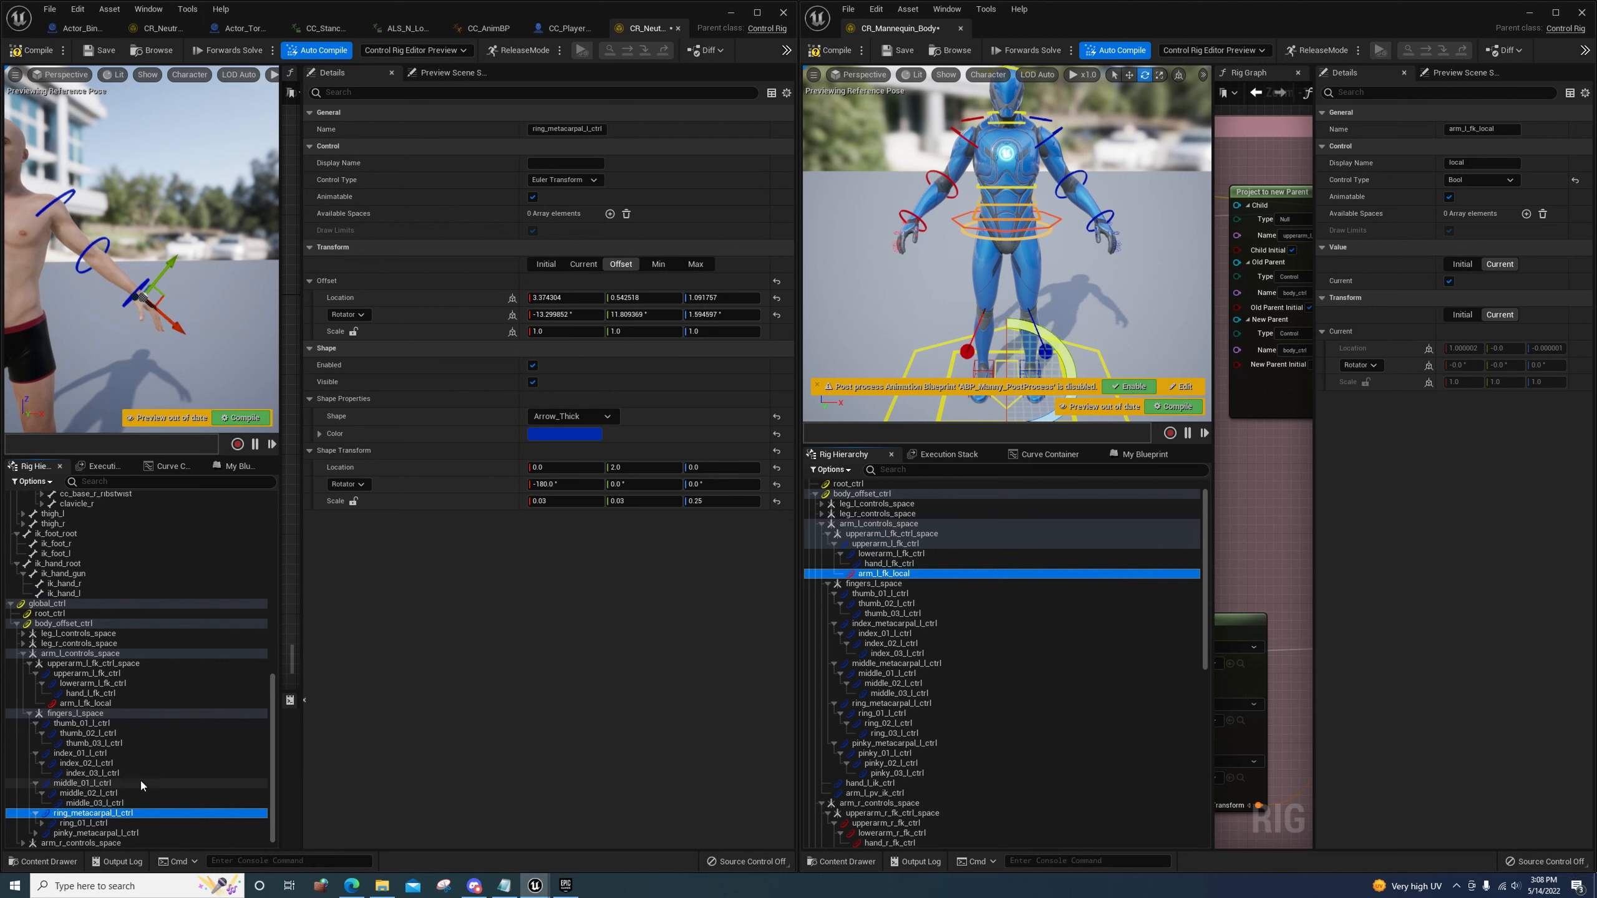
Expand the character's ring finger chain through ring_01_l_ctrl and ring_02_l_ctrl down to ring_03_l_ctrl
scroll(116, 809, down, 1)
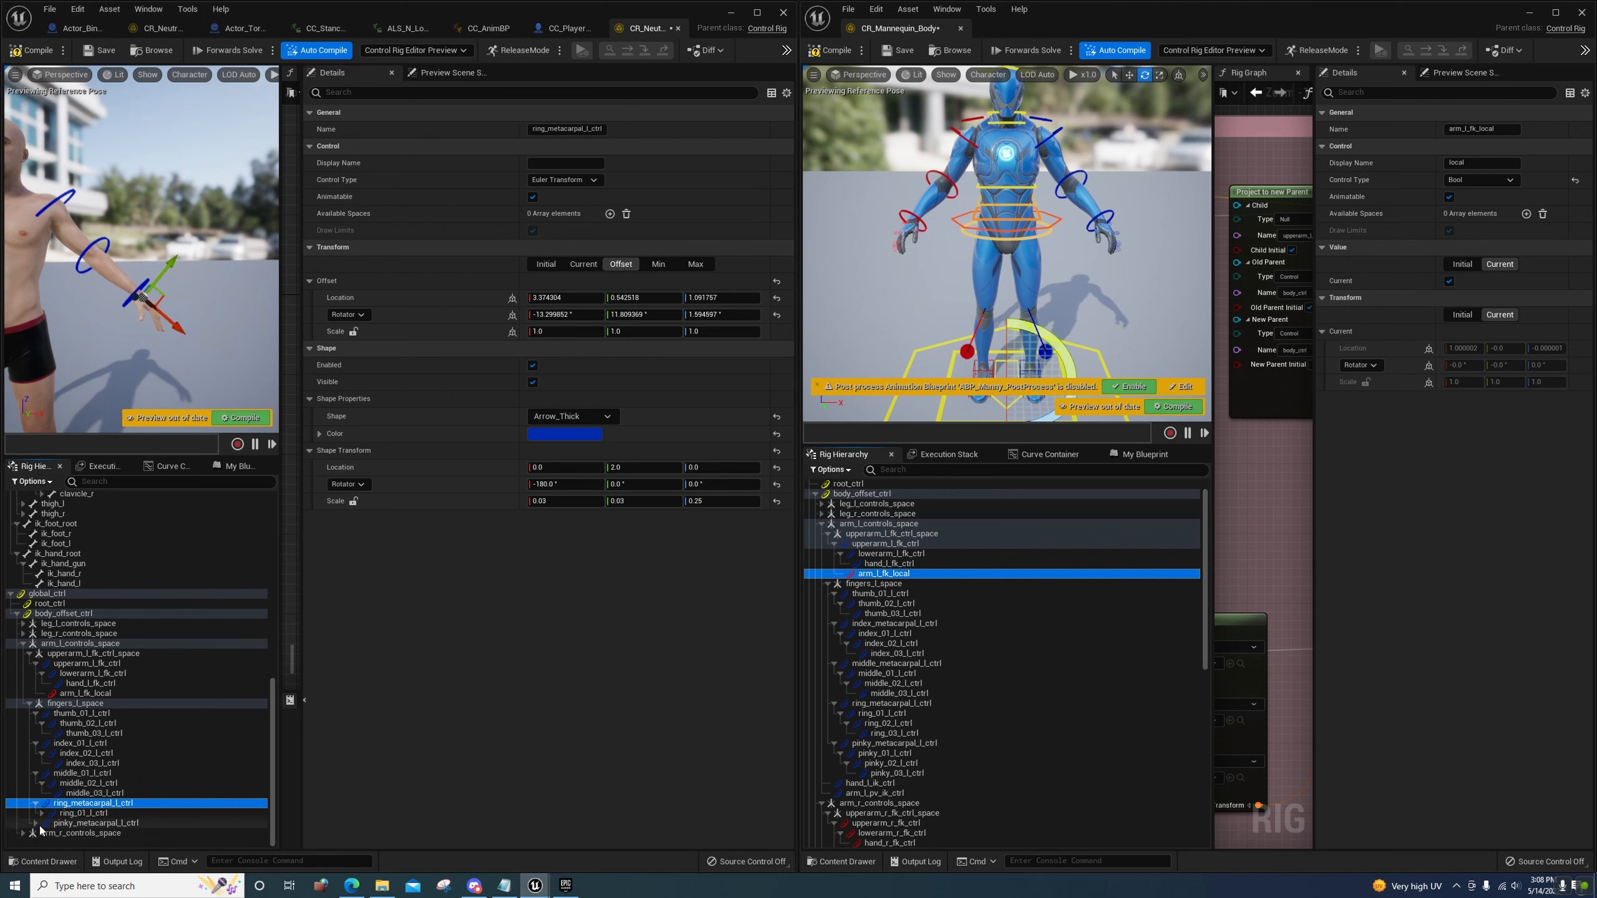
click(42, 815)
scroll(43, 817, down, 1)
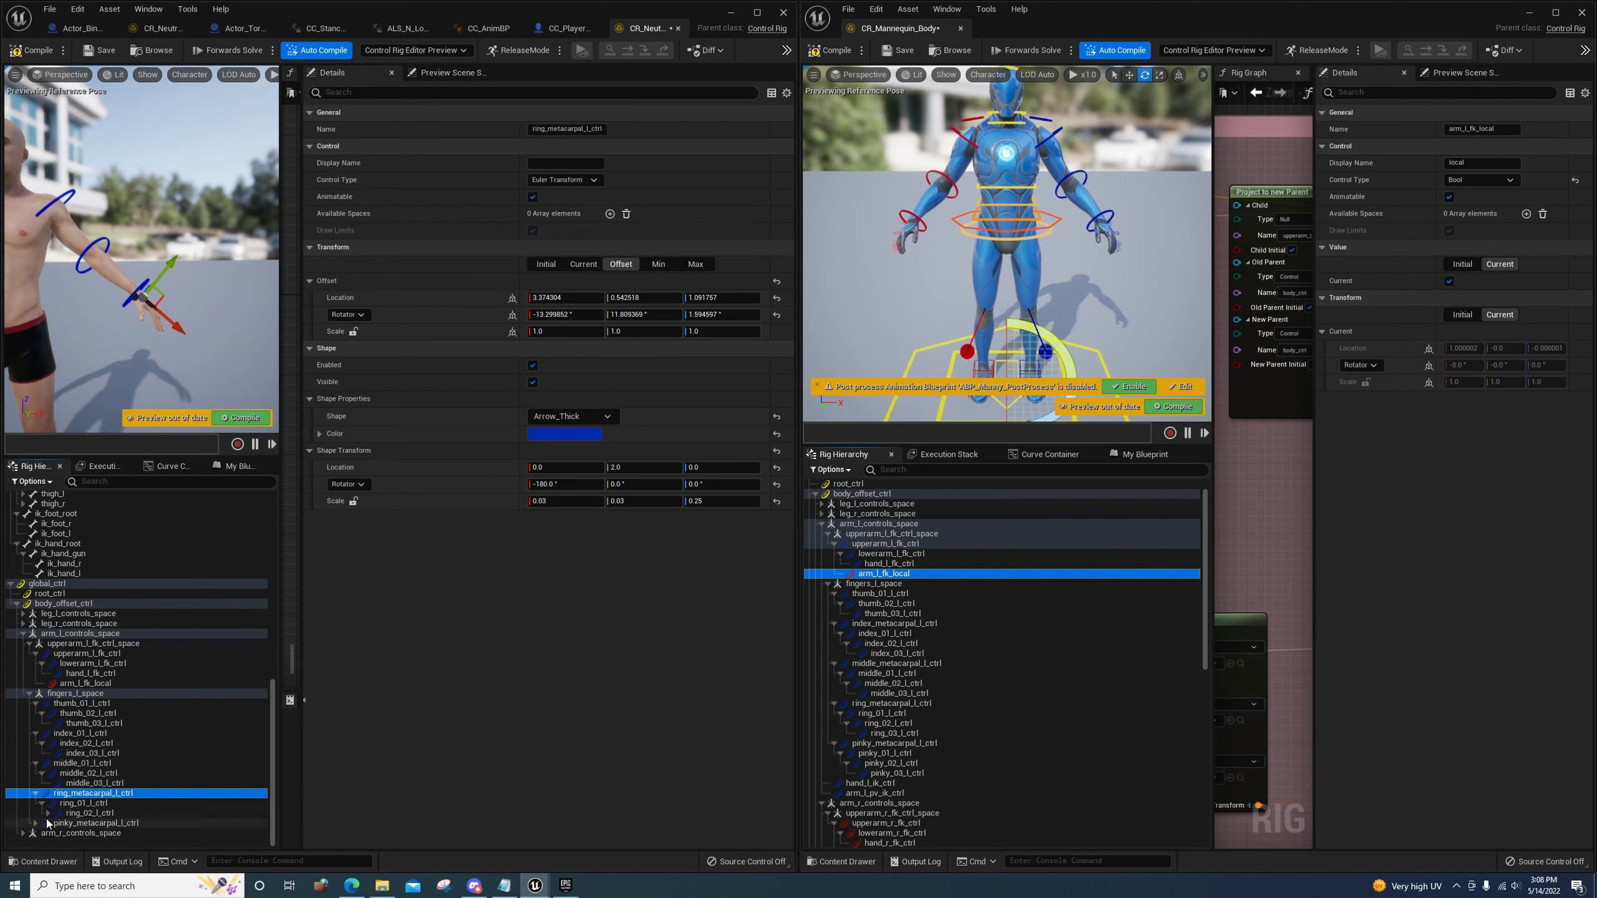
click(66, 823)
click(48, 812)
scroll(70, 826, down, 1)
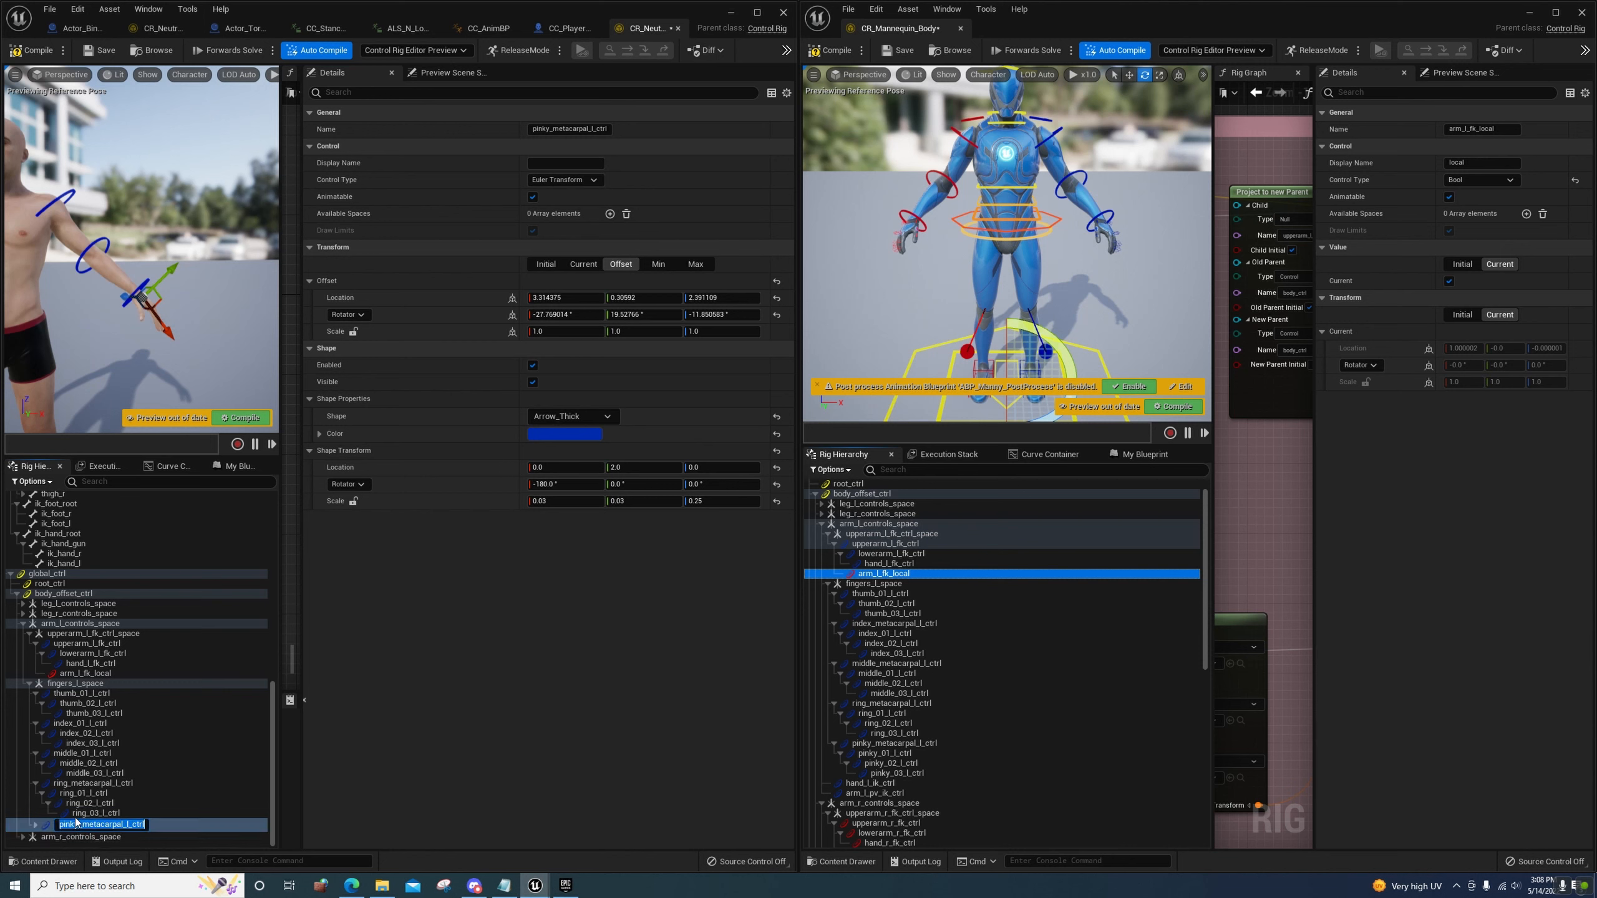
Copy the name of ring_03_l_ctrl, and delete that control from the character's ring finger chain
click(91, 813)
click(588, 131)
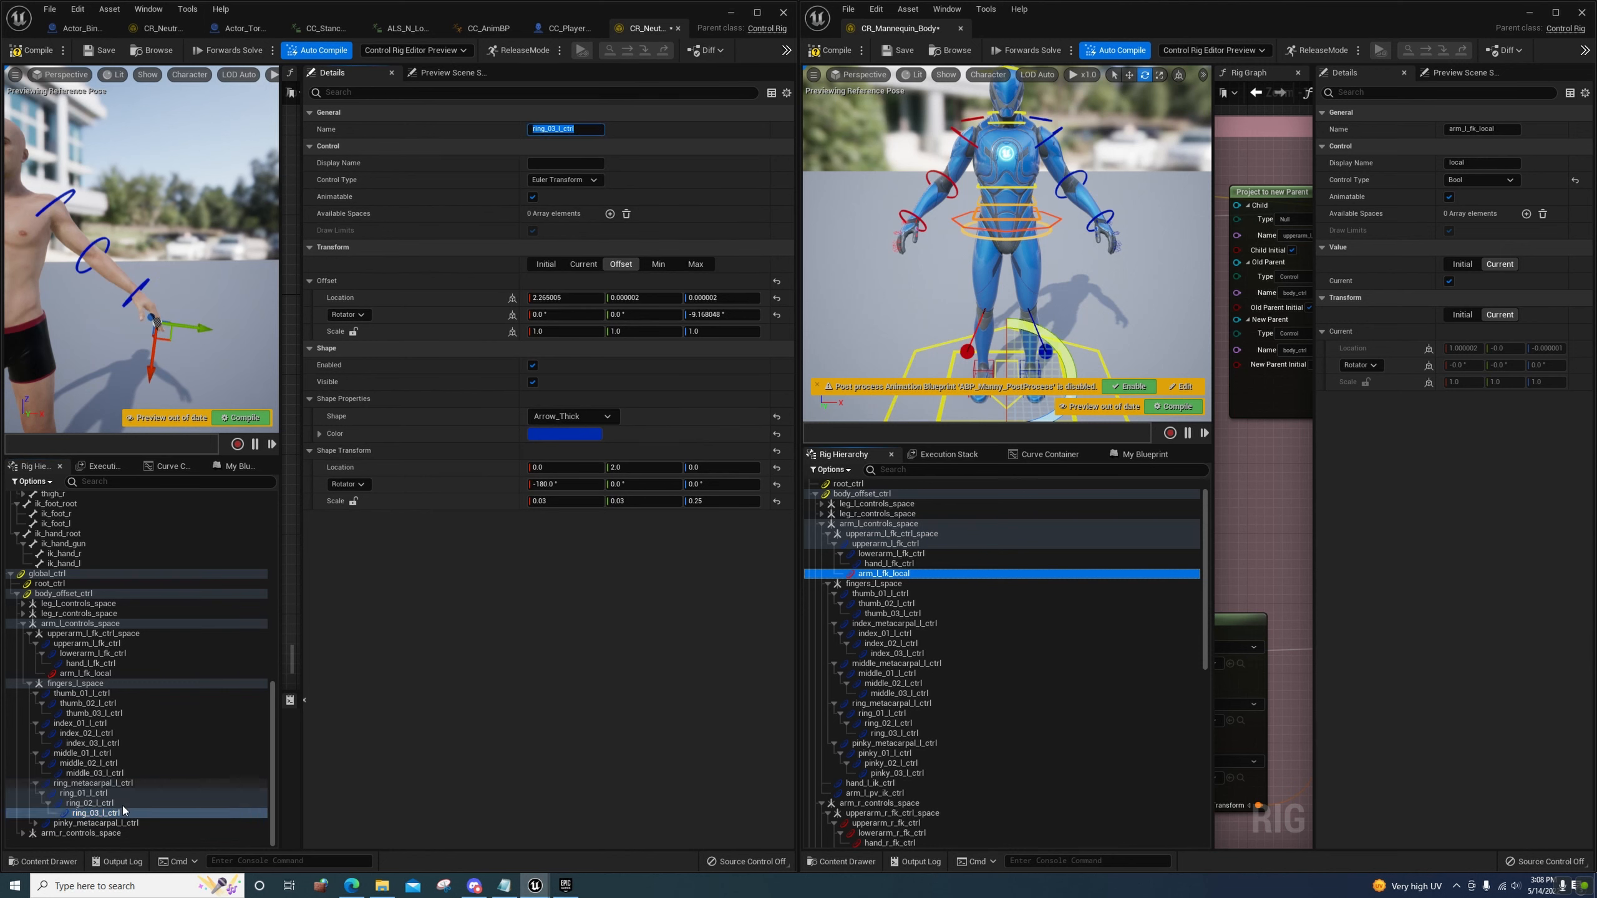
click(93, 812)
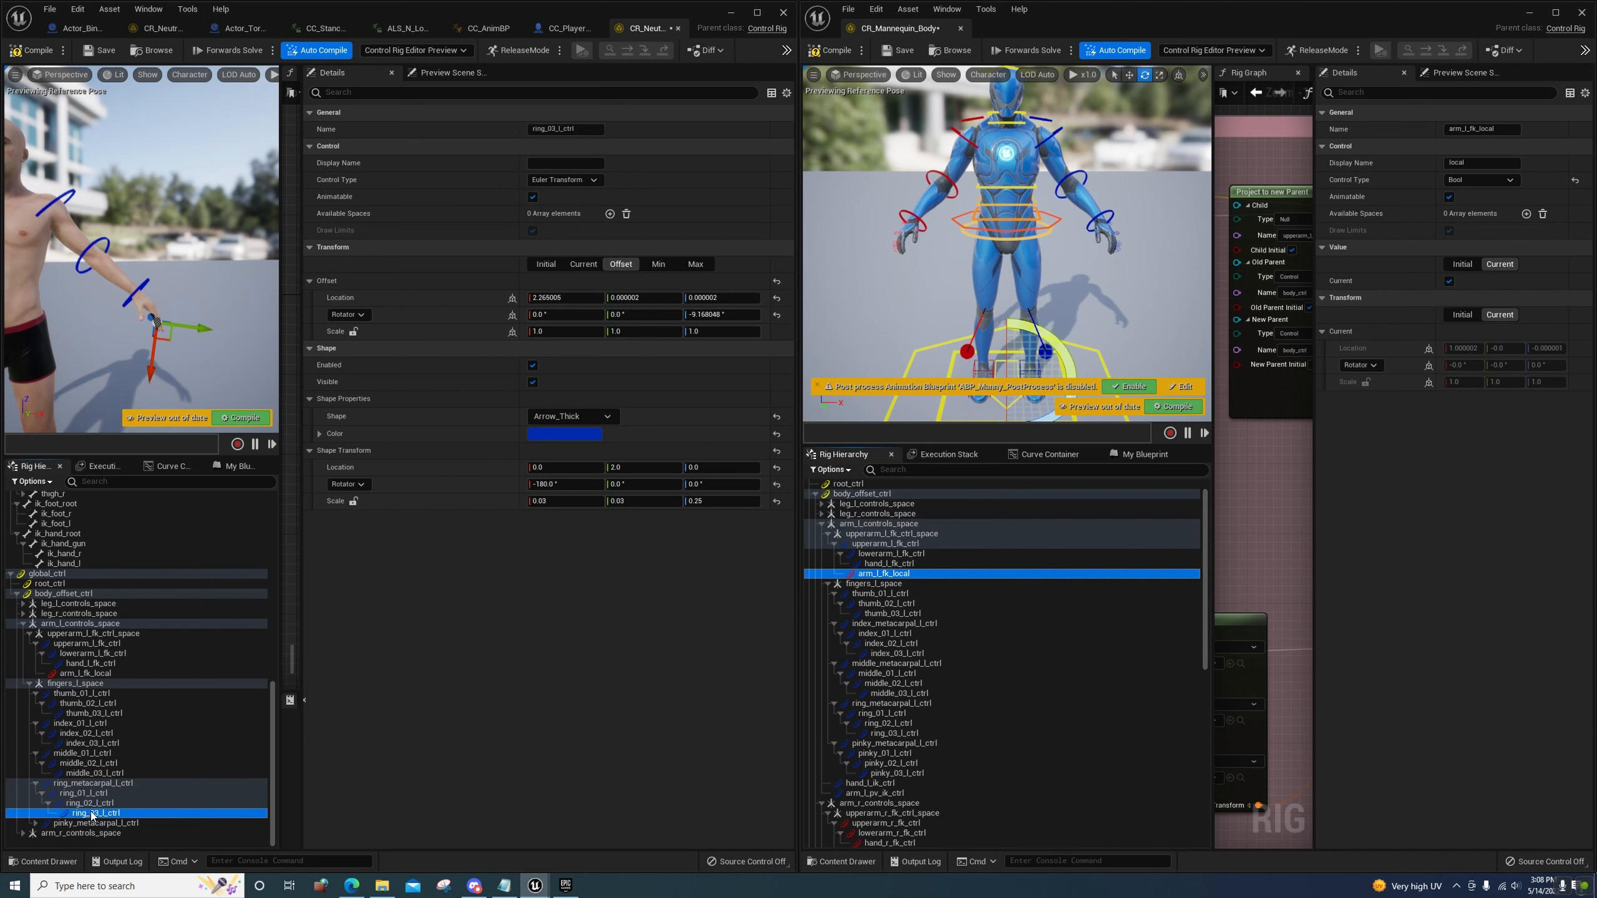
key(Delete)
Rename ring_02_l_ctrl in the character's ring finger chain to ring_03_l_ctrl
click(93, 813)
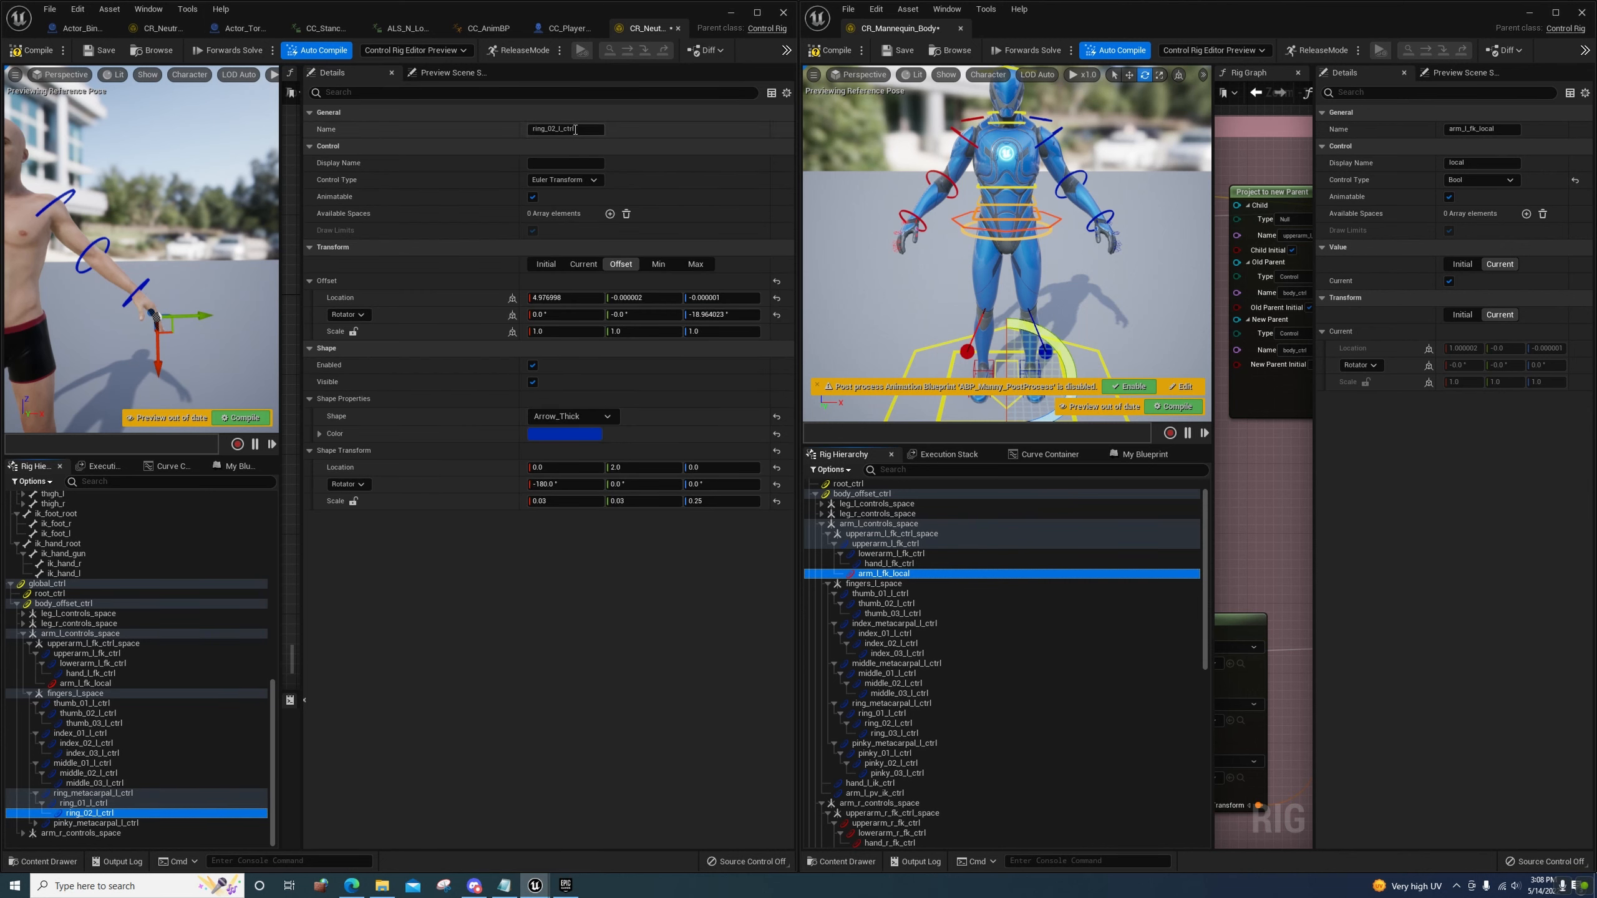
click(581, 131)
text(ring_03_l_ctrl)
key(Return)
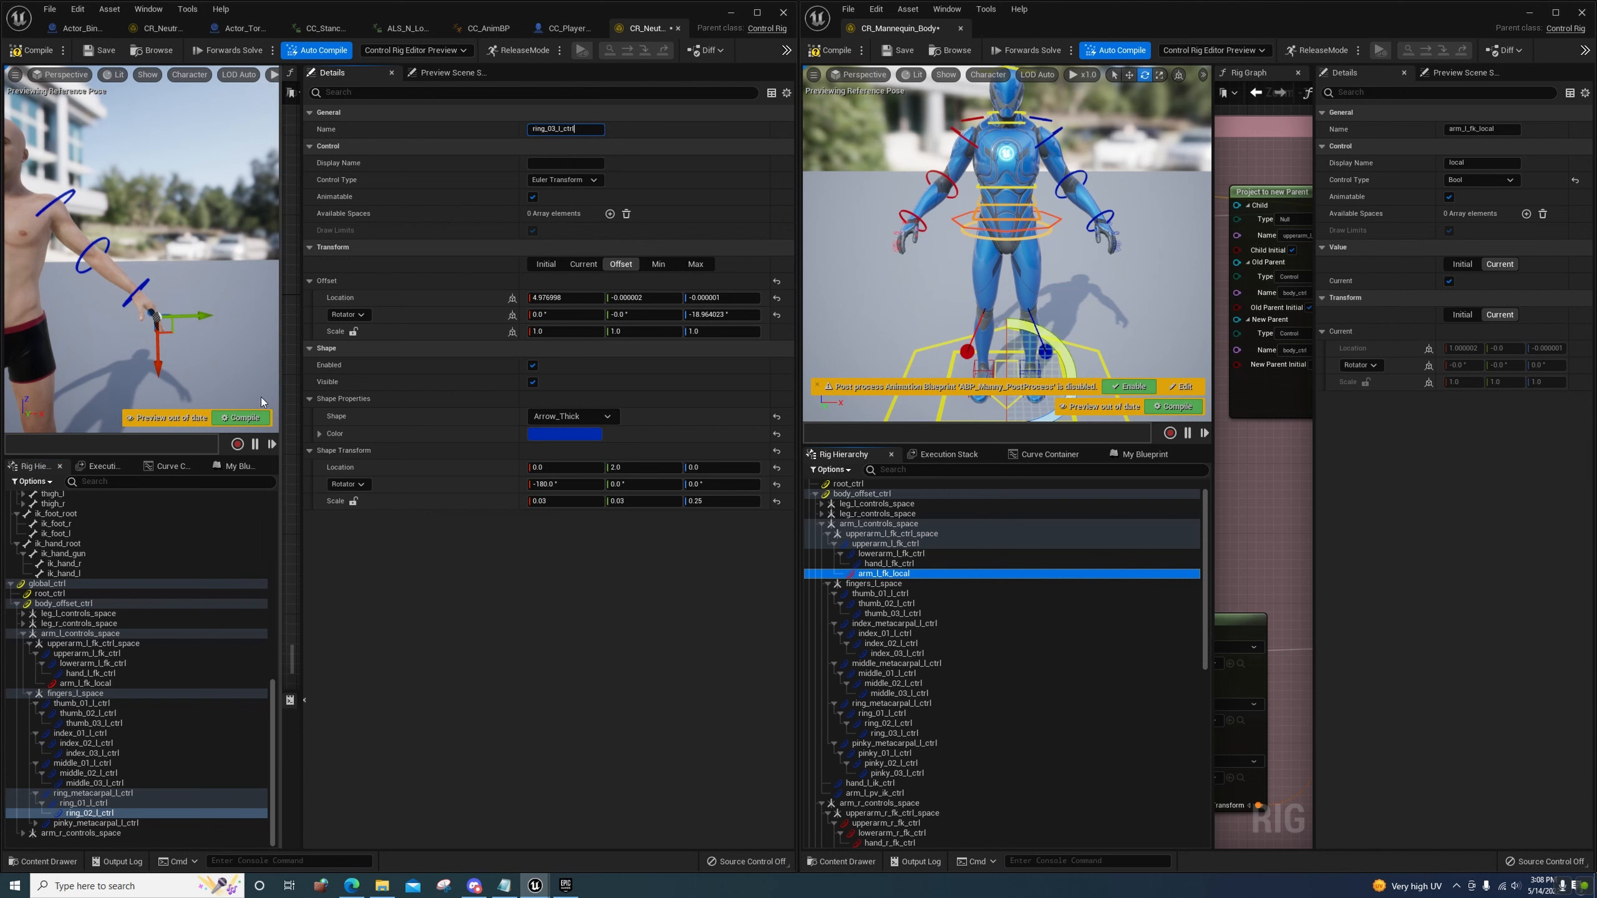
click(95, 804)
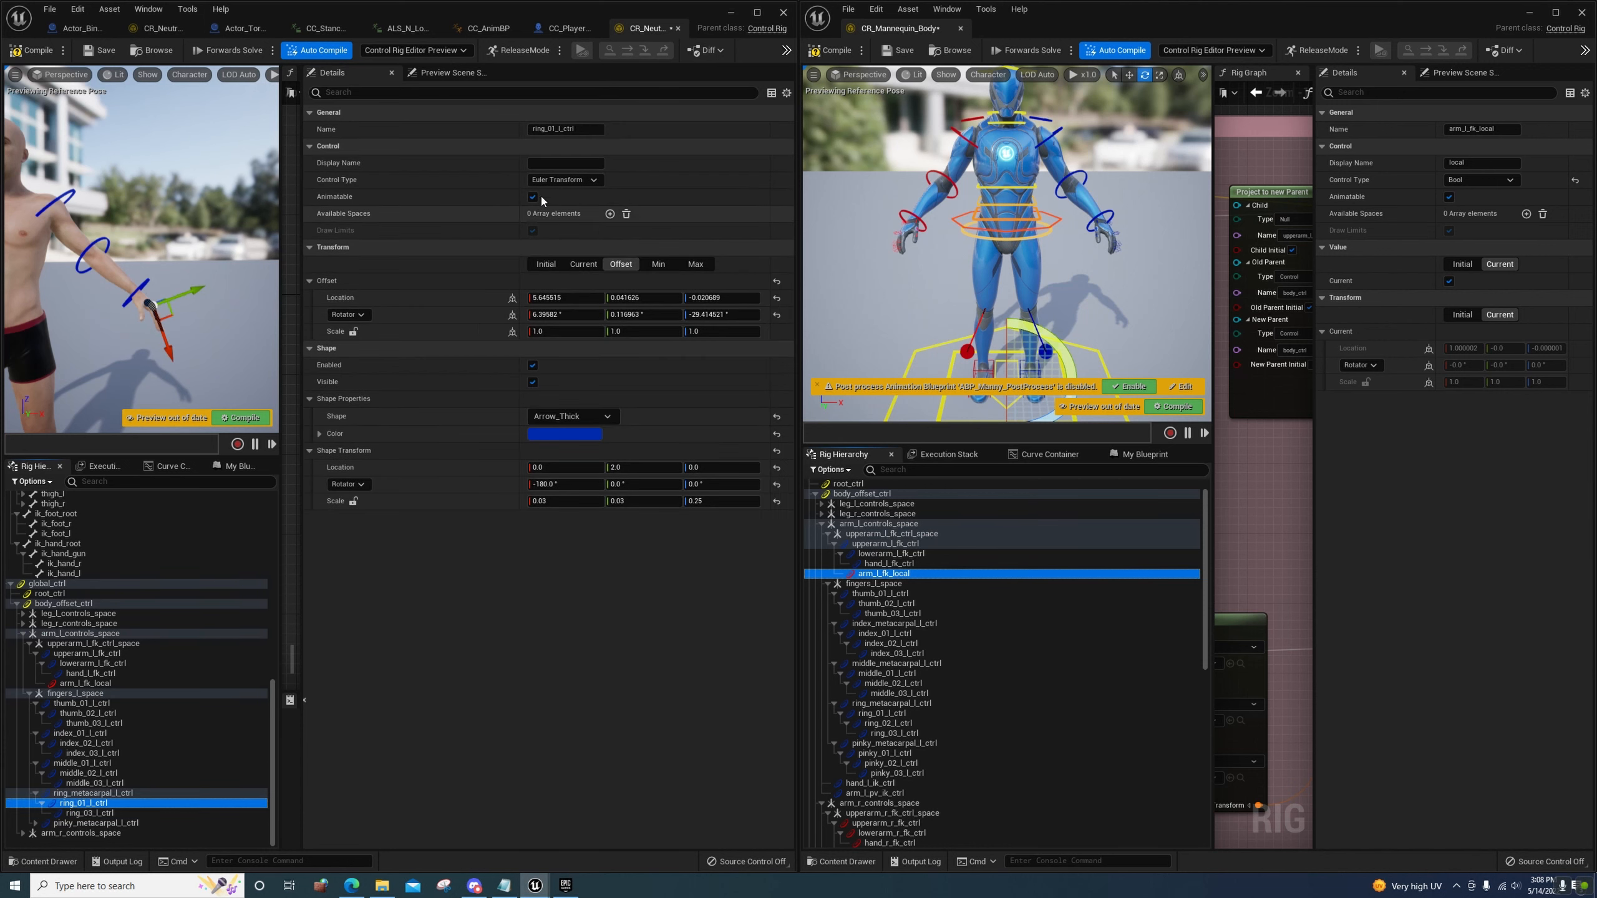
drag(582, 128, 533, 129)
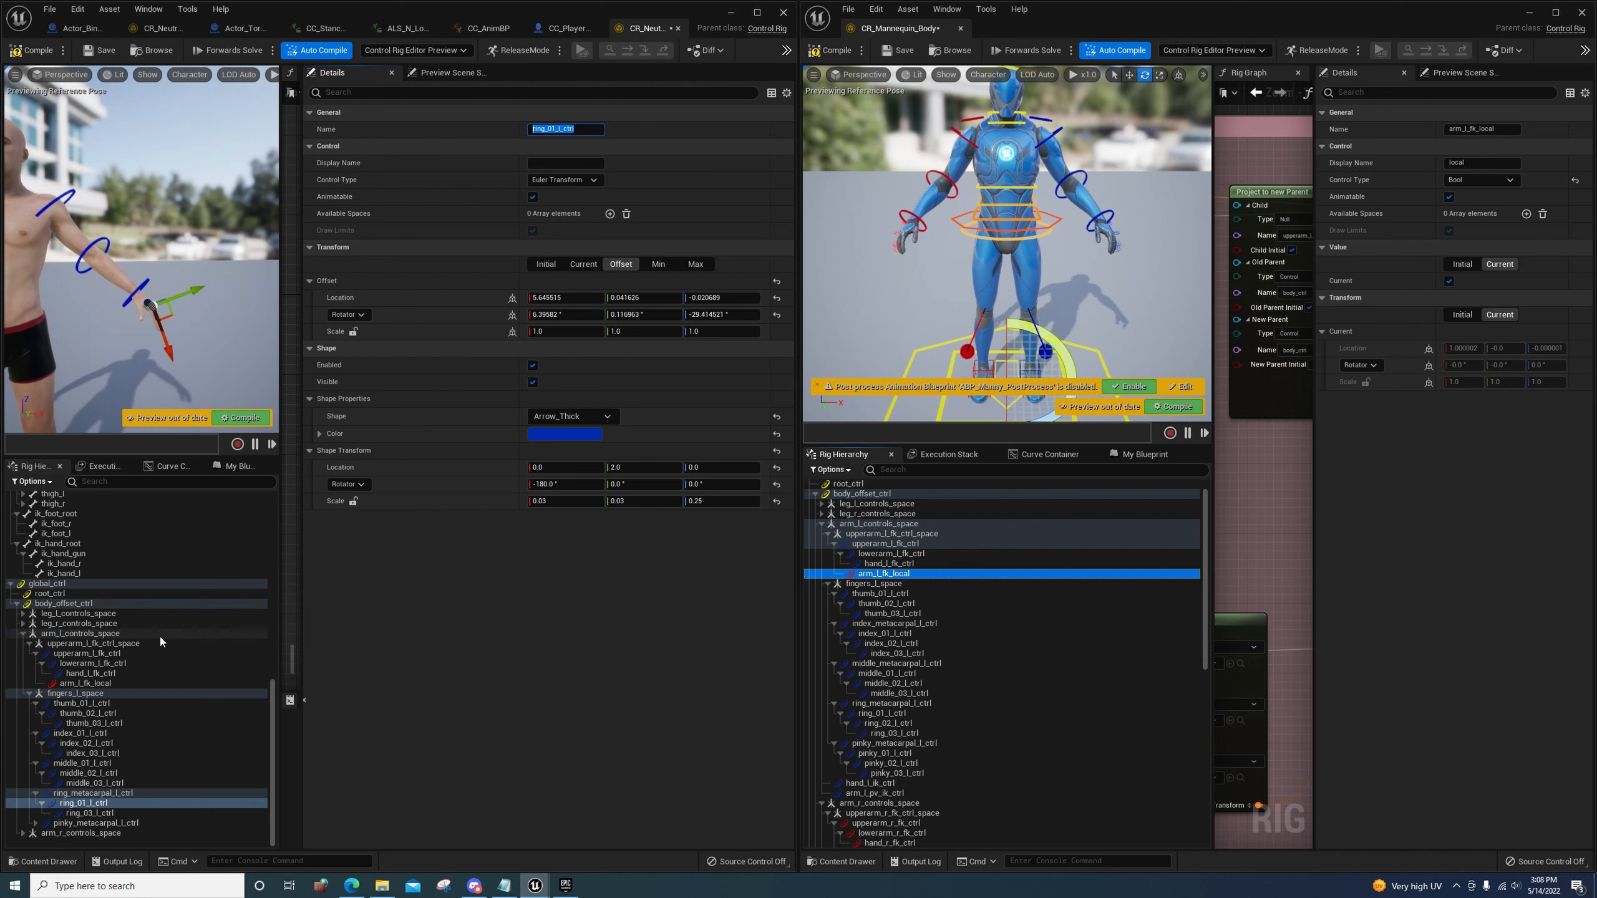
click(126, 783)
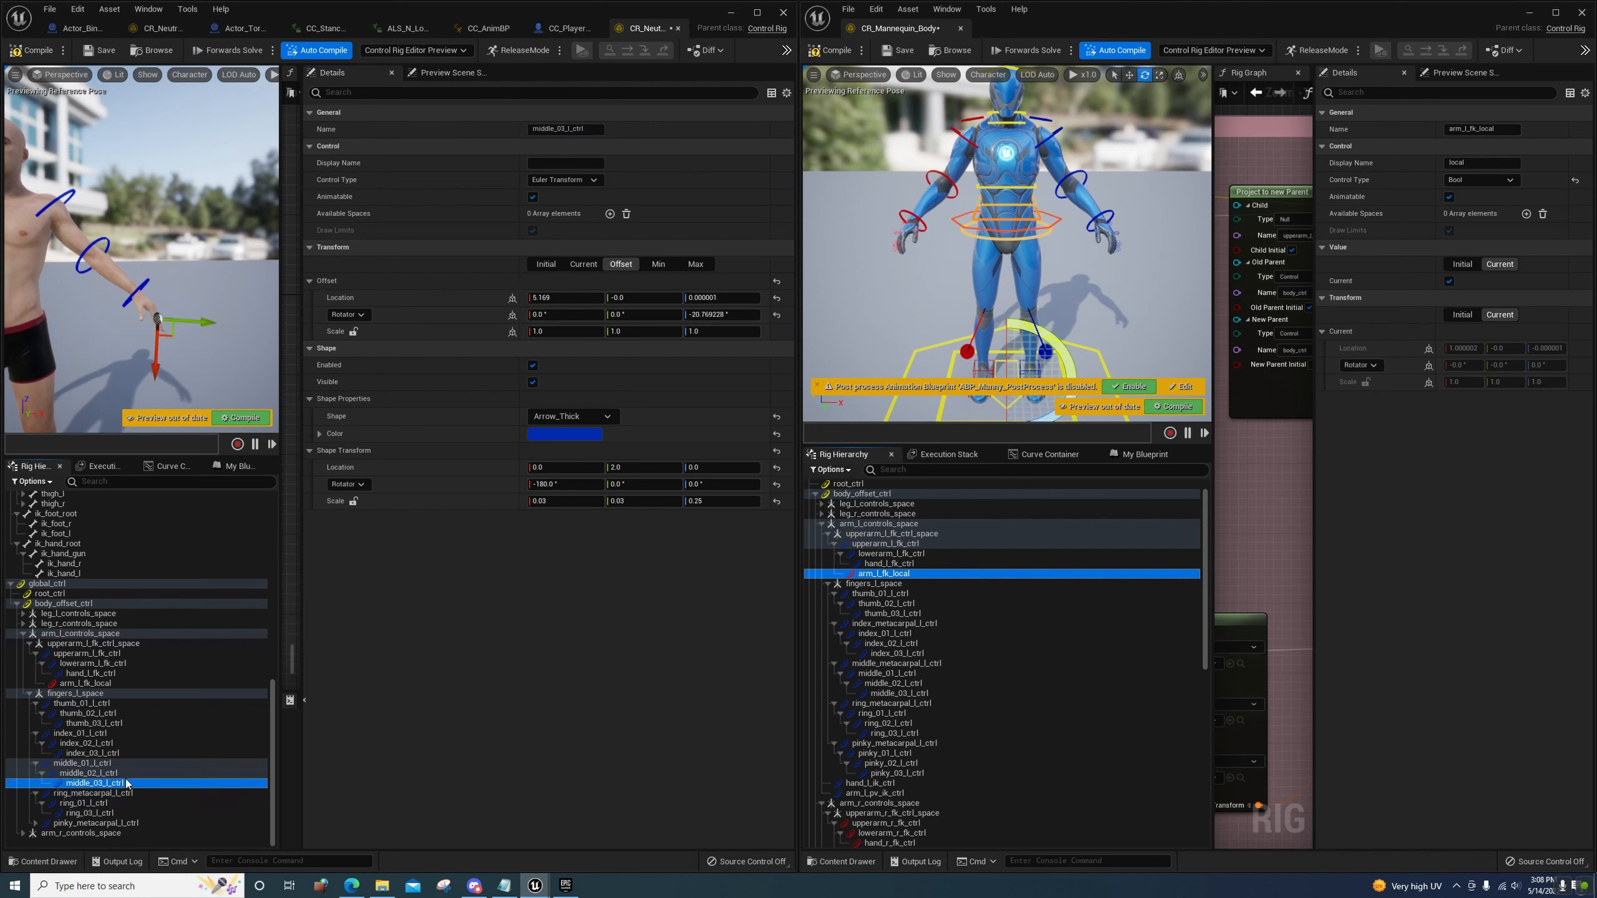
Undo the ring, middle and index control renames and deletions, continuing back through the deletion of arm_l_fk_local_2
key(ctrl+z)
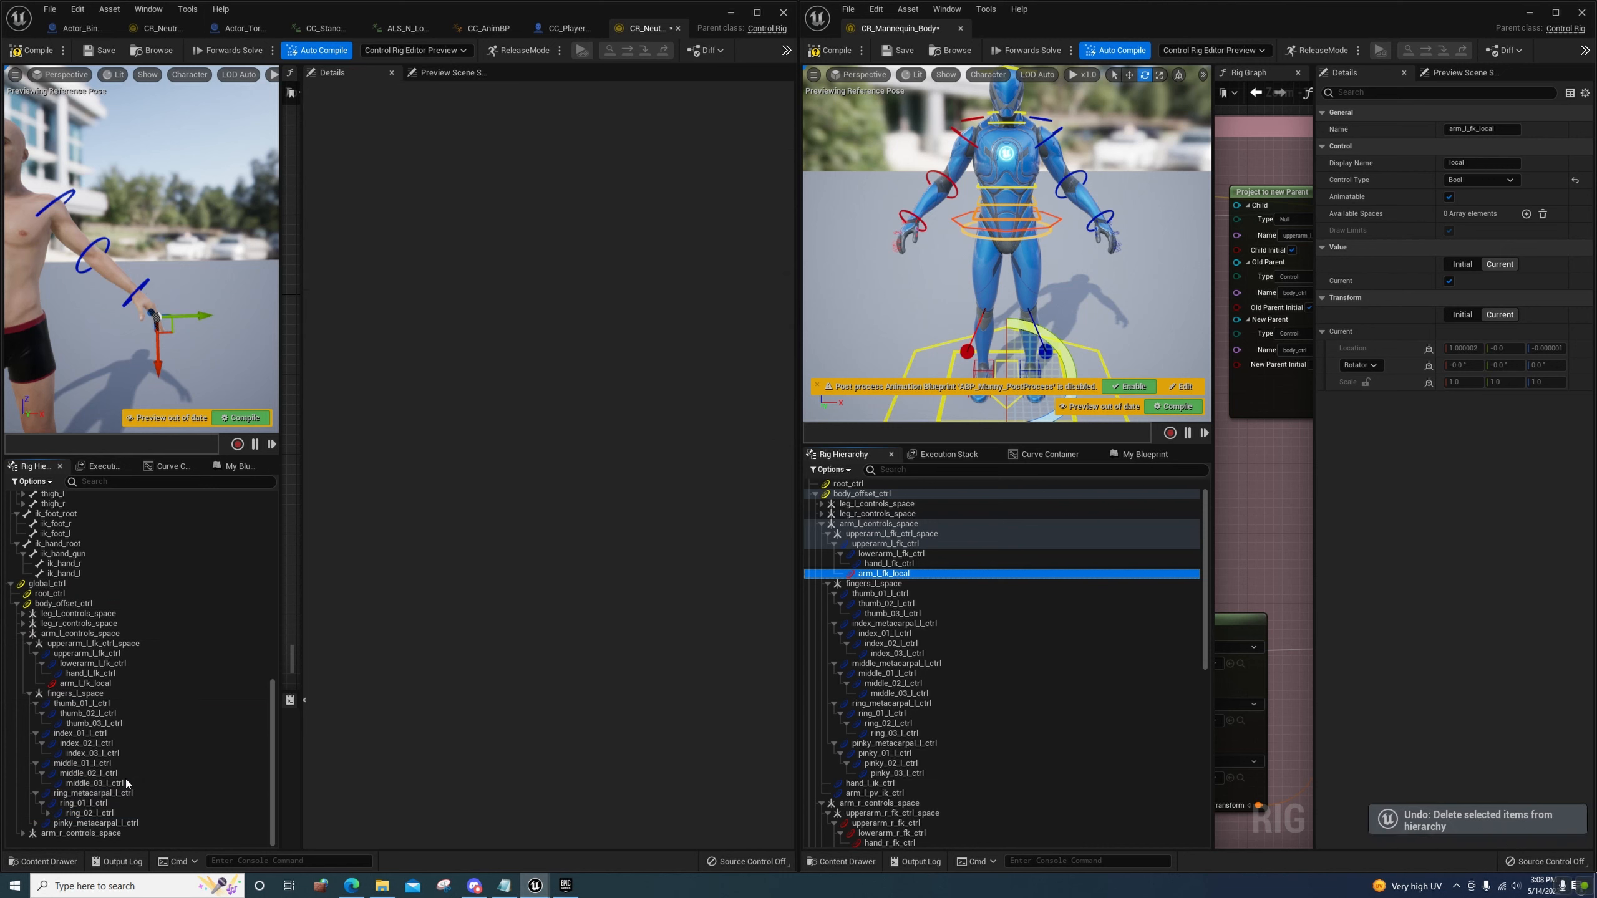
key(ctrl+z)
key(ctrl+z)
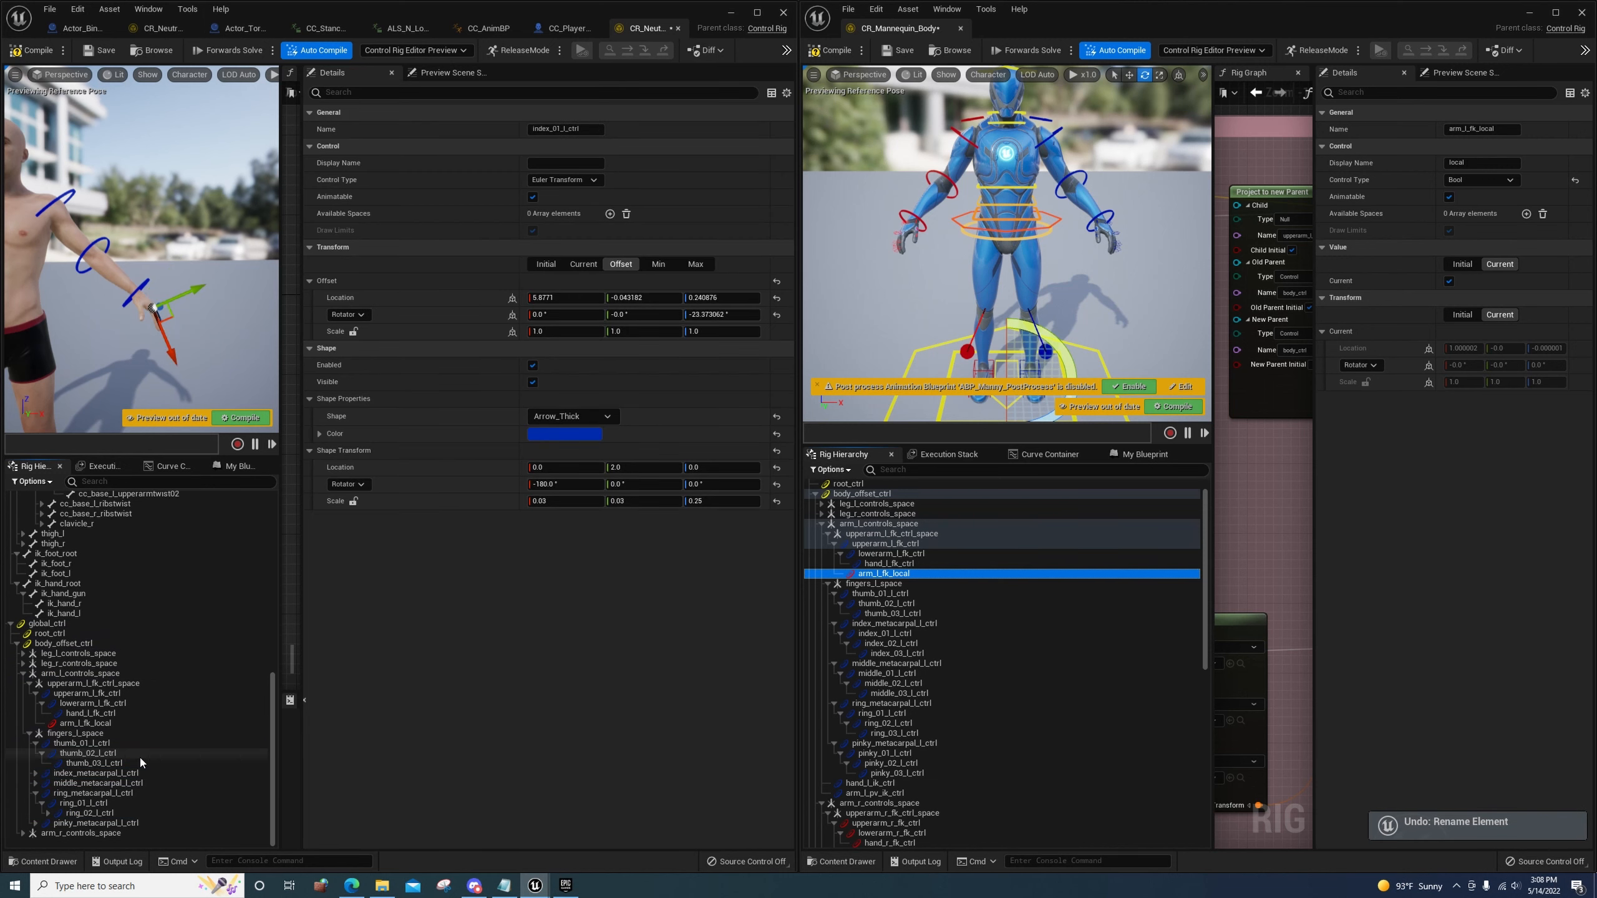
key(ctrl+z)
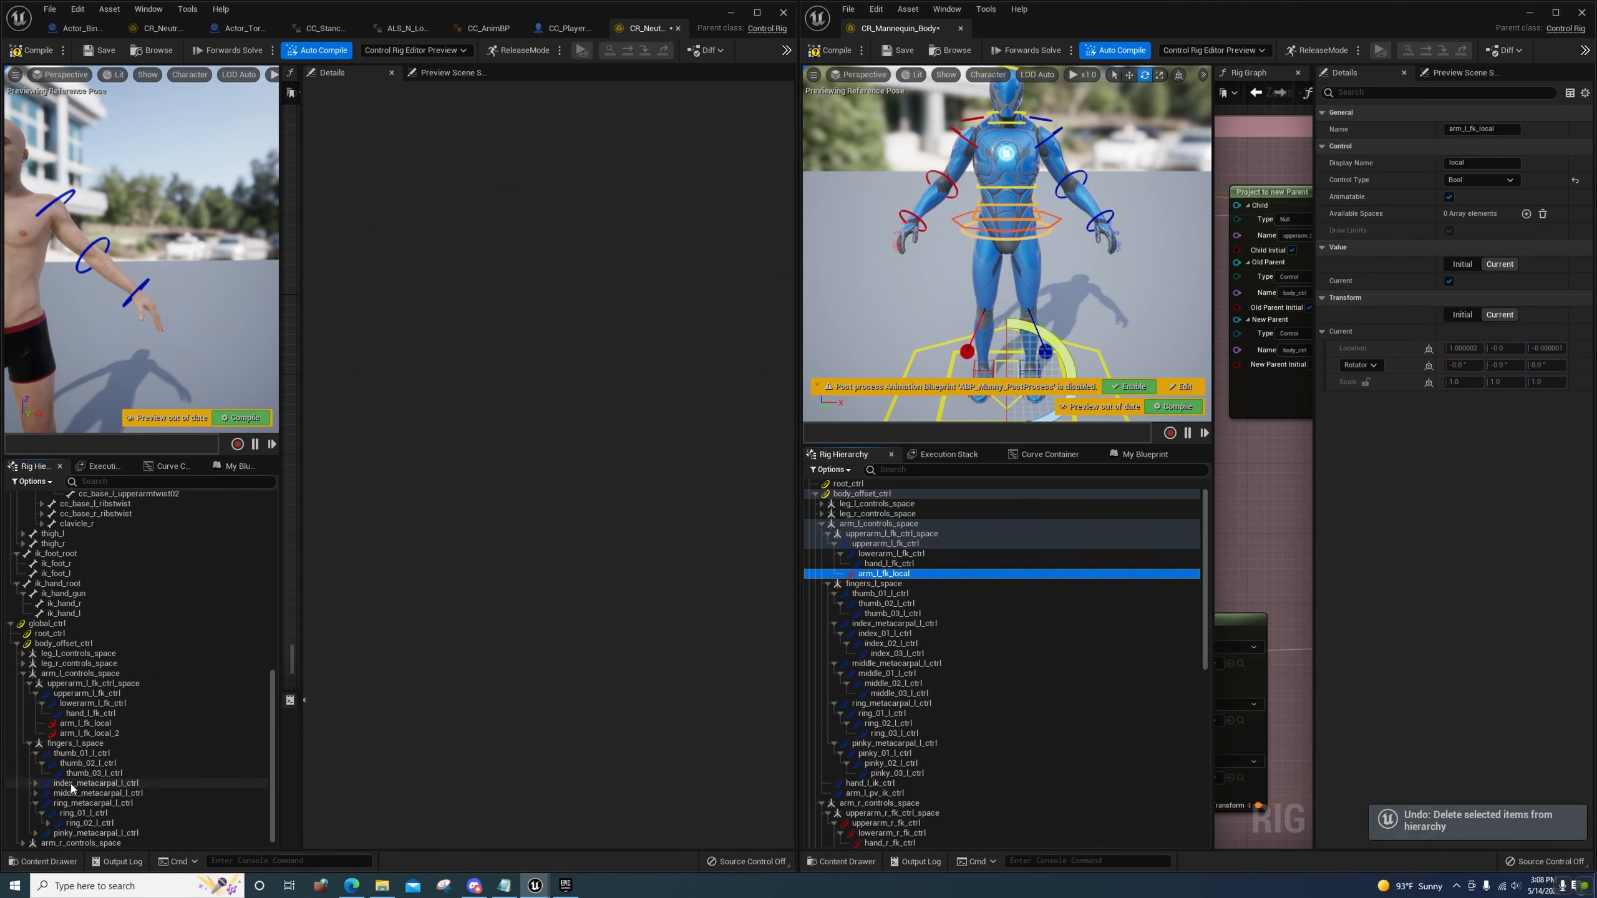
Redo the deletion of arm_l_fk_local_2 from the character's left arm controls
scroll(71, 788, down, 1)
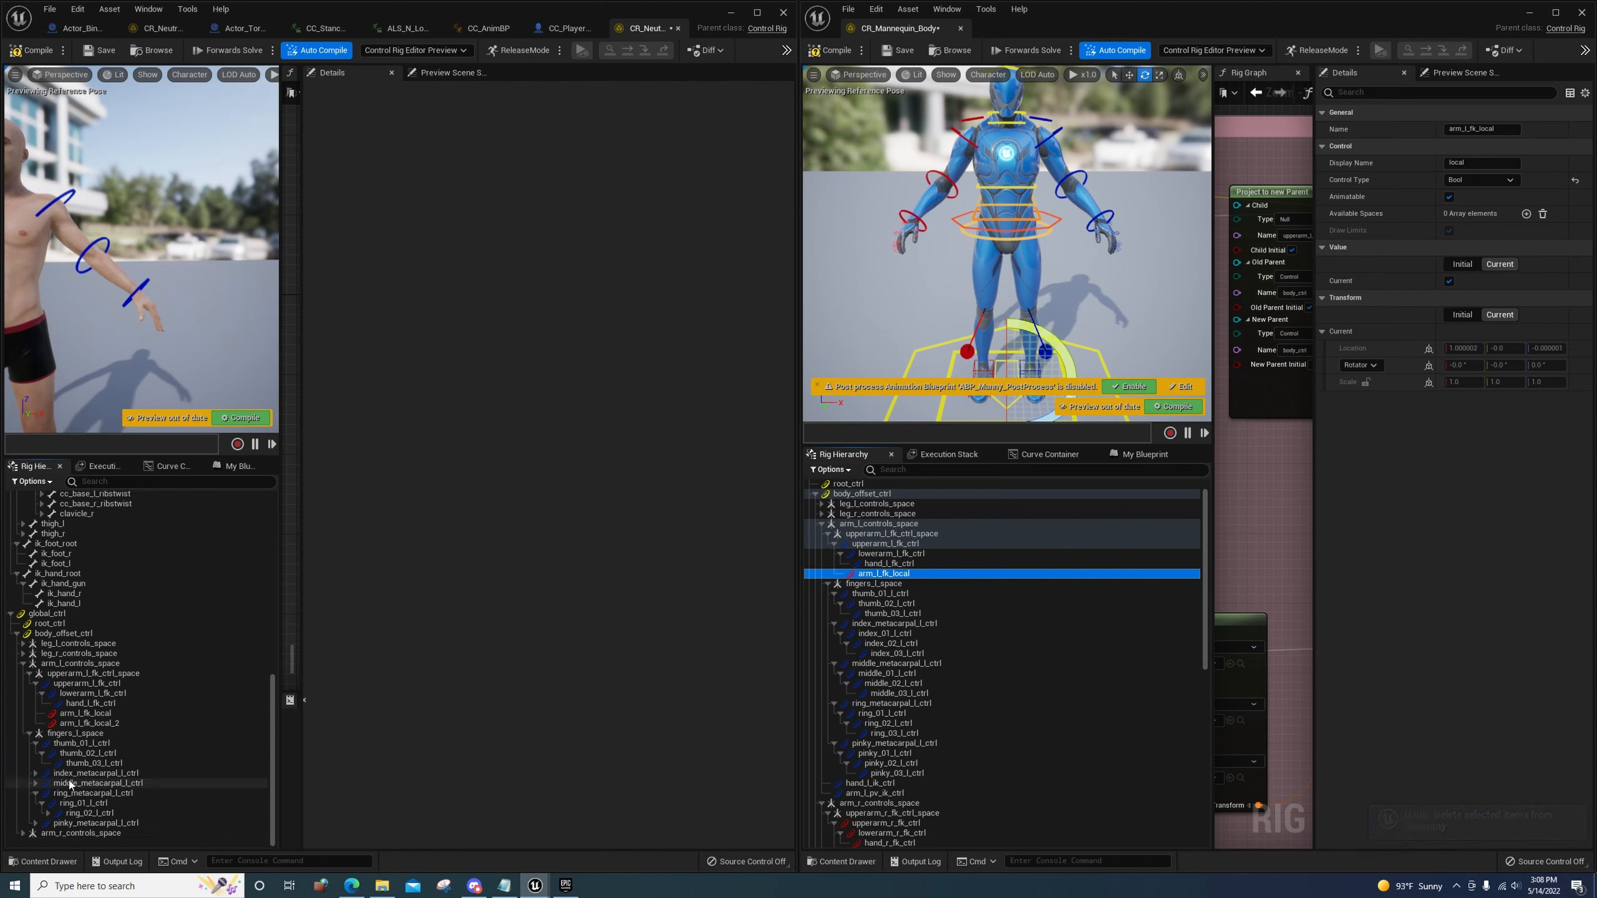
click(77, 8)
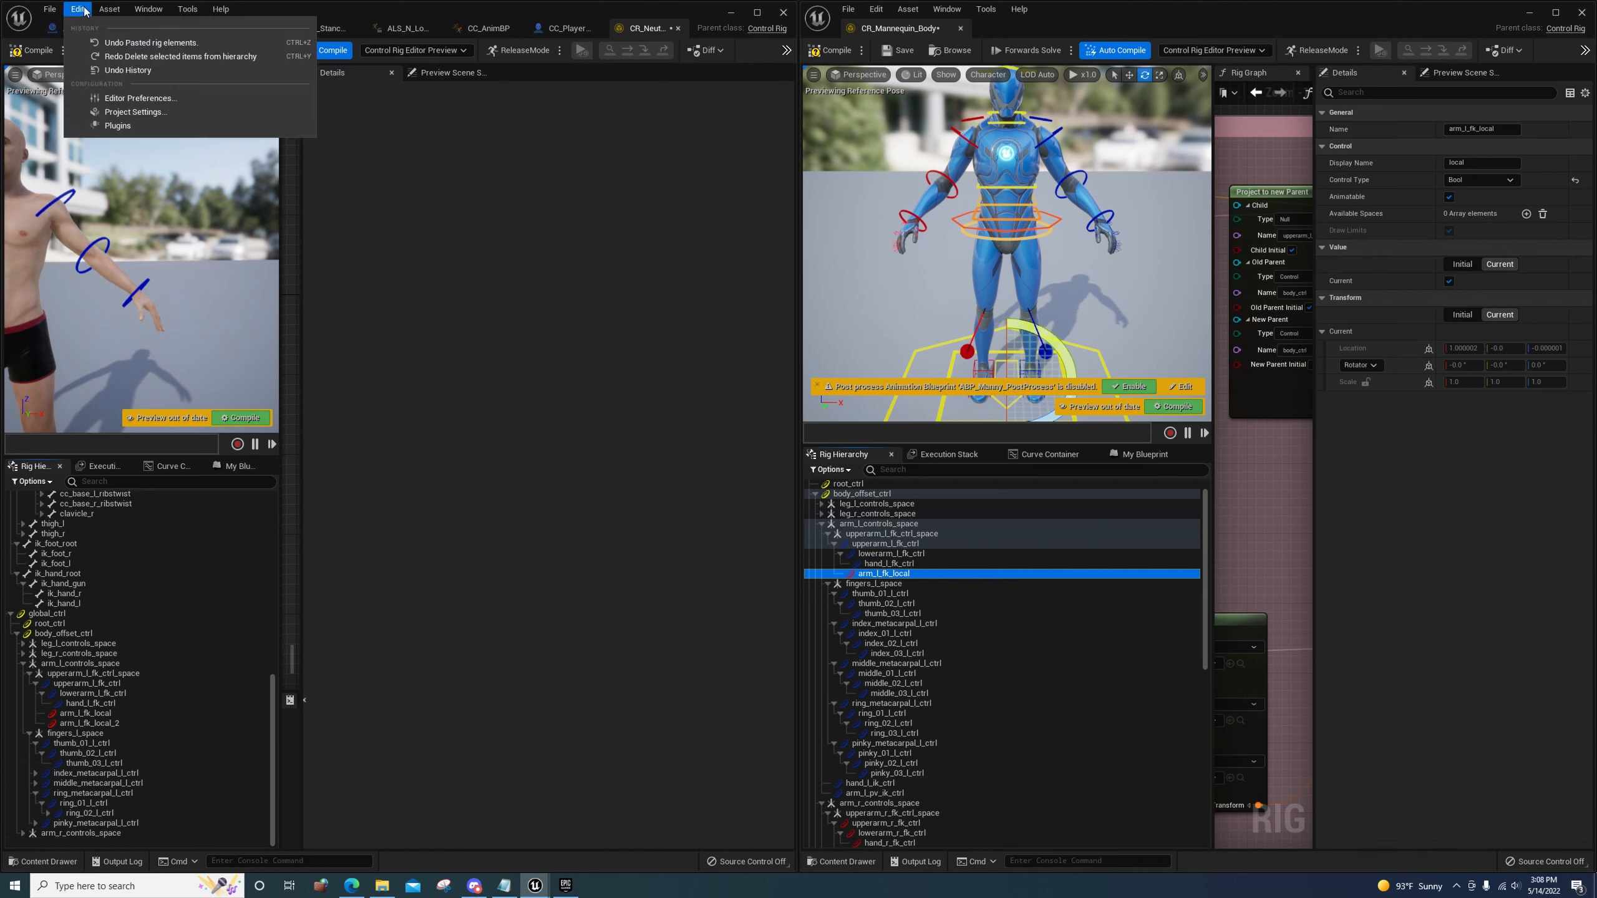
click(134, 60)
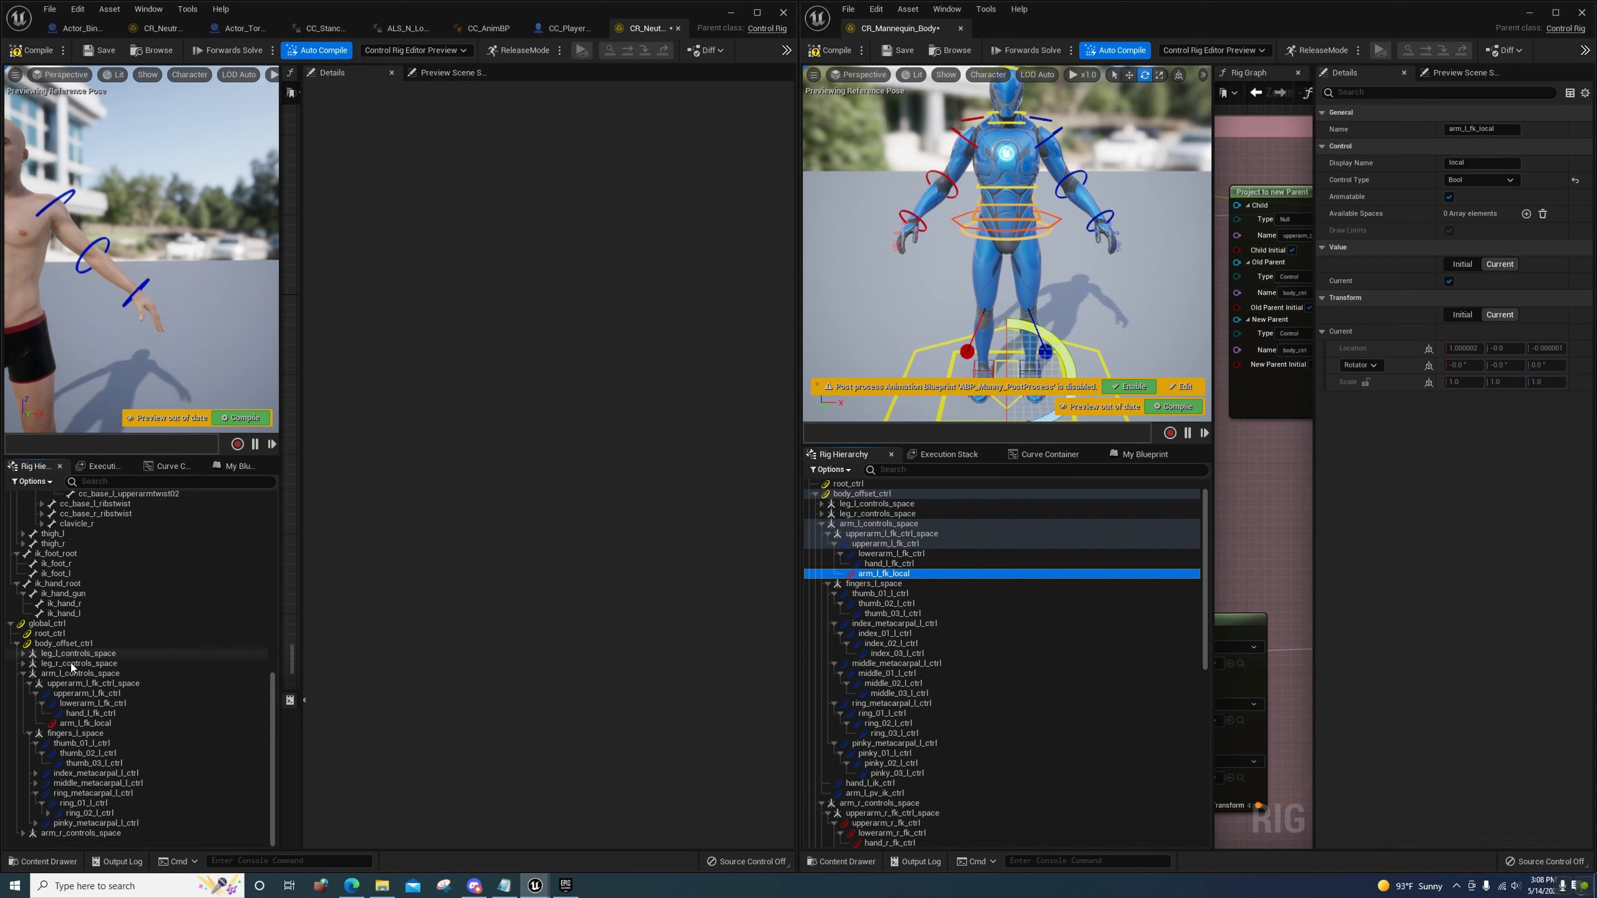
Reparent the character's index_01_l_ctrl directly under fingers_l_space and delete index_metacarpal_l_ctrl
click(45, 763)
click(36, 773)
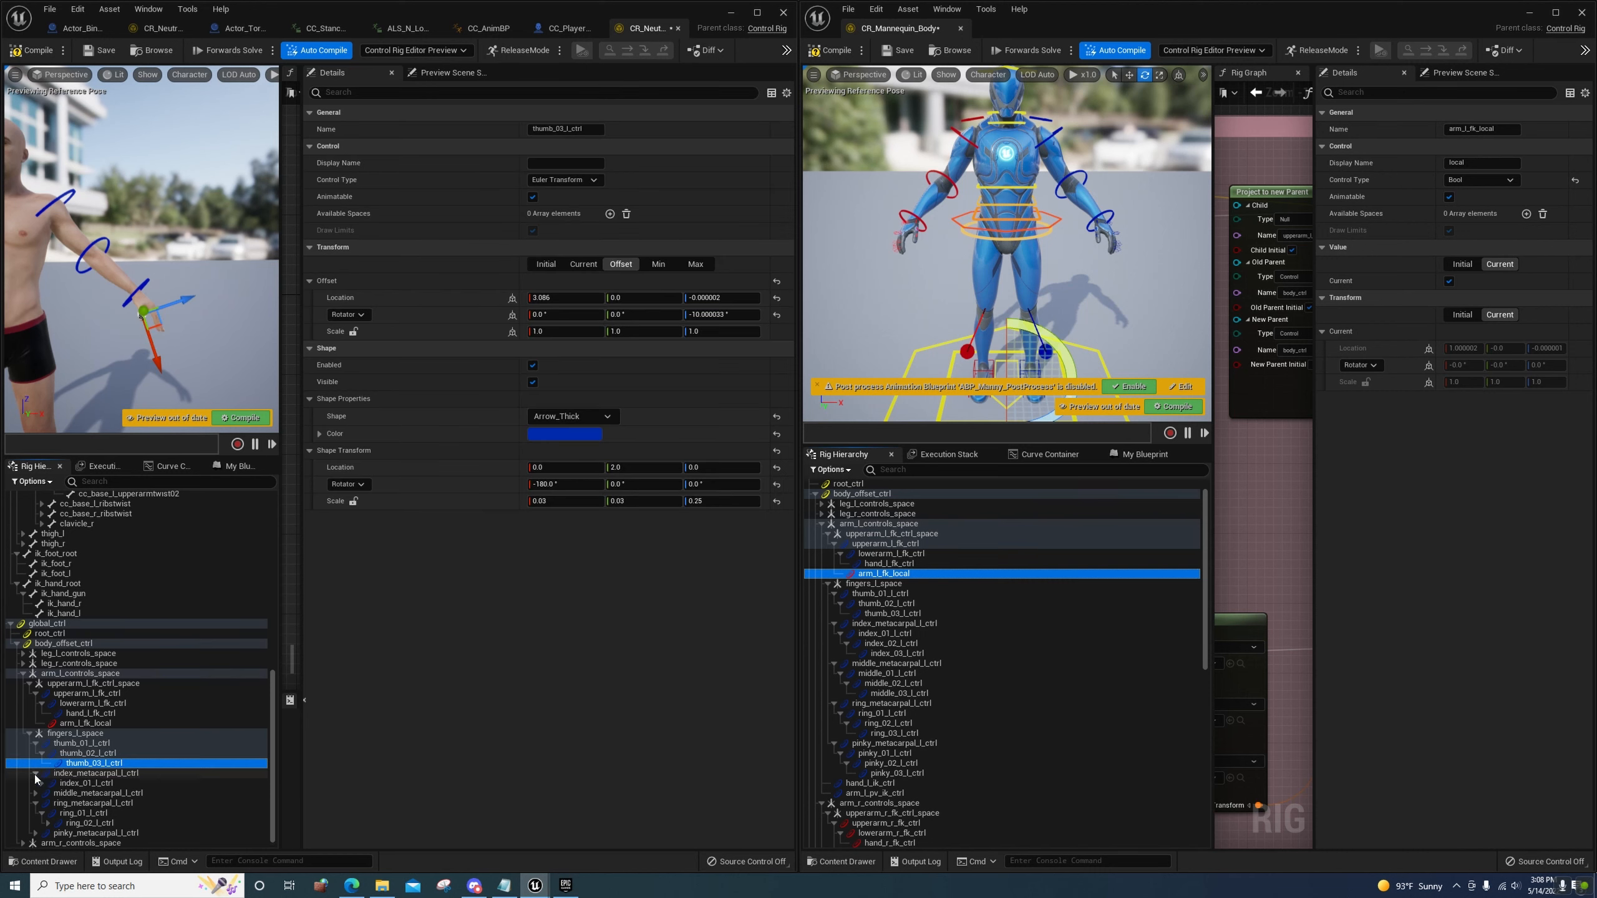
drag(85, 783, 69, 749)
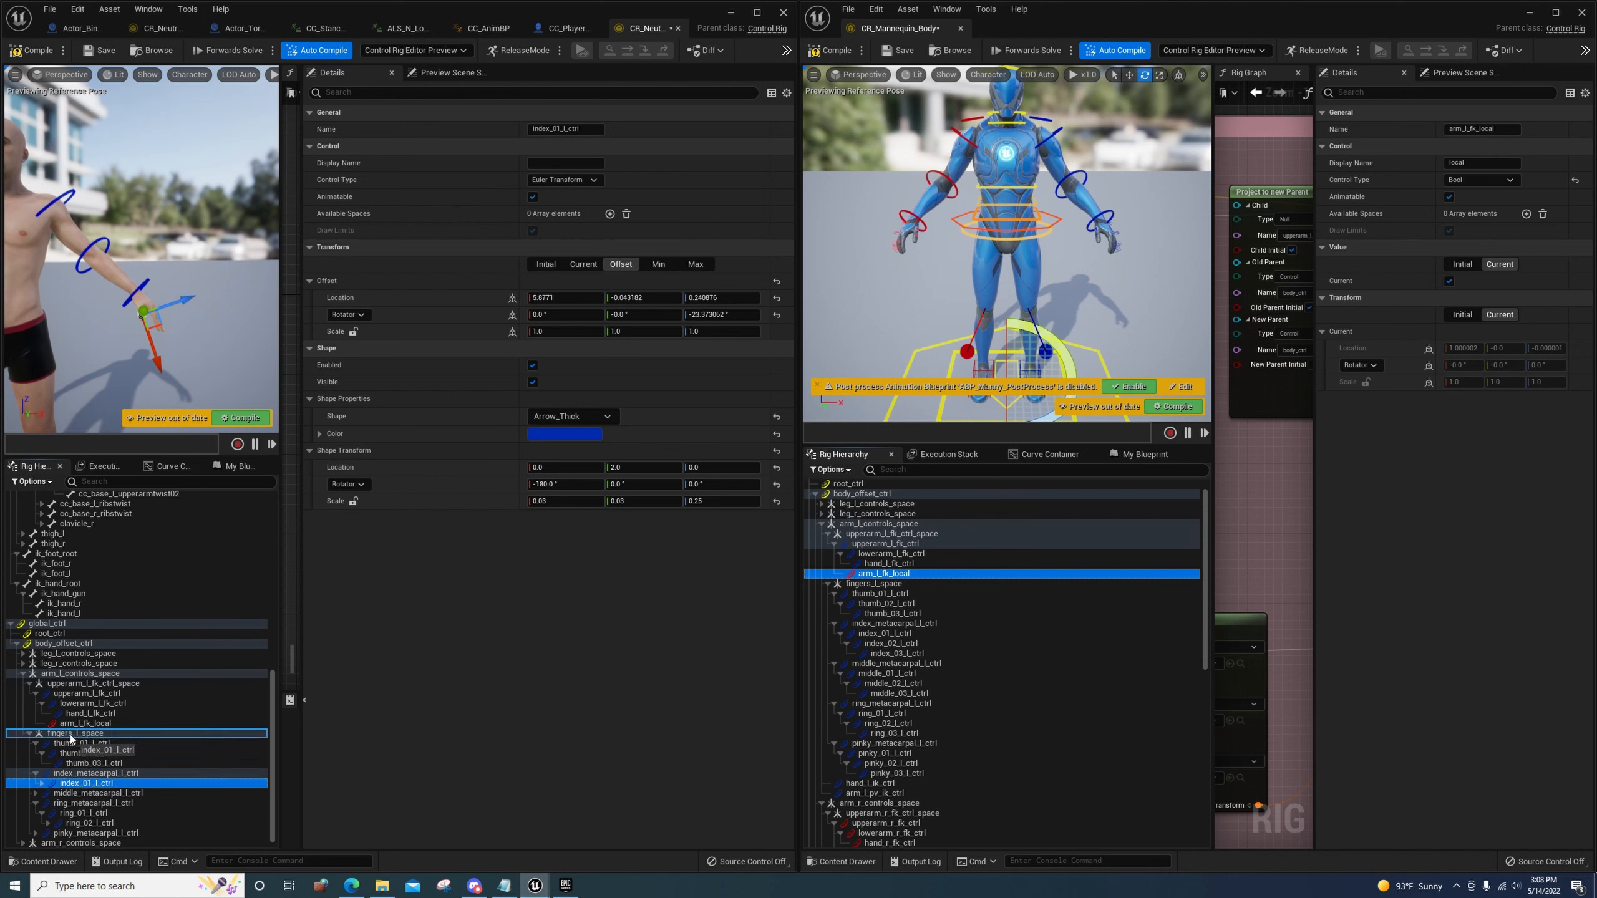
click(66, 773)
key(Delete)
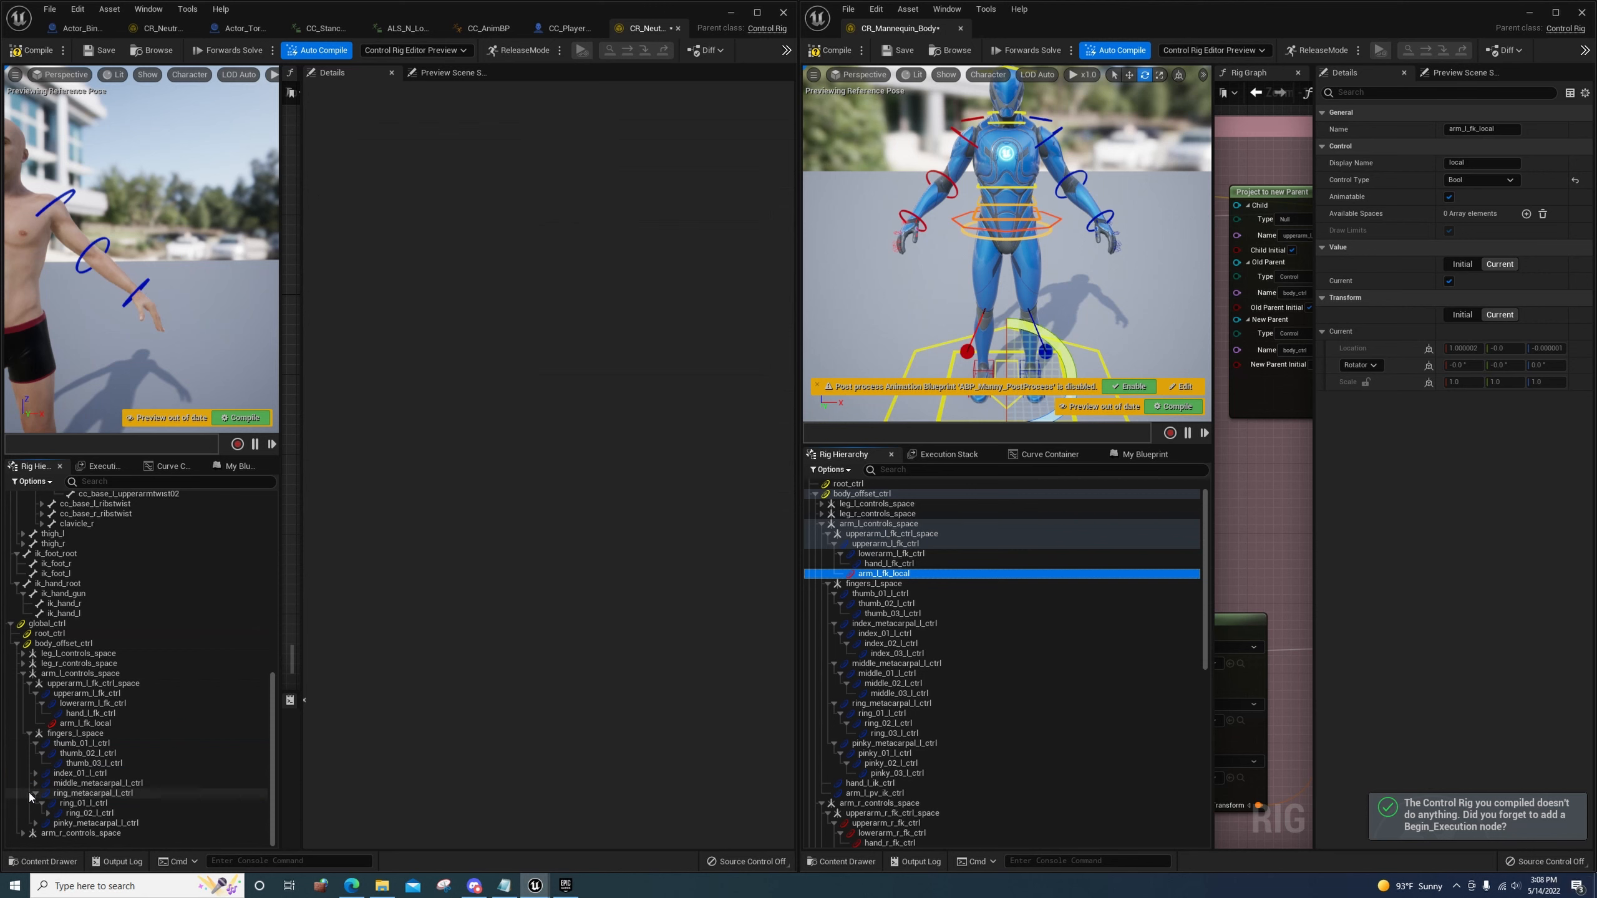
Reparent the character's middle_01_l_ctrl directly under fingers_l_space and delete middle_metacarpal_l_ctrl
click(30, 786)
click(35, 783)
drag(63, 794, 59, 743)
click(63, 794)
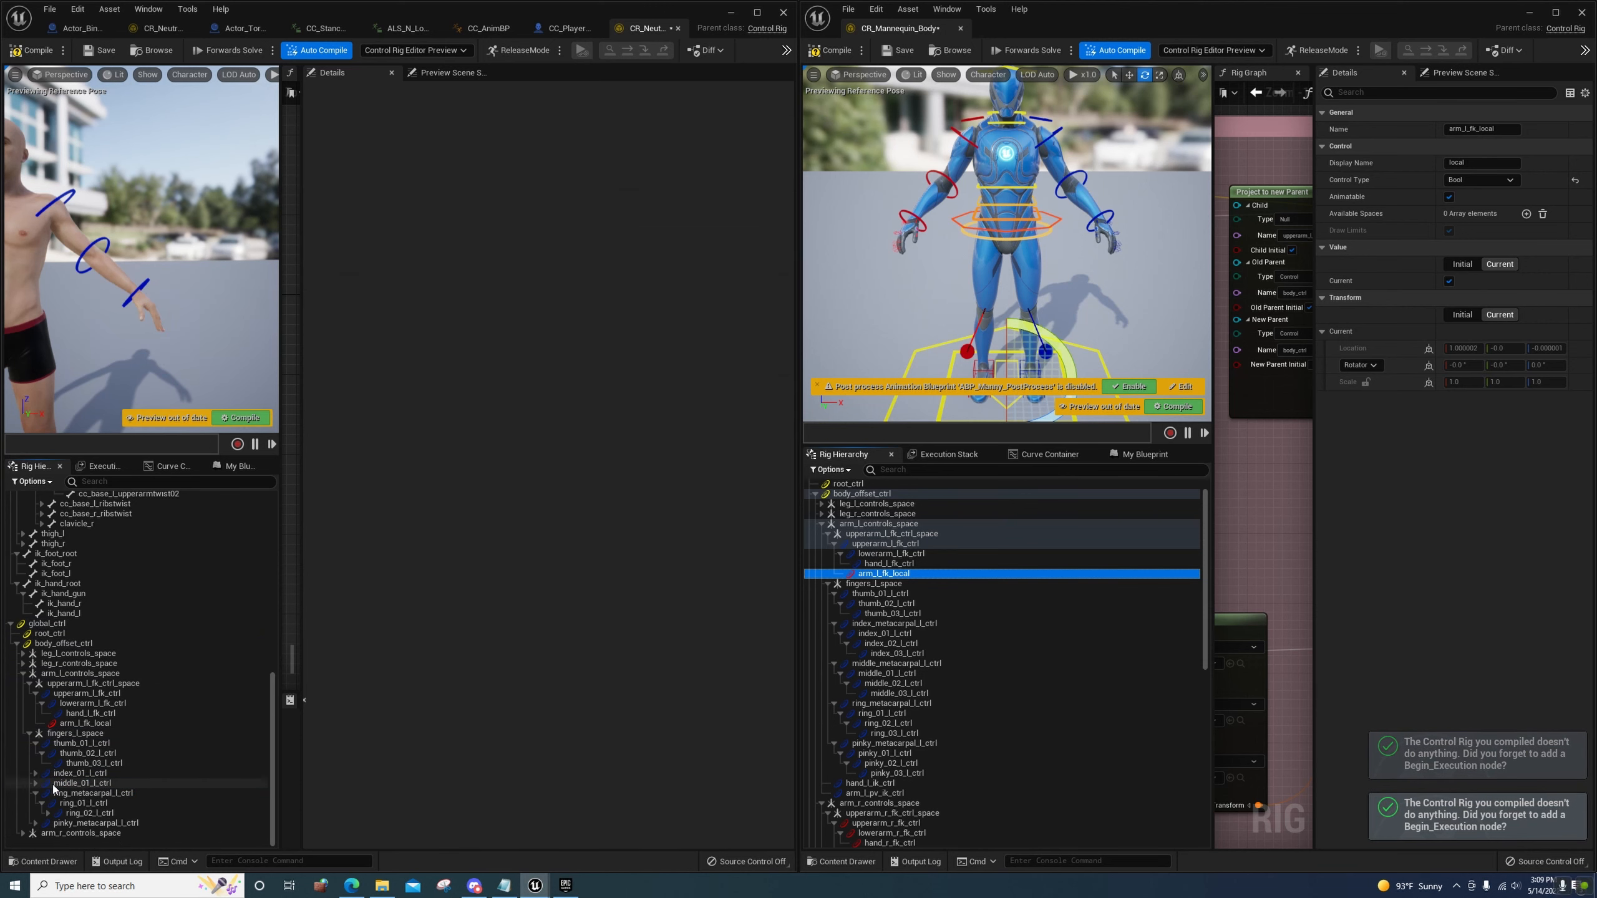
key(Delete)
Reparent the character's ring_01_l_ctrl directly under fingers_l_space and delete ring_metacarpal_l_ctrl
click(61, 802)
drag(61, 803, 59, 742)
click(57, 793)
key(Delete)
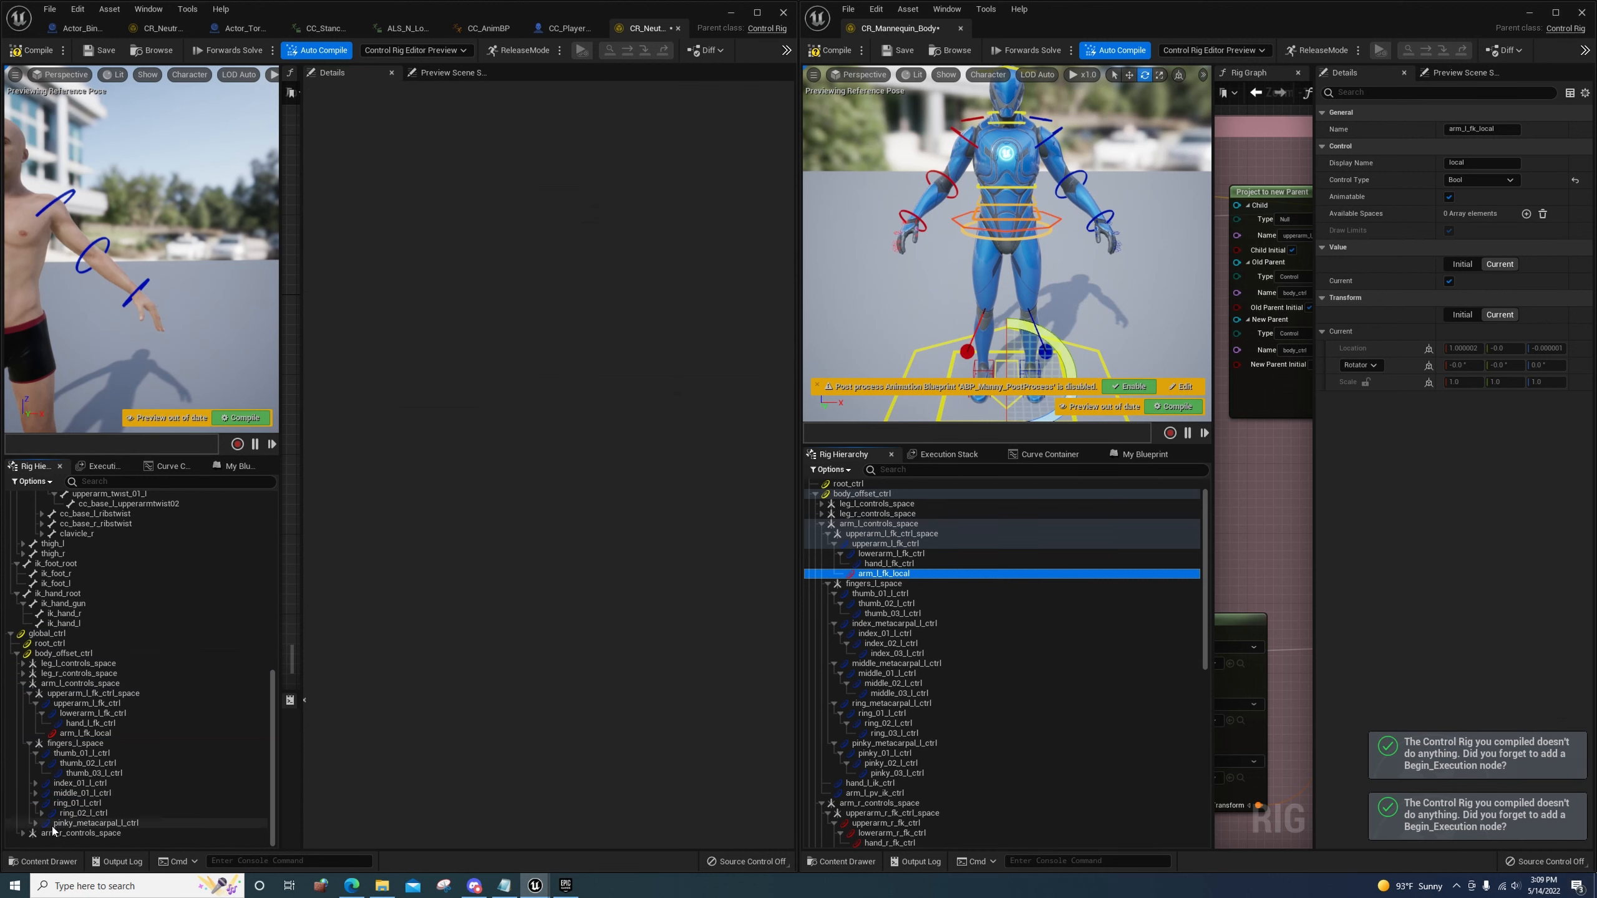
Reparent the character's pinky_01_l_ctrl directly under fingers_l_space, delete pinky_metacarpal_l_ctrl, and collapse the ring_01_l_ctrl branch
click(35, 823)
click(51, 824)
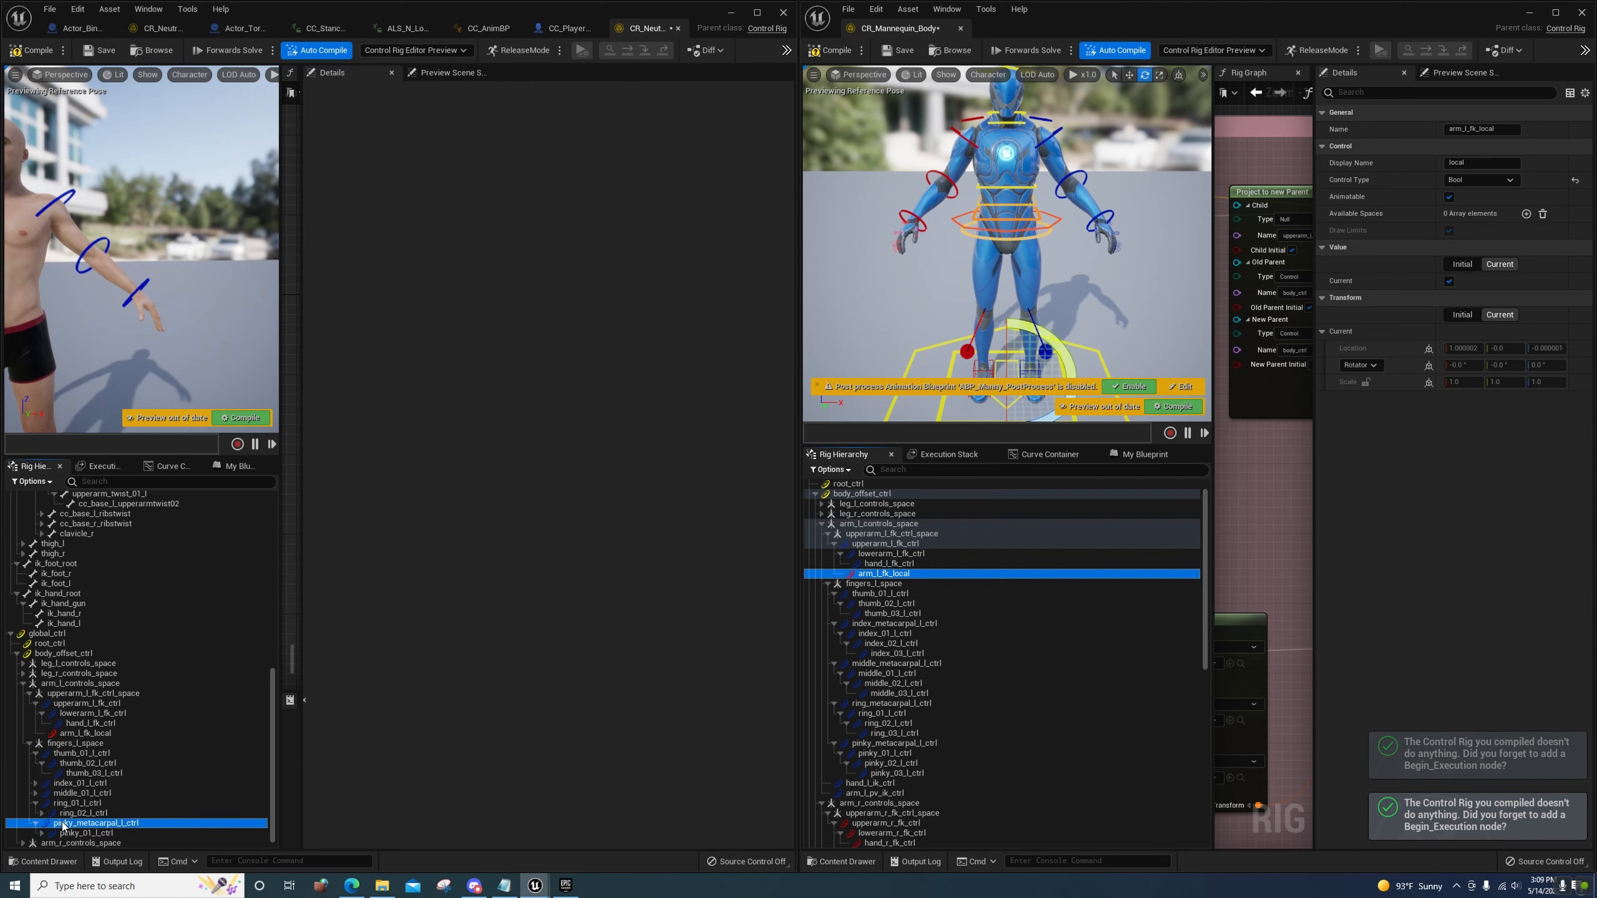
drag(51, 824, 67, 747)
click(63, 823)
key(Delete)
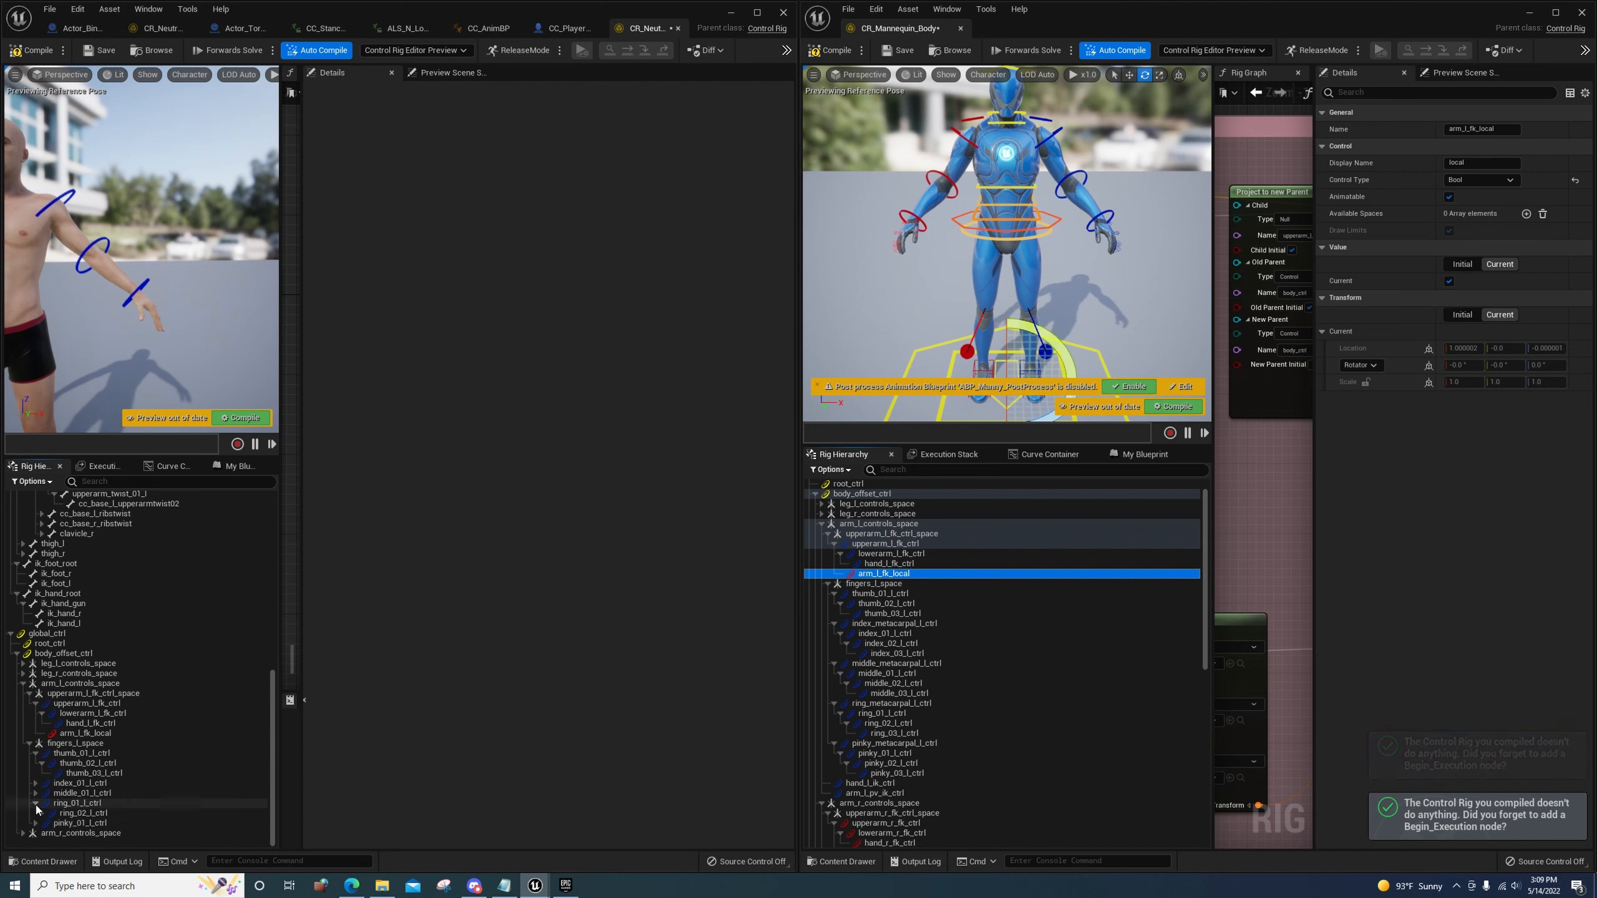
click(36, 803)
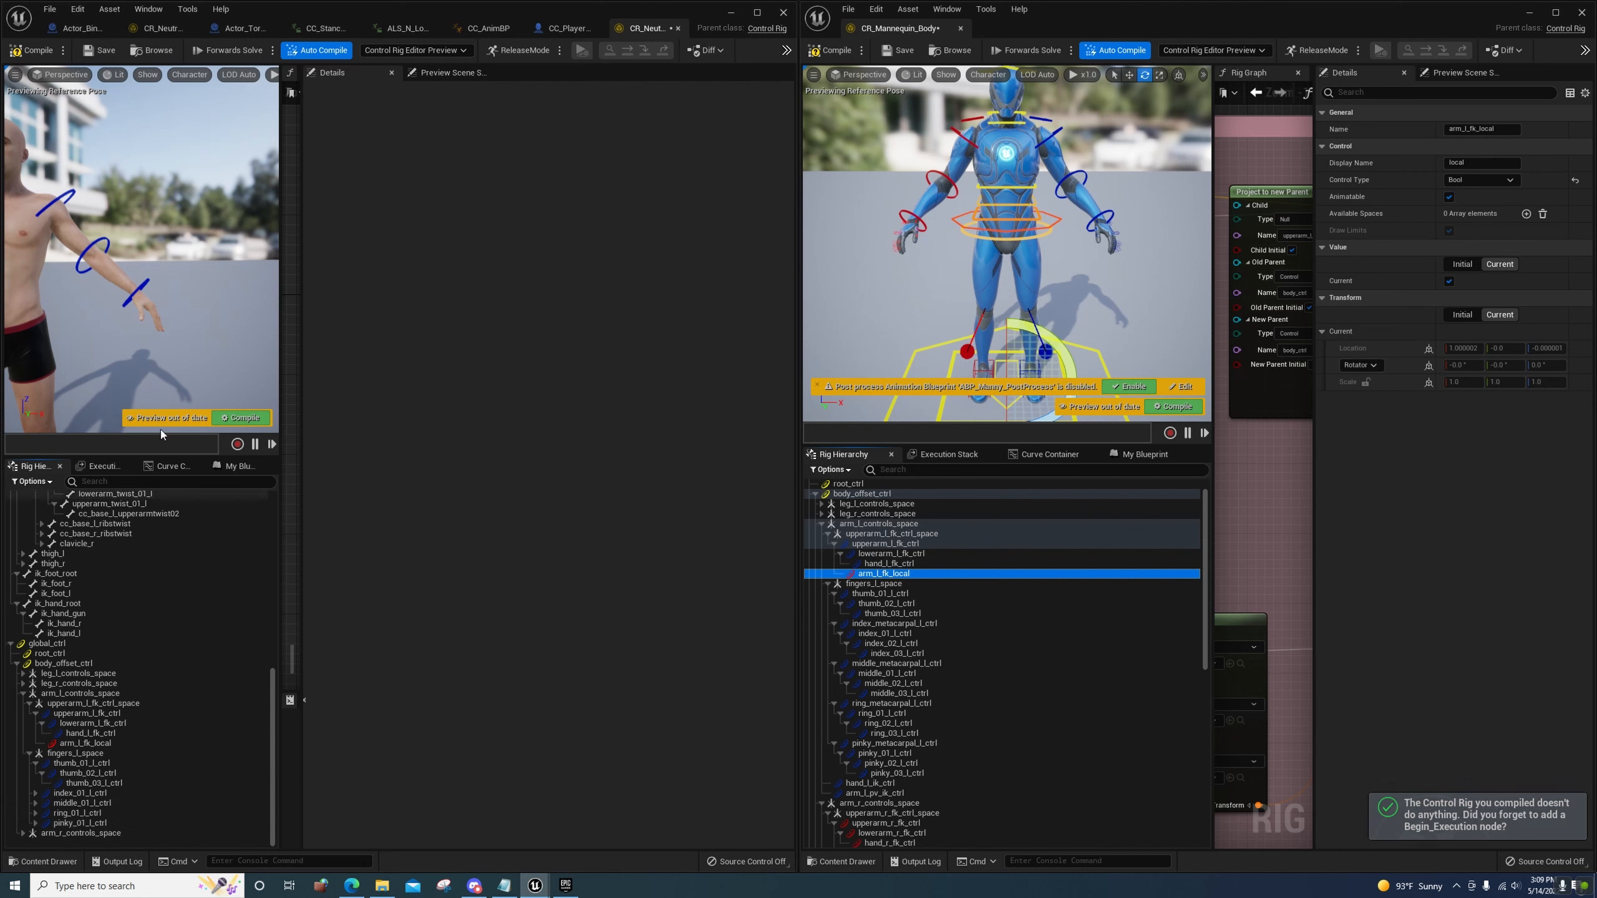
Lock the shape scale proportions of the character's thumb_01_l_ctrl and multiply its shape's X scale by 10
scroll(139, 252, up, 3)
scroll(139, 251, up, 3)
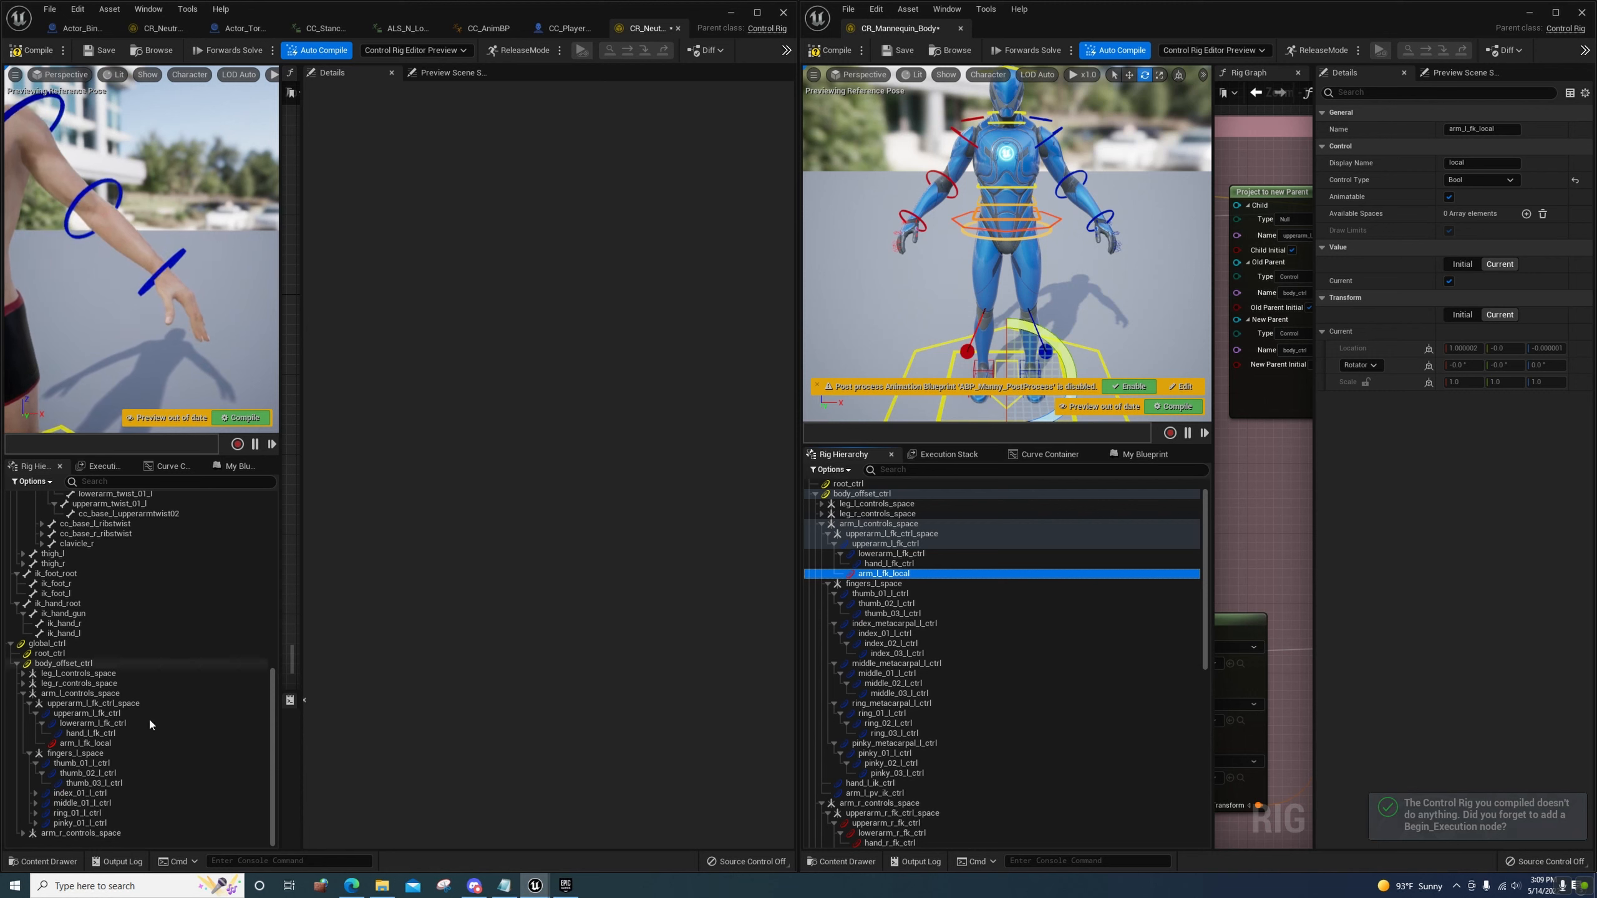
click(70, 793)
click(60, 764)
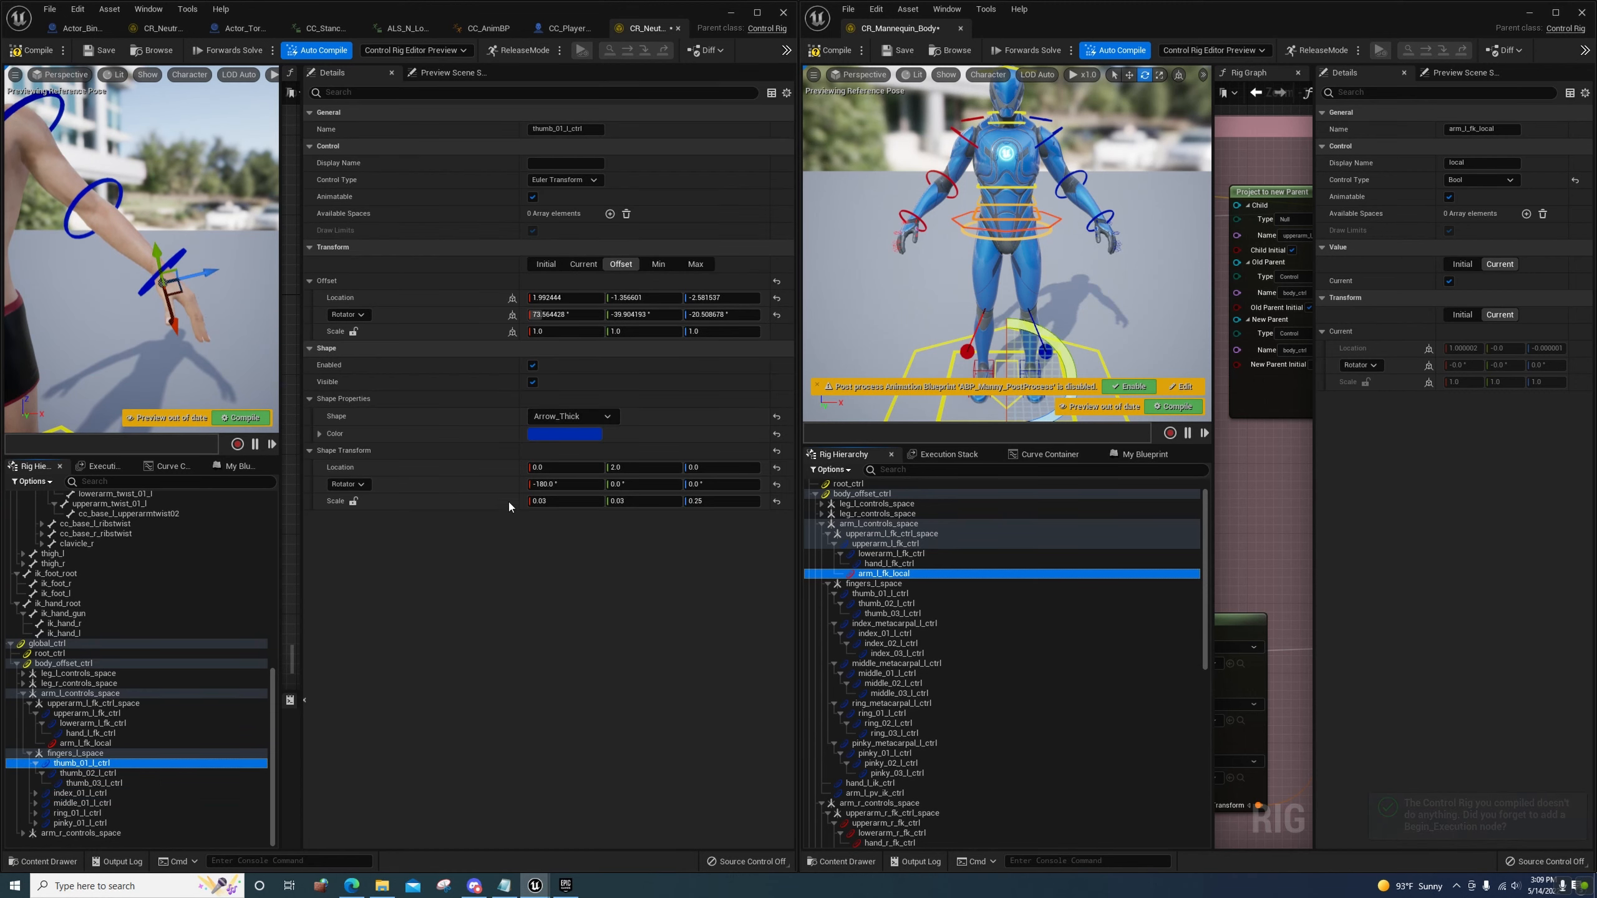
click(554, 501)
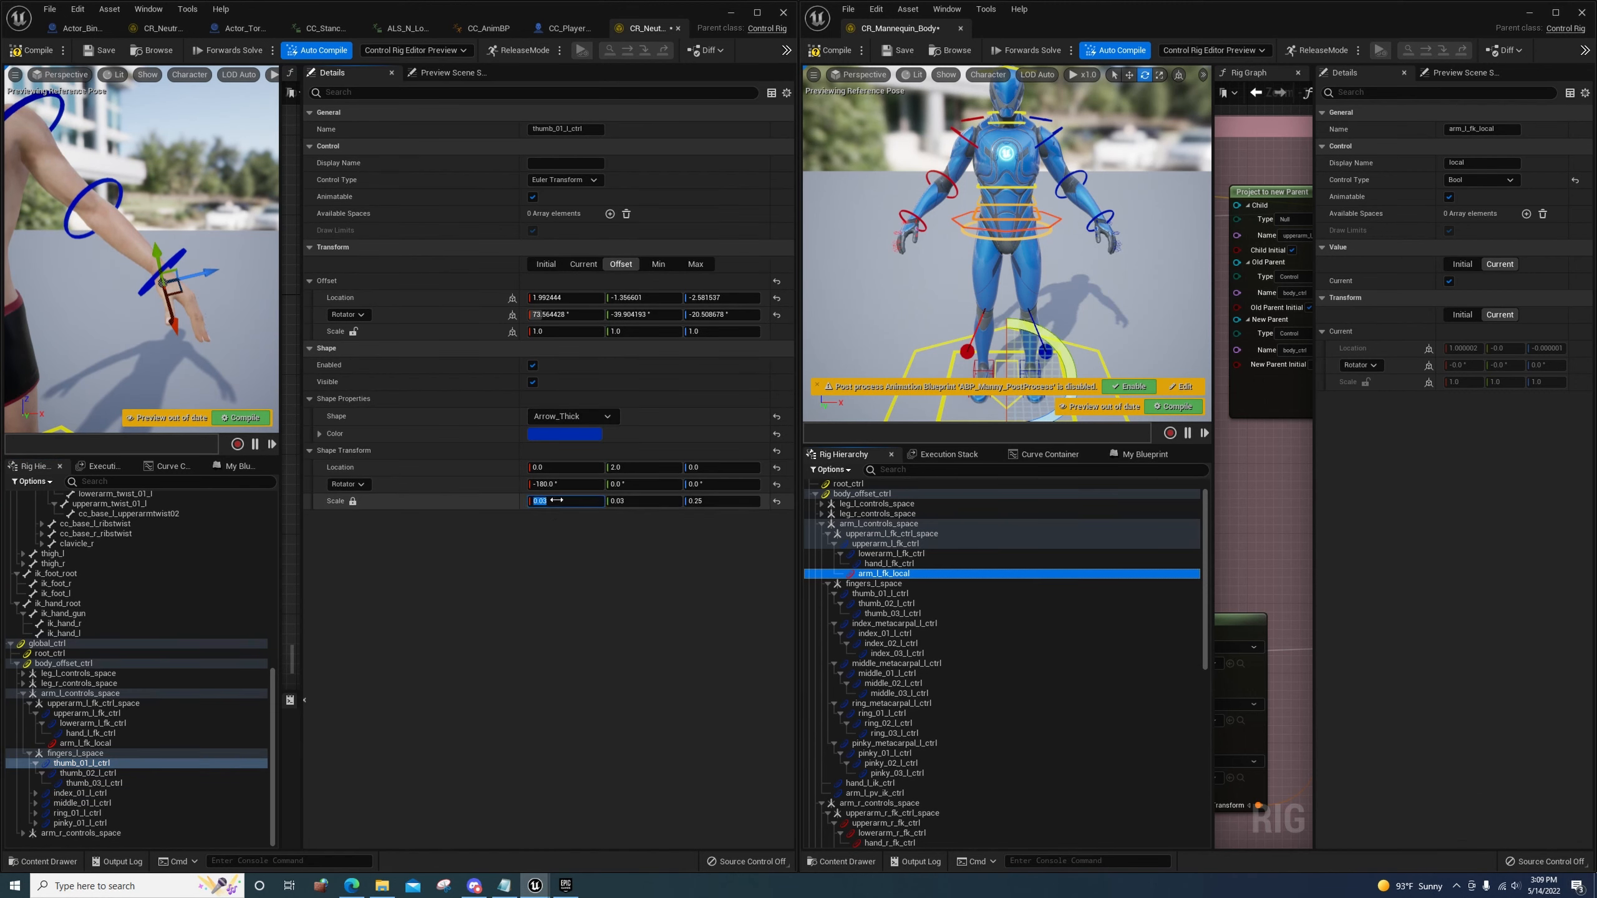
key(Return)
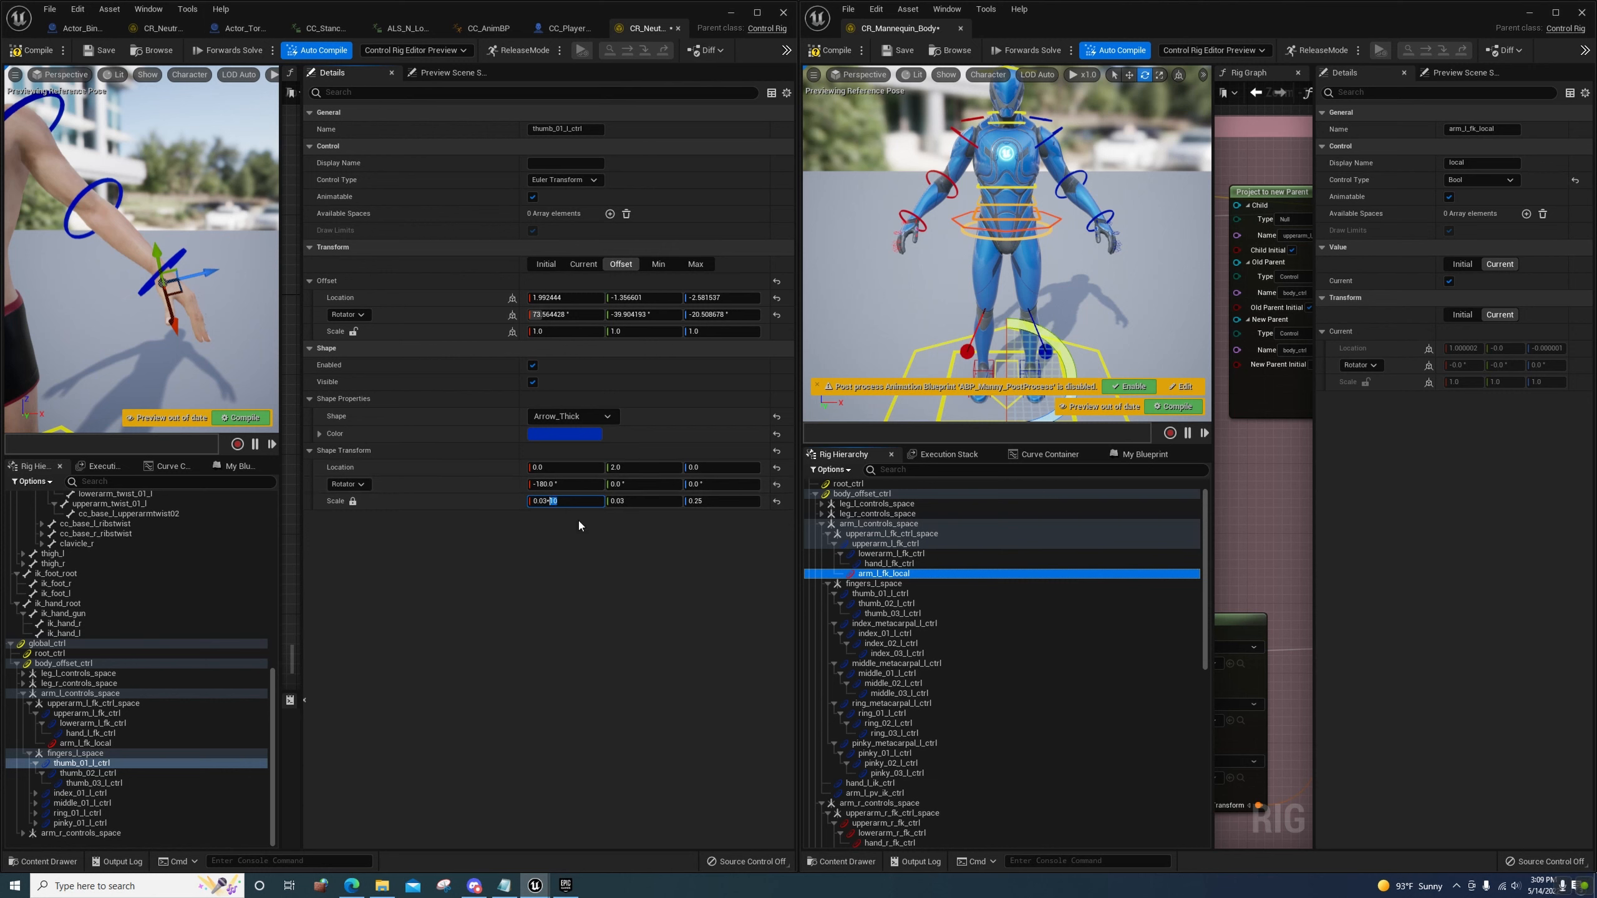
key(Return)
Scale the shapes of thumb_02_l_ctrl and thumb_03_l_ctrl proportionally by 10, to 0.3, 0.3, 2.5
click(214, 772)
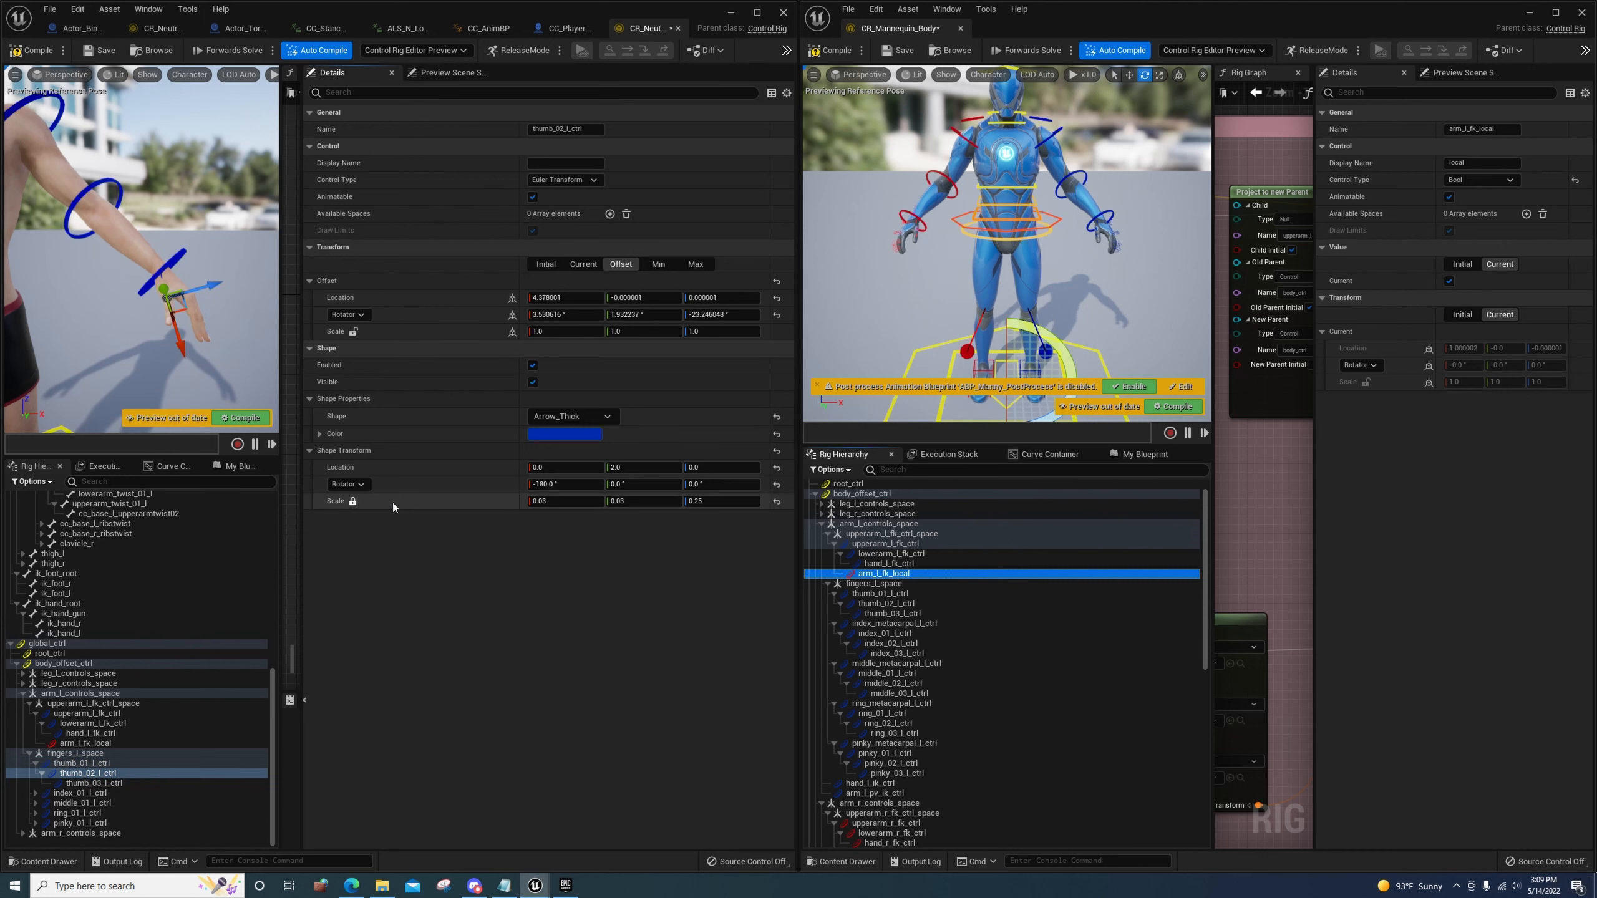
click(81, 783)
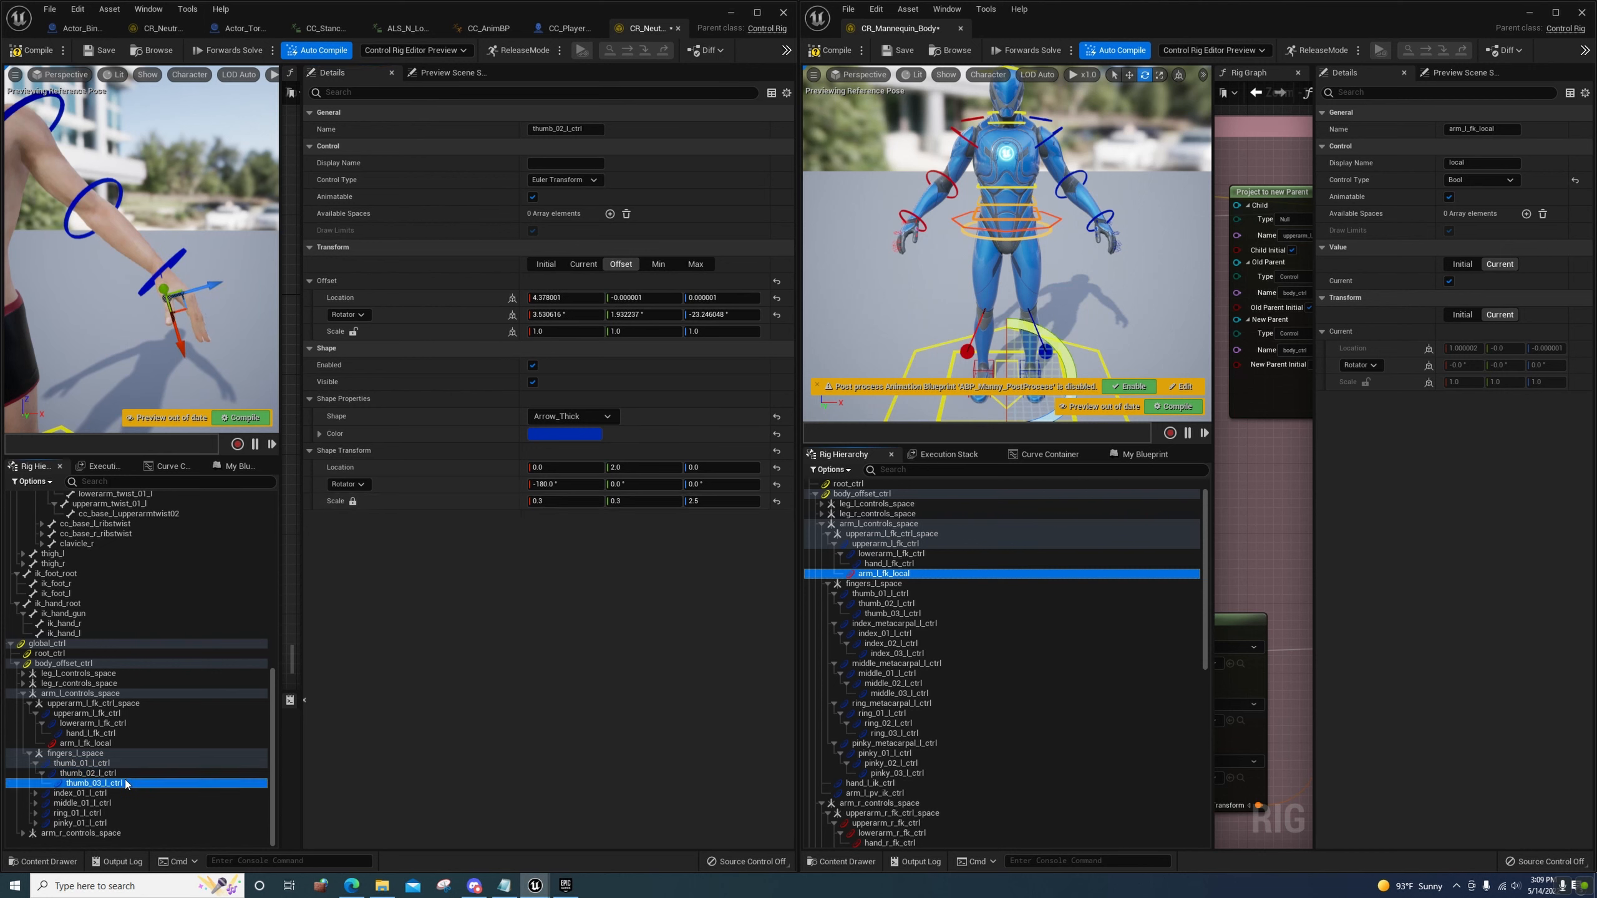
click(353, 501)
click(554, 501)
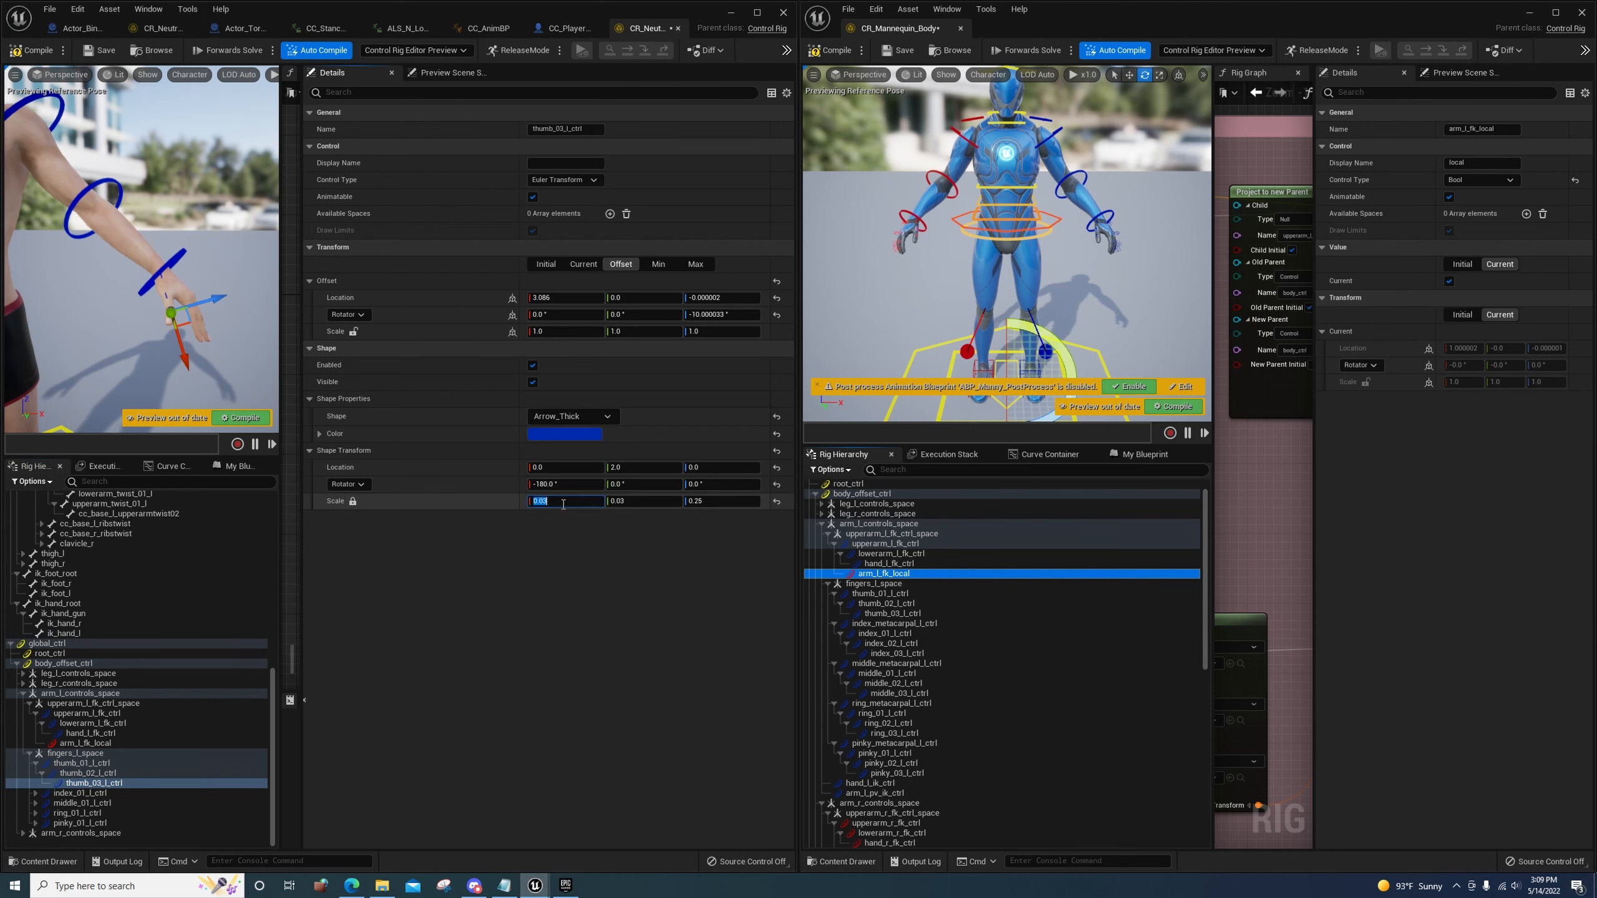
text(*10)
key(Return)
Scale the shape of the character's index_01_l_ctrl proportionally by multiplying its X scale by 10
click(80, 793)
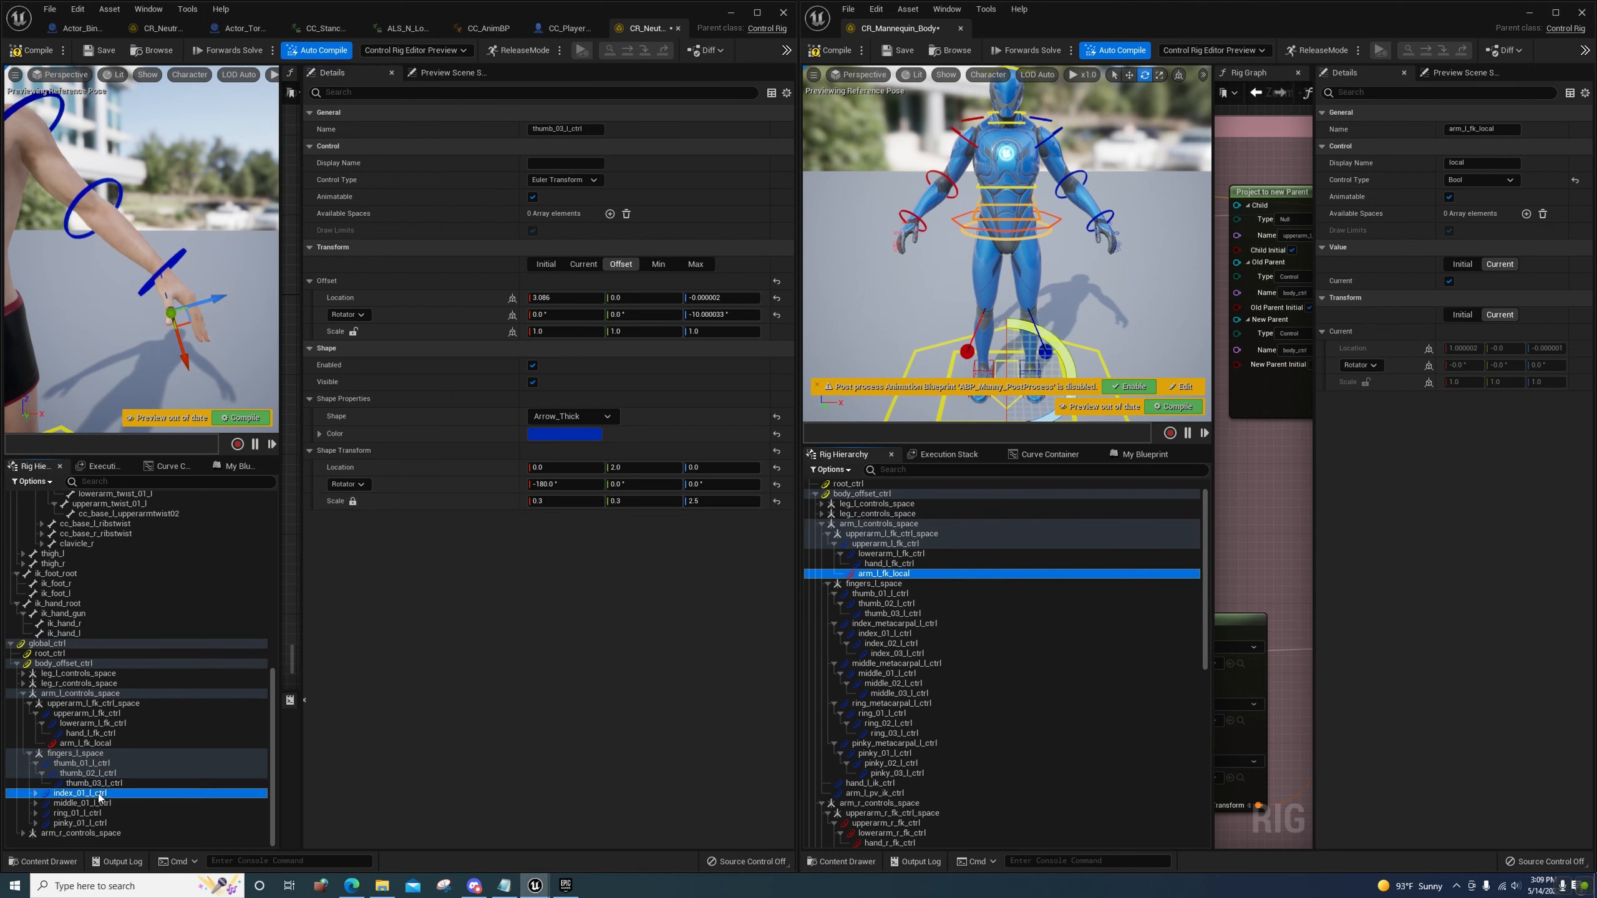
click(354, 501)
click(563, 502)
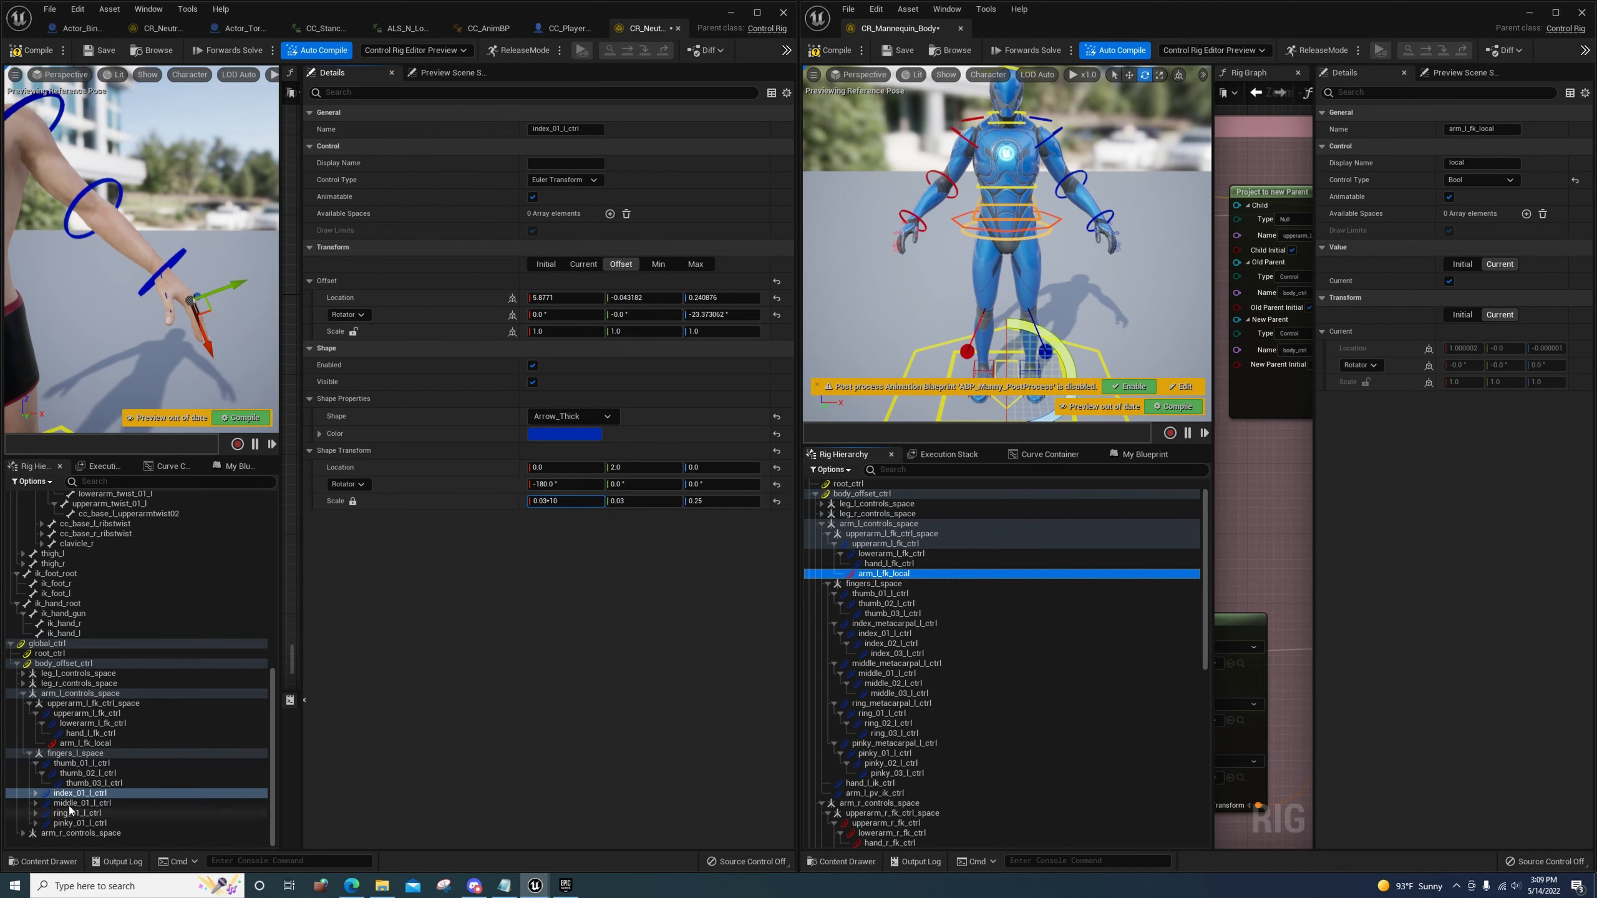
click(44, 804)
Scale the shape of index_02_l_ctrl proportionally by 10, to 0.3, 0.3, 2.5
click(36, 793)
click(86, 803)
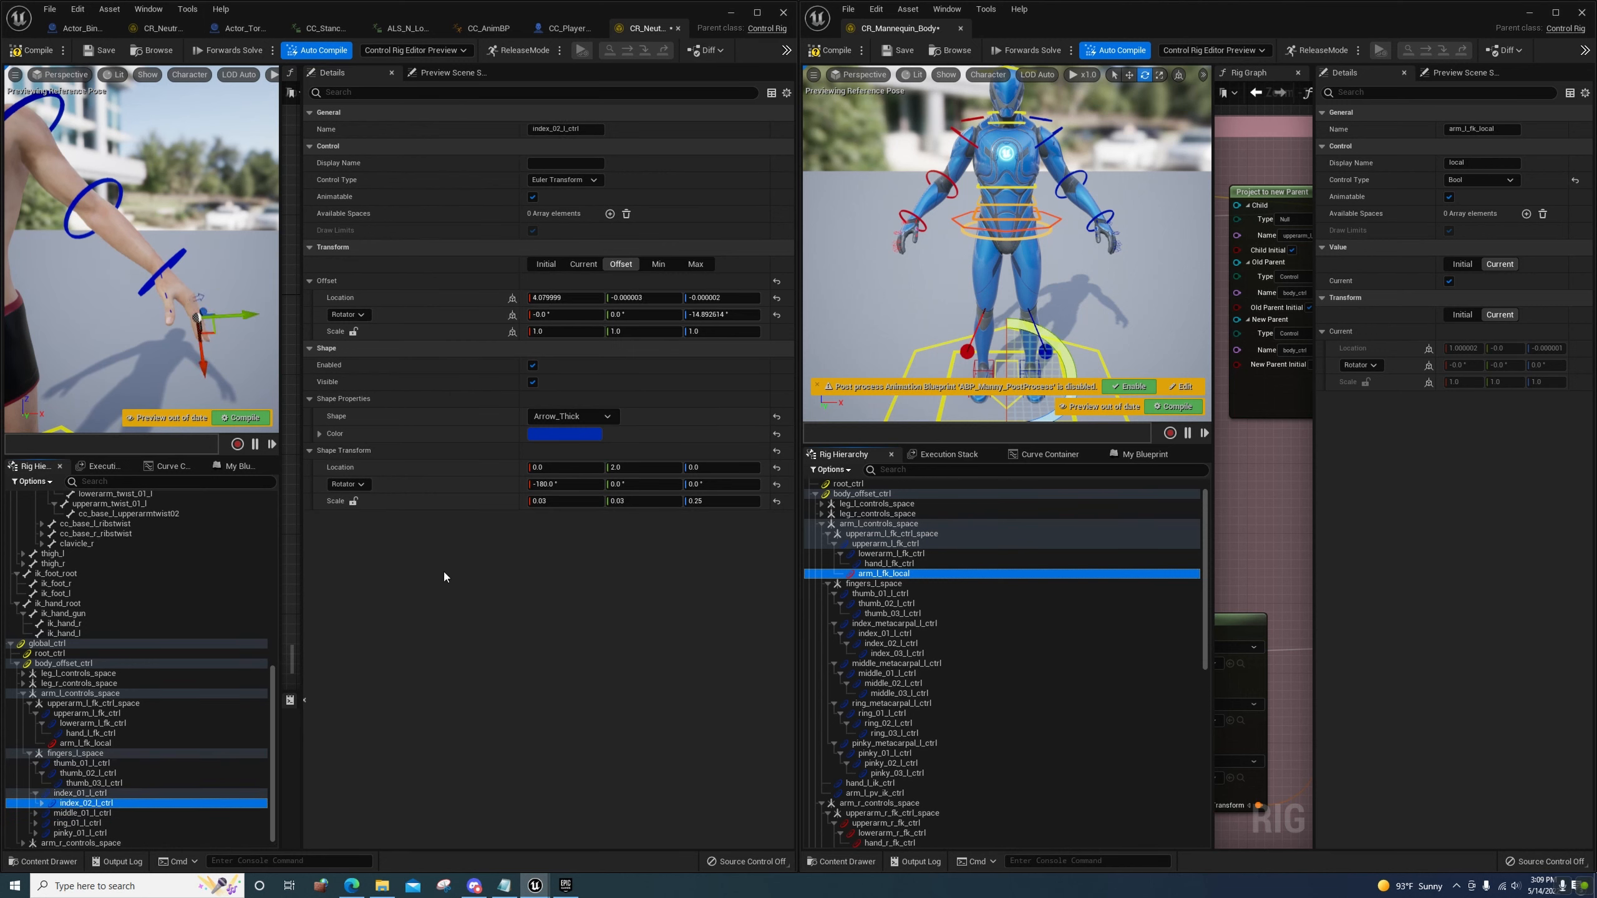
click(353, 501)
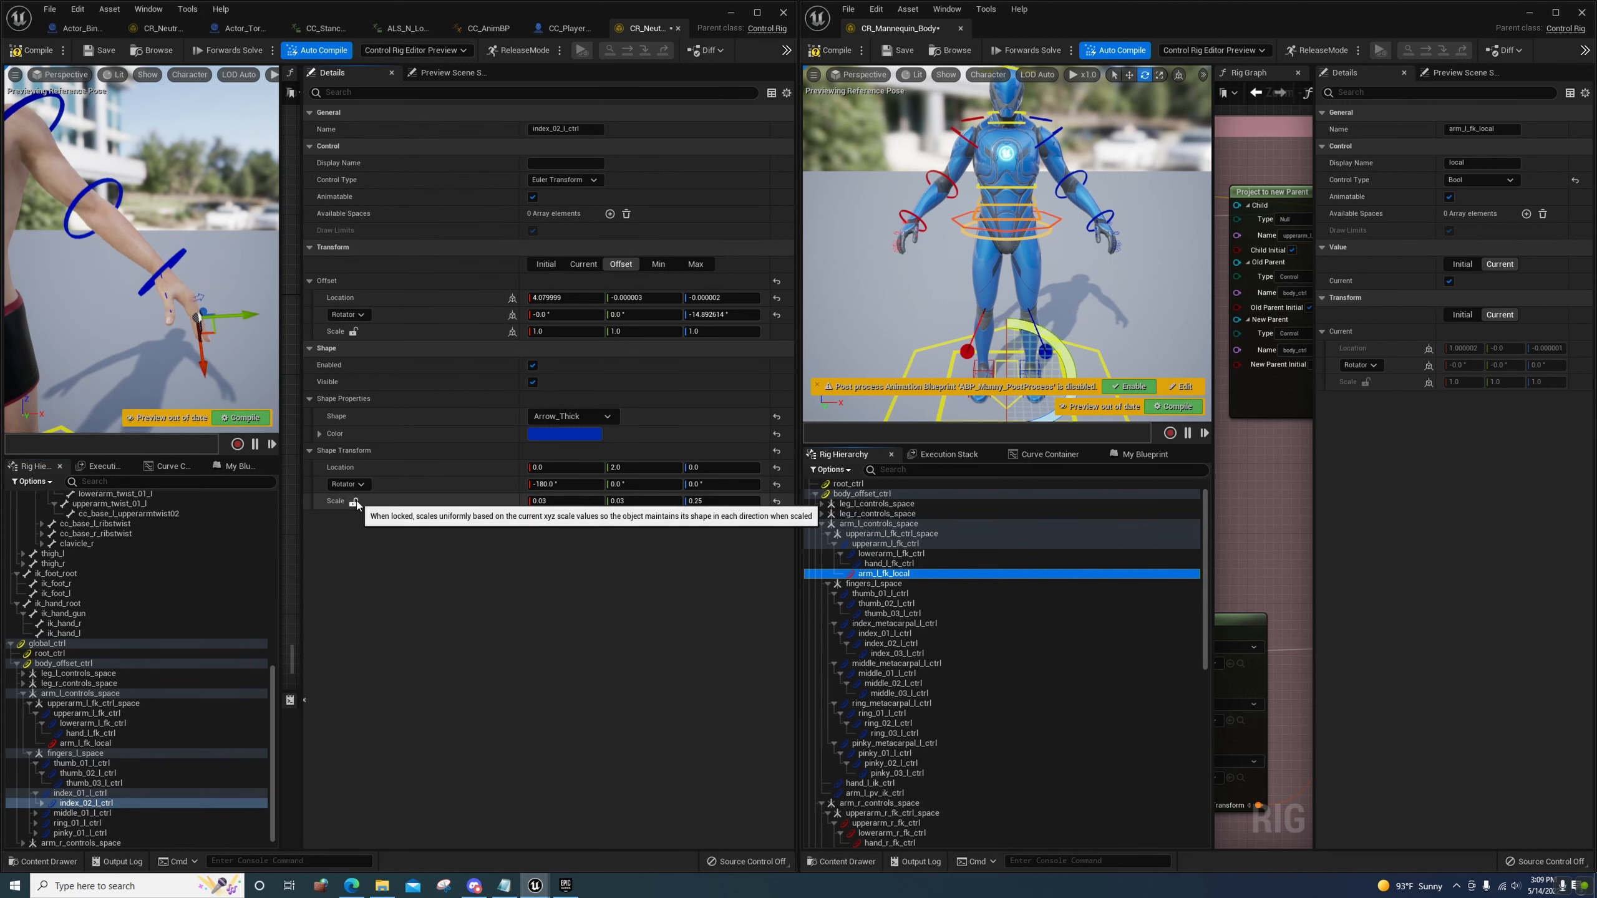
click(572, 501)
text(*10)
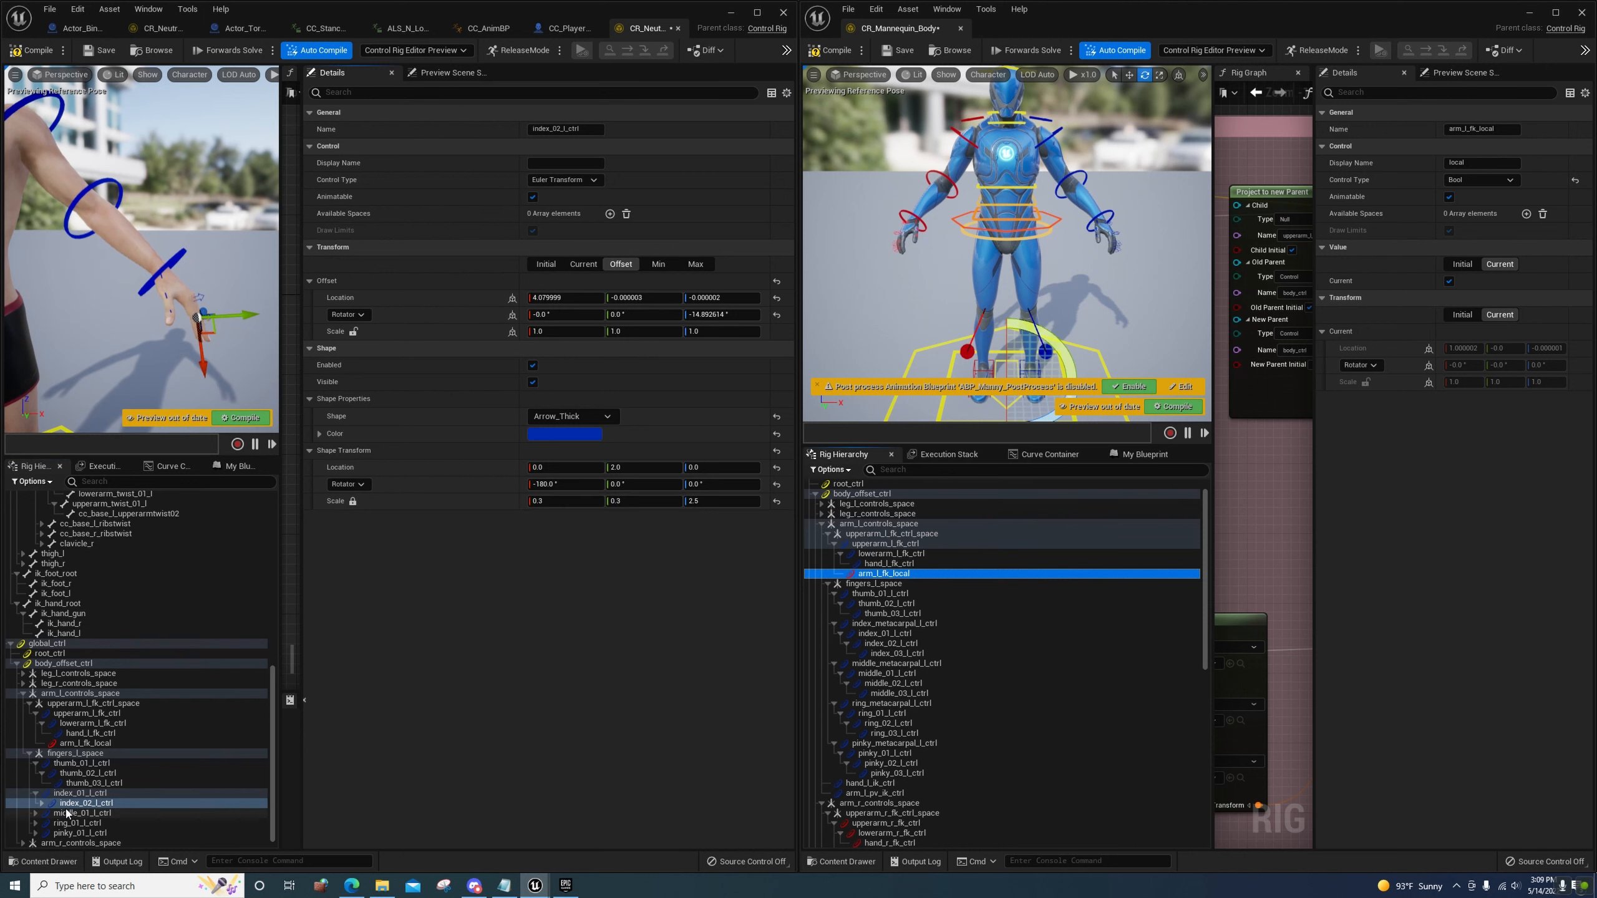
Scale the shape of index_03_l_ctrl proportionally by 10, to 0.3, 0.3, 2.5
click(42, 803)
click(74, 813)
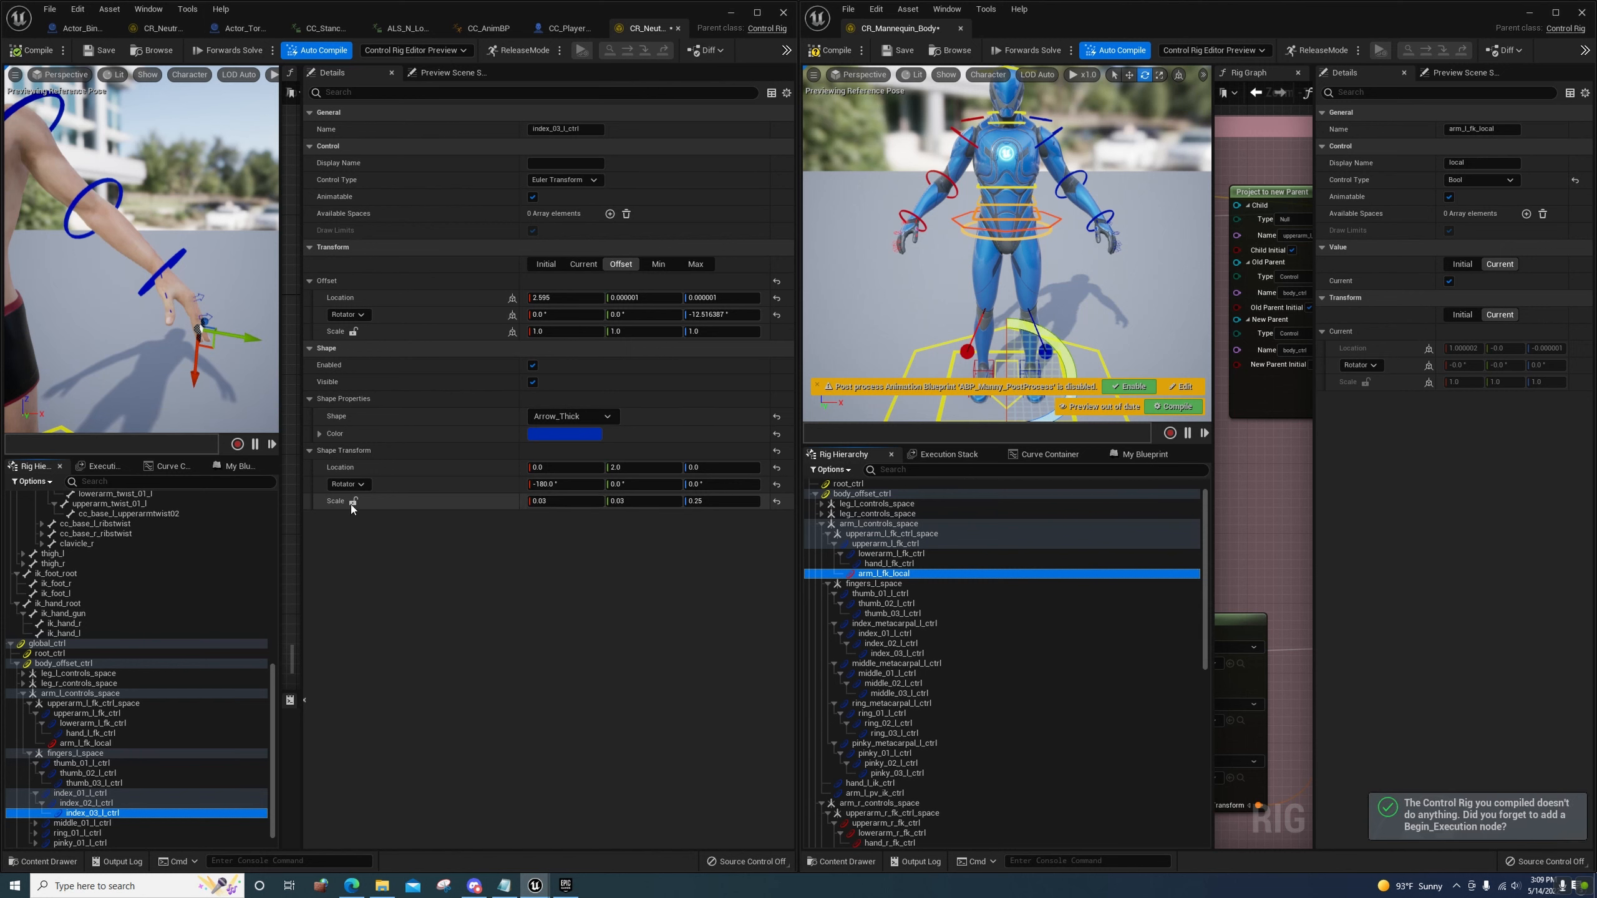
click(564, 501)
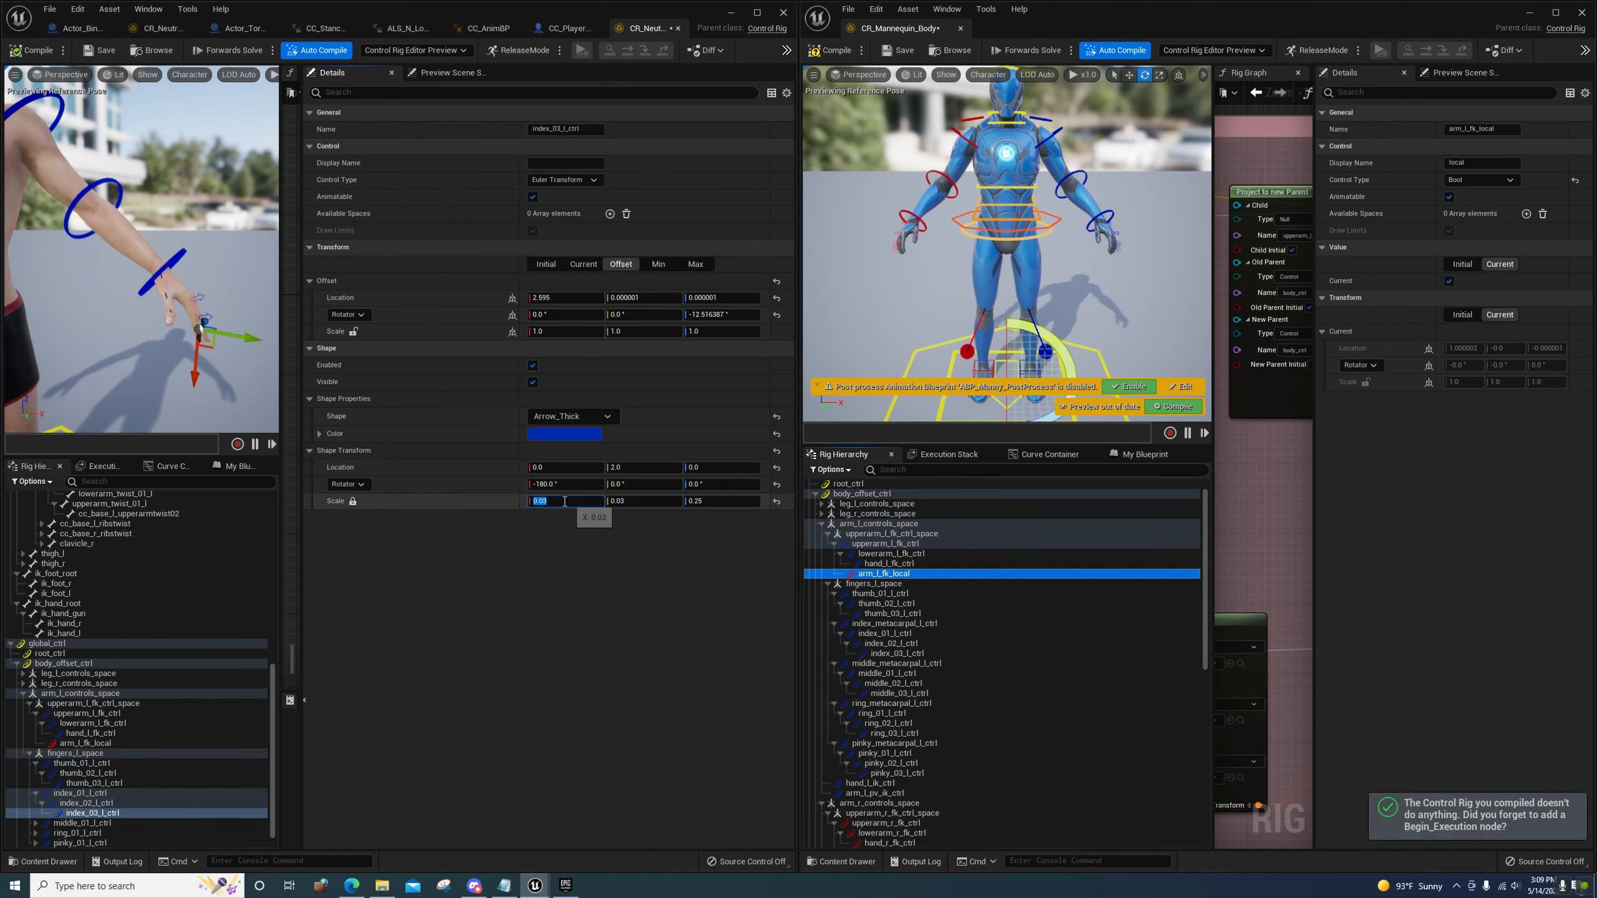
click(564, 502)
text(*10)
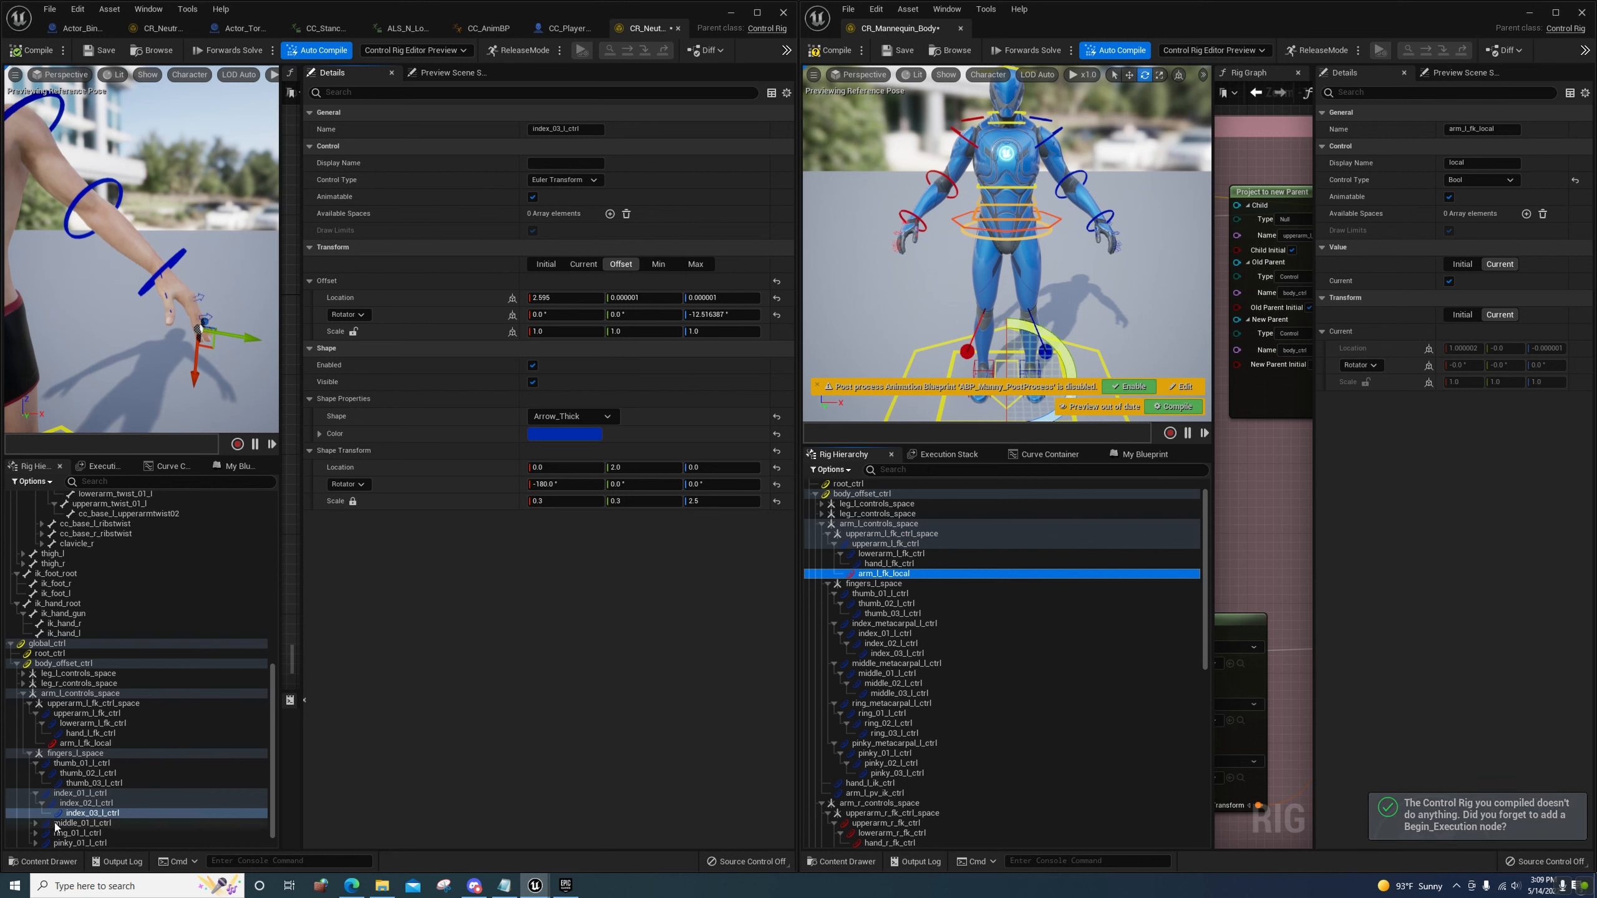
Scale the shape of middle_01_l_ctrl proportionally by 10, to 0.3, 0.3, 2.5, and expand its branch
click(50, 823)
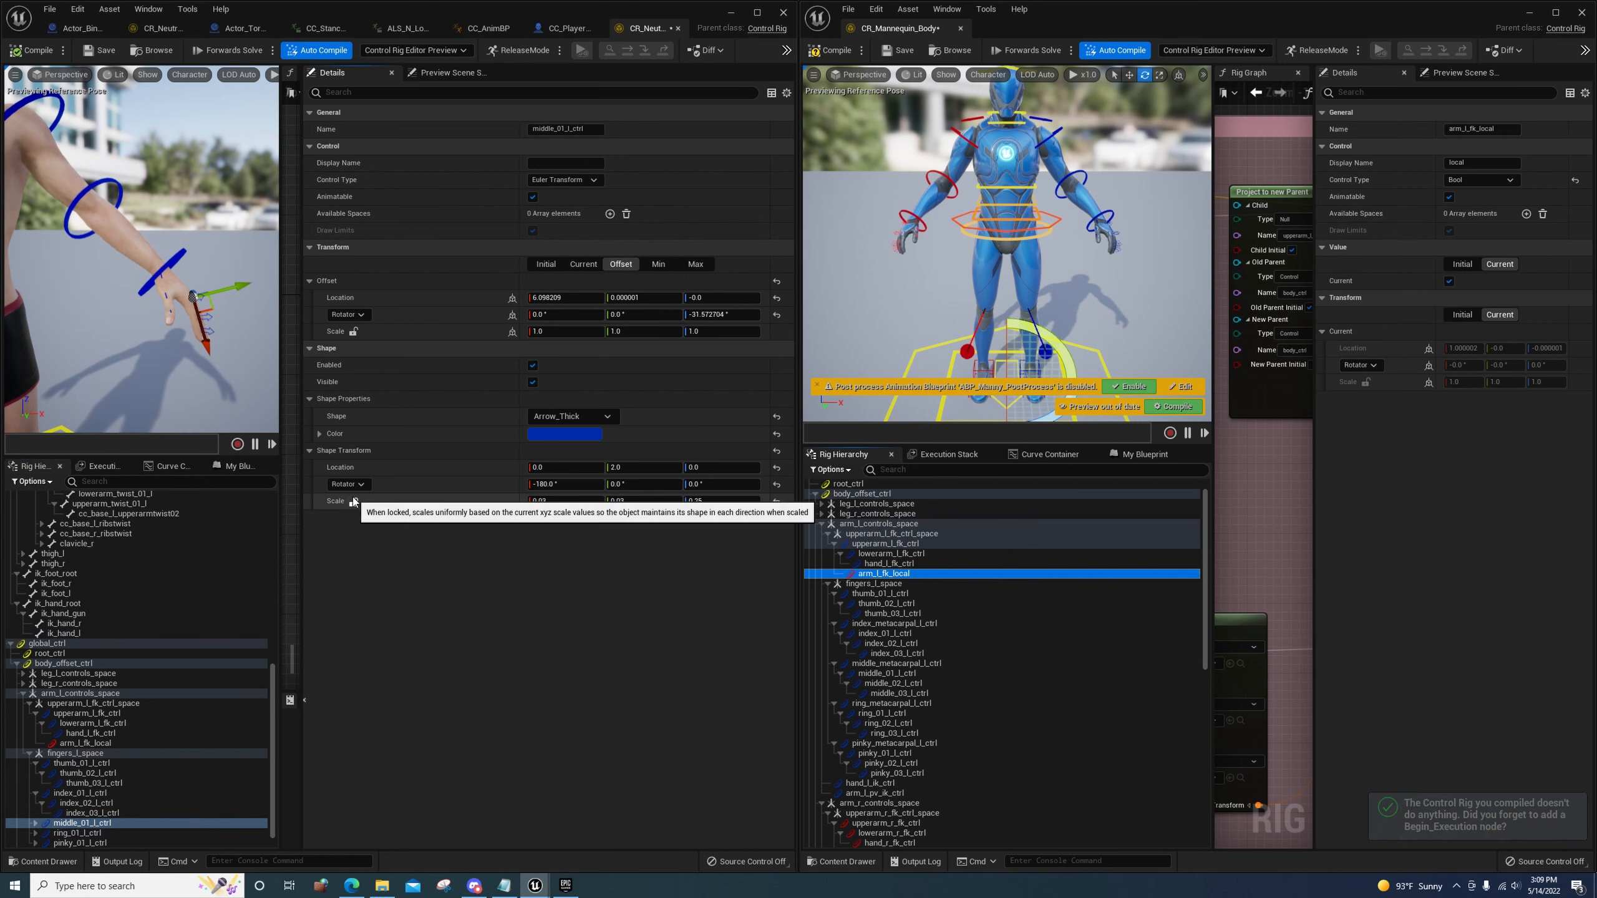
click(564, 502)
text(*10)
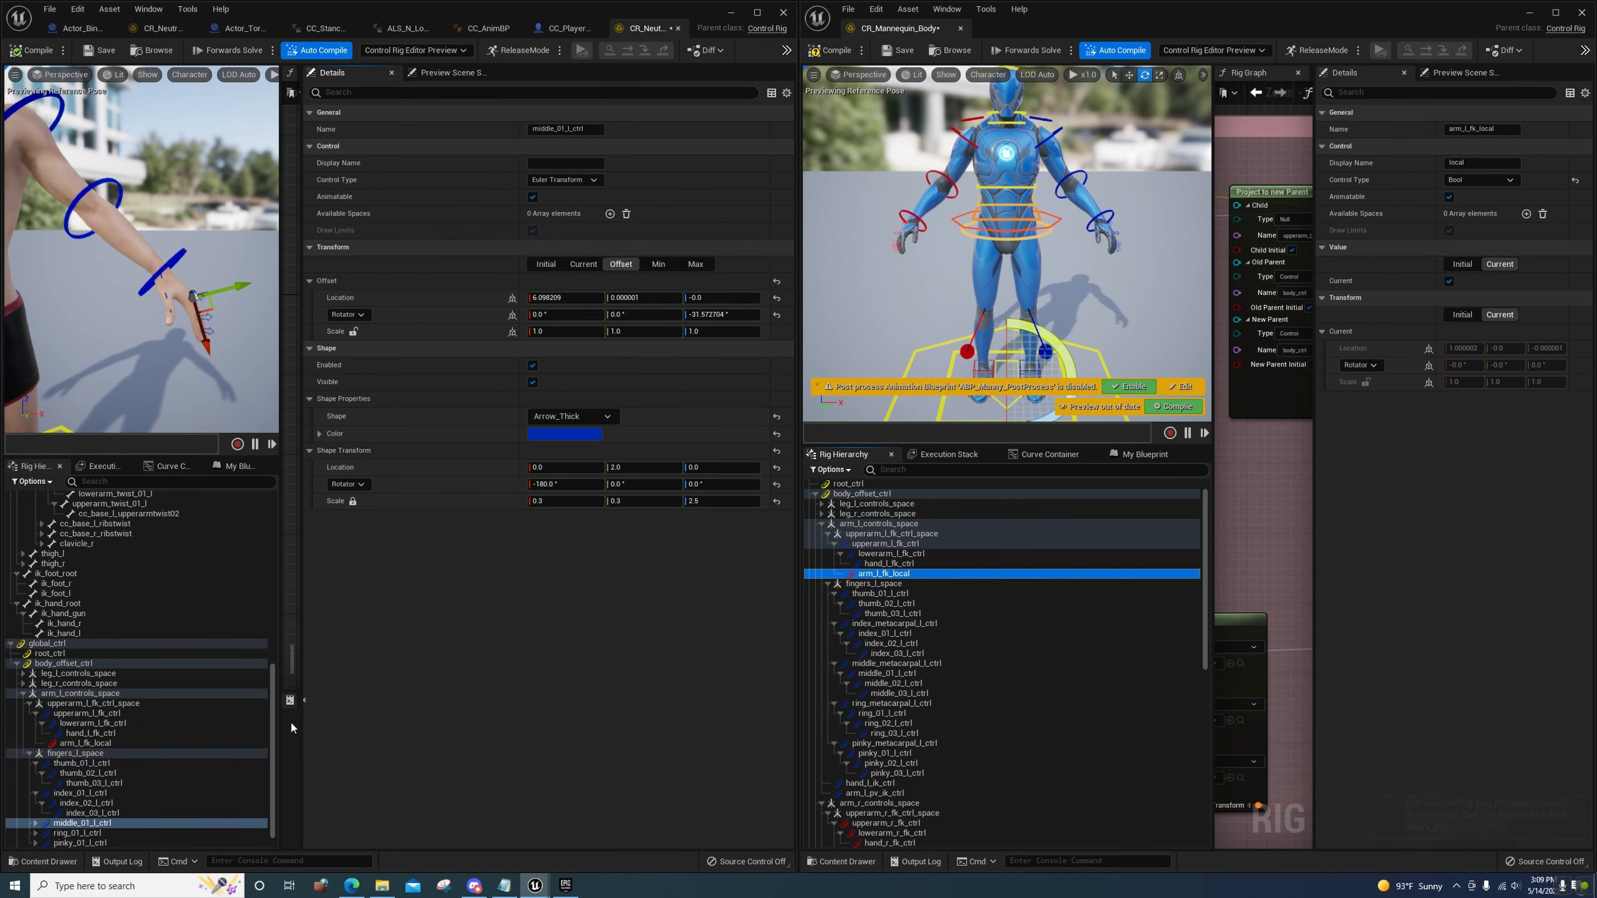
click(51, 824)
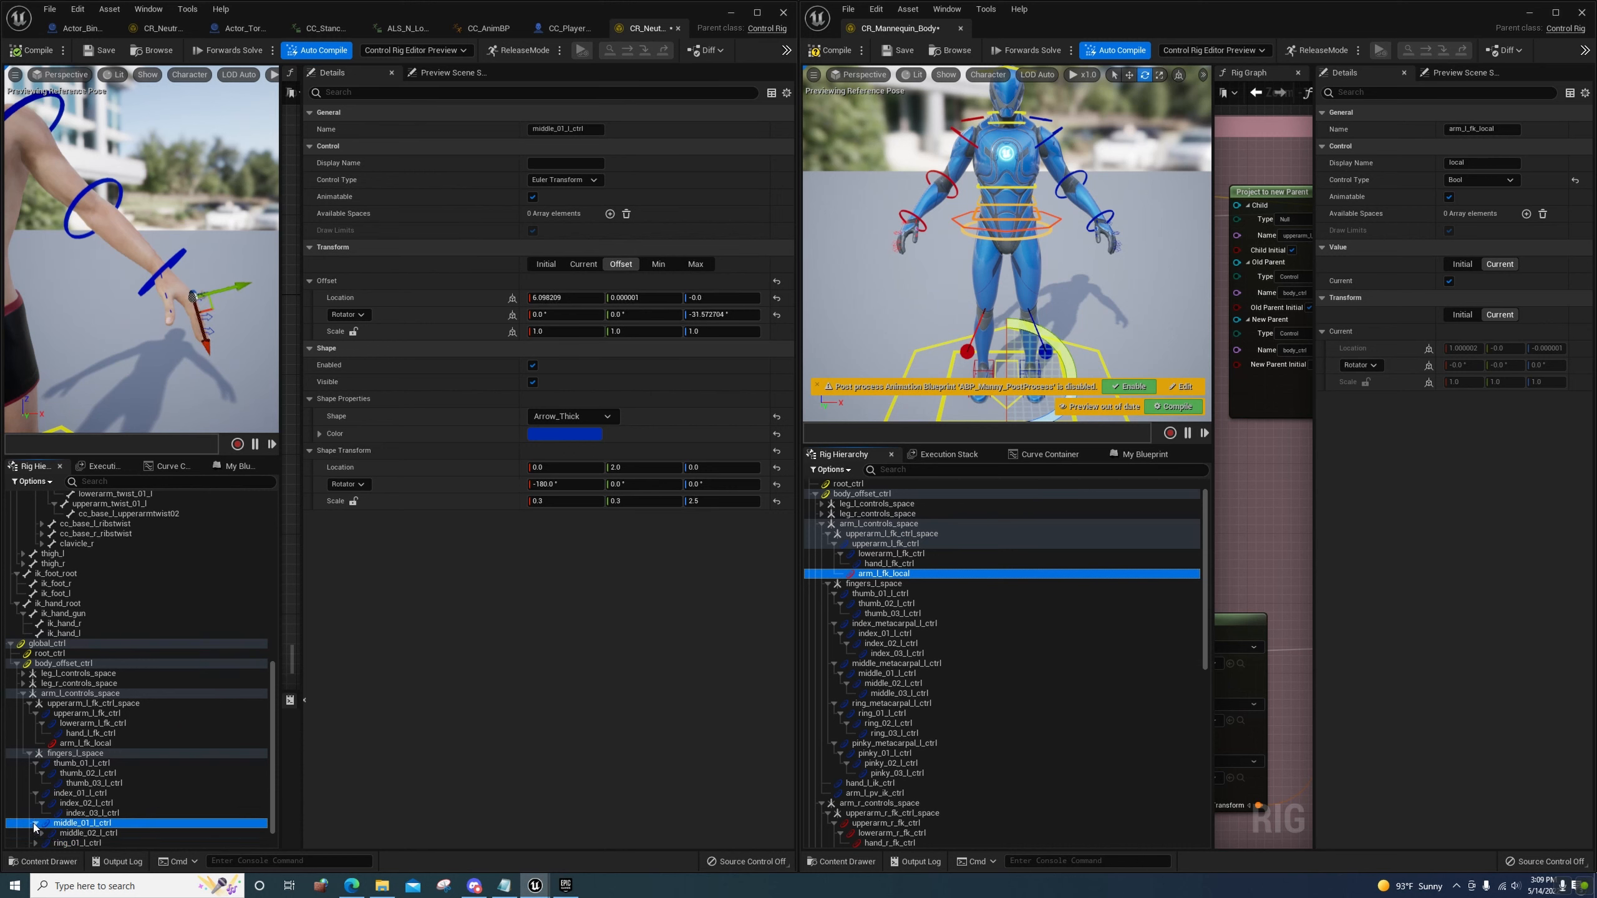
Select all controls from middle_02_l_ctrl through pinky_03_l_ctrl together and set their shape X scale to 0.3 with proportions locked
scroll(49, 822, down, 1)
click(43, 804)
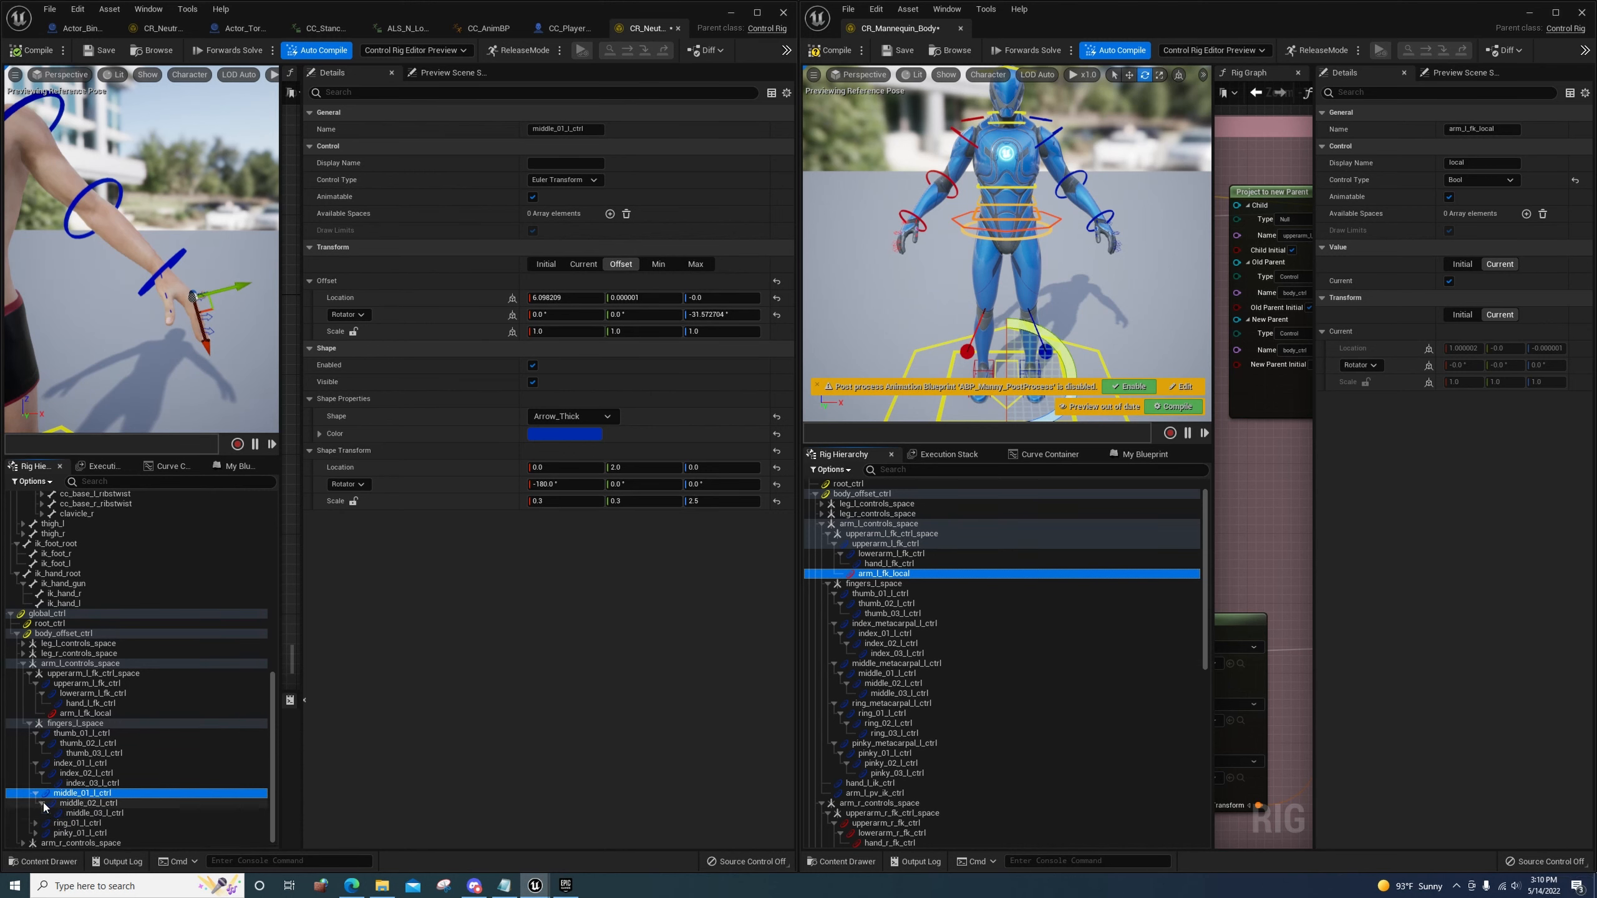
click(86, 804)
shift+click(88, 813)
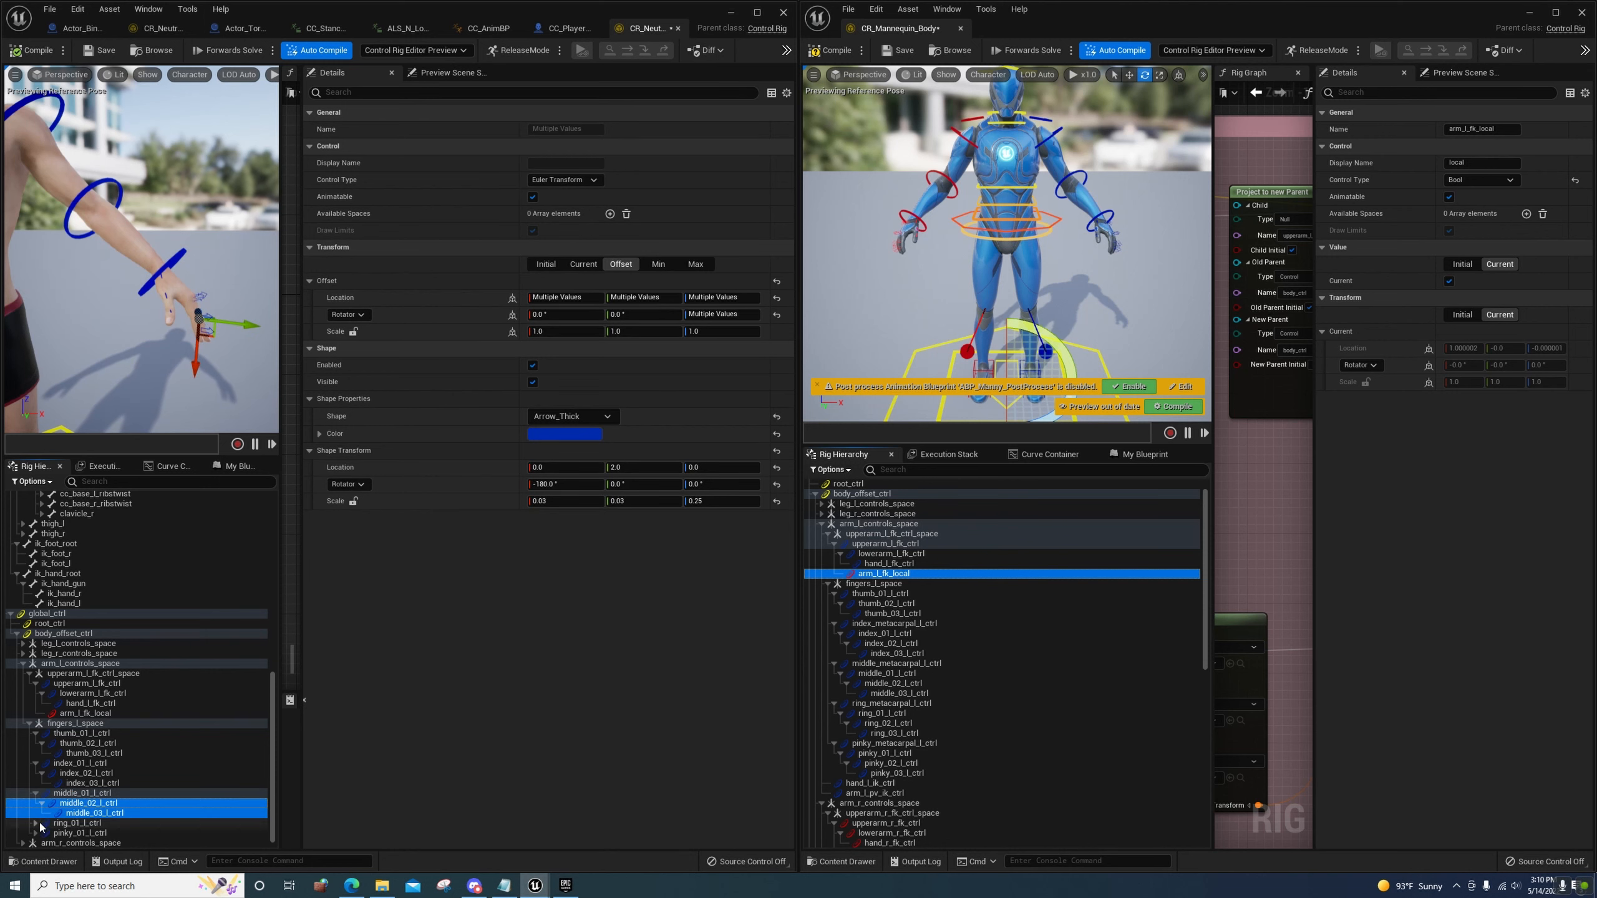
click(36, 823)
scroll(38, 819, down, 1)
click(41, 814)
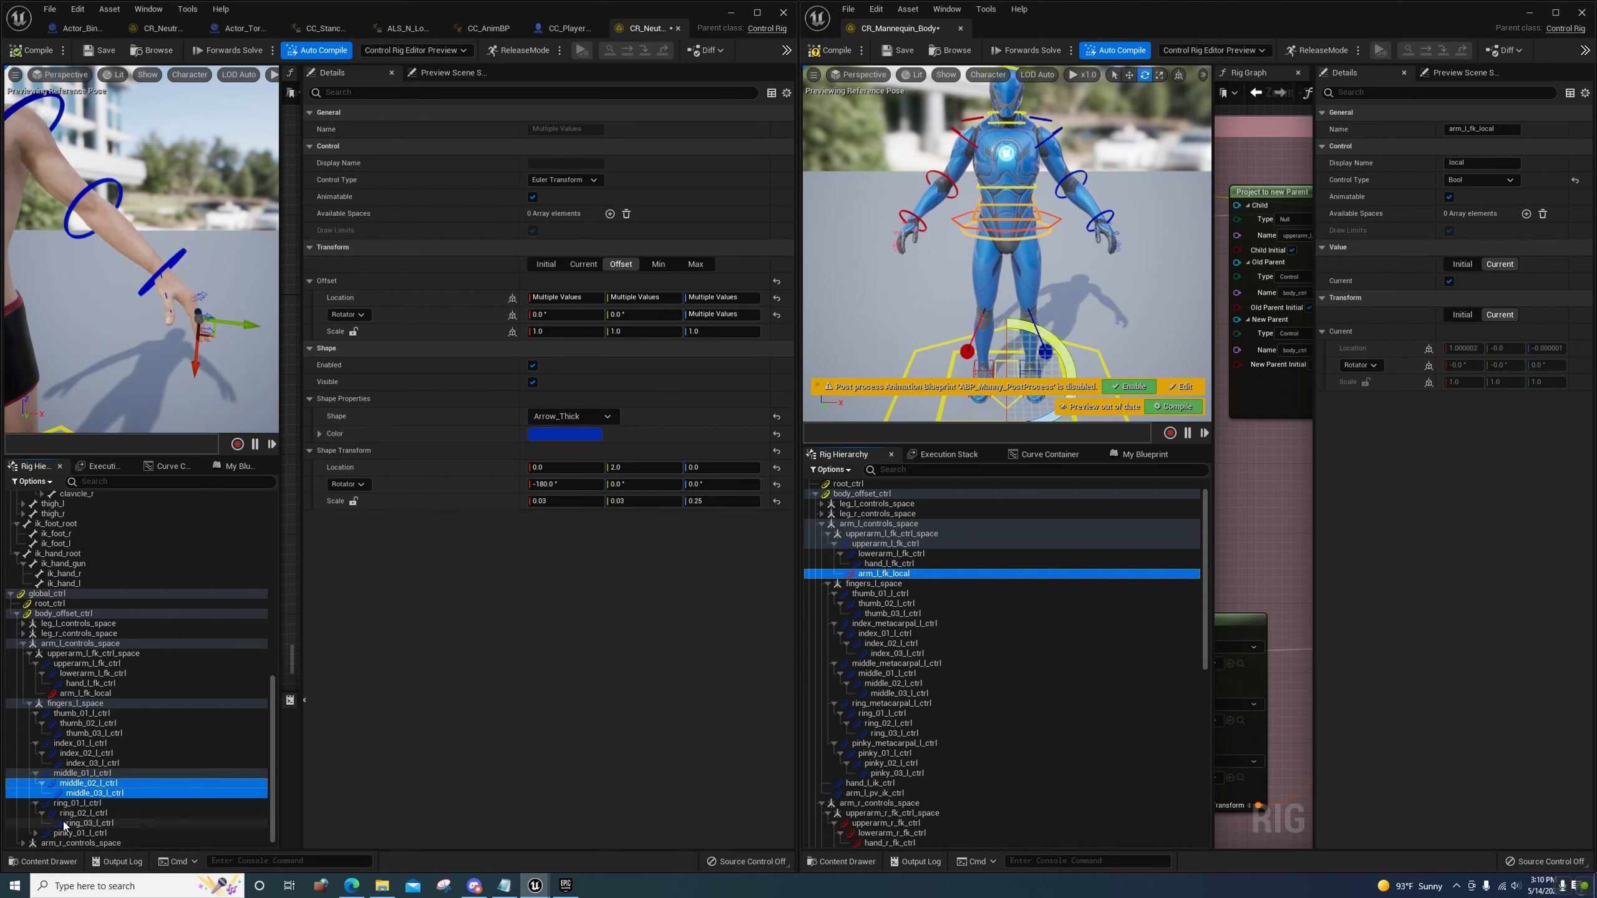
scroll(40, 819, down, 1)
click(36, 824)
click(43, 834)
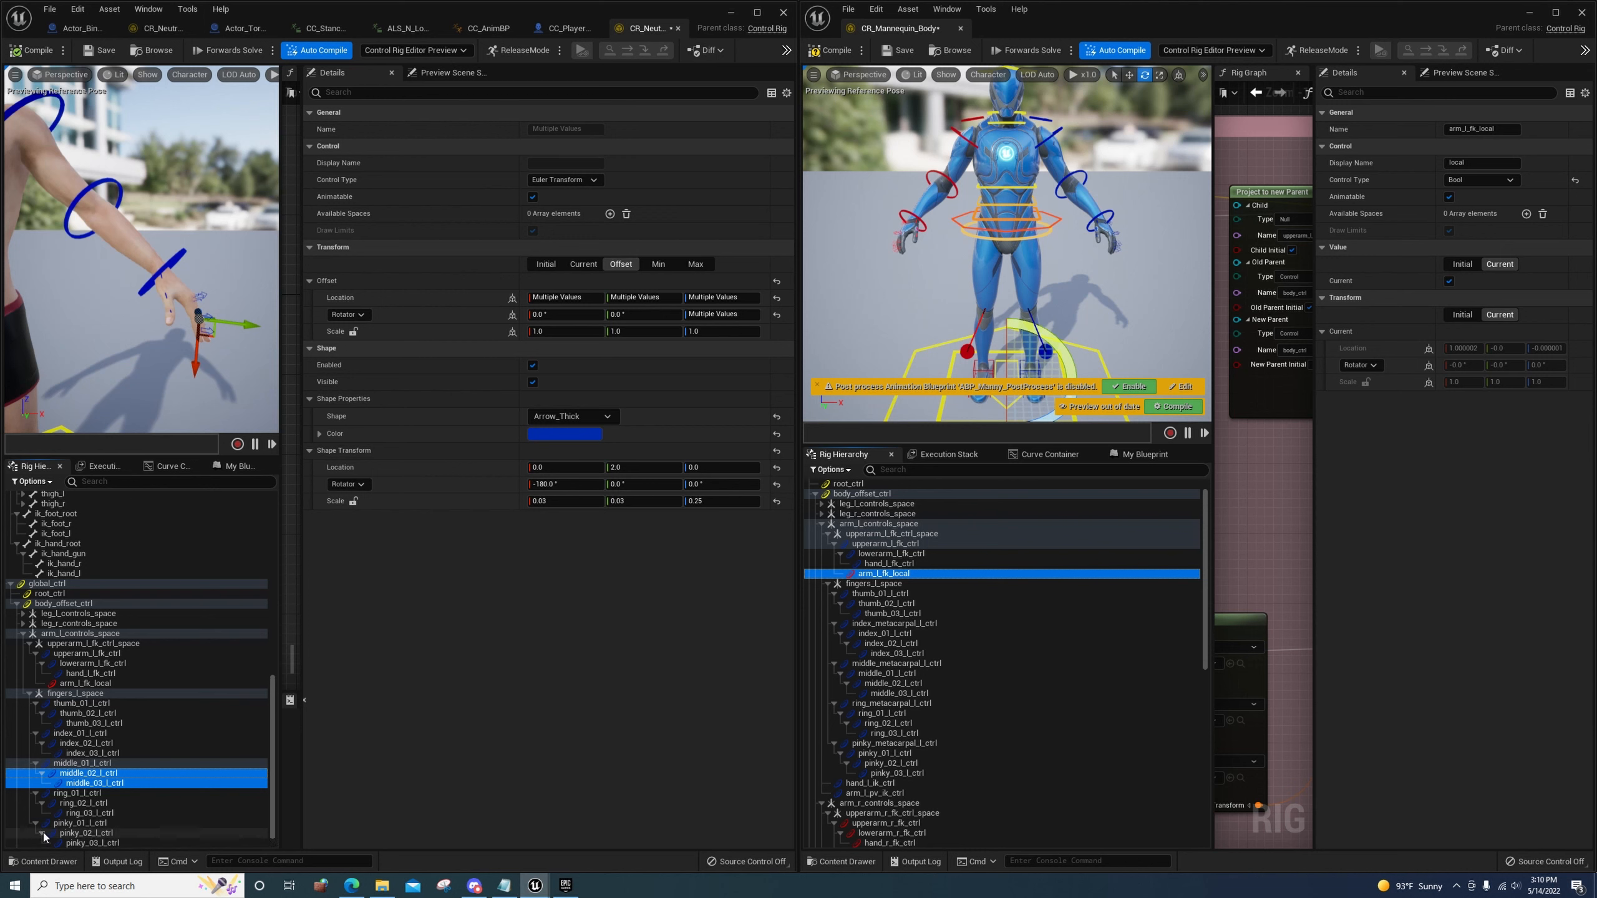
scroll(70, 831, down, 1)
shift+click(81, 823)
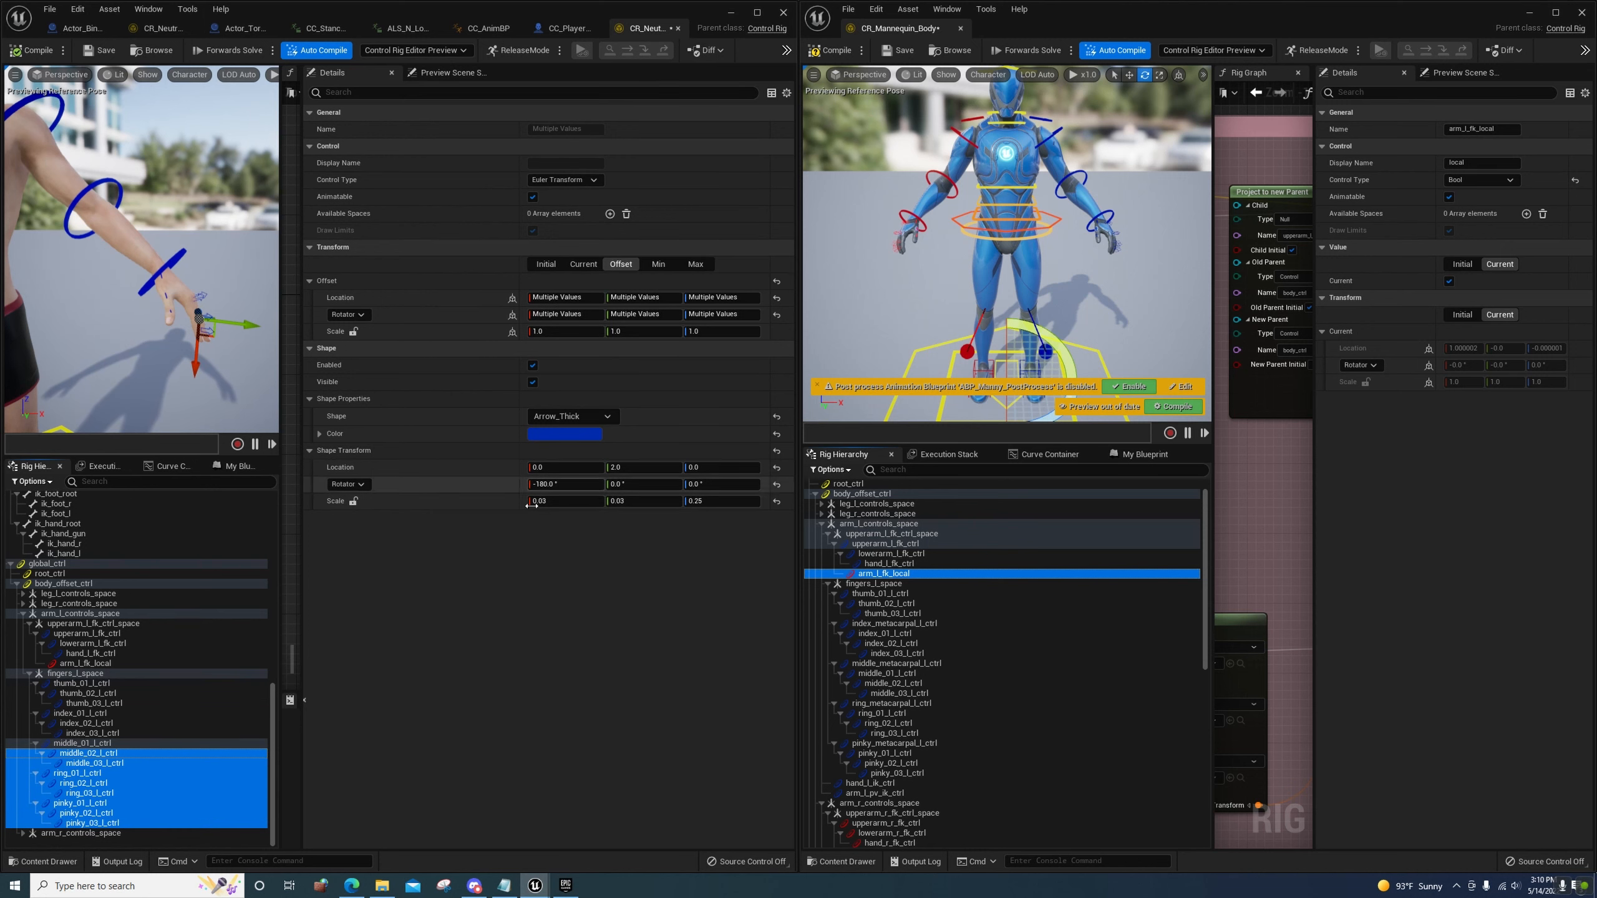
click(353, 502)
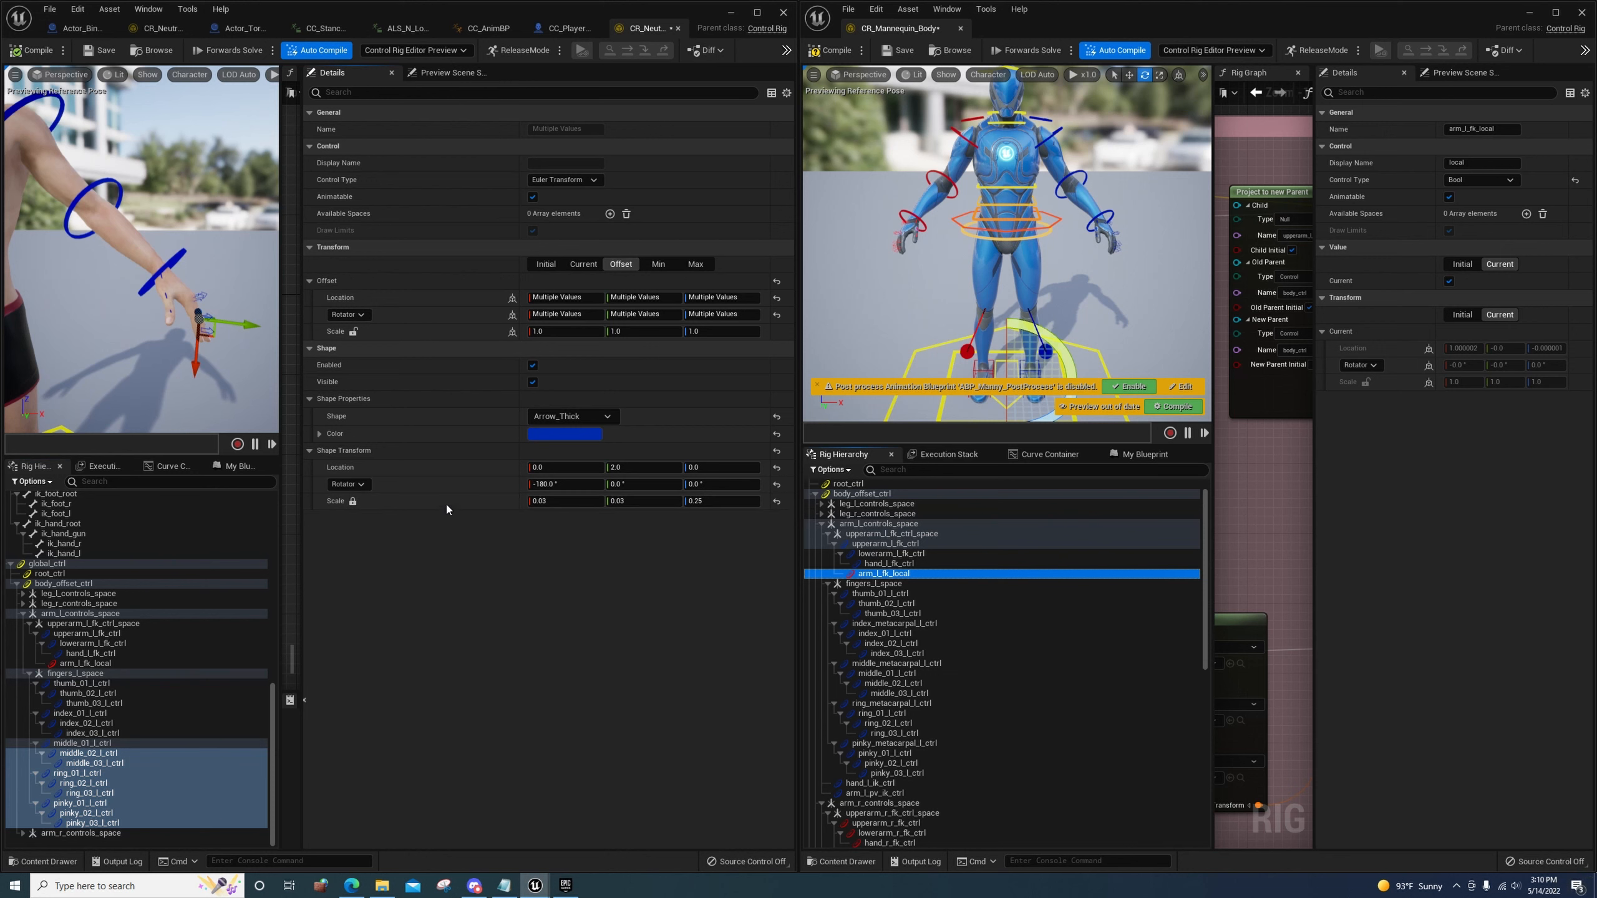
click(560, 501)
text(0.3)
key(Return)
click(94, 803)
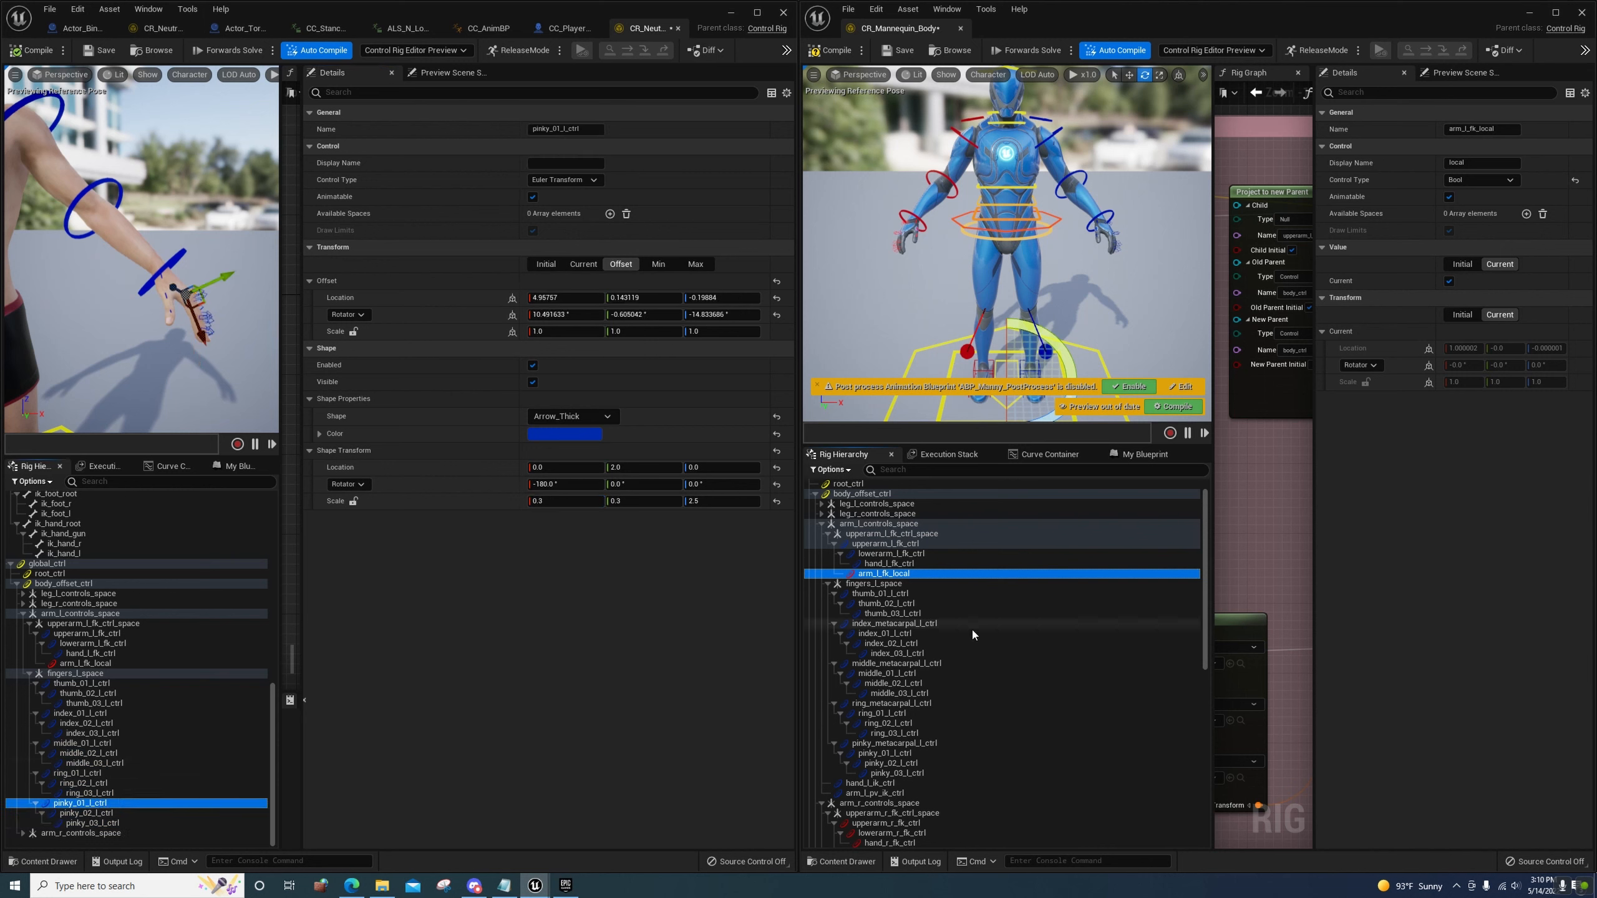
scroll(931, 613, down, 2)
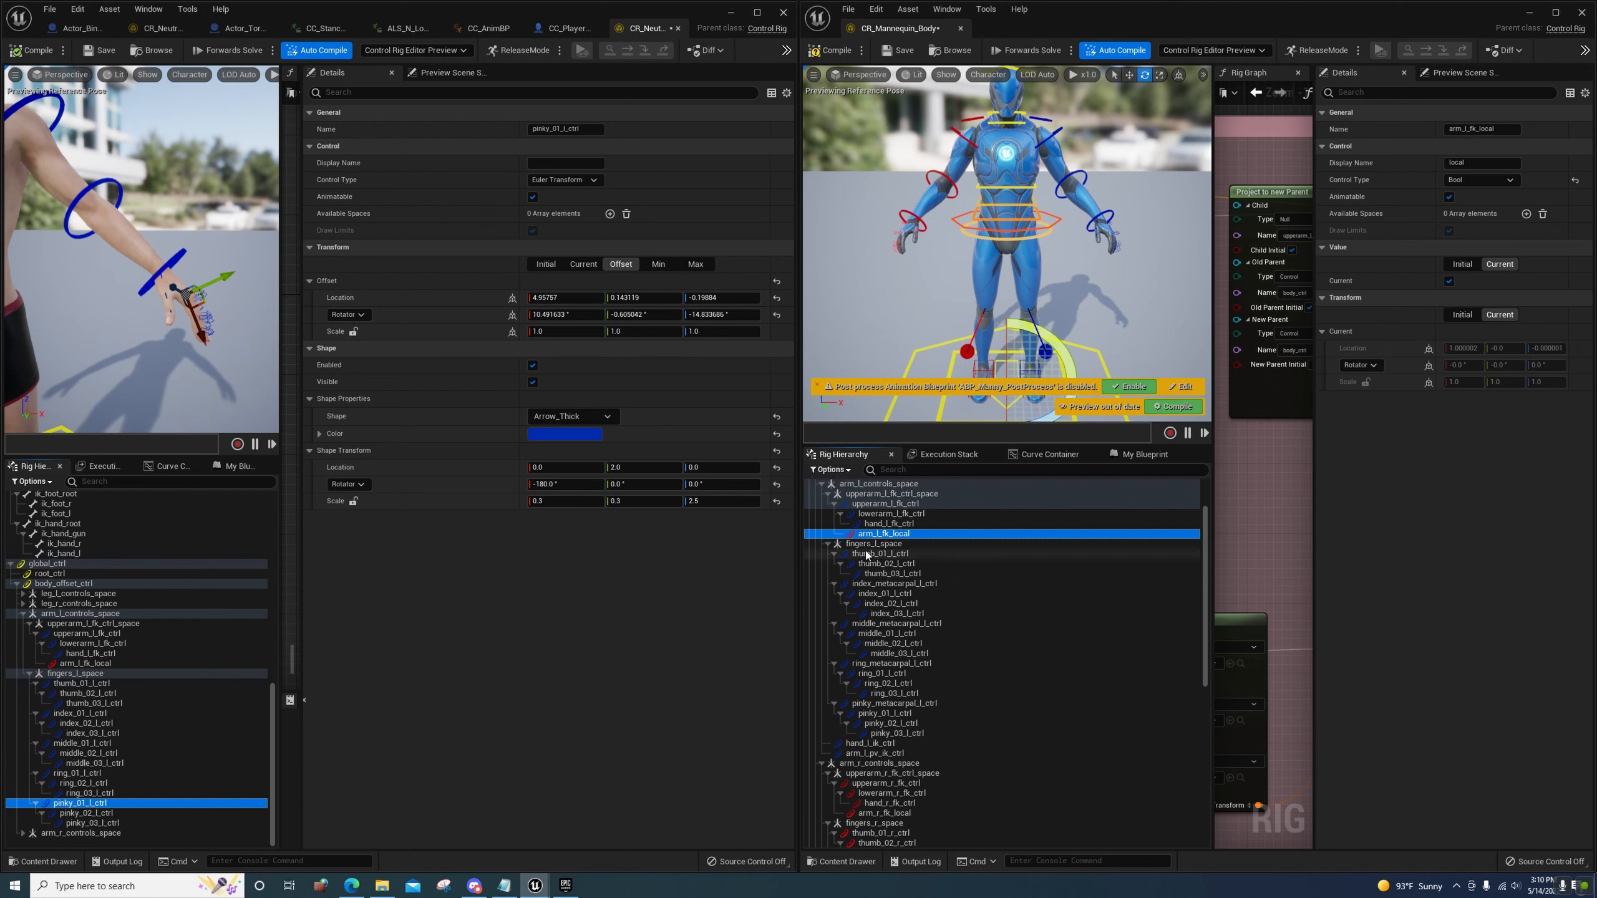
scroll(114, 755, up, 2)
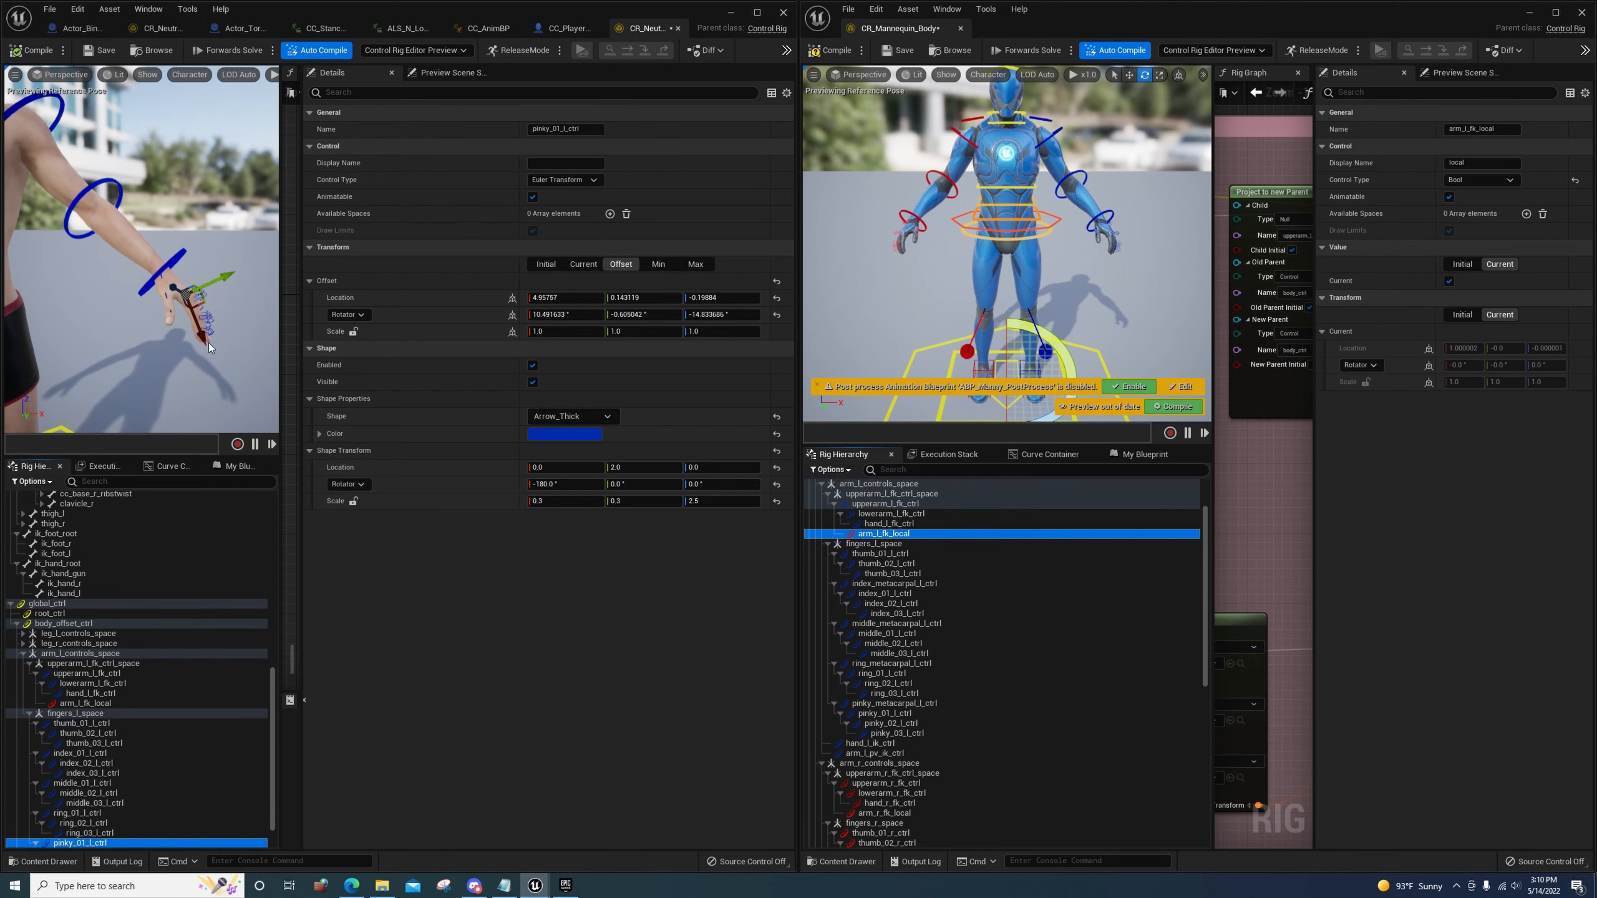
Set the offset transforms of thumb_02_l_ctrl and thumb_03_l_ctrl from their closest bones
right_drag(209, 347, 85, 343)
right_drag(41, 153, 19, 157)
click(171, 277)
right_click(171, 277)
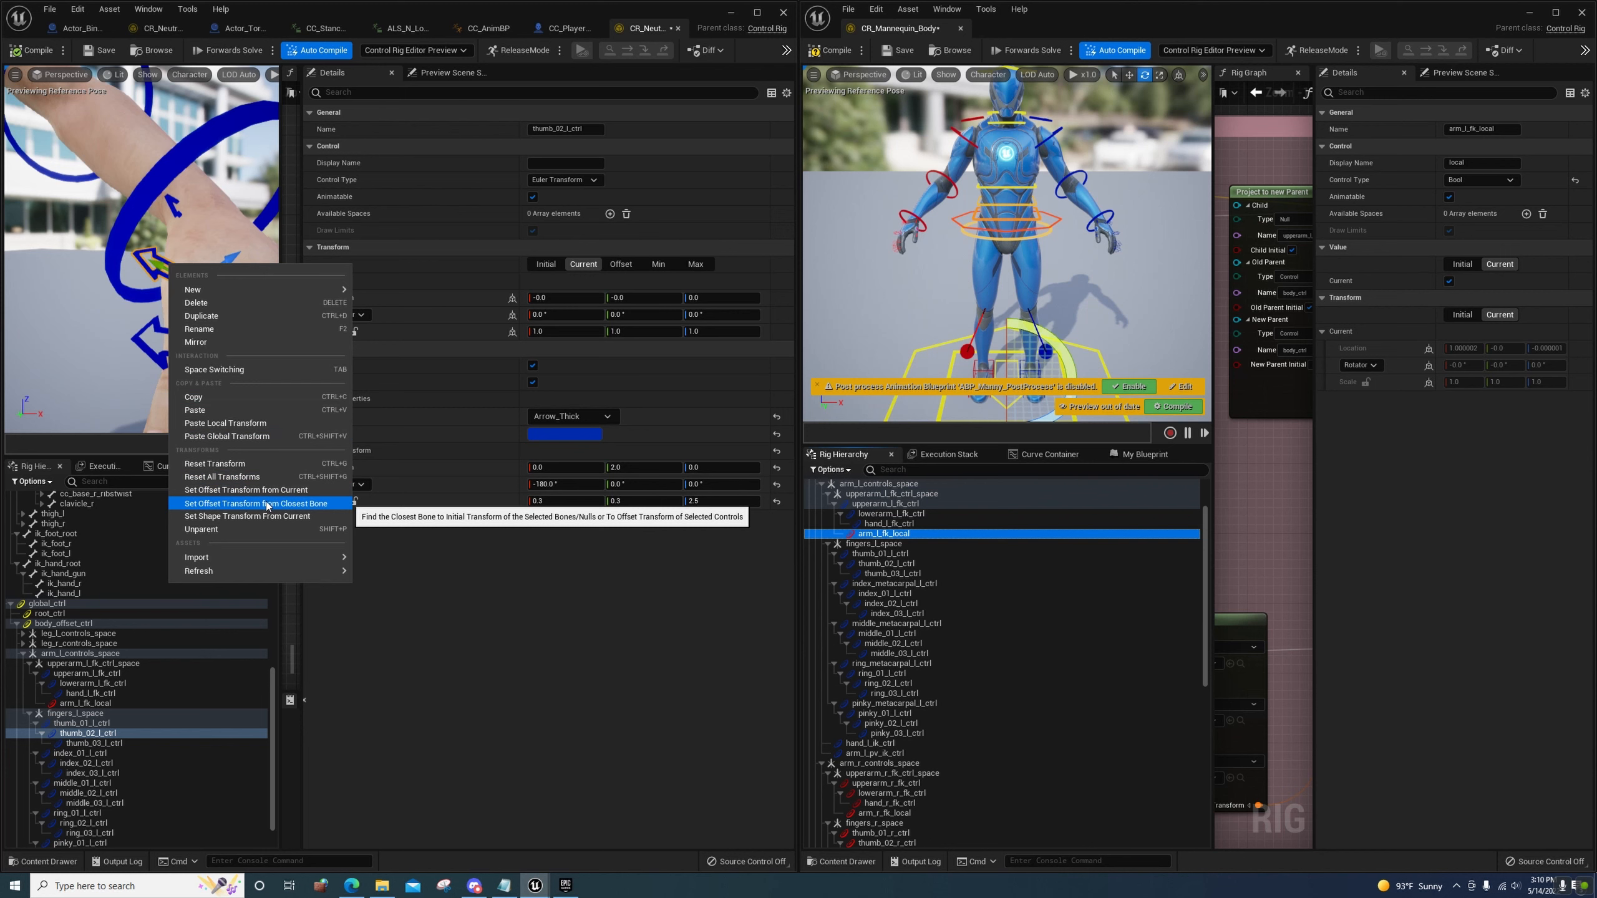
click(270, 504)
click(152, 371)
right_click(153, 371)
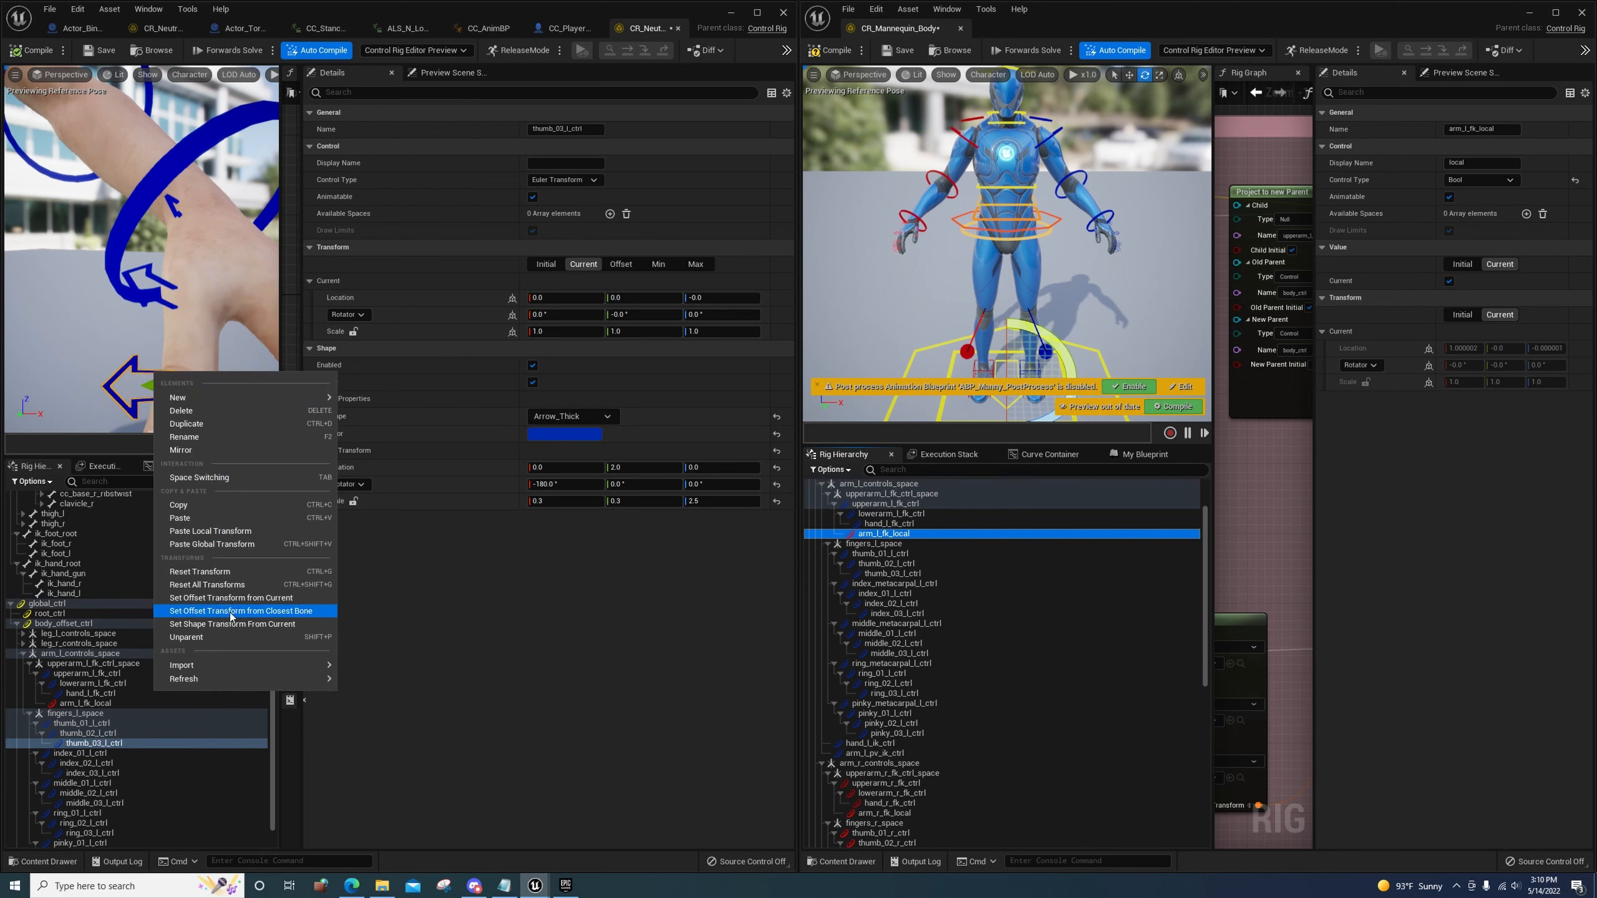
click(227, 614)
Move index_01_l_ctrl sideways onto the base of the index finger and set its offset transform from the closest bone
right_drag(257, 379, 155, 304)
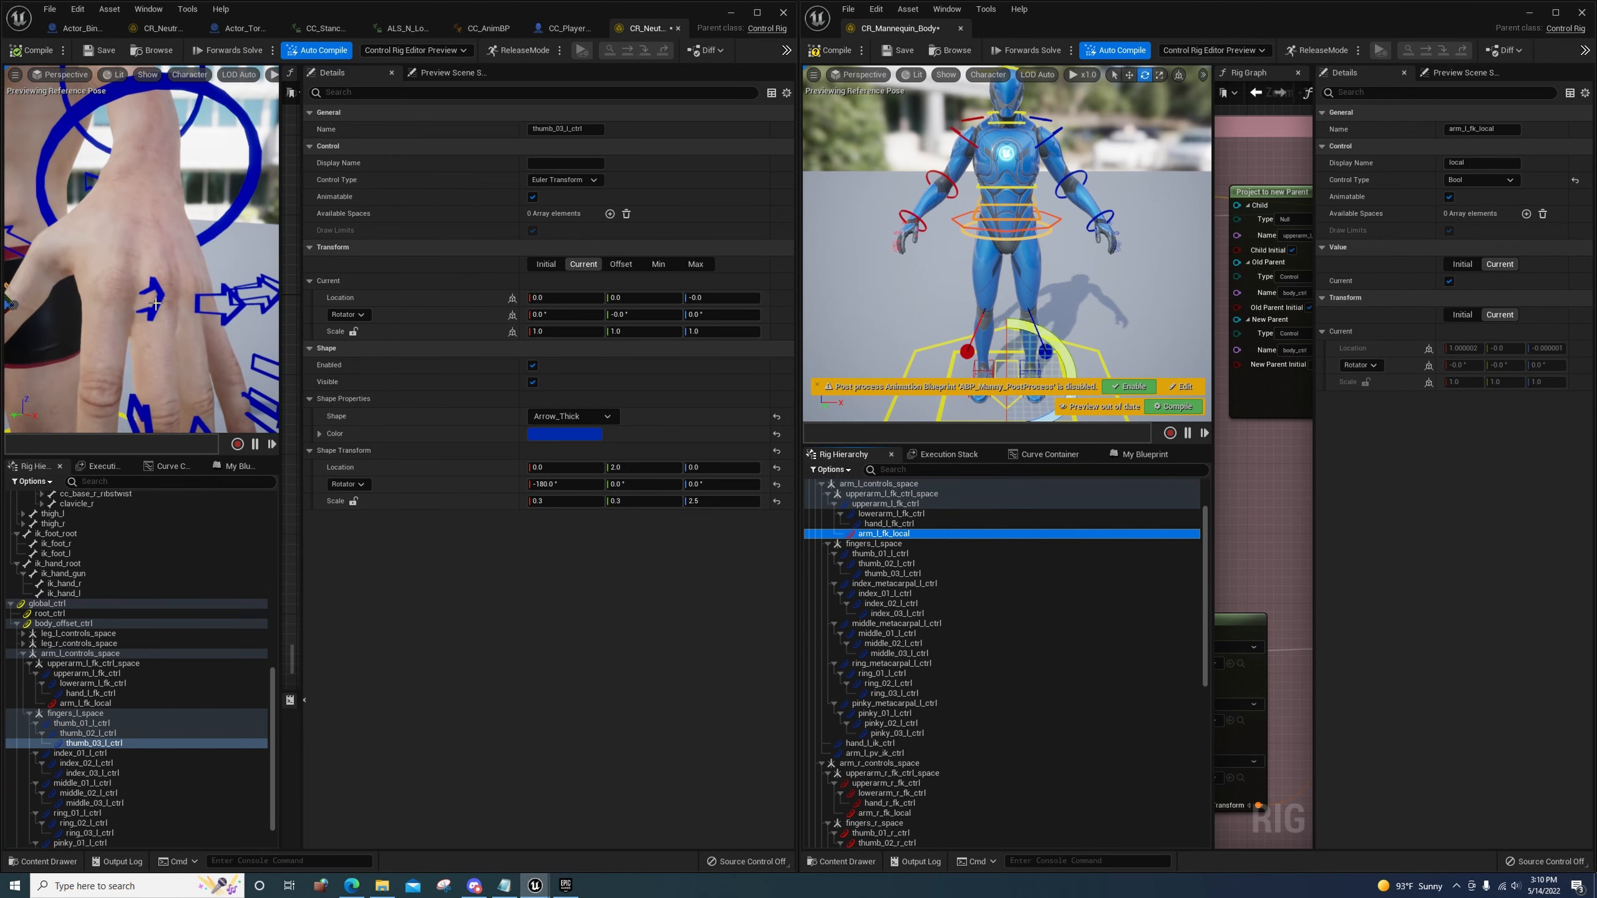
click(154, 296)
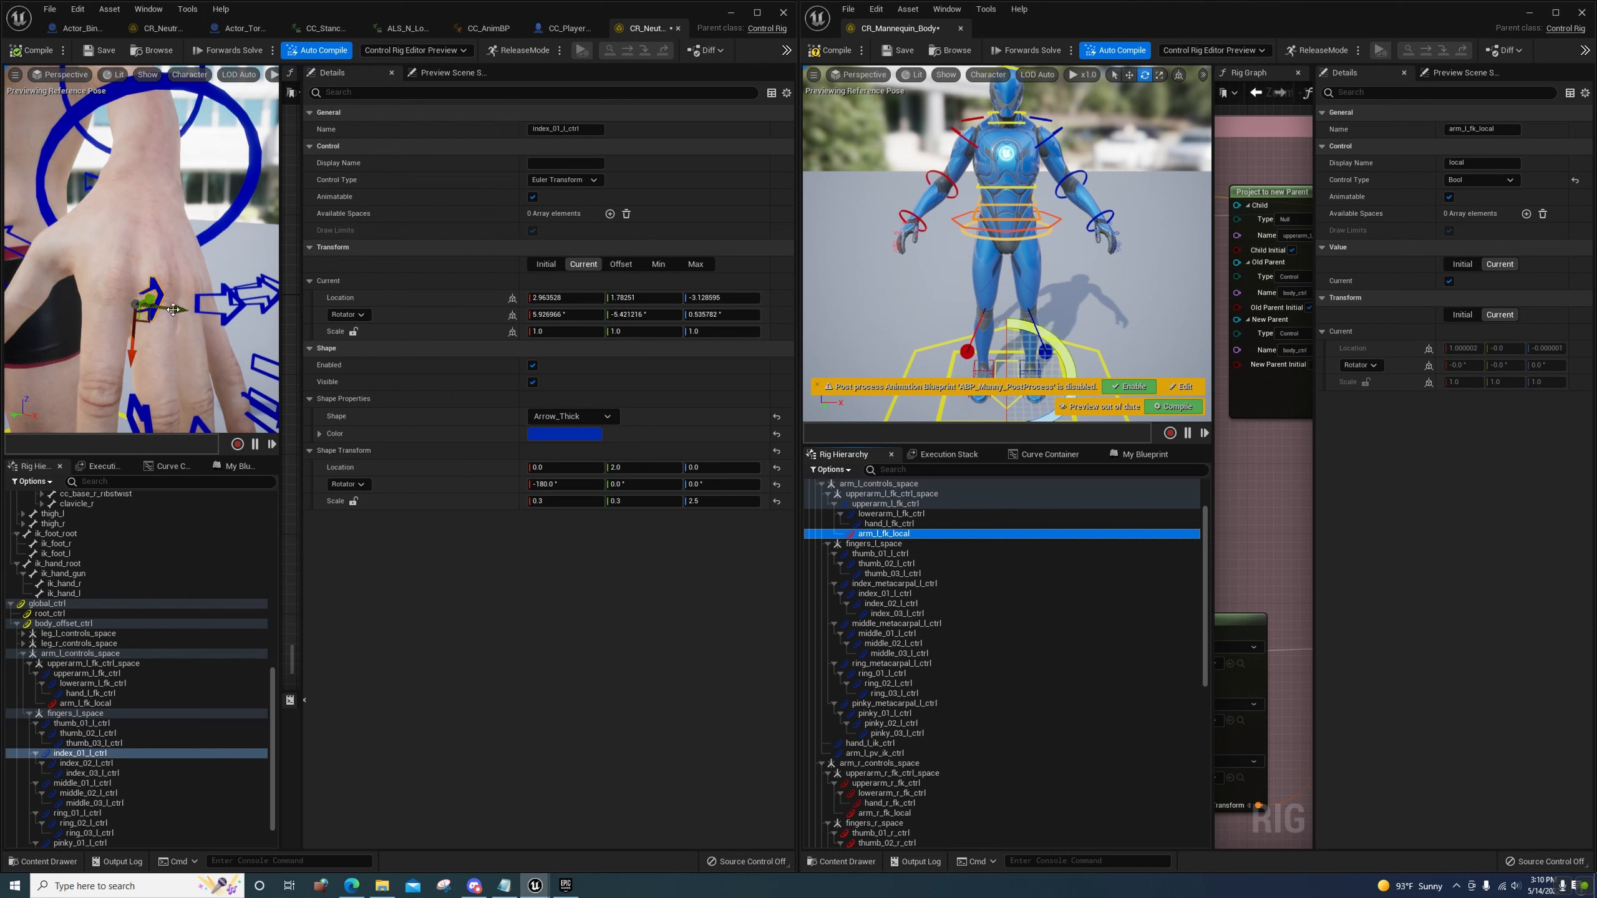
drag(173, 309, 142, 305)
right_click(109, 299)
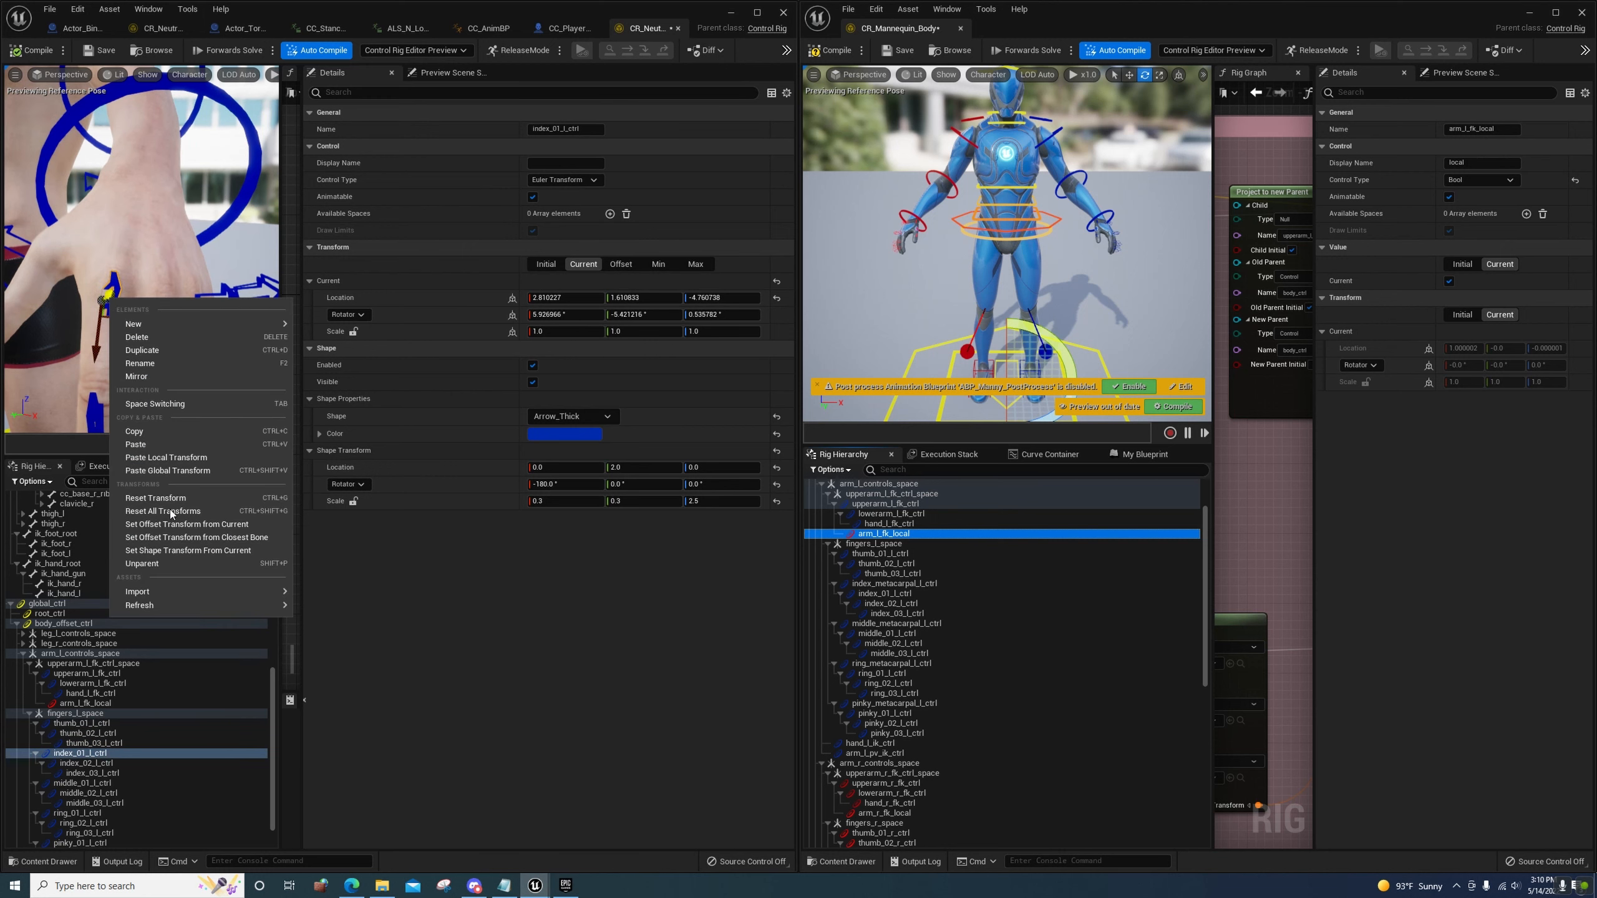
click(163, 535)
Set the offset transforms of index_02_l_ctrl and index_03_l_ctrl from their closest bones
right_click(100, 763)
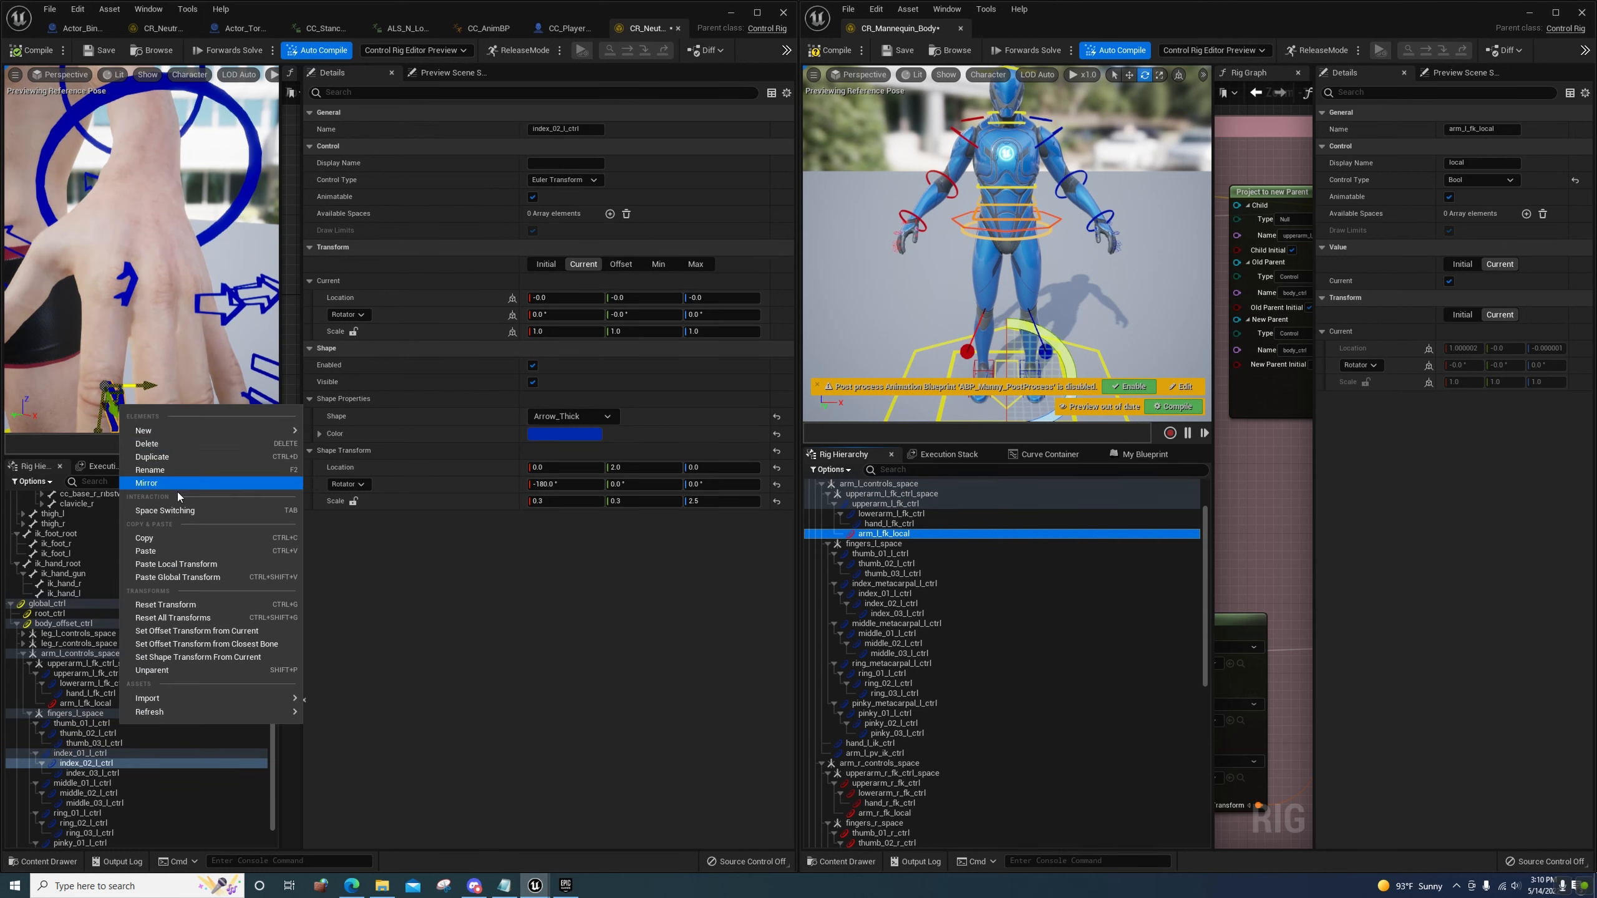
click(207, 654)
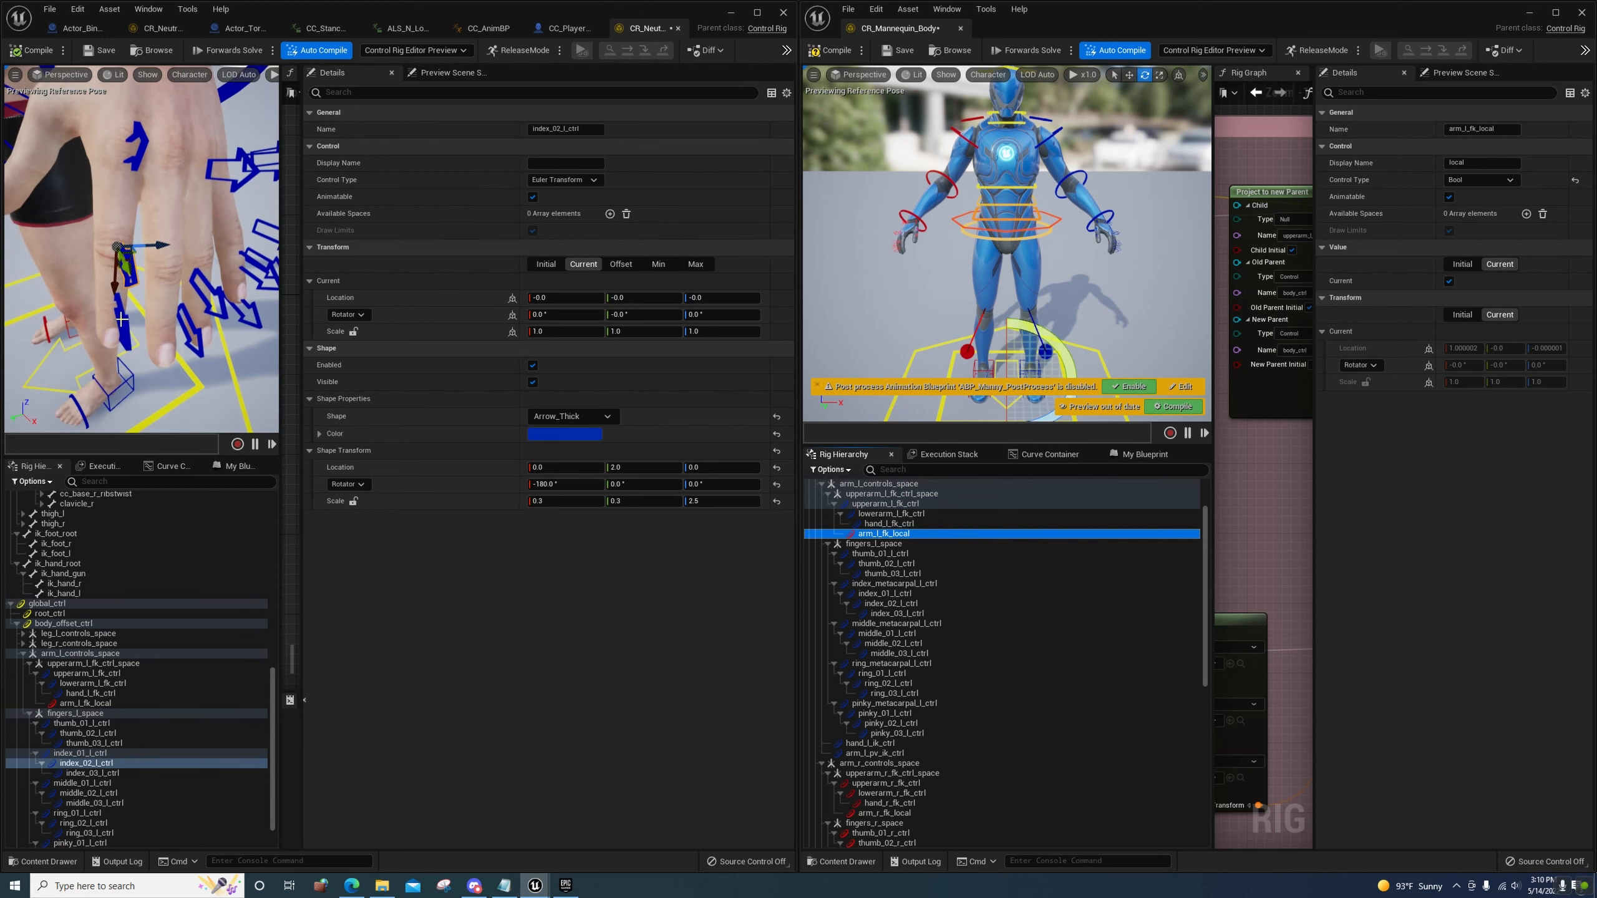
click(123, 320)
right_click(125, 297)
click(157, 567)
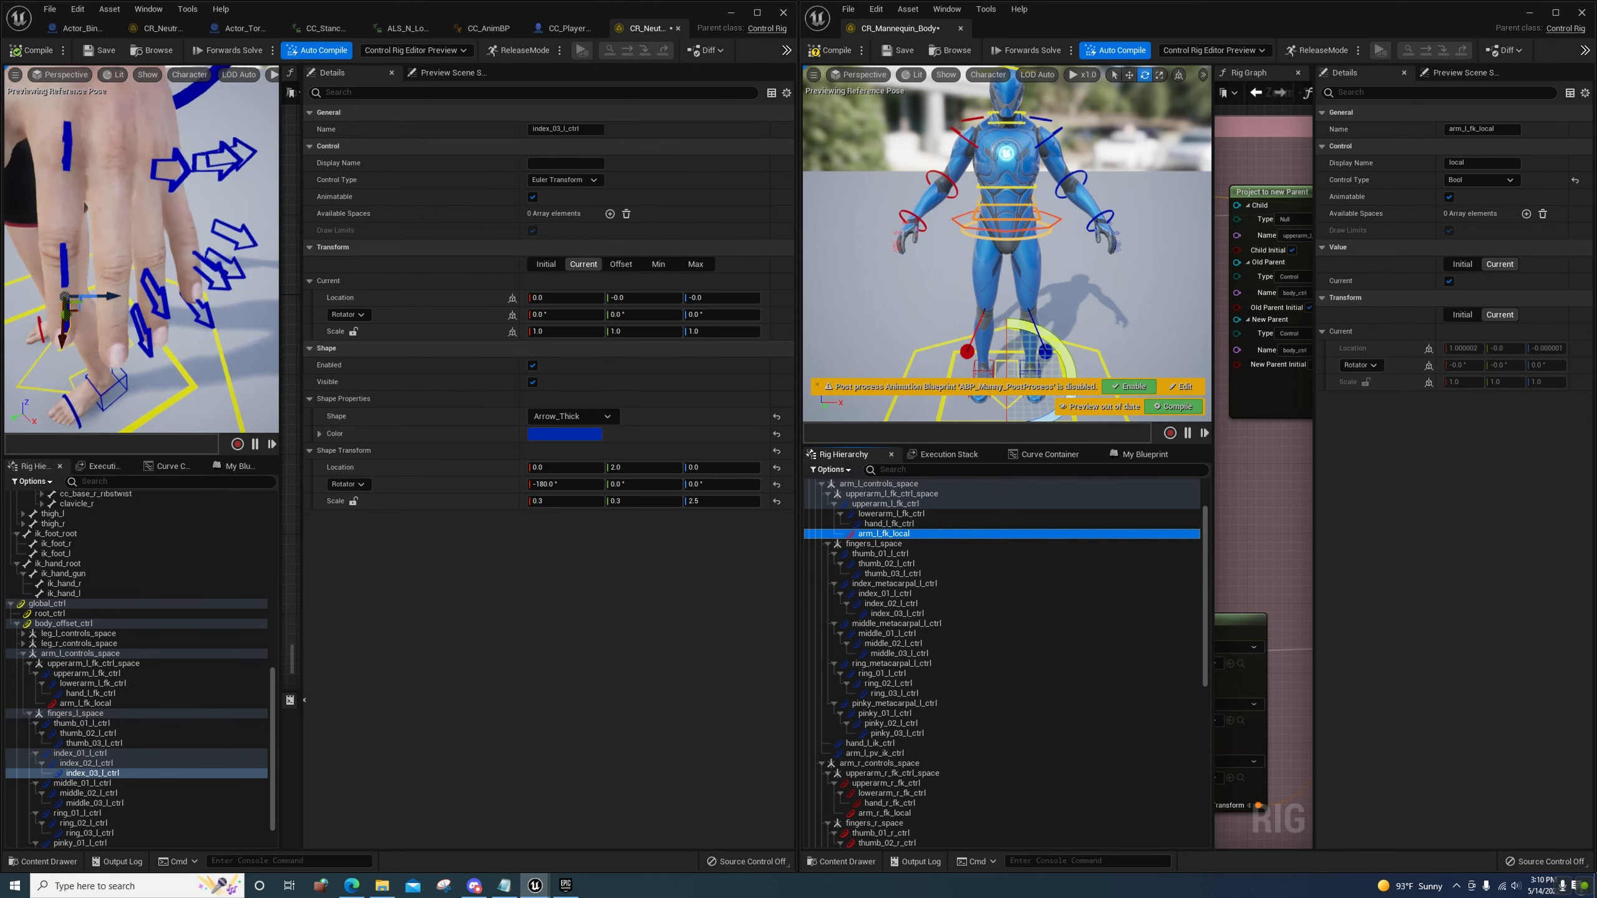
Move middle_01_l_ctrl onto the base of the middle finger and set its offset transform from the closest bone
mouse_move(164, 280)
right_down()
mouse_move(195, 265)
mouse_move(151, 252)
mouse_move(139, 271)
mouse_move(163, 279)
right_up()
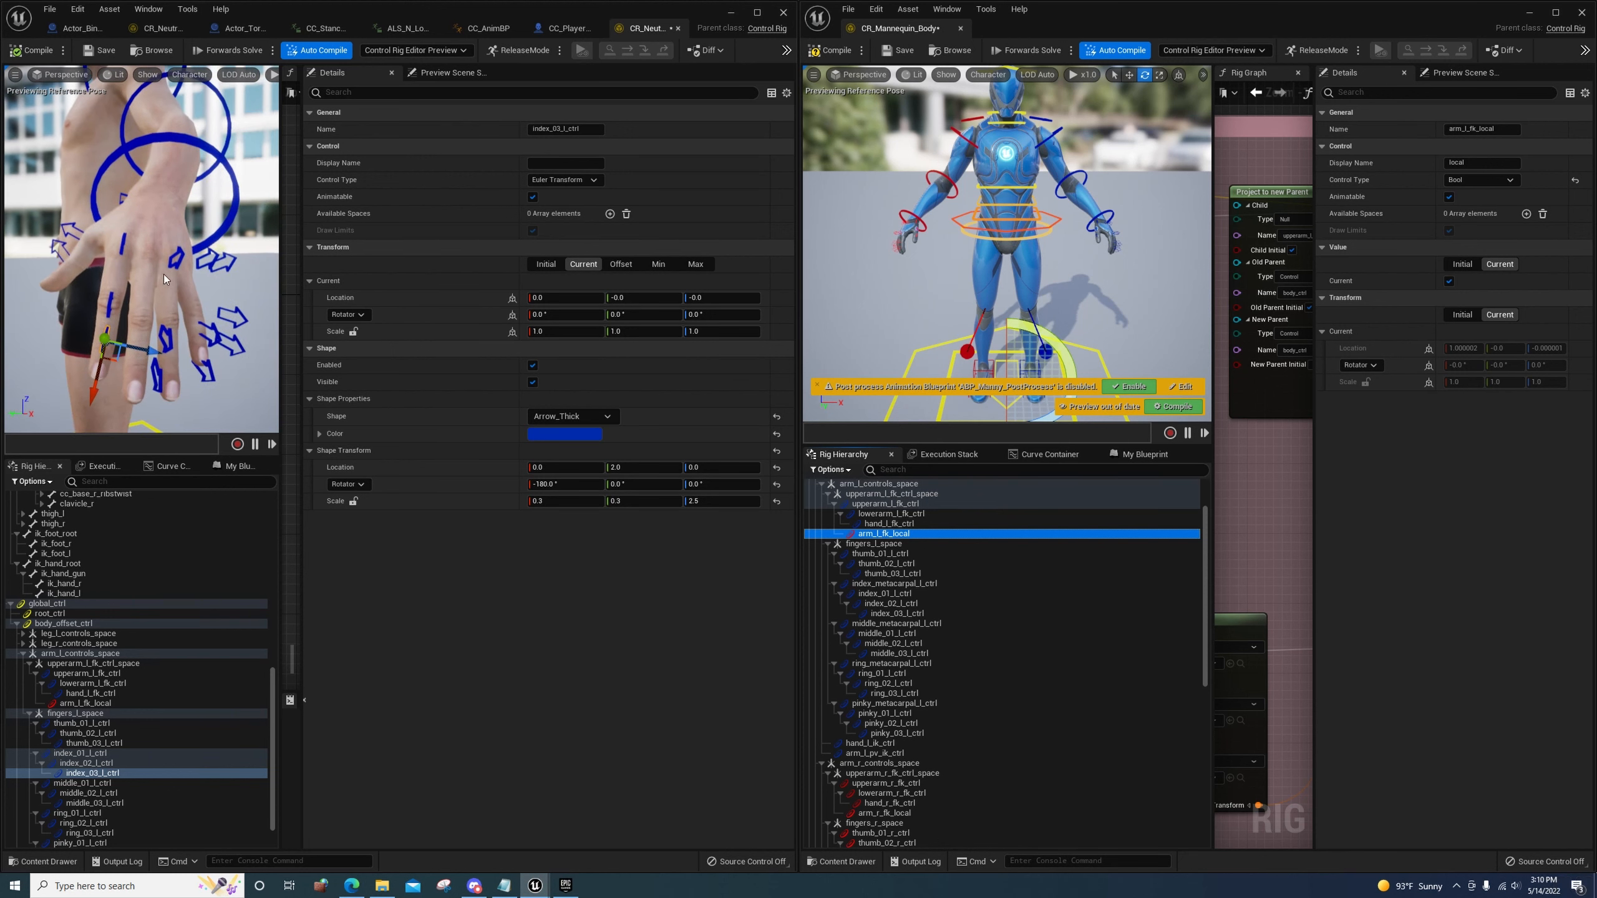
click(179, 263)
click(179, 269)
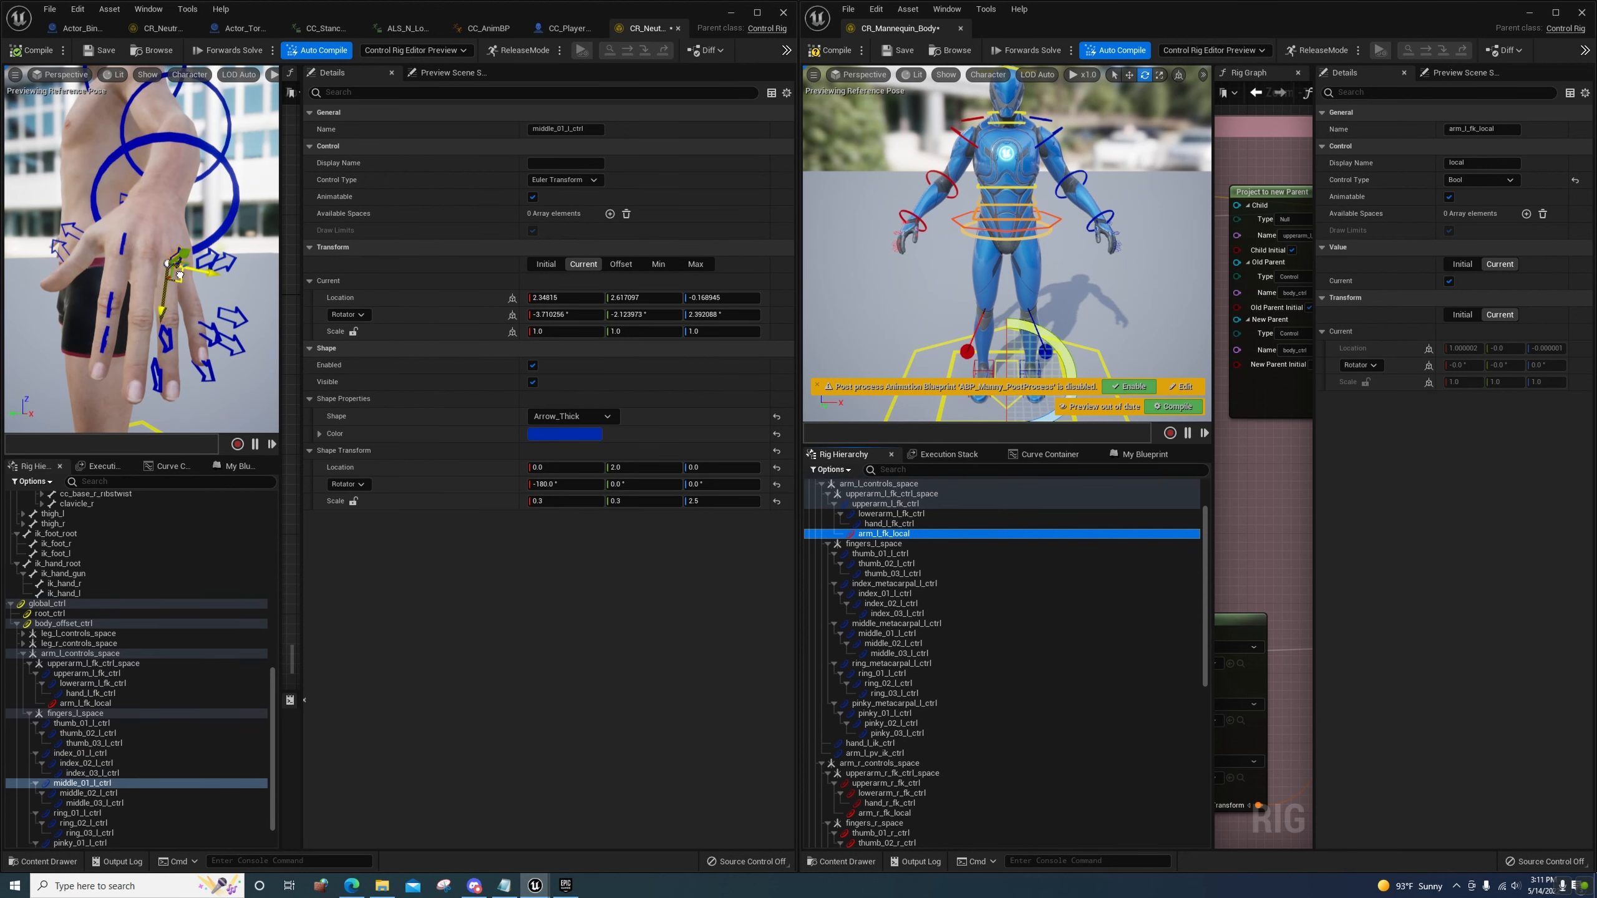
drag(181, 275, 159, 259)
right_click(146, 250)
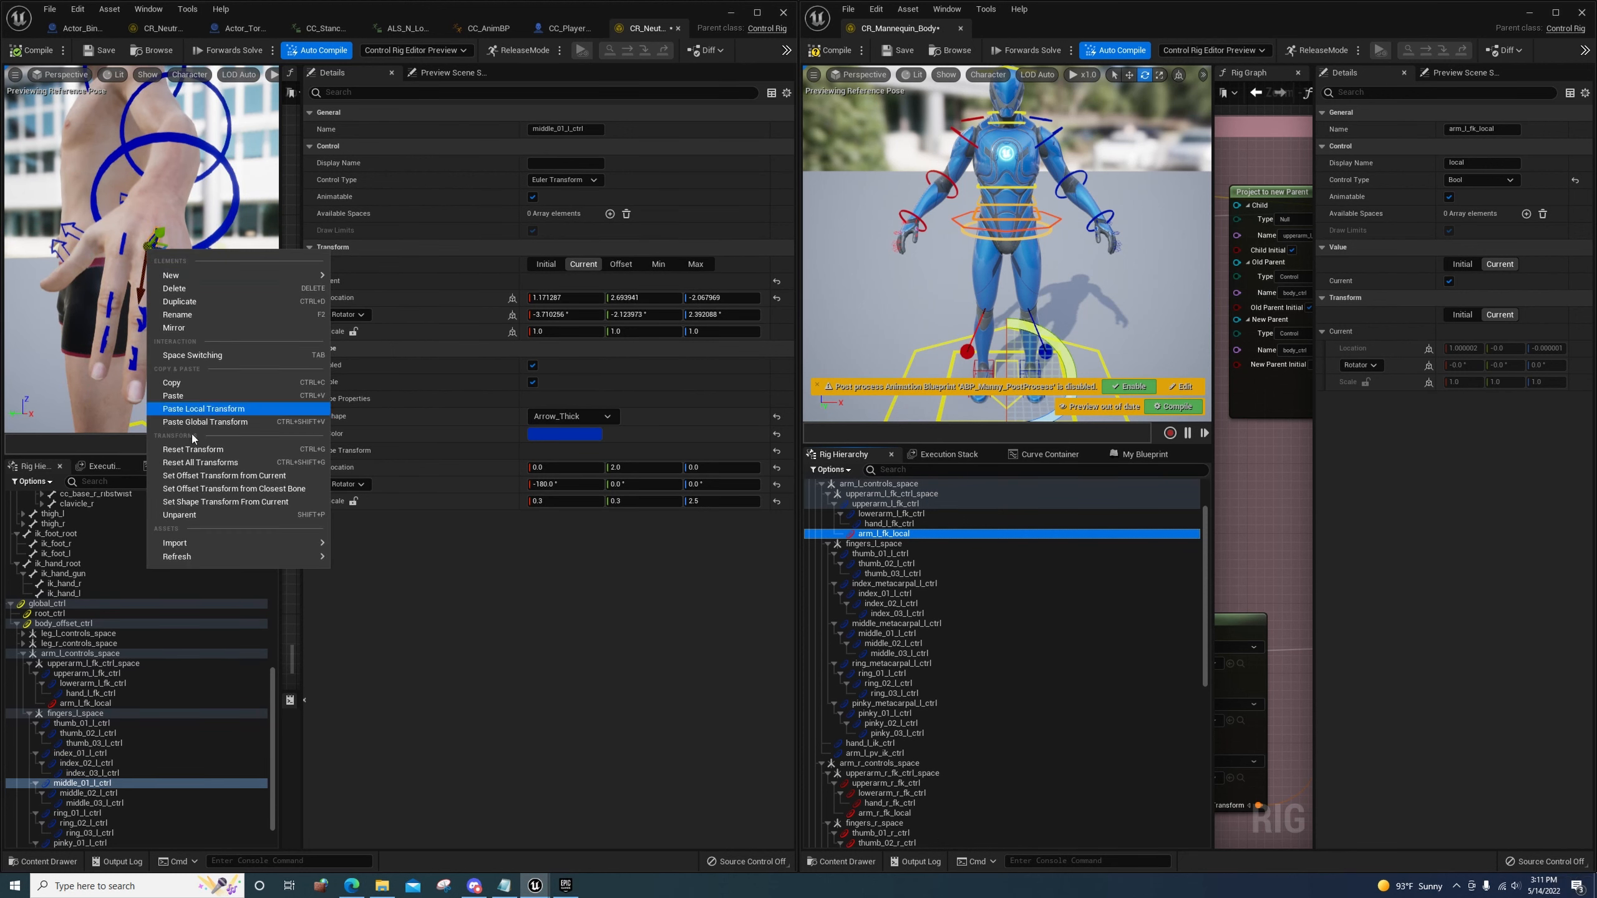
click(188, 490)
Set the offset transforms of middle_02_l_ctrl and middle_03_l_ctrl from their closest bones
click(146, 321)
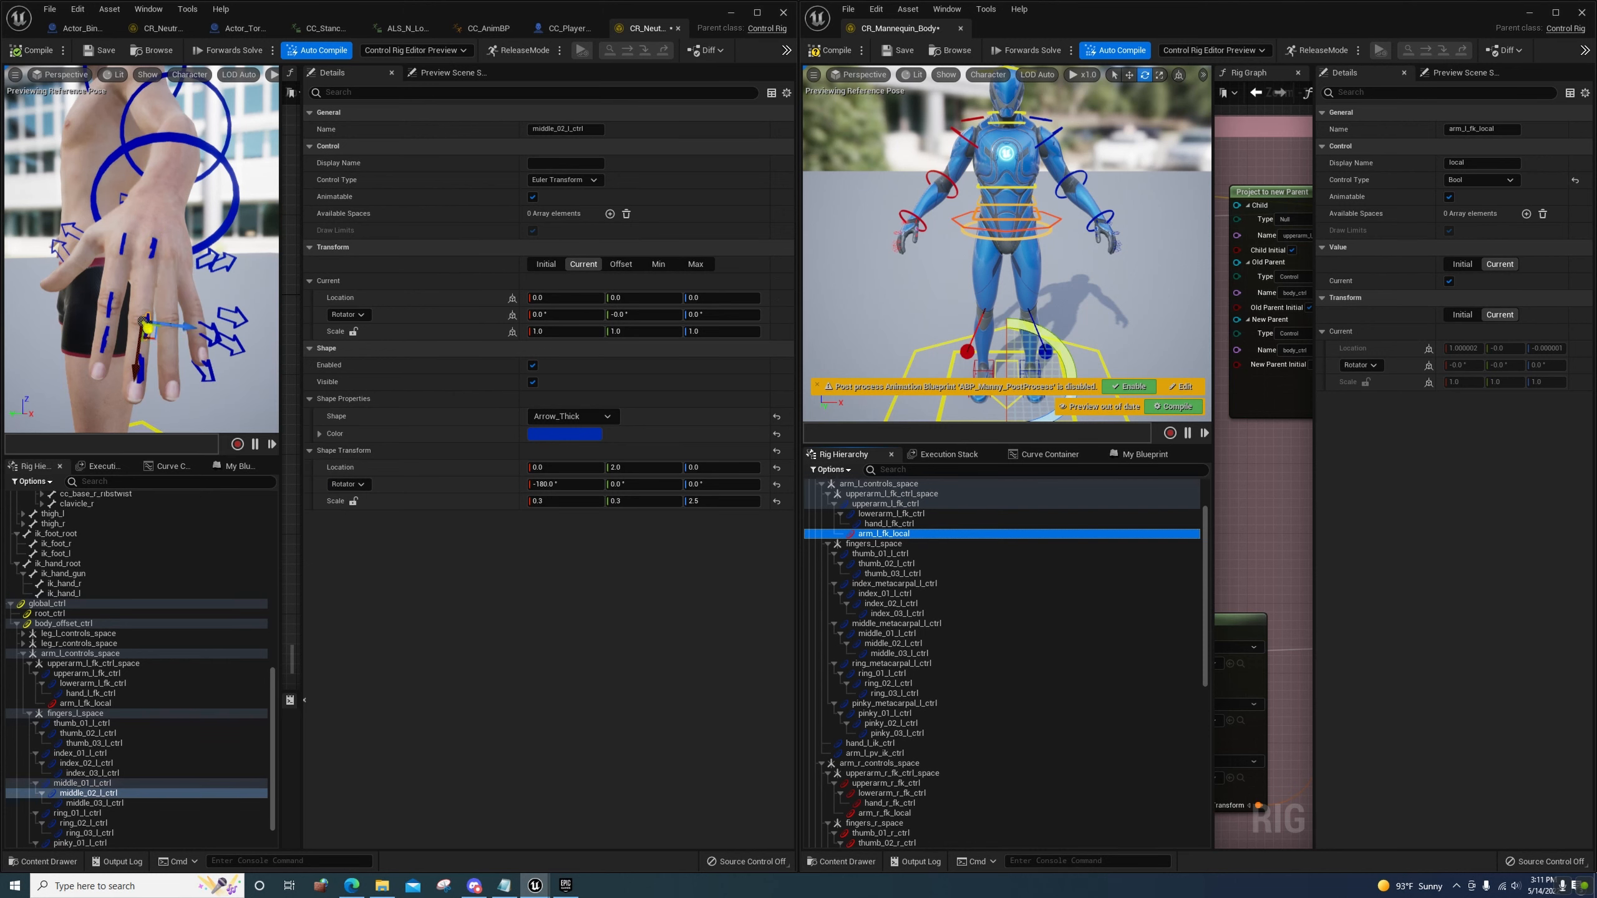
right_click(144, 320)
click(189, 574)
right_click(144, 350)
click(188, 589)
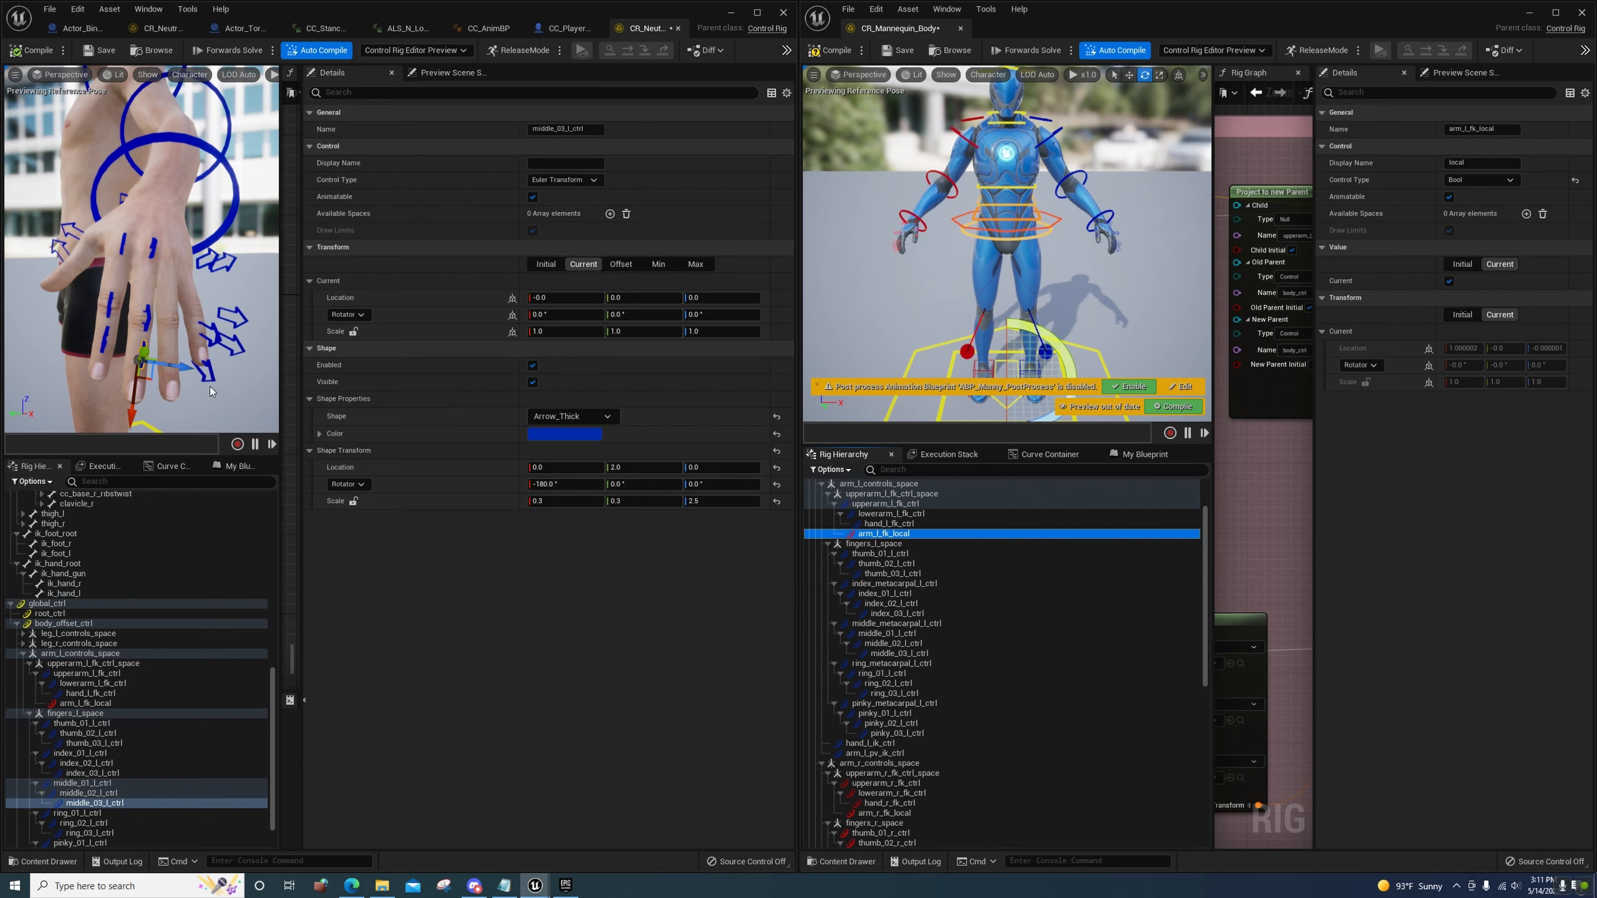
Move ring_01_l_ctrl onto the base of the ring finger and set its offset transform from the closest bone
click(206, 258)
right_drag(206, 258, 226, 277)
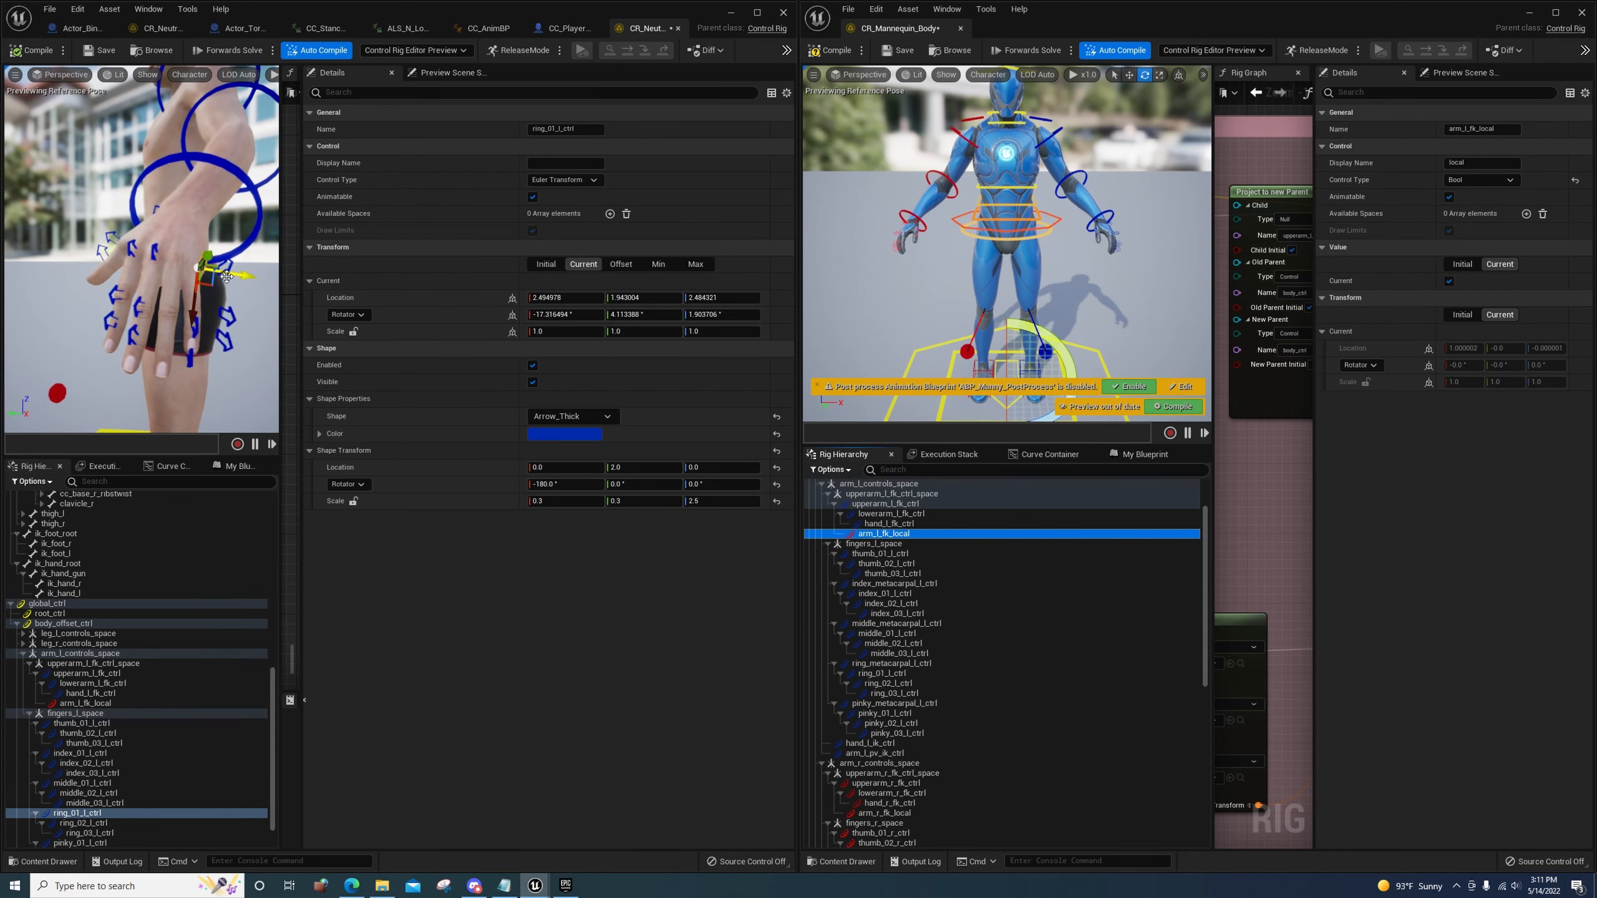
drag(215, 279, 187, 275)
right_click(189, 276)
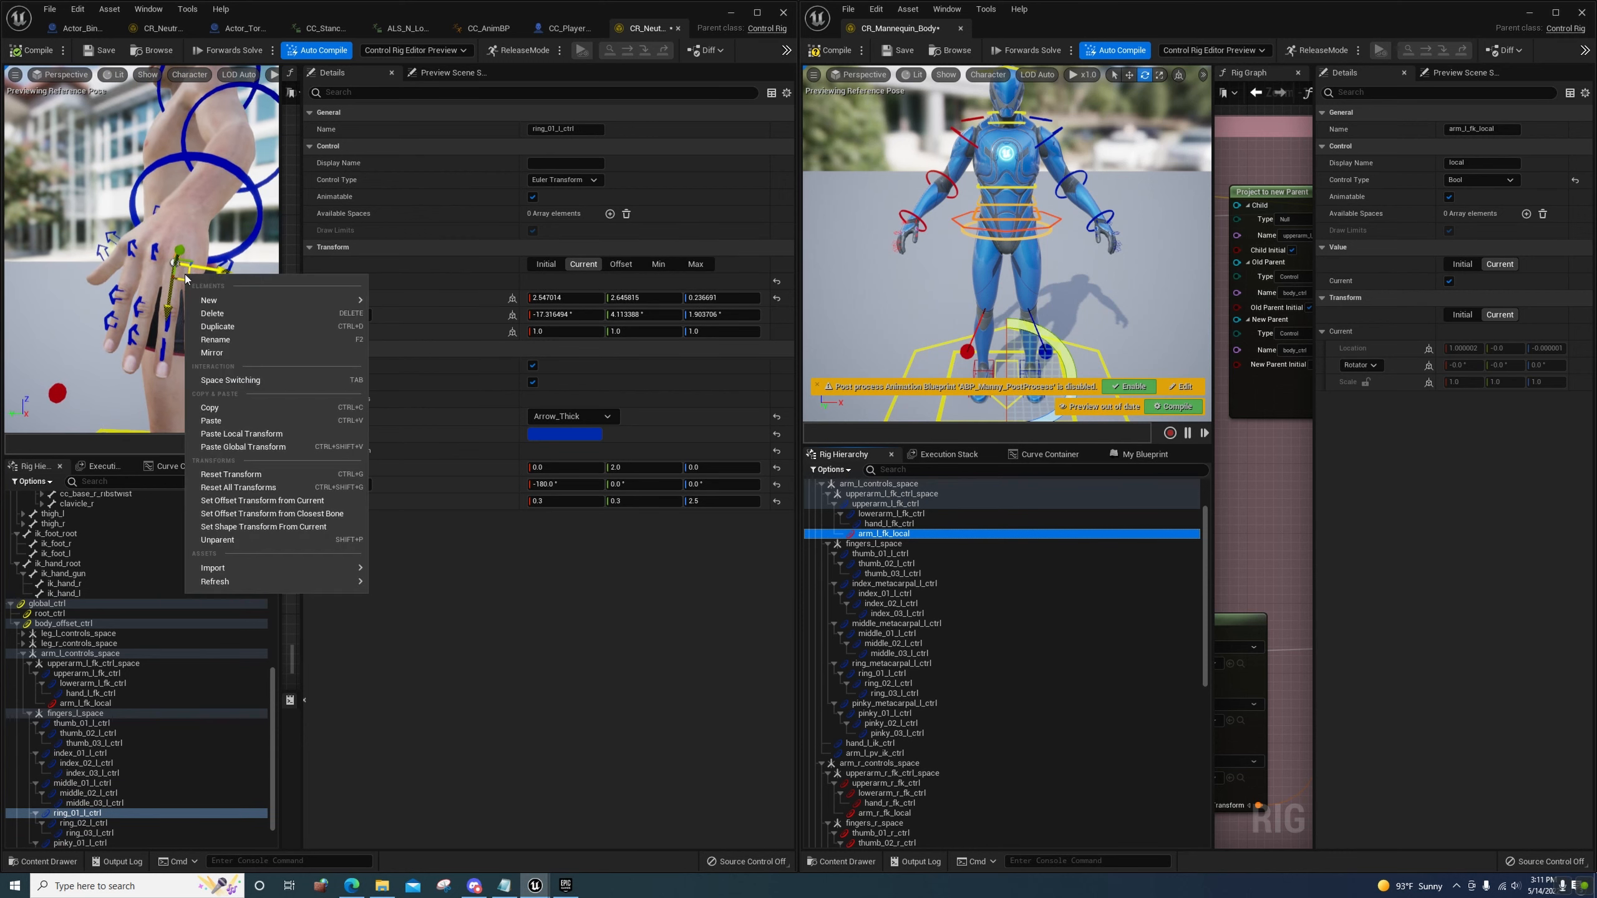
click(264, 531)
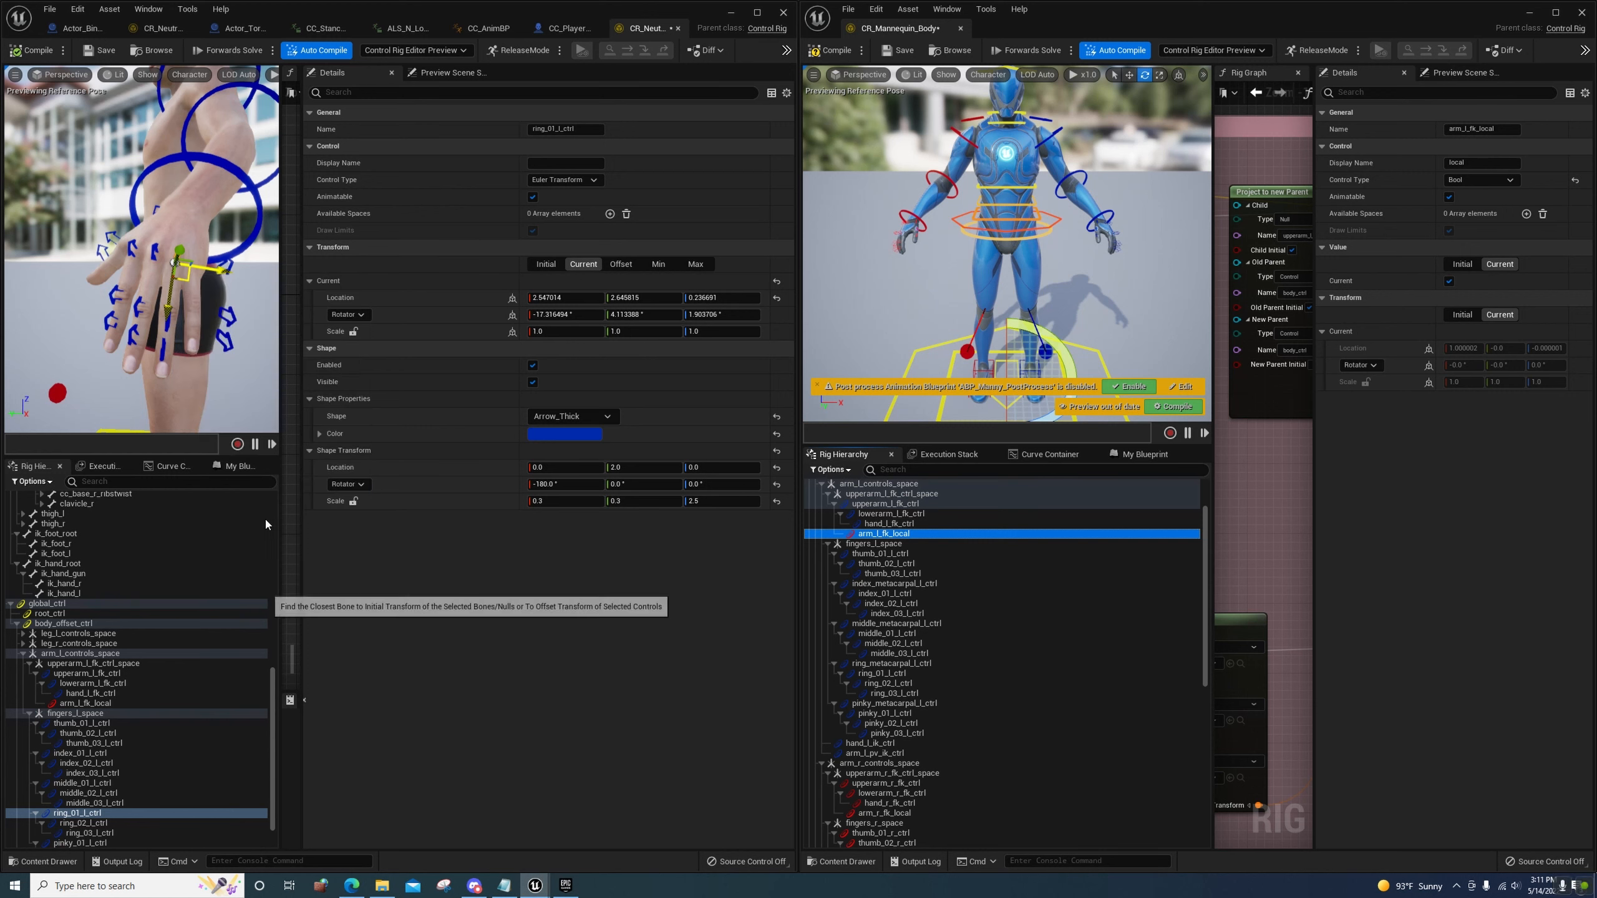
Set the offset transforms of ring_02_l_ctrl and ring_03_l_ctrl from their closest bones
click(165, 320)
click(163, 320)
right_click(164, 320)
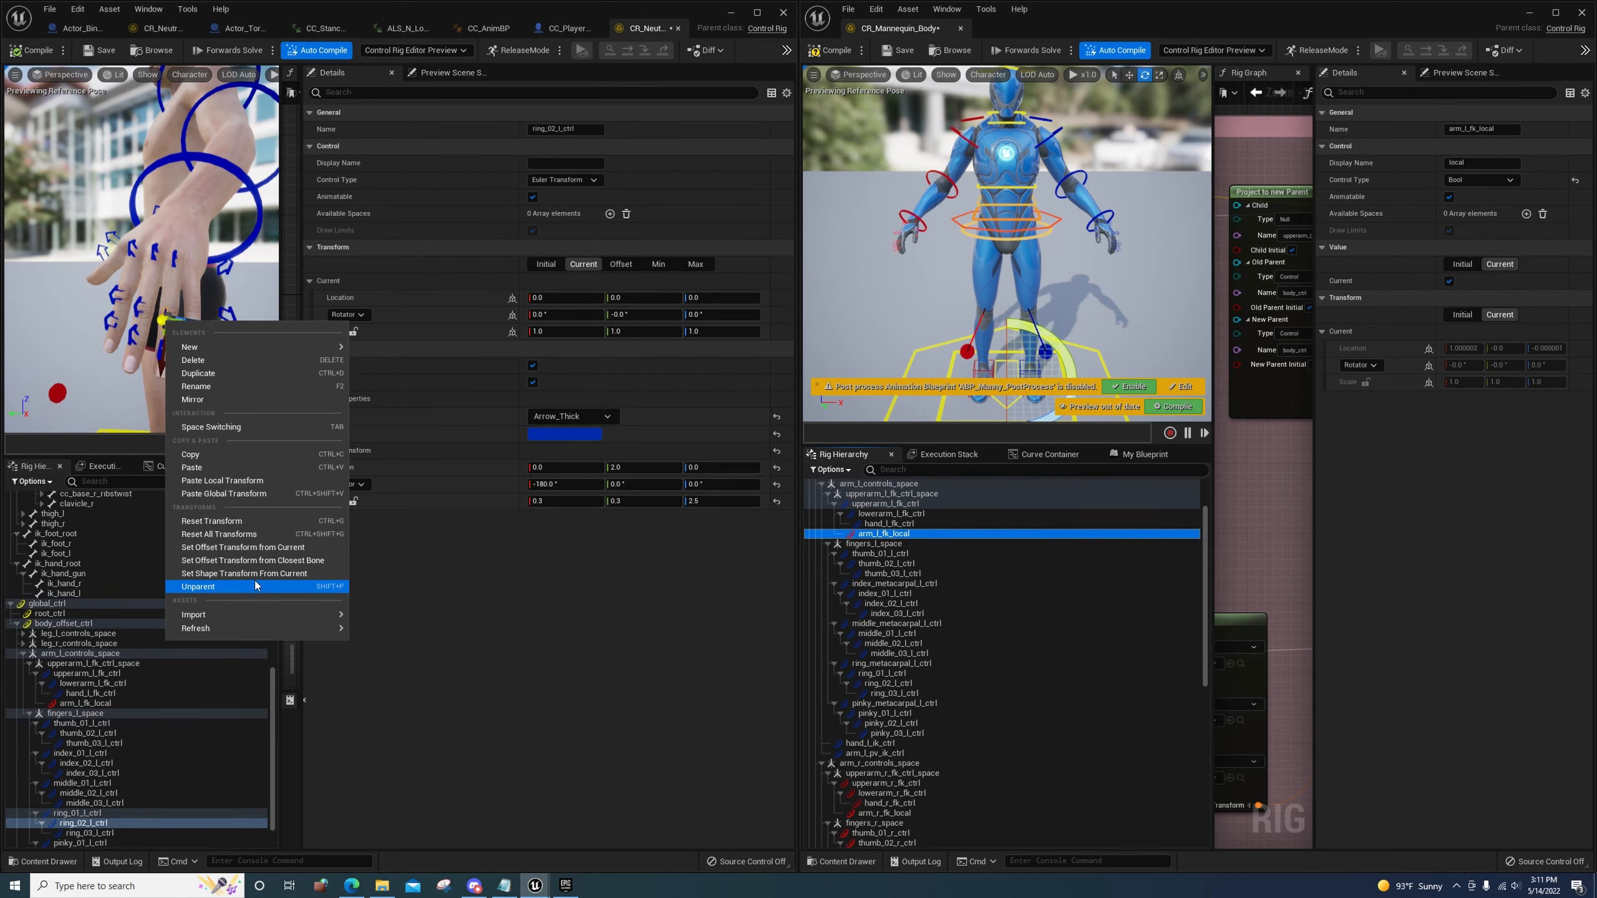
click(252, 559)
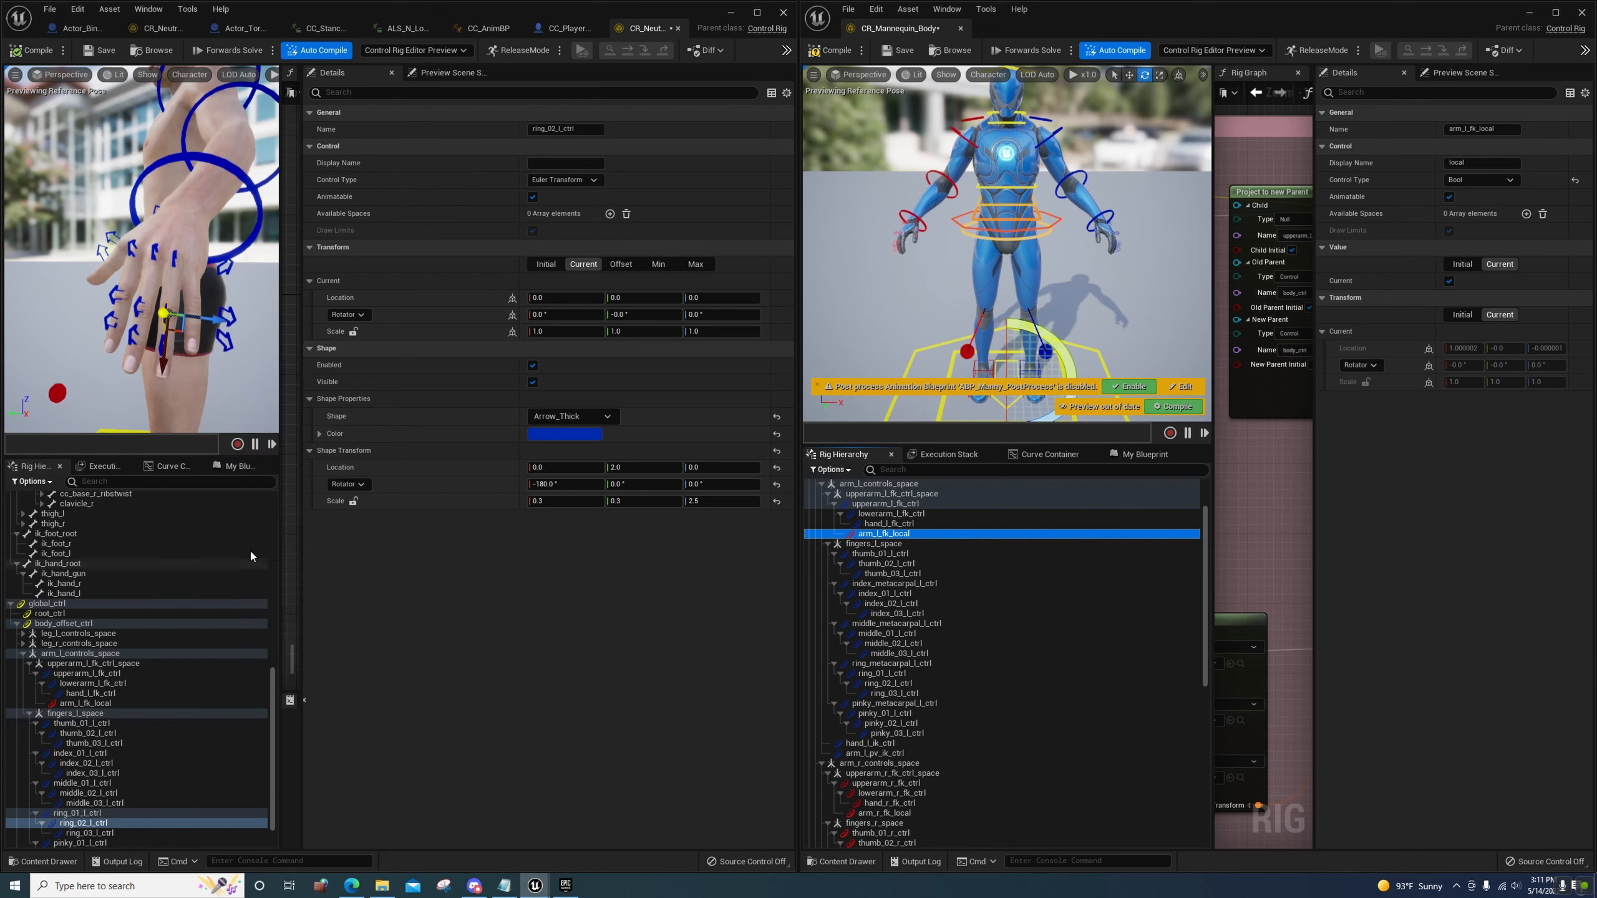
click(163, 354)
click(165, 345)
right_click(162, 350)
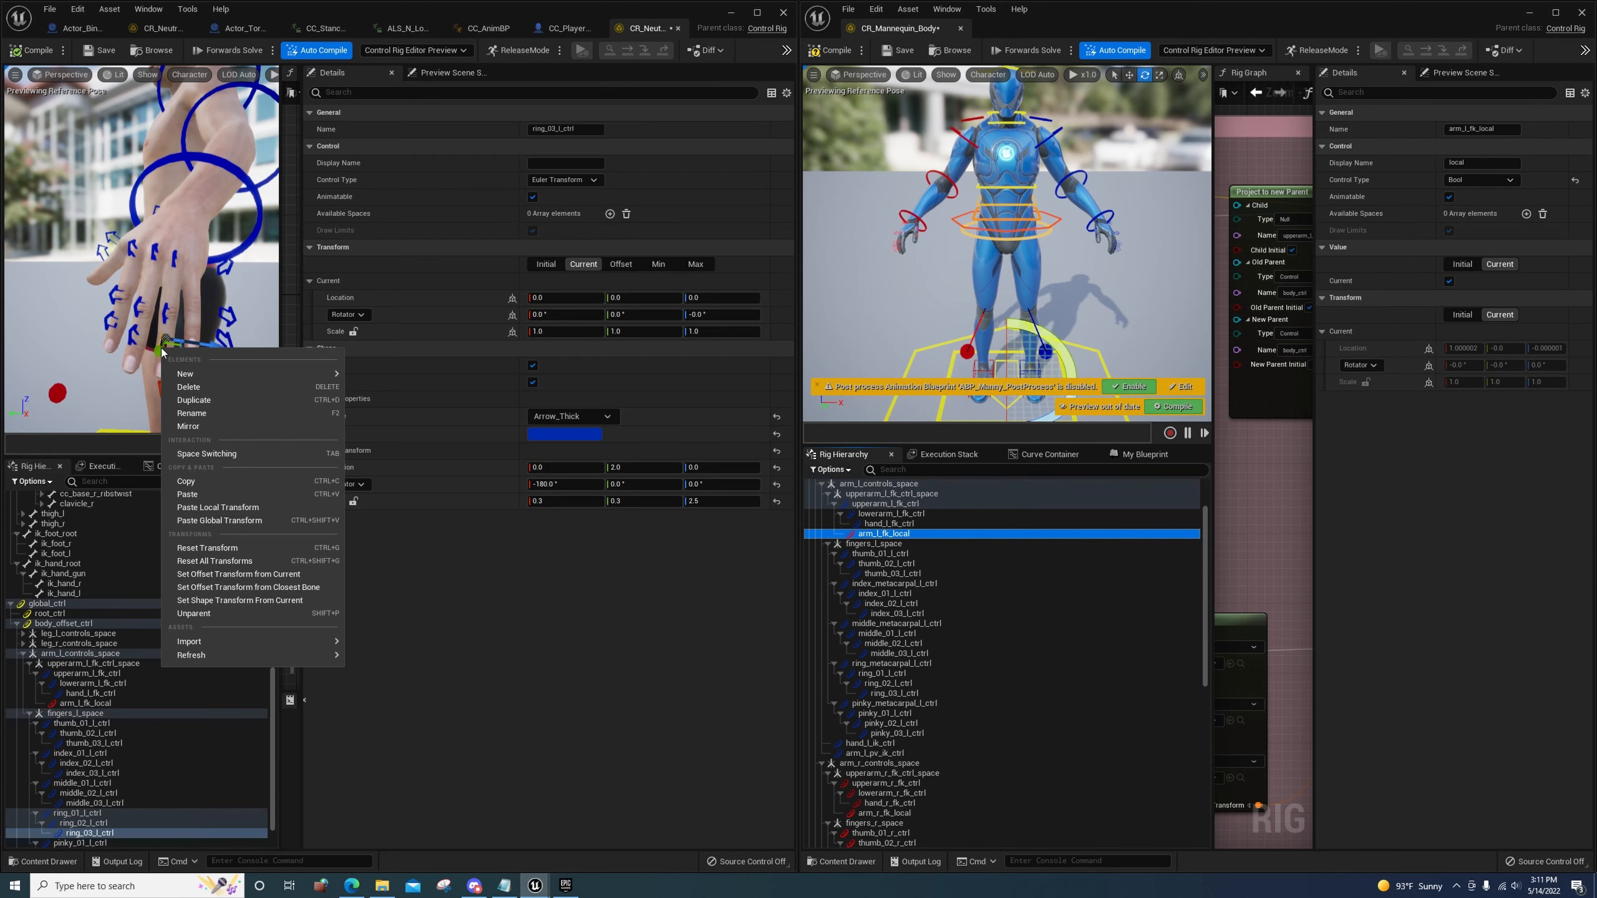
click(253, 587)
Move pinky_01_l_ctrl onto the base of the little finger and set its offset transform from the closest bone
click(222, 274)
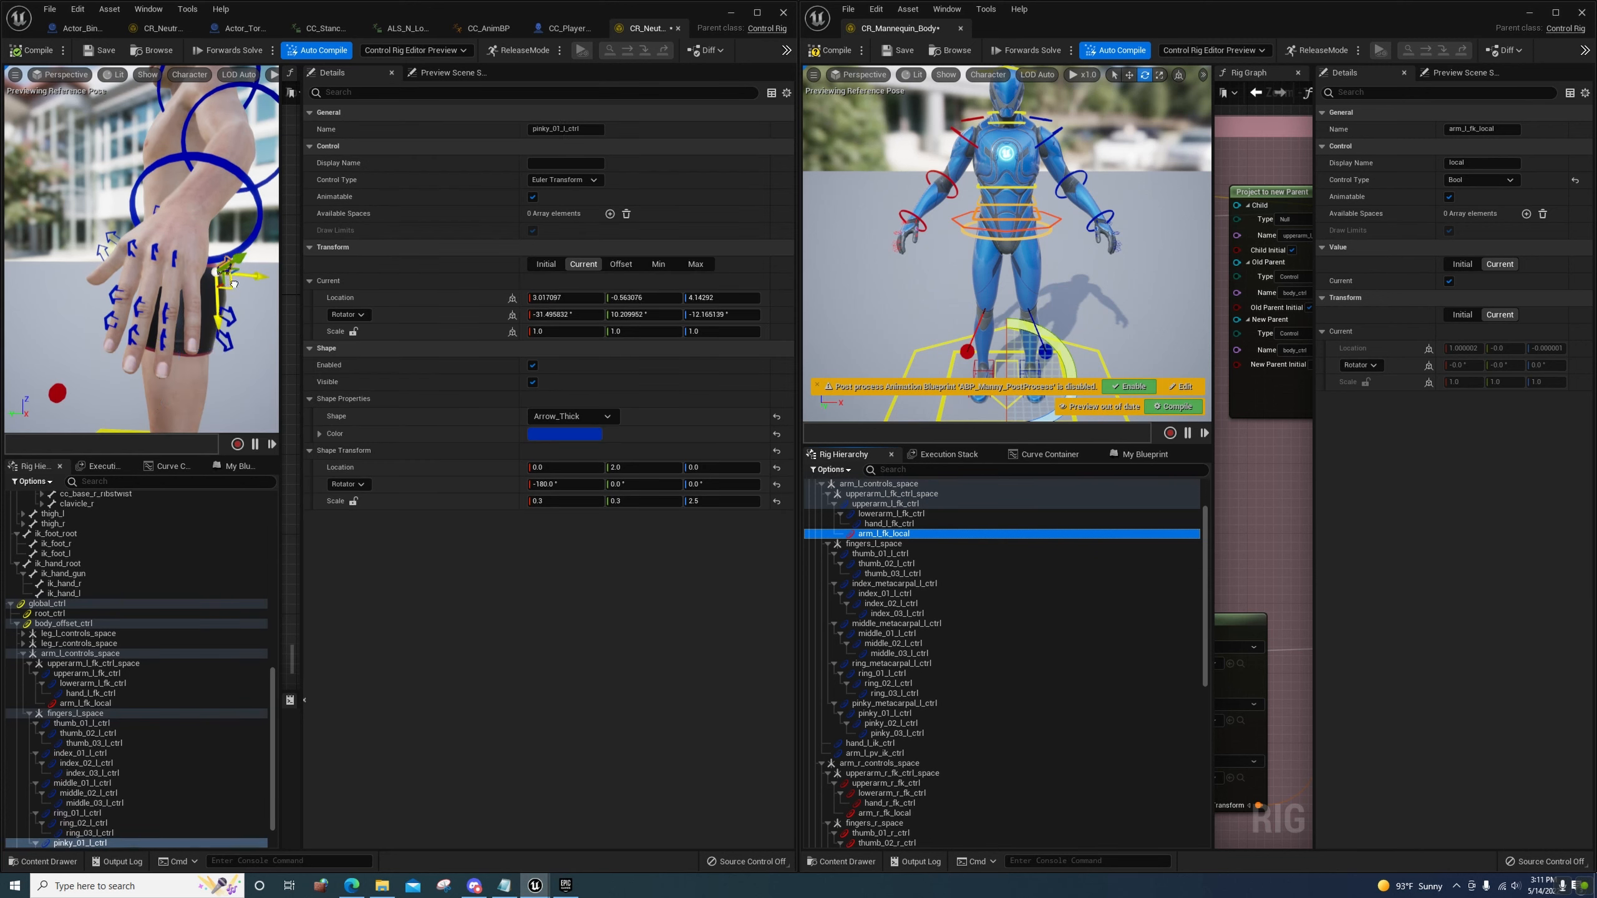
drag(233, 285, 212, 280)
right_click(212, 281)
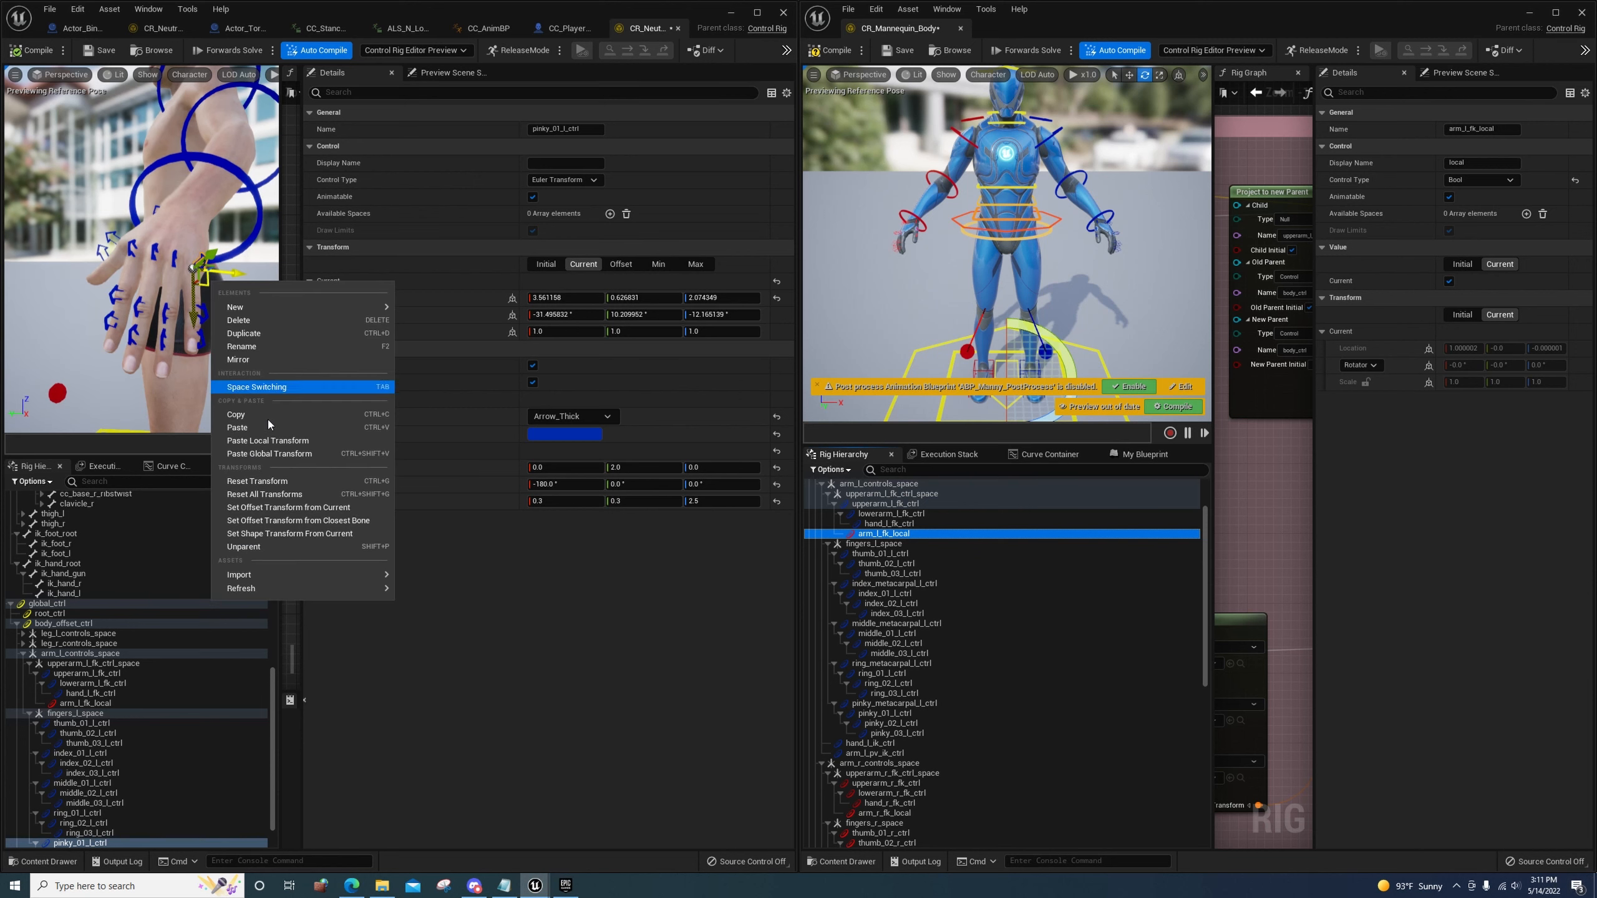
click(309, 532)
Set the offset transforms of pinky_02_l_ctrl and pinky_03_l_ctrl from their closest bones
click(200, 314)
scroll(197, 313, up, 1)
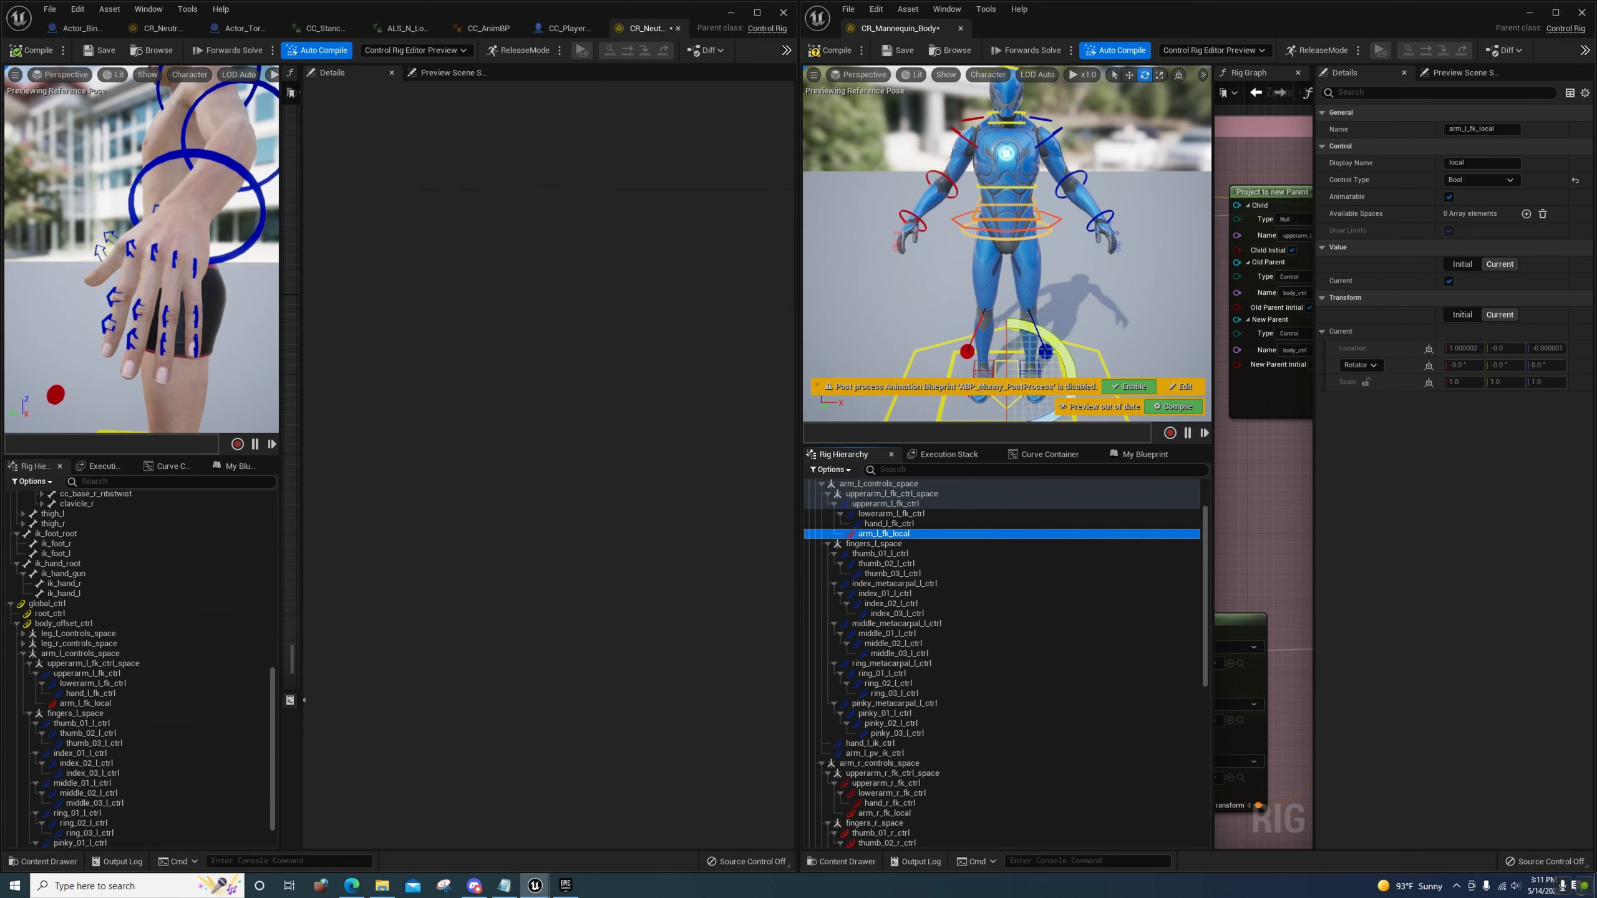
click(195, 314)
right_click(196, 313)
click(286, 552)
click(213, 341)
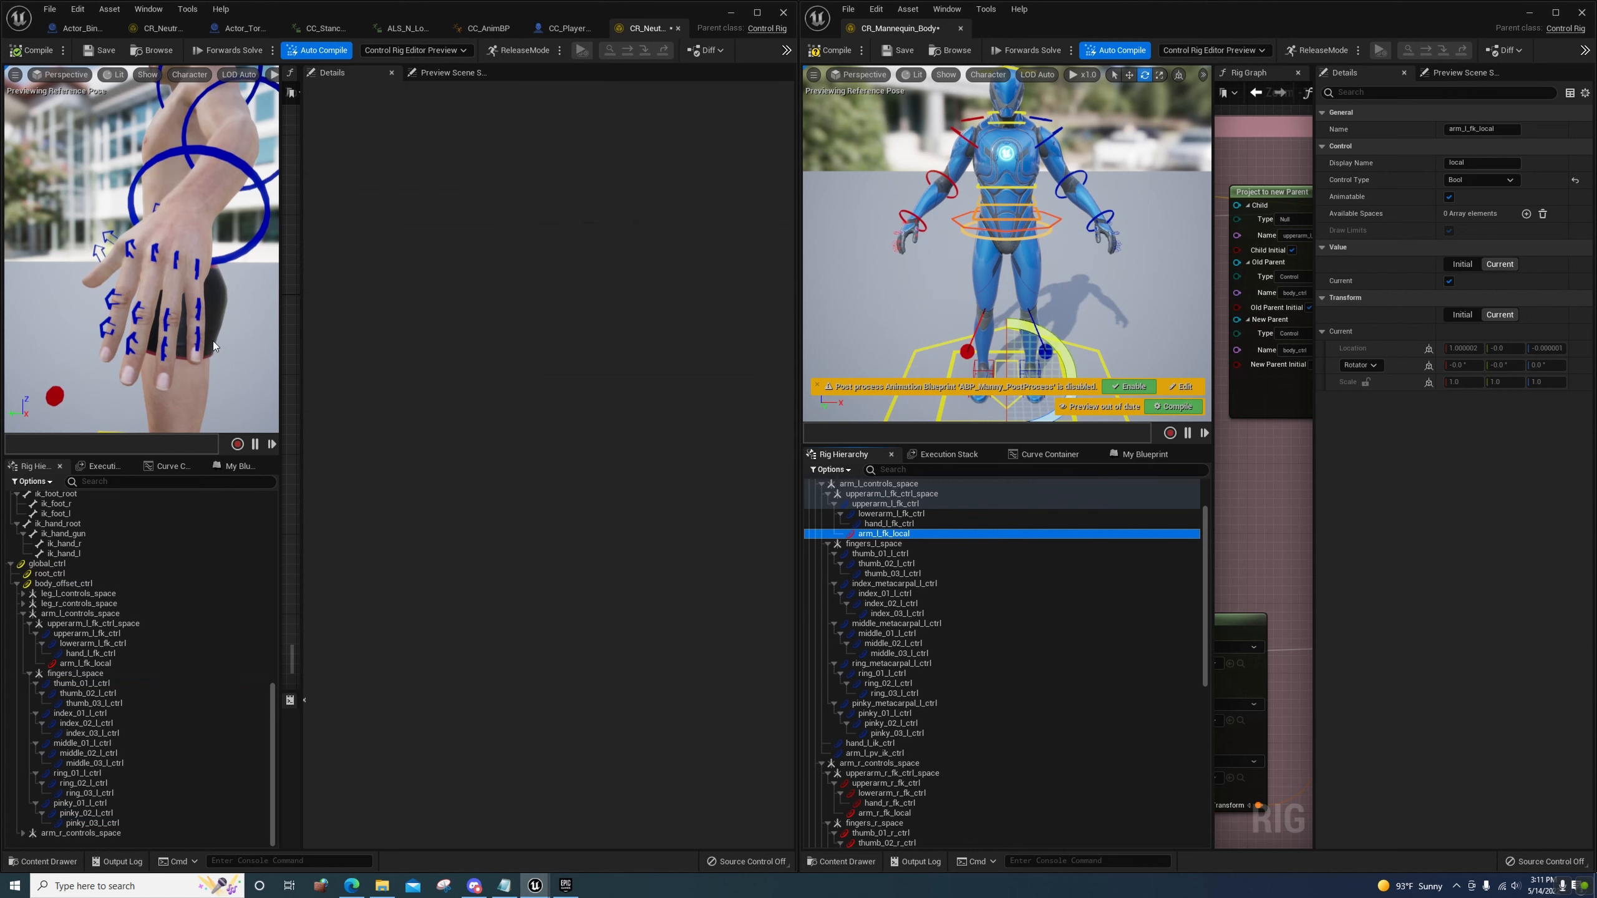
click(201, 336)
right_click(199, 333)
click(286, 572)
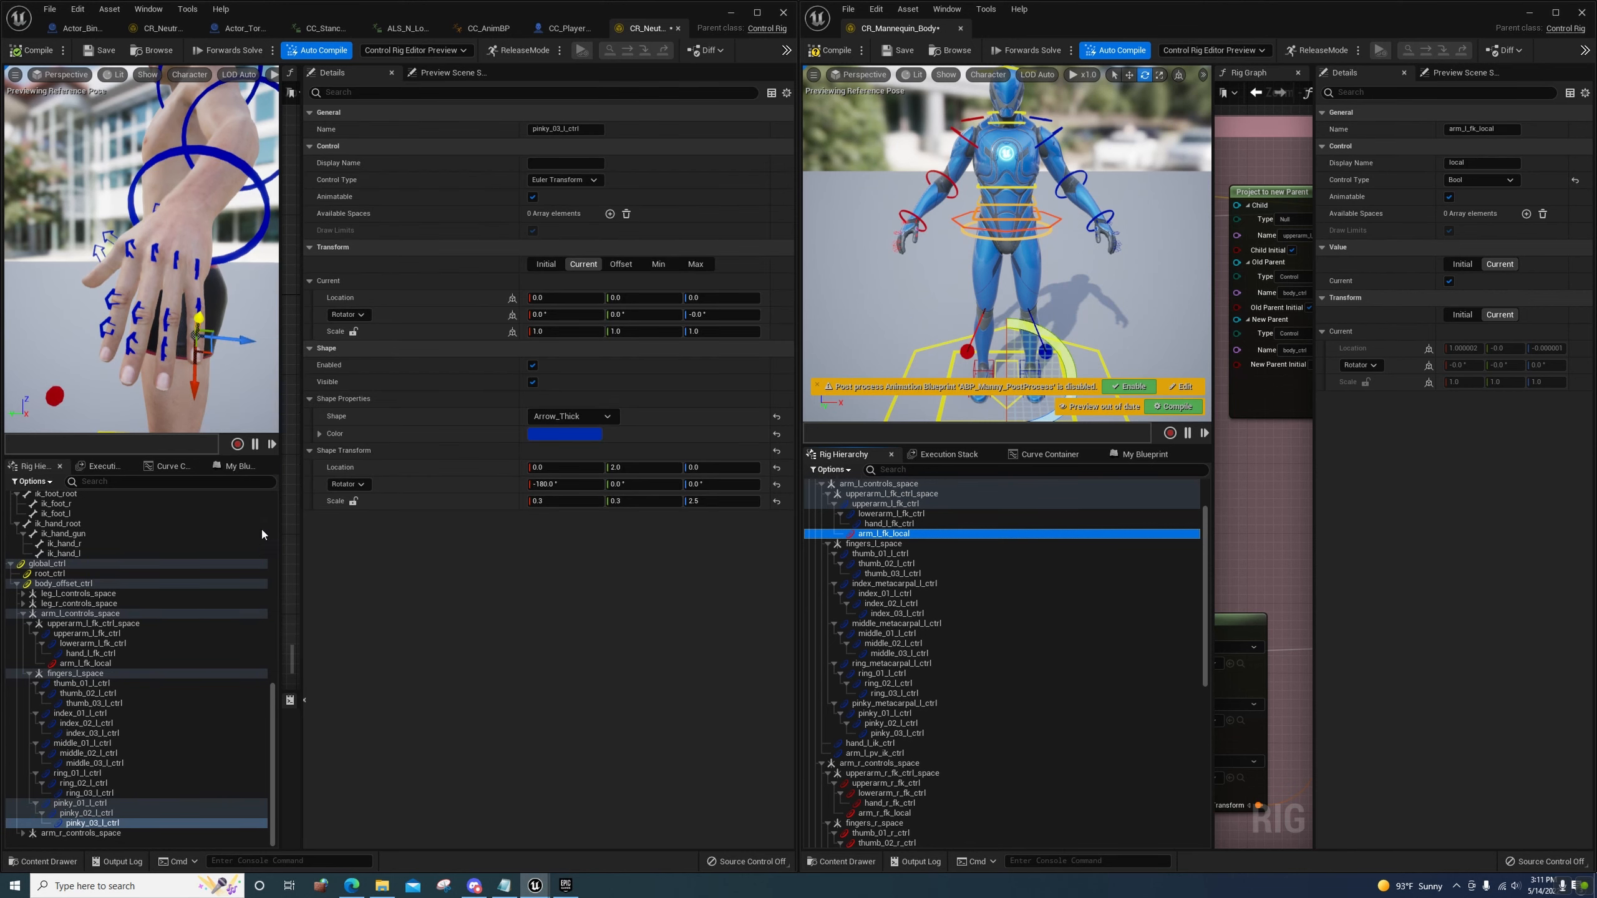
Set the Y location in the shape transform of thumb_01_l_ctrl to 3.0
right_drag(157, 302, 149, 243)
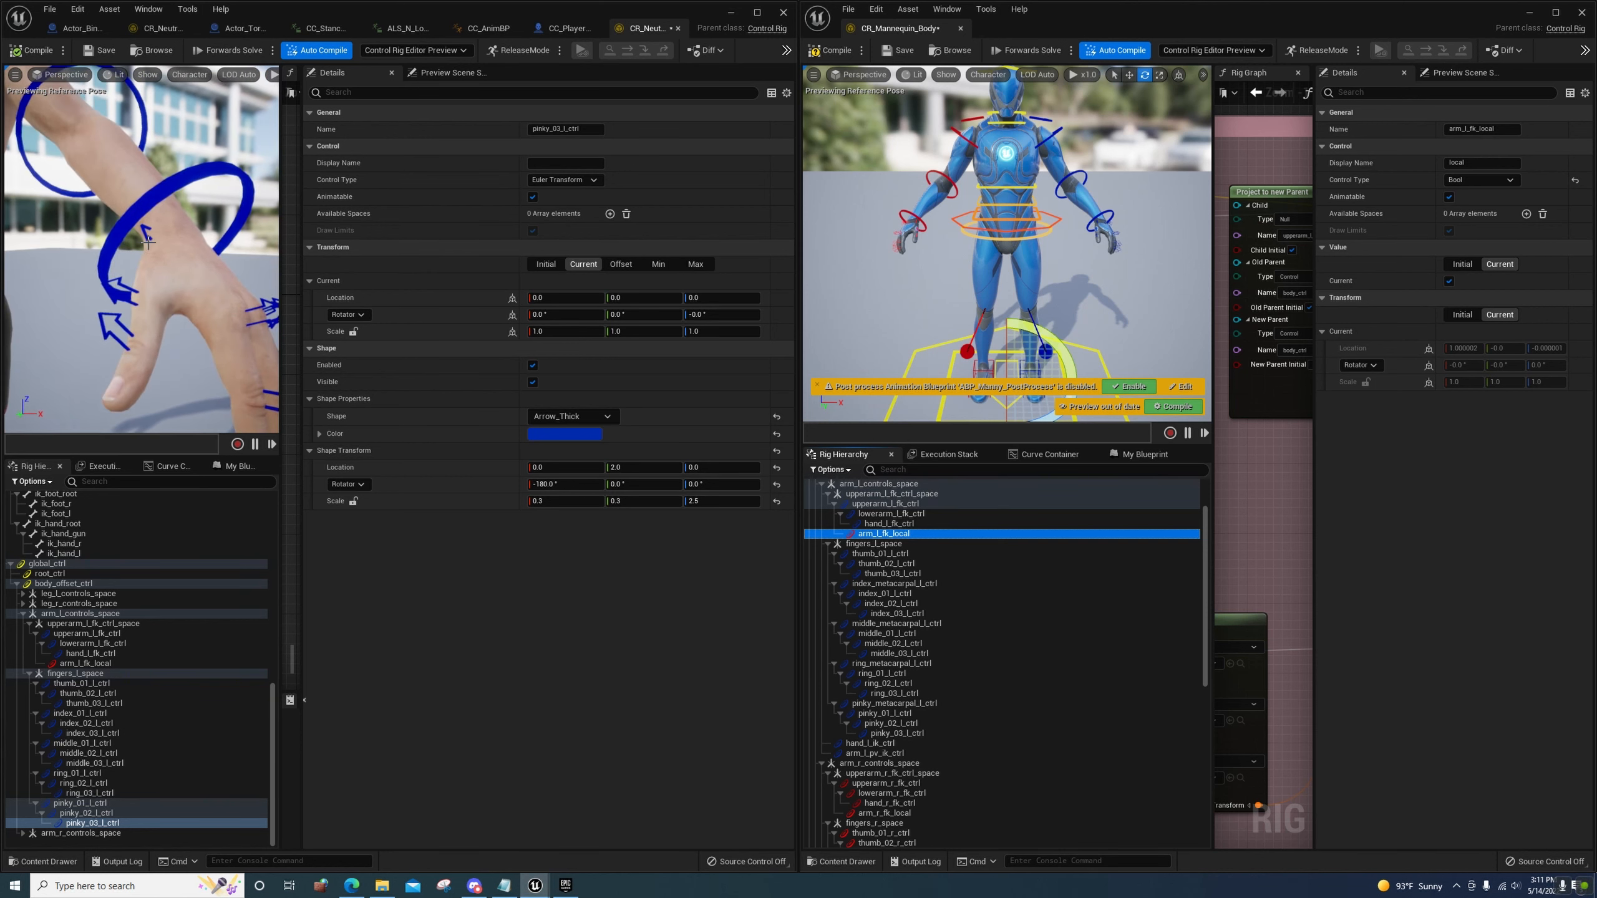
click(149, 239)
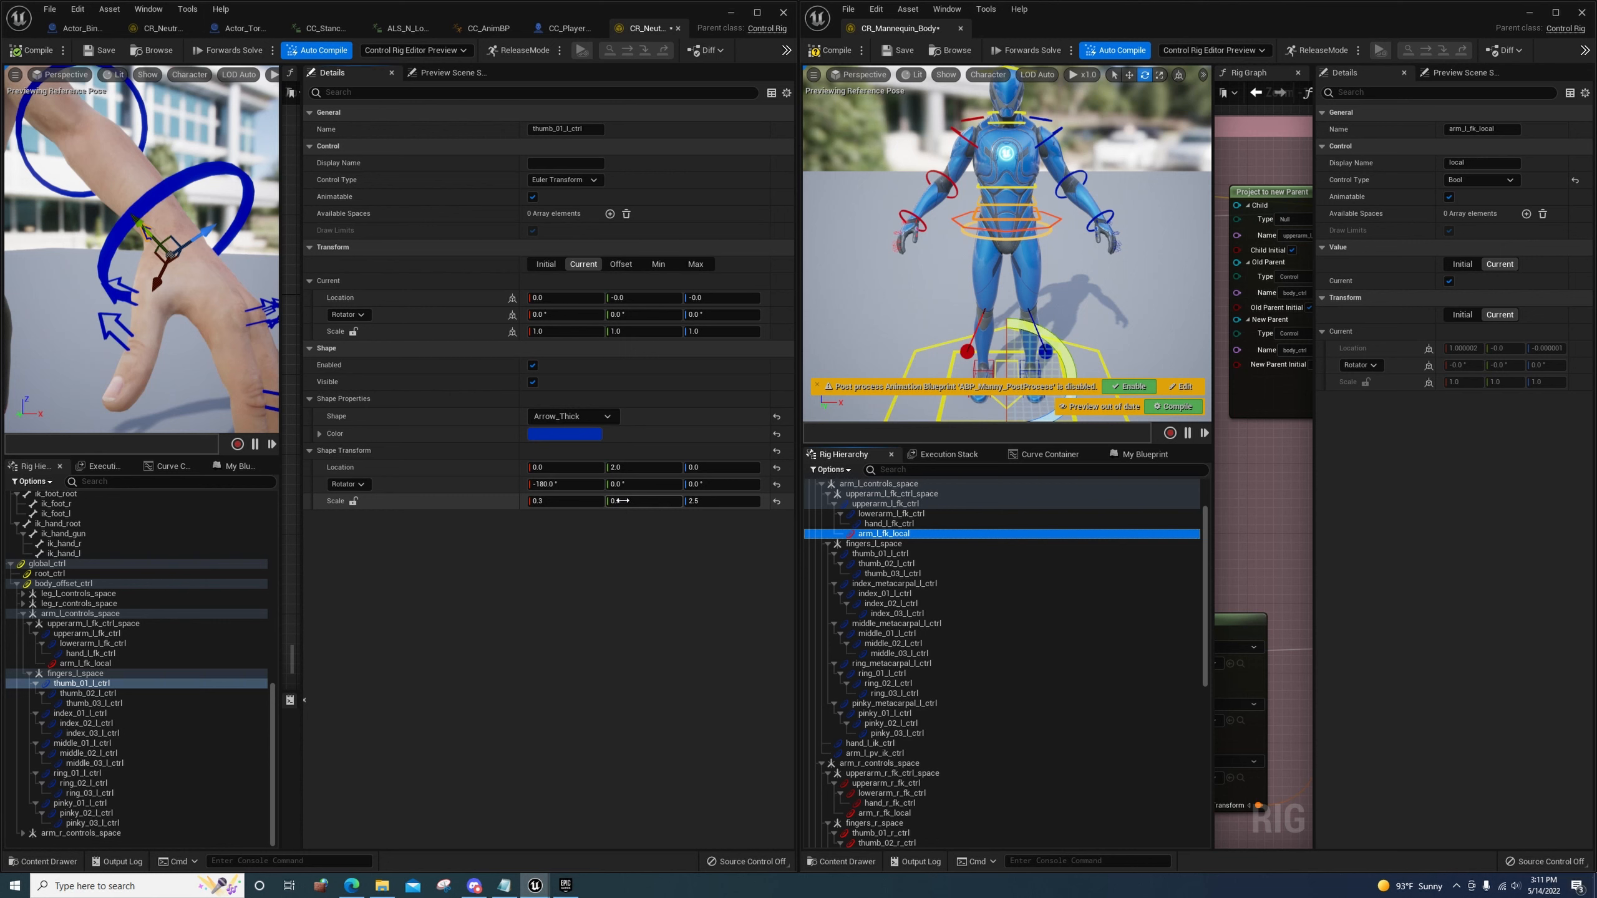
drag(644, 501, 661, 502)
text(3)
key(Return)
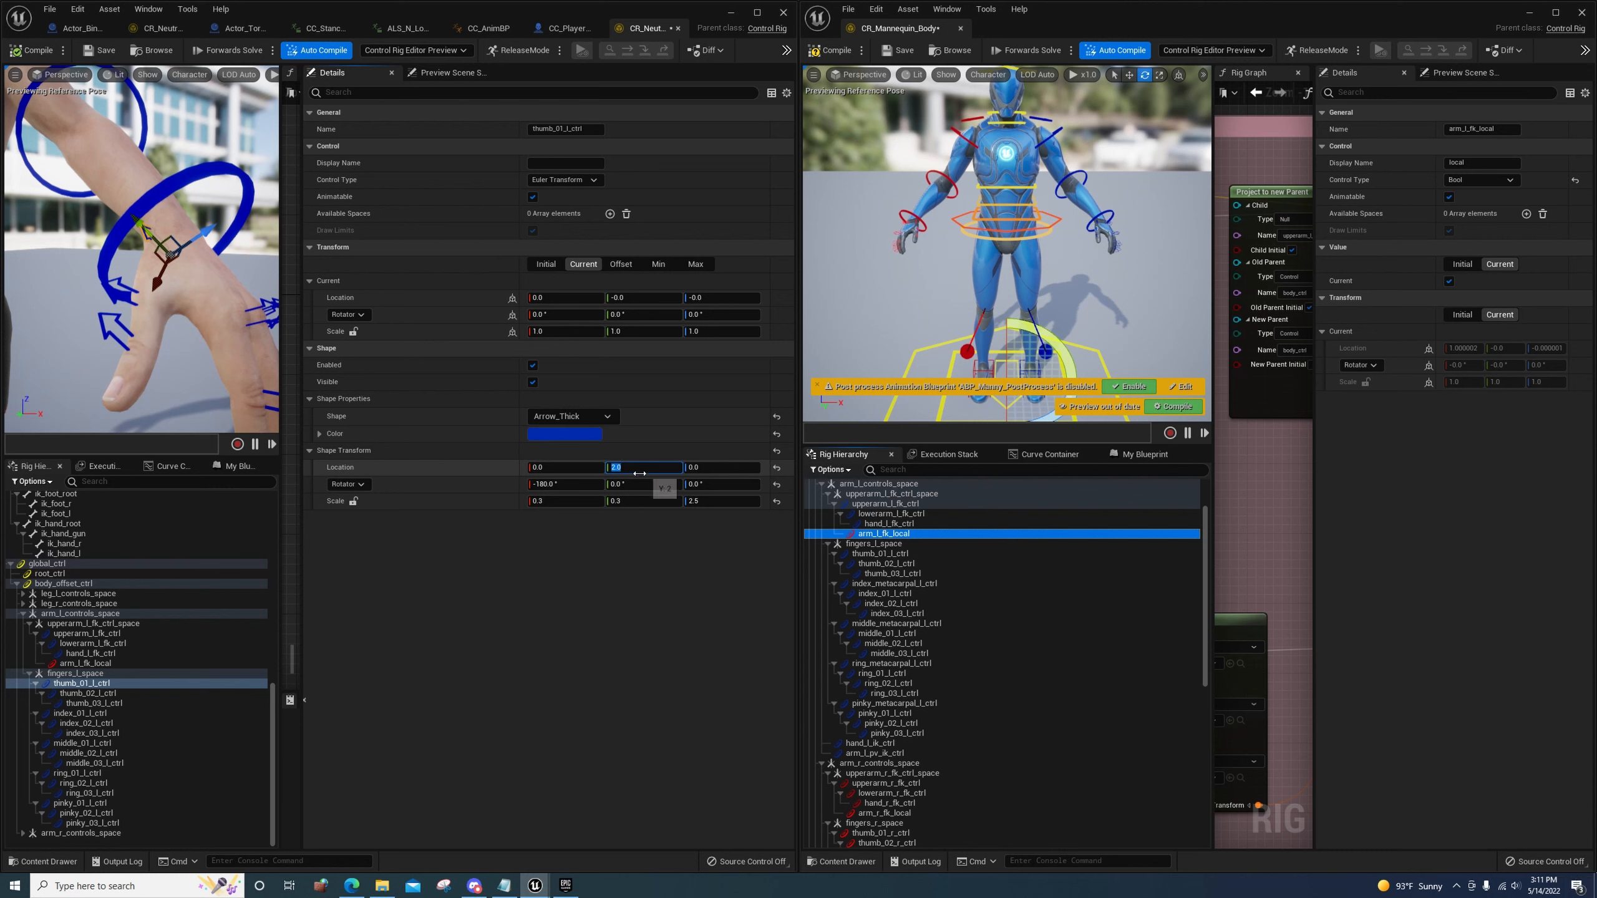
text(4)
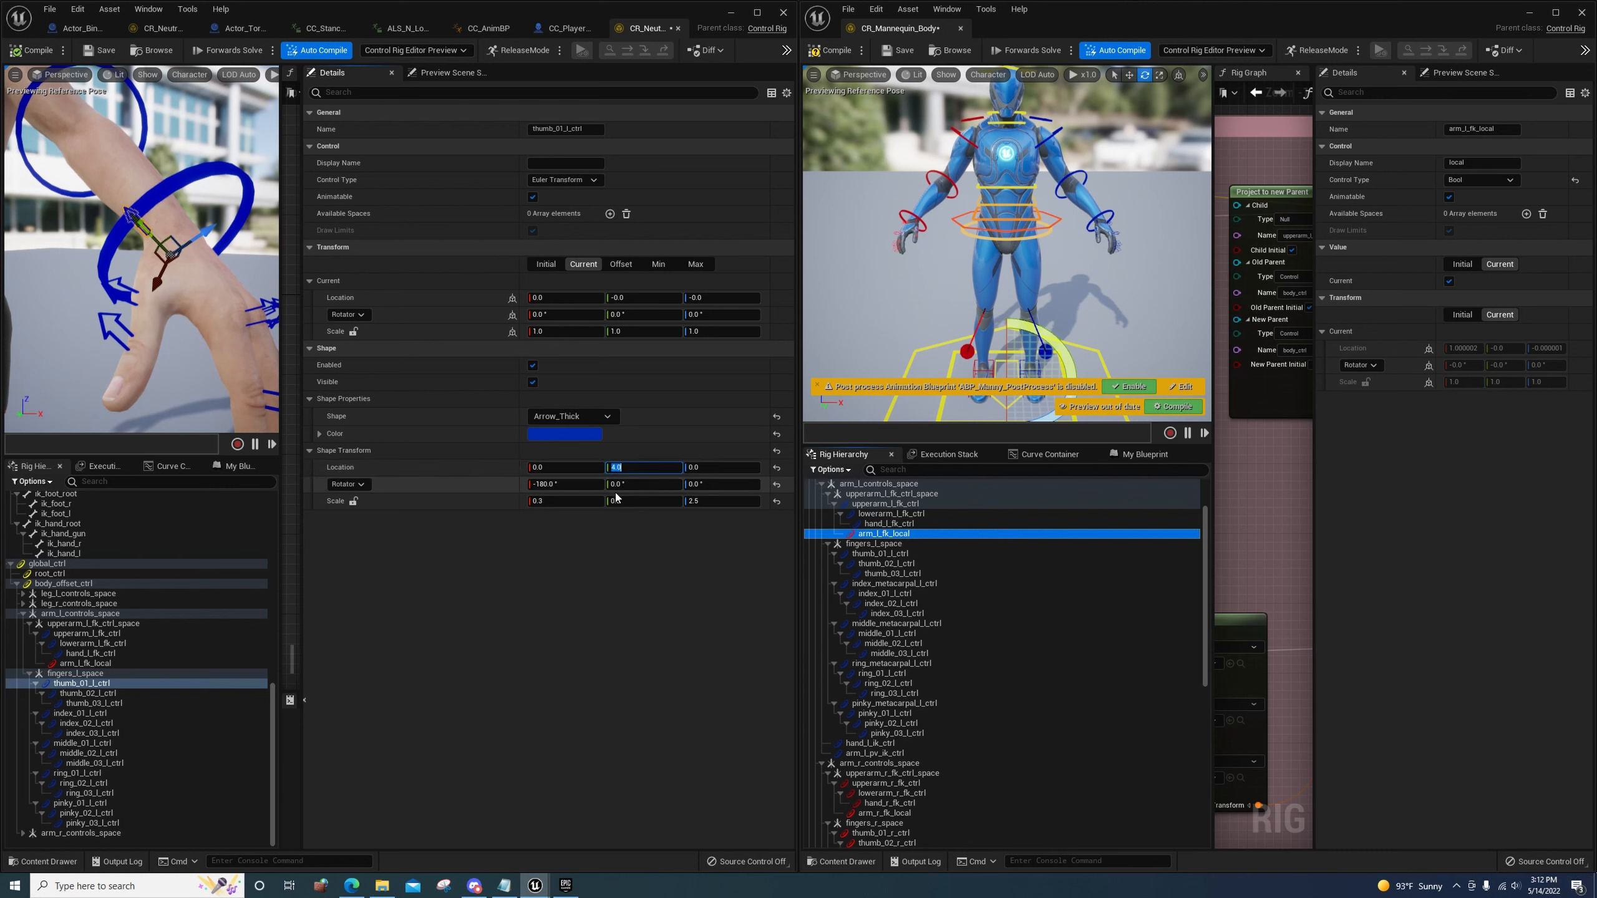
key(Return)
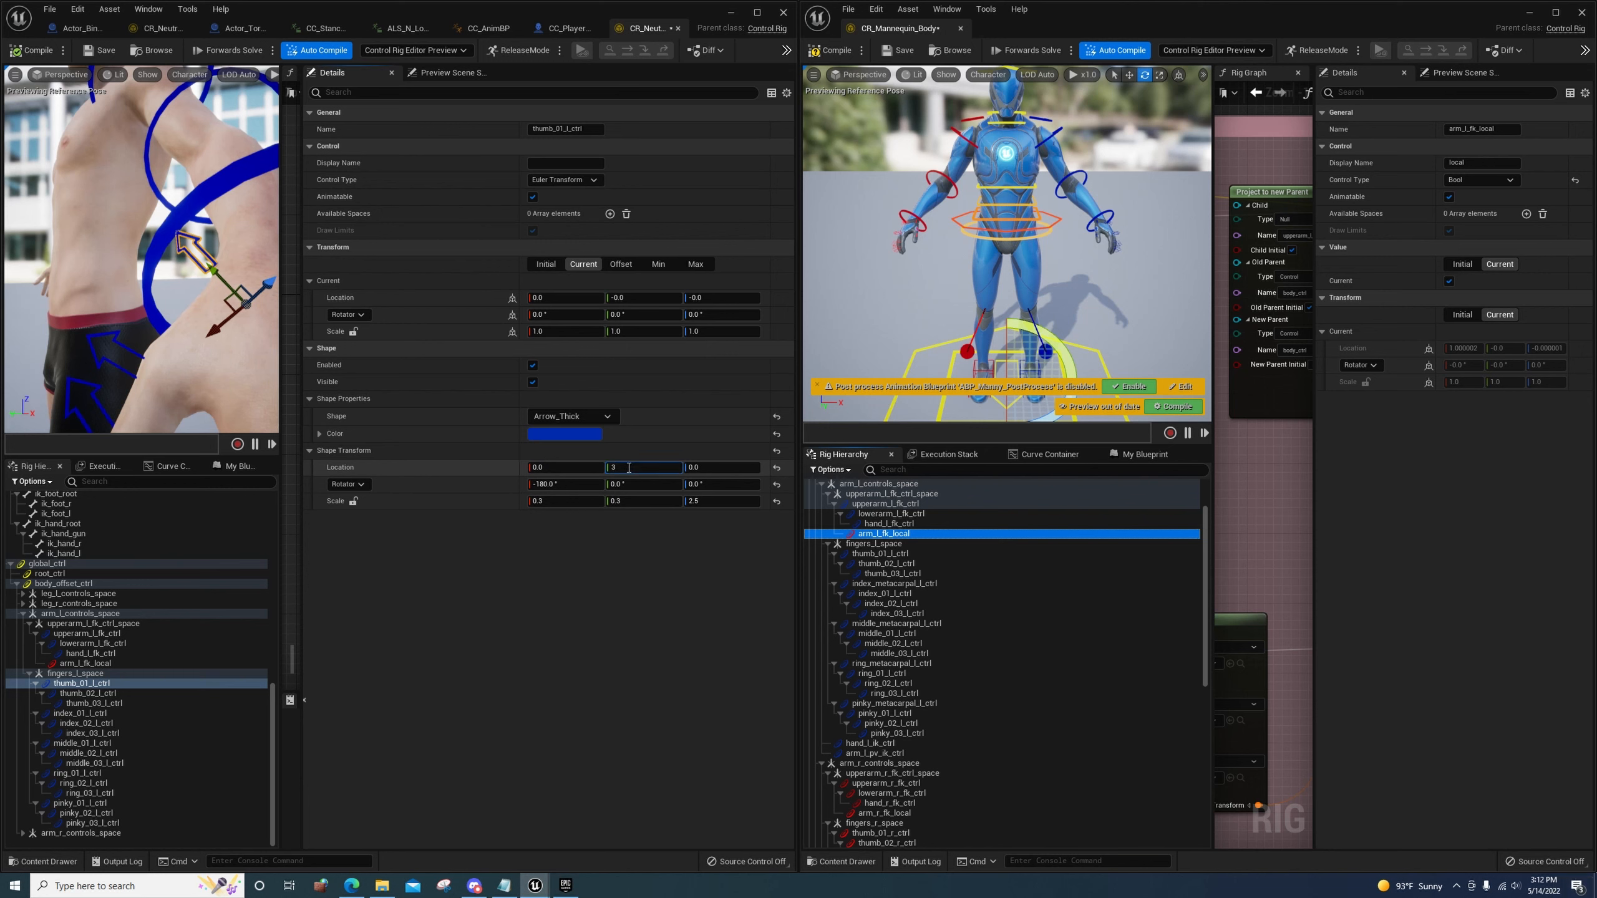
Collapse fingers_l_space and arm_l_controls_space in the custom character's rig hierarchy and expand arm_r_controls_space
right_drag(173, 381, 60, 374)
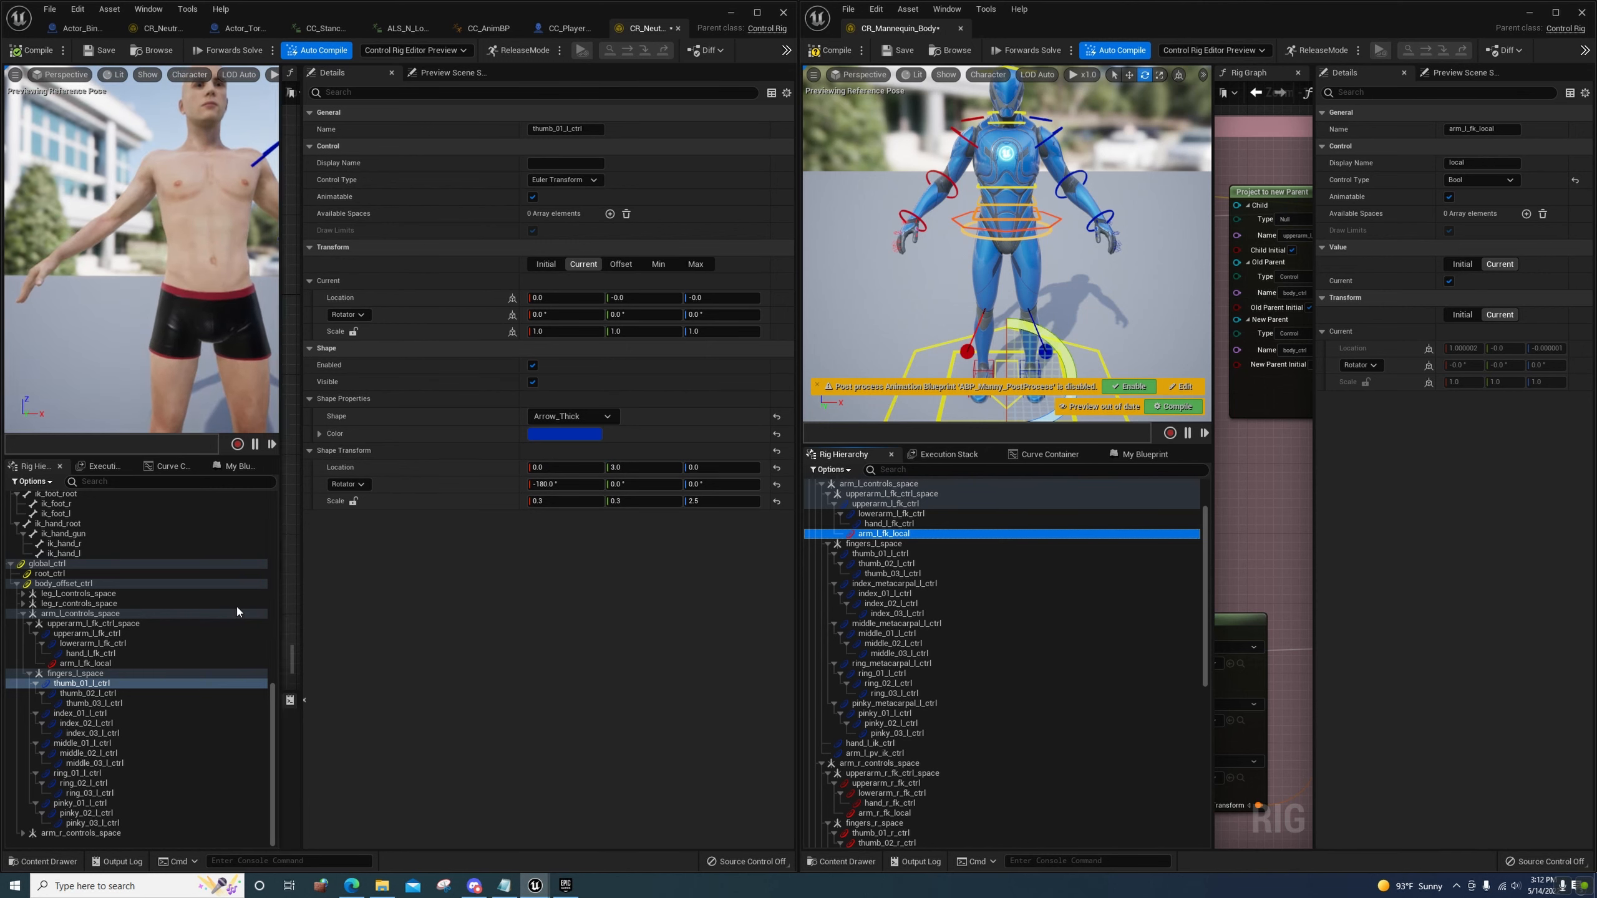
click(29, 673)
click(38, 814)
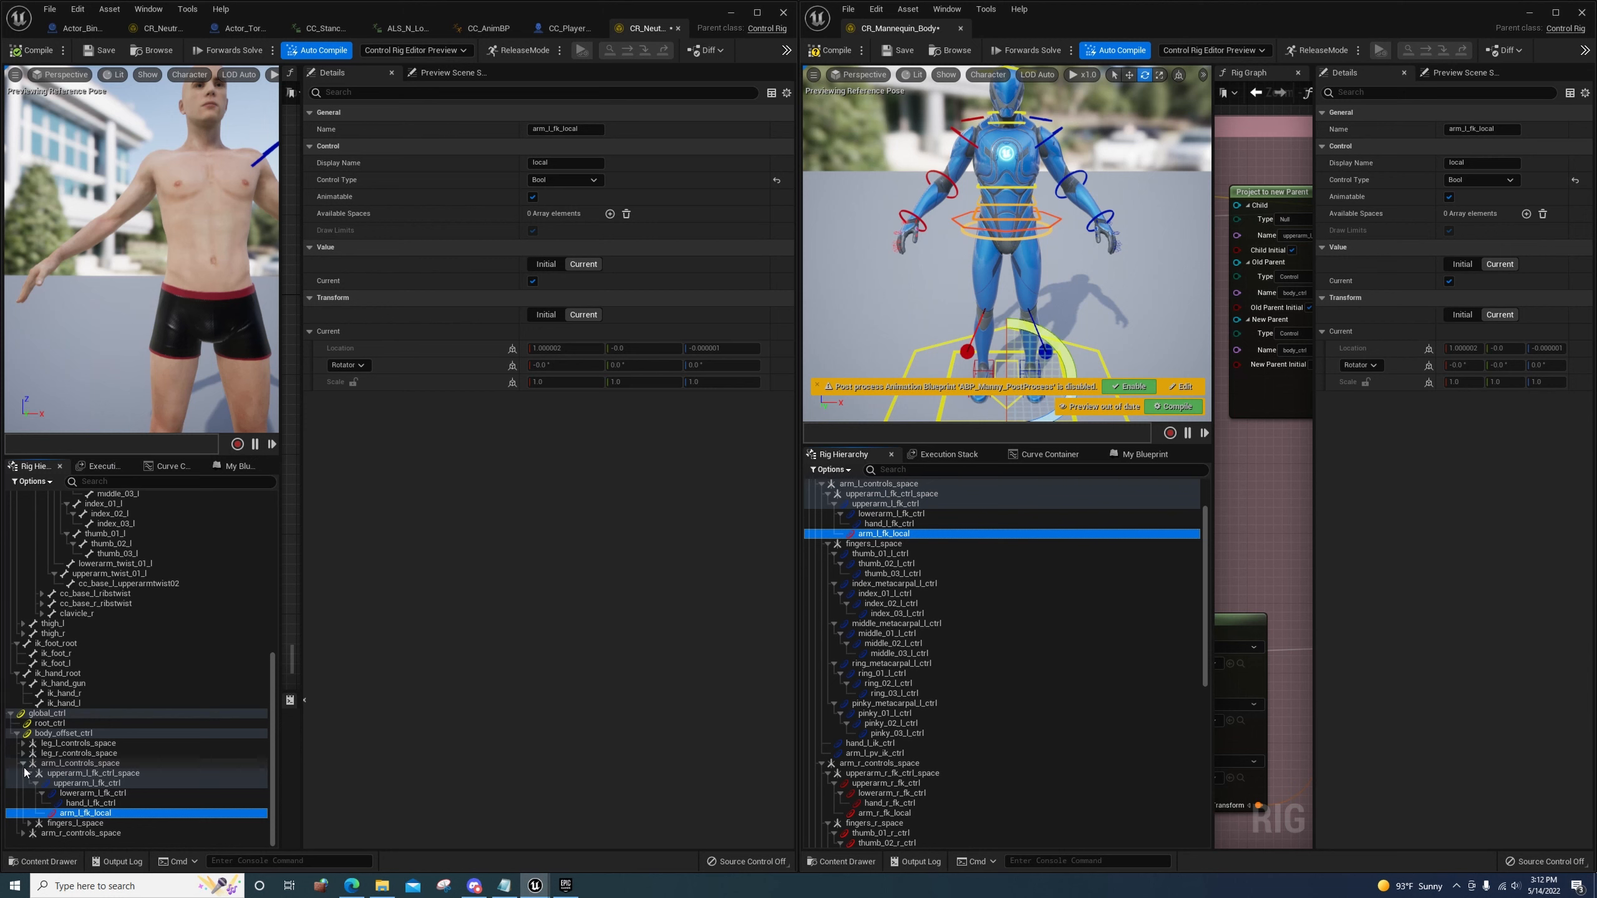
click(23, 763)
click(23, 833)
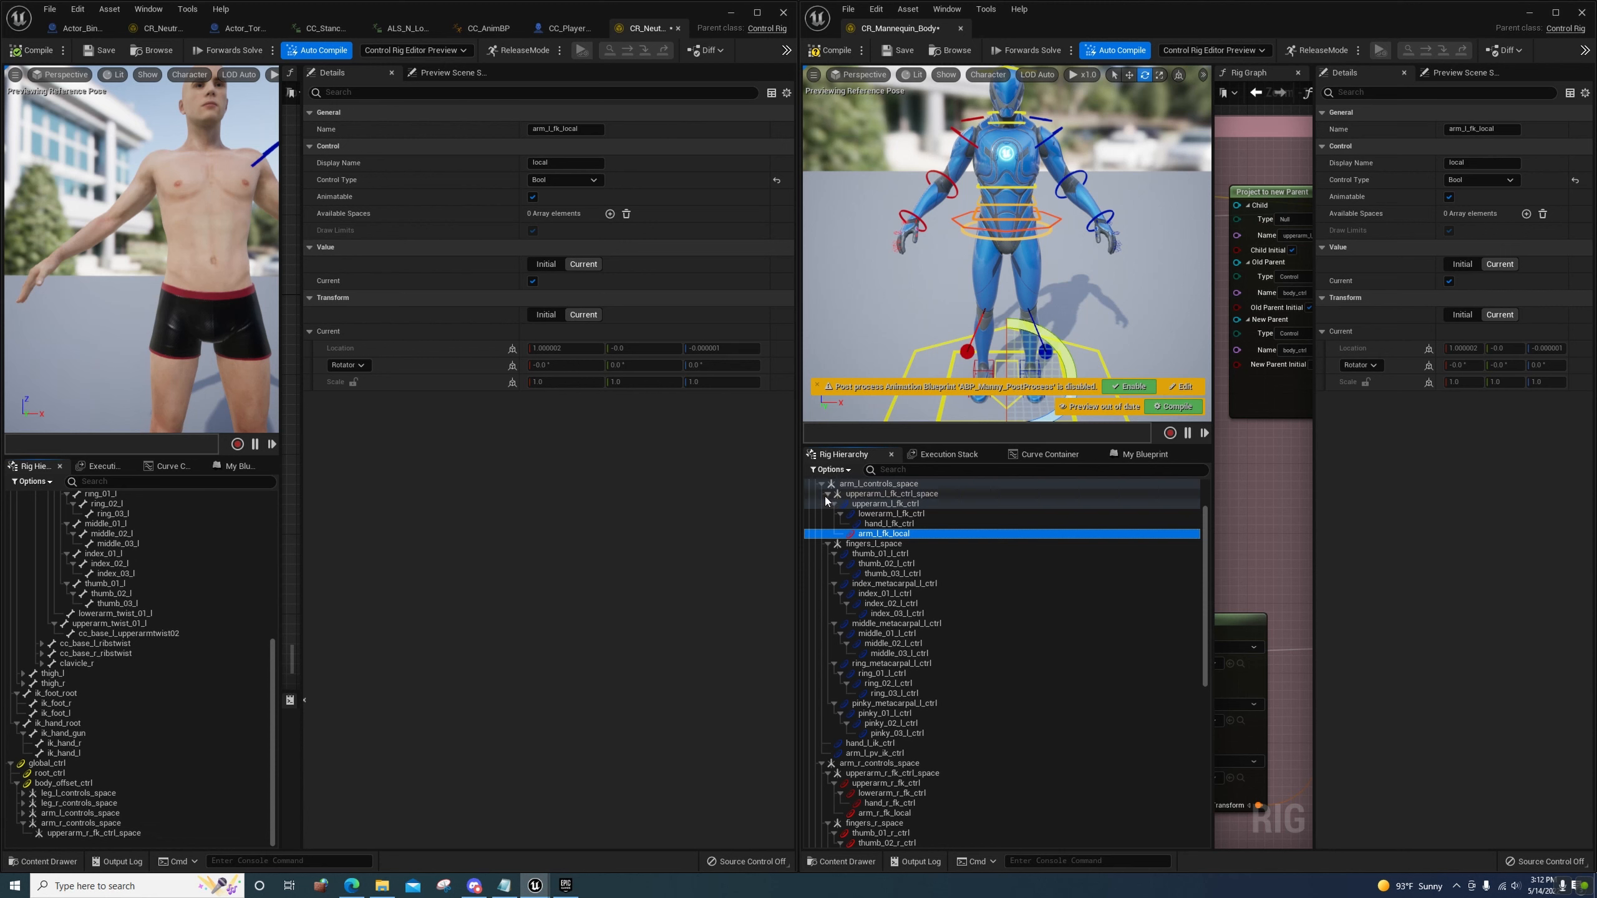
Collapse upperarm_l_fk_ctrl_space and fingers_l_space in the mannequin hierarchy and expand arm_l_controls_space in the custom rig's hierarchy
click(827, 494)
click(828, 504)
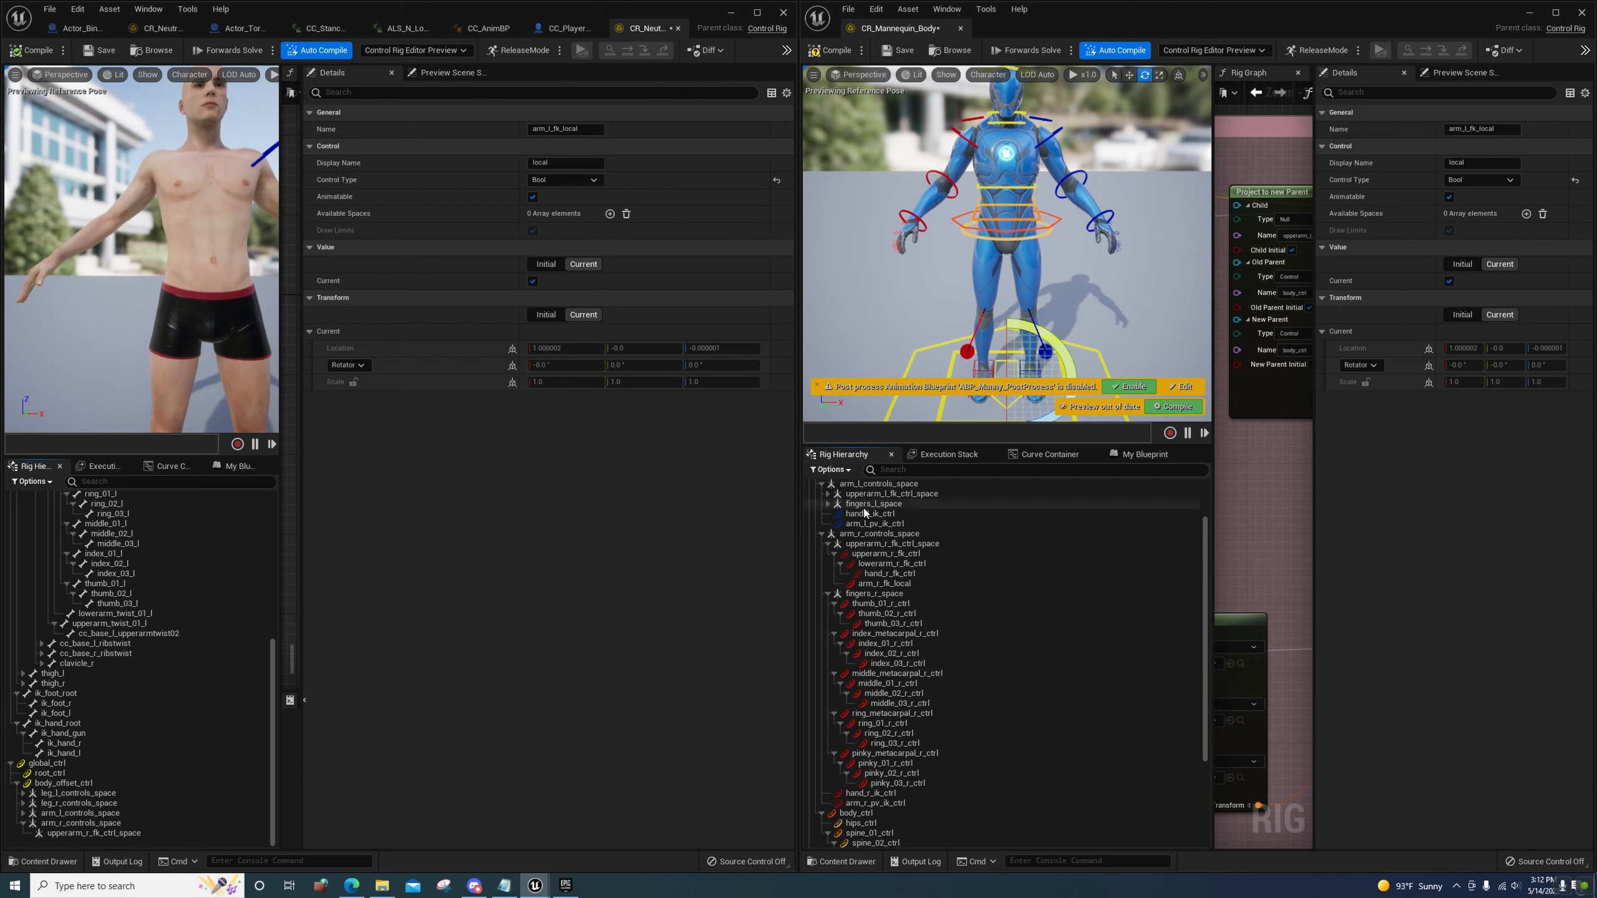
click(23, 814)
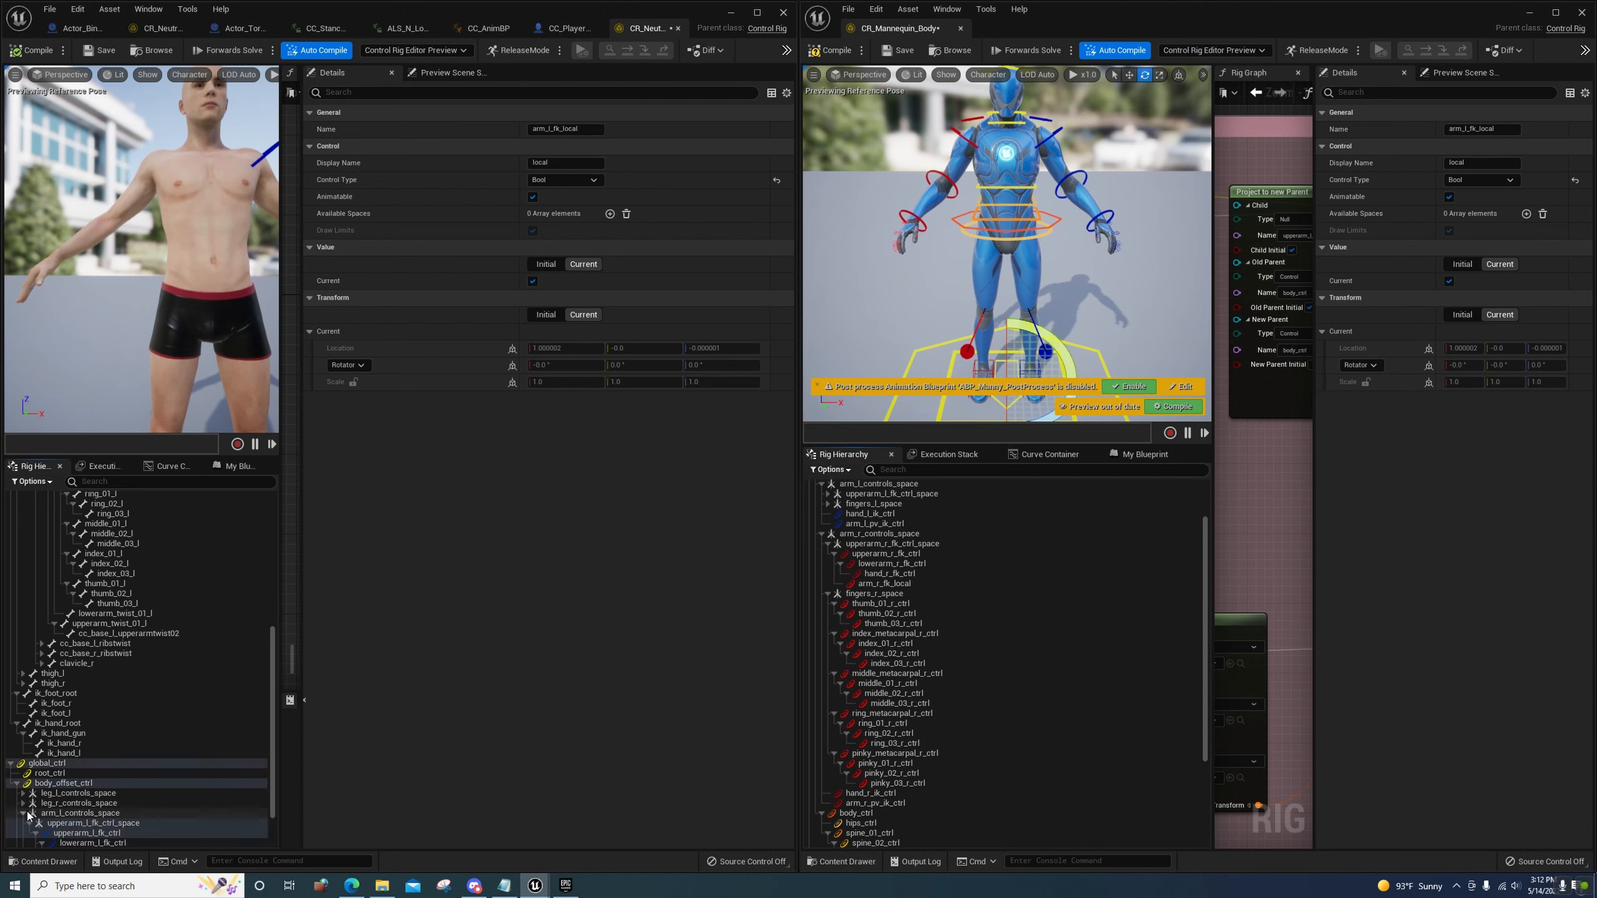
scroll(28, 793, down, 1)
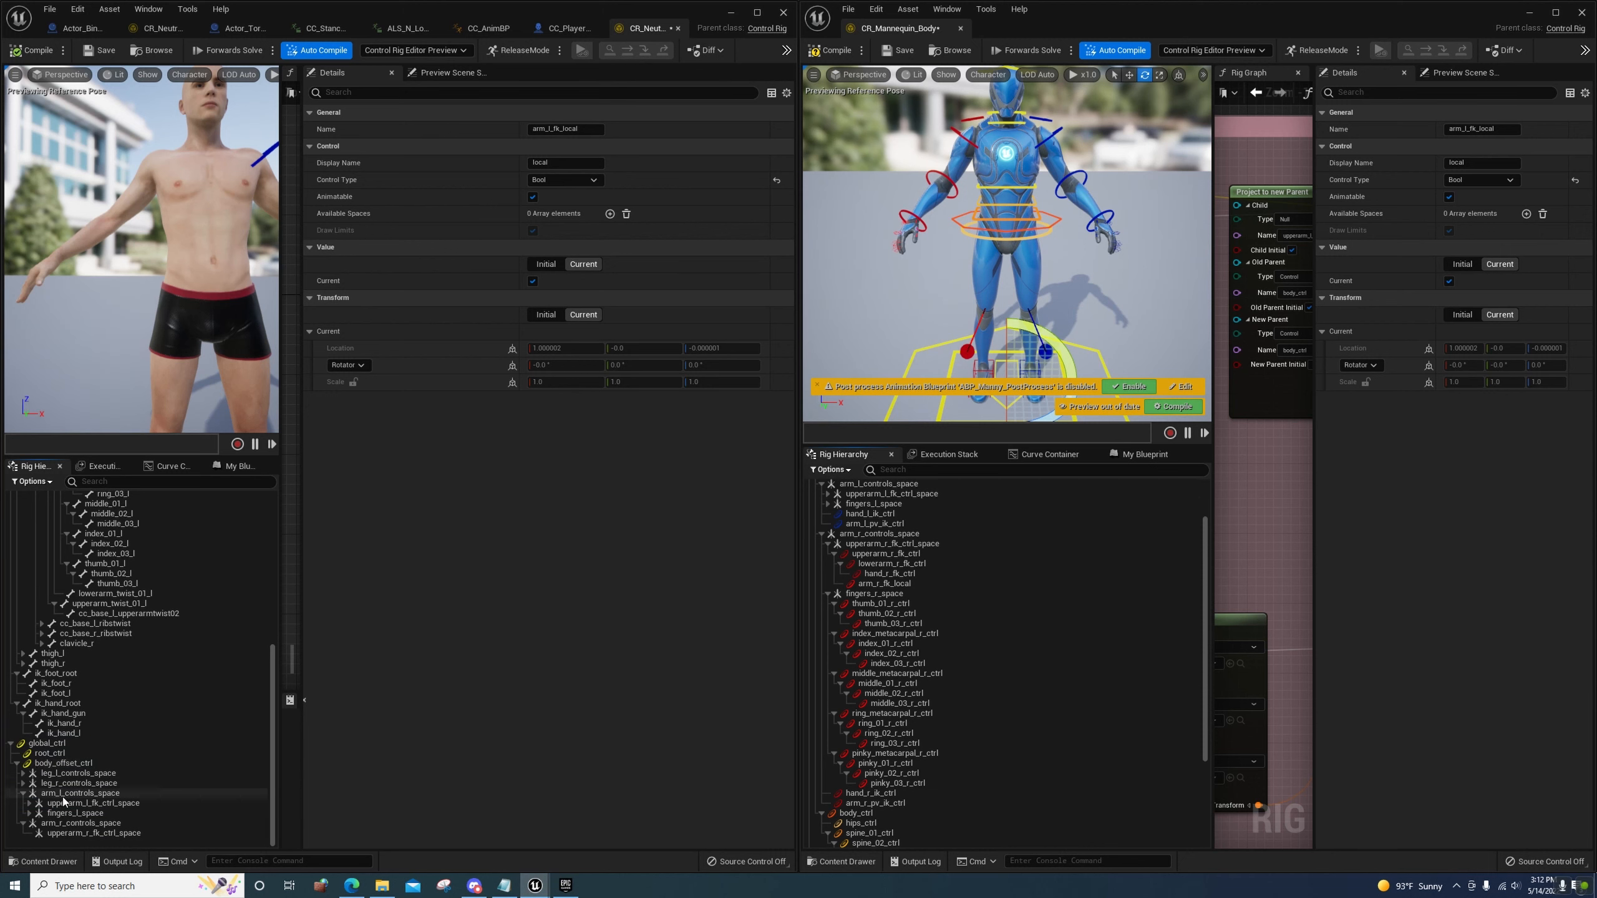
Copy hand_l_ik_ctrl and arm_l_pv_ik_ctrl from the mannequin rig into arm_l_controls_space of the custom character's rig
click(862, 514)
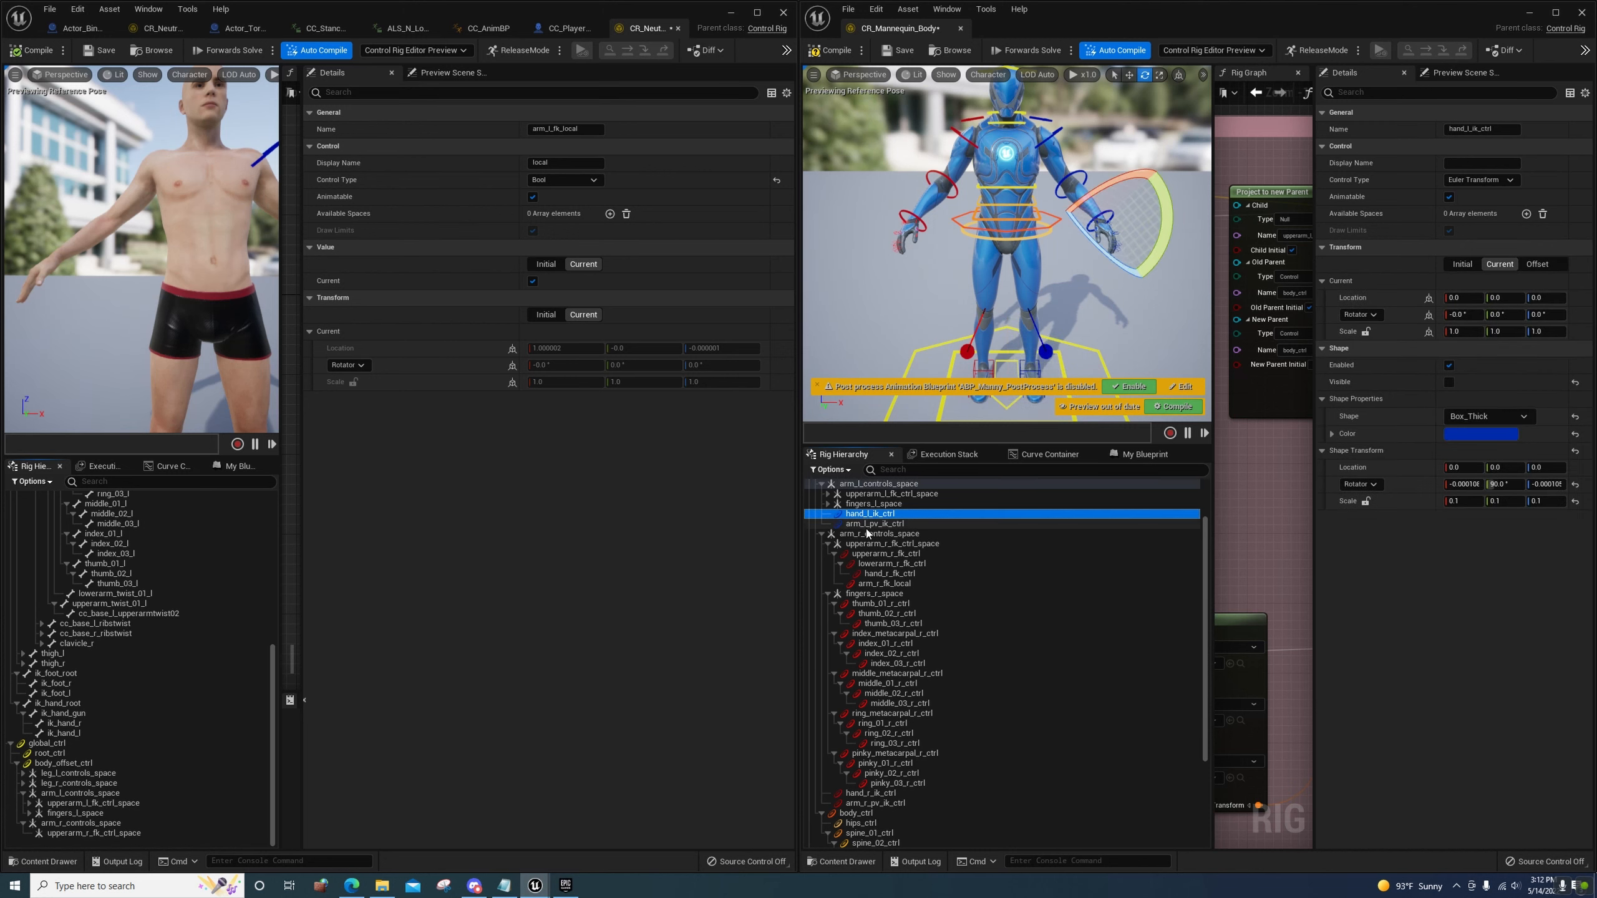
ctrl+click(871, 524)
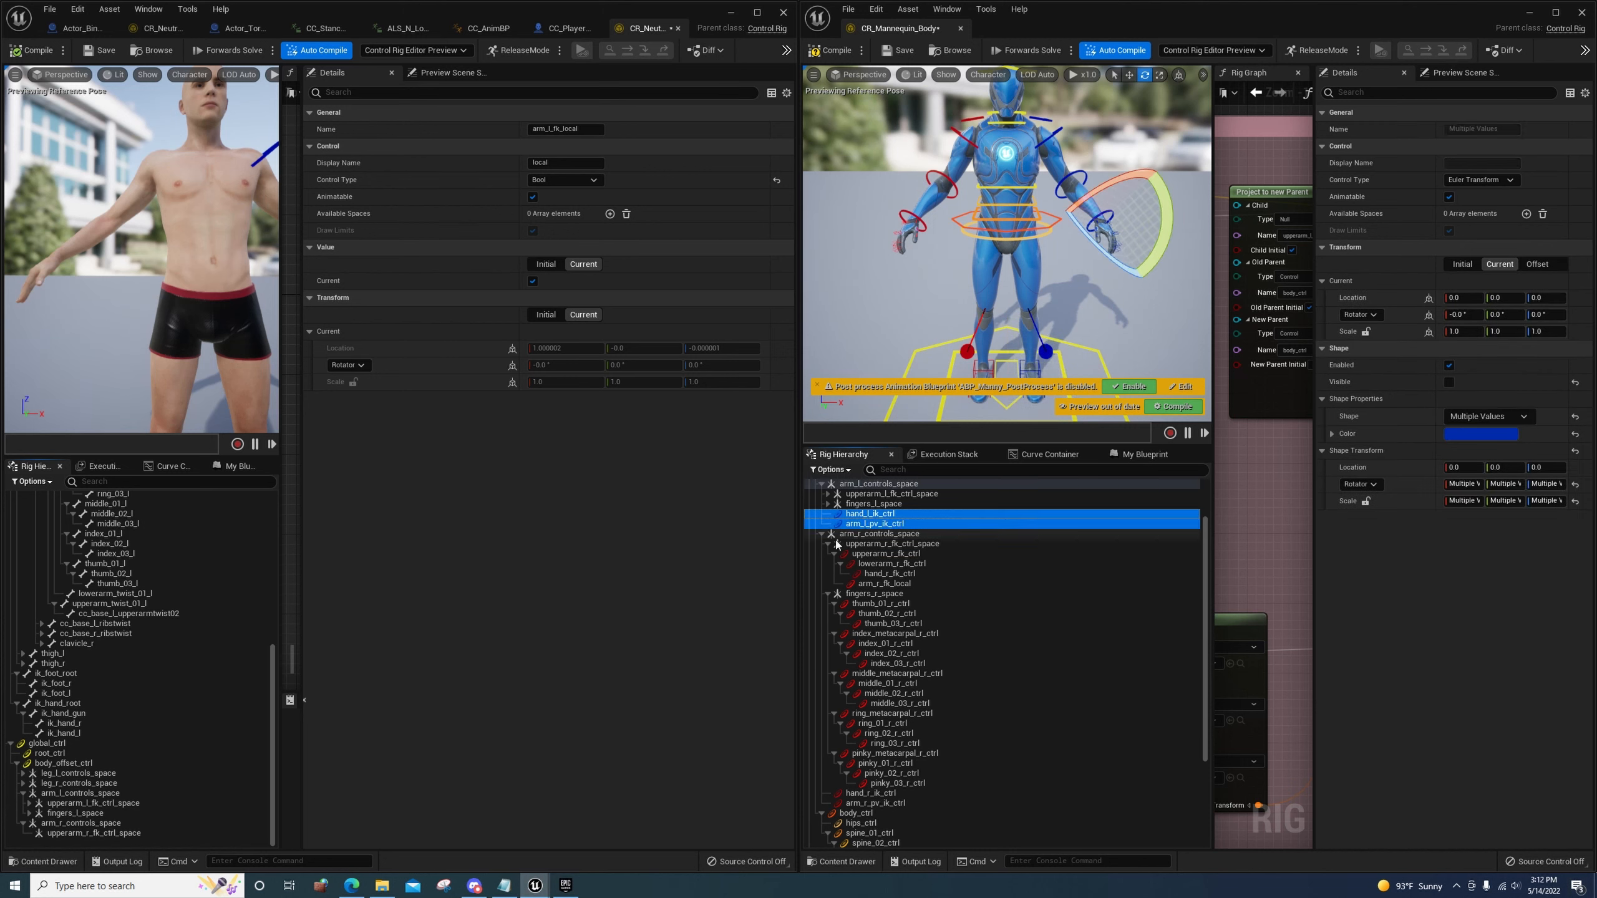
click(63, 794)
key(ctrl+v)
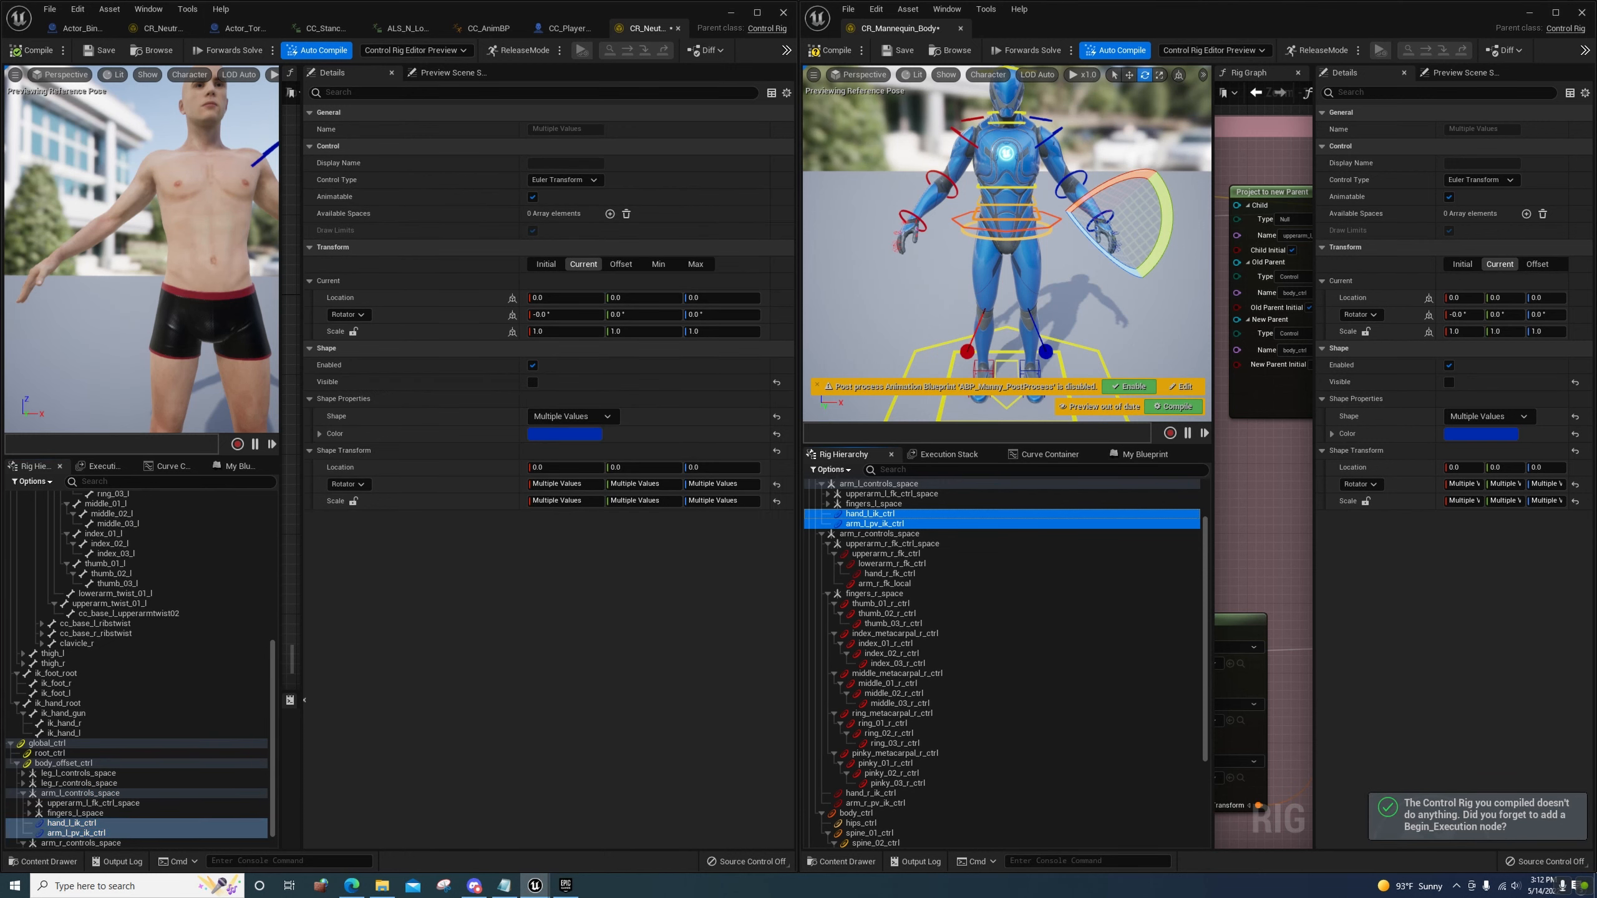
Set the uniform shape transform scale to 1.0 for hand_l_ik_ctrl and 5.0 for arm_l_pv_ik_ctrl on the custom rig
right_drag(172, 402, 127, 328)
click(116, 821)
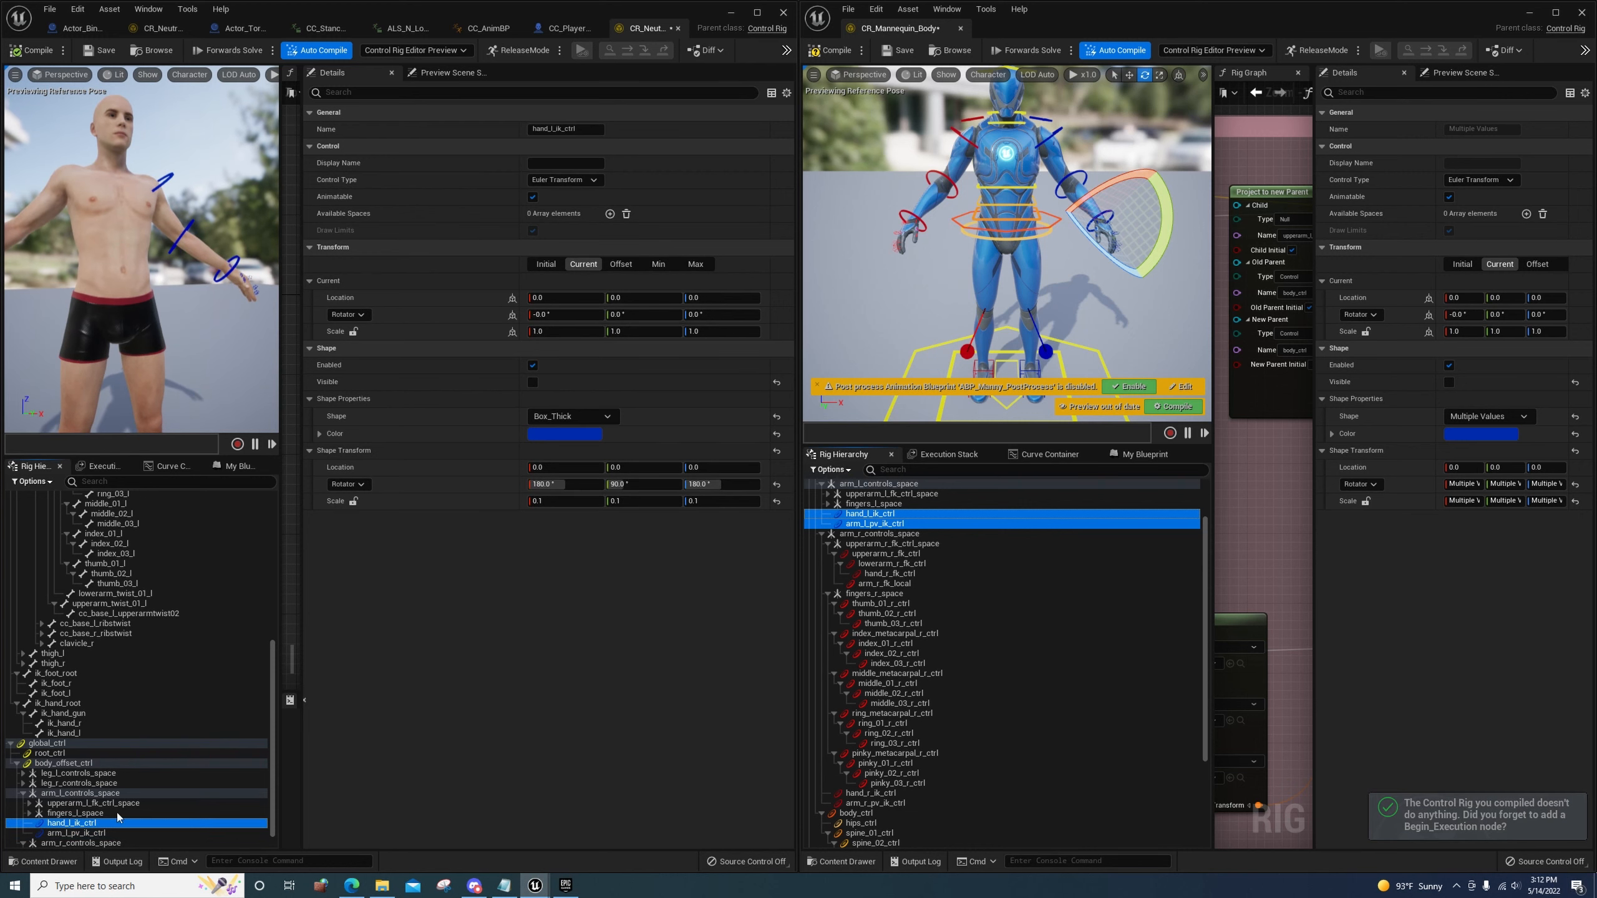
click(353, 502)
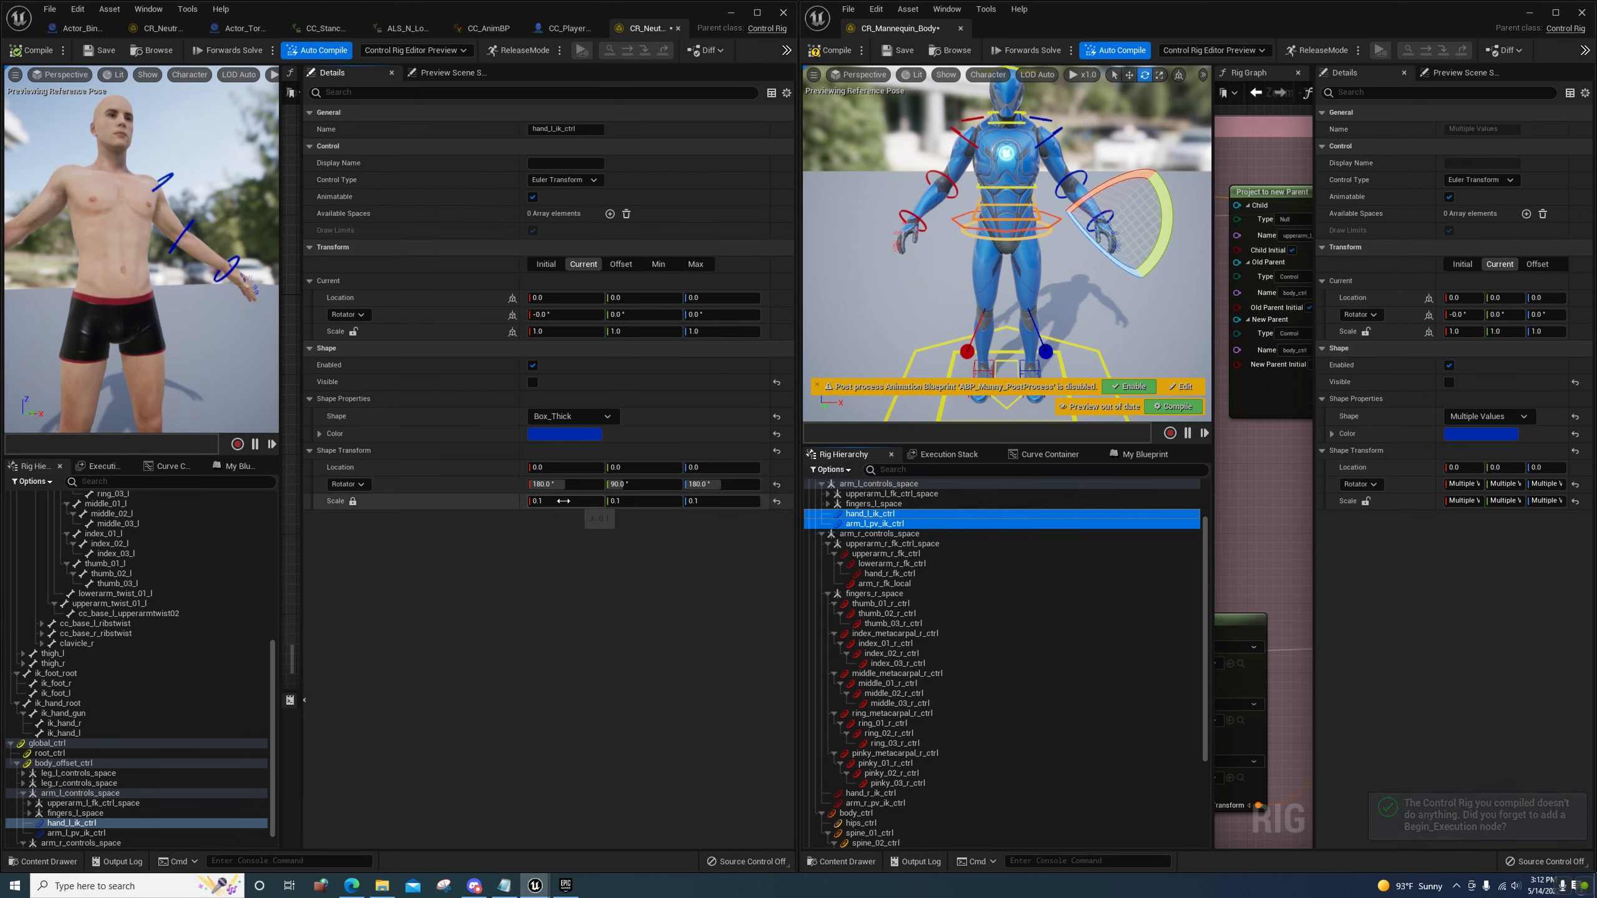
click(562, 504)
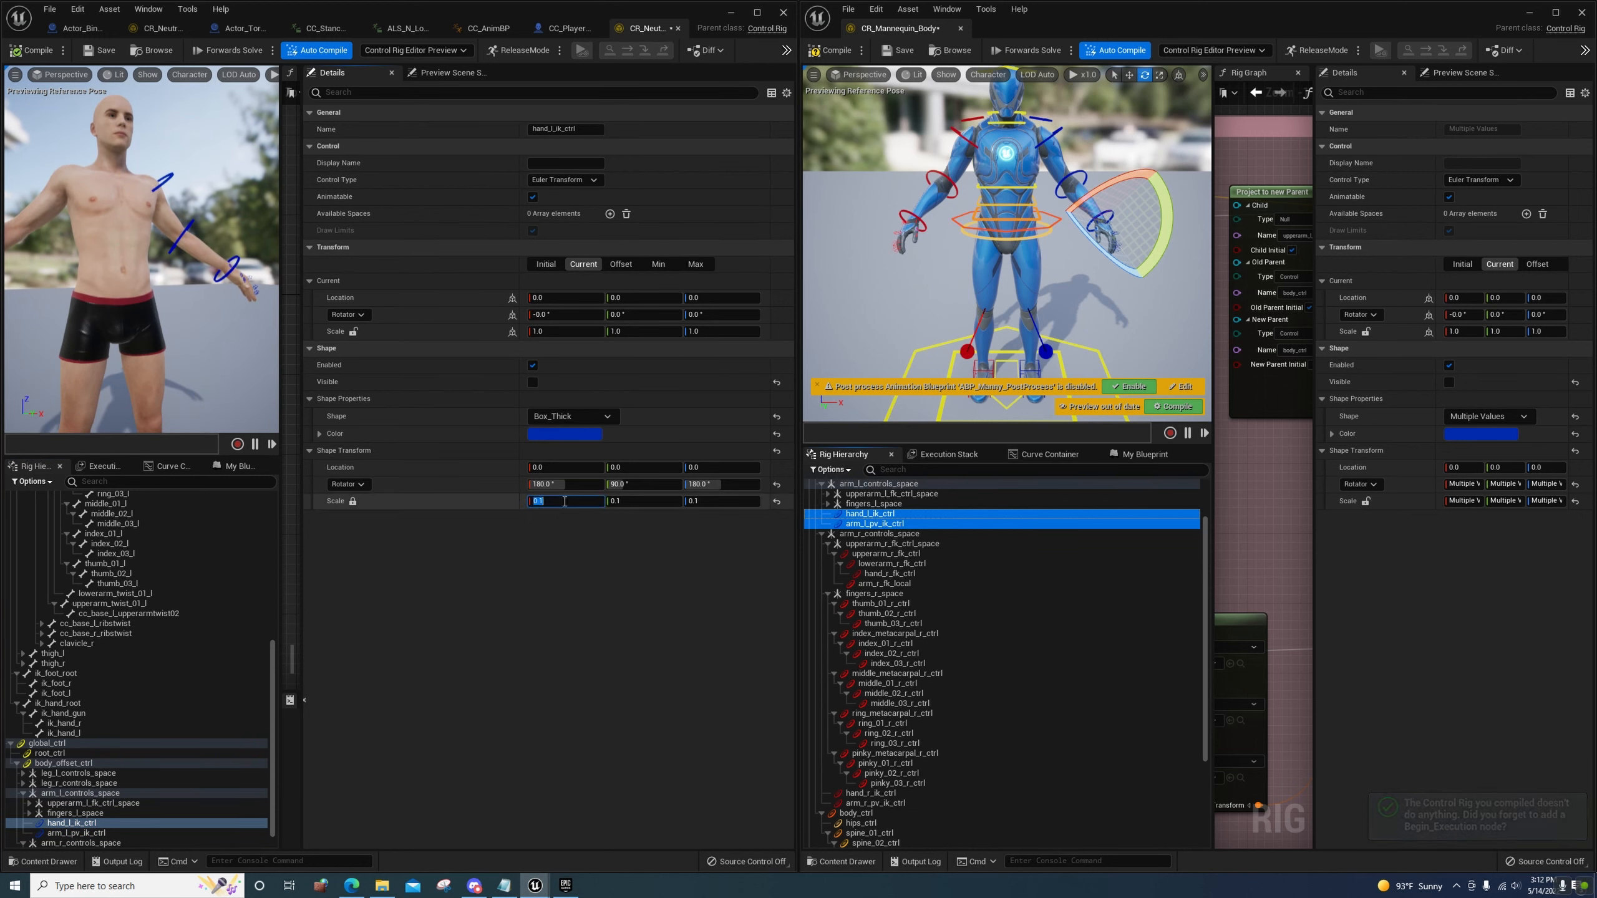
click(87, 834)
click(353, 502)
click(566, 502)
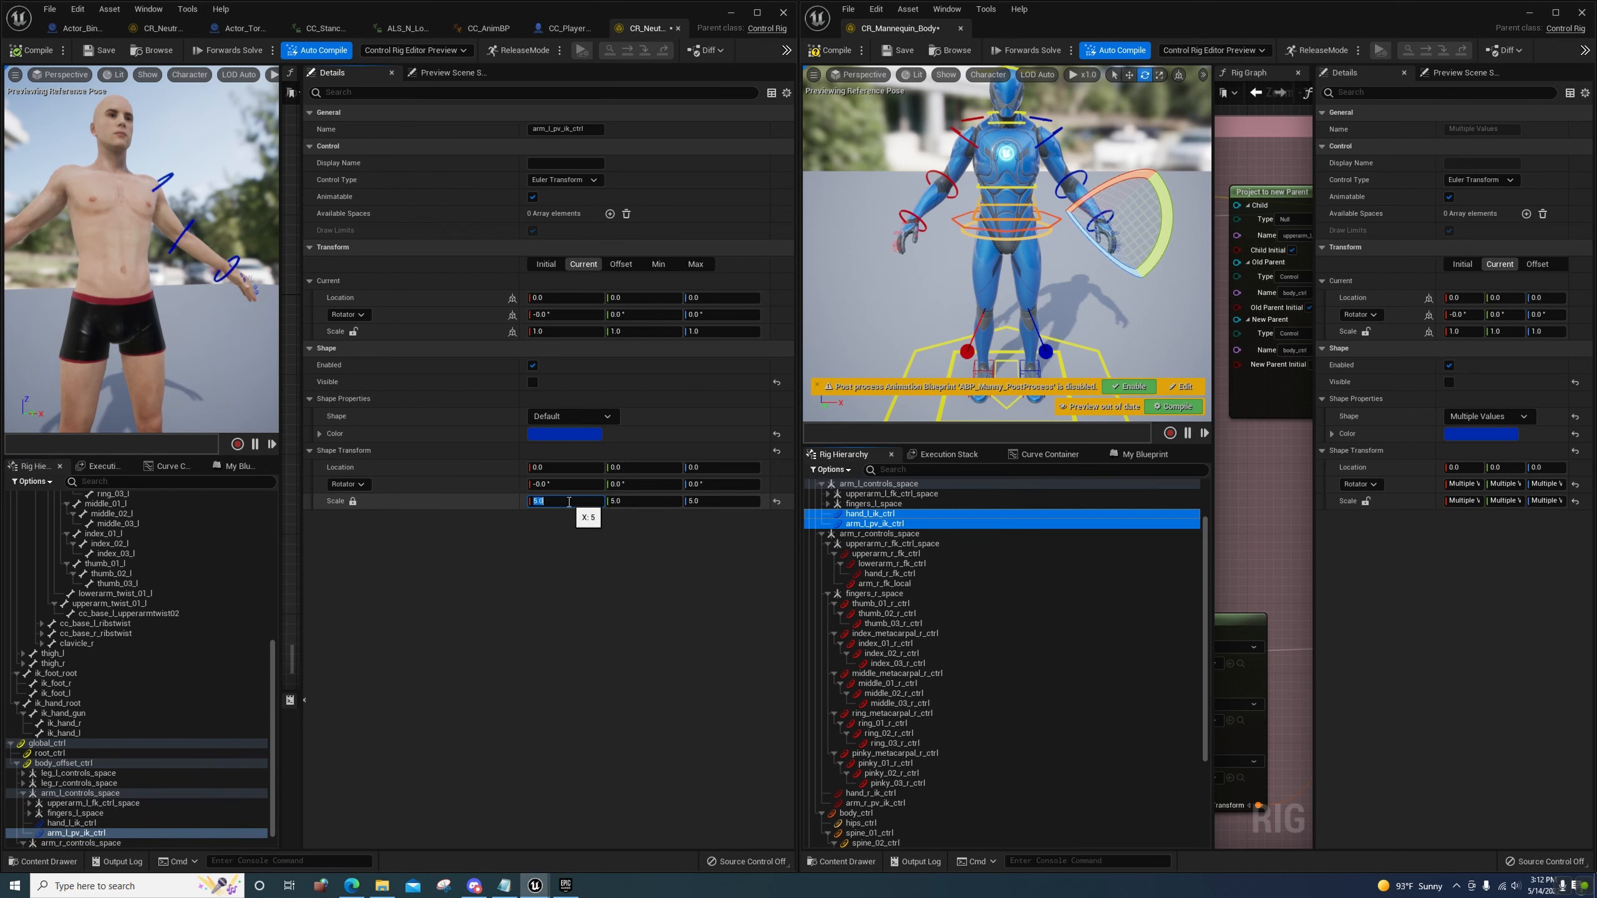
Examine where hand_l_ik_ctrl and arm_l_pv_ik_ctrl sit on the mannequin's left arm
right_drag(182, 325, 130, 326)
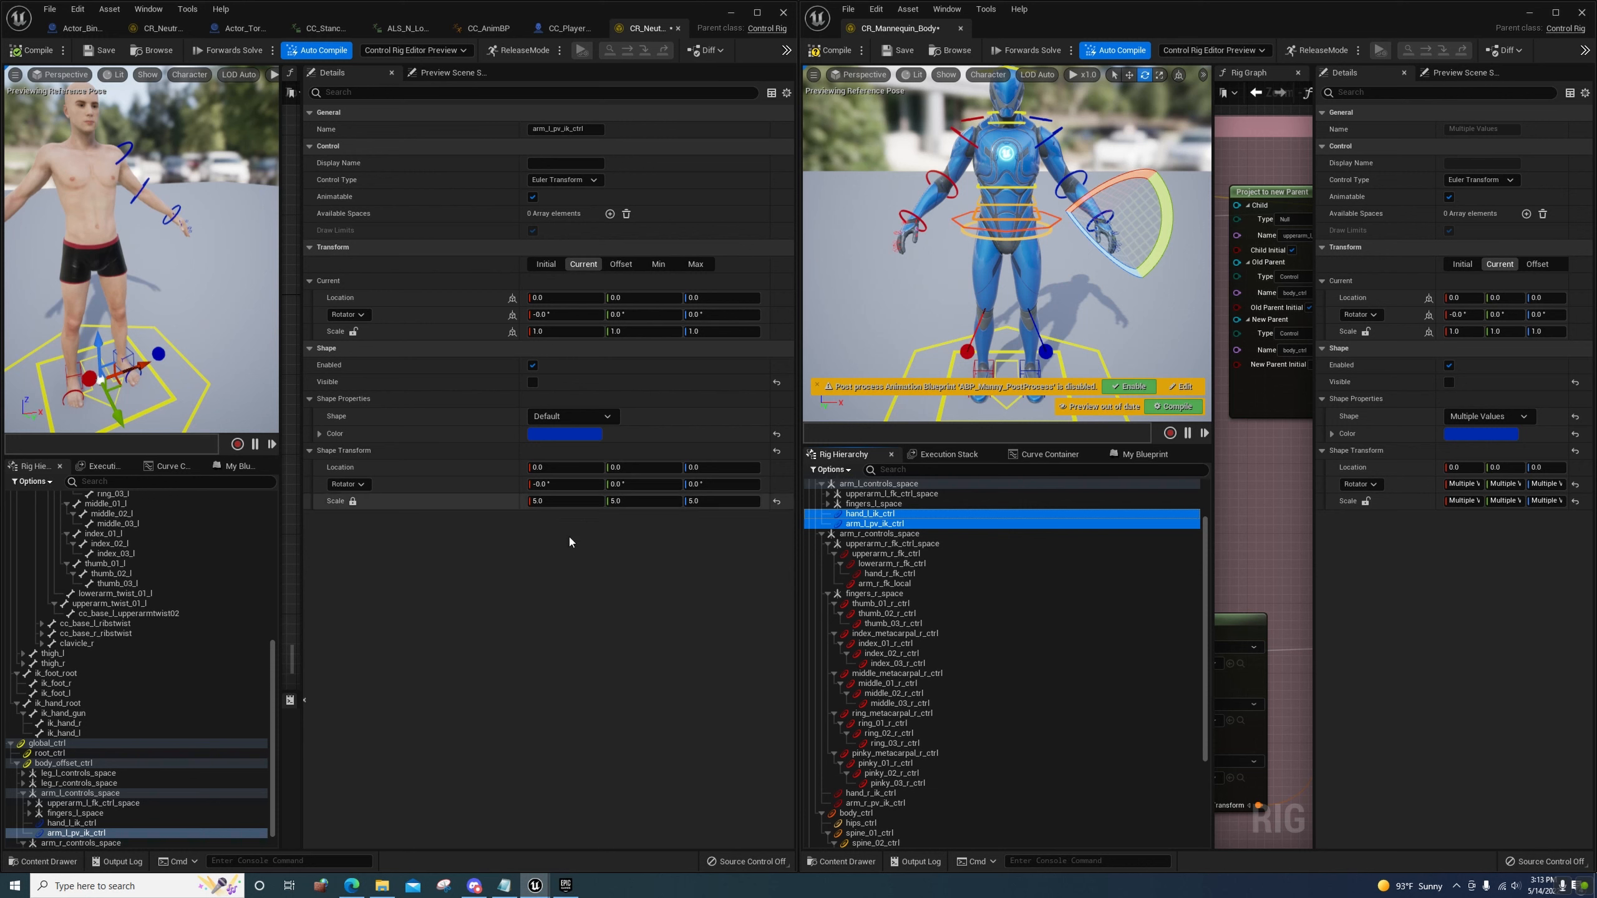
double_click(862, 526)
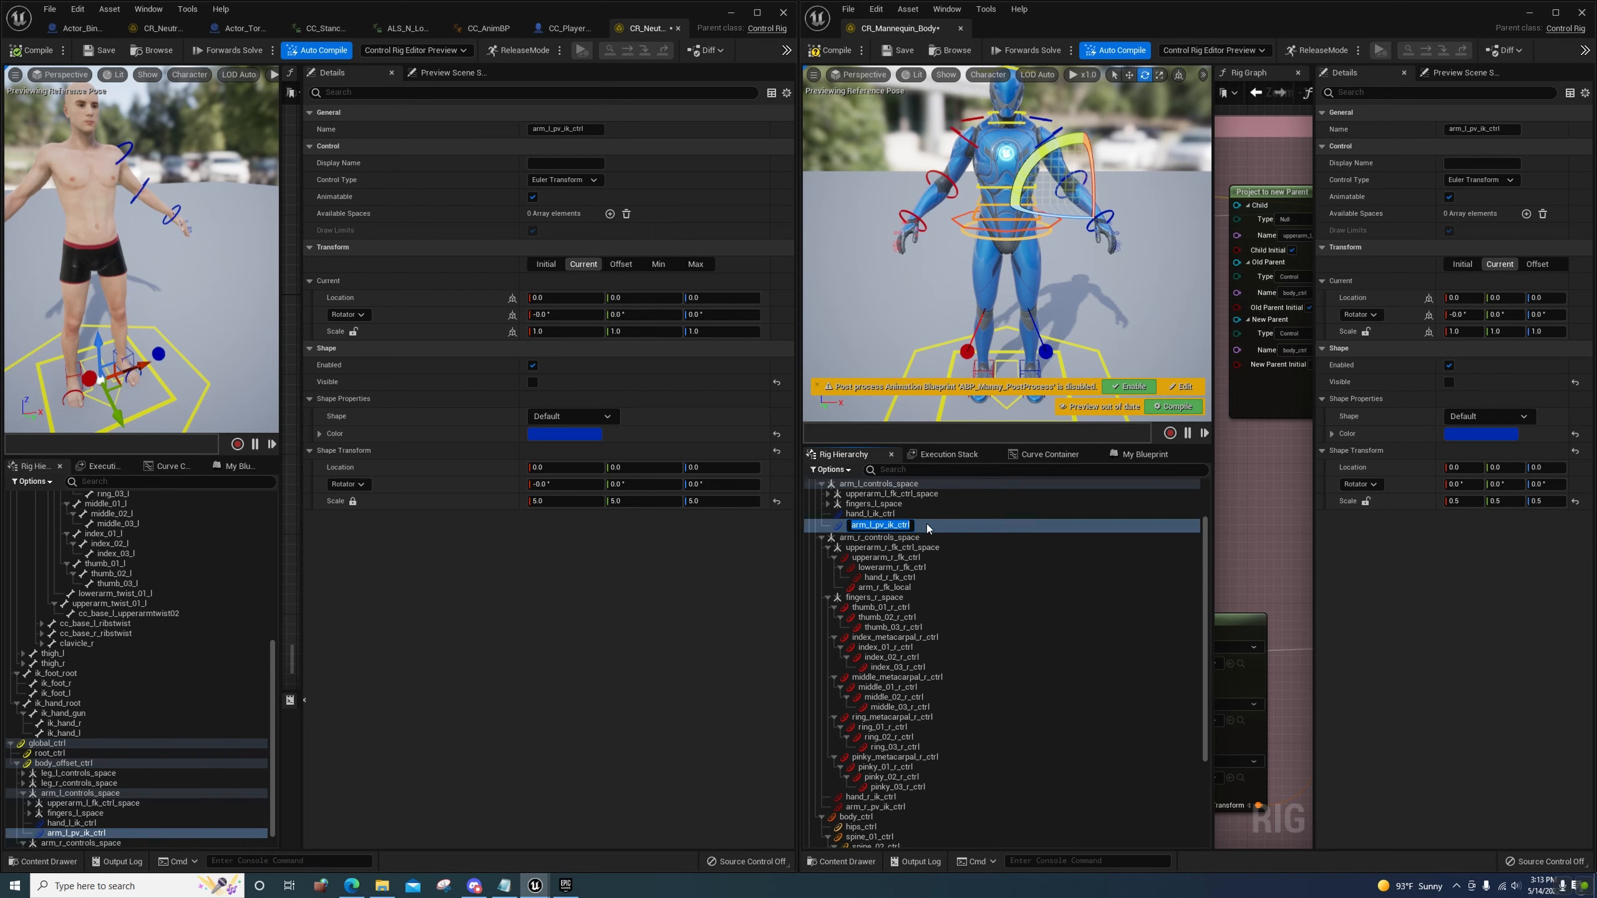
click(909, 513)
key(f)
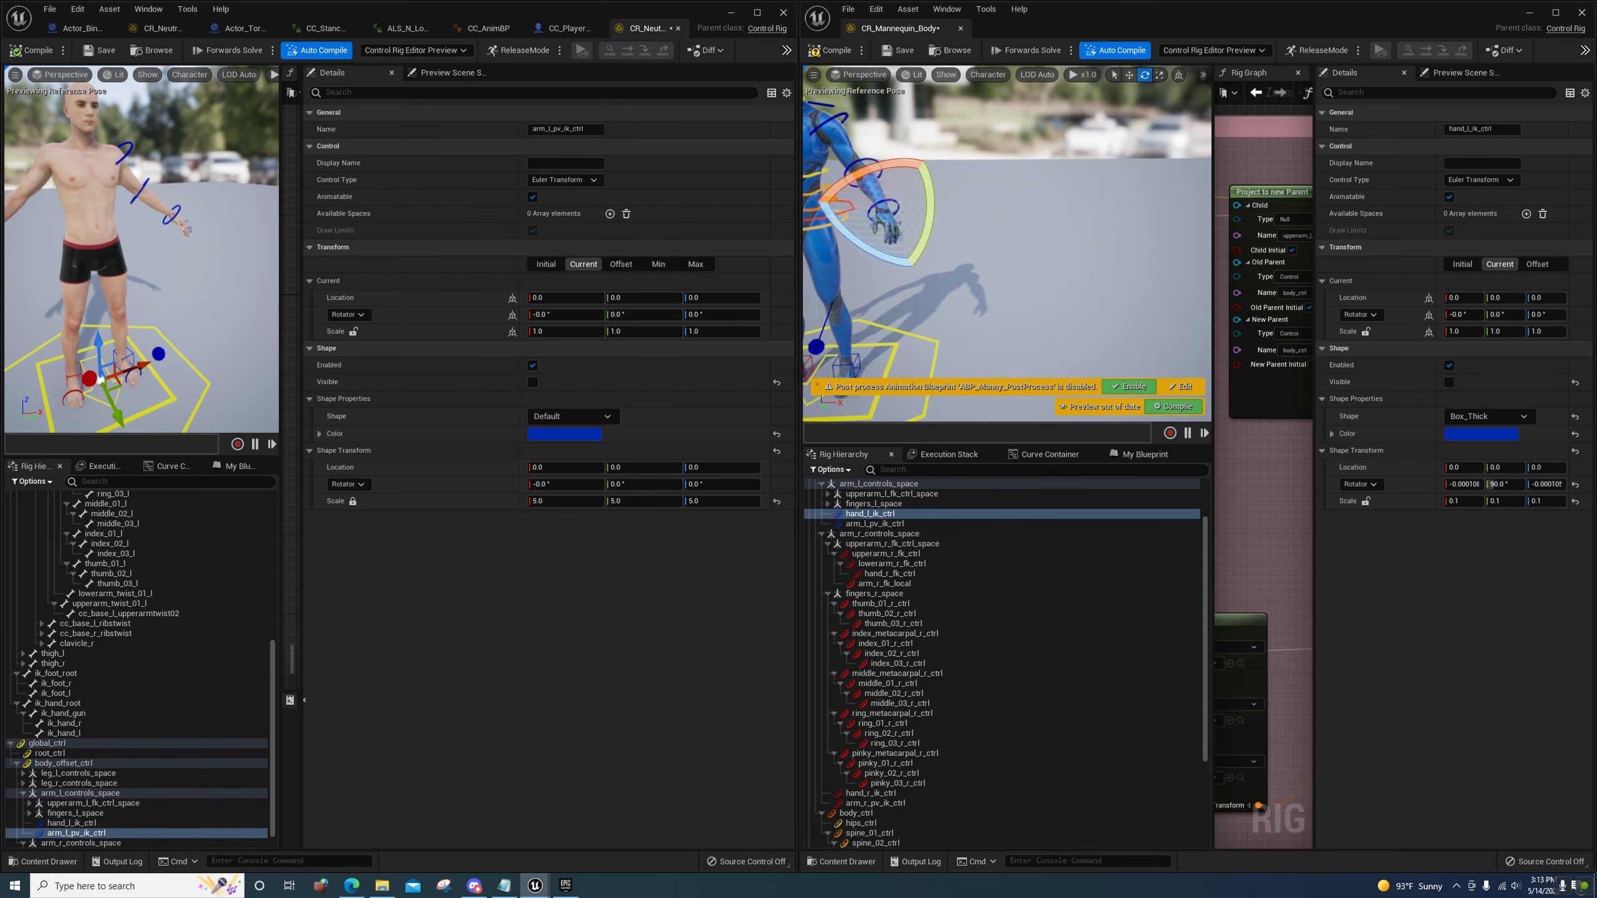
right_drag(1004, 418, 1003, 417)
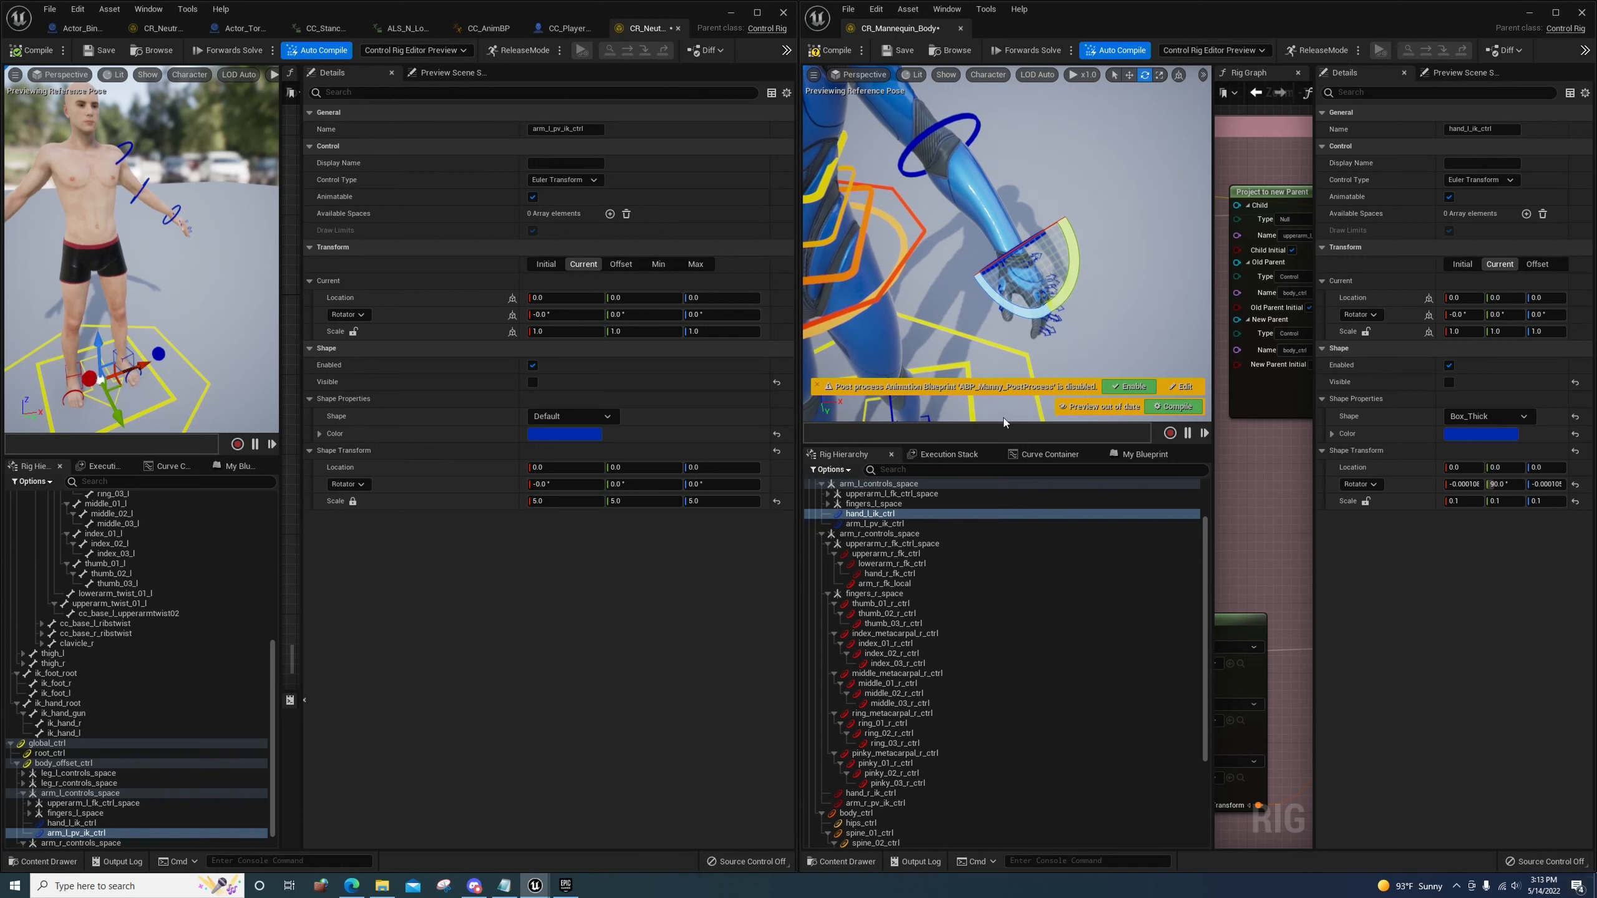
click(891, 524)
right_drag(974, 284, 945, 267)
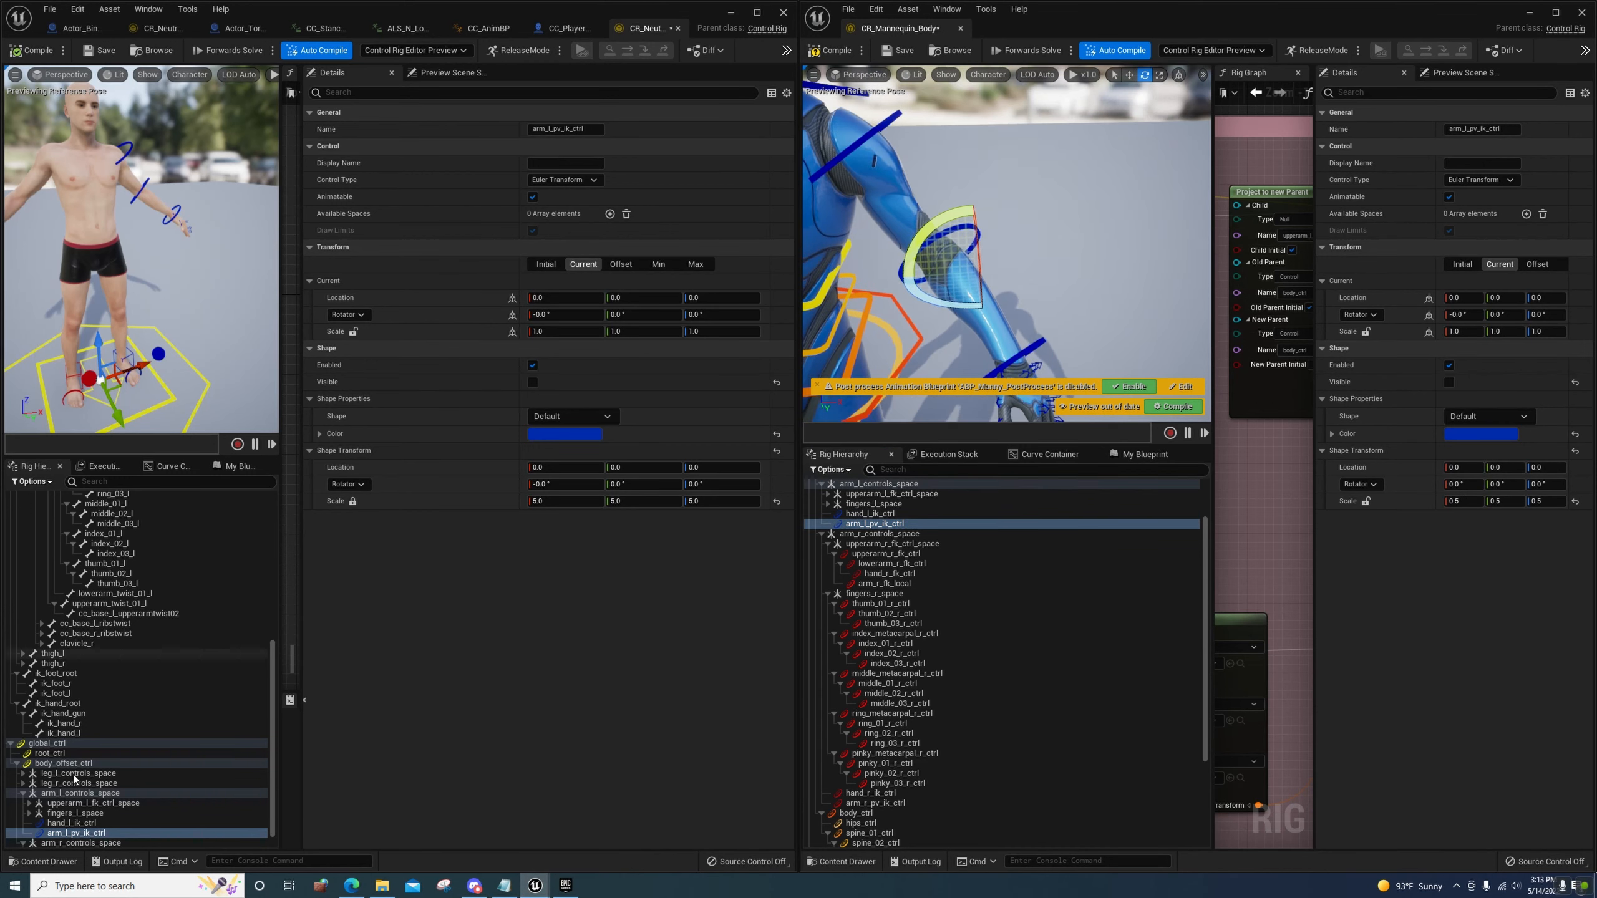
Try to move the custom rig's arm_l_pv_ik_ctrl up the forearm toward the elbow, comparing it with the mannequin's control
click(73, 825)
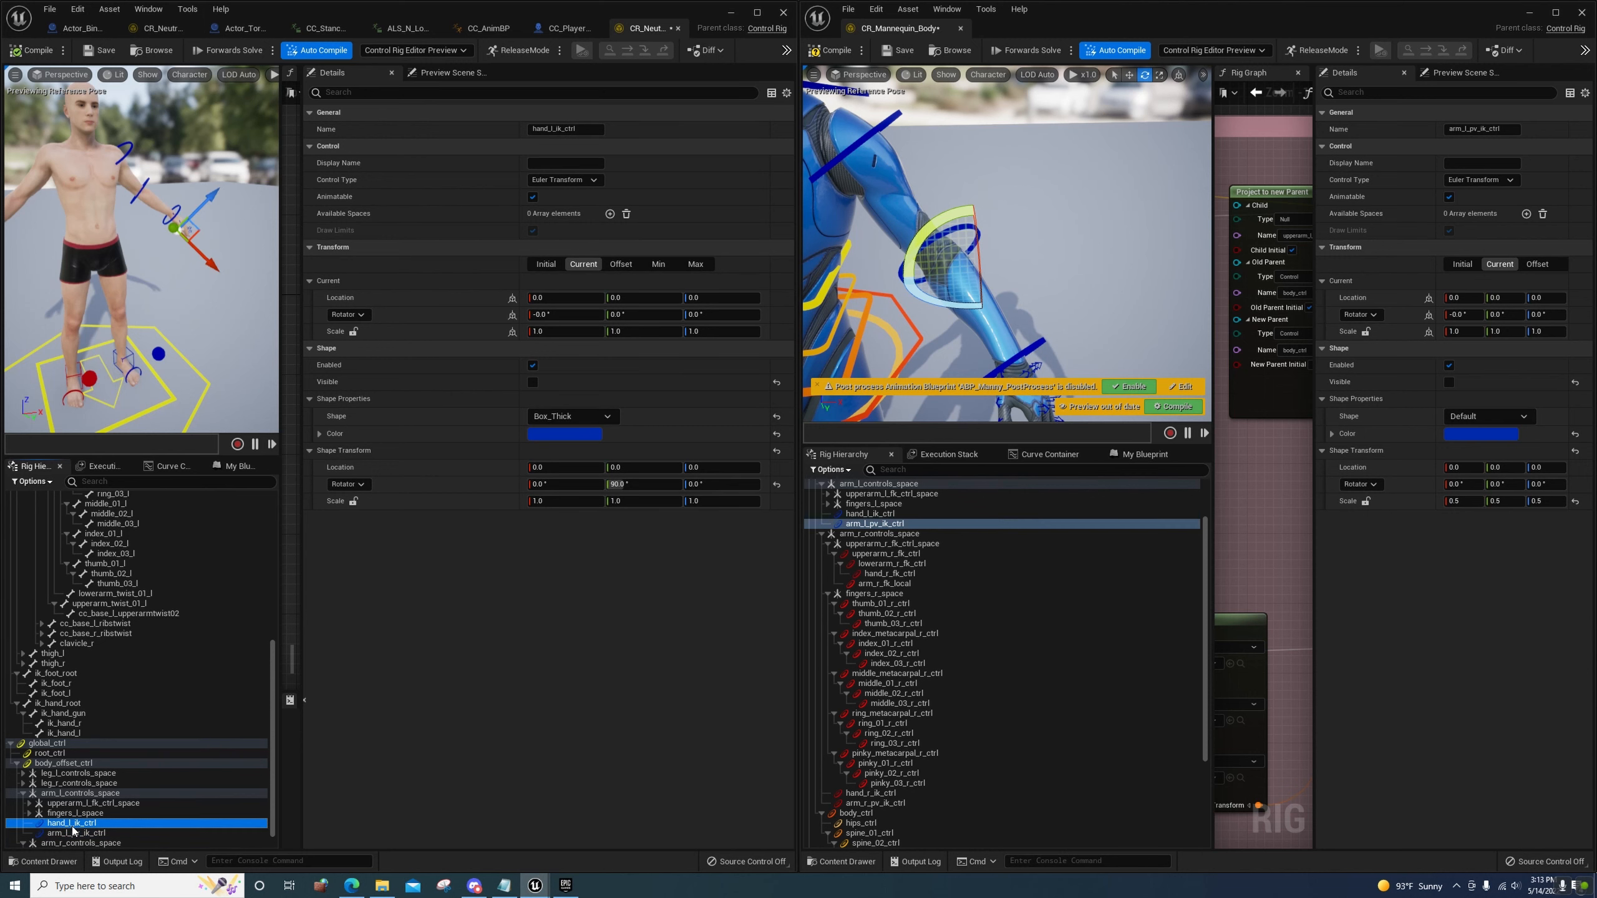
click(74, 834)
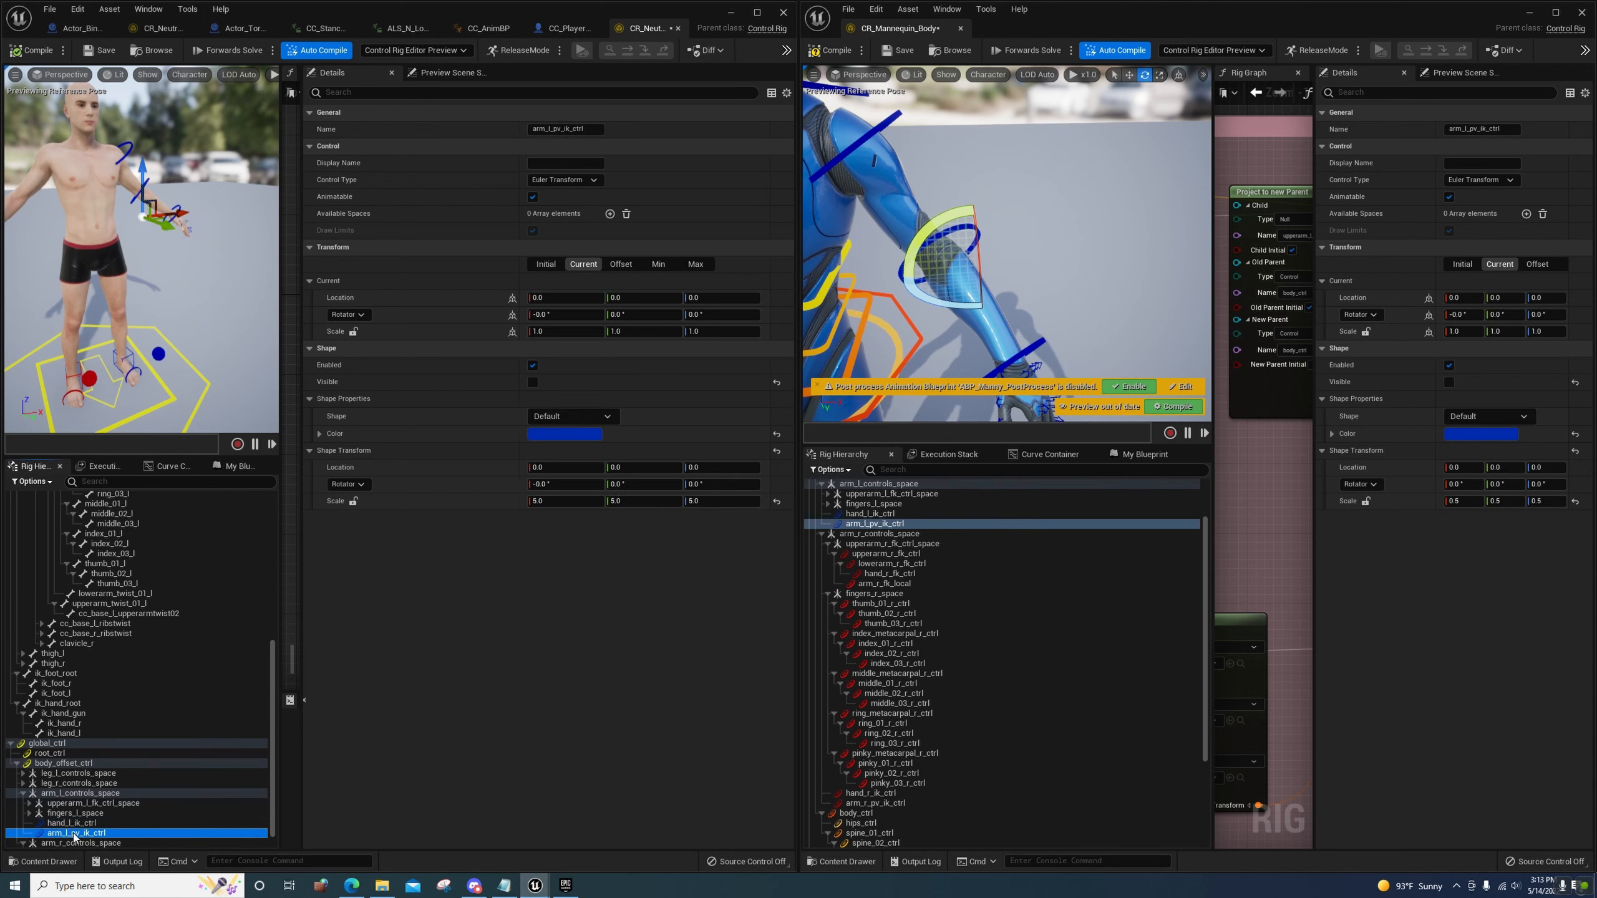
key(f)
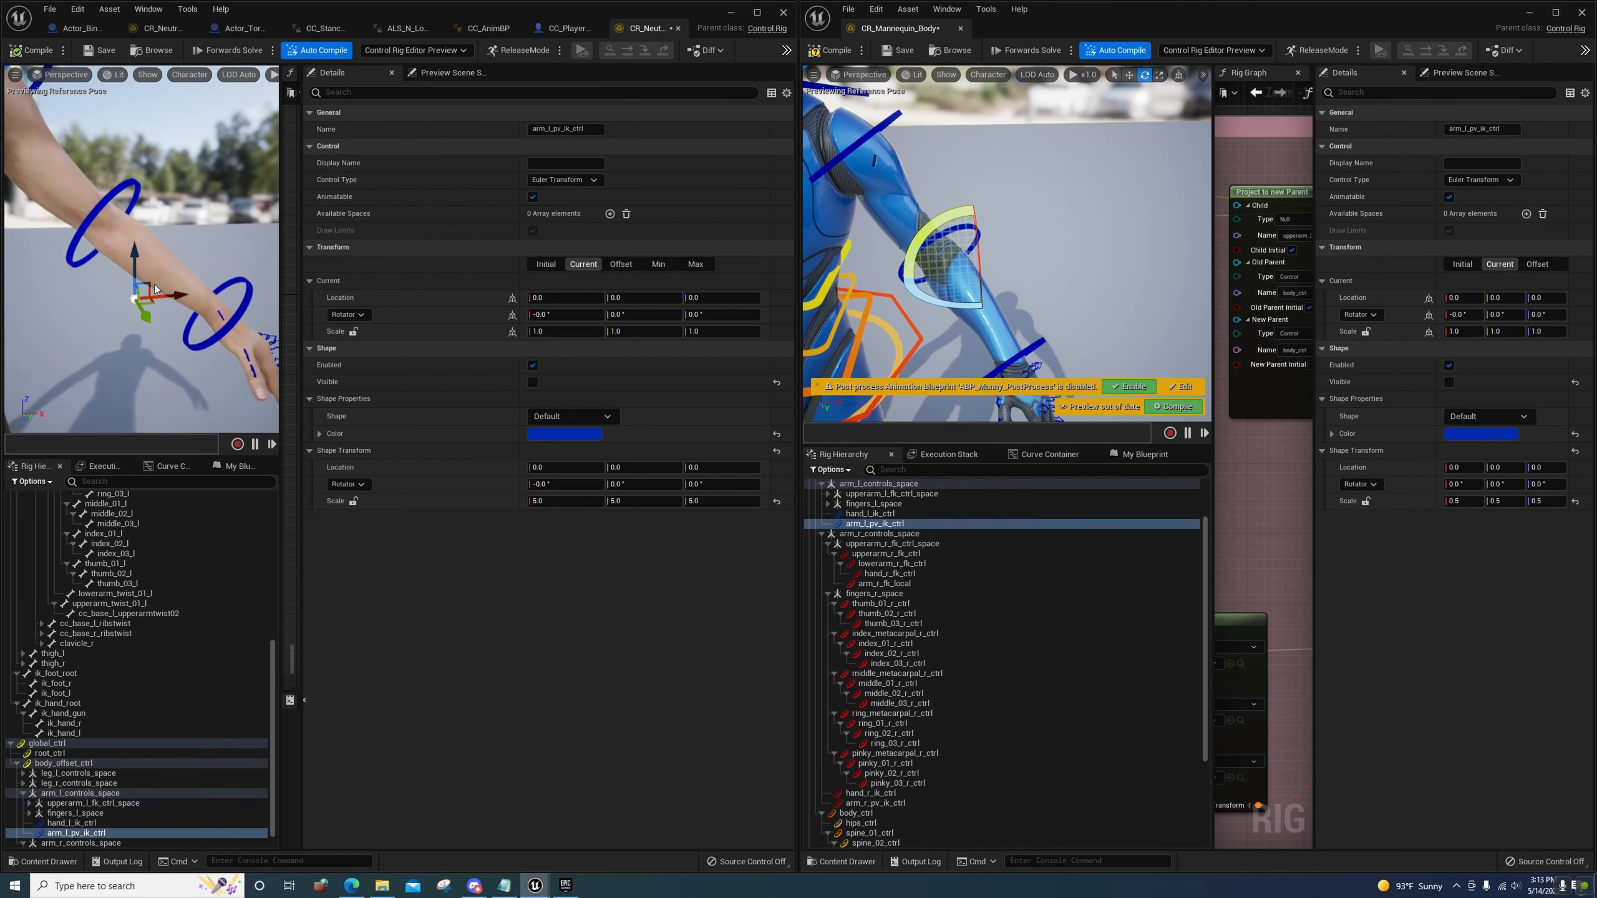
drag(148, 286, 127, 250)
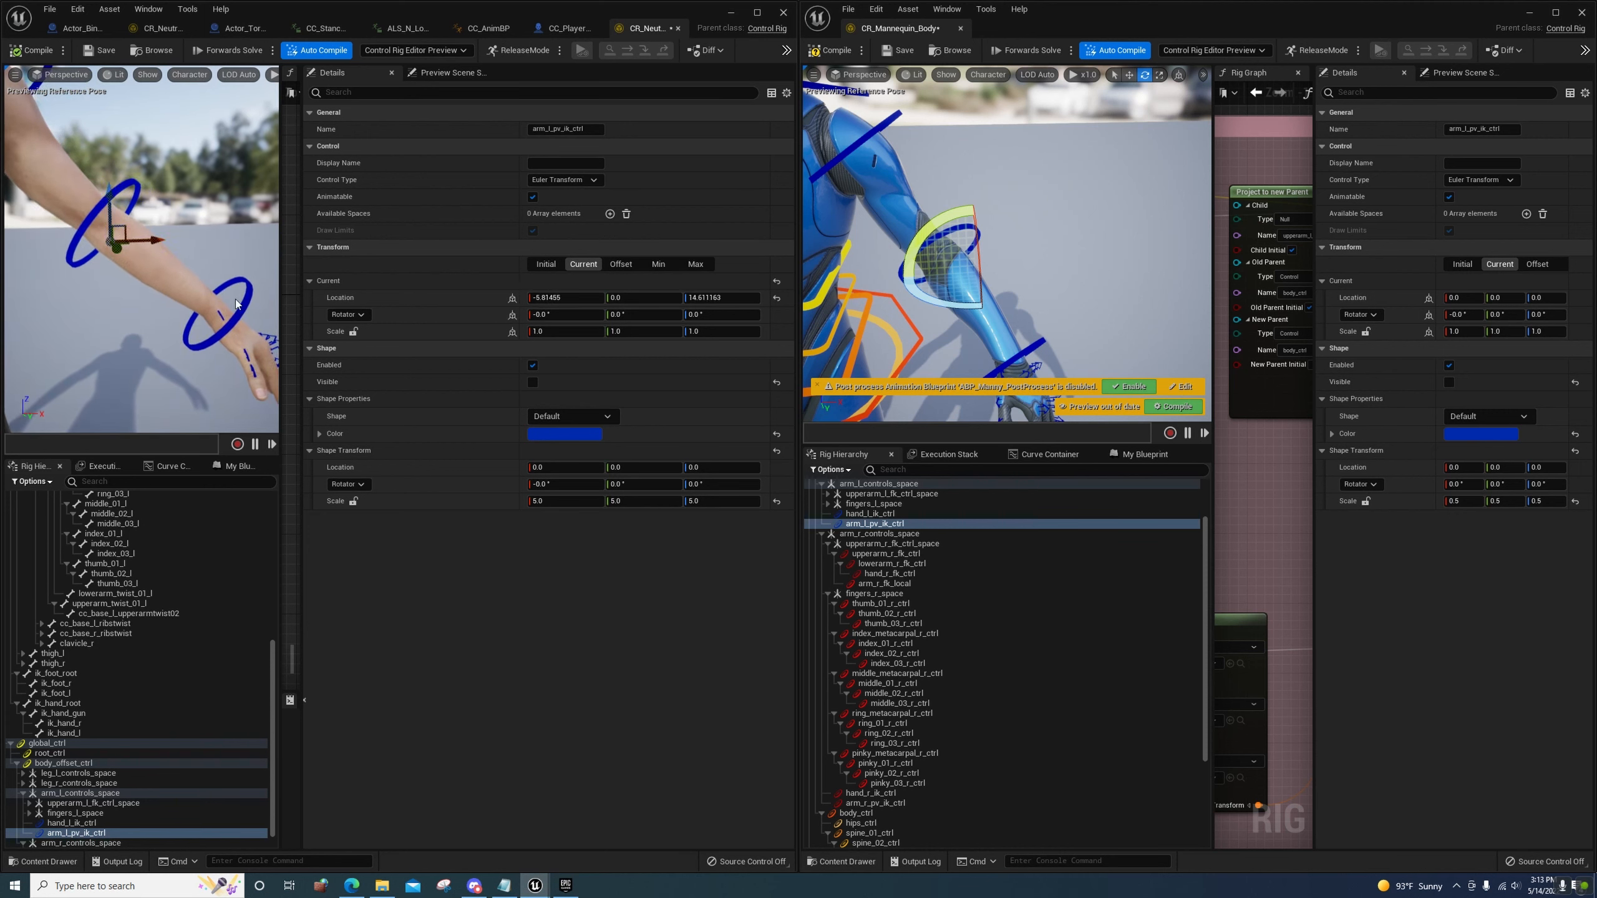
right_drag(1030, 329, 818, 343)
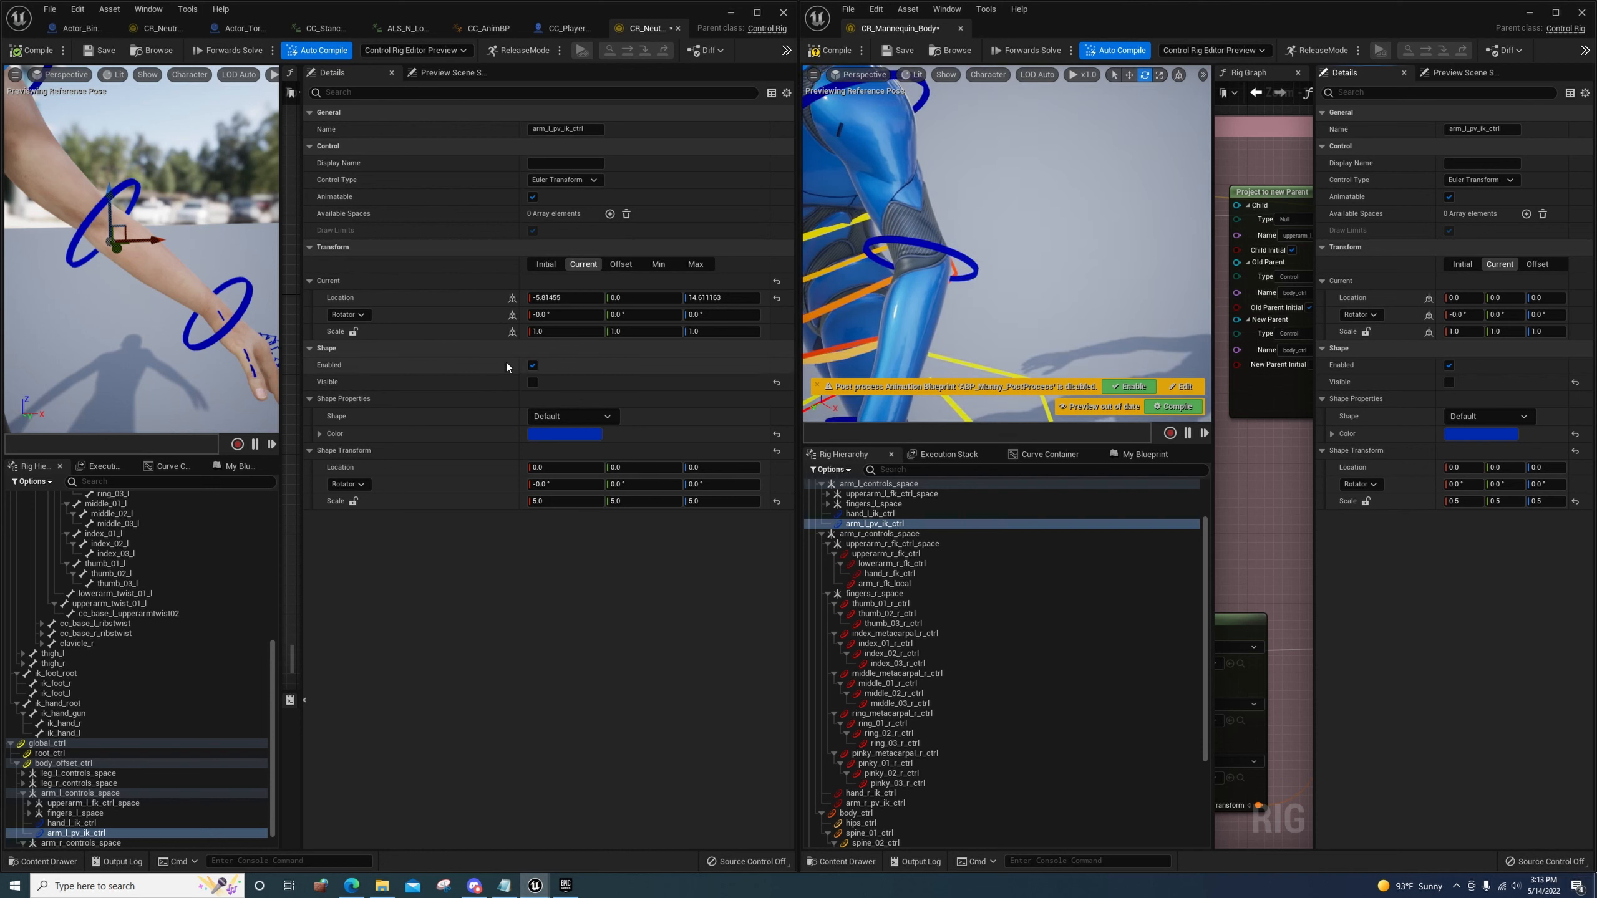
Make arm_l_pv_ik_ctrl visible, and undo both this visibility change and the earlier move of the control
click(532, 382)
mouse_move(203, 316)
right_down()
mouse_move(126, 315)
mouse_move(202, 316)
right_up()
key(ctrl+z)
key(ctrl+z)
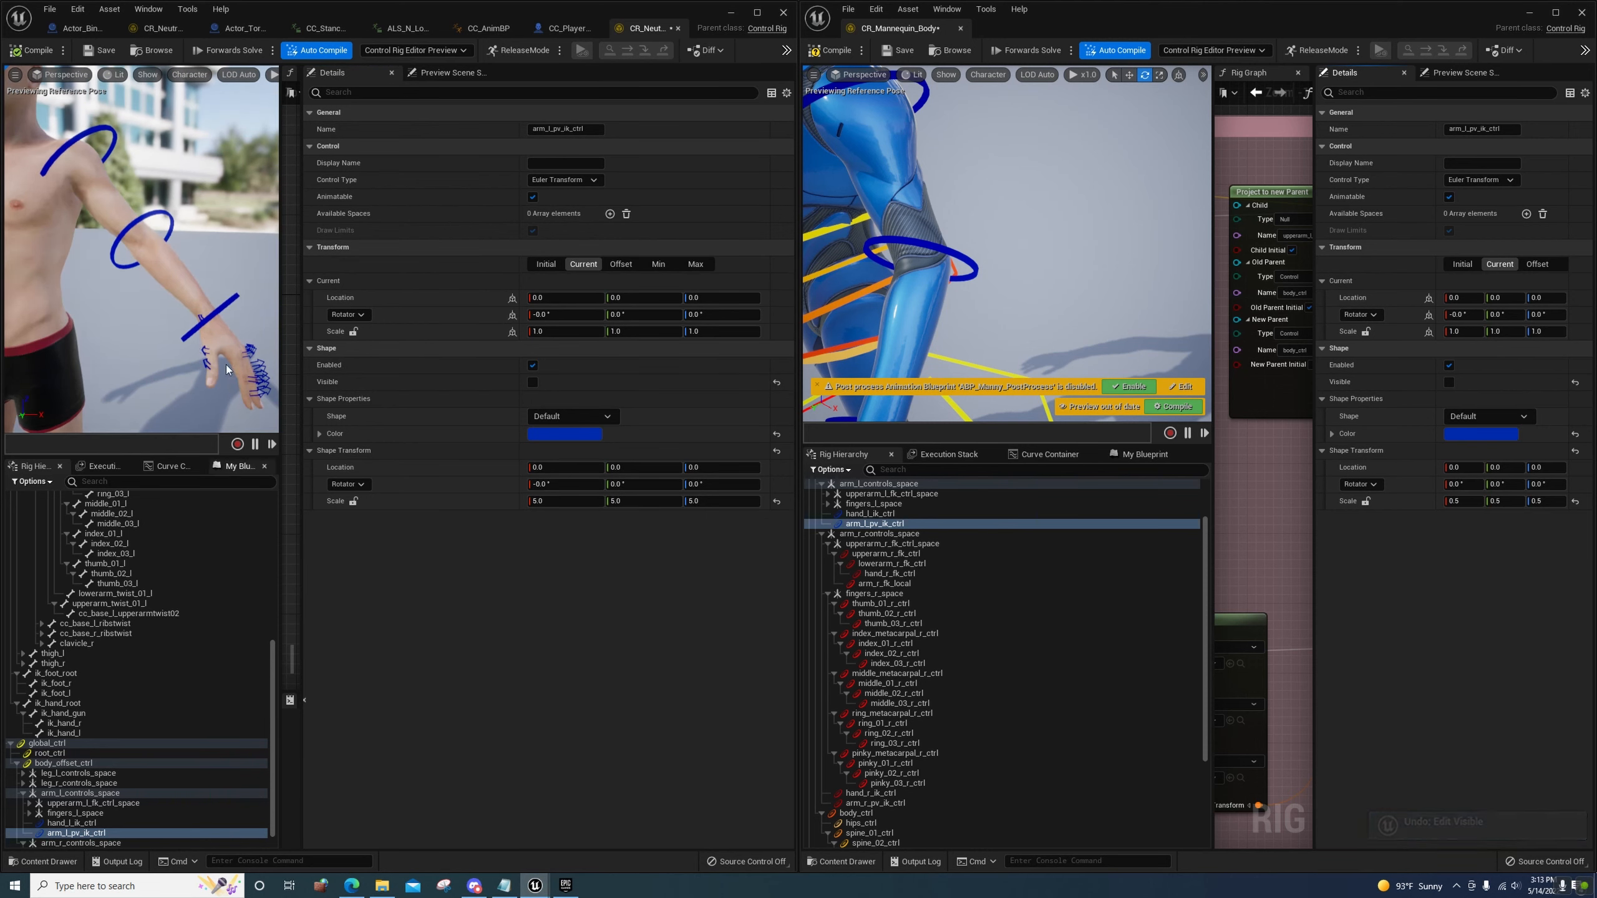
key(ctrl+z)
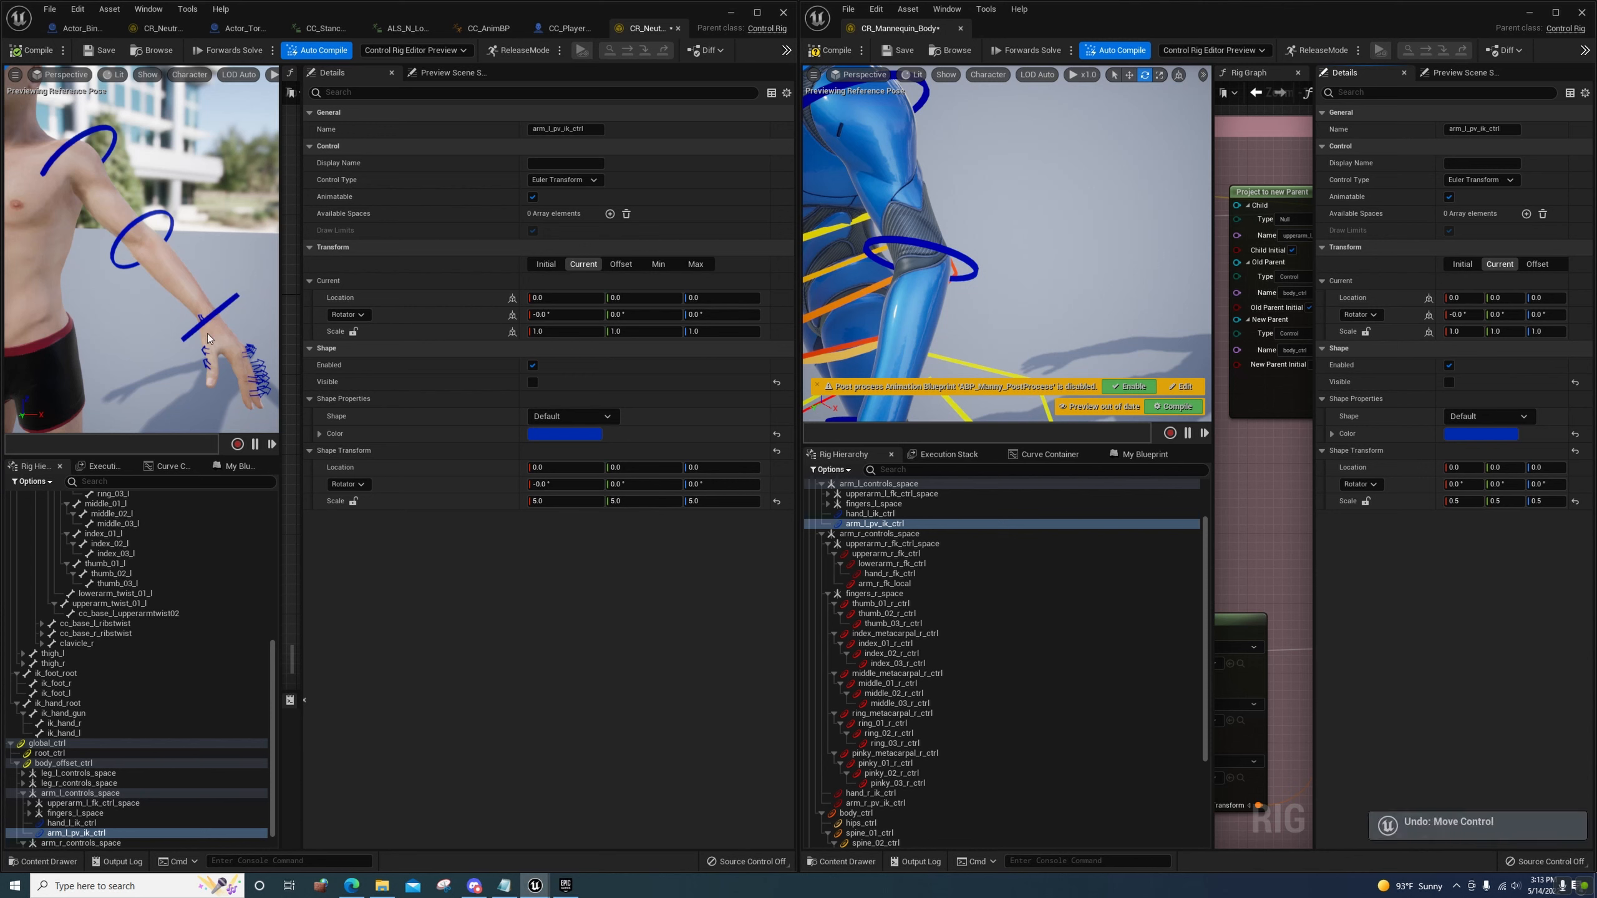
Show the shape of arm_l_pv_ik_ctrl, set its uniform shape transform scale to 2.0 and hide it again
click(532, 382)
key(f)
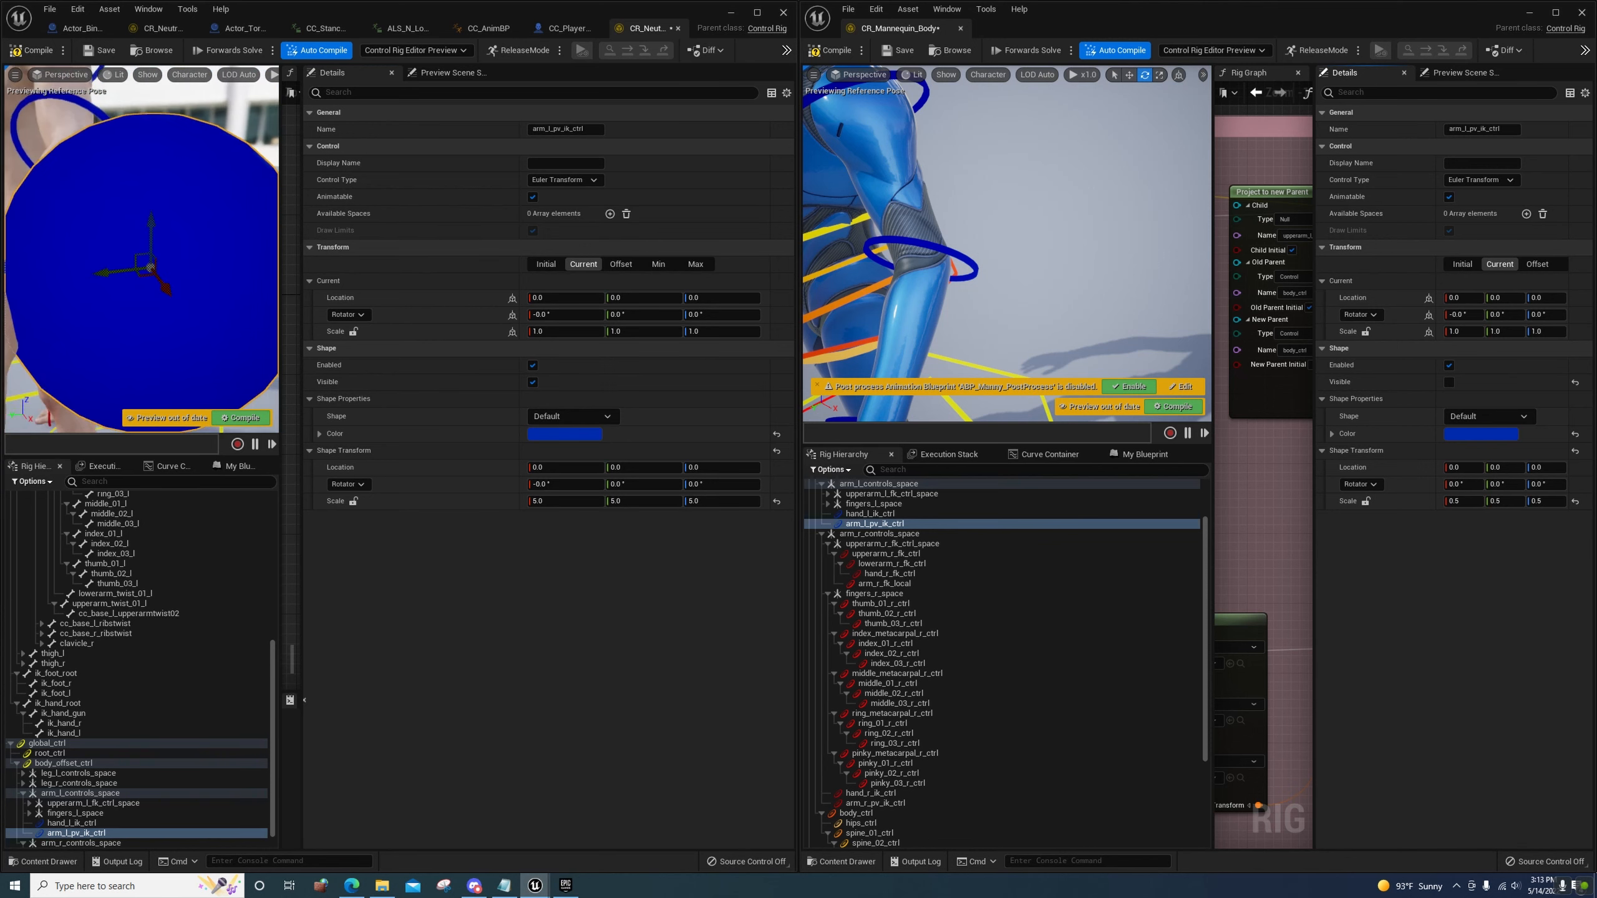
mouse_move(141, 252)
right_down()
mouse_move(94, 258)
mouse_move(155, 256)
right_up()
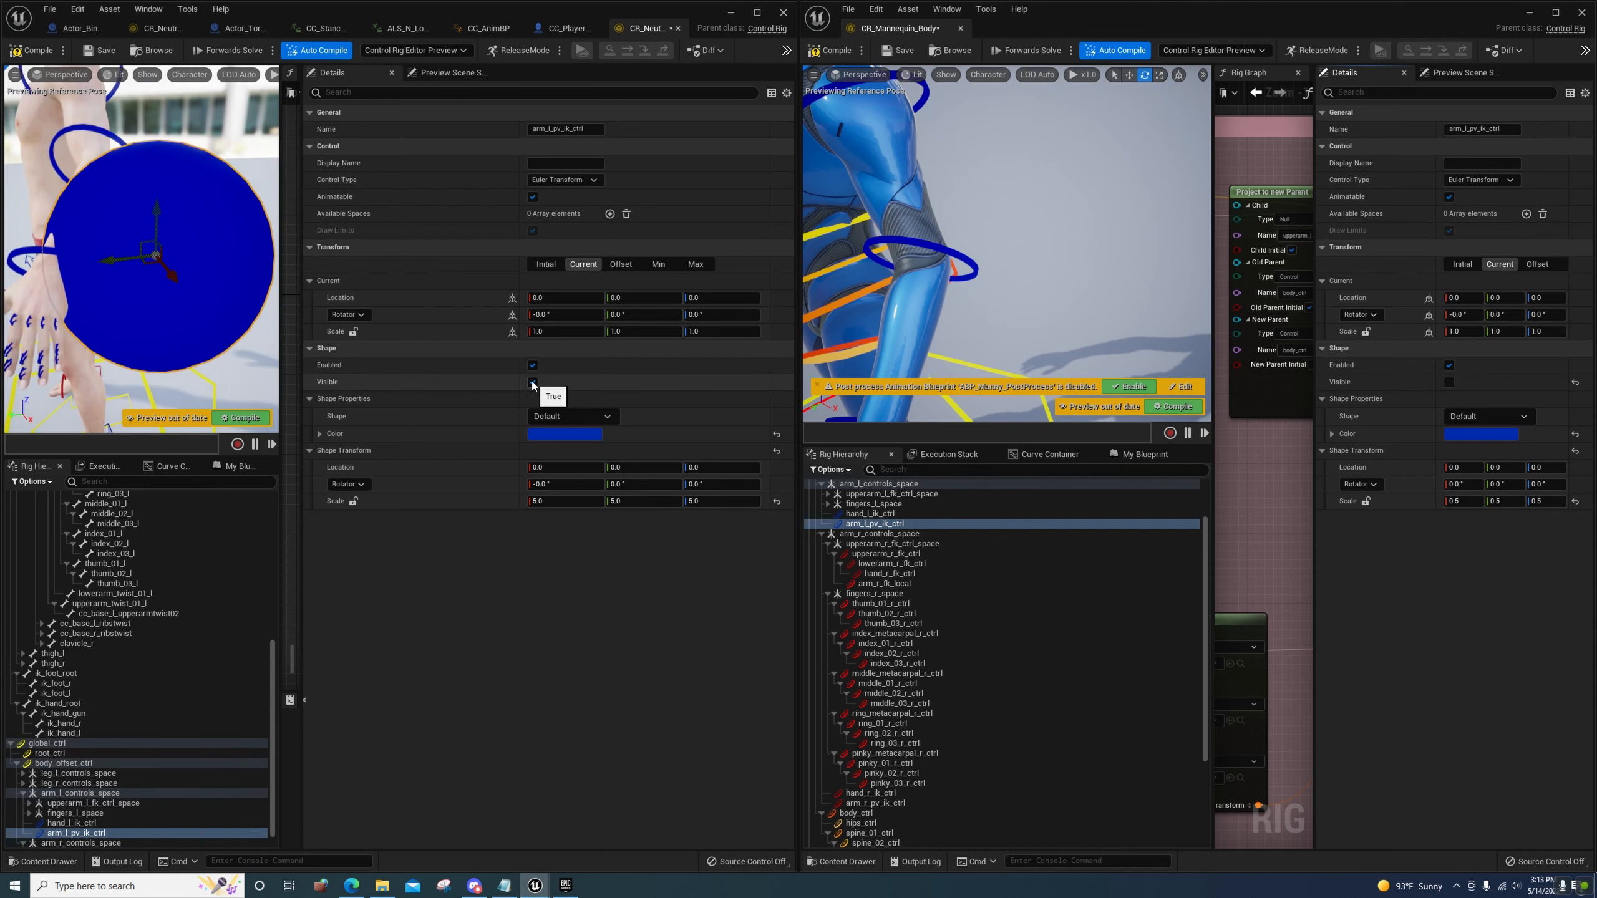
click(550, 501)
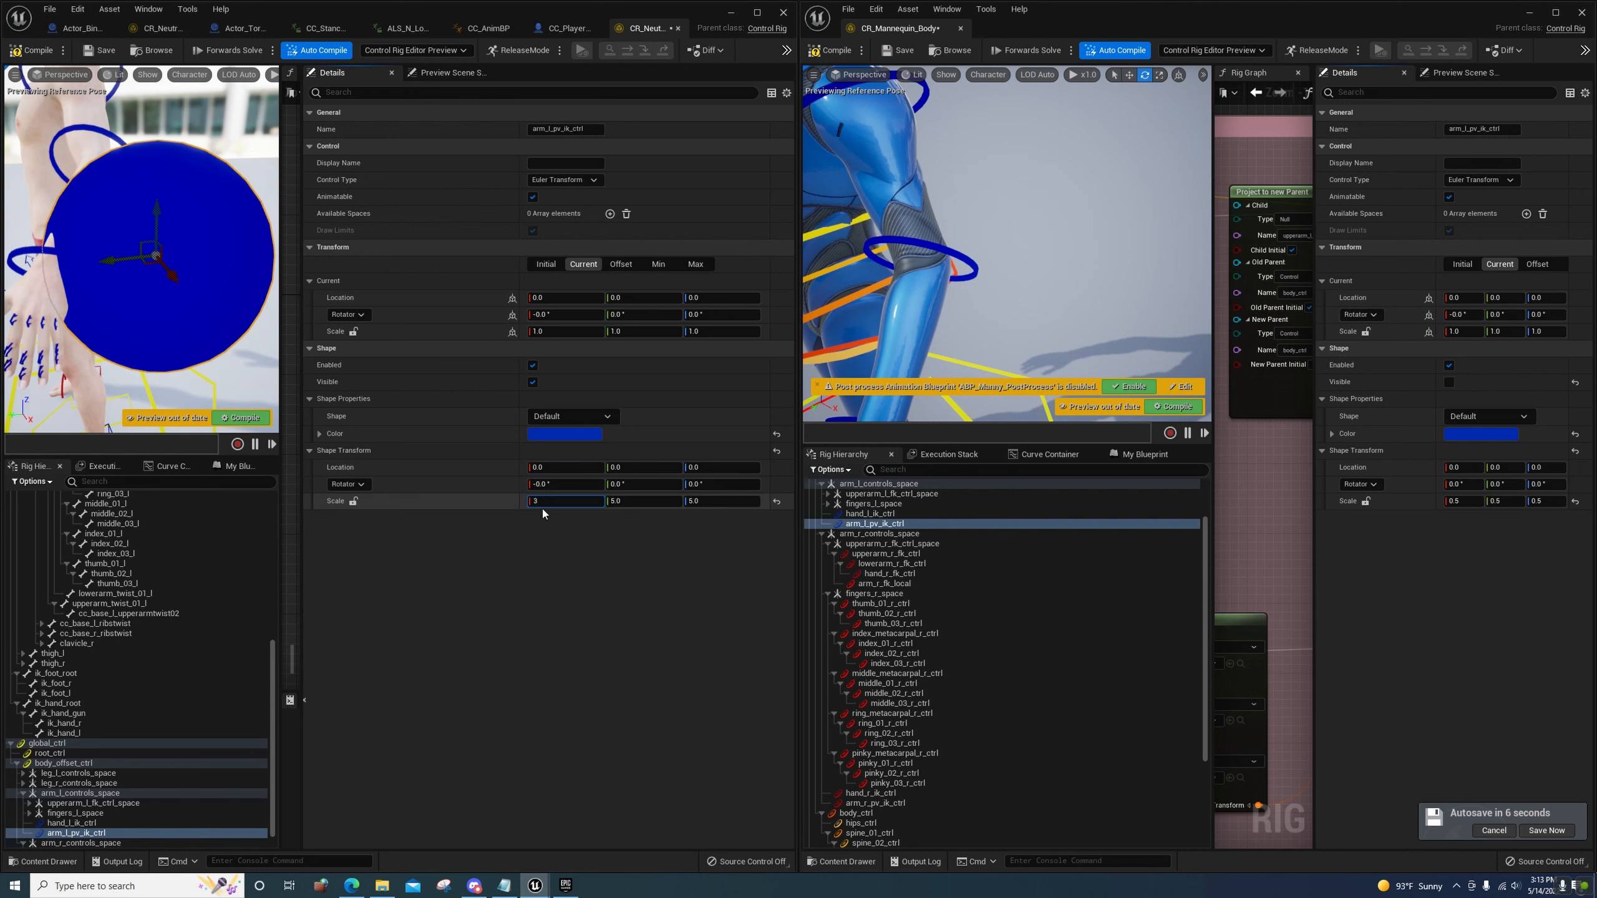
click(352, 502)
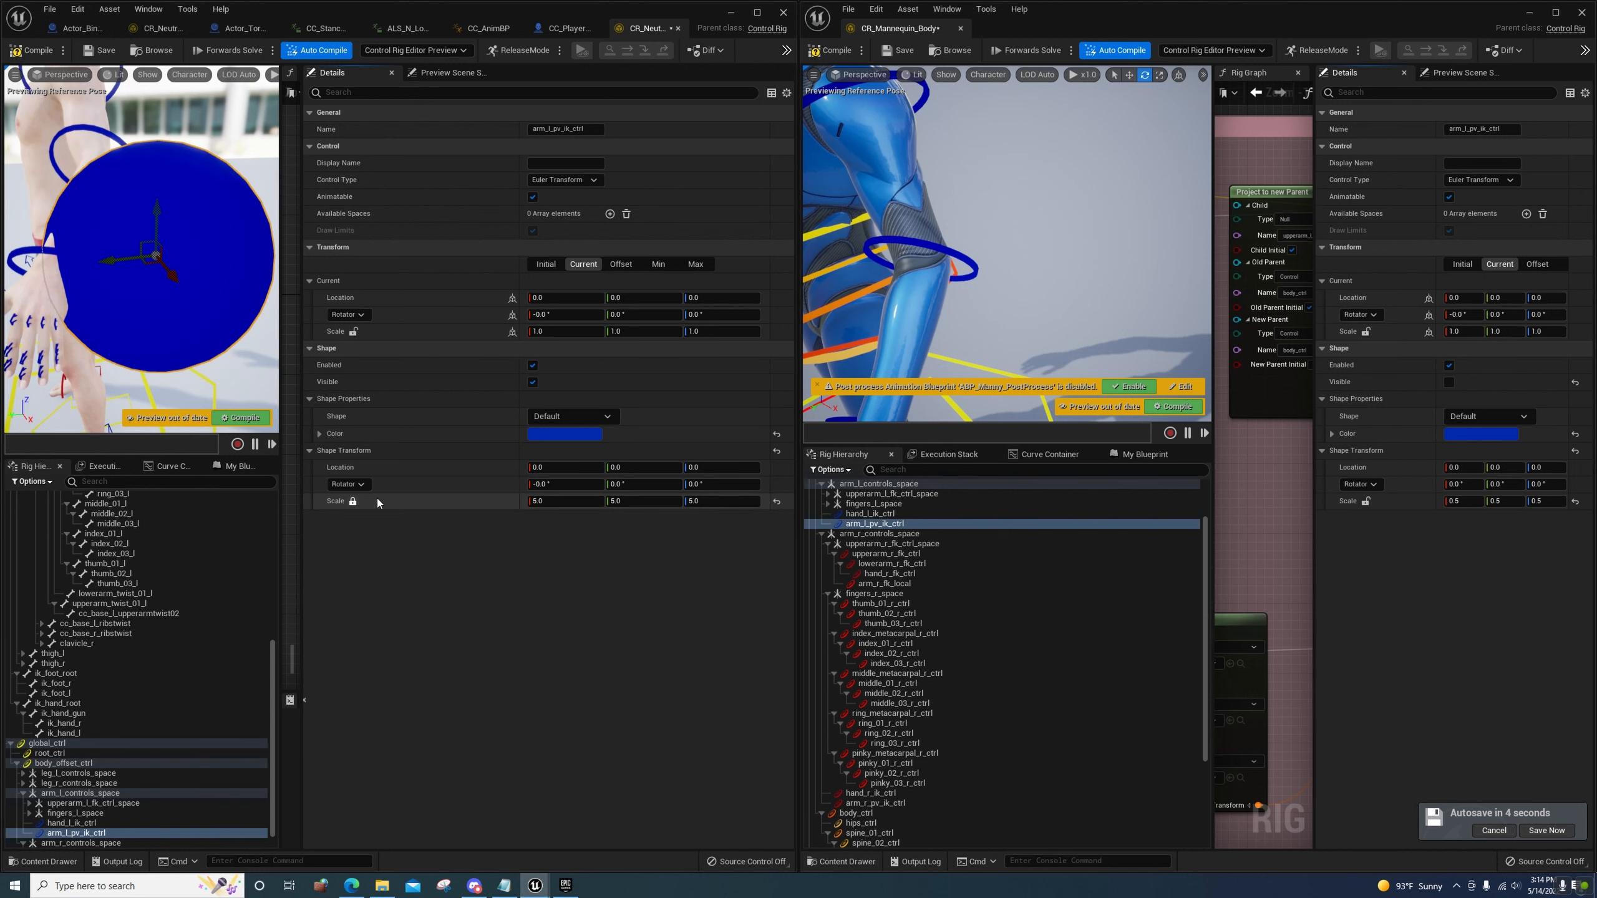
key(Return)
click(562, 501)
text(2)
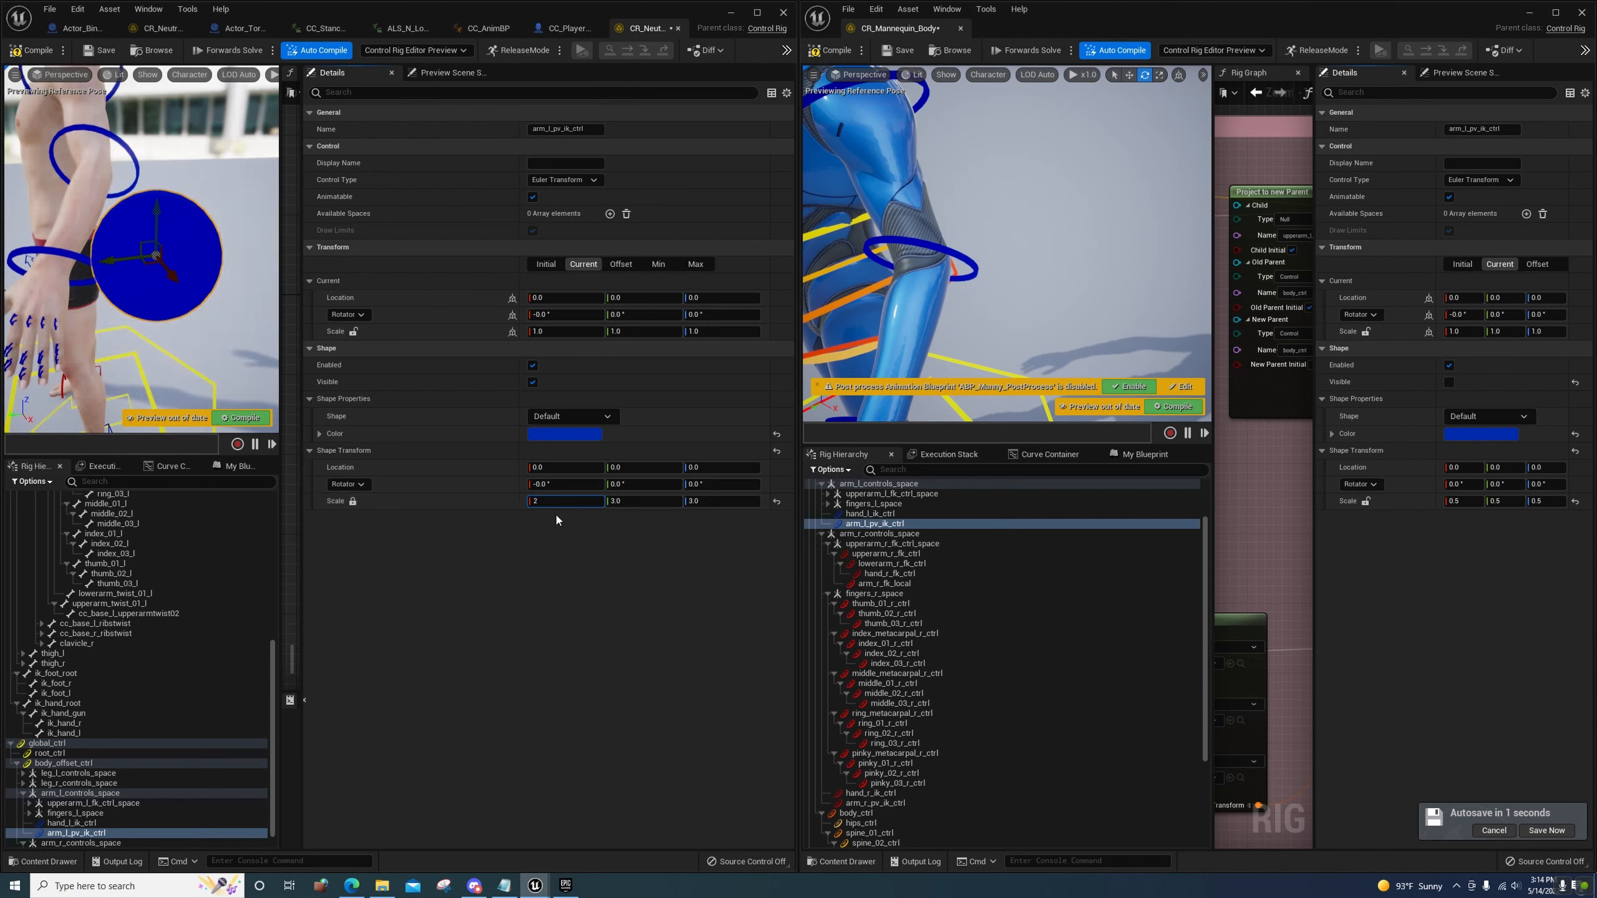
key(Return)
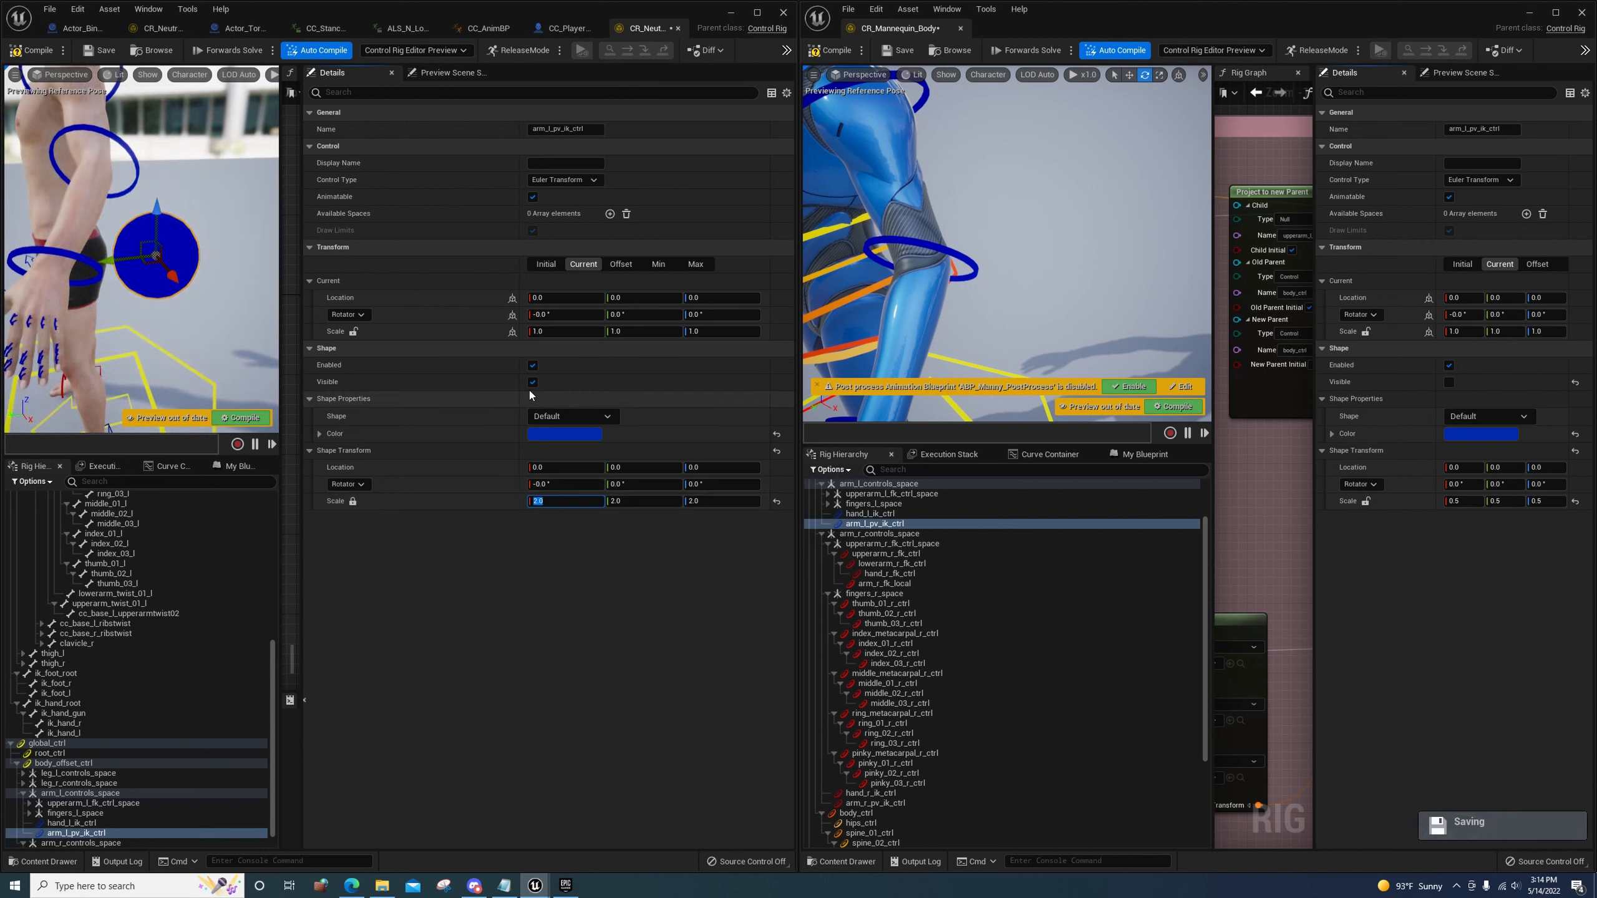
click(533, 382)
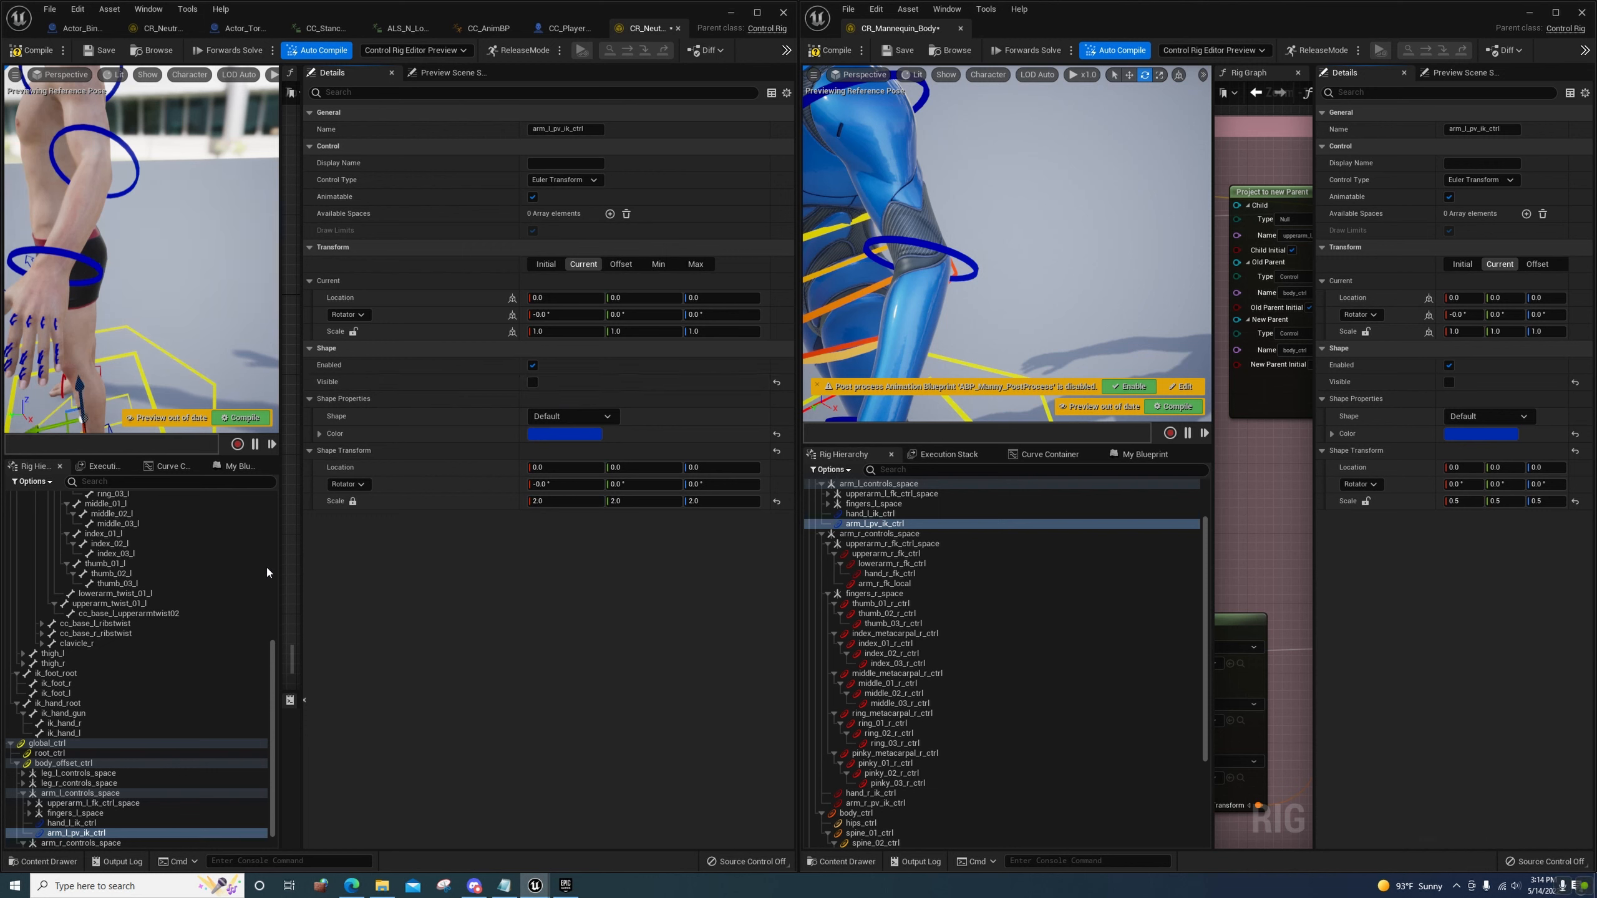
Make the custom rig's hand_l_ik_ctrl shape visible beside the left hand
click(72, 823)
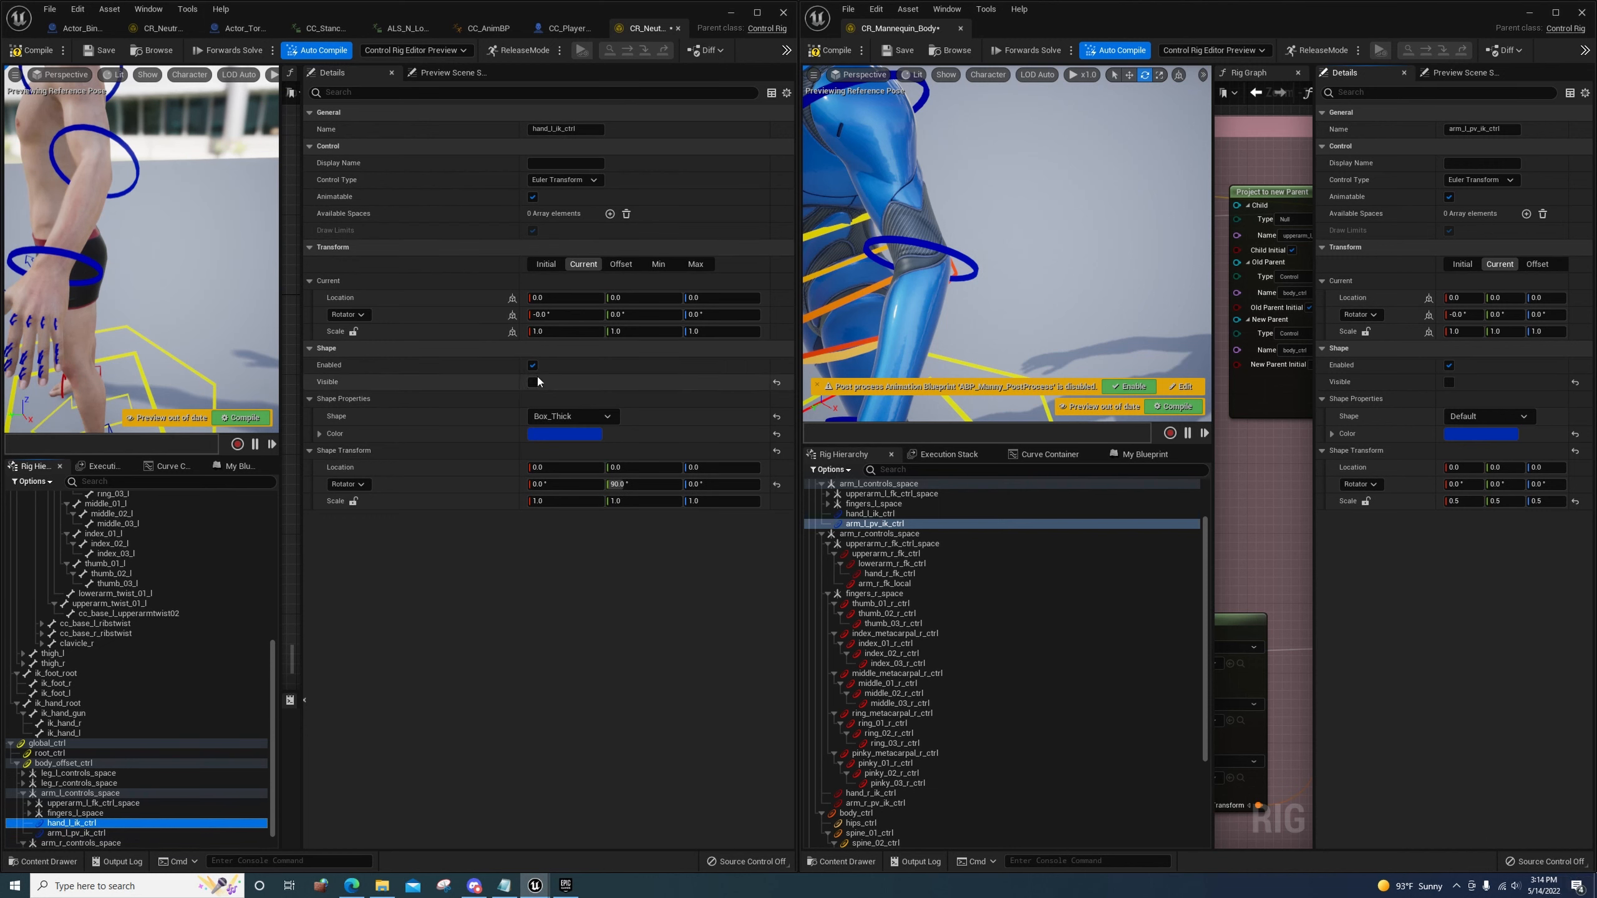
click(533, 382)
key(f)
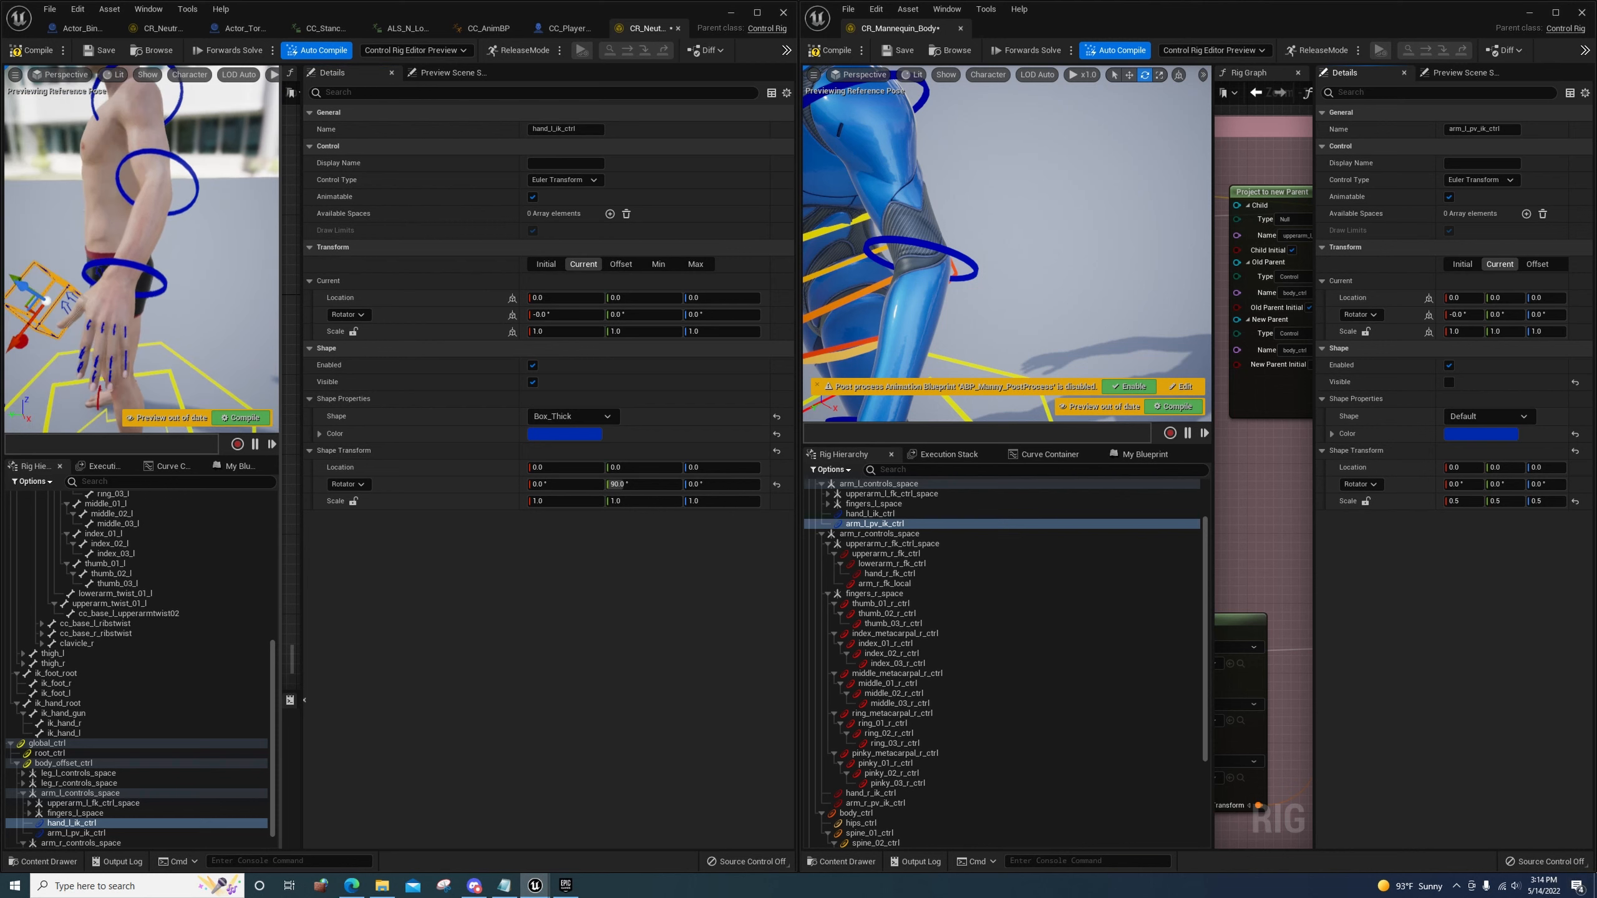
right_drag(142, 251, 211, 252)
Examine the position and shape settings of hand_l_ik_ctrl on the mannequin's left hand
mouse_move(994, 308)
right_down()
mouse_move(968, 327)
mouse_move(987, 302)
mouse_move(1012, 315)
mouse_move(993, 321)
mouse_move(1031, 309)
mouse_move(993, 321)
right_up()
click(869, 513)
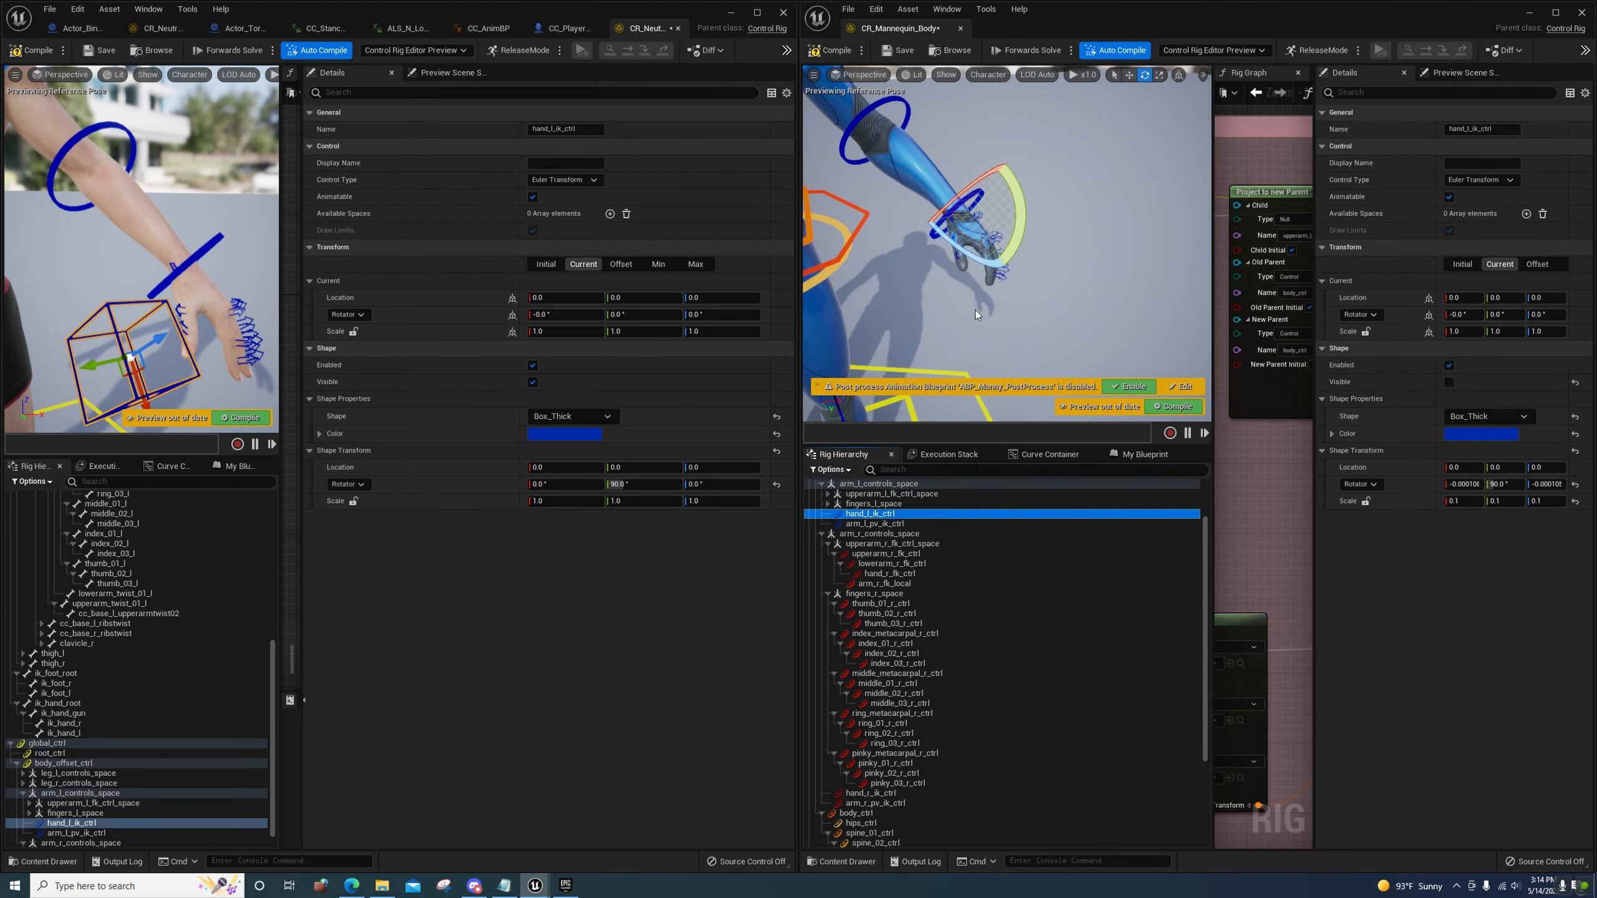
click(1449, 381)
click(1449, 366)
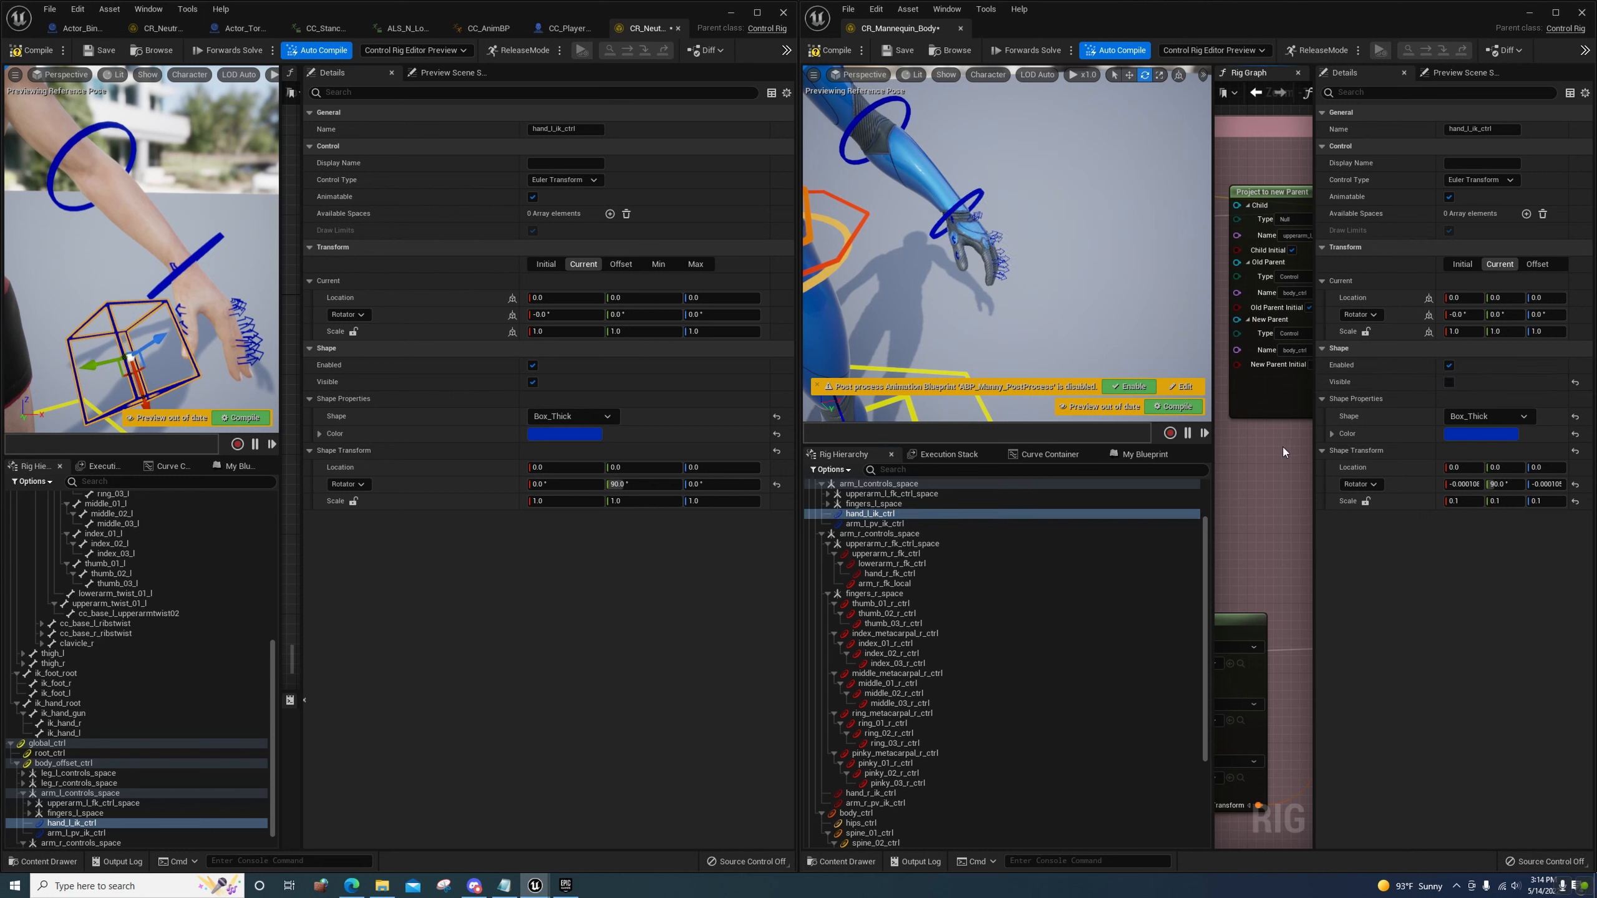
right_drag(1283, 446, 1322, 446)
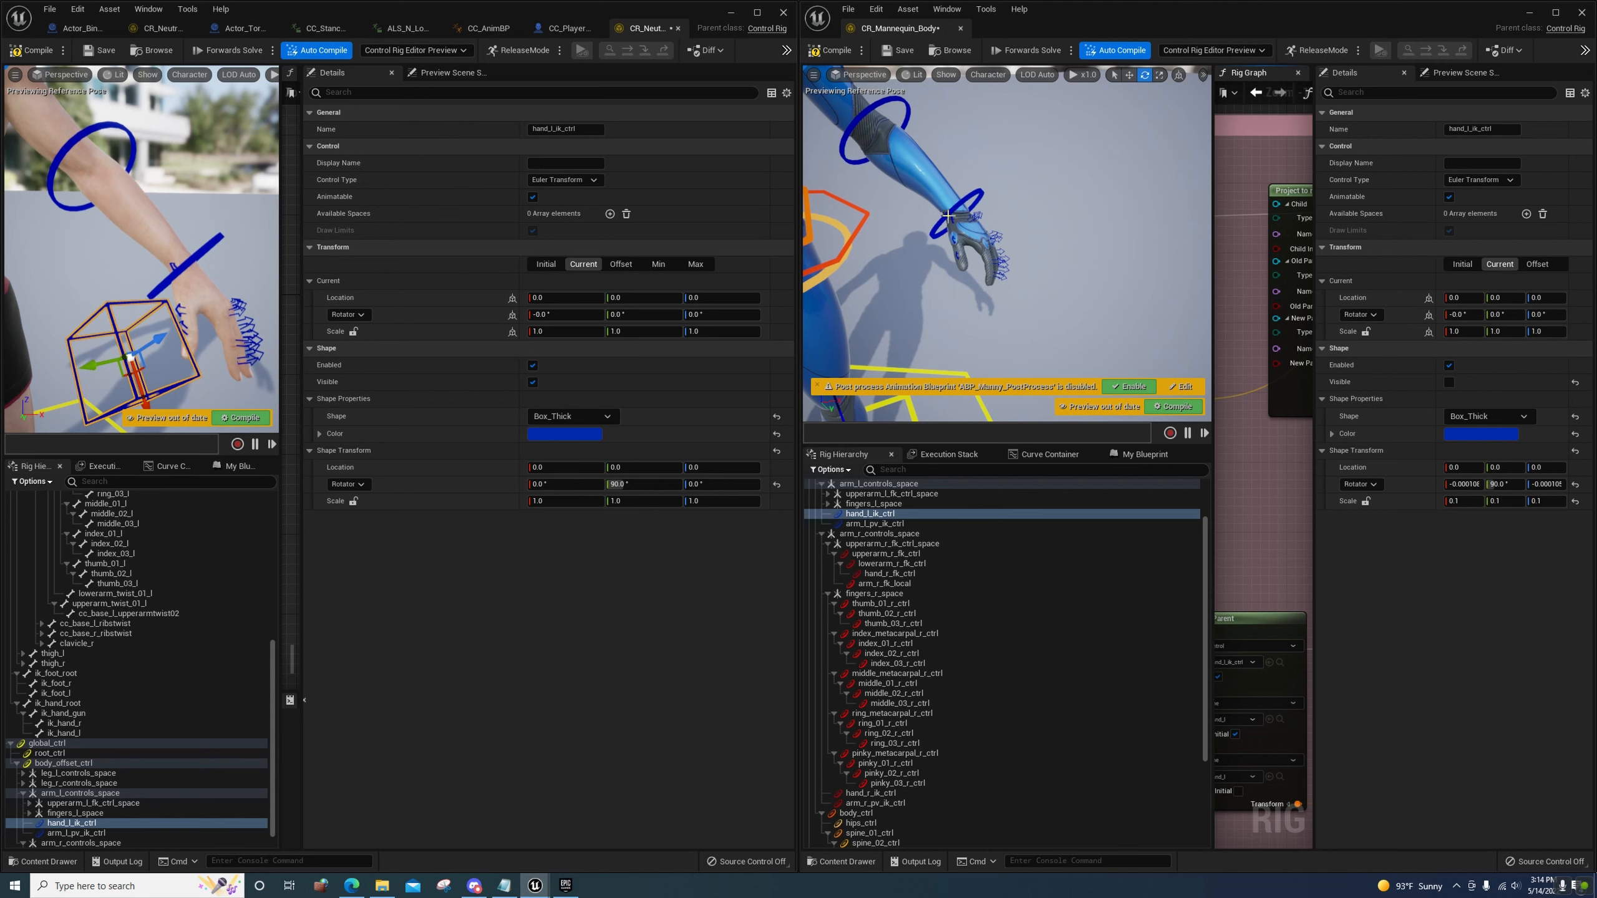
scroll(1001, 283, down, 6)
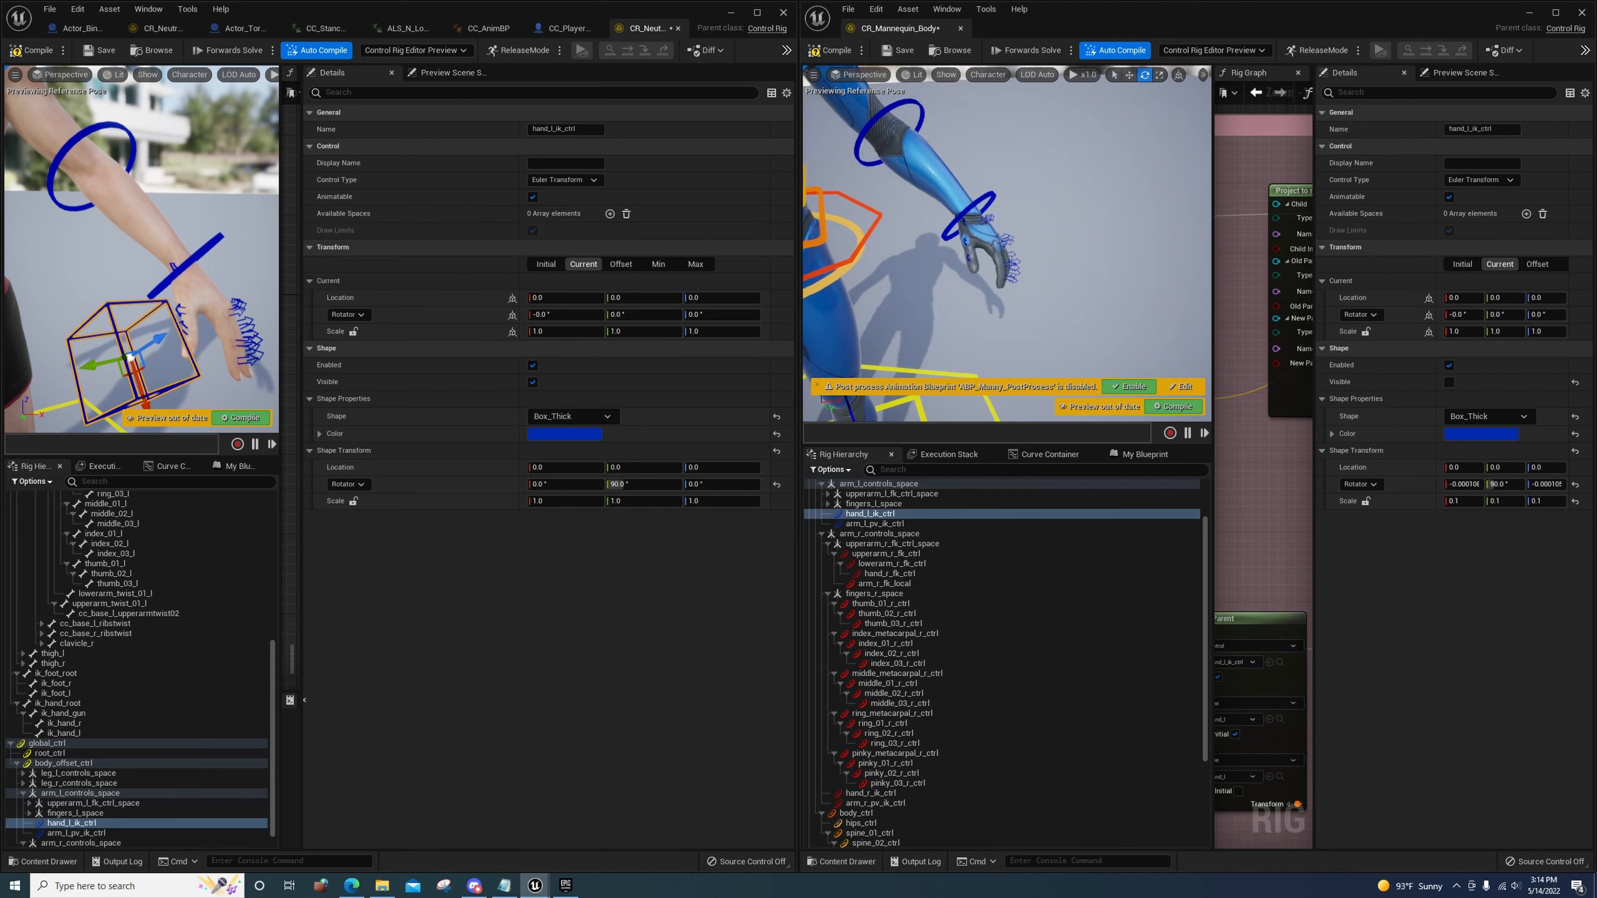
click(876, 515)
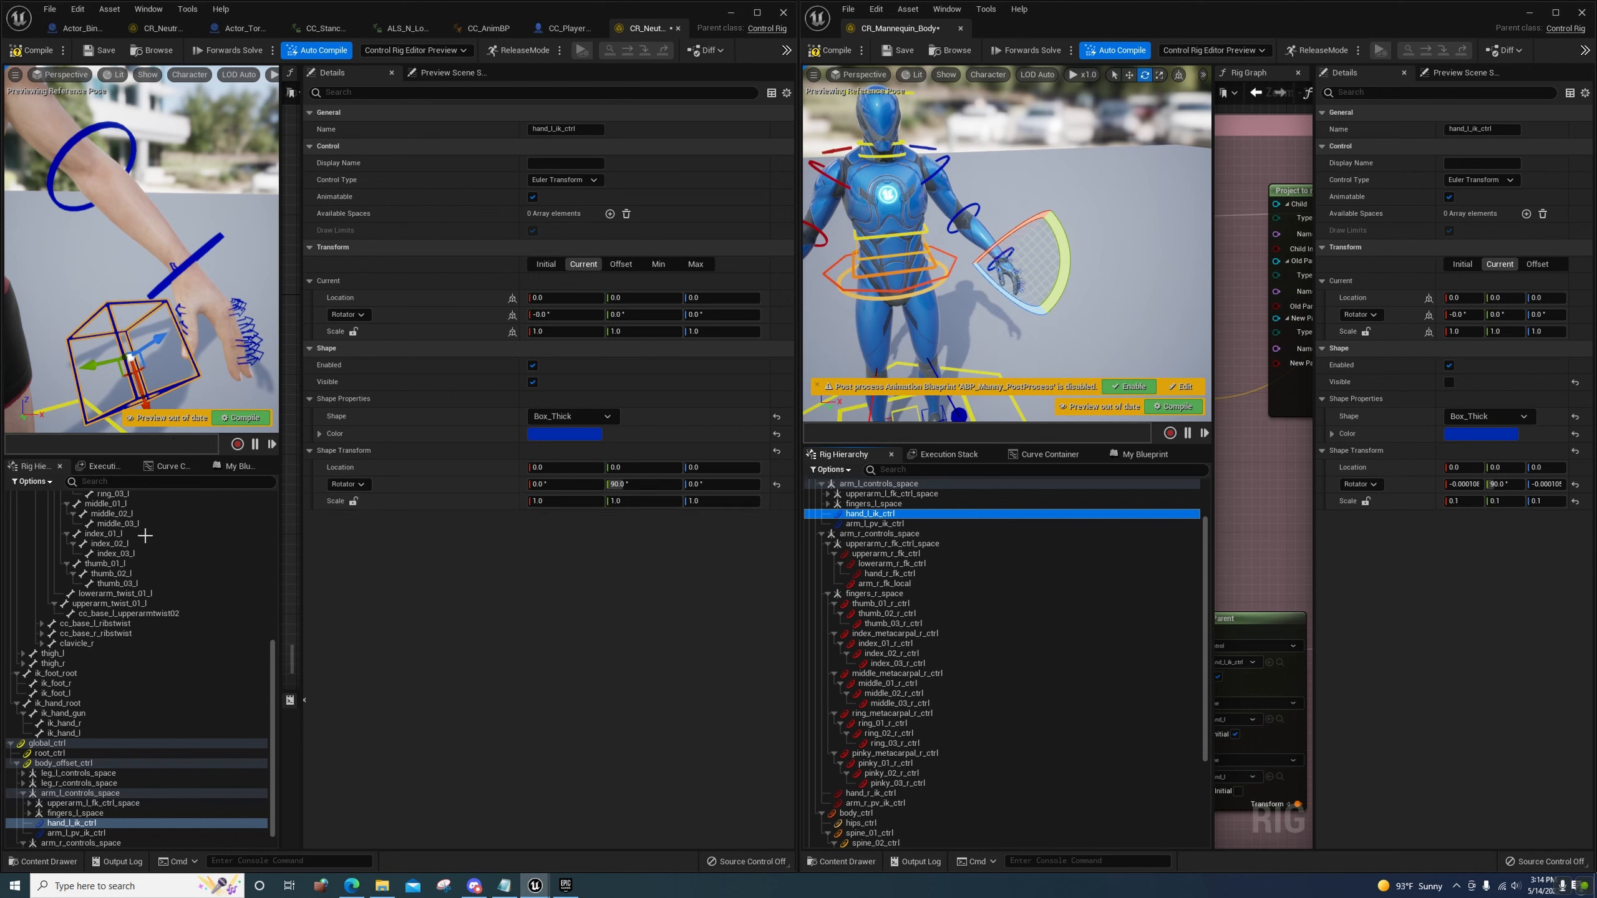
Copy the hand_l bone, set hand_l_ik_ctrl's offset transform from the closest bone and hide the control's shape
scroll(123, 620, up, 5)
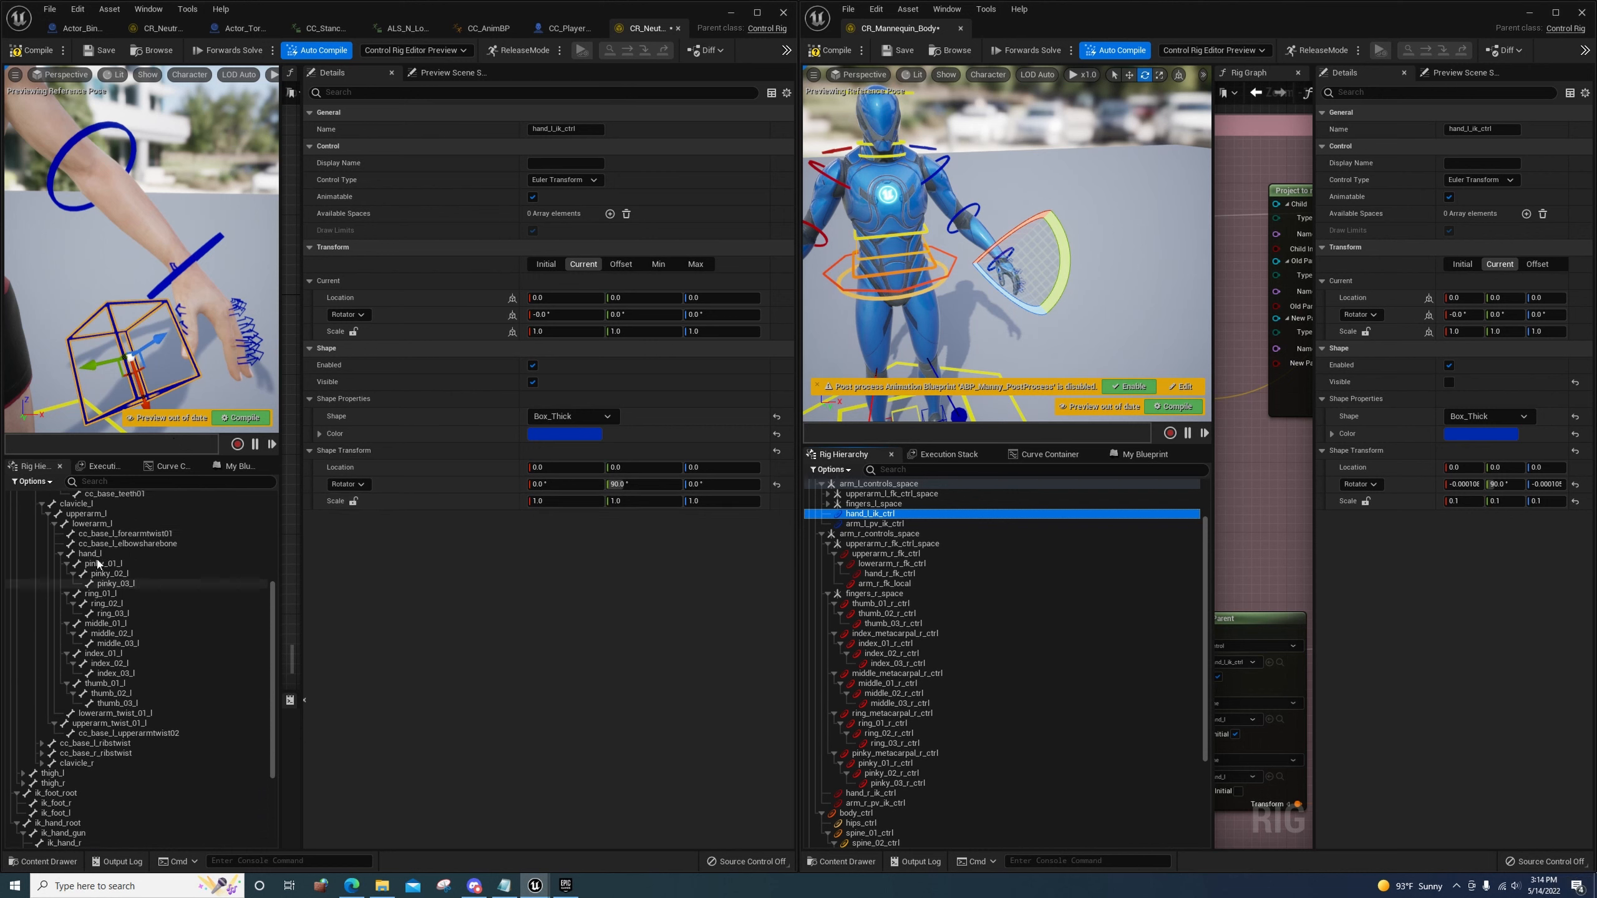
click(95, 554)
right_click(95, 554)
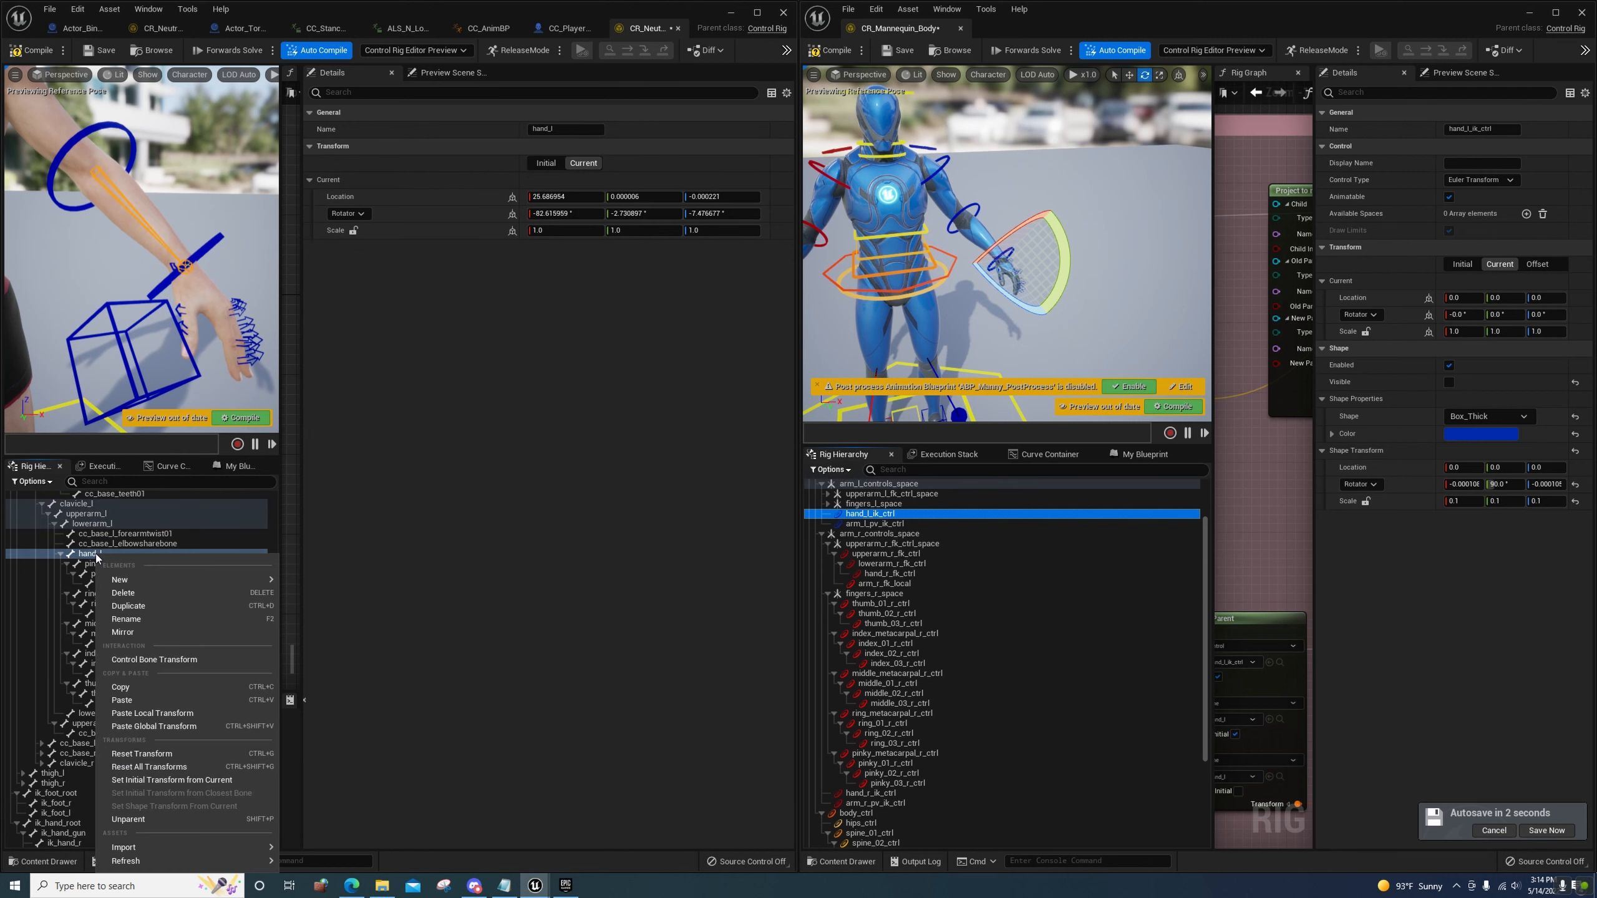
click(163, 687)
scroll(147, 627, down, 6)
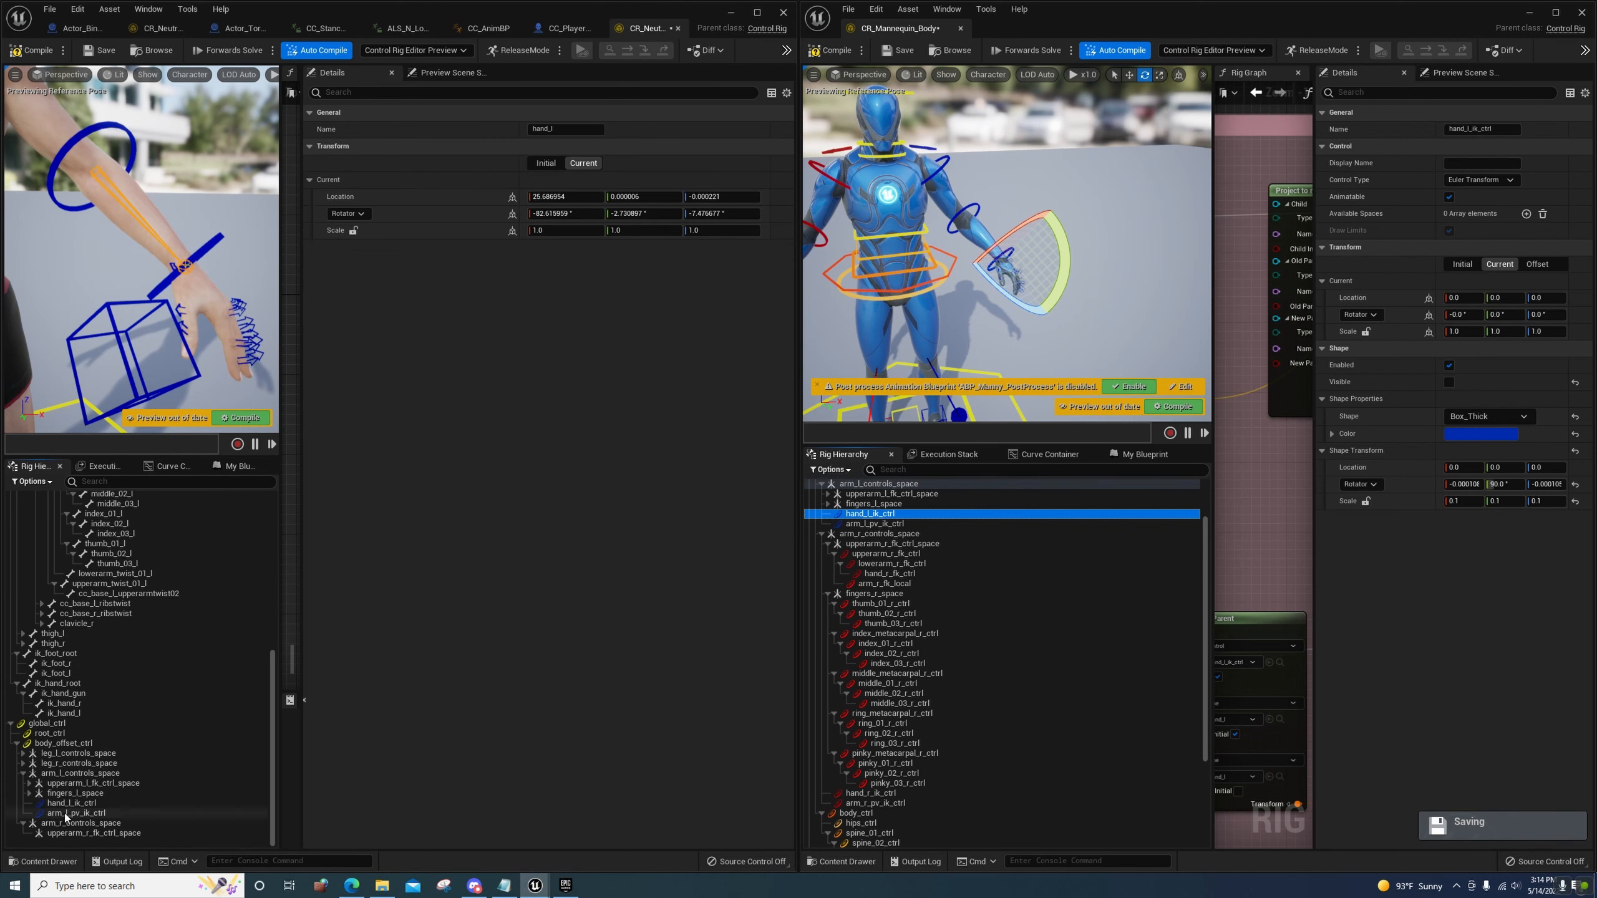
click(65, 806)
right_click(66, 806)
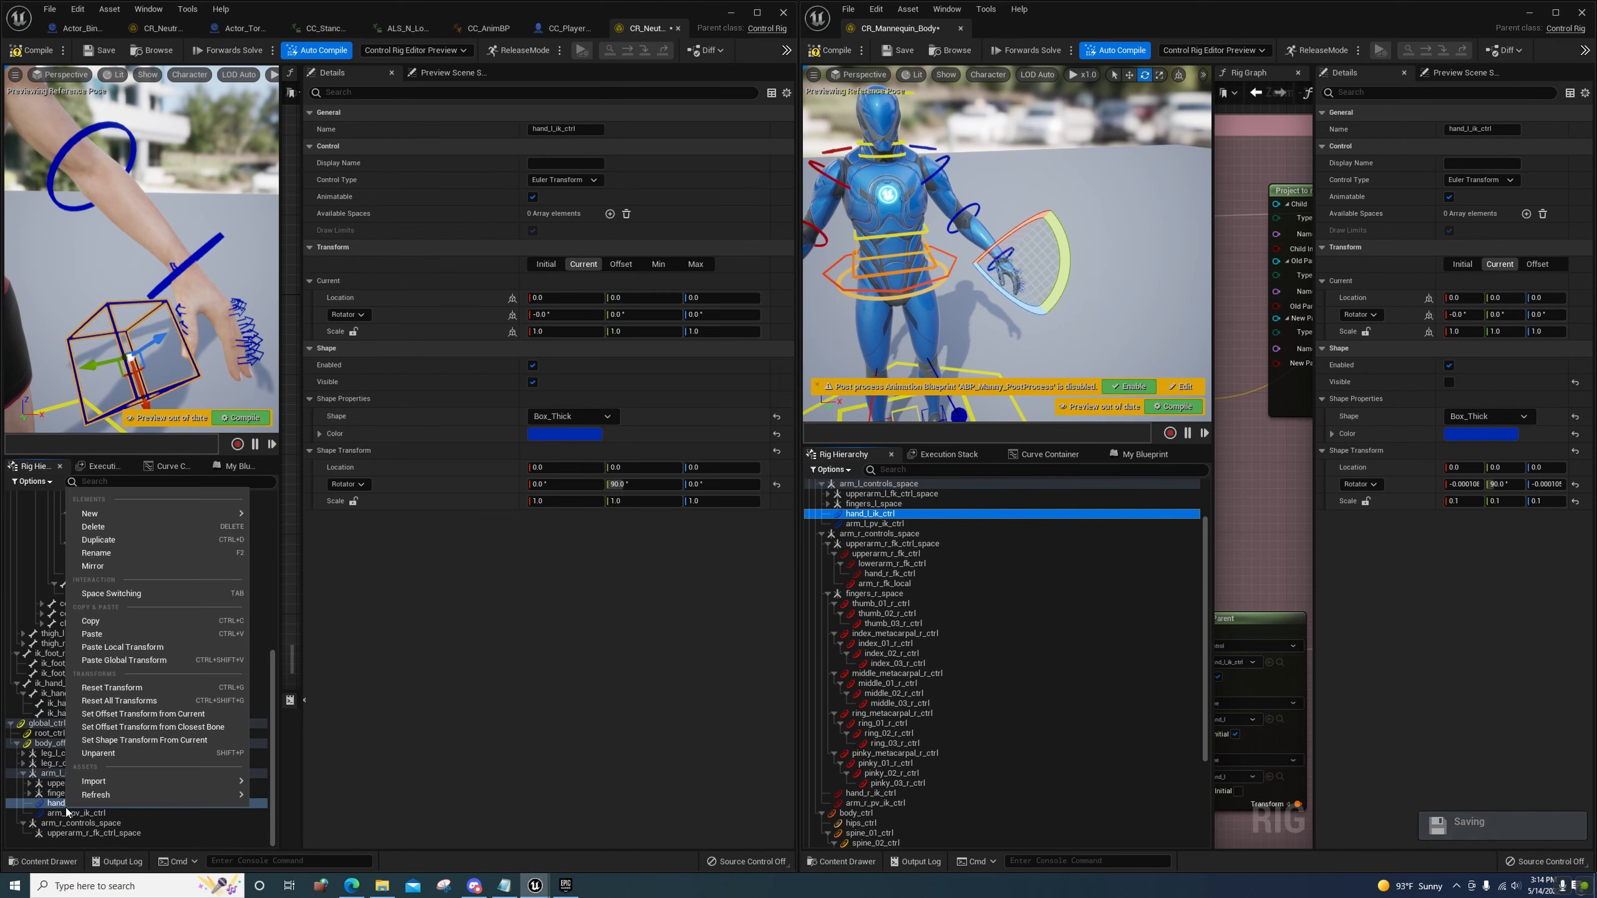
click(156, 727)
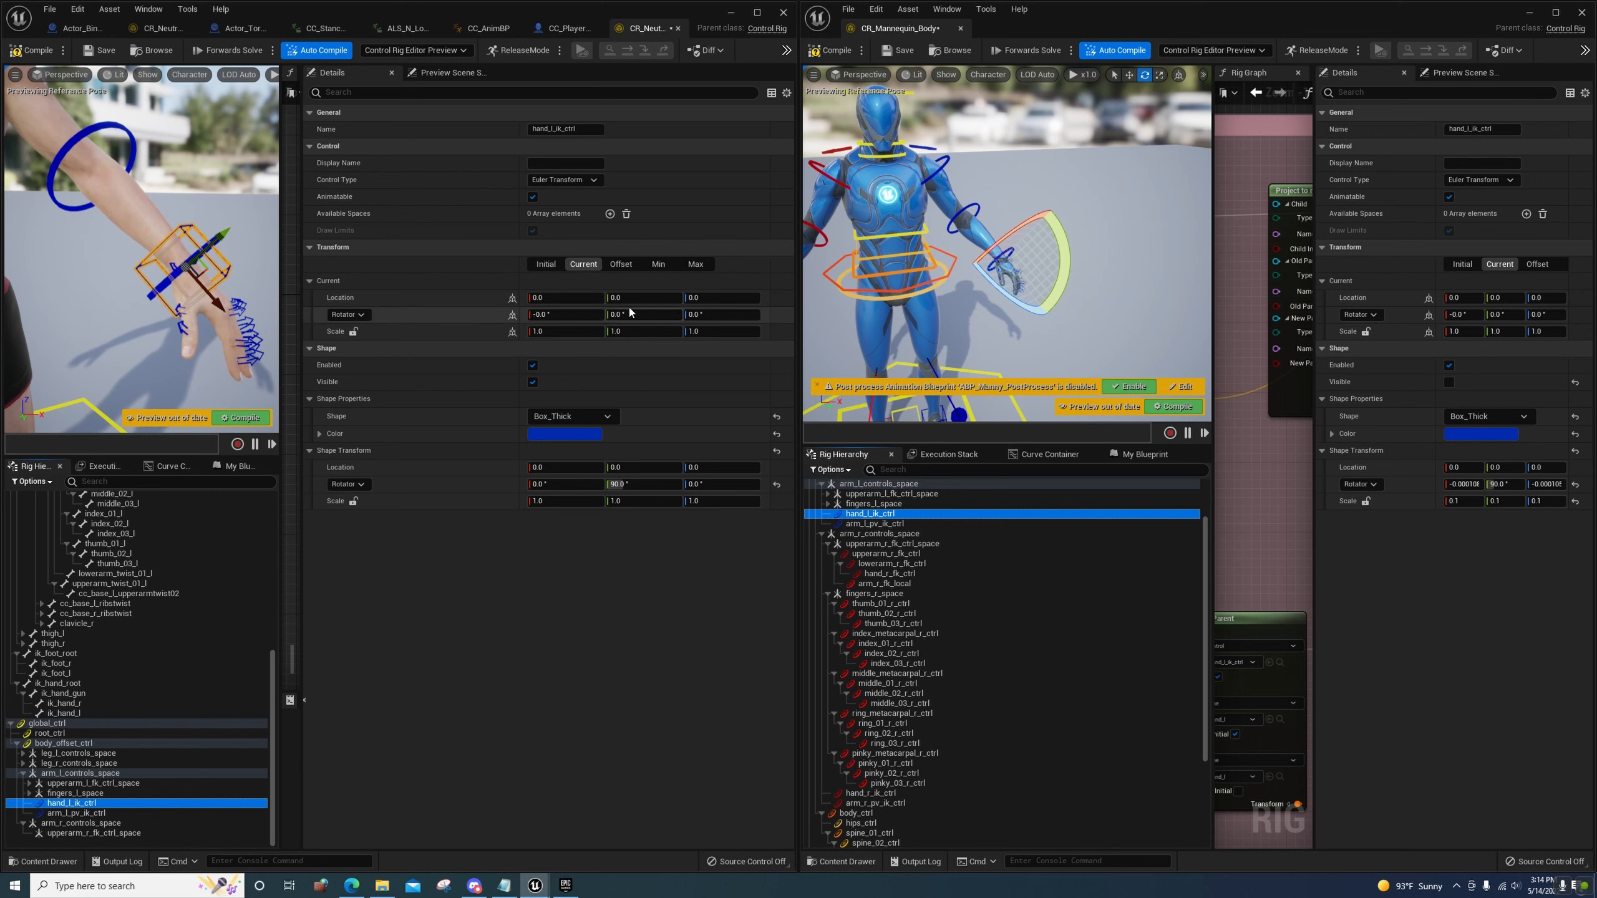
click(533, 381)
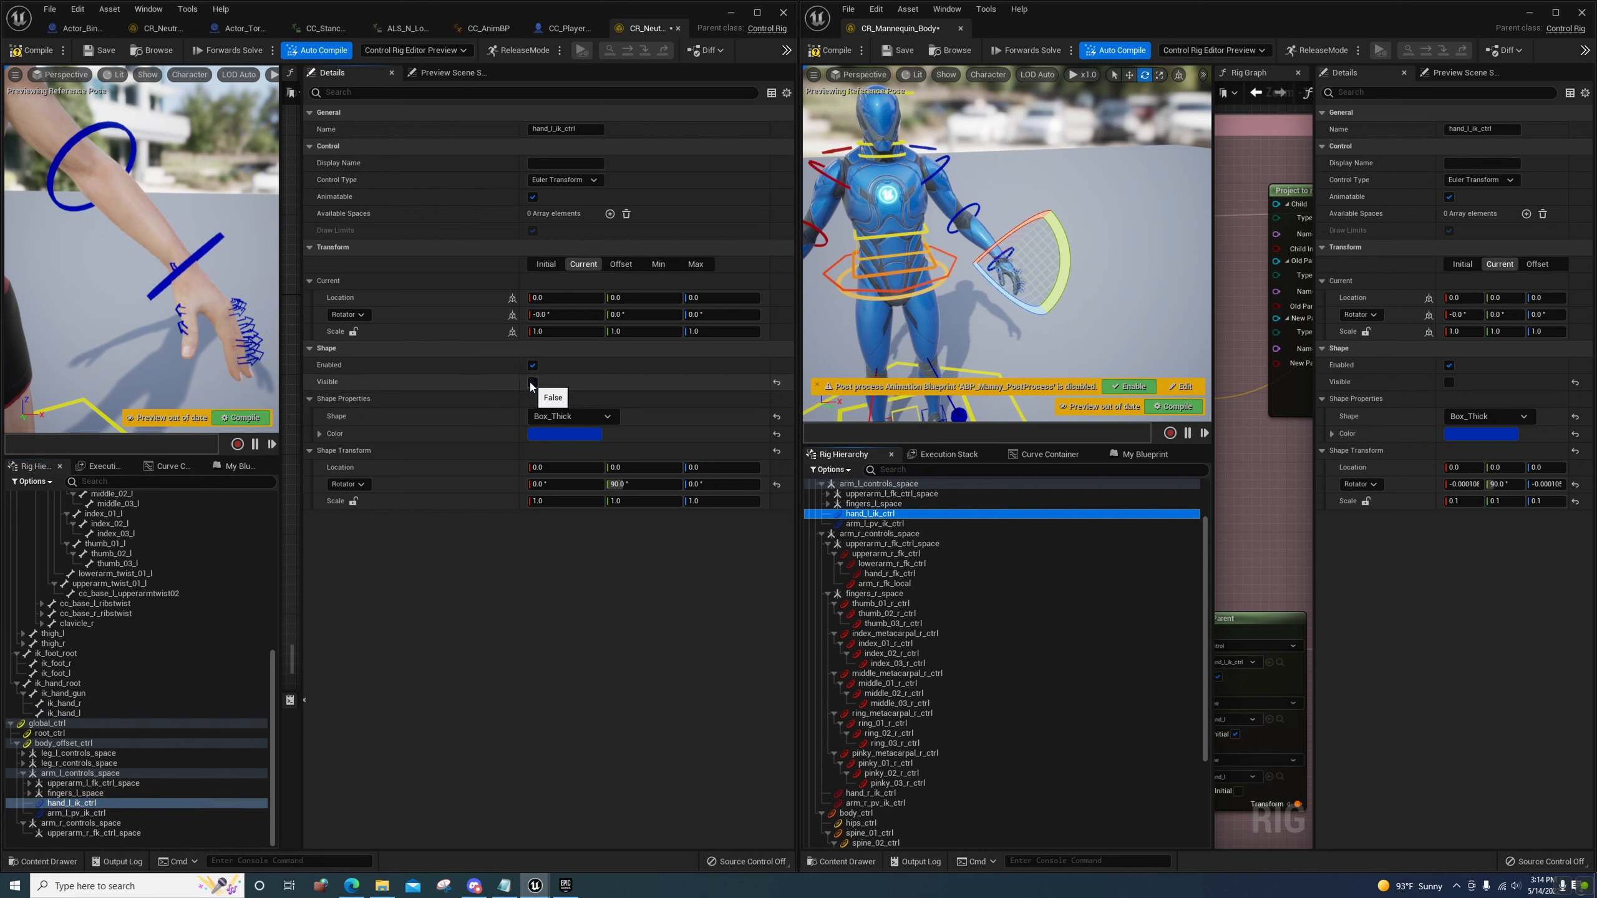
Compare the position of arm_l_pv_ik_ctrl behind the left arm on the custom character and on the mannequin
click(75, 813)
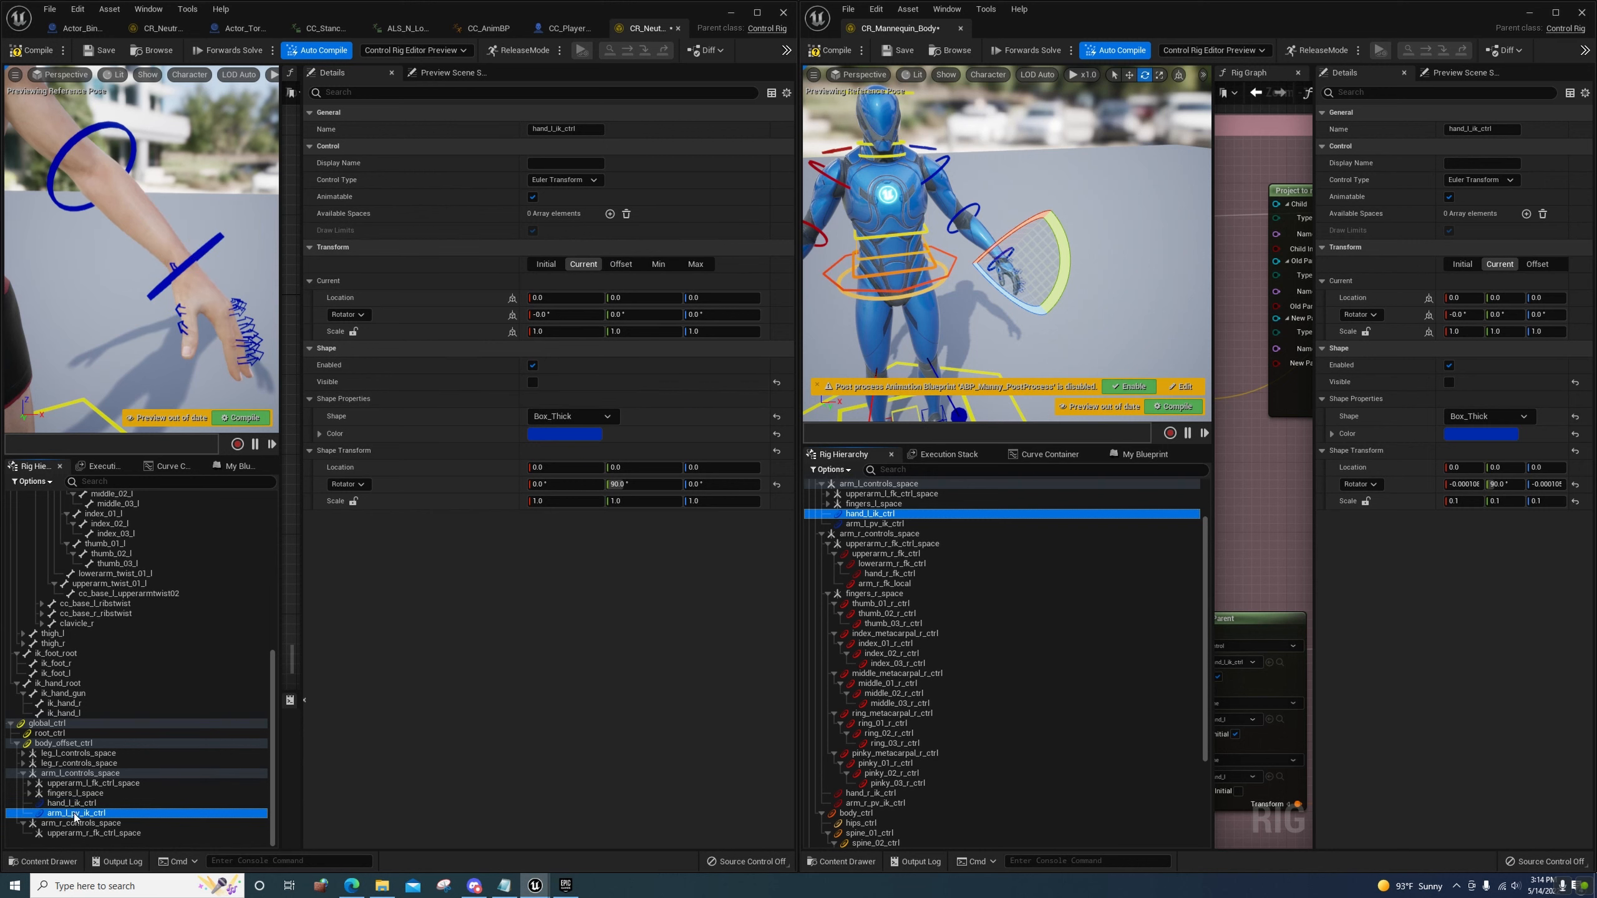
right_drag(146, 310, 232, 327)
right_drag(1031, 309, 1016, 348)
click(888, 524)
key(f)
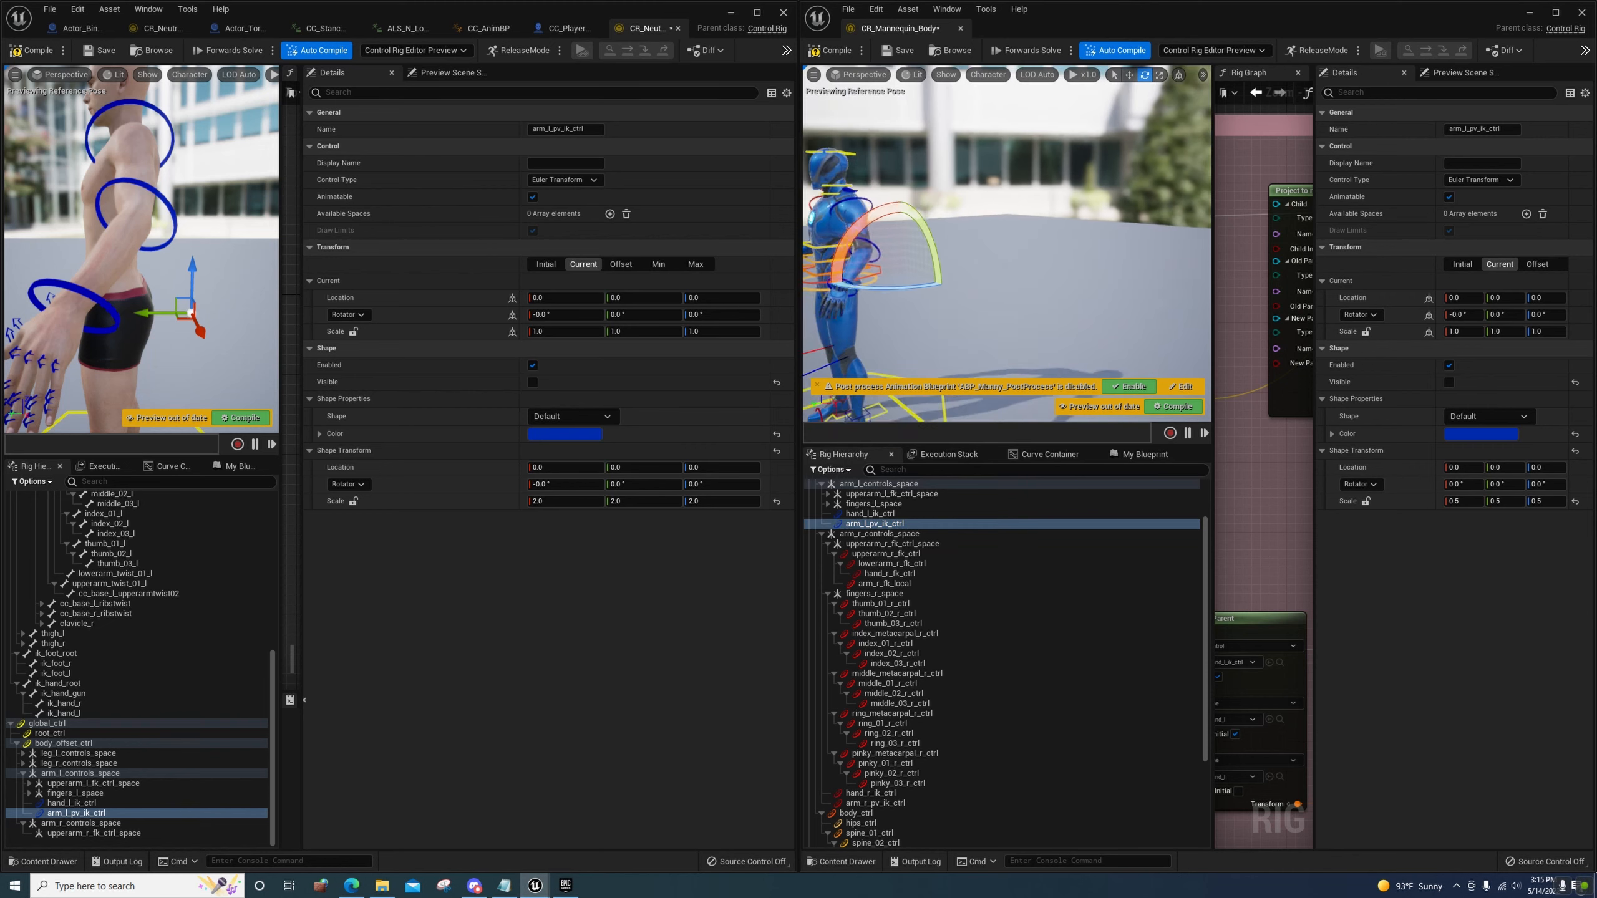
key(w)
mouse_move(1006, 283)
right_down()
mouse_move(1031, 286)
mouse_move(981, 292)
mouse_move(1025, 296)
right_up()
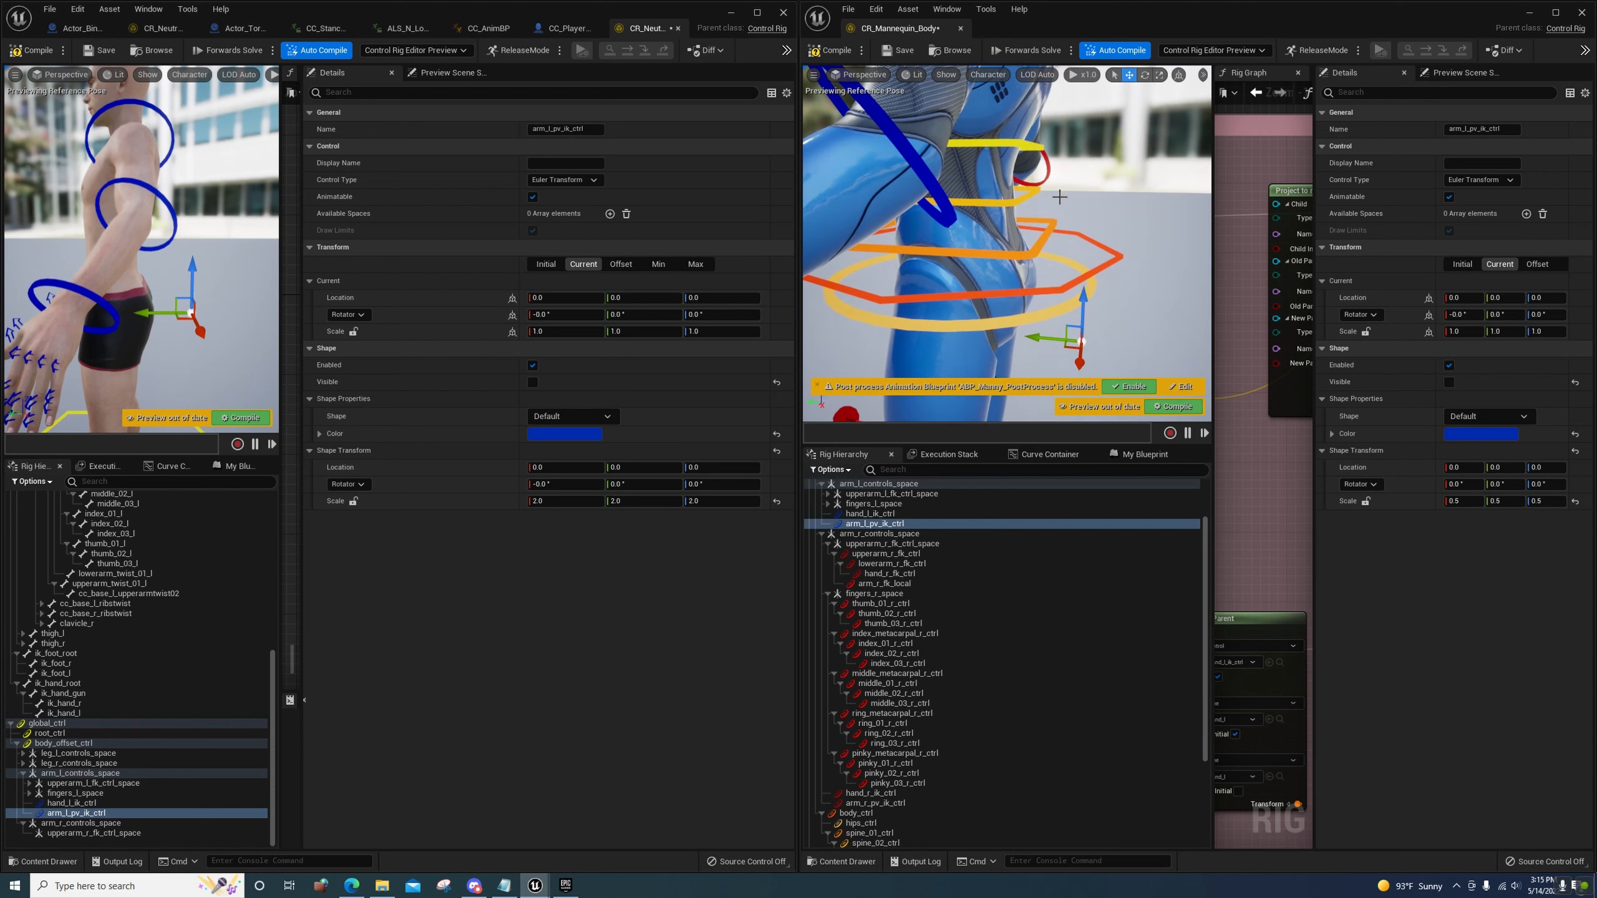
mouse_move(231, 306)
right_down()
mouse_move(257, 317)
mouse_move(233, 314)
mouse_move(217, 343)
mouse_move(257, 300)
right_up()
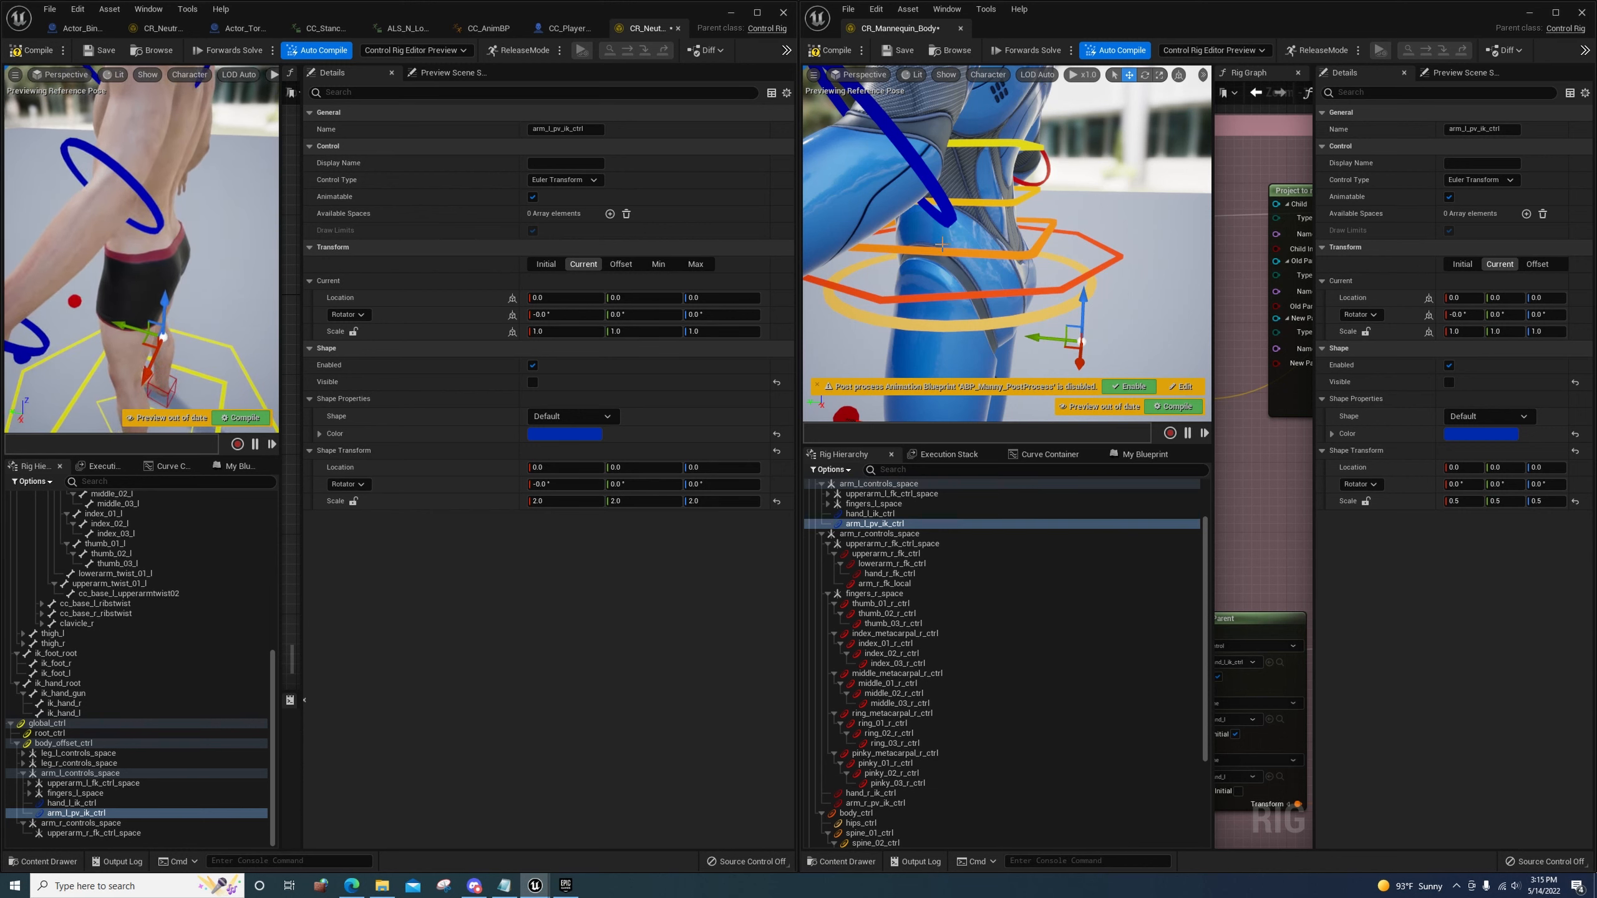
right_drag(942, 244, 870, 230)
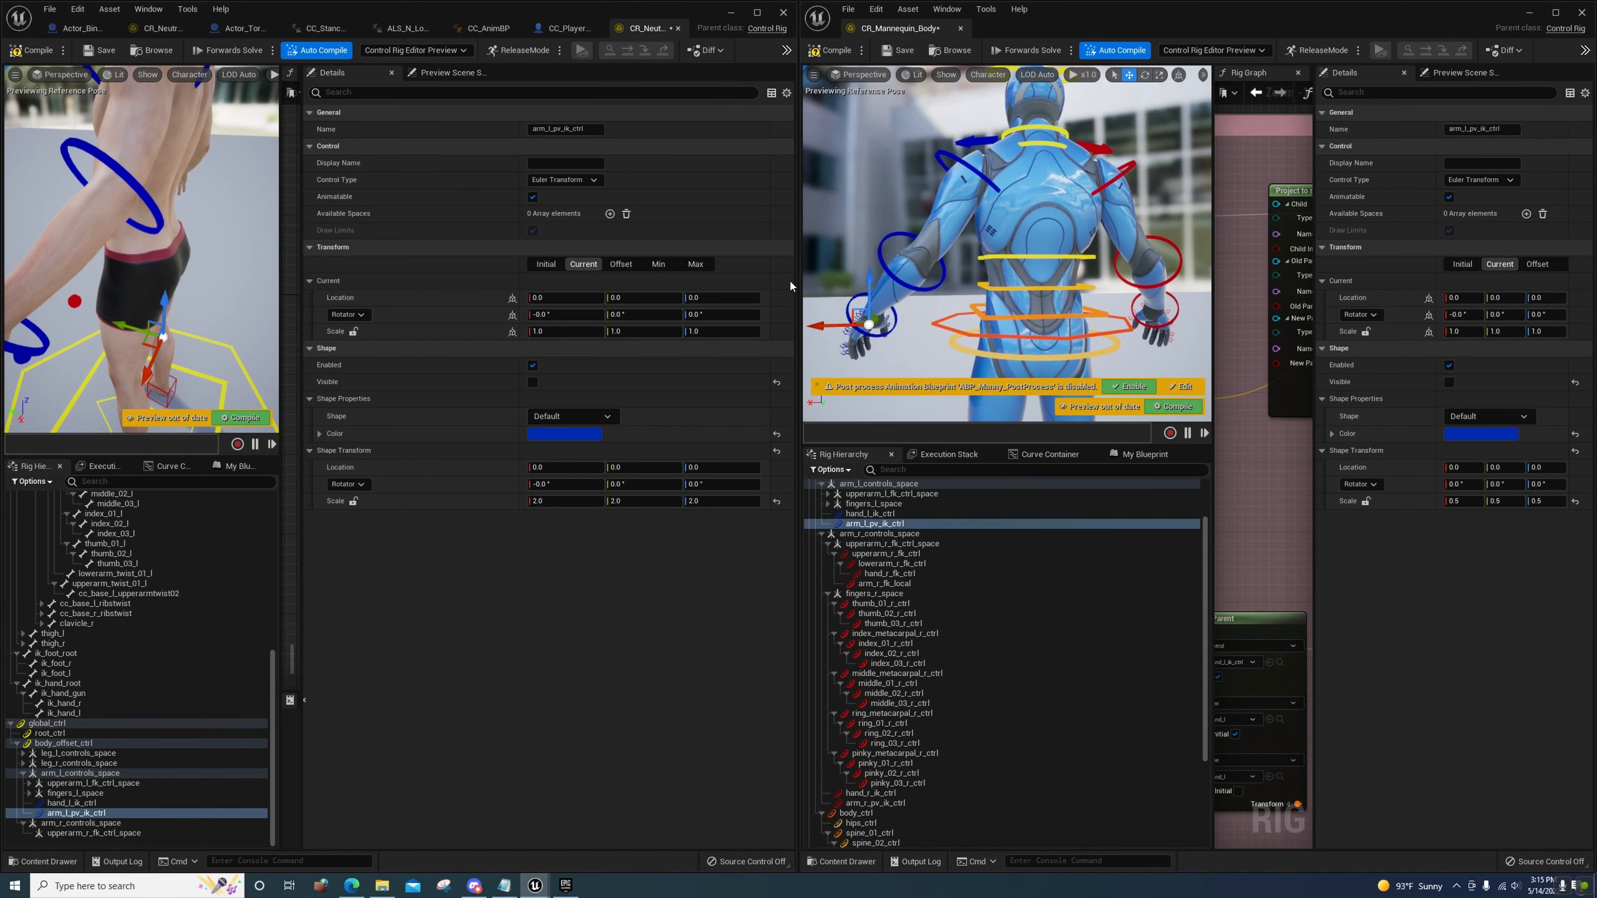
right_drag(193, 281, 251, 252)
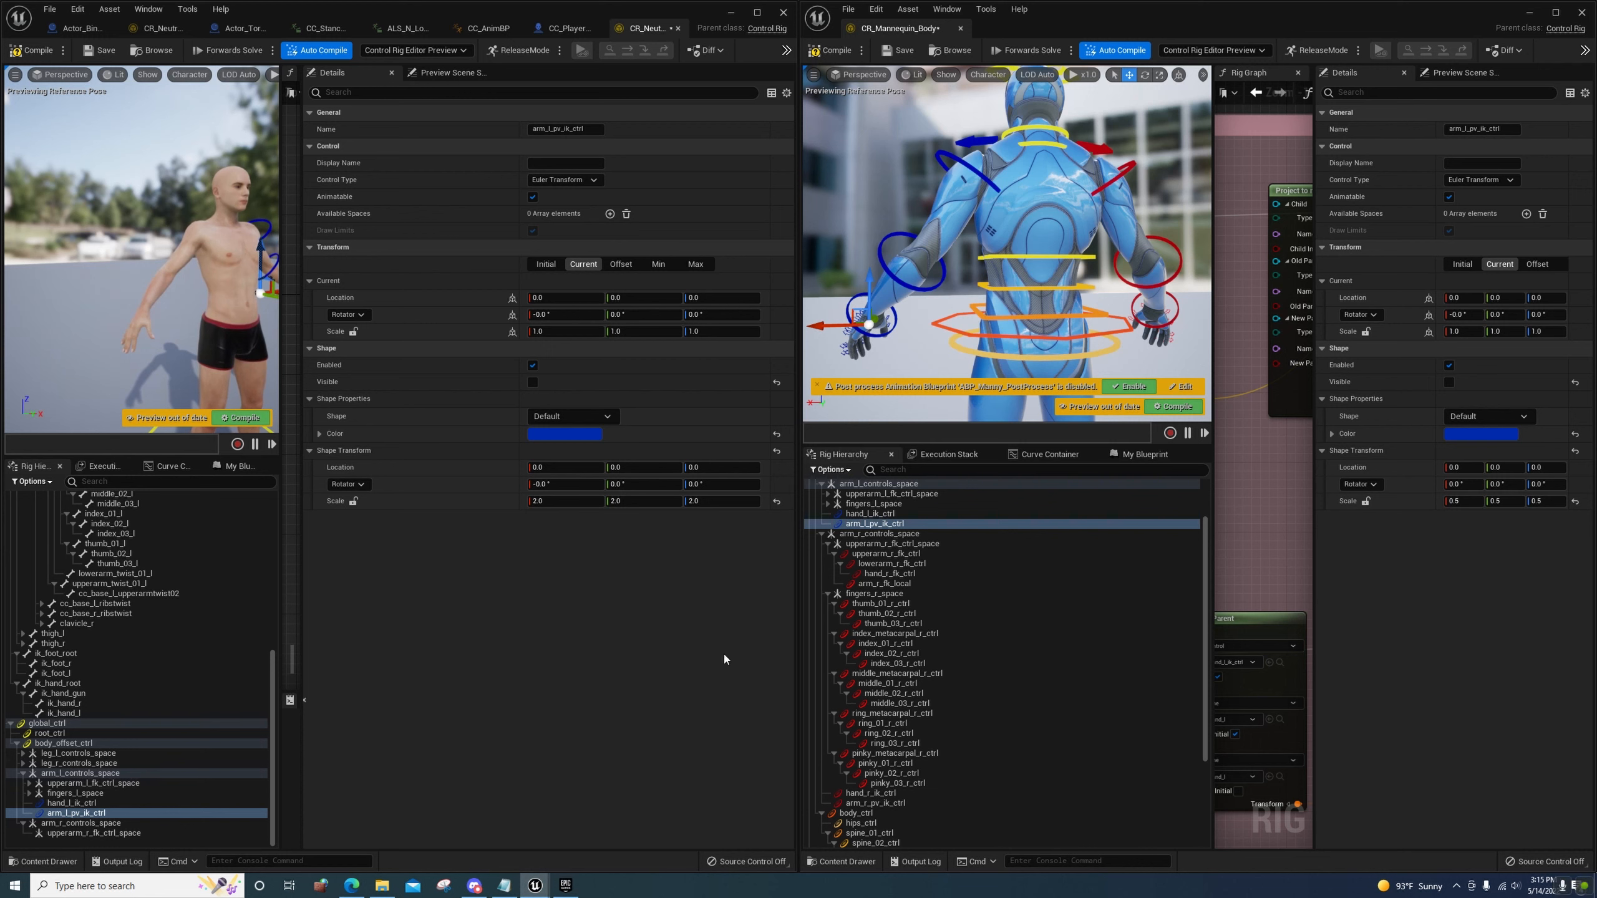
Copy upperarm_r_fk_ctrl, lowerarm_r_fk_ctrl, hand_r_fk_ctrl and arm_r_fk_local from the mannequin rig into the custom rig's upperarm_r_fk_ctrl_space
click(821, 482)
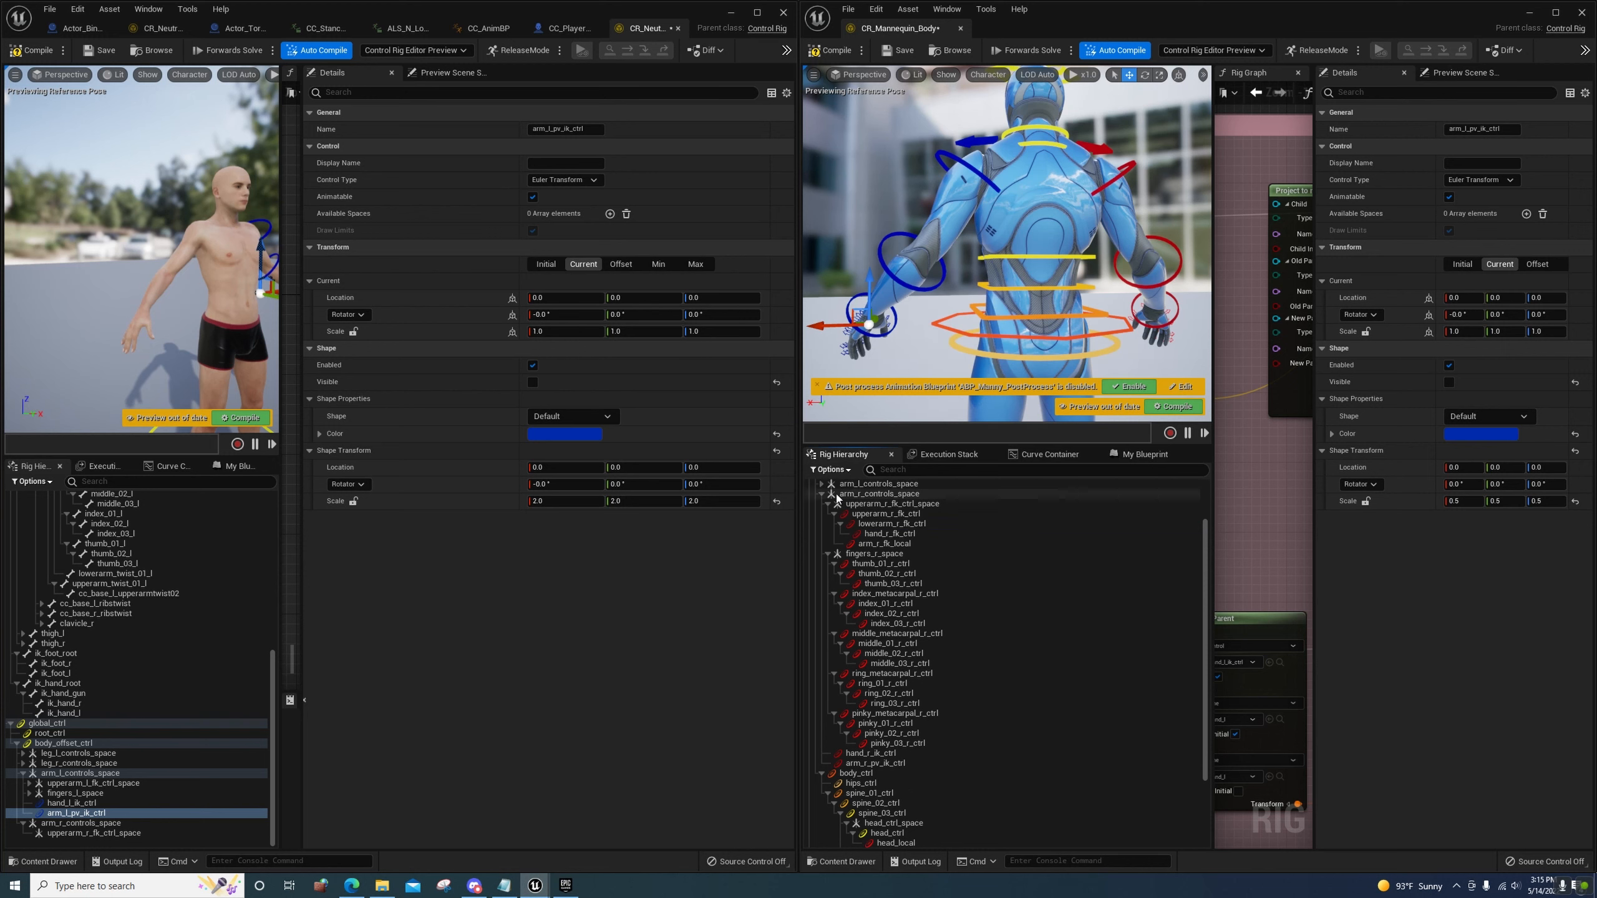
click(865, 513)
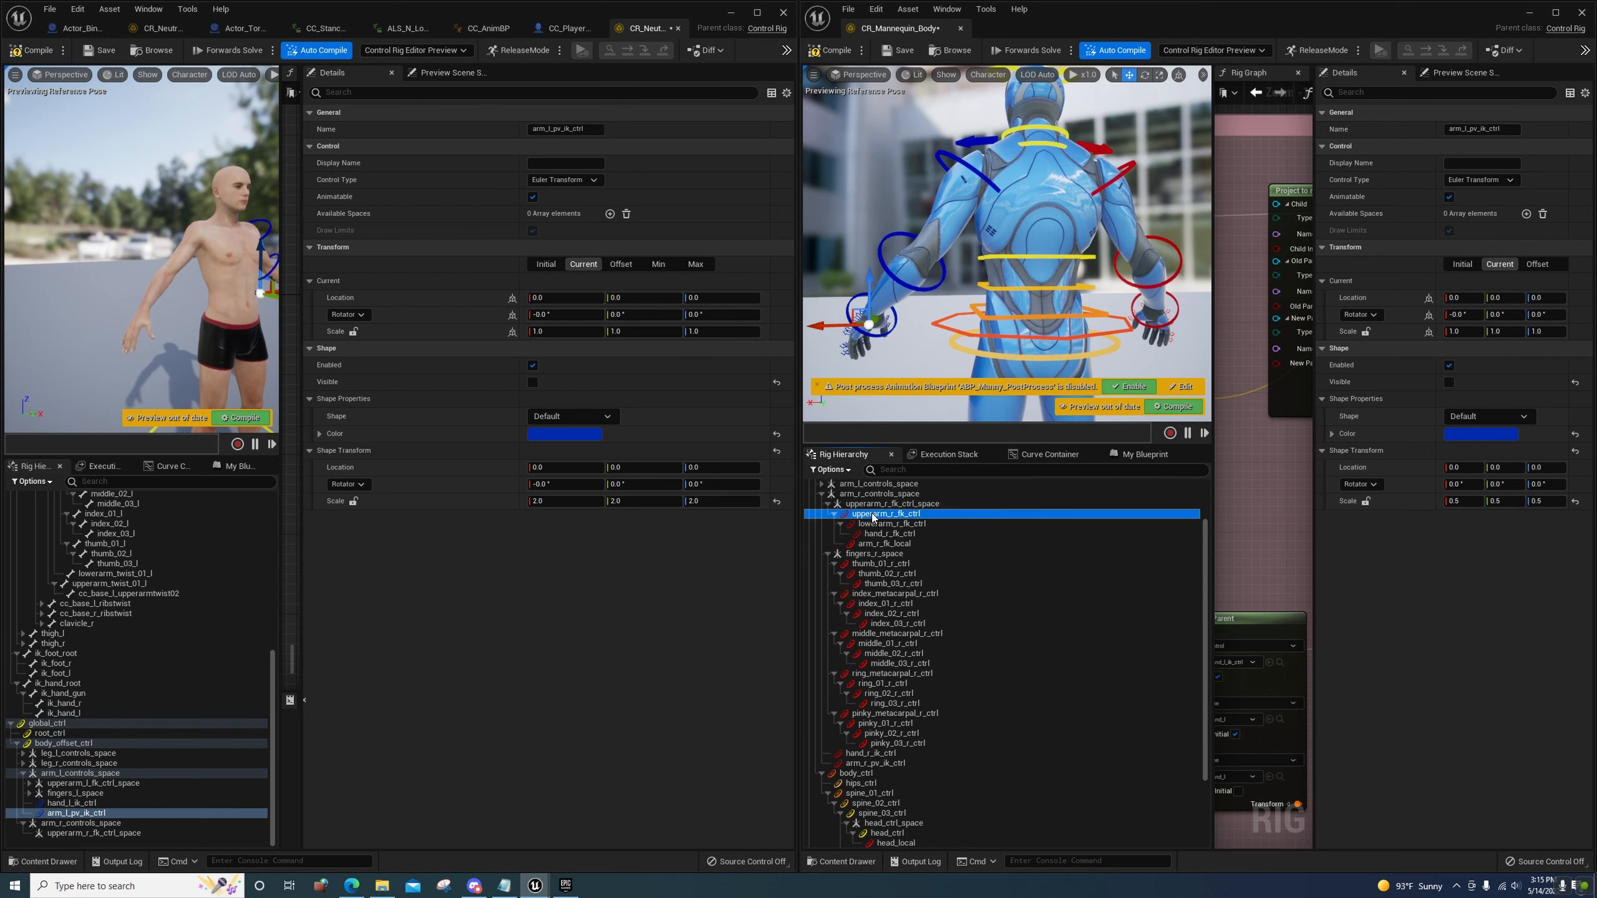
shift+click(883, 544)
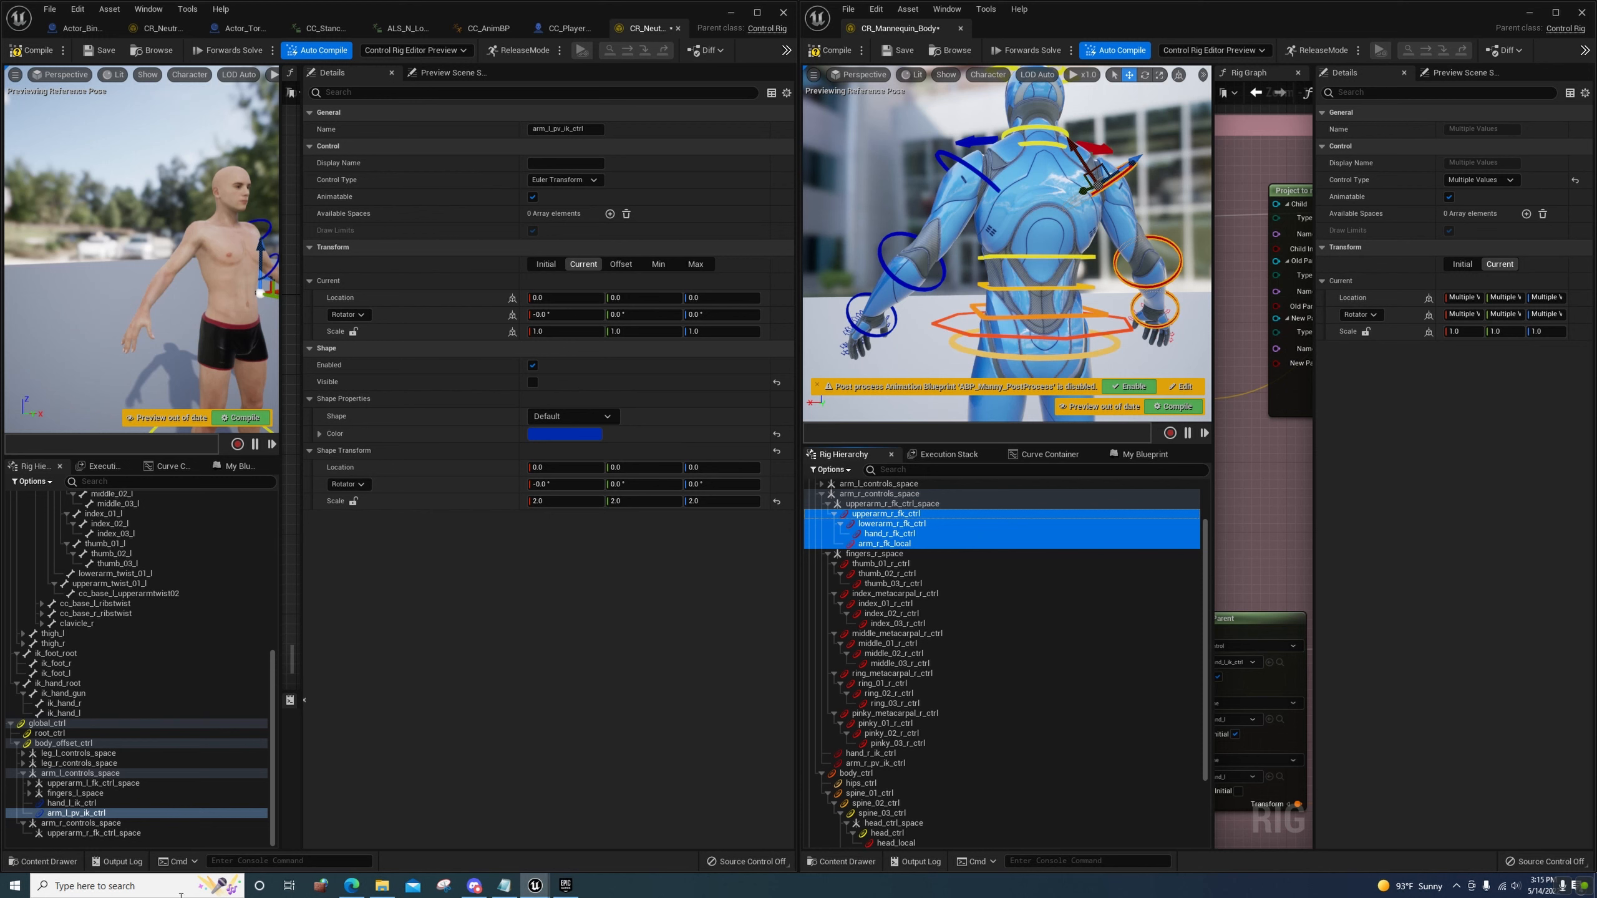
click(73, 834)
key(ctrl+v)
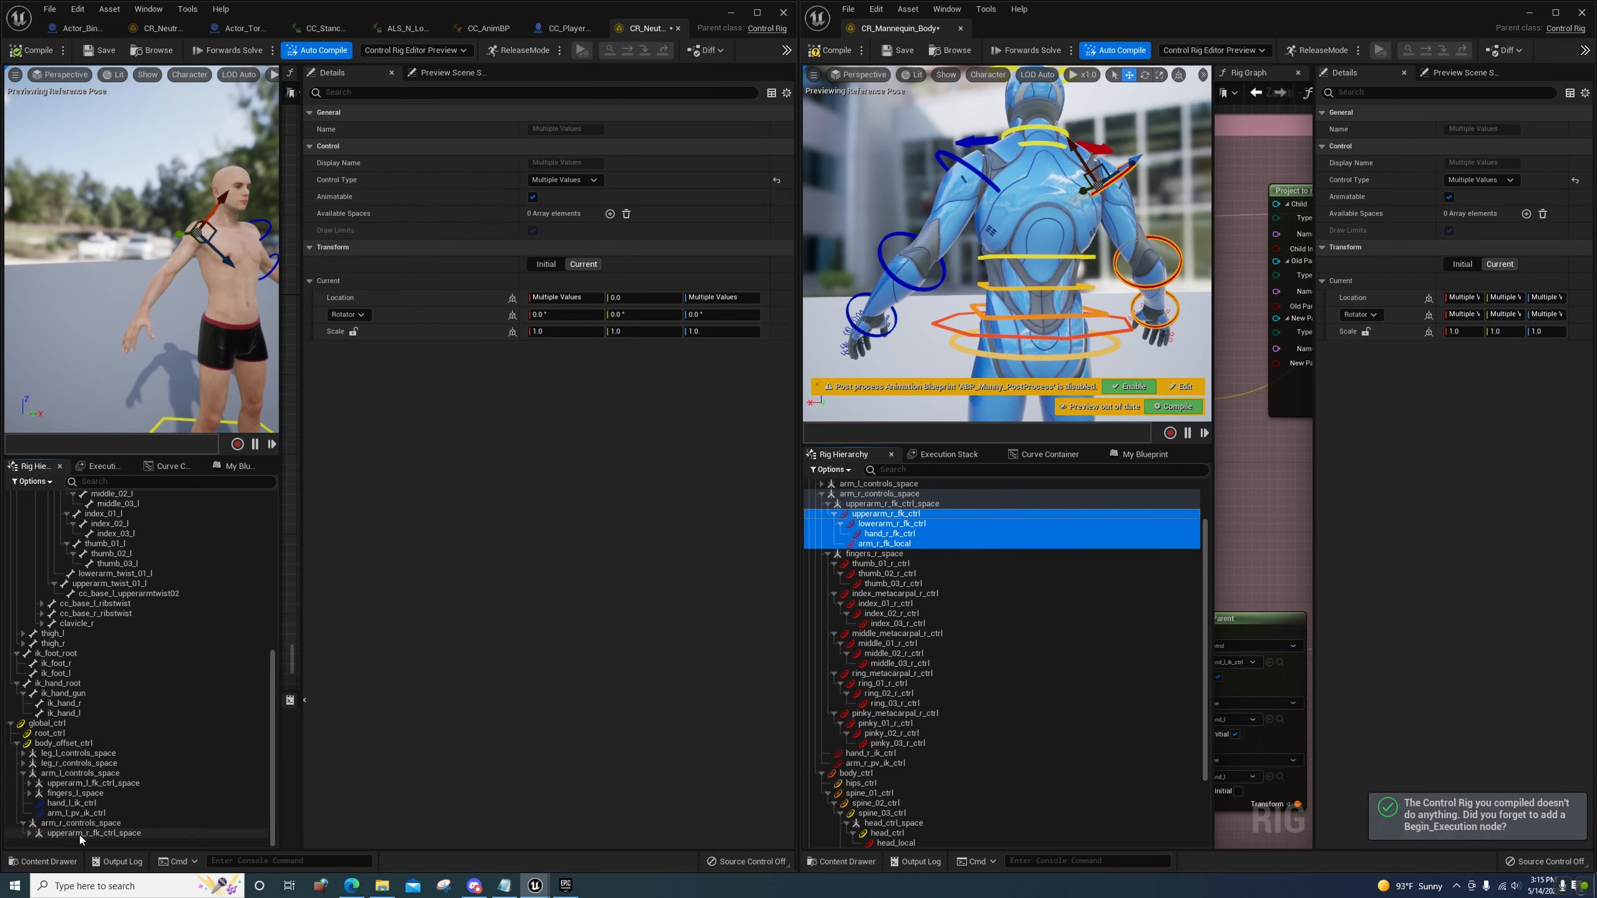
click(34, 833)
click(36, 842)
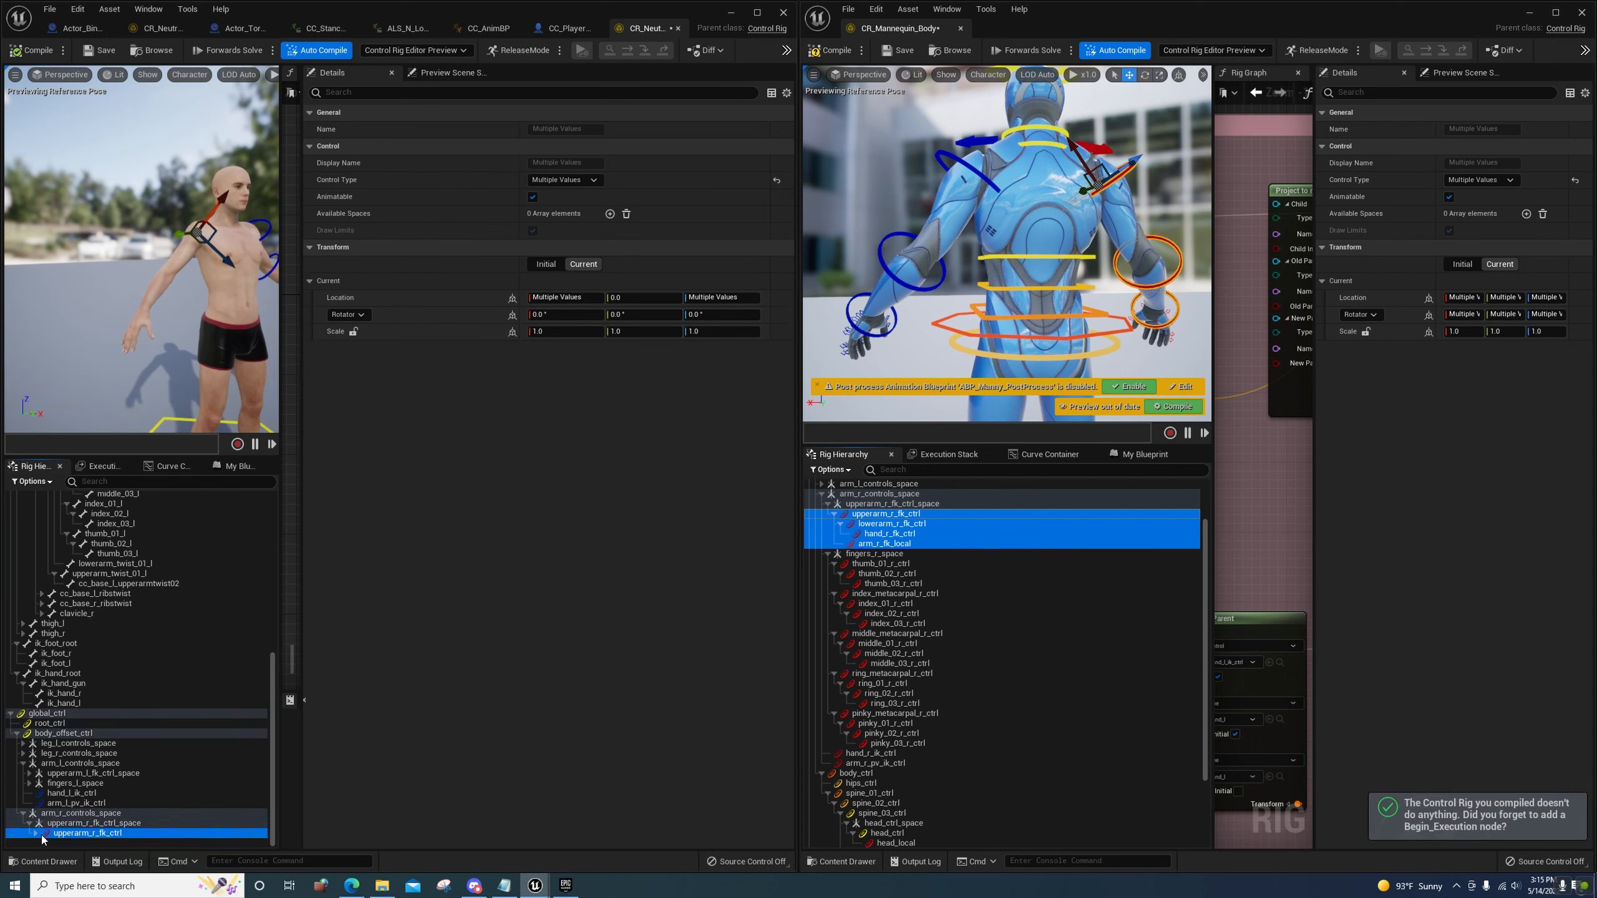
click(43, 842)
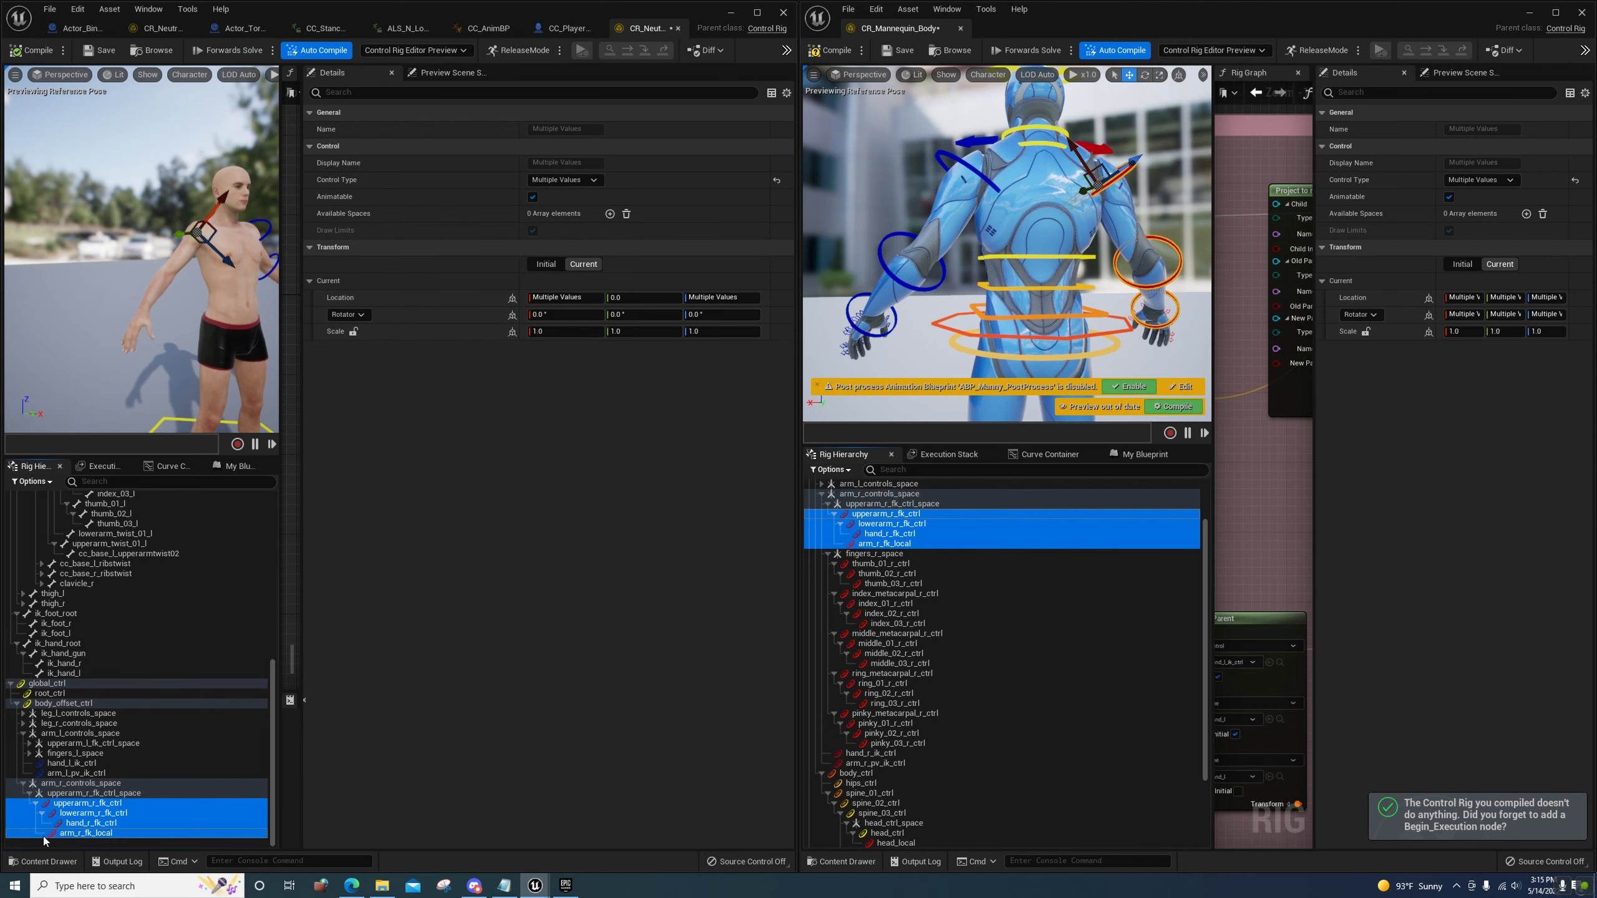
Scale upperarm_r_fk_ctrl's shape transform proportionally by ten, to 2.5, 2.5, 10.0
double_click(80, 805)
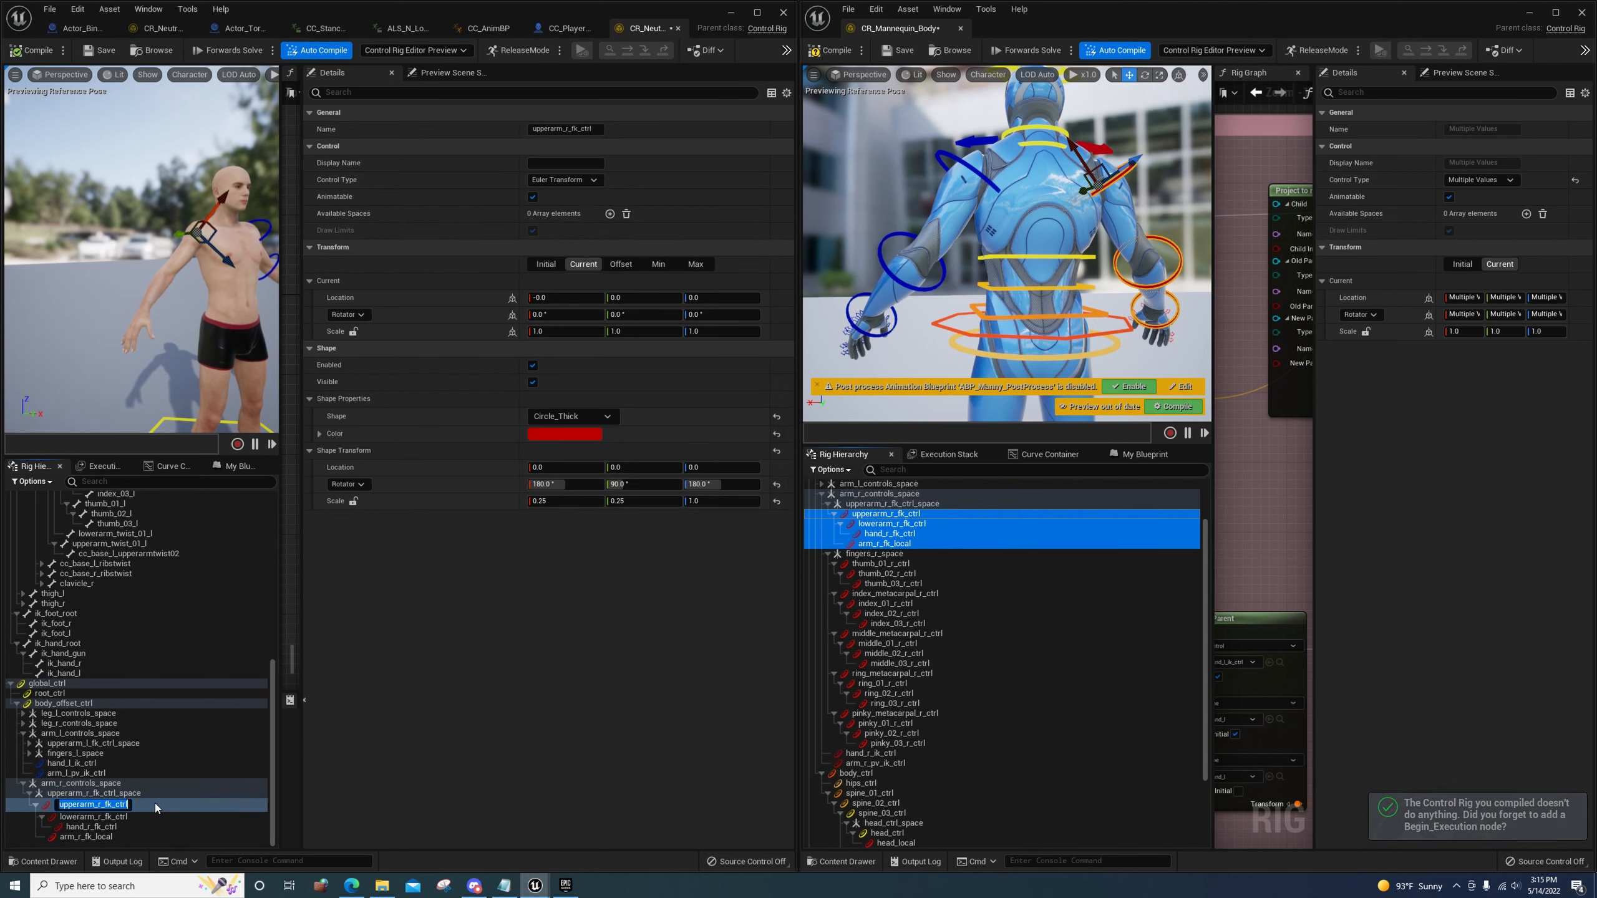
click(352, 500)
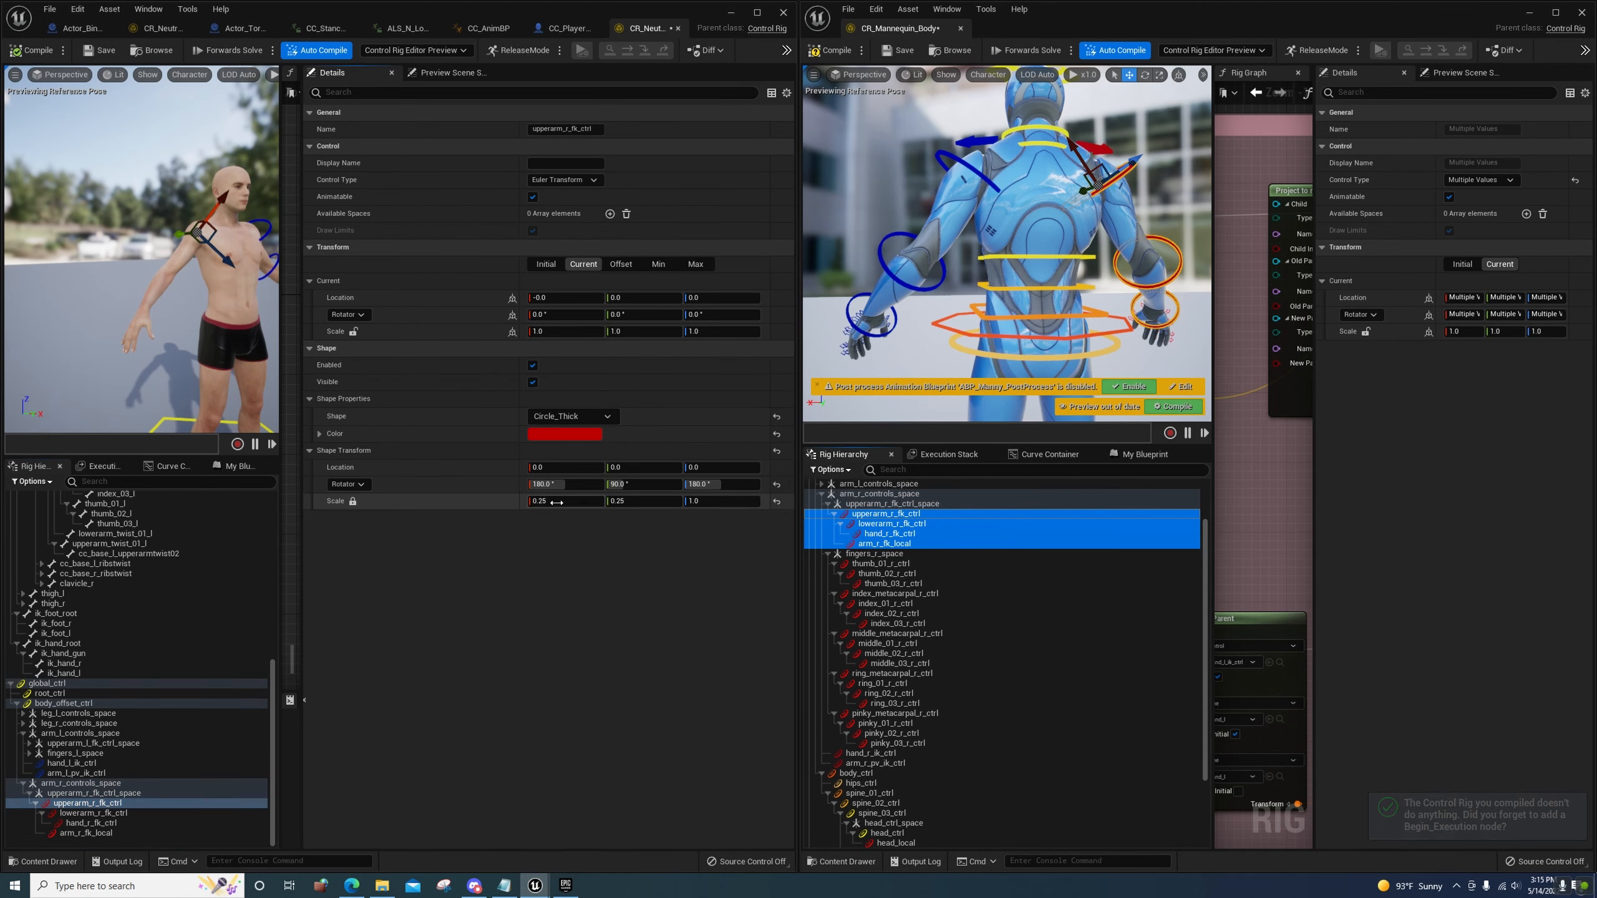
click(556, 503)
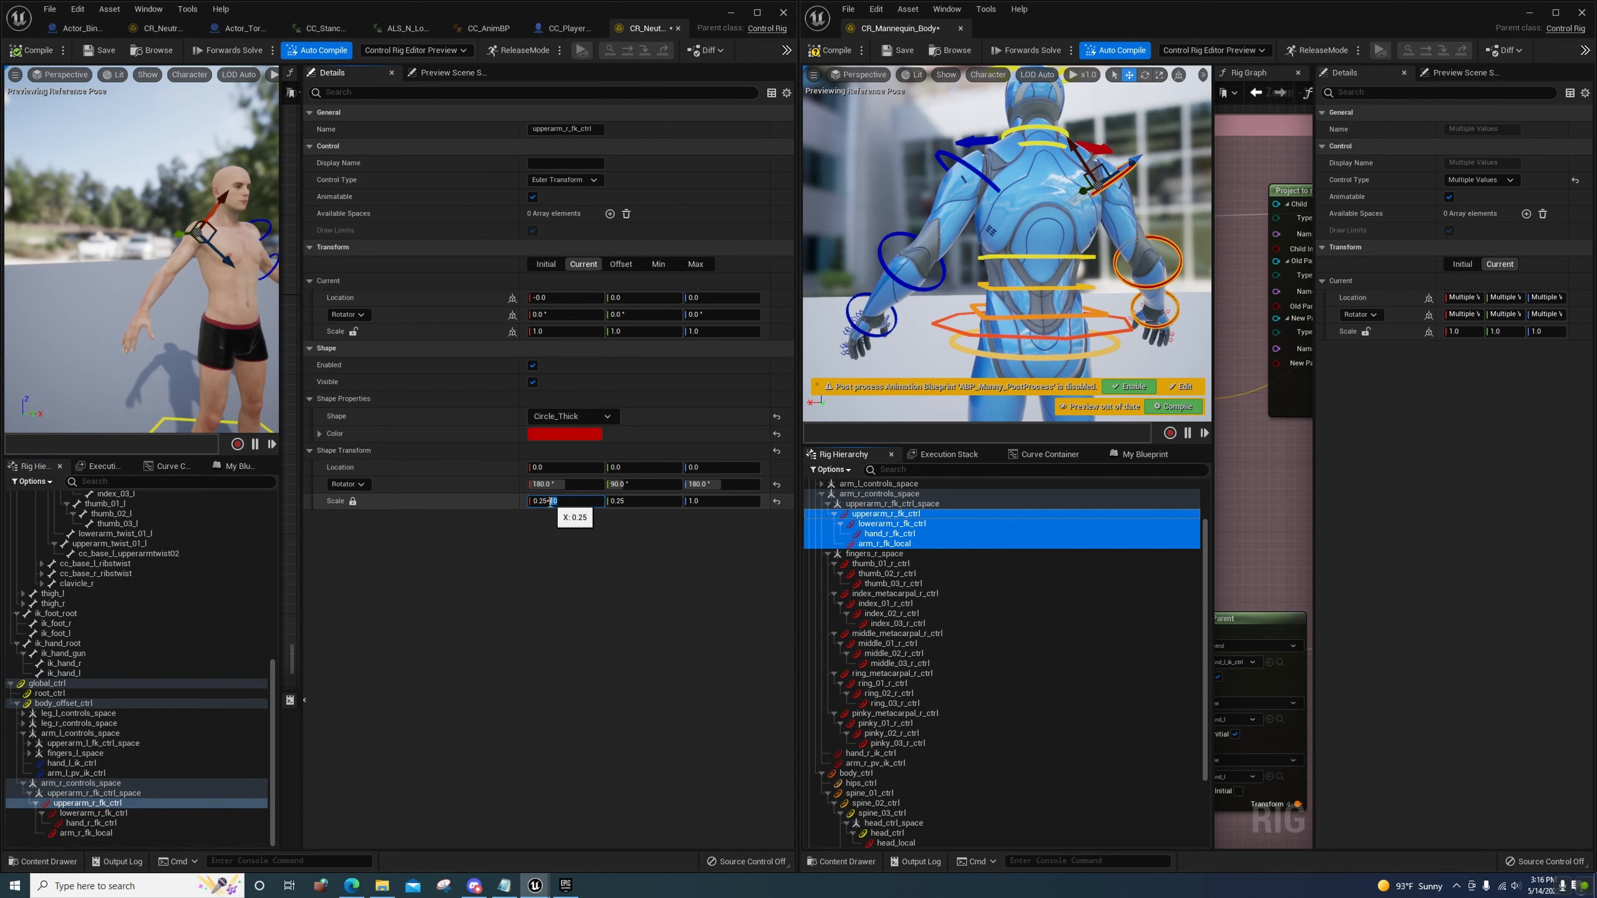
key(Return)
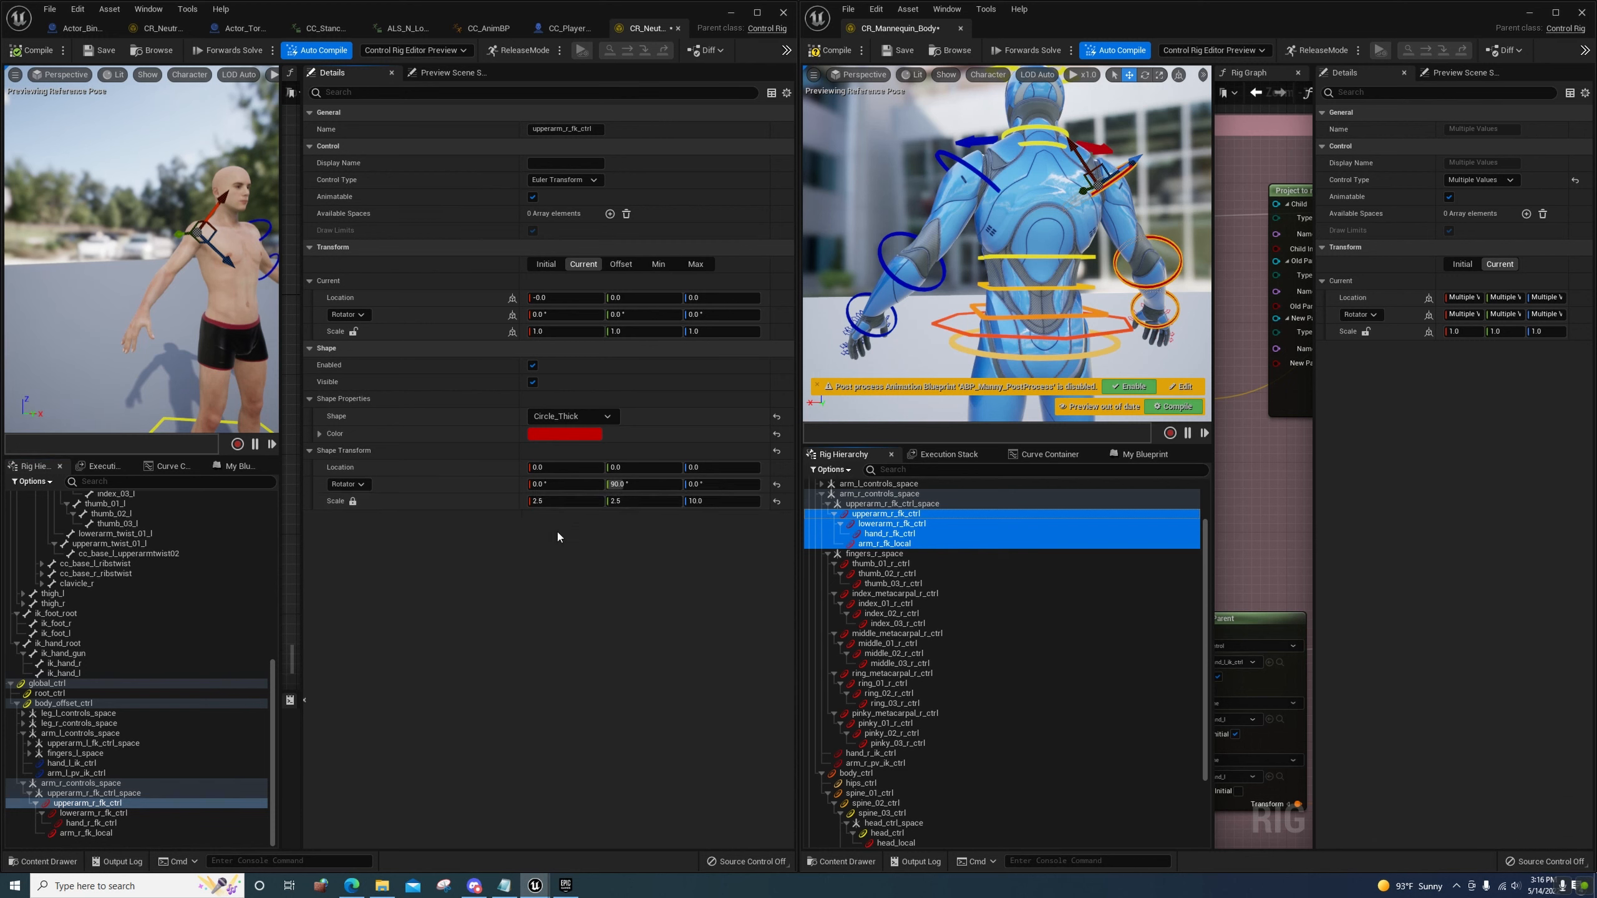
Scale lowerarm_r_fk_ctrl's shape transform proportionally by ten, to 2.0, 2.0, 10.0
click(94, 814)
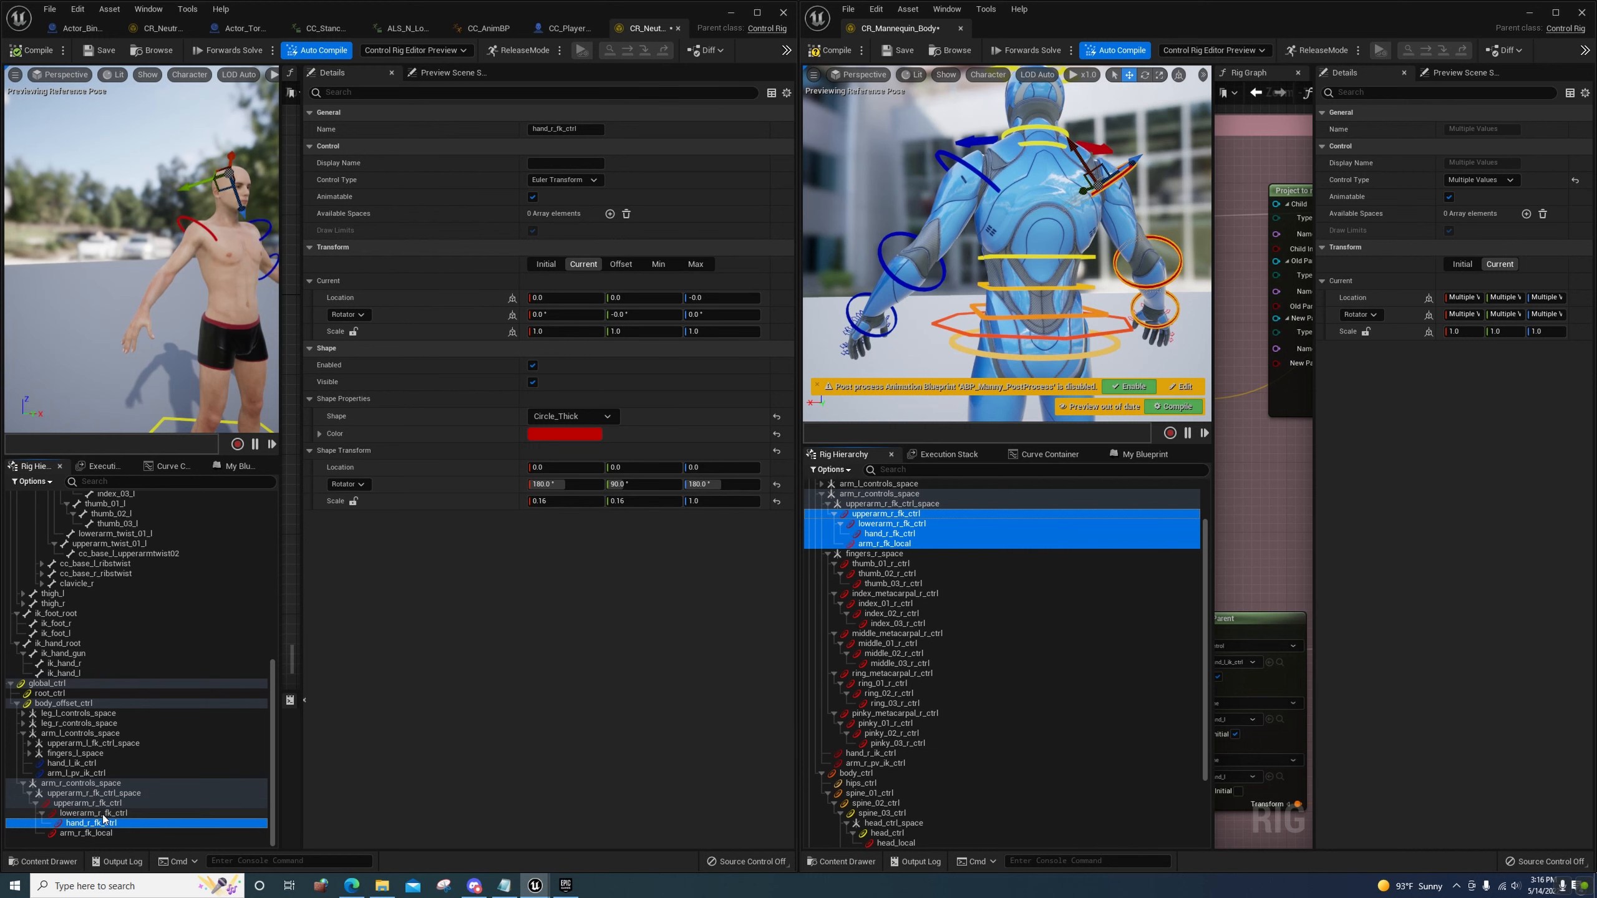
click(353, 501)
text(*10)
key(Return)
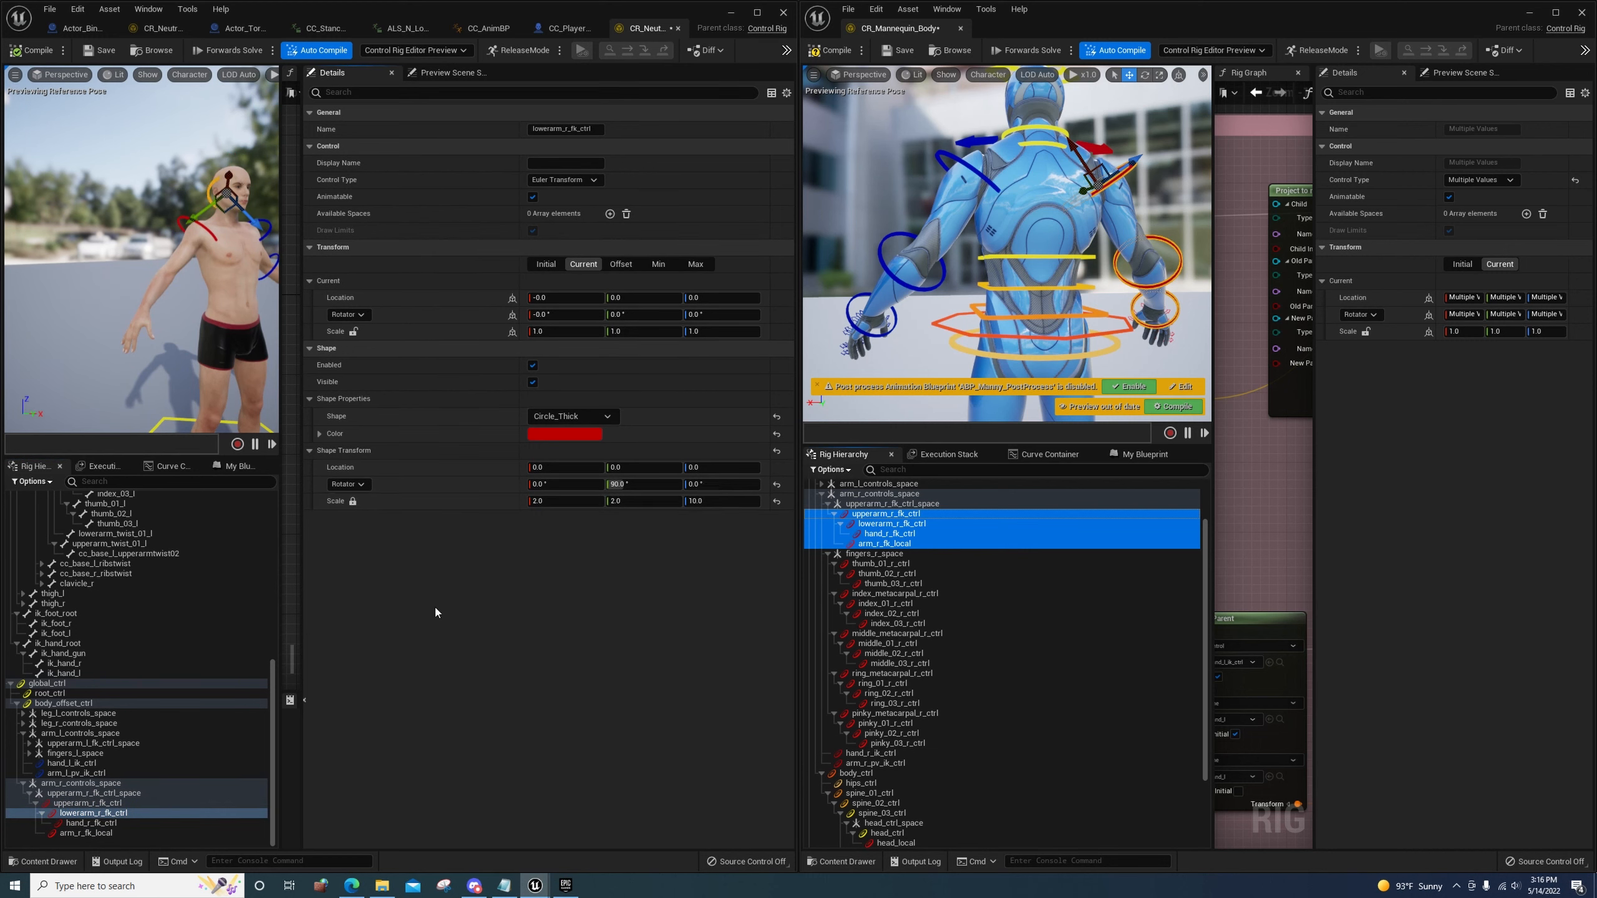
Scale hand_r_fk_ctrl's shape transform proportionally by ten, to 1.6, 1.6, 10.0, and check arm_r_fk_local's settings
click(81, 824)
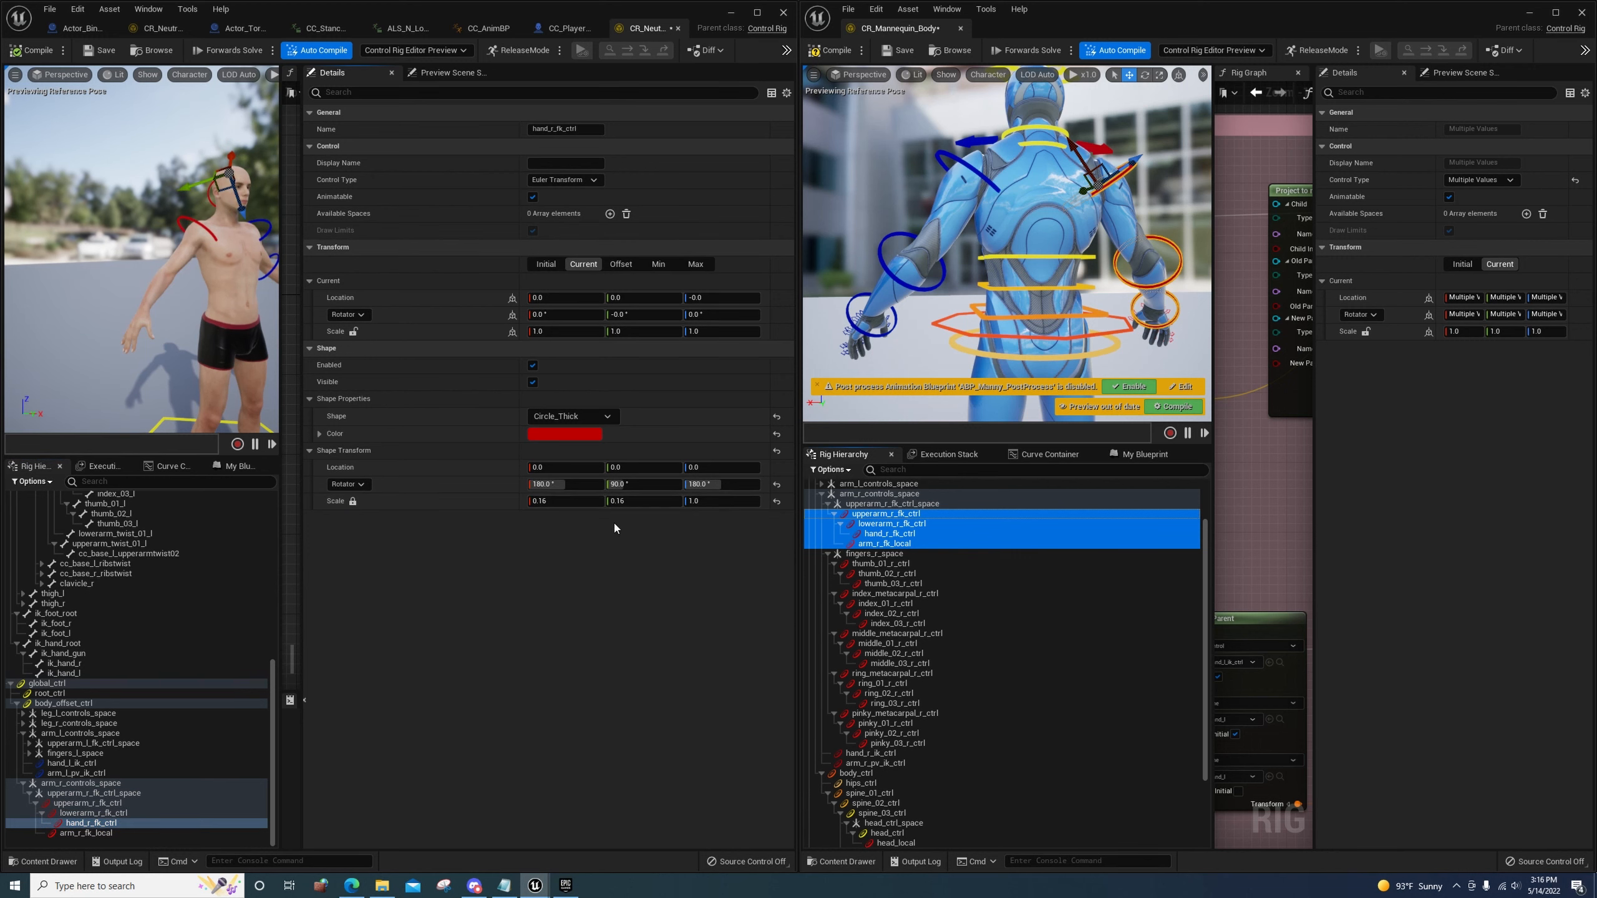
click(562, 484)
text(*10)
key(Return)
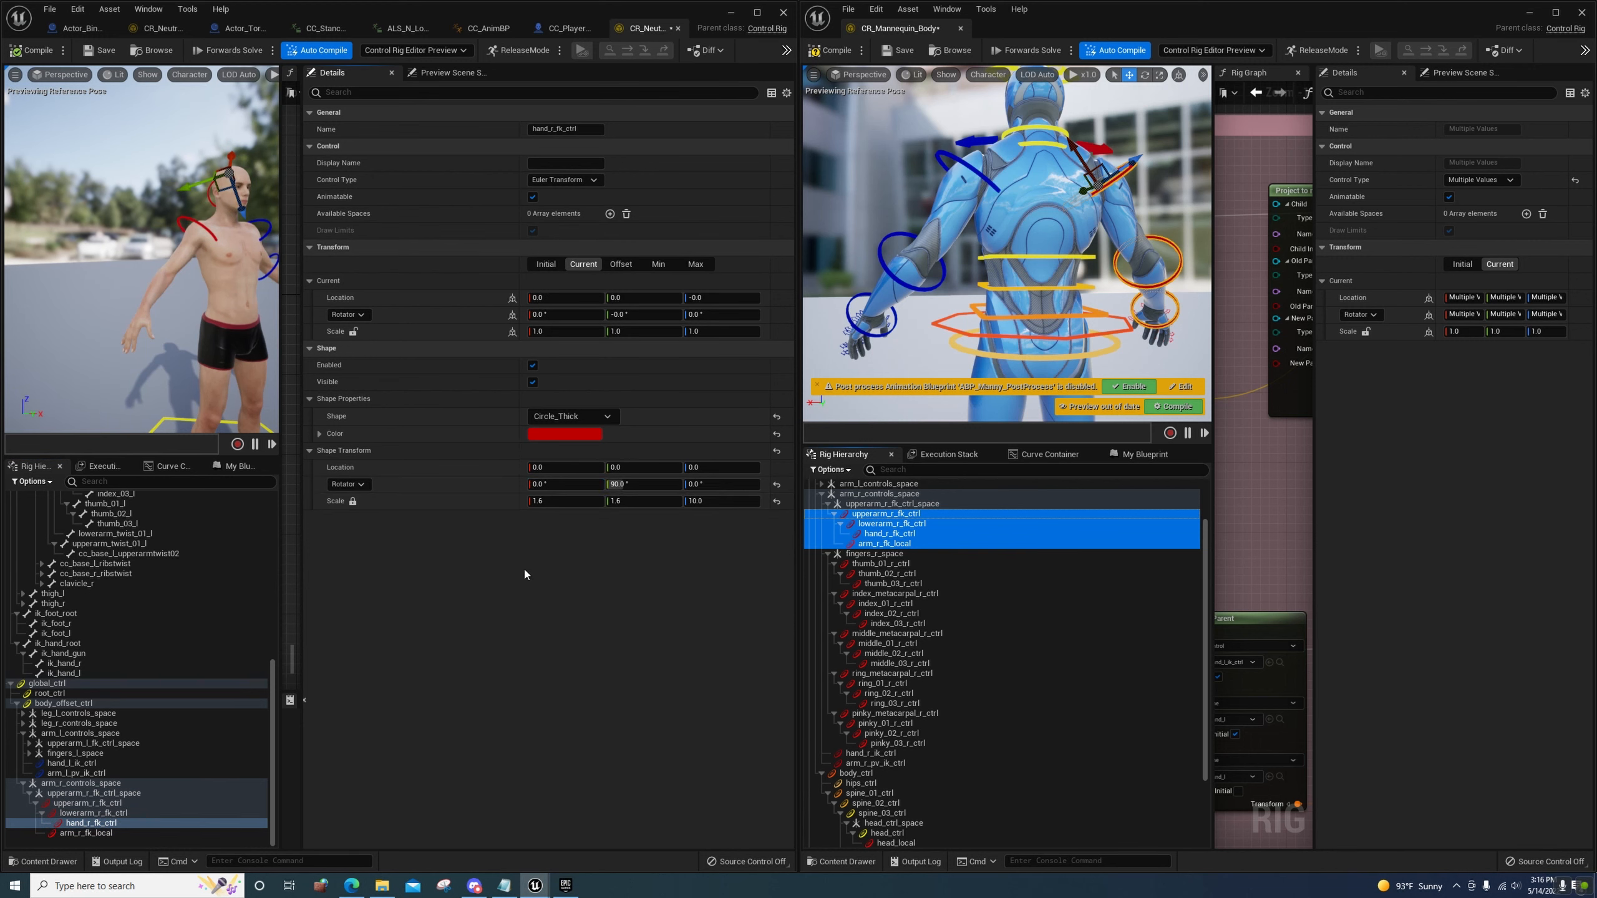
click(77, 834)
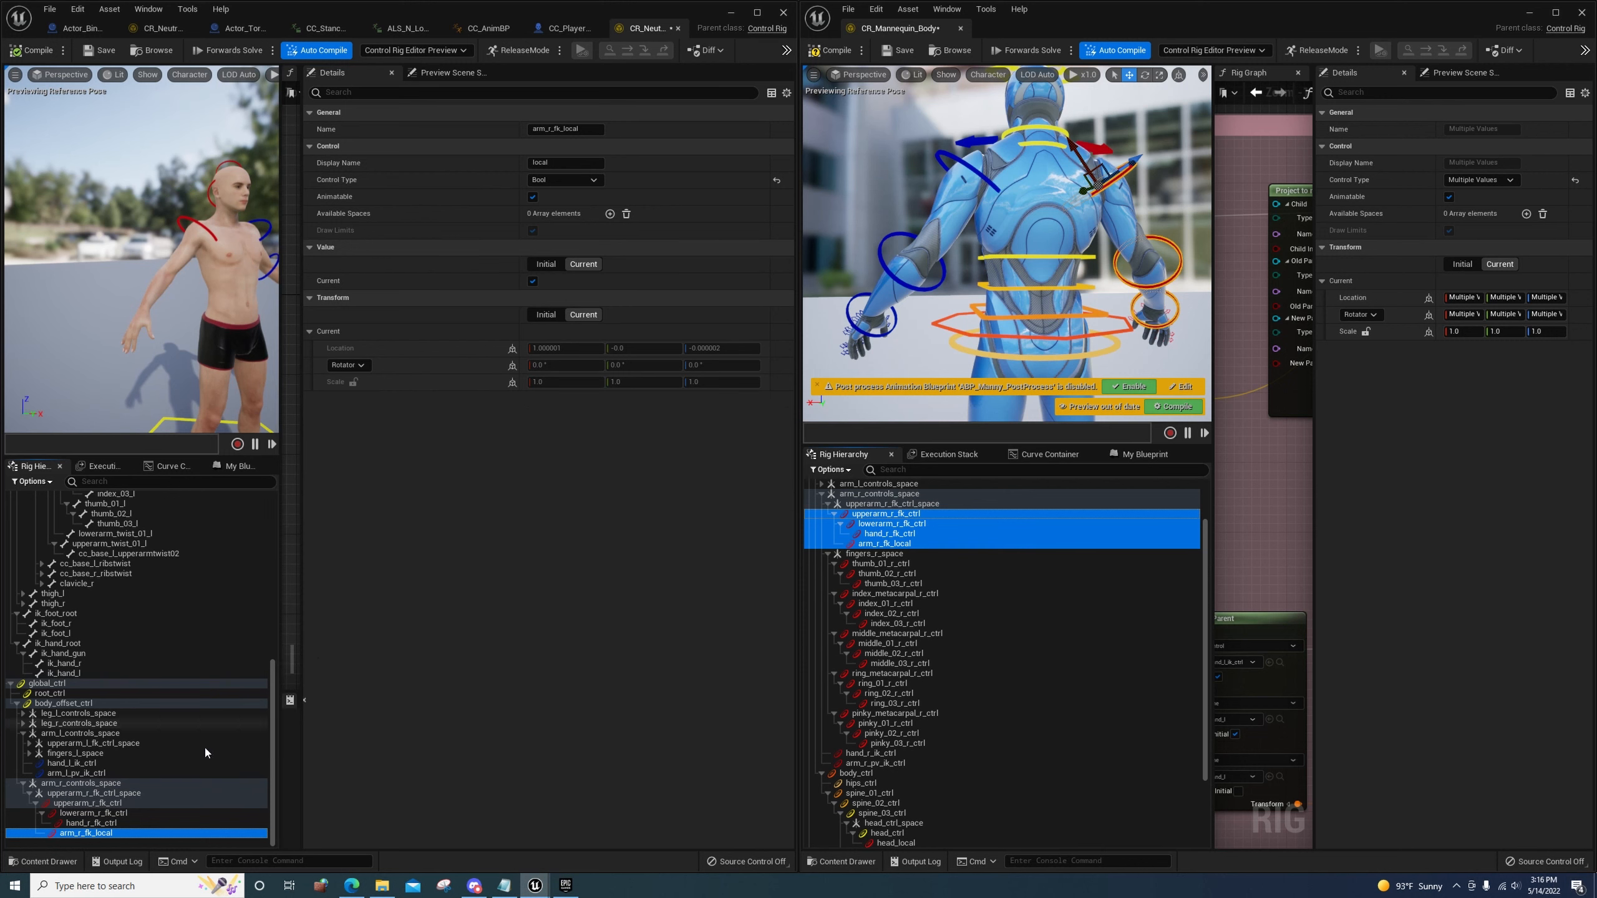
Collapse the clavicle_l bones, expand clavicle_r and copy the upperarm_r bone in the custom rig
click(87, 804)
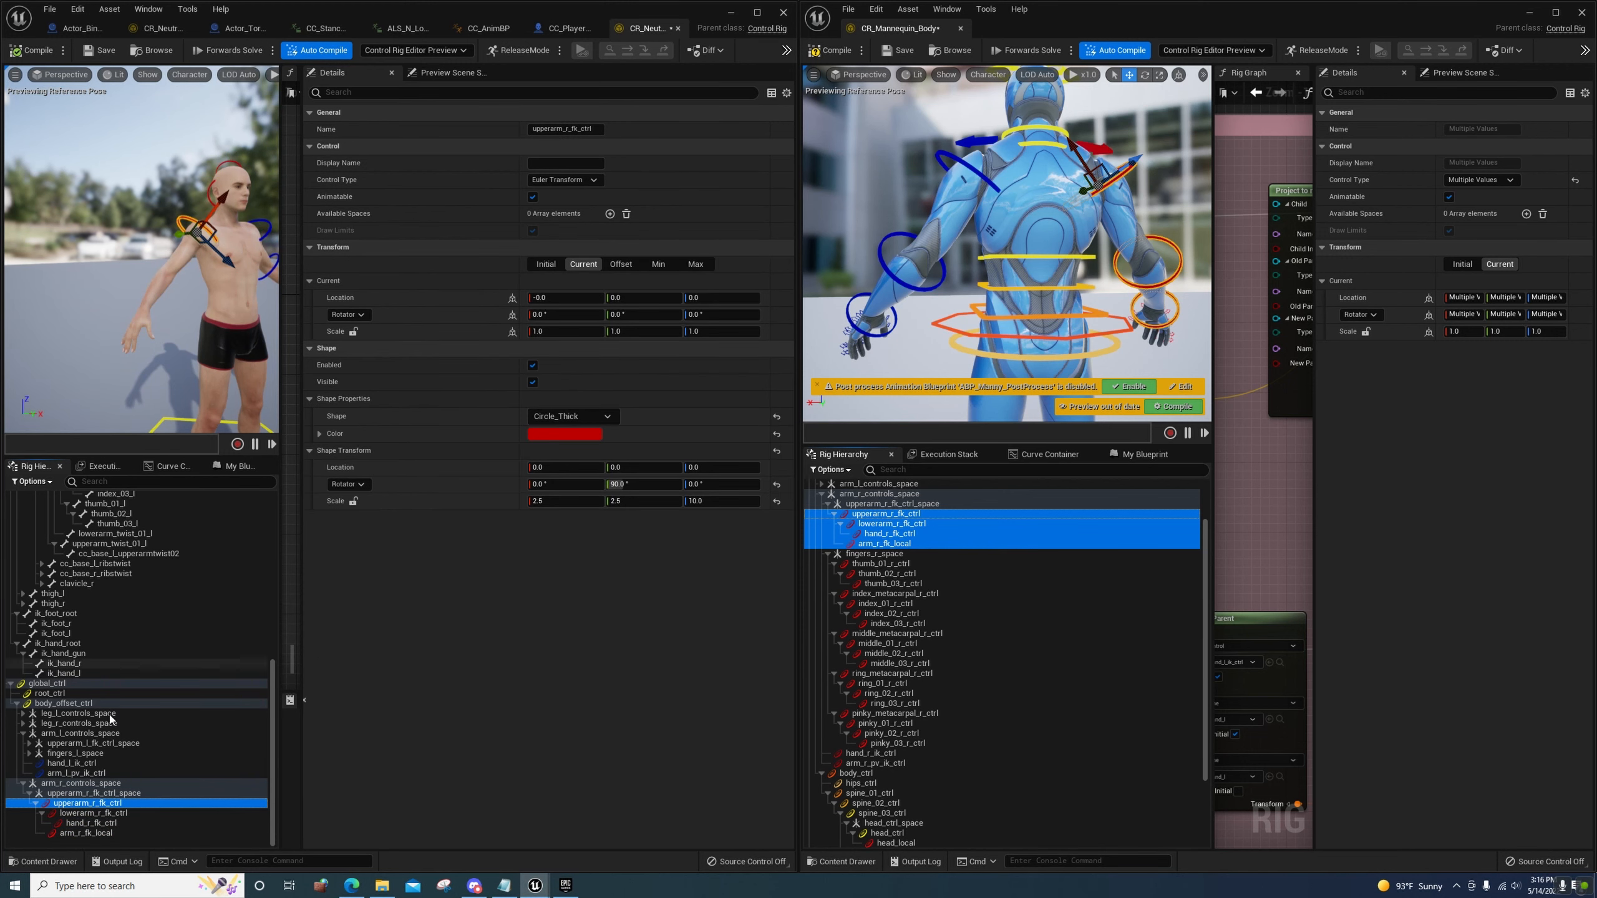
mouse_move(222, 325)
right_down()
mouse_move(206, 314)
mouse_move(237, 300)
right_up()
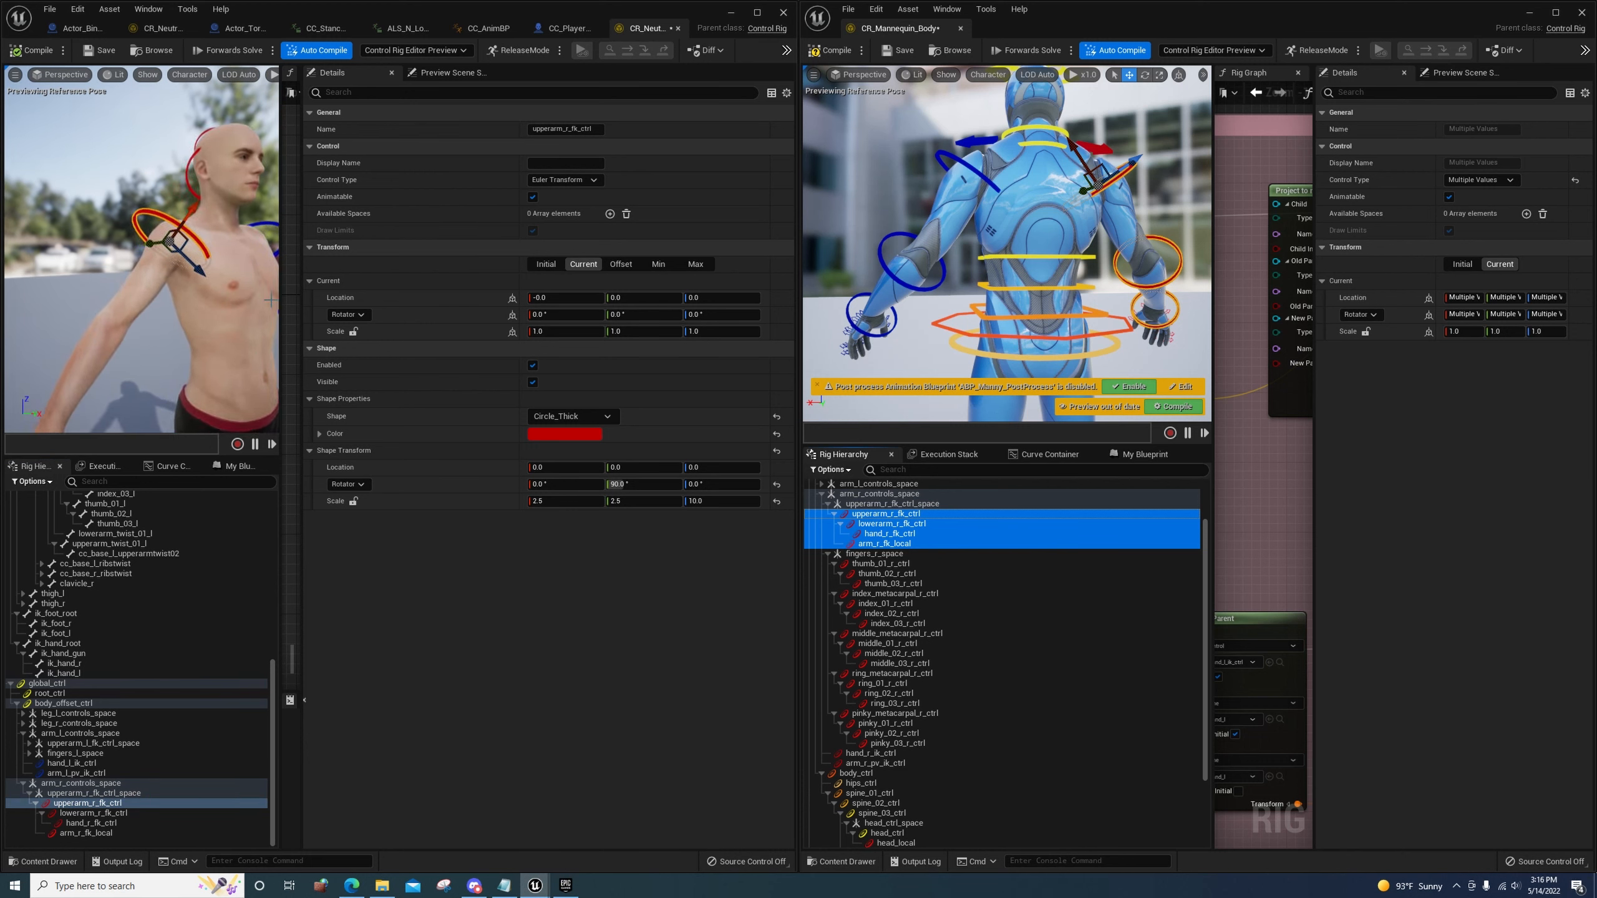
scroll(105, 601, up, 10)
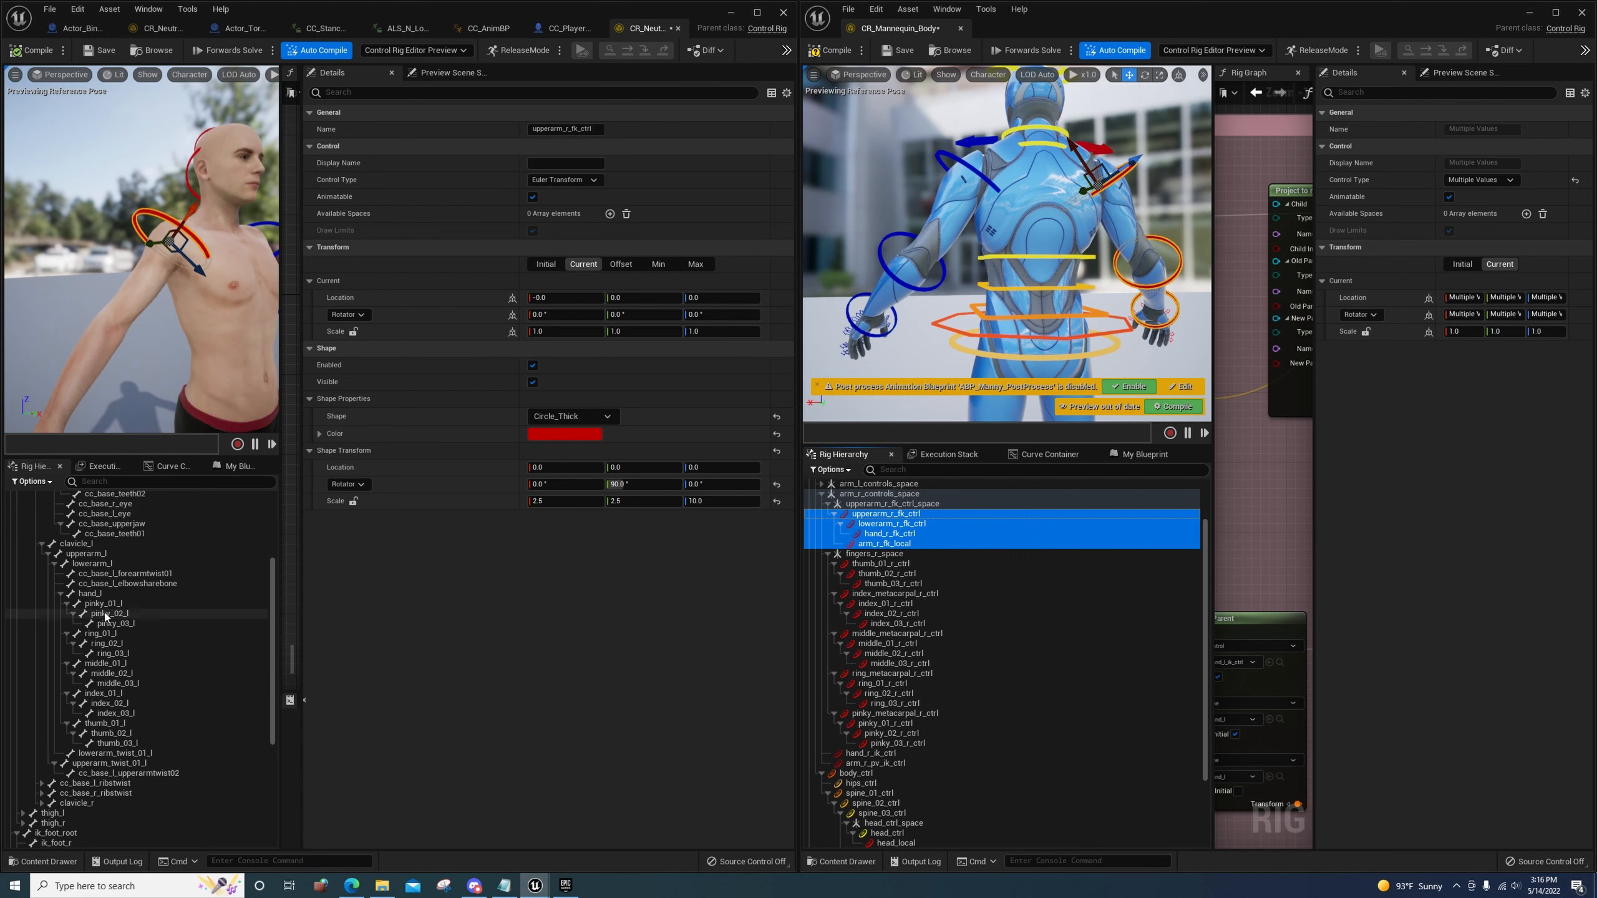
scroll(43, 592, down, 3)
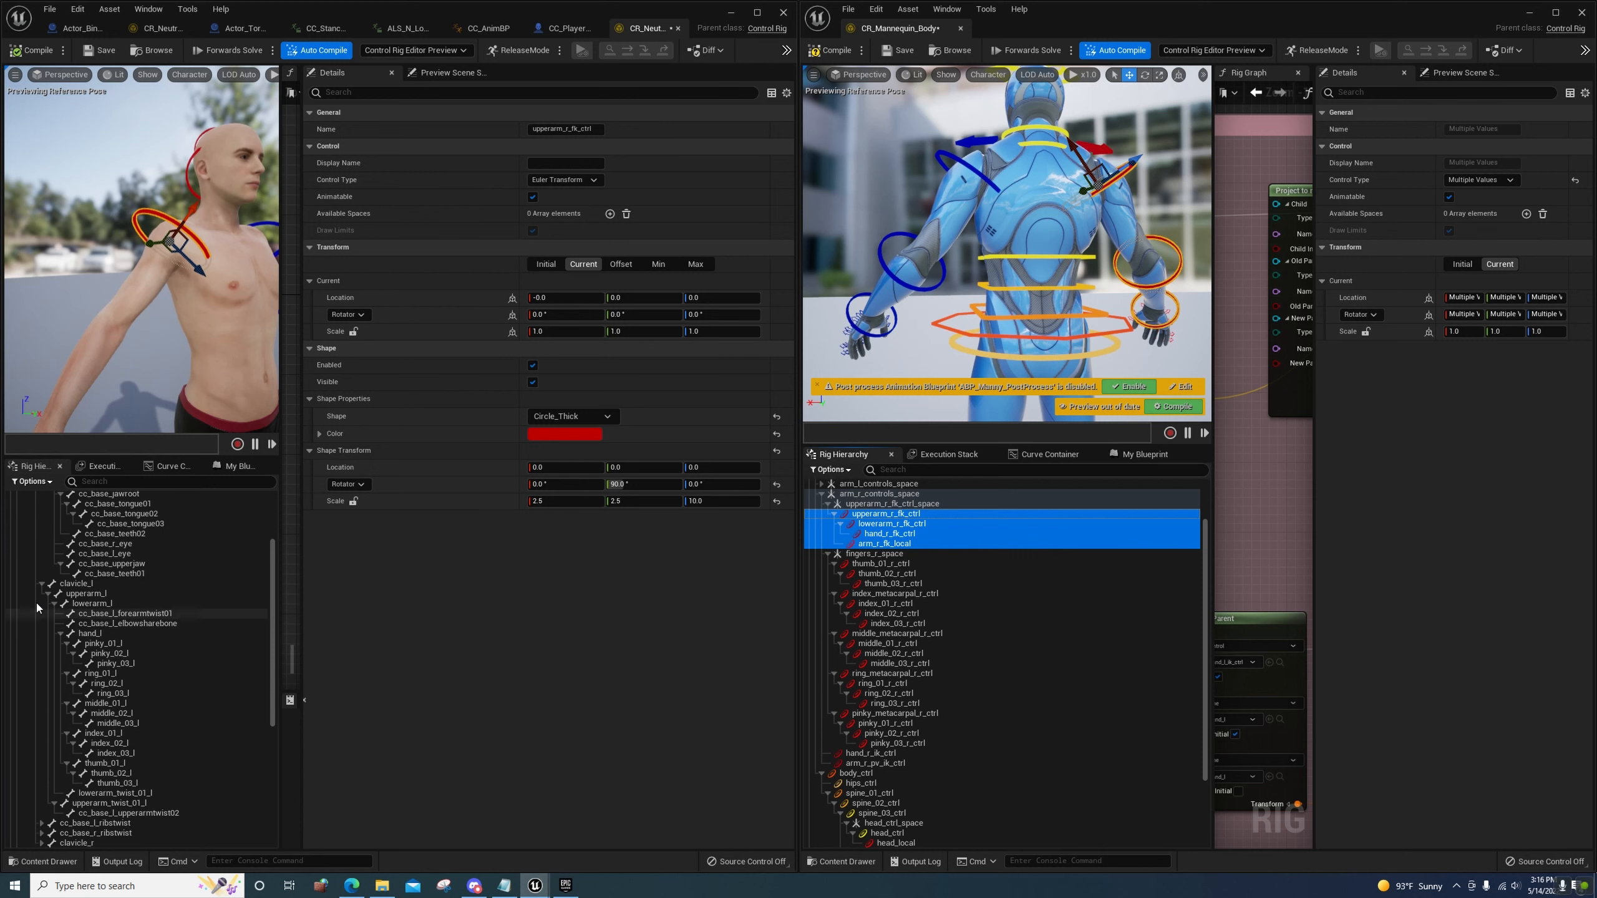
click(41, 586)
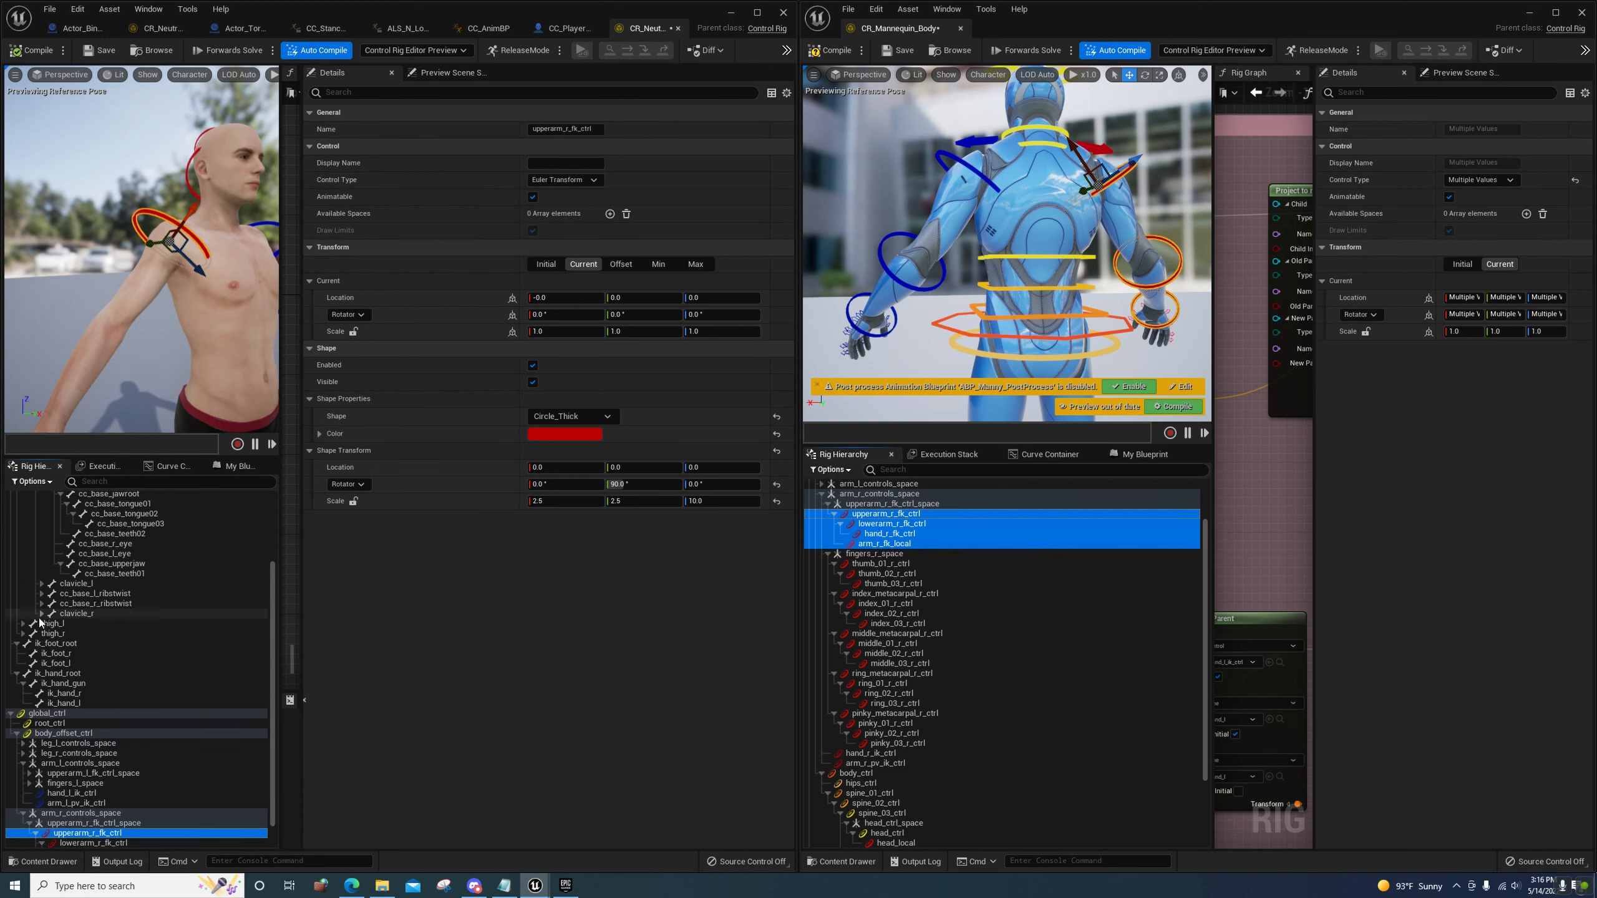
click(40, 614)
scroll(56, 612, down, 3)
right_click(88, 565)
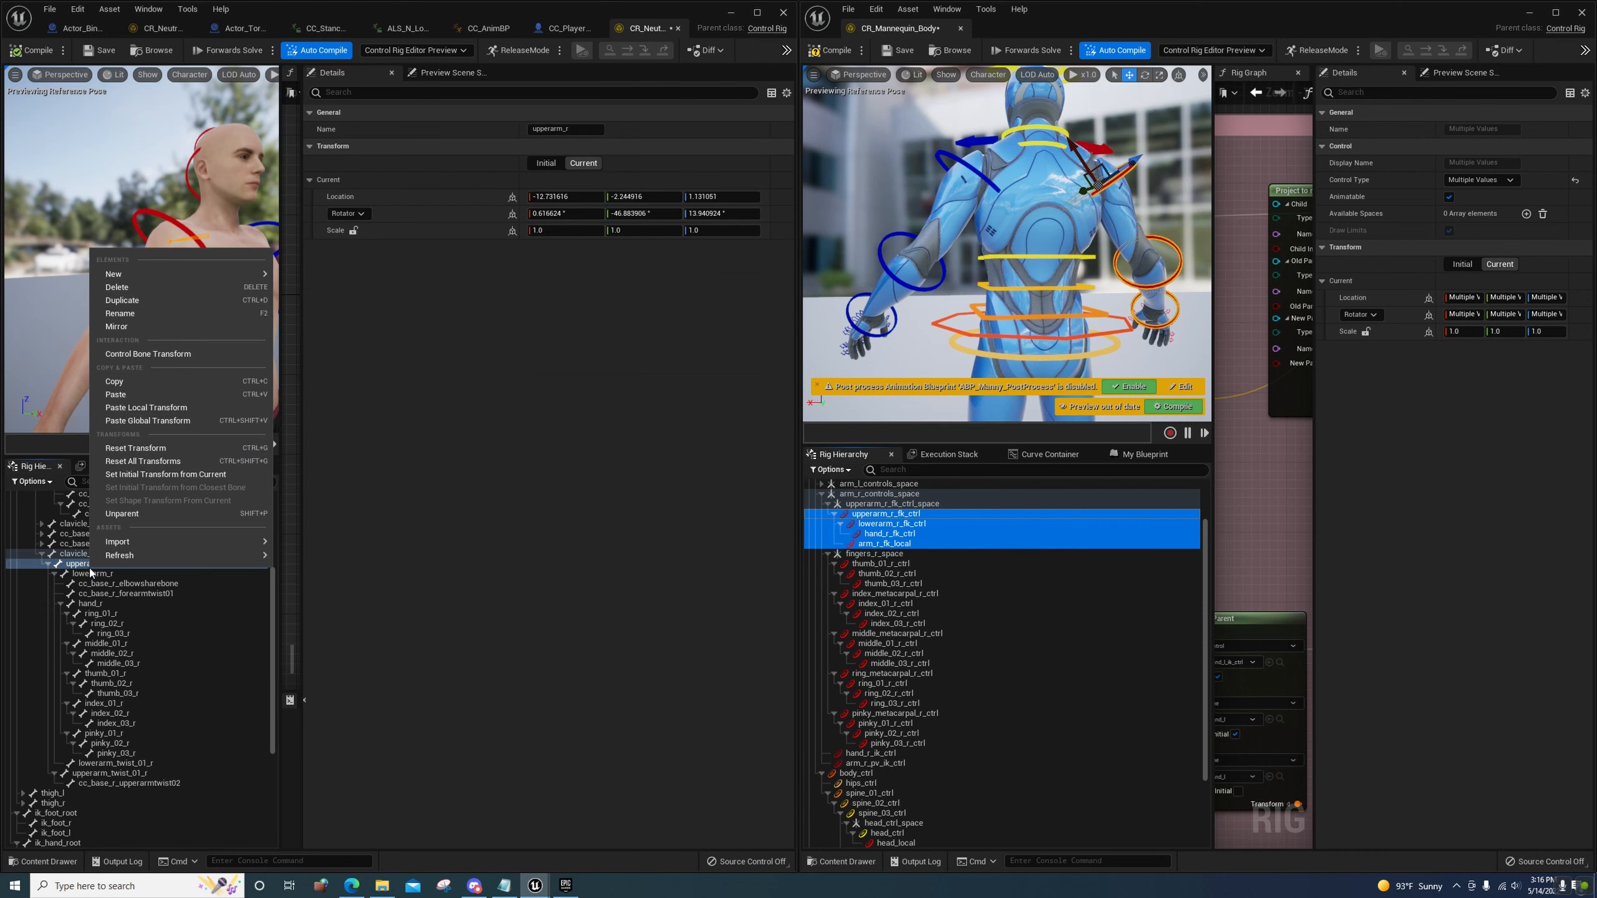
click(160, 383)
Paste upperarm_r's global transform onto upperarm_r_fk_ctrl and set the control's offset transform from current
scroll(116, 665, down, 10)
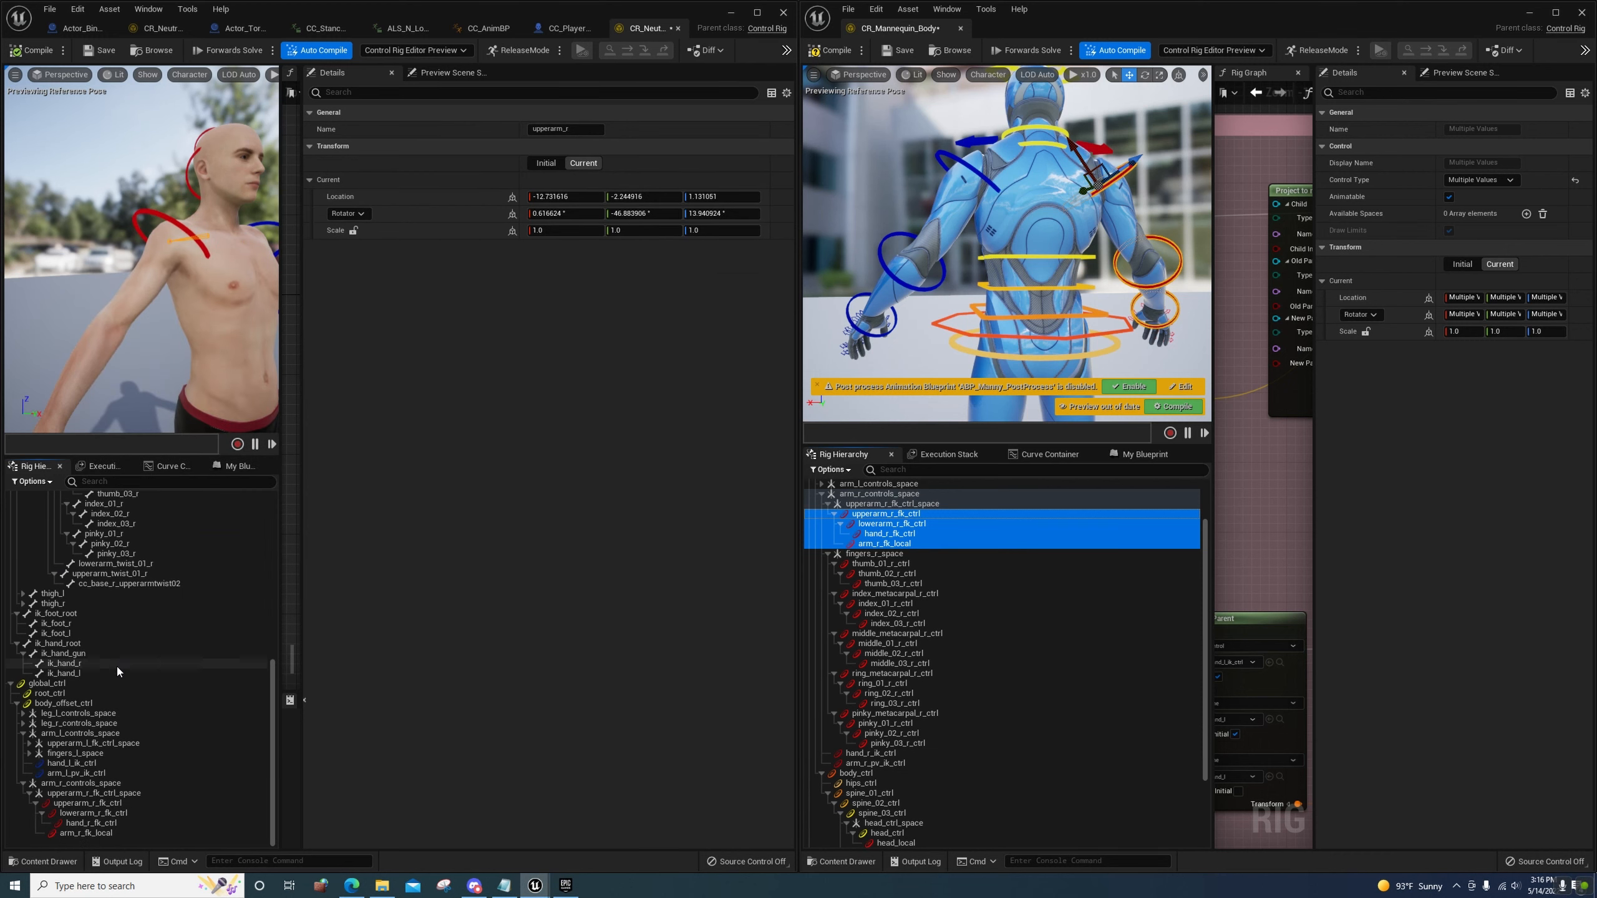
click(92, 805)
right_click(93, 804)
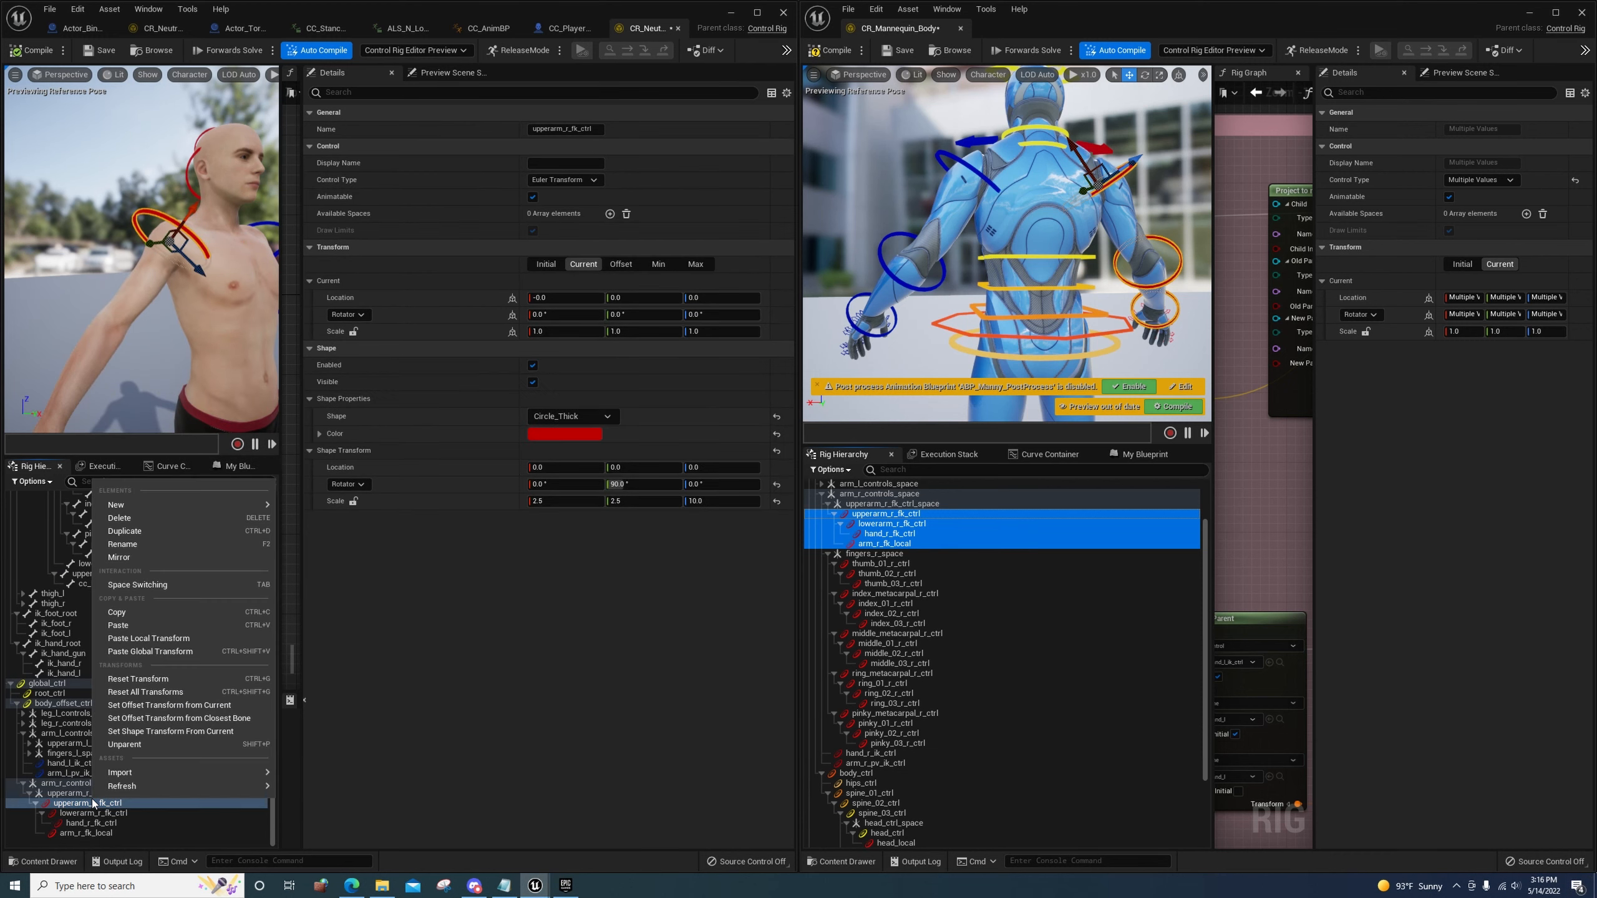
click(177, 705)
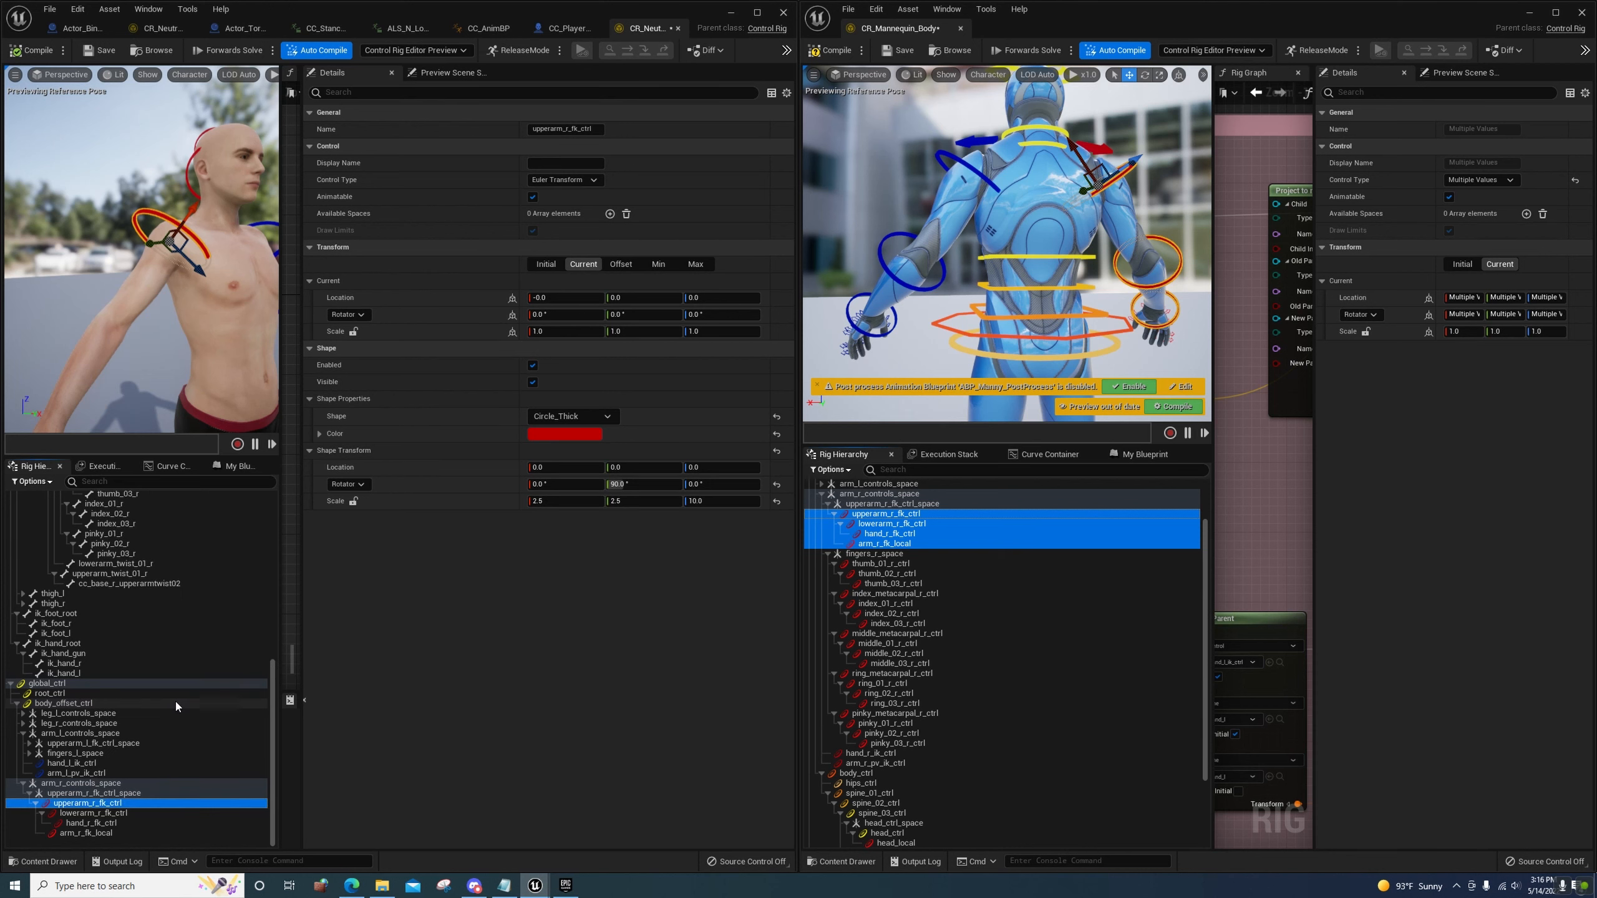
right_click(114, 809)
click(145, 657)
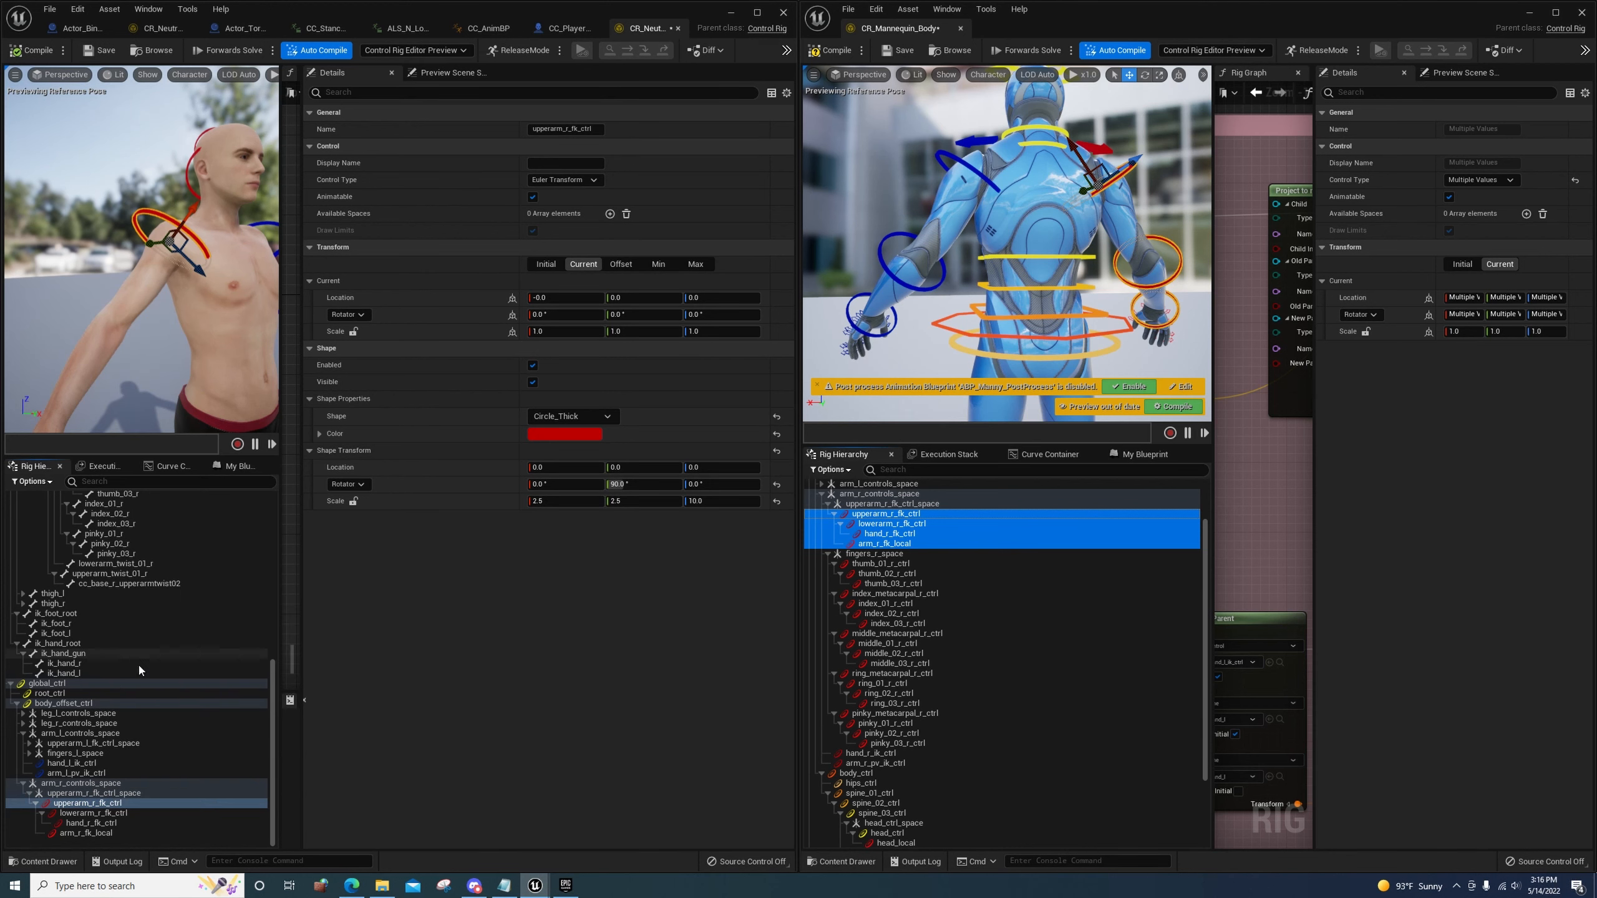
right_click(108, 805)
click(157, 710)
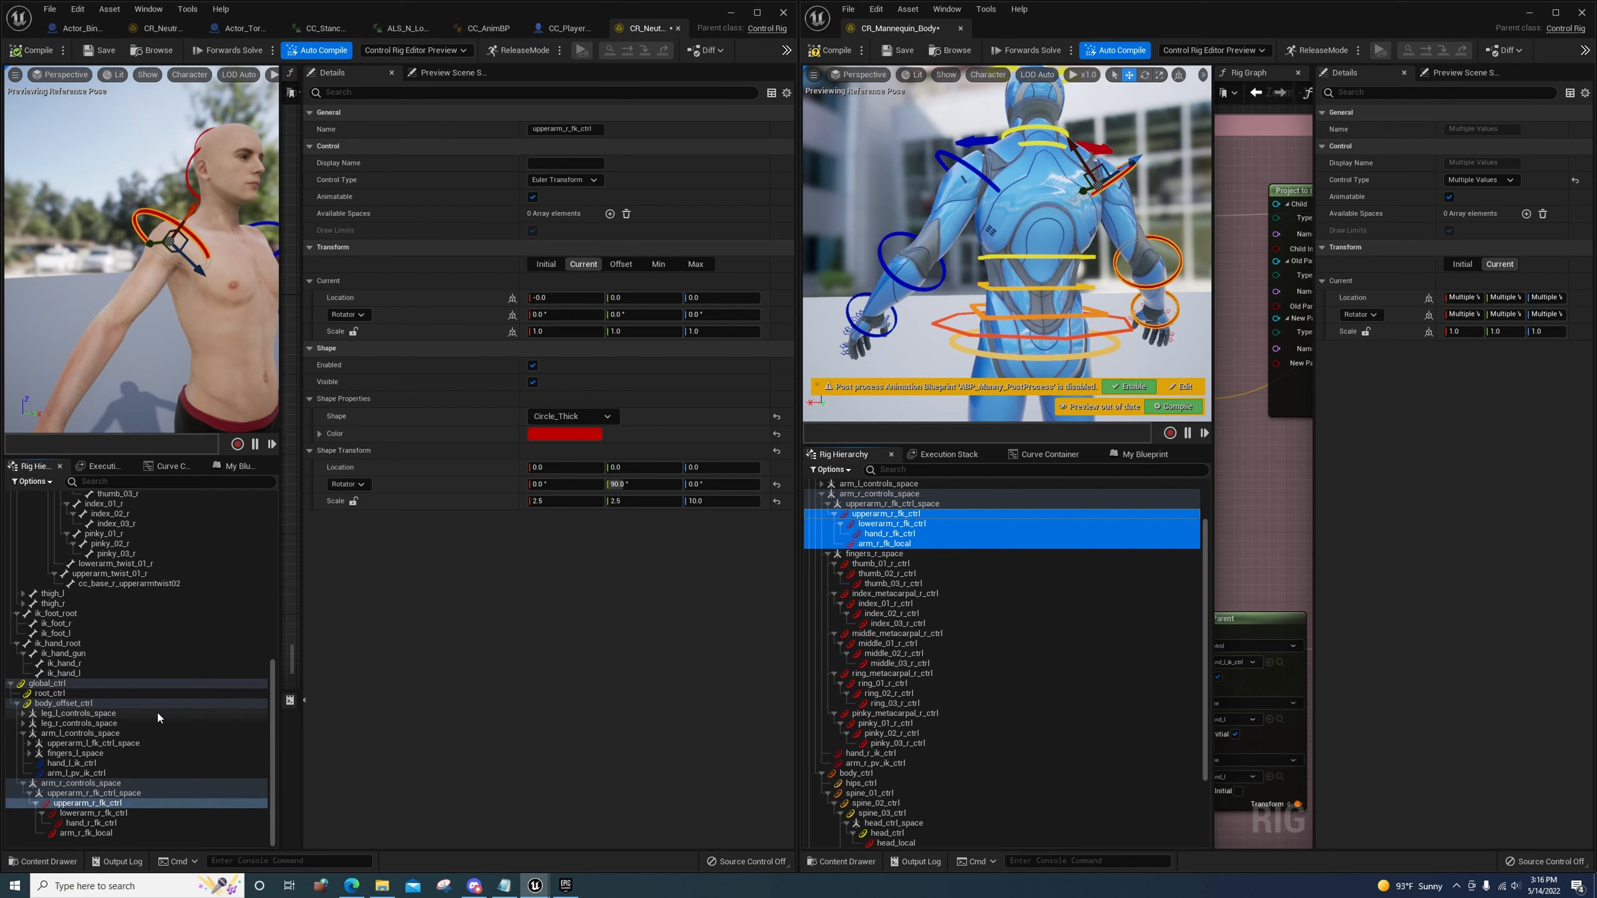
Copy the lowerarm_r bone, paste its global transform onto lowerarm_r_fk_ctrl, and set that control's offset transform from current
scroll(94, 757, up, 8)
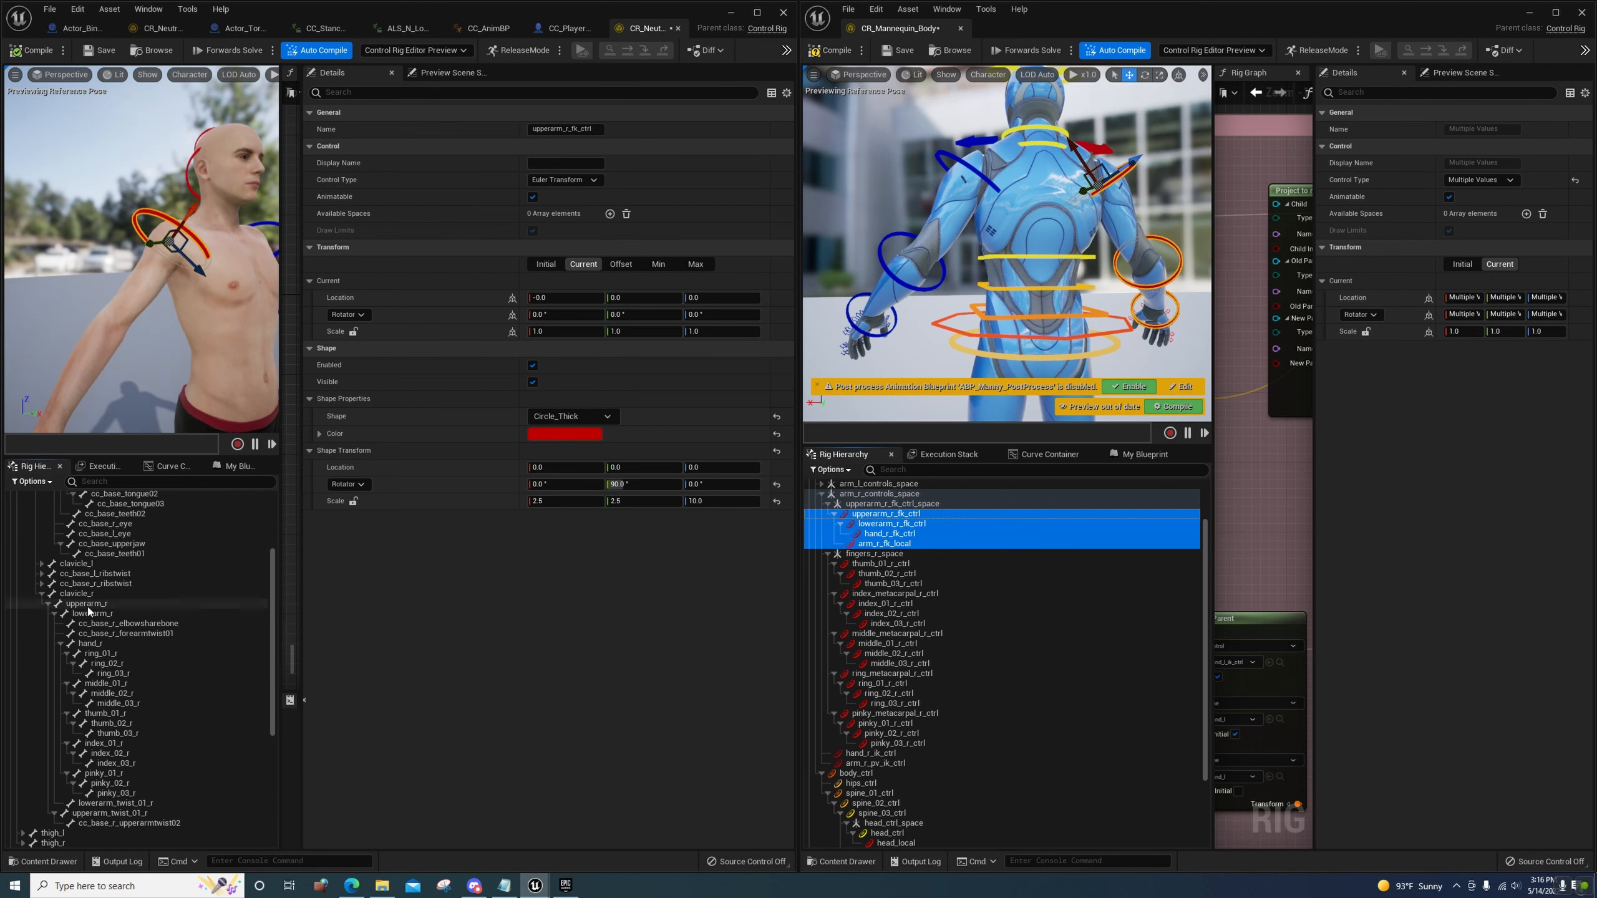
click(89, 614)
right_click(89, 613)
click(146, 425)
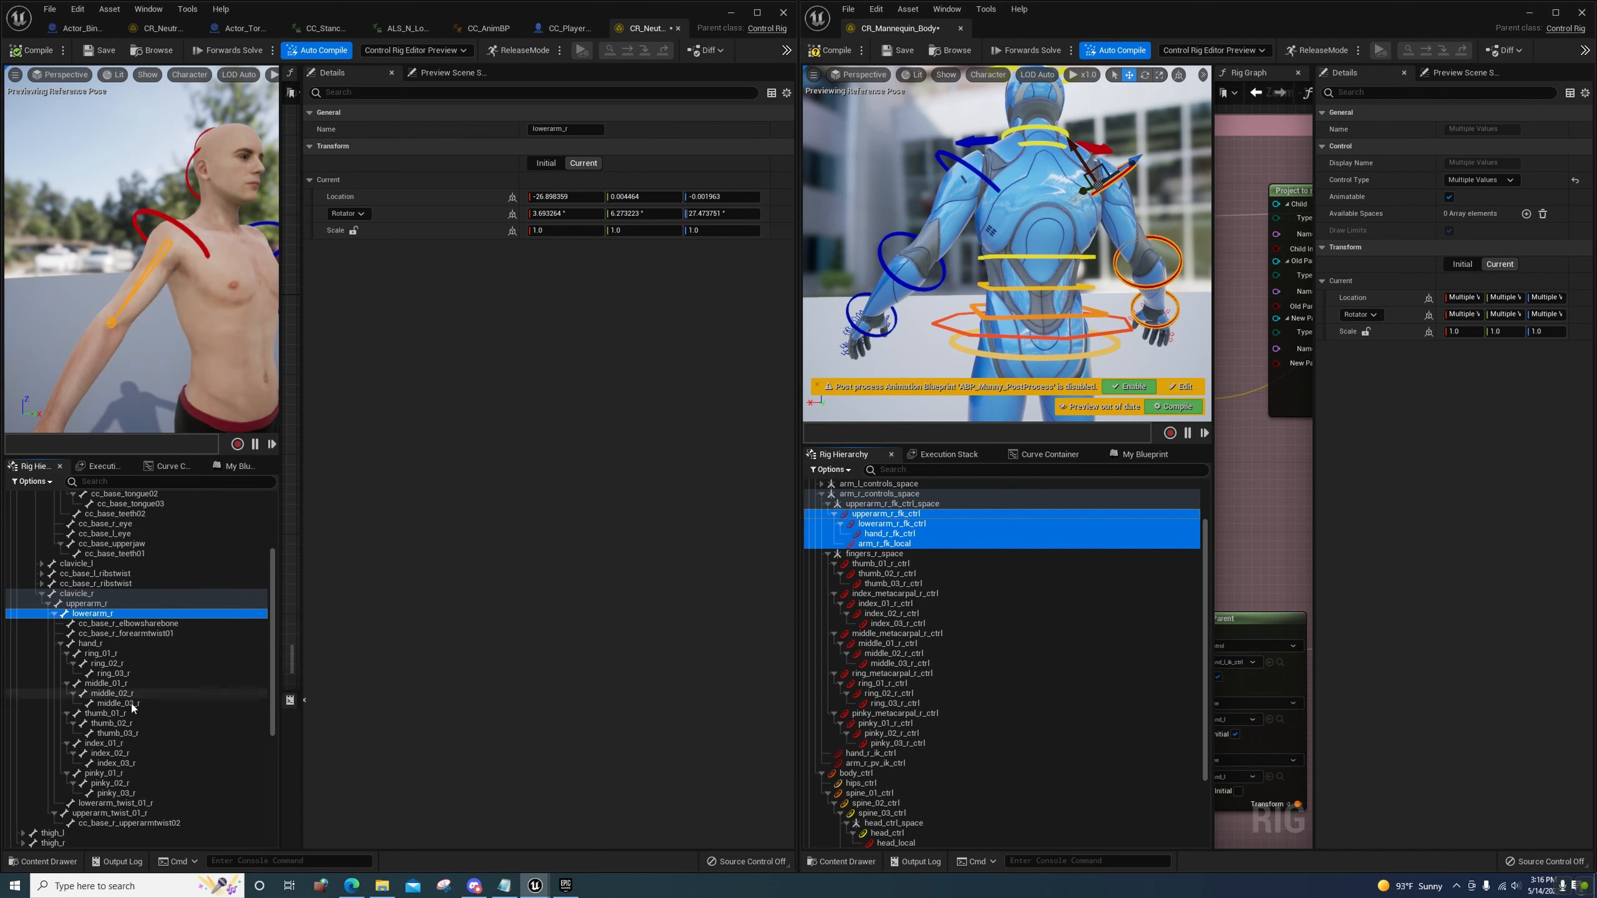
scroll(119, 710, down, 6)
scroll(110, 716, down, 2)
click(88, 812)
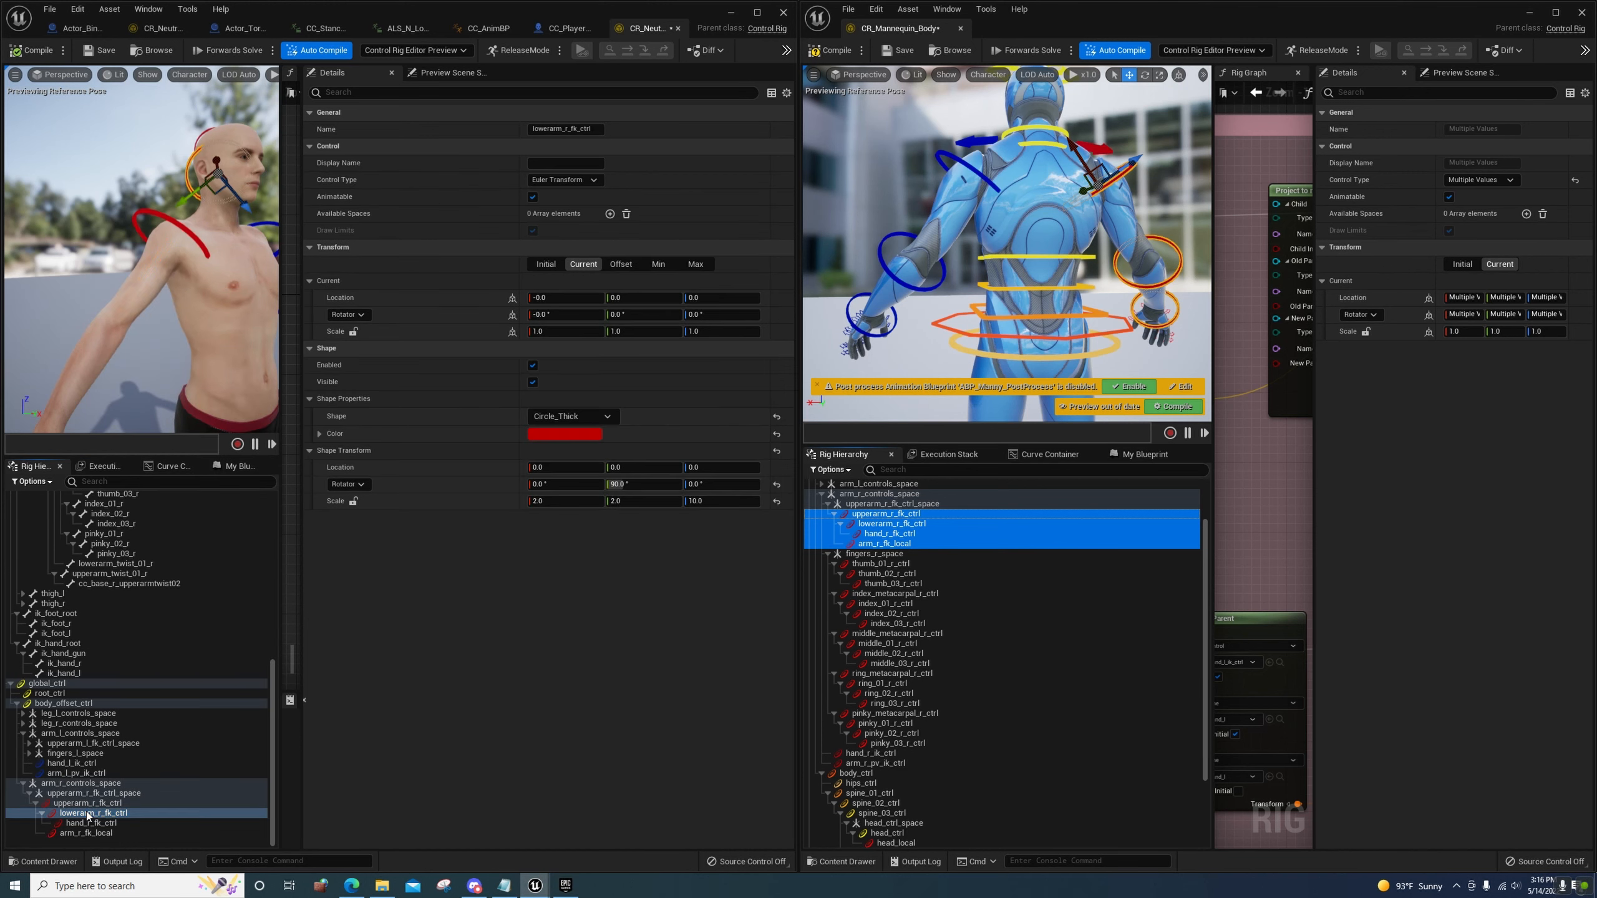
right_click(88, 813)
click(154, 664)
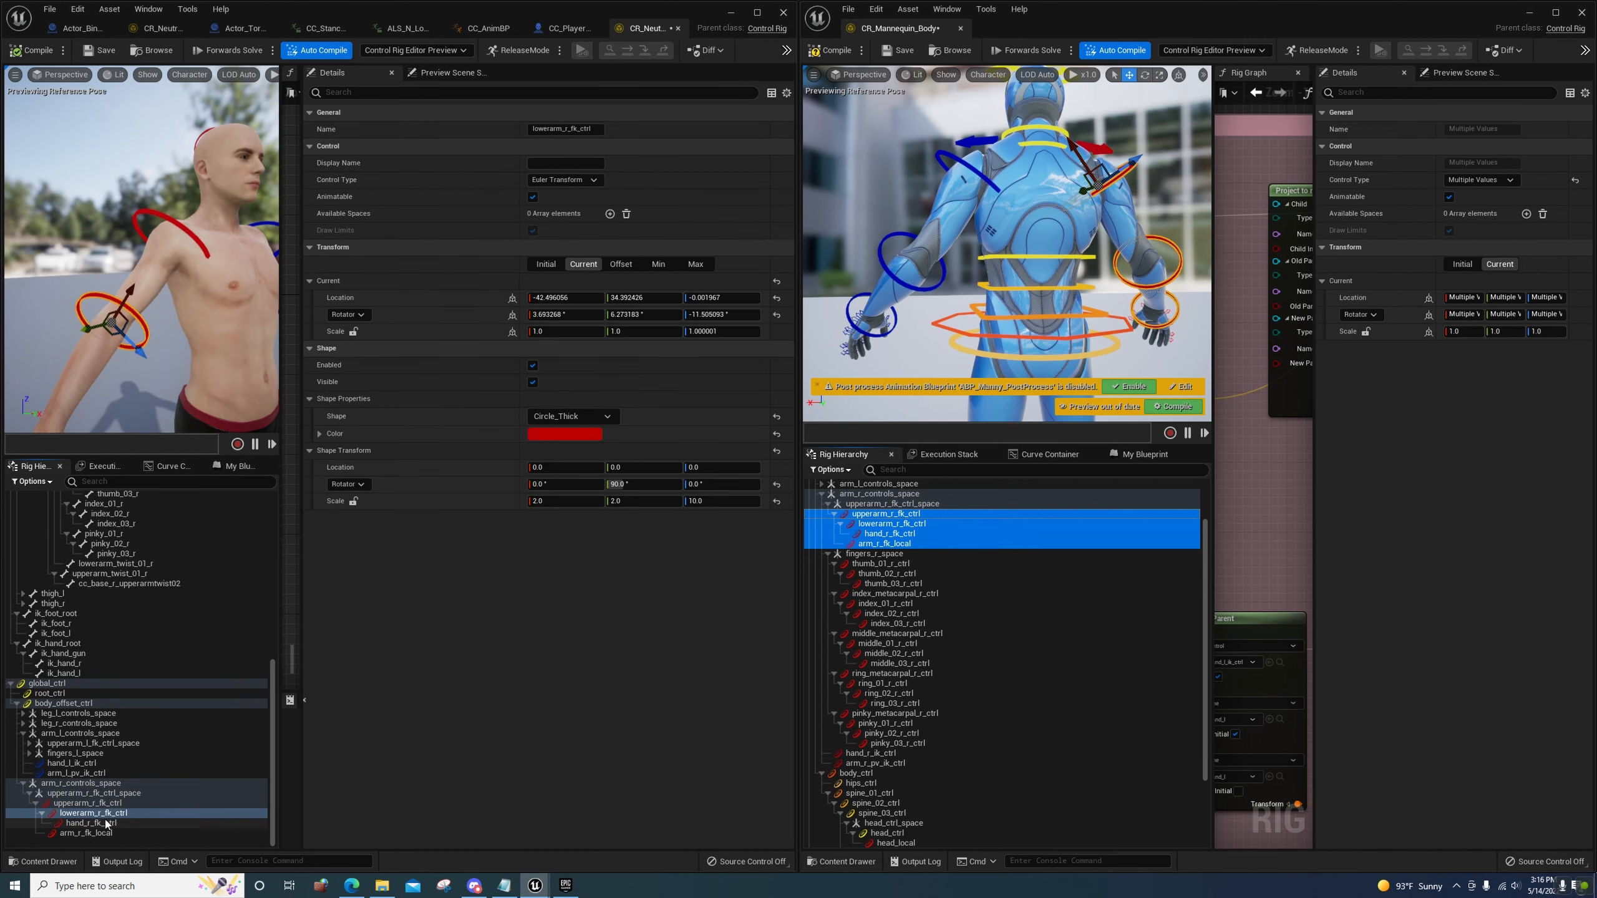
right_click(106, 816)
click(189, 723)
Copy the hand_r bone, paste its global transform onto hand_r_fk_ctrl, and set that control's offset transform from current
scroll(124, 665, up, 6)
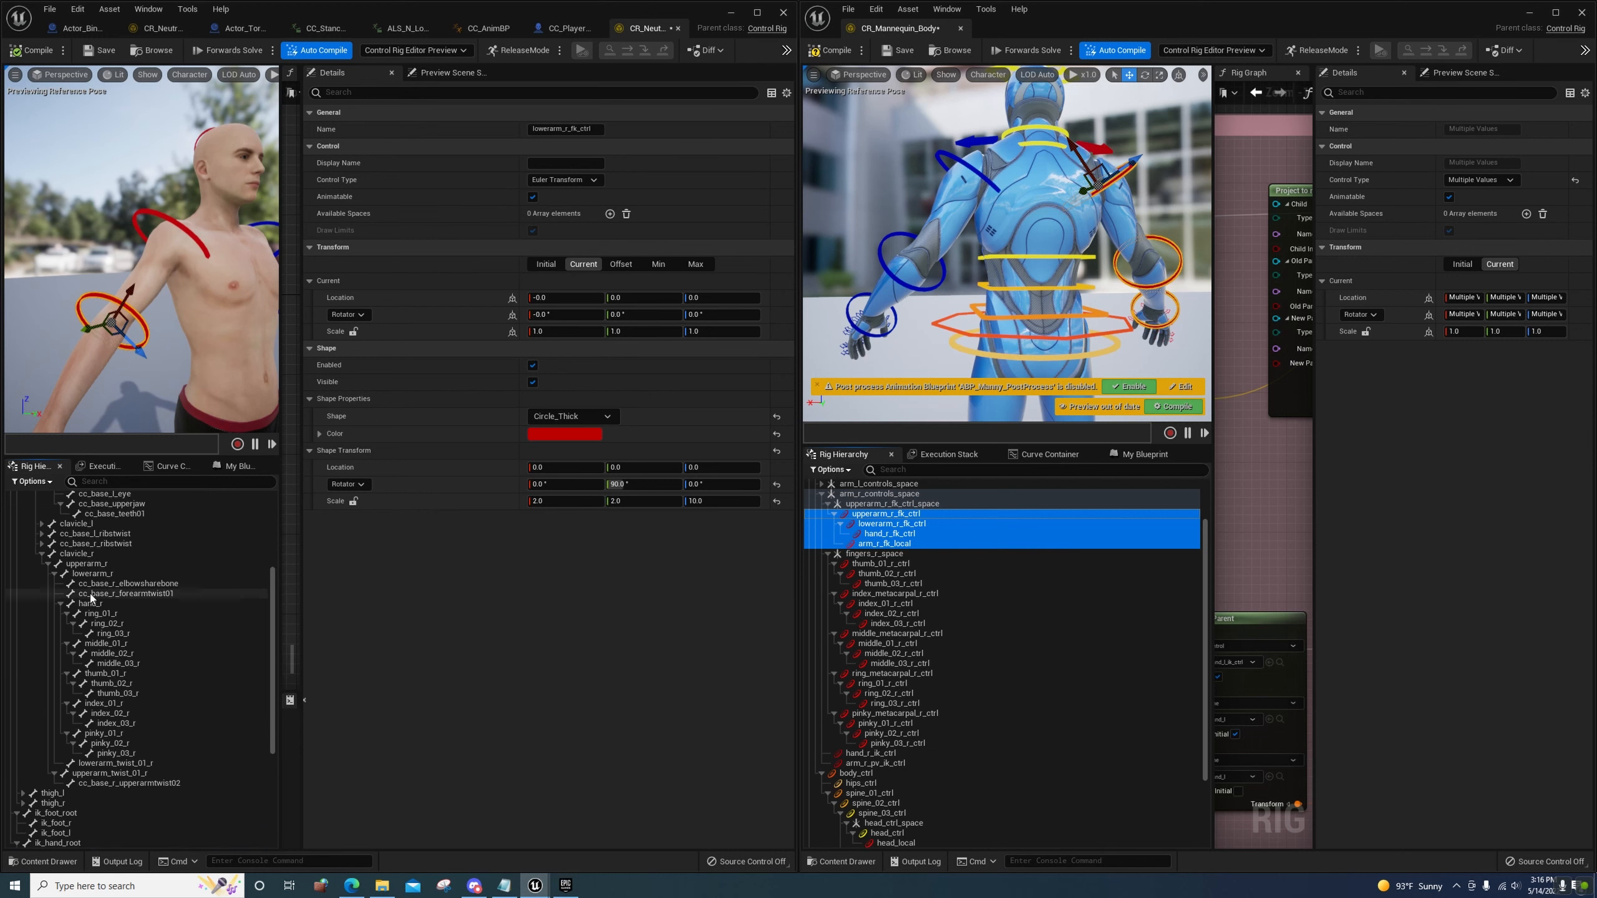
click(90, 604)
right_click(90, 605)
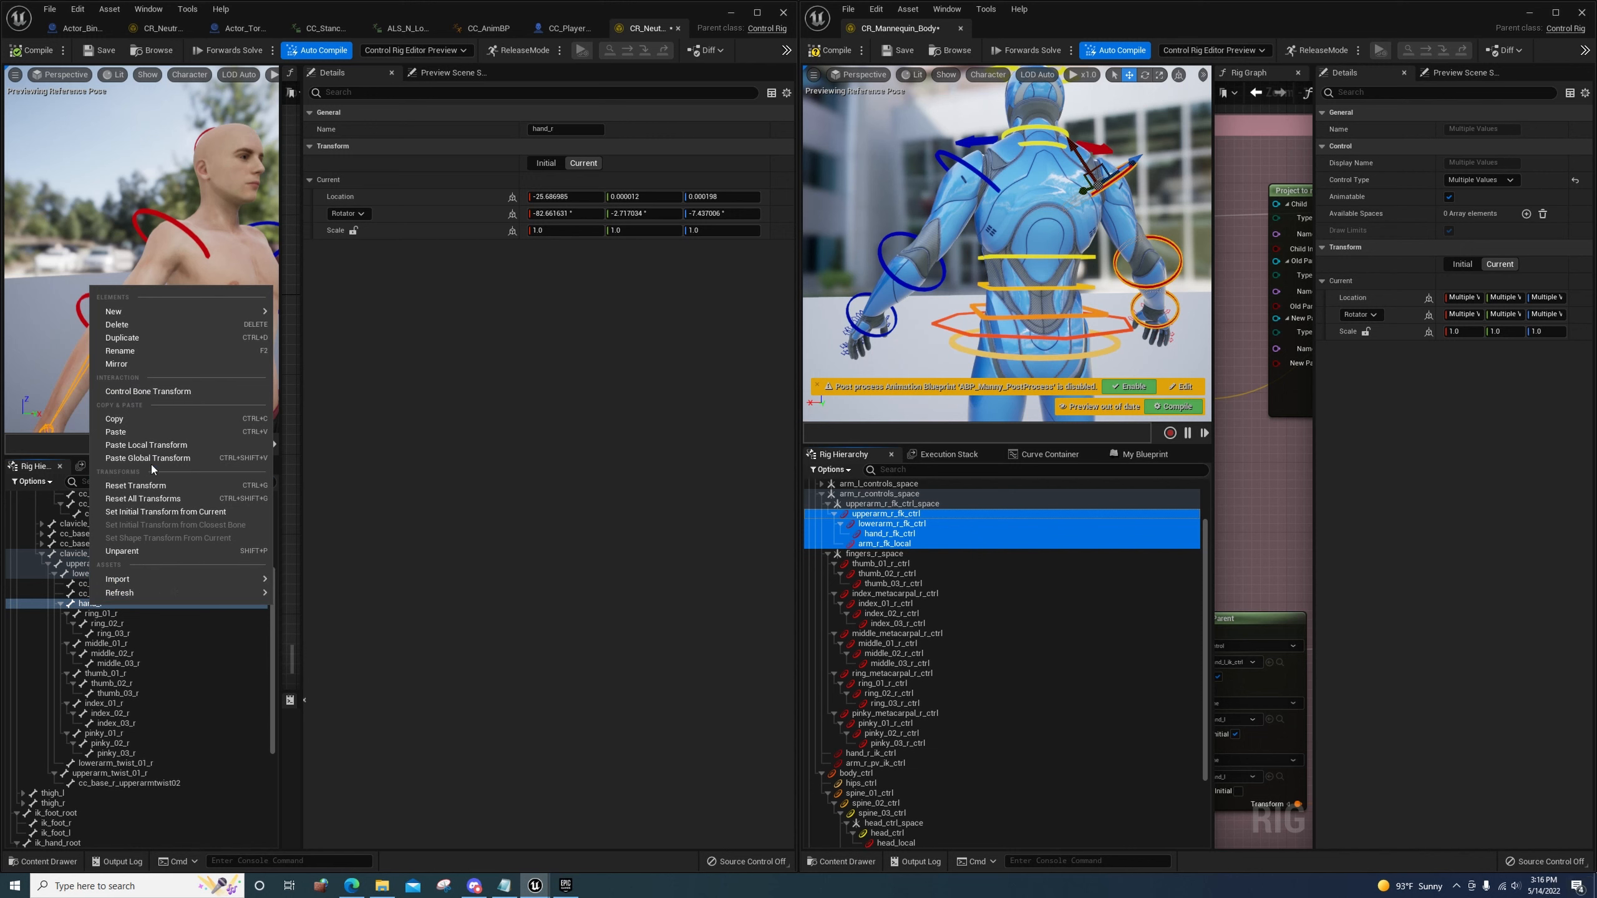
click(149, 420)
scroll(164, 702, down, 6)
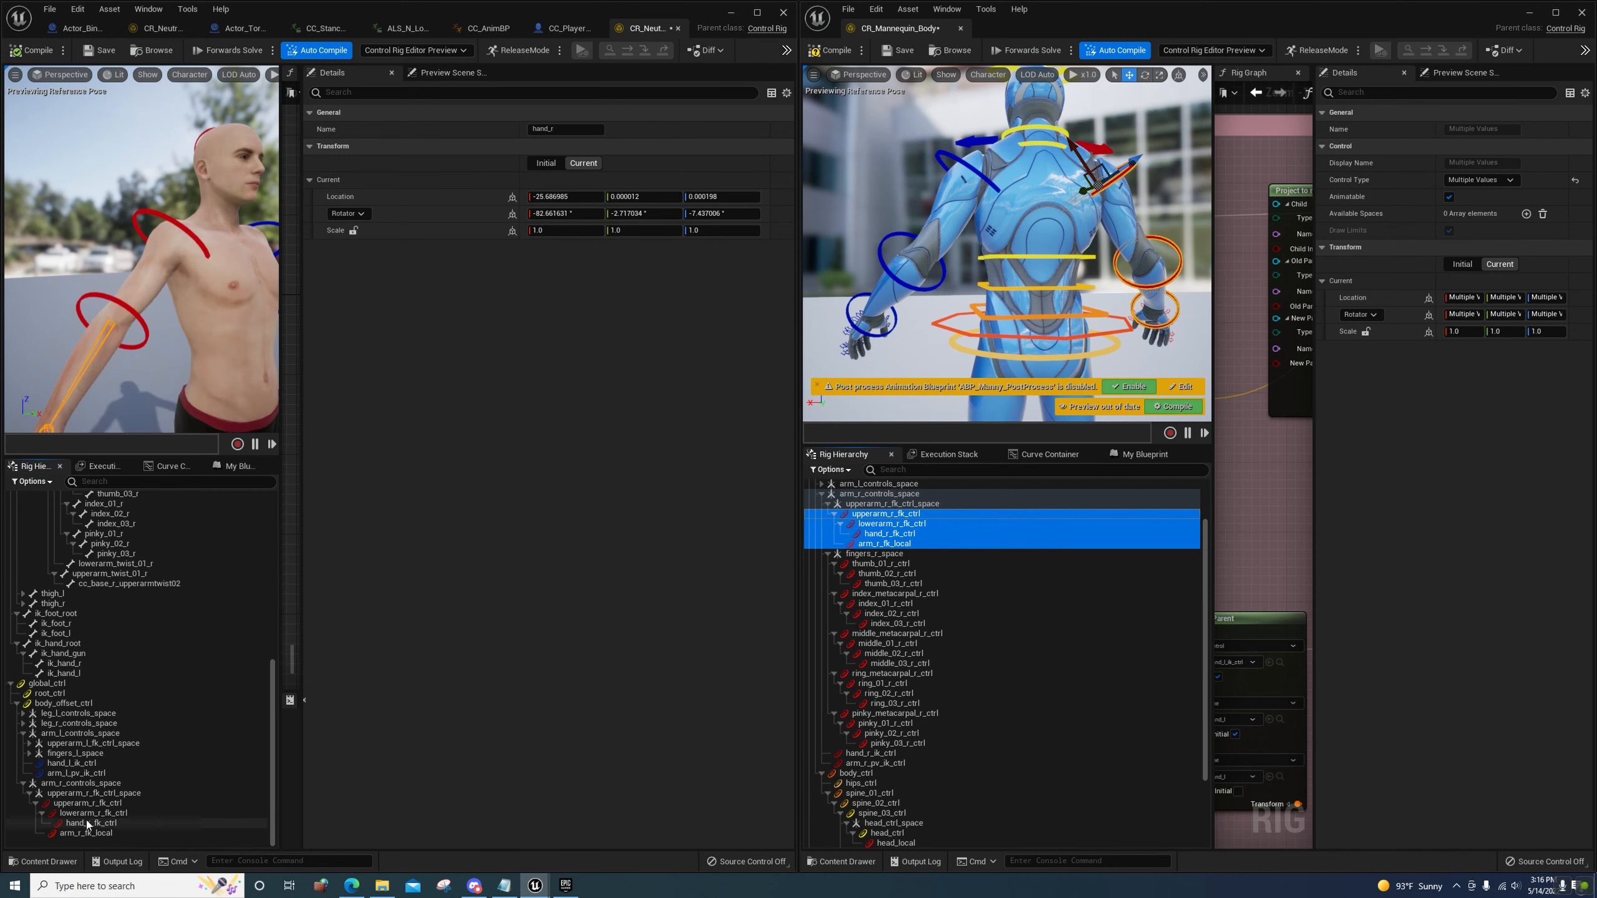
click(88, 824)
right_click(88, 824)
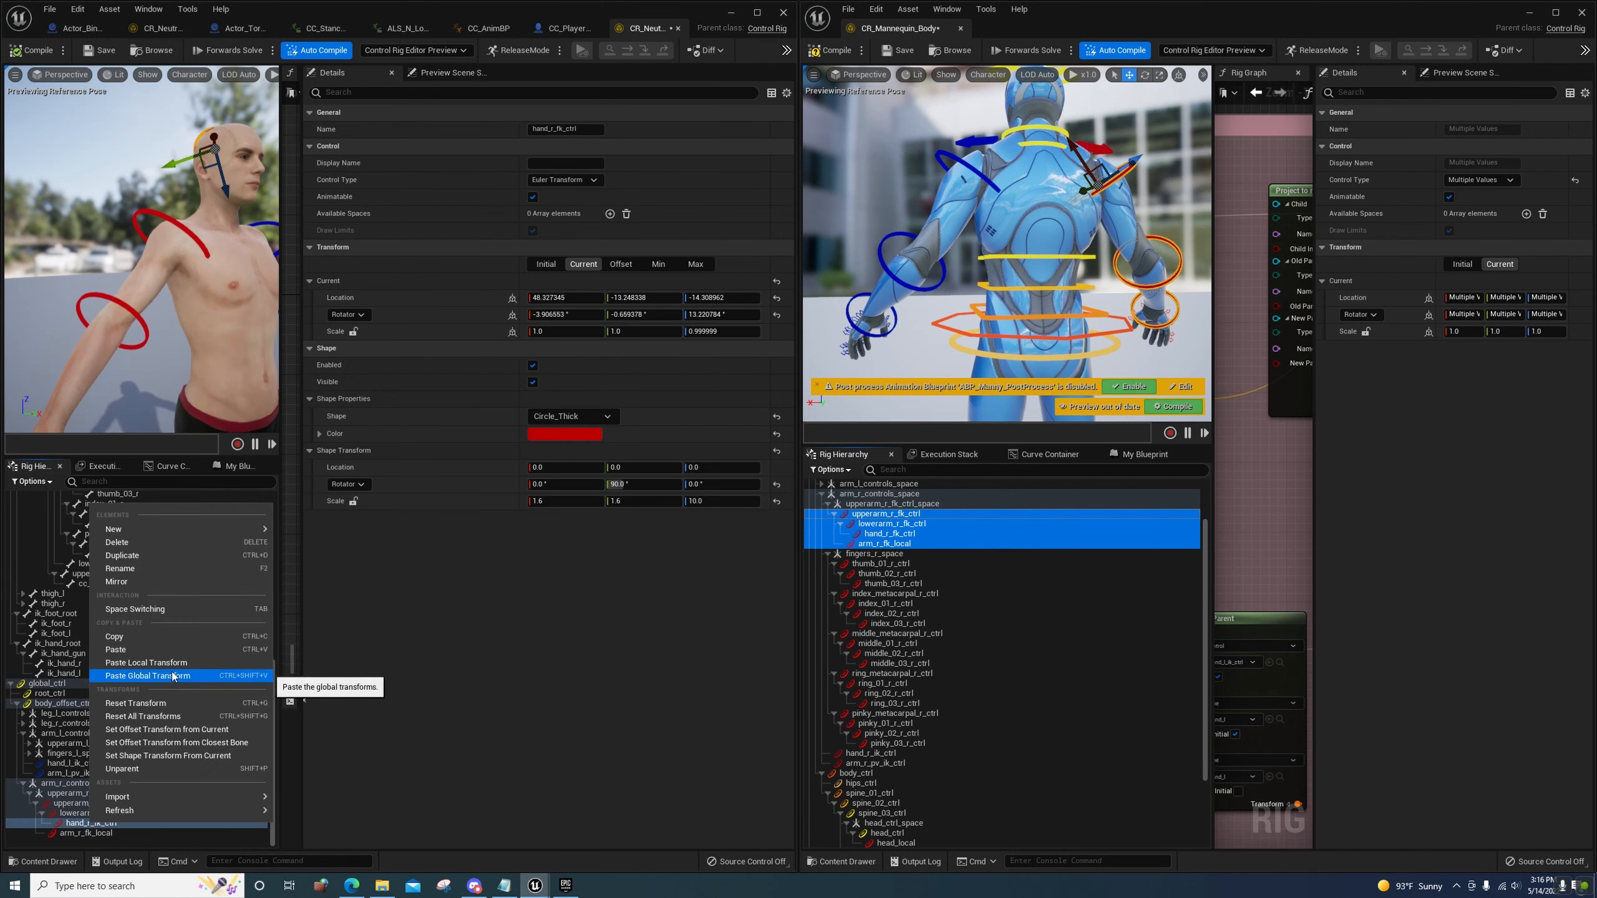
click(107, 807)
right_click(97, 823)
click(164, 733)
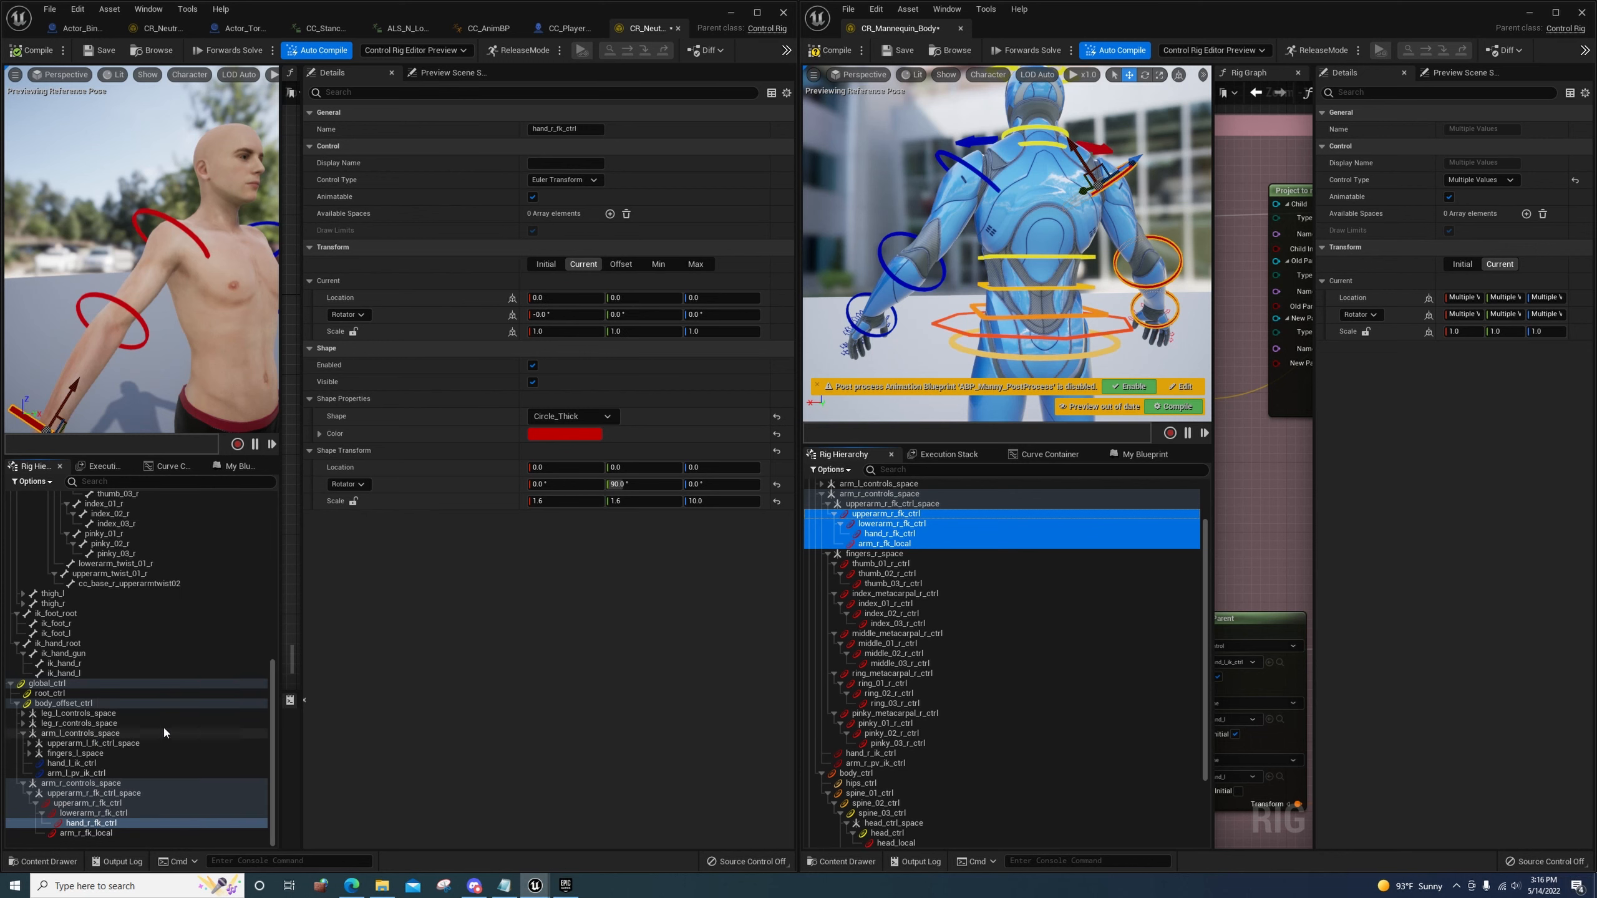
right_drag(191, 360, 202, 400)
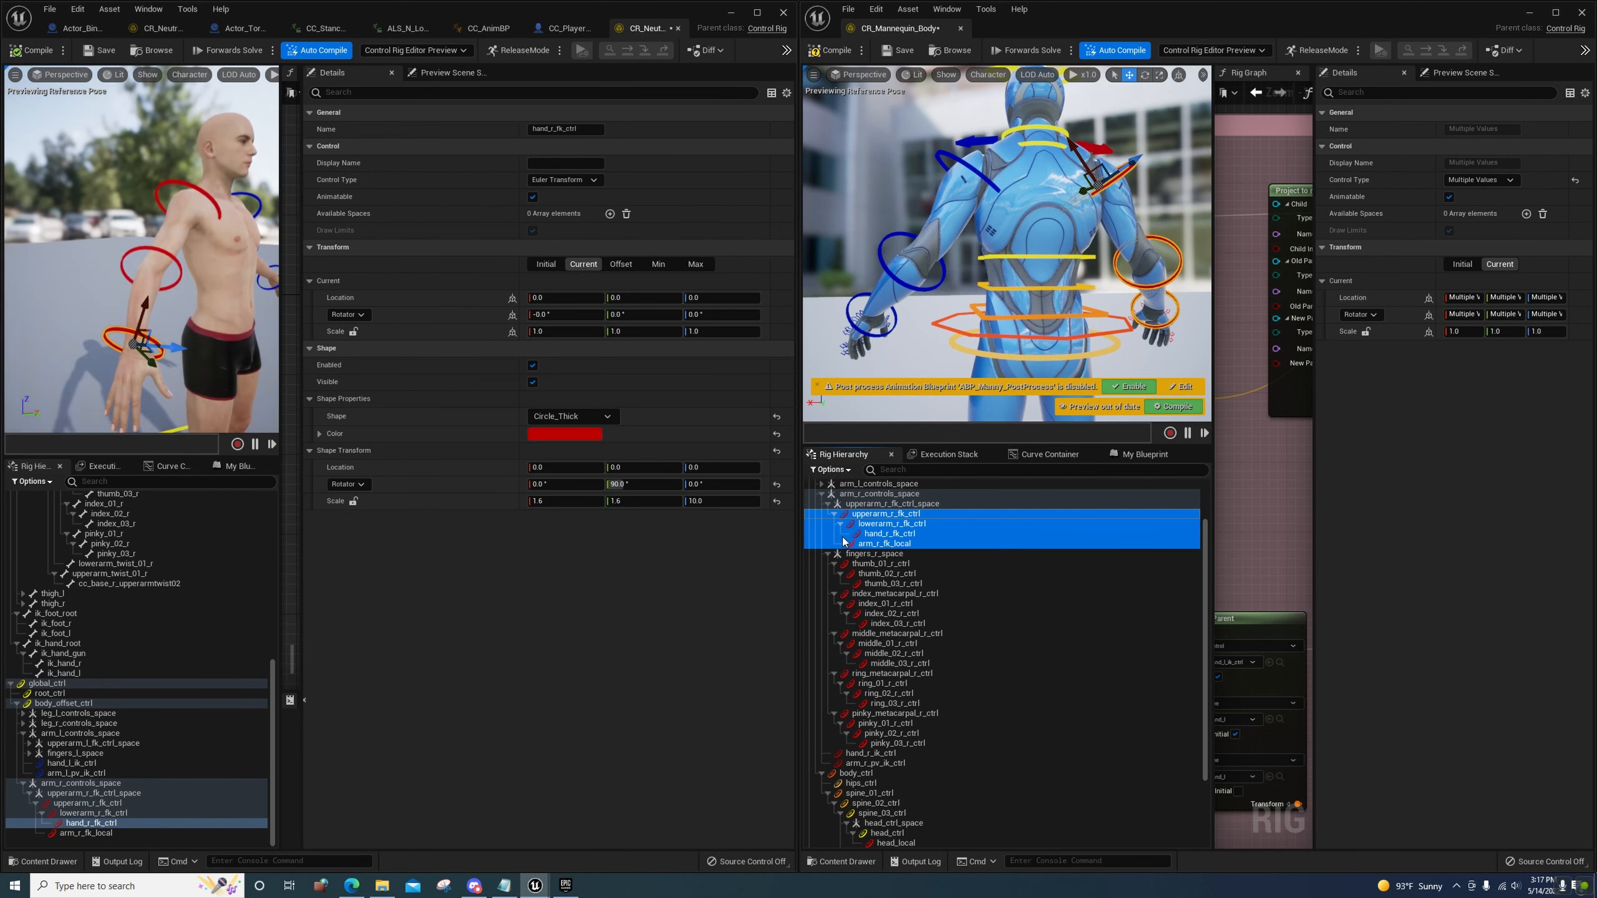
click(829, 505)
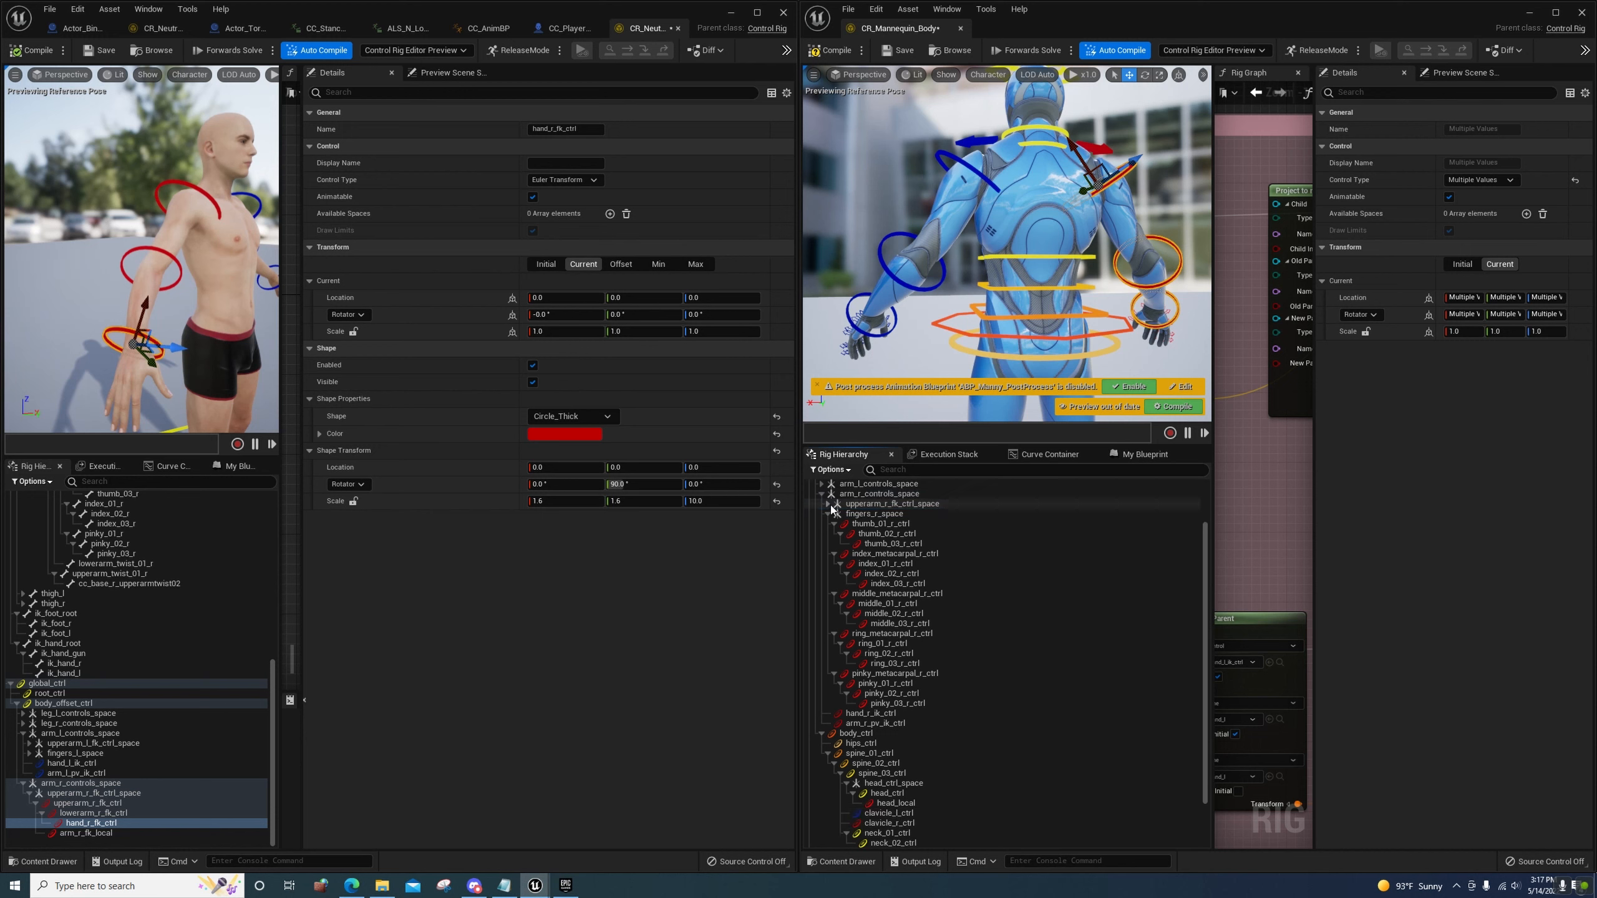
click(881, 524)
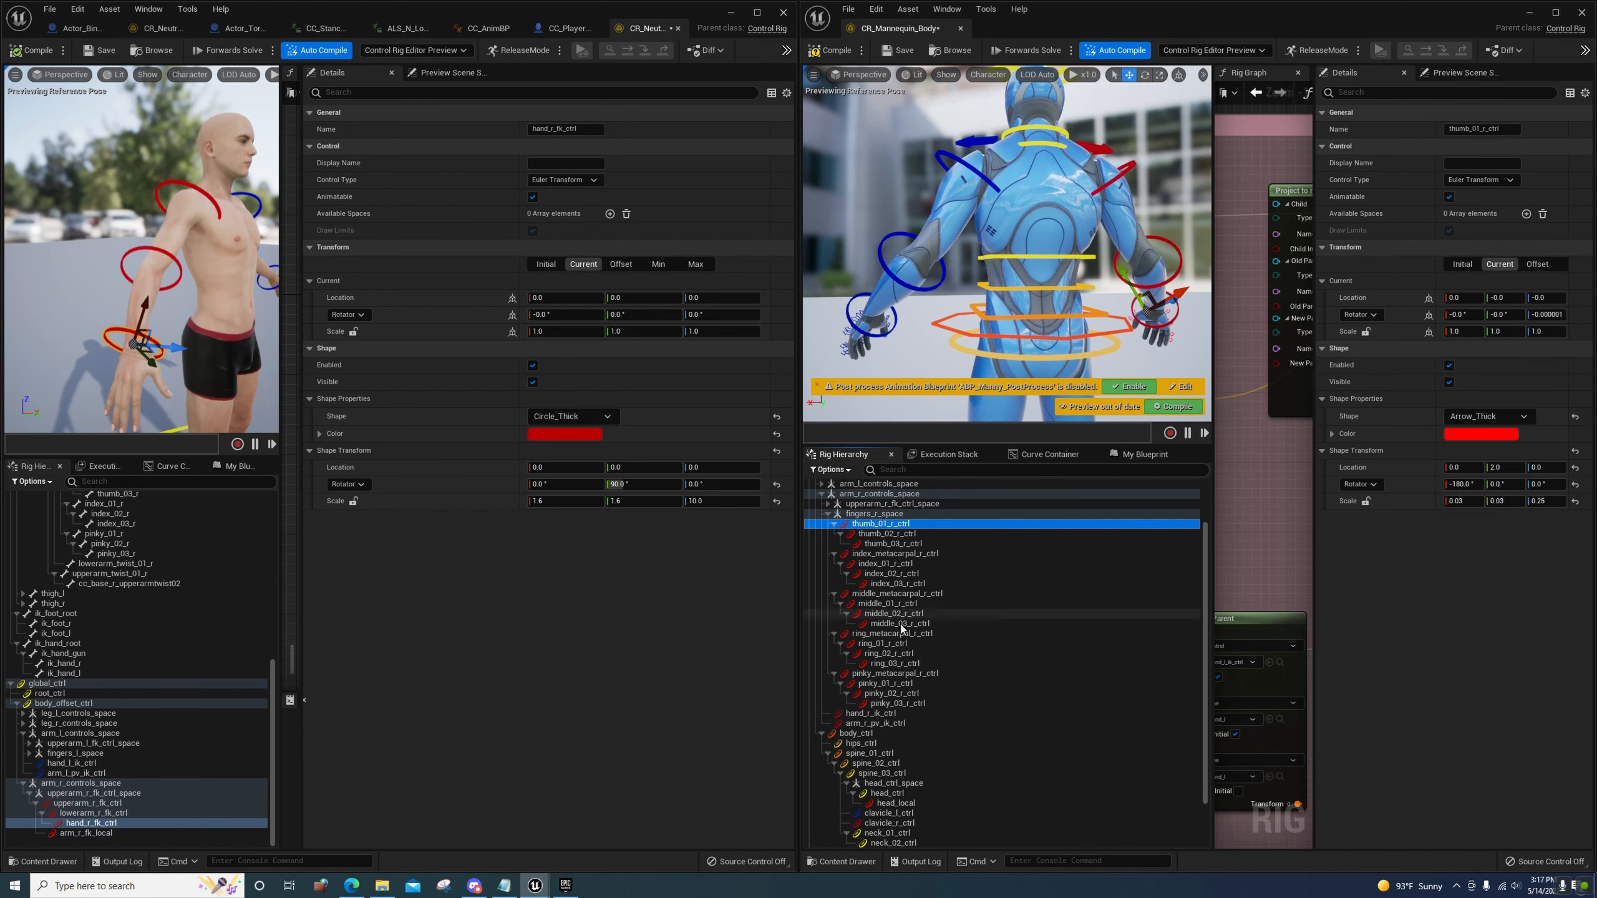
shift+click(888, 705)
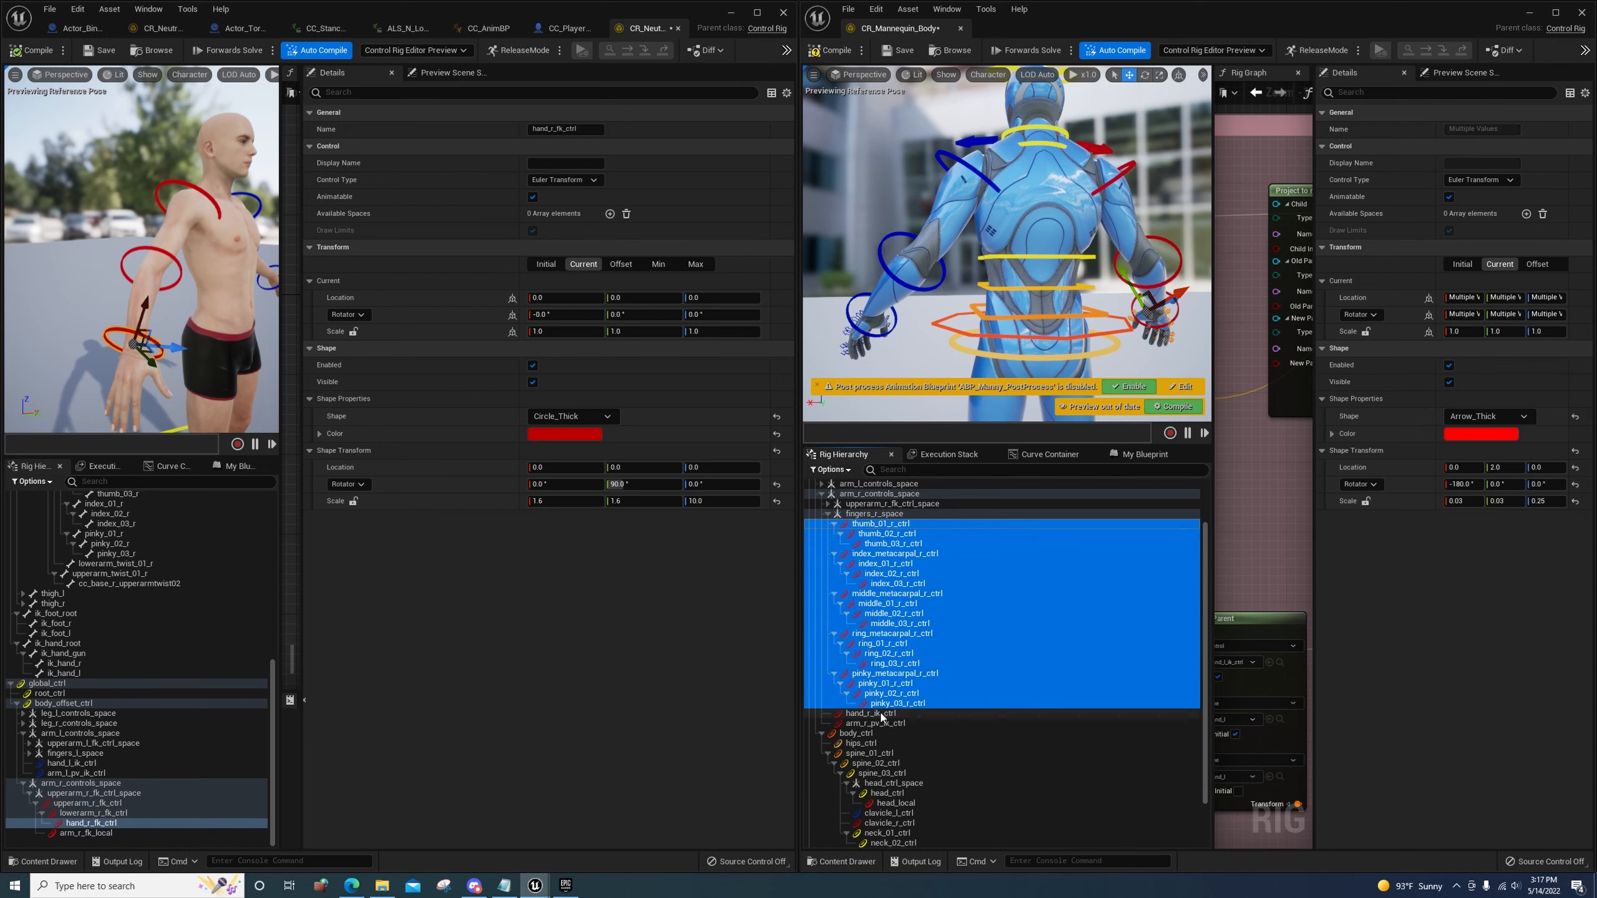
Collapse upperarm_r_fk_ctrl in the custom rig and add a new null under the hand_r bone
click(36, 804)
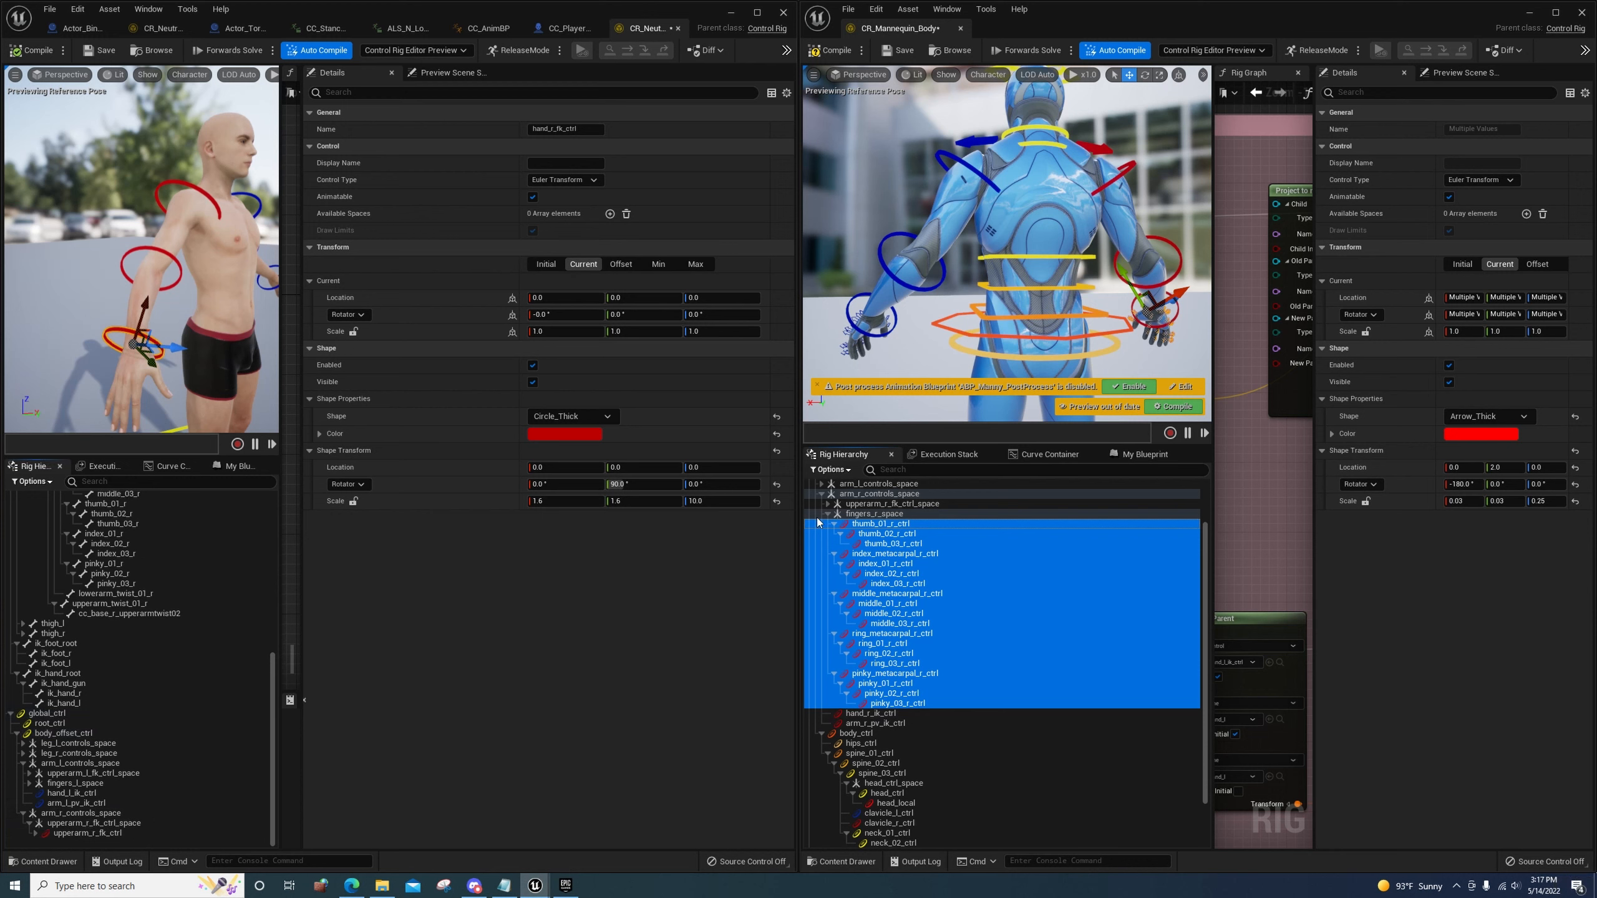
scroll(121, 688, up, 5)
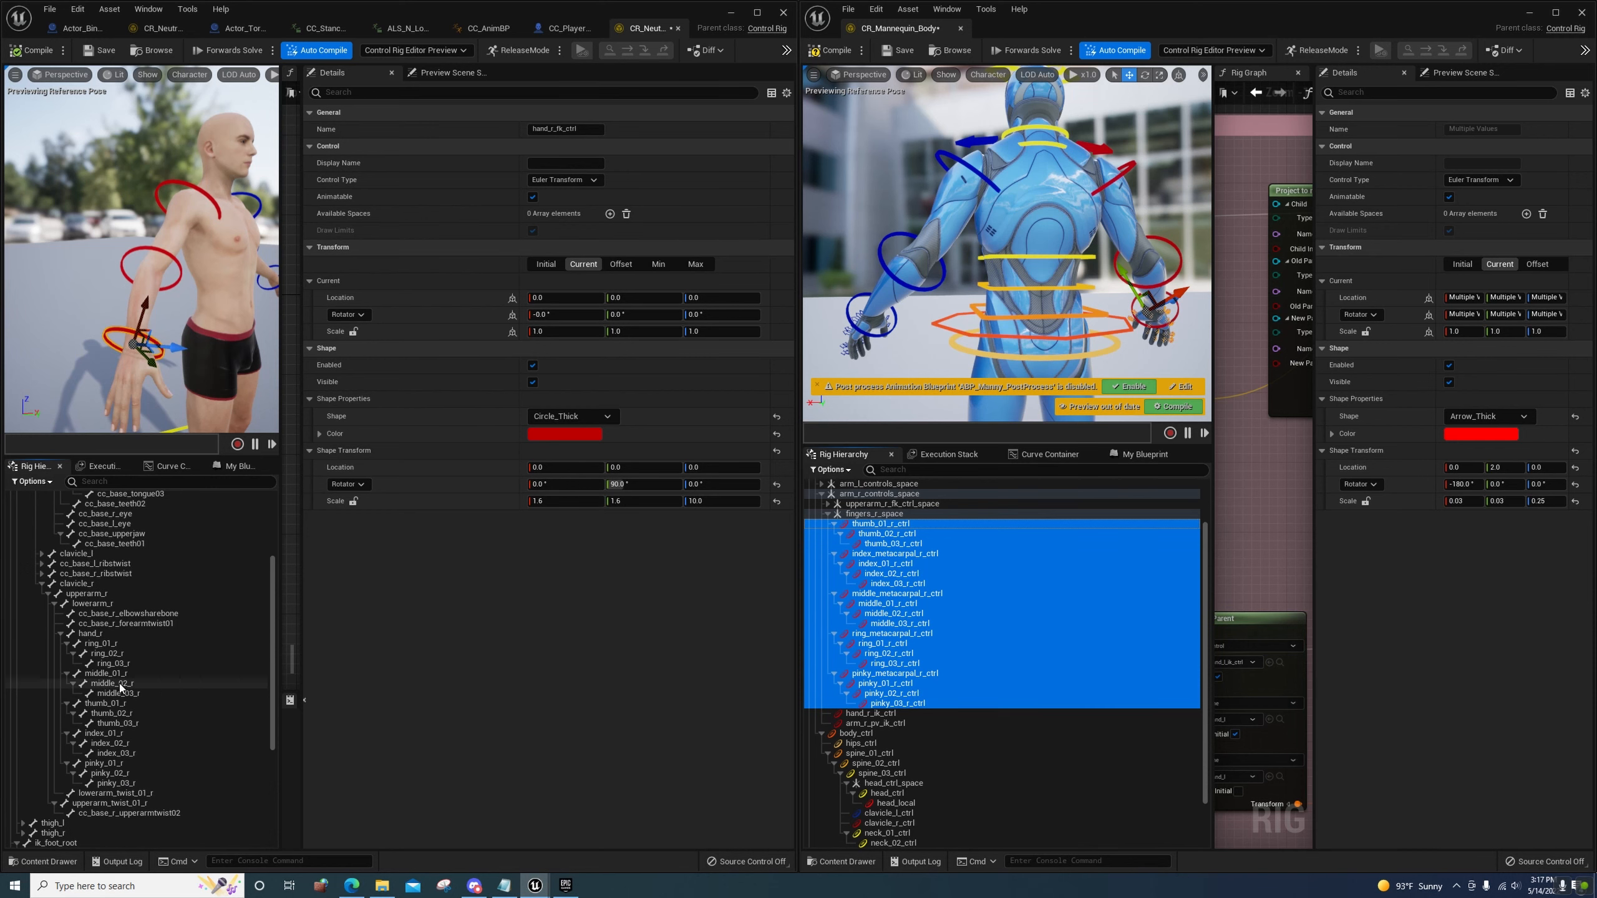
click(87, 633)
right_click(85, 635)
mouse_move(220, 343)
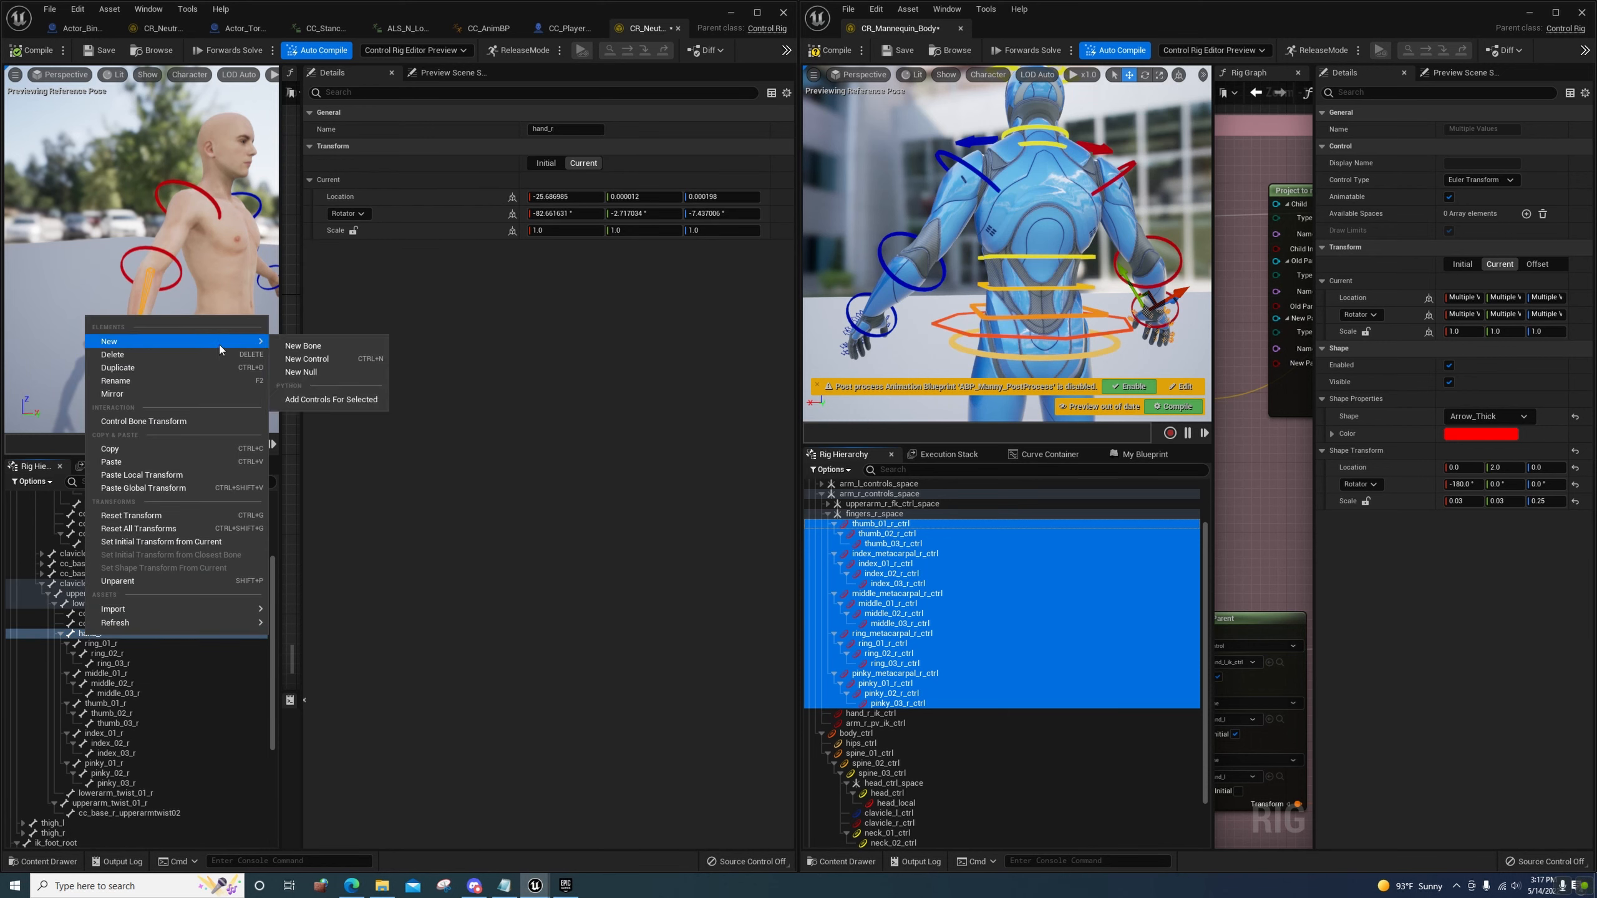
click(302, 372)
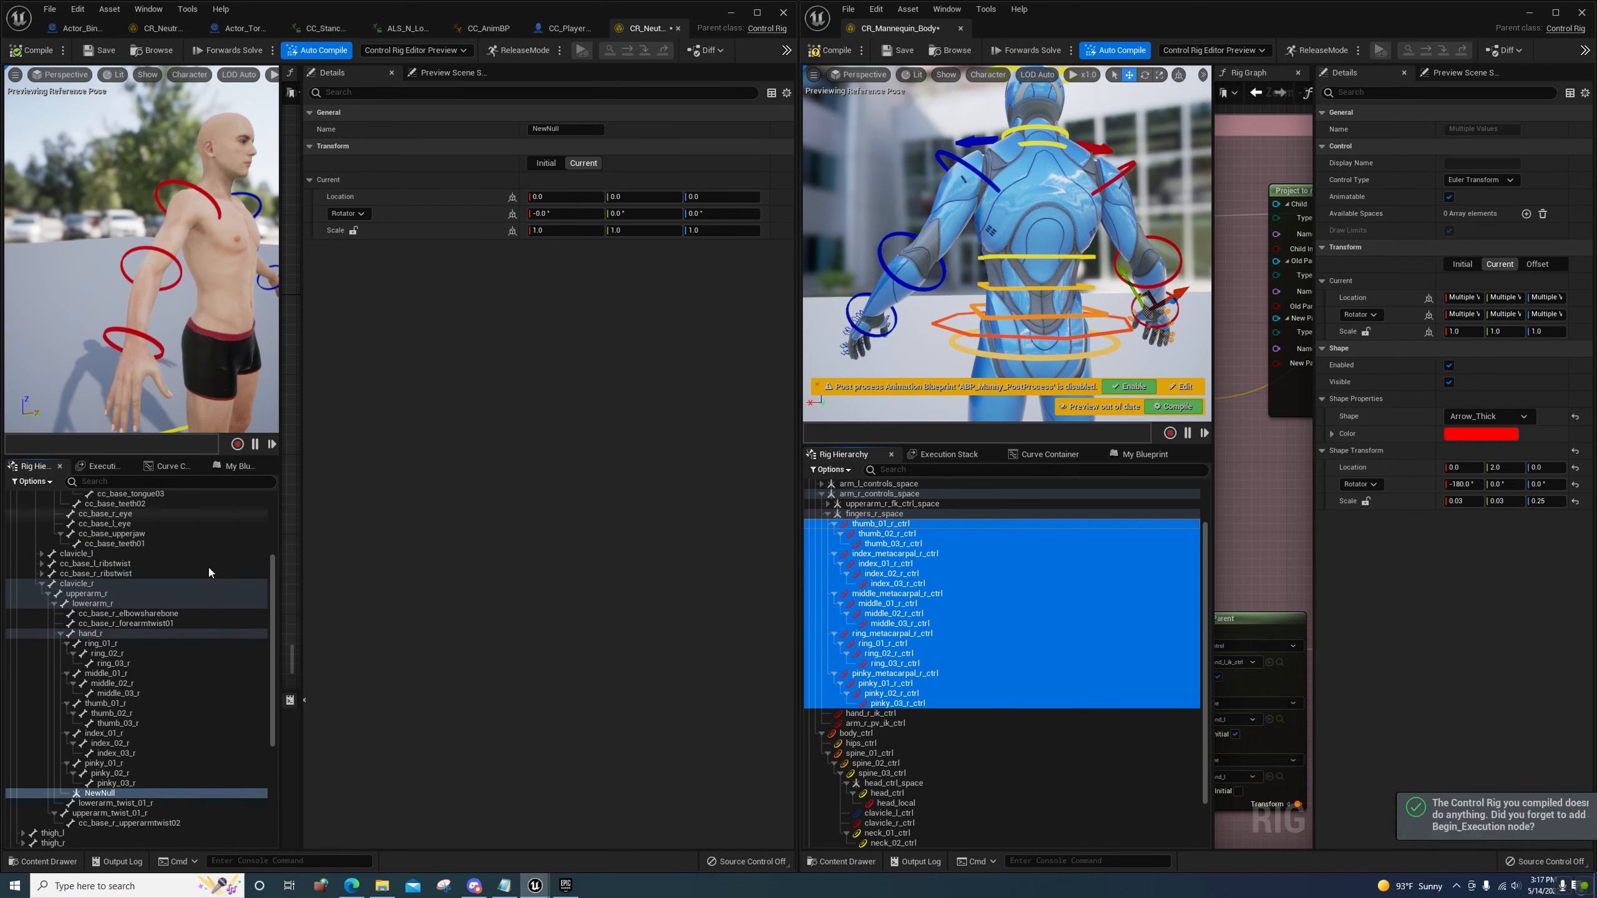
Rename the new null fingers_r_space, as in the mannequin rig, and parent it to arm_r_controls_space
click(873, 514)
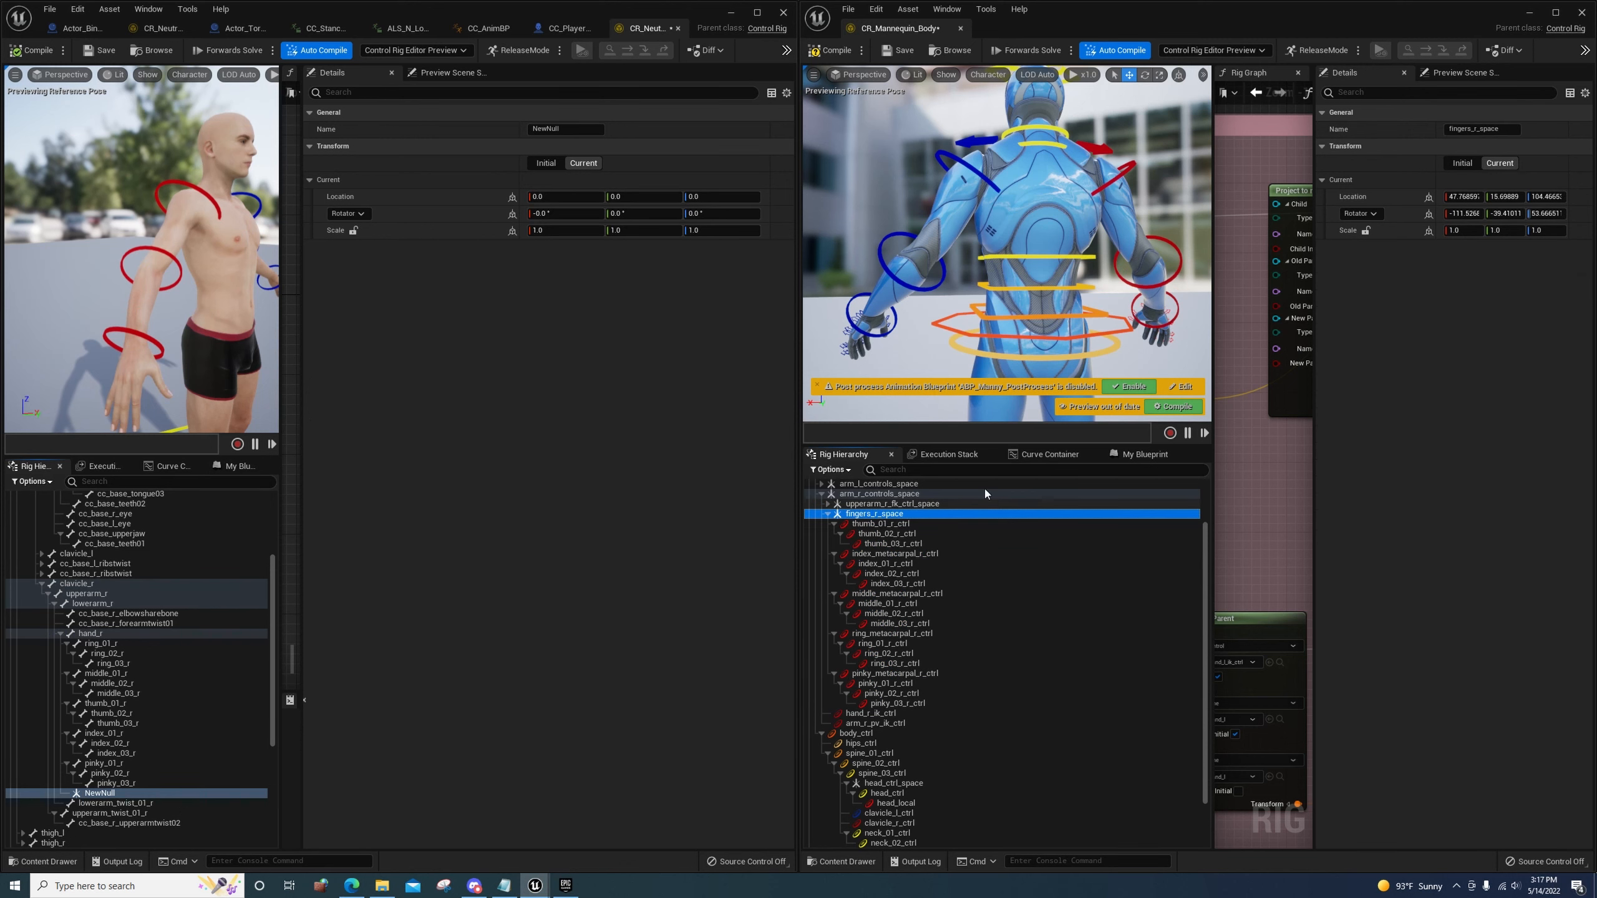
click(1478, 128)
click(554, 130)
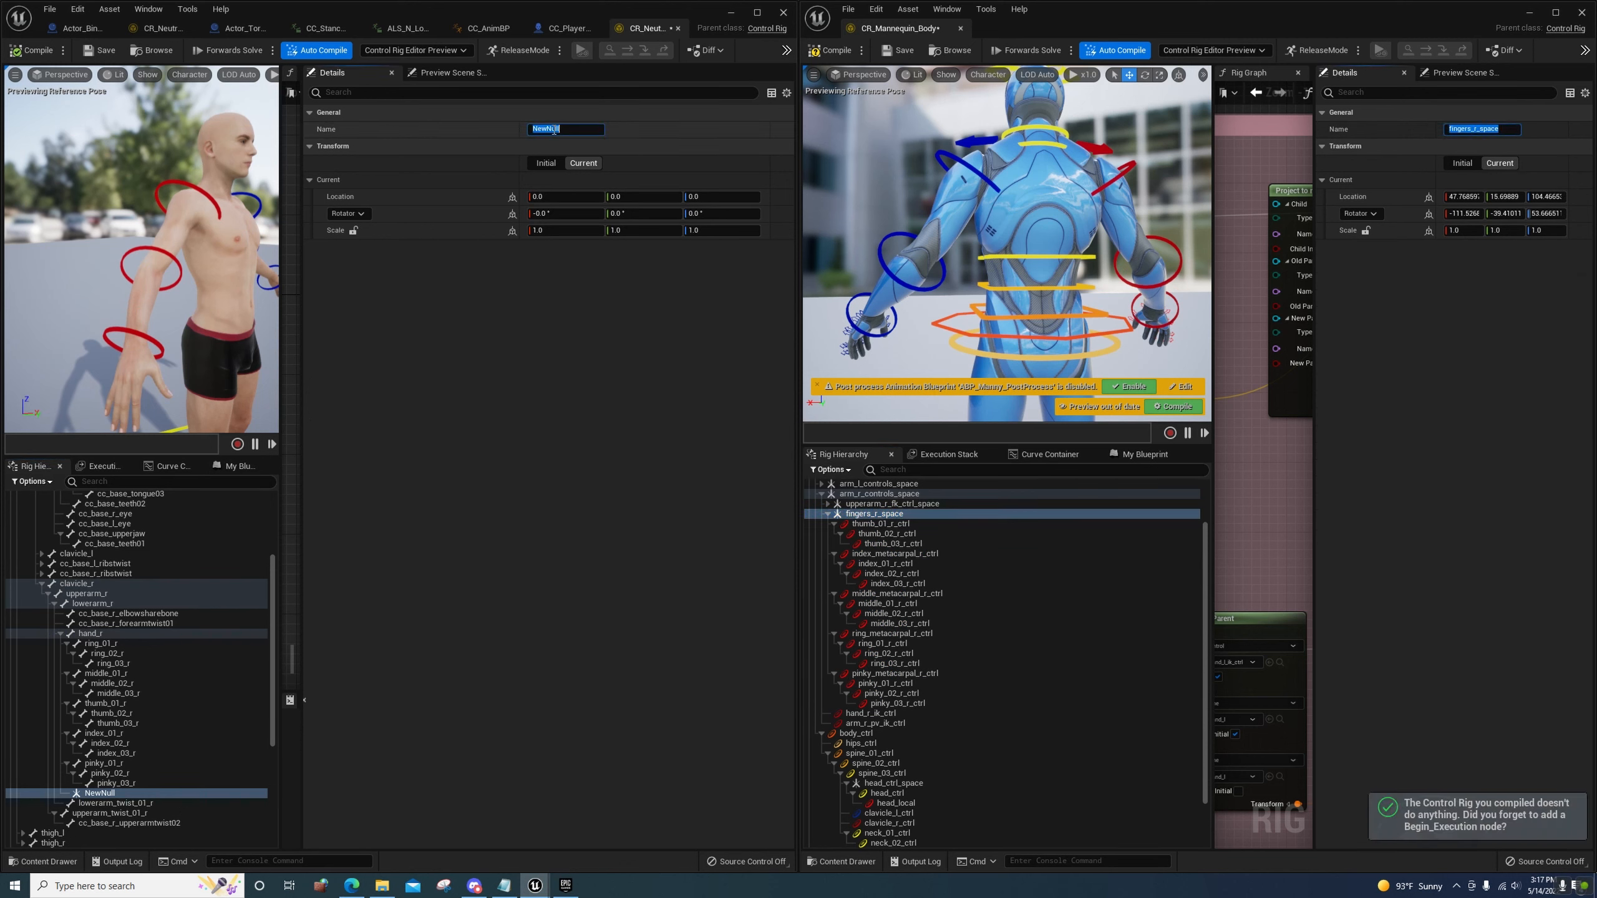
key(Return)
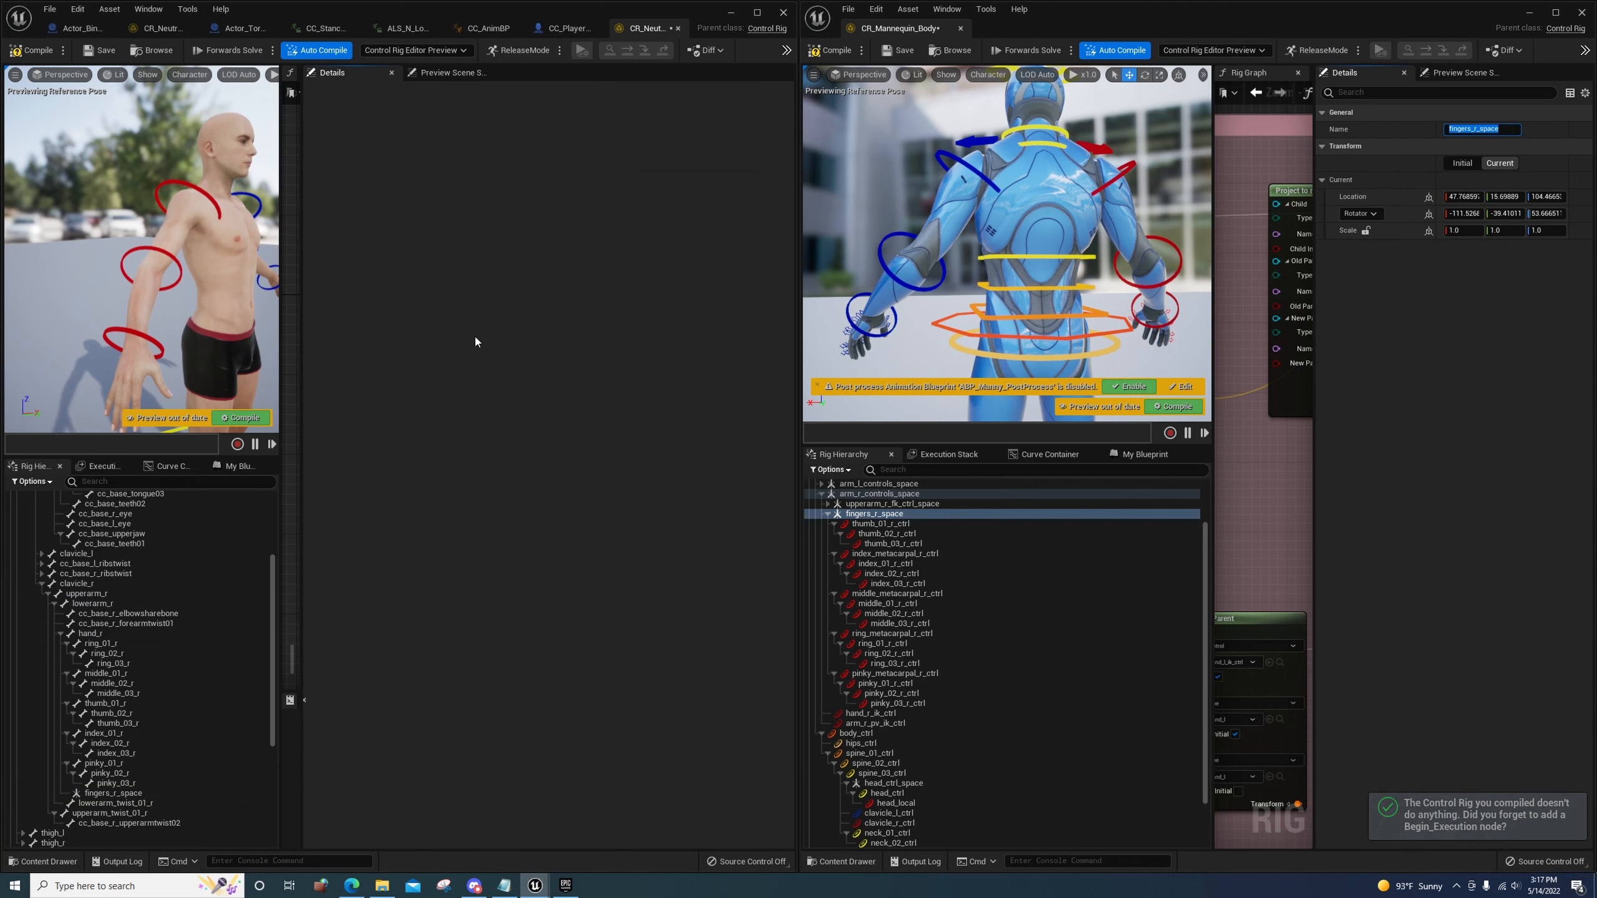
scroll(91, 757, down, 6)
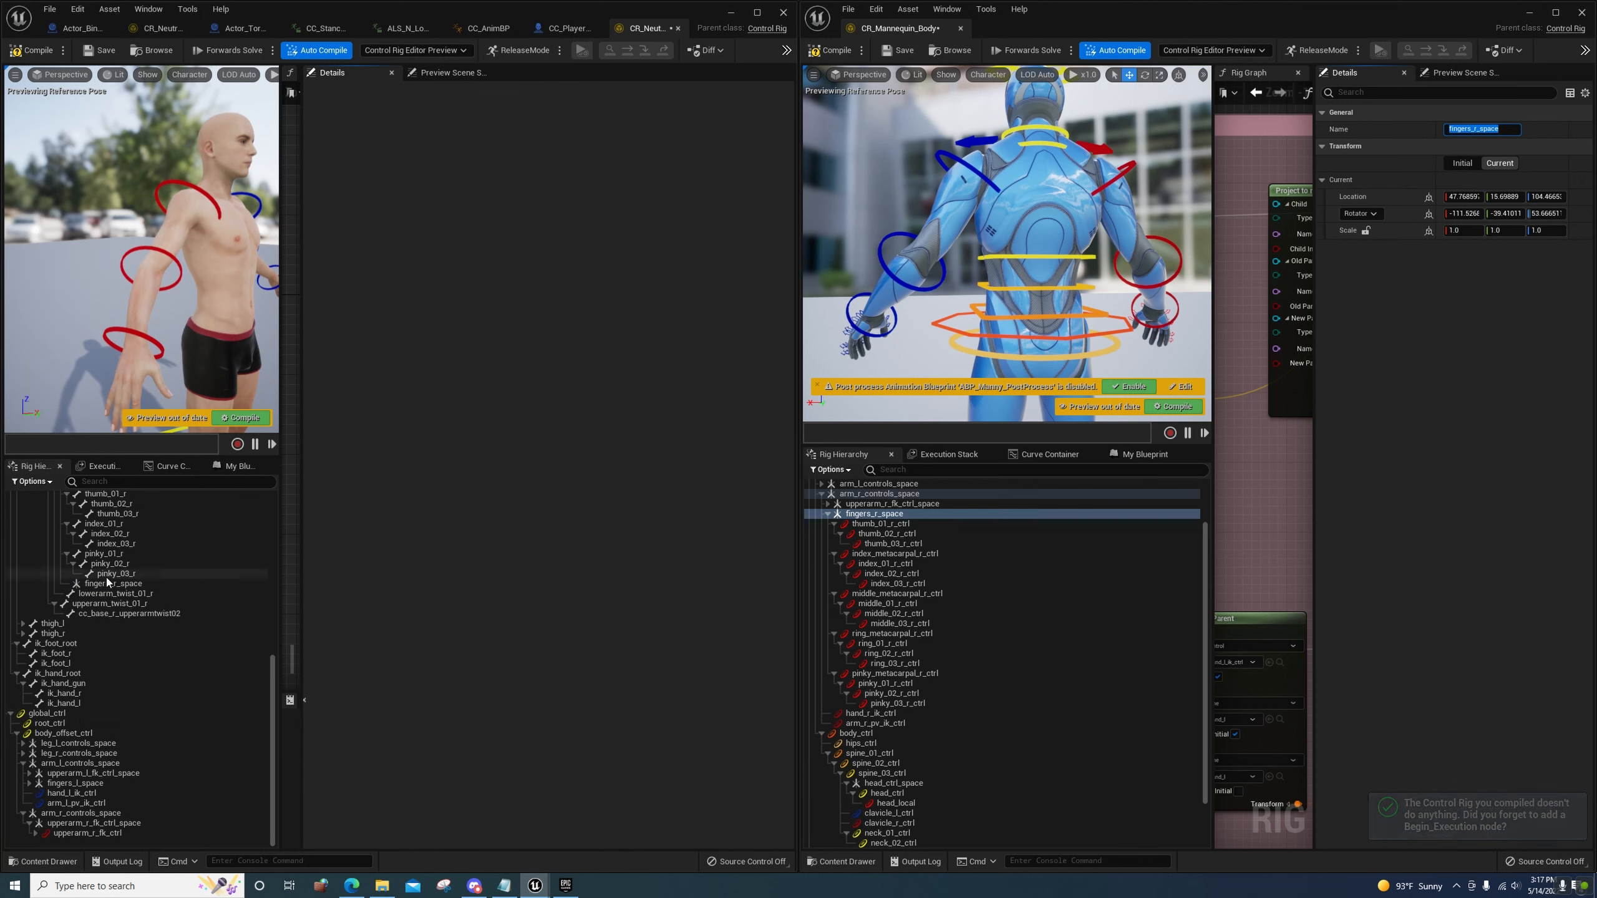
drag(105, 587, 65, 821)
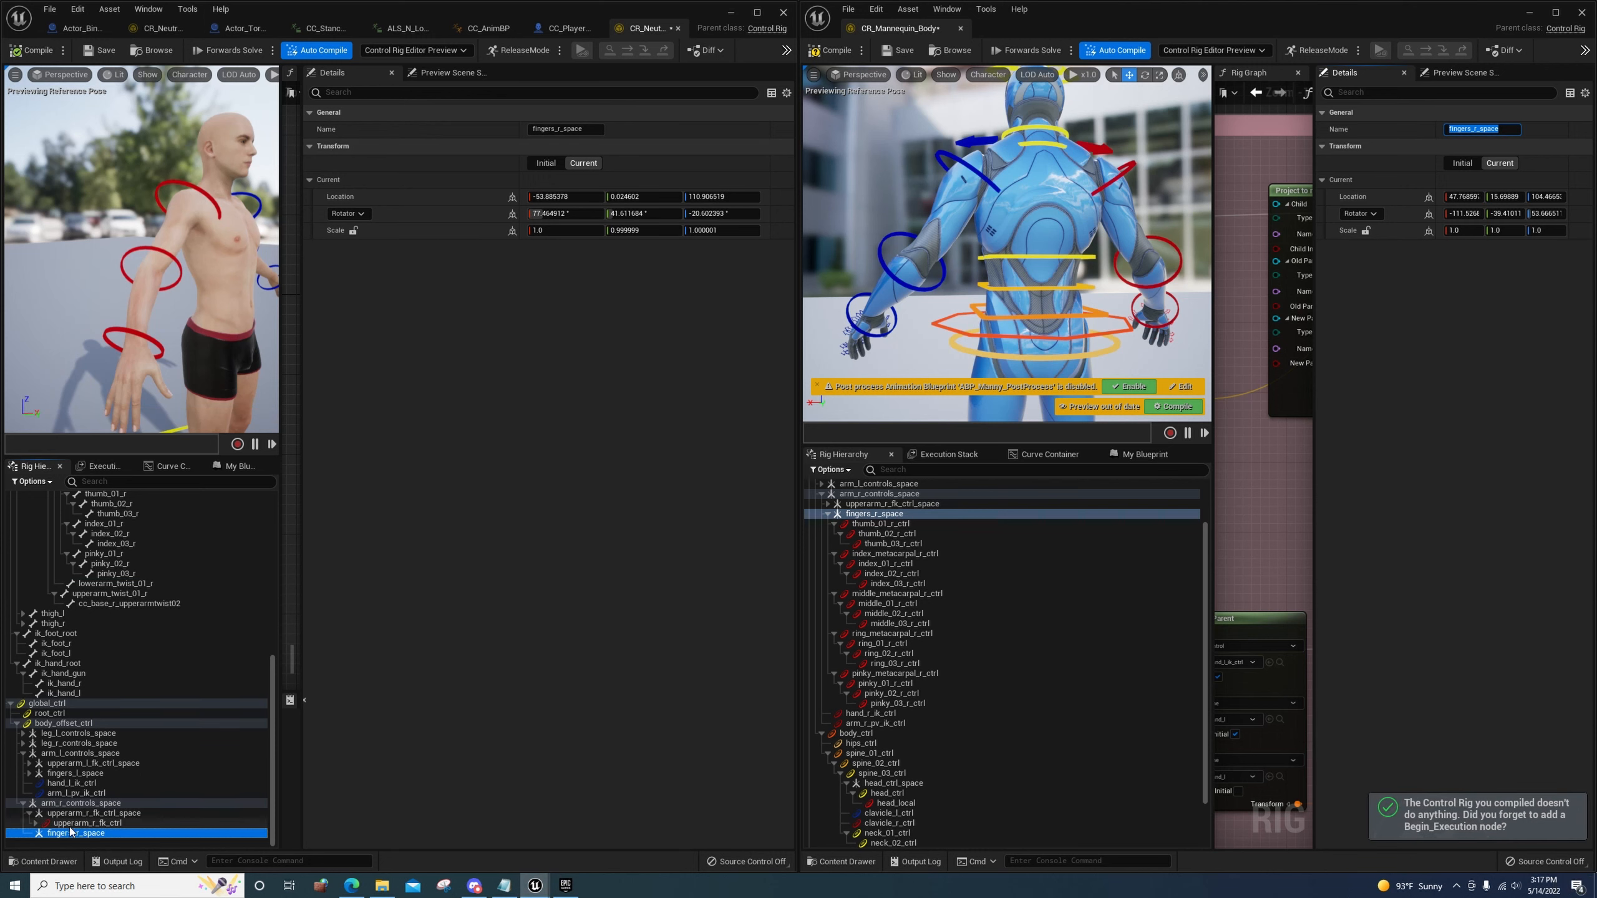
Copy the mannequin's right finger controls, thumb_01_r_ctrl through pinky_03_r_ctrl, and paste them under fingers_r_space in the custom rig
click(880, 524)
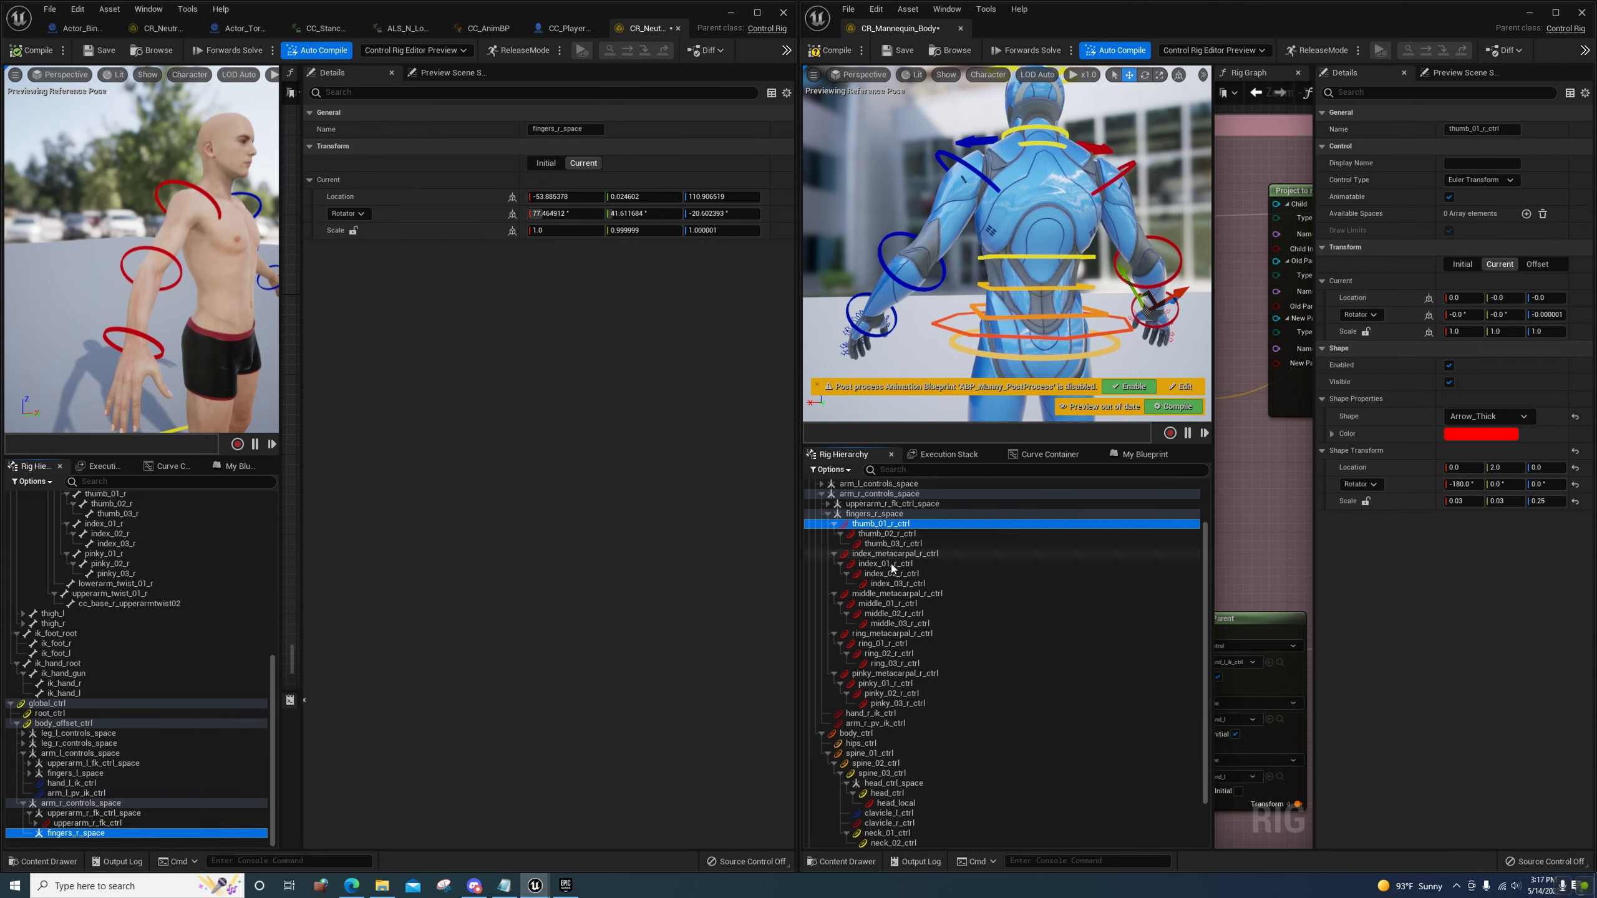
shift+click(887, 703)
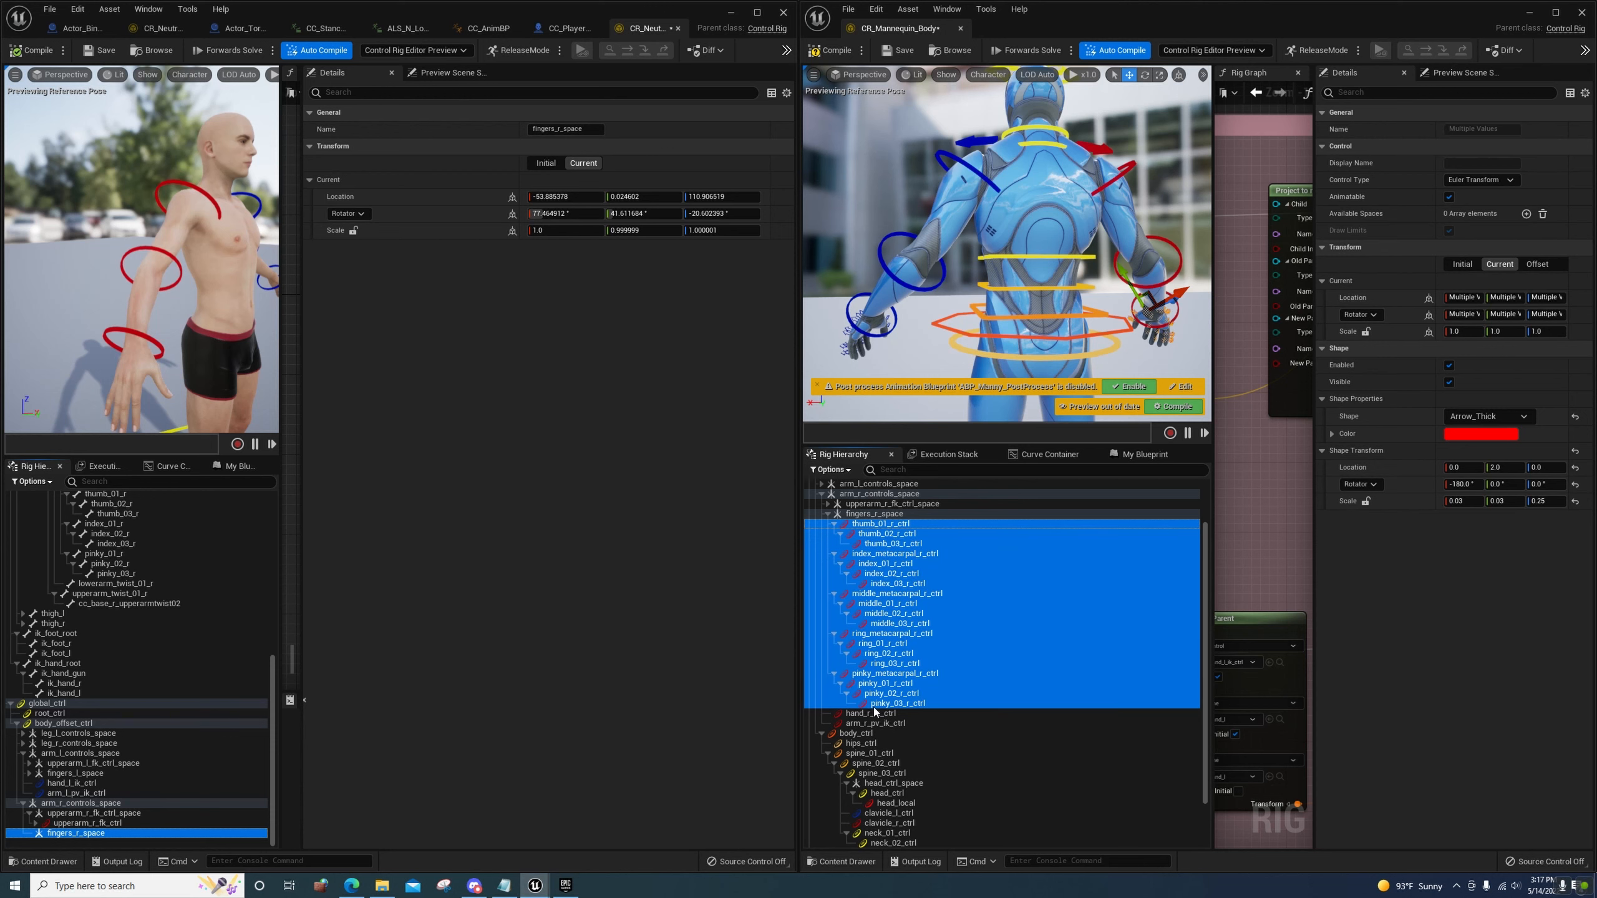
double_click(100, 834)
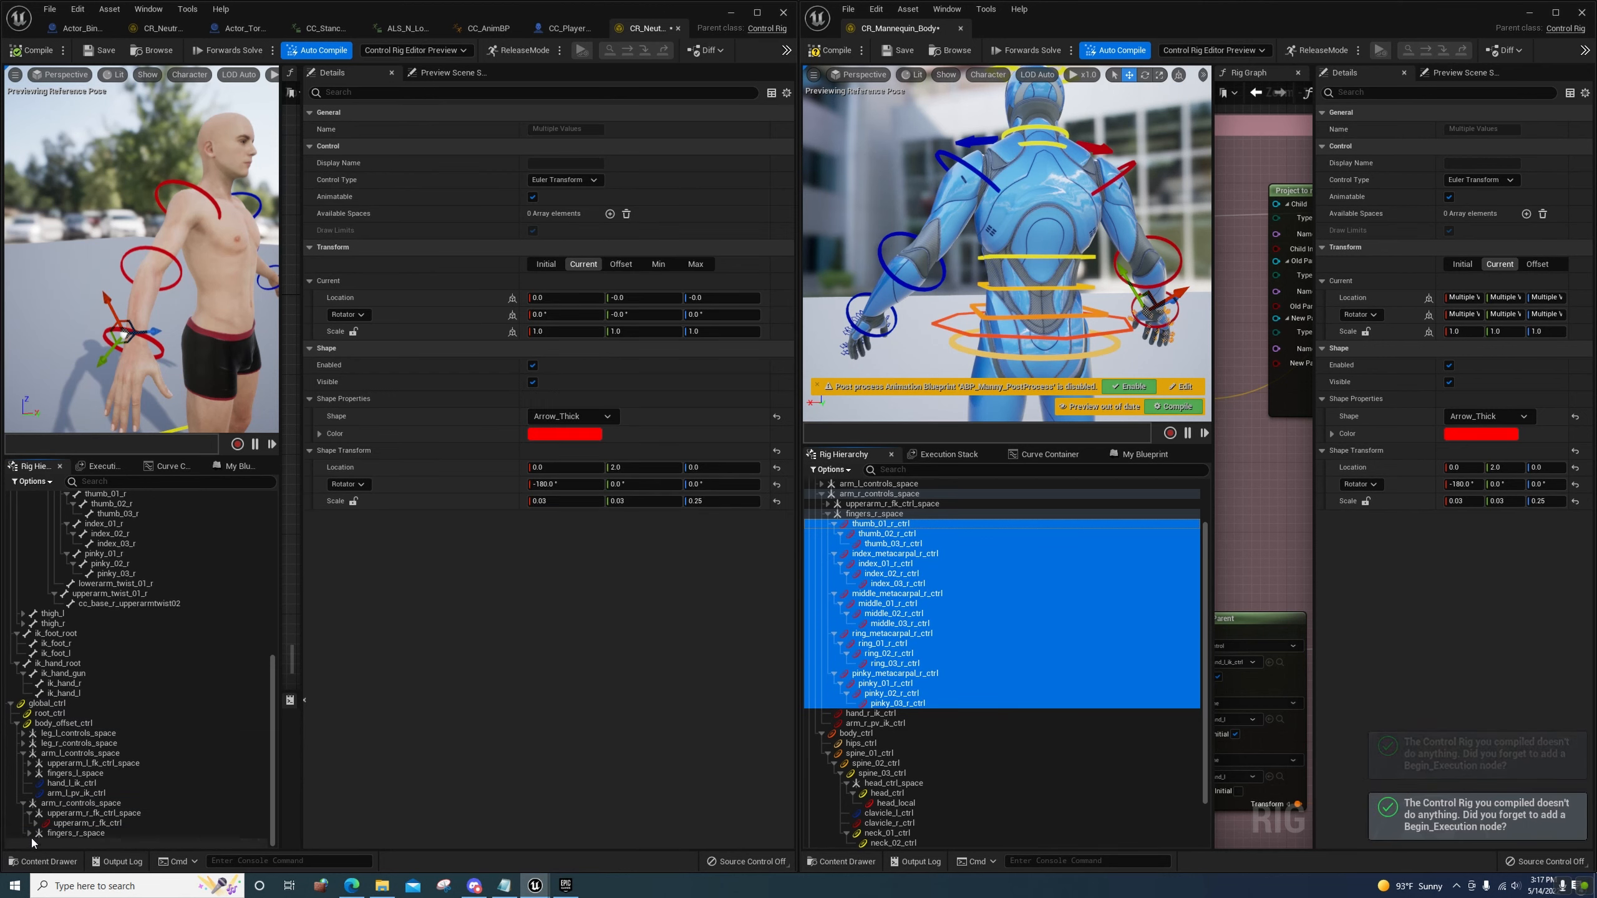
key(ctrl+v)
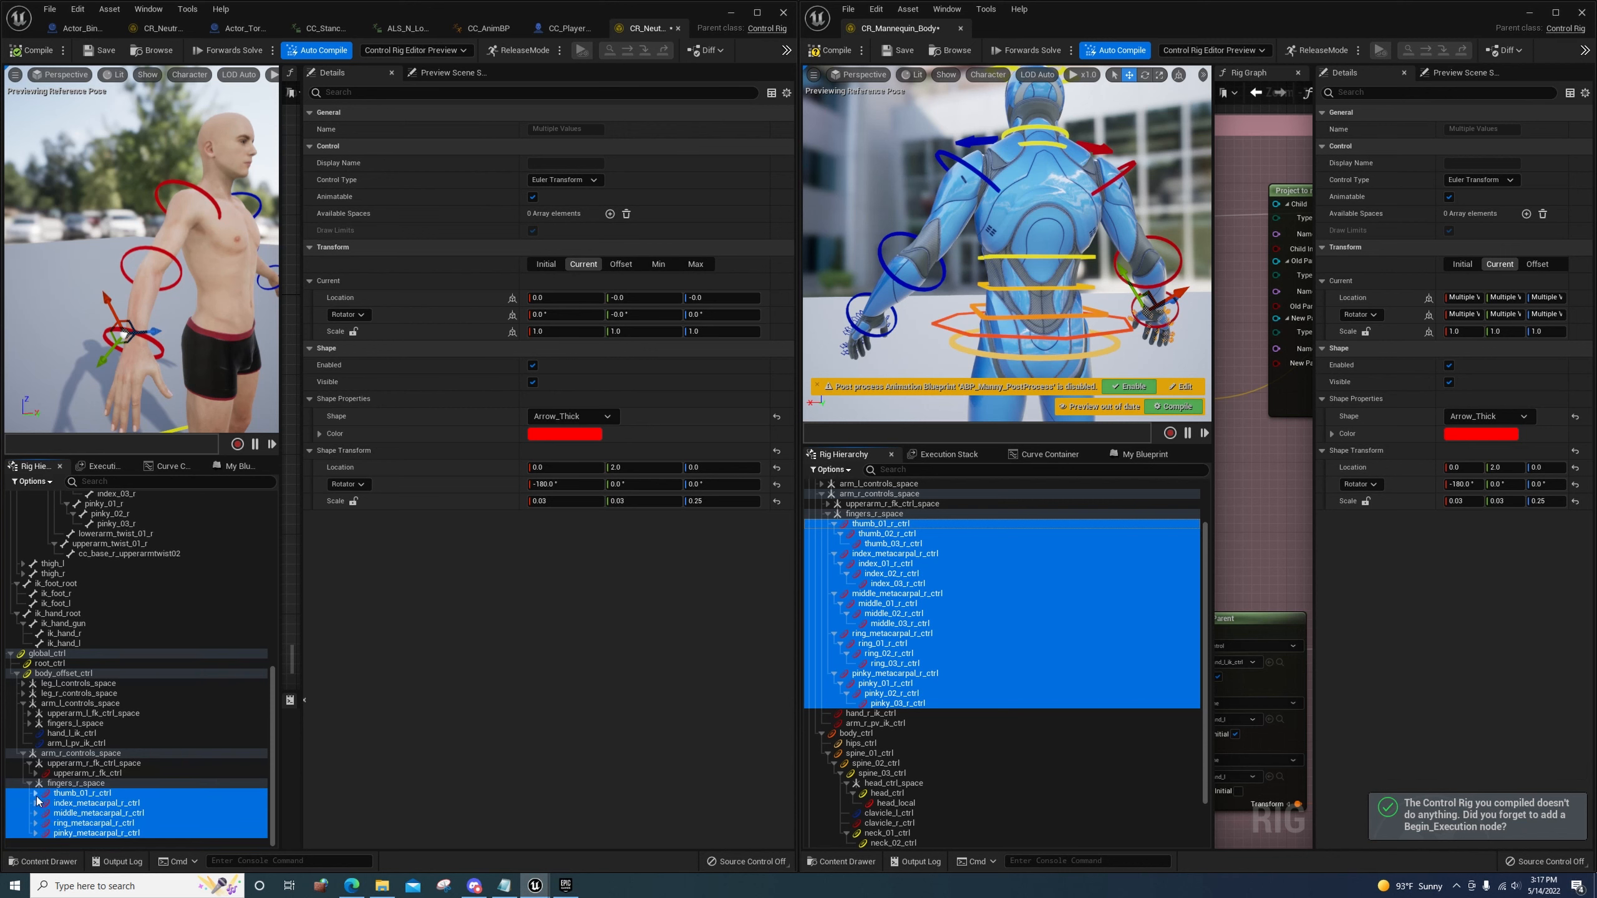
Expand the thumb and index chains, parent index_01_r_ctrl directly to fingers_r_space, and delete index_metacarpal_r_ctrl
click(35, 794)
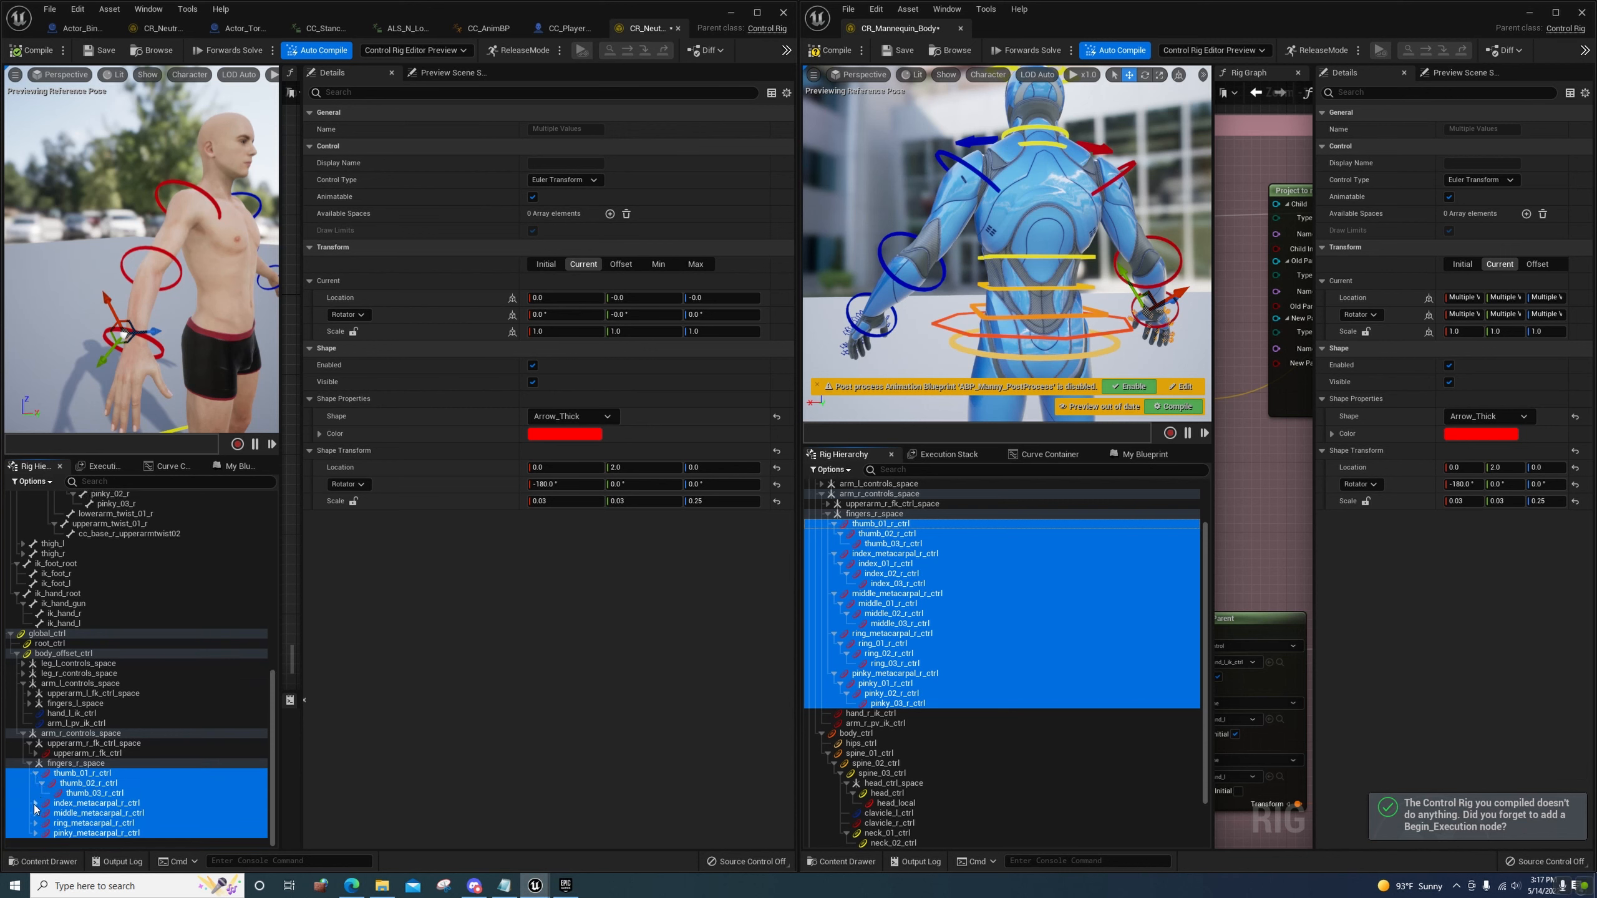
click(36, 804)
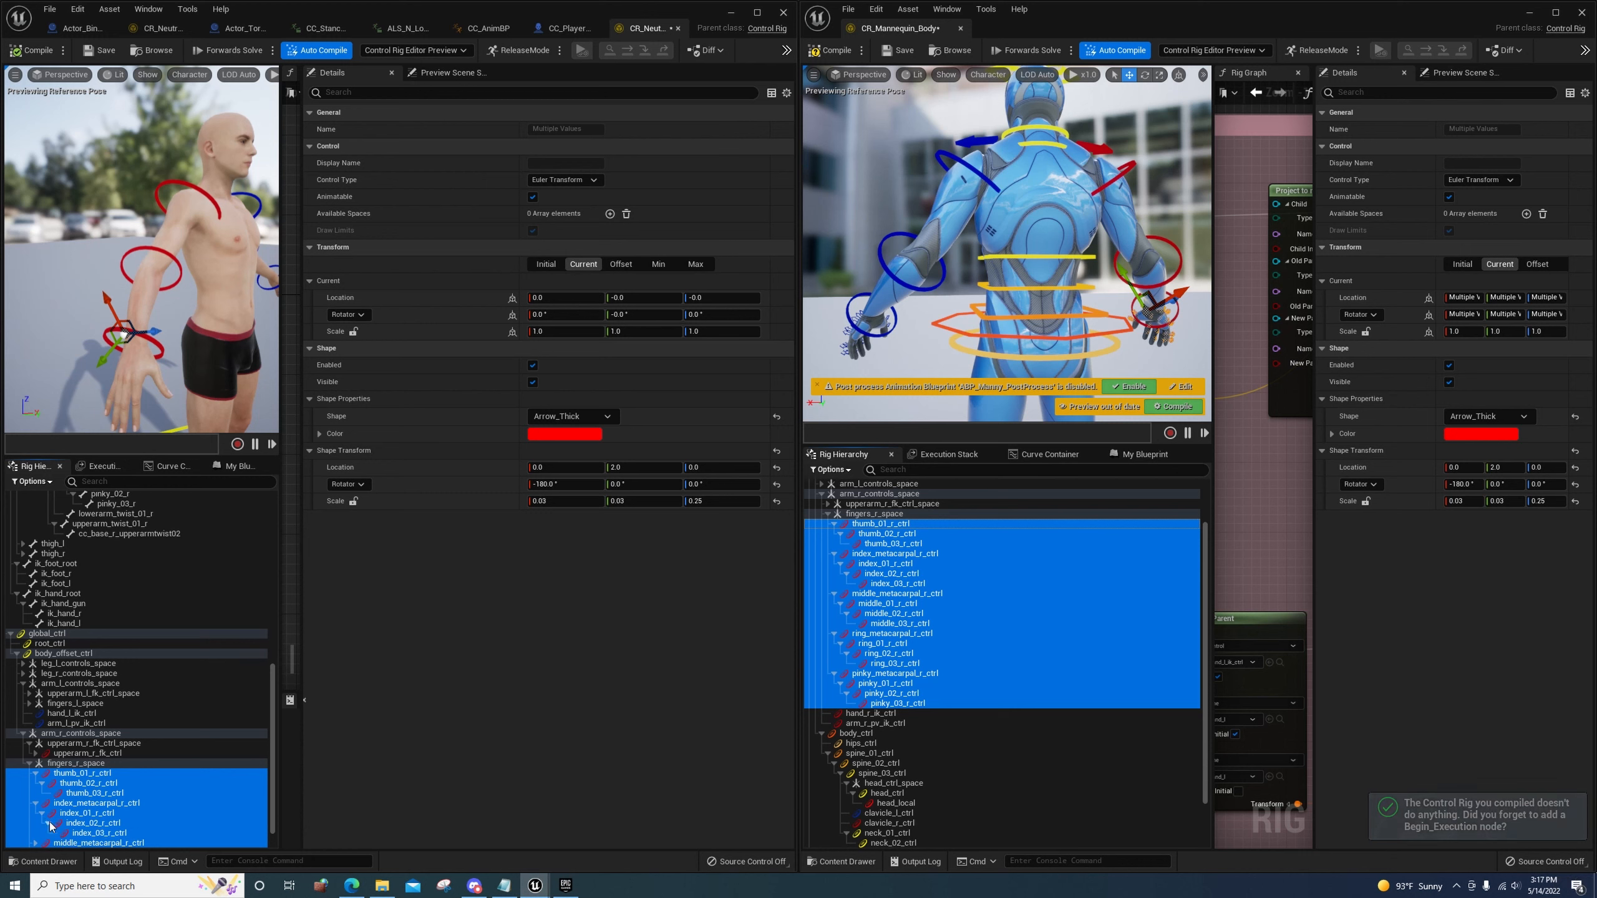
scroll(51, 826, down, 1)
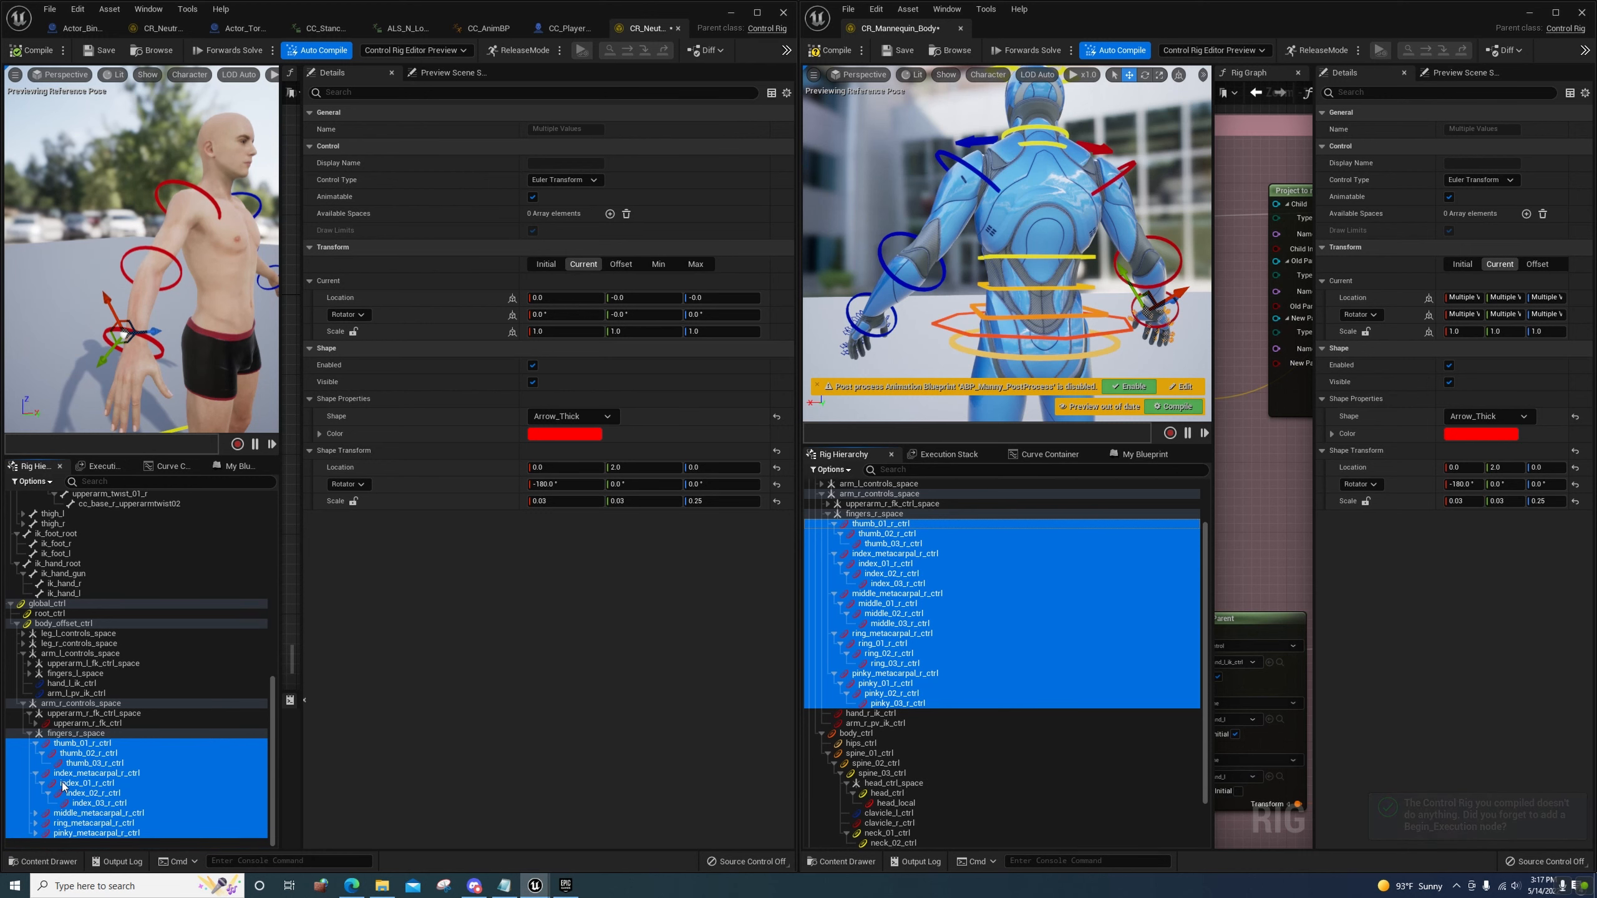
double_click(68, 783)
drag(60, 790, 55, 743)
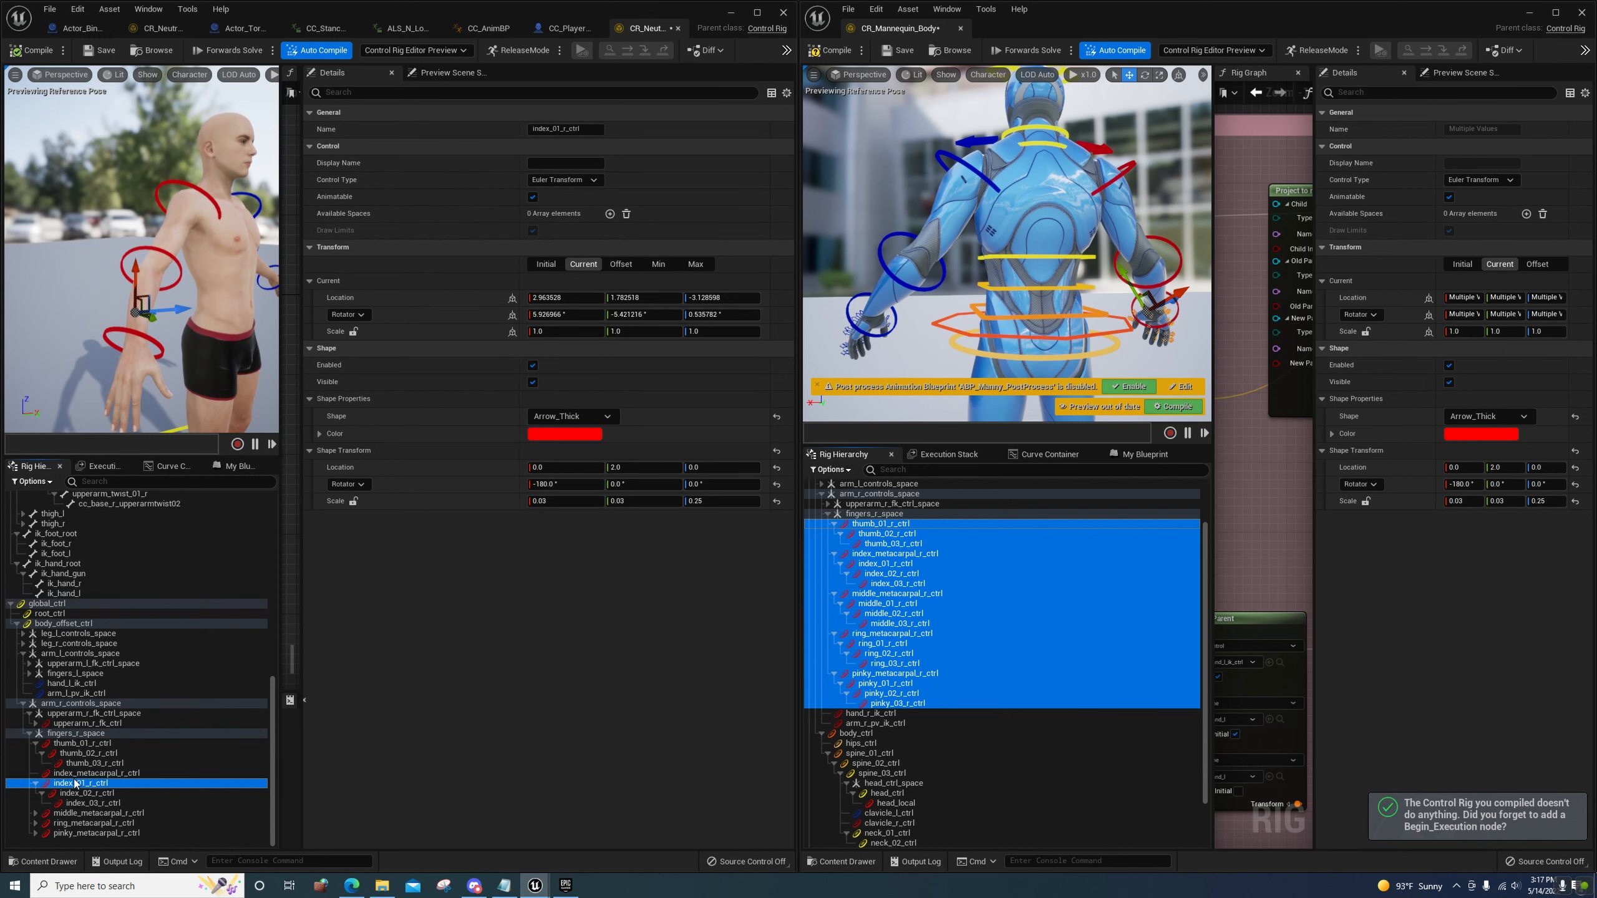
click(74, 774)
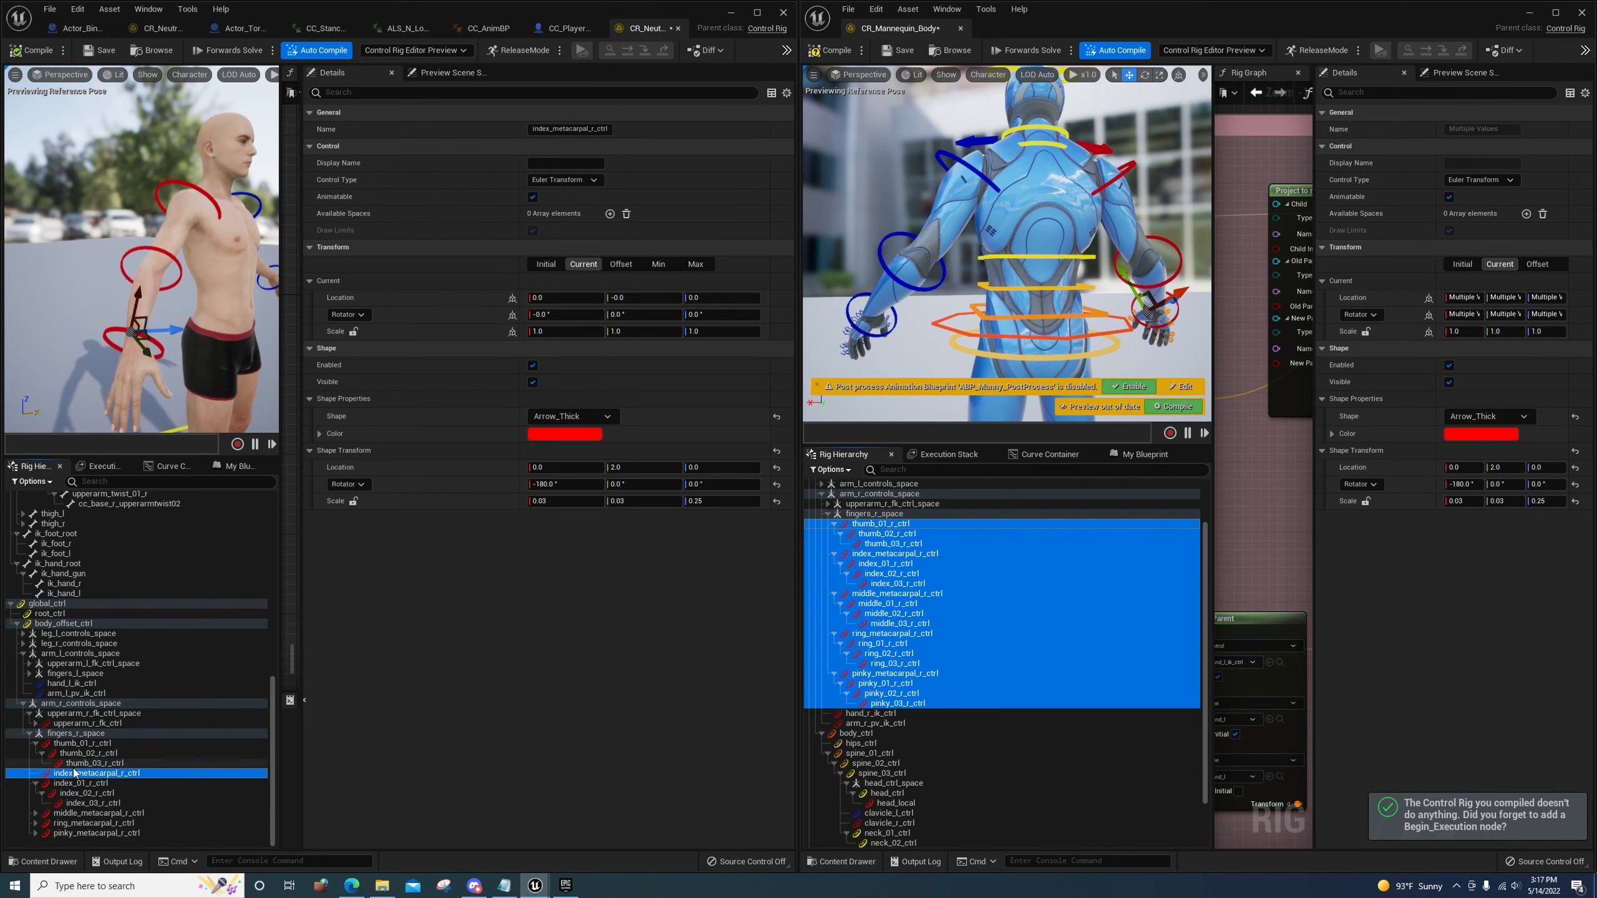
key(Delete)
Parent middle_01_r_ctrl directly to fingers_r_space and delete middle_metacarpal_r_ctrl
click(36, 813)
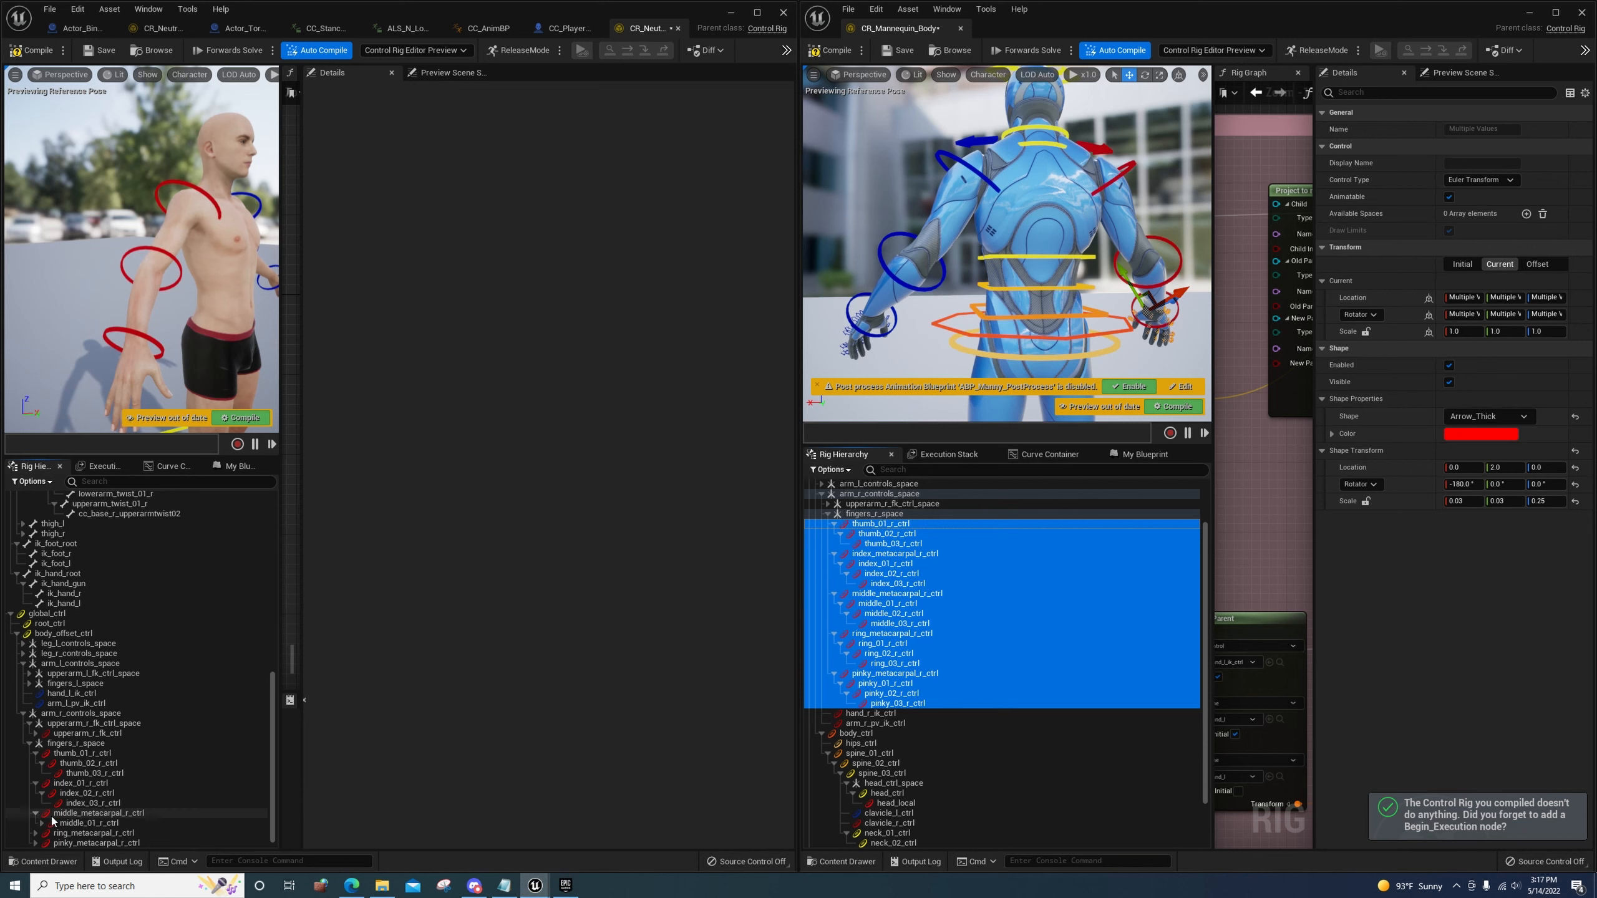
drag(64, 824, 61, 750)
click(87, 814)
key(Delete)
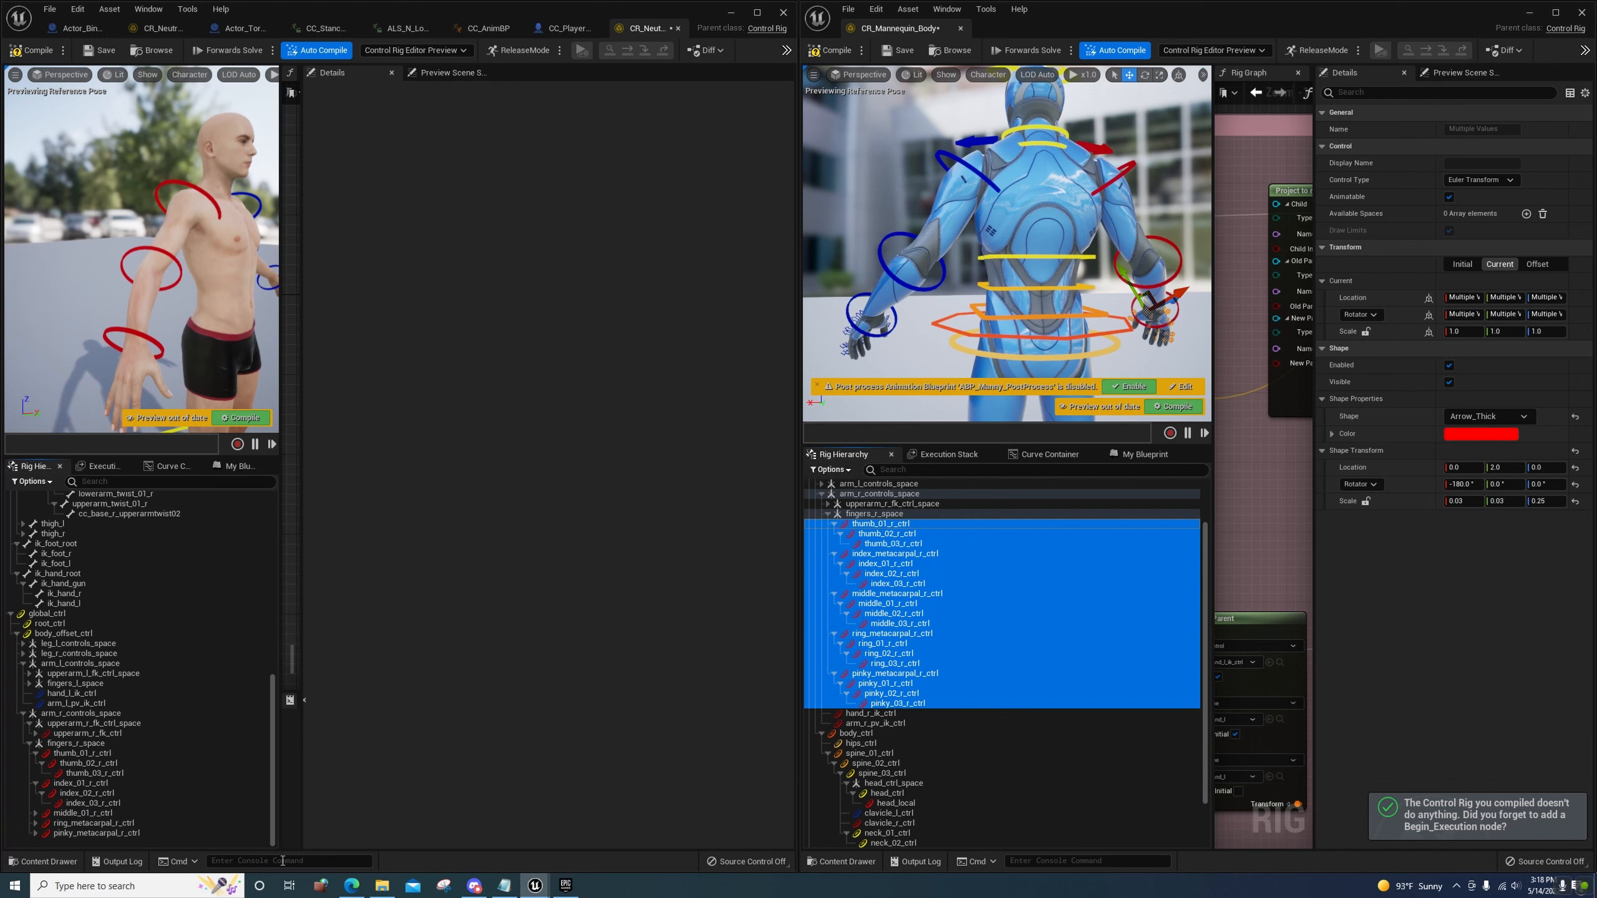
Parent ring_01_r_ctrl directly to fingers_r_space and delete ring_metacarpal_r_ctrl
click(35, 823)
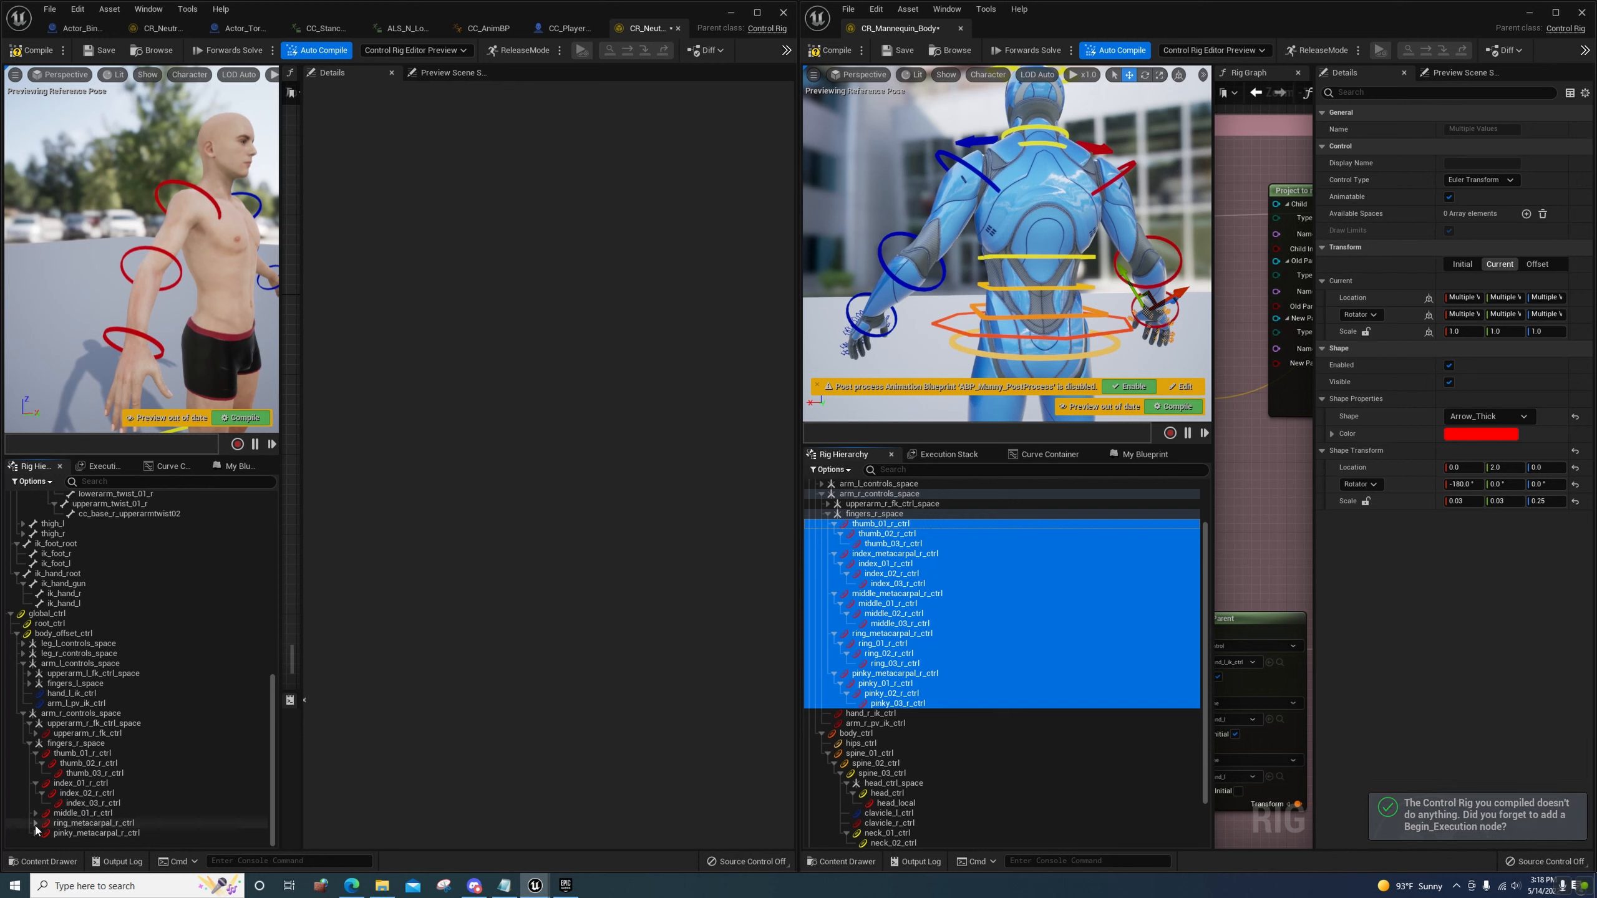
drag(70, 836, 69, 743)
click(67, 825)
key(Delete)
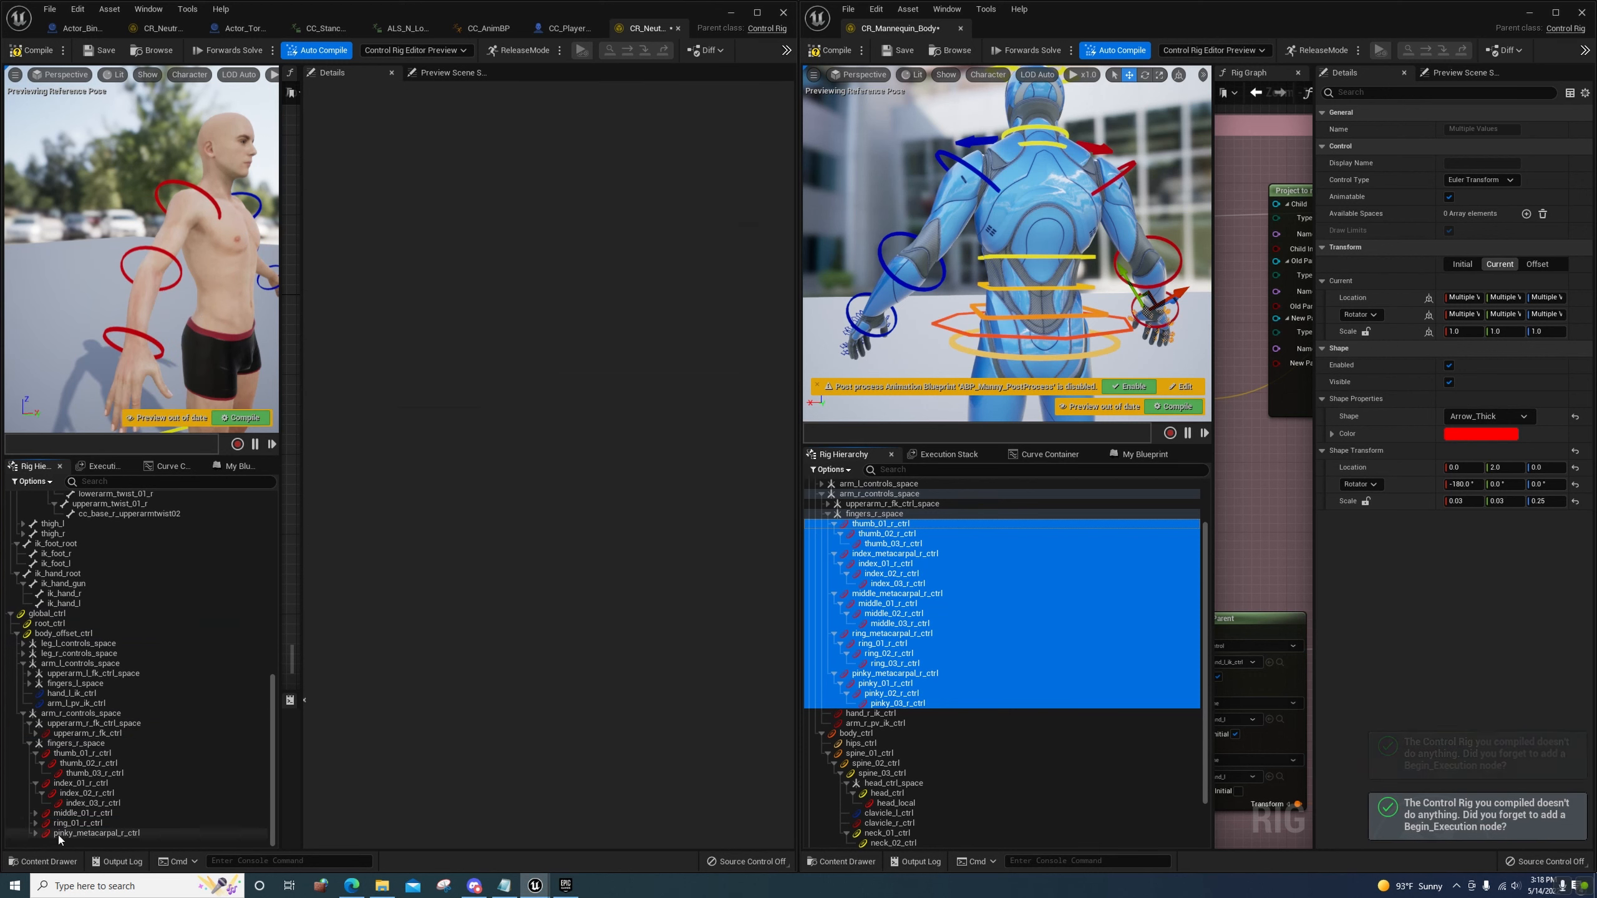
Parent pinky_01_r_ctrl directly to fingers_r_space and delete pinky_metacarpal_r_ctrl
click(36, 836)
drag(60, 842, 61, 736)
click(69, 823)
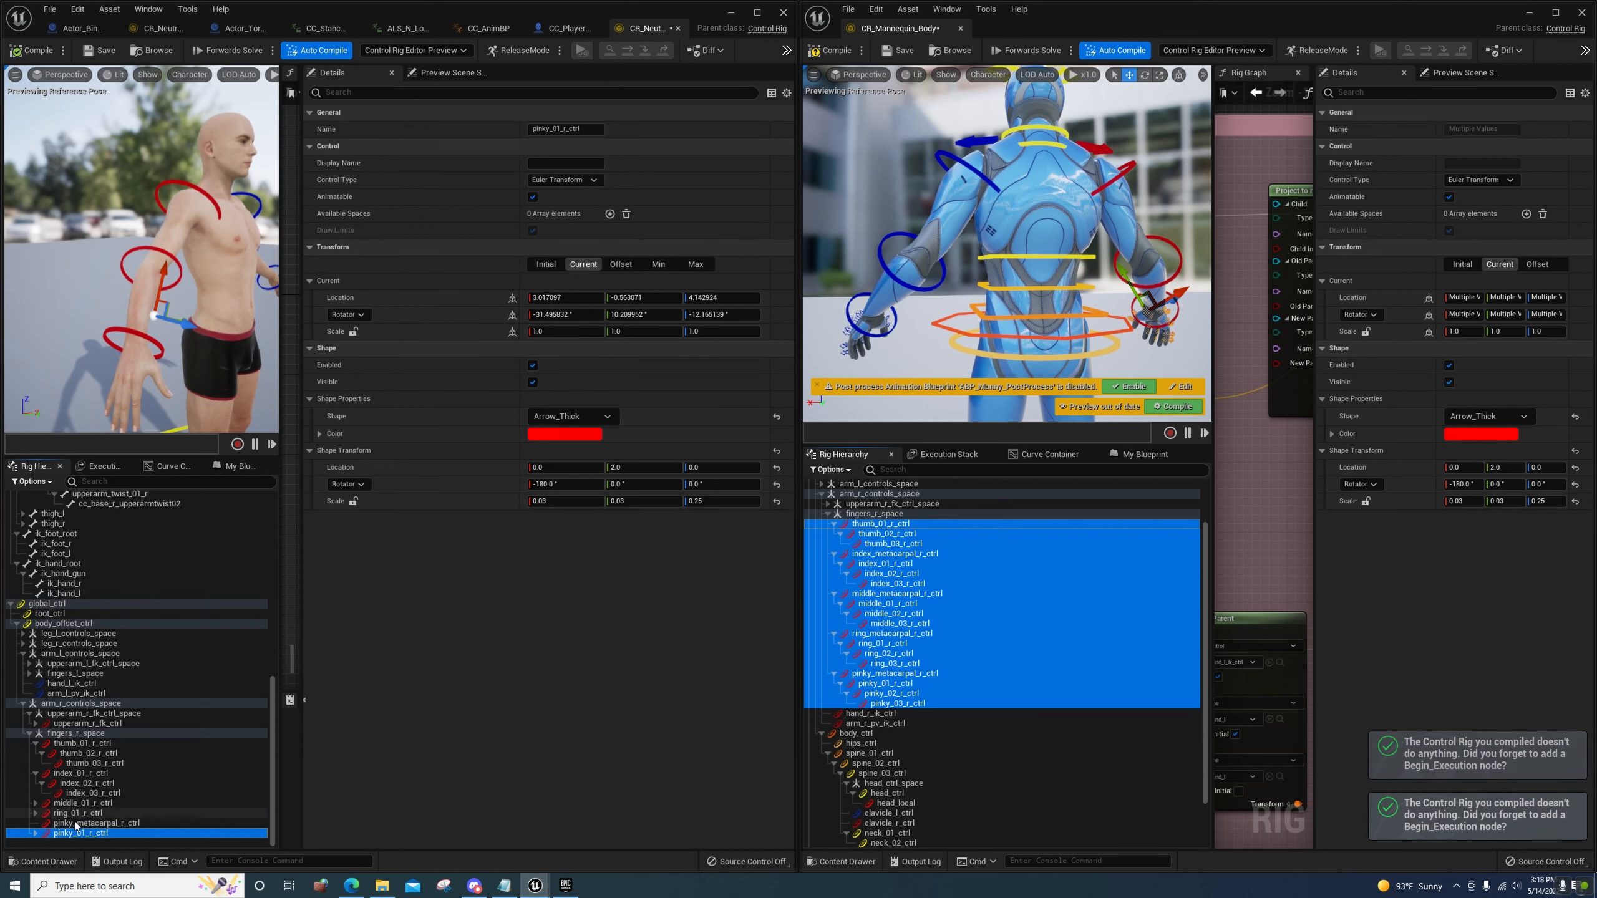
key(Delete)
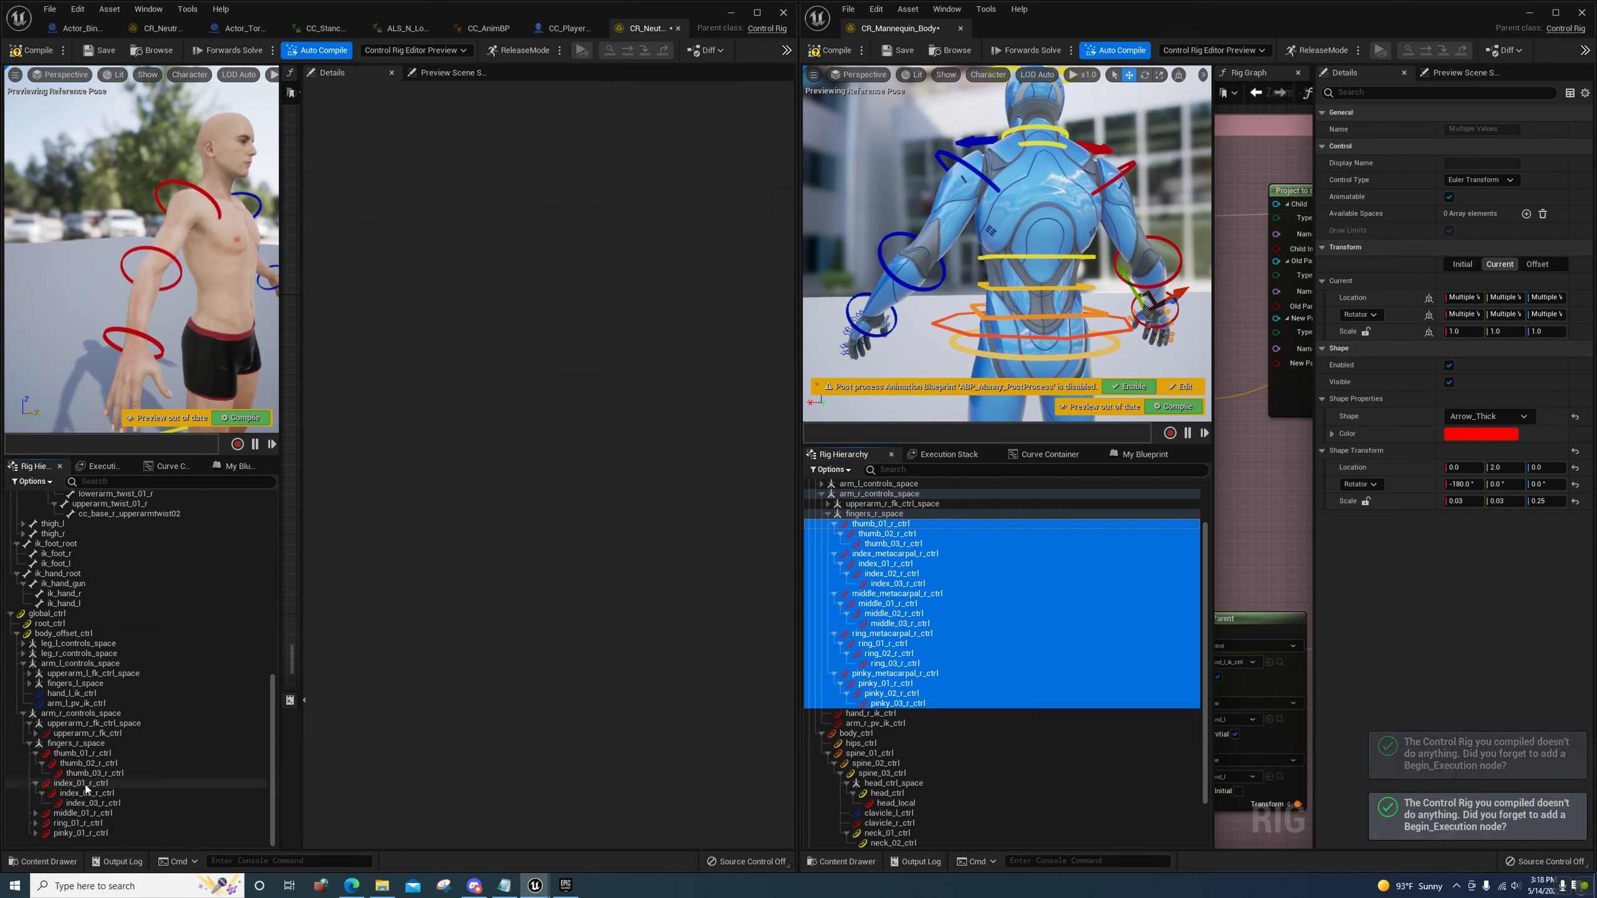
Expand the middle, ring and pinky control chains under fingers_r_space down to their last joints
click(35, 813)
click(43, 823)
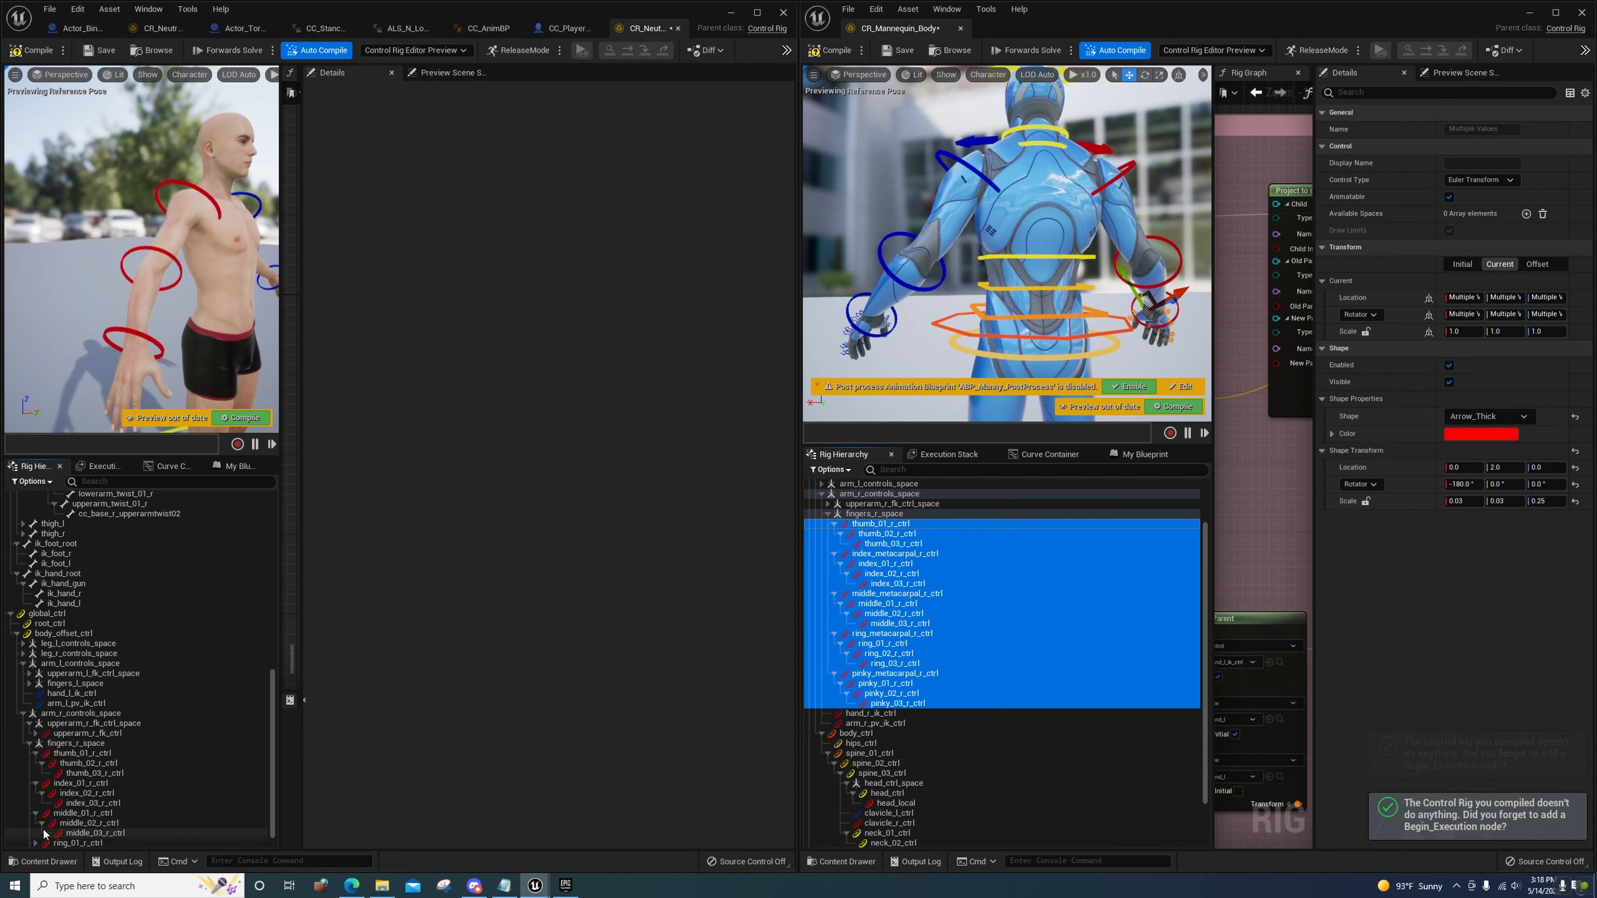
scroll(44, 834, down, 1)
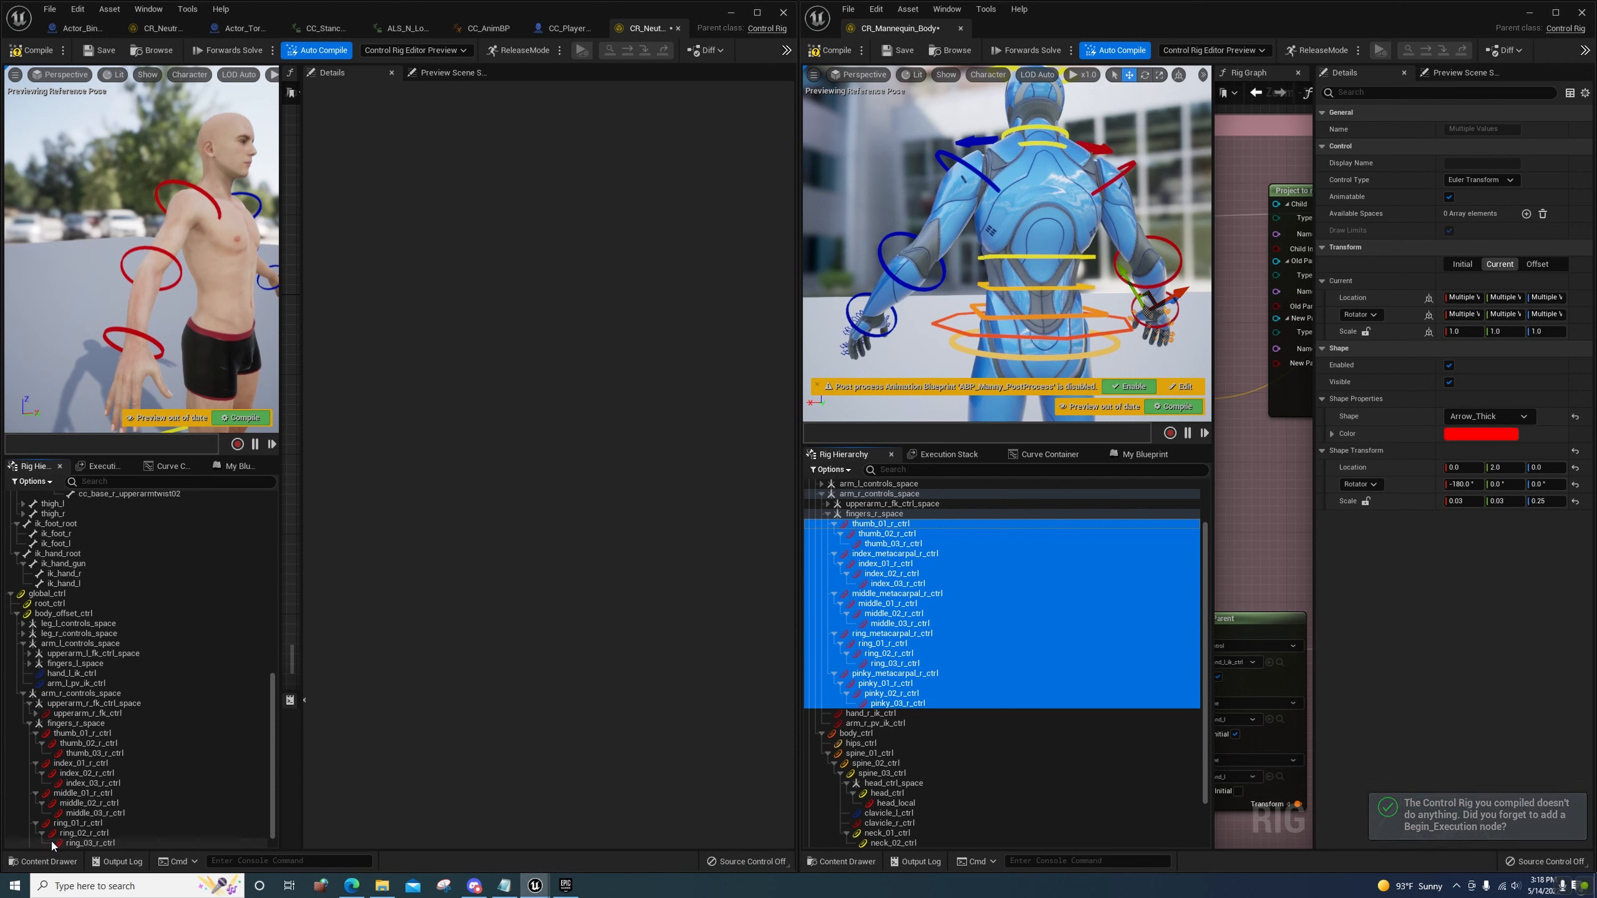
scroll(43, 835, down, 1)
click(35, 834)
click(45, 843)
scroll(45, 843, down, 1)
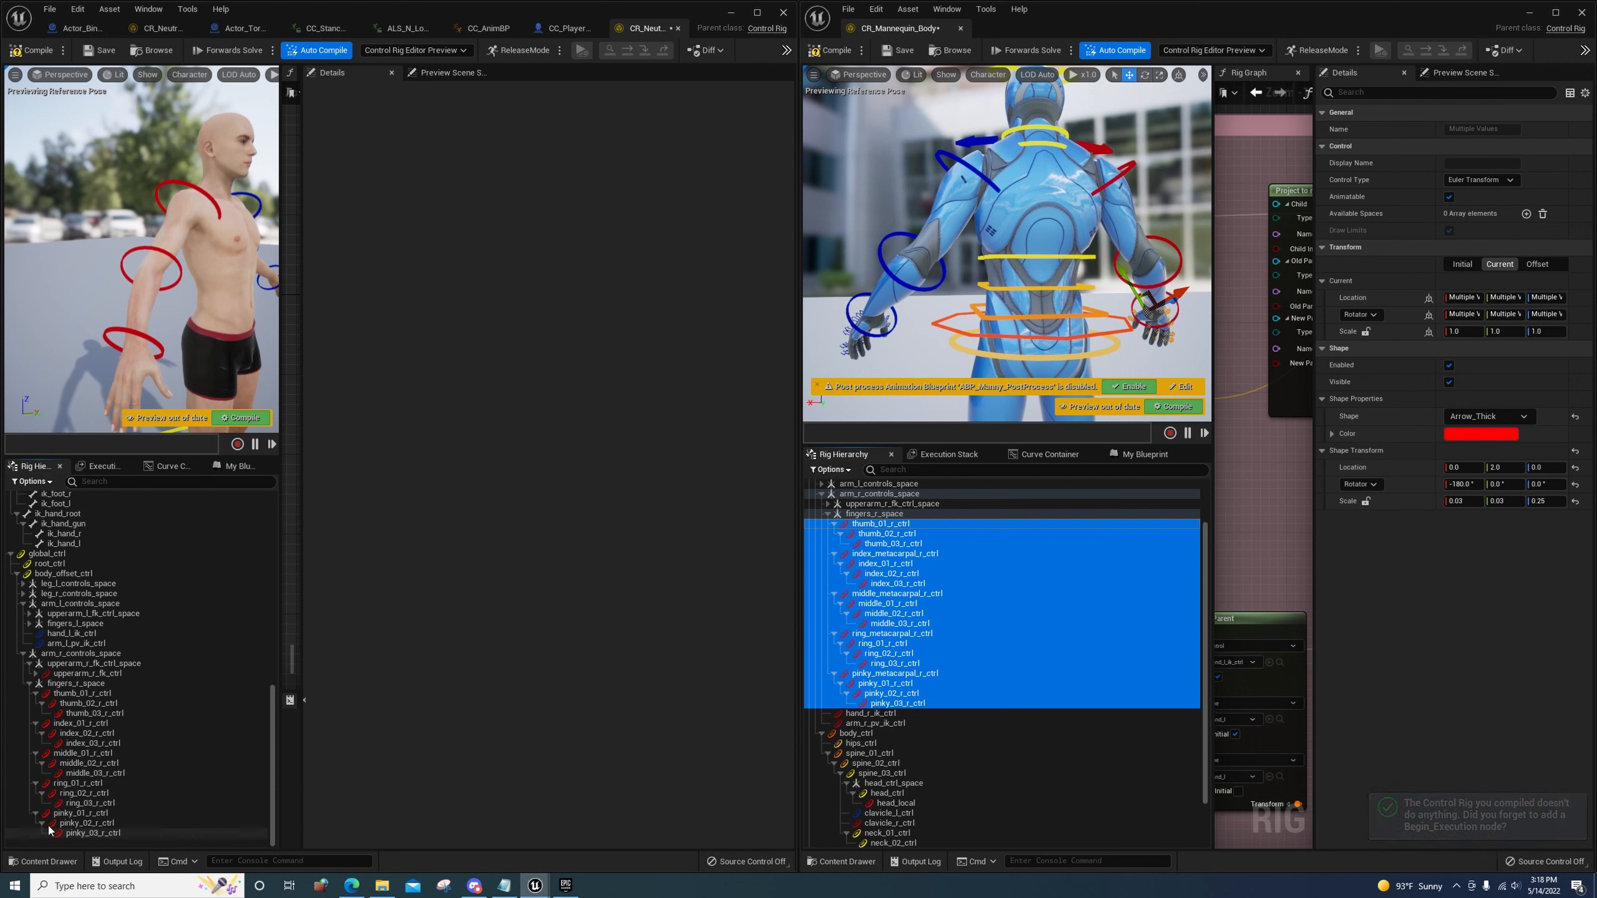
Lock the shape scale ratio for all right index, middle, ring and pinky controls and multiply it by 10 to 0.3, 0.3, 2.5
click(82, 691)
click(78, 724)
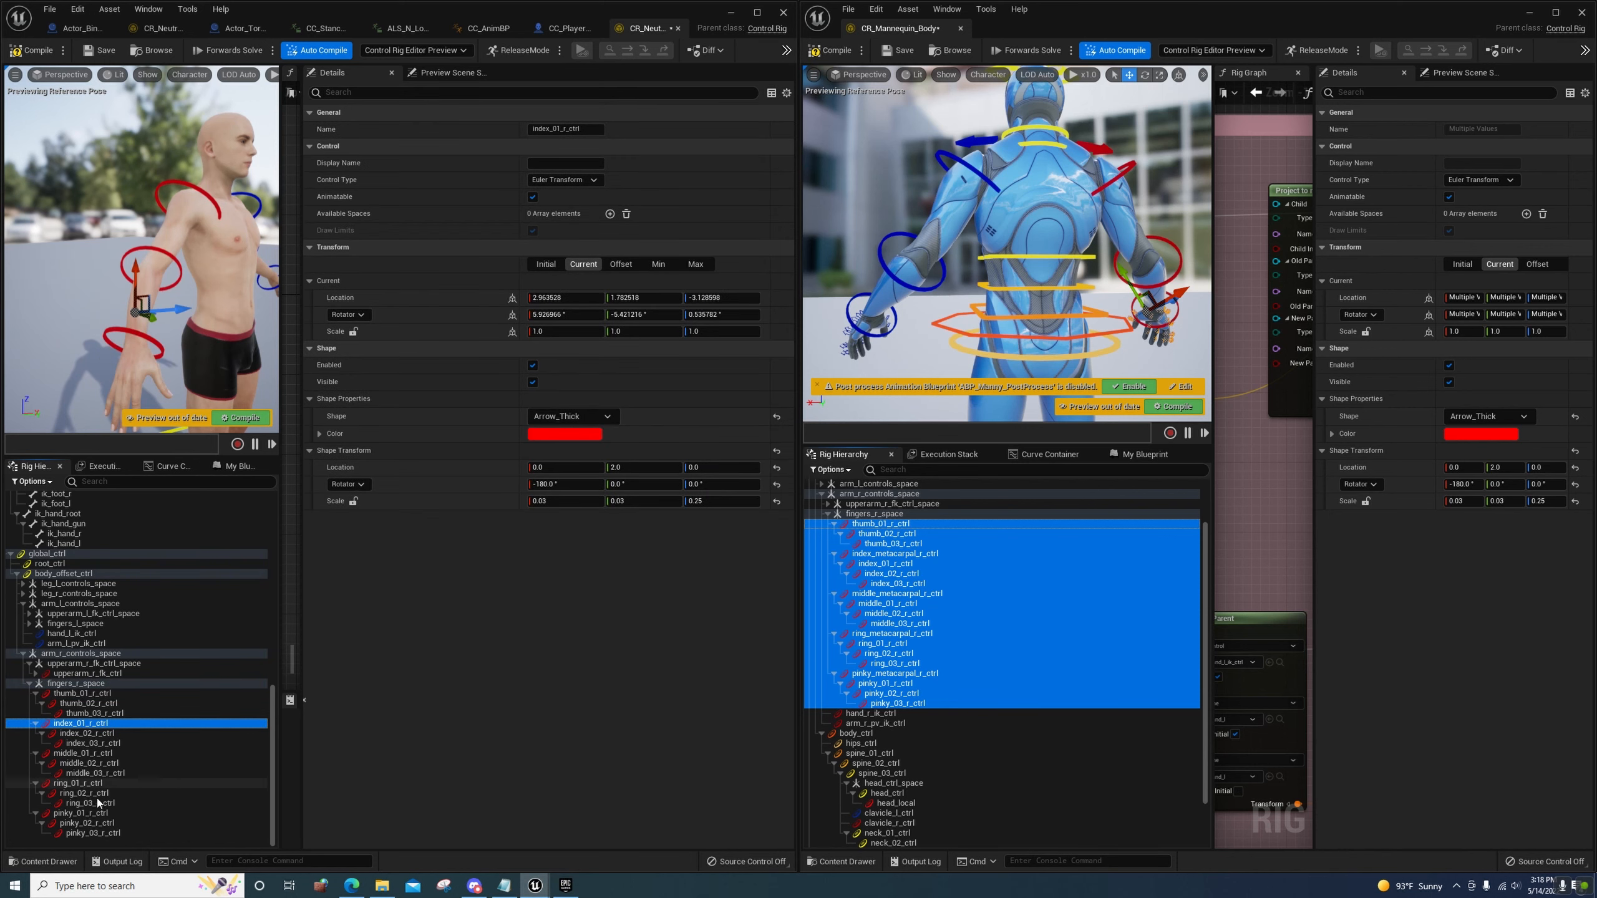
shift+click(99, 832)
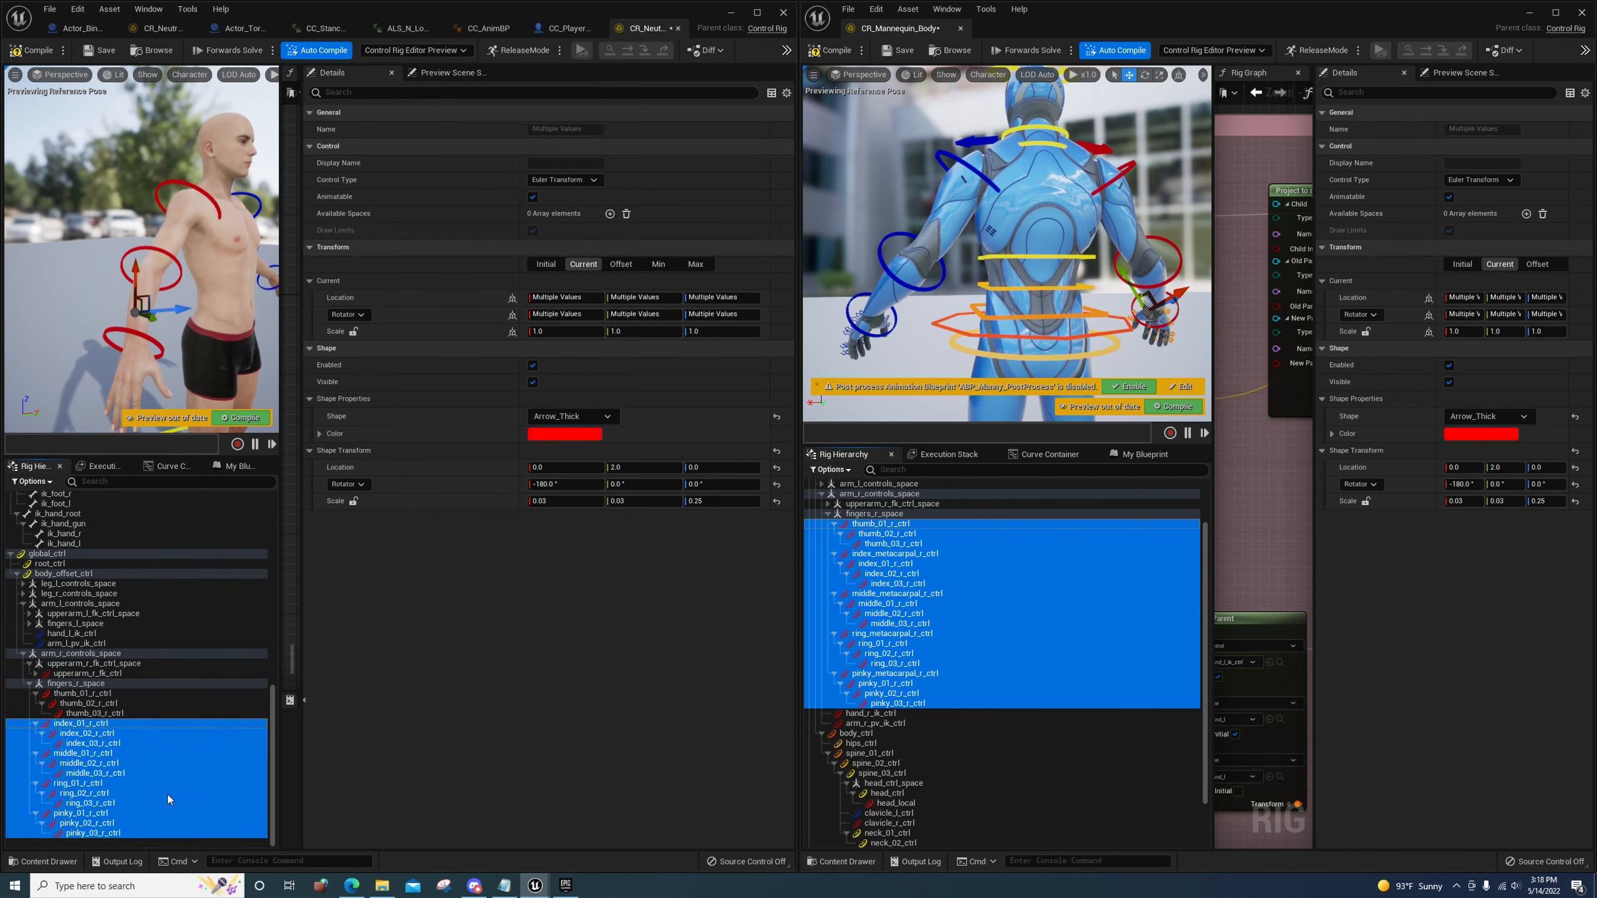
click(352, 501)
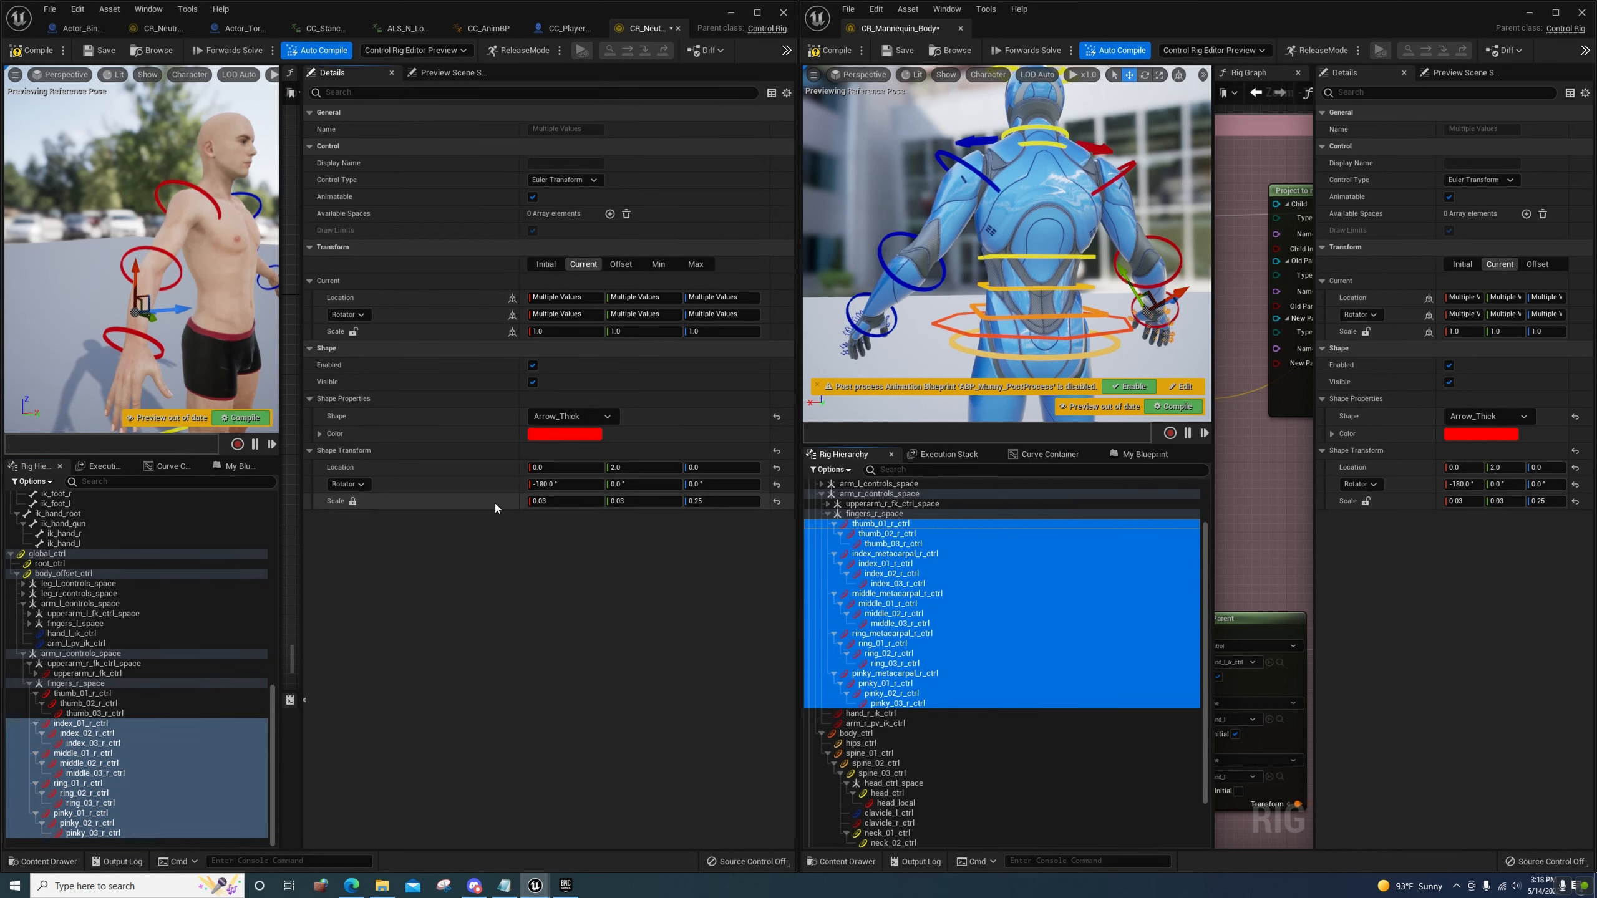
click(563, 502)
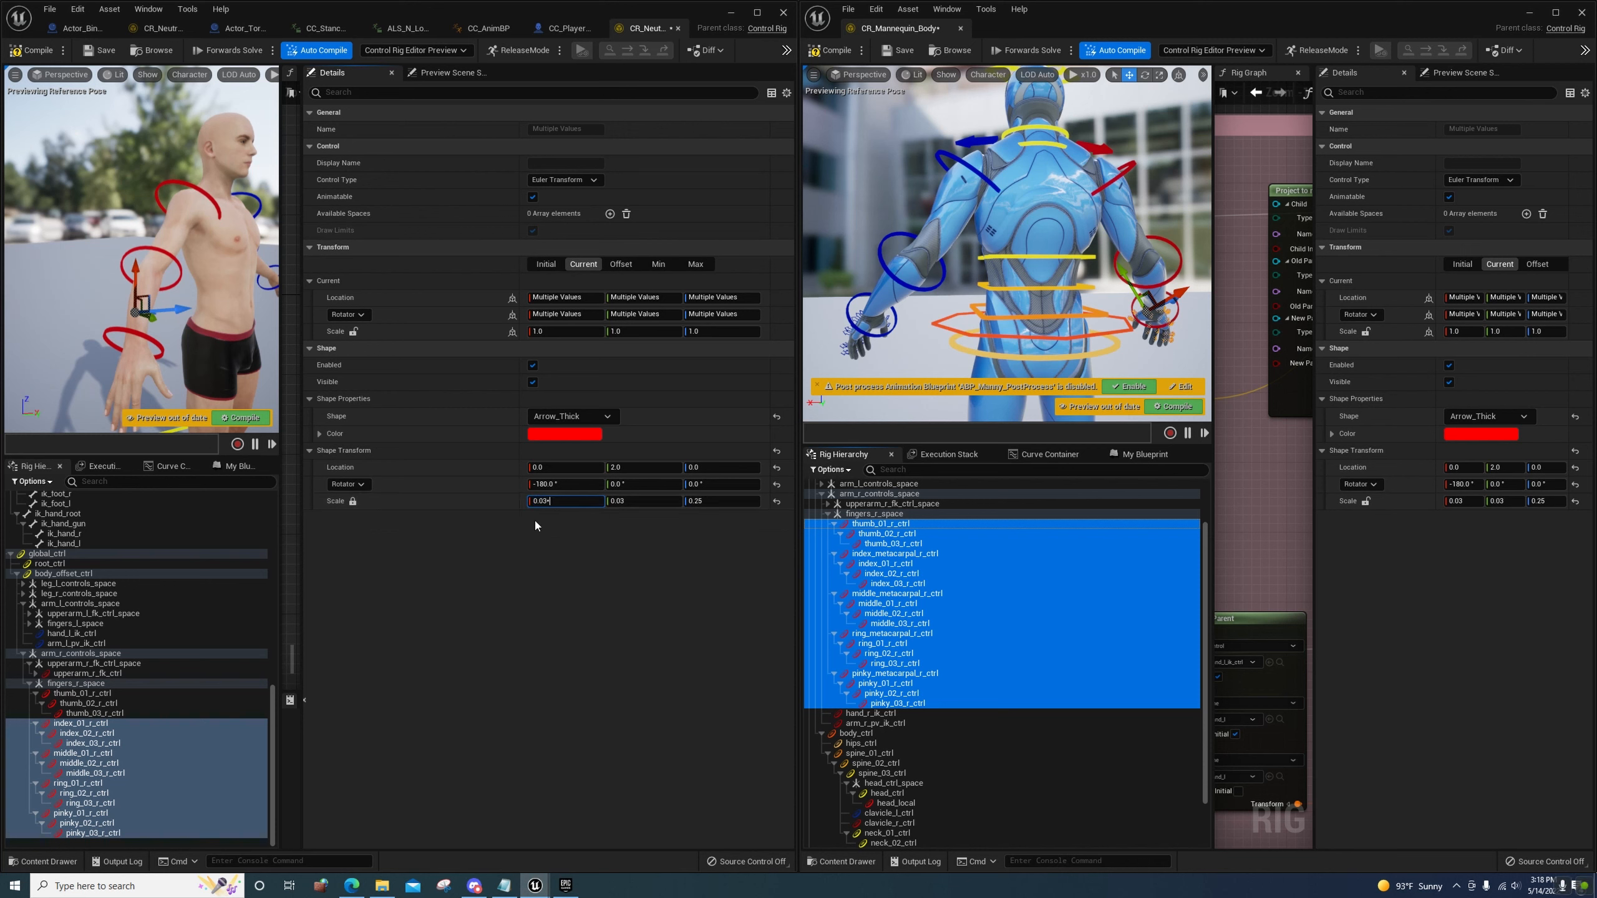
text(*1)
text(0)
key(Return)
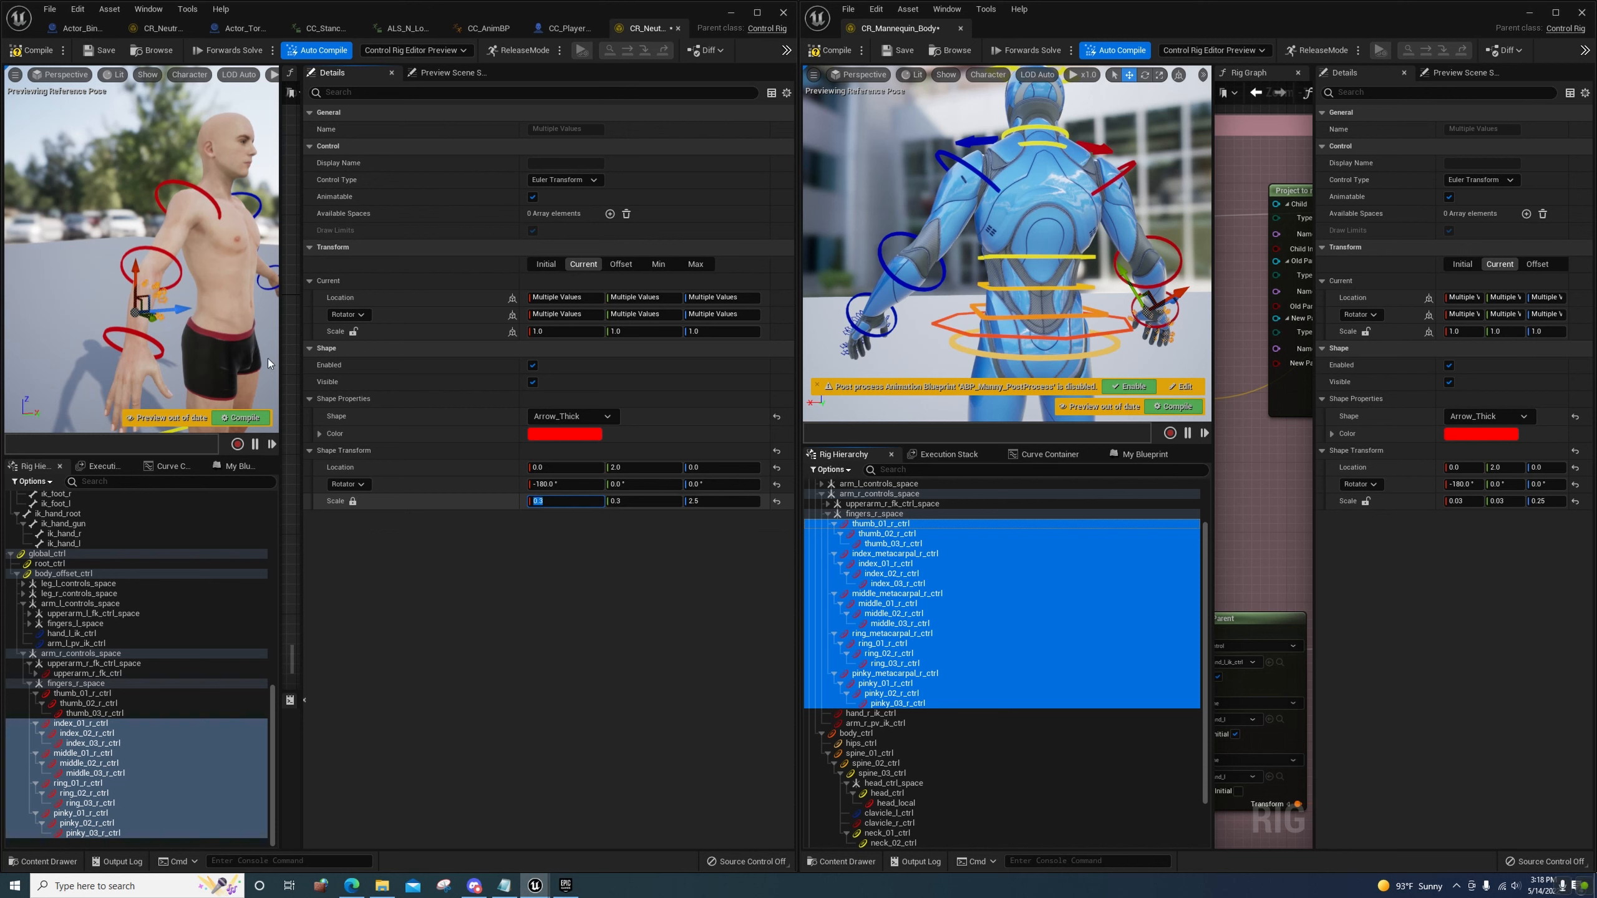
Set the shape scale of the three right thumb controls to 0.3, 0.3, 2.5 to match the other fingers
click(114, 691)
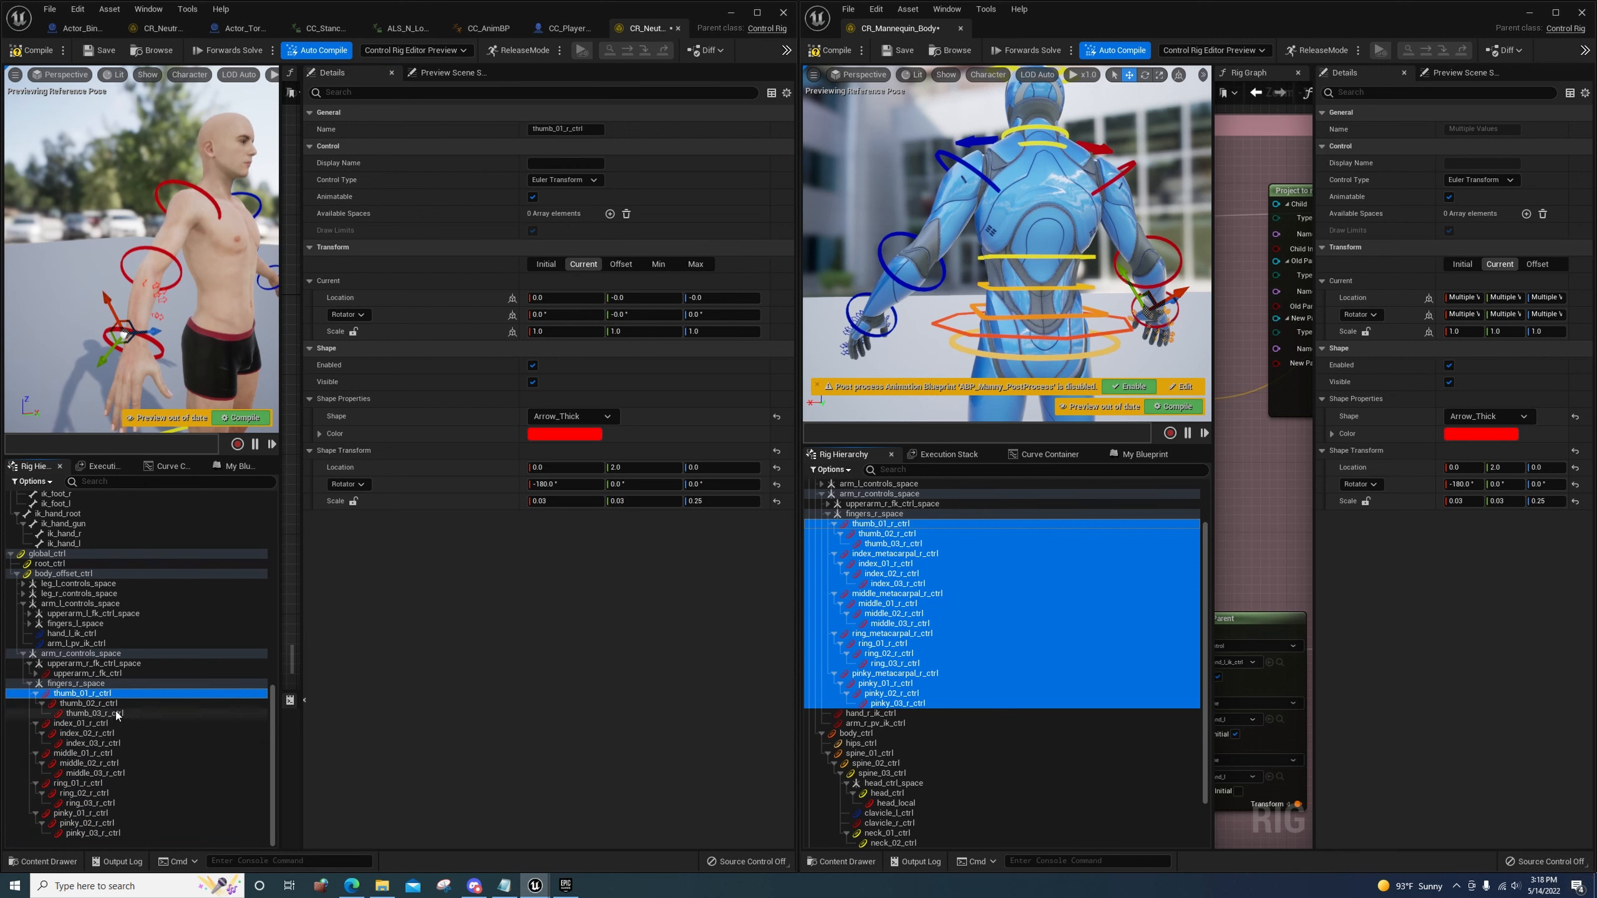
shift+click(115, 713)
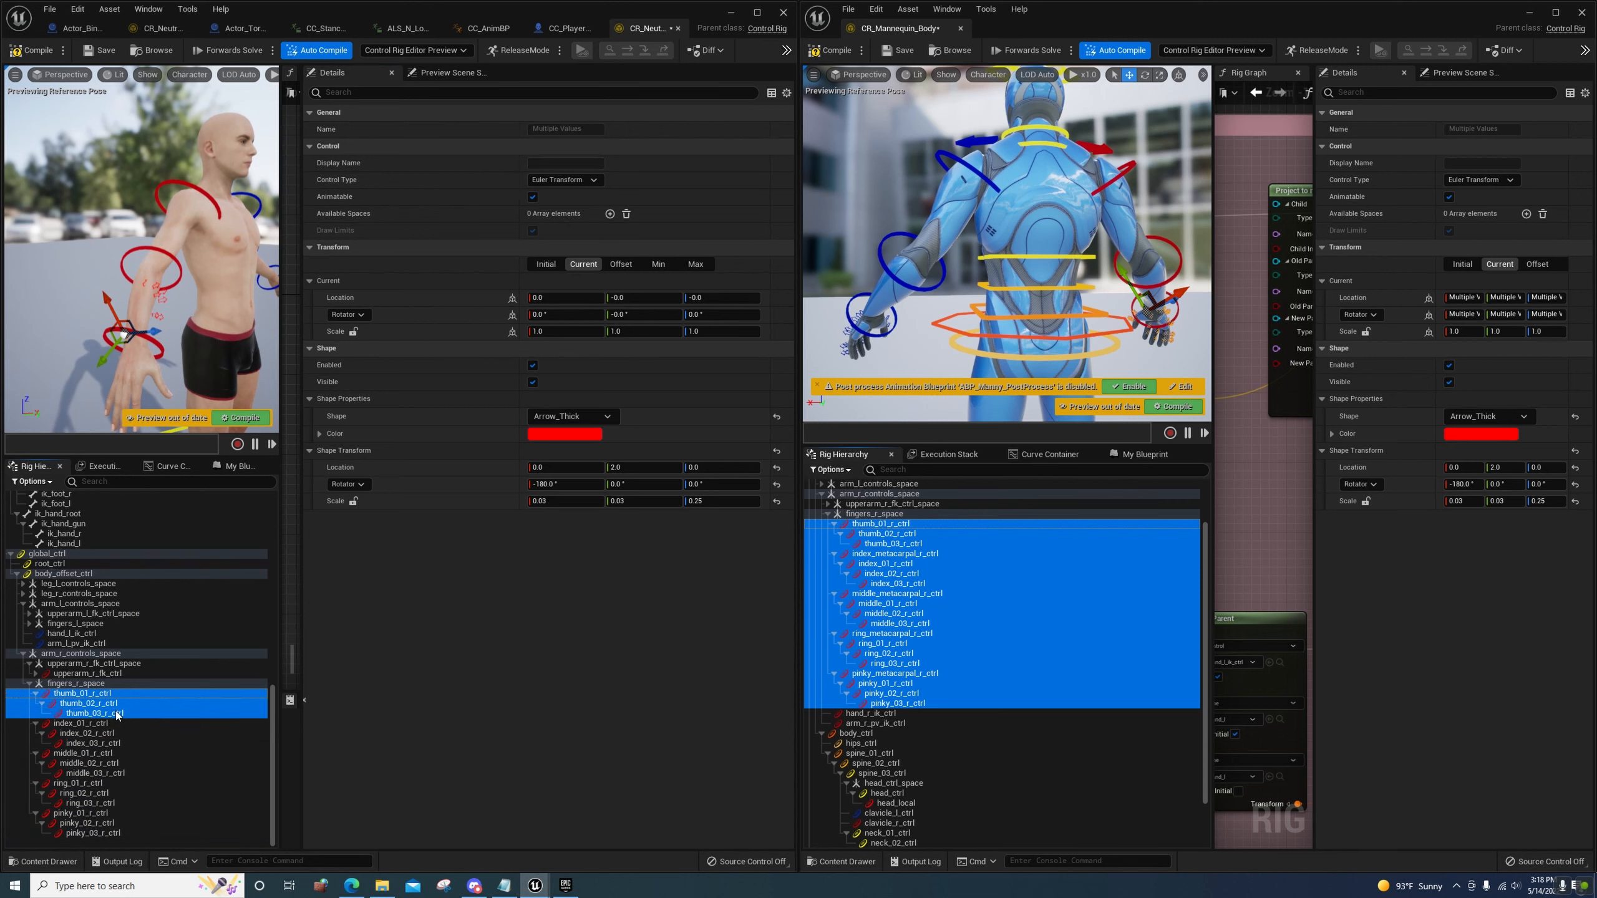
click(562, 502)
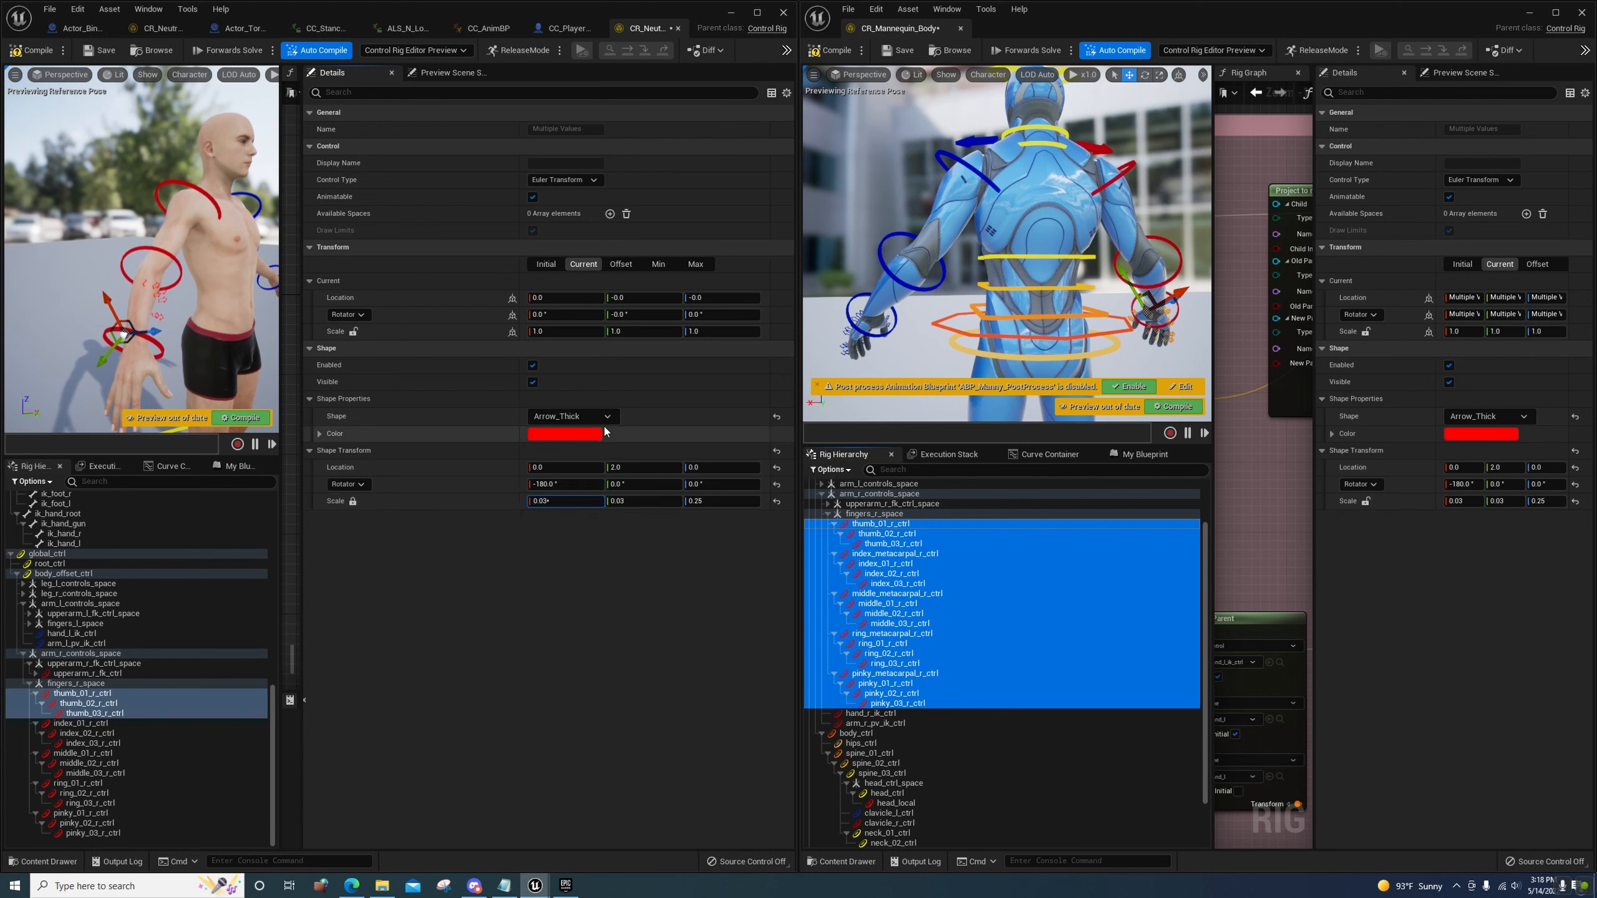
key(ctrl+a)
click(77, 725)
click(79, 694)
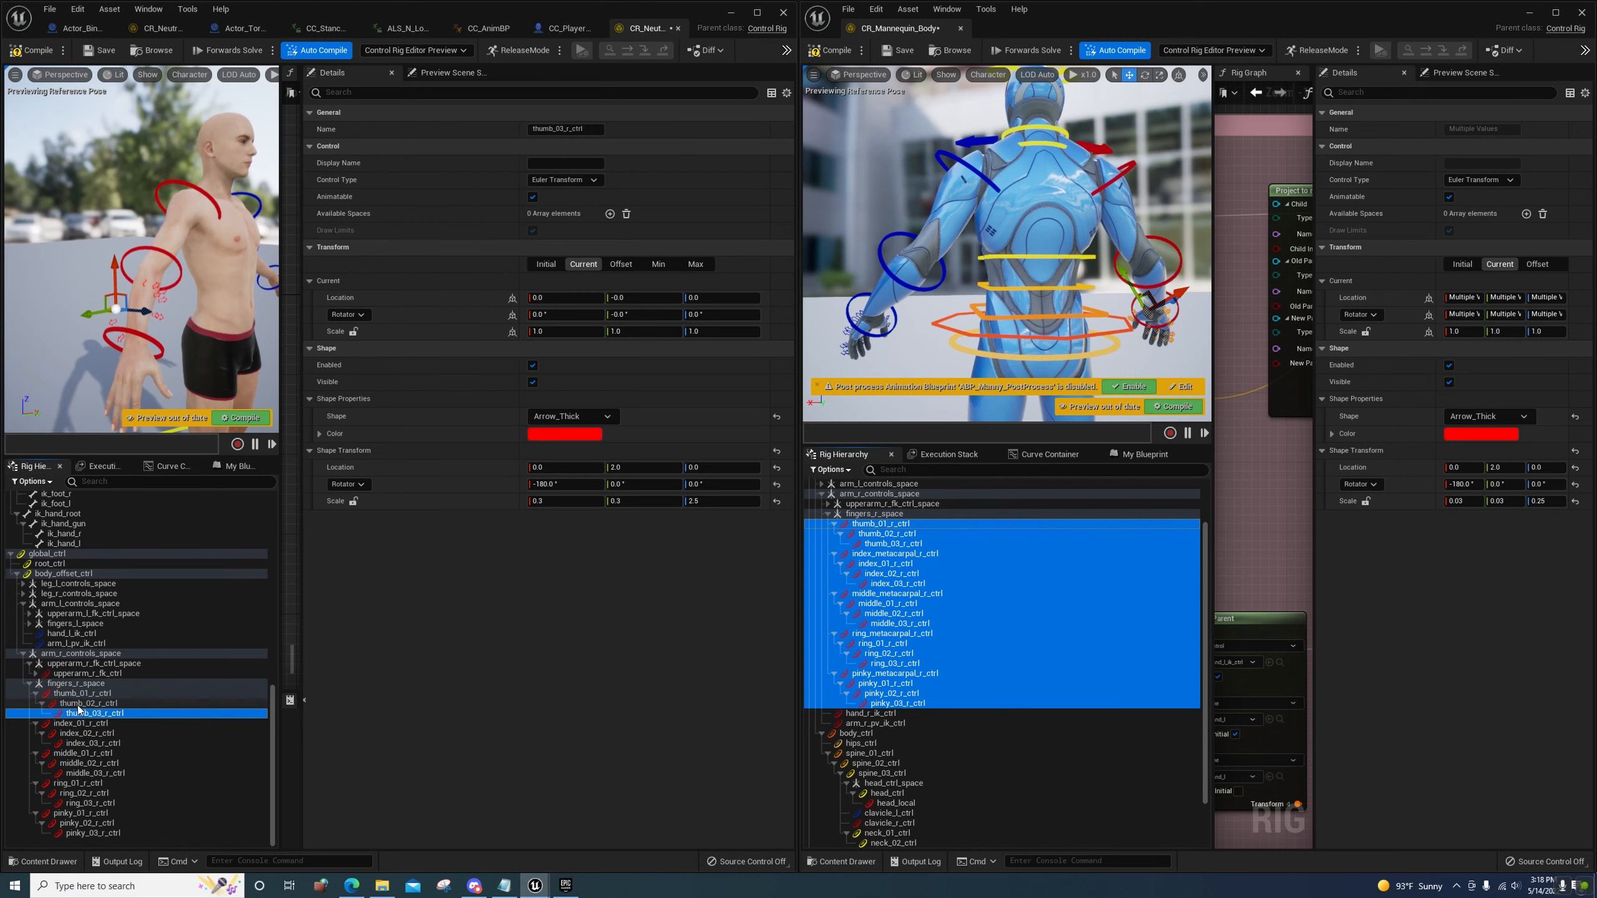
Select thumb_01_r_ctrl and collapse ik_foot_root, ik_hand_root and arm_l_controls_space to bring the right finger bones closer to their controls
right_drag(157, 251, 188, 244)
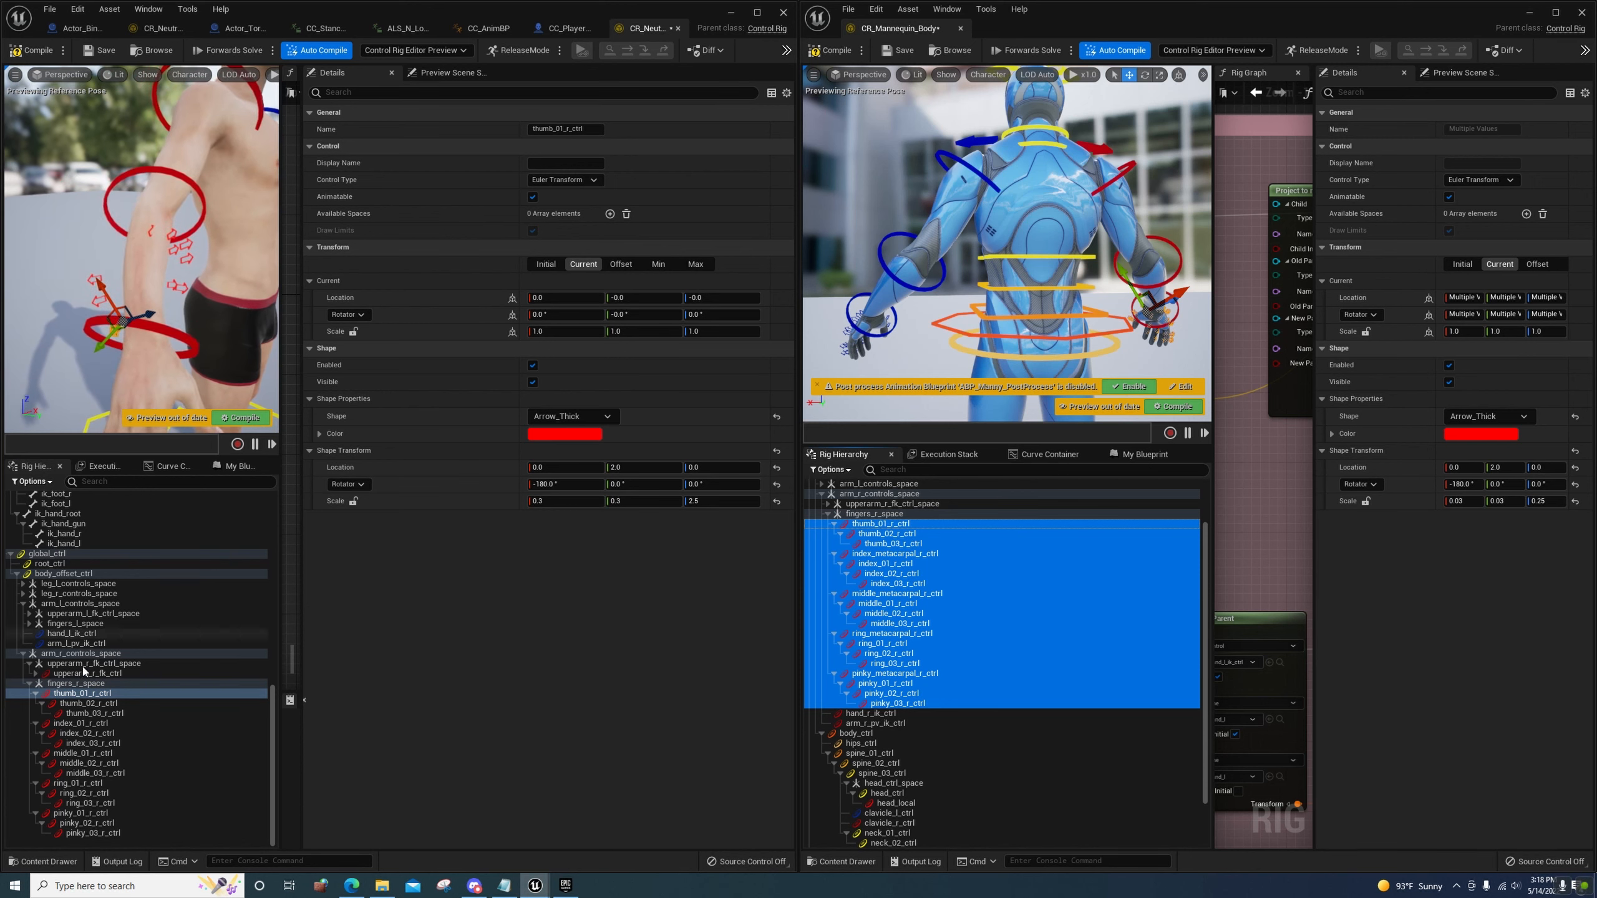
key(Up)
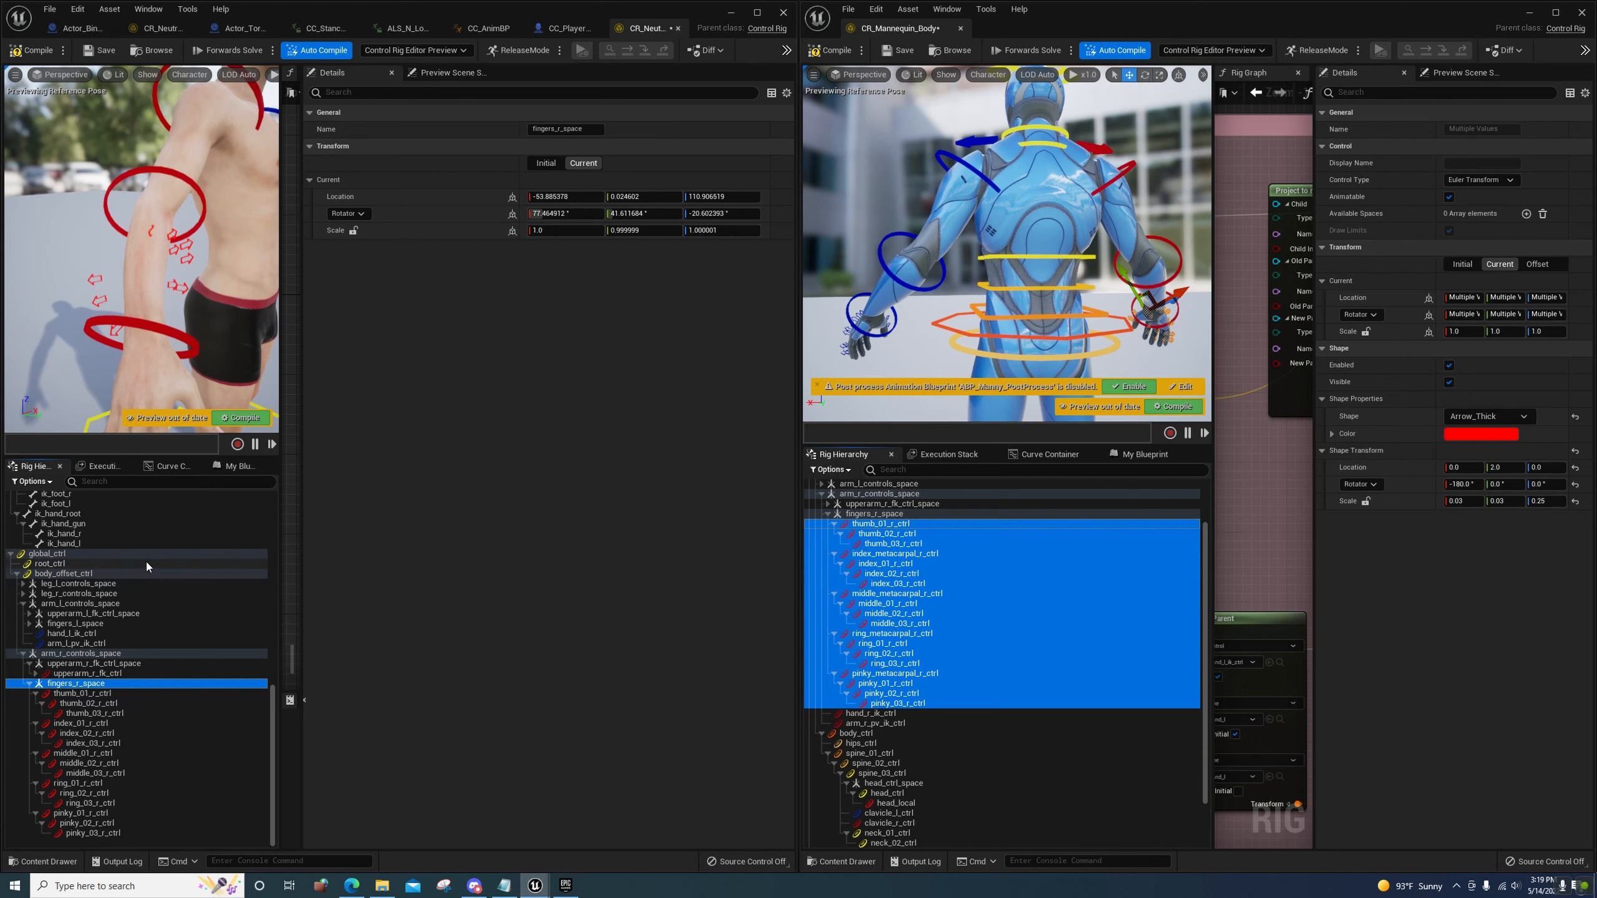
click(94, 693)
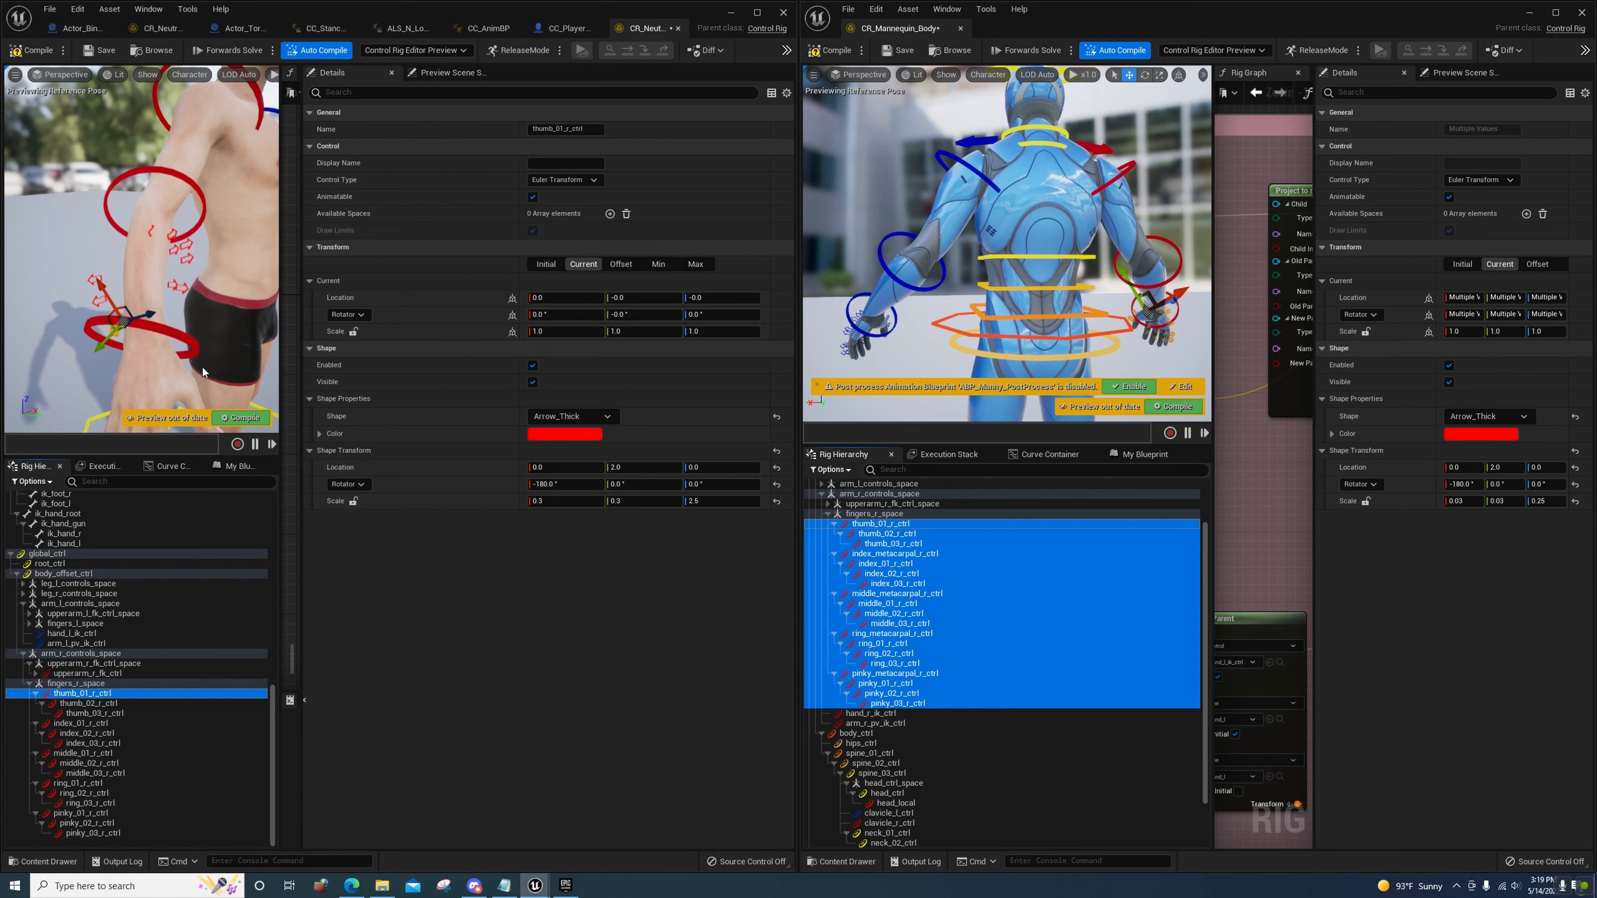
right_drag(144, 265, 125, 606)
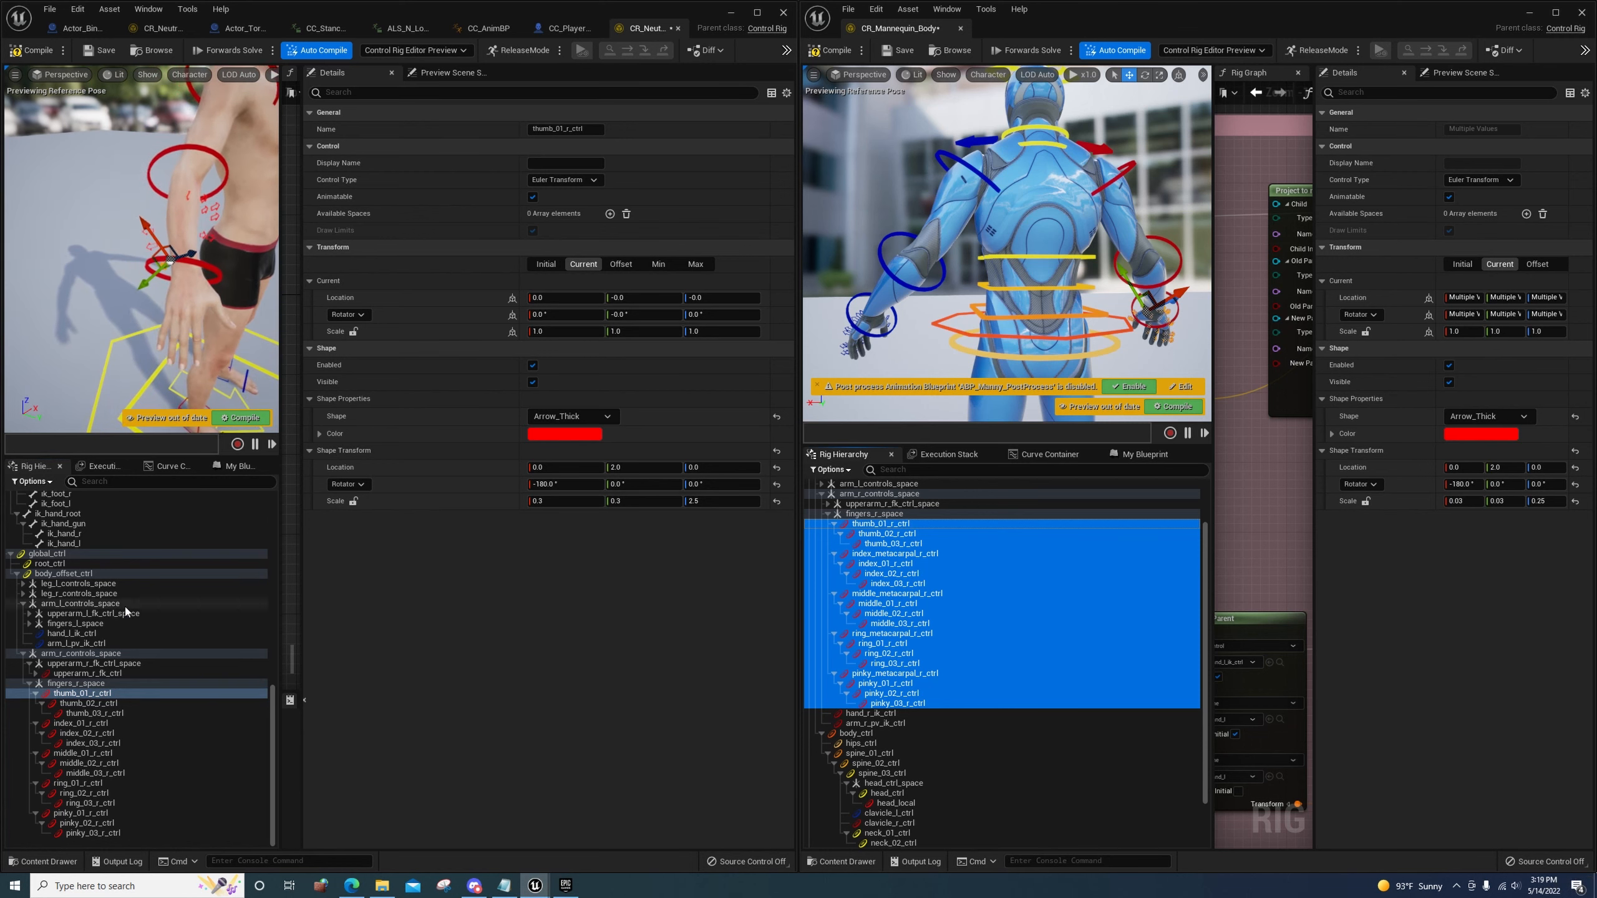
scroll(99, 597, up, 3)
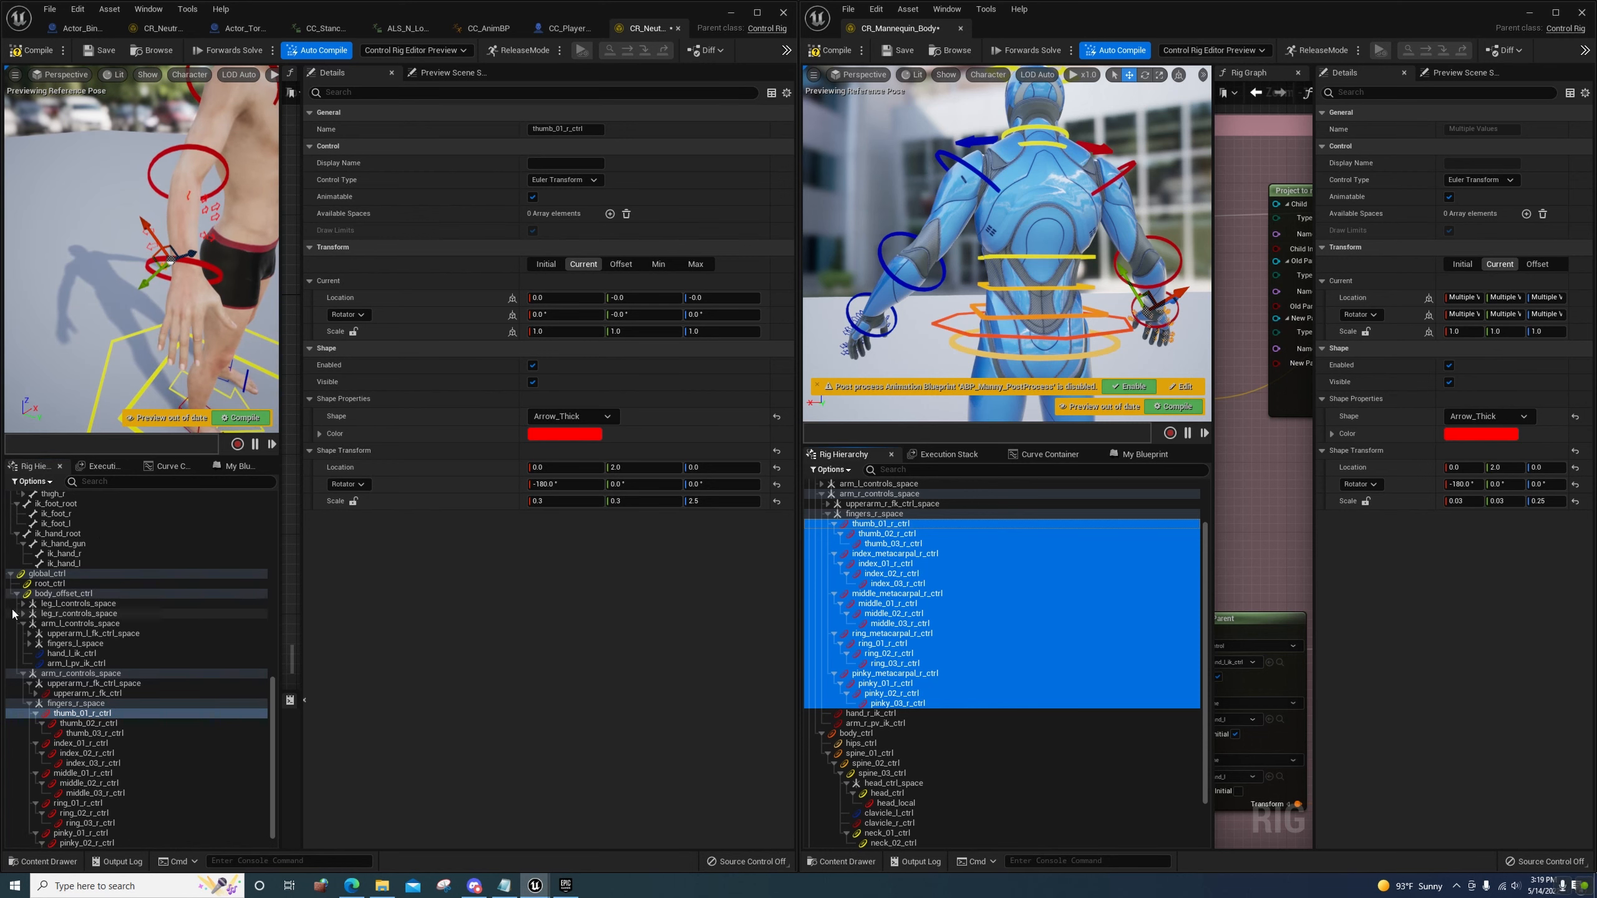
click(17, 603)
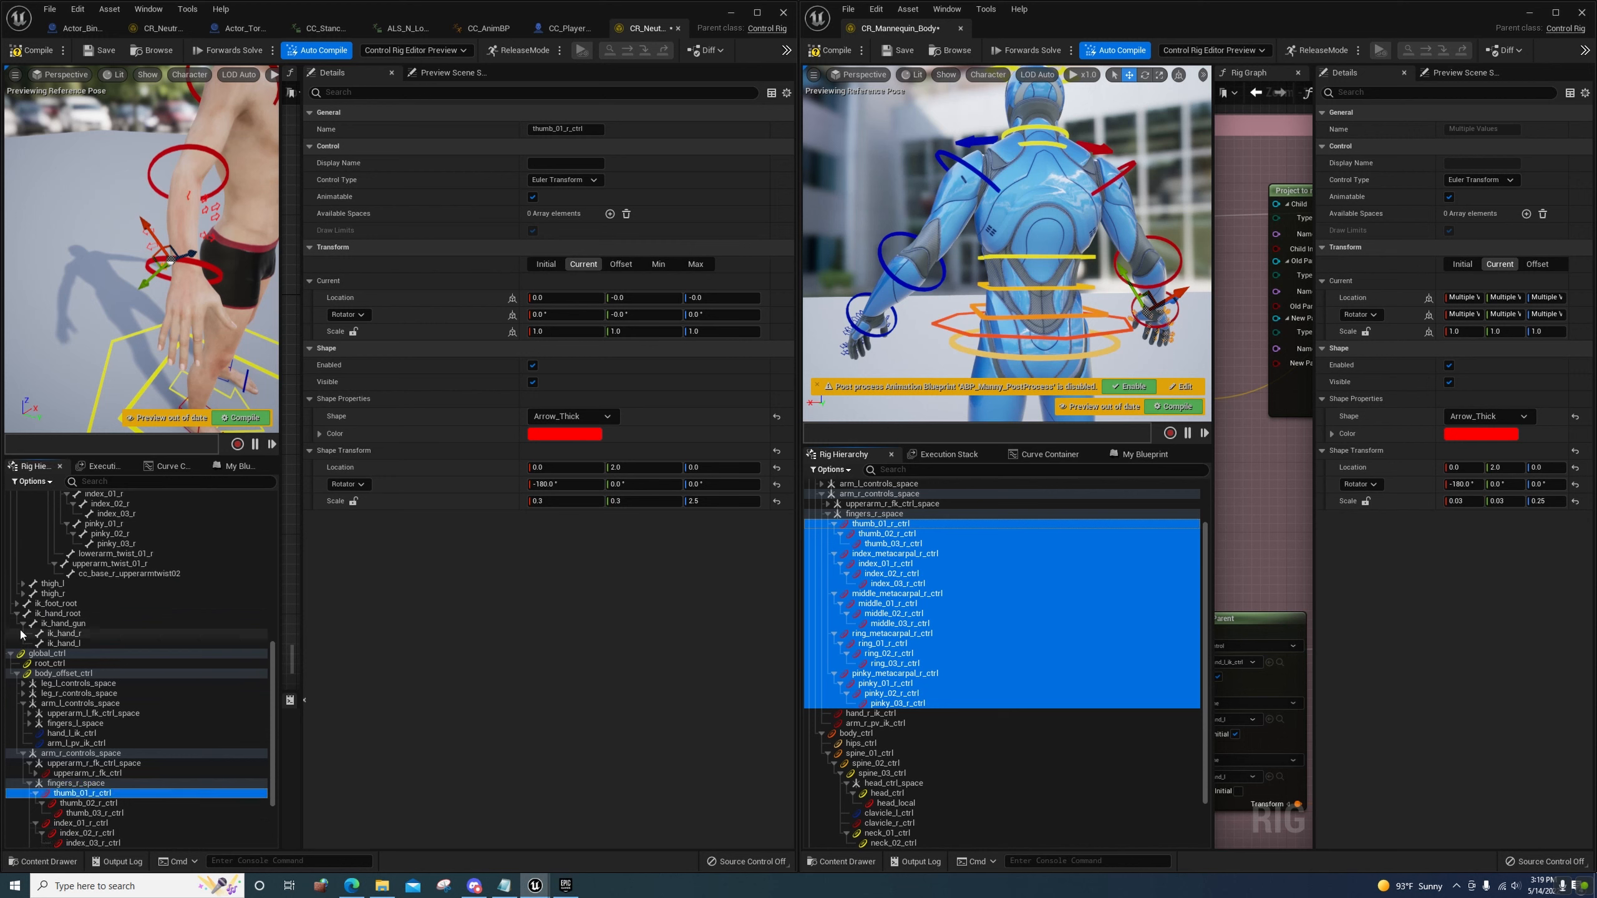
click(17, 614)
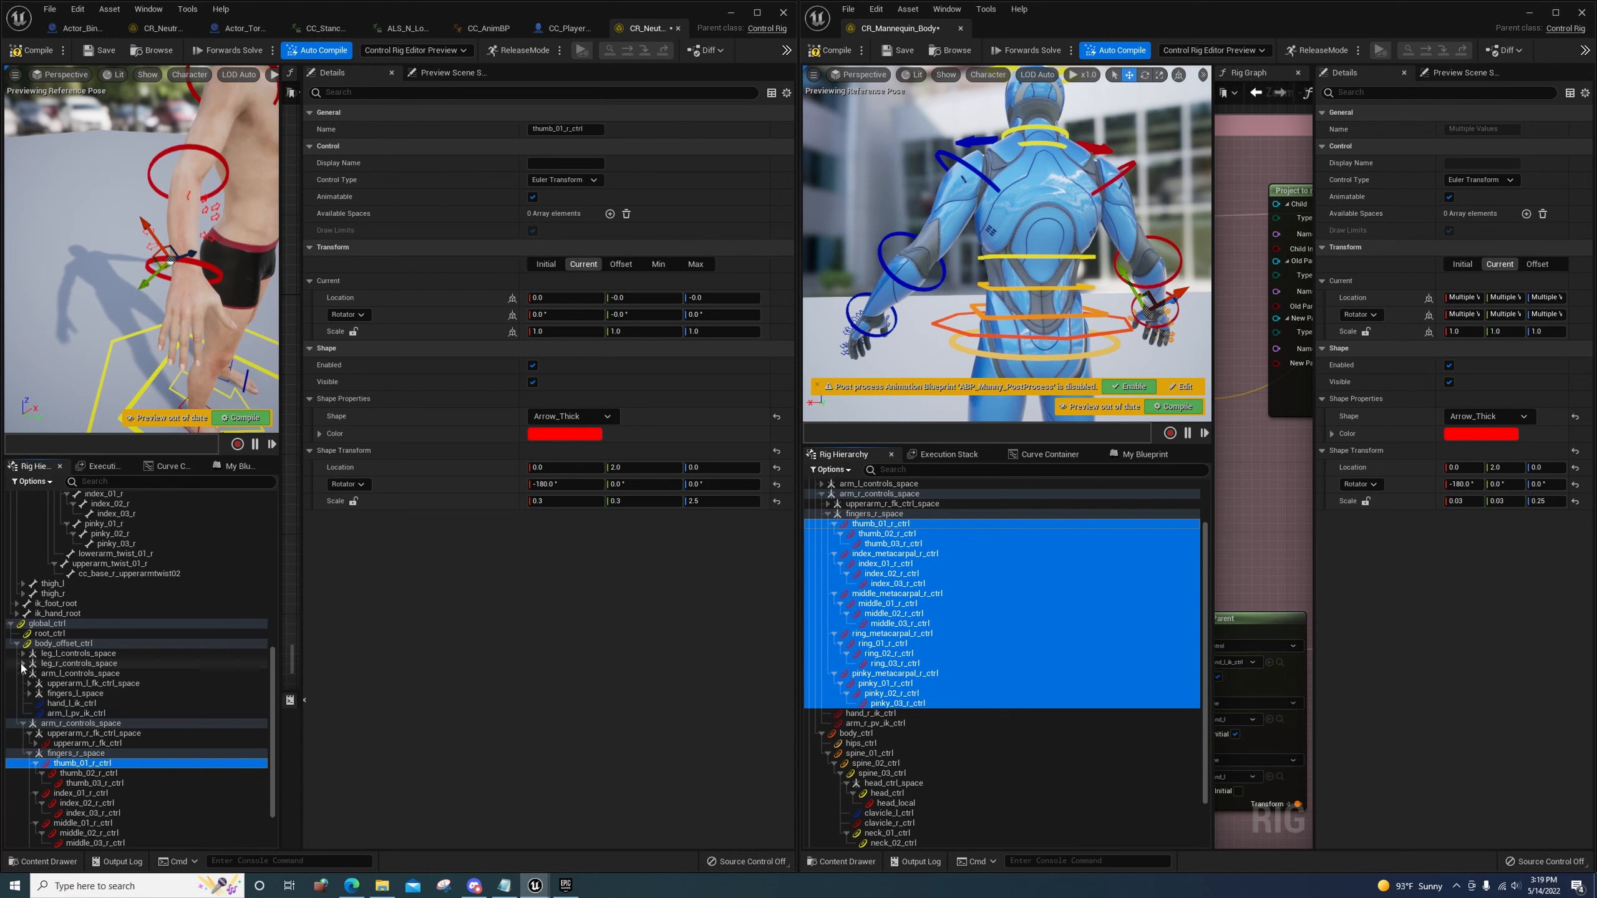
click(23, 674)
scroll(107, 594, up, 4)
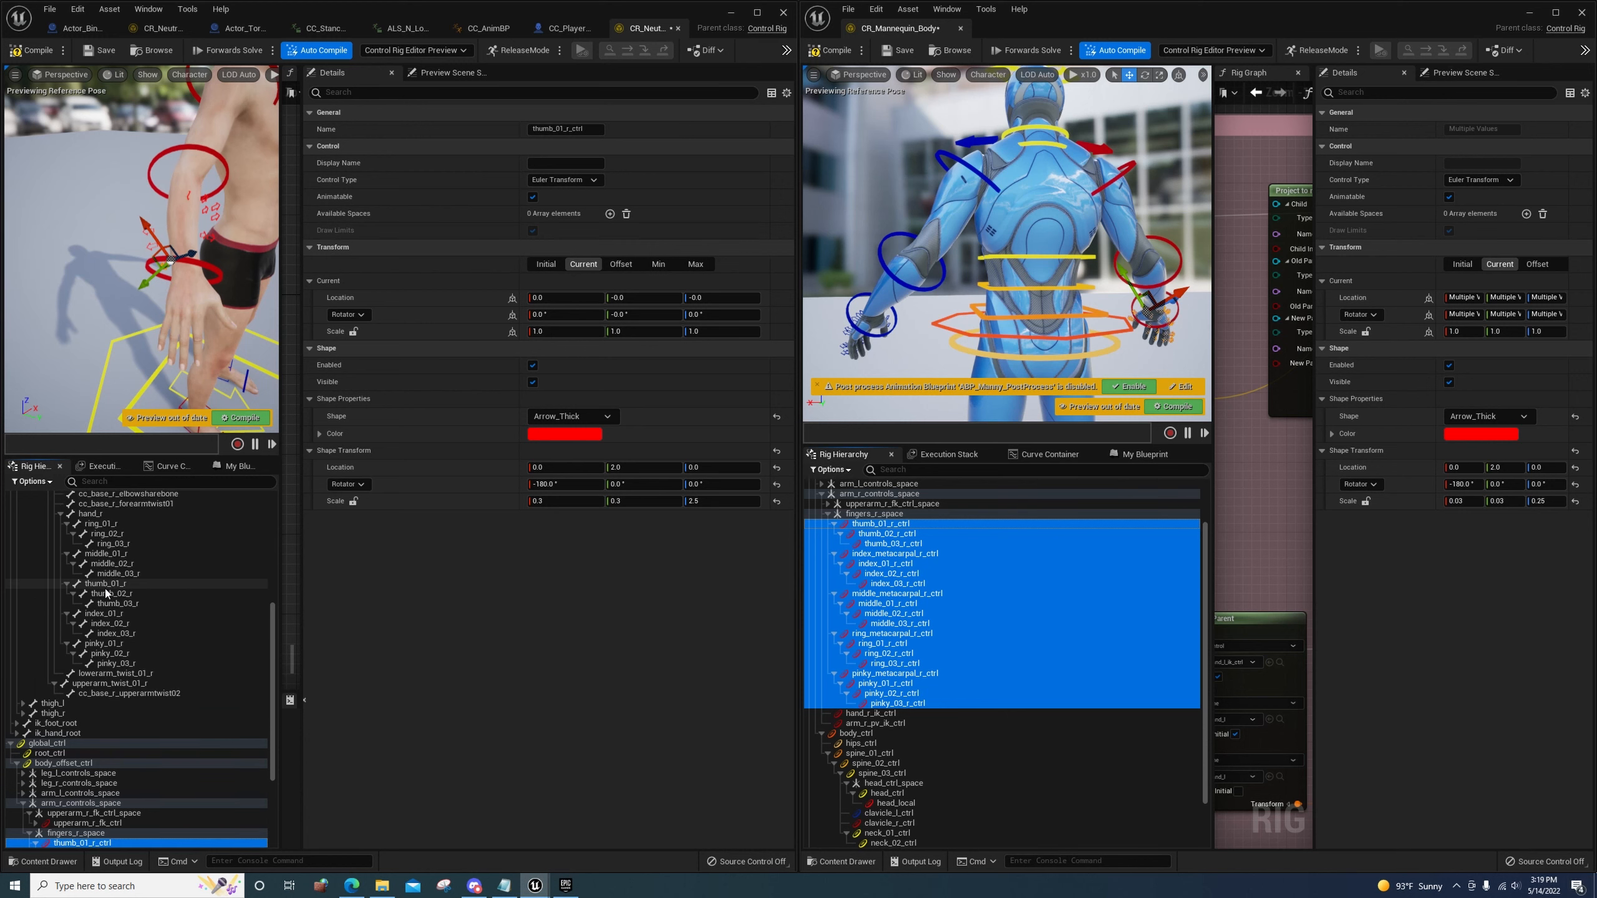
Copy the thumb_01_r bone and paste its global transform onto thumb_01_r_ctrl
click(105, 583)
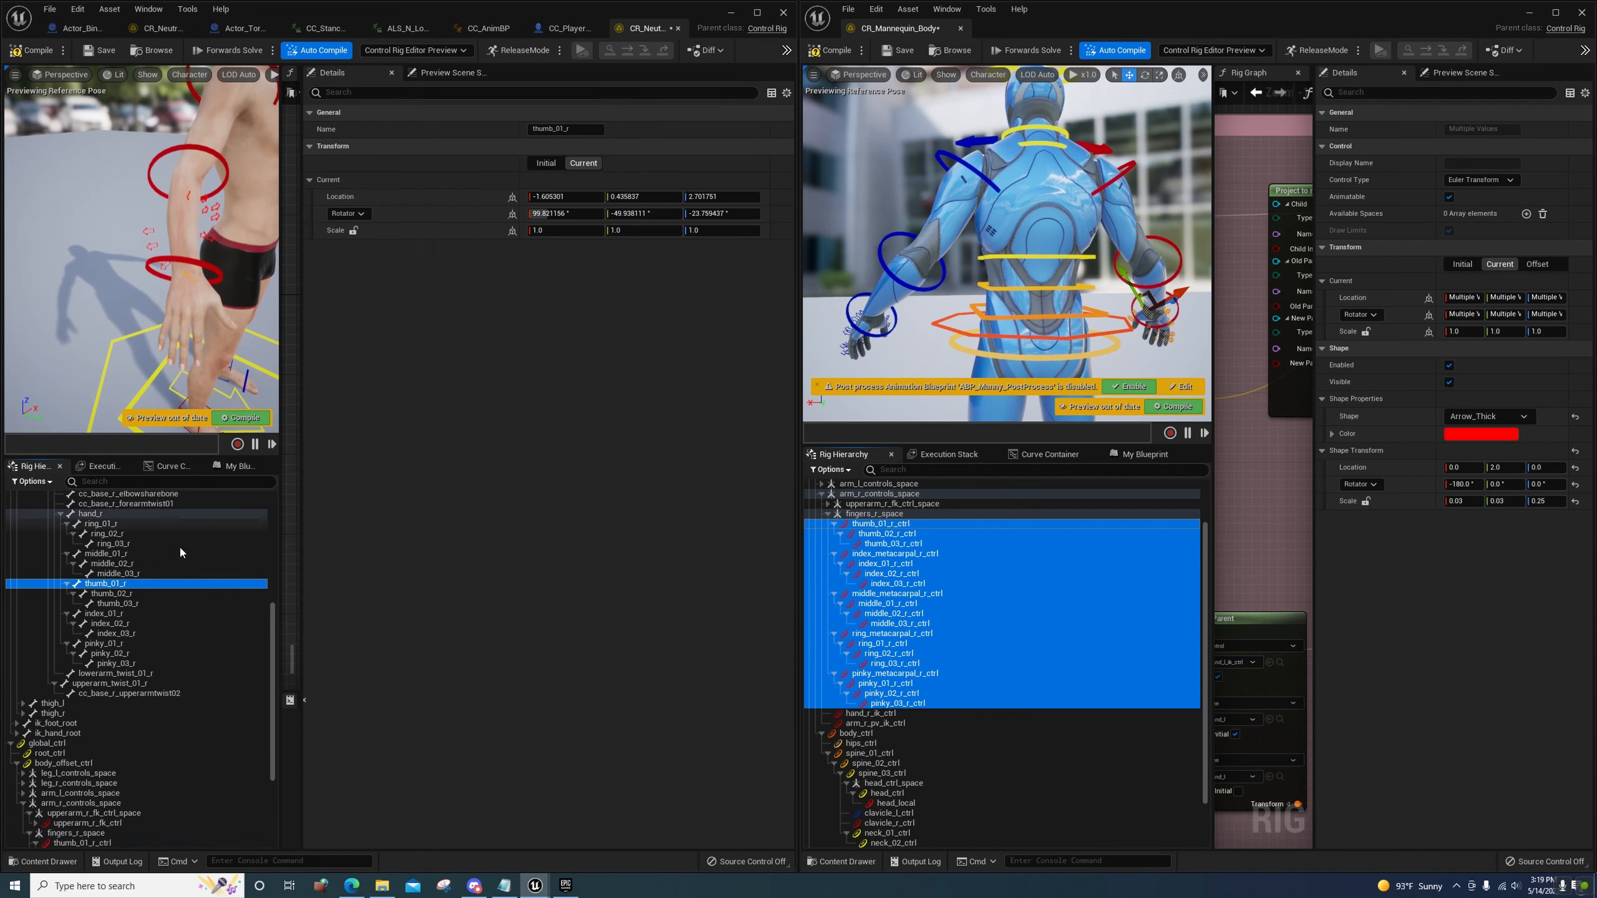
right_click(102, 584)
click(160, 397)
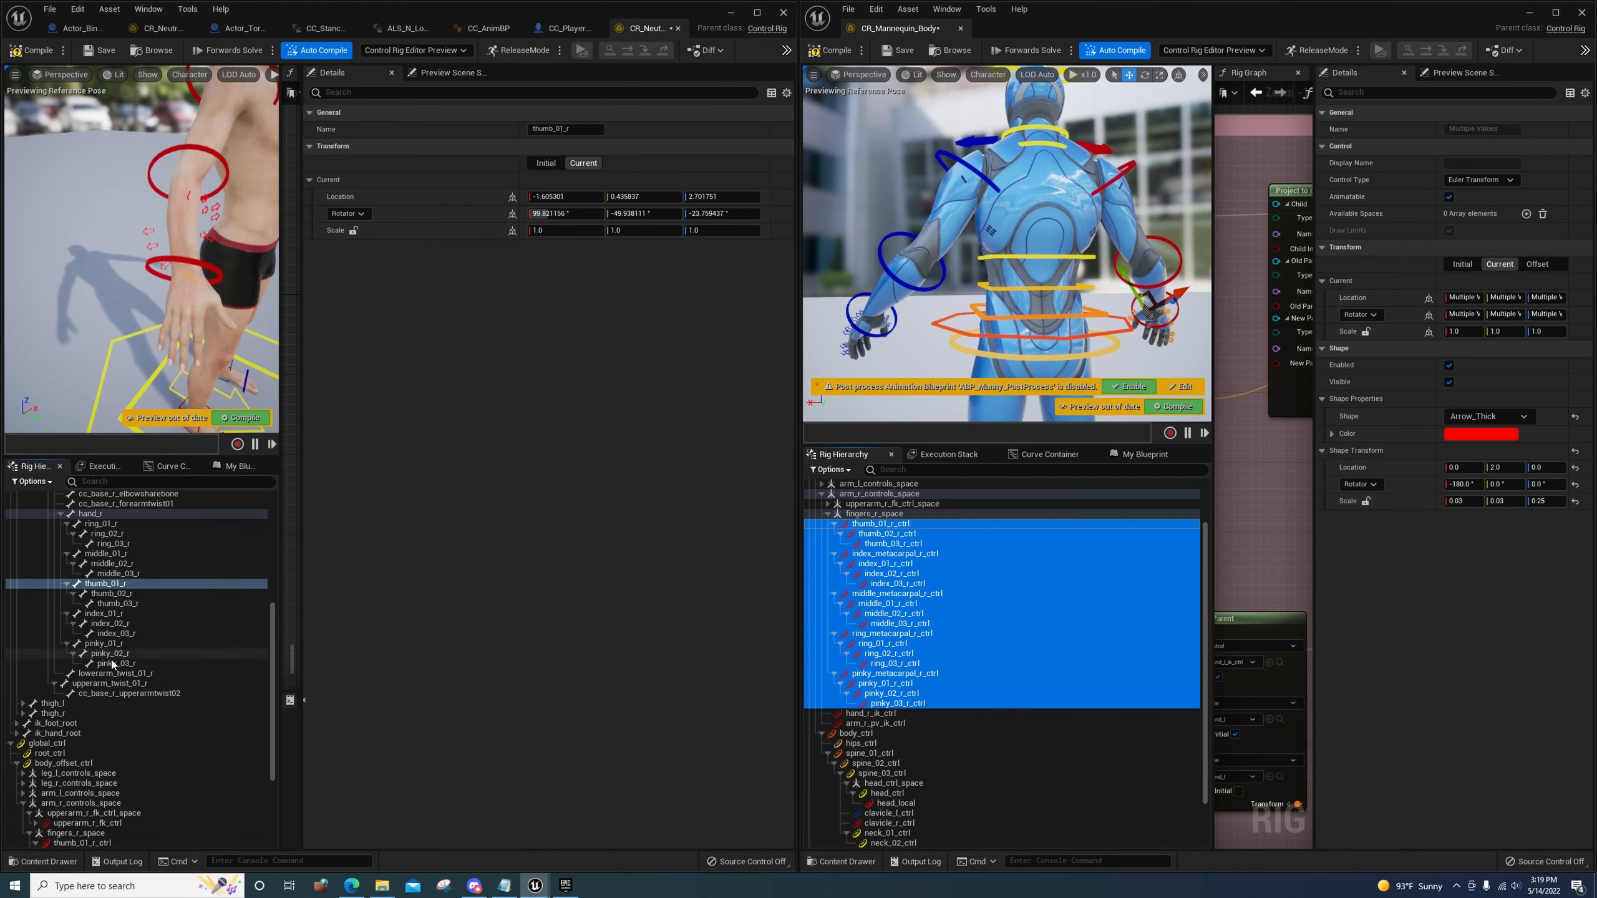
scroll(111, 660, down, 4)
click(78, 726)
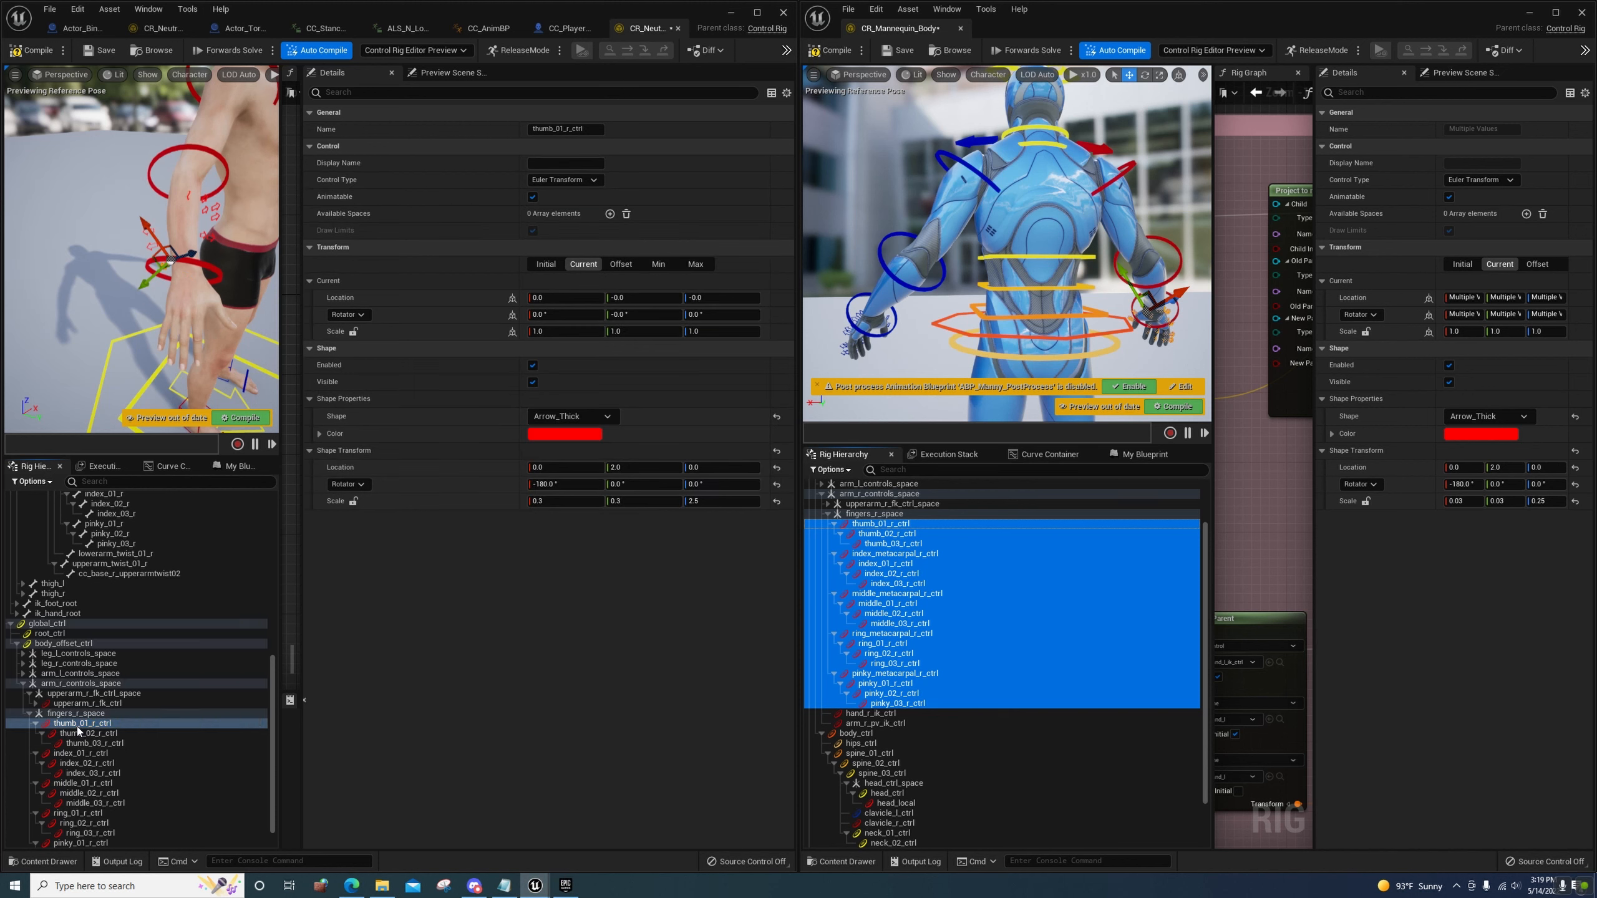
right_click(77, 728)
click(126, 578)
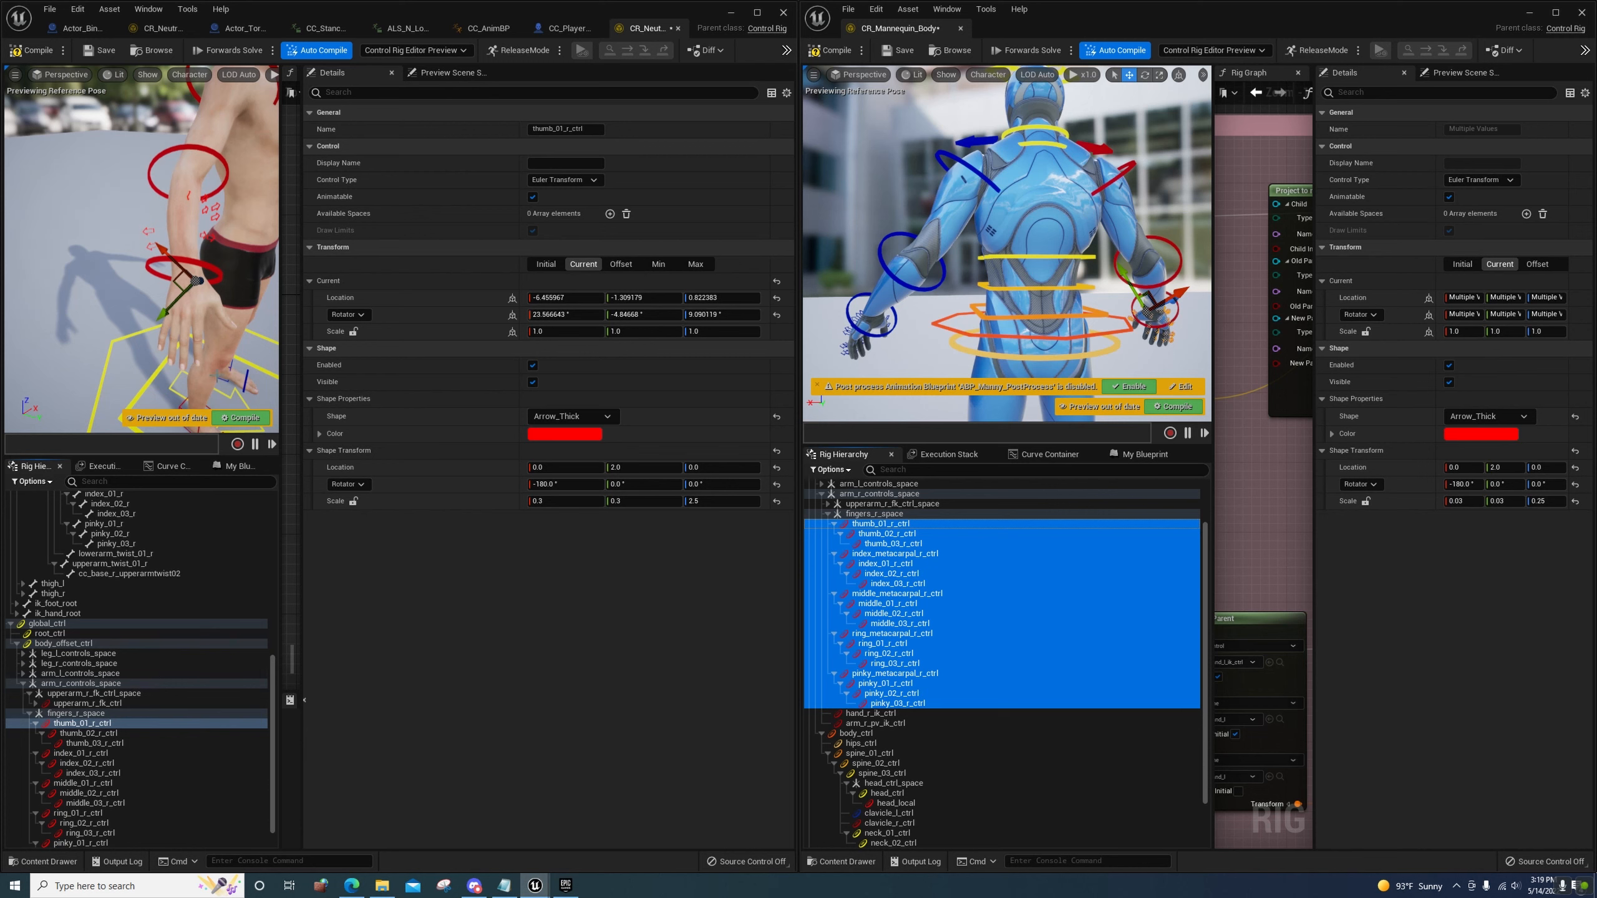
scroll(141, 252, up, 6)
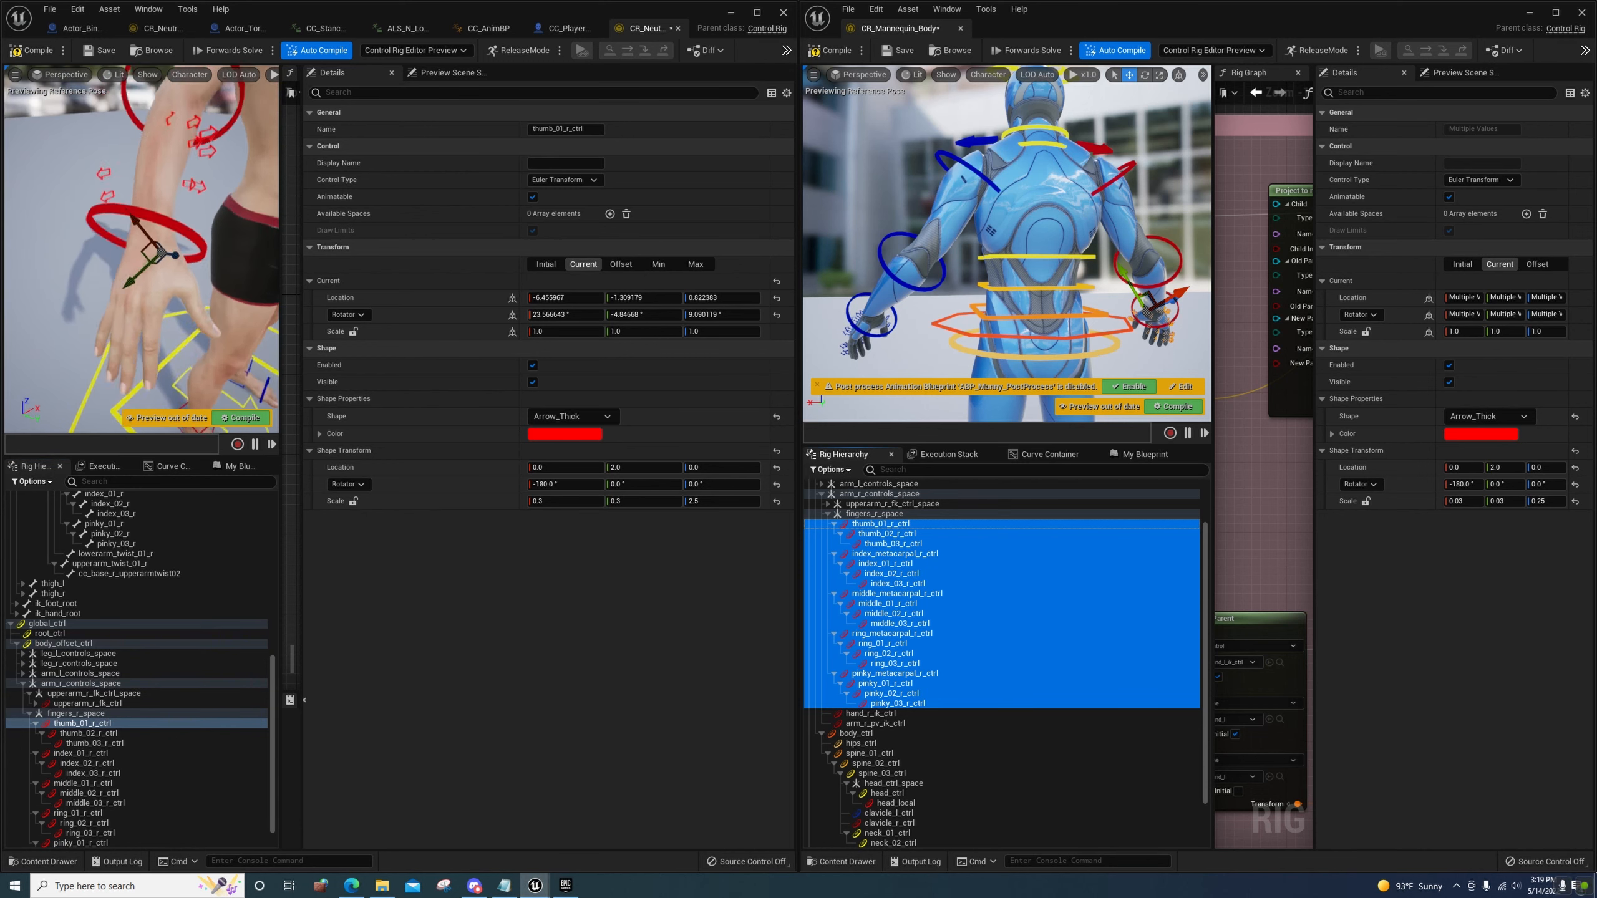
mouse_move(141, 251)
right_down()
mouse_move(126, 220)
mouse_move(151, 224)
right_up()
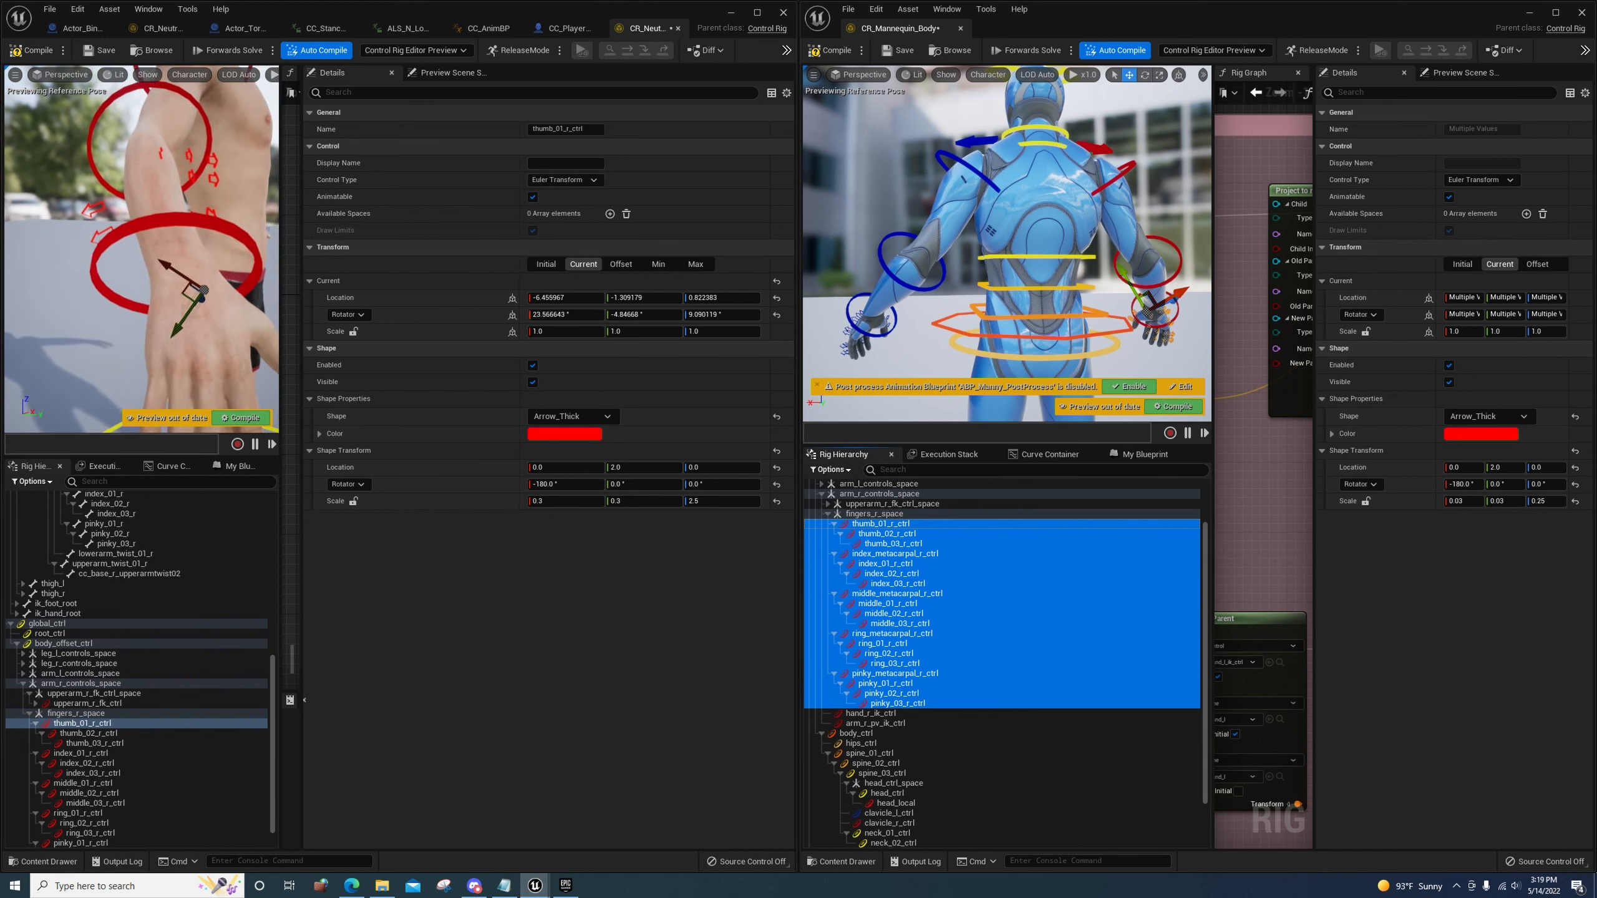
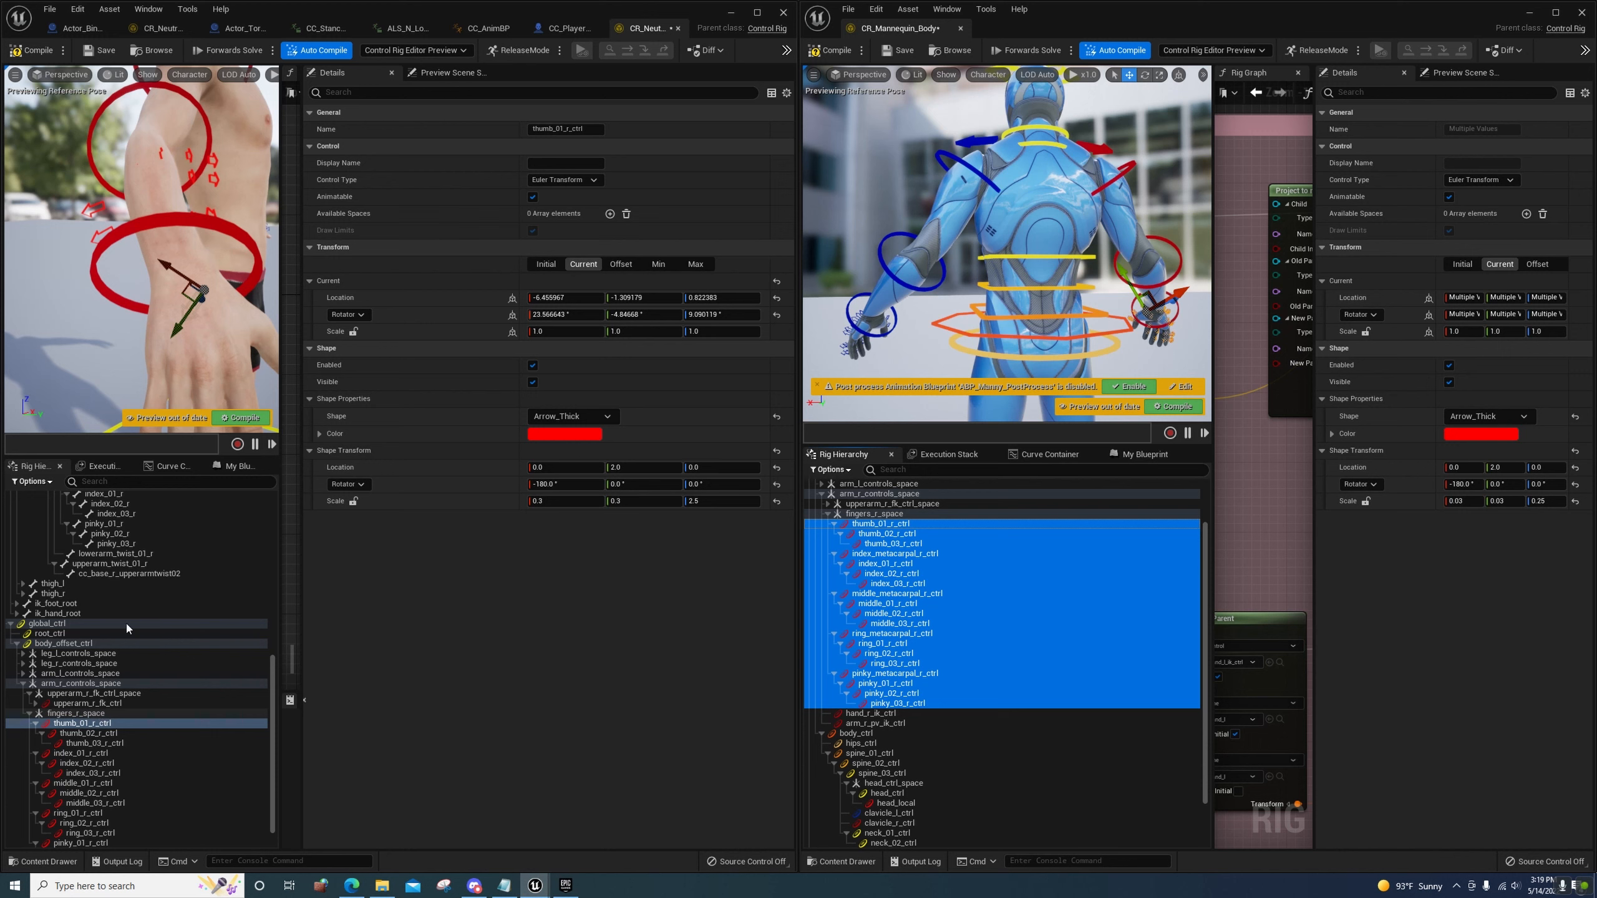
Undo the transform paste on thumb_01_r_ctrl and the last shape scale change on the three right thumb controls
click(103, 734)
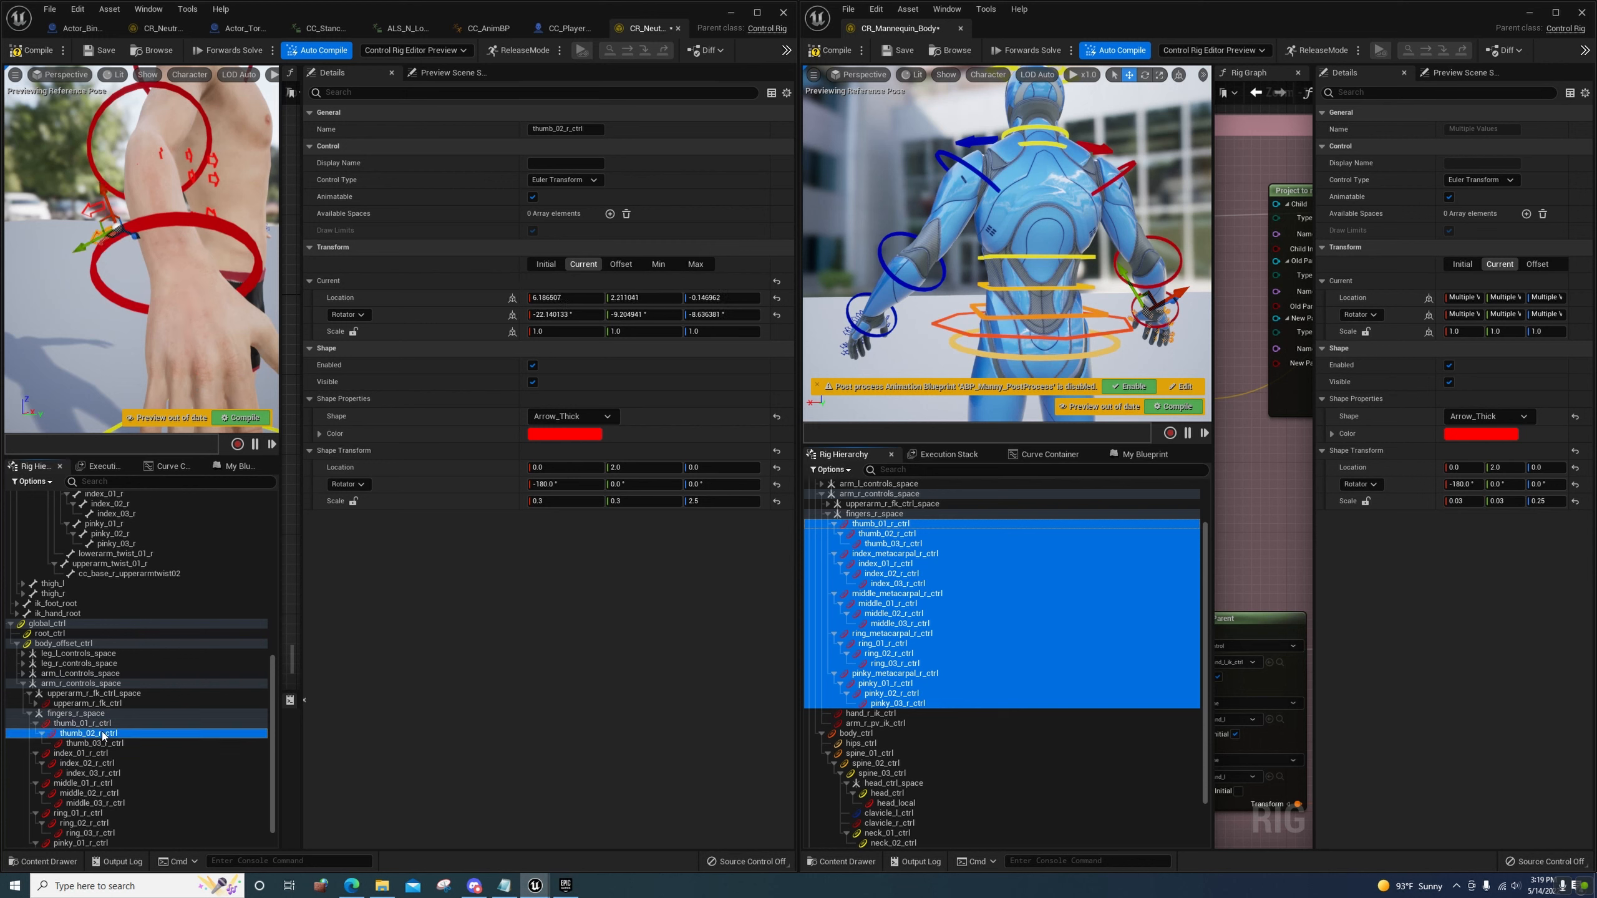
click(97, 724)
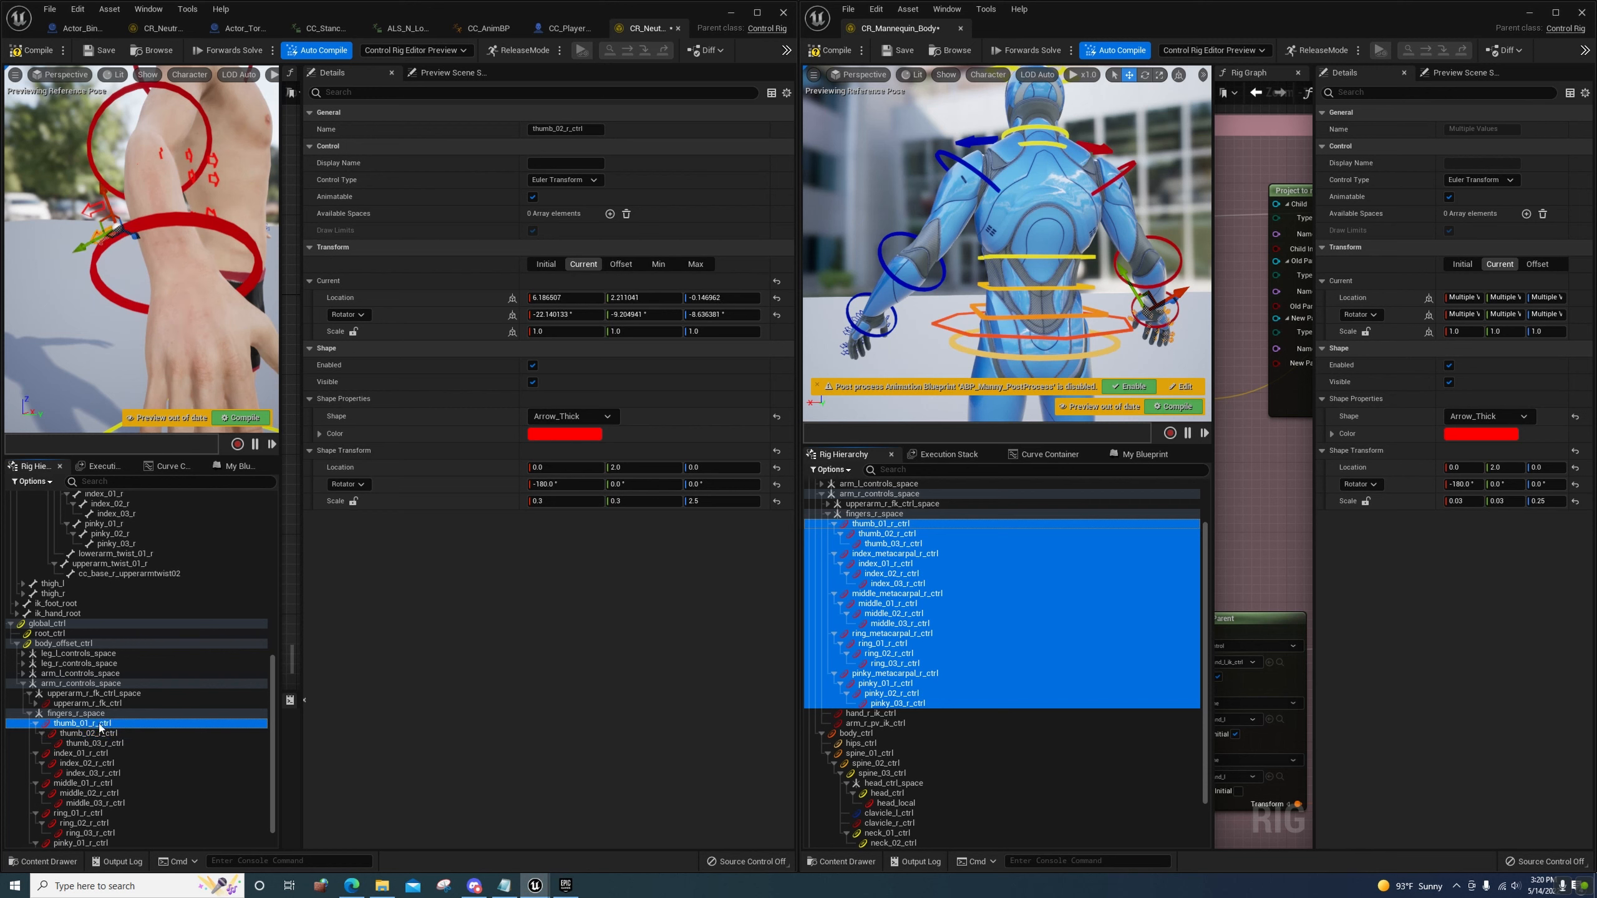
right_drag(194, 361, 195, 360)
key(ctrl+z)
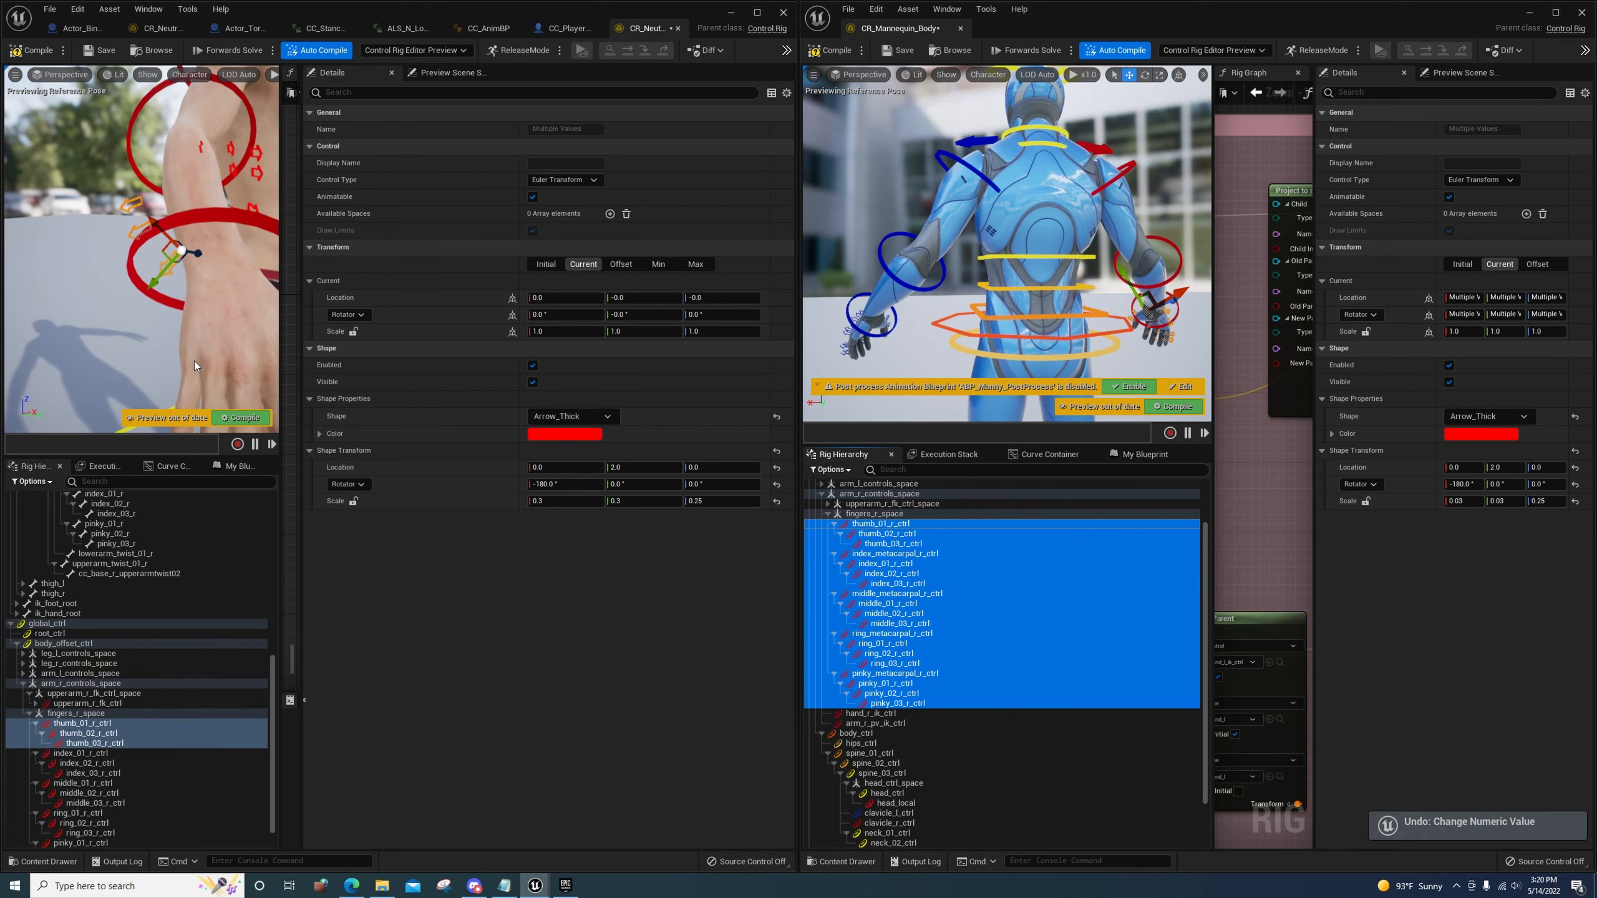
Try to move the three right thumb controls by hand over the character's right hand
drag(191, 240, 157, 227)
right_drag(168, 210, 168, 209)
drag(144, 199, 198, 302)
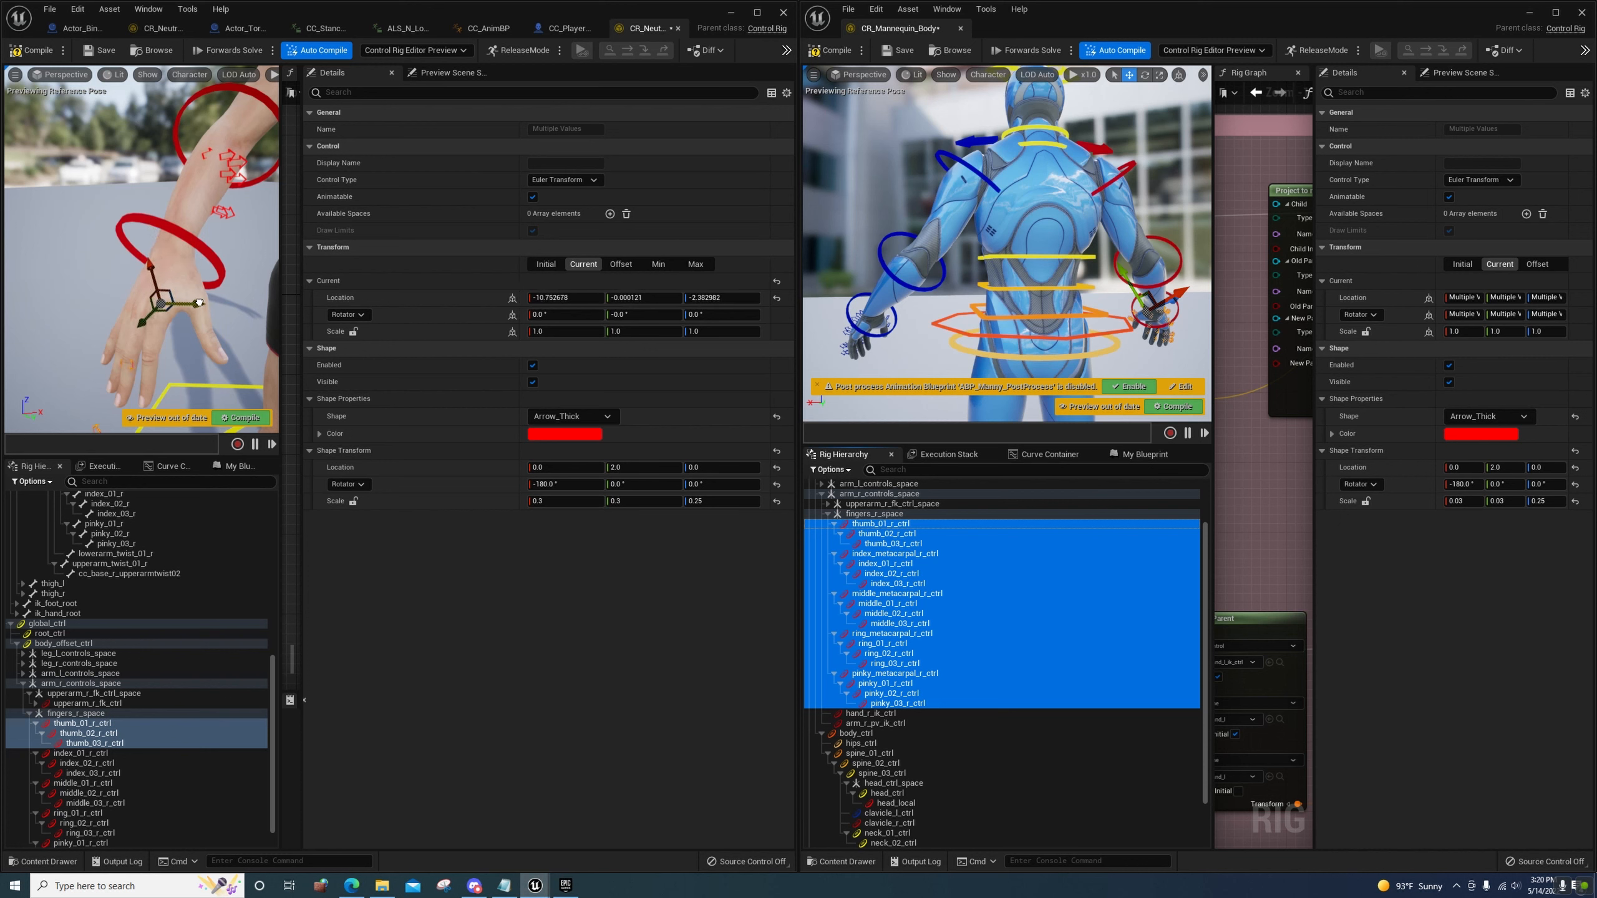
right_drag(198, 303, 164, 298)
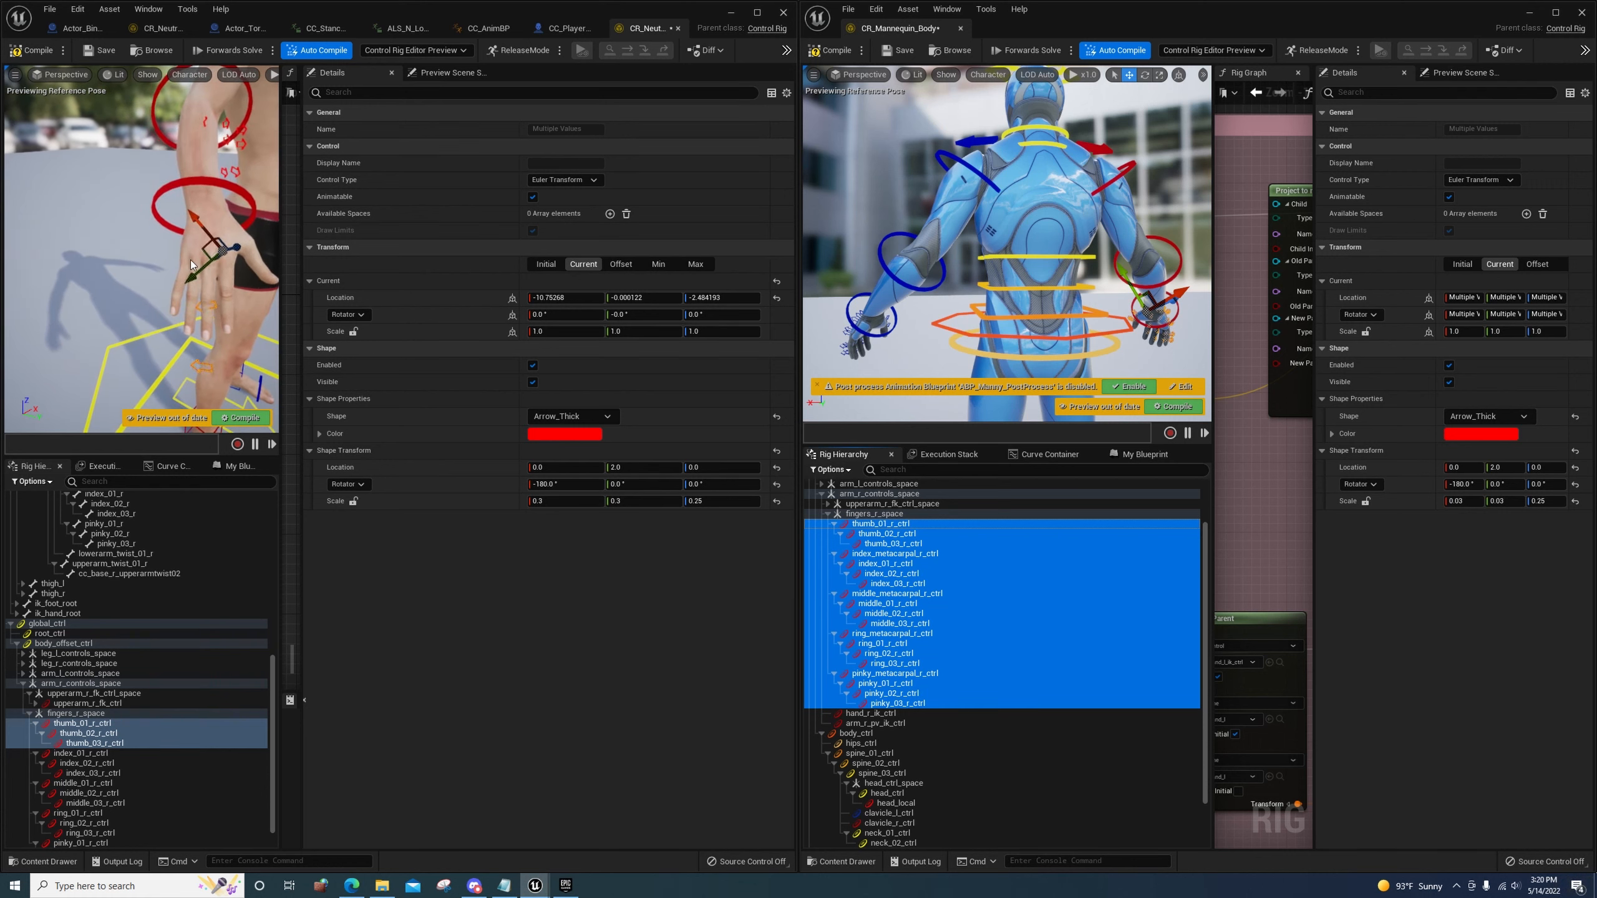
drag(192, 265, 230, 230)
Reset the transform of the three right thumb controls and undo the recent control changes
right_click(233, 235)
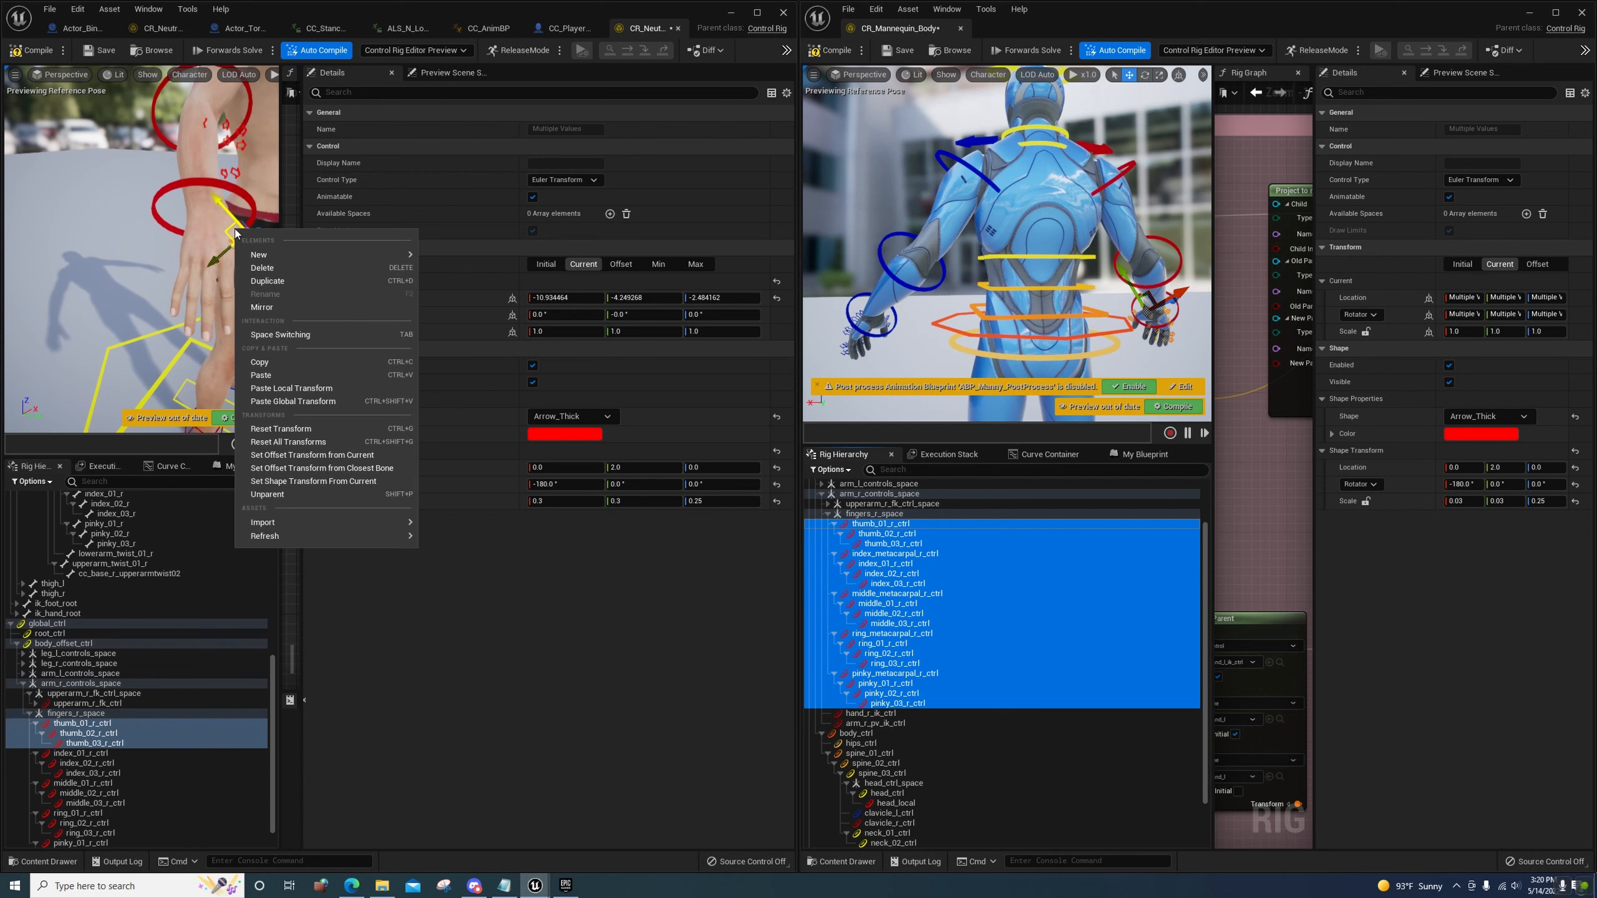
click(283, 430)
mouse_move(247, 301)
right_down()
mouse_move(234, 284)
mouse_move(244, 309)
mouse_move(235, 297)
right_up()
key(w)
right_drag(114, 258, 205, 308)
key(ctrl+z)
key(ctrl+z)
key(ctrl+z)
key(ctrl+z)
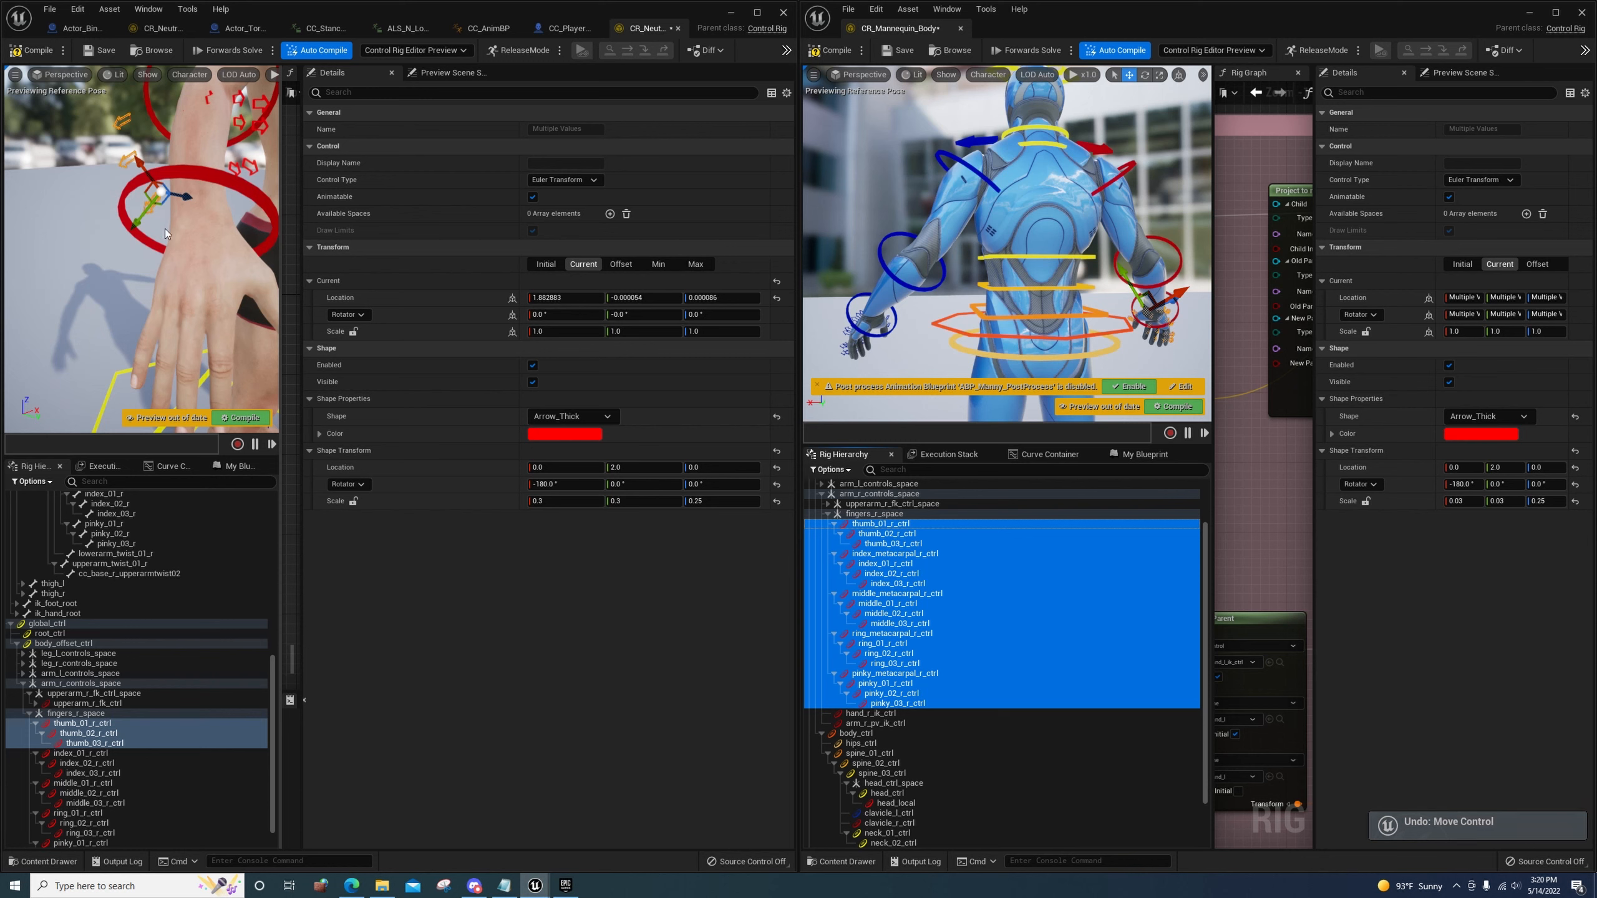
Paste the copied thumb_01_r global transform onto the three selected right thumb controls
right_click(156, 196)
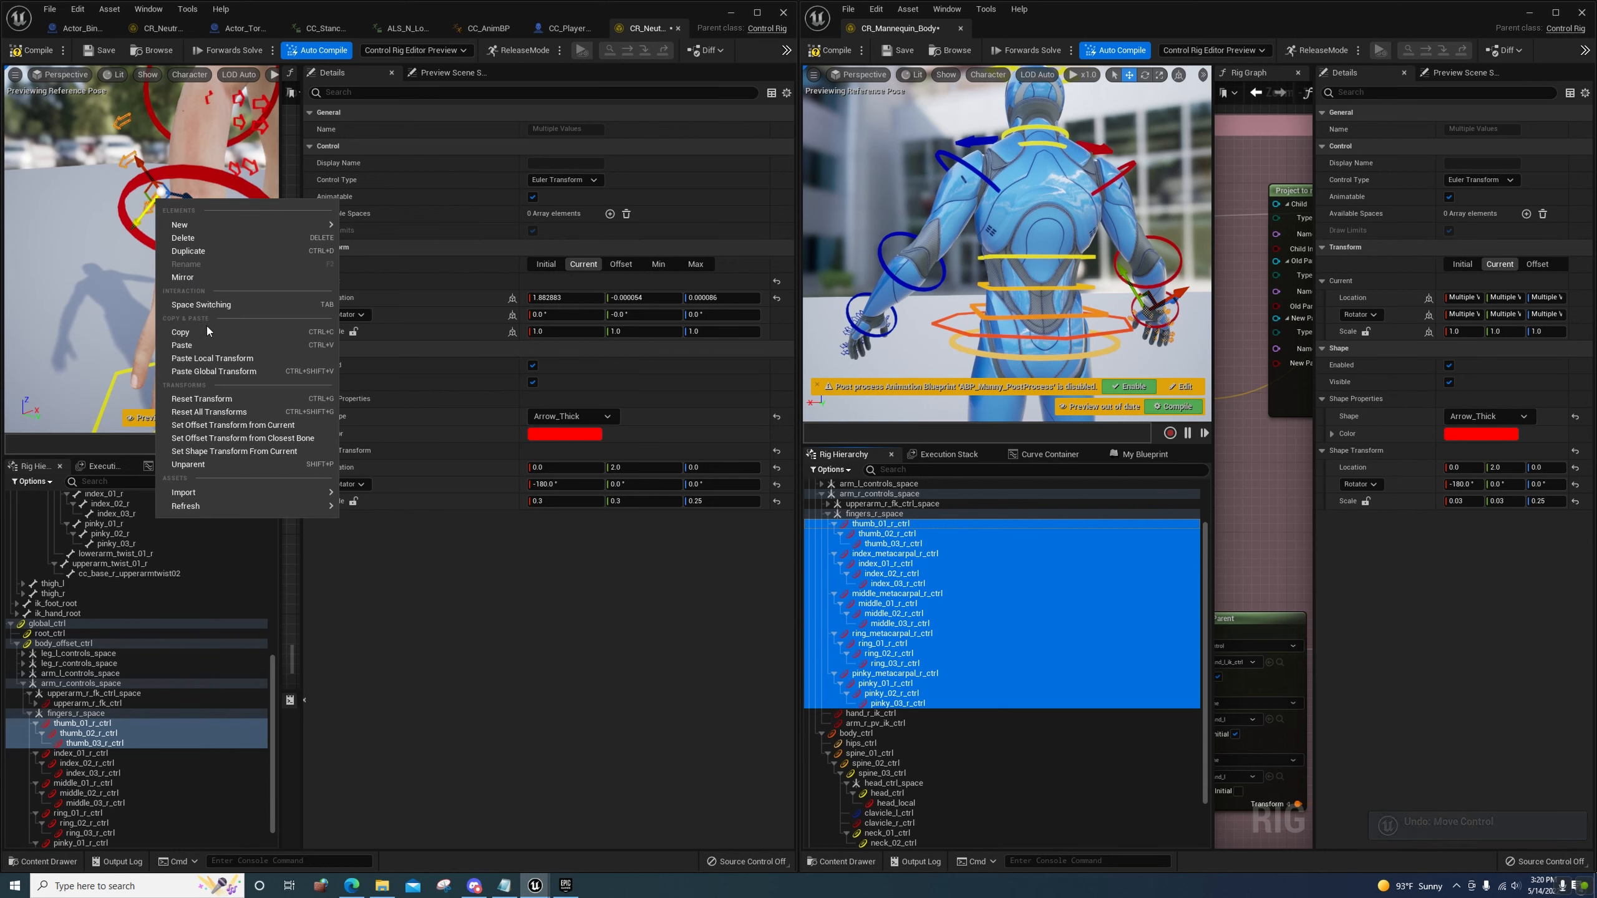
click(206, 367)
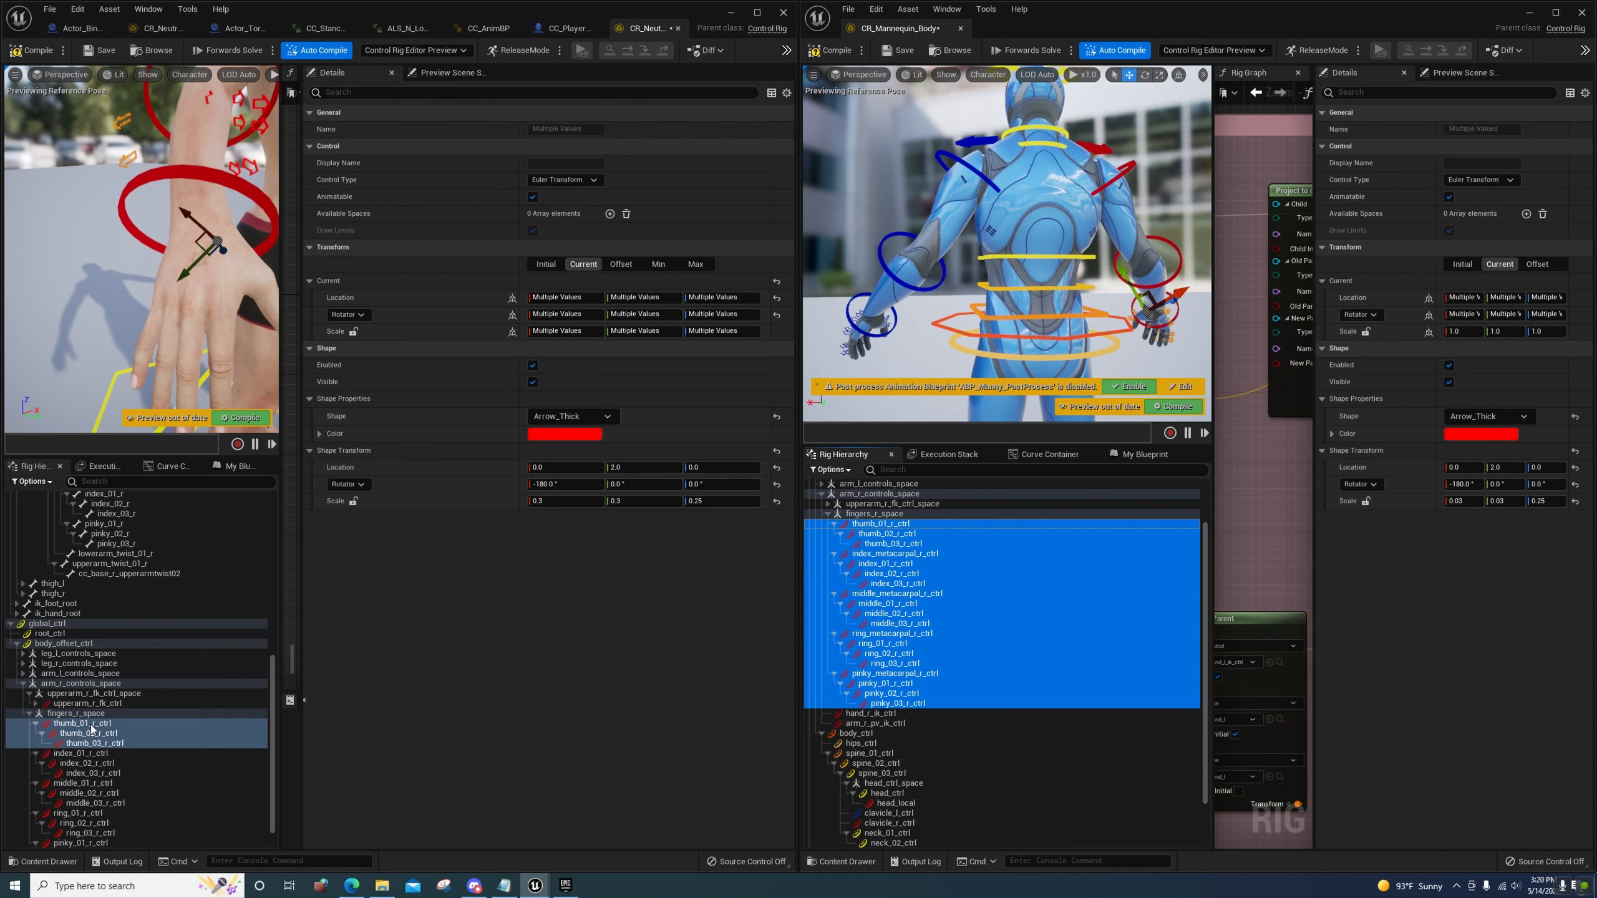
right_drag(146, 283, 145, 220)
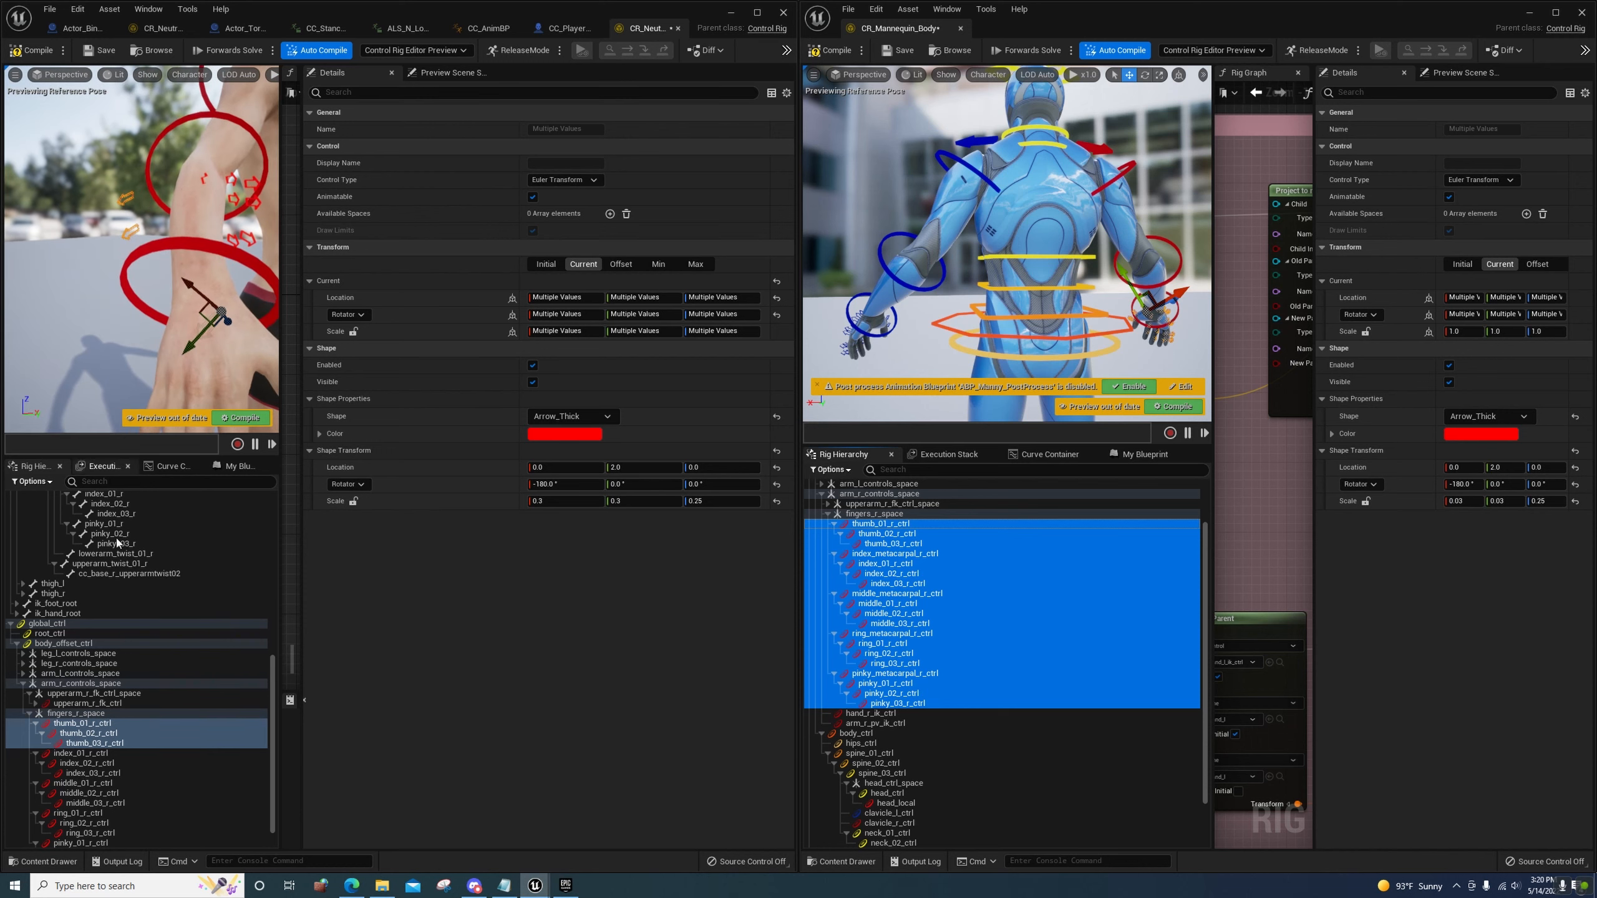
Paste the global transform onto thumb_01_r_ctrl alone and set its offset transform from current
click(89, 723)
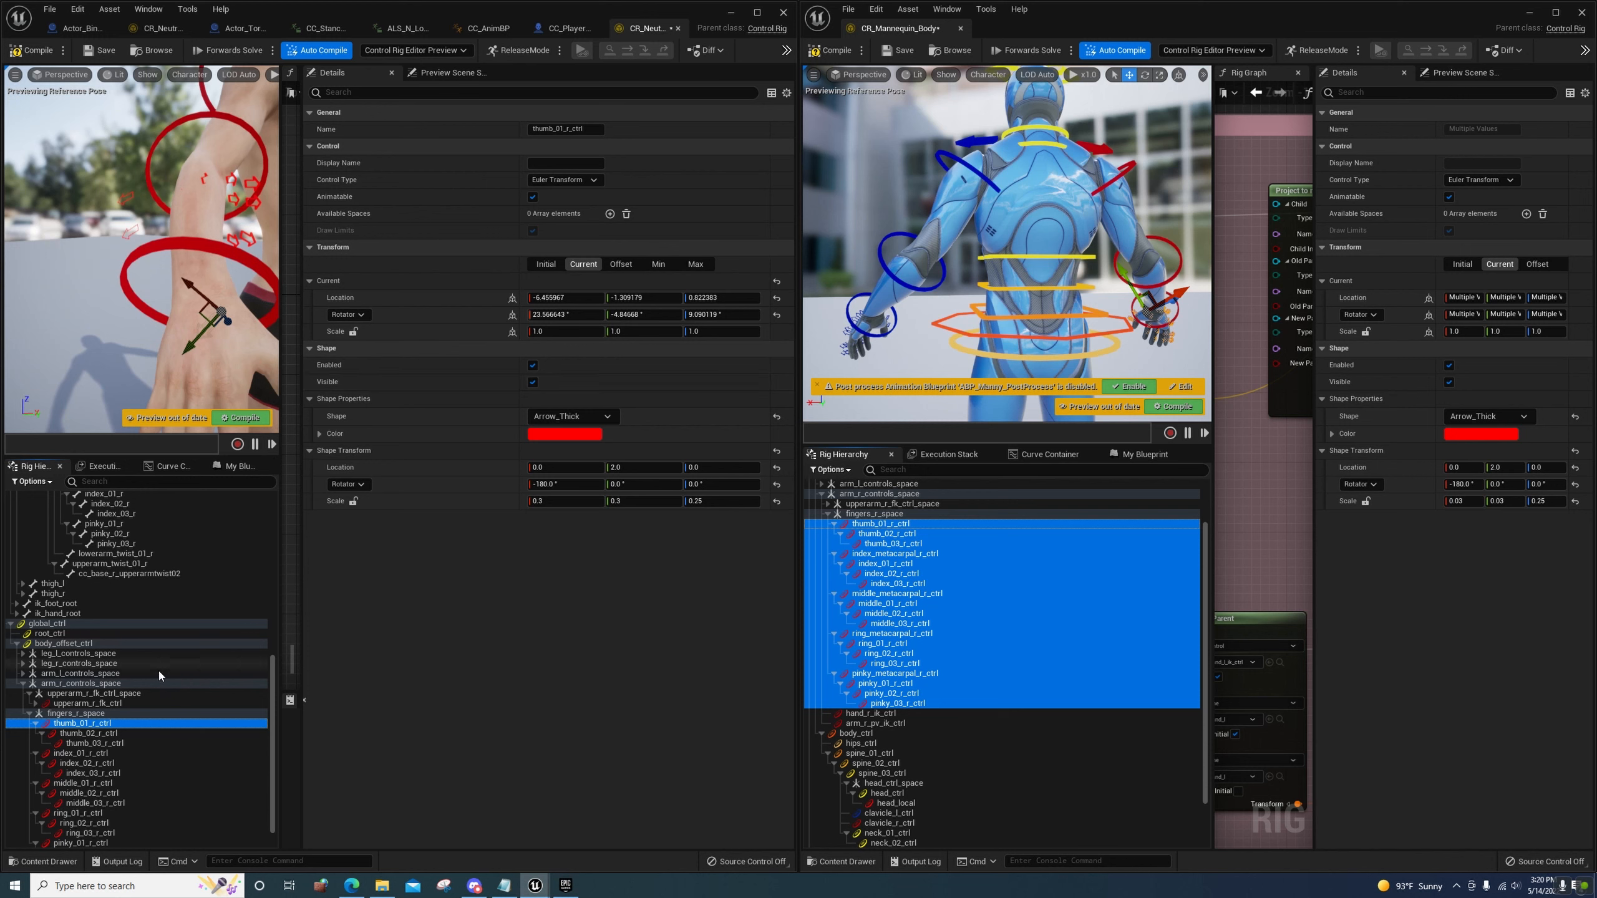
right_click(105, 722)
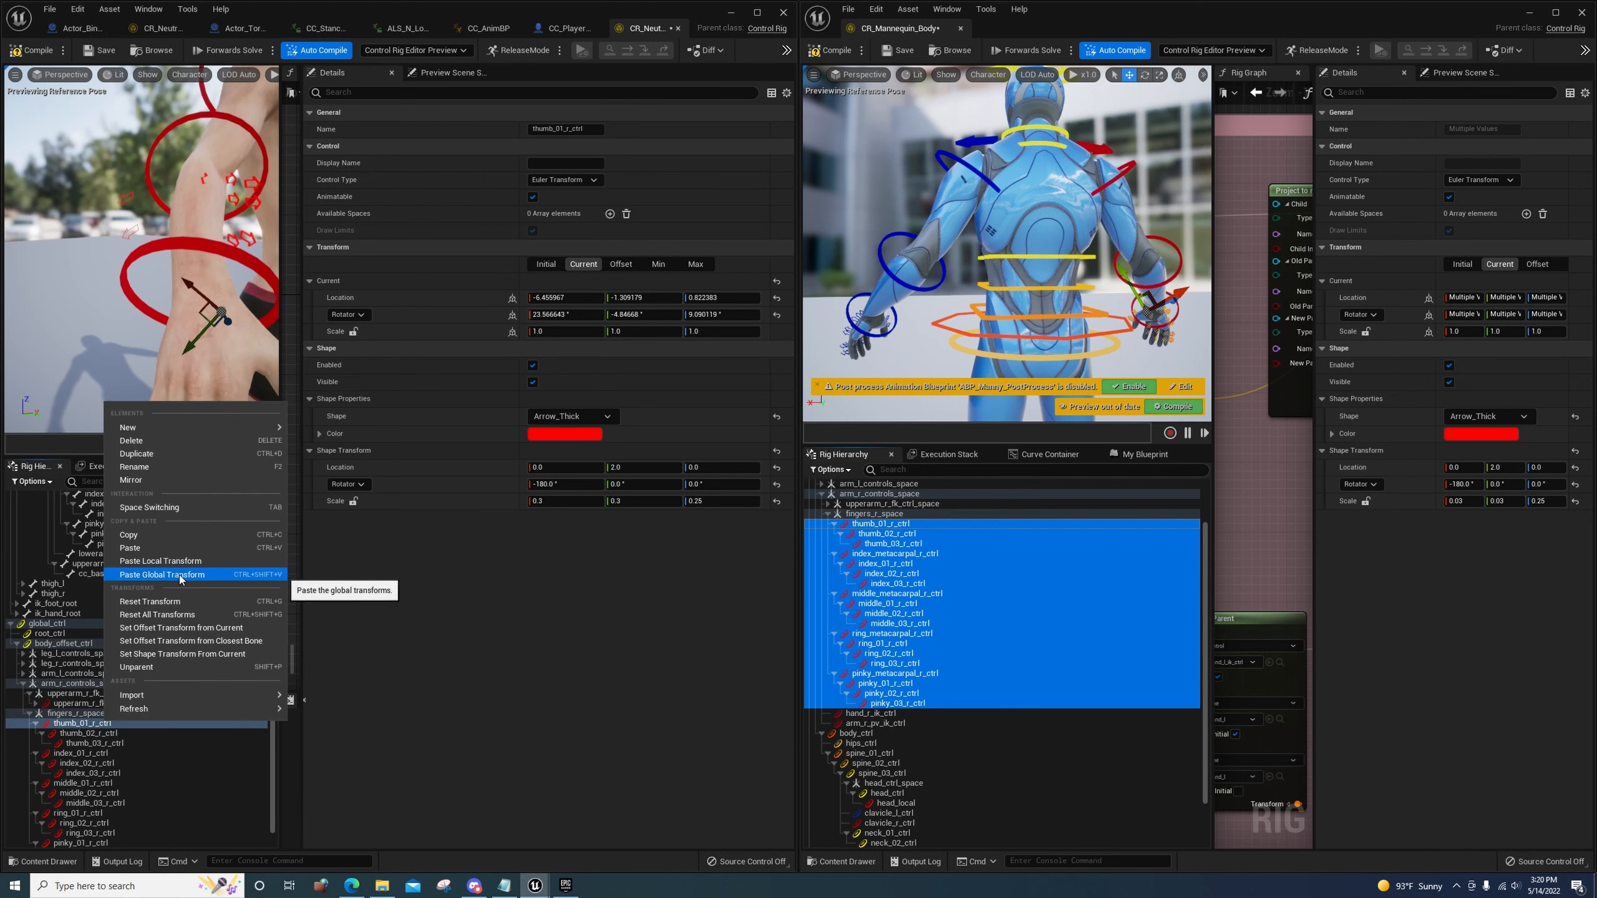
click(181, 576)
right_click(96, 722)
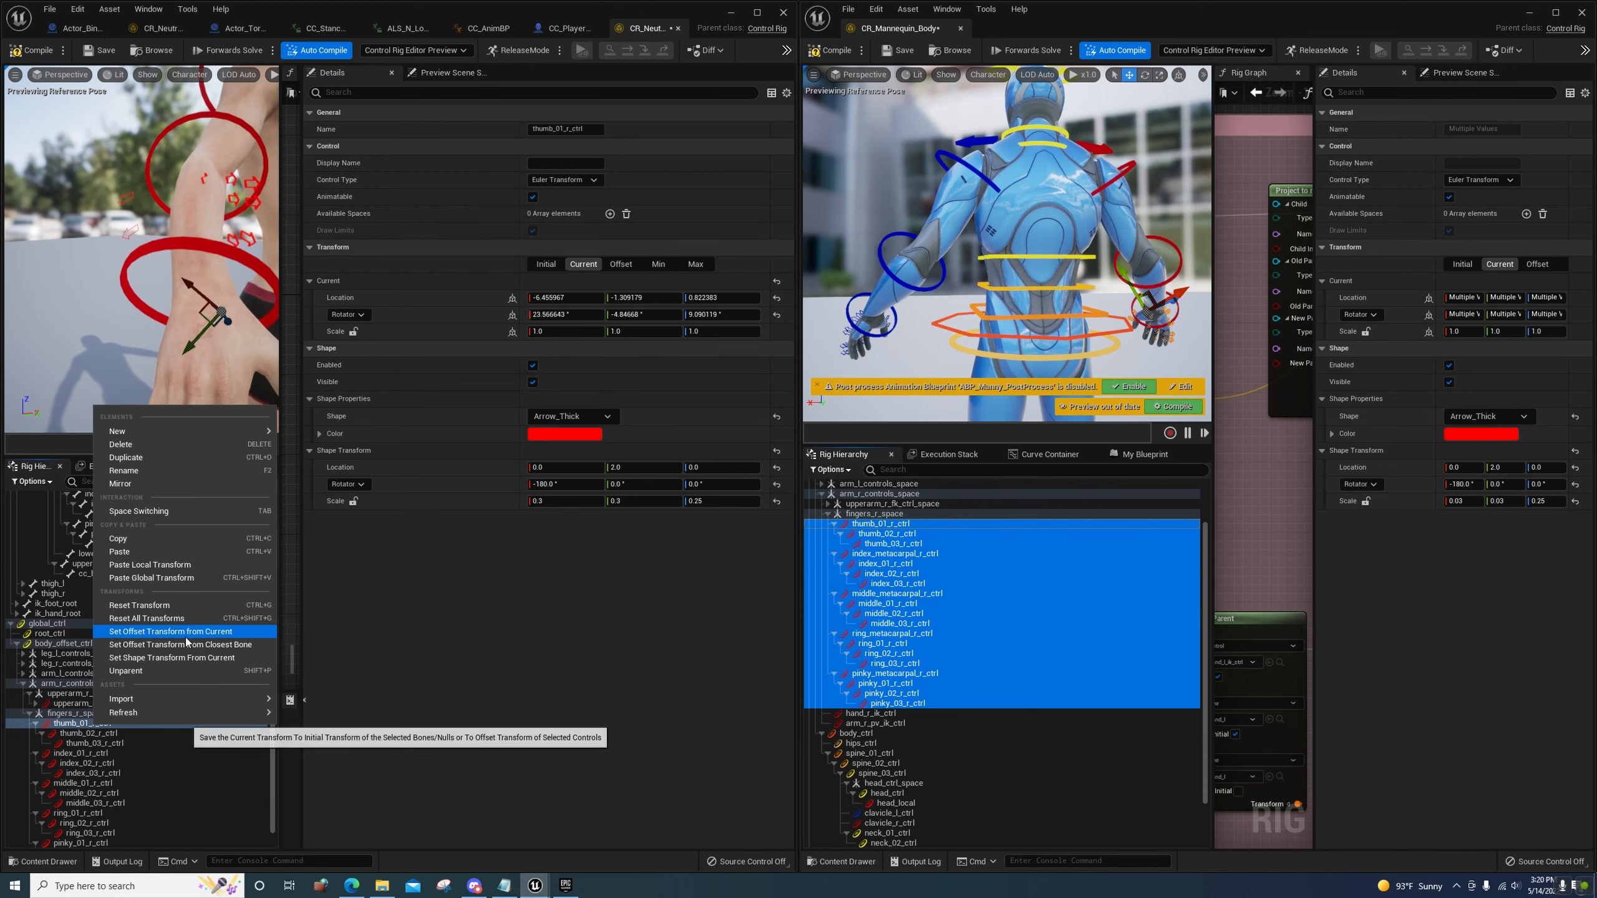
click(187, 631)
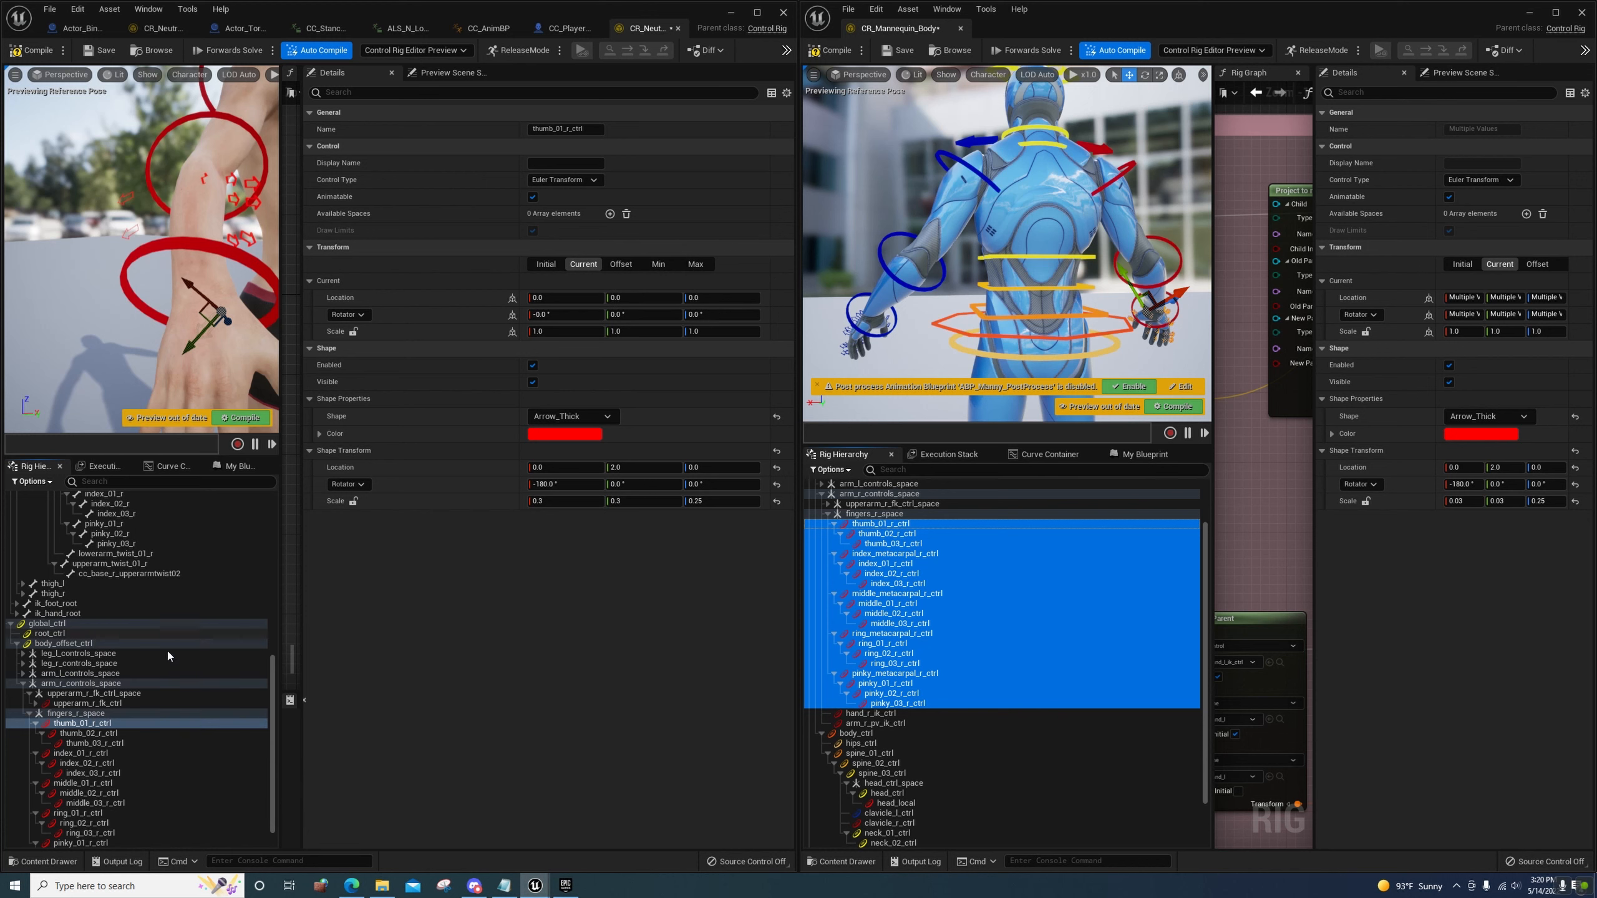
Copy the thumb_02_r bone and paste its global transform onto thumb_02_r_ctrl
scroll(146, 575, up, 4)
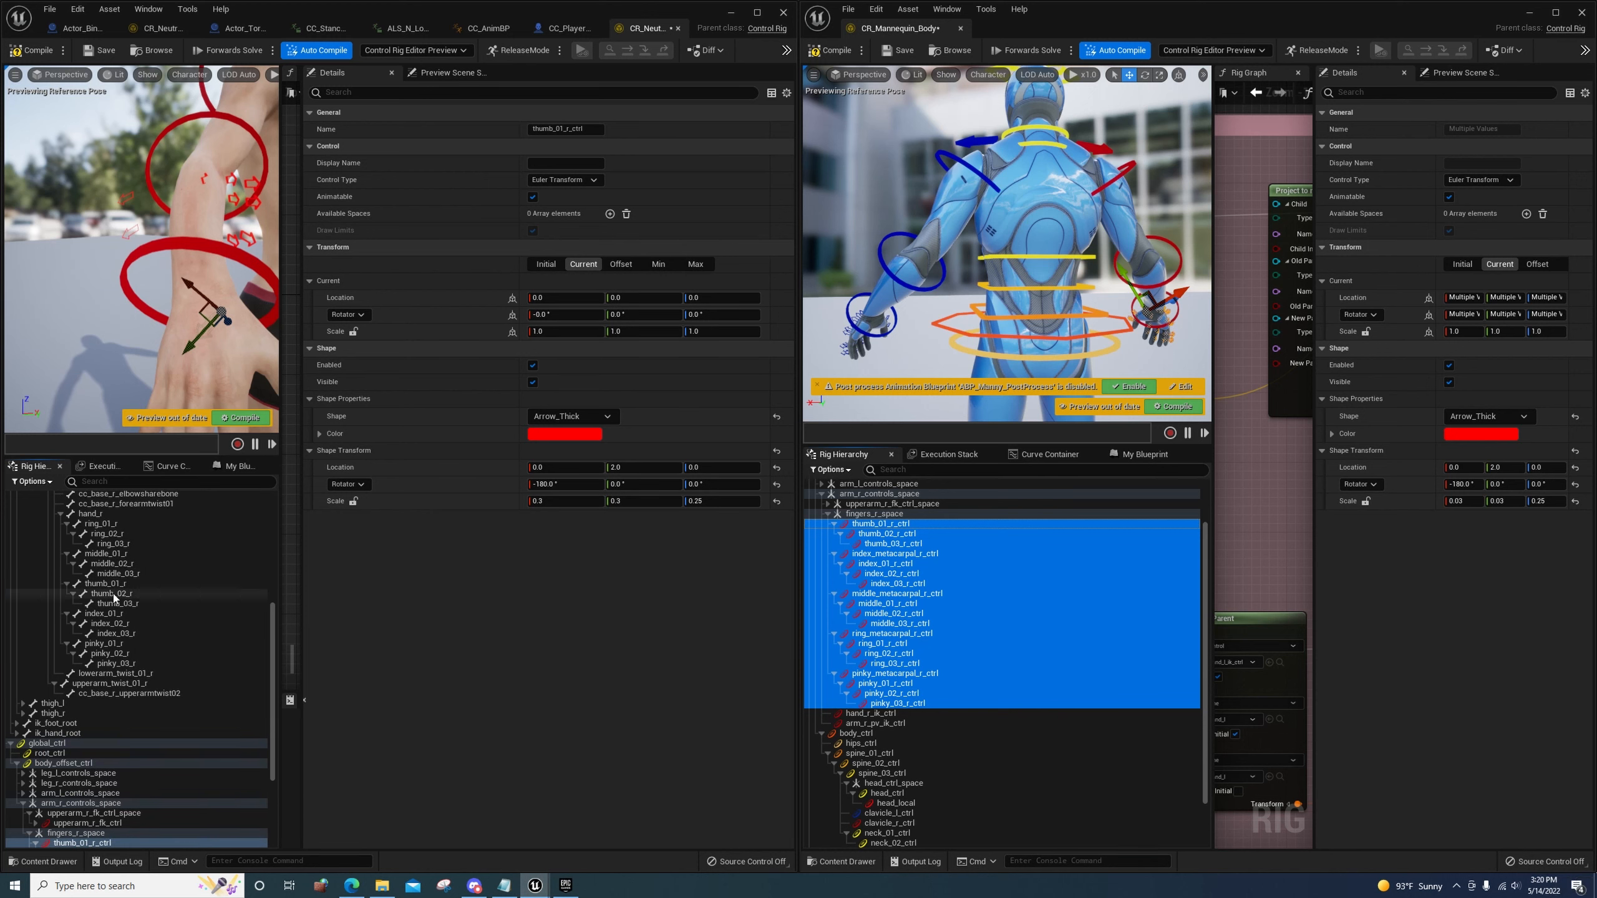
click(112, 594)
right_click(101, 595)
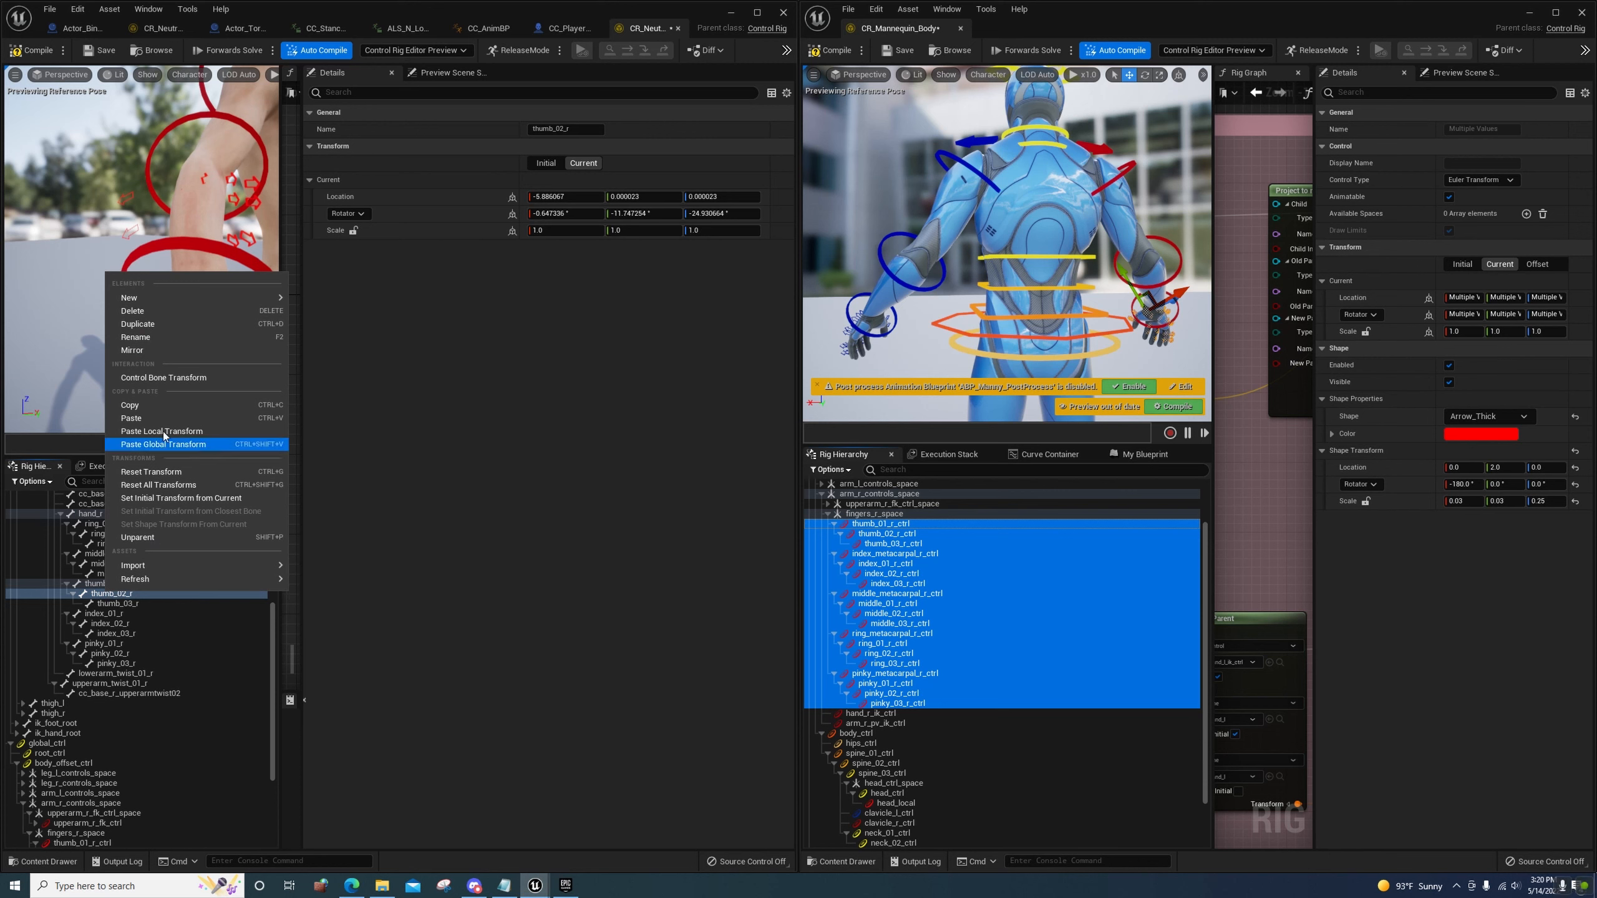
click(132, 404)
scroll(123, 679, down, 5)
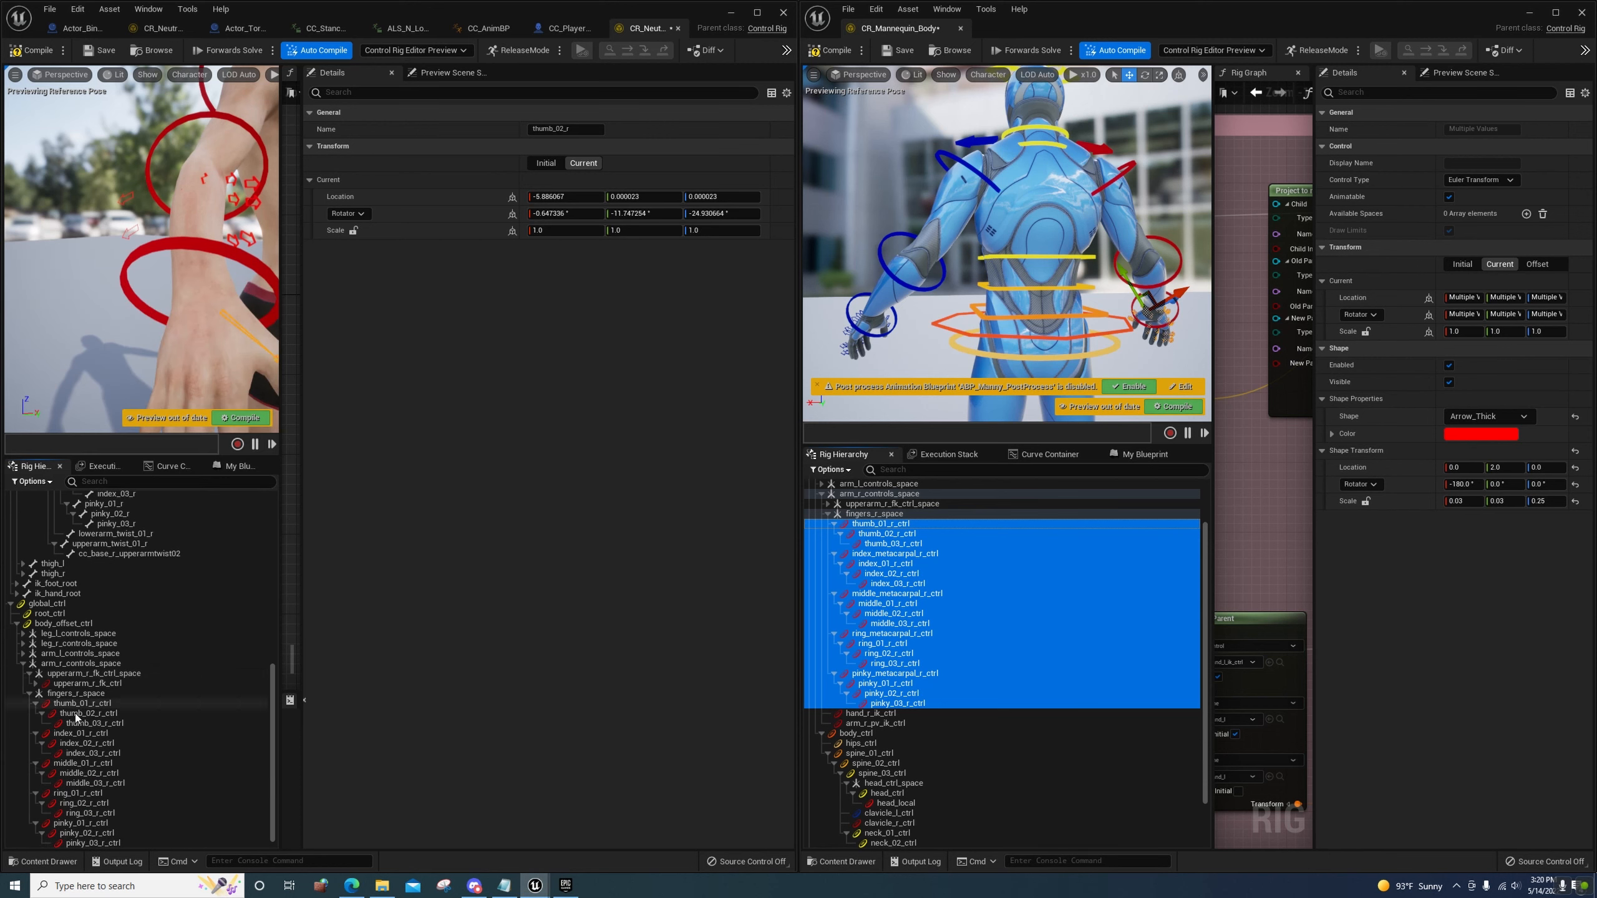
click(76, 714)
right_click(76, 715)
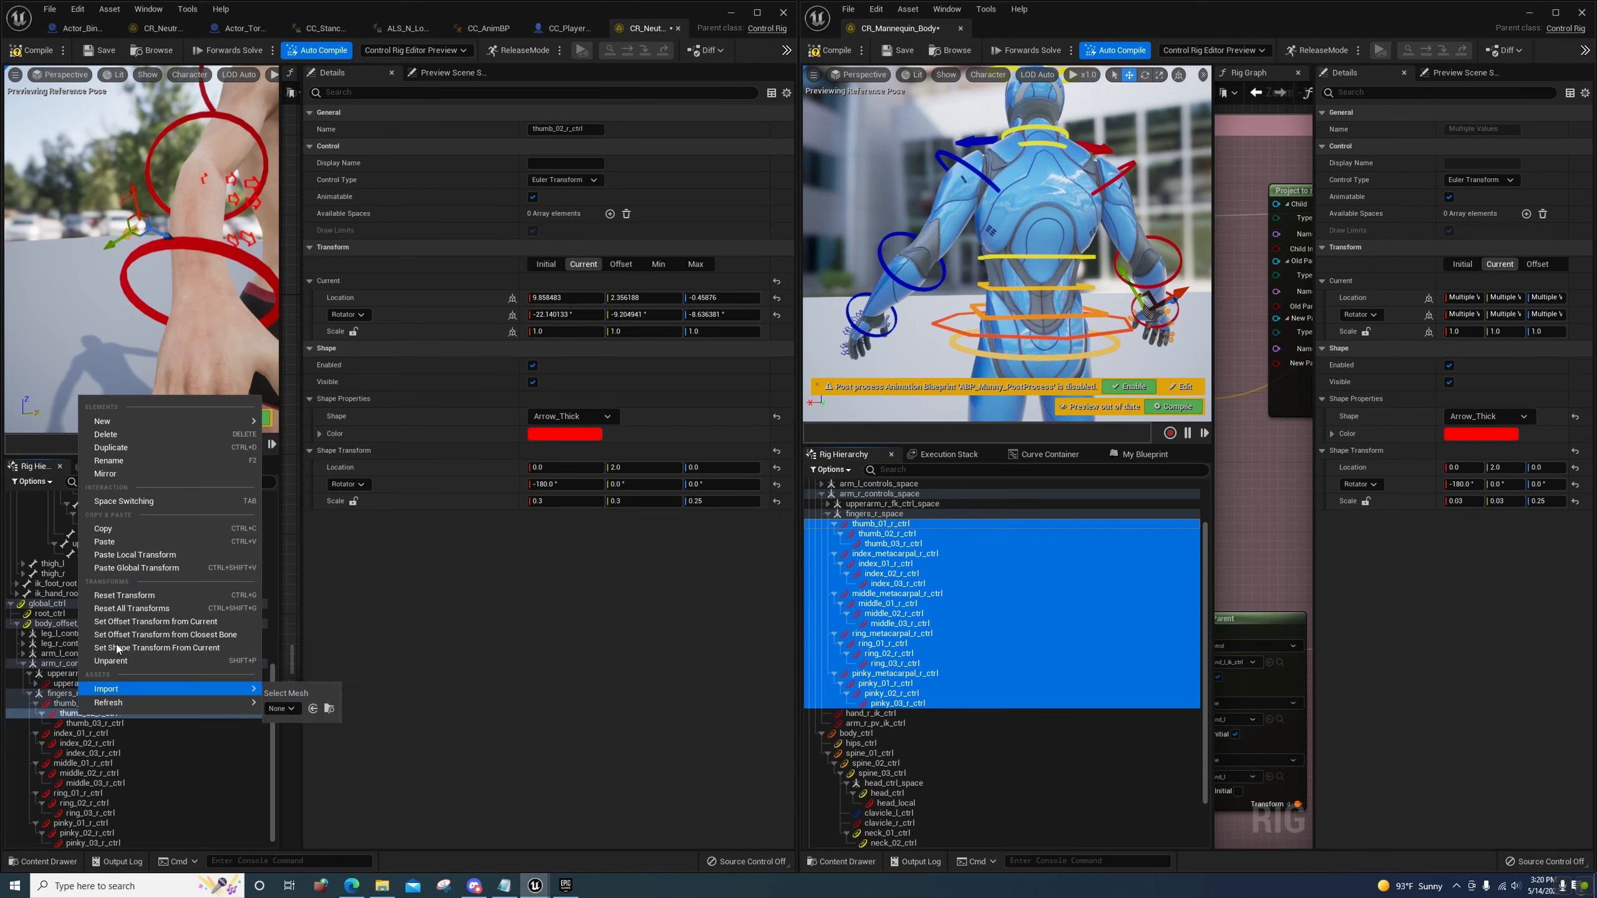
click(128, 569)
Recheck the thumb_02_r bone against its control and set thumb_02_r_ctrl's offset transform from current
scroll(122, 660, up, 2)
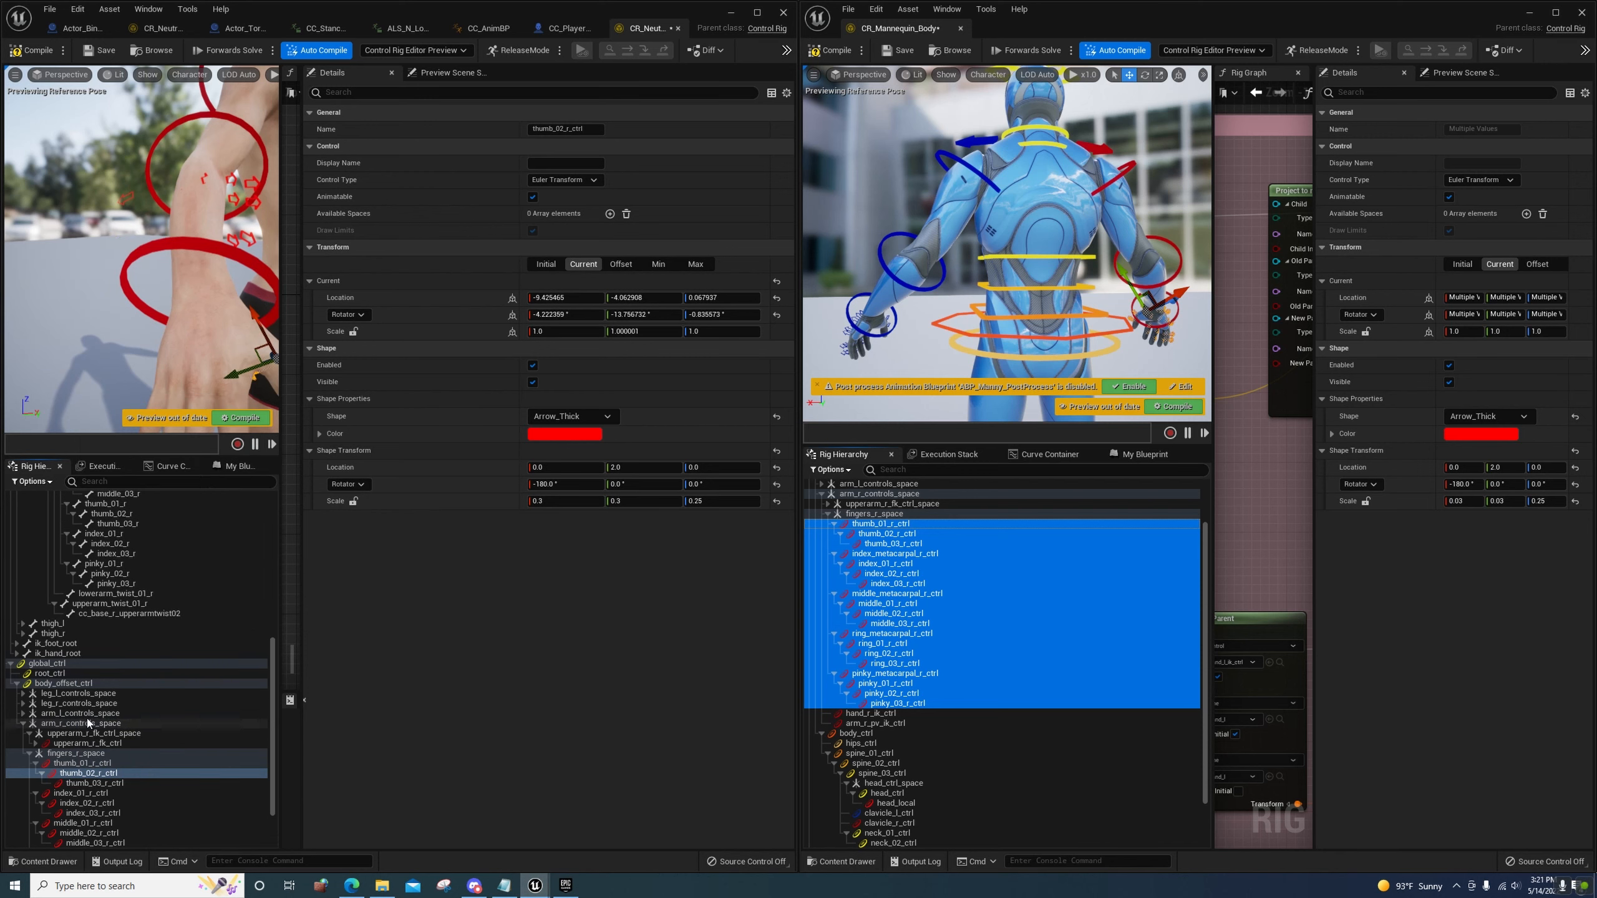
click(113, 515)
right_click(114, 515)
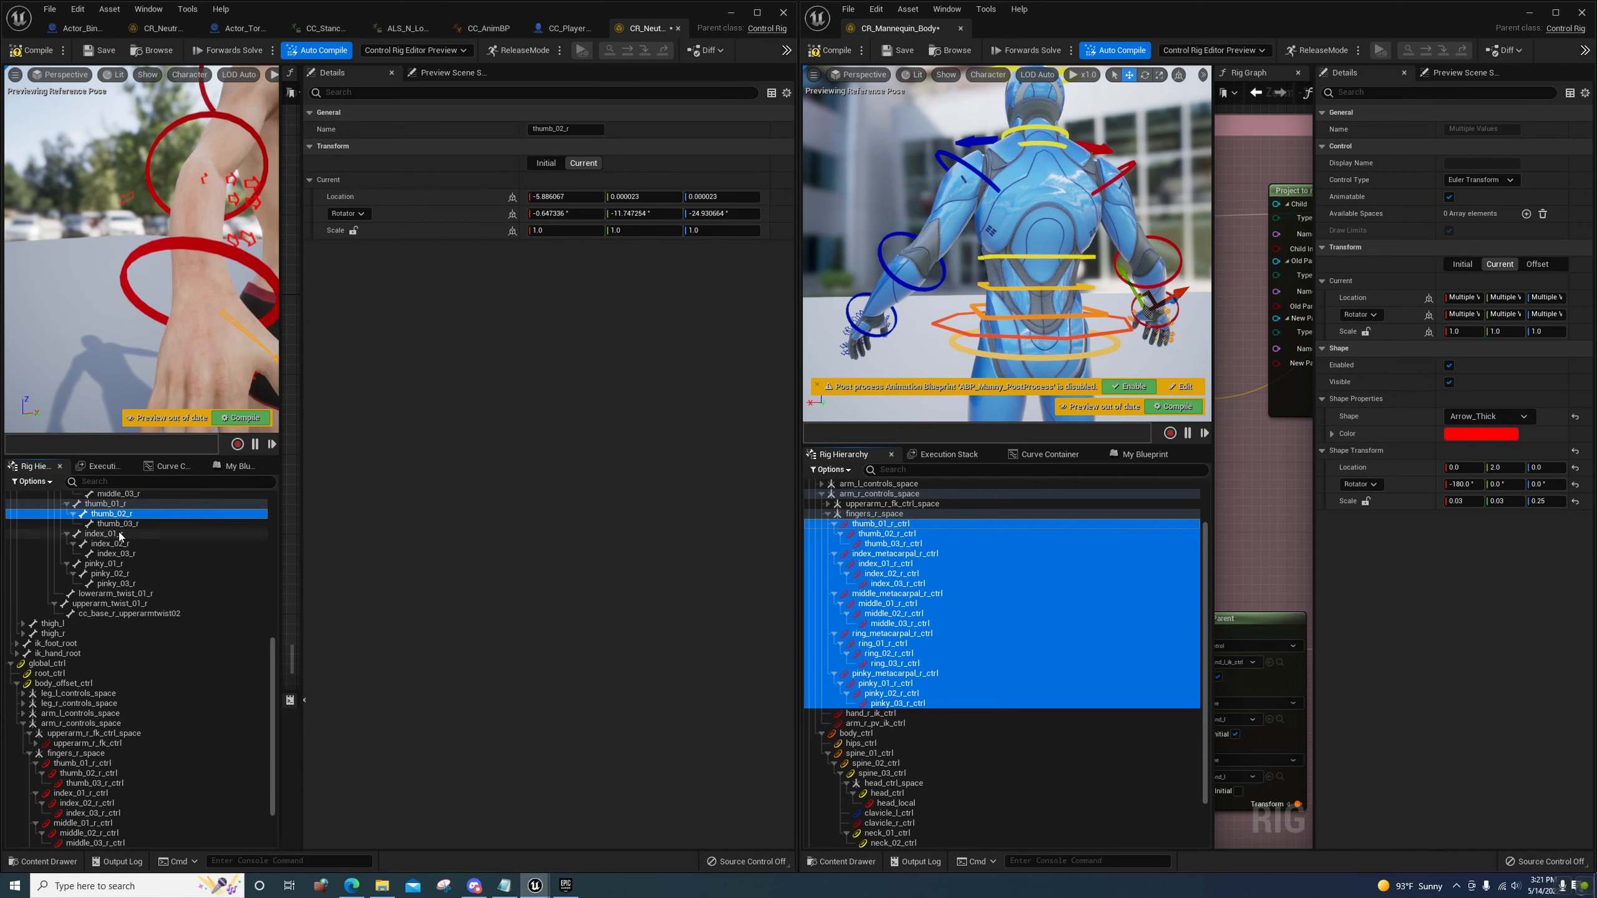
scroll(113, 686, down, 2)
click(86, 705)
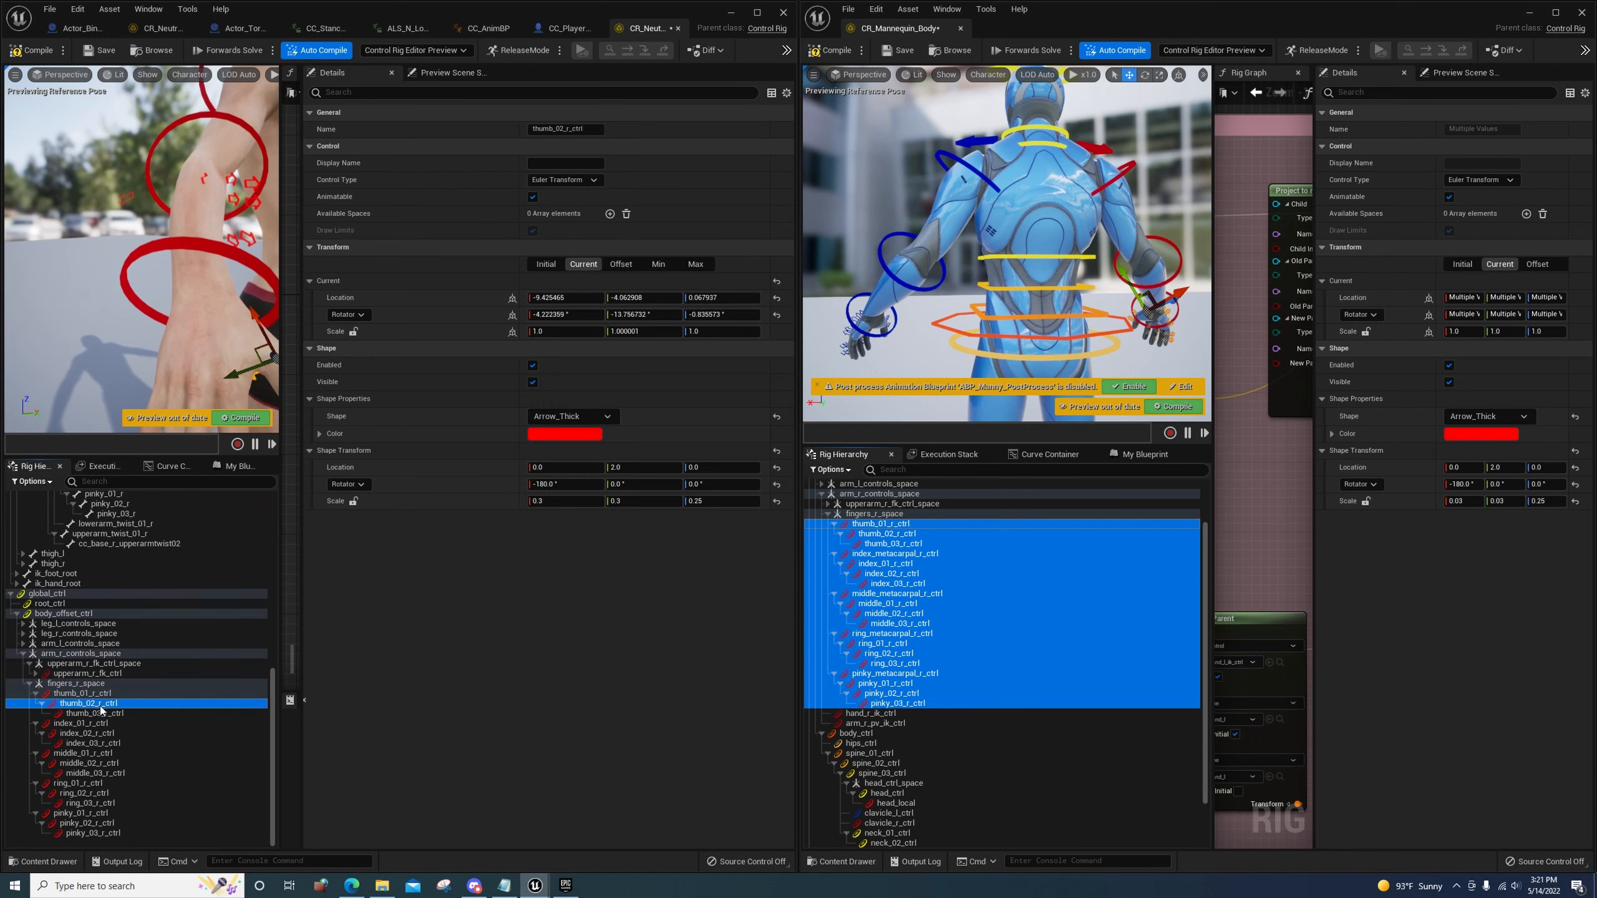
right_click(100, 710)
click(97, 715)
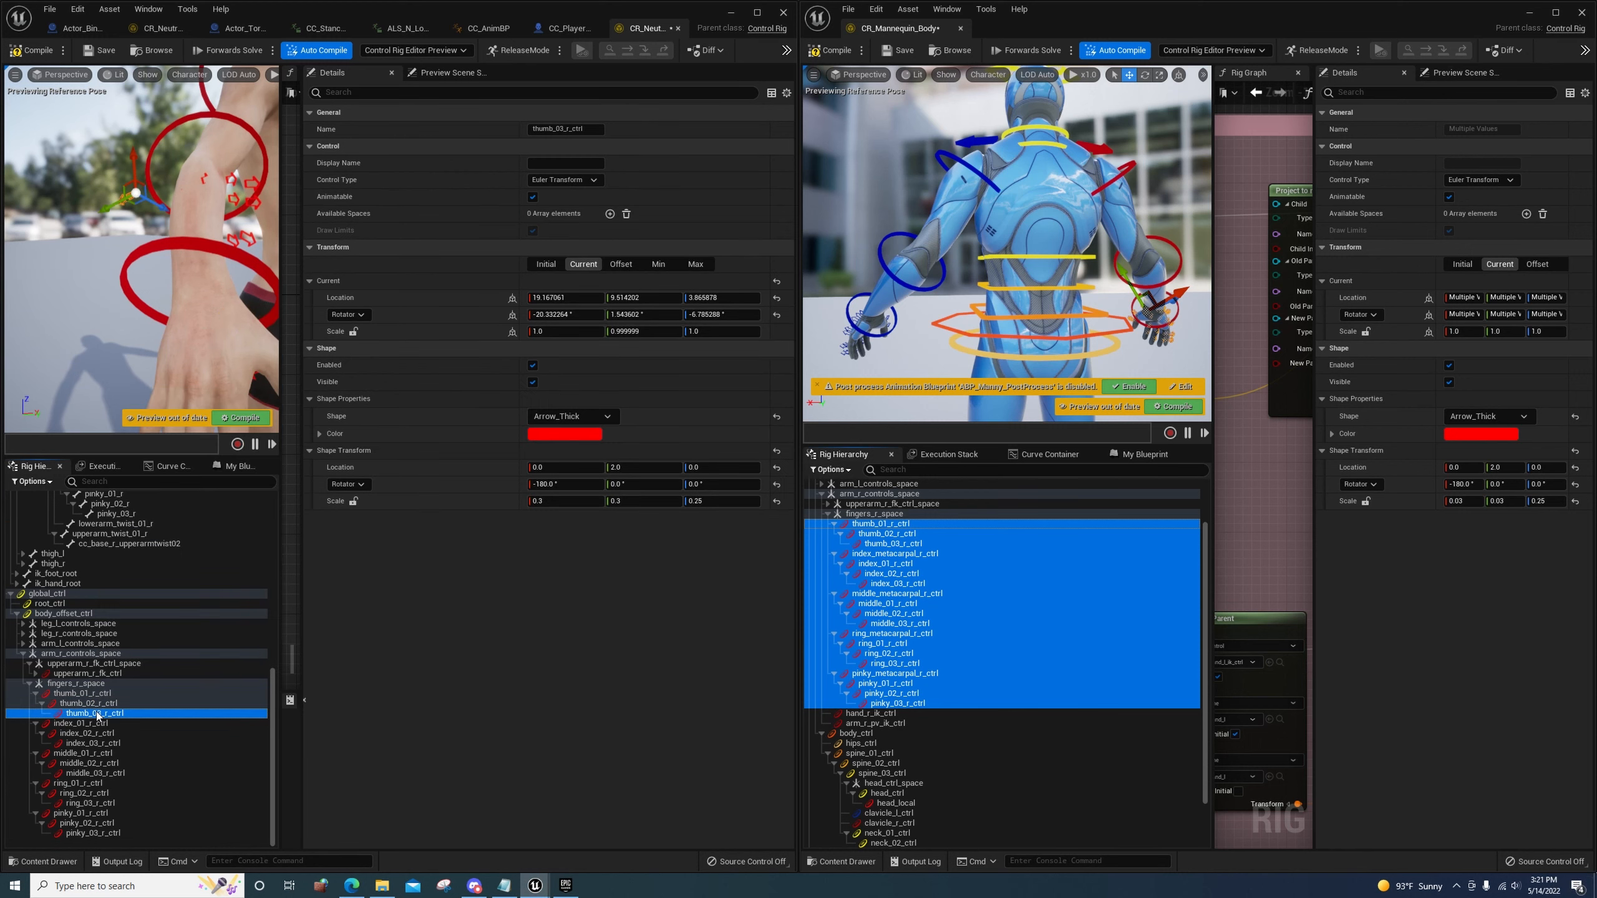
right_click(96, 713)
click(156, 613)
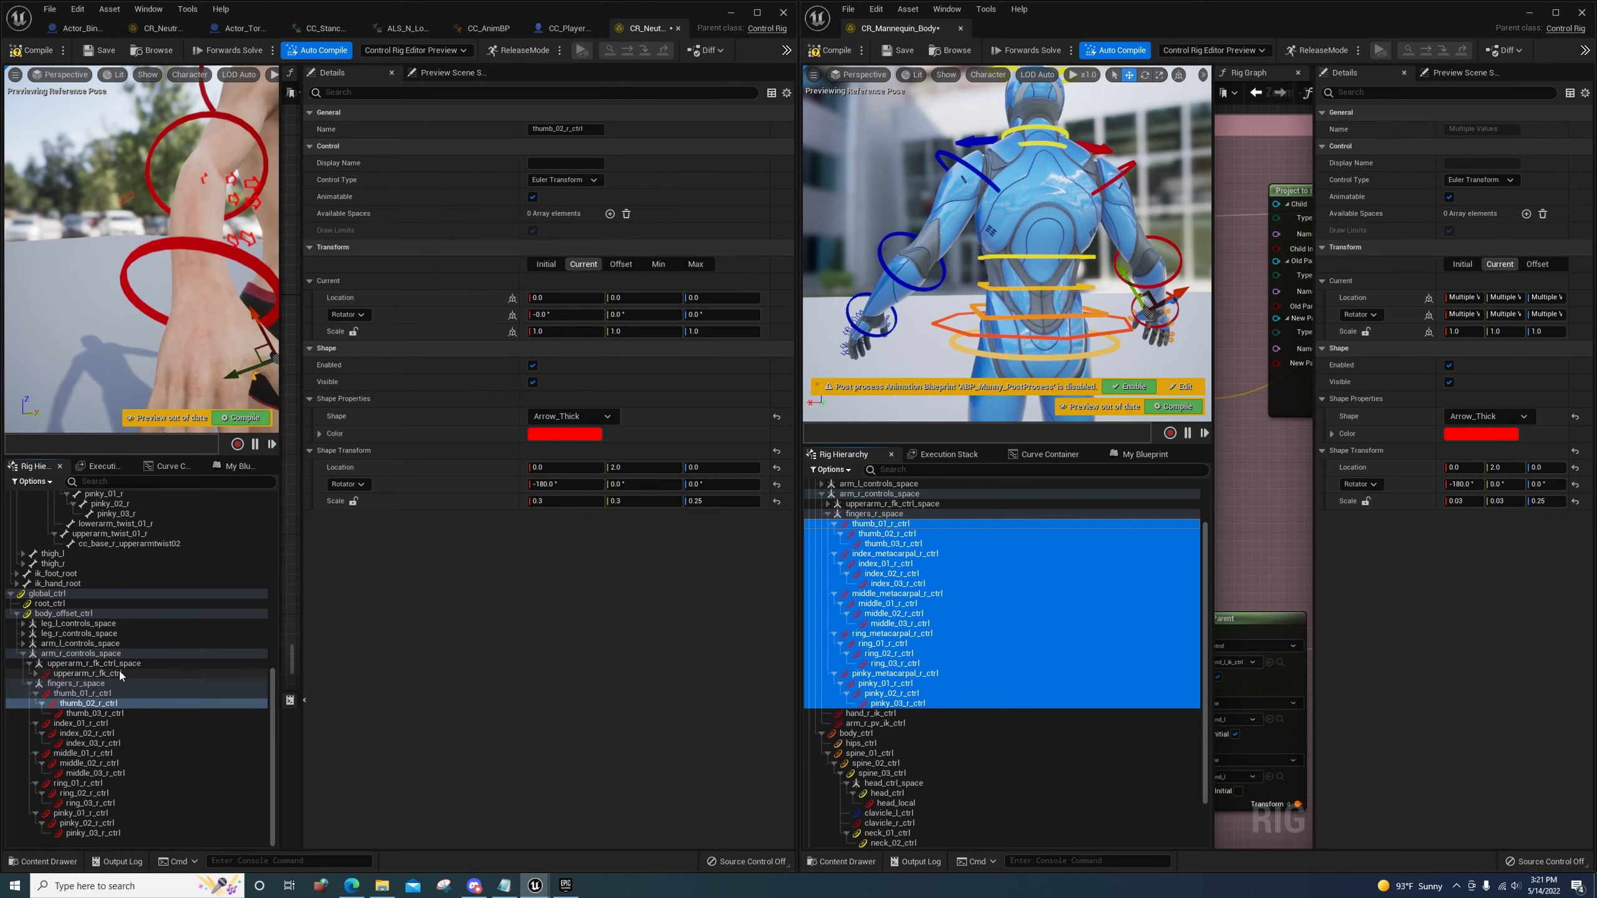
Select the thumb_03_r bone, paste the copied bone there, and undo that paste
scroll(107, 687, up, 3)
click(113, 553)
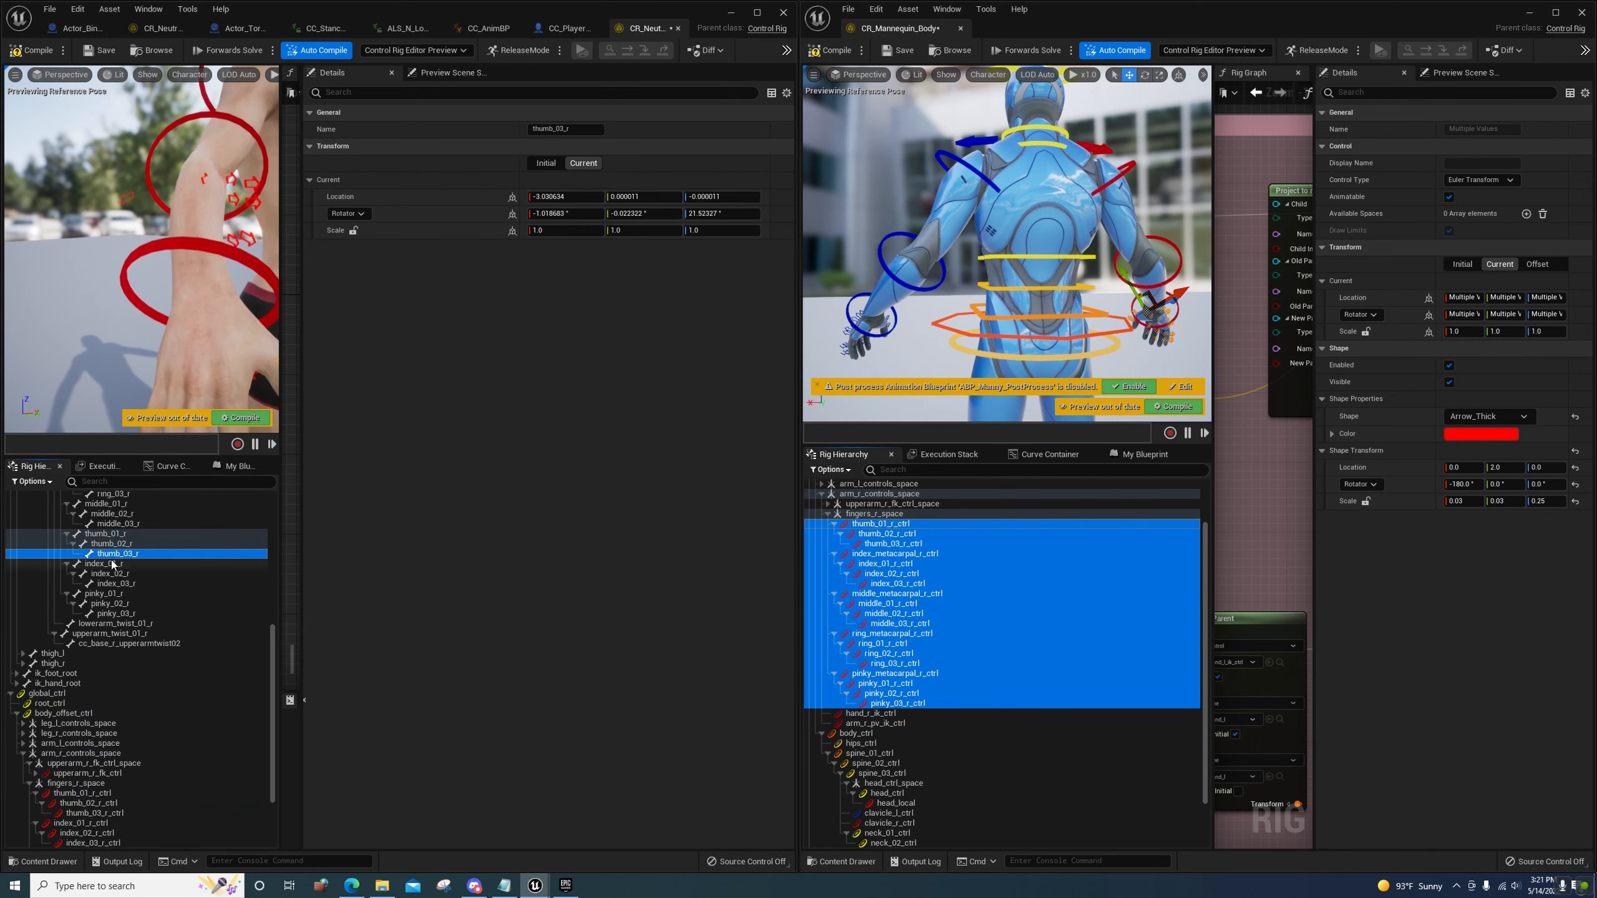
key(ctrl+v)
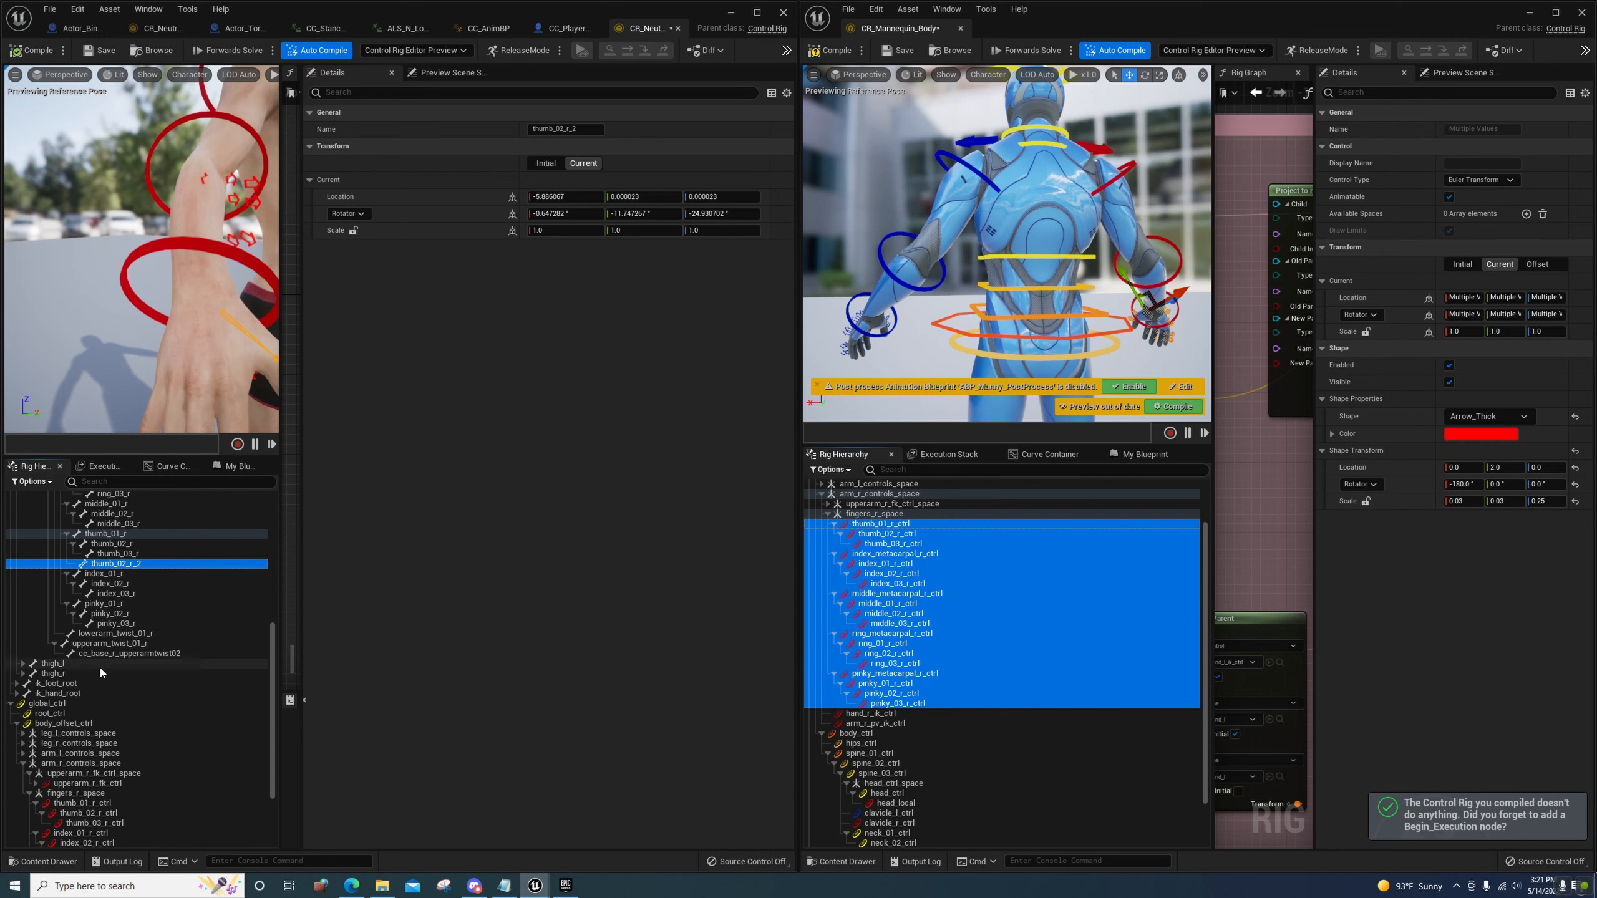
scroll(130, 587, up, 1)
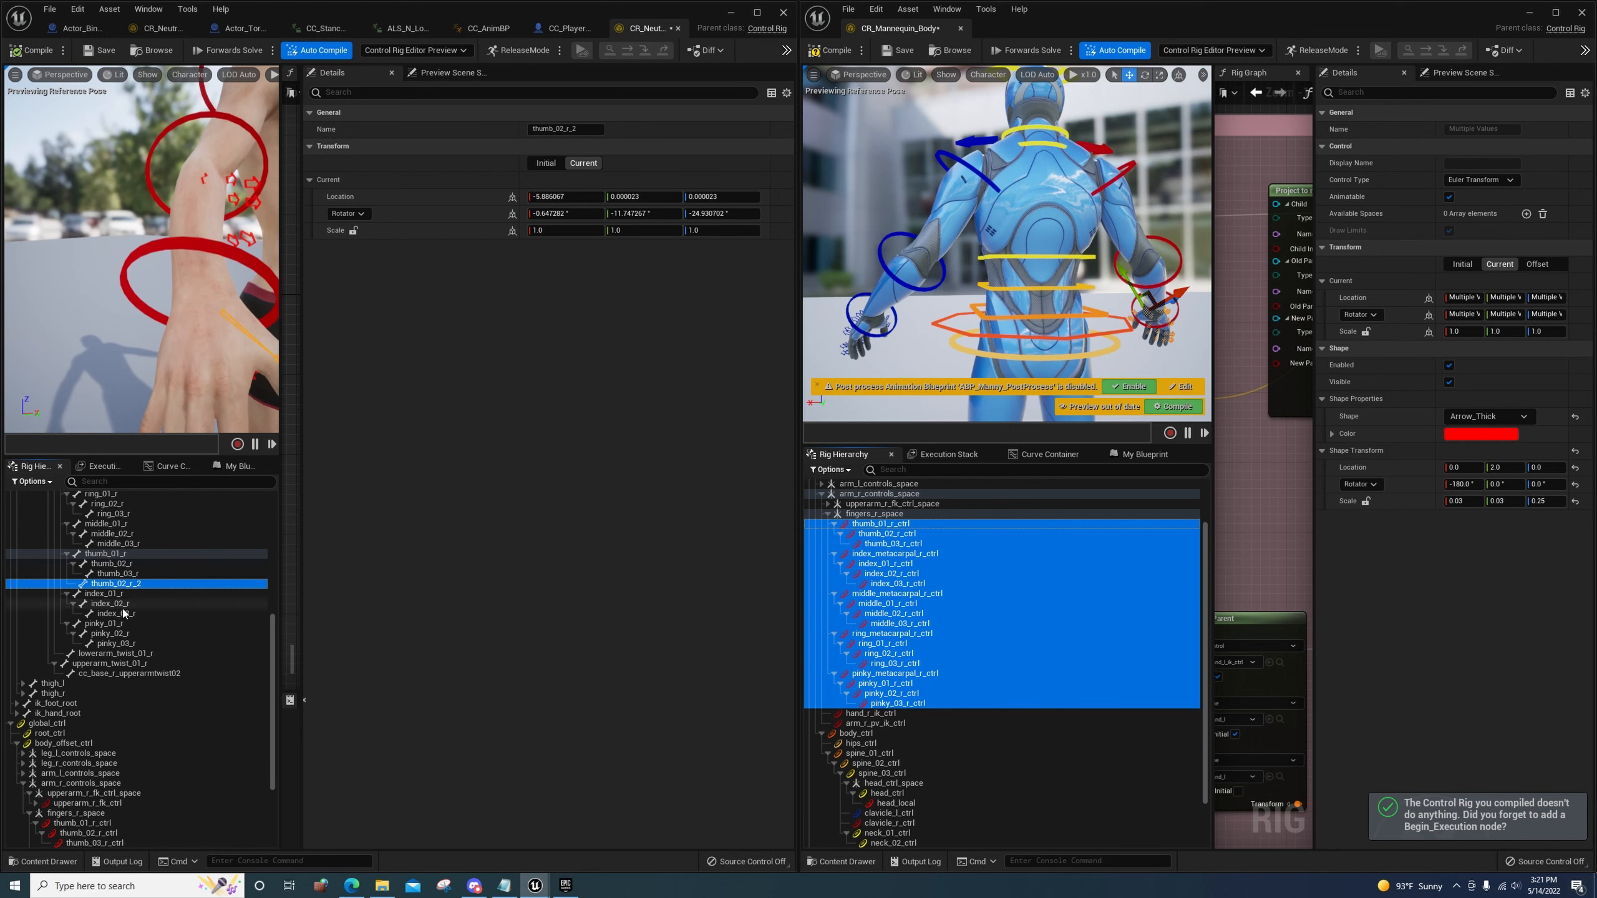
key(ctrl+z)
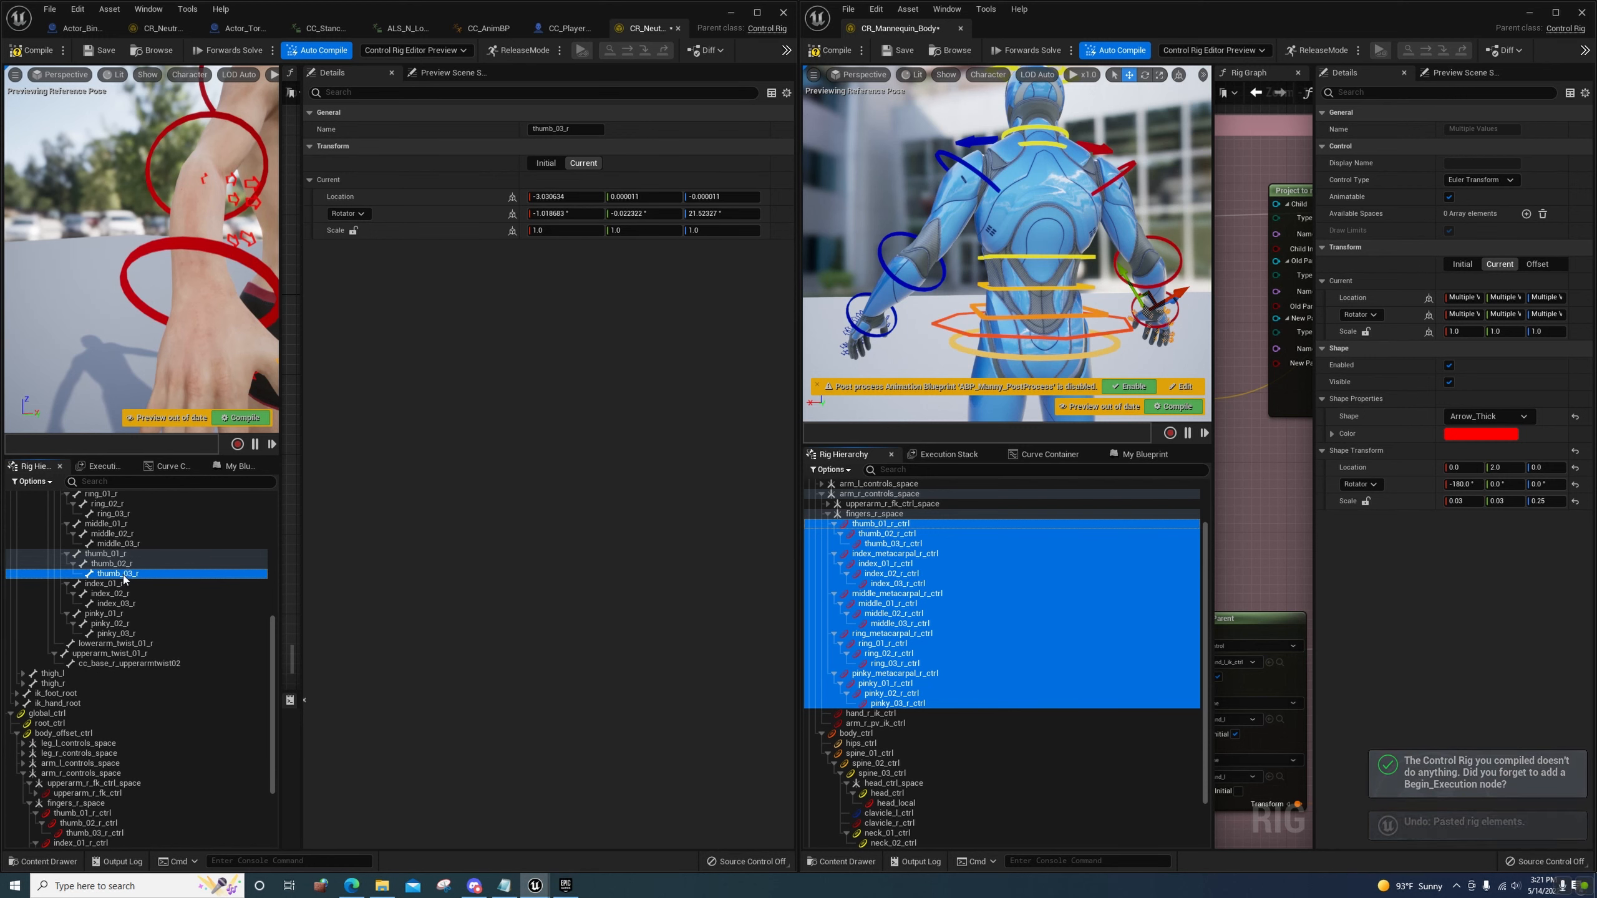
scroll(116, 629, down, 3)
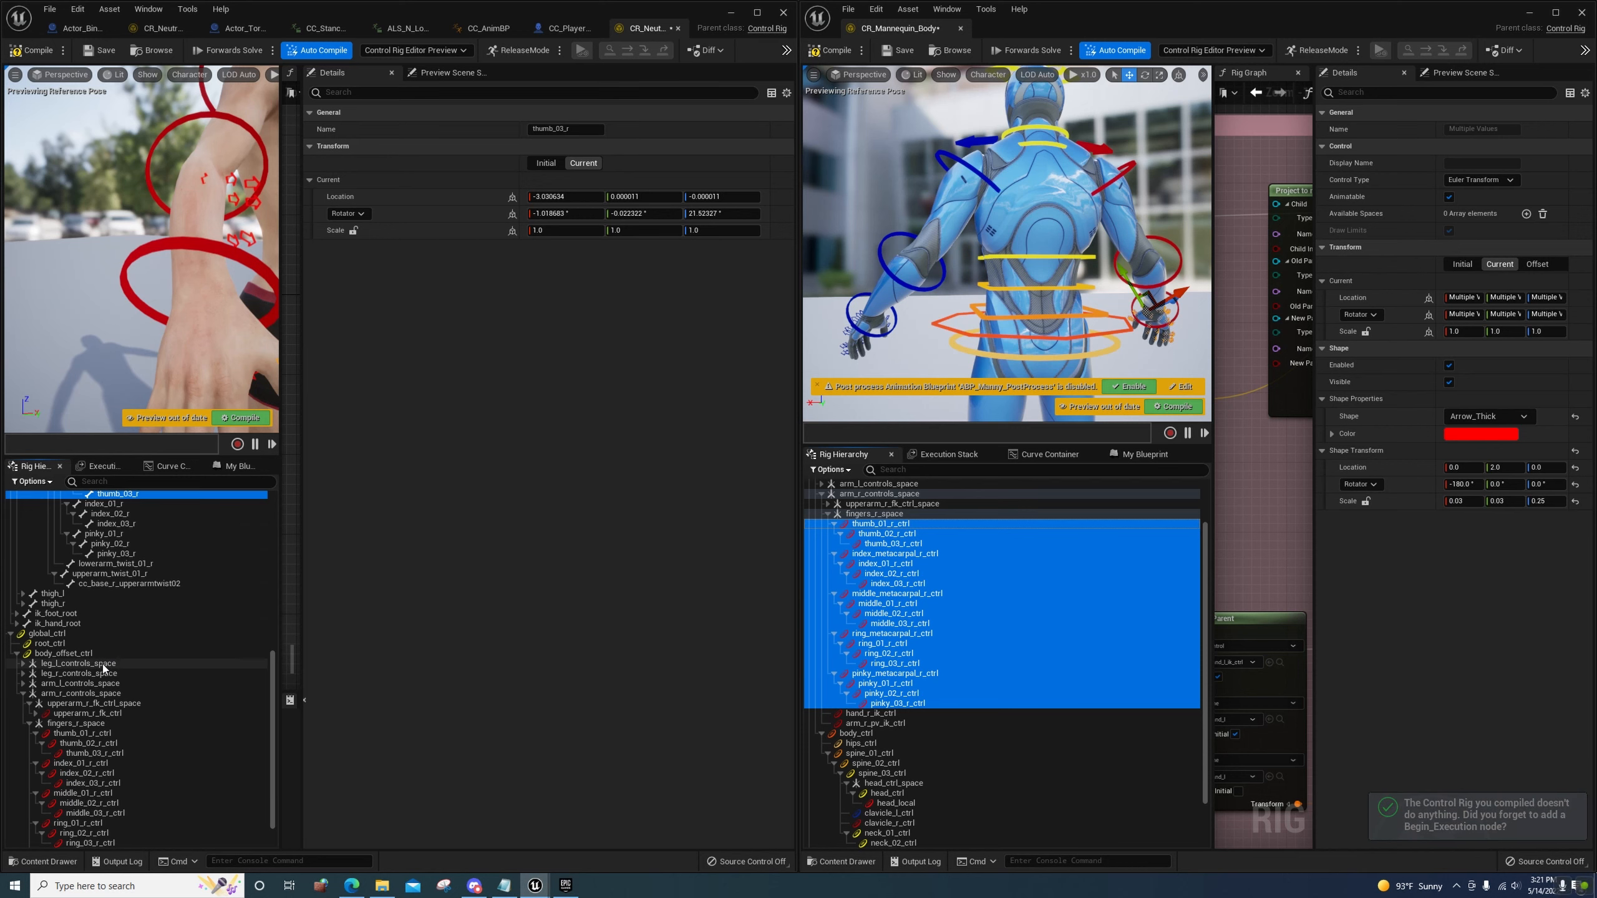
Paste the thumb_03_r bone's global transform onto thumb_03_r_ctrl and set that control's offset transform from current
click(94, 754)
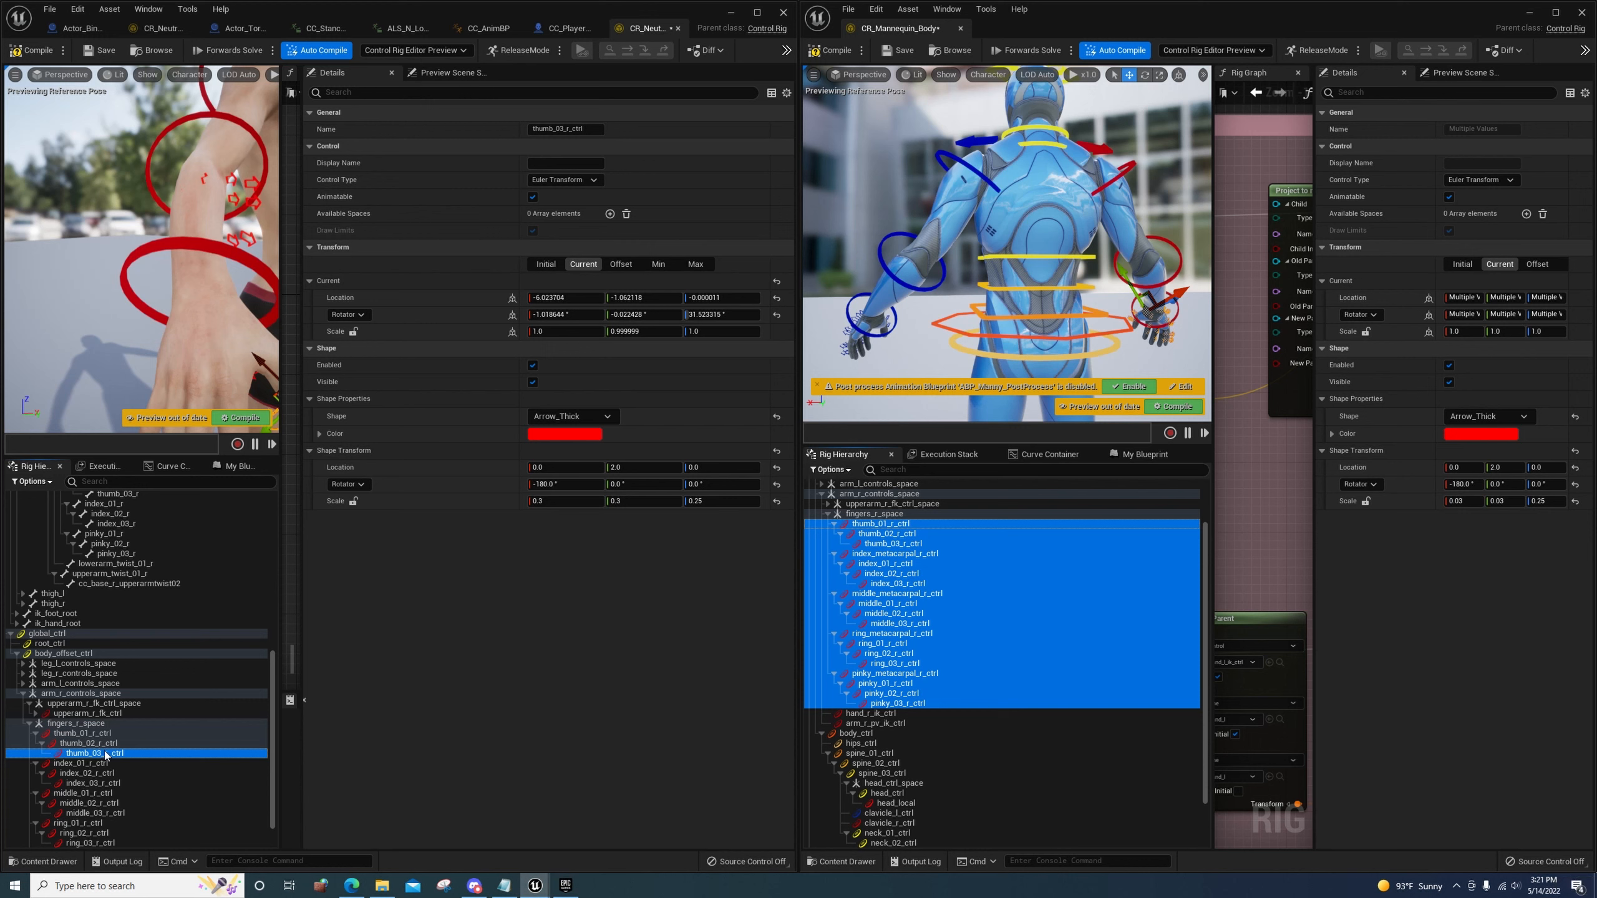
right_click(108, 753)
click(181, 657)
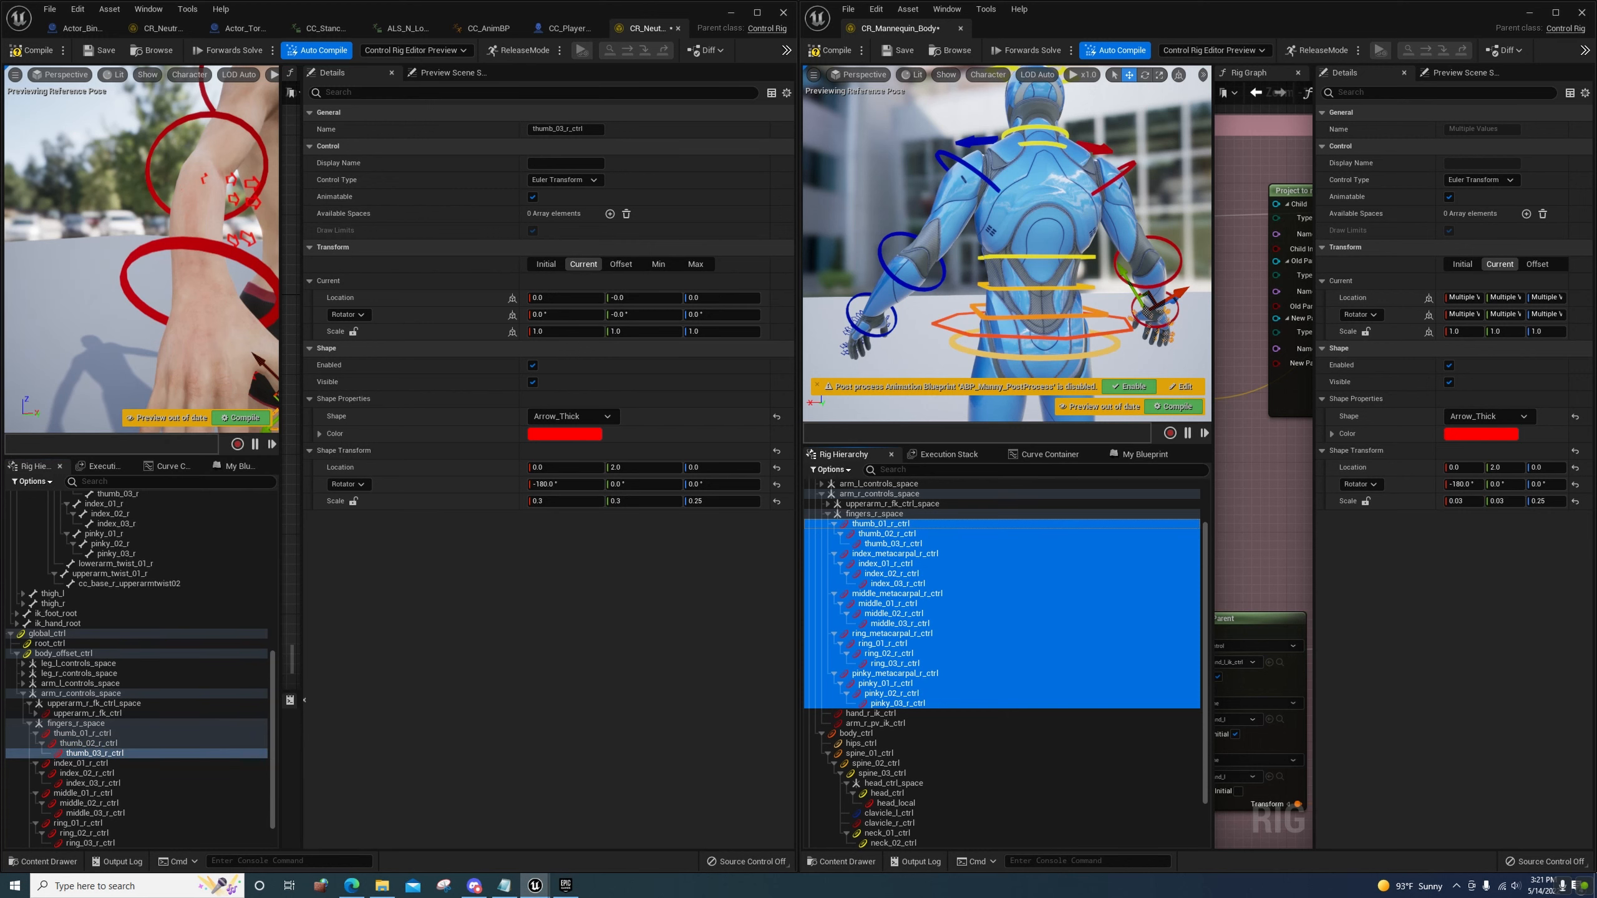
scroll(196, 385, down, 3)
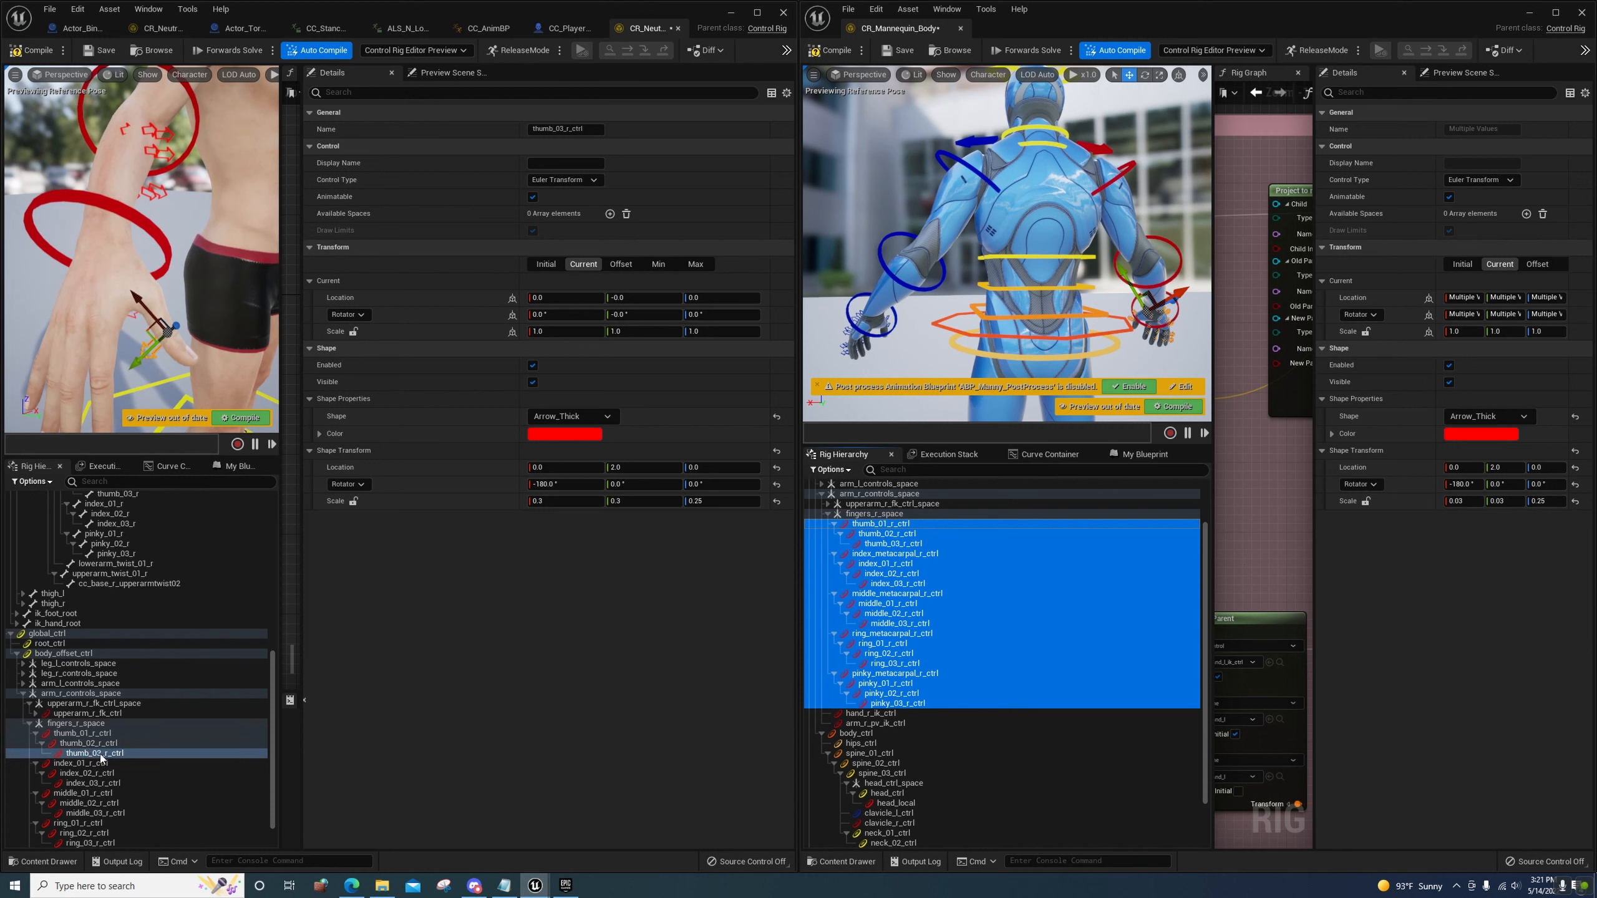
click(777, 484)
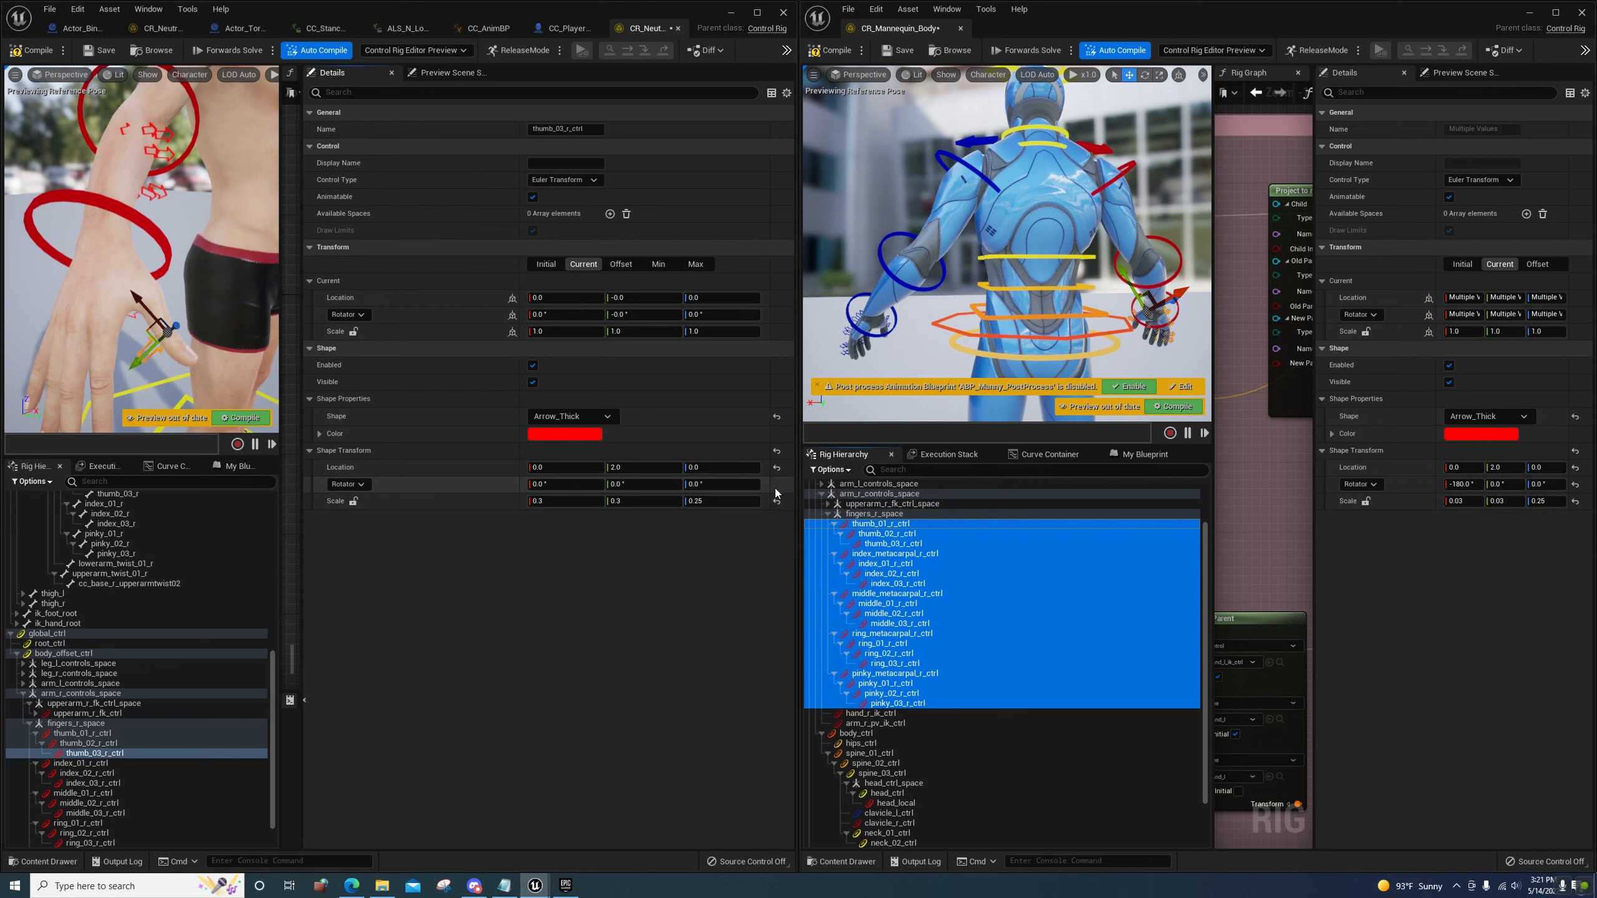
key(ctrl+z)
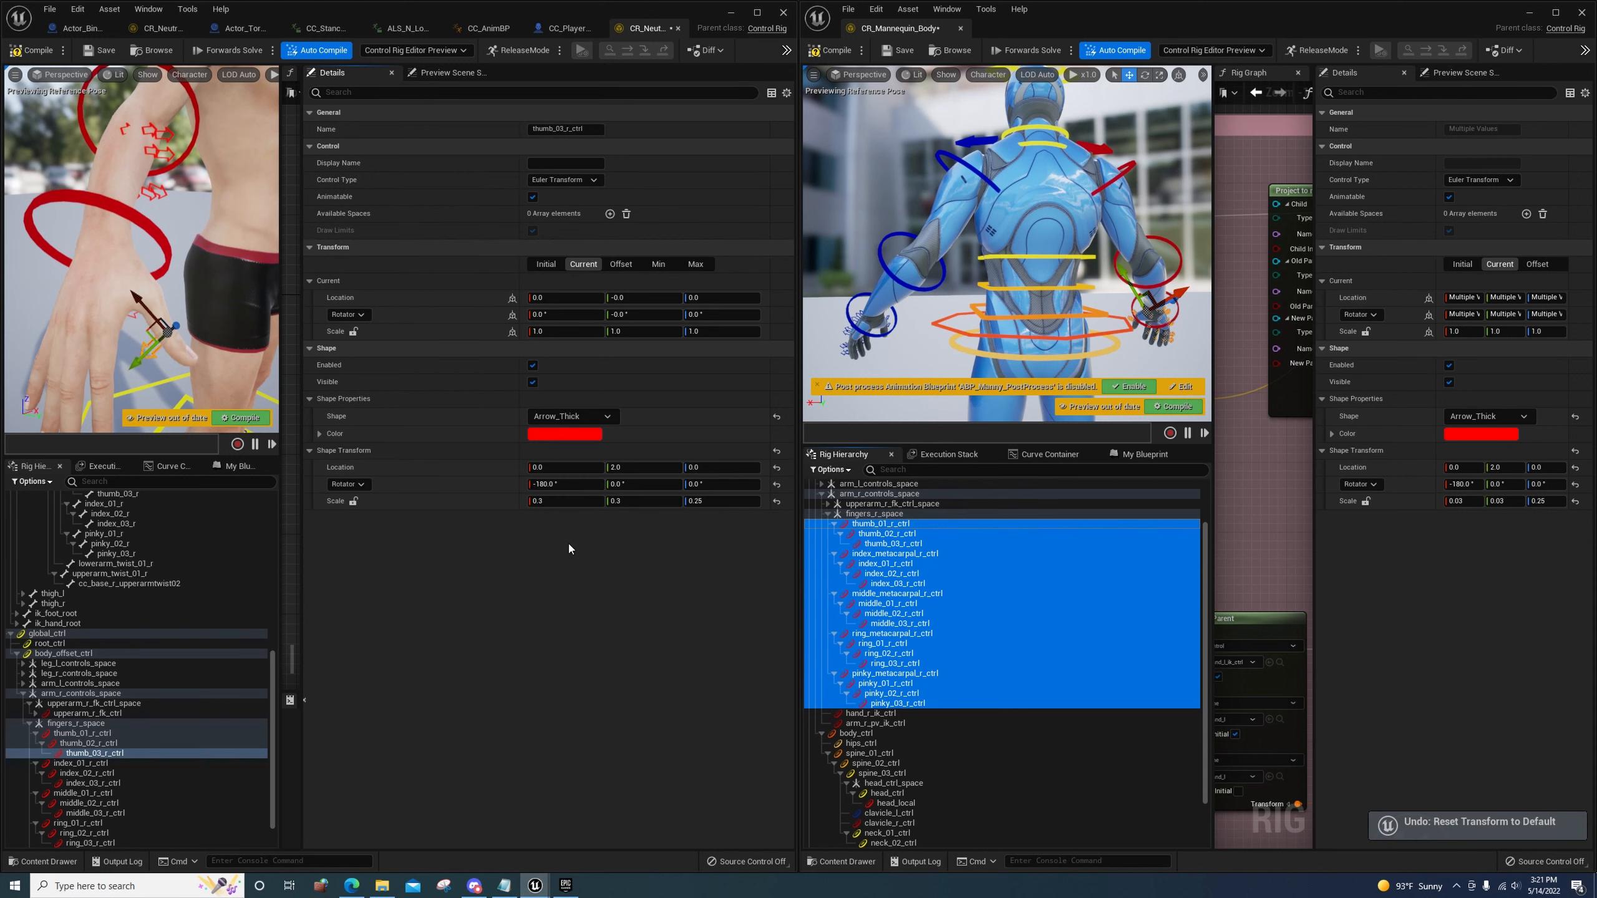
Copy the index_01_r, index_02_r and index_03_r bones in turn, pasting each global transform onto its matching index control
scroll(121, 567, up, 1)
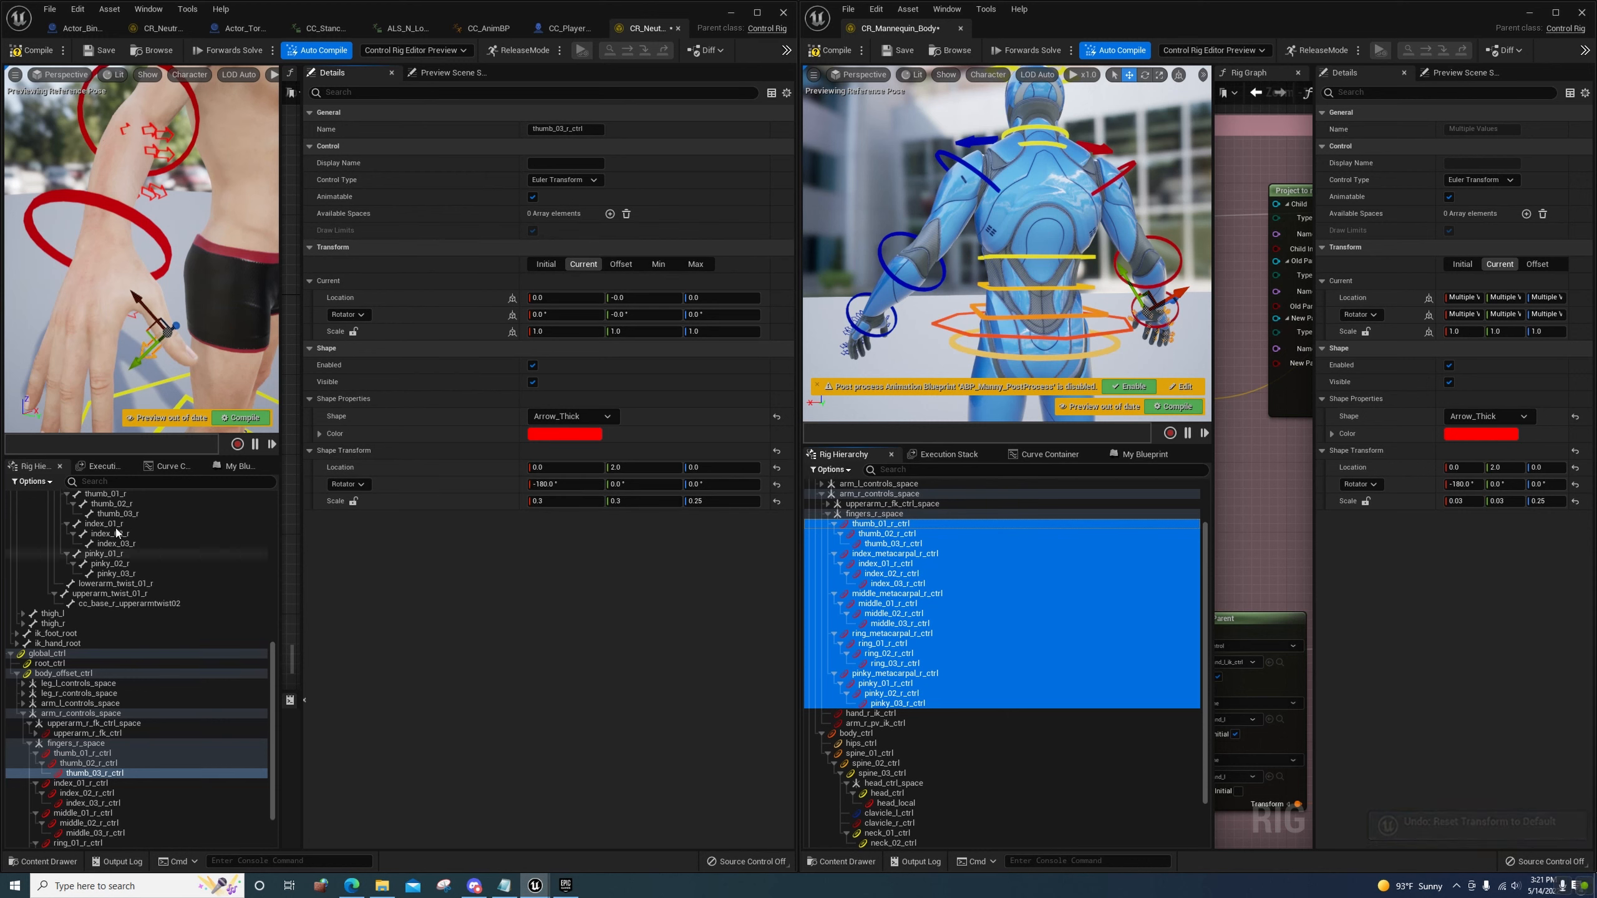
click(115, 526)
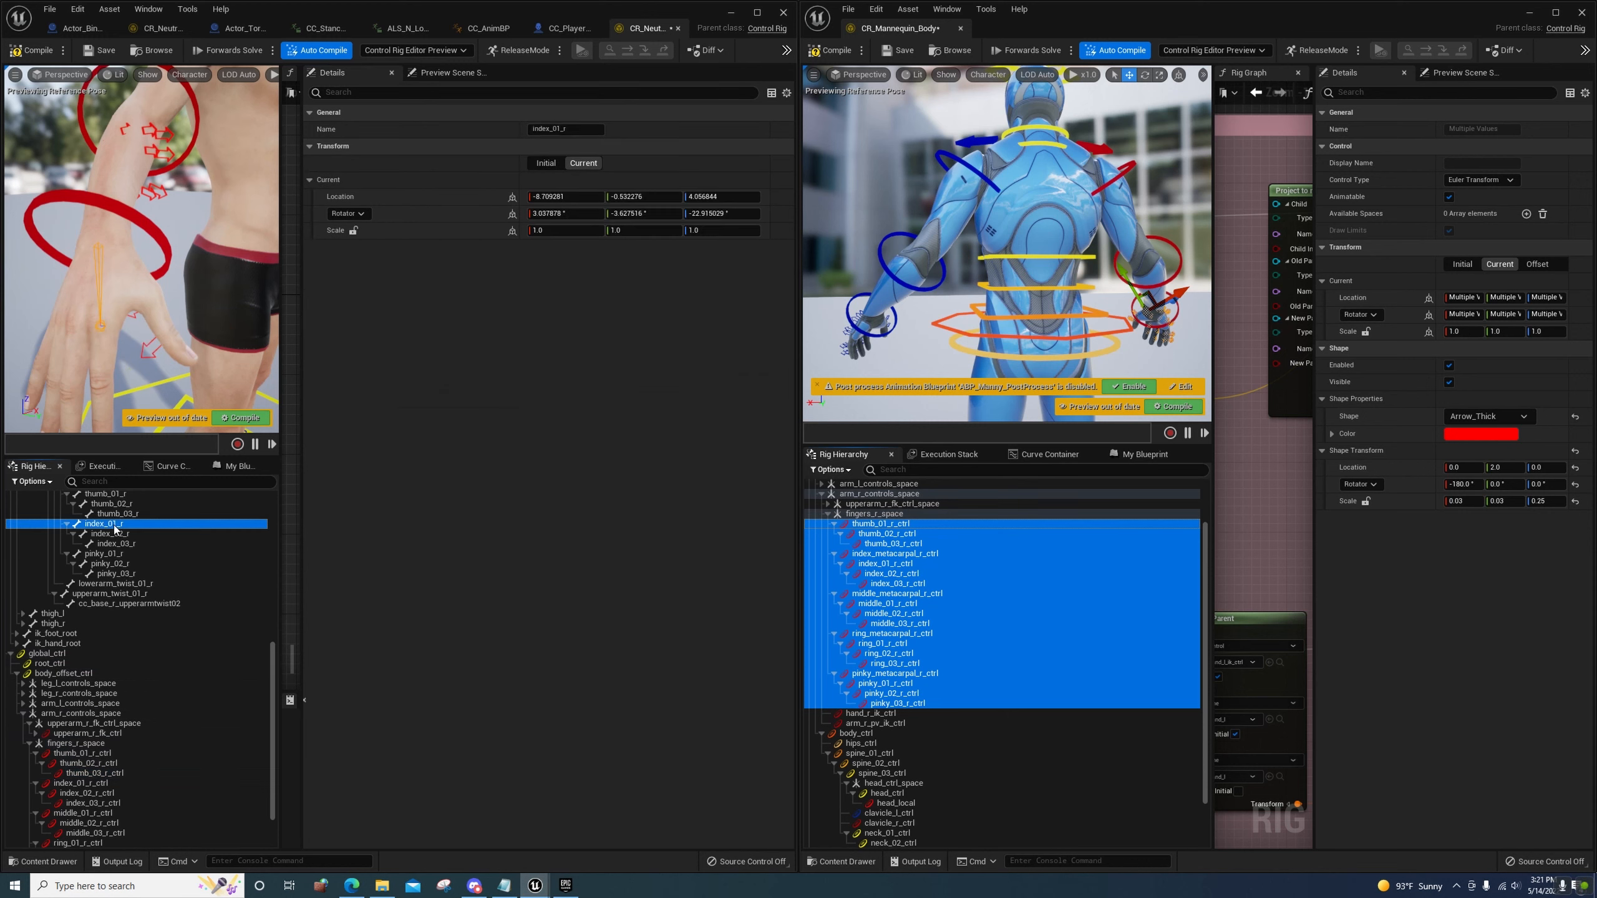
click(86, 783)
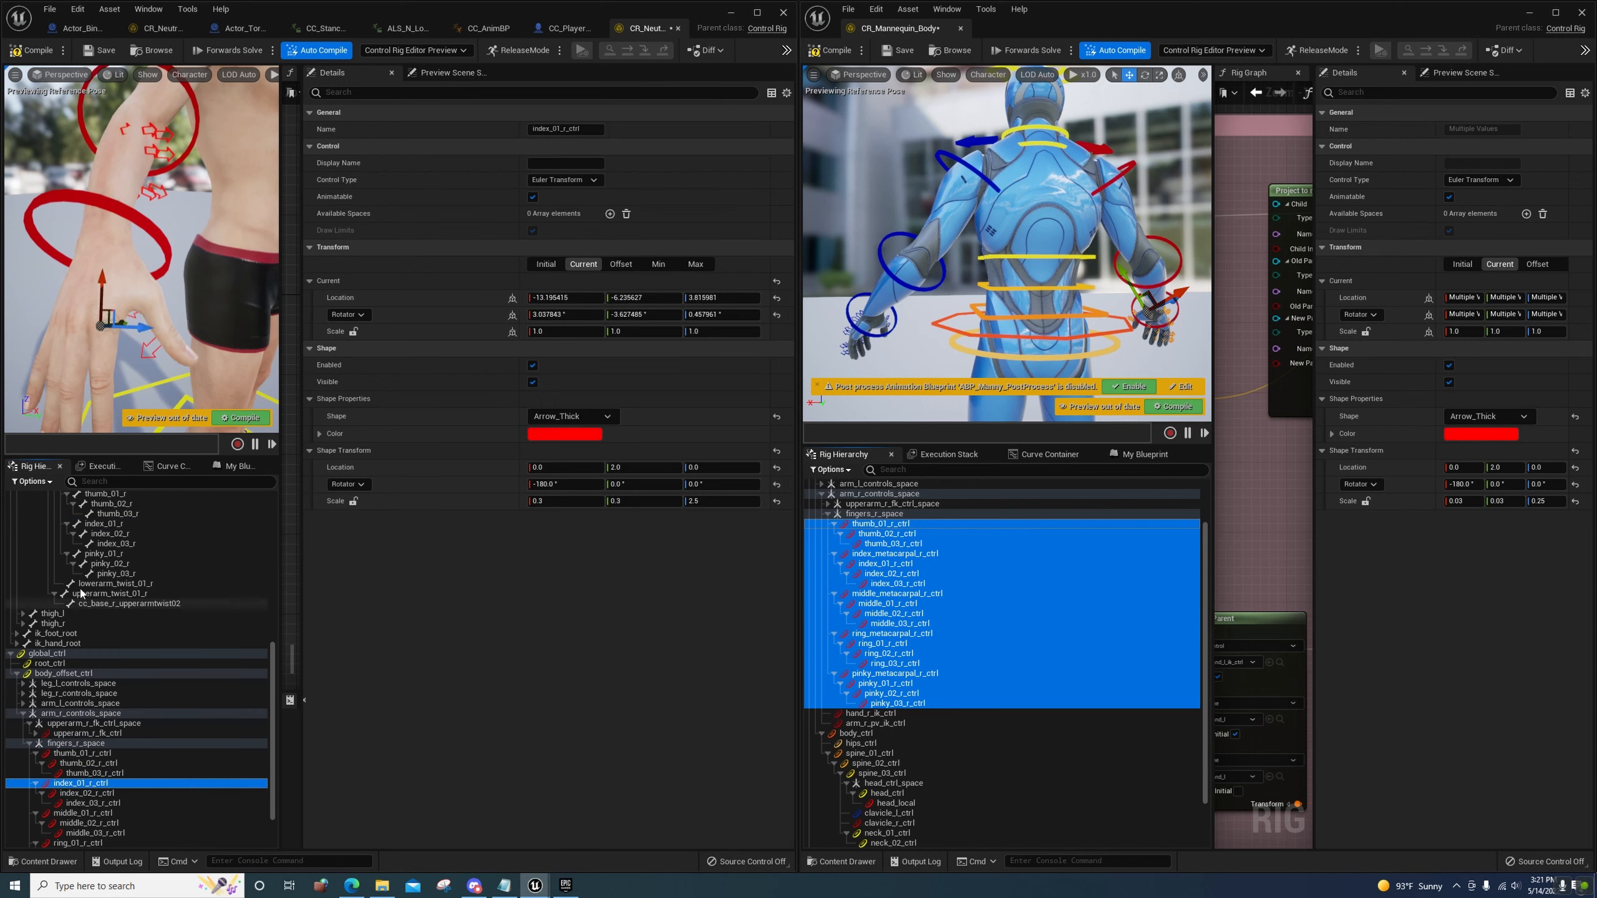
click(110, 533)
click(86, 794)
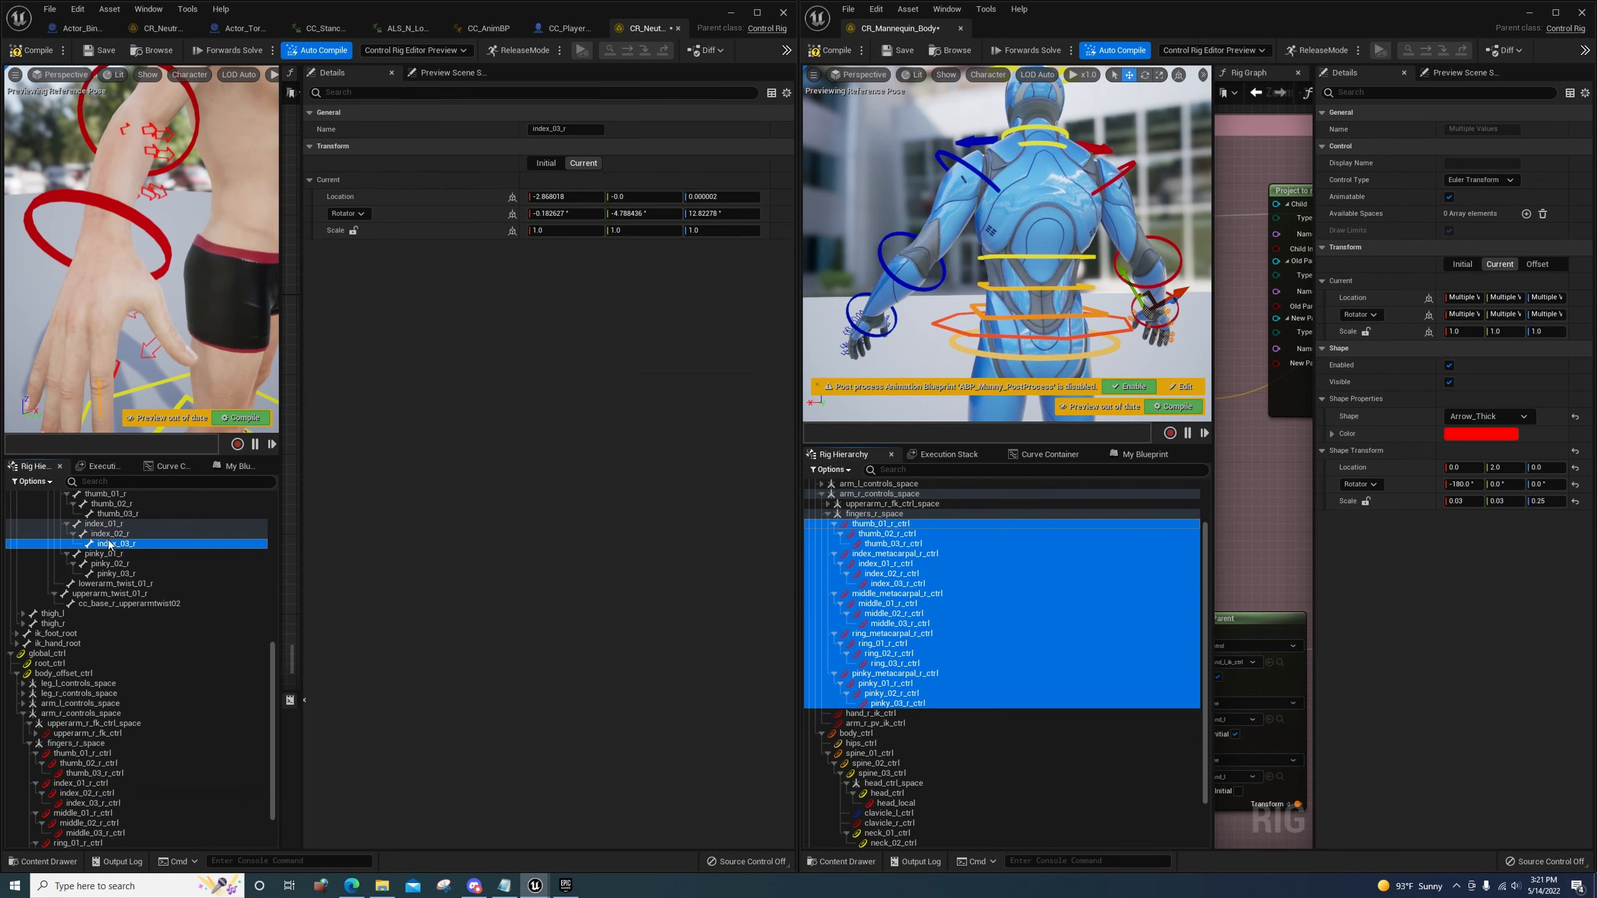
click(94, 804)
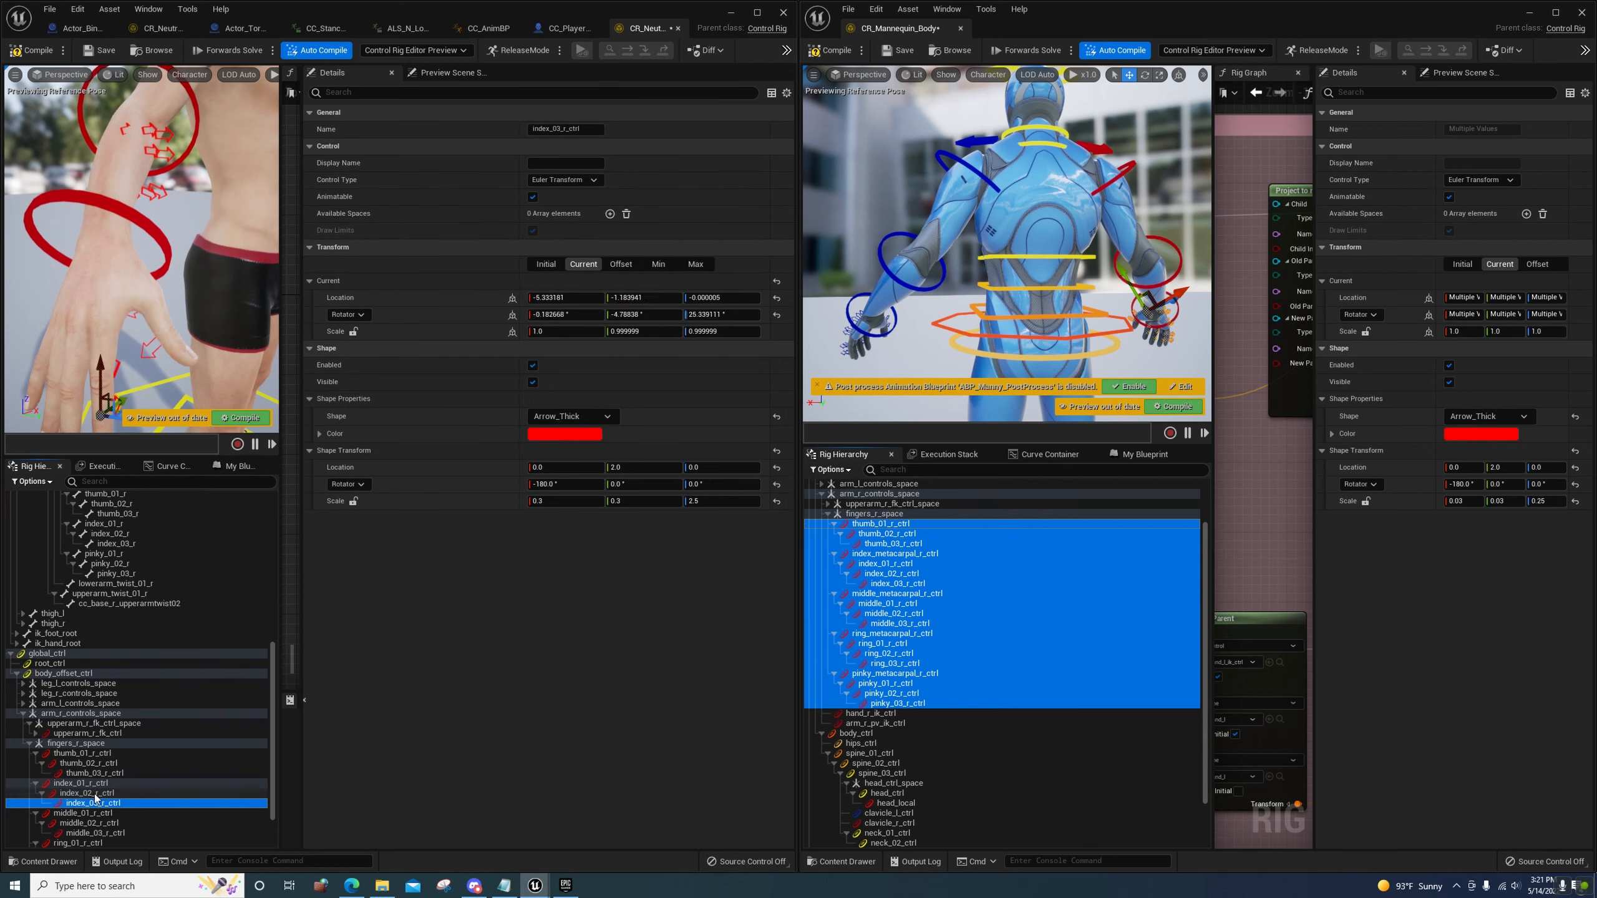
Copy the middle_01_r bone and paste its global transform onto middle_01_r_ctrl
scroll(91, 584, up, 3)
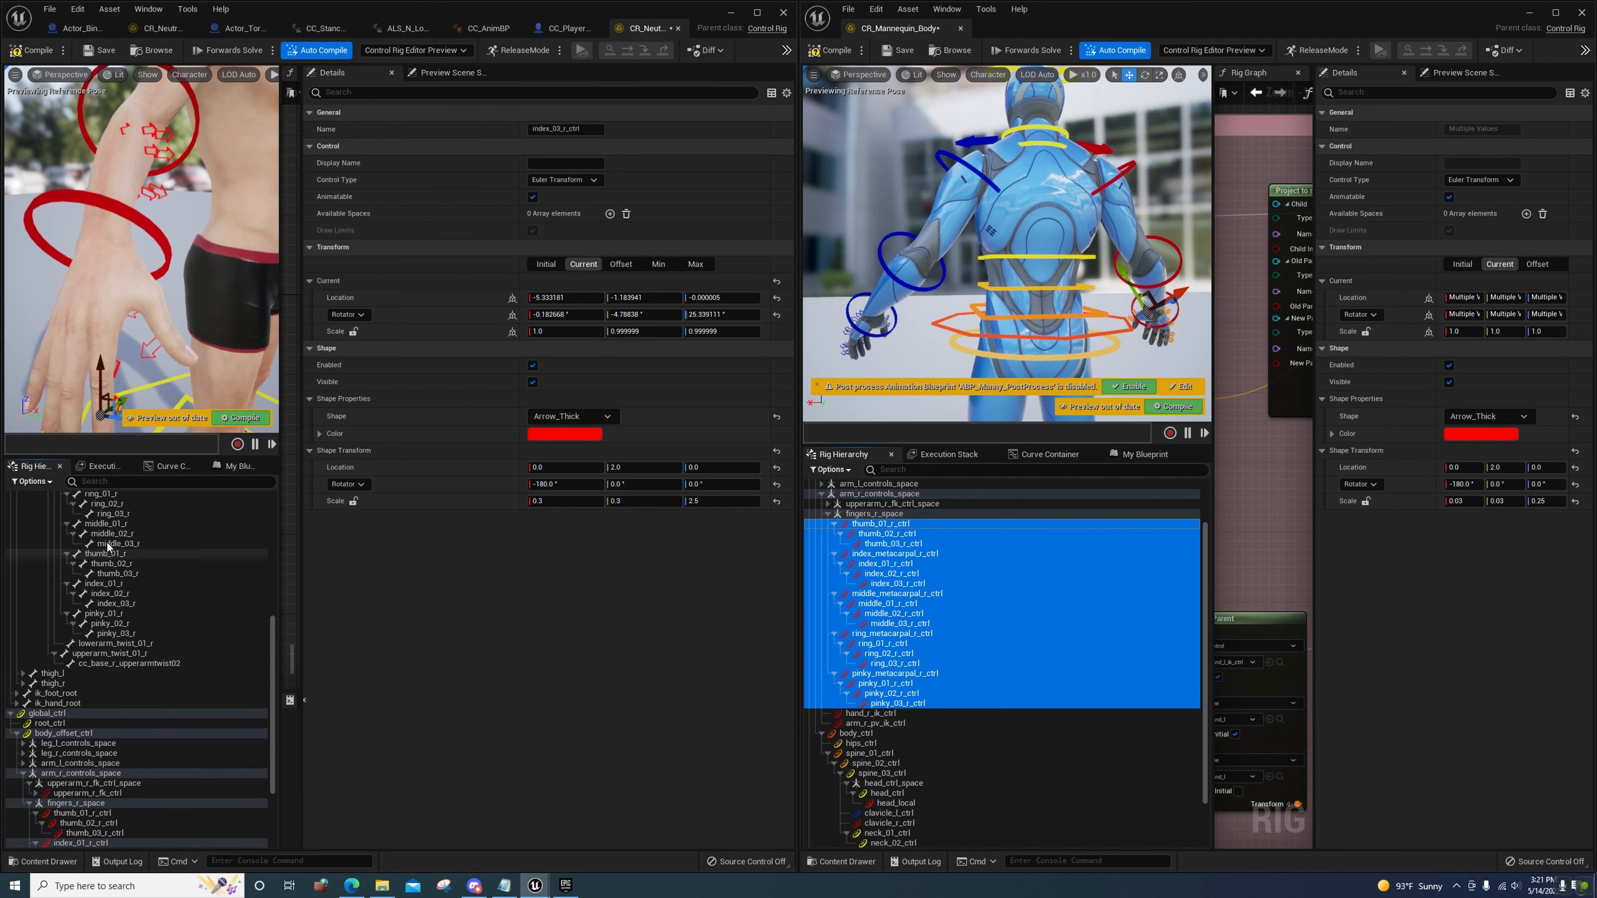
click(106, 523)
scroll(102, 652, down, 6)
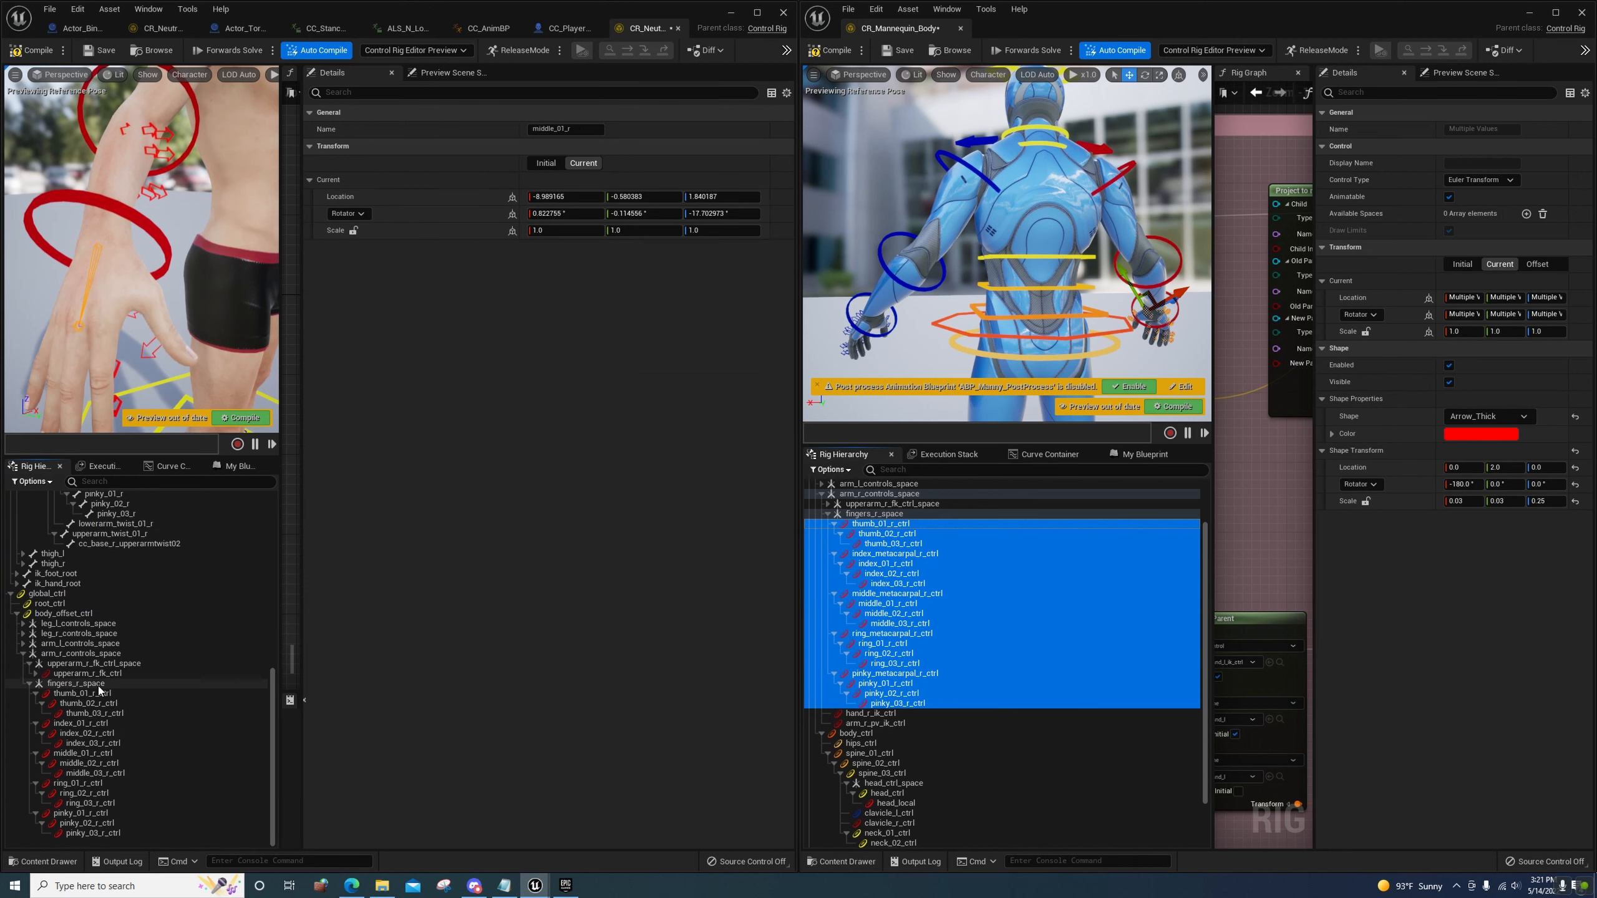
click(85, 753)
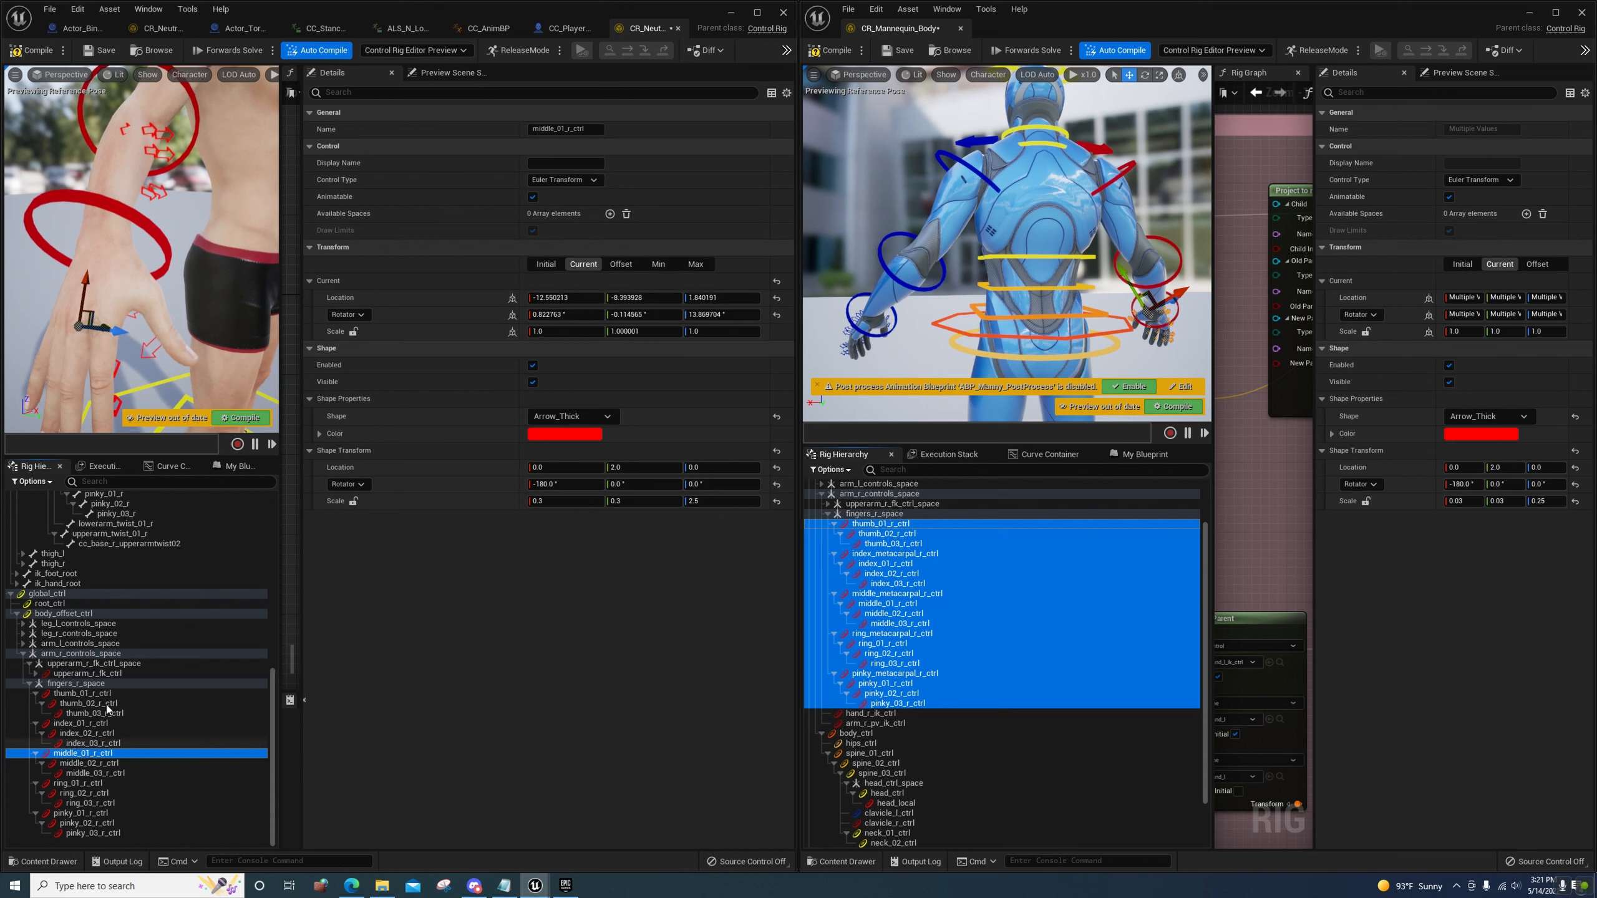
Match the middle_02_r_ctrl control to the transform copied from the middle_02_r bone
scroll(104, 598, up, 6)
click(107, 533)
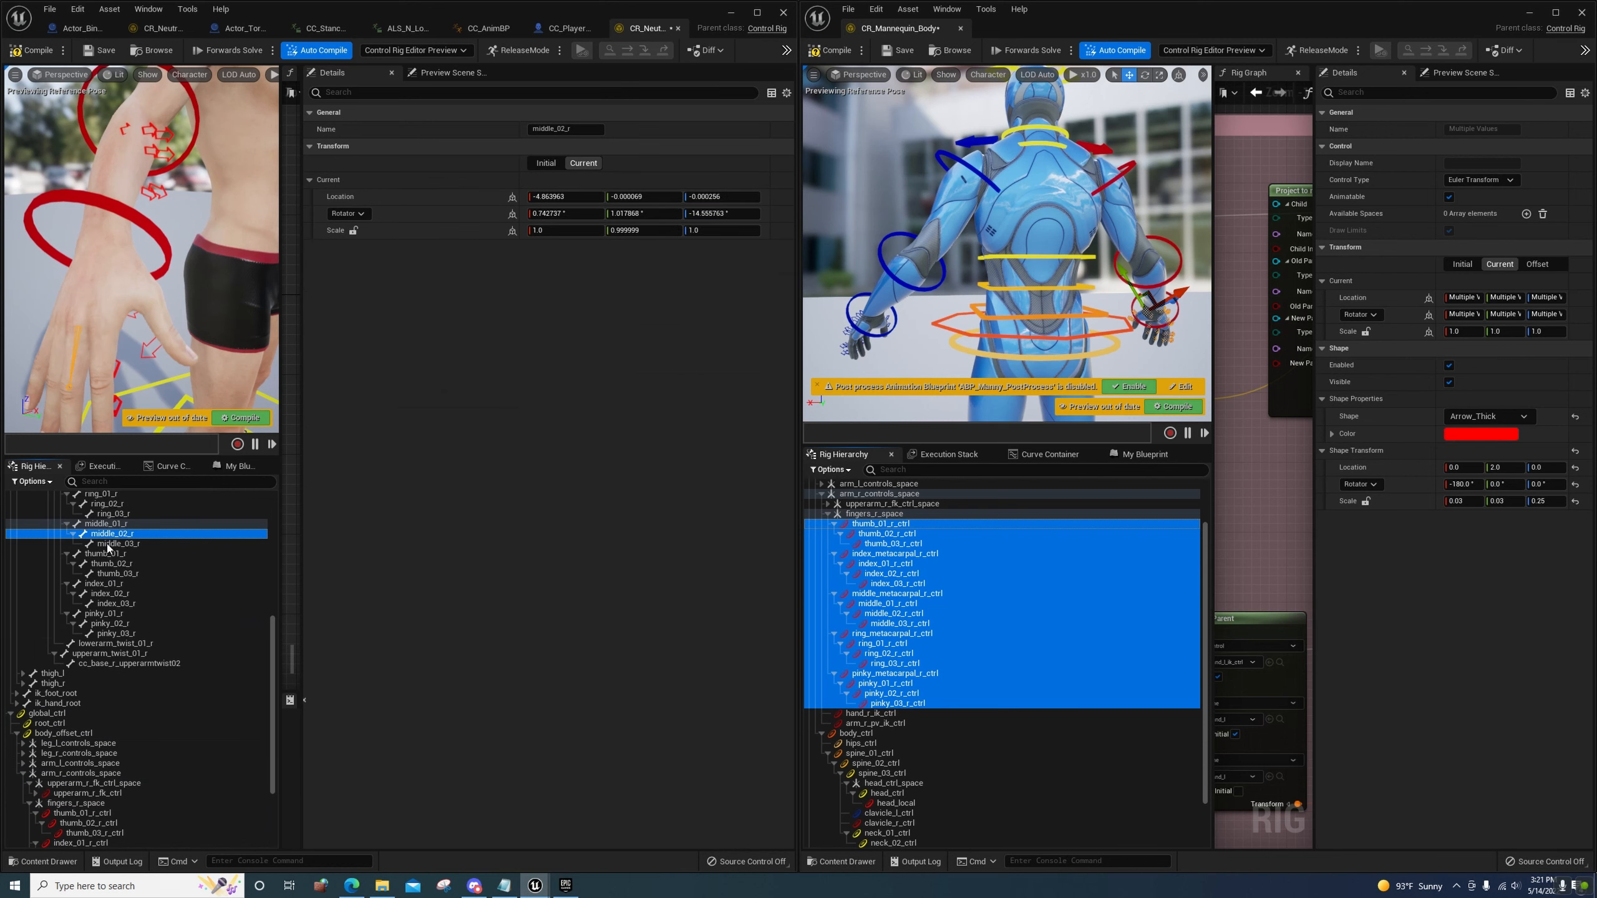
scroll(92, 677, down, 6)
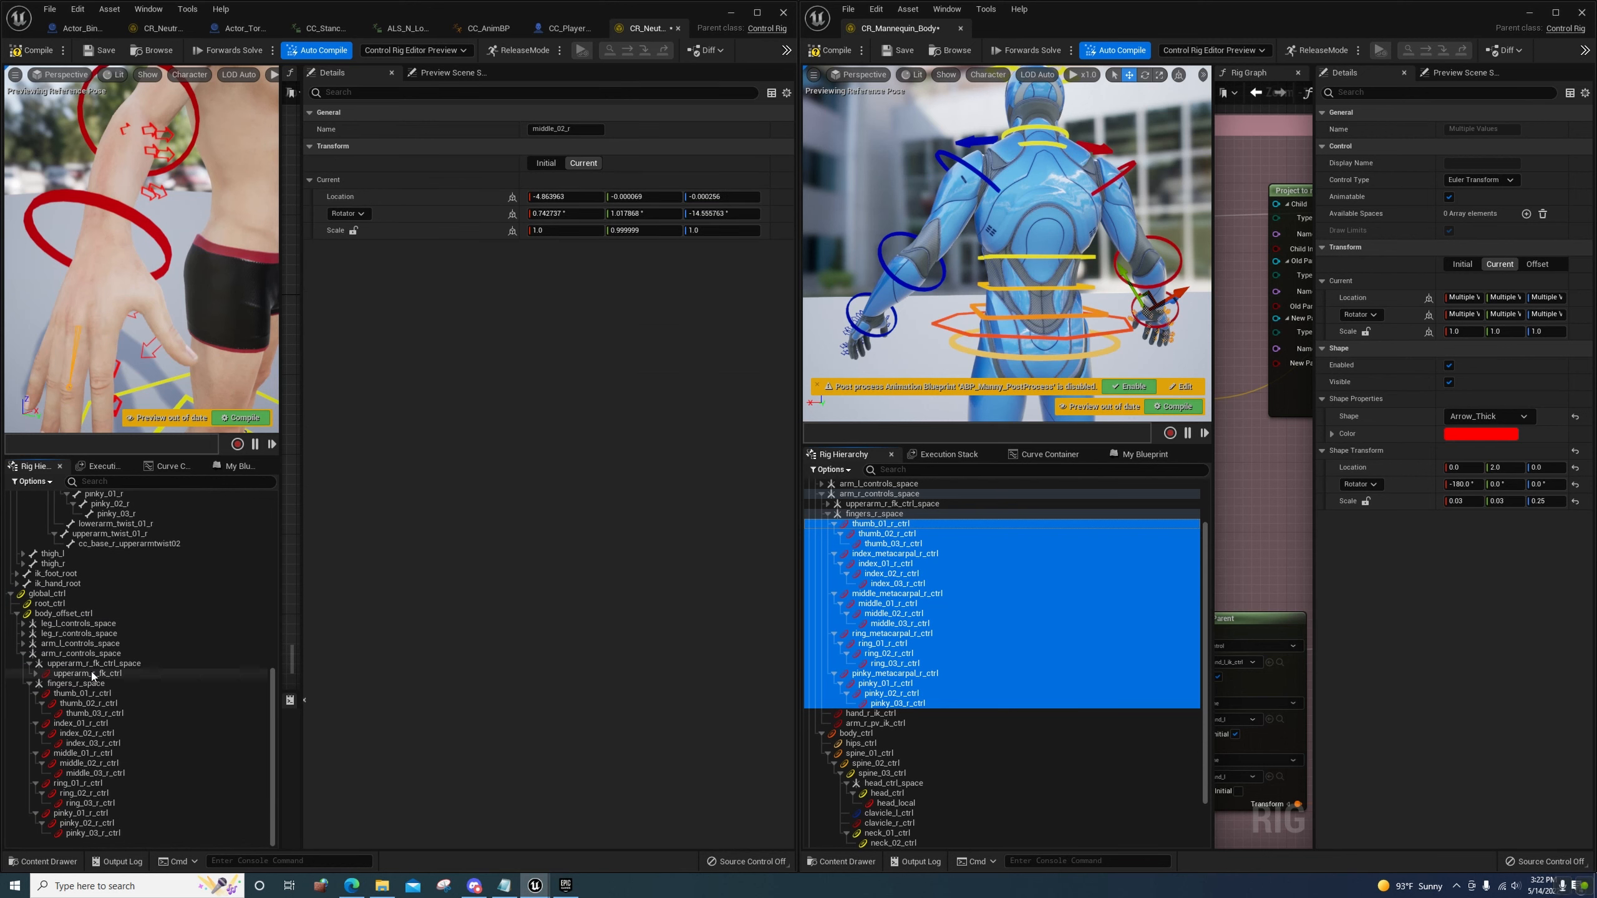
click(88, 763)
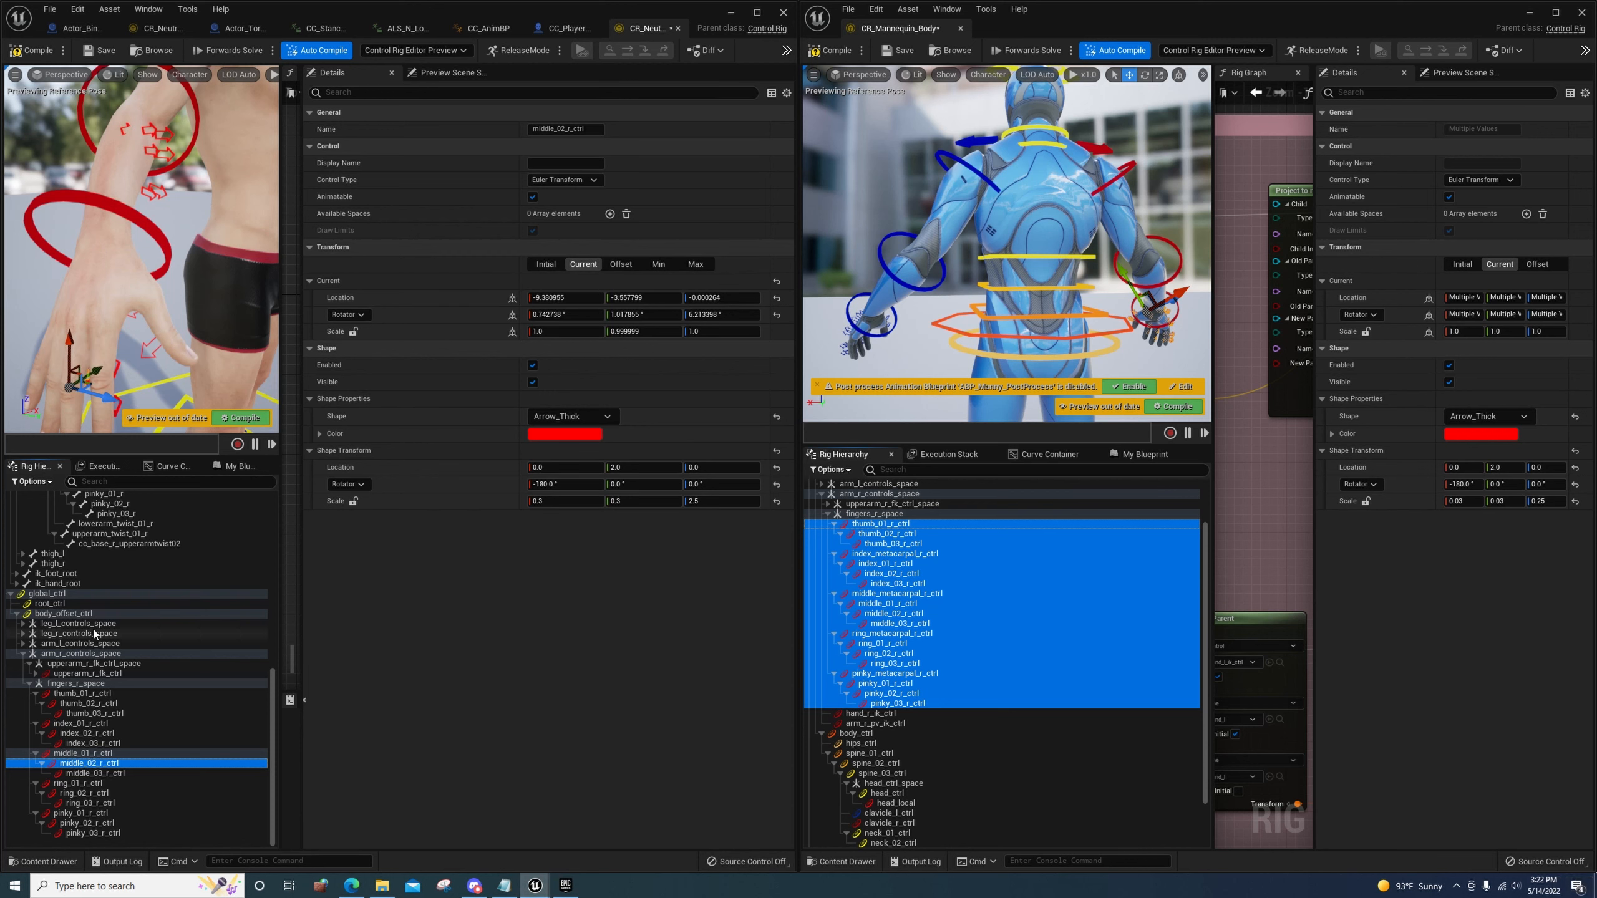
Match the middle_03_r_ctrl control to the transform copied from the middle_03_r bone
scroll(103, 629, up, 6)
click(113, 544)
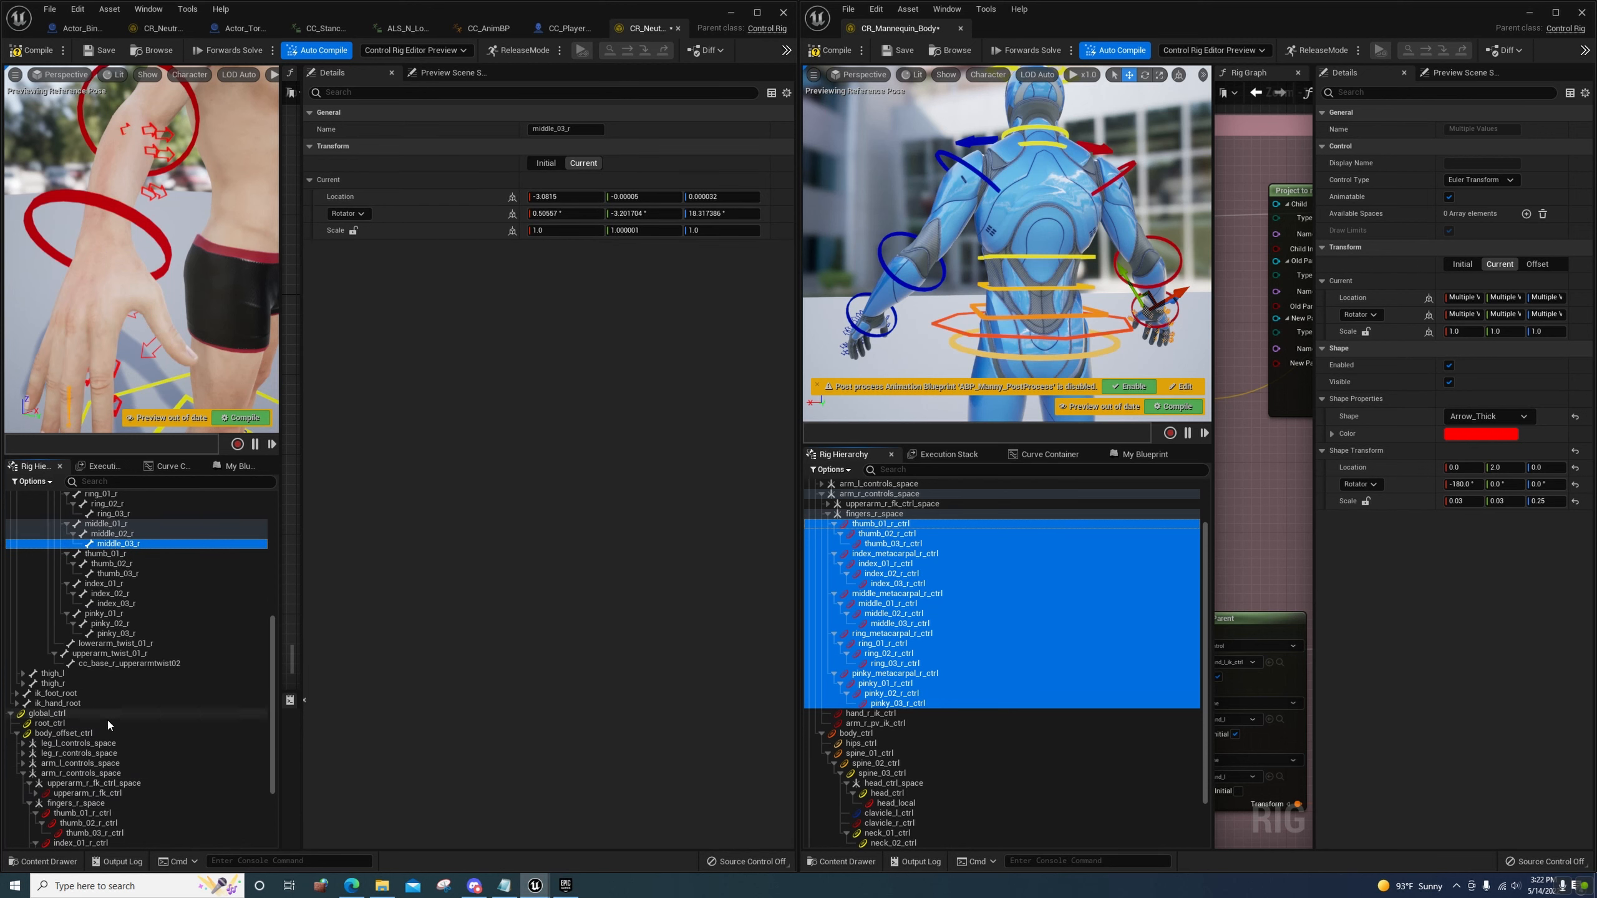
scroll(108, 718, down, 6)
click(93, 773)
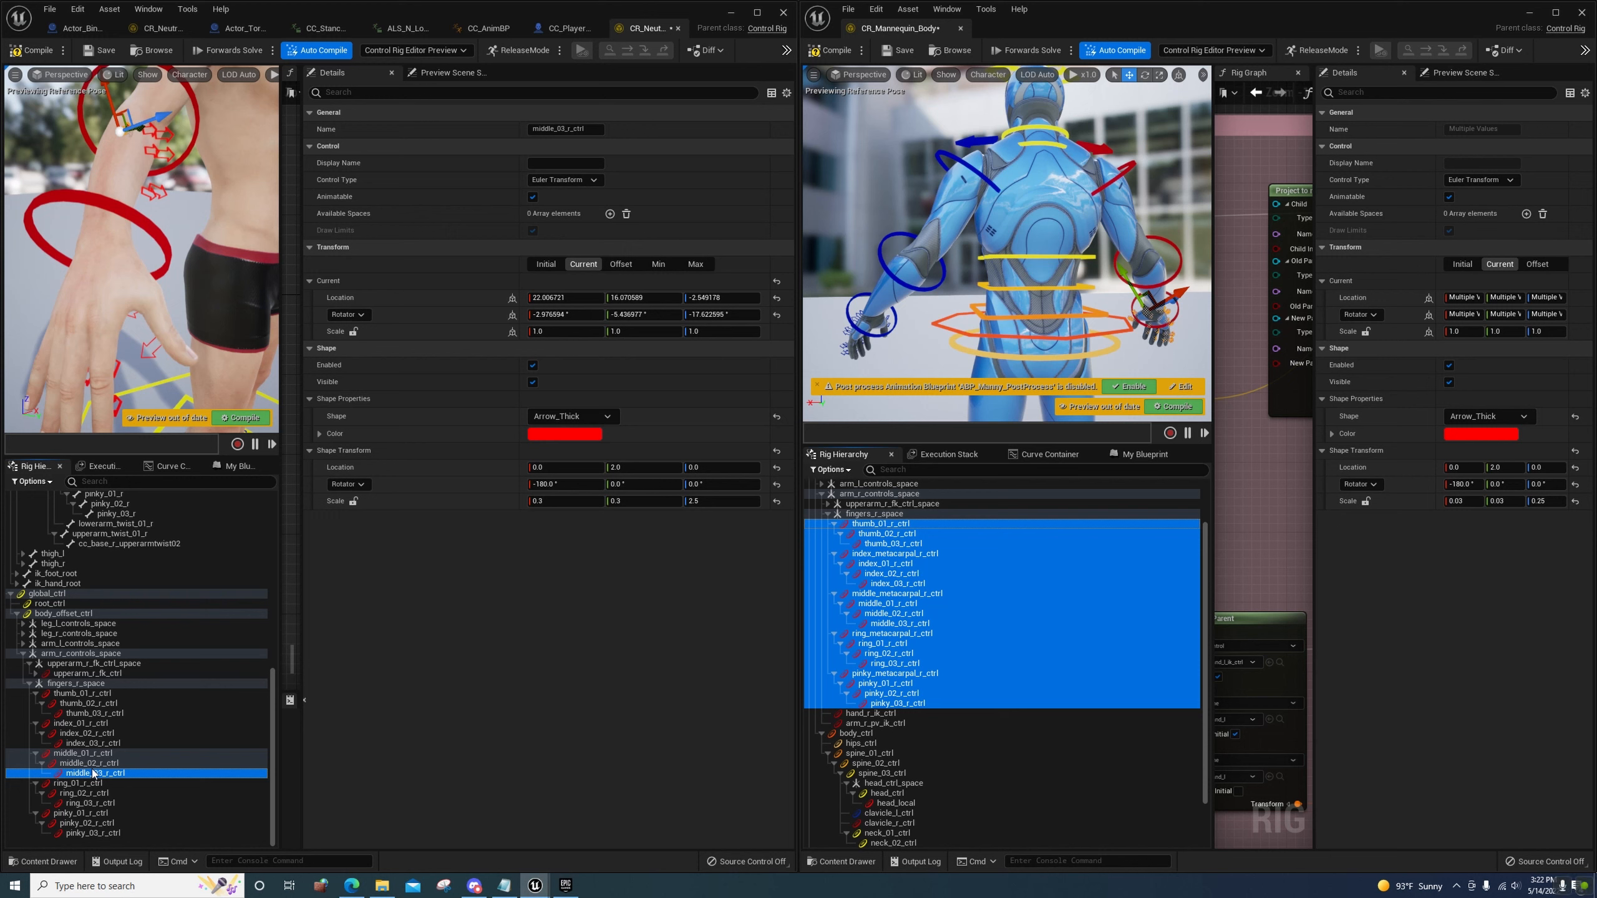
Match the ring_01_r_ctrl control to the transform copied from the ring_01_r bone
scroll(95, 628, up, 5)
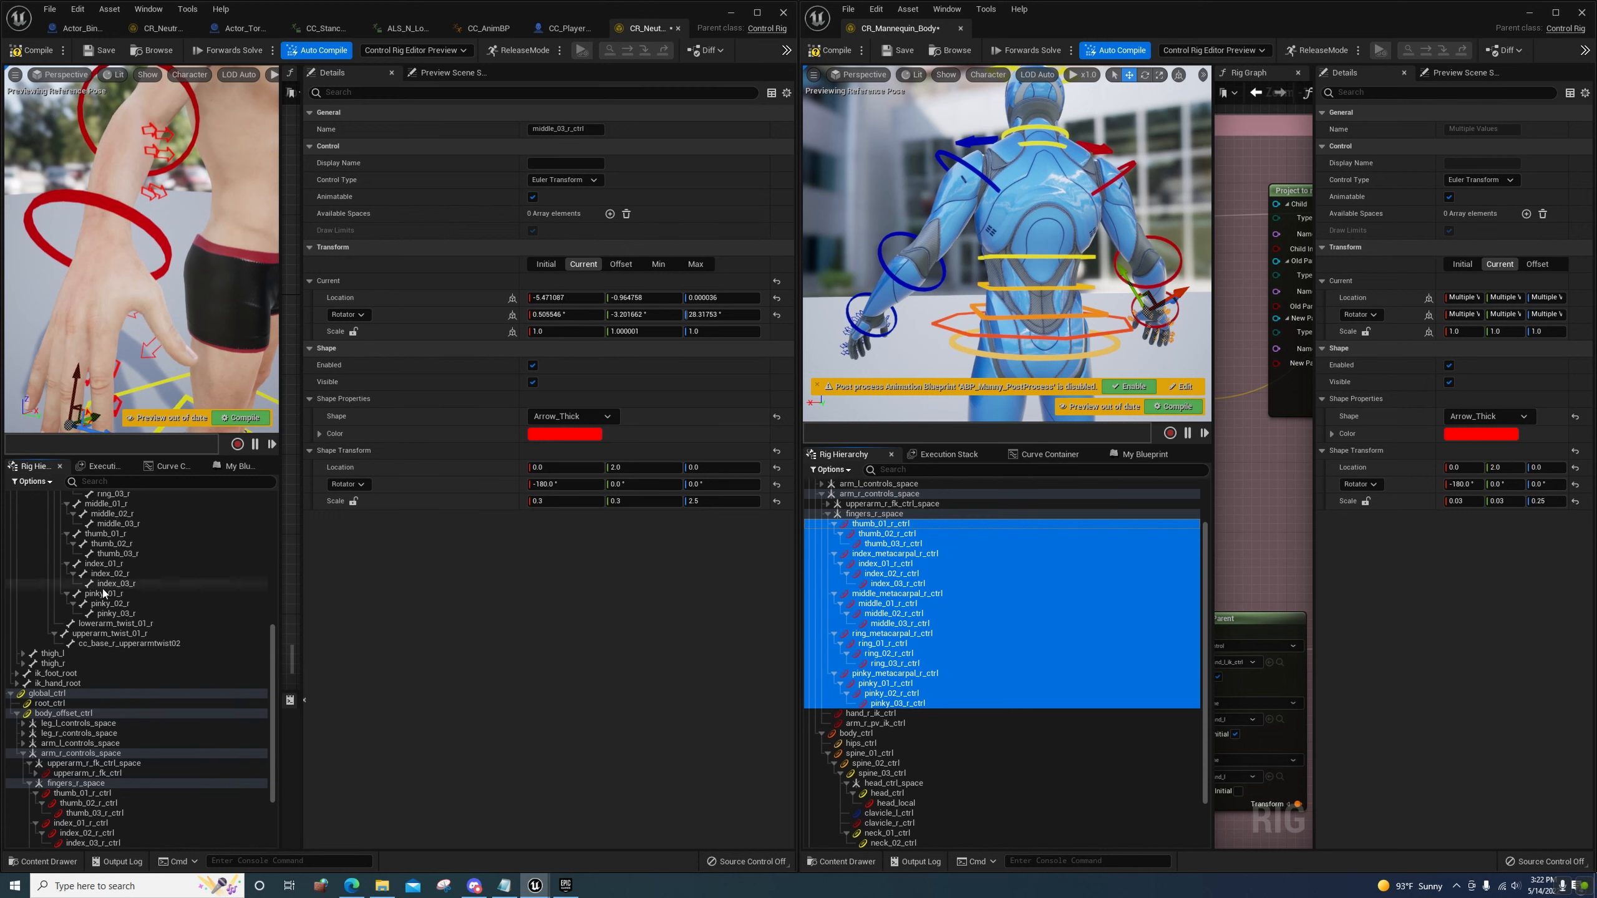
scroll(98, 629, up, 3)
click(100, 533)
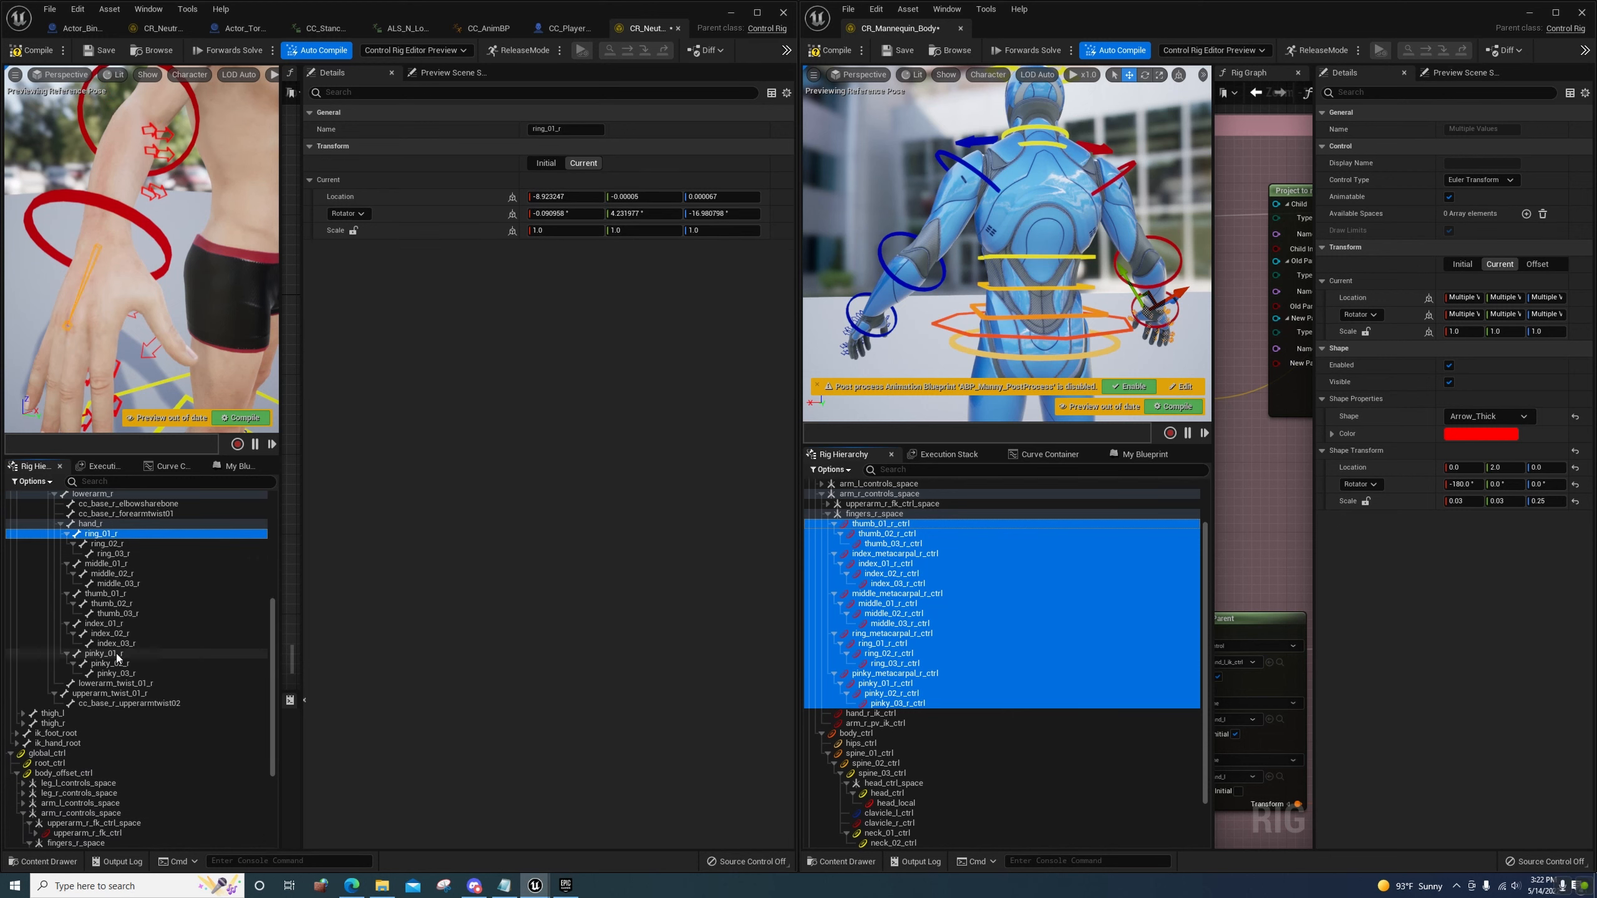
scroll(100, 746, down, 8)
click(93, 783)
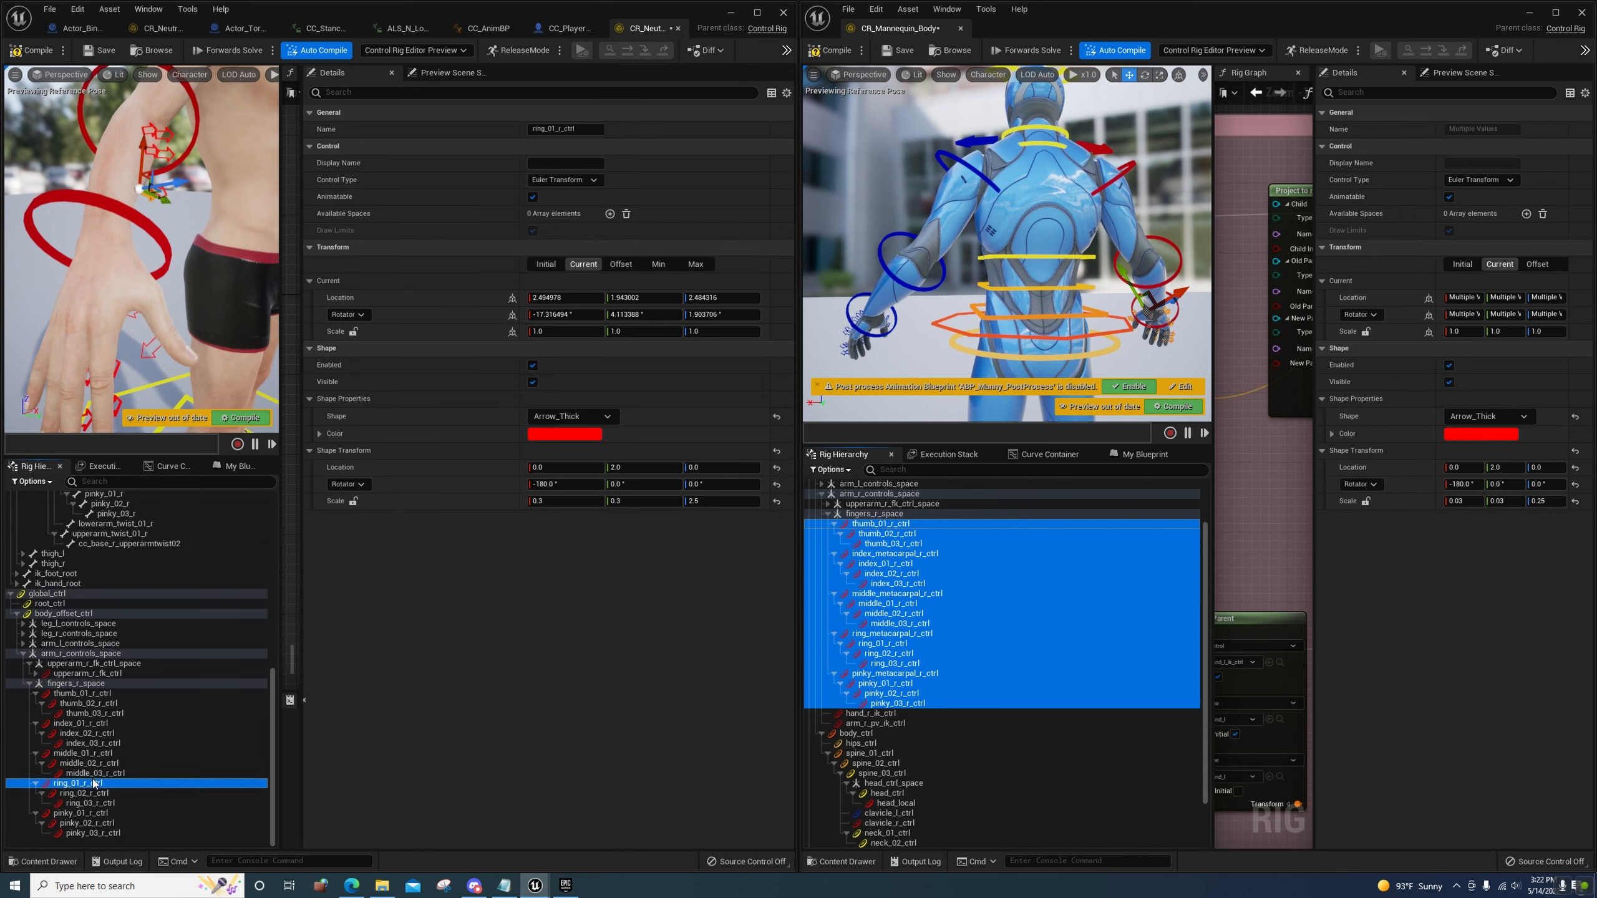
Match the ring_02_r_ctrl control to the transform copied from the ring_02_r bone
scroll(95, 710, up, 6)
scroll(94, 711, up, 3)
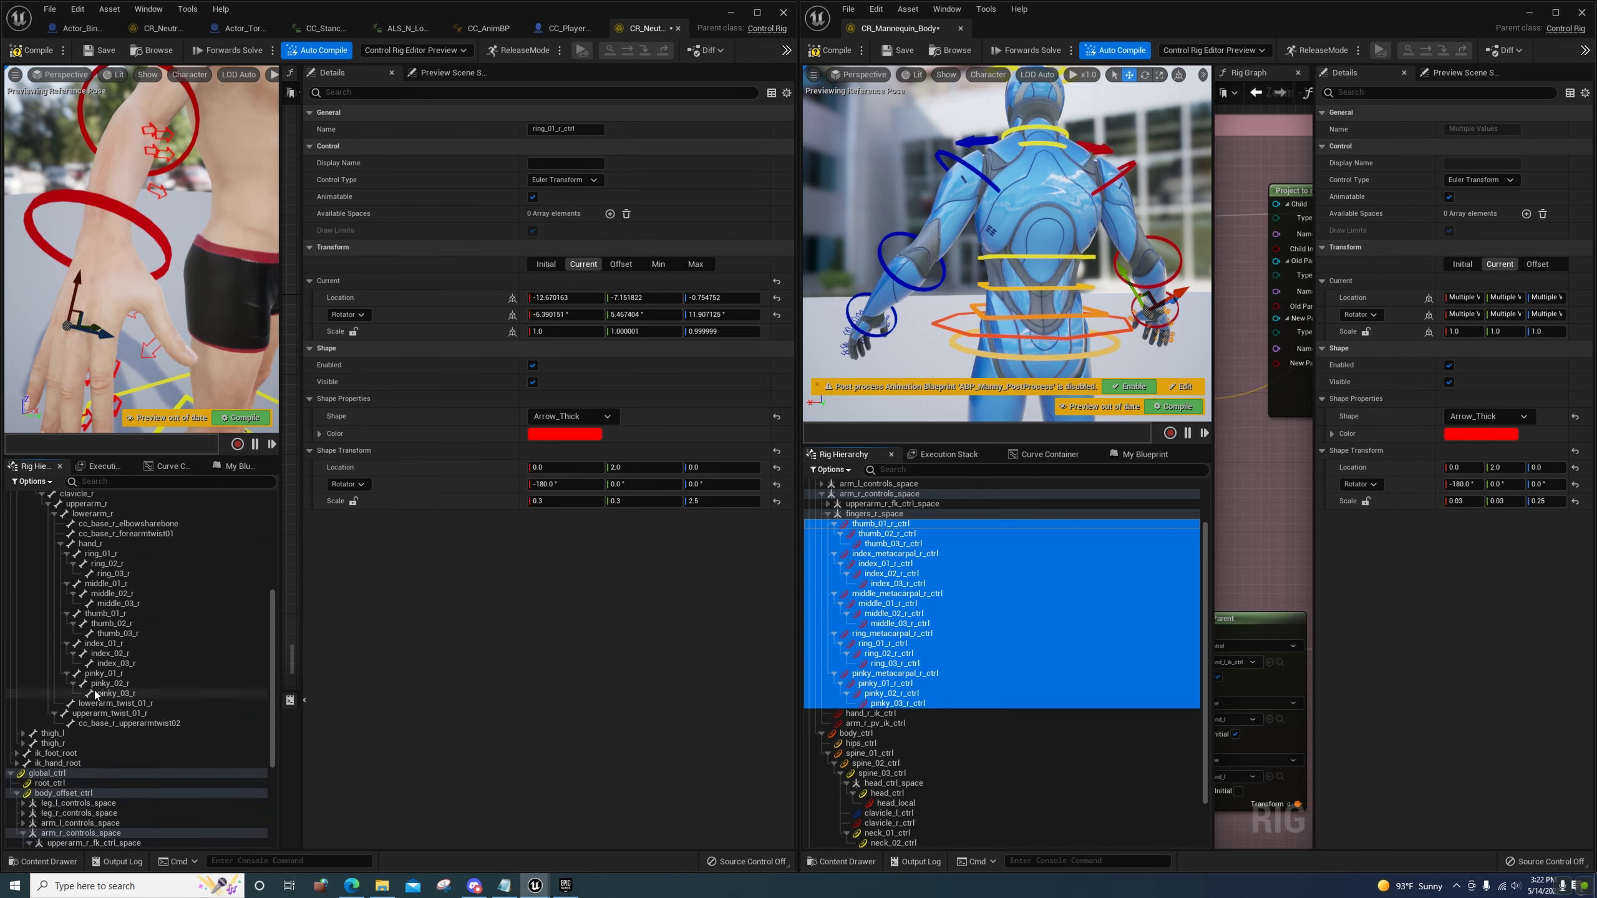
click(108, 565)
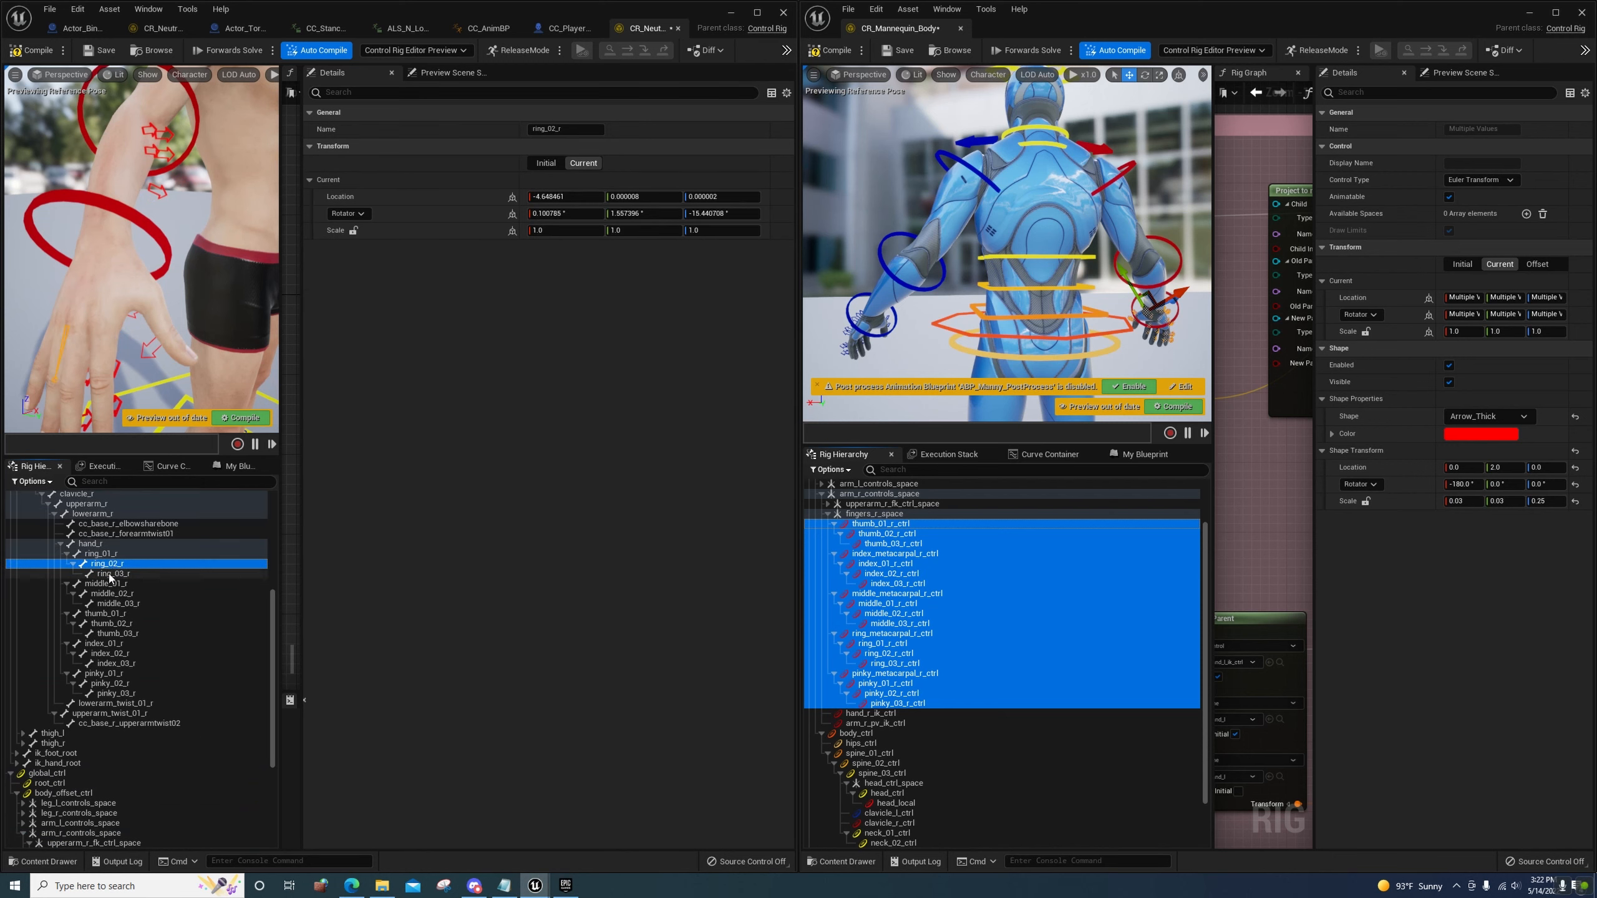
scroll(88, 753, down, 9)
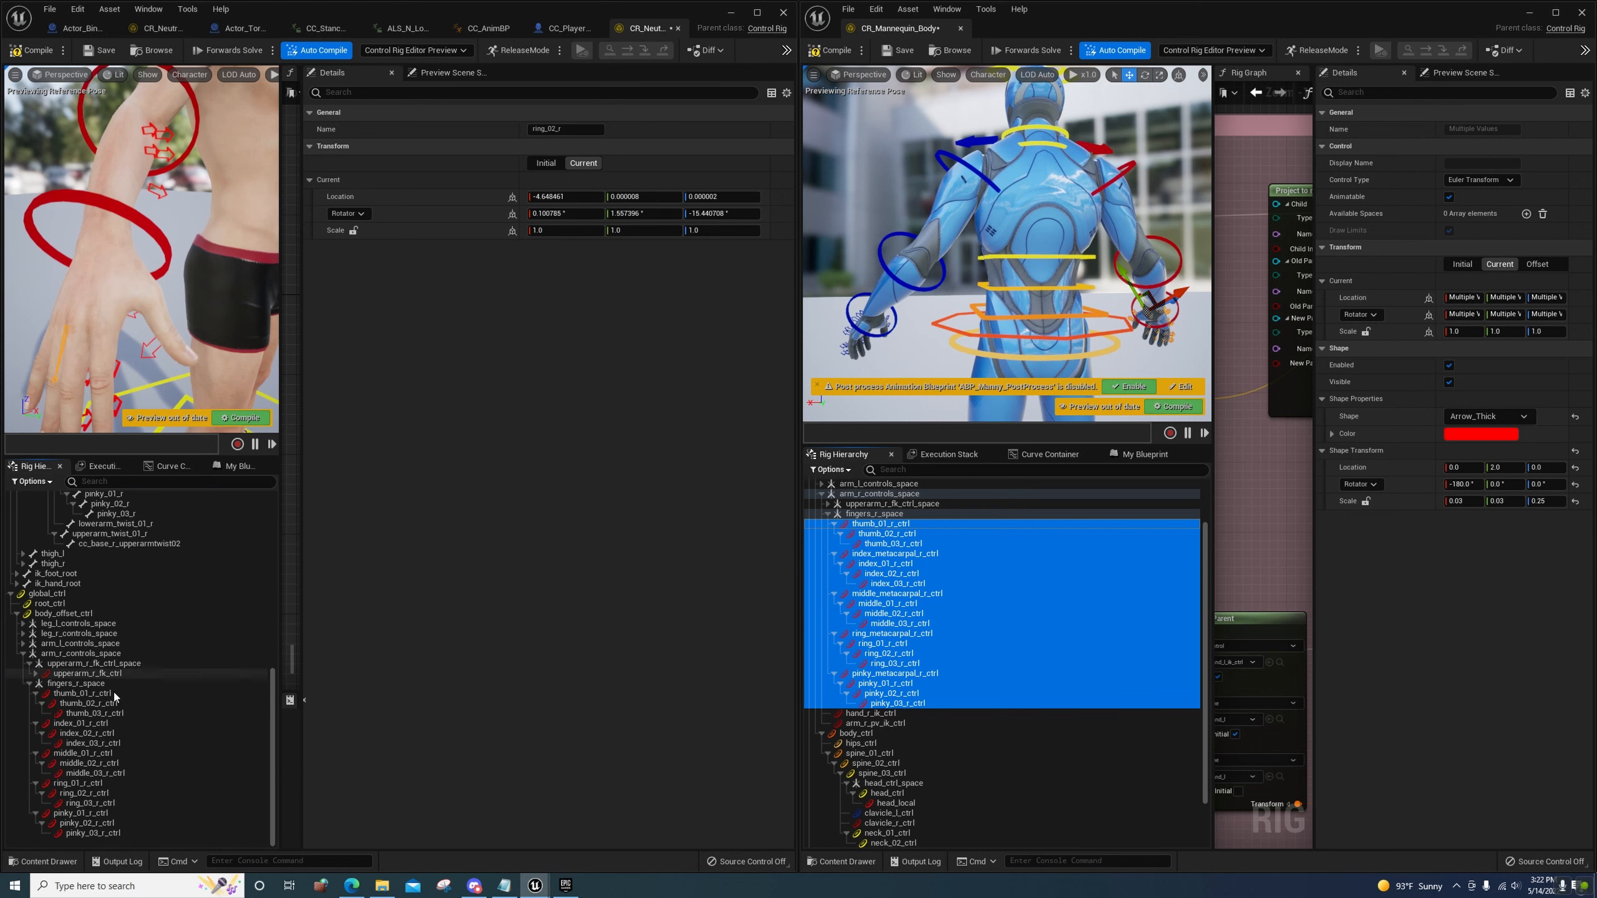
click(84, 793)
Match the ring_03_r_ctrl control to the transform copied from the ring_03_r bone
scroll(88, 756, up, 7)
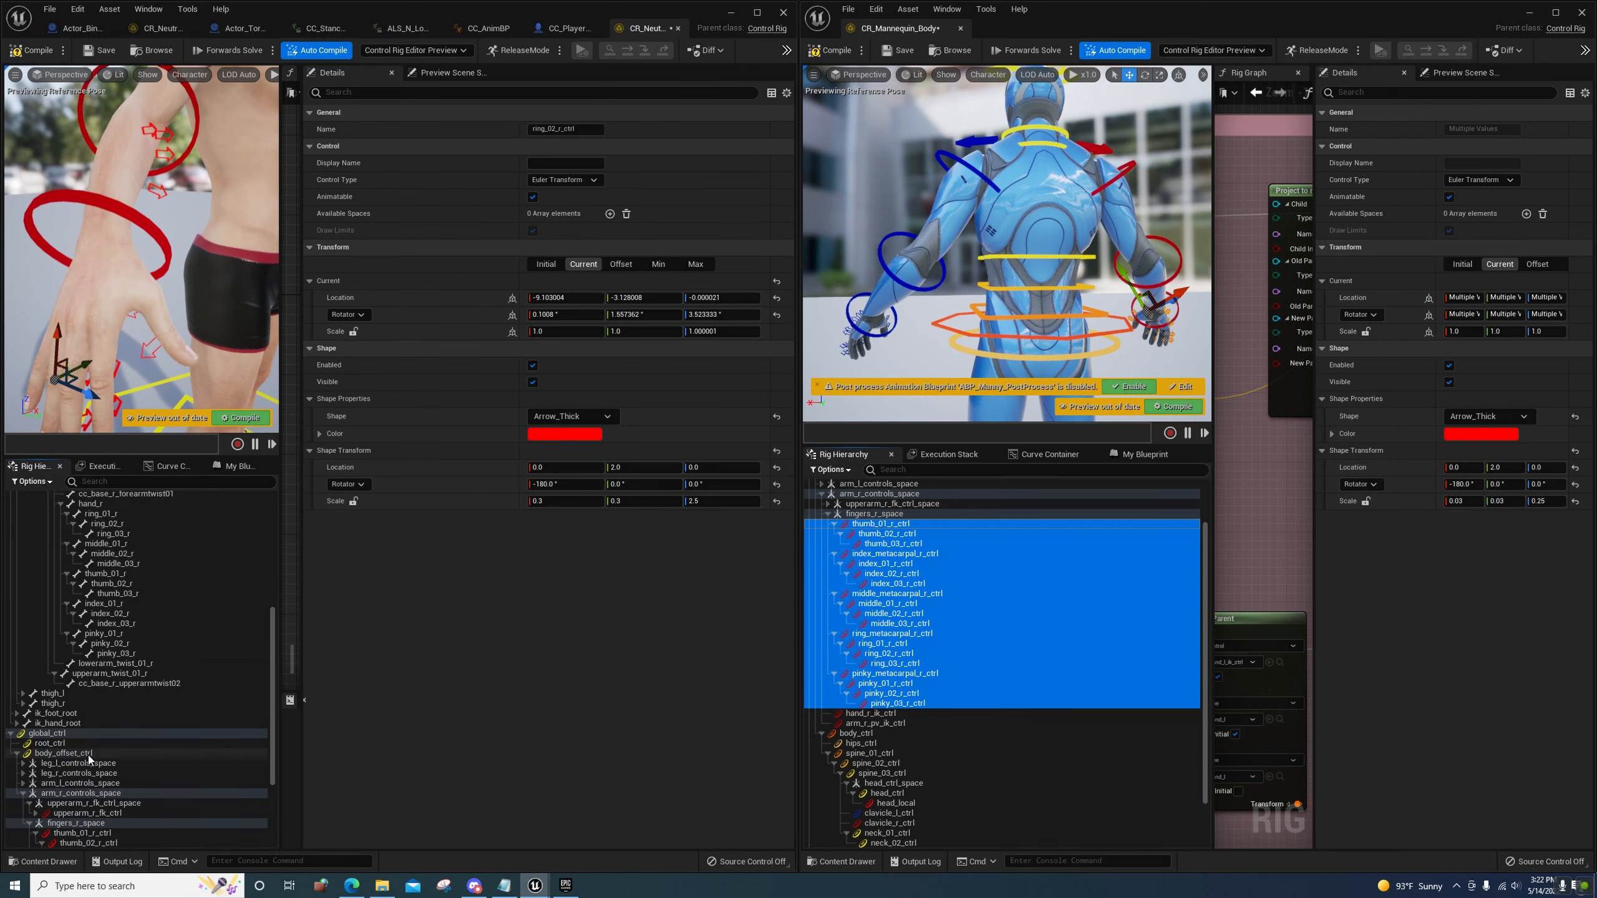
scroll(87, 755, up, 4)
click(111, 614)
scroll(96, 761, down, 8)
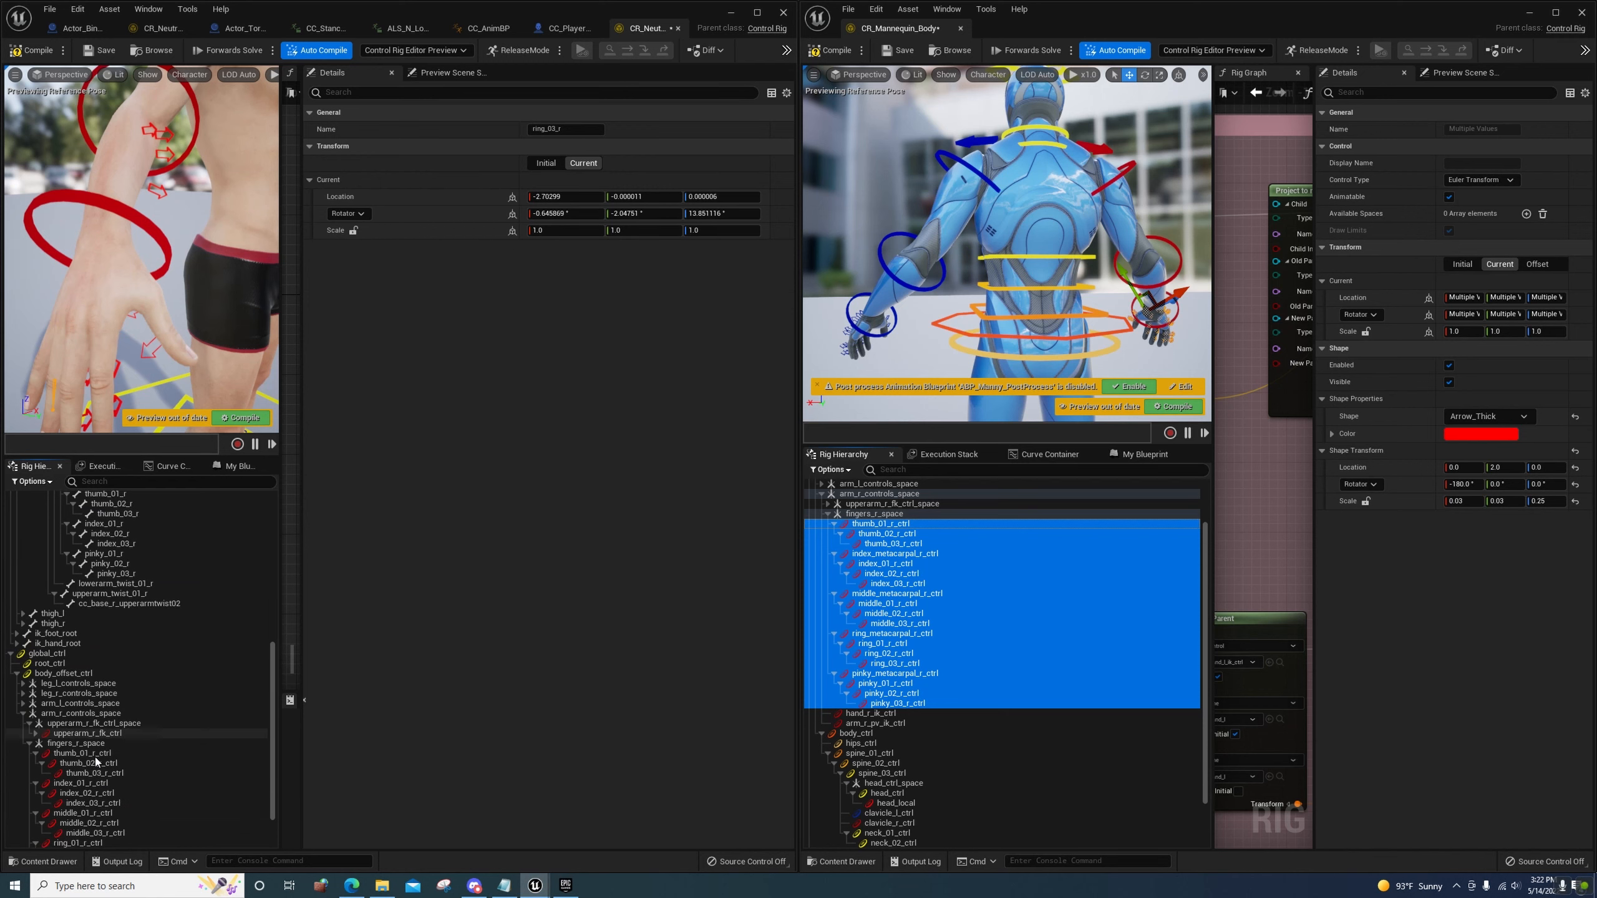
scroll(96, 762, down, 3)
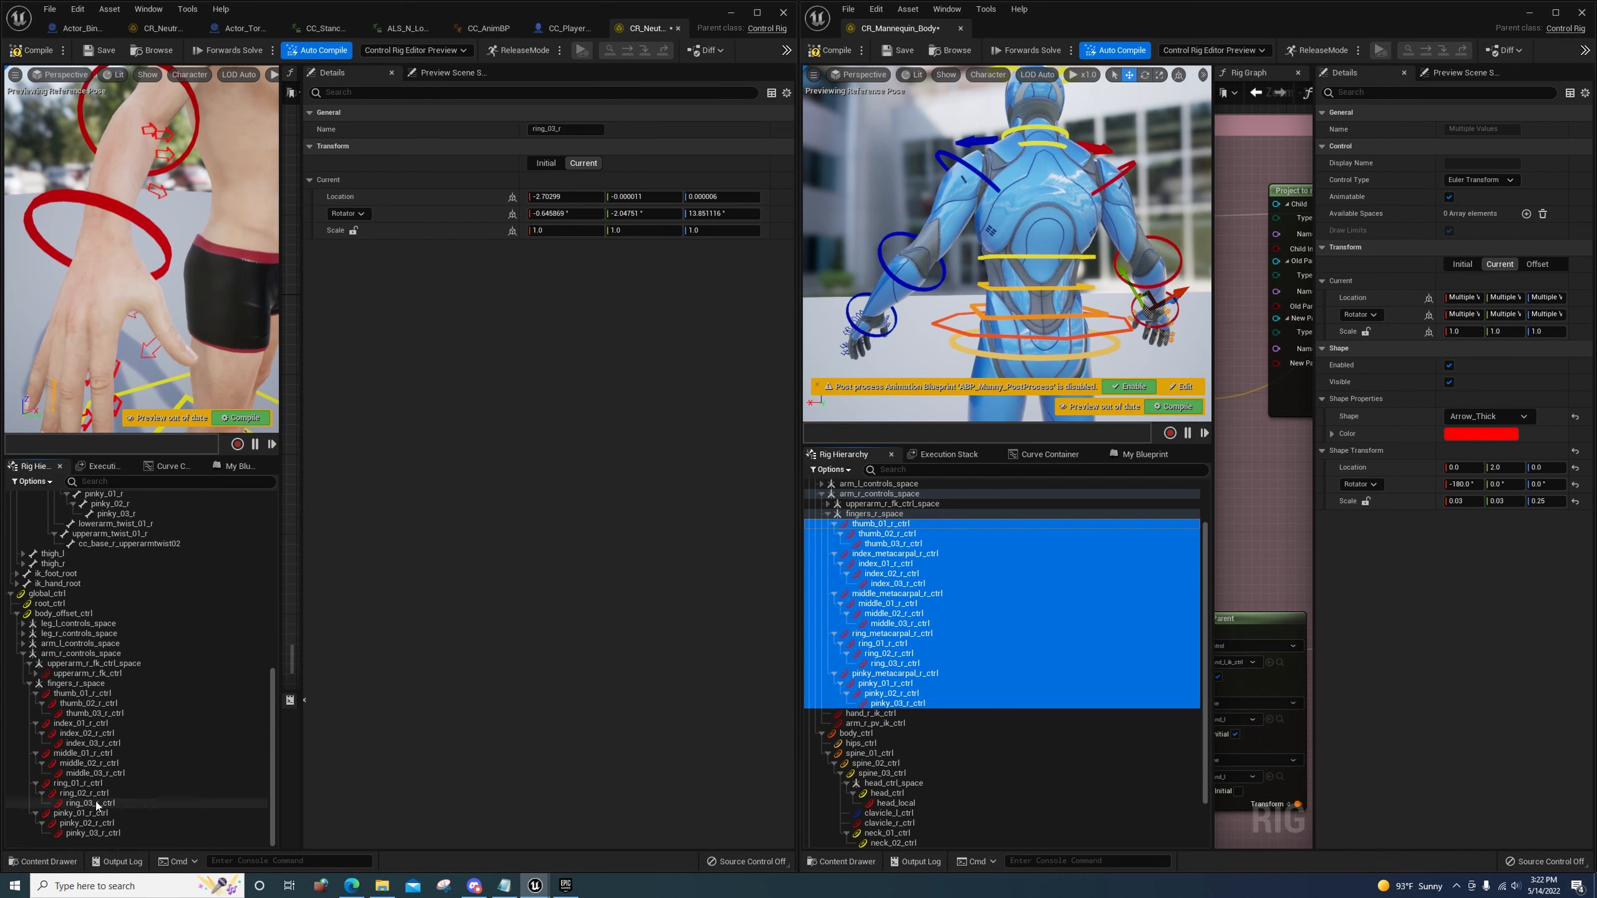
click(96, 804)
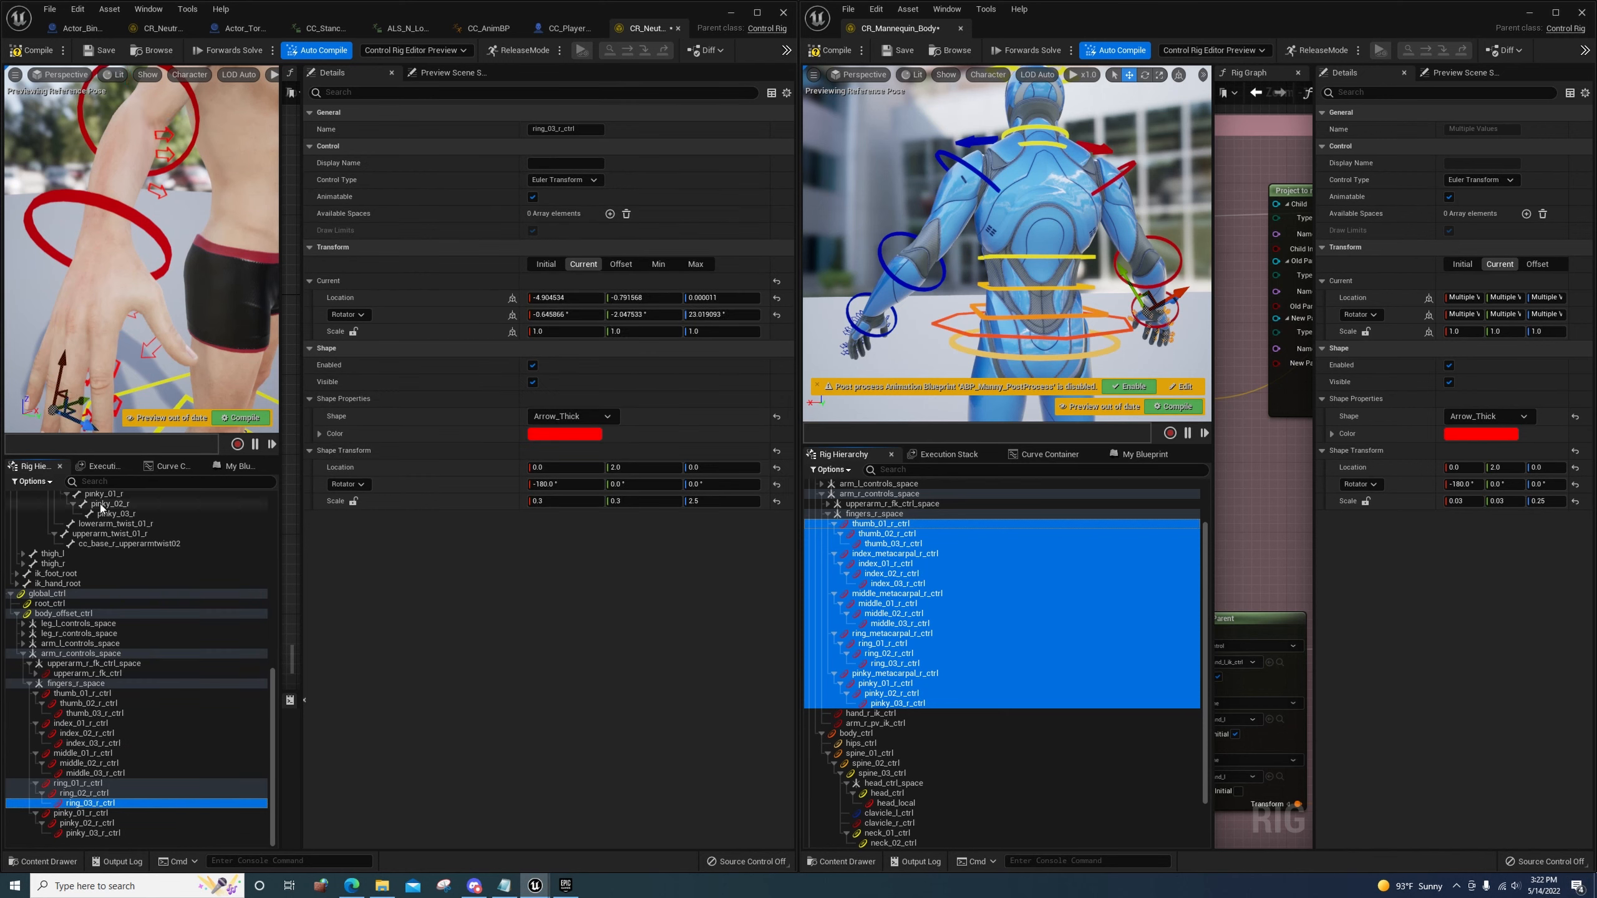
Match pinky_01_r_ctrl, pinky_02_r_ctrl and pinky_03_r_ctrl to the transforms copied from their corresponding pinky bones
click(101, 495)
click(82, 814)
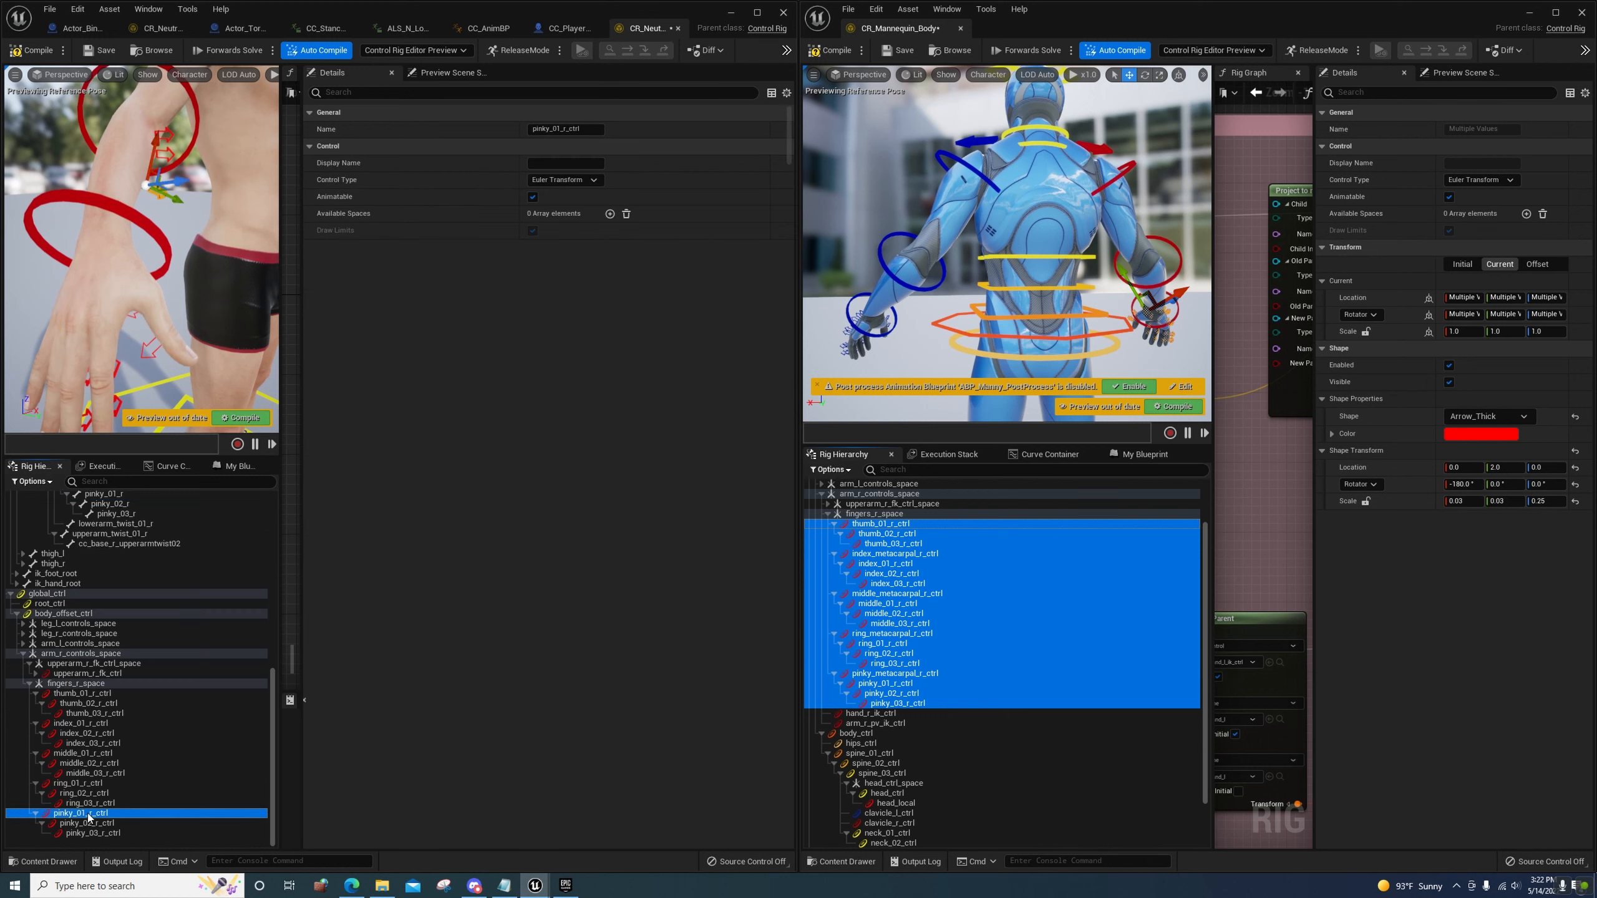
click(114, 505)
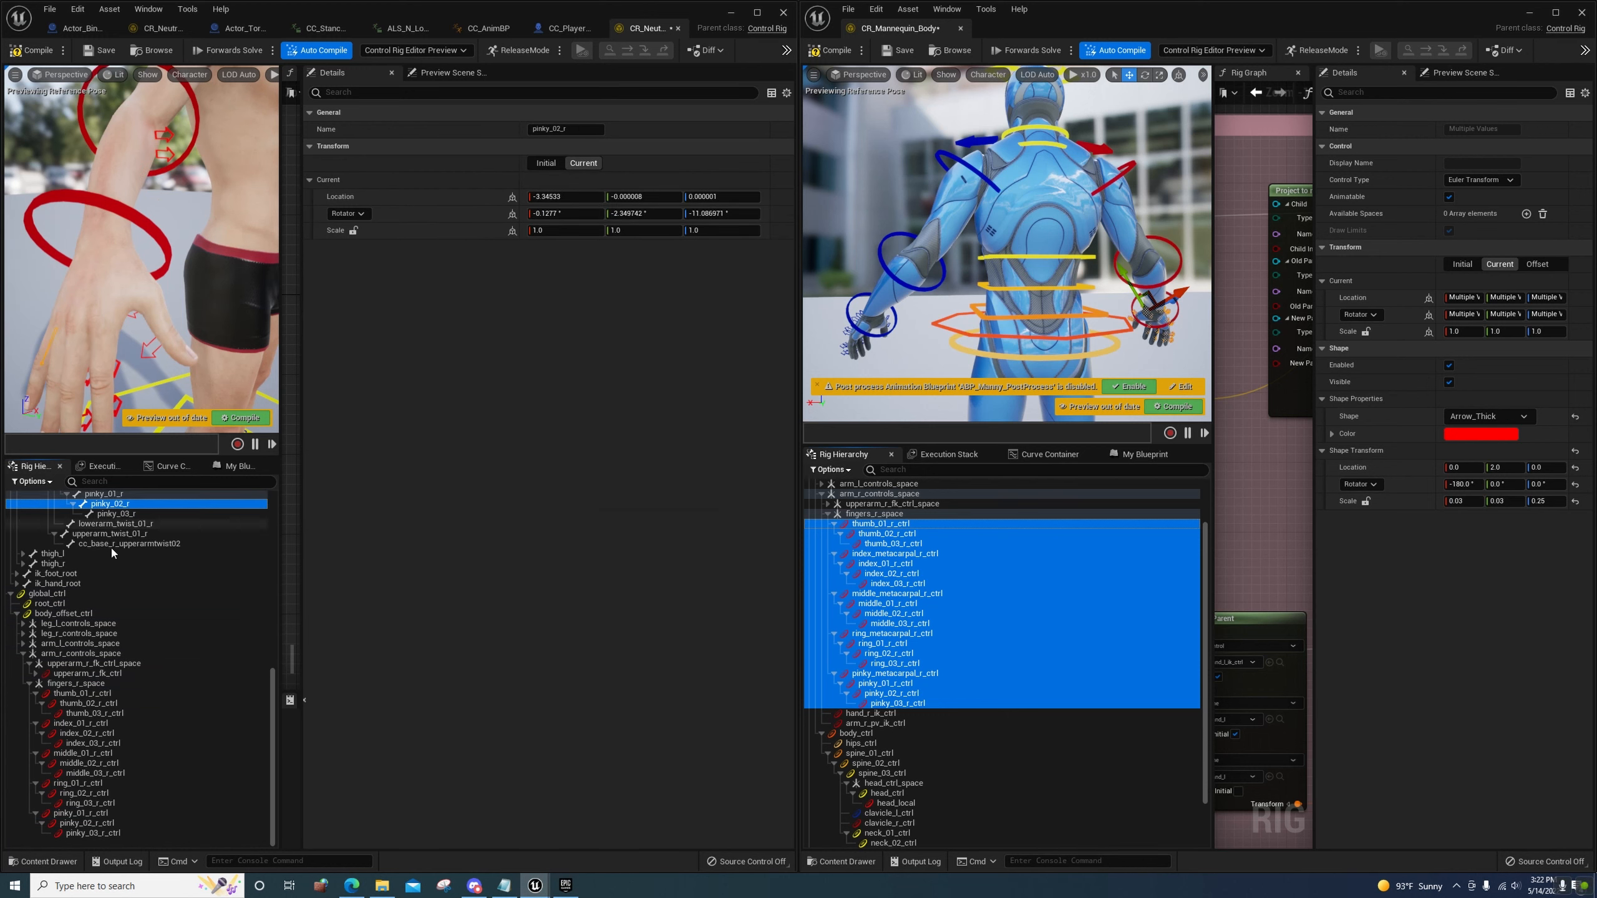
click(91, 824)
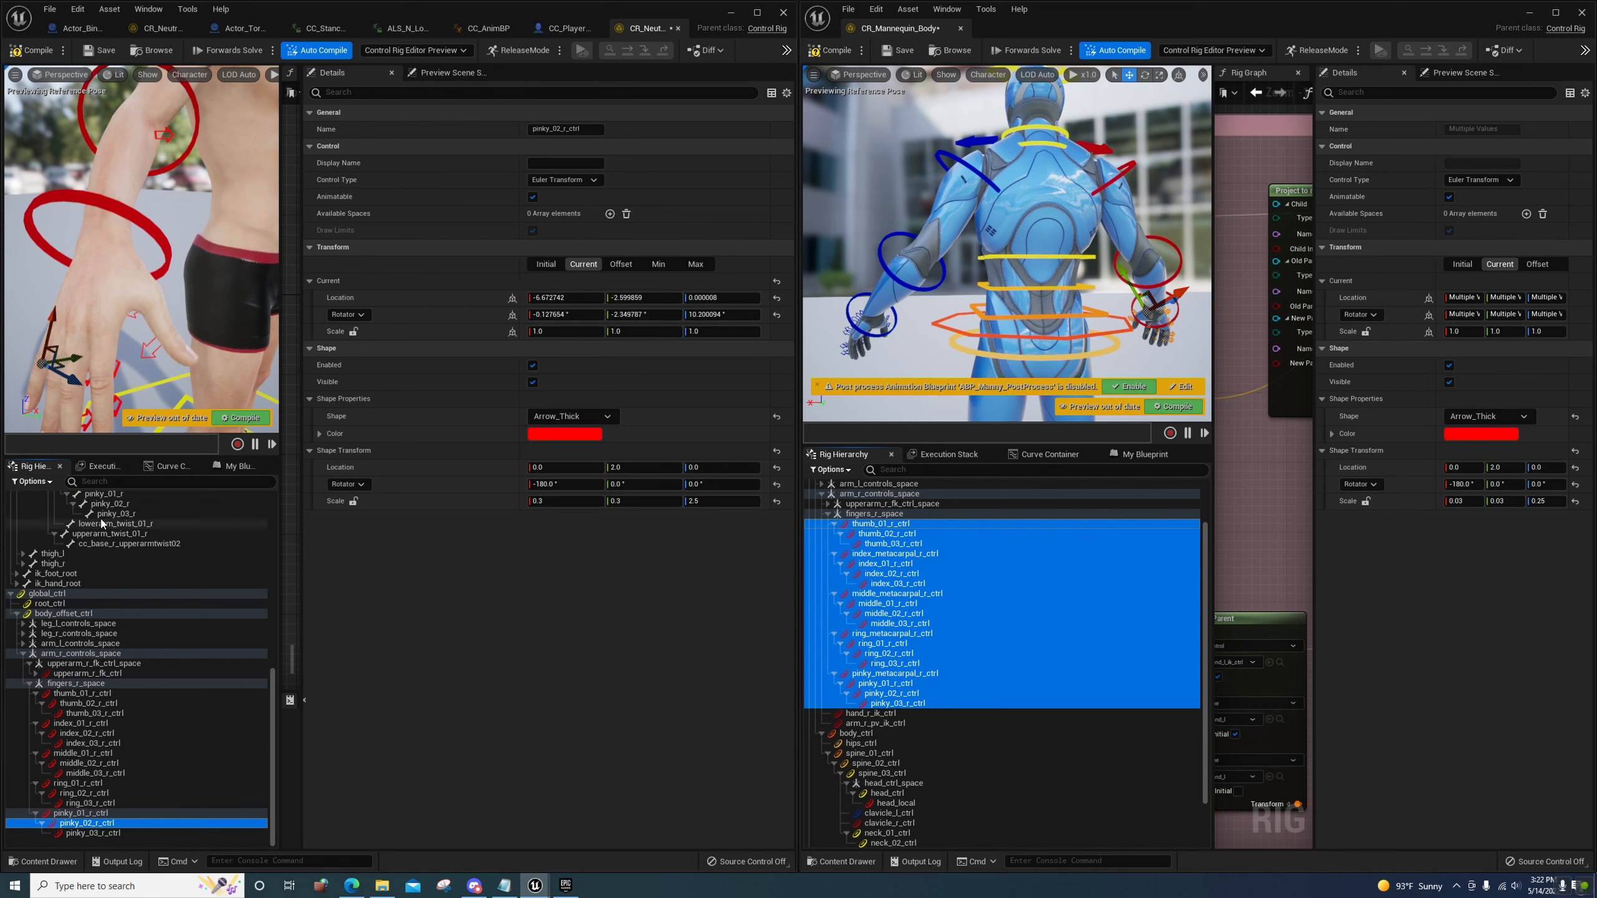
click(116, 514)
click(91, 834)
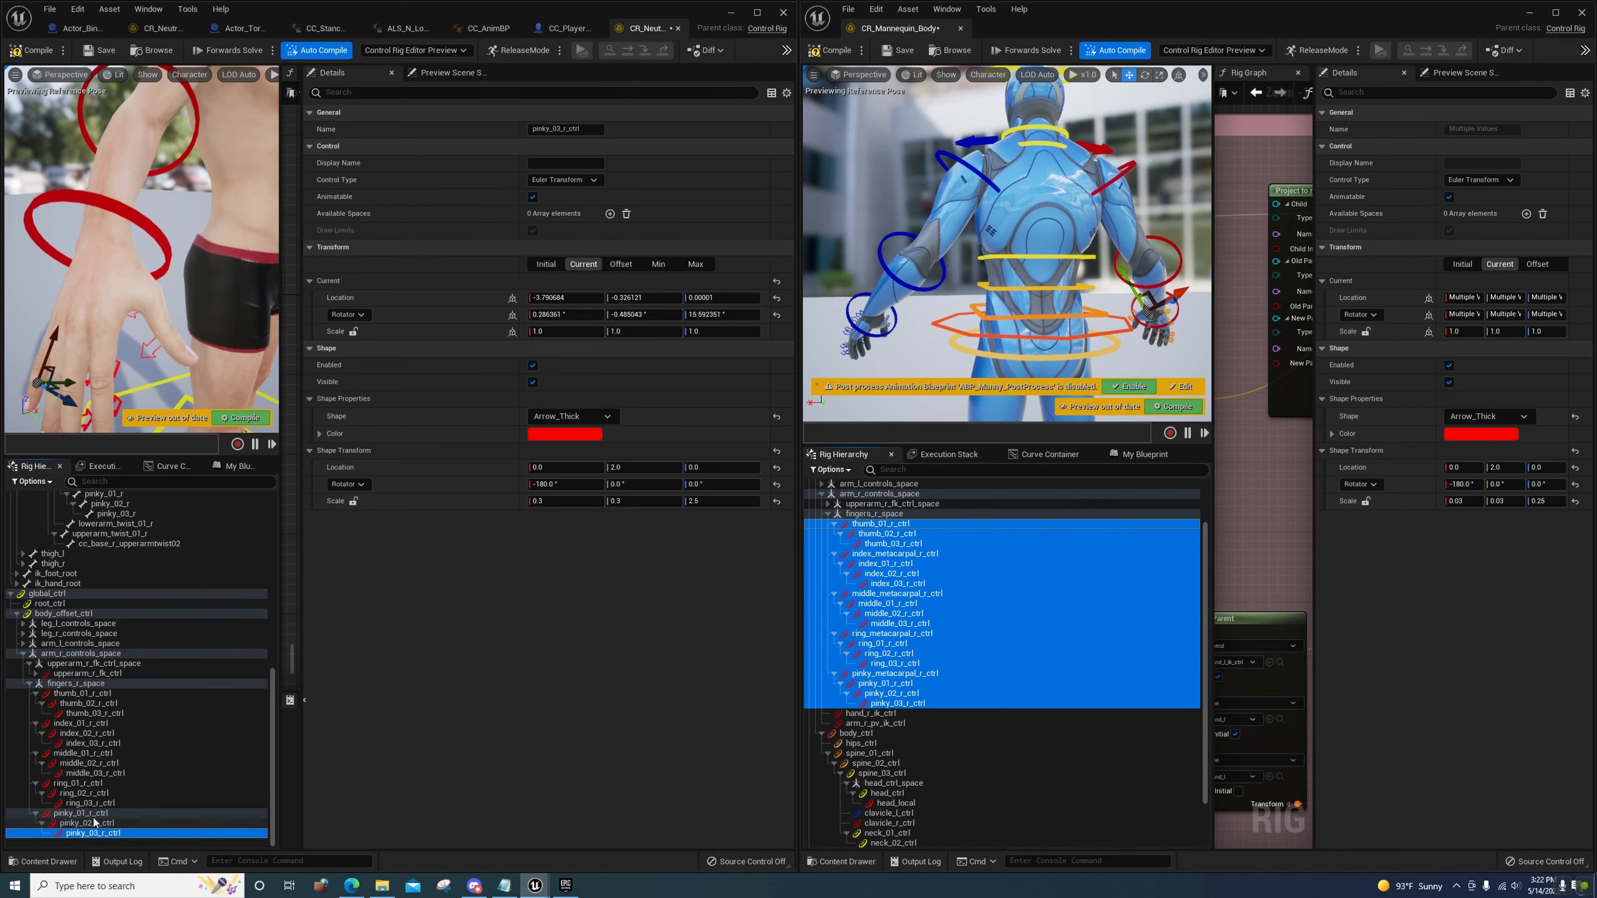
Set the offset transforms of all right-hand finger controls, thumb_01_r_ctrl through pinky_03_r_ctrl, from their current transforms
mouse_move(150, 390)
right_down()
mouse_move(135, 378)
mouse_move(135, 403)
right_up()
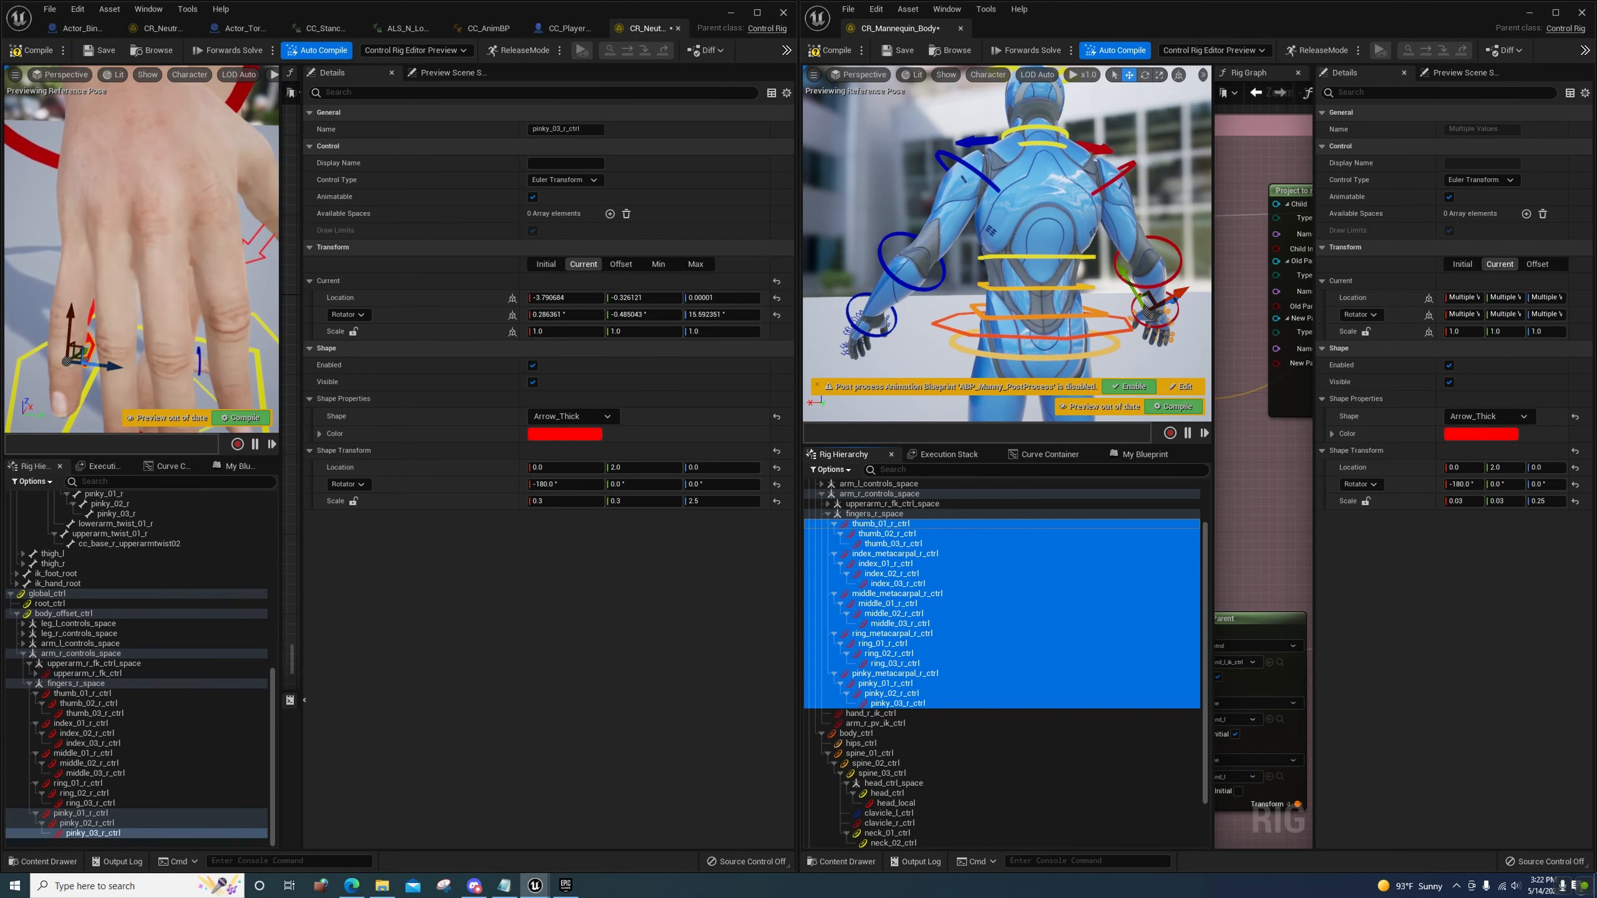
shift+click(69, 693)
right_click(67, 699)
click(125, 603)
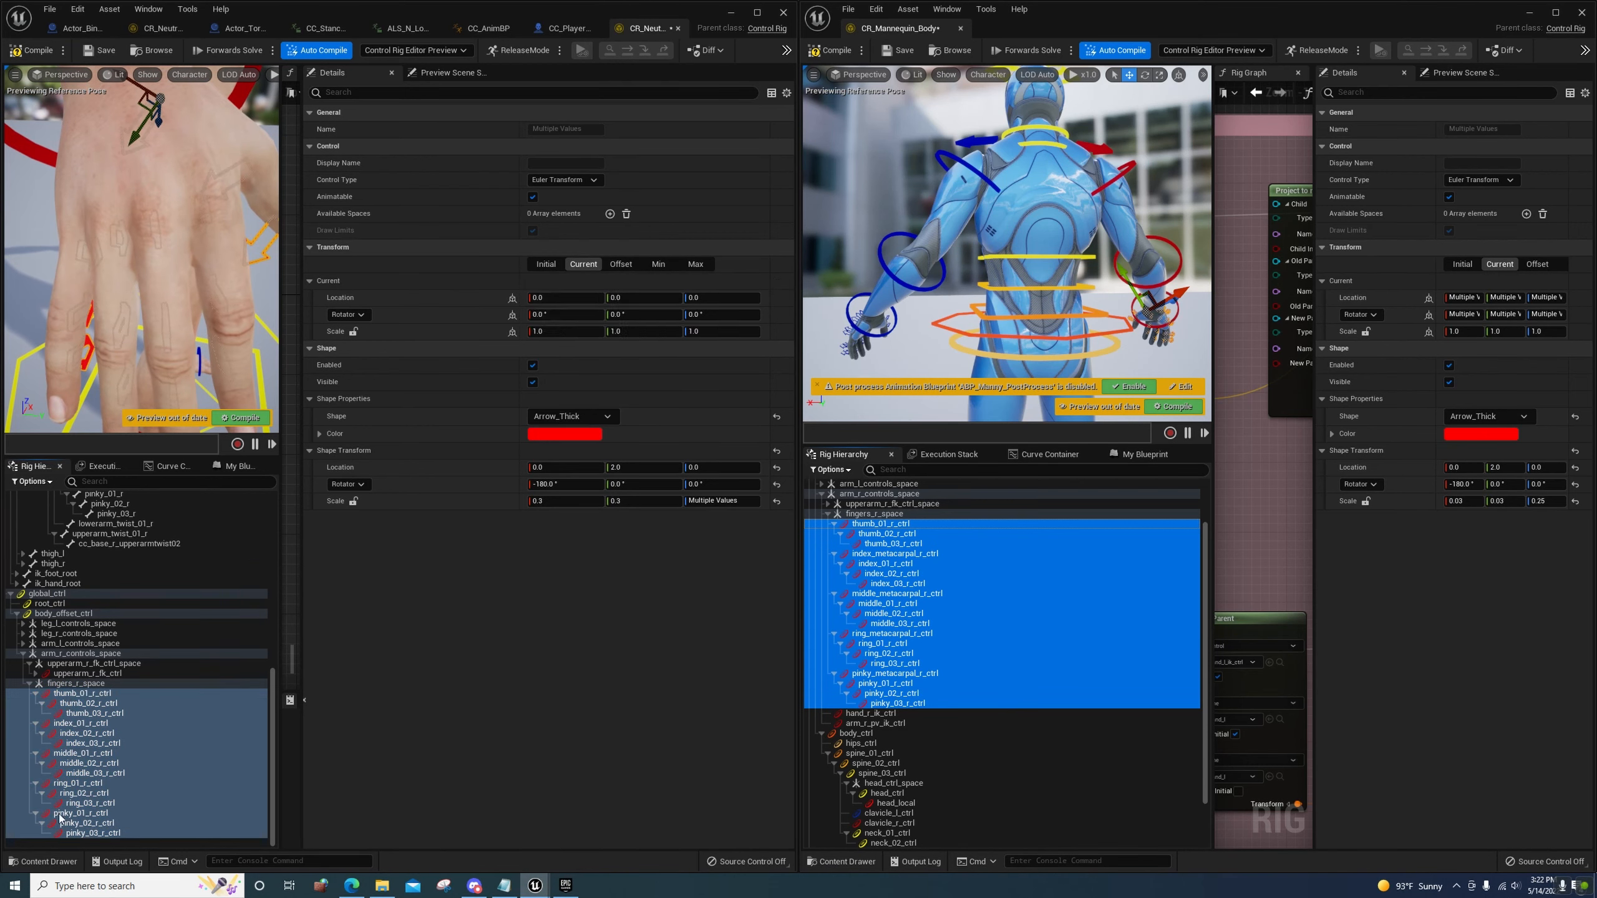
Reset the shape rotation of the selected finger controls and set their shape location Y to -2 after trying 5 and -5
right_drag(125, 428, 84, 451)
right_drag(162, 309, 163, 309)
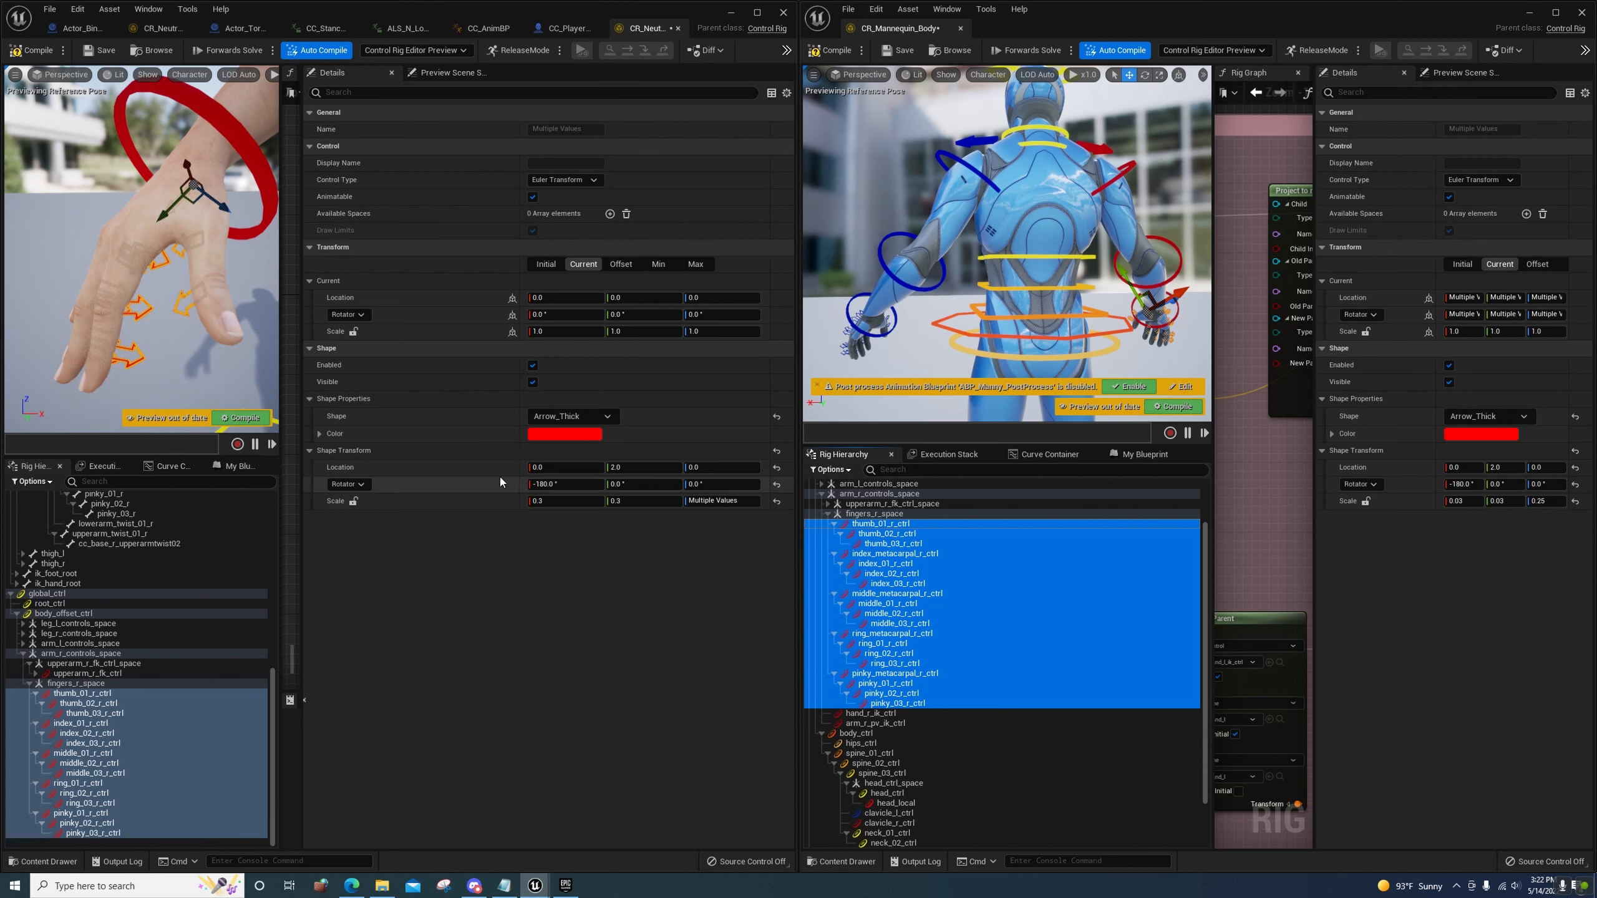
click(778, 483)
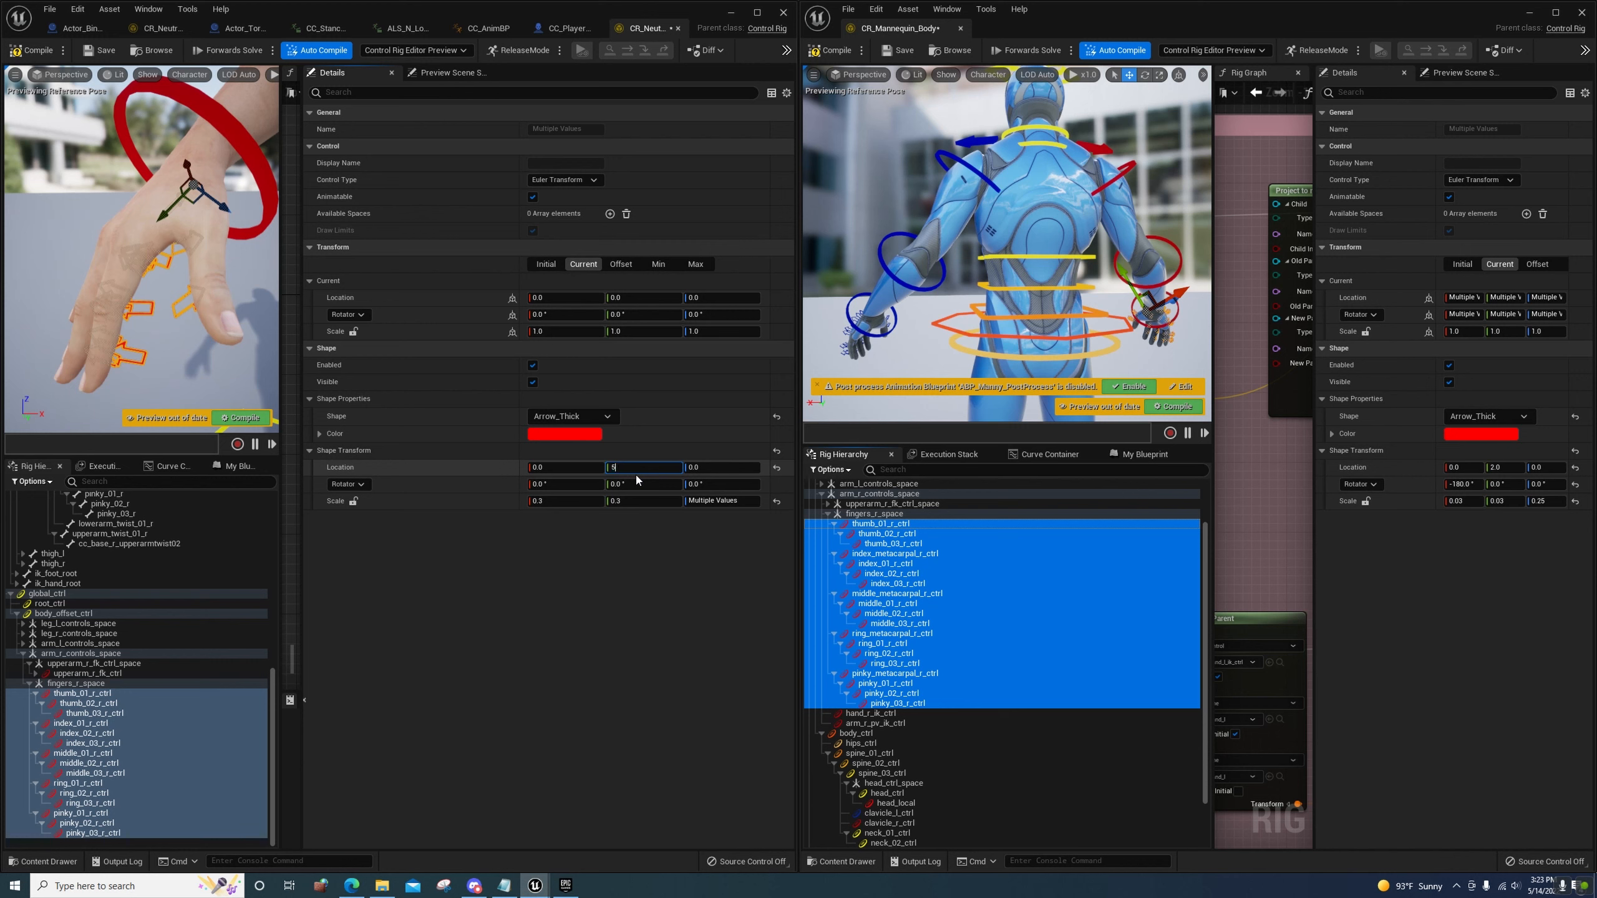
key(Return)
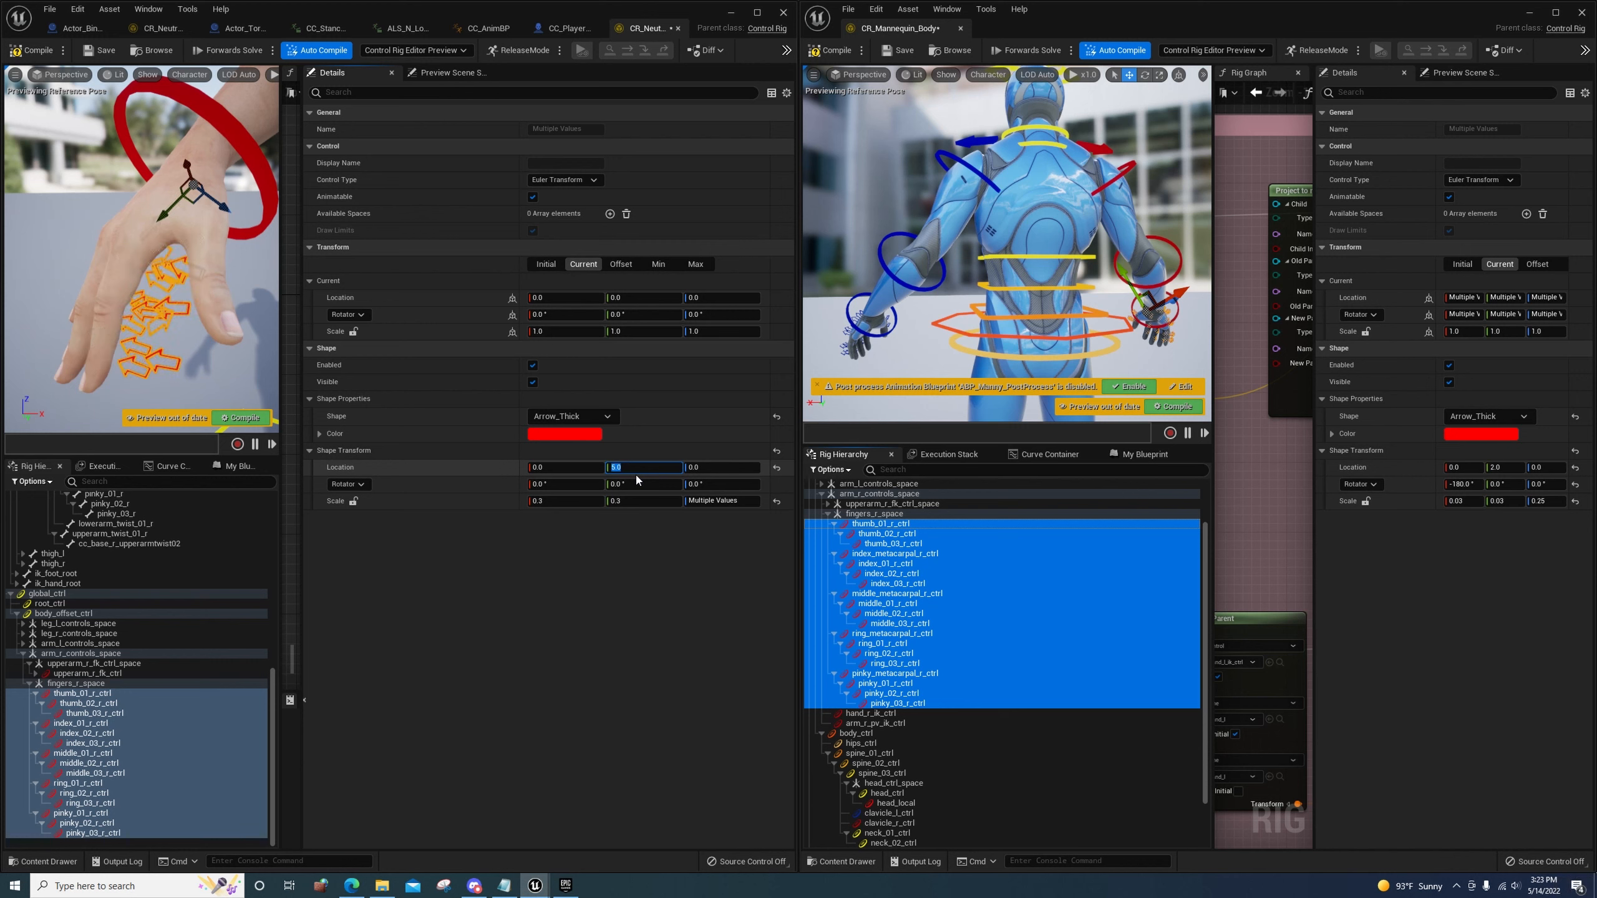
text(-5)
key(Return)
text(-)
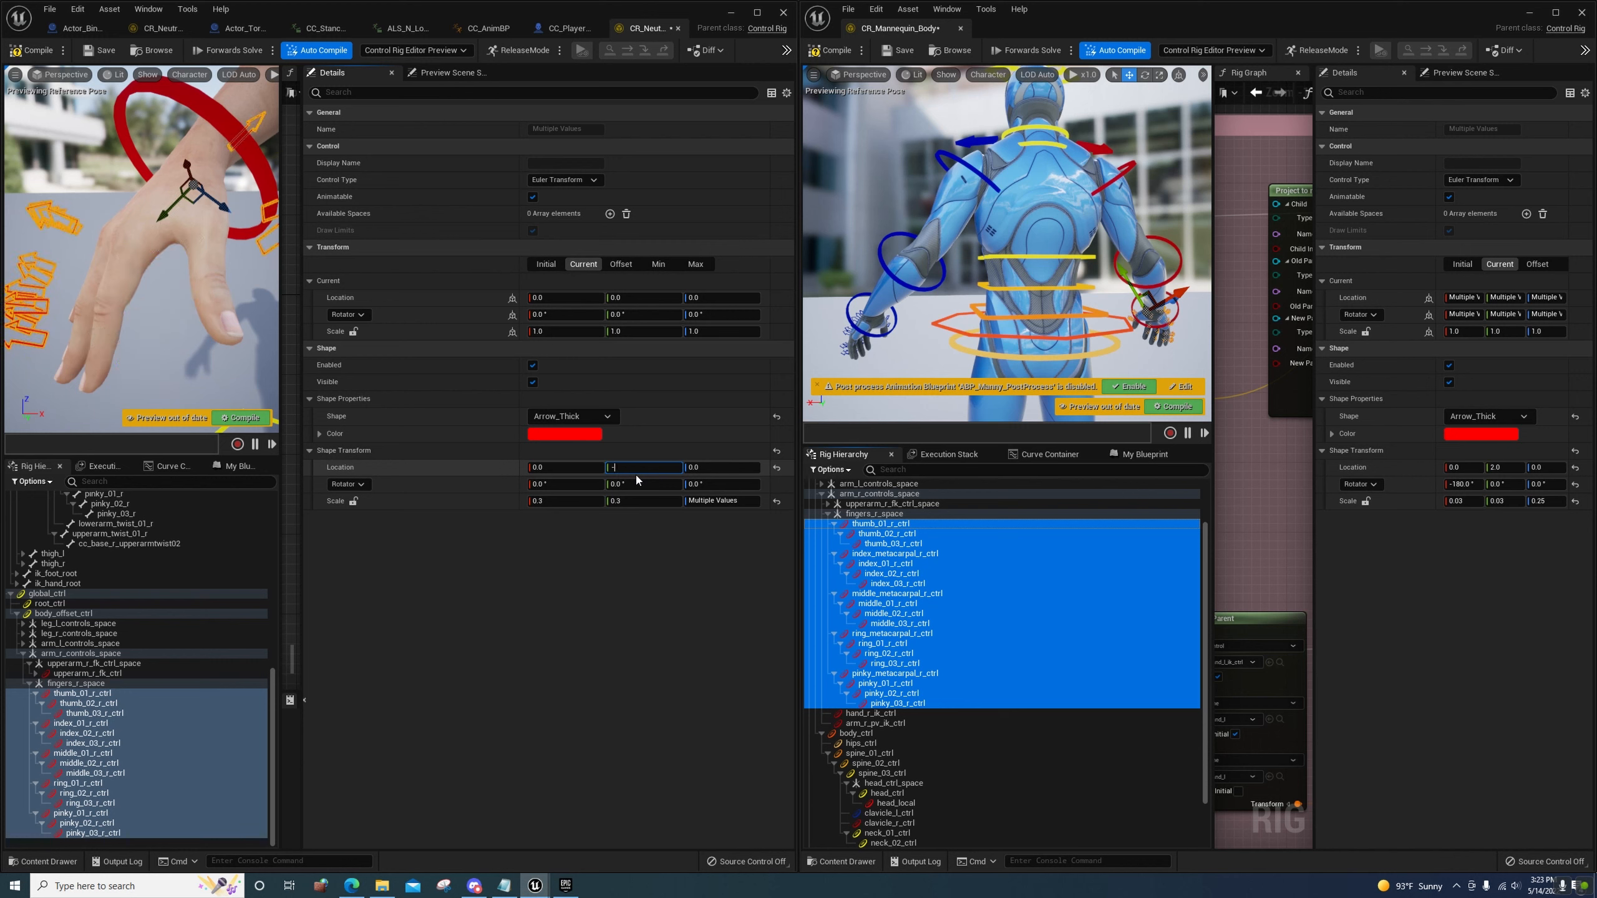
text(2)
key(Return)
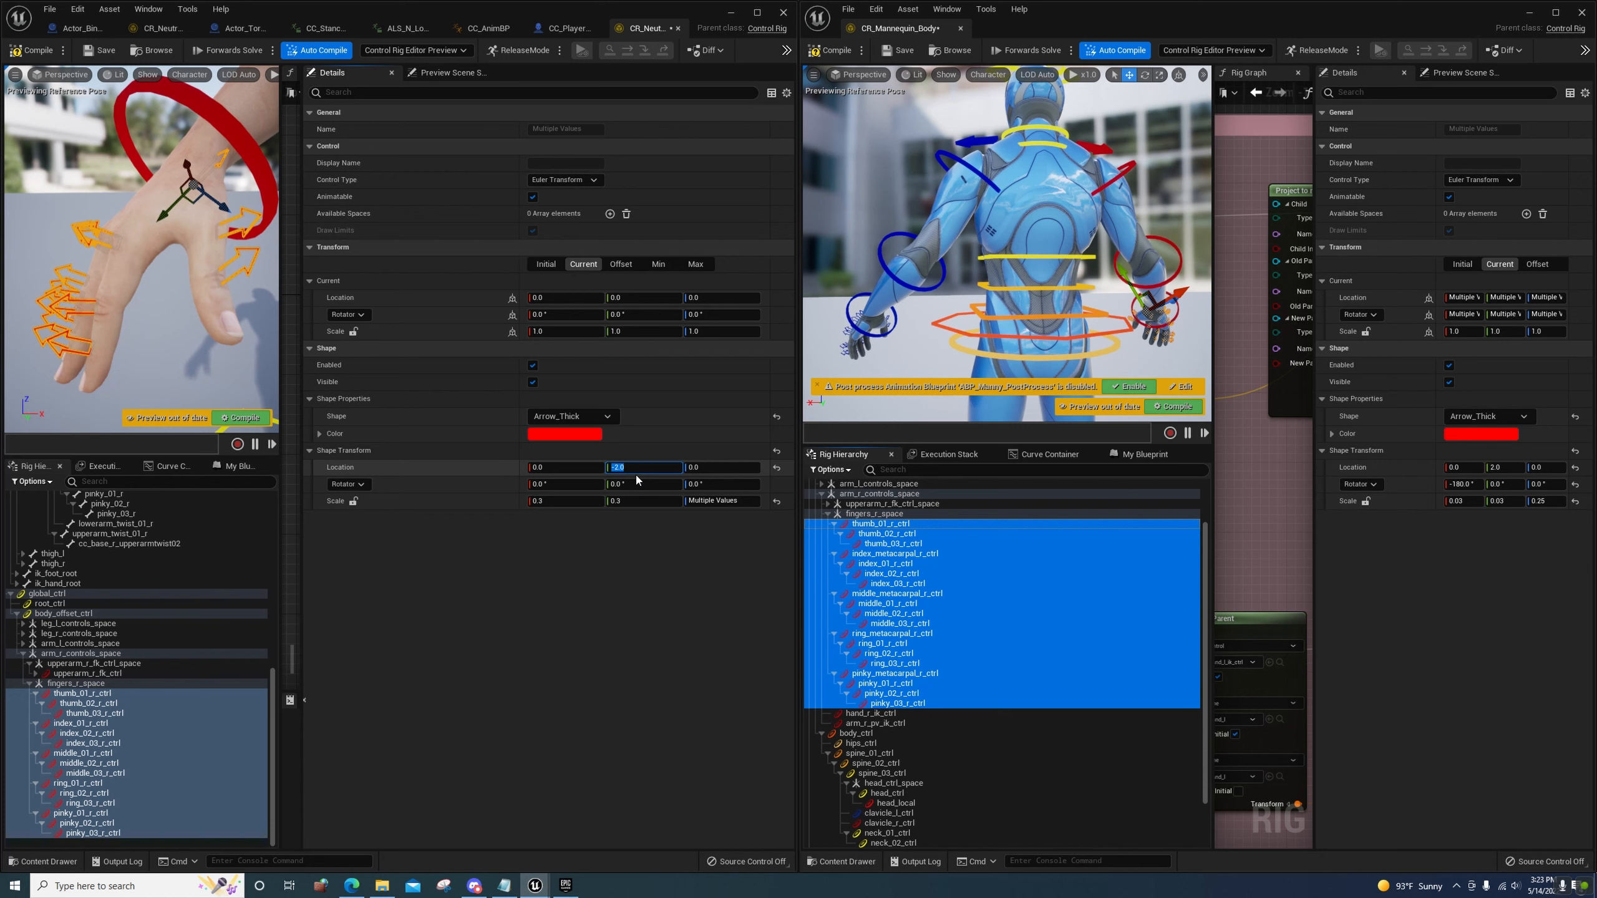
Set the shape location Y of thumb_01_r_ctrl to -3 and compile the character's control rig
mouse_move(139, 285)
right_down()
mouse_move(239, 287)
mouse_move(133, 290)
right_up()
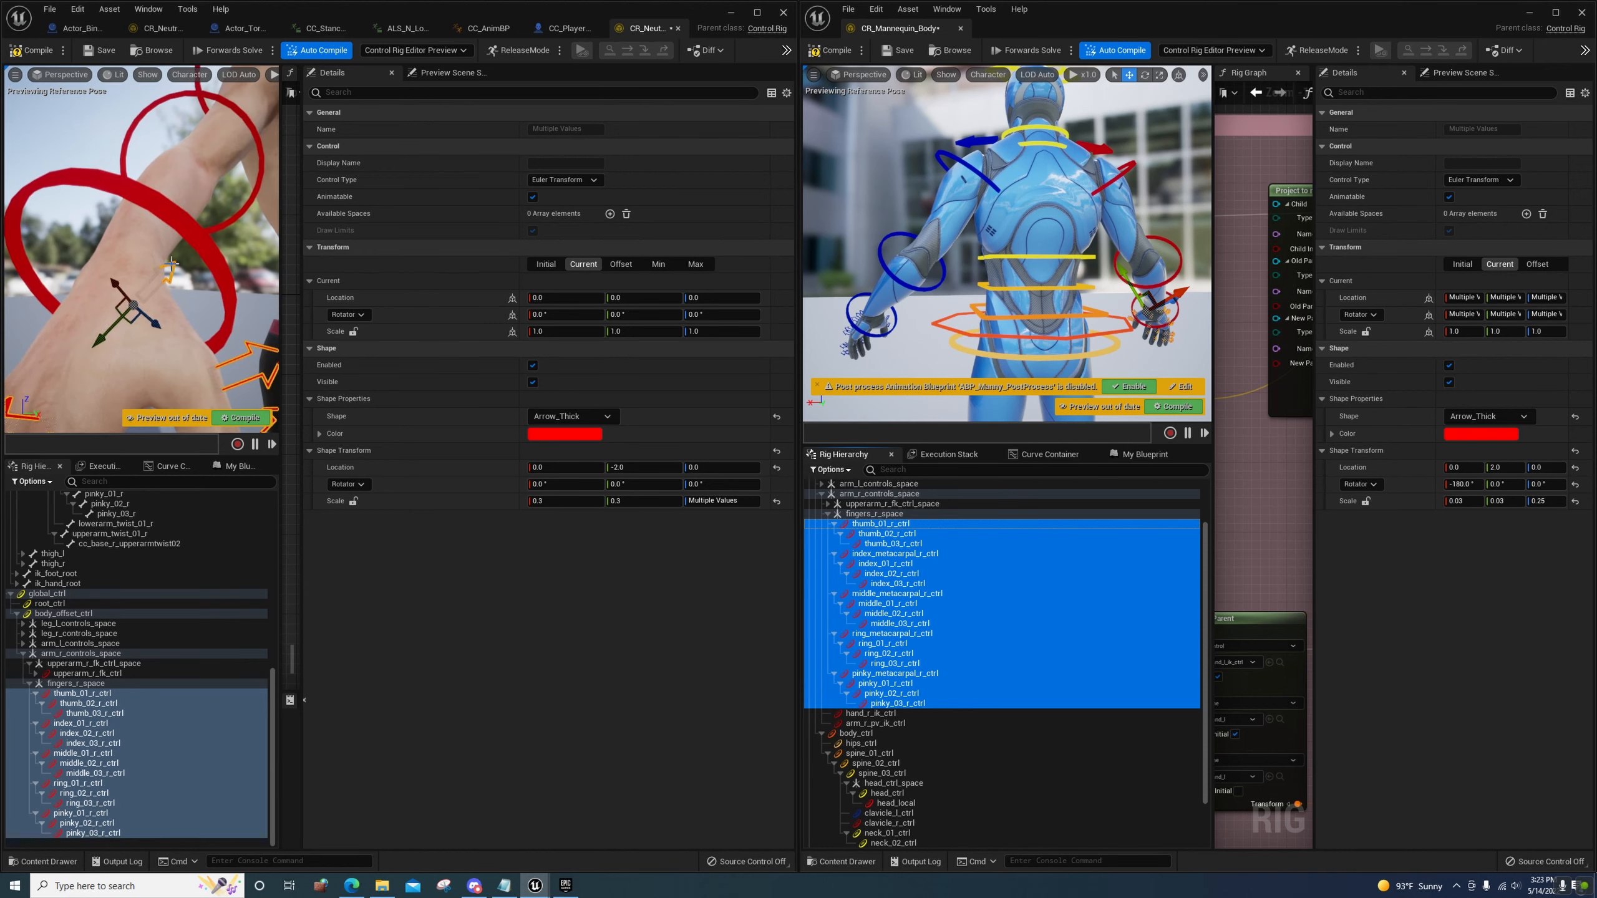
click(82, 693)
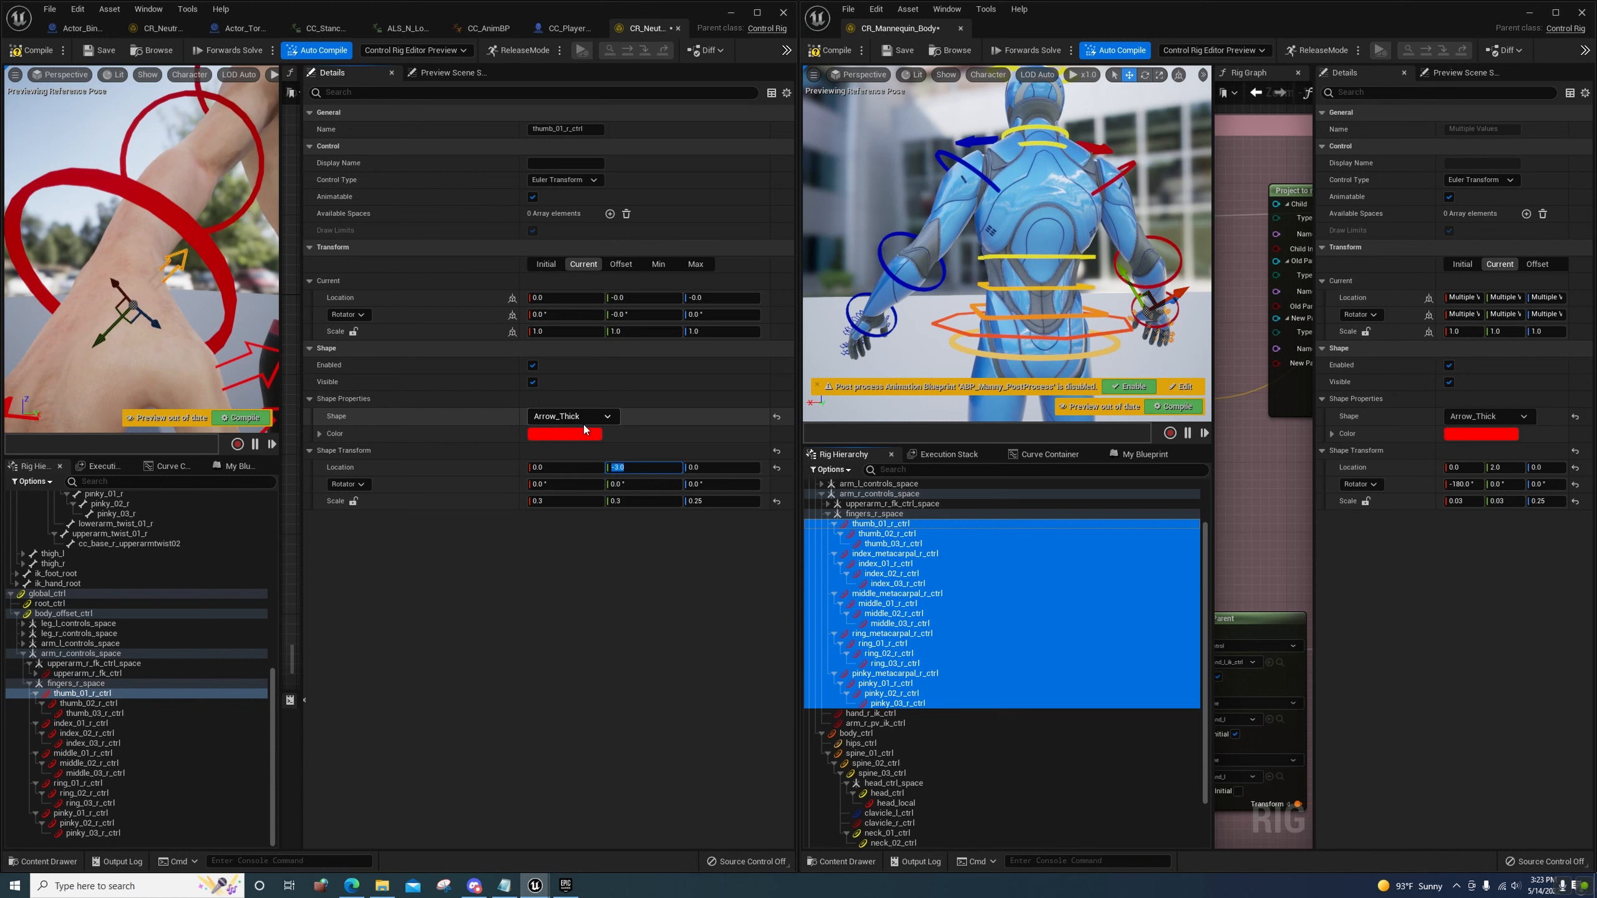
right_drag(138, 283, 208, 315)
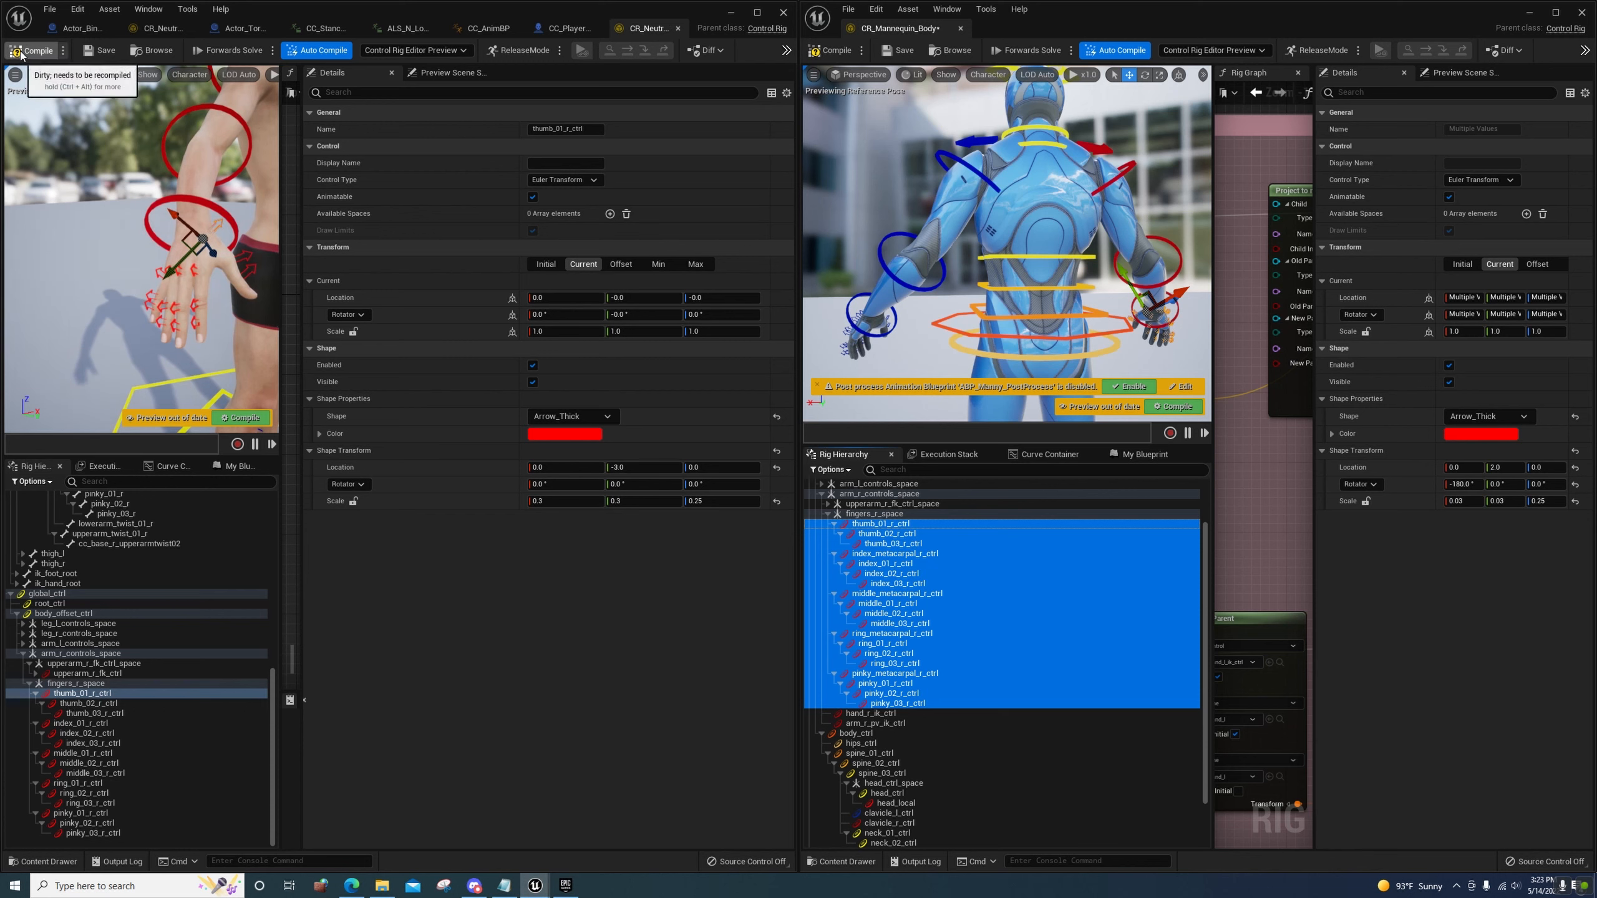
right_drag(105, 210, 176, 223)
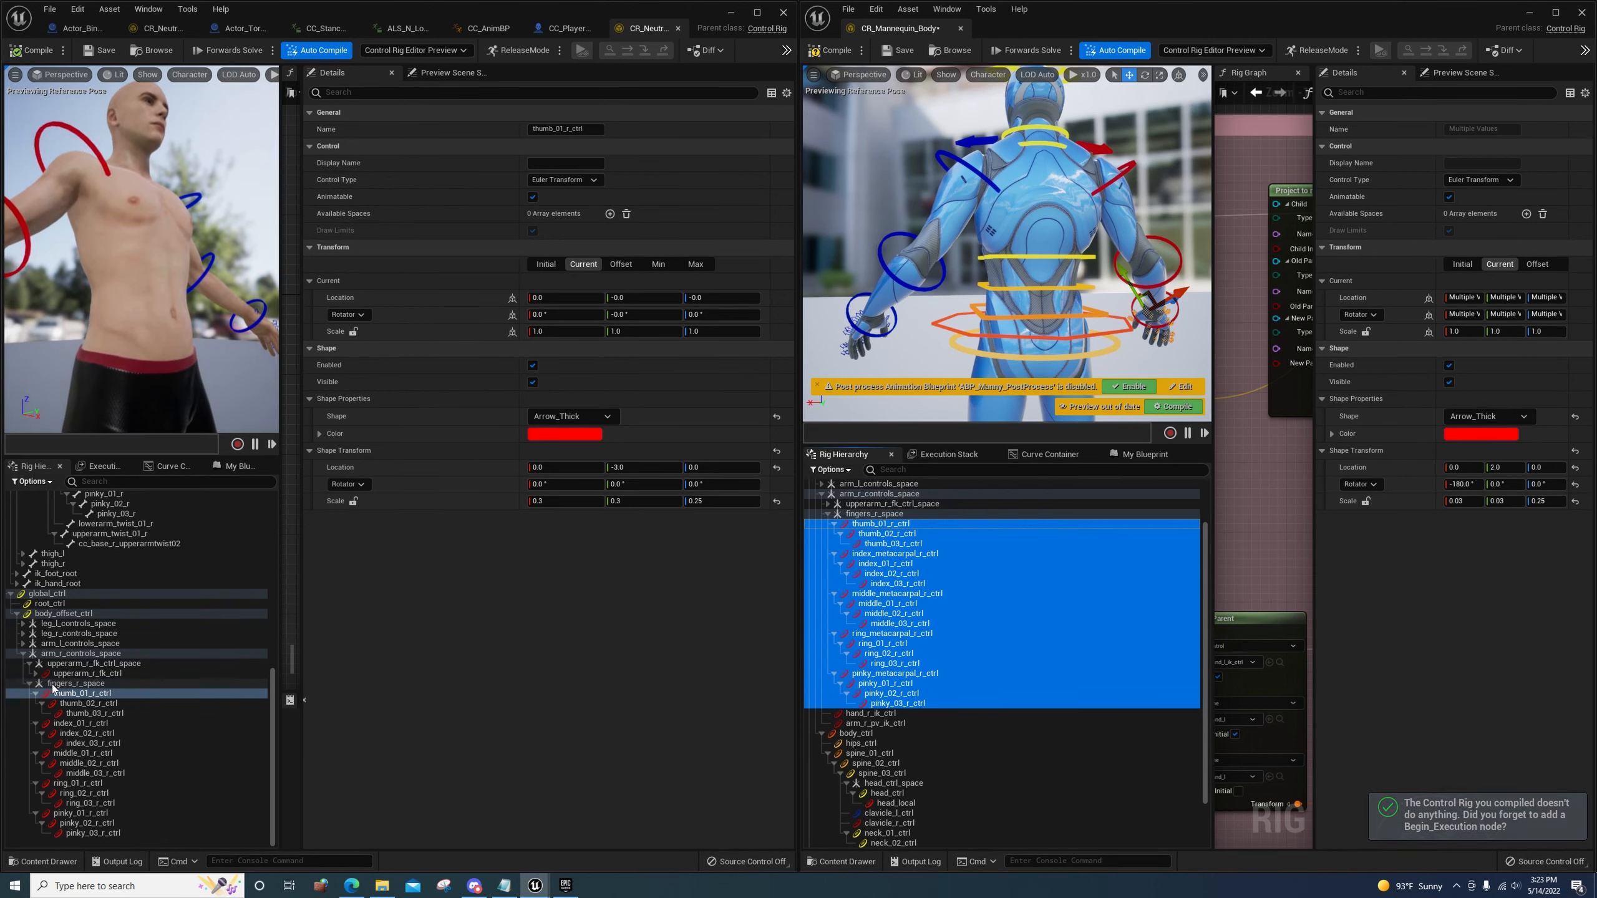
Copy hand_r_ik_ctrl and arm_r_pv_ik_ctrl from the CR_Mannequin_Body rig into arm_r_controls_space of the character's rig
click(30, 683)
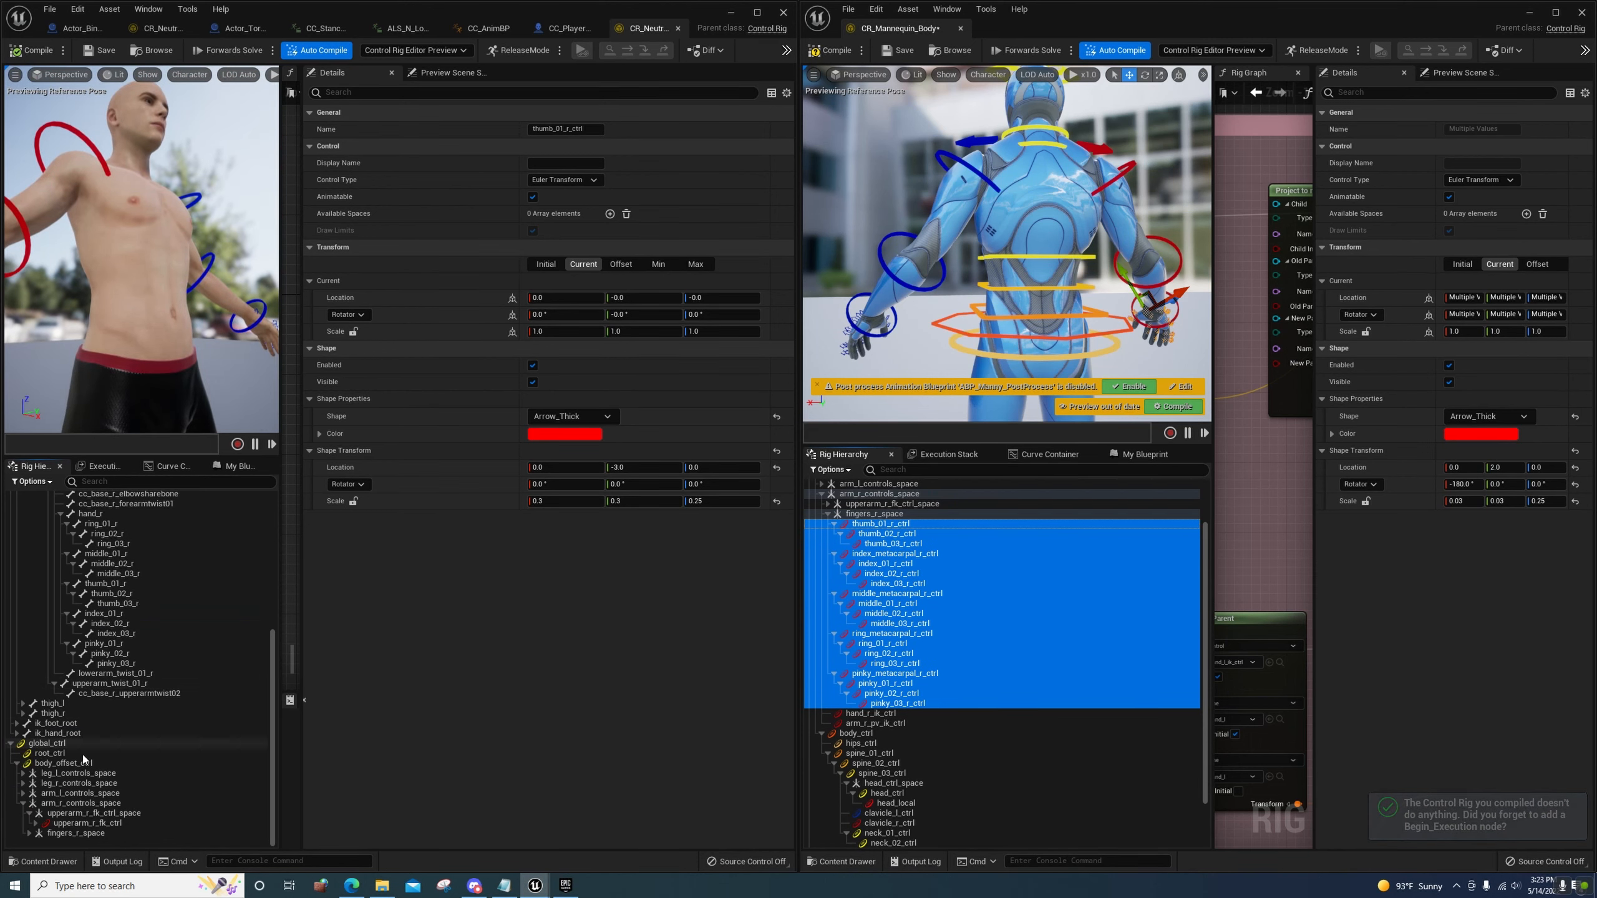
scroll(251, 787, up, 1)
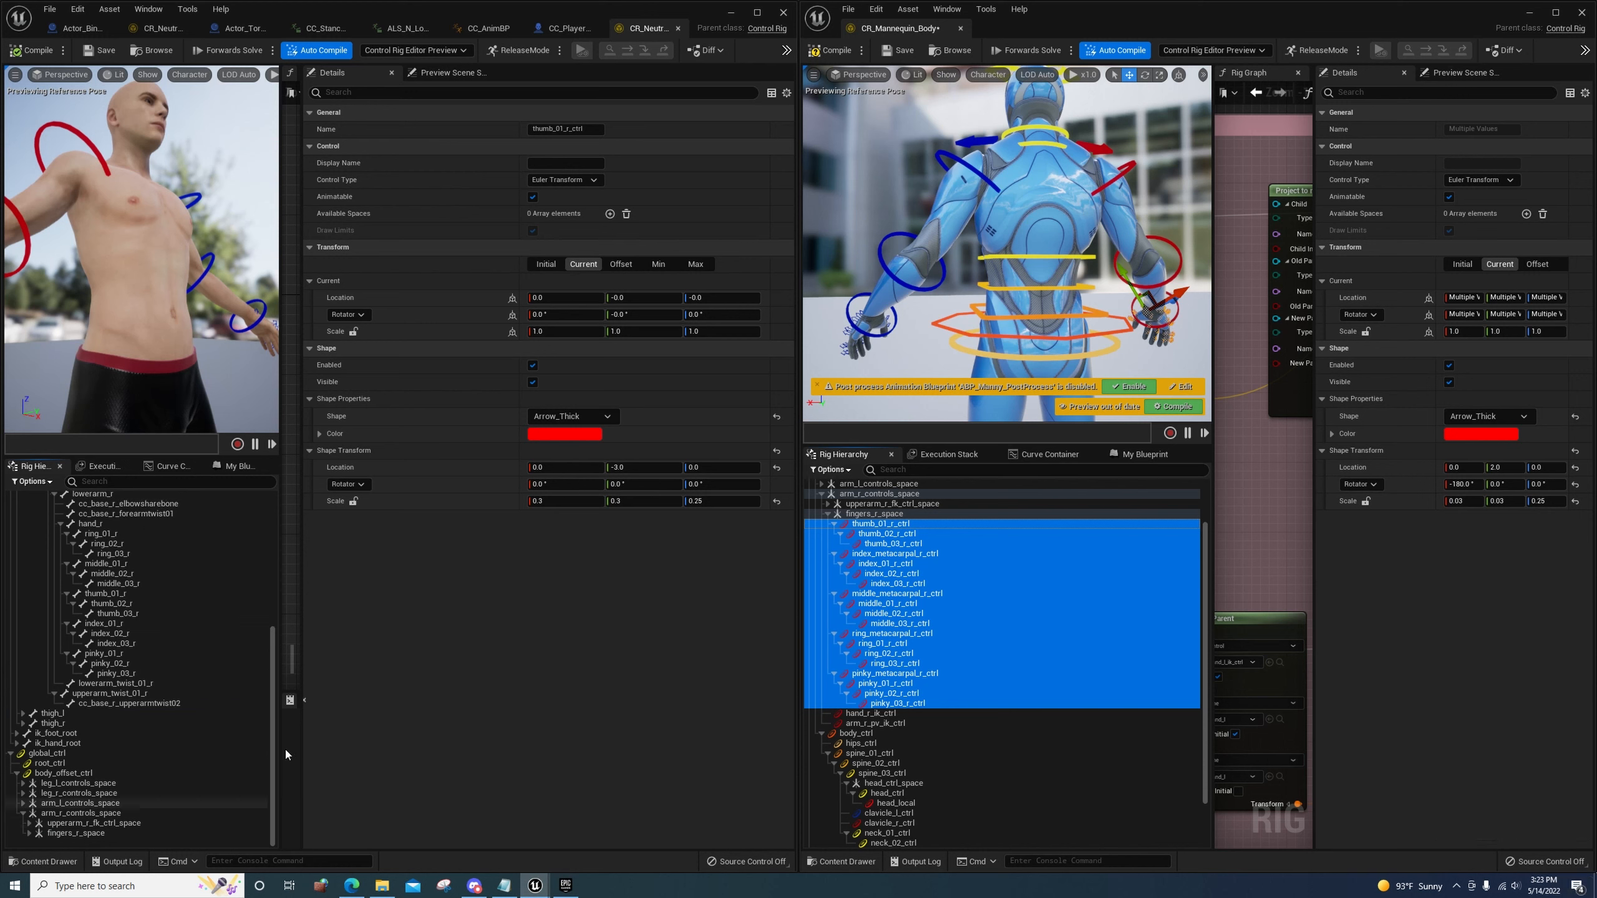
click(826, 514)
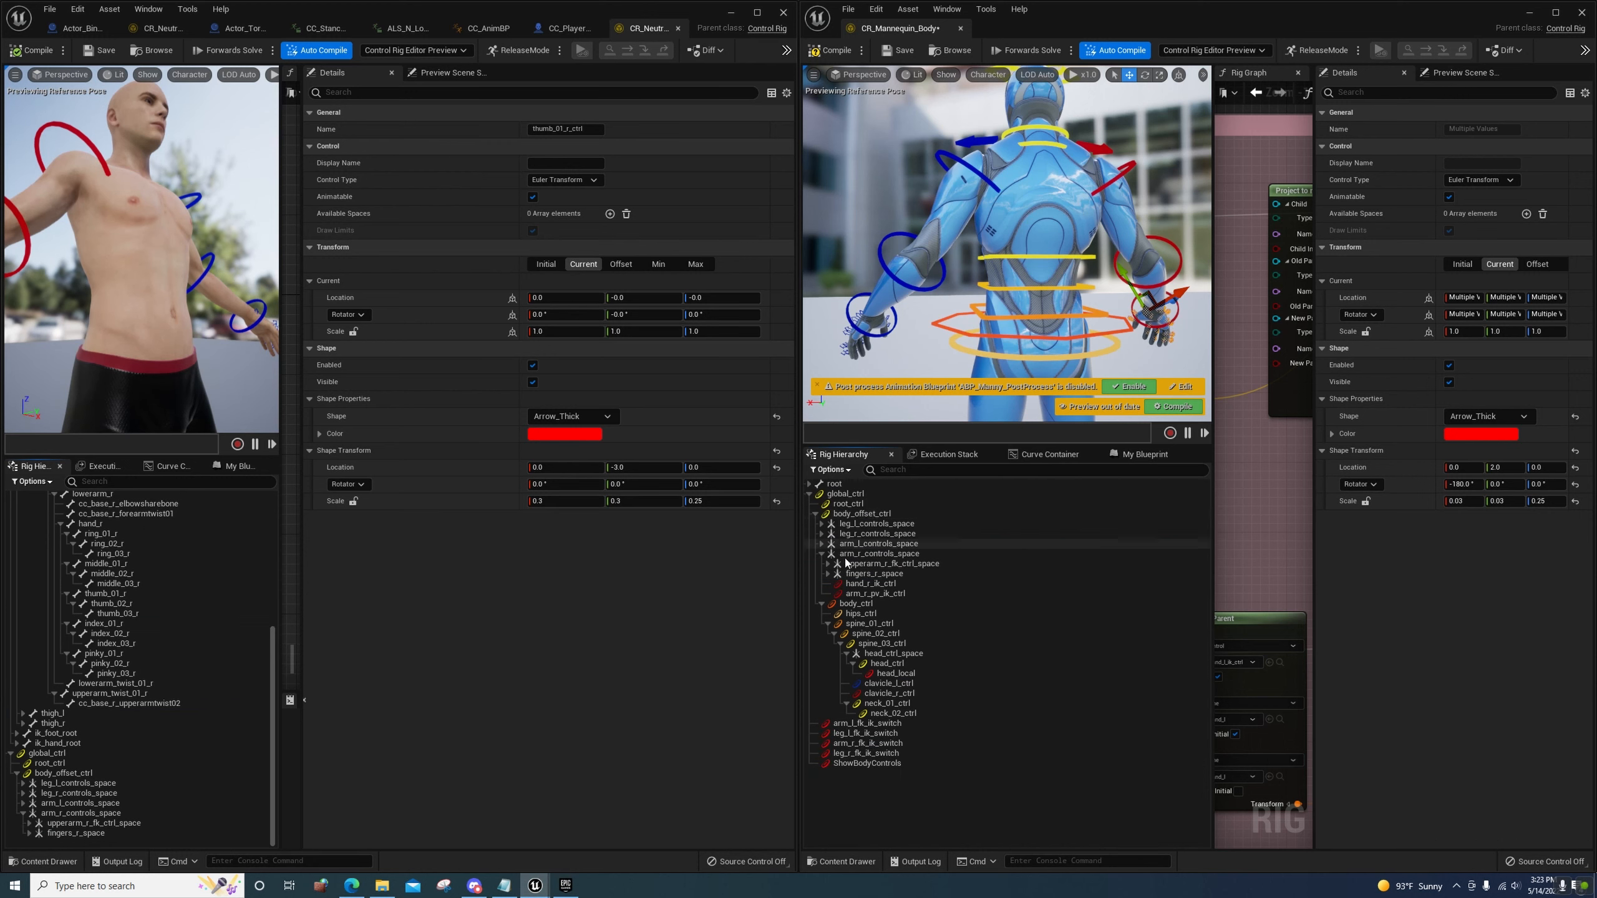
click(859, 575)
click(859, 583)
shift+click(856, 594)
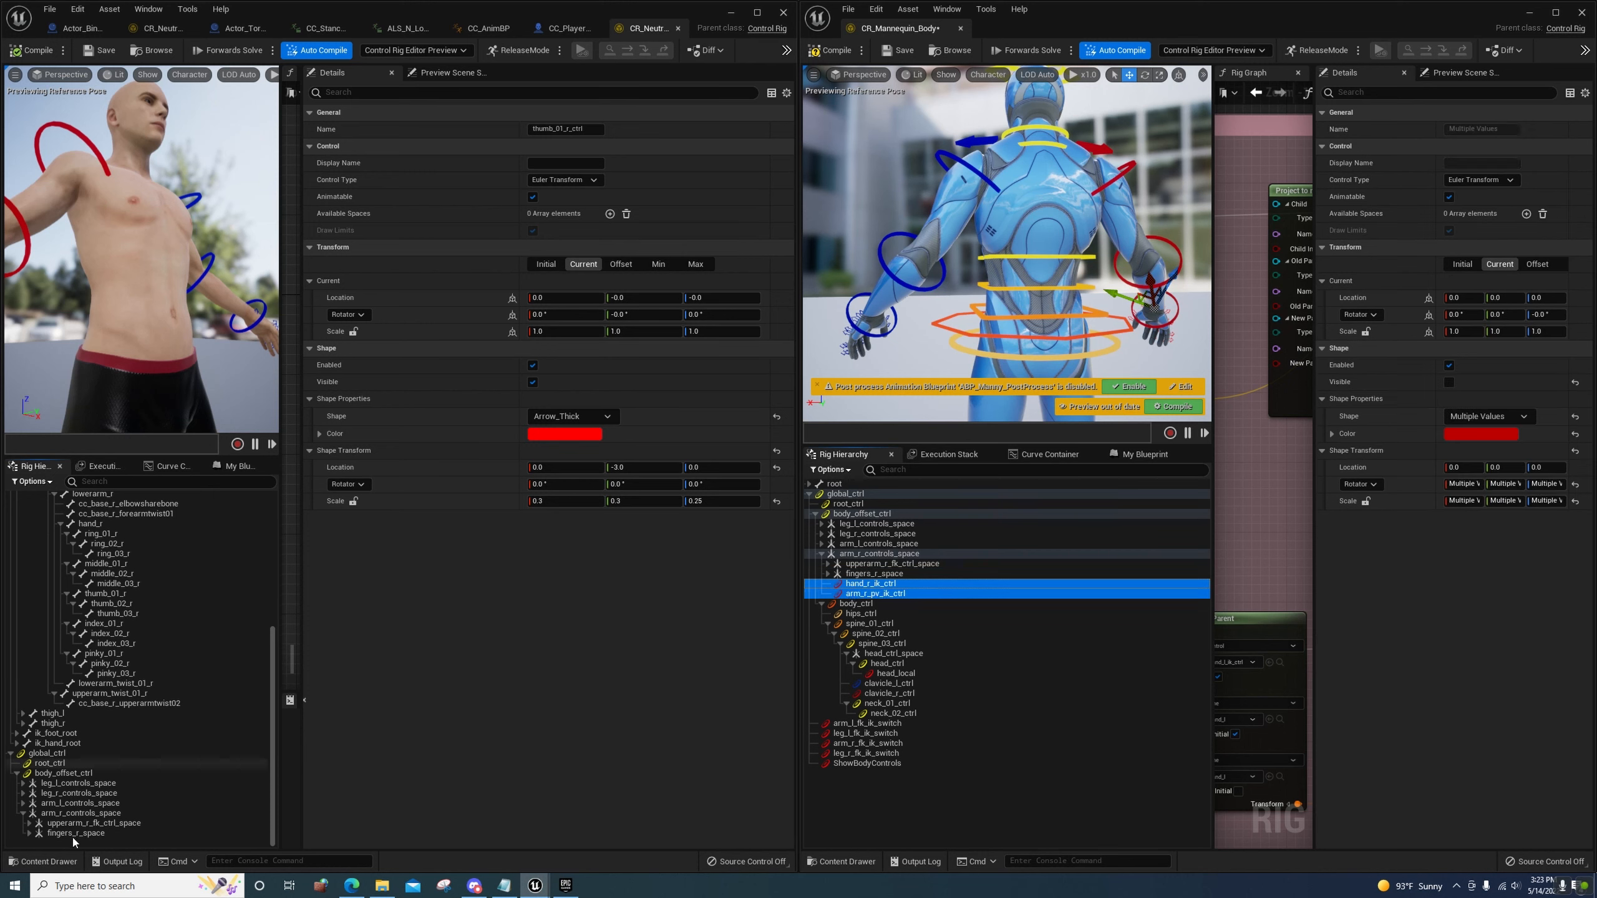
key(ctrl+v)
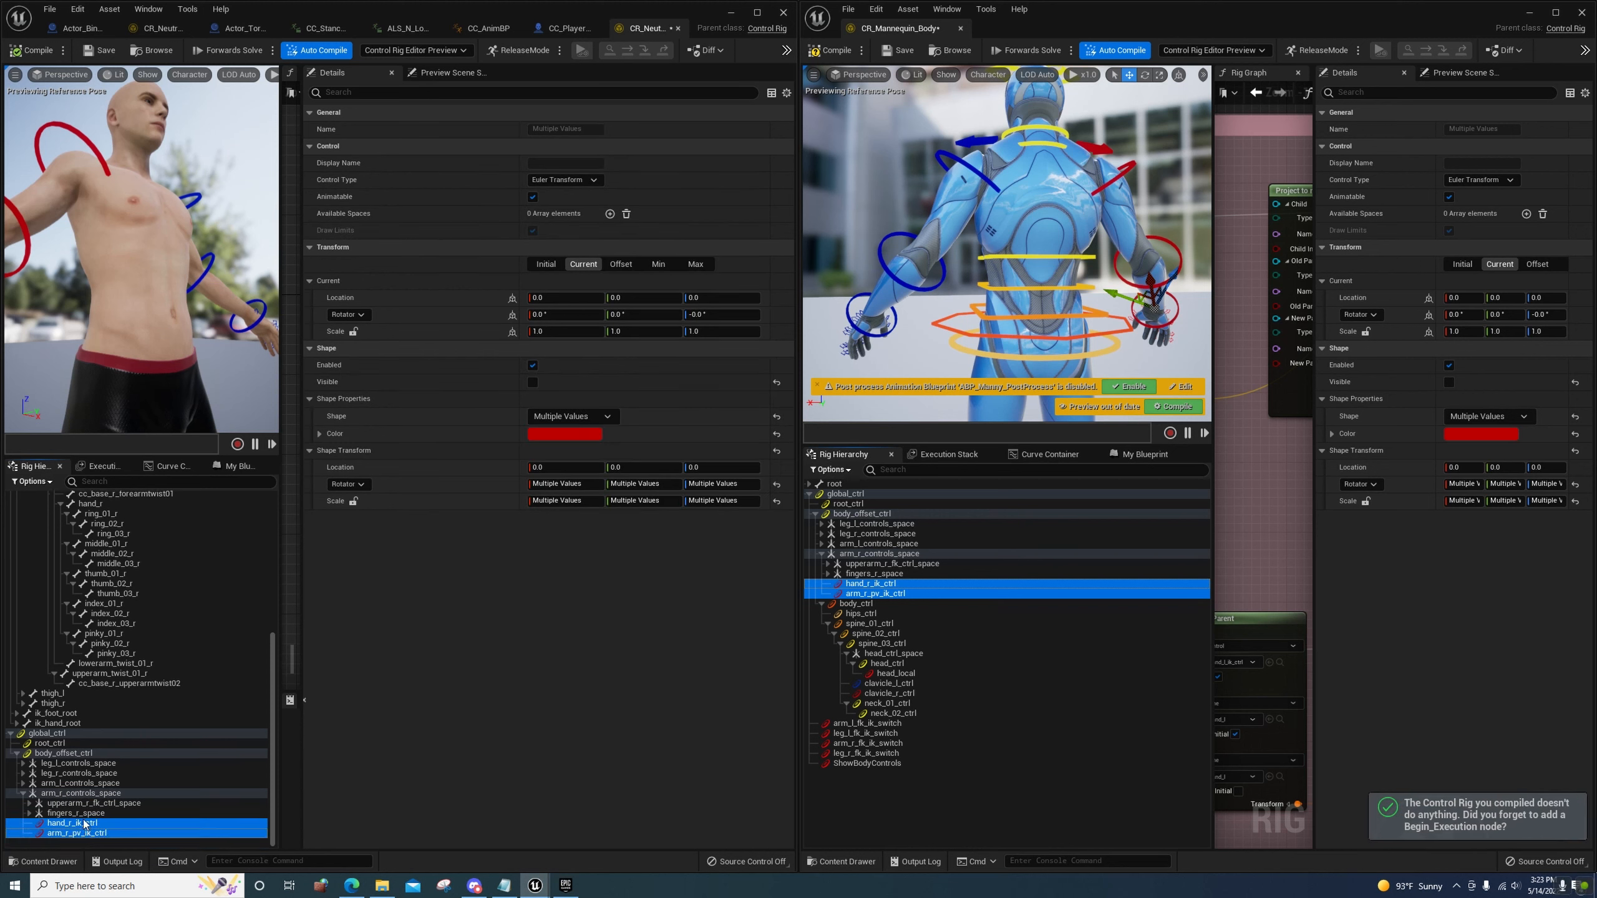
Match hand_r_ik_ctrl to the hand_r bone's transform and set its offset transform from its current transform
double_click(85, 824)
click(90, 503)
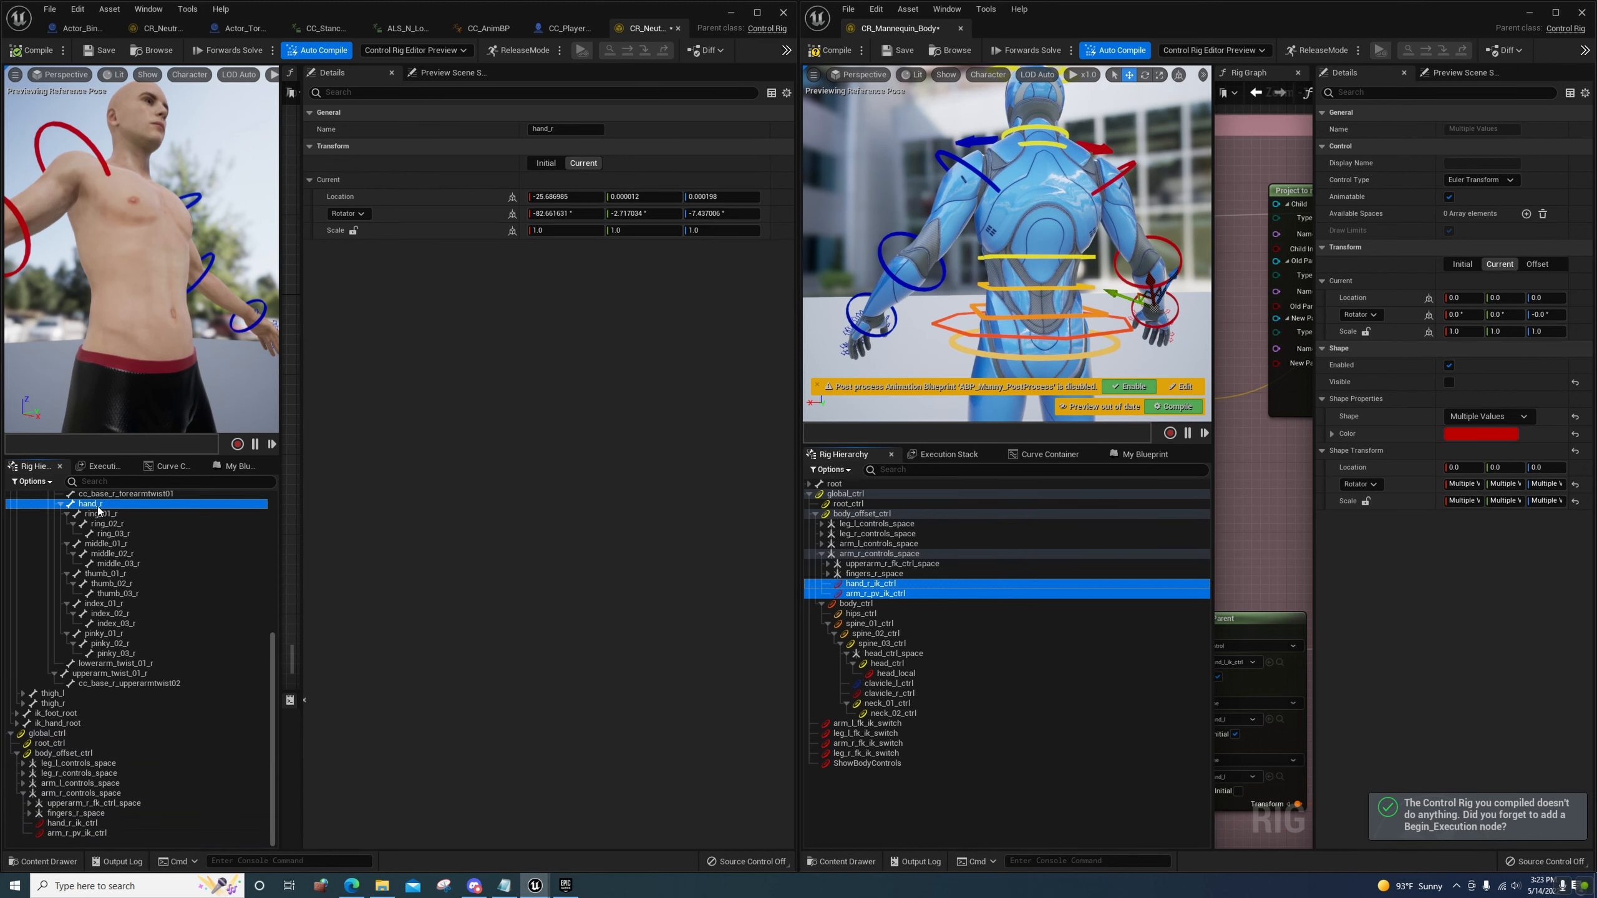
right_click(97, 504)
key(Escape)
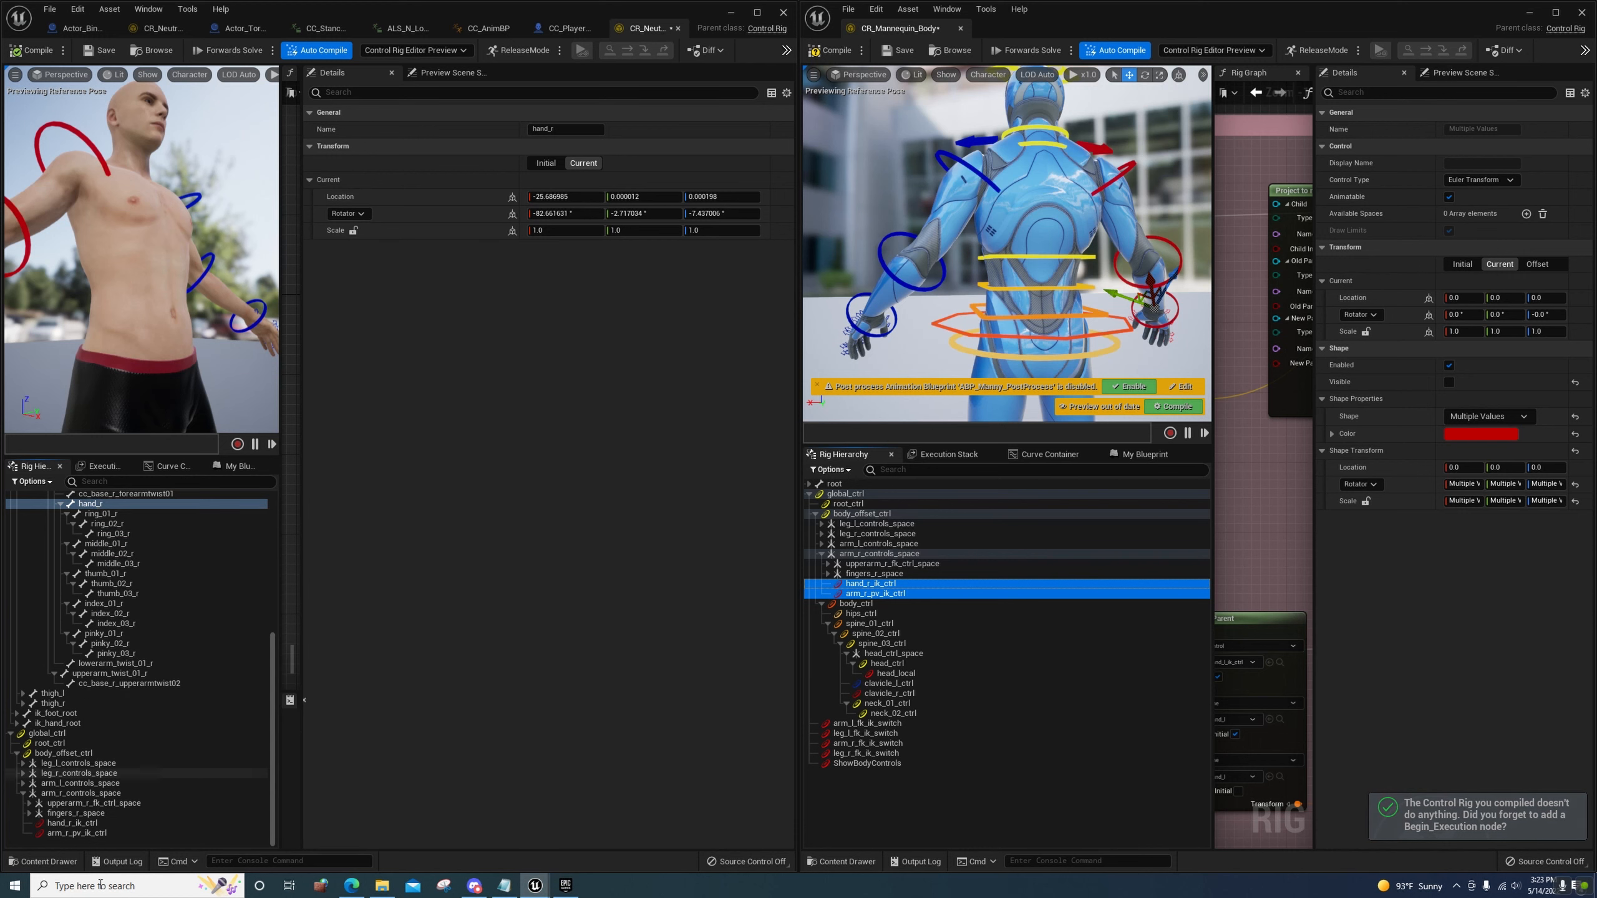
click(83, 825)
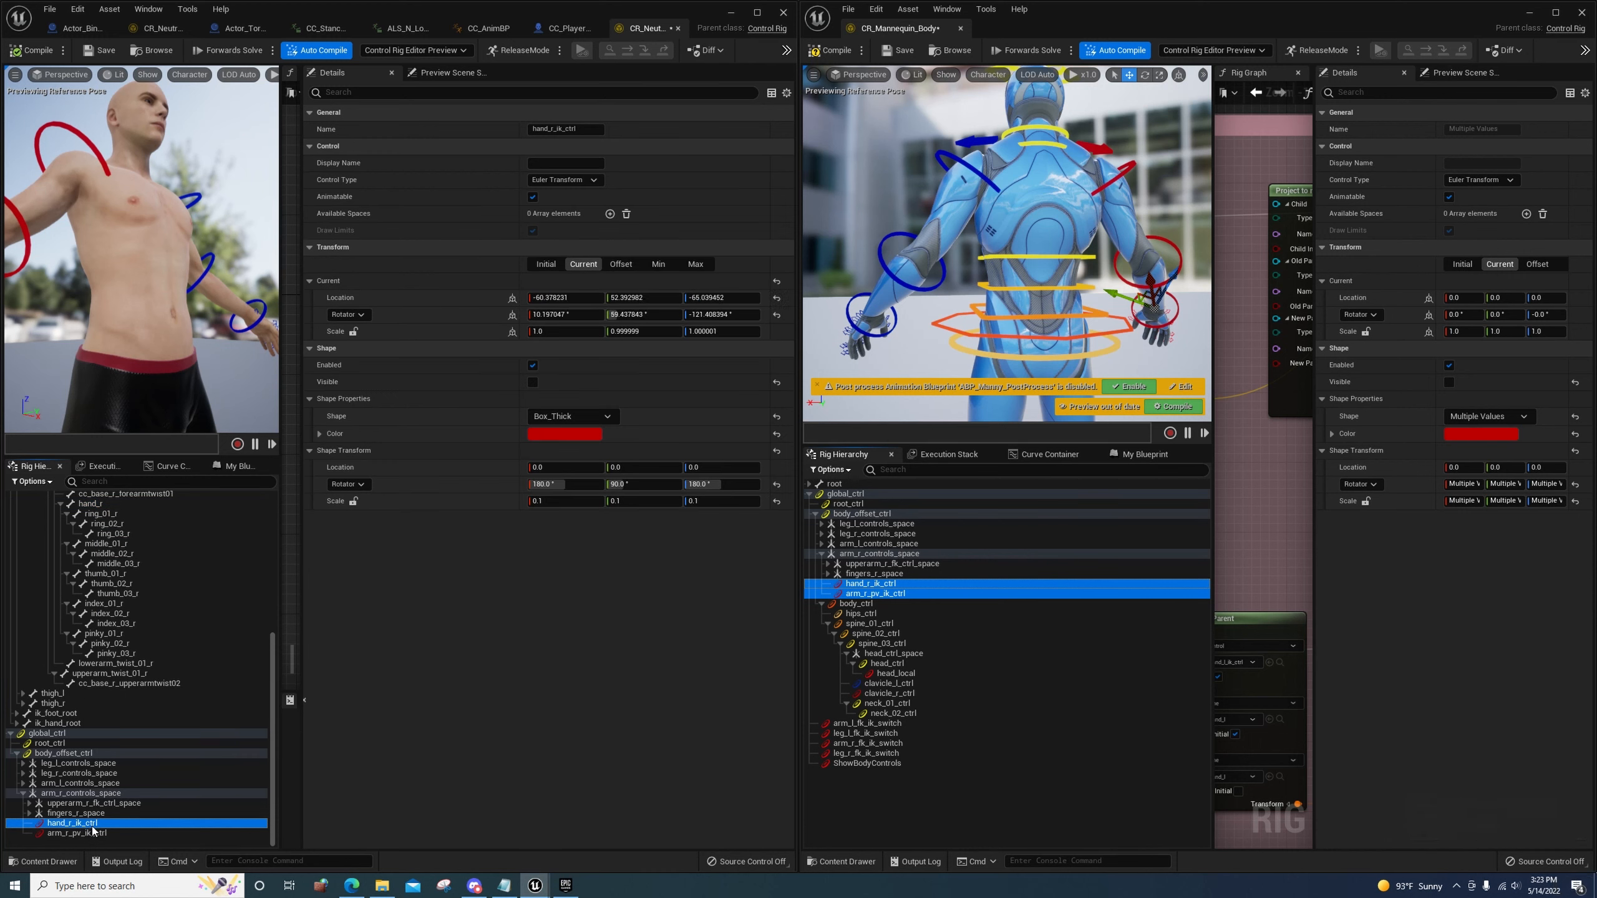
right_click(93, 825)
click(157, 747)
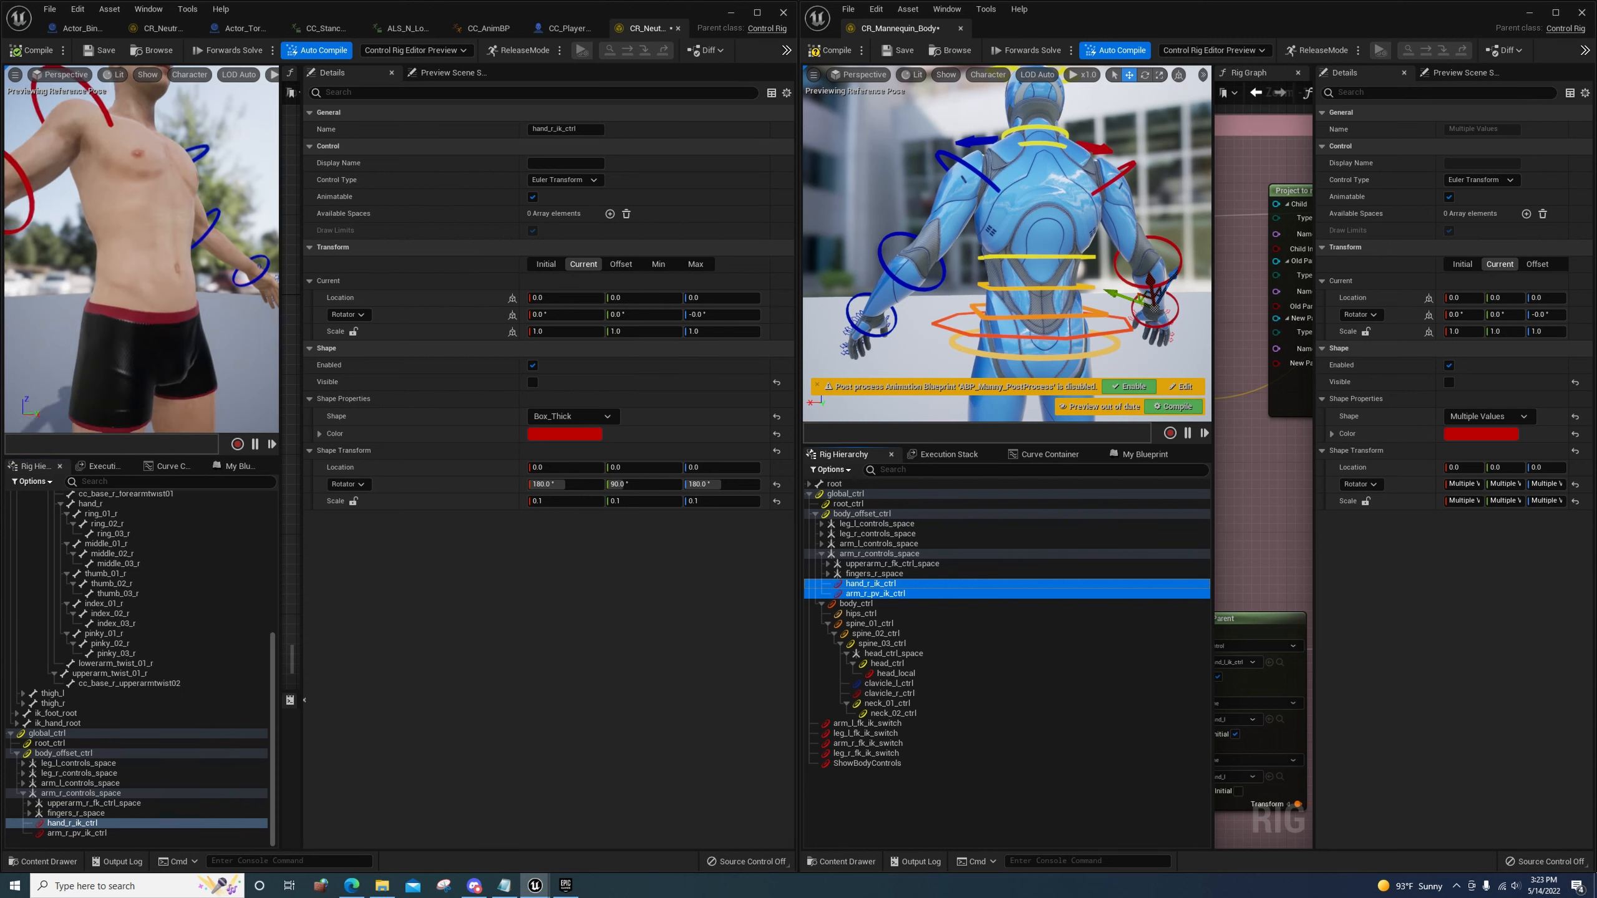
Briefly show hand_r_ik_ctrl, hide it again, and uniformly multiply its shape scale by 10 to 1.0
mouse_move(142, 251)
right_down()
mouse_move(95, 254)
mouse_move(135, 277)
right_up()
click(533, 382)
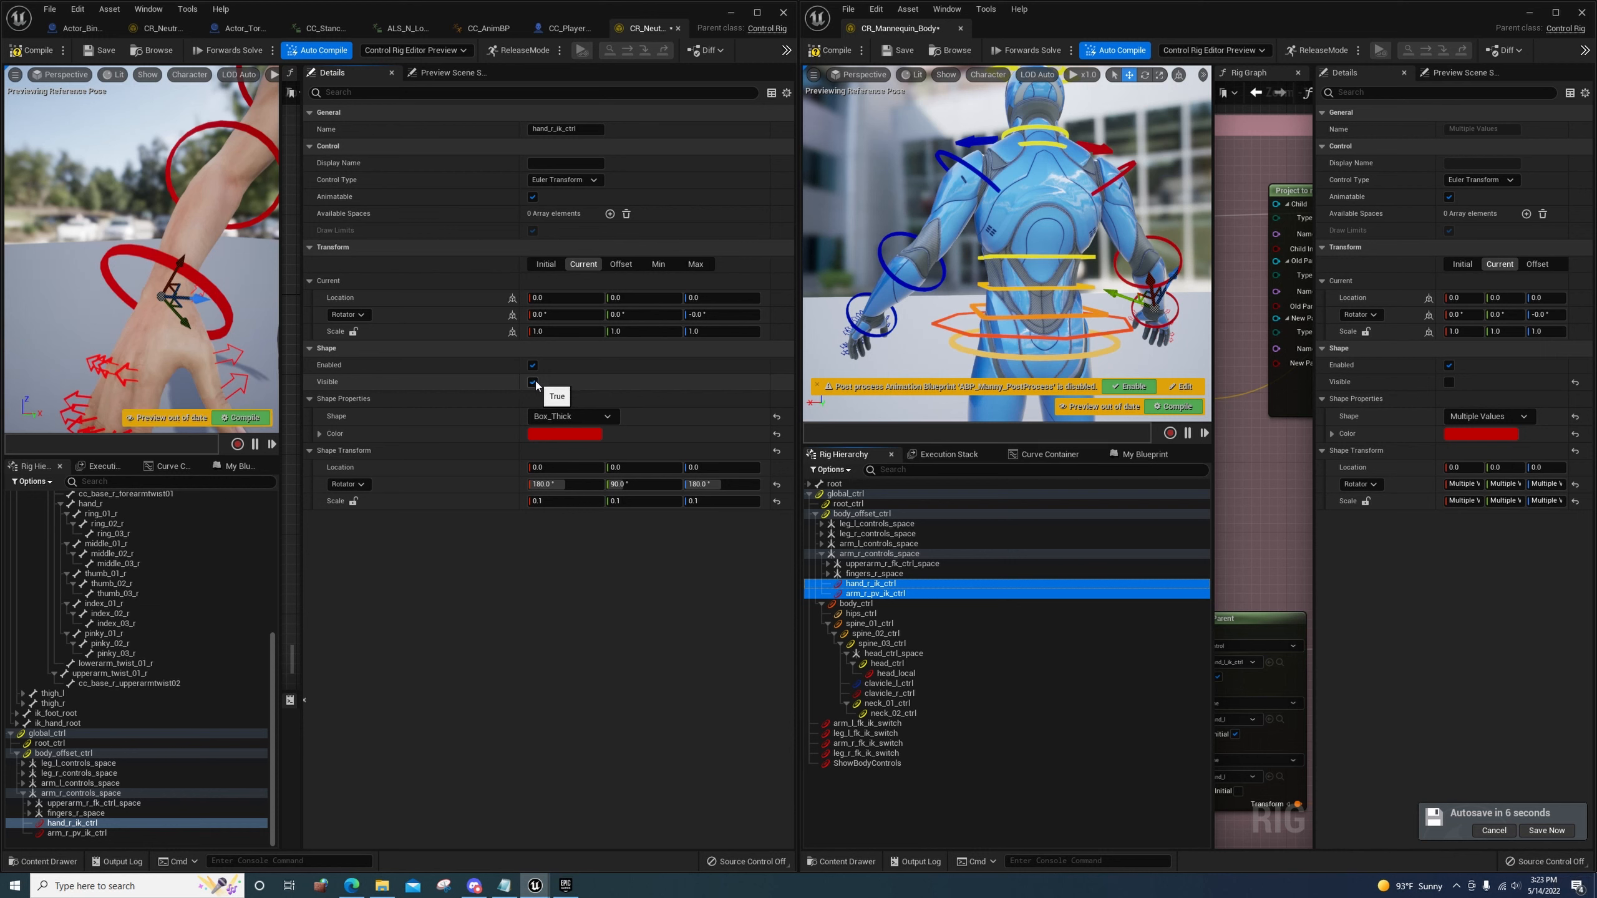
click(533, 382)
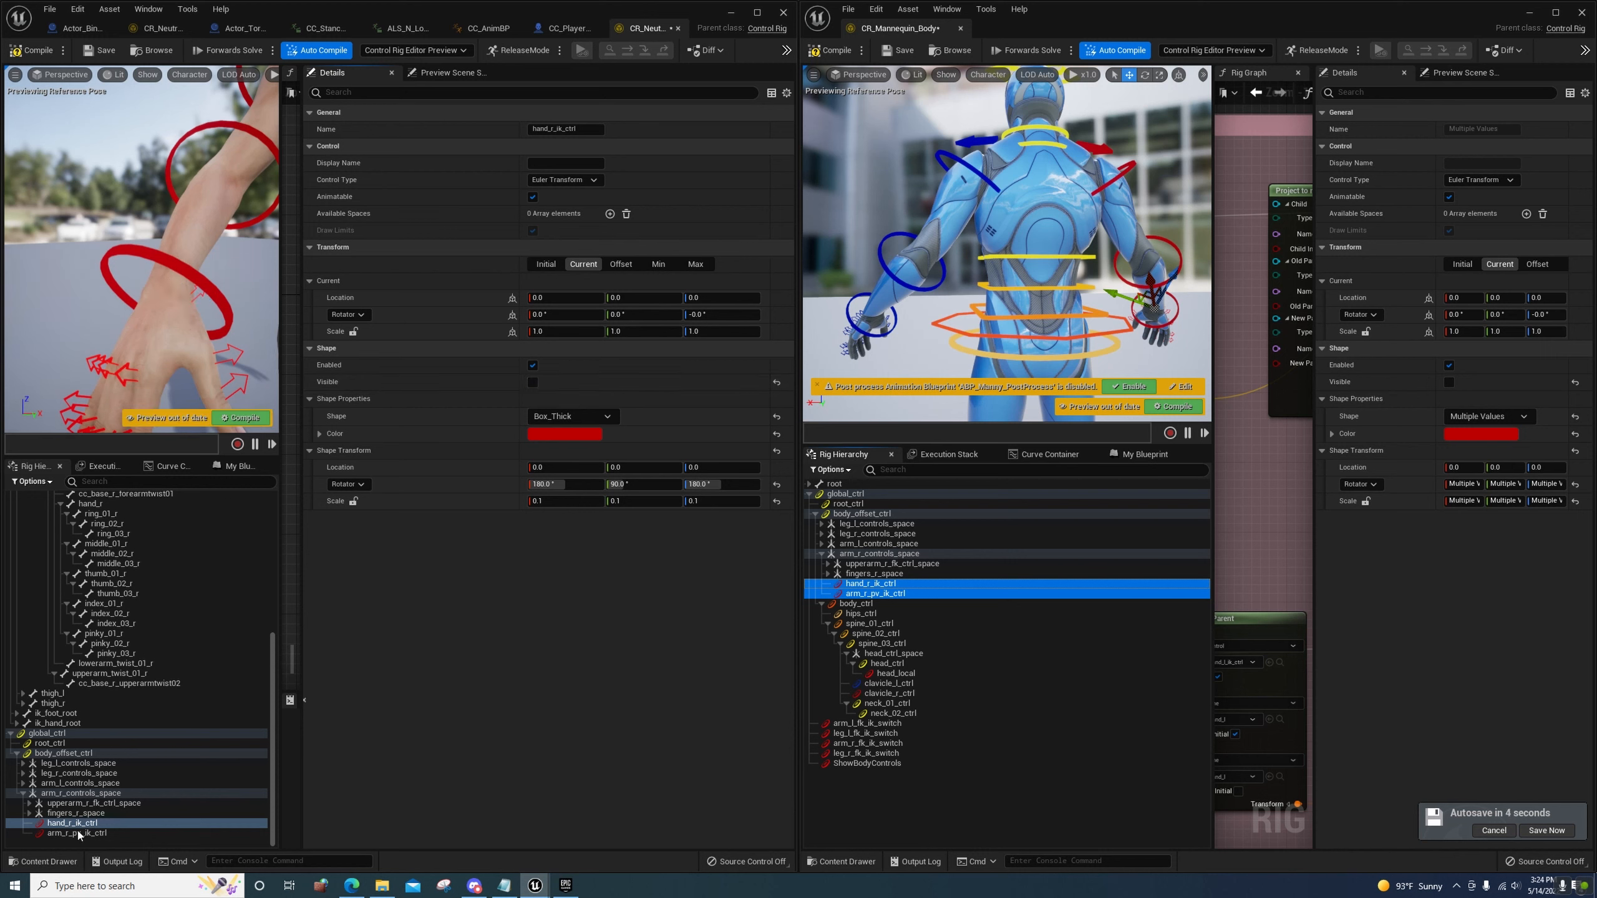
click(352, 501)
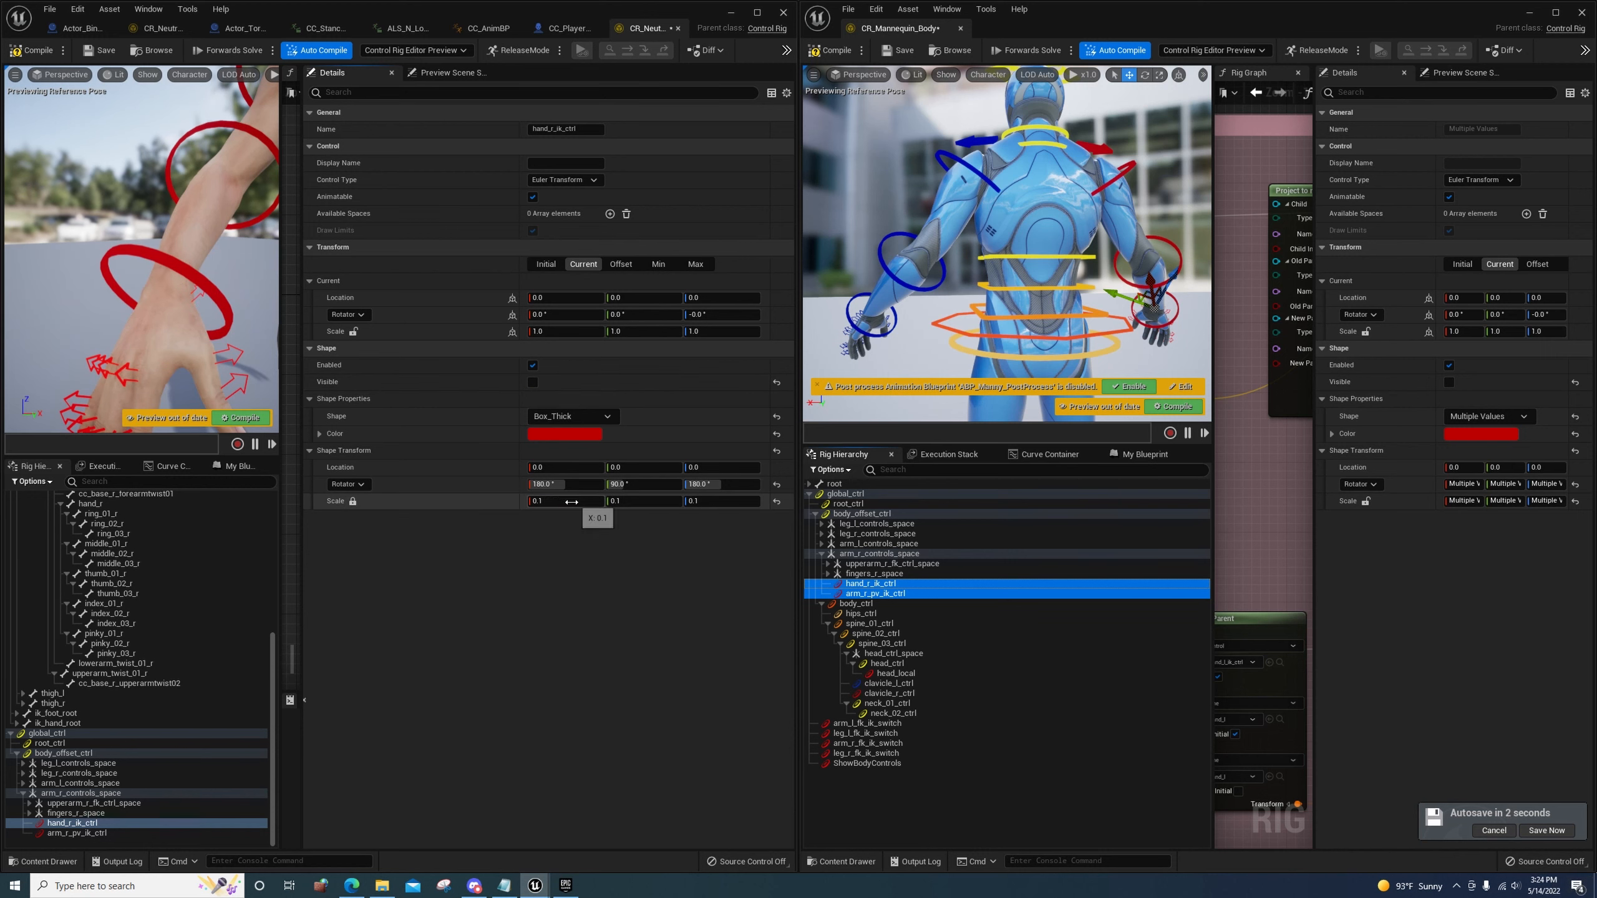
click(579, 505)
text(*10)
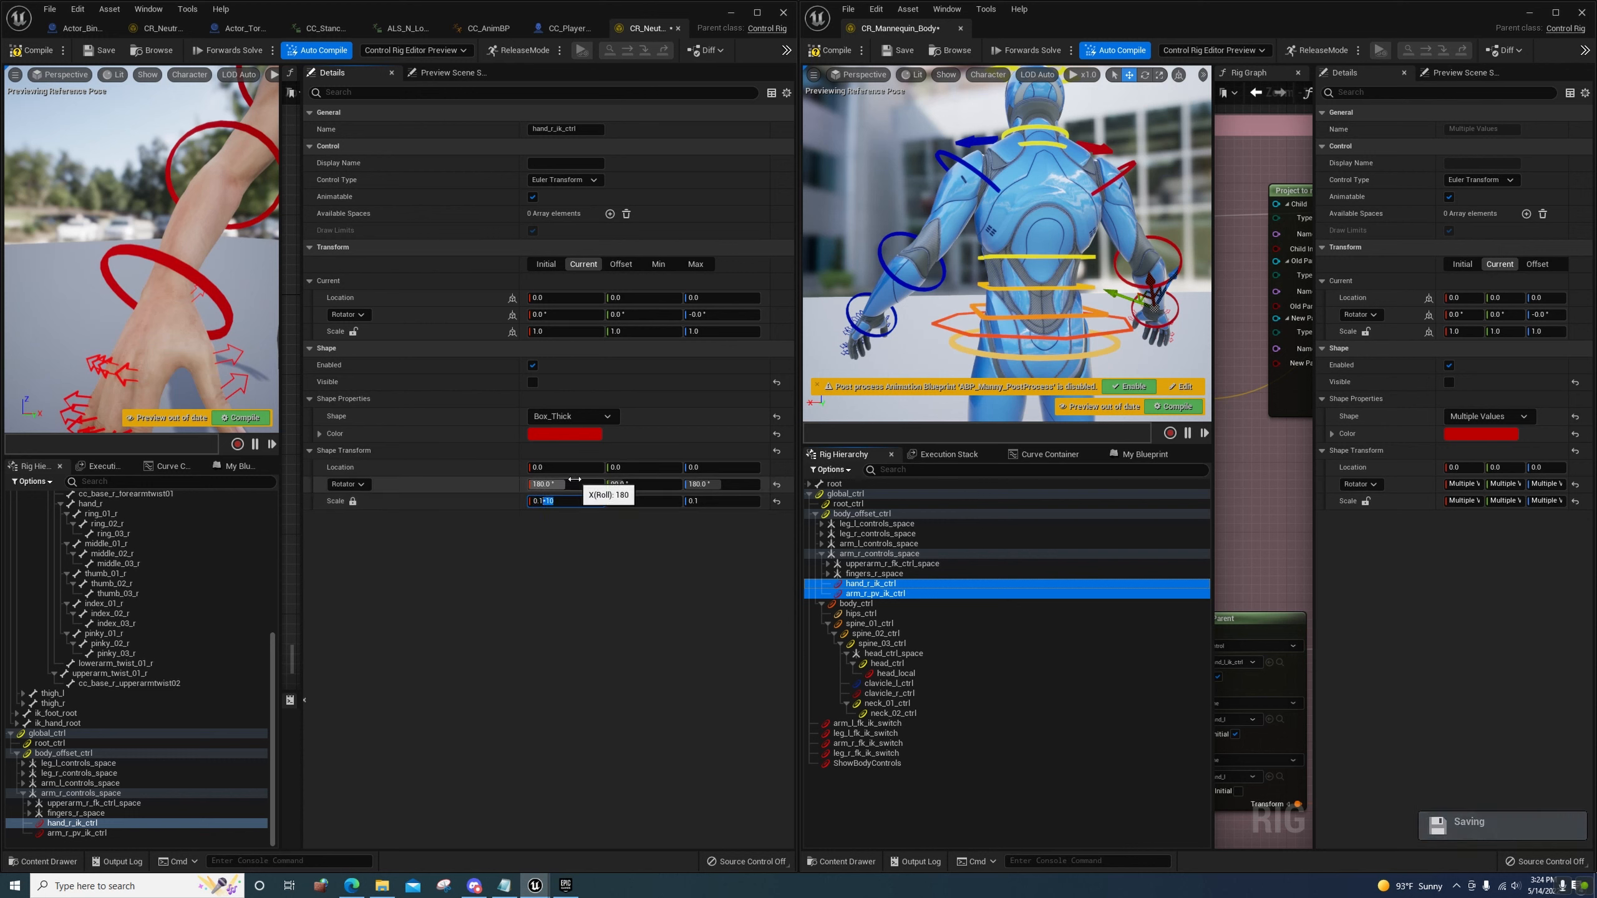
Lock the shape scale of arm_r_pv_ik_ctrl to uniform and set it to 2
click(76, 833)
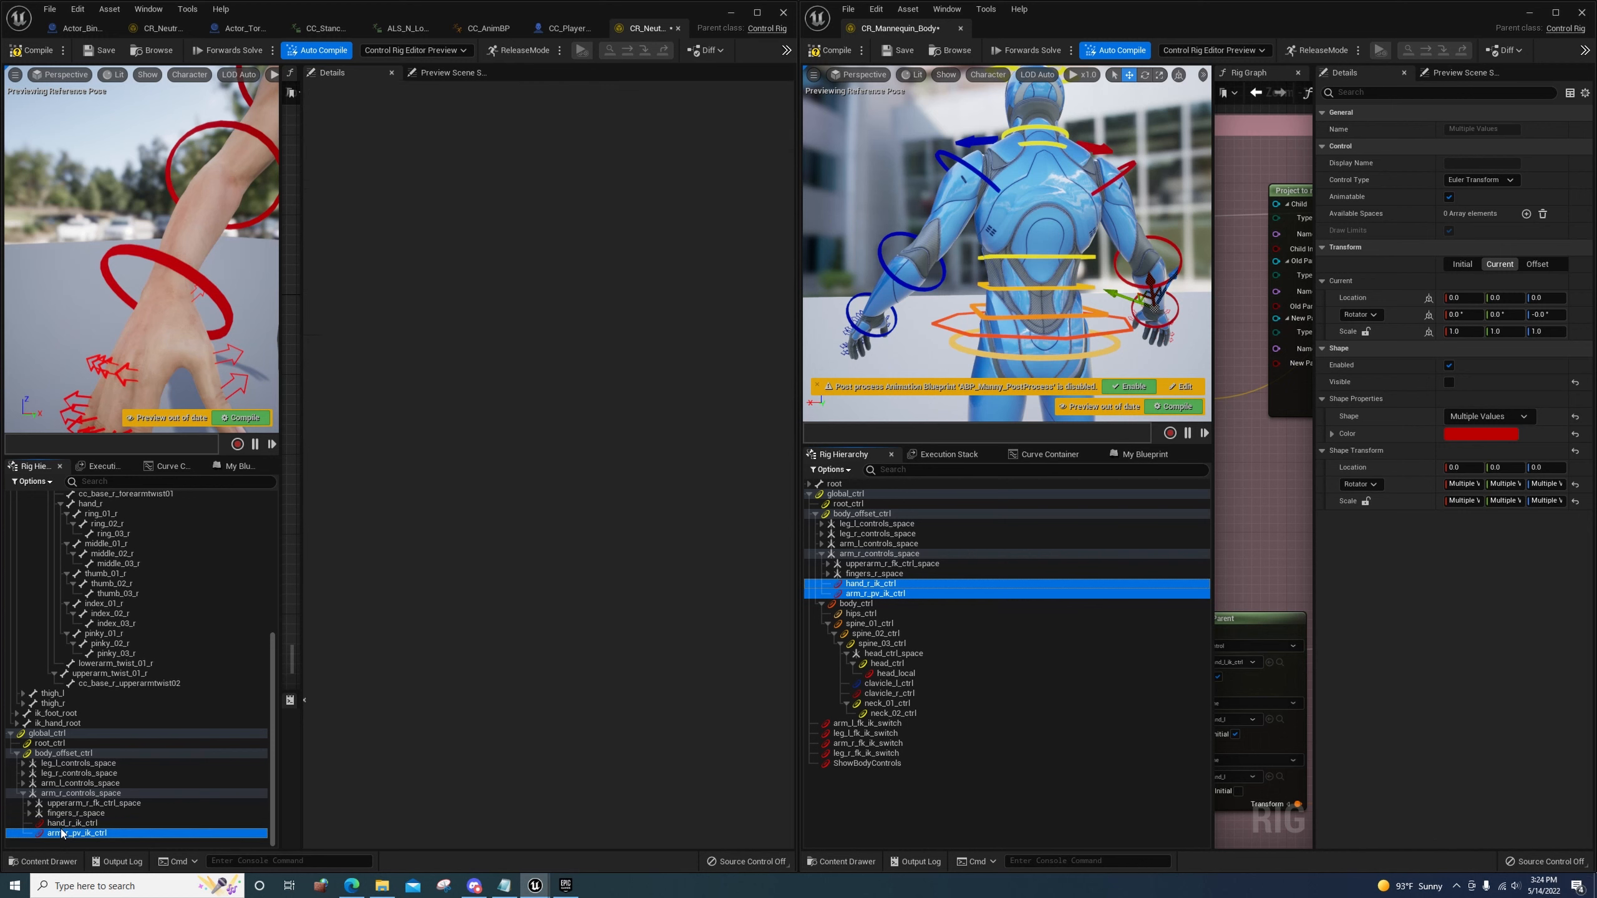
click(352, 501)
click(574, 502)
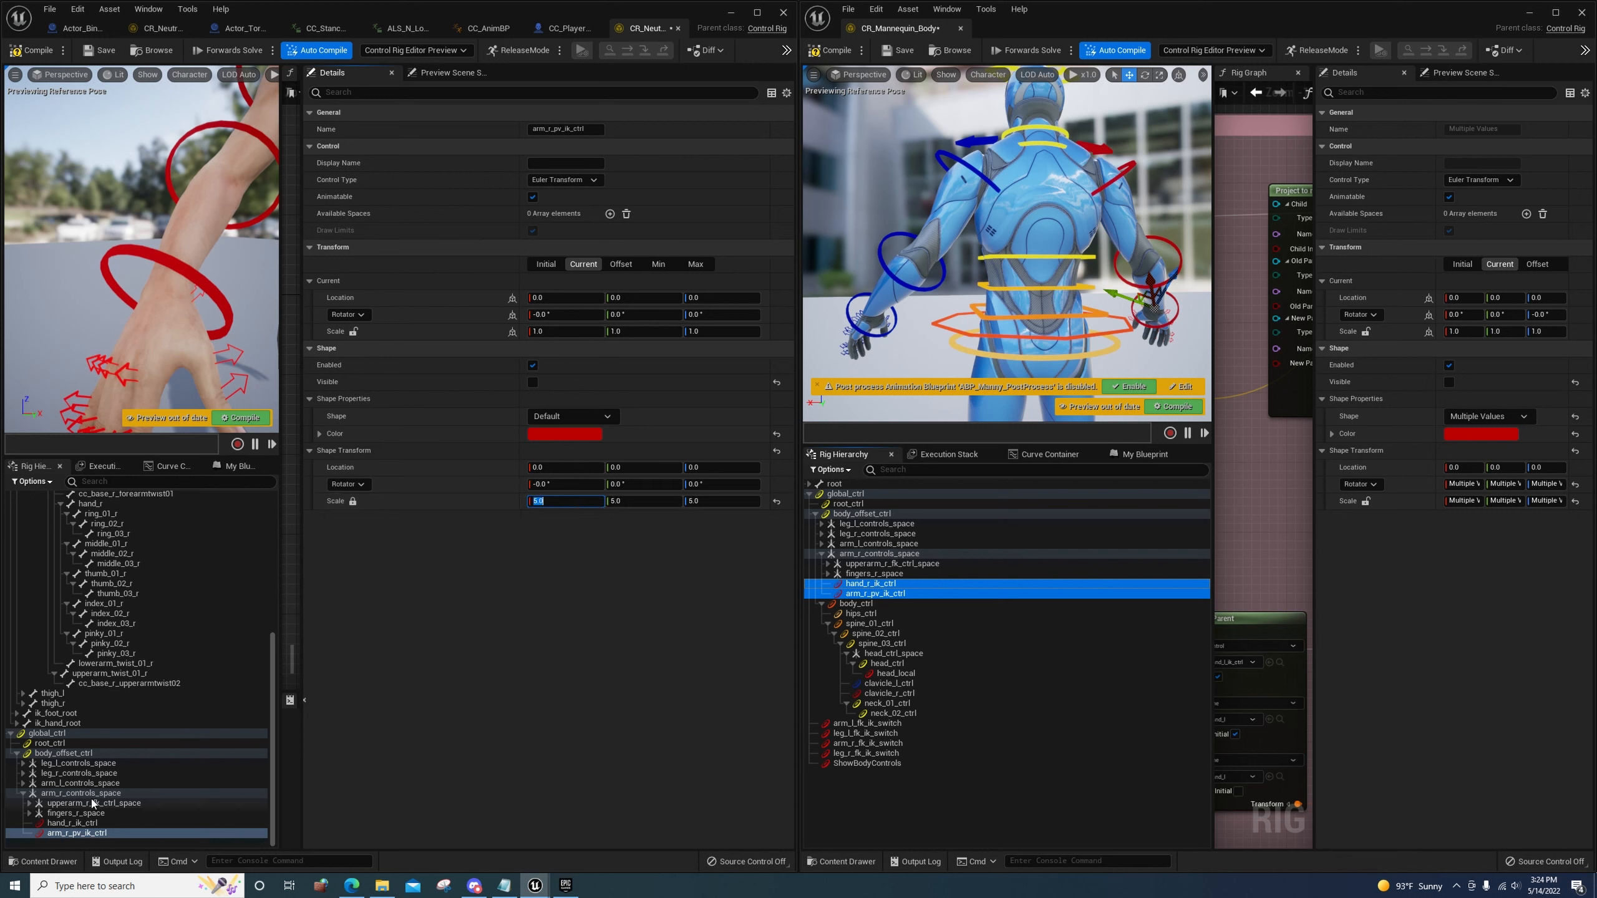
text(2)
key(Return)
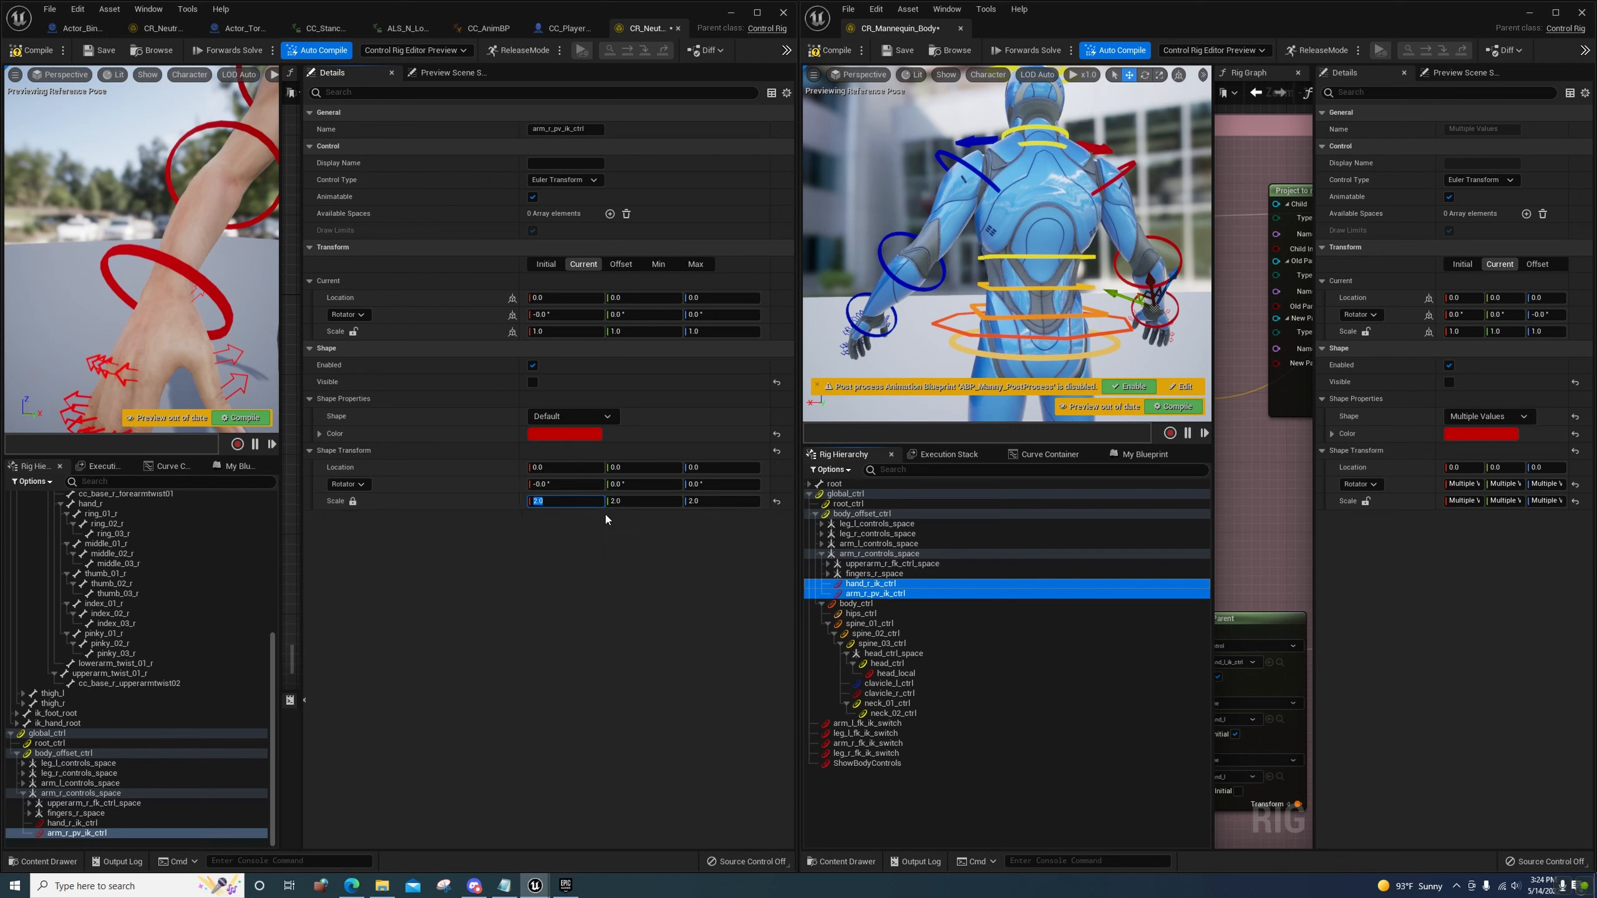
Make arm_r_pv_ik_ctrl visible and flip it to the right arm by setting its offset location X to -43.747265
scroll(194, 364, down, 3)
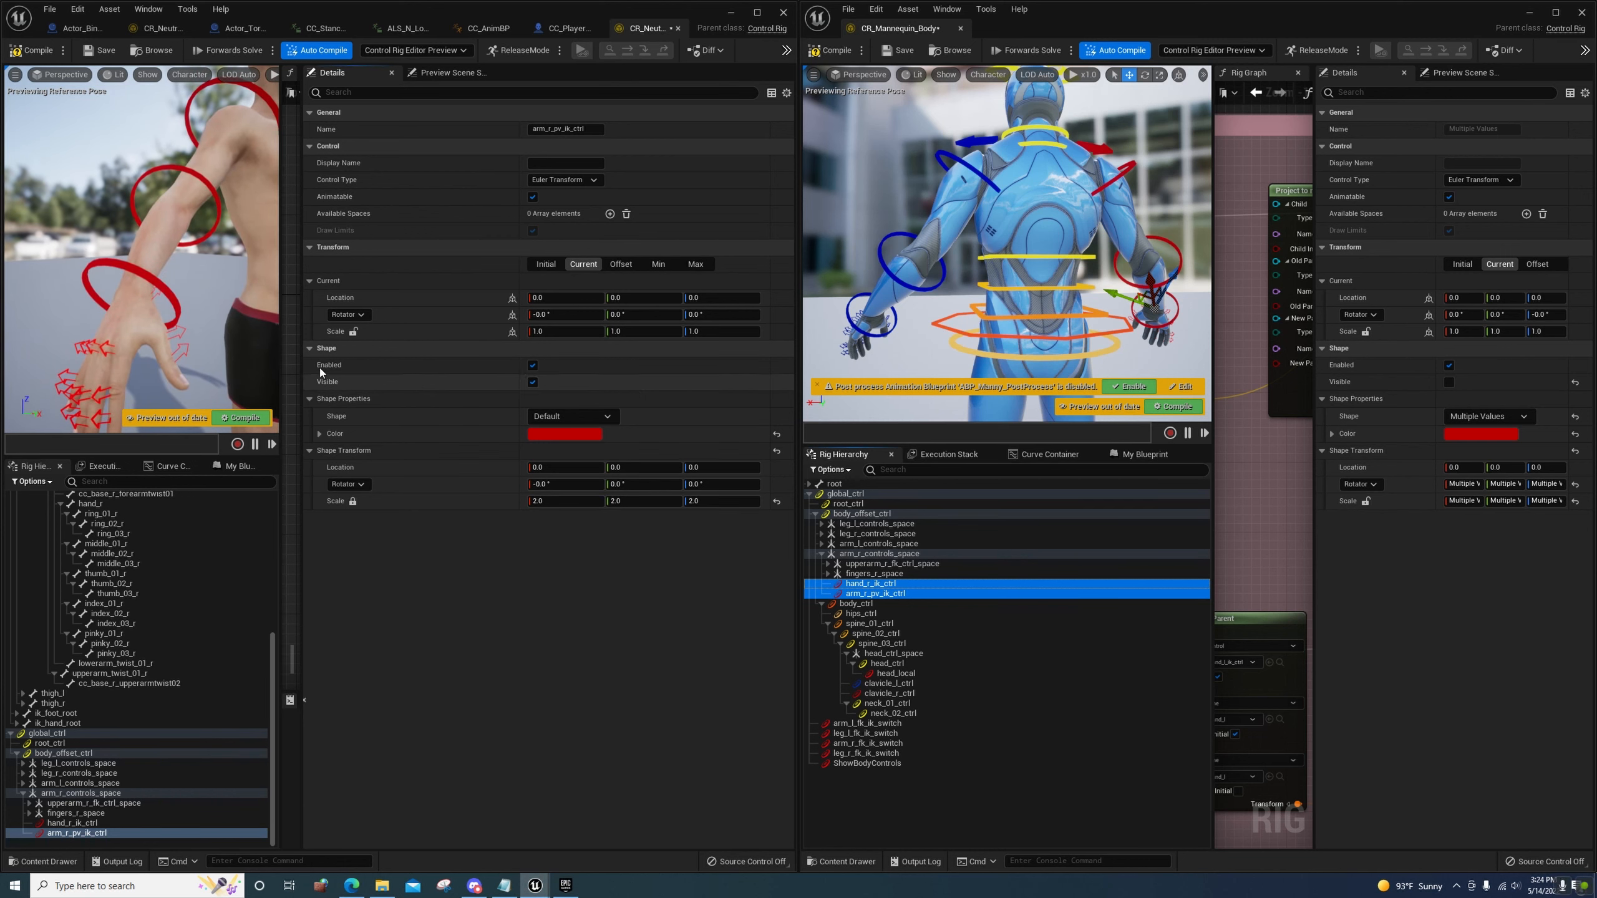
right_drag(194, 365, 142, 360)
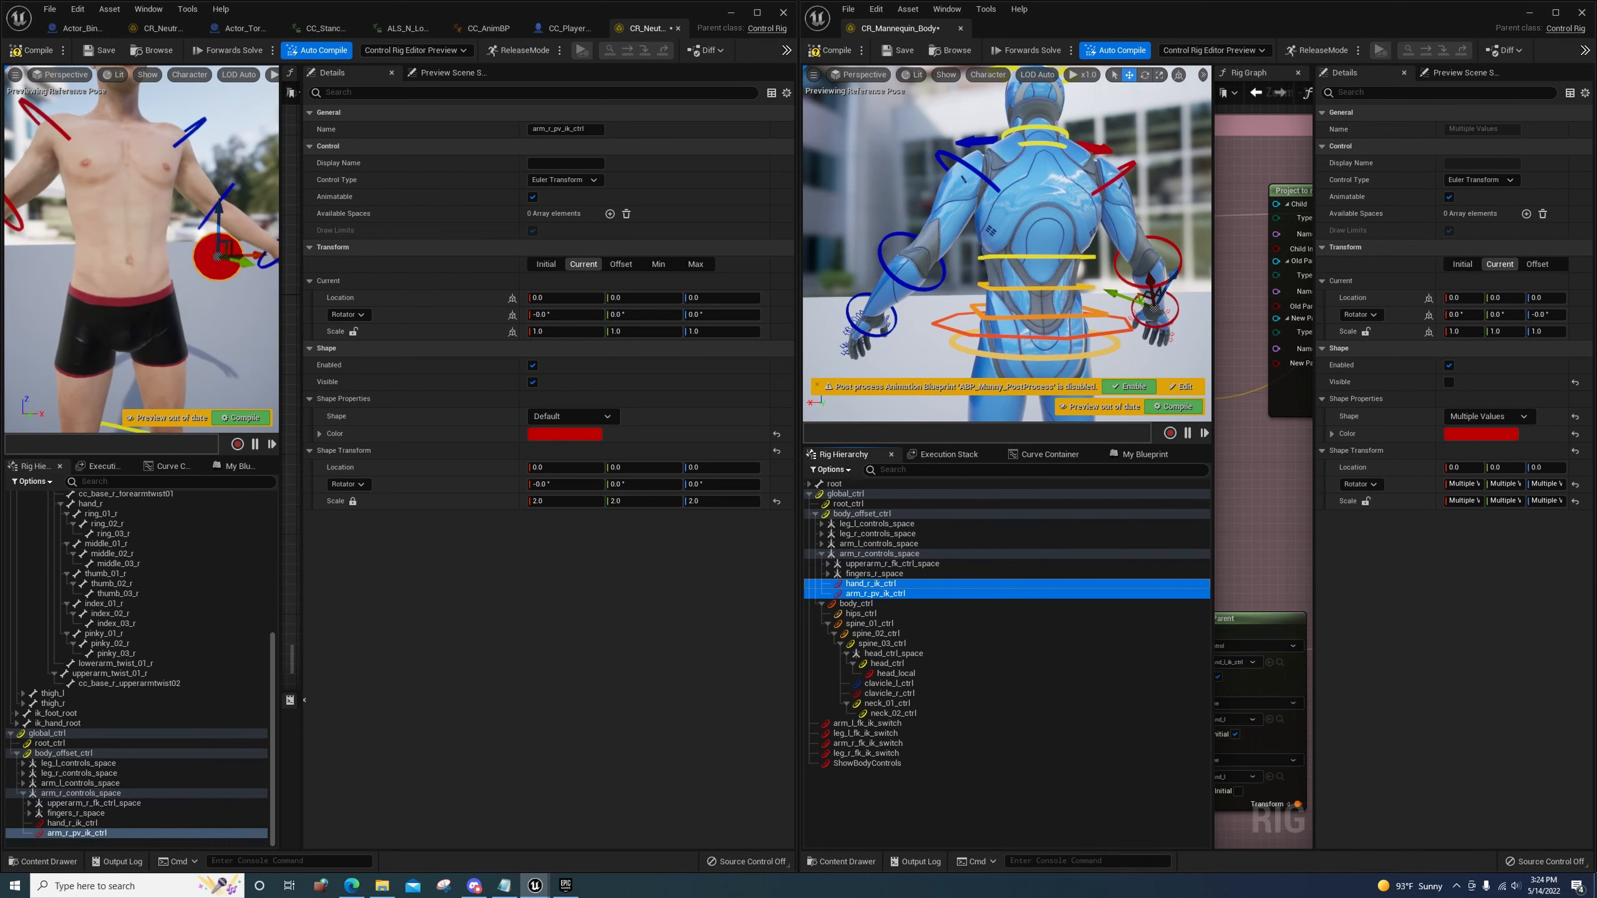
click(621, 264)
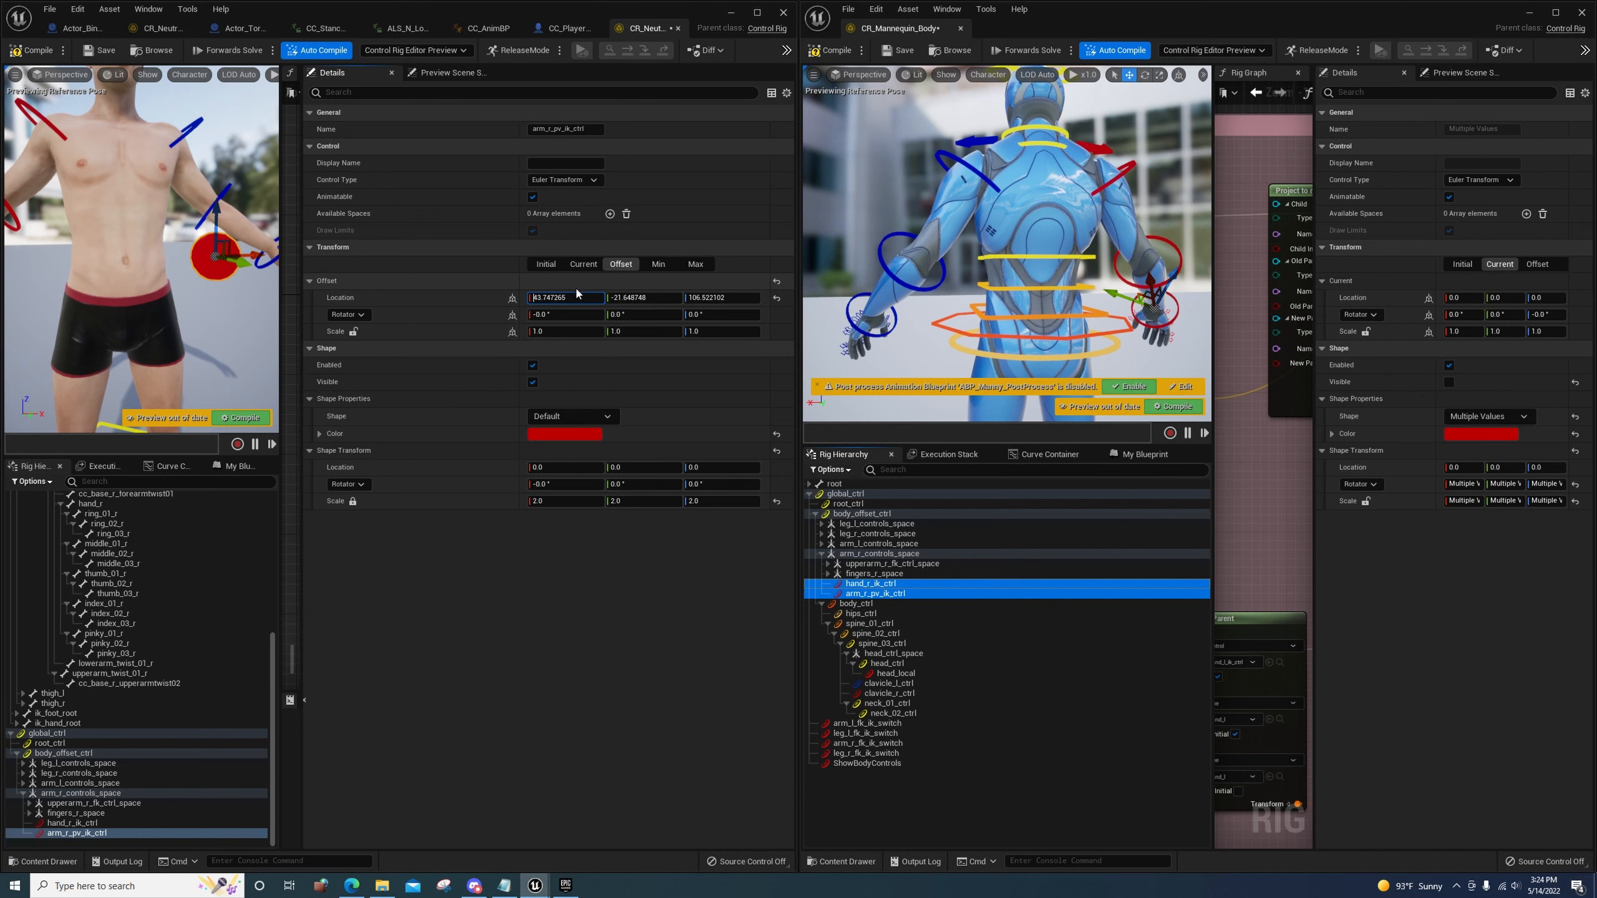
text(-)
key(Return)
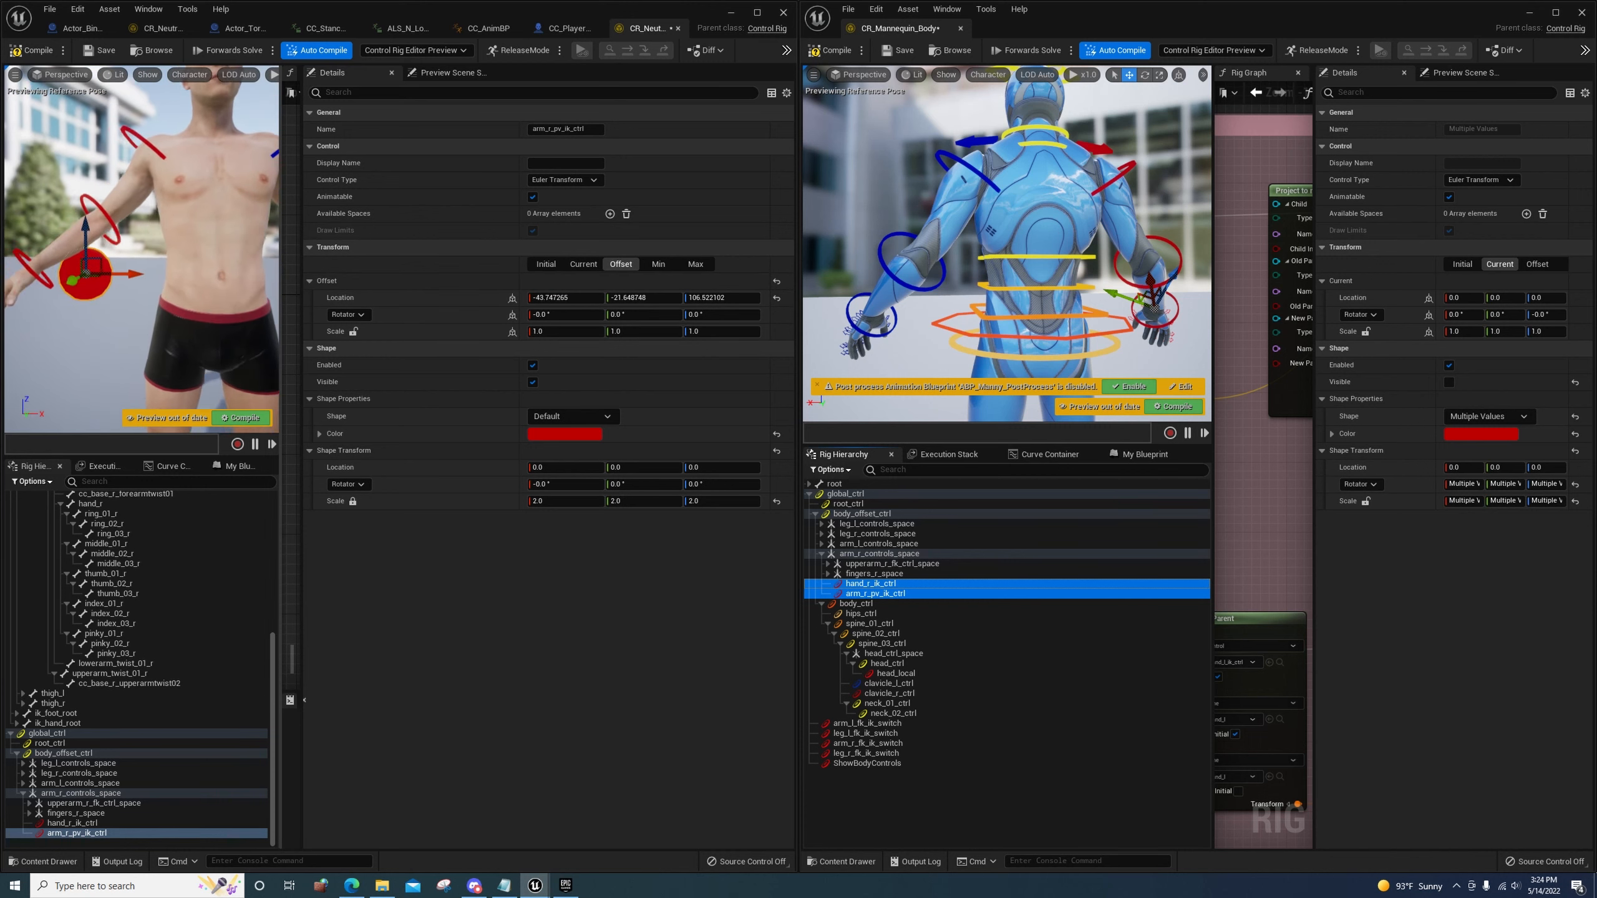
Check hand_r_ik_ctrl at the wrist by showing and hiding it again, and hide arm_r_pv_ik_ctrl
right_drag(208, 302, 200, 343)
click(75, 823)
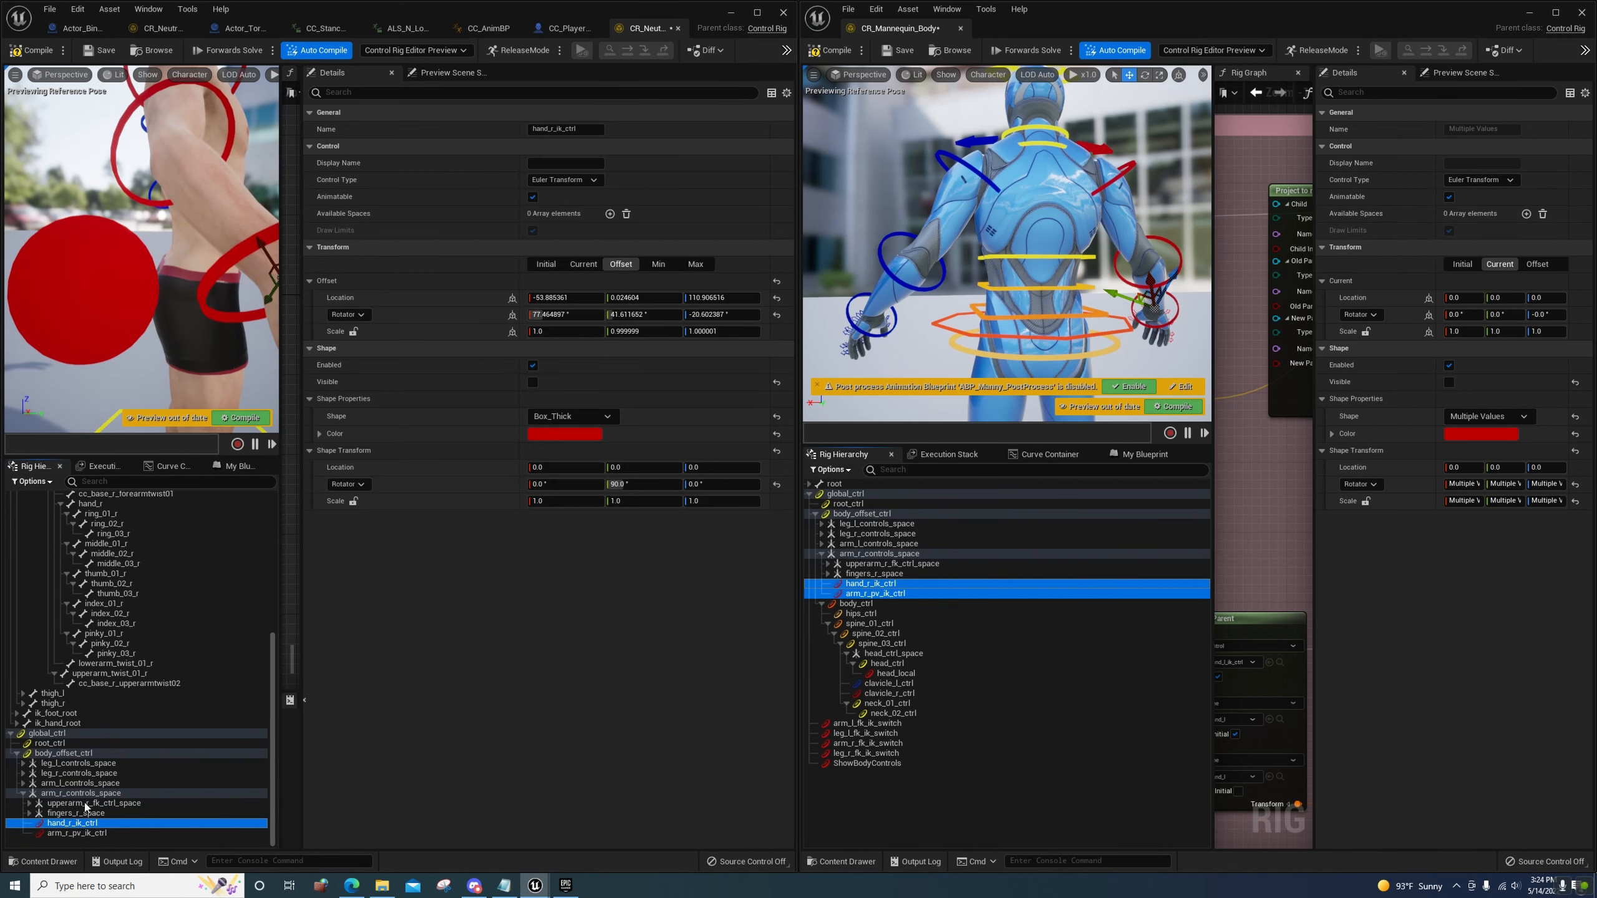
key(f)
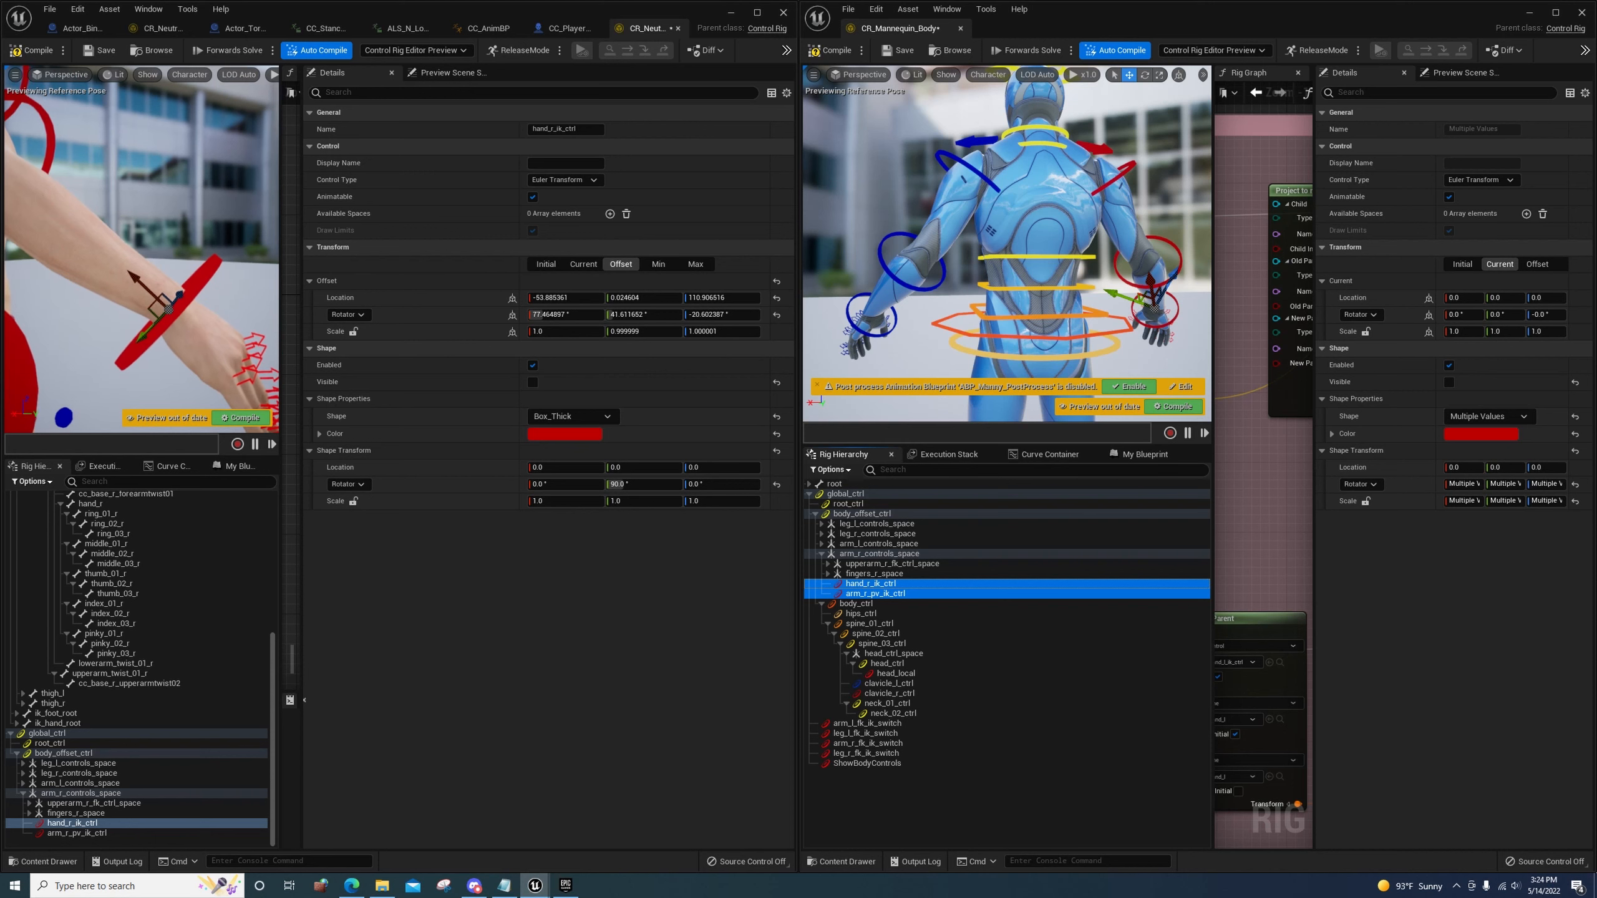
click(533, 382)
right_drag(165, 385, 183, 353)
click(533, 381)
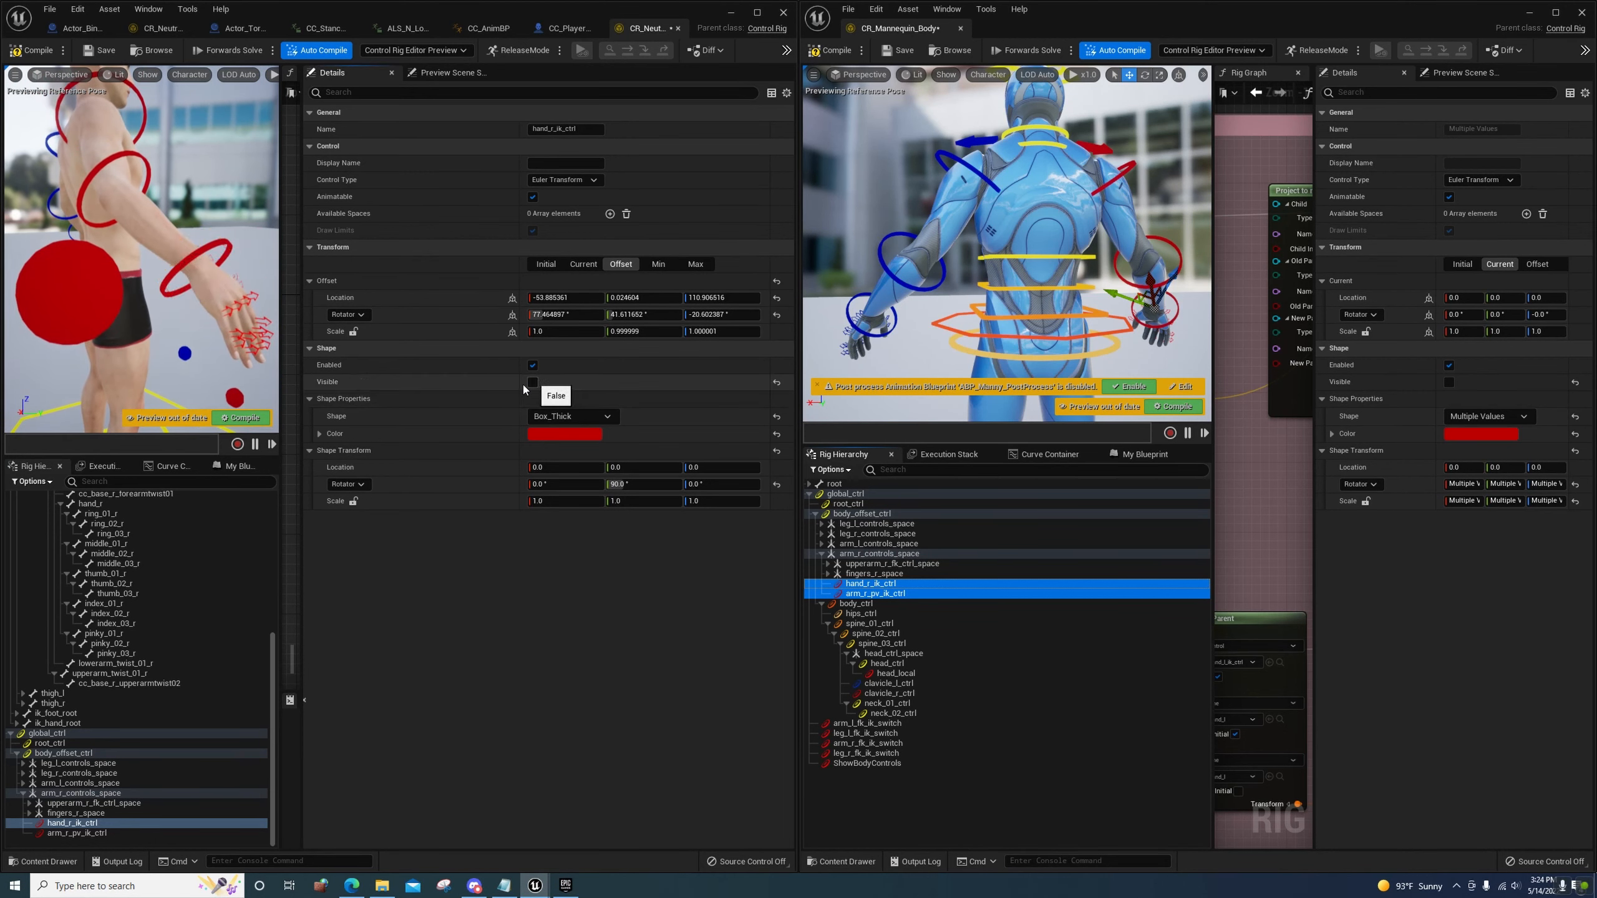
click(76, 833)
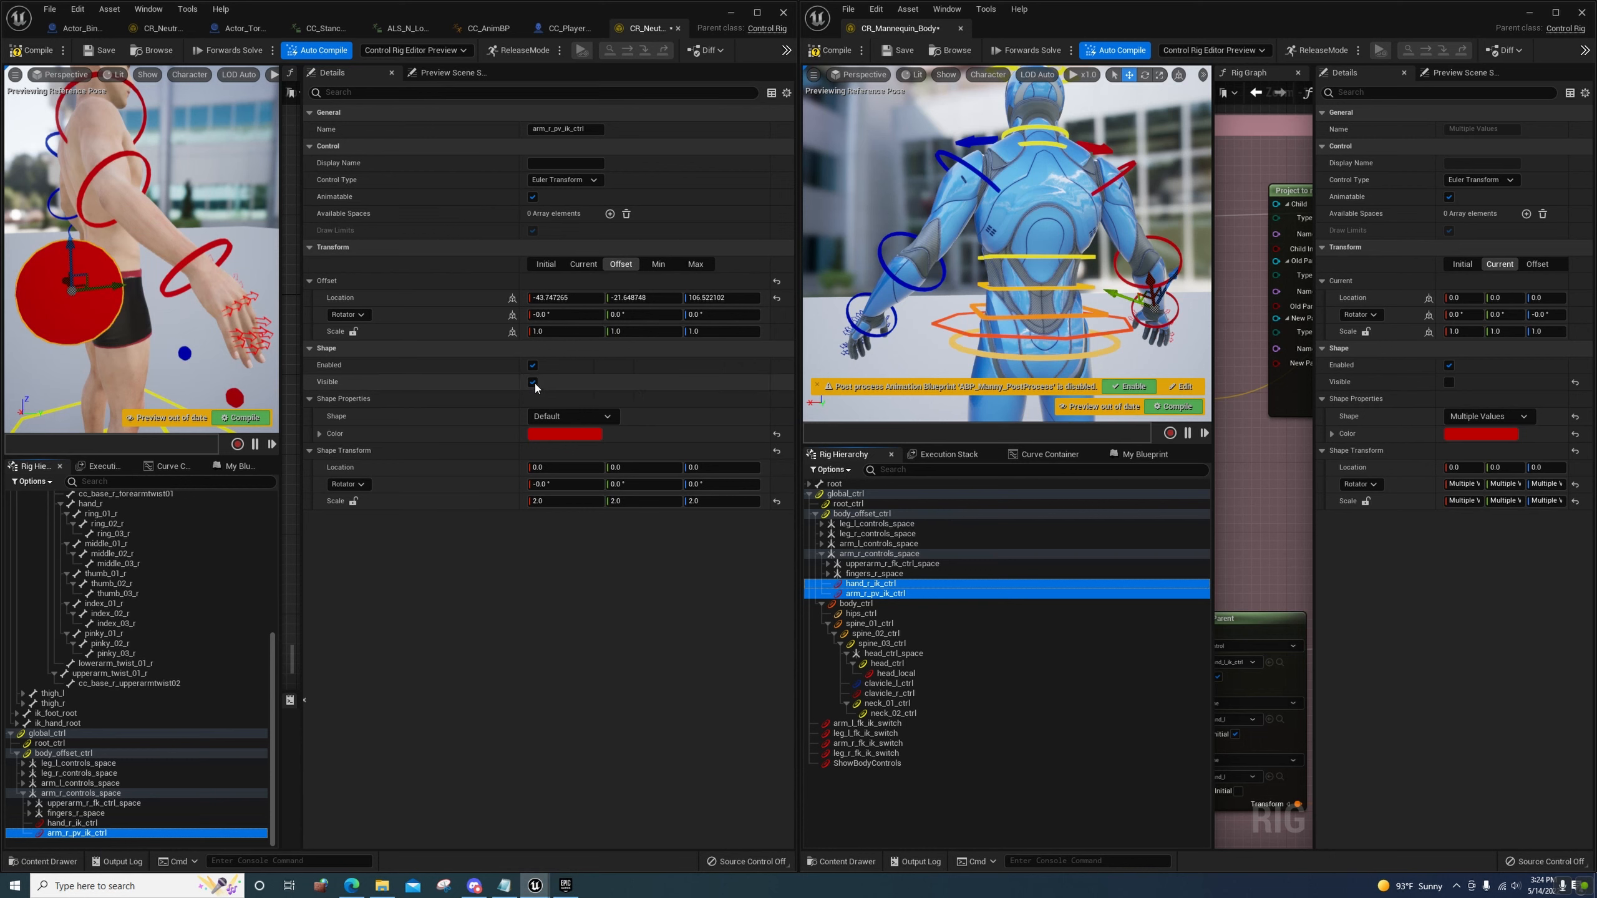
right_drag(164, 365, 75, 365)
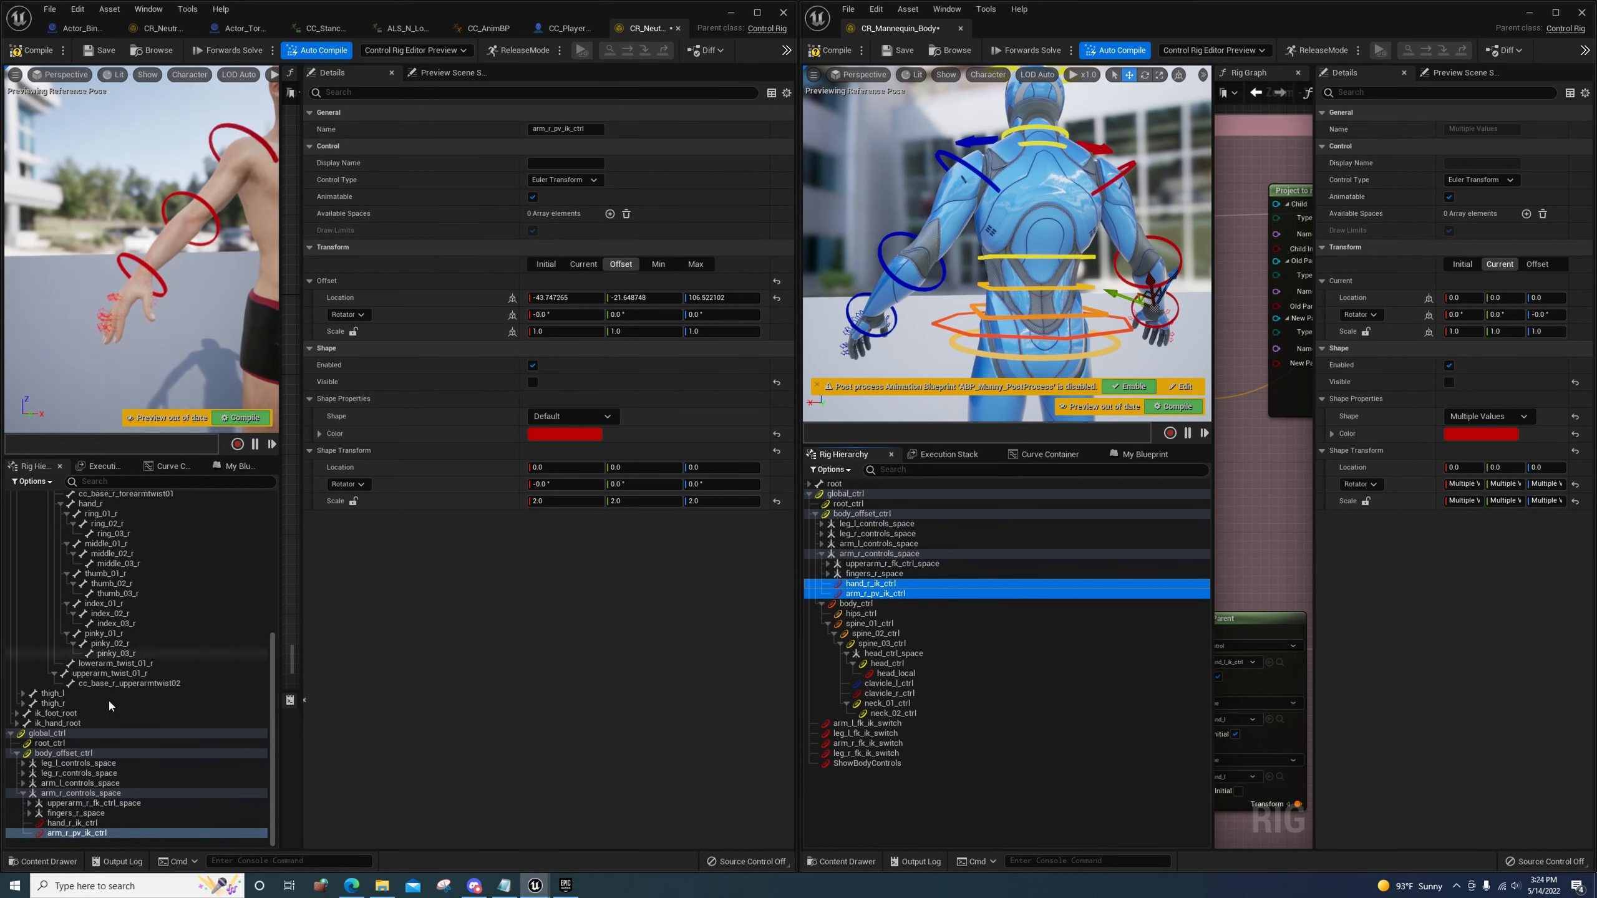
Collapse arm_r_controls_space in the character's rig and examine body_ctrl, body_offset_ctrl, root_ctrl and global_ctrl in CR_Mannequin_Body
click(23, 793)
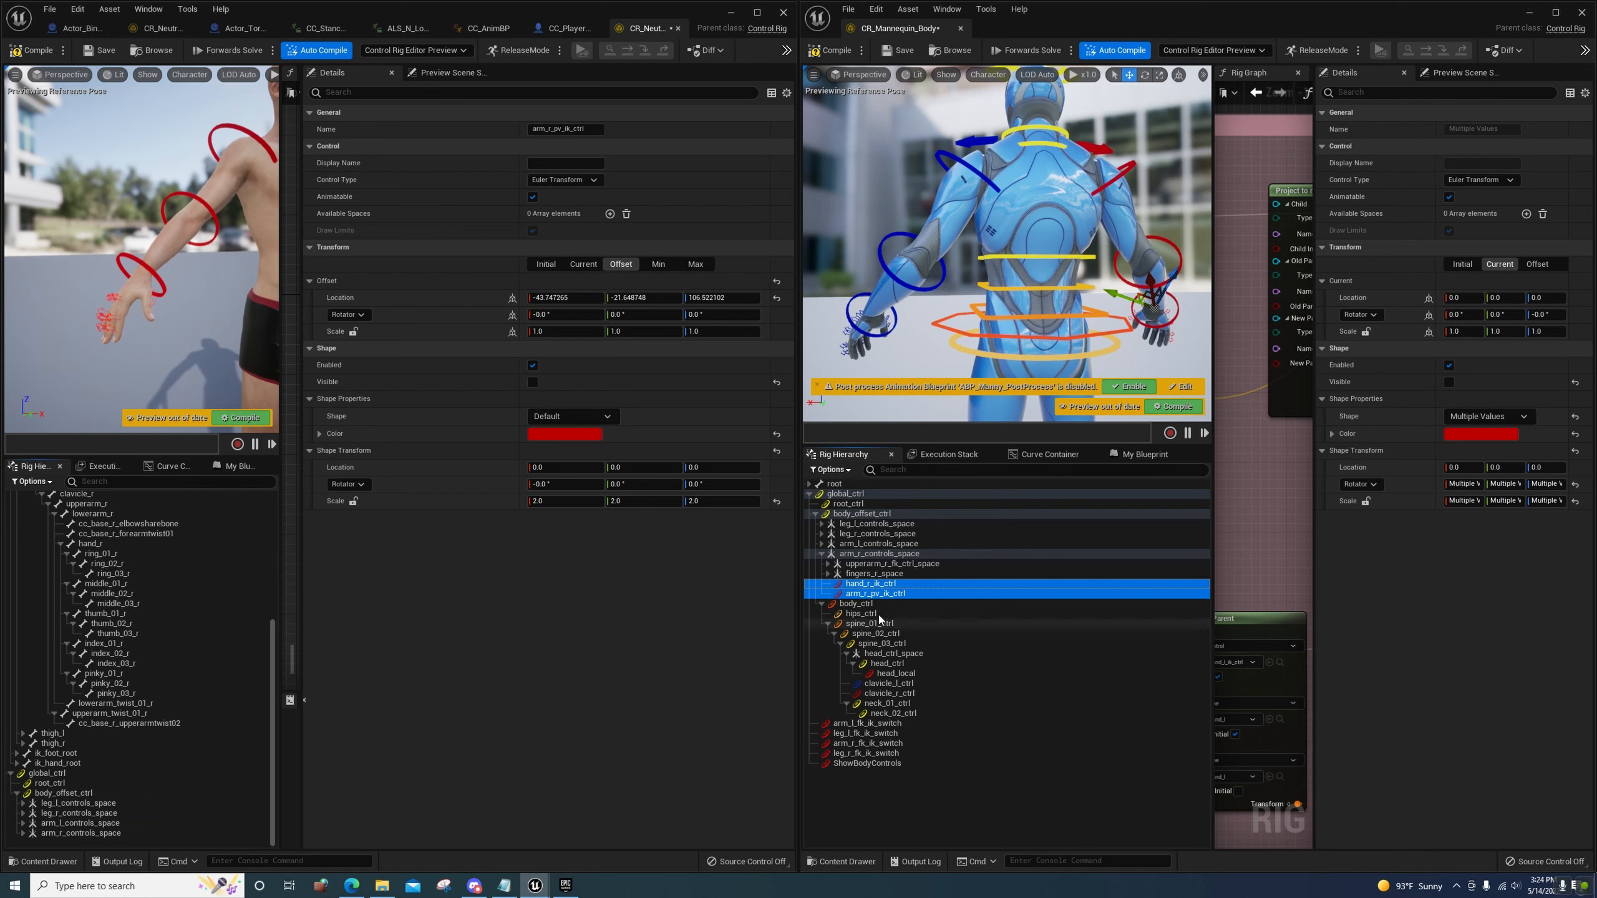
click(859, 607)
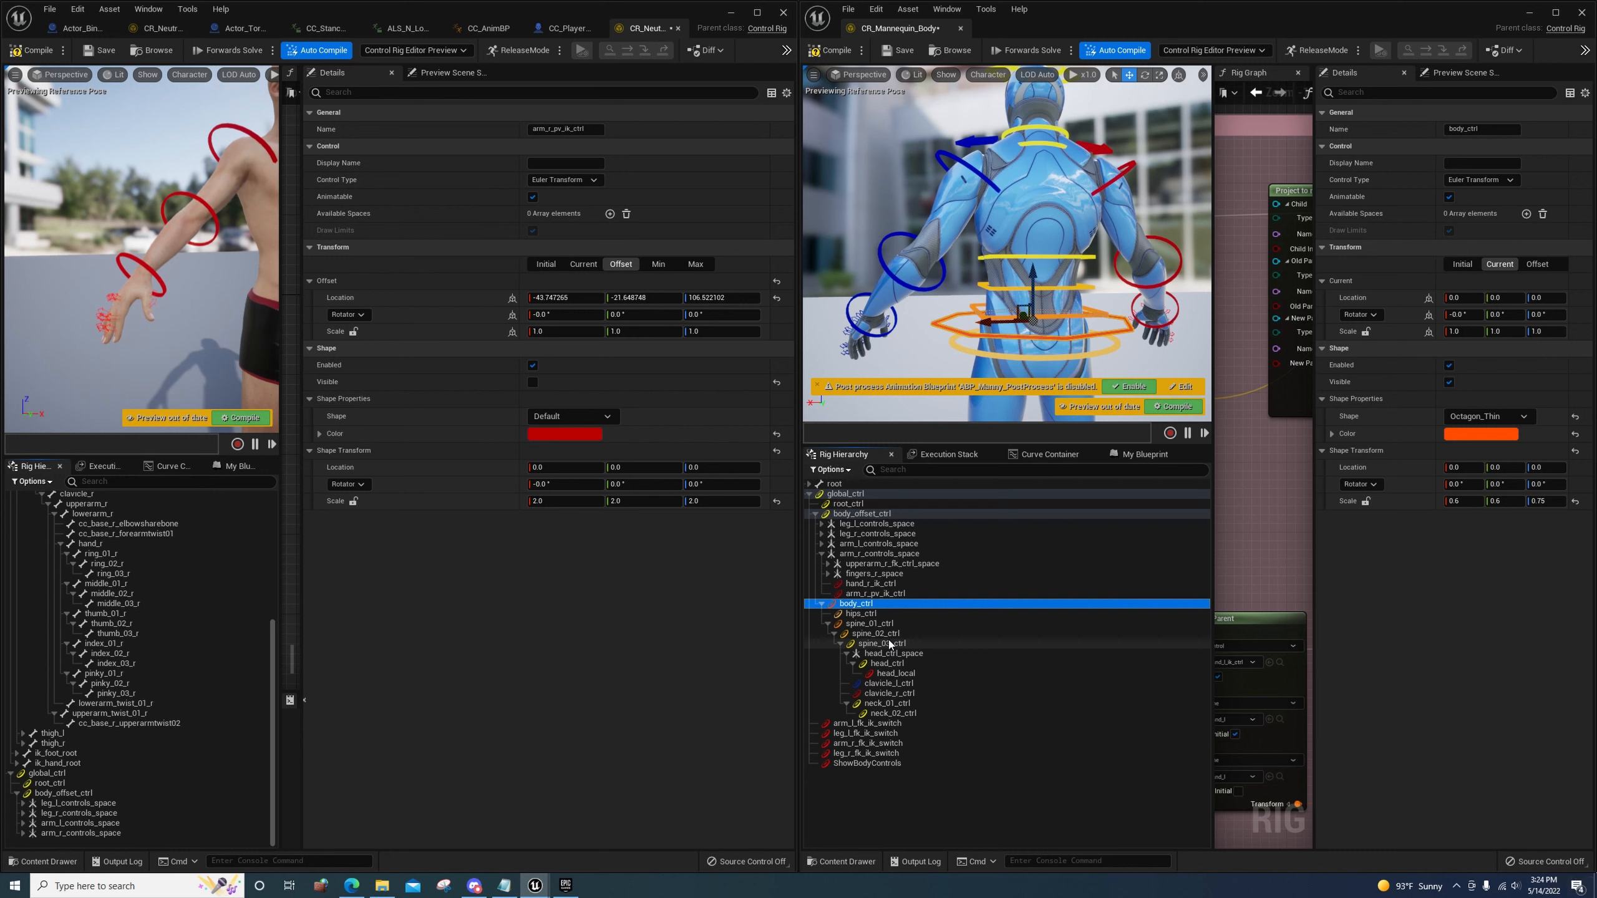
click(871, 514)
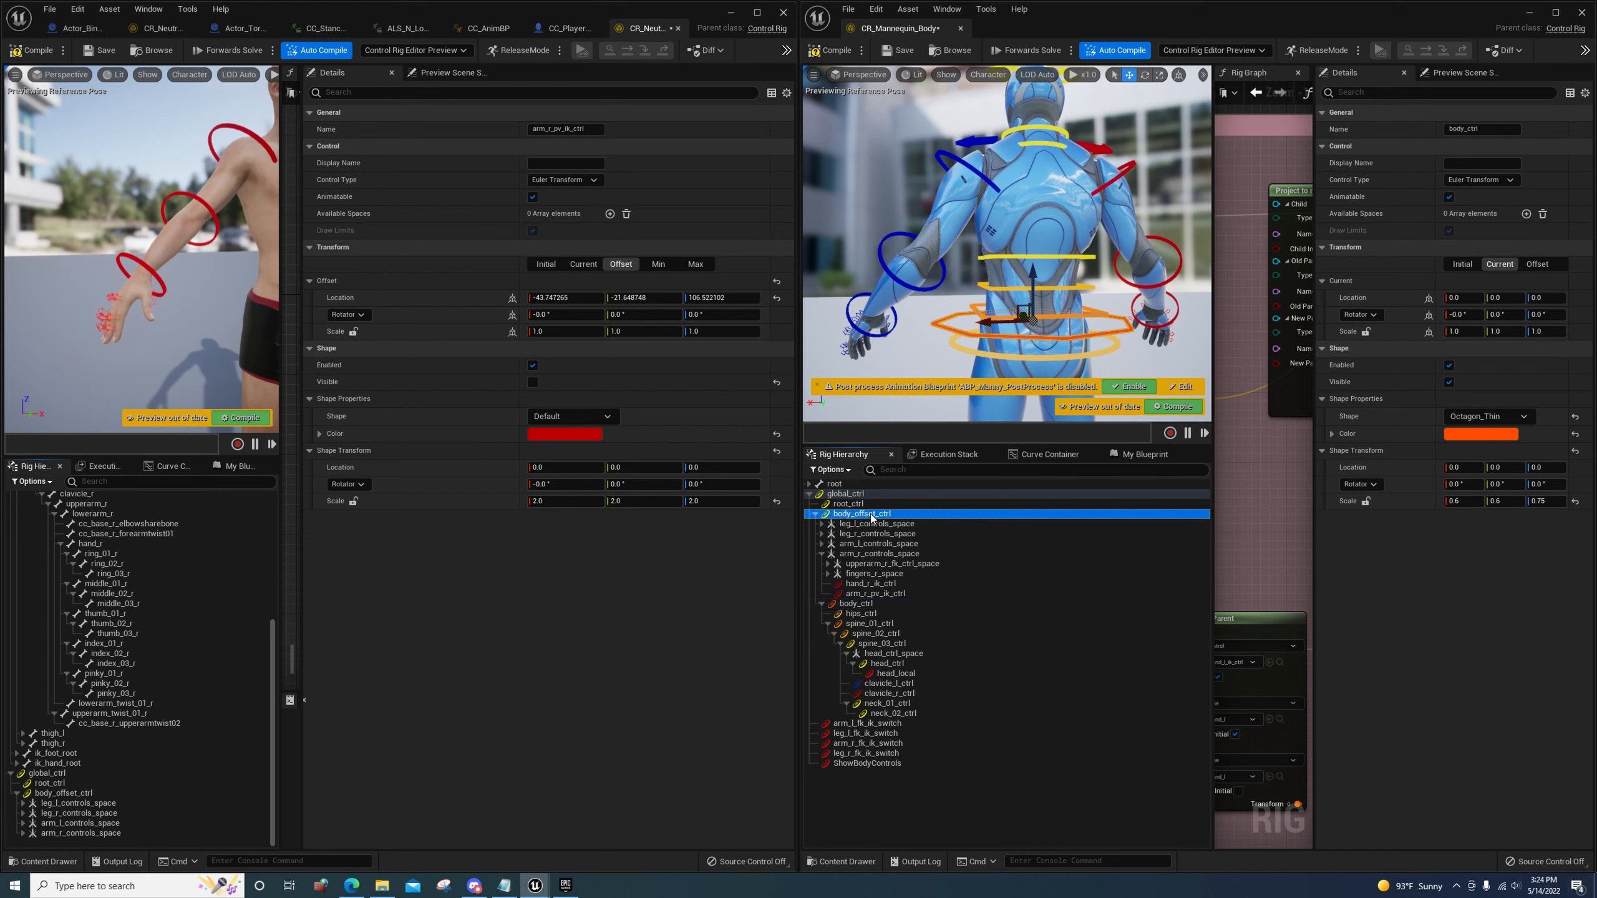
key(f)
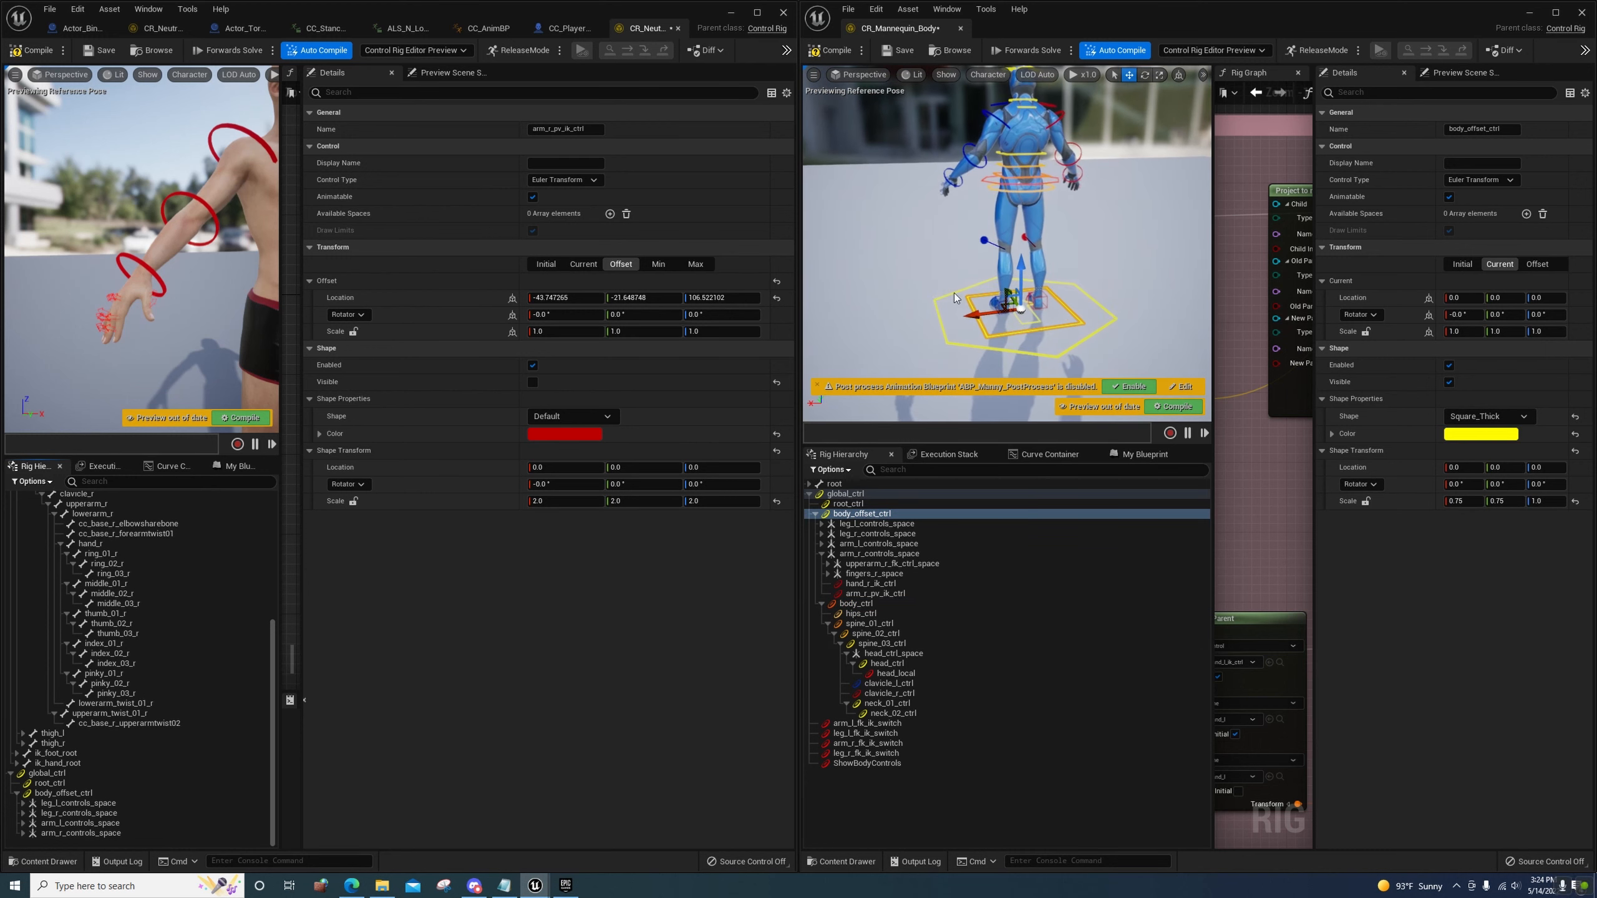
click(860, 505)
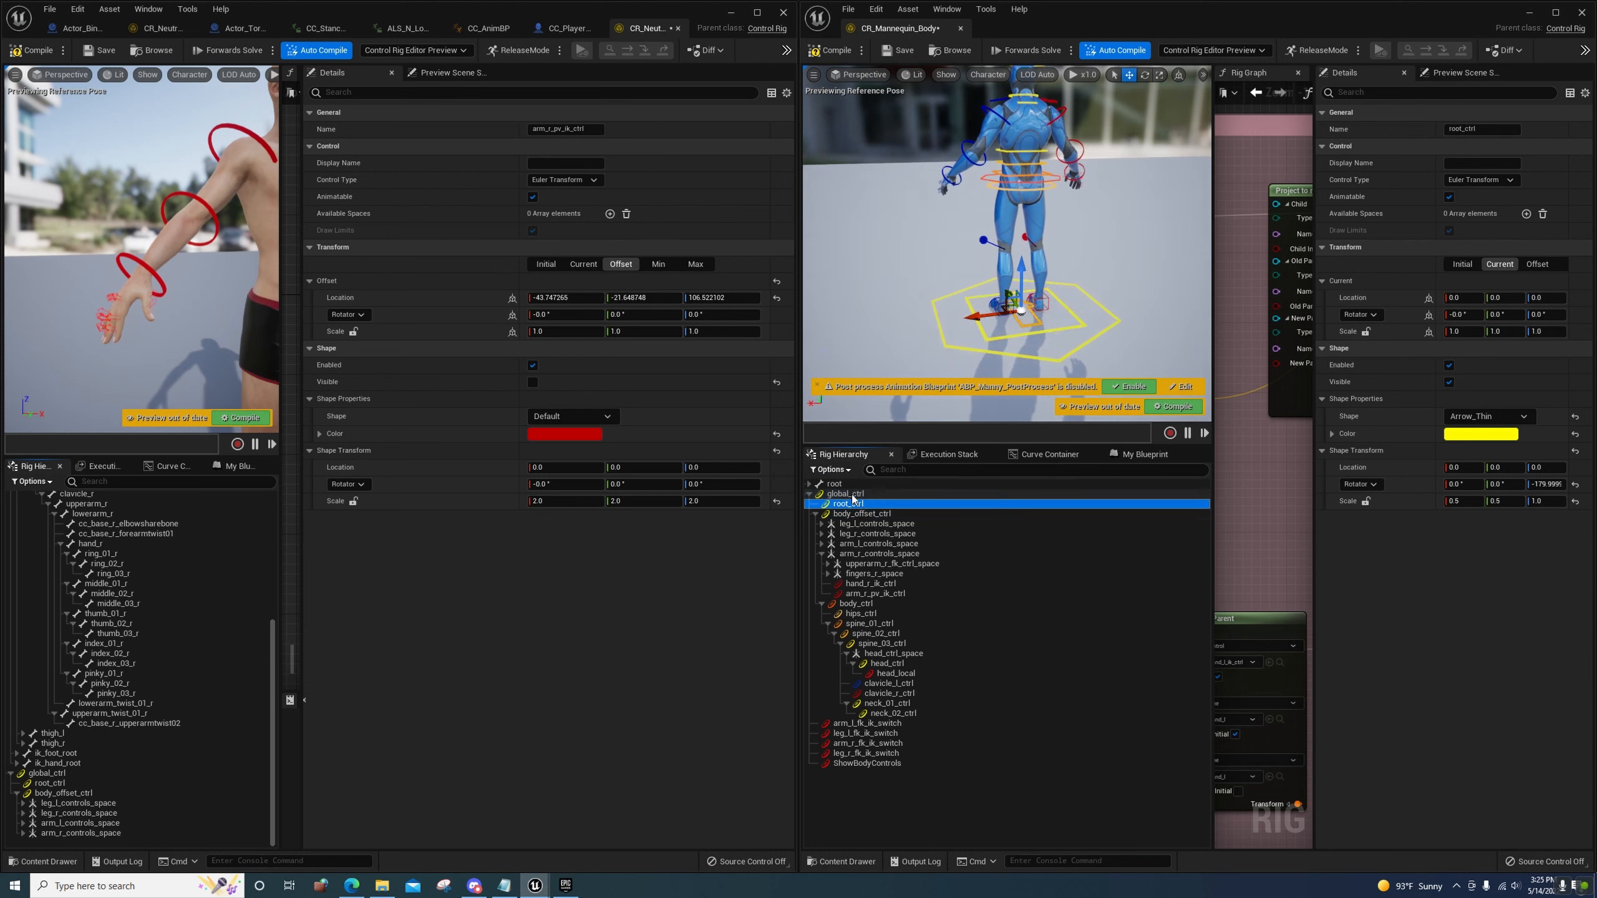
click(853, 496)
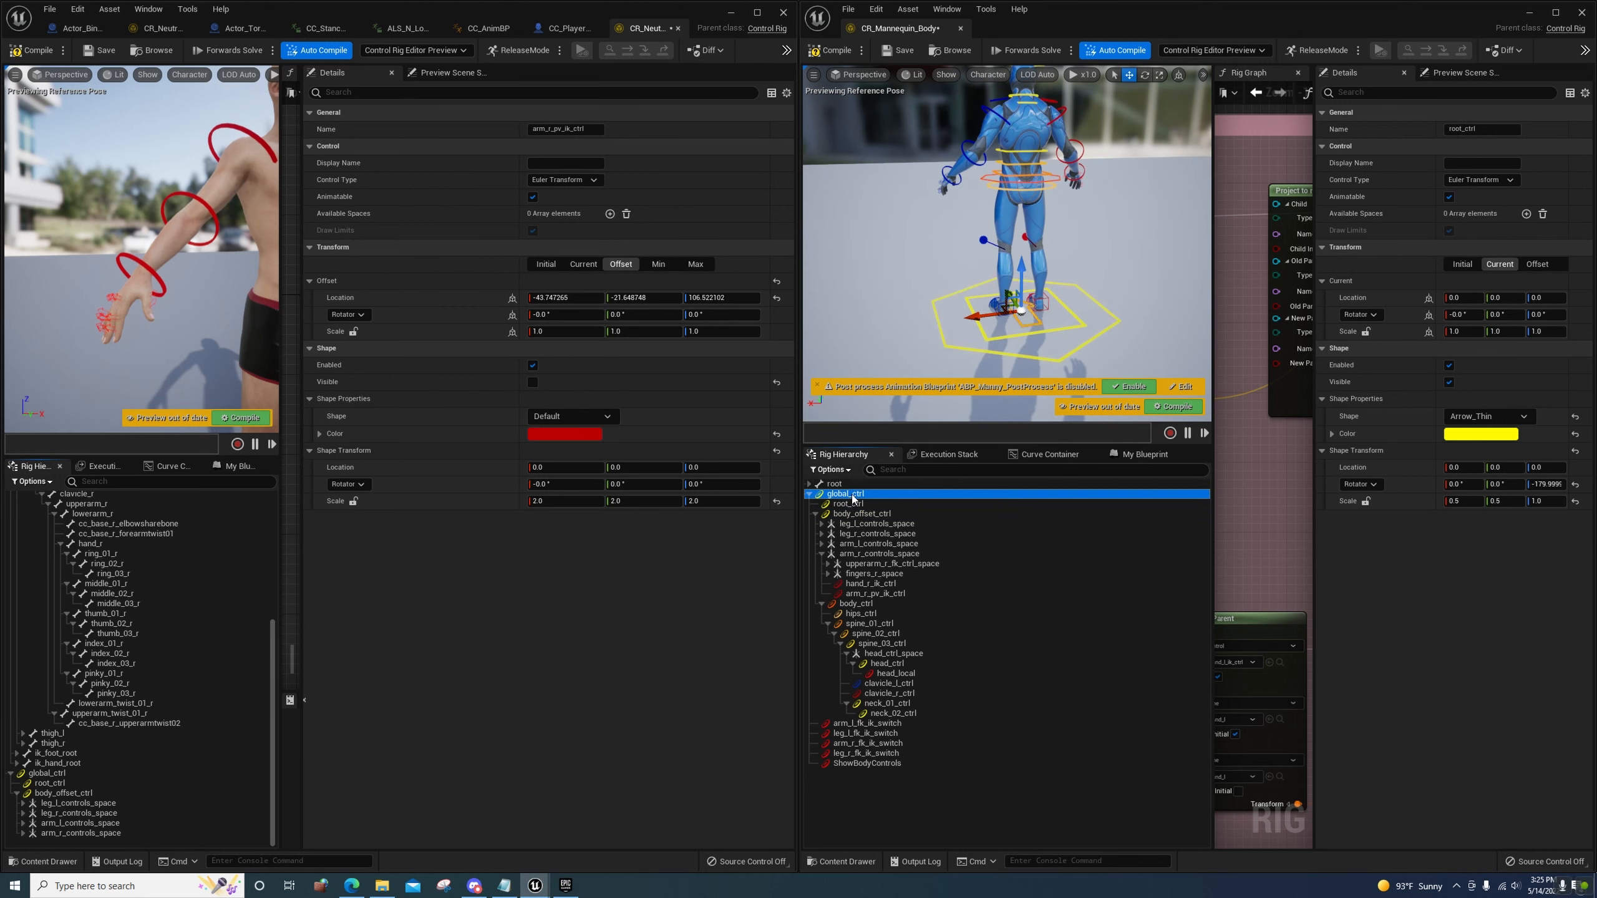
Compare the shapes and positions of body_ctrl, hips_ctrl and the spine_01 to spine_03 controls in CR_Mannequin_Body
click(855, 605)
click(859, 614)
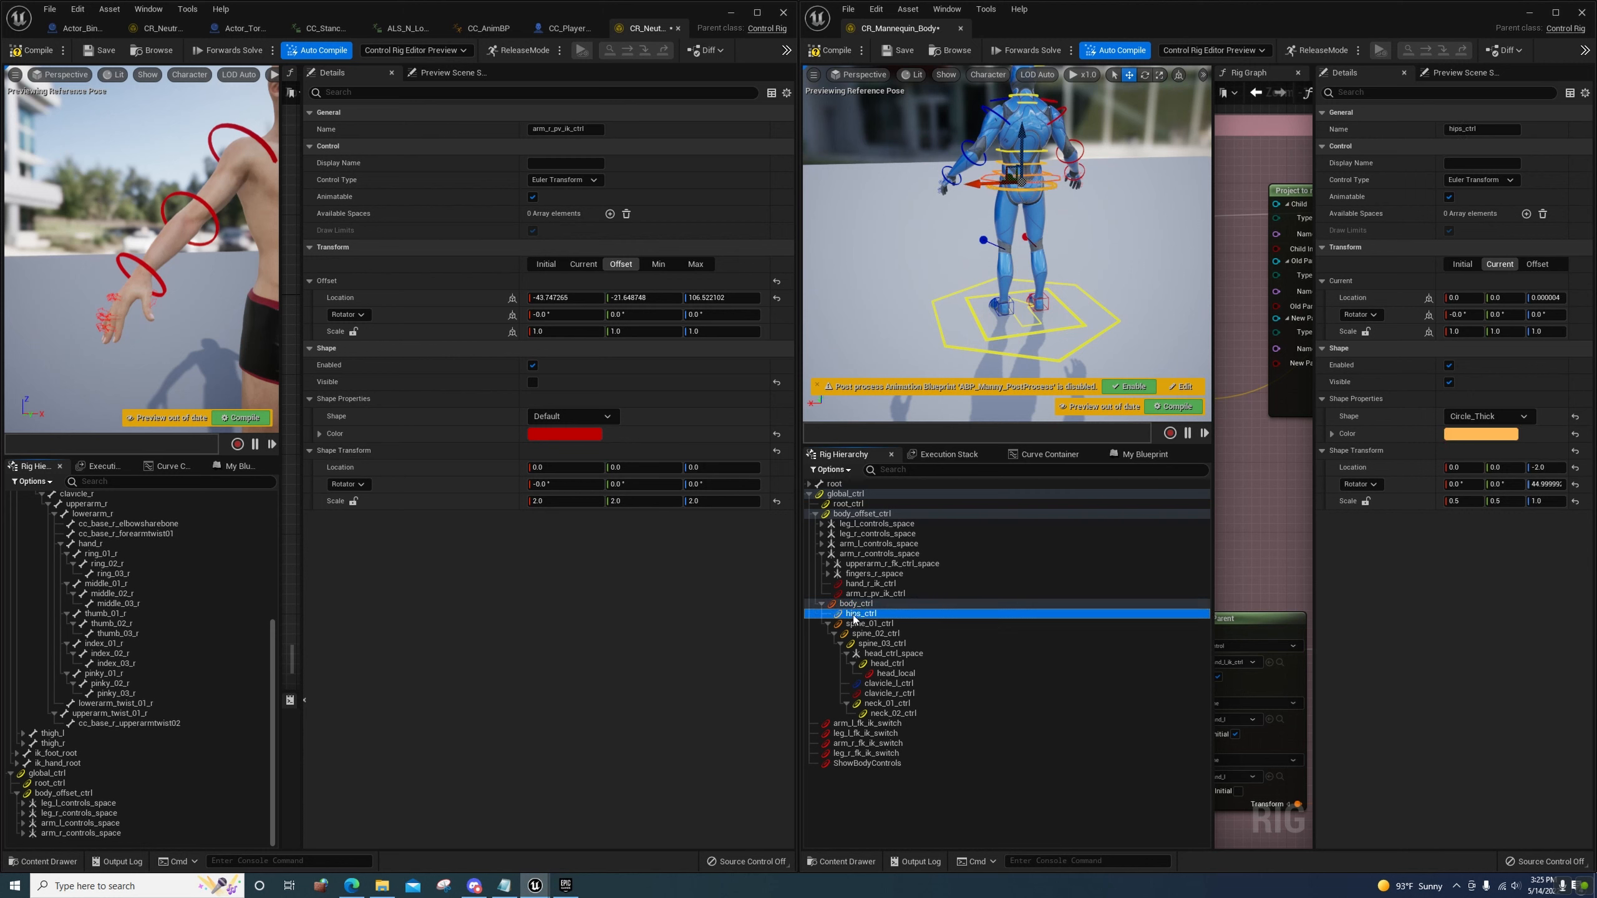
key(Up)
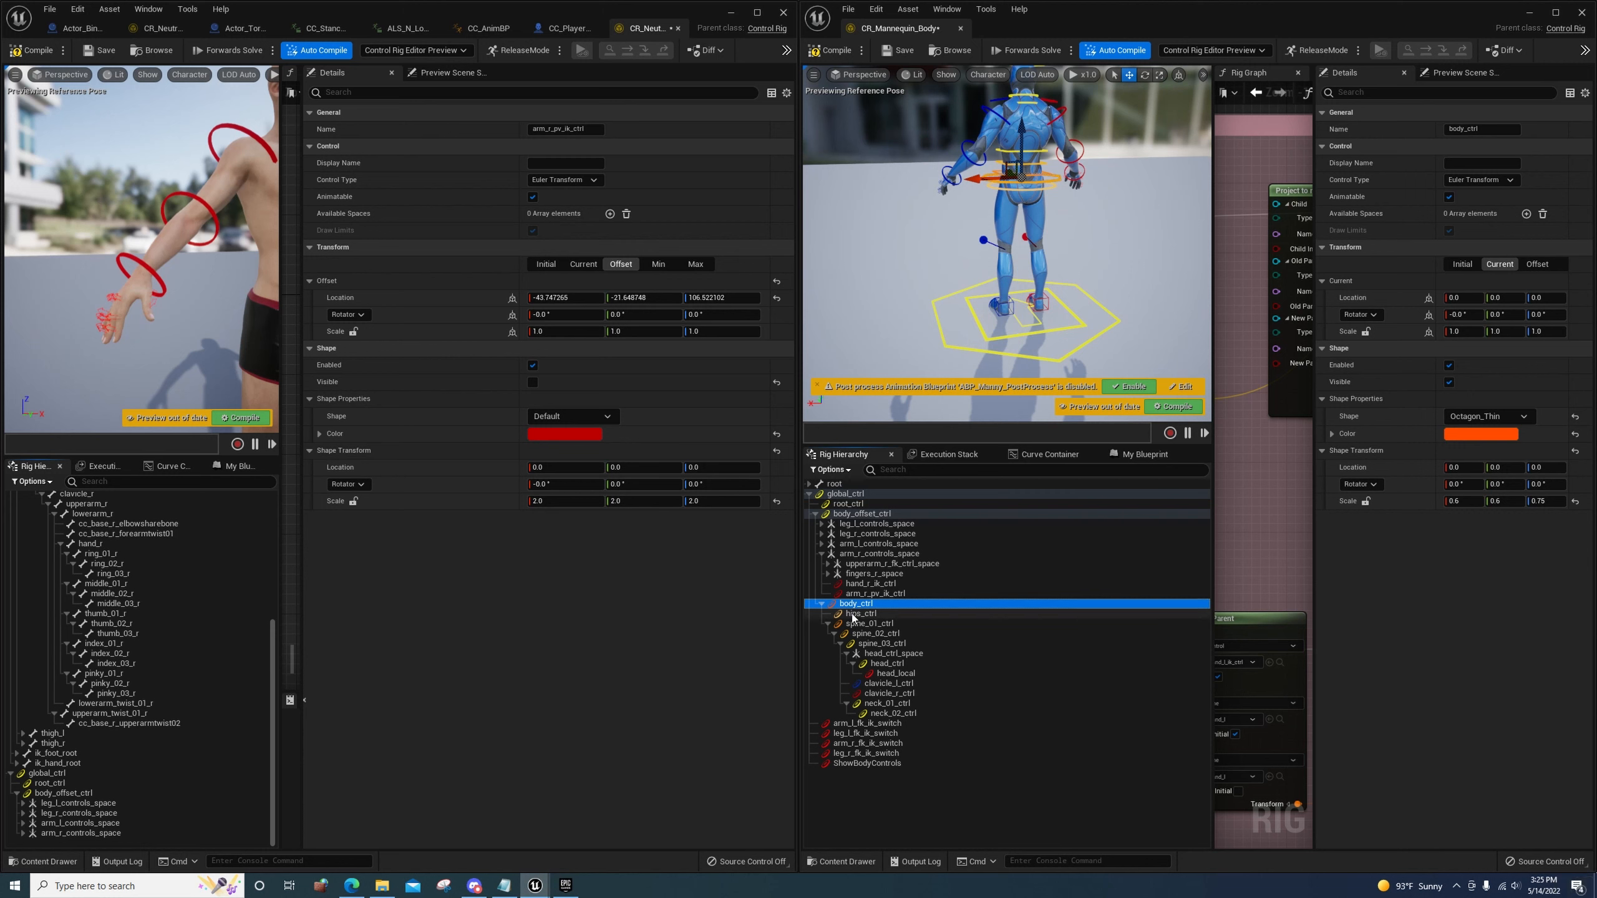
click(853, 616)
click(854, 605)
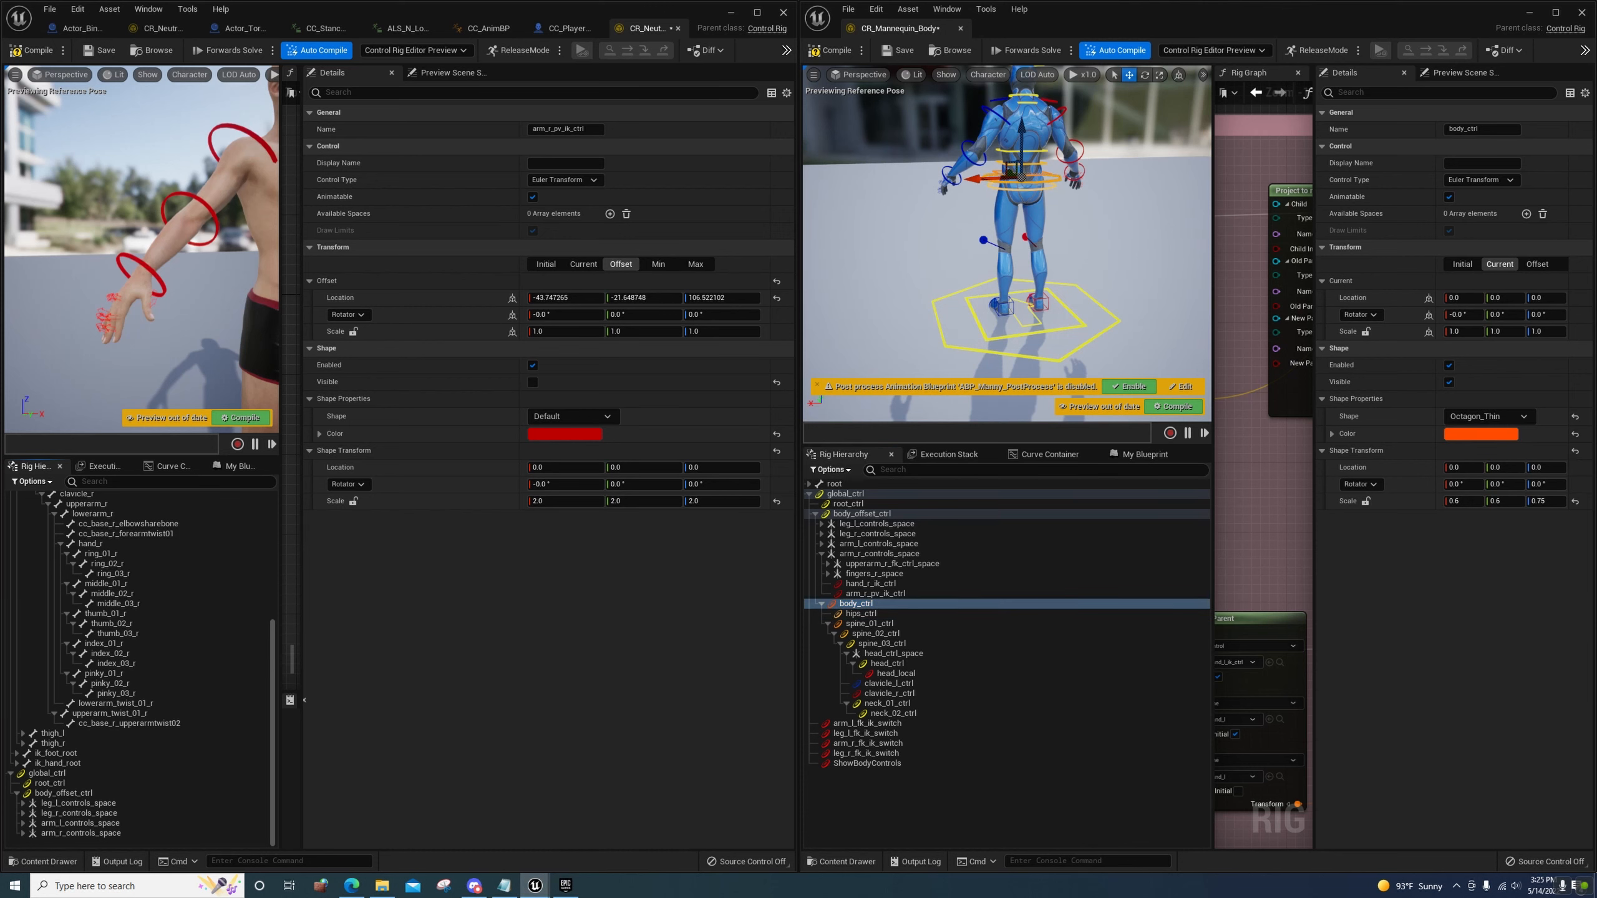
key(w)
right_drag(989, 347, 990, 346)
key(s)
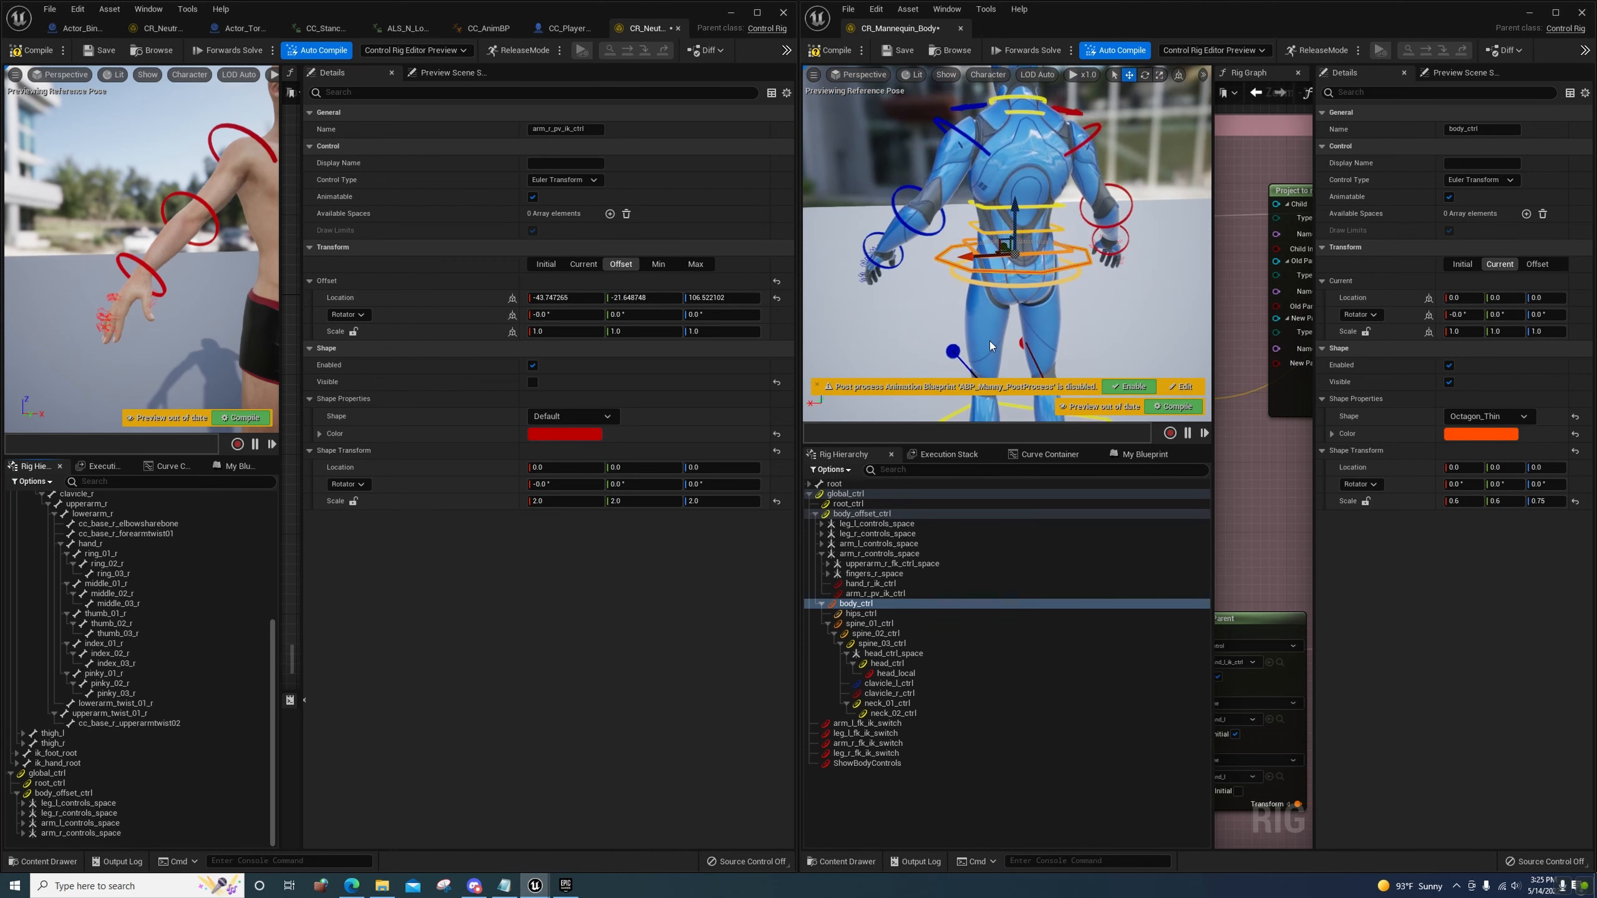
click(856, 613)
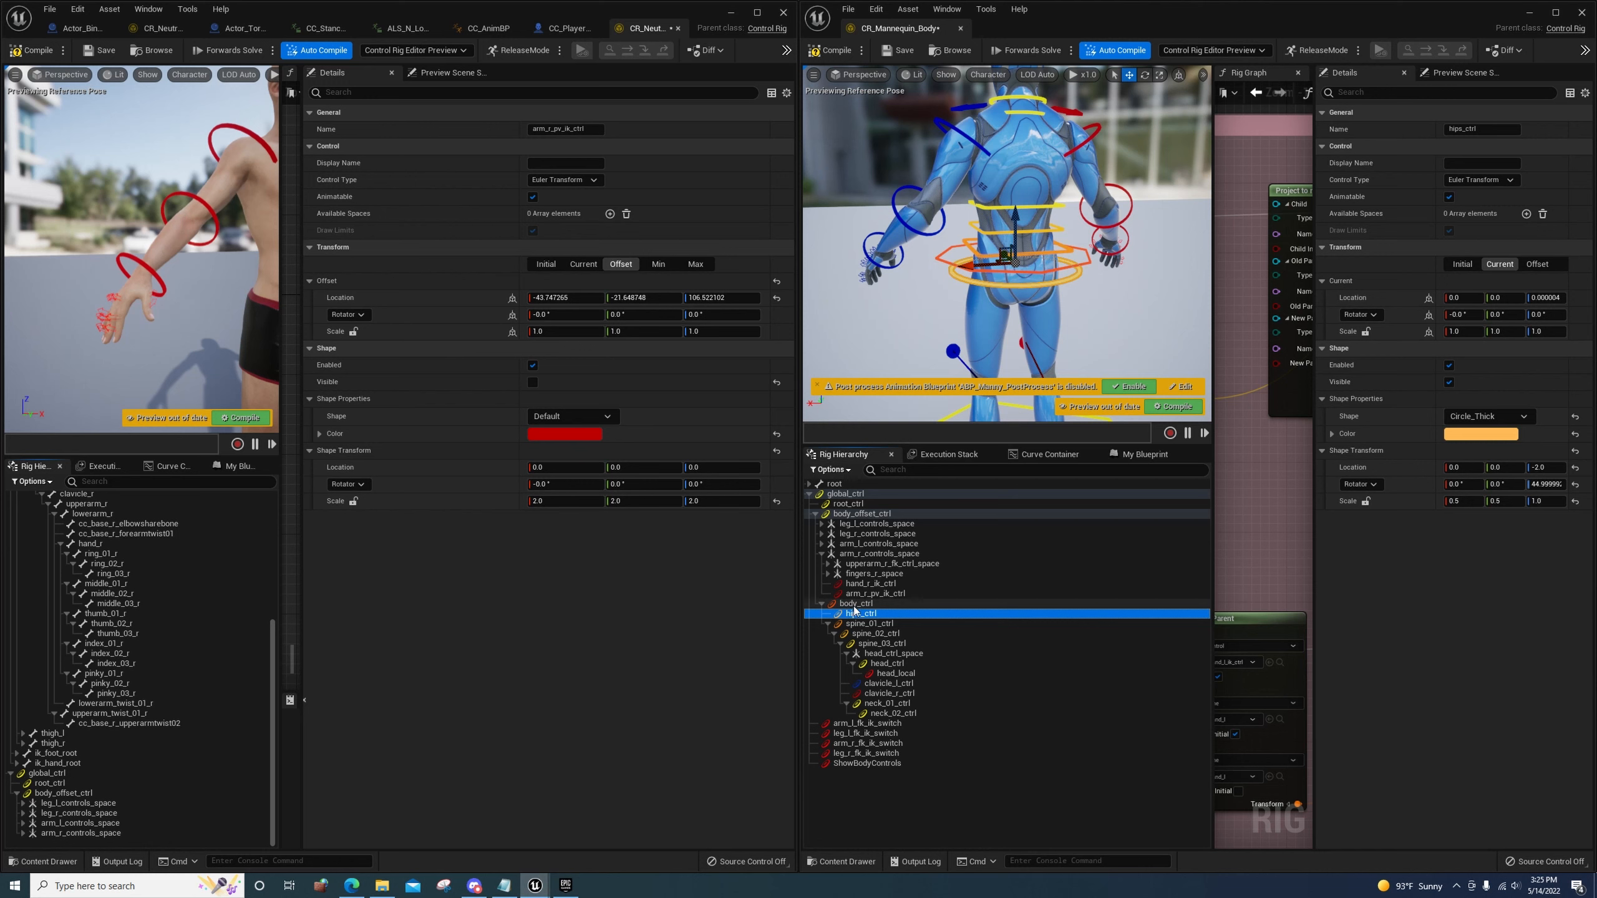
click(868, 629)
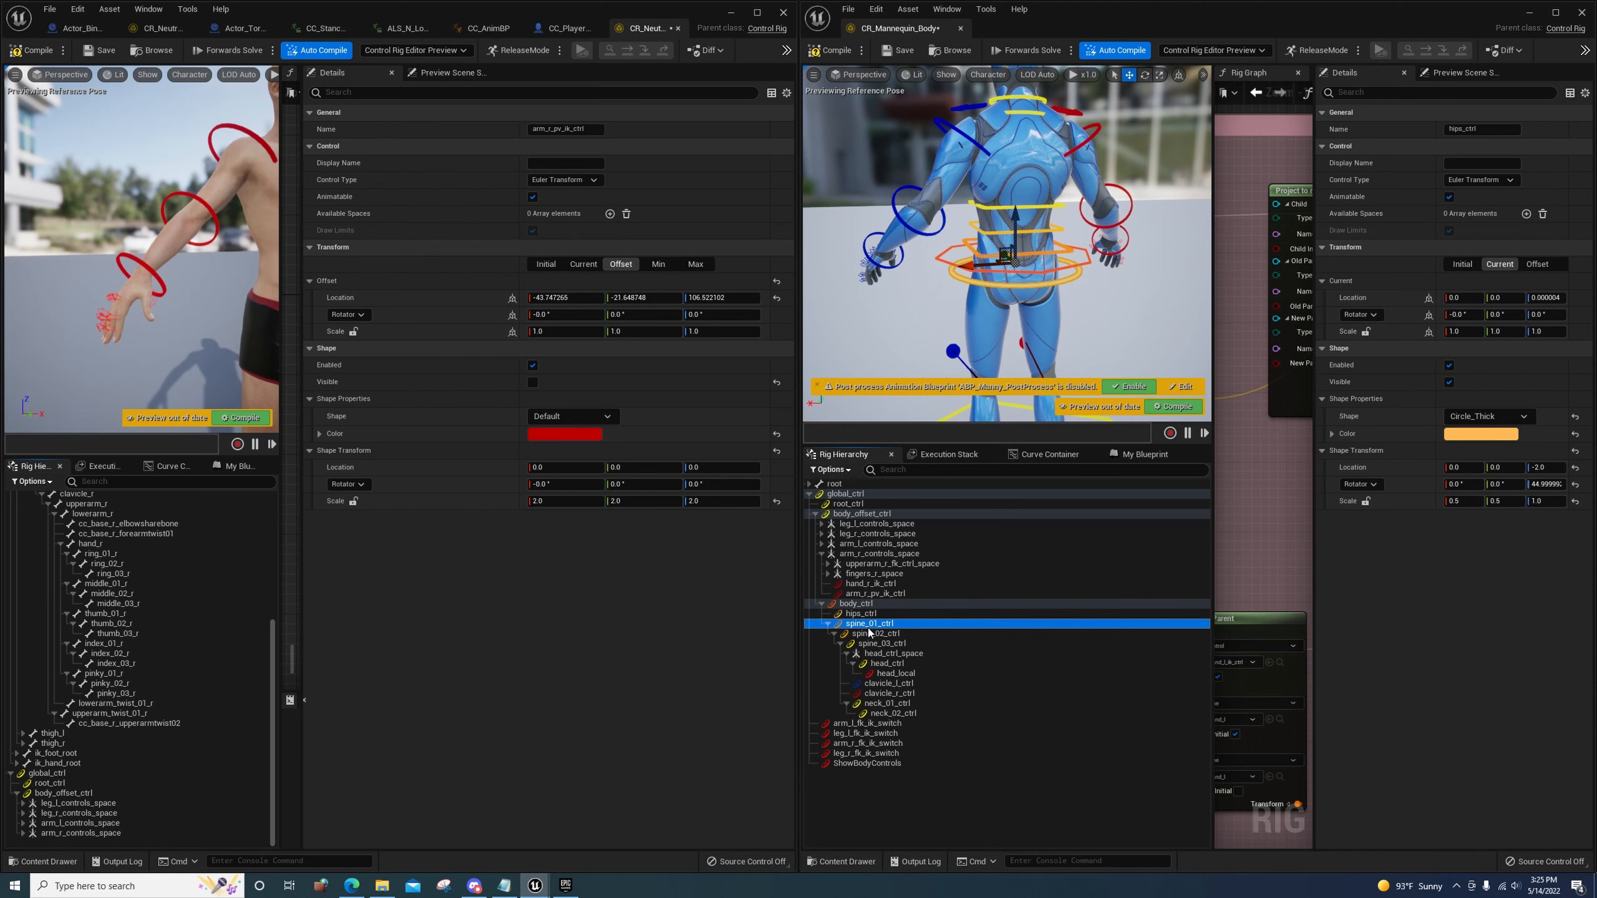
key(Up)
key(Up)
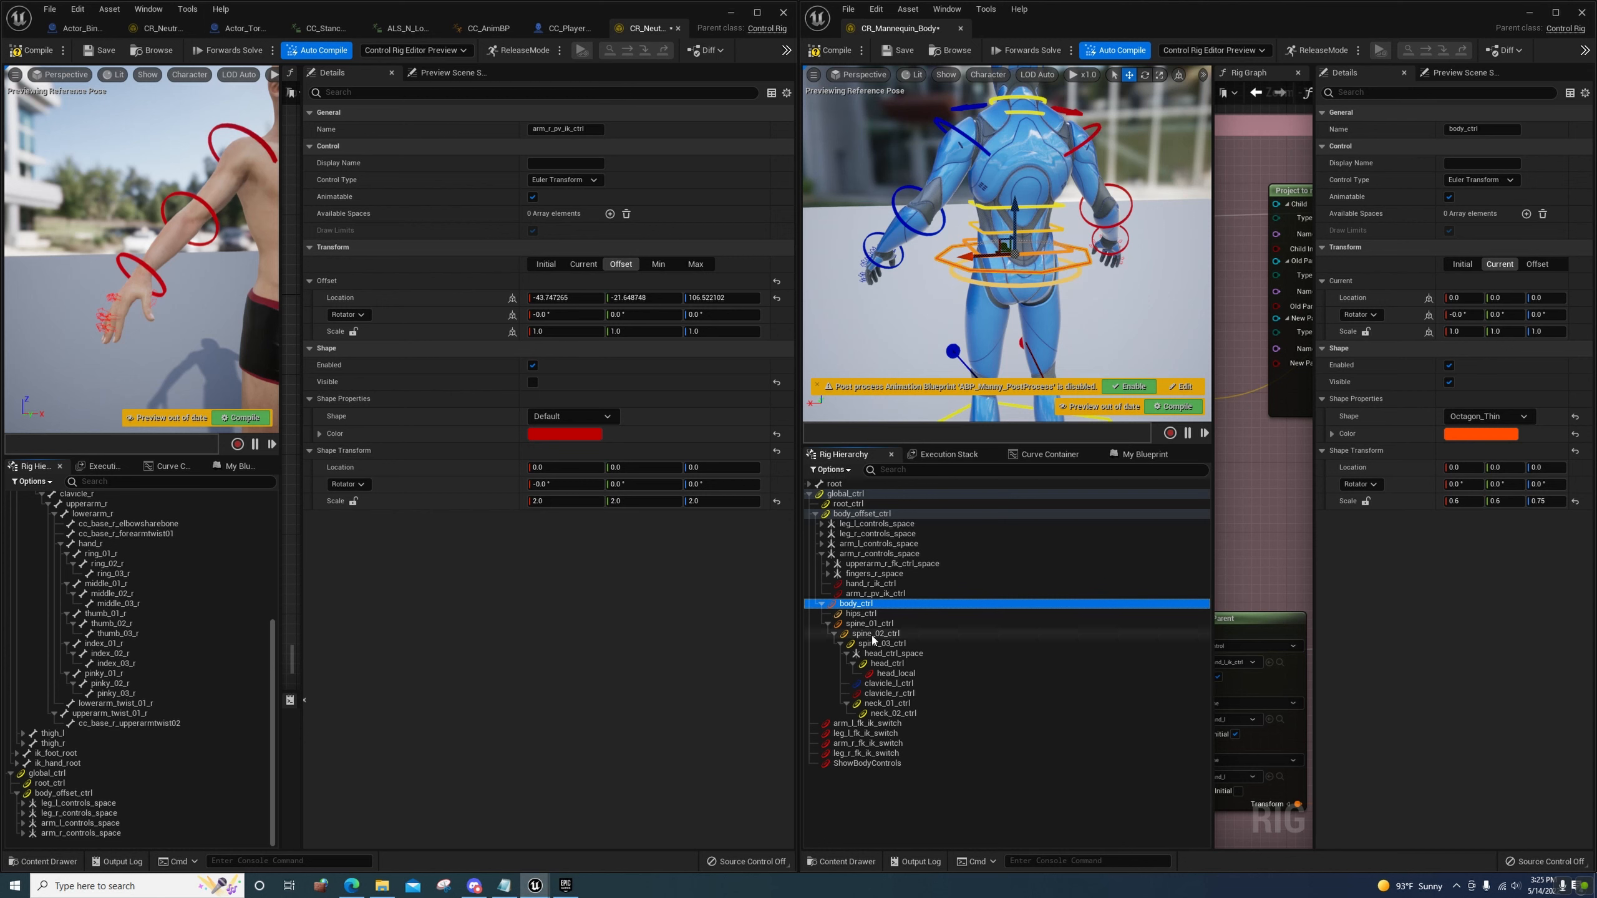
key(Down)
key(Down)
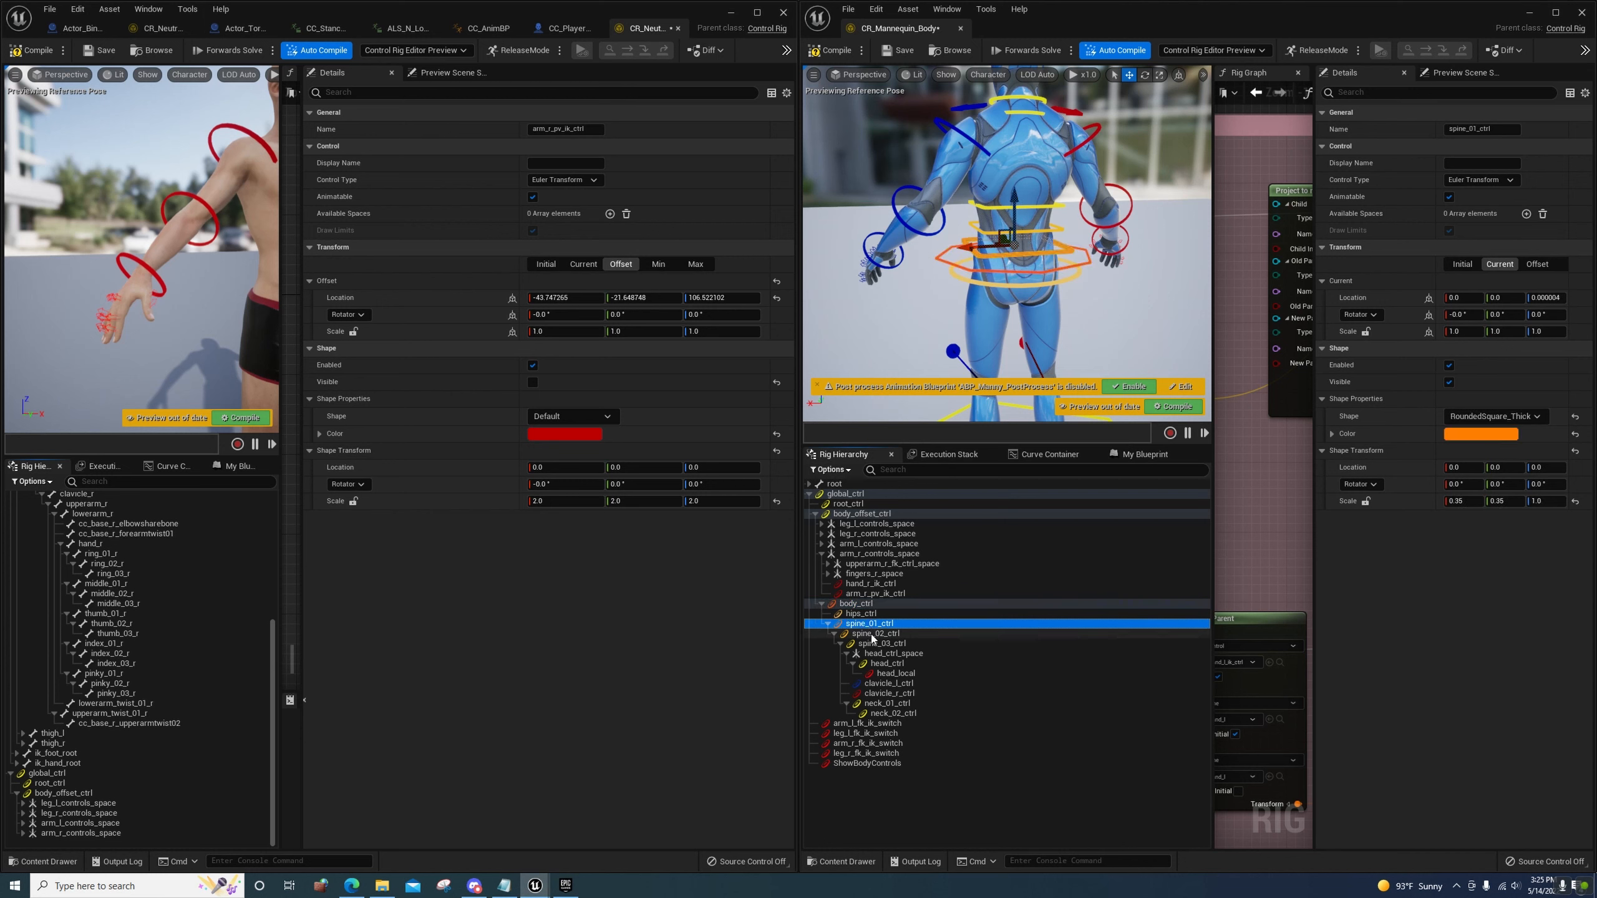
click(872, 635)
click(882, 644)
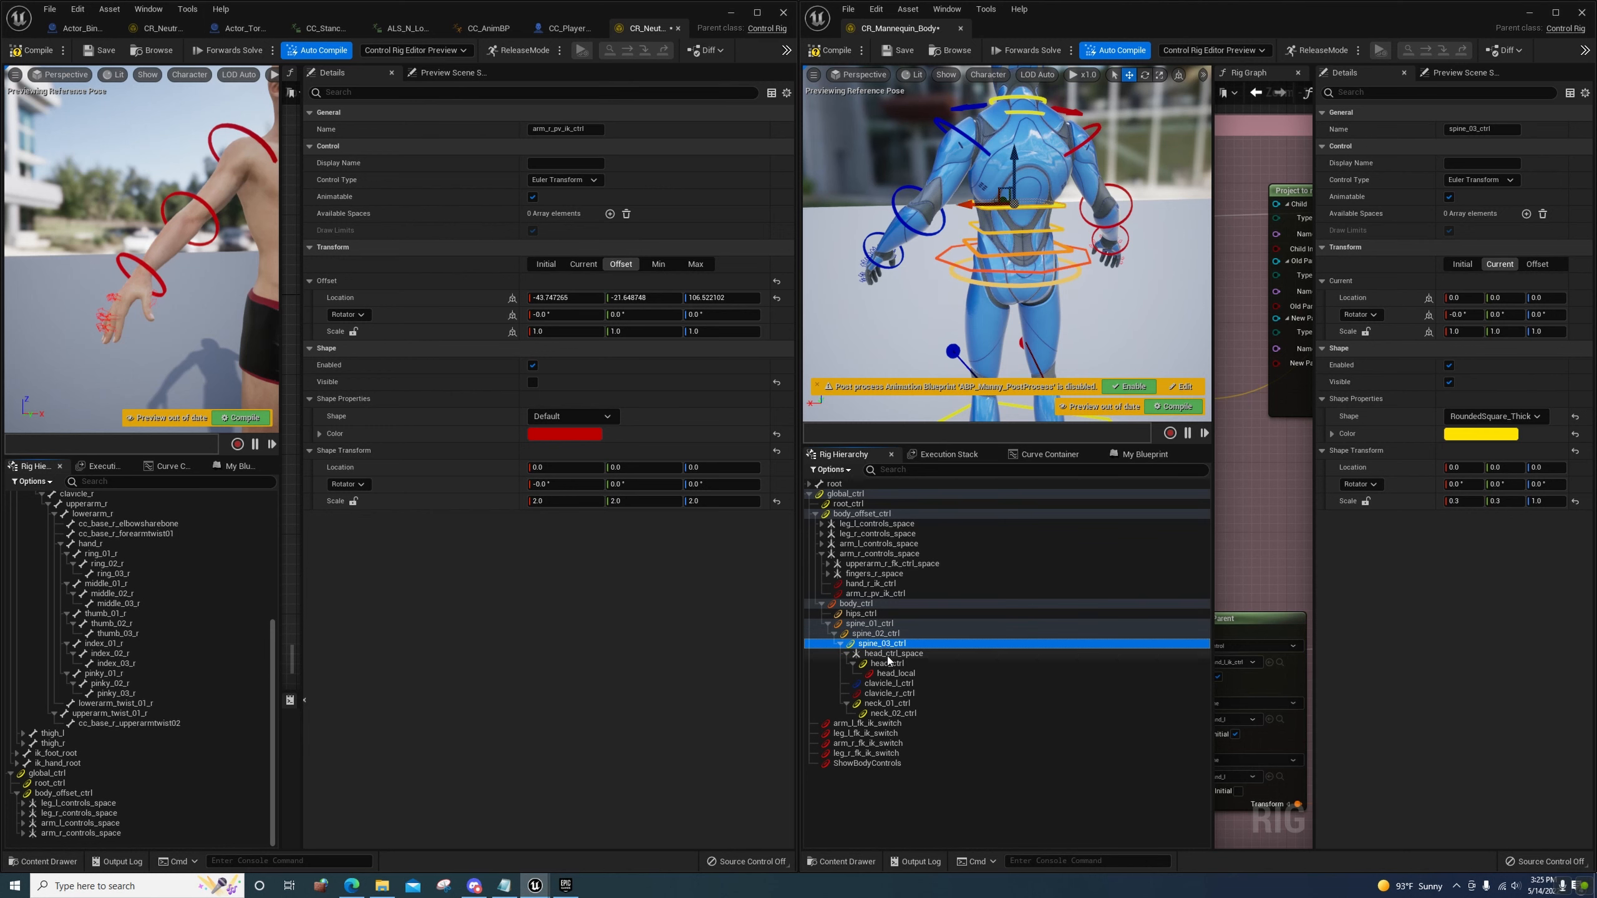
Copy body_ctrl, hips_ctrl and spine_01_ctrl to spine_03_ctrl from CR_Mannequin_Body and paste them under body_offset_ctrl in the character's rig
click(888, 657)
click(870, 623)
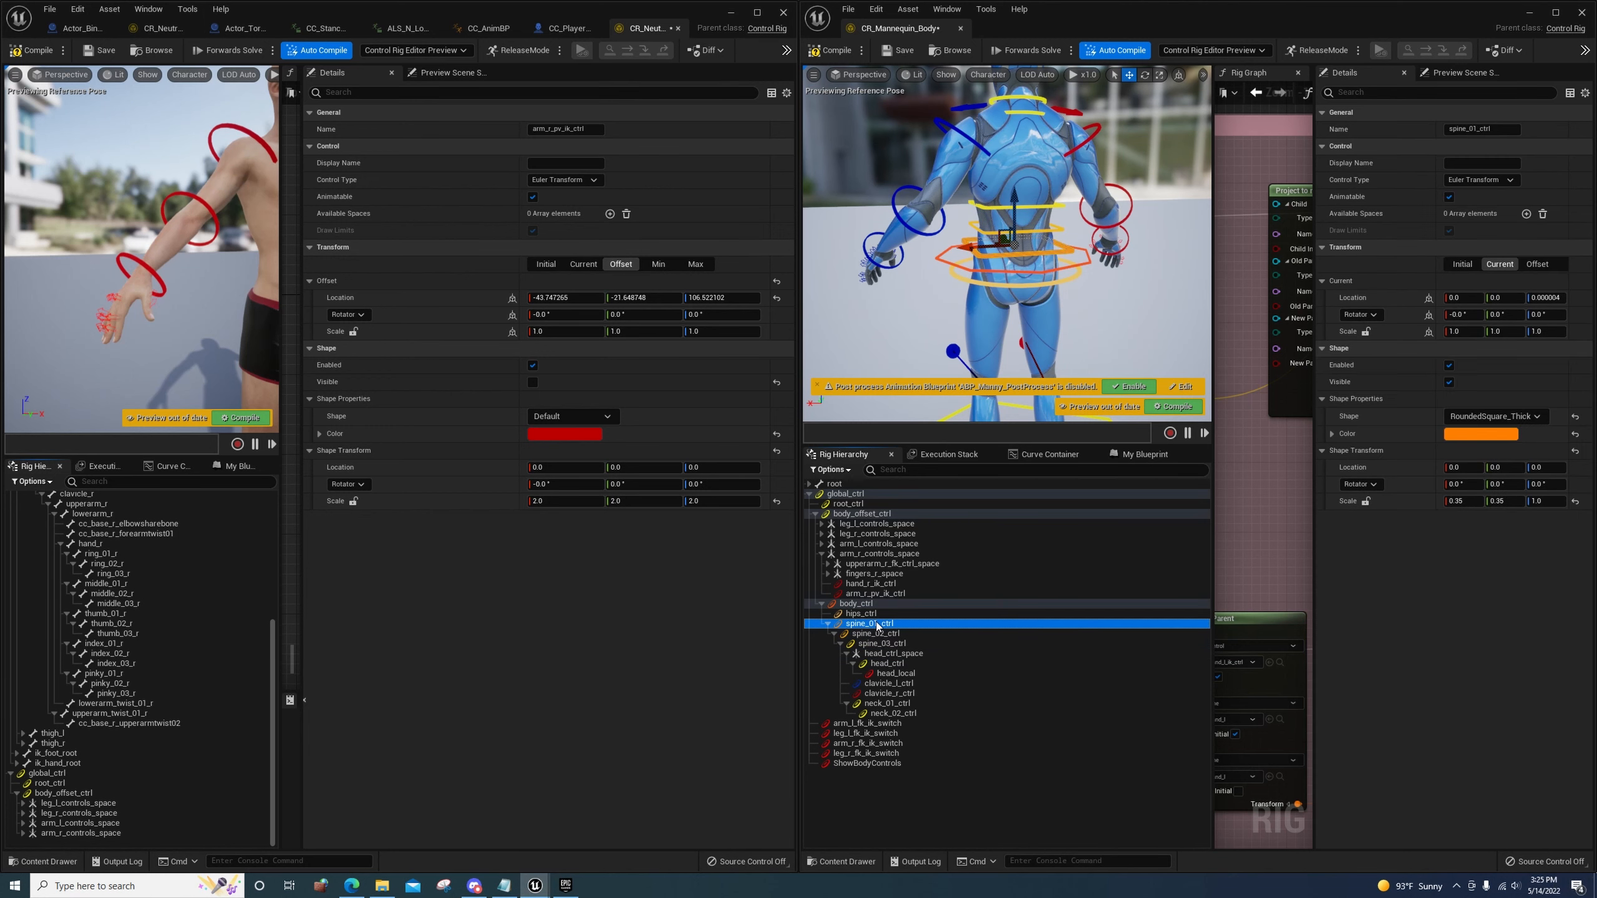
click(868, 614)
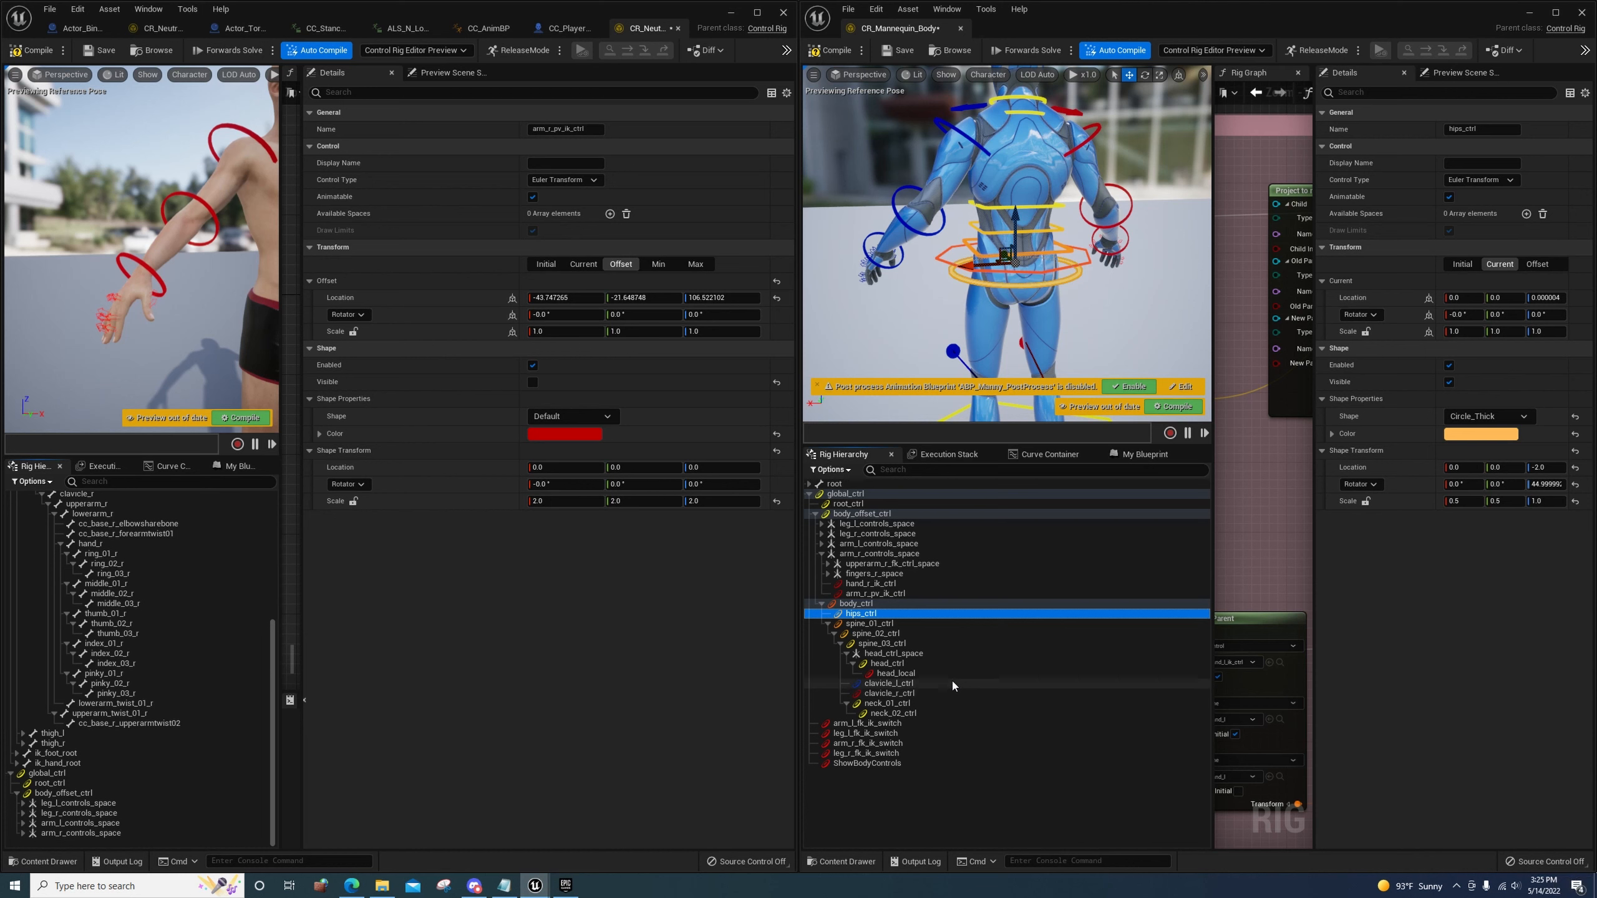
click(883, 624)
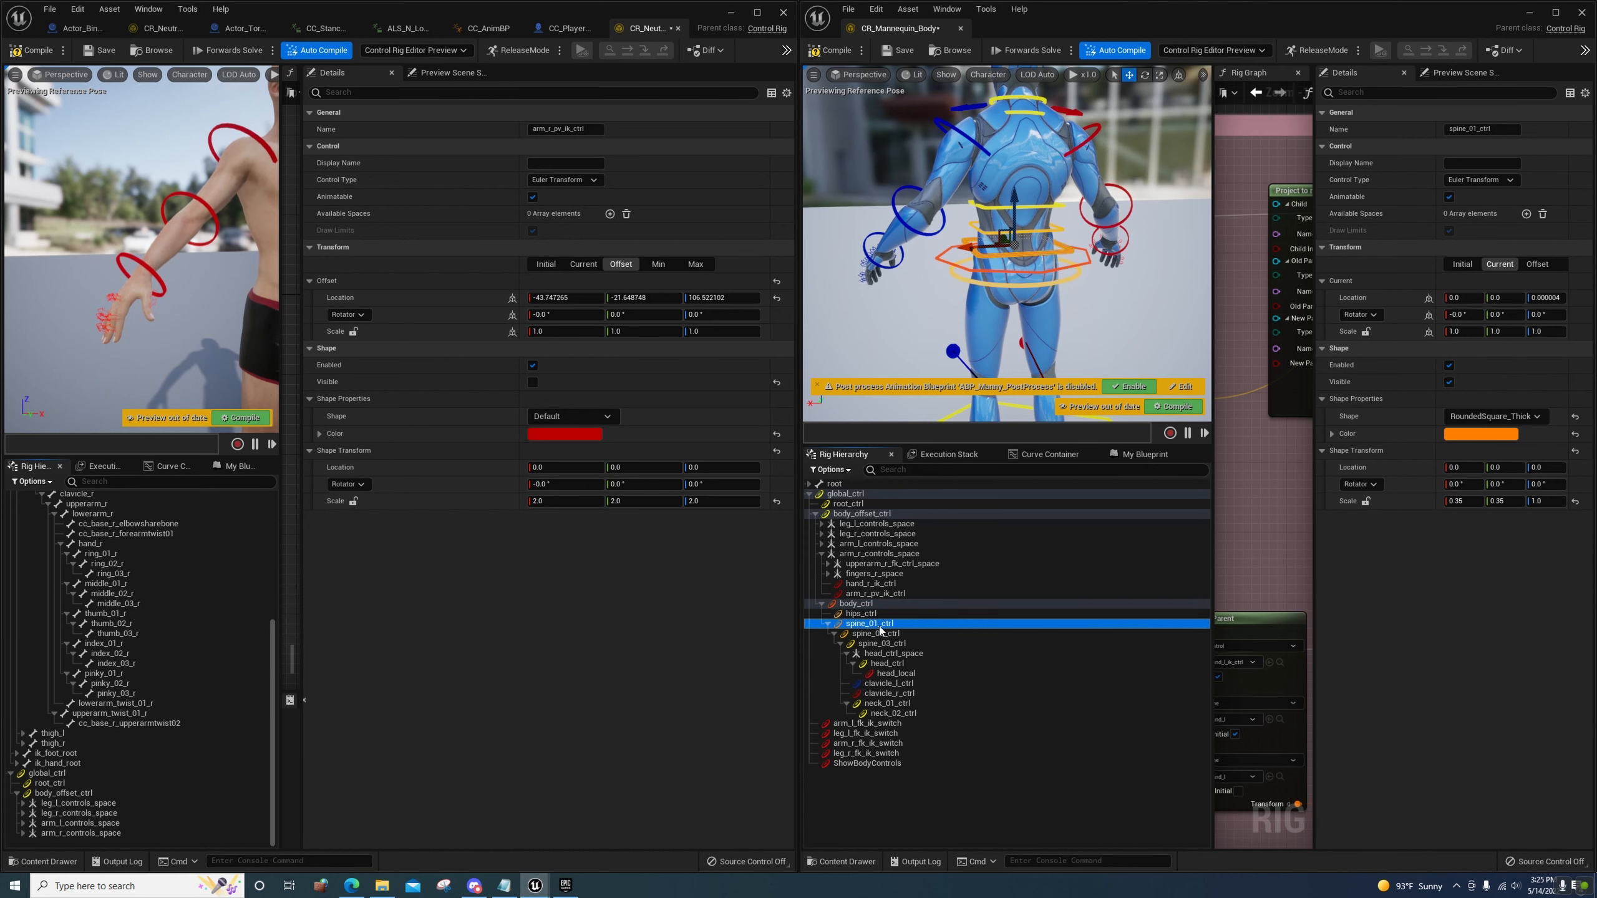
click(871, 614)
click(863, 604)
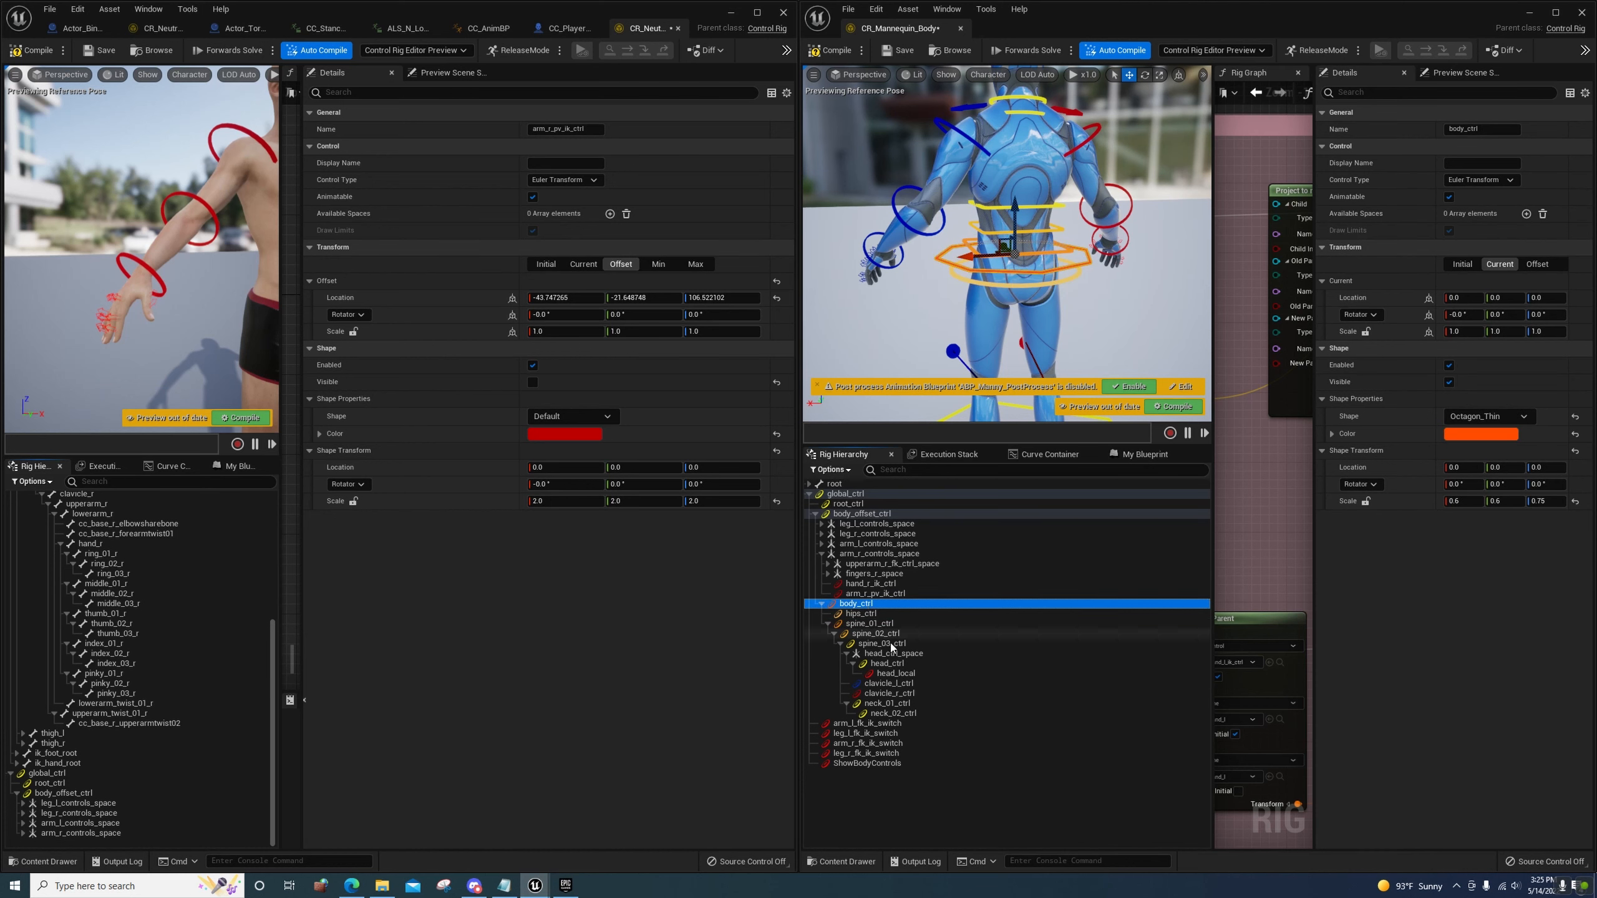
shift+click(889, 715)
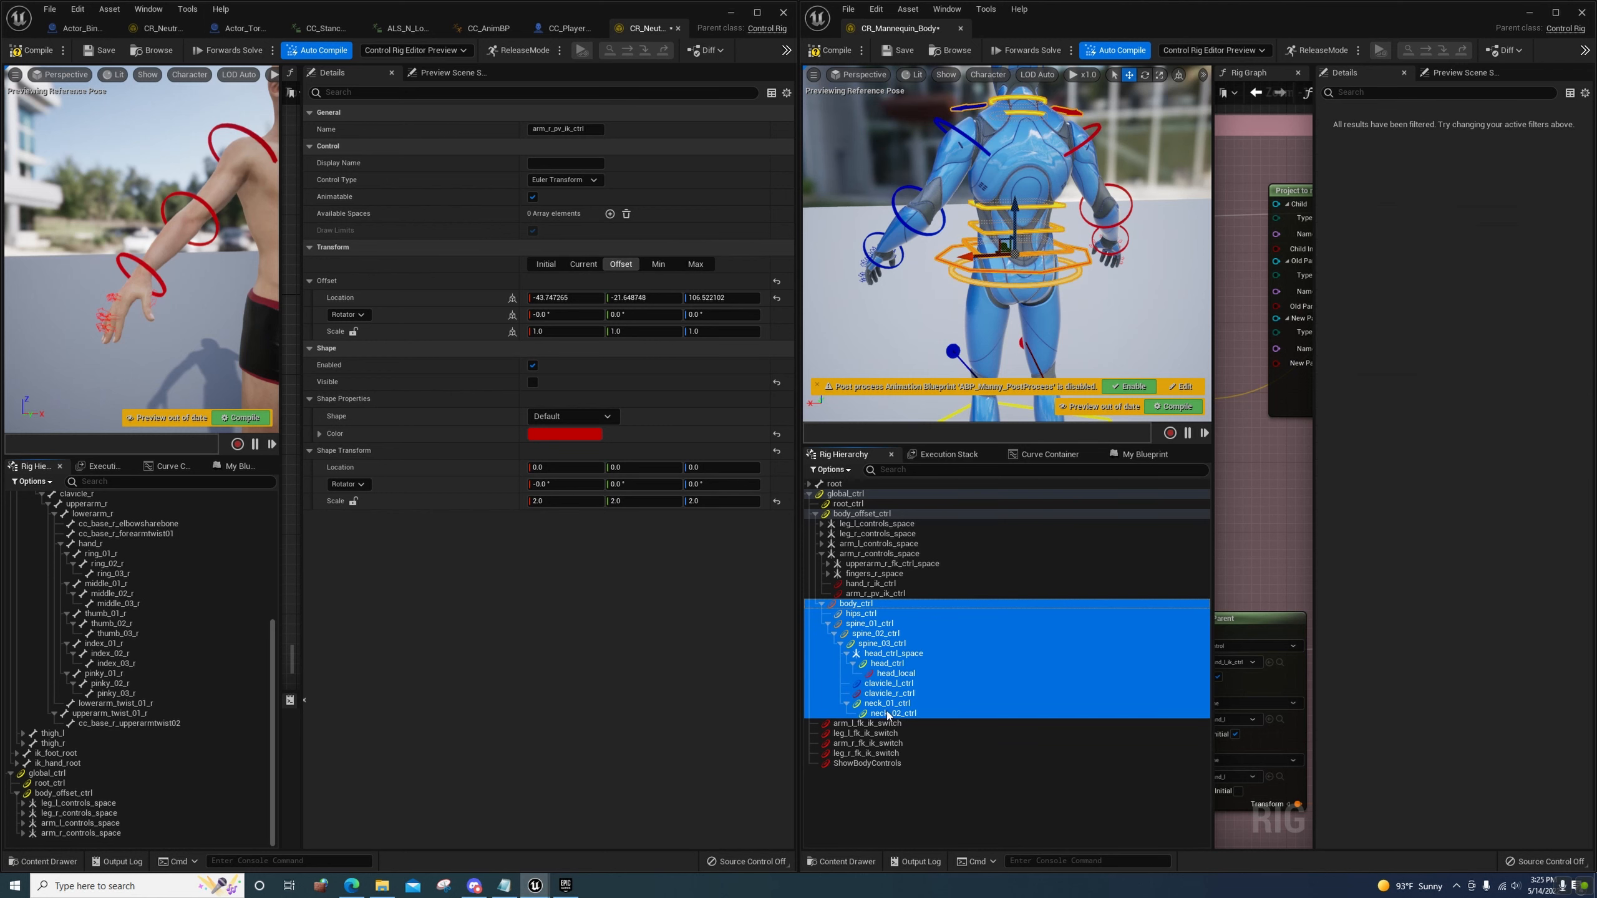
click(859, 605)
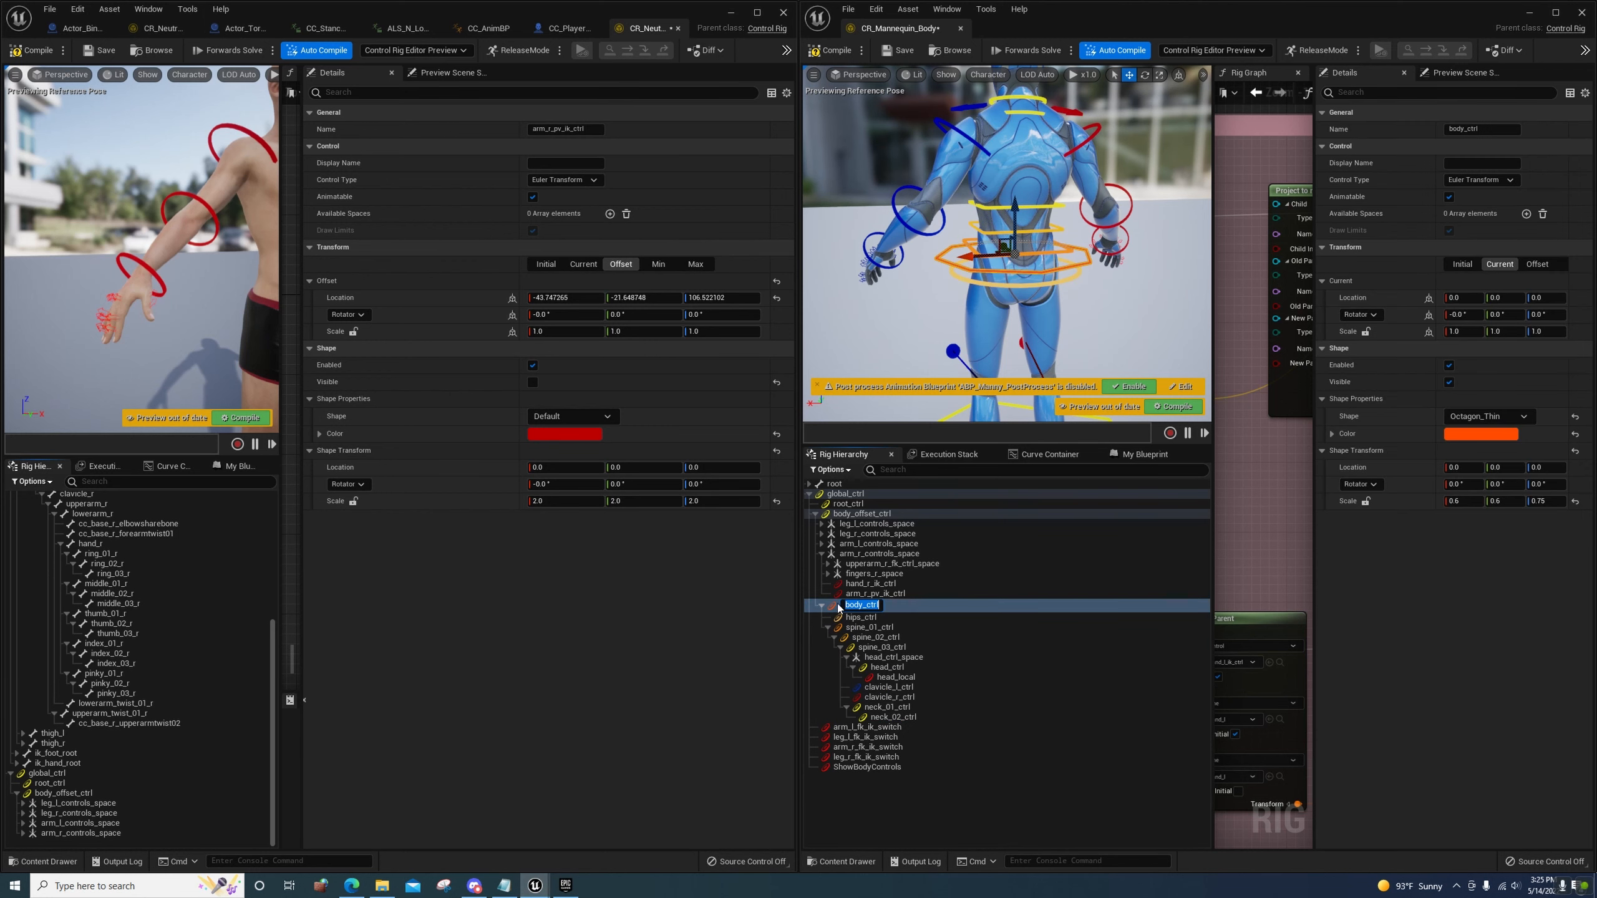
shift+click(880, 644)
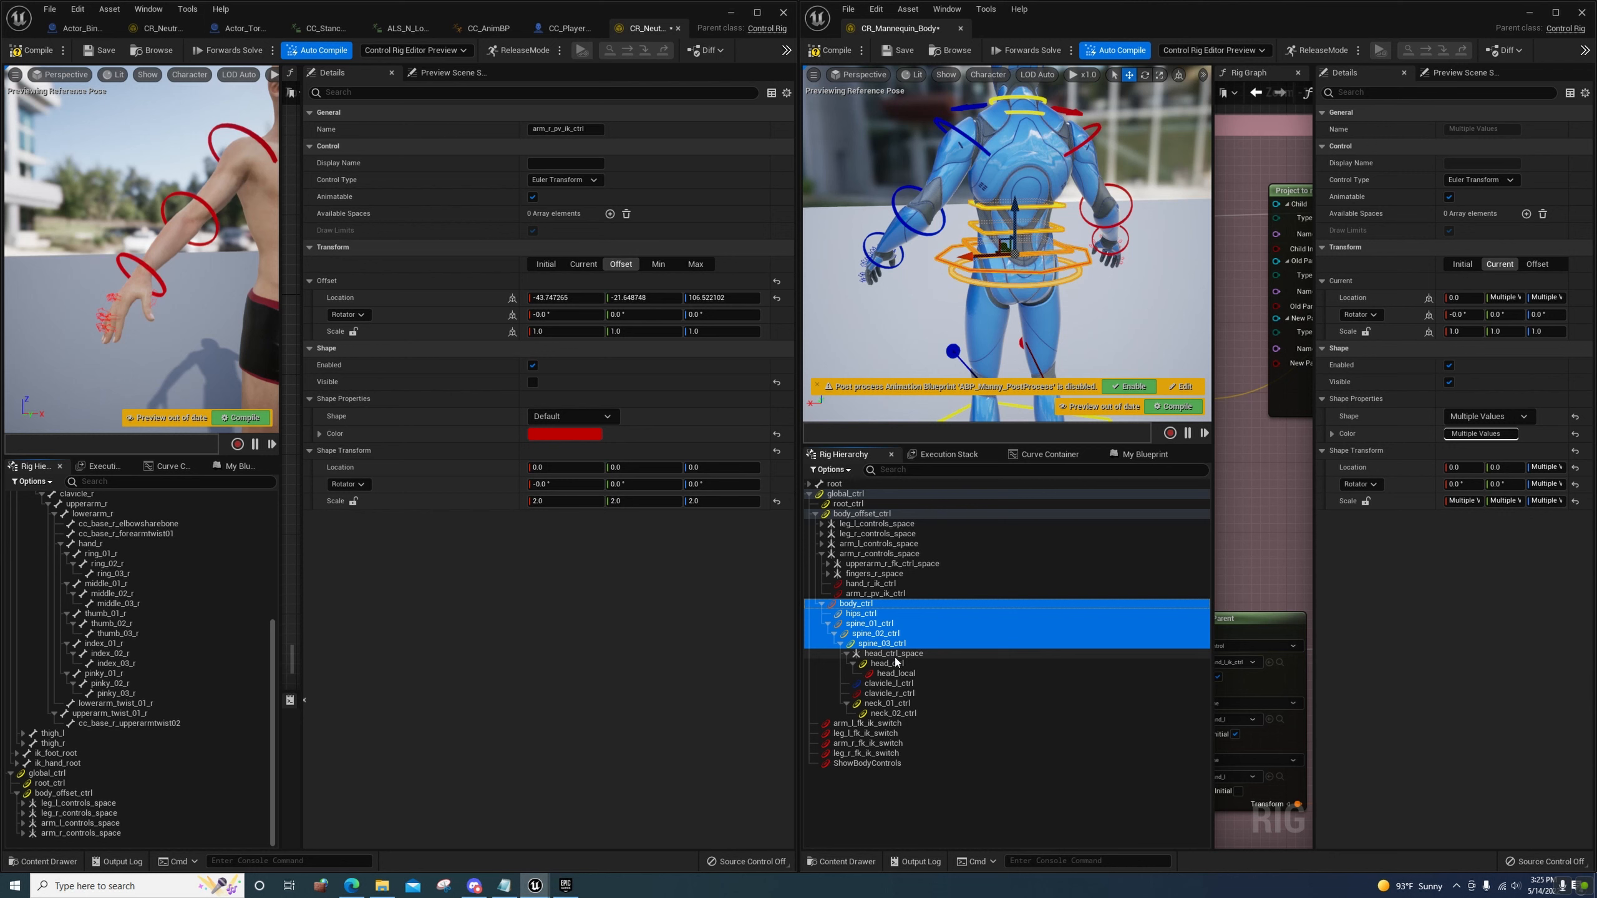
click(32, 843)
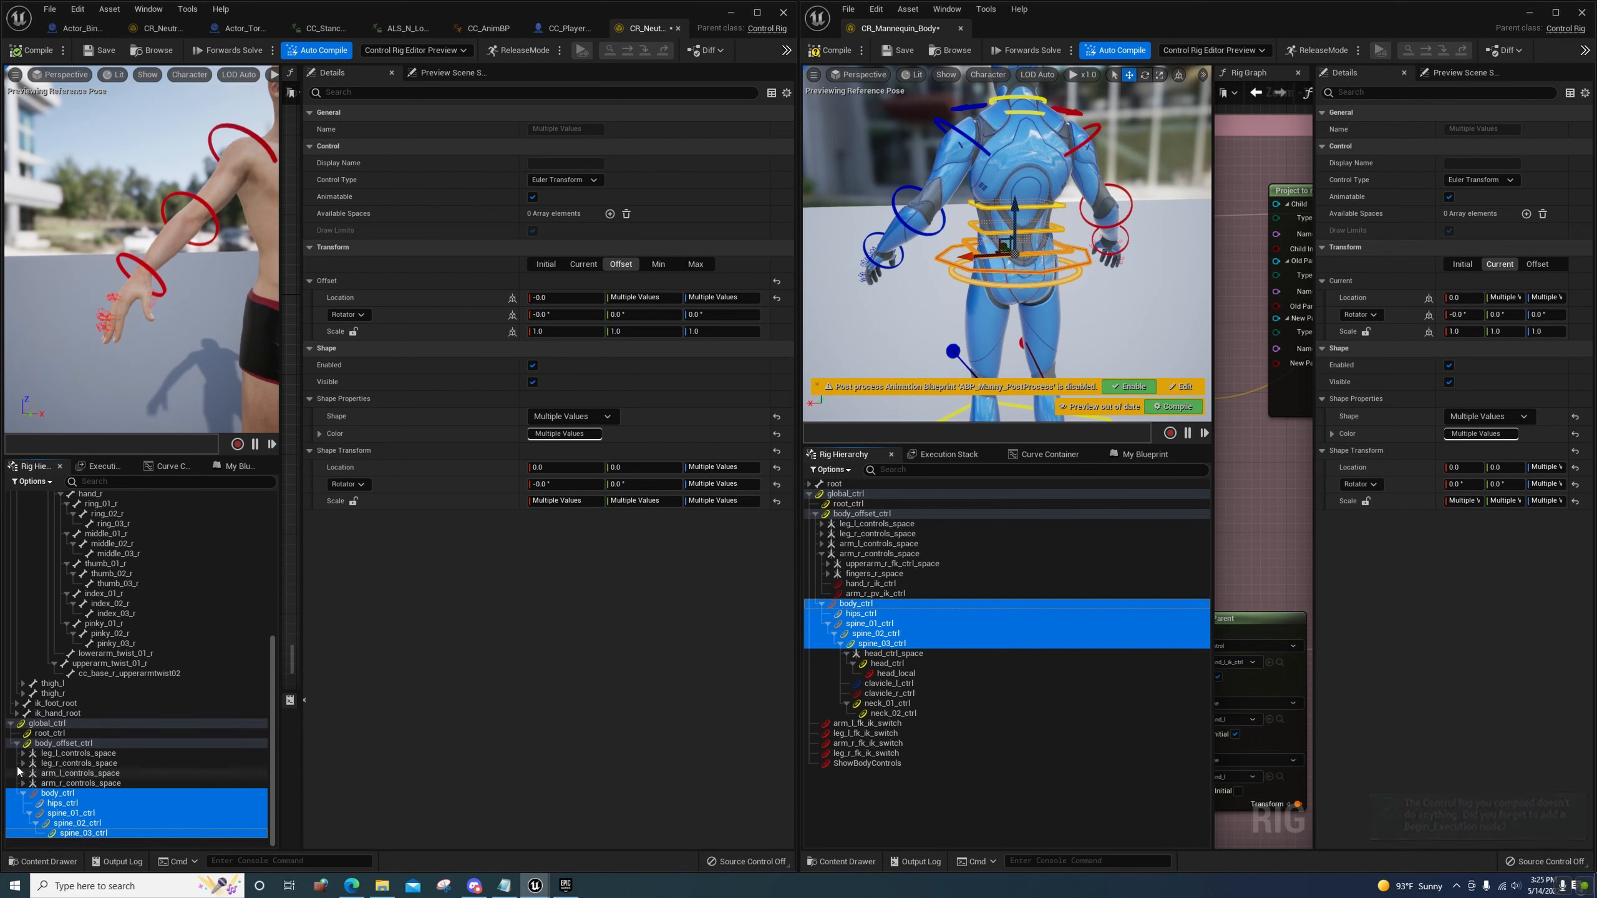
scroll(24, 794, up, 1)
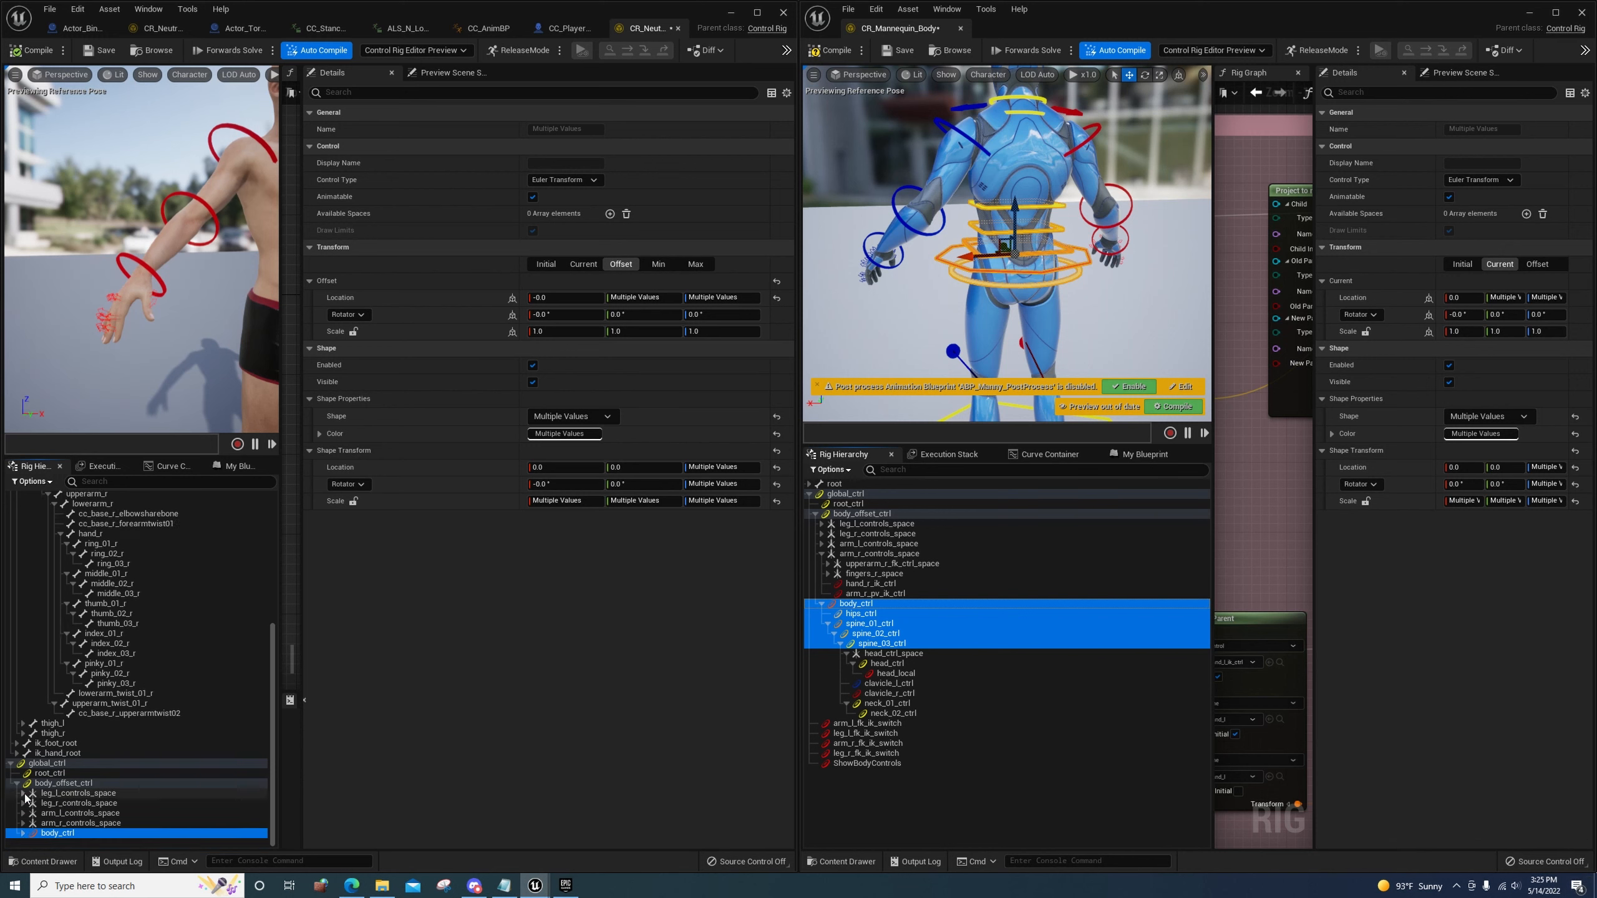
scroll(44, 838, down, 1)
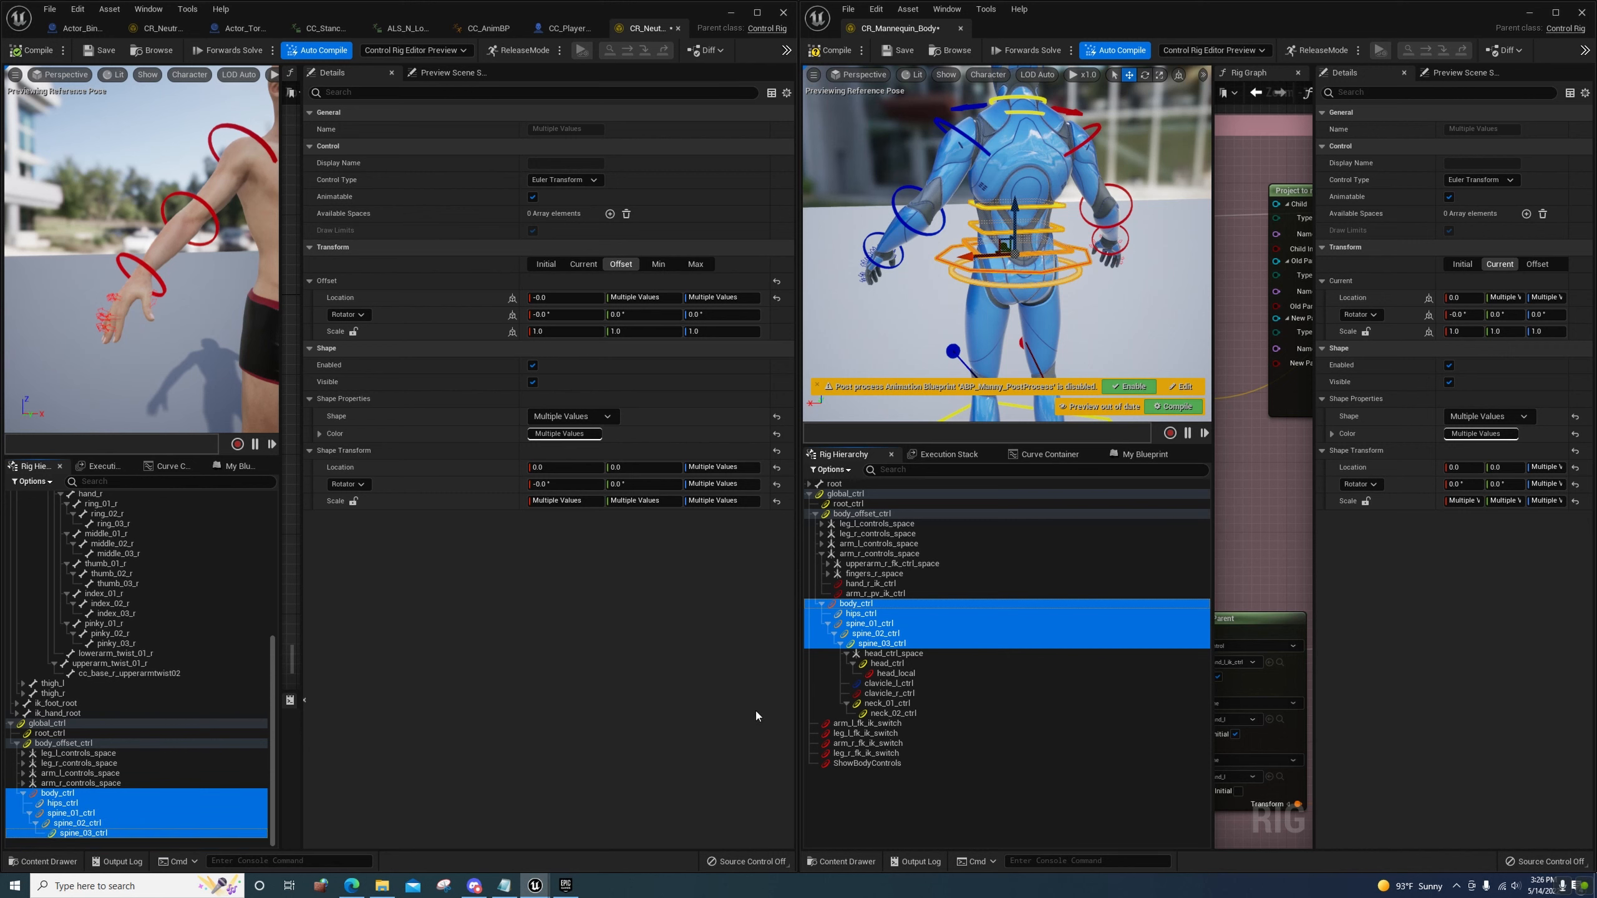
Scale up the control shapes uniformly, setting body_ctrl to 6.0, 6.0, 7.5 and hips_ctrl to 5.0, 5.0, 10.0
double_click(63, 793)
click(91, 811)
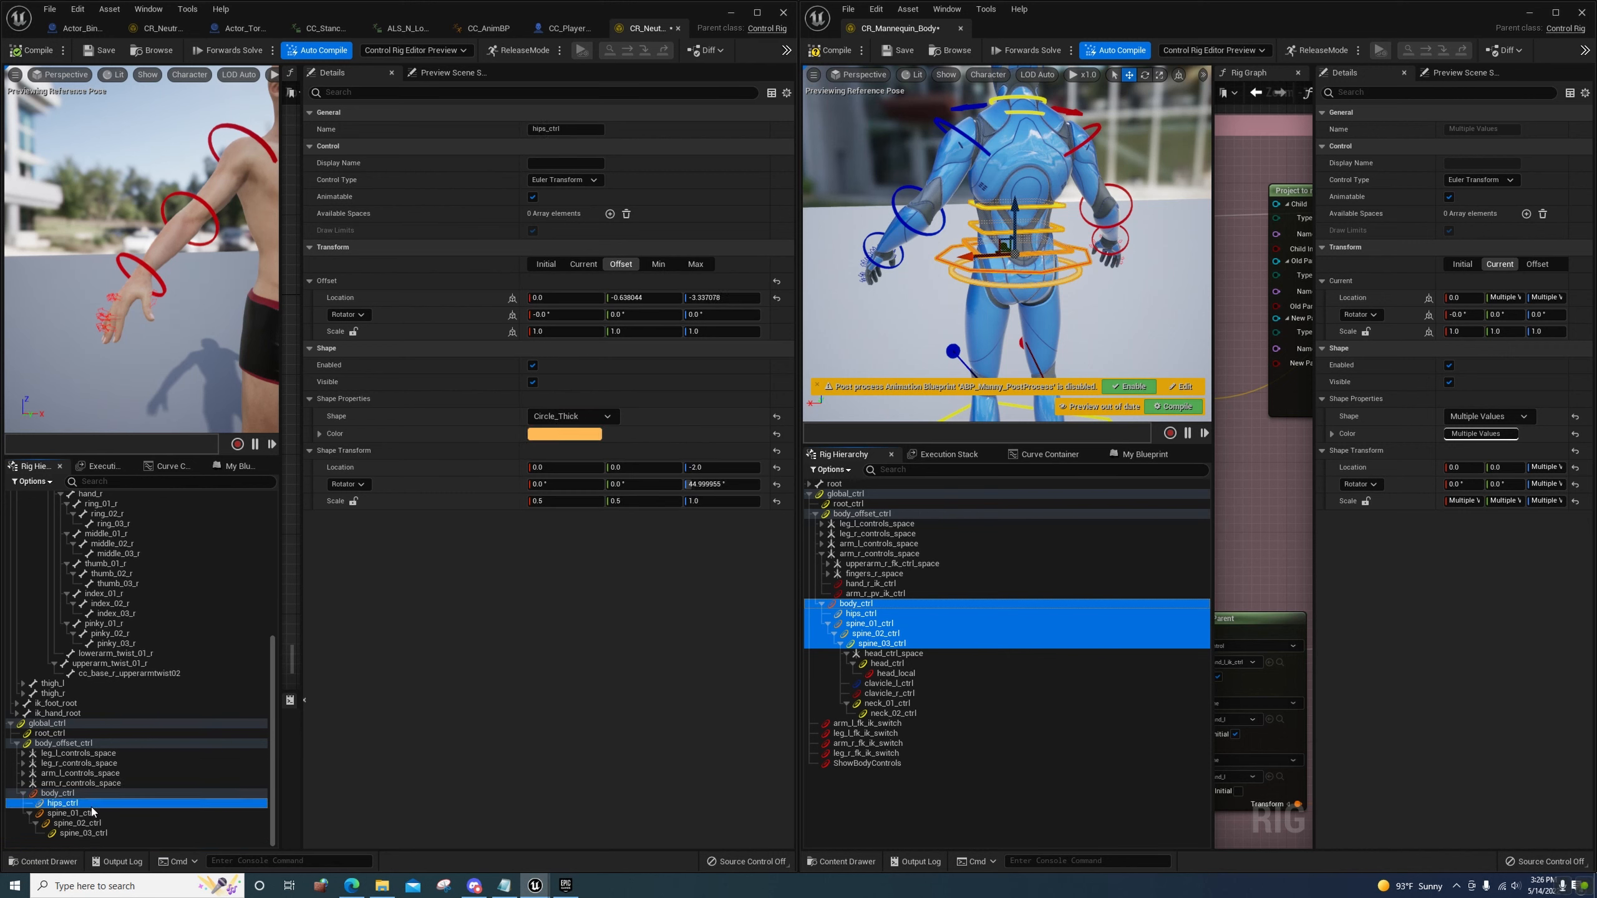
click(58, 793)
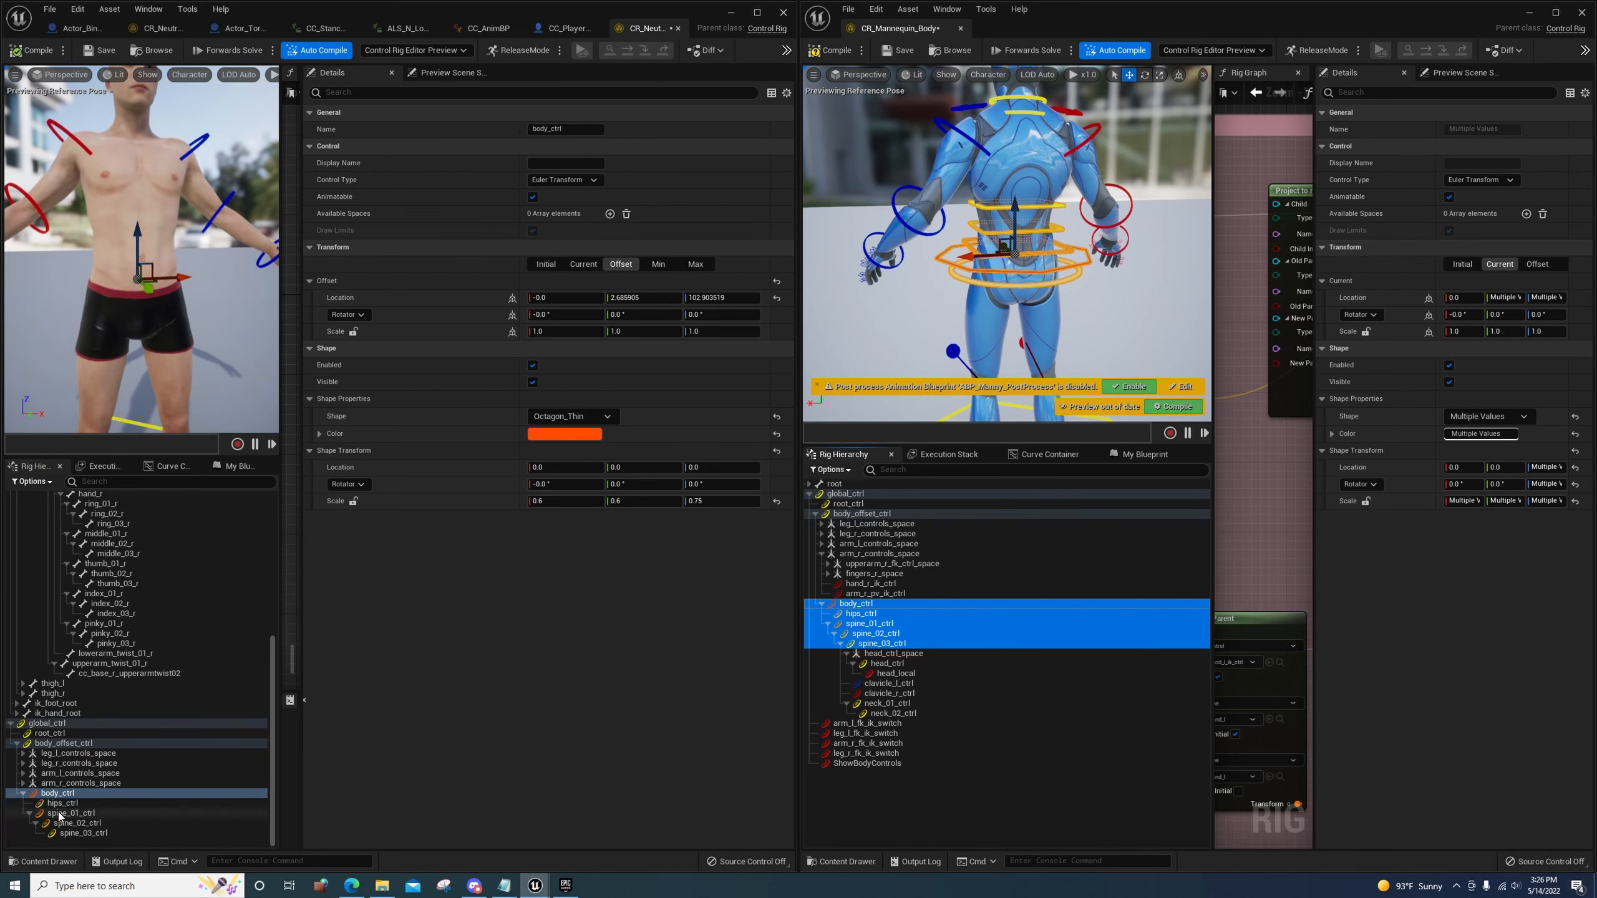
click(562, 502)
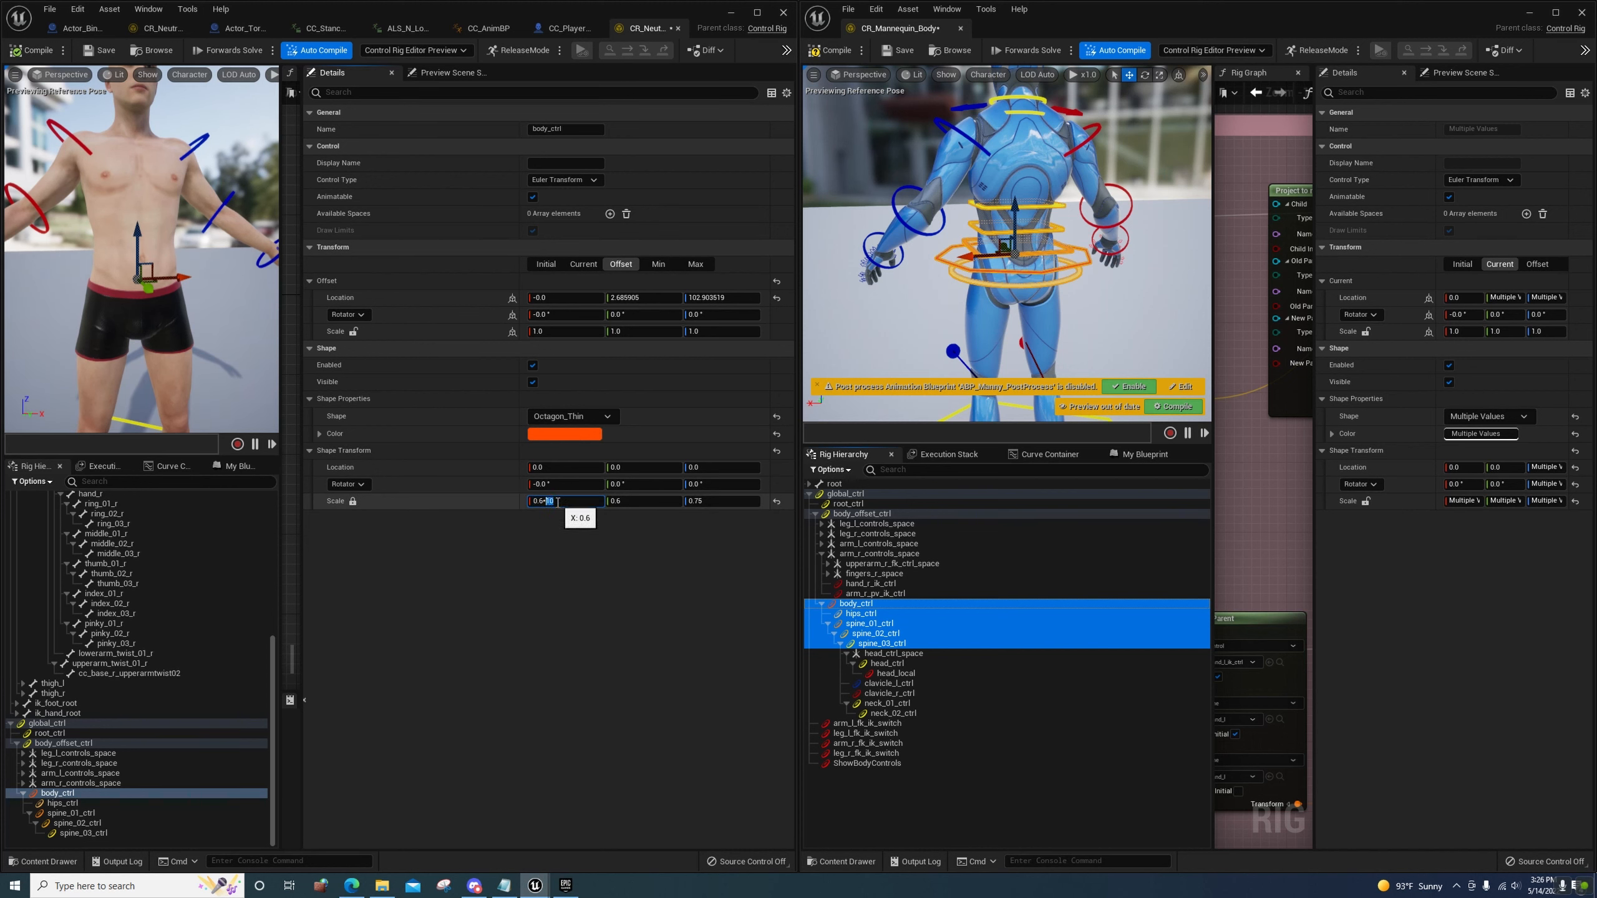
key(Return)
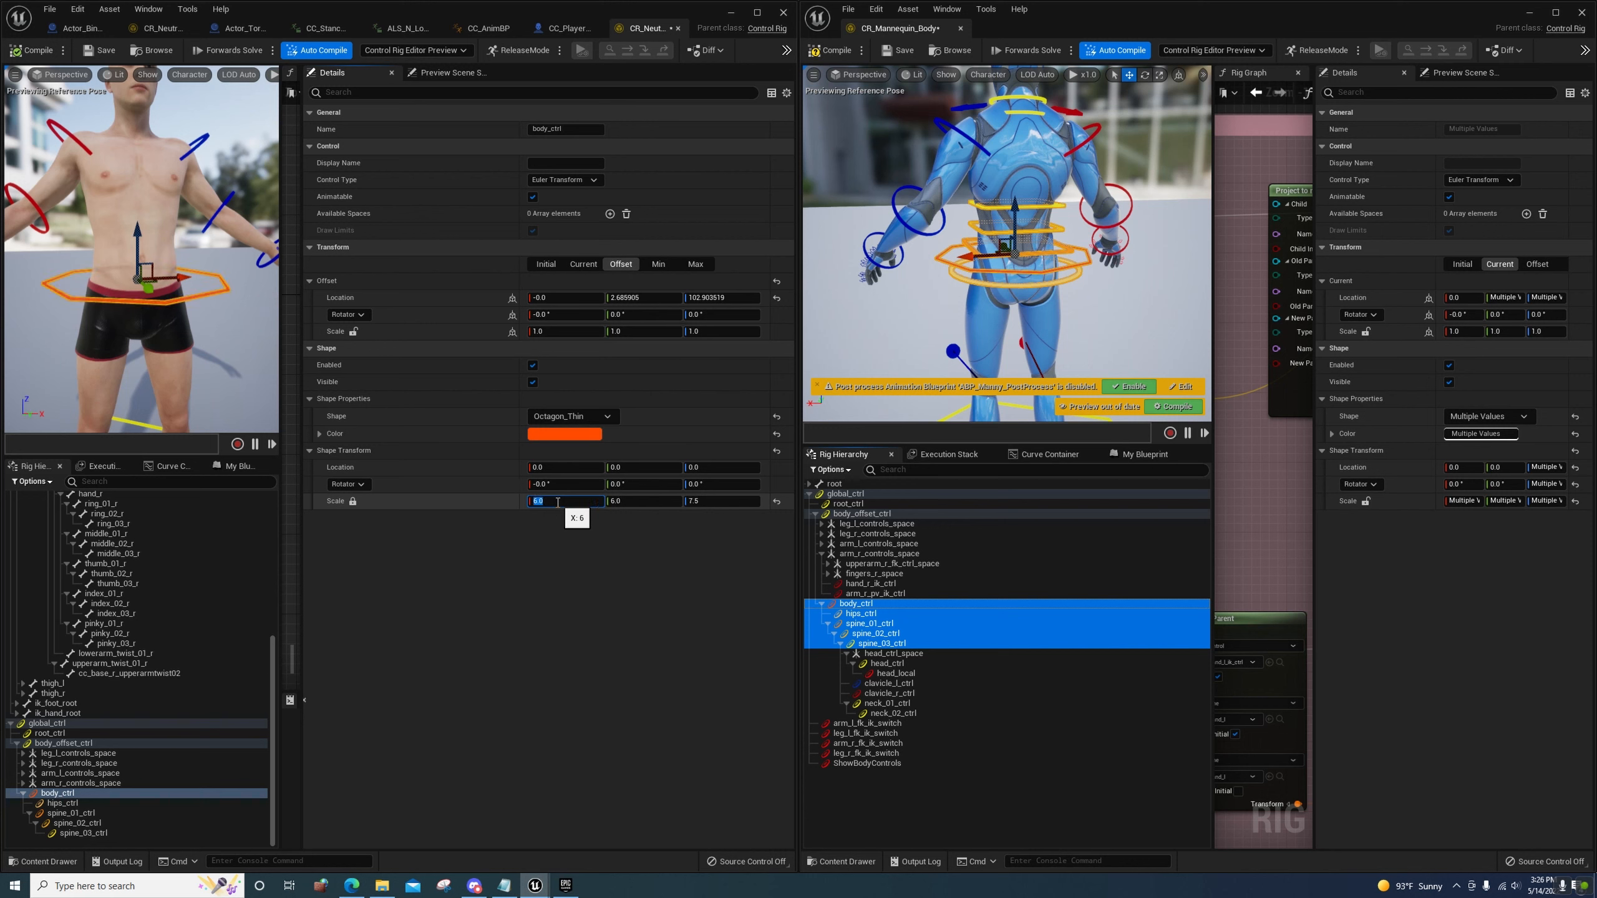
click(63, 804)
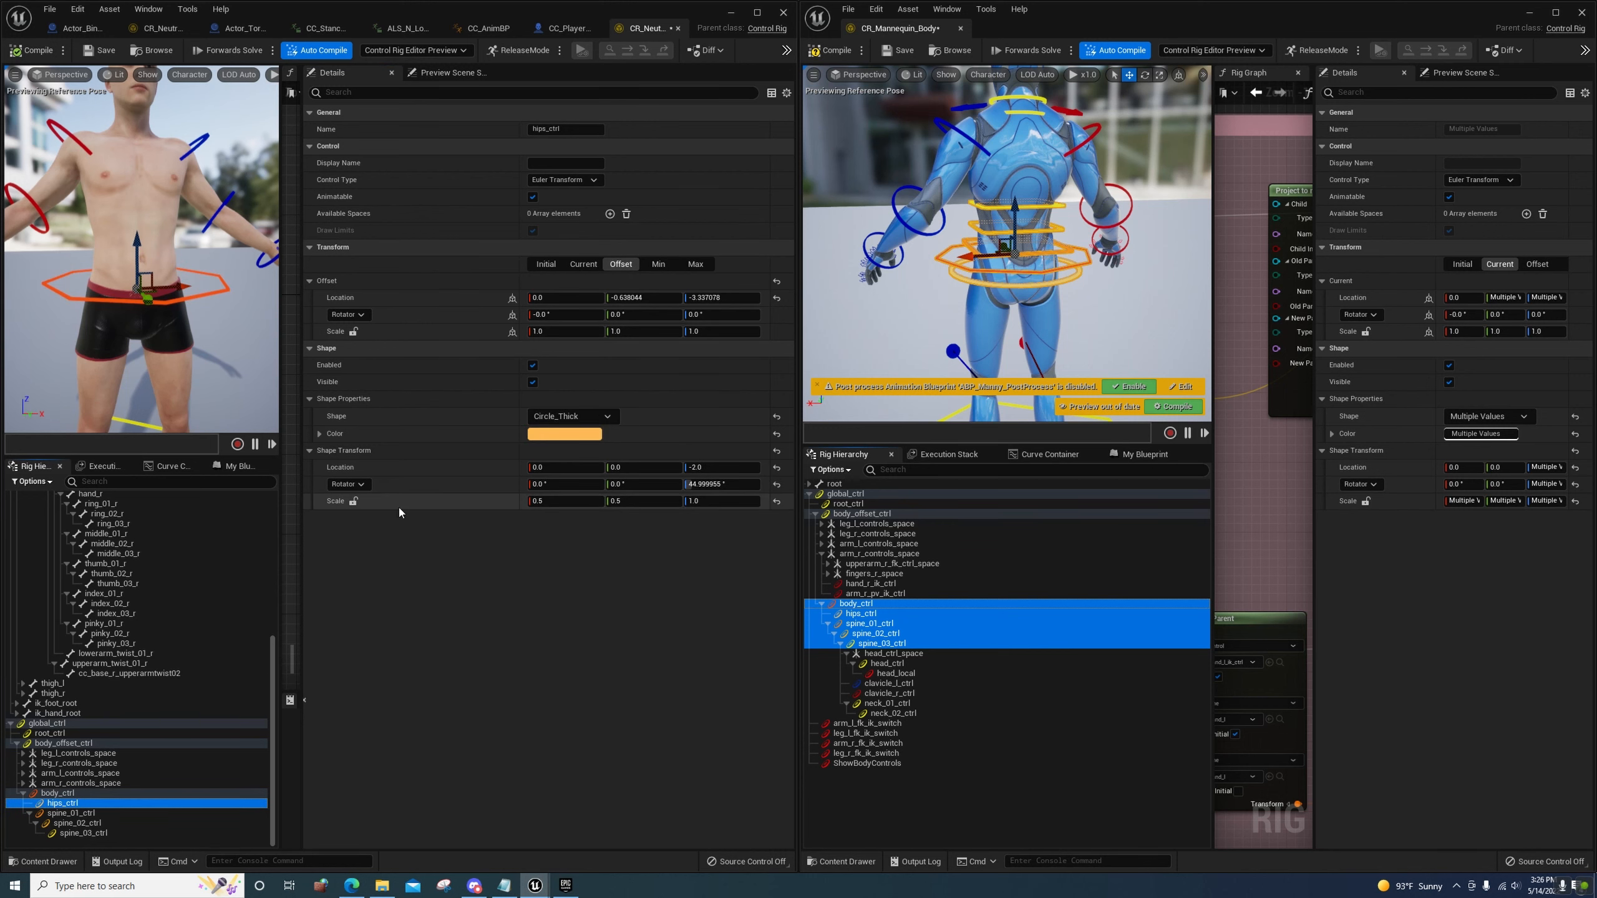
click(353, 501)
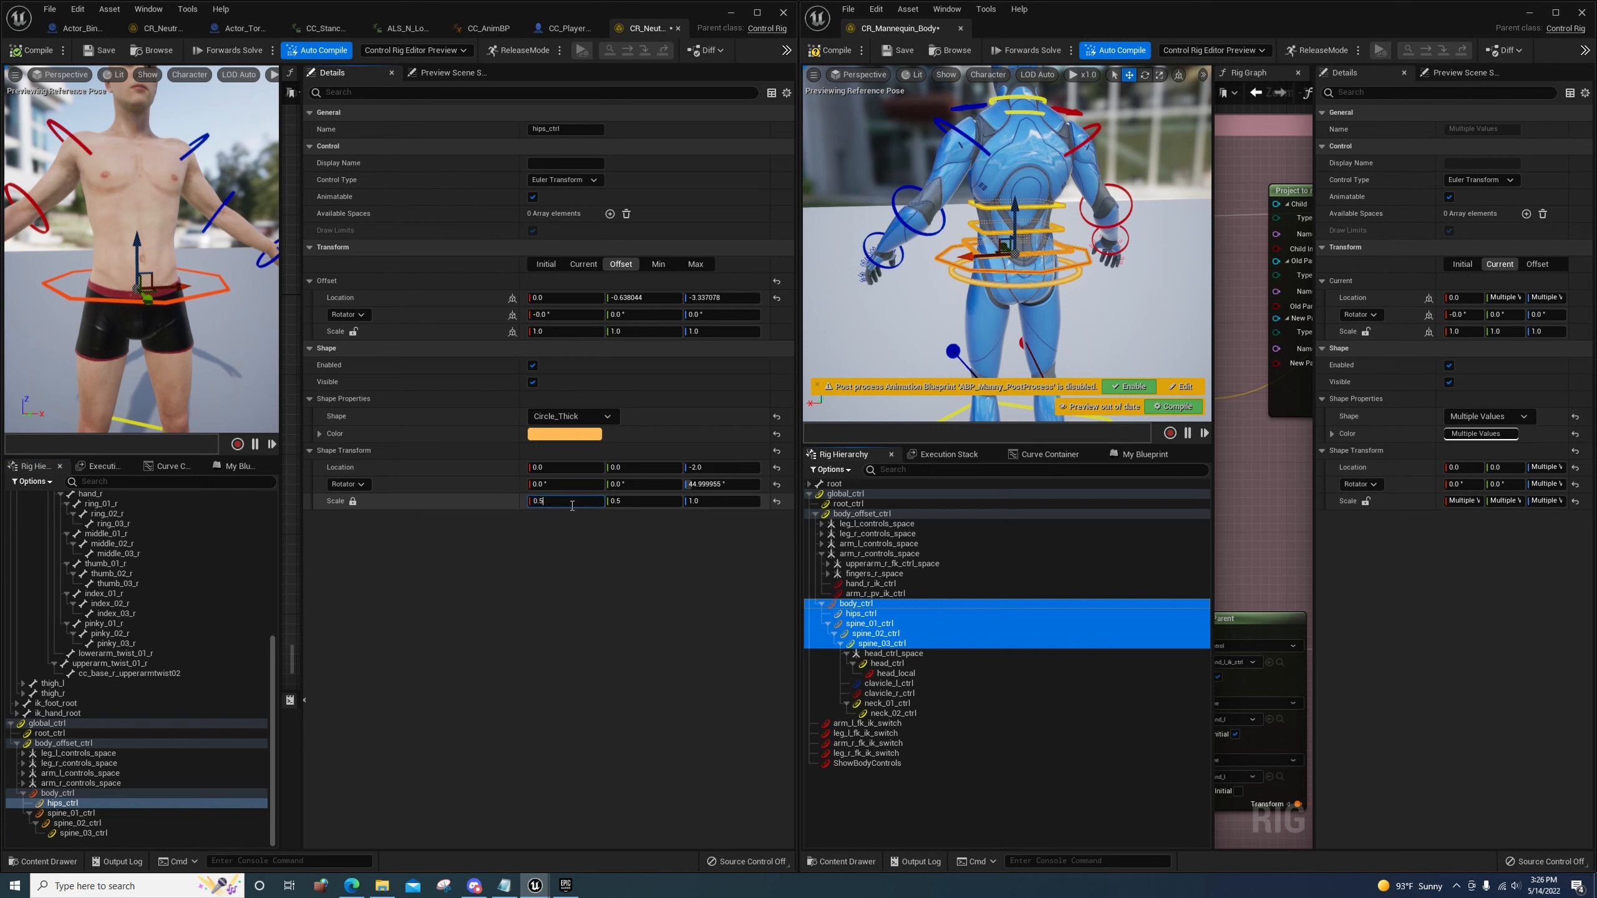
Scale the shapes of spine_01_ctrl, spine_02_ctrl and spine_03_ctrl uniformly by a factor of 10
click(76, 814)
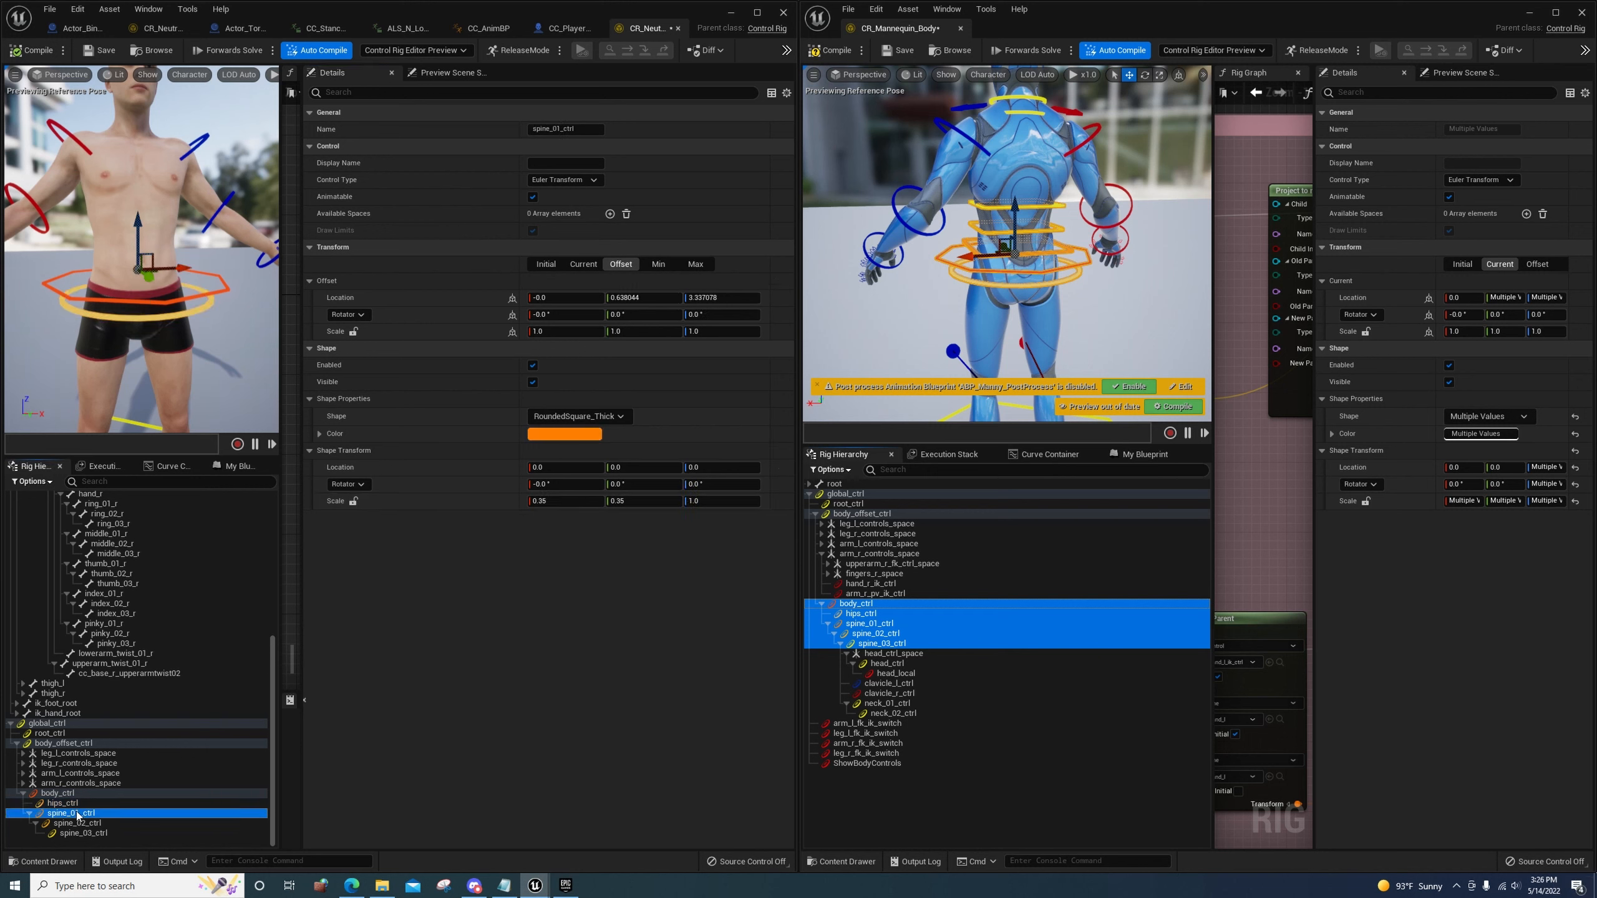
click(352, 501)
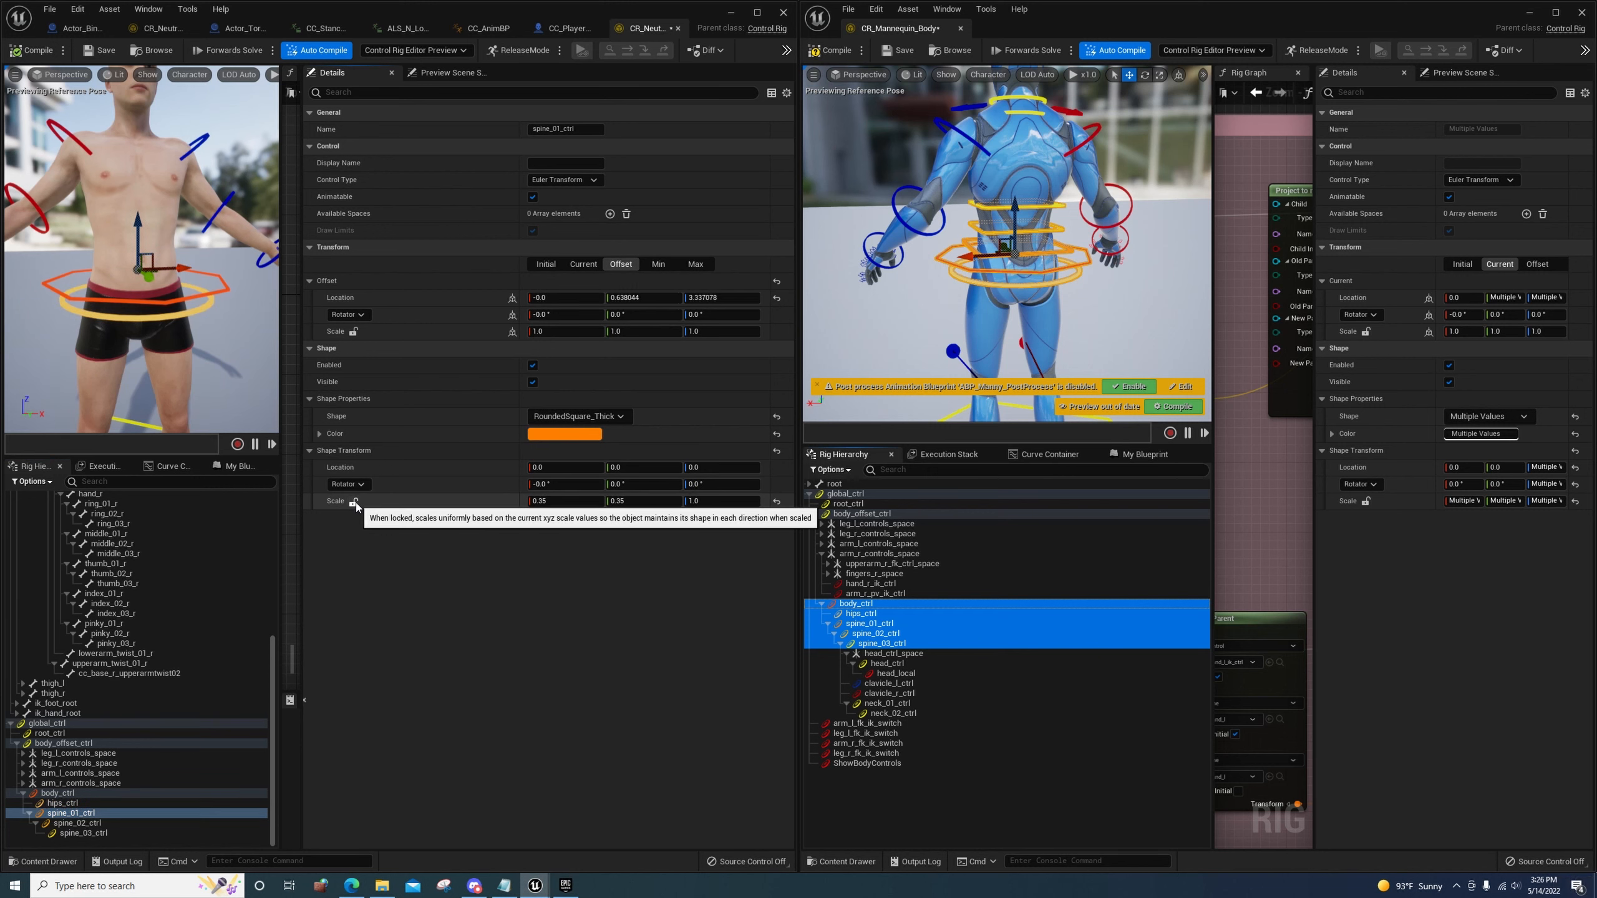
click(570, 502)
text(*10)
click(77, 823)
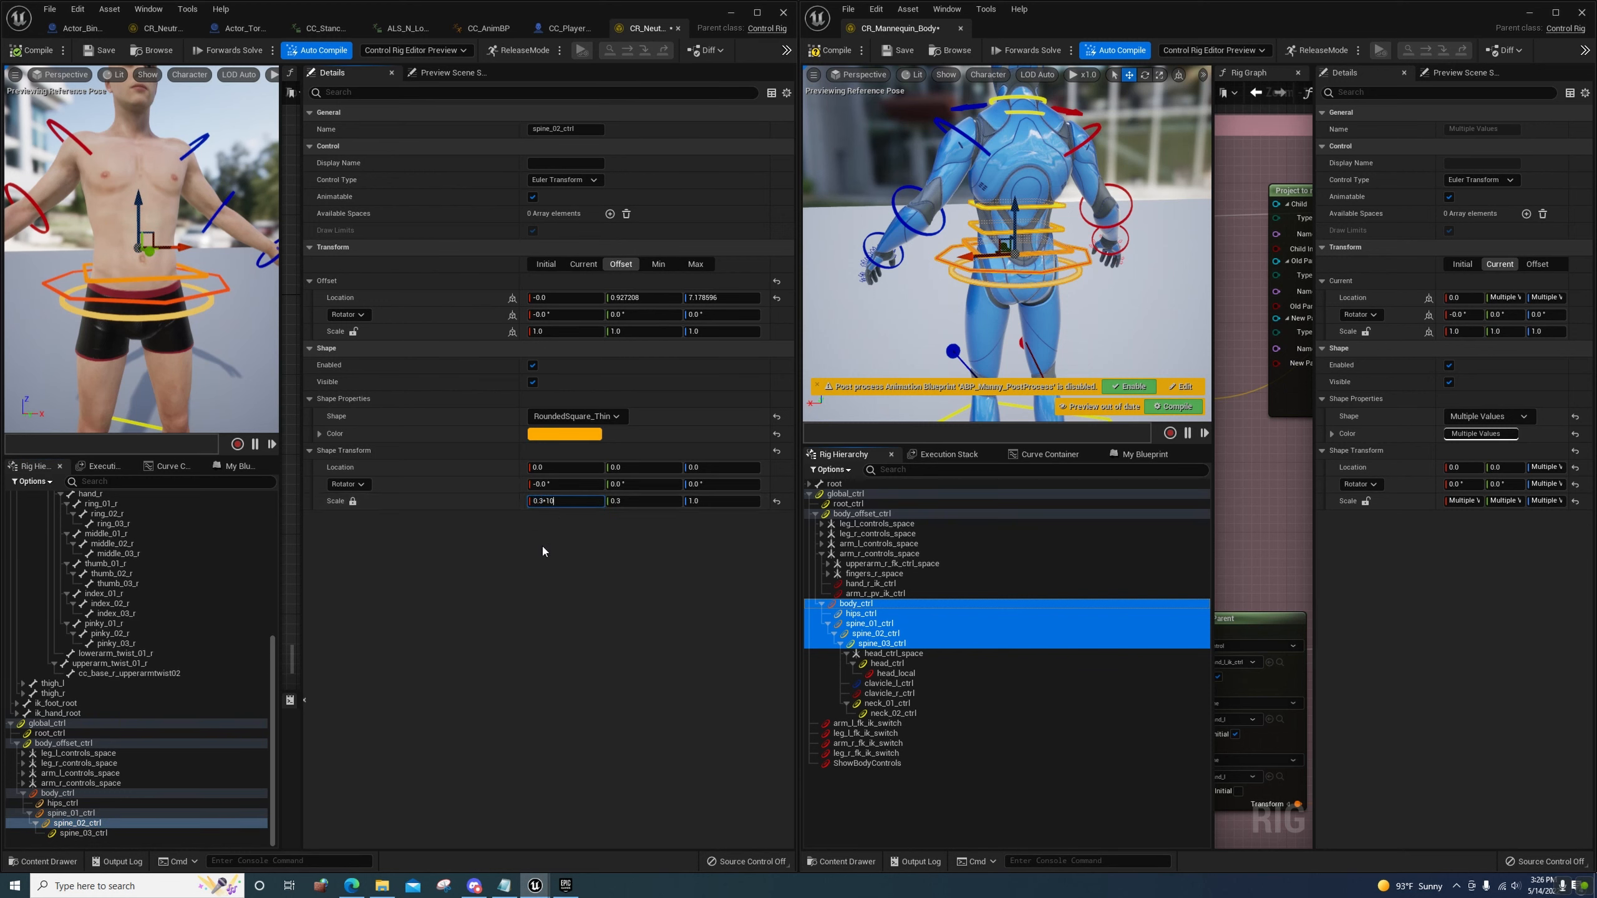
click(83, 833)
click(353, 501)
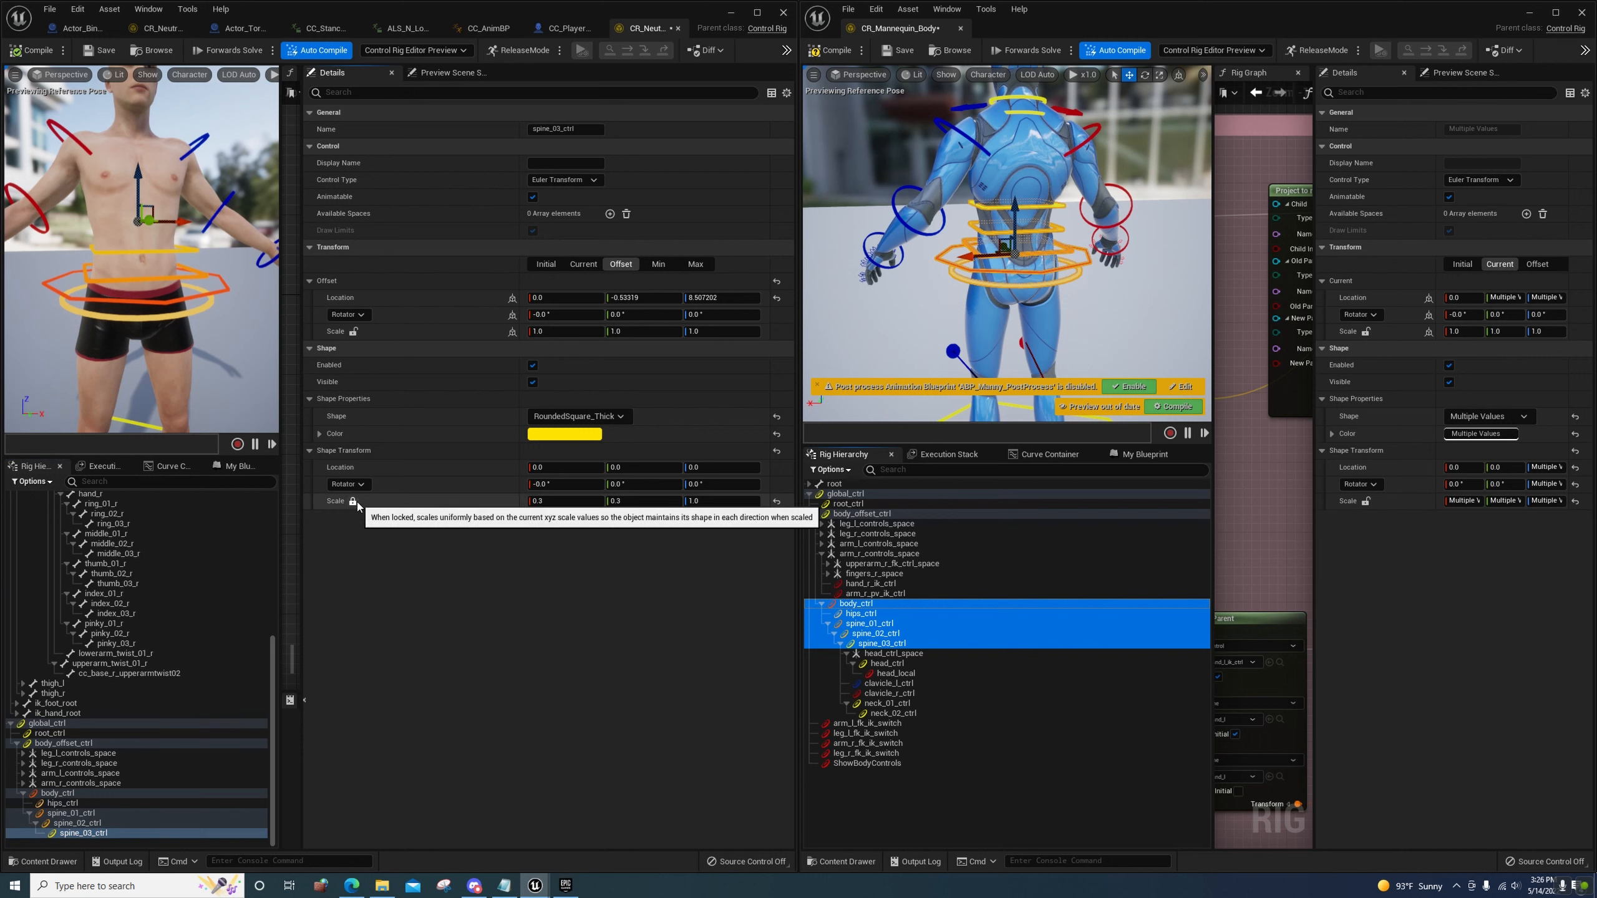
text(*10)
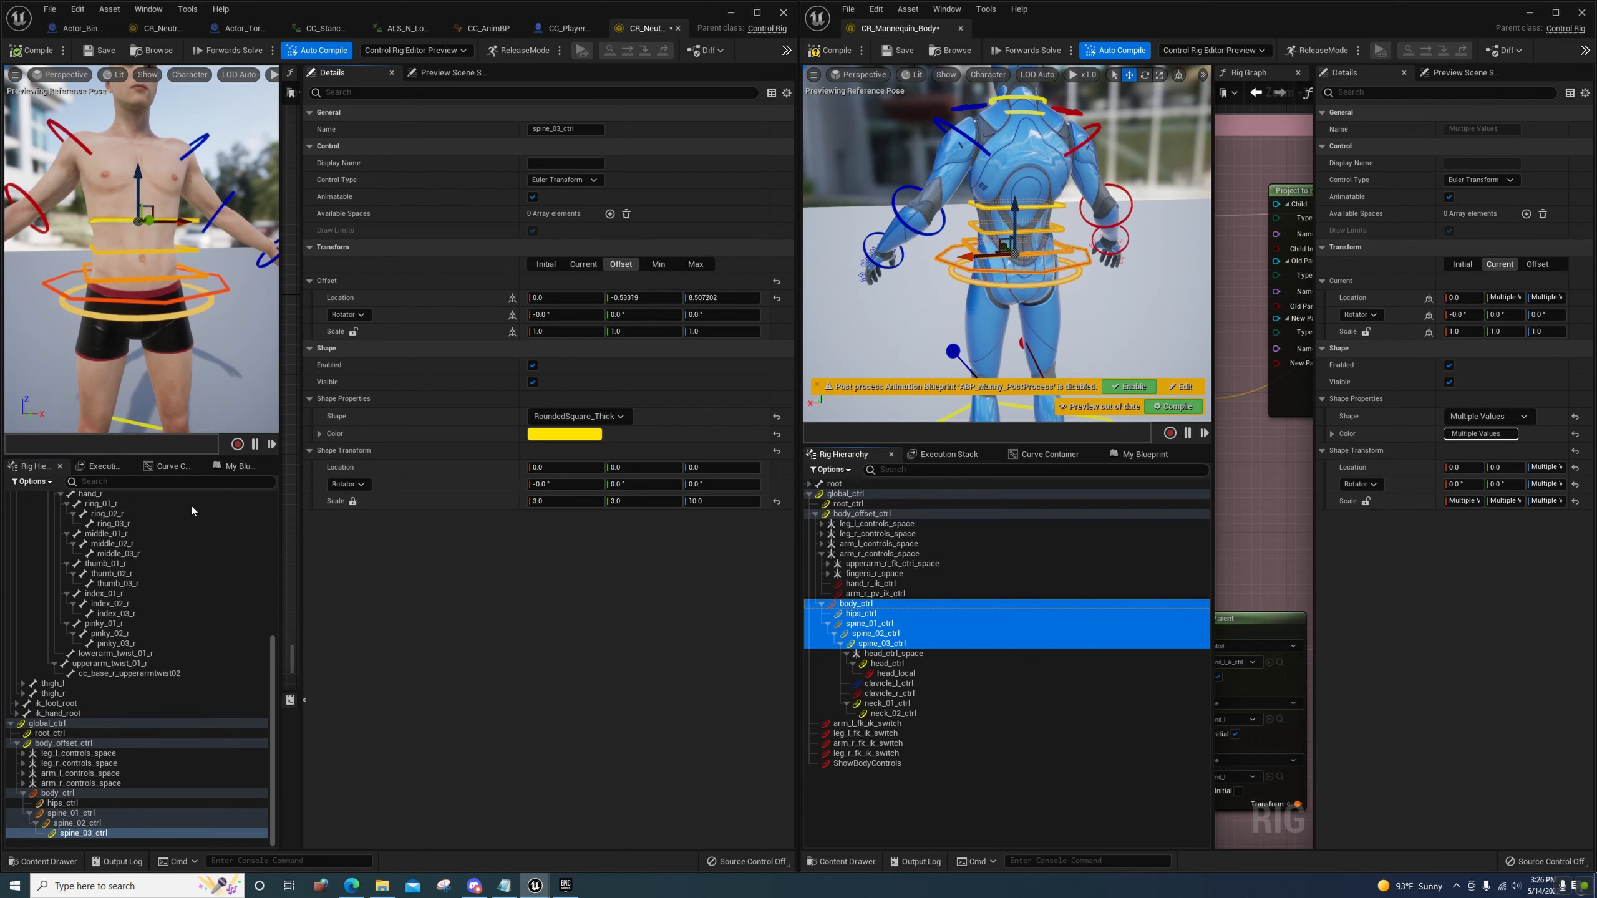
Try to align body_ctrl by setting its offset transform from the closest bone
click(66, 795)
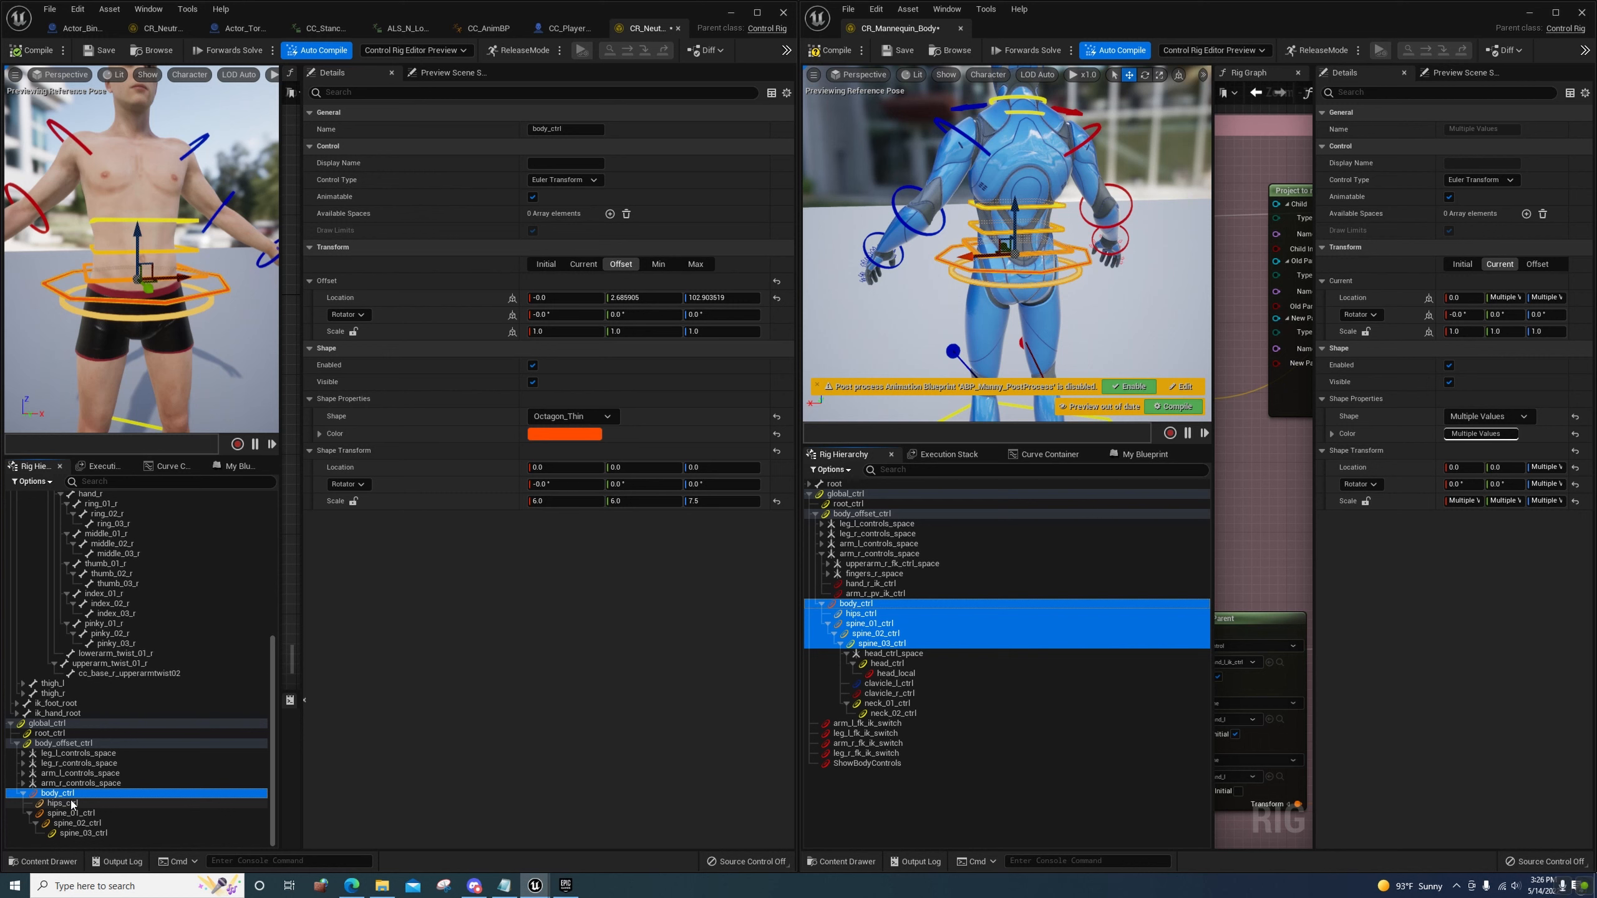
right_click(73, 804)
click(162, 710)
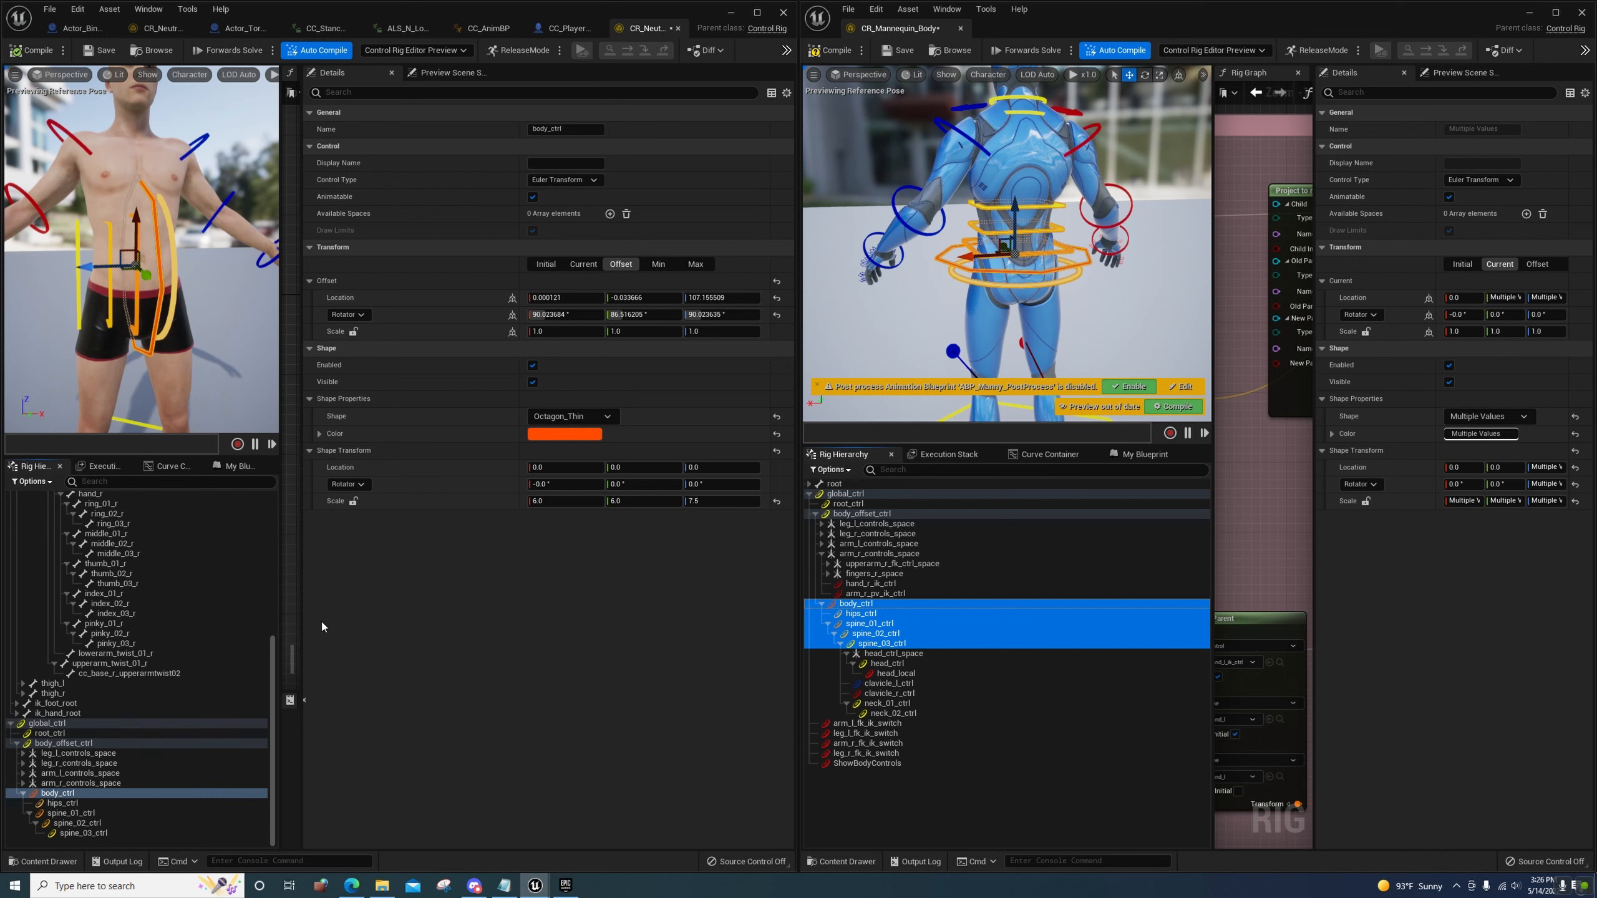
right_click(75, 790)
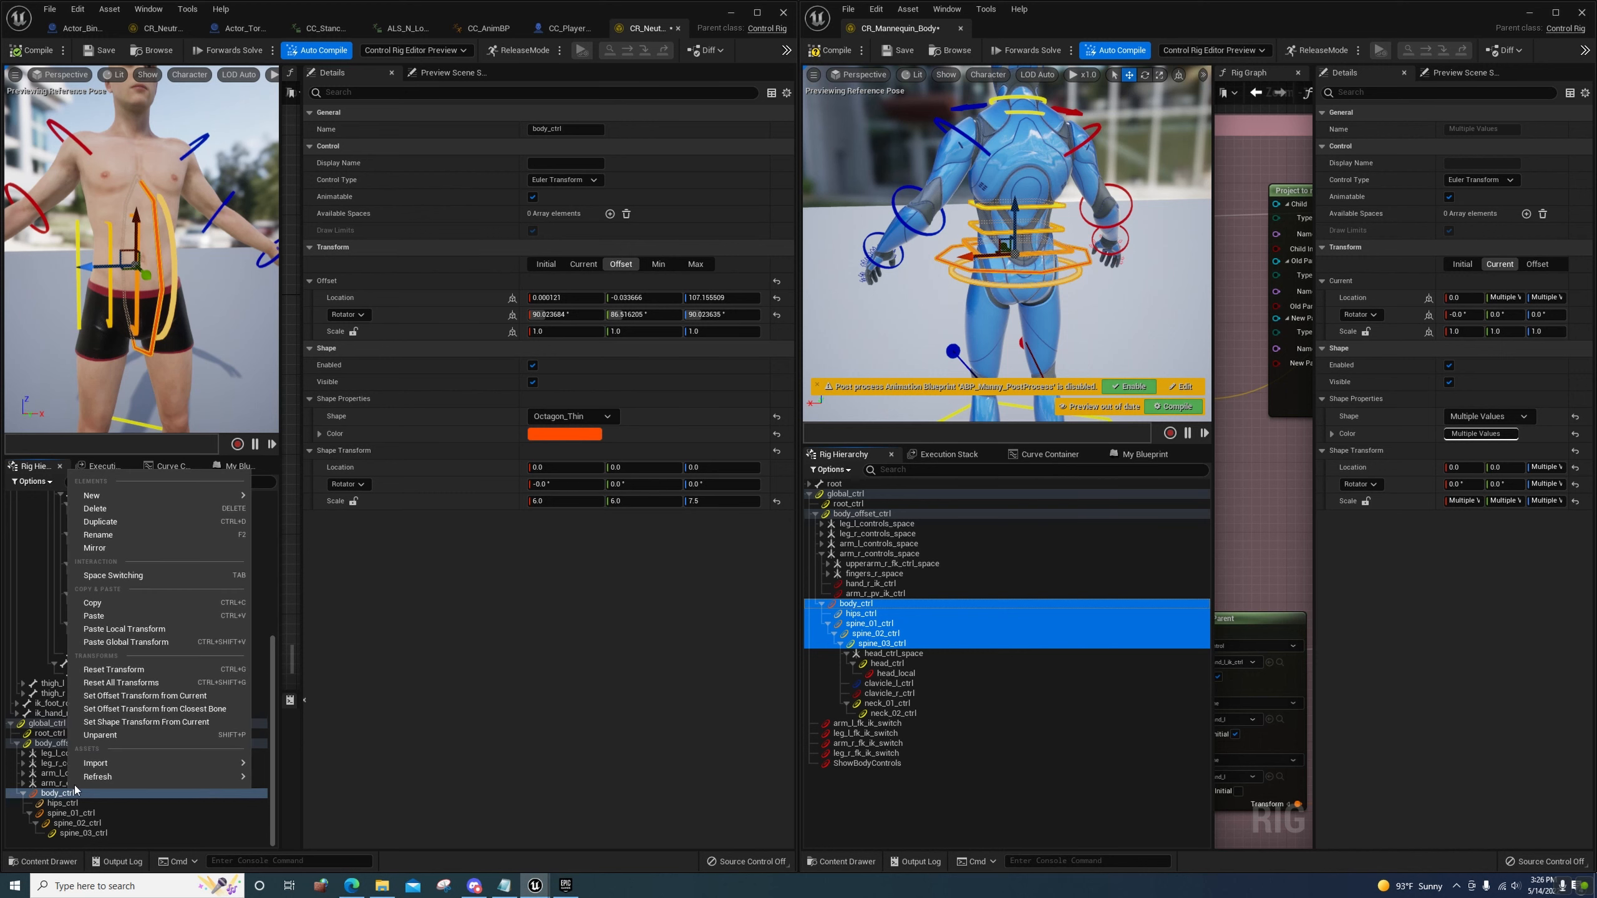
click(144, 695)
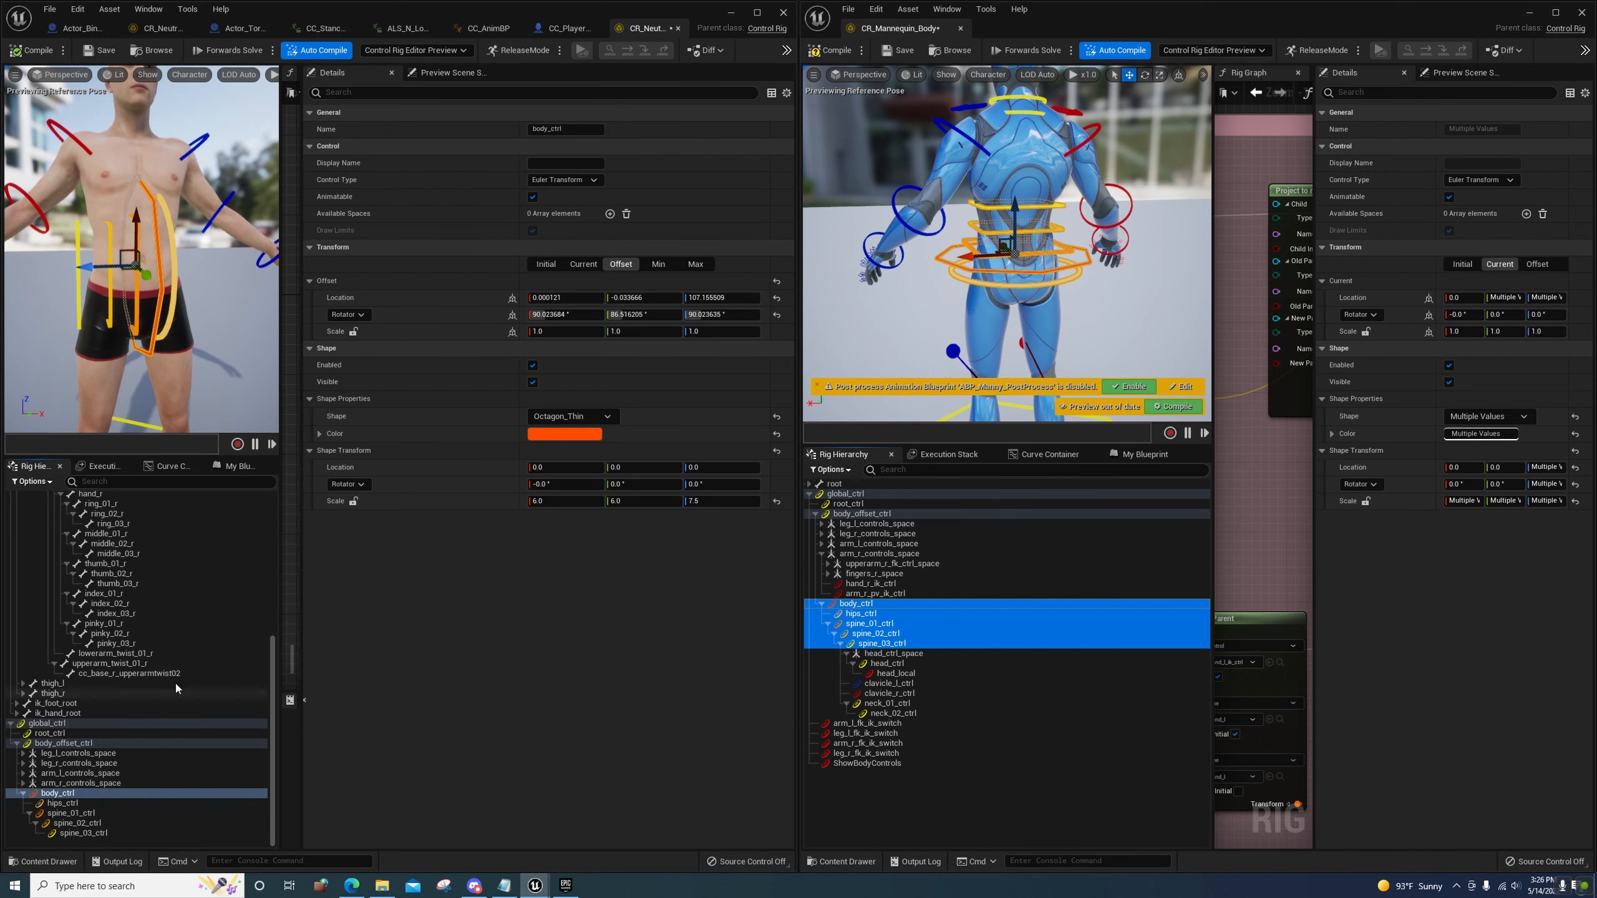
right_click(55, 795)
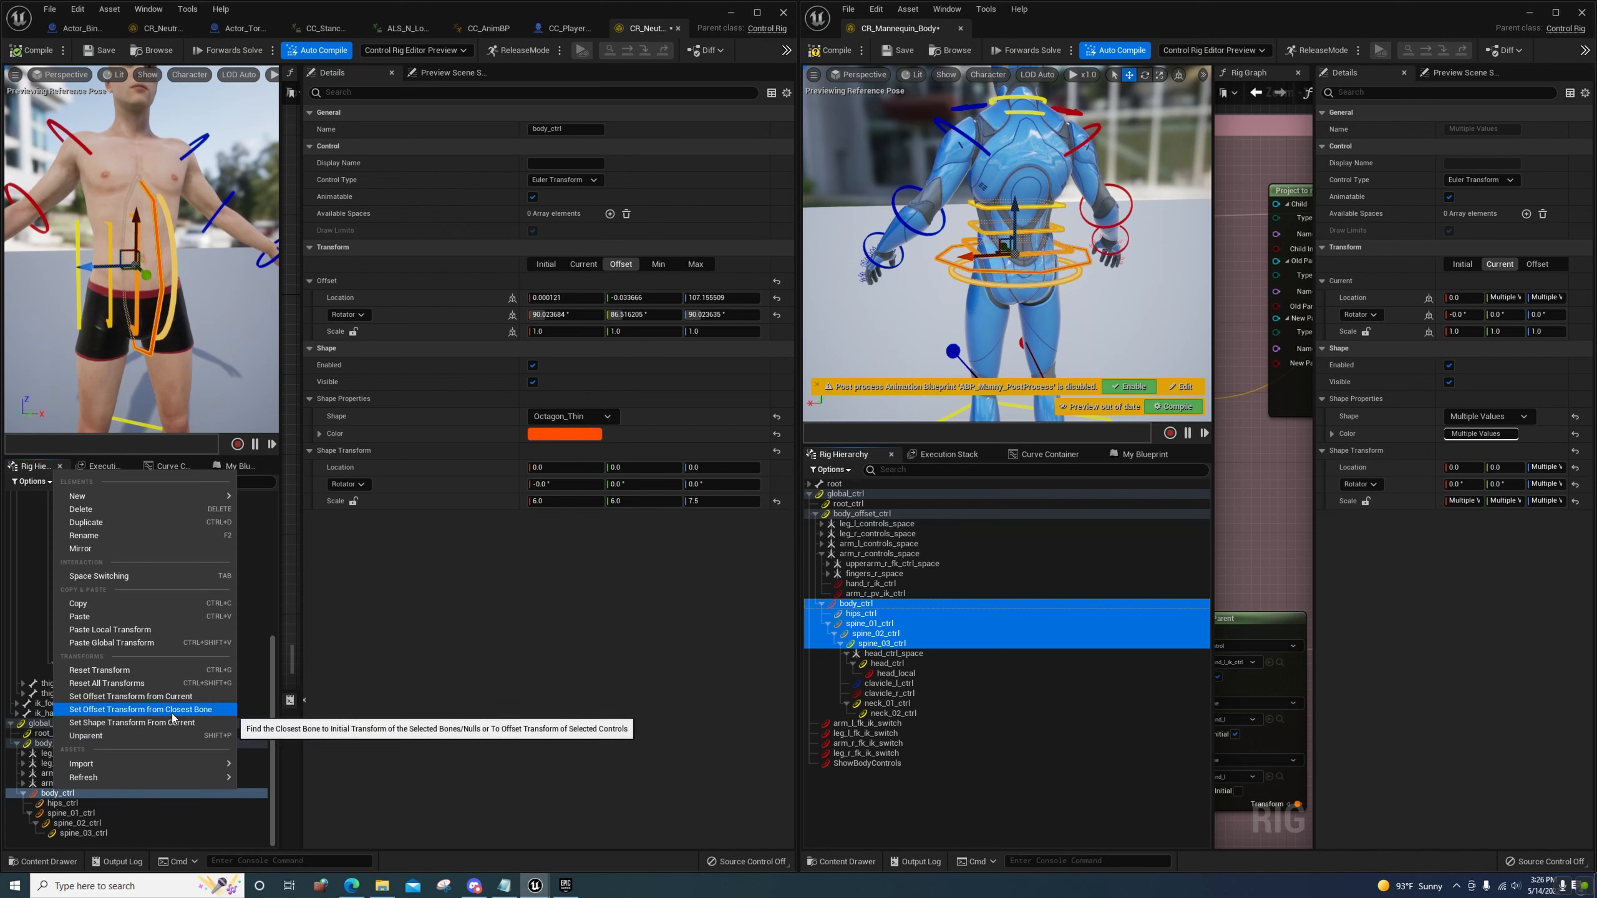
click(173, 709)
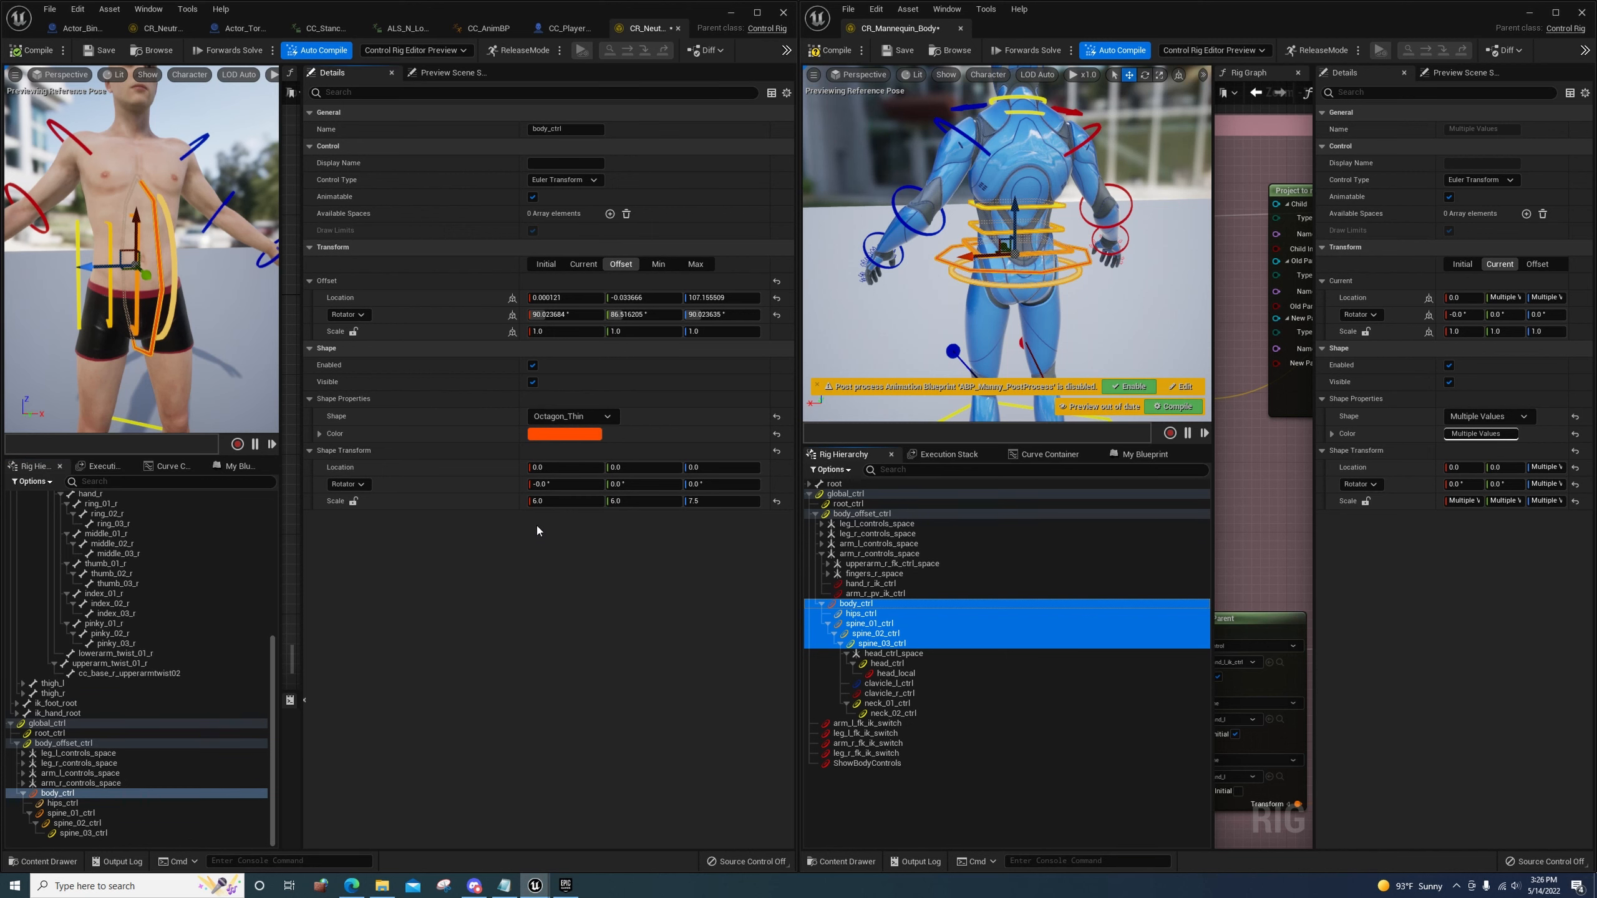
Try rotating the shape of body_ctrl, and of hips_ctrl through spine_03_ctrl together, to 90° in the second rotator value
click(647, 482)
text(1)
key(Return)
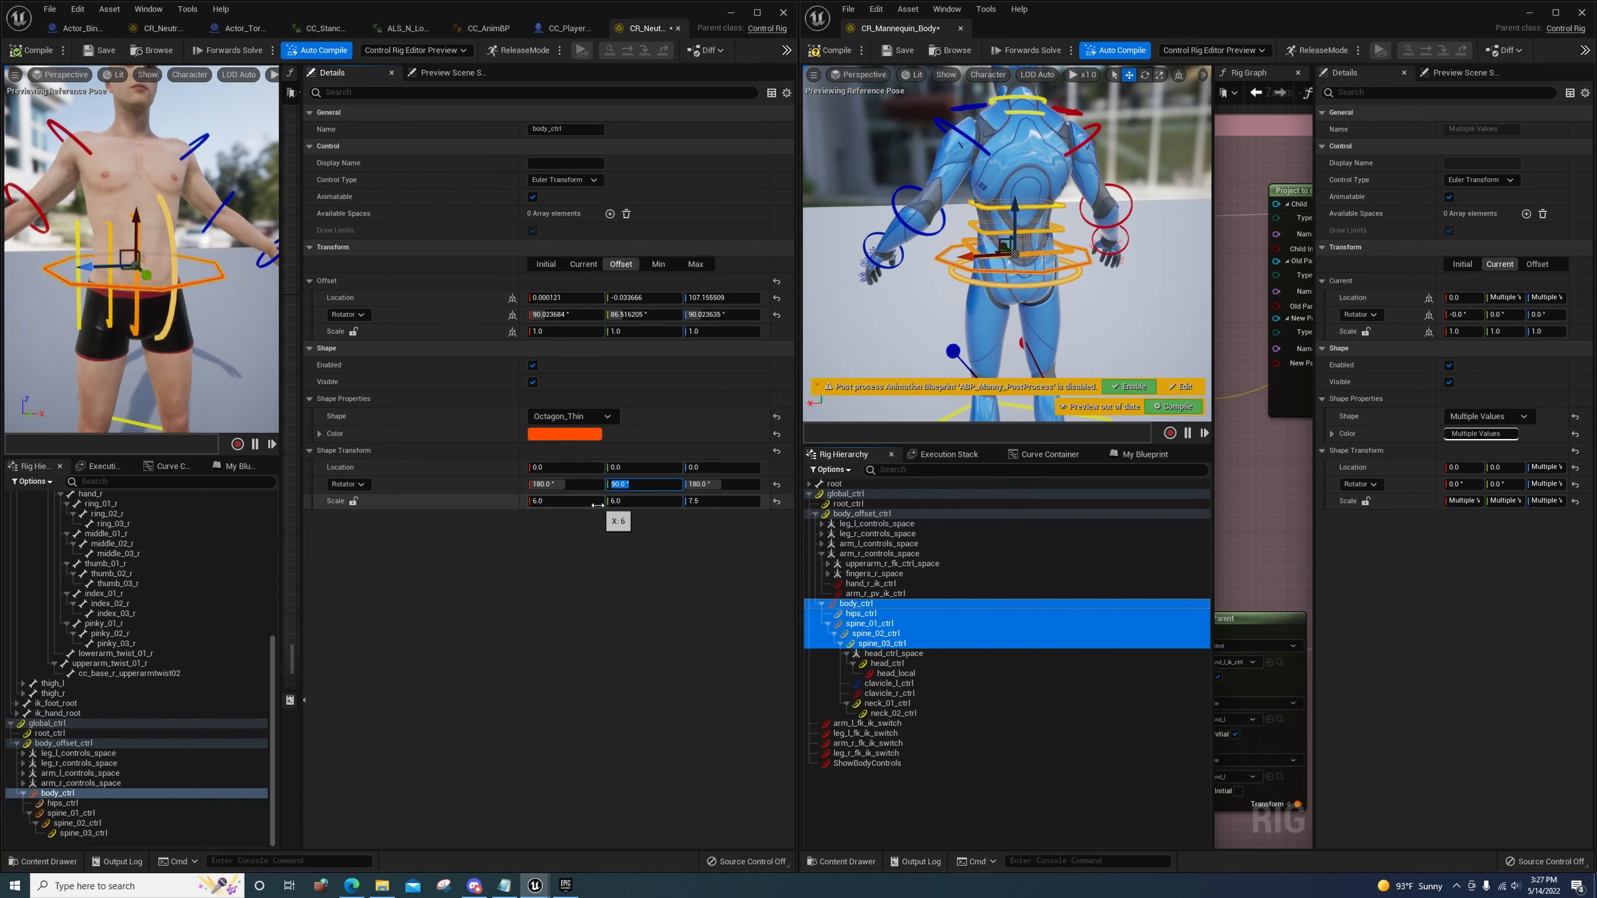
click(71, 803)
shift+click(78, 834)
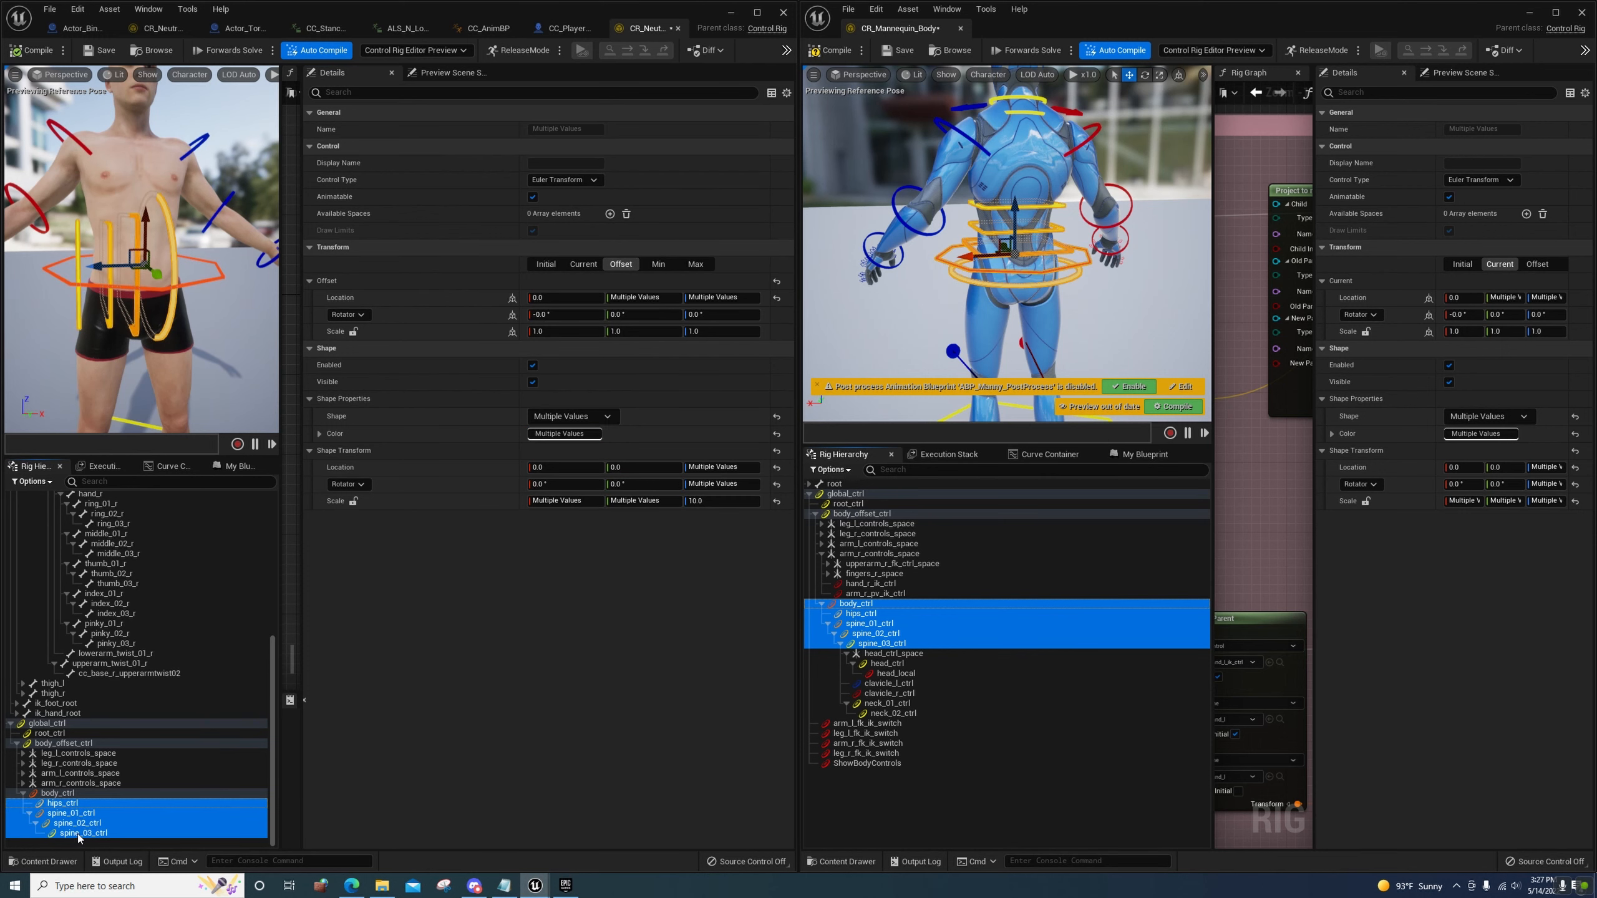
click(628, 483)
key(Return)
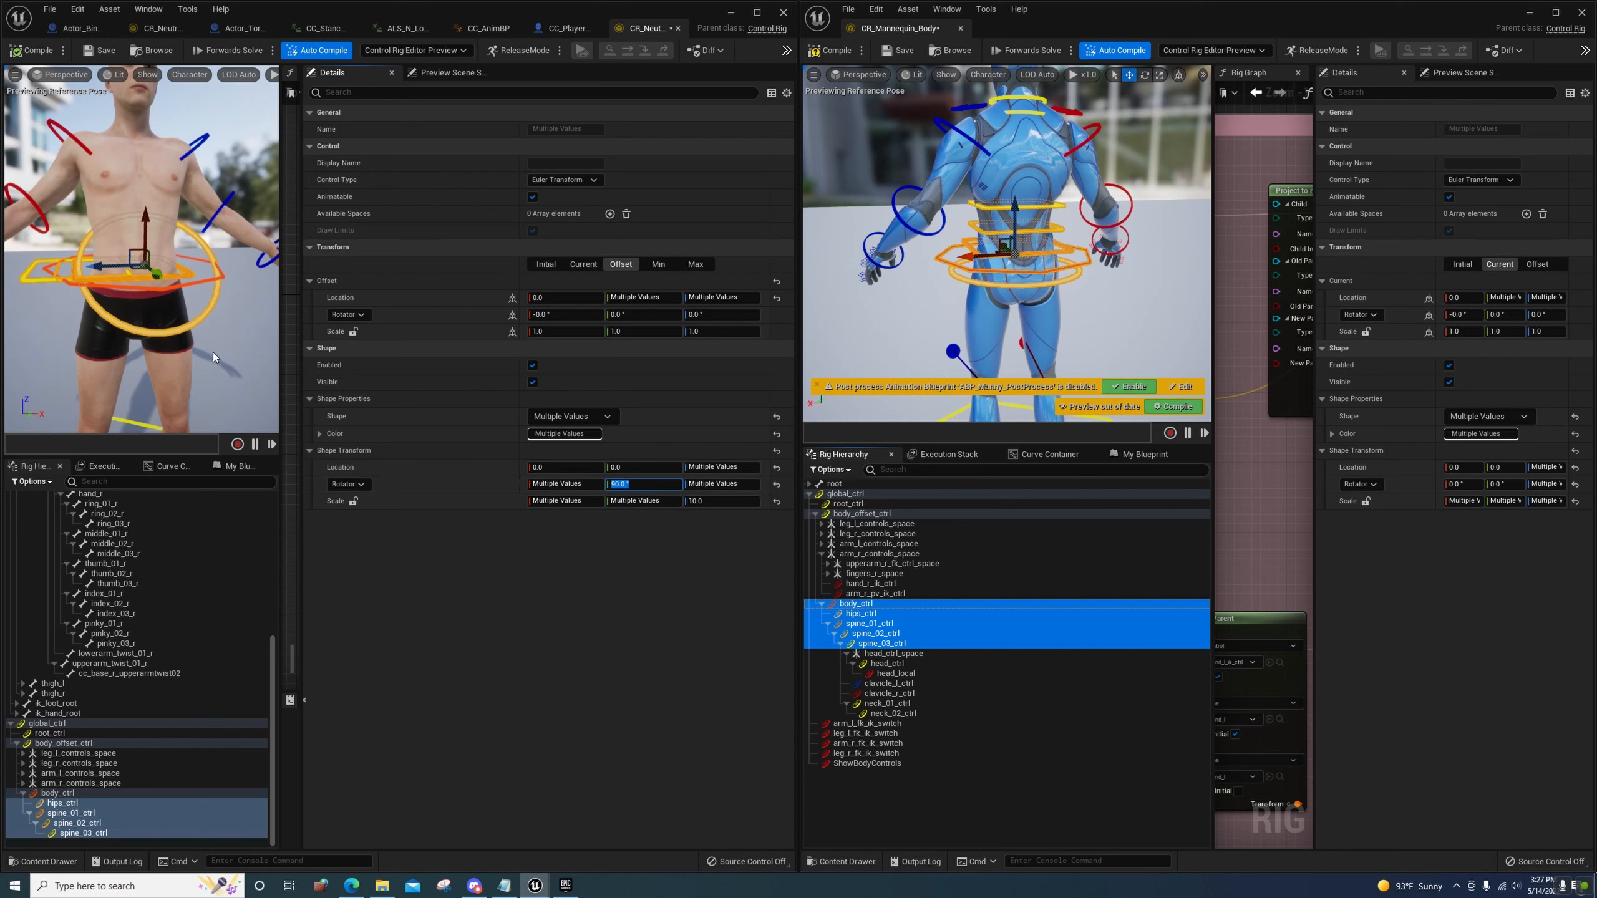
Undo the shape rotations and the closest-bone offset applied to body_ctrl
drag(212, 357, 201, 378)
key(ctrl+z)
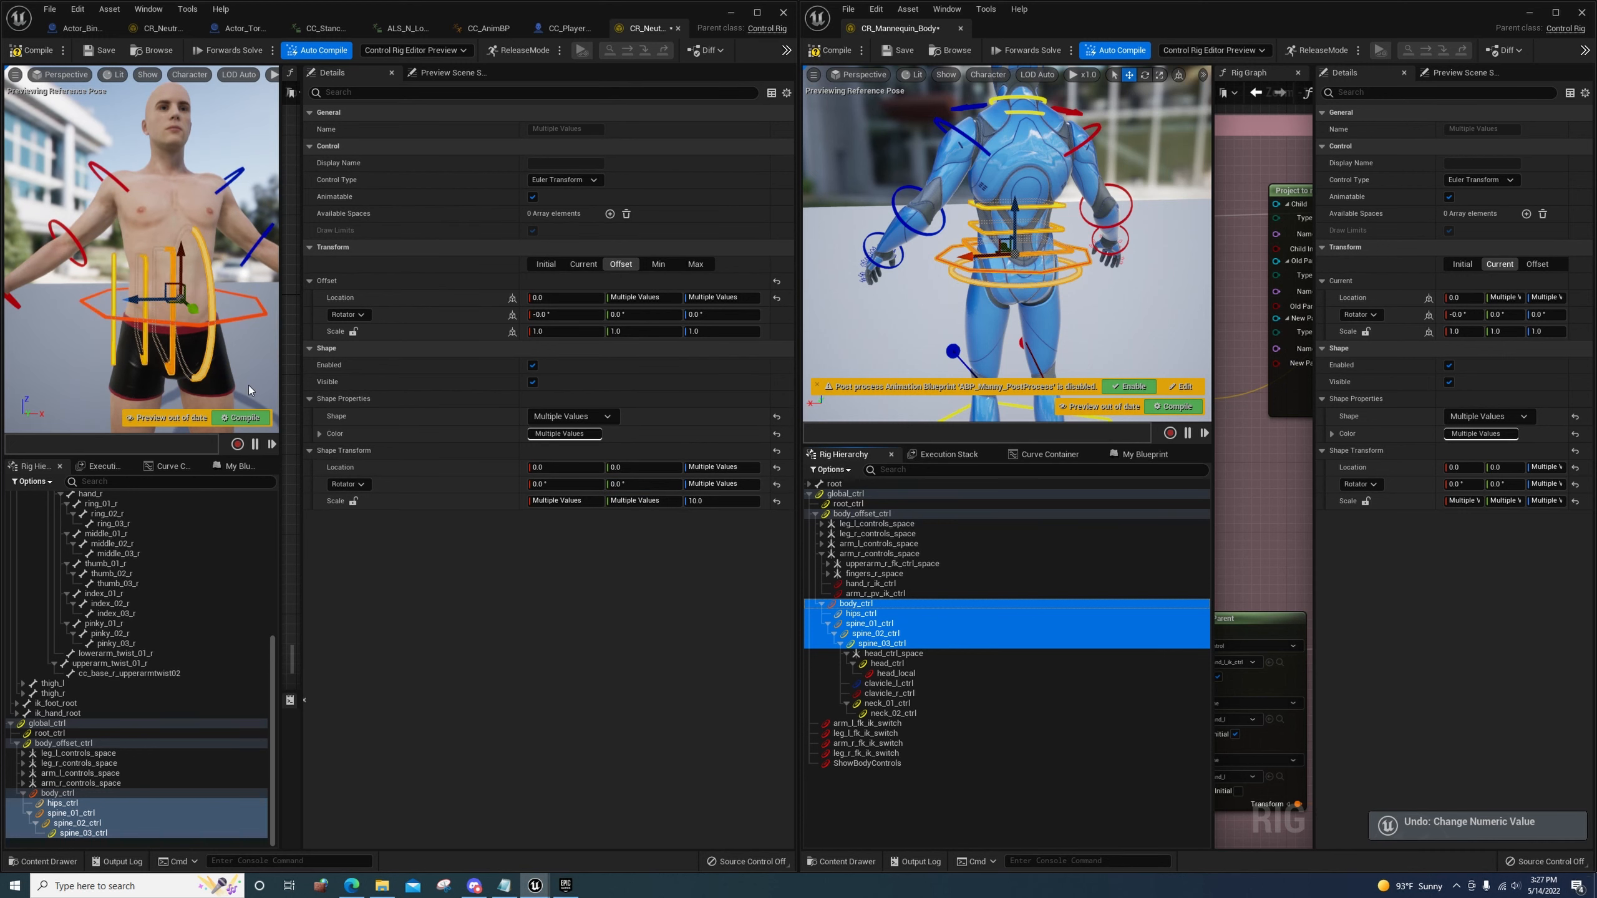
key(ctrl+z)
key(ctrl+z)
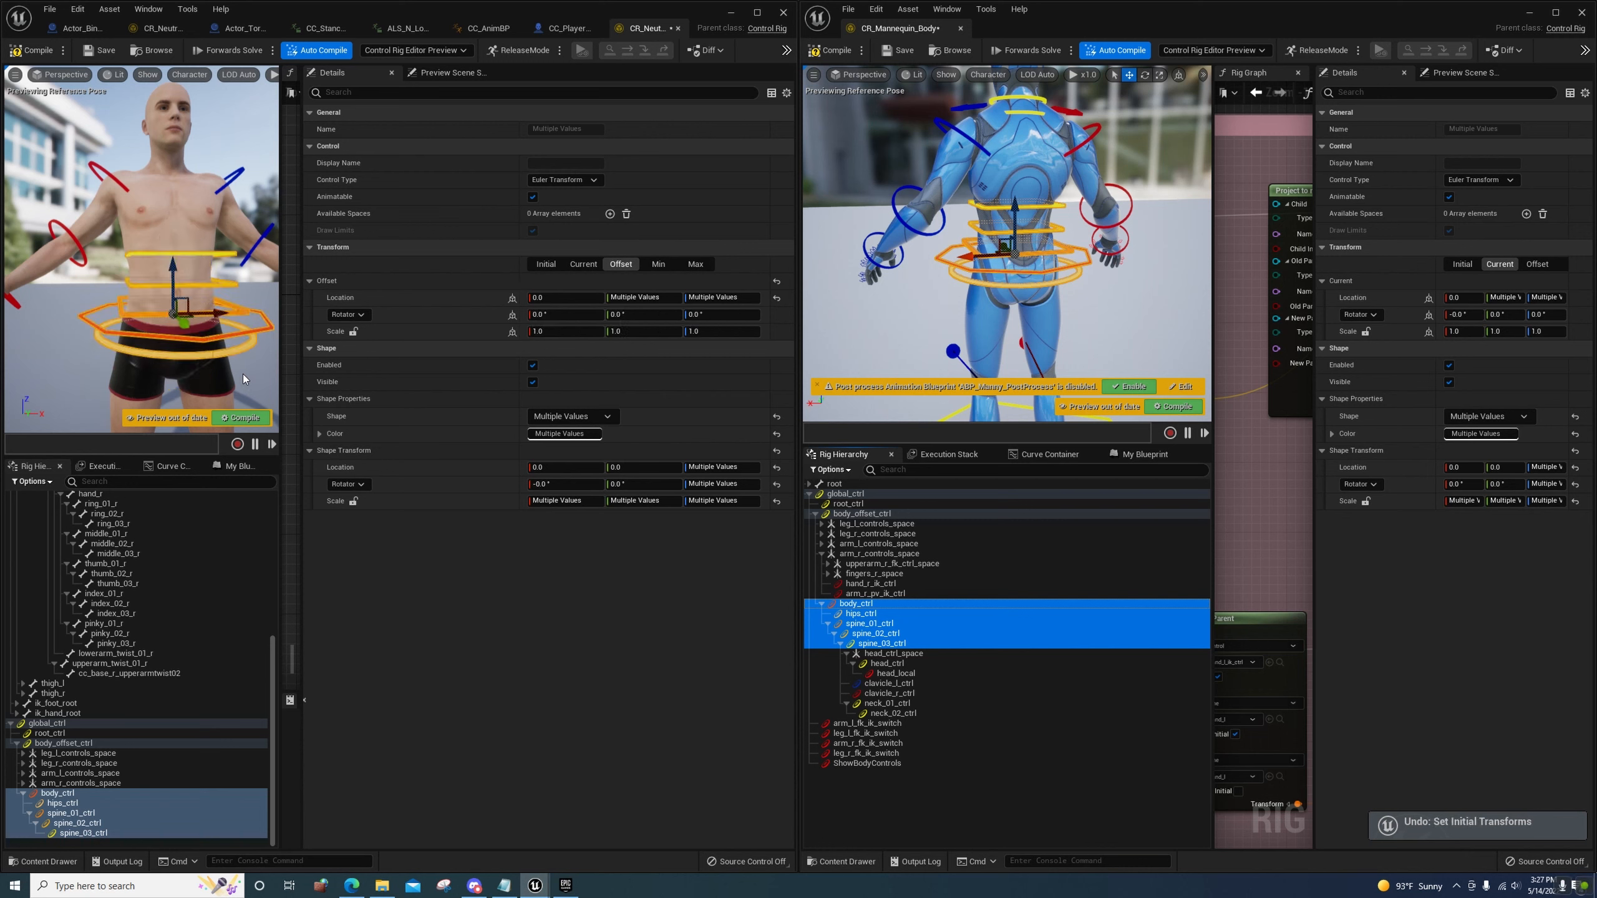
Inspect up close how hips_ctrl and the spine controls sit around the character's pelvis and waist
click(81, 804)
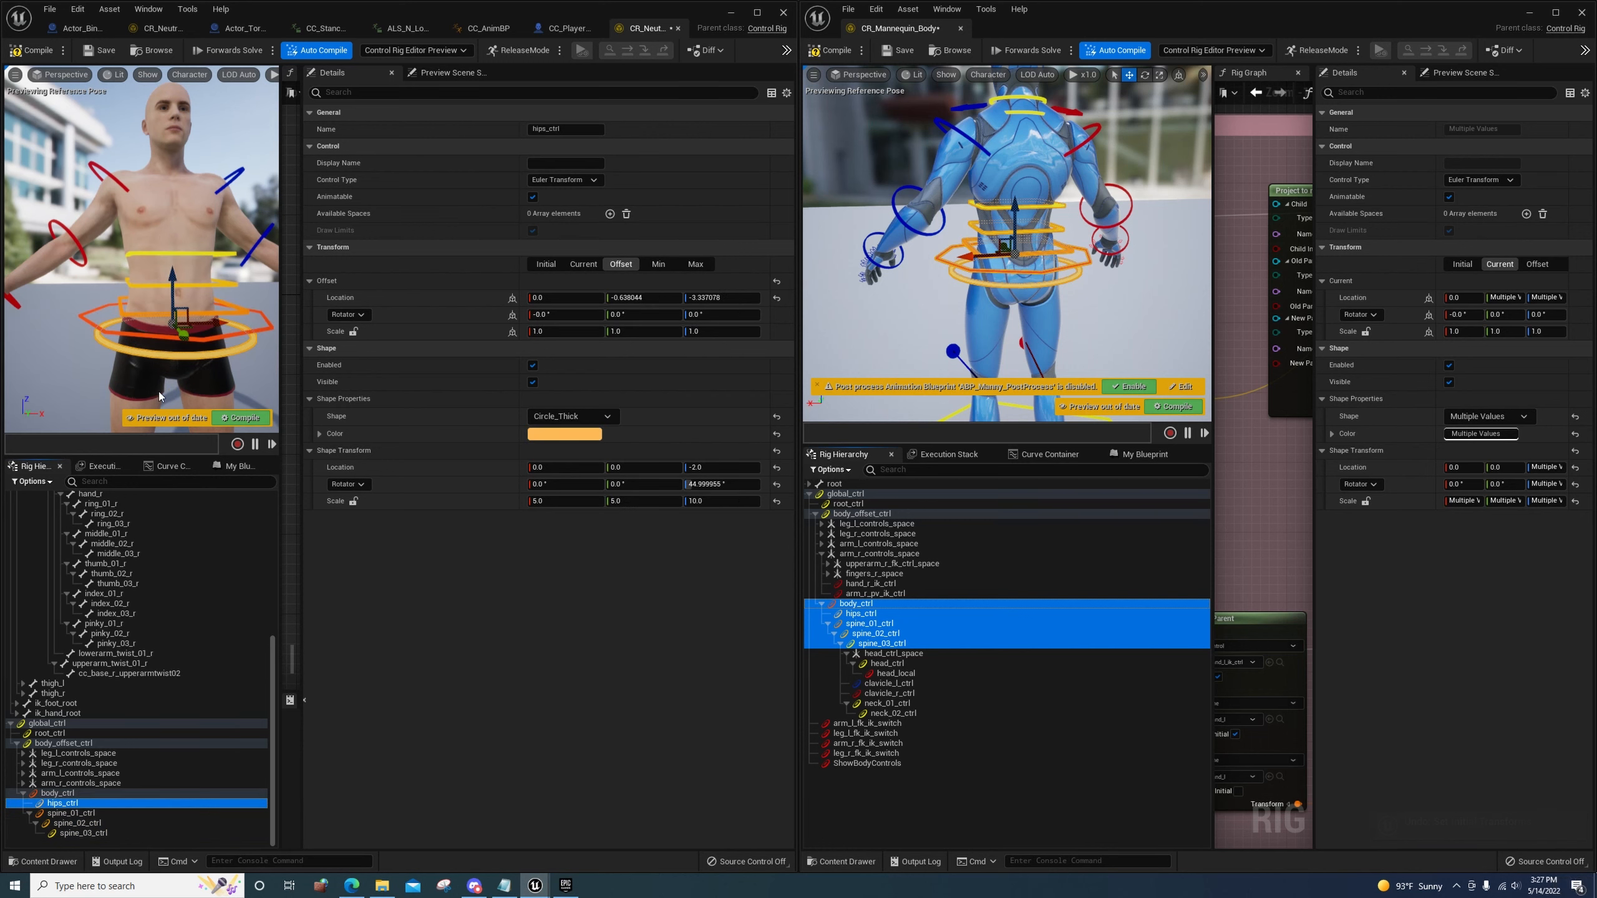
scroll(160, 396, up, 8)
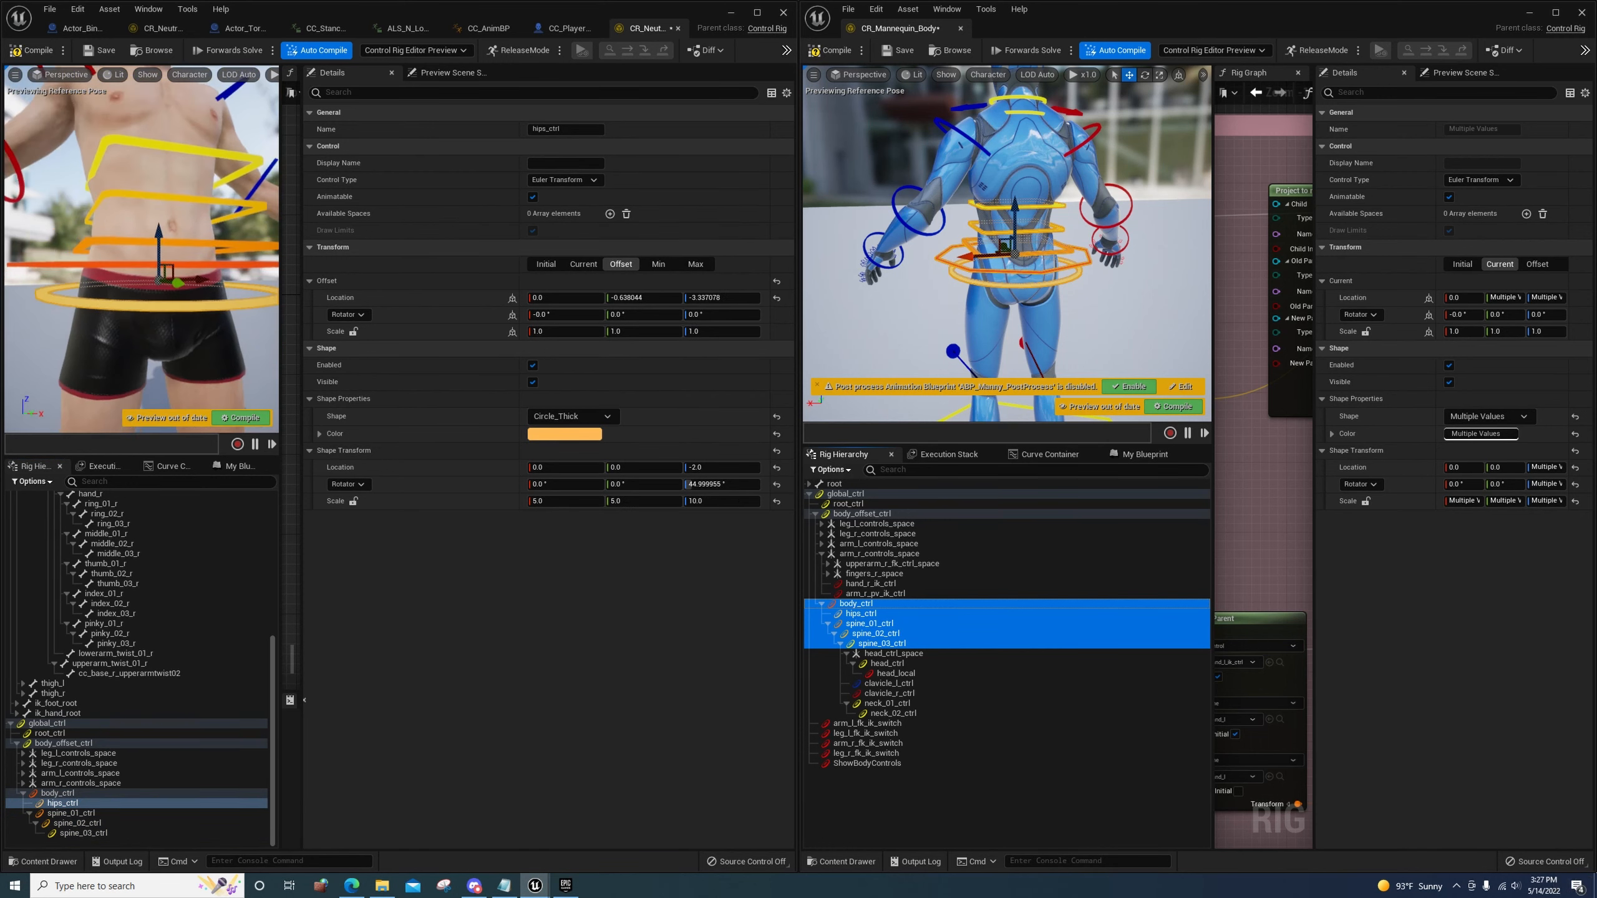
scroll(161, 397, down, 1)
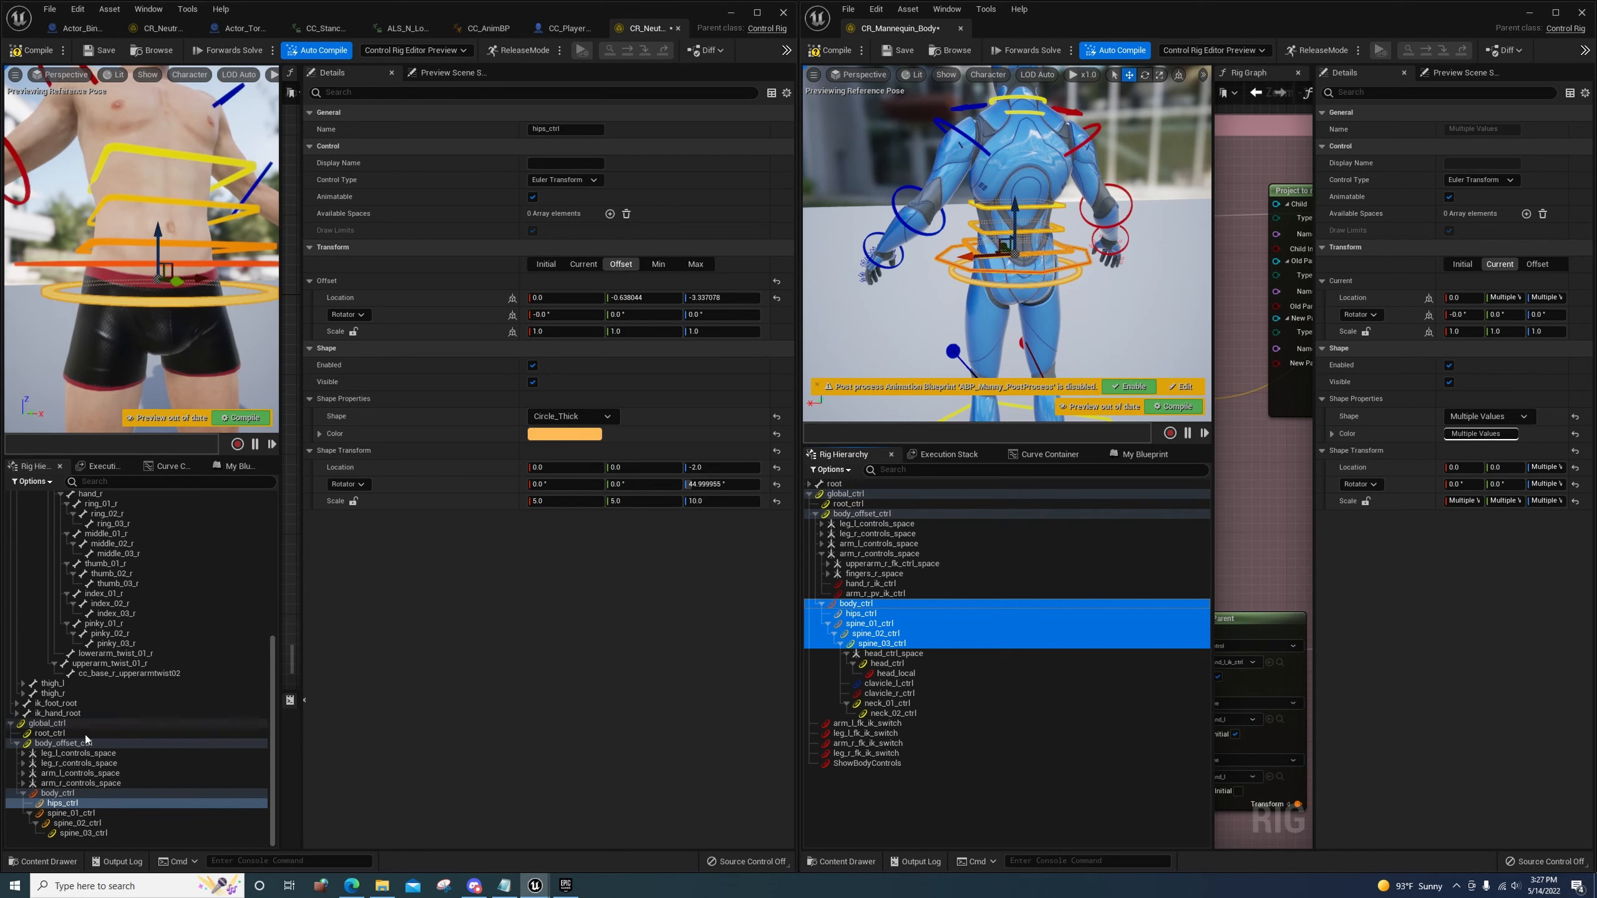
Try aligning hips_ctrl's offset transform to the closest bone with its shape rotated to 90° in the second rotator value
right_click(70, 804)
click(220, 726)
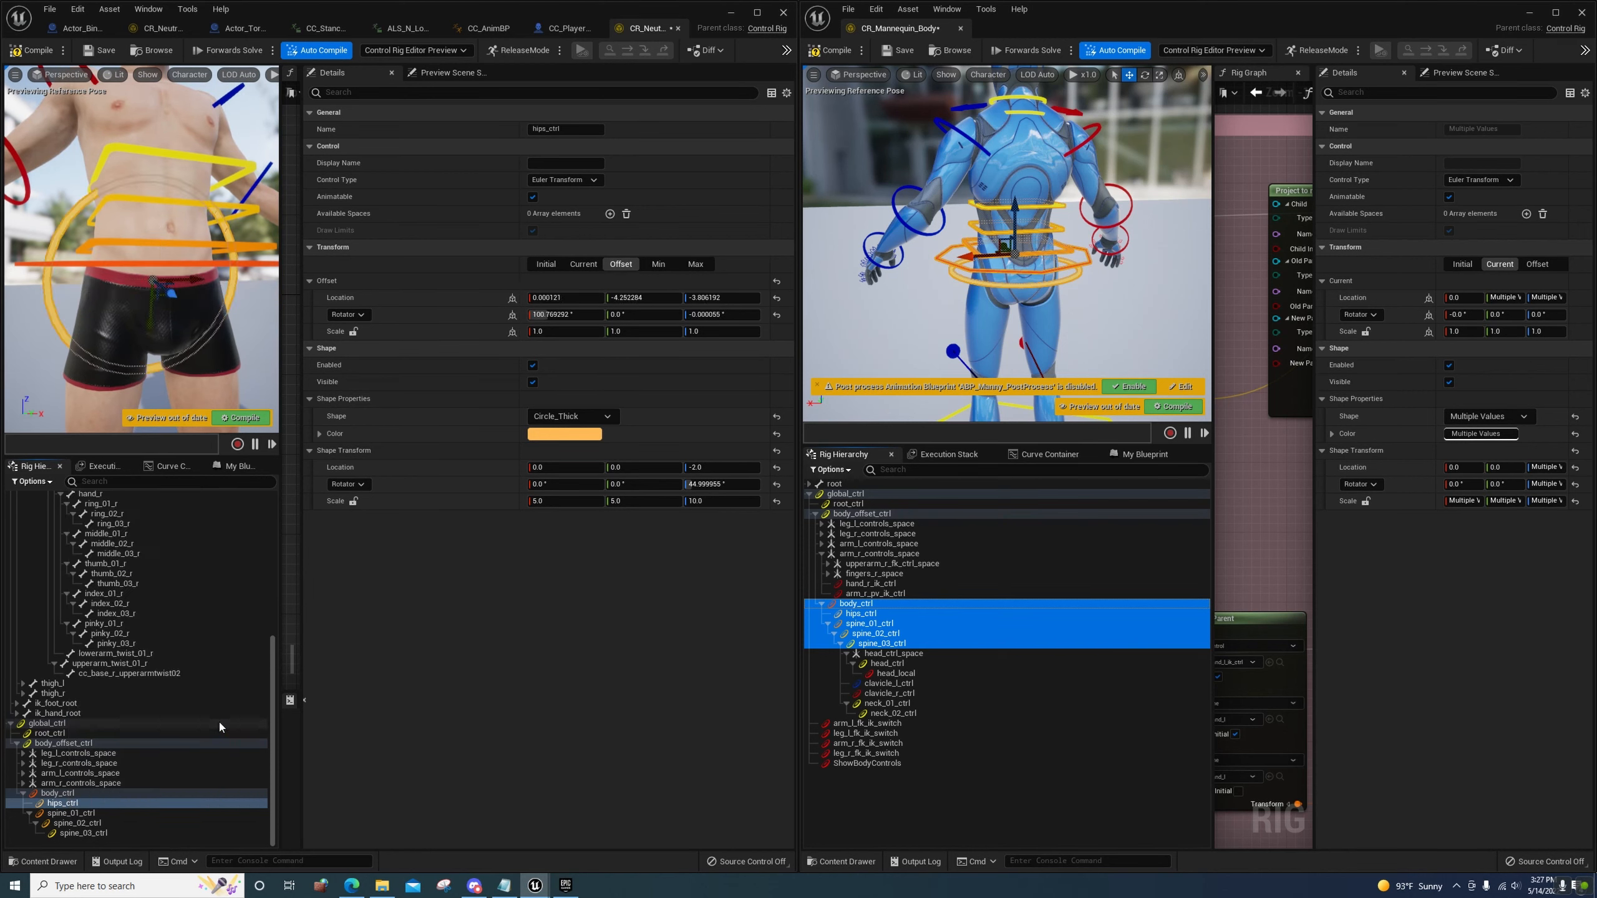
click(659, 485)
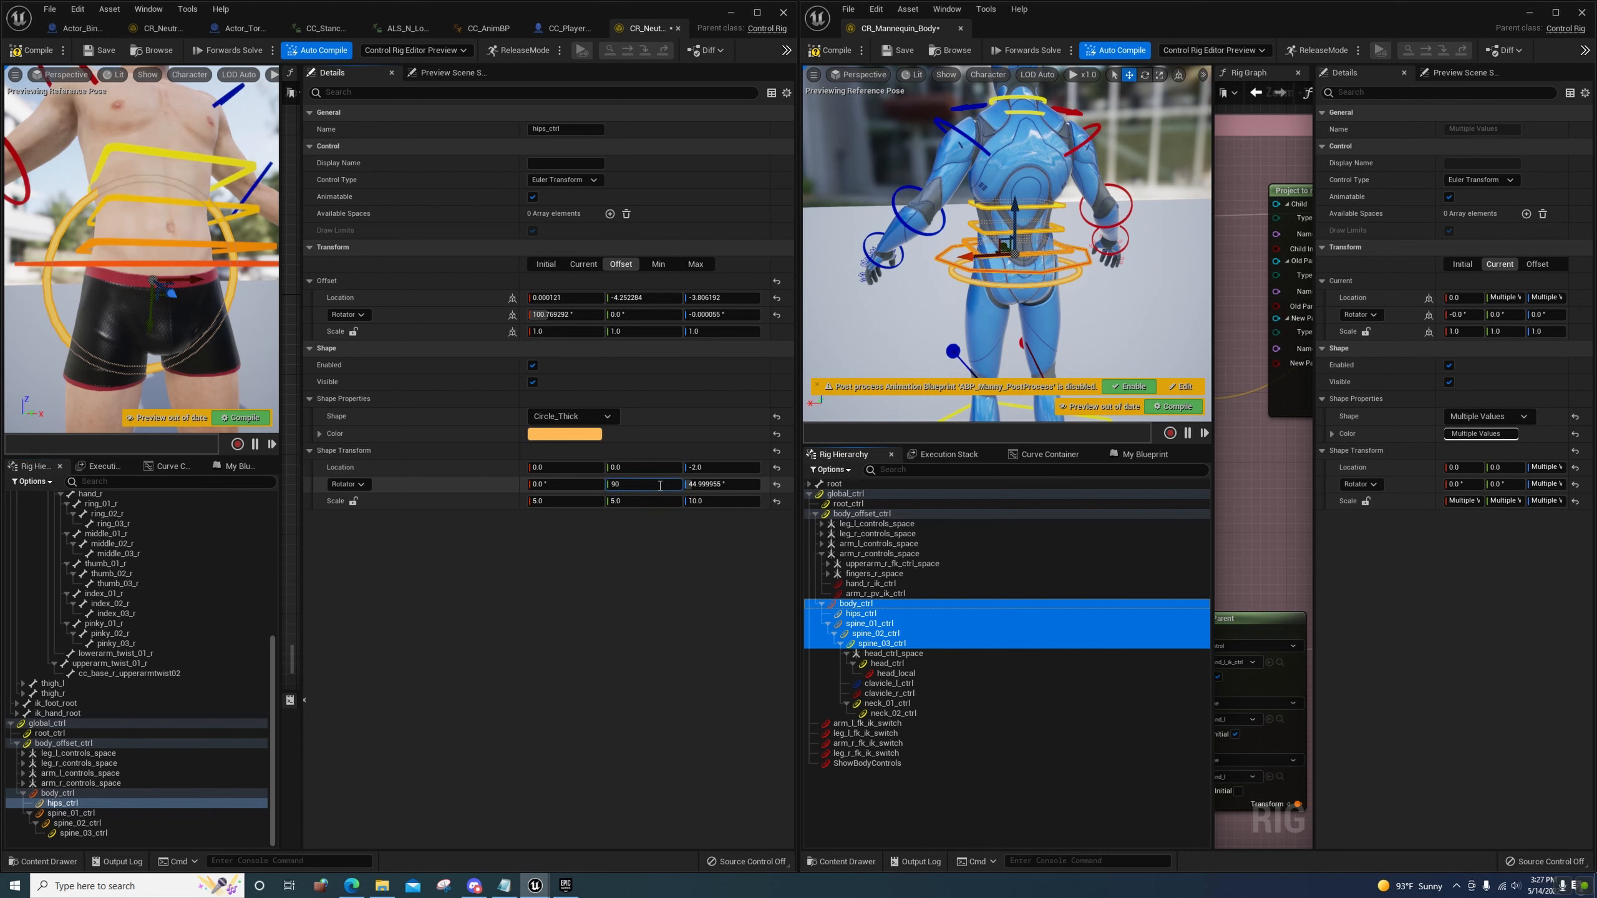
text(90)
key(Return)
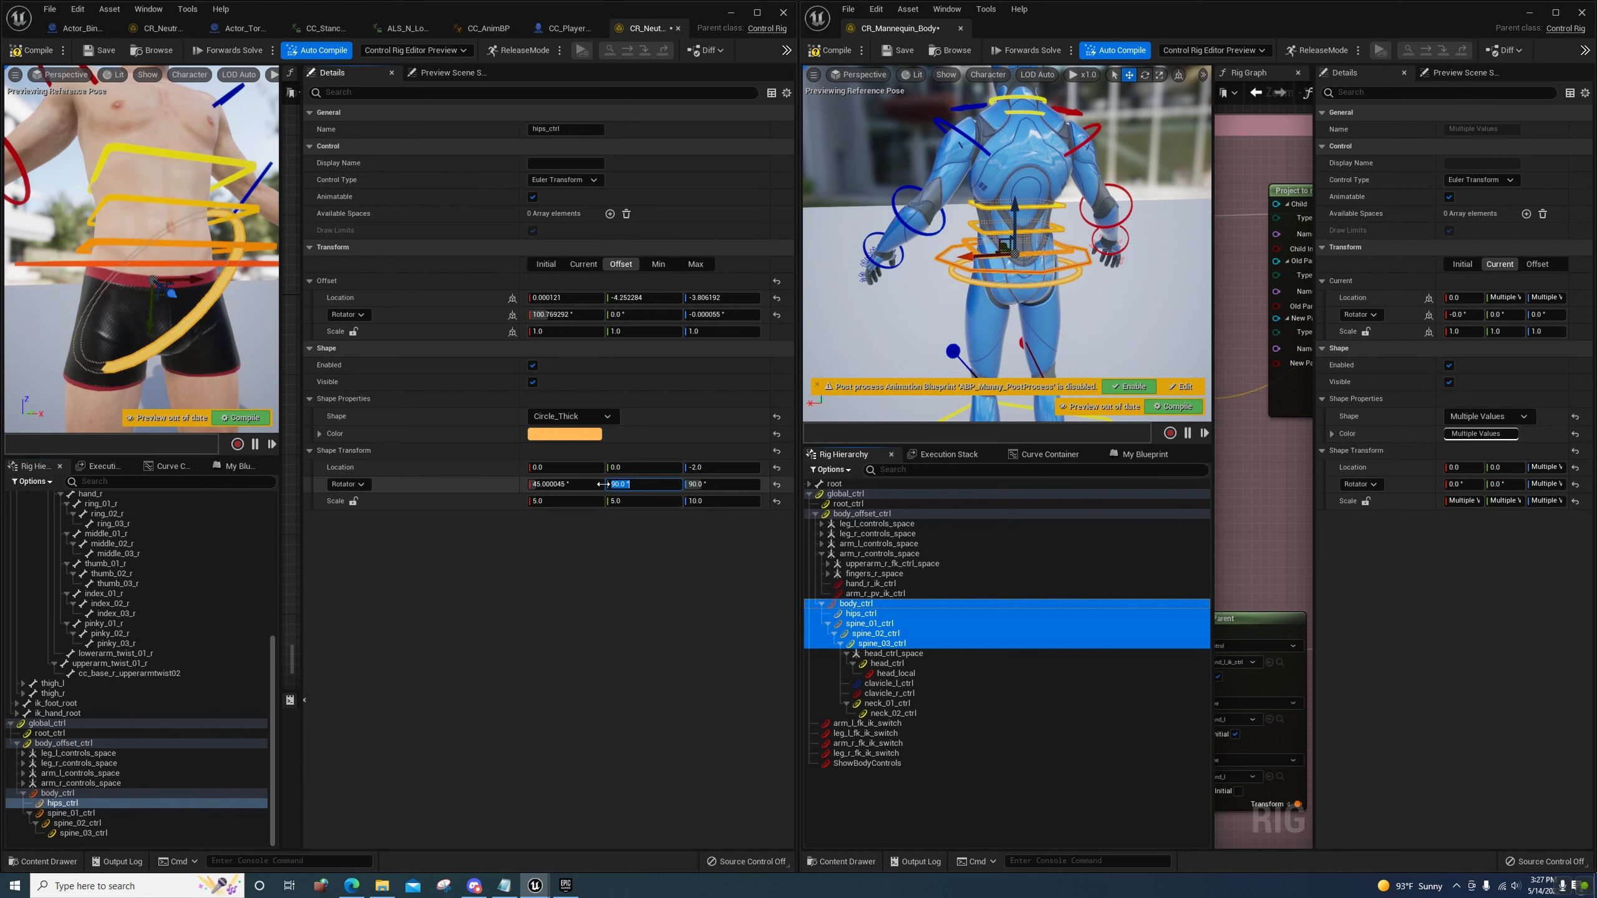
Set hips_ctrl's shape rotation to 90°, 0°, 0° and set its offset transform from the closest bone
click(779, 484)
click(626, 484)
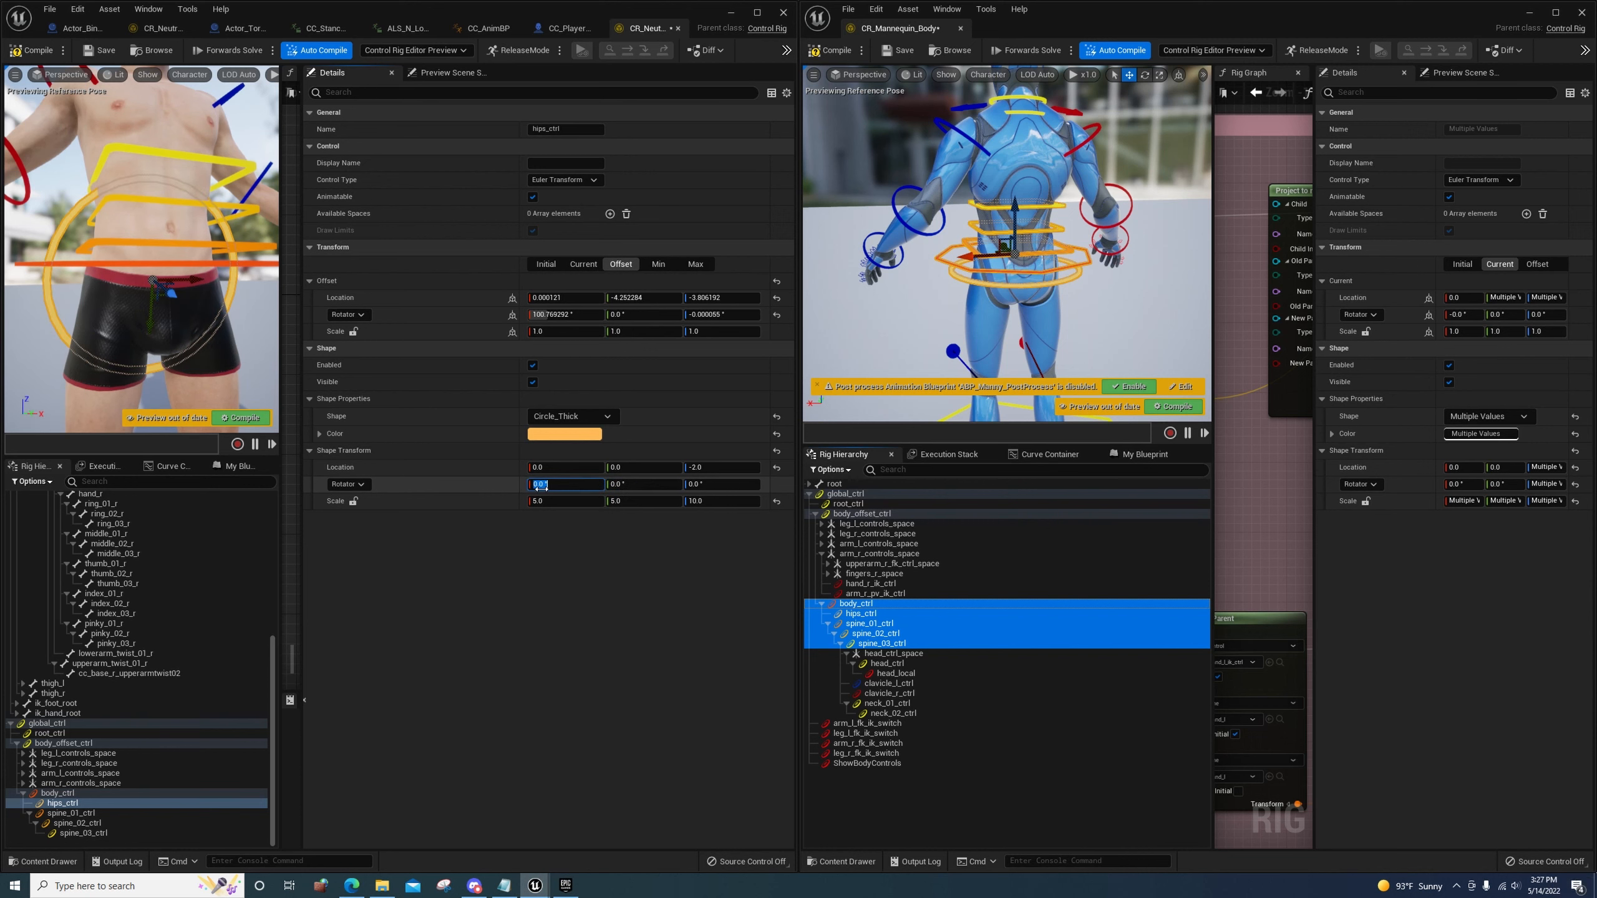
text(90)
key(Return)
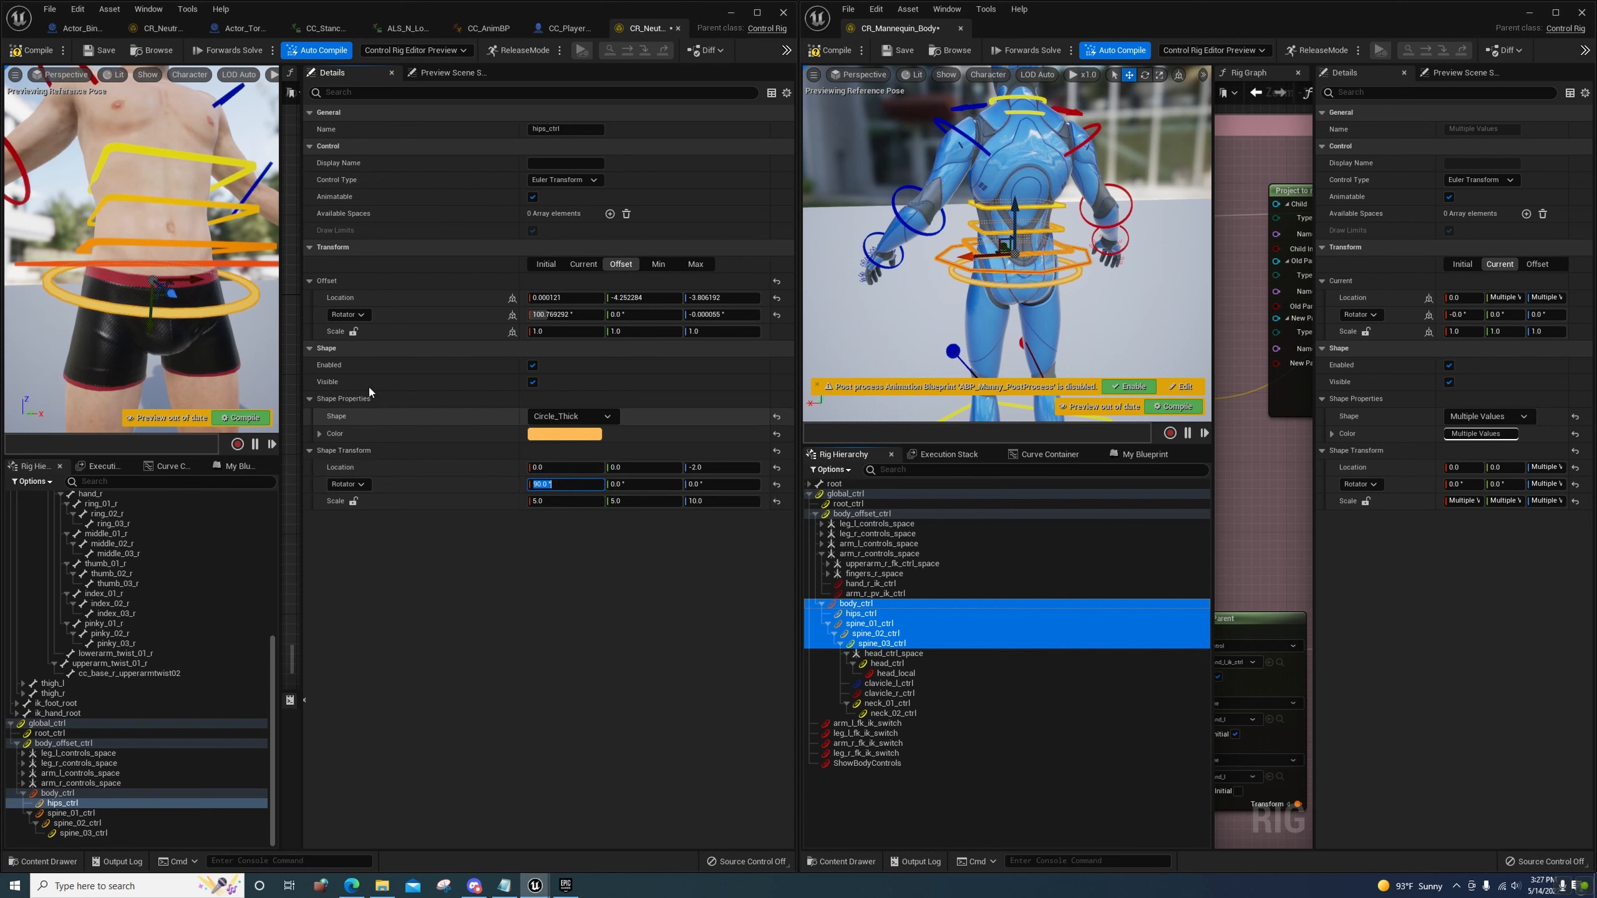
right_click(53, 805)
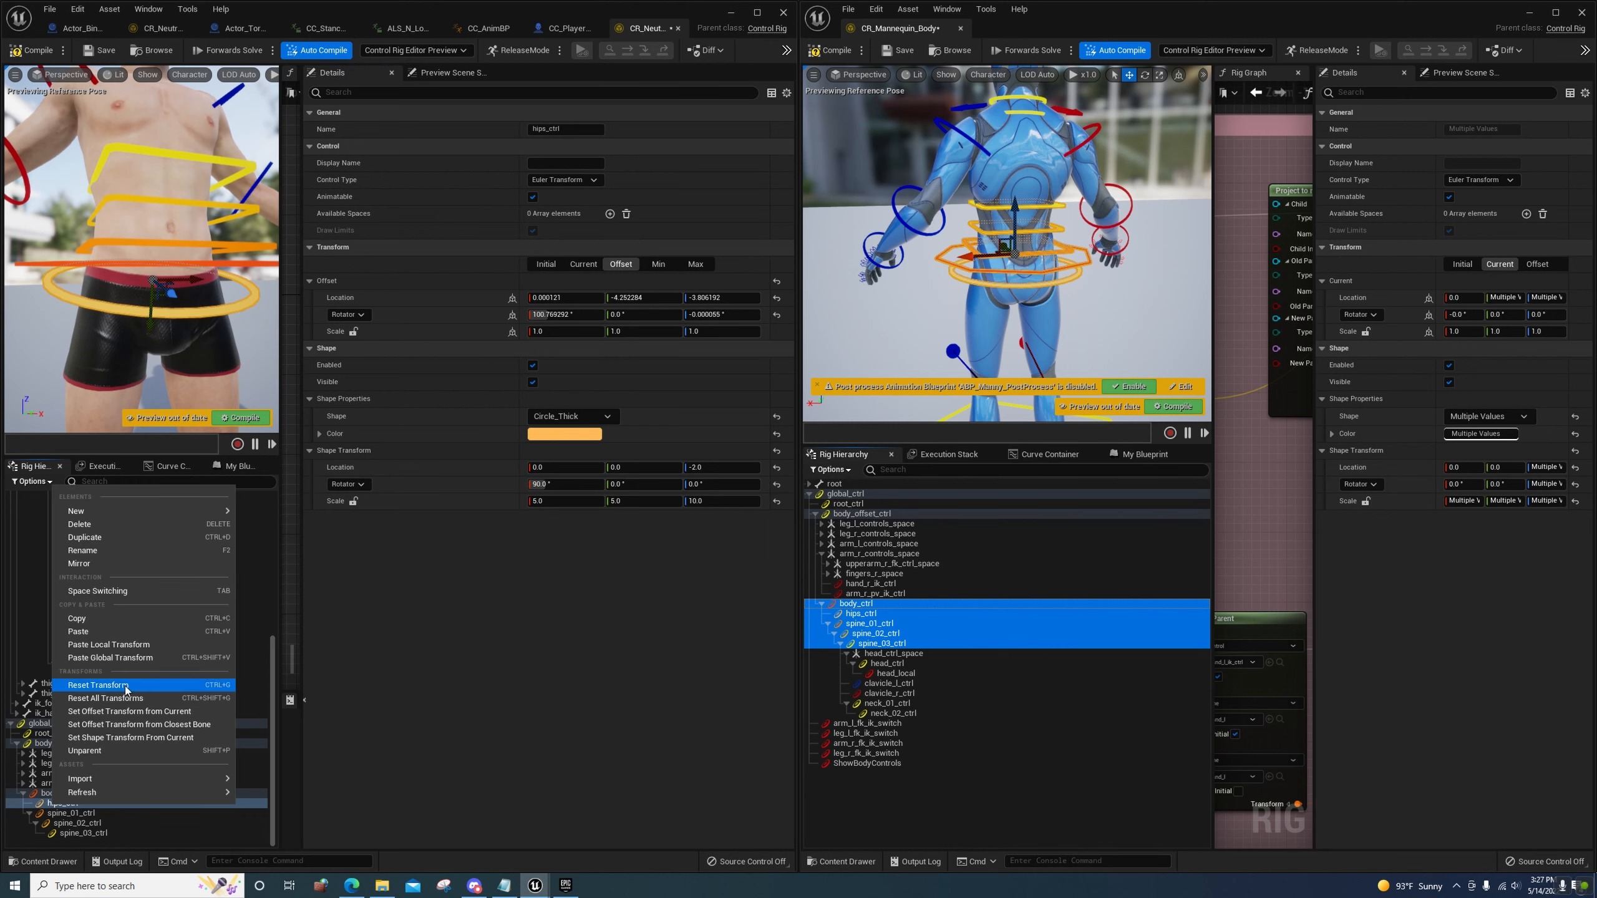
click(126, 725)
Copy the spine_03 bone and paste its global transform onto spine_03_ctrl
click(85, 815)
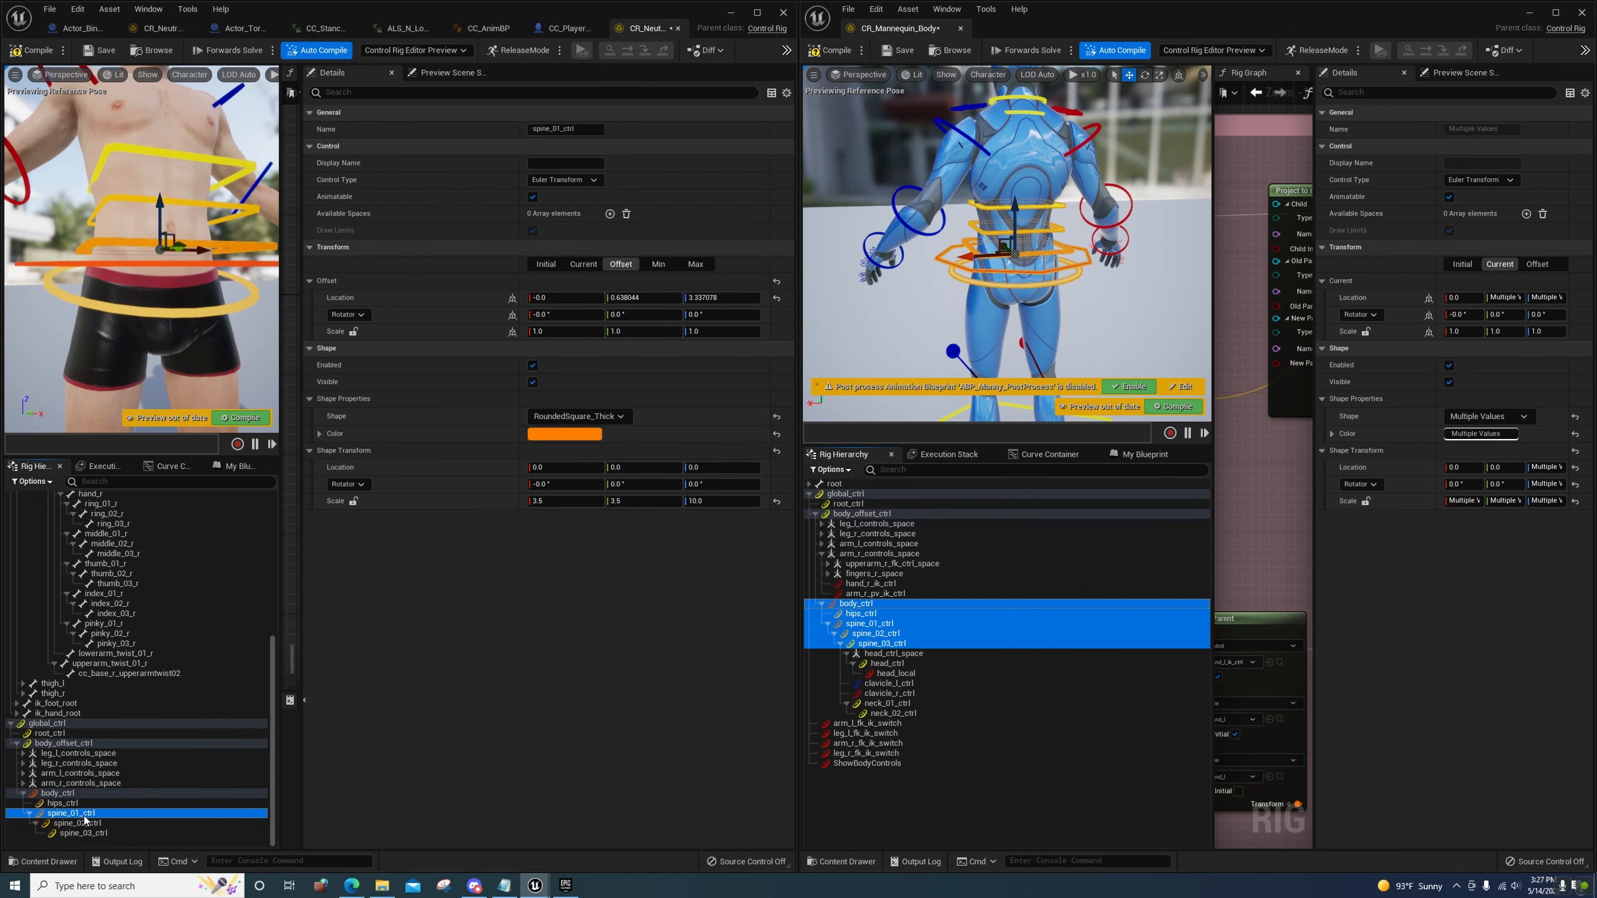
click(82, 833)
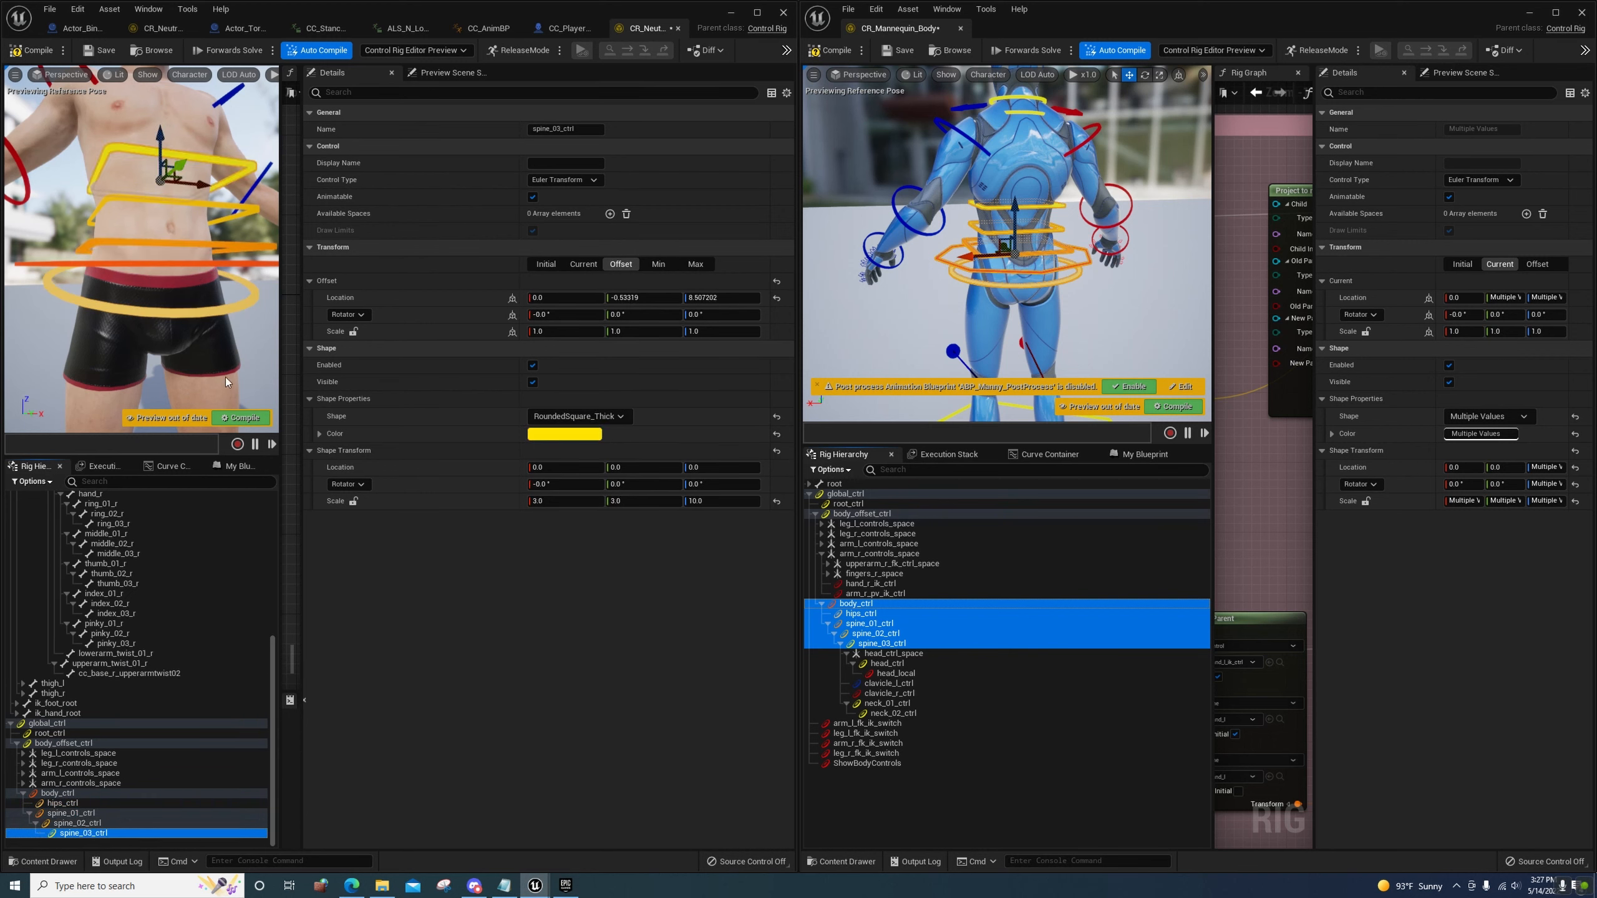
right_drag(225, 376, 211, 301)
scroll(105, 714, up, 5)
scroll(105, 710, up, 8)
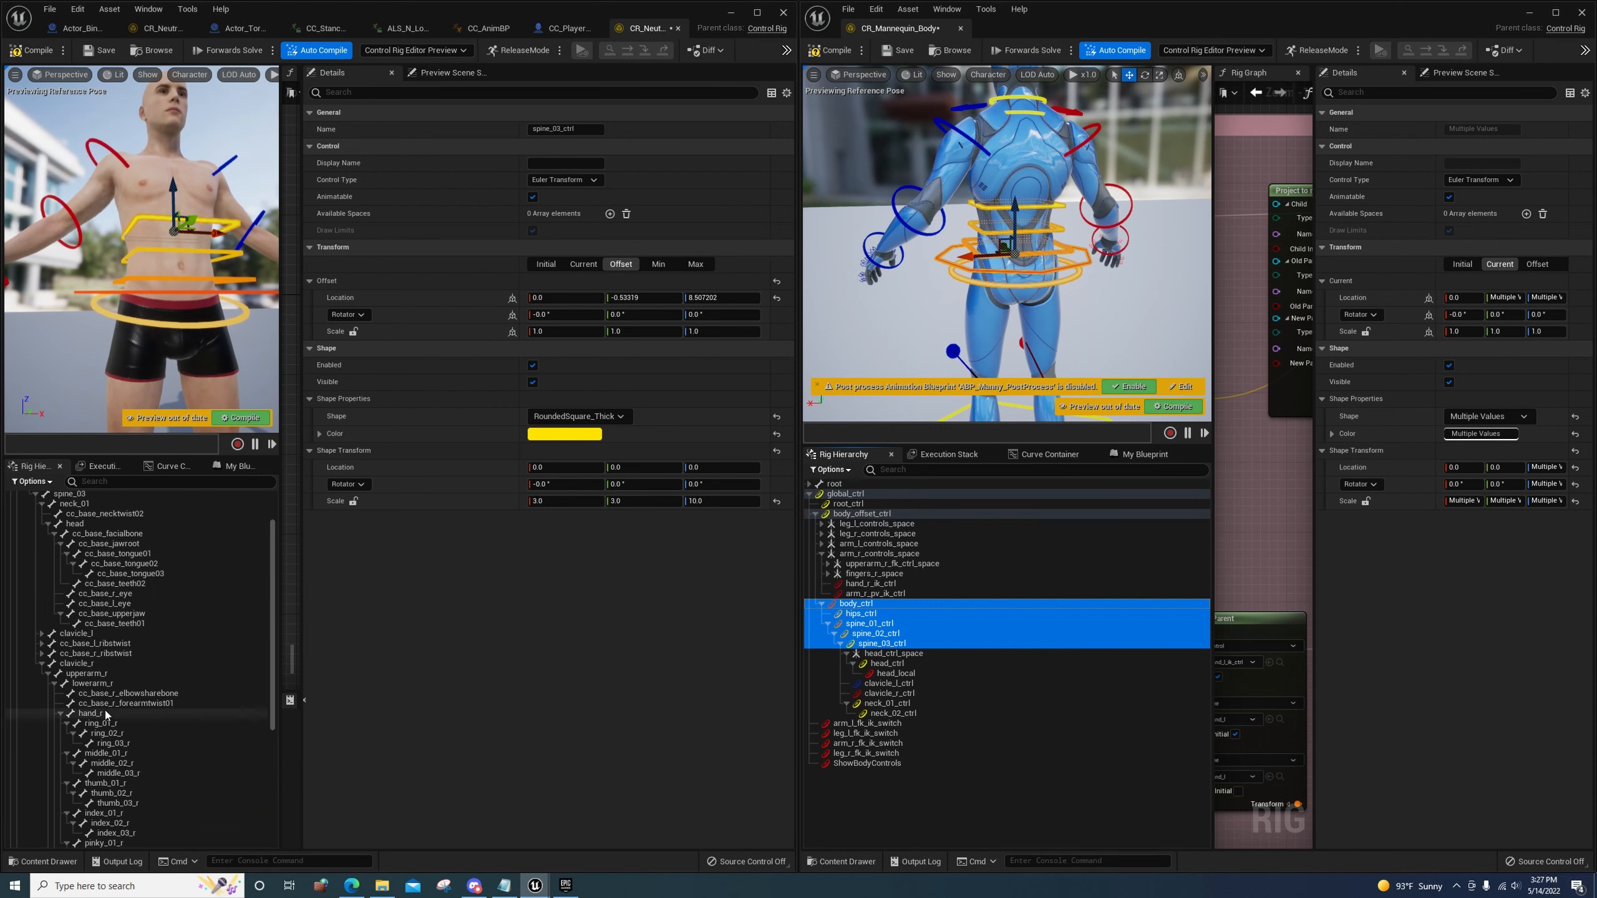
click(126, 545)
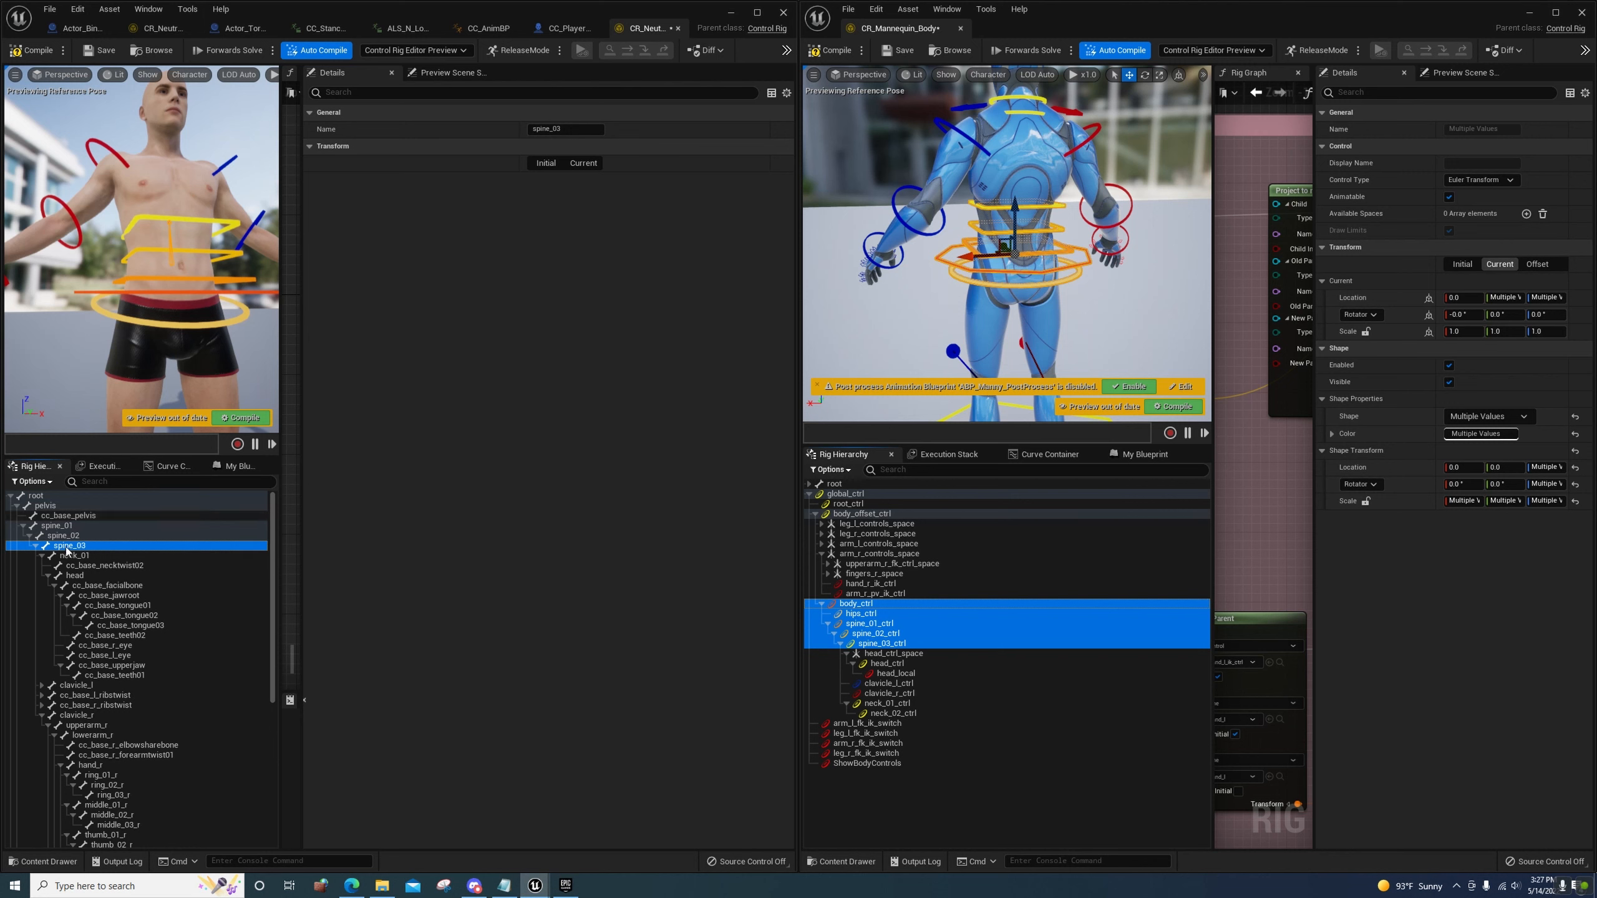
click(568, 164)
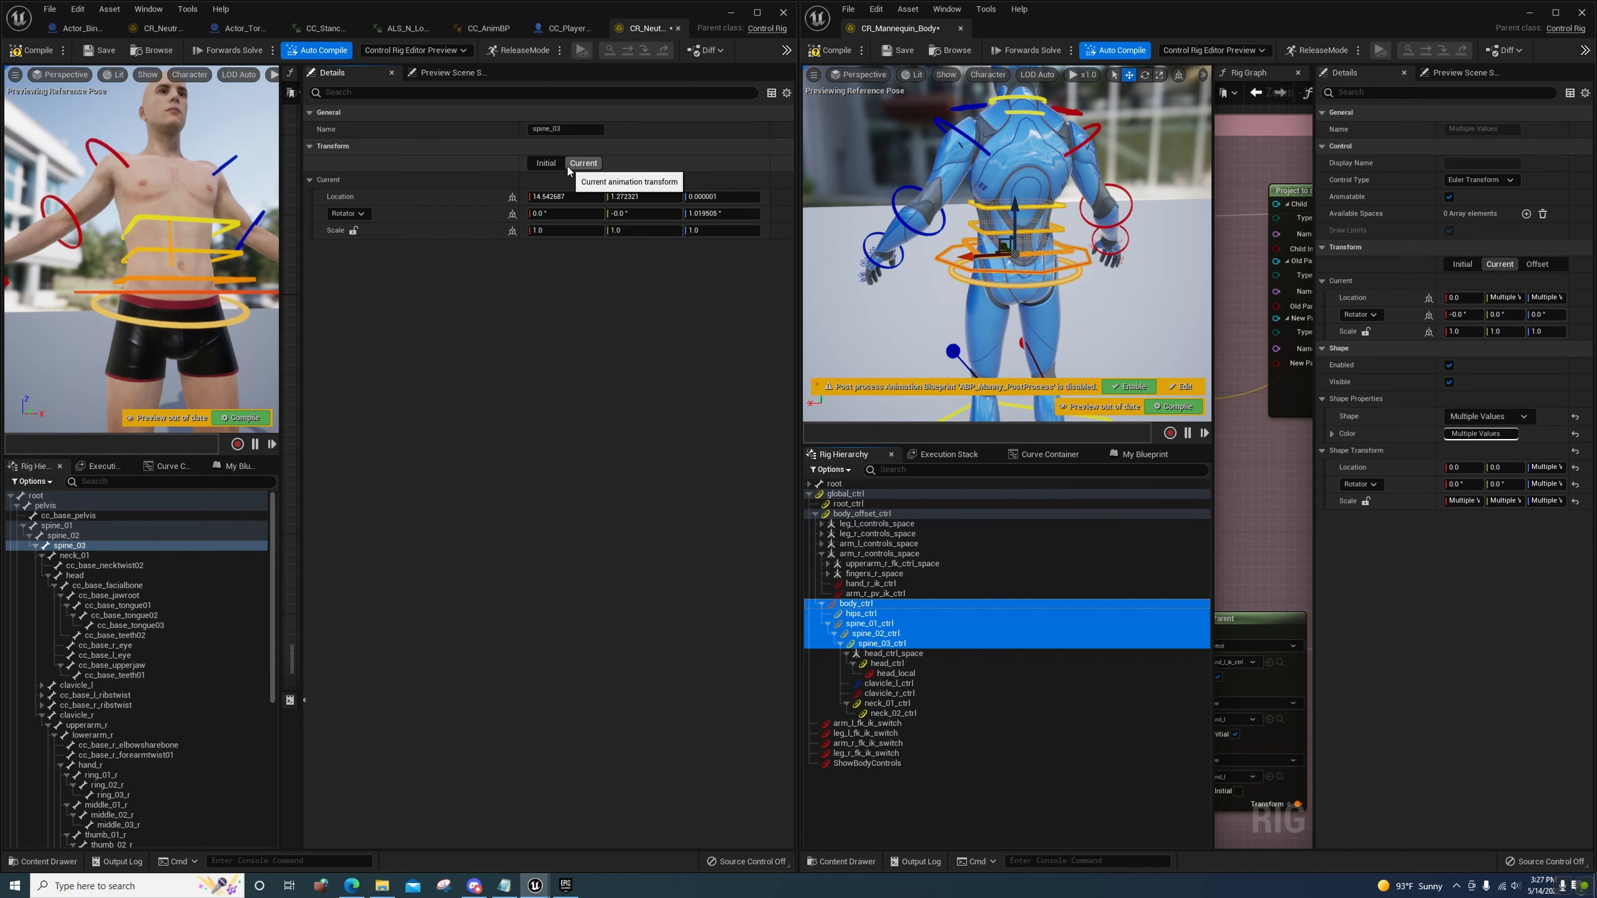
right_click(77, 555)
click(113, 679)
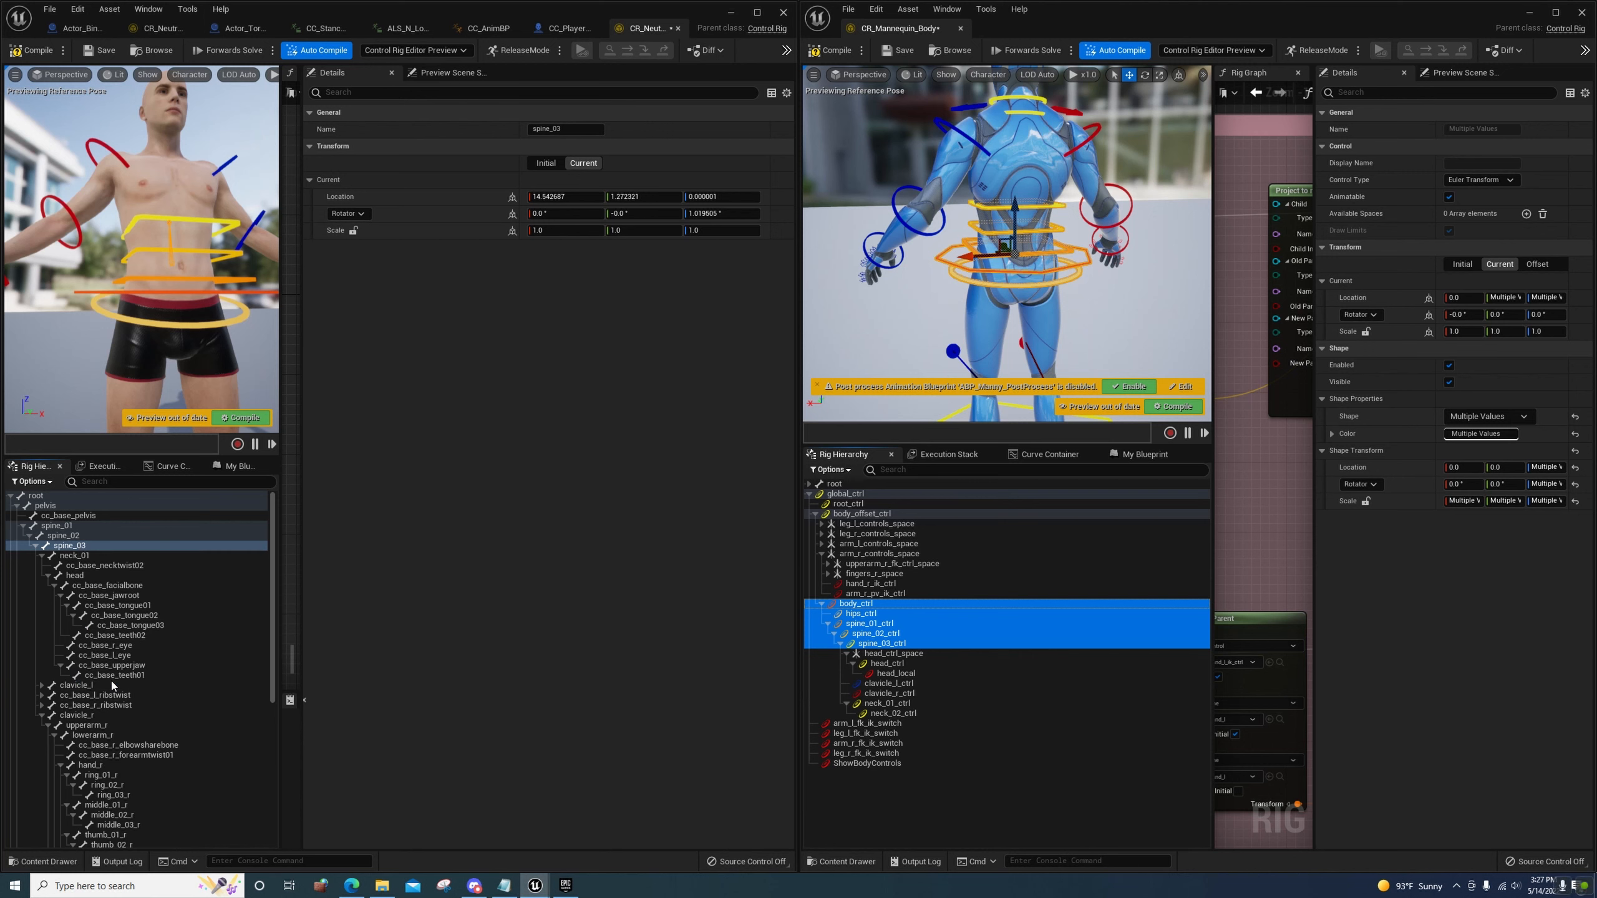
scroll(107, 689, down, 6)
scroll(106, 697, down, 3)
click(69, 833)
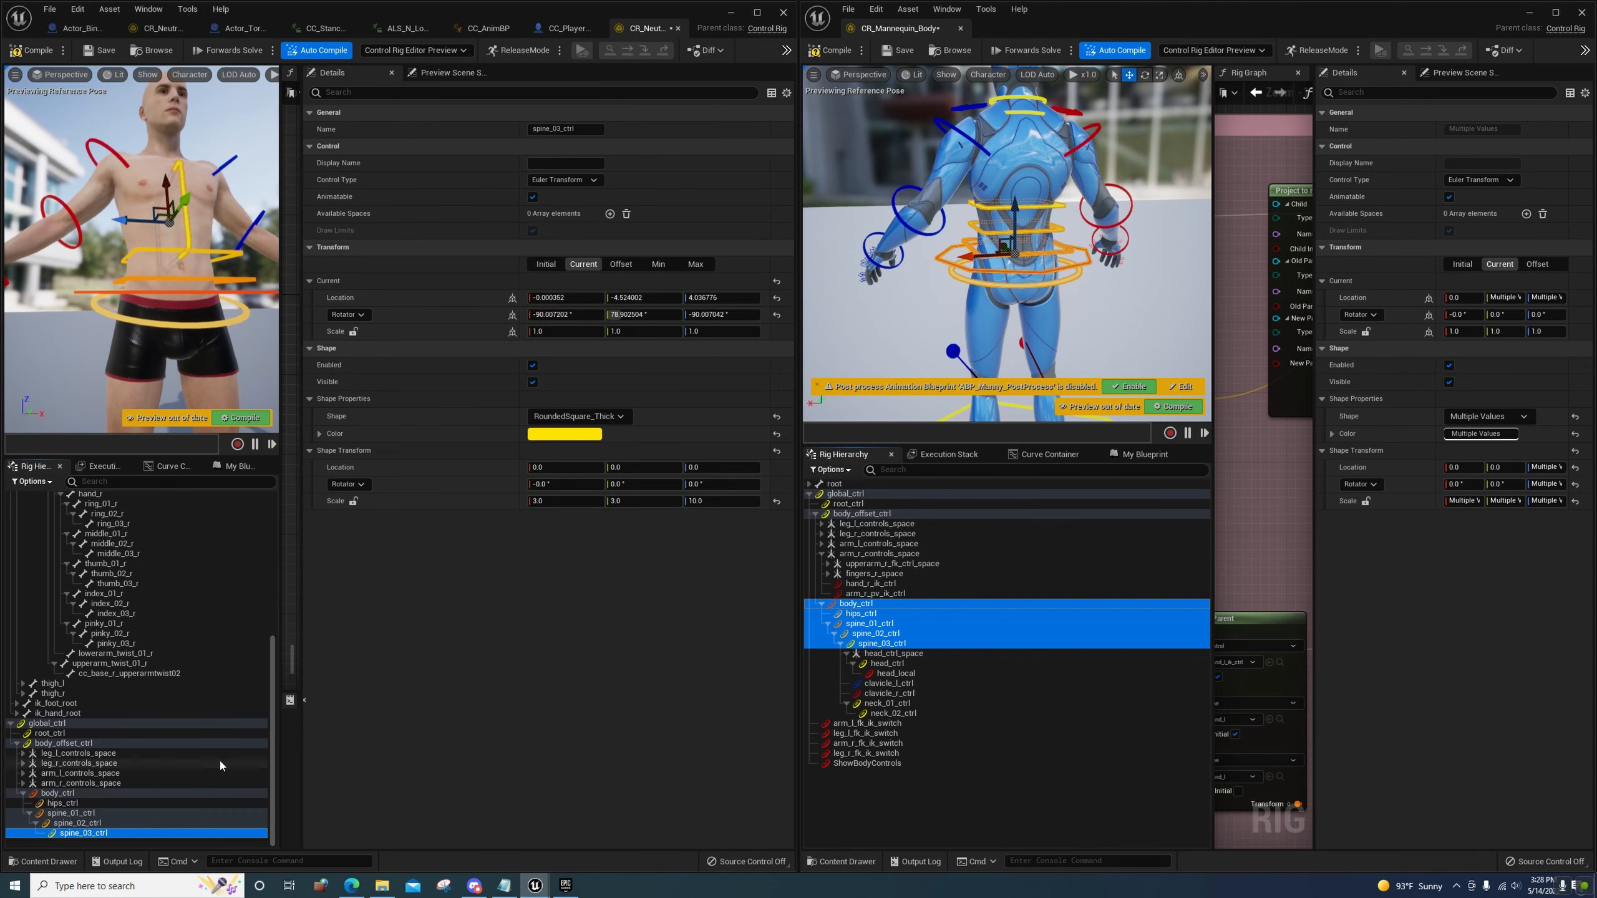
Set the shape rotation of spine_03_ctrl to 90° in the second rotator value
click(620, 483)
text(9)
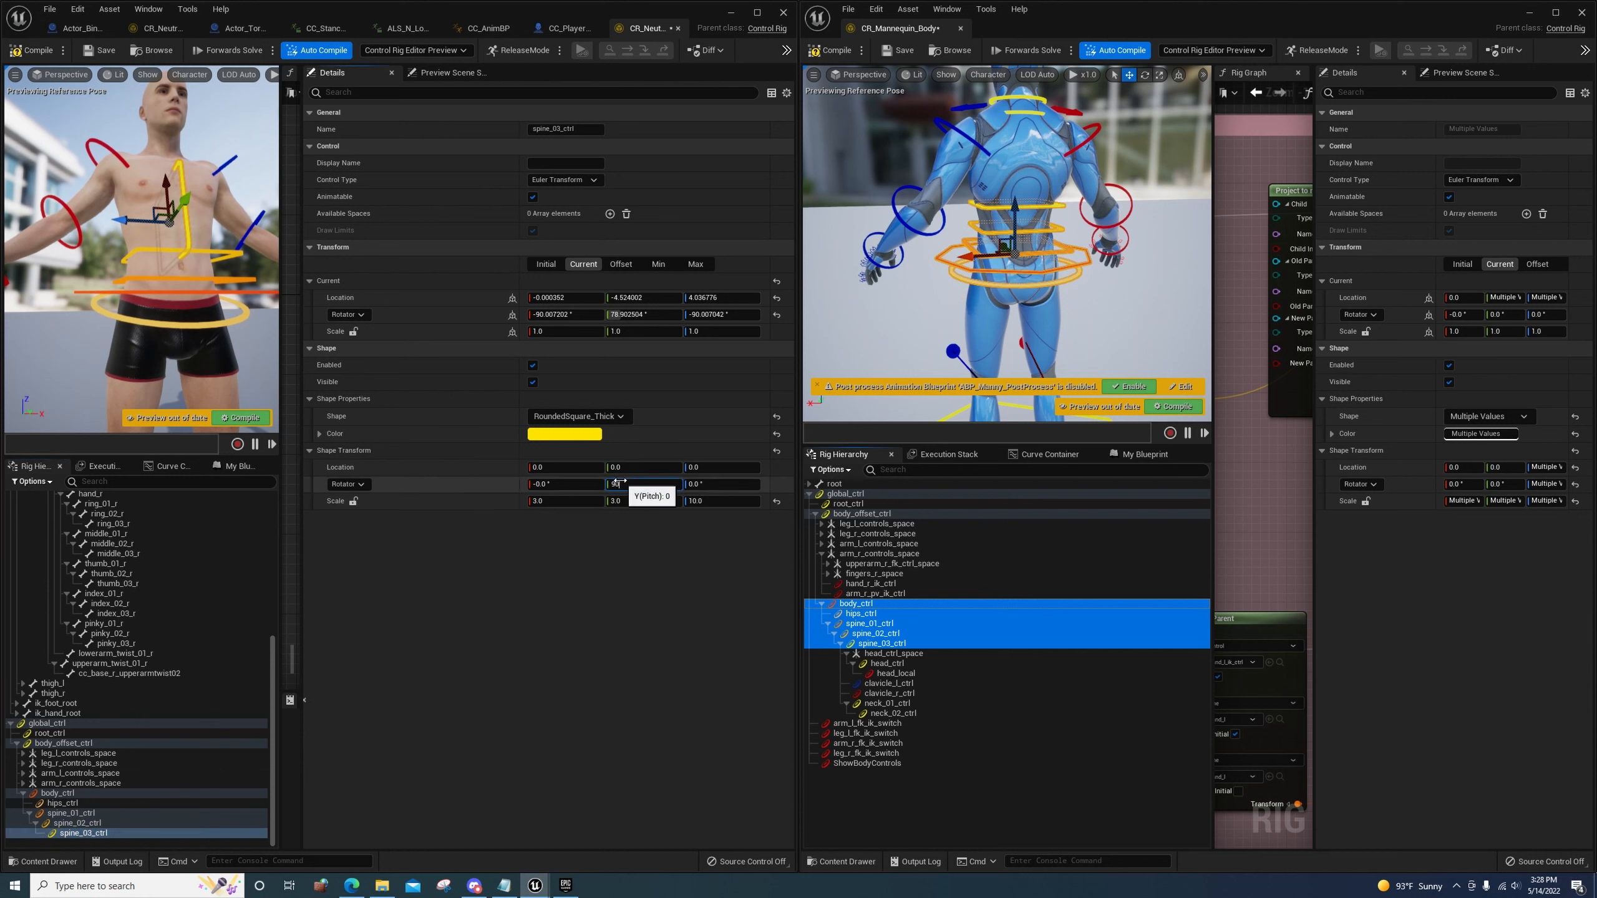
text(0)
key(Return)
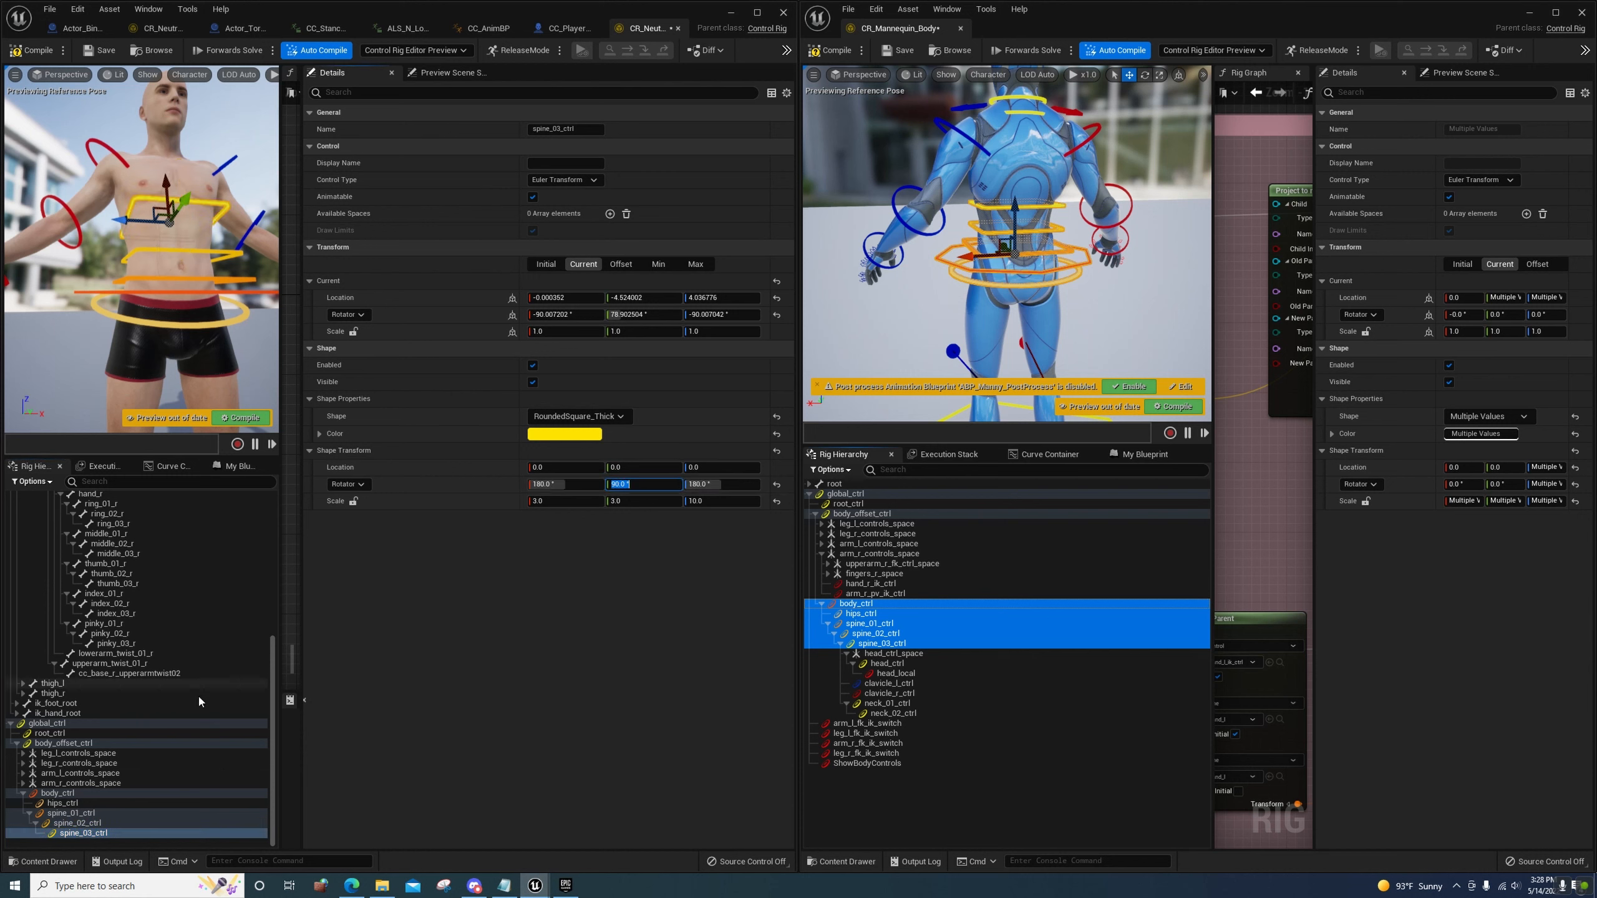
Paste the spine_02 bone's global transform onto spine_02_ctrl and set its shape rotation to 90° in the second rotator value
click(79, 823)
scroll(139, 582, up, 6)
scroll(145, 557, up, 3)
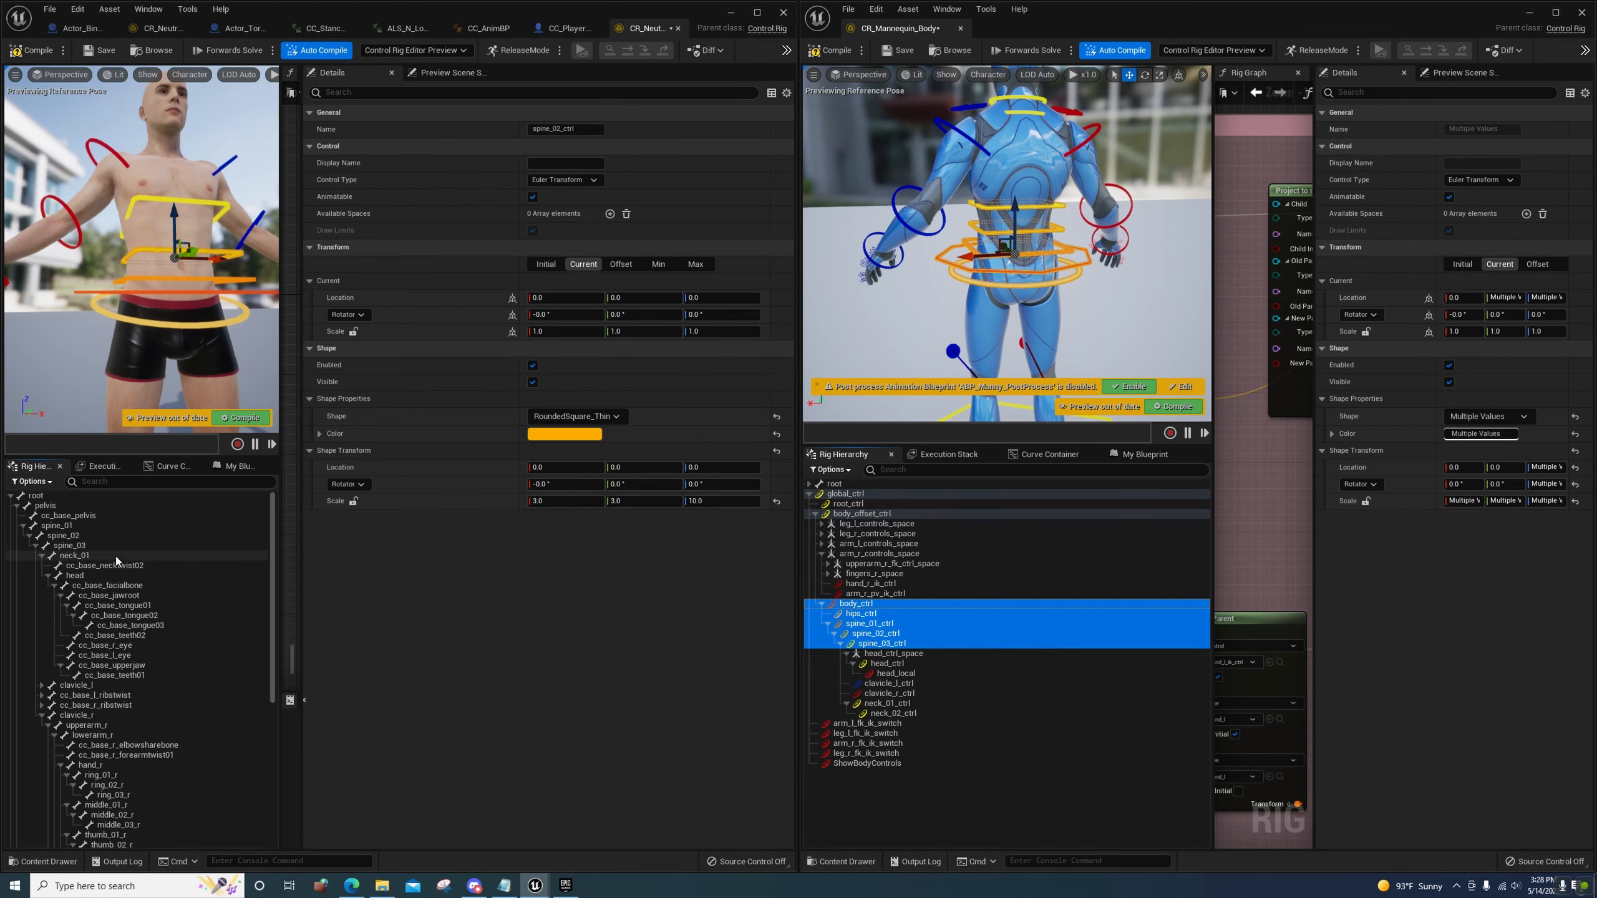
click(85, 534)
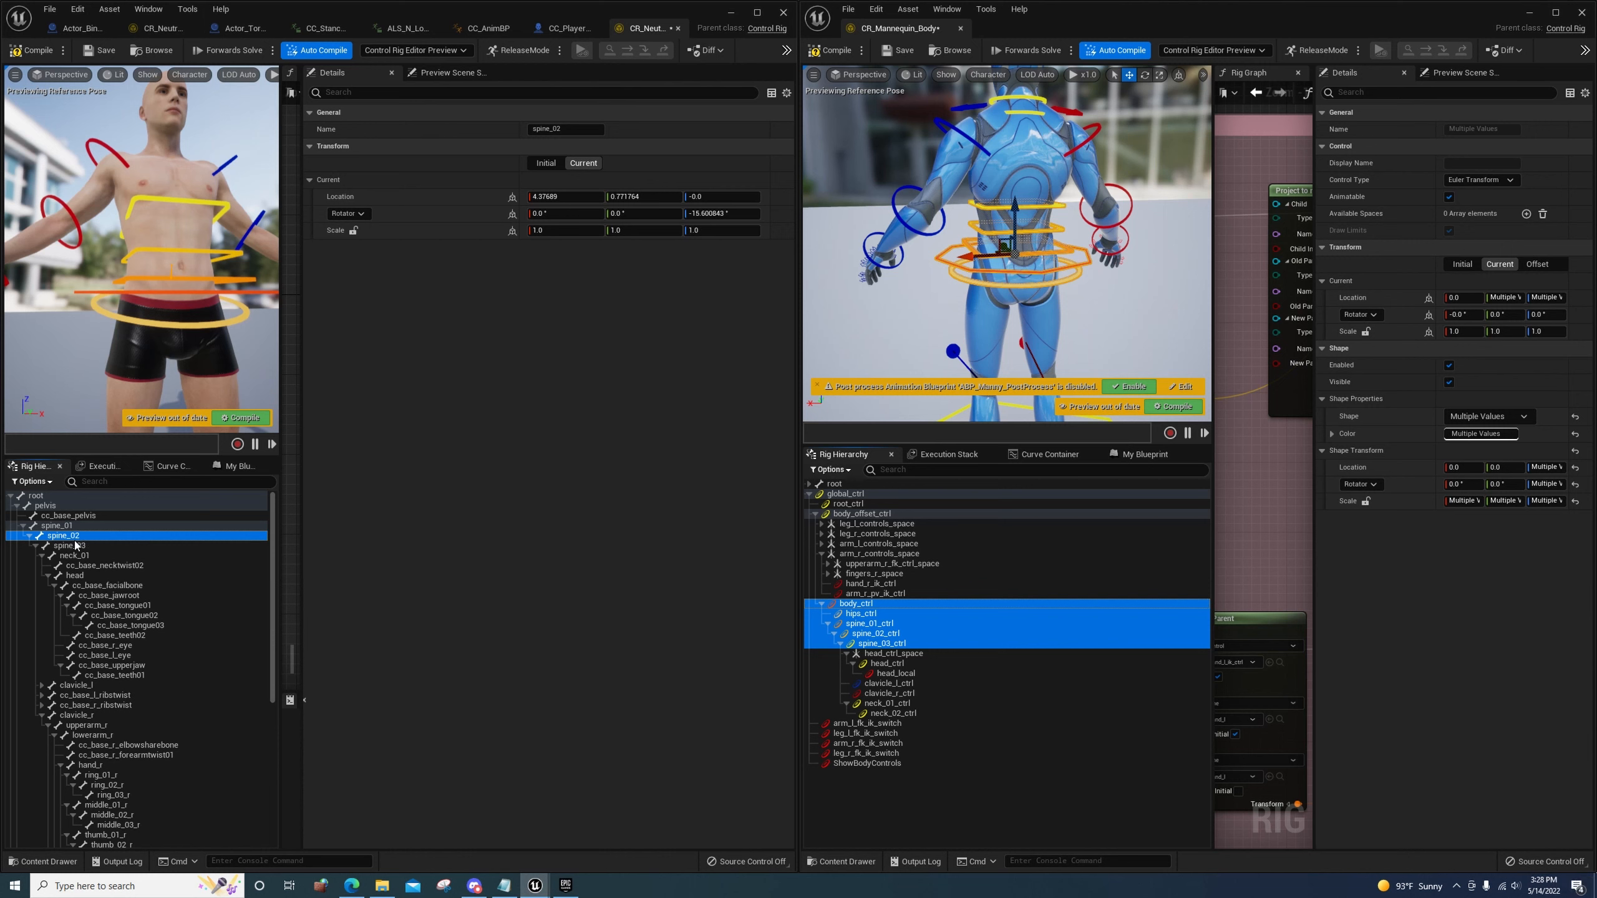
scroll(76, 545, down, 10)
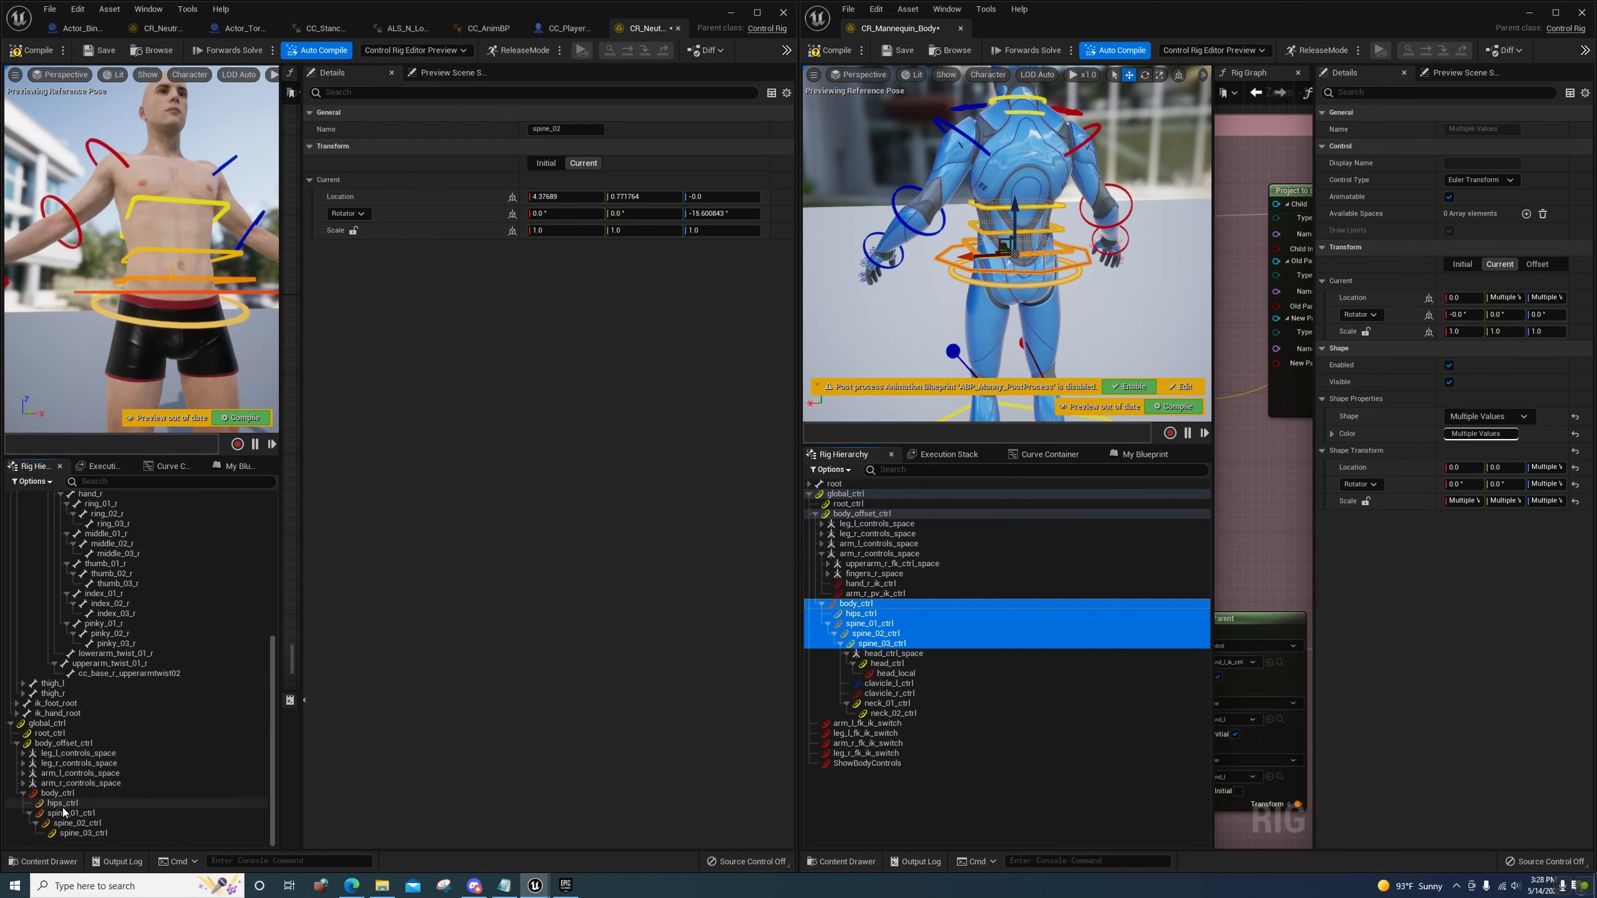
click(66, 824)
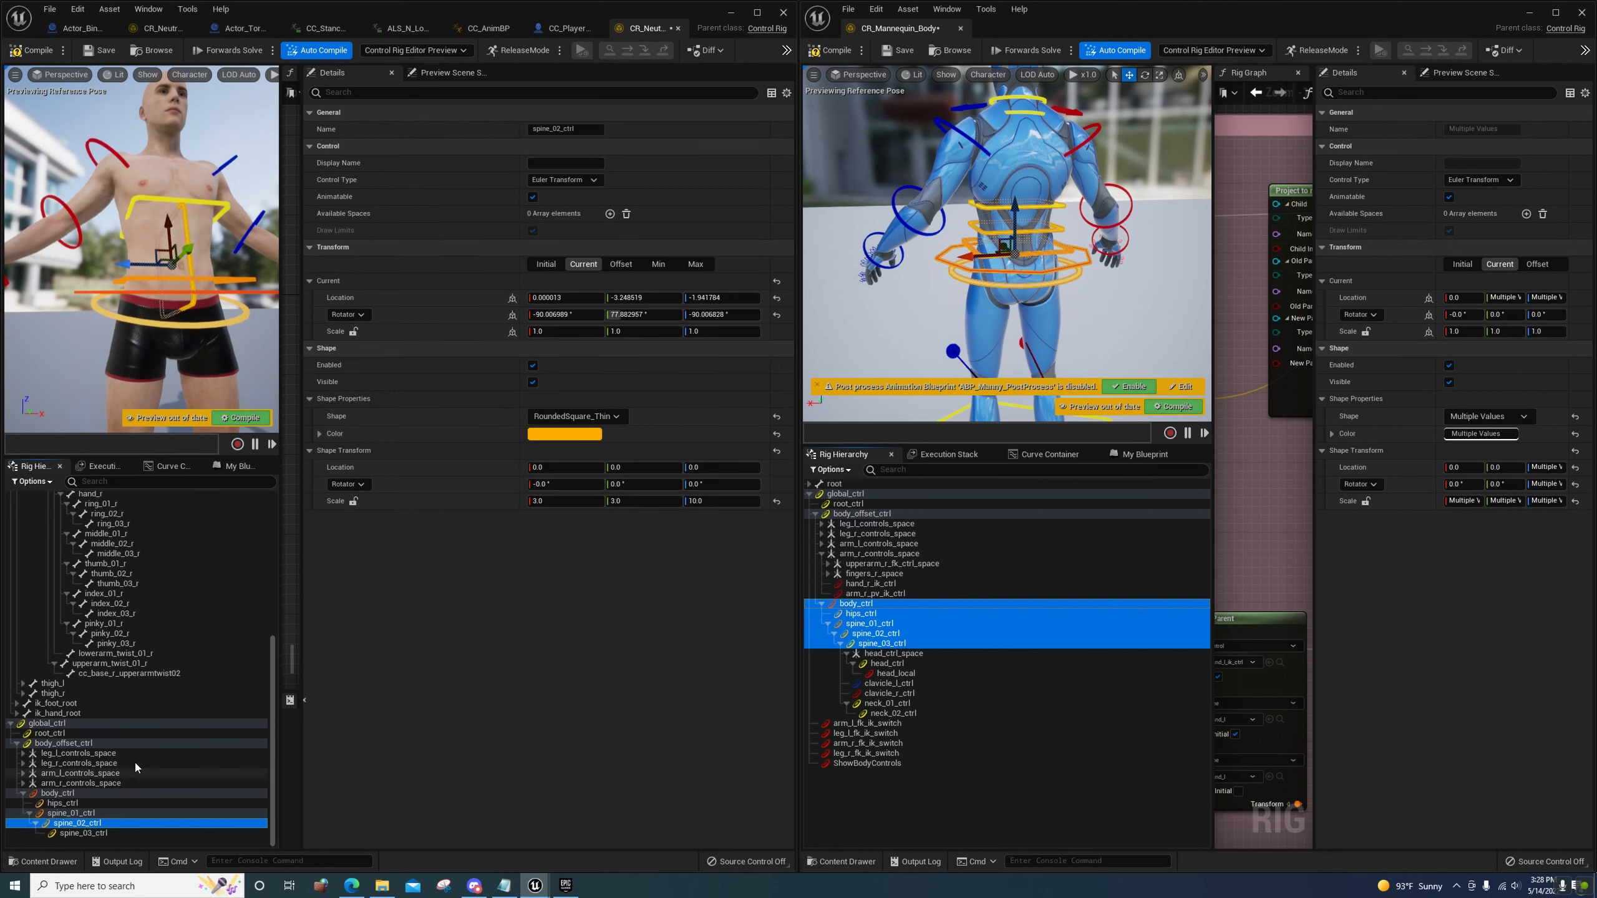
click(639, 484)
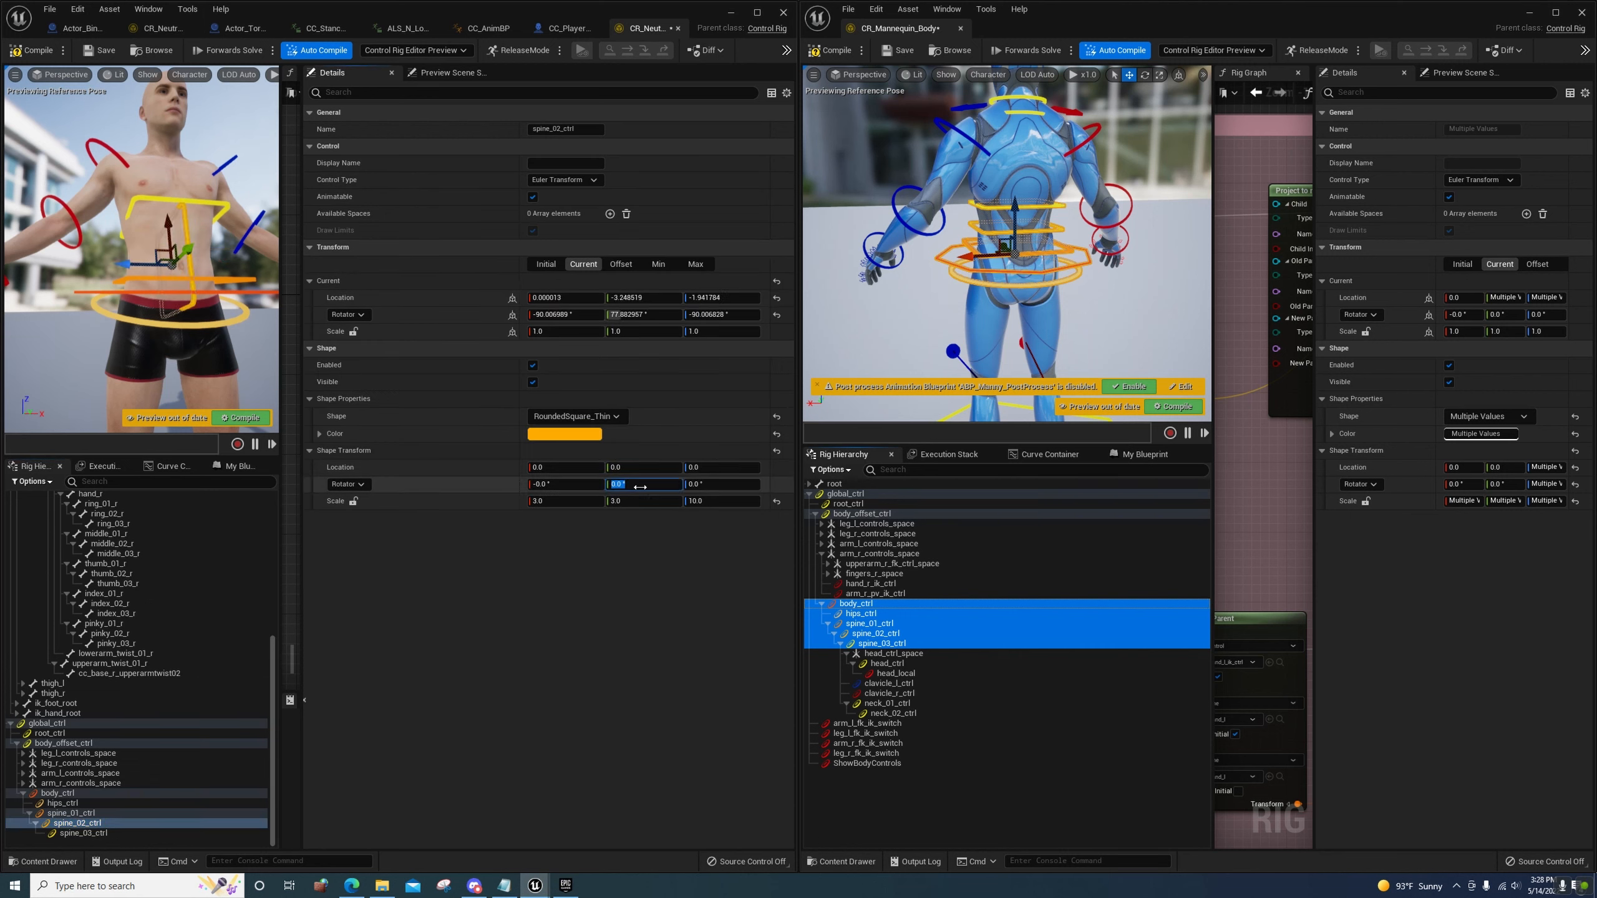
key(Return)
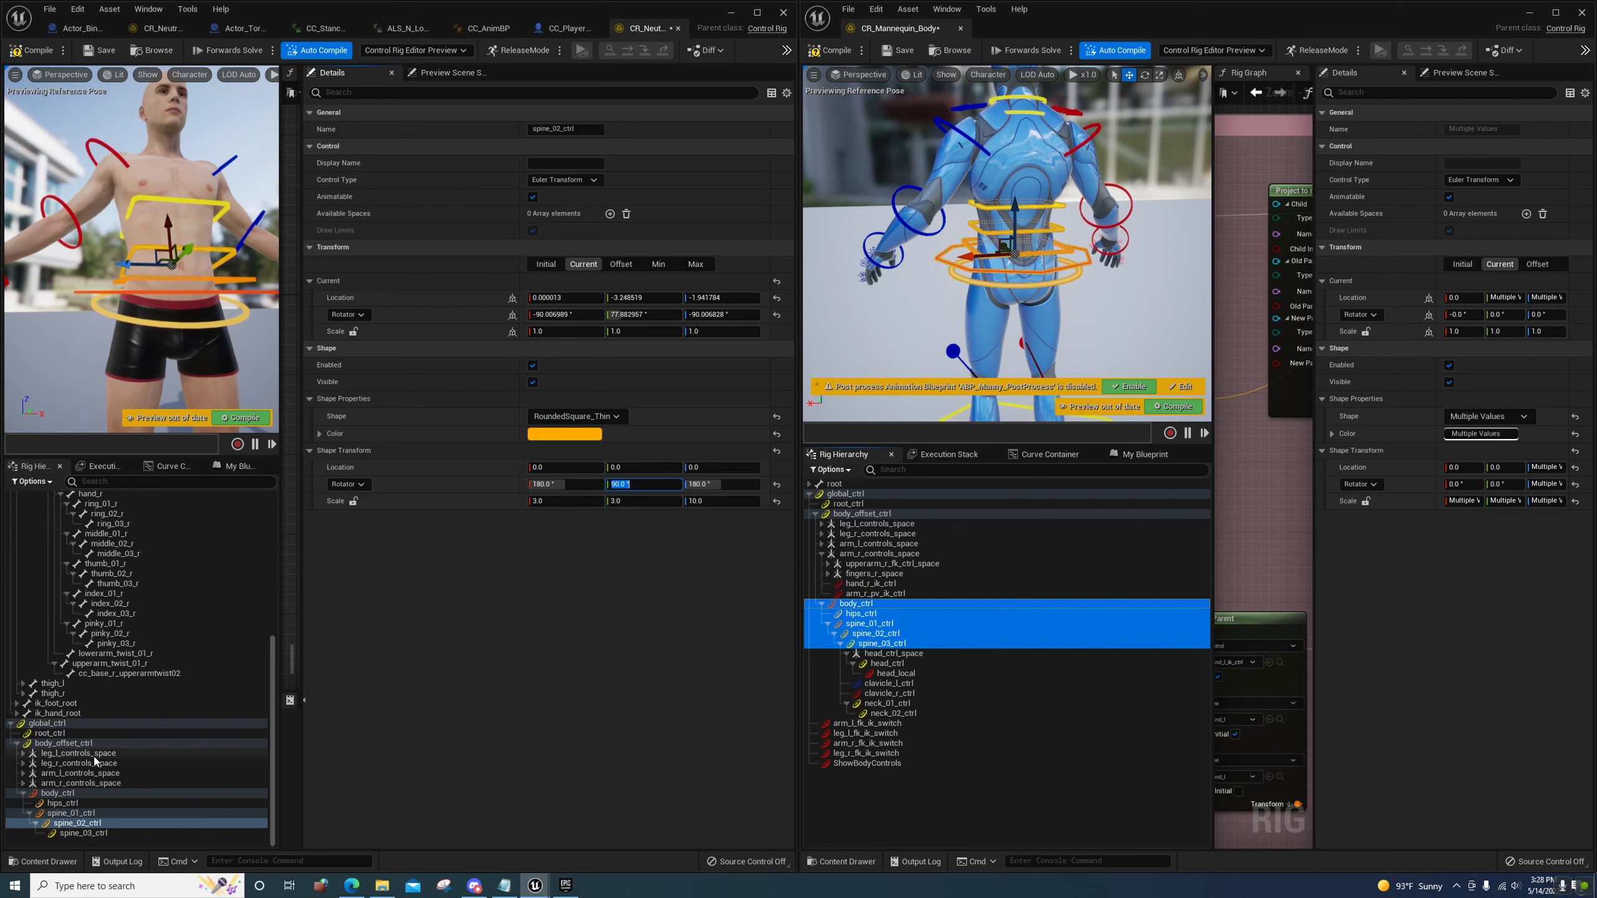
Set the offset transforms of spine_02_ctrl and spine_03_ctrl from their current transforms
right_click(88, 824)
click(165, 728)
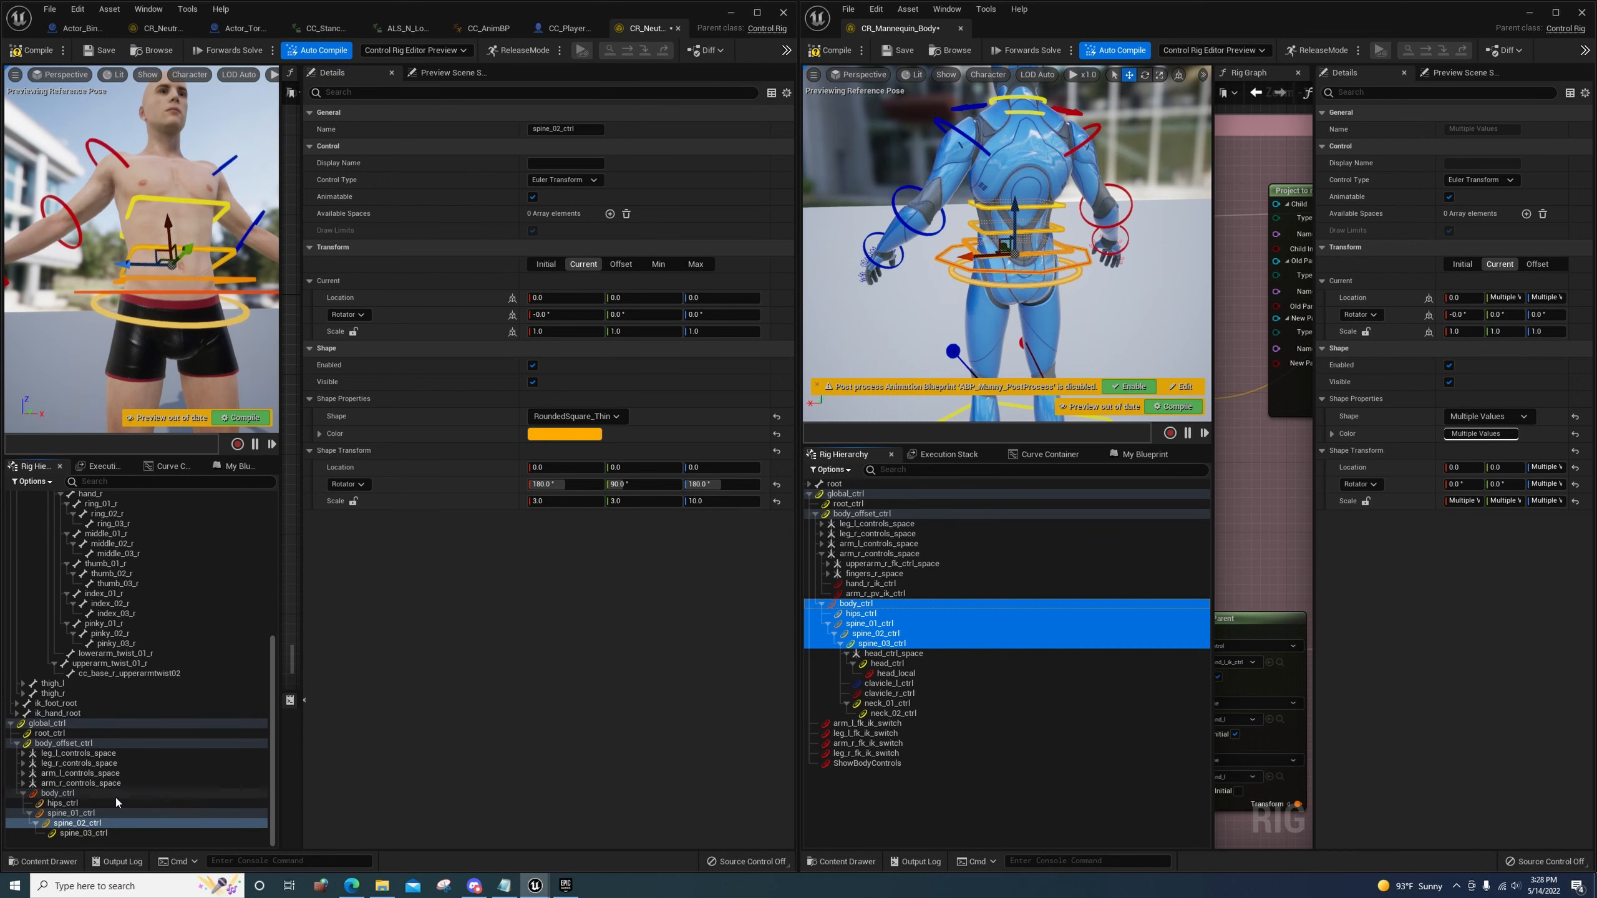
click(90, 834)
right_click(90, 835)
click(164, 743)
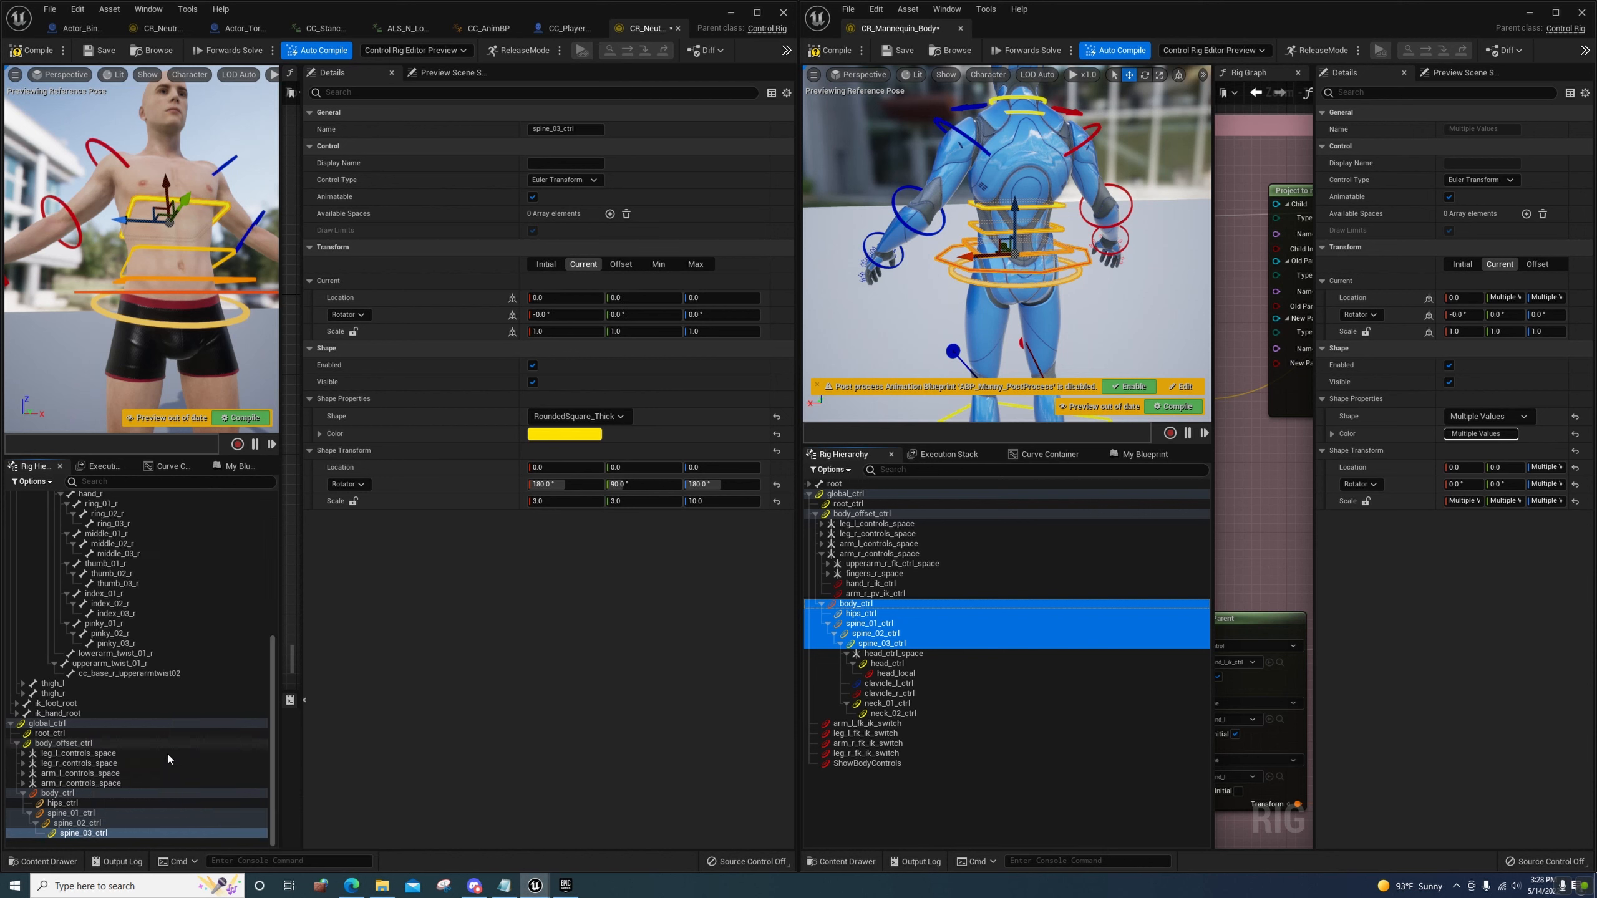
Transfer the spine_01 bone's global transform to spine_01_ctrl, undoing the stray bone copy pasted into the hierarchy
scroll(113, 556, up, 8)
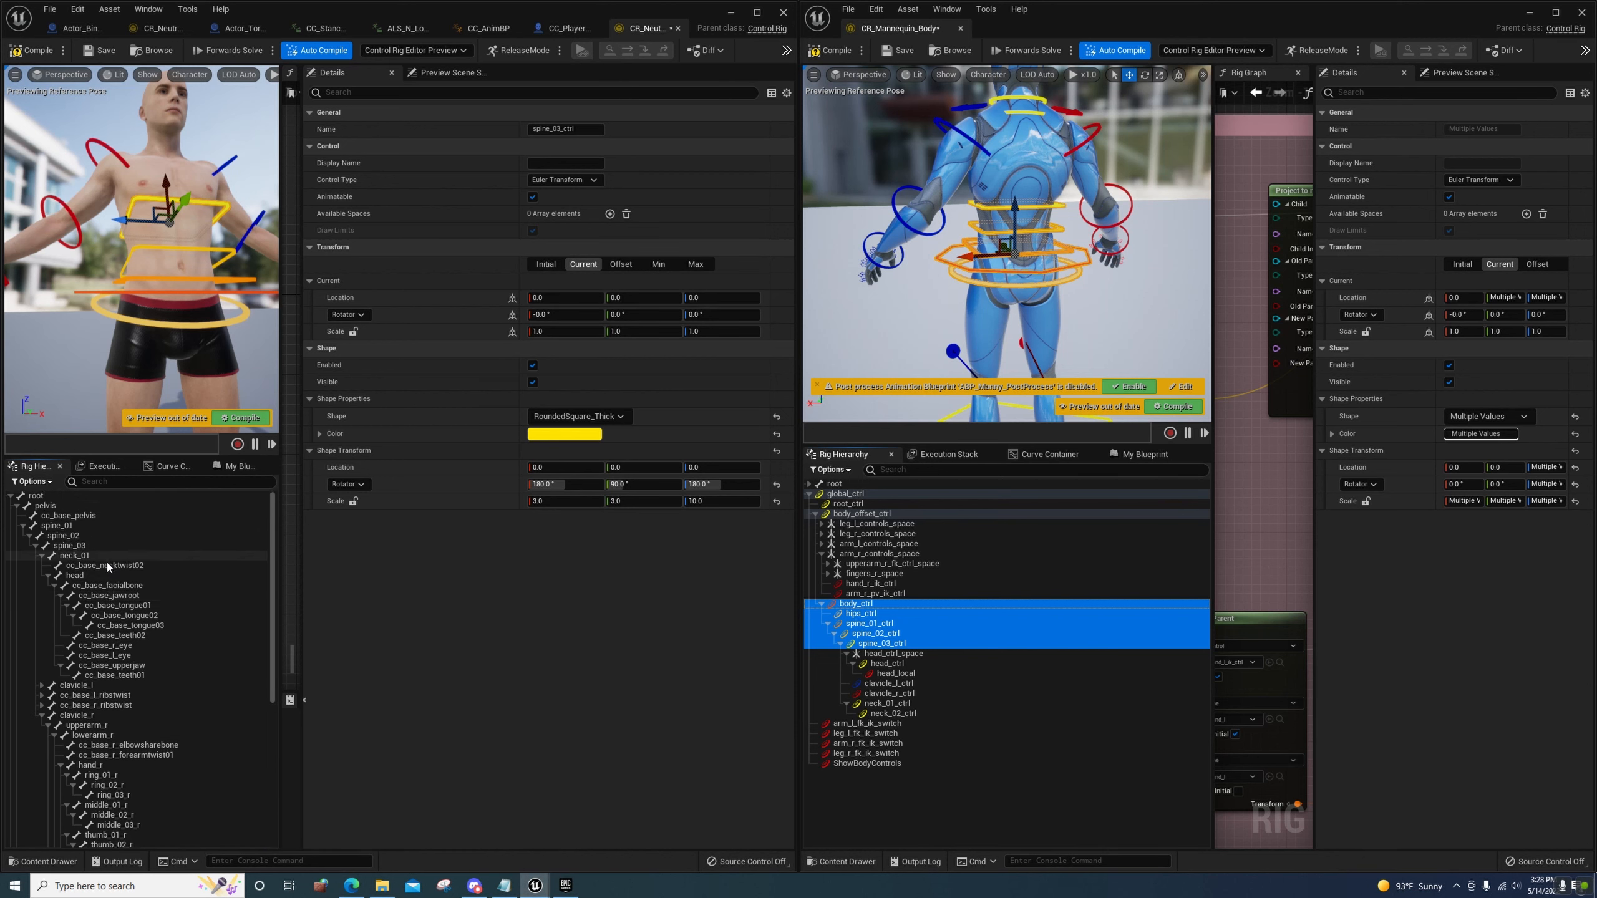
click(70, 525)
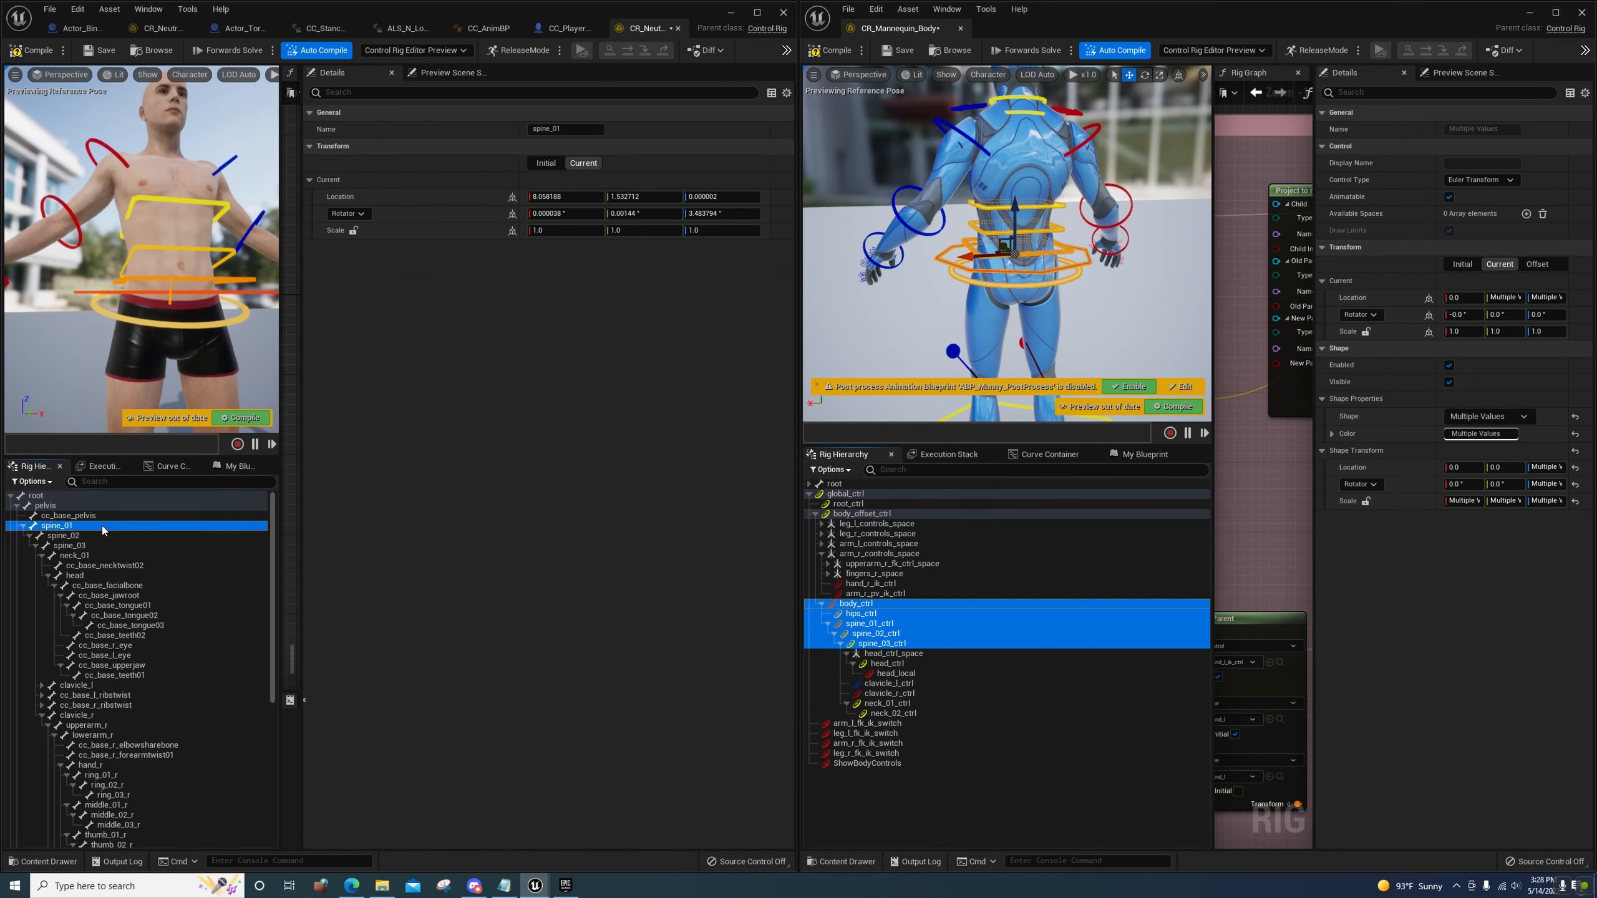
scroll(125, 729, down, 9)
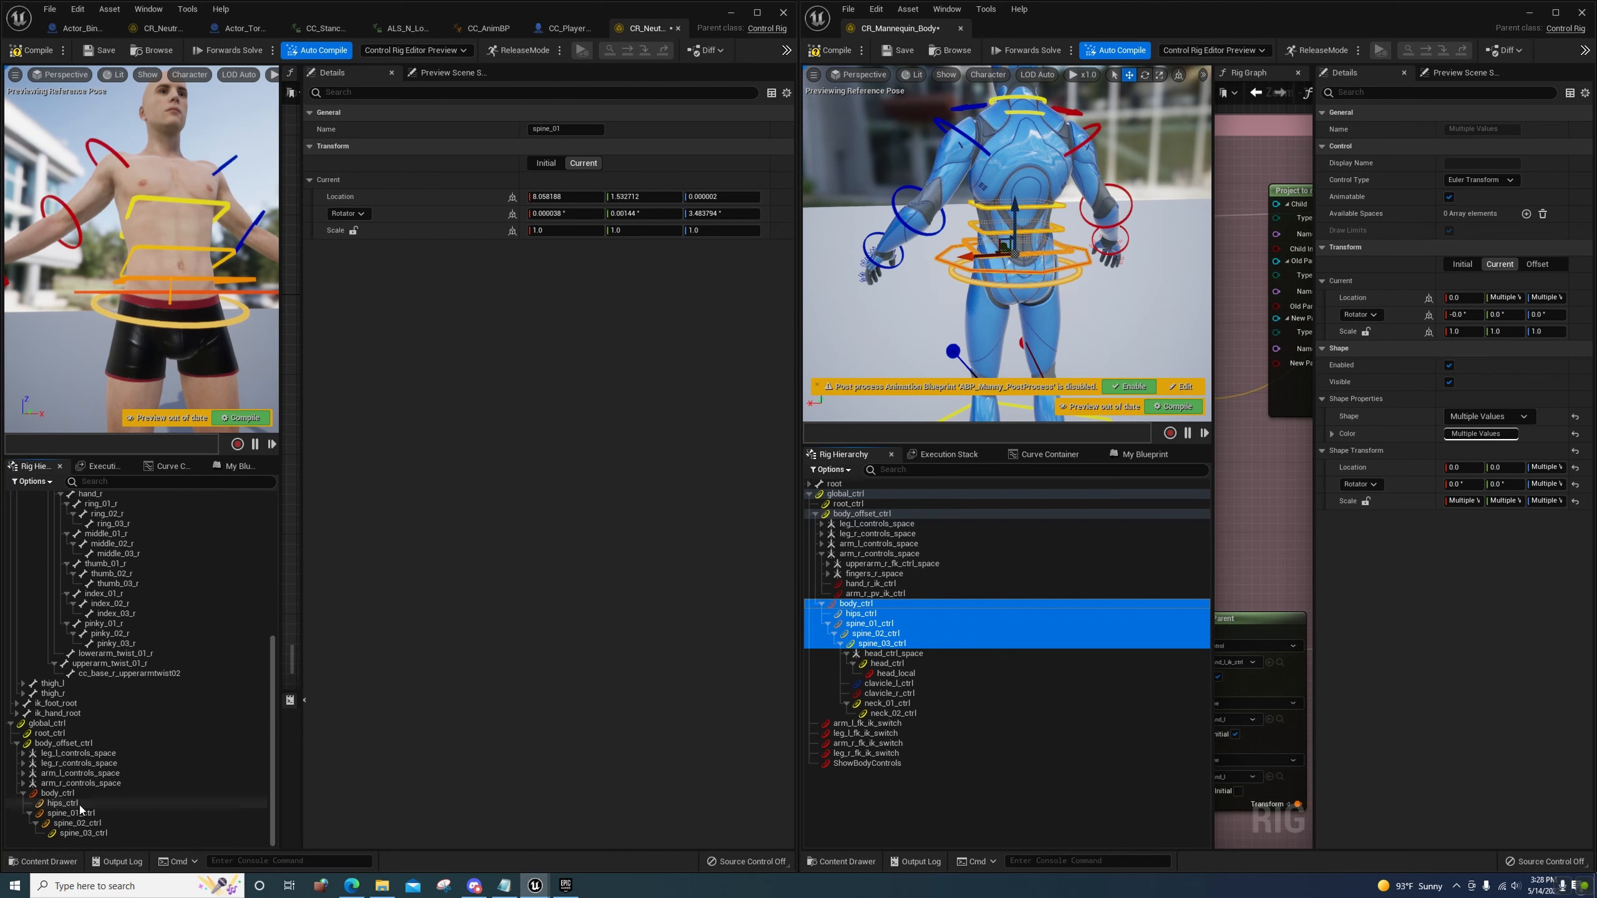
drag(73, 813, 157, 752)
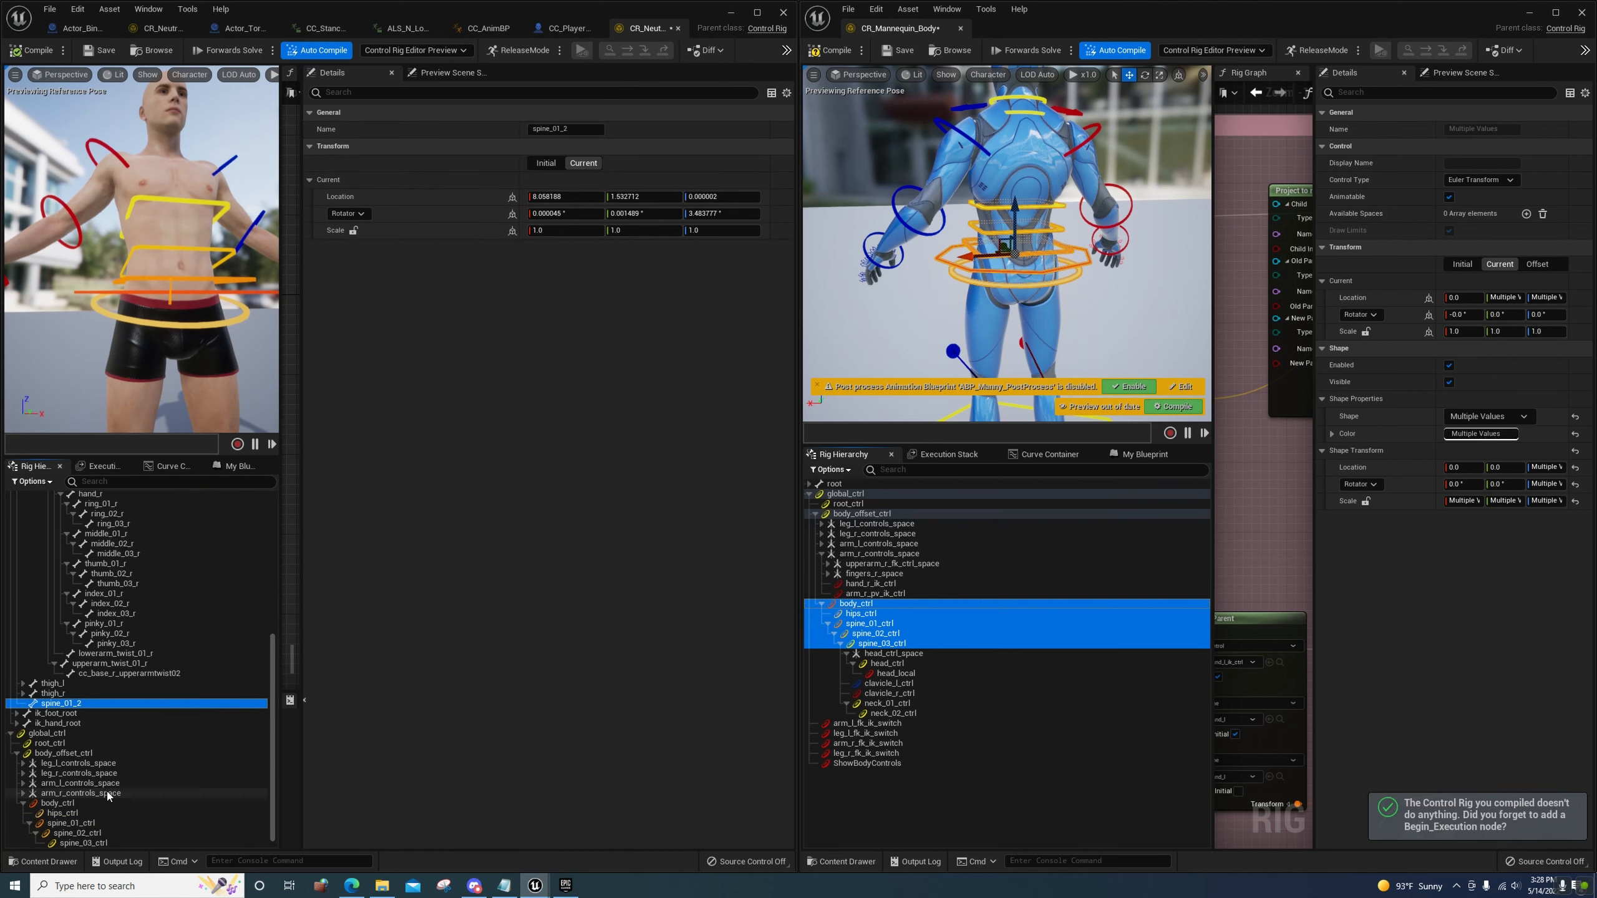
key(ctrl+z)
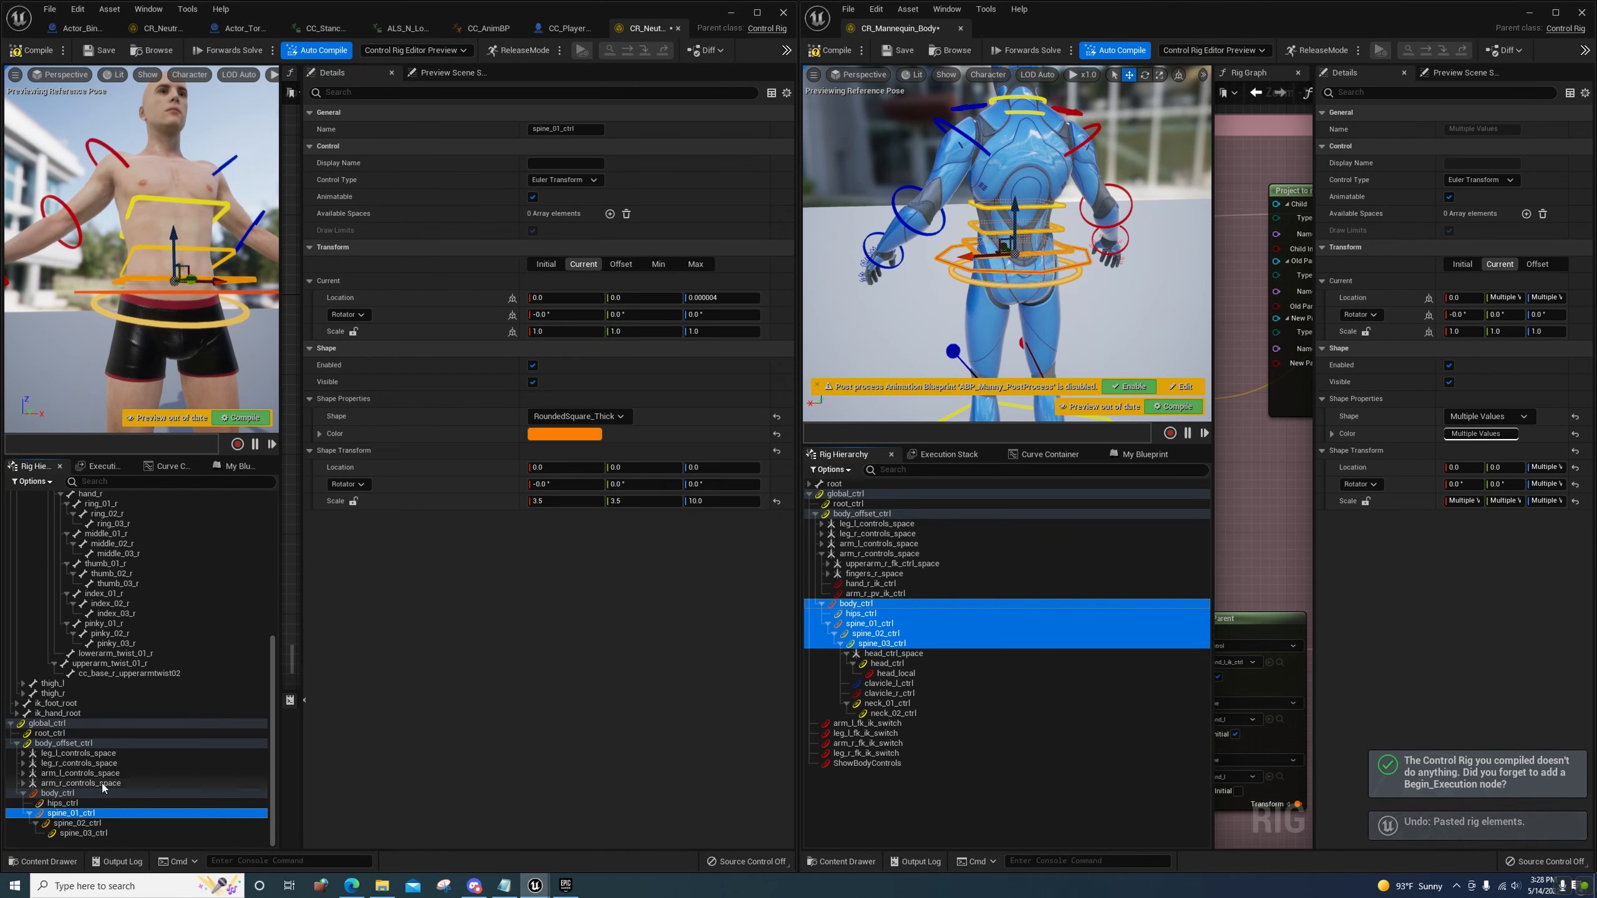
Set spine_01_ctrl's shape rotation to 90° in the second rotator value and its offset transform from the current transform
click(658, 484)
text(90)
key(Return)
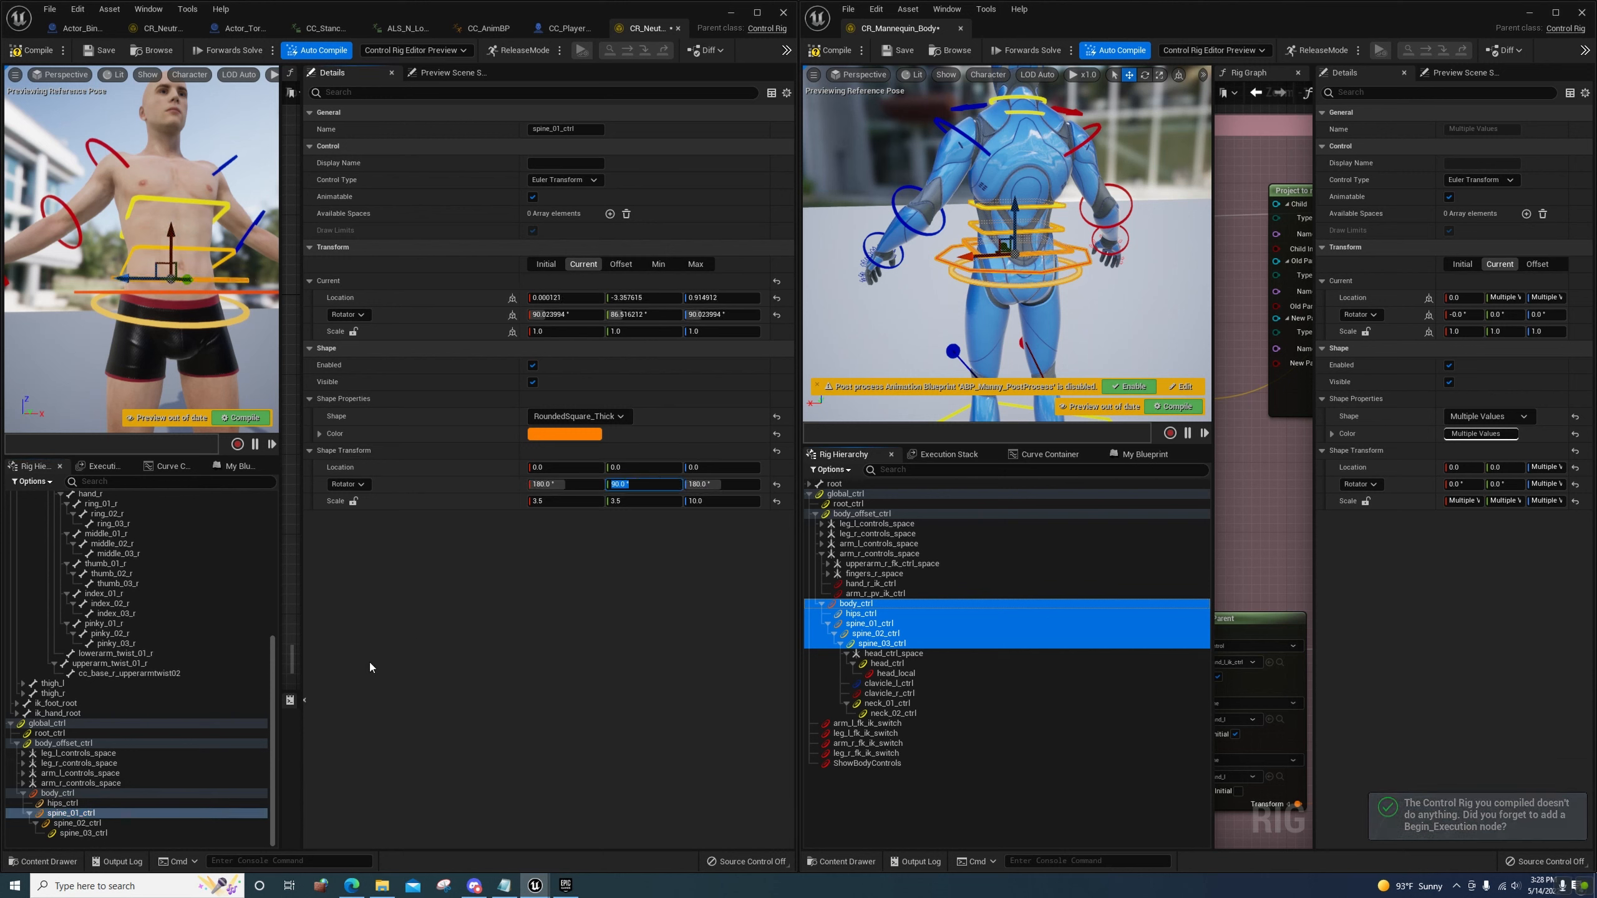
right_click(82, 814)
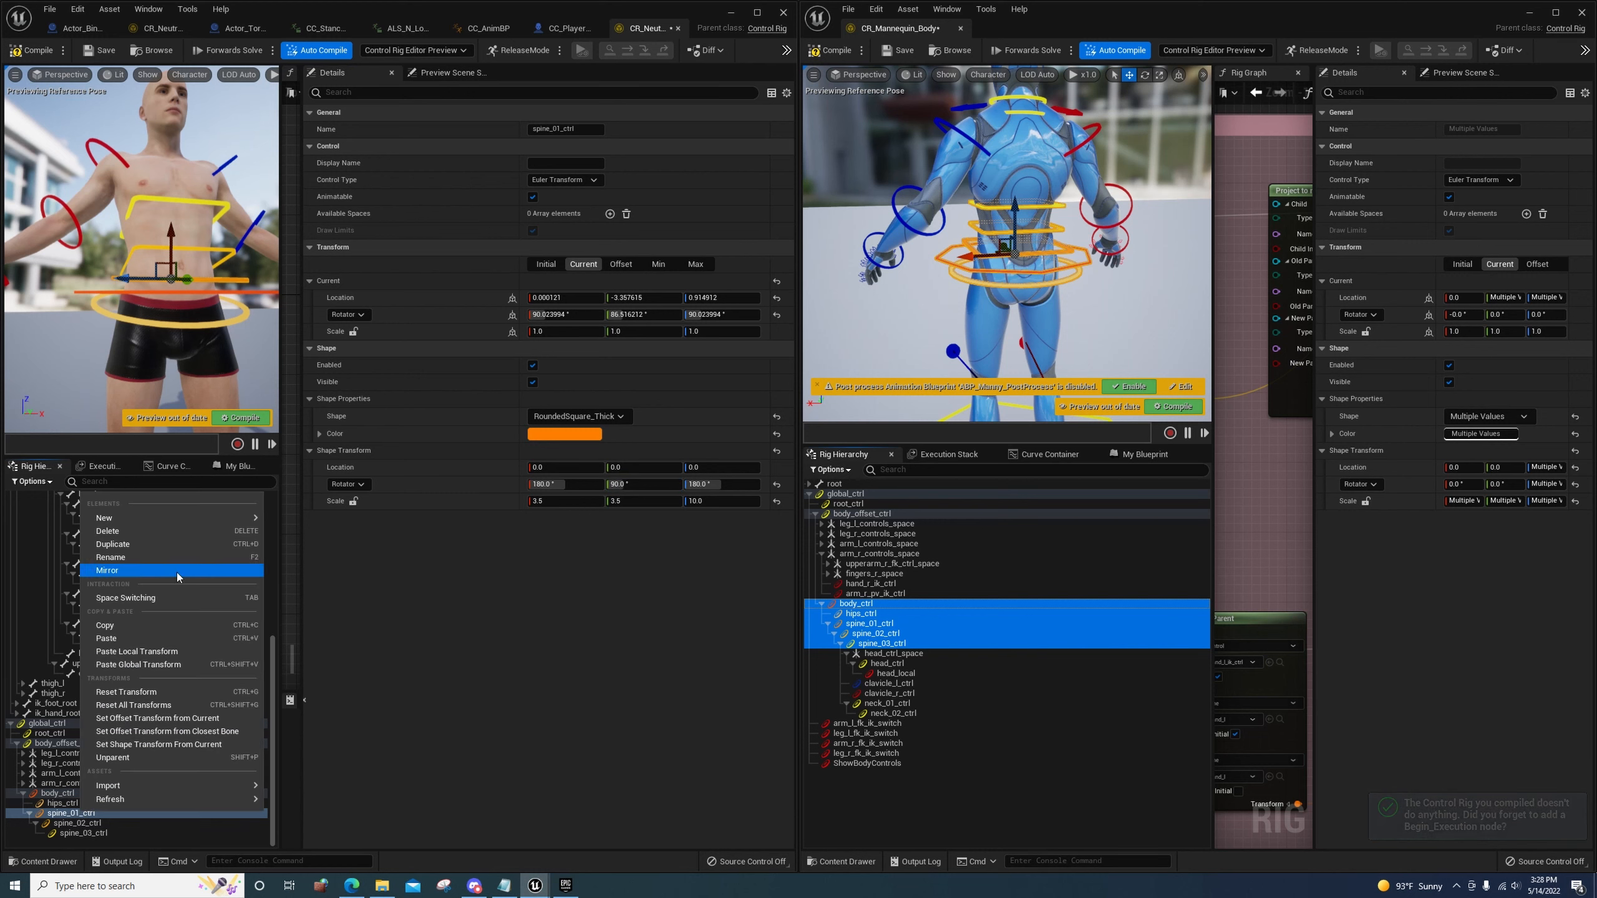
click(157, 718)
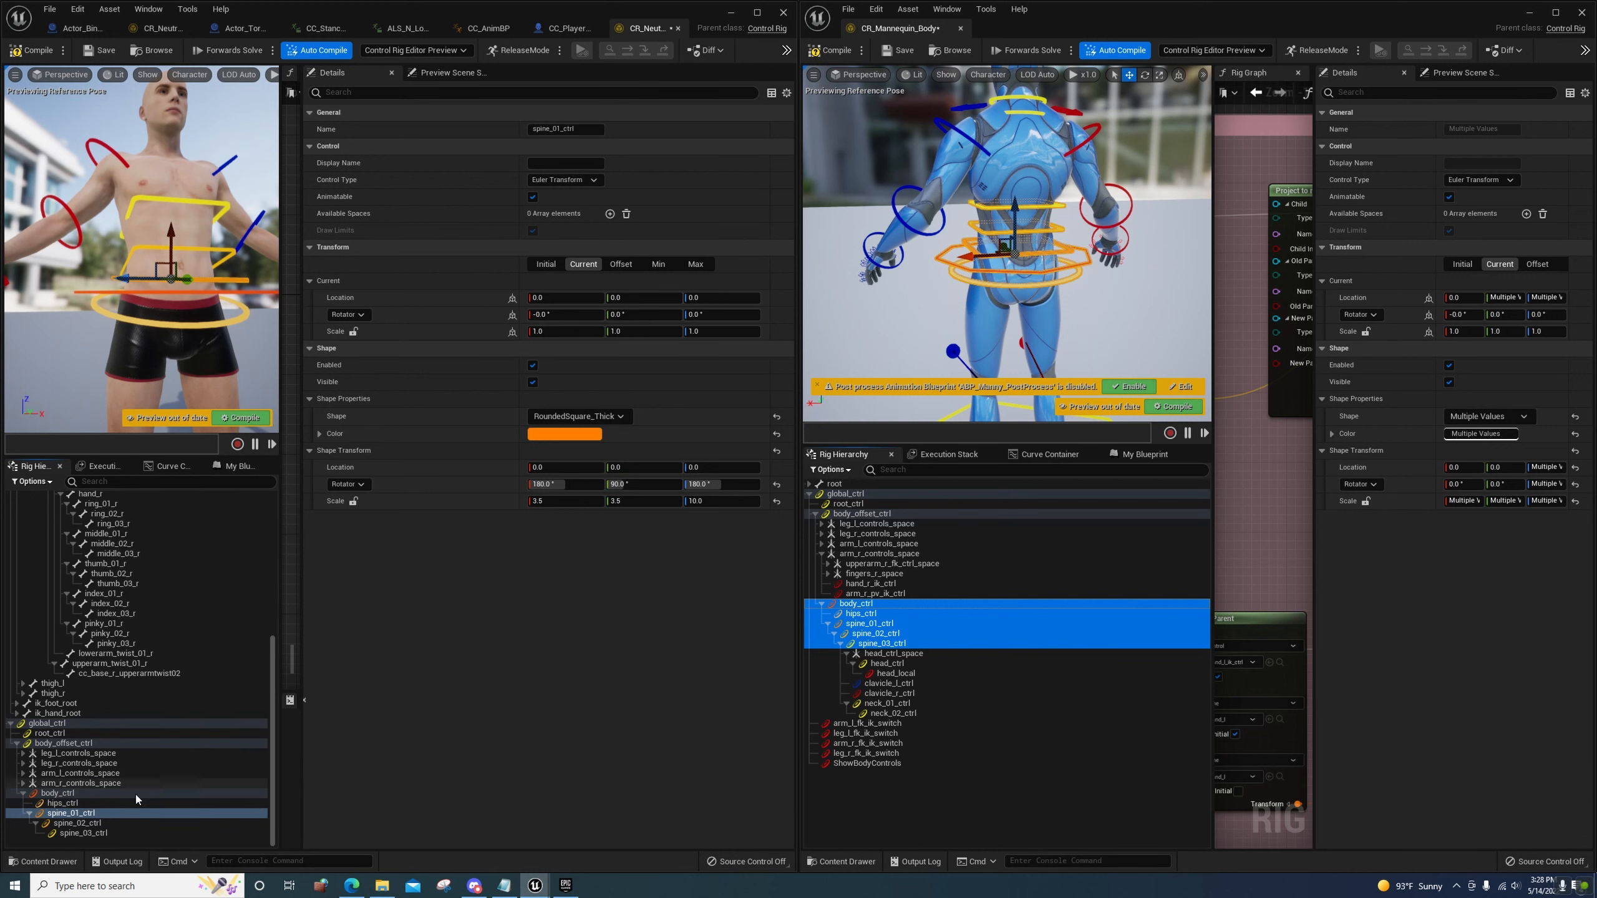
Transfer the pelvis bone's global transform to hips_ctrl and undo the stray bone copy pasted into the hierarchy
click(70, 804)
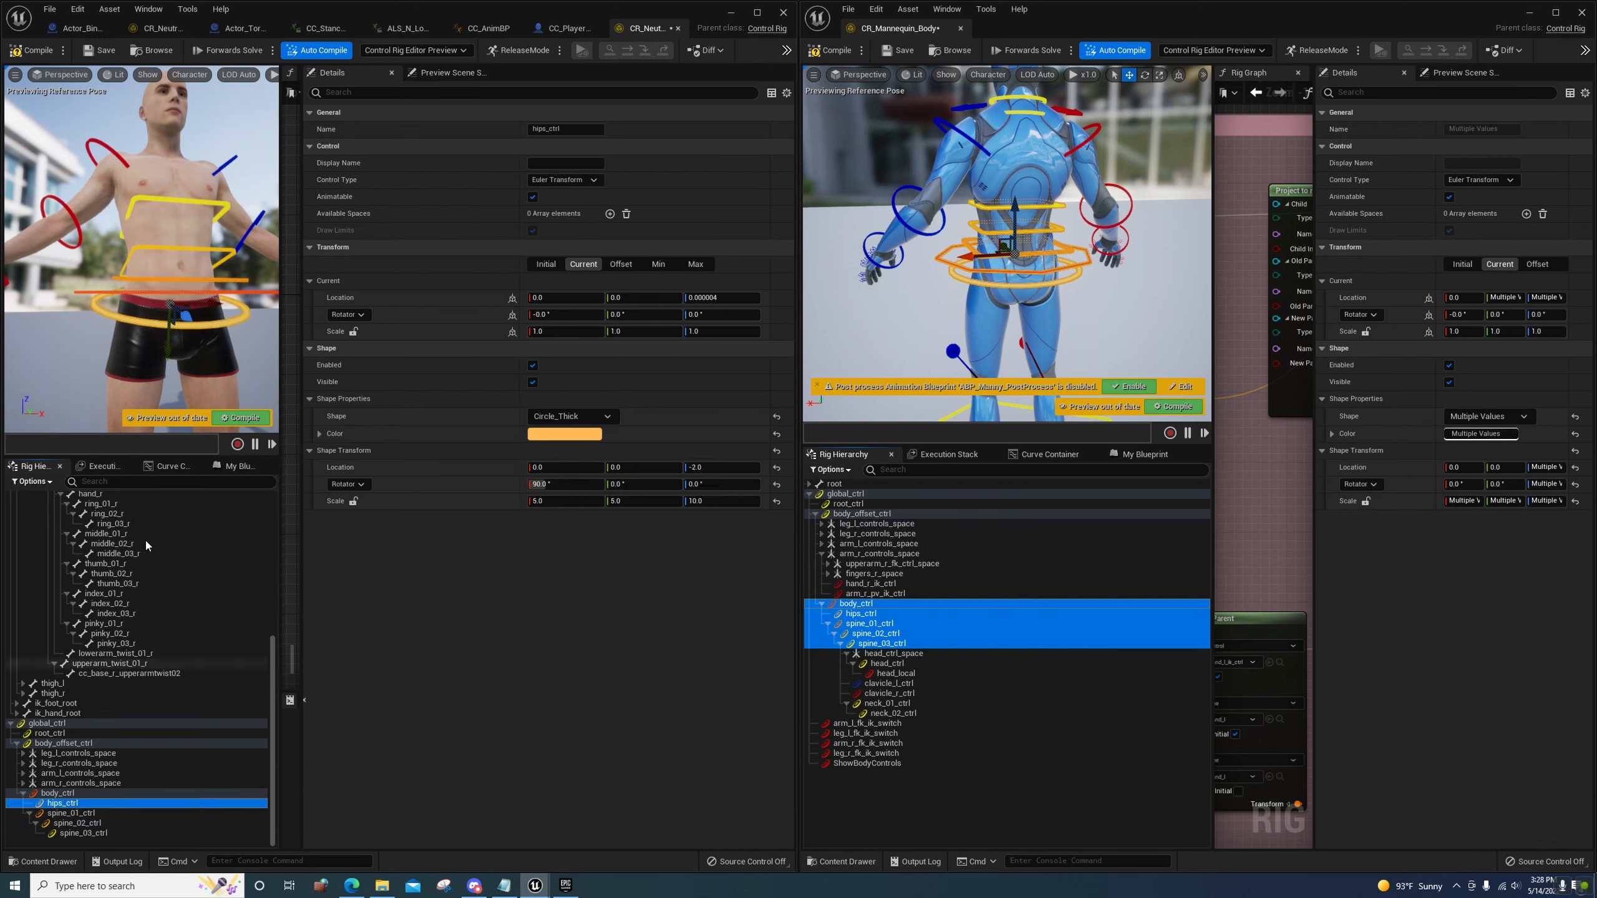
scroll(142, 526, up, 10)
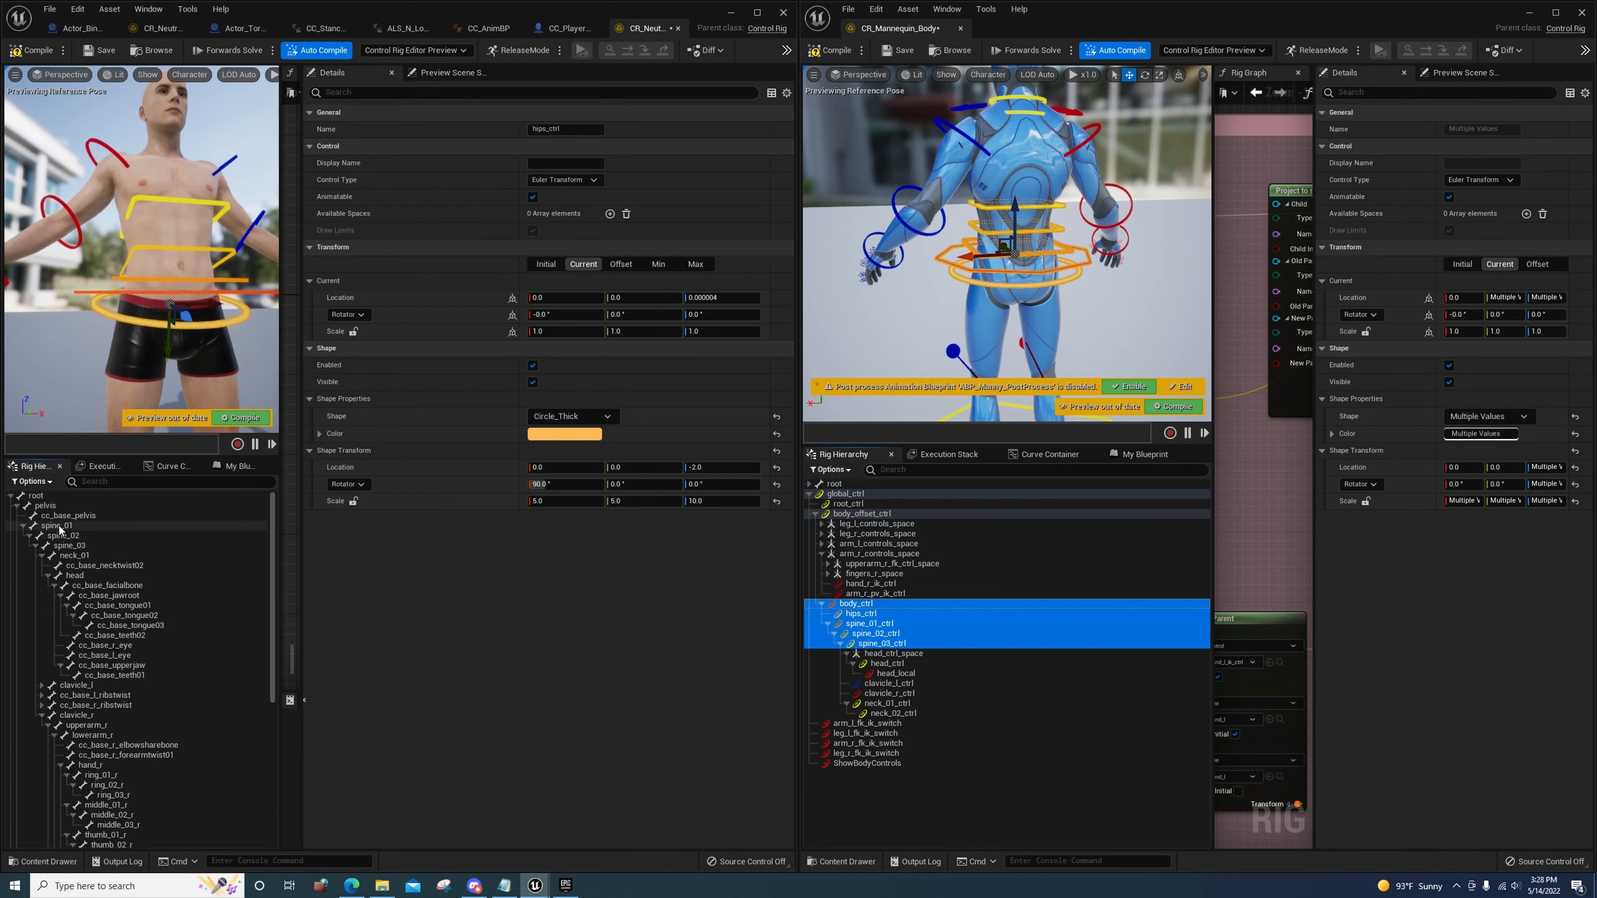
click(45, 505)
scroll(141, 673, down, 6)
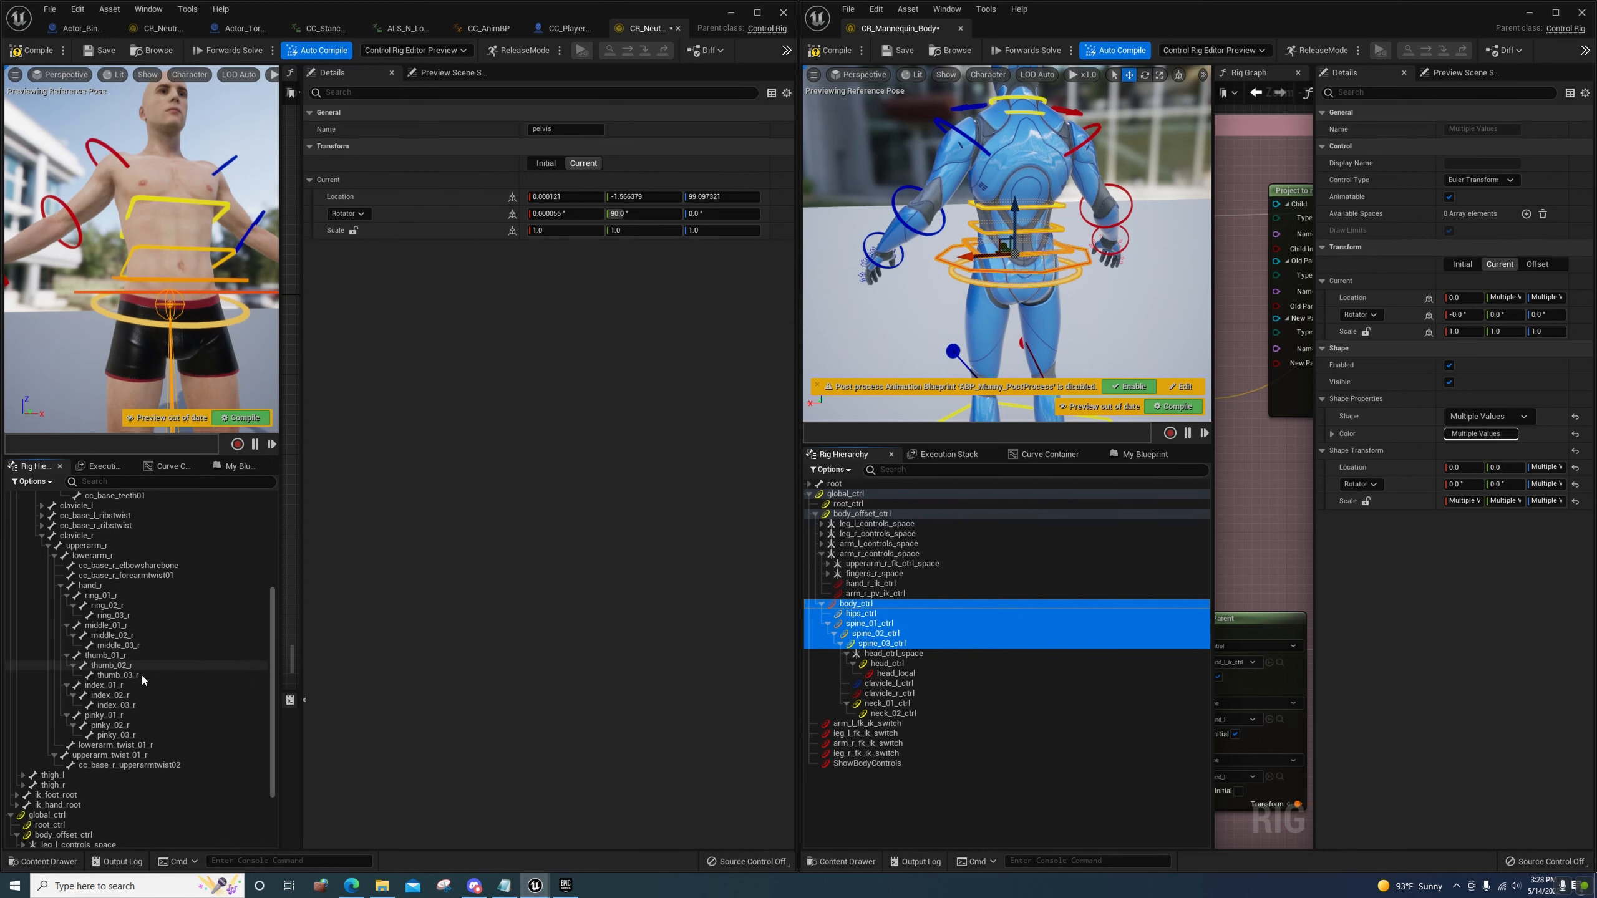
scroll(141, 673, down, 3)
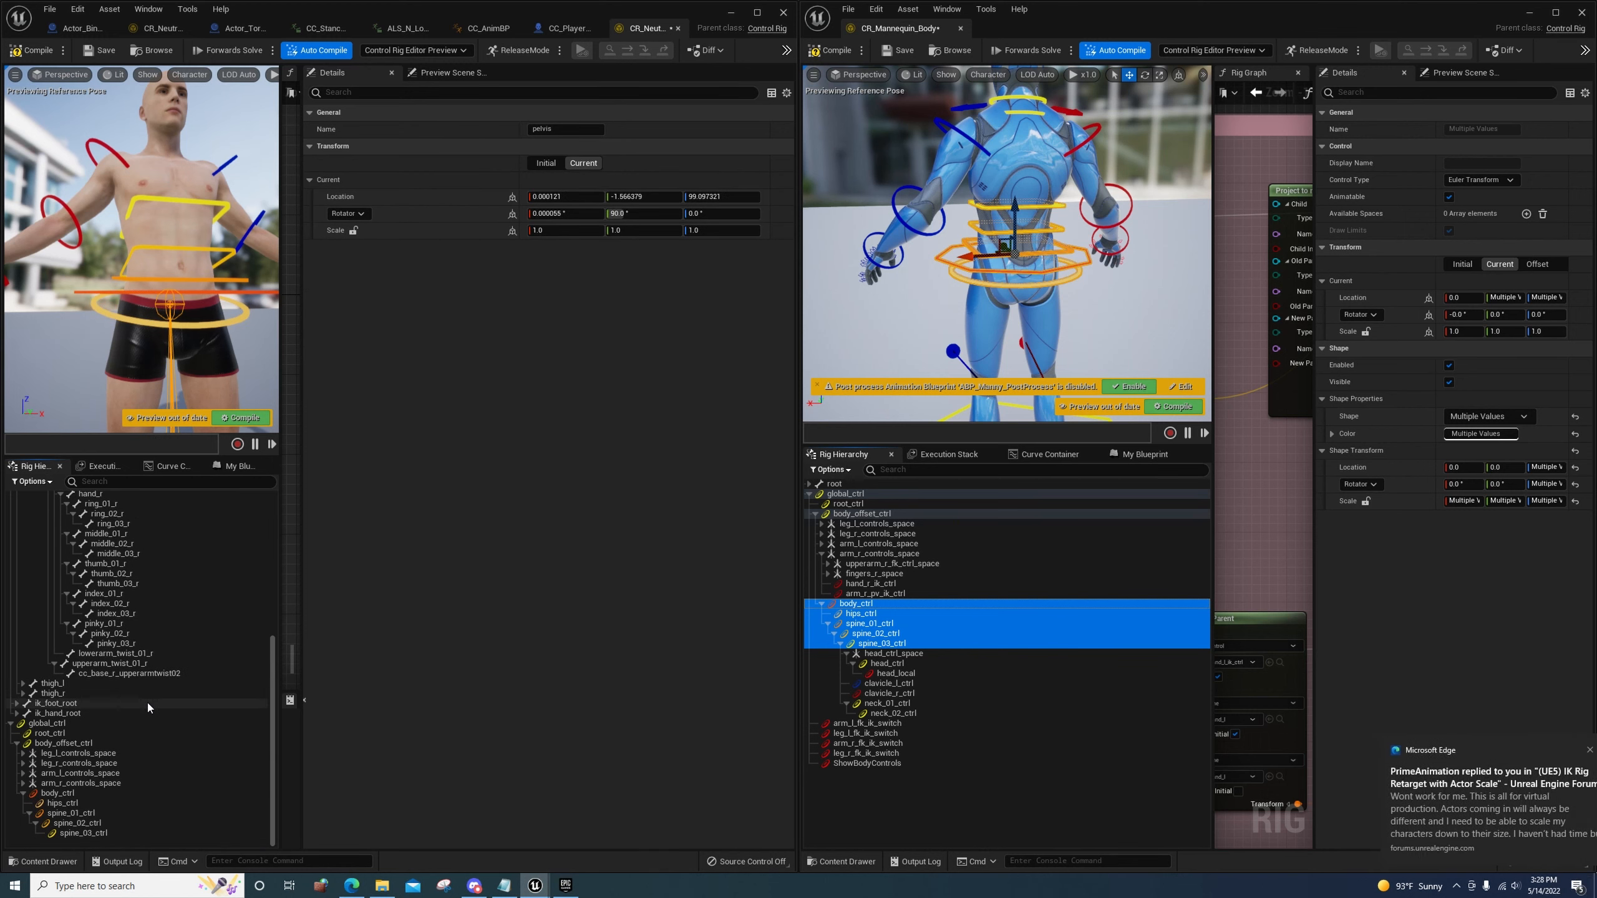
click(63, 804)
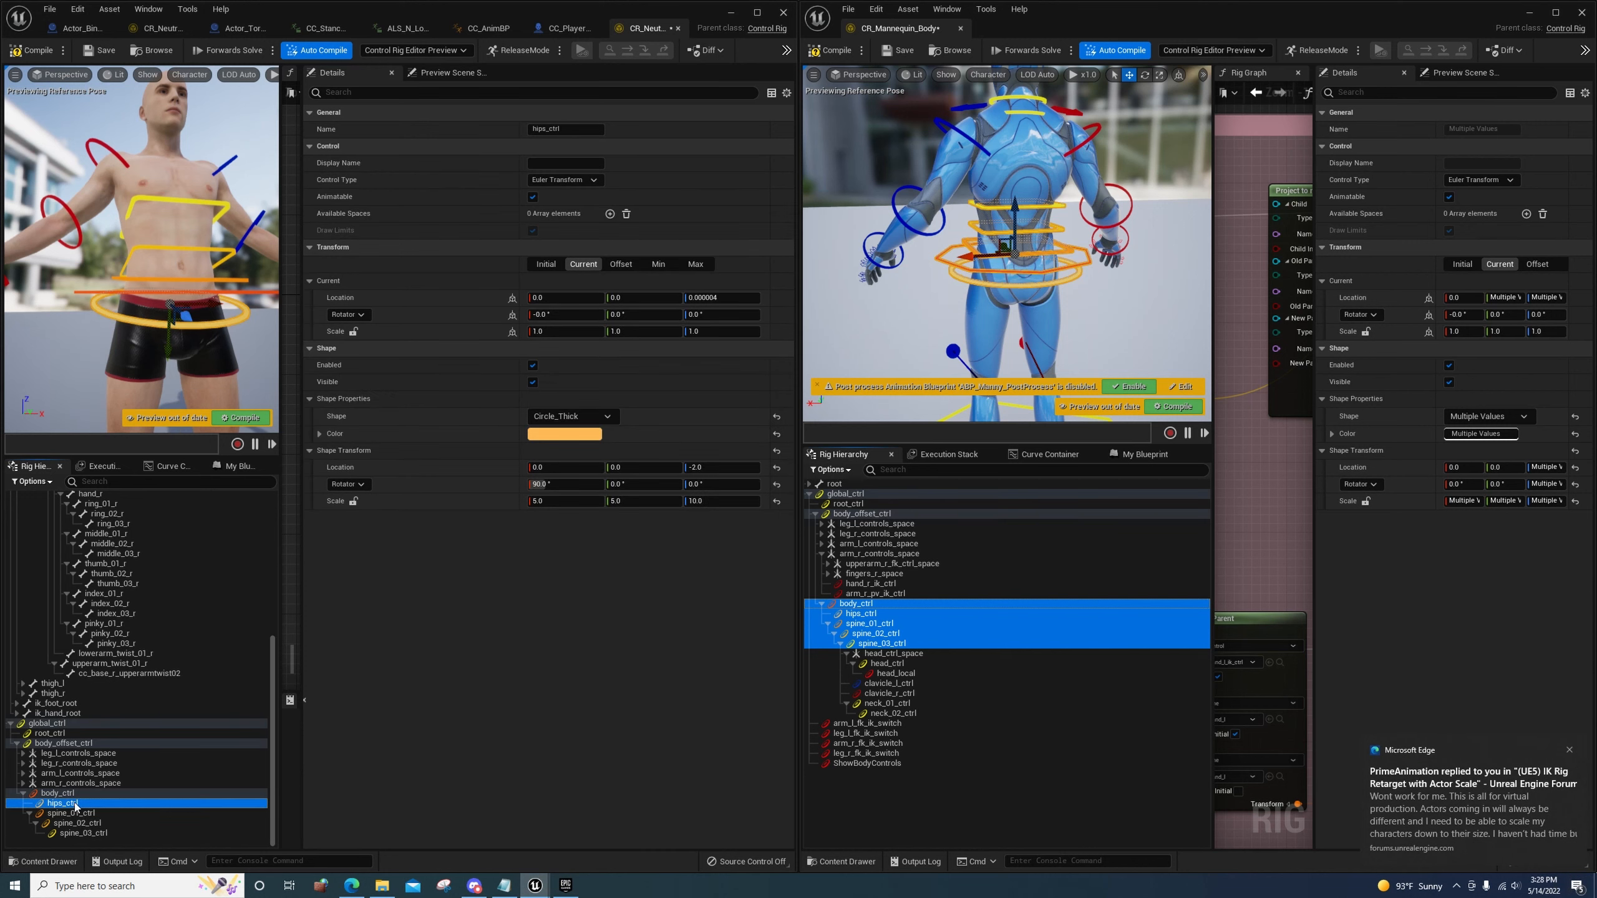
key(ctrl+v)
key(ctrl+z)
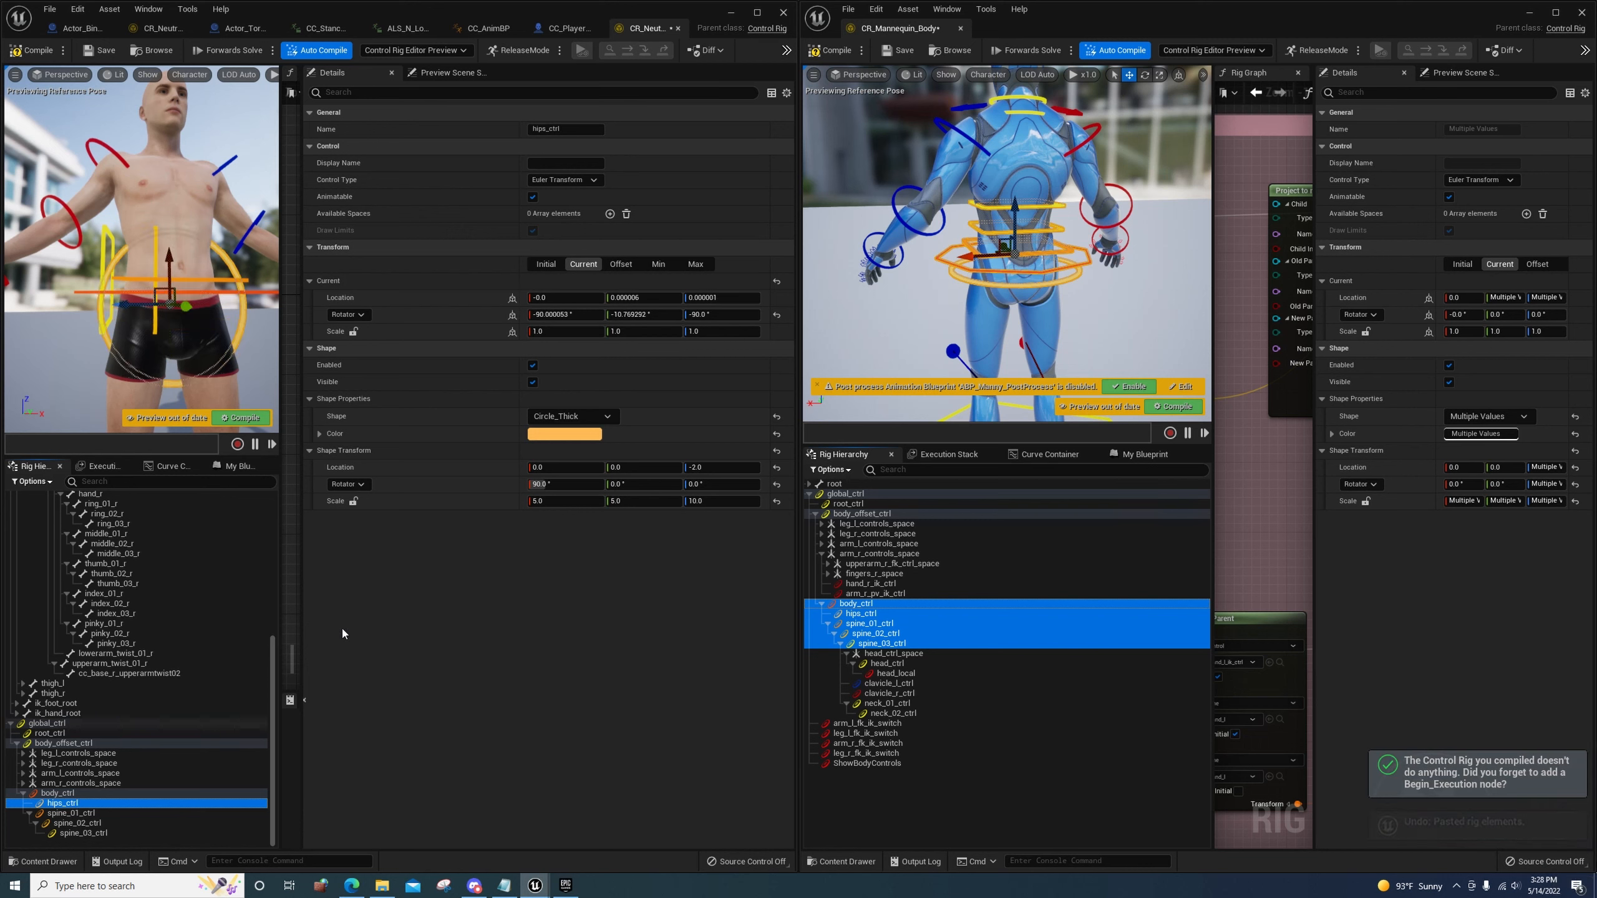
Reset hips_ctrl's shape rotation, set its second rotator value to 90°, and set the offset transform from the current transform
click(629, 484)
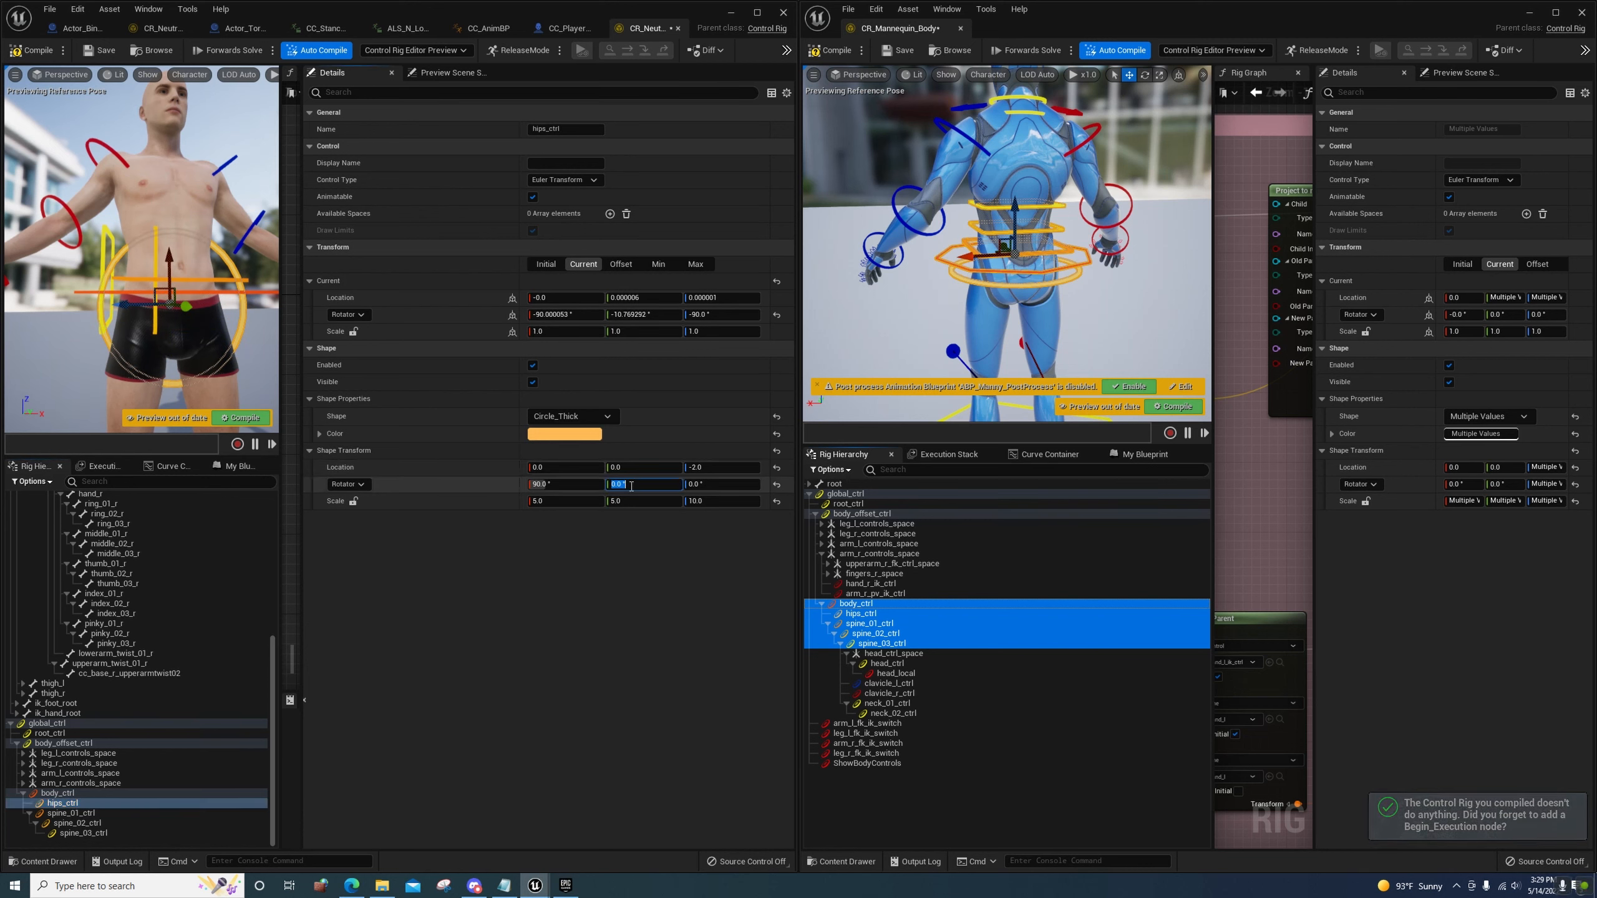
click(777, 484)
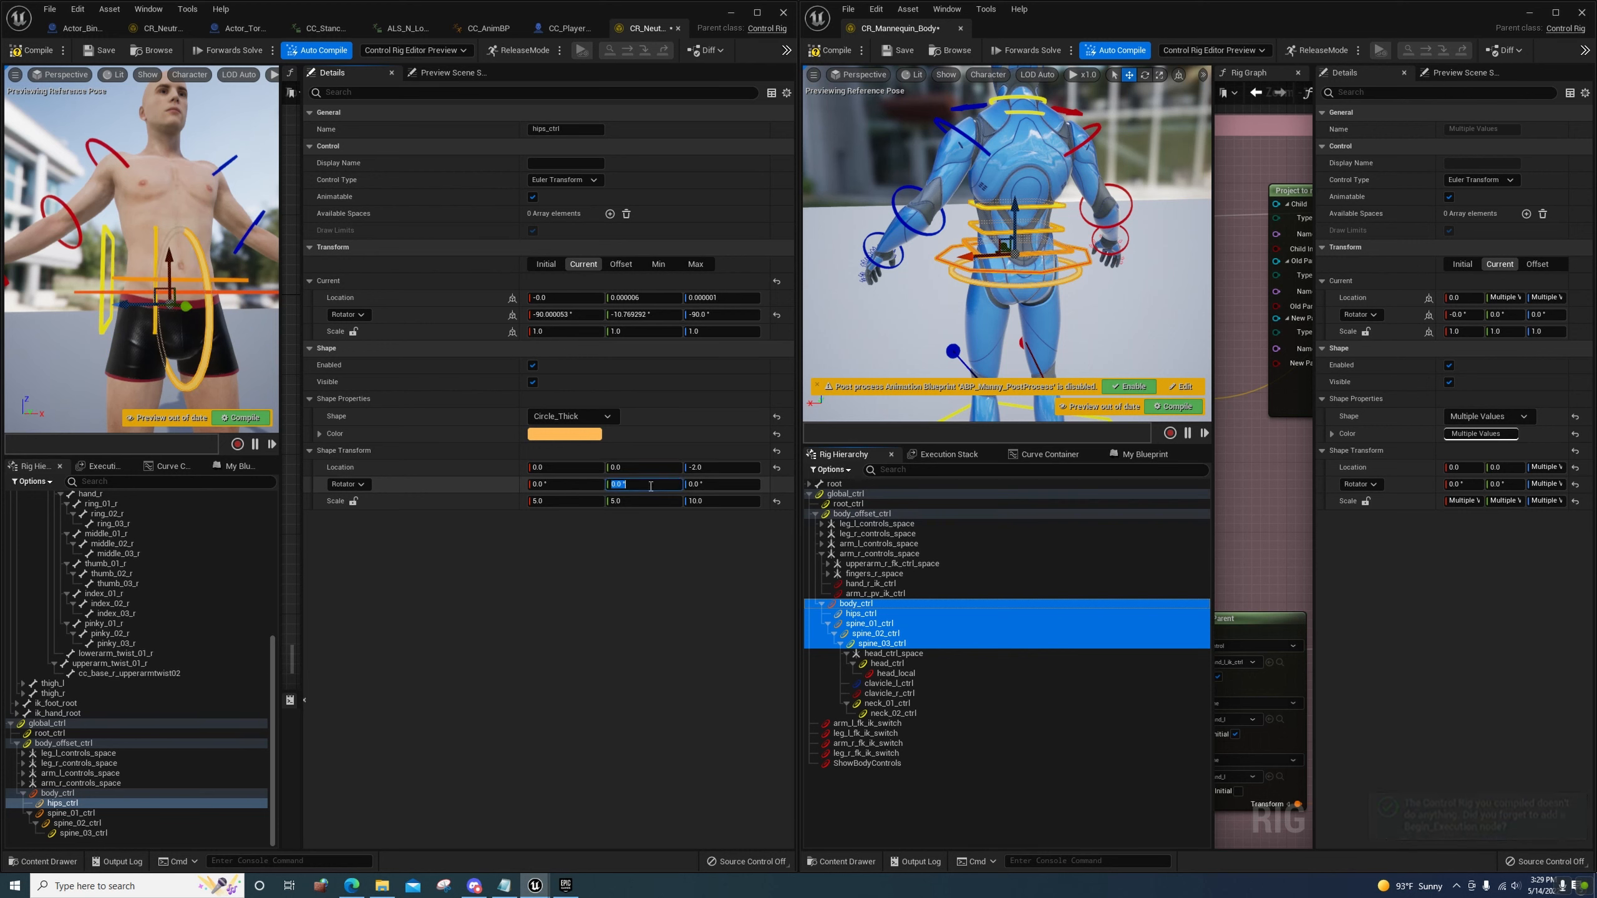
text(90)
key(Return)
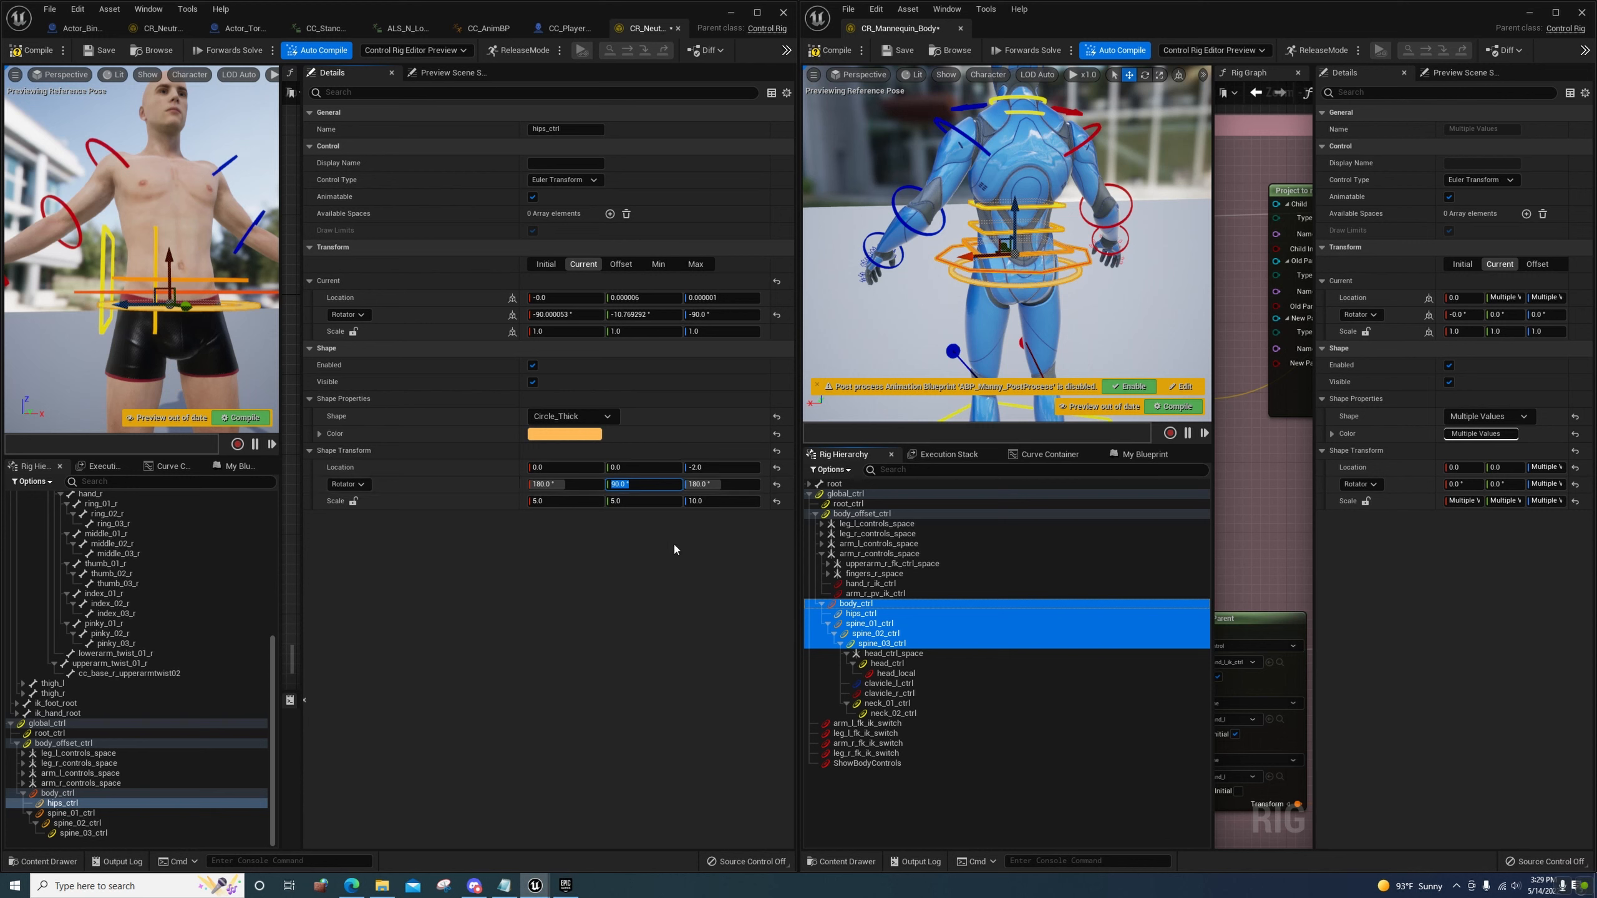
right_click(68, 805)
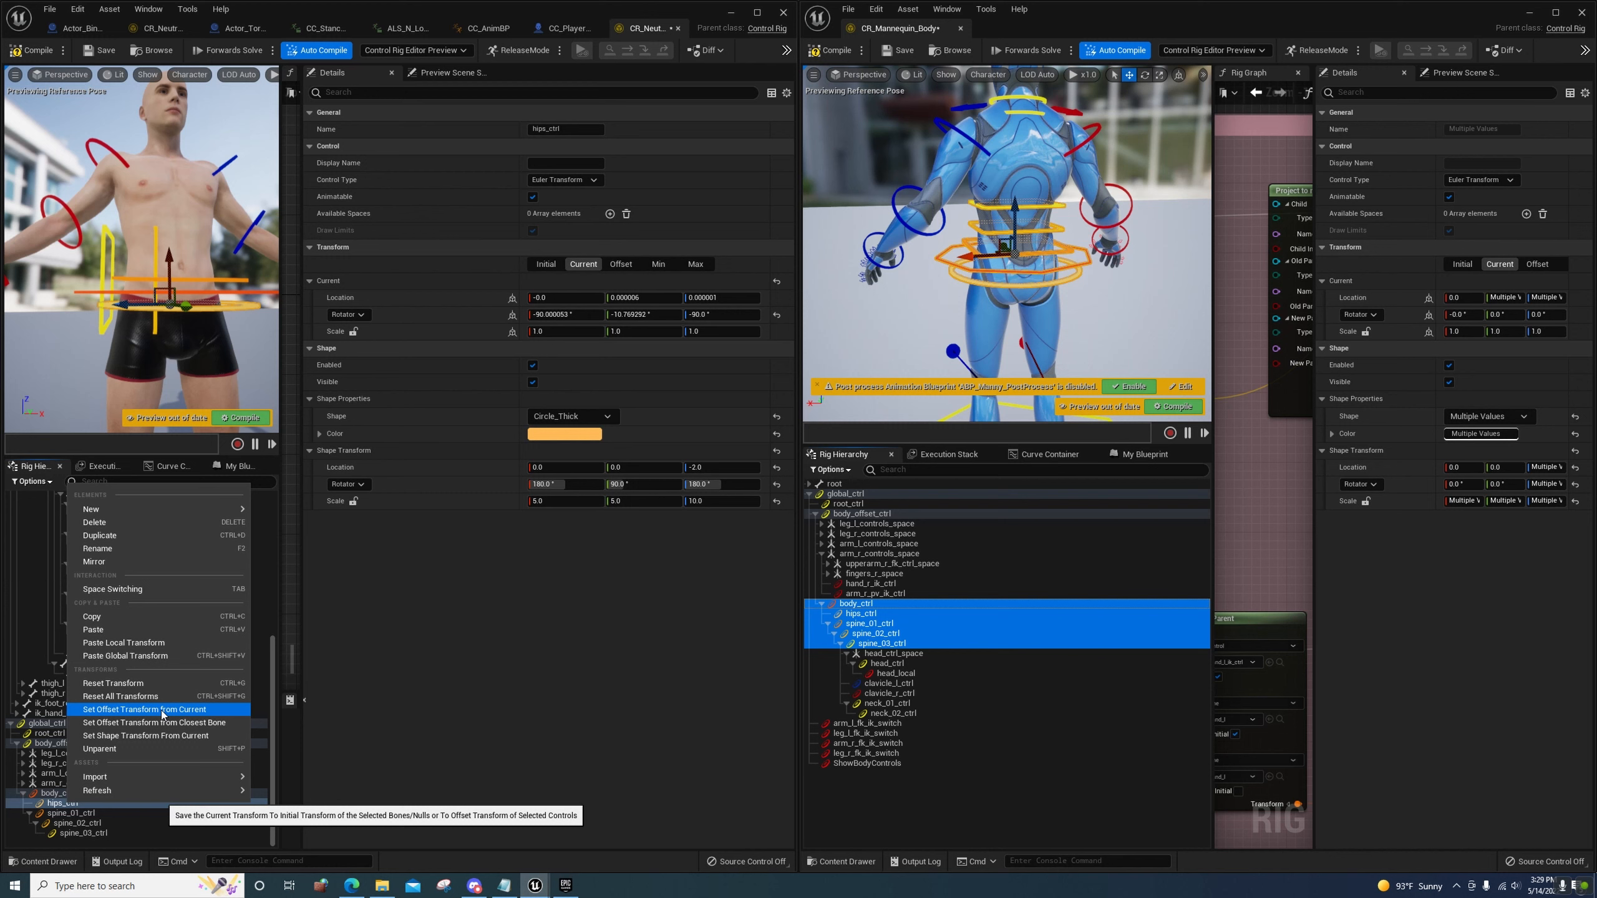
click(162, 709)
Try to transfer the spine_01 bone's global transform to spine_01_ctrl and undo the stray bone copy
click(73, 813)
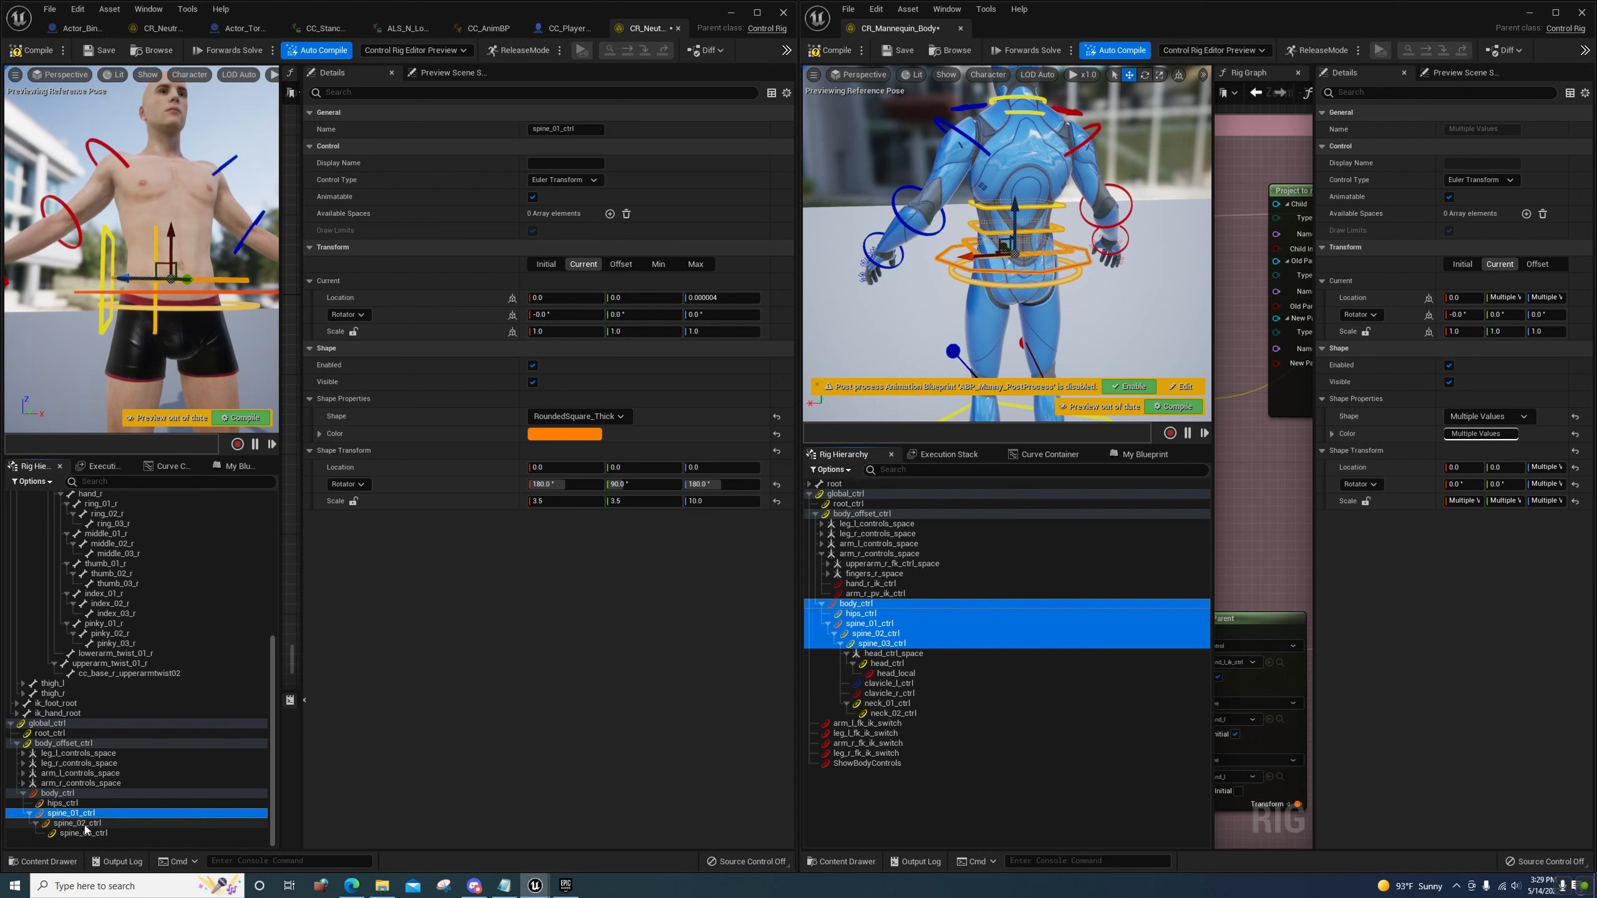
scroll(142, 637, up, 10)
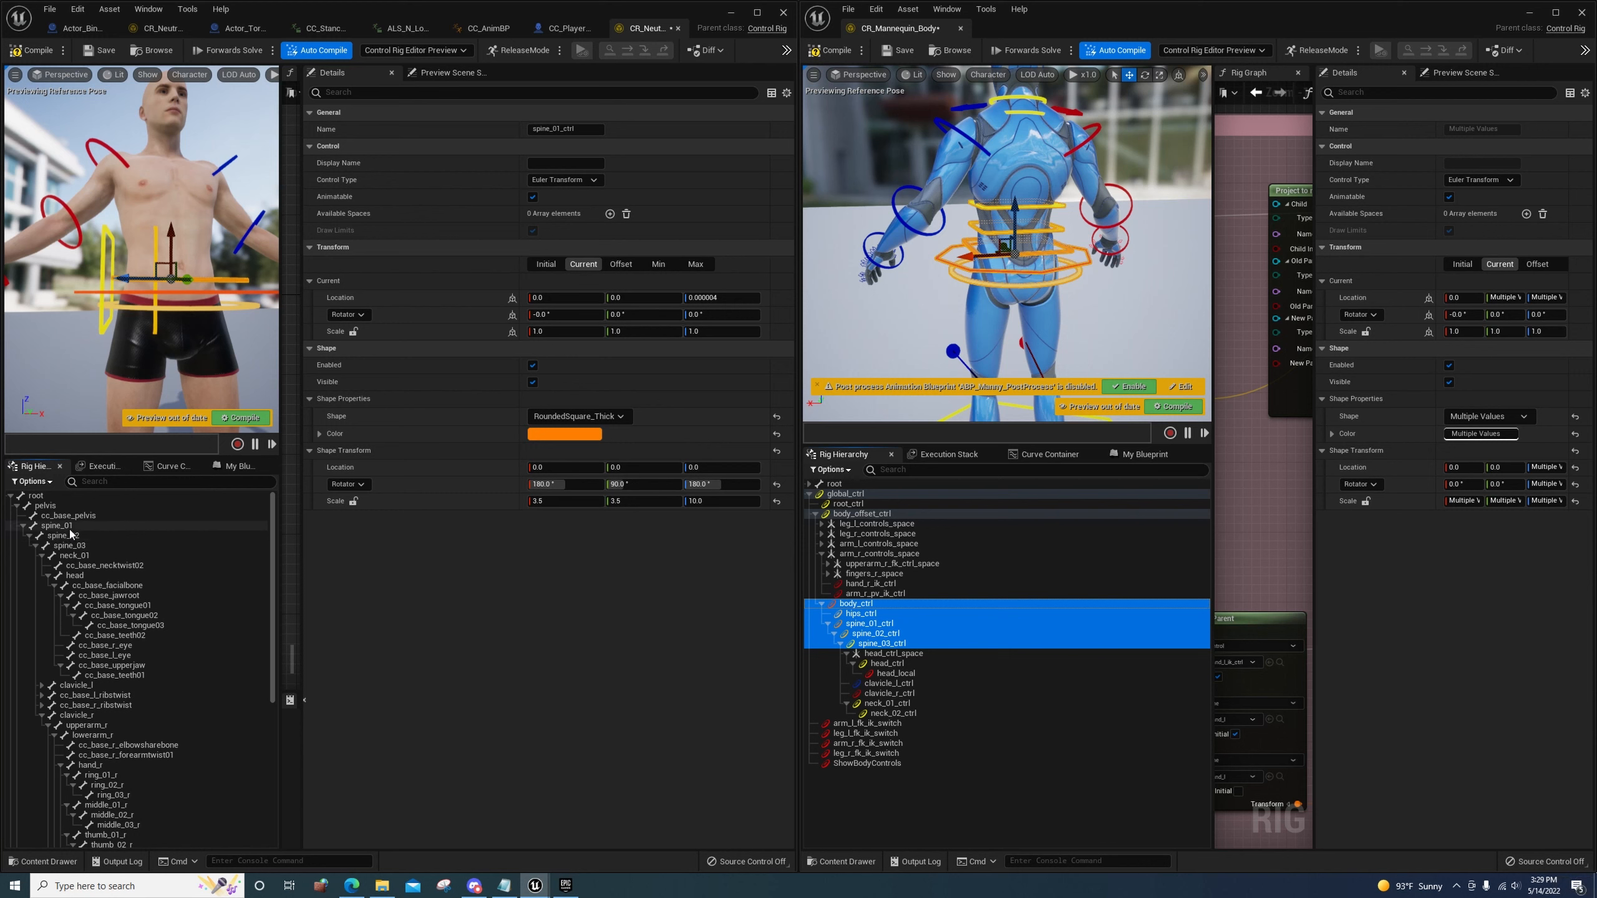
click(70, 529)
scroll(154, 681, down, 3)
scroll(155, 681, down, 7)
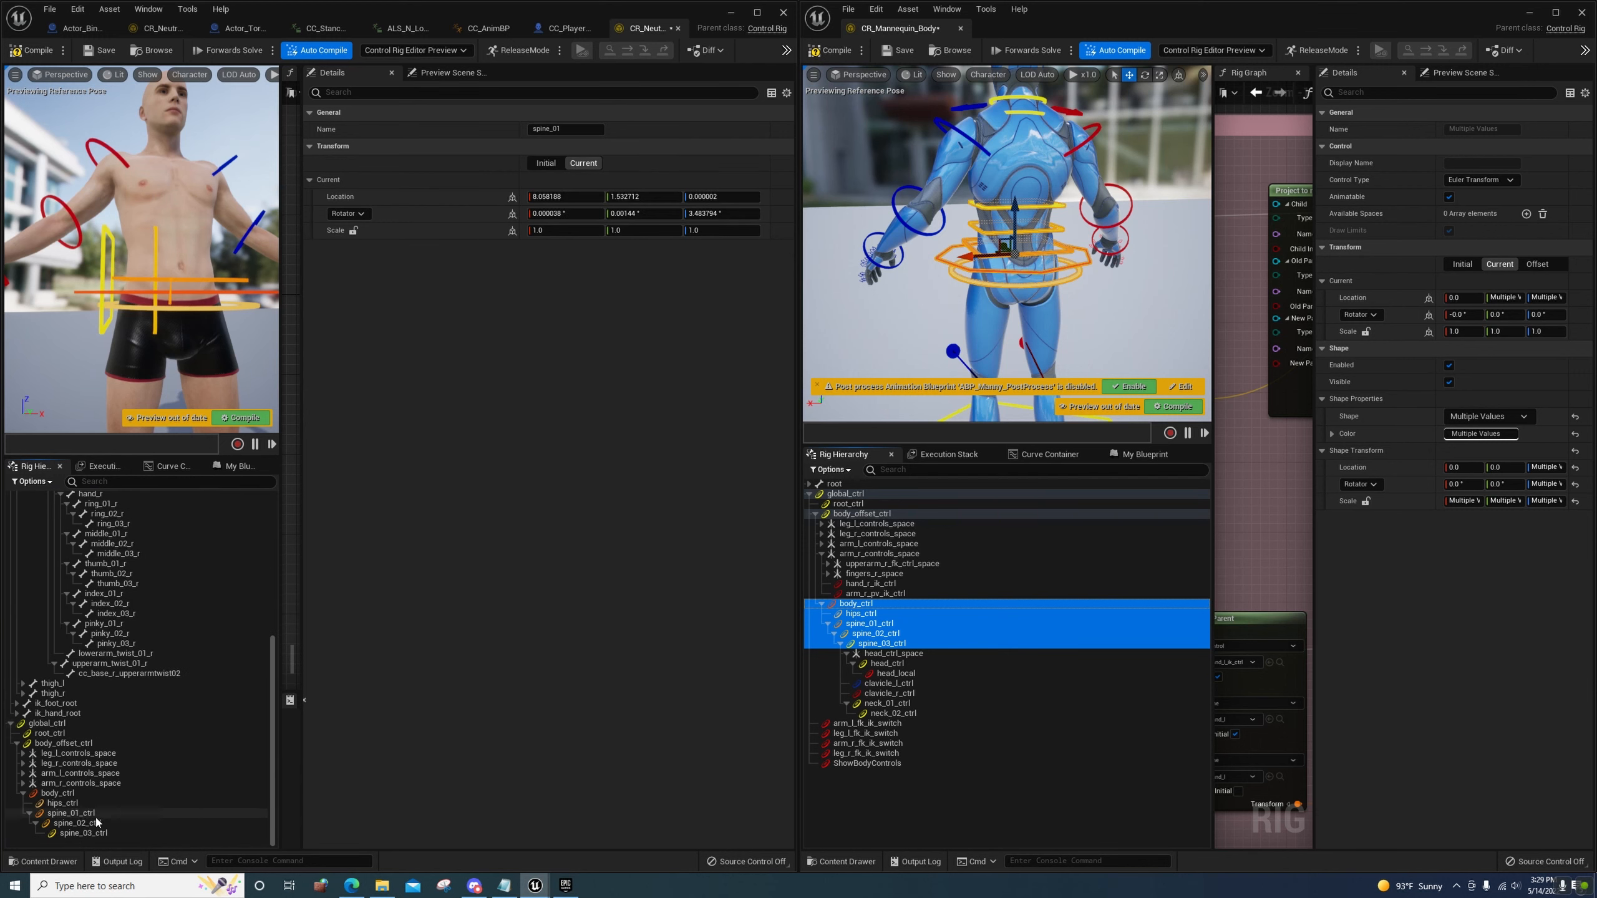
key(ctrl+d)
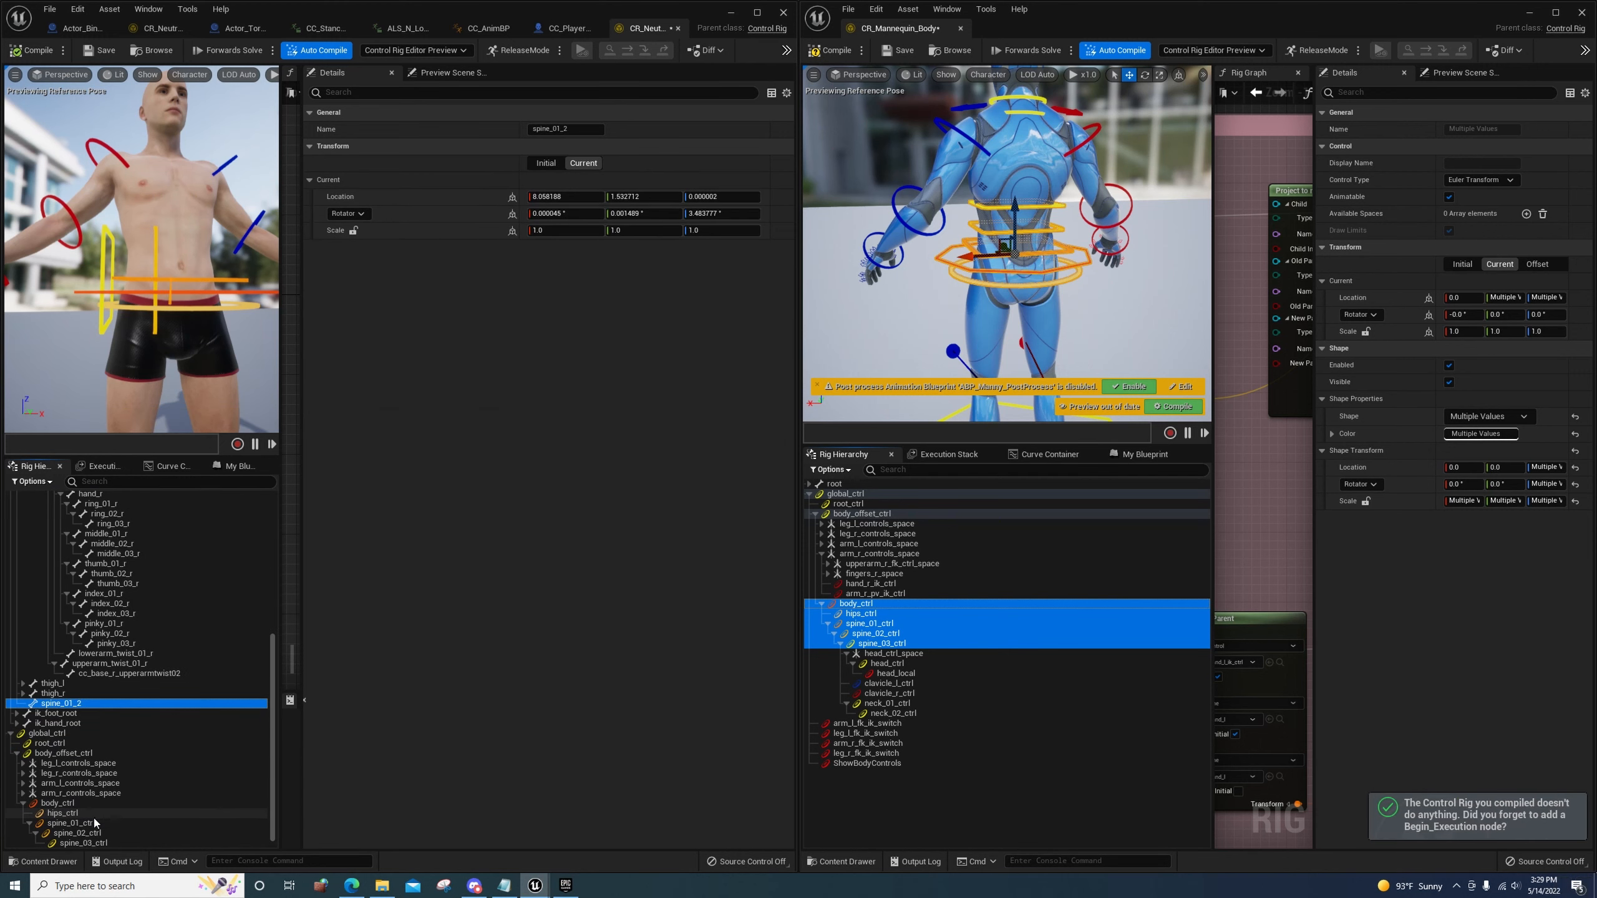
click(94, 823)
key(ctrl+z)
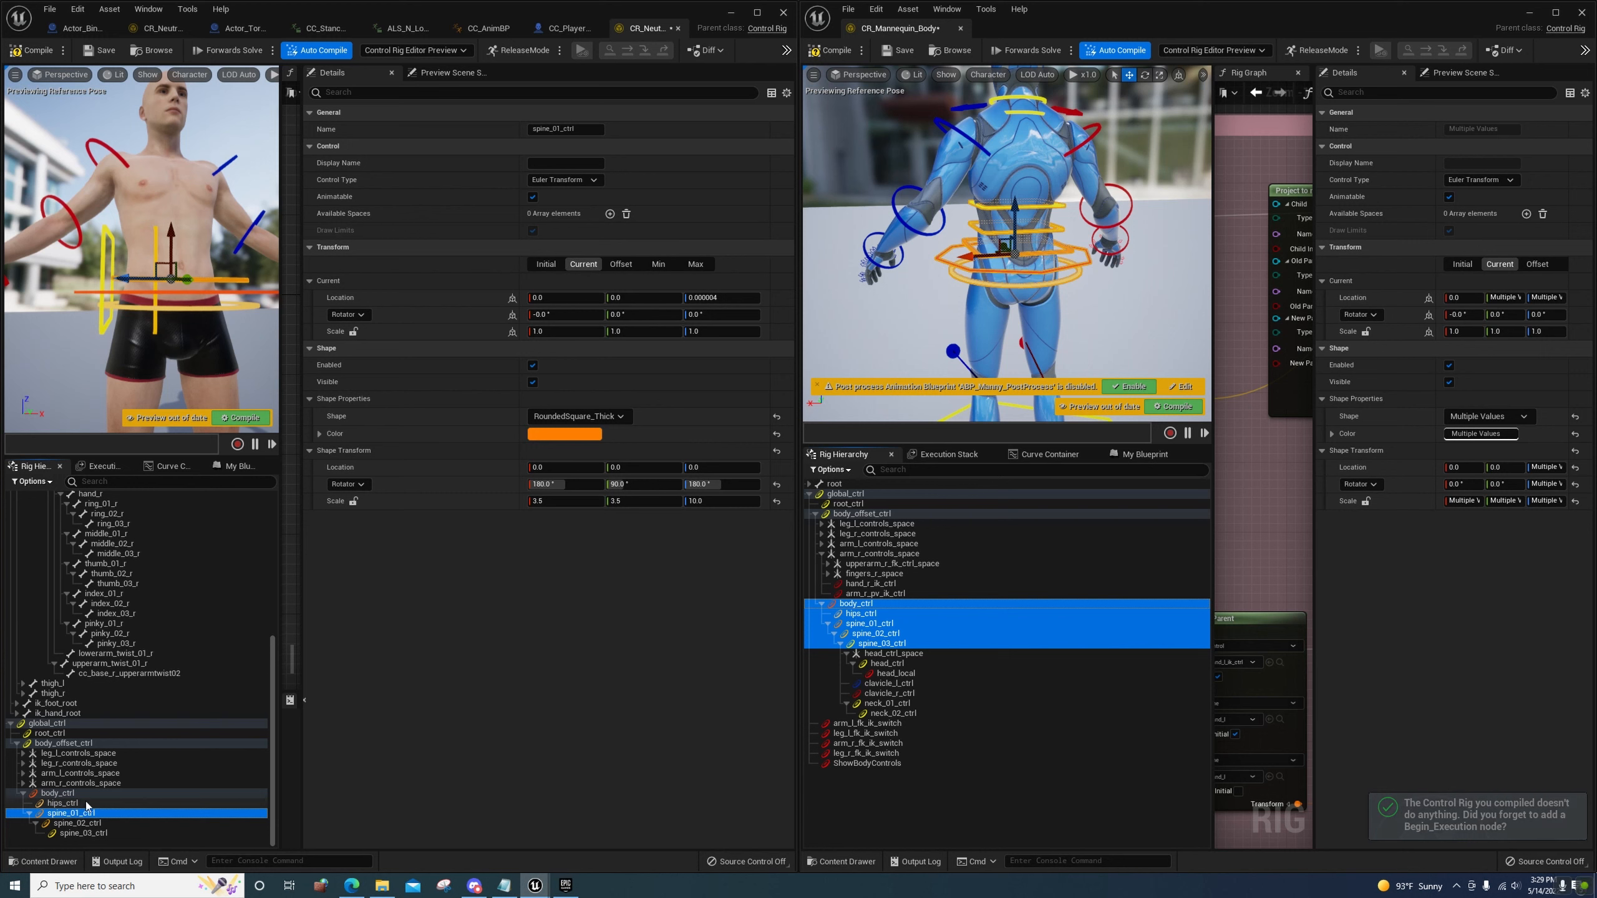
Paste the spine_02 bone's global transform onto spine_02_ctrl and set its offset transform from the current transform
scroll(87, 806, up, 10)
click(74, 538)
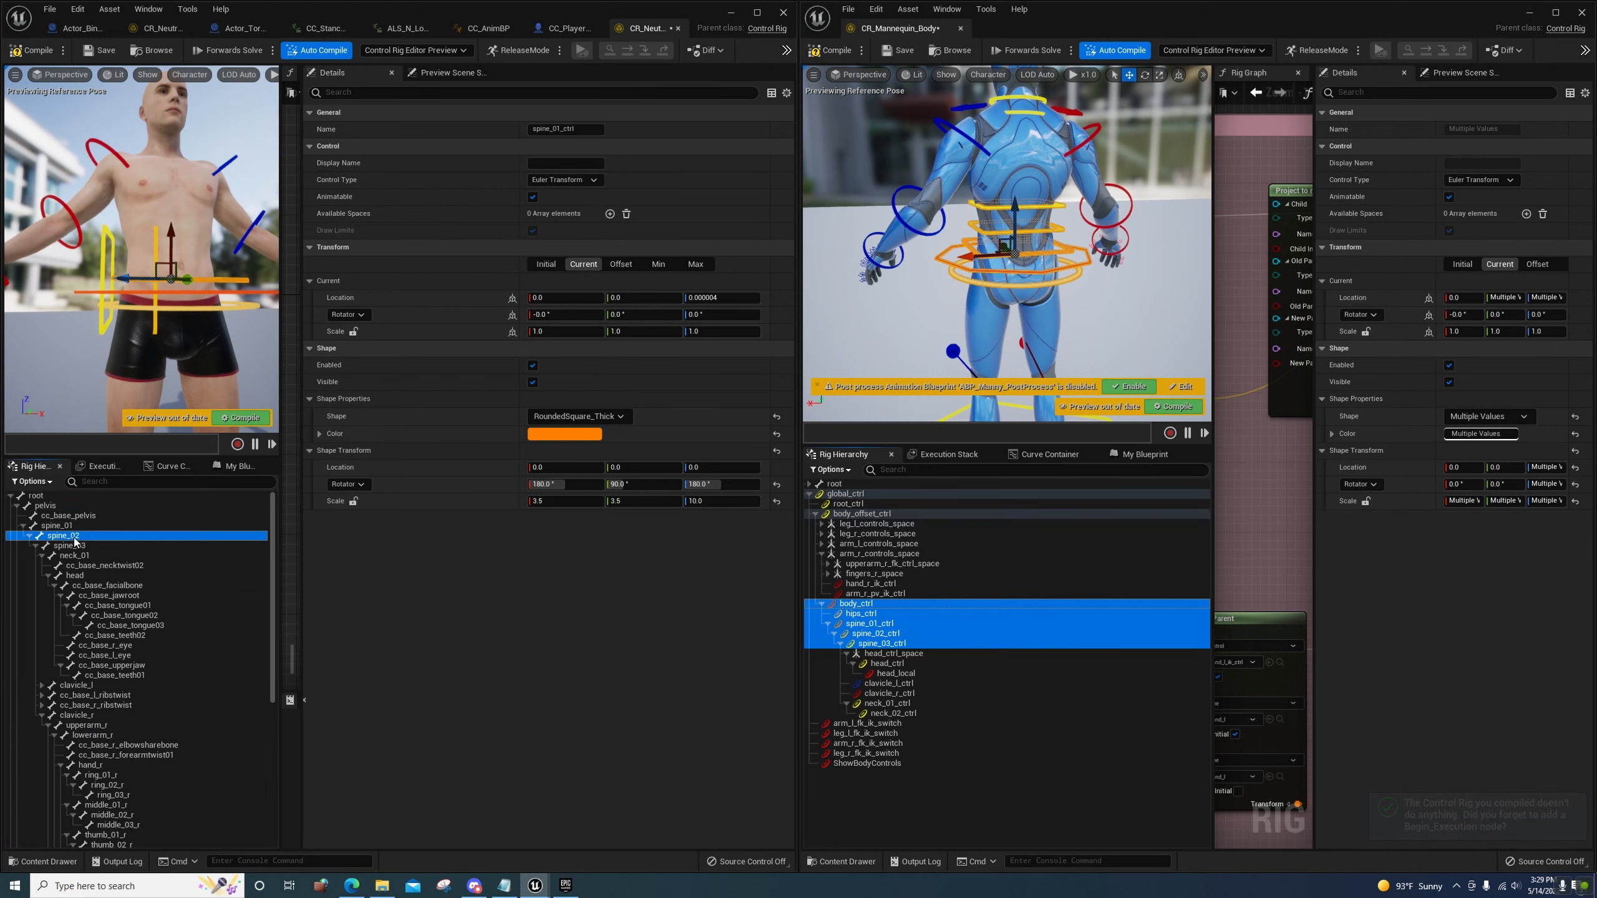
scroll(90, 755, down, 10)
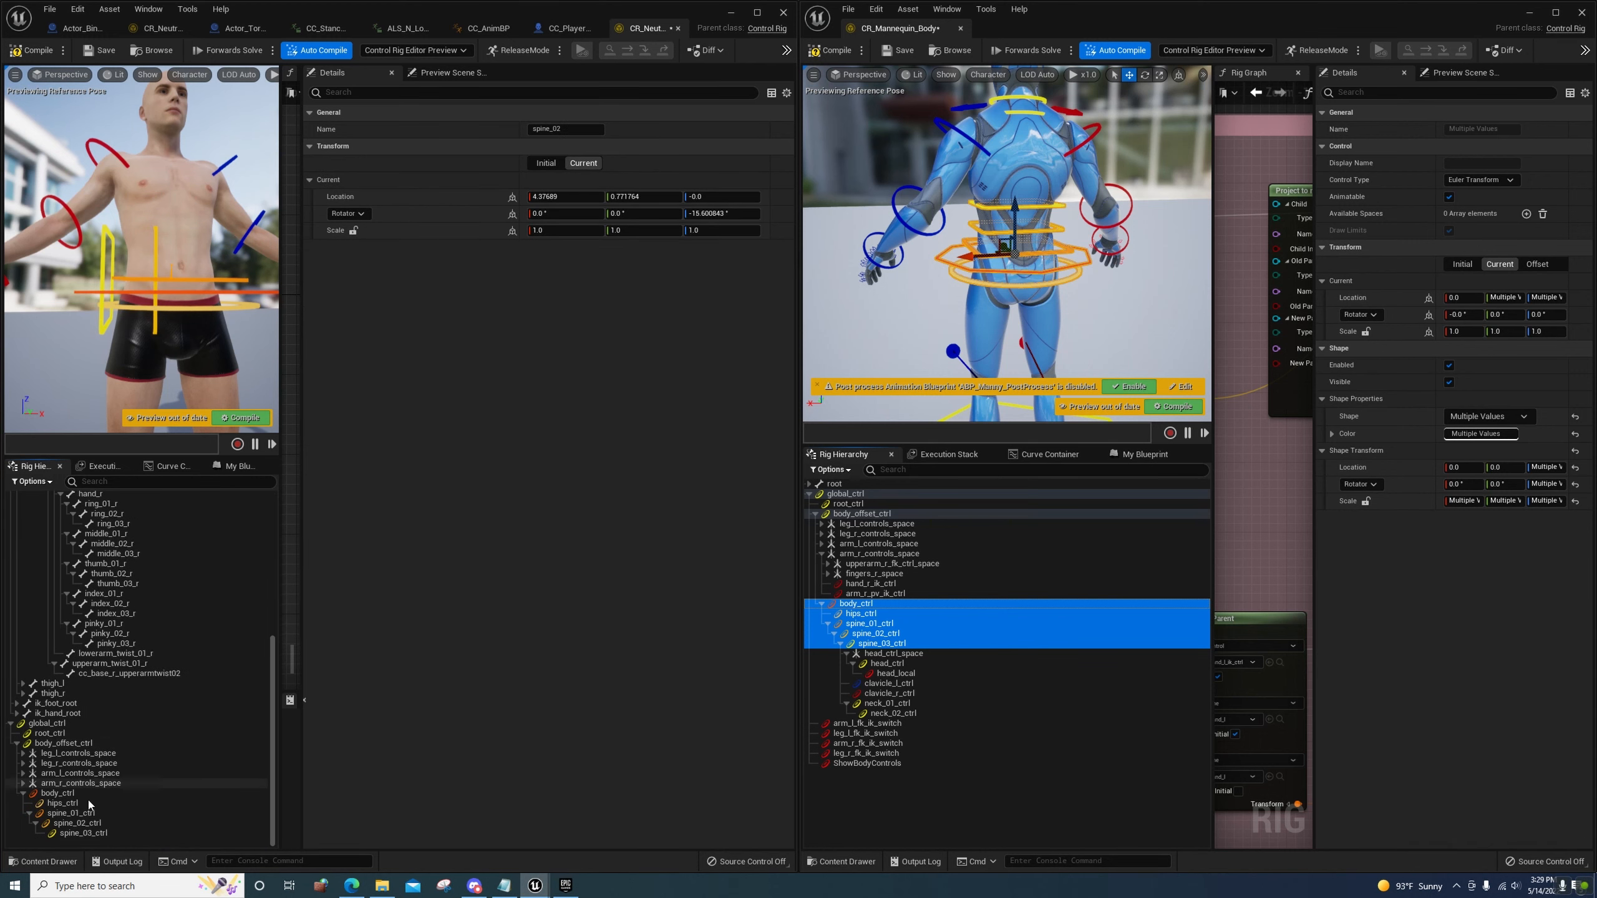
click(93, 823)
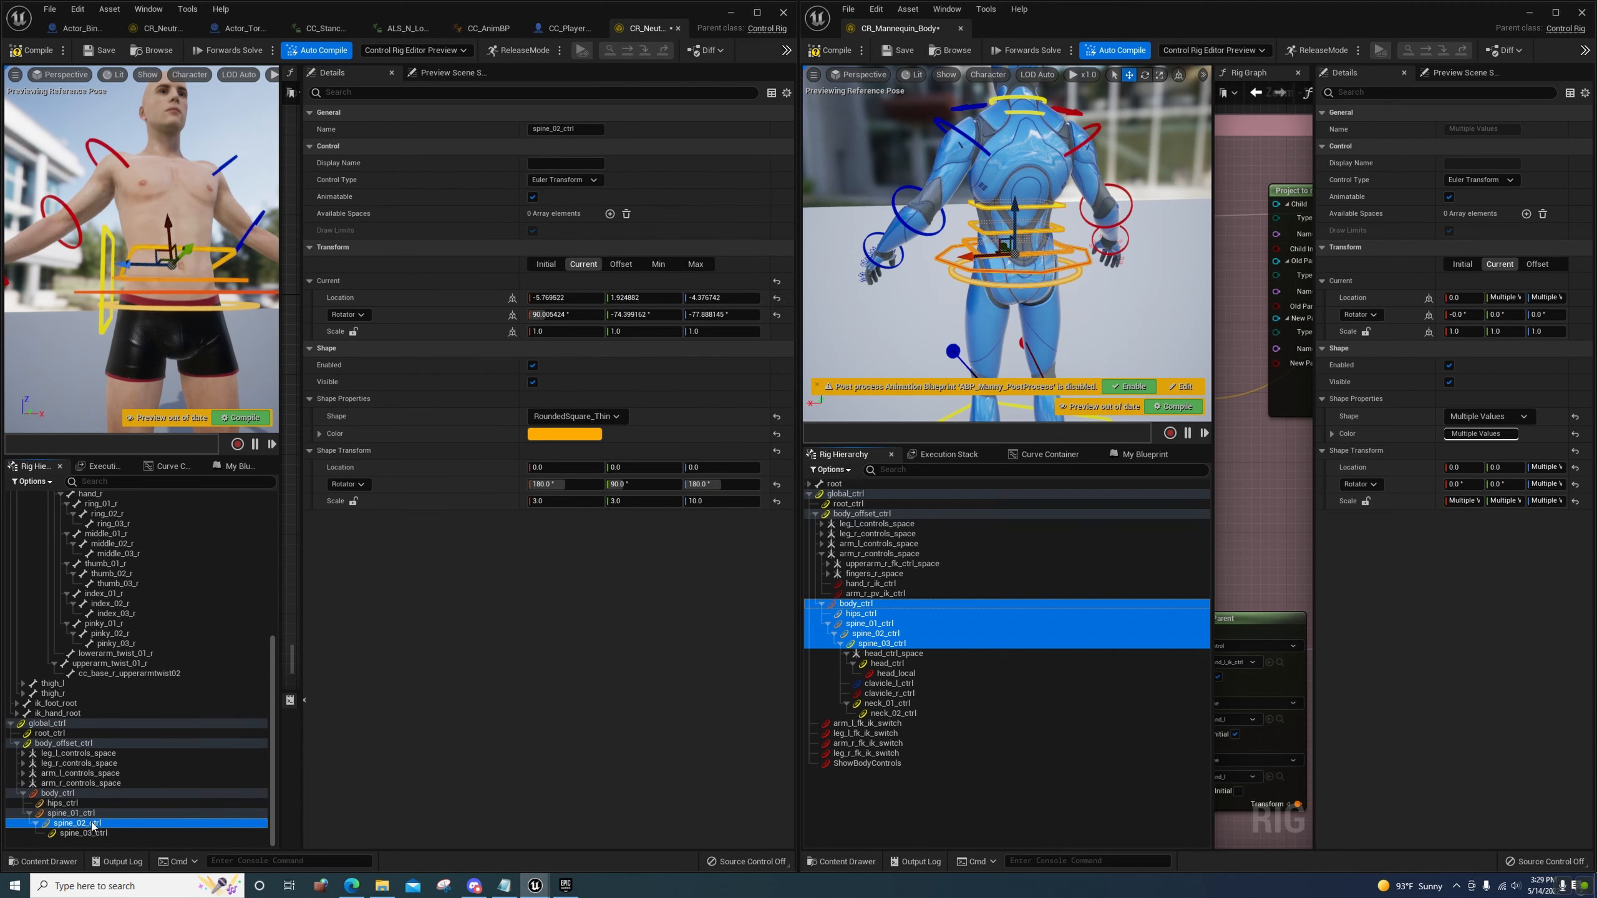
right_click(92, 823)
click(139, 746)
Paste the spine_03 bone's global transform onto spine_03_ctrl and set its offset transform from the current transform
scroll(139, 757, up, 5)
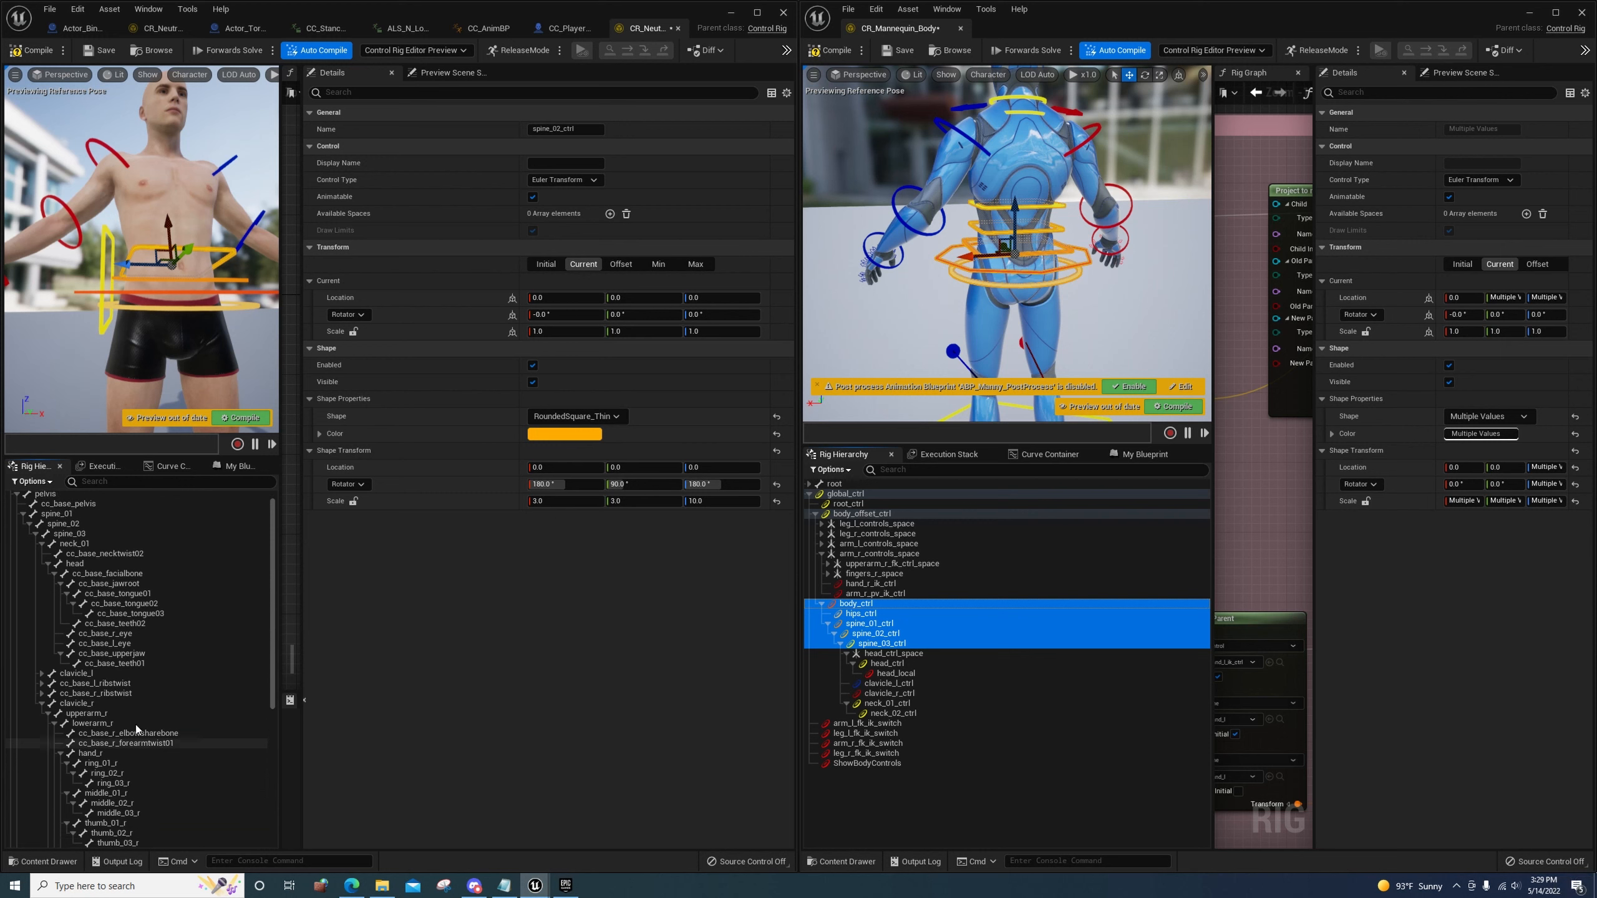
scroll(135, 724, up, 1)
click(69, 546)
scroll(129, 706, down, 9)
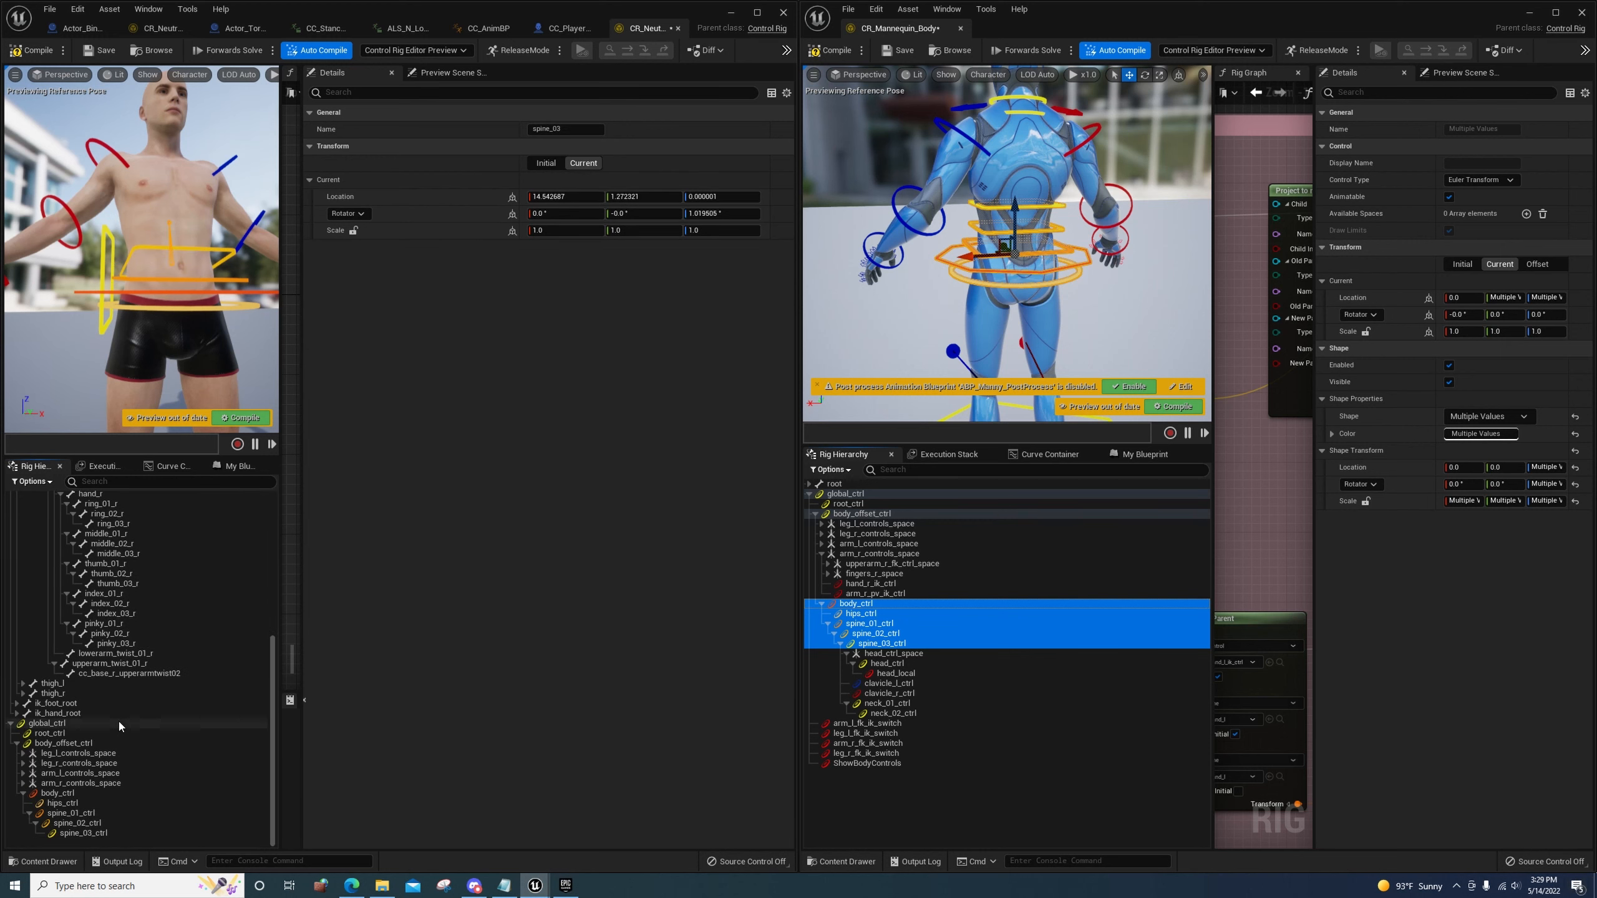
click(94, 833)
key(ctrl+g)
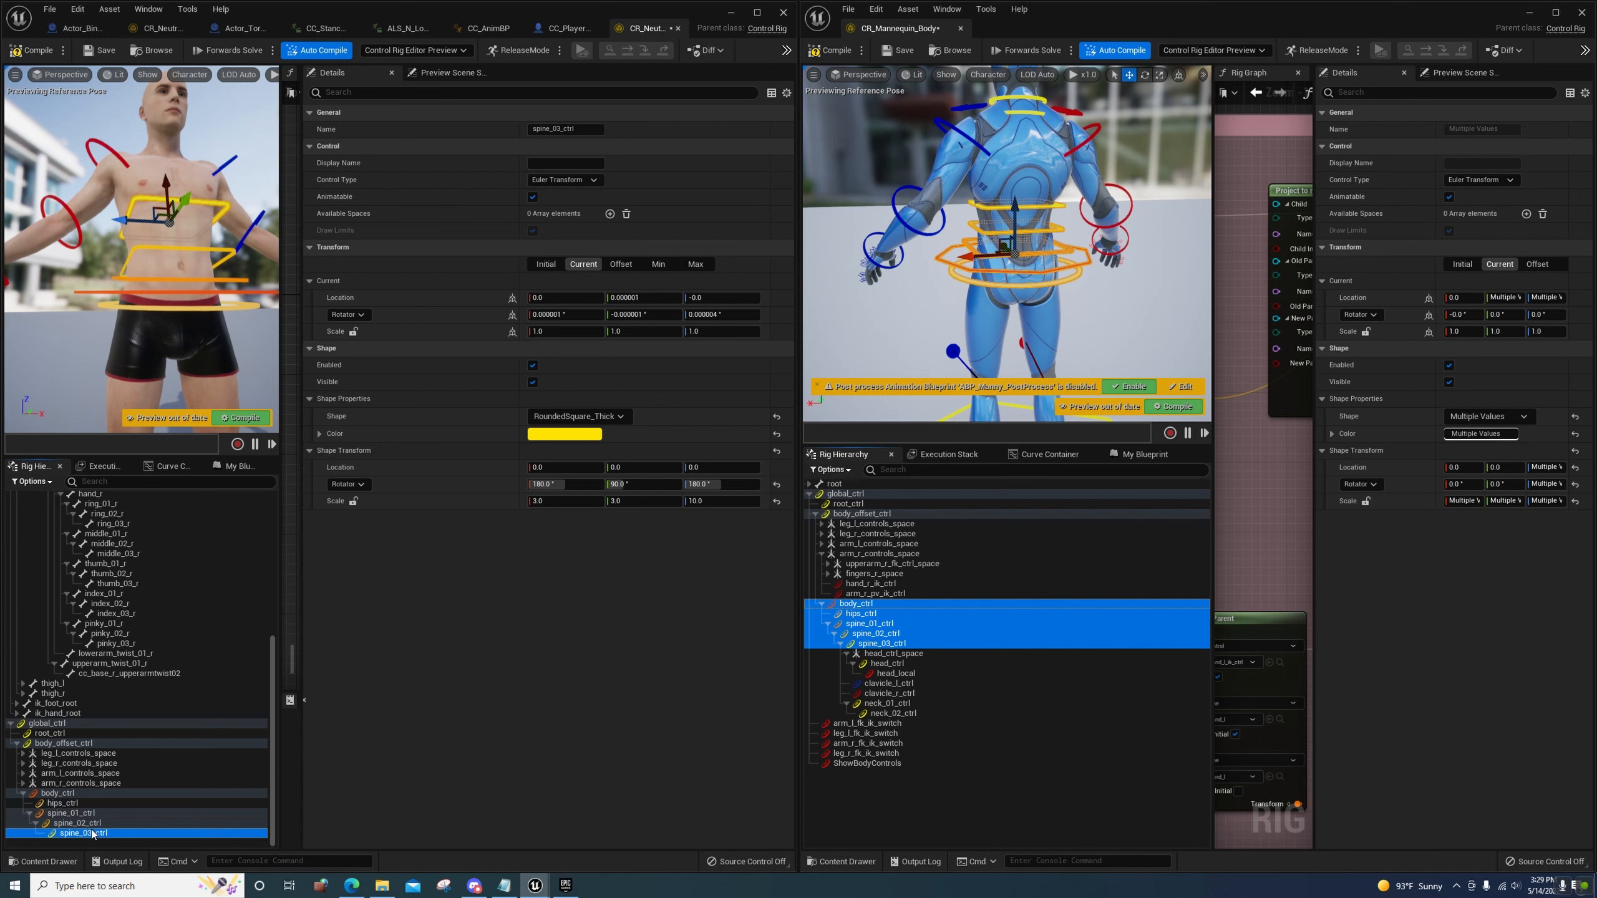
right_click(94, 831)
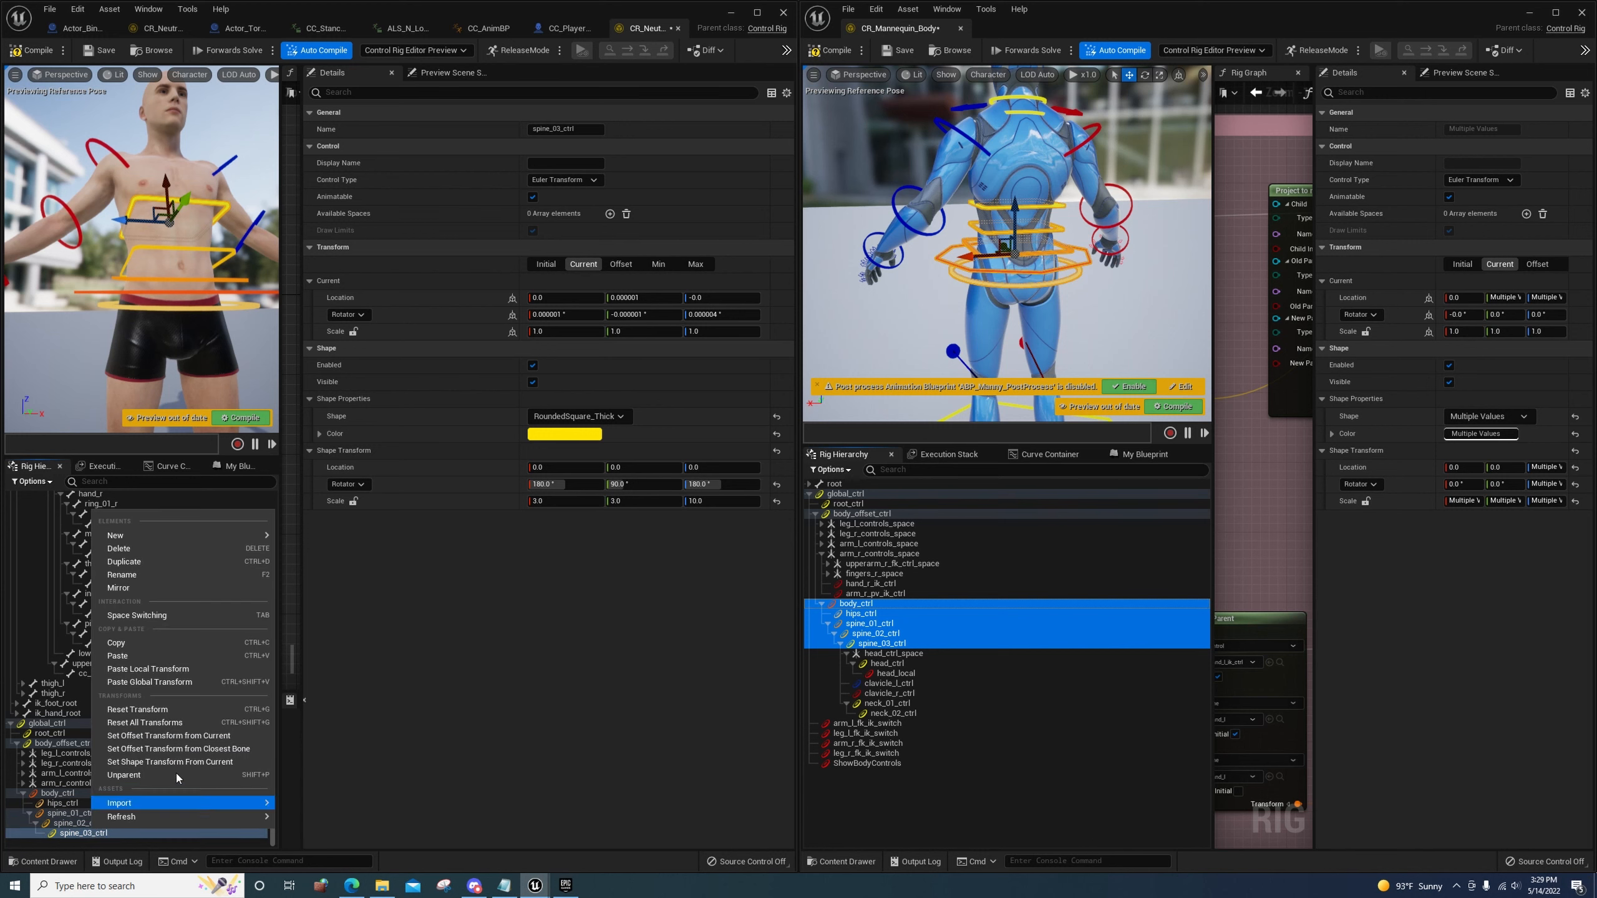
click(197, 736)
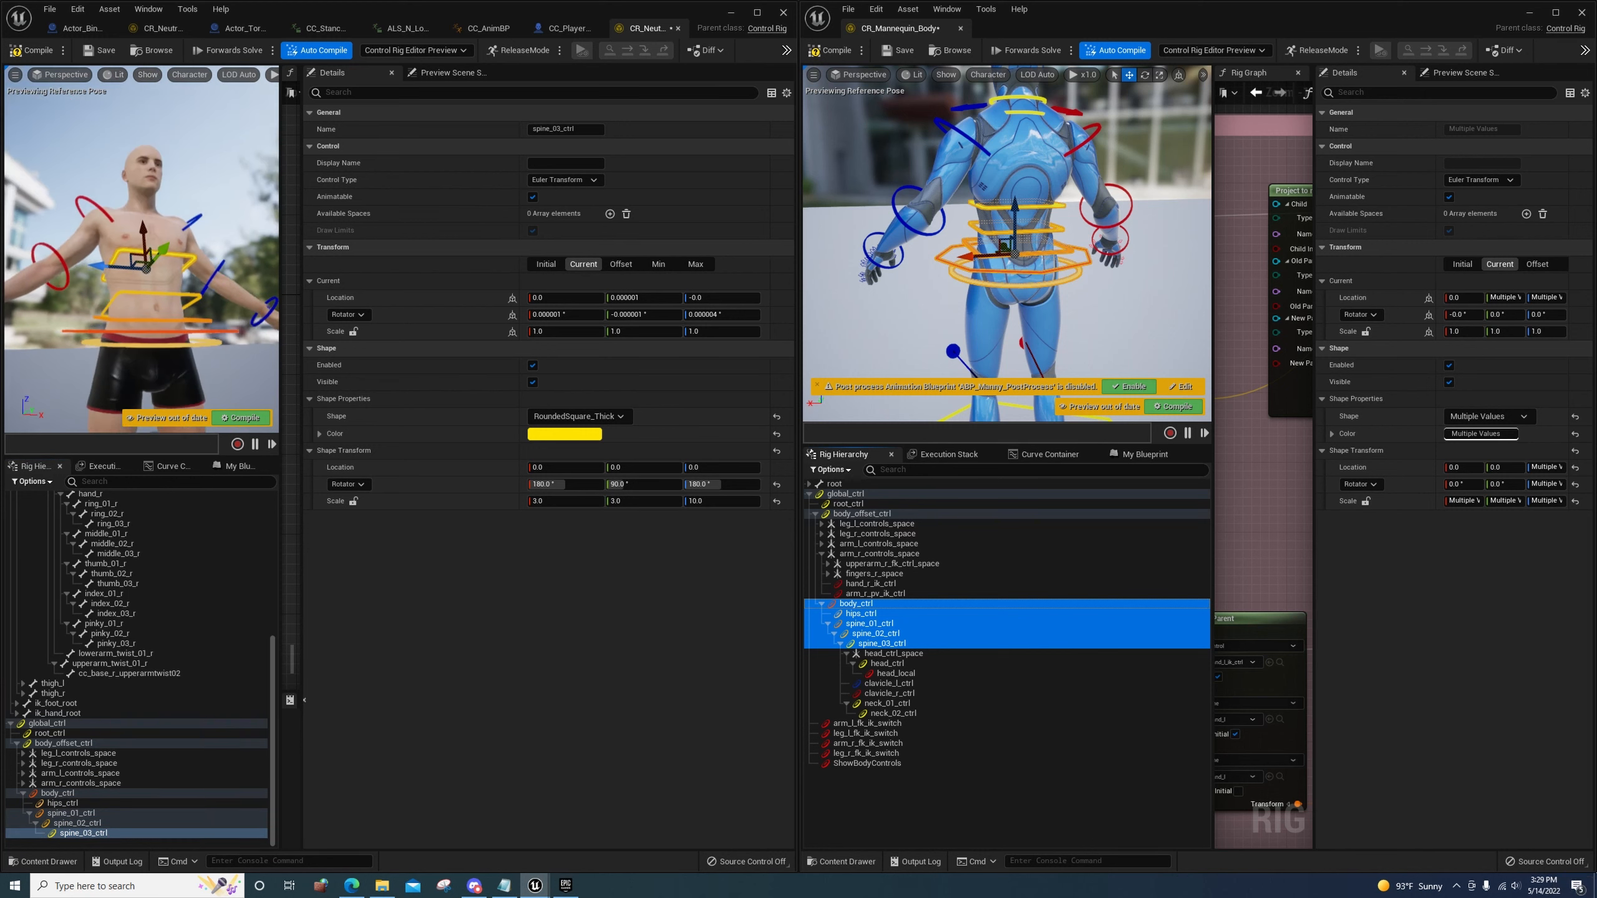
mouse_move(217, 340)
right_down()
mouse_move(214, 377)
mouse_move(218, 340)
right_up()
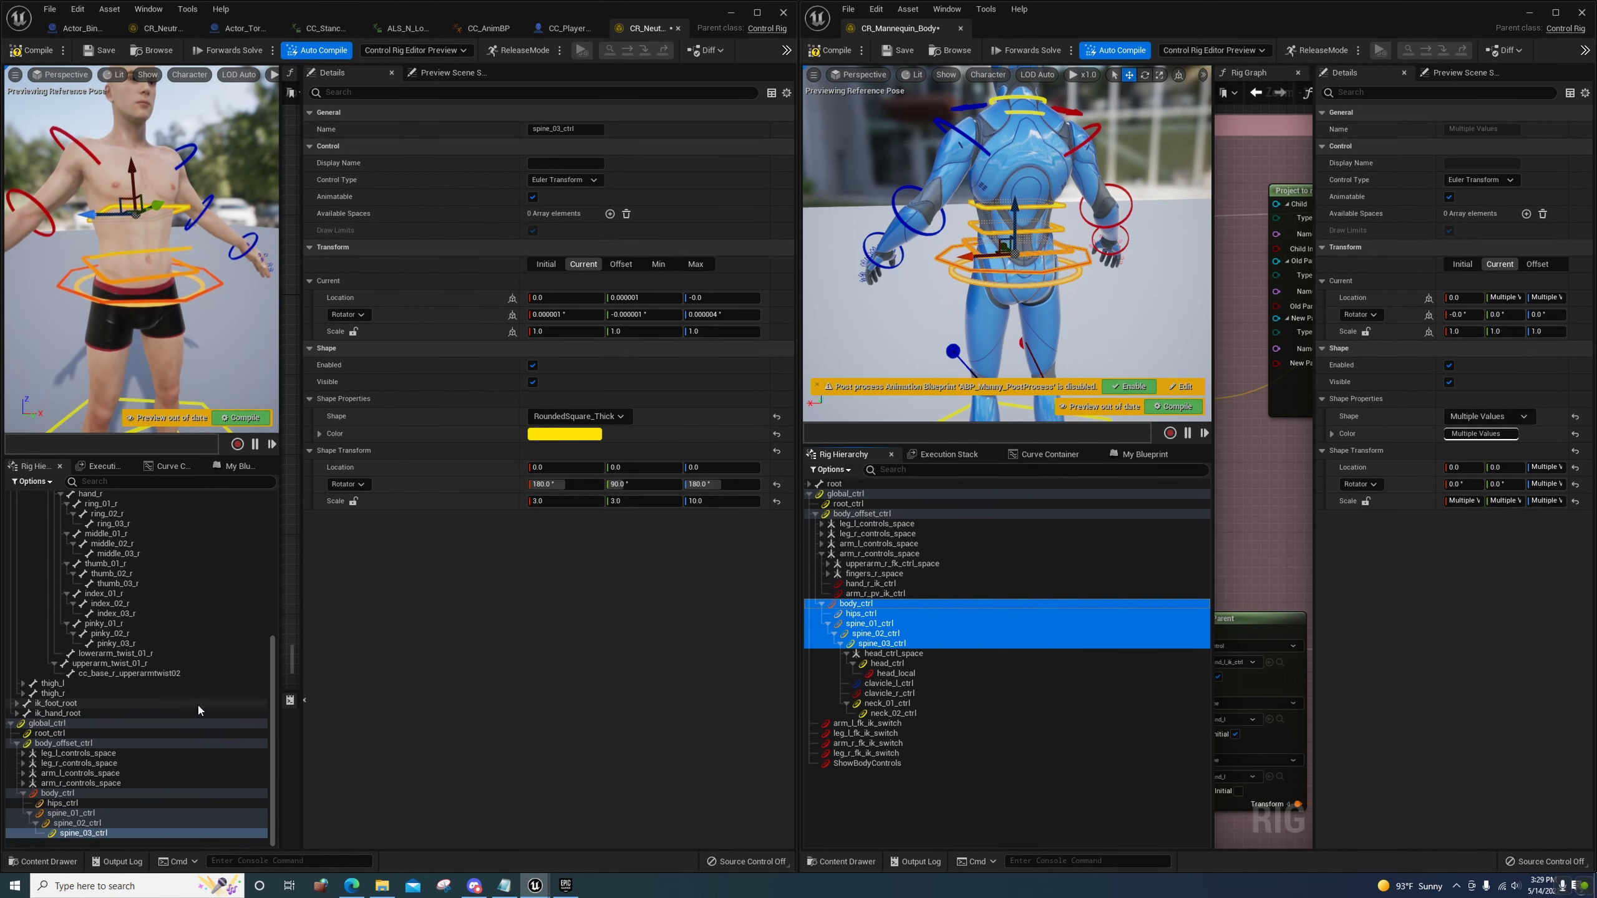
Collapse the clavicle_r branch and create a new null under the head bone
scroll(197, 702, up, 9)
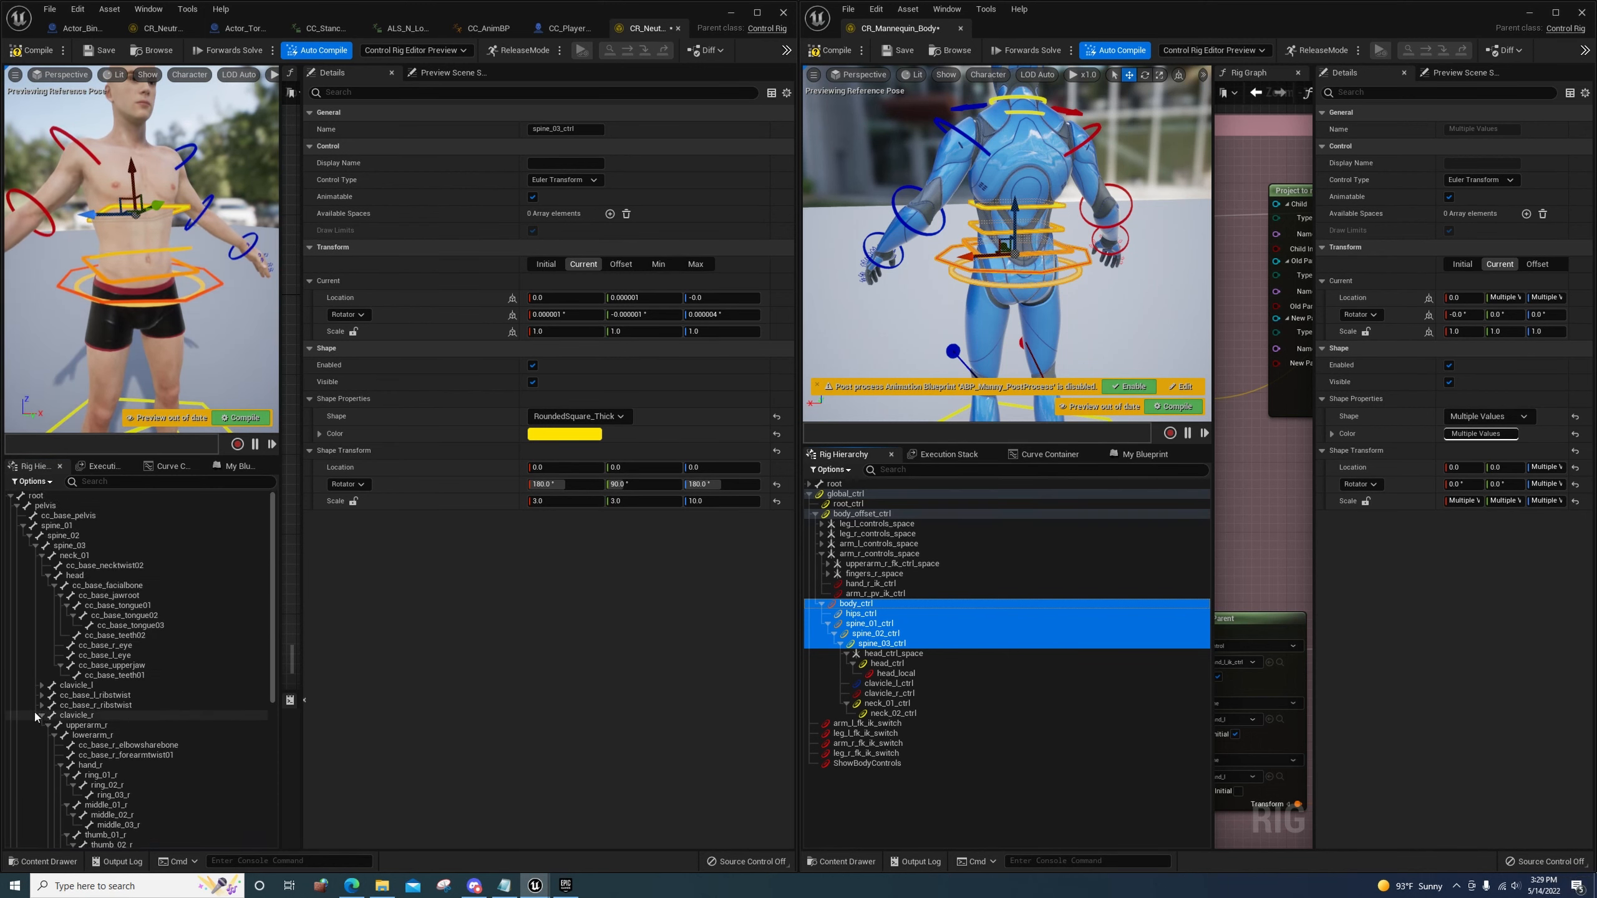
click(41, 717)
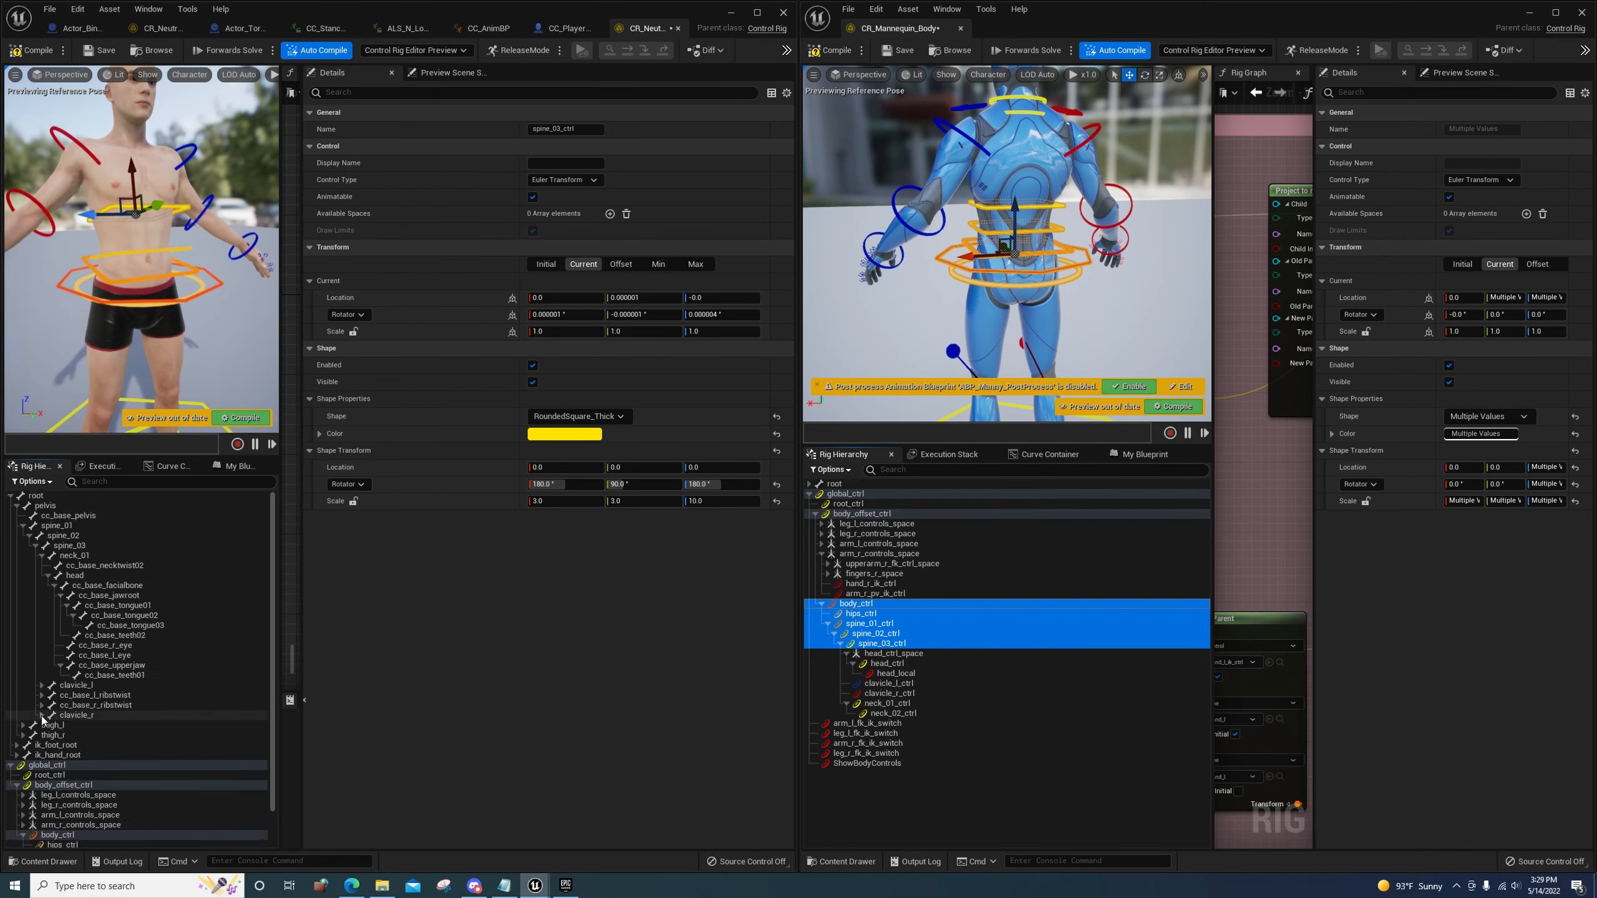
click(71, 577)
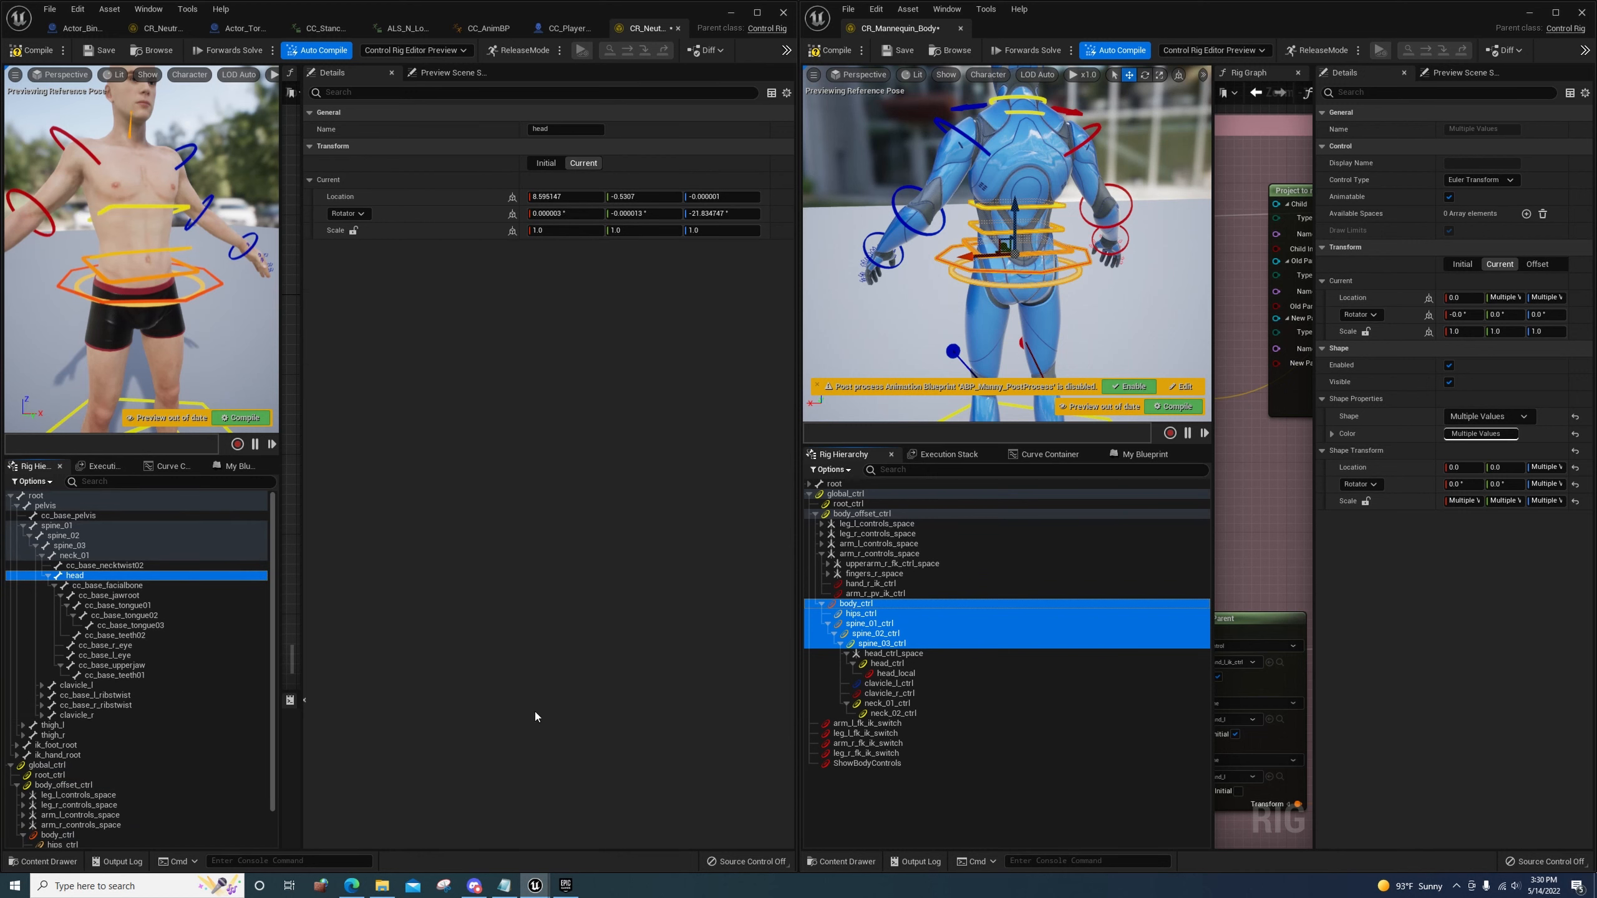
right_click(80, 575)
mouse_move(126, 281)
click(296, 314)
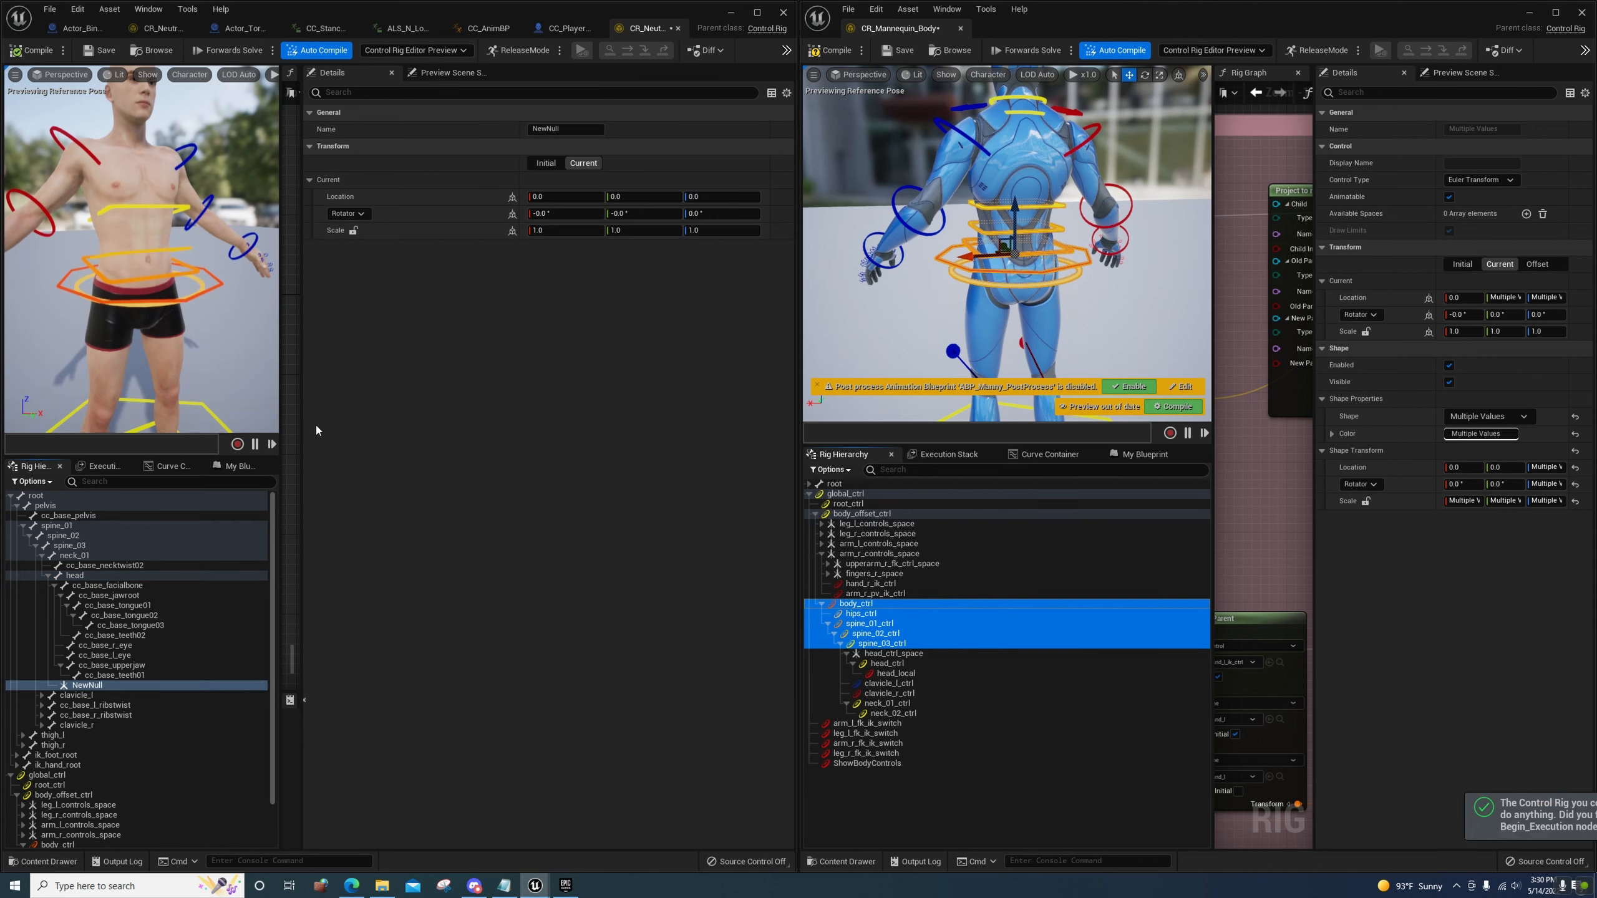
Rename the new null head_ctrl_space, copying the name from the mannequin rig's matching null
click(937, 654)
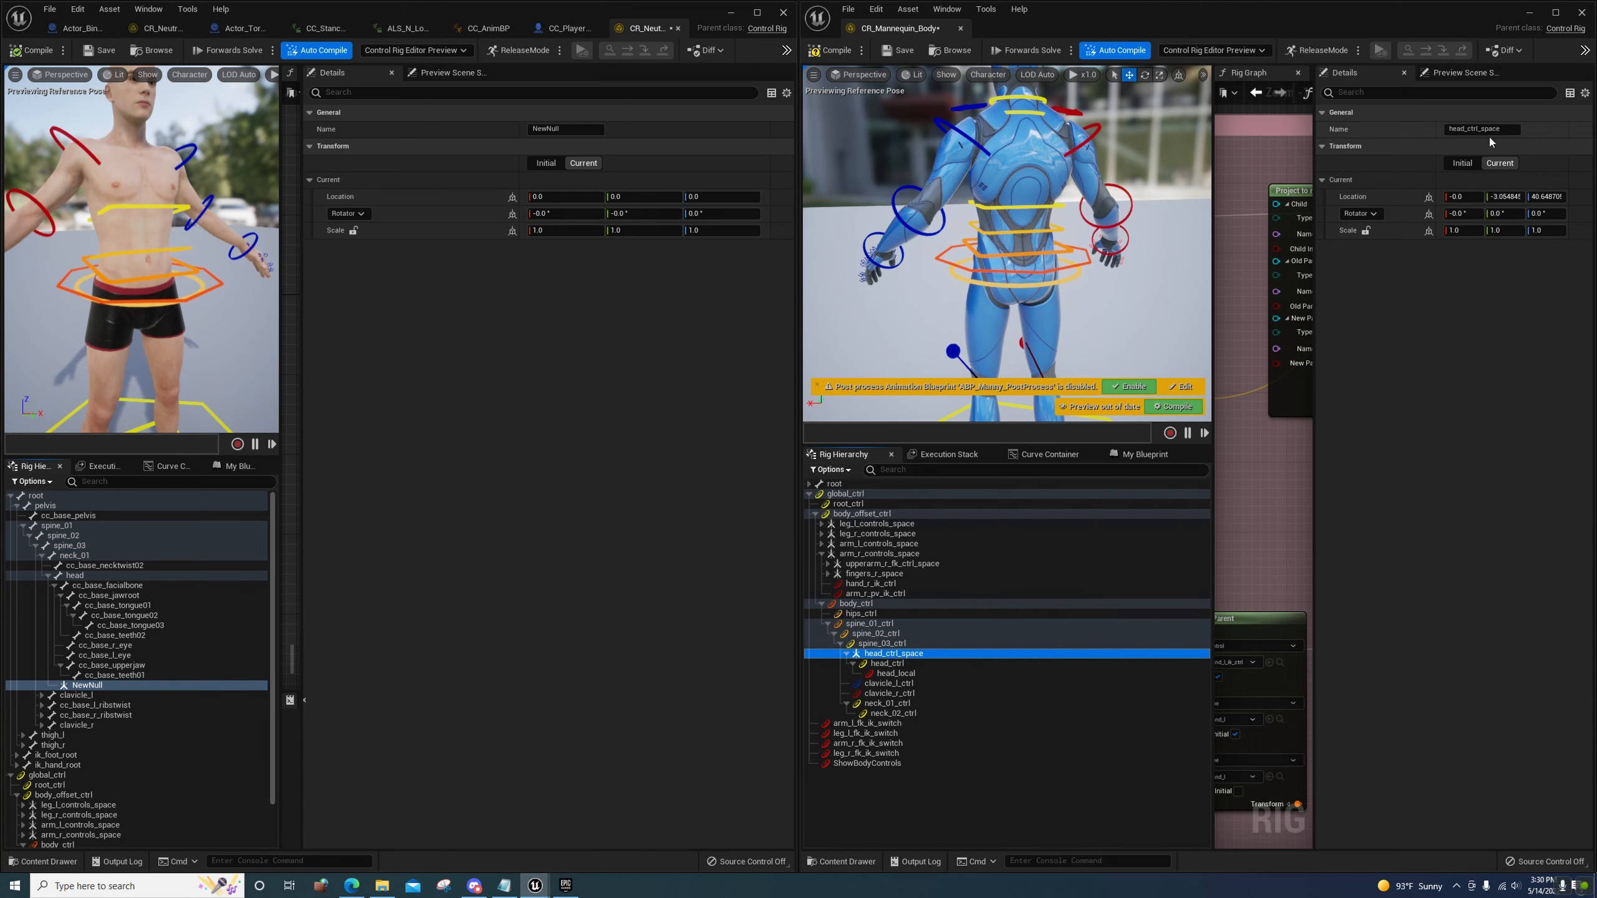
click(1489, 129)
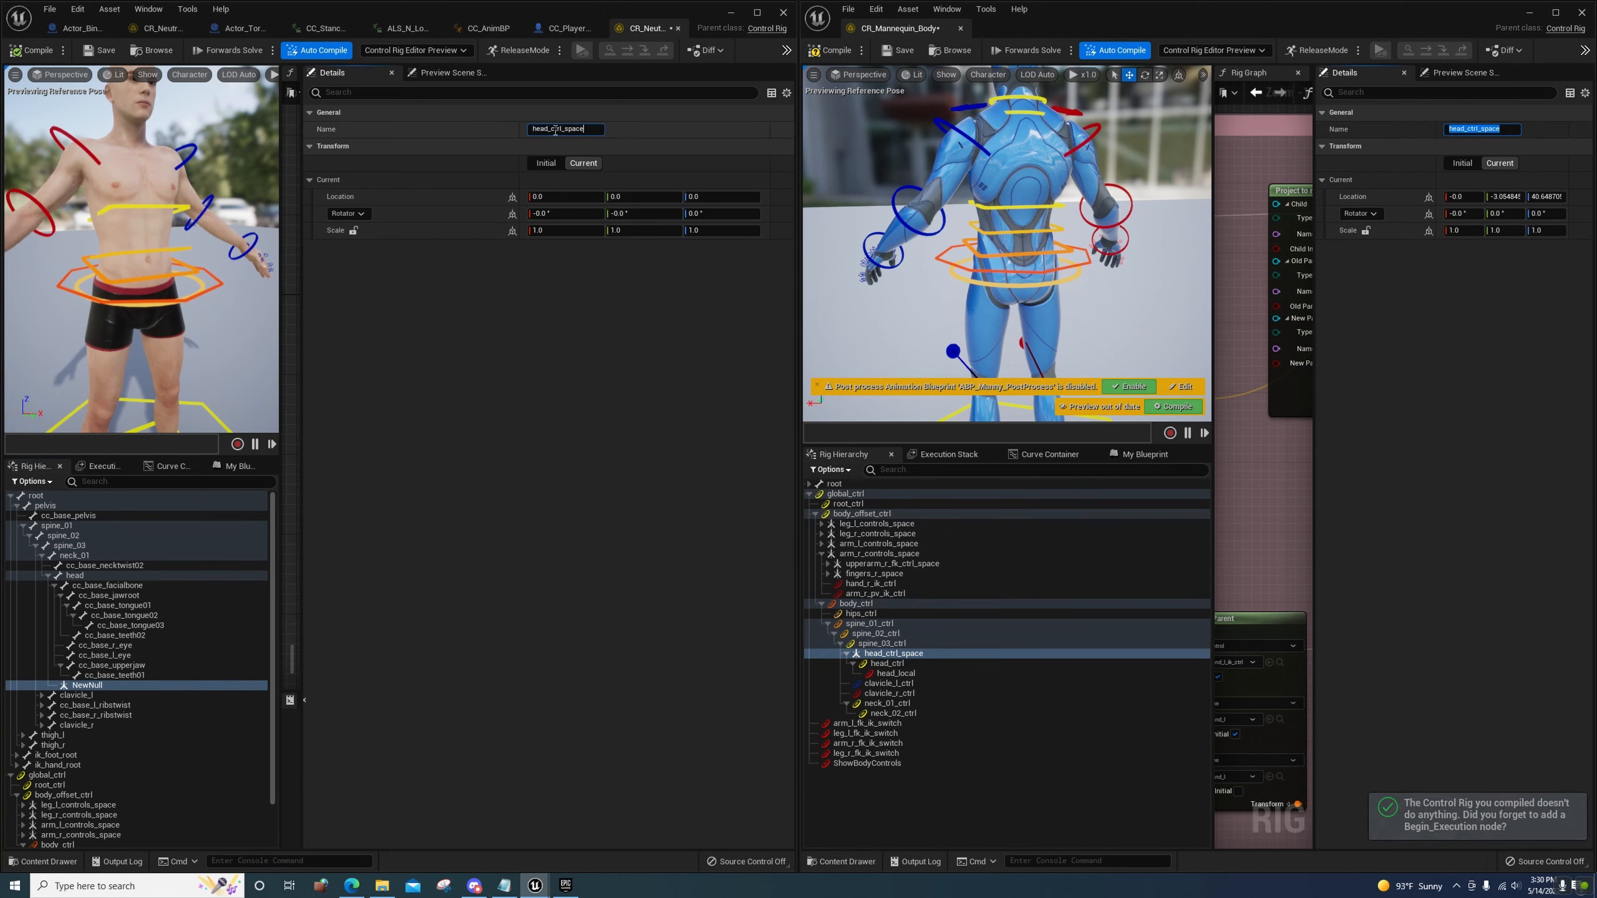
key(Return)
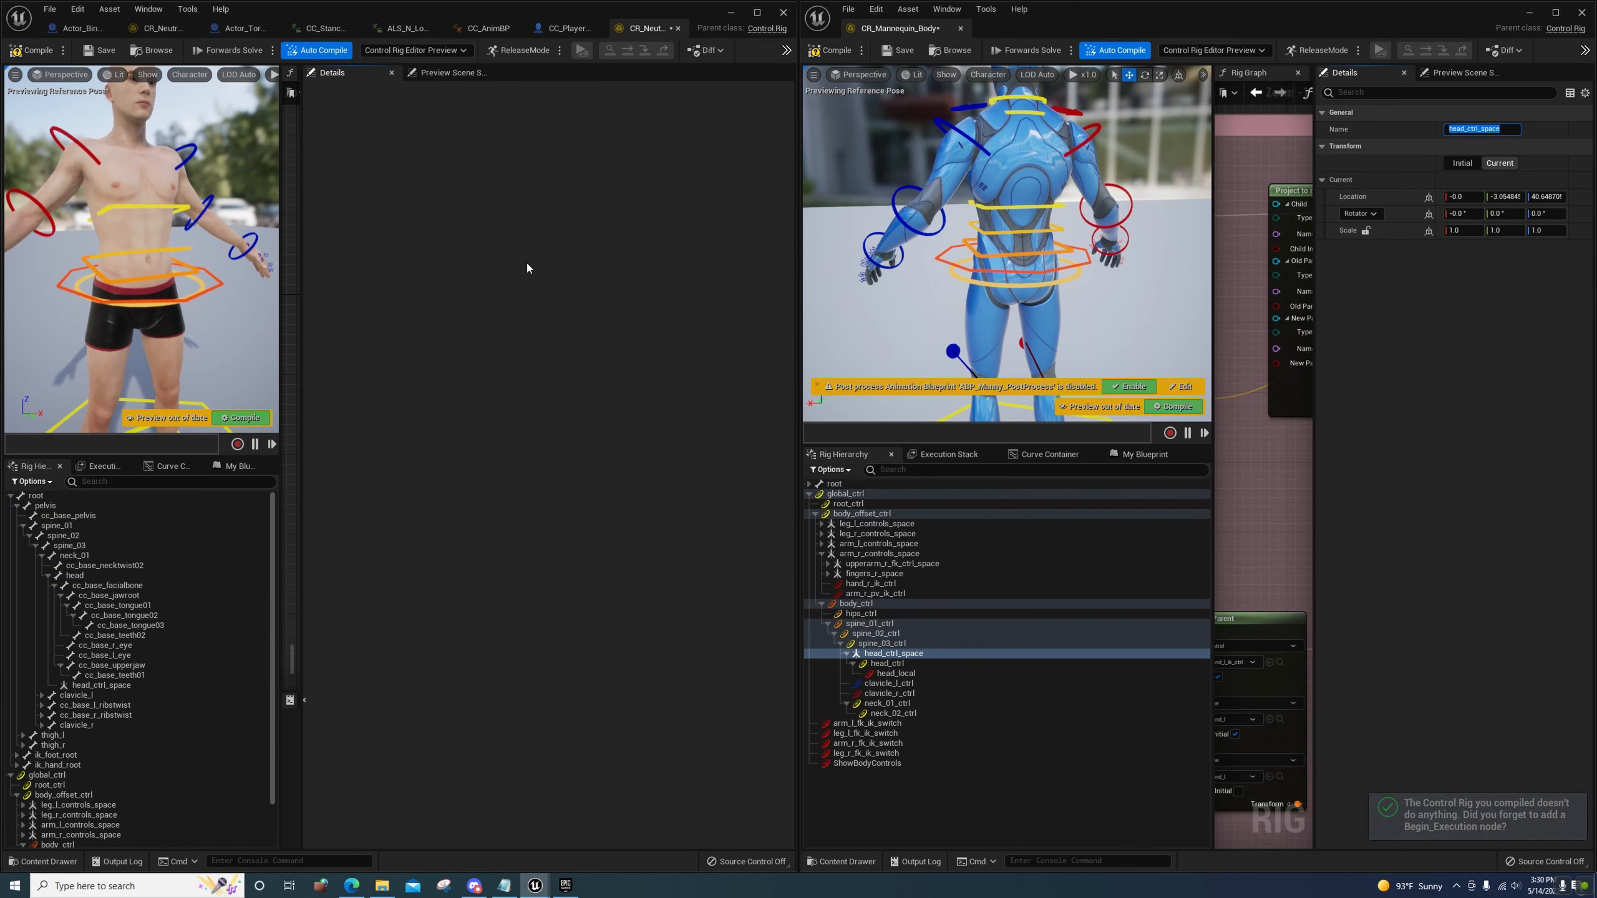
Reparent head_ctrl_space from the head bone to spine_03_ctrl
click(88, 686)
scroll(149, 696, down, 2)
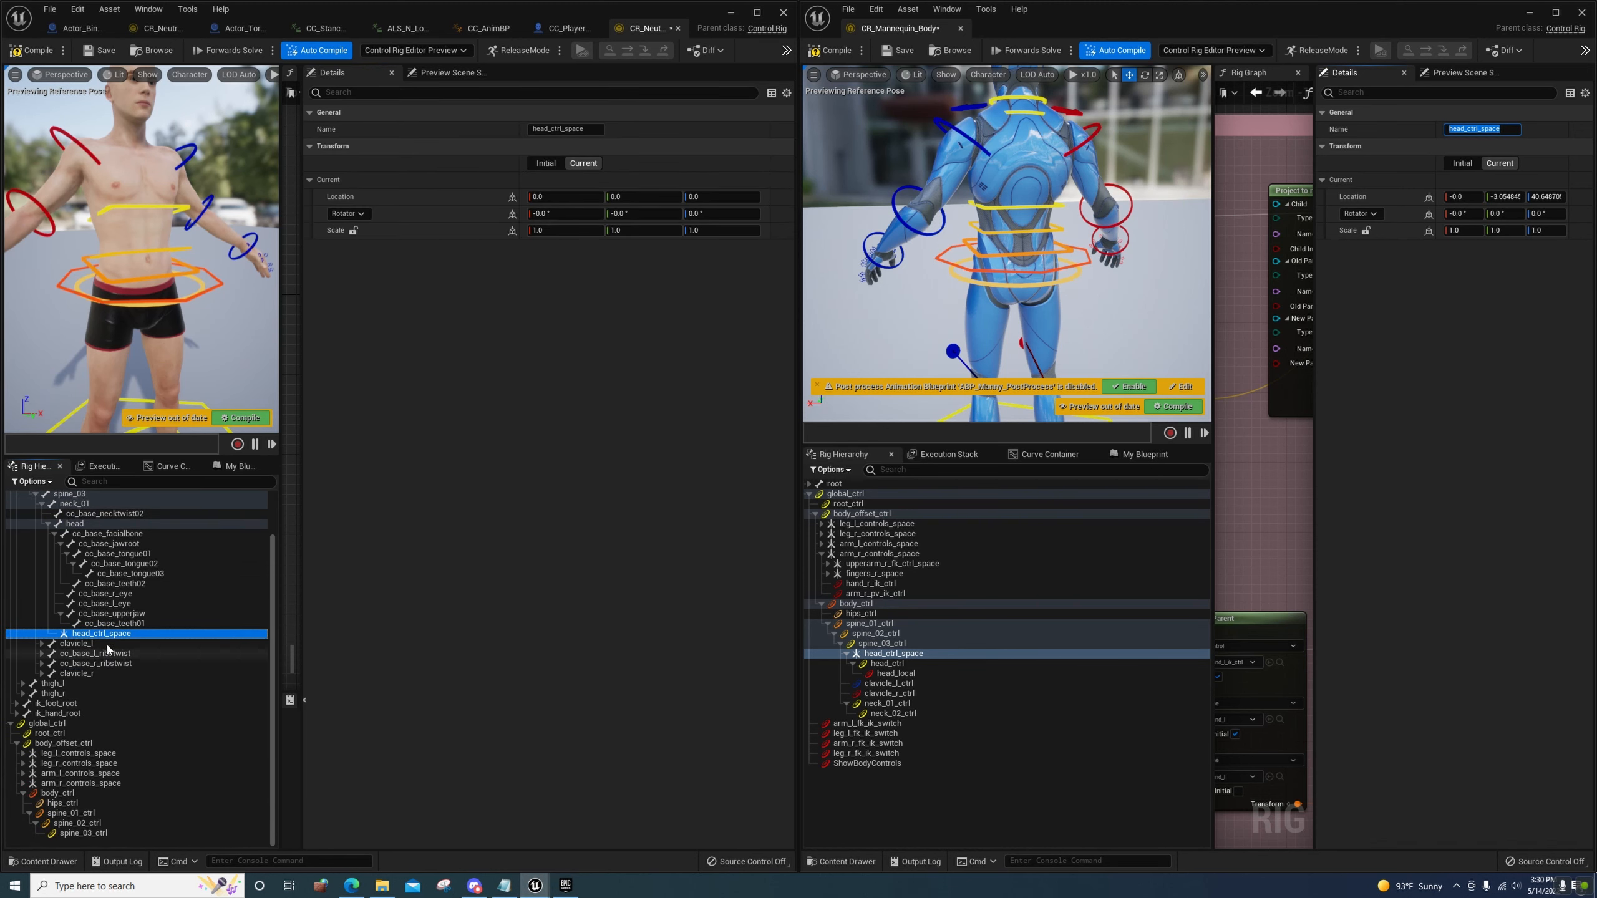
drag(105, 683, 212, 834)
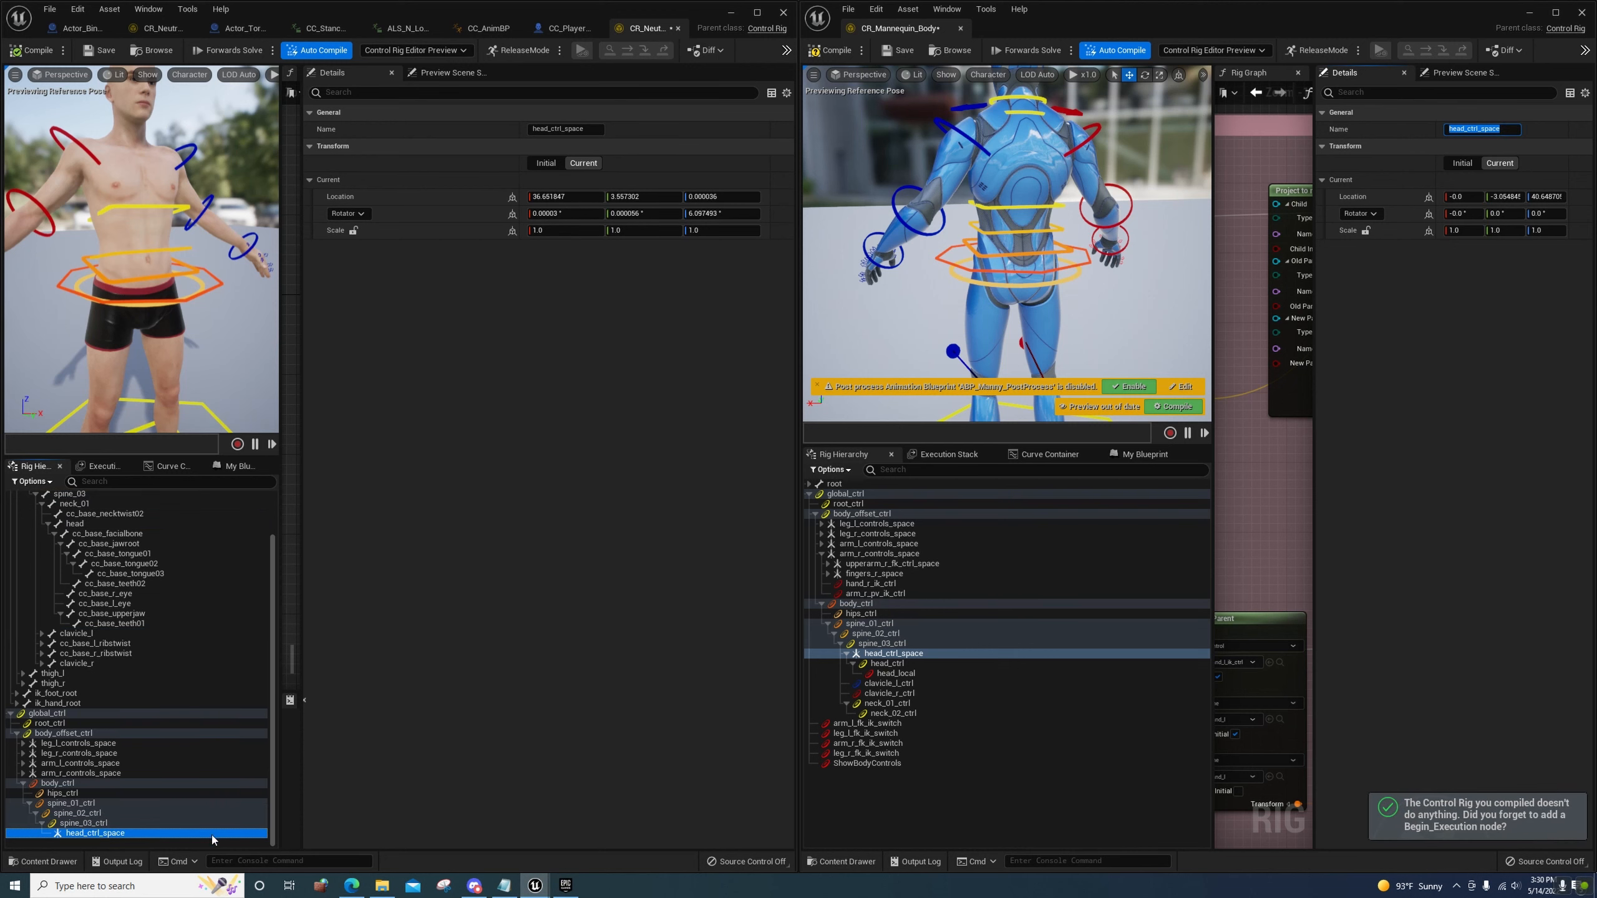
Copy head_ctrl and head_local from the mannequin rig and paste them under head_ctrl_space in the custom character's rig
click(880, 662)
ctrl+click(892, 679)
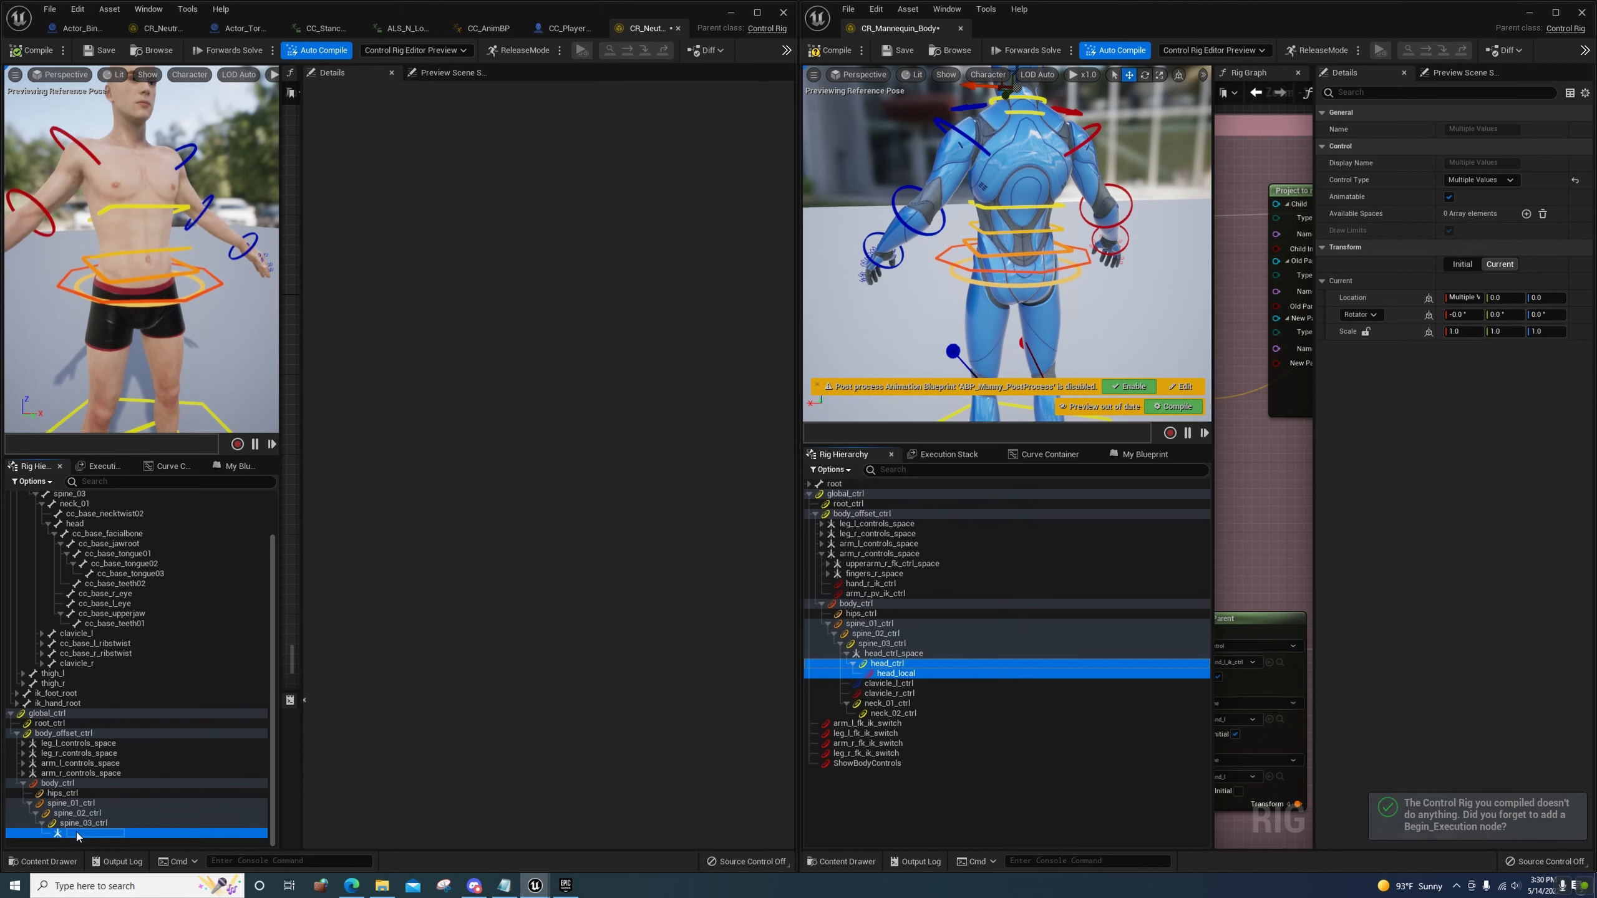
key(ctrl+v)
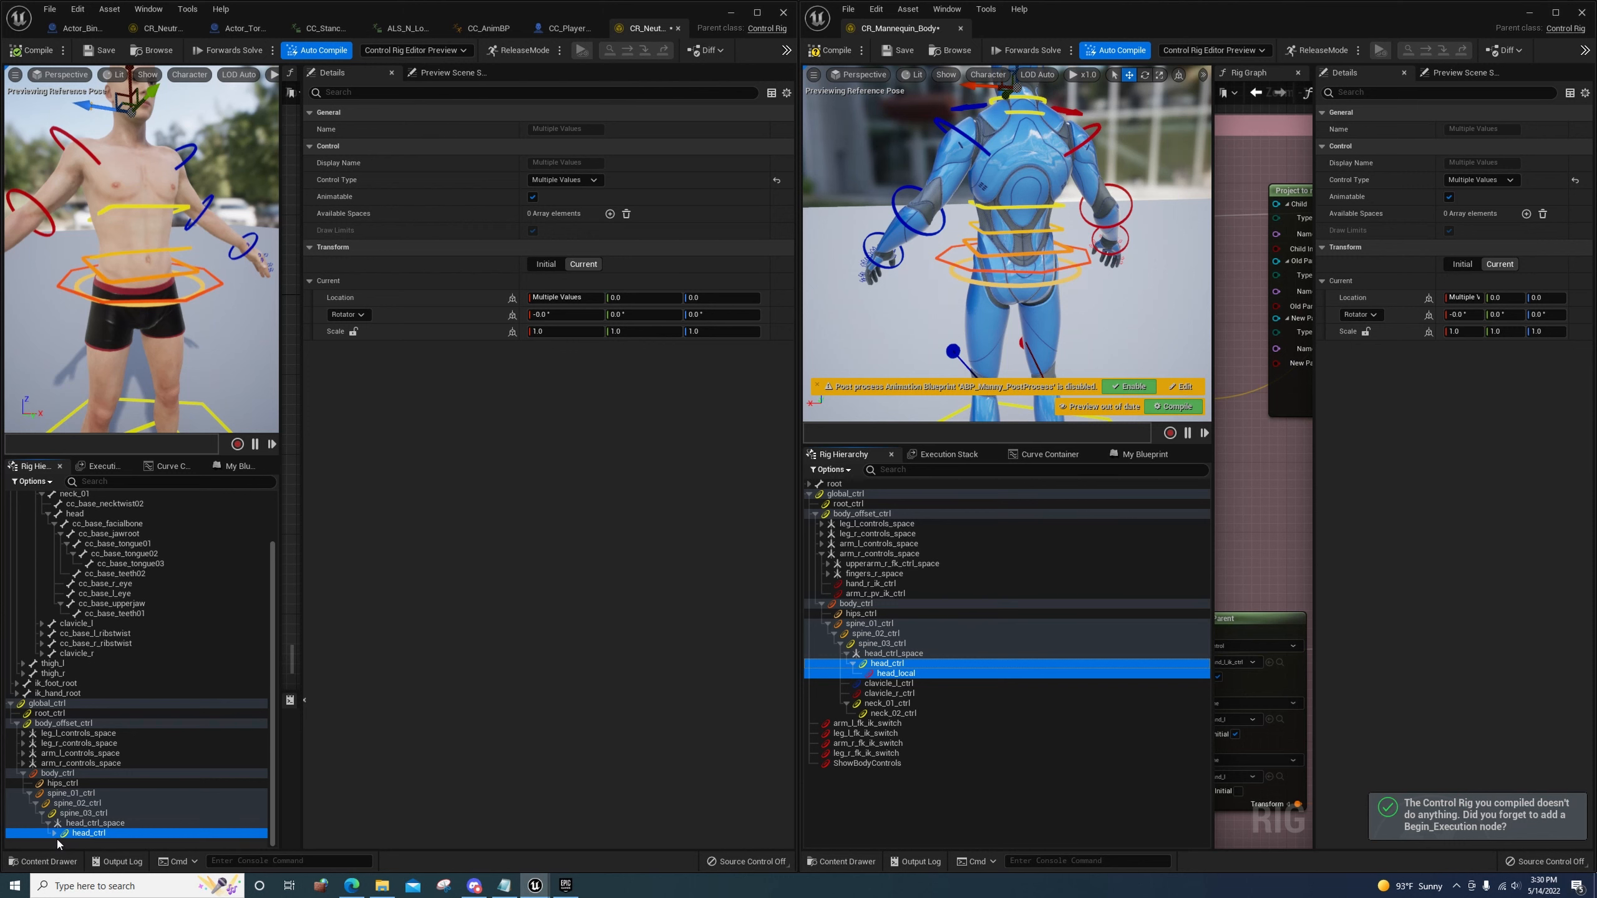
Compare head_ctrl and its head_local child in the custom character's rig with the same controls in the mannequin rig
click(56, 831)
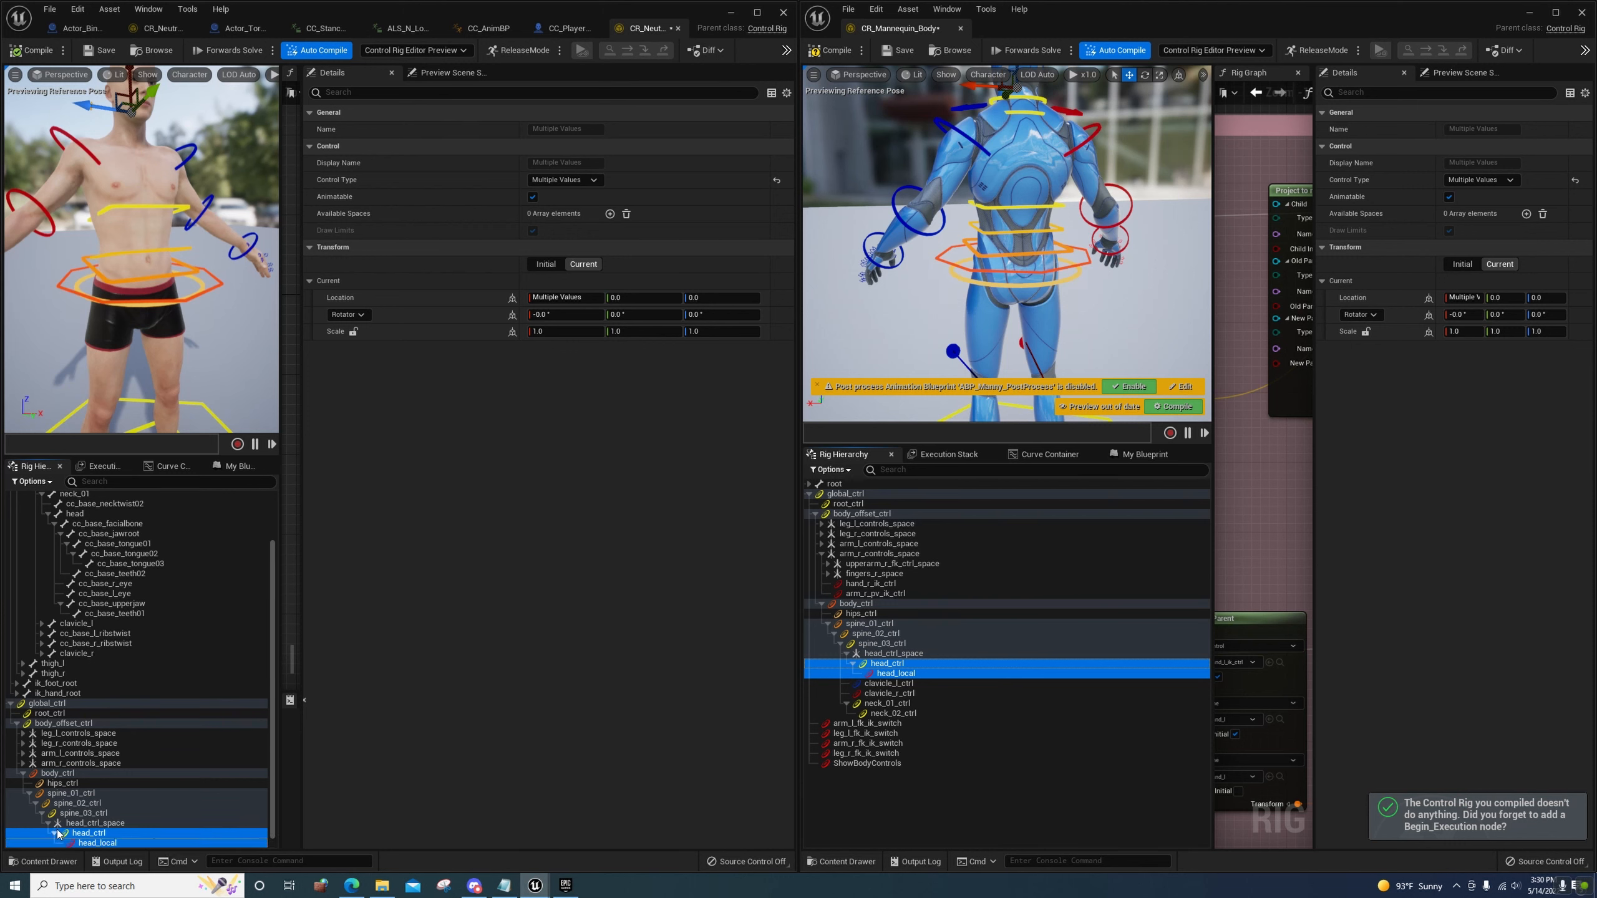
double_click(95, 835)
click(746, 705)
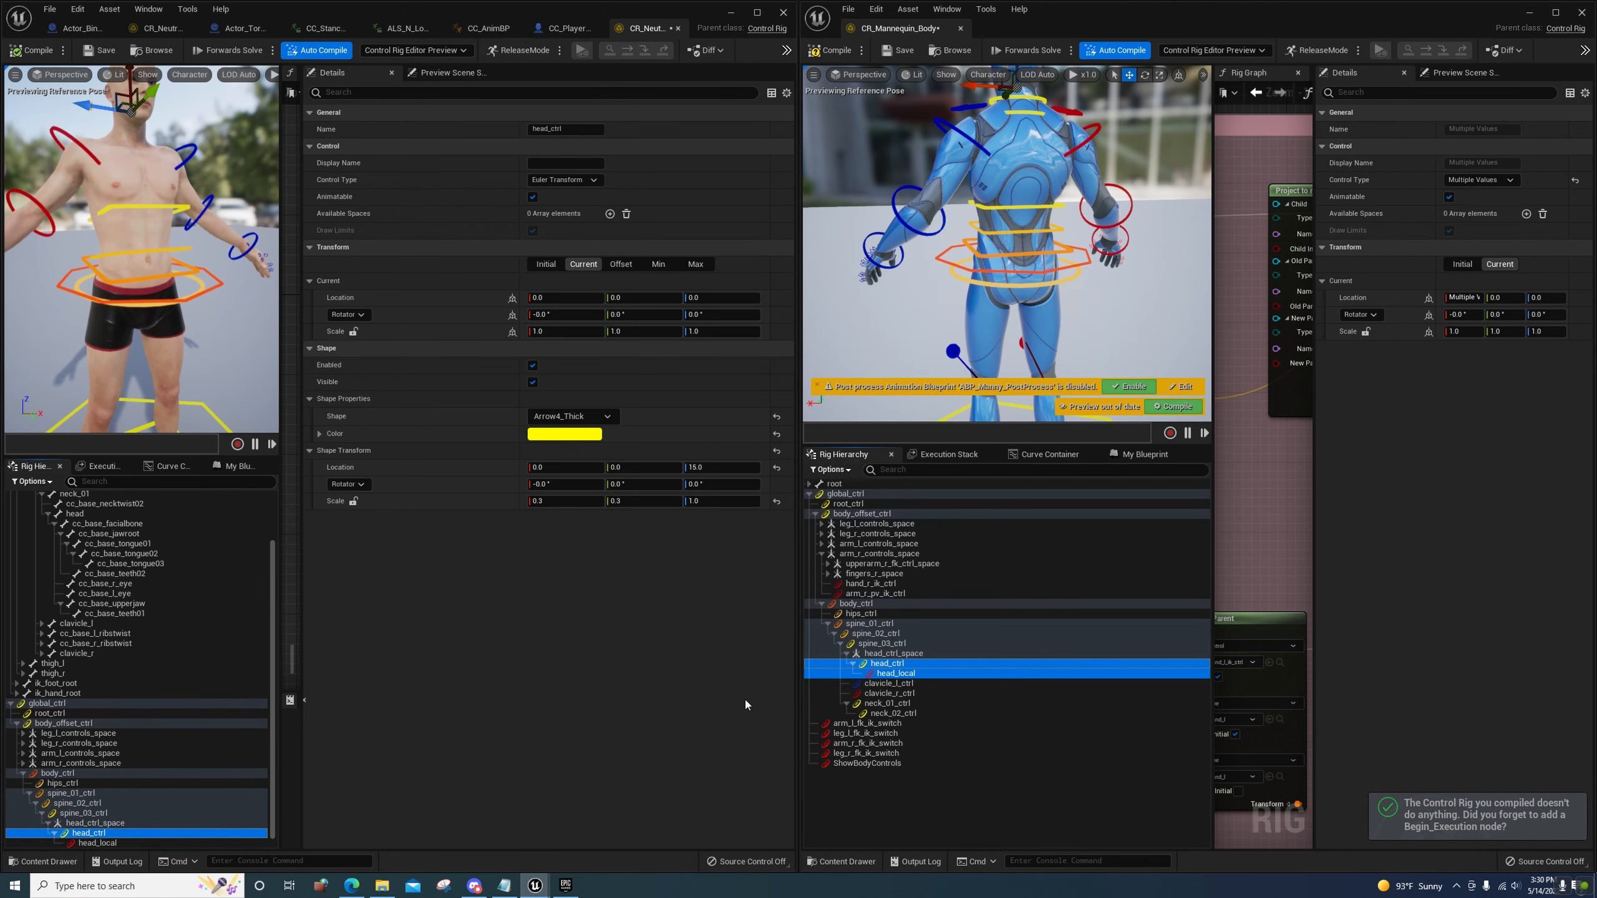
click(893, 664)
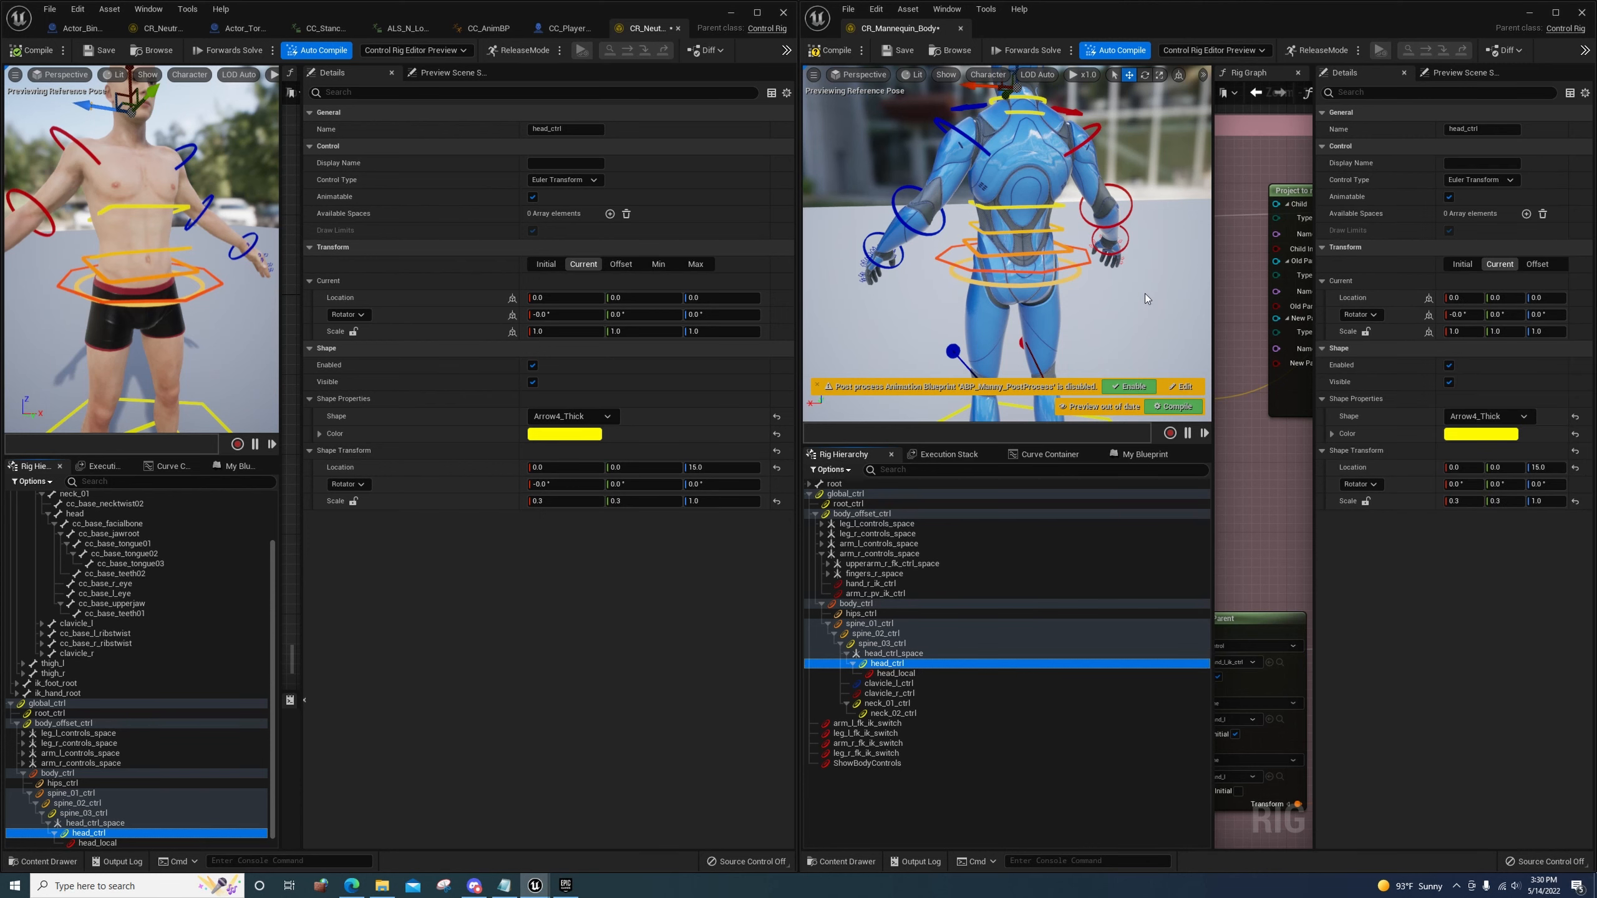
key(f)
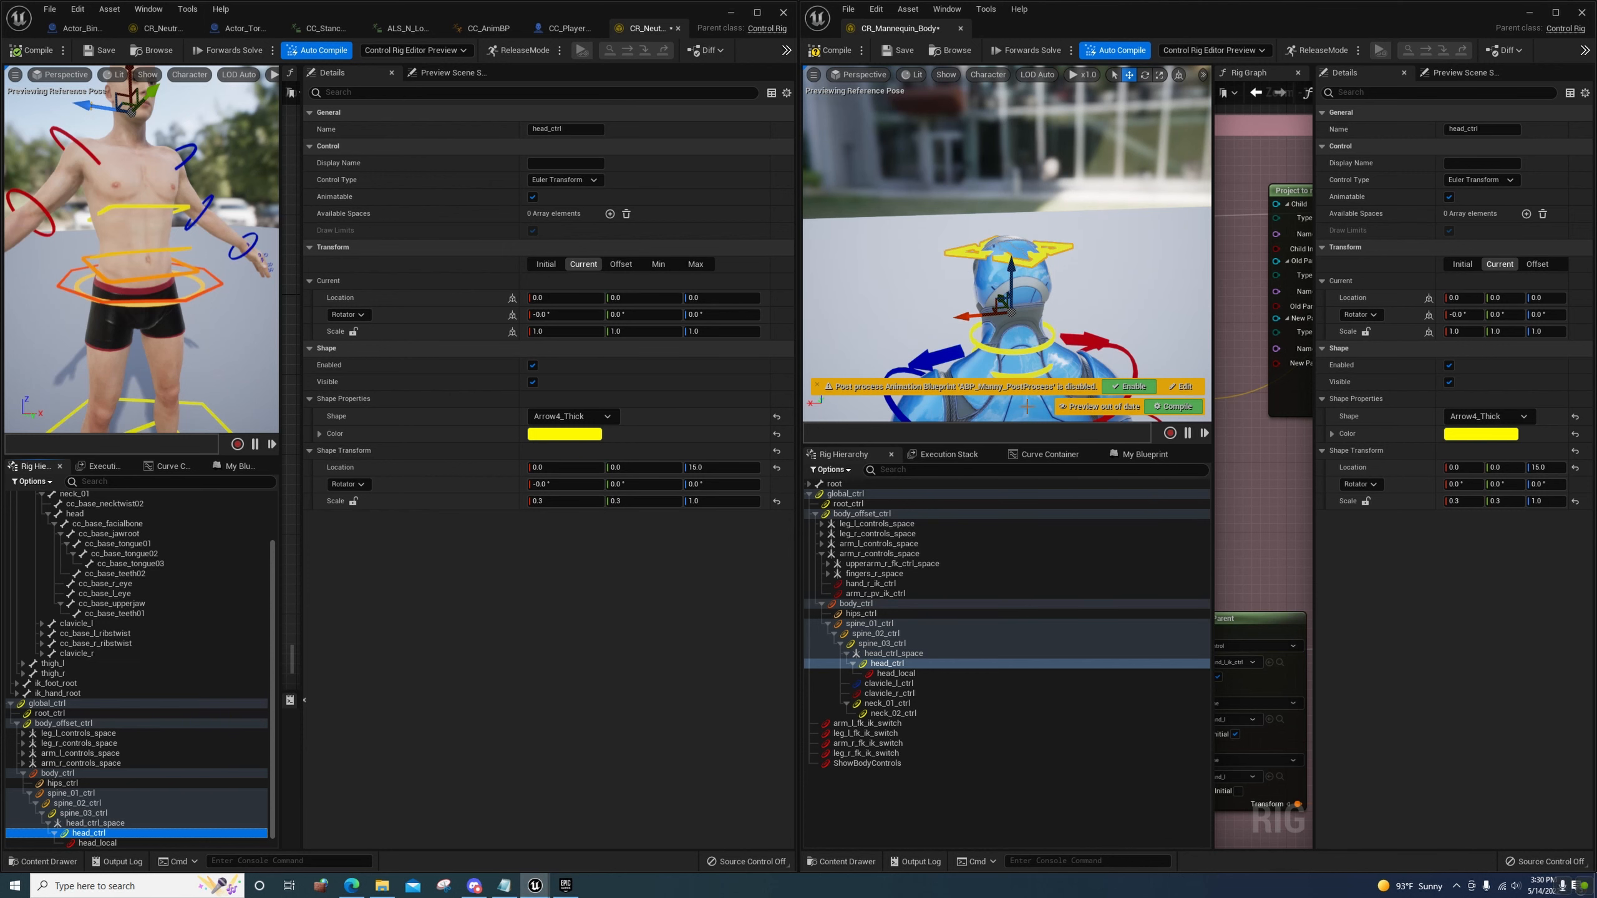
click(880, 675)
click(882, 665)
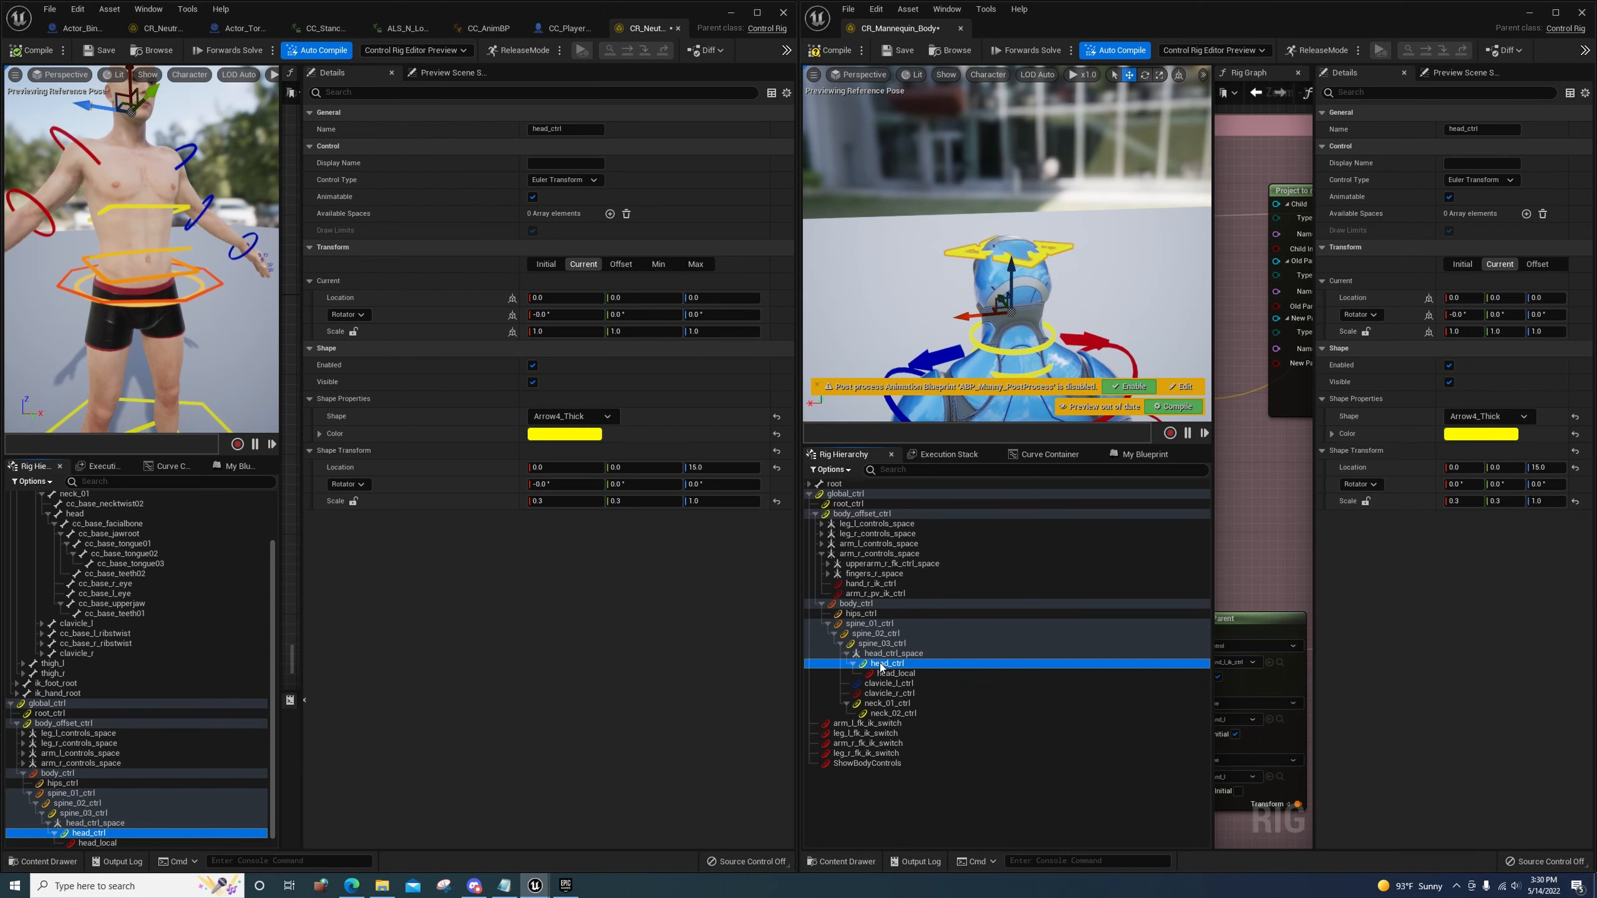
click(899, 673)
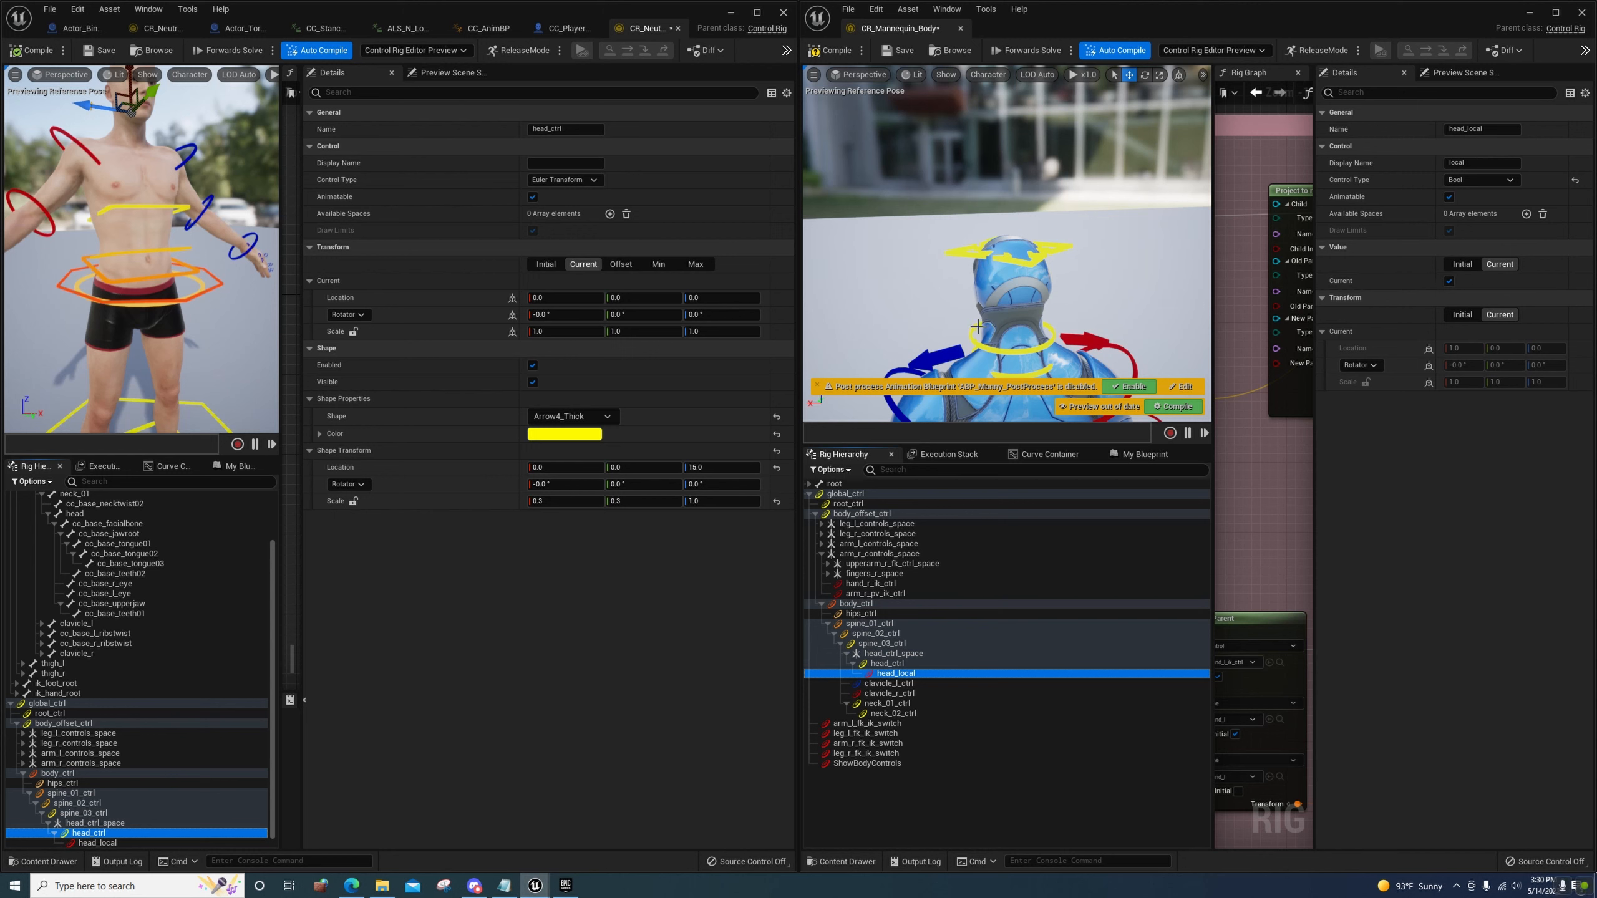
scroll(998, 321, down, 5)
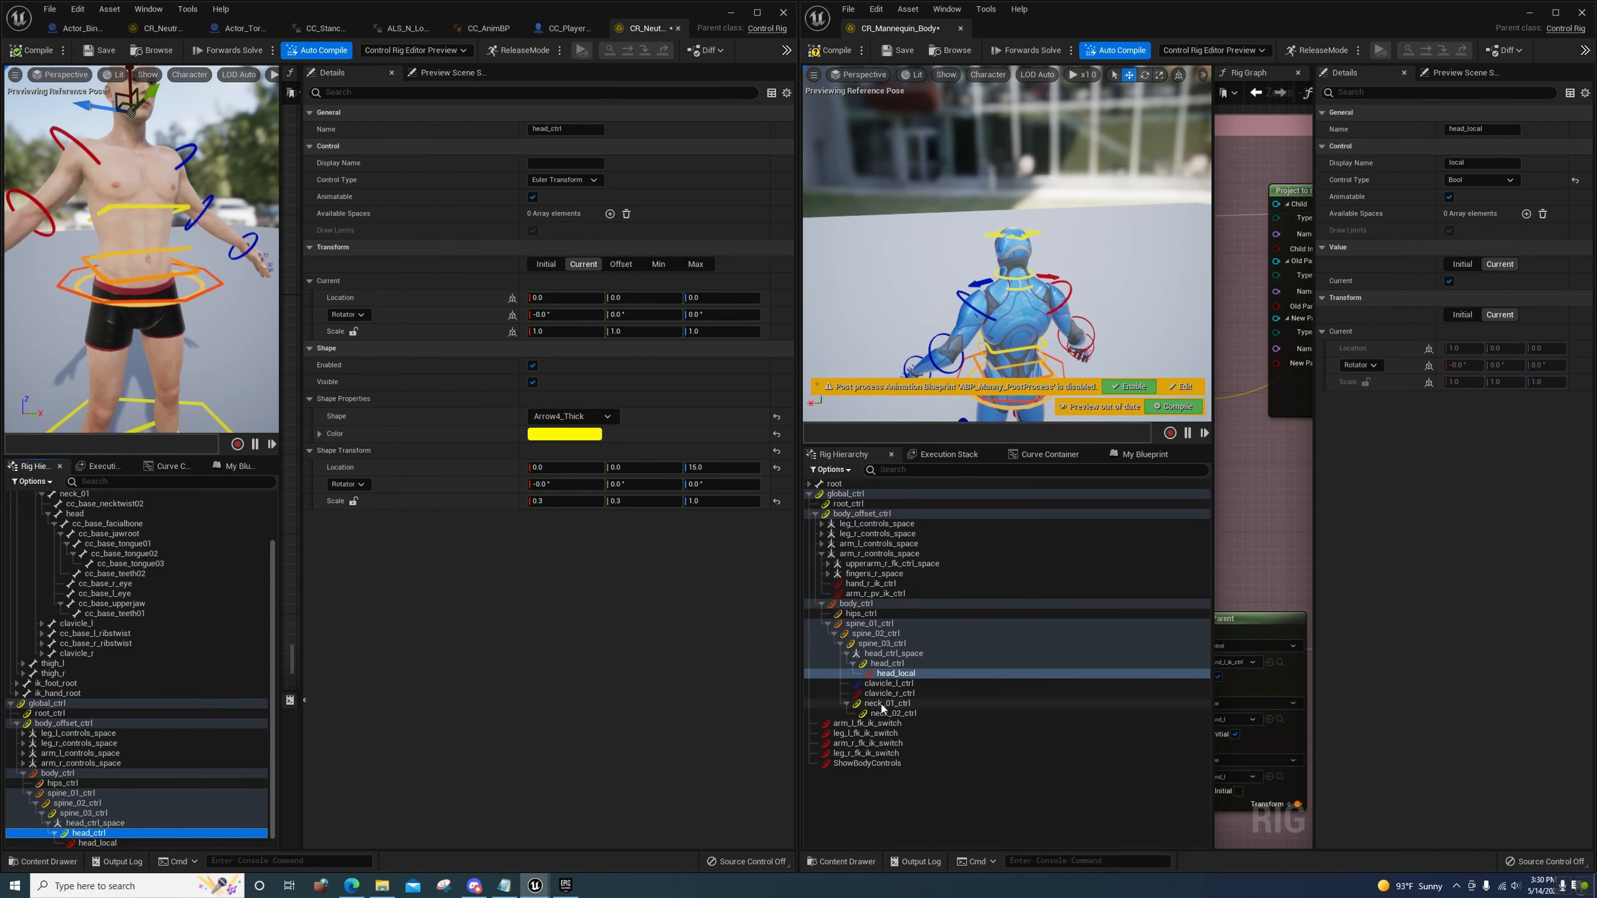
click(847, 655)
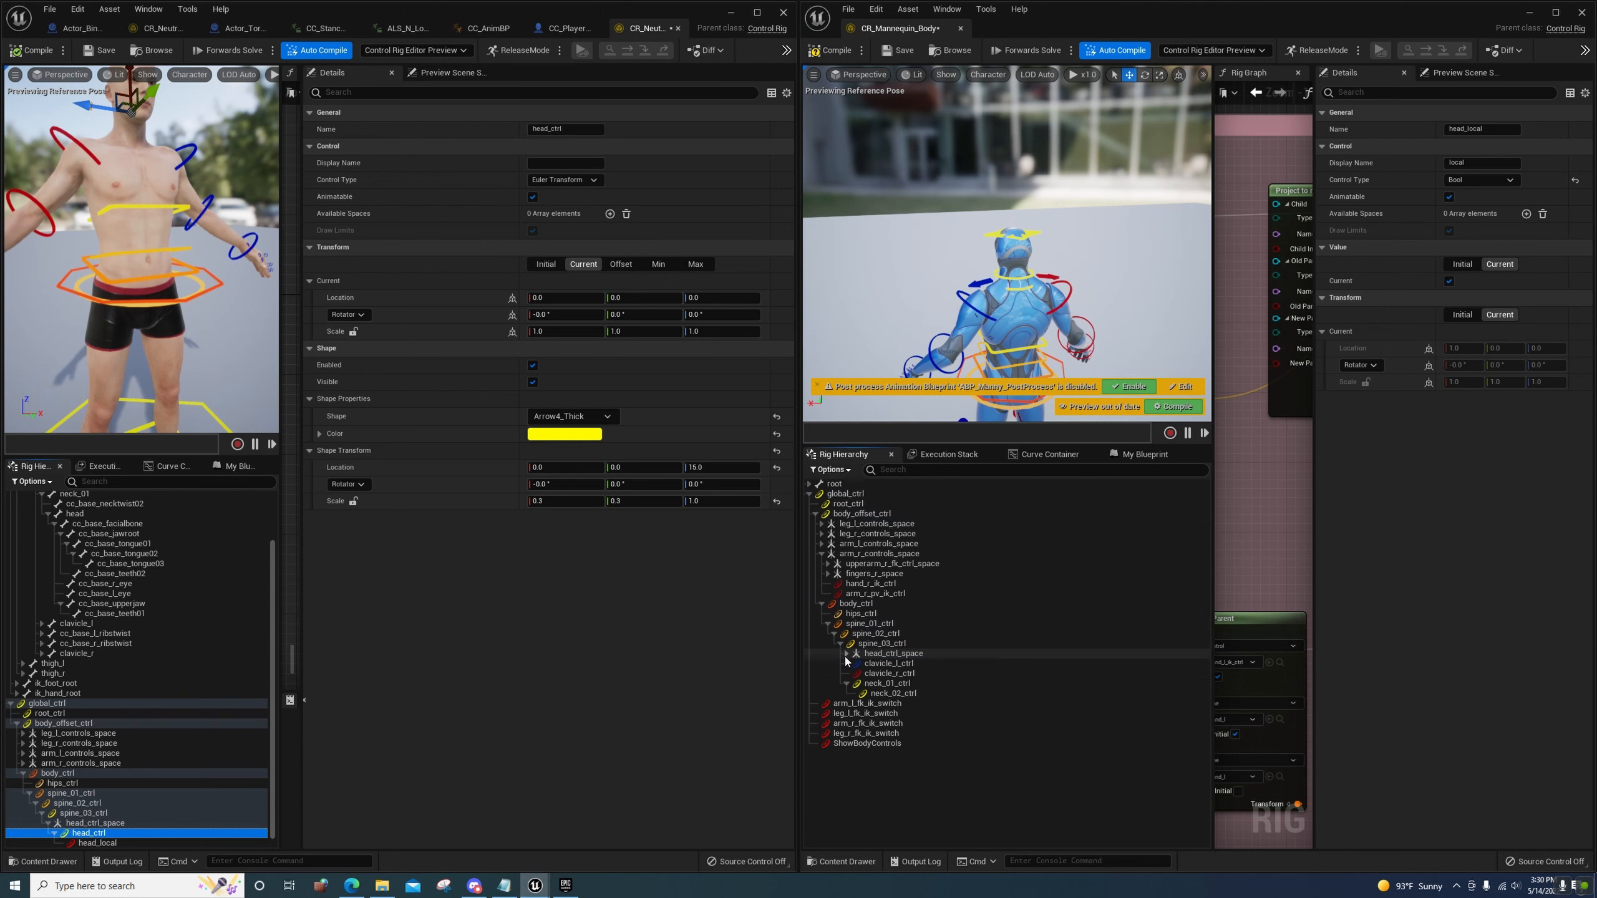
click(846, 655)
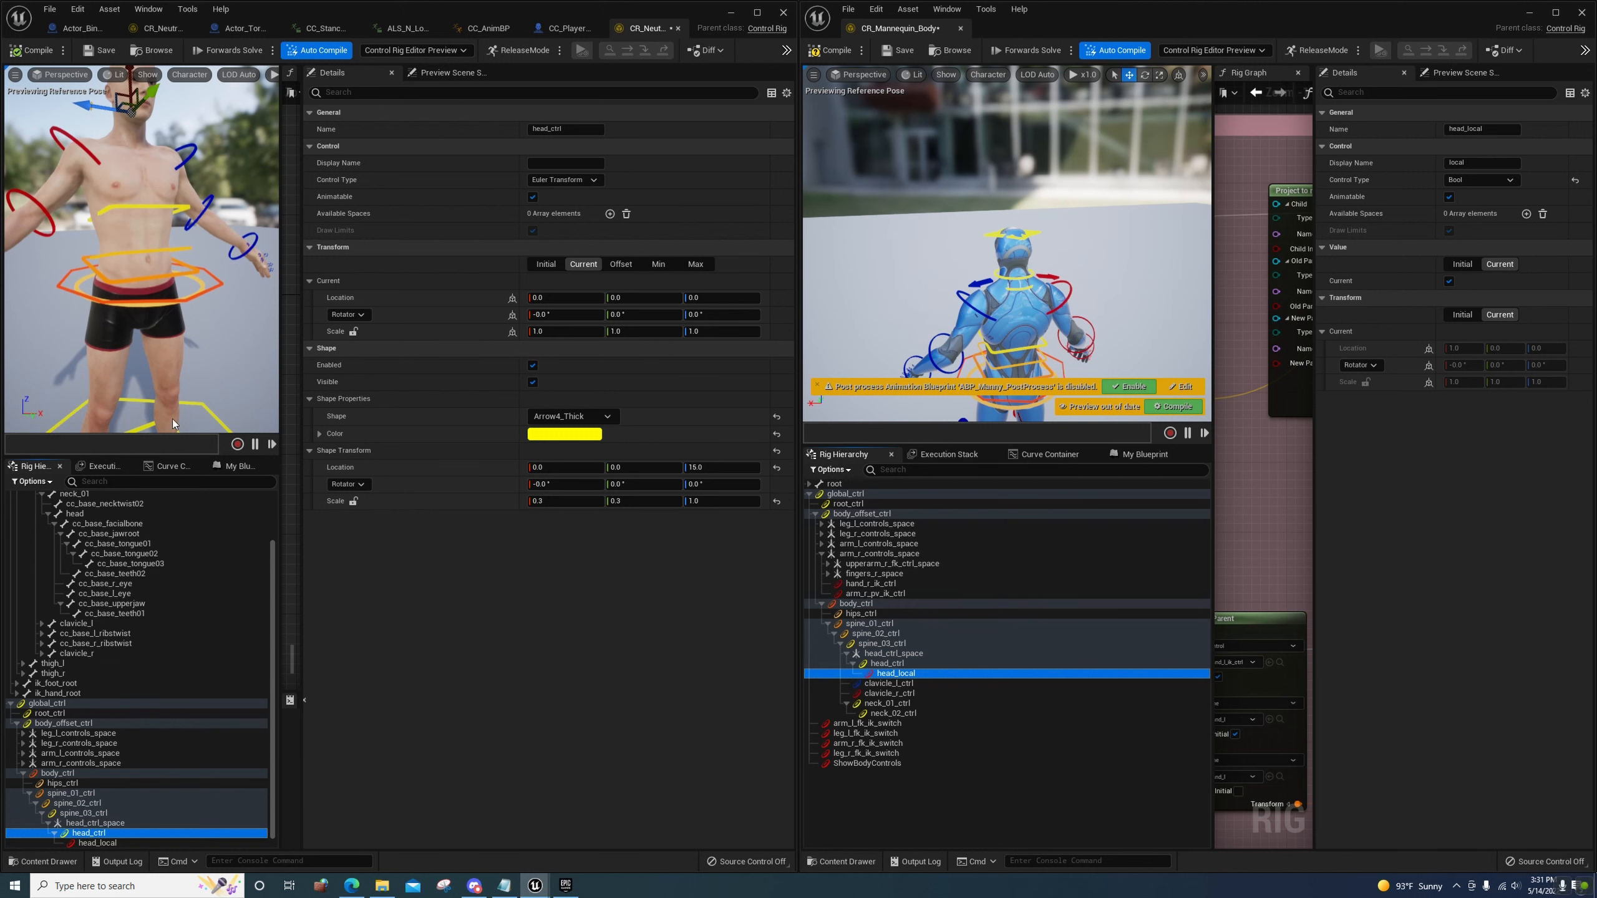
Set the custom rig's head_ctrl offset transform from the closest bone
right_click(102, 833)
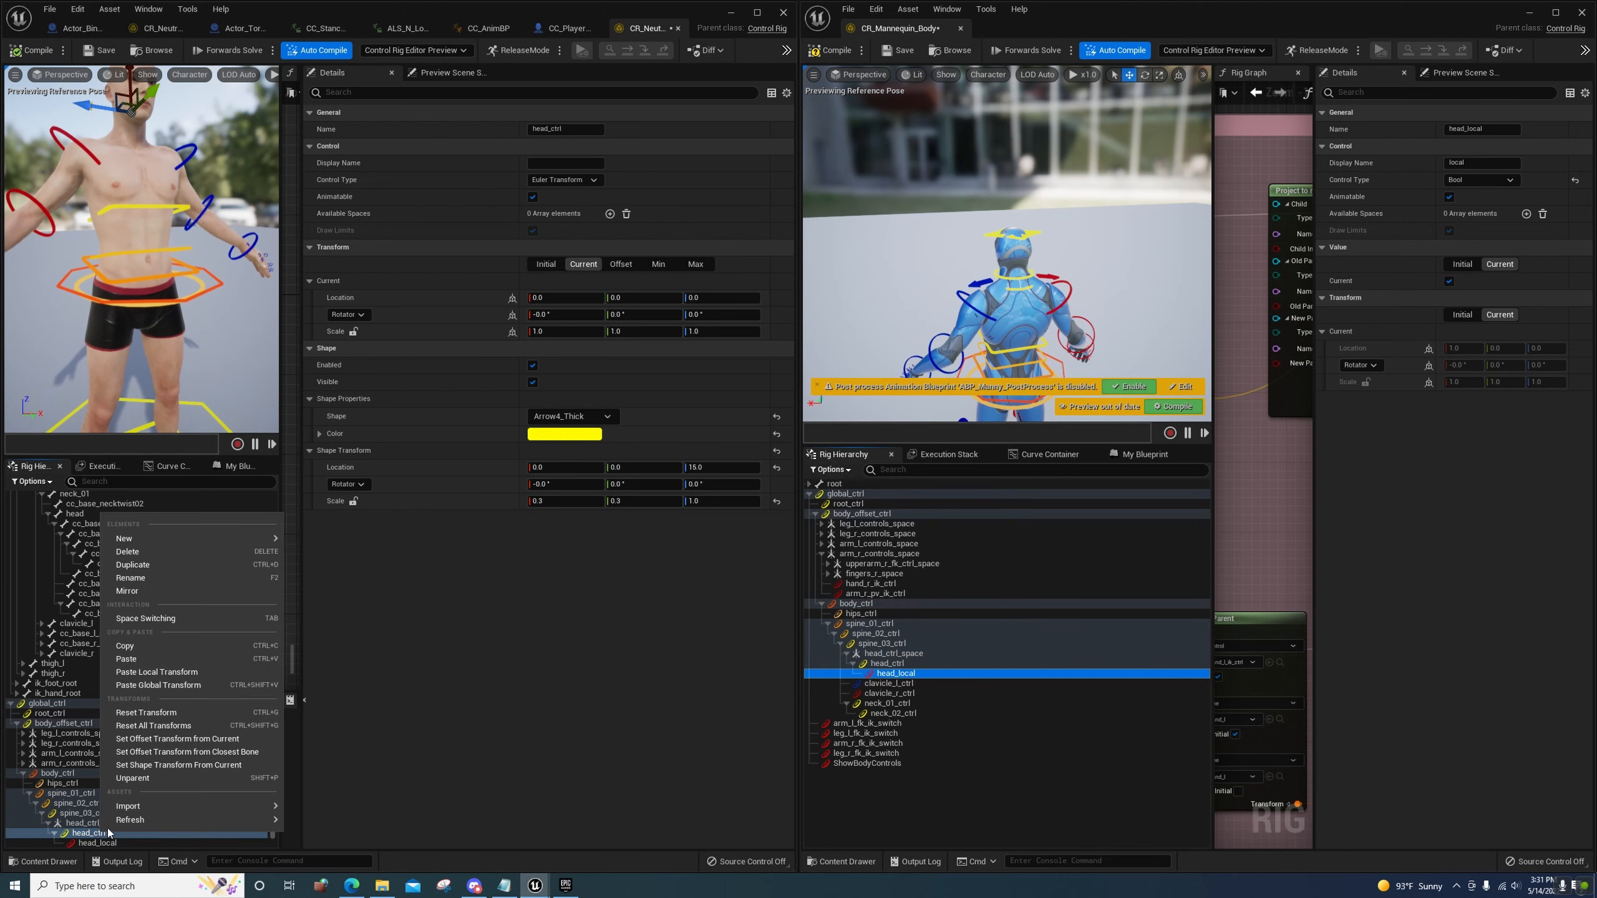
click(196, 752)
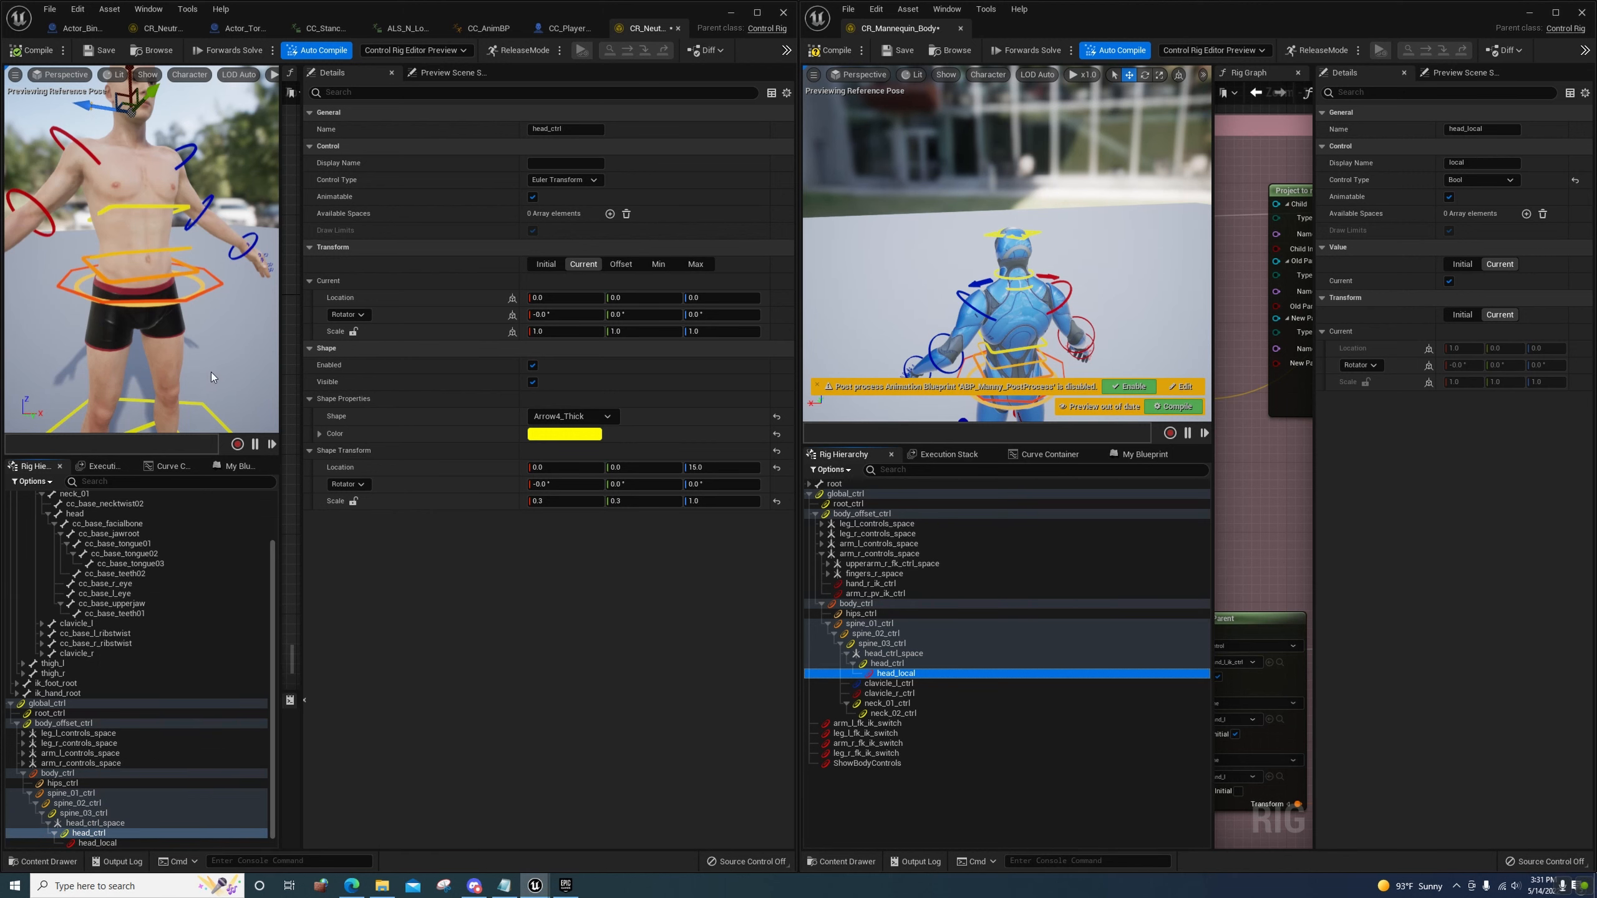
key(f)
right_drag(162, 249, 225, 359)
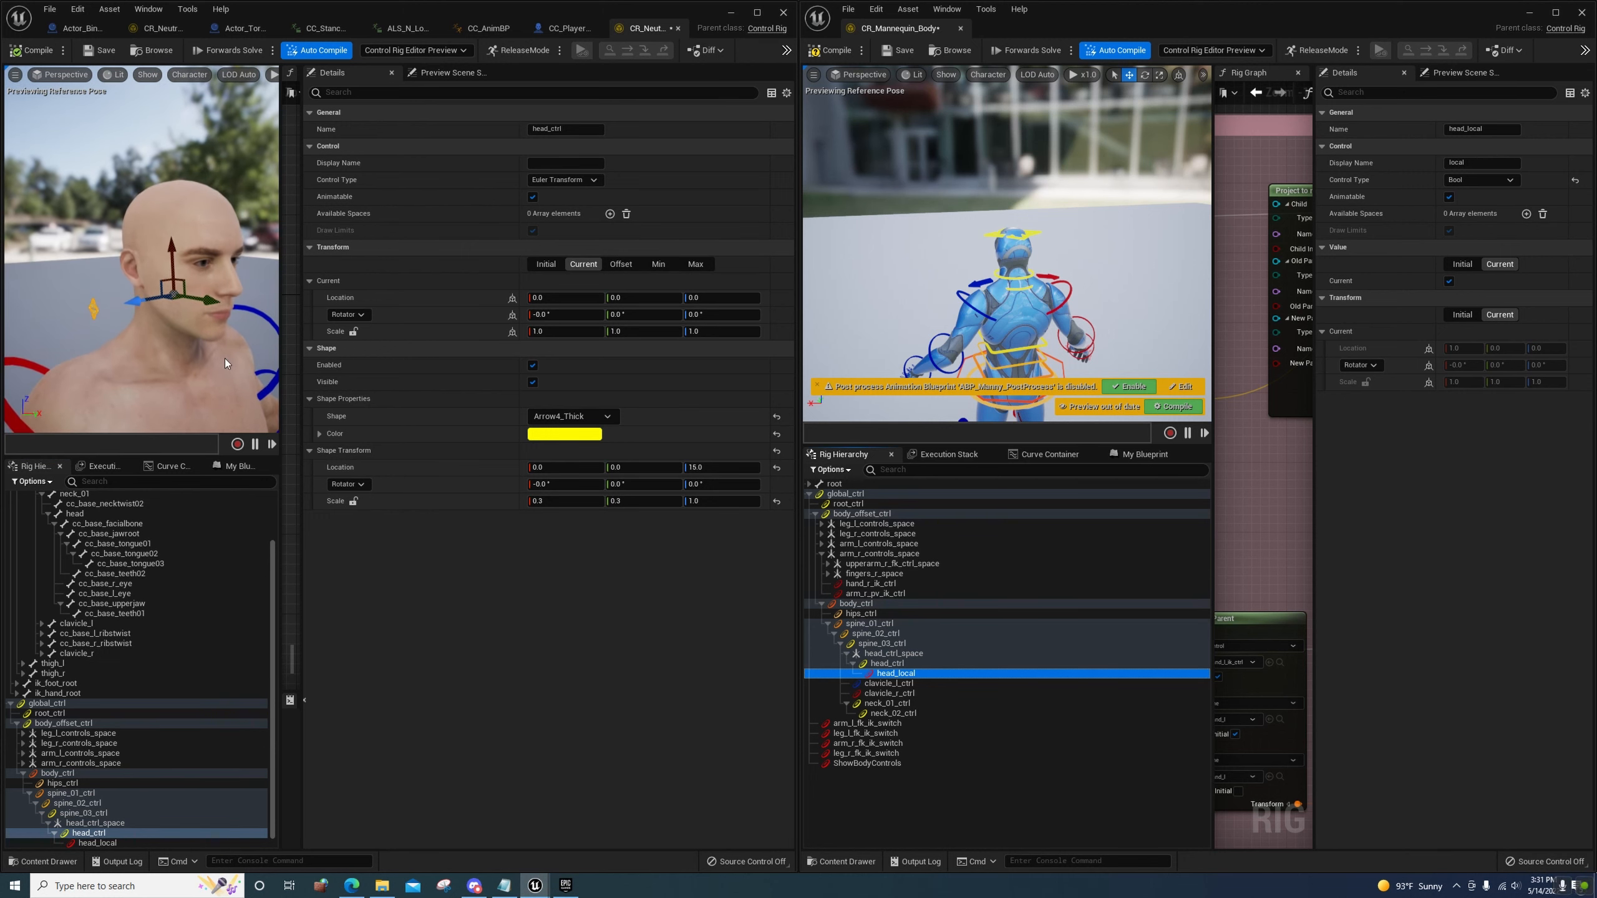
Set head_ctrl's shape rotation to 90° on Y and its shape location to 15 on X with zero on Z
click(643, 484)
key(Return)
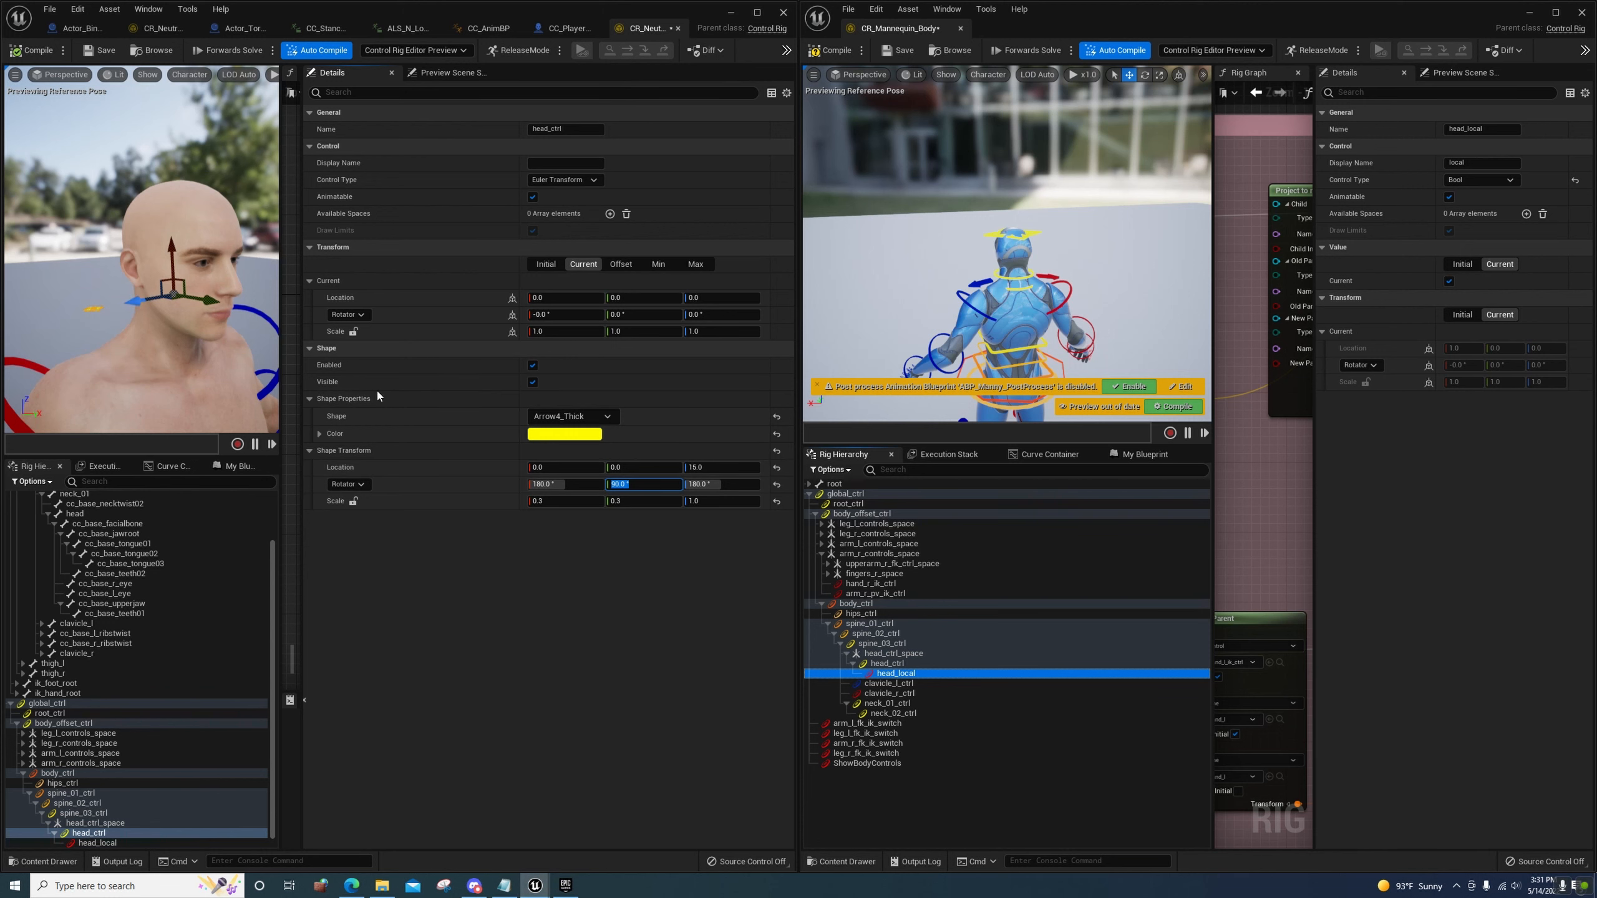
click(777, 467)
click(641, 469)
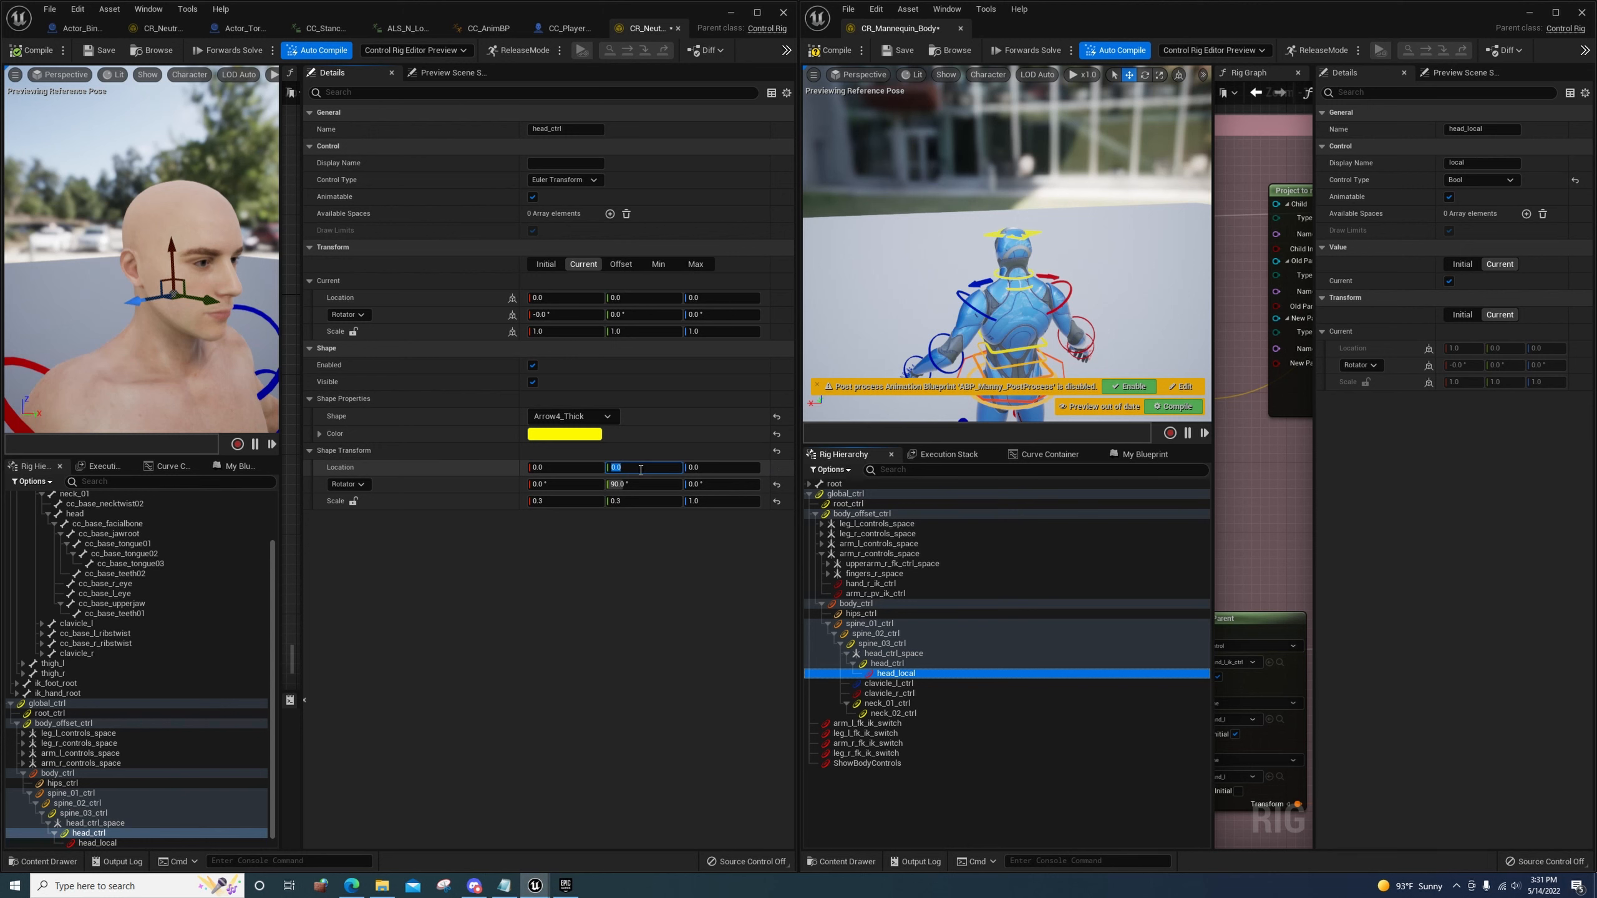
click(575, 466)
text(90)
Scale head_ctrl's shape proportionally by 10, giving 3.0, 3.0 and 10.0, and check its fit around the head
click(353, 502)
click(559, 502)
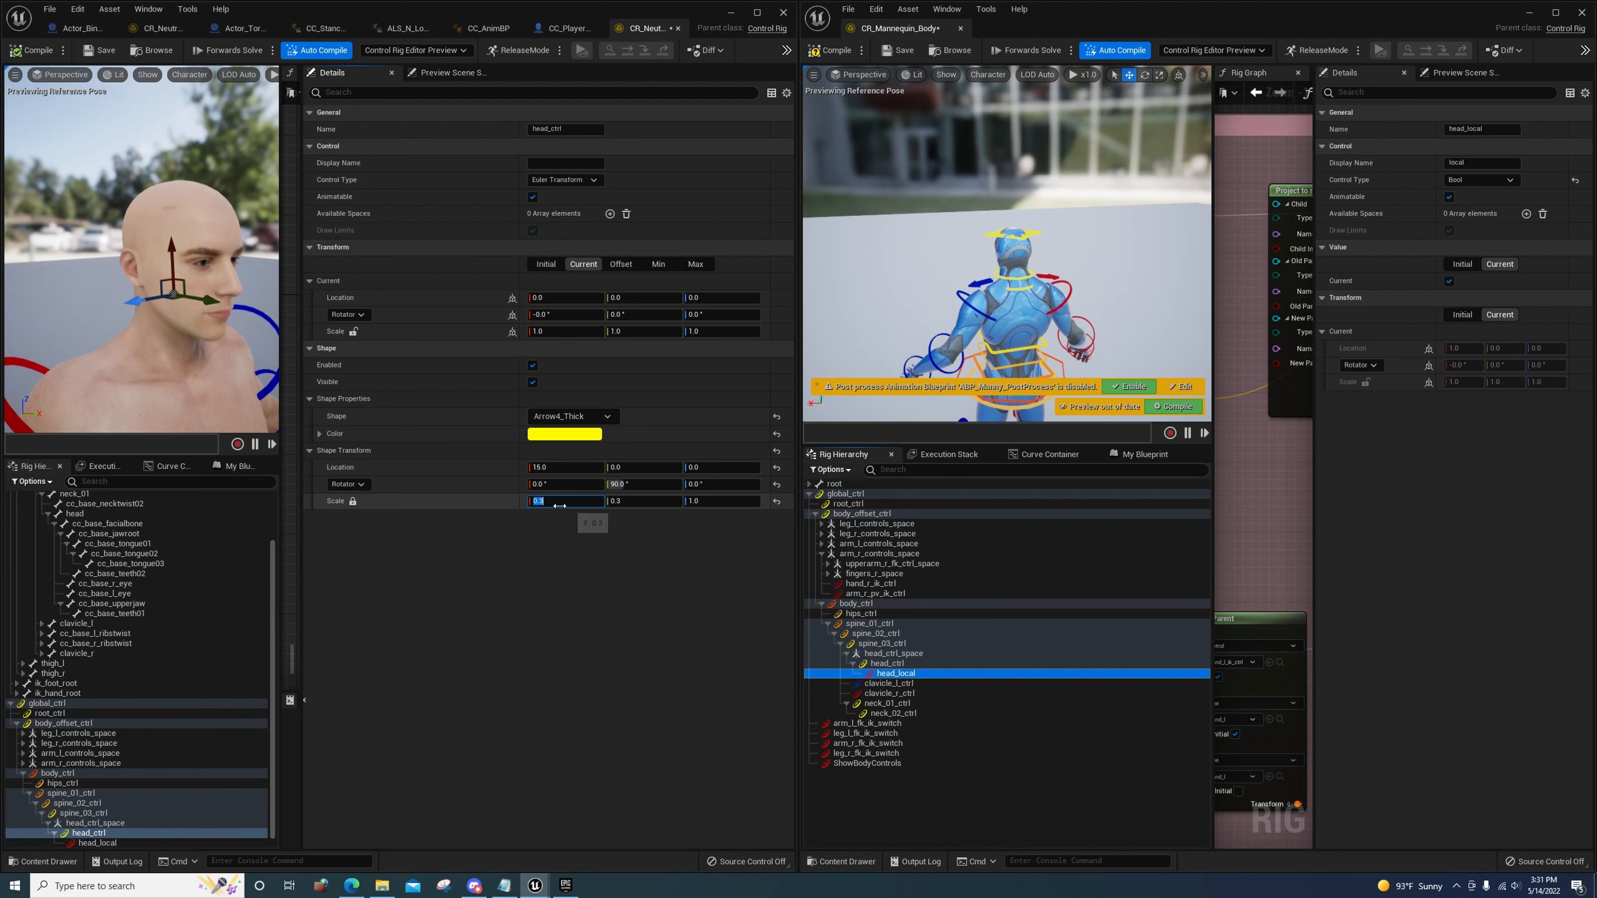
click(564, 501)
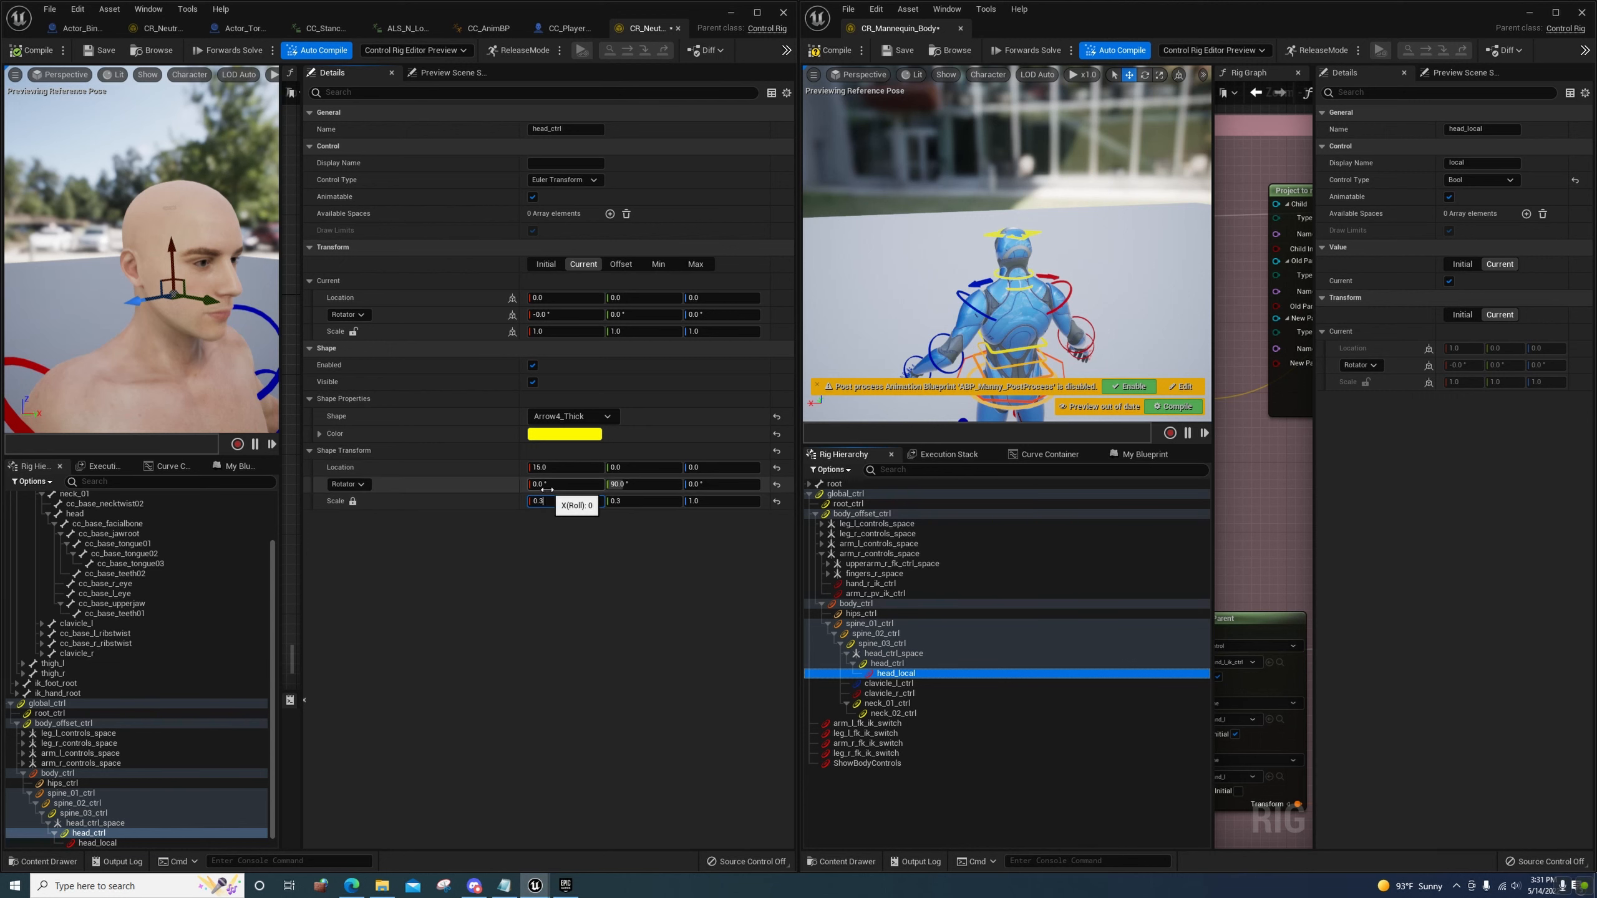
text(*10)
key(Return)
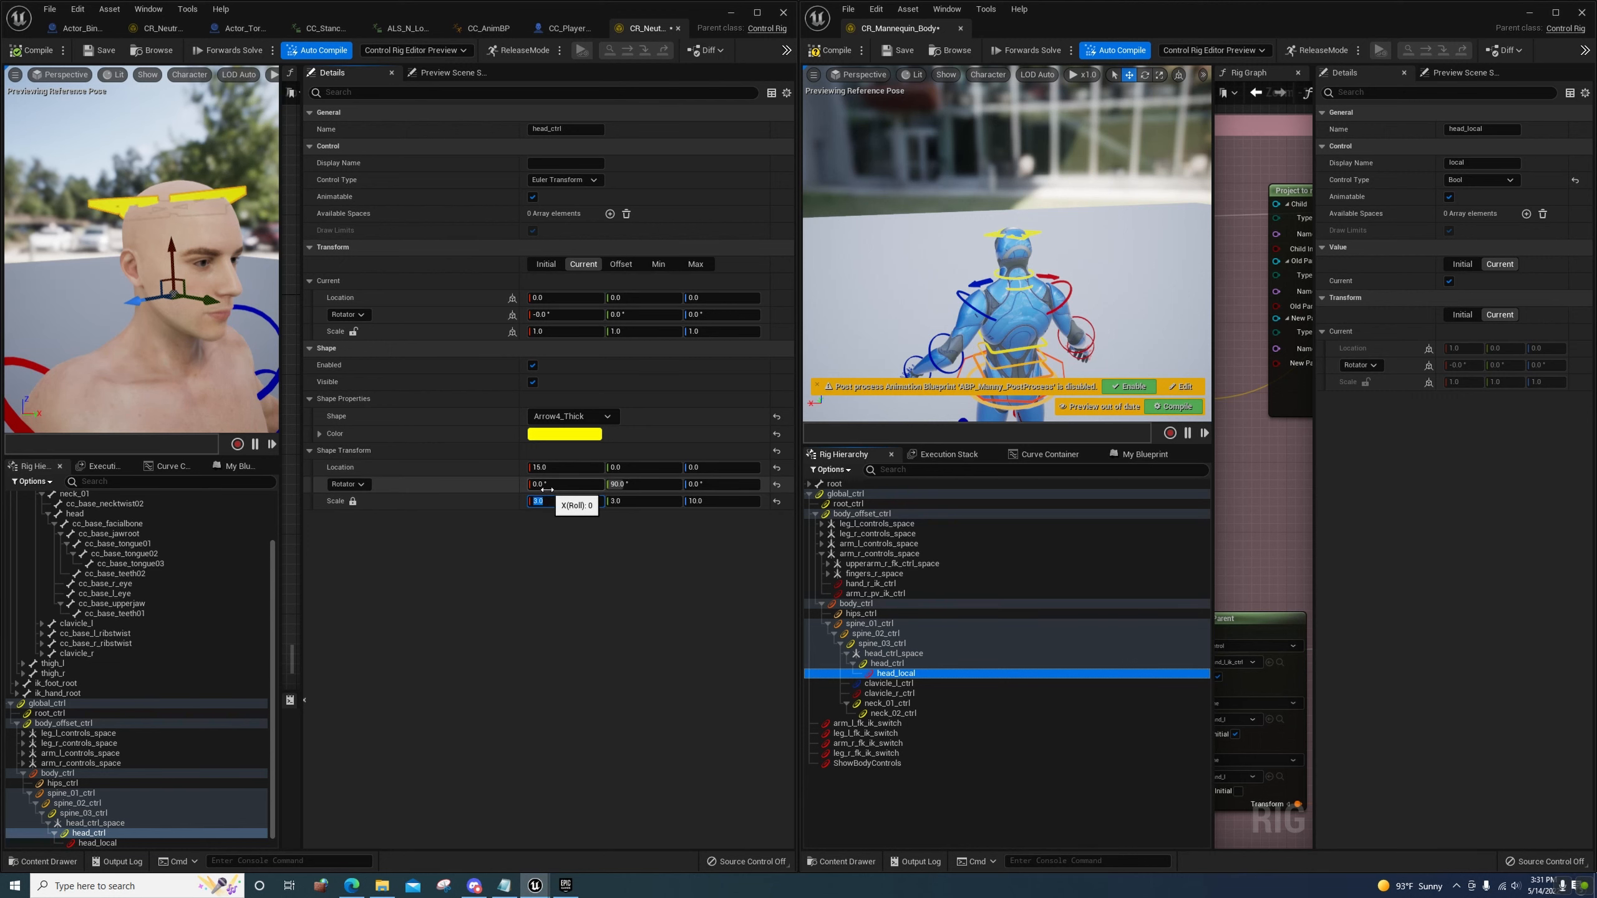
drag(99, 257, 100, 284)
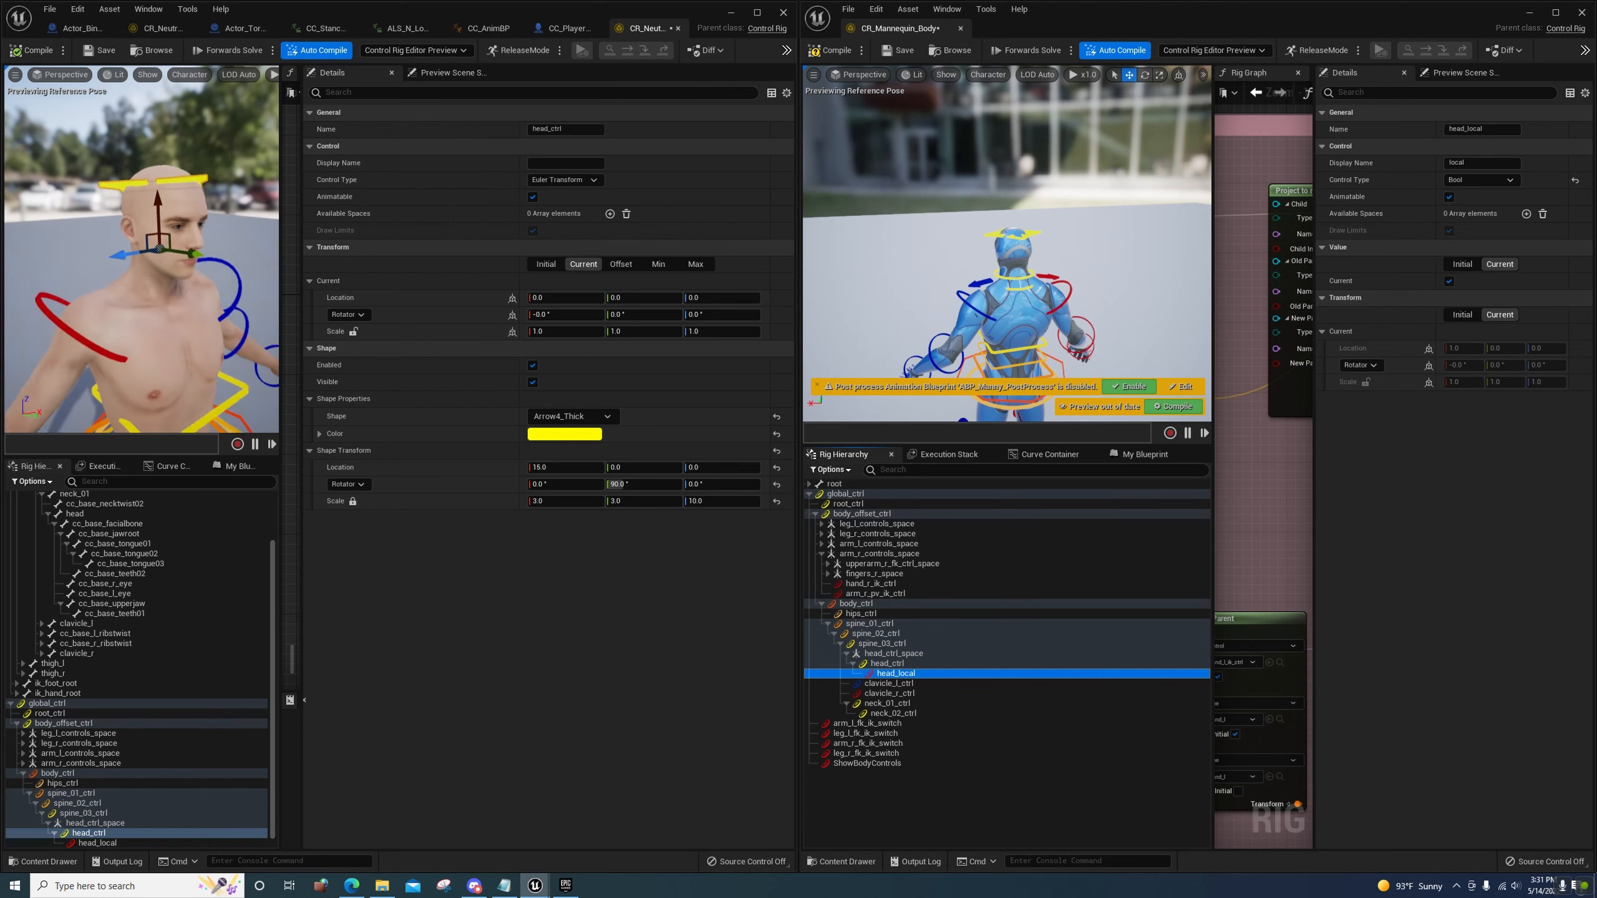
right_drag(101, 283, 92, 358)
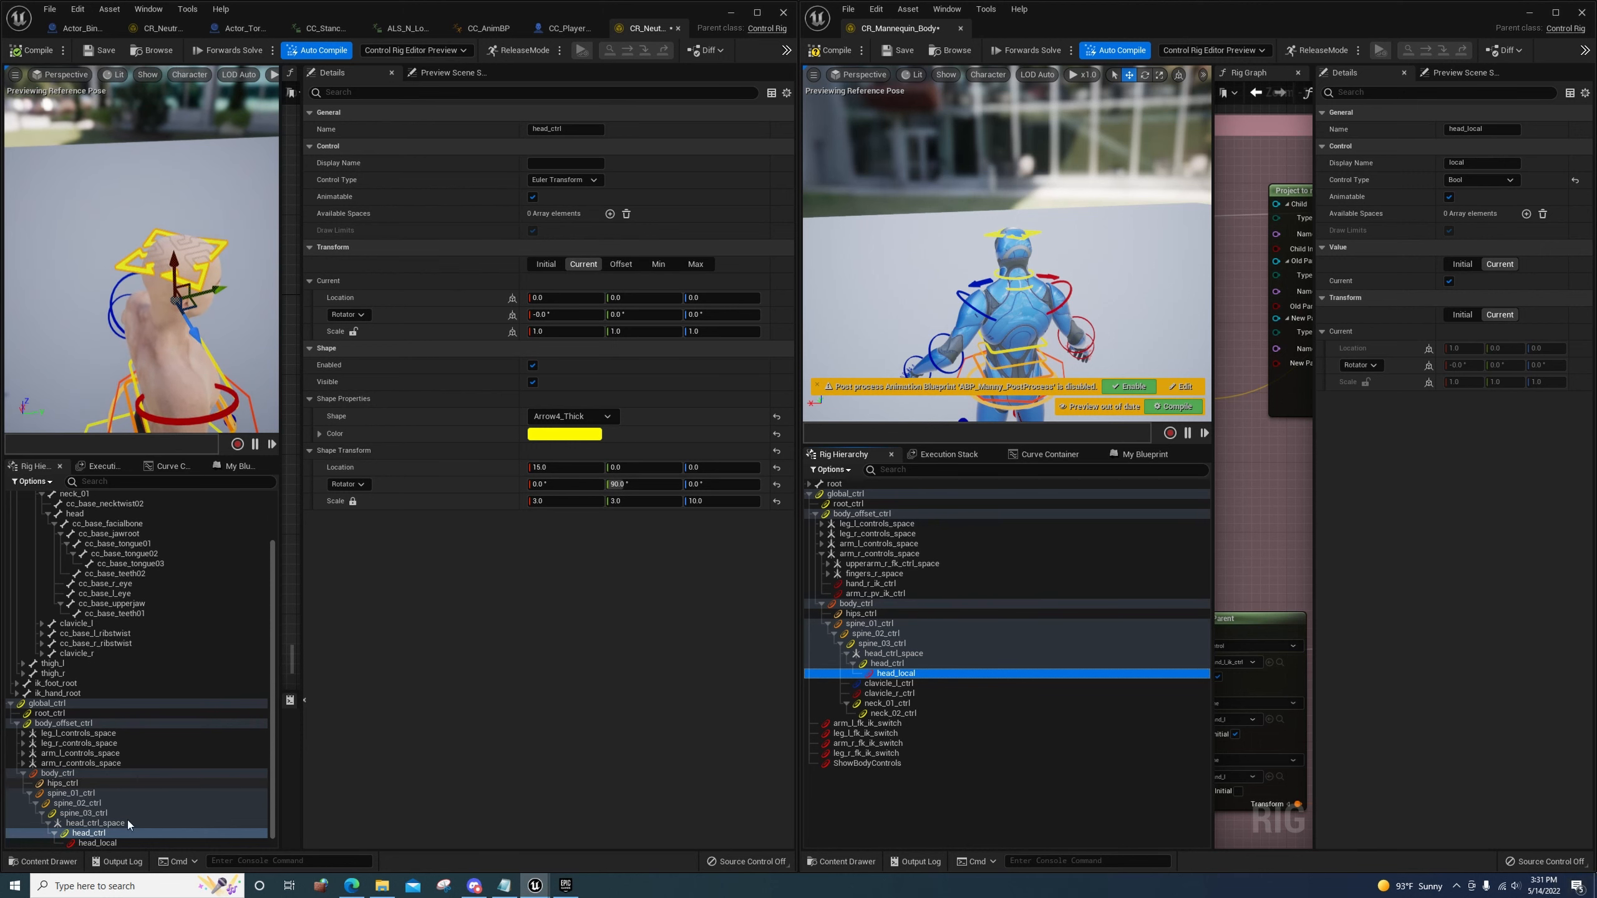
Set head_ctrl's offset transform again and collapse the head_ctrl_space branch under spine_03_ctrl
right_click(98, 834)
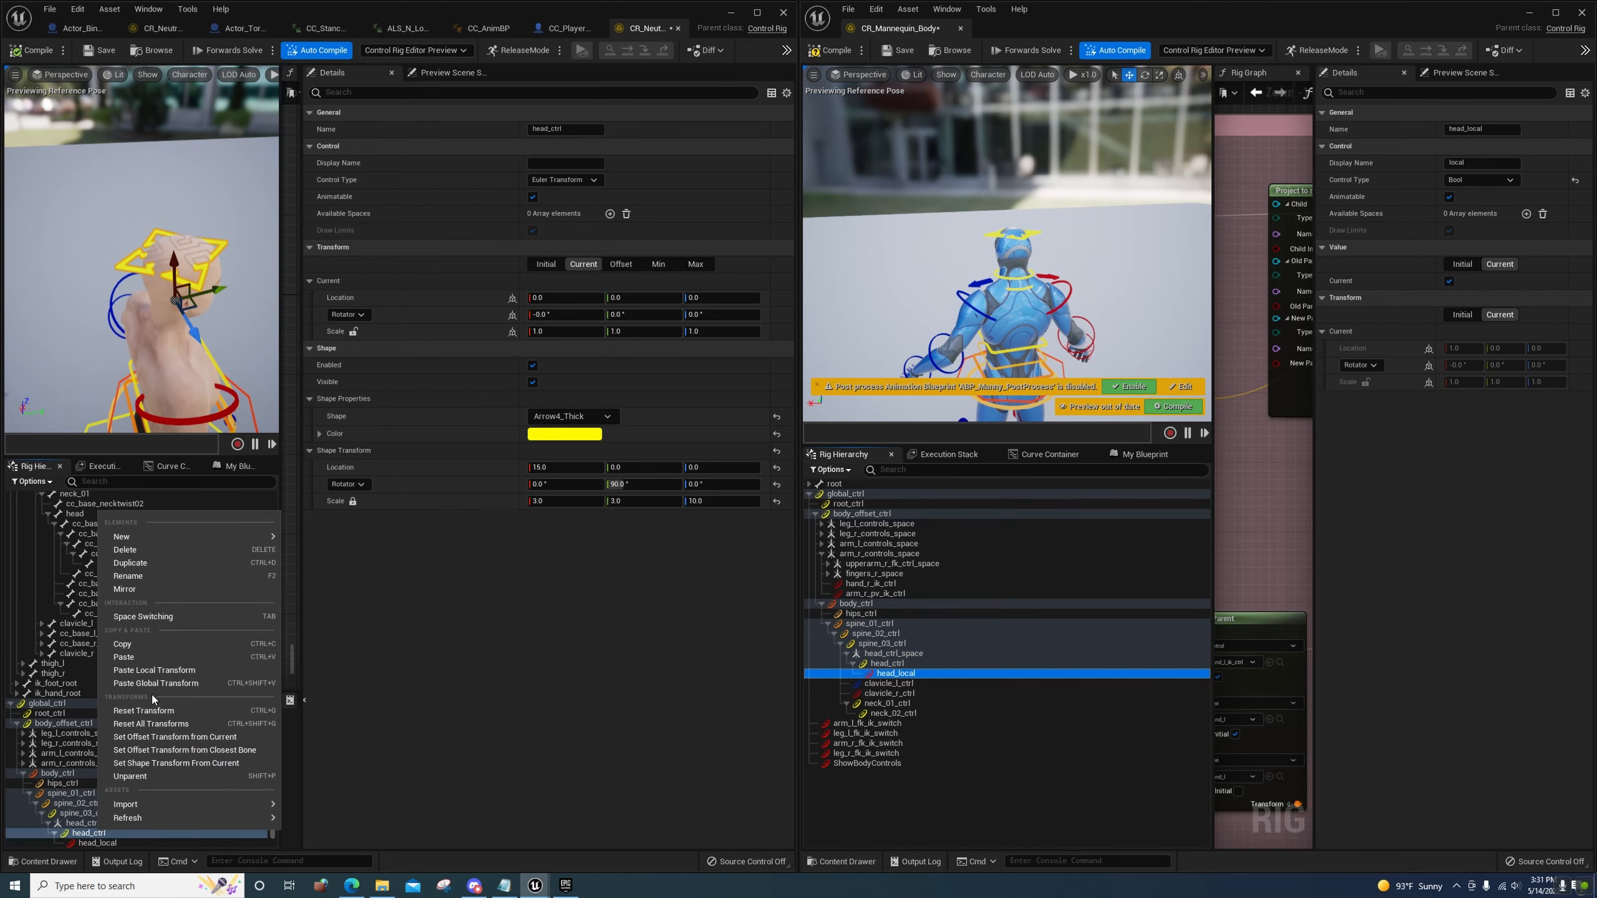
click(180, 744)
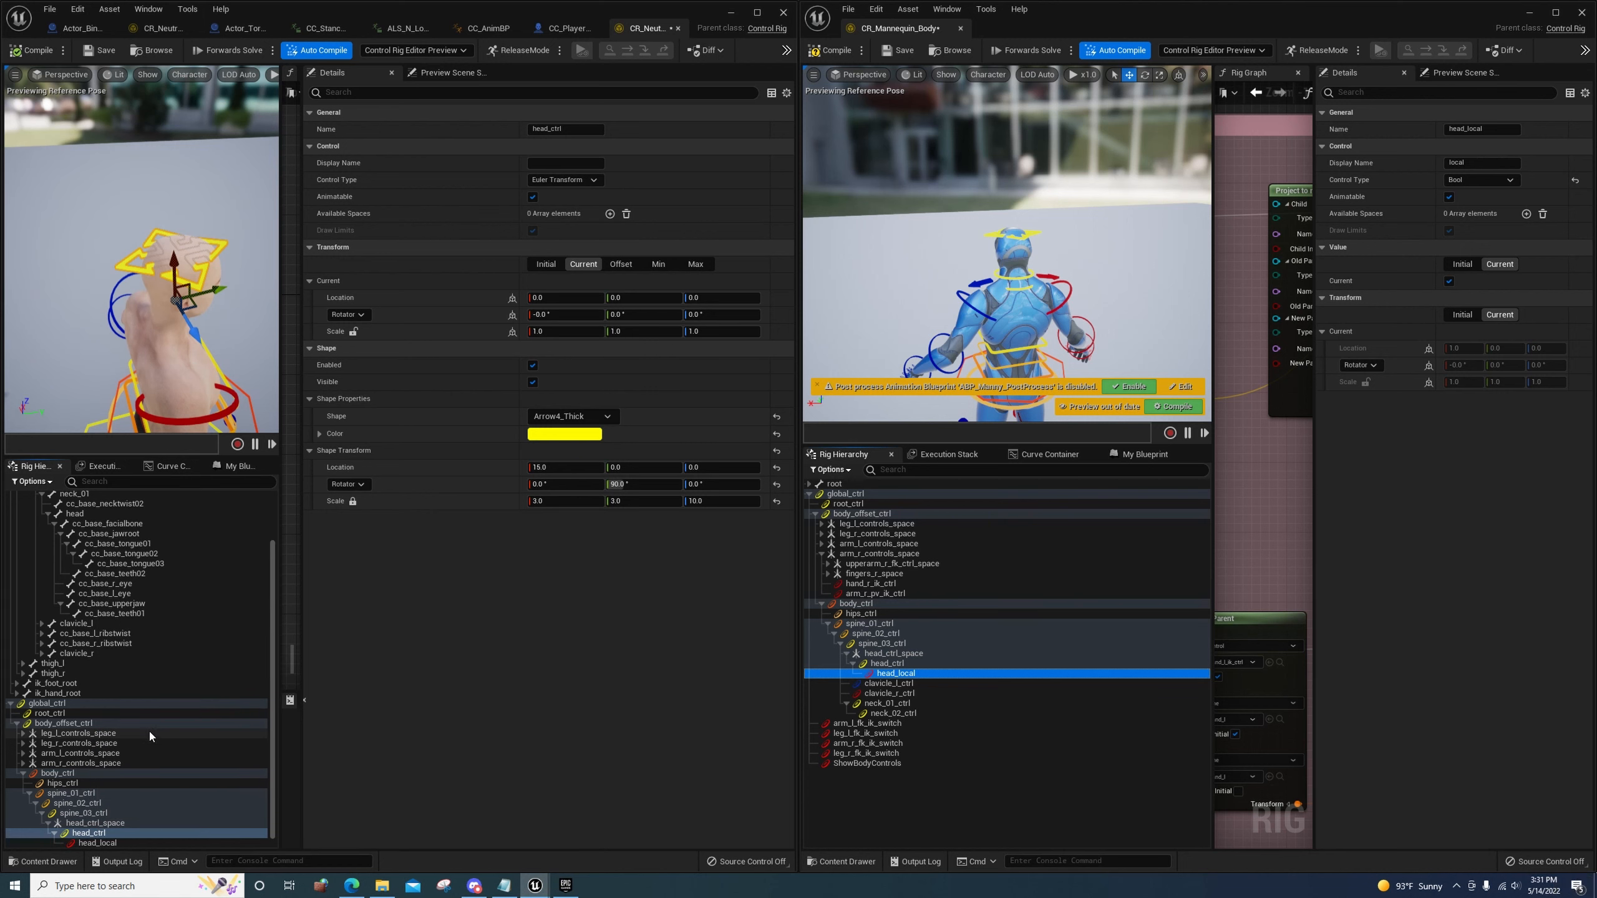
scroll(51, 817, down, 1)
click(50, 815)
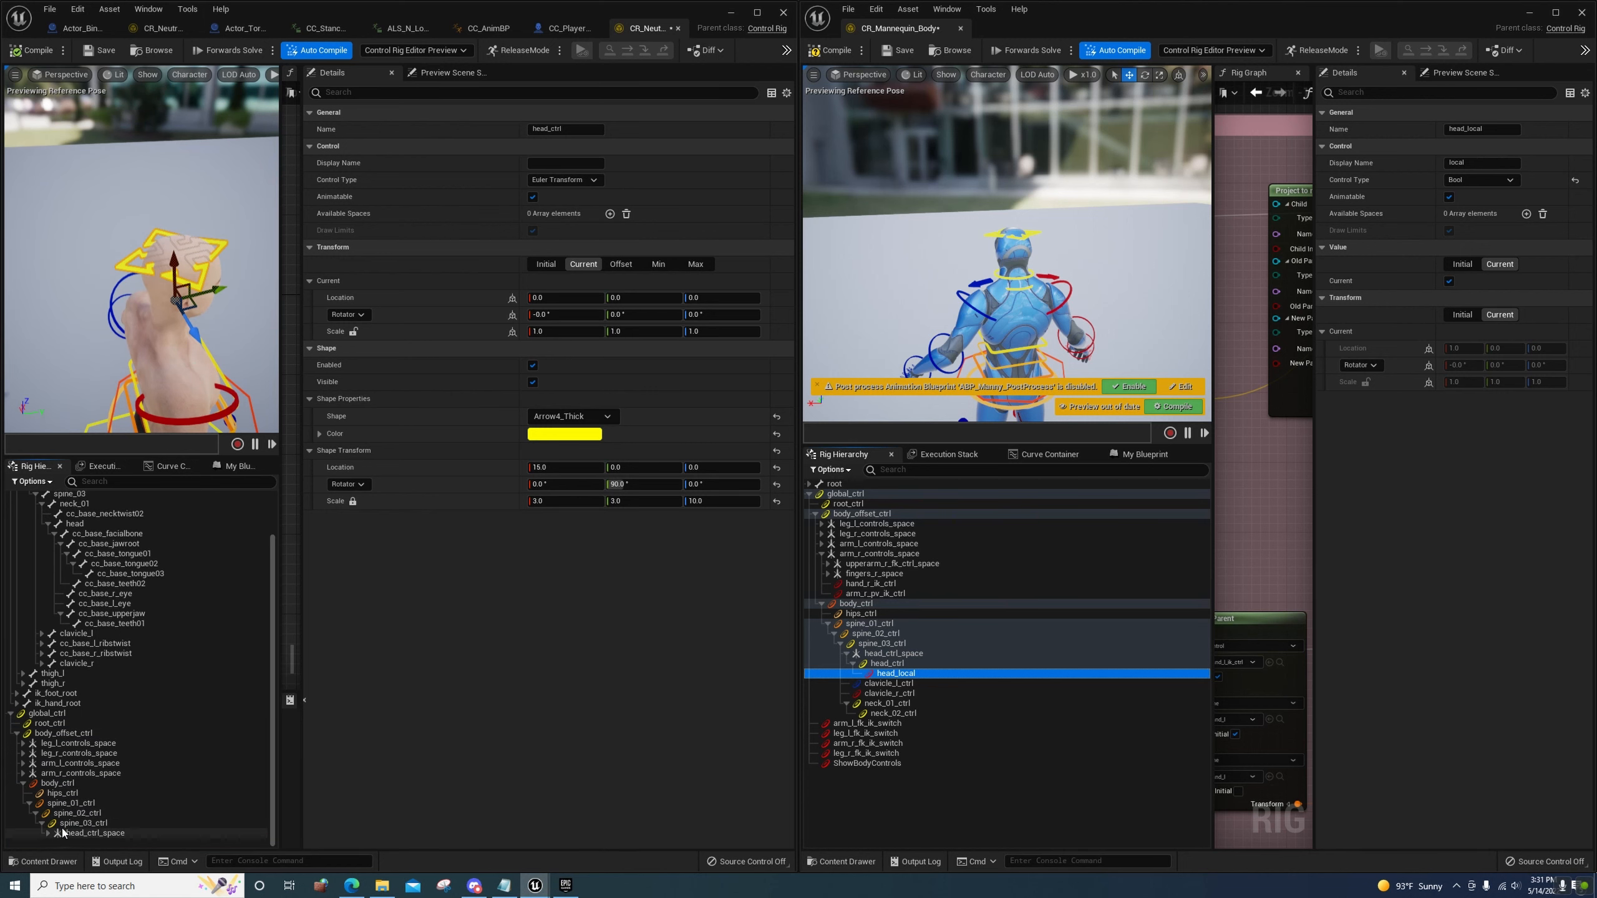
Copy clavicle_l_ctrl, clavicle_r_ctrl, neck_01_ctrl and neck_02_ctrl from the mannequin rig and paste them under spine_03_ctrl in the custom rig
click(891, 683)
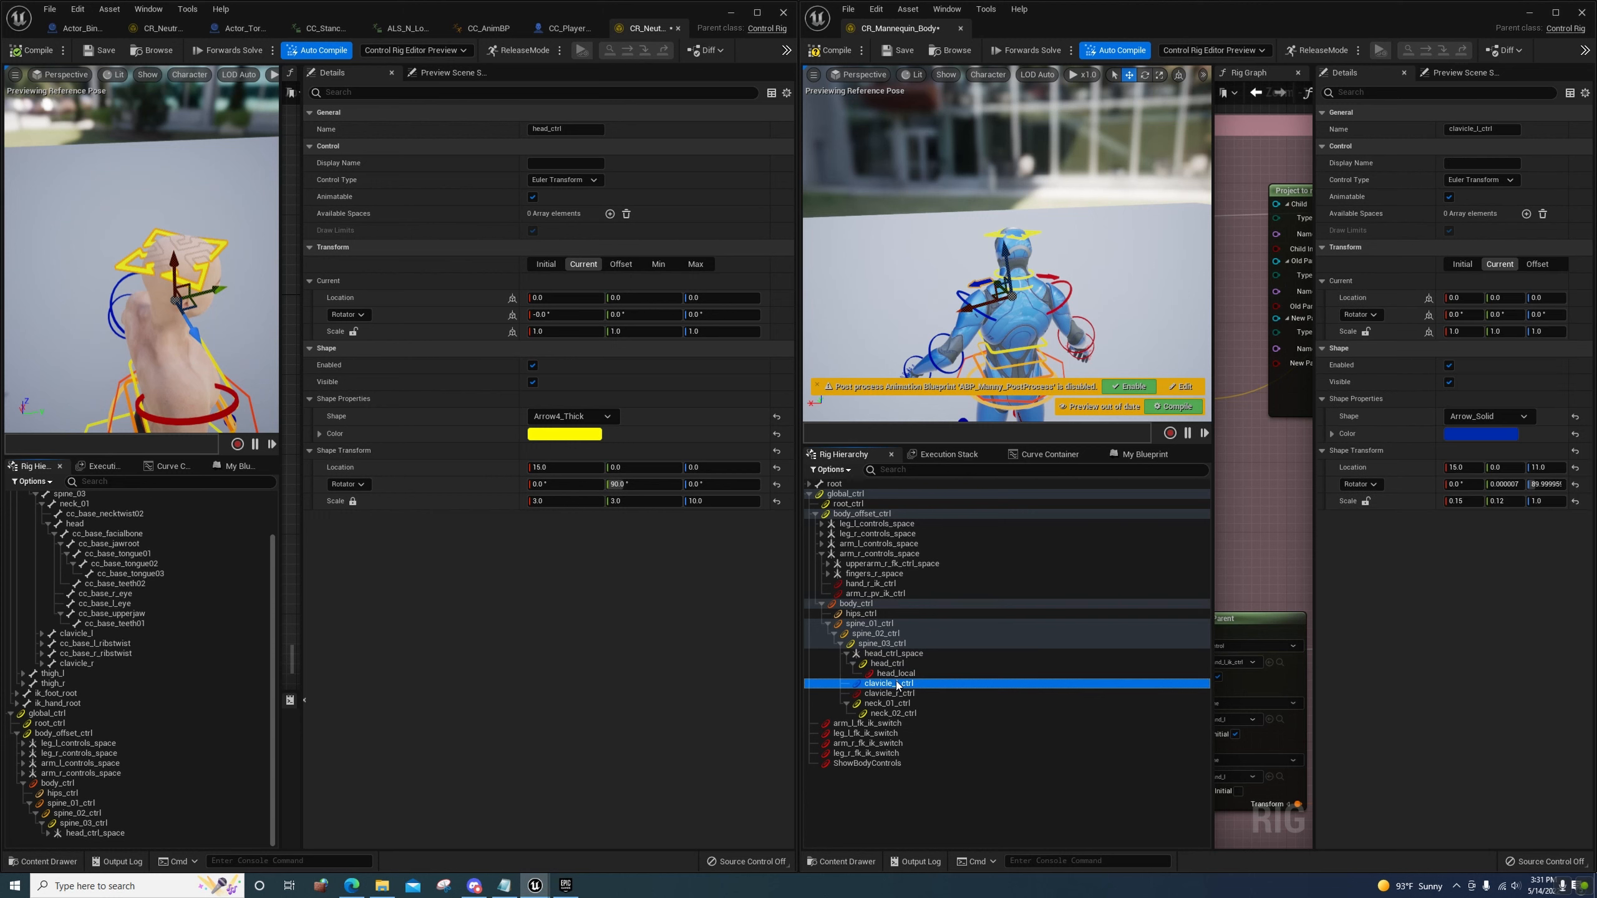
click(853, 664)
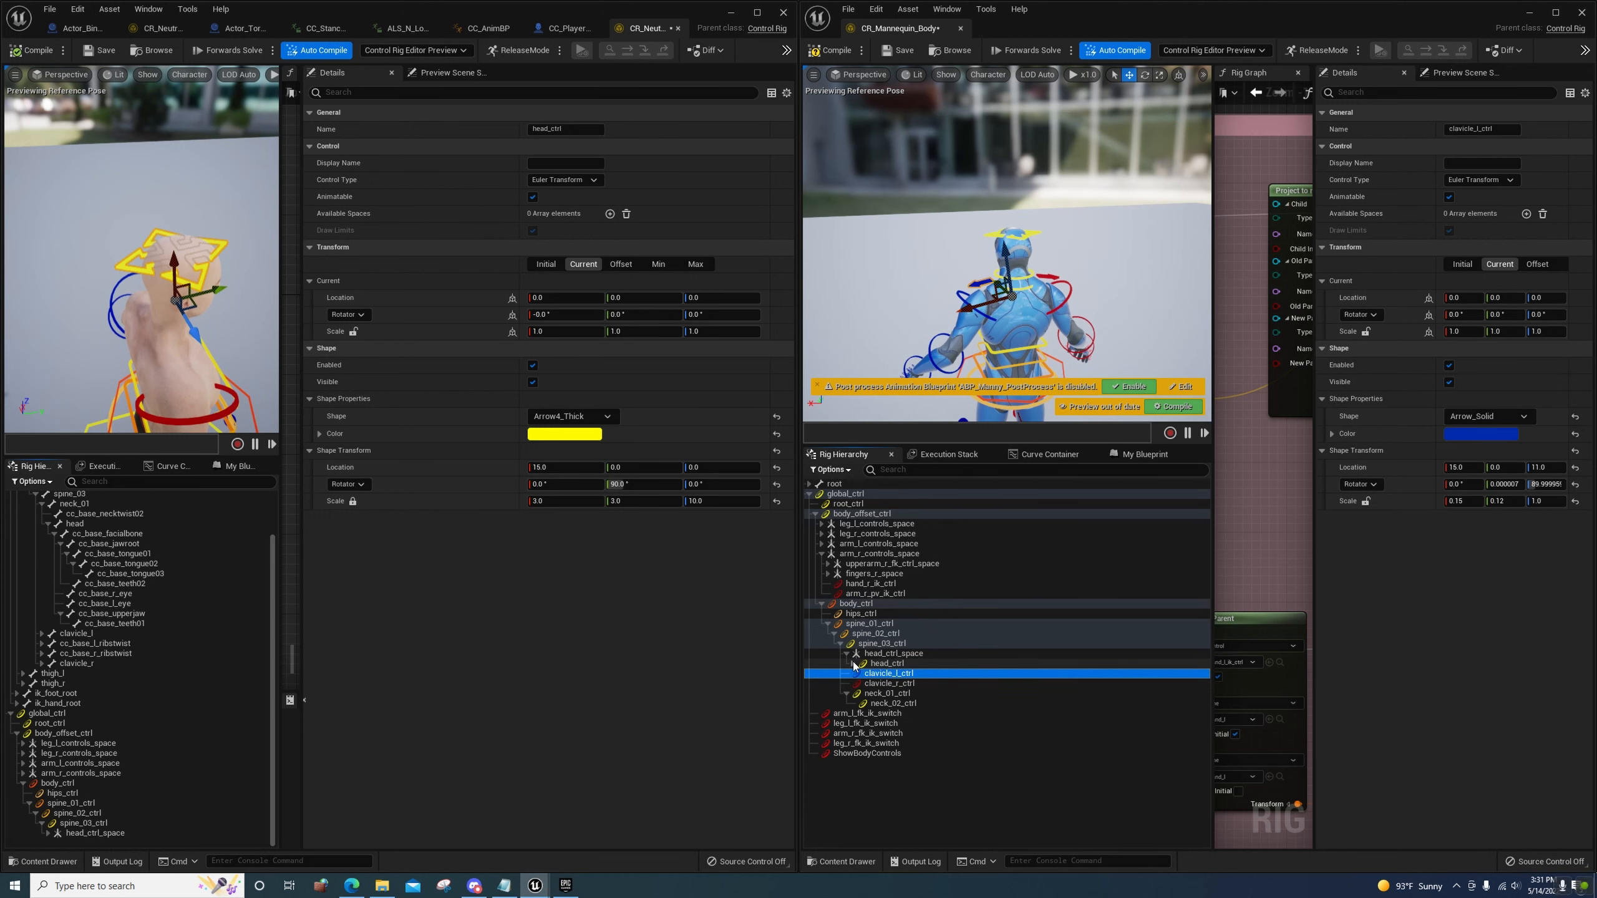
shift+click(876, 703)
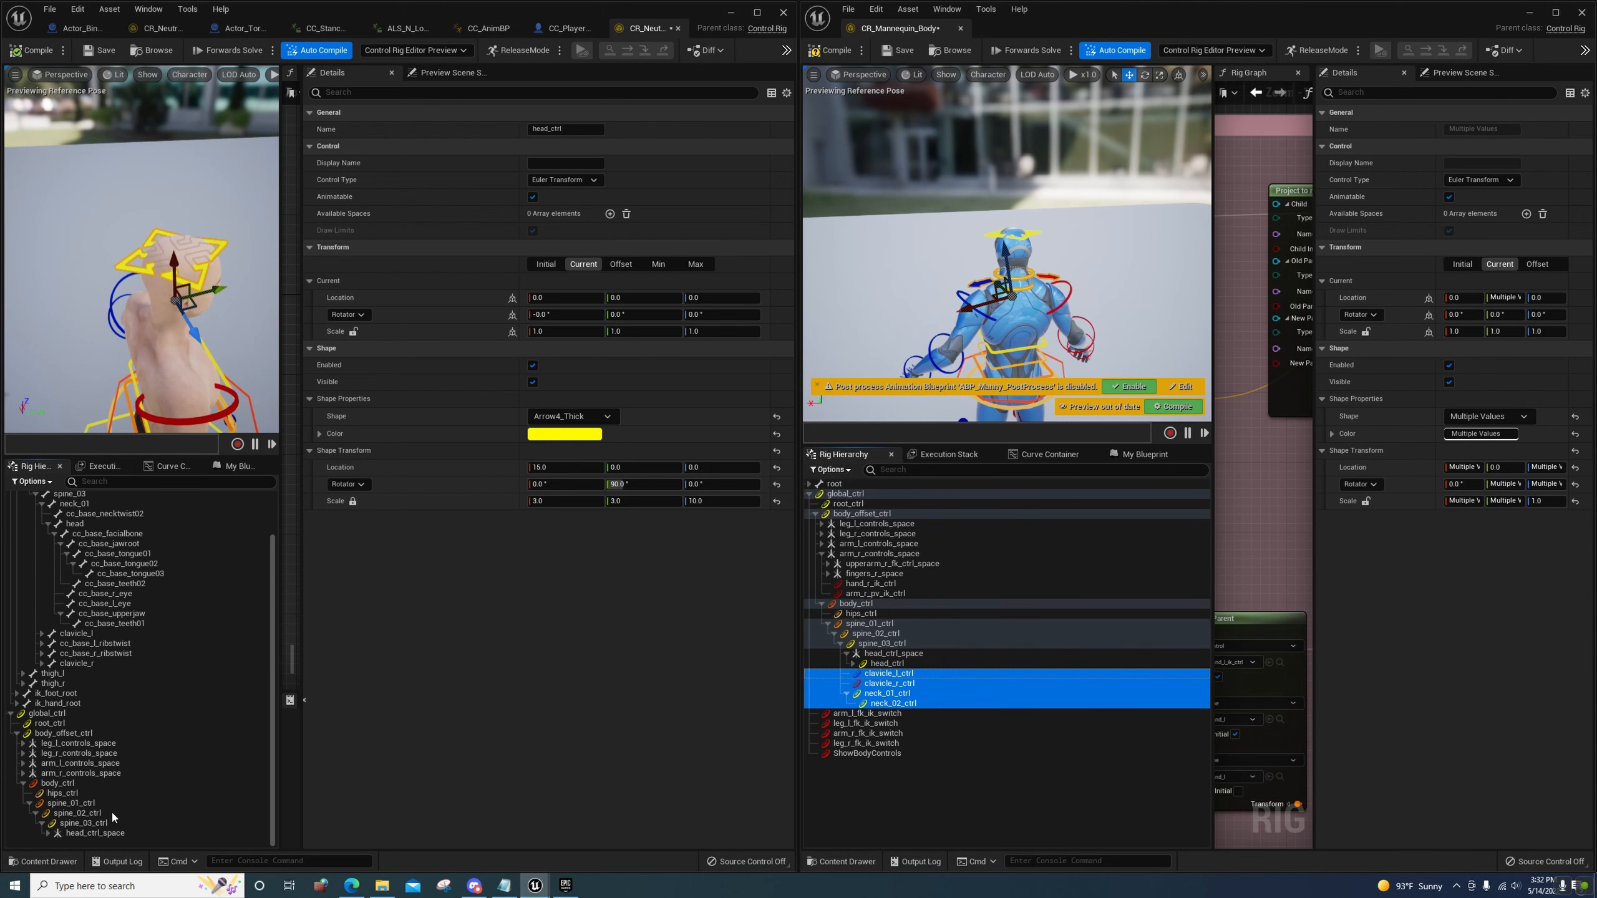
click(56, 831)
key(ctrl+v)
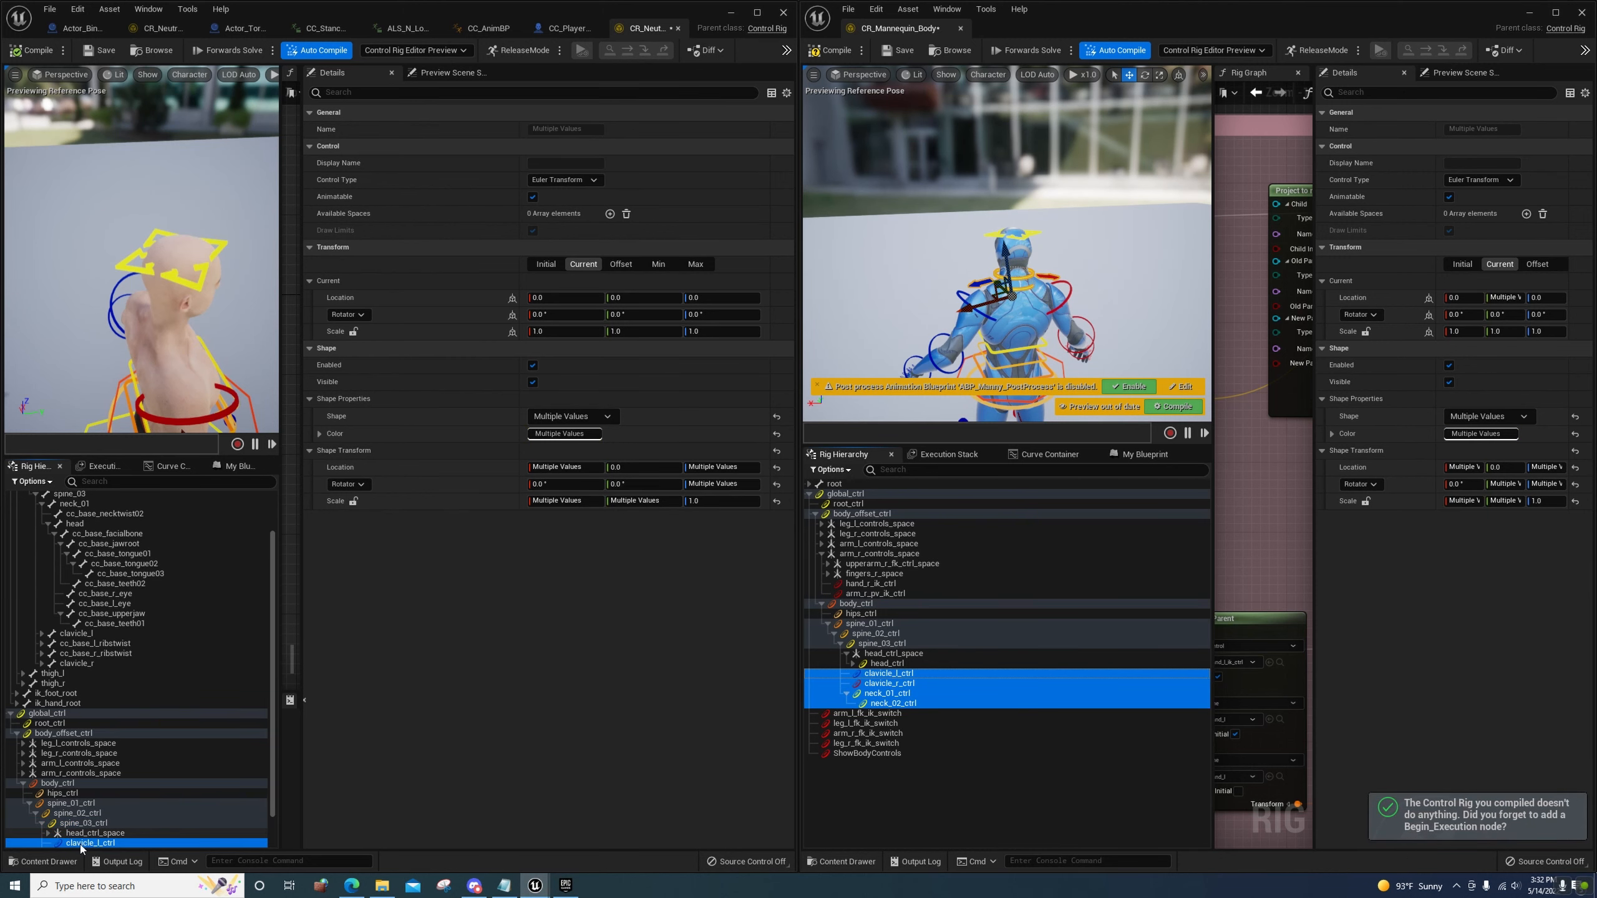
Copy the clavicle_l bone and paste its global transform onto clavicle_l_ctrl
click(94, 803)
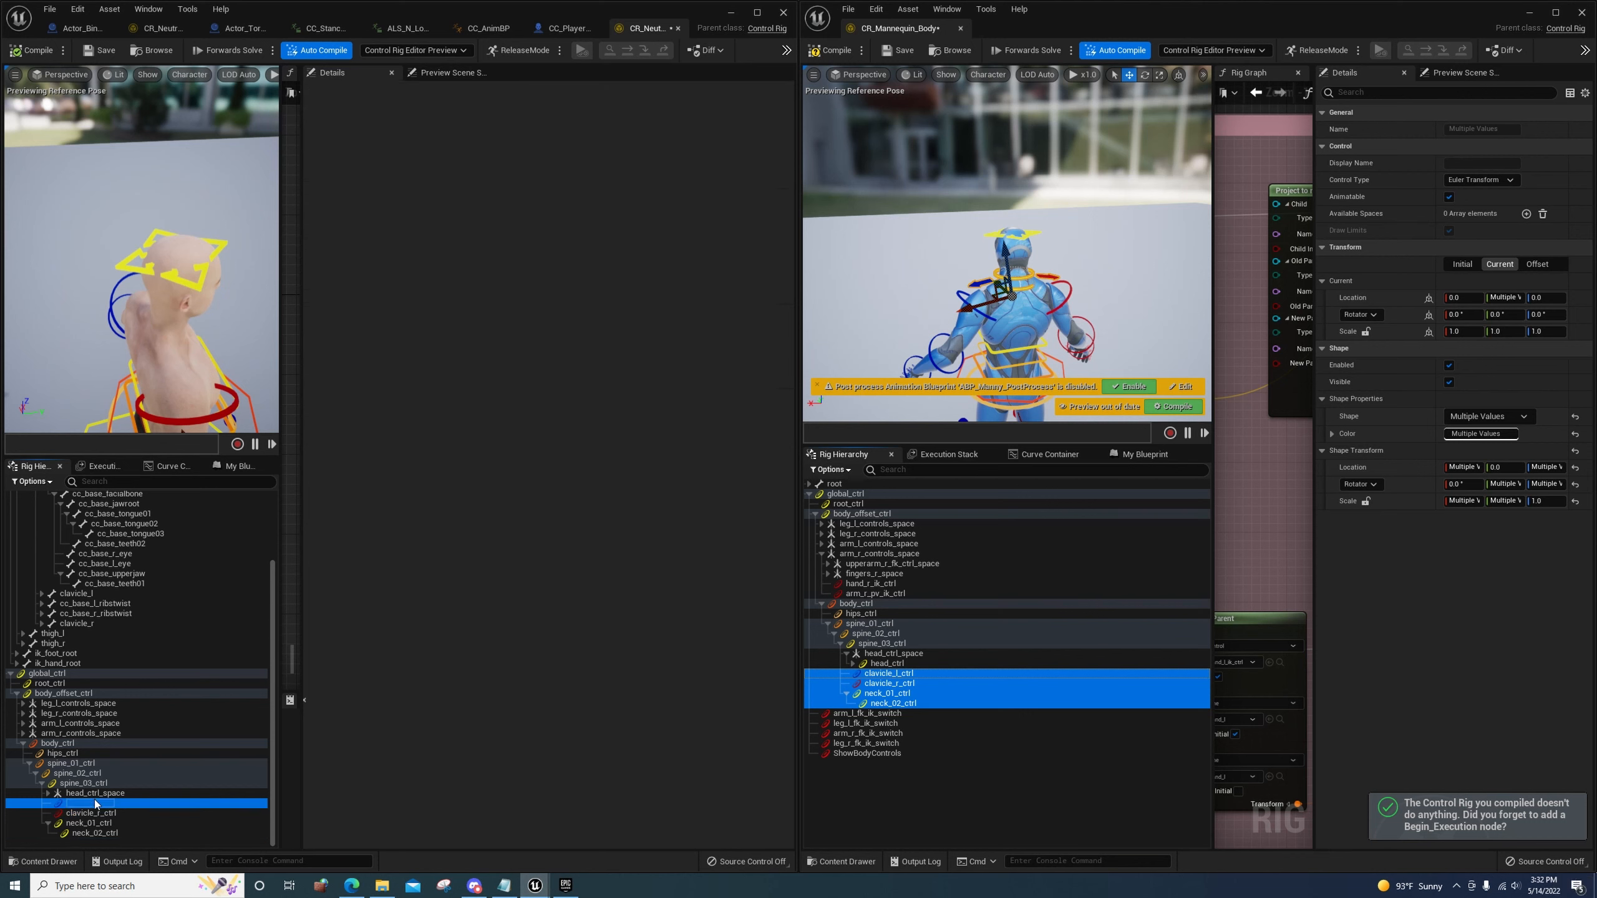
click(96, 805)
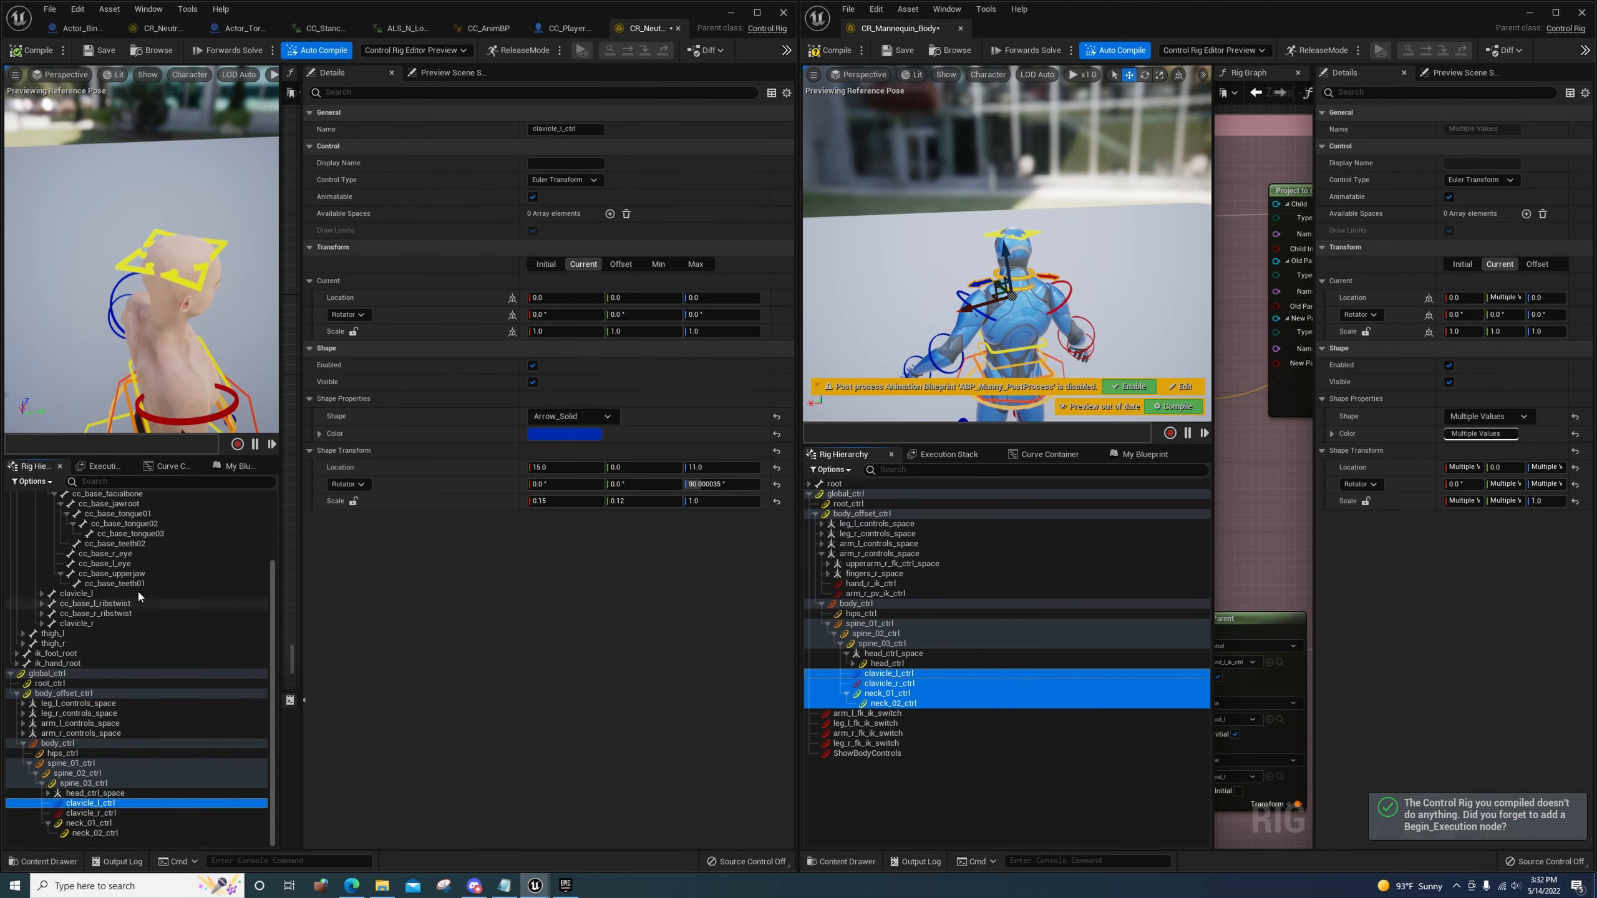
scroll(88, 629, up, 3)
click(86, 685)
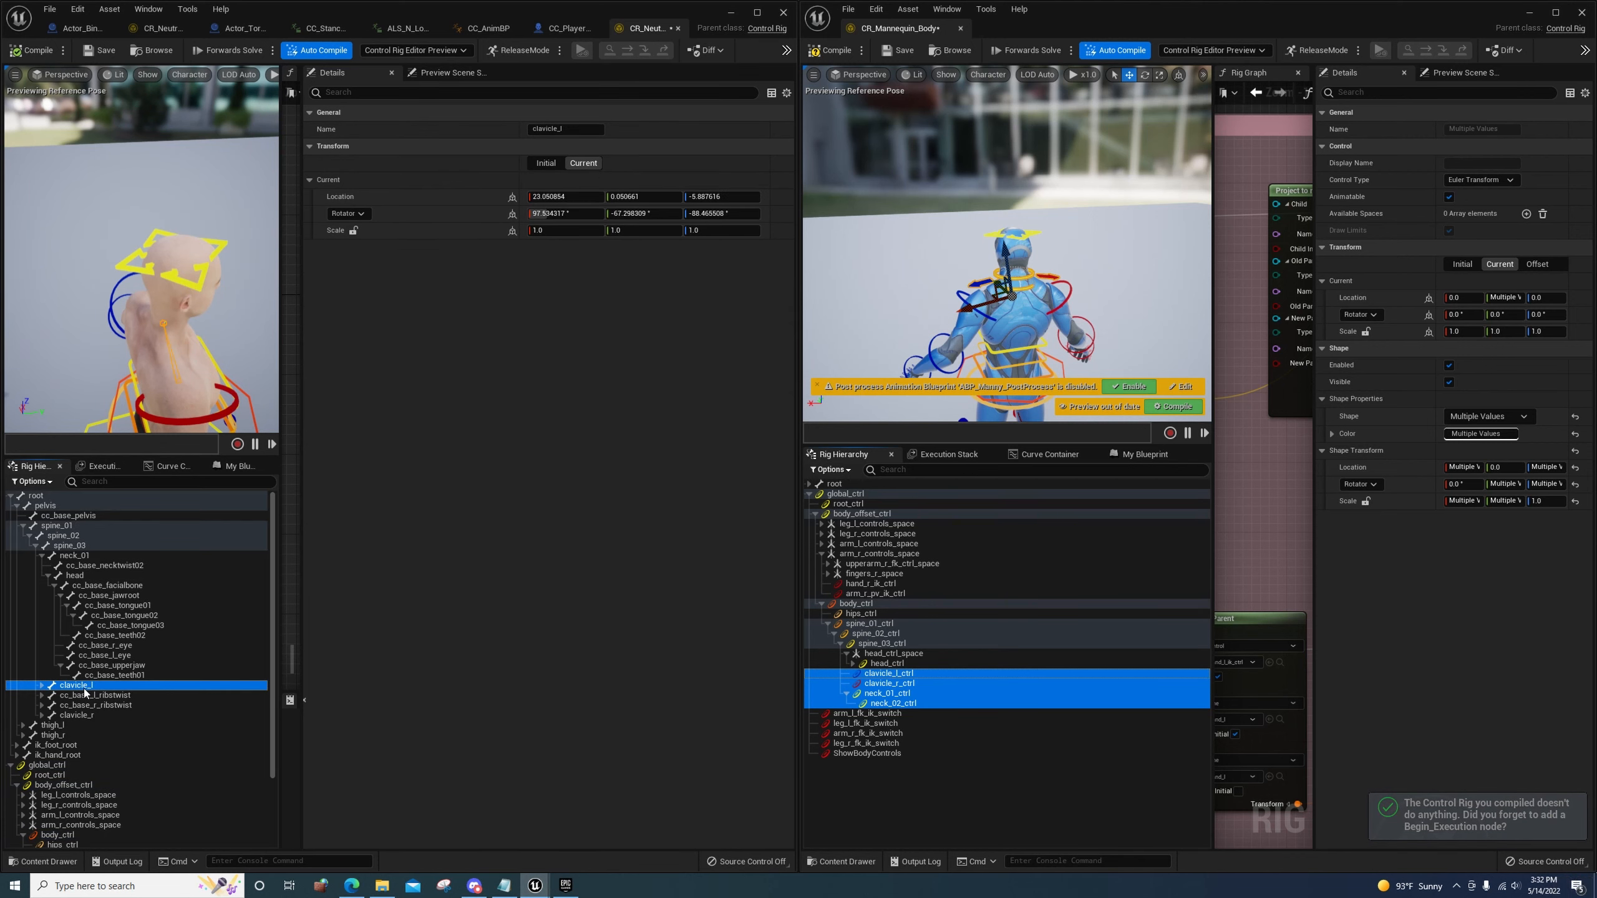
right_click(86, 685)
click(113, 501)
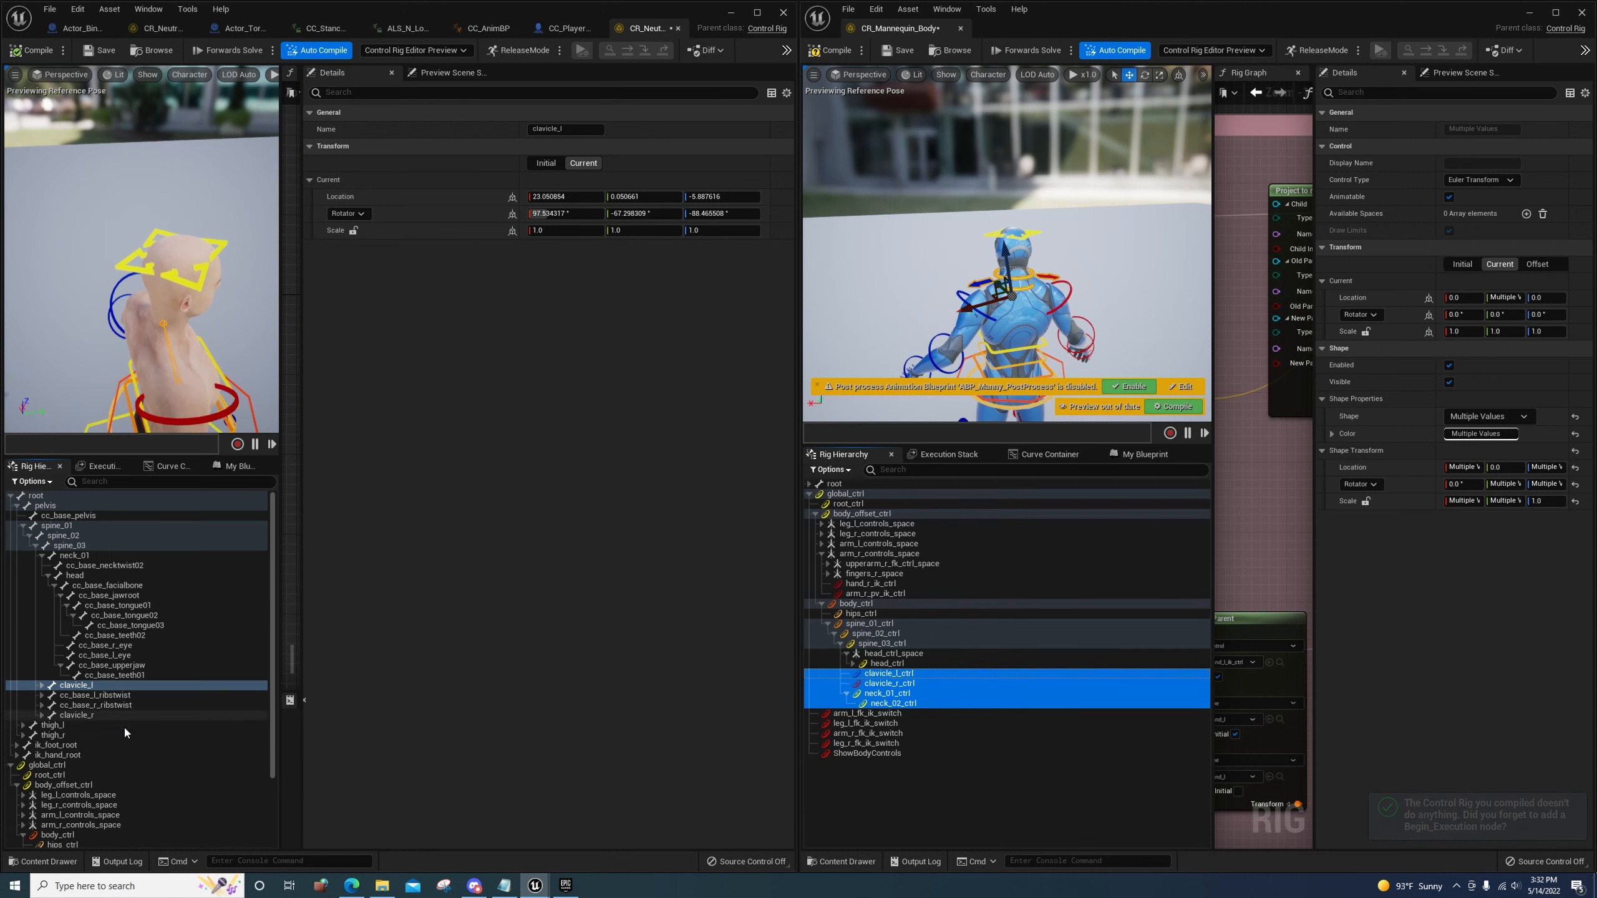
scroll(123, 725, down, 3)
click(87, 813)
click(90, 804)
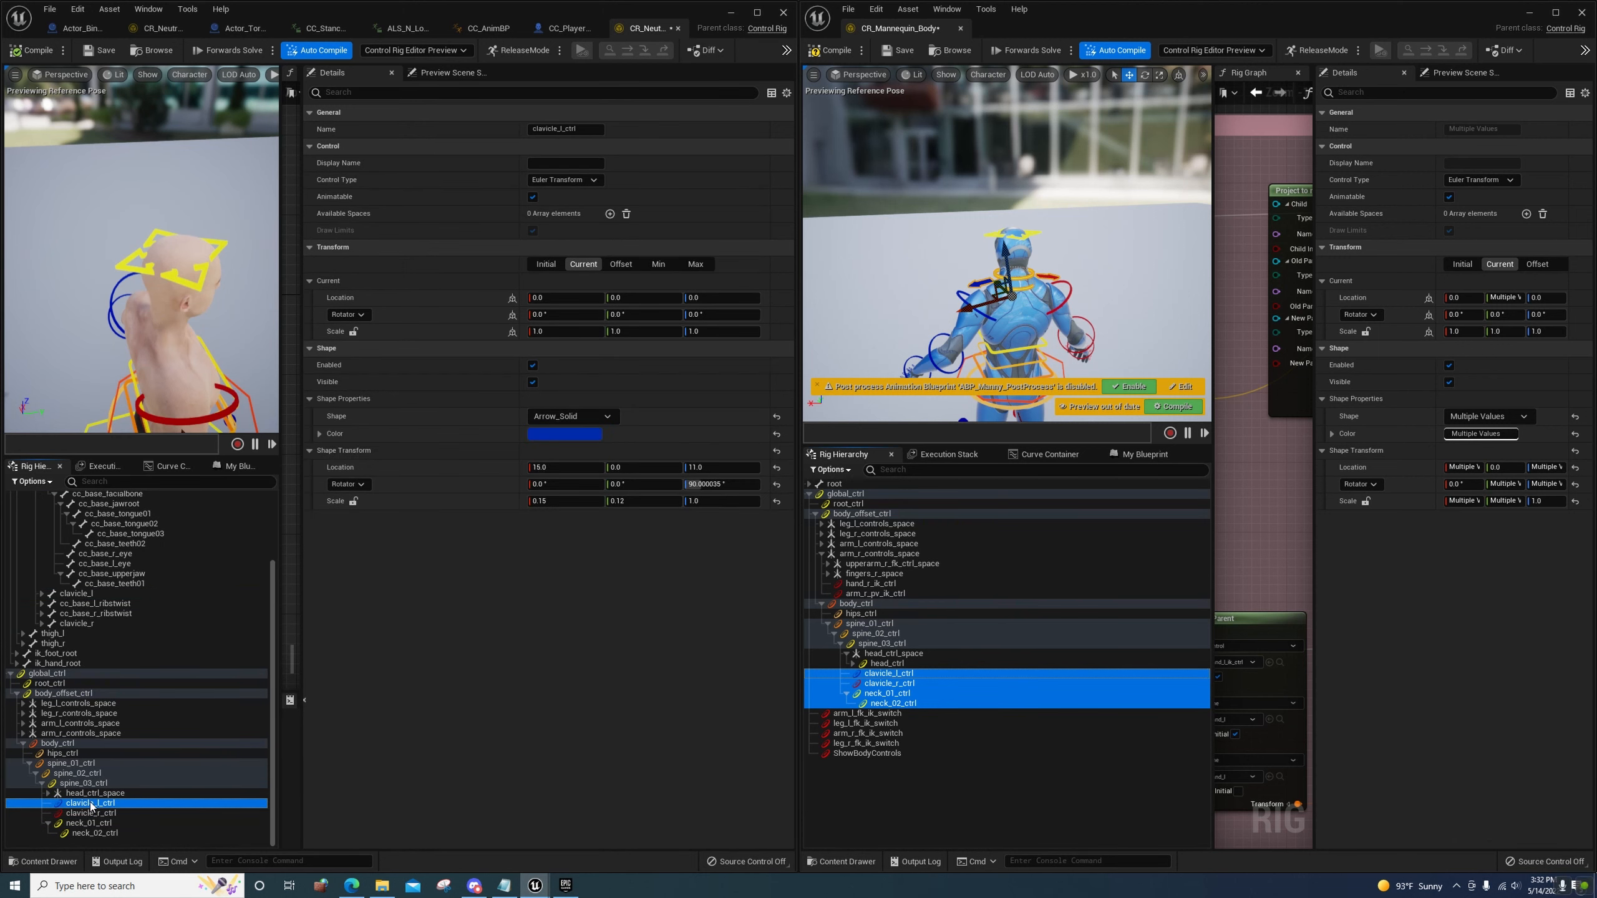
key(ctrl+shift+v)
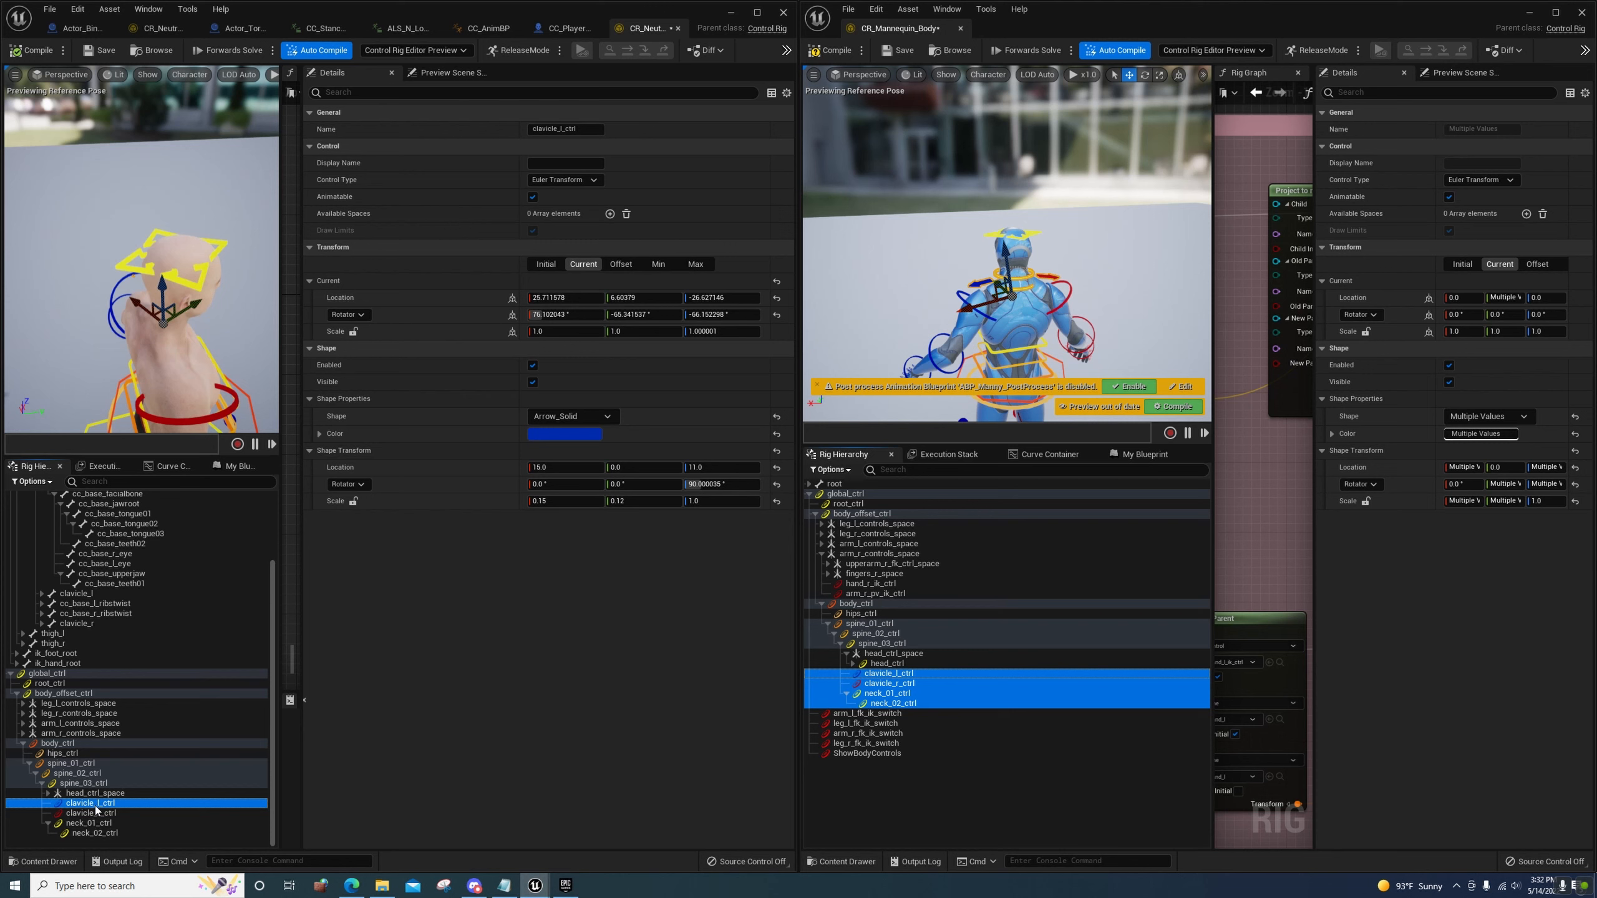
Scale clavicle_l_ctrl's shape proportionally to 1.5, 1.2 and 10.0, and select clavicle_r_ctrl
key(f)
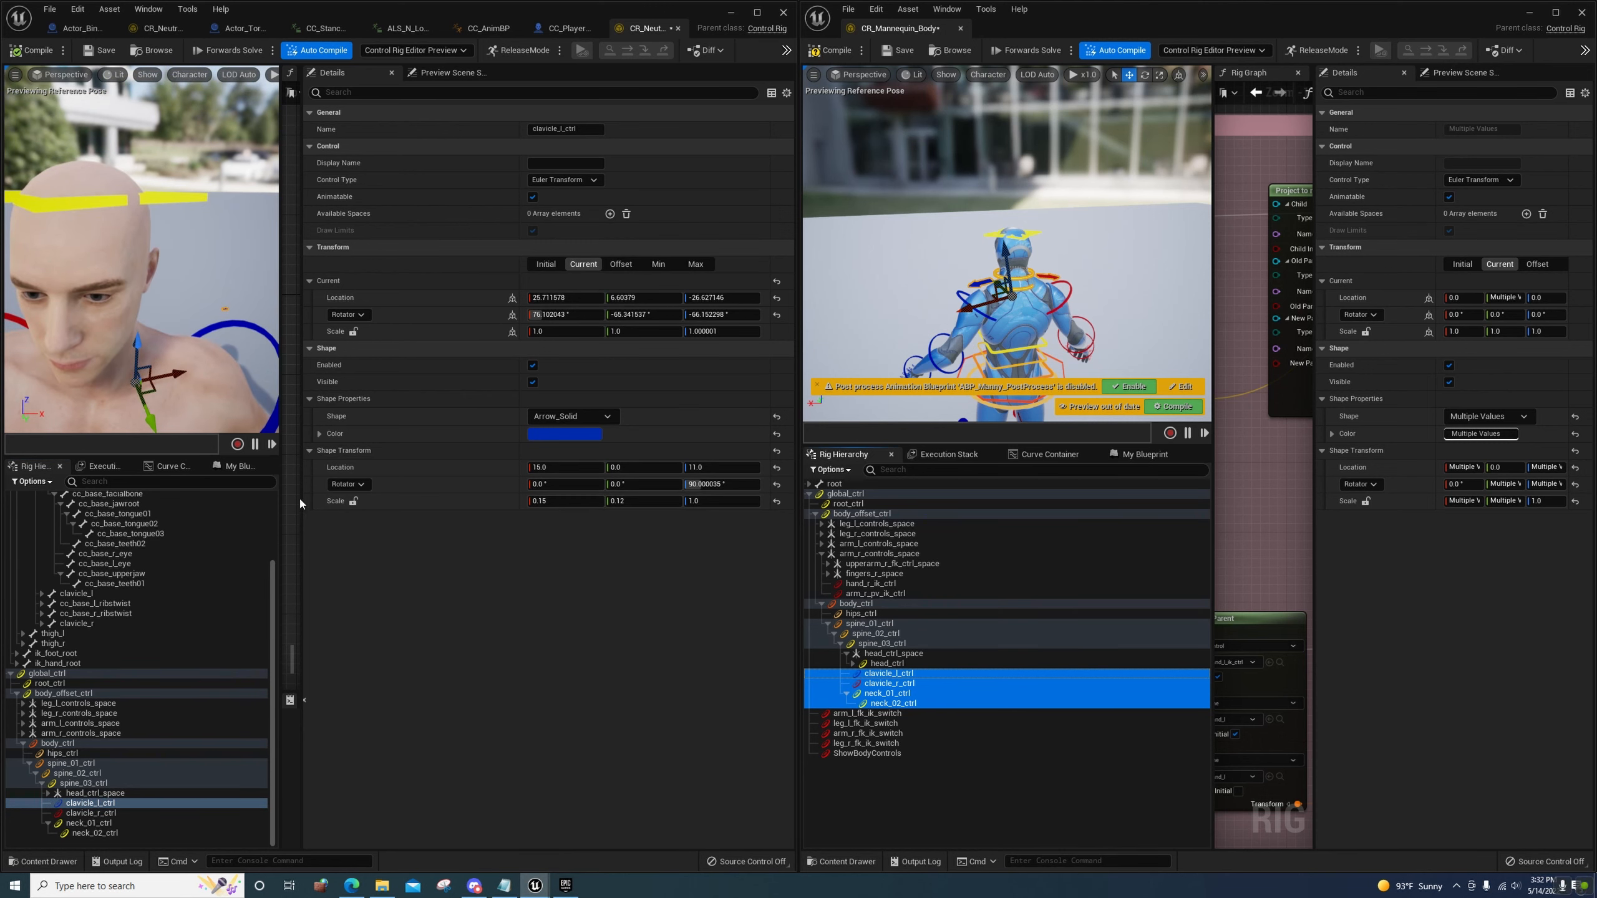
click(353, 501)
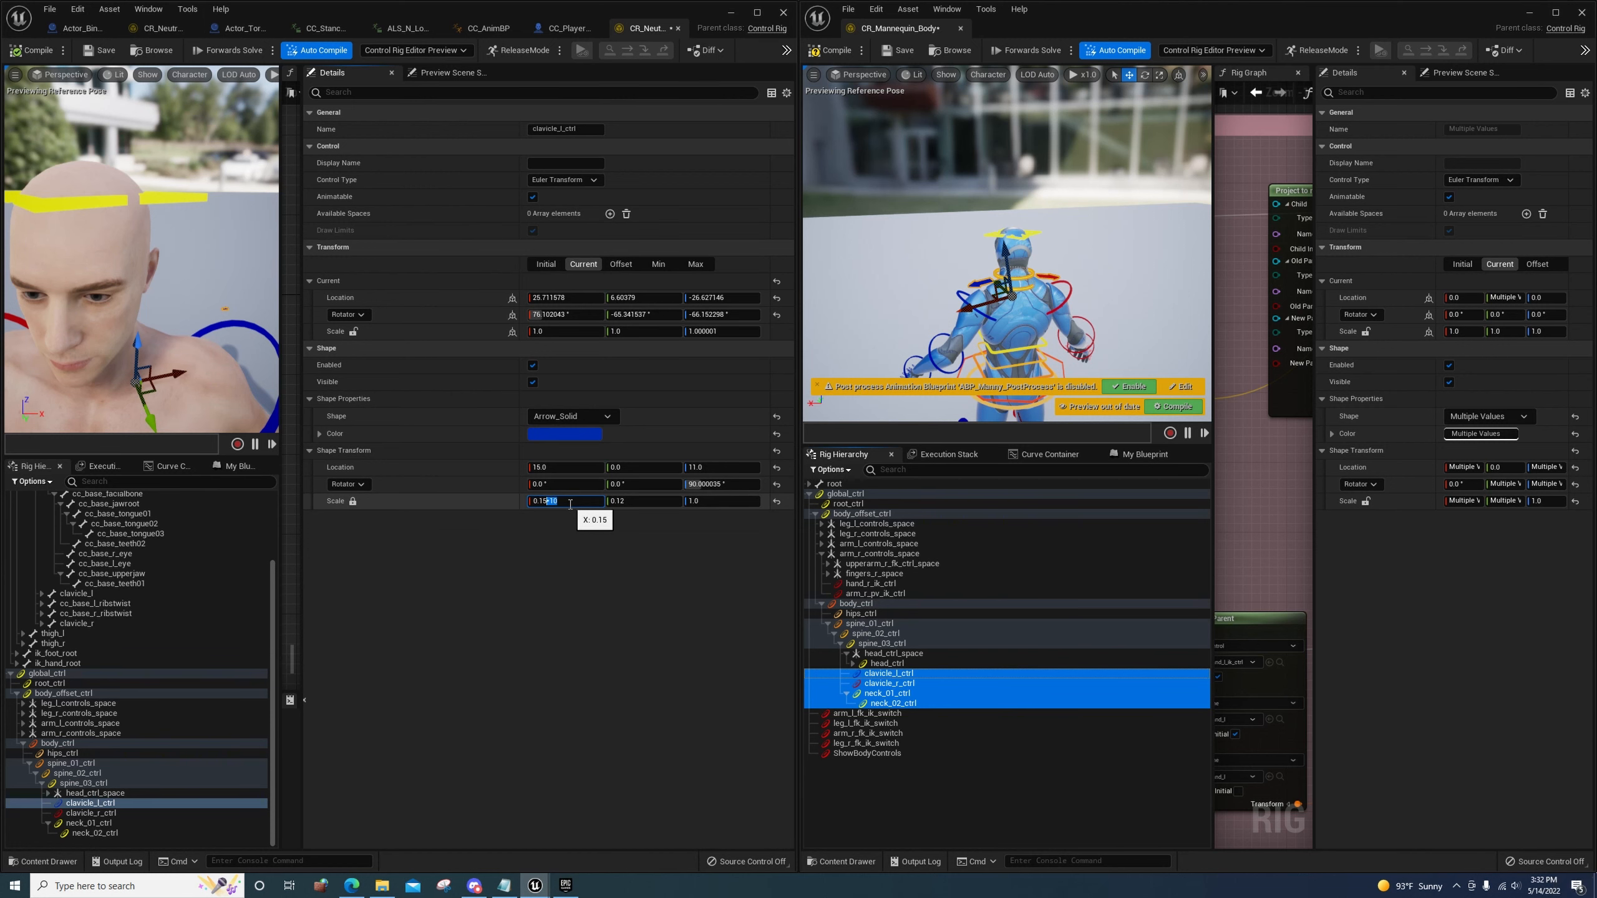
text(1.5)
key(Return)
click(91, 813)
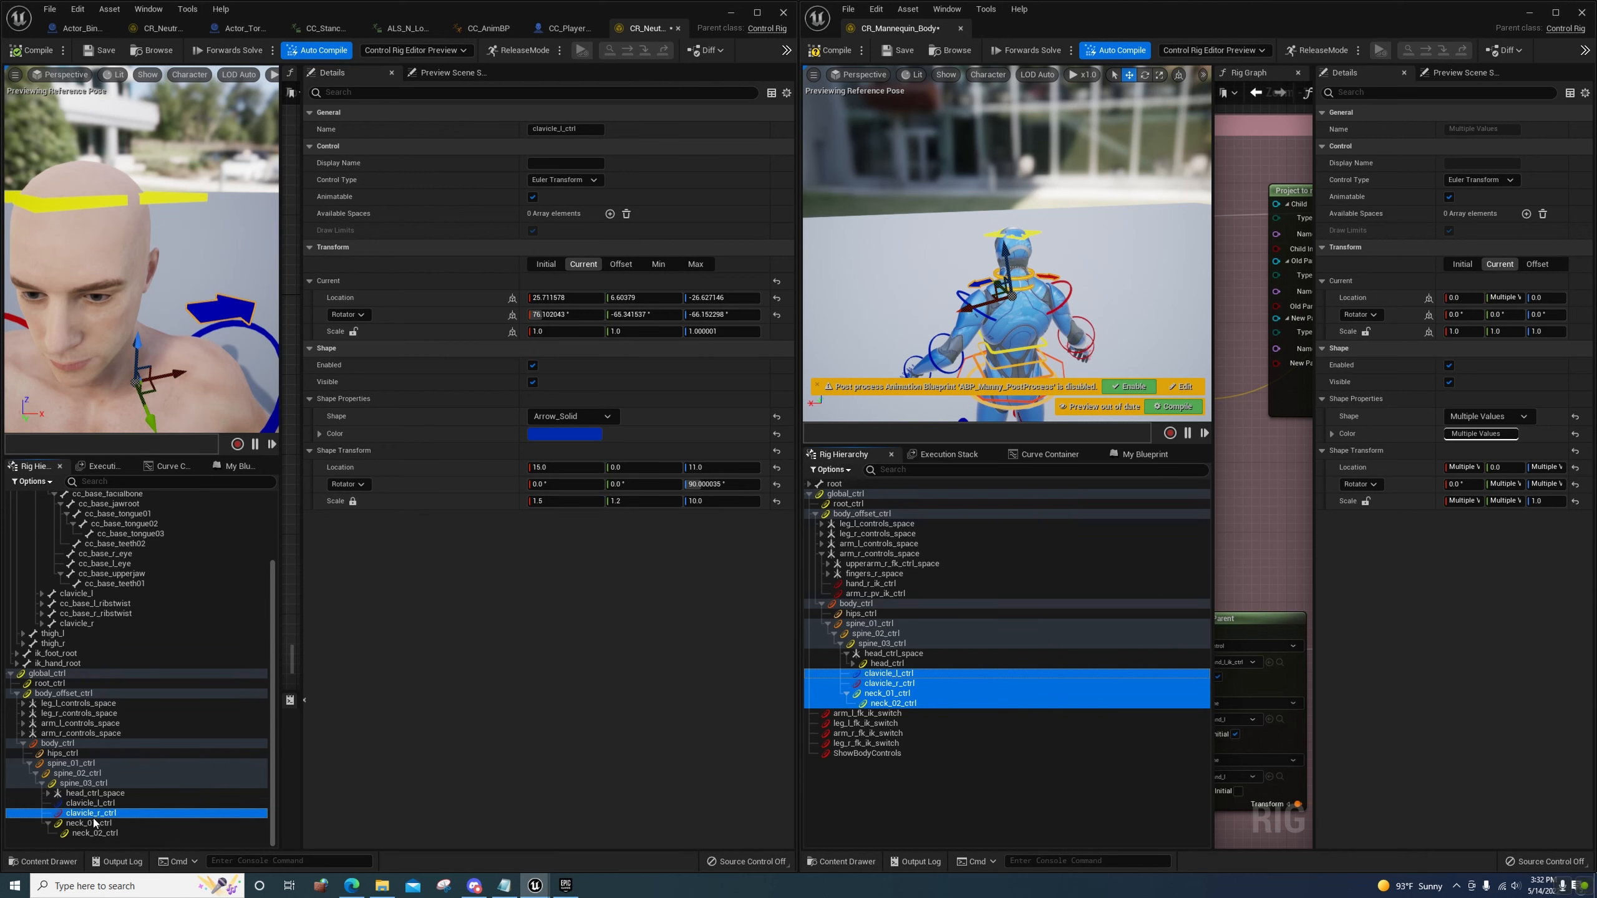
Scale the shapes proportionally, clavicle_r_ctrl to 1.5, 1.2 and 10.0, and neck_01_ctrl to 2.0, 2.0 and 10.0
click(353, 503)
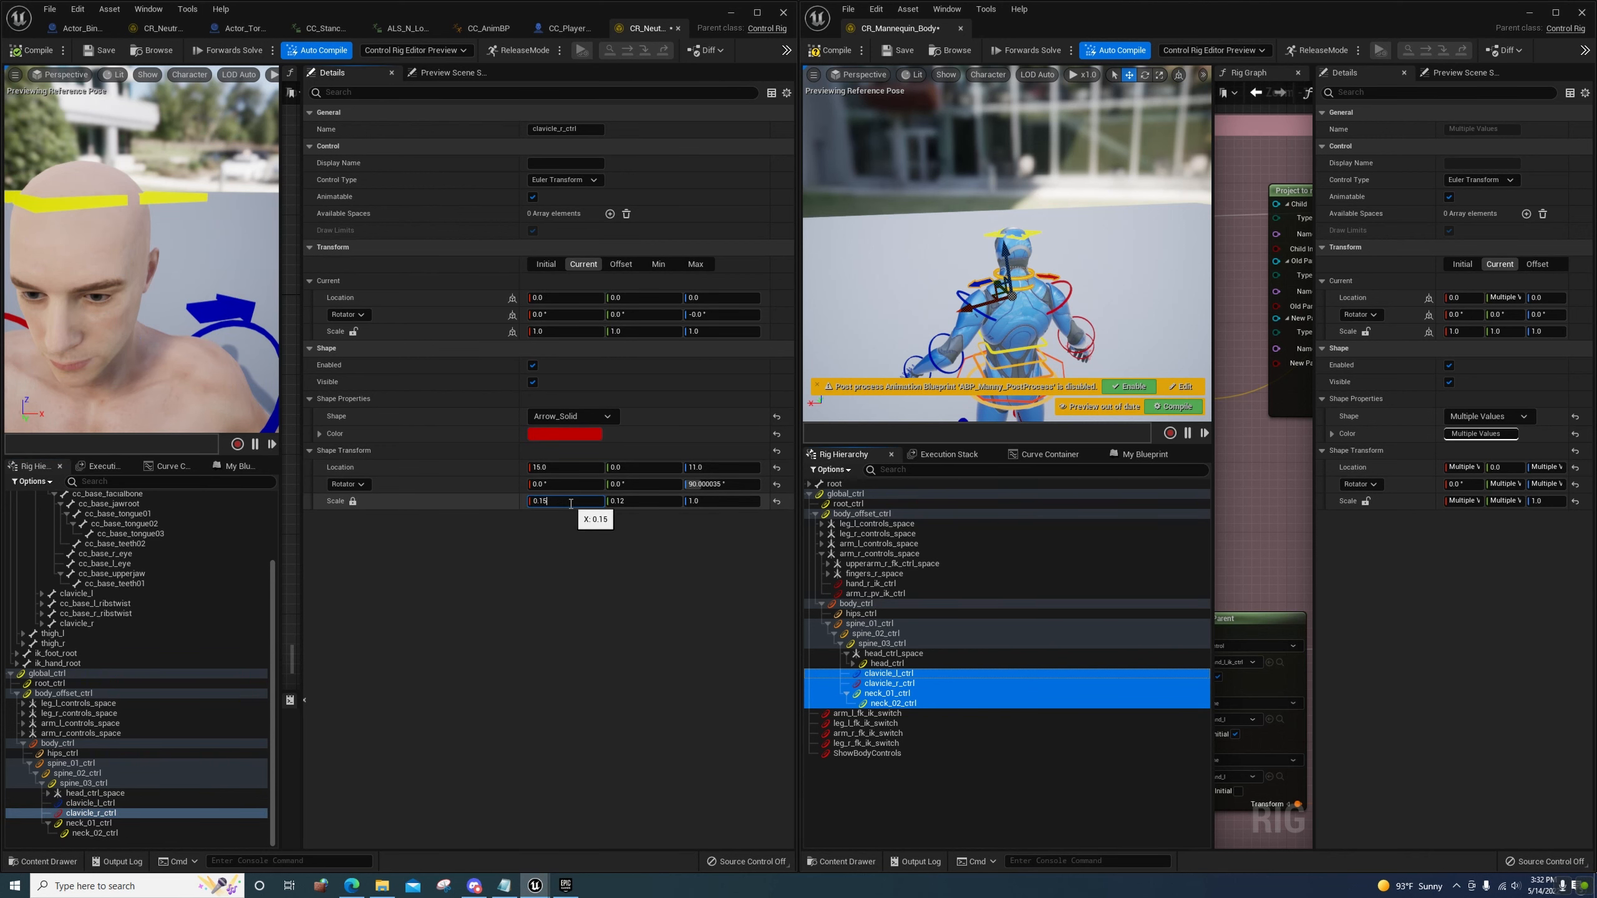
click(120, 823)
click(353, 502)
click(572, 502)
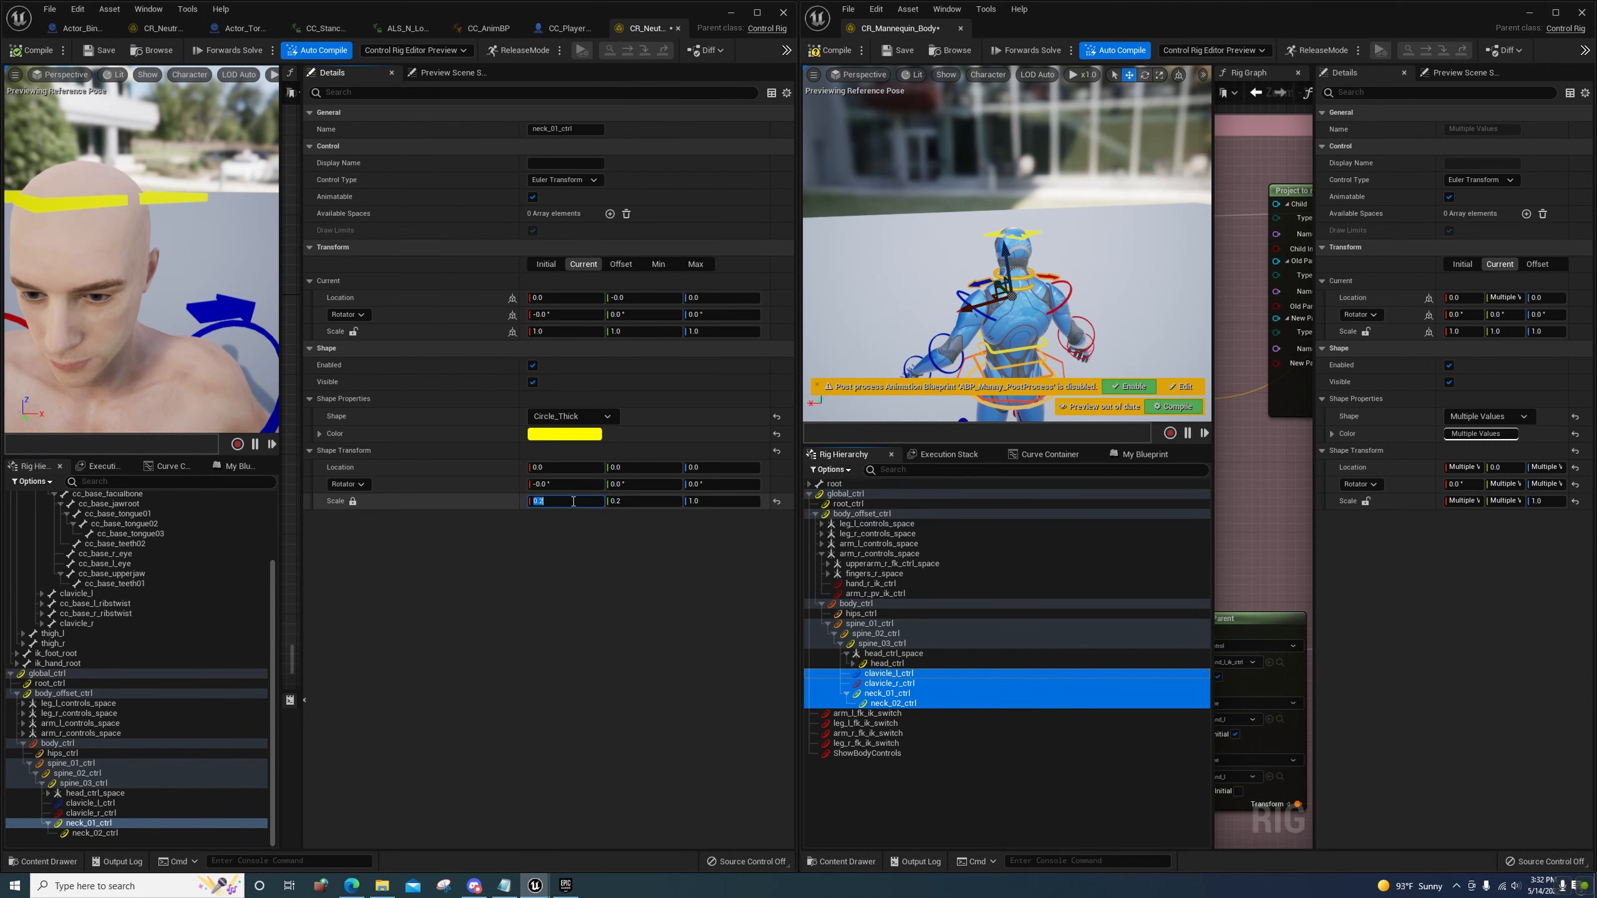
Scale neck_02_ctrl's shape proportionally to 2.0, 2.0 and 10.0
click(77, 834)
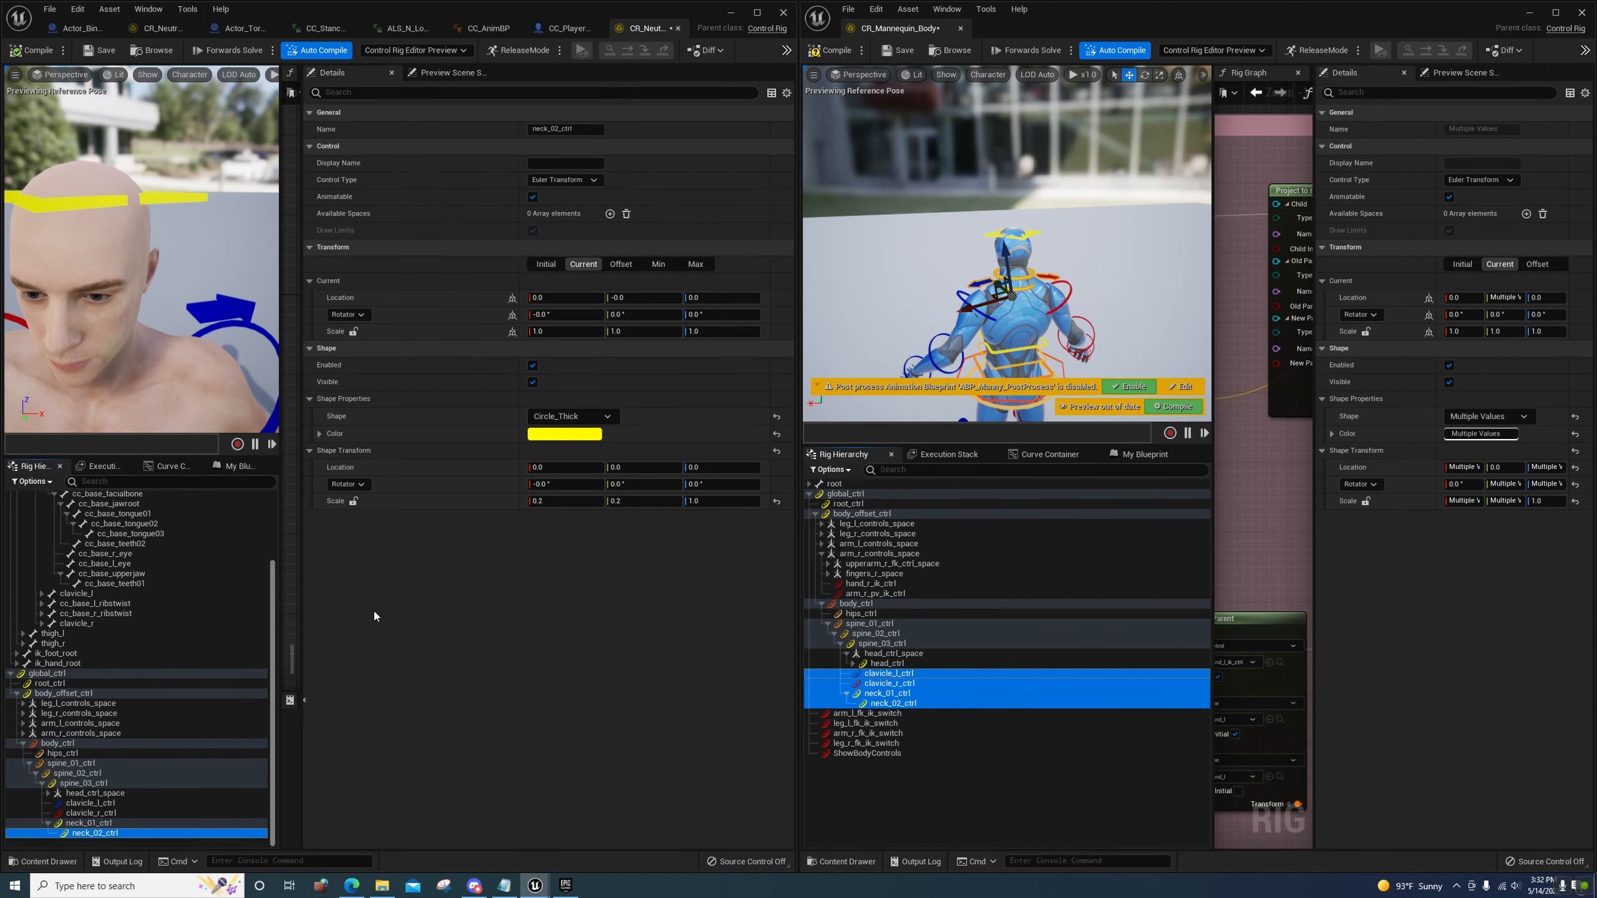
click(353, 501)
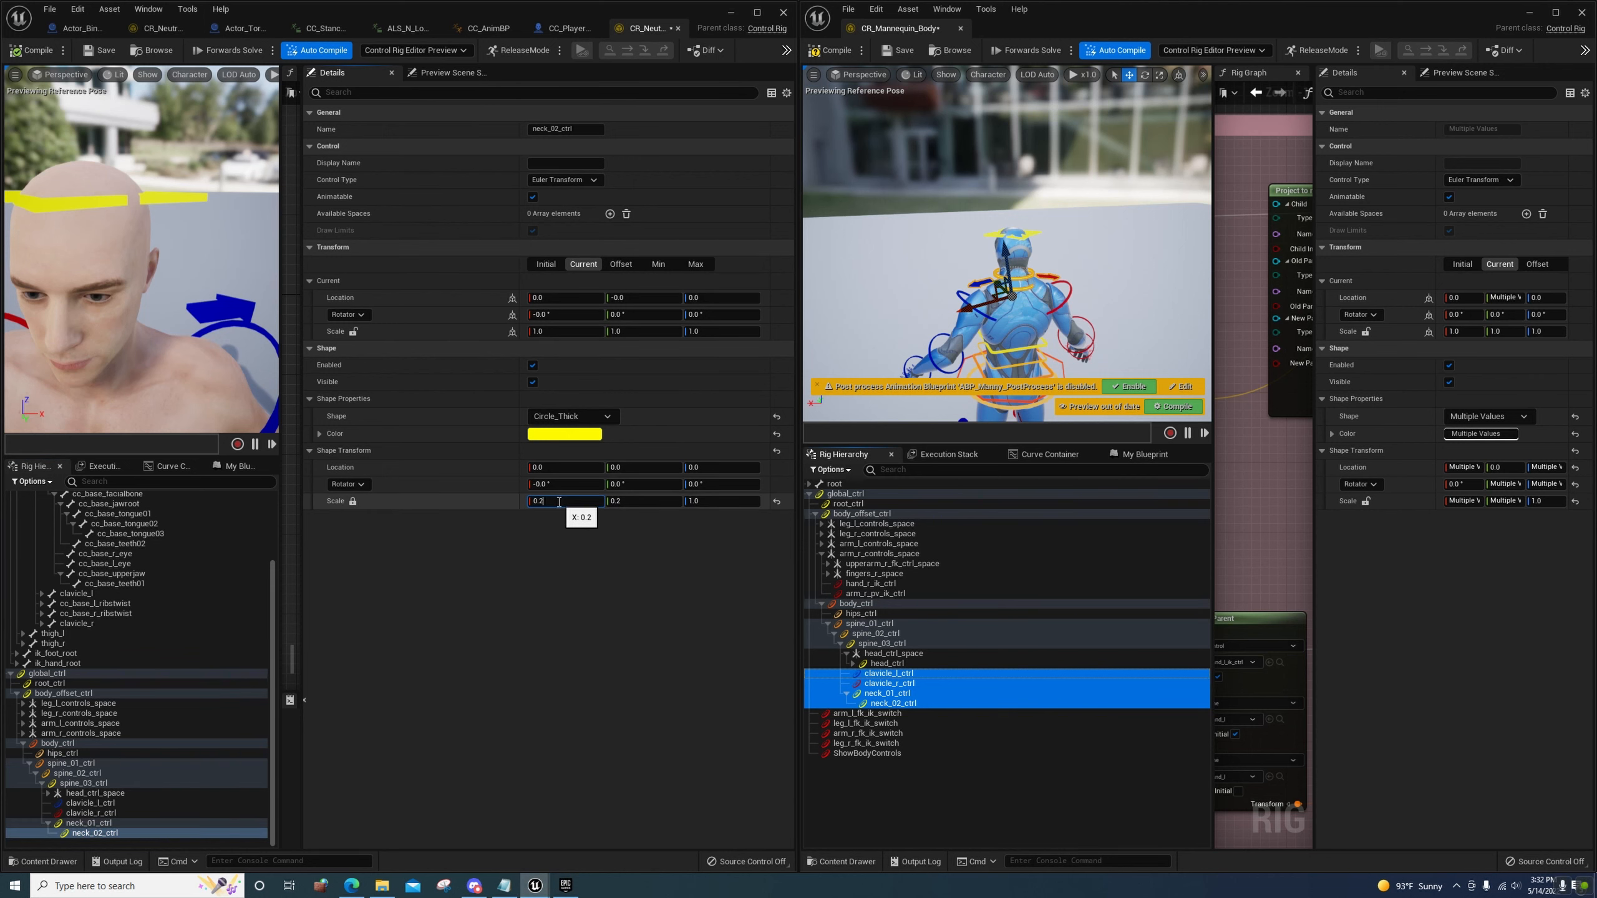
text(2)
key(Return)
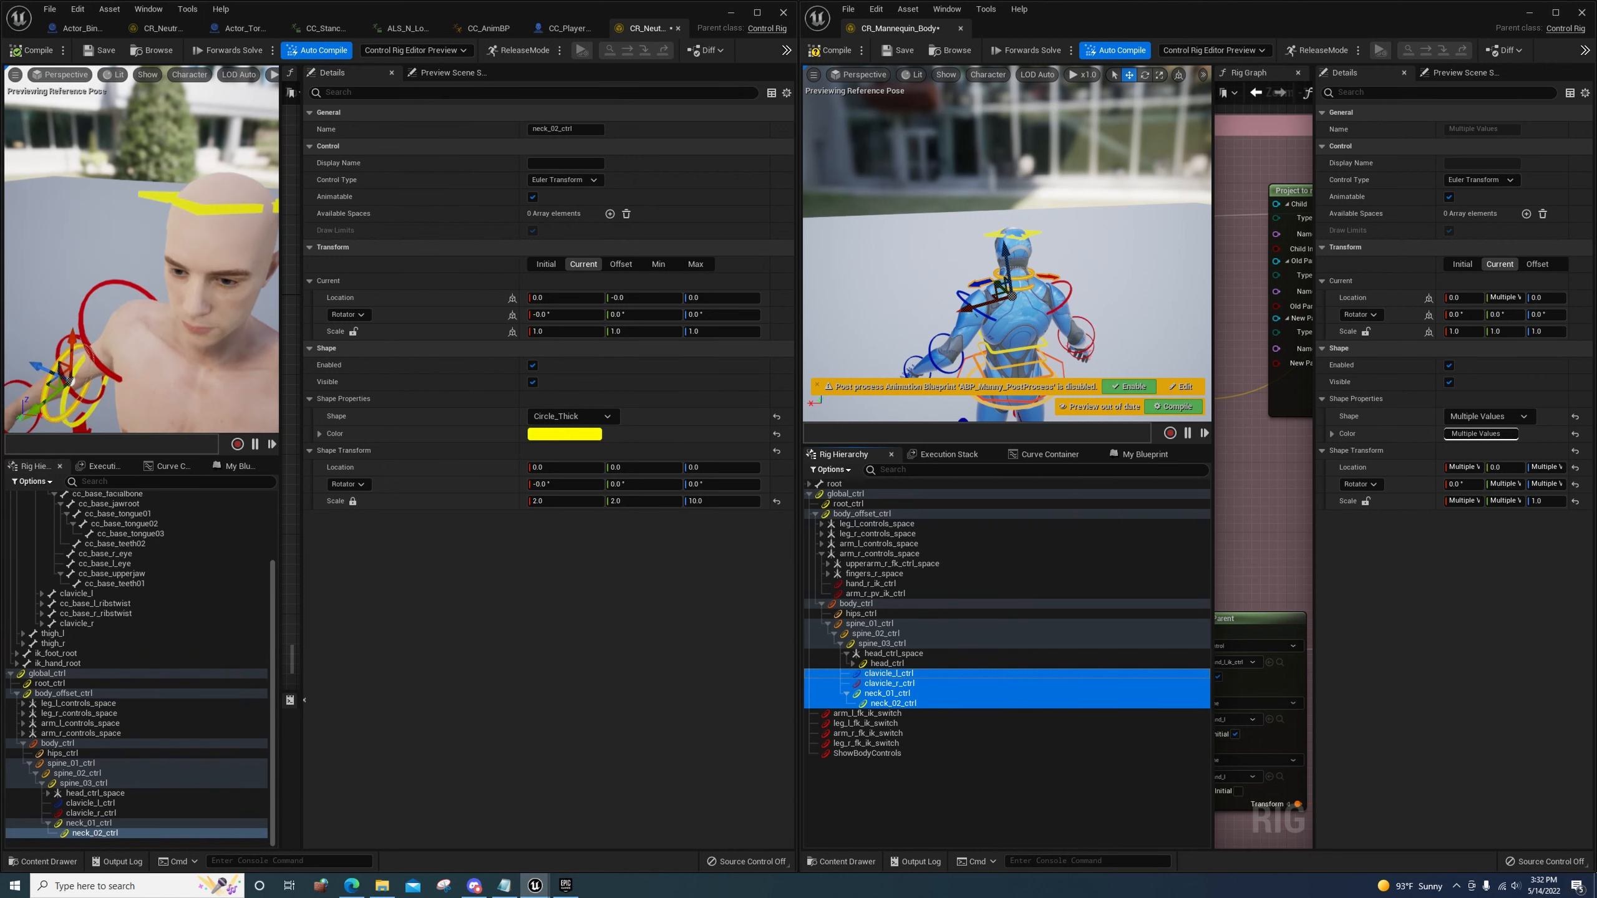
Copy the clavicle_r bone and paste its global transform onto clavicle_r_ctrl
click(91, 804)
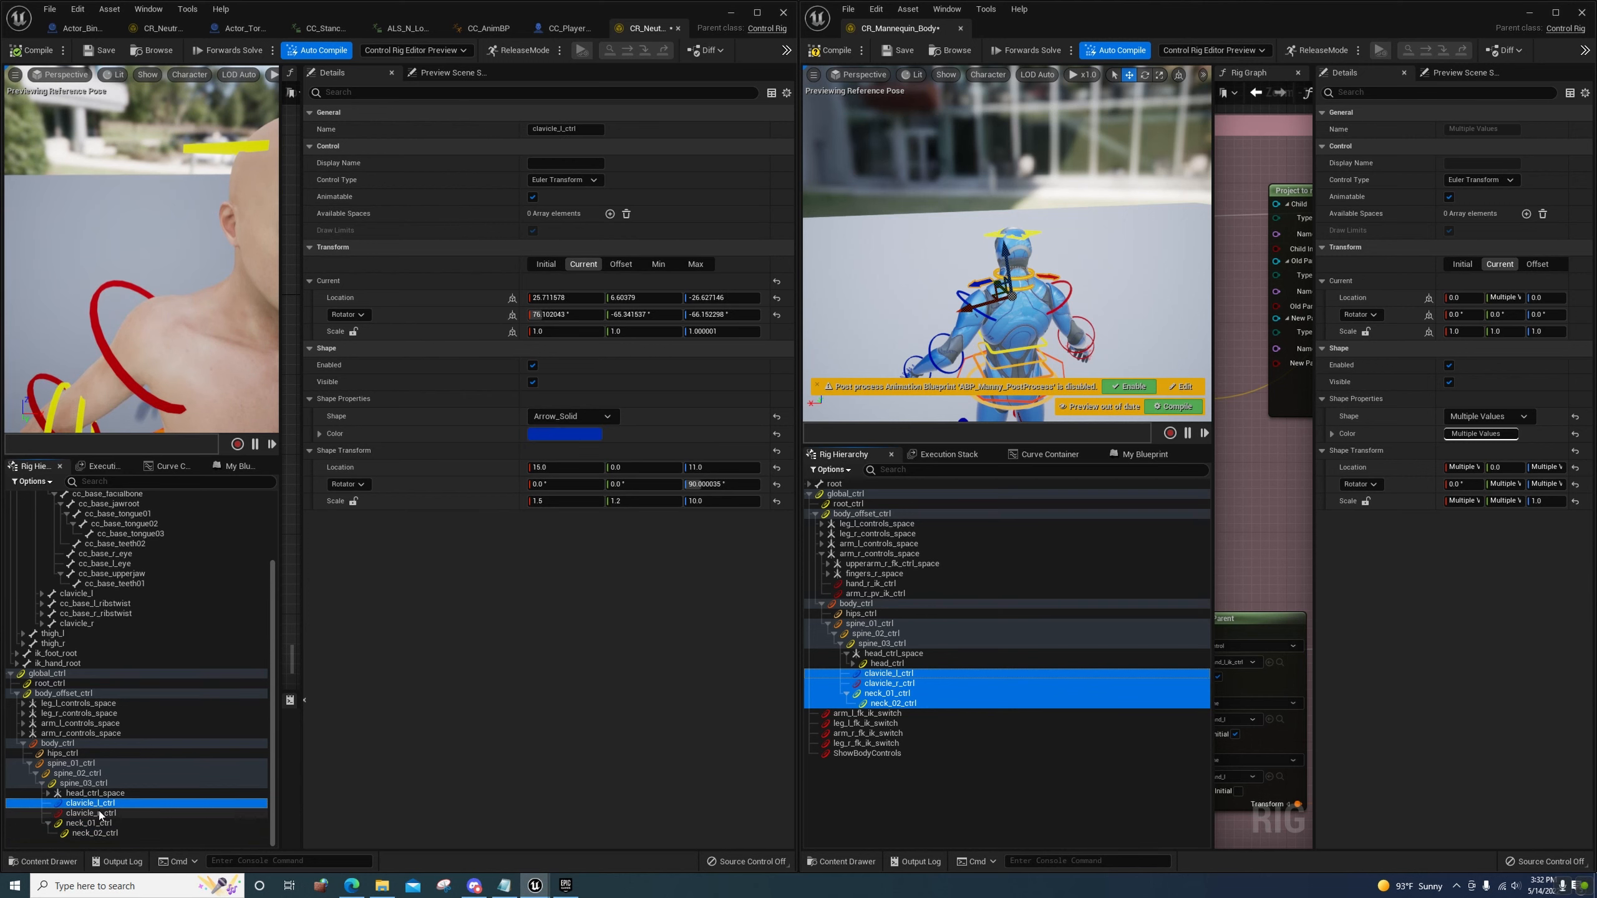
click(91, 814)
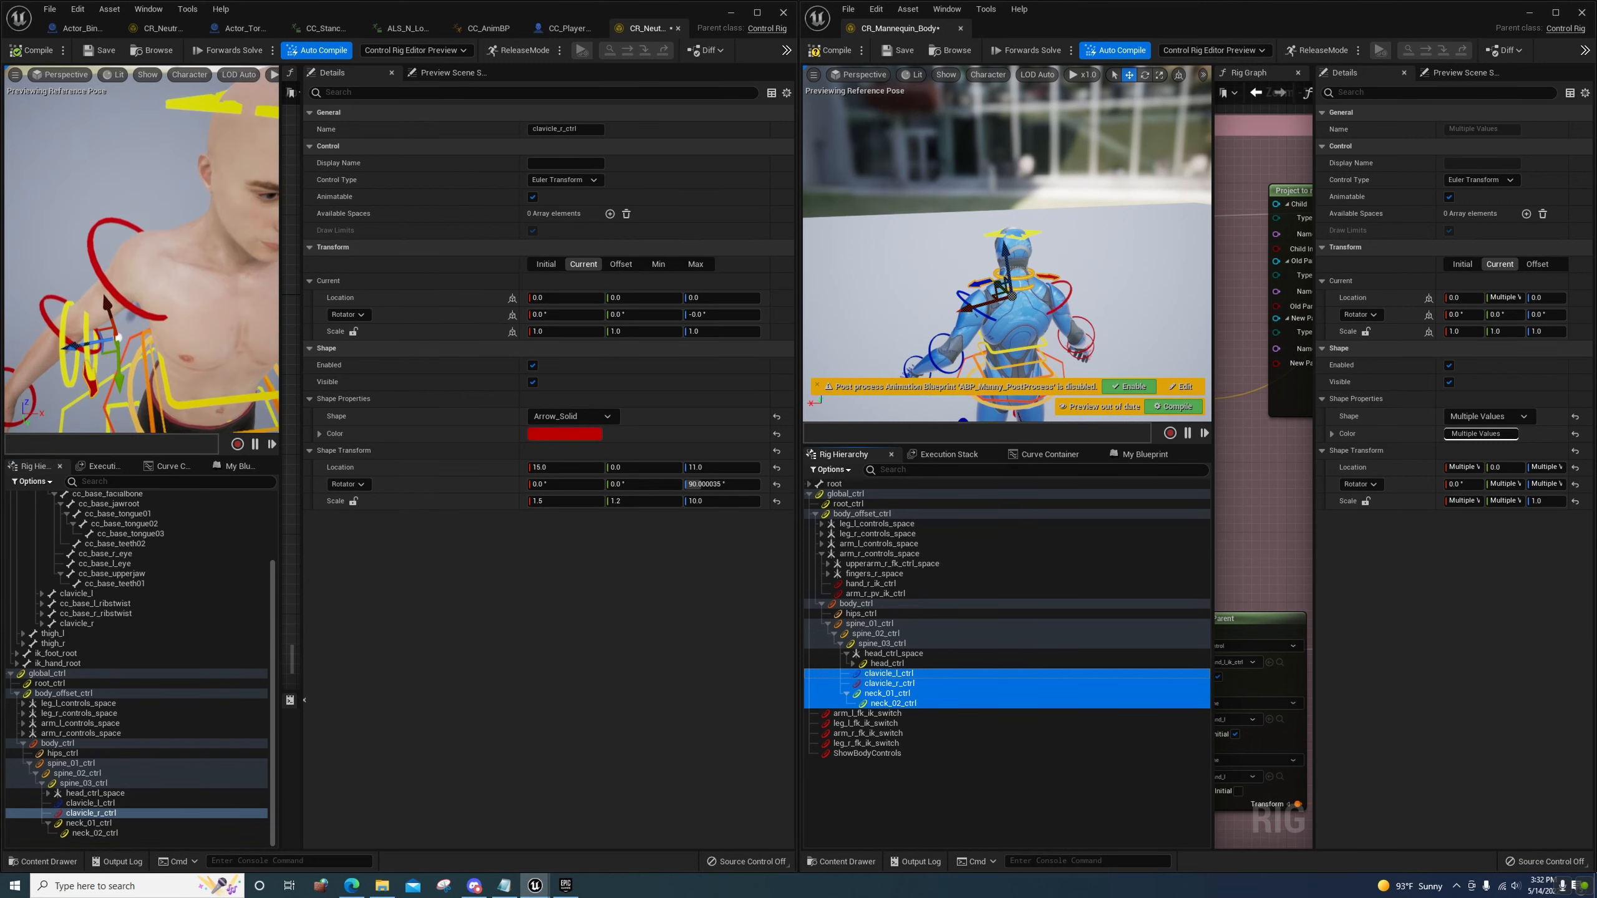
mouse_move(142, 265)
right_down()
mouse_move(148, 233)
mouse_move(144, 252)
right_up()
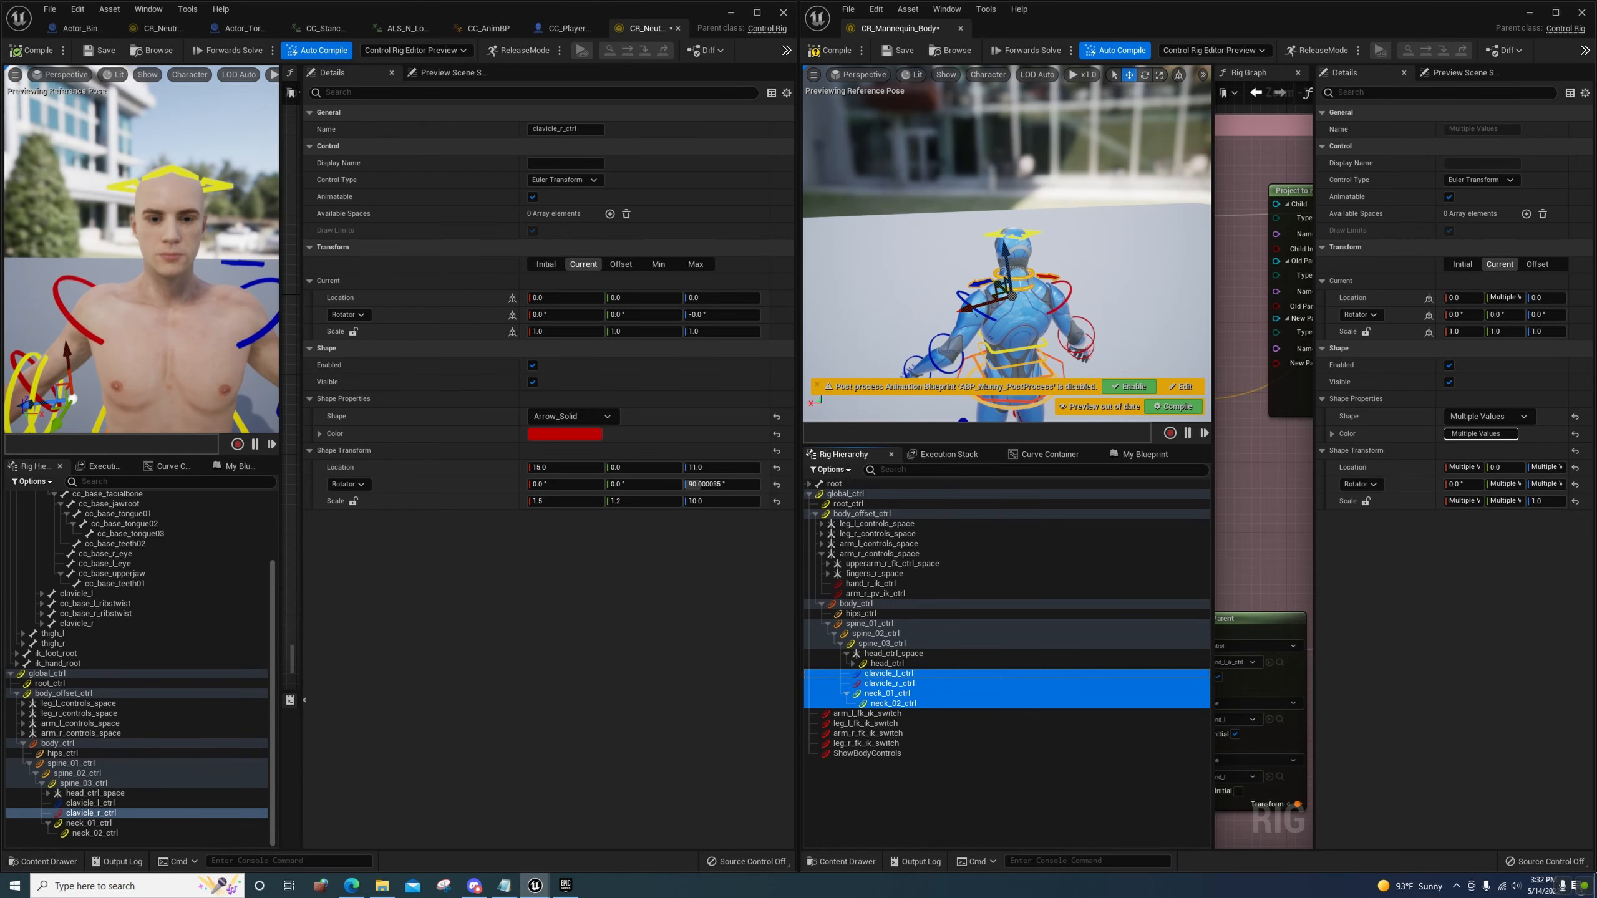
click(79, 625)
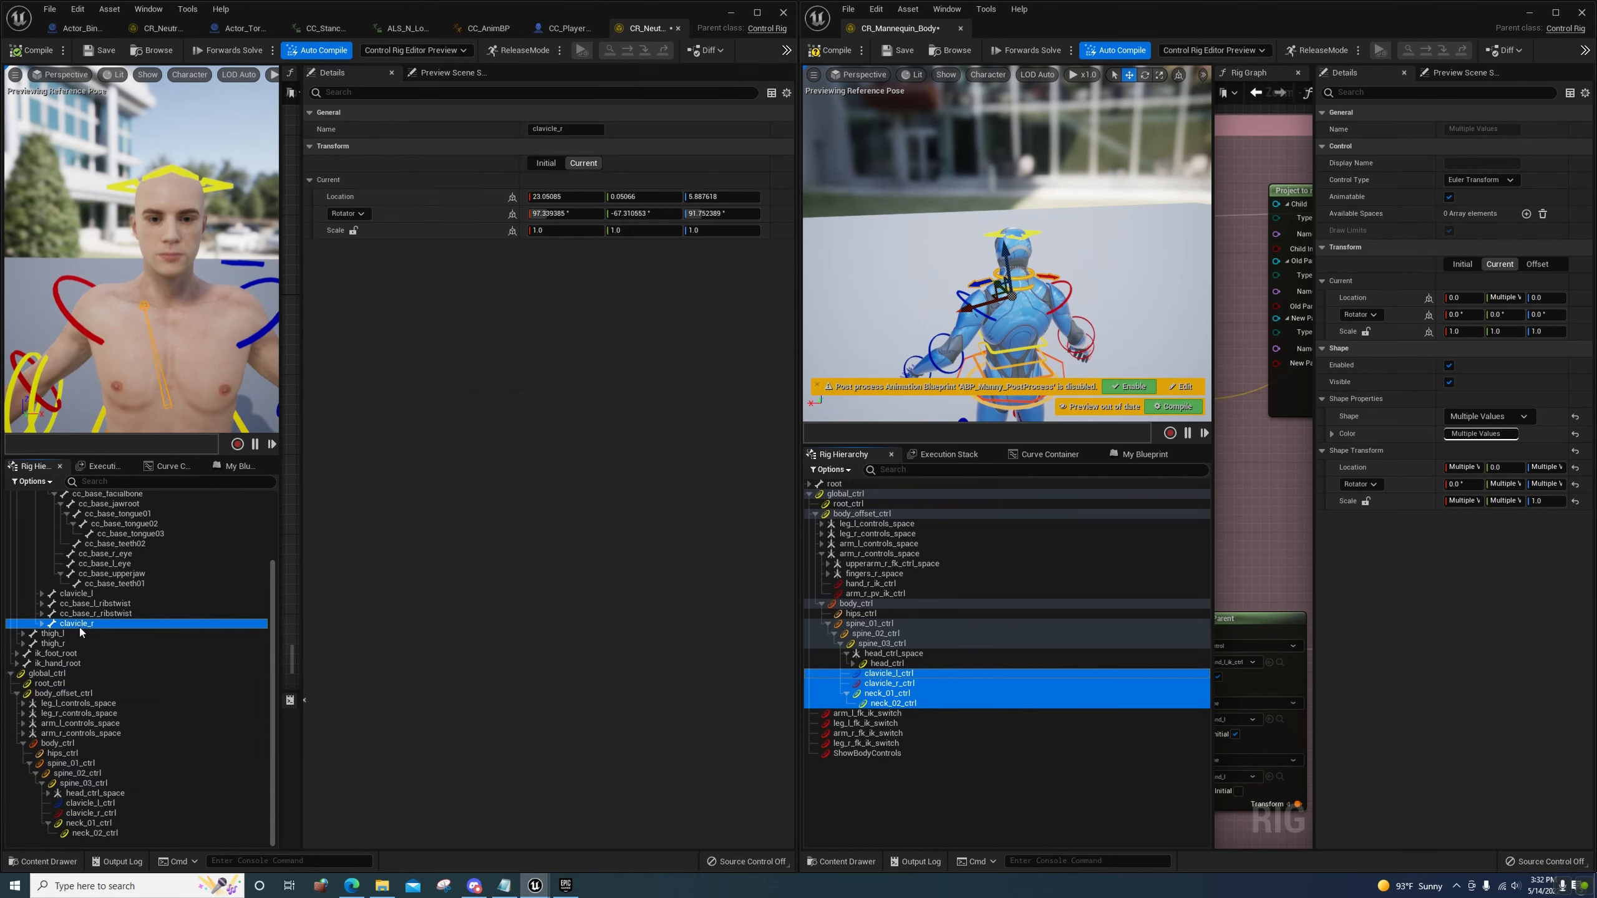
click(81, 813)
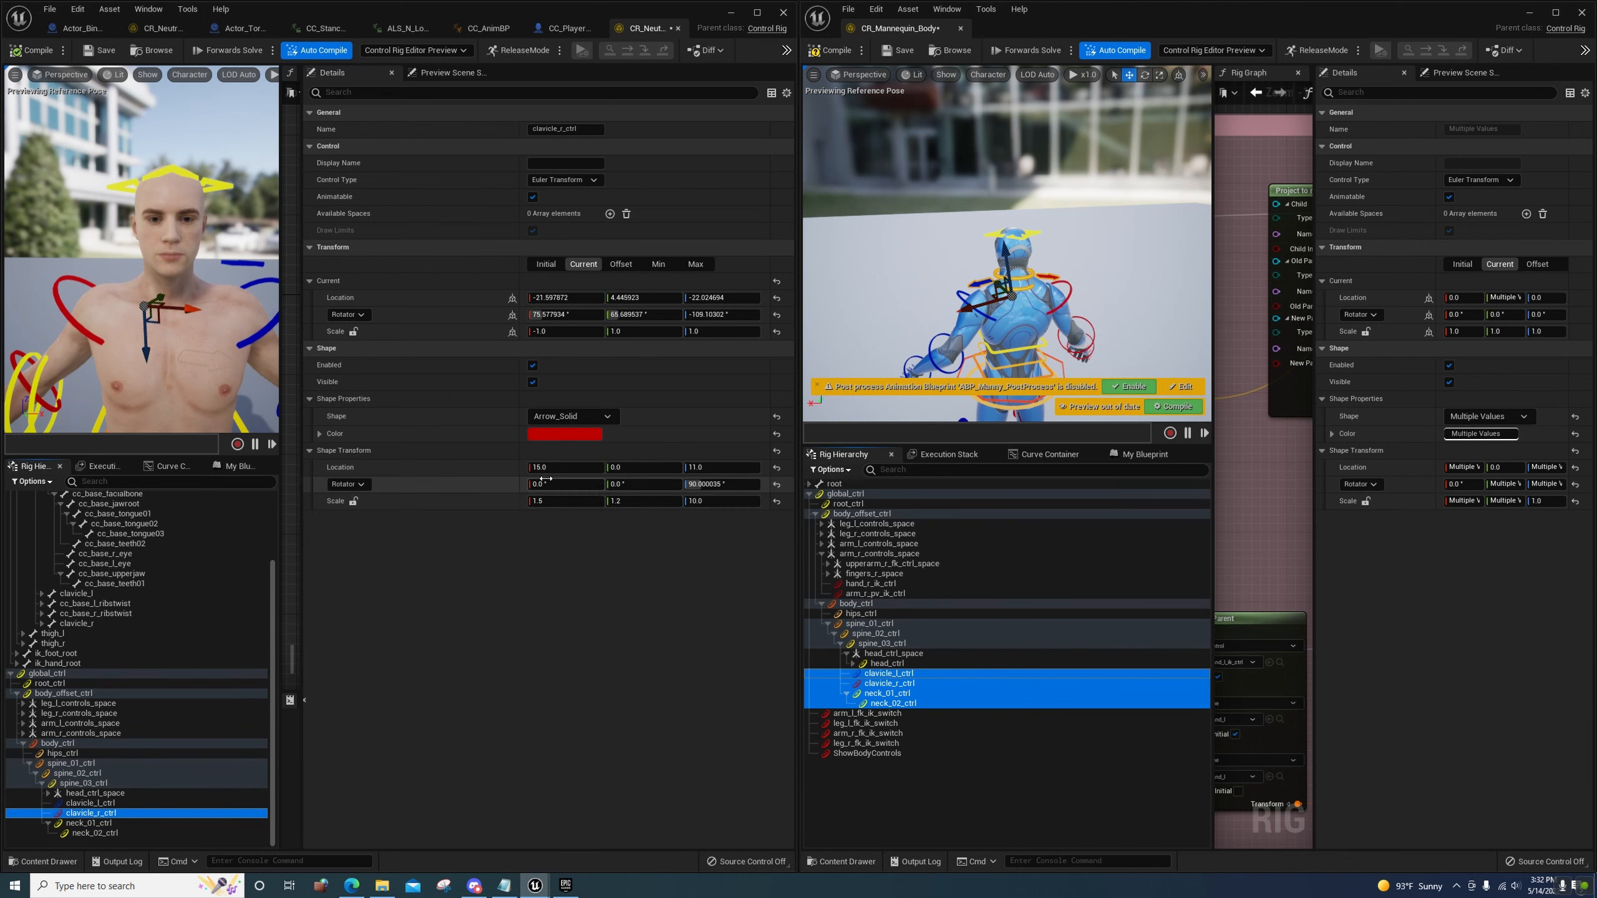
Set clavicle_r_ctrl's shape rotation to -90° in Z and its shape location to -15, 0 and -11
click(778, 485)
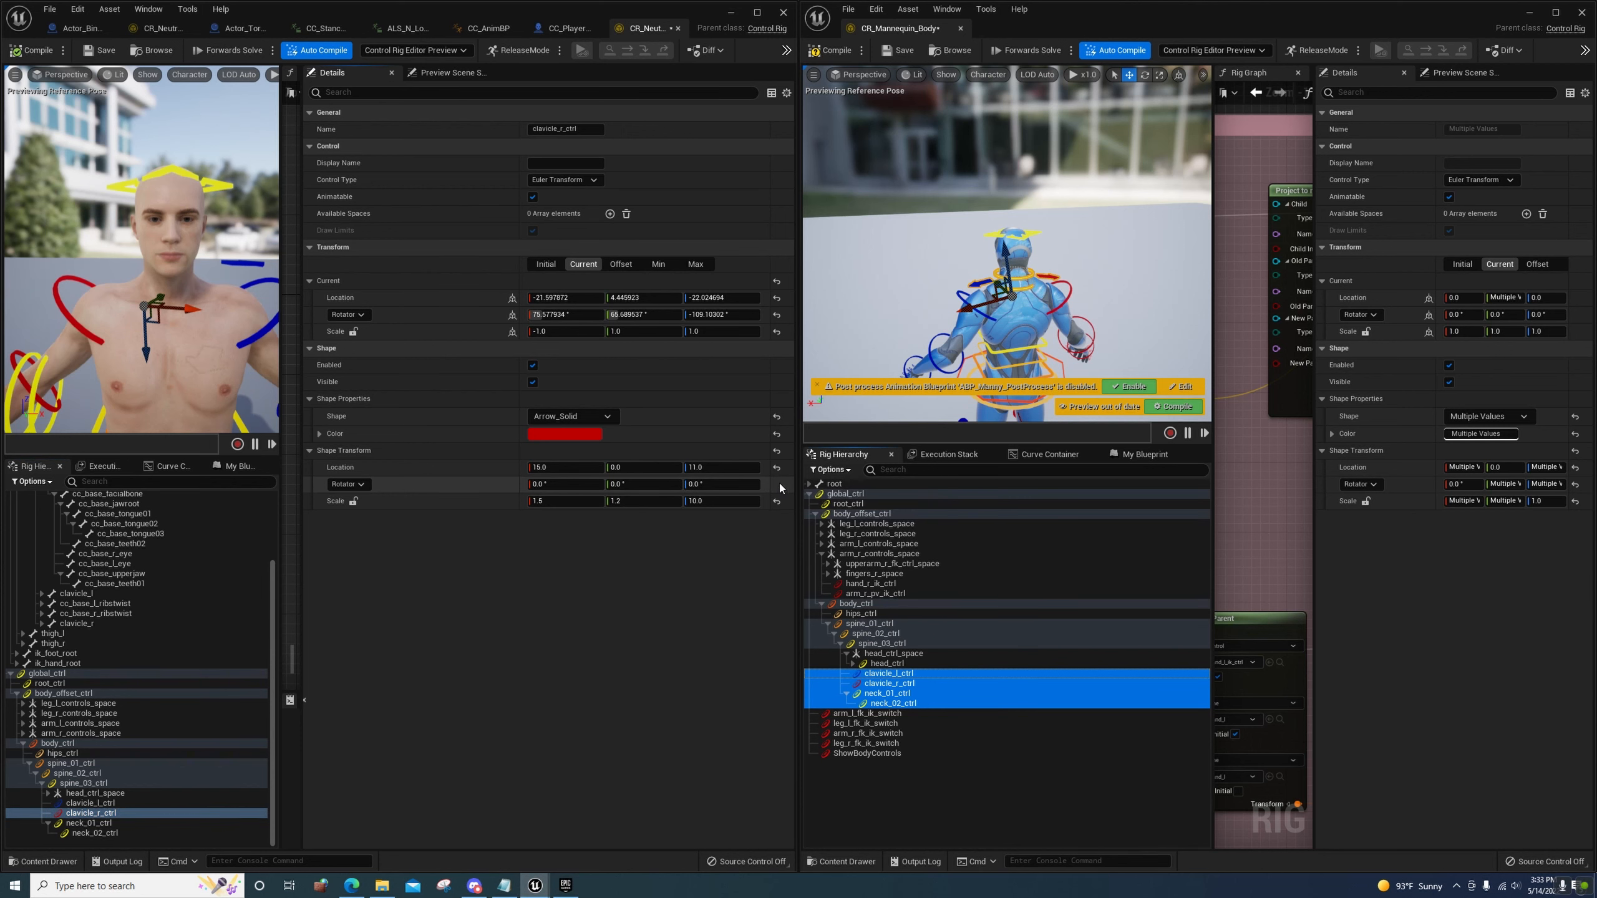
click(724, 484)
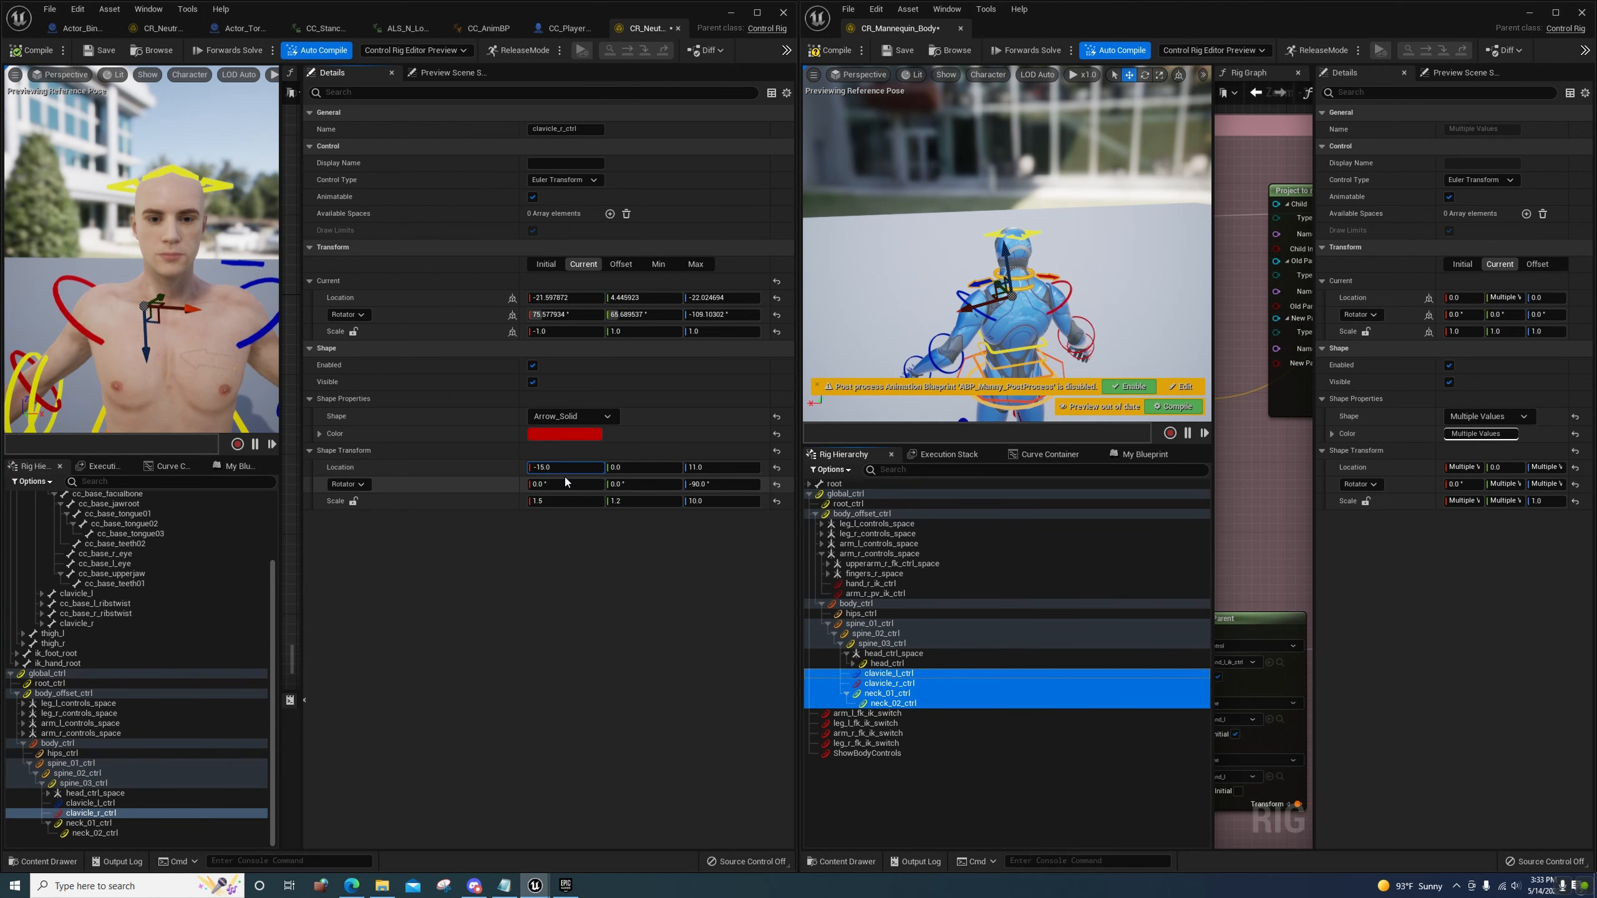
click(540, 468)
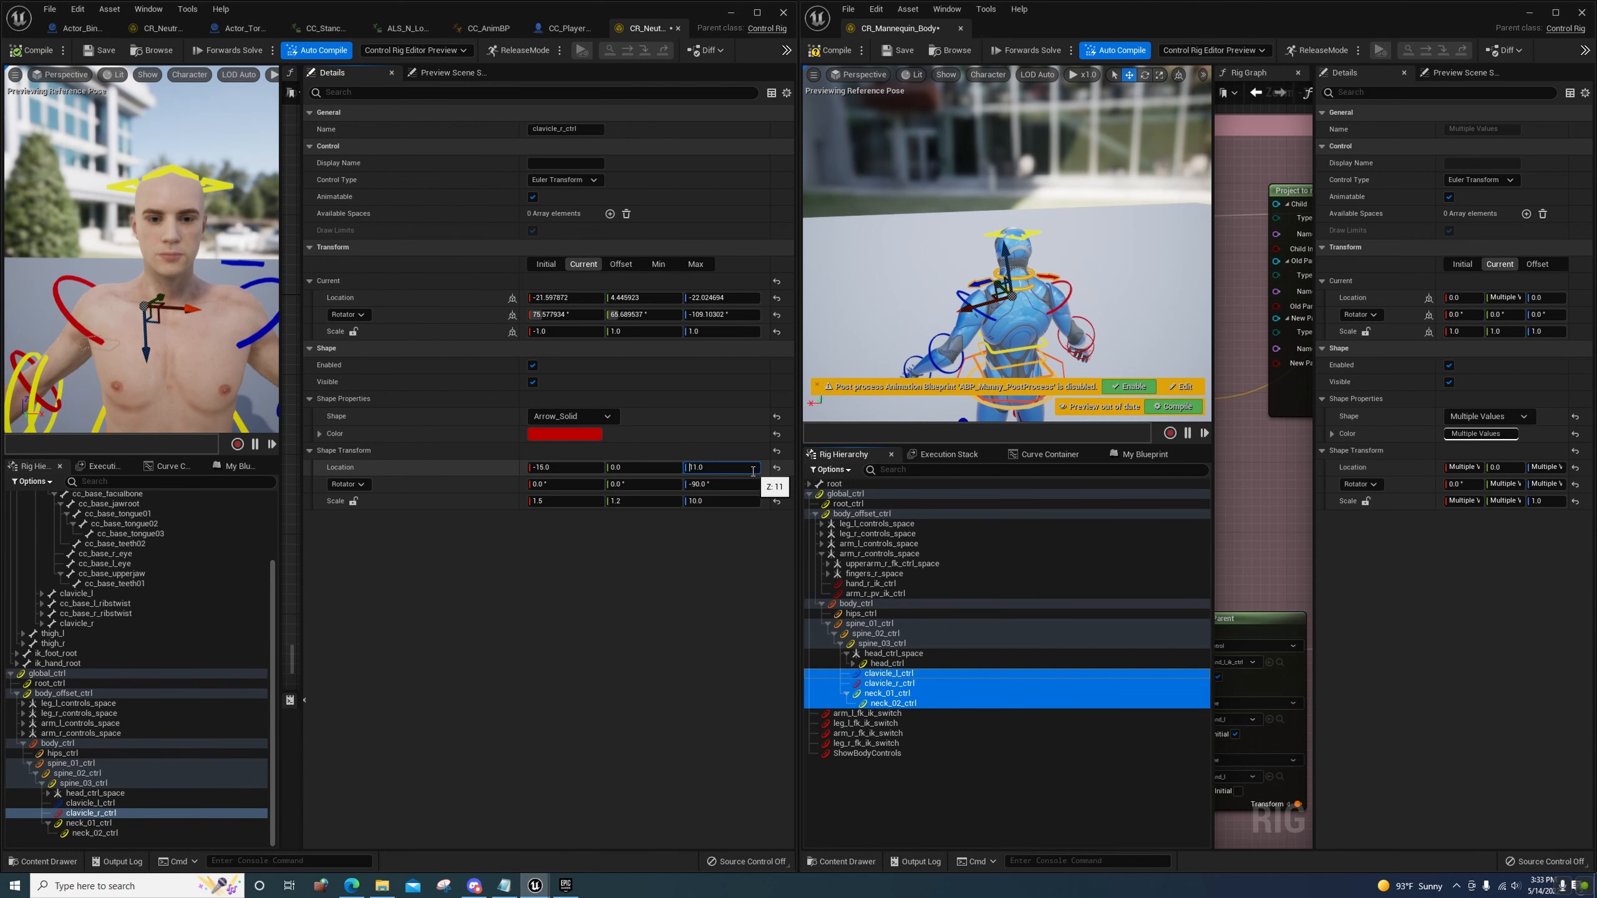
text(-)
key(Return)
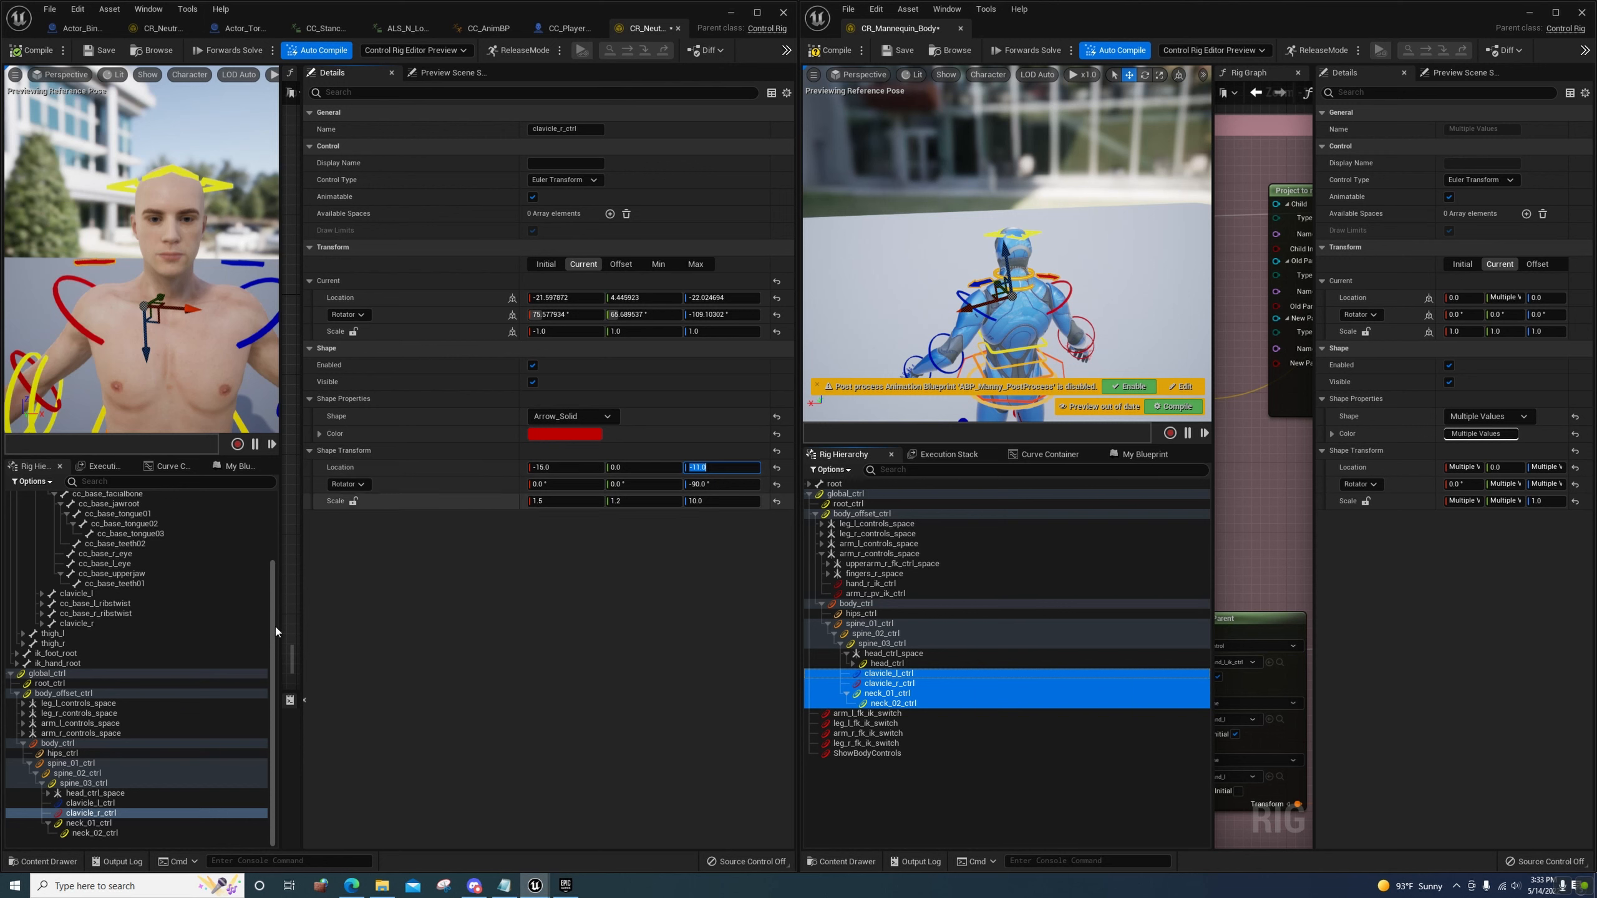
Set the offset transforms of clavicle_r_ctrl and clavicle_l_ctrl from their current transforms
right_click(86, 813)
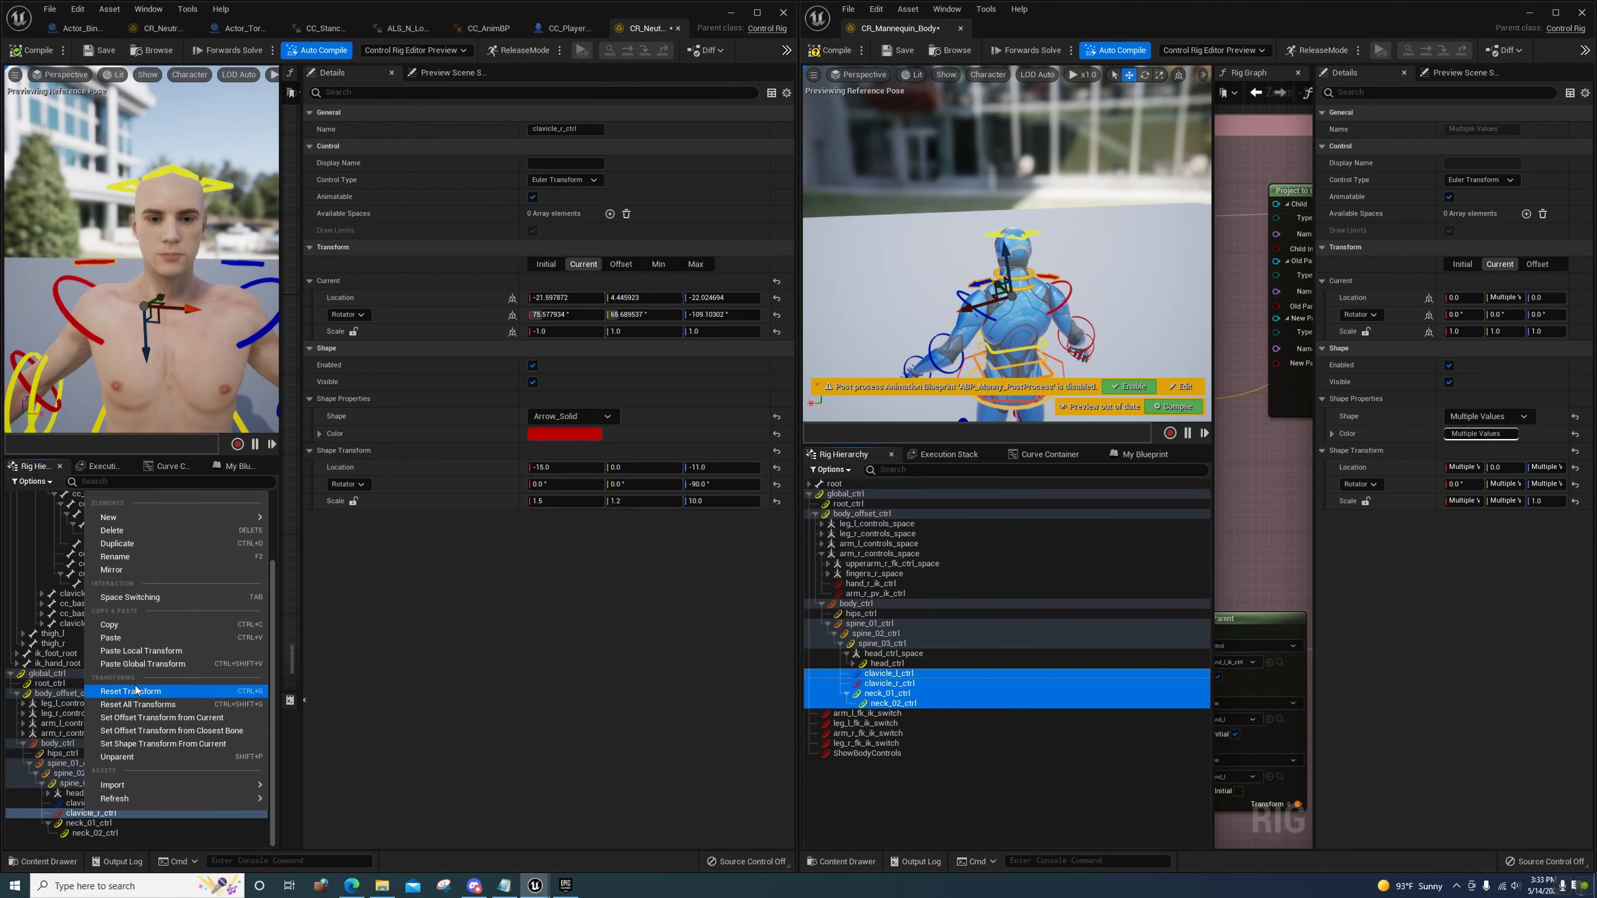
click(150, 718)
click(95, 804)
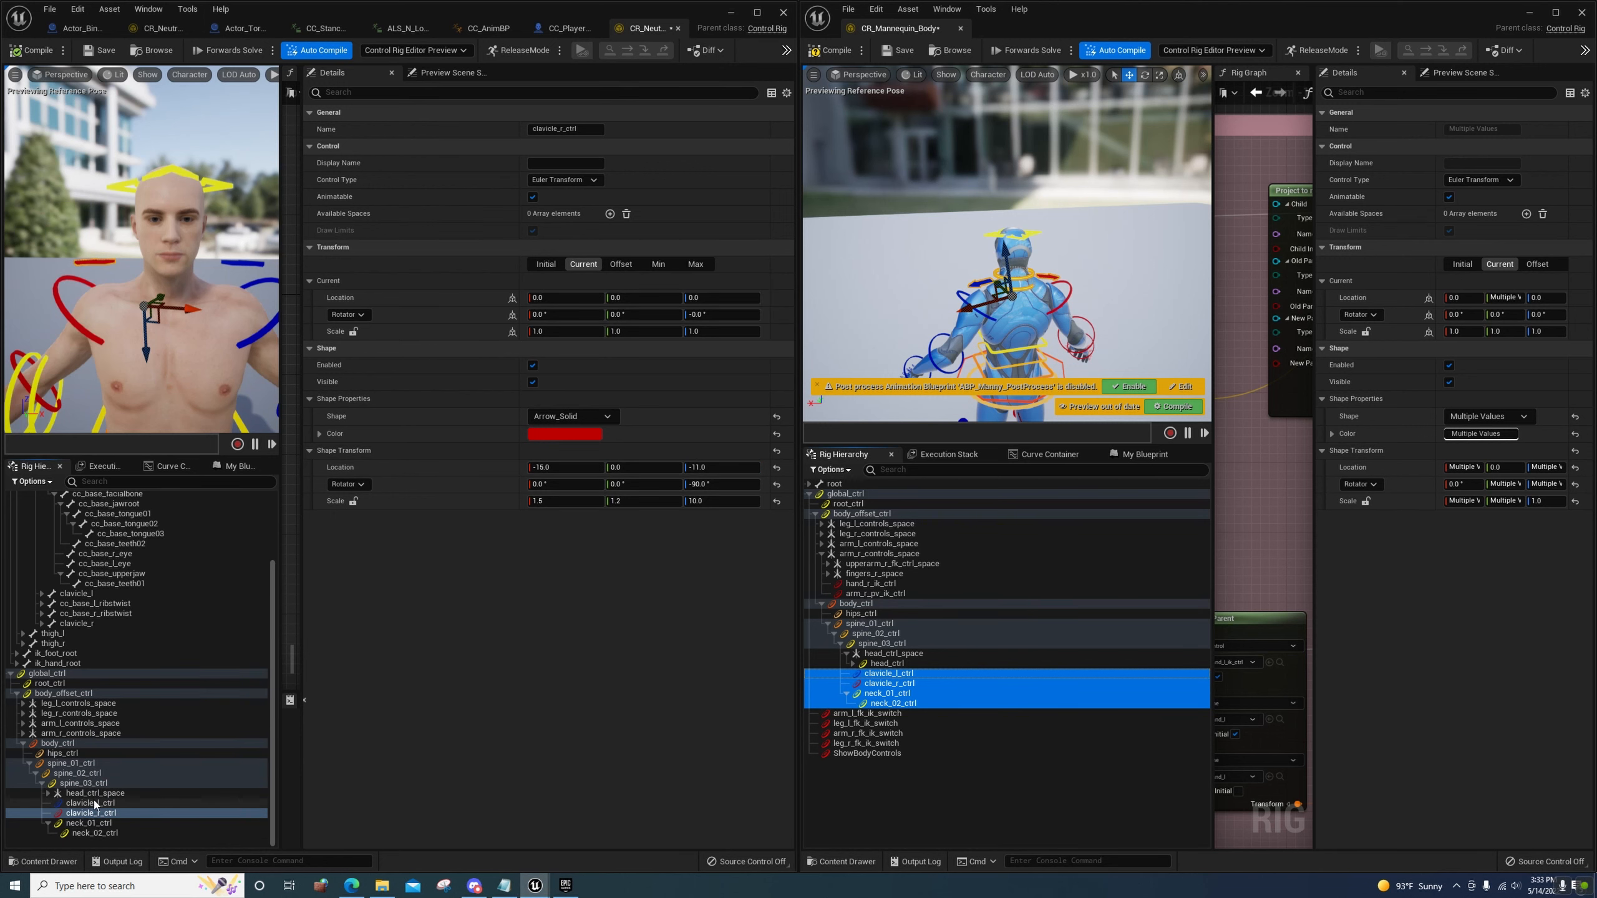
right_click(94, 803)
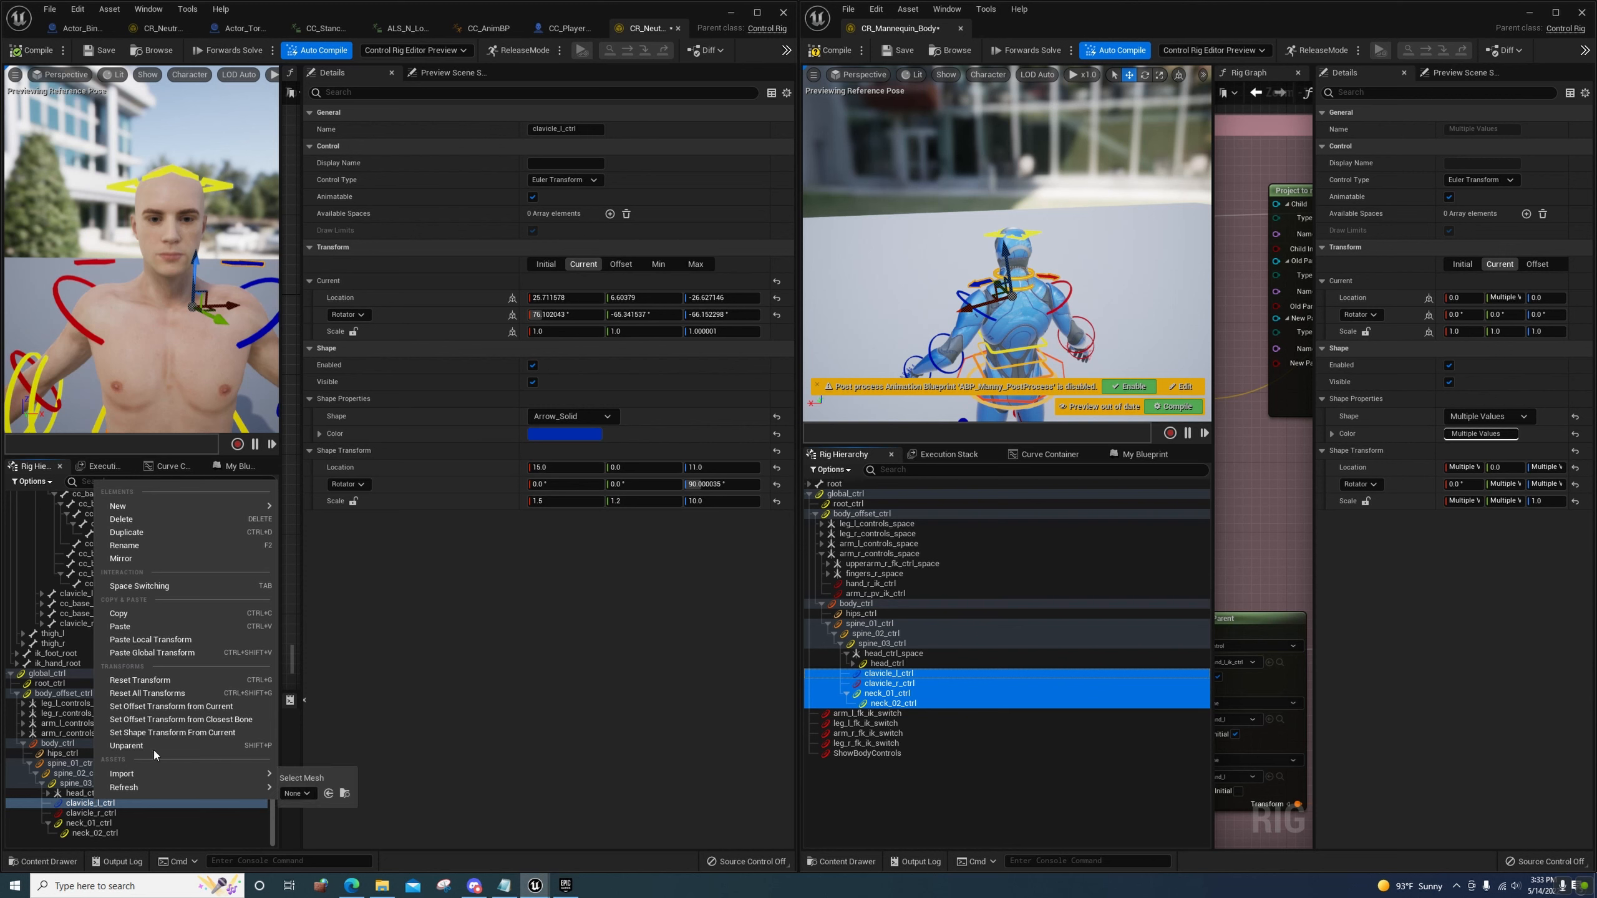
click(177, 706)
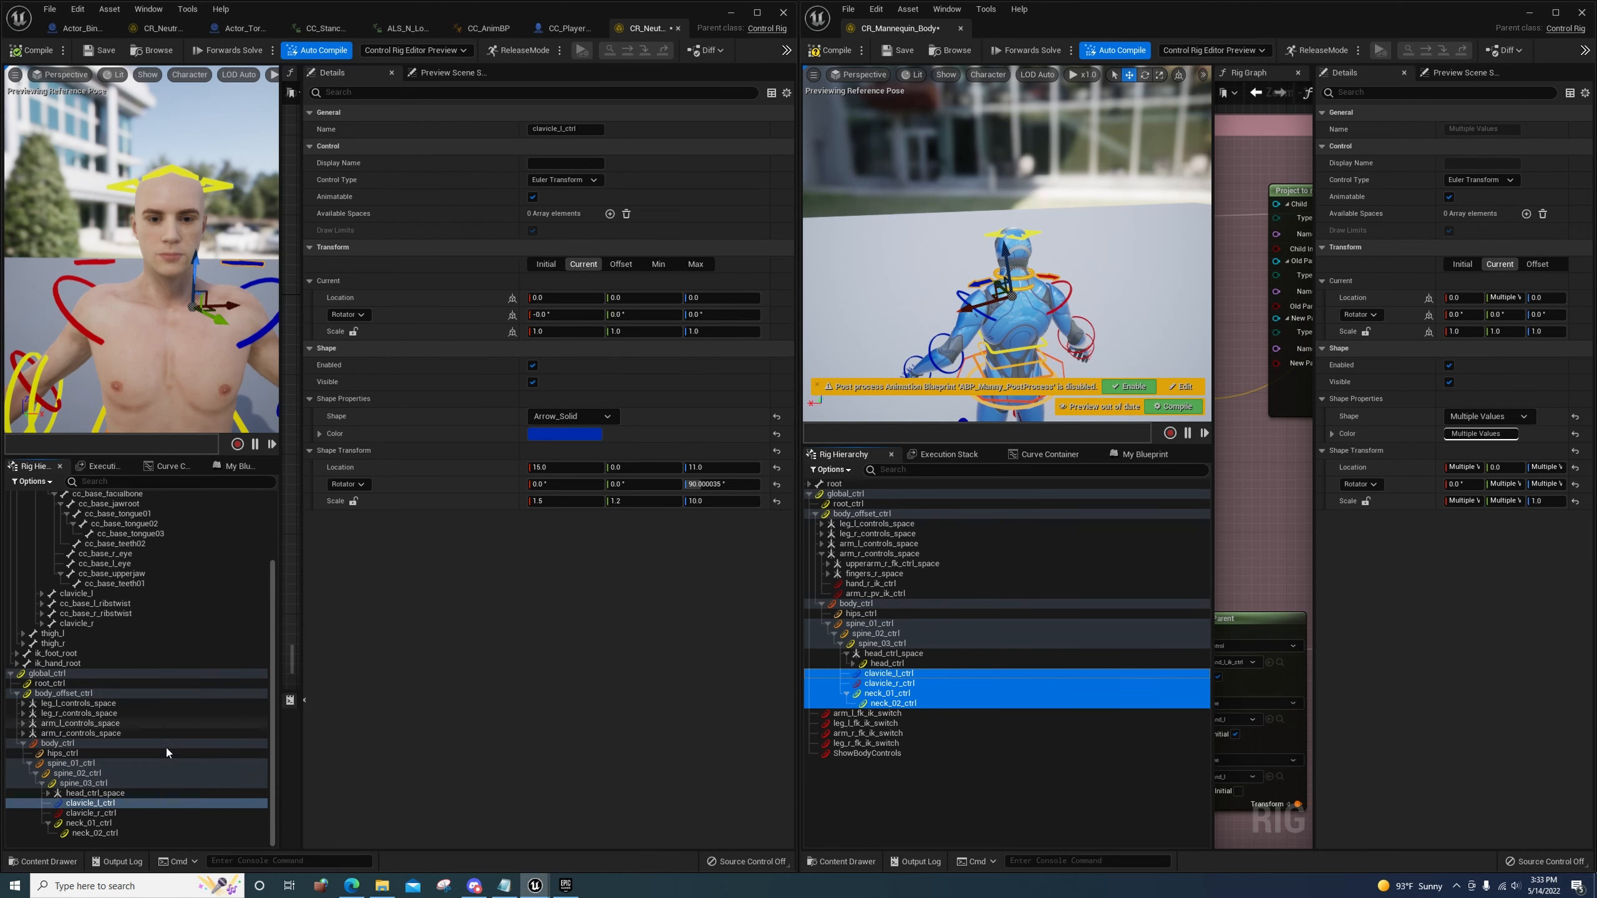
Copy the neck_01 bone and paste its global transform onto neck_01_ctrl, undoing the stray duplicate bone
click(107, 823)
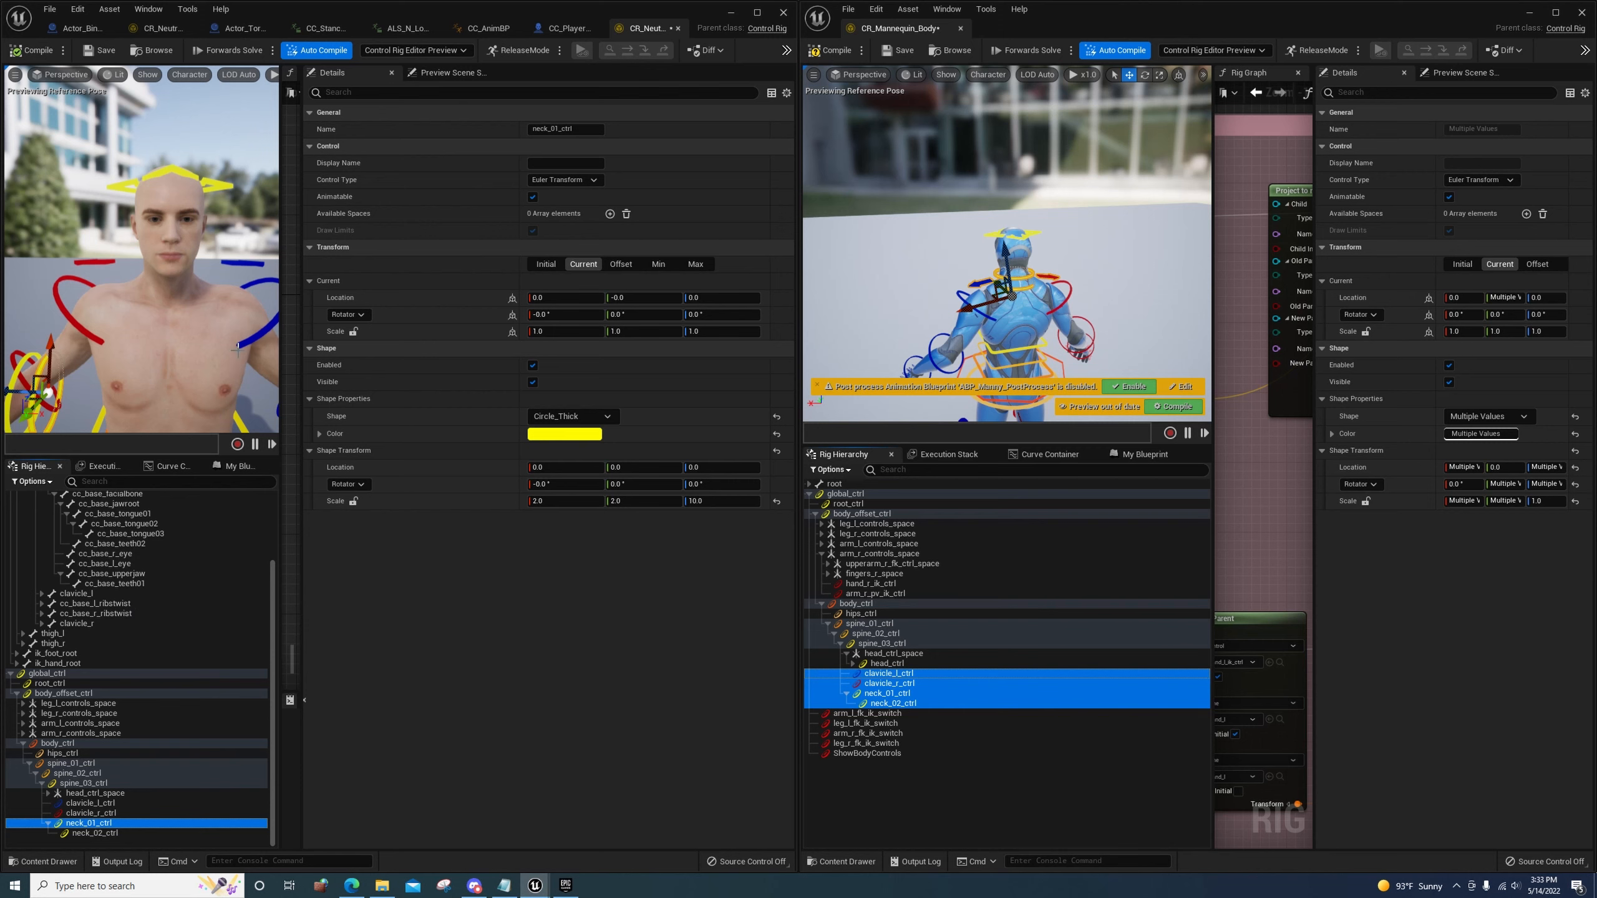
scroll(218, 342, down, 4)
right_drag(218, 342, 219, 295)
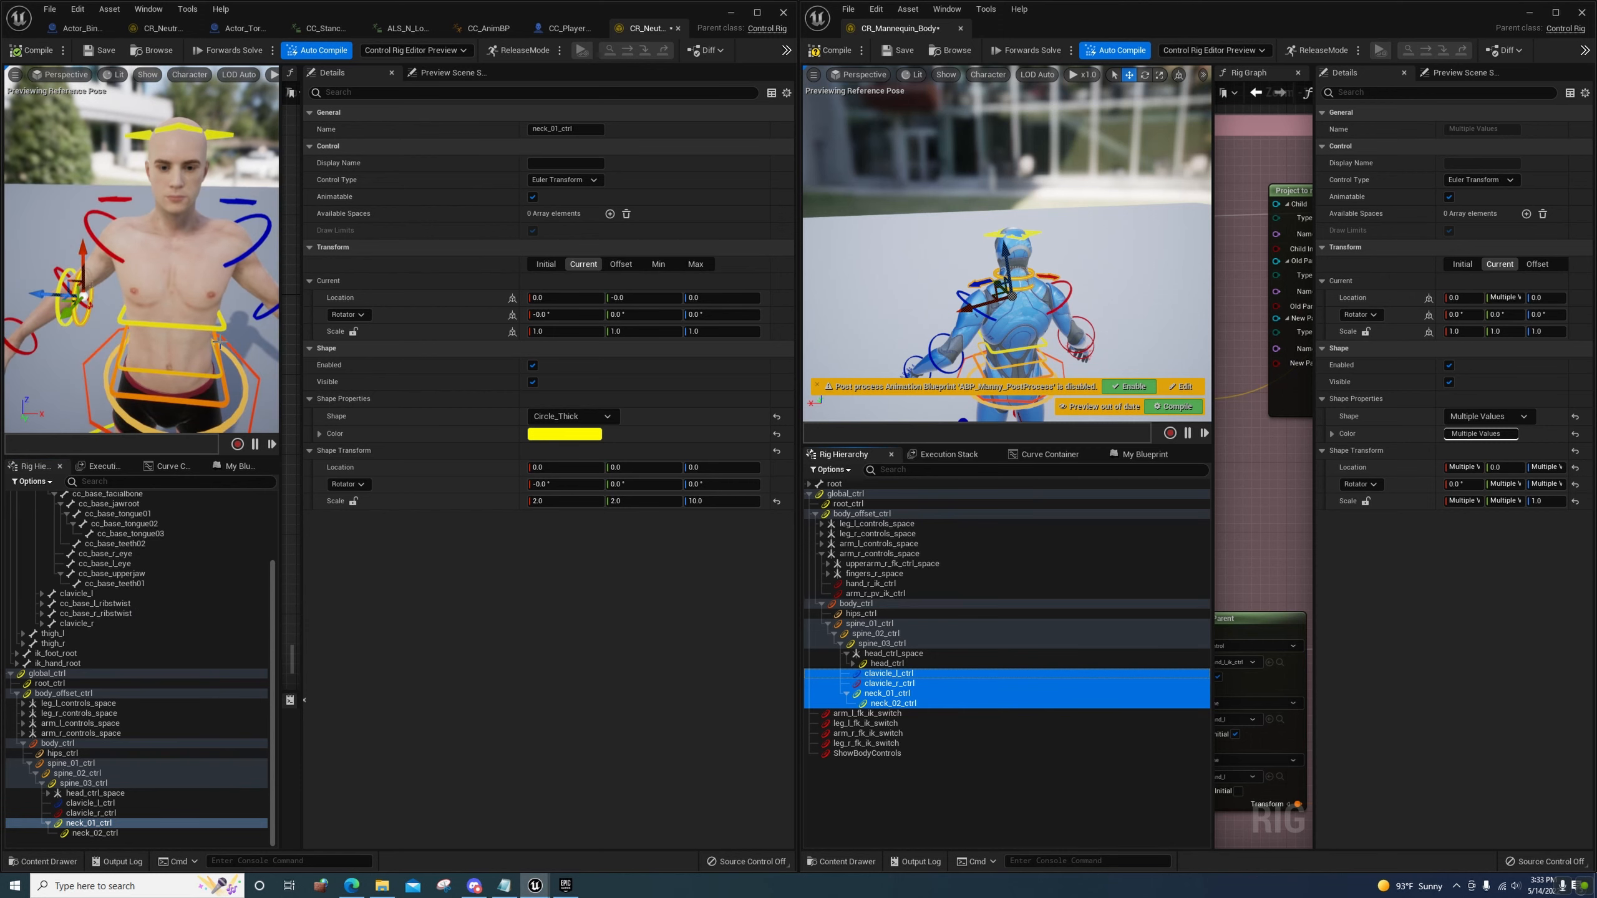
scroll(219, 342, up, 6)
scroll(218, 342, down, 5)
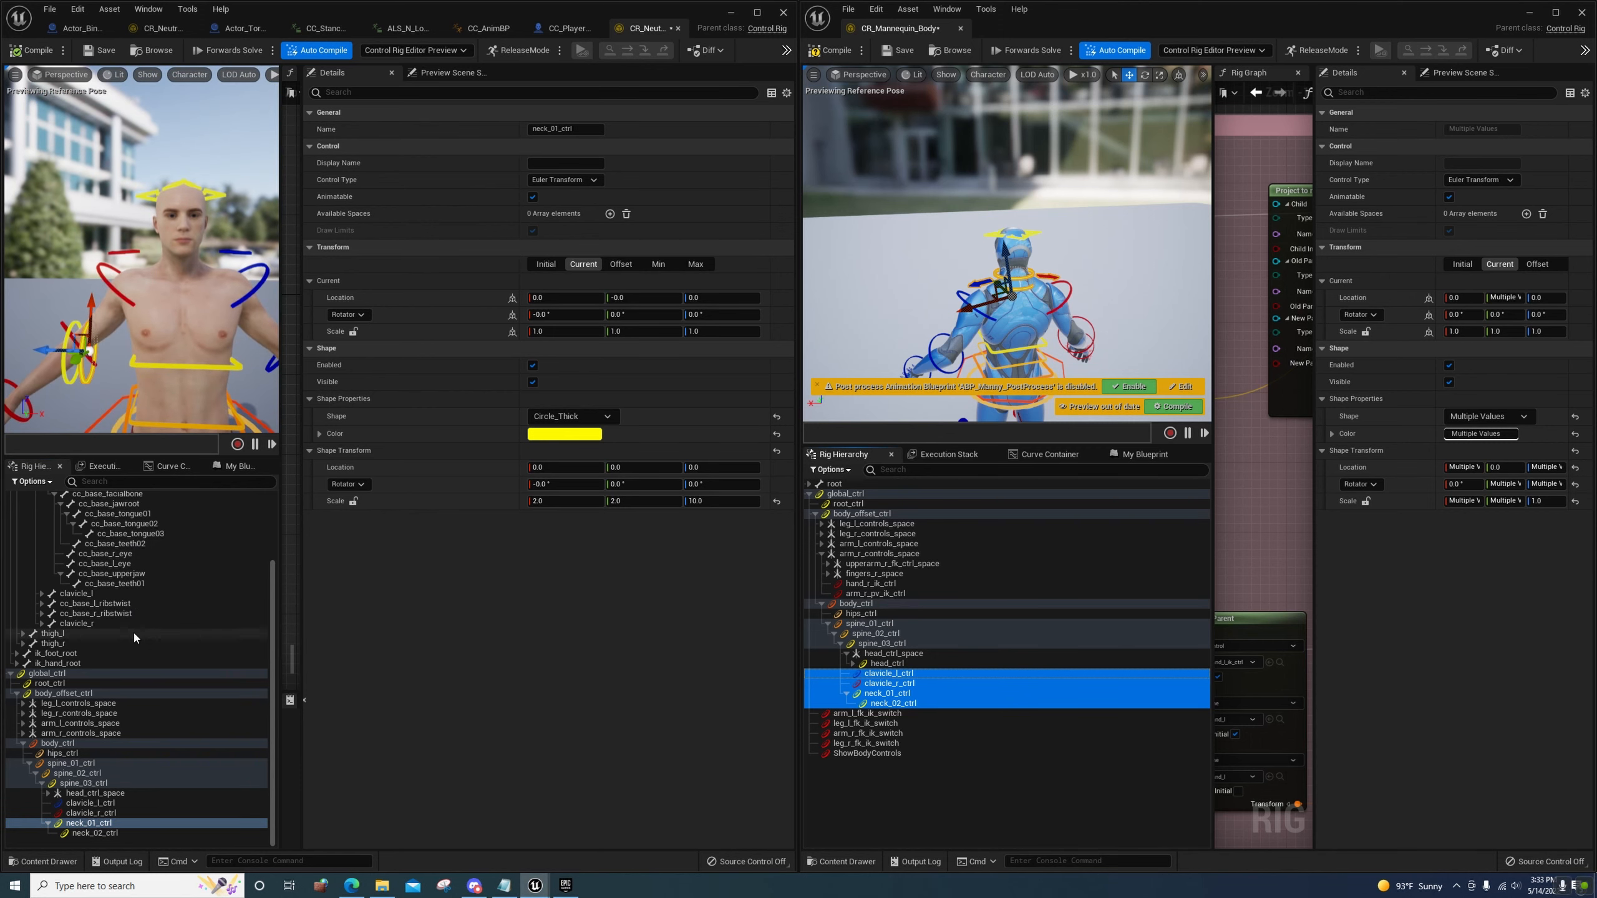
scroll(134, 631, up, 2)
scroll(128, 635, up, 1)
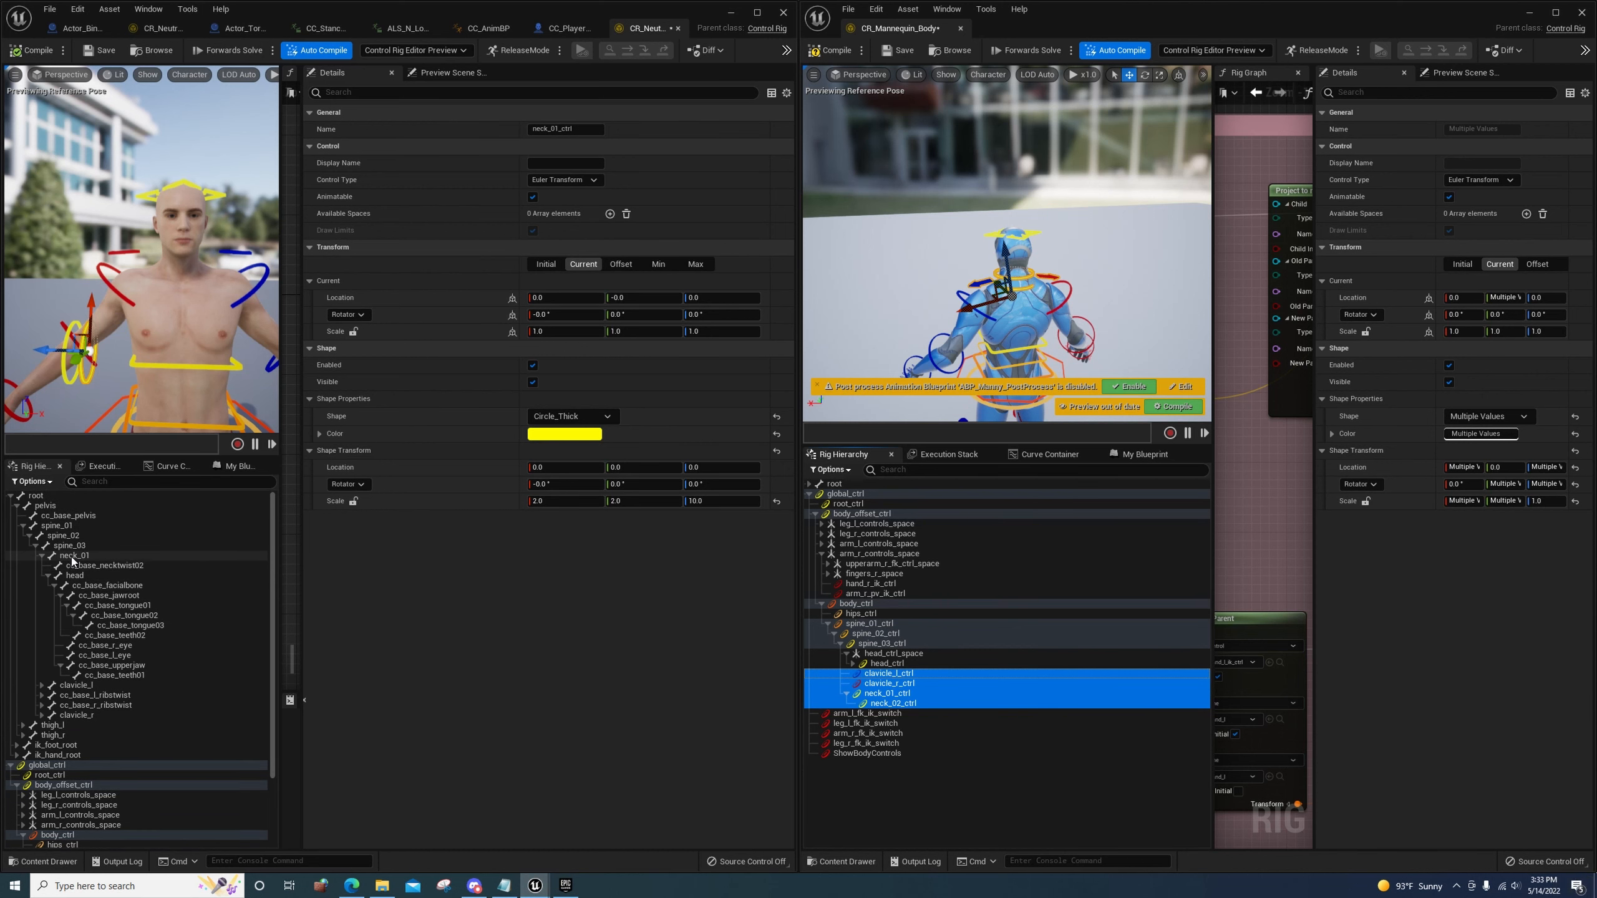
click(74, 557)
right_click(73, 560)
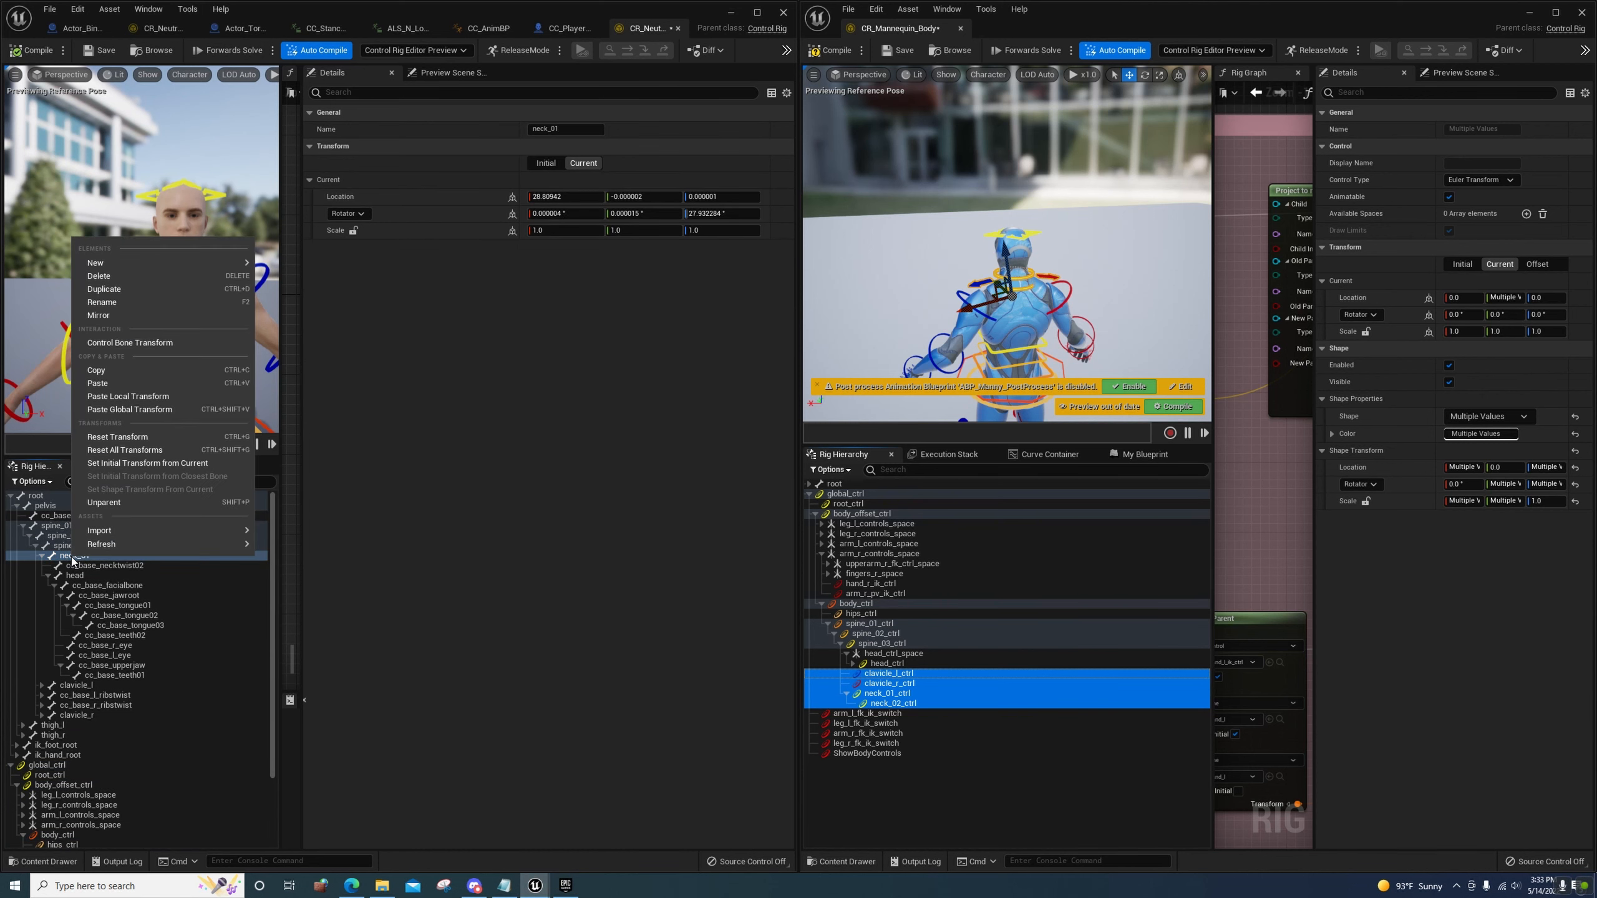
key(Escape)
scroll(75, 637, down, 3)
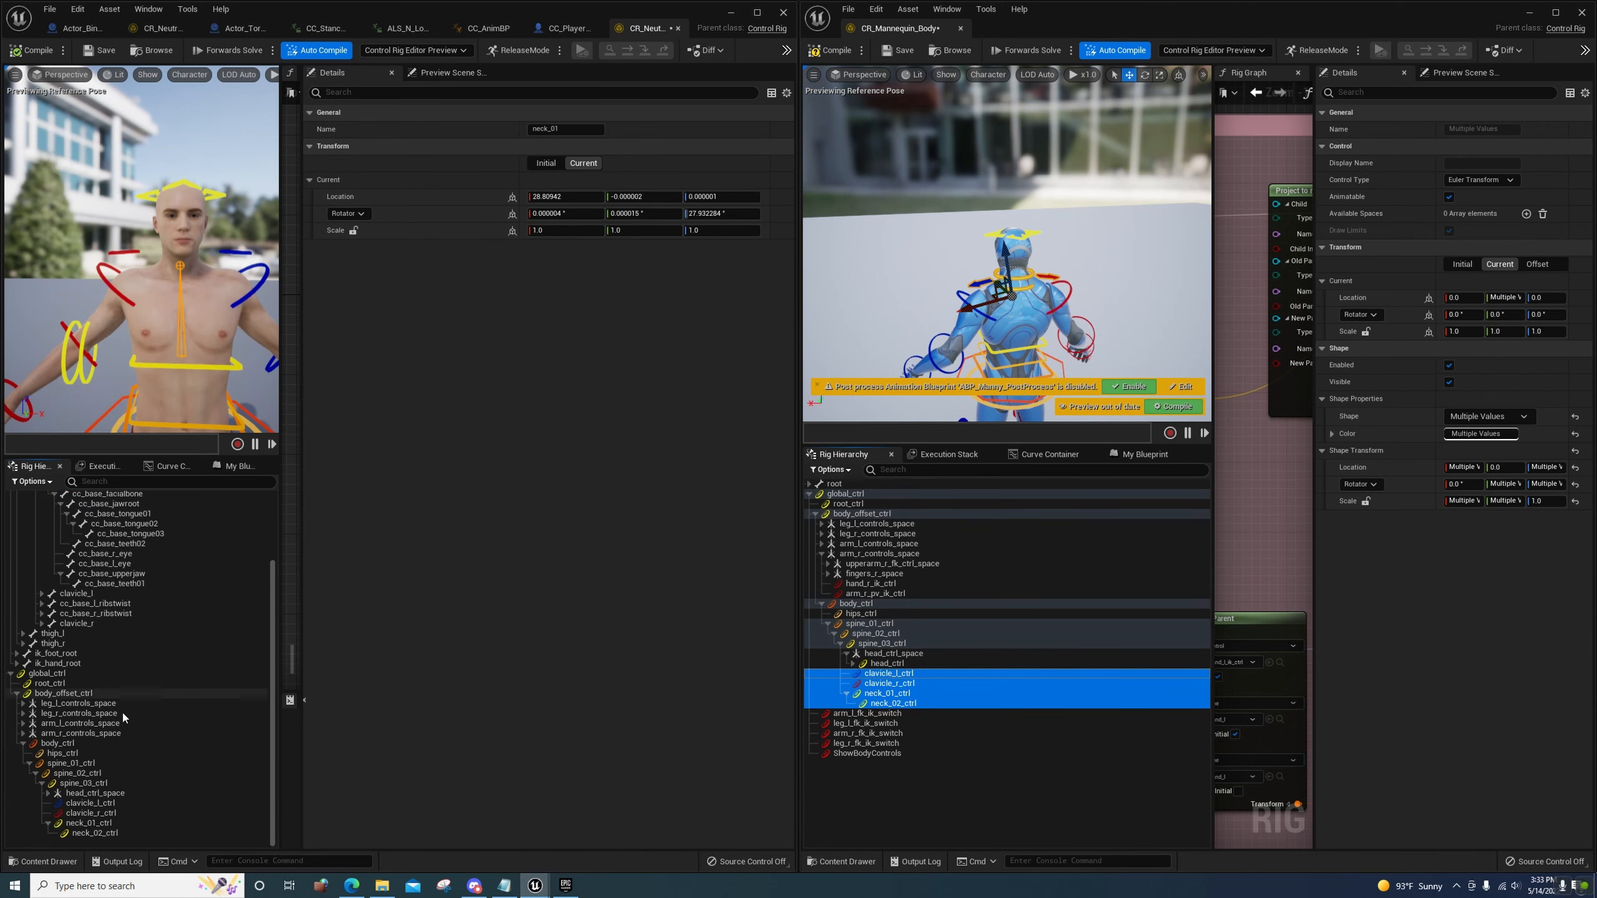
click(77, 823)
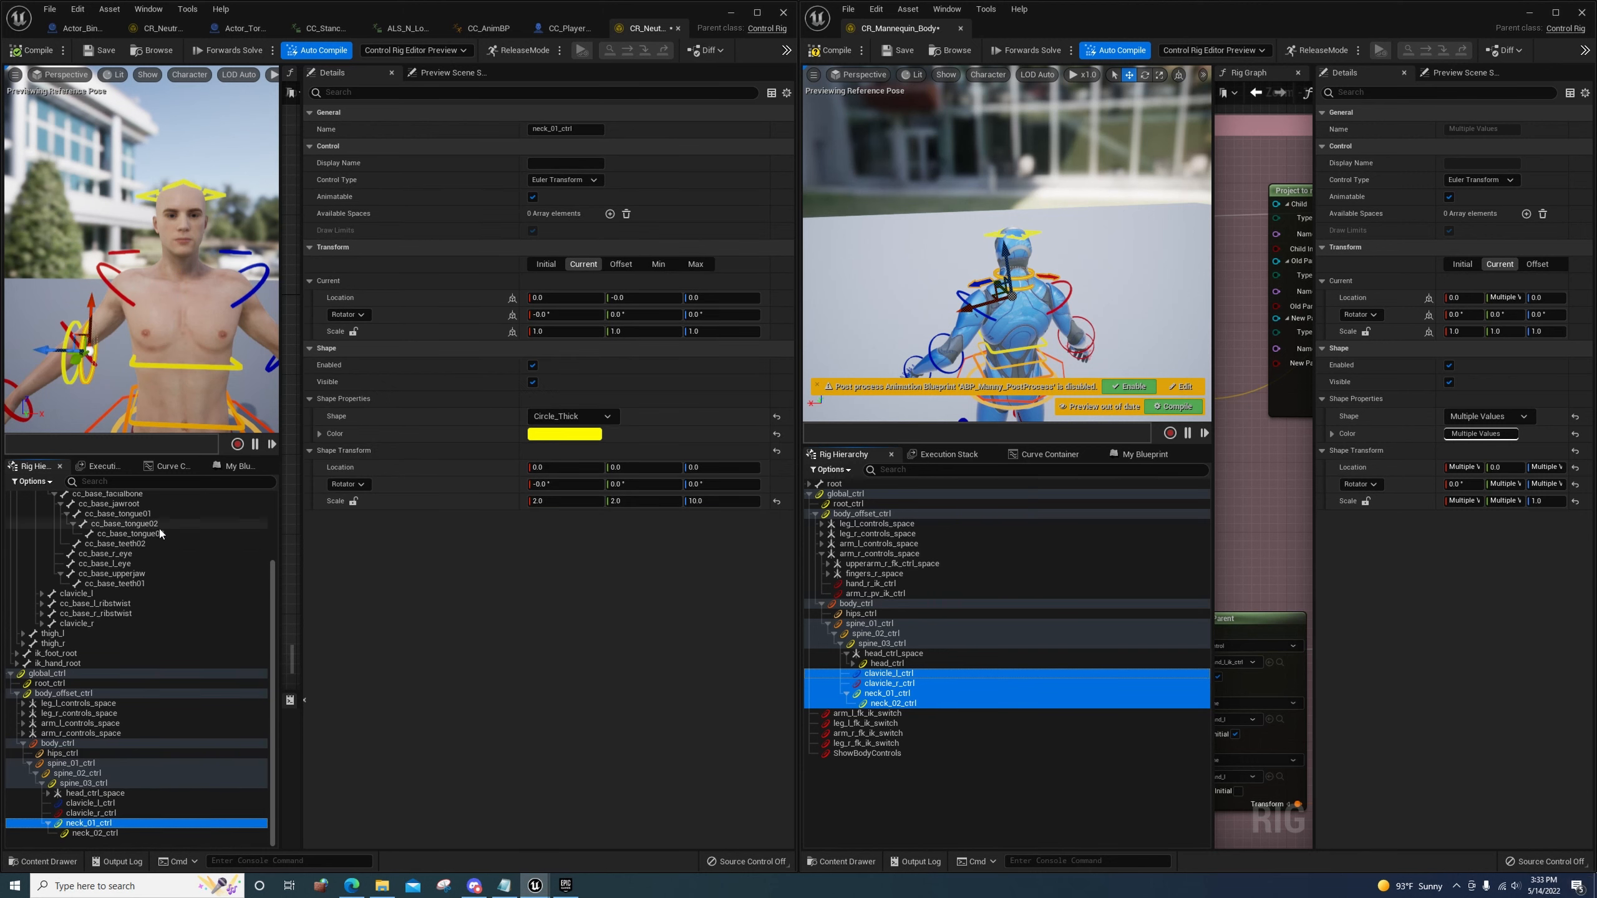
key(ctrl+d)
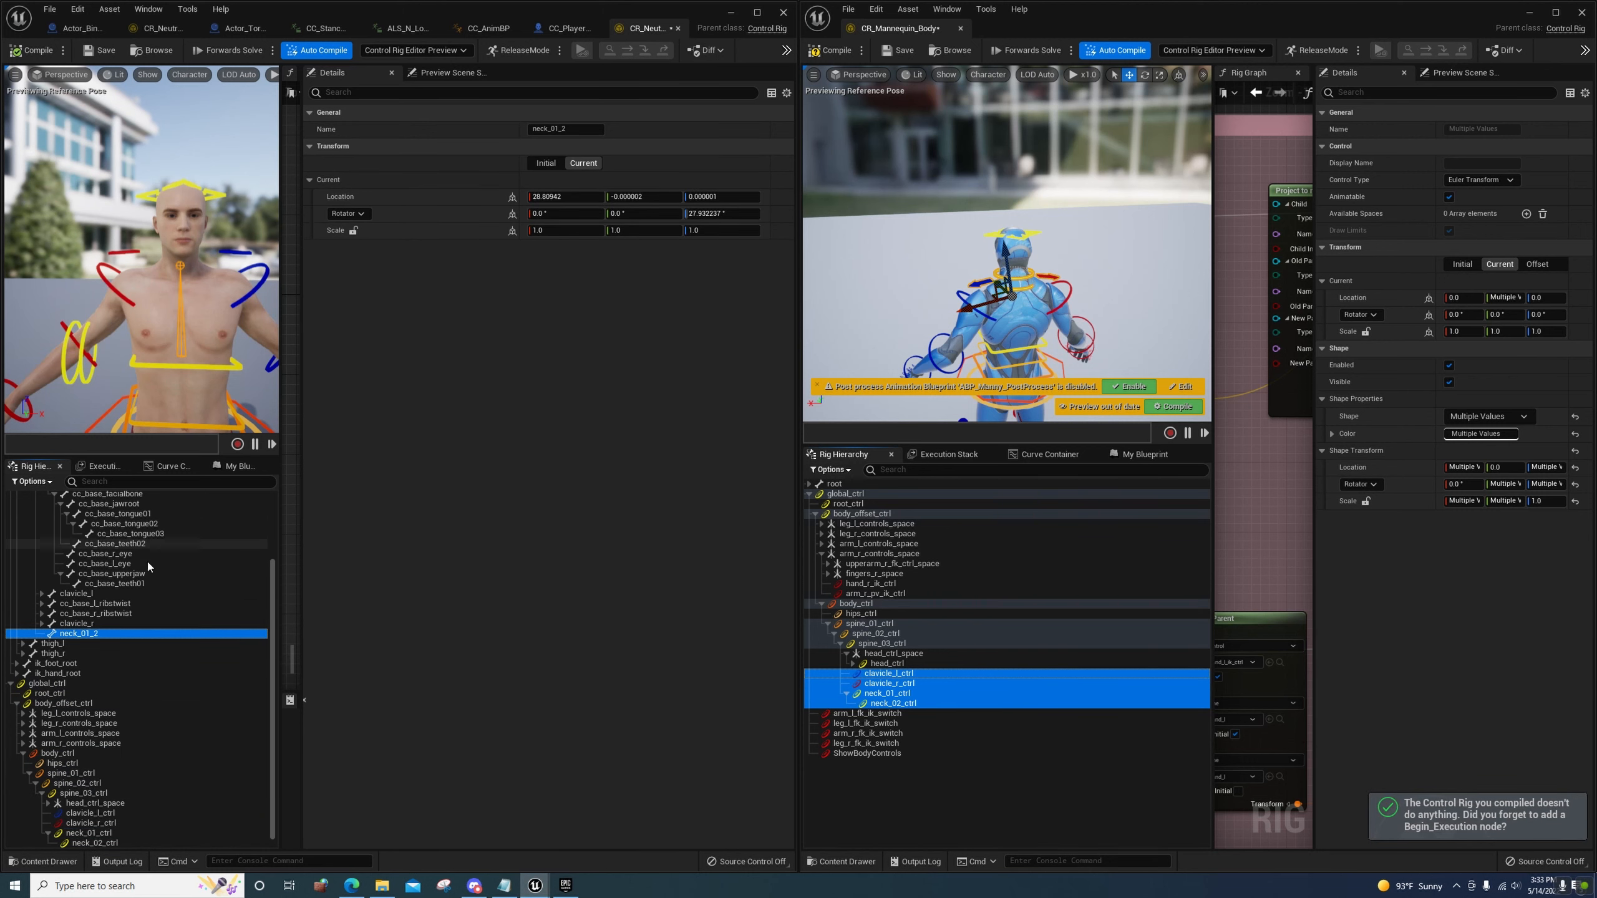
key(ctrl+z)
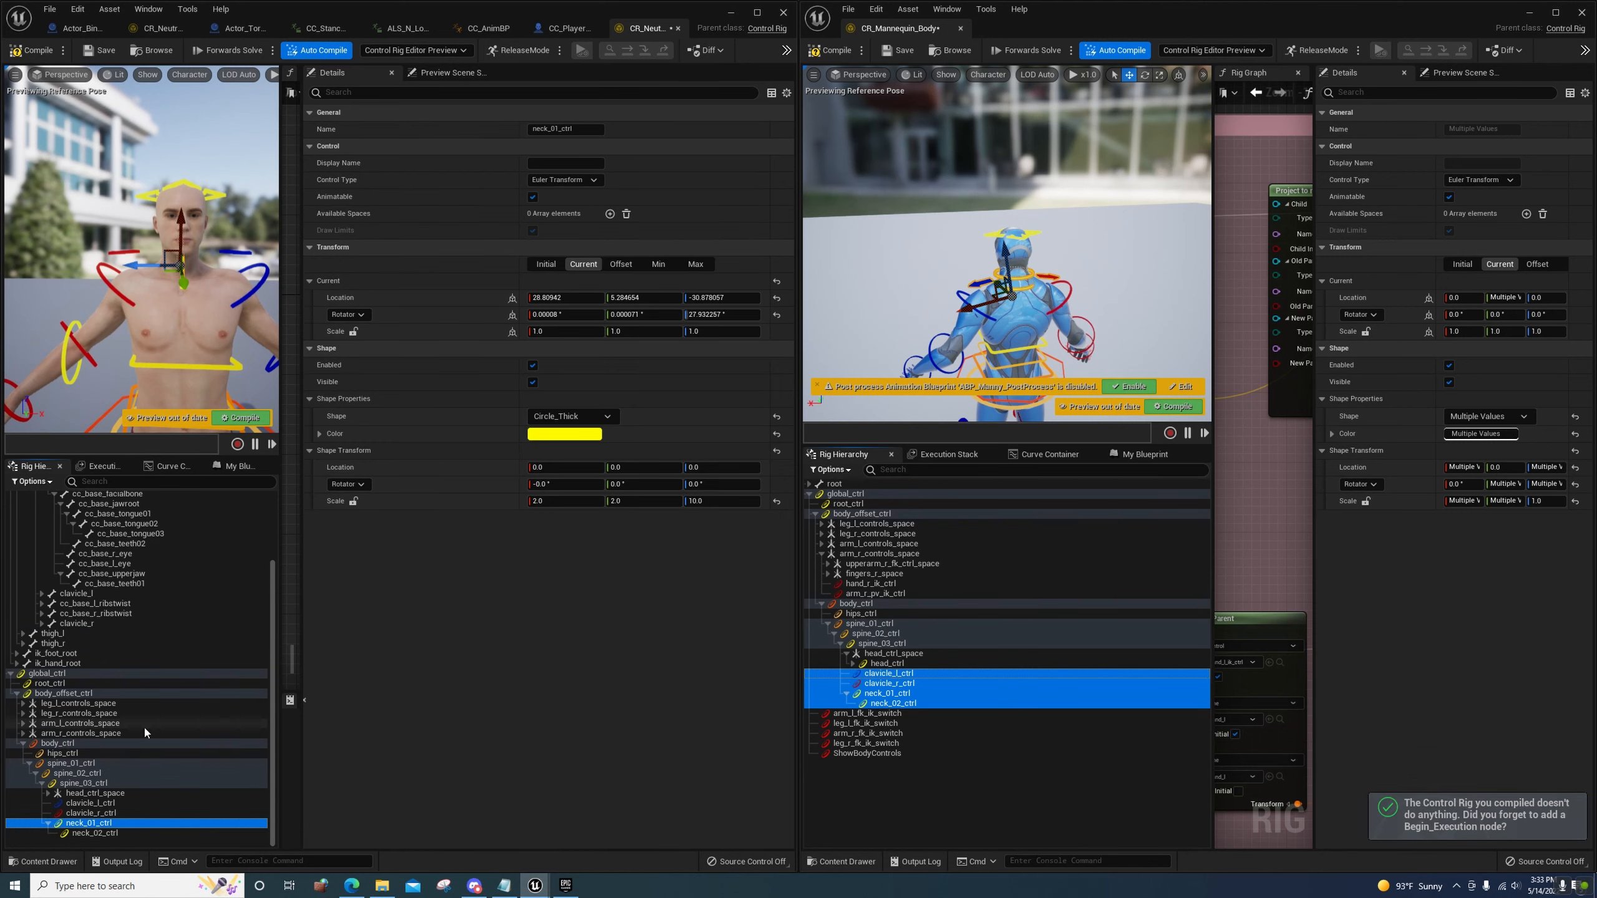
Set the Y rotation of neck_01_ctrl's shape to 90°
click(649, 484)
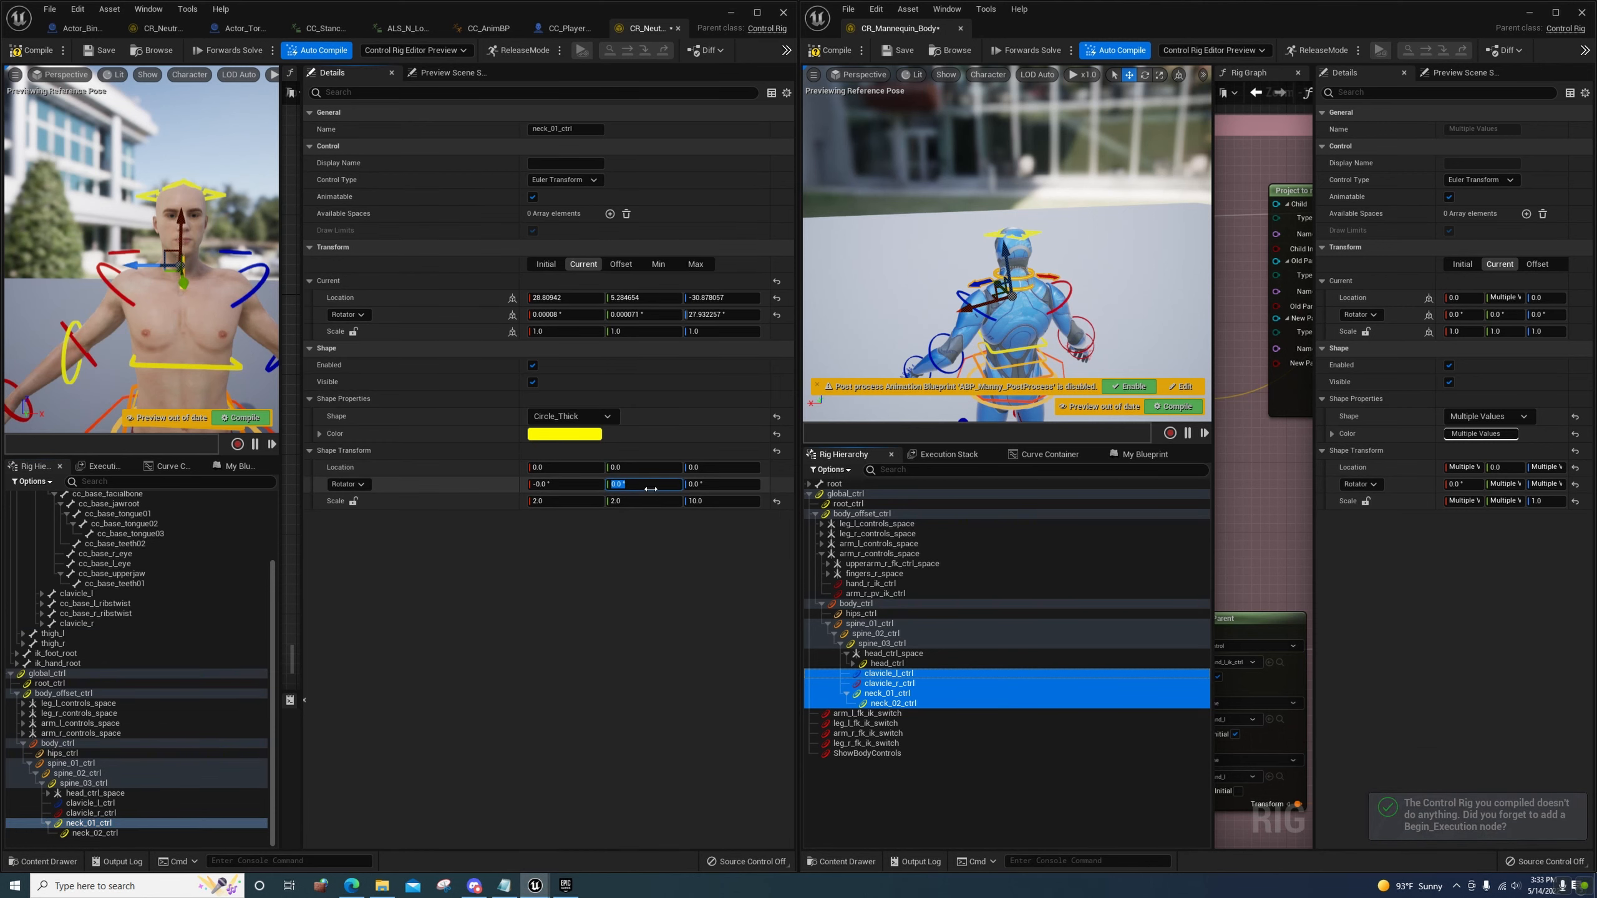
text(90)
key(Return)
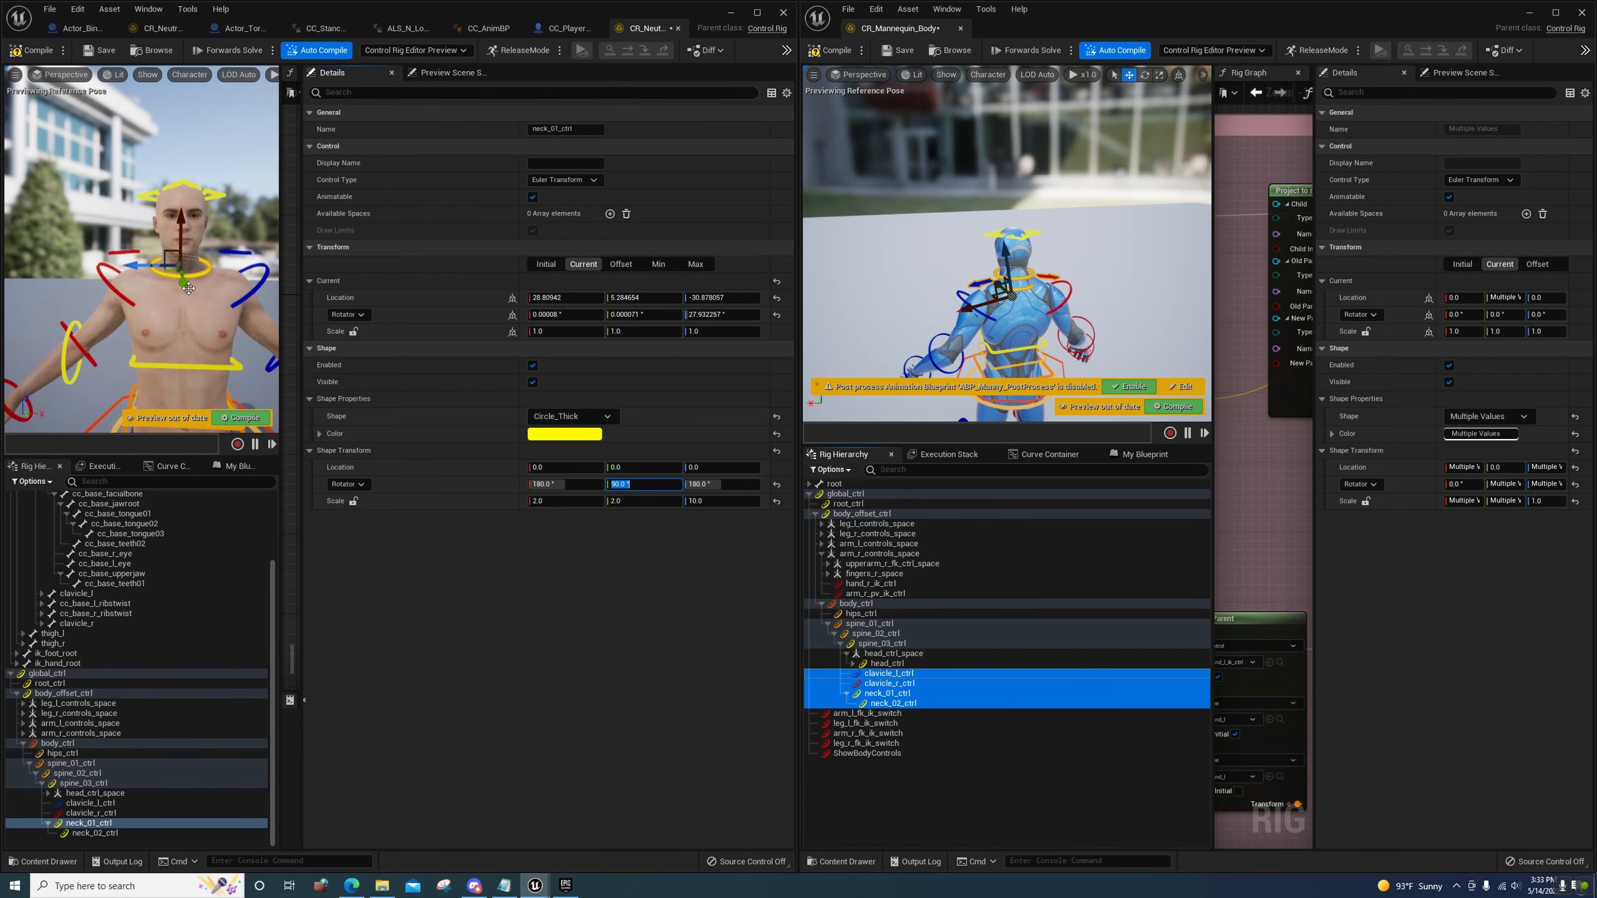
Delete neck_02_ctrl and set neck_01_ctrl's offset transform from its current transform
click(85, 833)
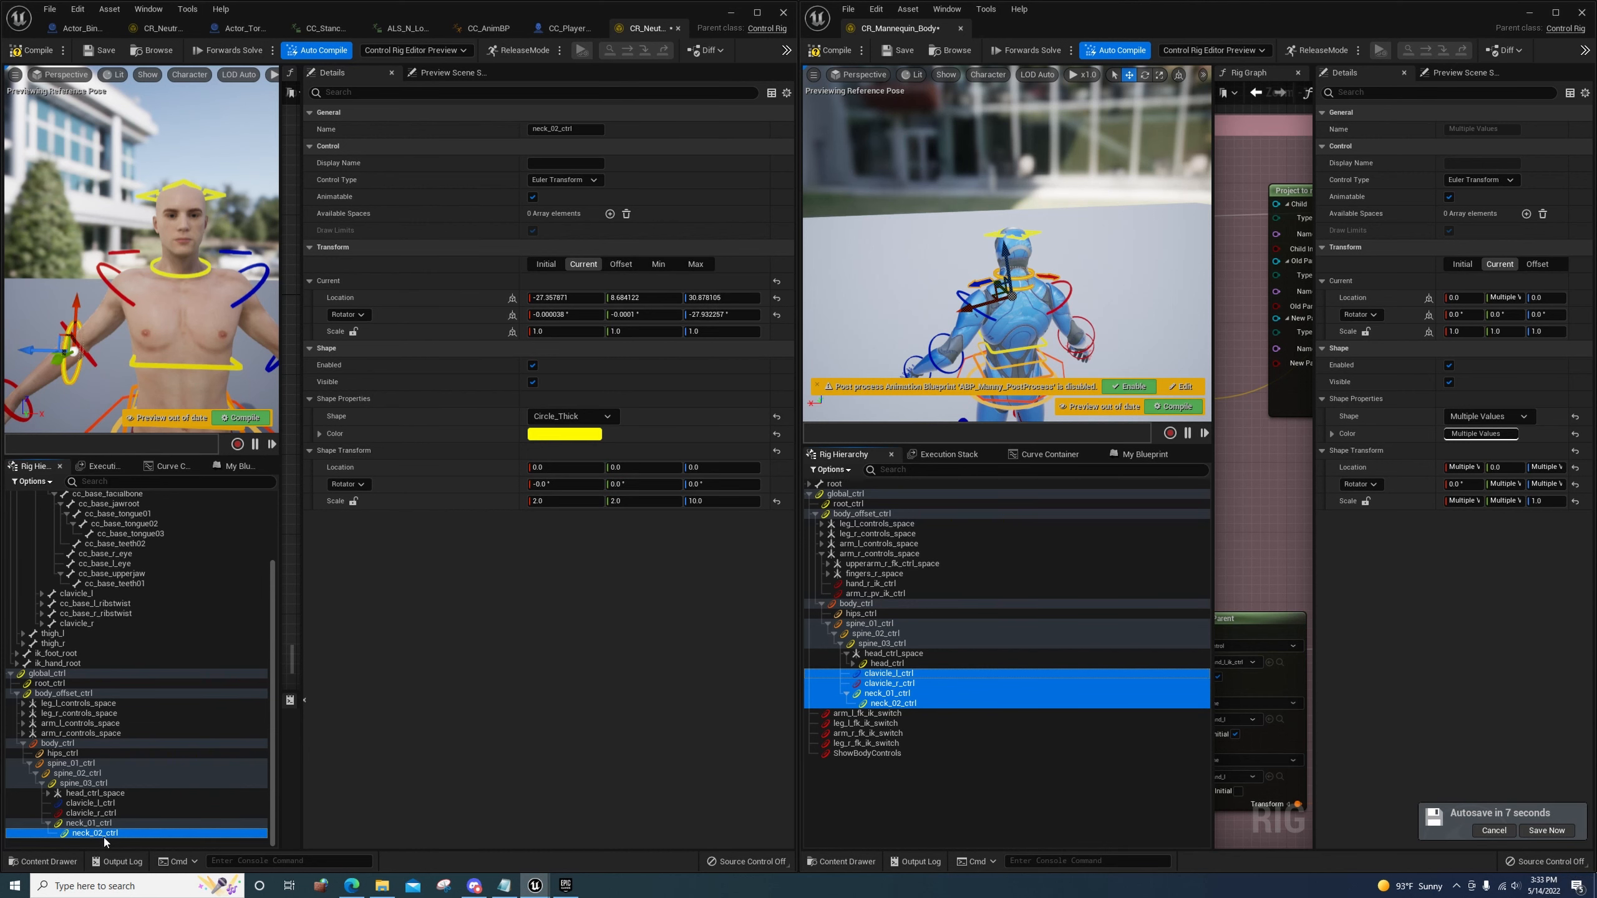
key(Delete)
click(101, 832)
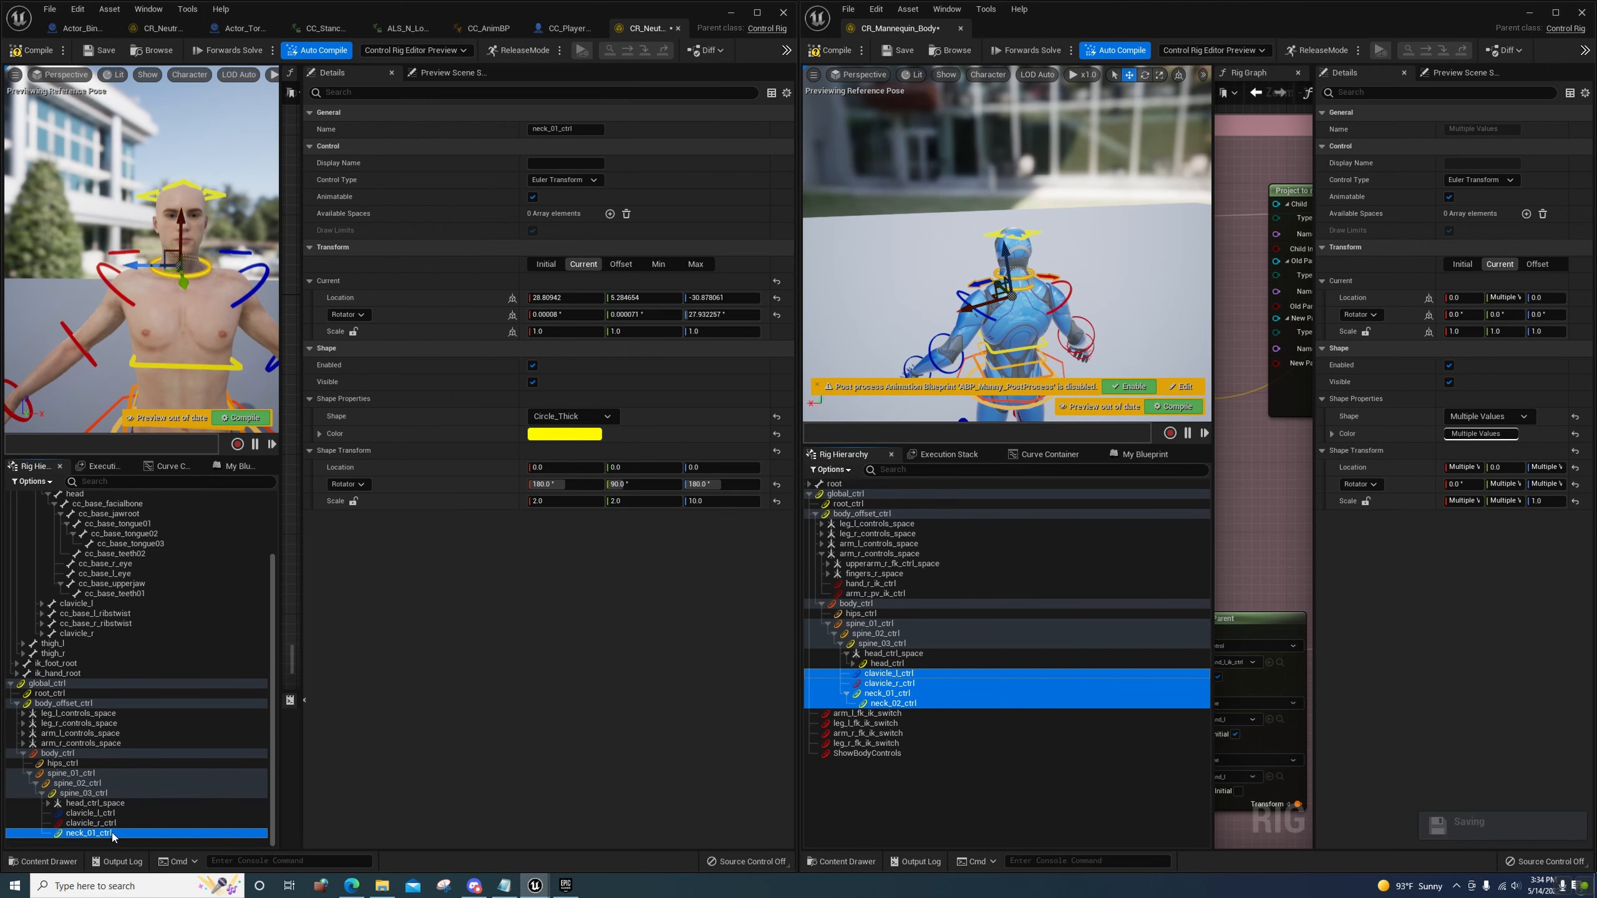
right_click(112, 832)
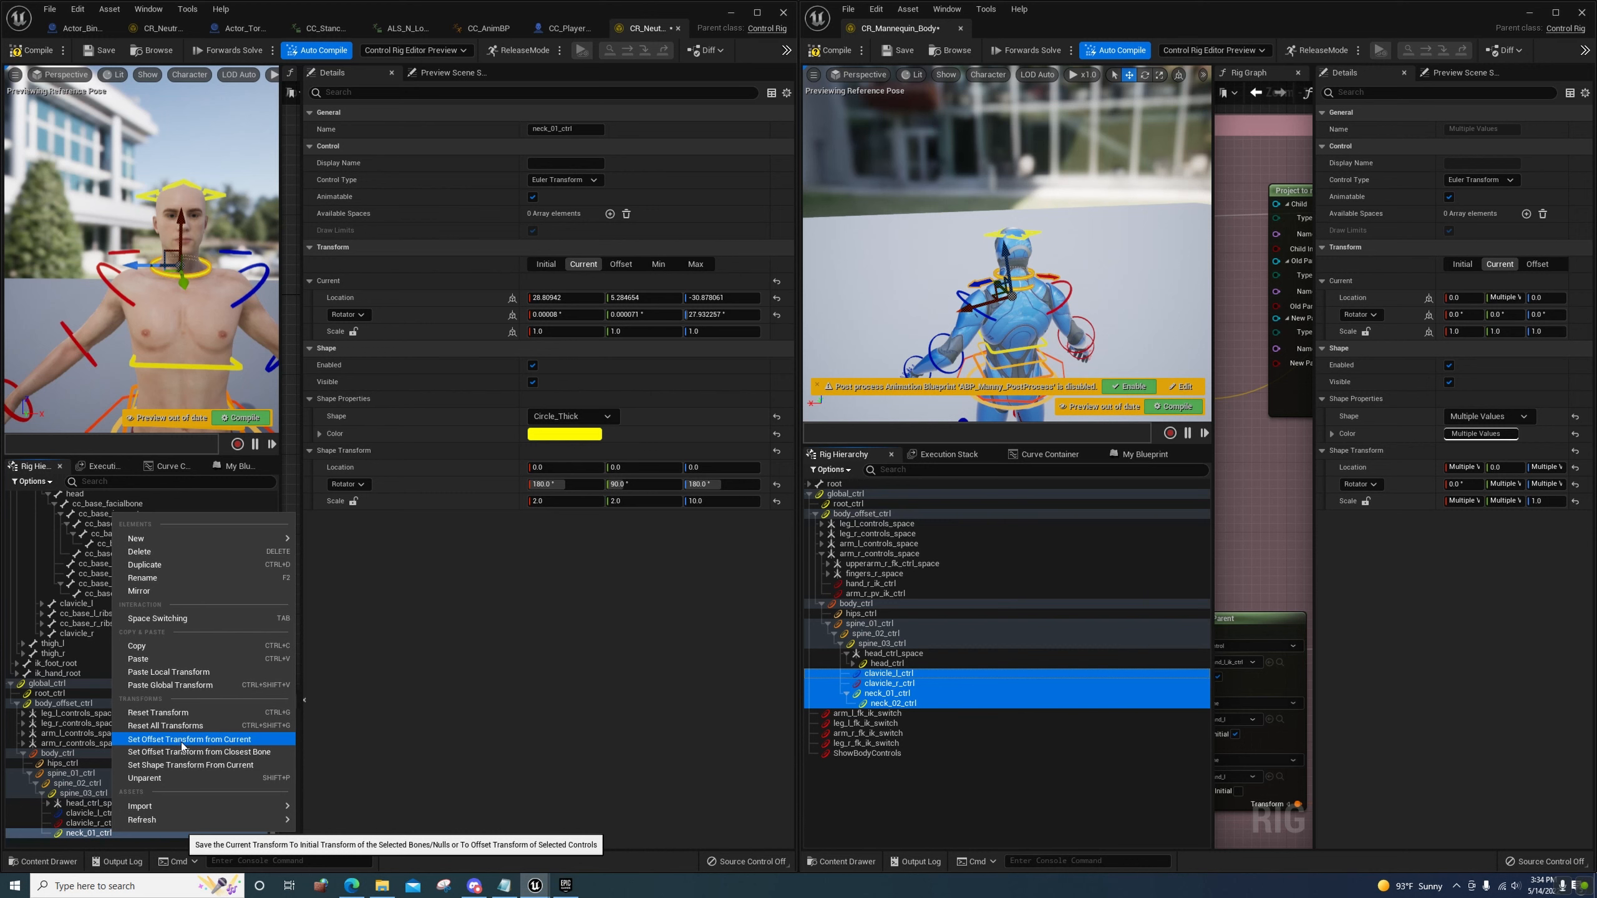
click(181, 740)
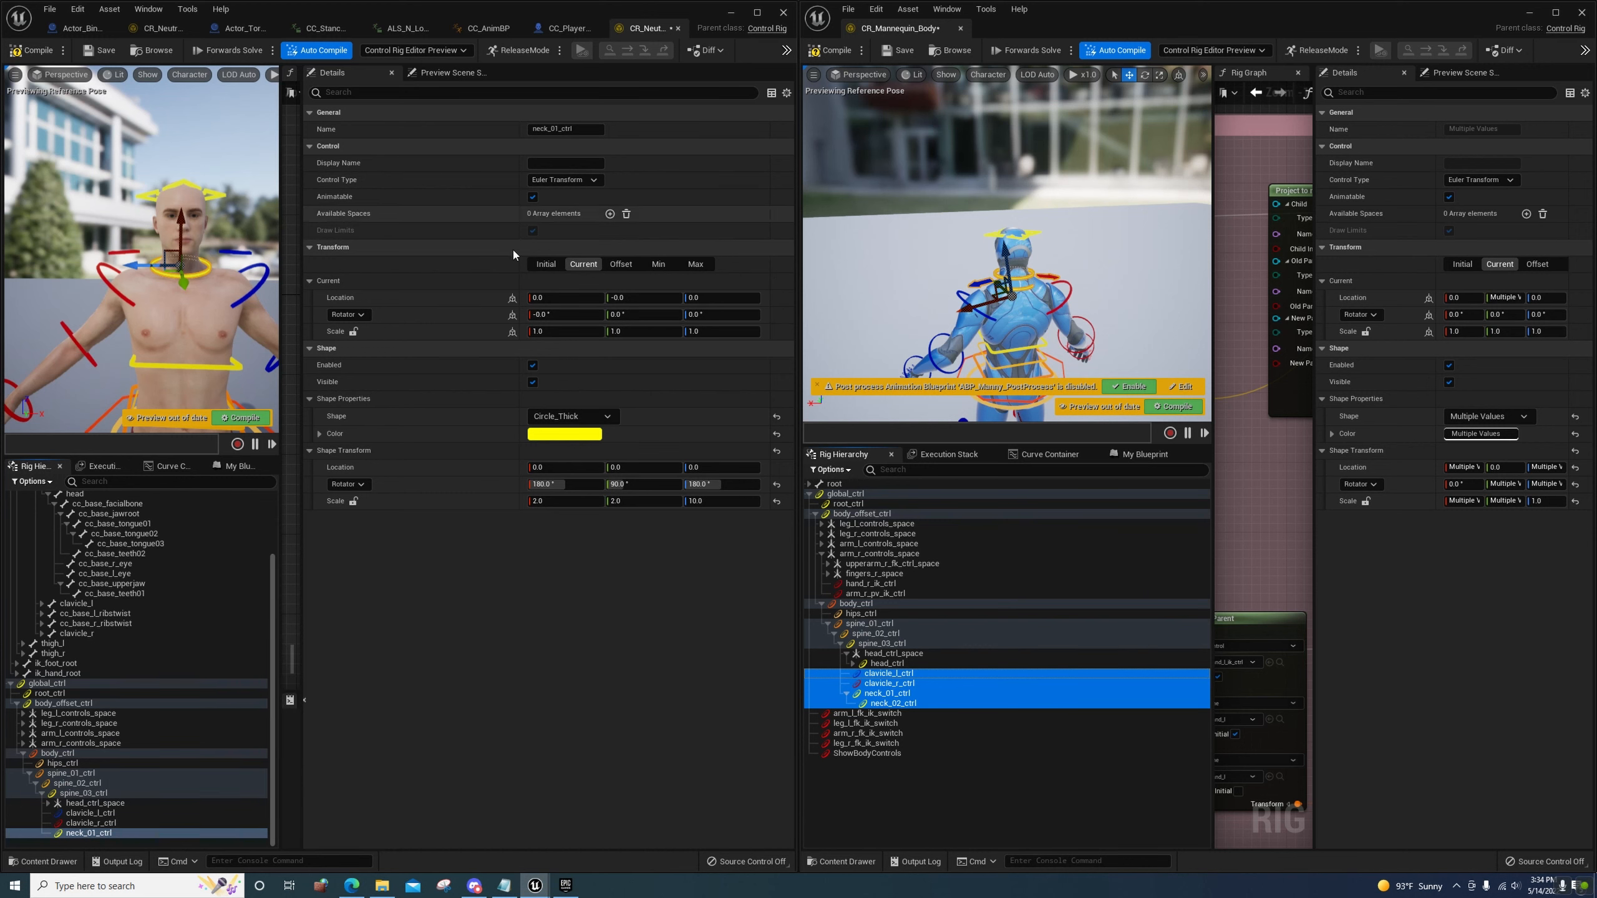
Copy the four arm and leg fk_ik switches and ShowBodyControls from CR_Mannequin_Body and paste them into CR_Neutral_Body's hierarchy
right_drag(267, 348, 208, 333)
mouse_move(126, 371)
right_down()
mouse_move(98, 378)
mouse_move(101, 418)
mouse_move(110, 381)
right_up()
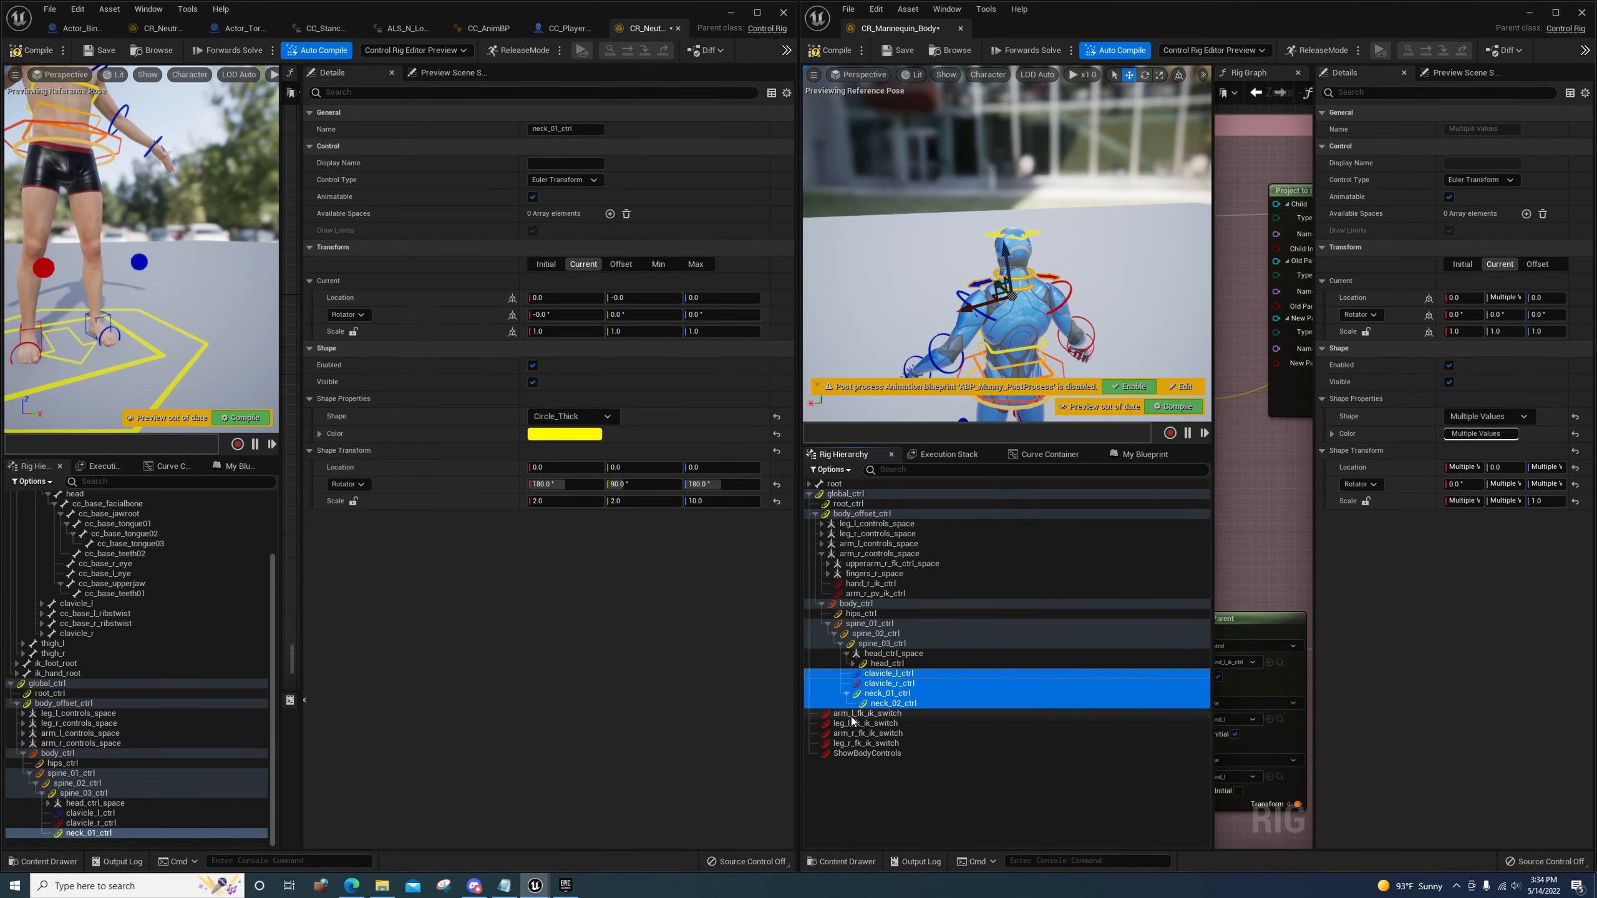
click(851, 715)
shift+click(866, 754)
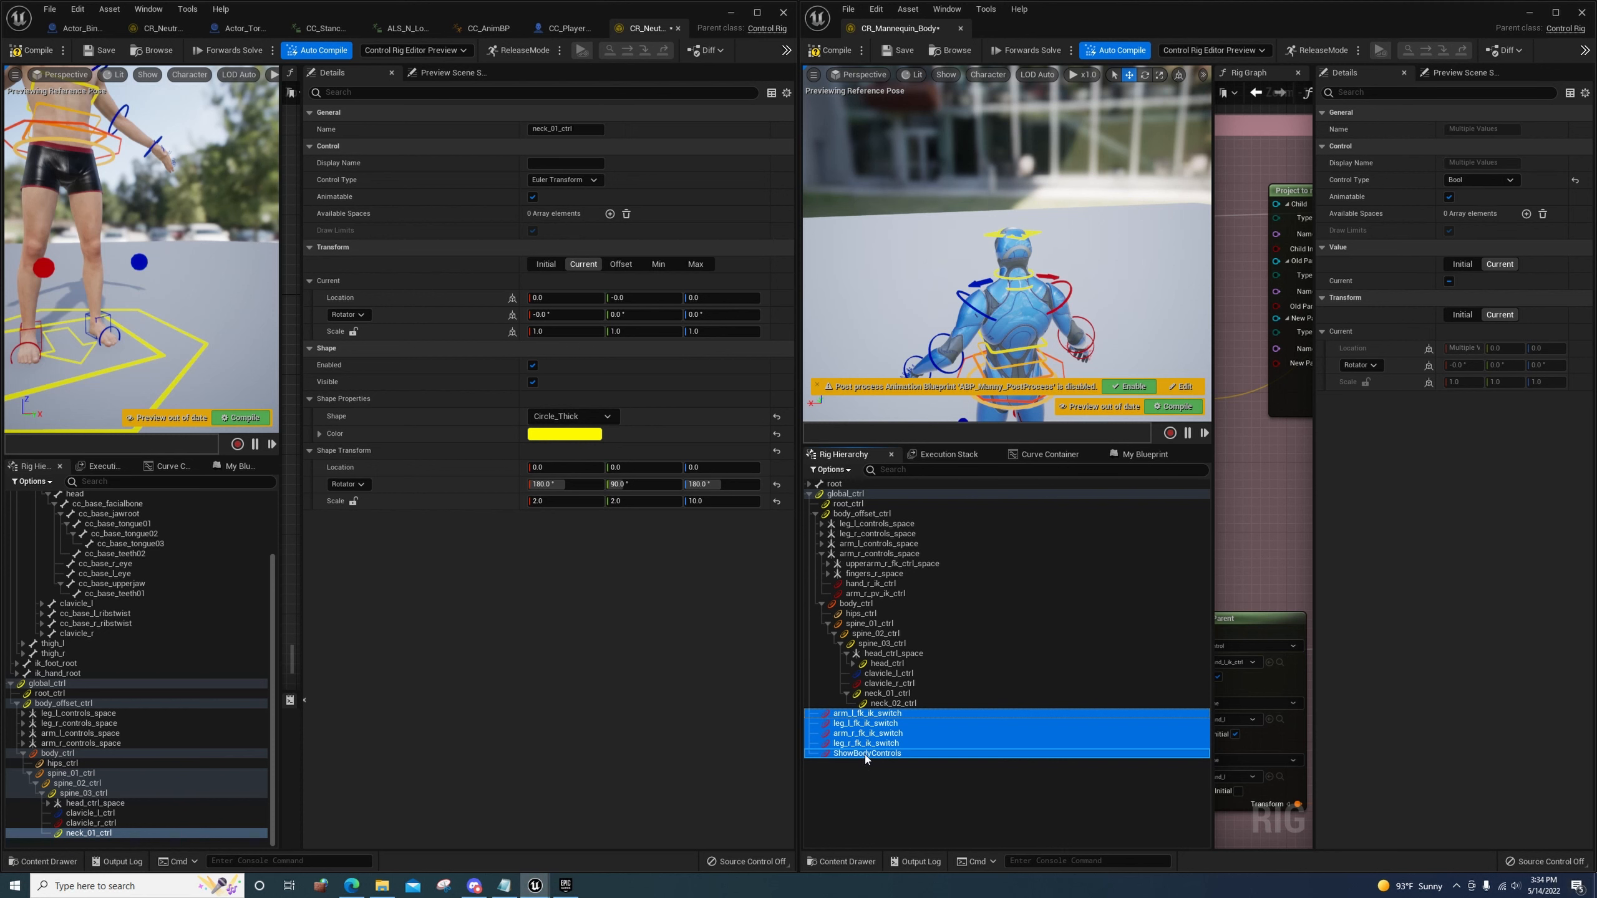
click(66, 839)
key(ctrl+v)
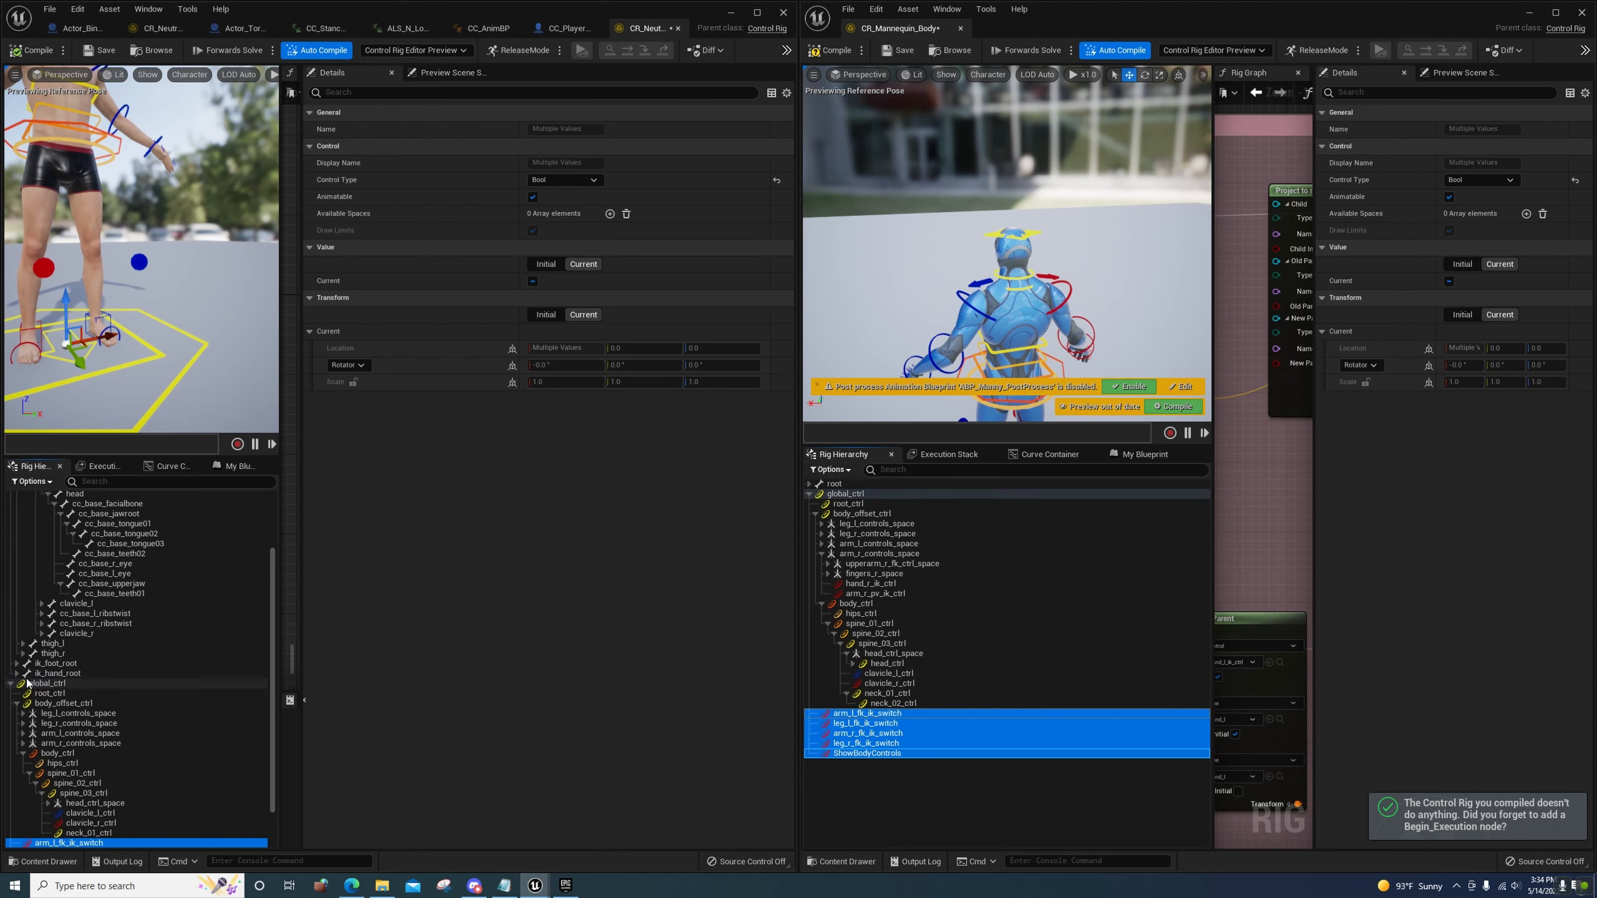
scroll(43, 843, down, 3)
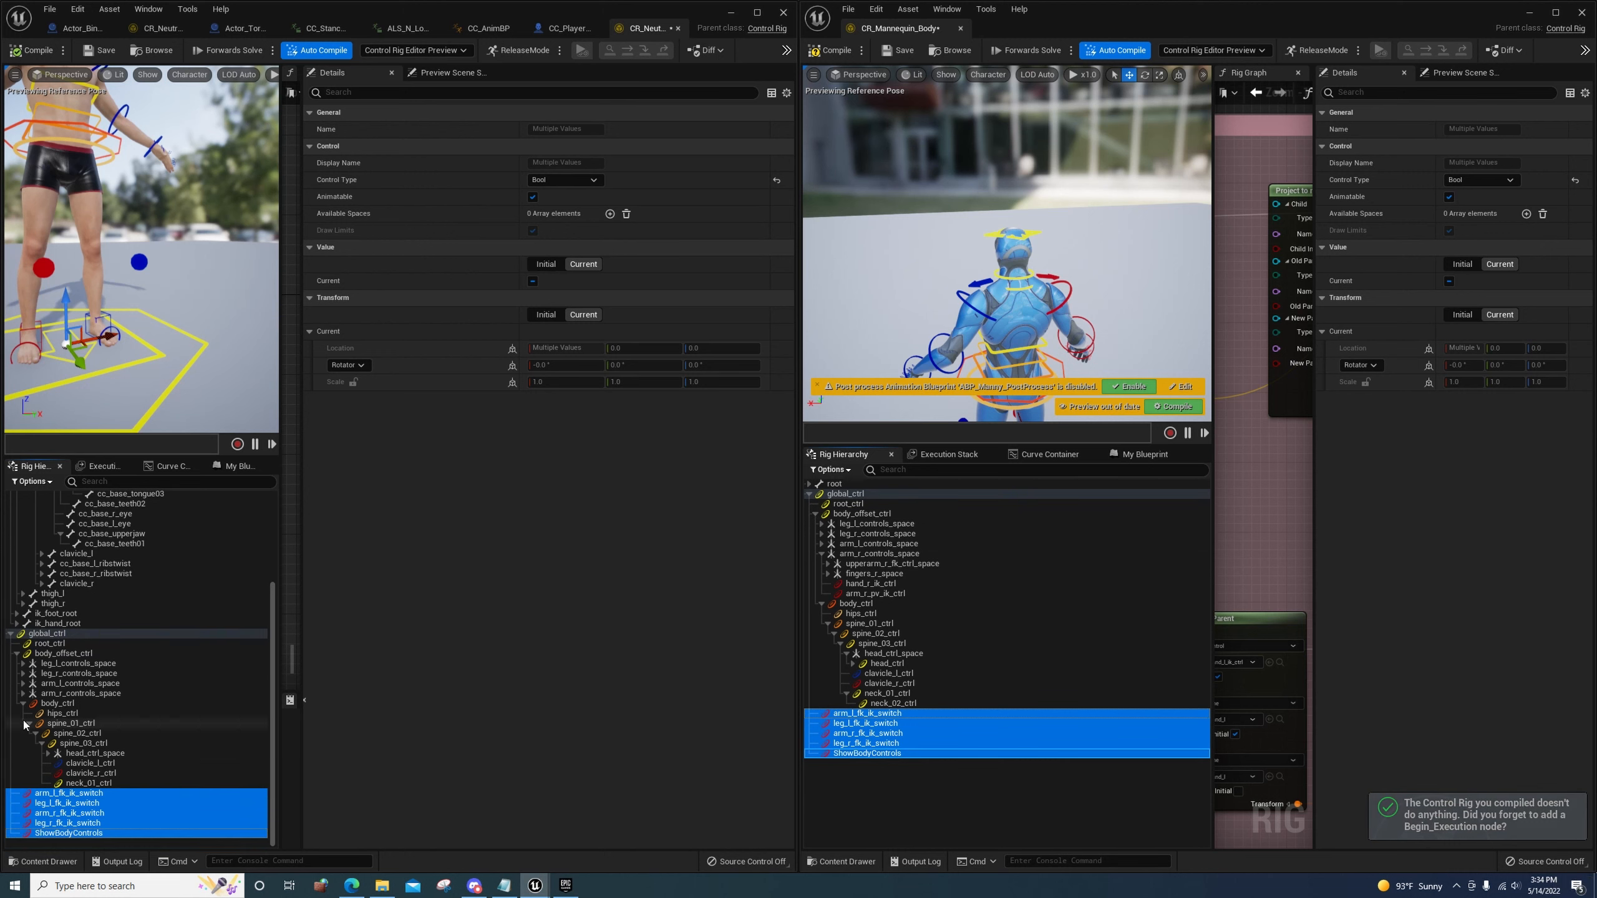
Collapse the spine, body_ctrl and root branches of CR_Neutral_Body's hierarchy
click(30, 725)
click(24, 763)
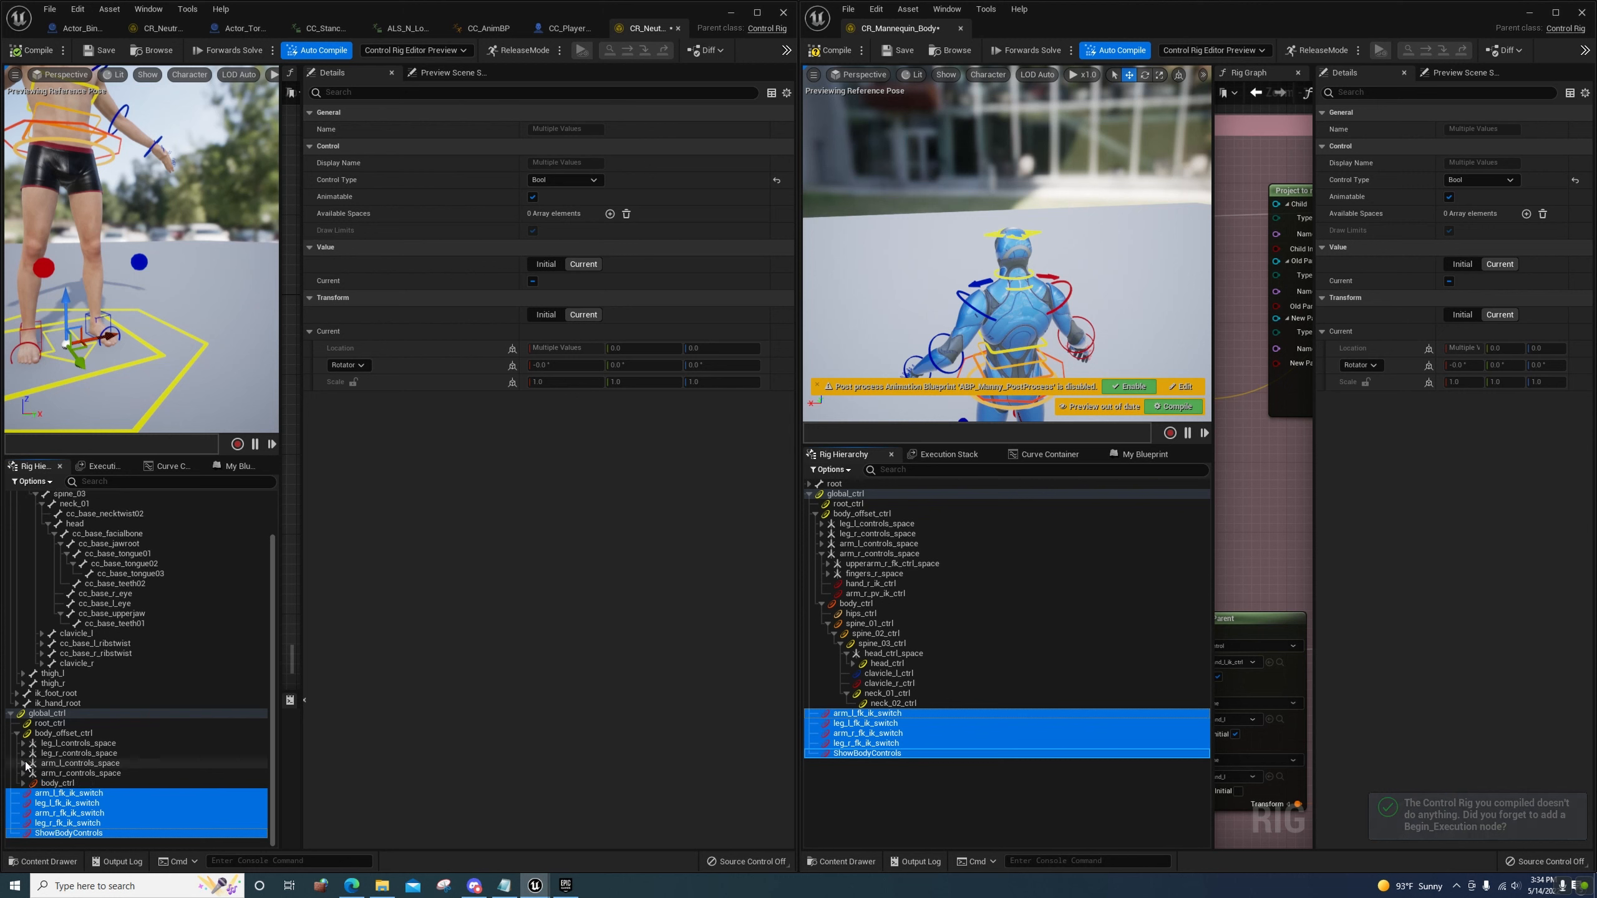
scroll(39, 691, up, 2)
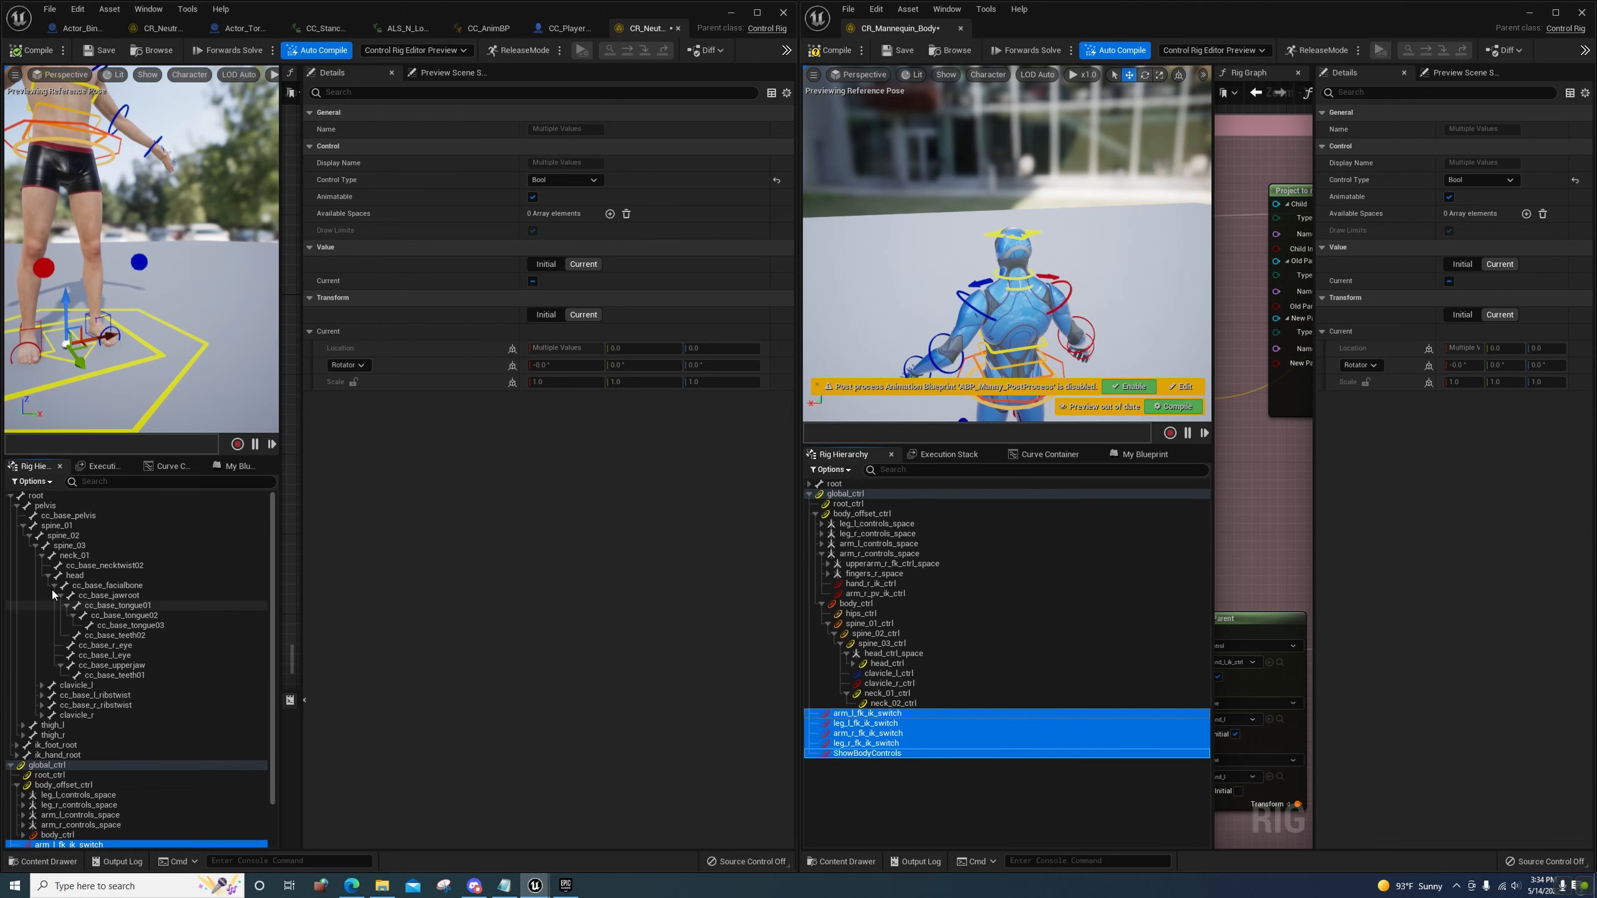
click(23, 525)
click(10, 496)
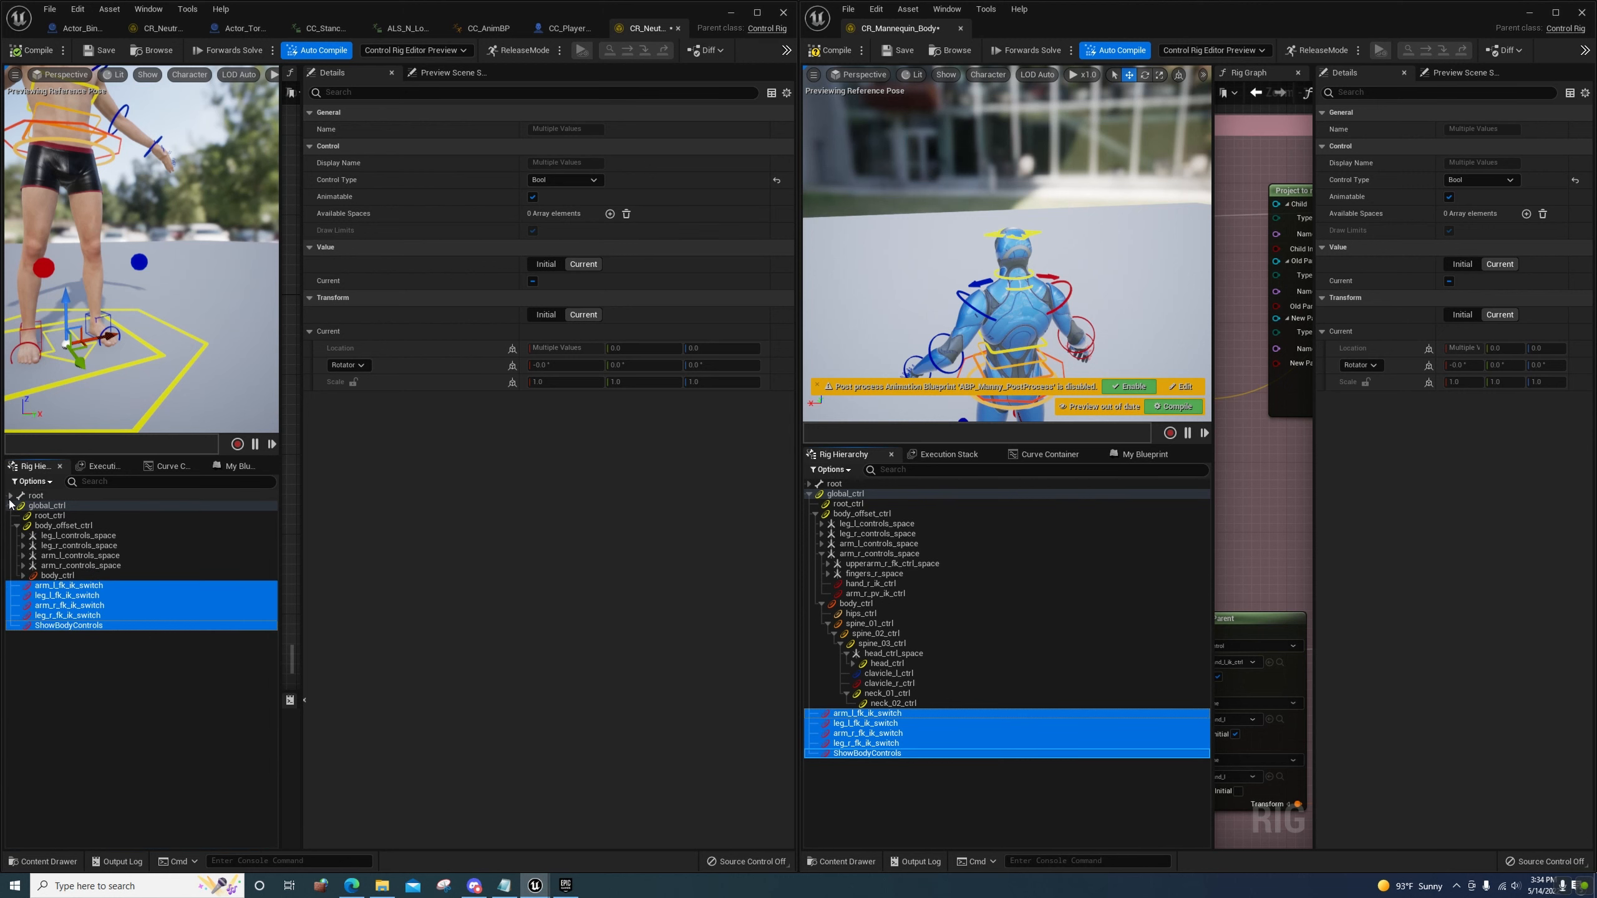
Show CR_Neutral_Body's variables and resize both editors' layouts so their Rig Graphs are side by side
click(238, 465)
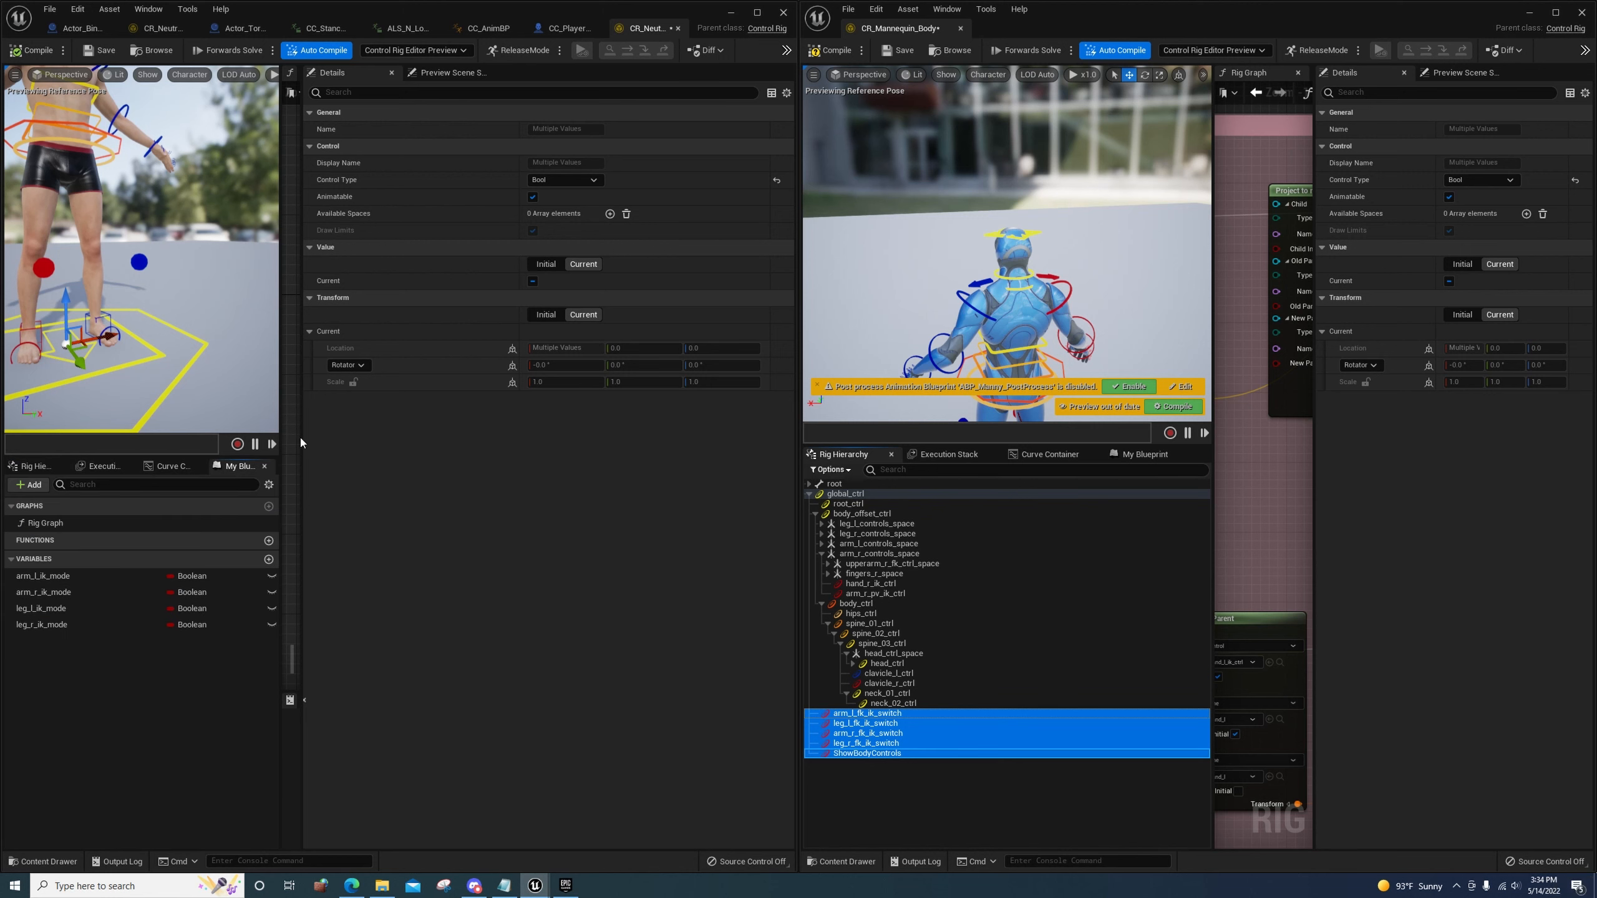
drag(294, 485, 642, 455)
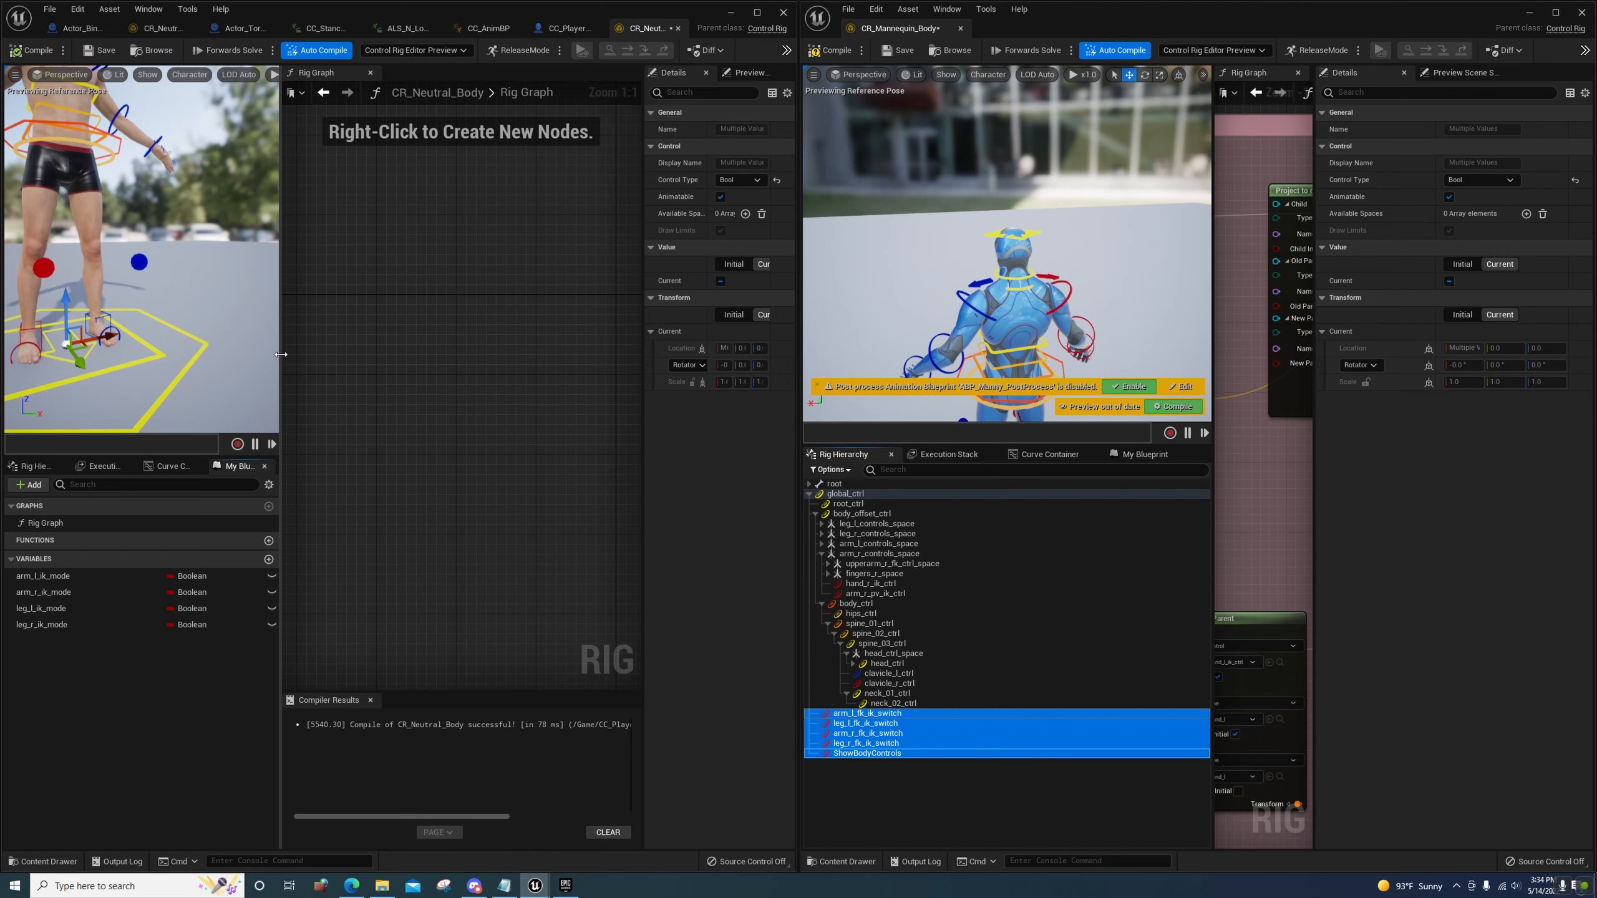
drag(281, 340, 174, 340)
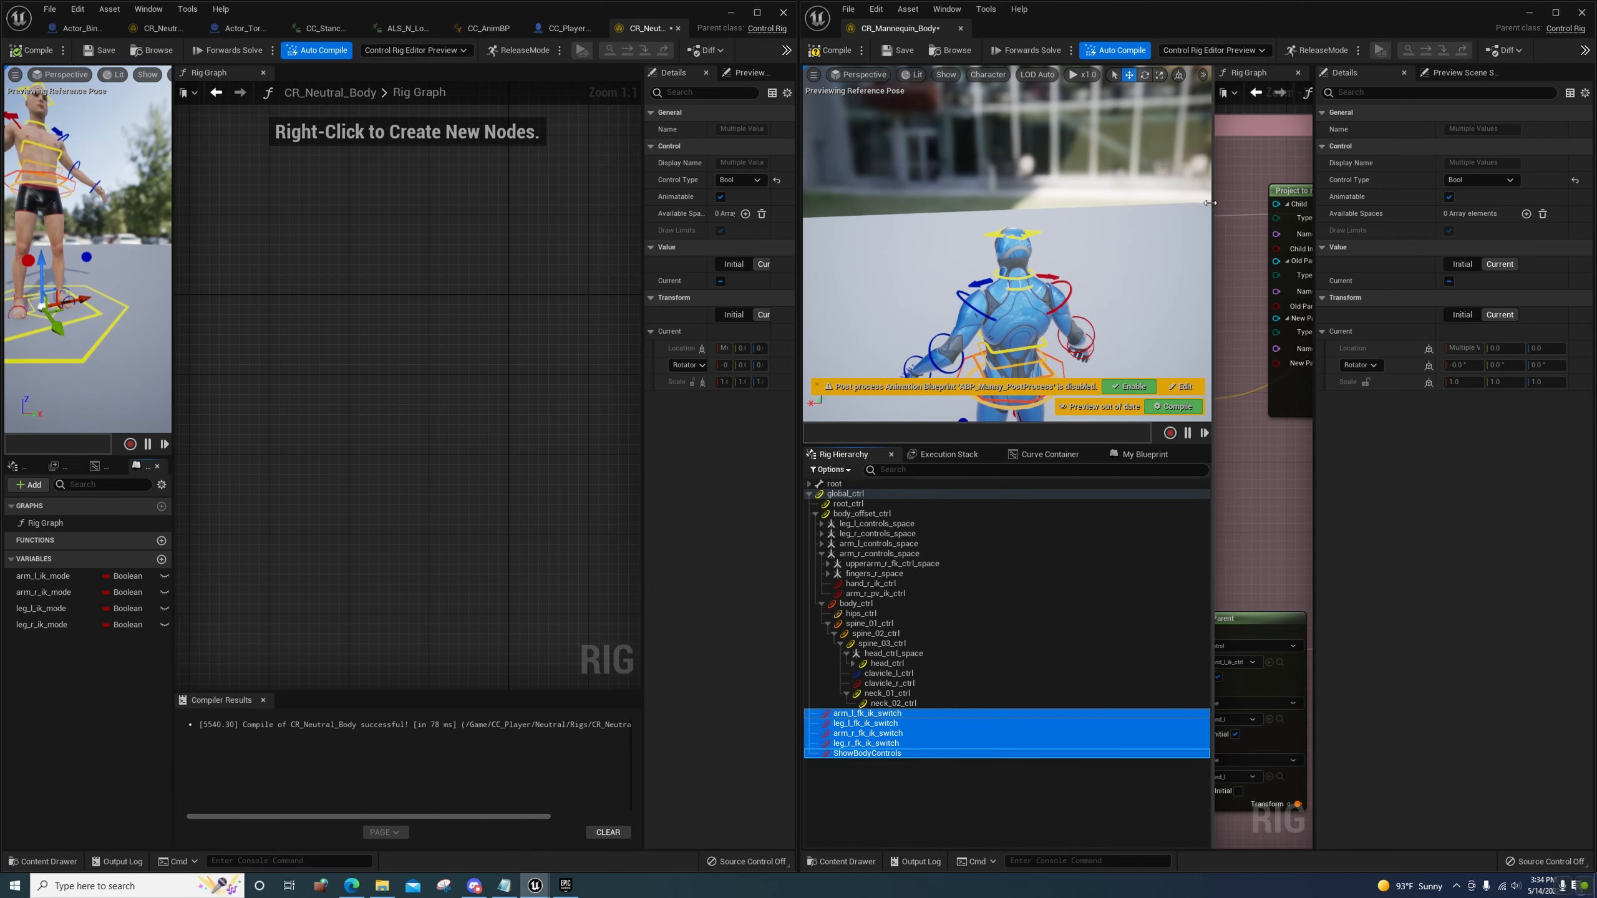
right_drag(1194, 334, 1232, 330)
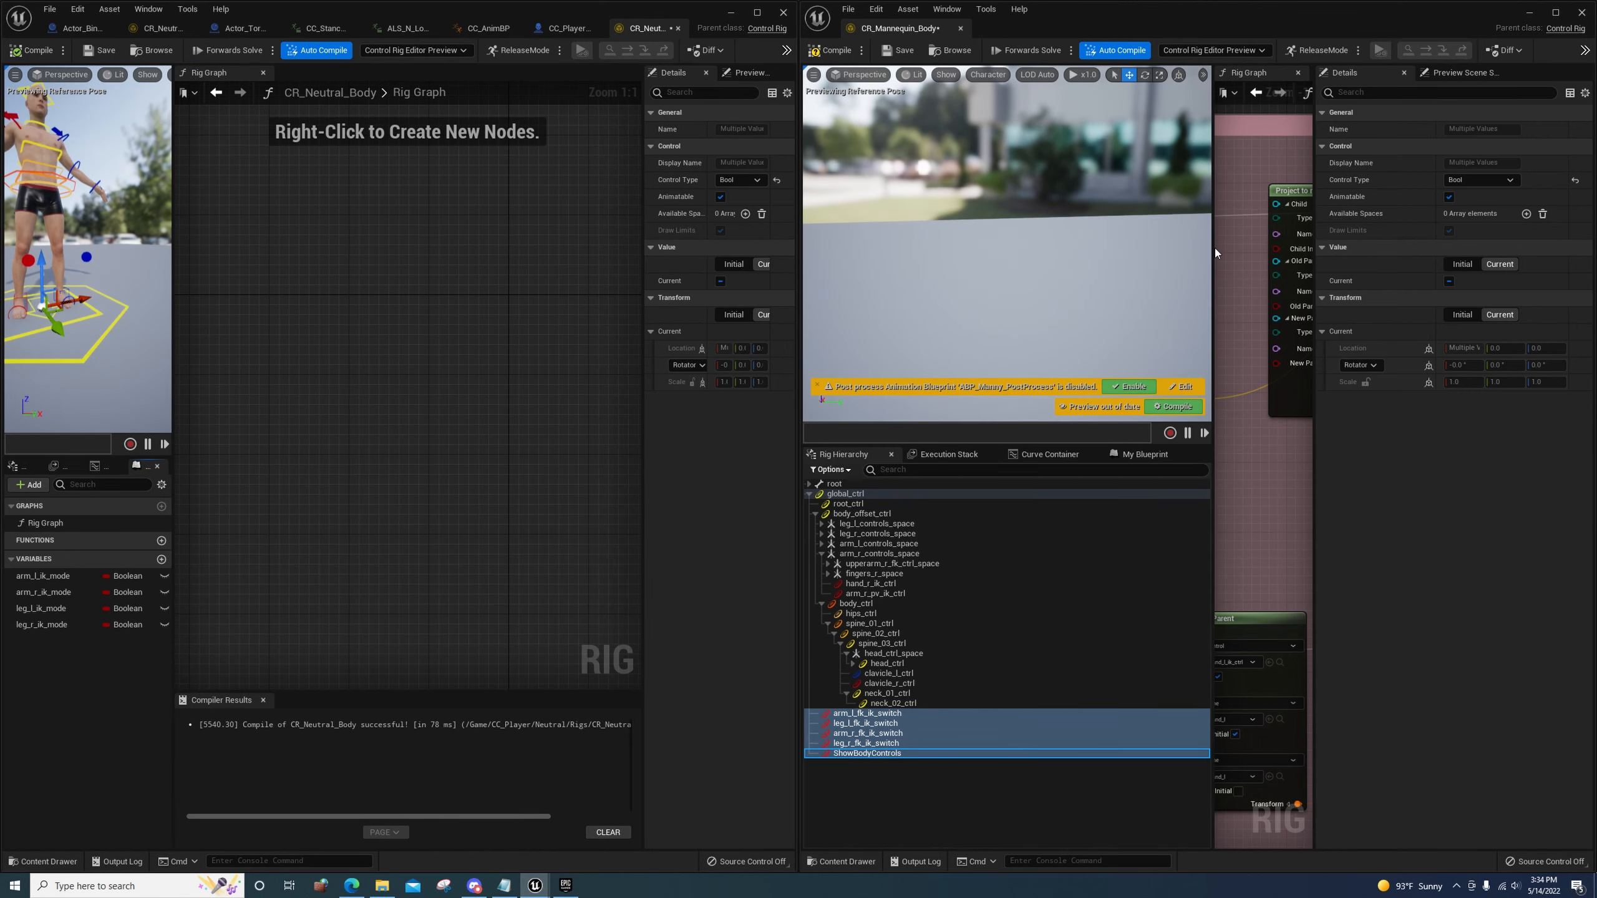
drag(1212, 252, 794, 325)
Copy all nodes of the CR_Mannequin_Body Rig Graph and paste them into the empty CR_Neutral_Body Rig Graph
scroll(972, 484, down, 8)
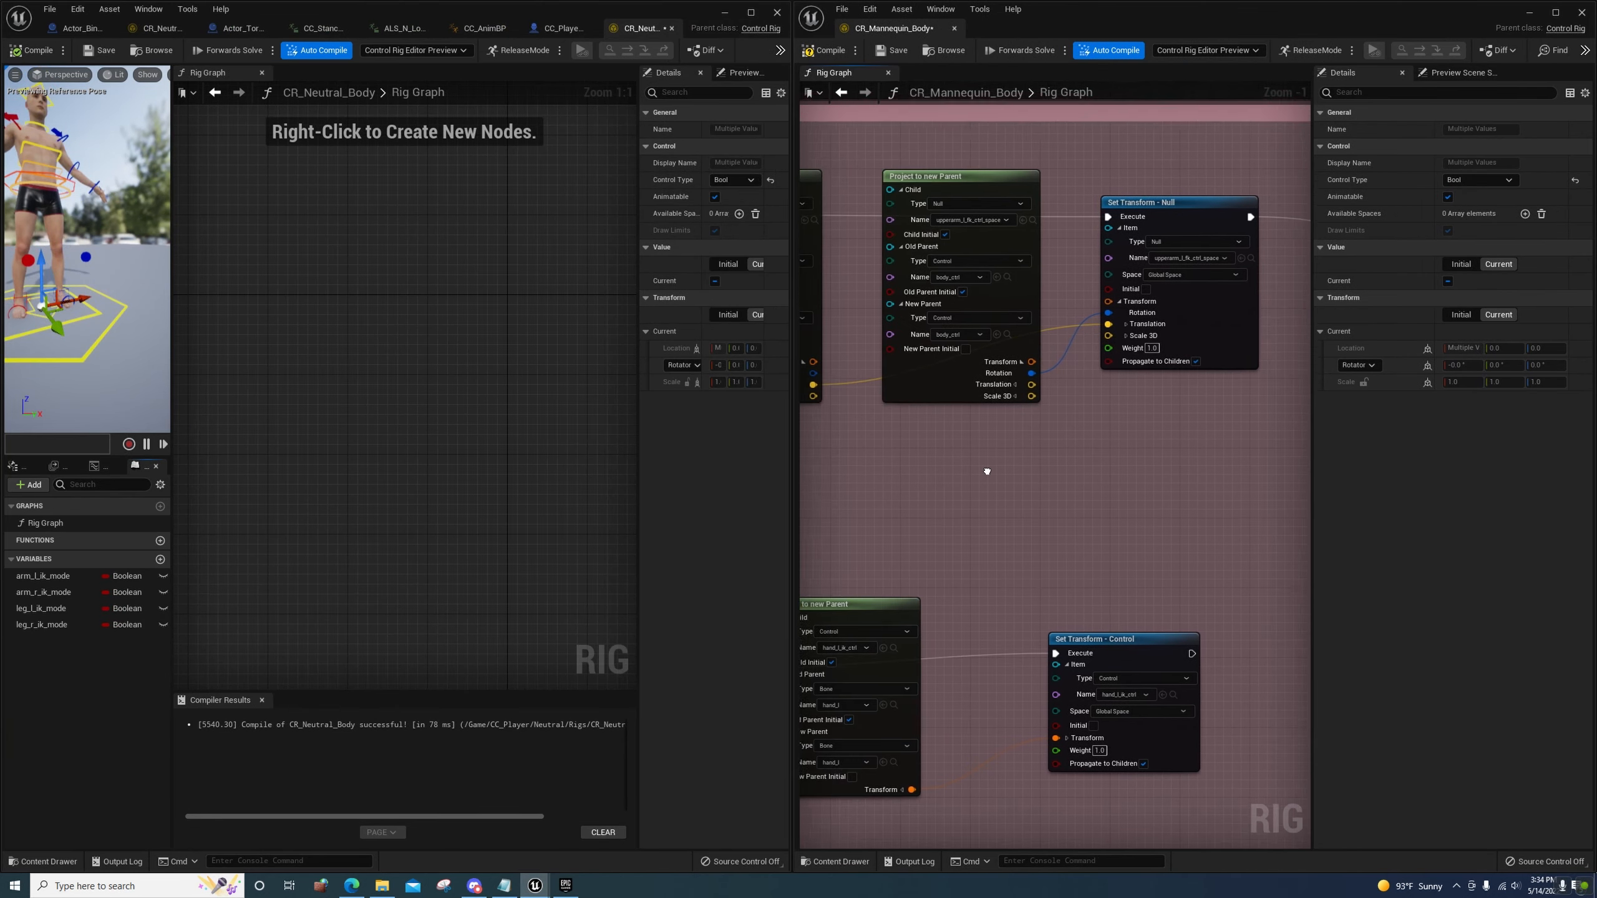
scroll(978, 485, down, 3)
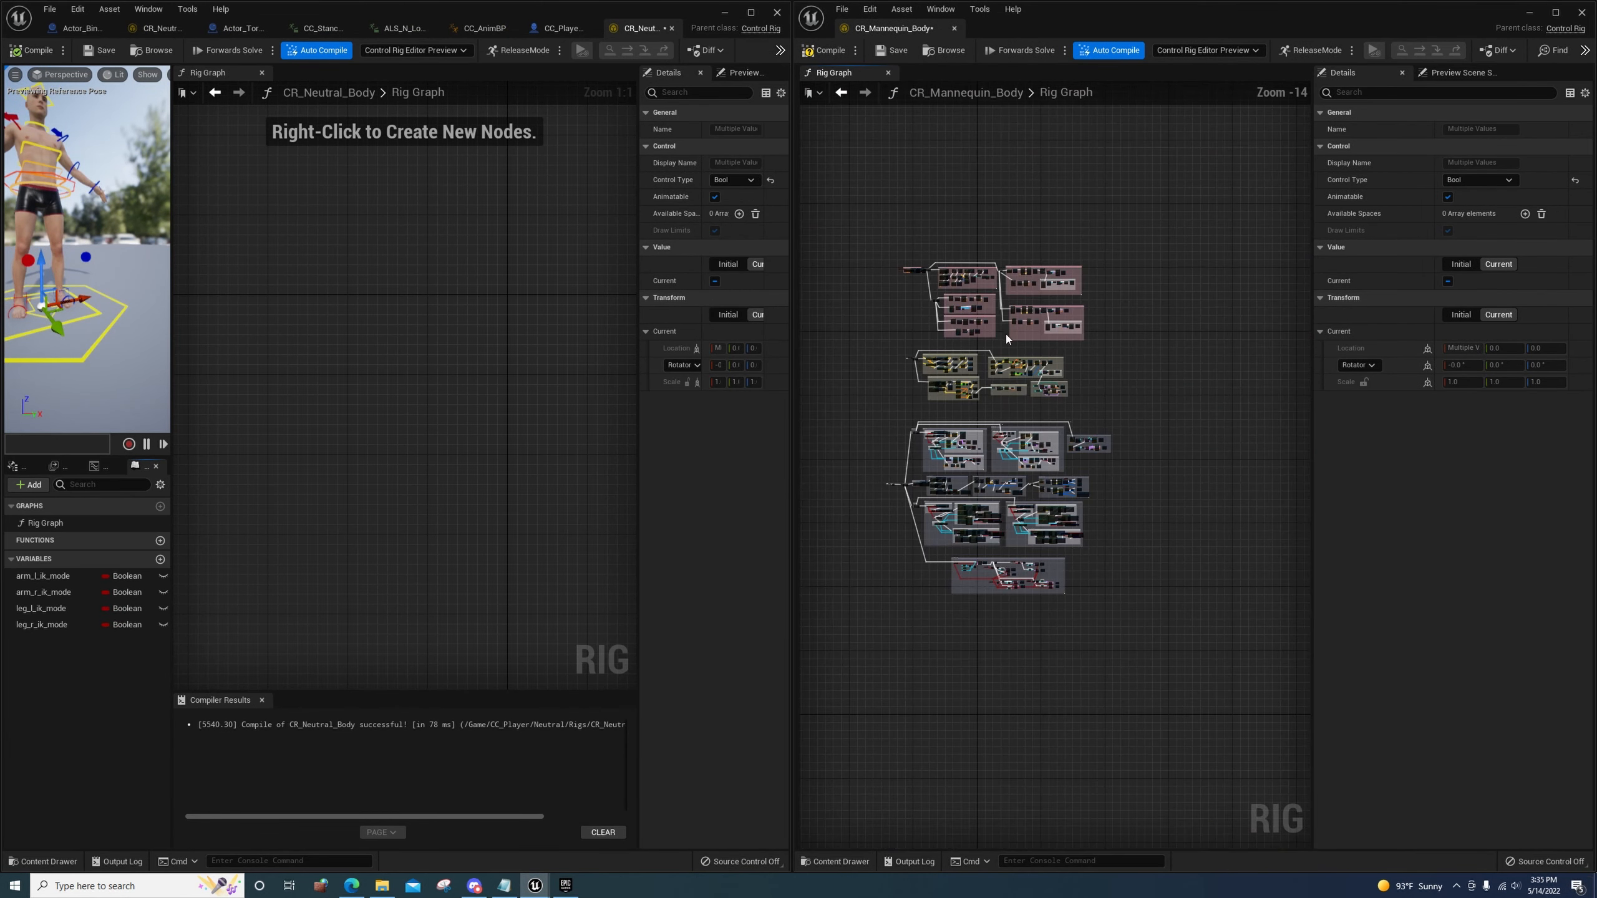
scroll(1019, 439, up, 1)
right_click(1035, 441)
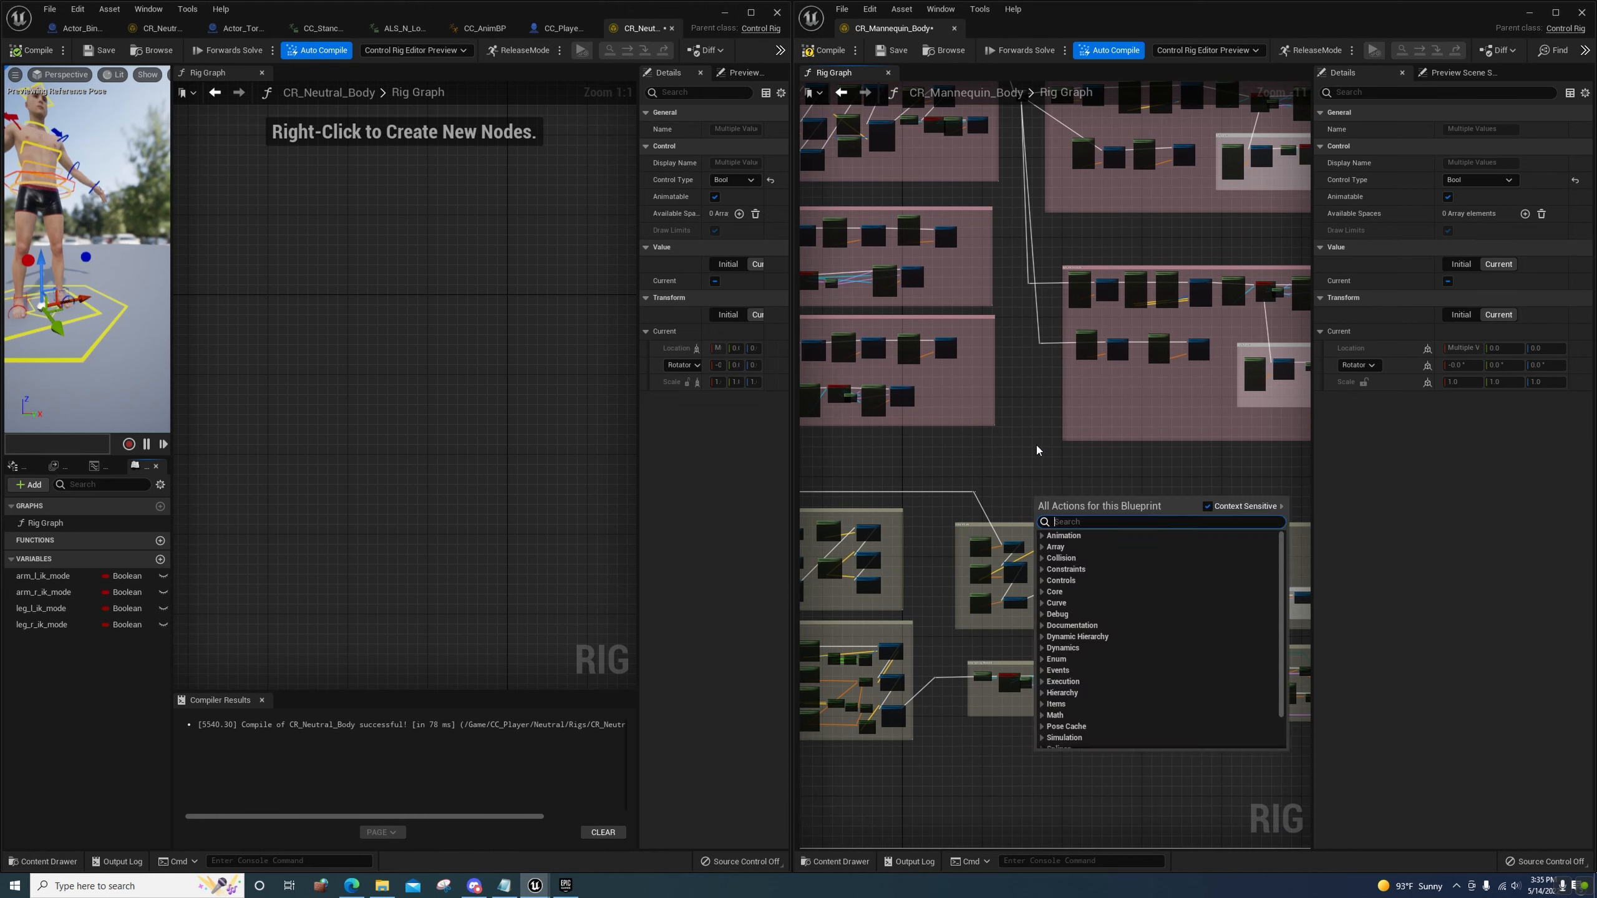
scroll(1036, 441, down, 2)
scroll(1035, 365, down, 1)
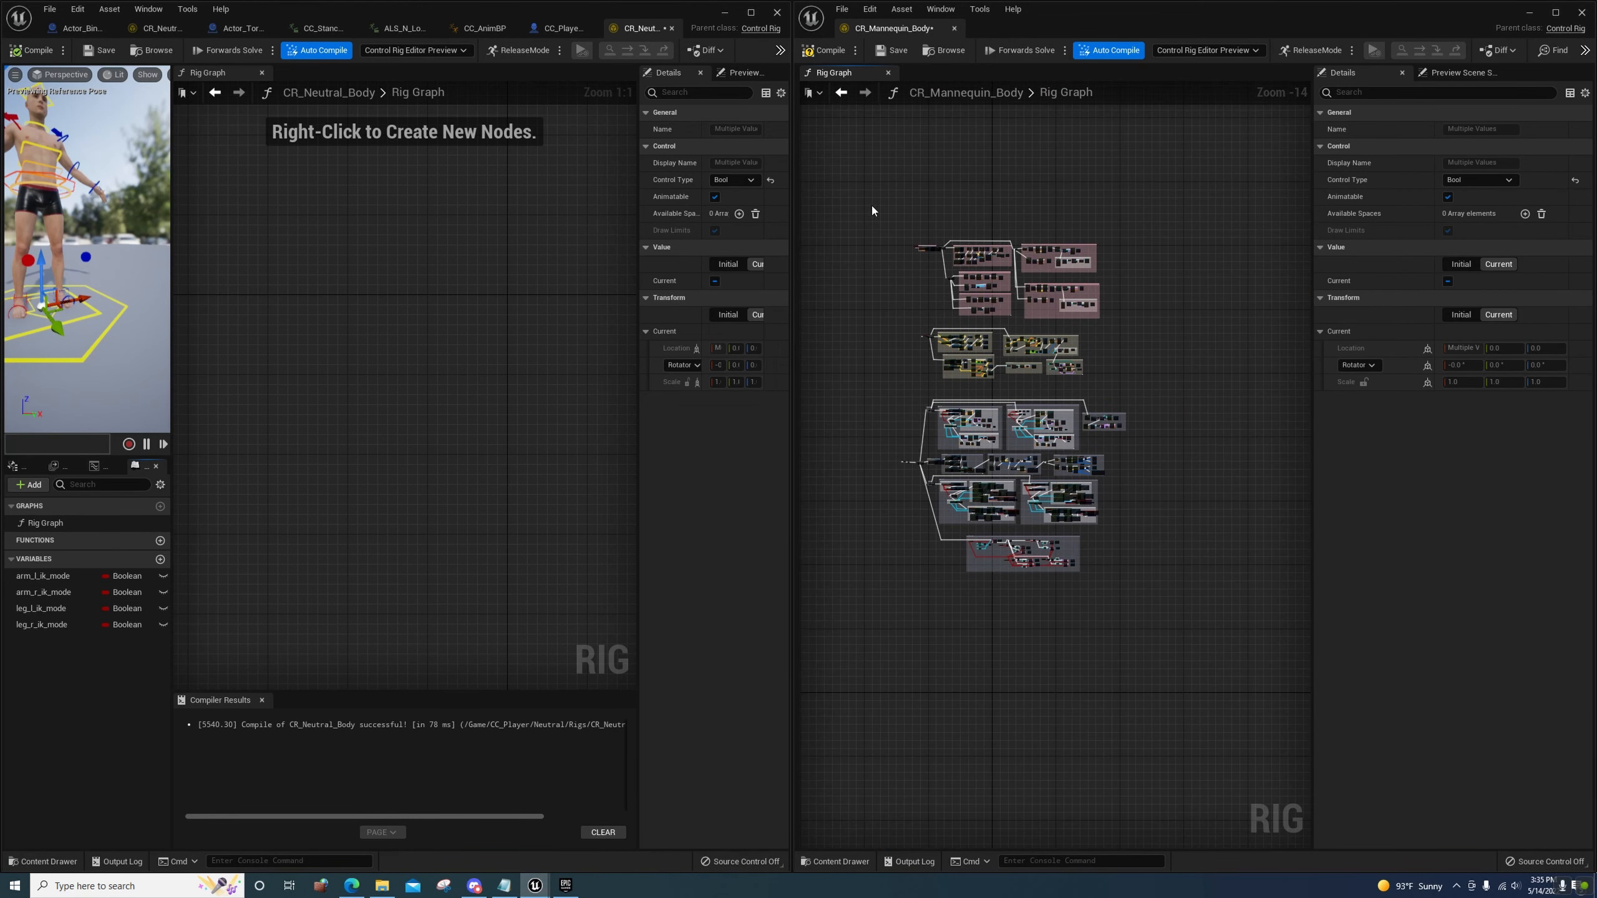
drag(874, 185, 1169, 639)
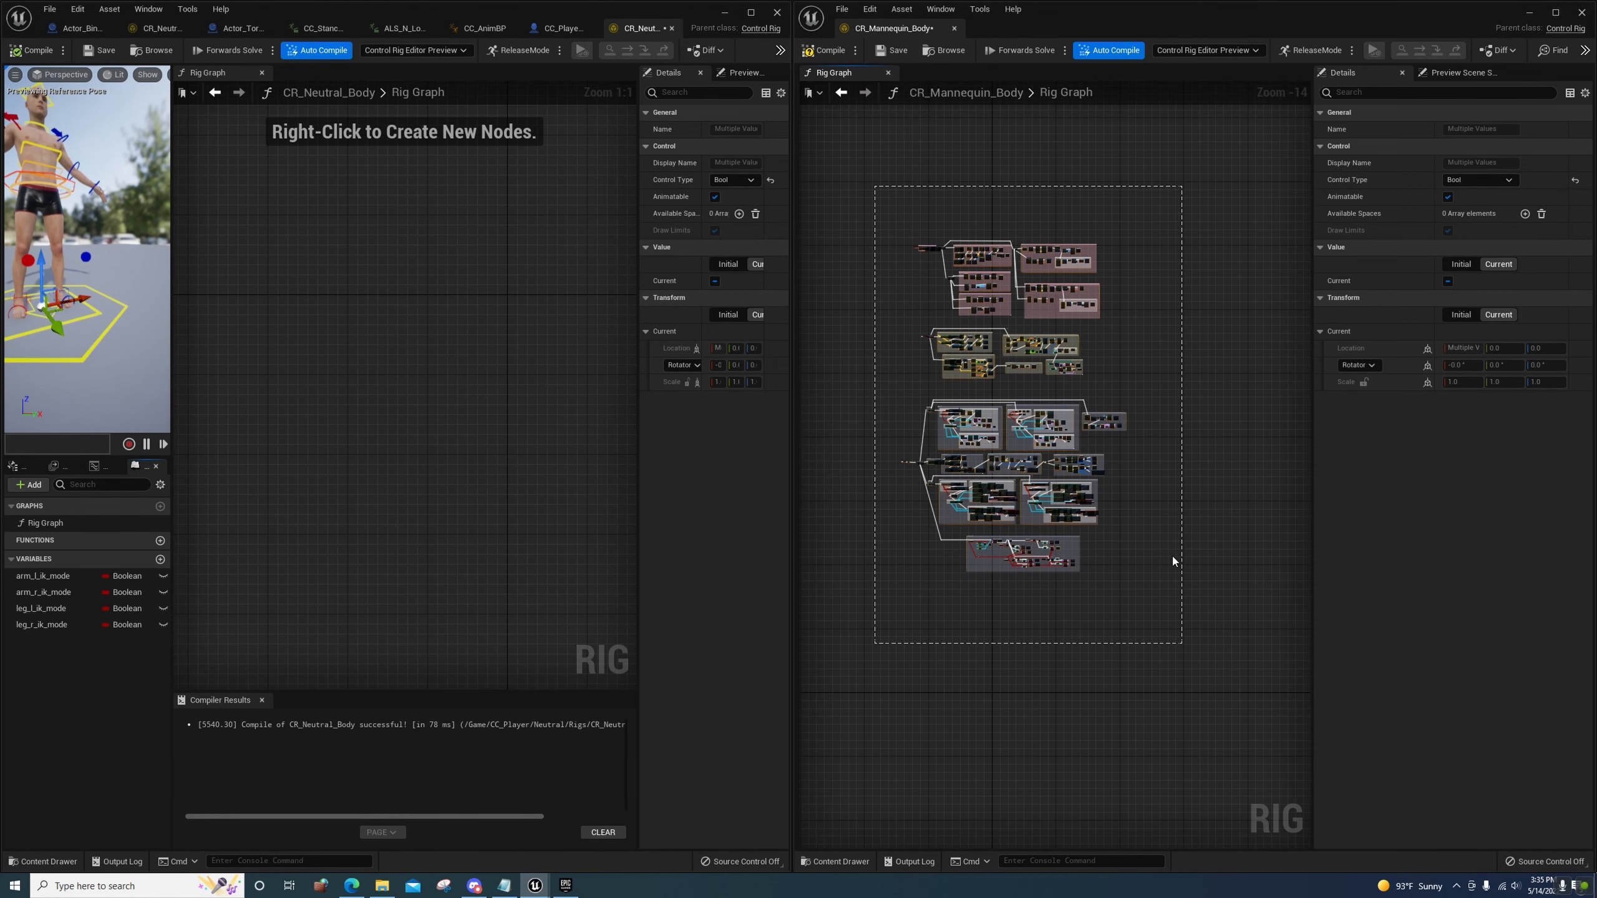
drag(1161, 550, 1138, 545)
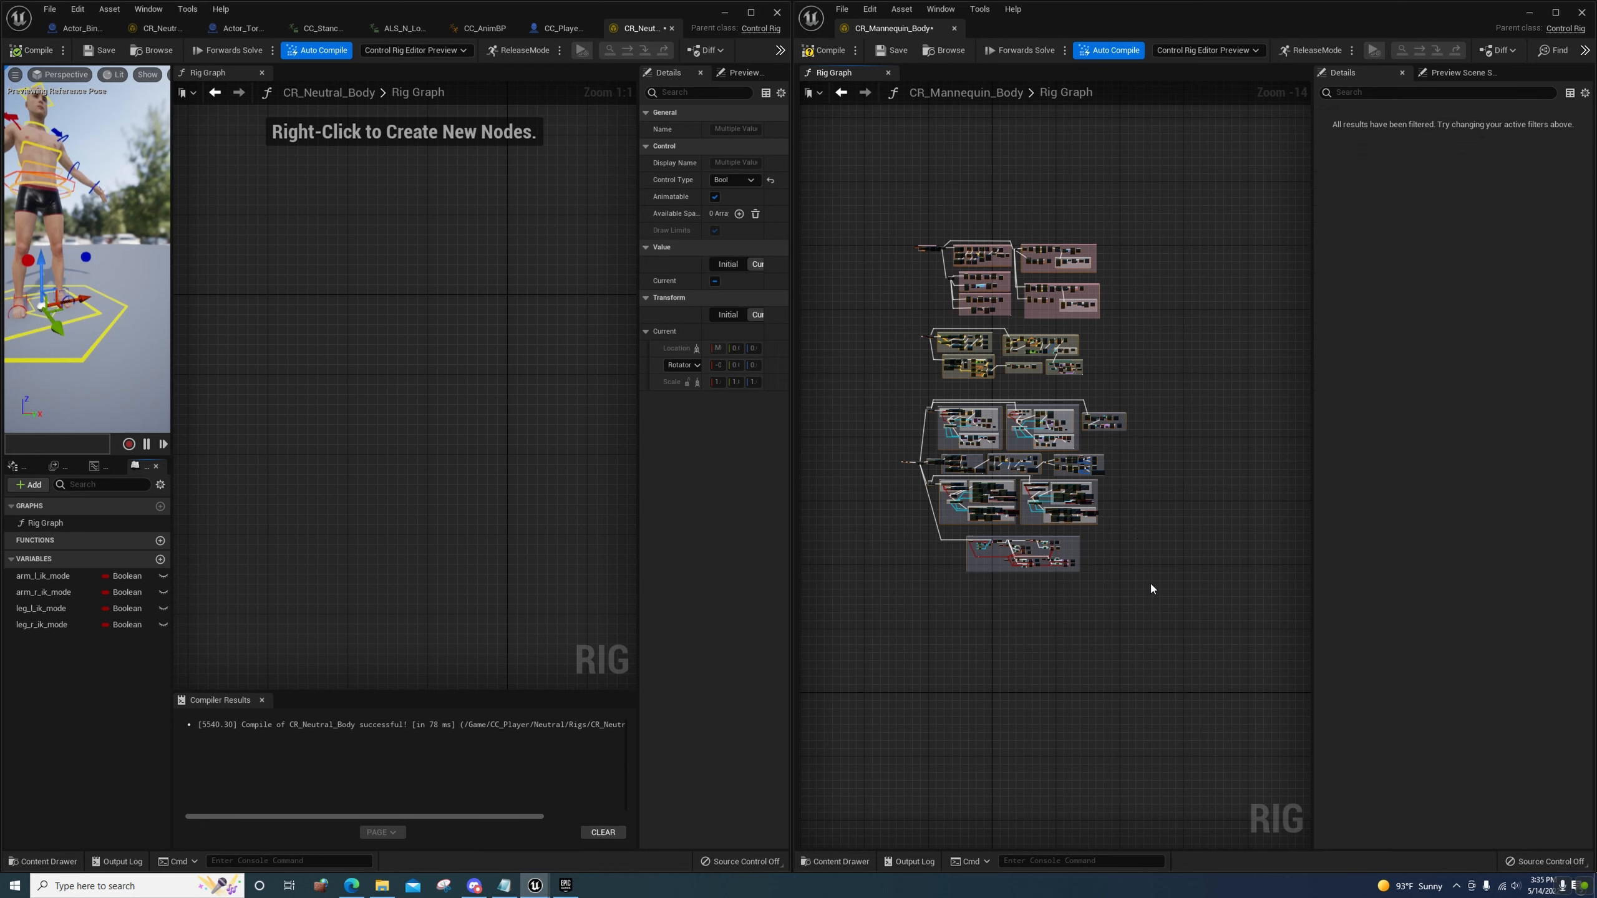
right_drag(1150, 588, 1076, 551)
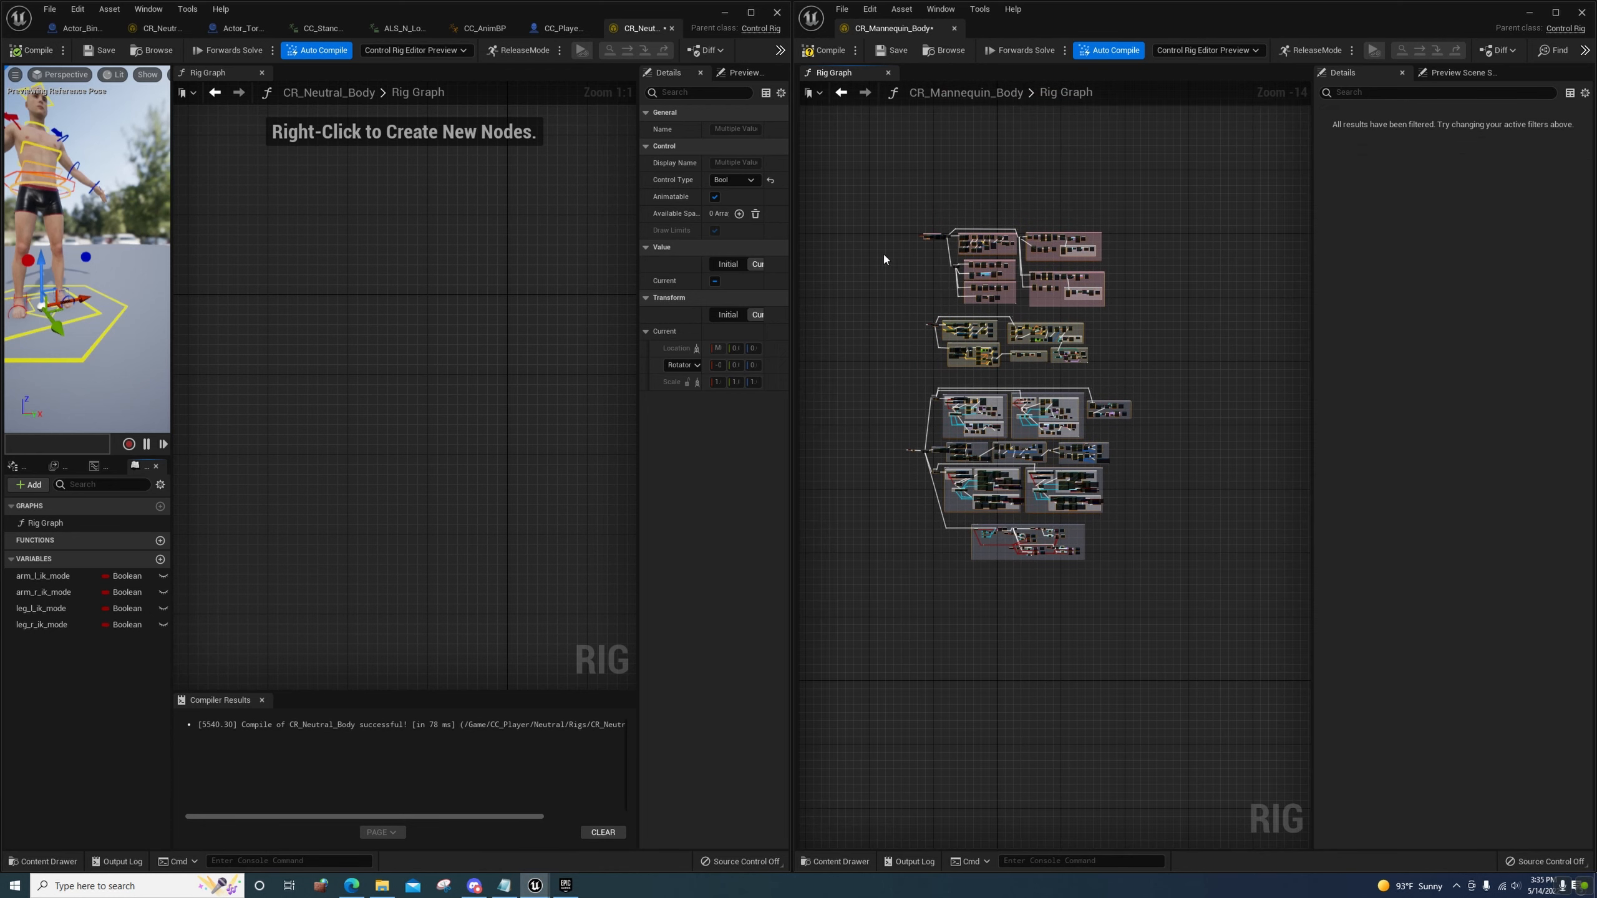
drag(878, 180, 1184, 645)
scroll(384, 412, down, 10)
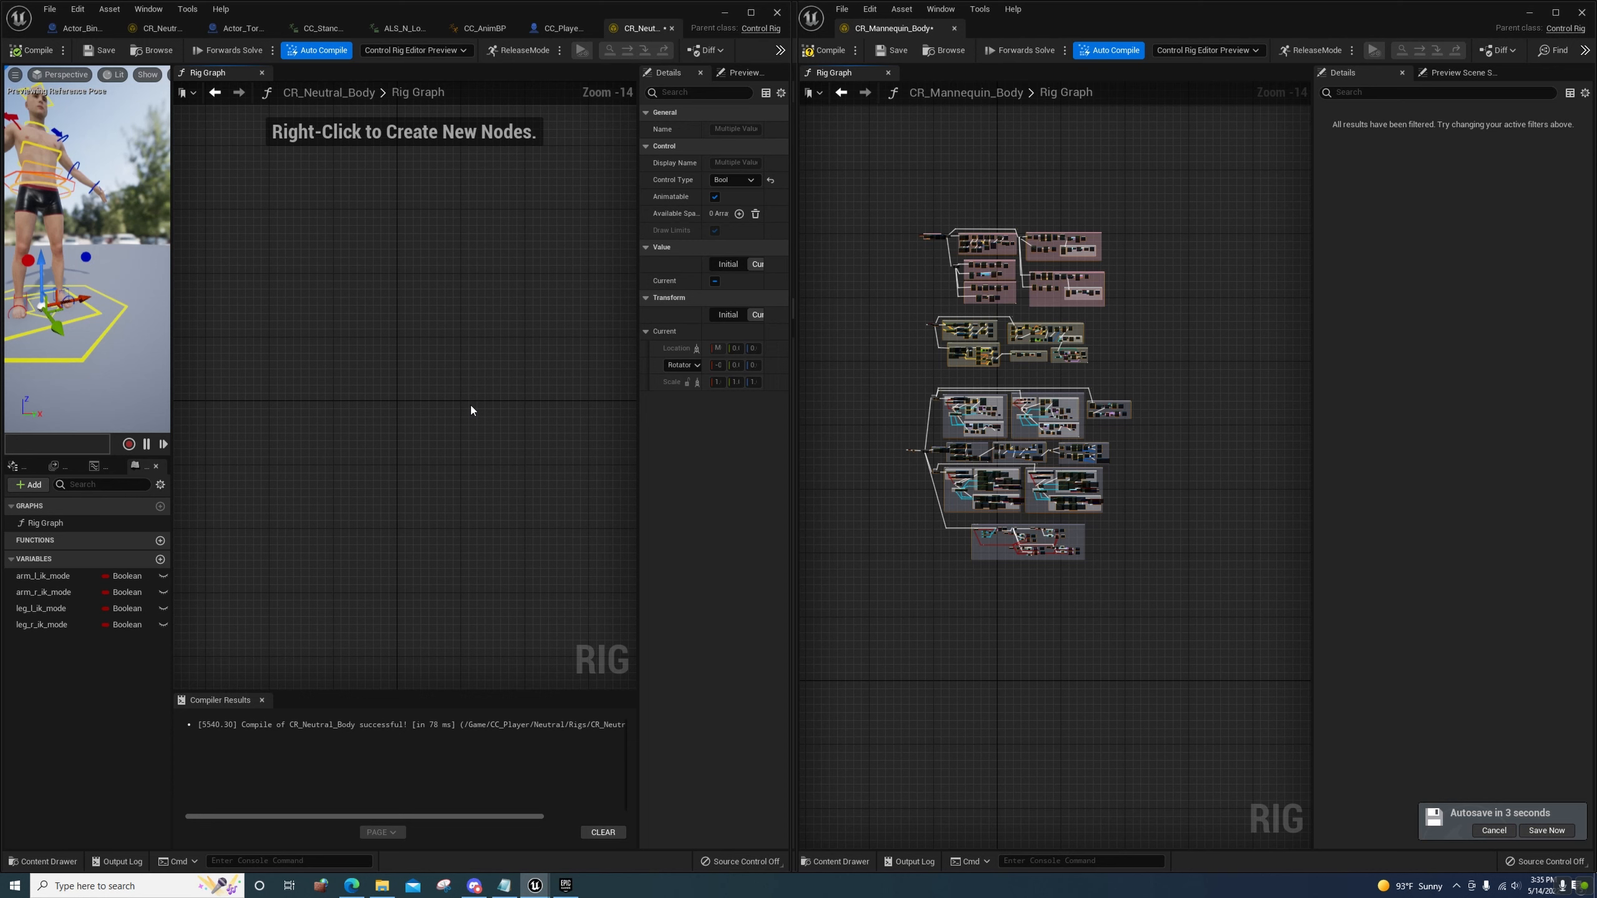
key(ctrl+v)
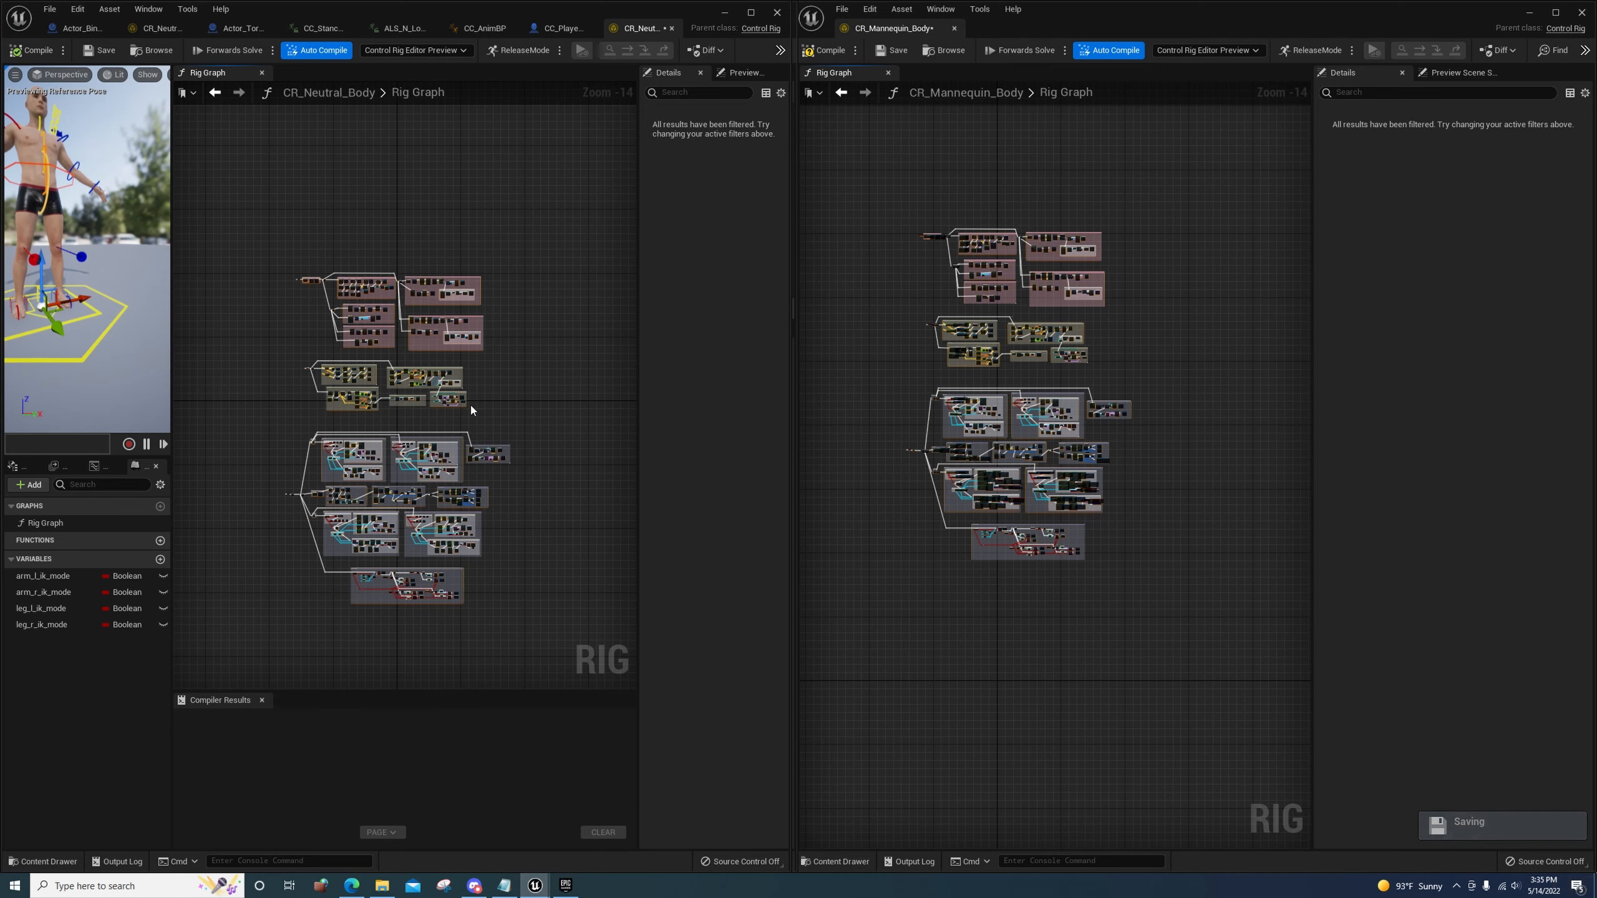
Maximize the CR_Neutral_Body editor window, and compile and save the rig
key(super+Up)
right_drag(831, 540, 1051, 422)
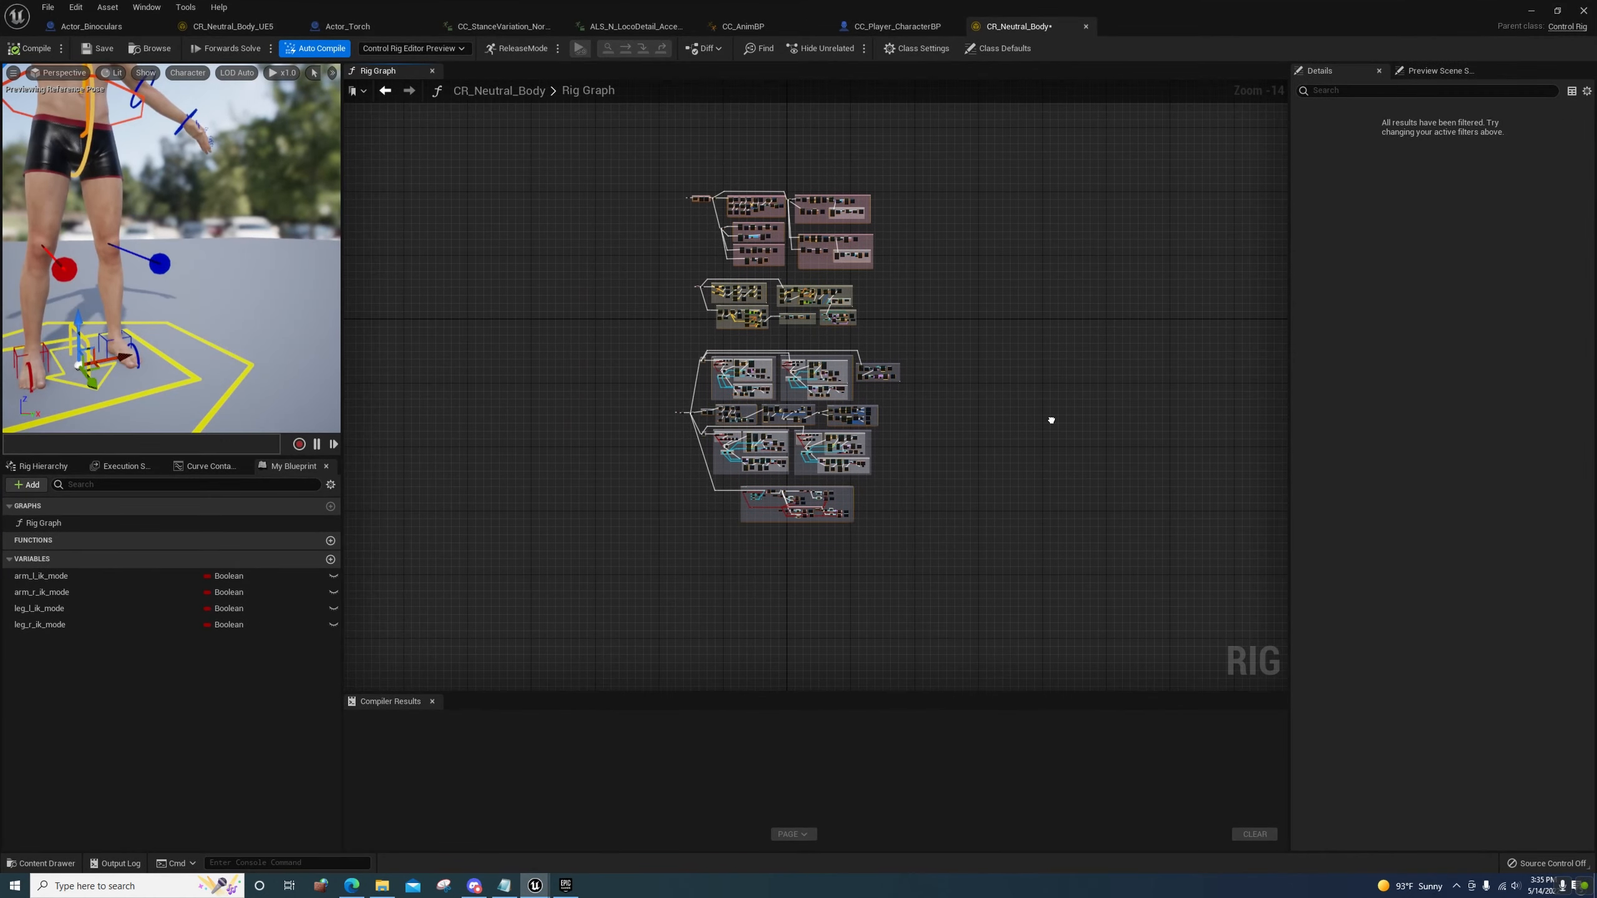
scroll(937, 524, up, 5)
right_drag(441, 352, 633, 605)
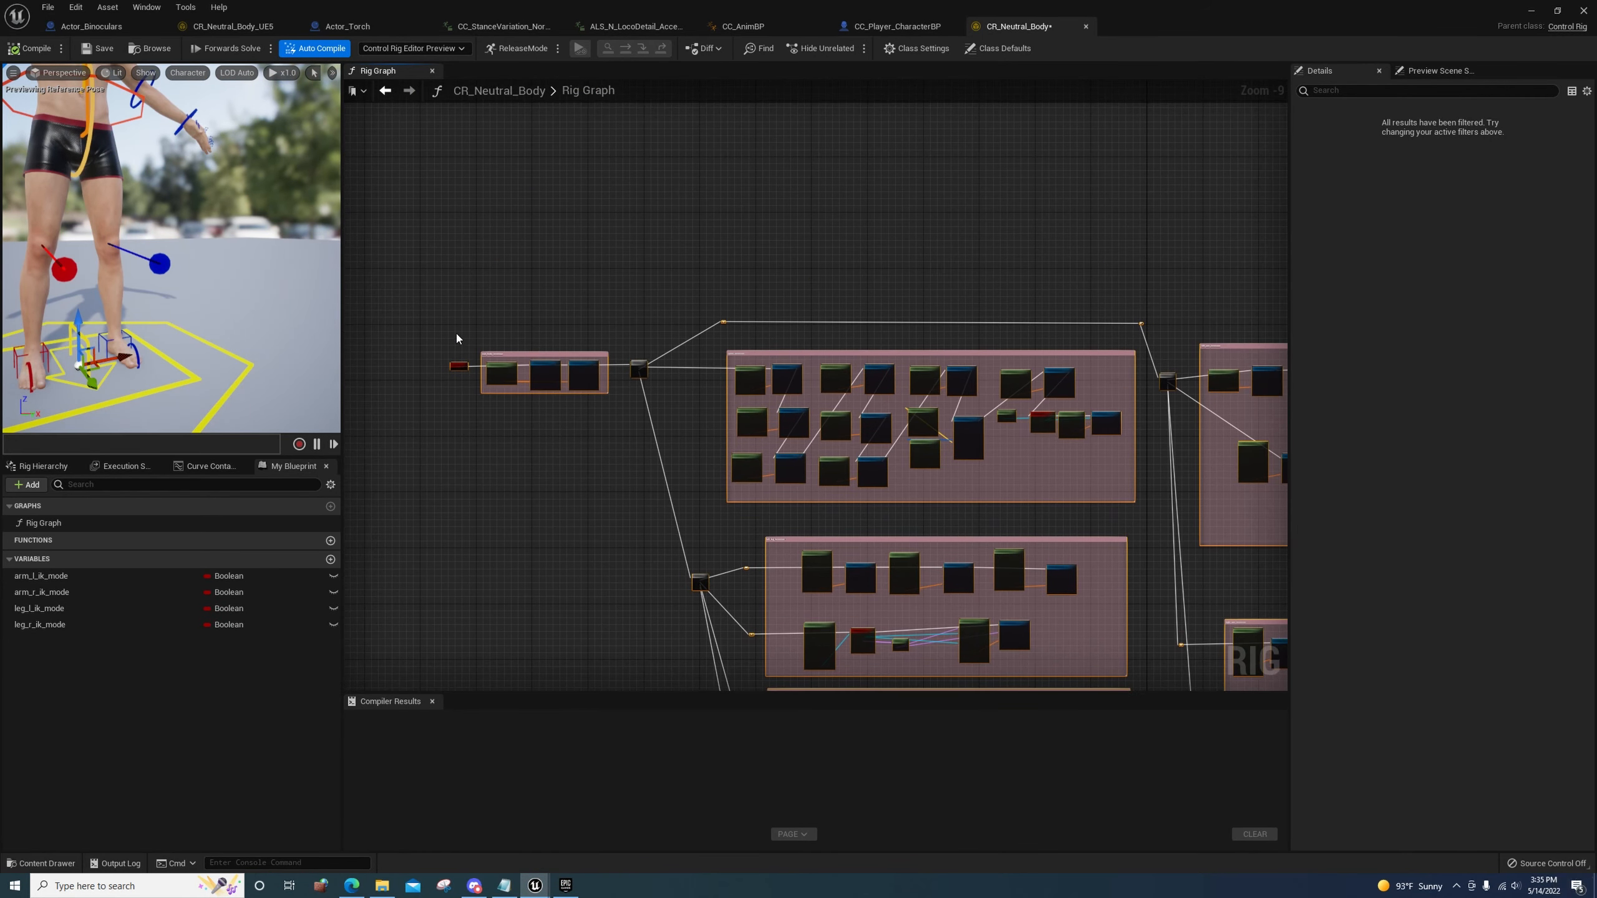
scroll(457, 331, up, 8)
right_drag(689, 443, 467, 224)
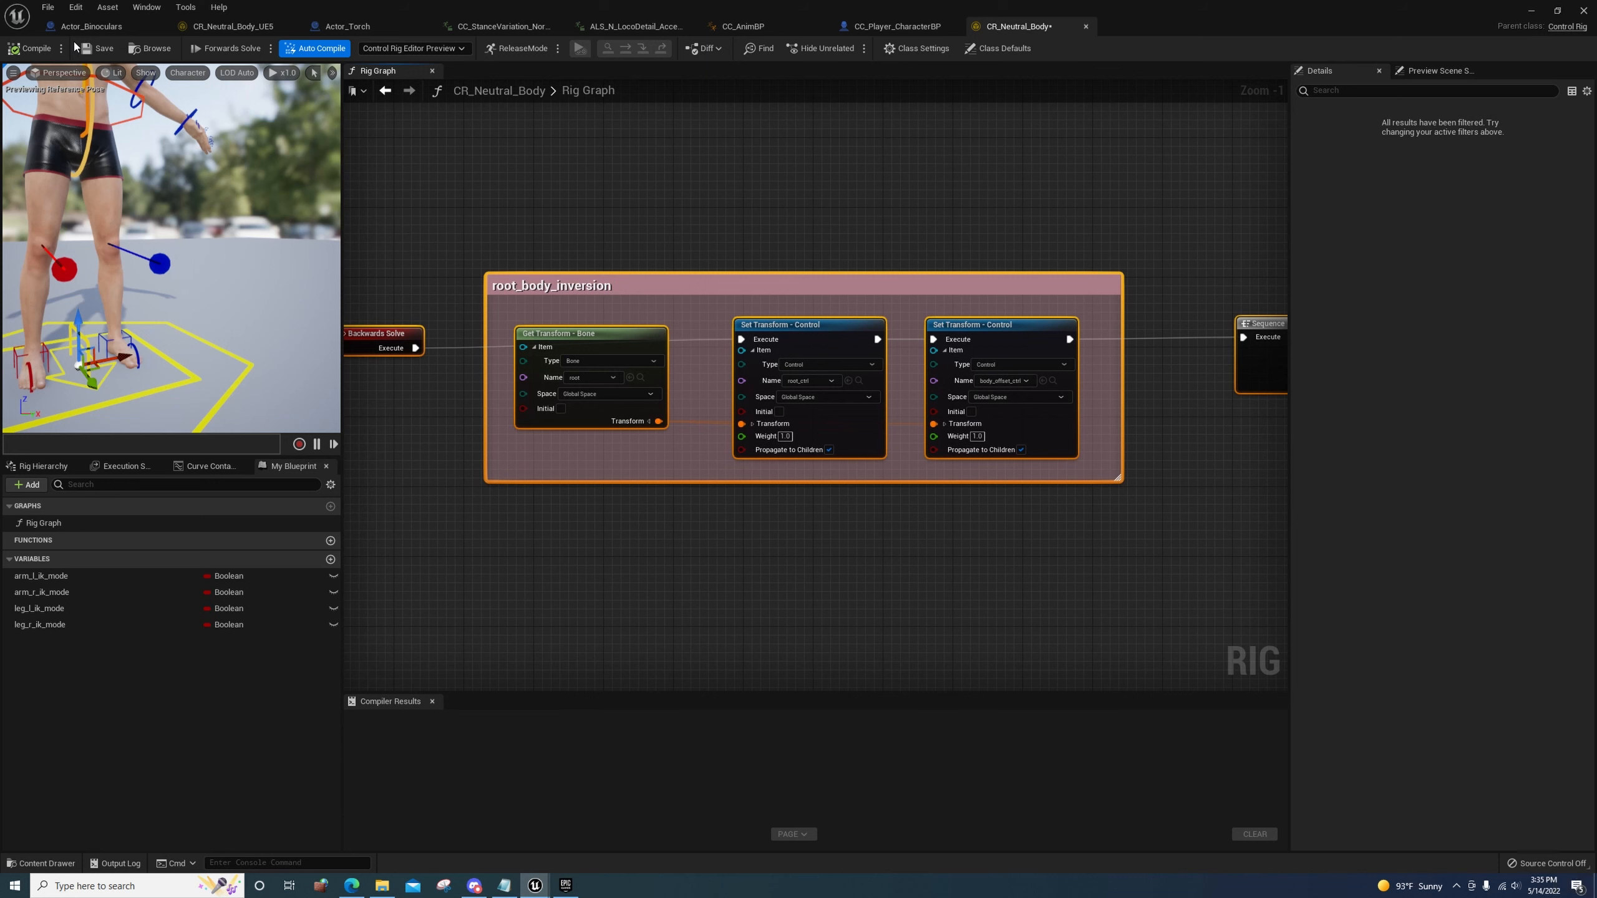
click(93, 50)
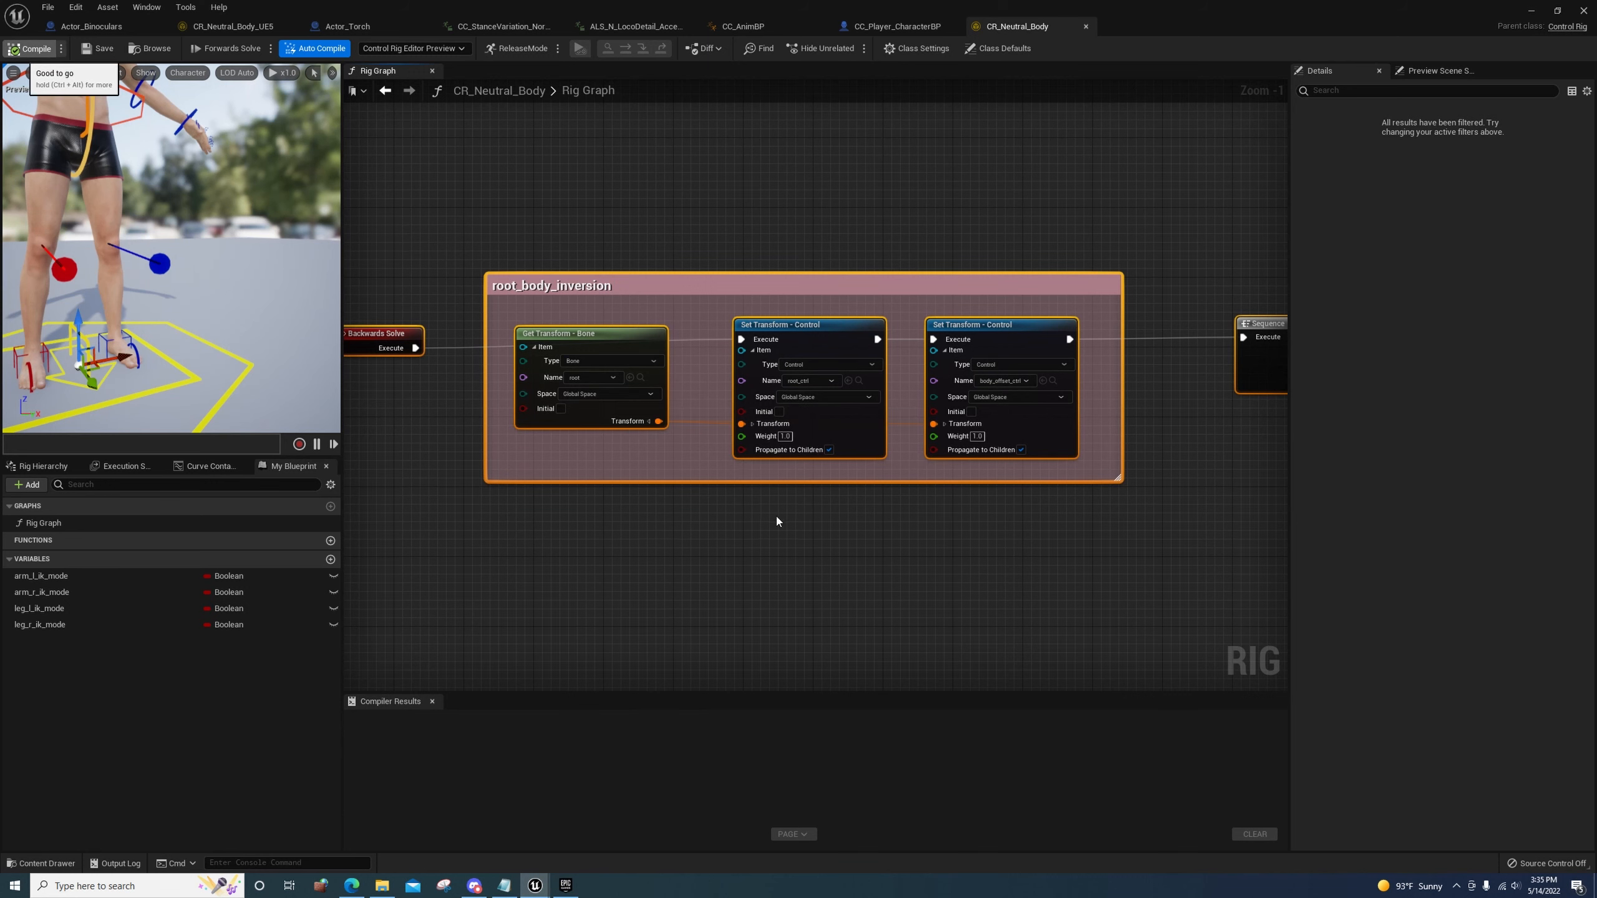
Examine the root_body_inversion and spine_inversion nodes for references to bones or controls missing from this rig
right_drag(895, 560, 848, 521)
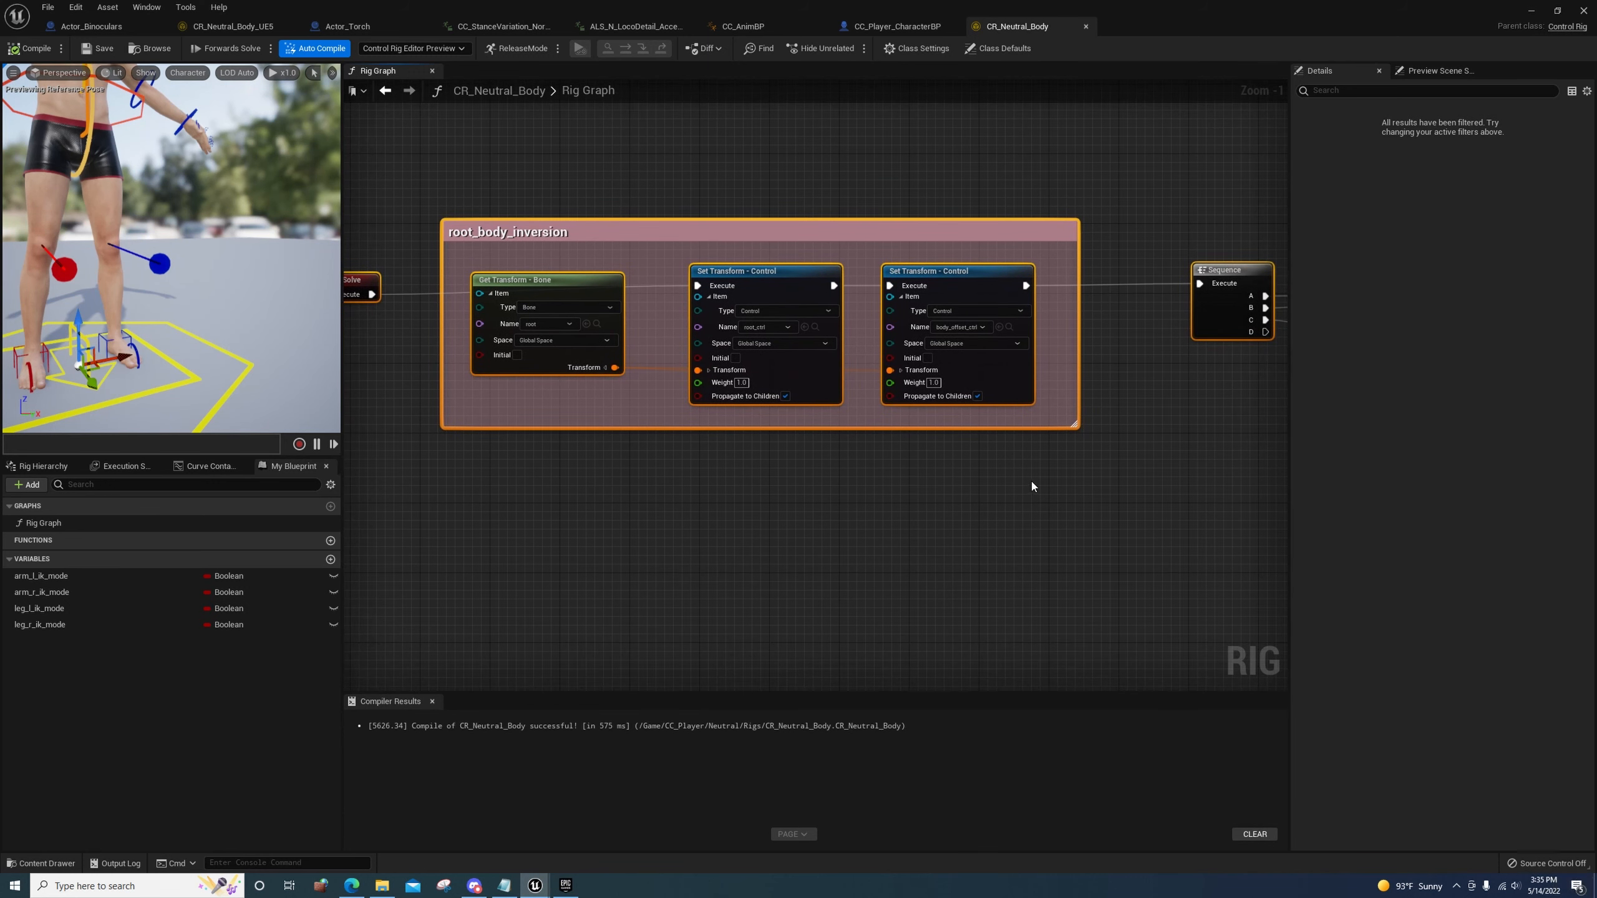
right_drag(1034, 485, 693, 468)
scroll(836, 442, down, 2)
right_drag(863, 428, 374, 518)
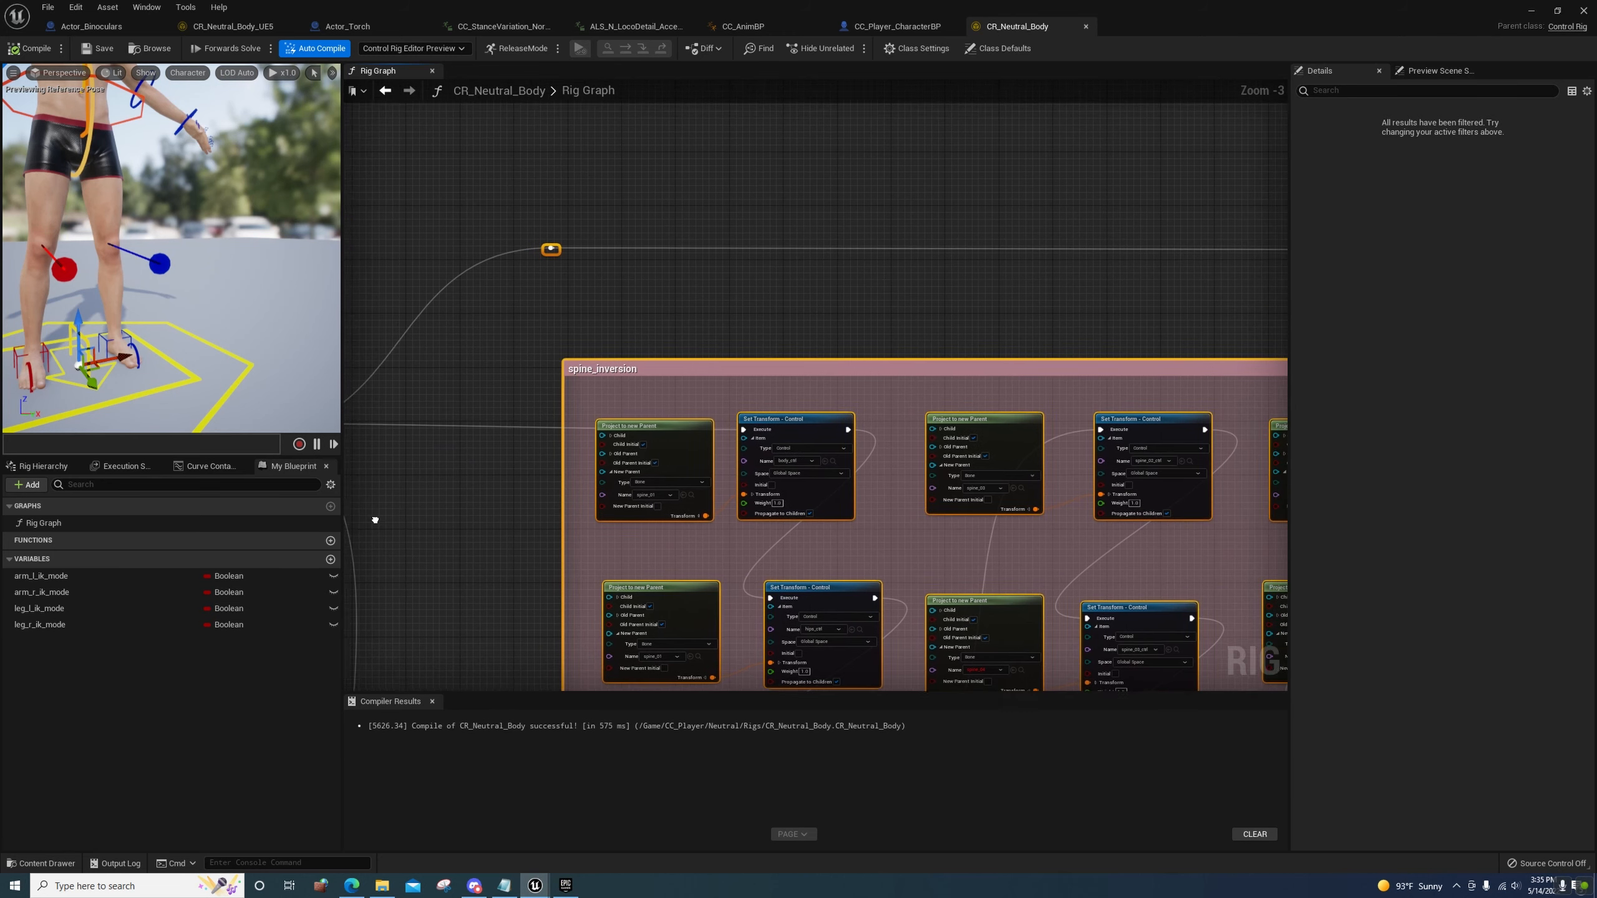
right_drag(595, 524, 476, 352)
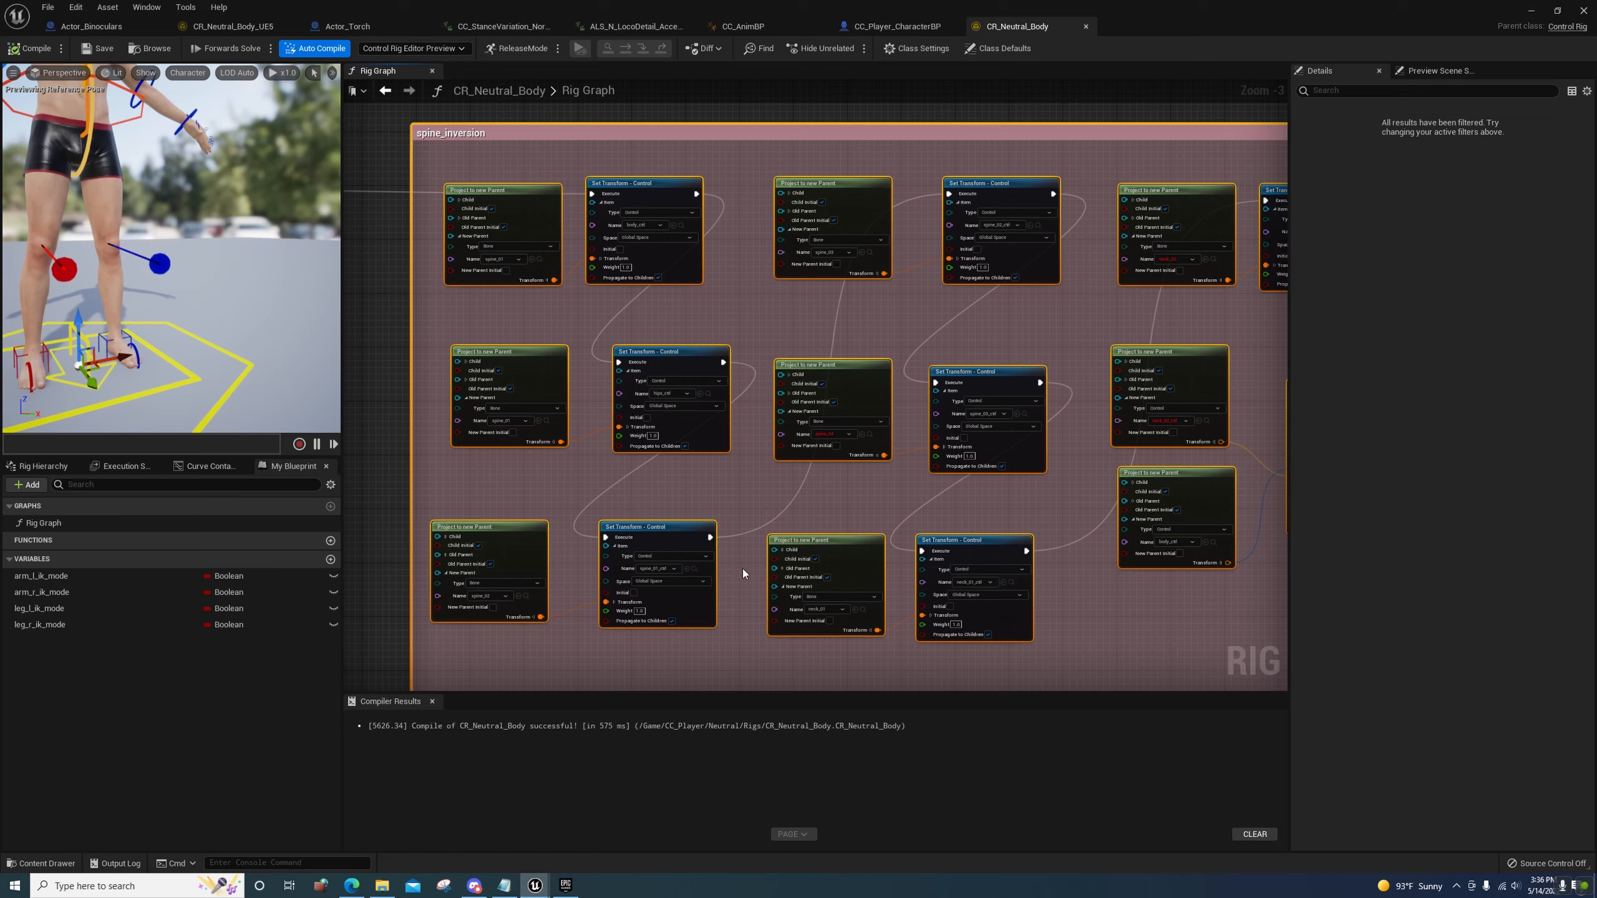
right_drag(783, 554, 813, 466)
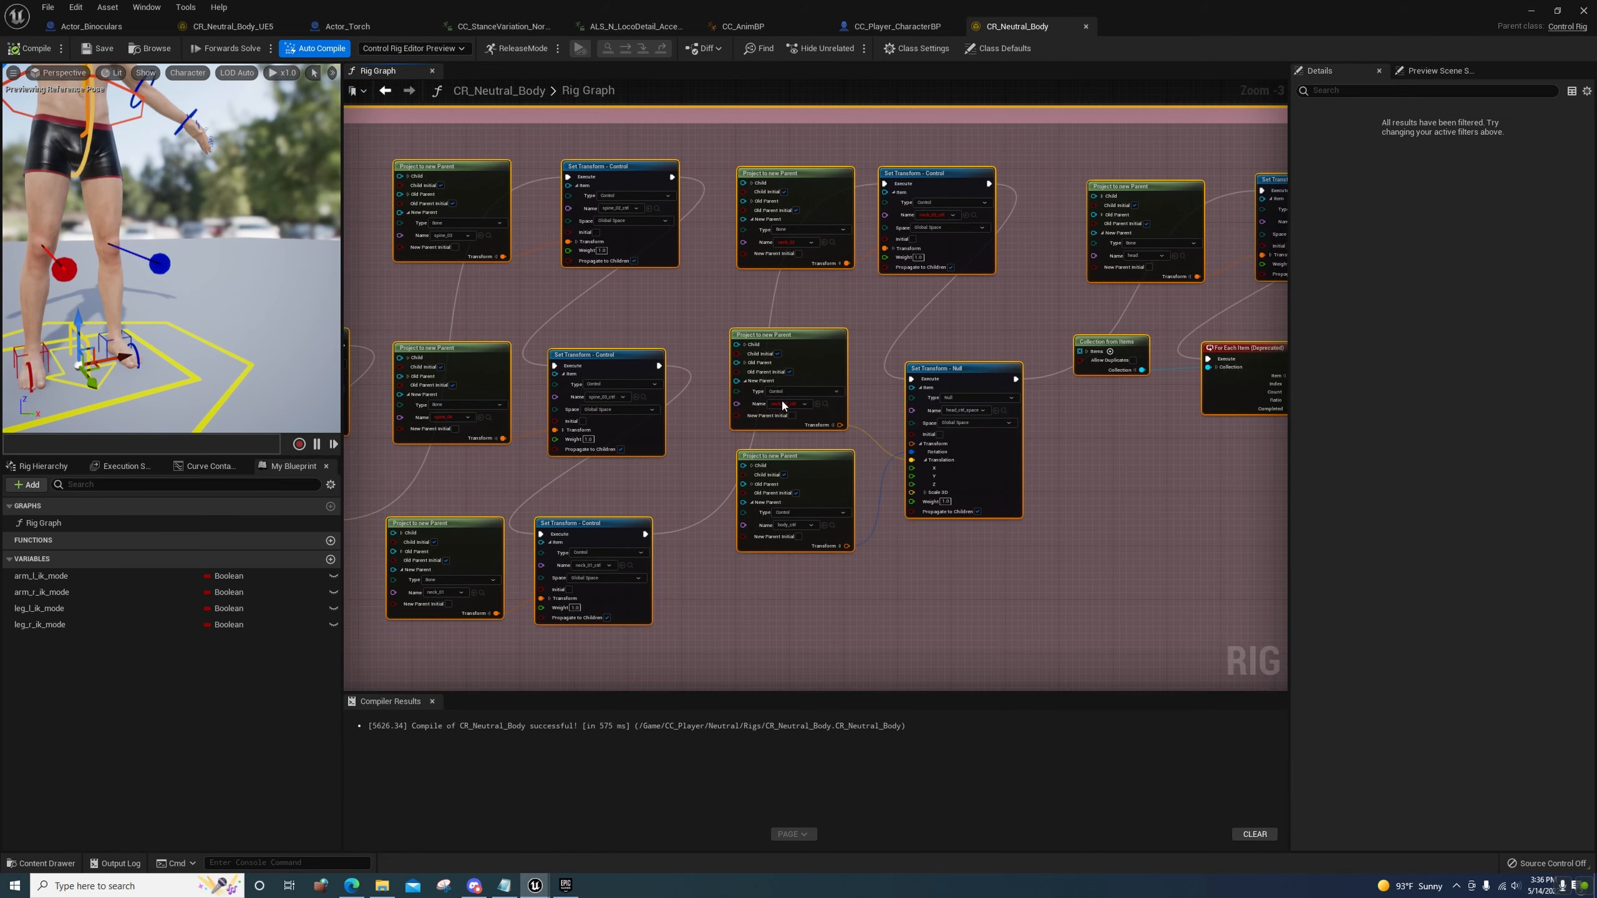
right_drag(801, 342, 809, 333)
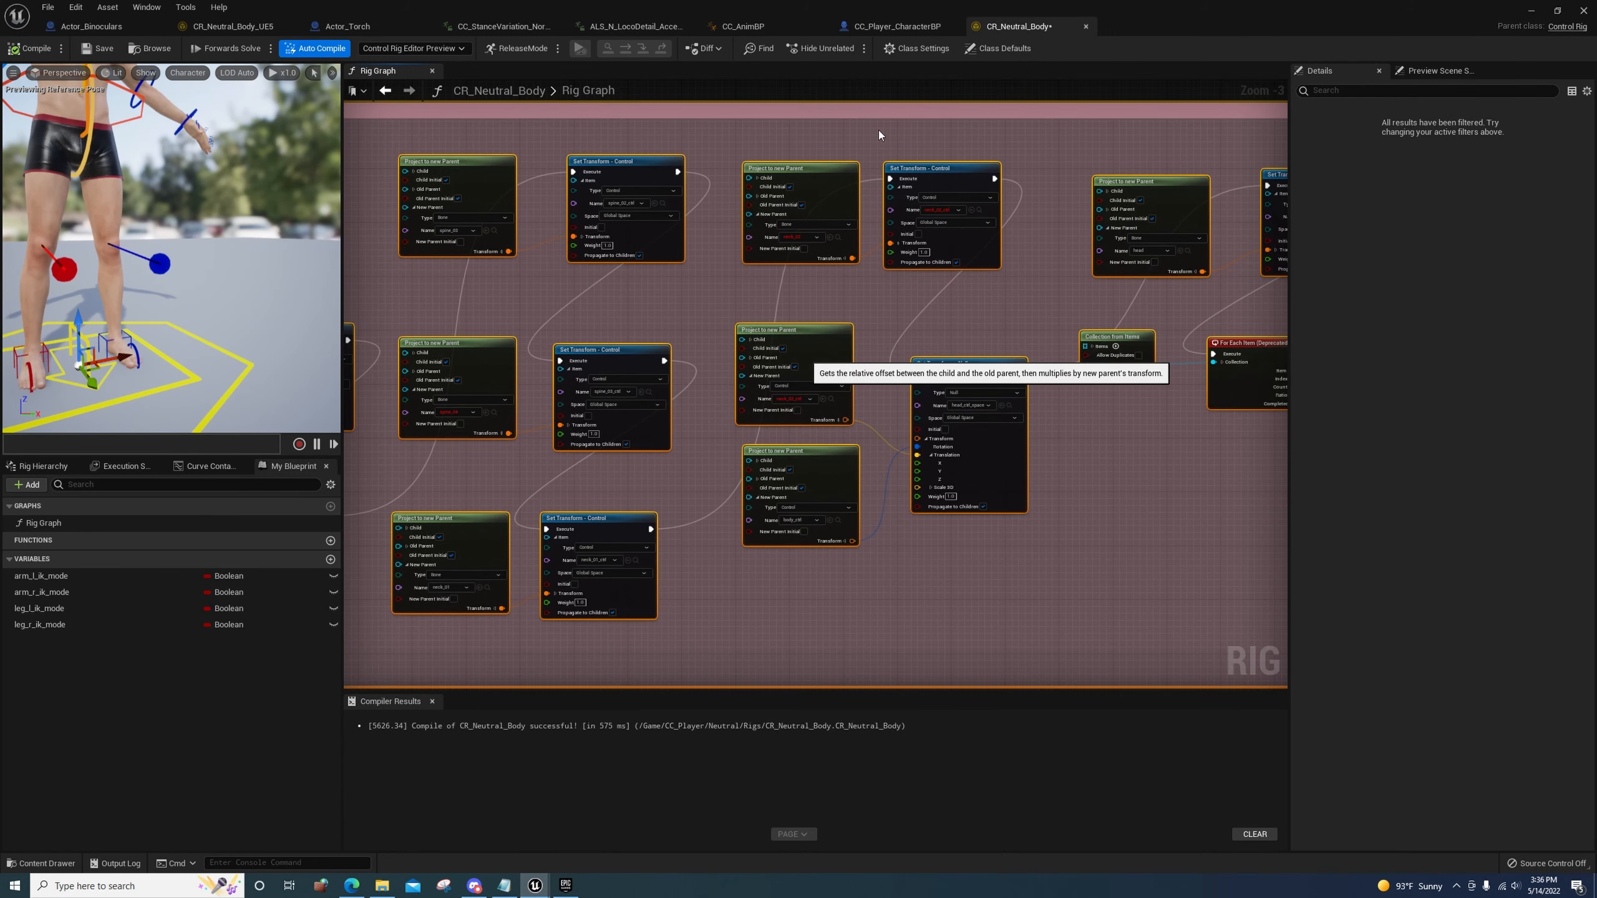
Delete the Project to new Parent and Set Transform - Control nodes for neck_02 in spine_inversion
click(843, 345)
right_drag(870, 348, 810, 358)
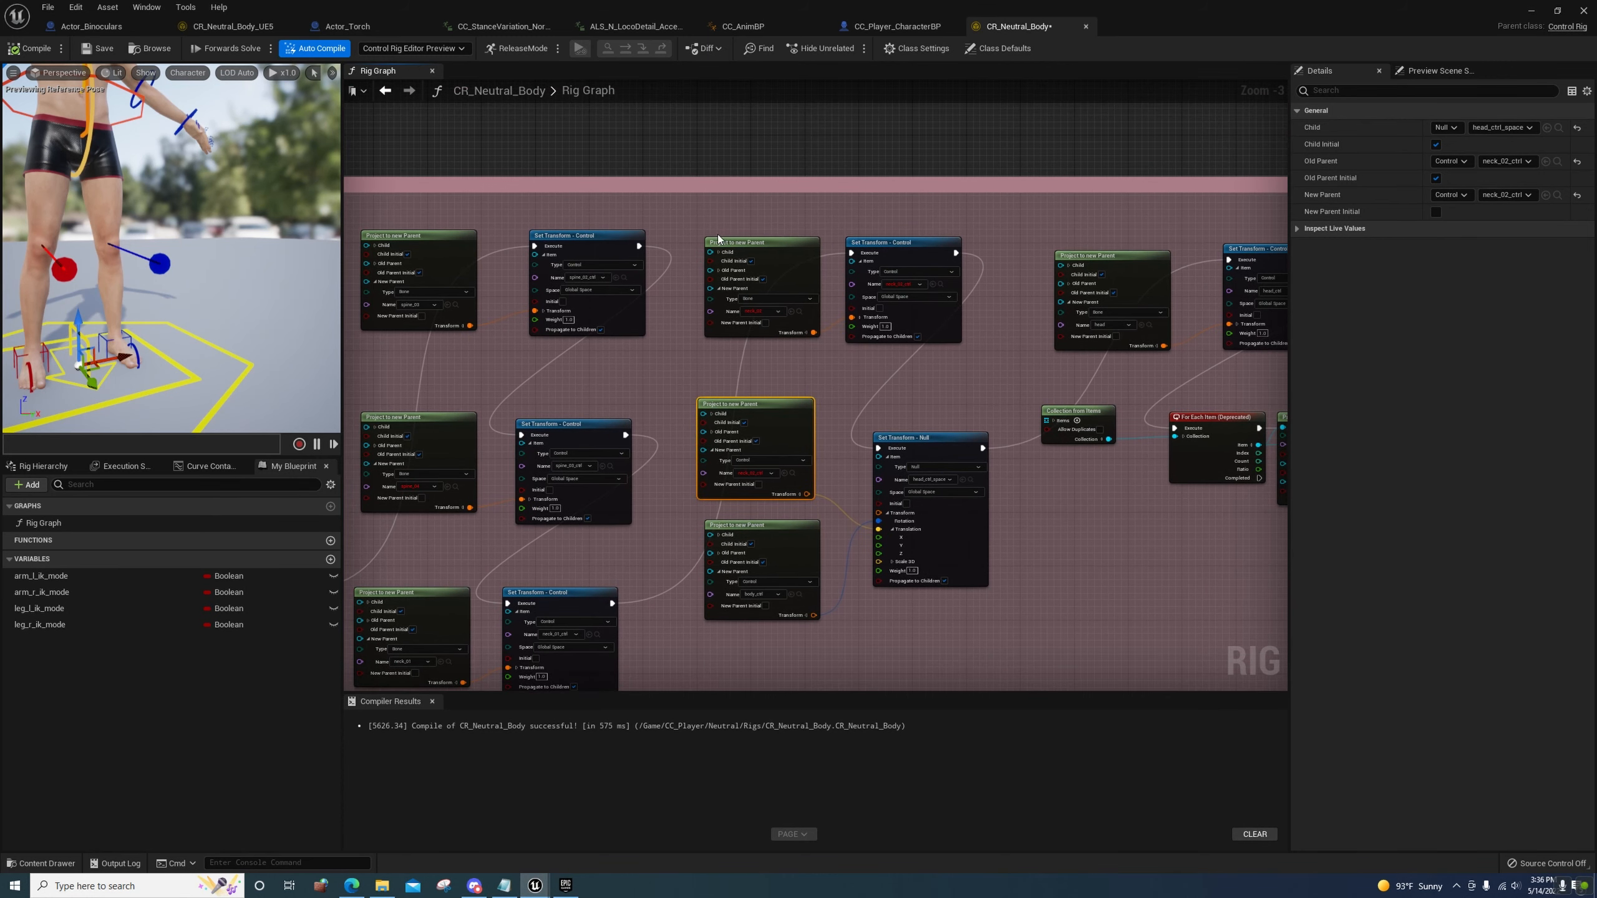
drag(734, 231, 967, 368)
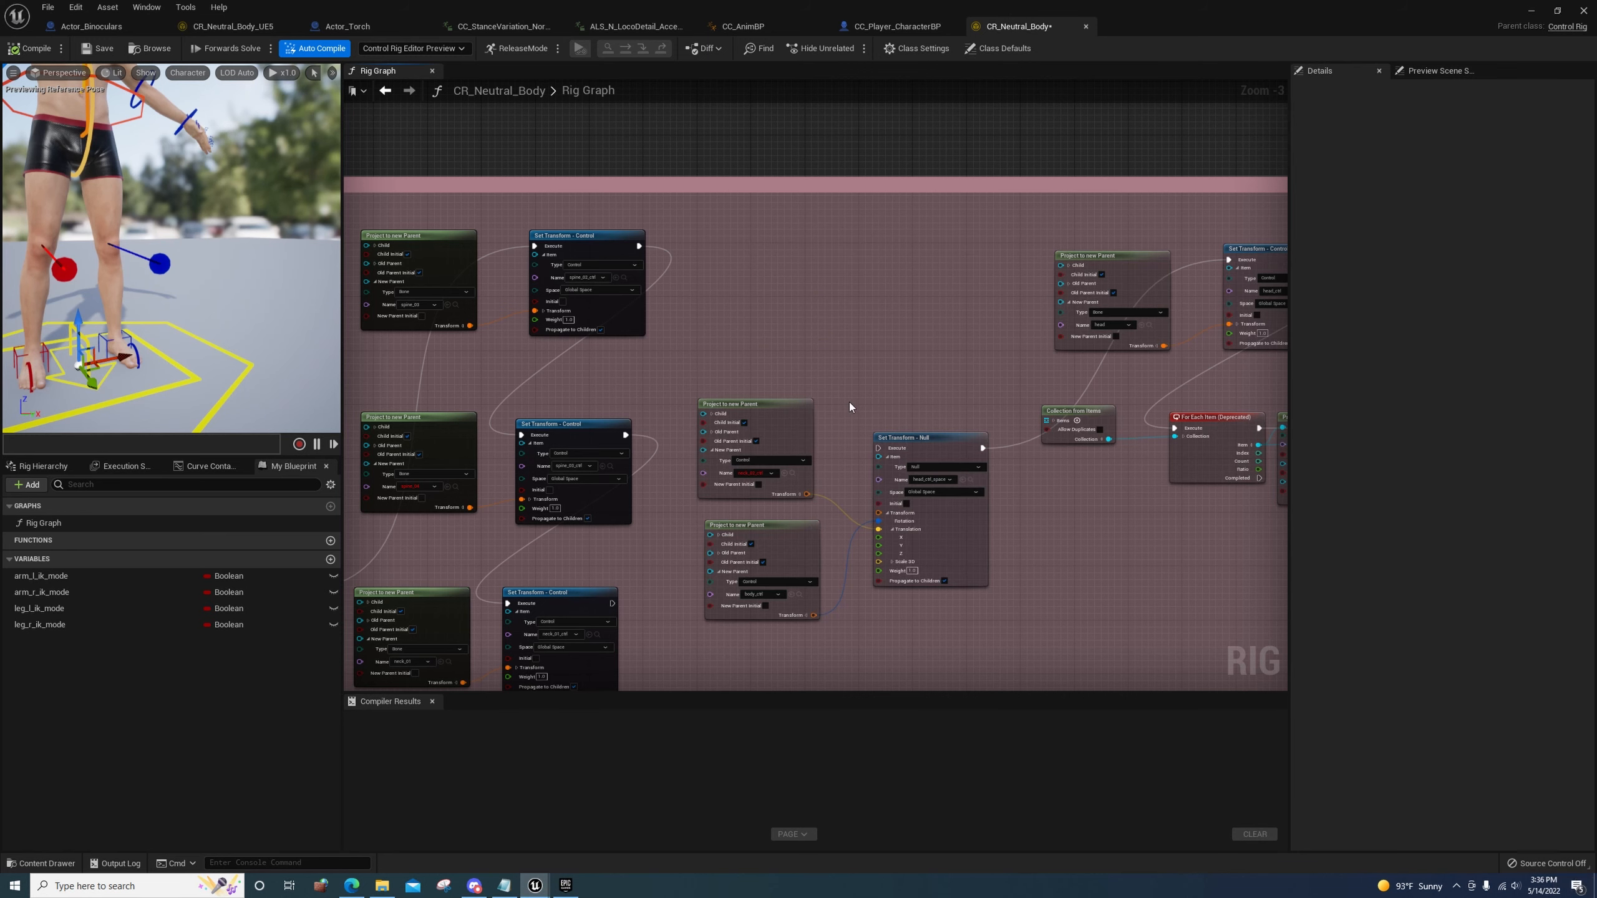
right_drag(848, 402, 769, 290)
Try deleting the Project to new Parent node whose child is head_ctrl_space, and undo the deletion
click(711, 316)
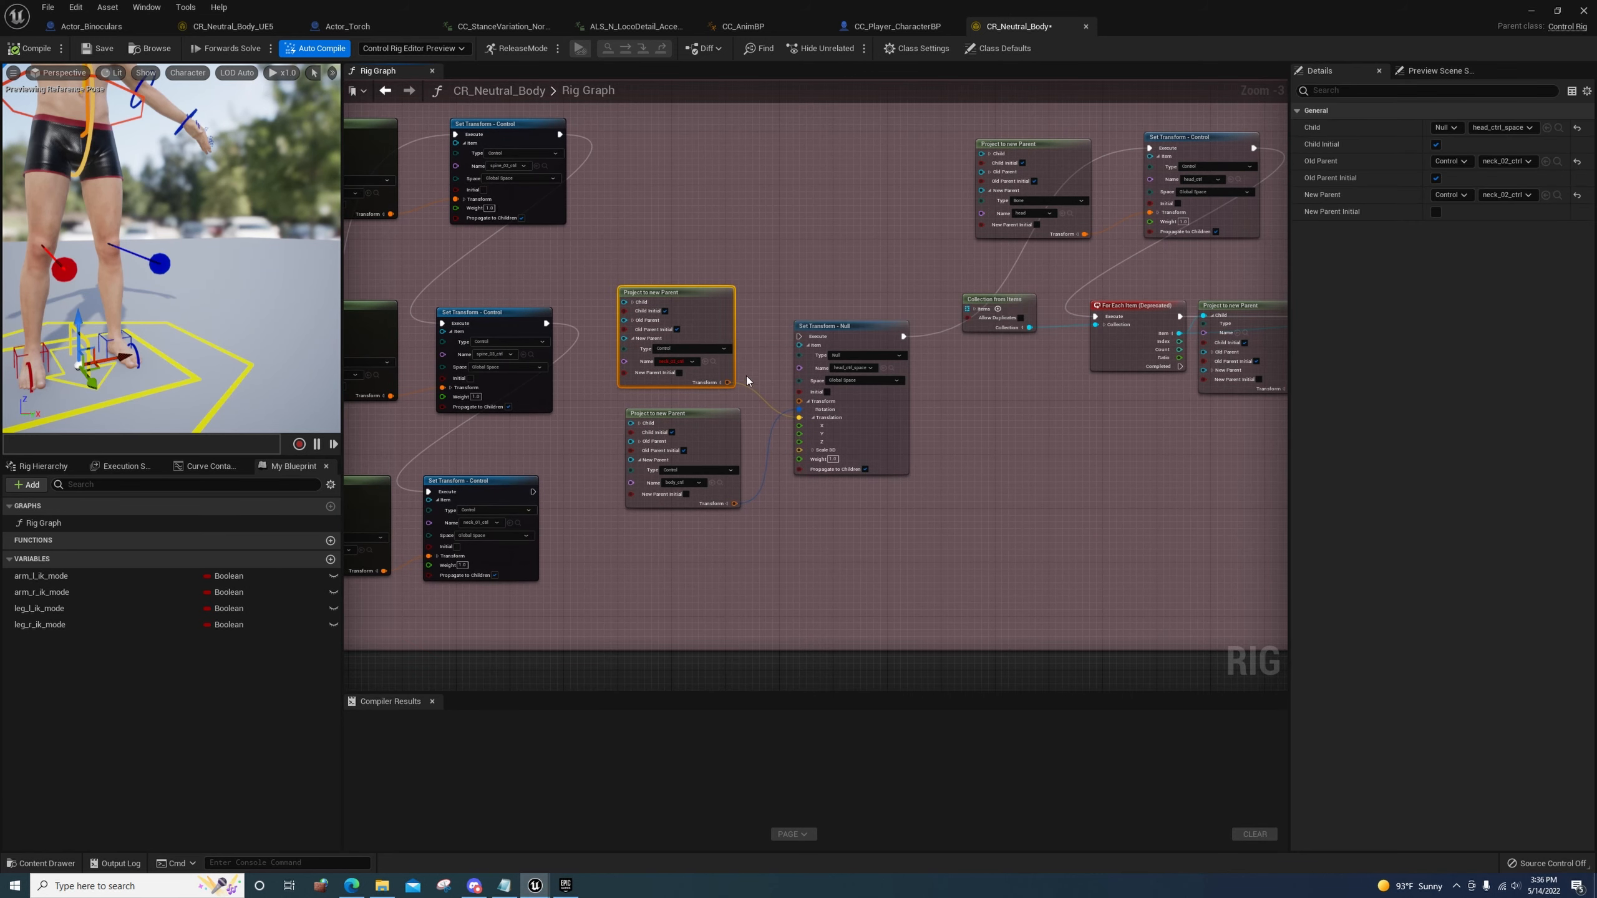
key(Delete)
right_drag(736, 375, 675, 344)
right_drag(791, 282, 719, 312)
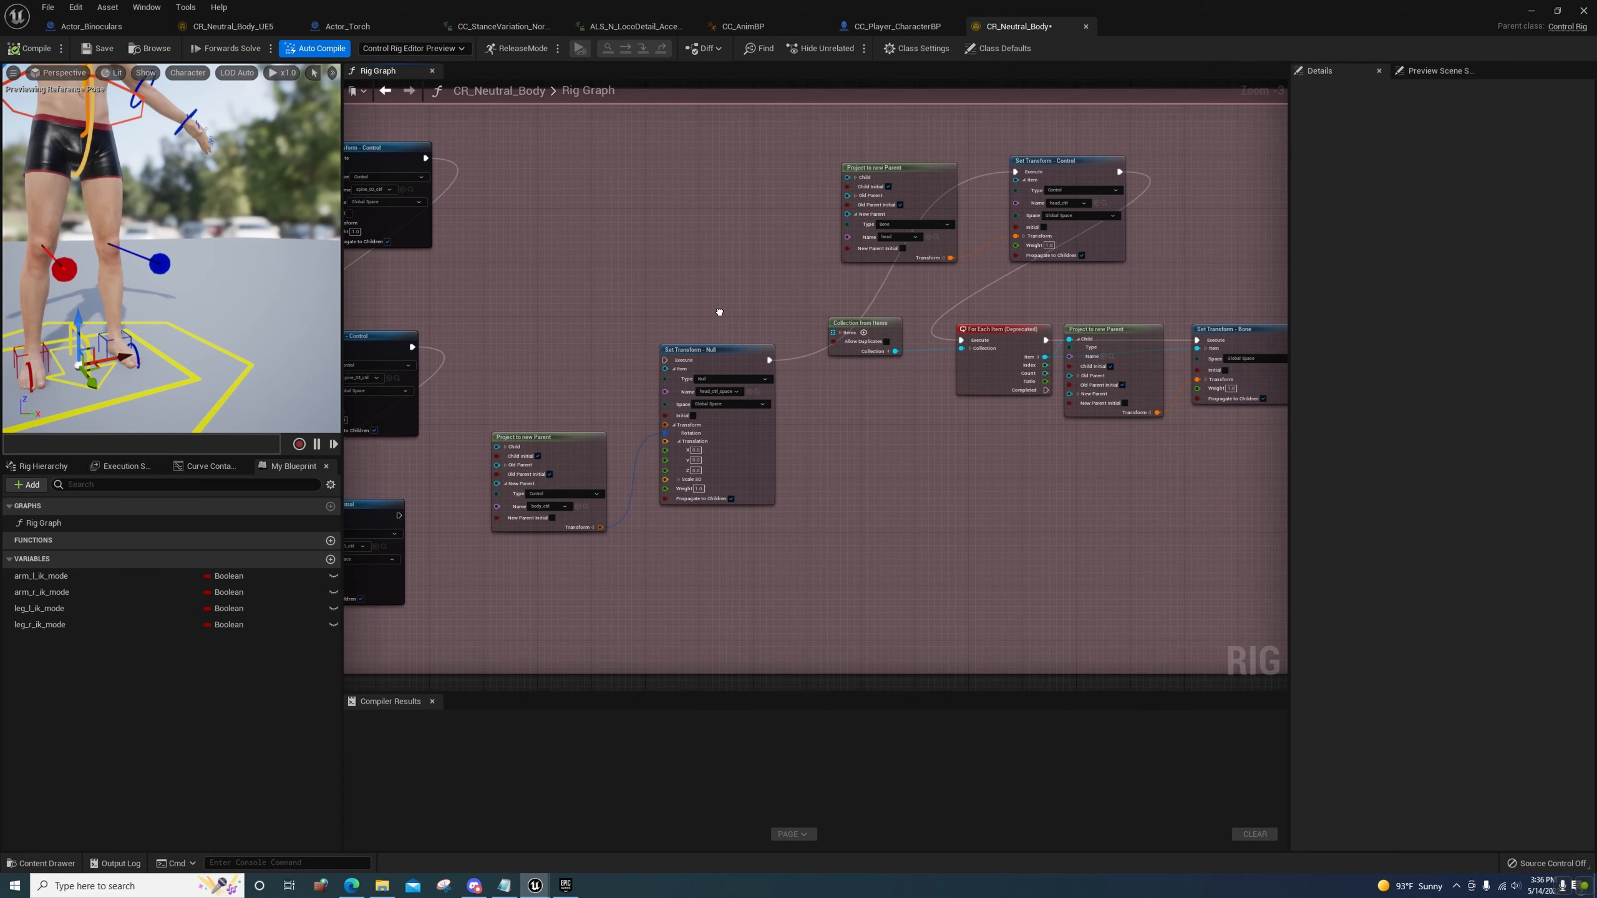
drag(549, 319, 715, 255)
right_drag(715, 255, 701, 216)
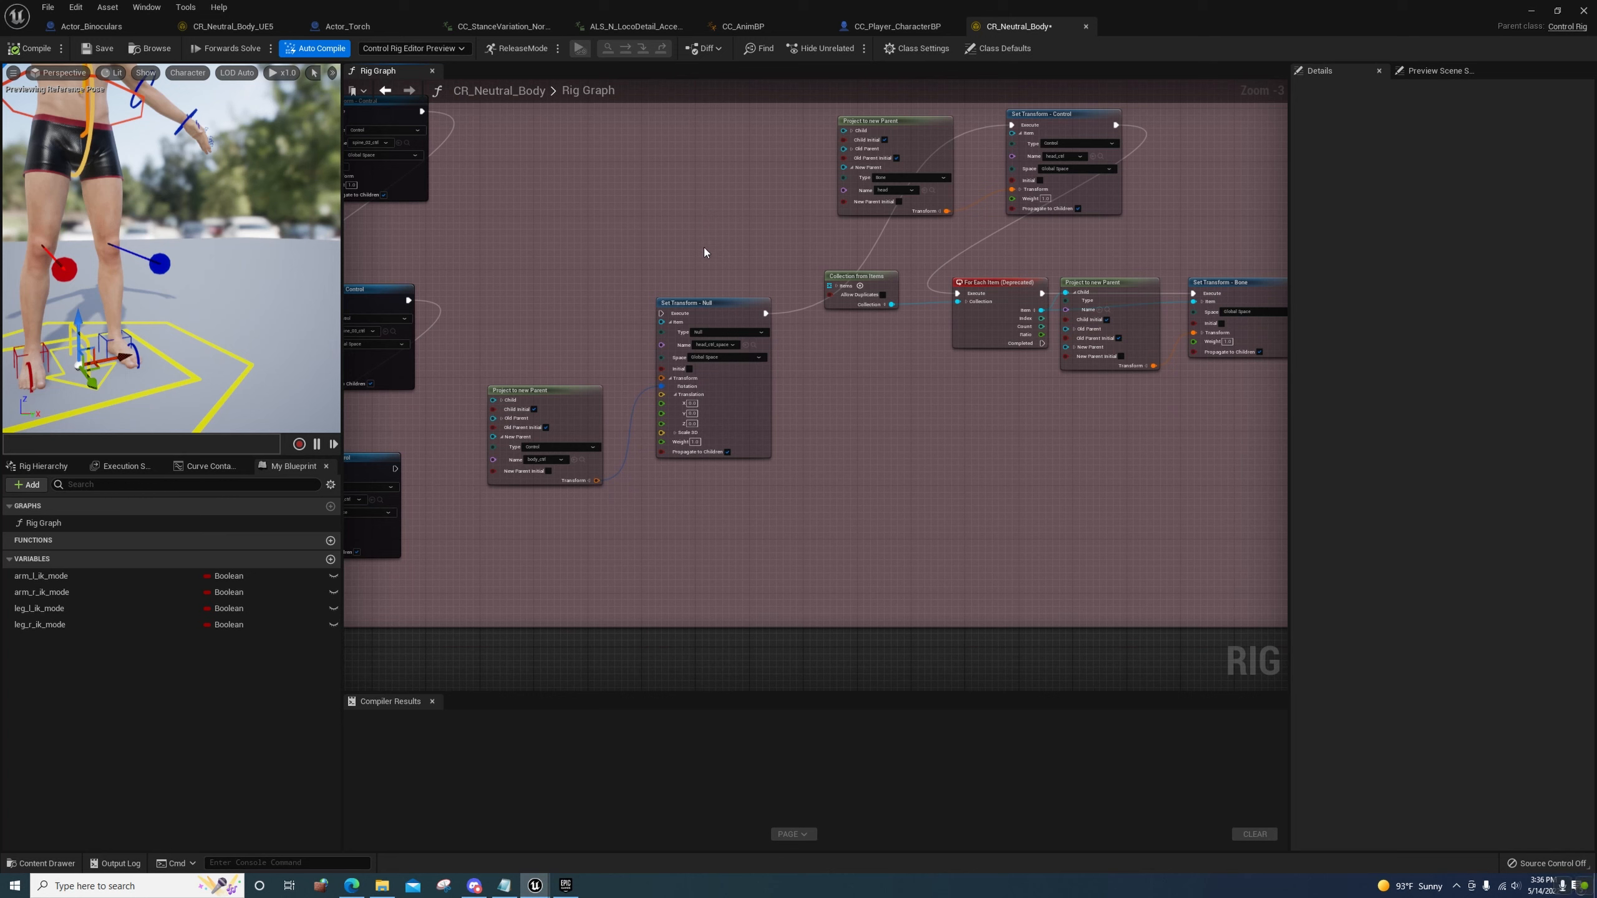
key(ctrl+z)
key(ctrl+z)
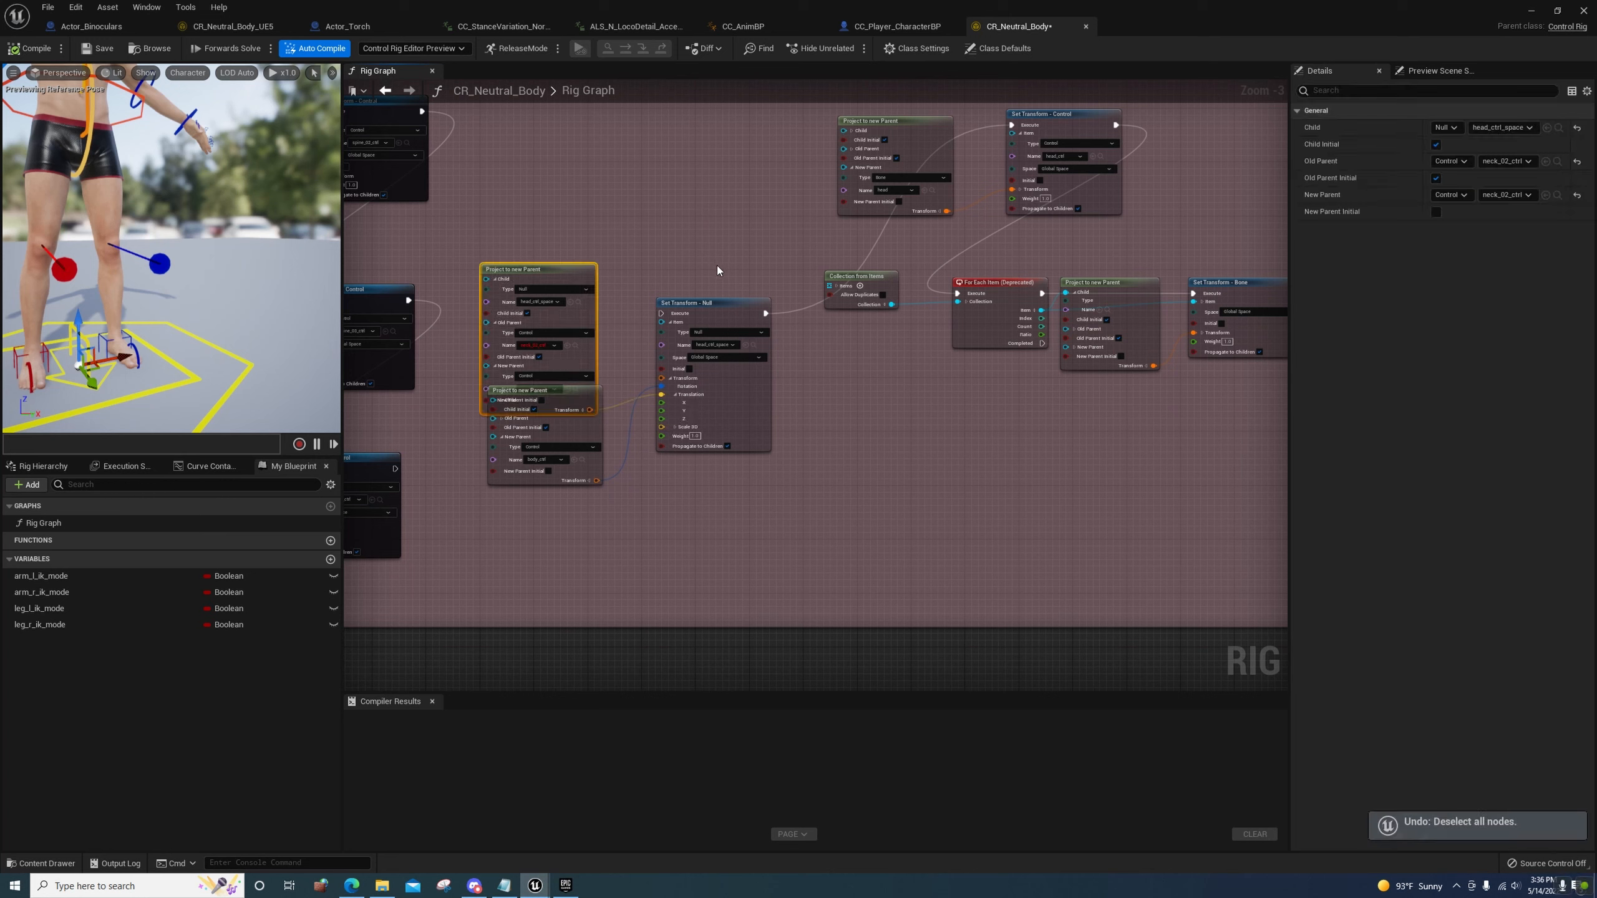
Undo the deletion of the neck_02 Project to new Parent and Set Transform - Control nodes in spine_inversion
key(ctrl+z)
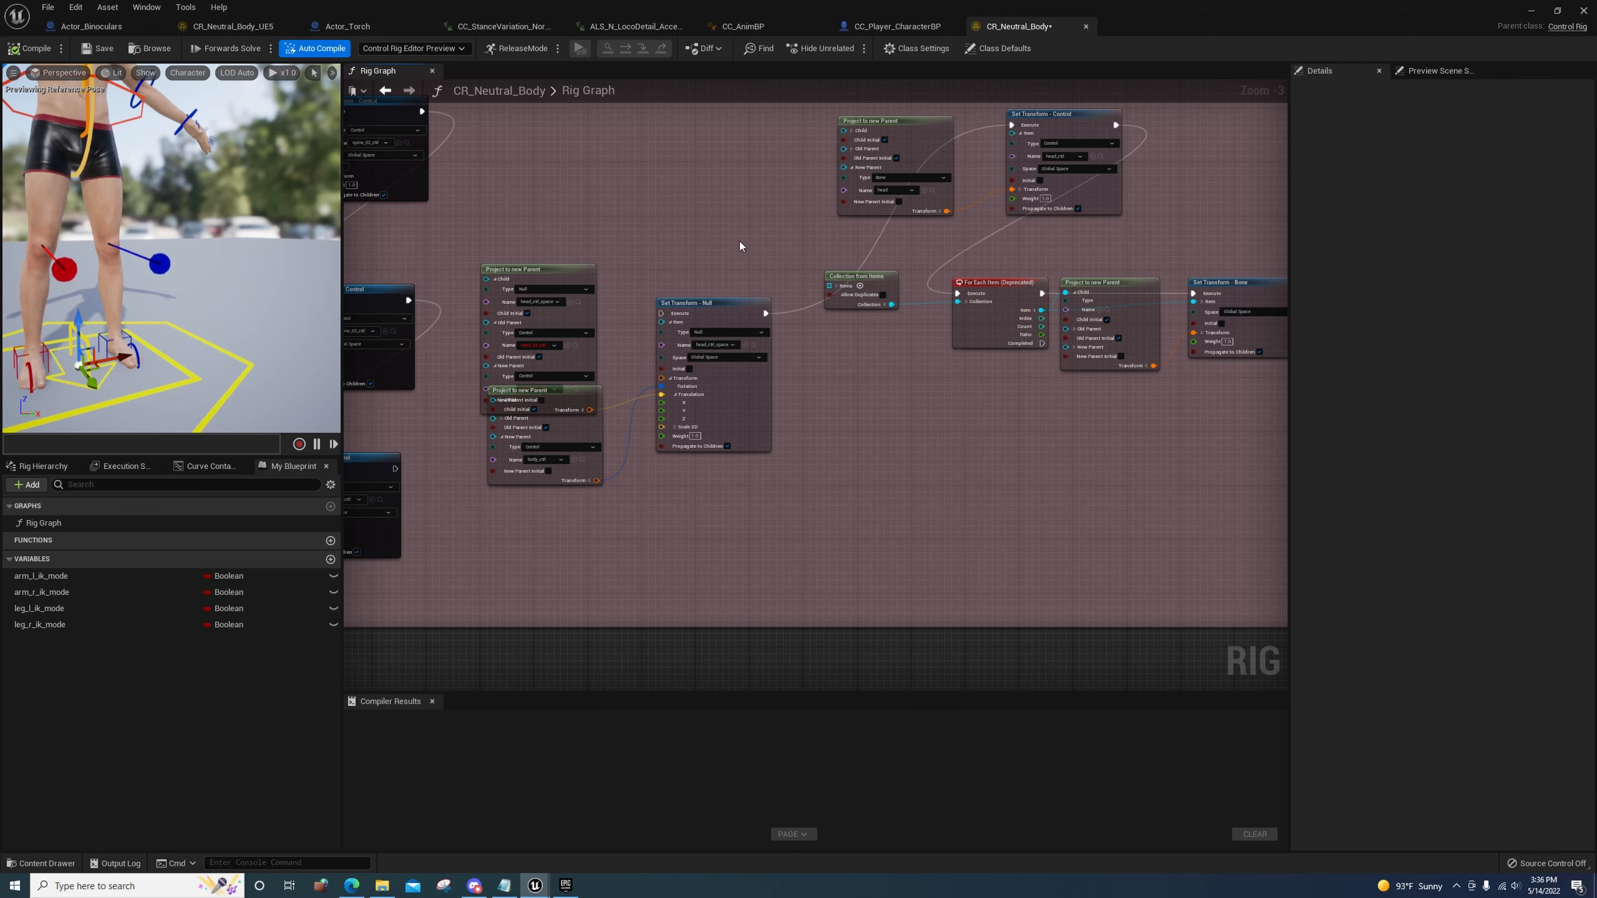
right_drag(746, 247, 780, 389)
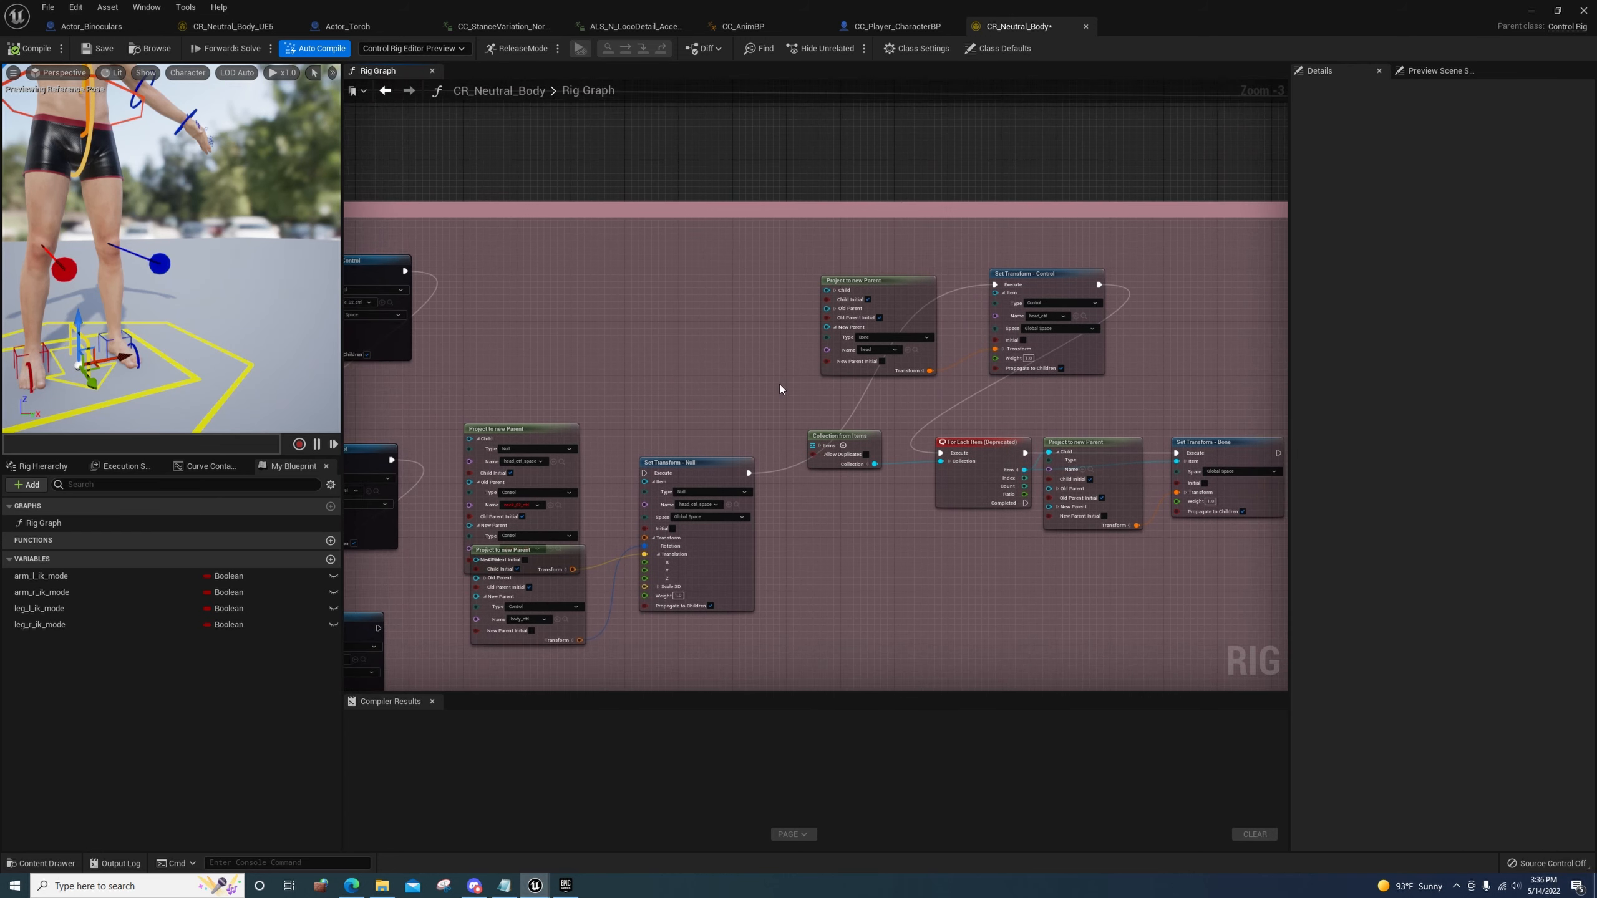
key(ctrl+z)
right_drag(816, 559, 813, 517)
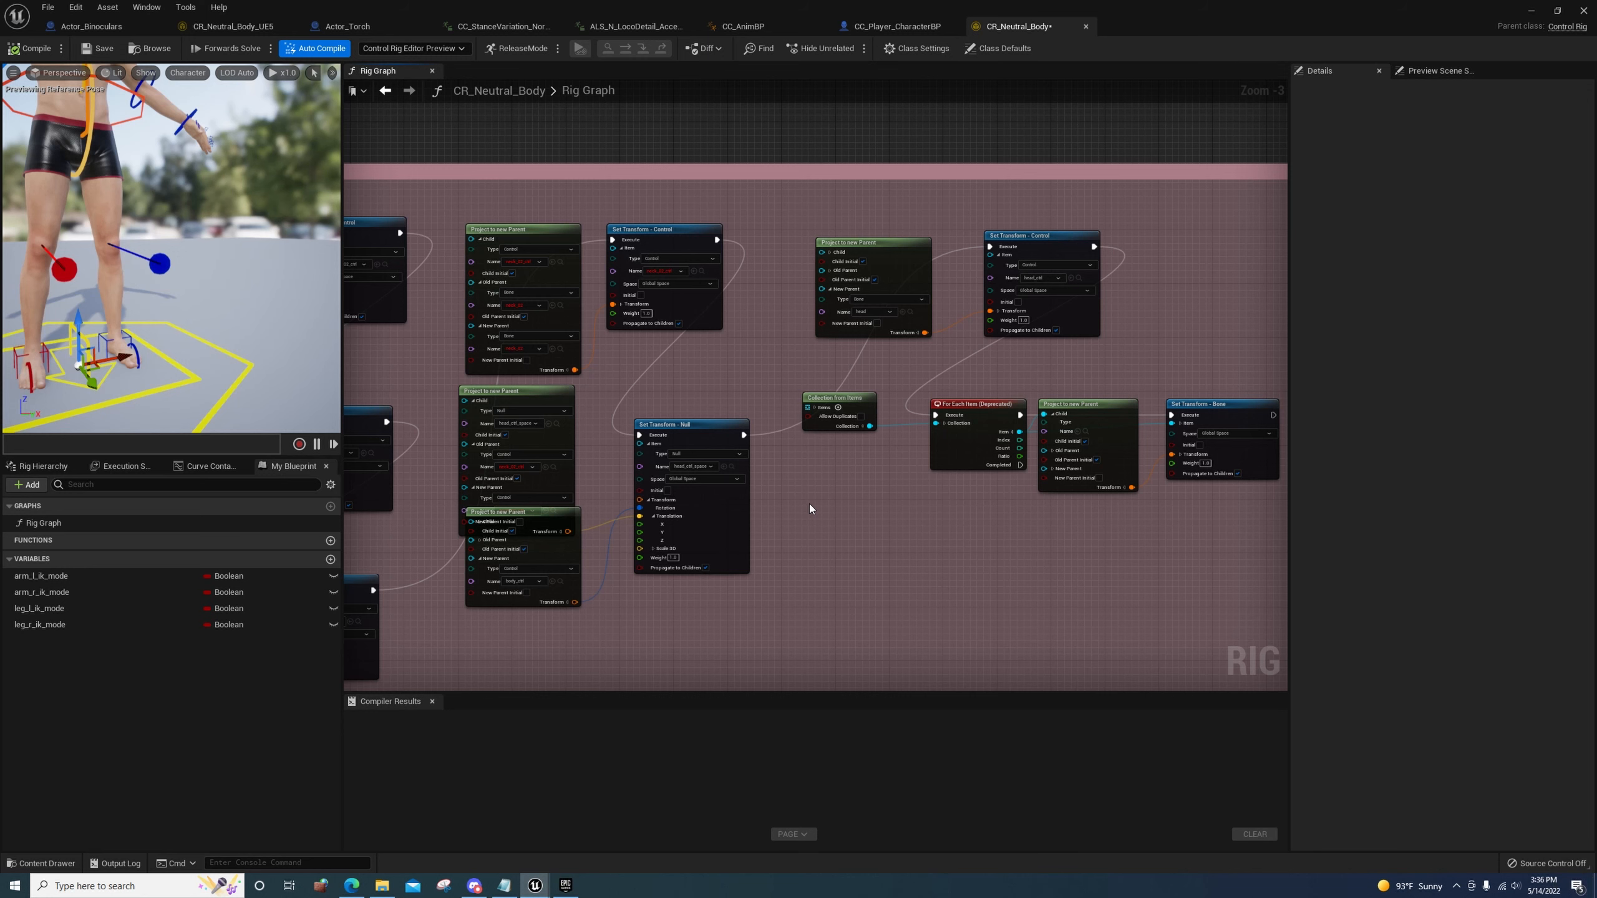
Connect the execution output of the neck_01_ctrl Set Transform - Control node directly to the head_ctrl_space Set Transform - Null node
right_drag(681, 439, 819, 281)
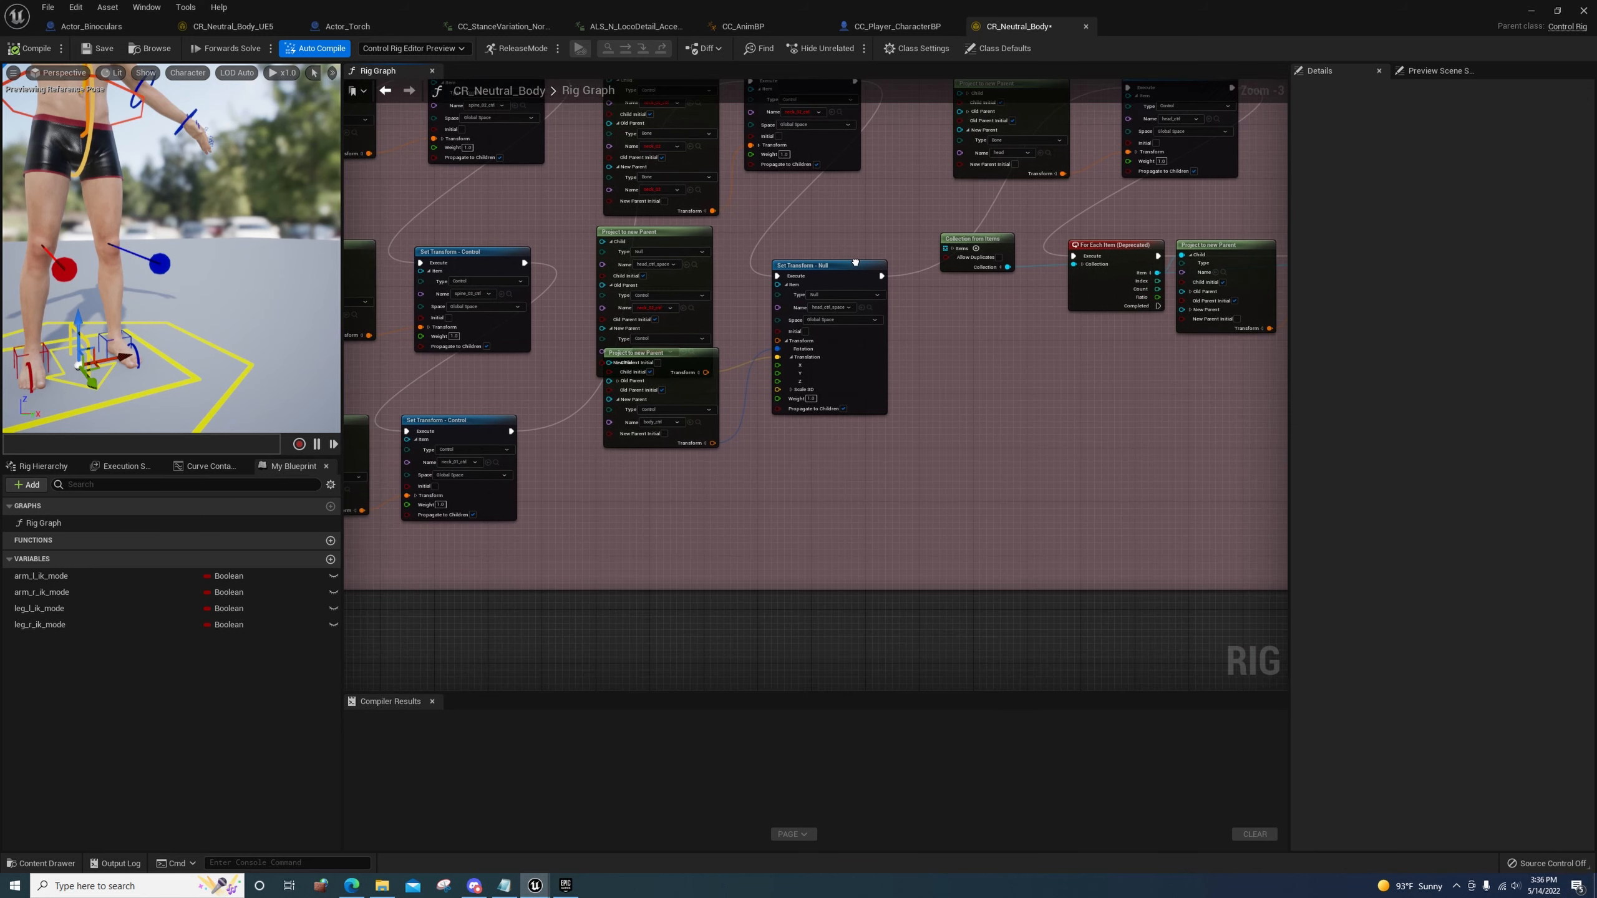
drag(778, 275, 511, 431)
right_drag(775, 213, 754, 351)
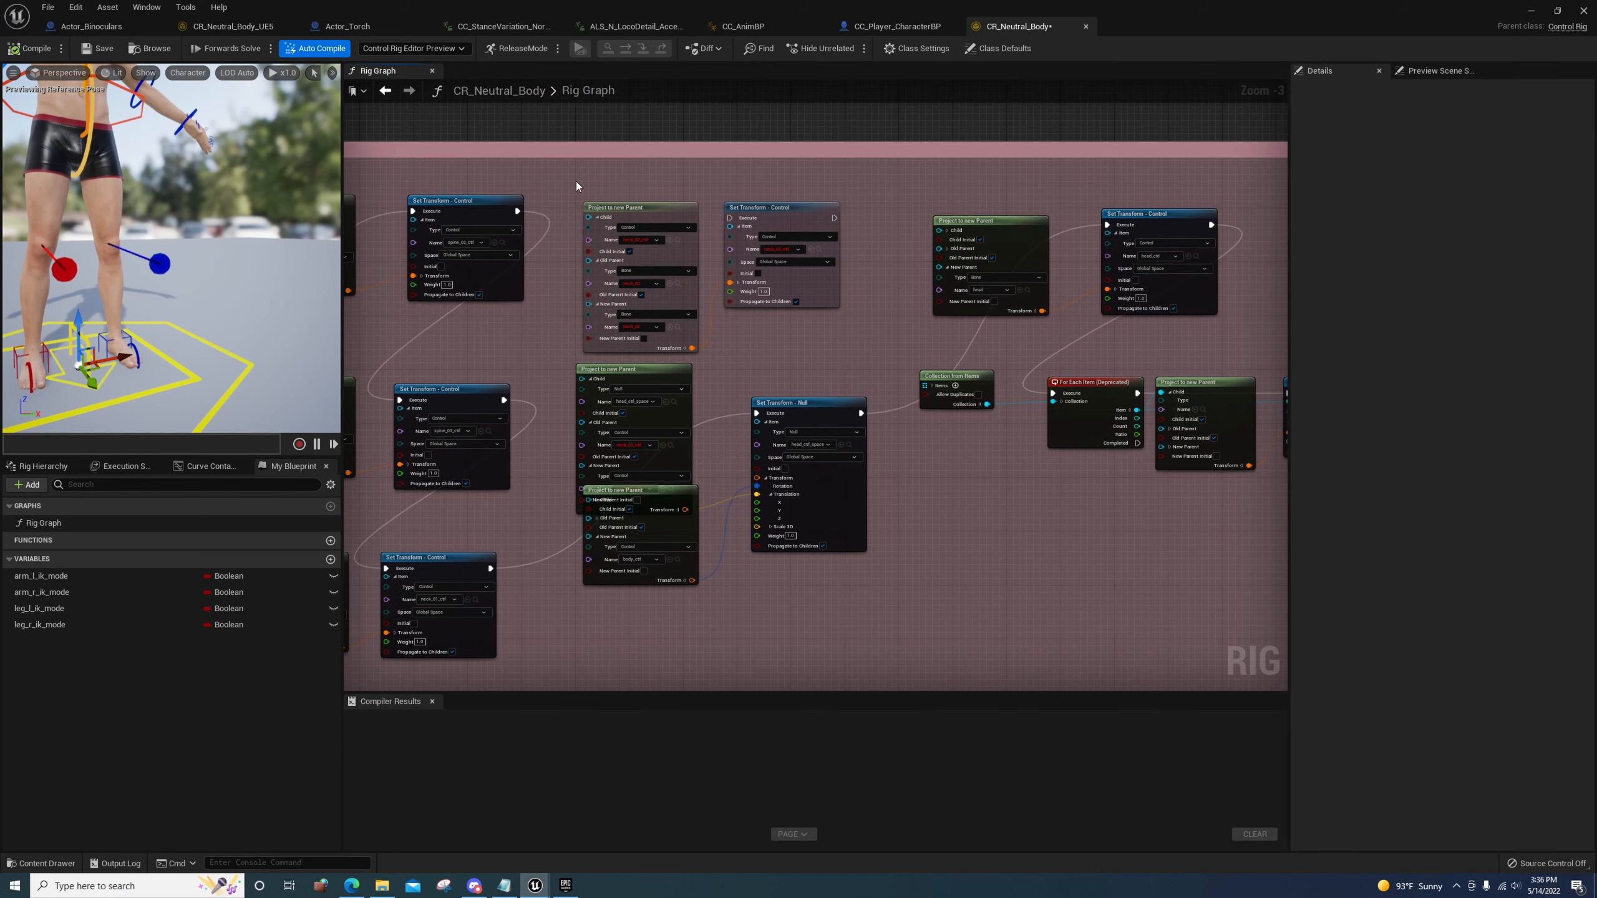
Separate the overlapping Project to new Parent nodes, and delete the neck_02 Project to new Parent and Set Transform - Control nodes
drag(577, 181, 801, 381)
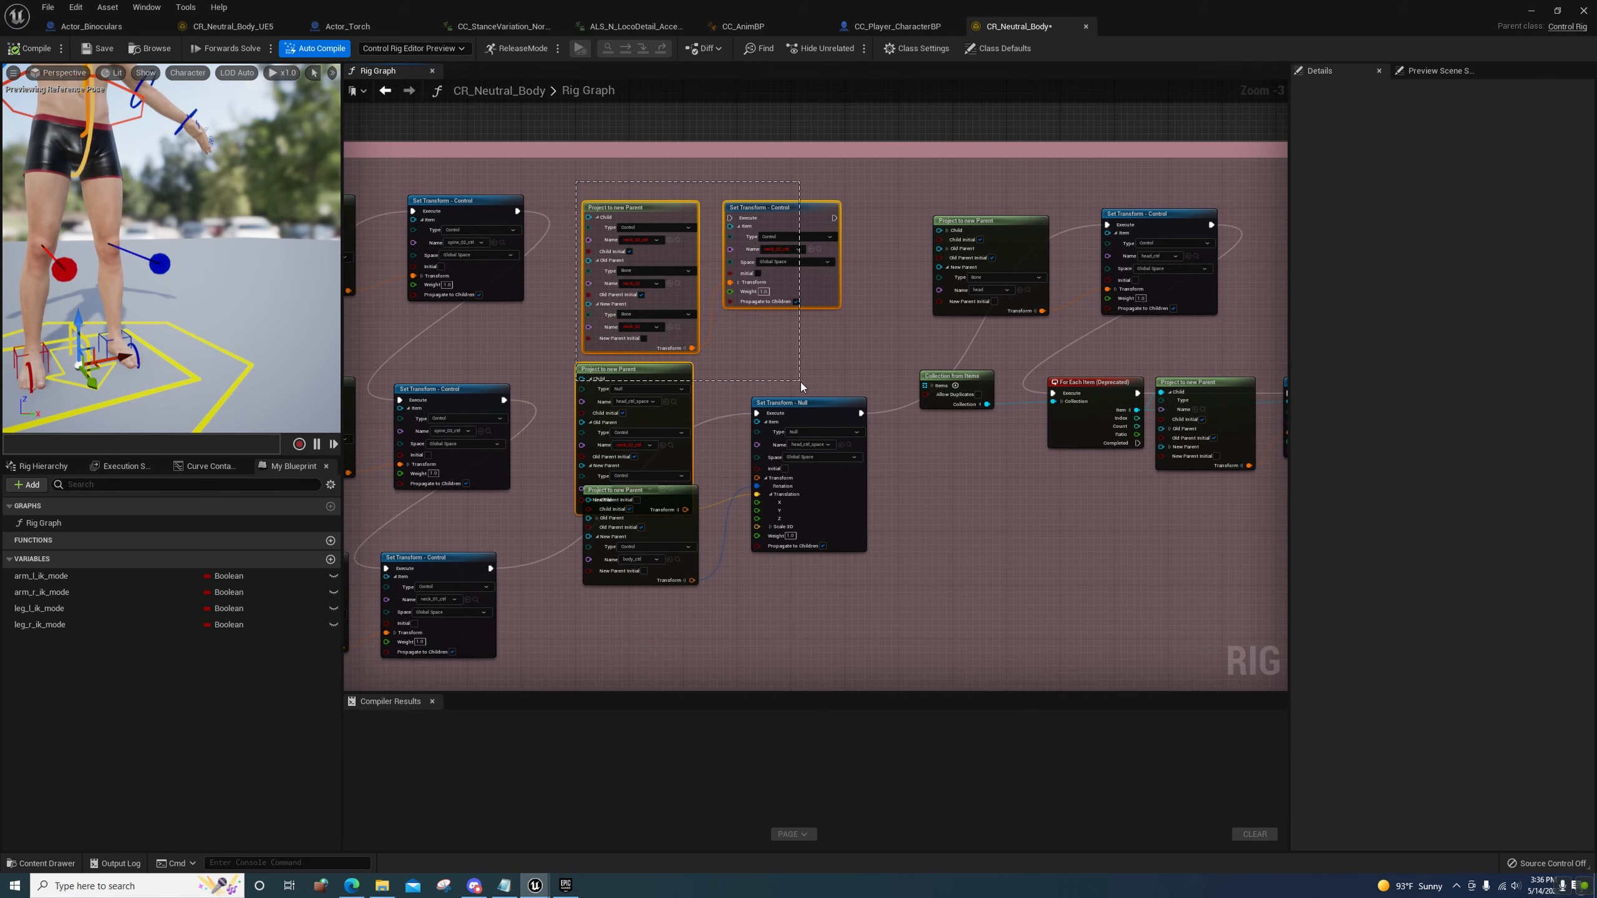
drag(669, 383, 672, 331)
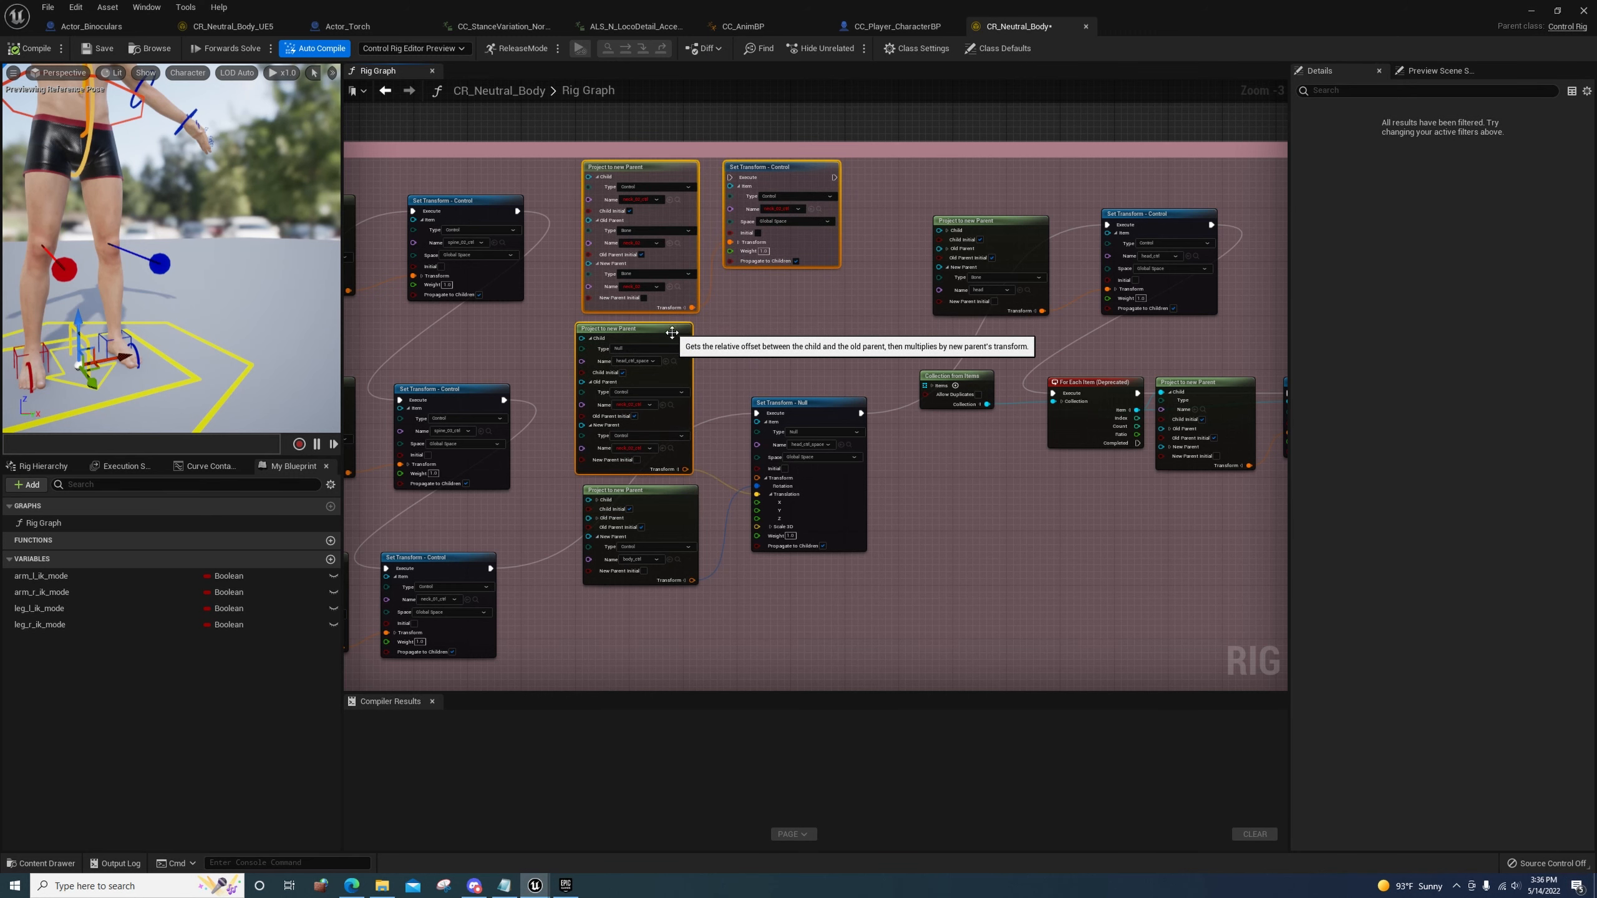
right_drag(730, 357, 737, 391)
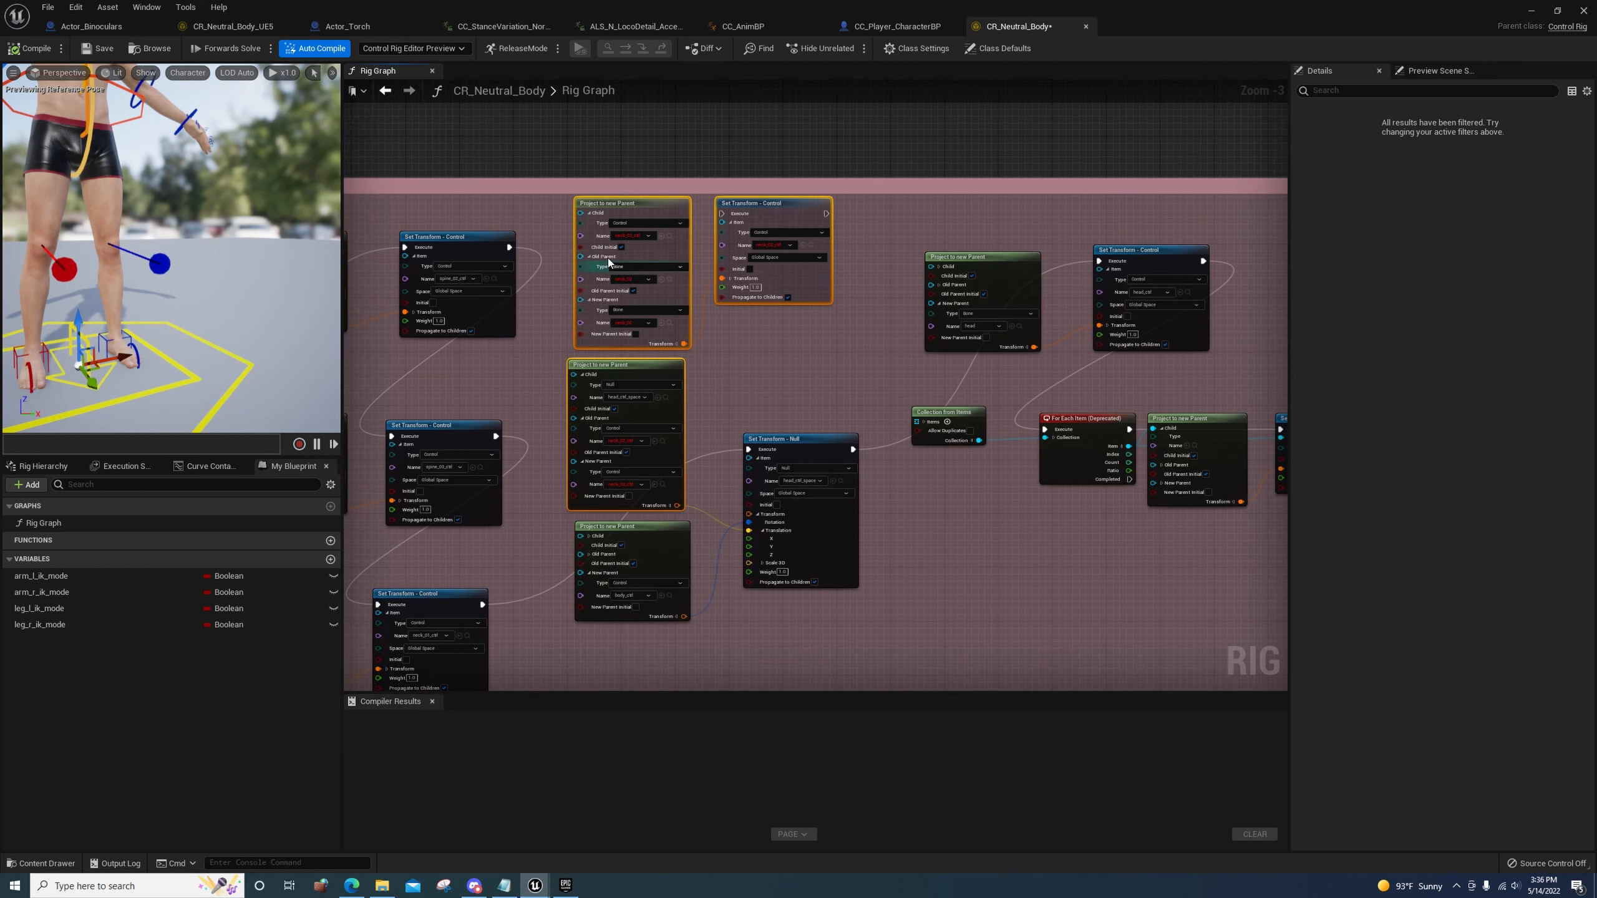
click(549, 223)
drag(567, 225, 815, 311)
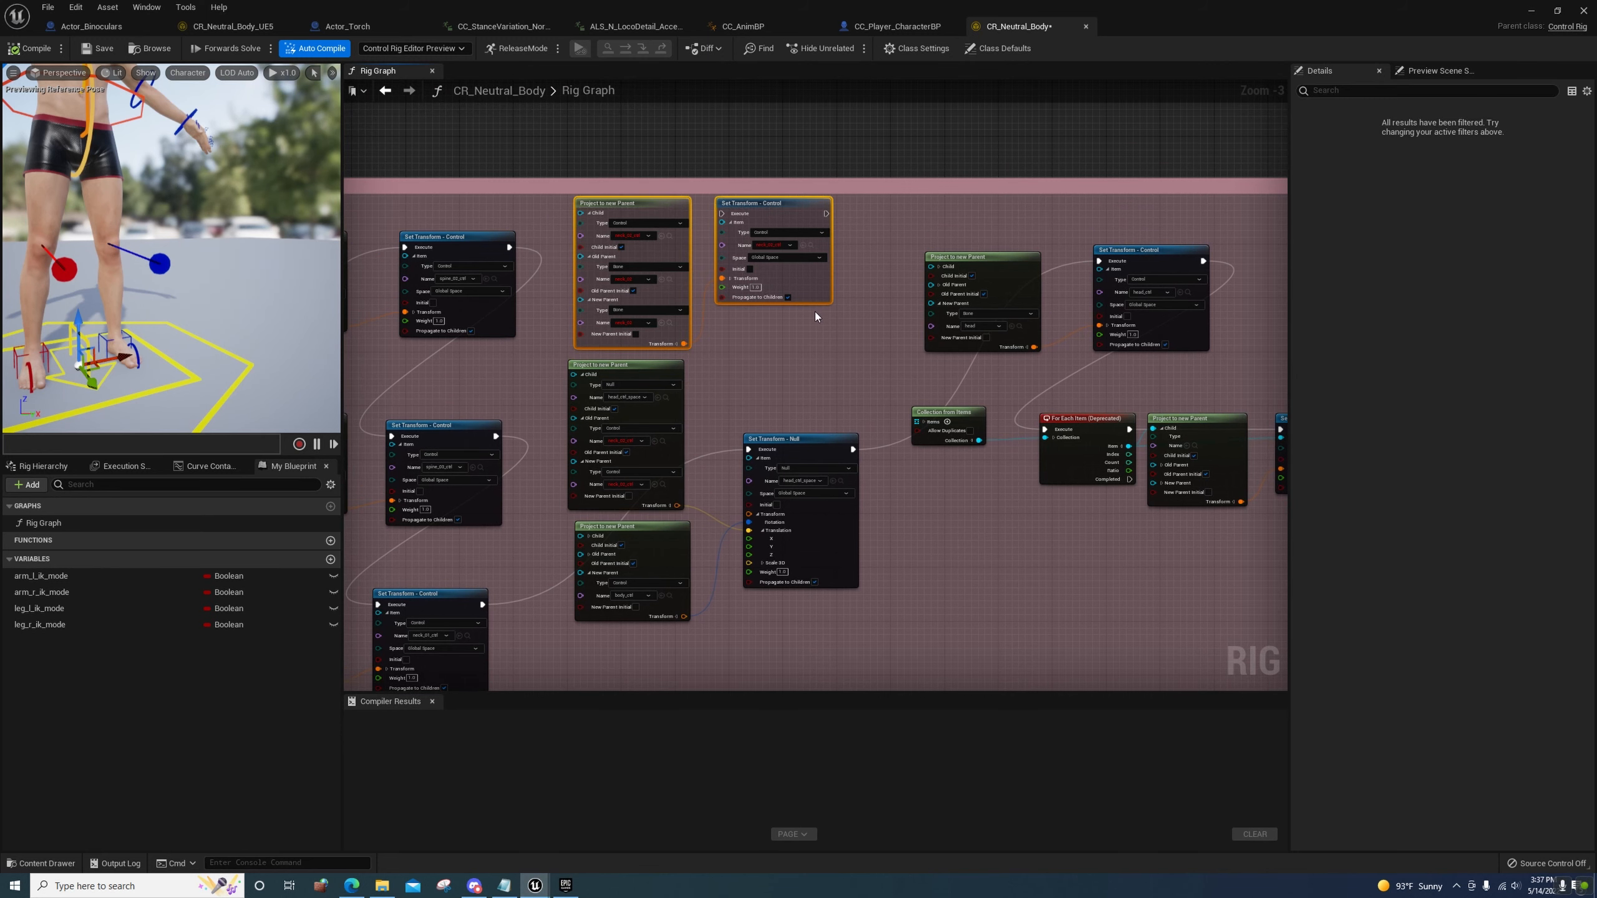
key(Delete)
Set both the Old Parent and New Parent of the head_ctrl_space Project to new Parent node to neck_01_ctrl
right_drag(763, 382, 37, 260)
right_drag(1131, 377, 478, 393)
right_drag(880, 315, 78, 455)
right_drag(1195, 352, 753, 196)
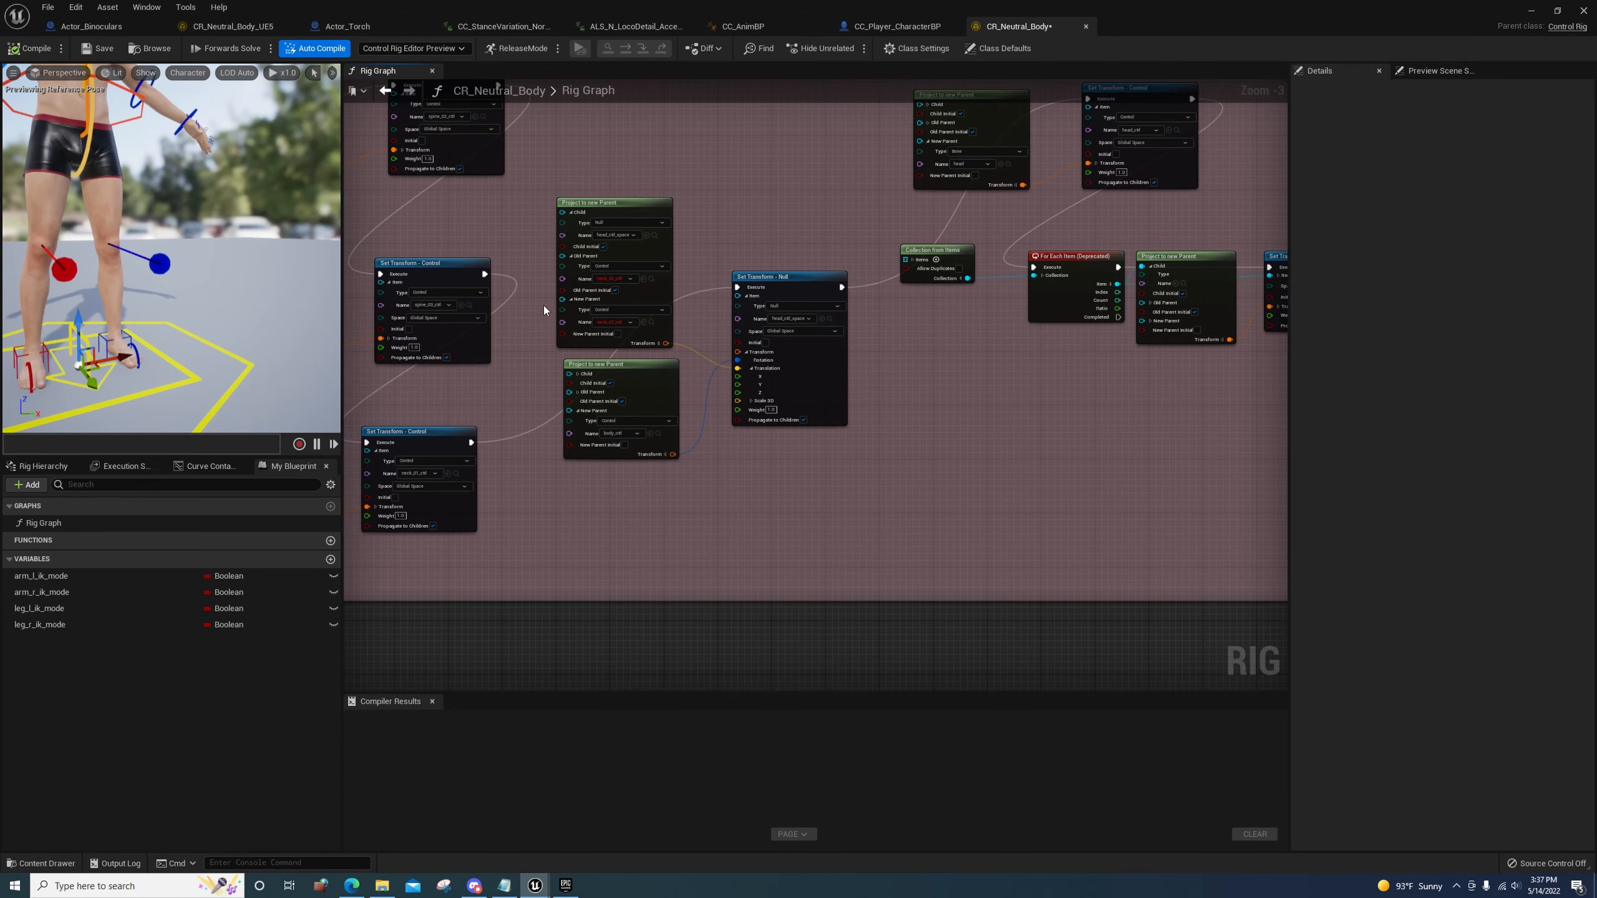
click(619, 283)
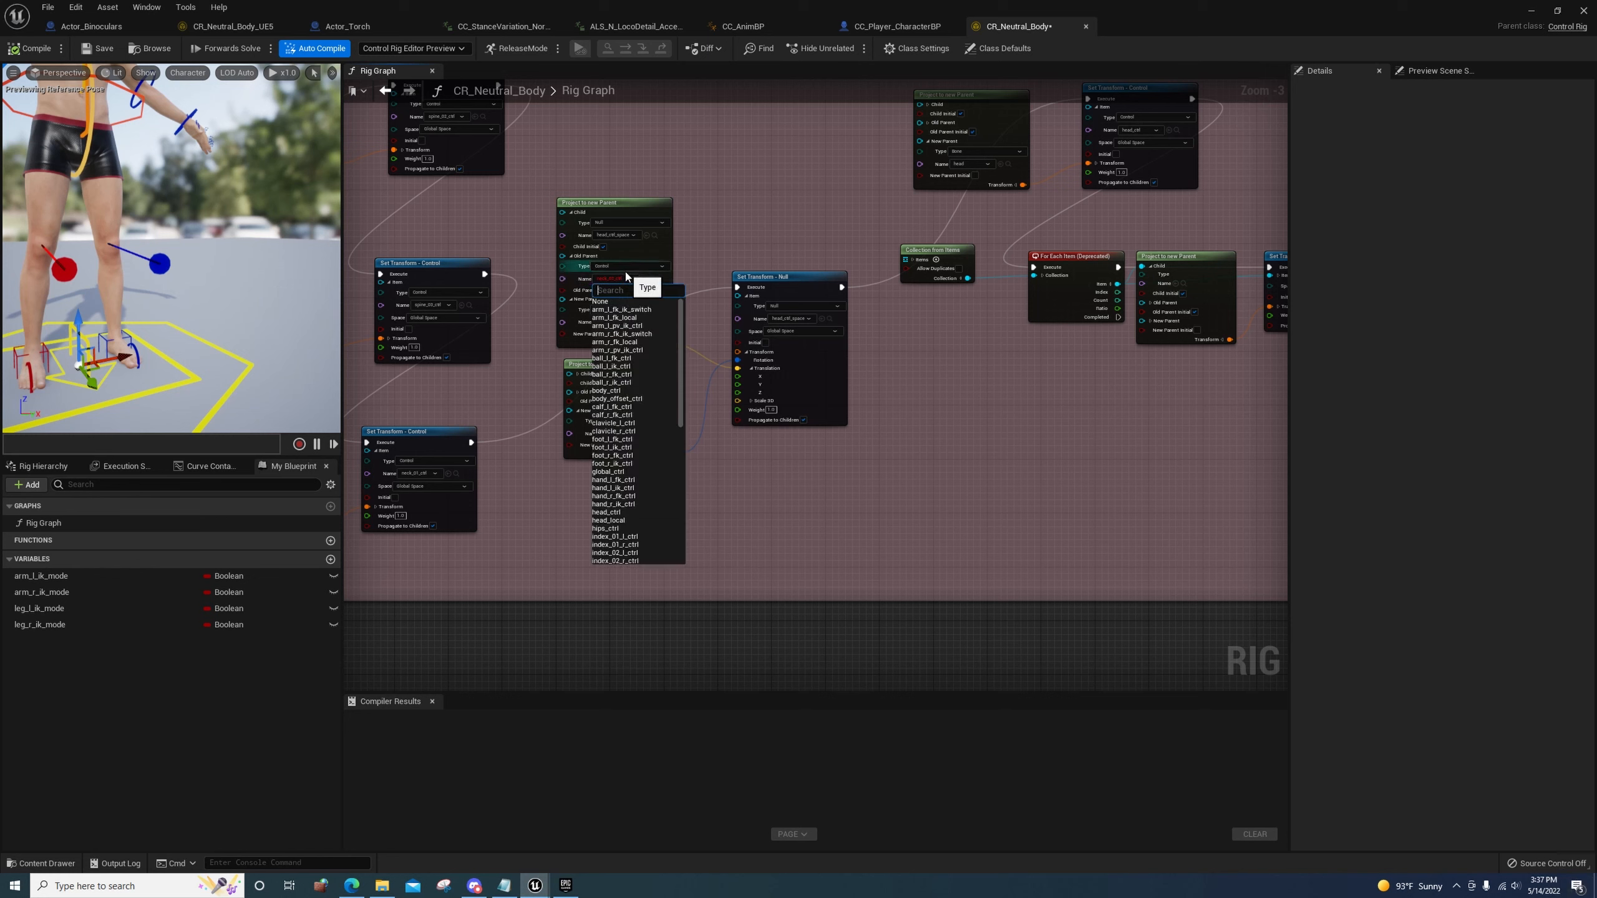
text(neck)
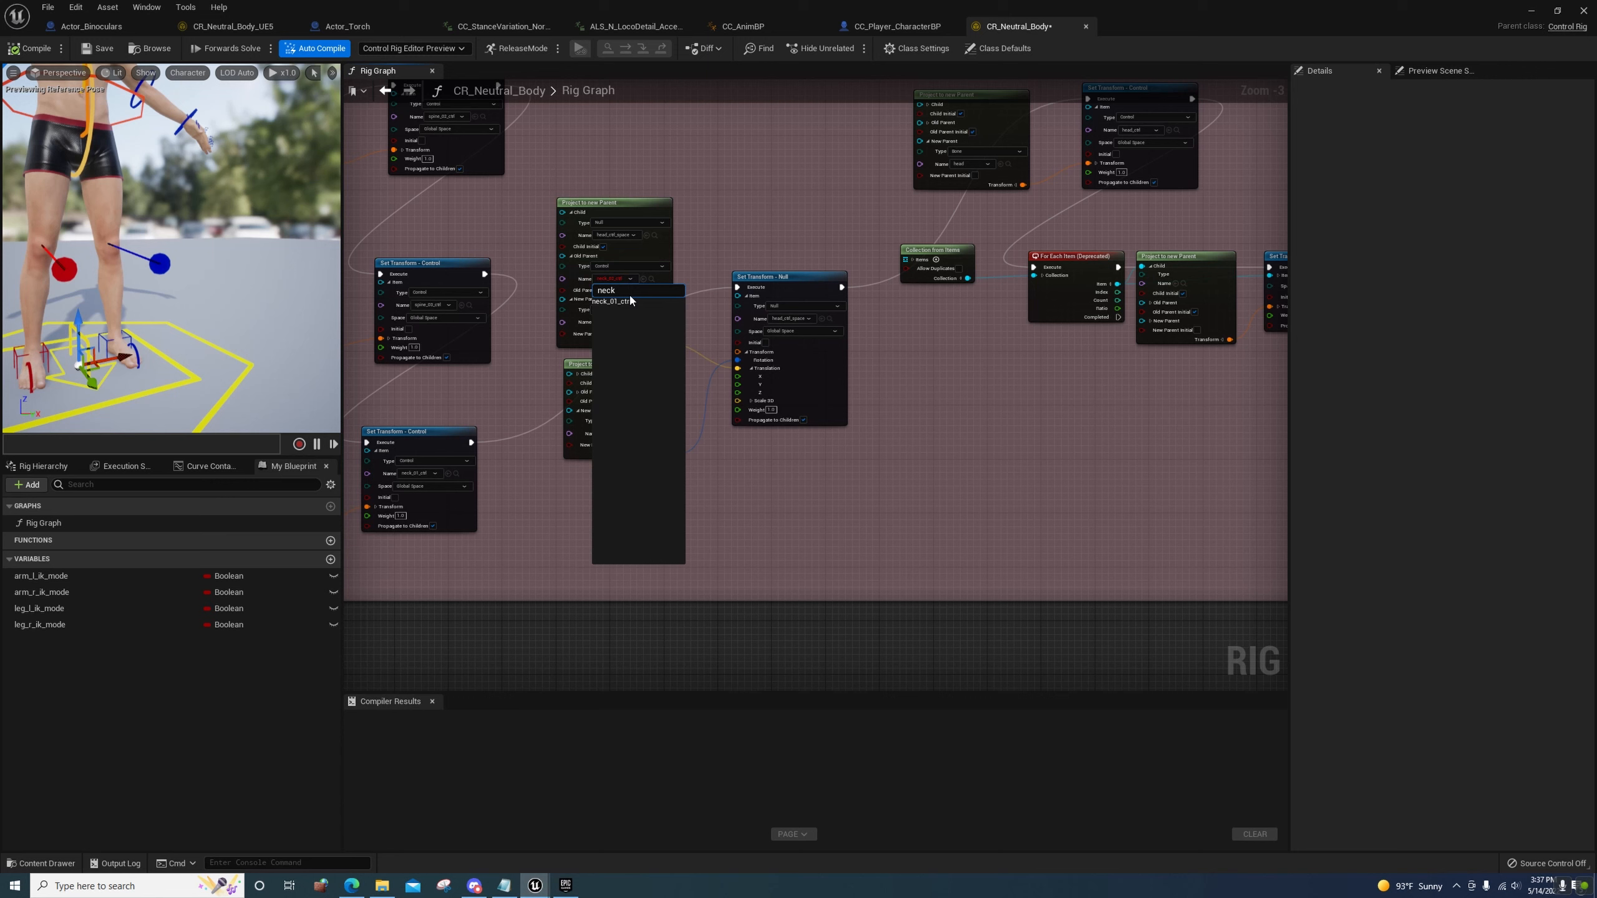
click(619, 301)
click(614, 322)
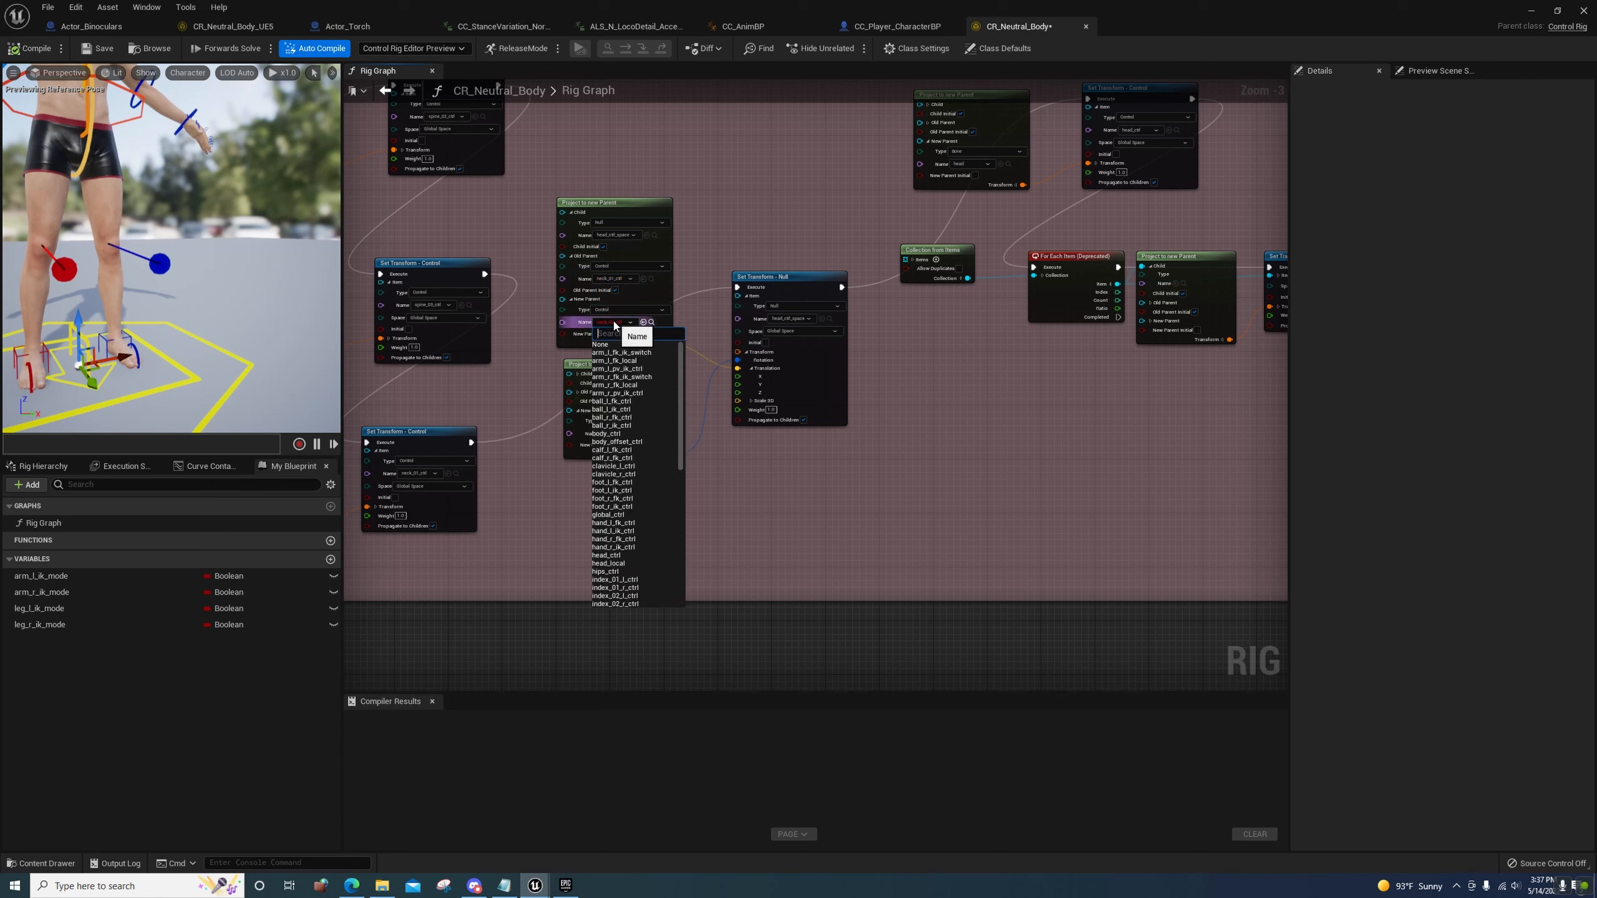
text(neck)
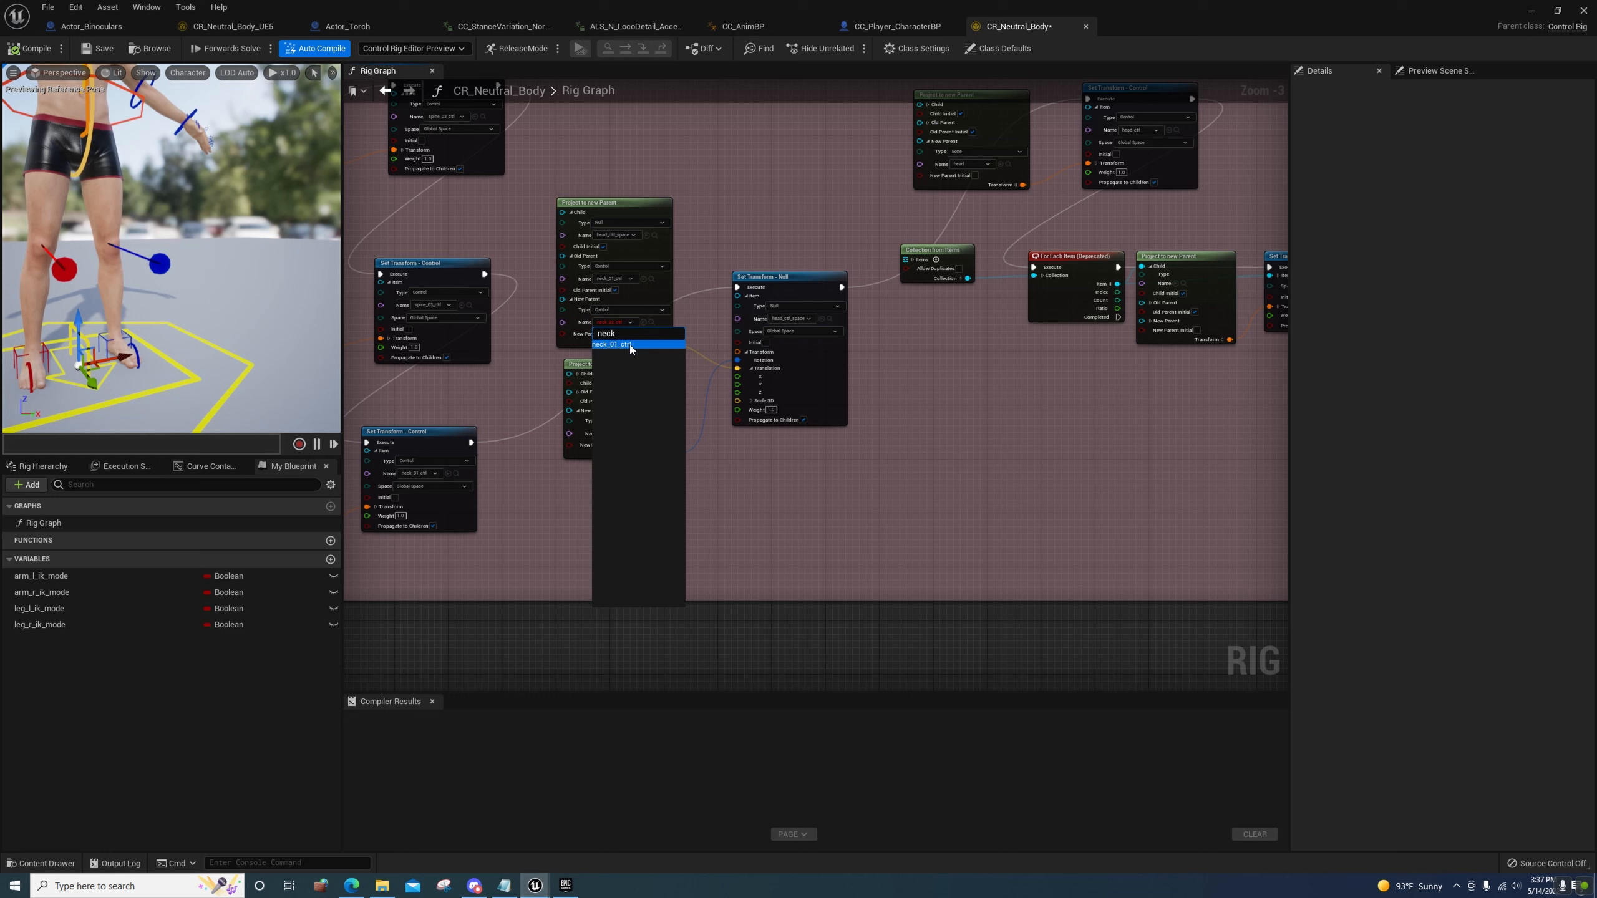
click(629, 345)
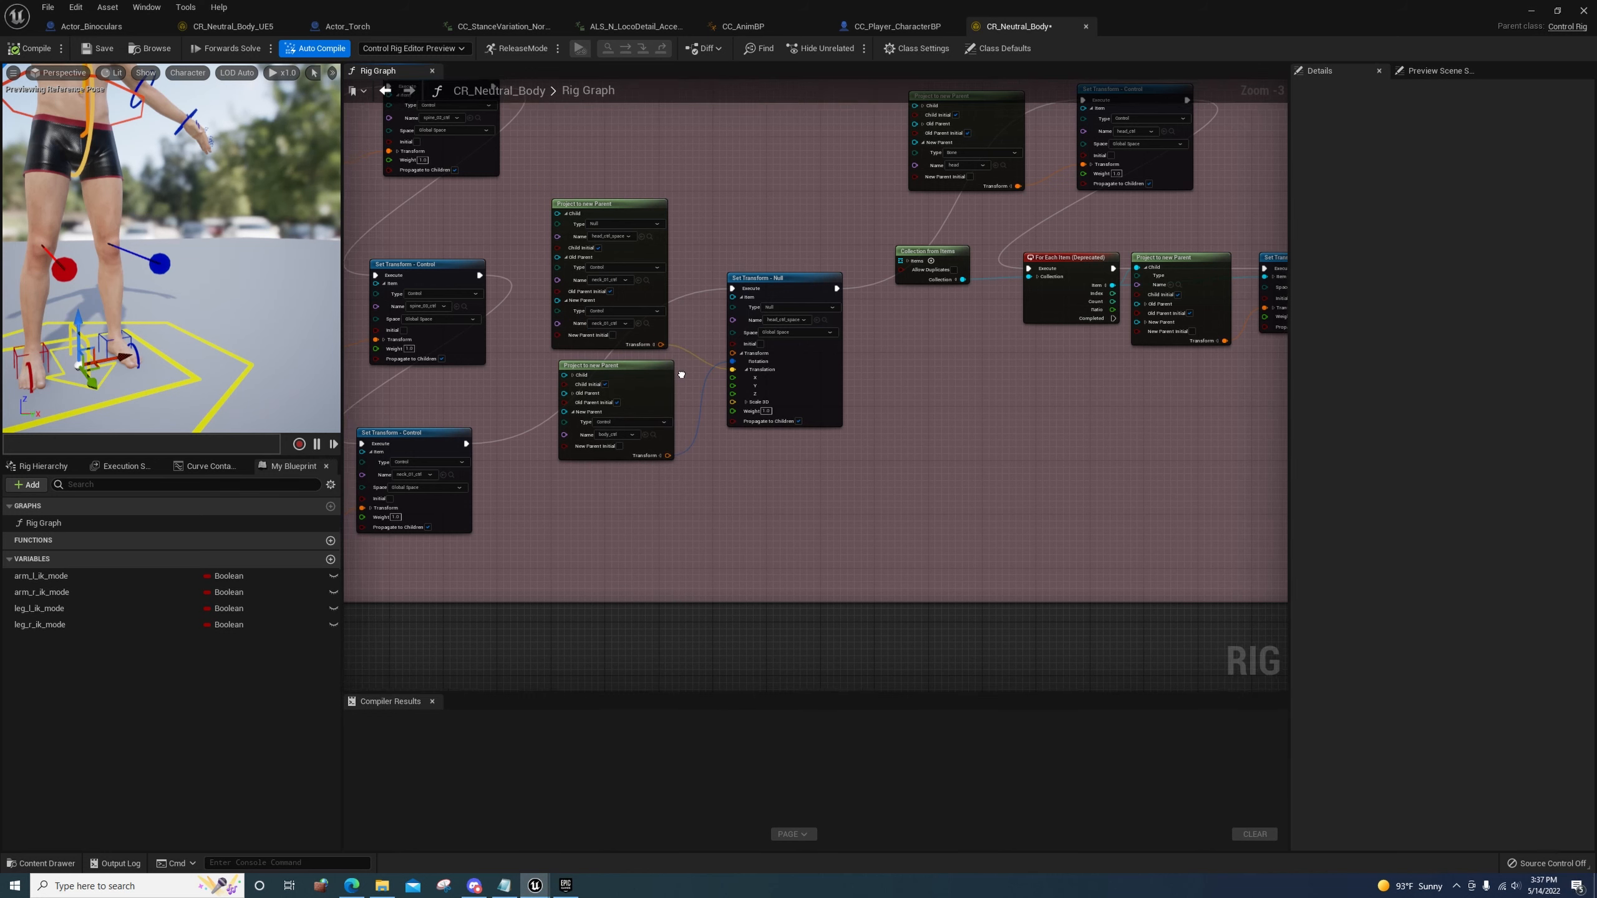
Move the head_ctrl_space Set Transform - Null node and its two Project to new Parent nodes up level with the head_ctrl nodes
mouse_move(681, 371)
right_down()
mouse_move(647, 389)
mouse_move(695, 376)
right_up()
right_drag(713, 456, 663, 443)
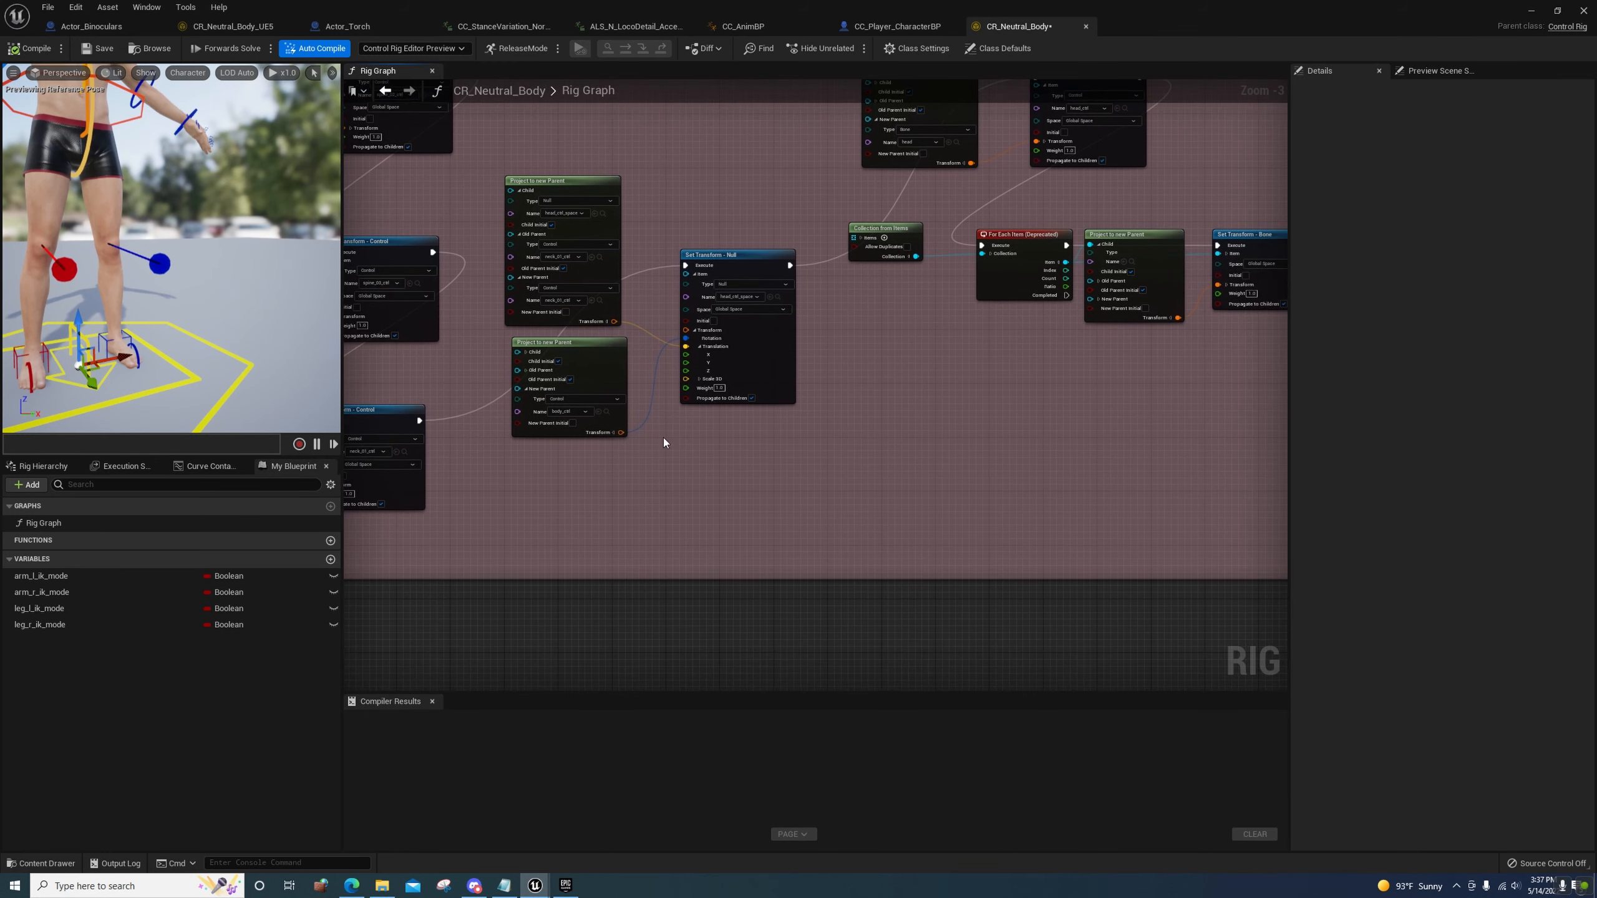
right_drag(747, 493, 730, 441)
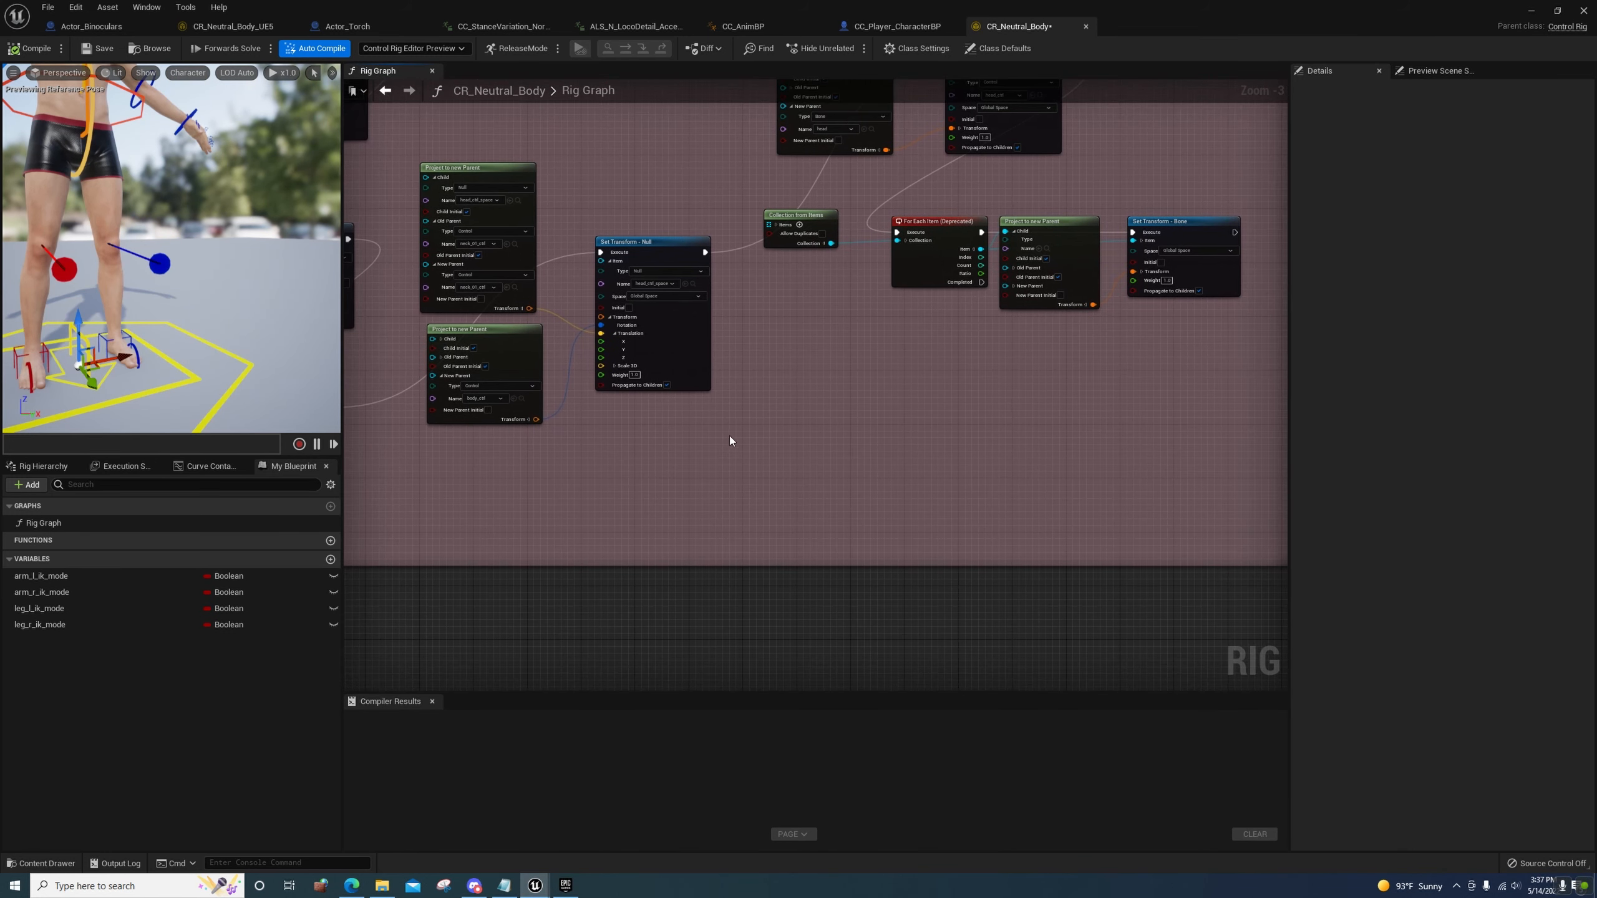
right_drag(873, 334, 728, 421)
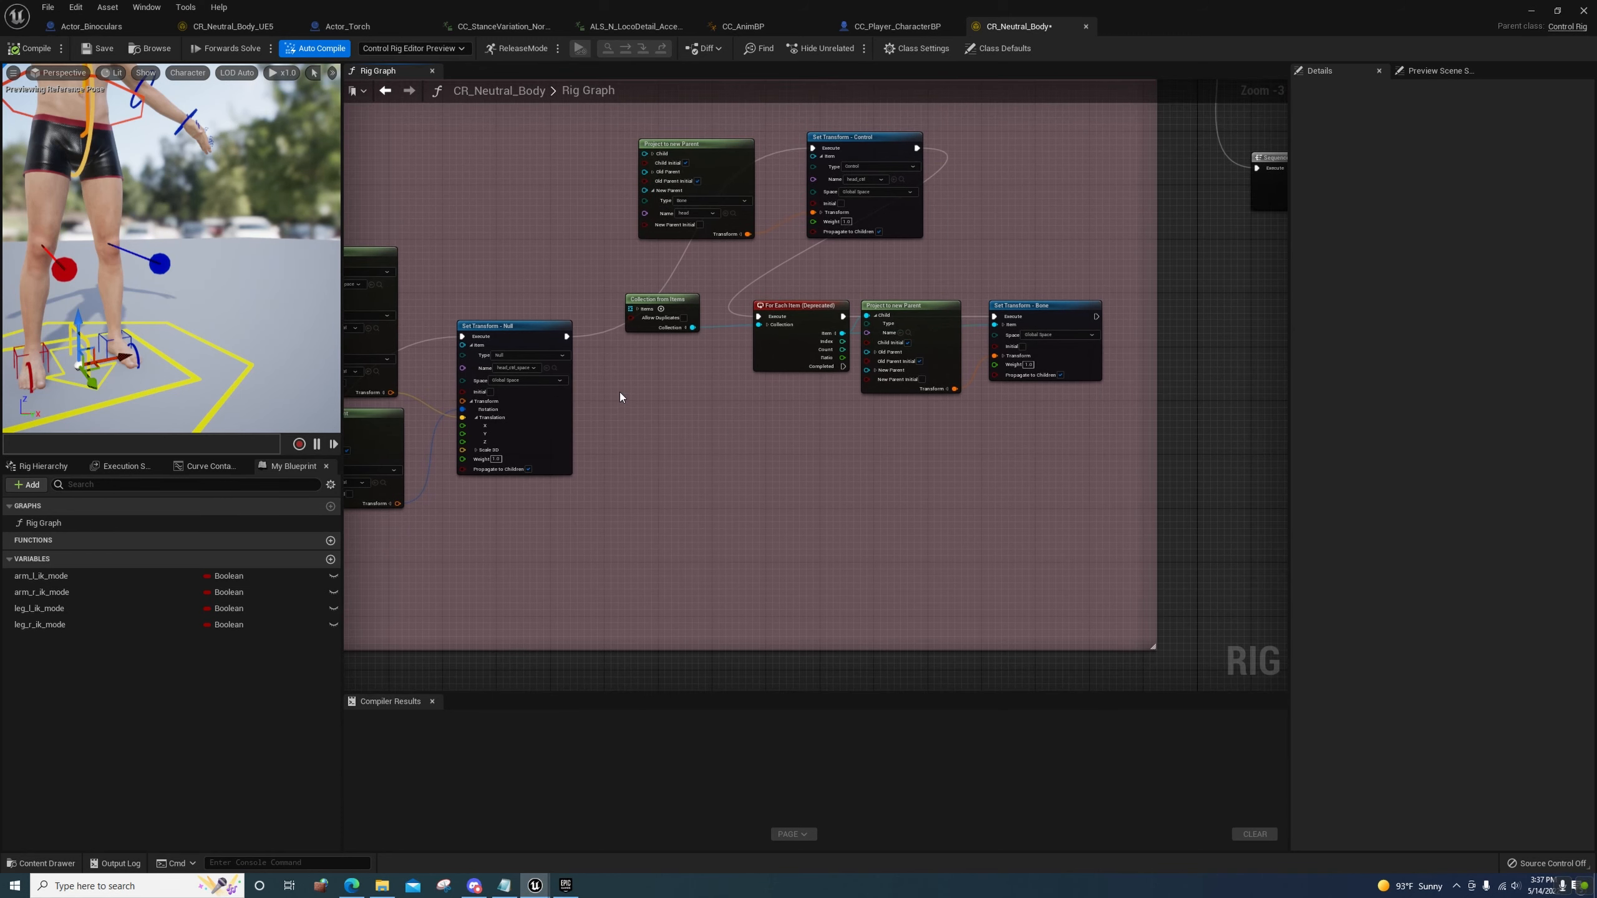
right_drag(620, 392, 836, 477)
drag(587, 314, 781, 590)
drag(736, 418, 744, 236)
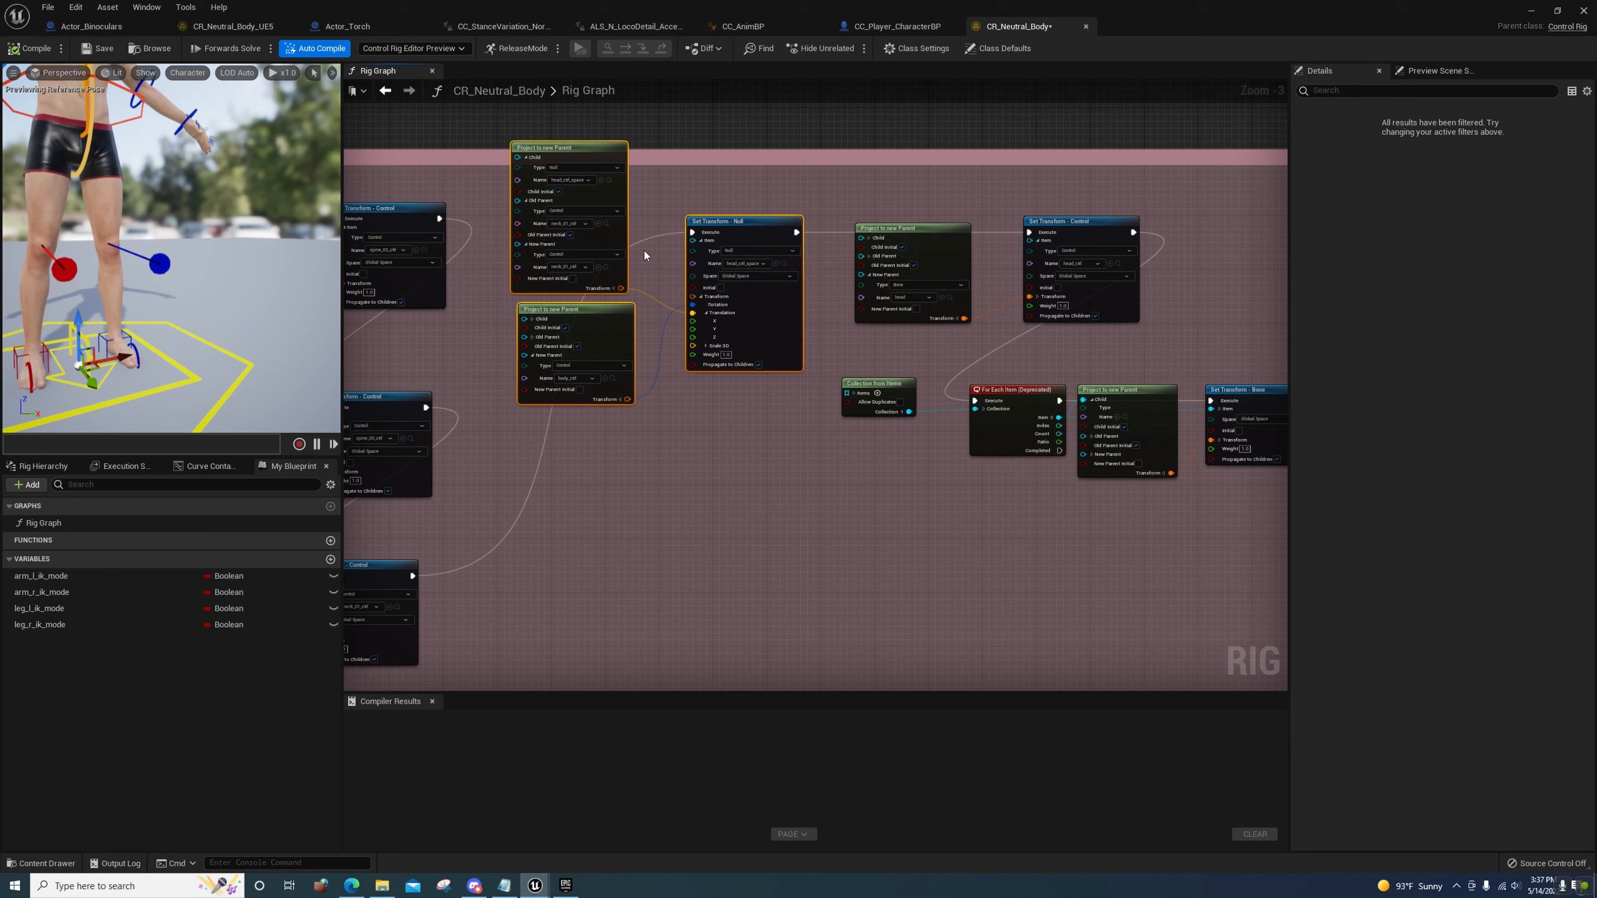
Stack the body_ctrl Project to new Parent node above the neck_01_ctrl one, just before the Set Transform - Null node
drag(522, 111, 594, 369)
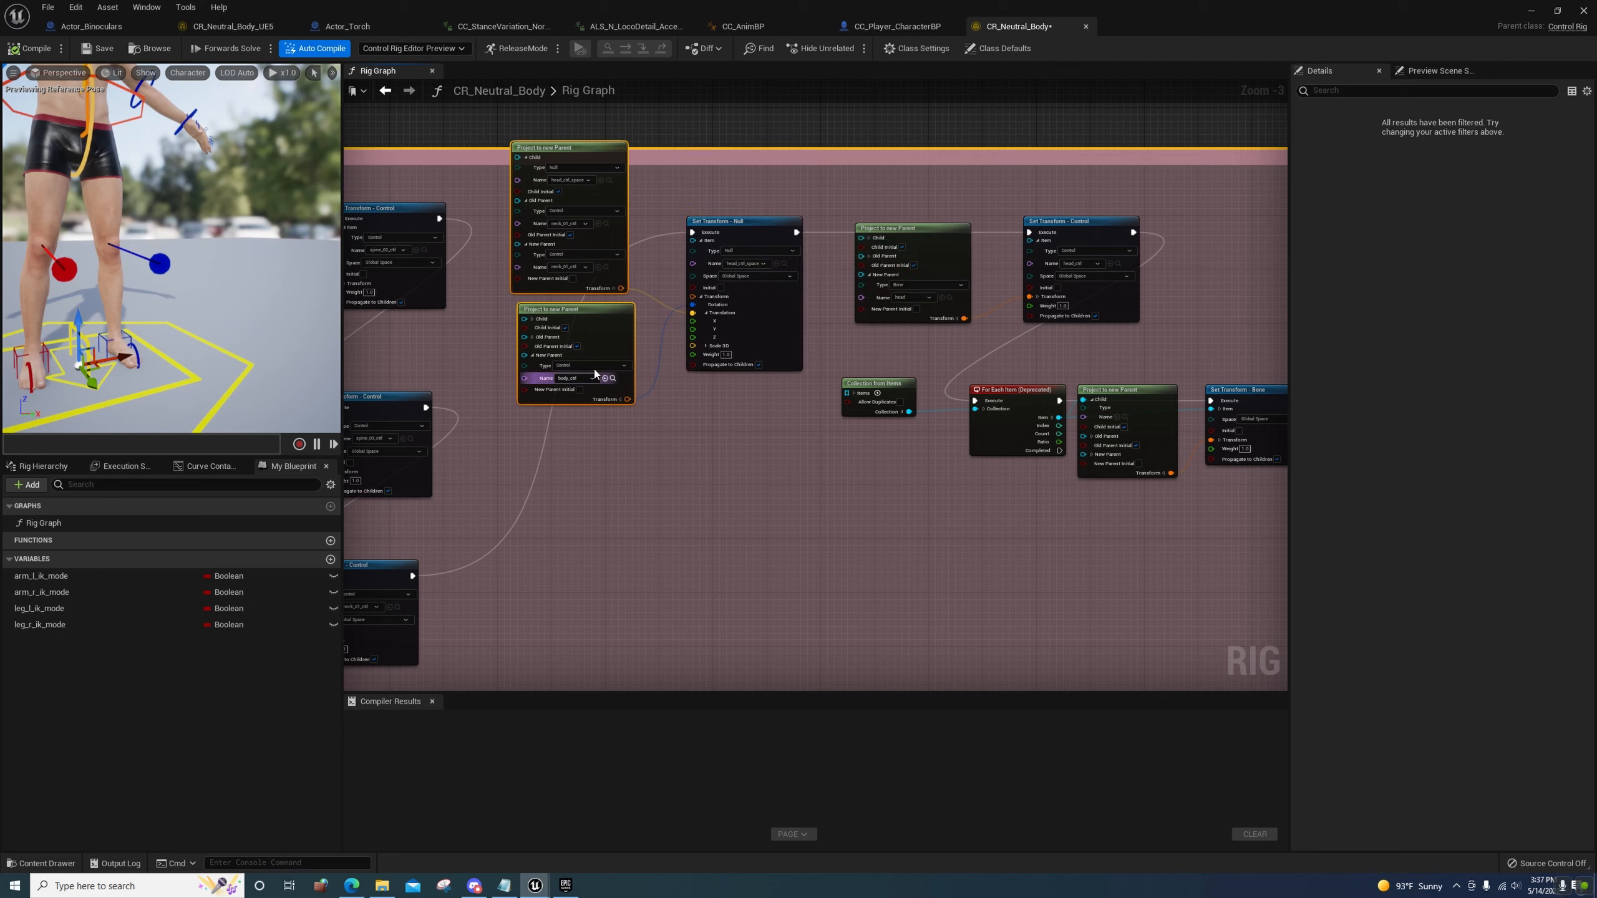
ctrl+click(656, 157)
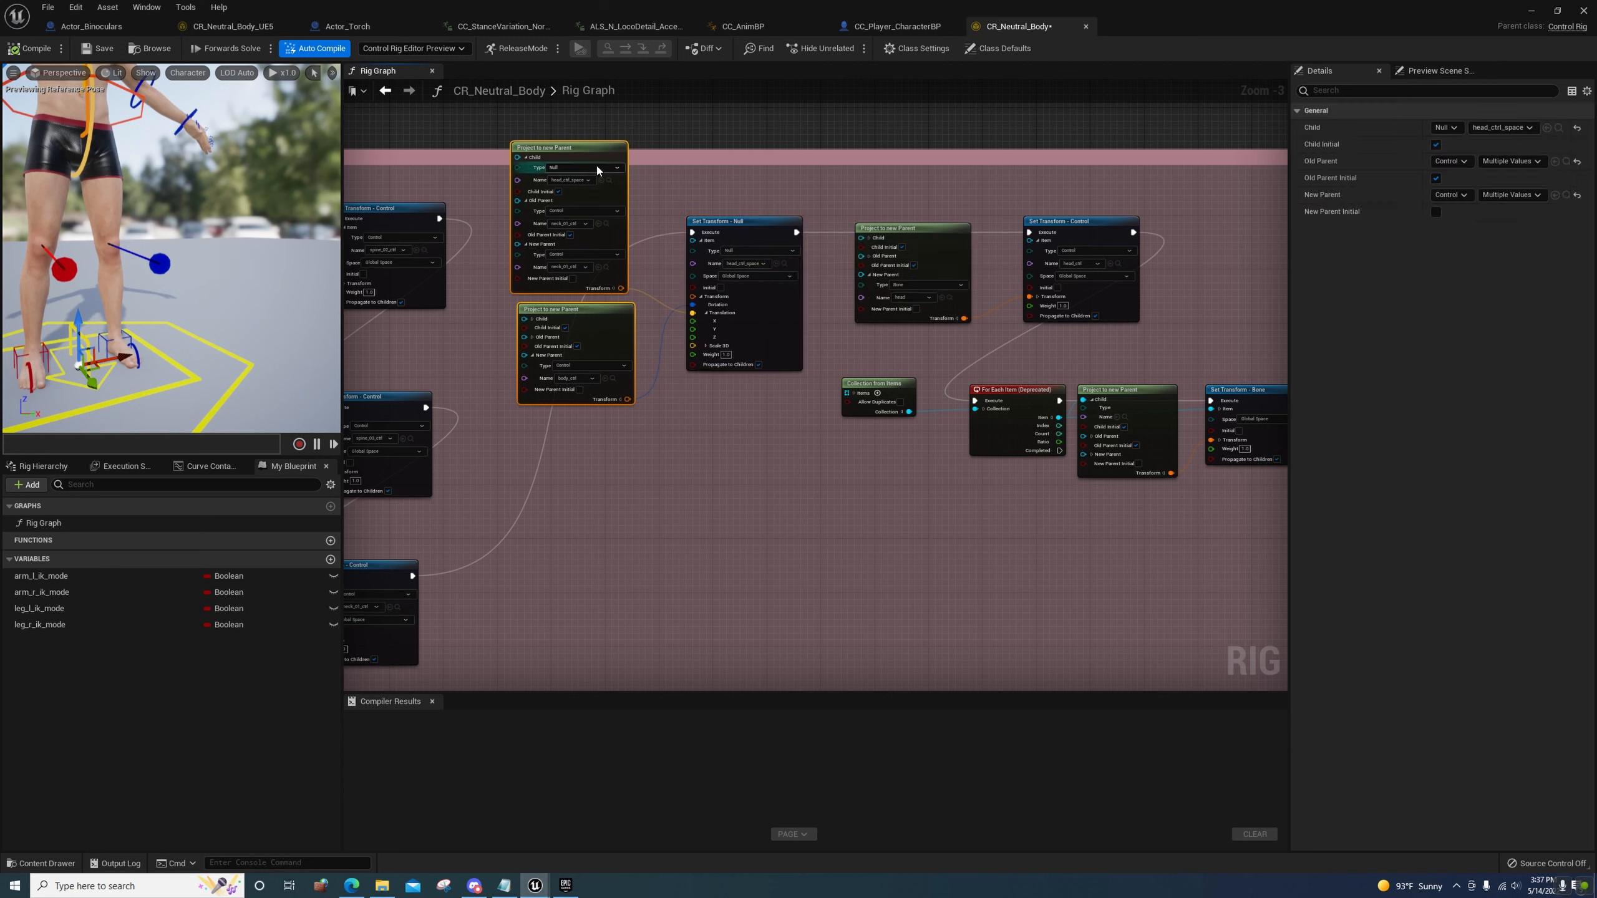
drag(589, 151, 583, 205)
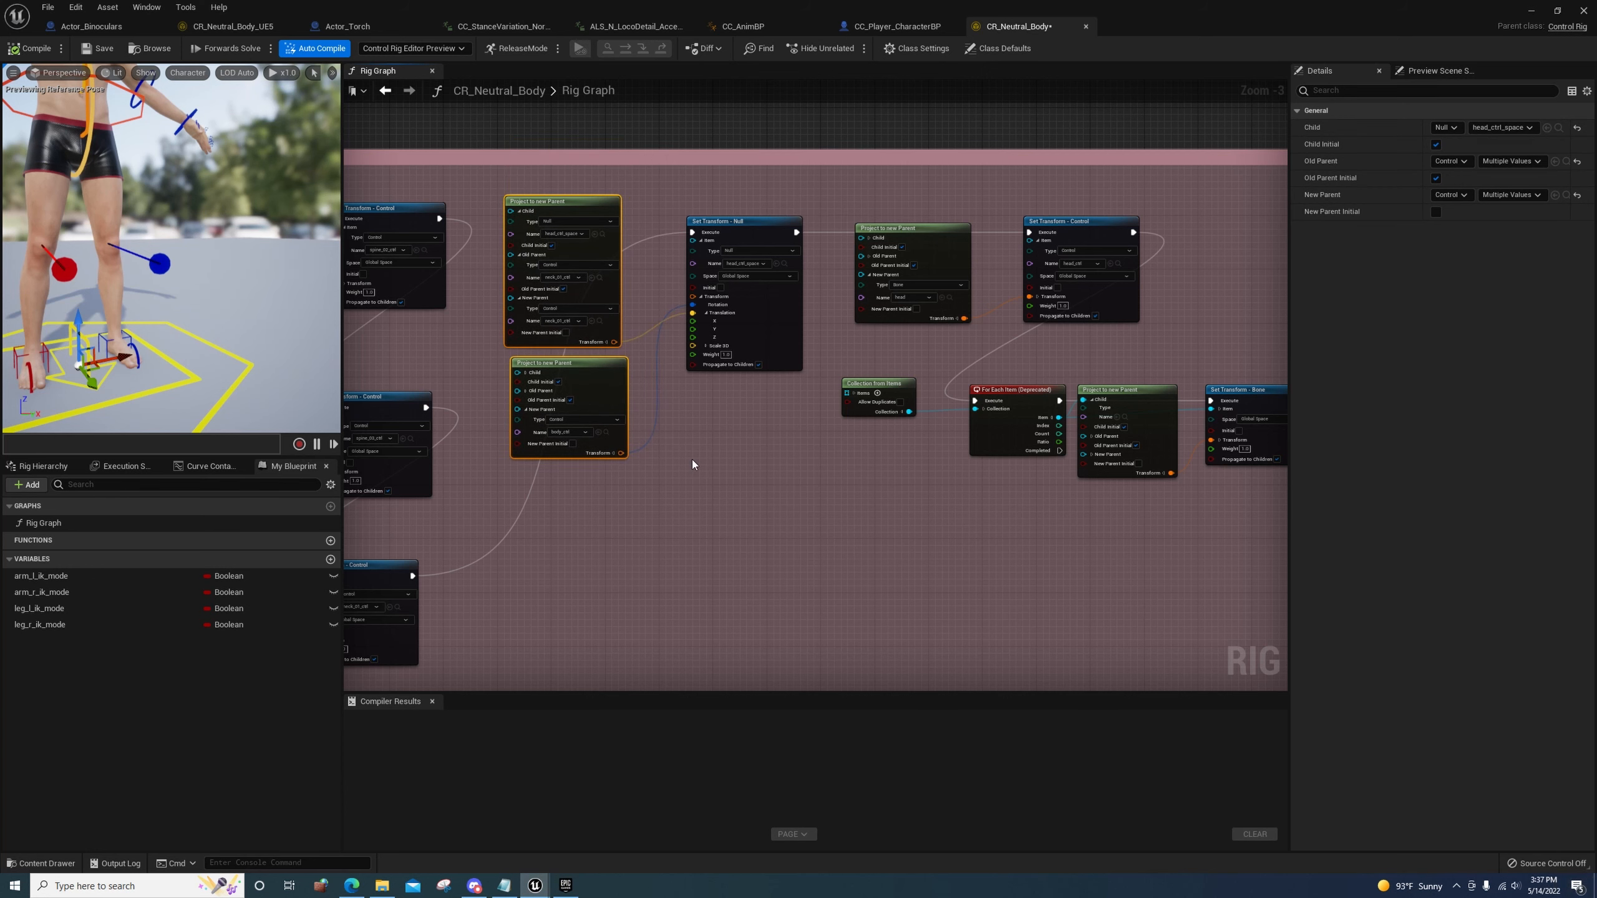
right_drag(697, 471, 809, 493)
click(626, 465)
drag(684, 213, 685, 483)
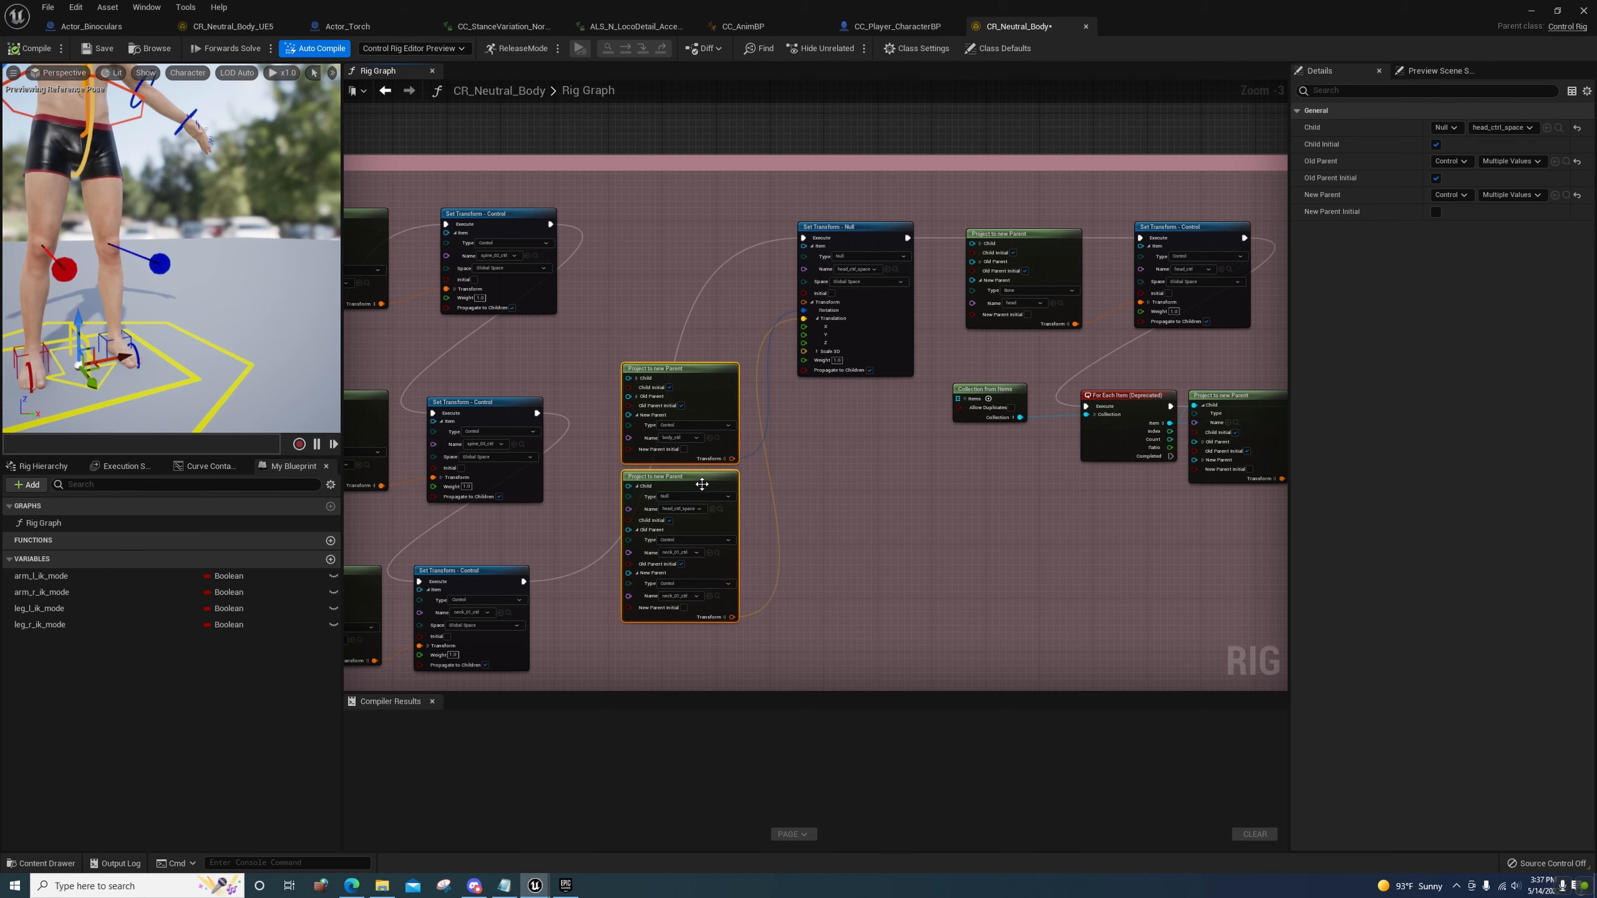
drag(701, 483, 668, 335)
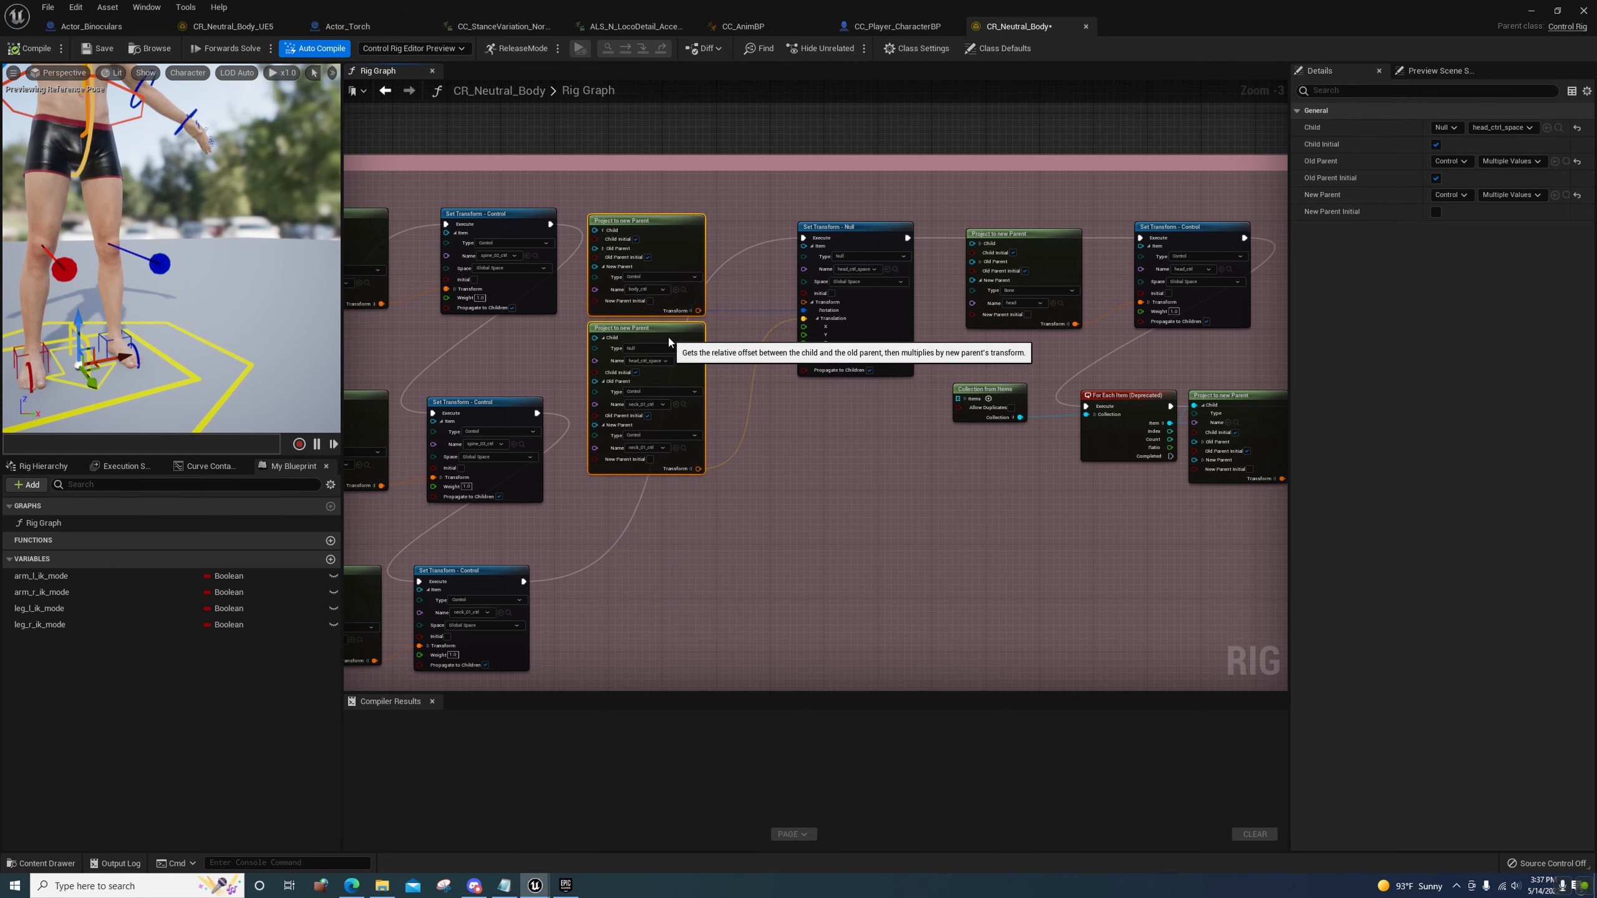
click(872, 482)
Examine the arm, finger and leg inversion sections for references to bones or controls missing from this rig
right_drag(940, 517, 367, 439)
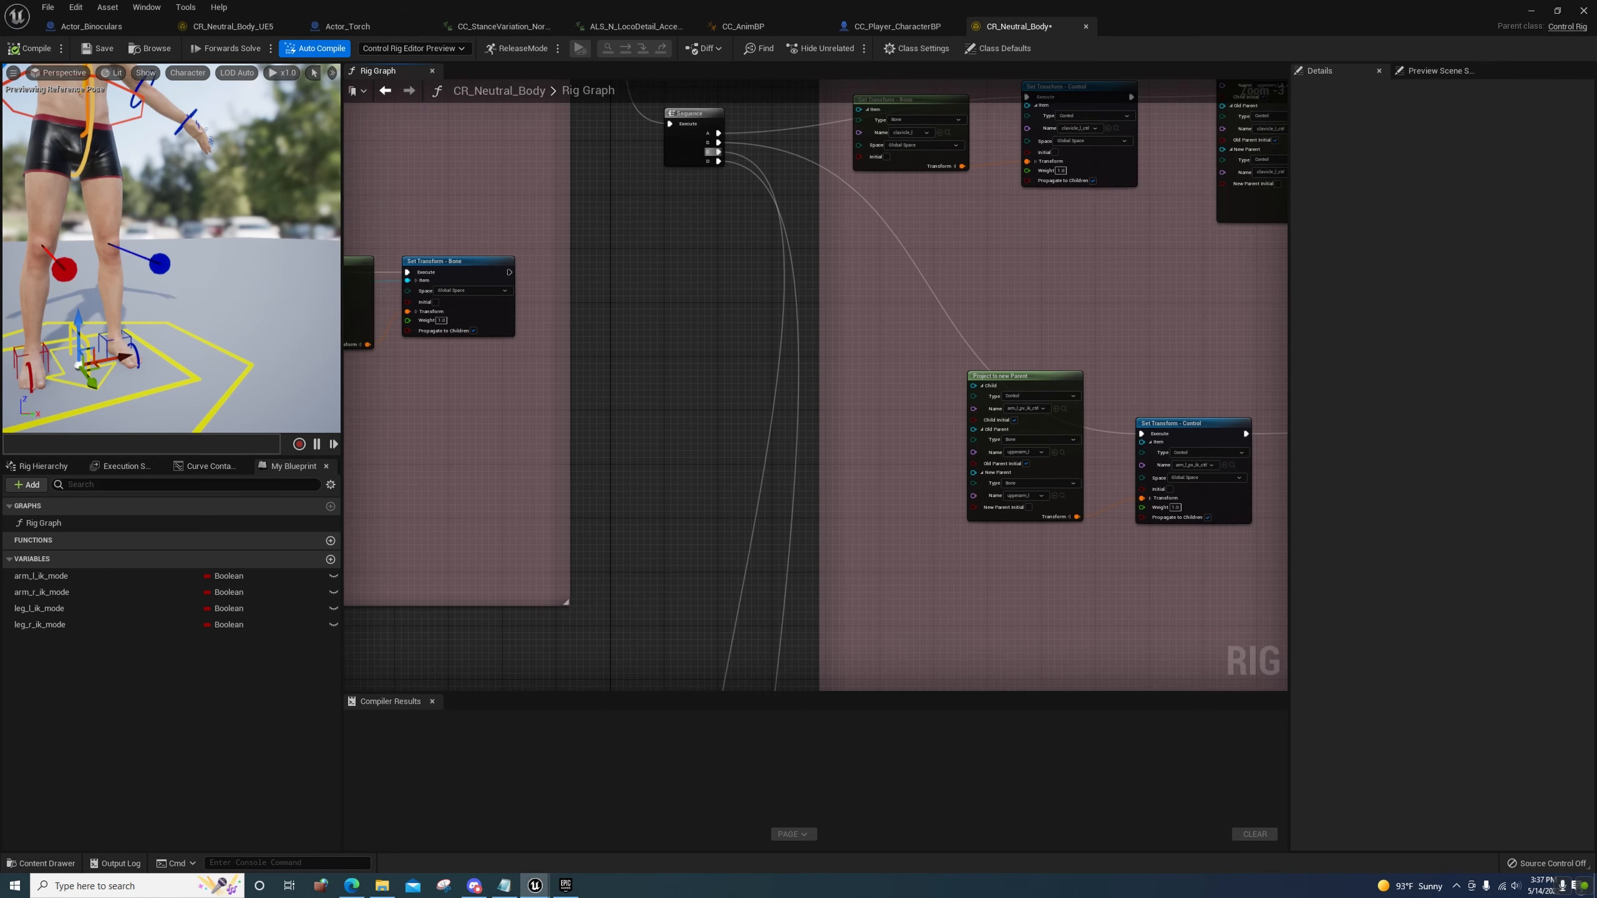
right_drag(766, 463, 348, 630)
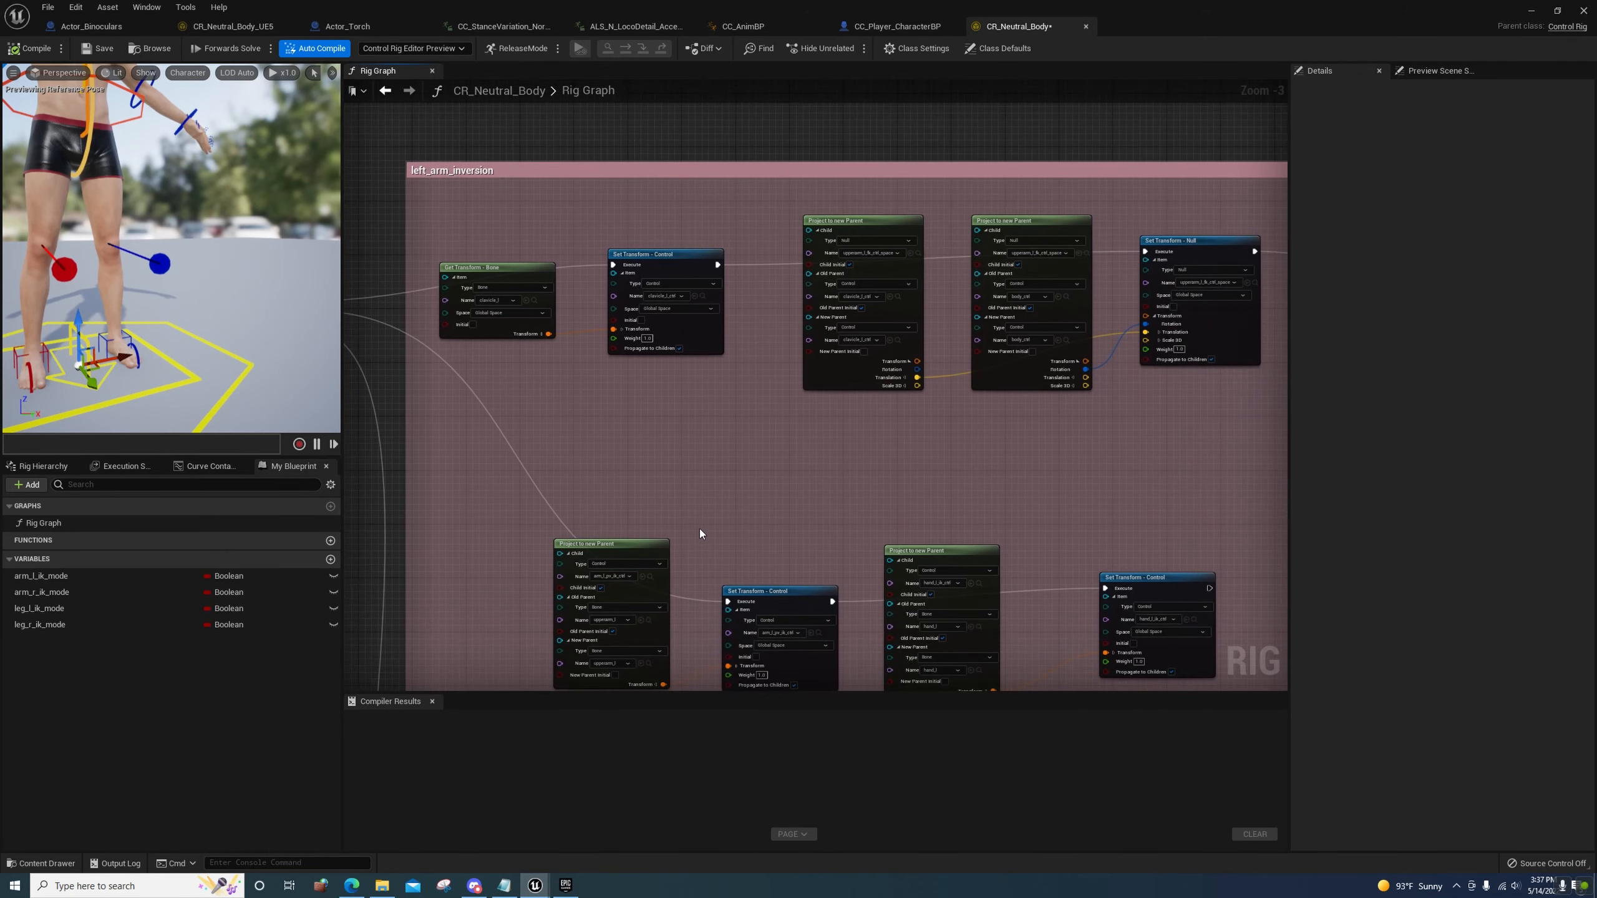
right_drag(702, 534, 409, 436)
right_drag(738, 397, 780, 476)
right_drag(956, 465, 789, 361)
right_drag(837, 454, 766, 422)
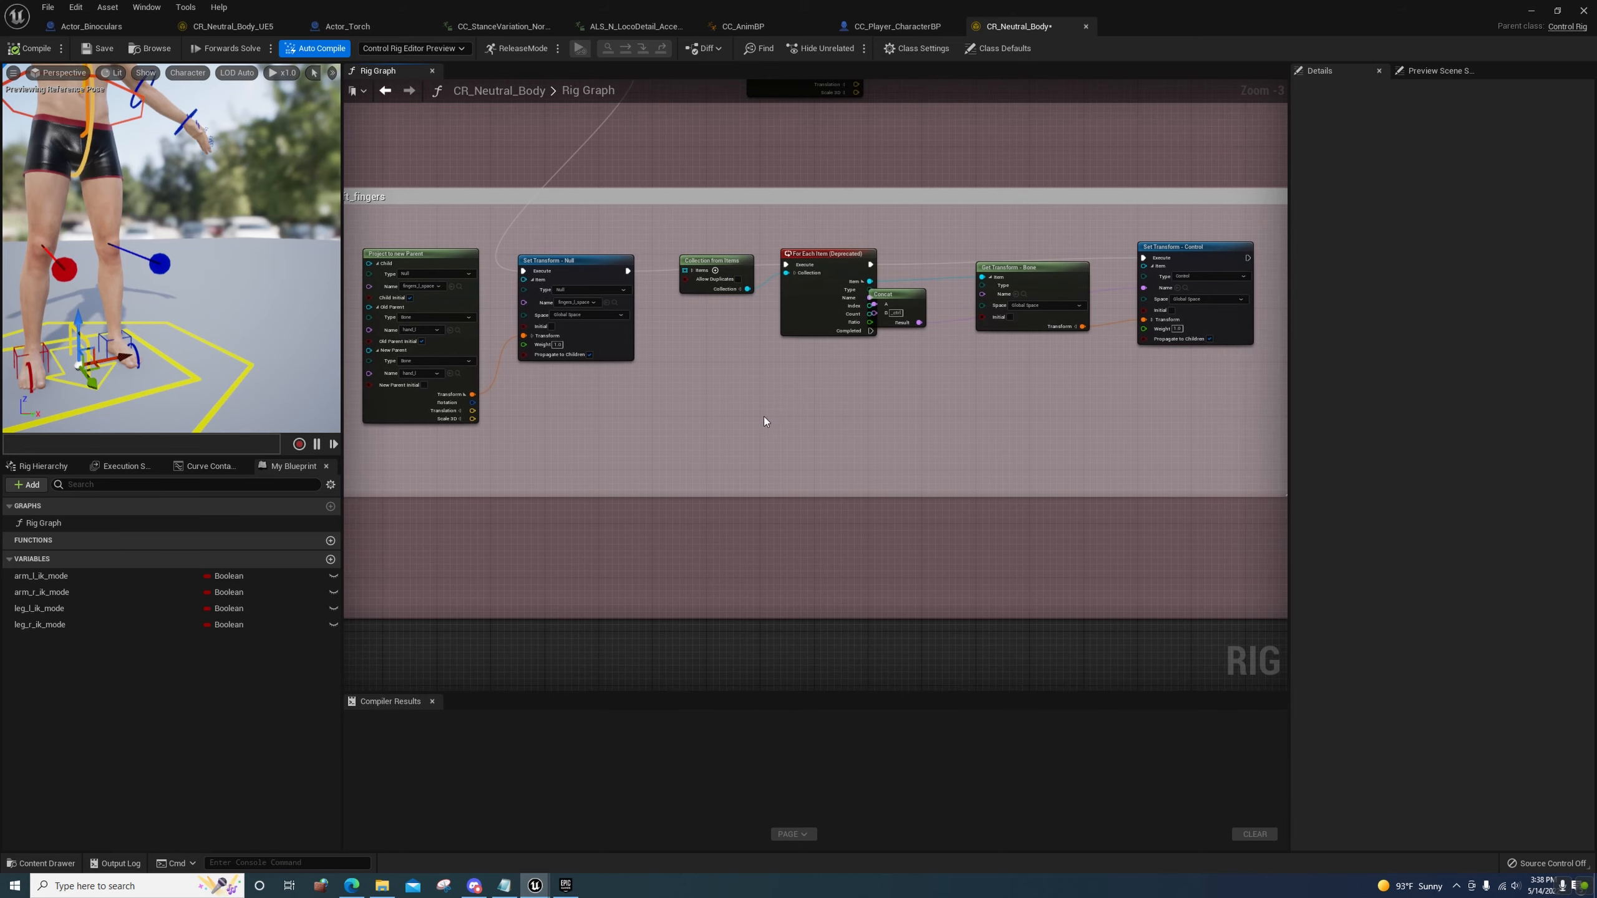
scroll(745, 430, down, 4)
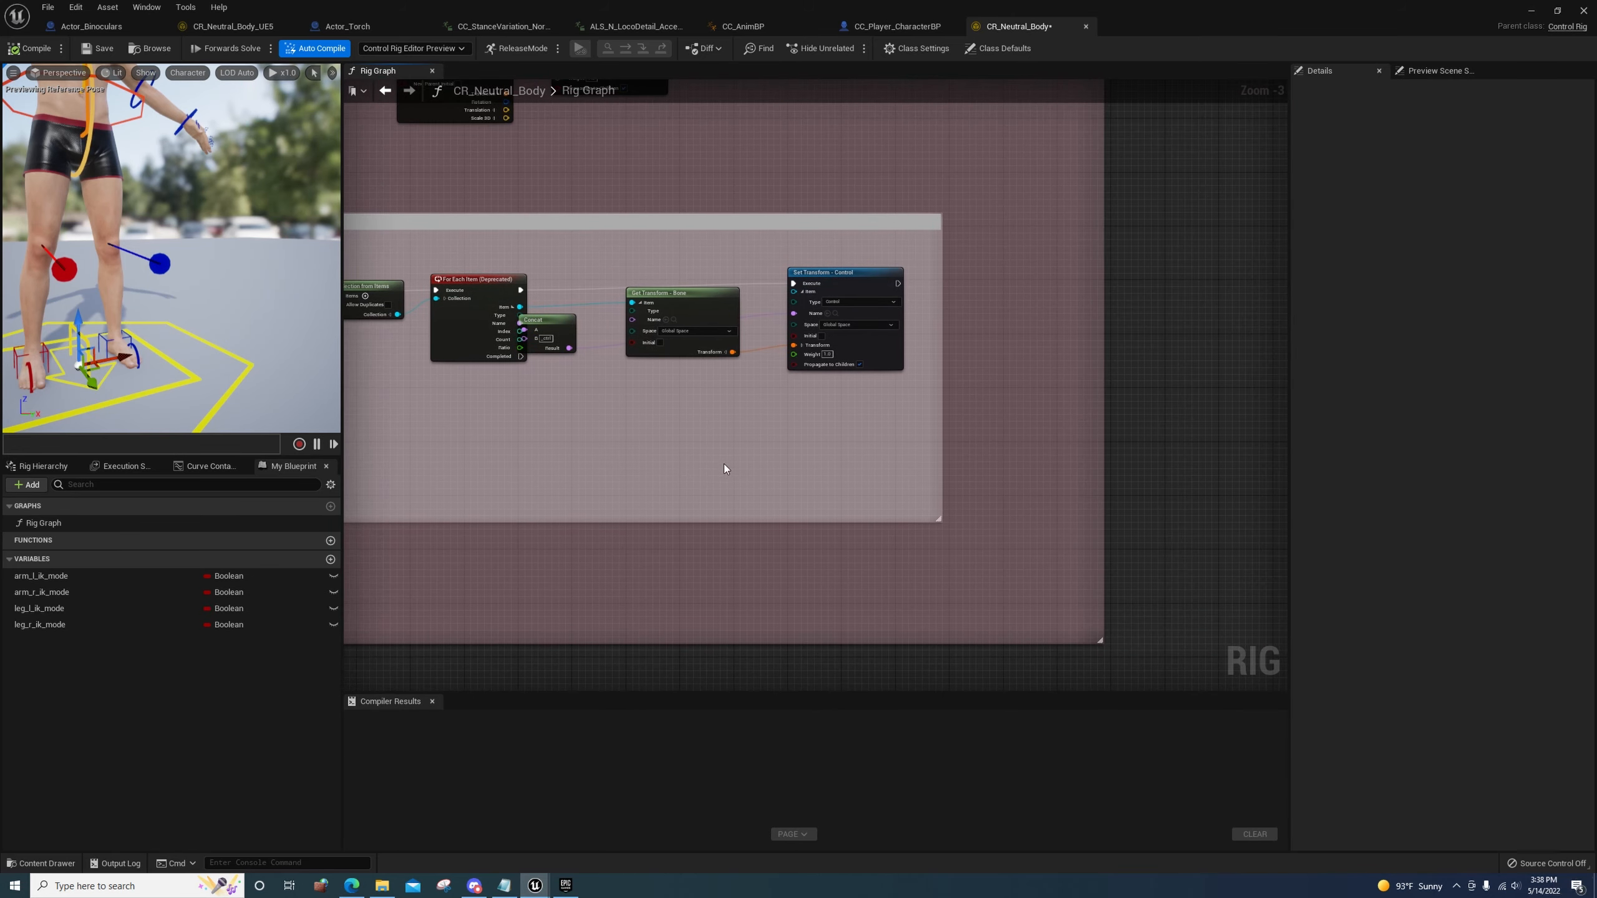
scroll(724, 464, up, 3)
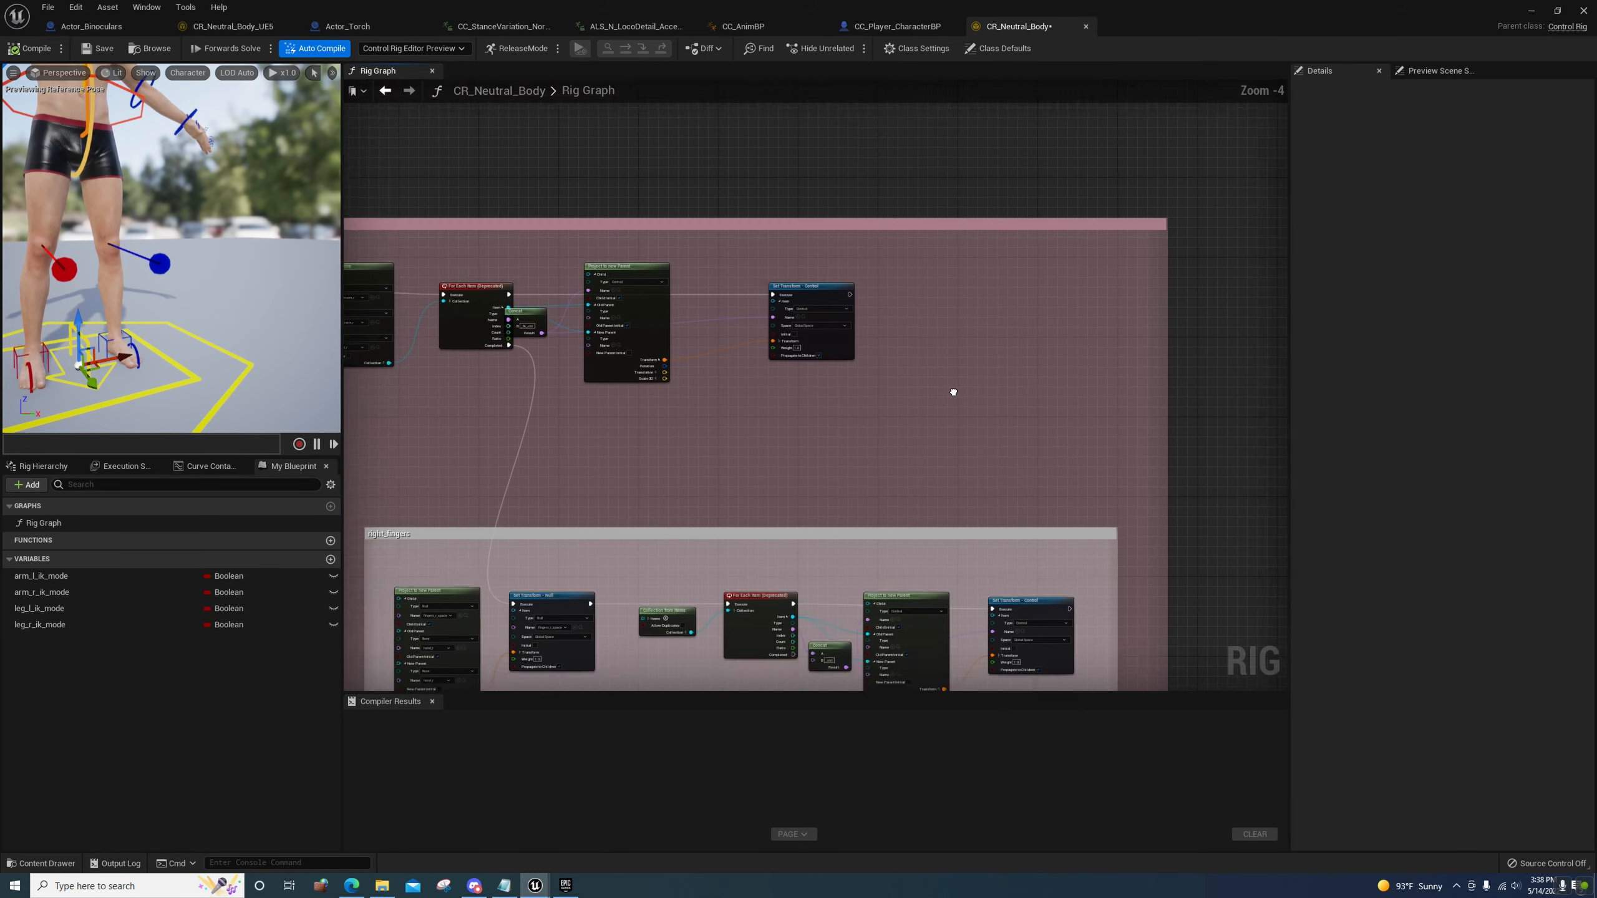
right_drag(539, 351, 988, 404)
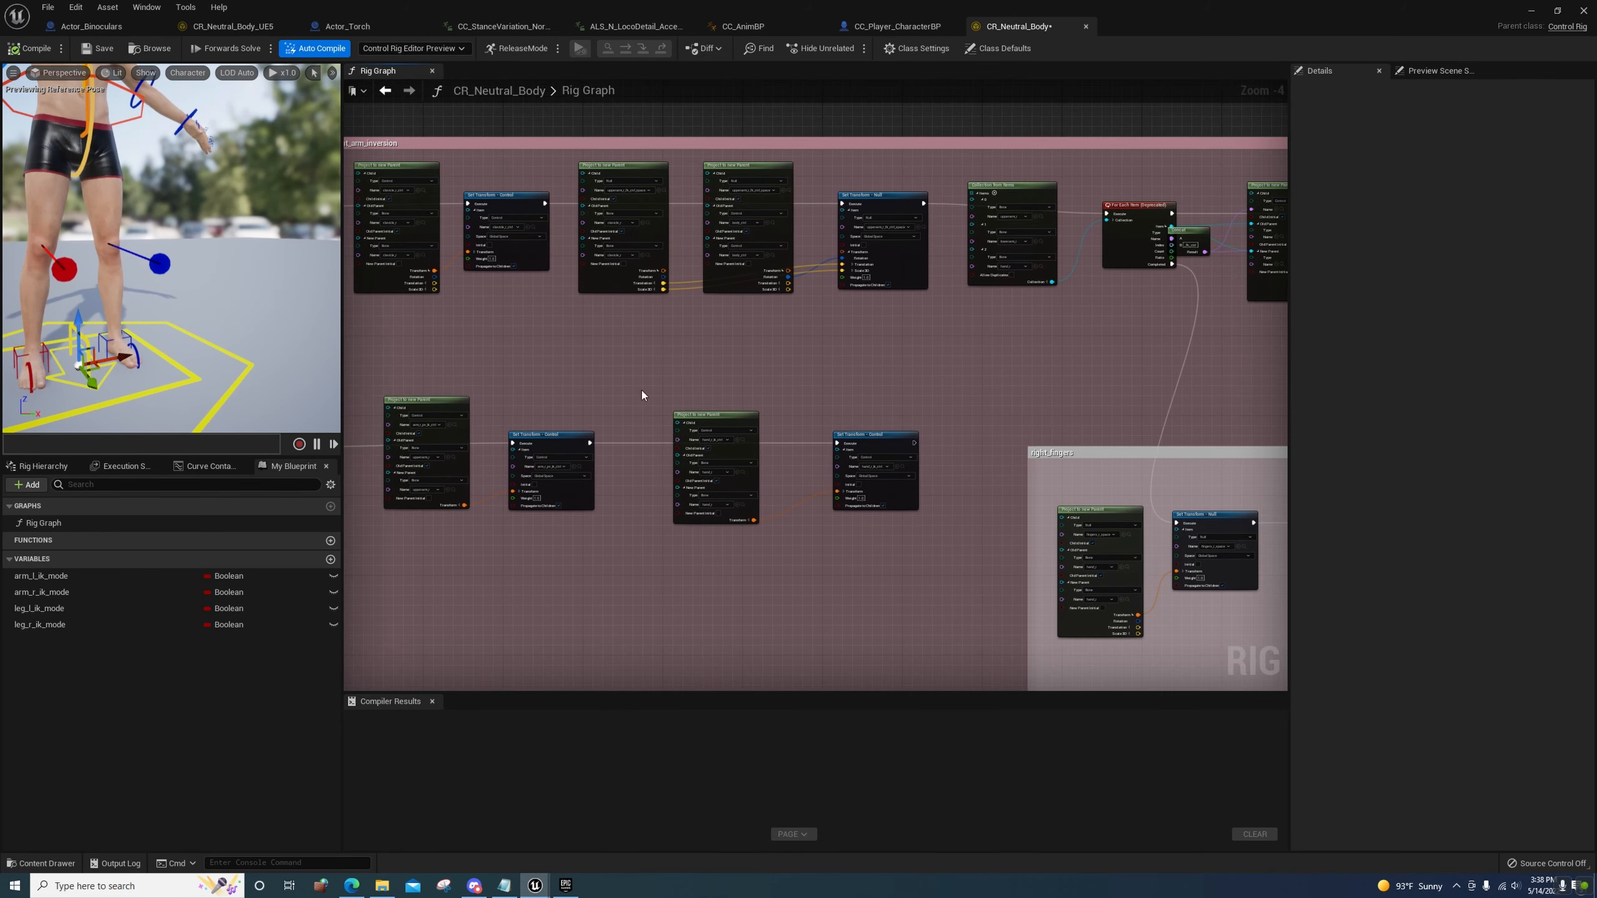
right_drag(639, 375, 1206, 381)
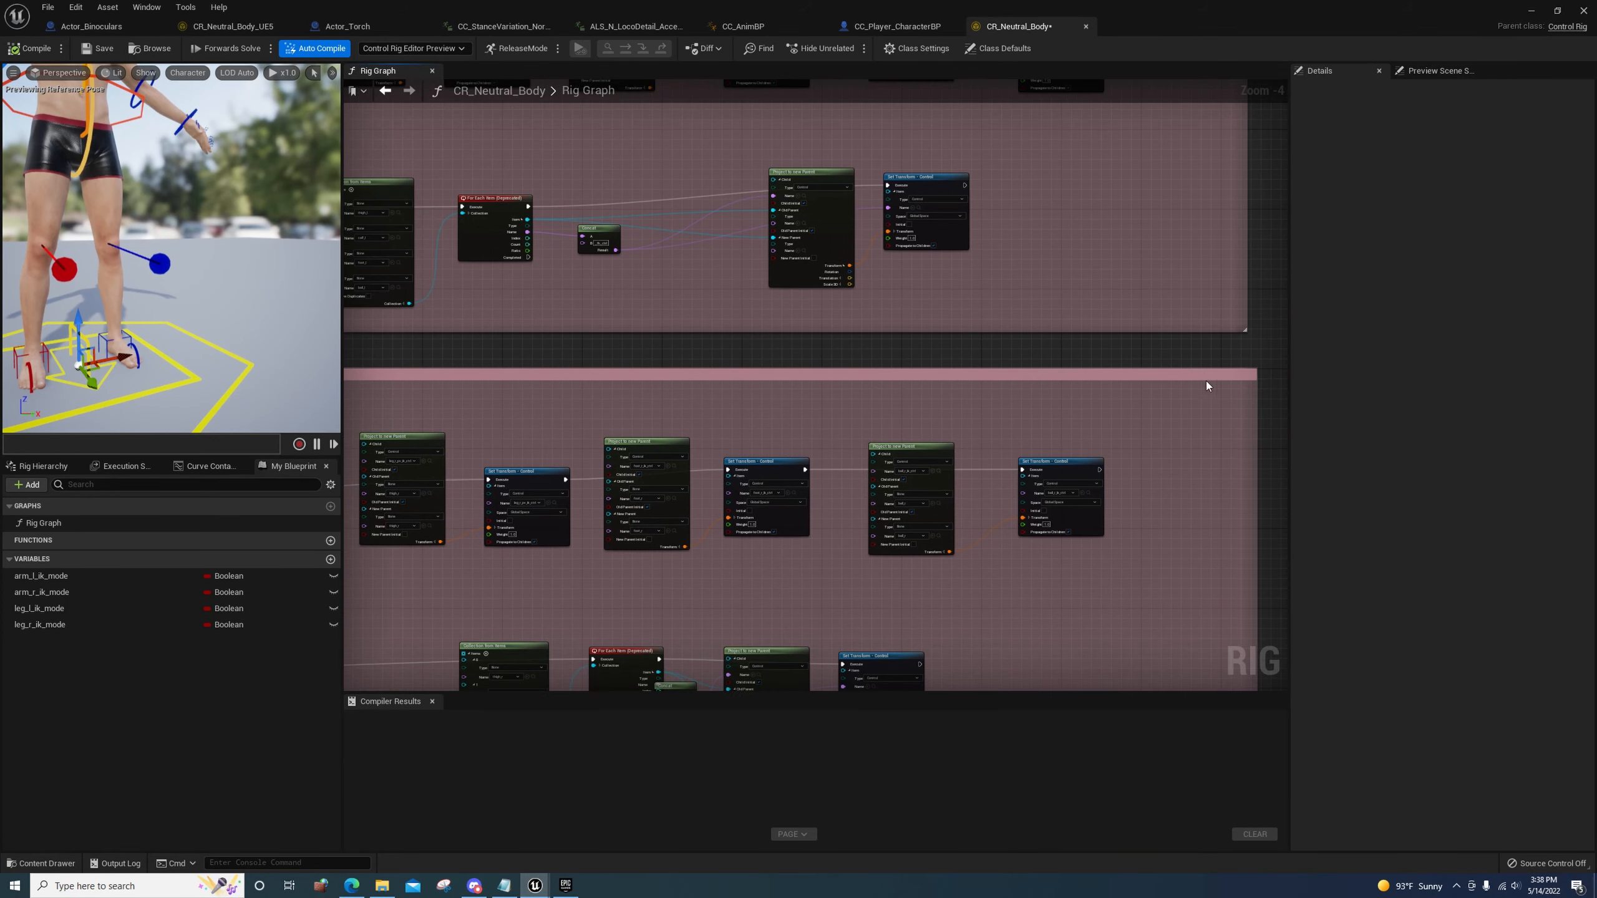
right_drag(933, 372, 1180, 307)
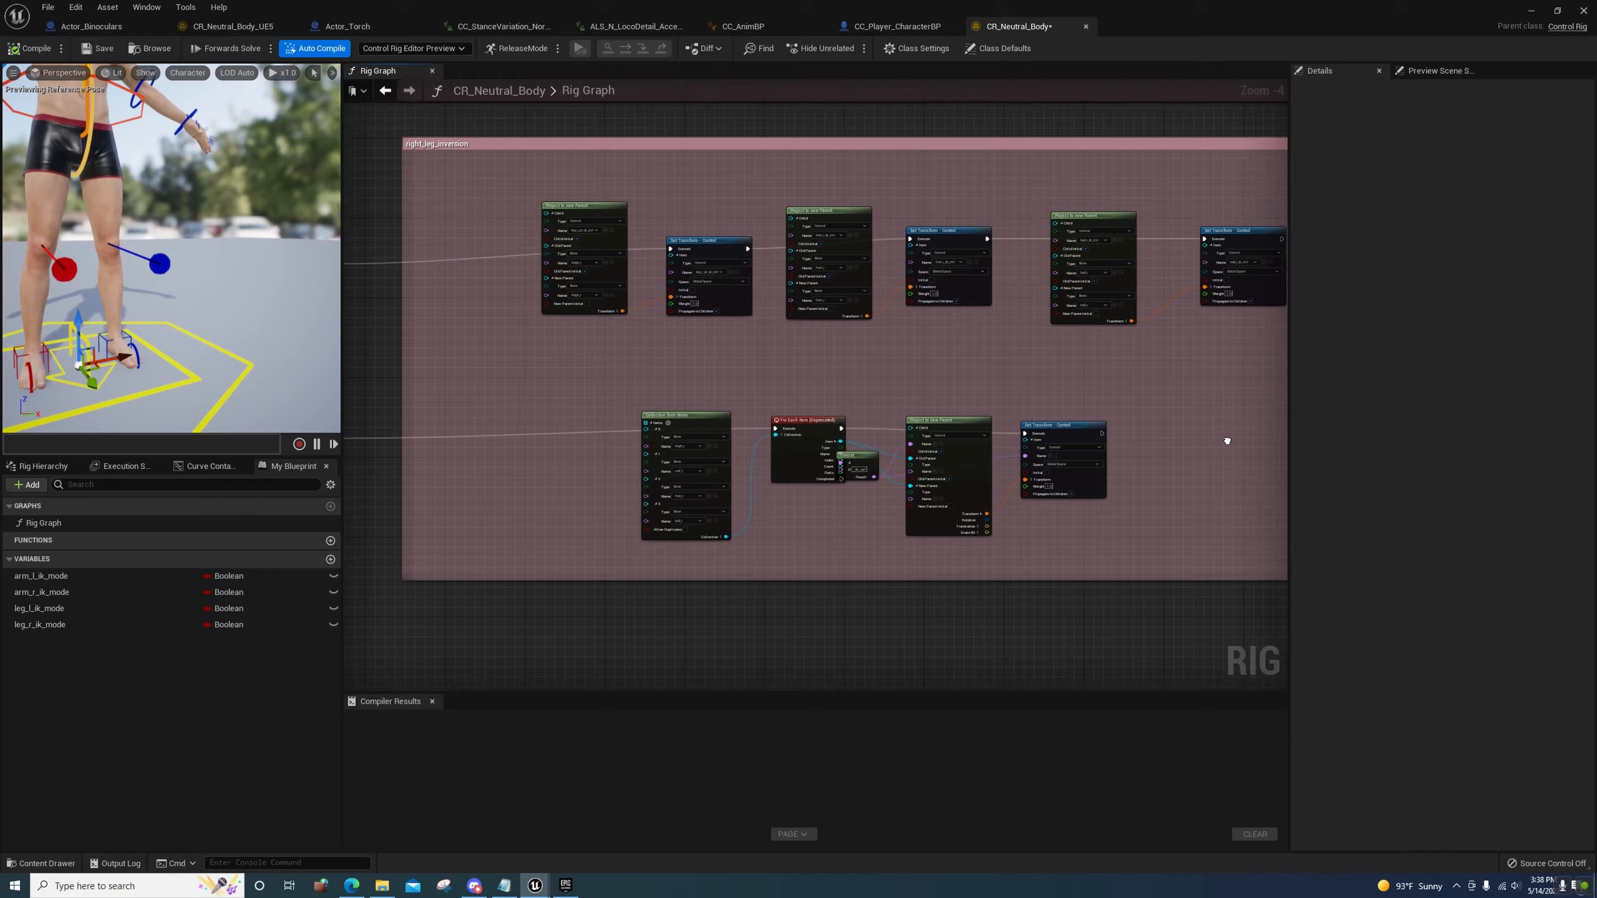
Survey the remaining commented node sections of the Rig Graph beyond the inversion sections
right_drag(1226, 443, 938, 214)
scroll(938, 214, down, 4)
right_drag(938, 346, 1021, 314)
scroll(966, 318, up, 2)
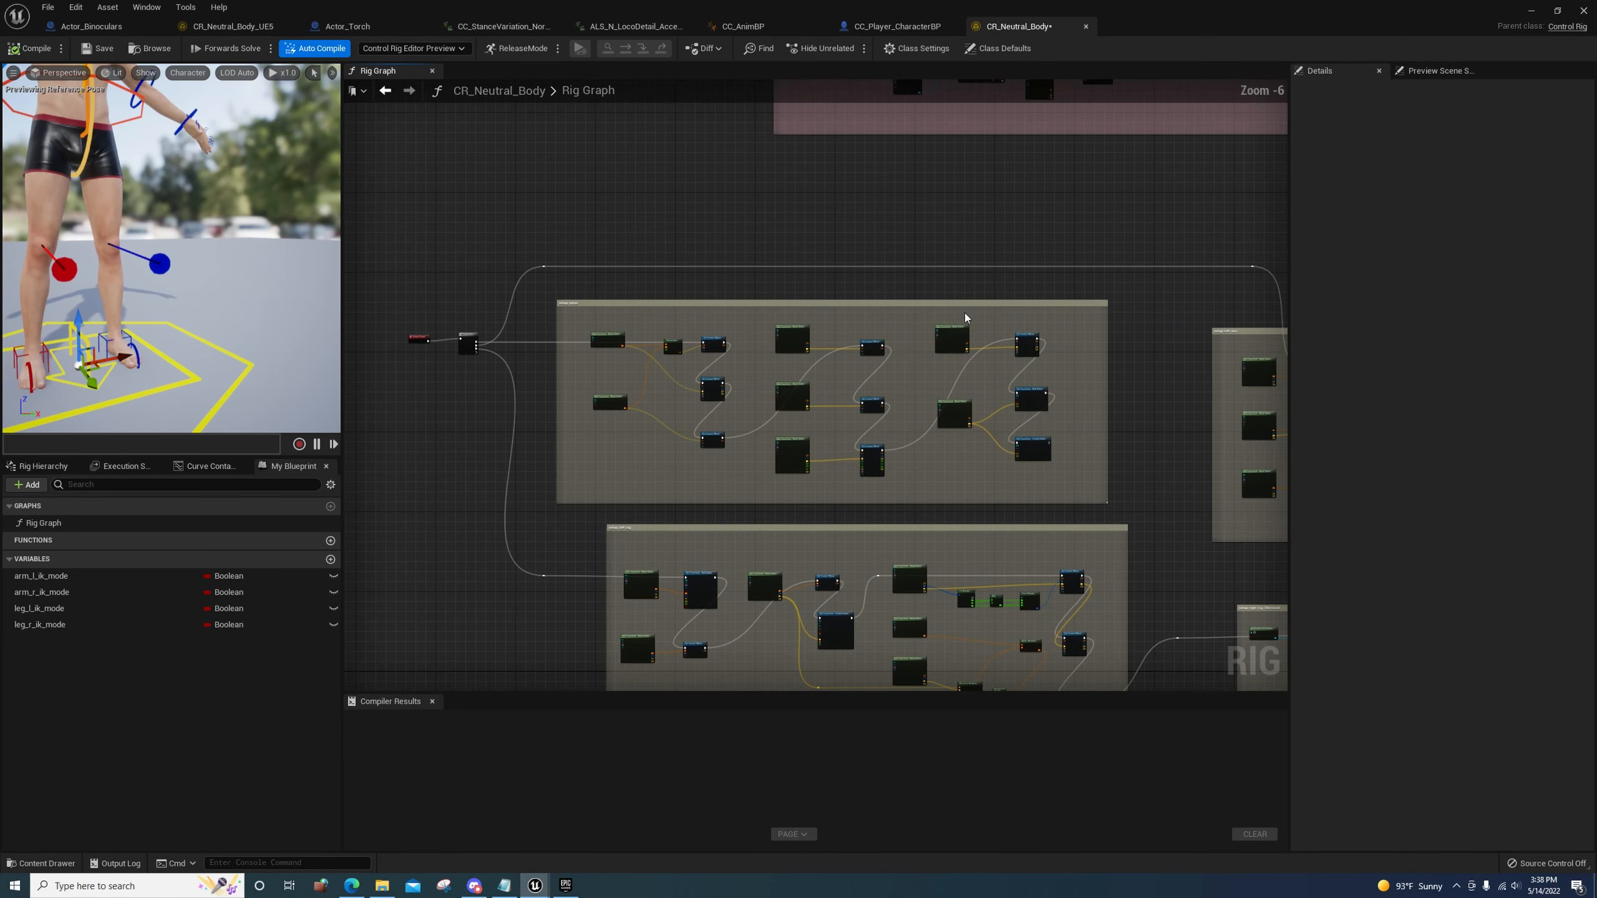
right_drag(589, 302, 1000, 346)
right_drag(776, 178, 888, 686)
right_drag(959, 303, 631, 318)
scroll(737, 425, up, 4)
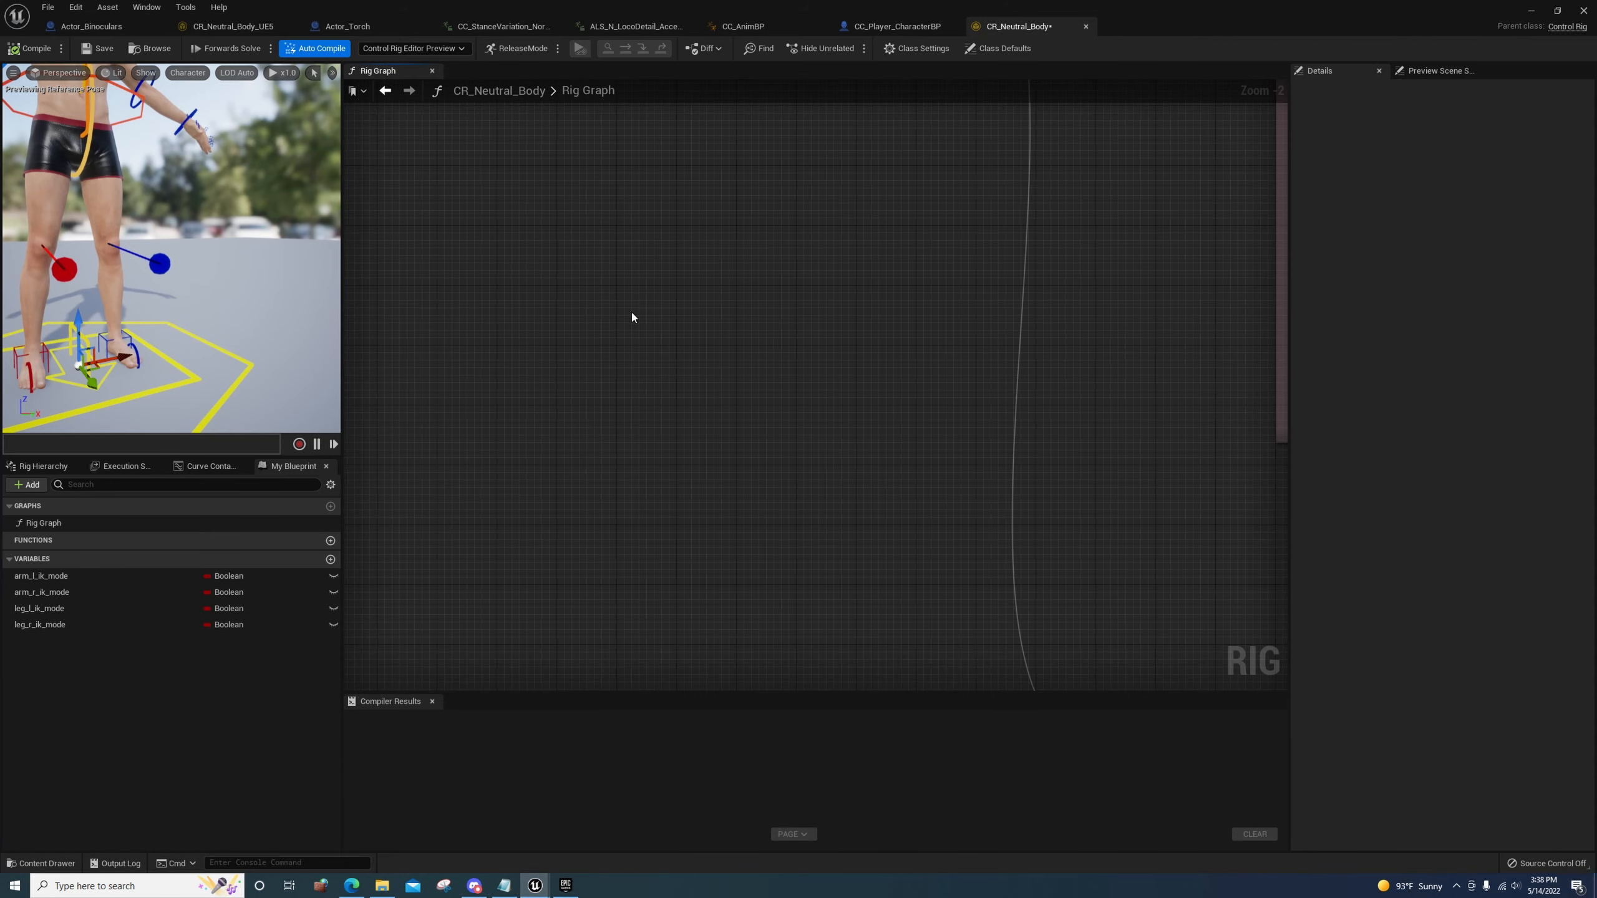
scroll(792, 403, down, 6)
right_drag(788, 403, 719, 94)
right_drag(764, 343, 799, 169)
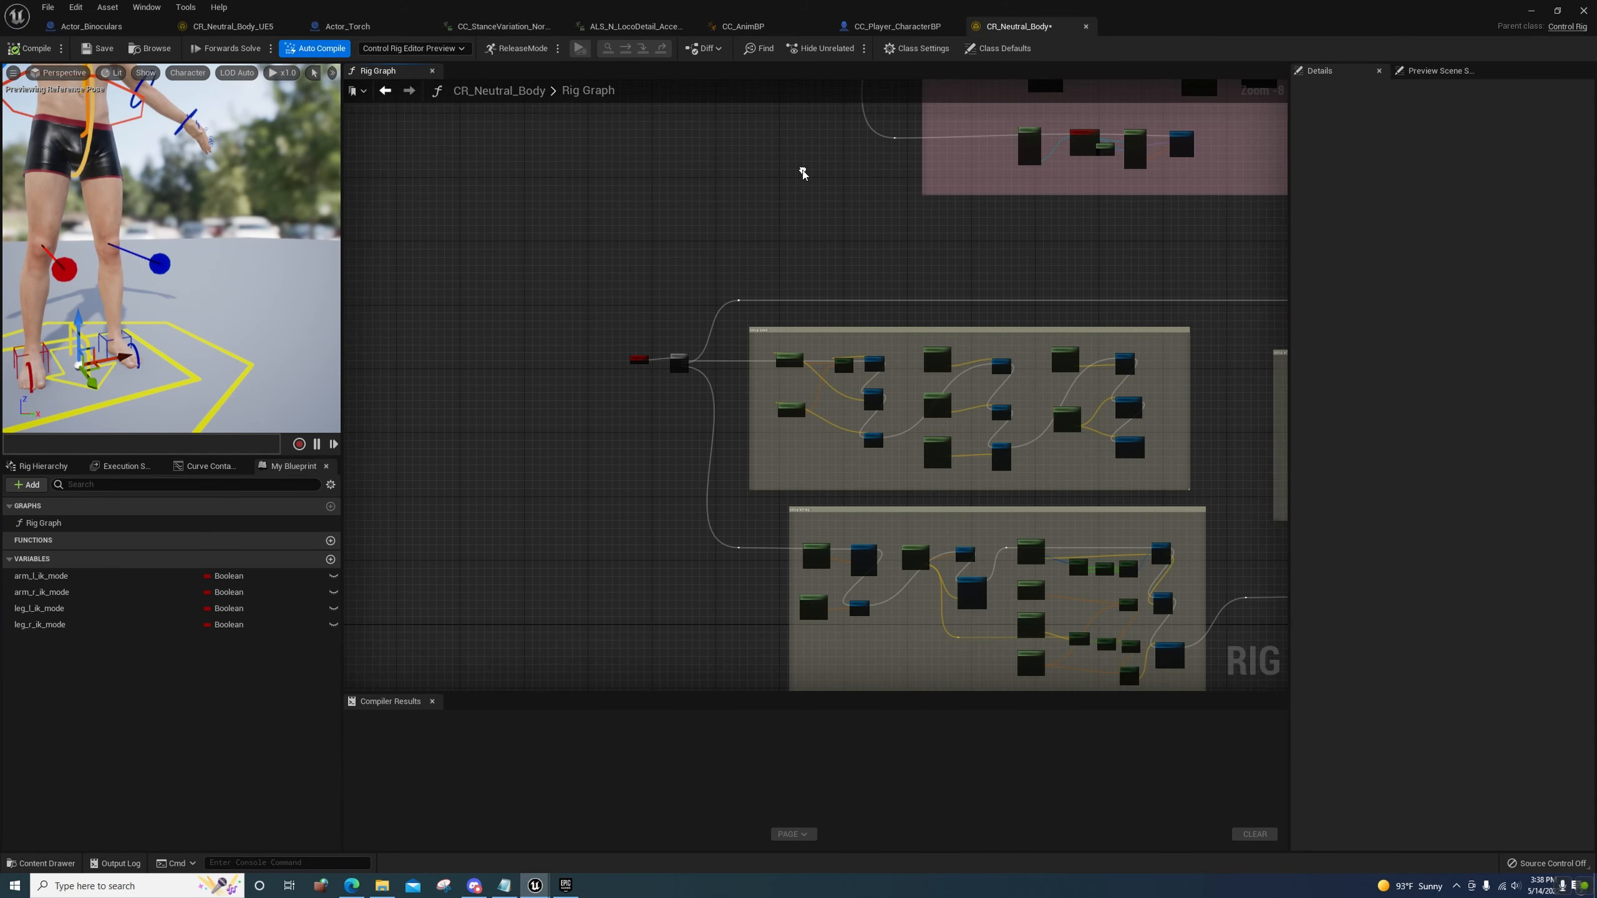
Connect the spine Set Control Offset node directly to the neck_01_ctrl one and delete the spine_04 Get Transform with its Set Control Offset
scroll(682, 291, up, 5)
right_drag(673, 432, 663, 287)
right_drag(794, 209, 712, 196)
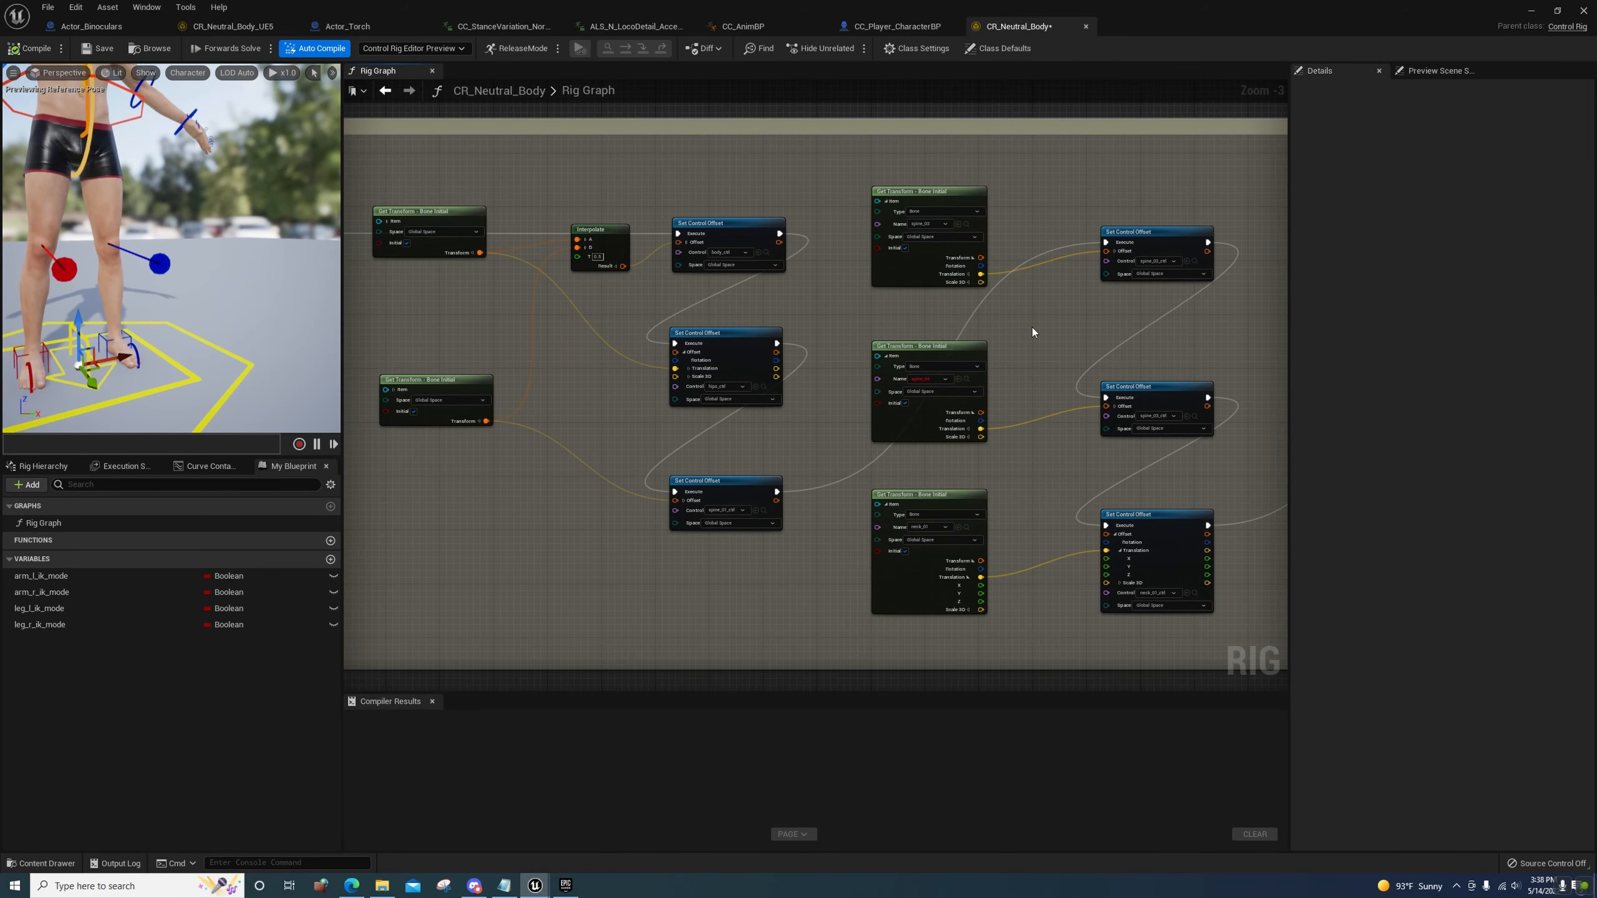
right_drag(1032, 332, 714, 272)
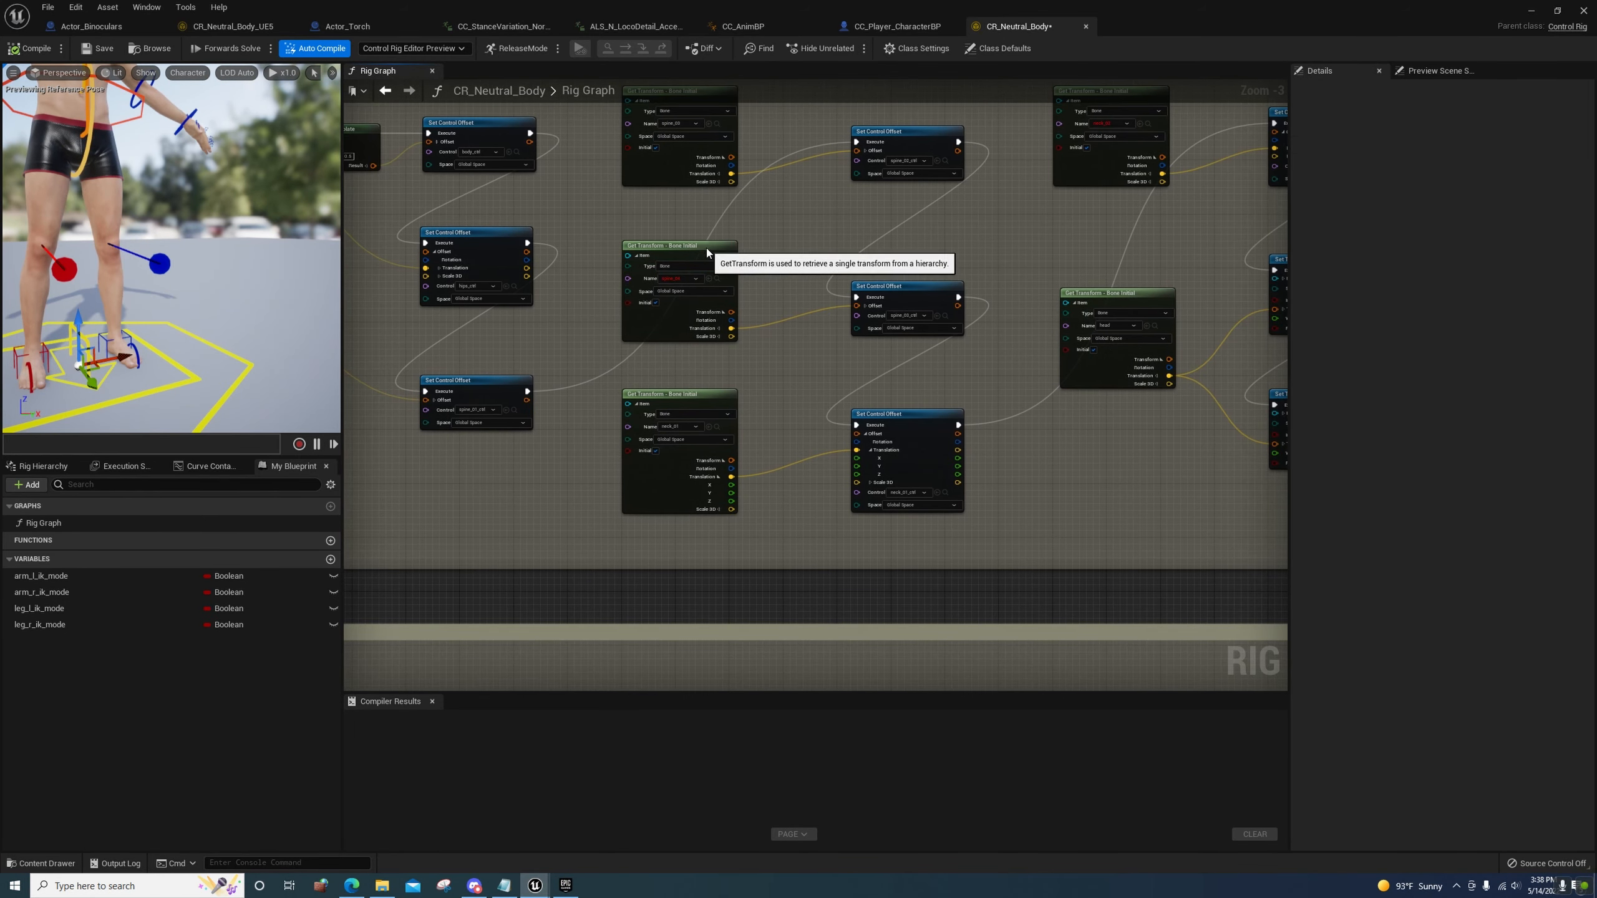
drag(706, 248, 747, 249)
right_drag(835, 243, 694, 261)
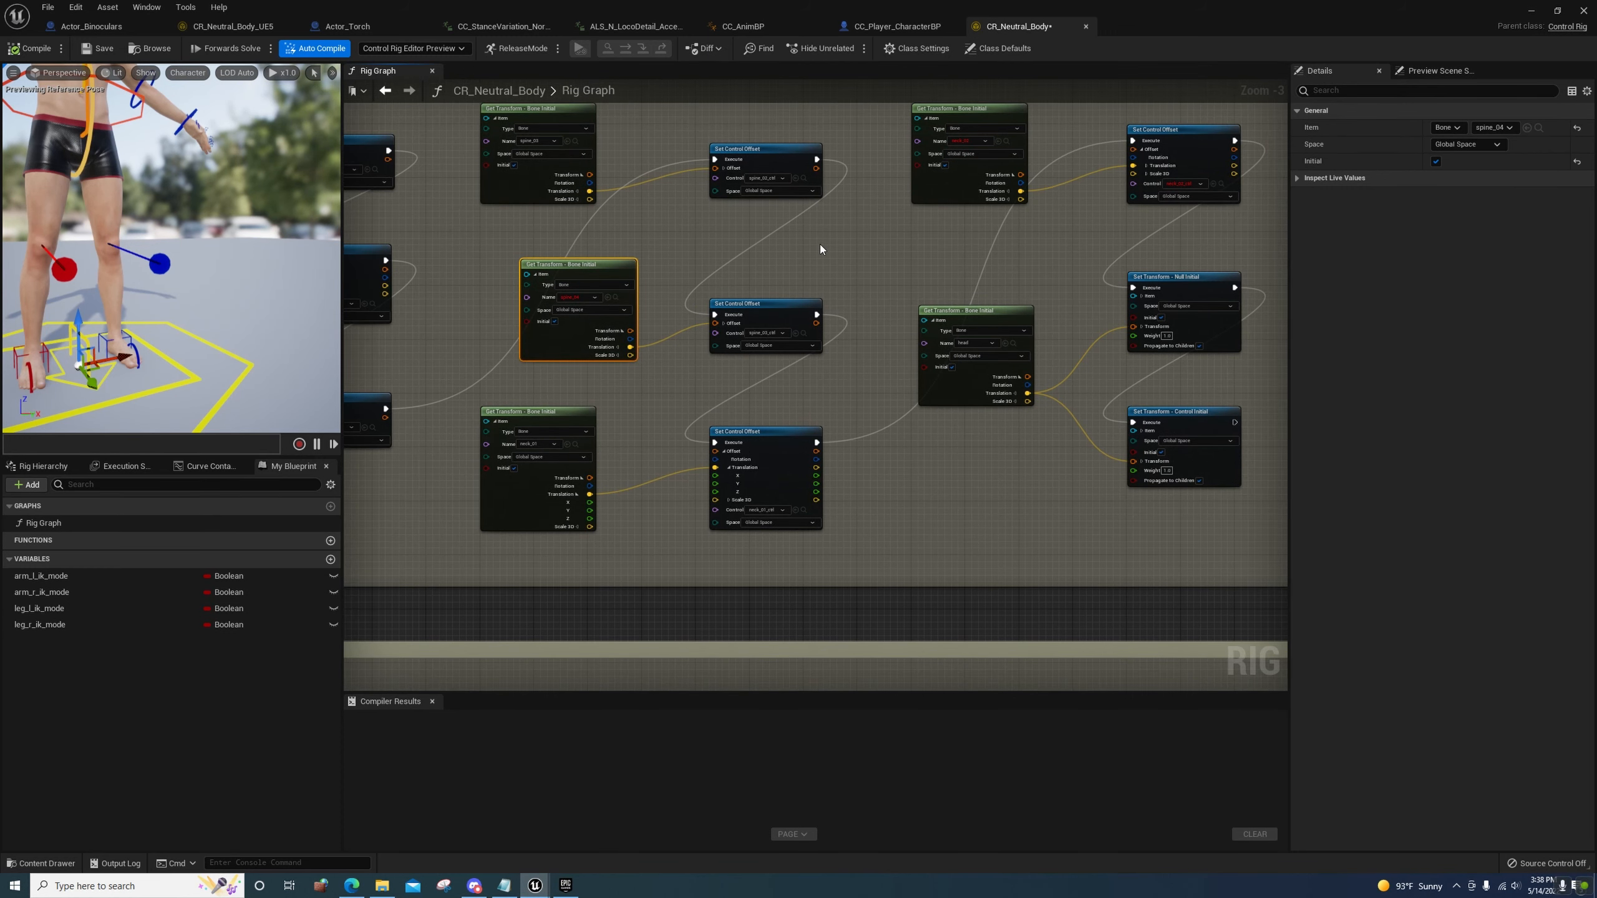
right_drag(818, 247, 871, 300)
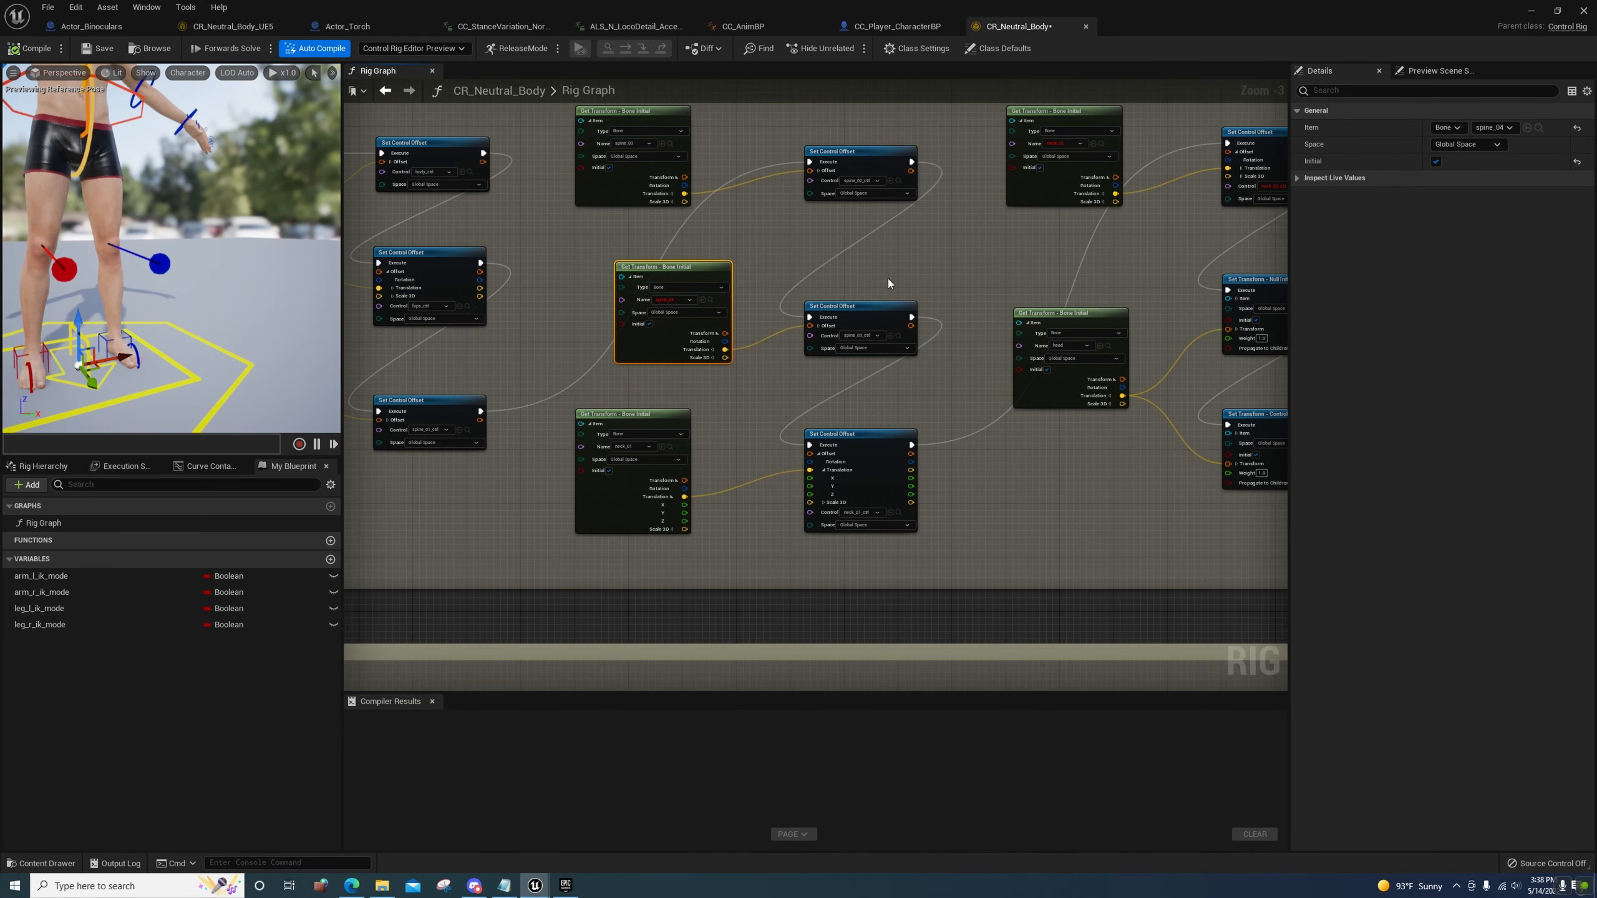
right_drag(844, 305, 736, 267)
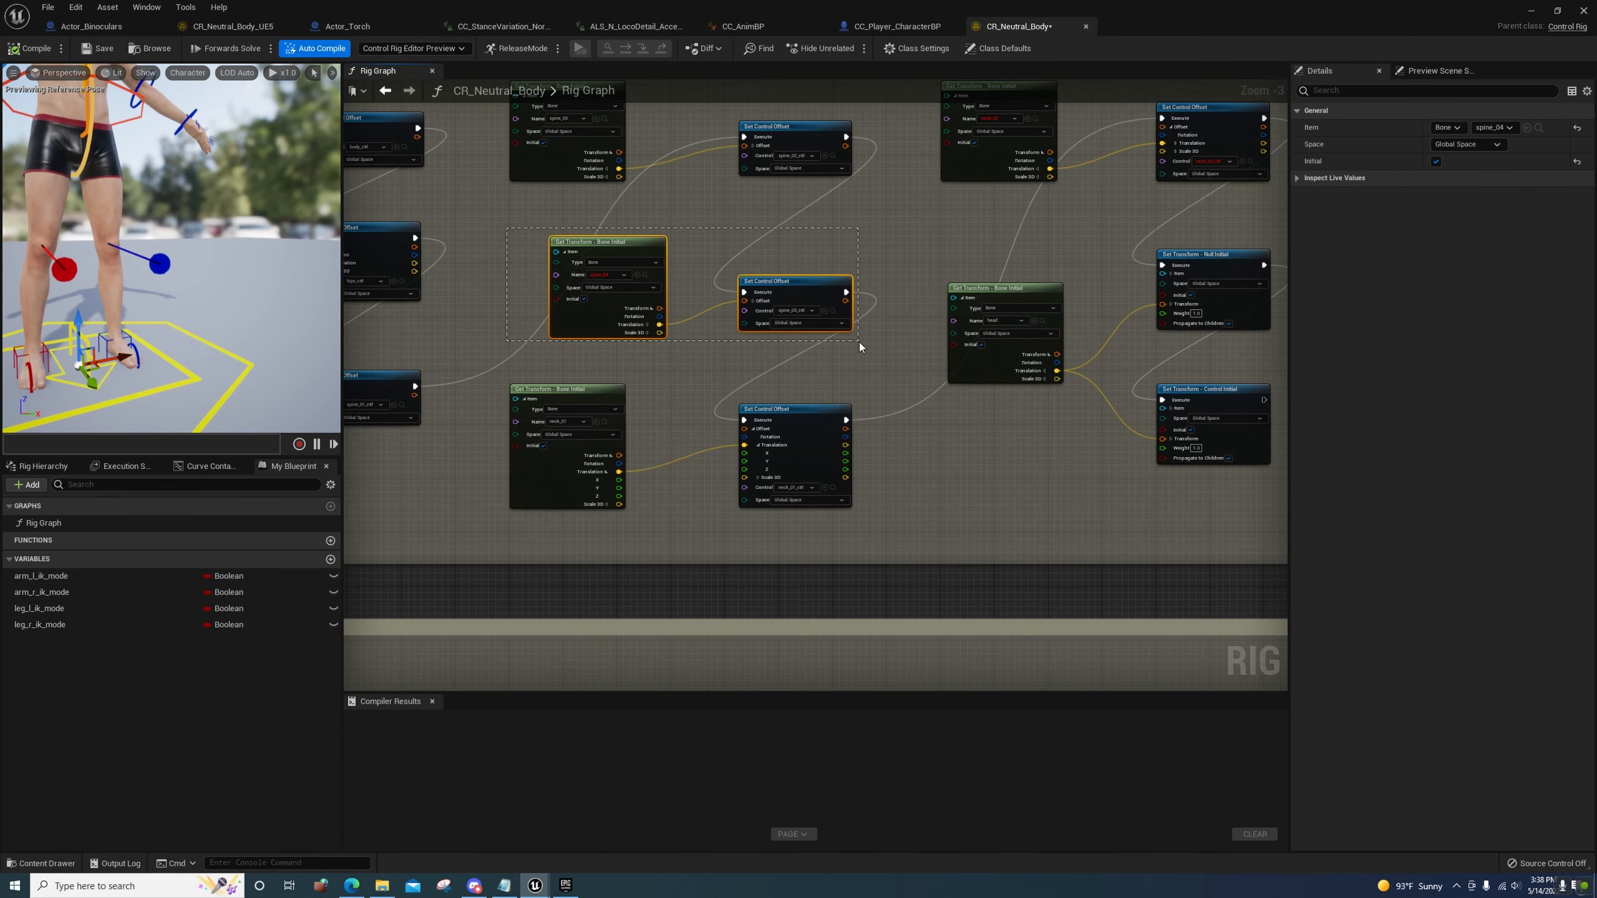
drag(860, 347, 861, 346)
drag(847, 137, 747, 425)
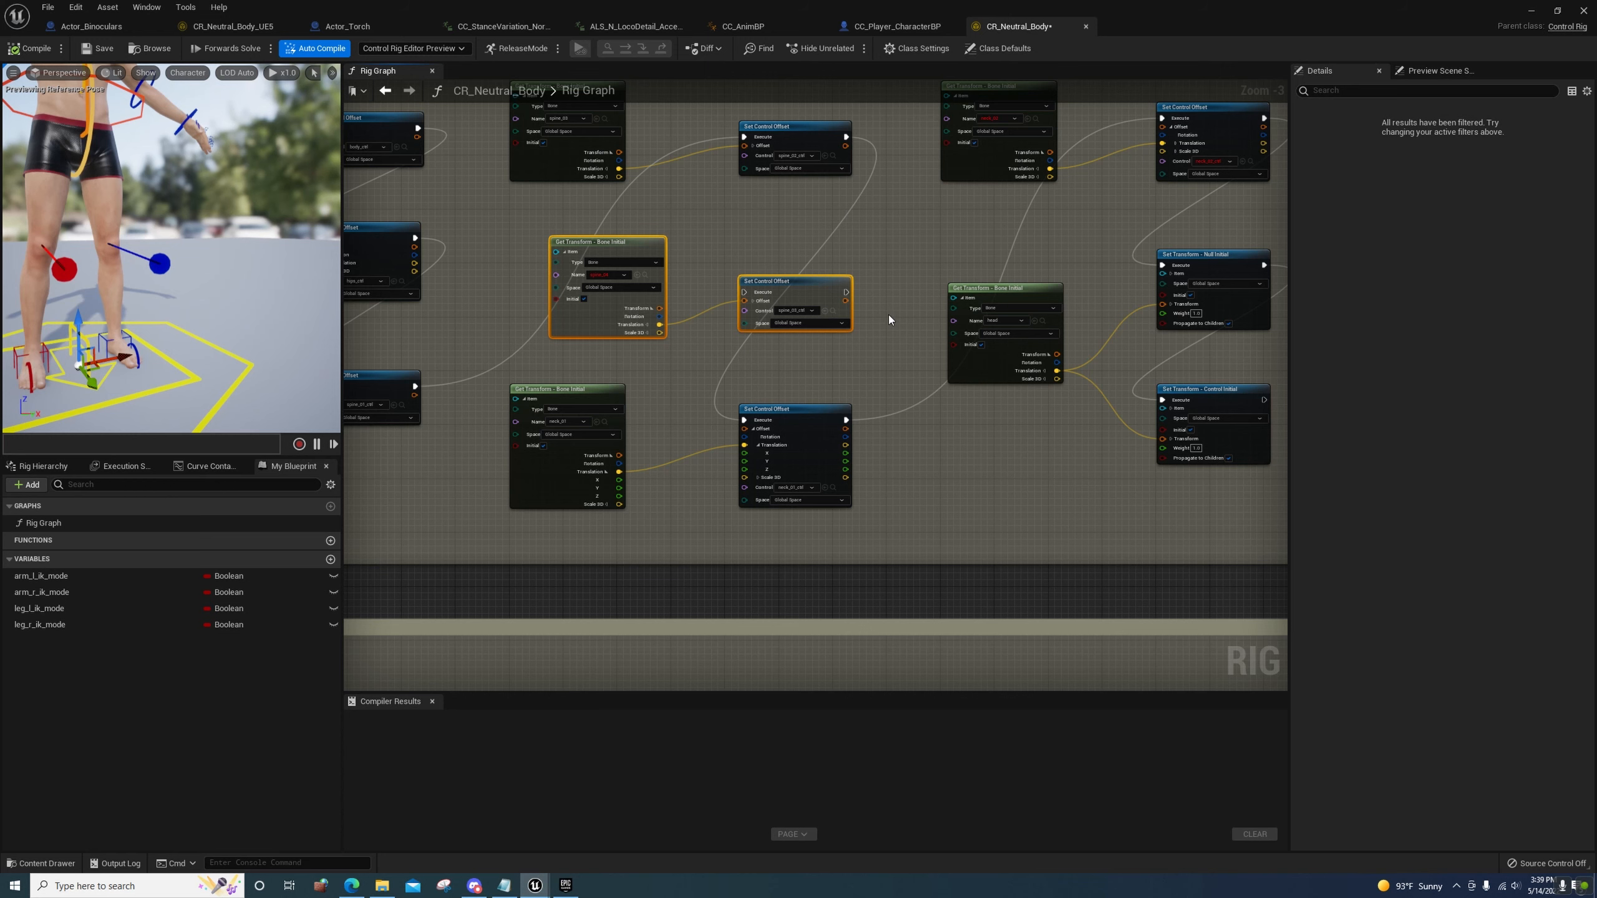
key(Delete)
Connect the neck_01_ctrl Set Control Offset to the Set Transform - Null node and delete the neck_02 Get Transform and Set Control Offset pair
right_drag(884, 328, 624, 292)
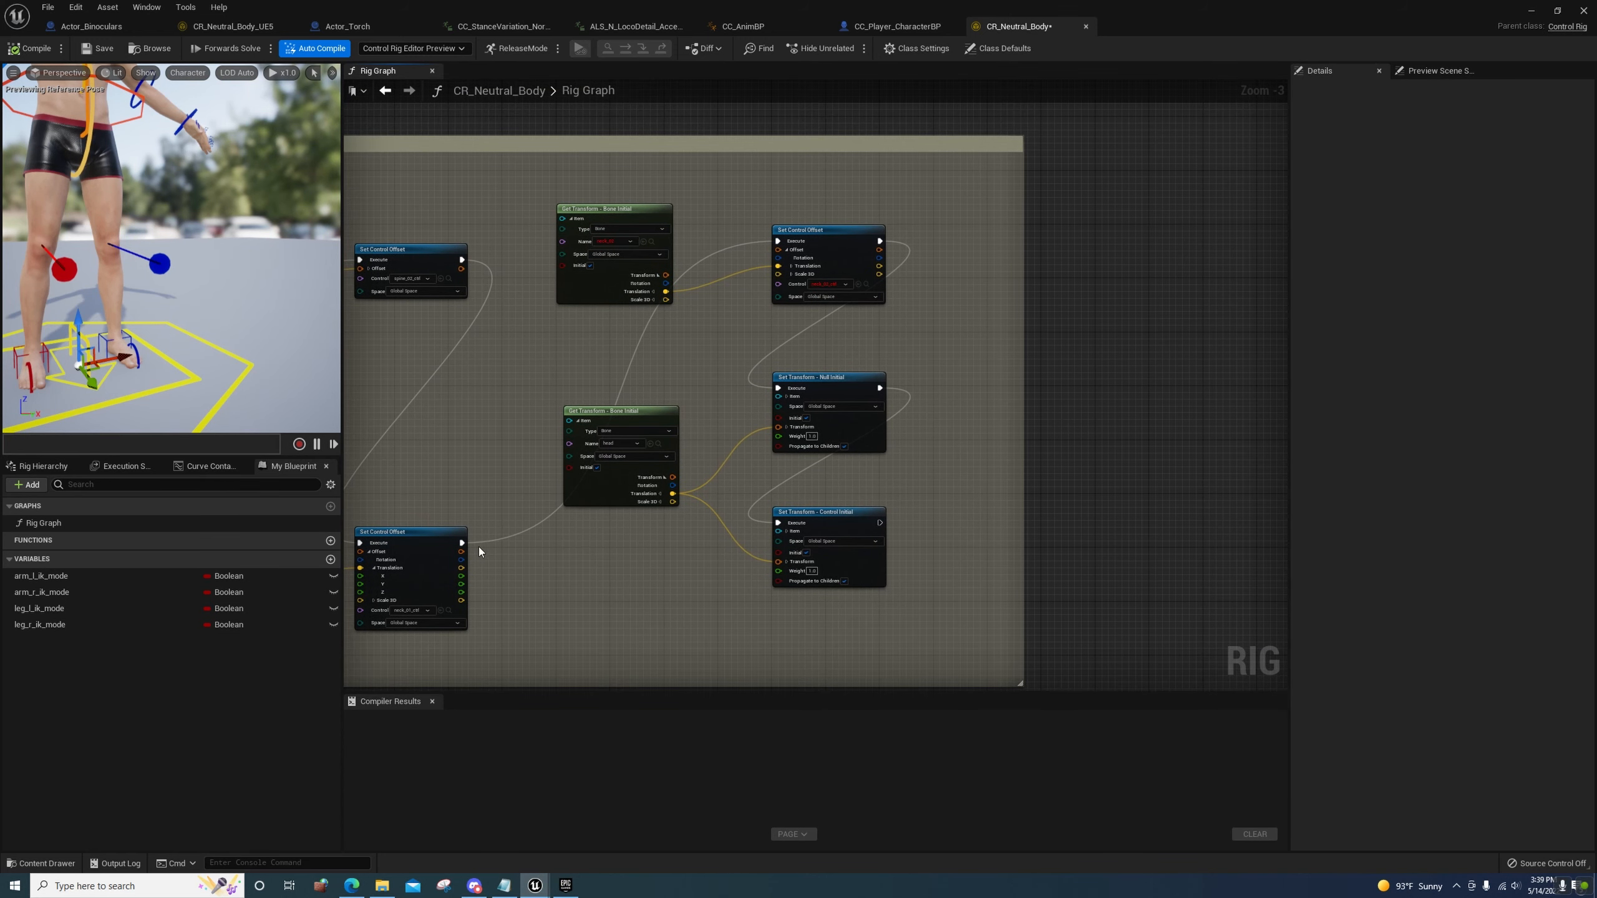
drag(466, 541, 781, 391)
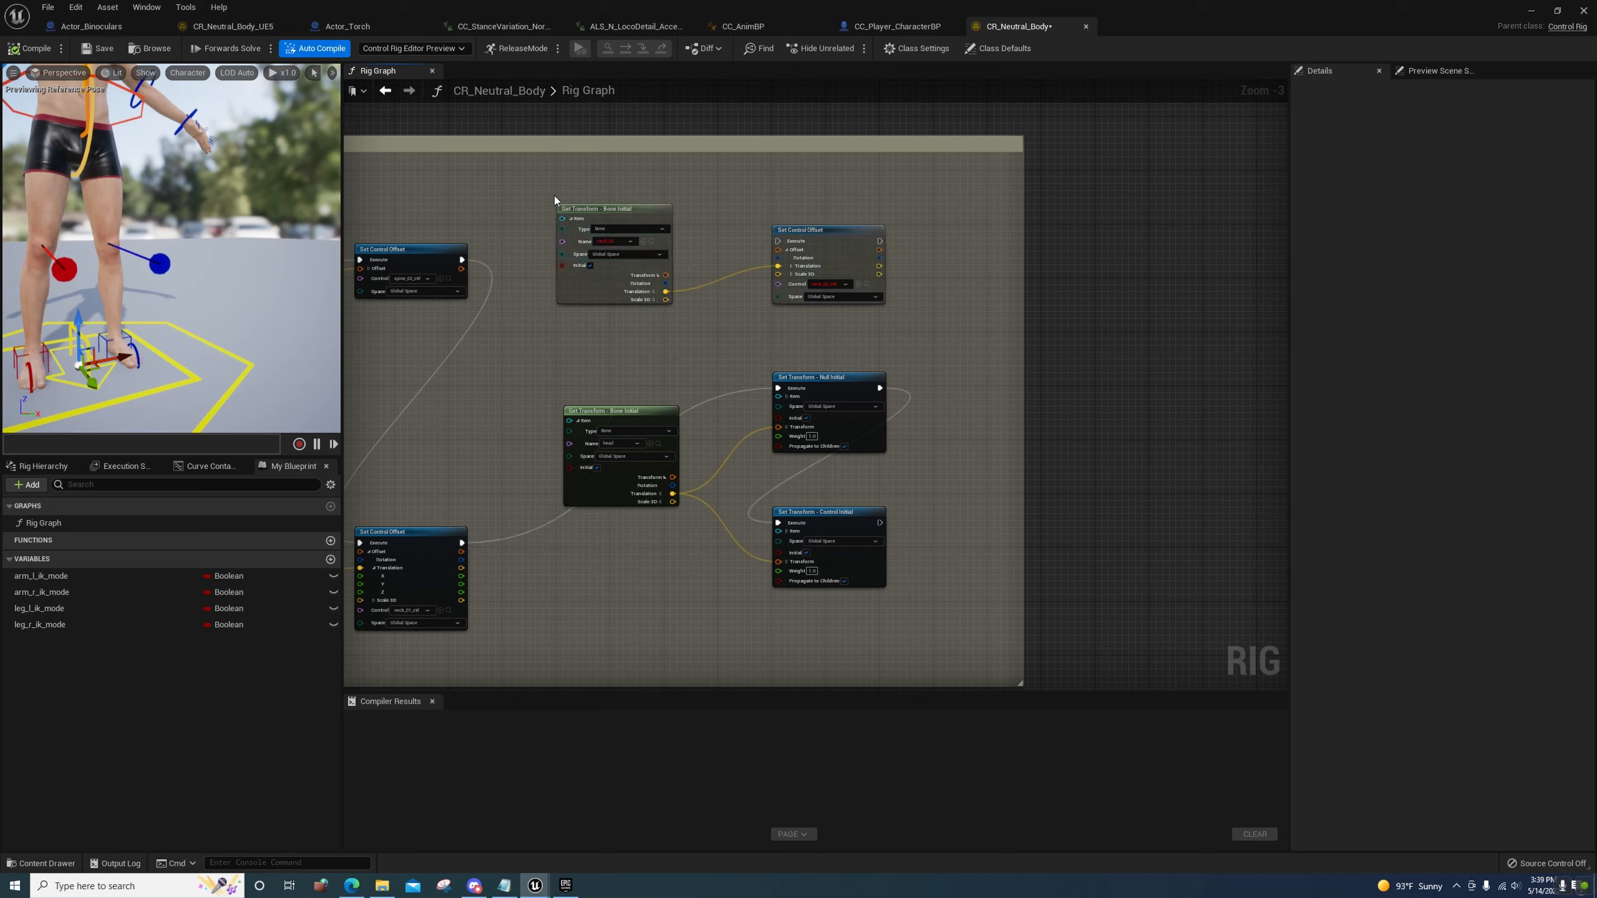
drag(554, 195, 661, 266)
right_drag(640, 382, 868, 272)
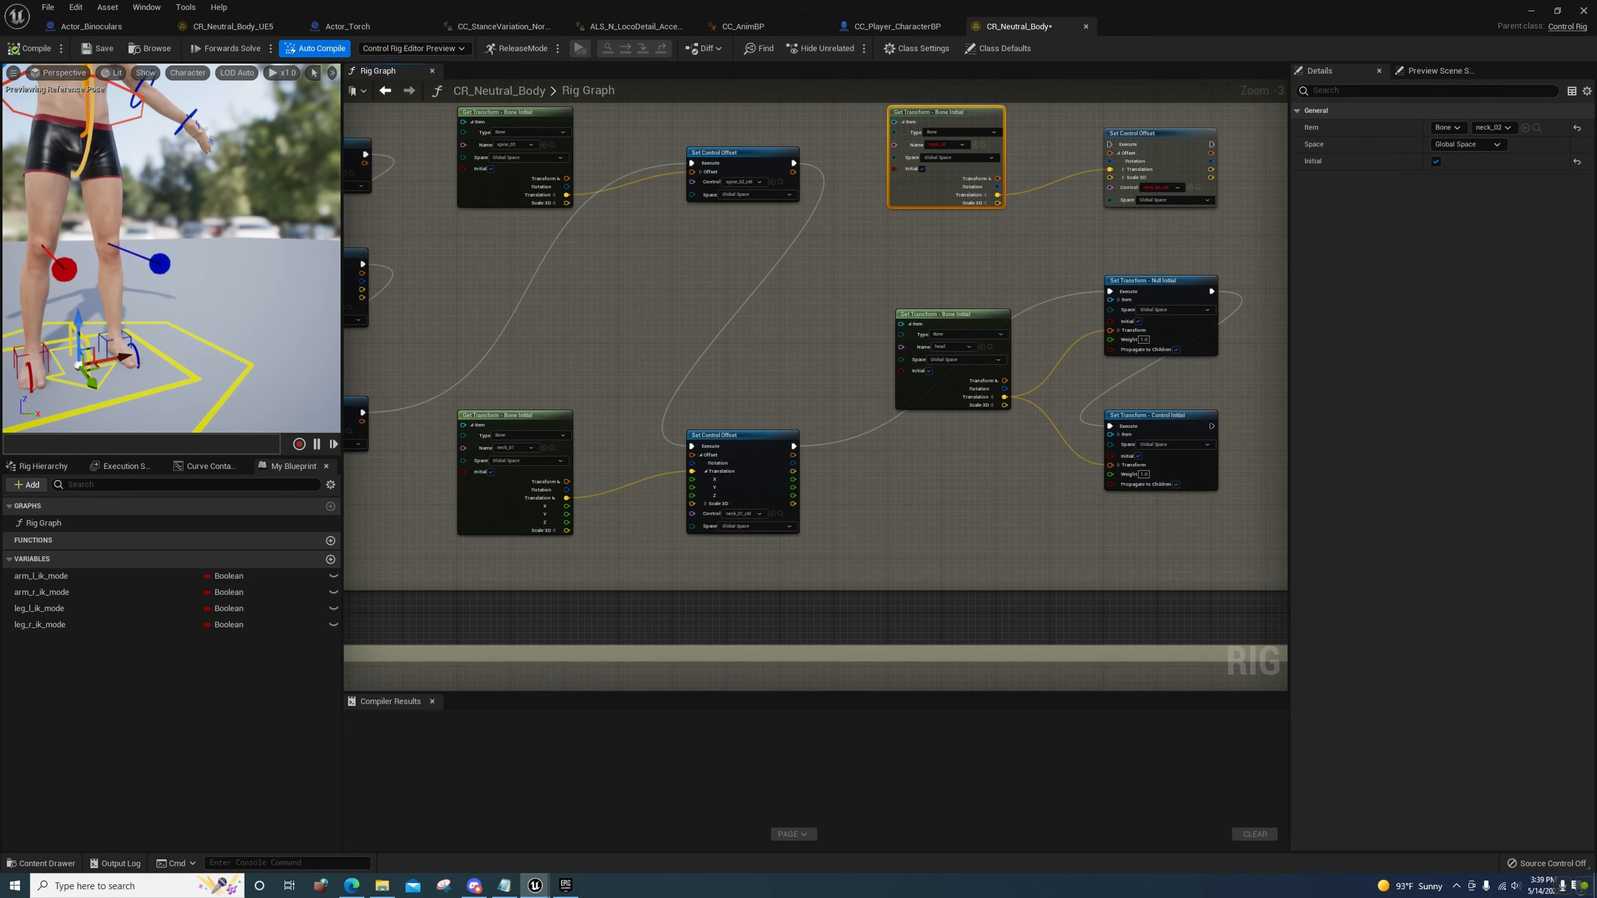
right_drag(937, 206, 712, 337)
drag(971, 363, 970, 364)
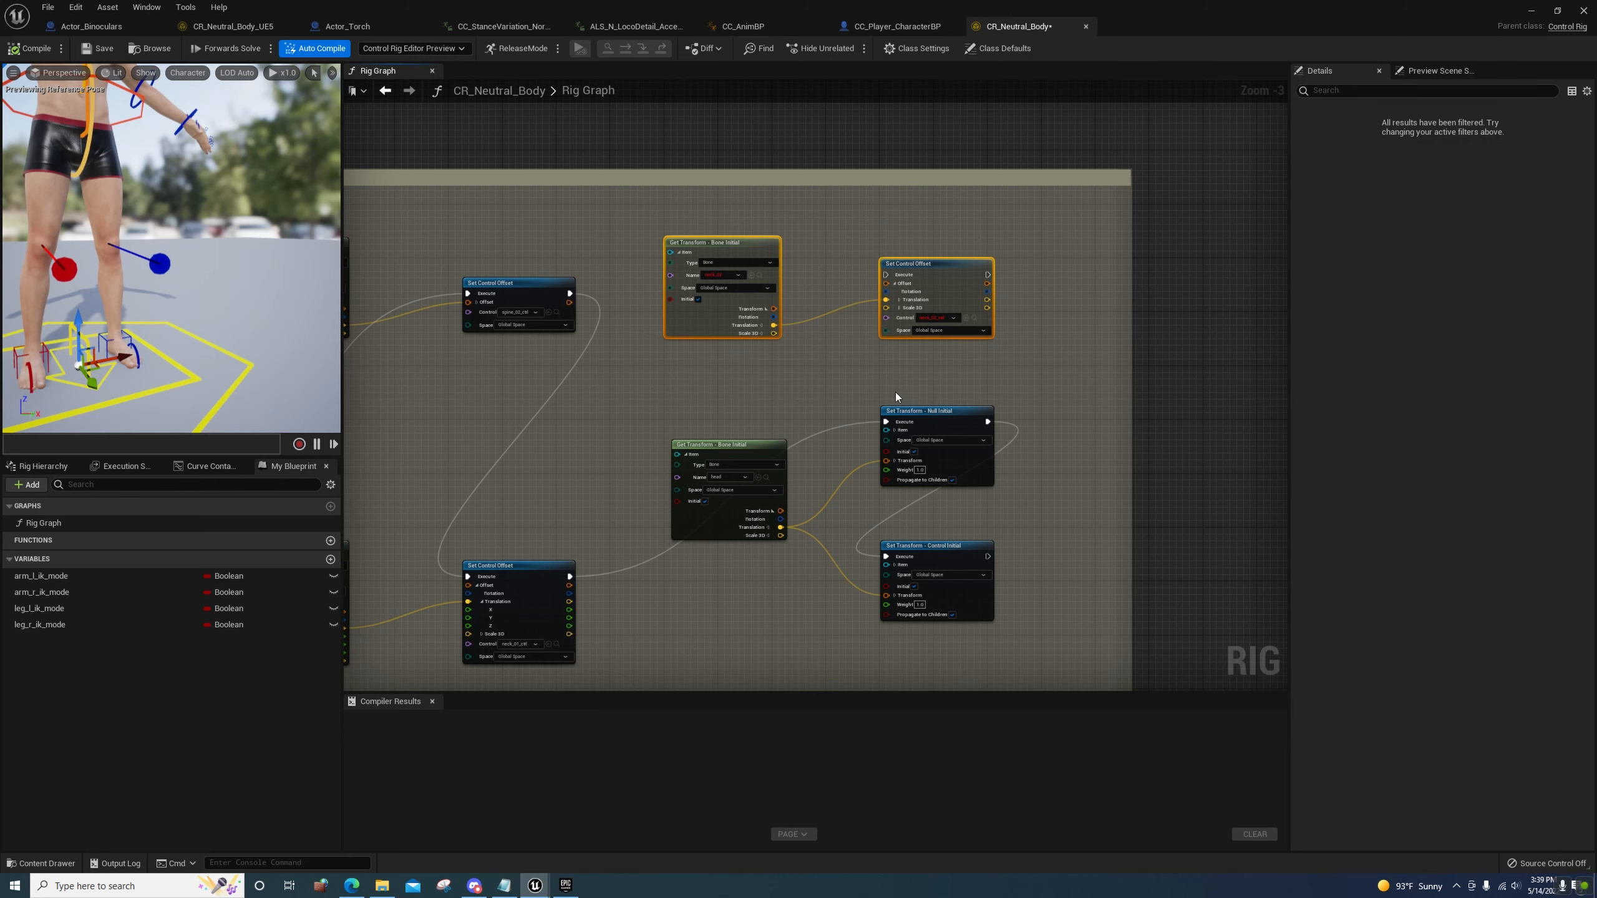
key(Delete)
Examine the leg, arm and finger setup sections for references to bones or controls missing from this rig
right_drag(848, 392, 753, 227)
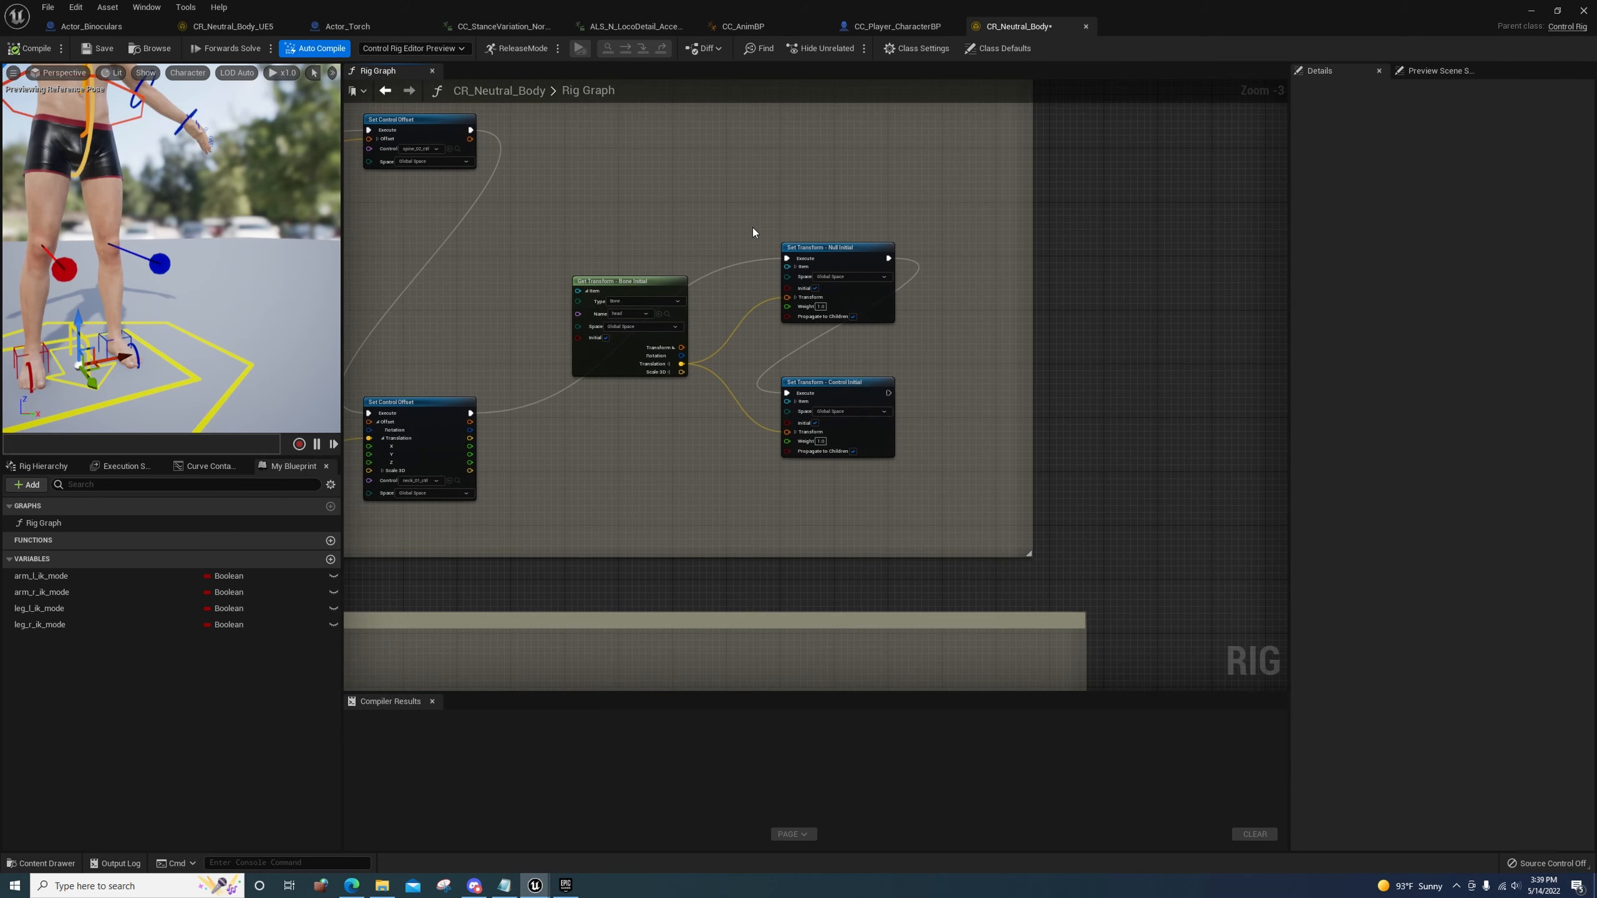
scroll(743, 258, down, 1)
scroll(806, 292, down, 3)
scroll(704, 459, up, 3)
right_drag(704, 460, 854, 156)
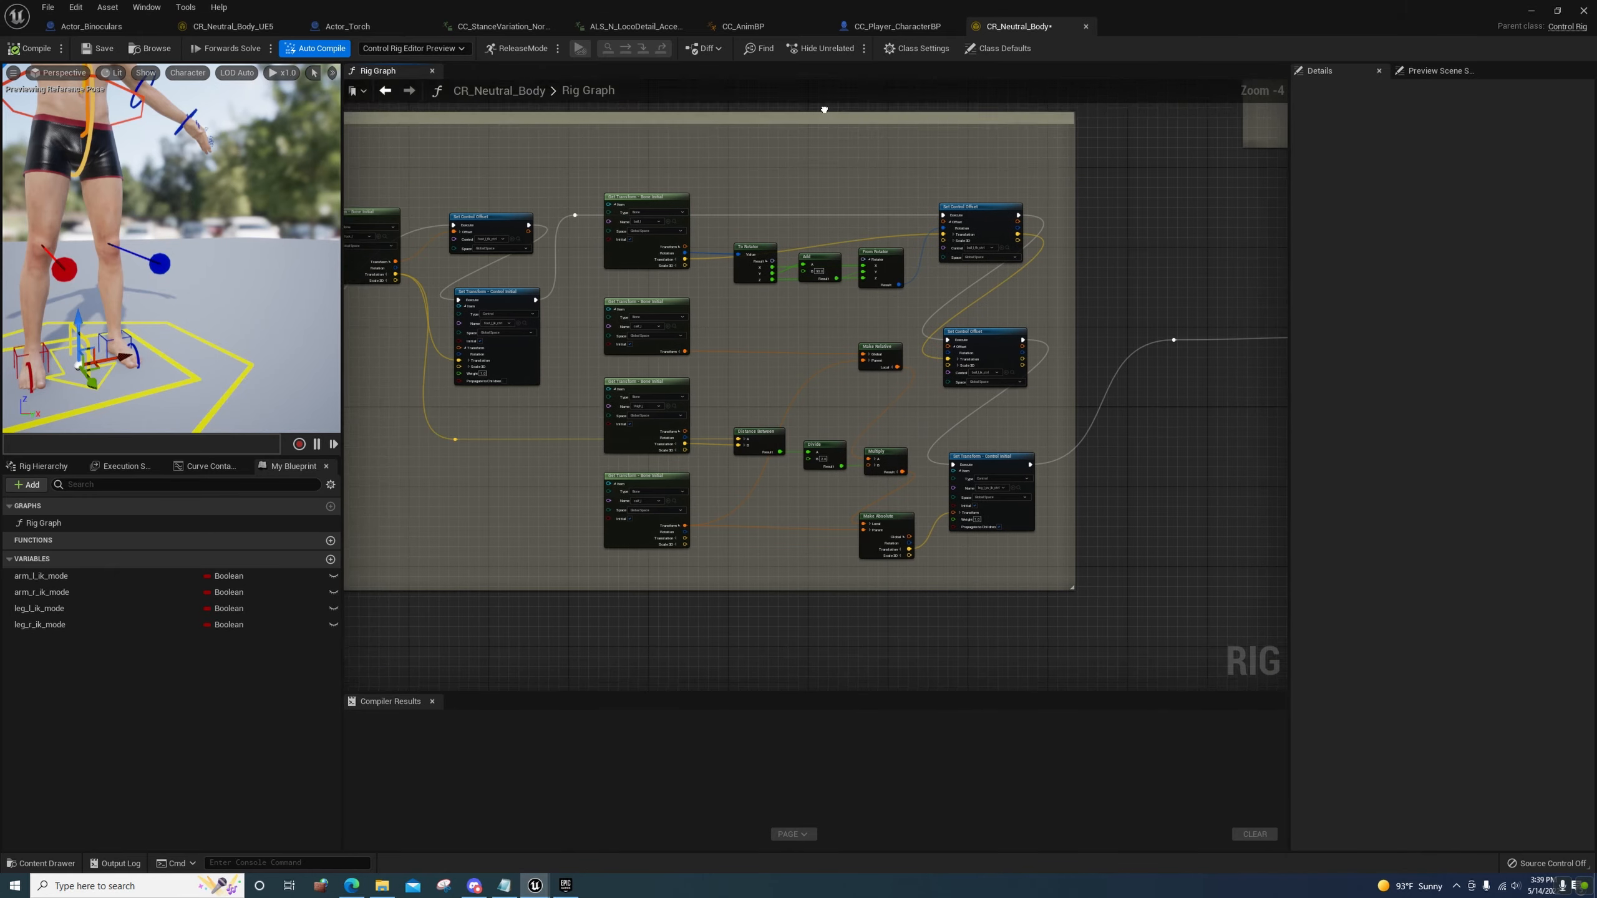
scroll(854, 151, up, 2)
right_drag(863, 264, 982, 363)
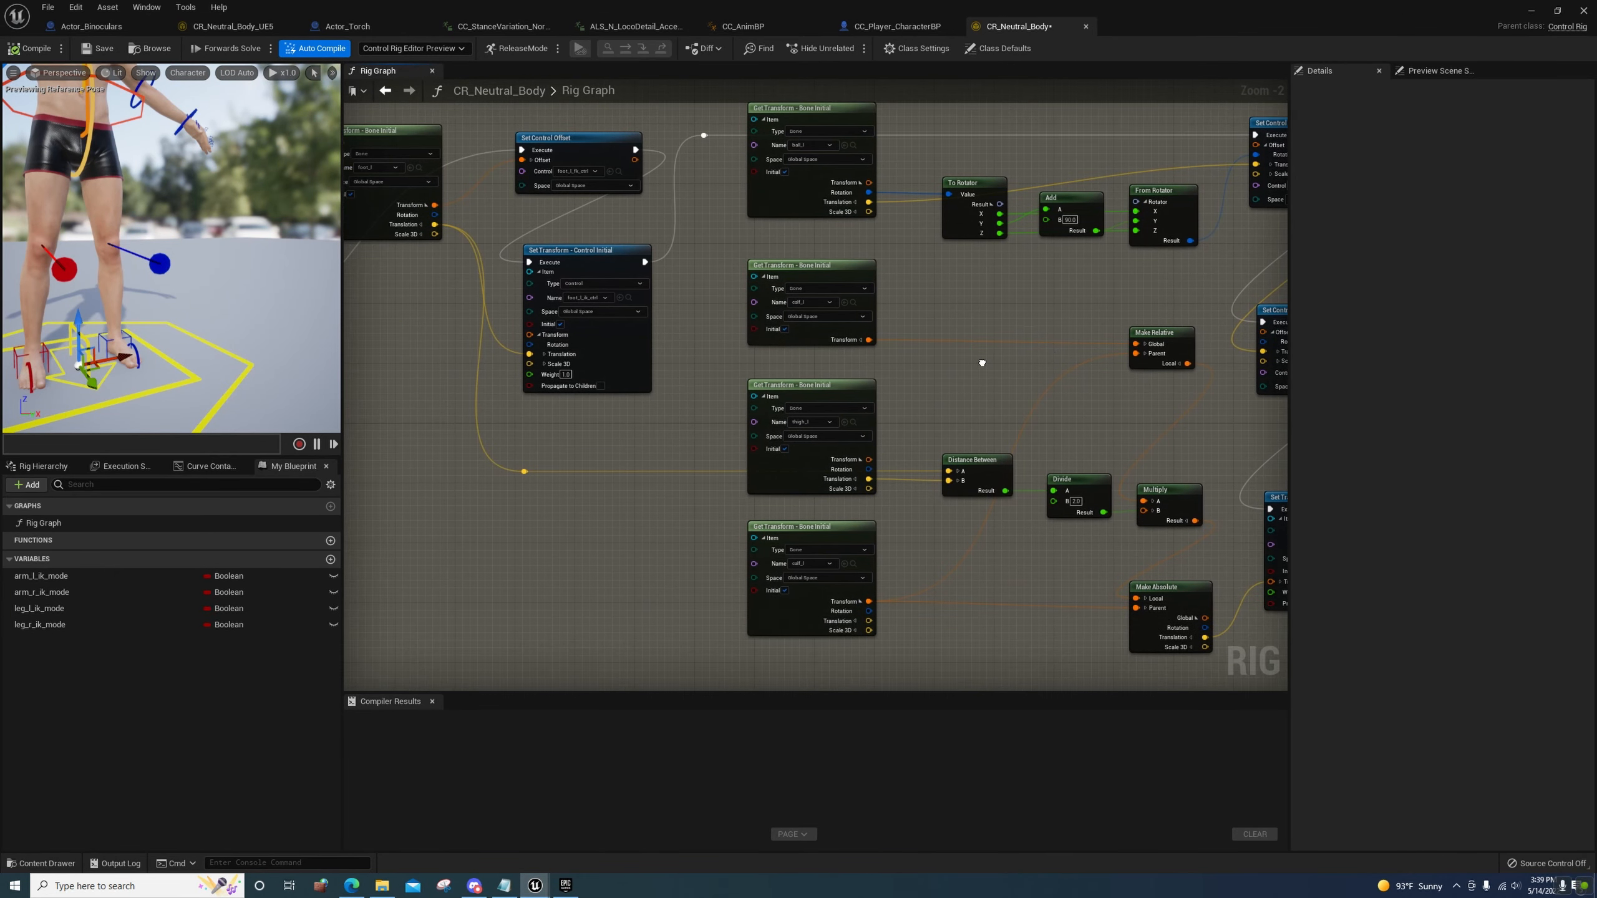
right_drag(880, 355, 1188, 363)
right_drag(836, 434, 1194, 445)
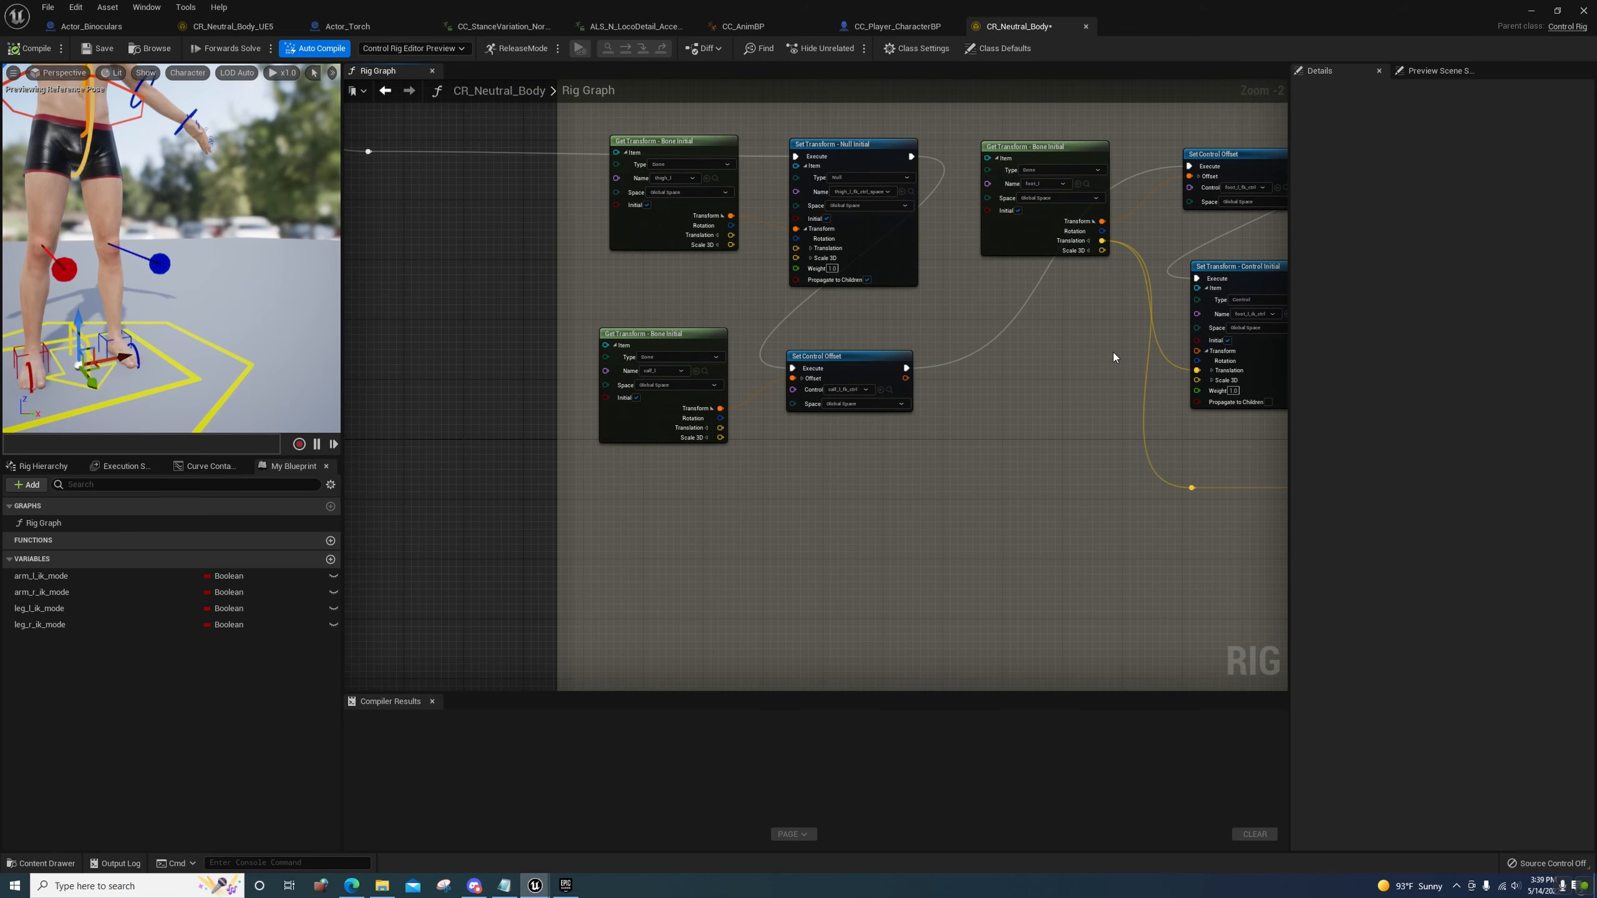
right_drag(1113, 356, 330, 407)
right_drag(949, 381, 466, 382)
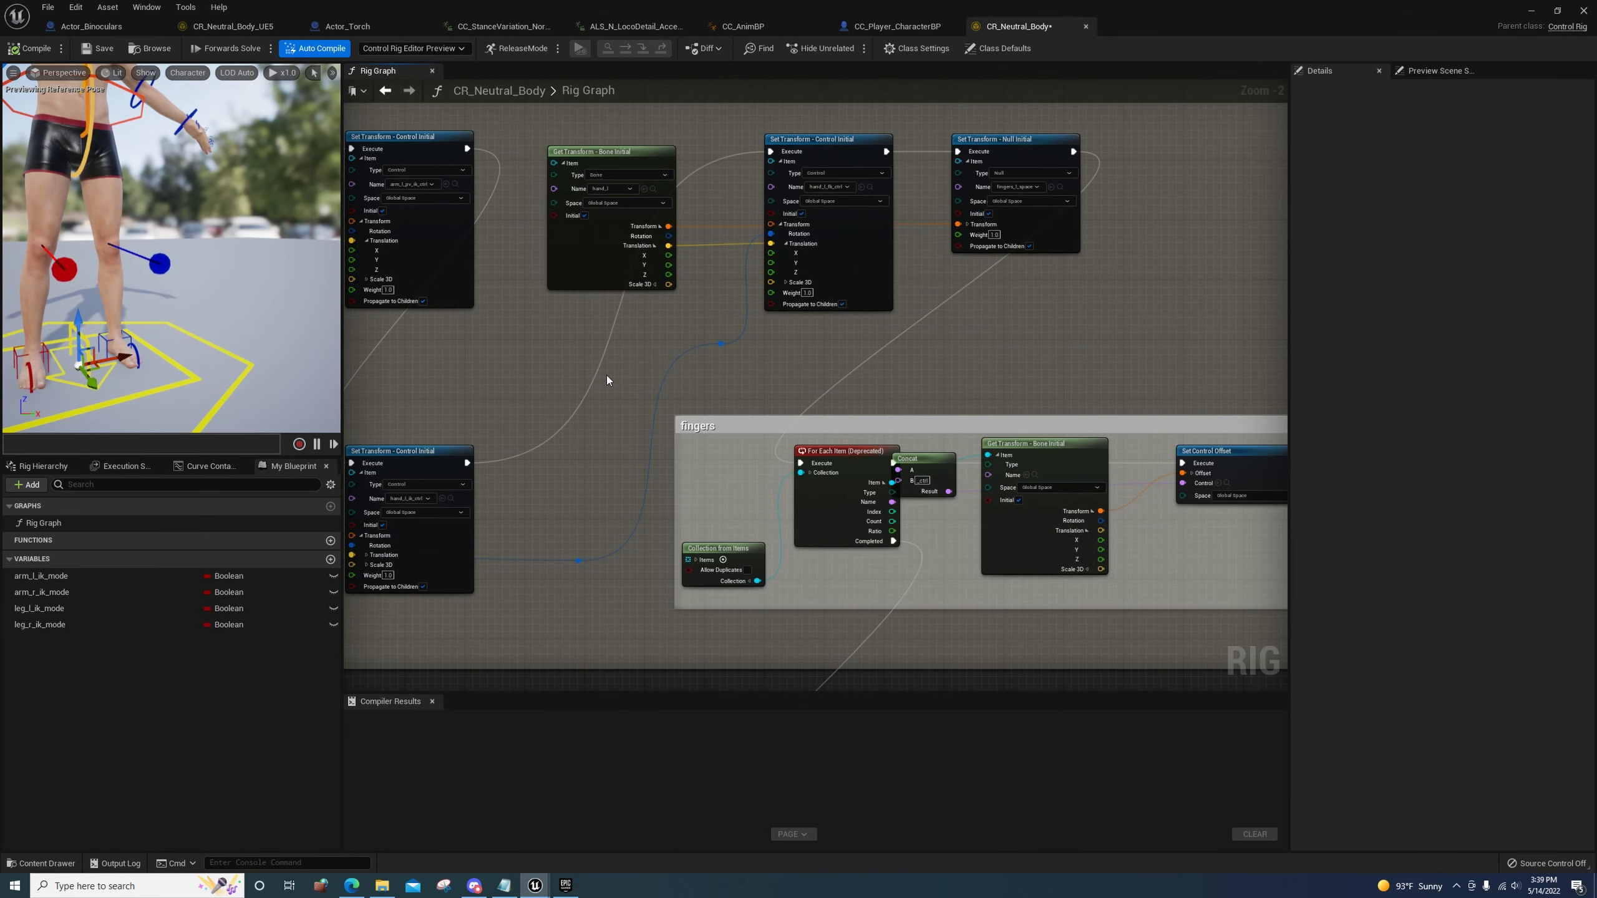
right_drag(607, 378, 310, 285)
right_drag(747, 310, 755, 183)
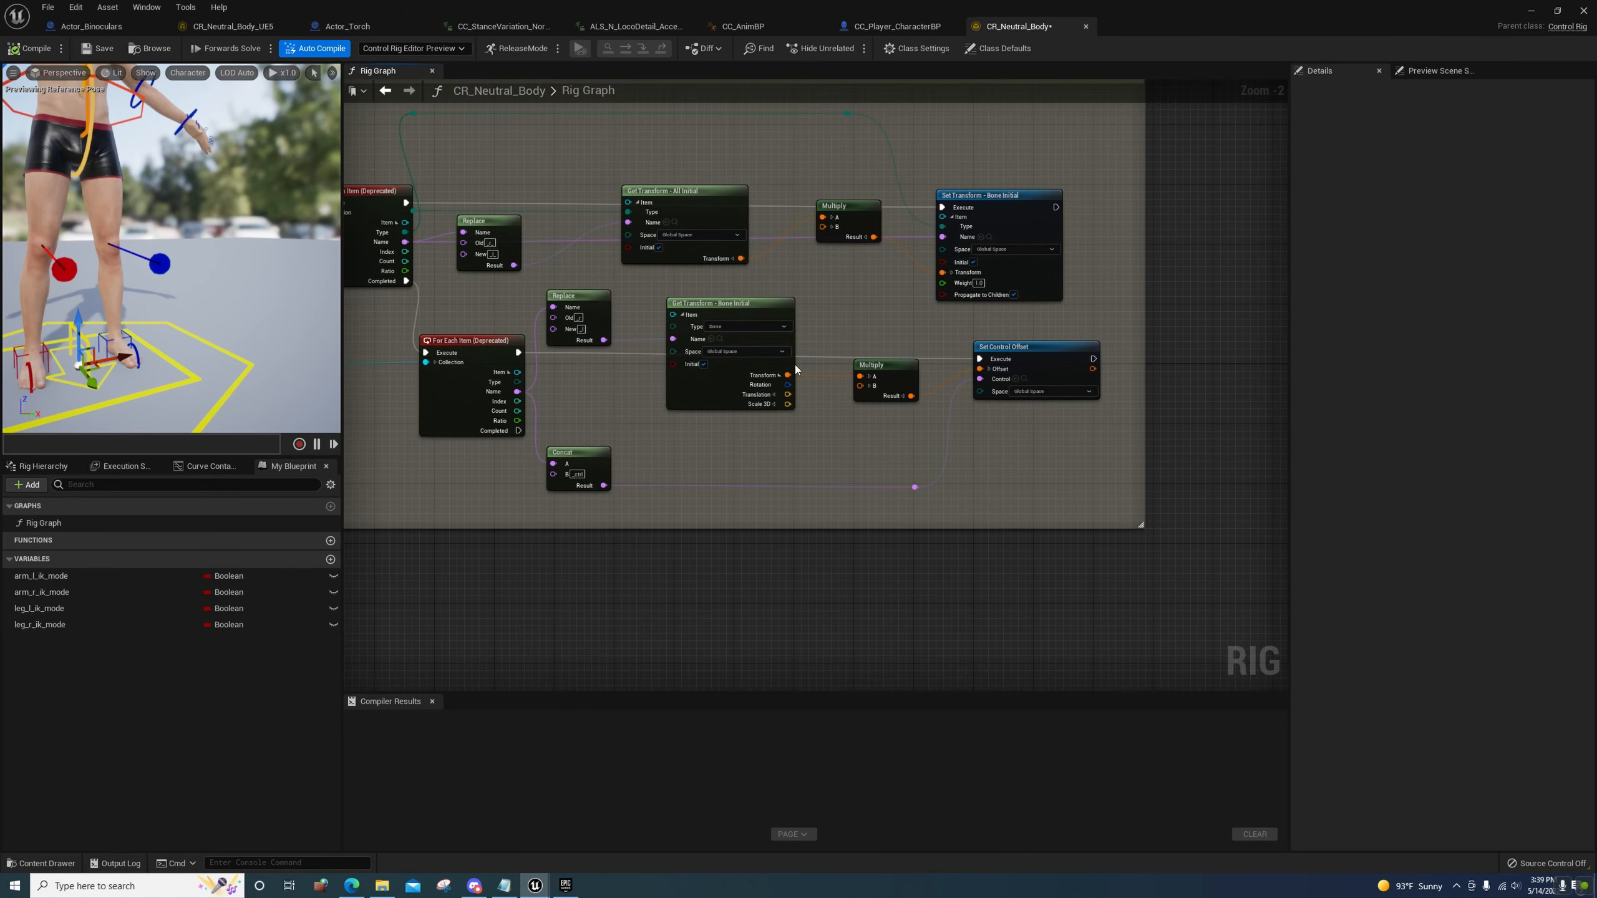
right_drag(756, 486, 979, 586)
scroll(973, 587, down, 3)
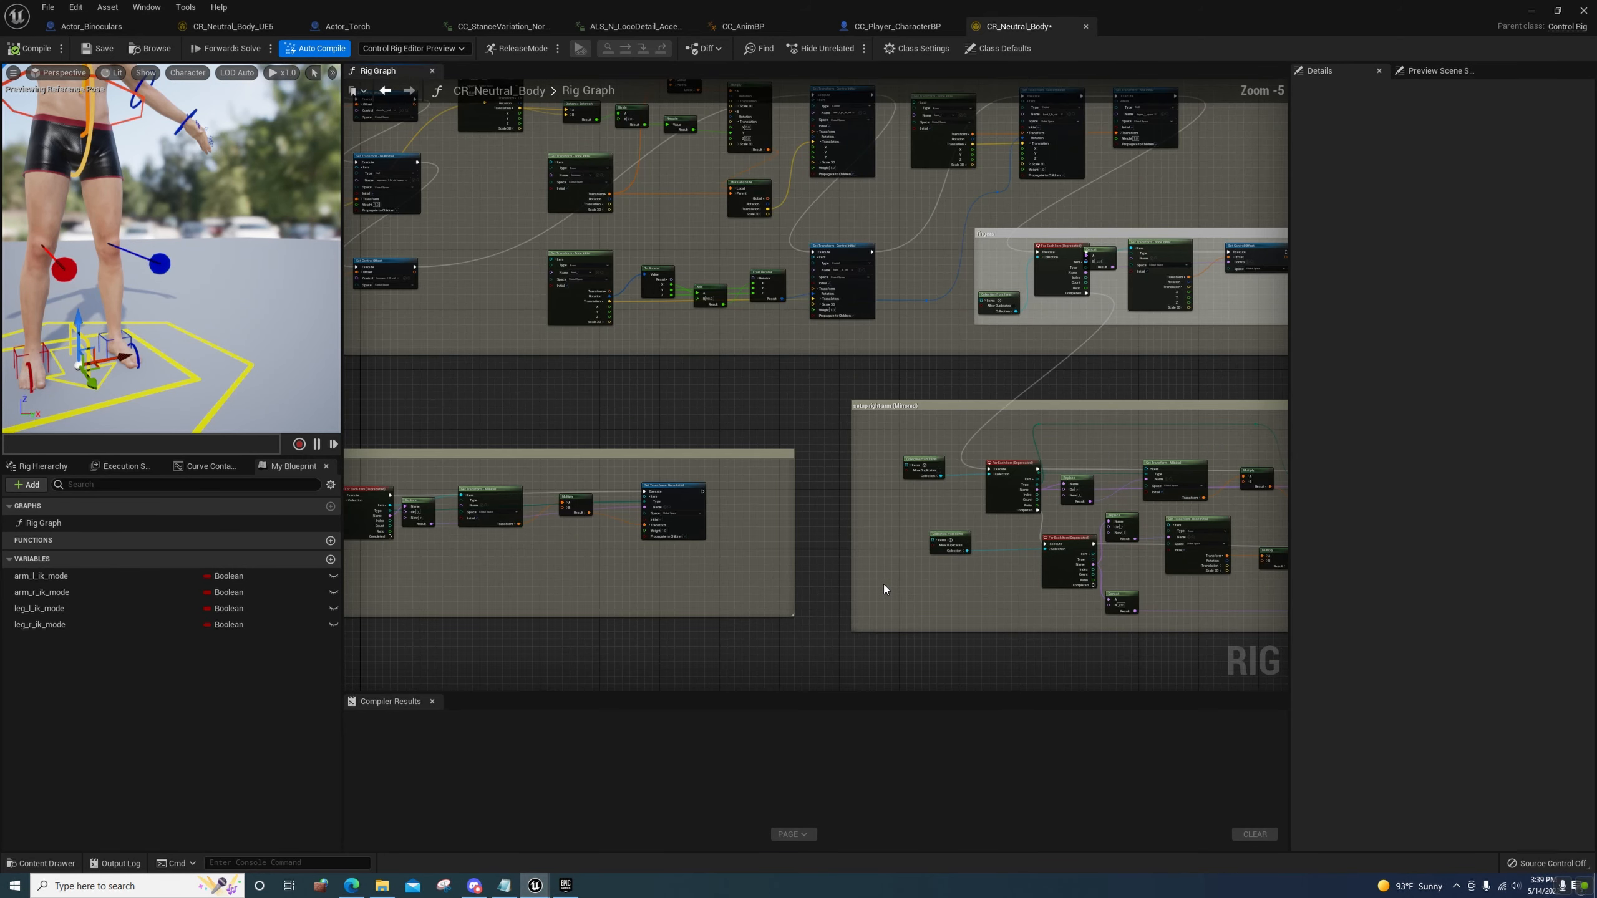
right_drag(738, 646, 995, 443)
scroll(965, 421, up, 2)
right_drag(765, 390, 1230, 499)
right_drag(902, 559, 1236, 490)
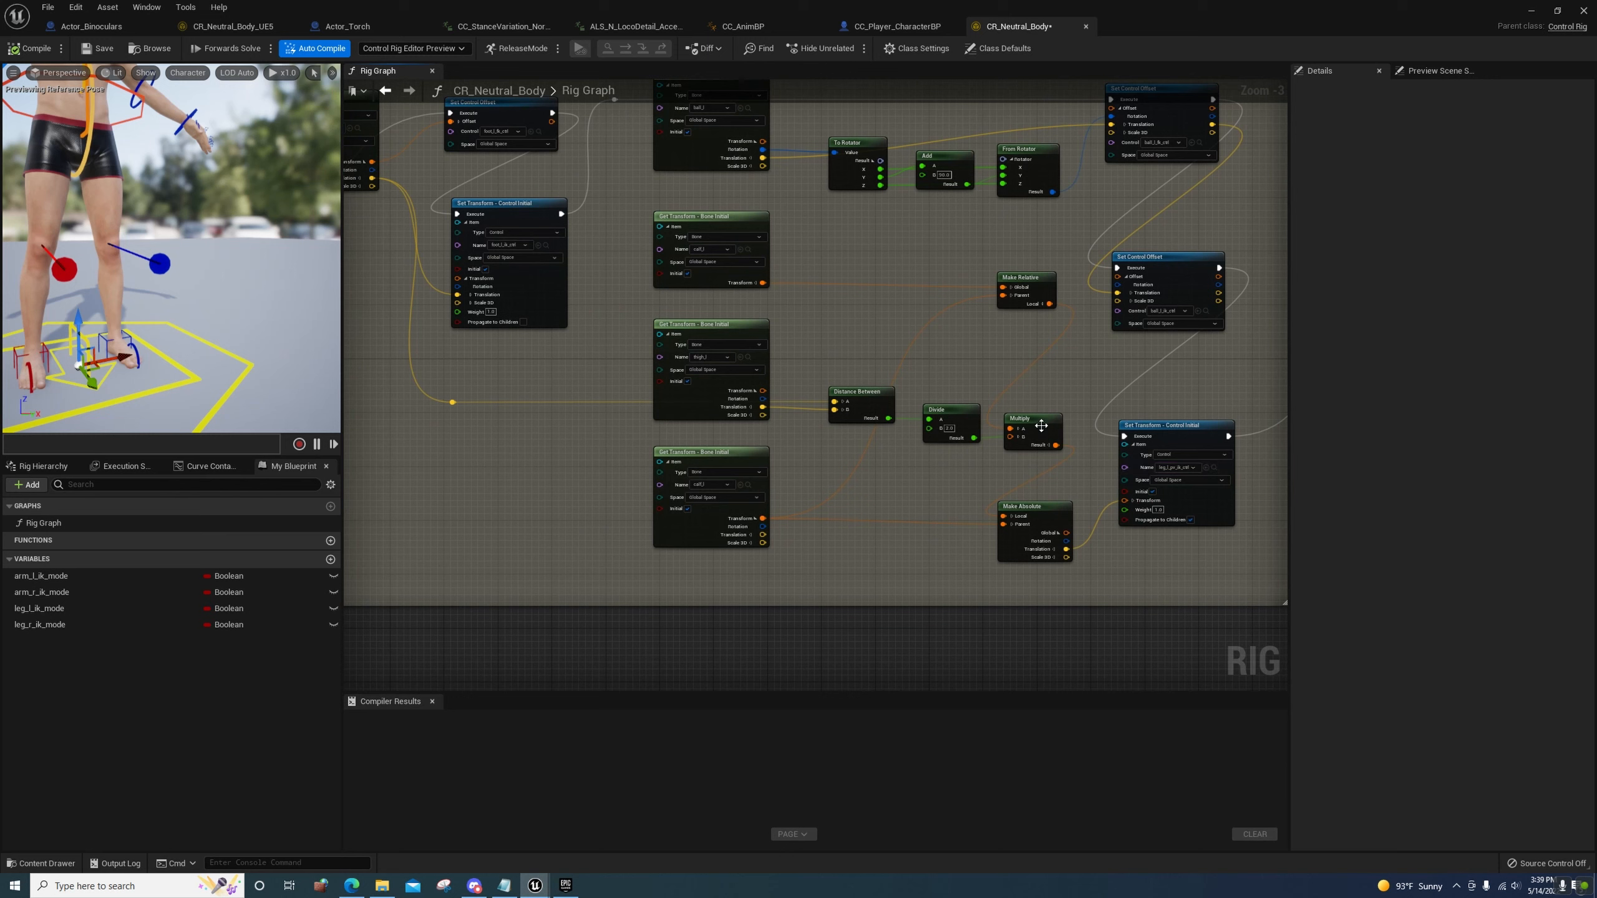
right_drag(908, 390, 1313, 474)
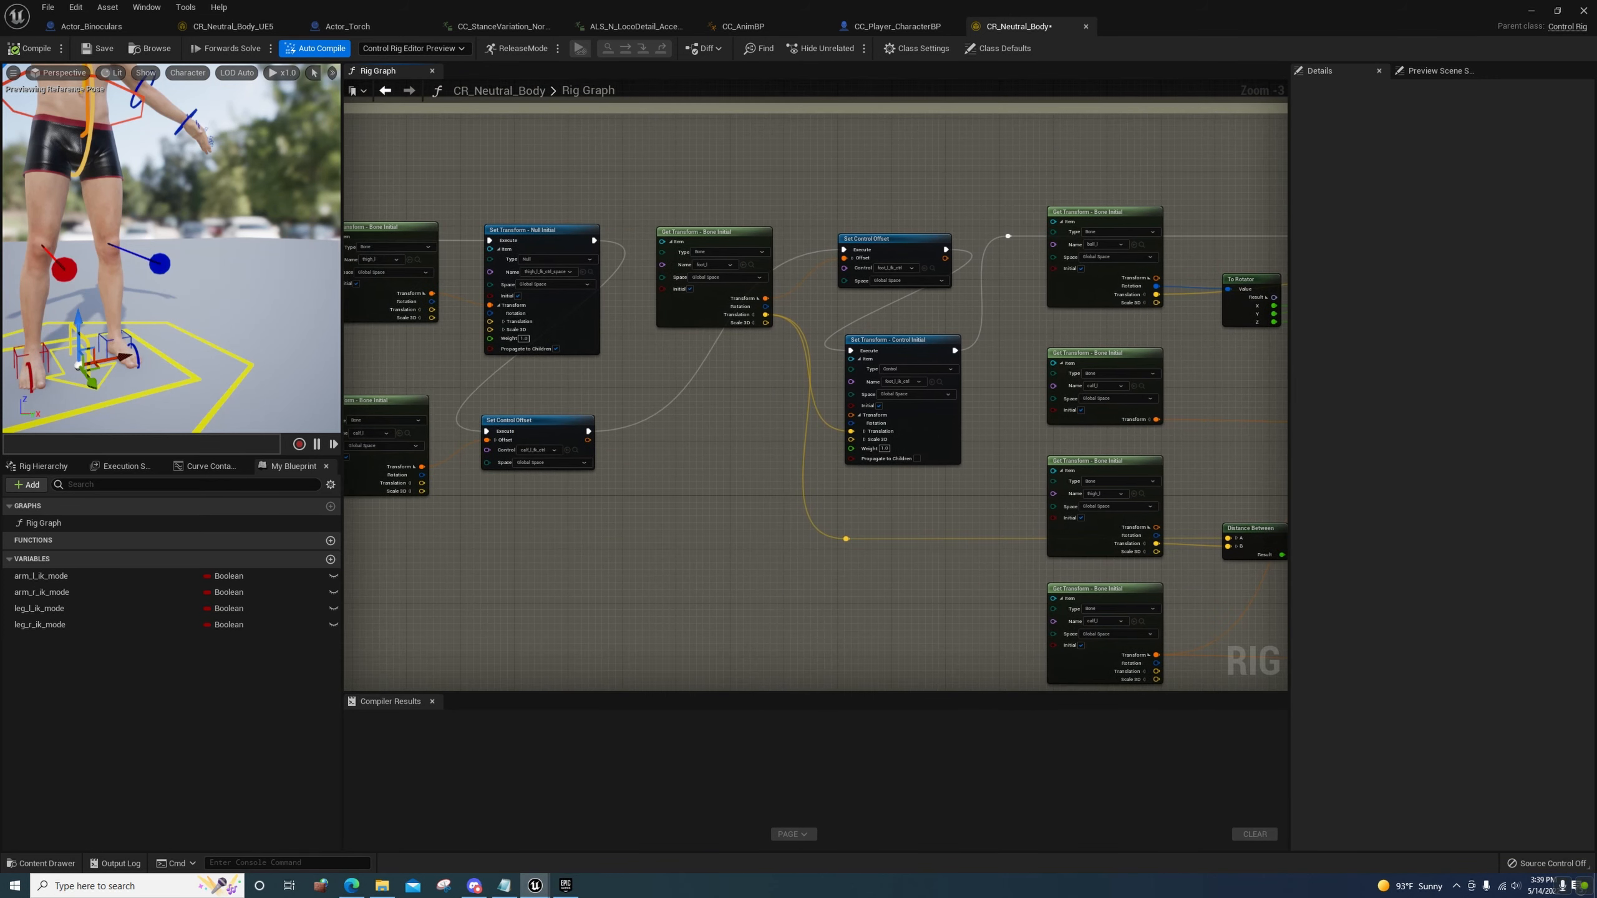
right_drag(818, 396, 1012, 407)
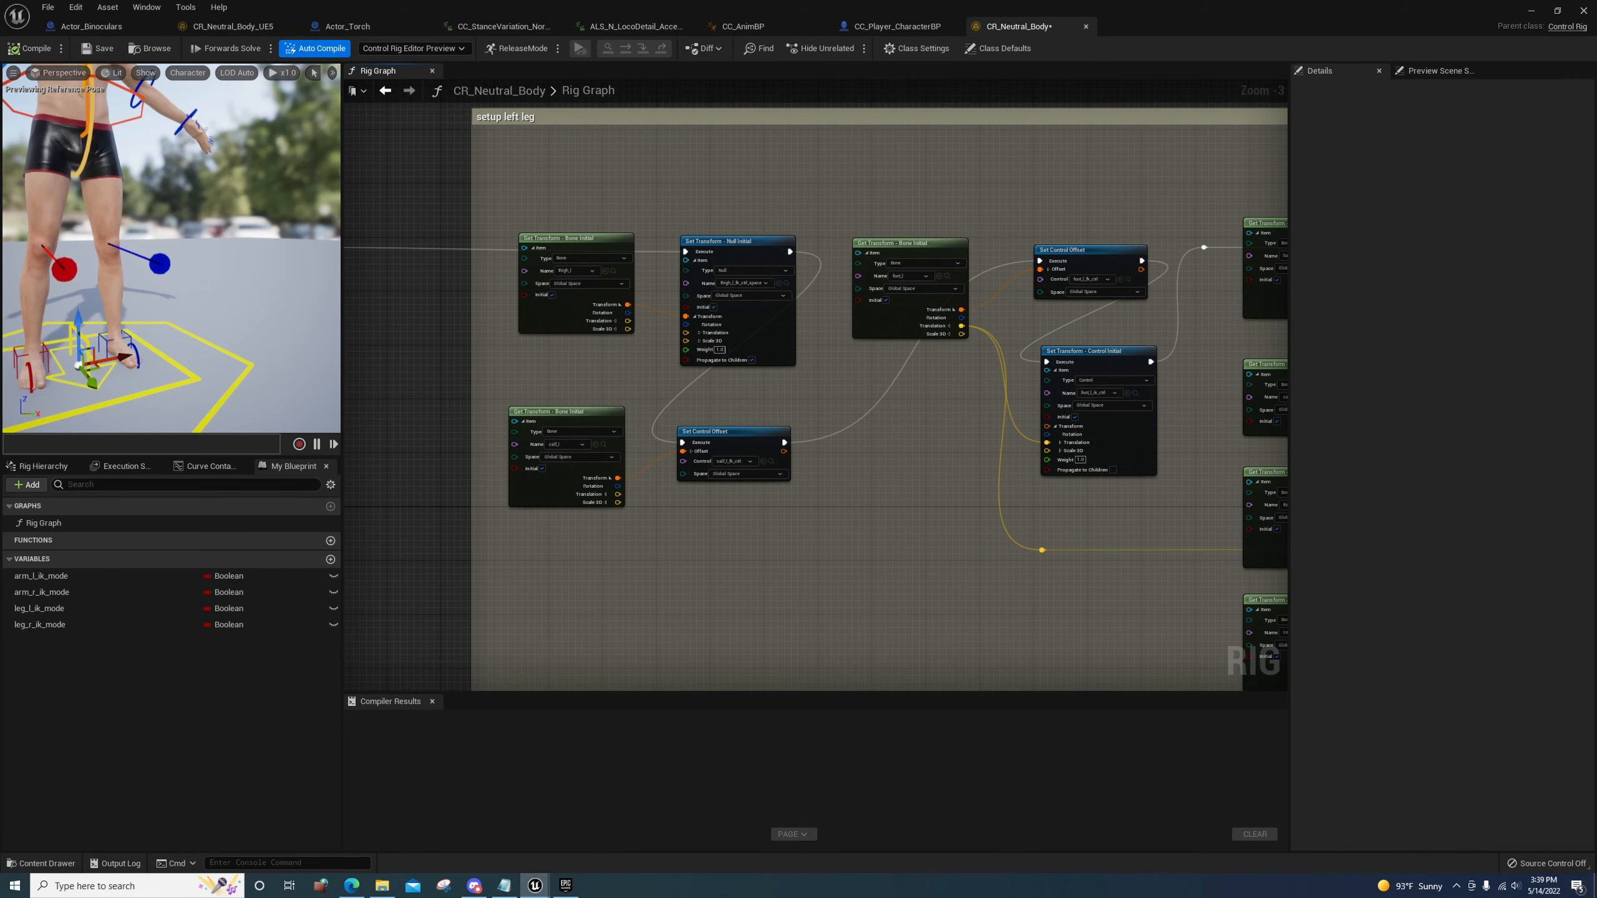
Examine the left_arm_setup section, including its visibility, IK and FK groups, for missing bone or control references
scroll(811, 318, down, 4)
right_drag(811, 319, 1008, 201)
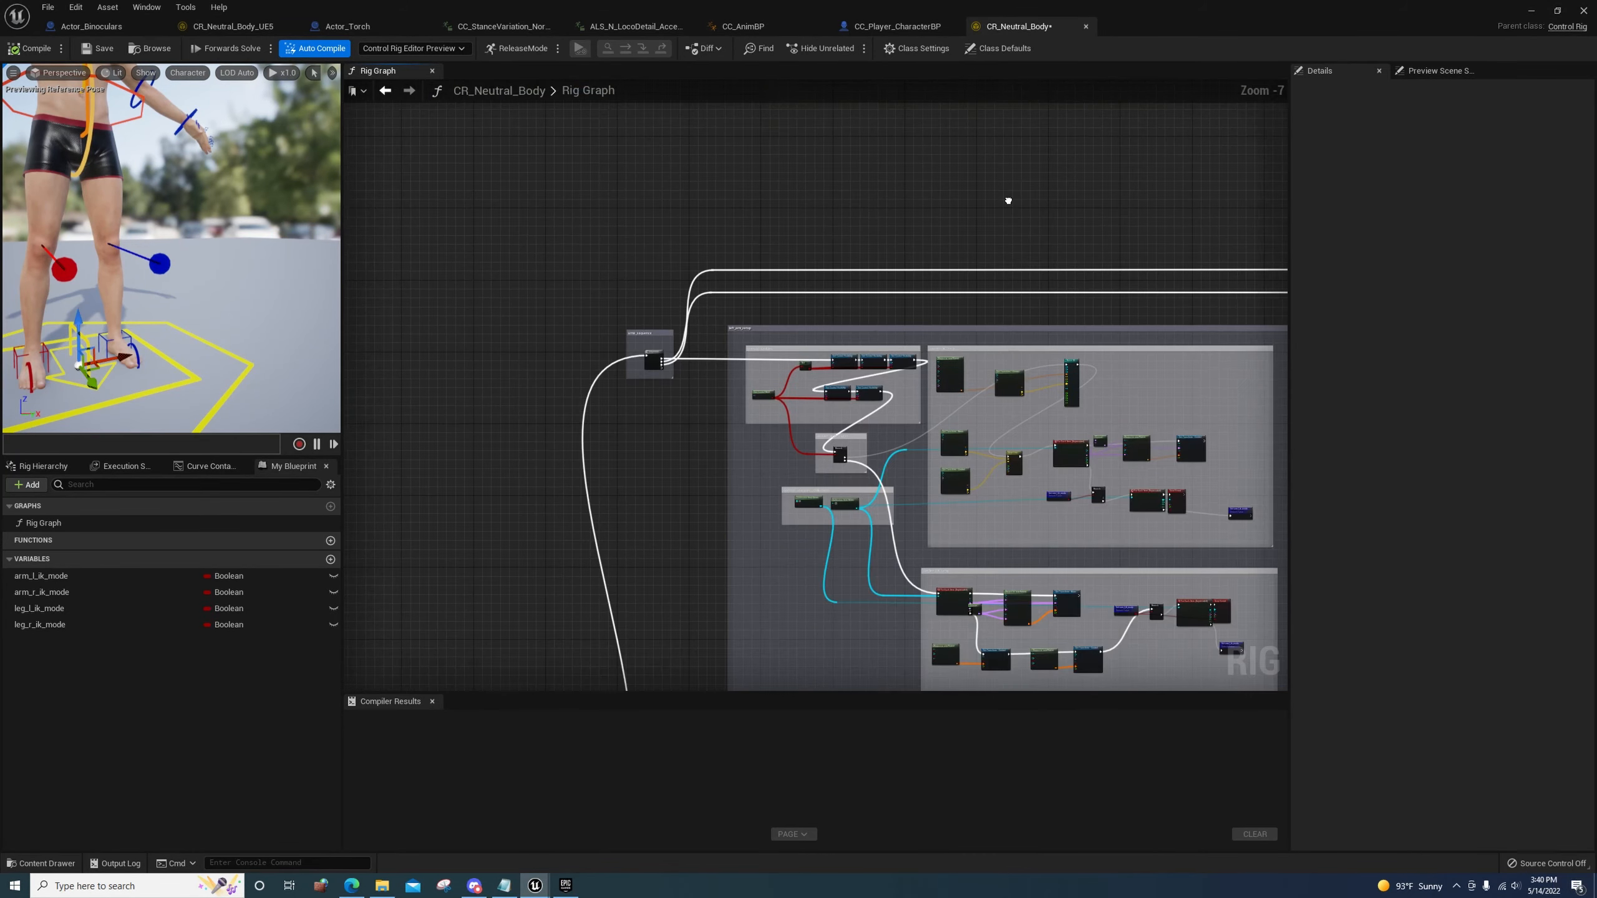
scroll(895, 324, up, 4)
right_drag(896, 309, 899, 252)
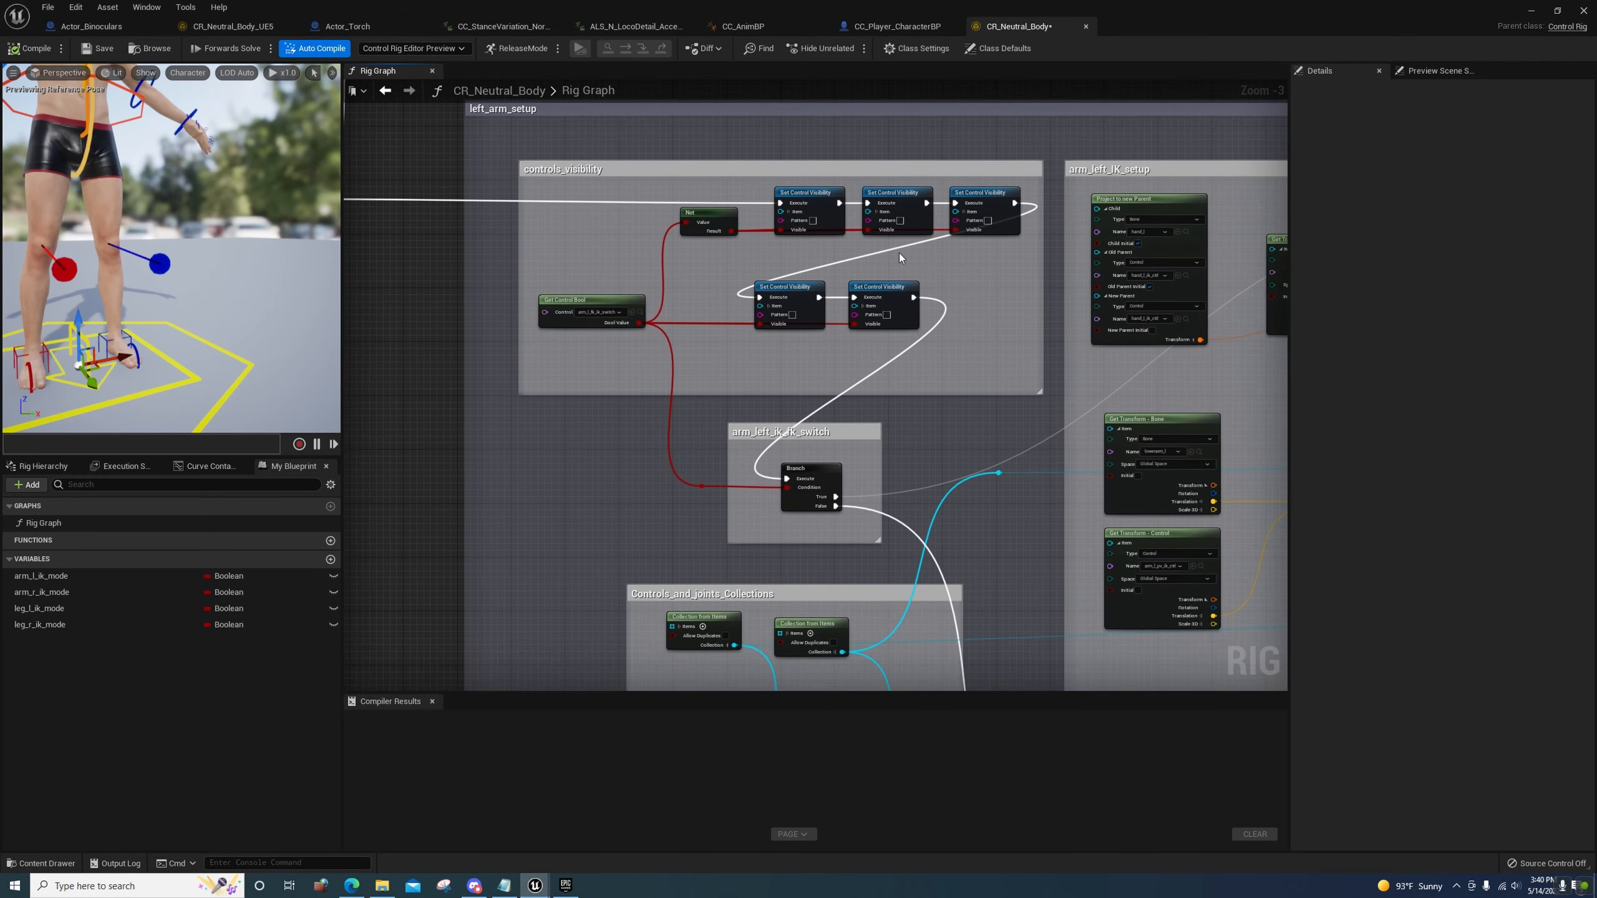
right_drag(984, 373, 286, 353)
right_drag(670, 368, 113, 333)
right_drag(1101, 478, 821, 242)
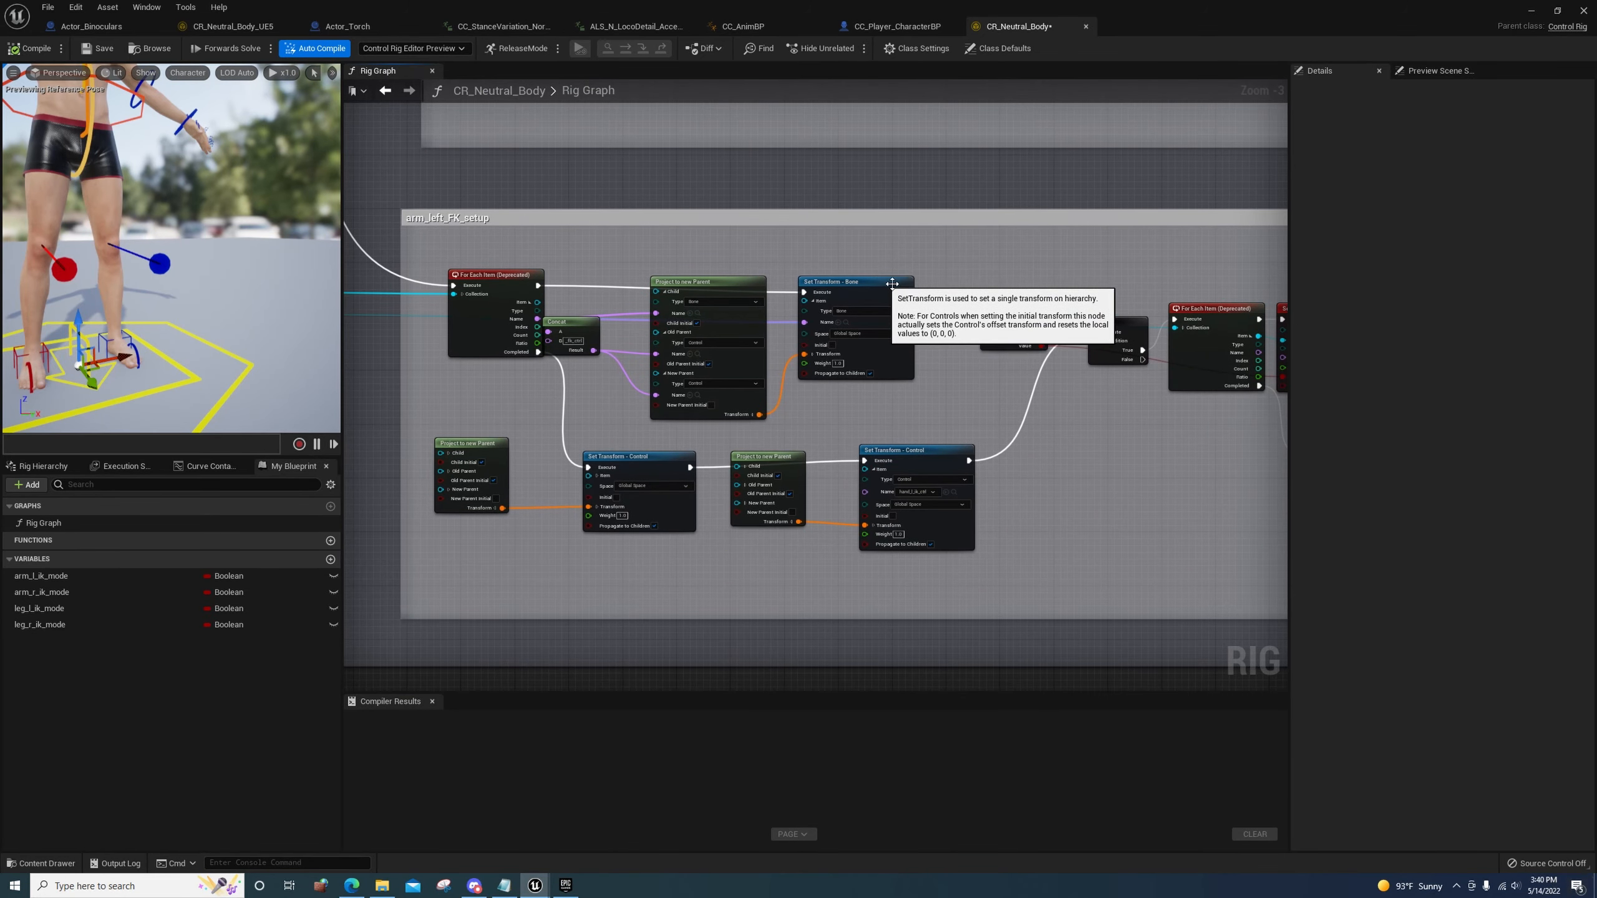
right_drag(1041, 298, 973, 79)
right_drag(973, 493, 1182, 525)
right_drag(565, 441, 956, 440)
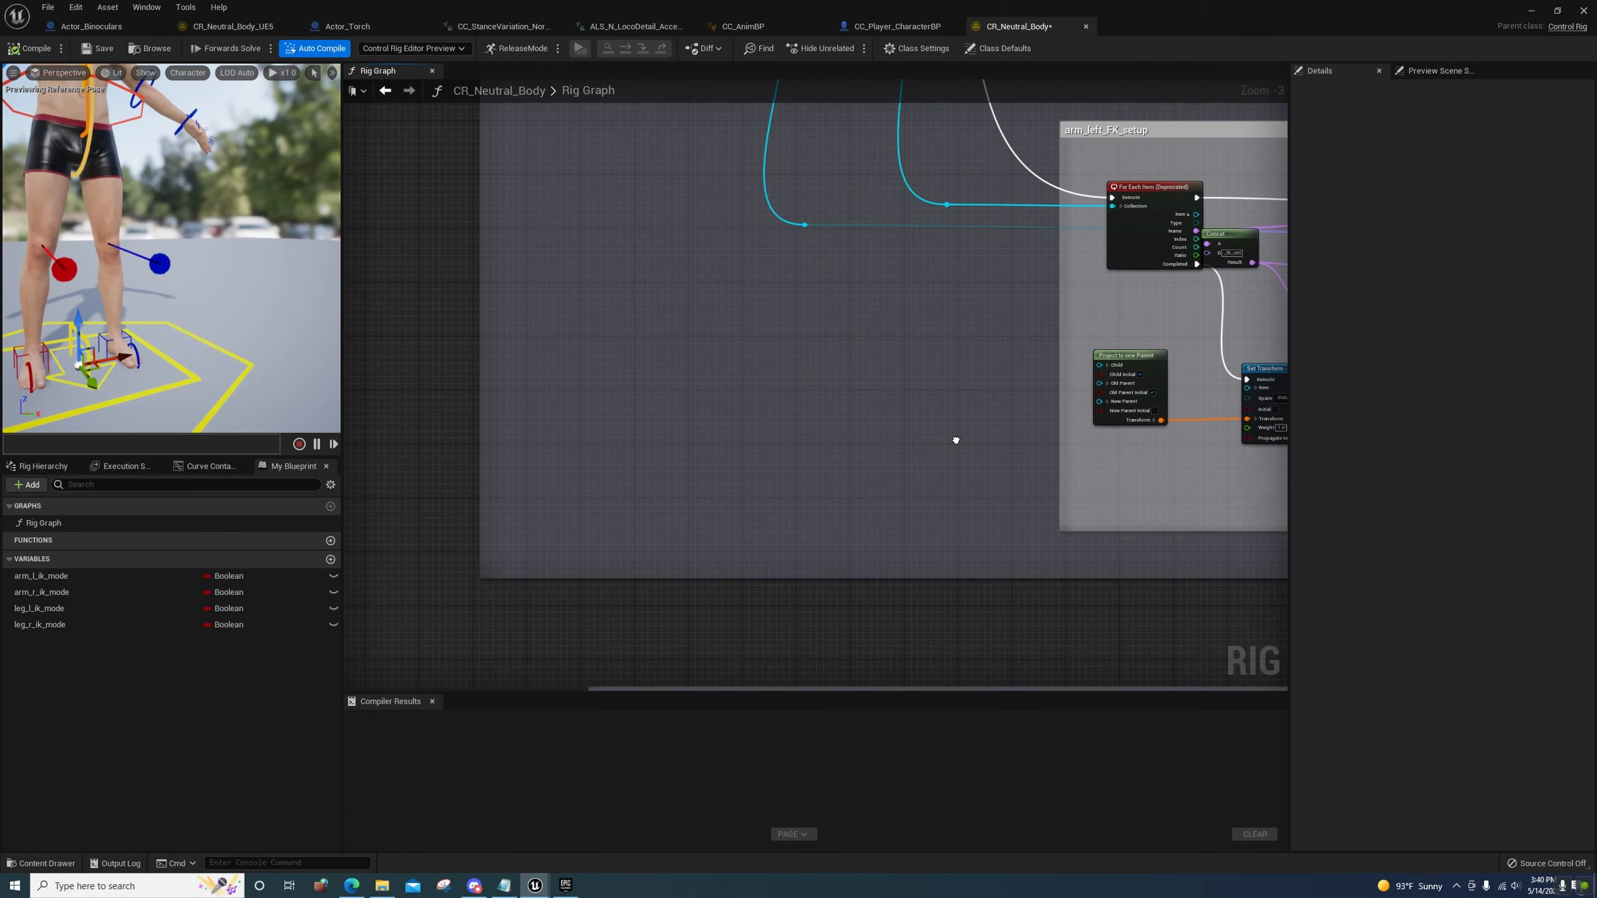
In spine_fk_setup, connect the last valid spine Set Transform - Bone node directly to the For Each Item node, bypassing the missing spine bone's pair
scroll(971, 541, down, 1)
right_drag(973, 539, 747, 338)
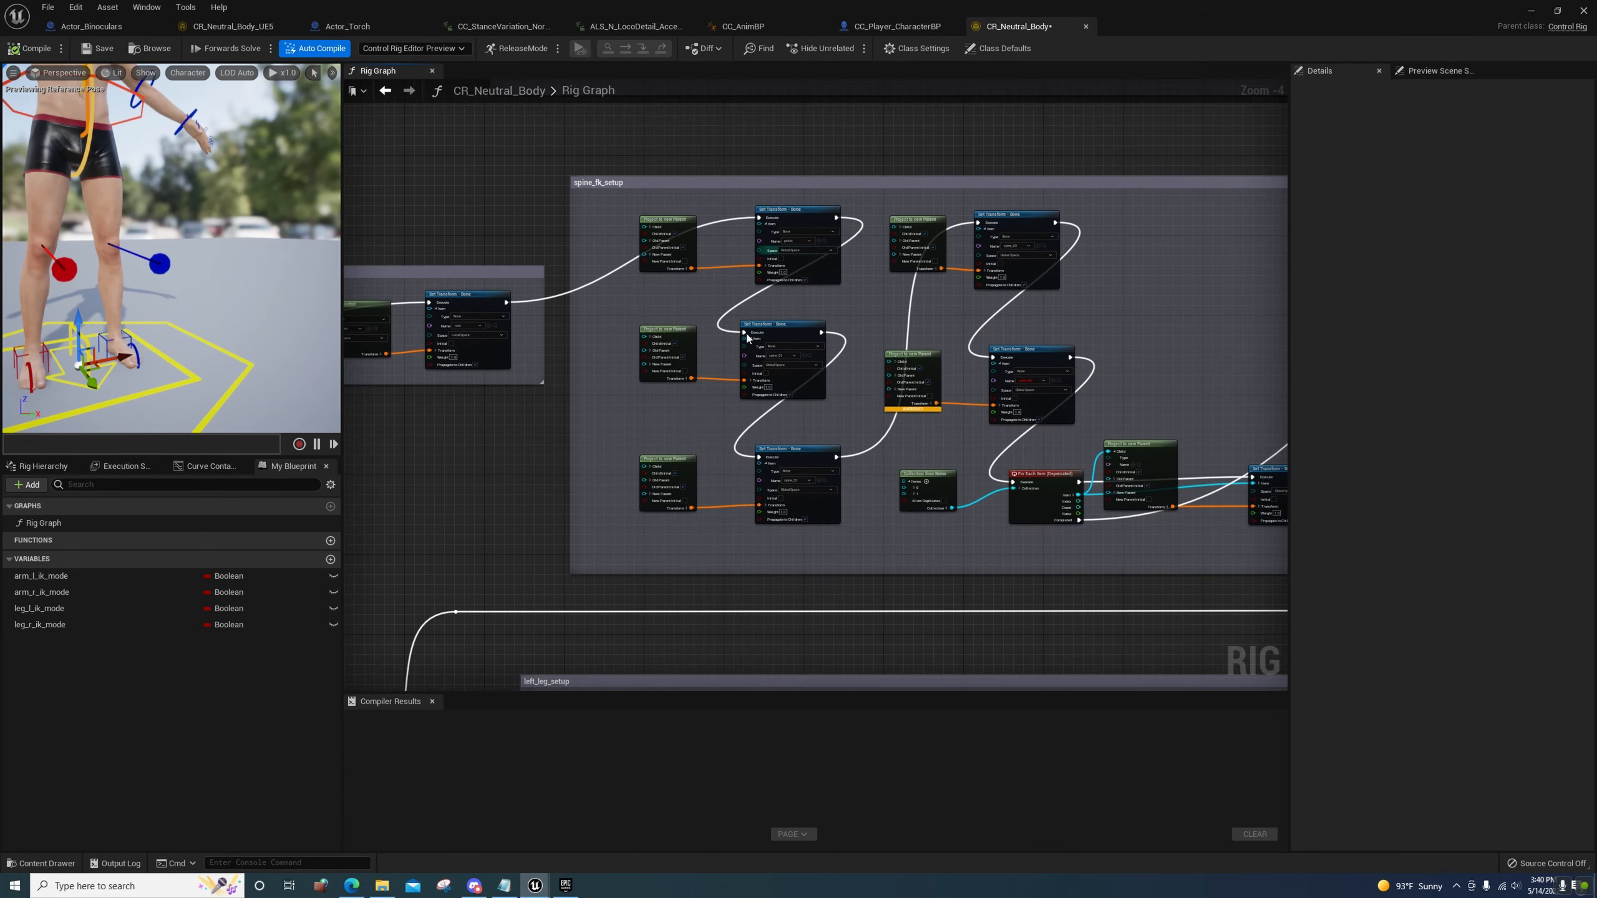
right_drag(638, 415, 854, 474)
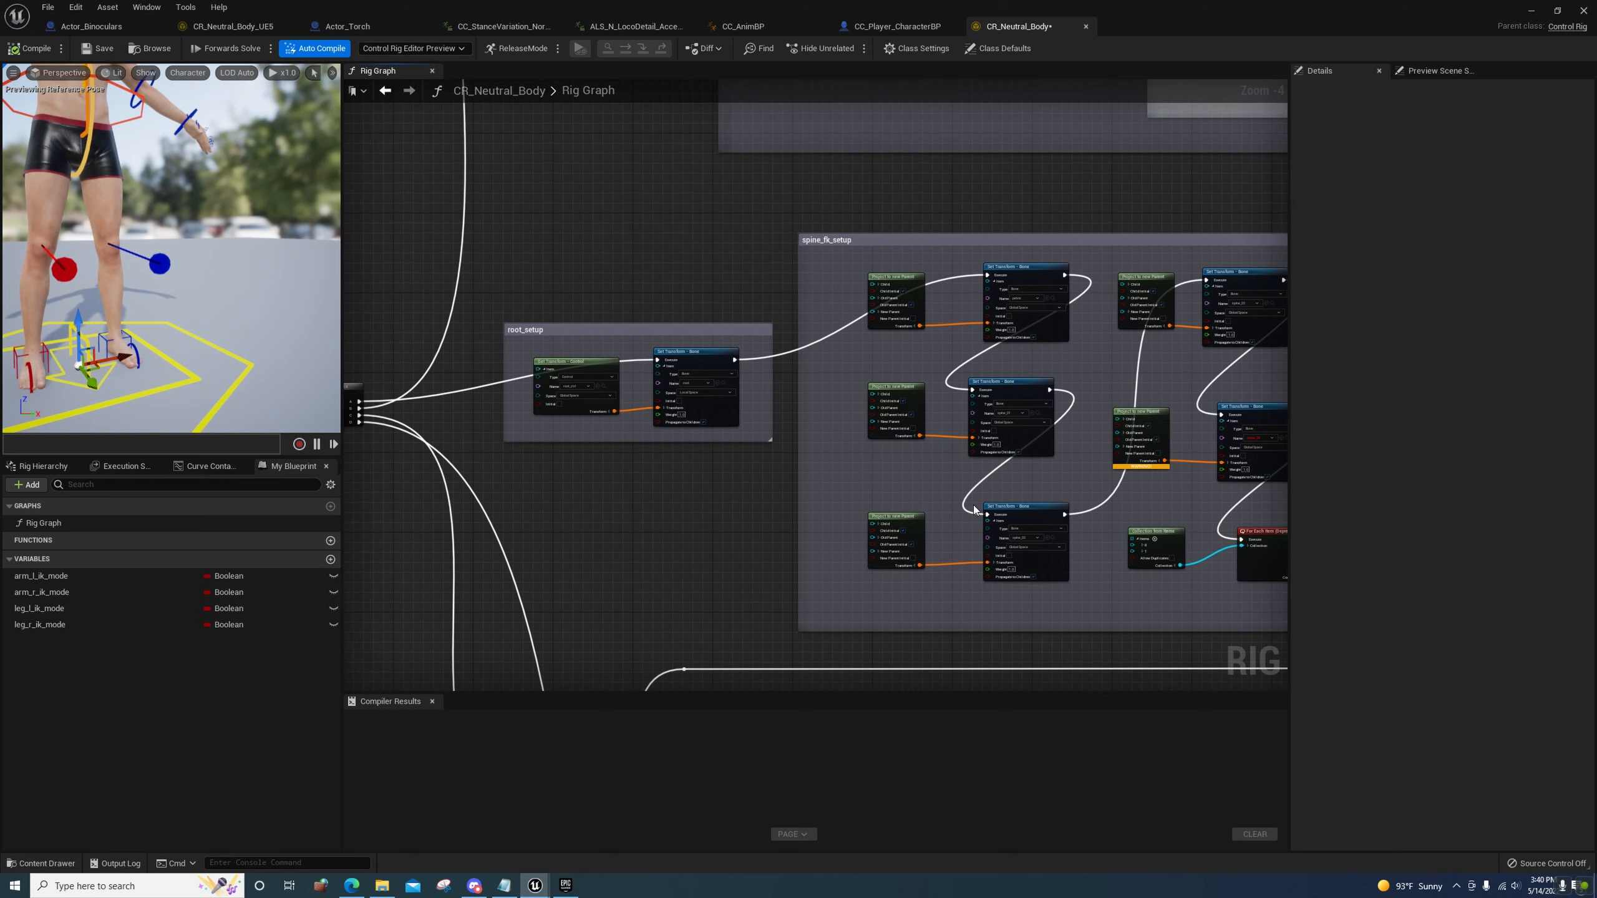
right_drag(974, 510, 747, 428)
scroll(747, 429, up, 2)
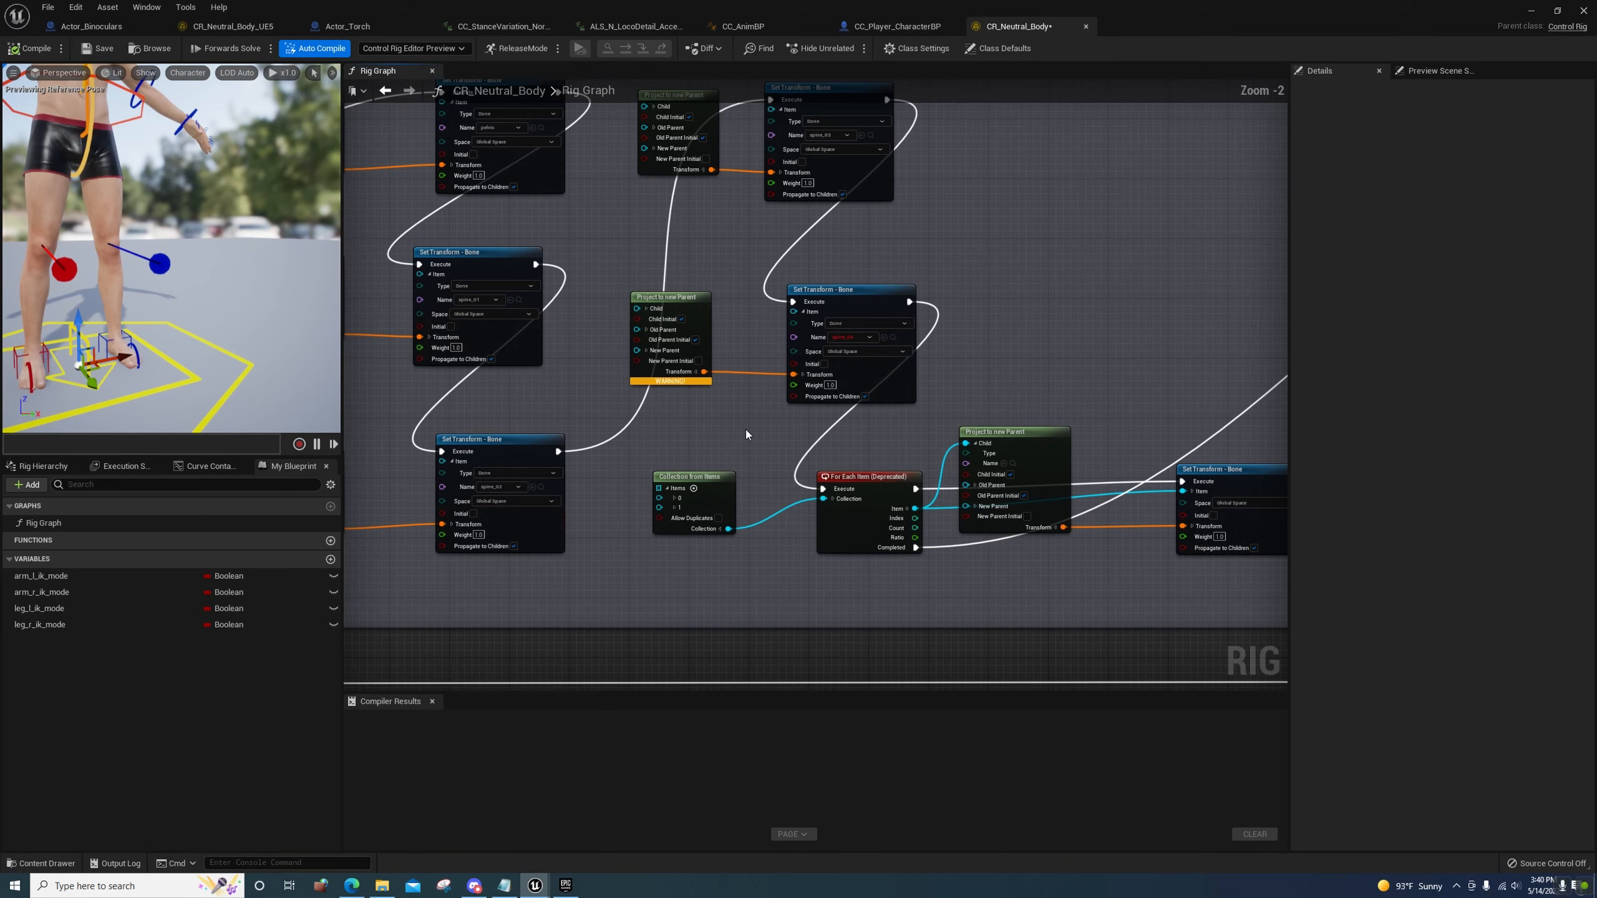
drag(942, 412, 942, 412)
right_drag(973, 373, 805, 397)
right_drag(764, 325, 846, 422)
drag(799, 216, 740, 604)
right_drag(744, 563, 762, 478)
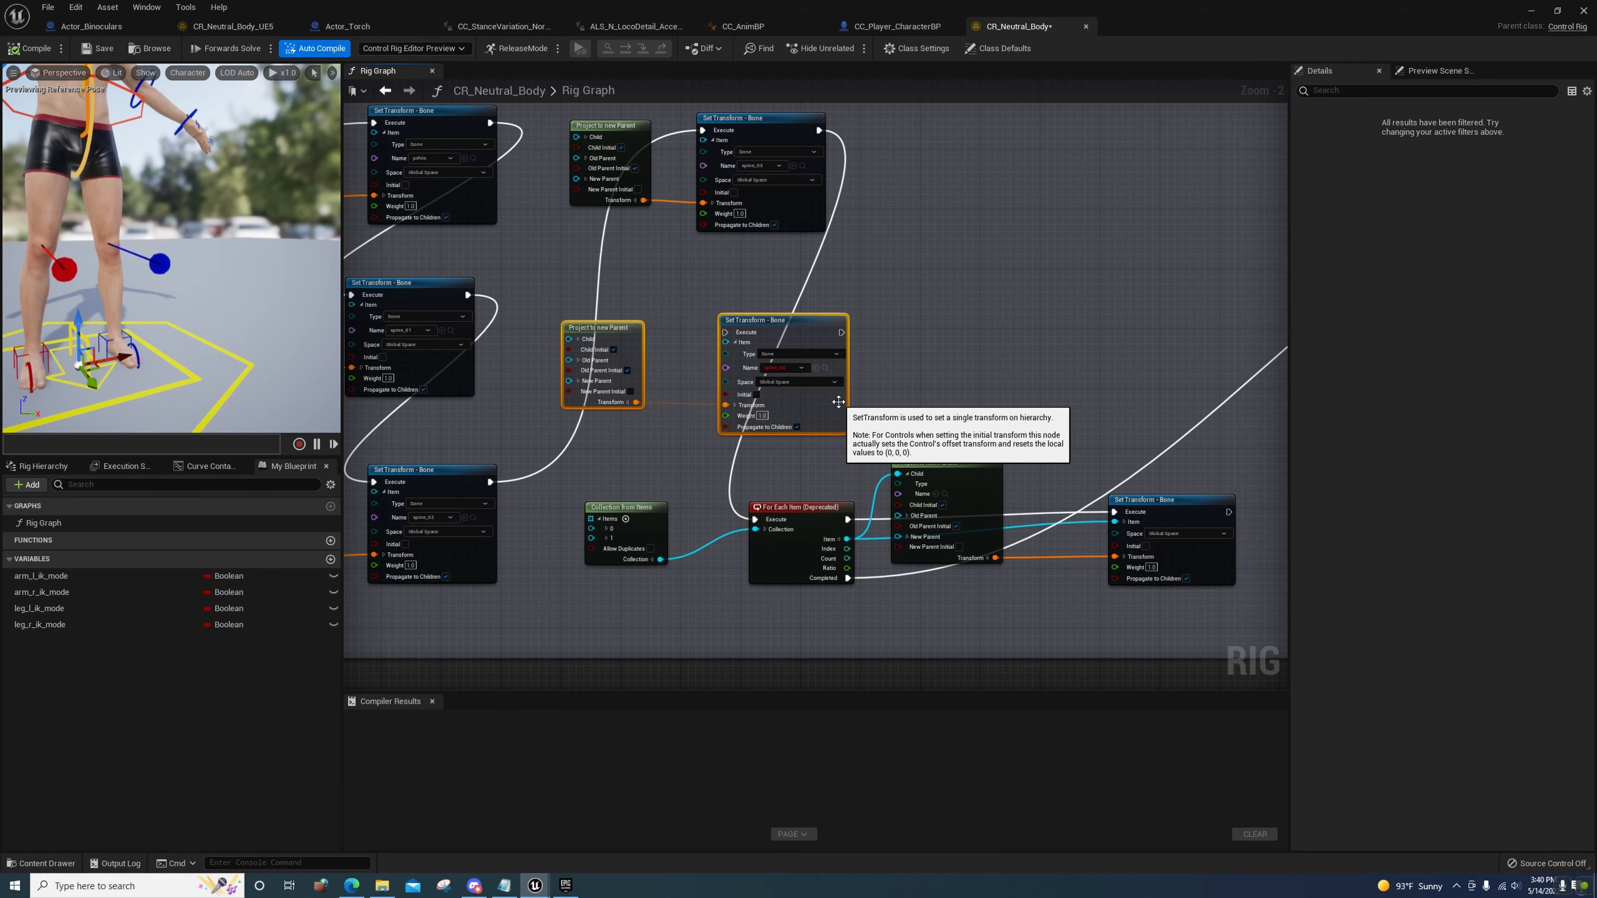
Connect the neck_01 Set Transform - Bone node to Set Translation - Null and delete the neck_02 Project to new Parent and Set Transform nodes
right_drag(918, 374, 826, 335)
drag(715, 510, 799, 527)
right_drag(776, 377, 672, 402)
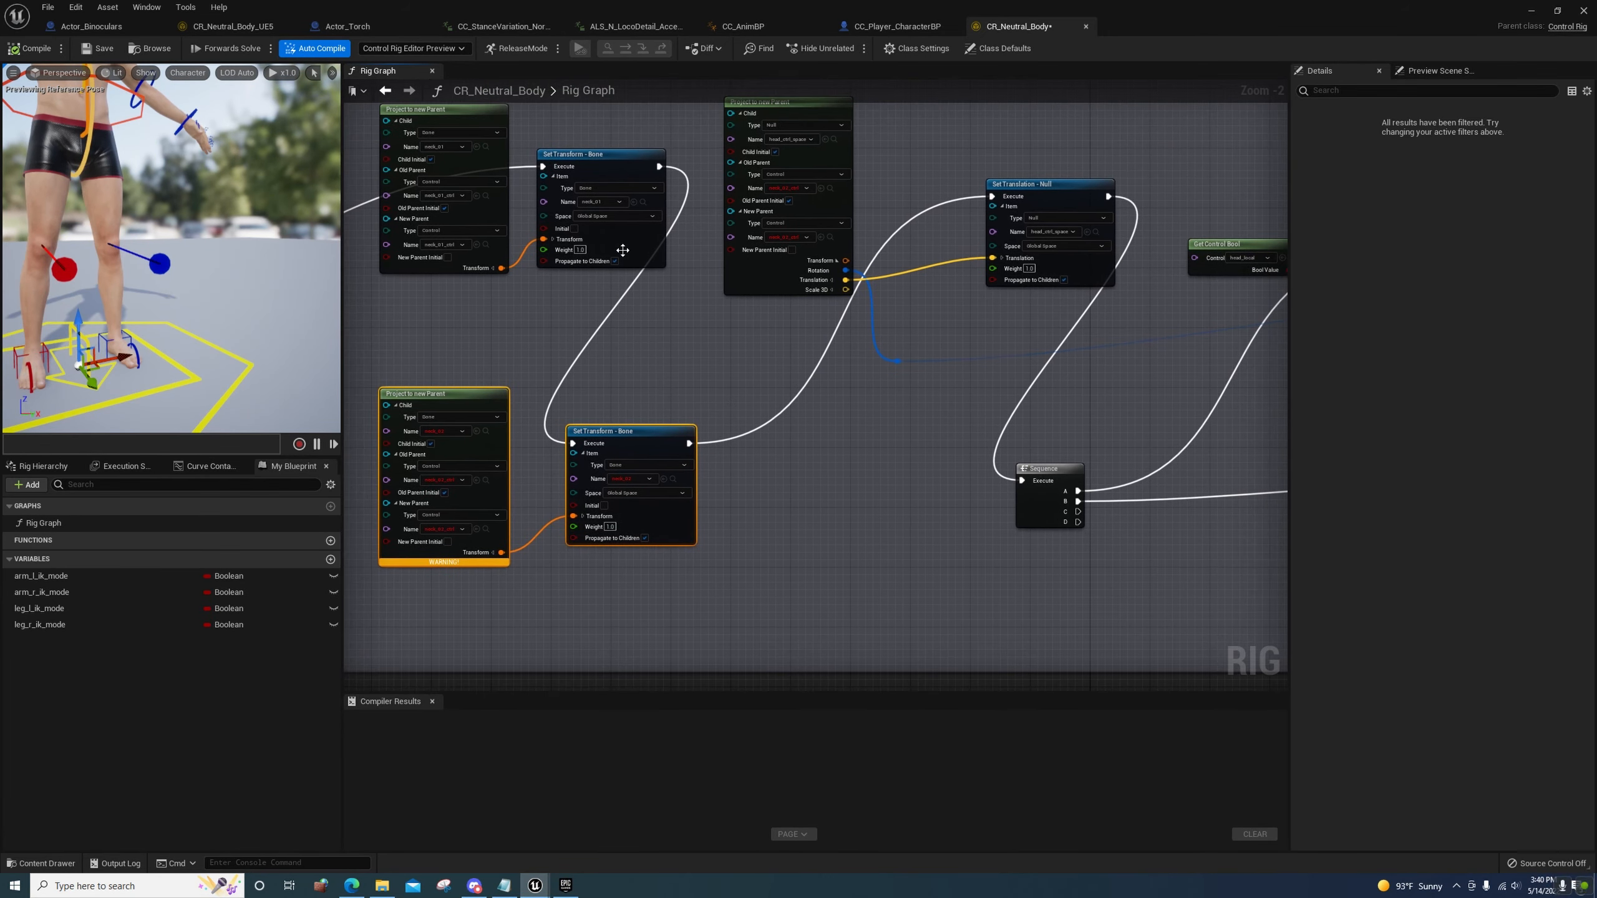
drag(658, 166, 992, 196)
right_drag(549, 388, 658, 366)
drag(462, 320, 639, 421)
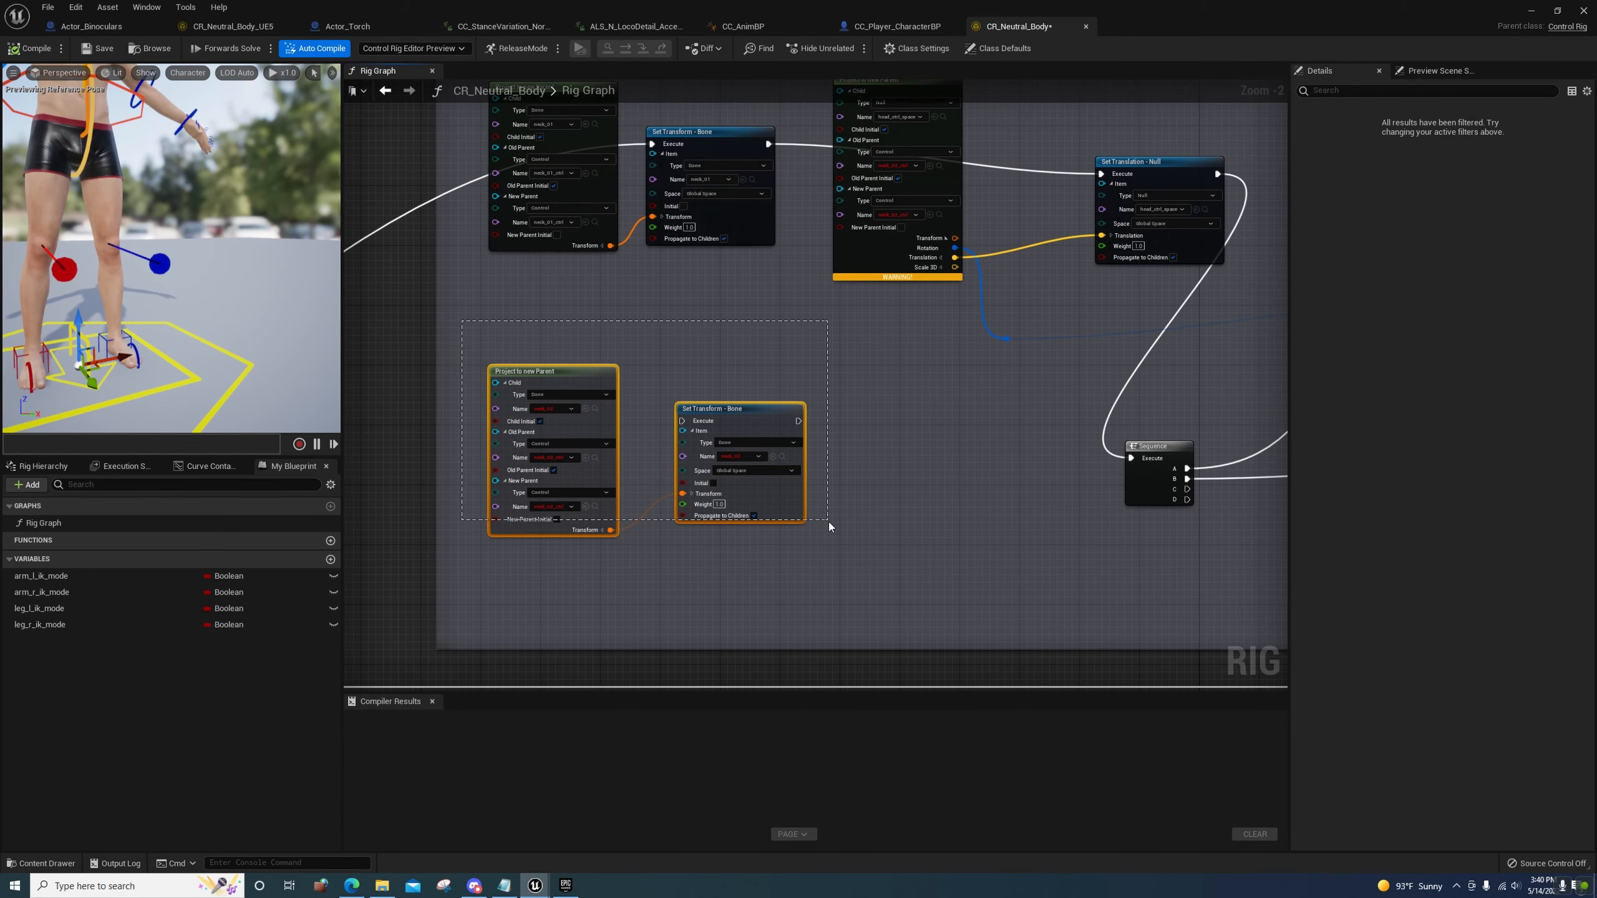
key(Delete)
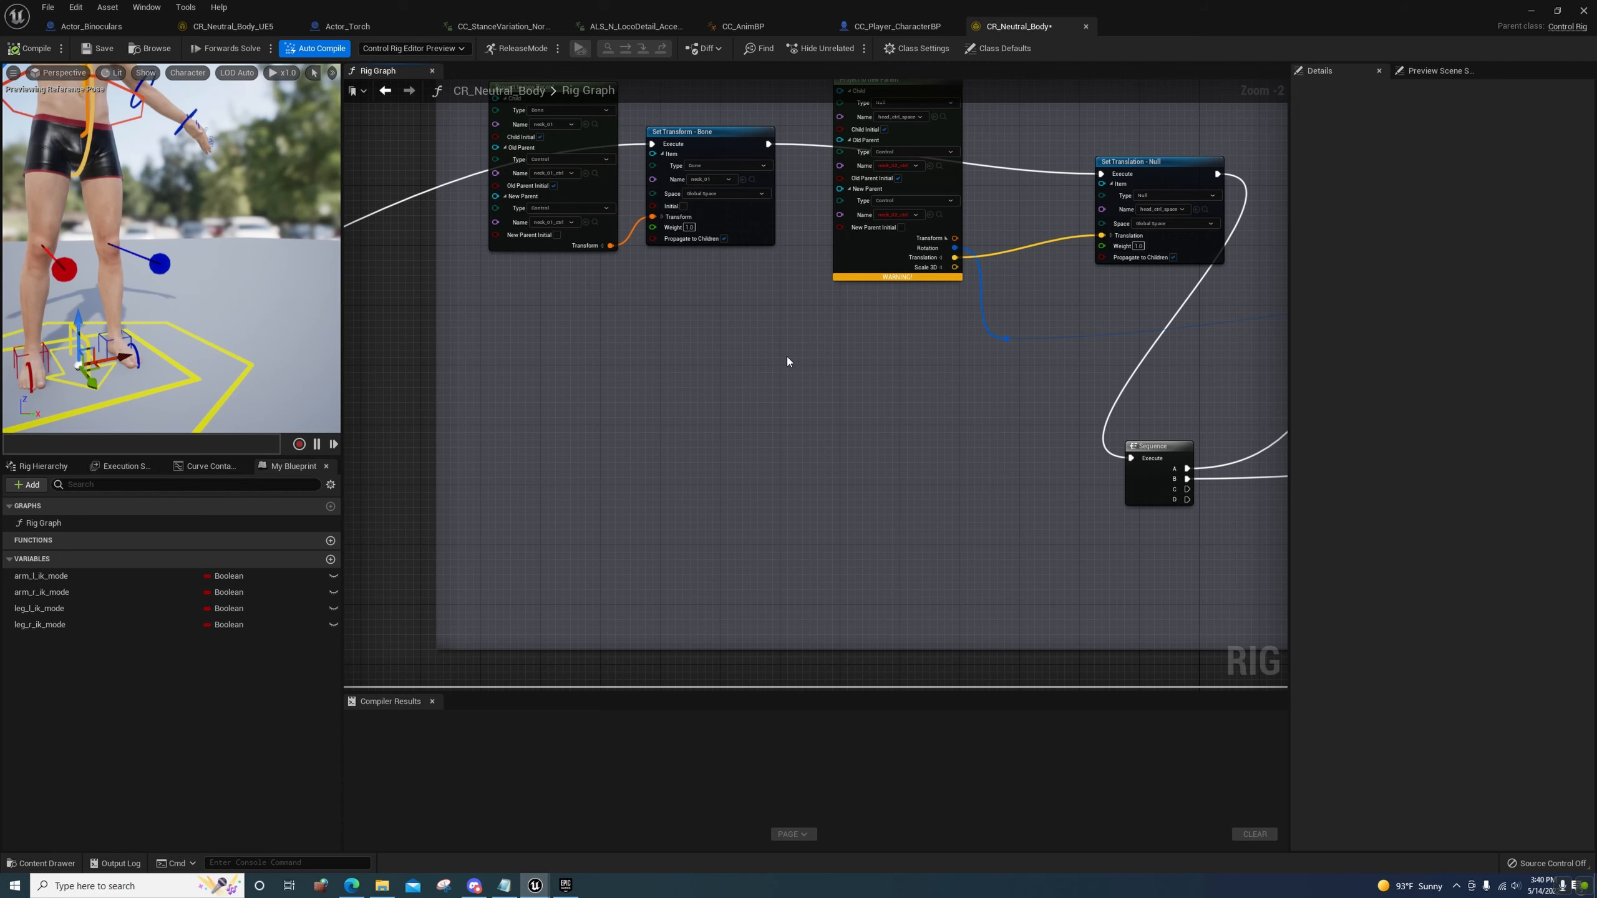
Set both the Old Parent and New Parent of the head_ctrl_space Project to new Parent node to neck_01_ctrl
right_drag(786, 358, 627, 498)
click(739, 359)
text(nec)
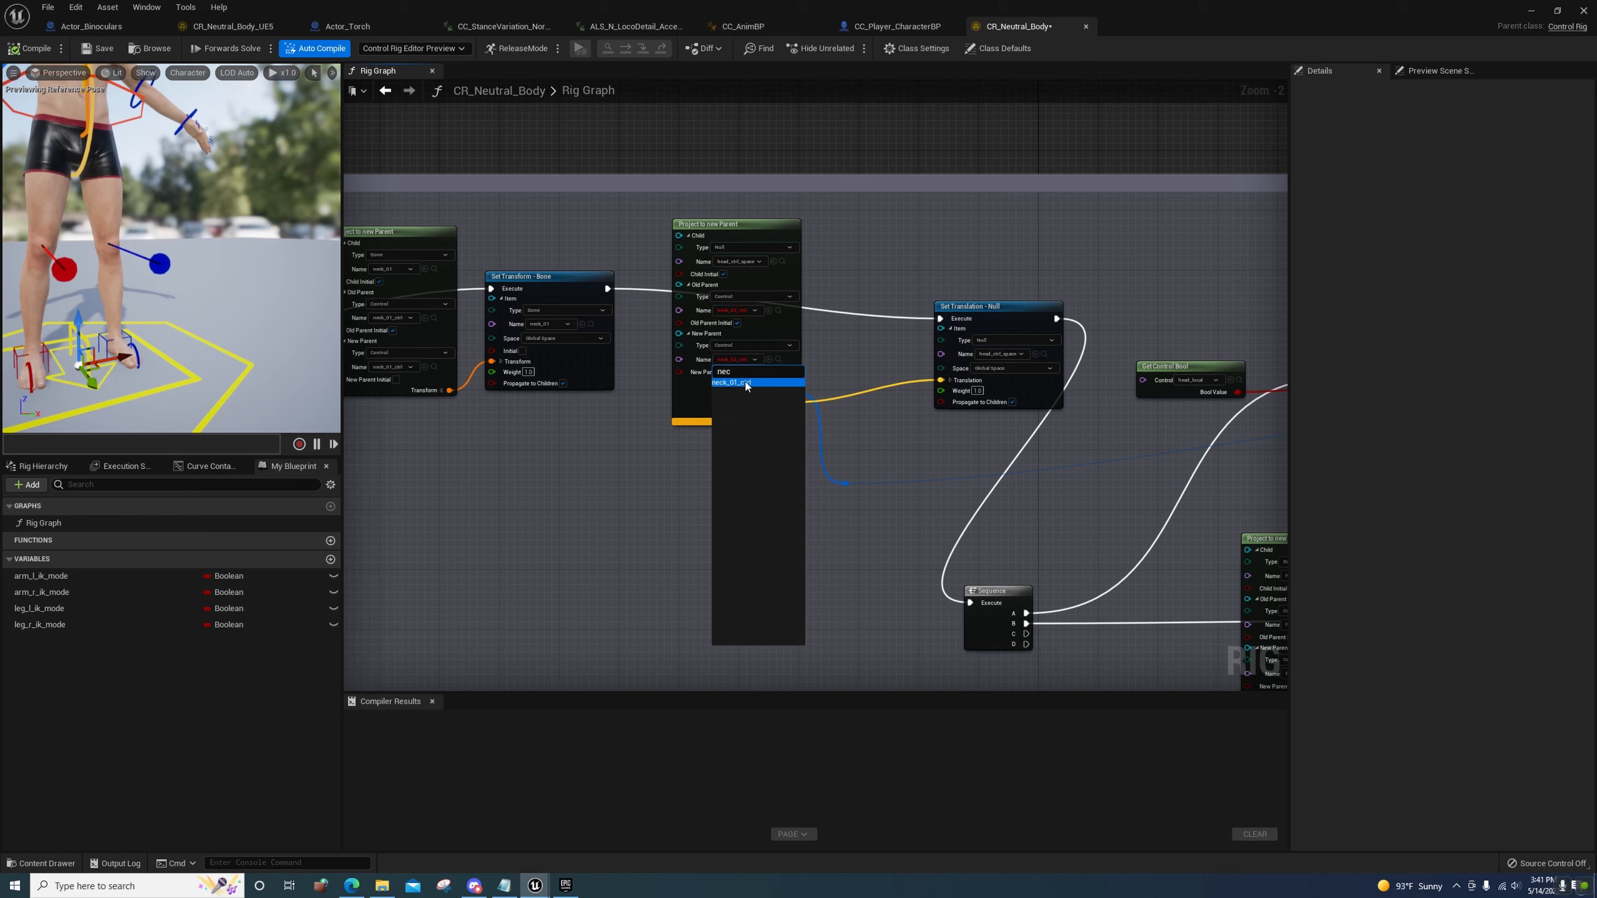
click(746, 383)
click(737, 311)
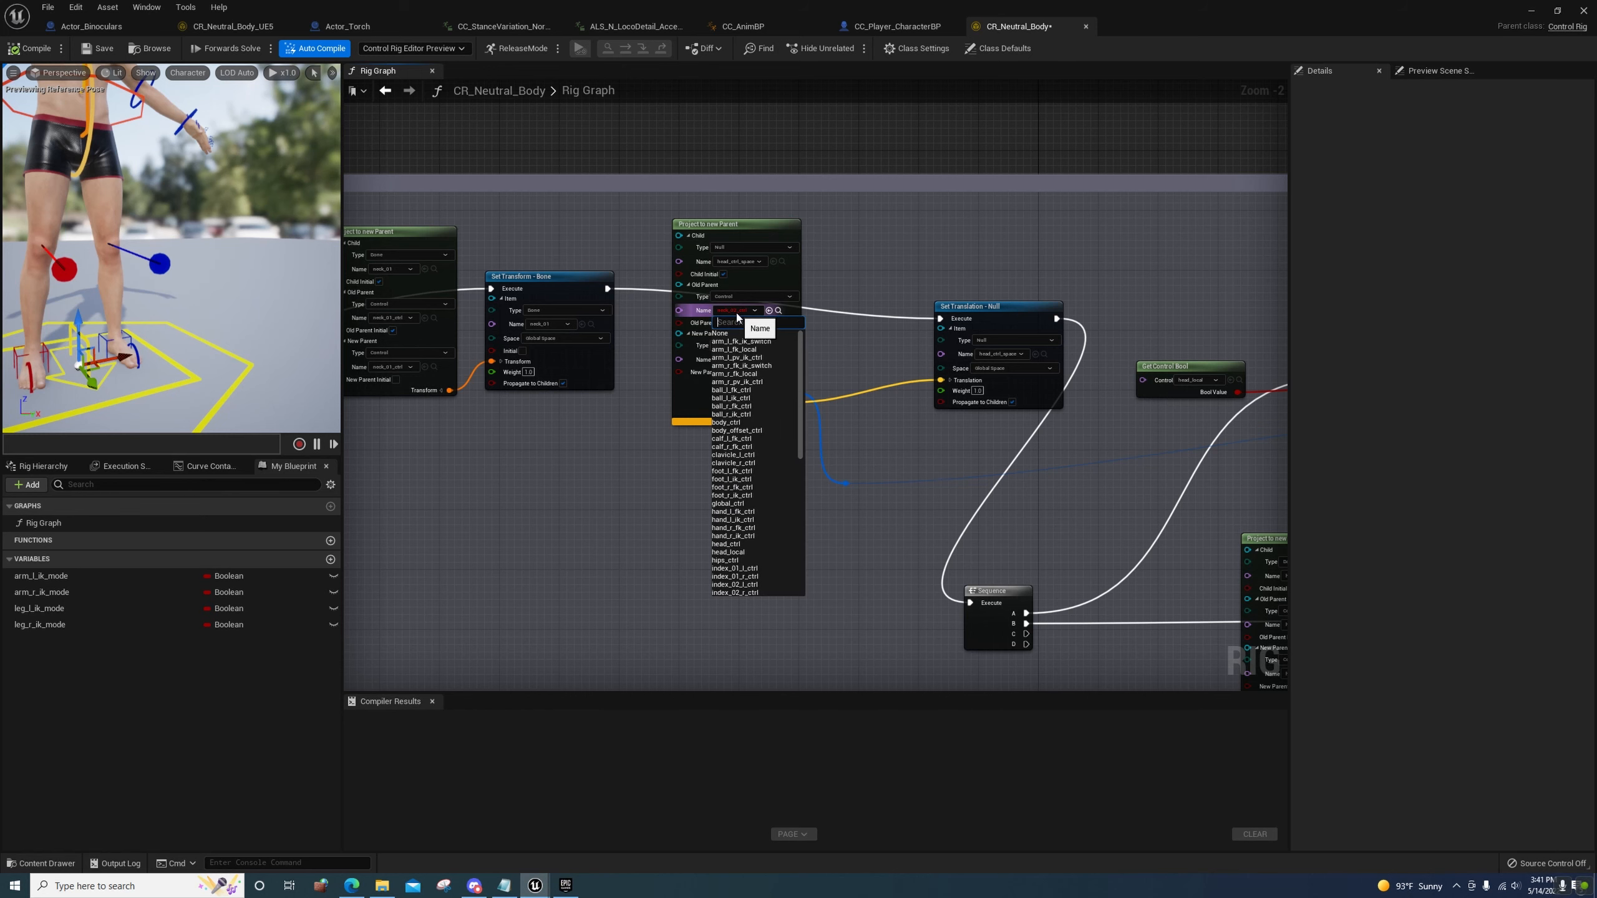
text(nec)
click(737, 334)
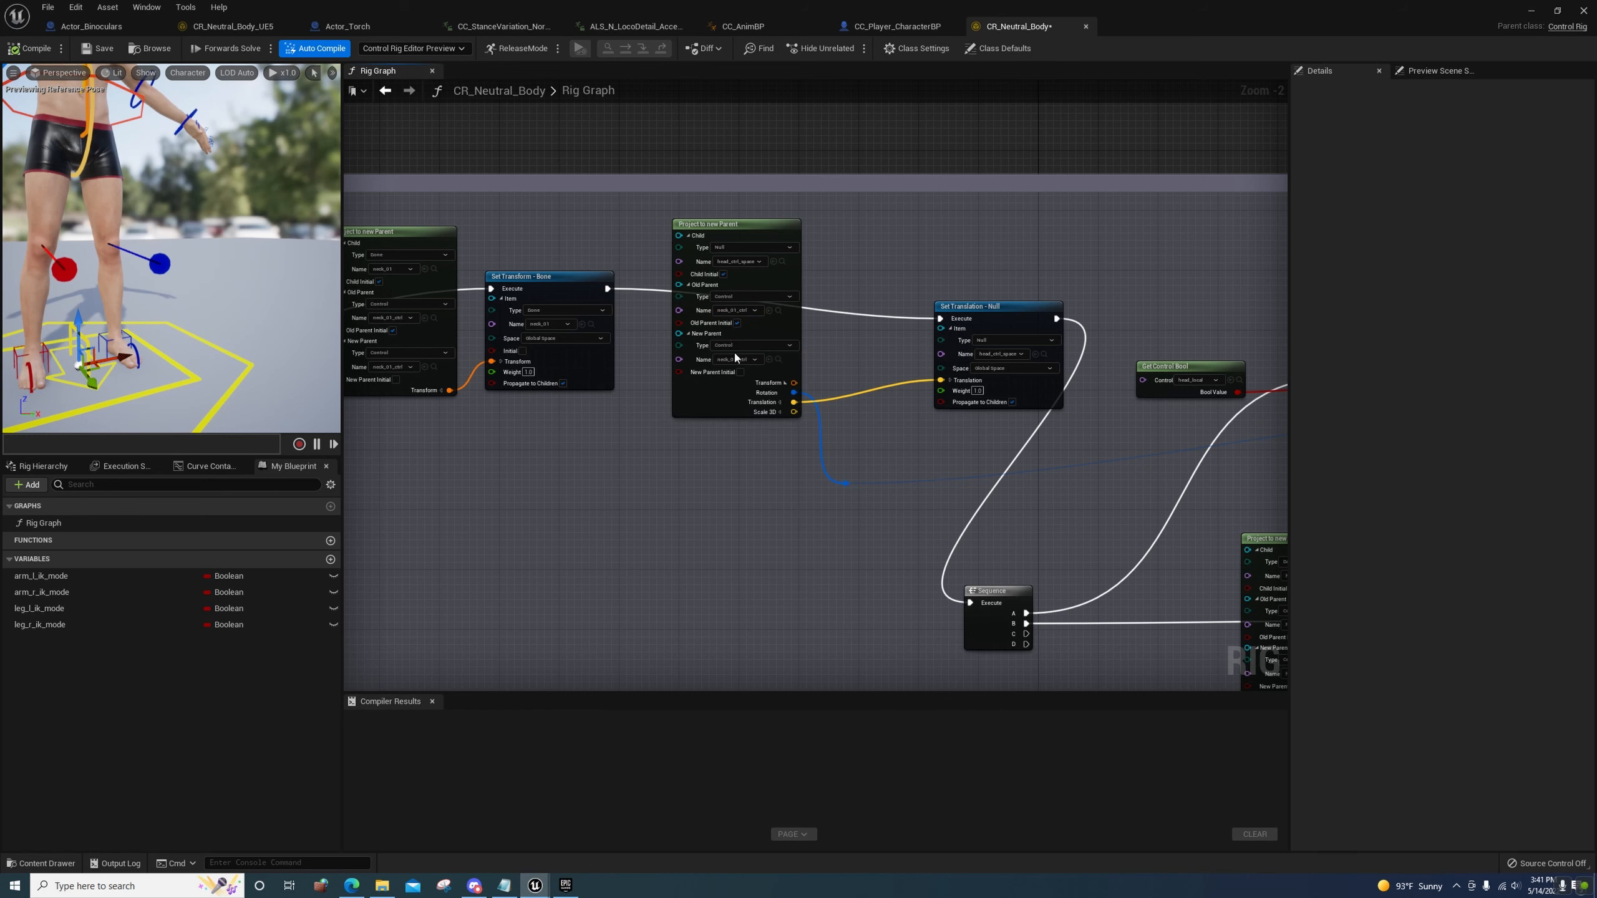
right_drag(729, 433, 371, 404)
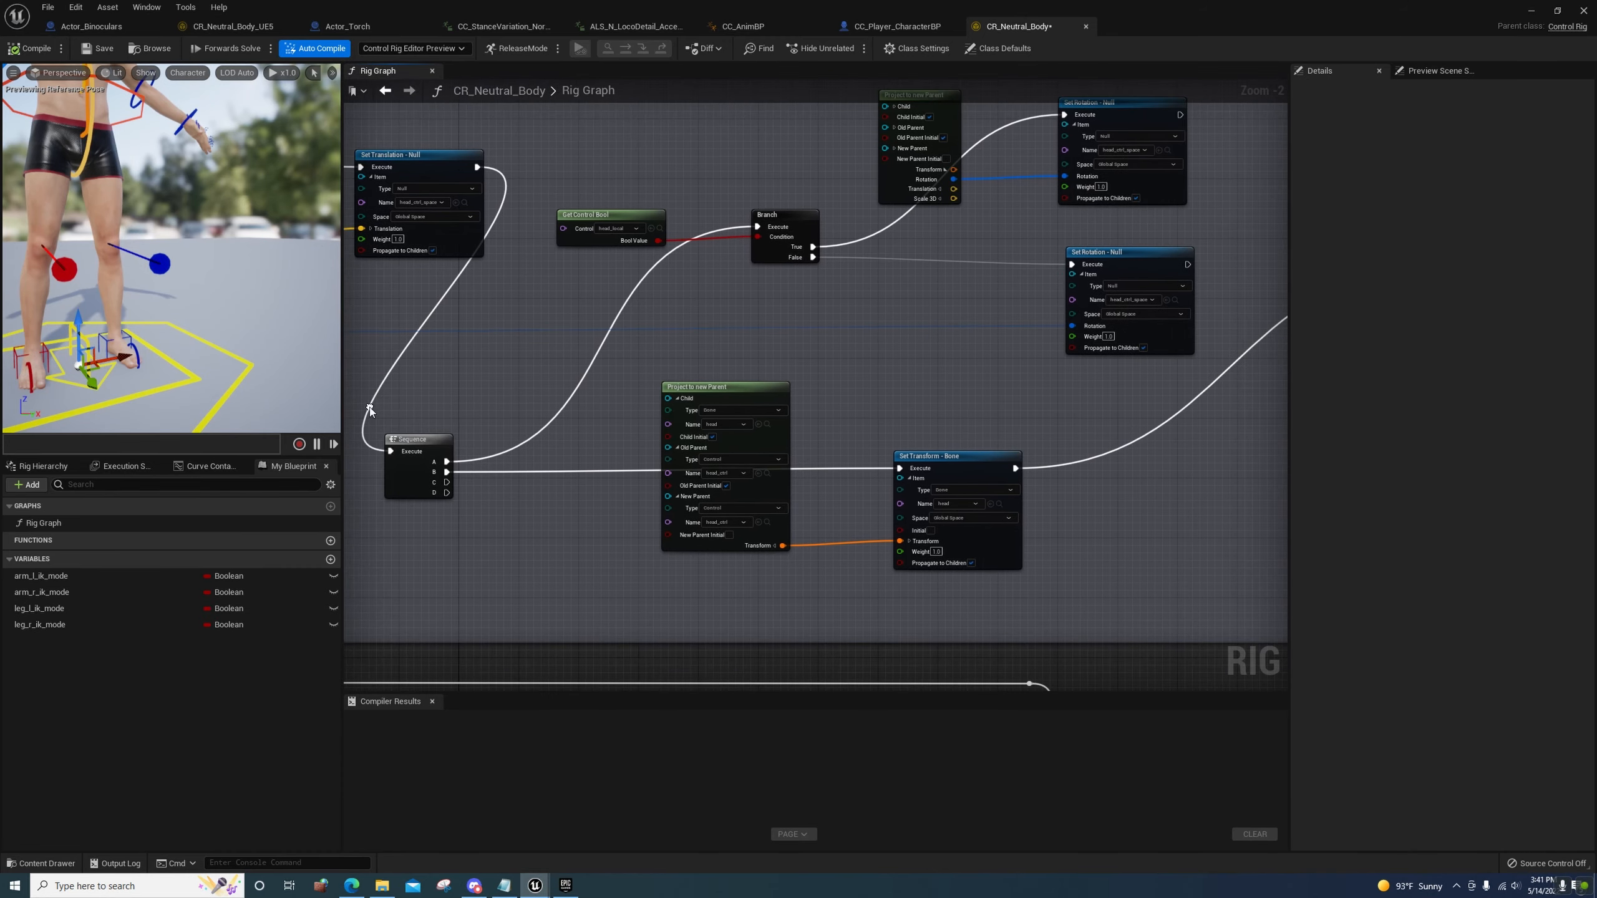
Examine the neck, head and clavicle setup nodes for missing bone or control references
right_drag(751, 376, 1388, 372)
right_drag(721, 442, 696, 619)
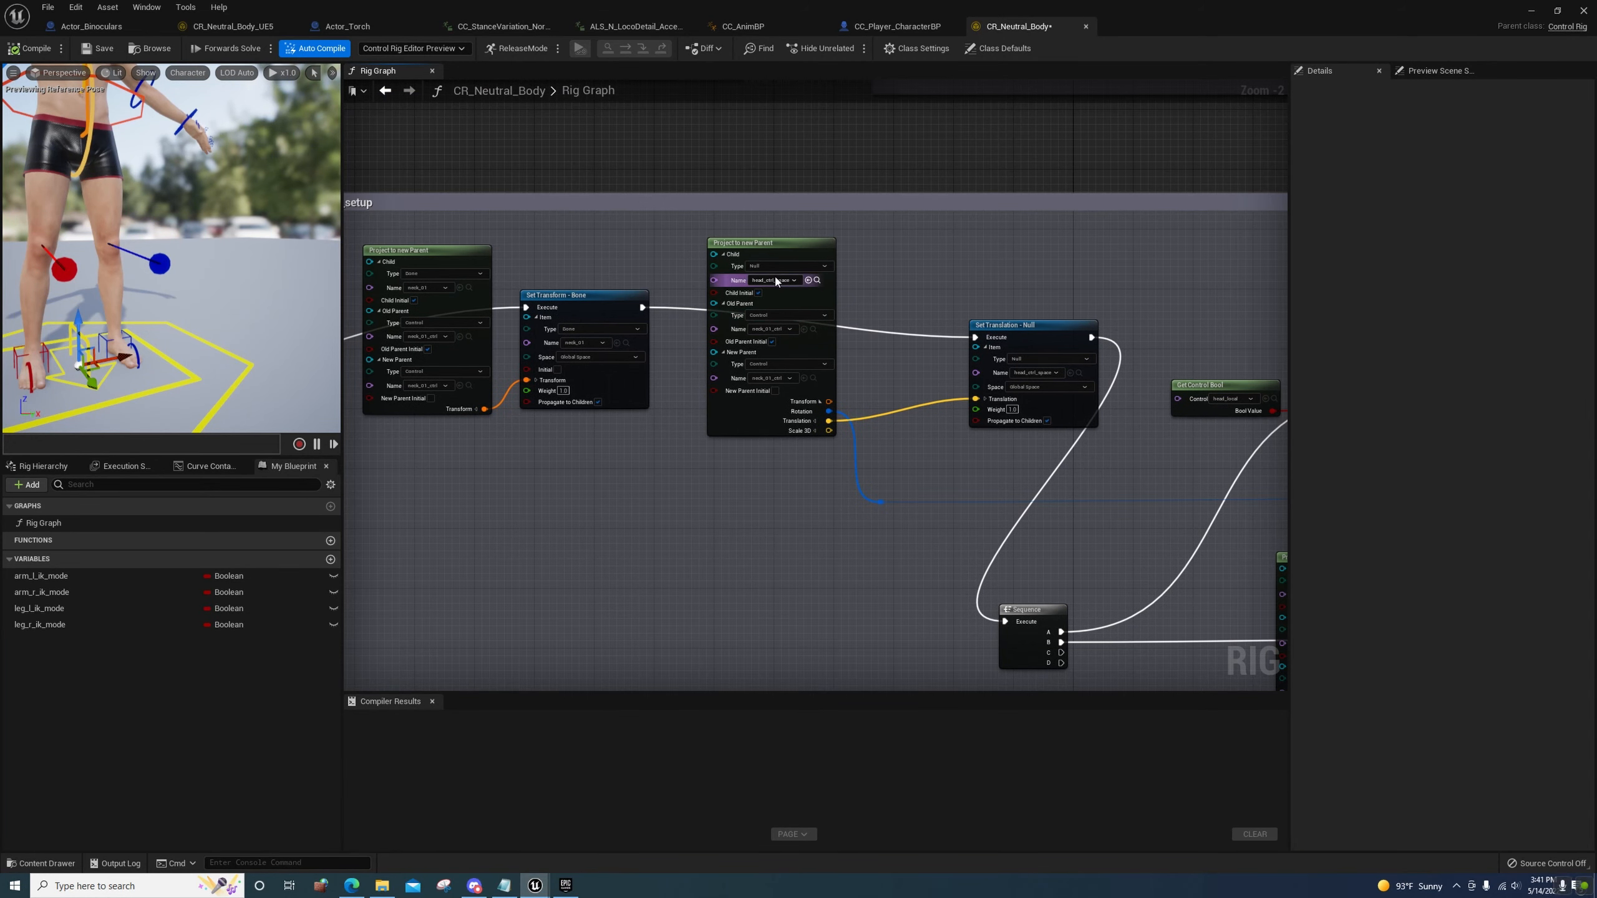
right_drag(909, 375, 1091, 542)
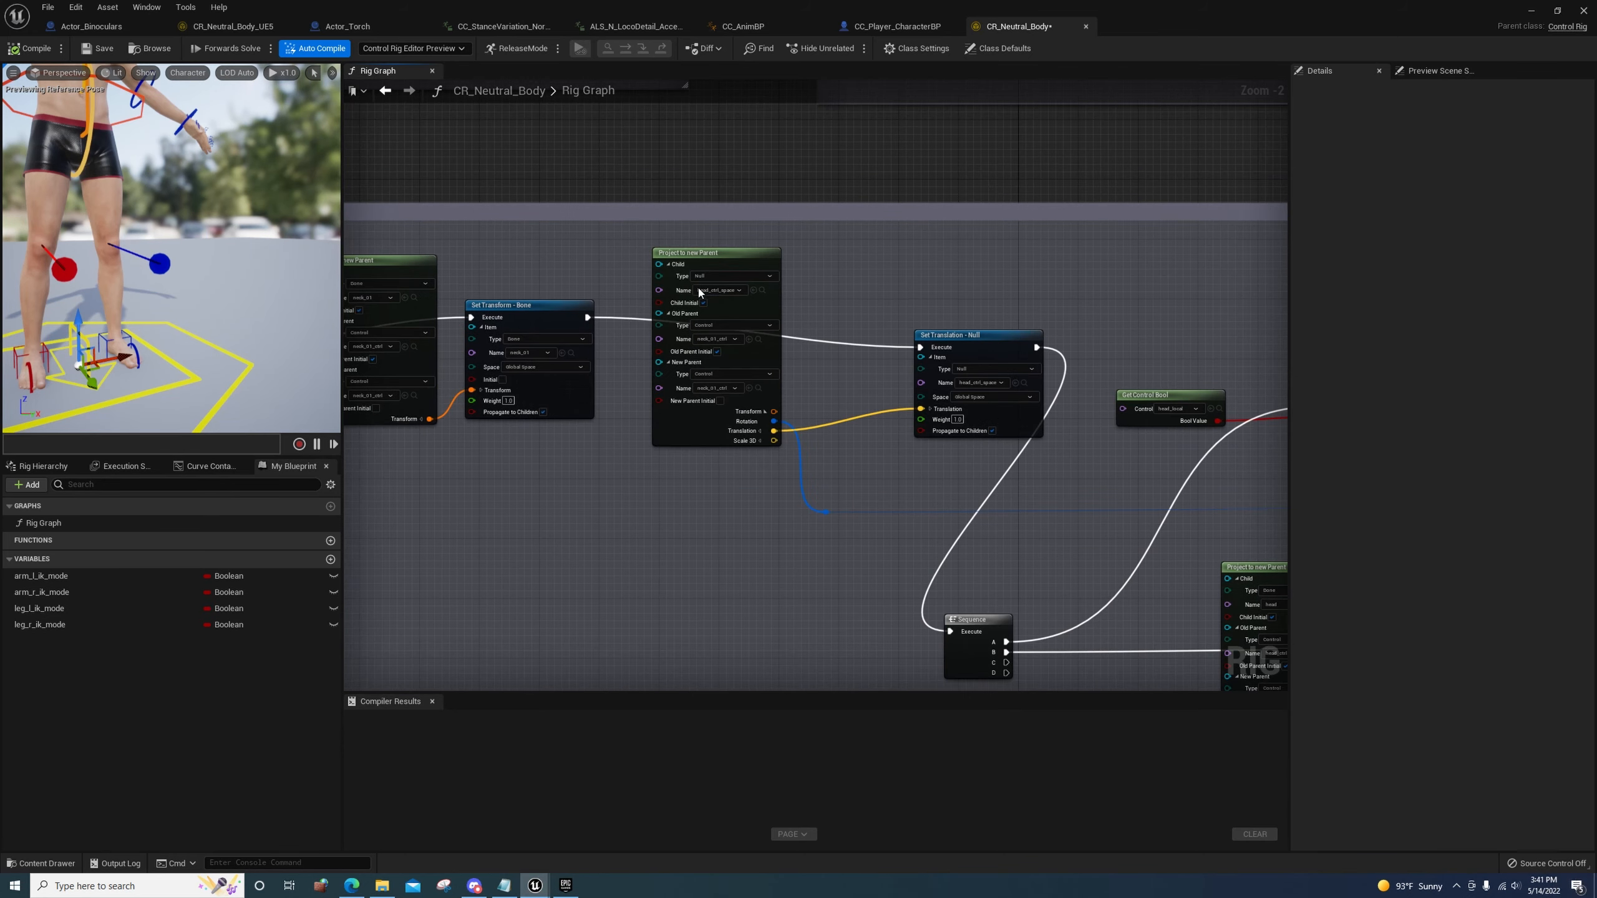
right_drag(942, 493, 820, 425)
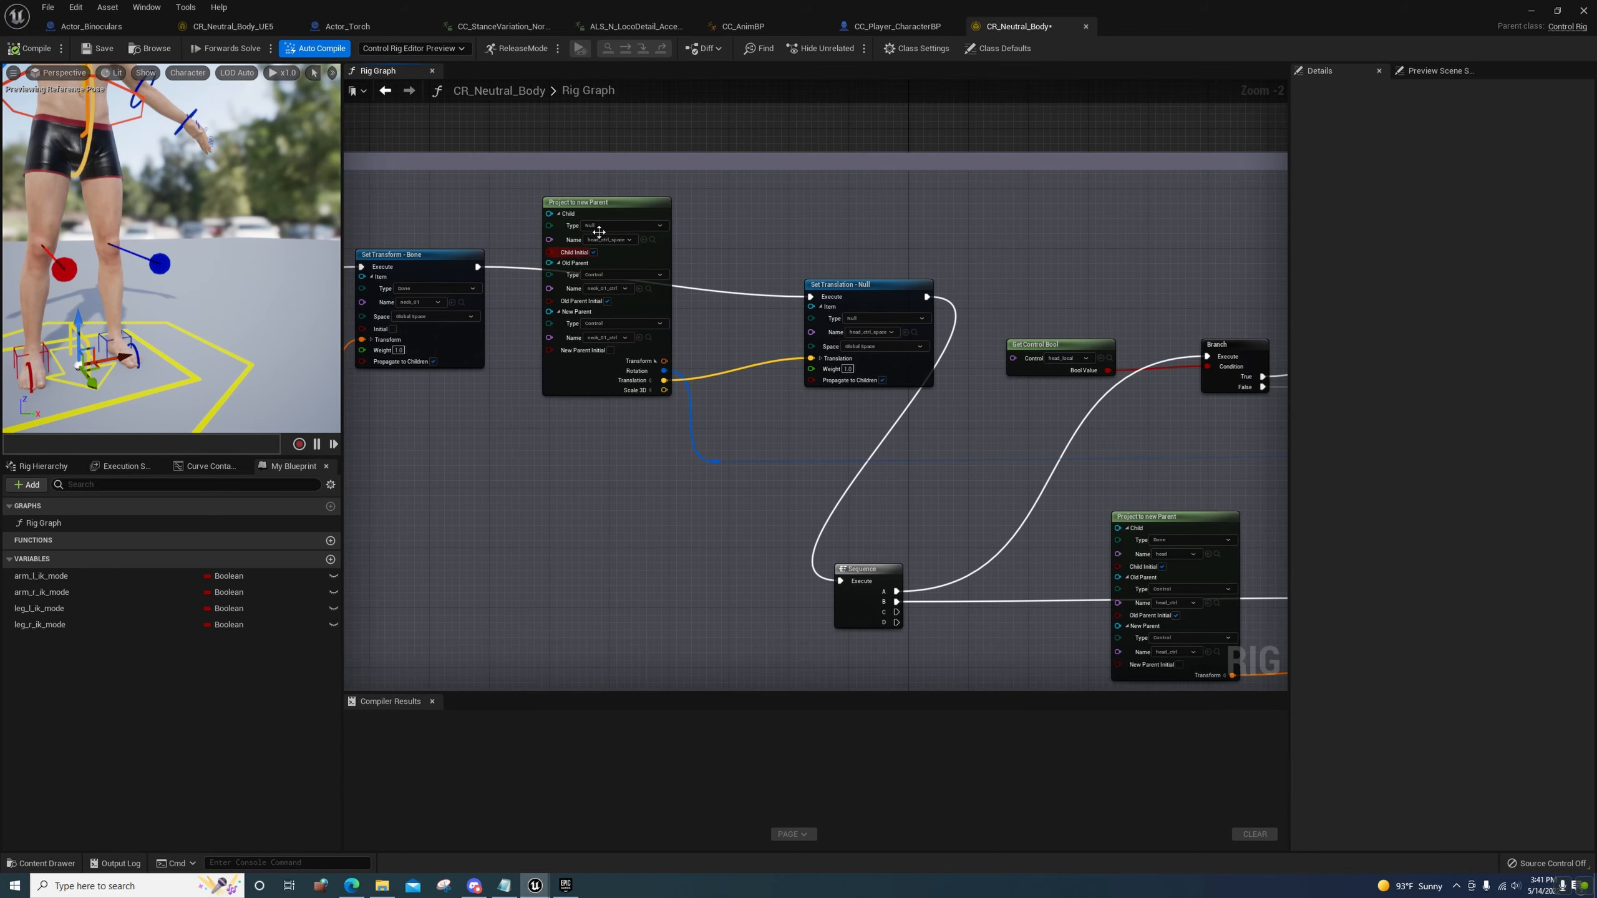
right_drag(693, 357, 479, 407)
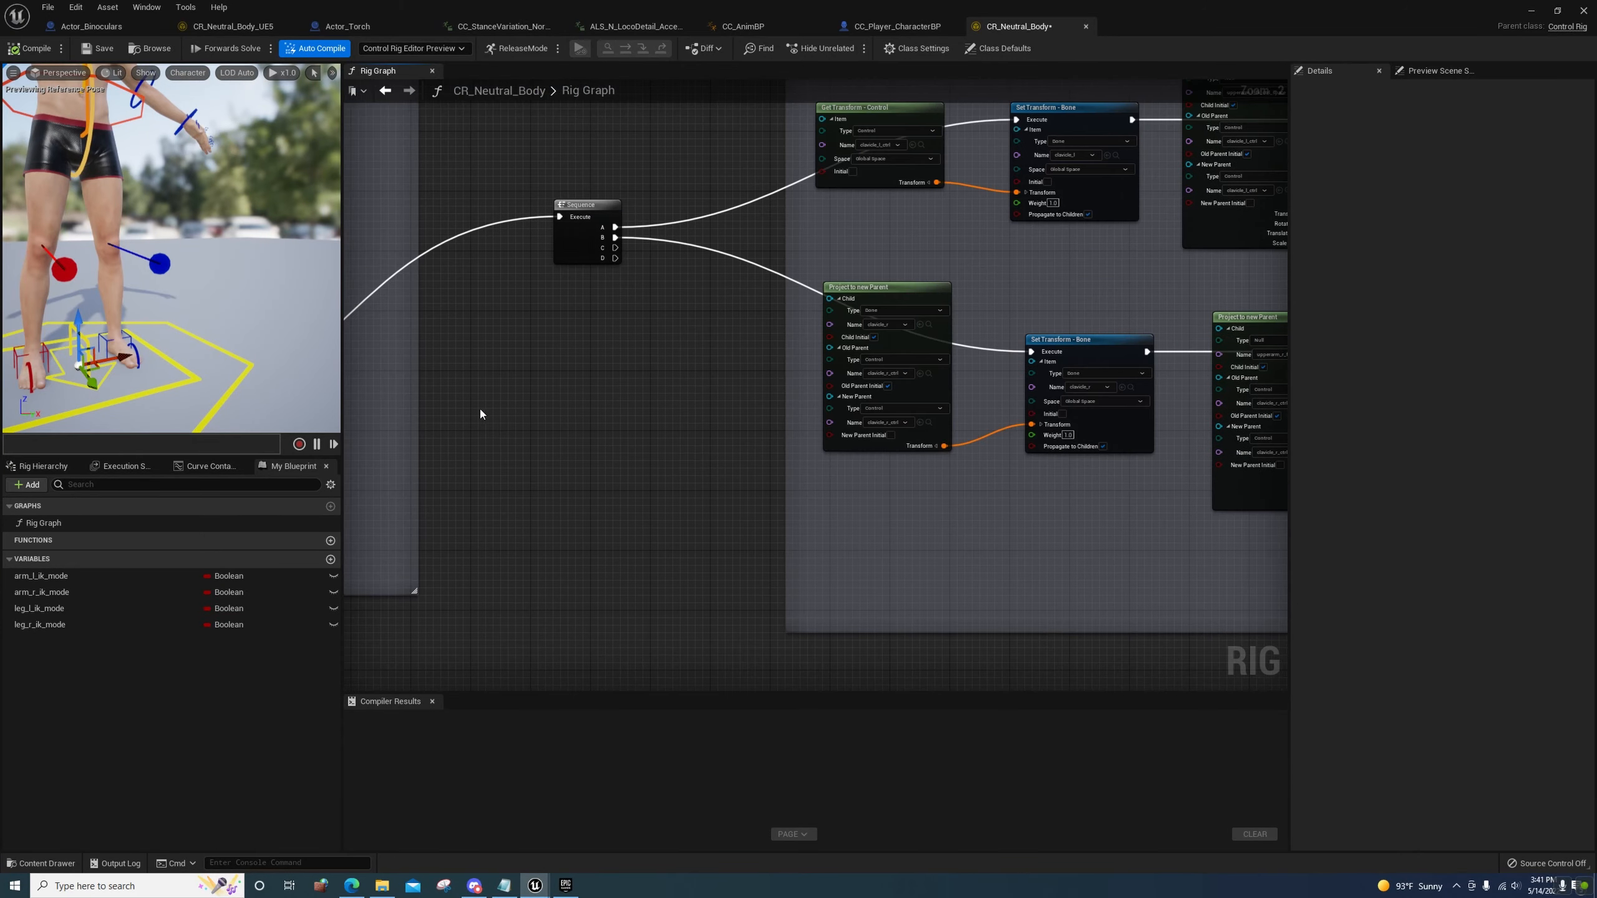
right_drag(696, 382, 382, 454)
right_drag(712, 543, 272, 552)
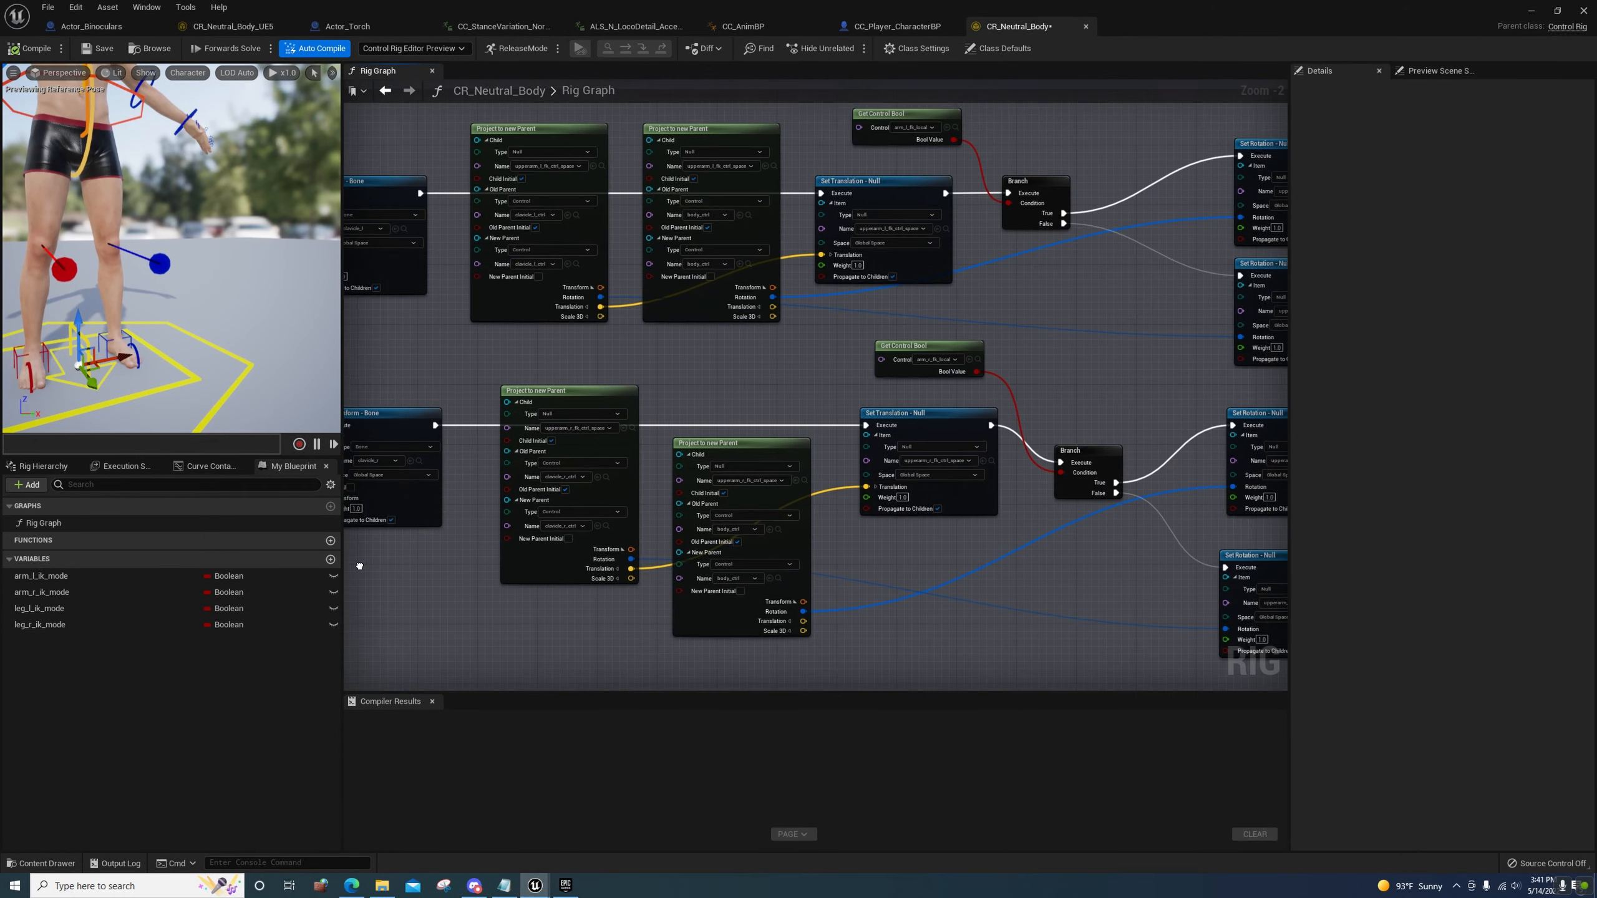
right_drag(712, 440, 544, 432)
mouse_move(682, 577)
right_down()
mouse_move(486, 614)
mouse_move(660, 478)
mouse_move(566, 353)
mouse_move(576, 635)
right_up()
Examine the right arm and right leg setups, including their visibility, IK and FK groups, for missing bone or control references
right_drag(534, 251, 880, 655)
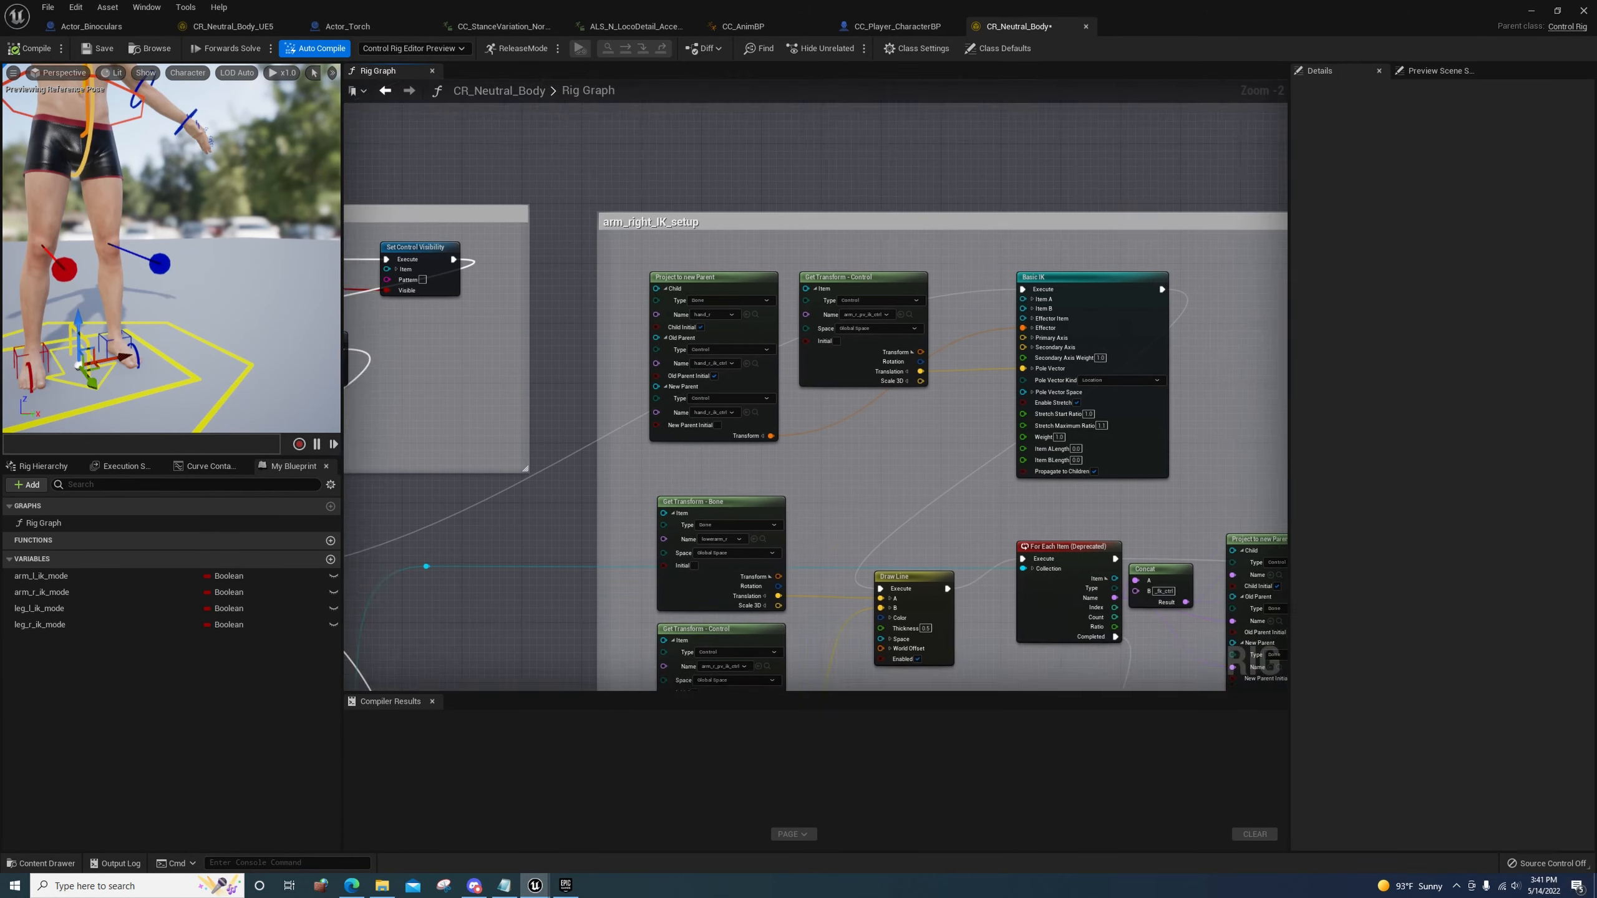
right_drag(362, 283, 1079, 329)
right_drag(1131, 661, 716, 275)
right_drag(1069, 566, 713, 488)
right_drag(943, 598, 817, 330)
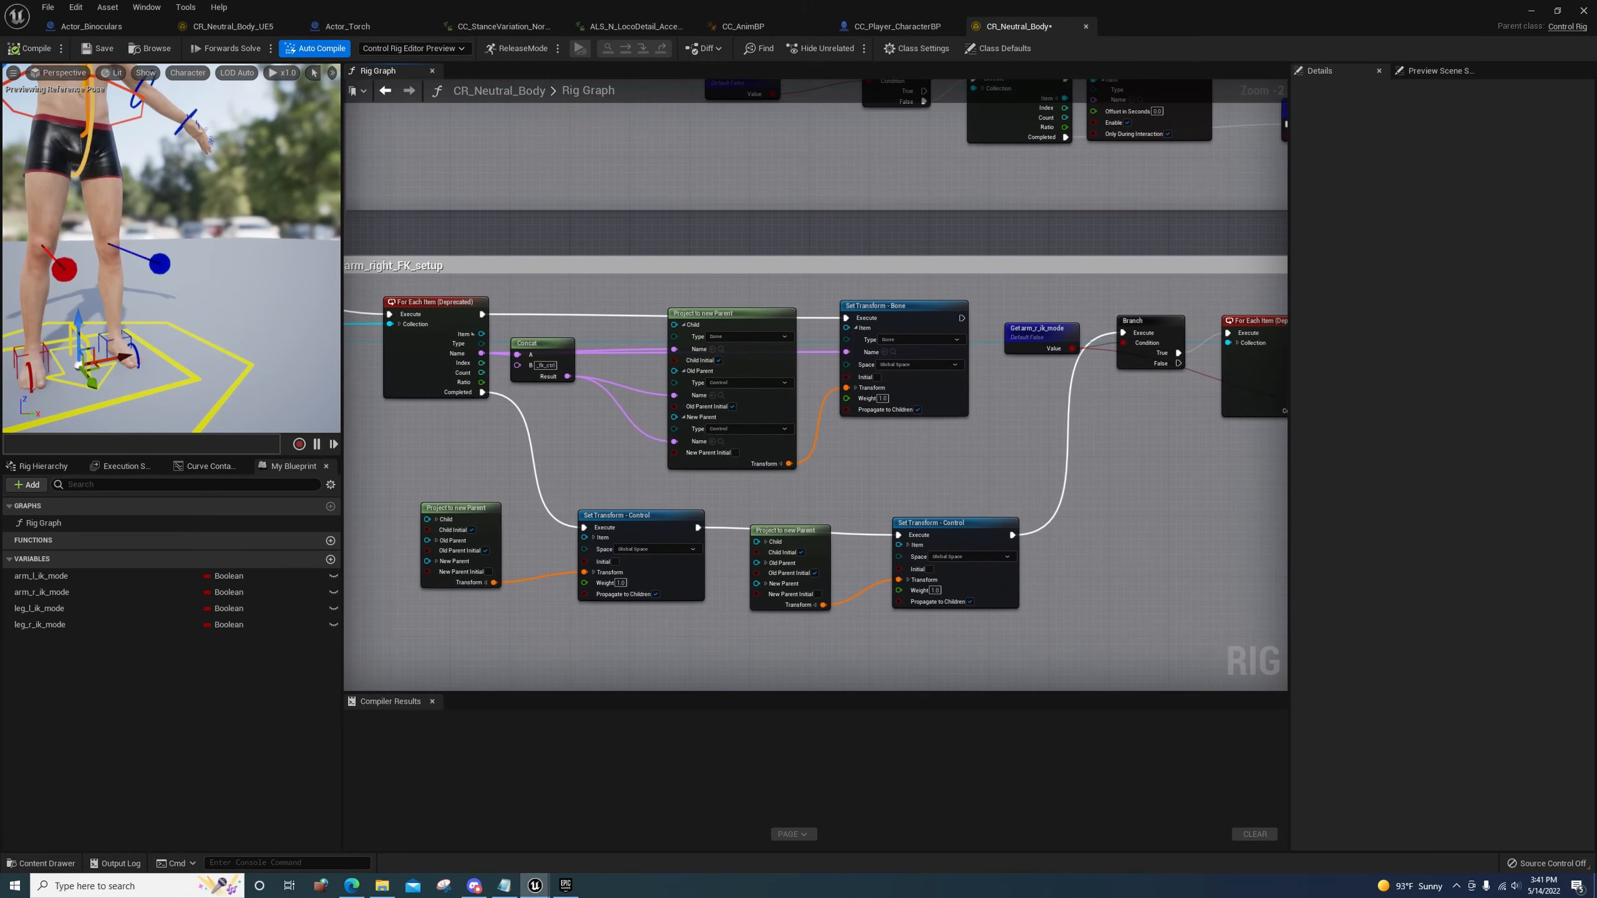
right_drag(566, 535, 1069, 314)
right_drag(1006, 629, 1288, 241)
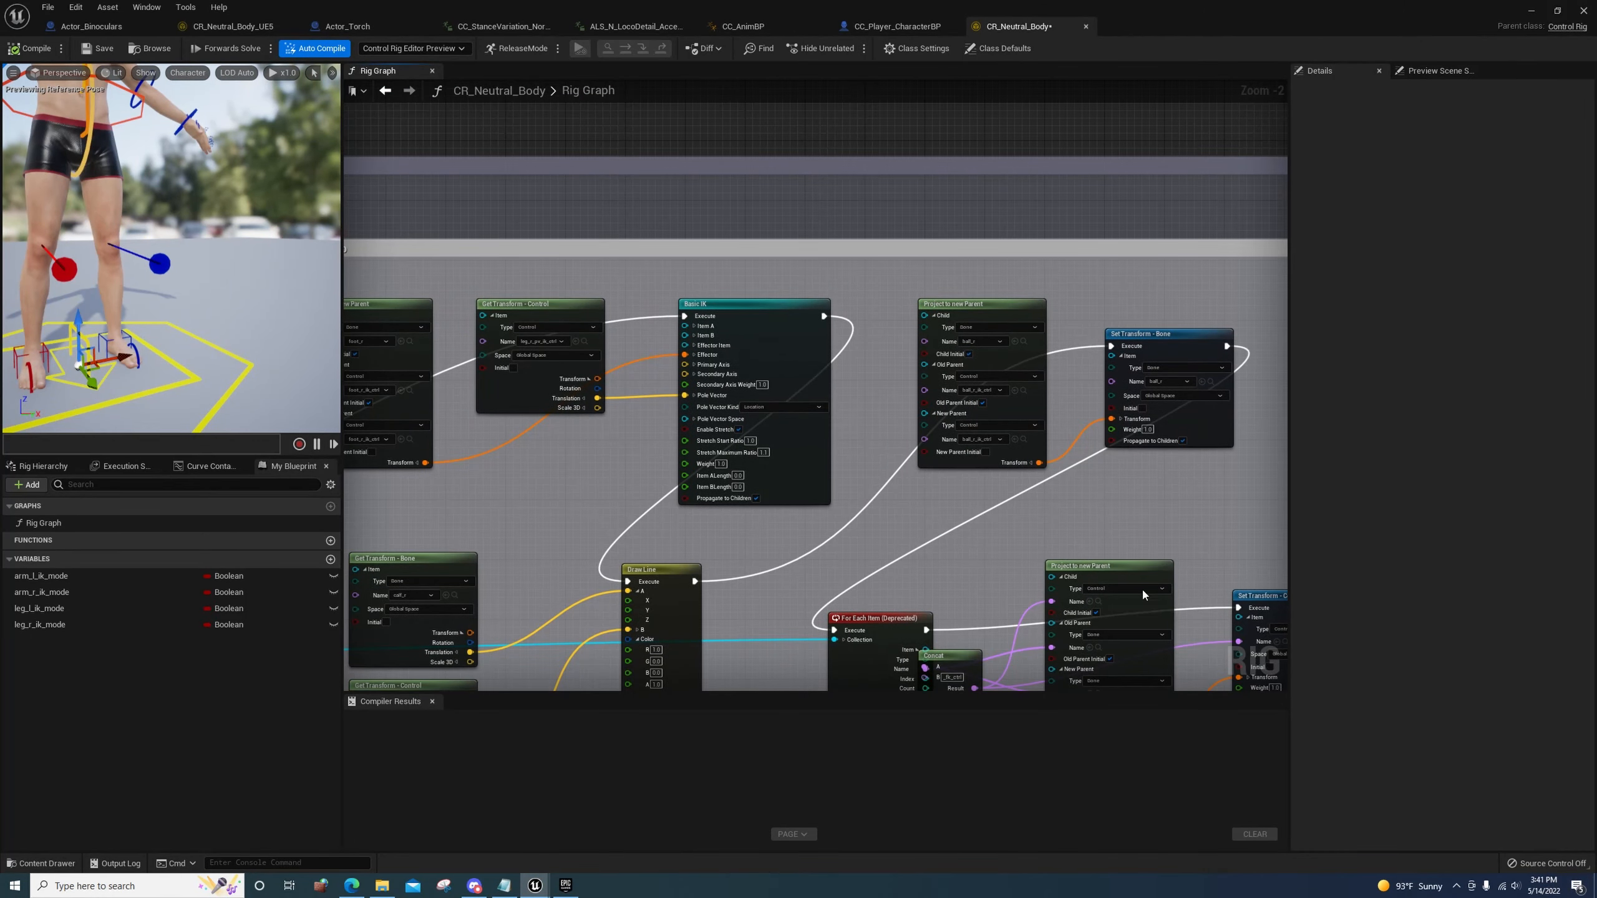
right_drag(1142, 594, 1195, 264)
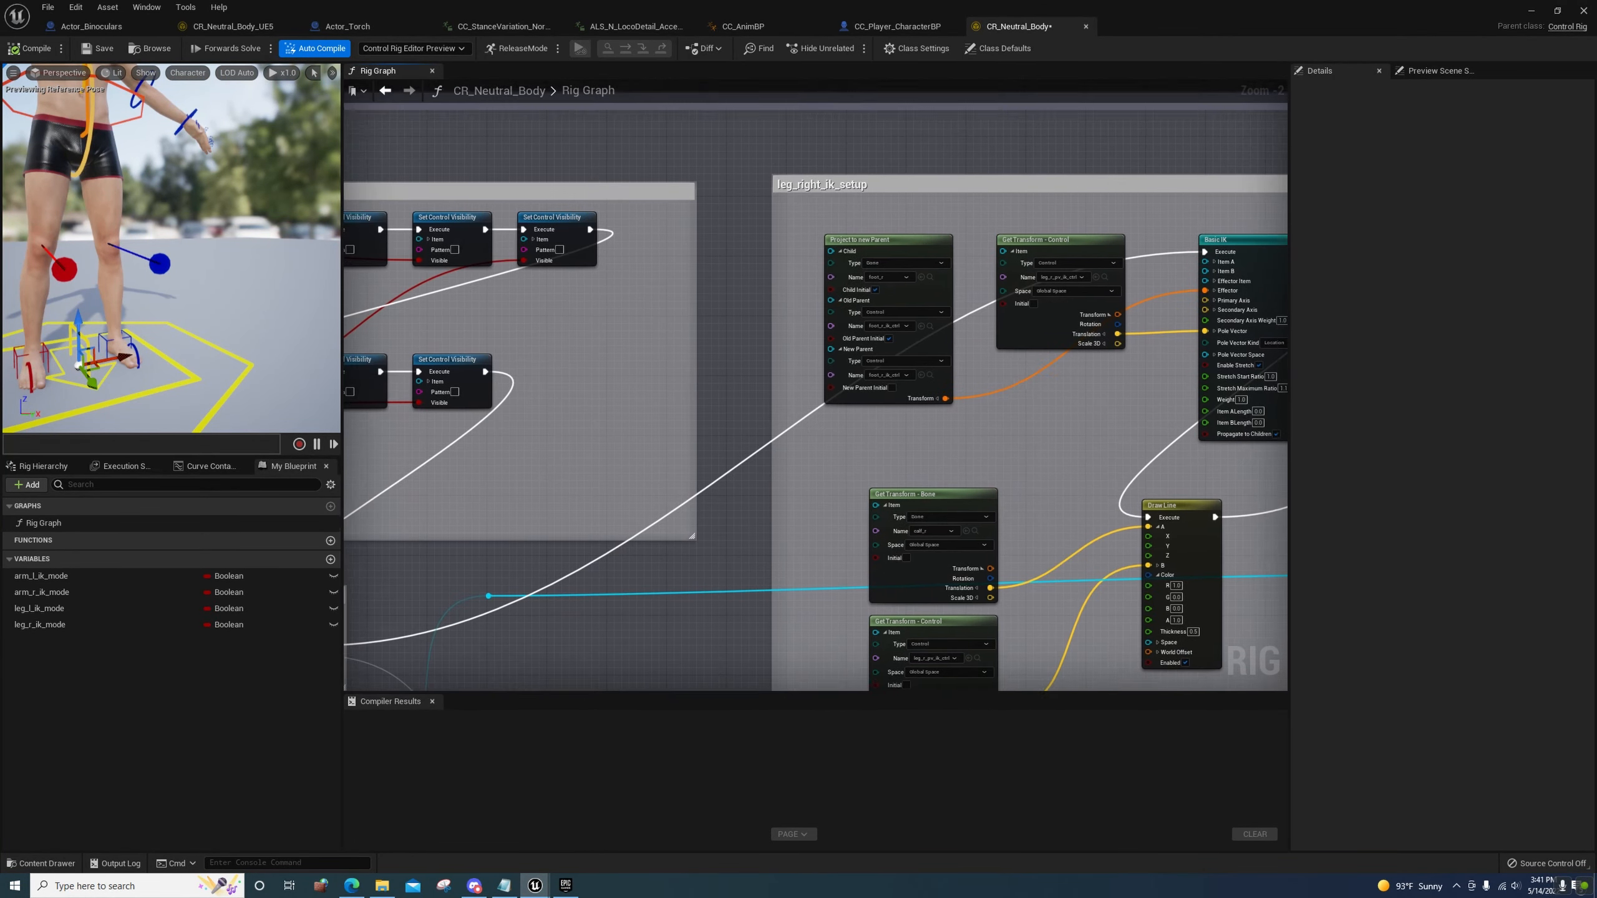
right_drag(522, 357, 1219, 400)
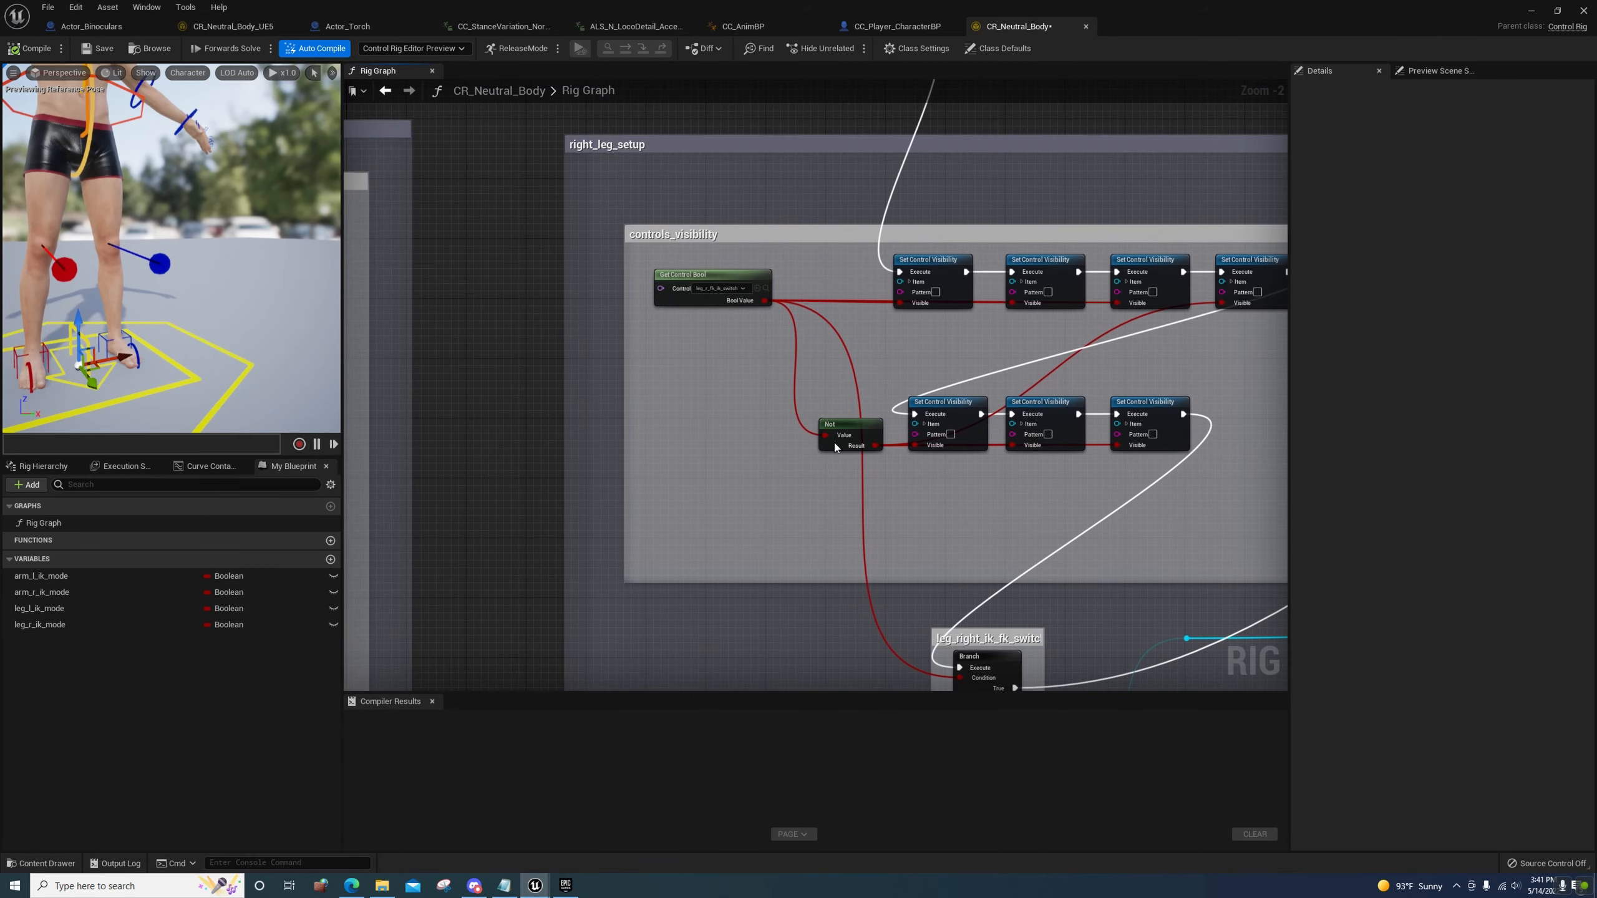
right_drag(834, 447, 1151, 518)
right_drag(873, 617, 1241, 677)
Trace the Forwards Solve graph from its start node through the spine, neck and leg sections for remaining missing references
scroll(1224, 646, down, 4)
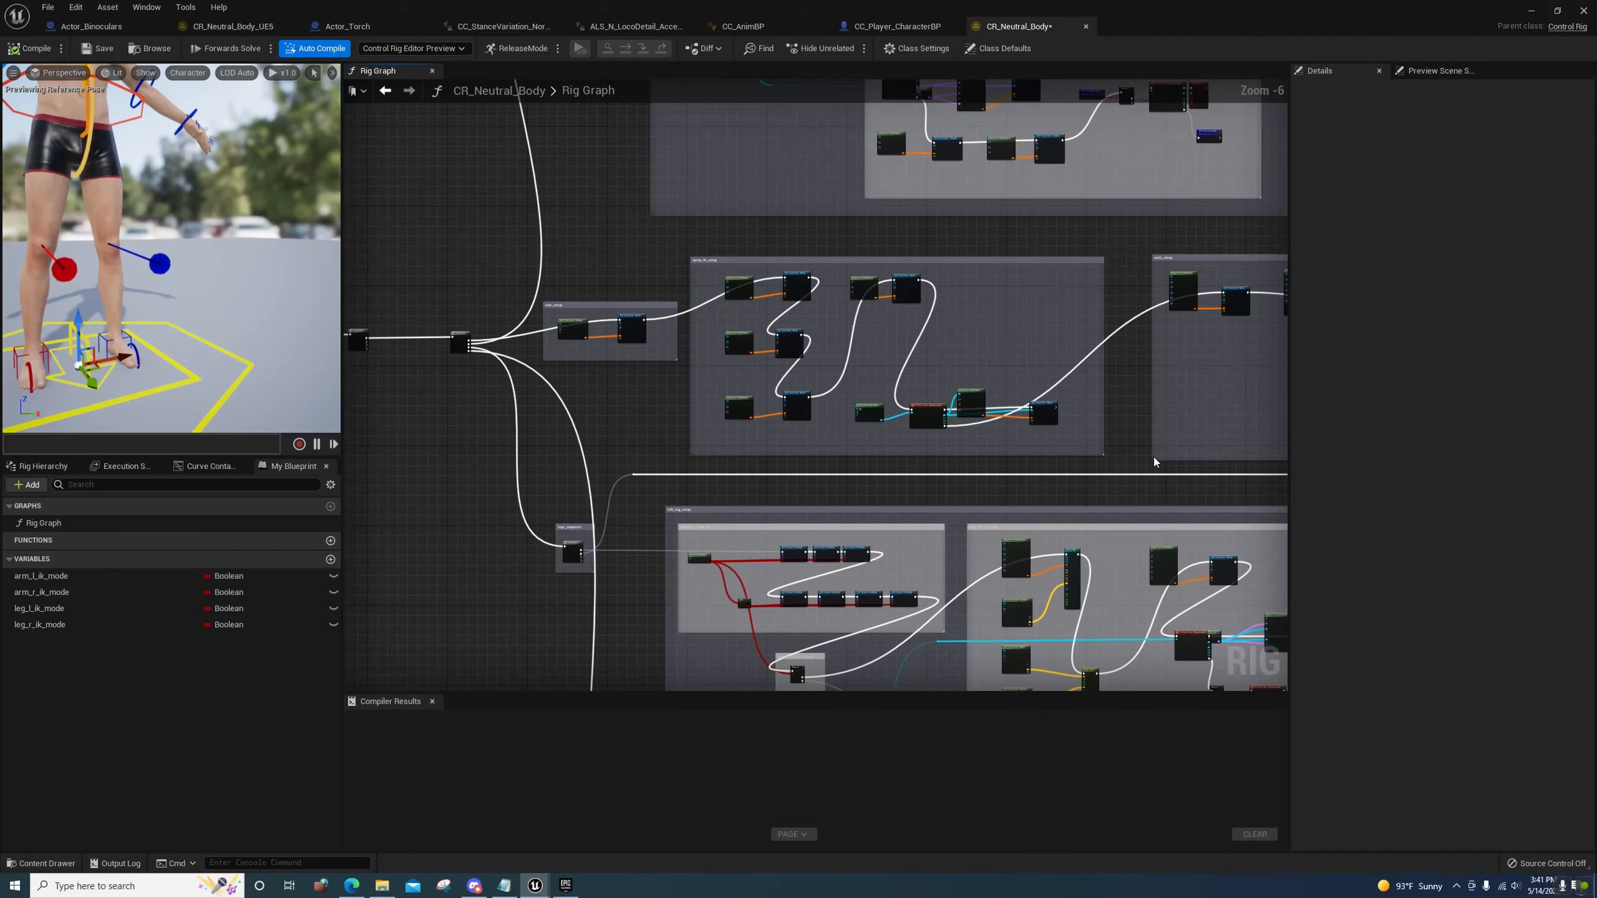
right_drag(654, 237, 674, 307)
right_drag(435, 481, 809, 538)
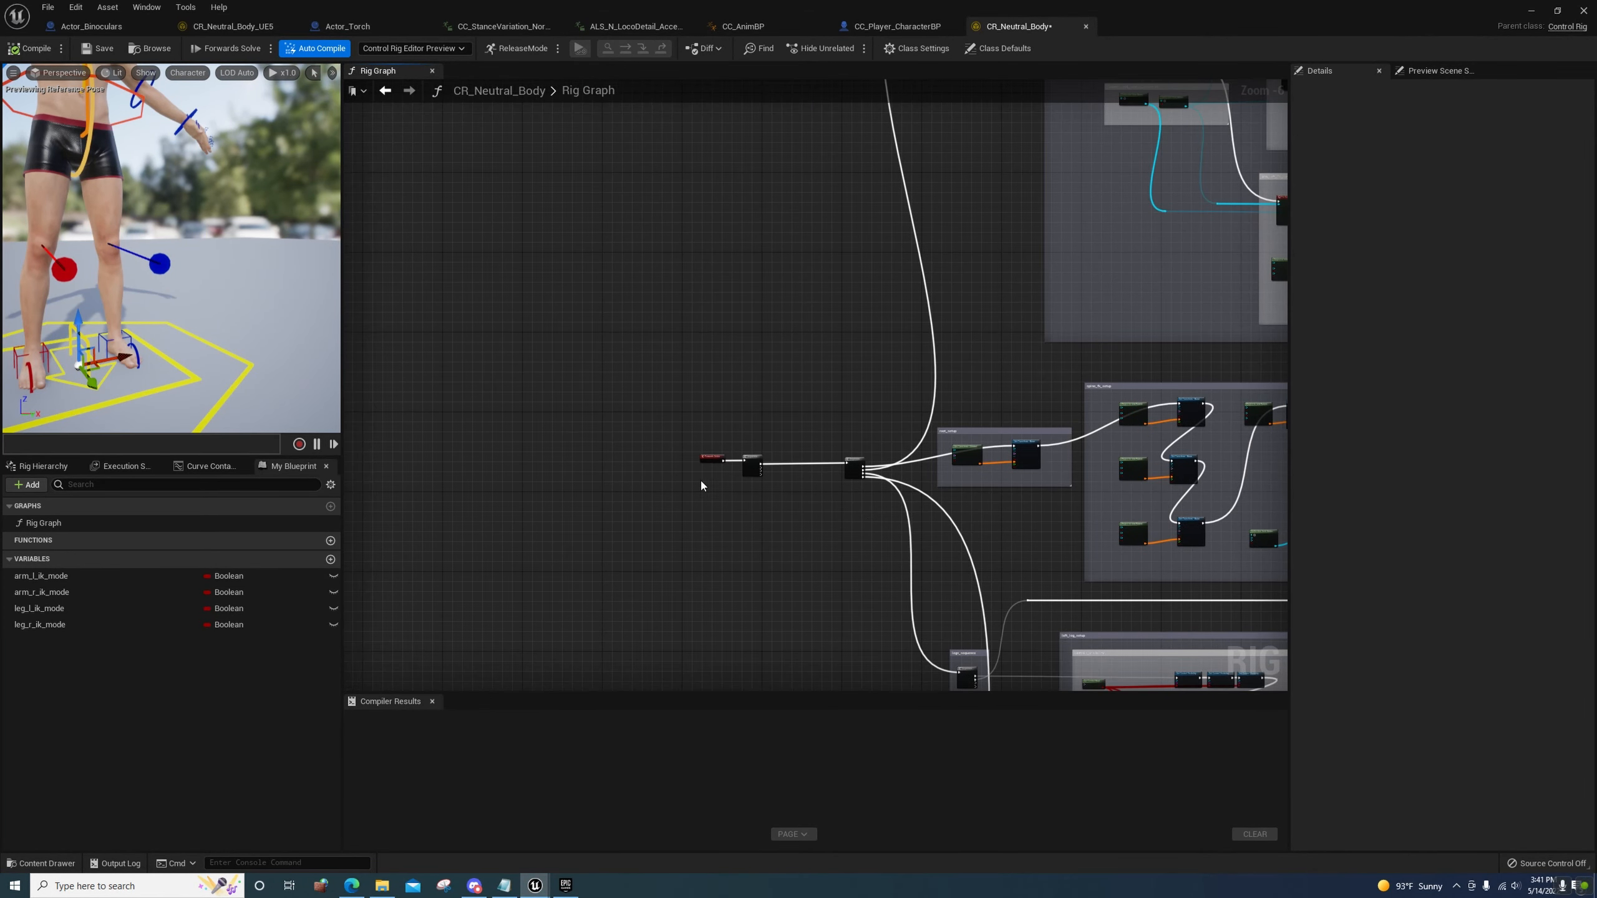
right_drag(1221, 500, 790, 427)
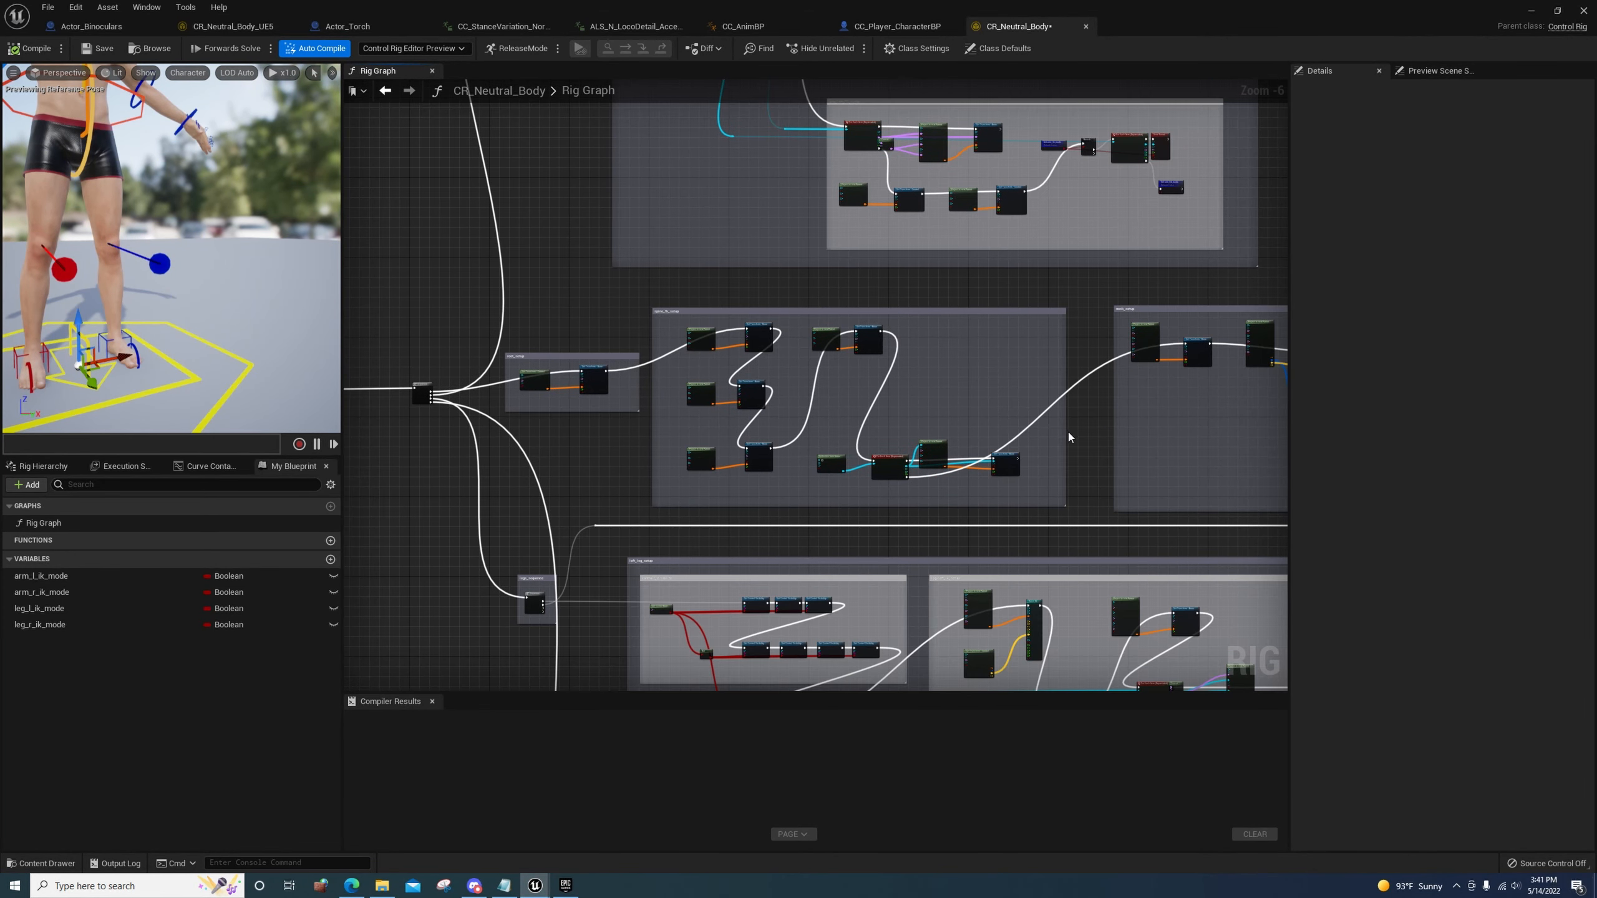
right_drag(1069, 437, 486, 360)
right_drag(1026, 504, 459, 401)
right_drag(642, 425, 1022, 154)
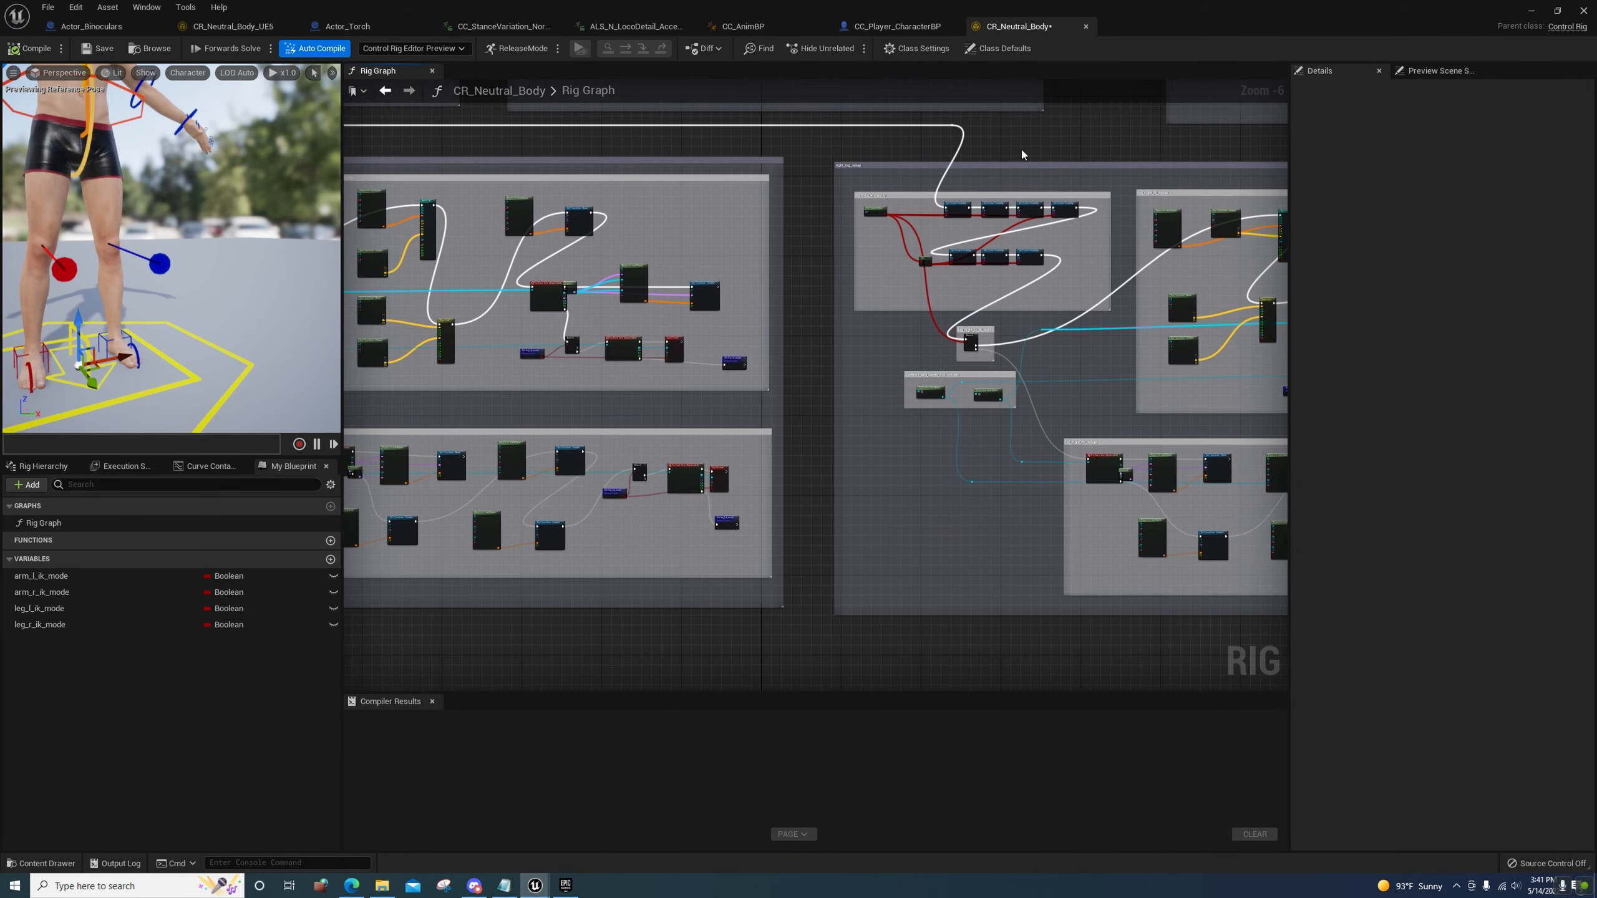
right_drag(705, 468, 902, 433)
scroll(902, 434, up, 3)
right_drag(644, 340, 996, 652)
mouse_move(956, 580)
right_down()
mouse_move(1176, 511)
mouse_move(1116, 624)
mouse_move(1012, 662)
mouse_move(560, 679)
mouse_move(837, 569)
mouse_move(1481, 606)
mouse_move(1122, 666)
right_up()
right_drag(1084, 601, 905, 549)
right_drag(1115, 529, 857, 304)
Examine the lowest Forwards Solve section, including its control visibility loop and Get Control Bool branches, for missing references
scroll(906, 343, down, 3)
right_drag(866, 453, 692, 259)
scroll(870, 394, up, 2)
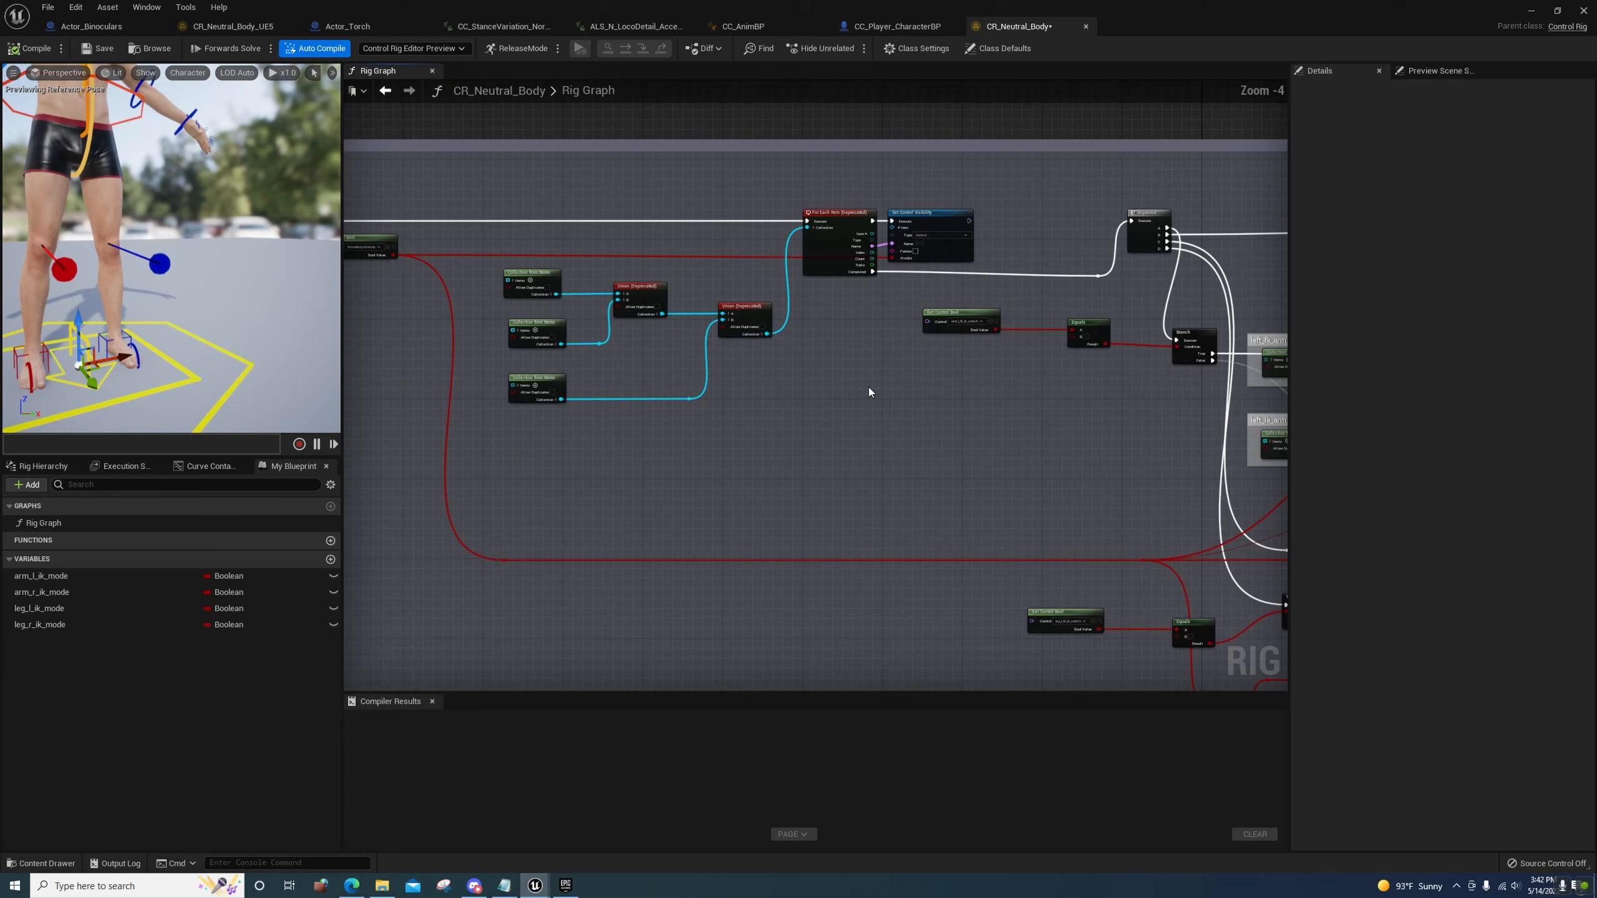
scroll(827, 395, up, 1)
right_drag(826, 395, 725, 278)
right_drag(977, 258, 586, 247)
Inspect the warning on the left-hand Project to new Parent node in the fingers section and expand its Collection from Items node's Items
scroll(586, 243, down, 10)
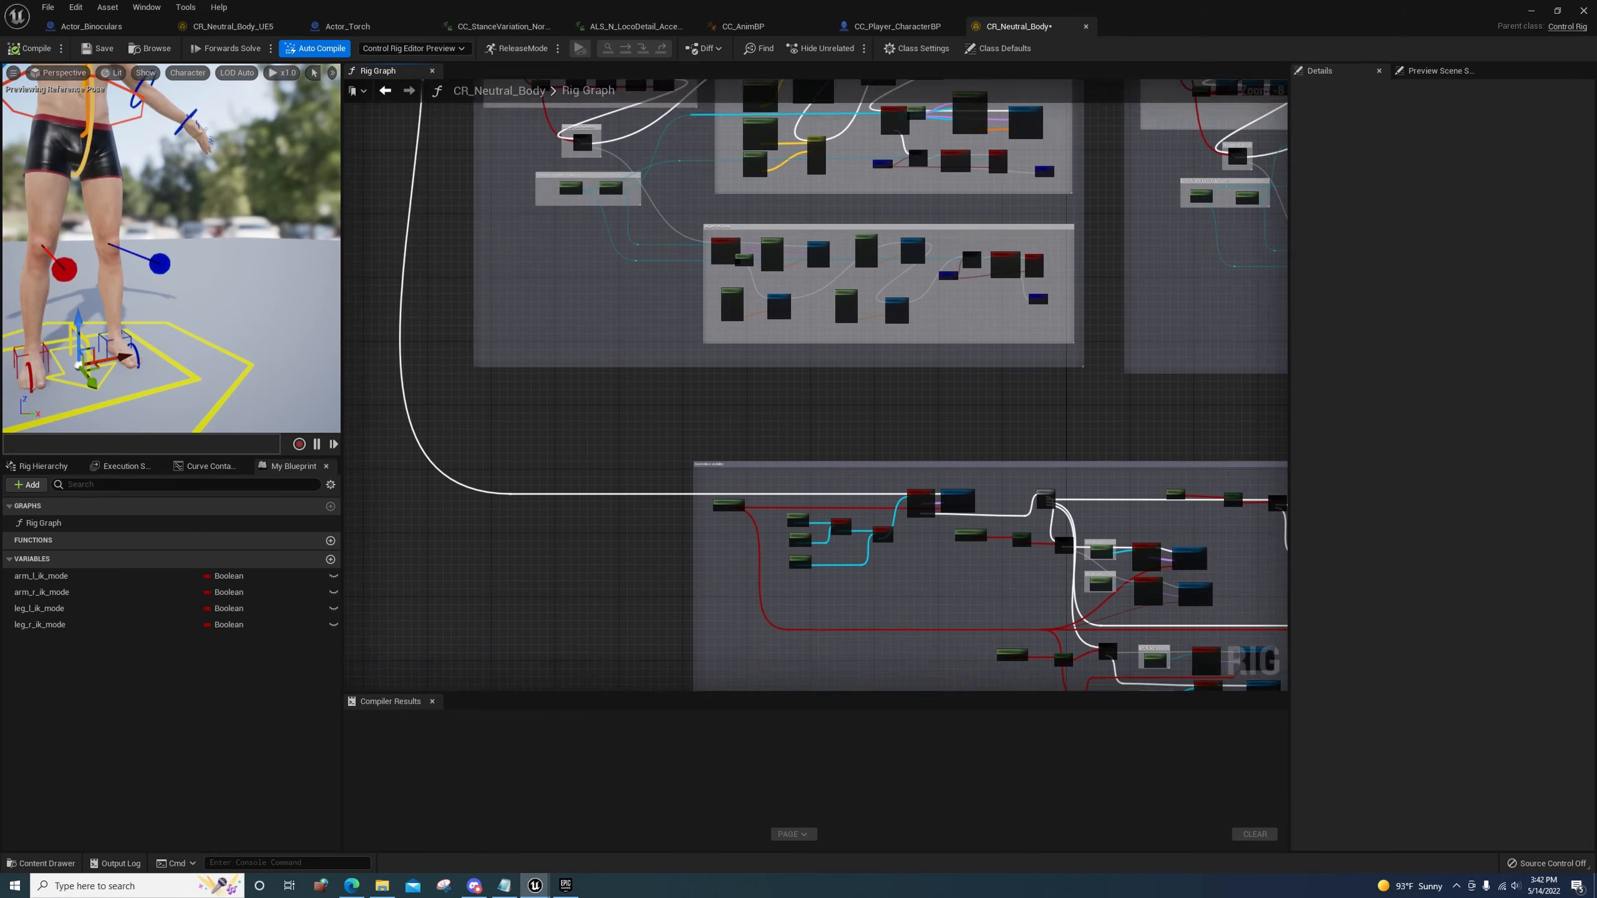
scroll(893, 438, down, 2)
scroll(939, 448, up, 5)
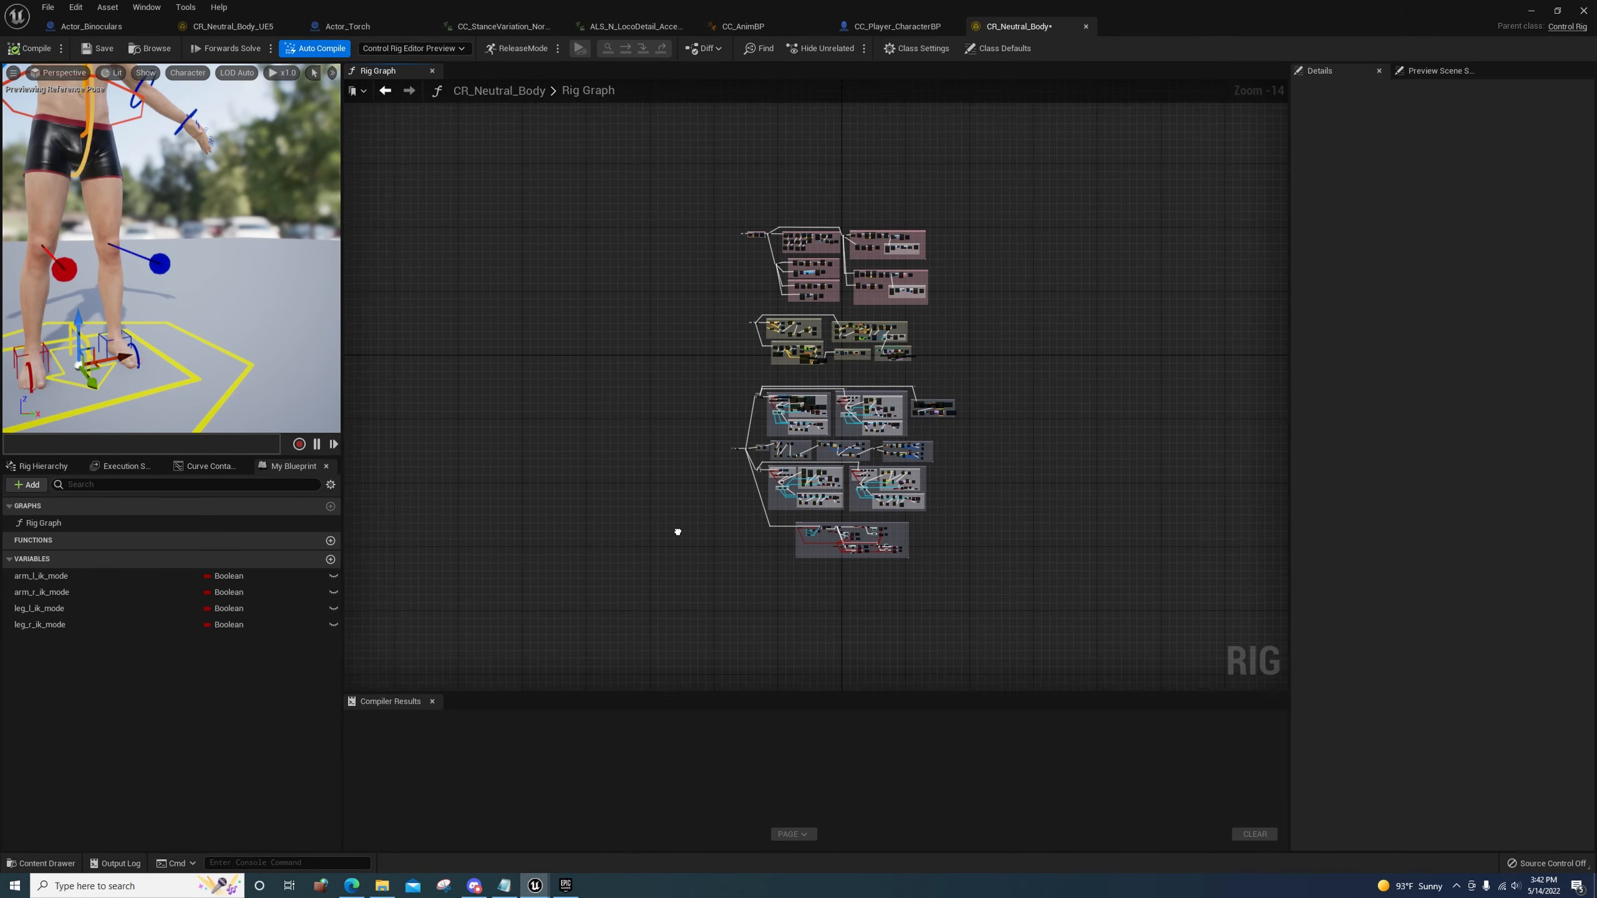
scroll(757, 409, up, 7)
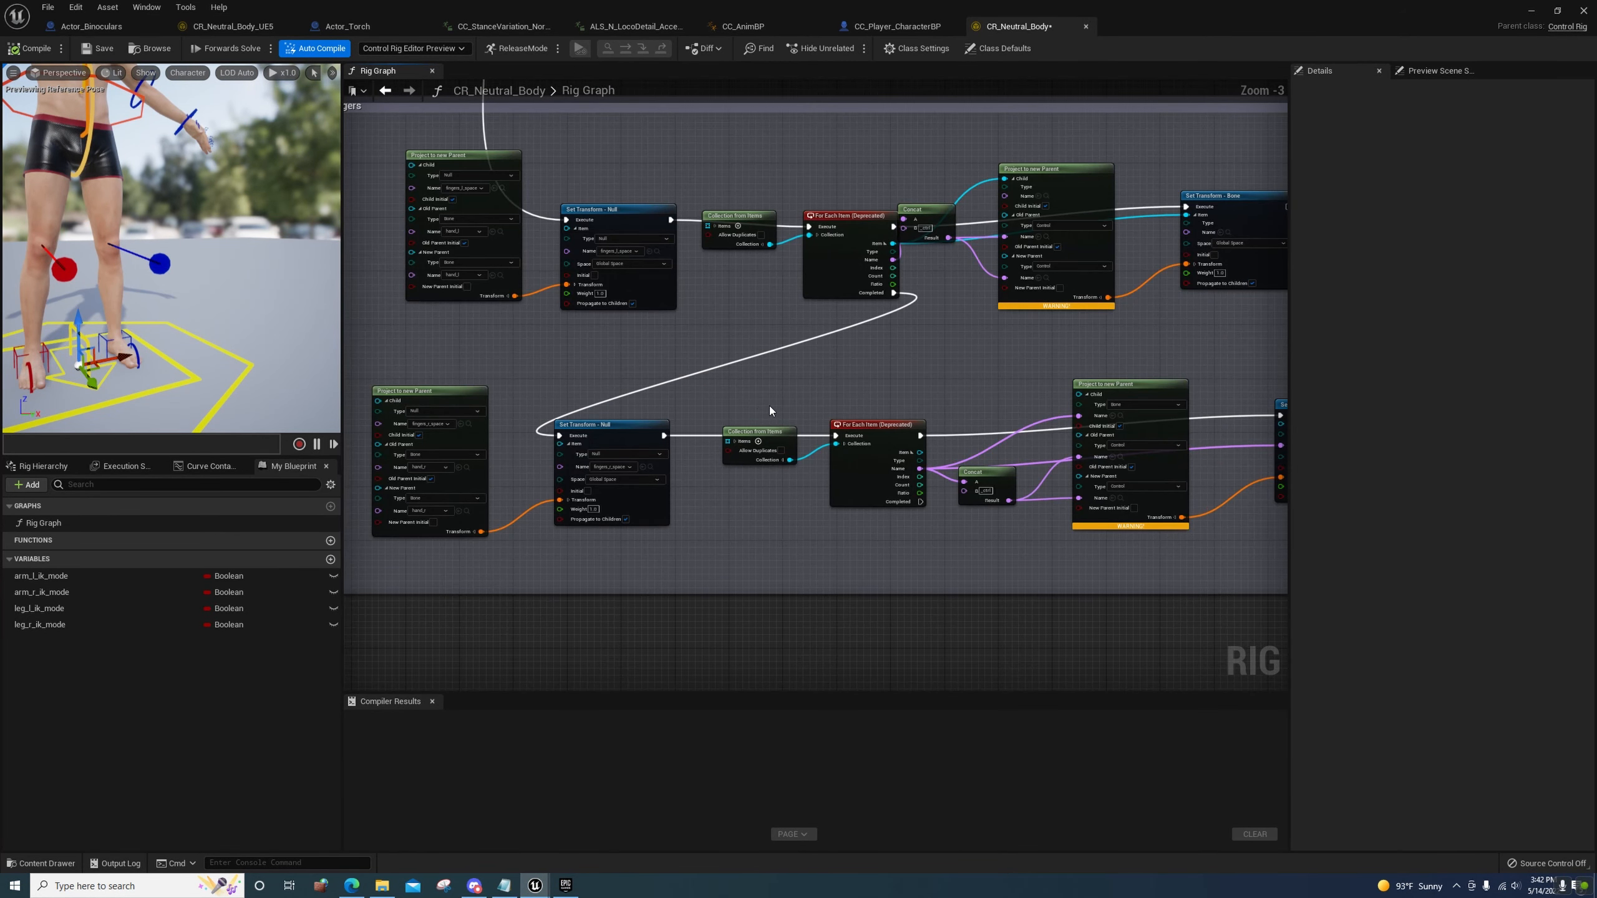
right_drag(781, 407, 661, 457)
mouse_move(925, 359)
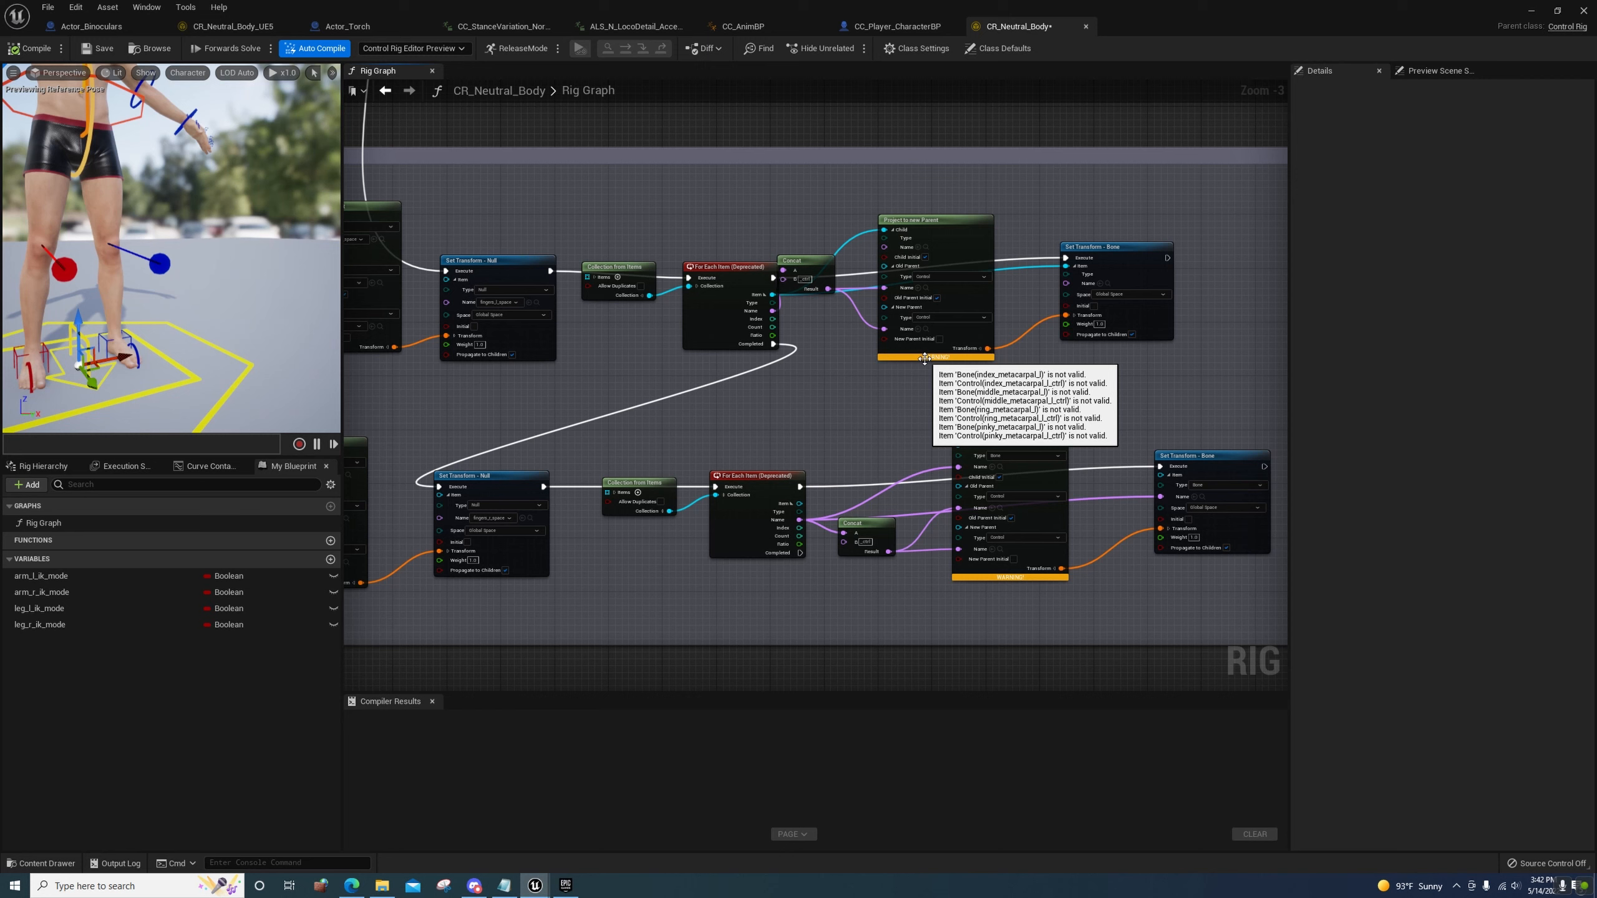
right_drag(696, 432, 811, 392)
click(661, 308)
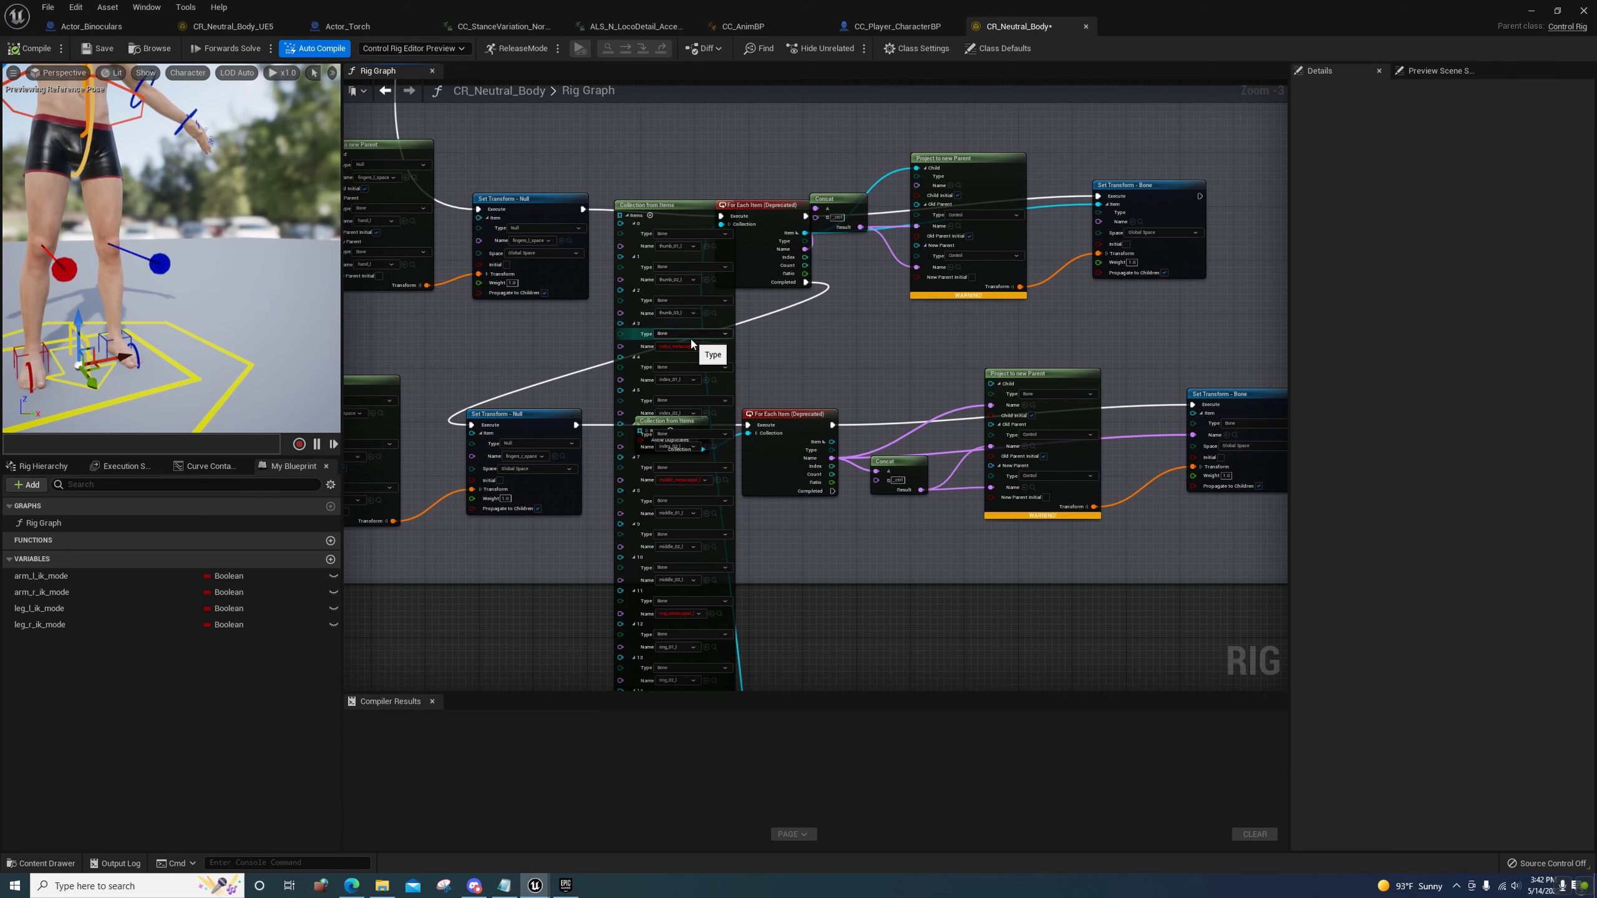
Move the expanded left-hand Collection from Items node into the empty space below the fingers section
right_drag(782, 369, 825, 378)
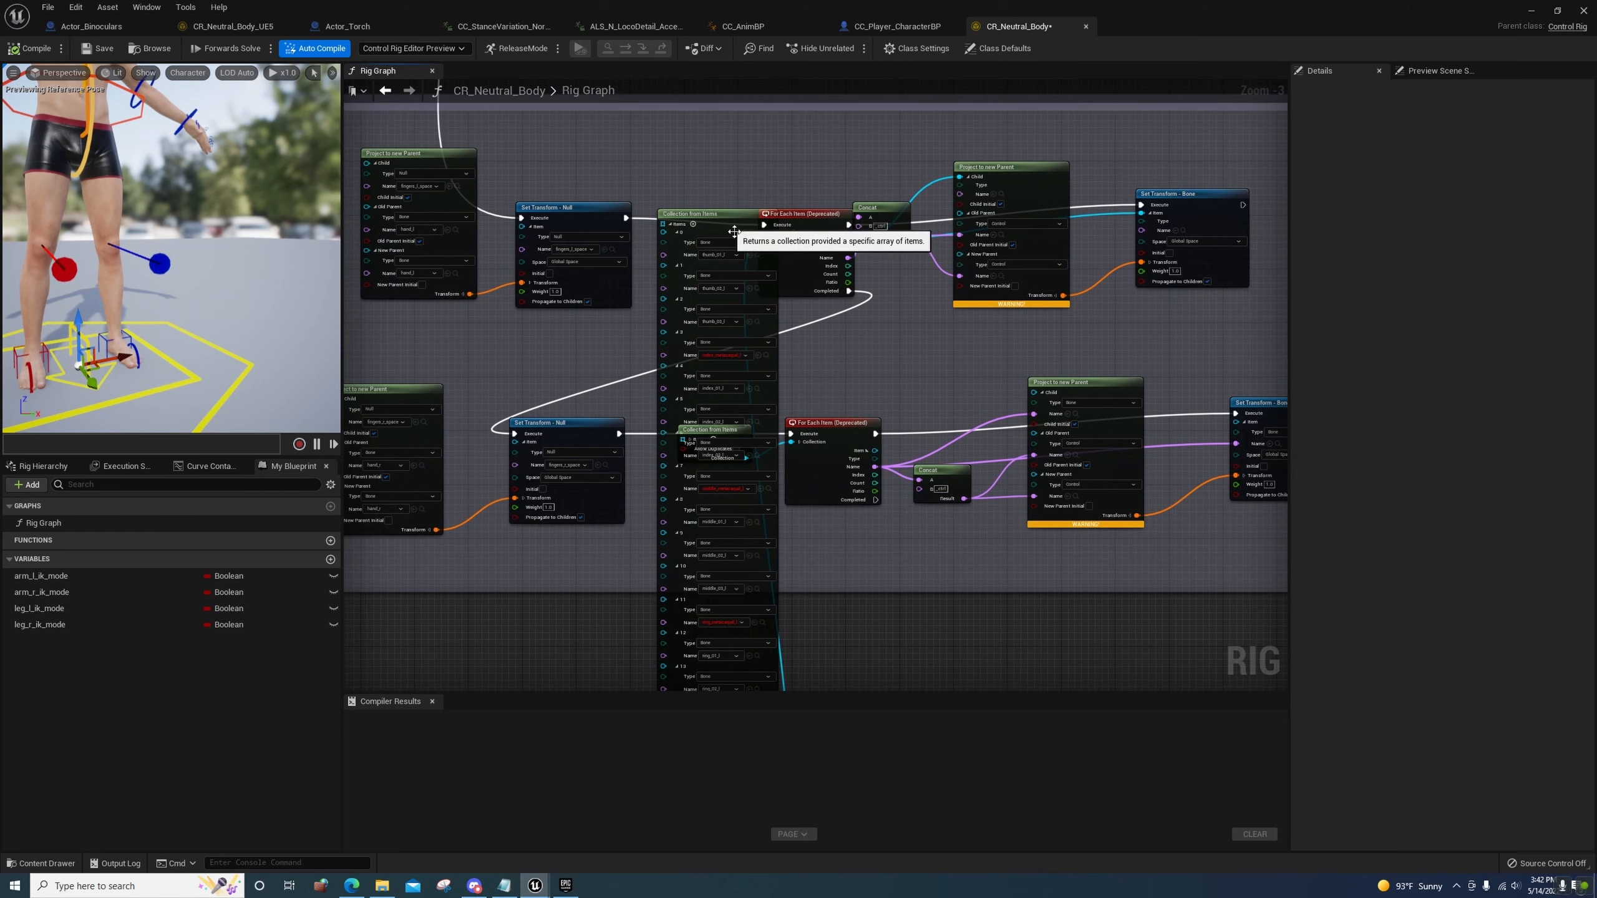
right_drag(844, 553, 979, 545)
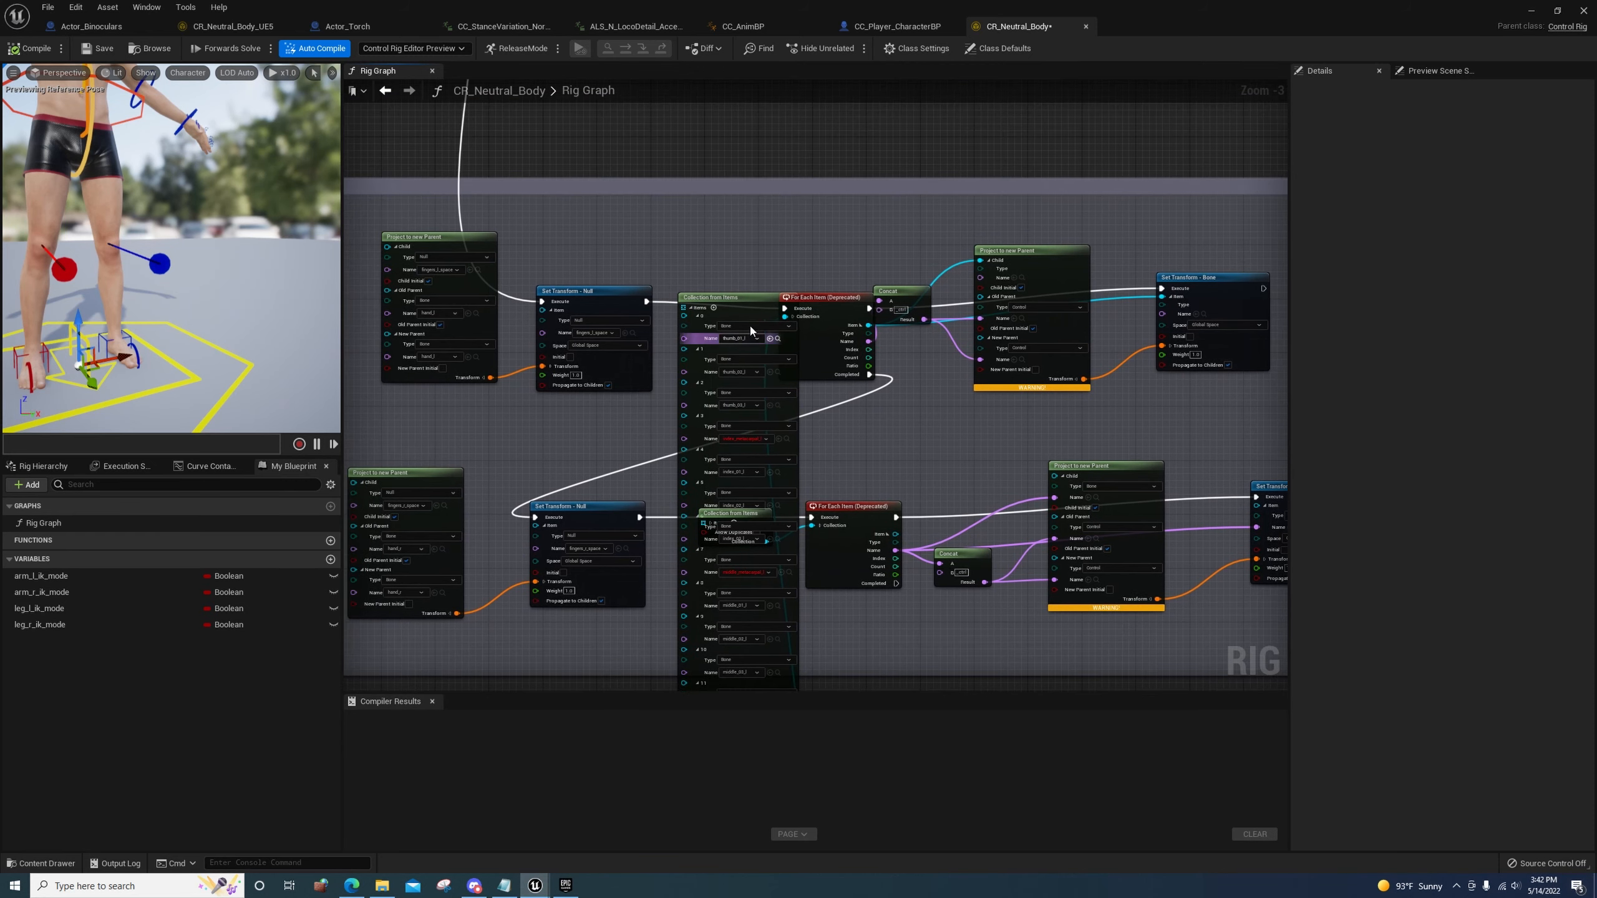
drag(730, 297, 673, 812)
right_drag(880, 252, 962, 186)
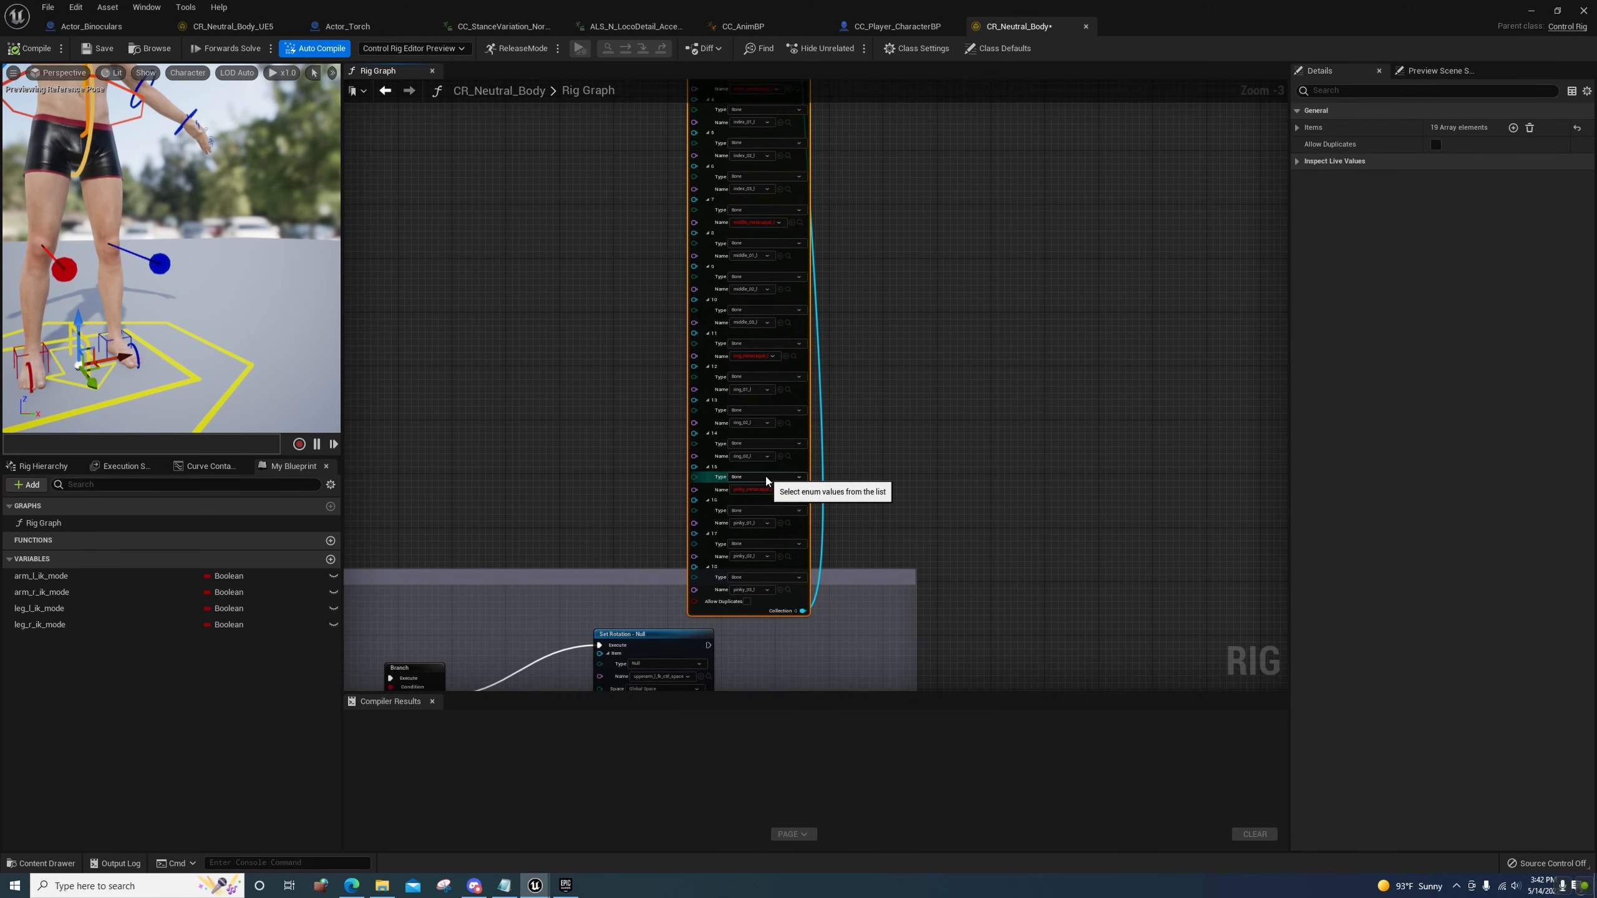
Remove the pinky, ring, middle and index metacarpal_l elements from the left-hand Collection from Items node
right_click(715, 470)
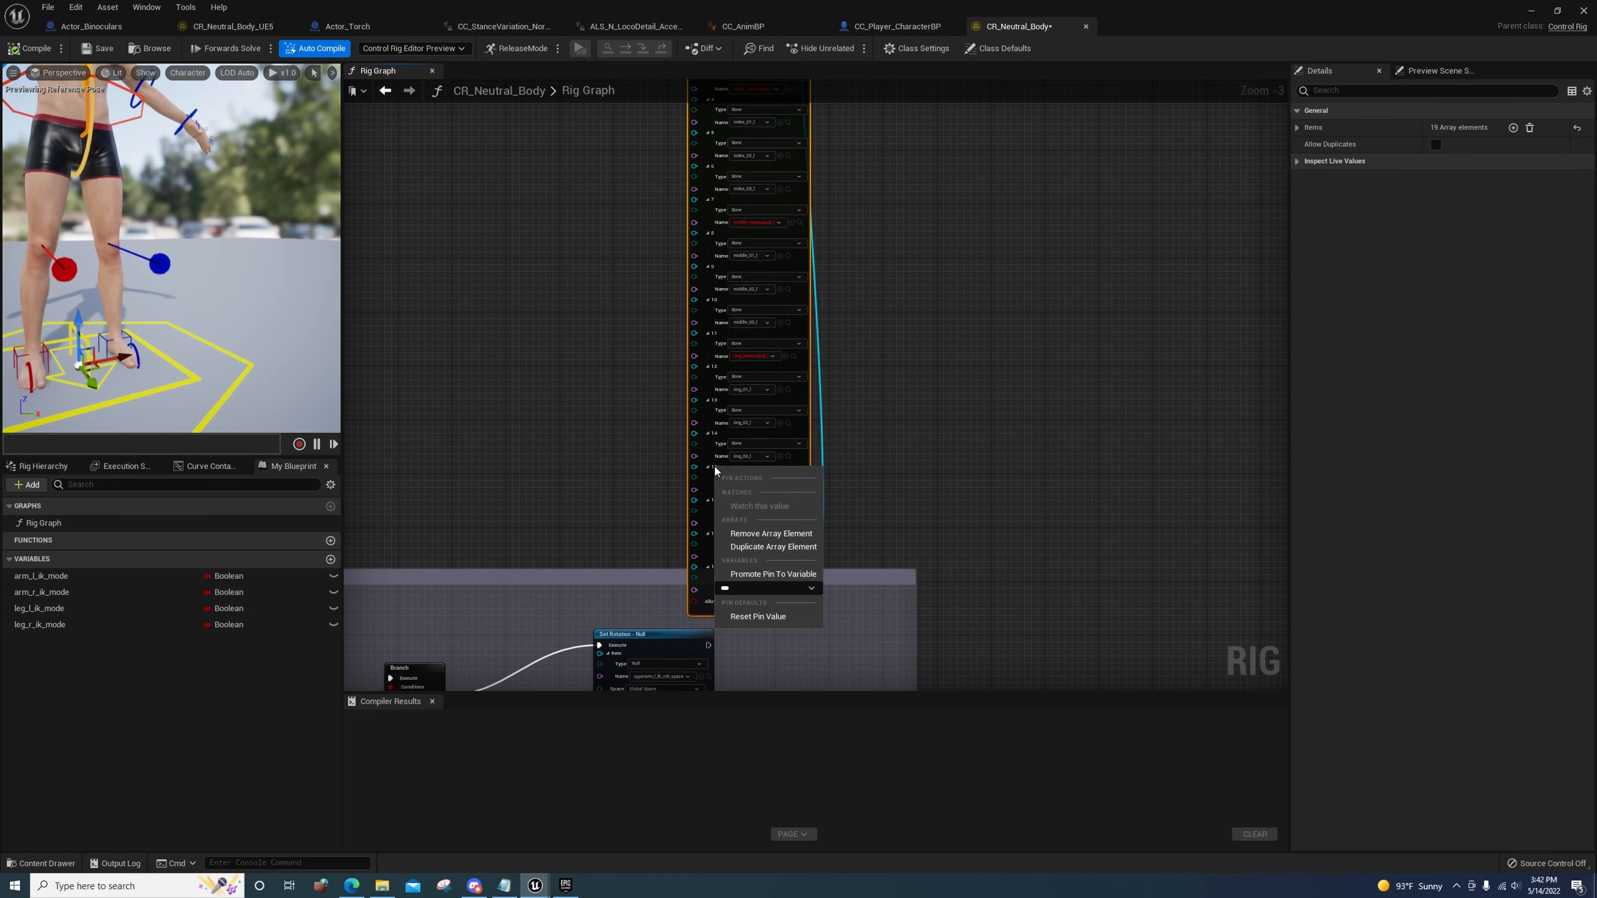
click(768, 534)
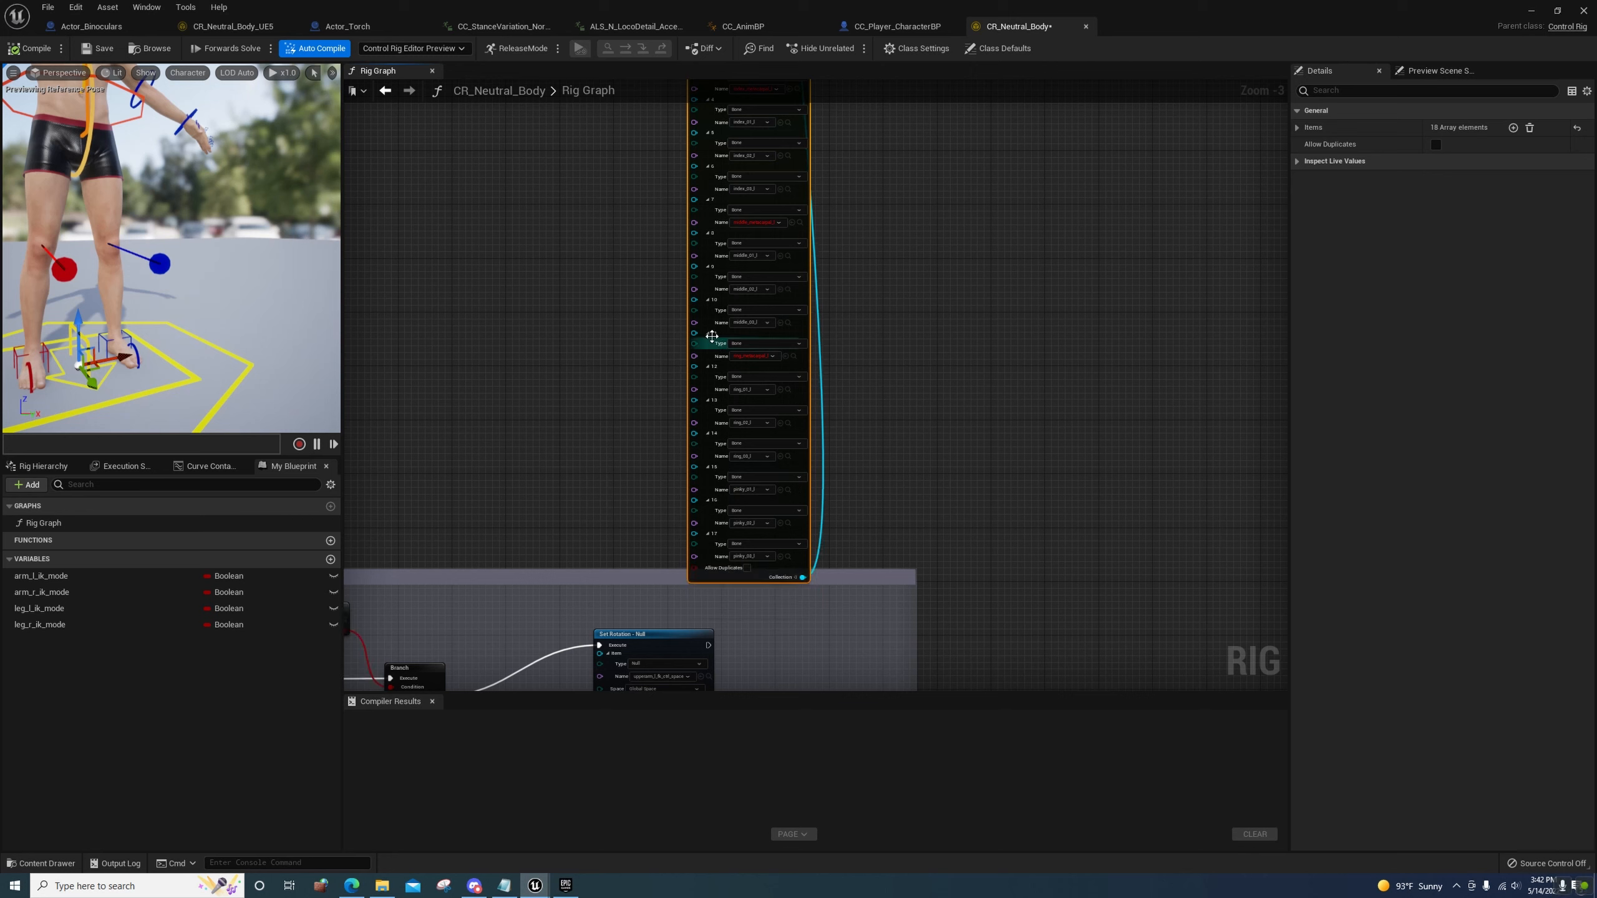
right_click(713, 336)
click(712, 321)
right_click(711, 200)
click(761, 267)
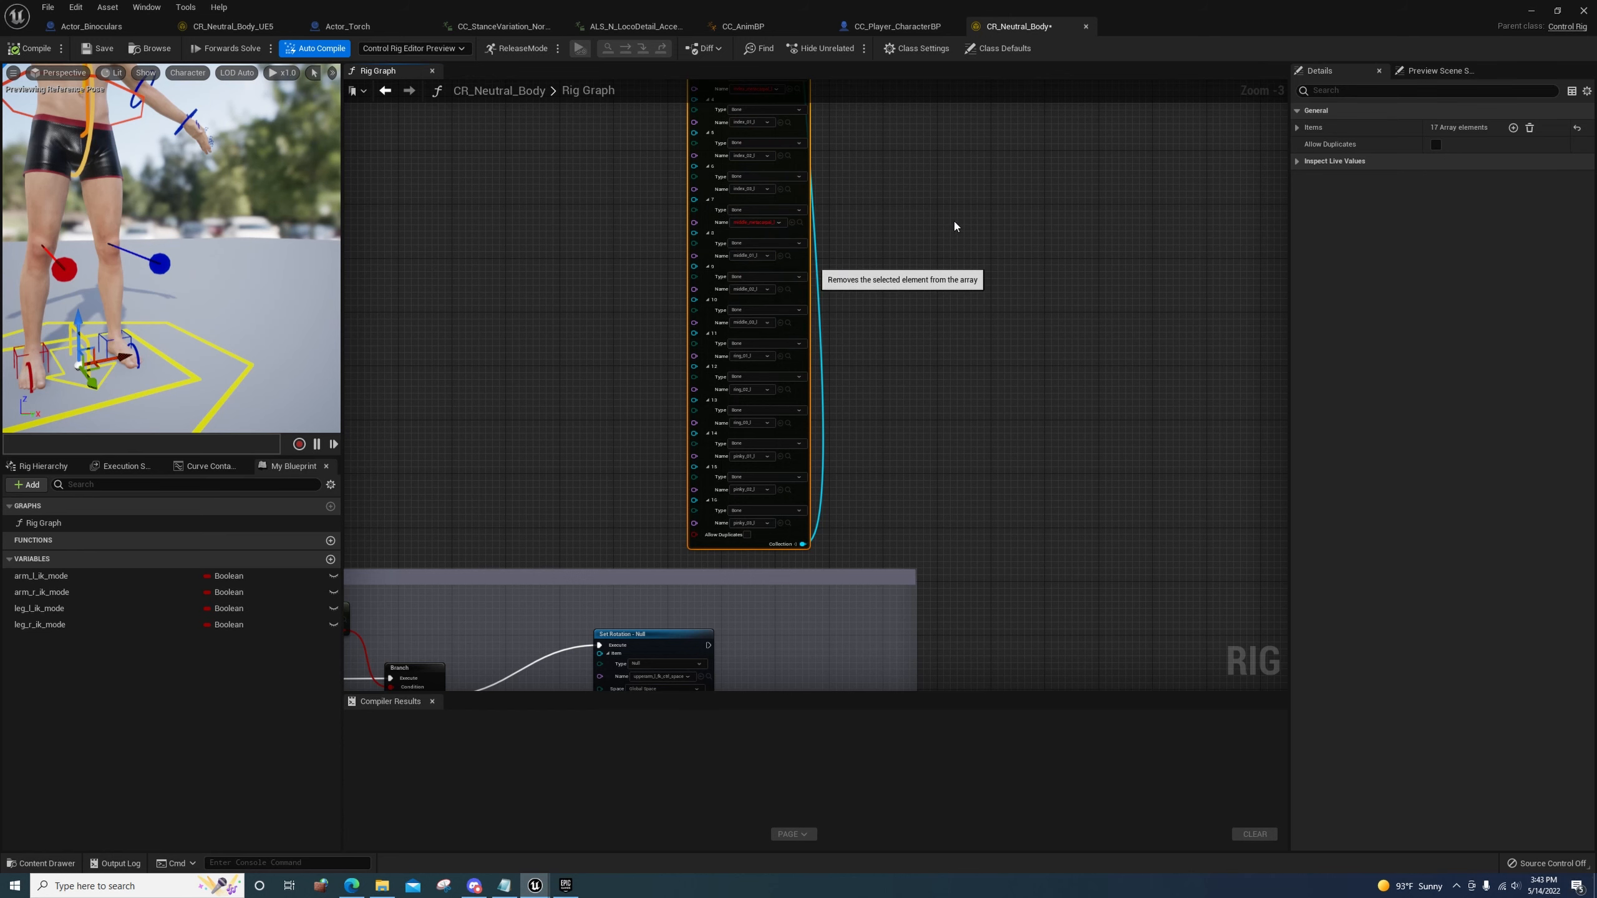
right_drag(905, 203, 886, 432)
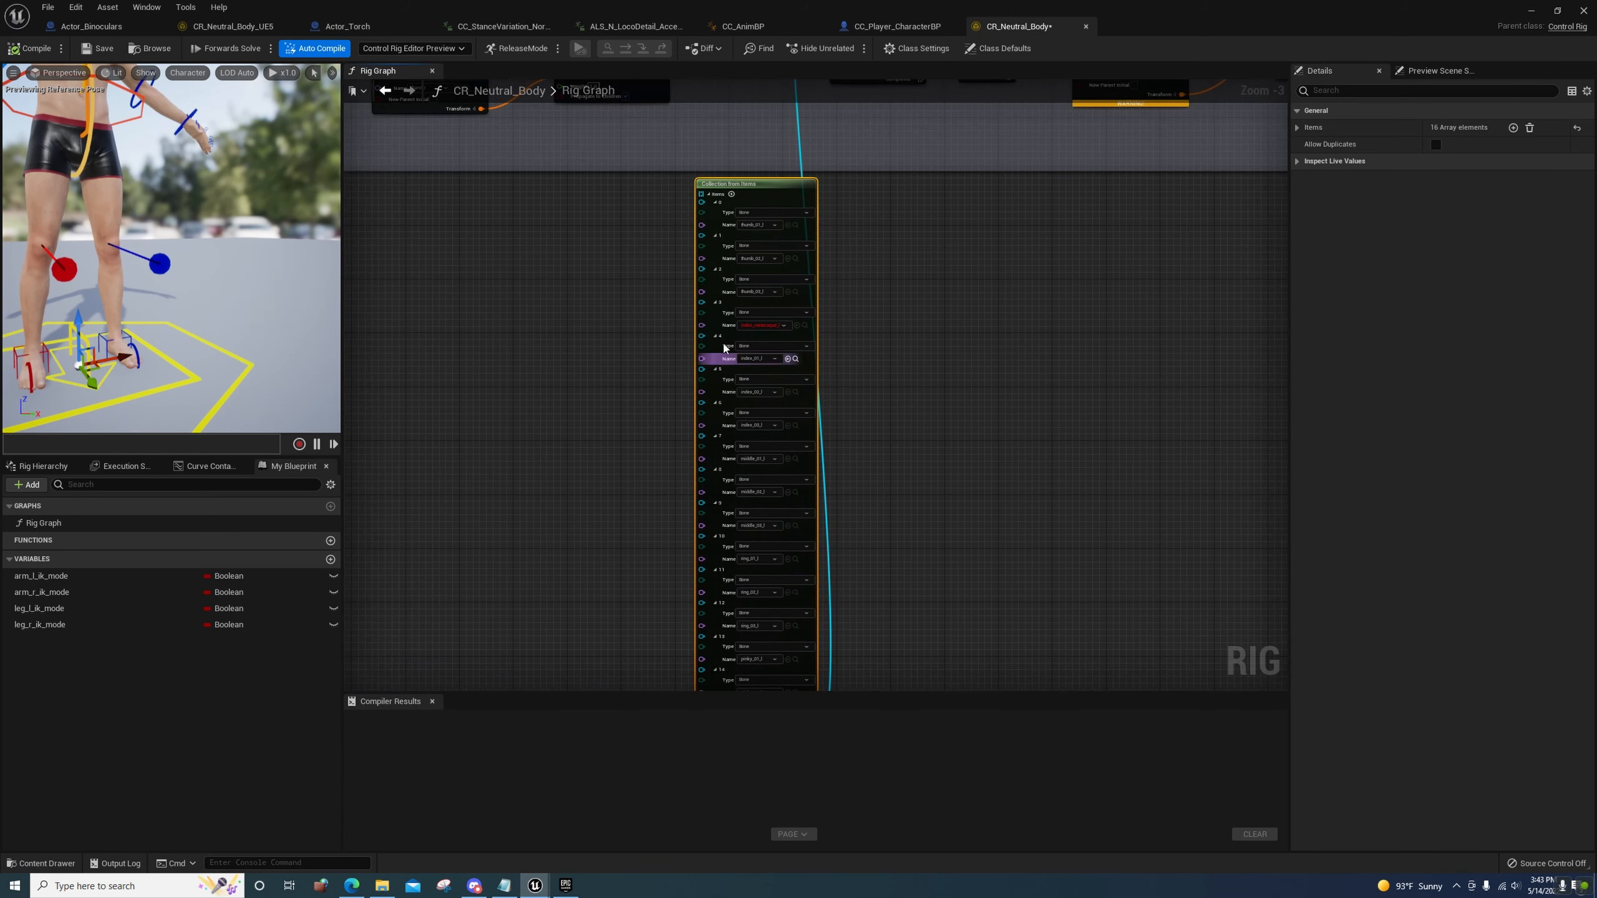
right_click(717, 305)
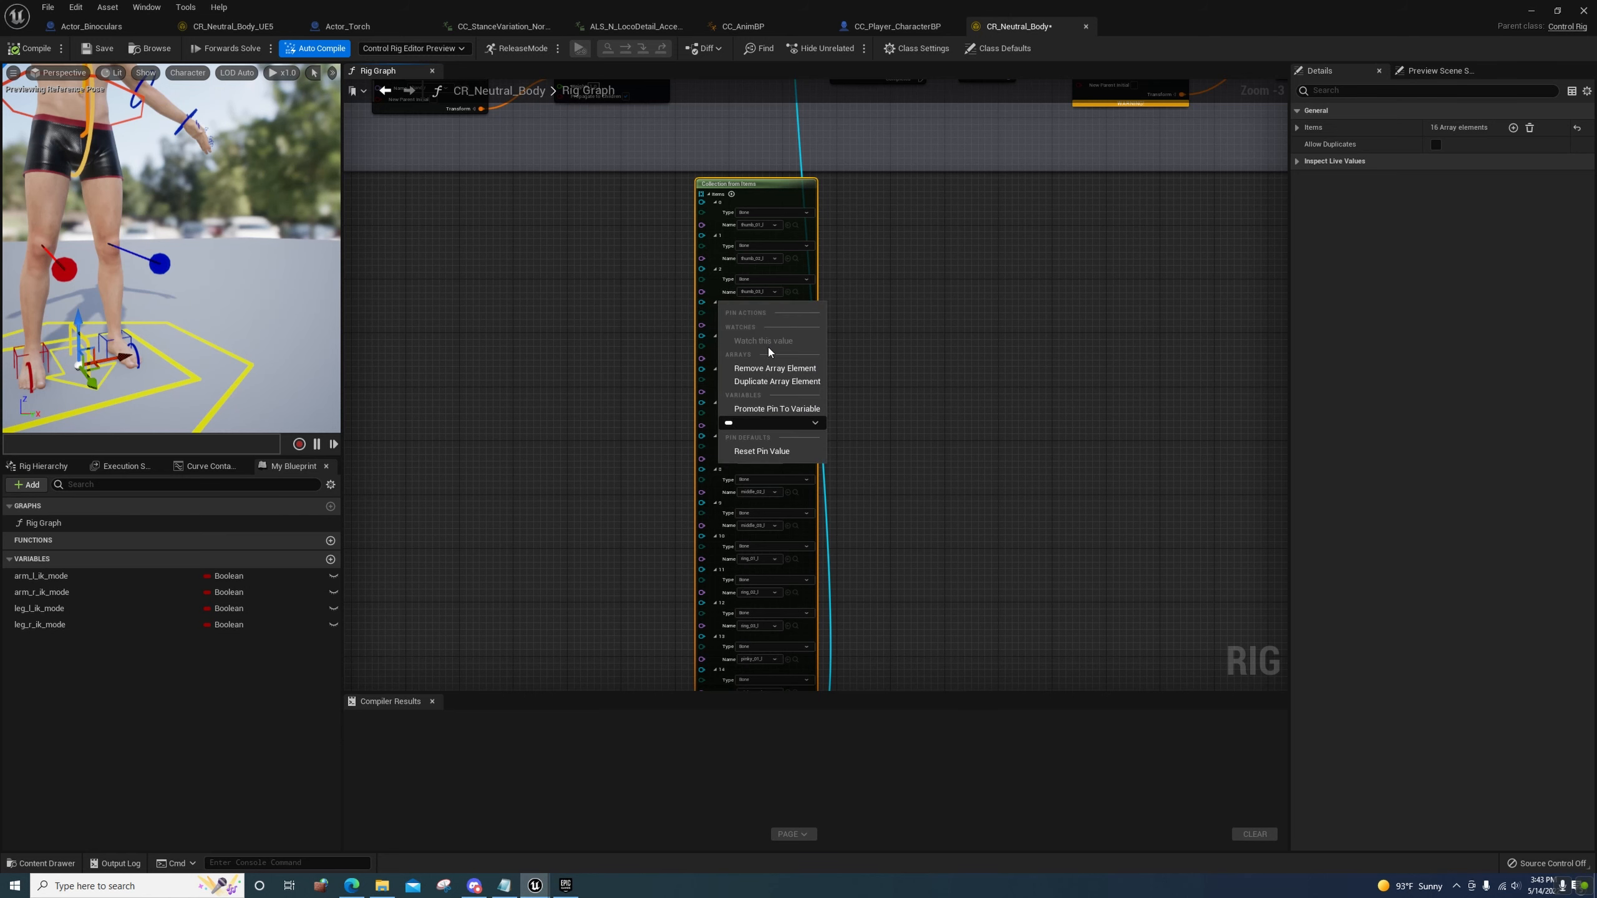
click(763, 369)
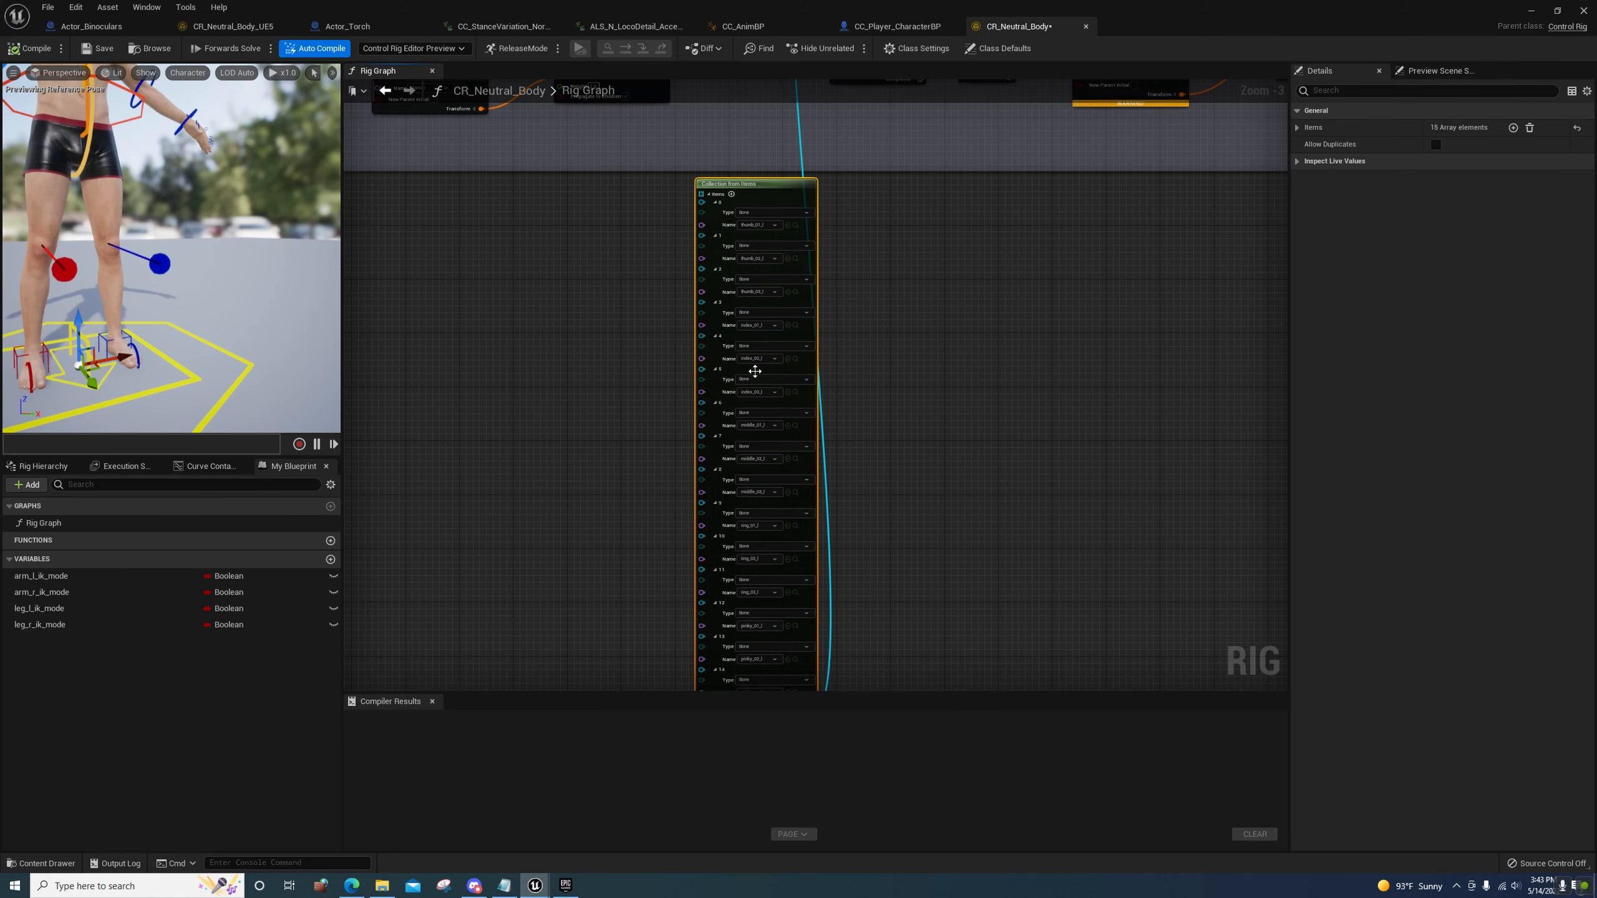
Collapse the left-hand collection's Items and move the node back beside its For Each Item node in the fingers section
right_drag(889, 558, 904, 628)
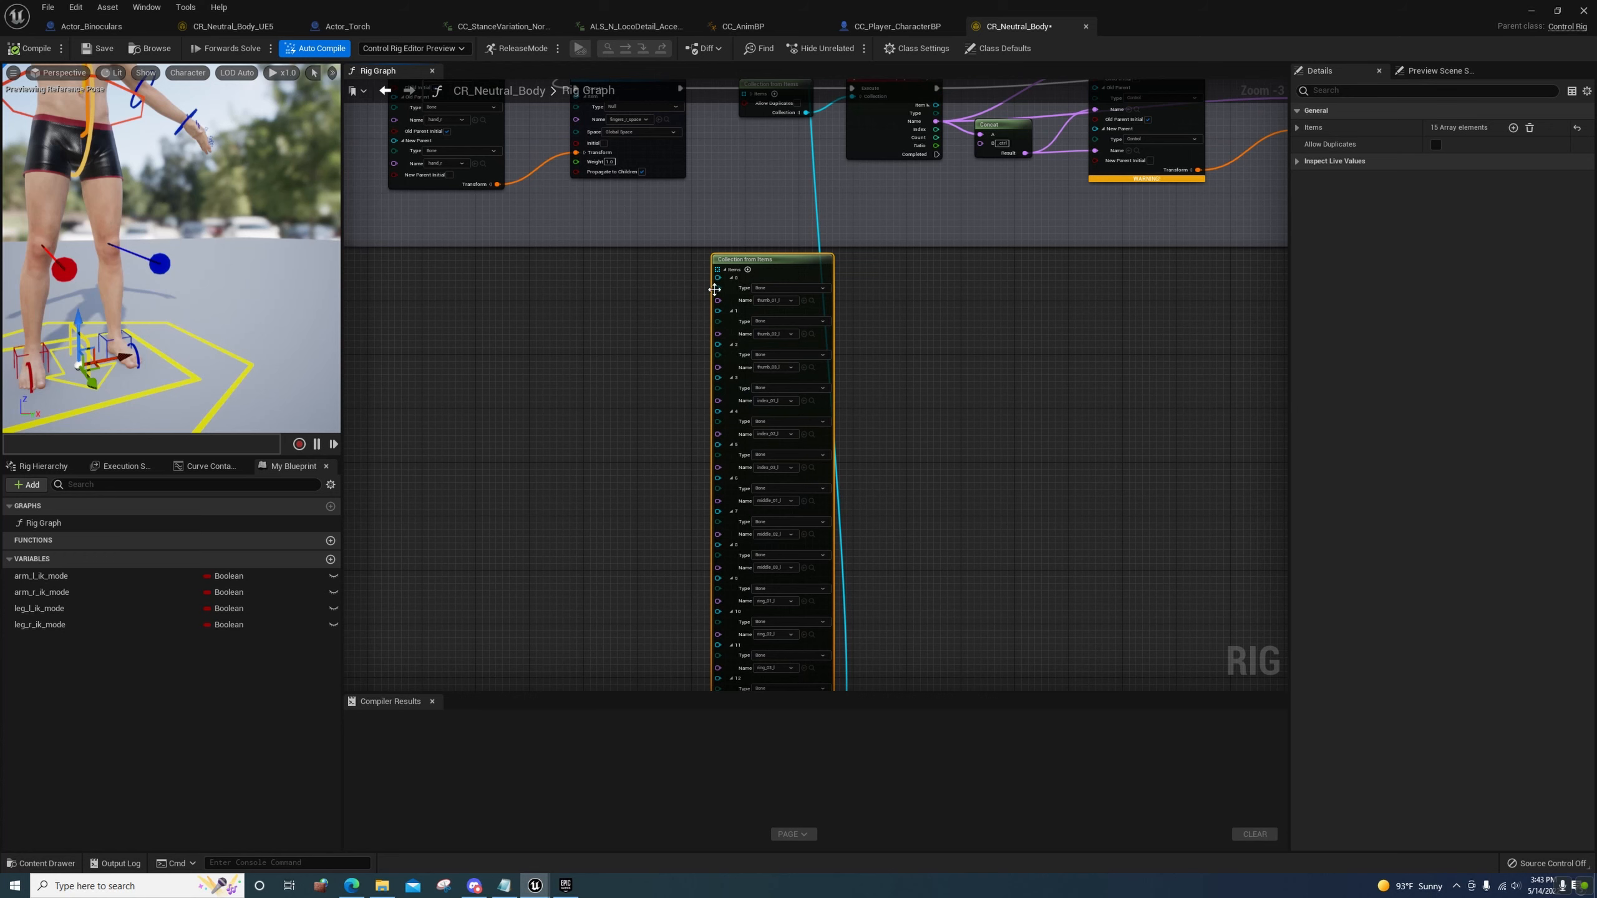
click(732, 280)
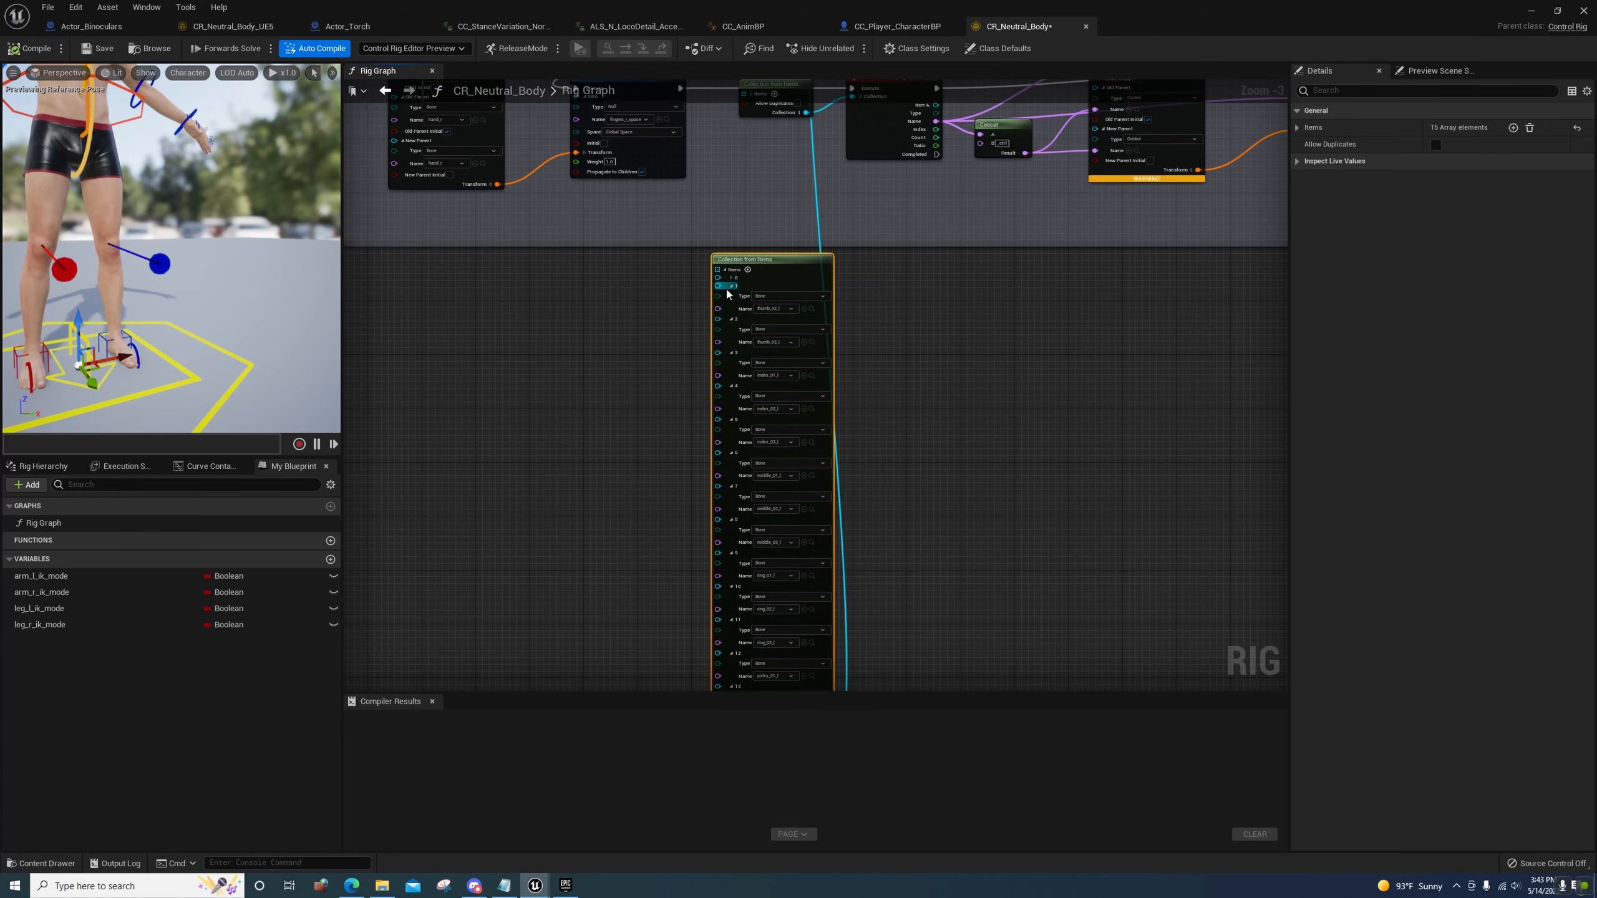
click(725, 269)
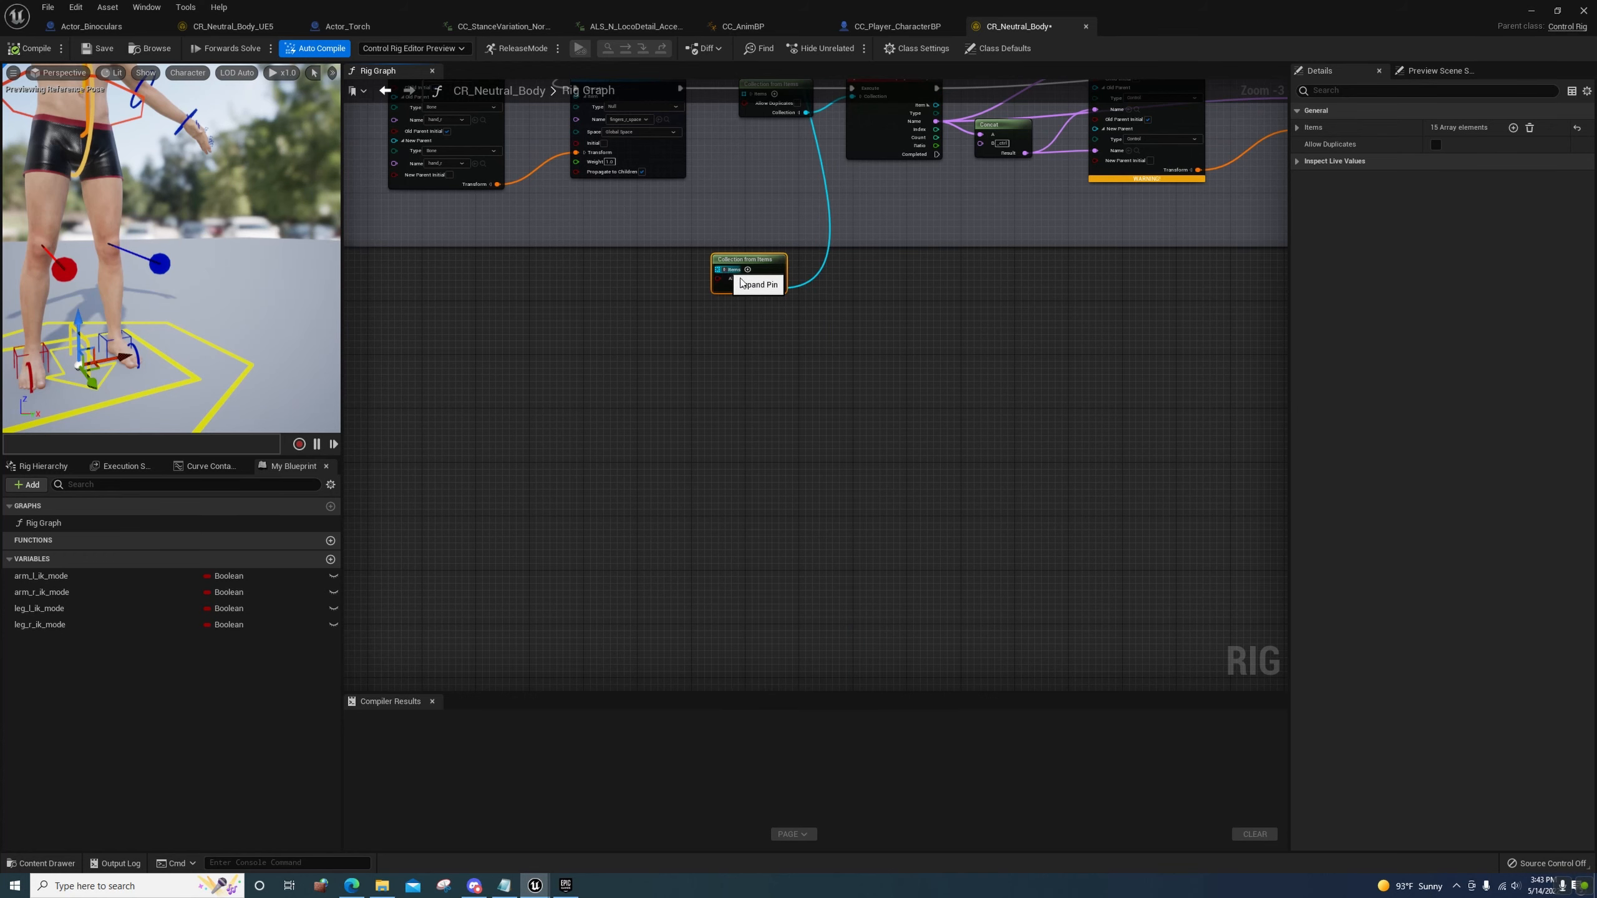
right_drag(724, 269, 729, 563)
drag(729, 563, 787, 193)
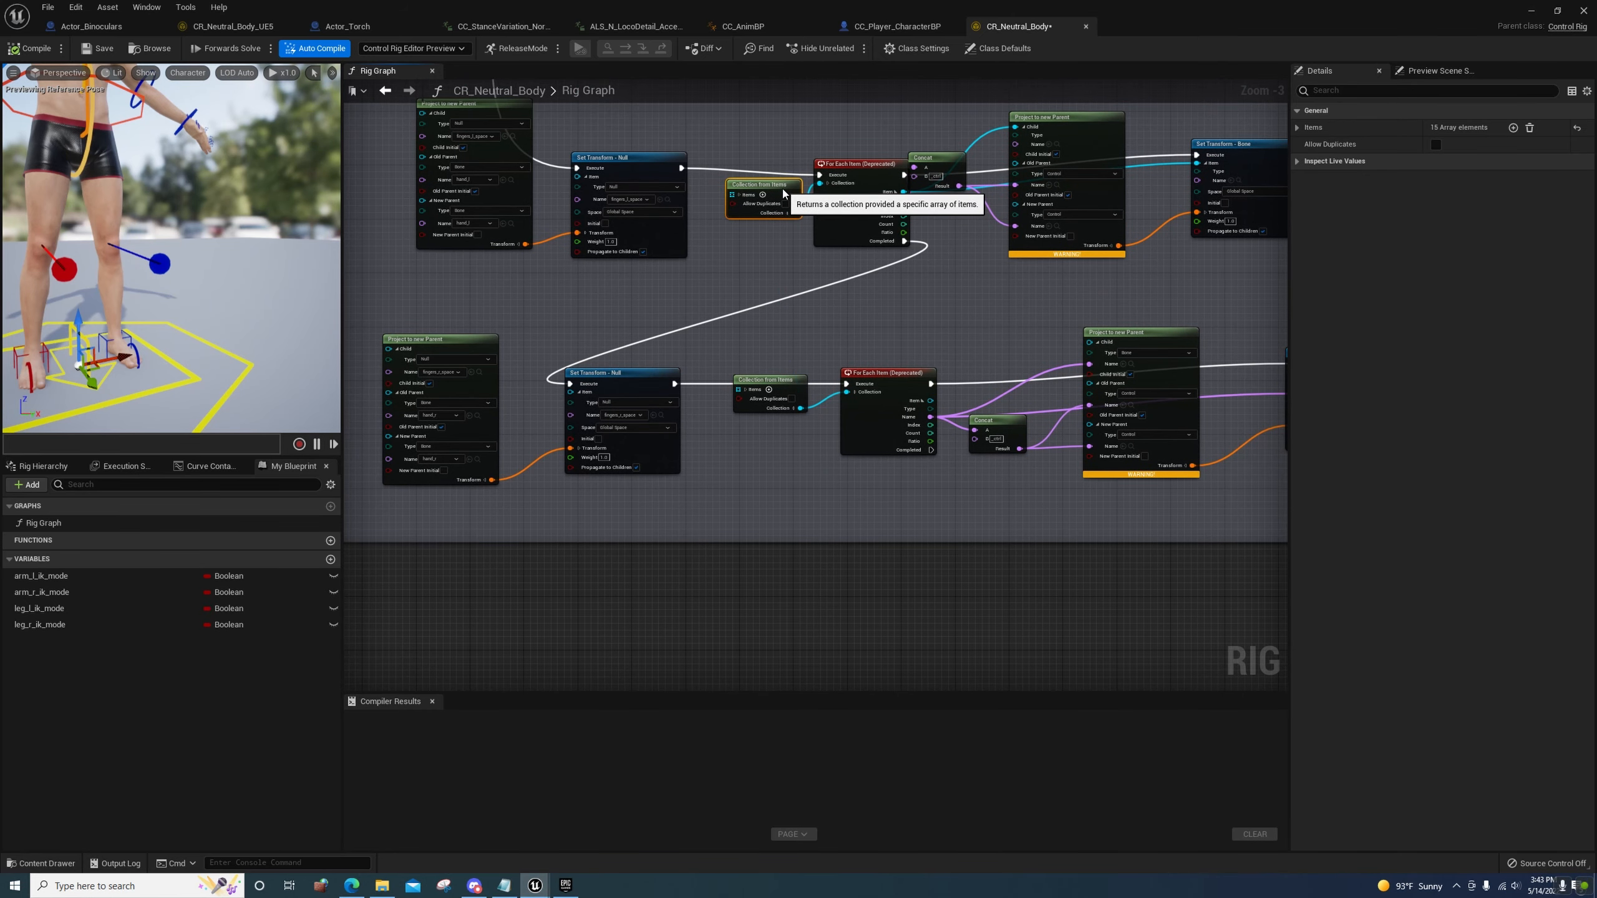
Expand the right-hand Collection from Items node's Items and remove its middle metacarpal element
click(746, 390)
right_drag(748, 395, 715, 388)
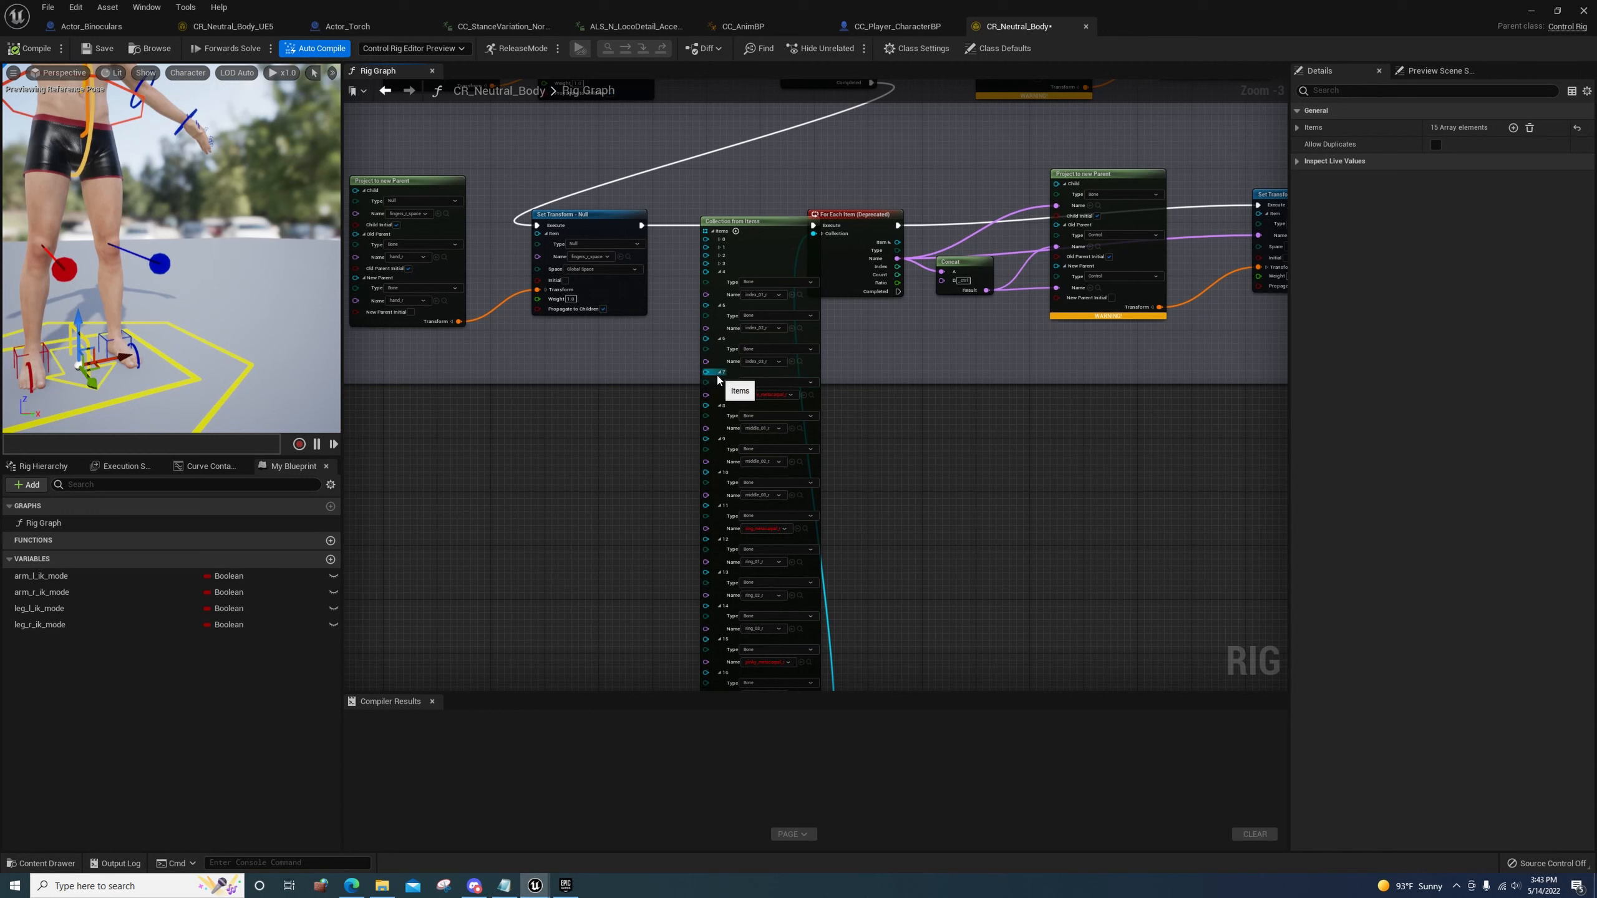
right_click(723, 376)
click(759, 446)
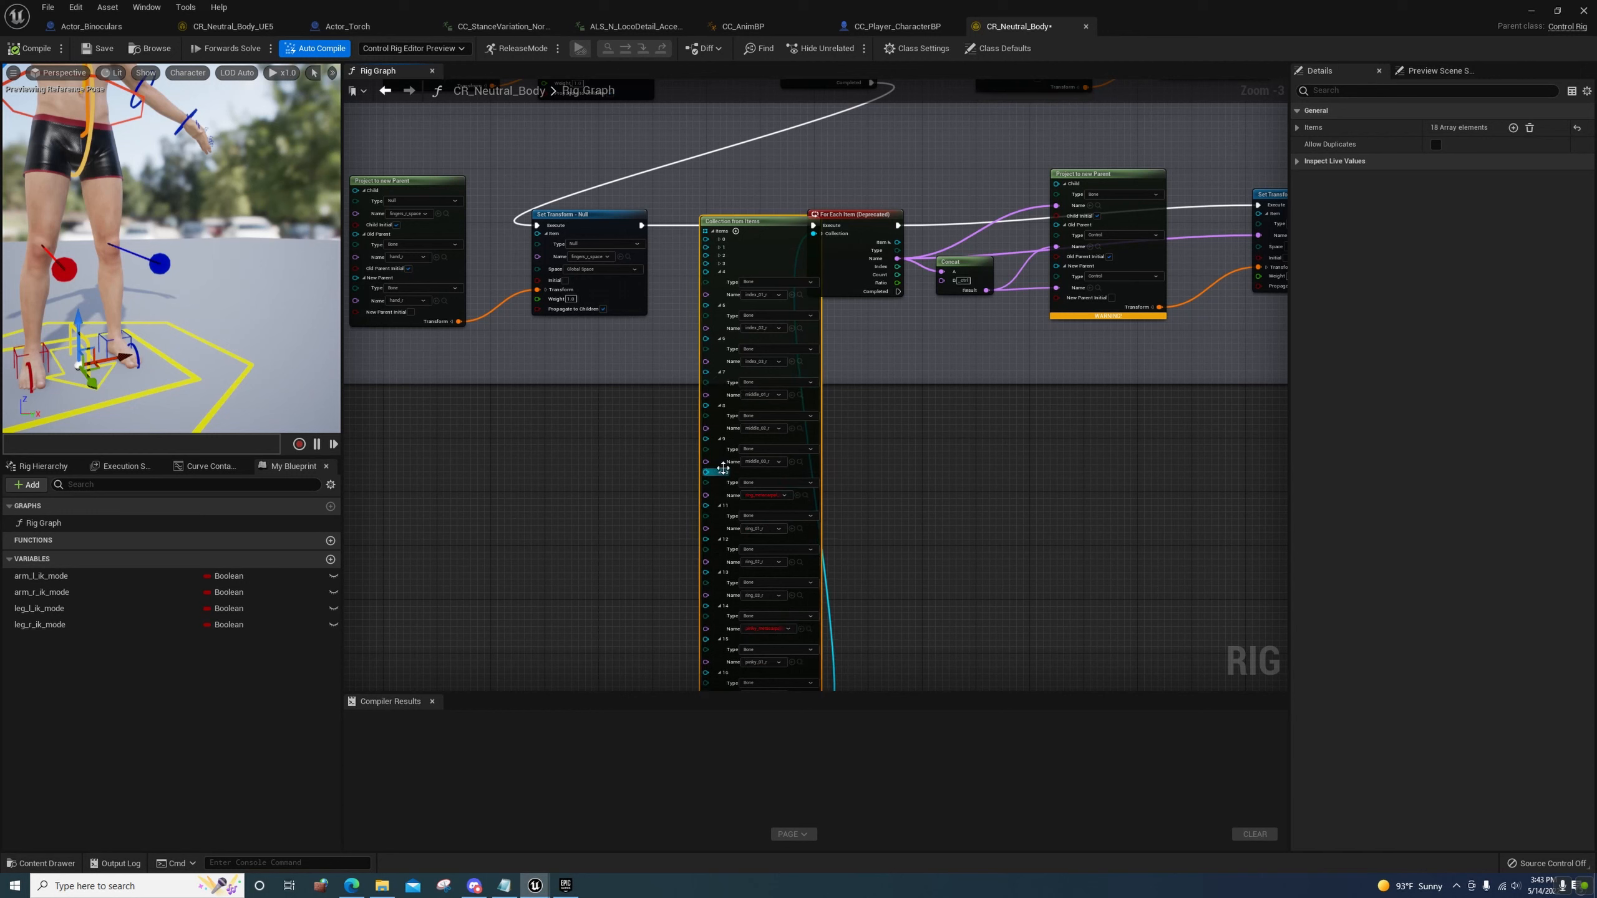
Remove the ring and pinky metacarpal elements from the expanded Collection from Items node
right_click(723, 469)
click(754, 539)
right_click(725, 573)
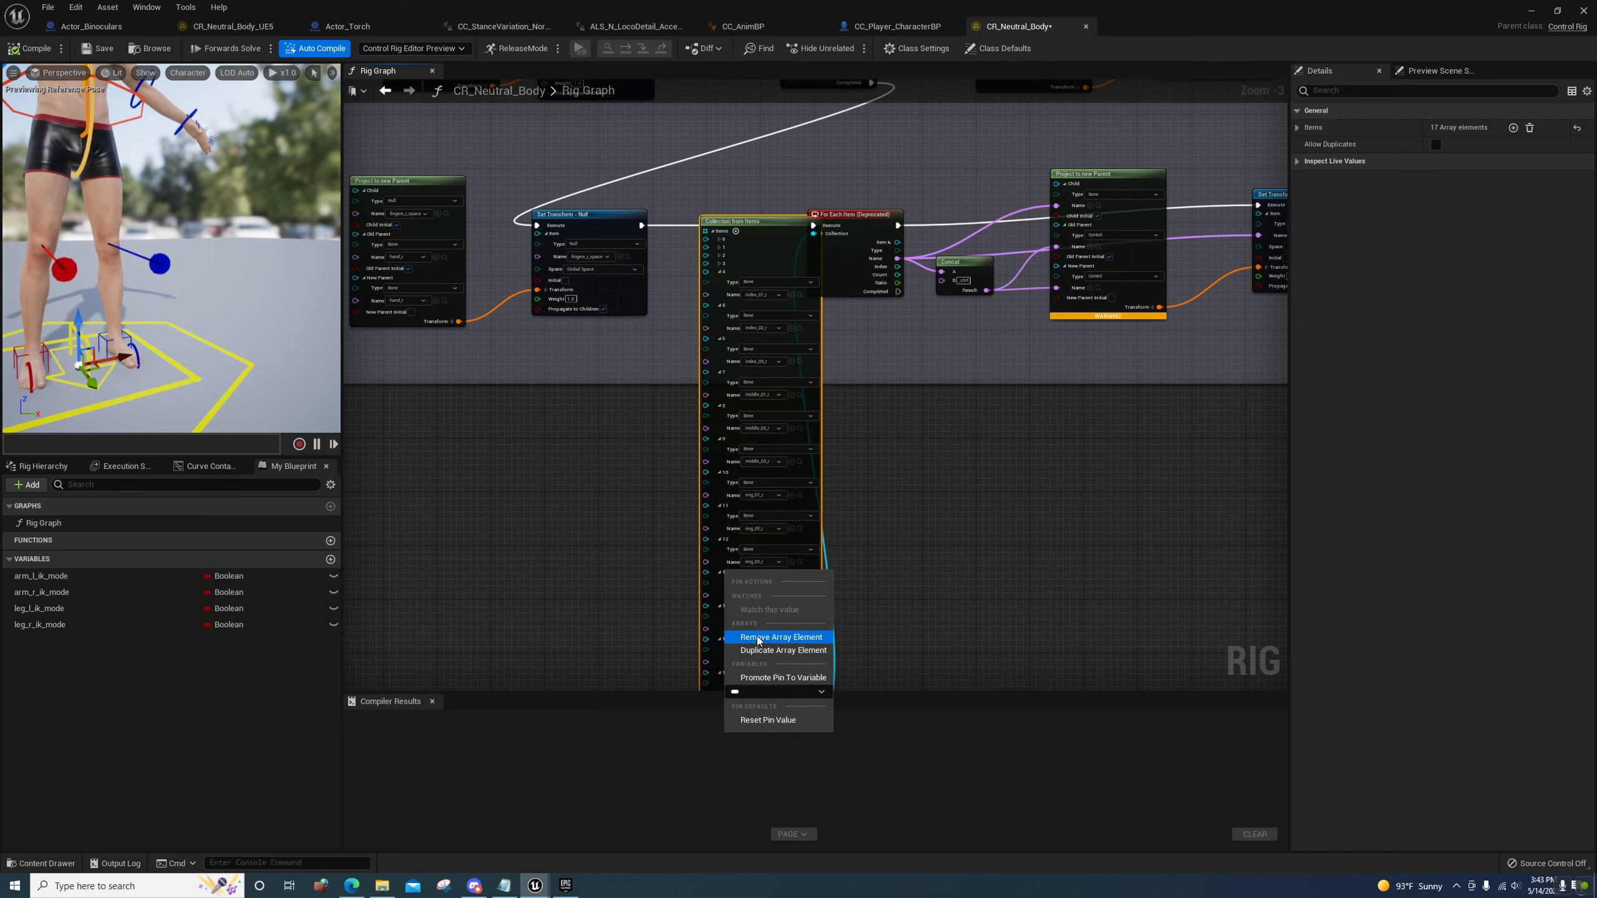
click(760, 642)
Expand elements 0 to 3 of the same collection, remove the index metacarpal element, and collapse the item list
right_drag(894, 624, 821, 520)
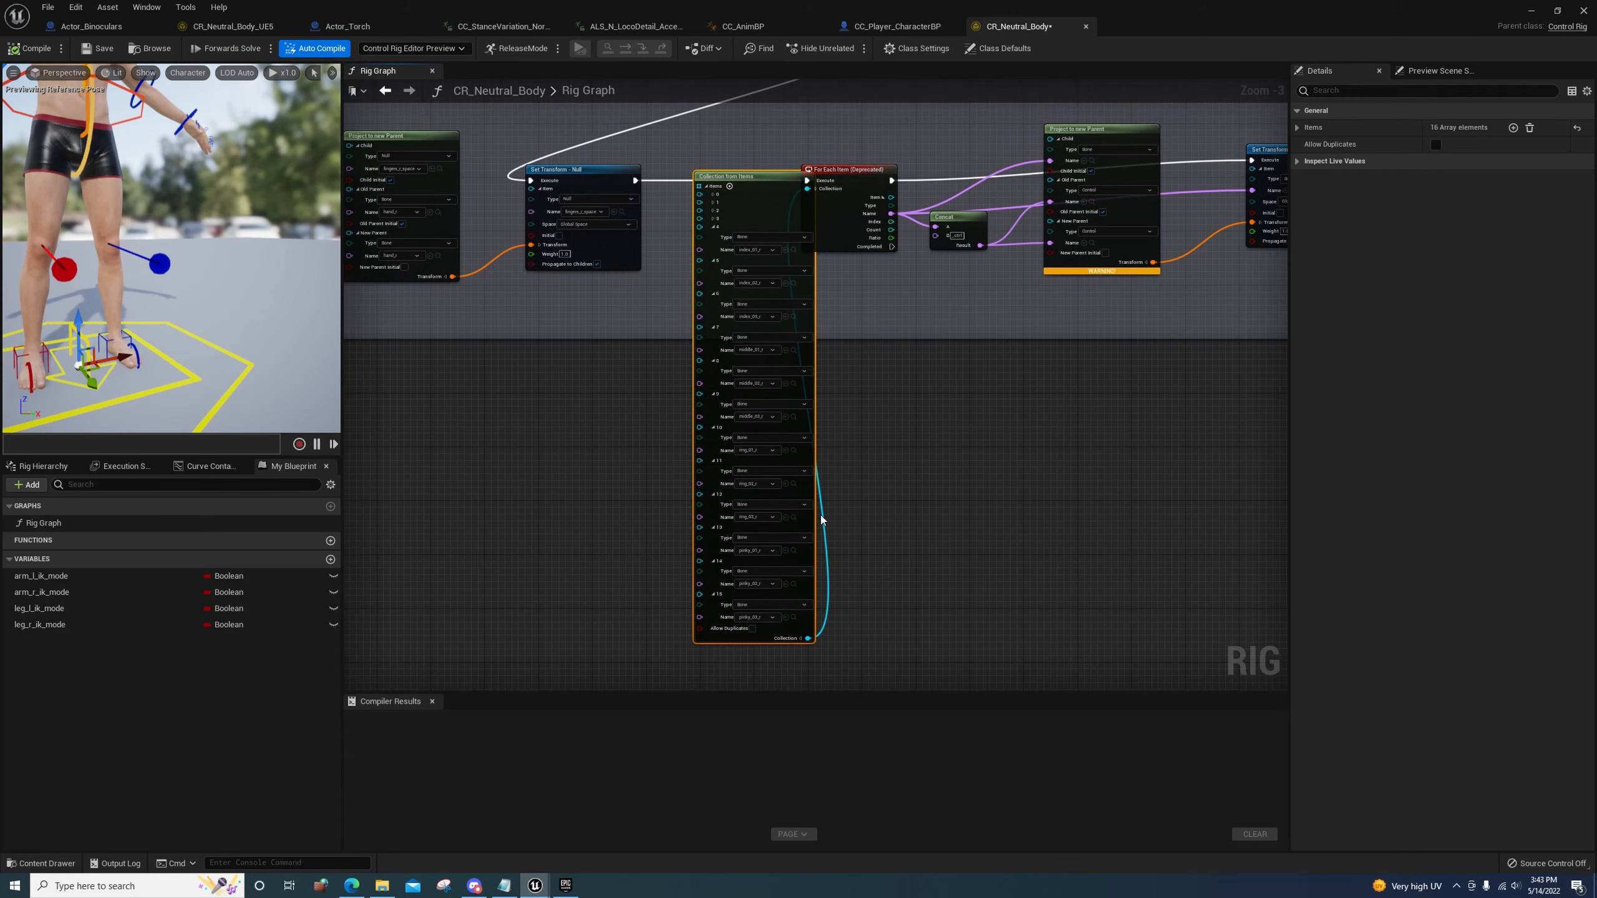
click(714, 219)
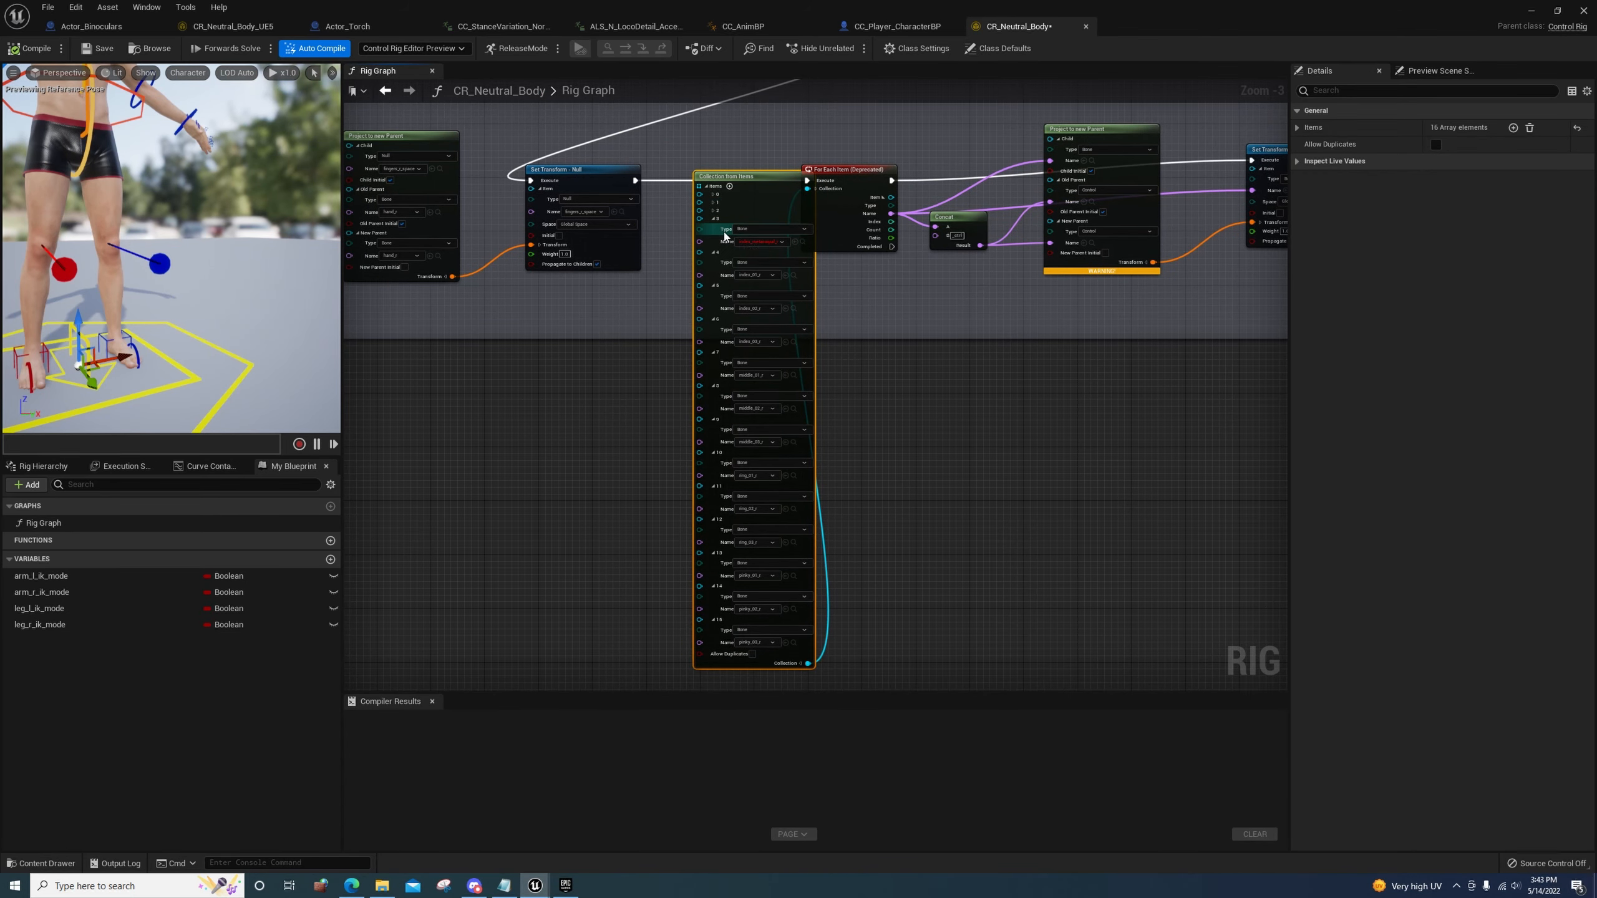
click(715, 211)
click(714, 202)
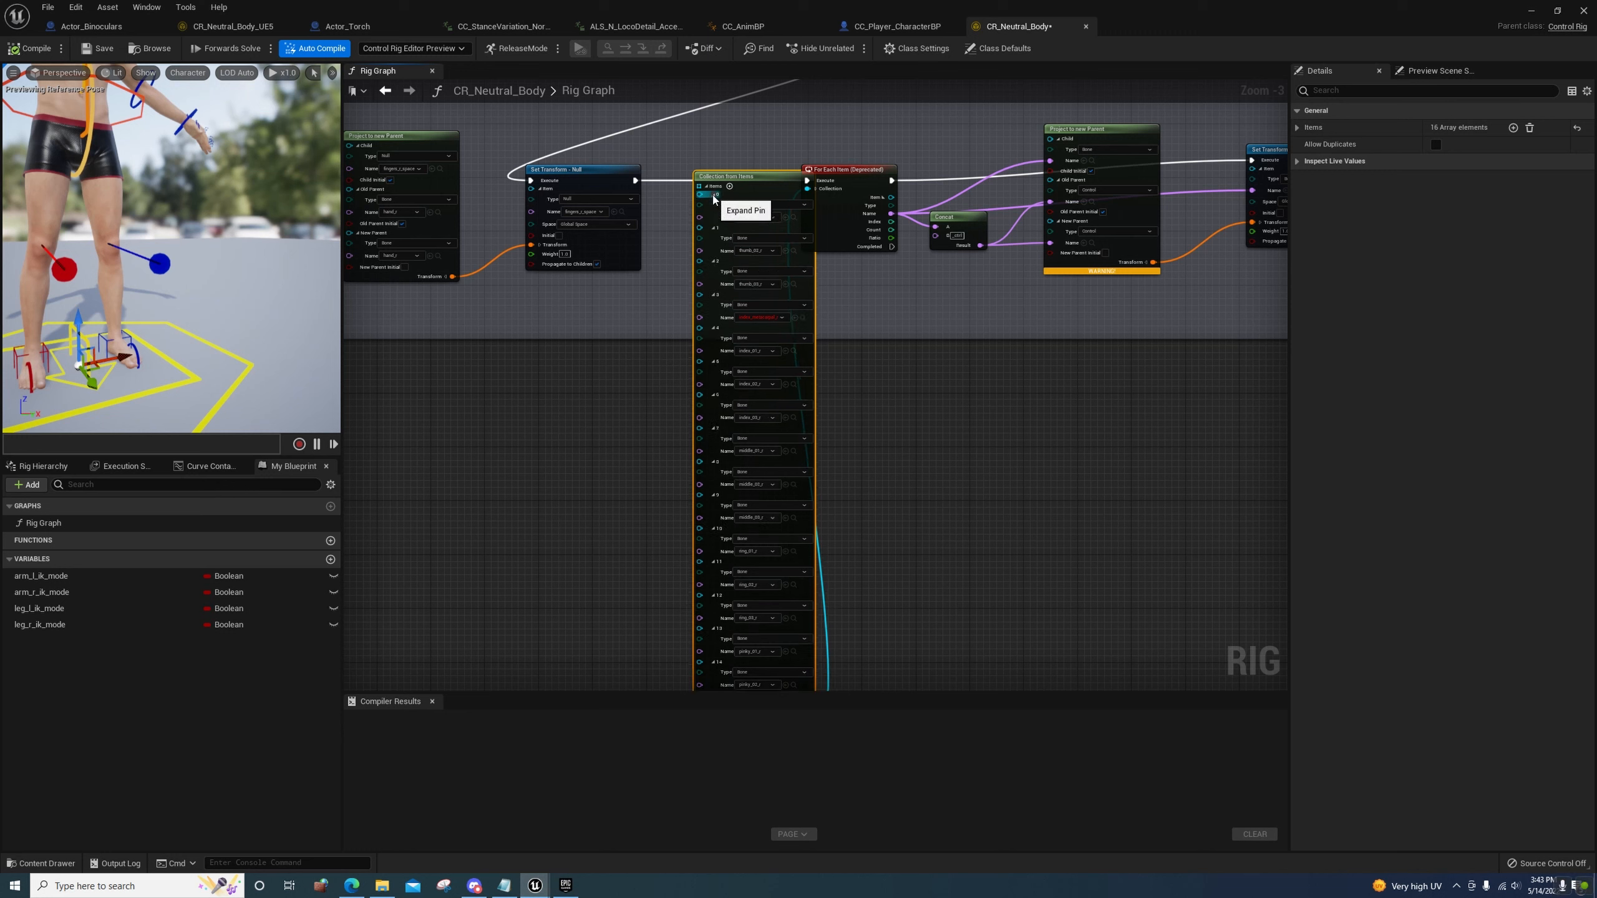
click(714, 194)
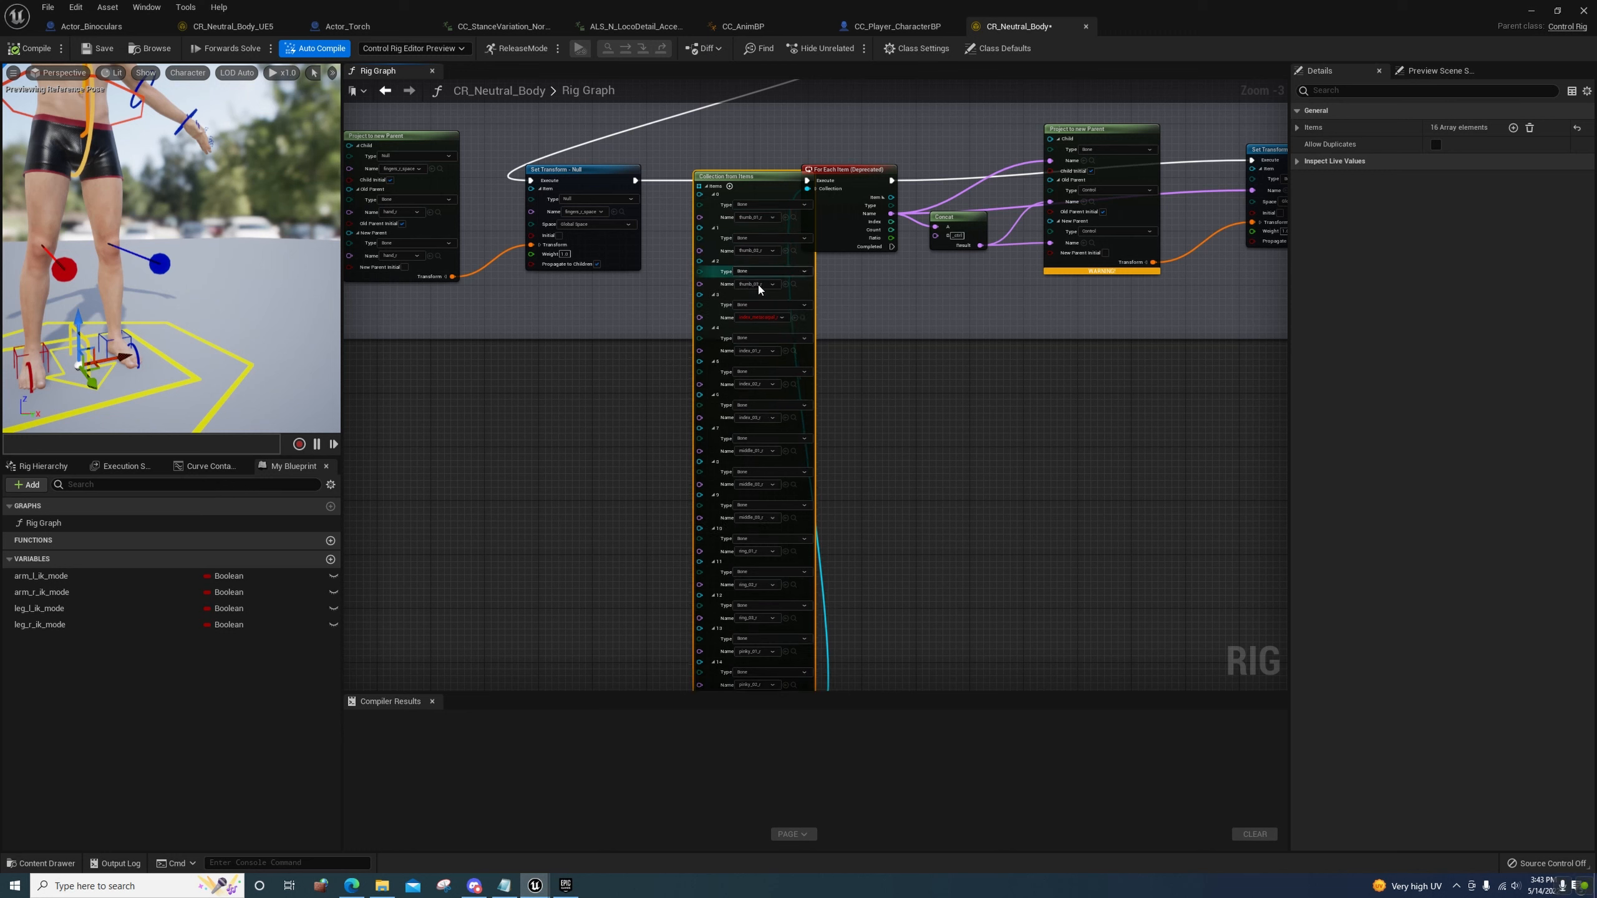
right_click(719, 299)
click(748, 362)
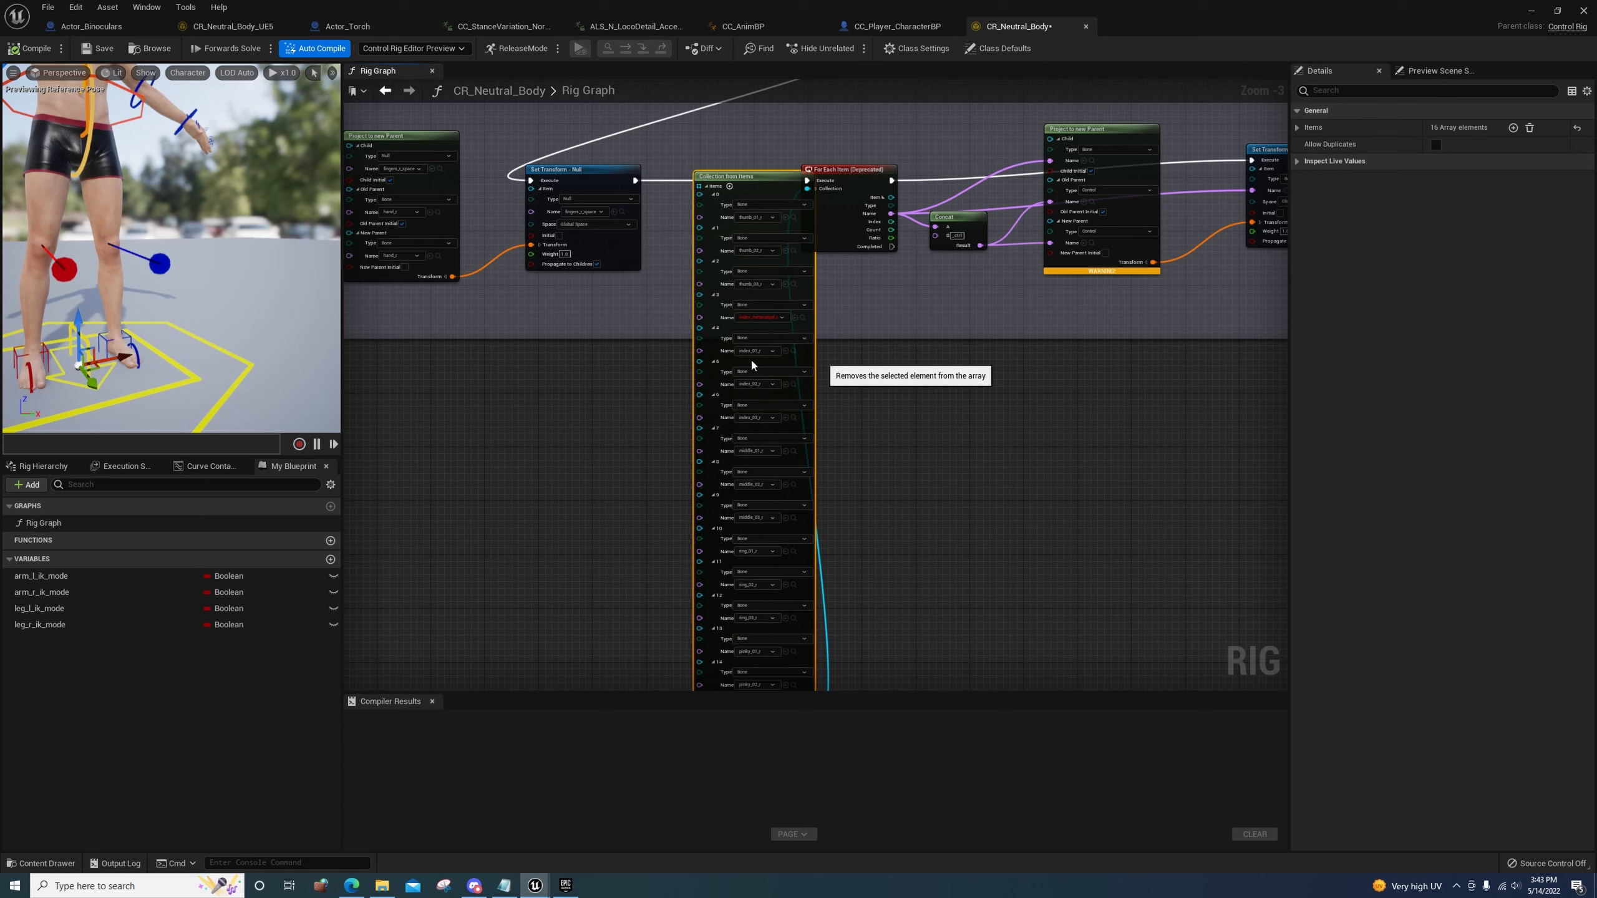
right_drag(836, 477, 760, 642)
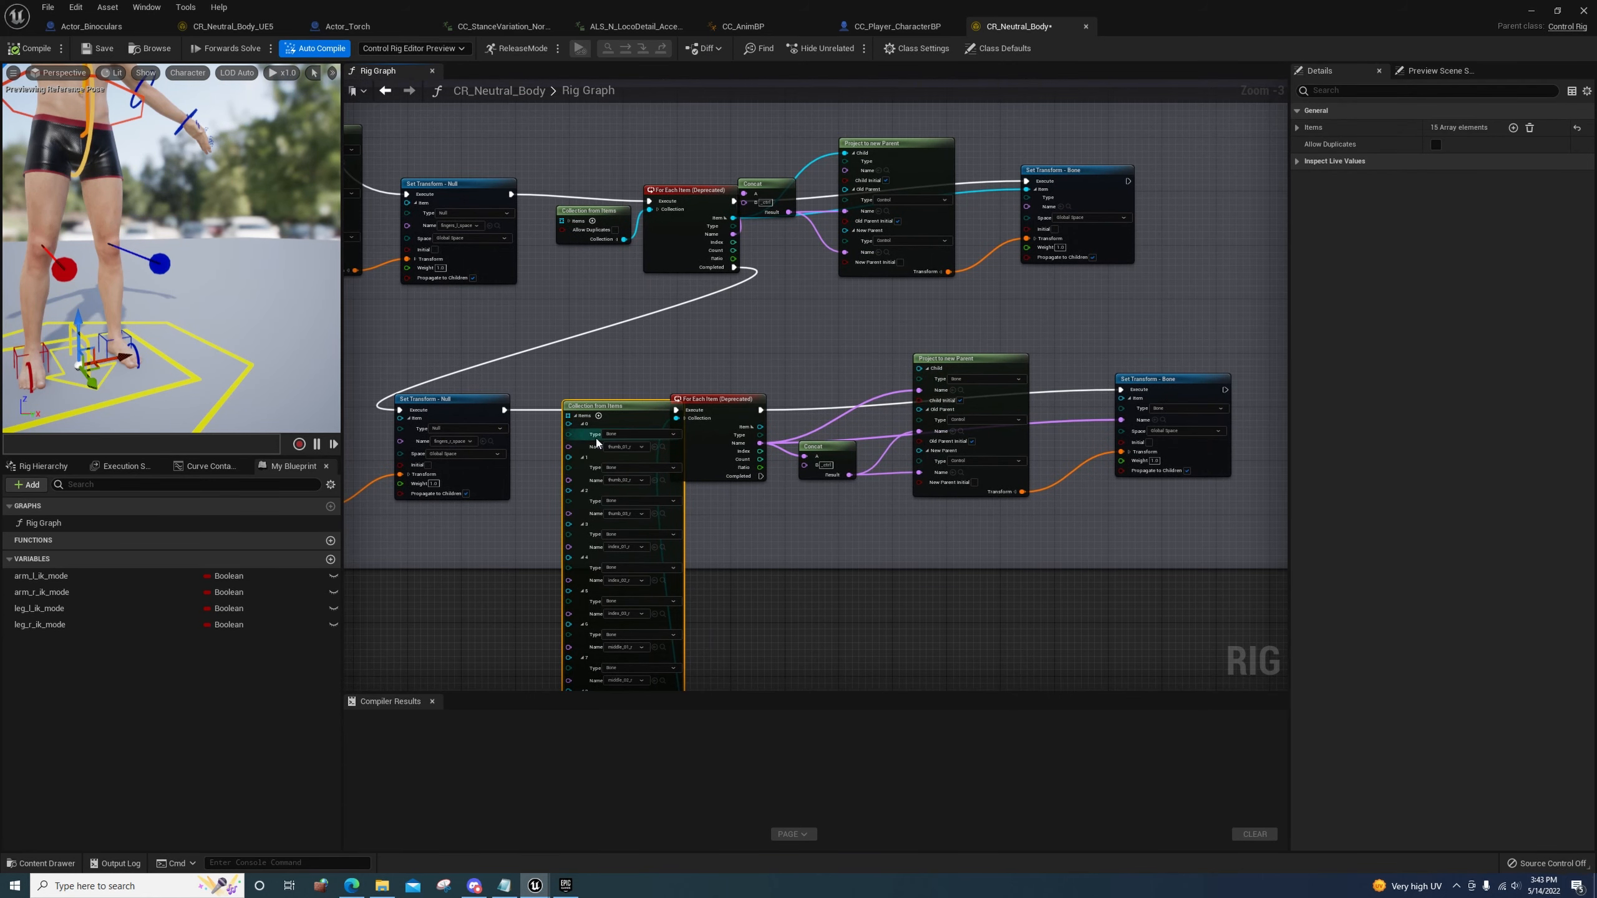
click(576, 416)
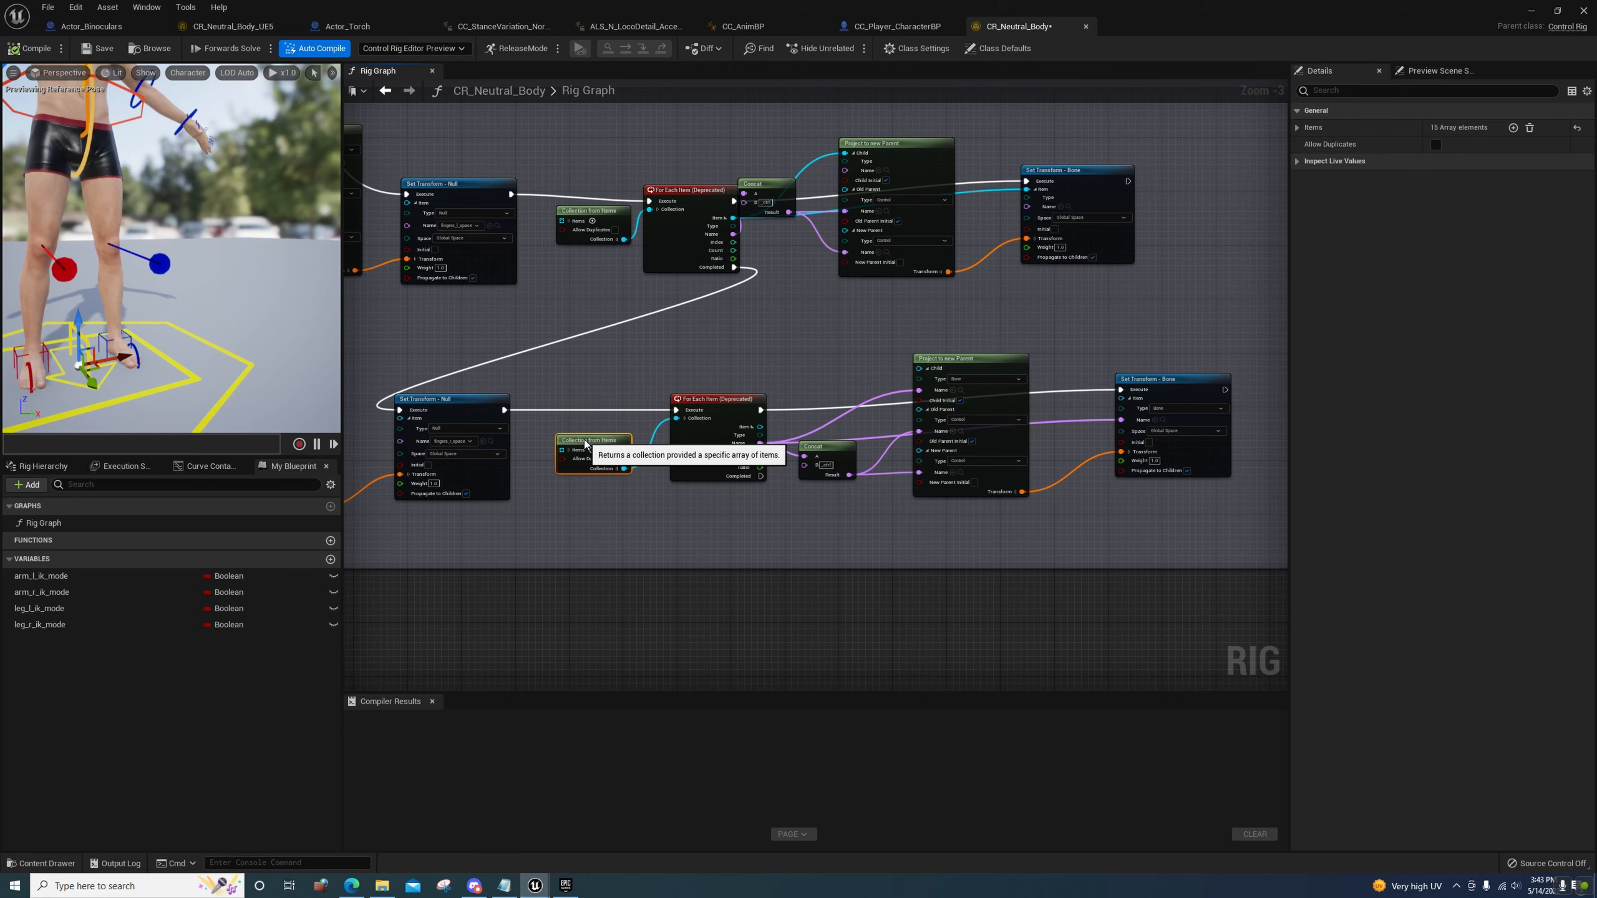
Expand the Collection from Items node in the left_fingers group and remove its index and middle metacarpal elements
right_drag(593, 395, 608, 410)
scroll(608, 409, down, 3)
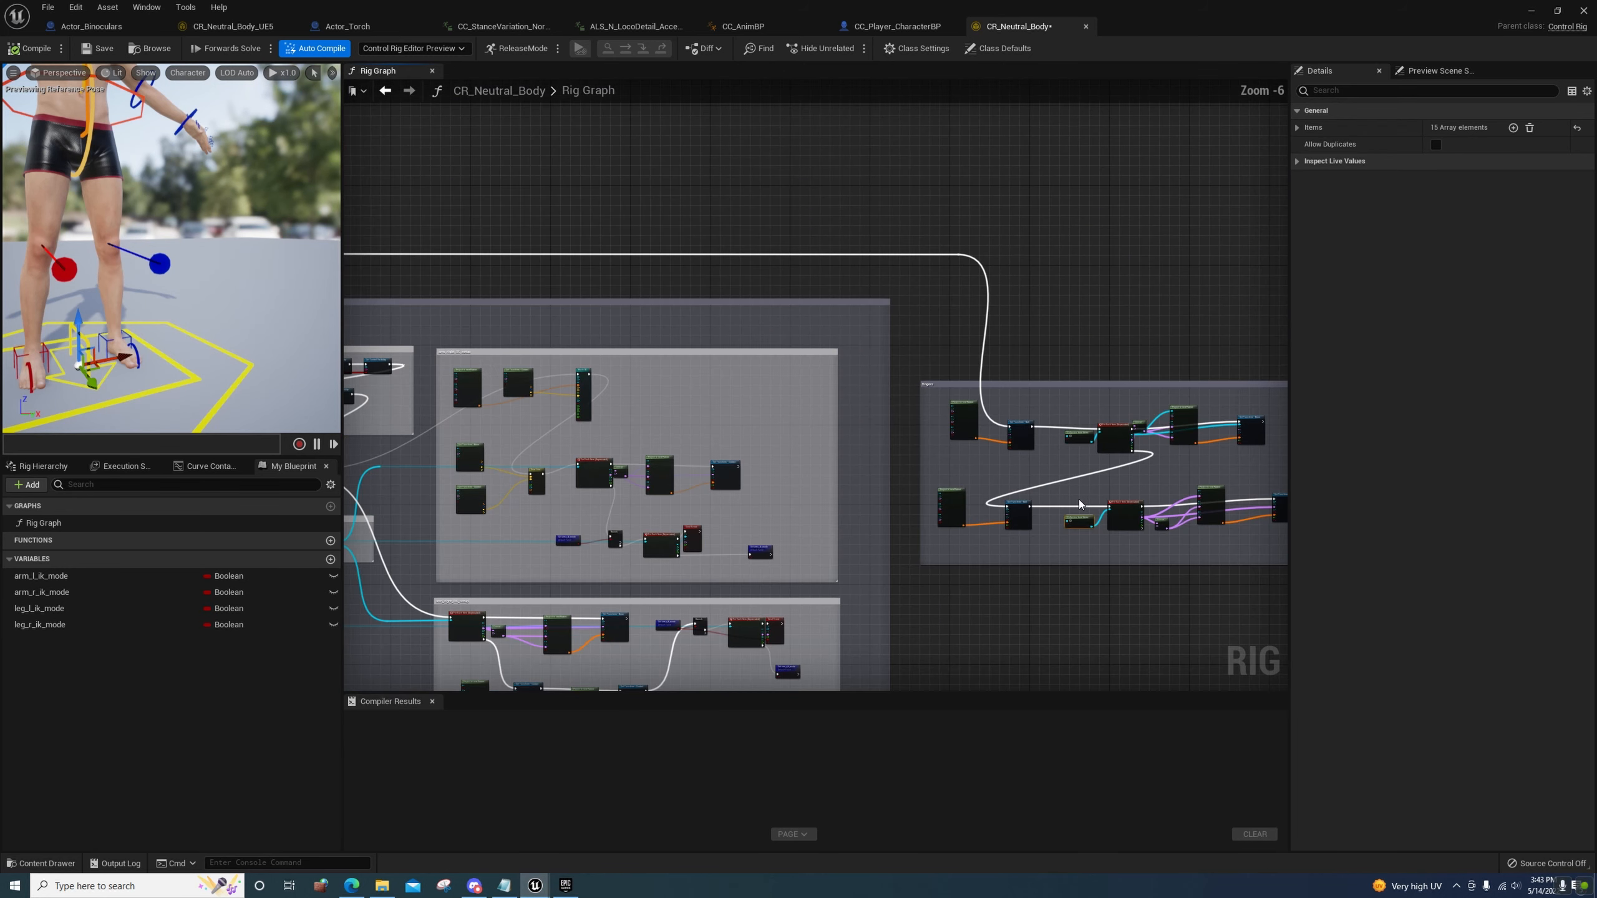
right_drag(1009, 597, 974, 477)
right_drag(1053, 508, 1006, 191)
right_drag(963, 502, 1242, 692)
right_drag(471, 635, 1219, 655)
right_drag(532, 324, 828, 342)
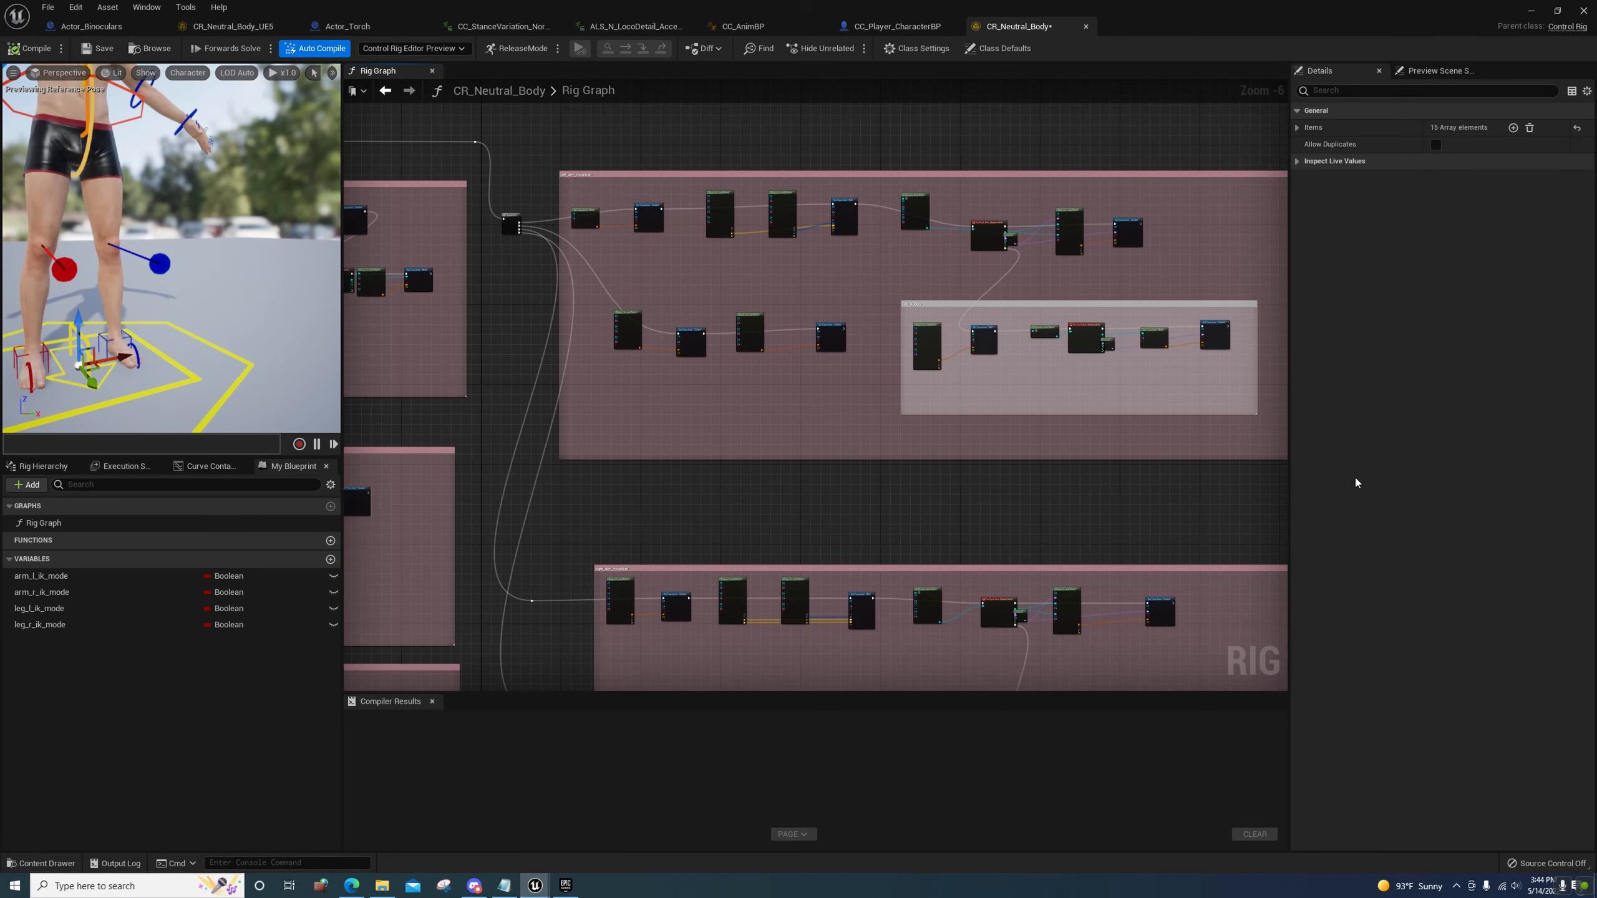
scroll(752, 428, up, 3)
right_drag(723, 474, 433, 498)
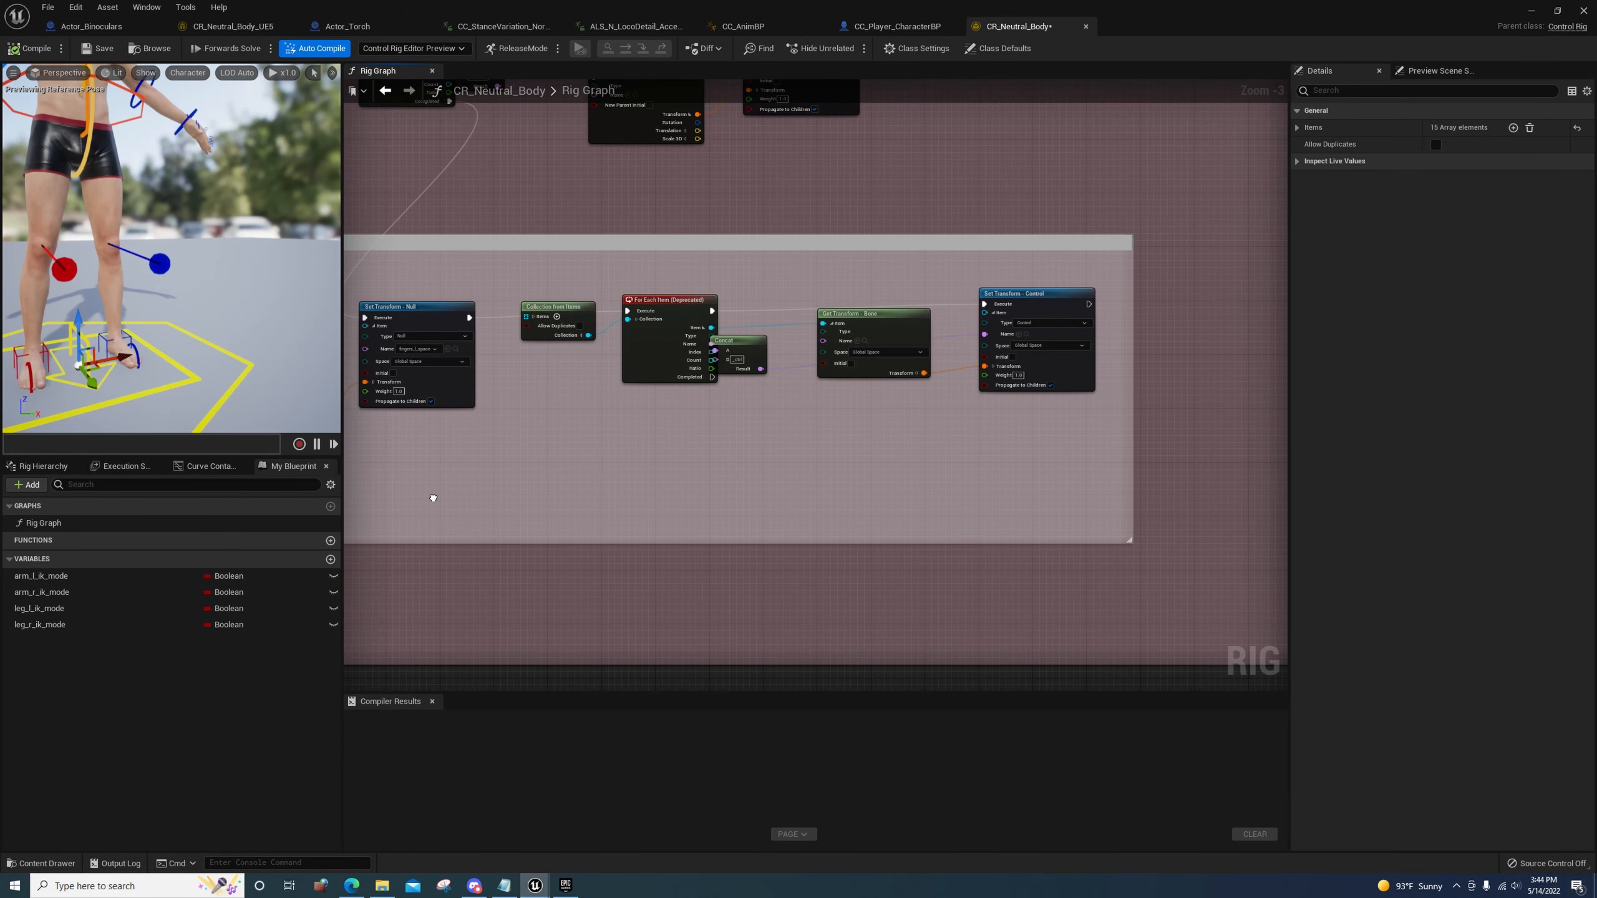
click(539, 317)
right_drag(685, 486, 813, 416)
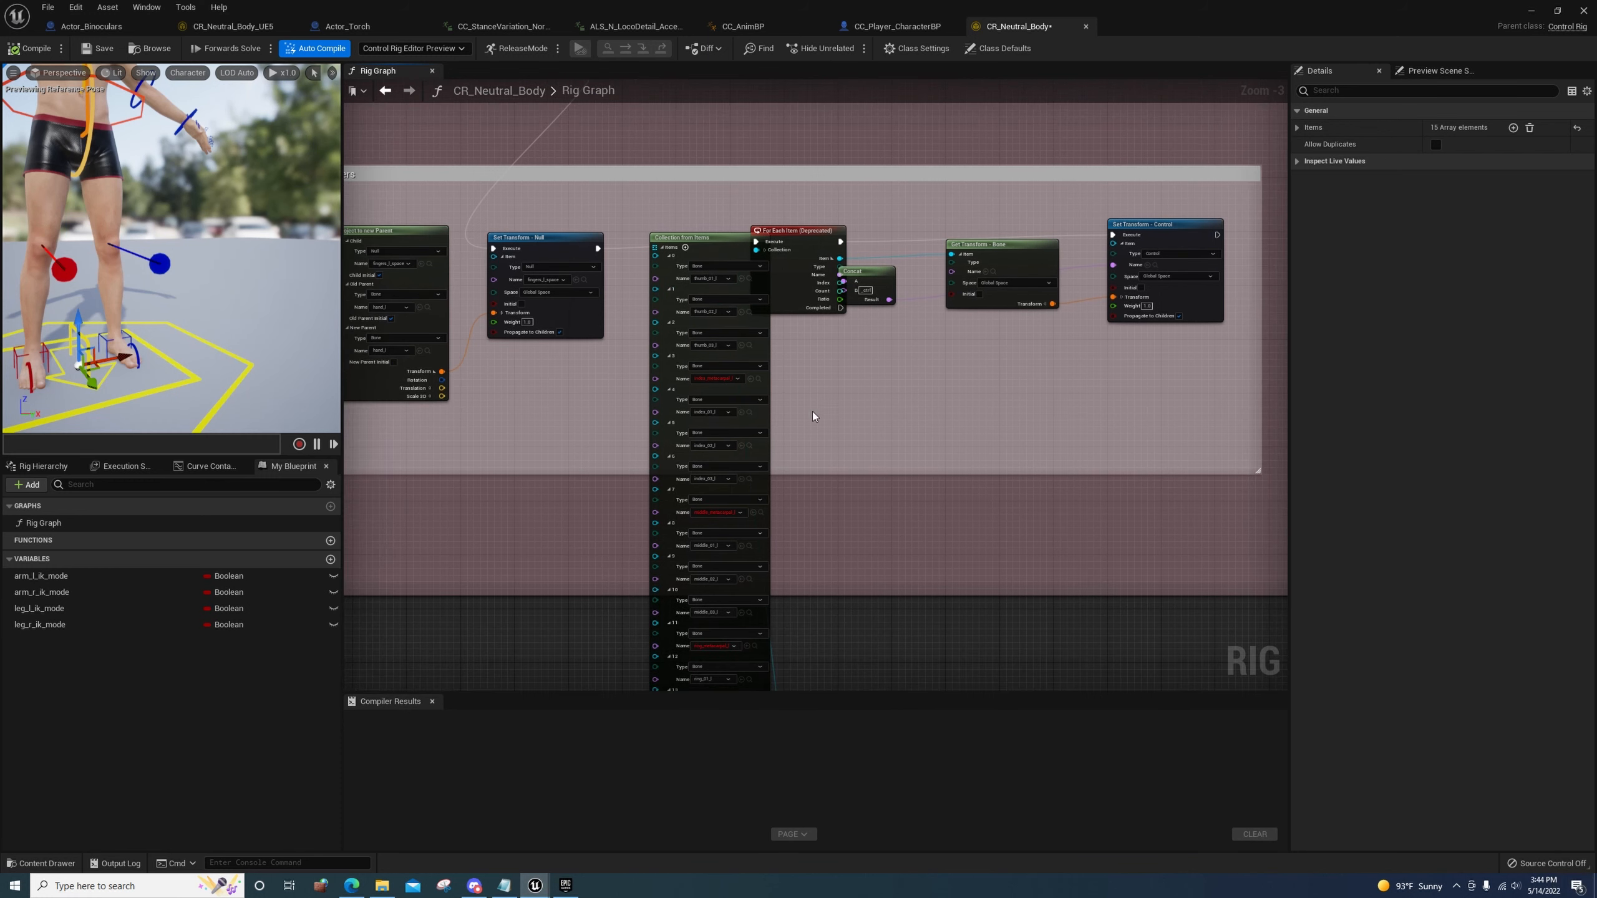
right_click(679, 367)
click(713, 430)
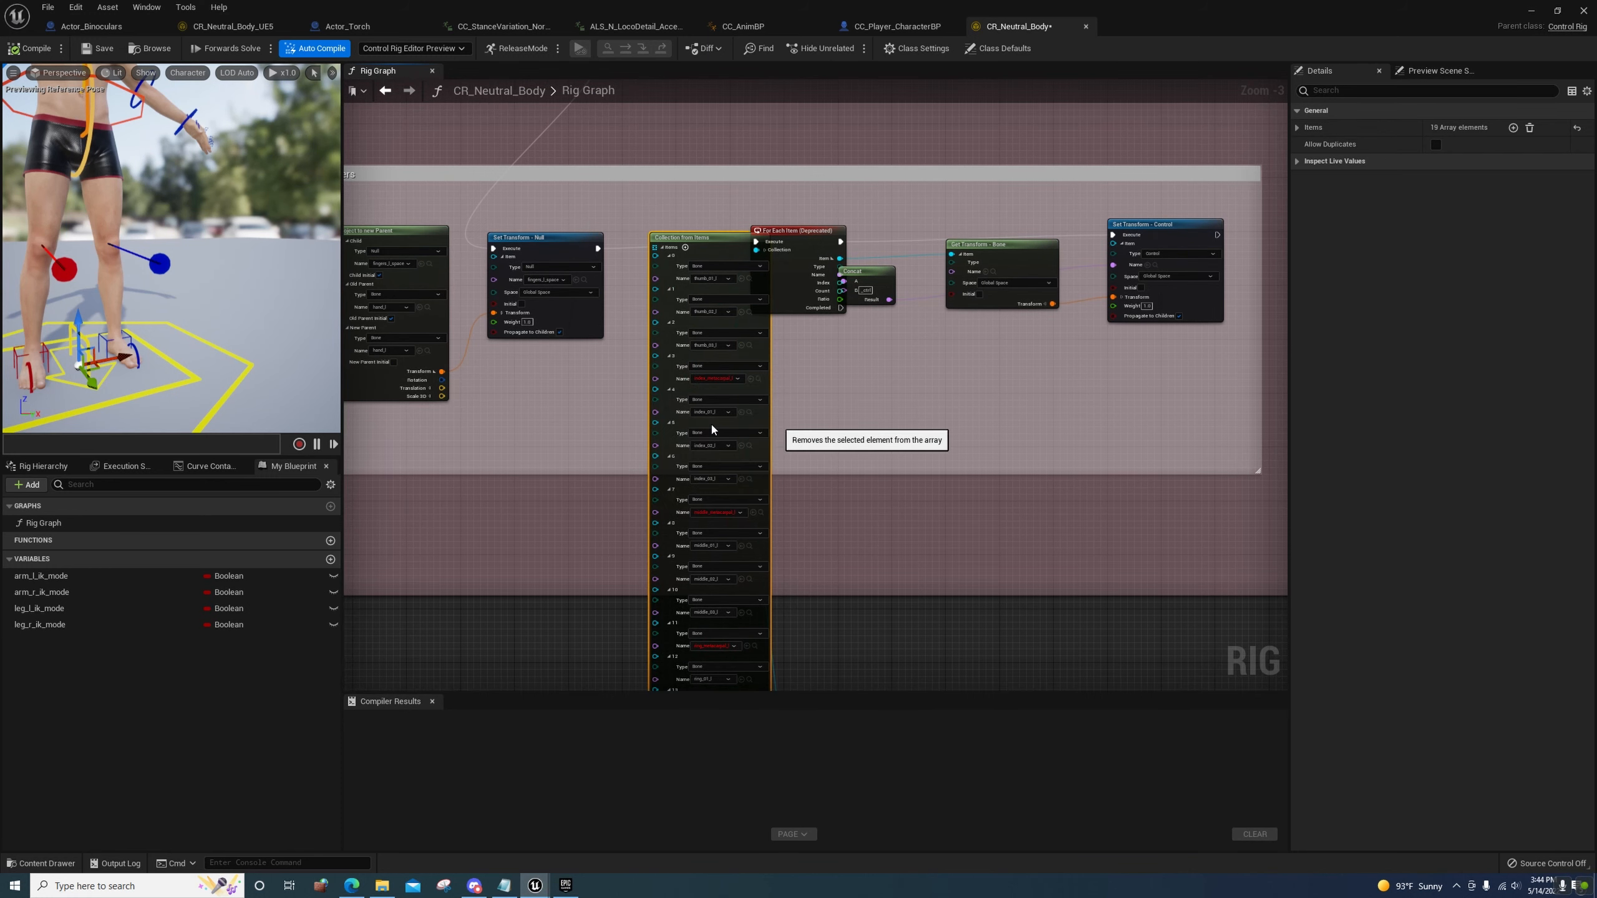
right_click(673, 457)
click(711, 523)
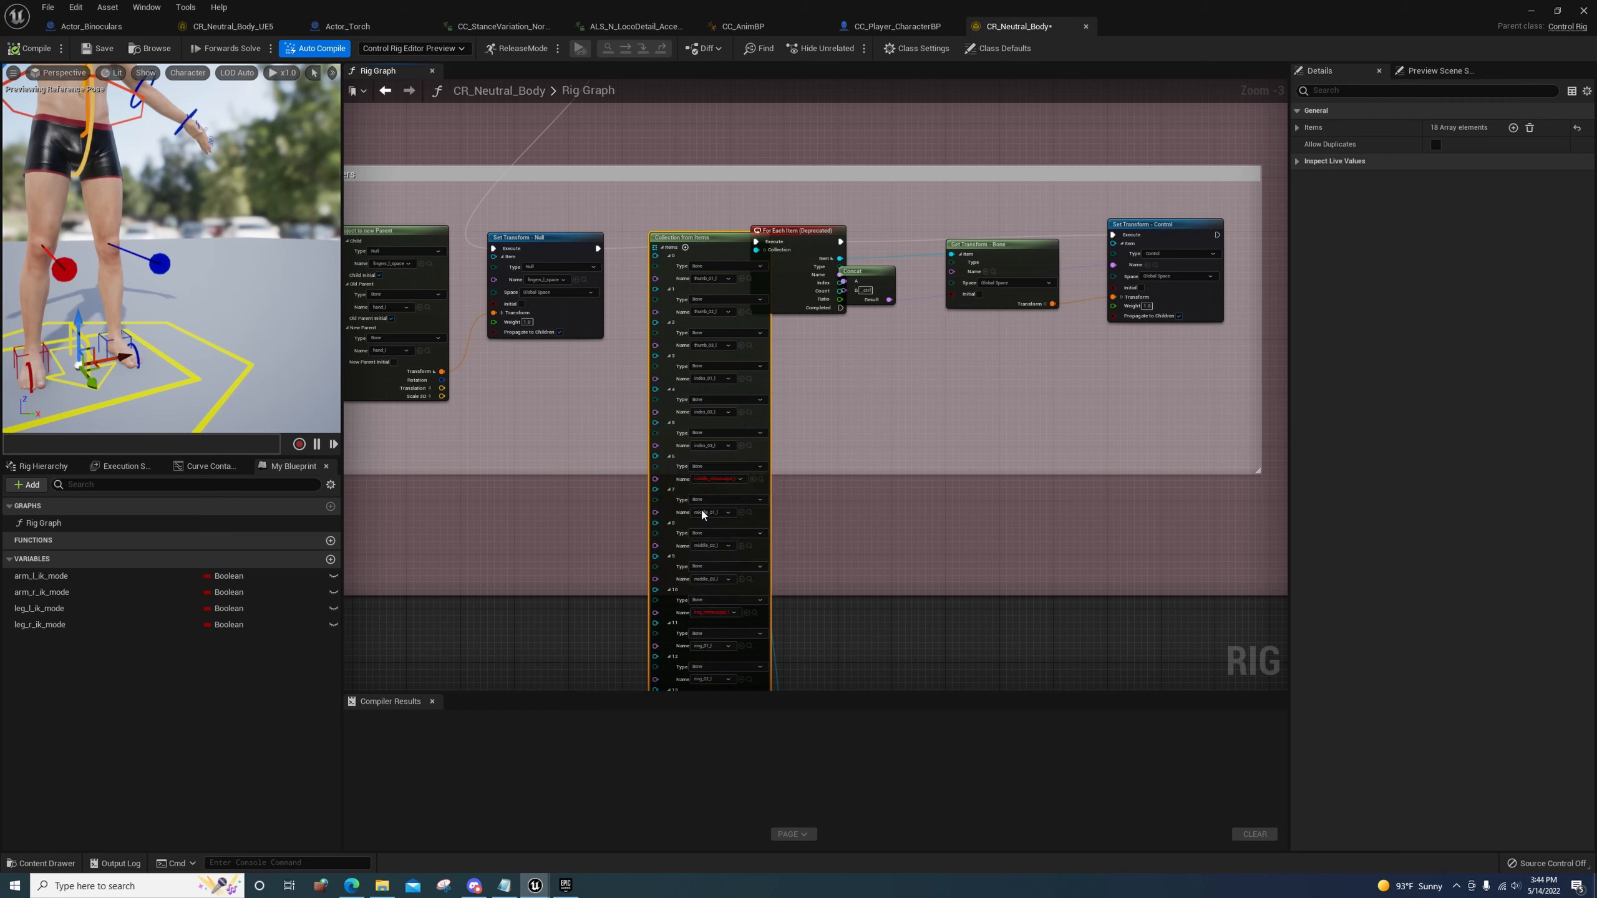
Remove the ring and pinky metacarpal elements from the left_fingers collection and collapse its item list
right_click(673, 556)
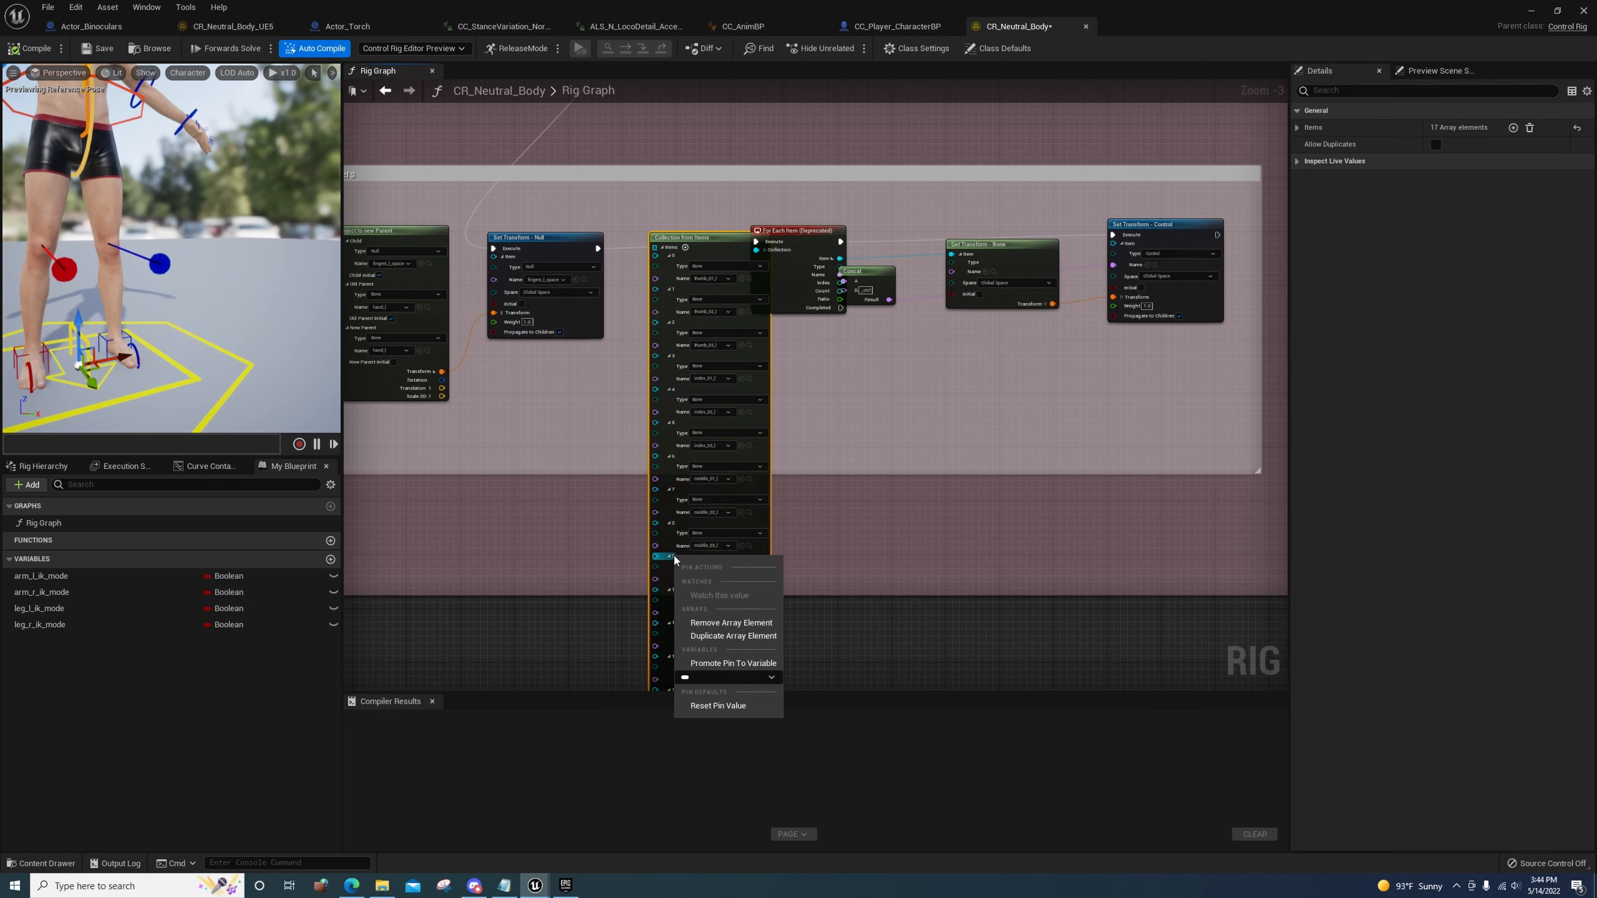
click(703, 623)
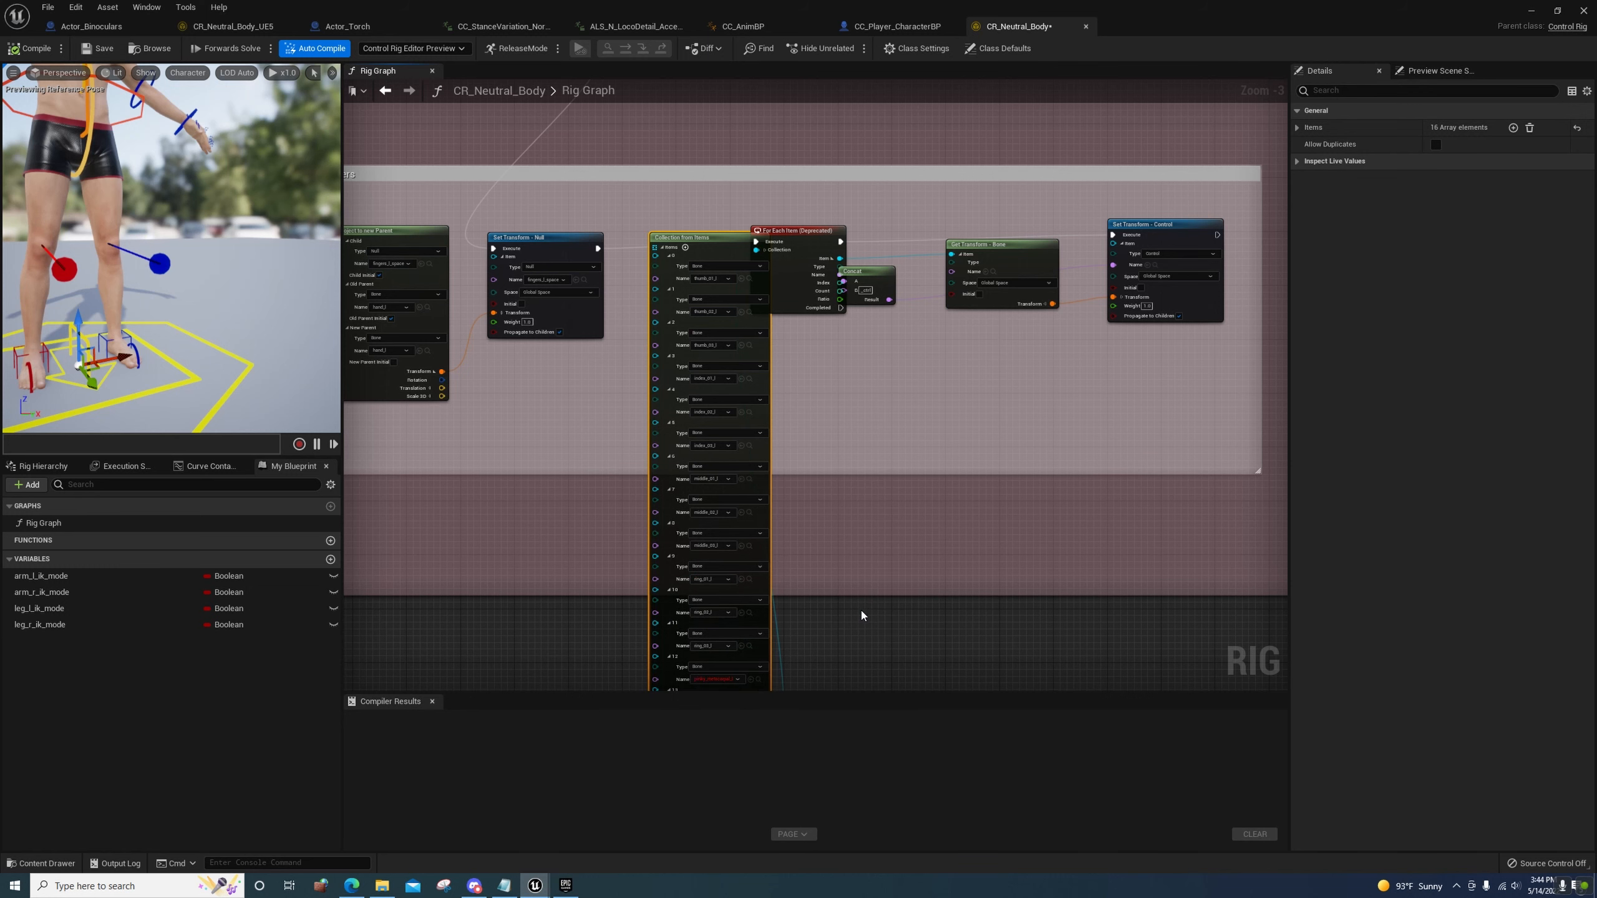
right_drag(863, 614, 854, 491)
right_click(728, 515)
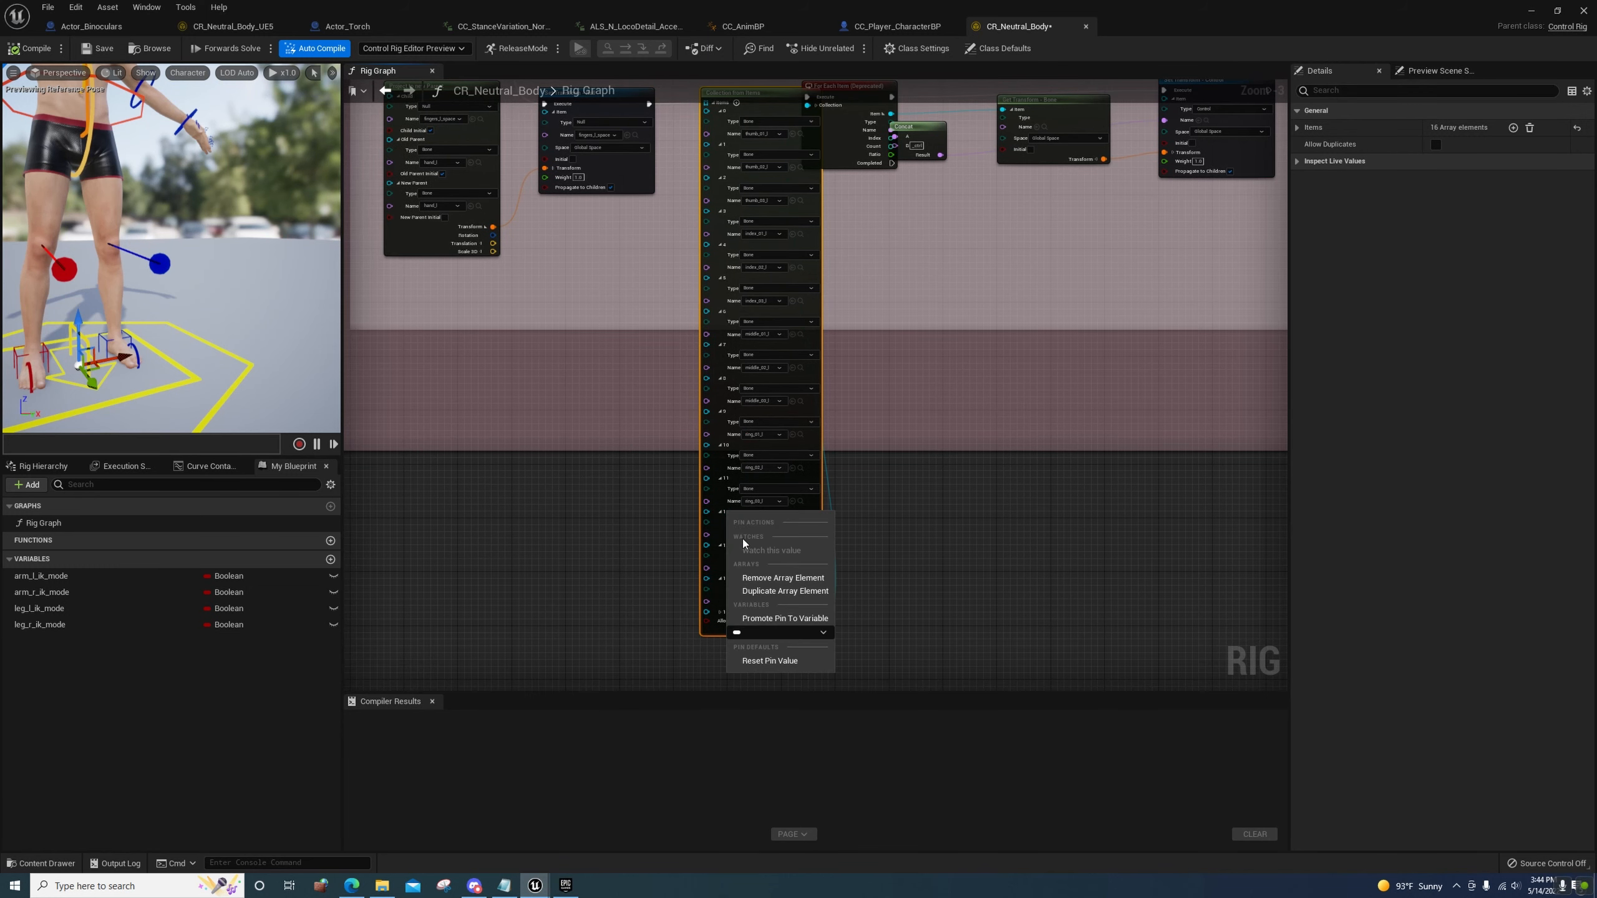
click(760, 573)
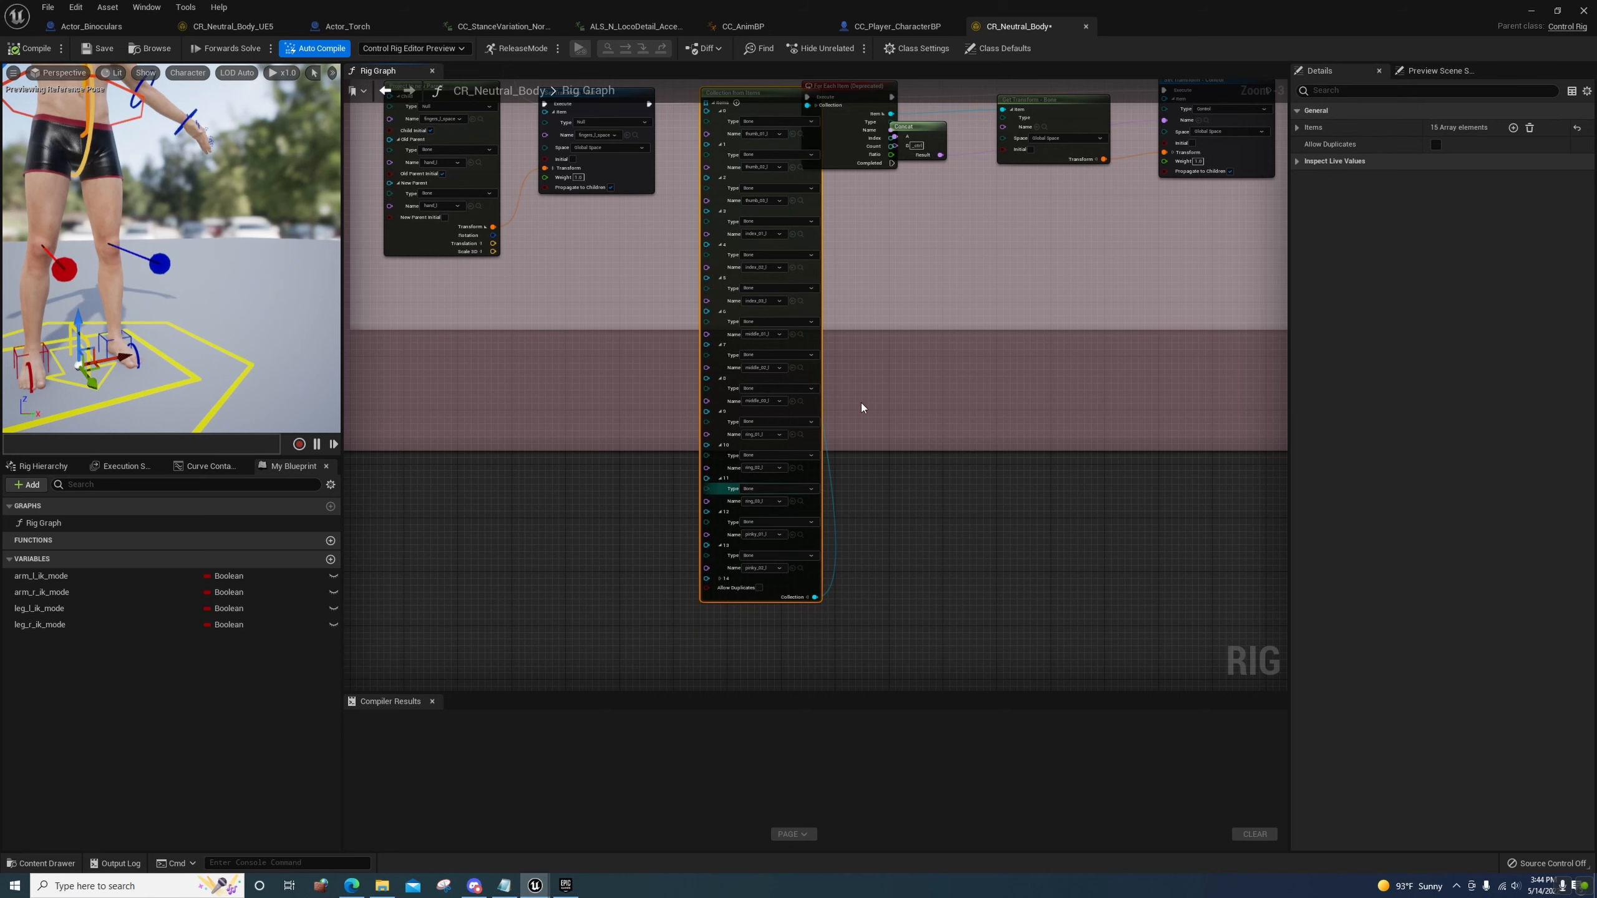
right_drag(866, 365, 847, 535)
click(696, 277)
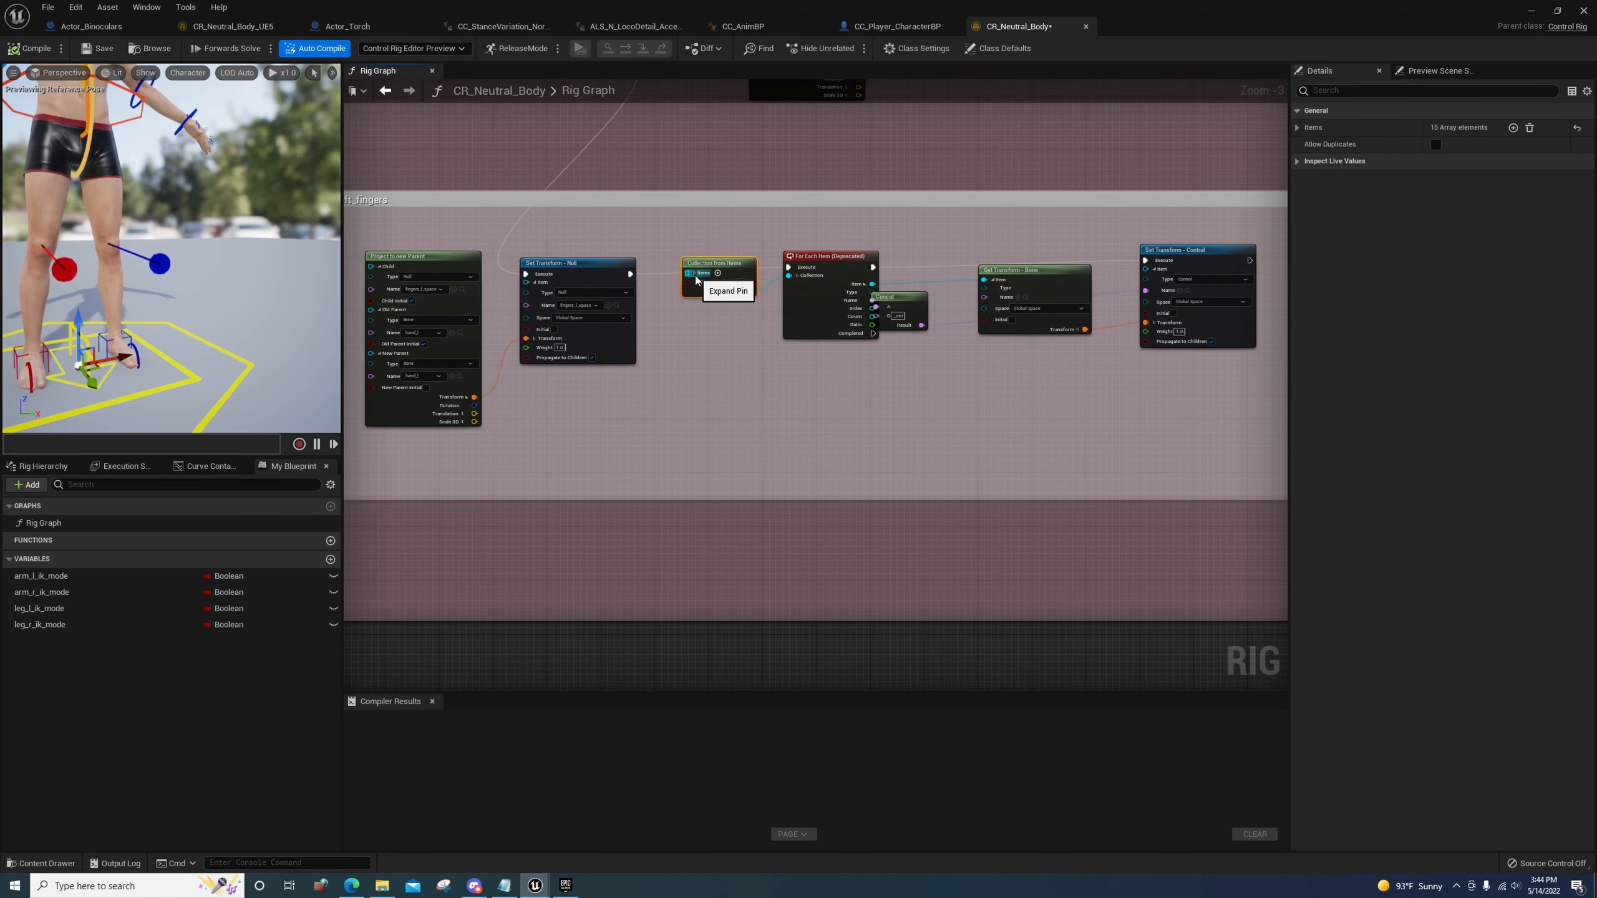
Expand the item list of the Collection from Items node in the right_fingers group
right_drag(816, 496, 1067, 468)
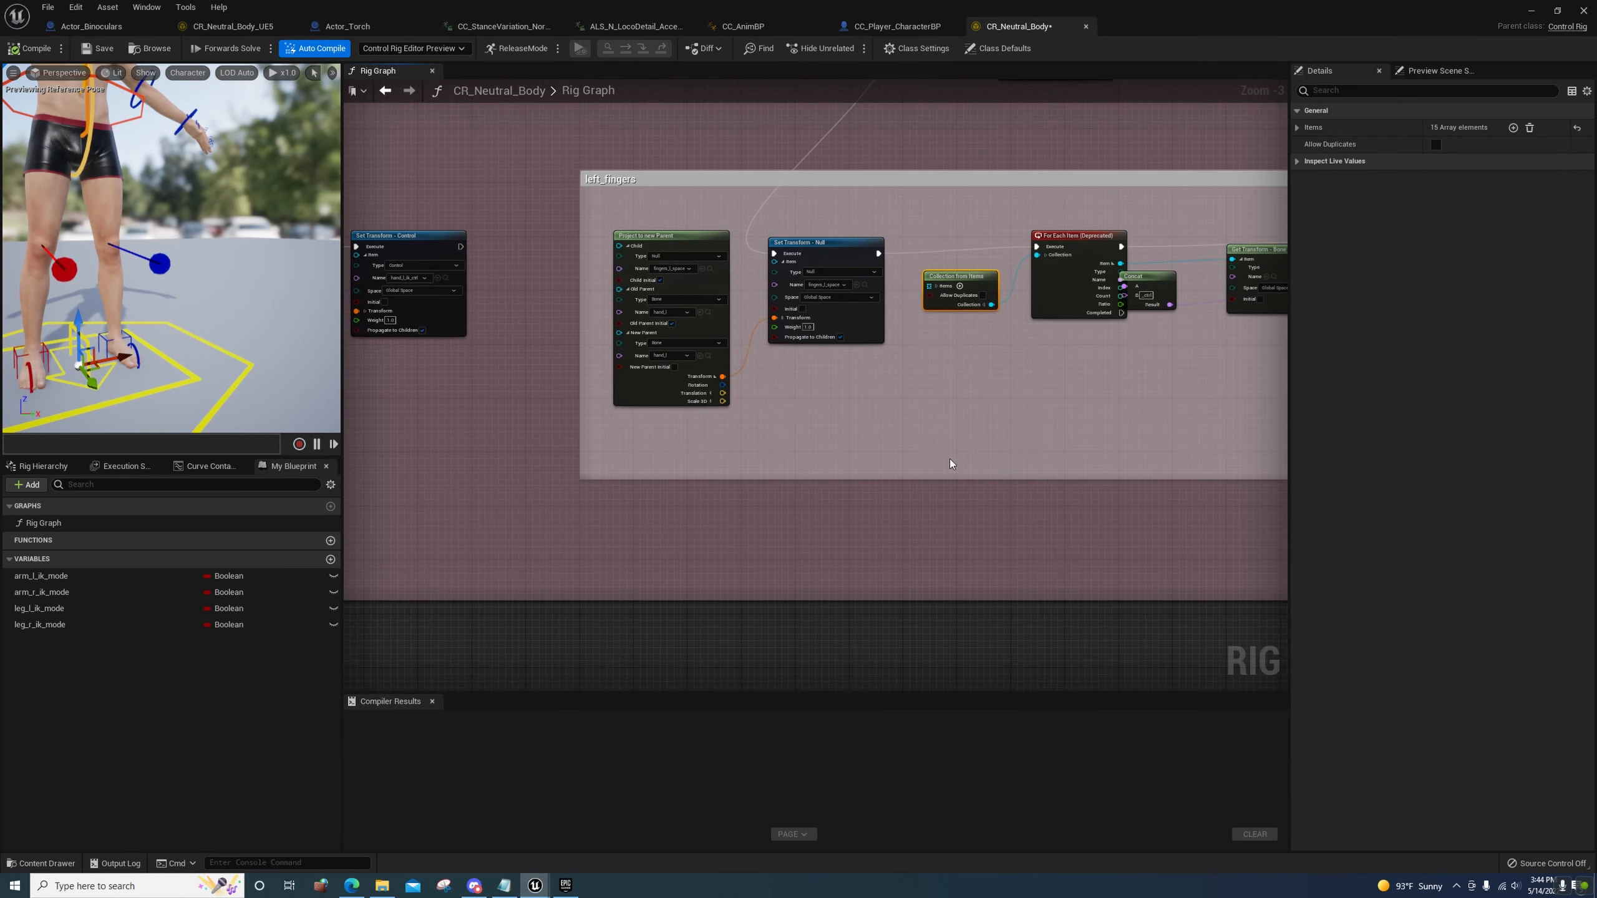
right_drag(963, 494, 841, 335)
scroll(841, 335, down, 2)
right_drag(843, 461, 714, 108)
right_drag(782, 495, 778, 354)
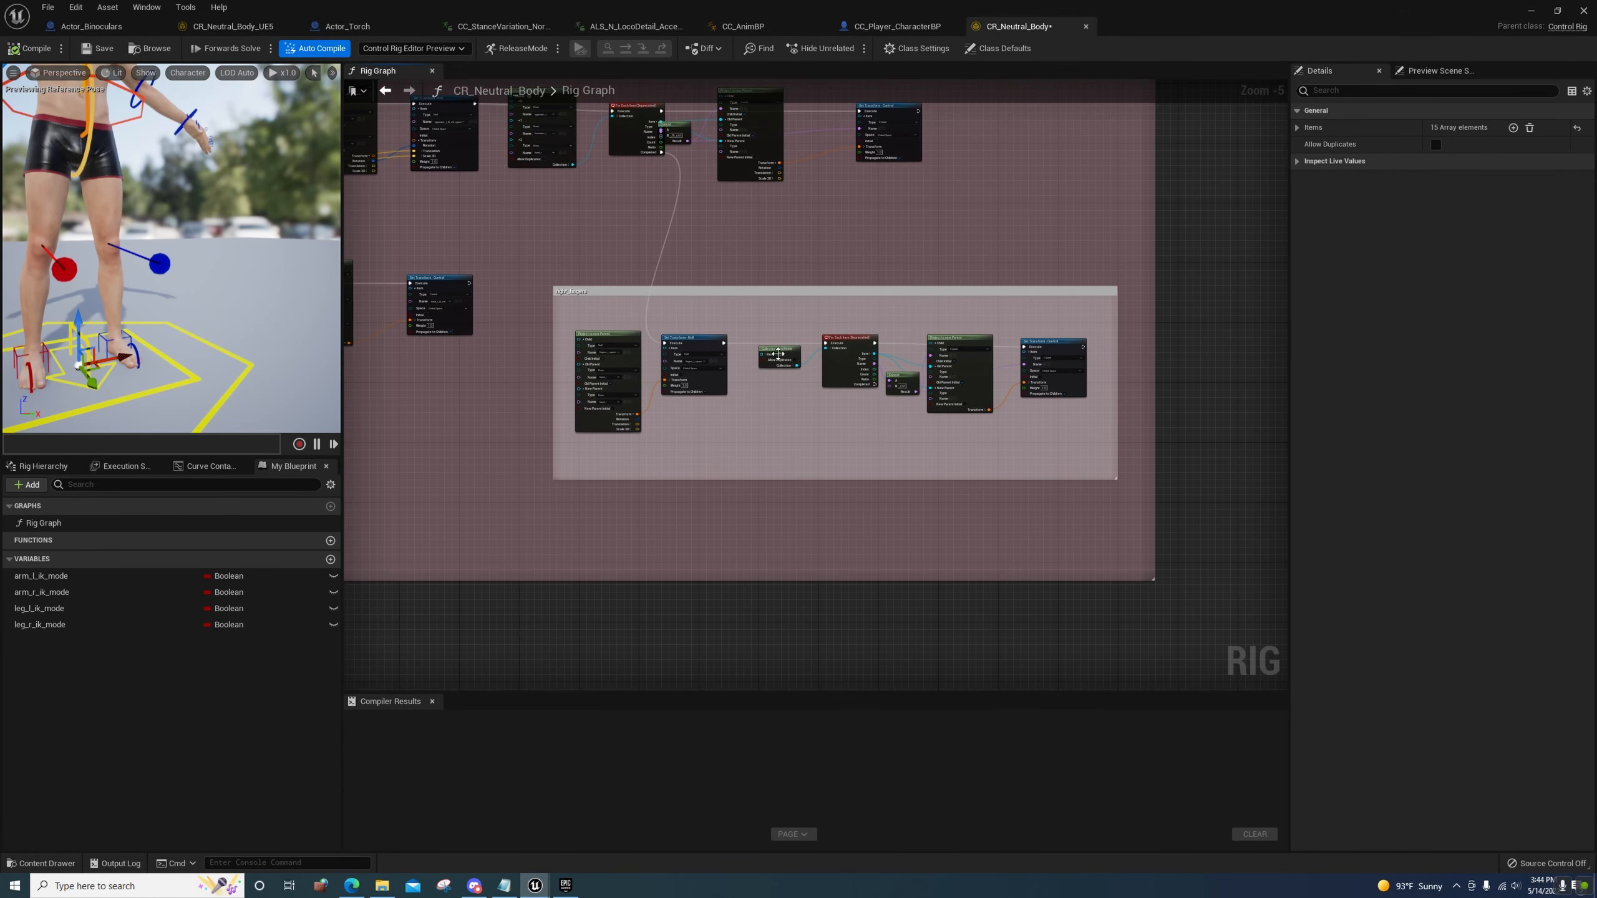
scroll(778, 354, up, 3)
click(752, 354)
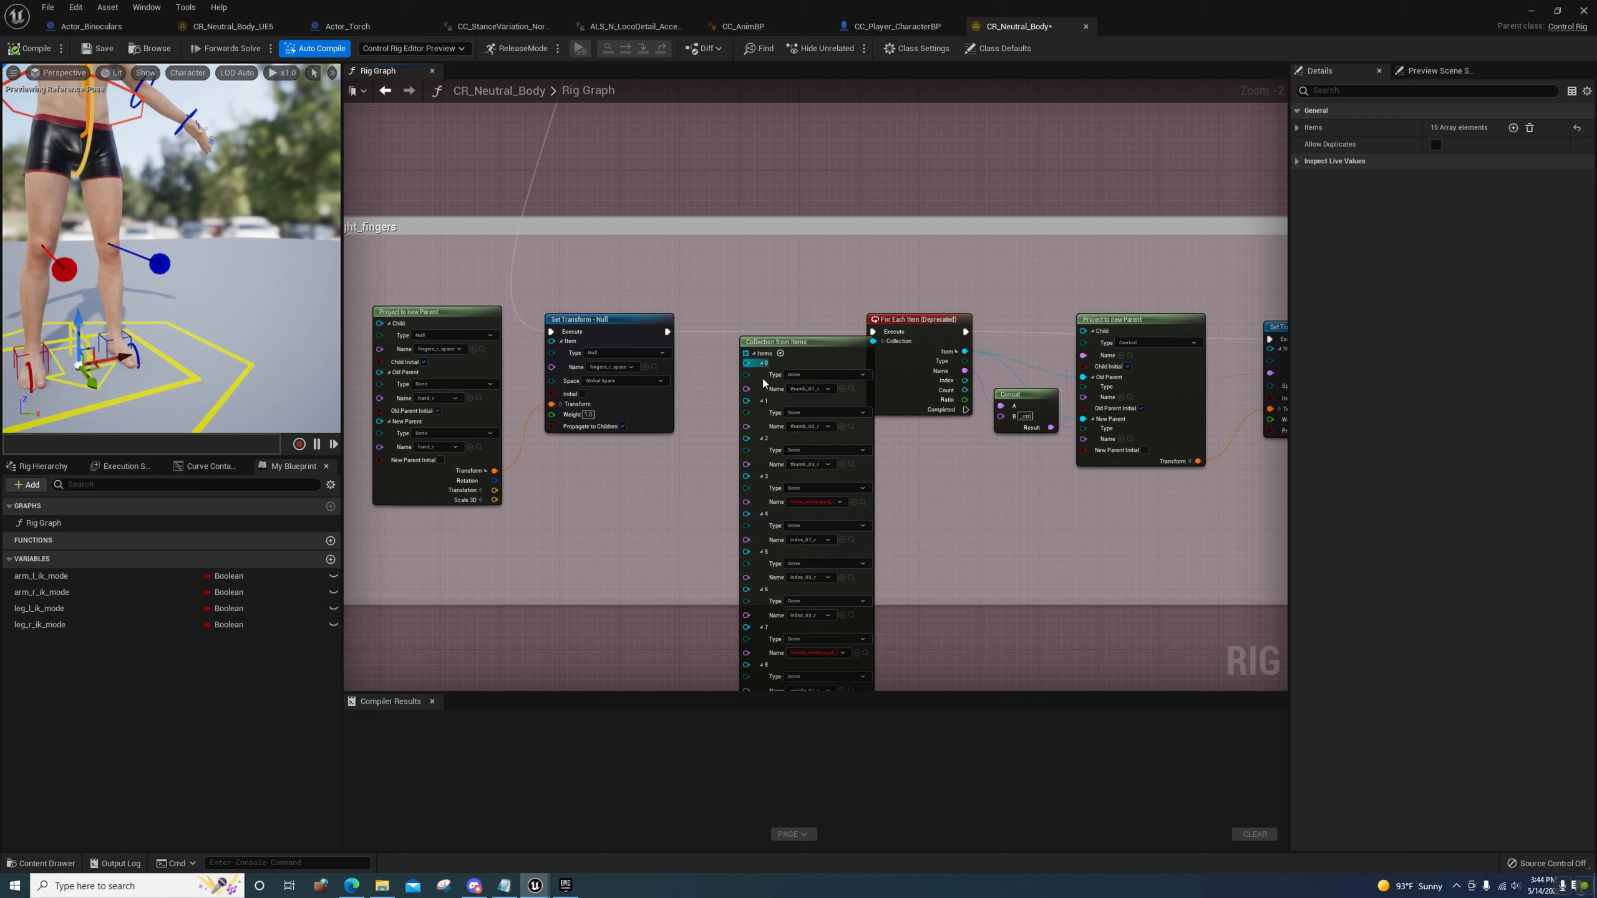
right_drag(947, 523, 928, 473)
Show the Find Results panel and search the rig for "collection from items"
click(75, 7)
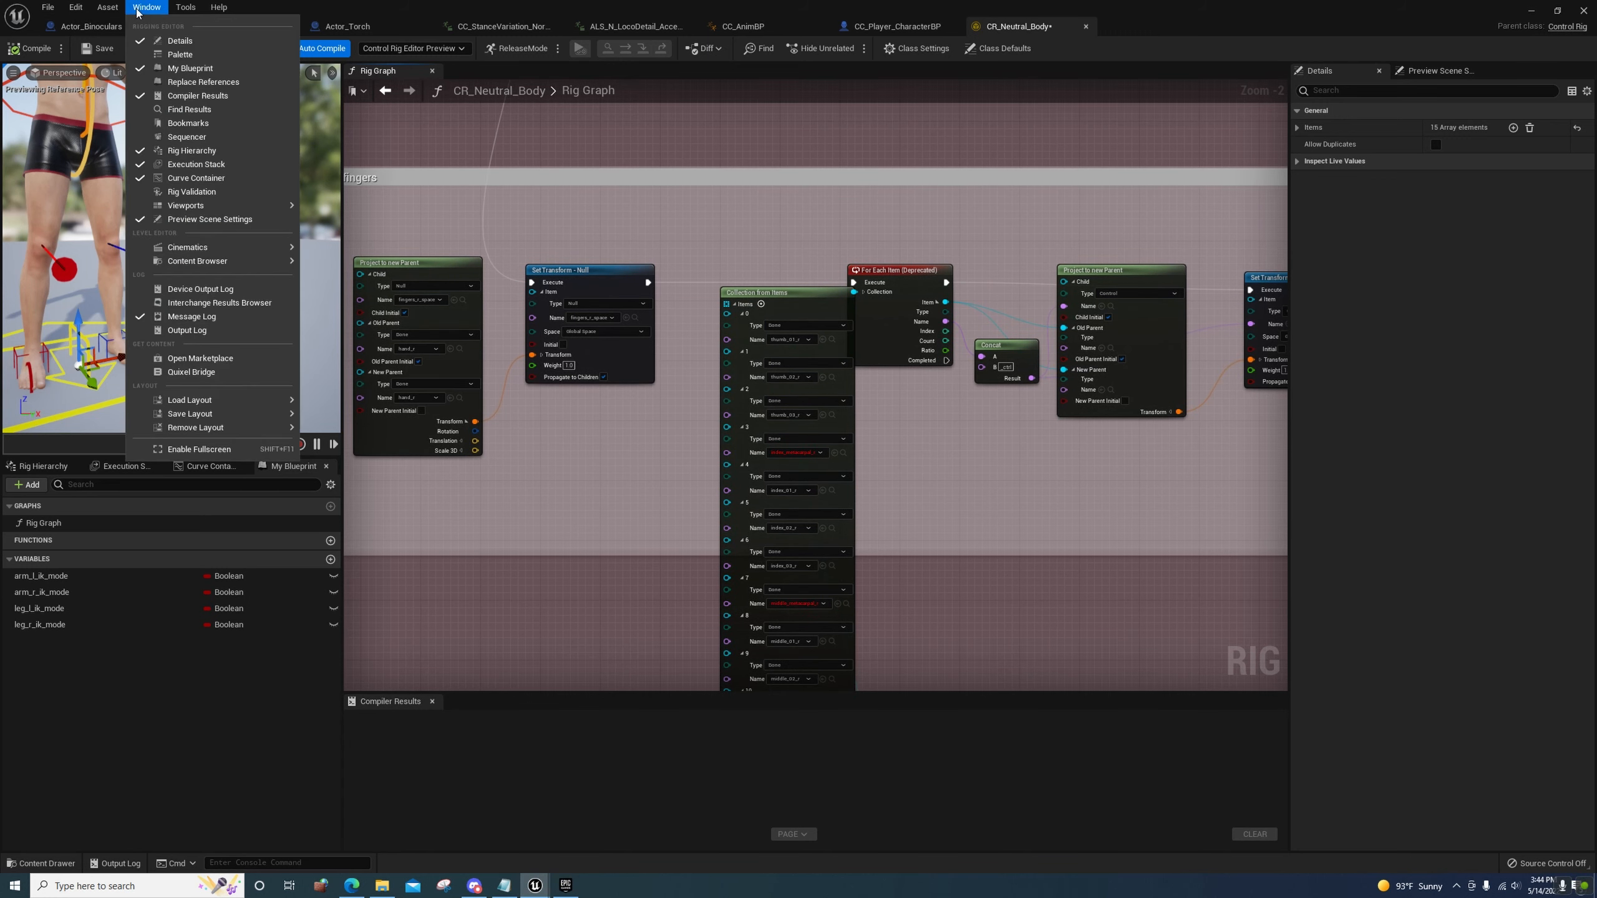
click(194, 111)
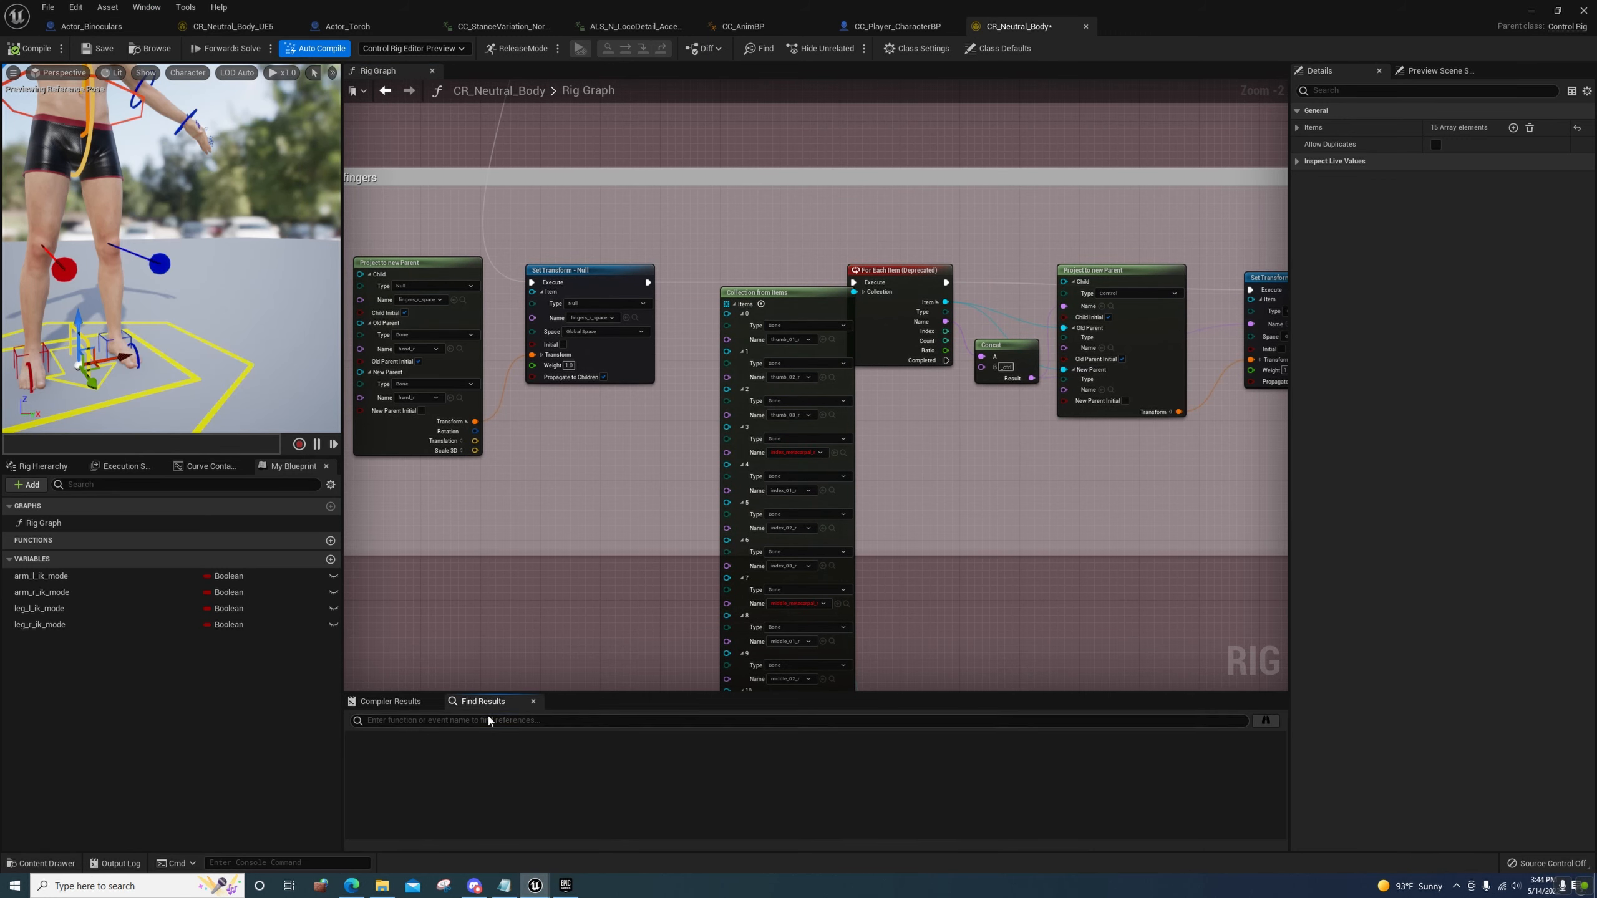
click(488, 719)
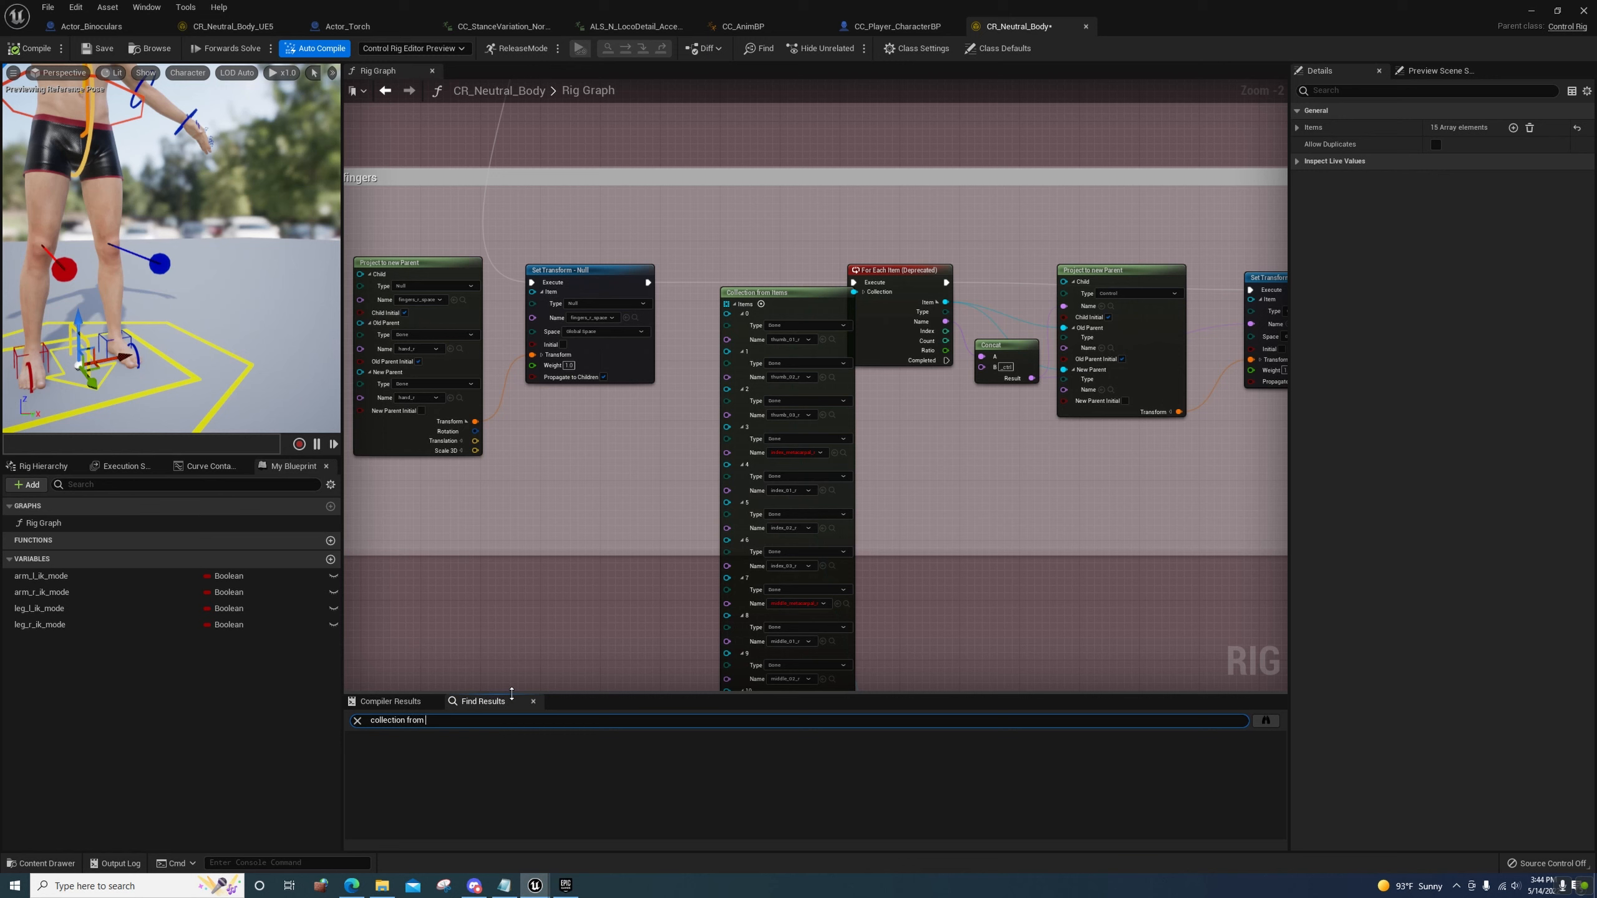
key(Return)
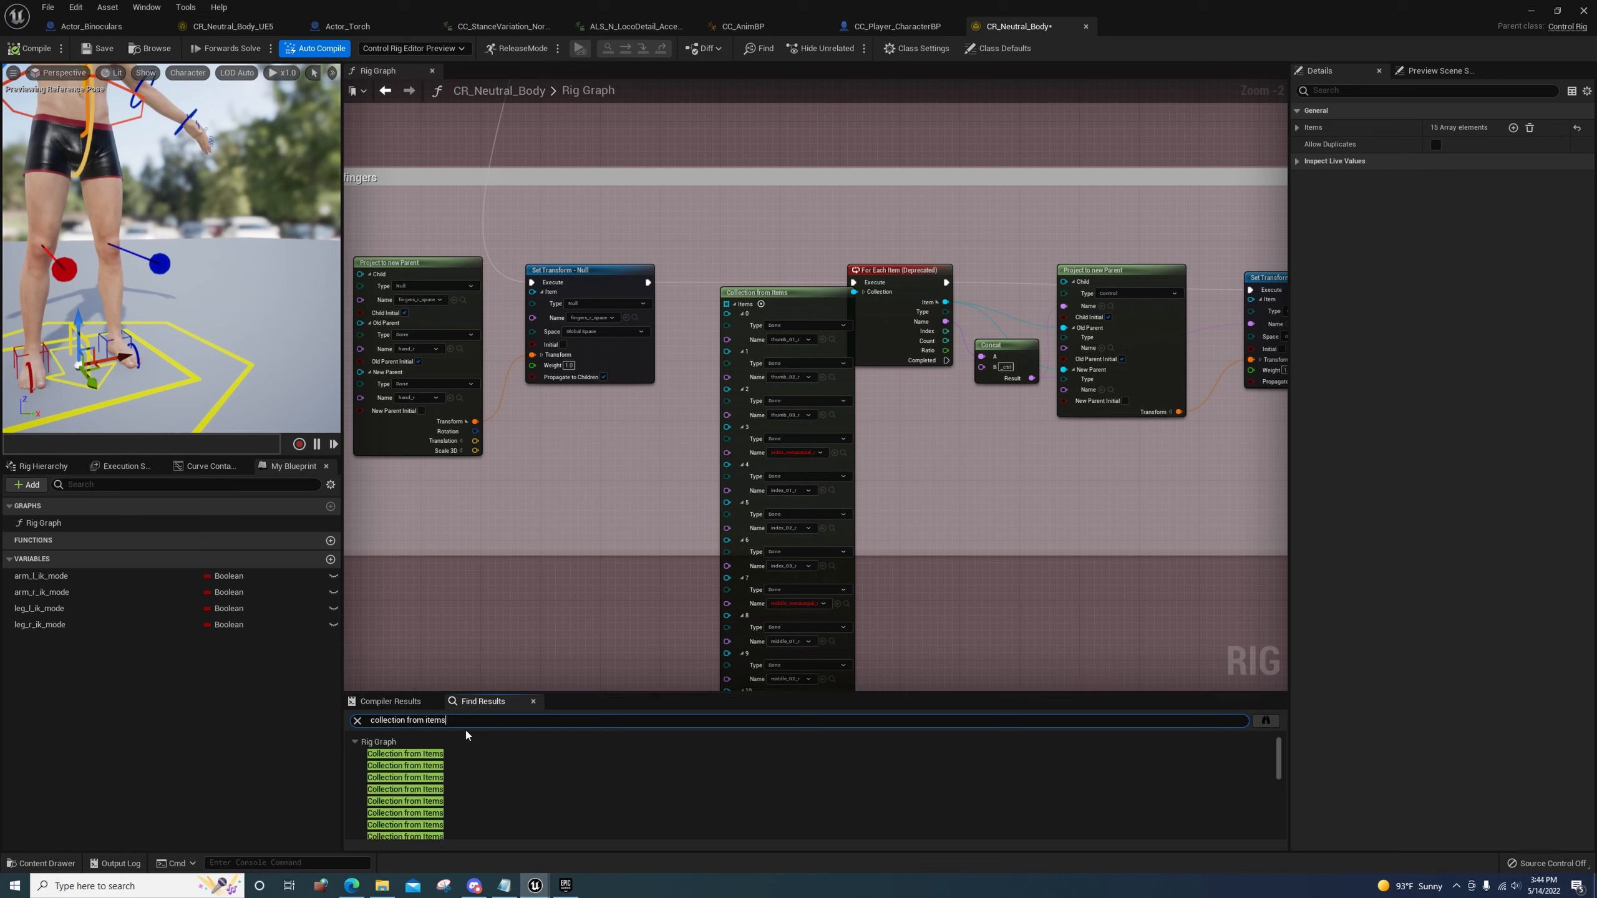
Remove the index and middle metacarpal elements from the right_fingers collection
right_click(748, 431)
click(780, 488)
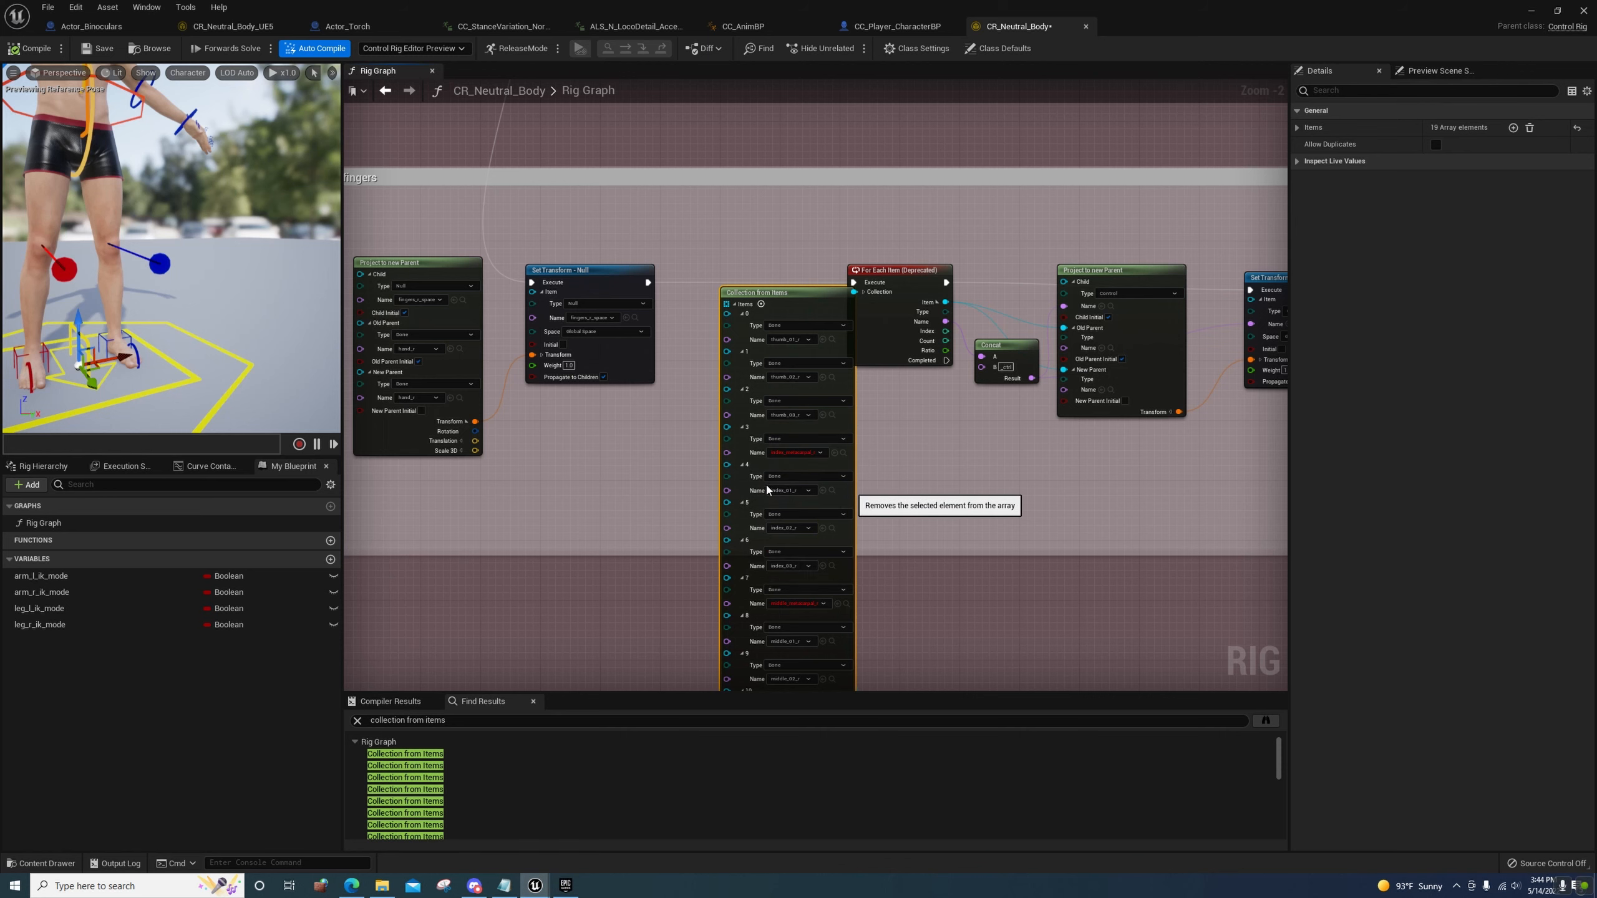
scroll(766, 490, down, 3)
scroll(772, 529, up, 4)
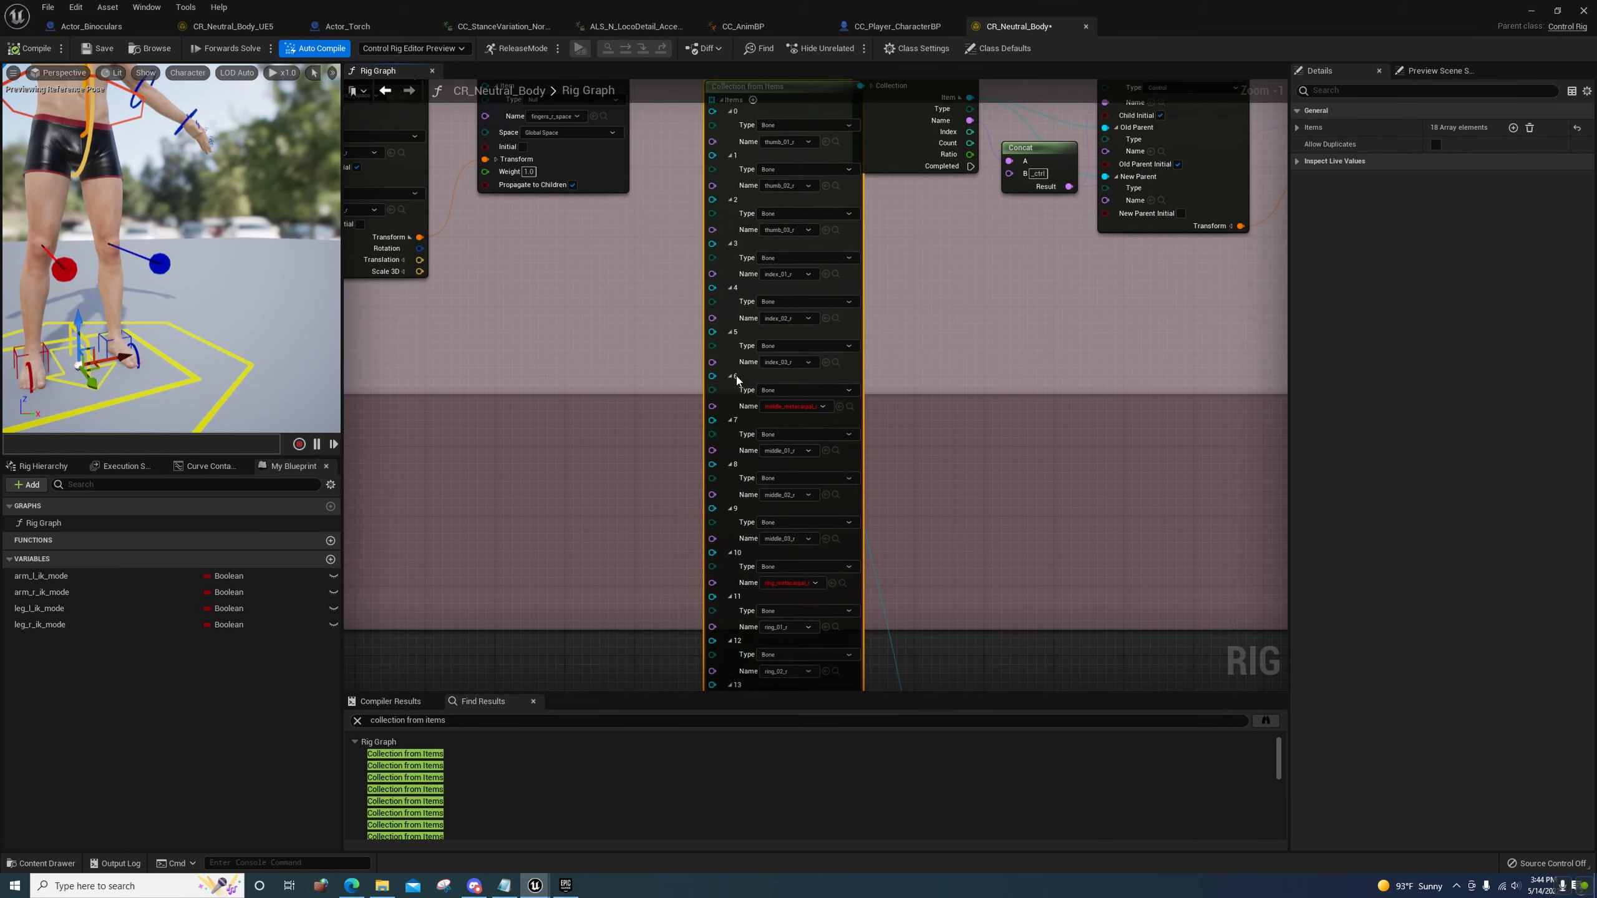
right_click(737, 380)
click(766, 435)
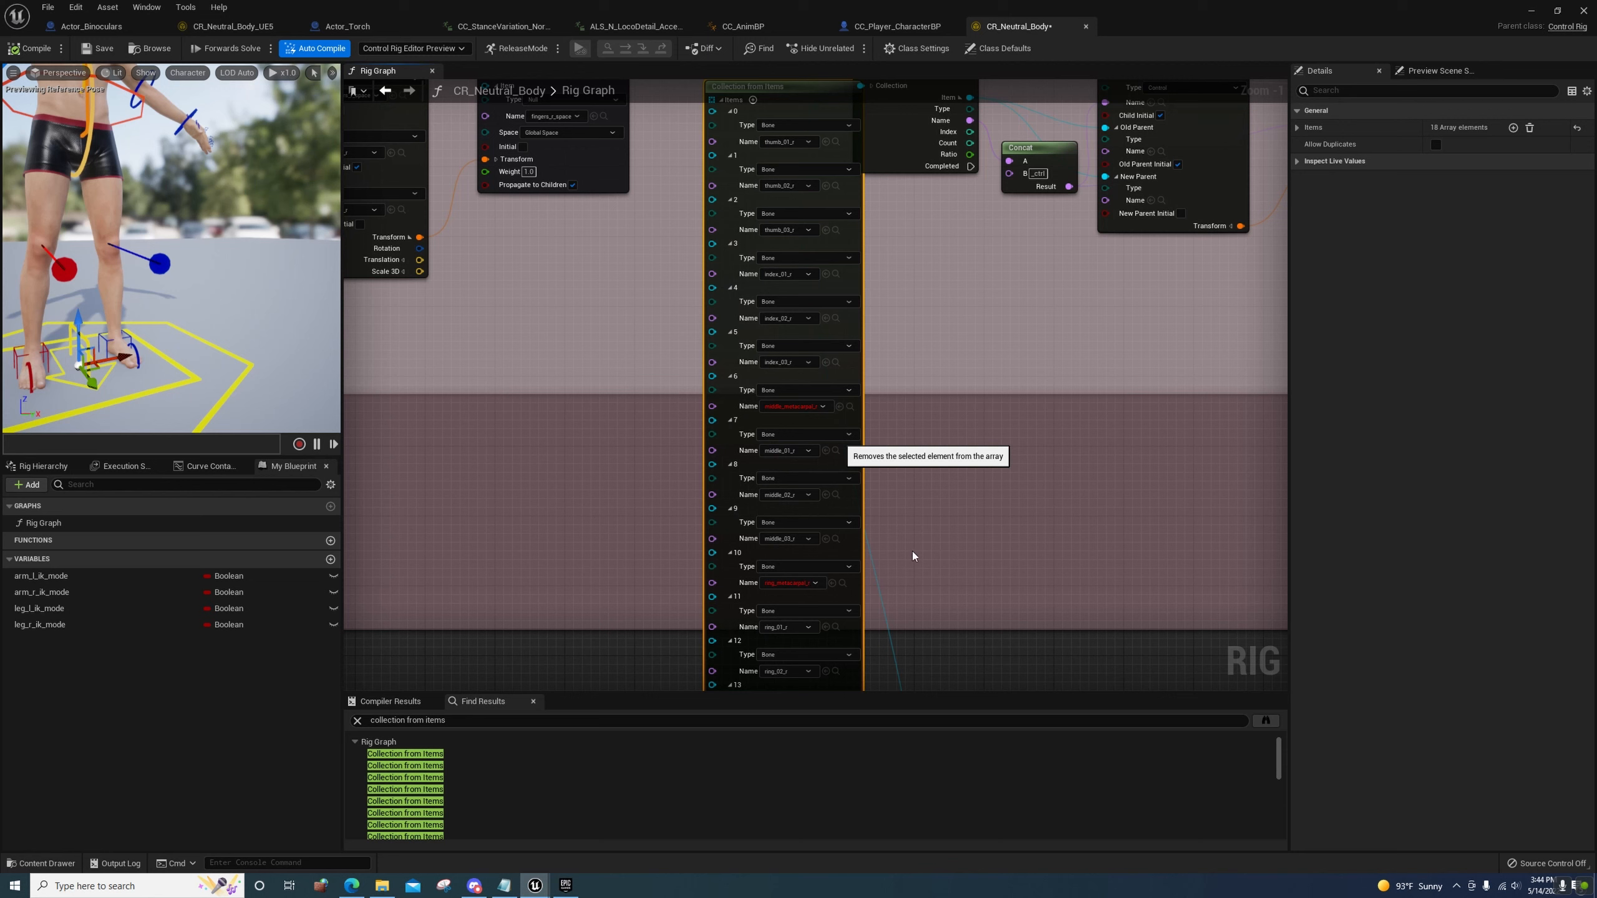
Remove the ring and pinky metacarpal elements from the right_fingers collection and collapse its item list
right_click(738, 511)
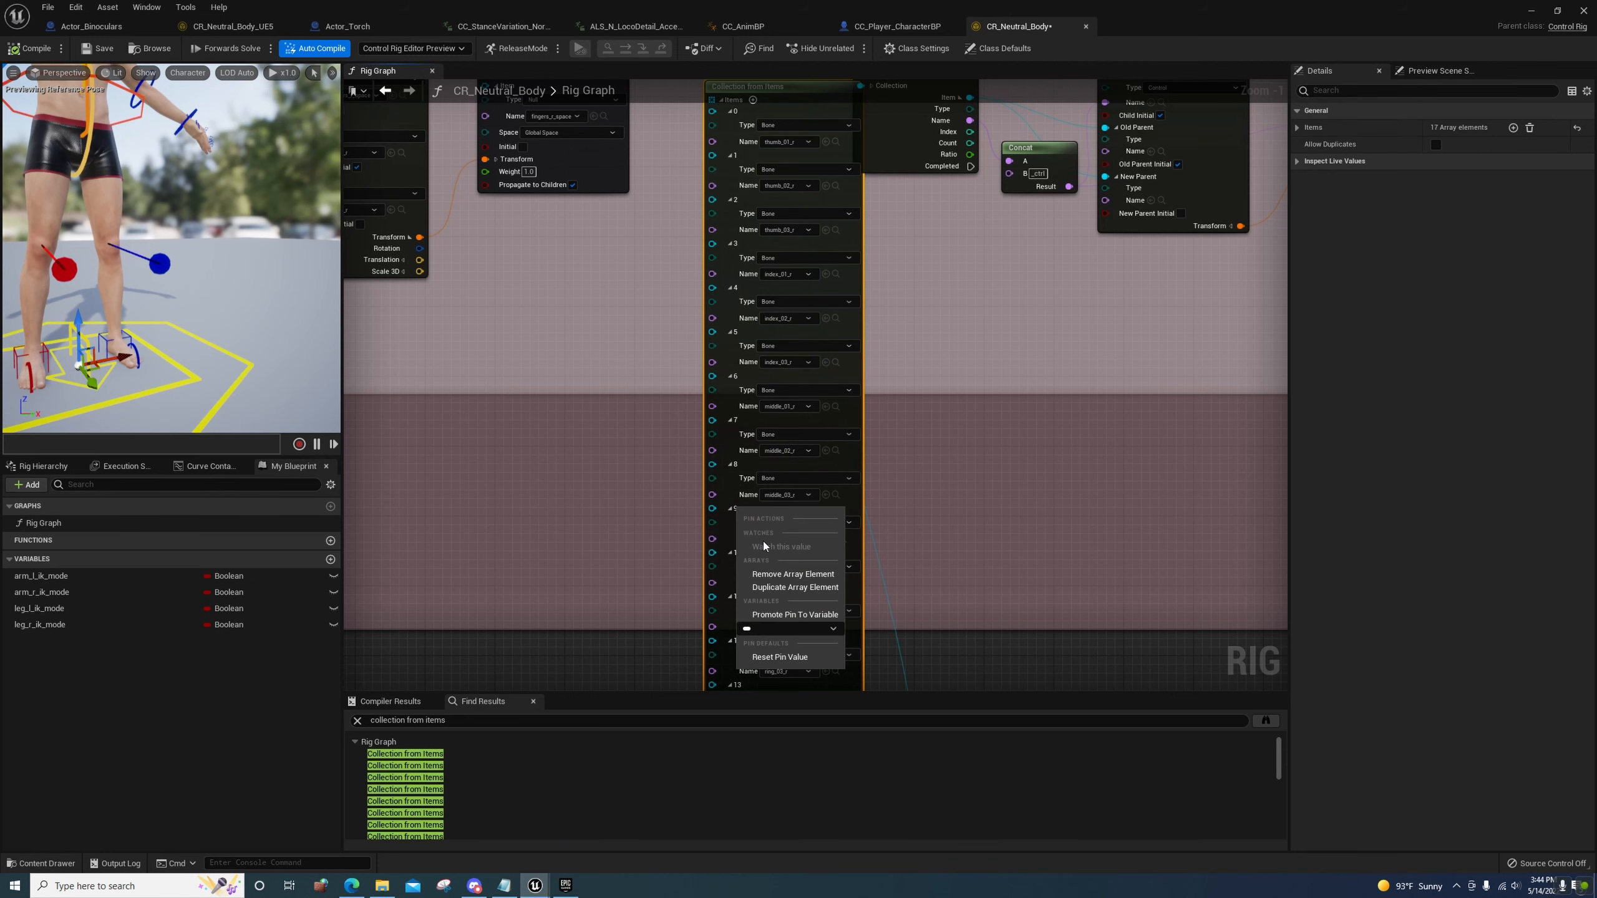
click(771, 566)
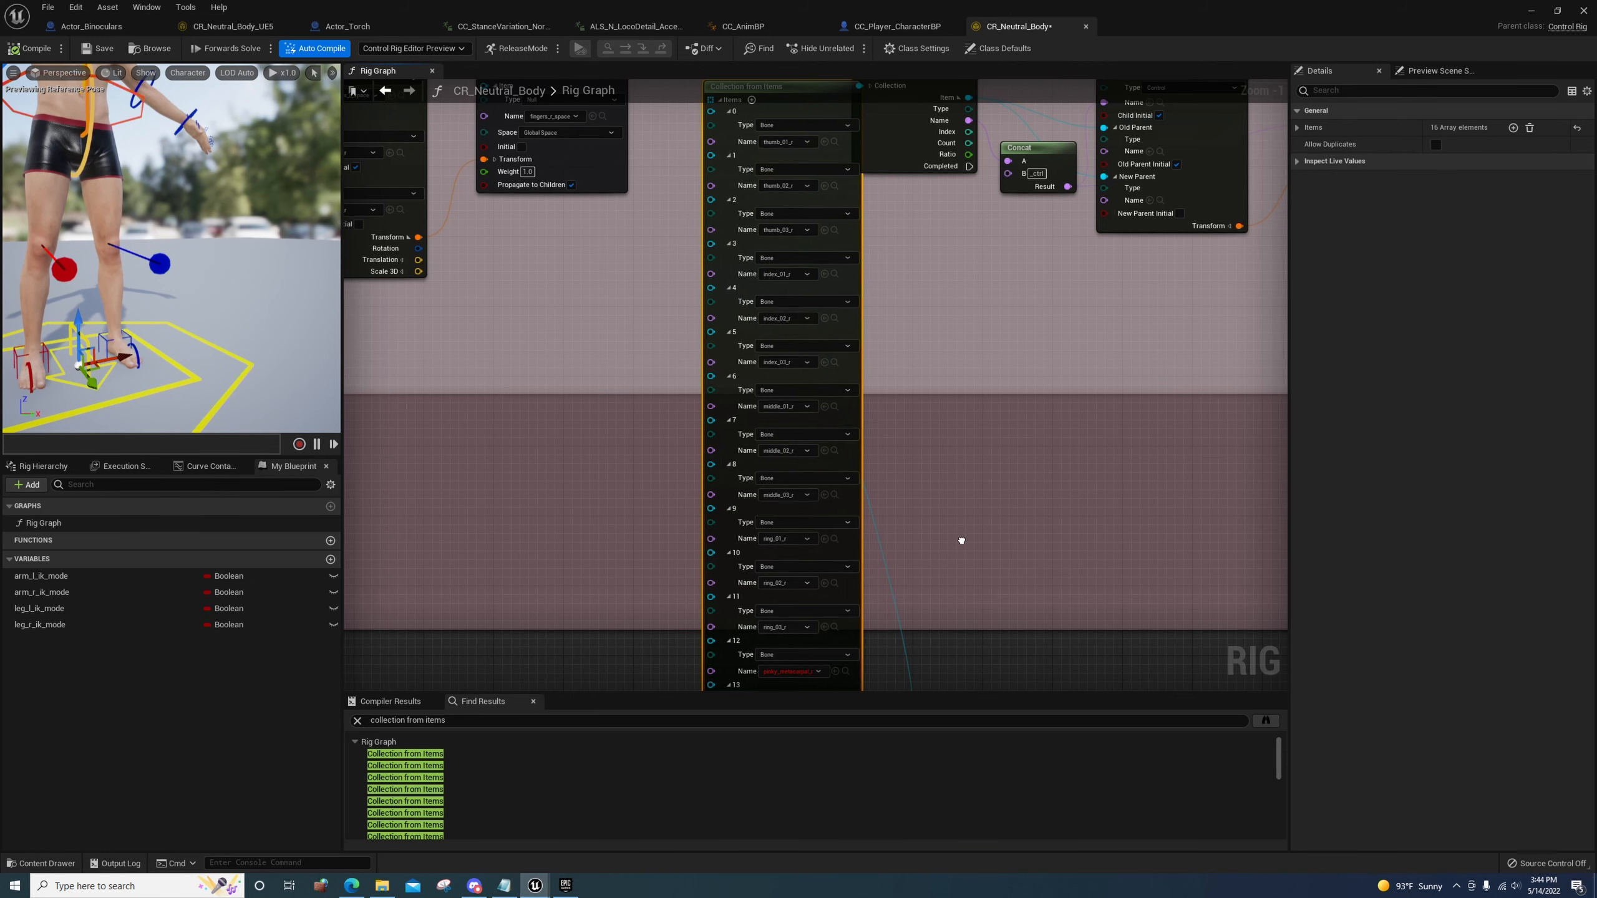
right_drag(725, 657, 685, 444)
right_click(696, 434)
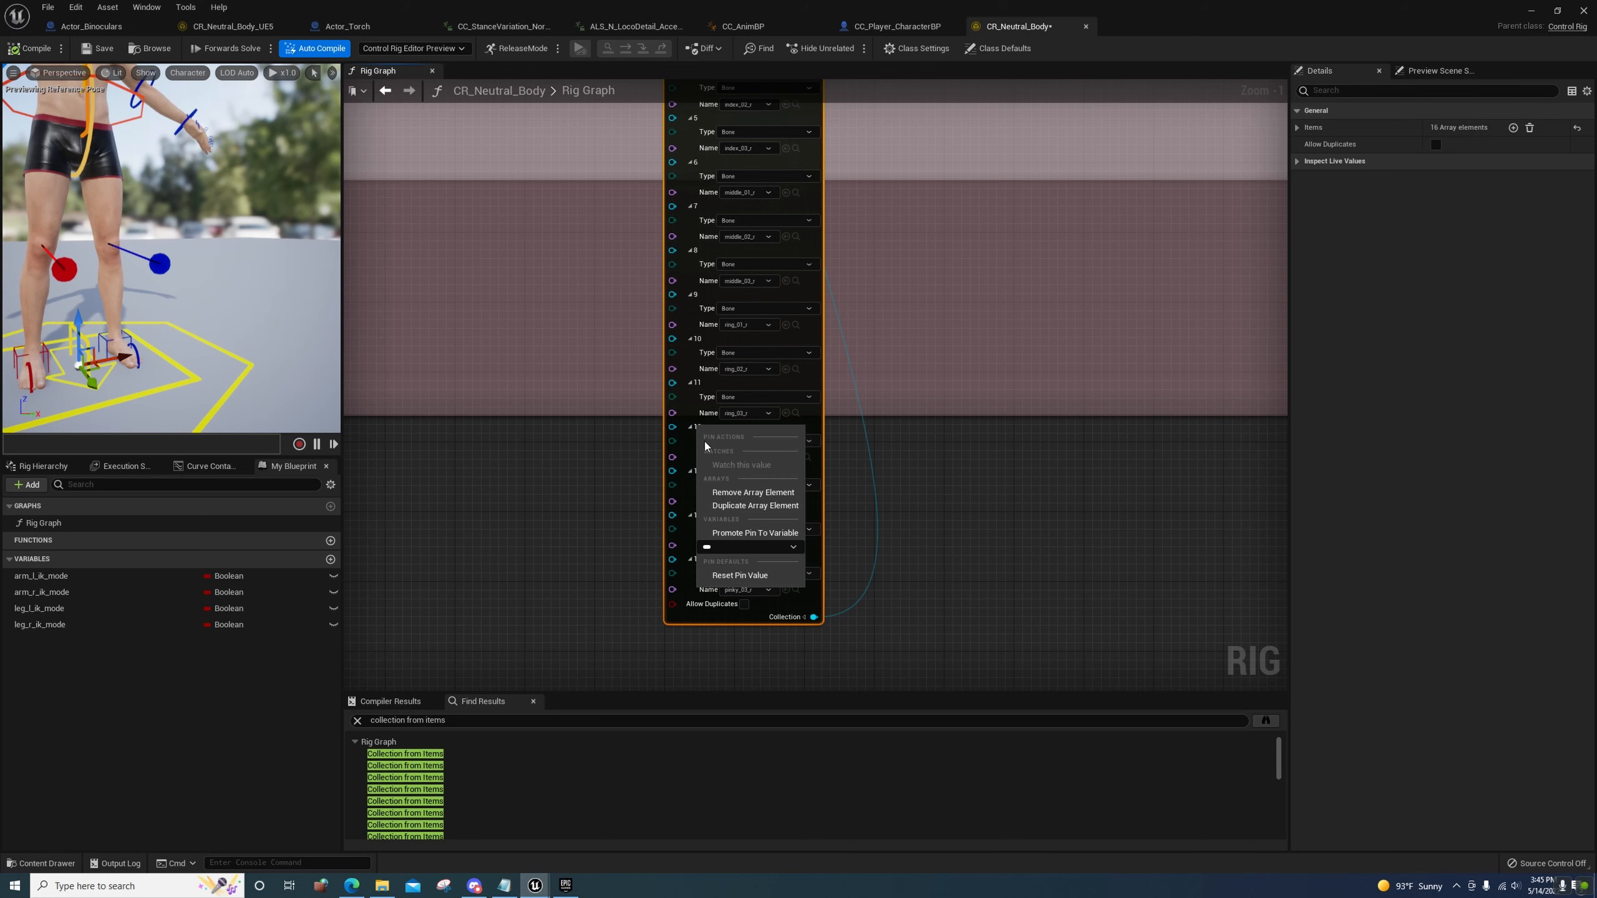
click(733, 492)
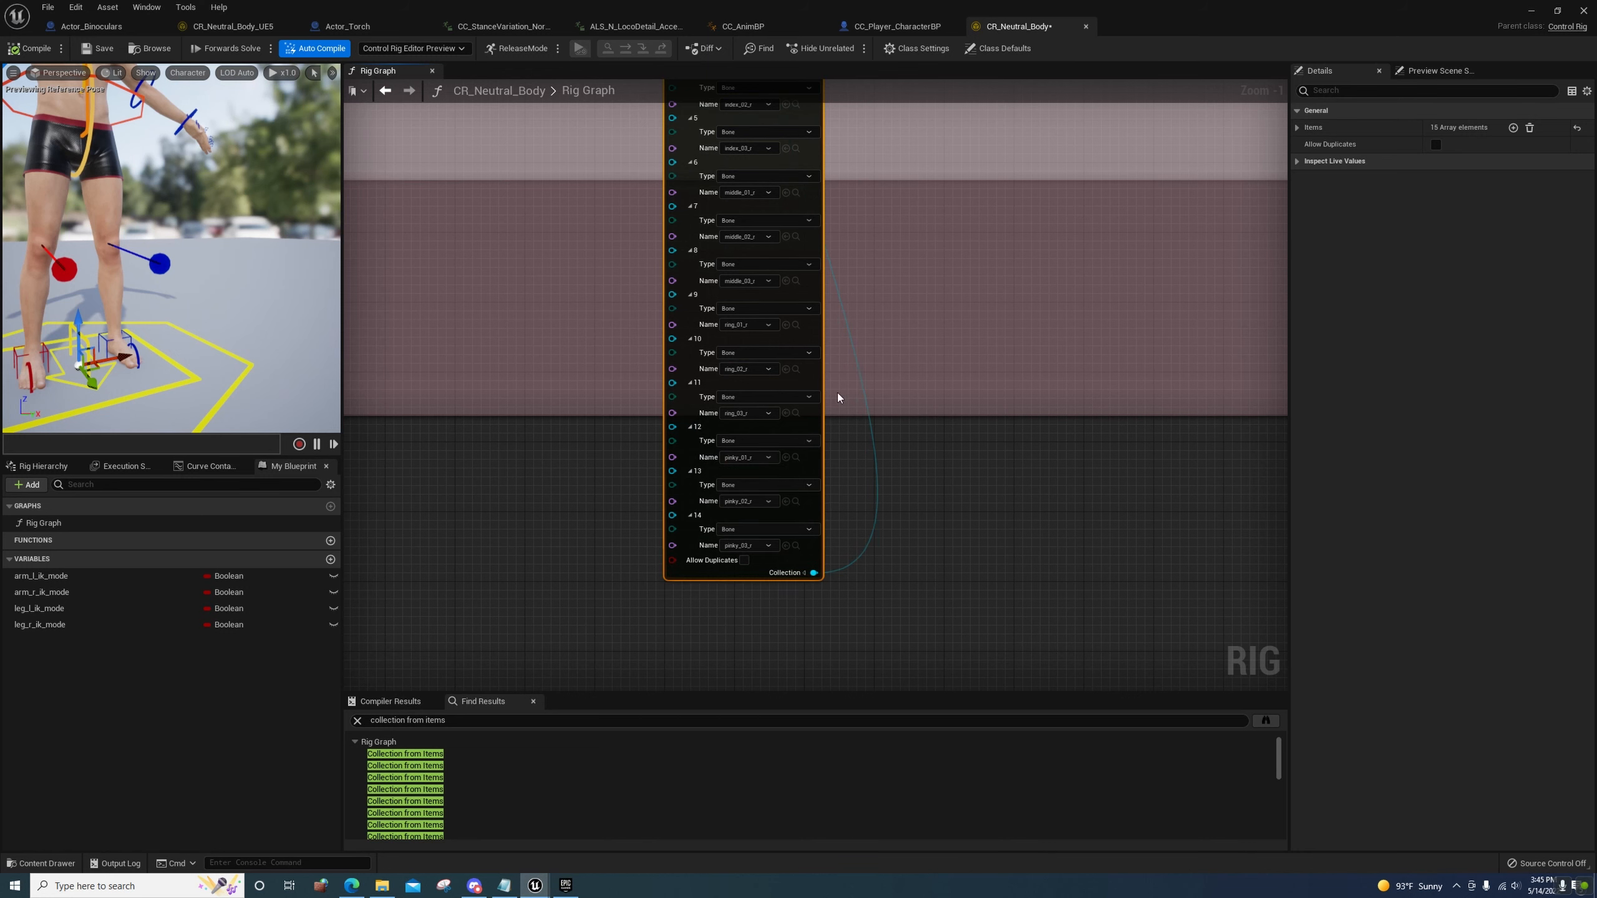
right_drag(837, 398, 945, 624)
click(729, 287)
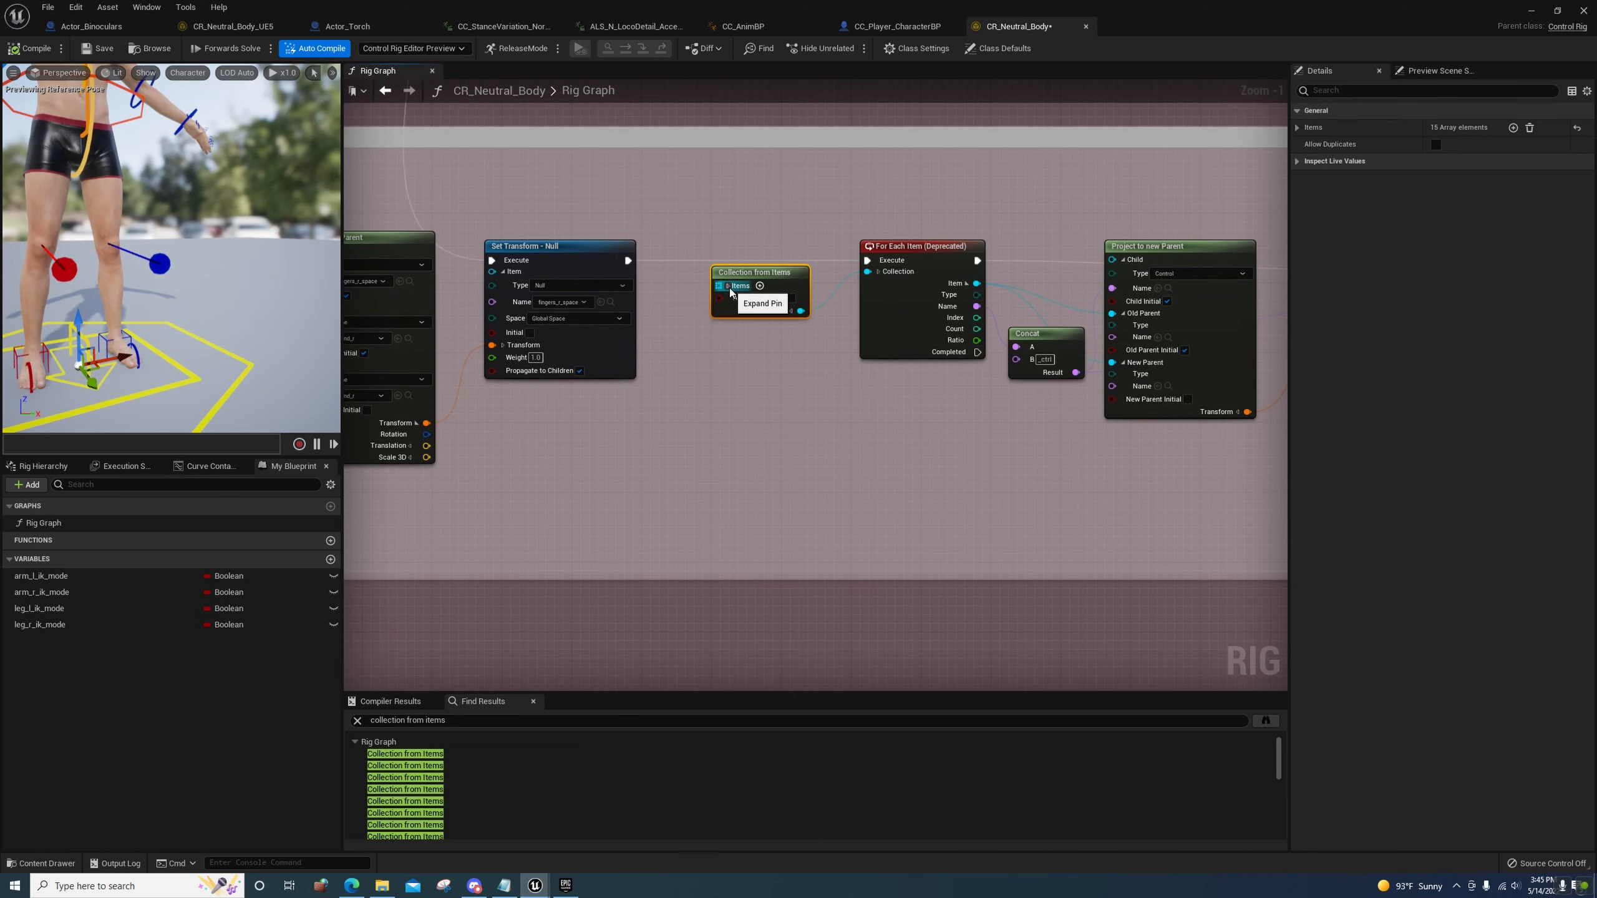
Open the first search result, expand the fingers collection's items, and remove its index and middle metacarpal elements
click(428, 756)
double_click(428, 757)
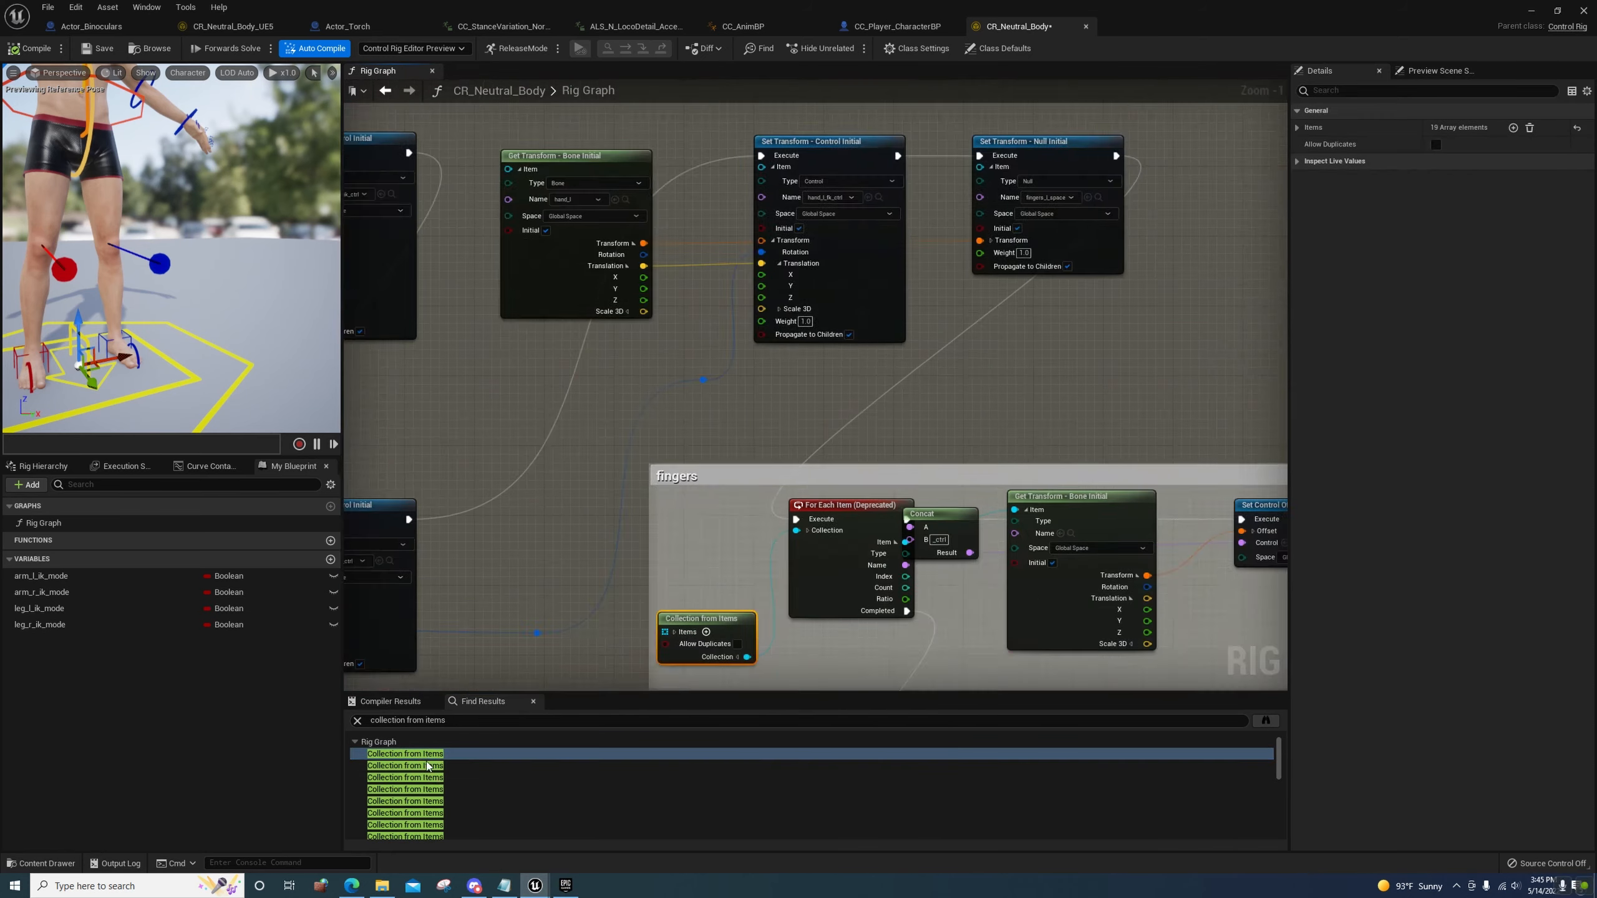
click(782, 380)
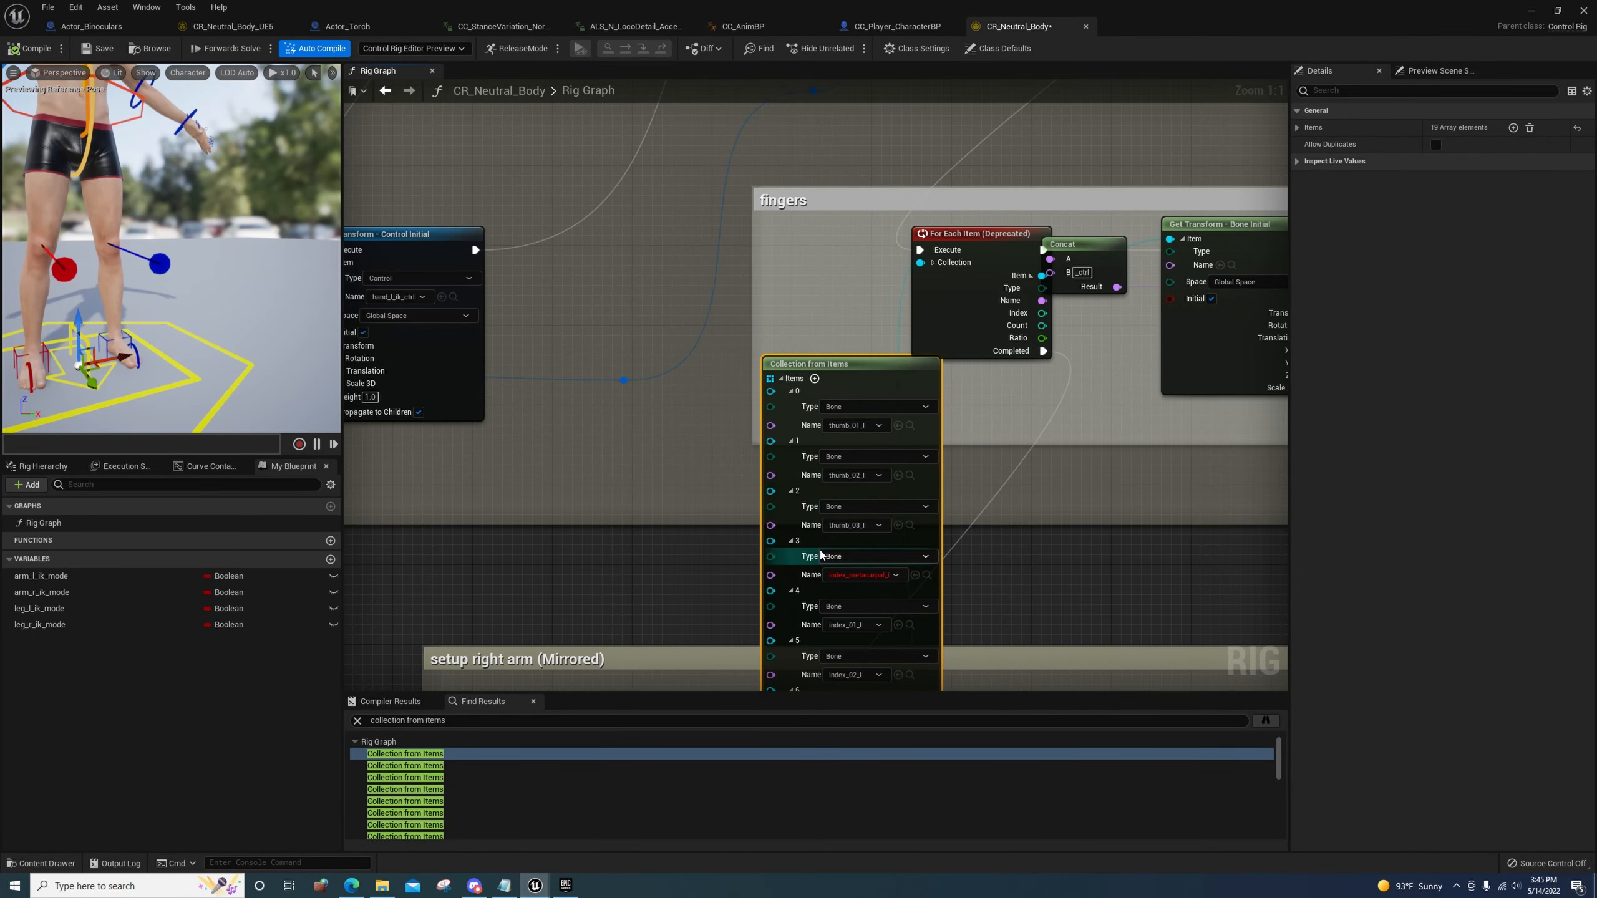
right_click(799, 539)
click(842, 609)
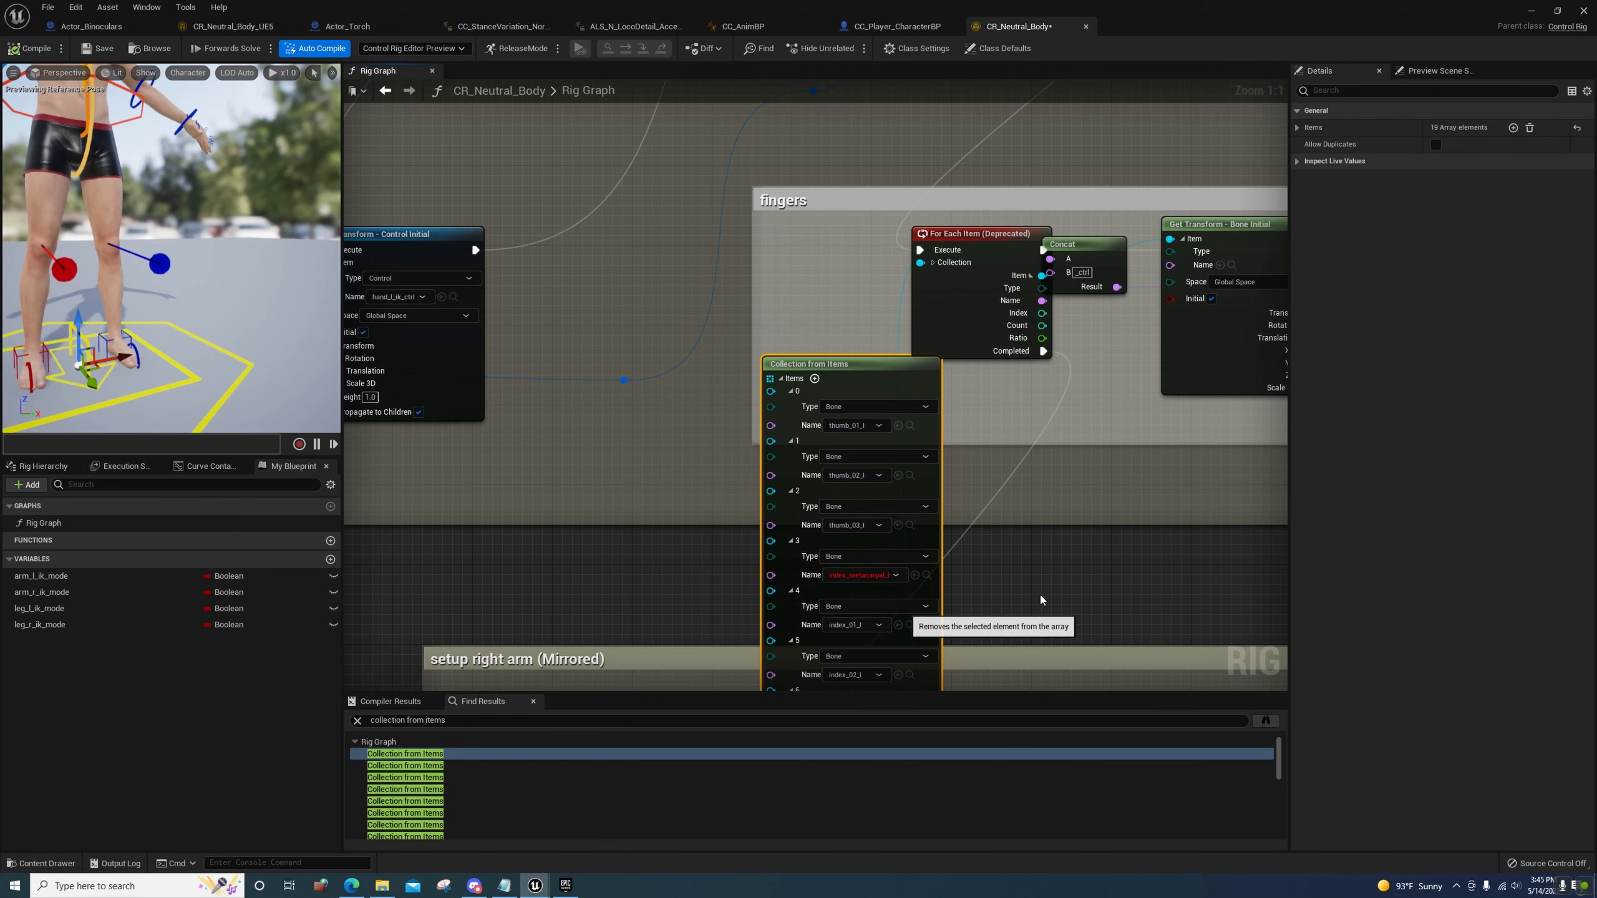
right_drag(1036, 595, 1005, 277)
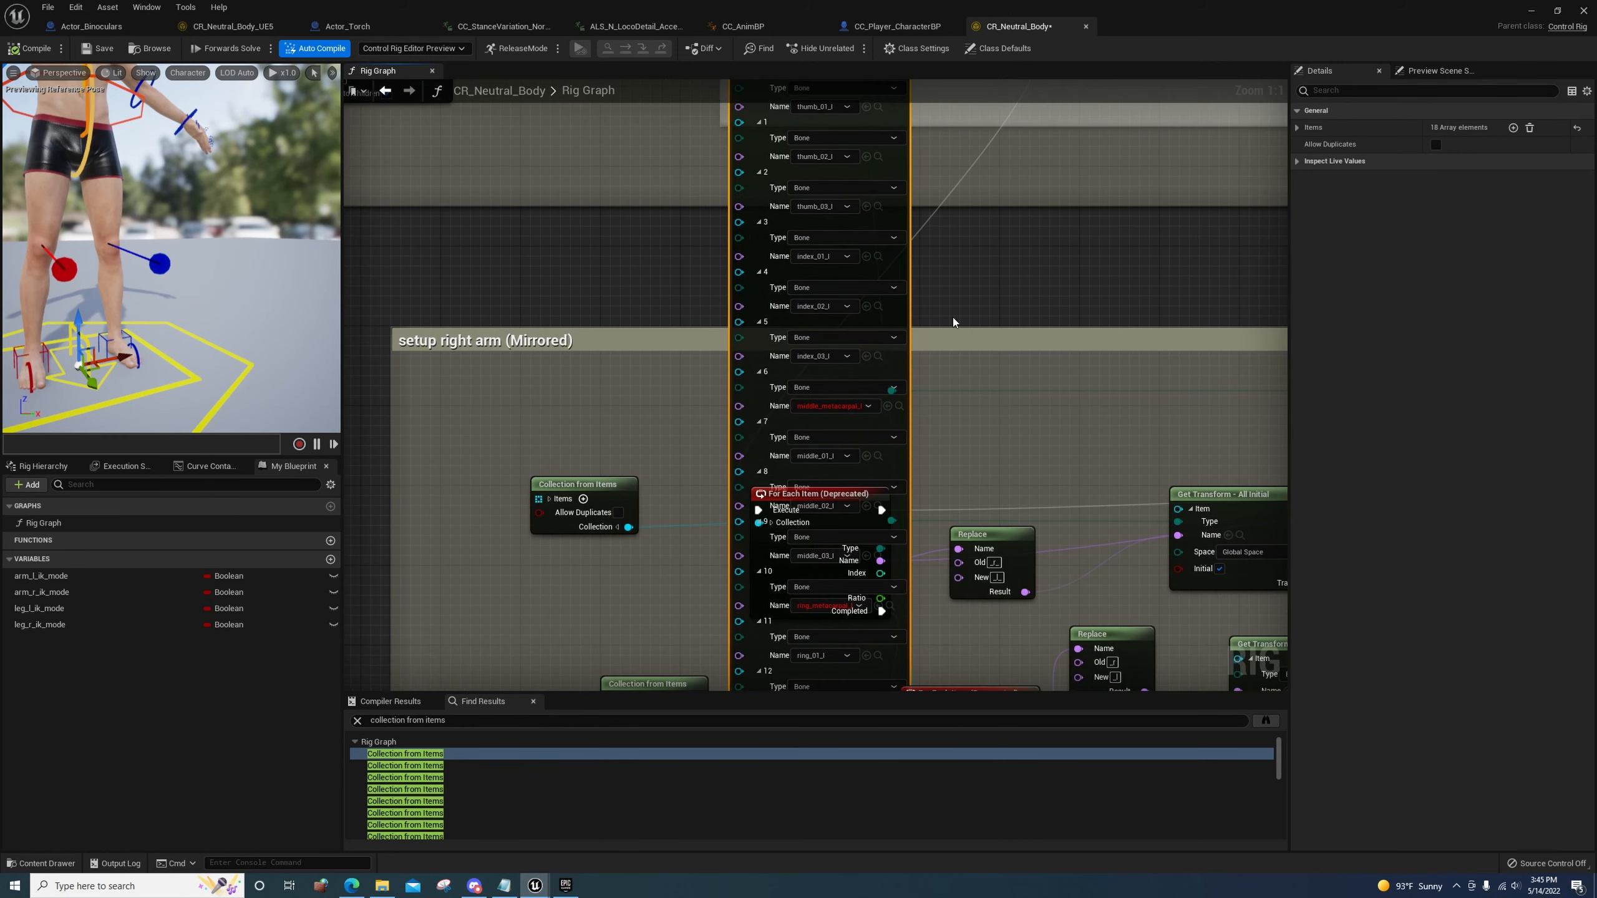
right_click(766, 374)
click(797, 440)
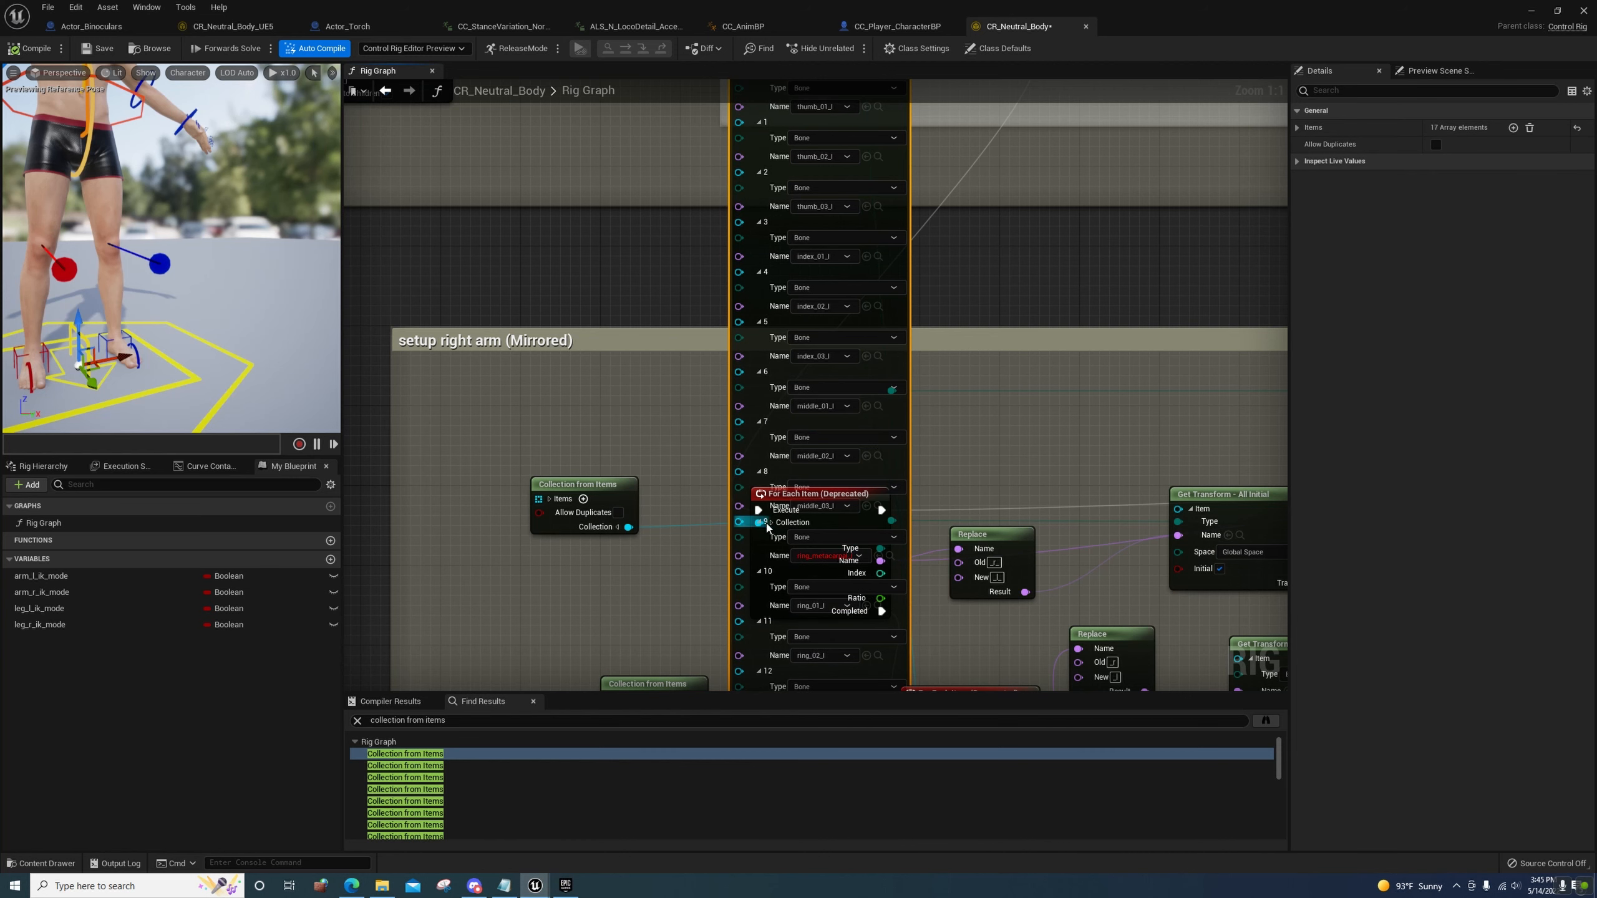
Move the expanded fingers collection clear of the overlapping node and remove its ring and pinky metacarpal elements
right_click(766, 530)
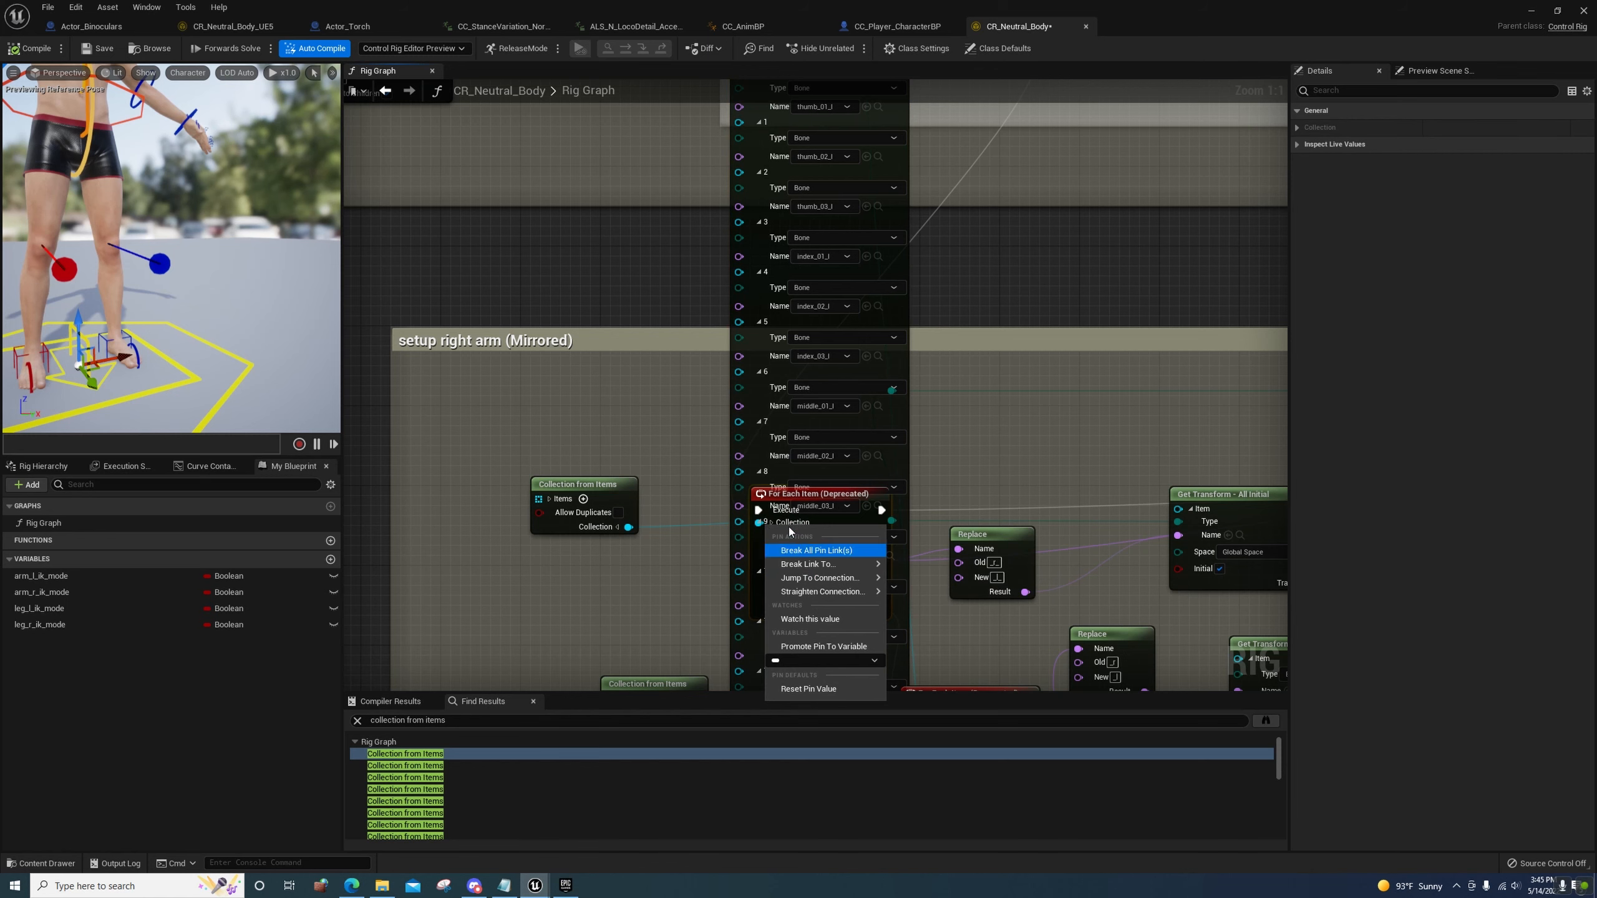
right_drag(851, 126, 856, 263)
drag(862, 197, 743, 89)
right_drag(783, 406, 821, 288)
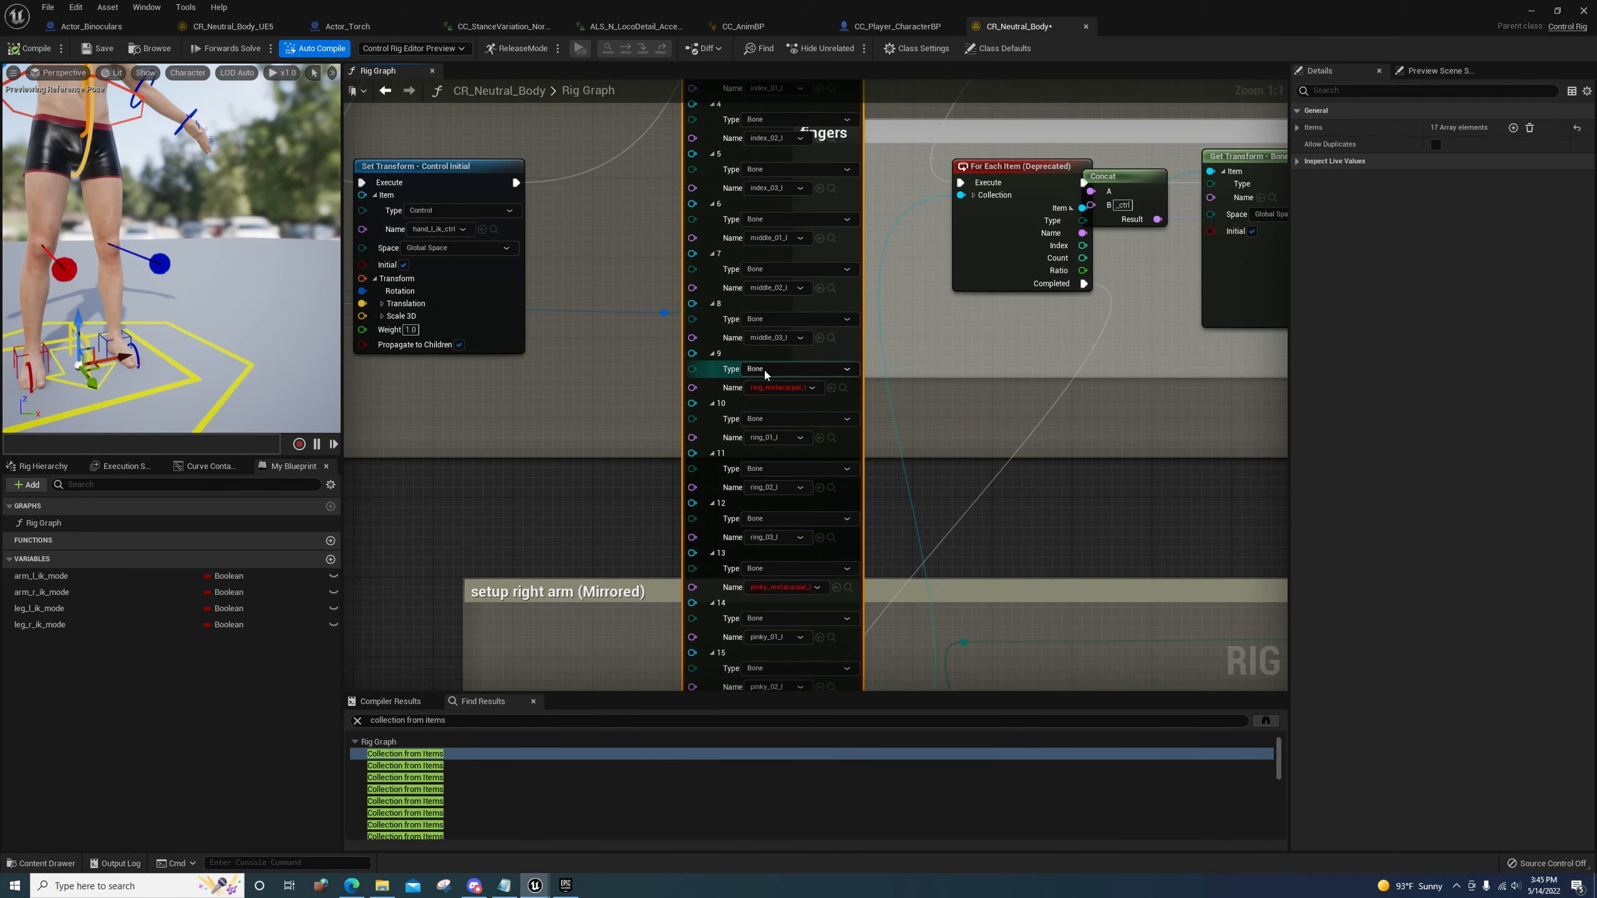
right_click(718, 361)
click(762, 427)
right_click(724, 502)
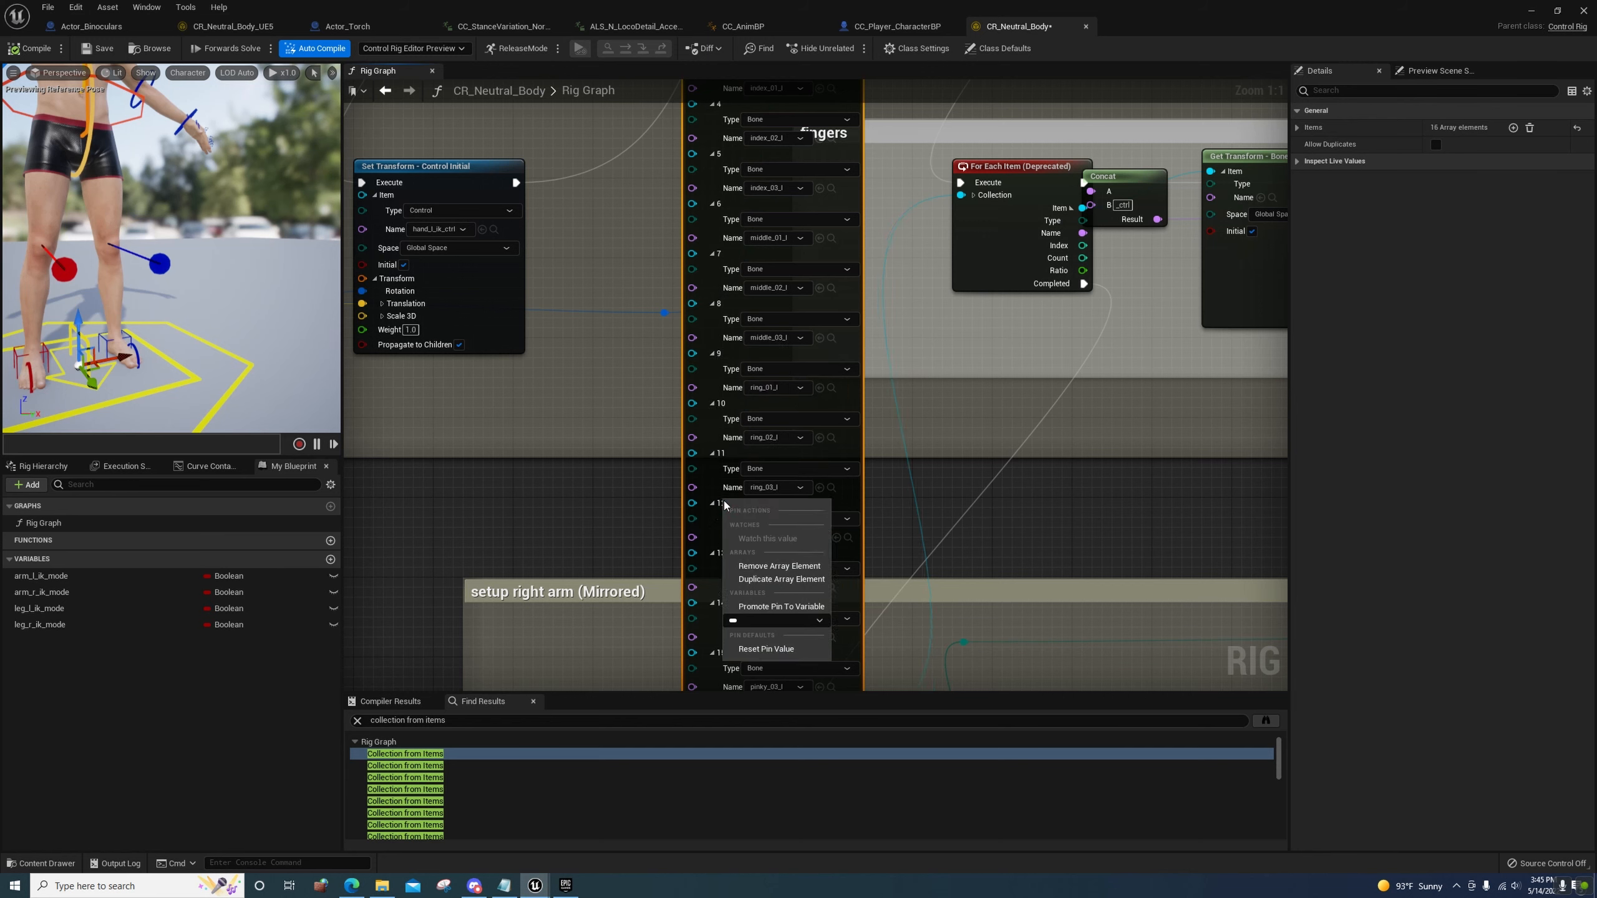
click(751, 566)
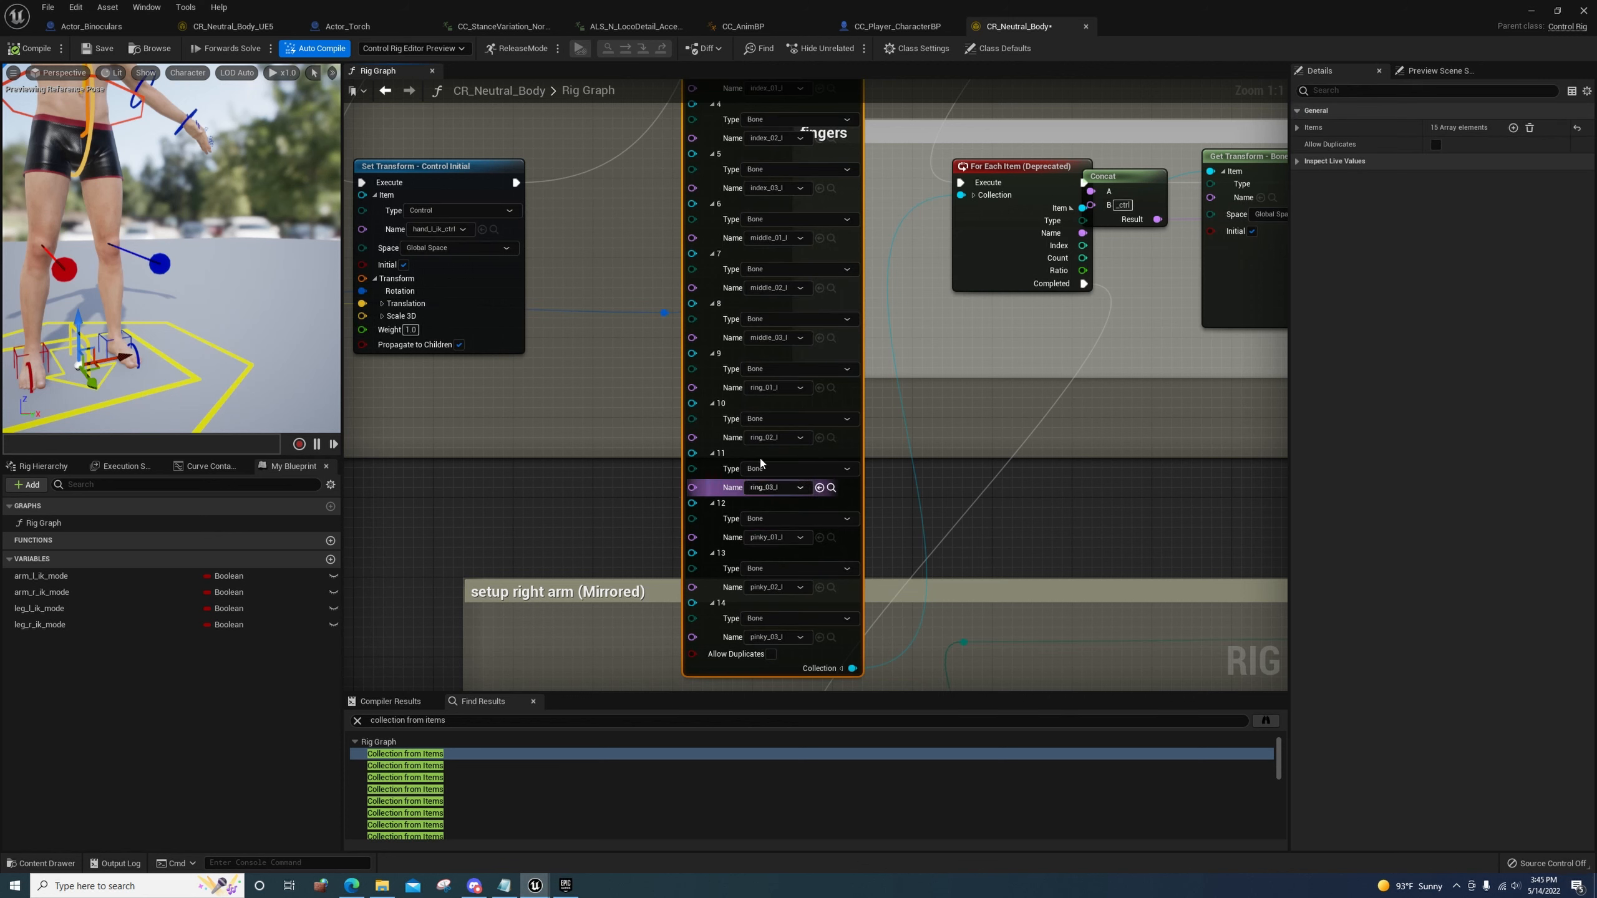
Collapse the fingers collection's item list and place the node inside the fingers group beside its For Each Item node
right_drag(761, 463, 761, 787)
drag(837, 209, 837, 388)
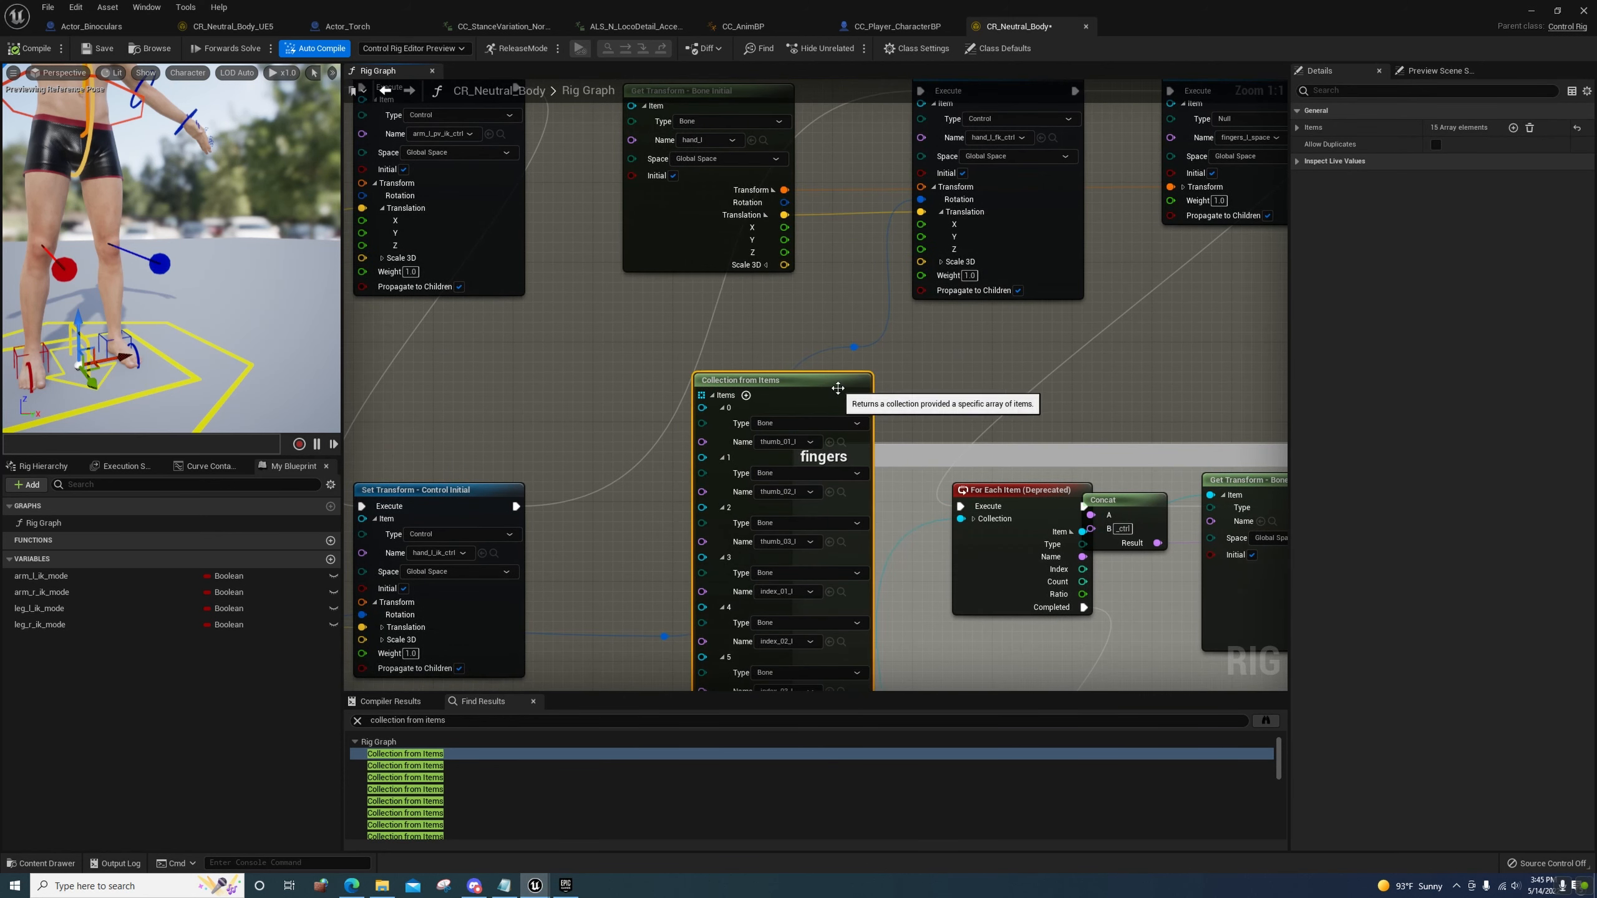
click(723, 408)
click(712, 395)
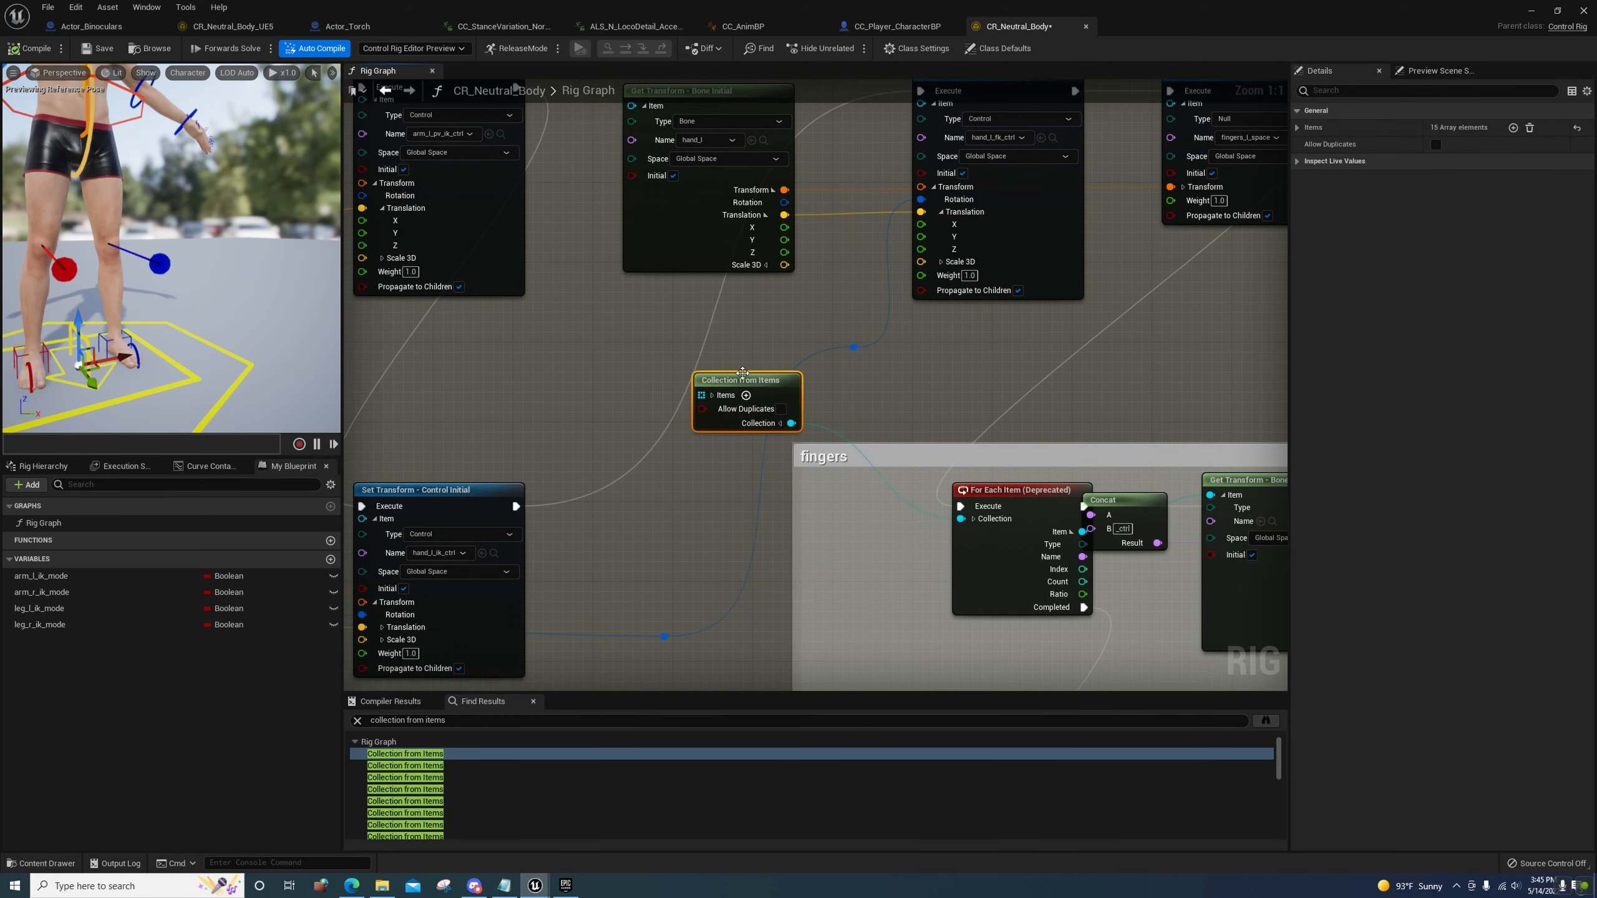
drag(715, 402, 834, 532)
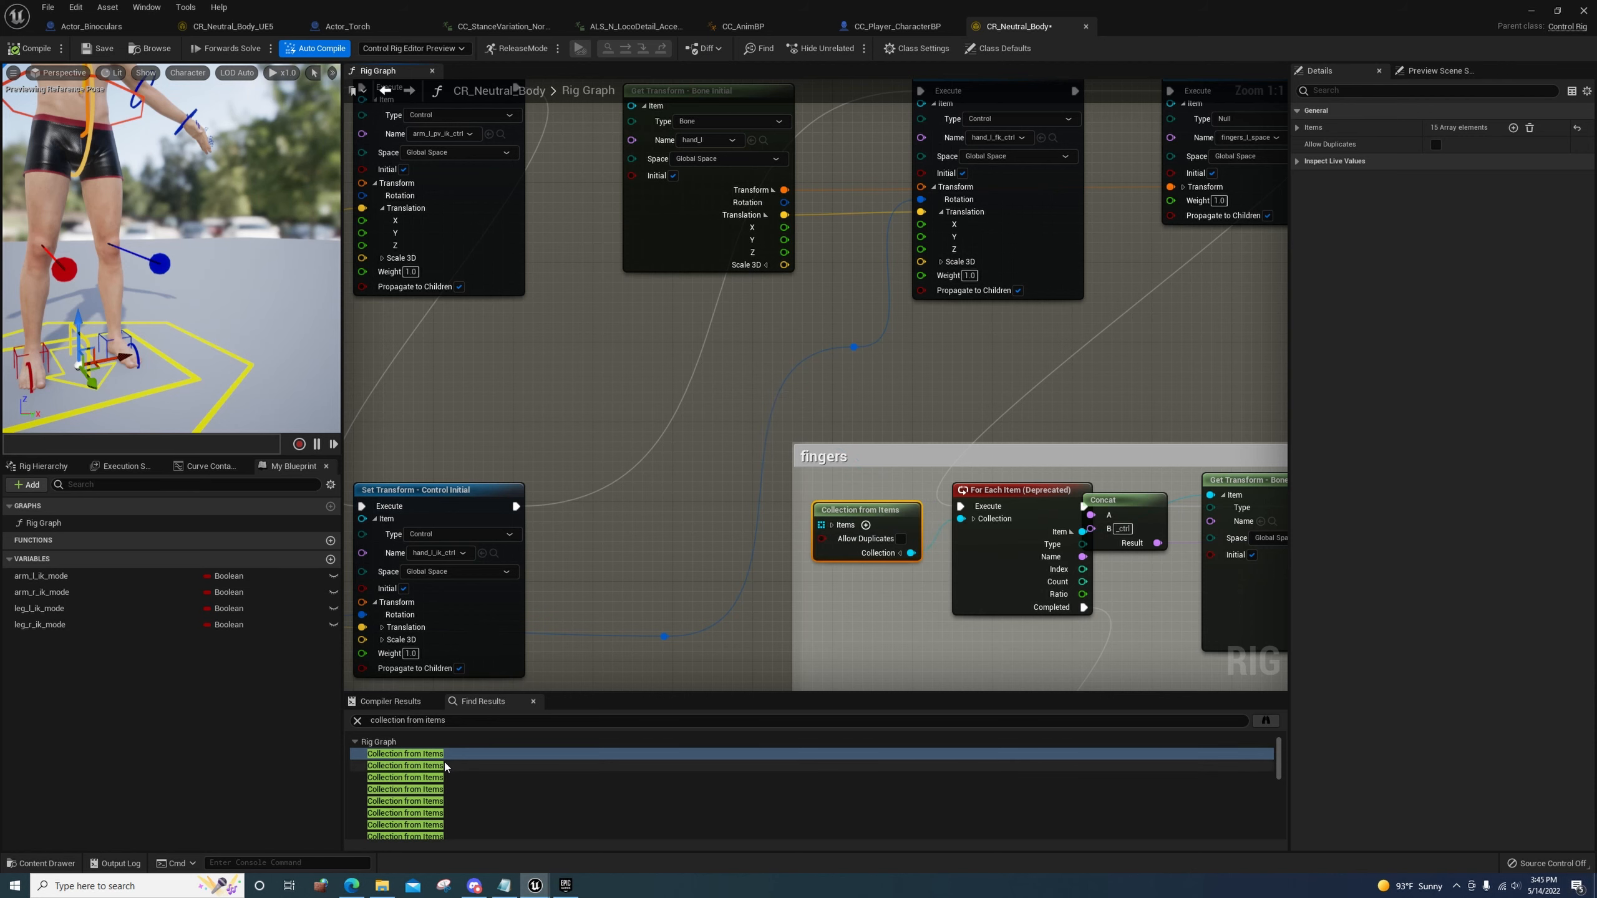
Inspect the items of the second search result's collection in the setup right arm (Mirrored) group for metacarpal entries
click(780, 765)
click(782, 378)
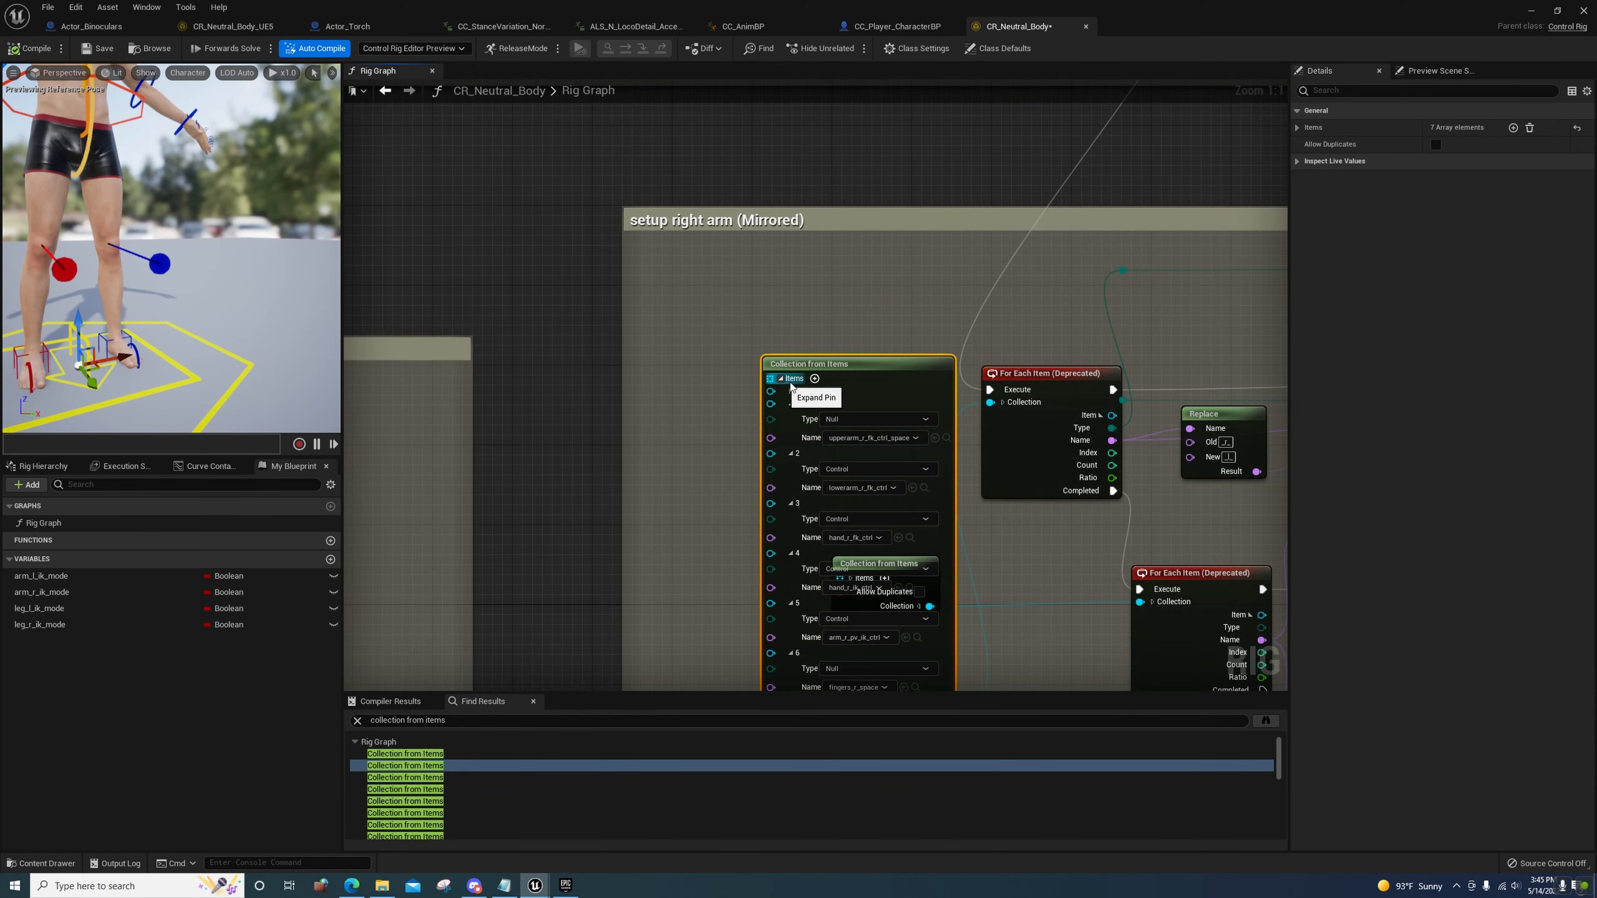
drag(835, 367, 727, 277)
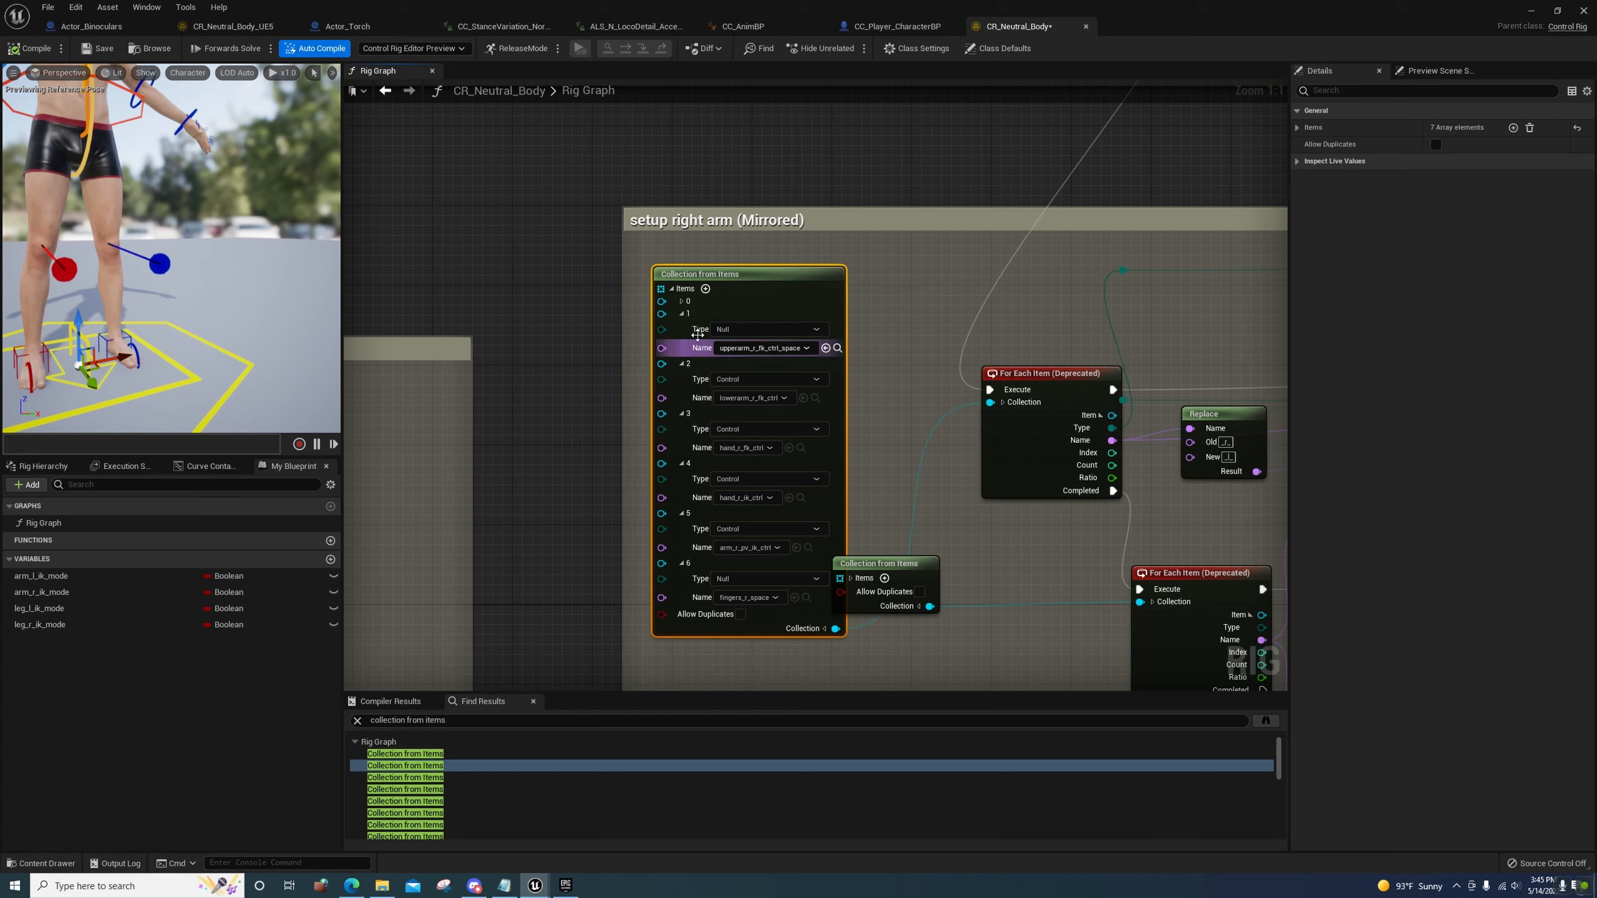
click(681, 302)
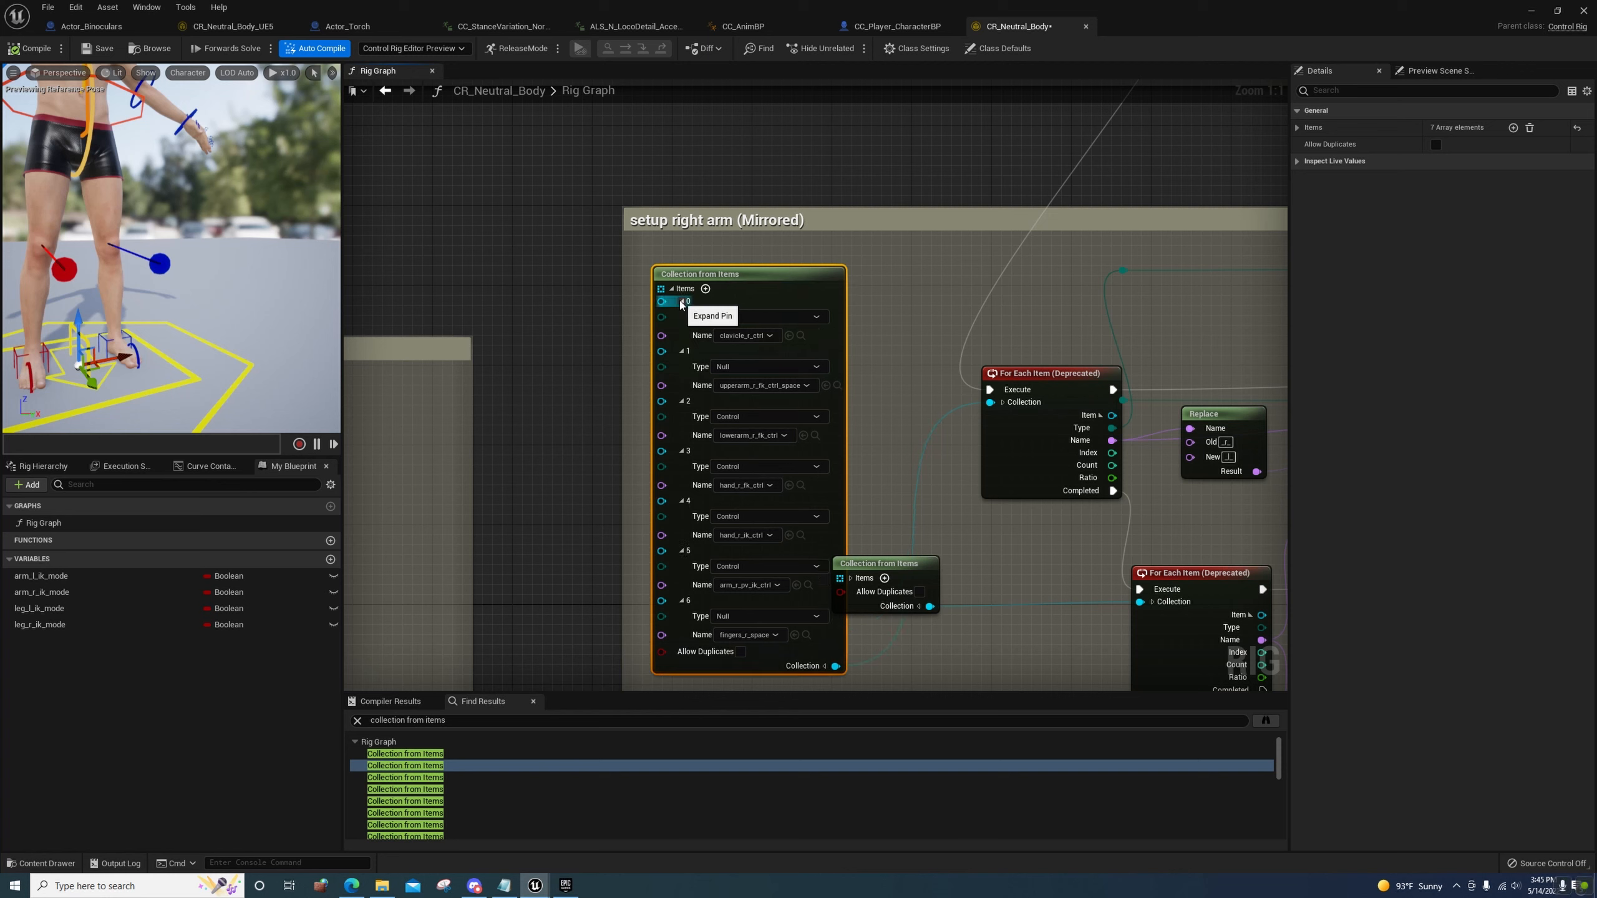
click(671, 289)
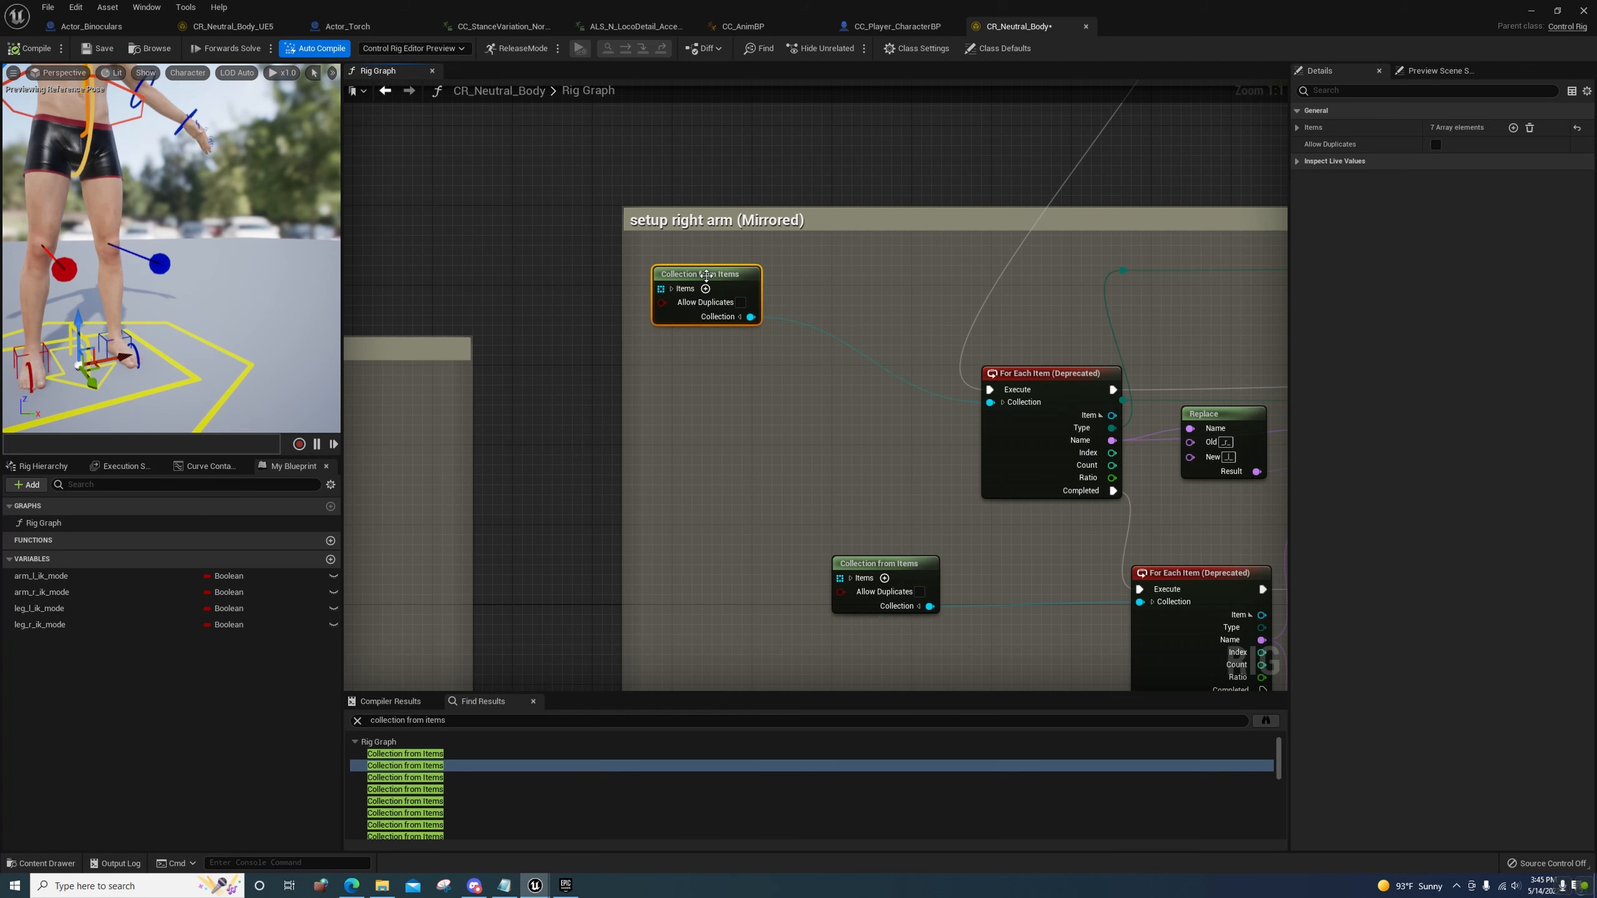
drag(706, 275, 816, 366)
Inspect the items of the third search result's collection in the setup right leg (Mirrored) group for metacarpal entries
click(373, 777)
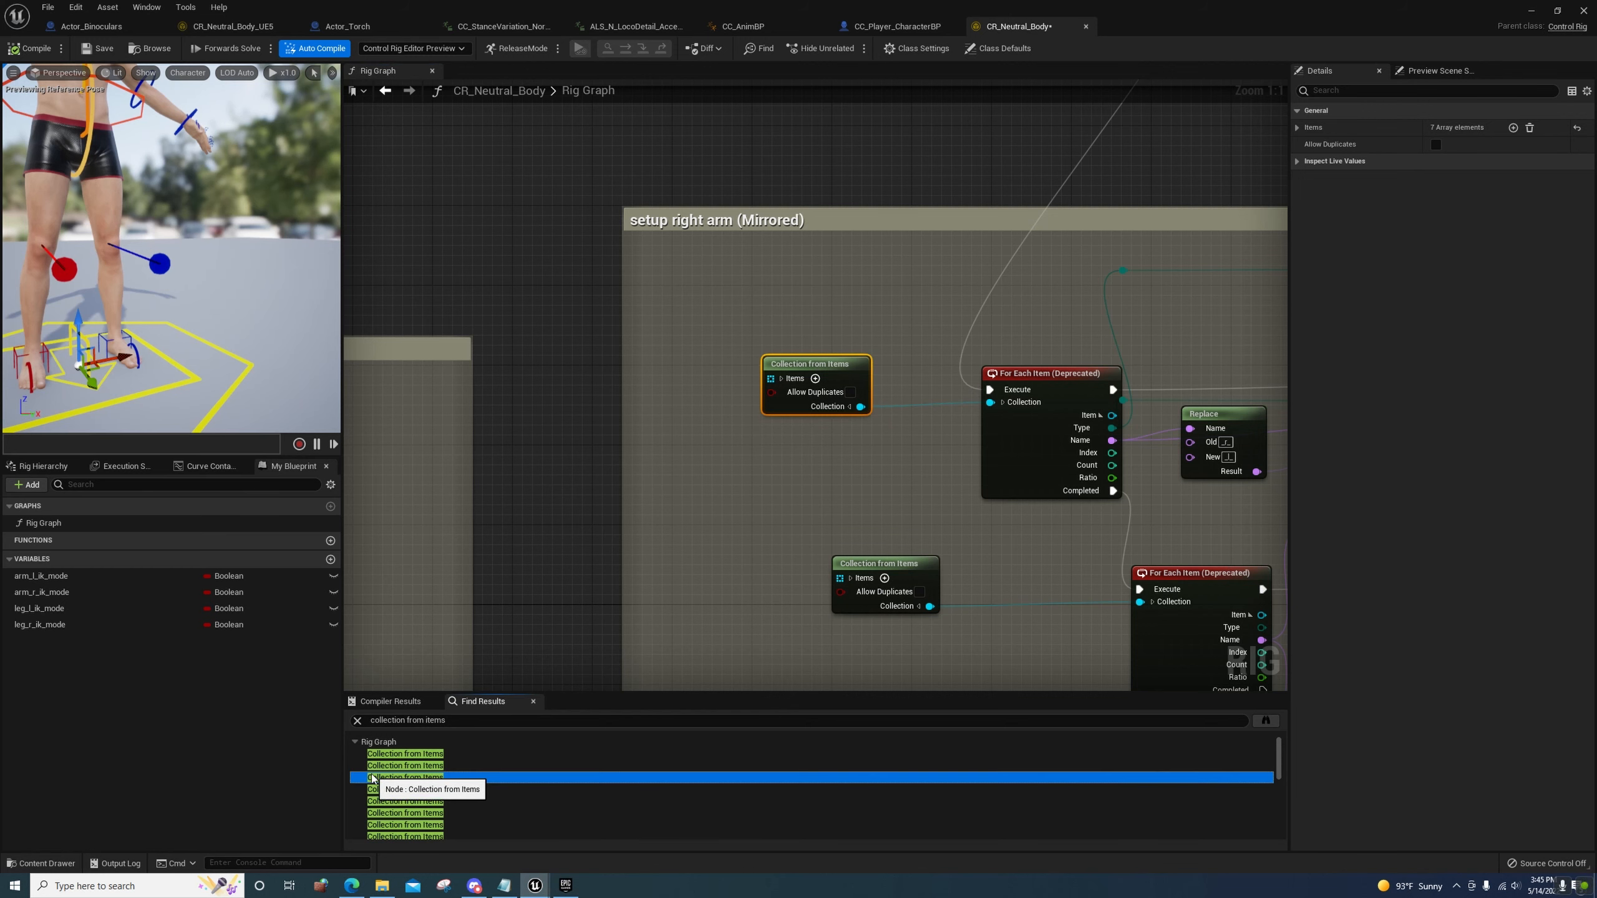
click(781, 378)
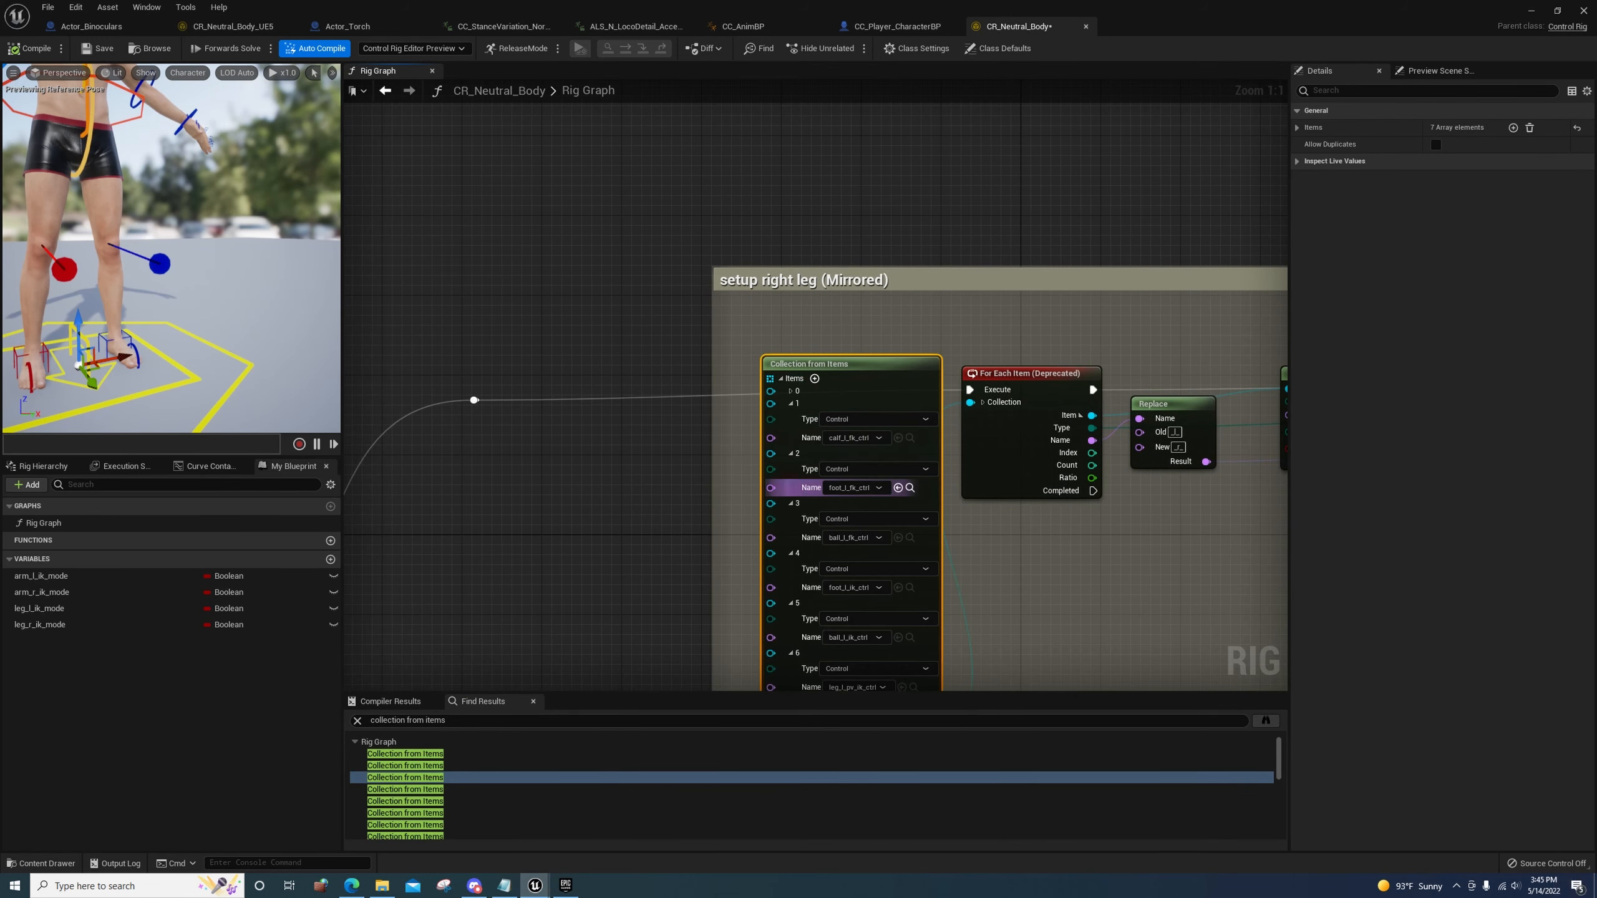
right_drag(799, 492, 737, 348)
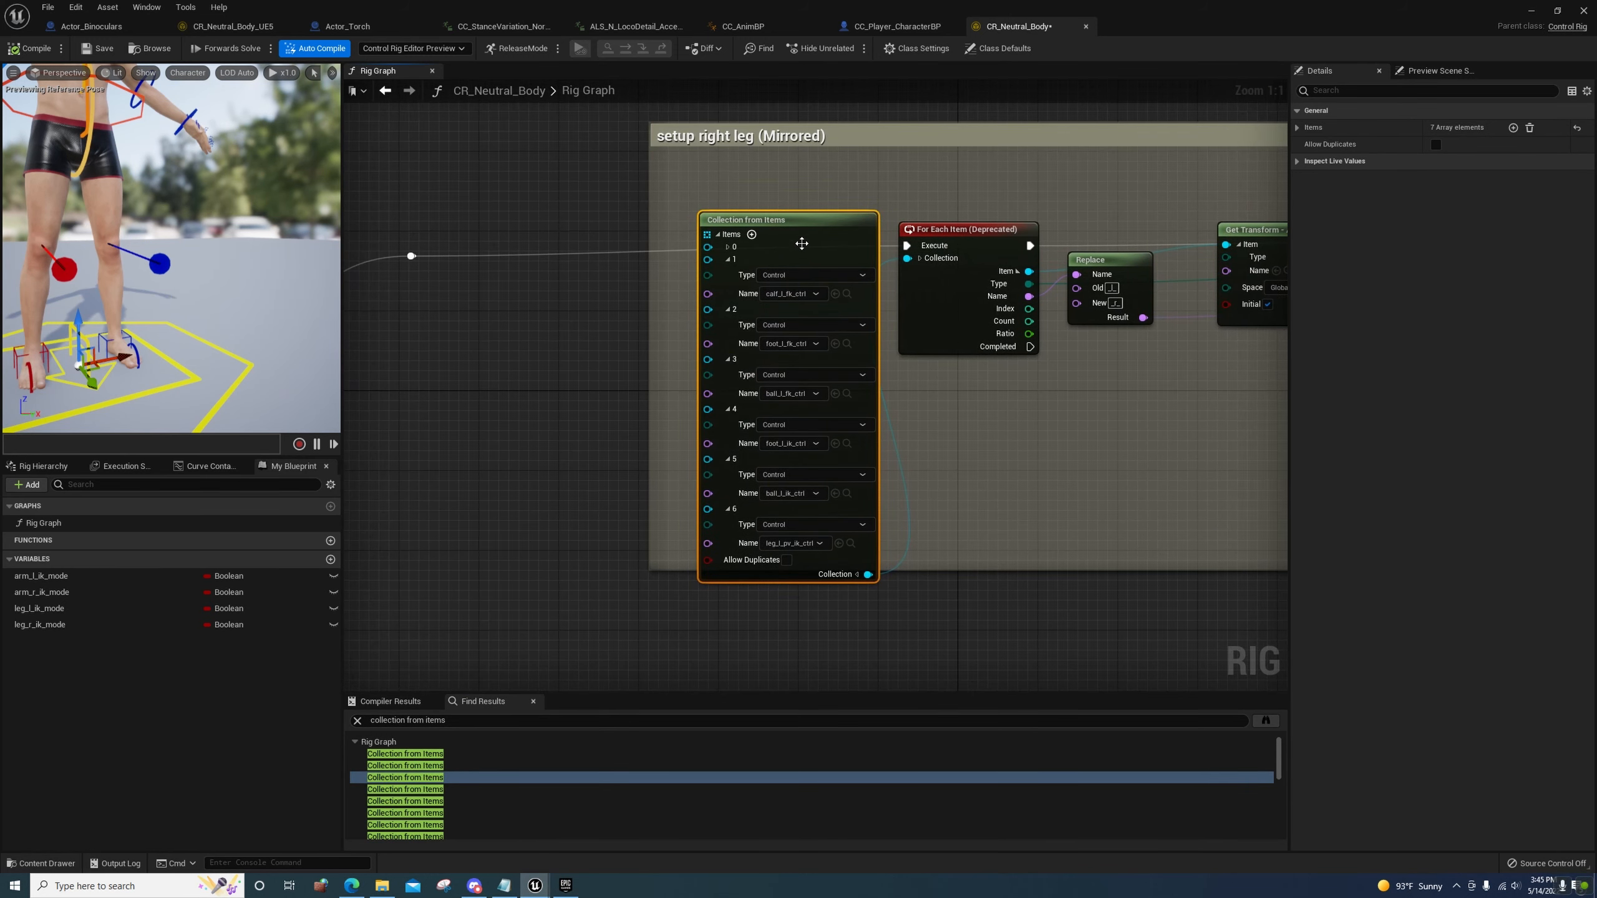
click(717, 235)
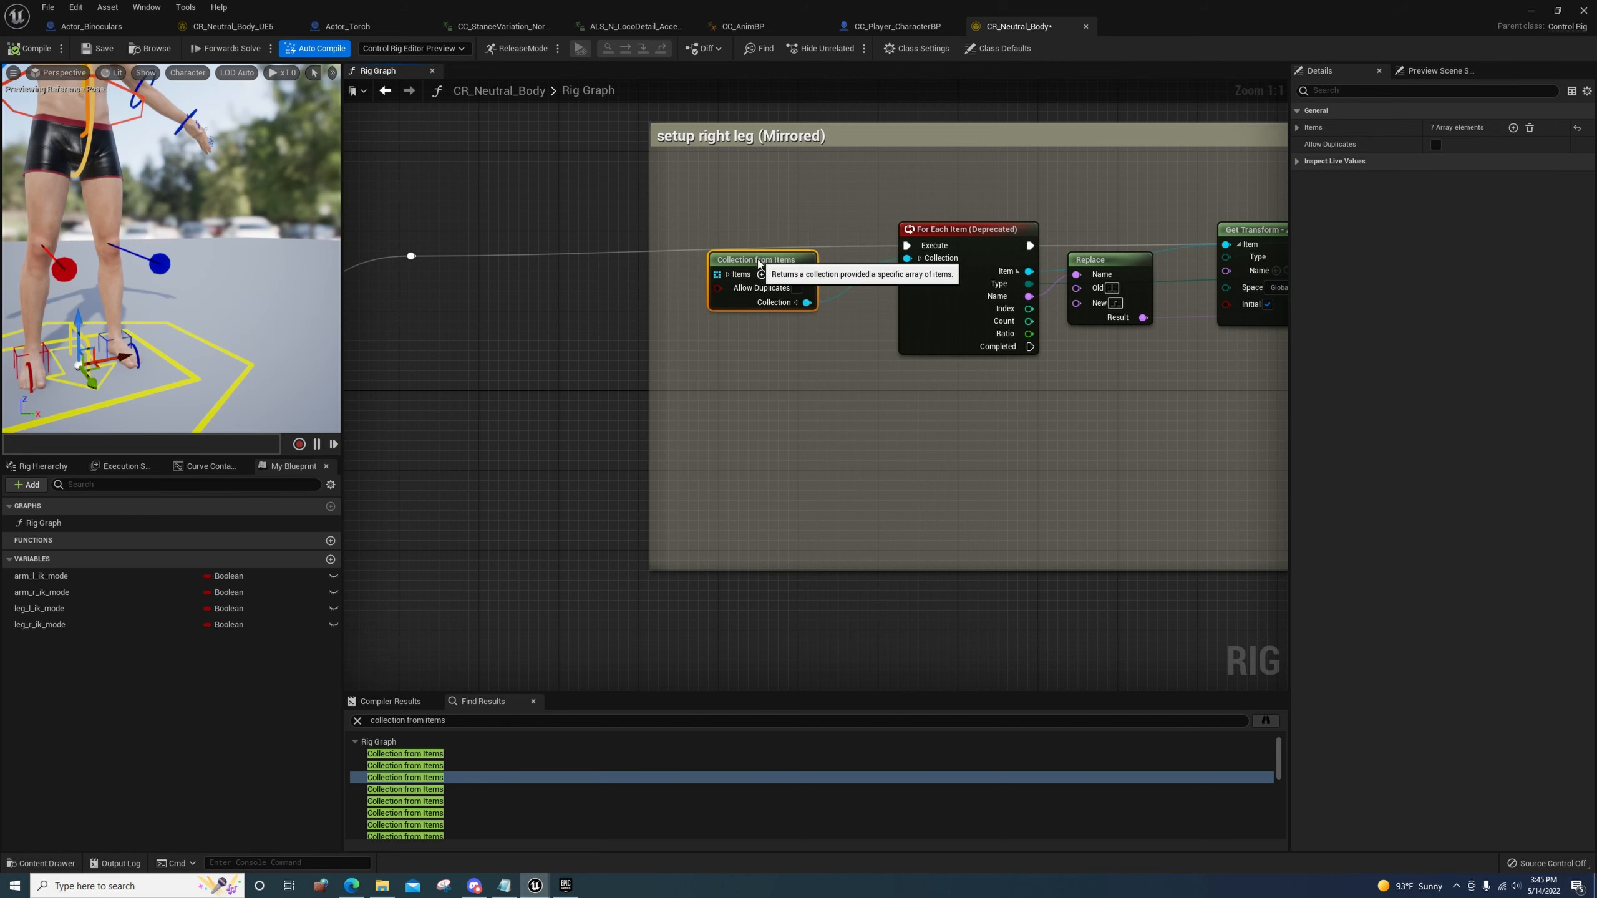
Open the fourth search result and expand the right finger collection's item list, including elements 0 to 3
click(428, 790)
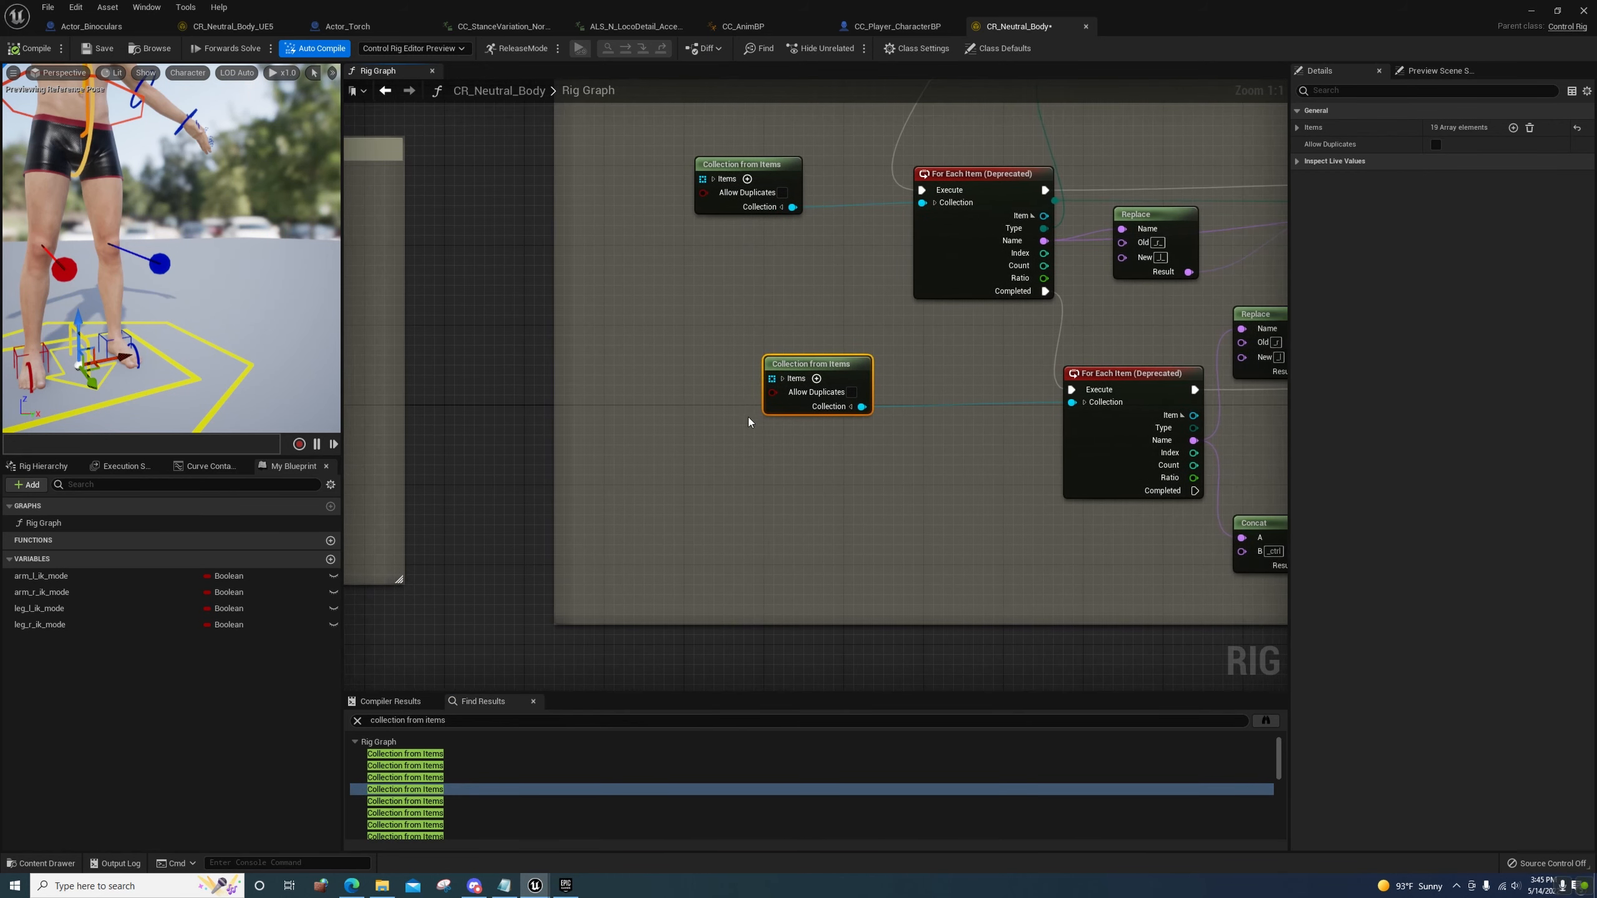
click(781, 379)
right_drag(861, 460, 753, 272)
click(746, 255)
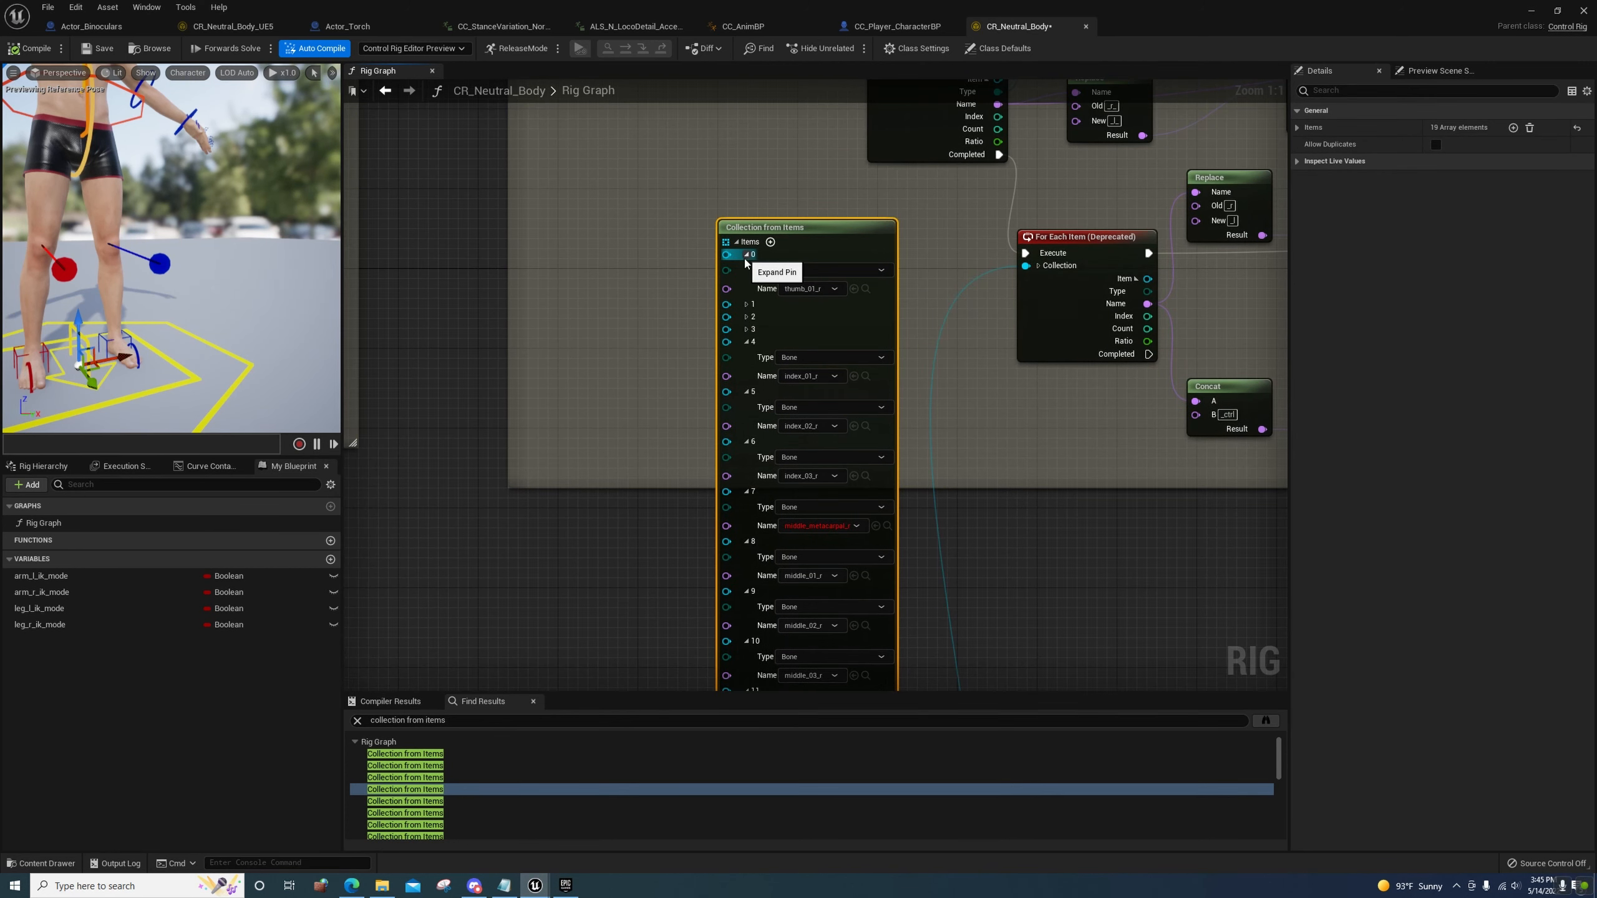
click(746, 304)
click(747, 355)
click(747, 405)
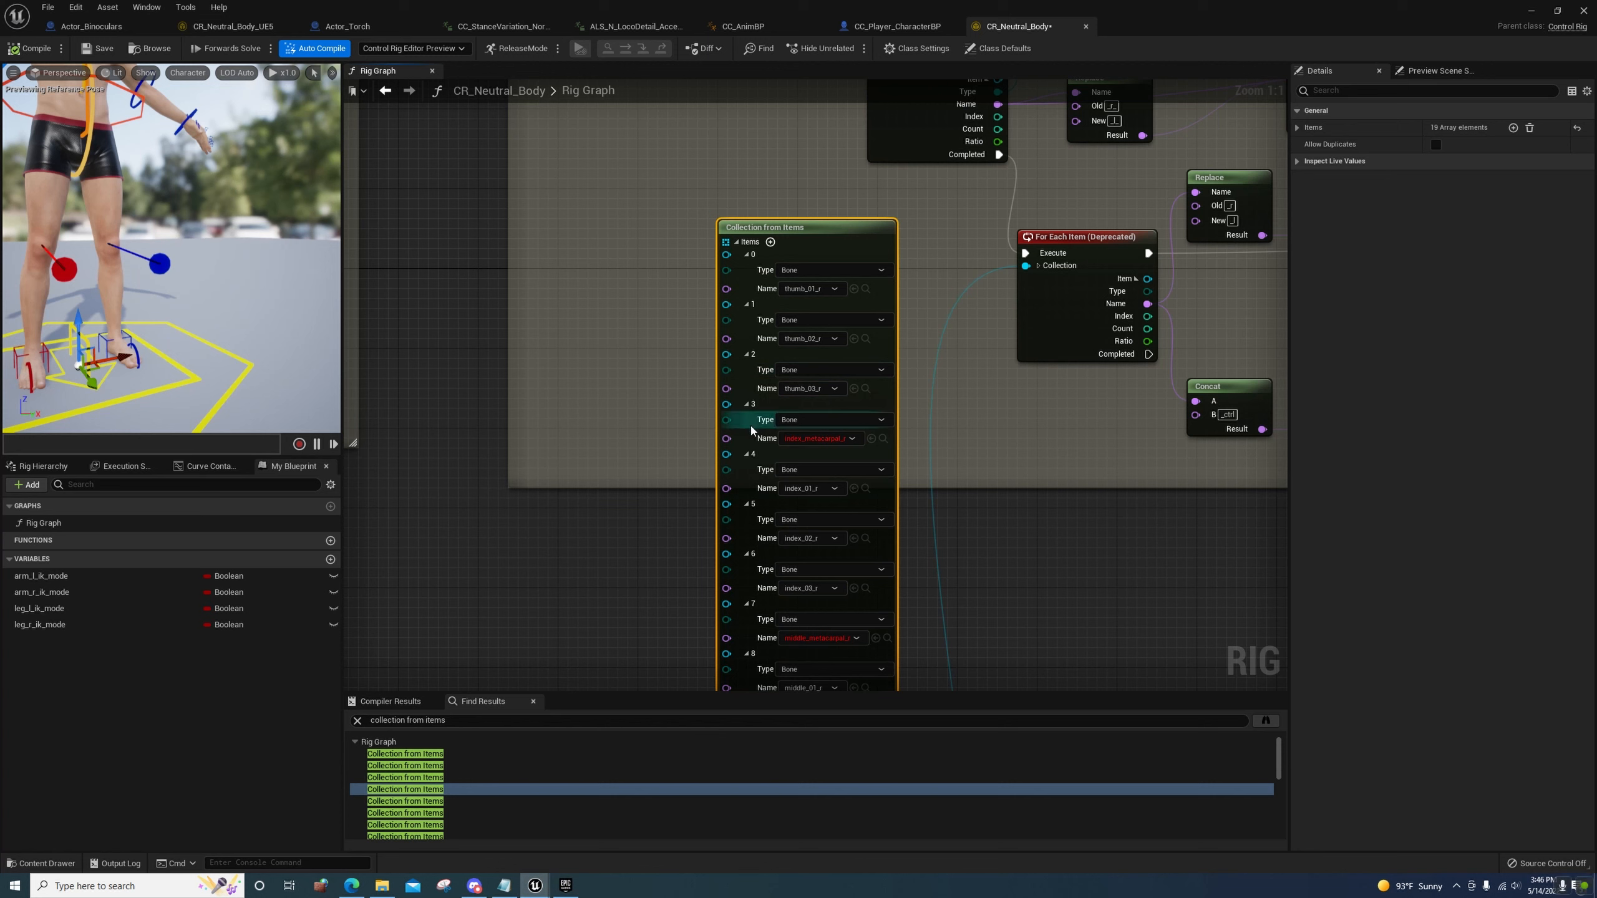
Remove the index and middle metacarpal elements from the finger collection in the setup right arm (Mirrored) group
right_click(752, 408)
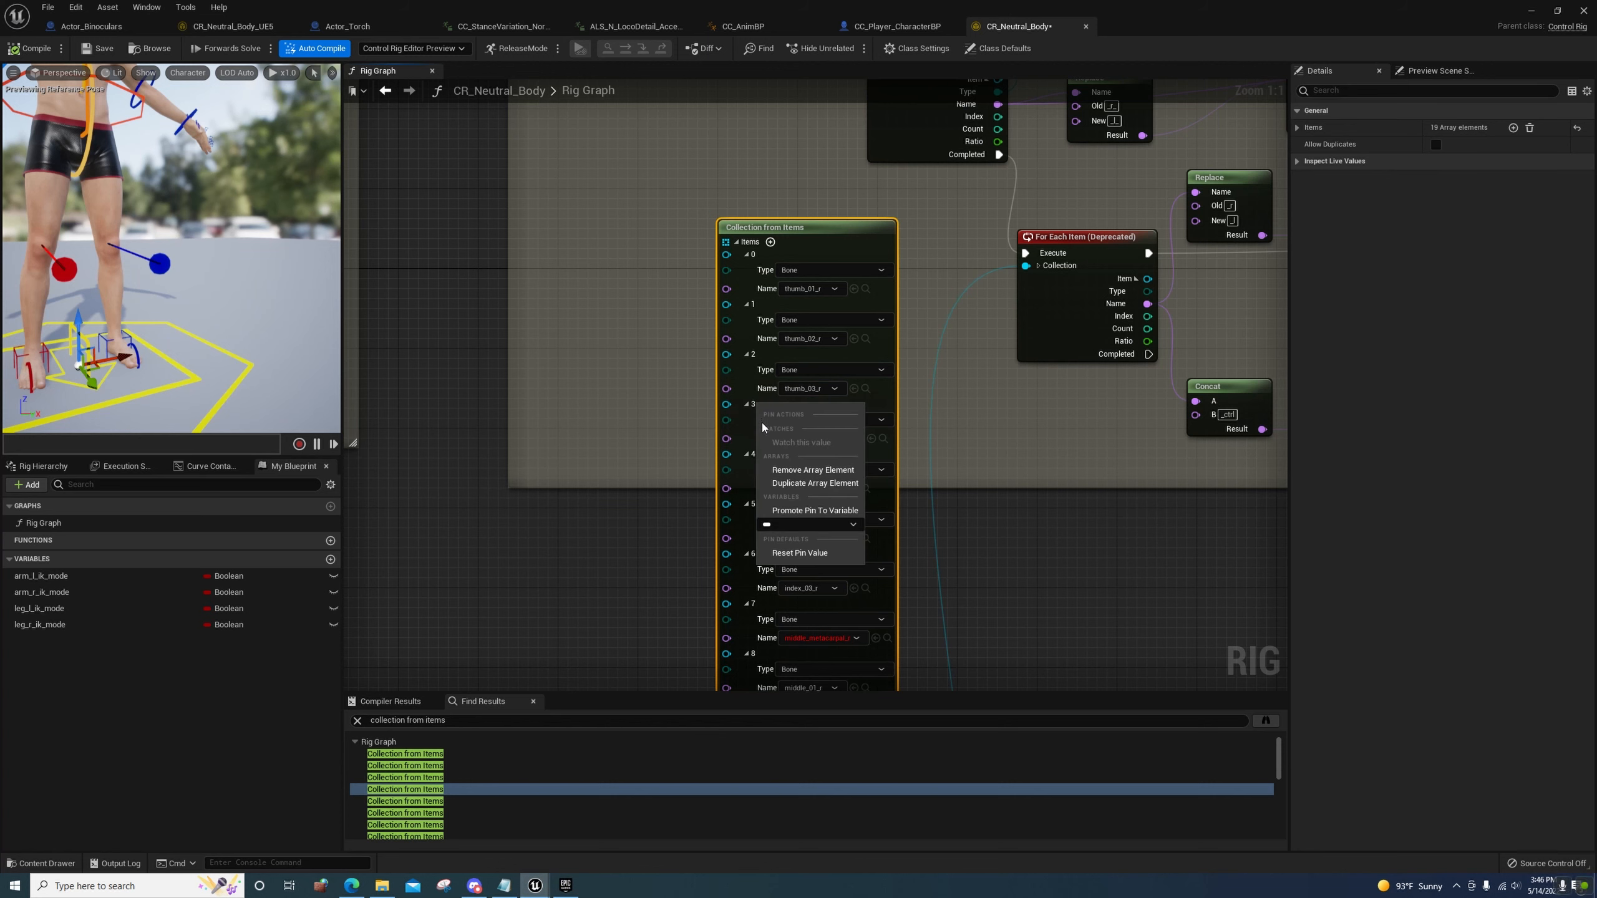
click(754, 607)
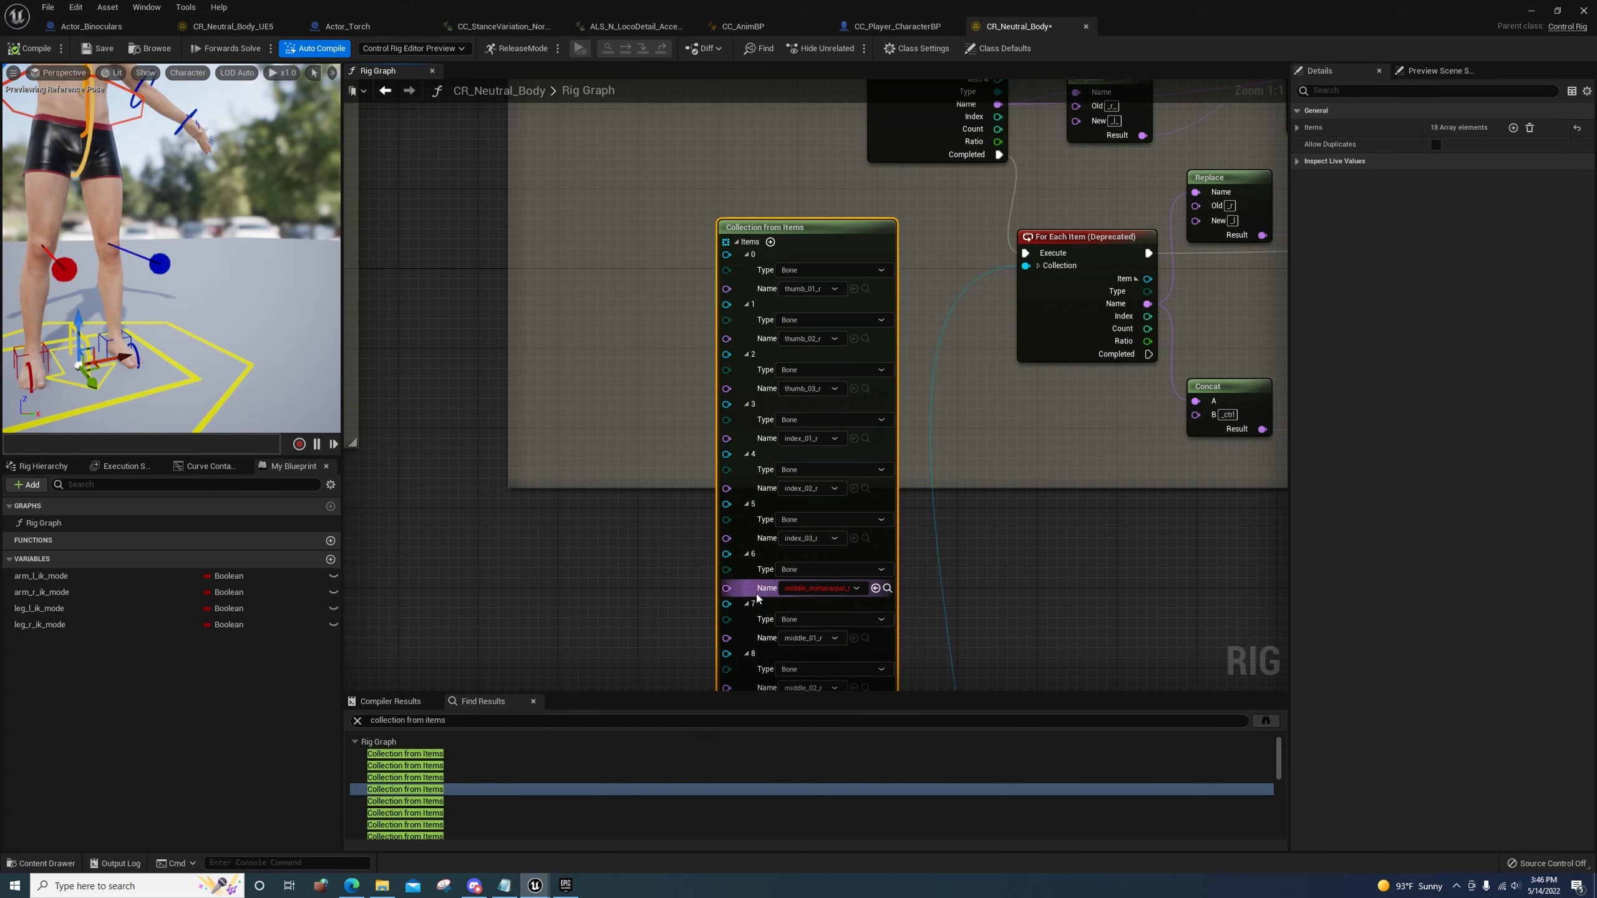
right_click(753, 553)
click(790, 615)
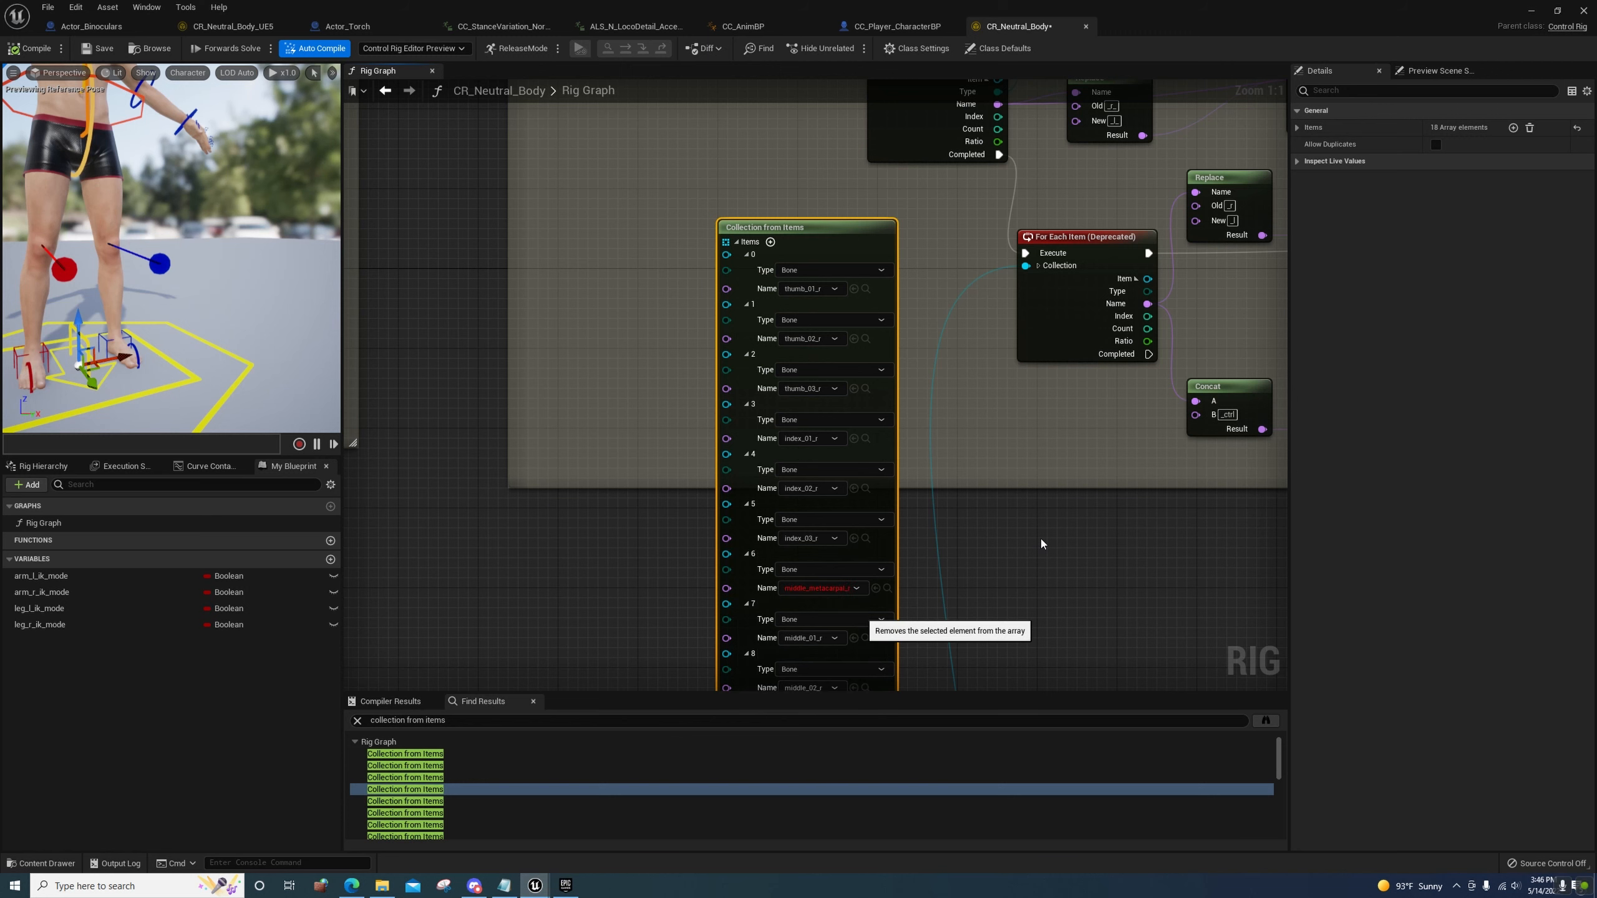
Remove the ring and pinky metacarpal elements from the finger collection in the setup right arm (Mirrored) group
right_drag(1039, 584, 1064, 333)
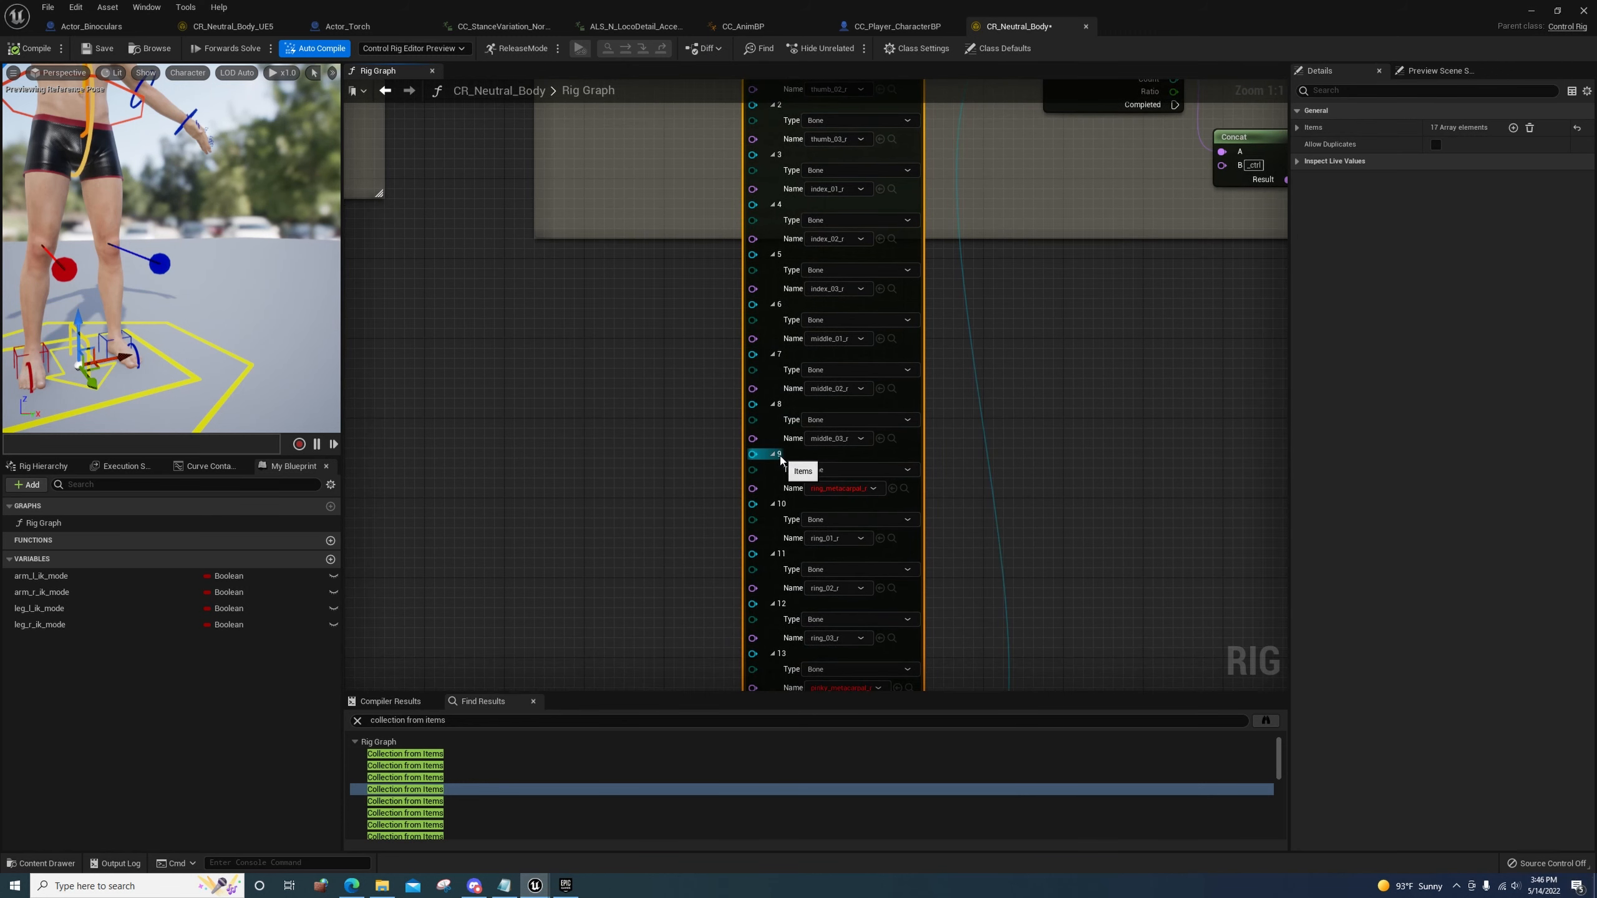
right_click(781, 460)
click(817, 536)
right_drag(1005, 590, 990, 362)
right_click(765, 377)
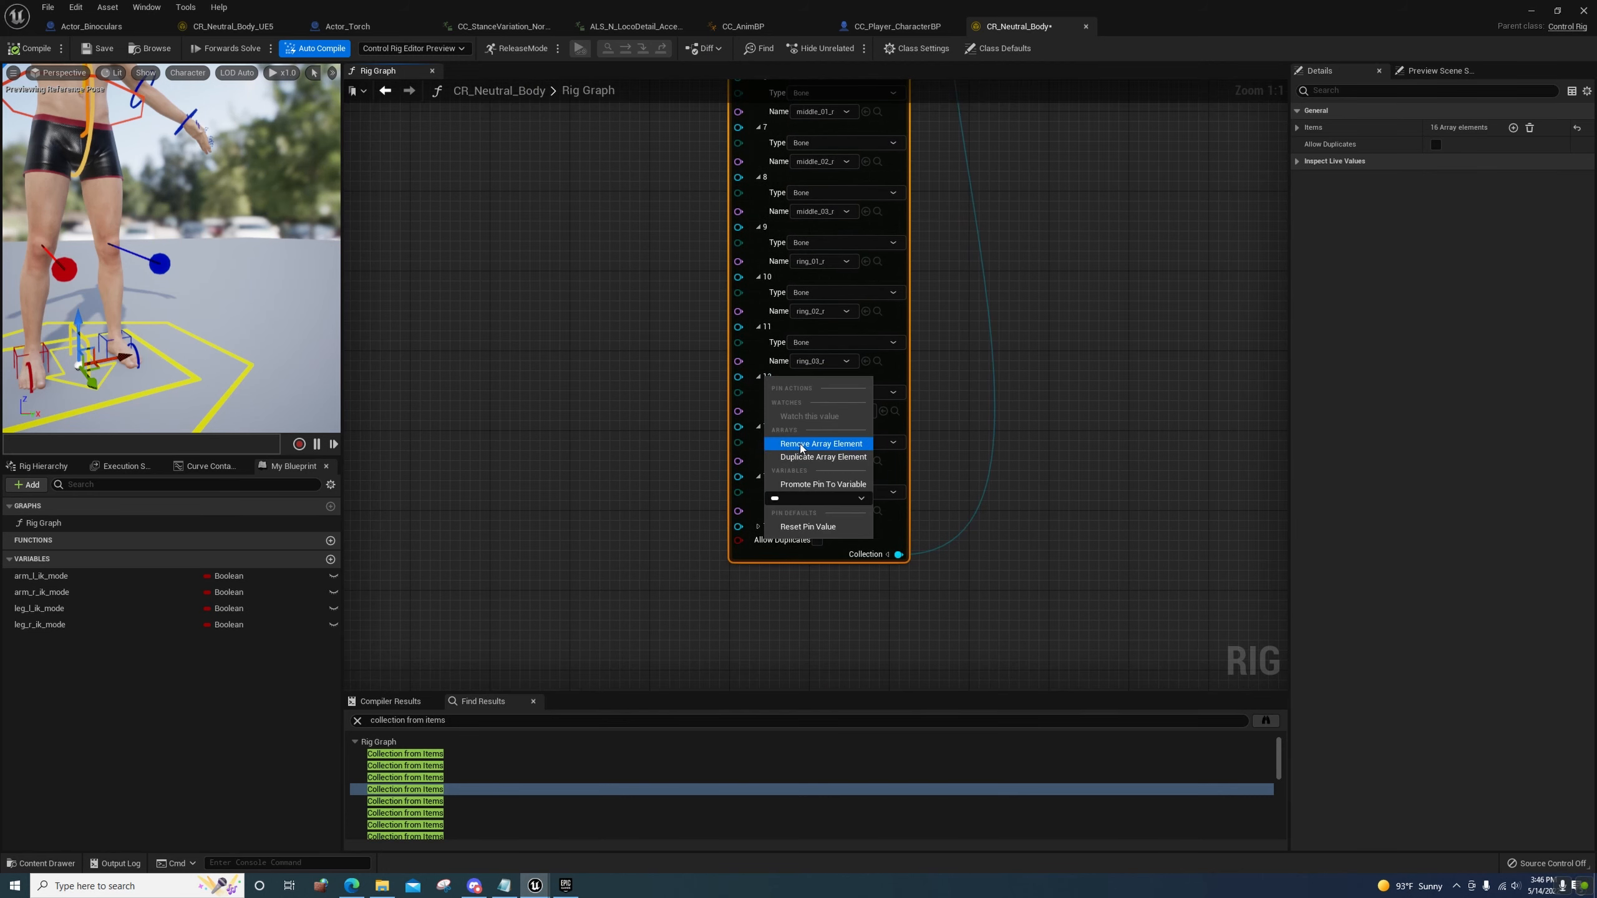
click(801, 444)
Return to the top of the mirrored right arm's finger collection and collapse its item list
right_drag(969, 219, 972, 295)
right_drag(898, 521, 809, 320)
right_drag(980, 522, 987, 480)
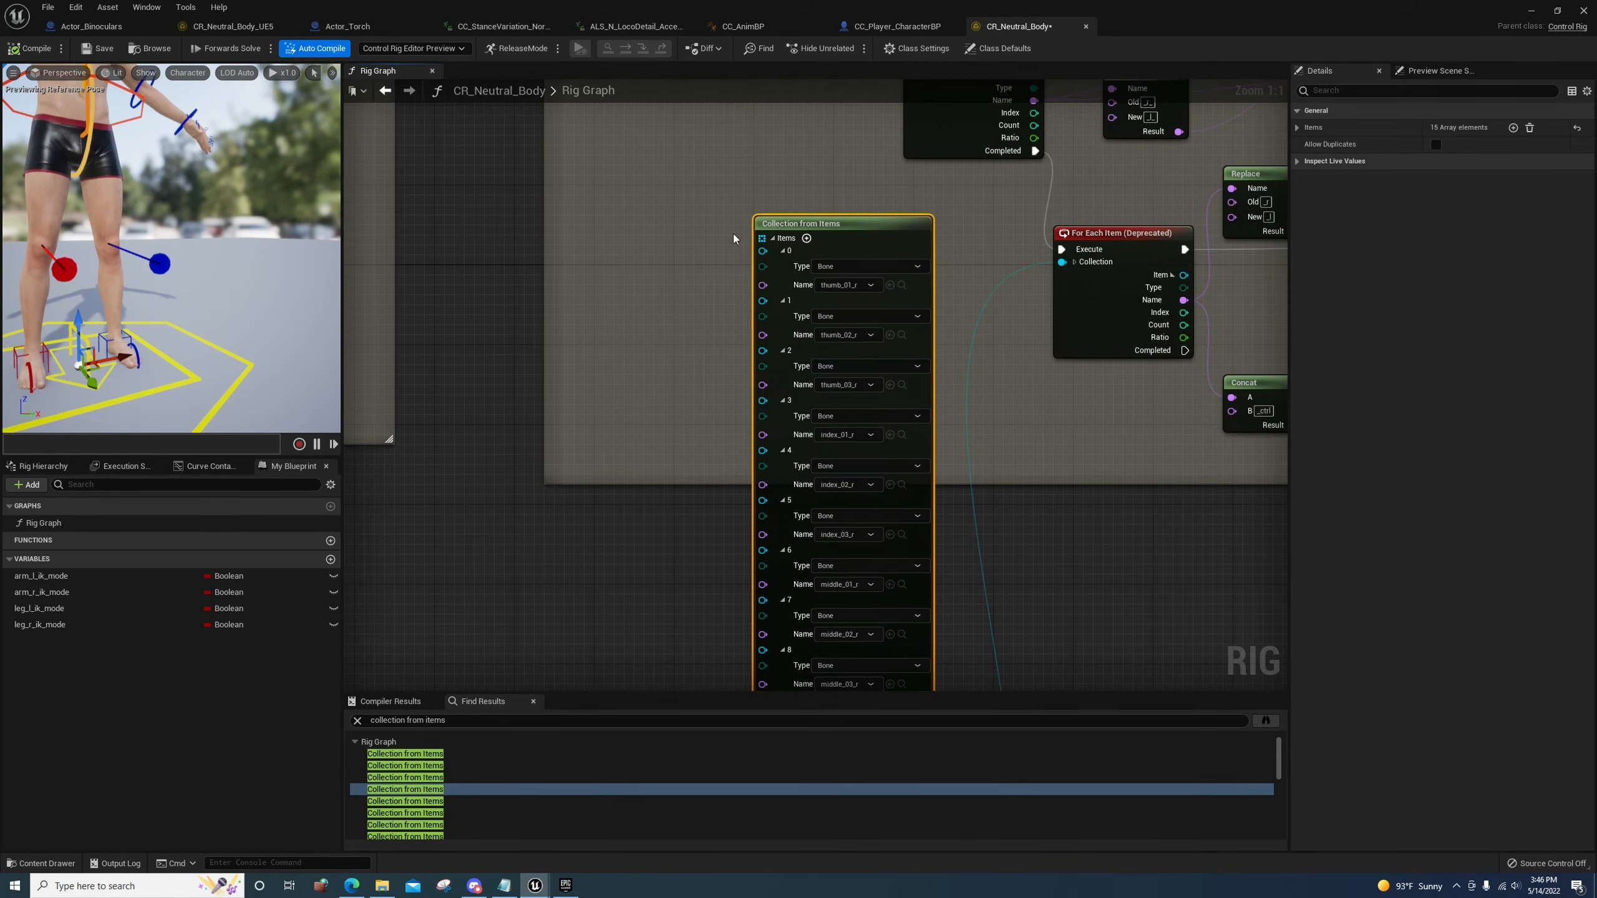
click(773, 239)
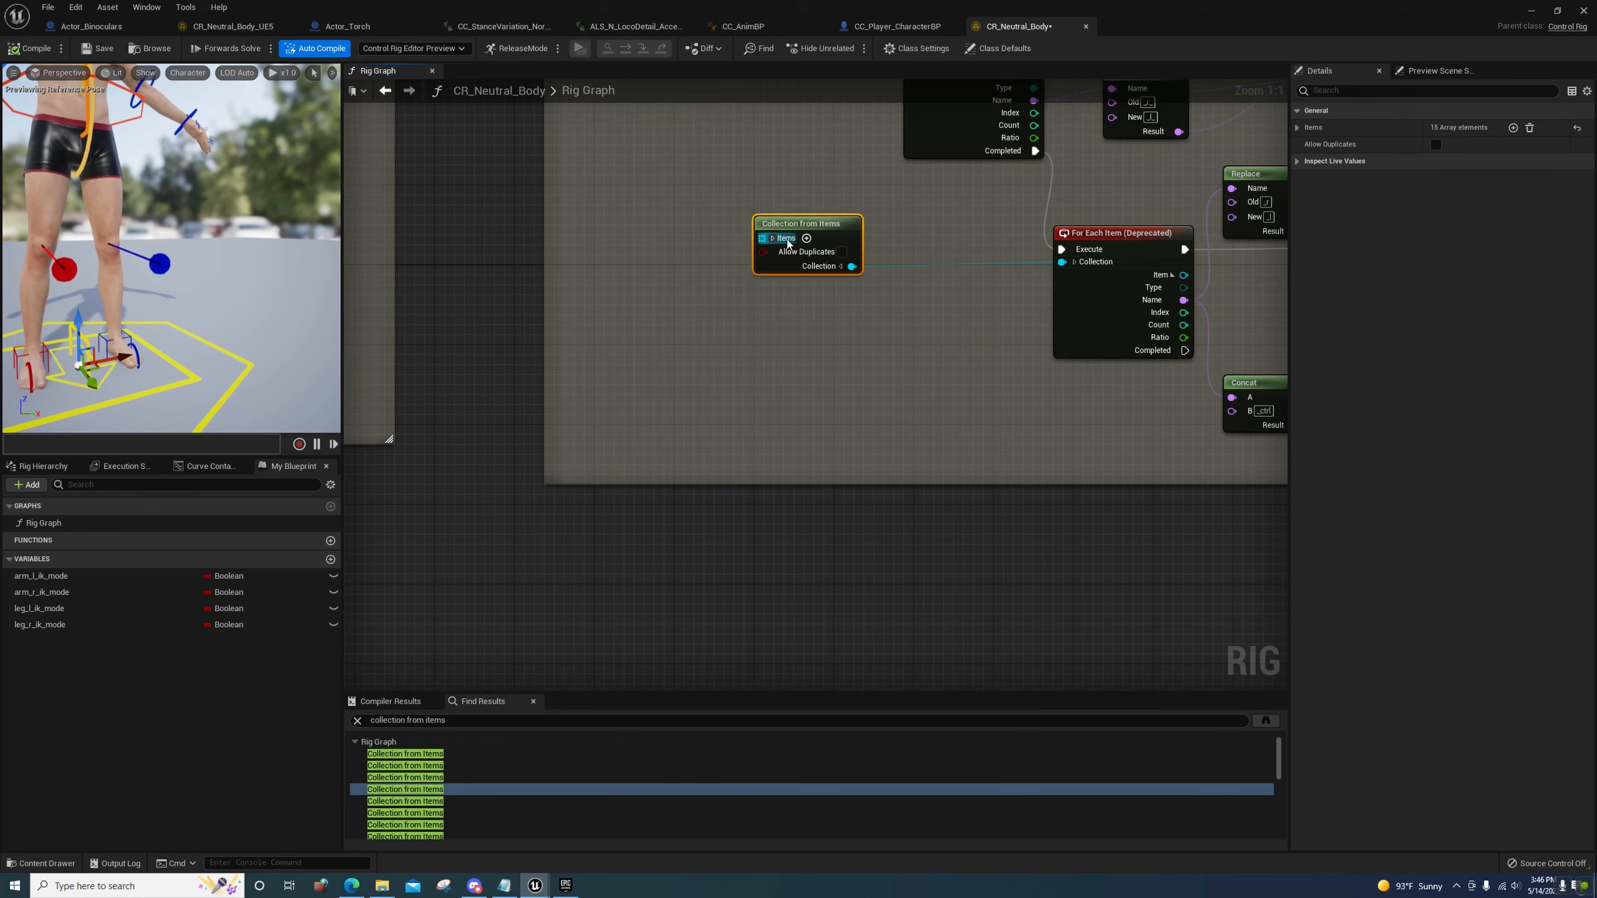
Inspect the collections of the fifth, sixth and seventh search results for remaining metacarpal entries
click(438, 803)
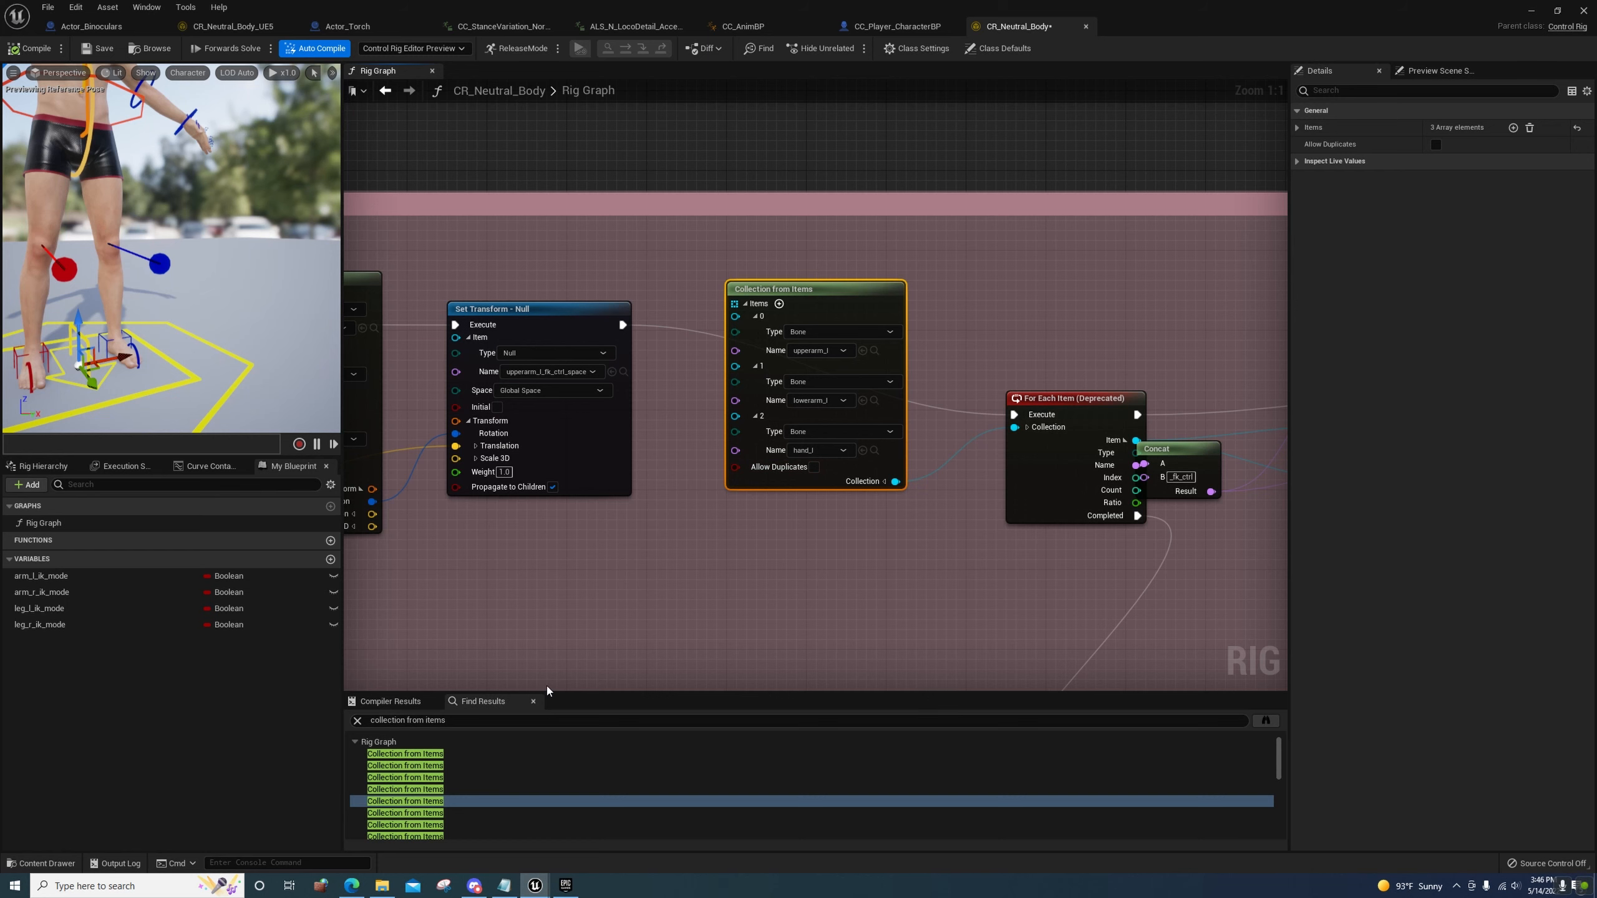
click(442, 813)
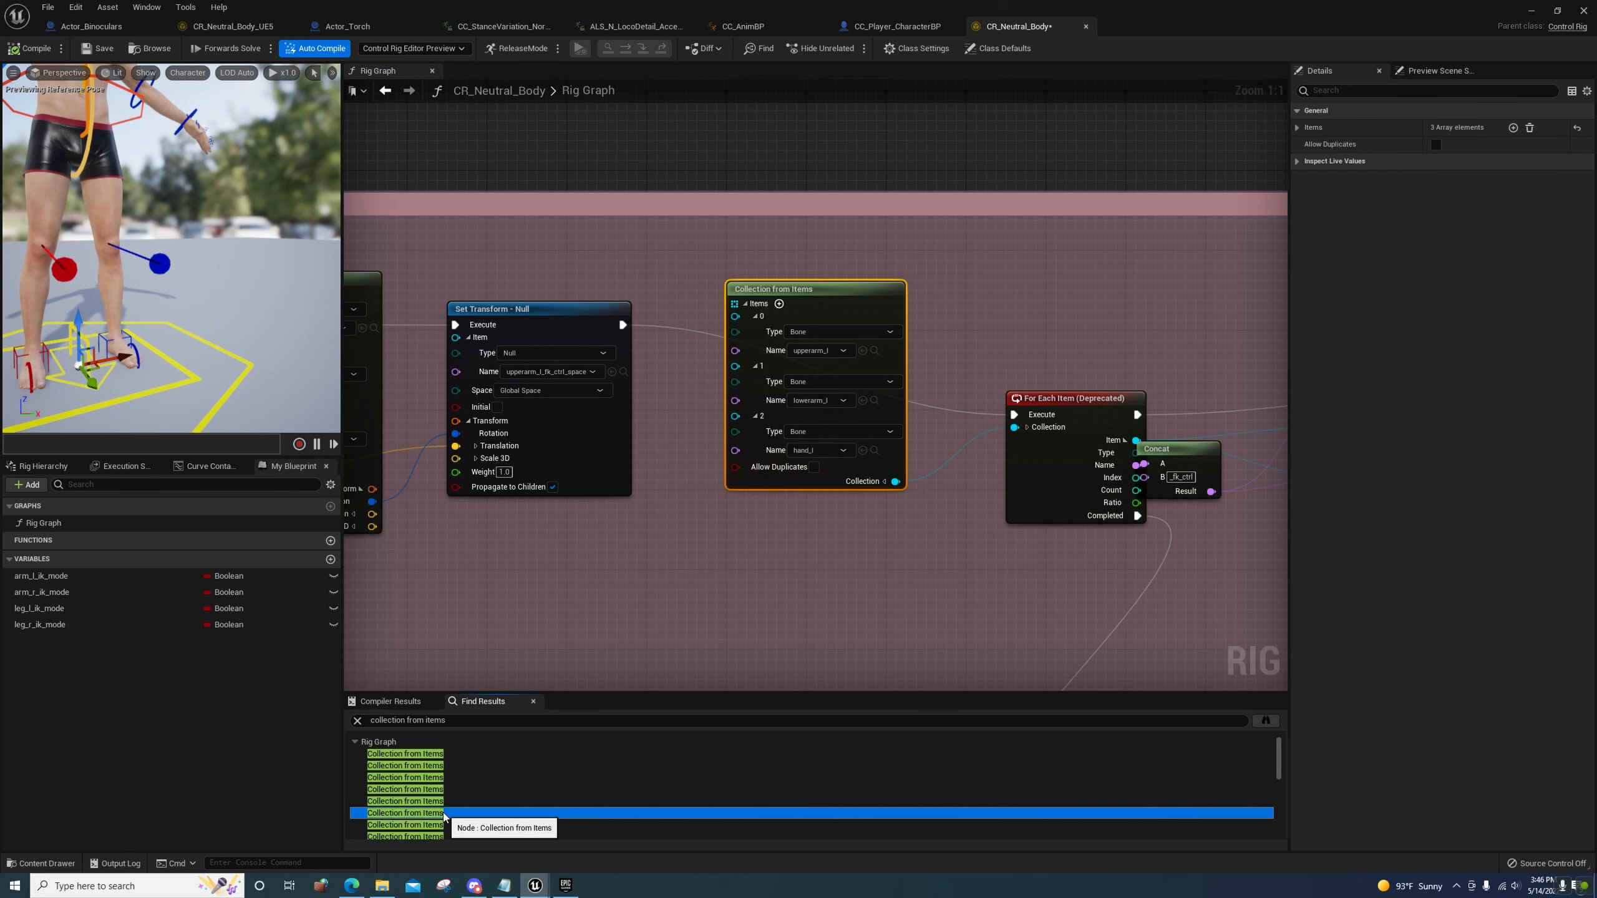
click(780, 378)
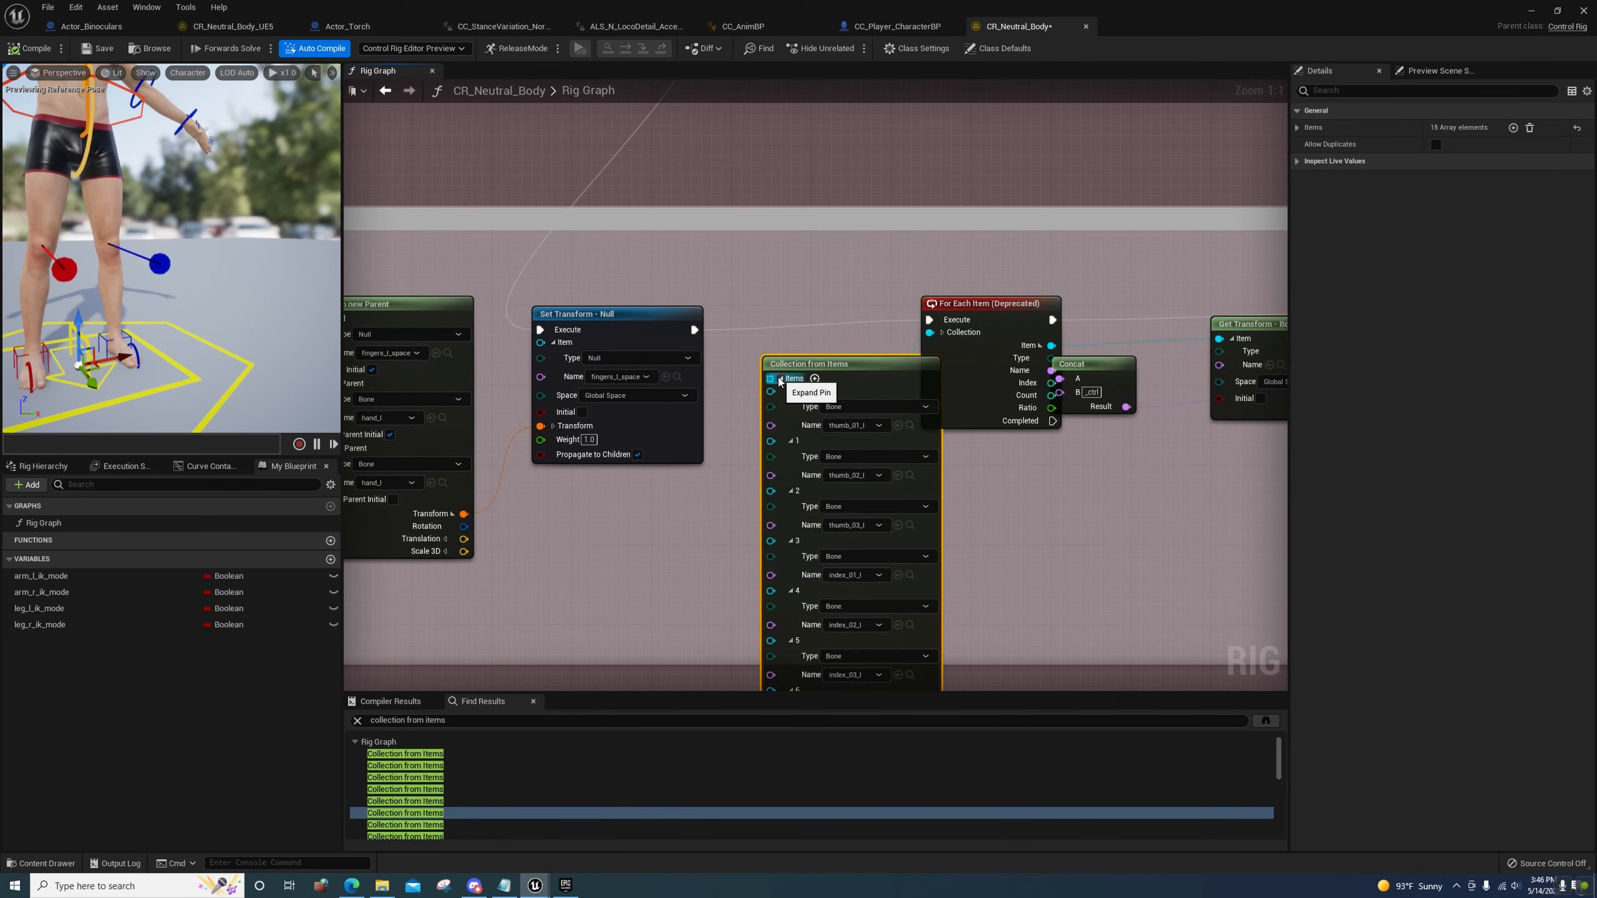
right_drag(1008, 621, 1043, 564)
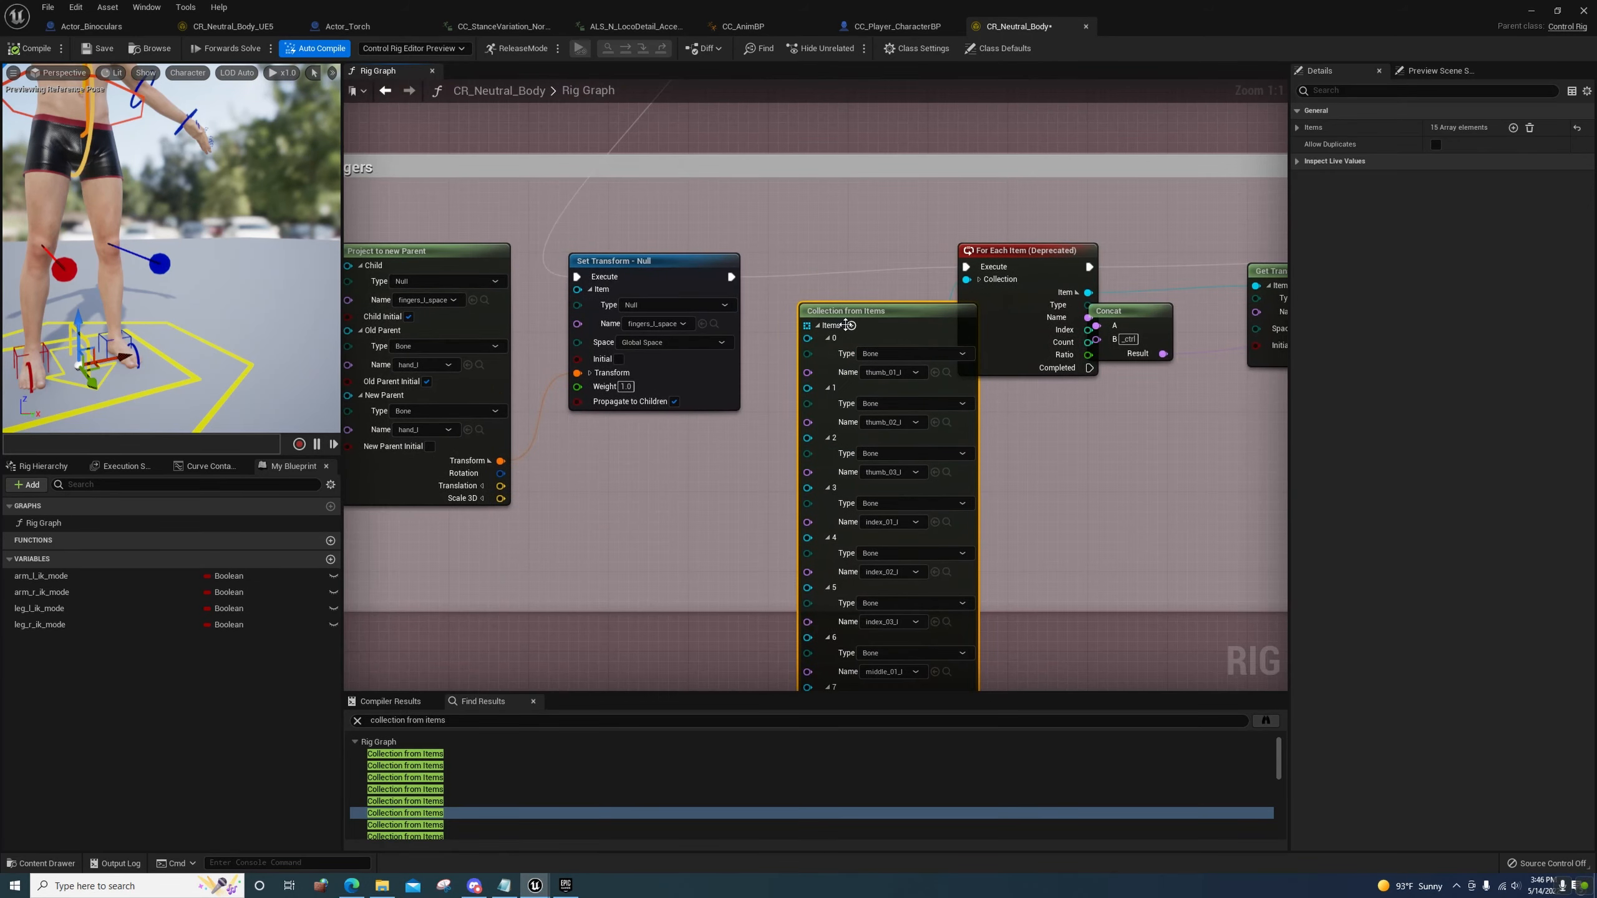
click(819, 327)
click(417, 825)
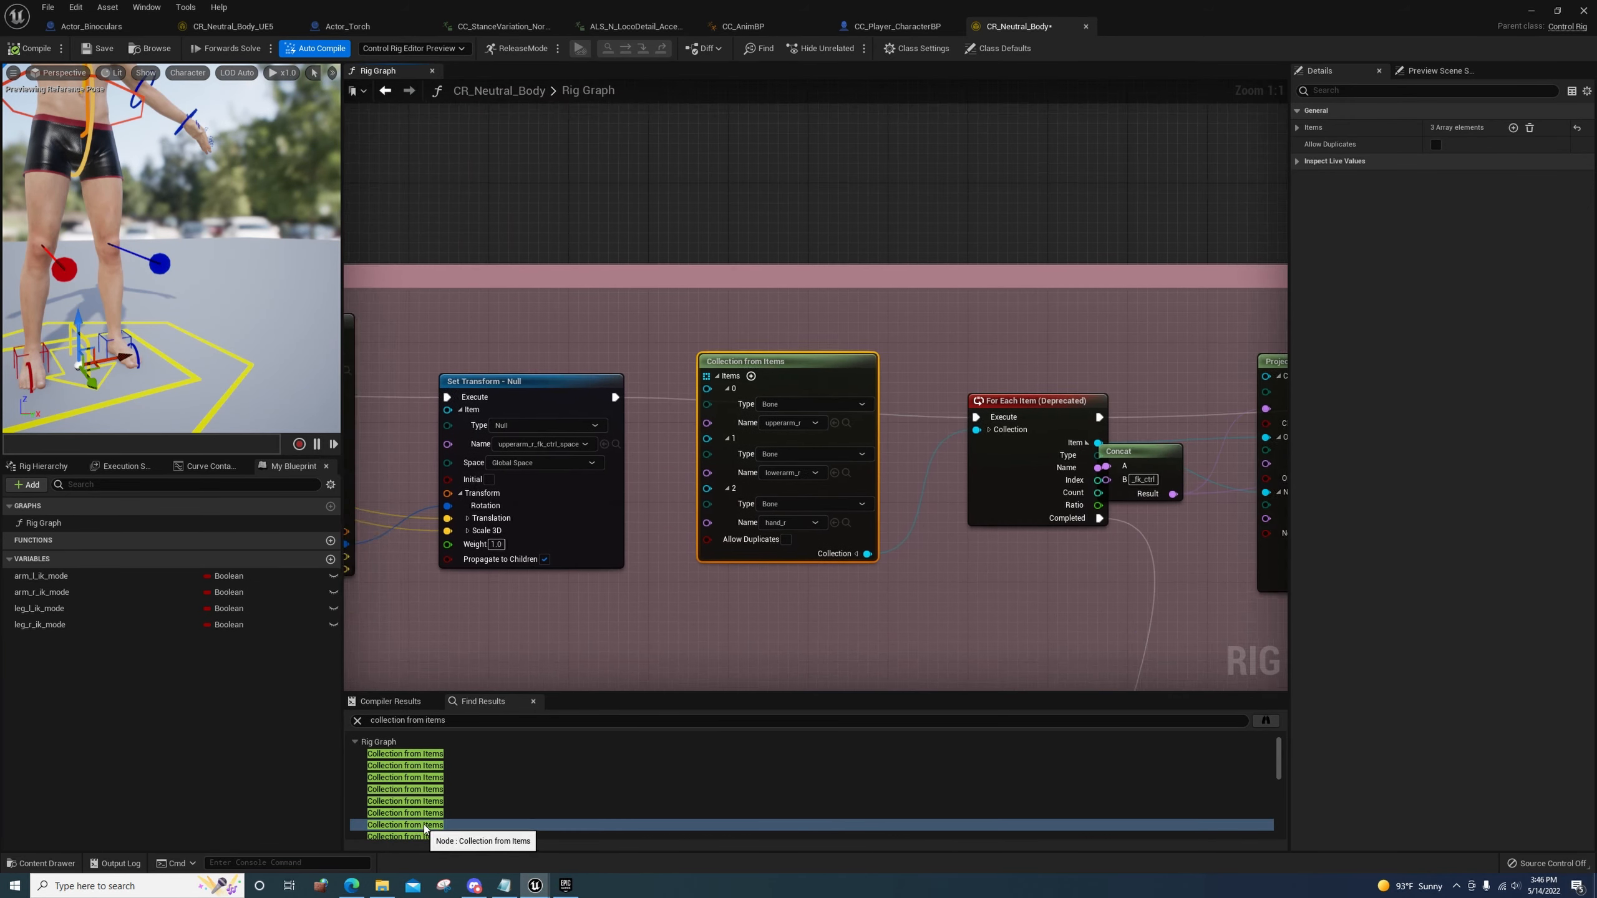
Inspect the item list of the right-hand fingers collection in the eighth search result for metacarpal entries
click(412, 837)
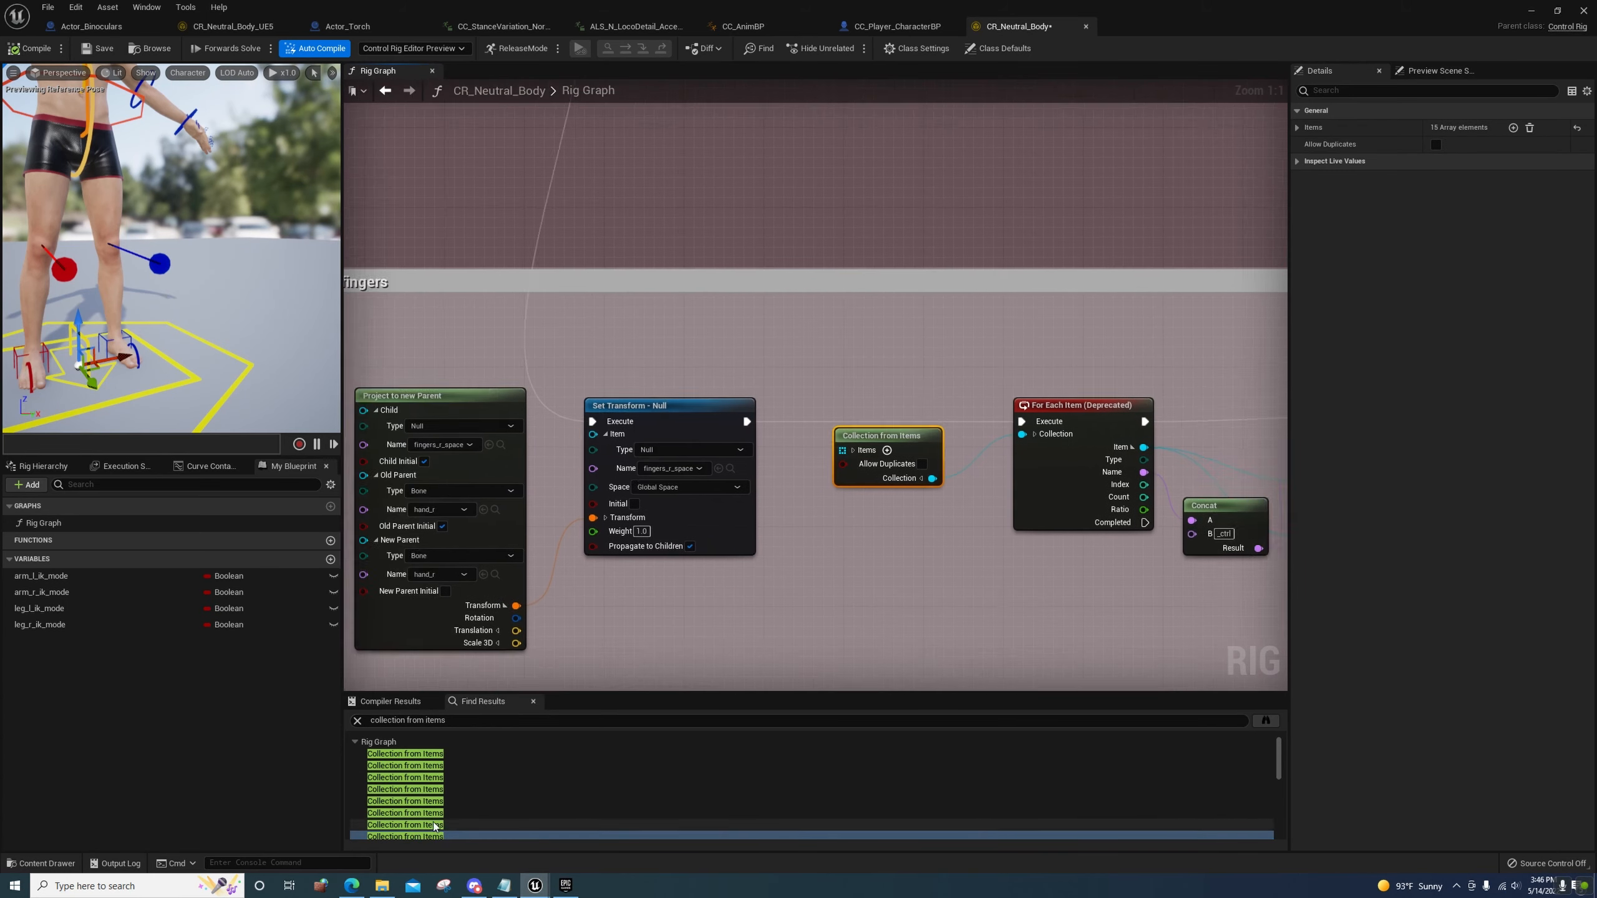
click(781, 378)
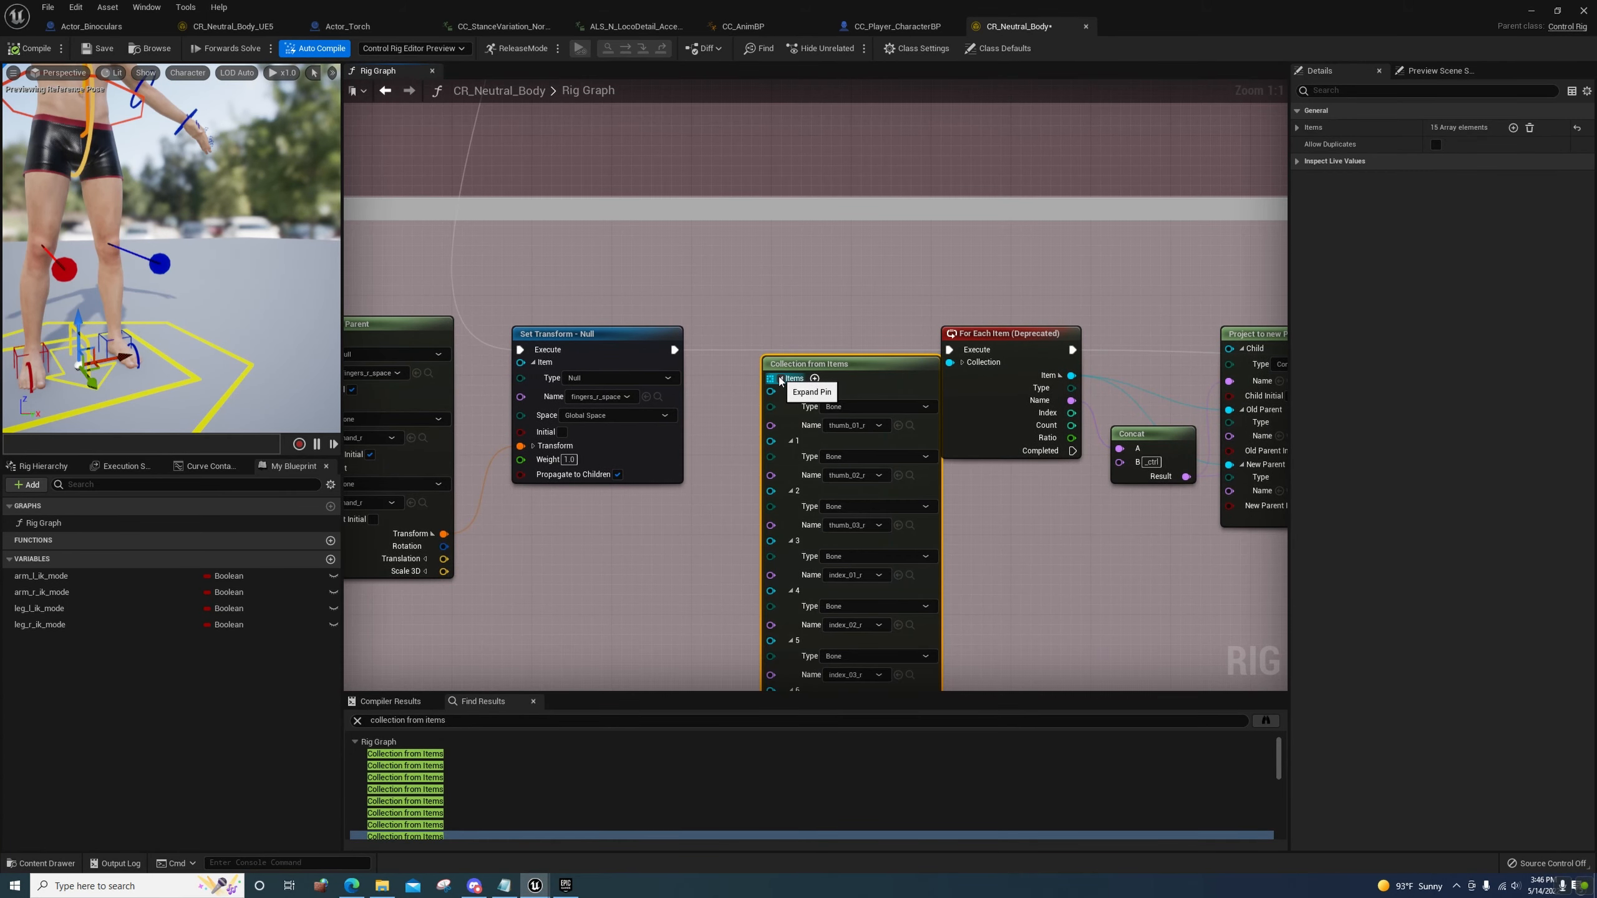
click(781, 378)
Check the left and right leg bone collections and the collection below the head control nodes for metacarpal entries
scroll(432, 774, down, 3)
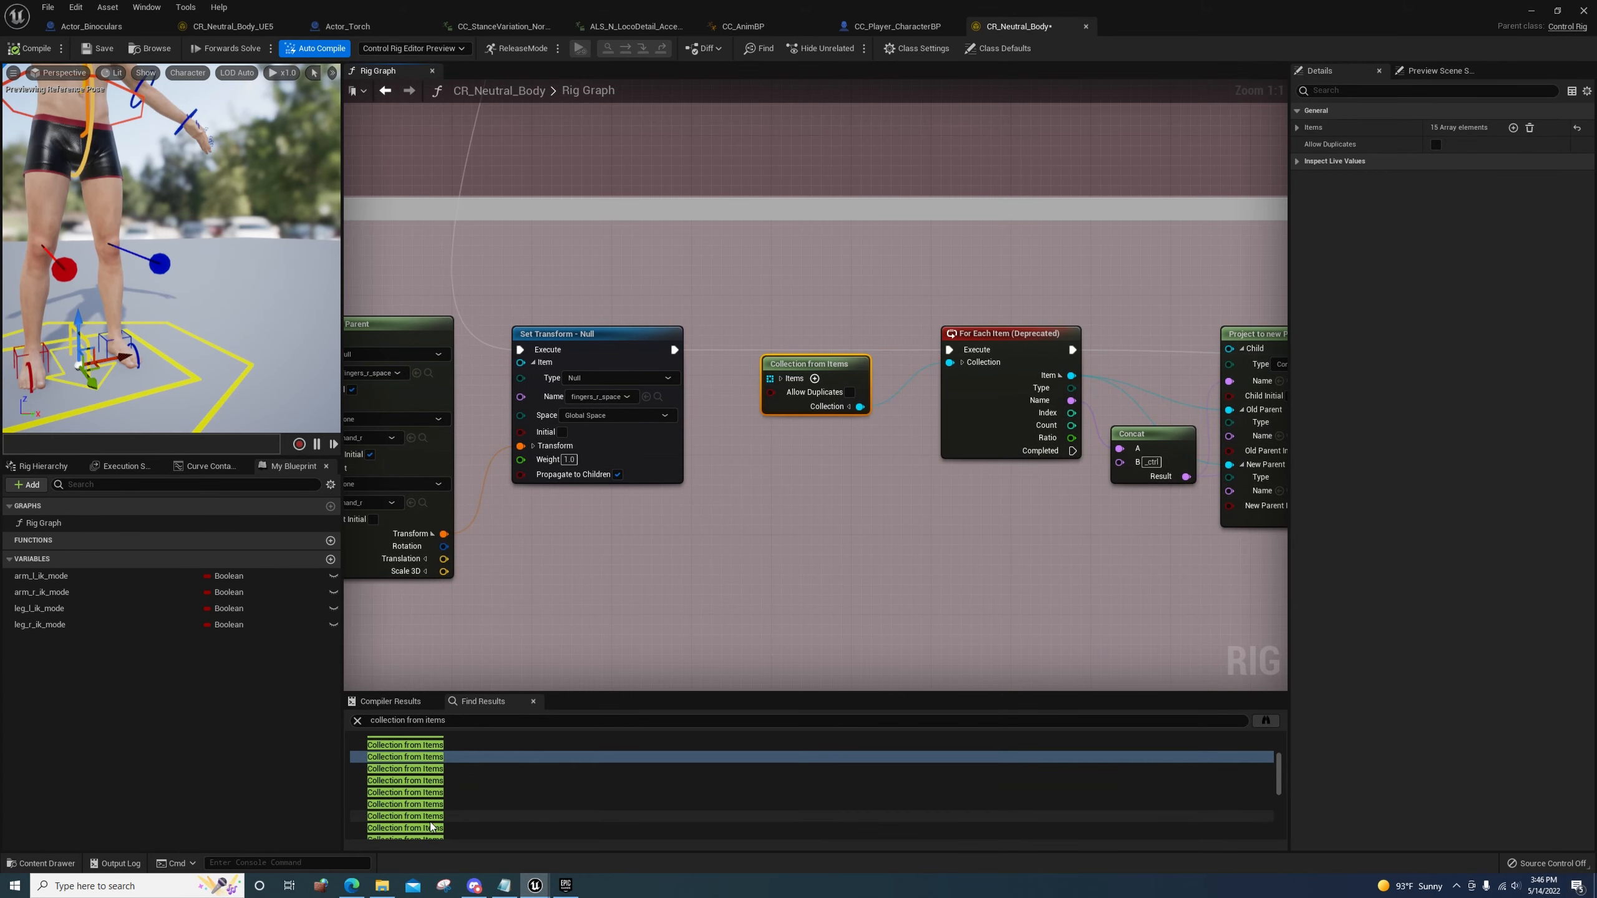
click(431, 768)
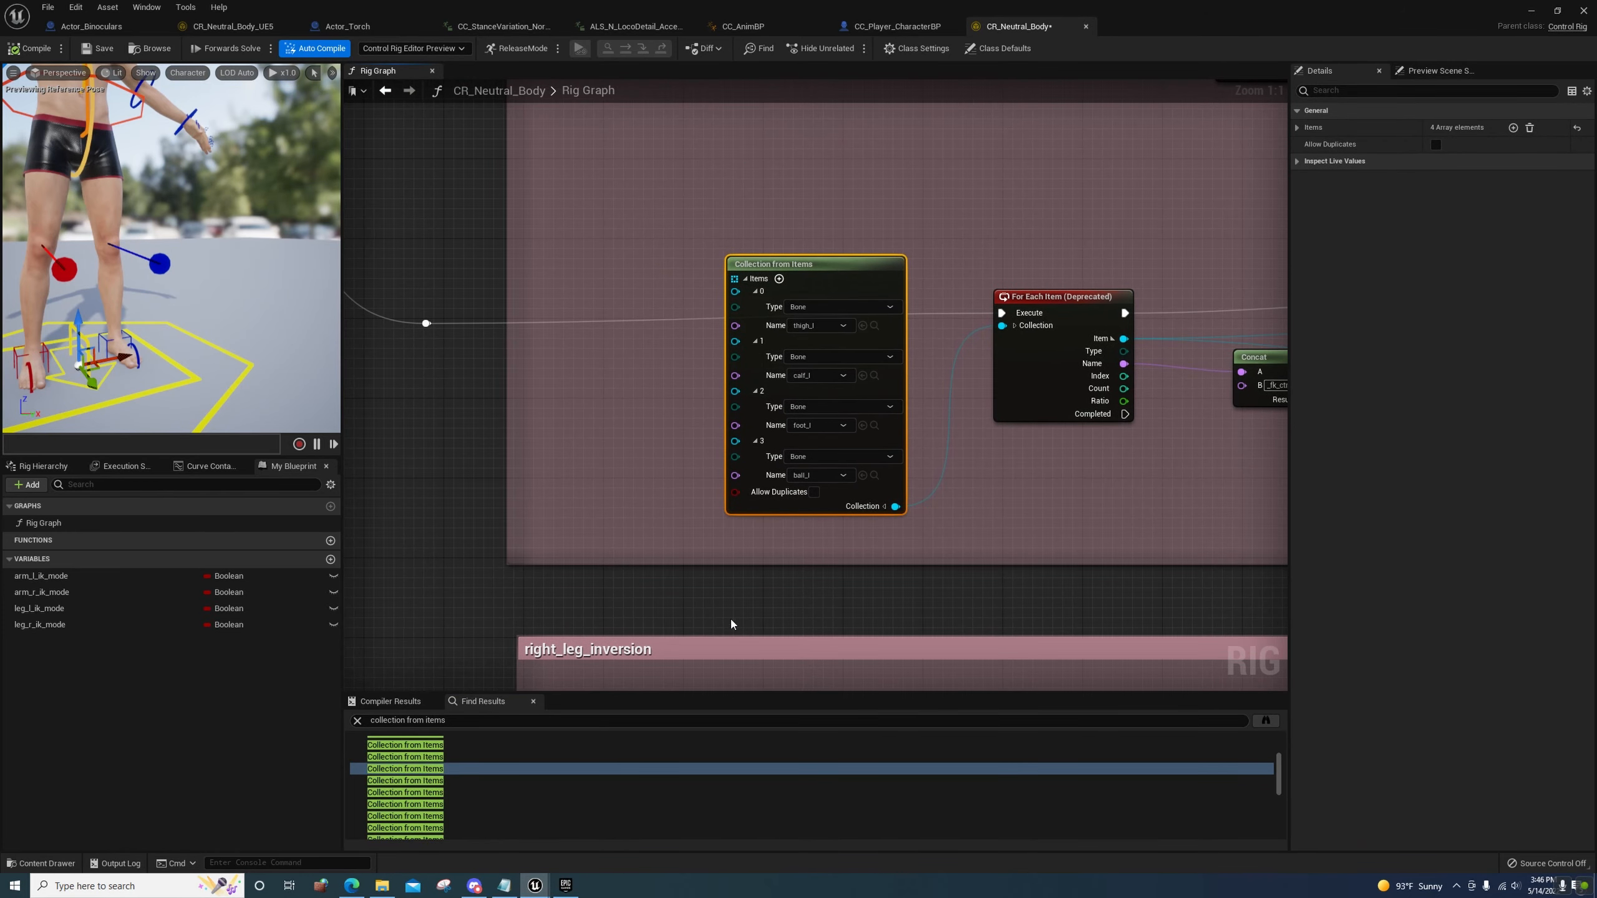
click(429, 769)
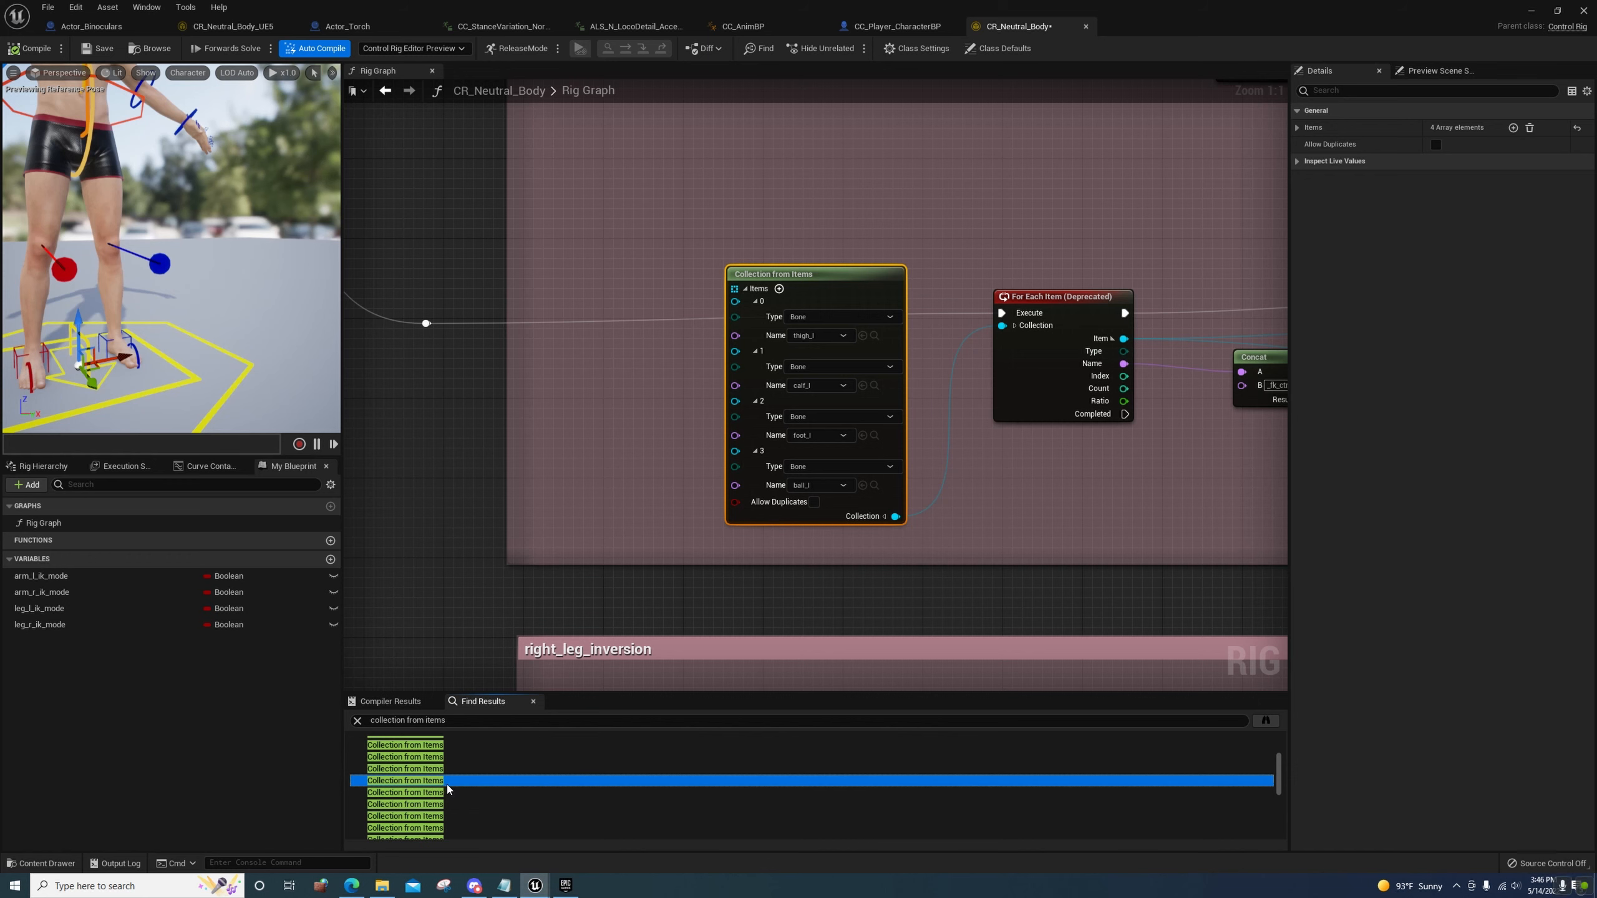
click(455, 782)
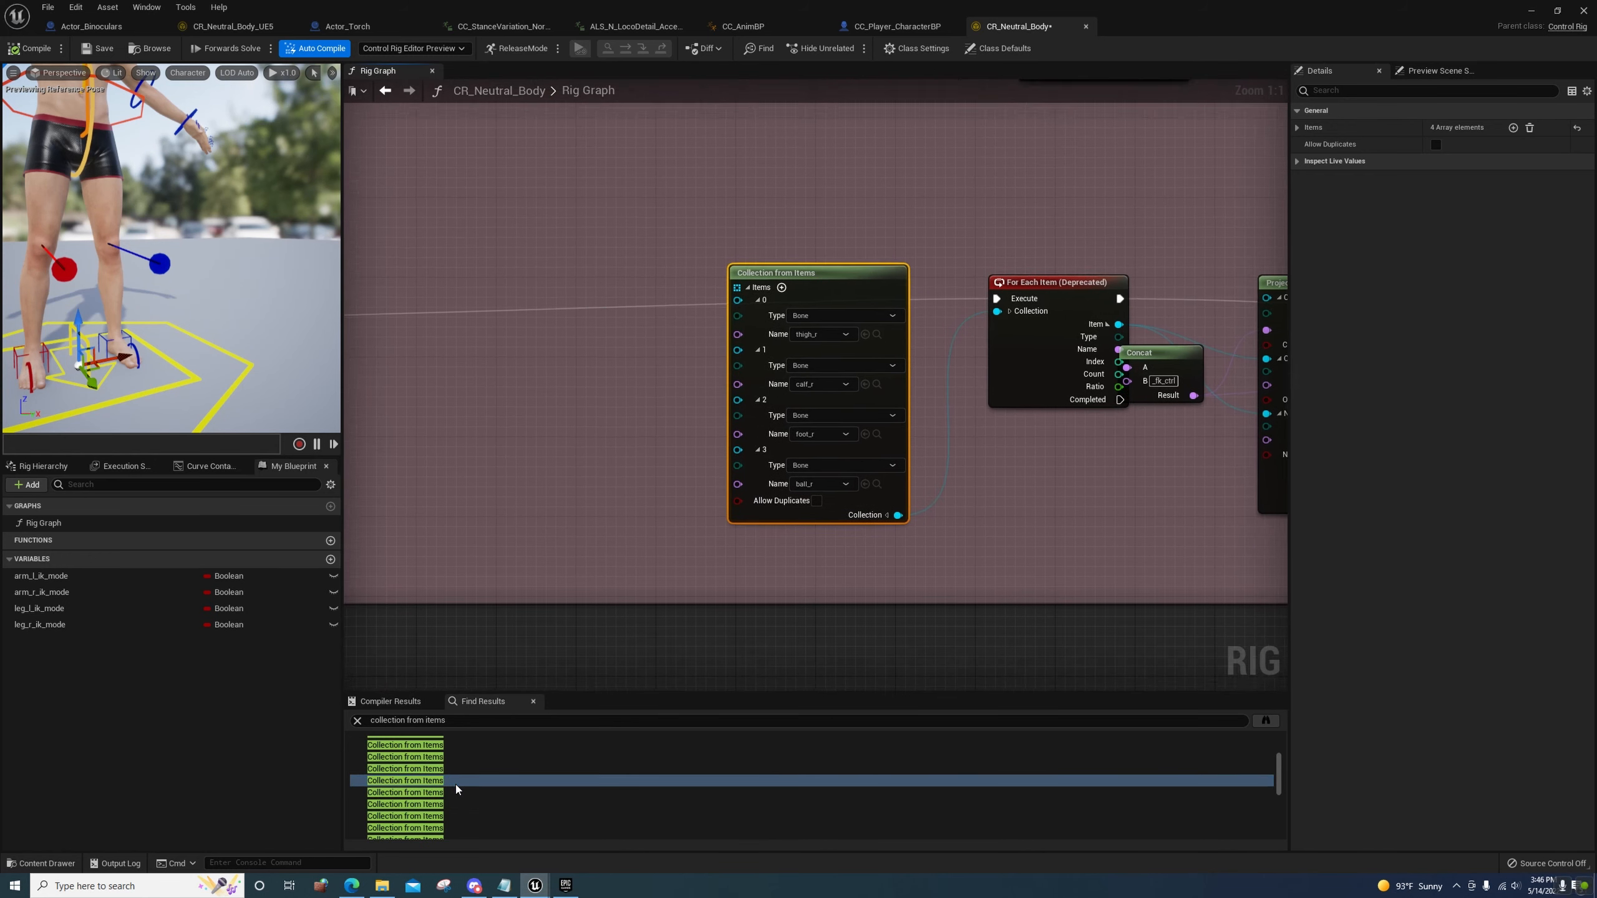
click(455, 793)
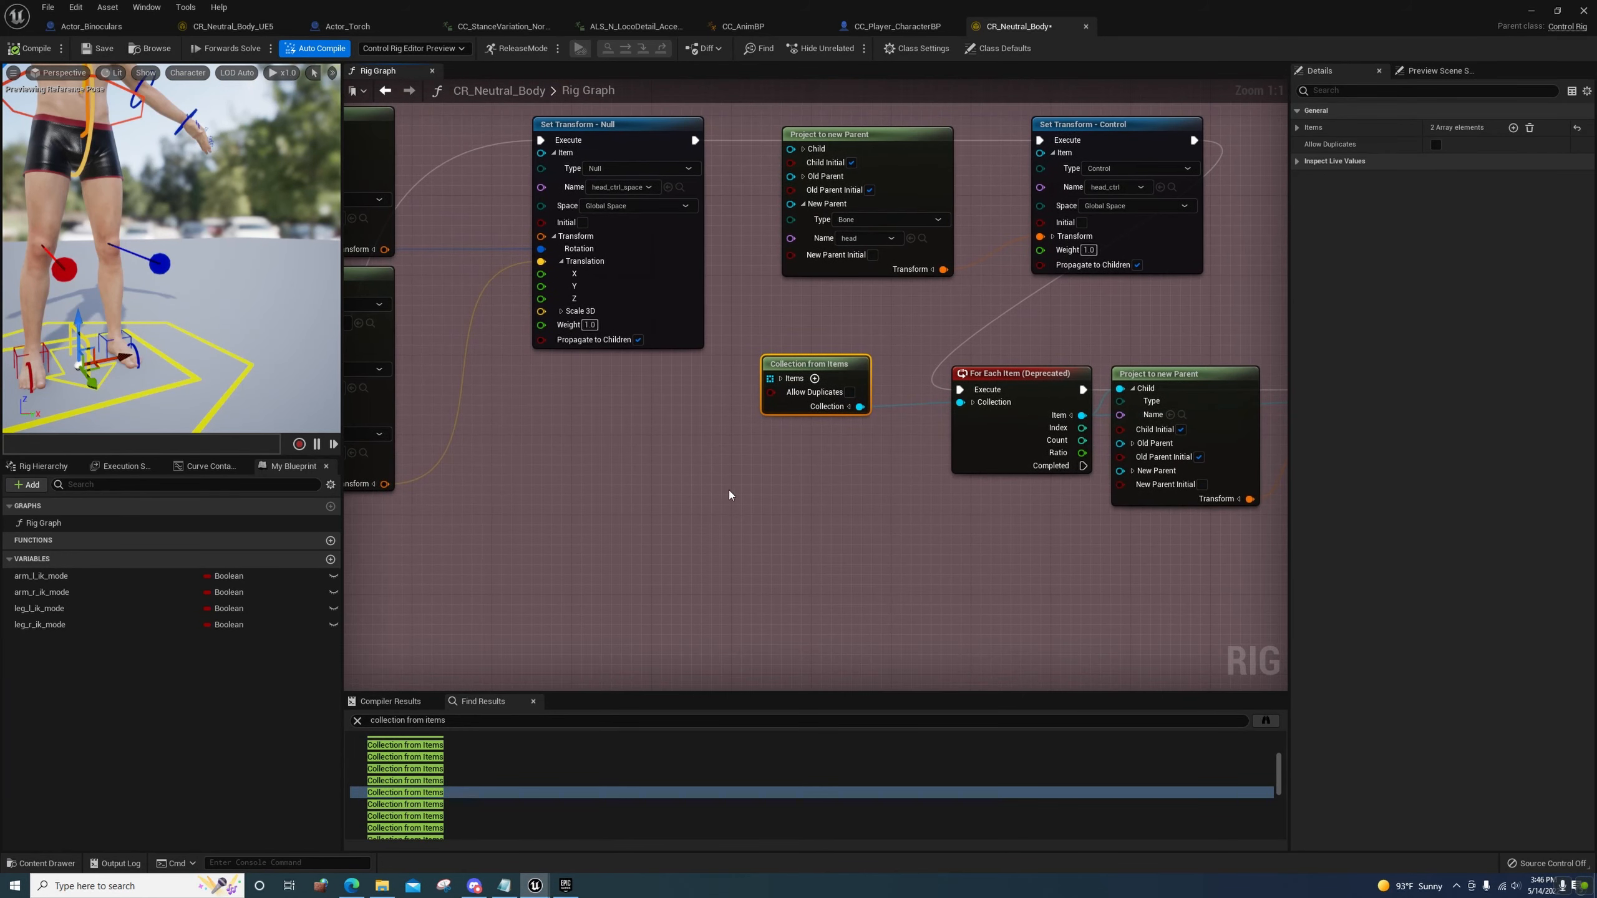
click(781, 379)
click(781, 379)
Inspect both collections in the left arm's Controls_and_joints_Collections group for metacarpal entries
click(456, 805)
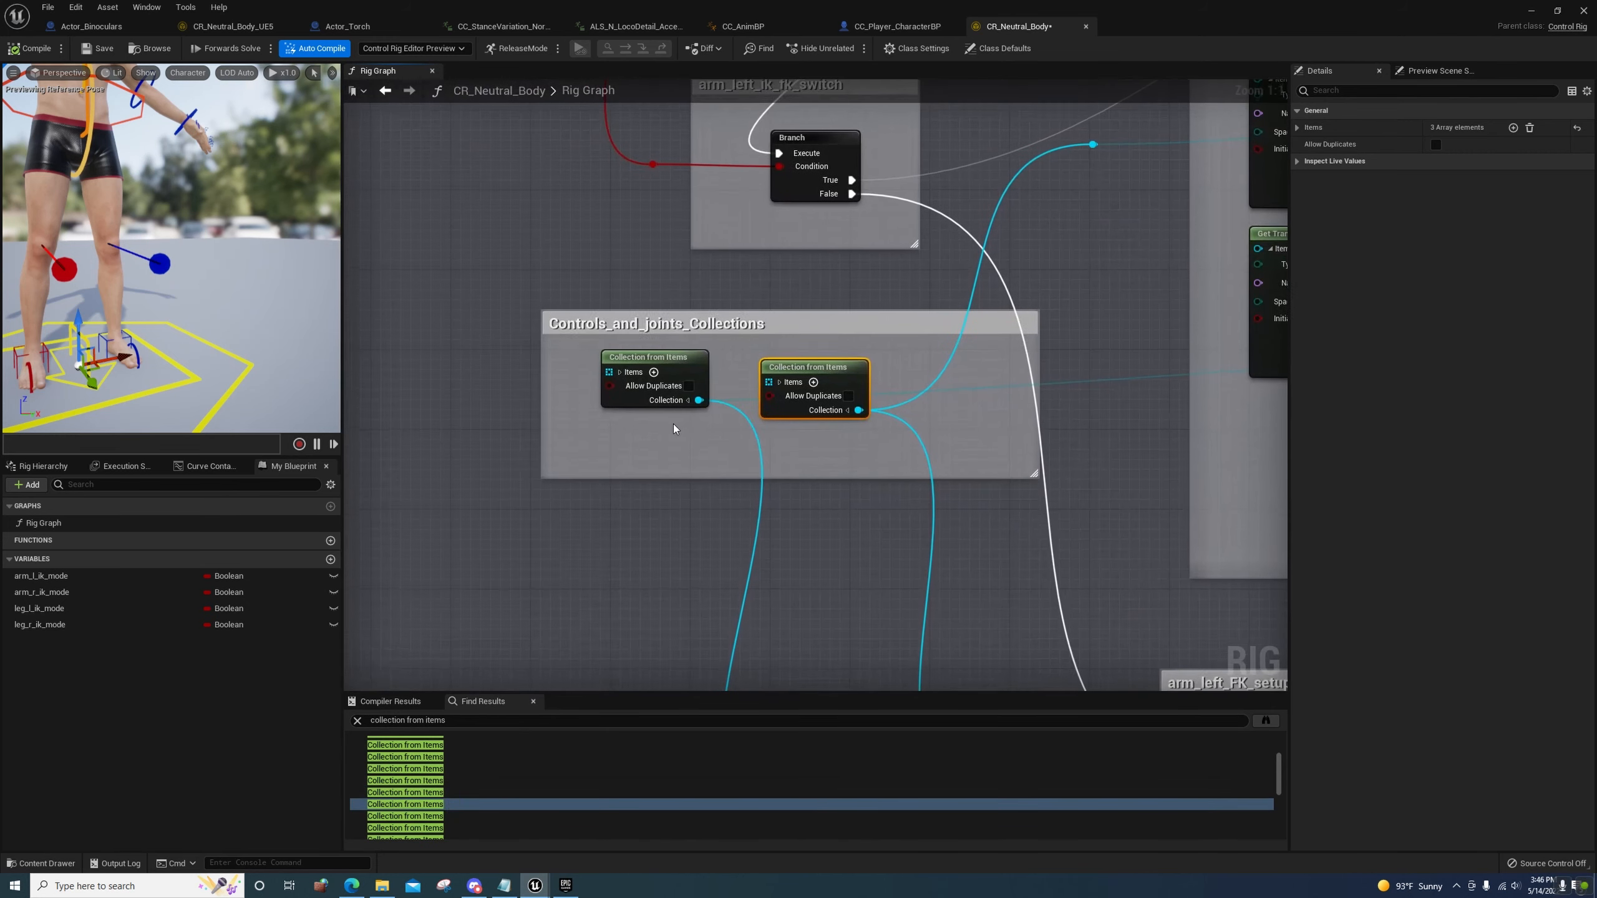
click(780, 378)
click(781, 378)
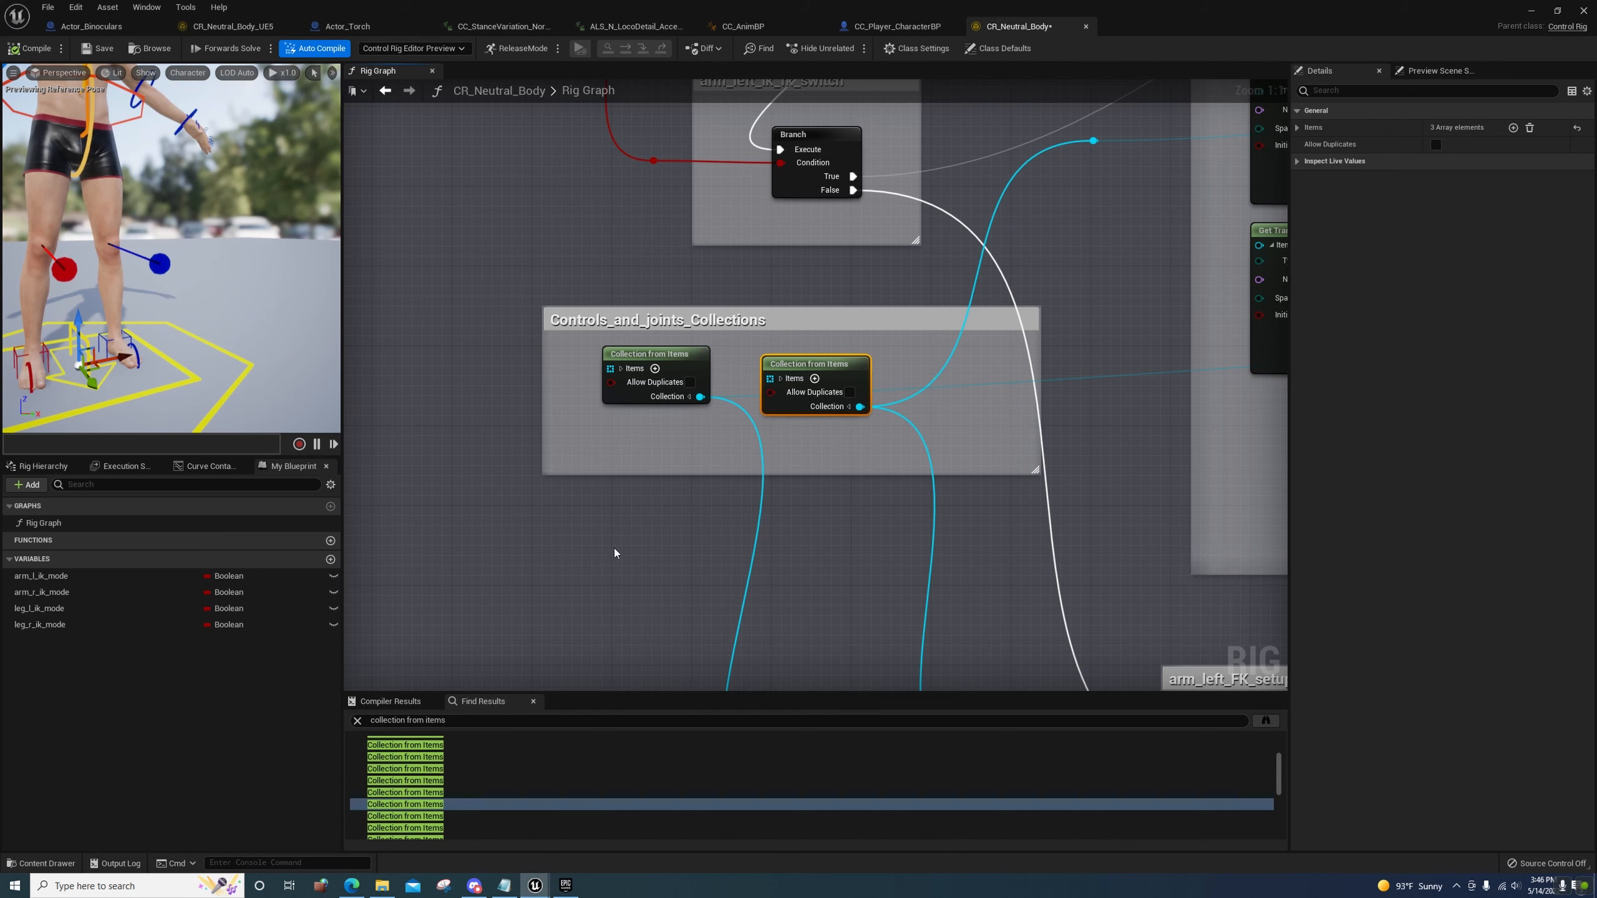
click(446, 816)
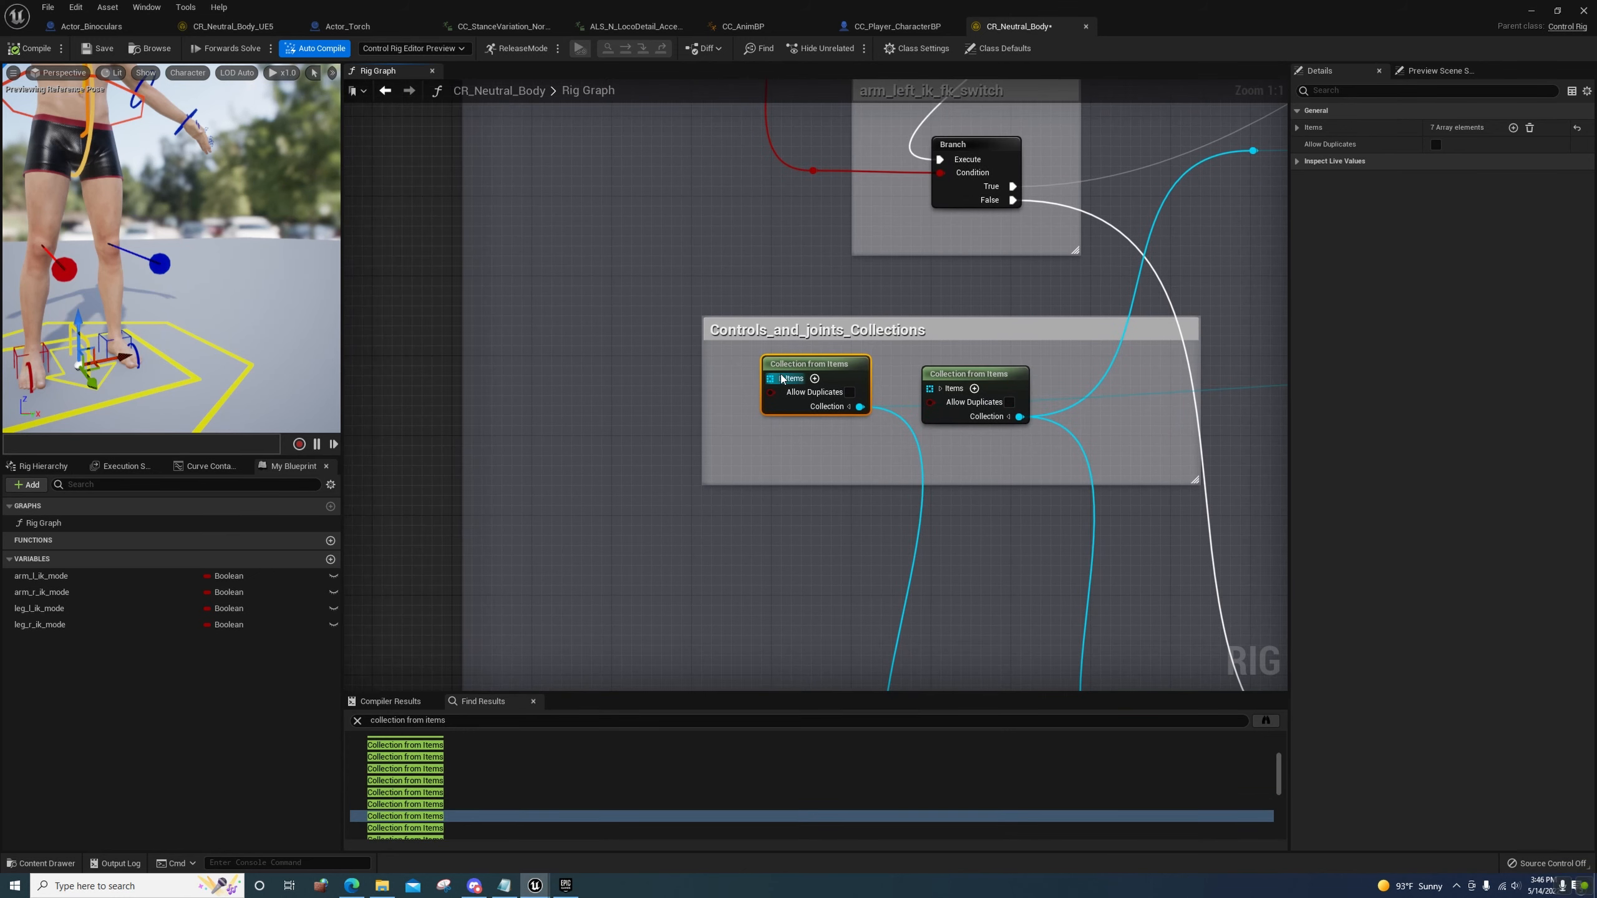
click(781, 378)
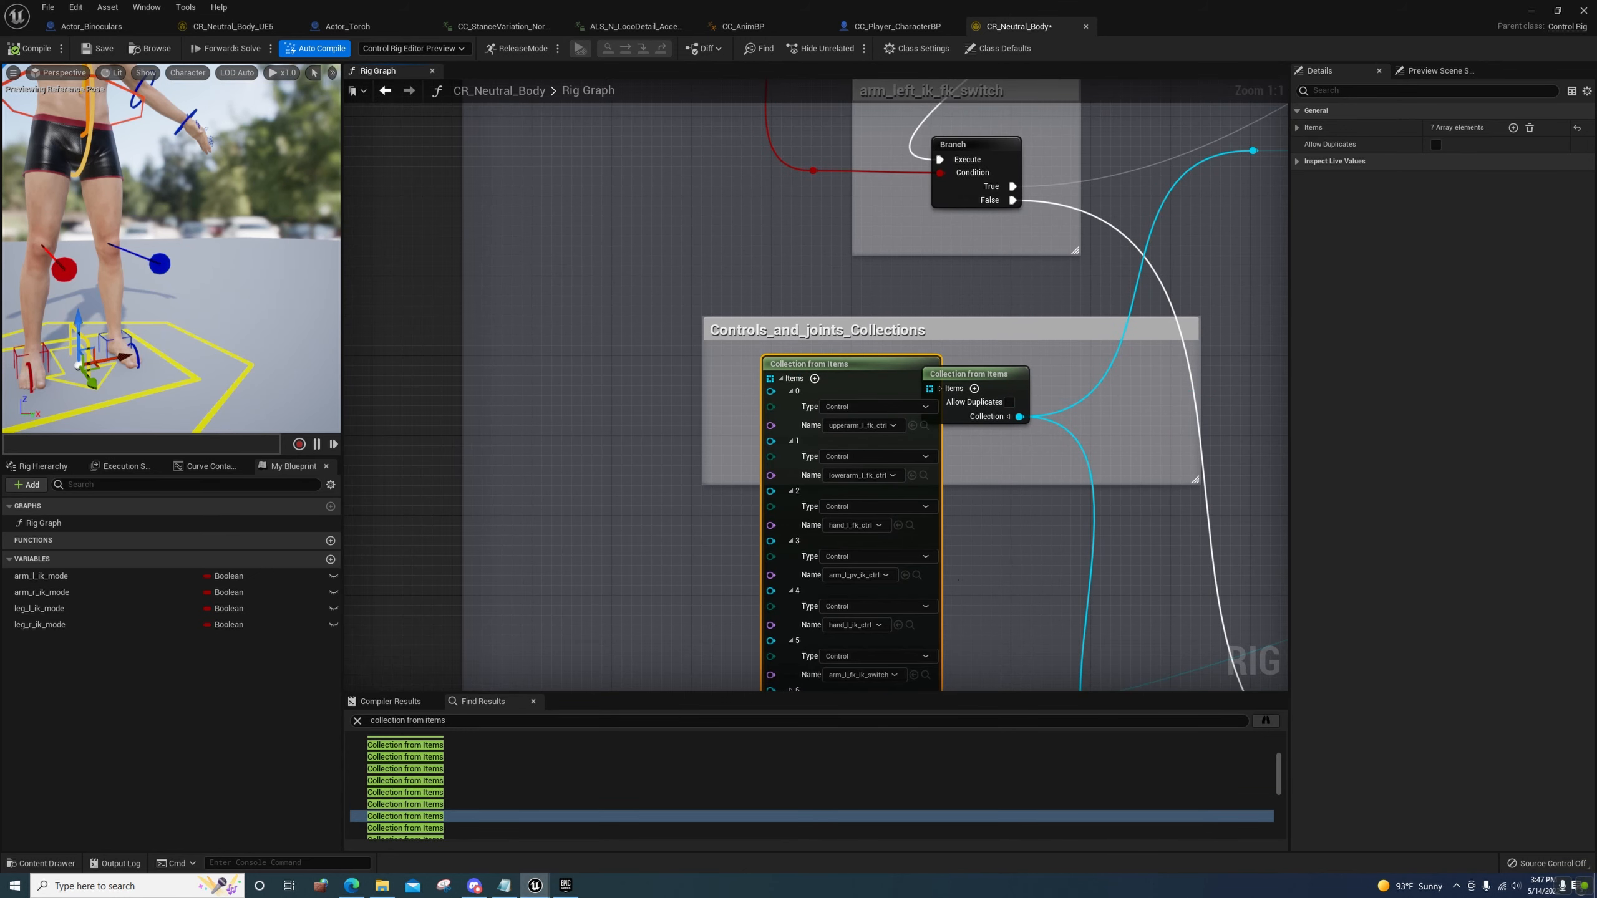
right_drag(959, 579, 951, 502)
click(777, 304)
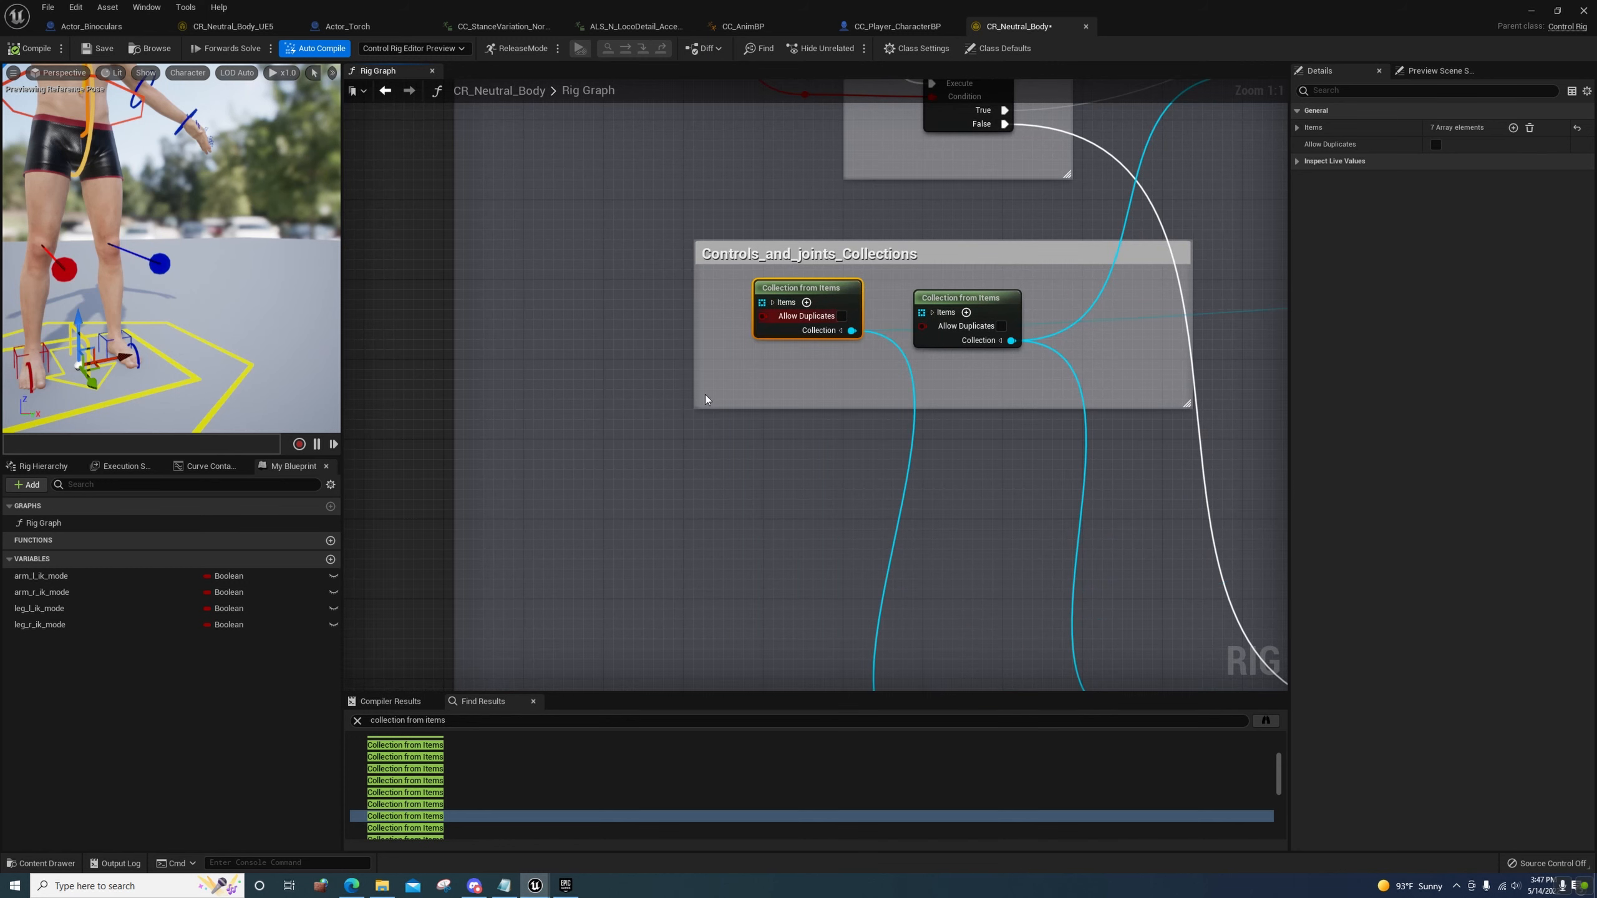
Inspect both collections in the right arm's Controls_and_joints_Collections group for metacarpal entries
click(456, 828)
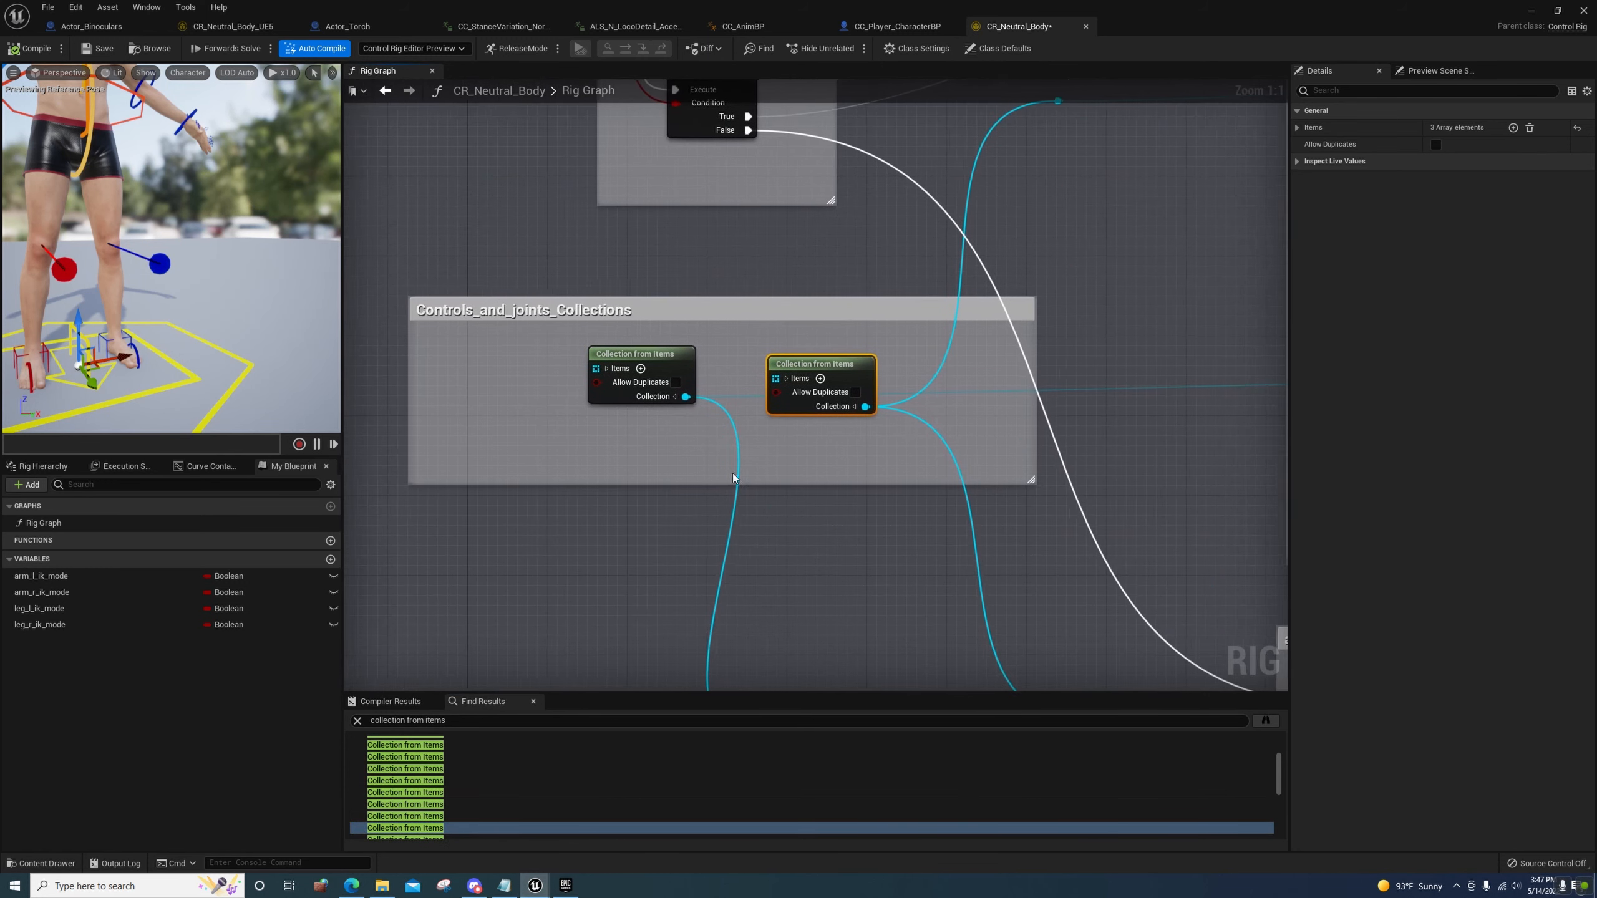
click(781, 379)
click(781, 380)
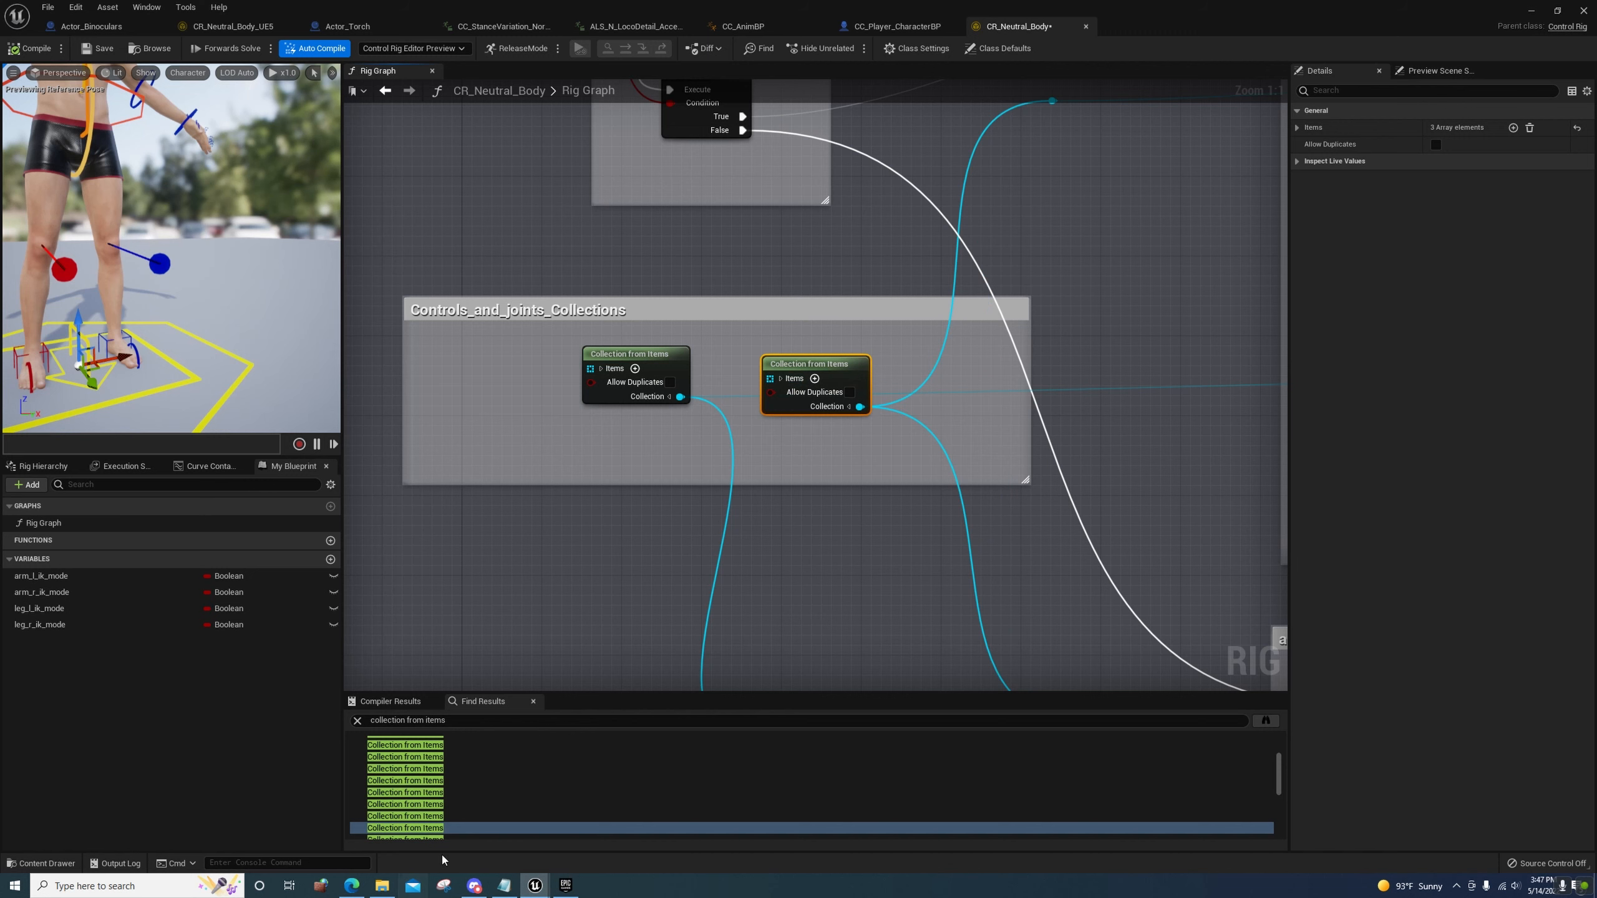
click(452, 836)
click(781, 379)
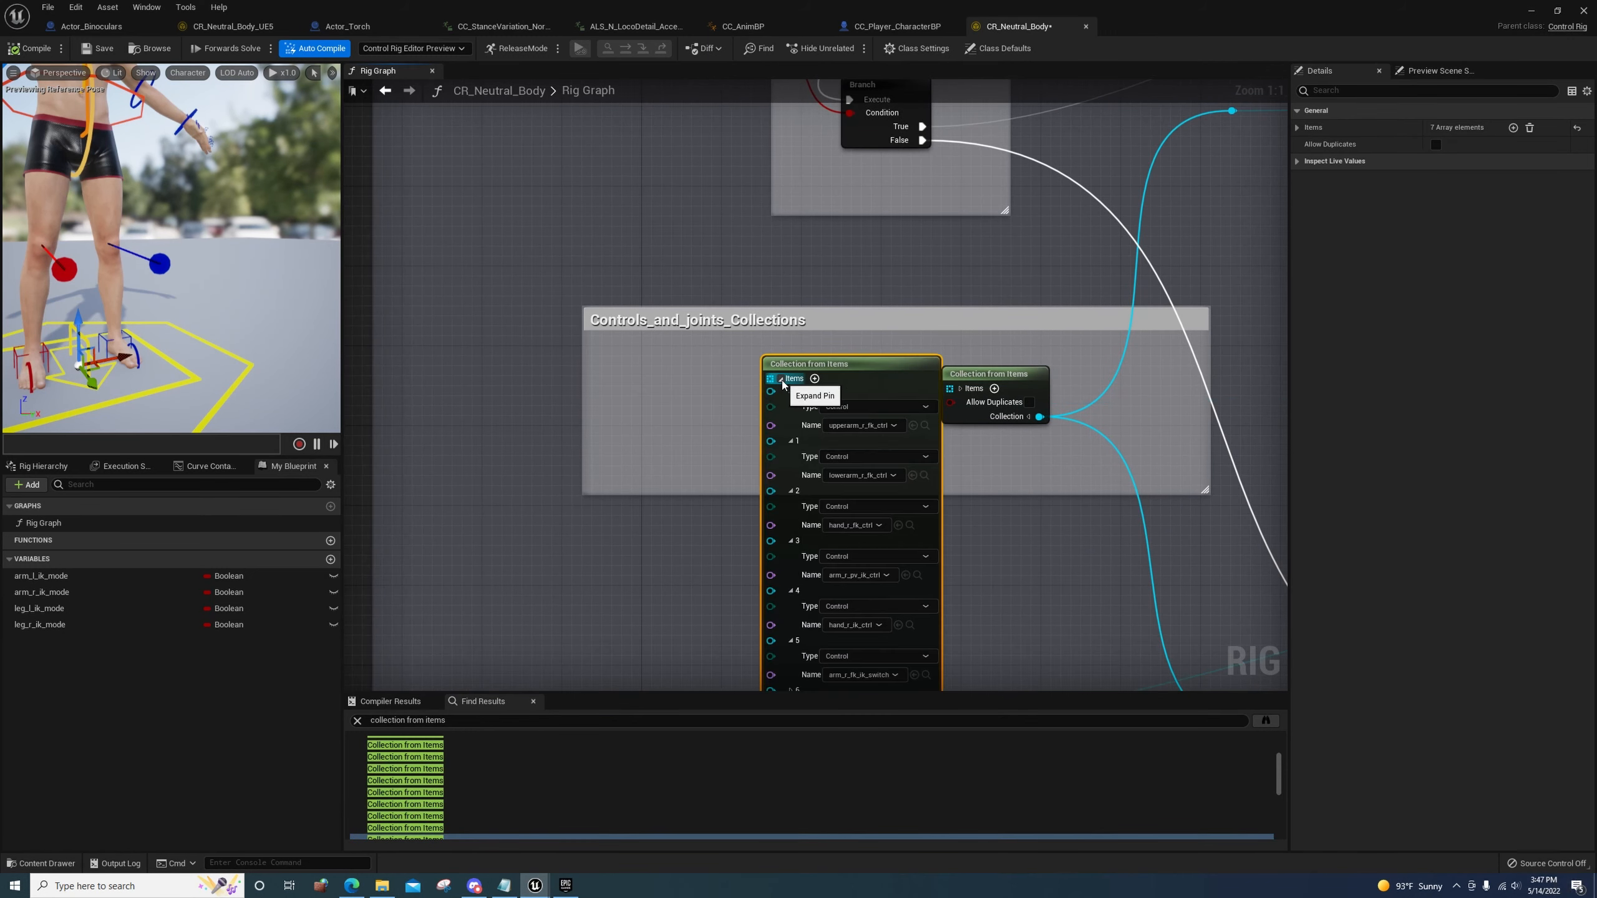
click(782, 379)
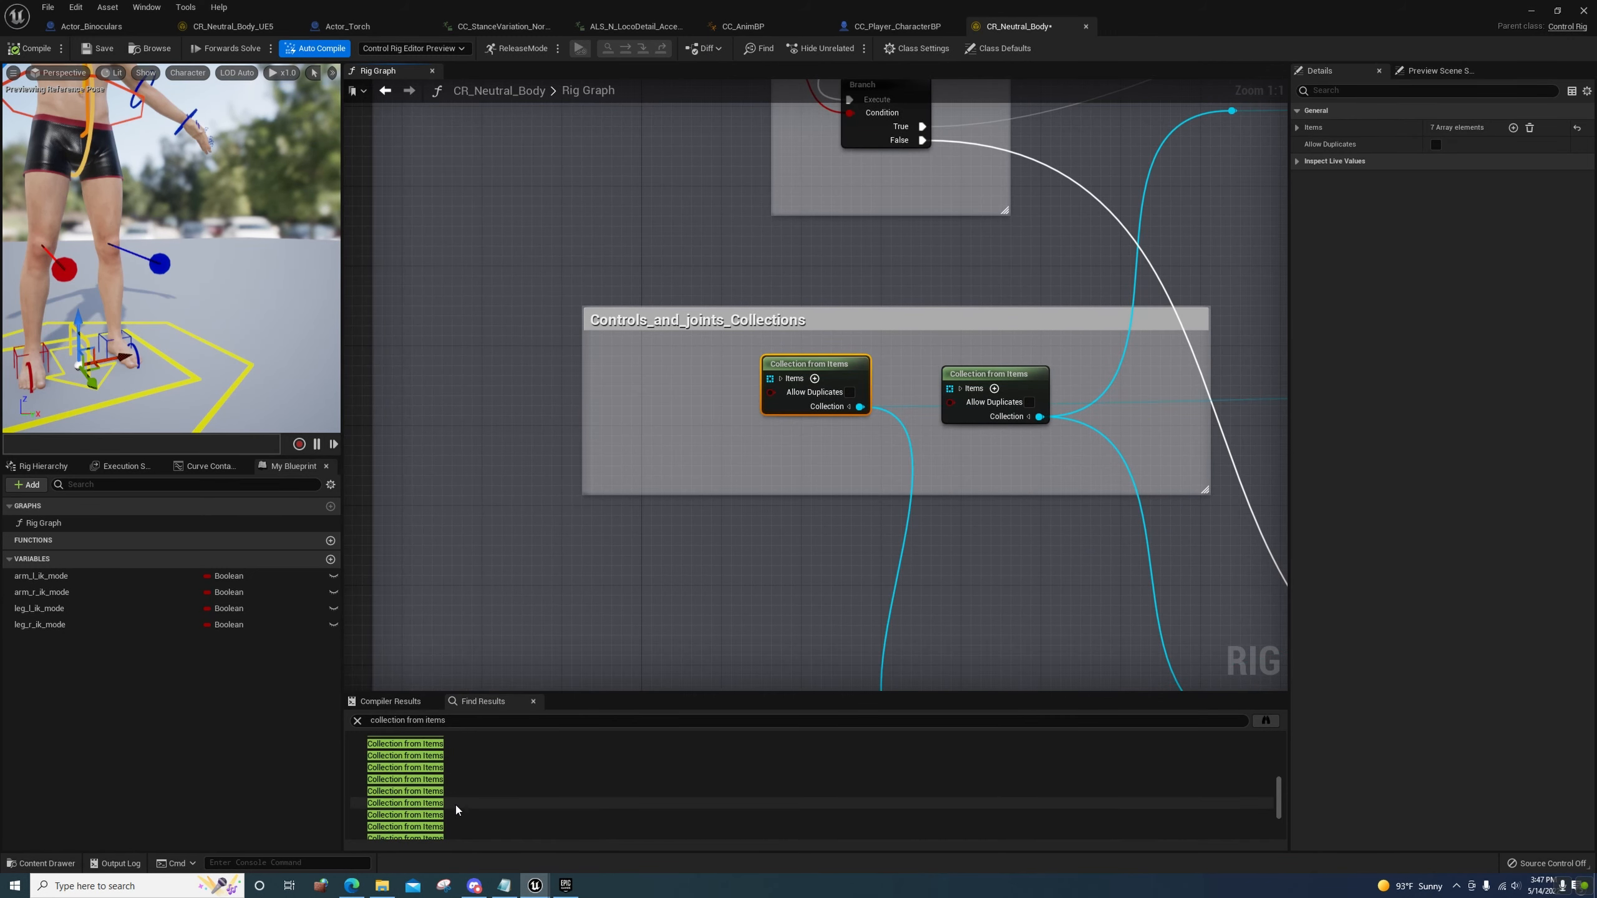
Examine the individual elements of the left leg's joint collection for metacarpal entries, and collapse the list again
click(454, 761)
click(456, 772)
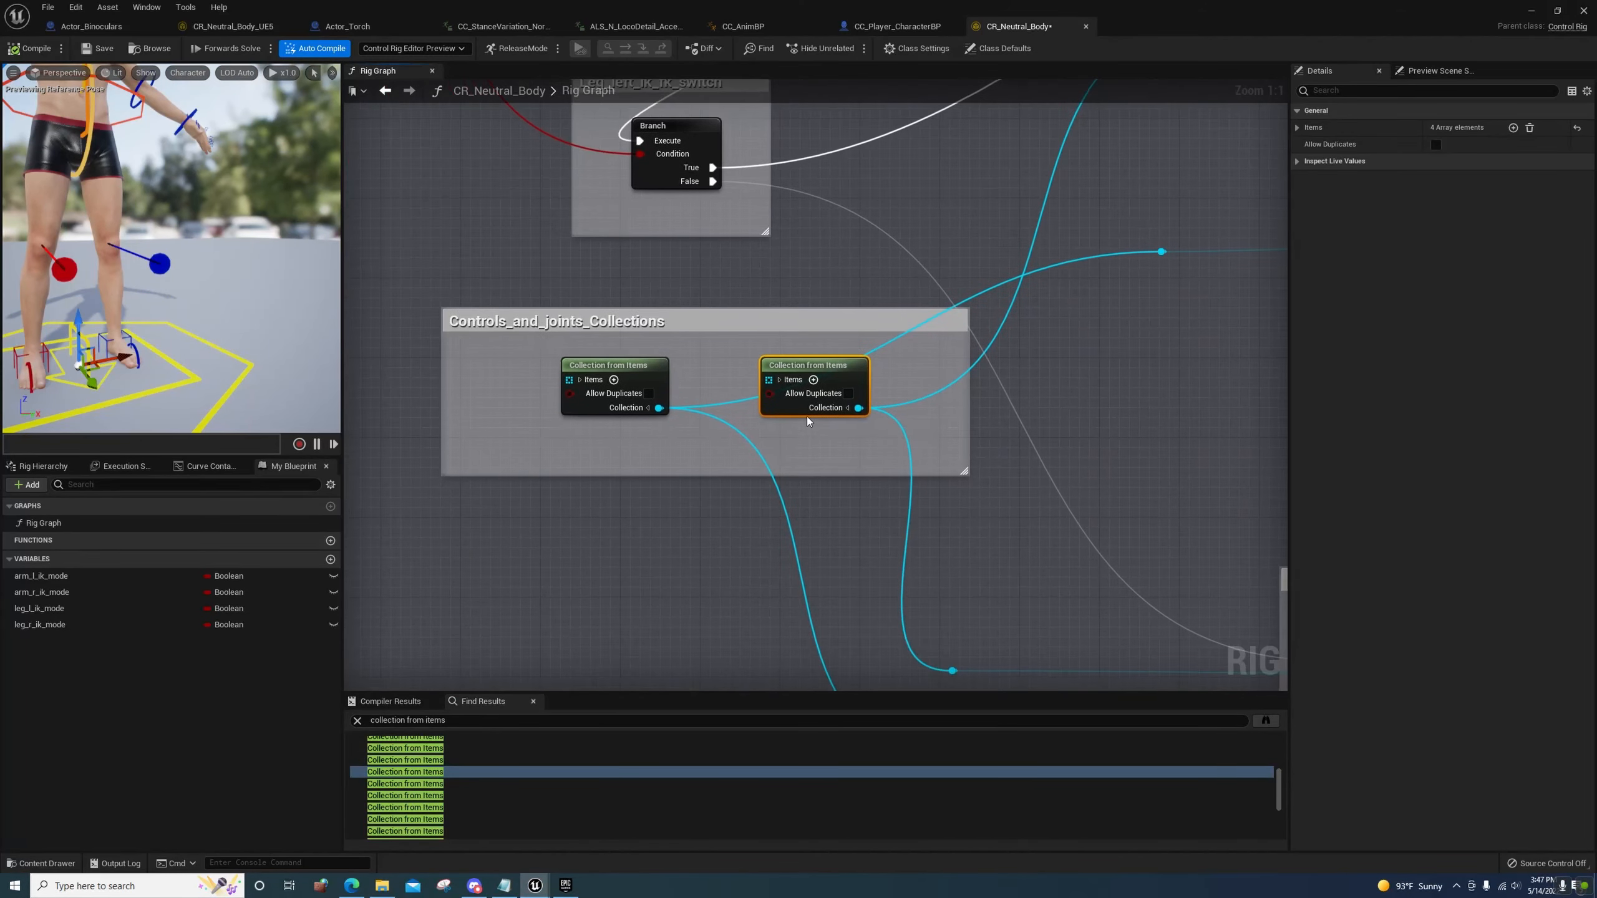
click(781, 379)
click(790, 391)
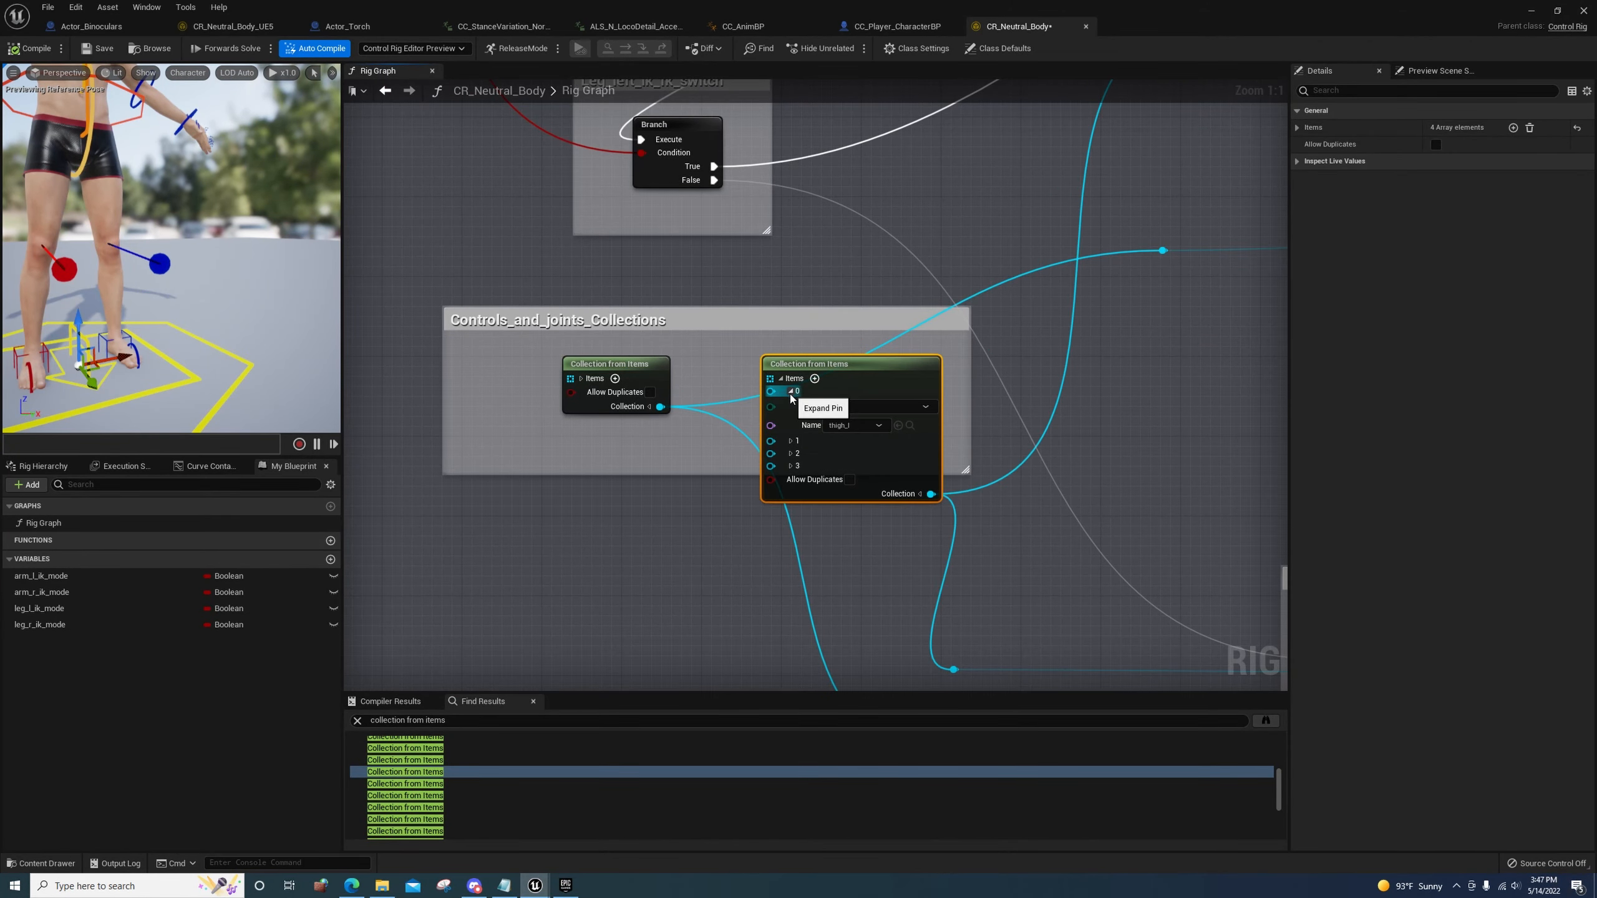
click(791, 441)
click(791, 491)
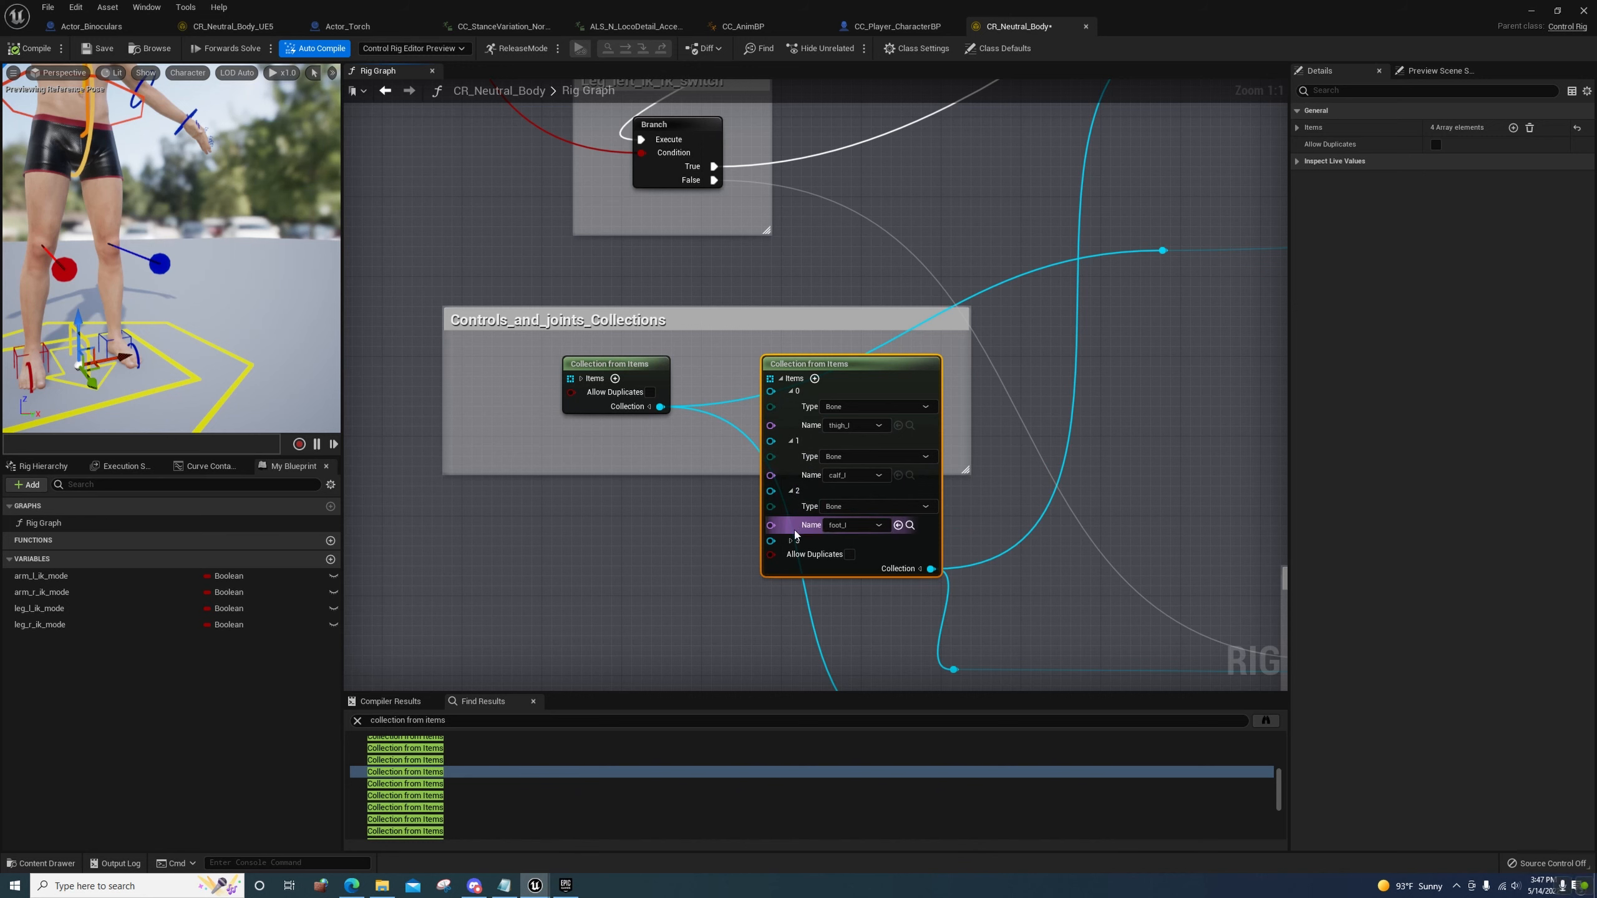
click(791, 492)
click(792, 441)
click(790, 391)
click(782, 379)
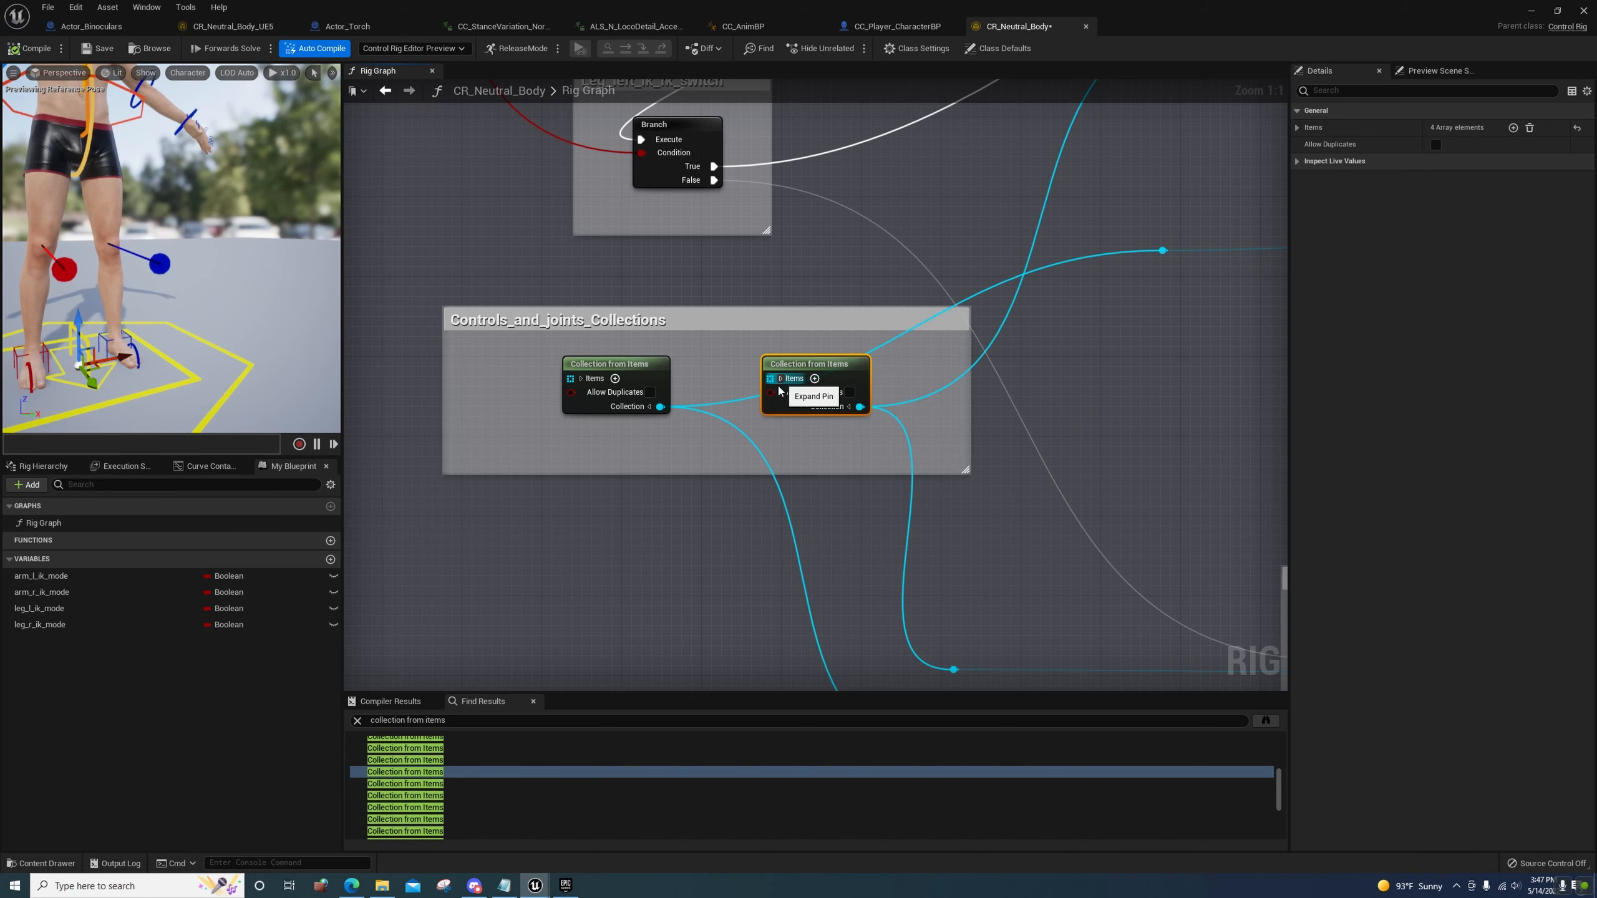
Examine the full item list of the left leg's control collection for metacarpal entries and collapse it
click(447, 784)
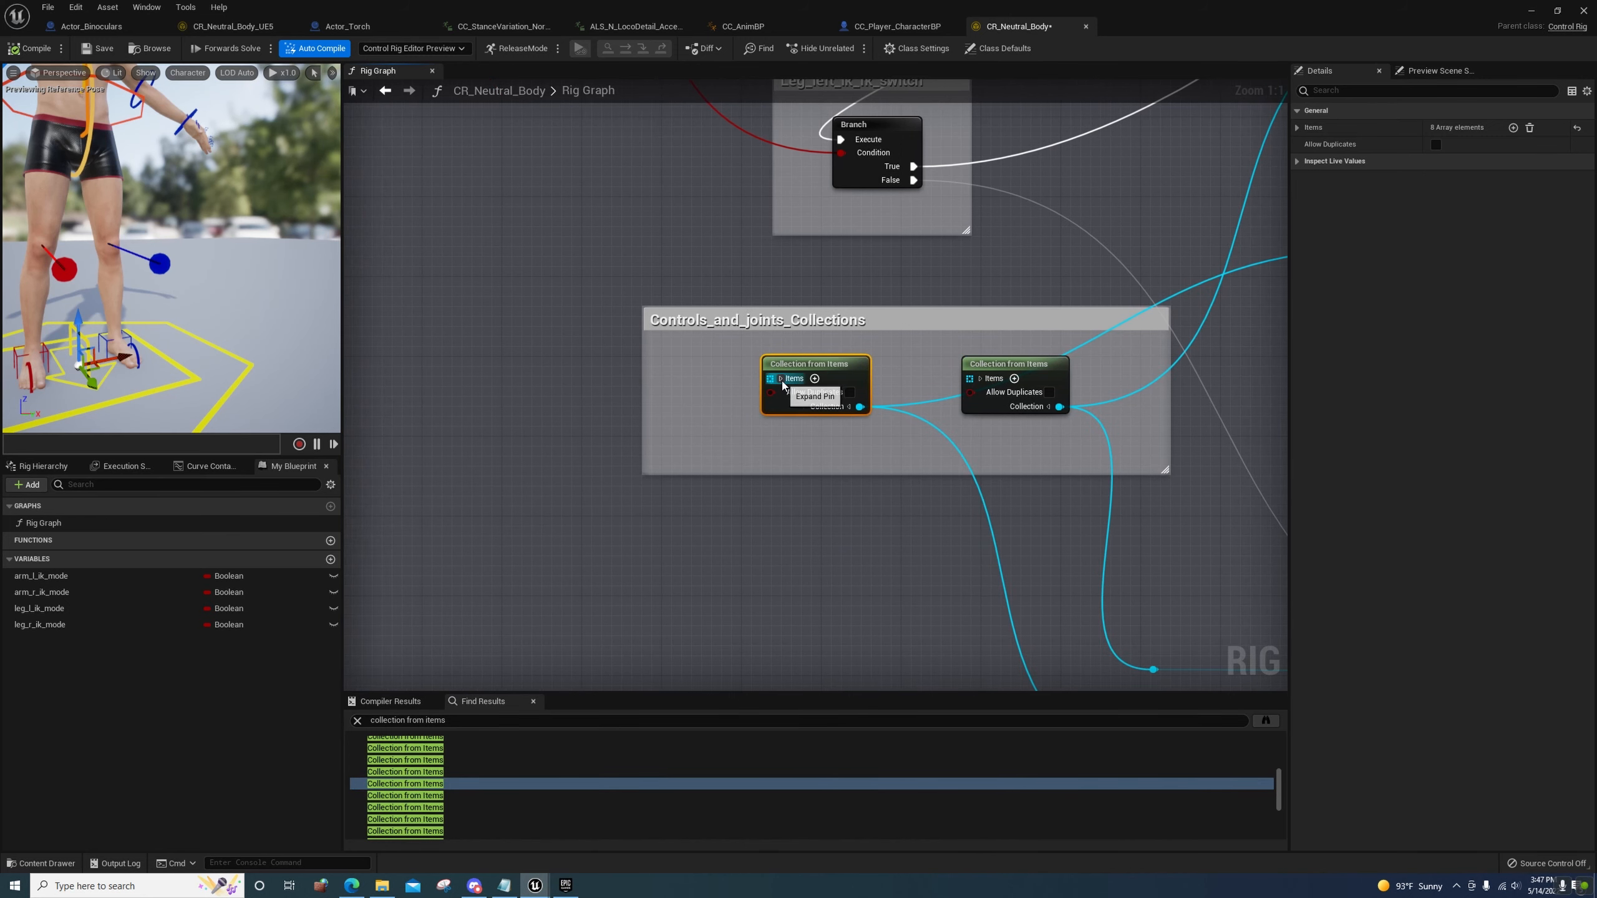
click(781, 380)
right_drag(722, 656, 679, 339)
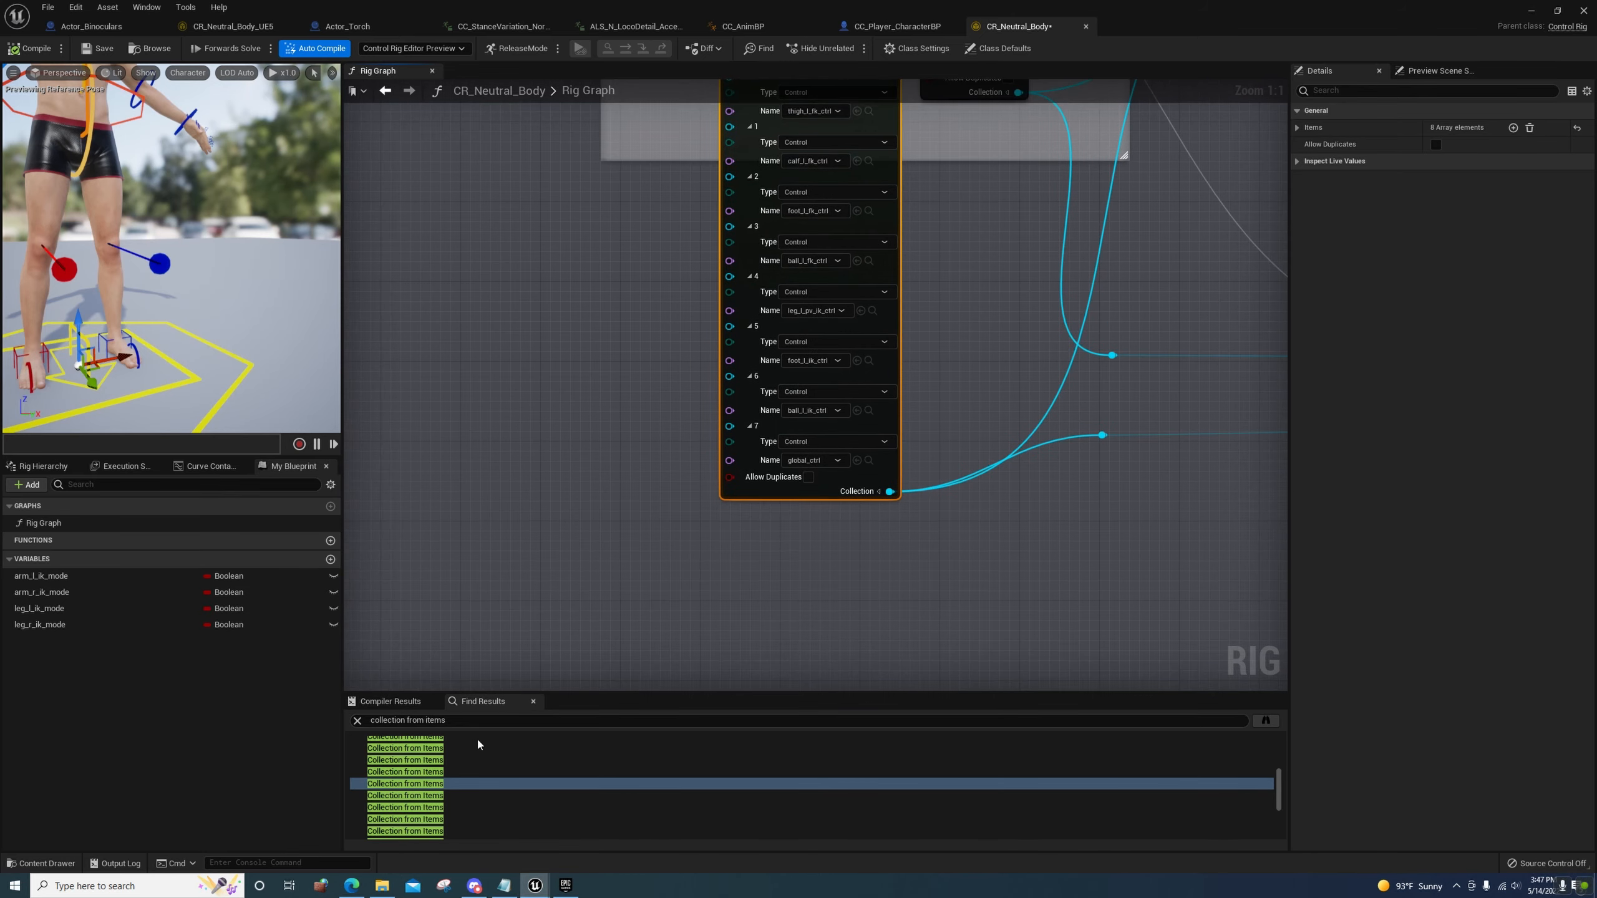
right_drag(619, 418, 608, 641)
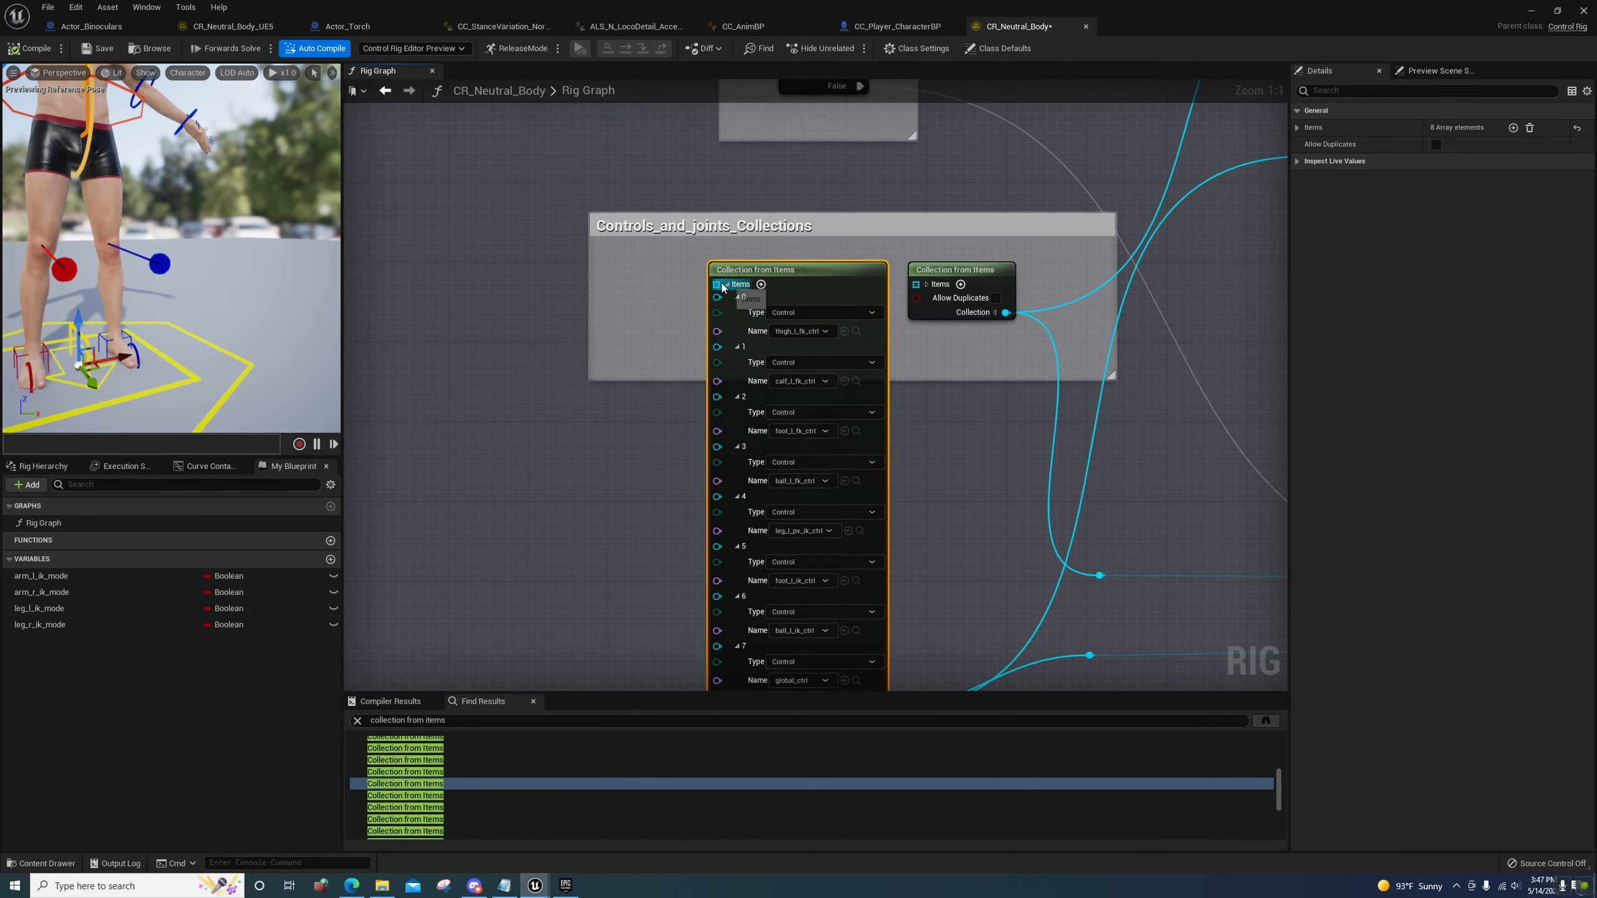
click(728, 284)
Inspect both collections in the right leg's Controls_and_joints_Collections group for metacarpal entries
click(454, 796)
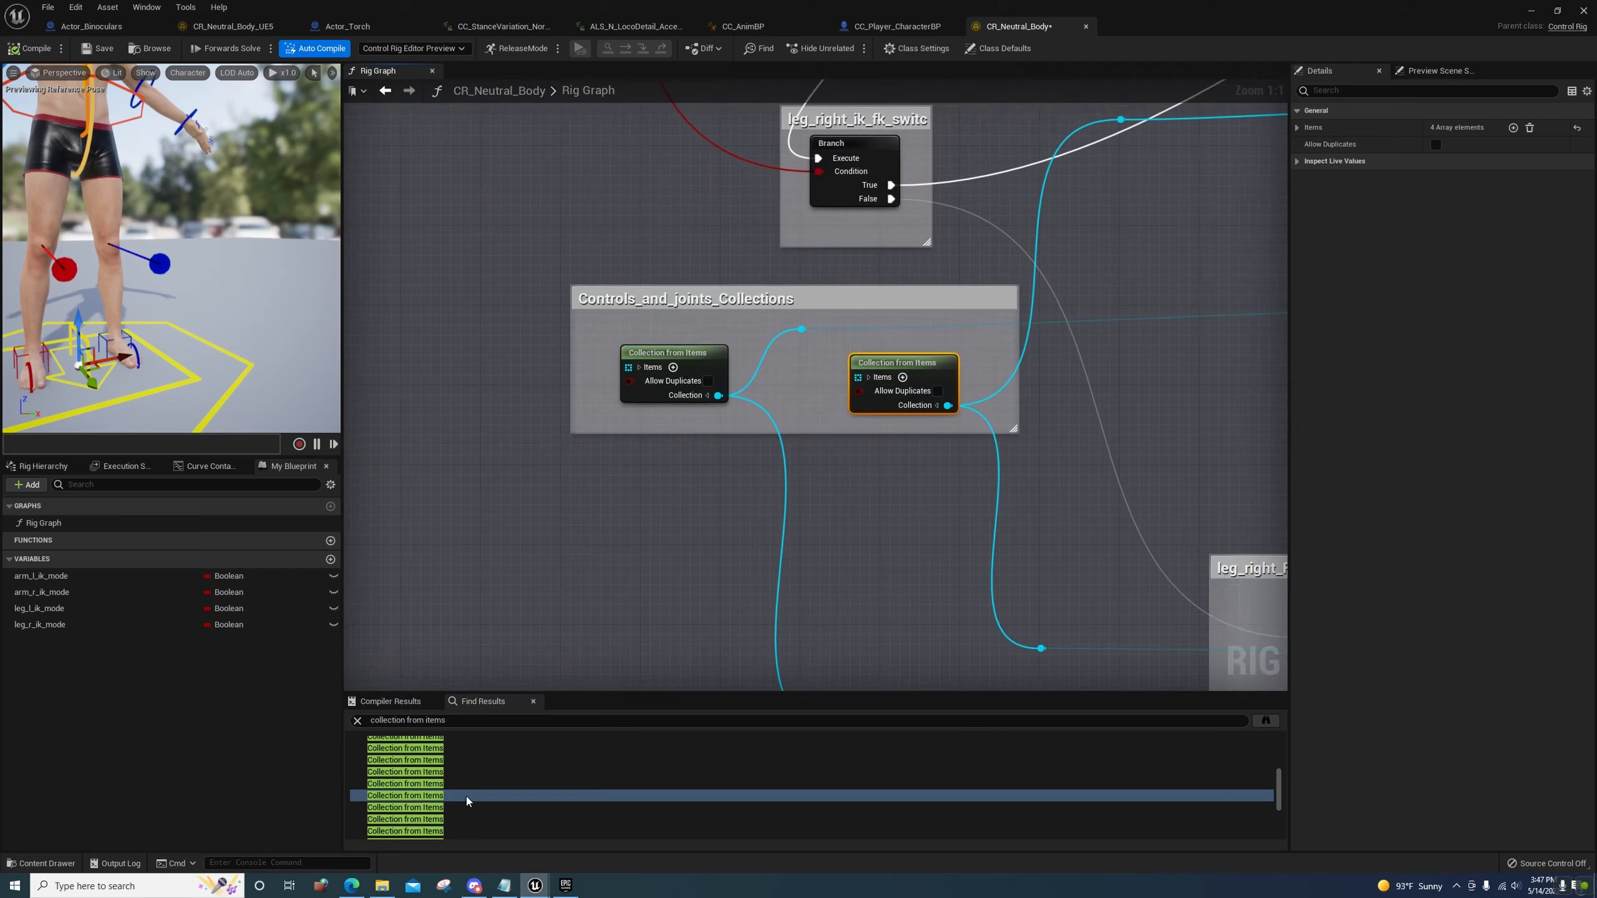
click(783, 379)
click(782, 380)
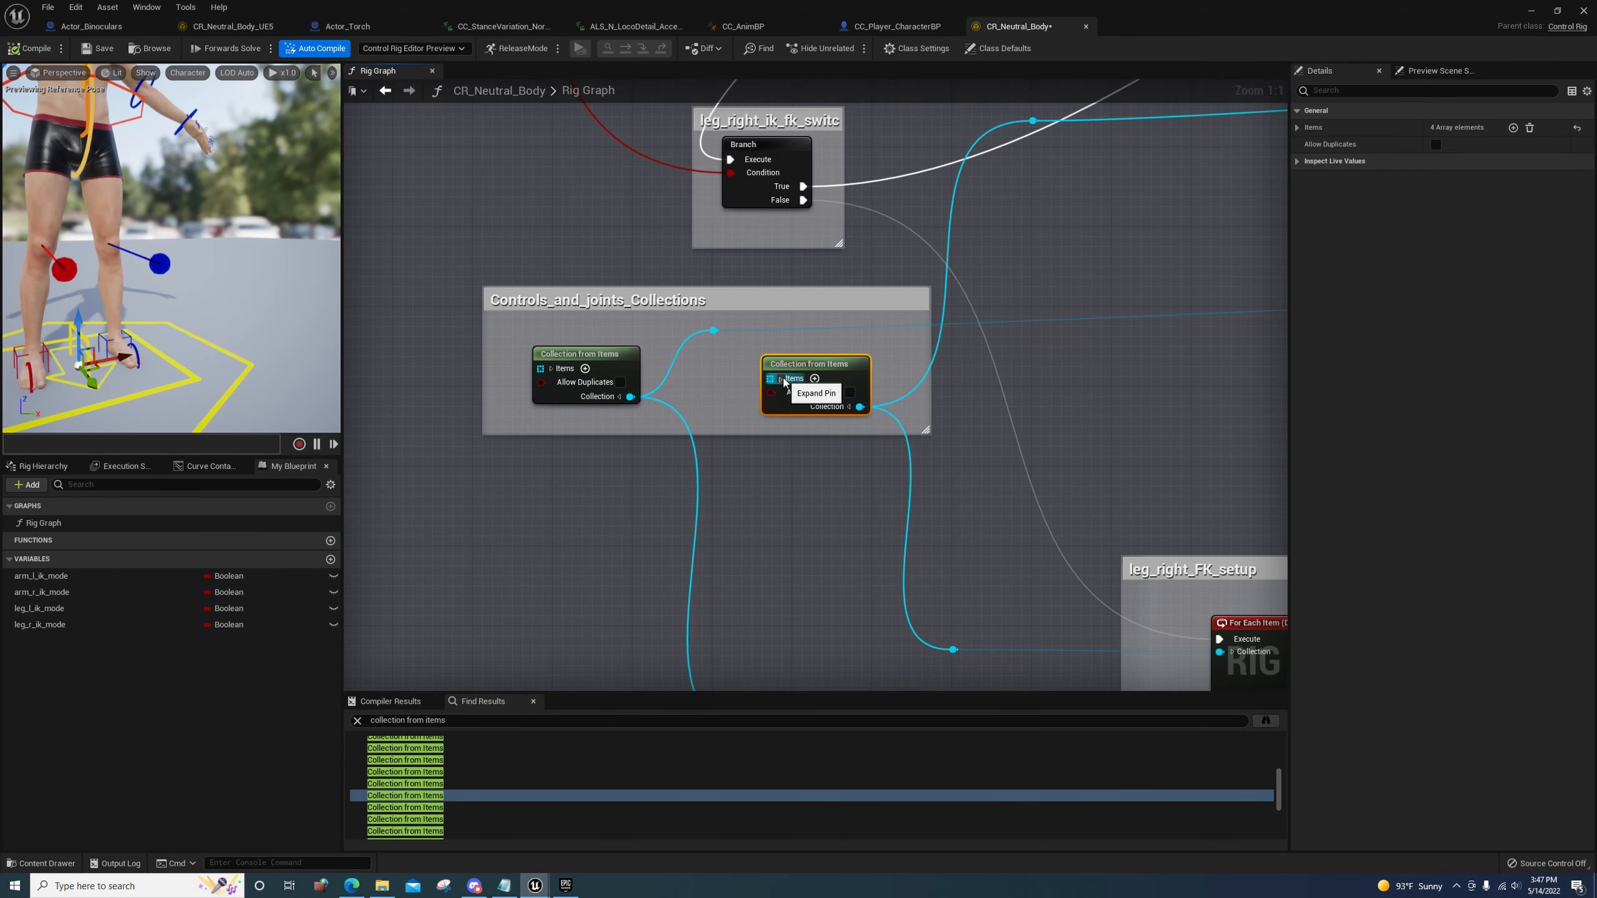
click(466, 806)
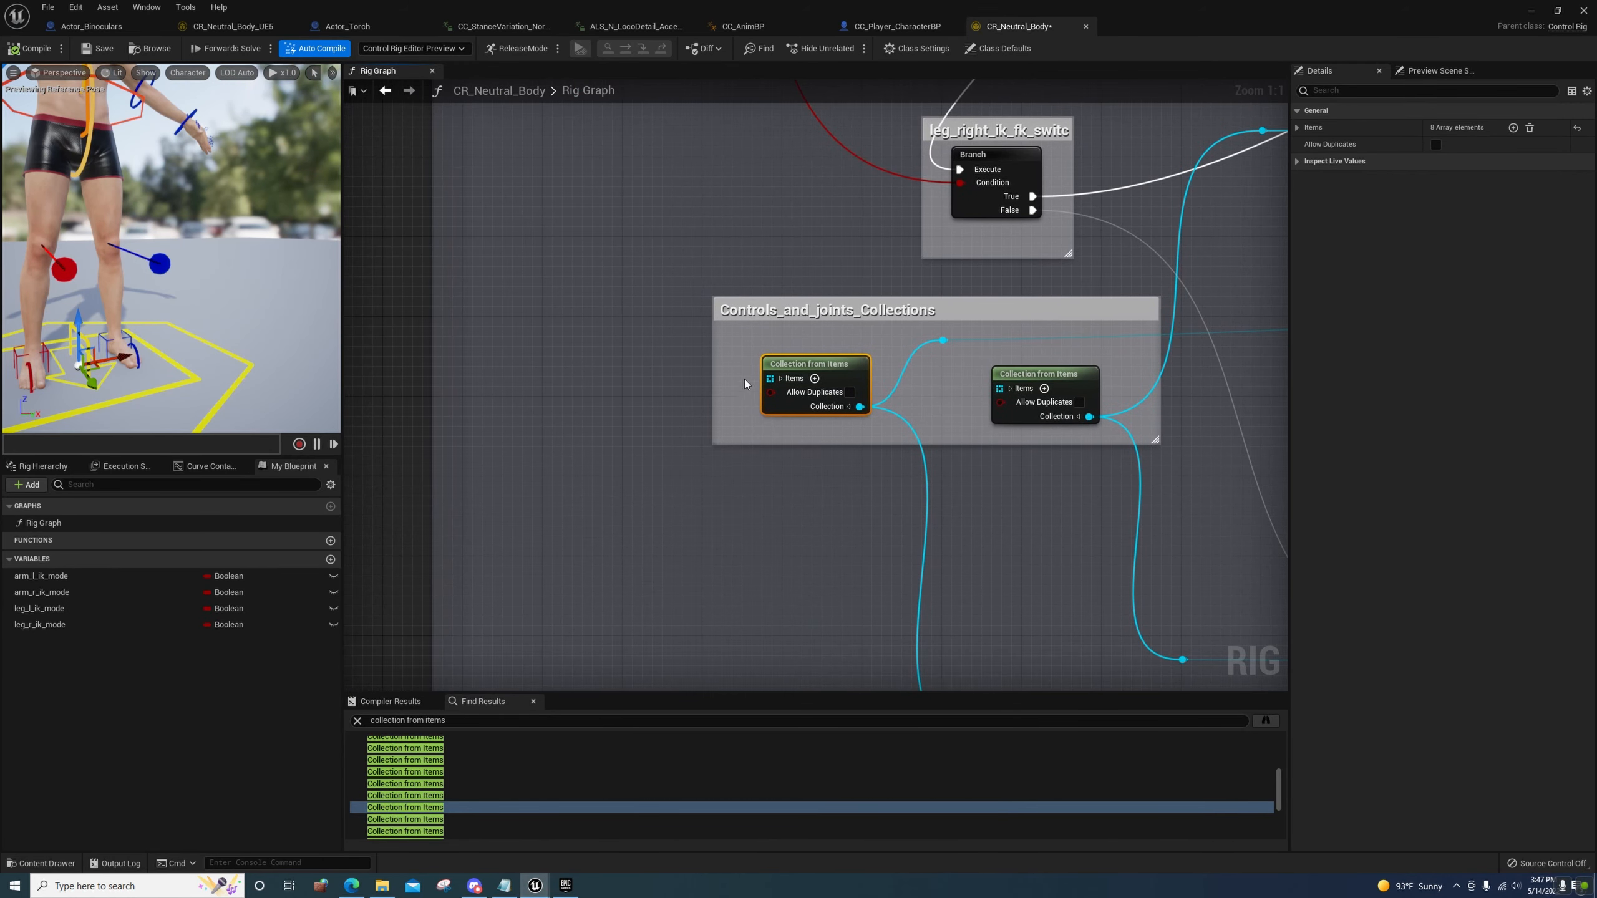
click(781, 379)
click(782, 378)
Examine the collection following the fingers_l_space transform node for metacarpal entries and collapse its list
click(455, 820)
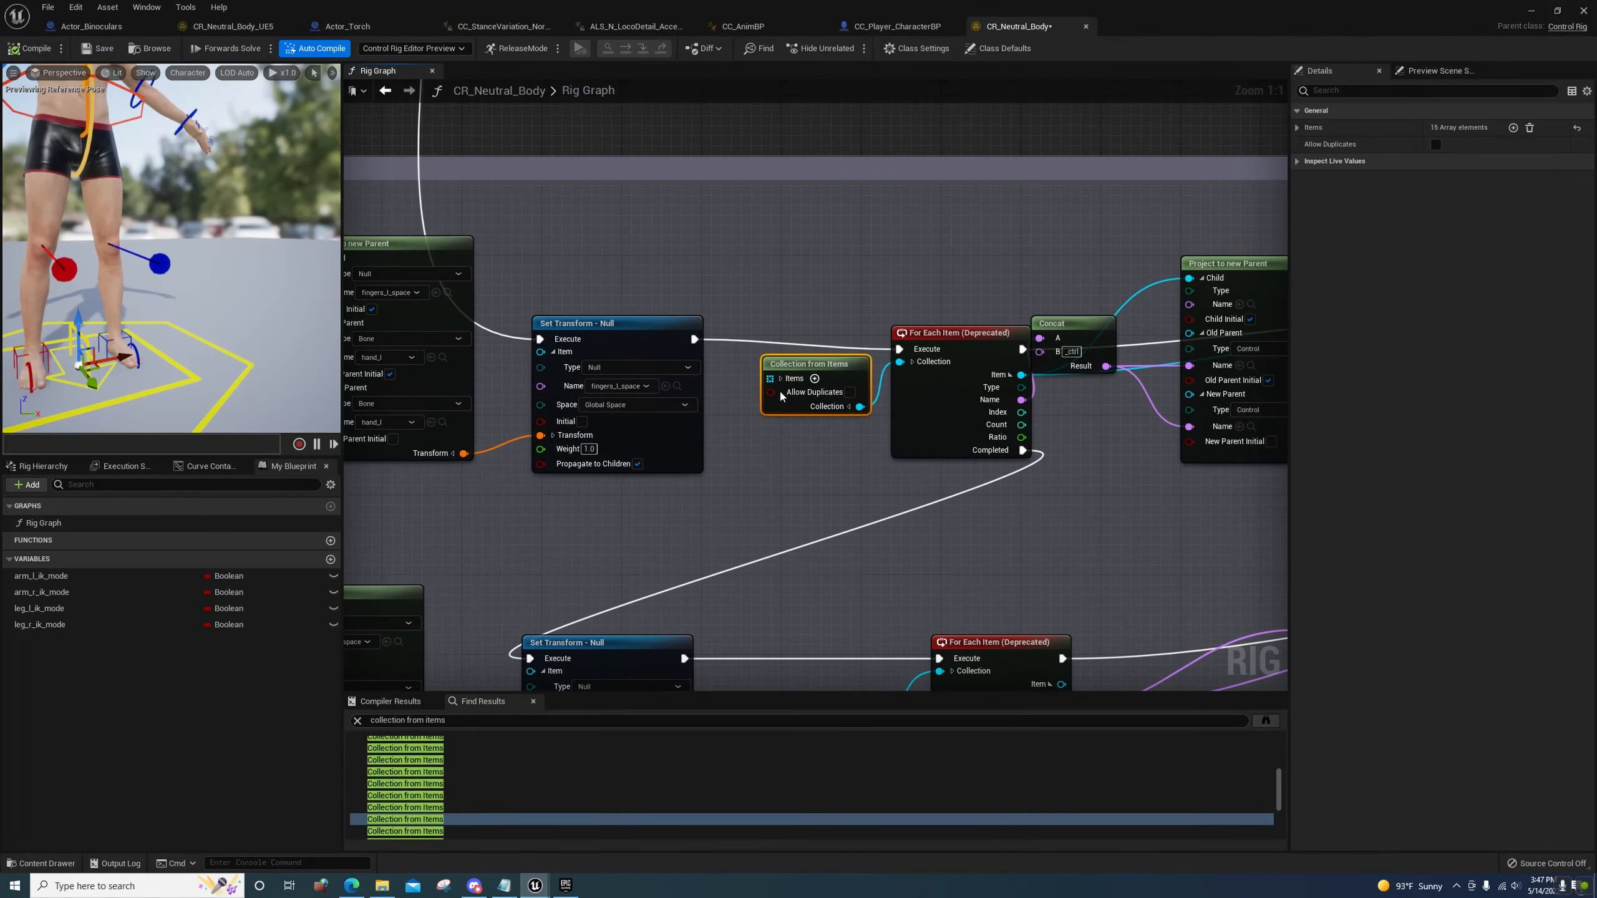
click(781, 379)
right_drag(780, 385, 807, 186)
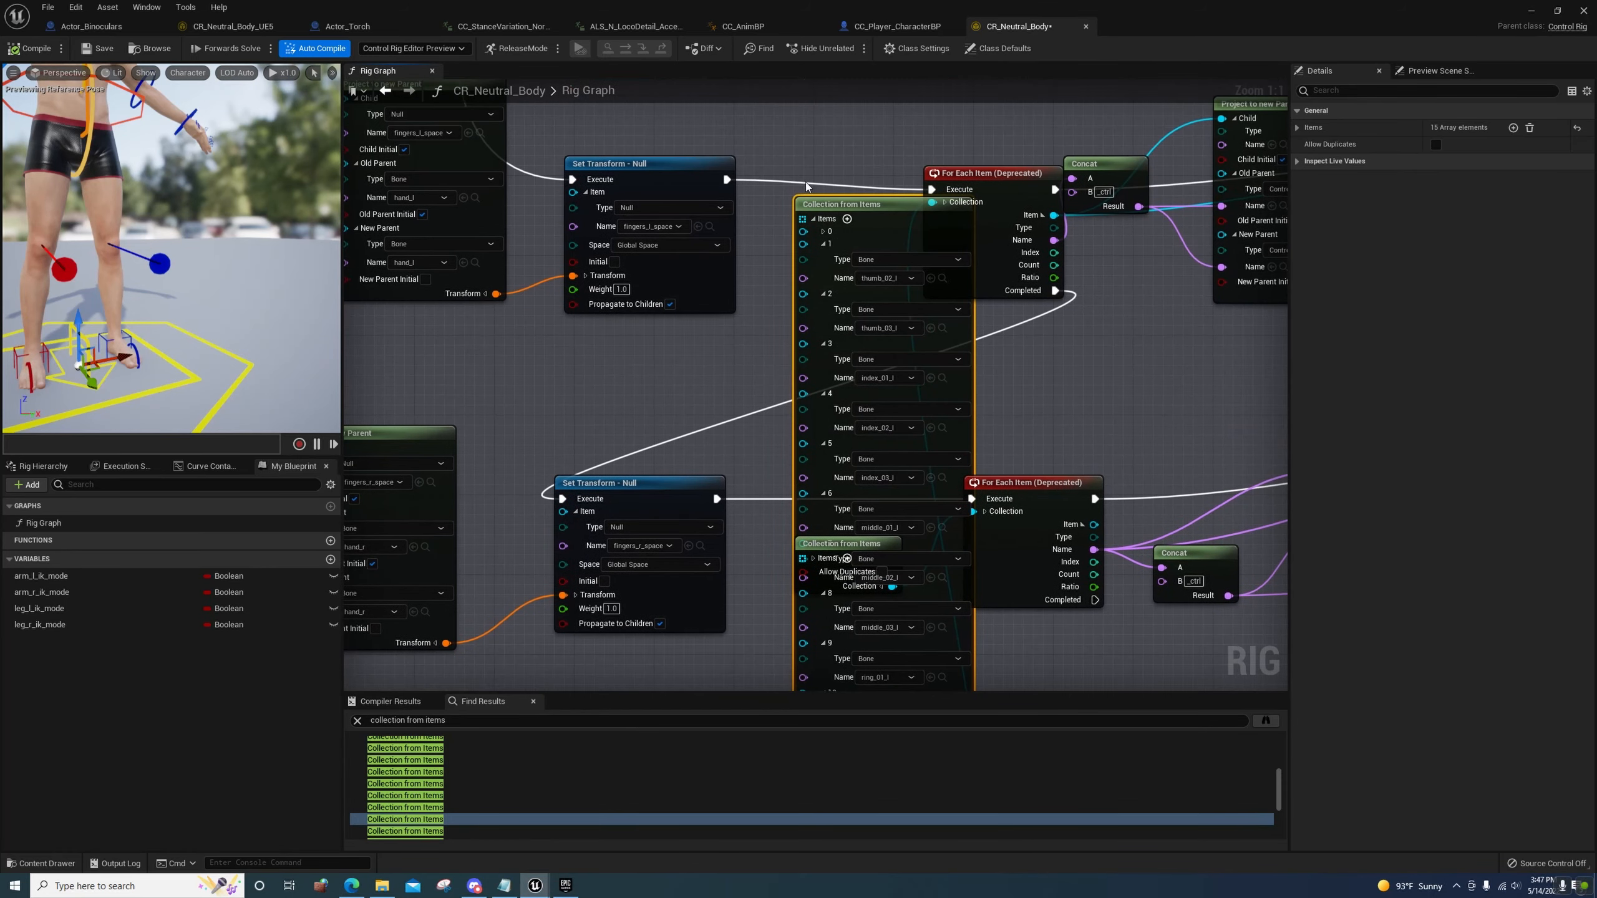
click(814, 219)
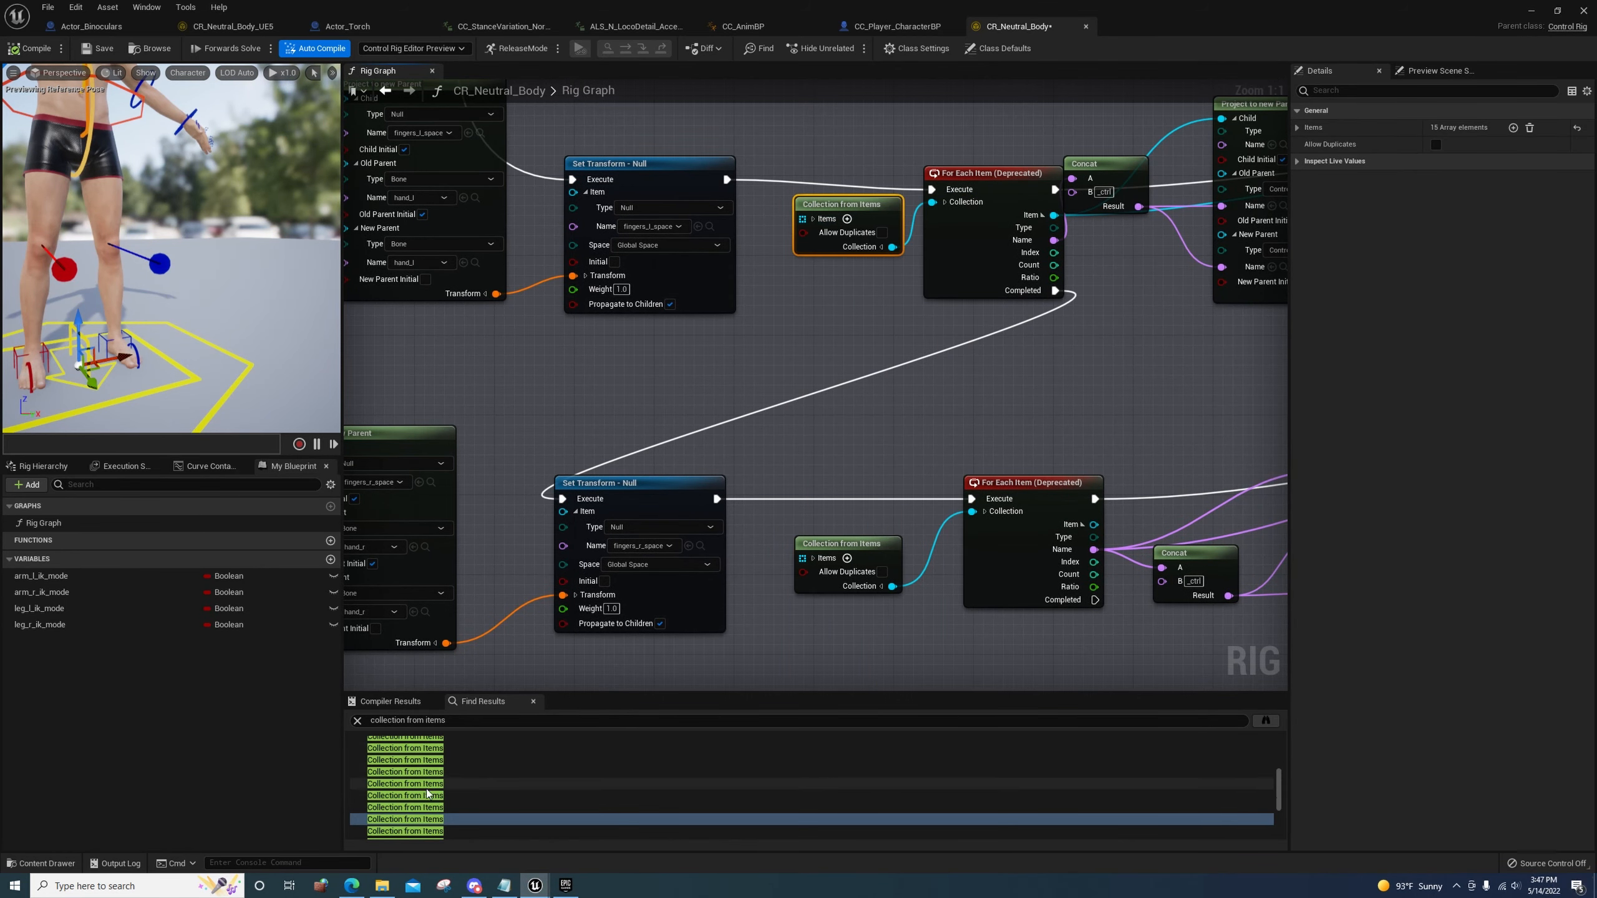
Expand the topmost collection beside the ShowBodyControls node, move it clear of its neighbours, and open its elements 3 to 6
click(451, 831)
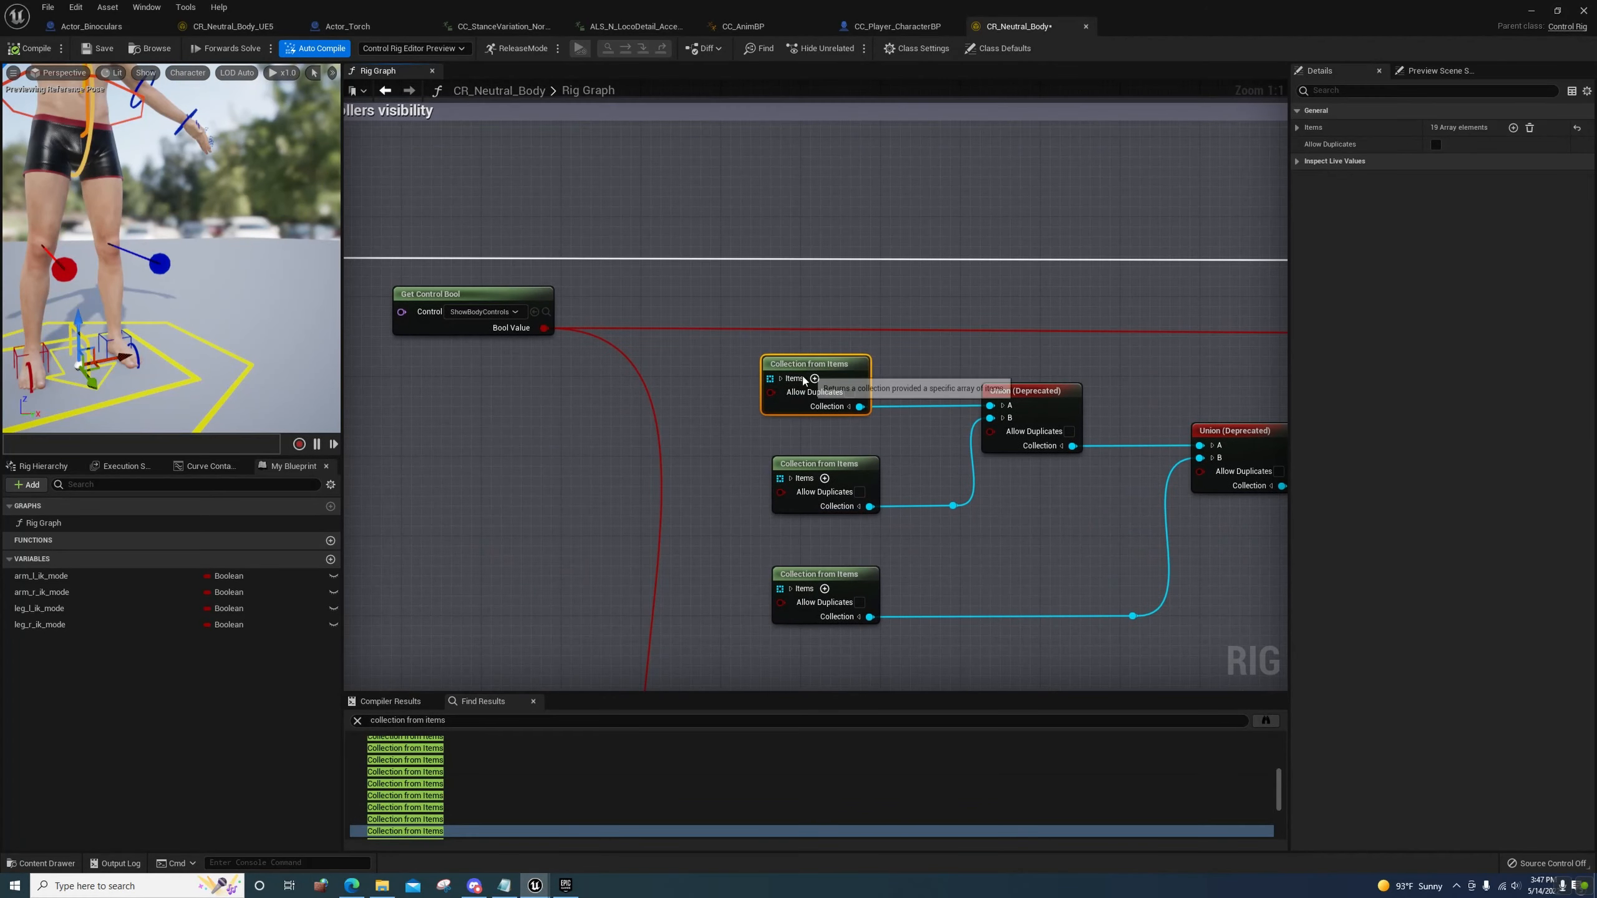
click(781, 378)
drag(823, 378, 626, 335)
right_drag(614, 553, 670, 417)
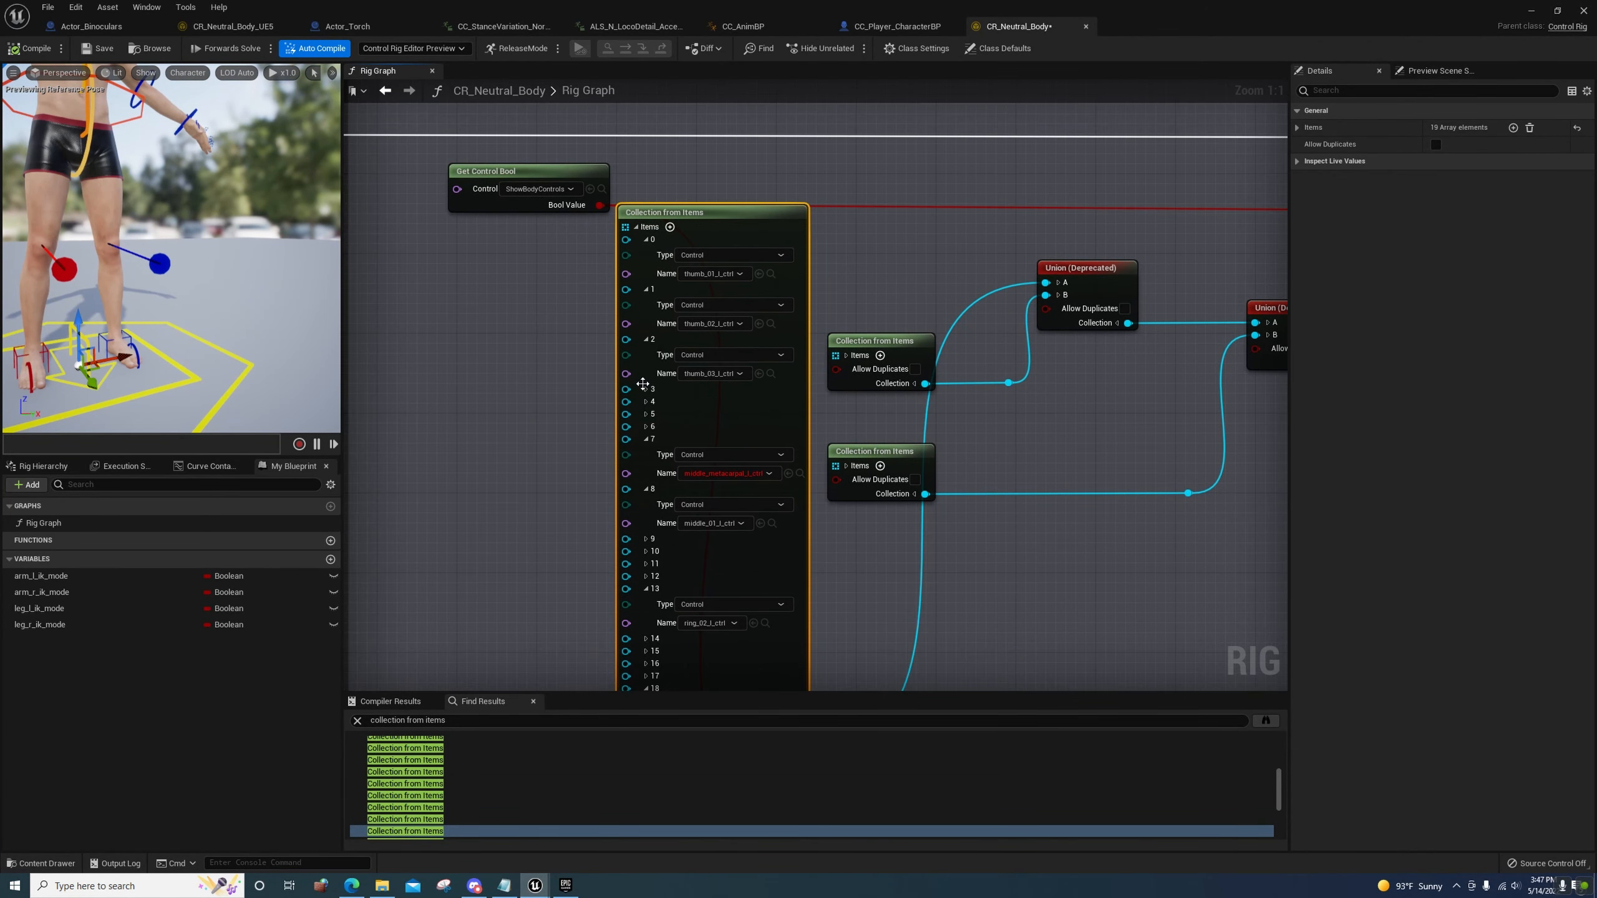
click(646, 389)
click(646, 440)
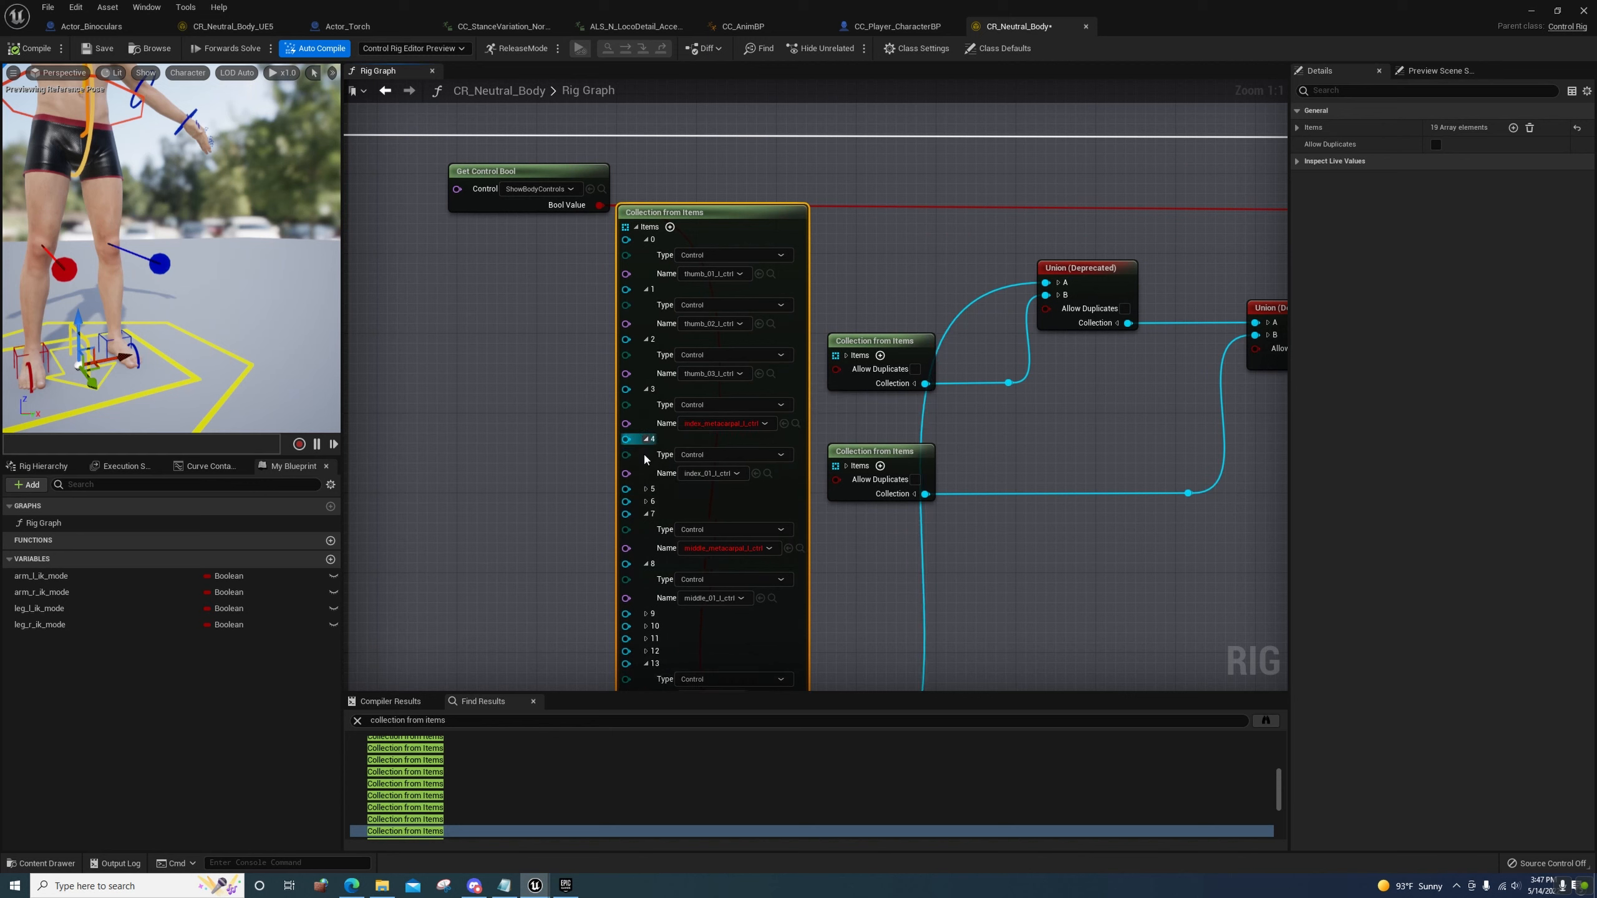
click(647, 490)
click(646, 539)
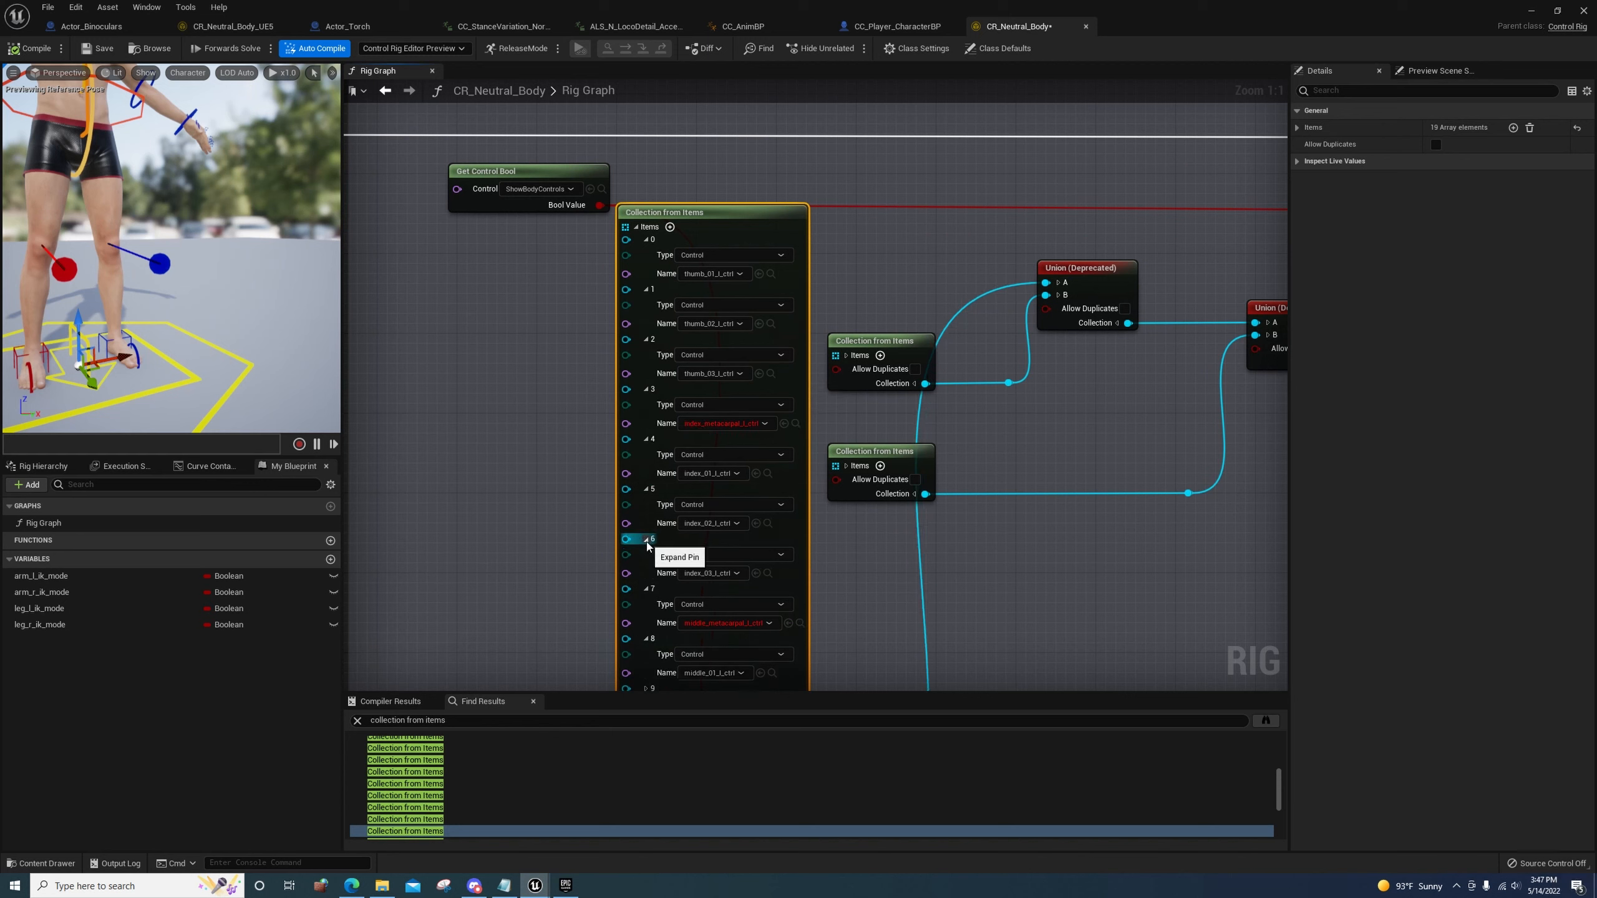
Remove the left index and middle metacarpal control elements from the expanded collection beside the ShowBodyControls node
right_click(654, 390)
click(692, 458)
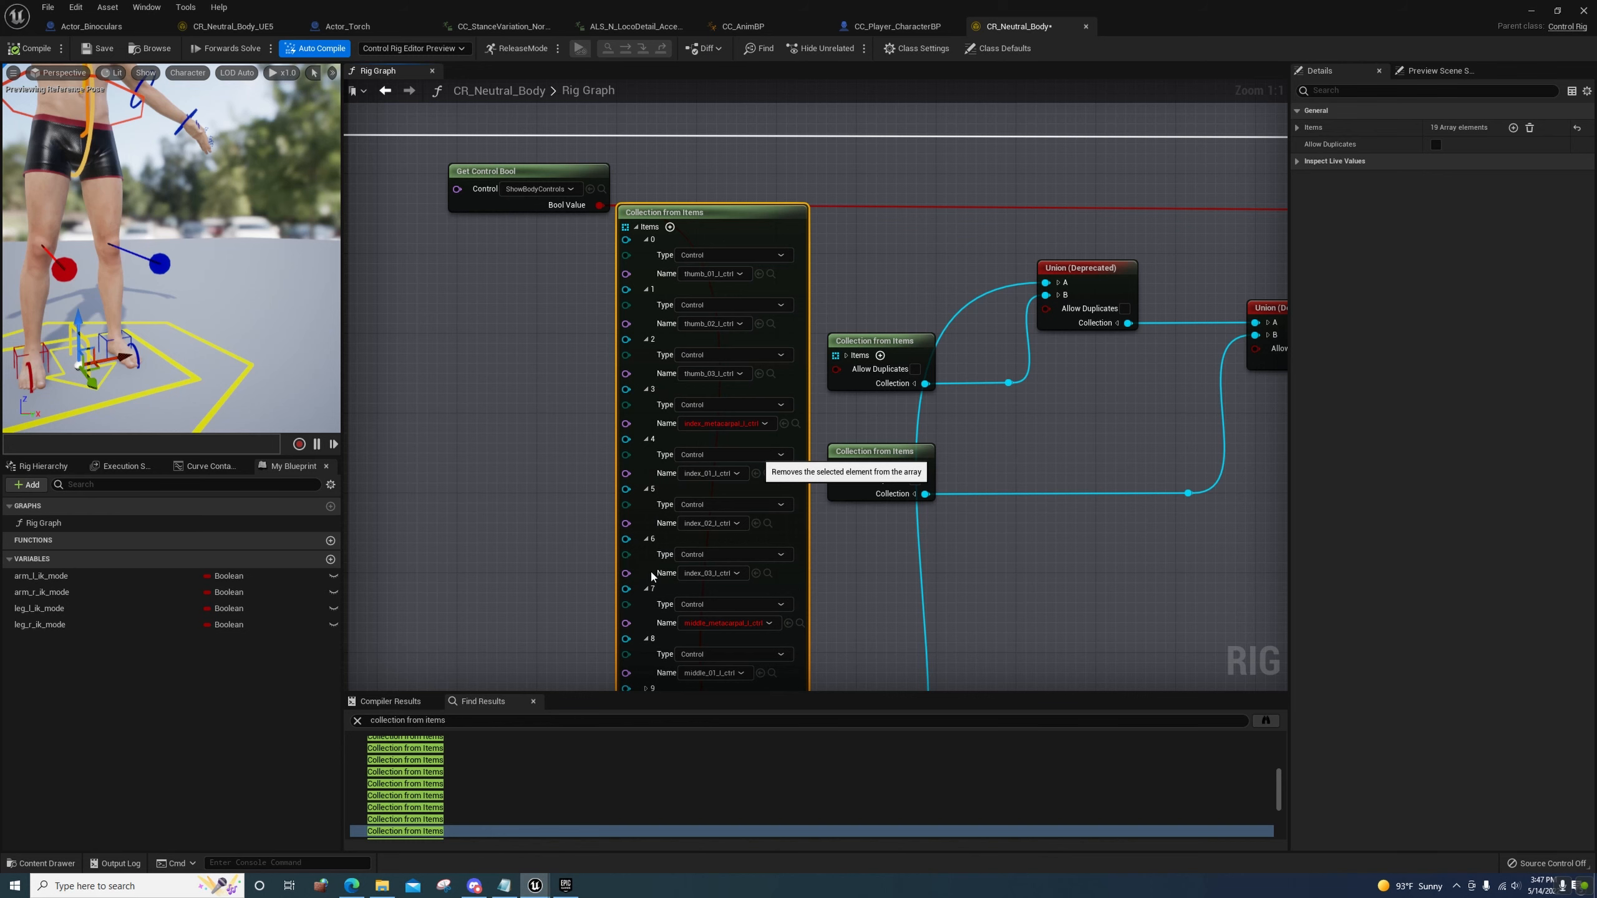
right_click(652, 539)
click(684, 618)
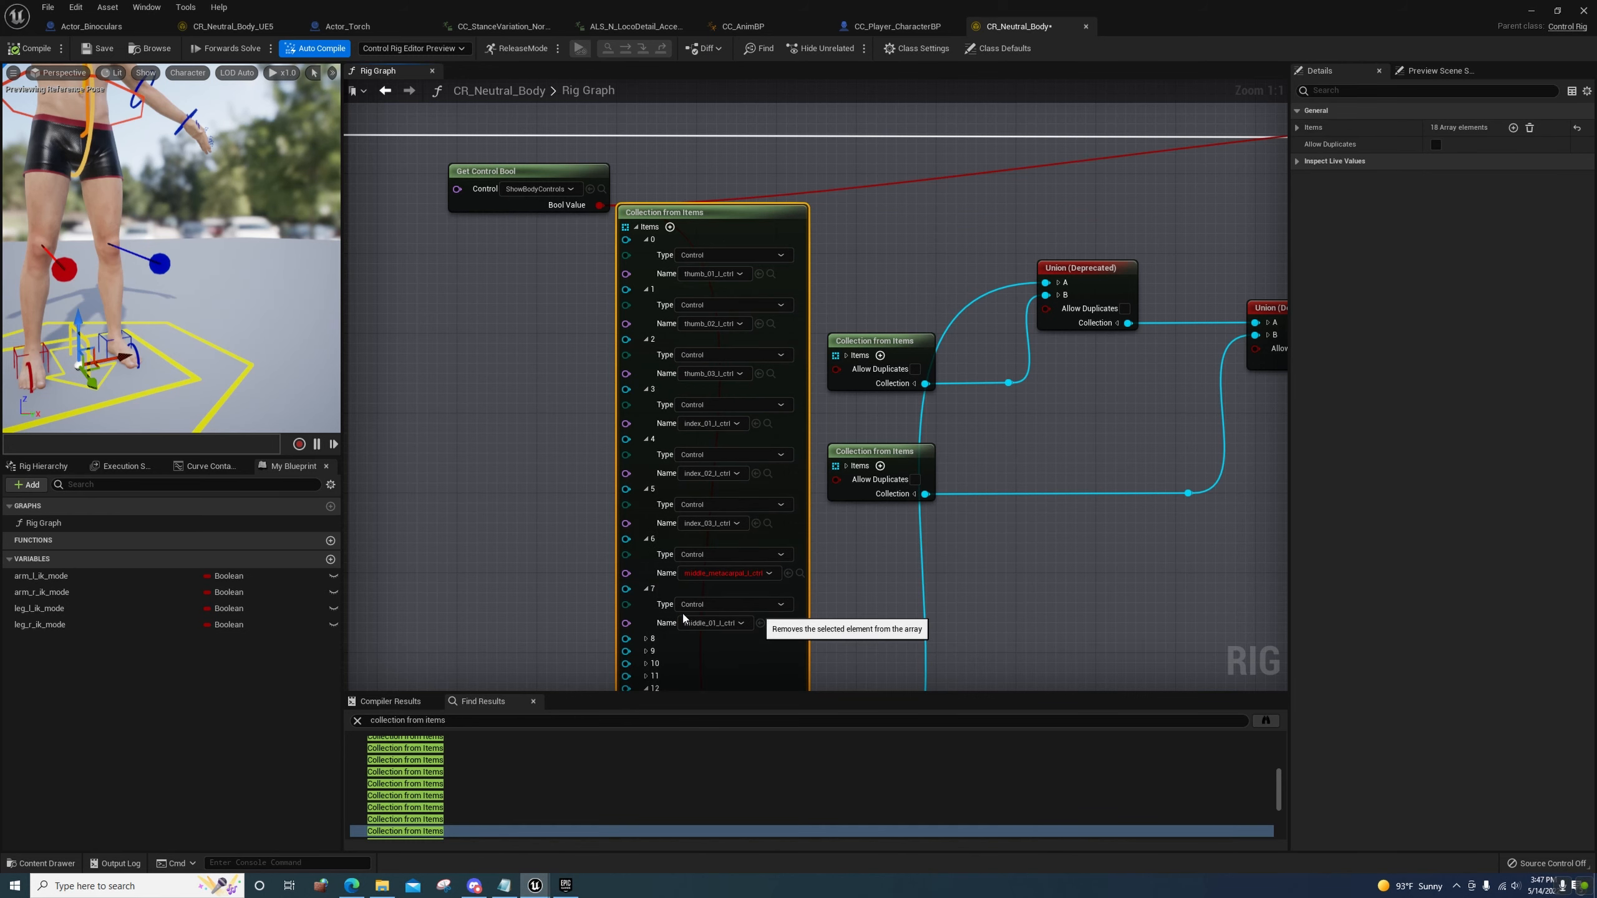
Open elements 7 to 9 of the expanded left-hand control collection and remove the left ring metacarpal control element
right_drag(585, 611, 660, 349)
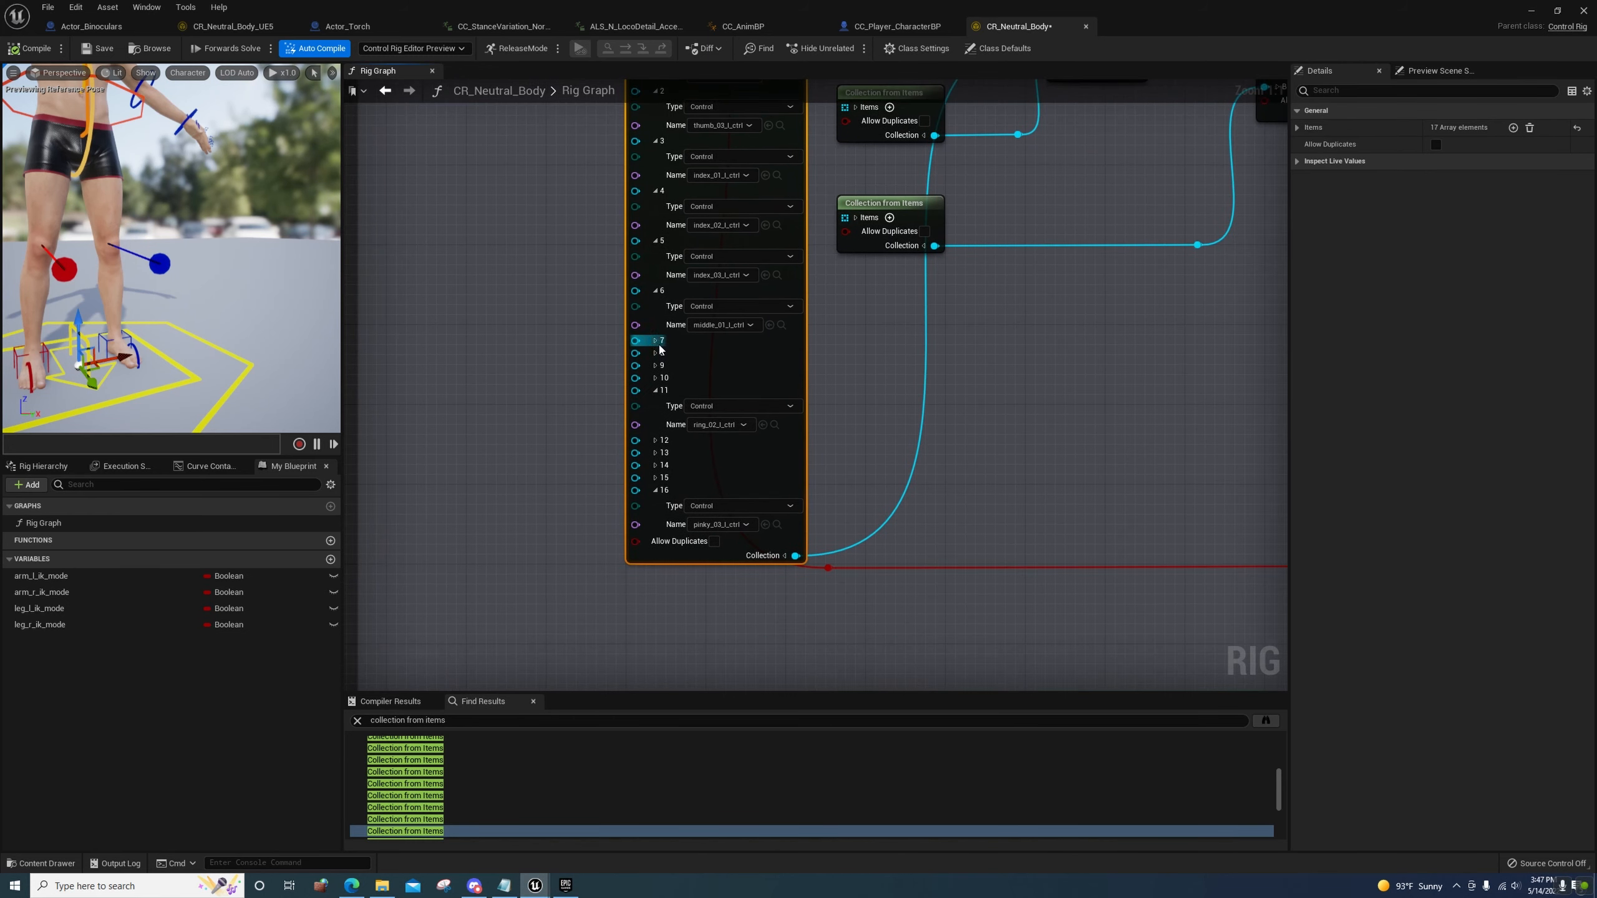
click(655, 342)
click(656, 391)
click(656, 442)
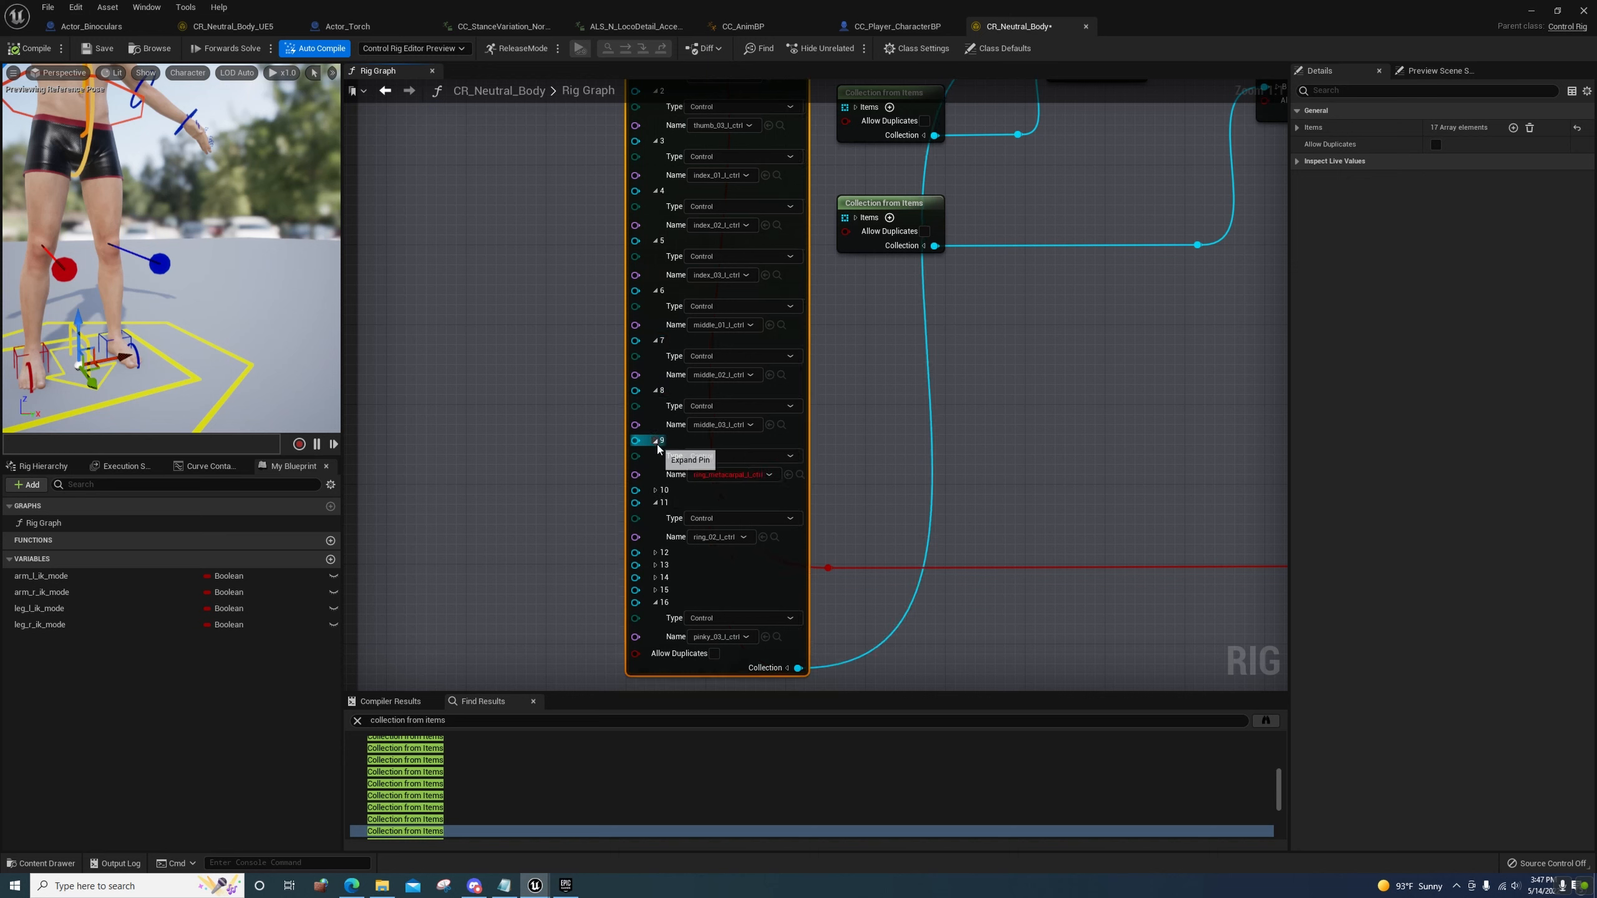
right_click(662, 443)
click(671, 511)
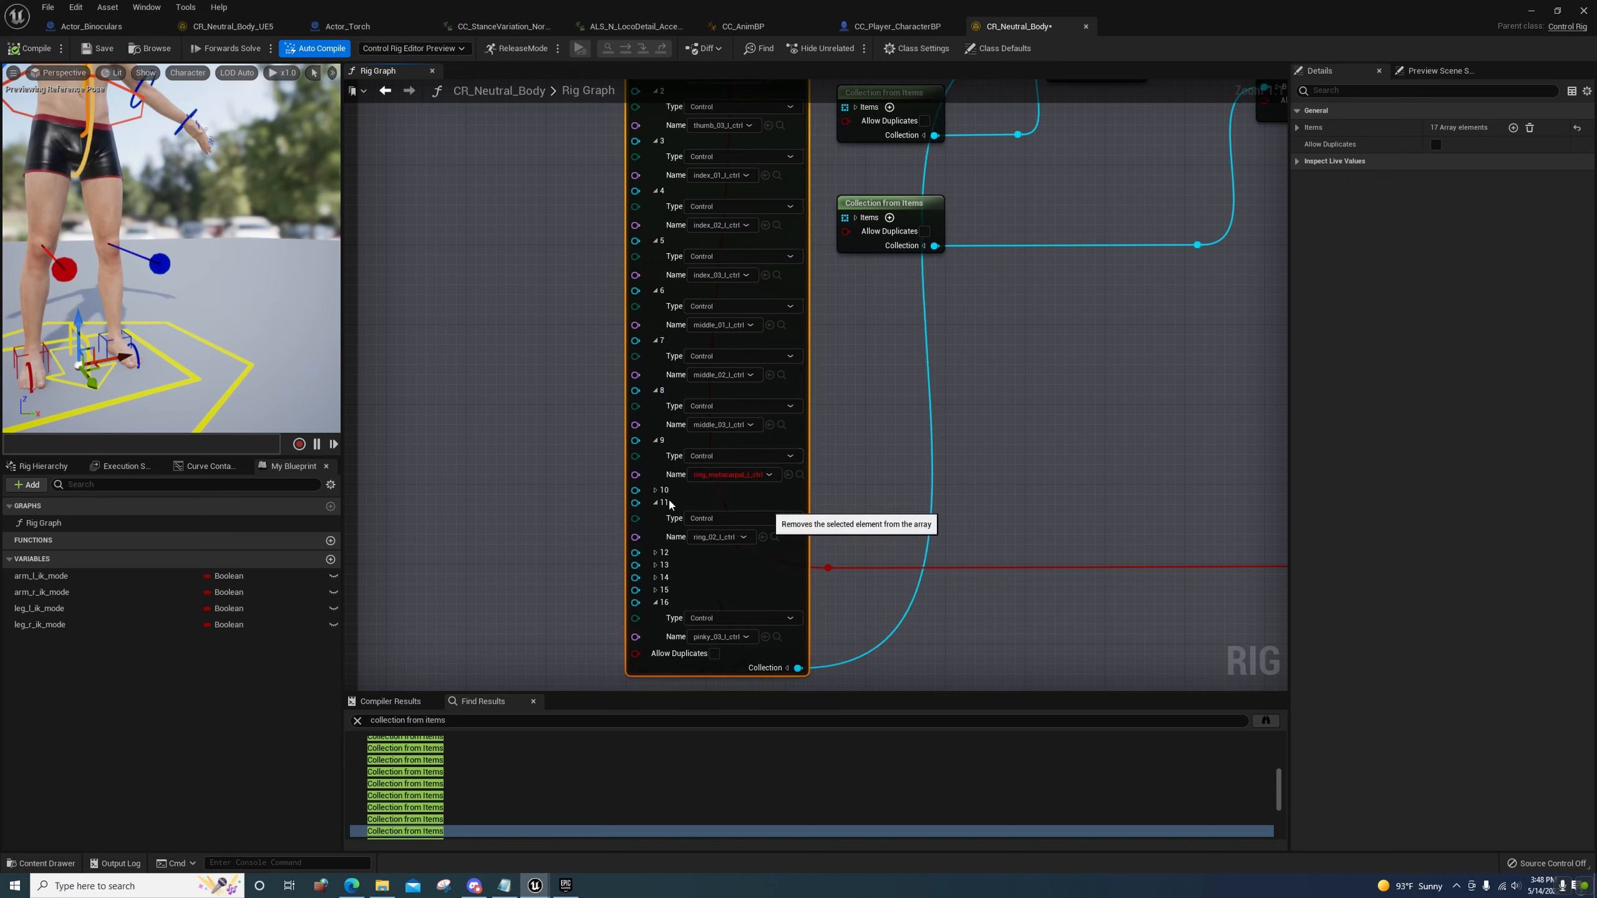
click(656, 441)
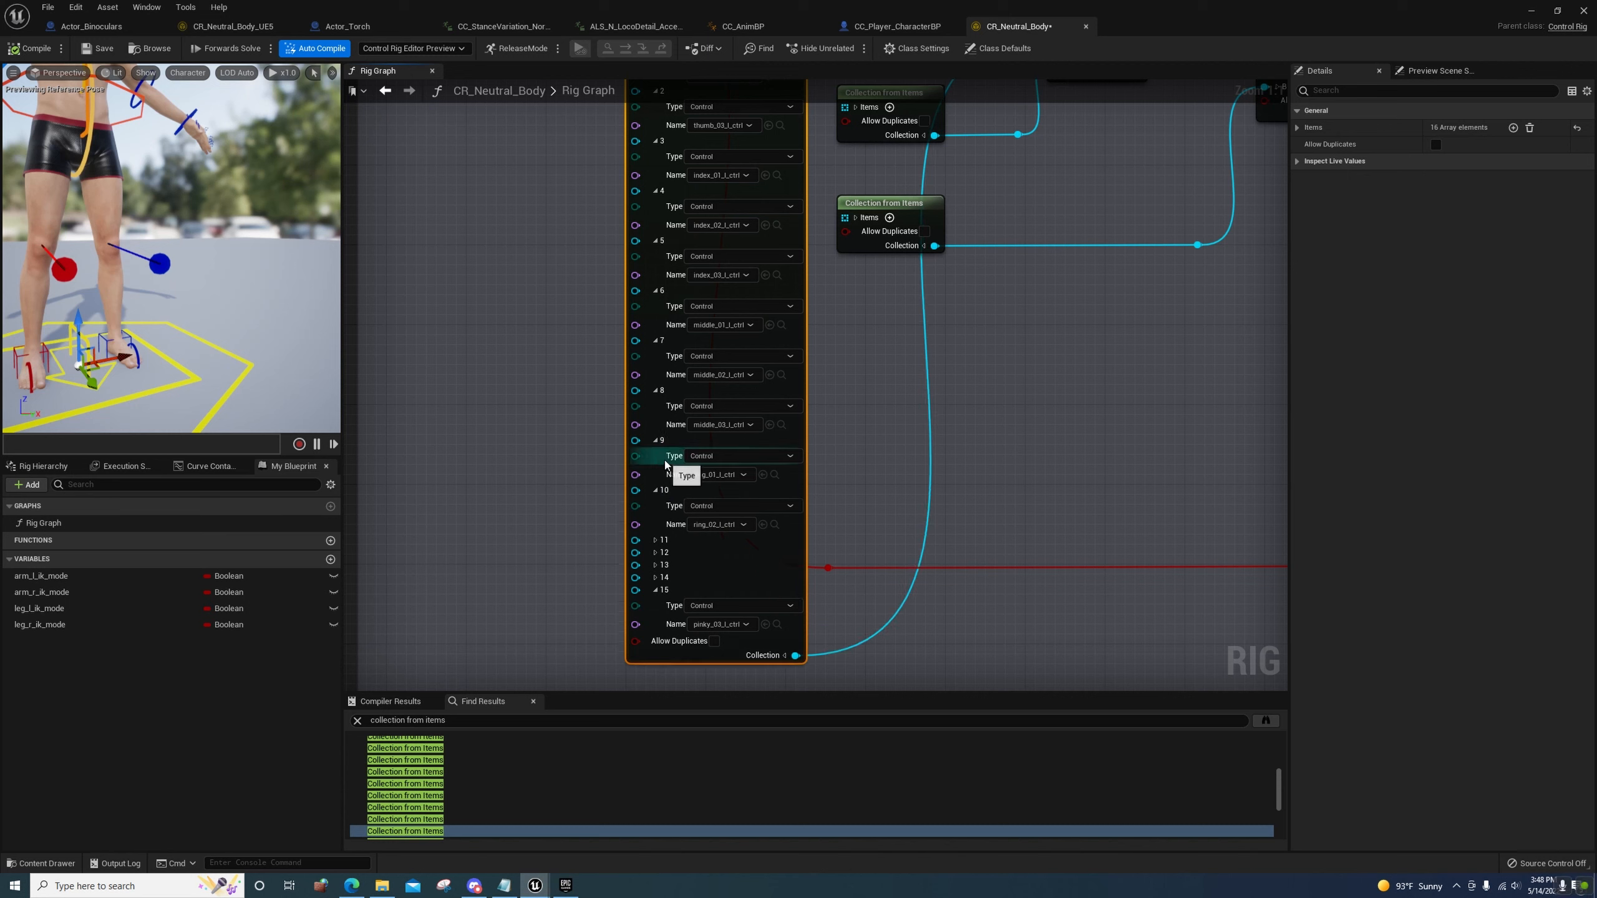
Open the remaining ring and pinky elements of the left-hand collection and remove the left pinky metacarpal control element
click(654, 539)
click(656, 590)
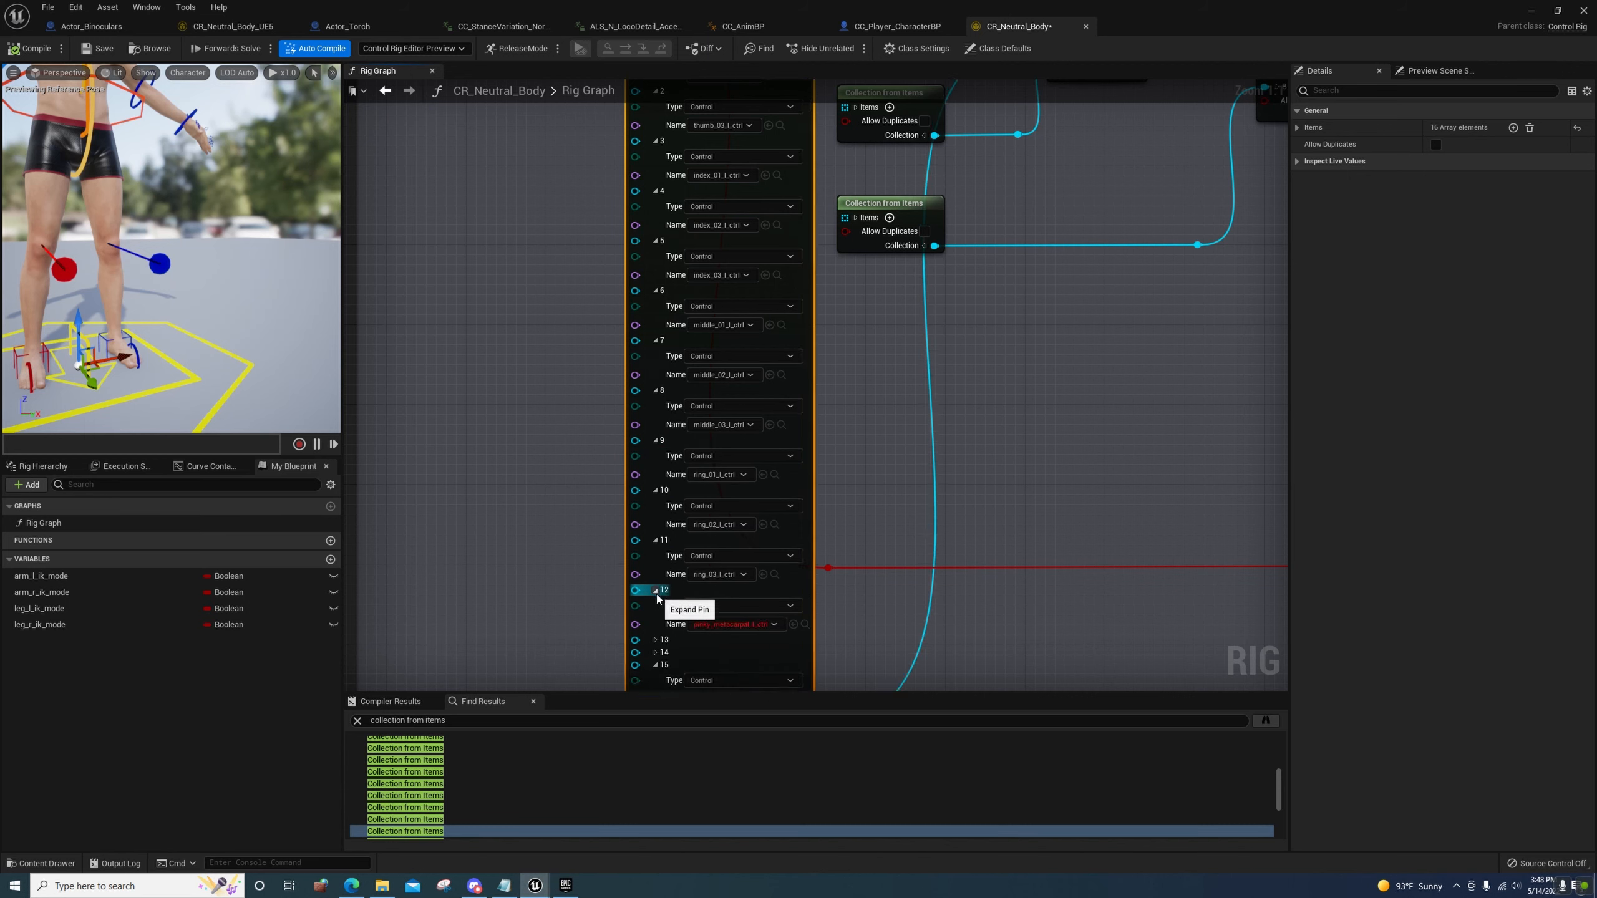
right_click(663, 589)
click(701, 645)
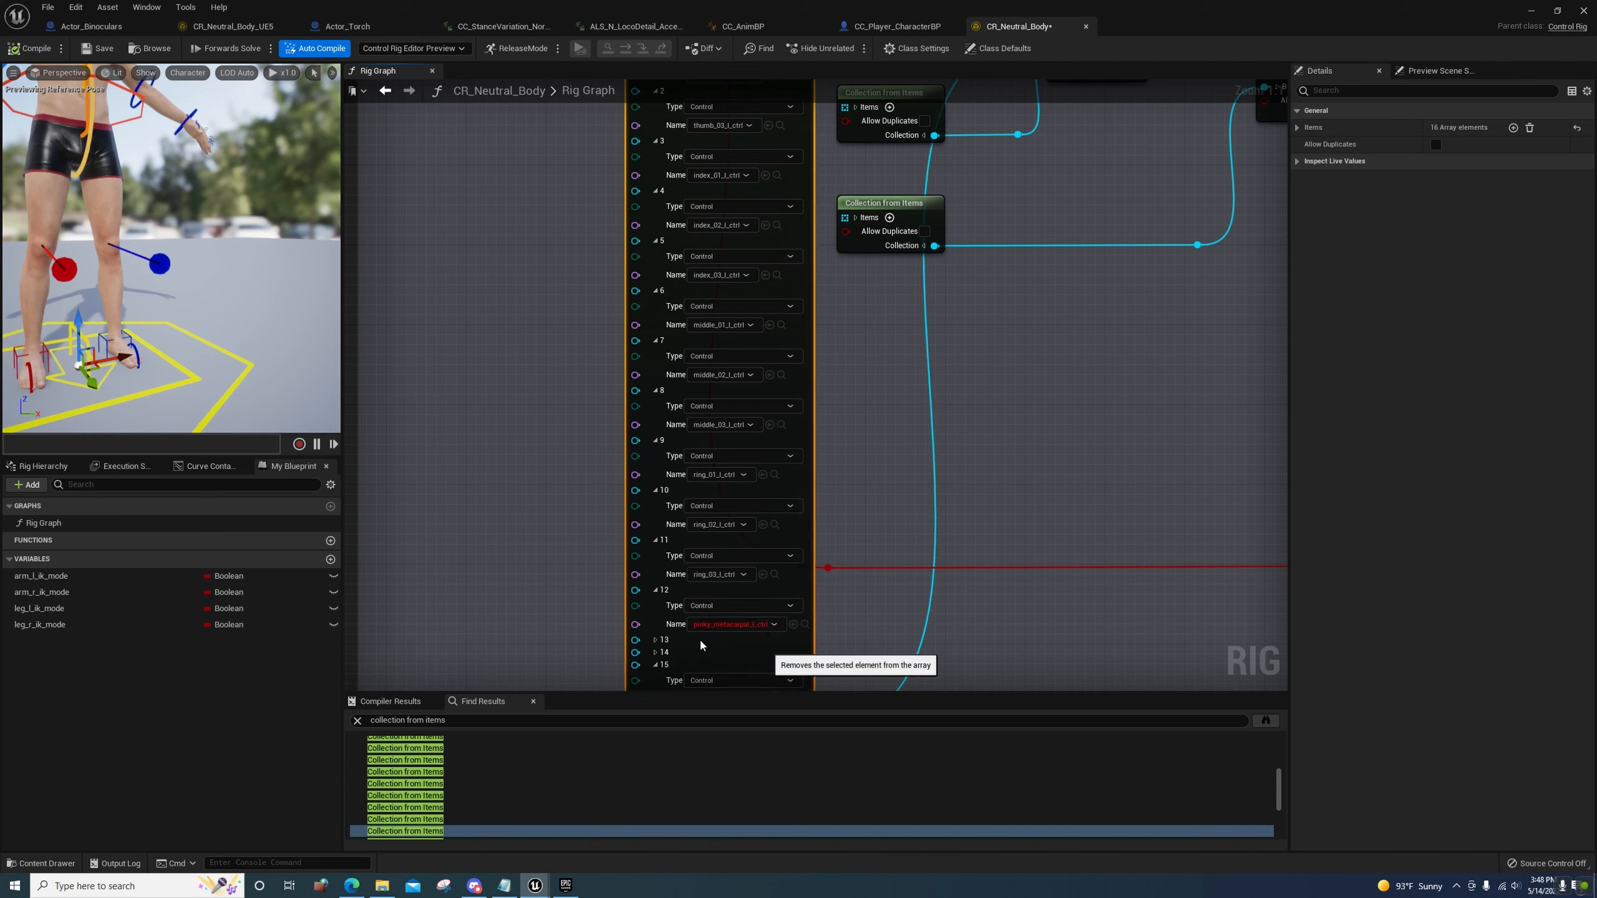
click(656, 591)
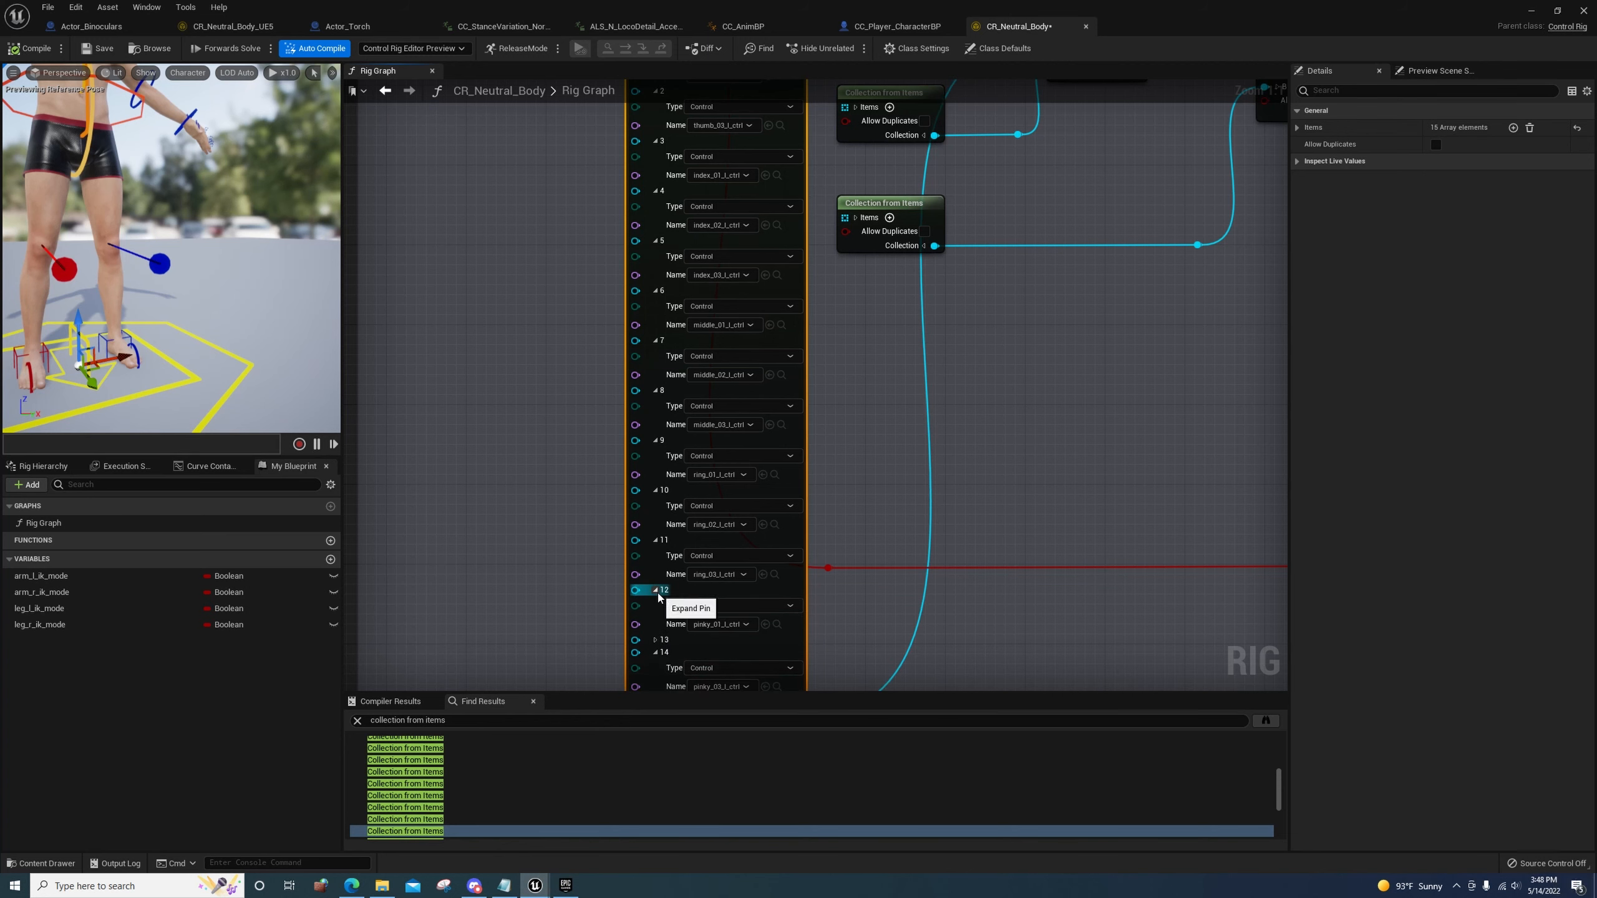
click(656, 641)
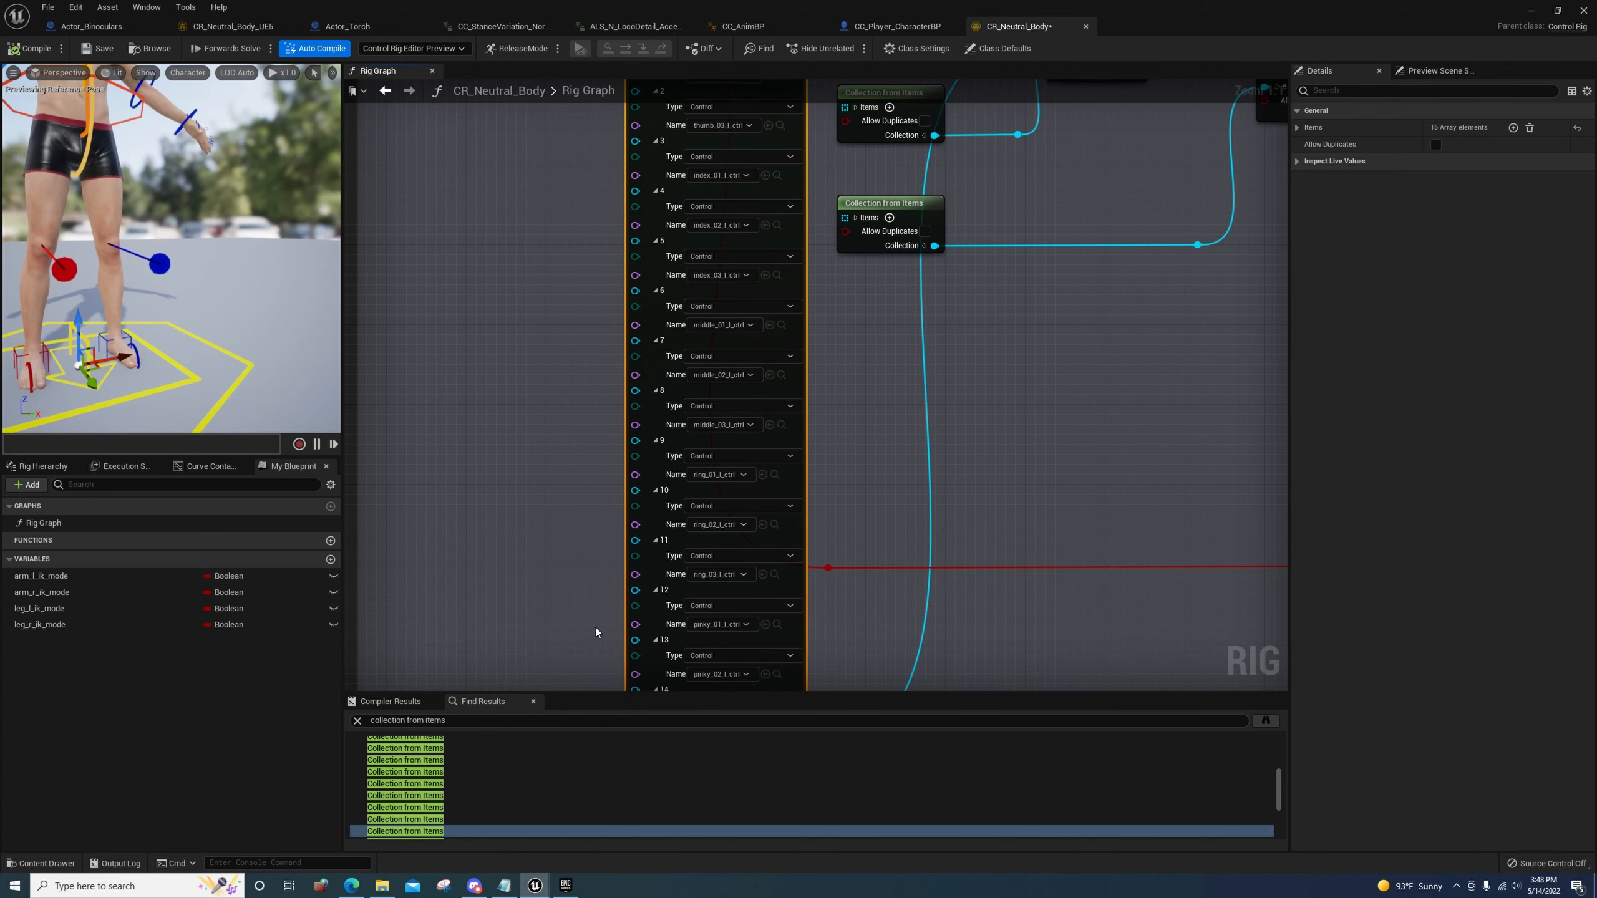
Collapse the left-hand control collection and move it back above the other two collections, beside the first Union node
right_drag(596, 632, 601, 515)
right_drag(666, 163, 672, 657)
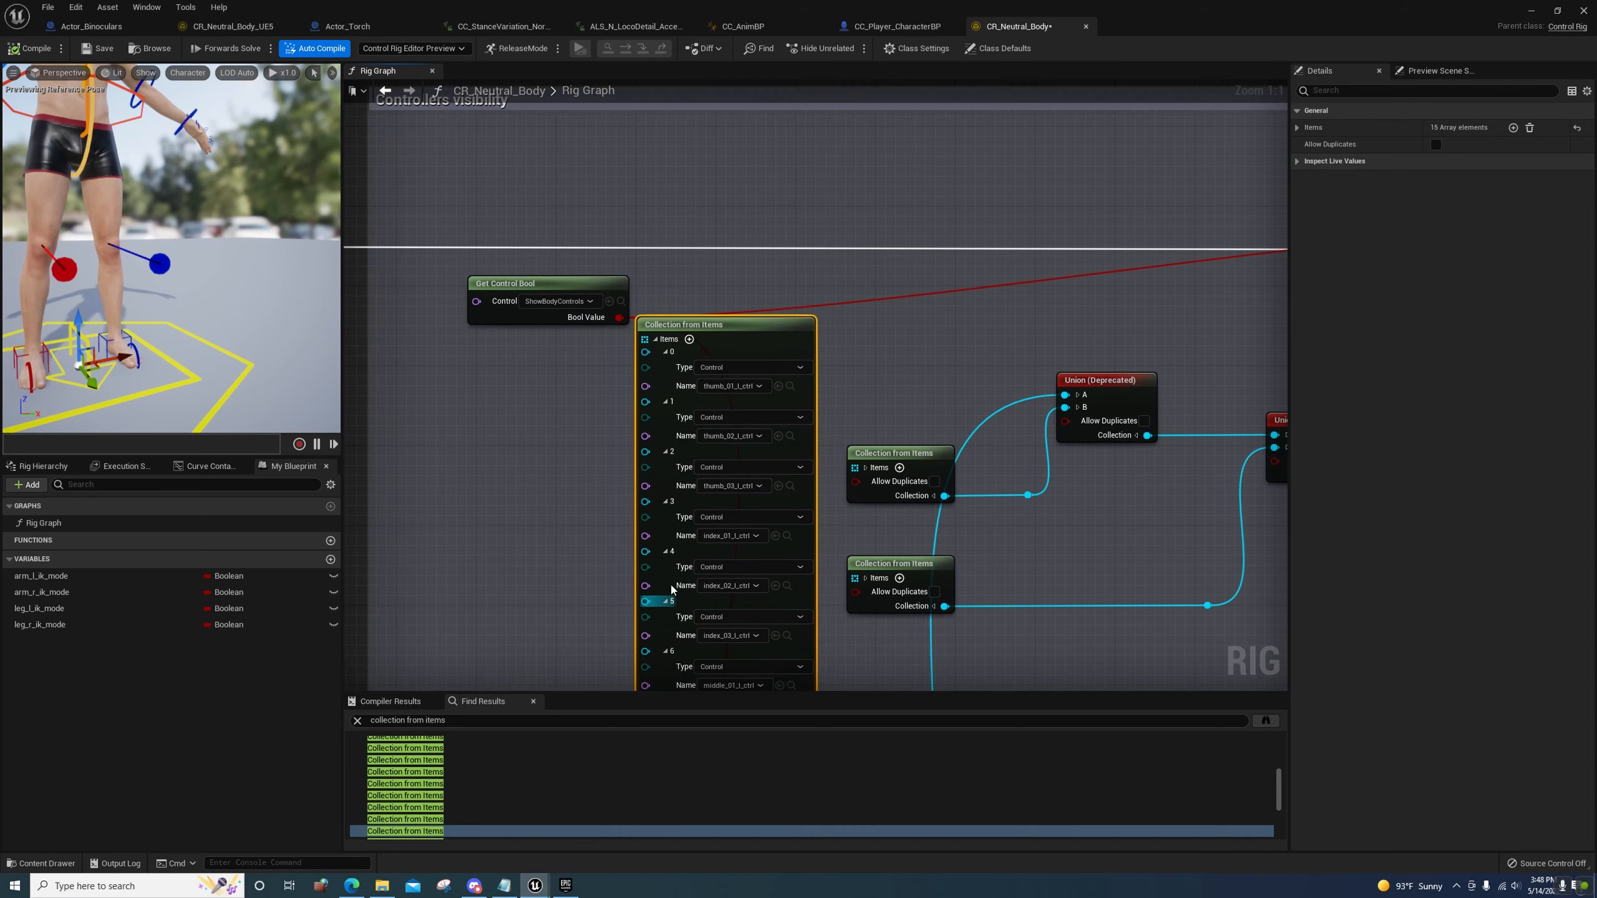
click(654, 340)
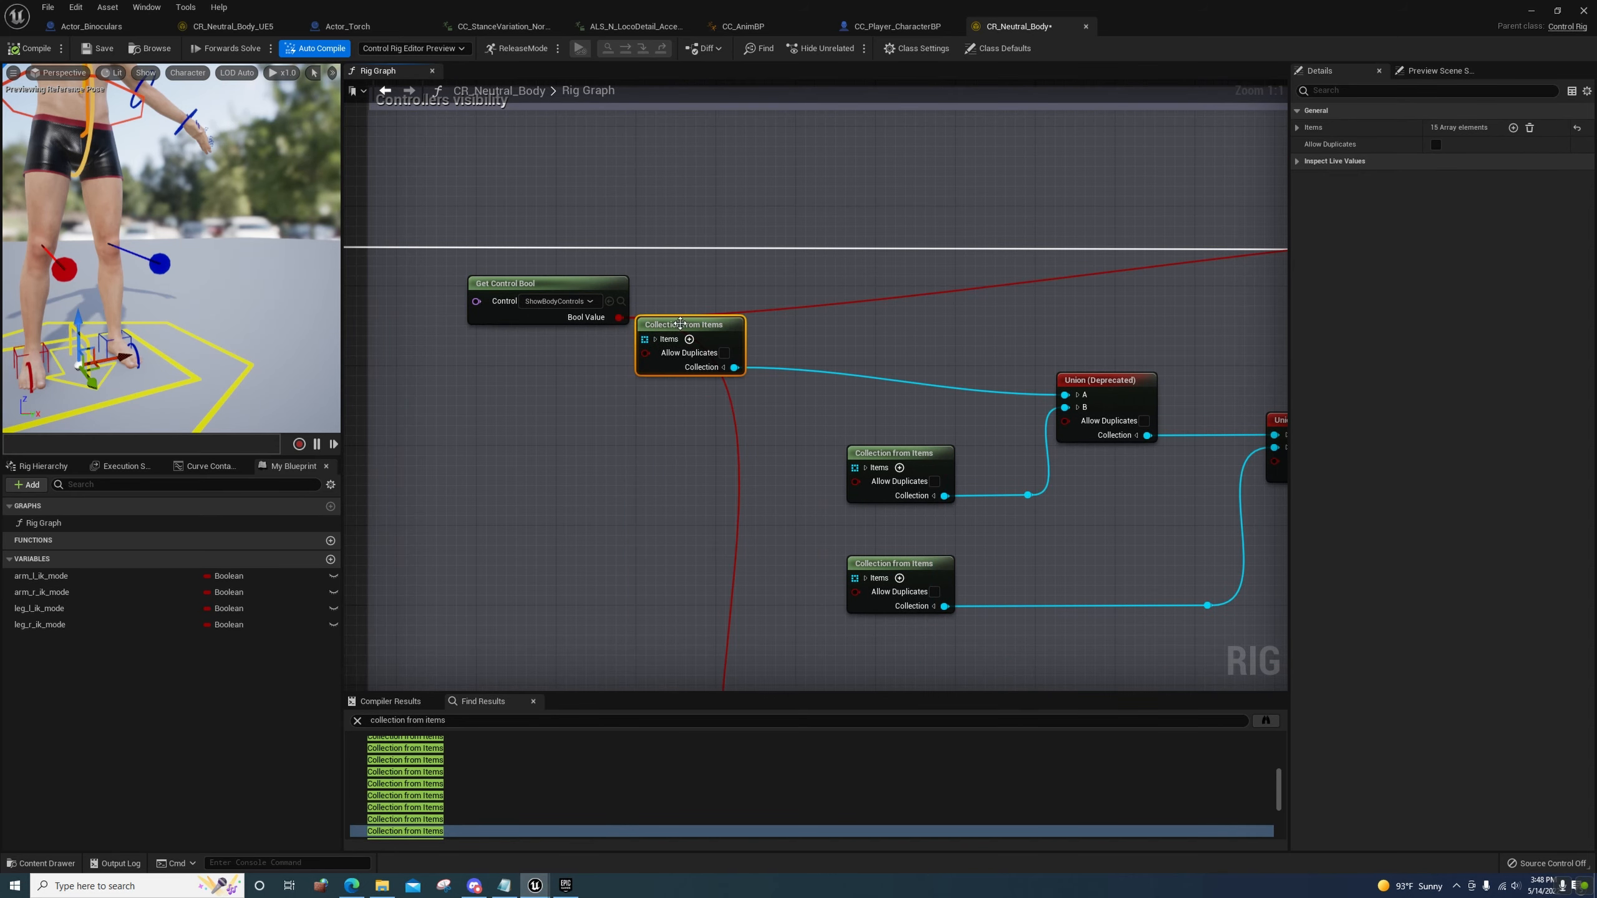
drag(682, 329, 889, 359)
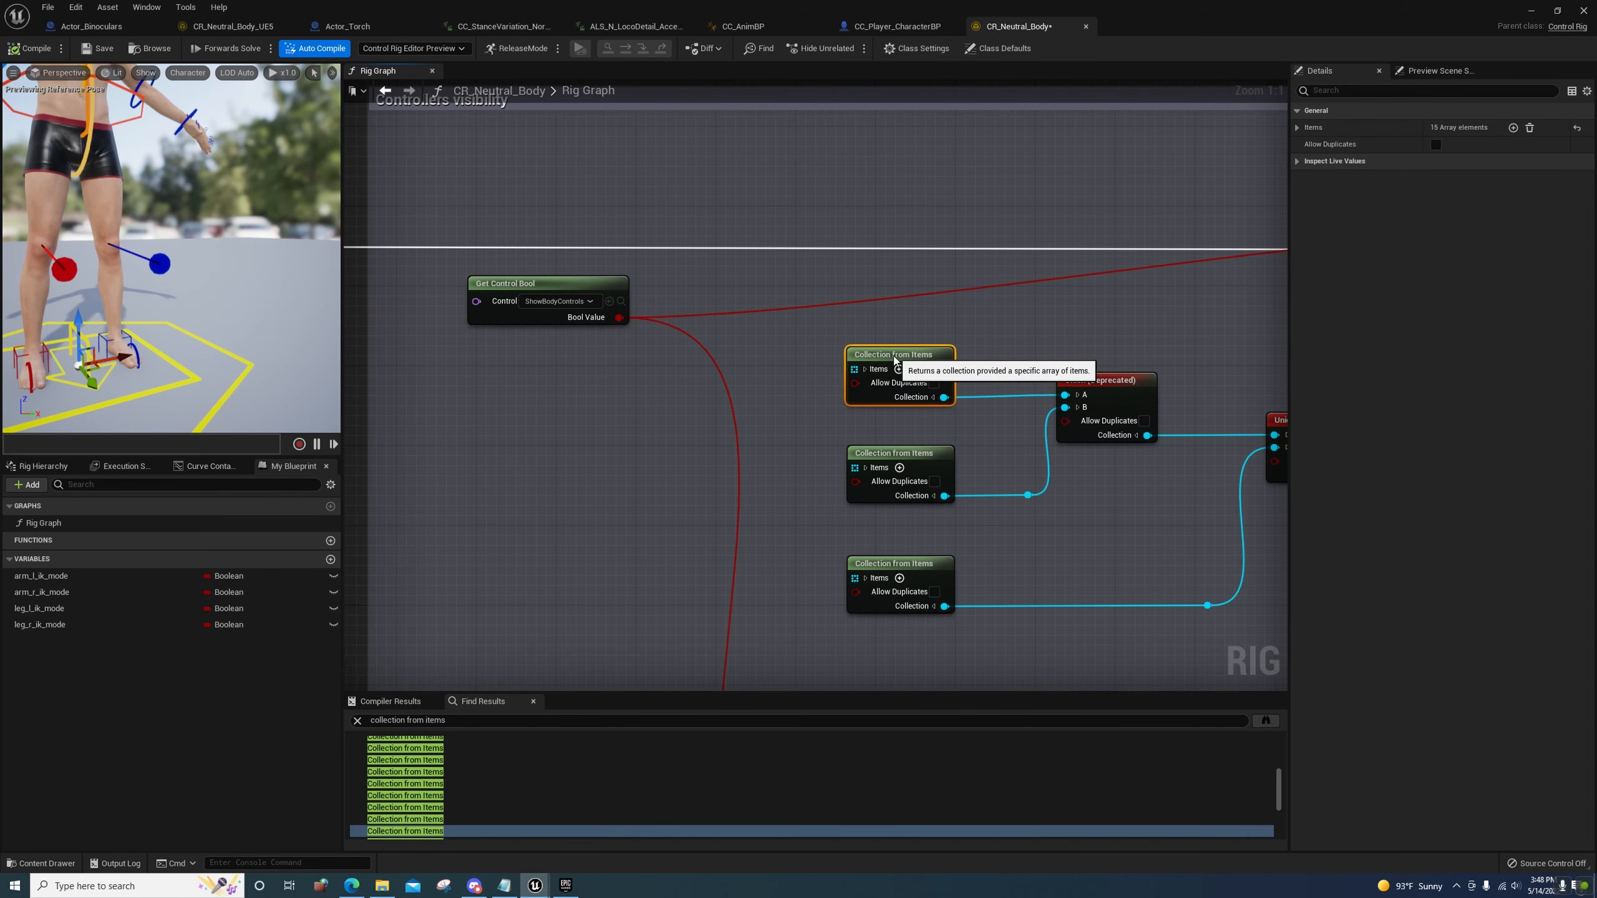
Examine the collection following the fingers_r_space transform node for metacarpal entries and collapse its list
scroll(460, 840, down, 1)
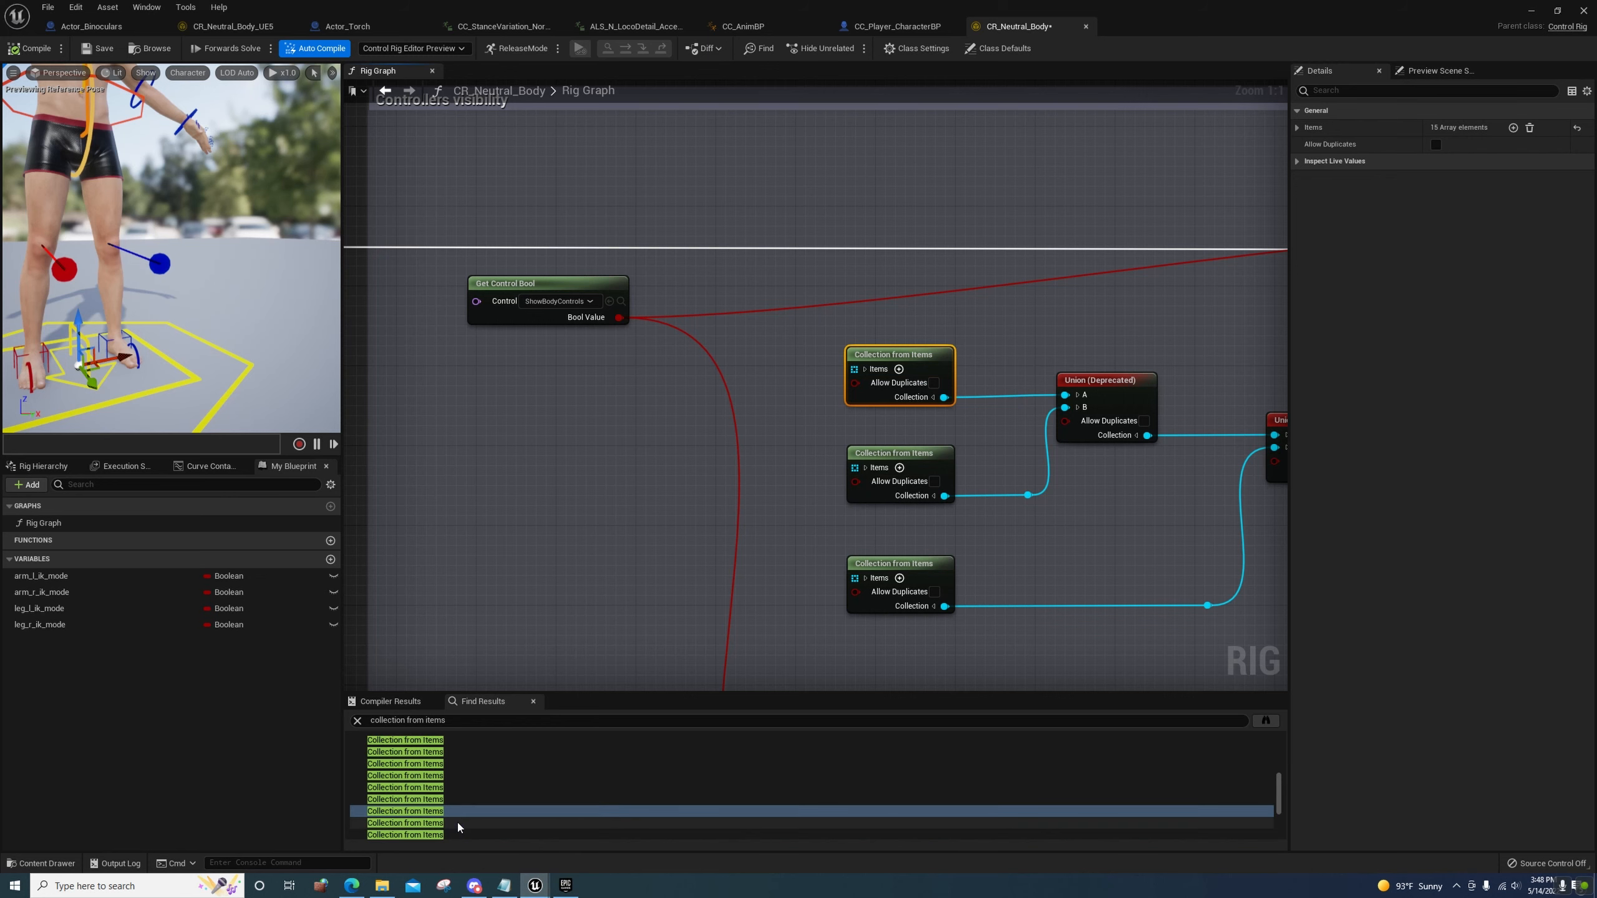
click(456, 825)
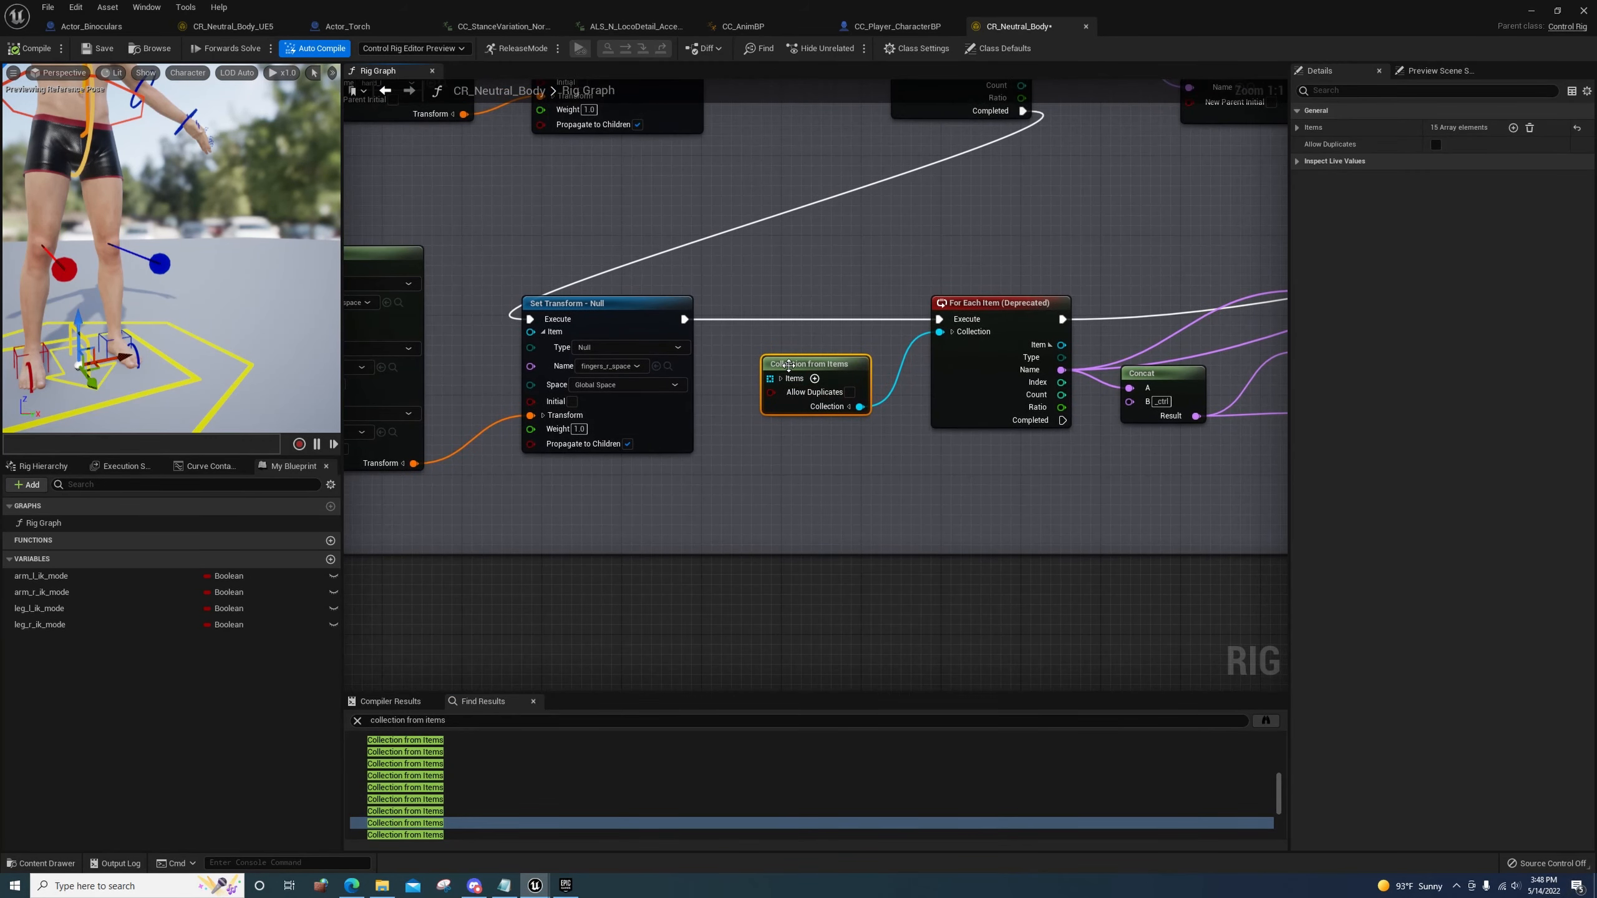
click(783, 379)
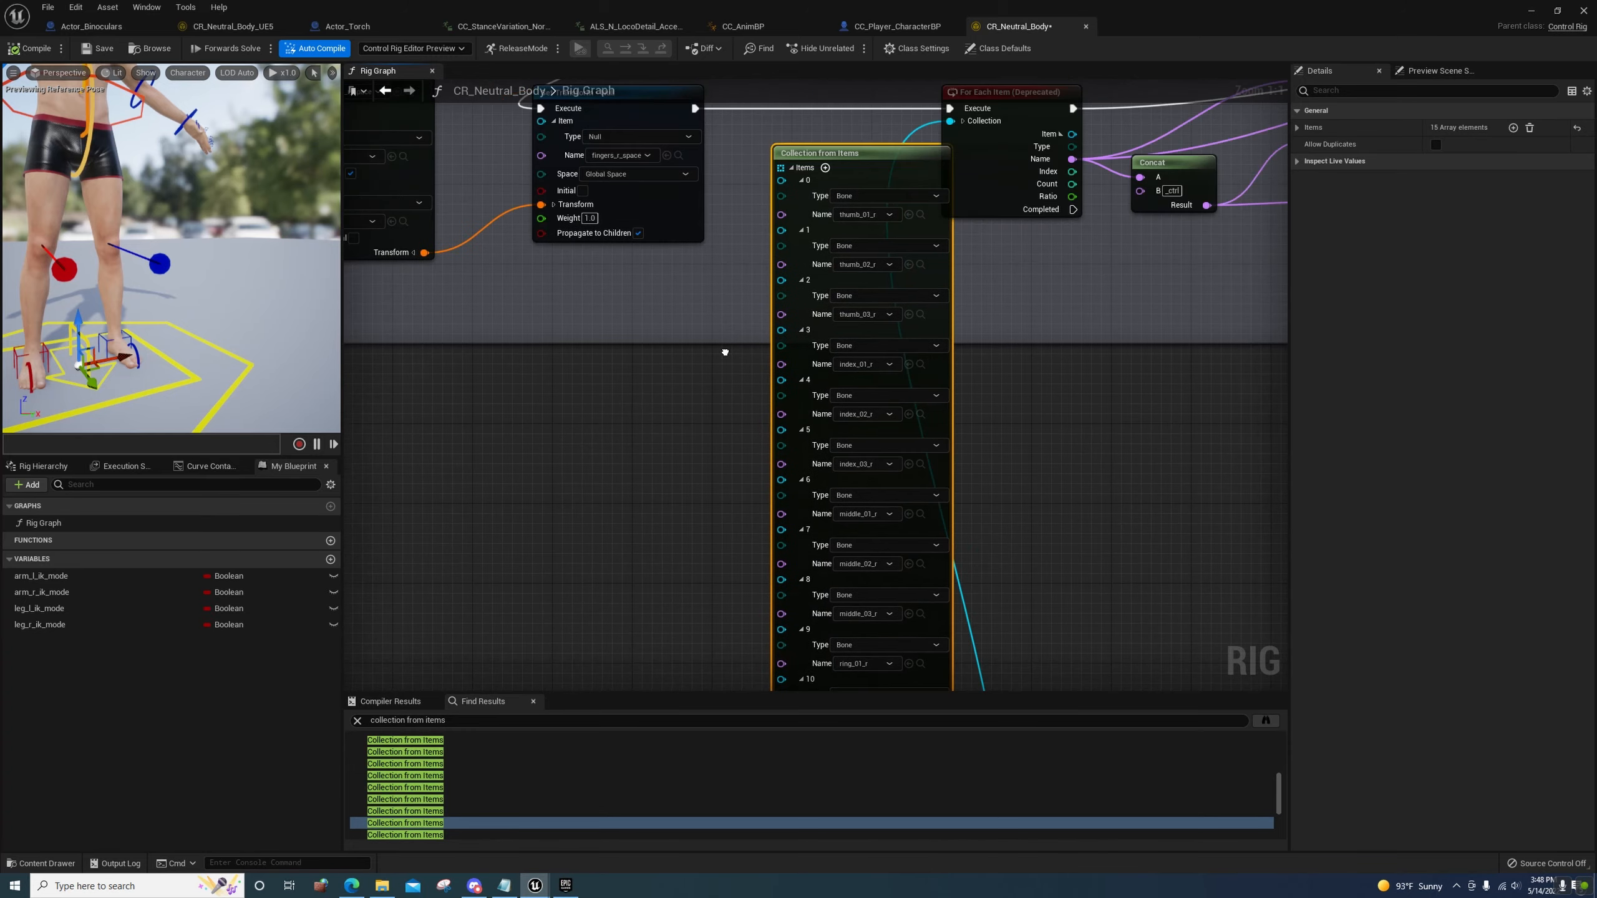
click(794, 254)
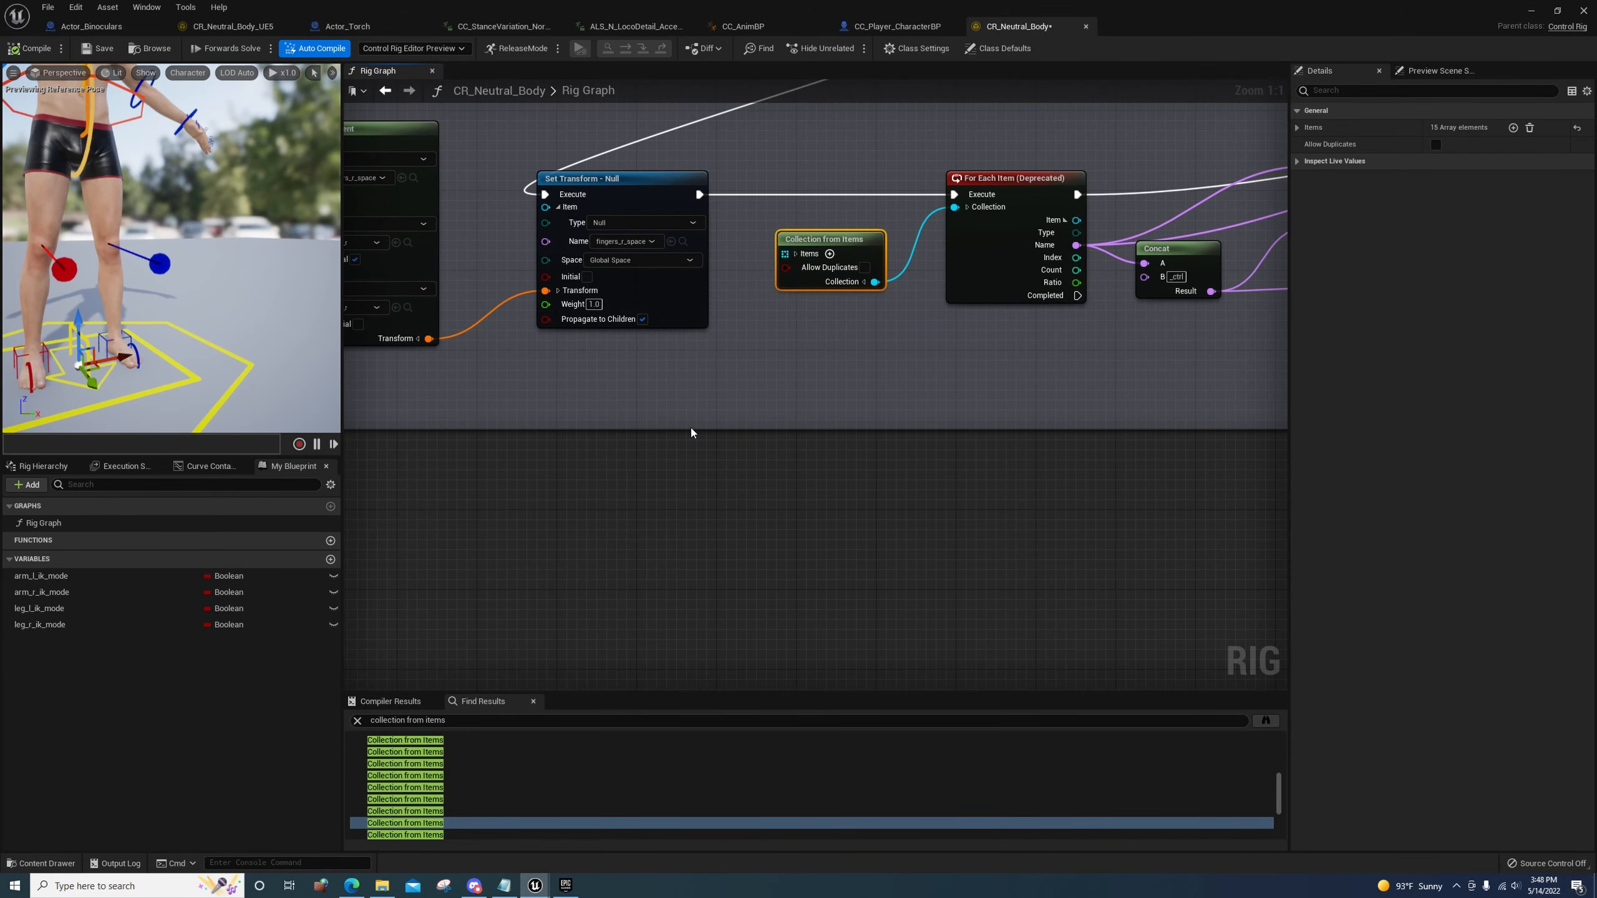
Expand the middle collection beside the ShowBodyControls node, move it clear of its neighbours, and remove its right index metacarpal control element
click(466, 835)
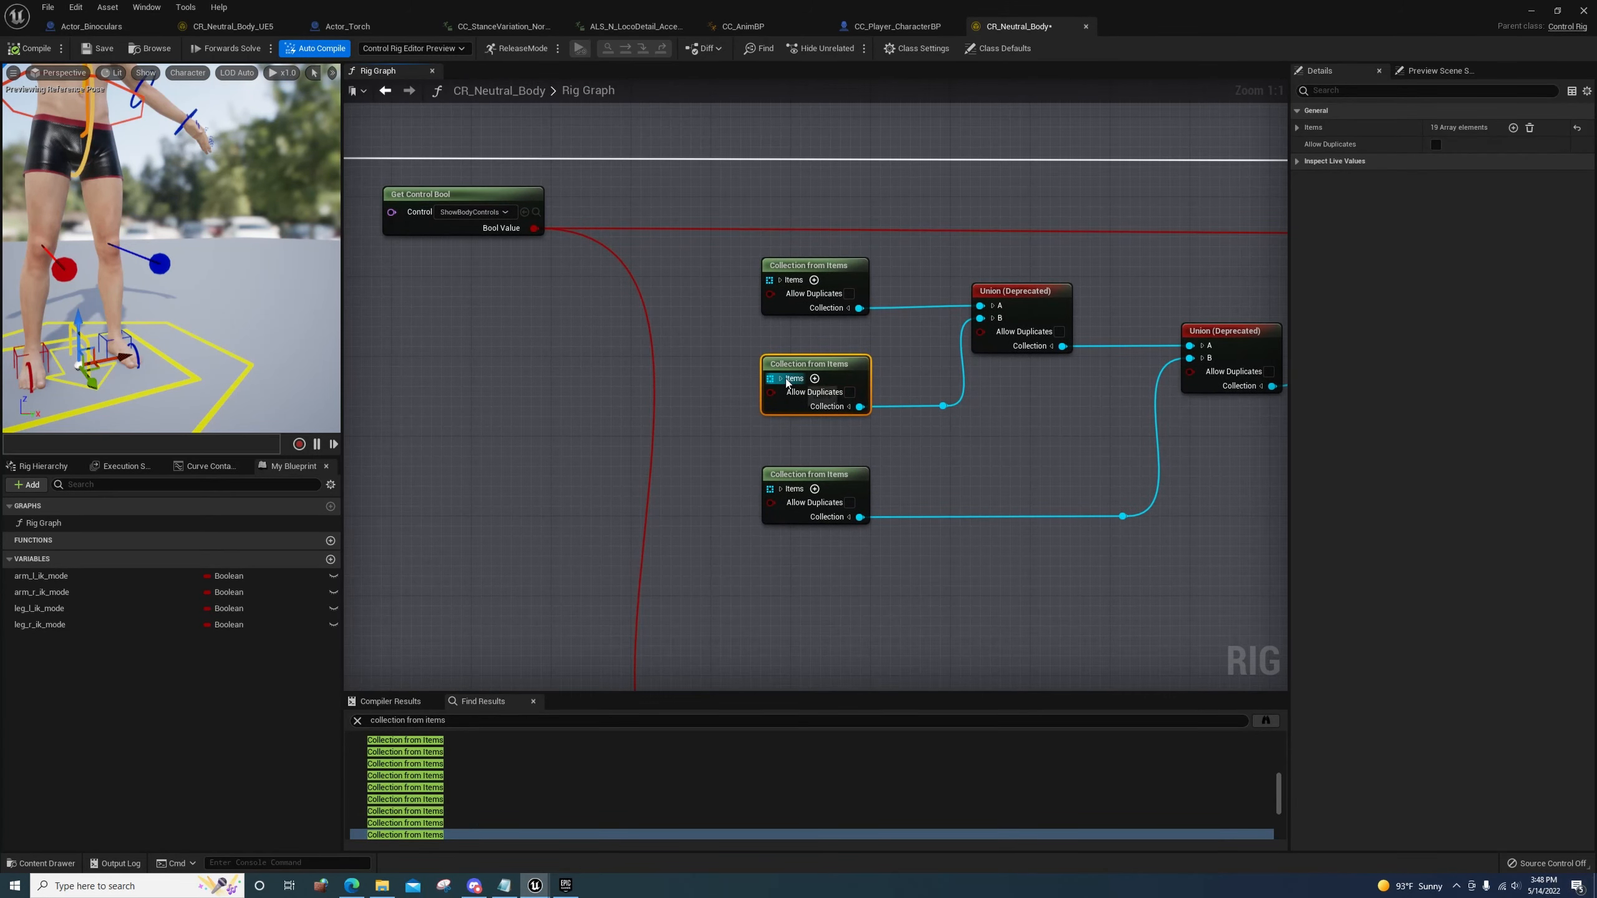
click(781, 379)
drag(812, 368, 612, 339)
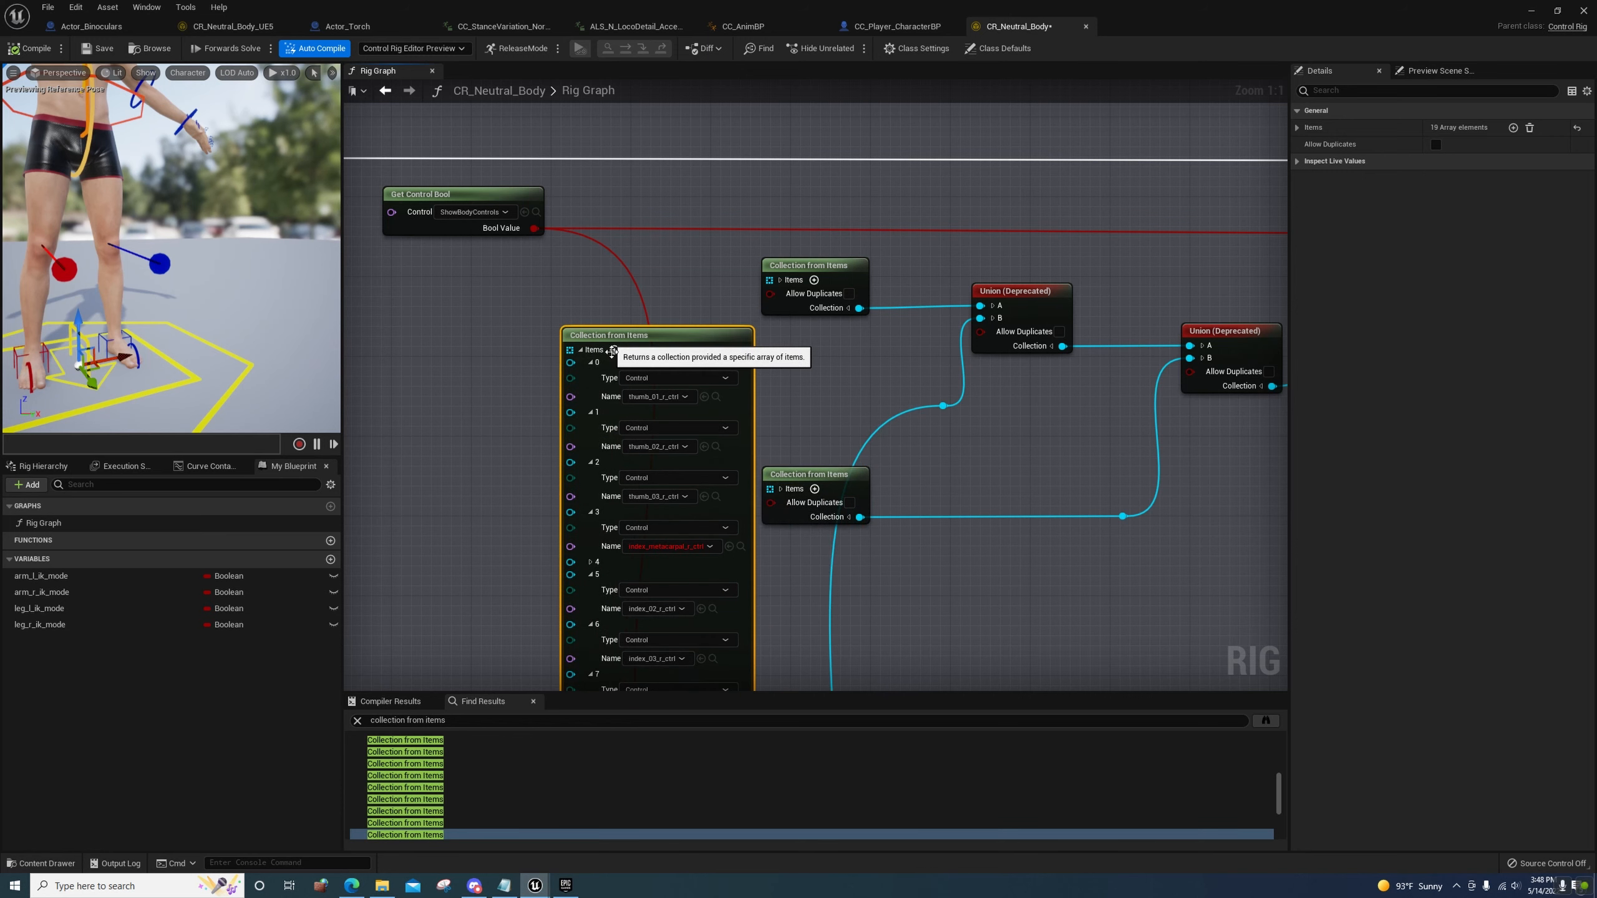
right_click(601, 516)
click(643, 589)
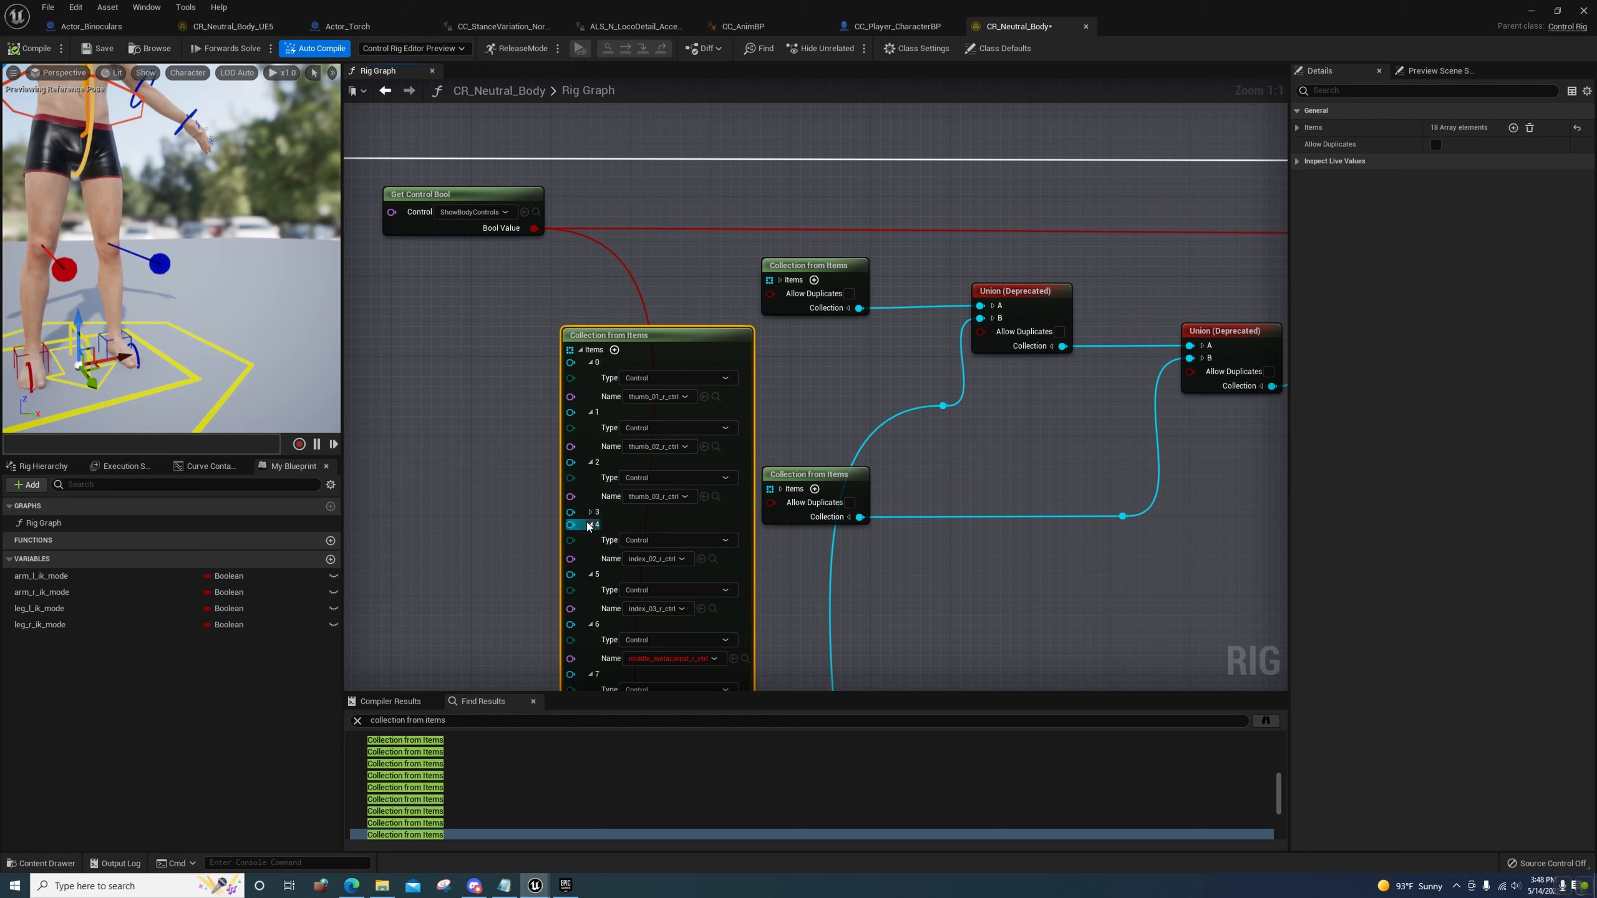
Remove the right middle and ring metacarpal control elements from the expanded right-hand collection
scroll(593, 516, down, 2)
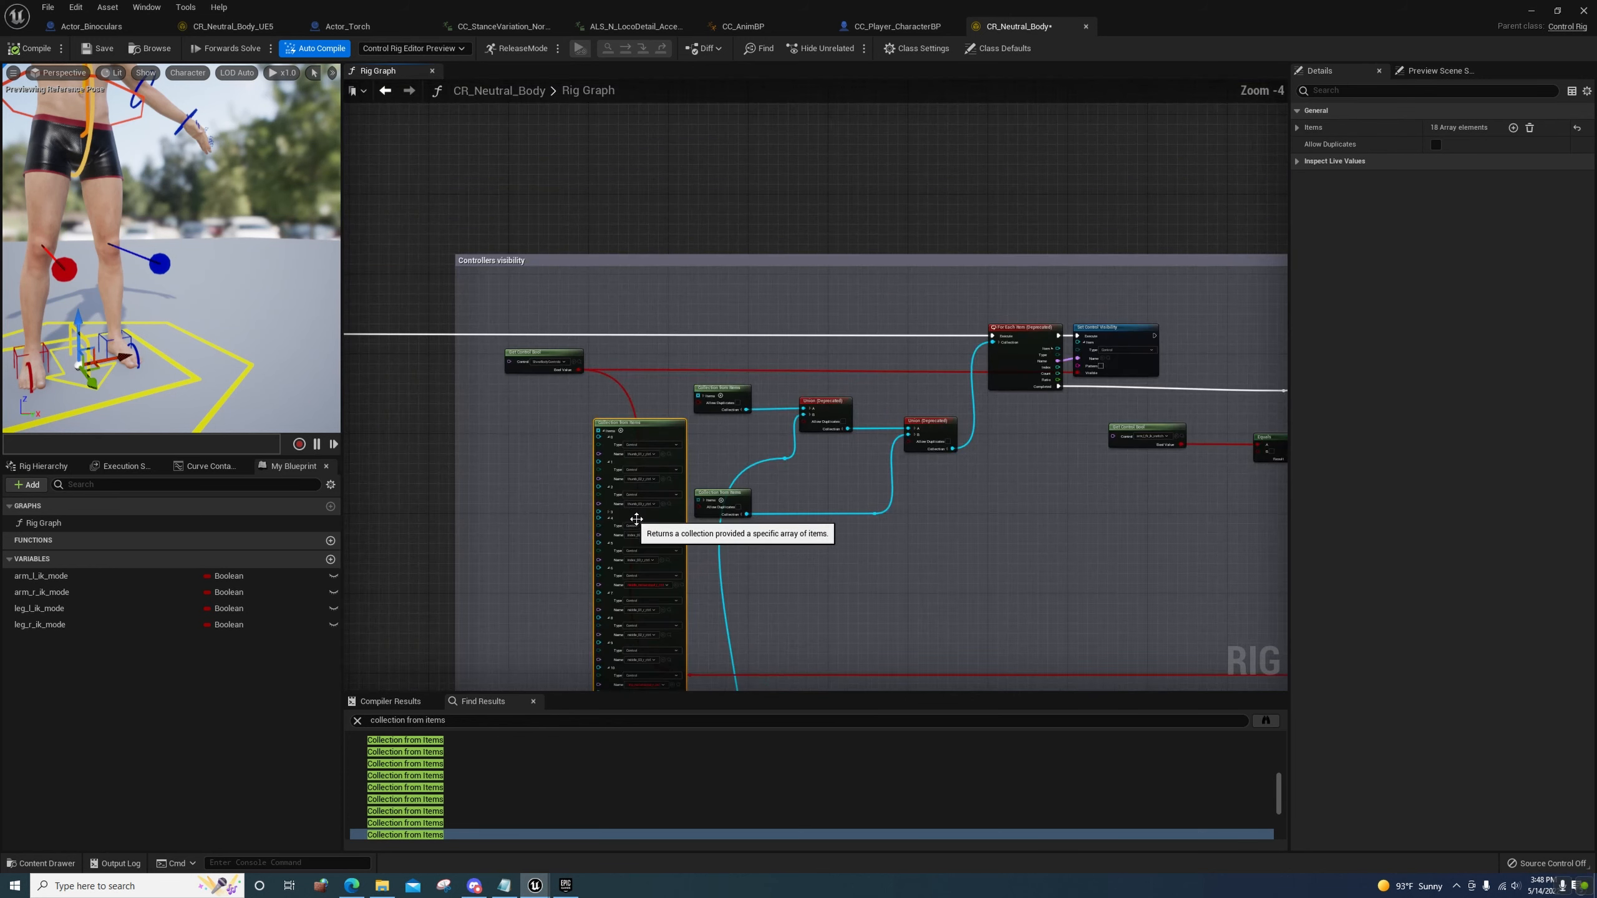
right_drag(629, 594, 734, 446)
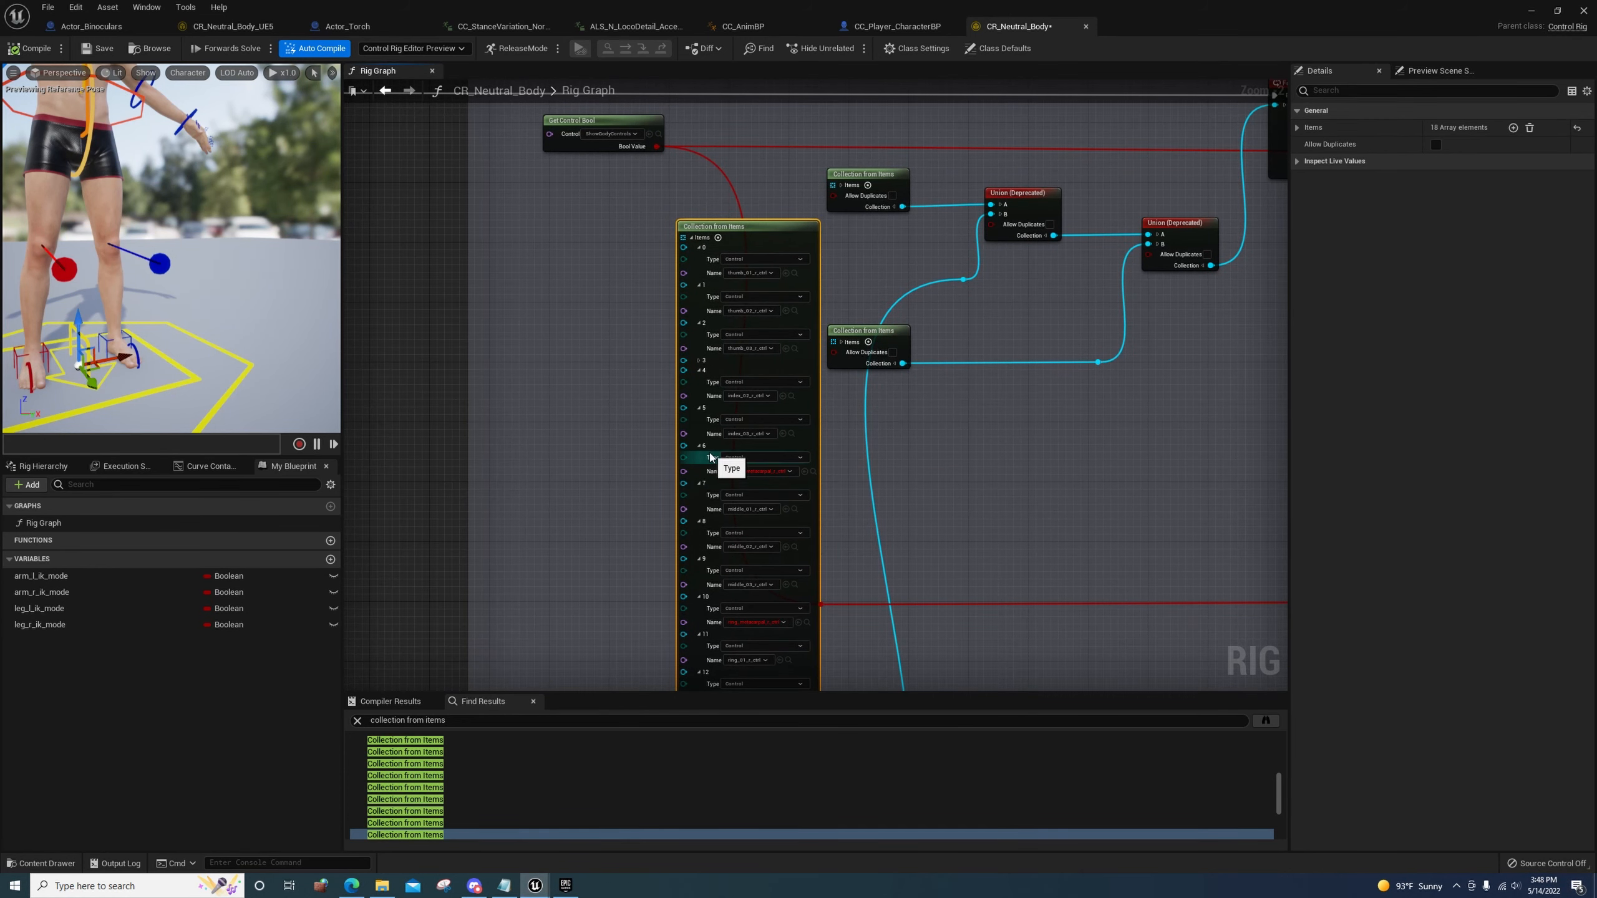
right_click(704, 451)
click(725, 527)
right_click(705, 562)
click(754, 626)
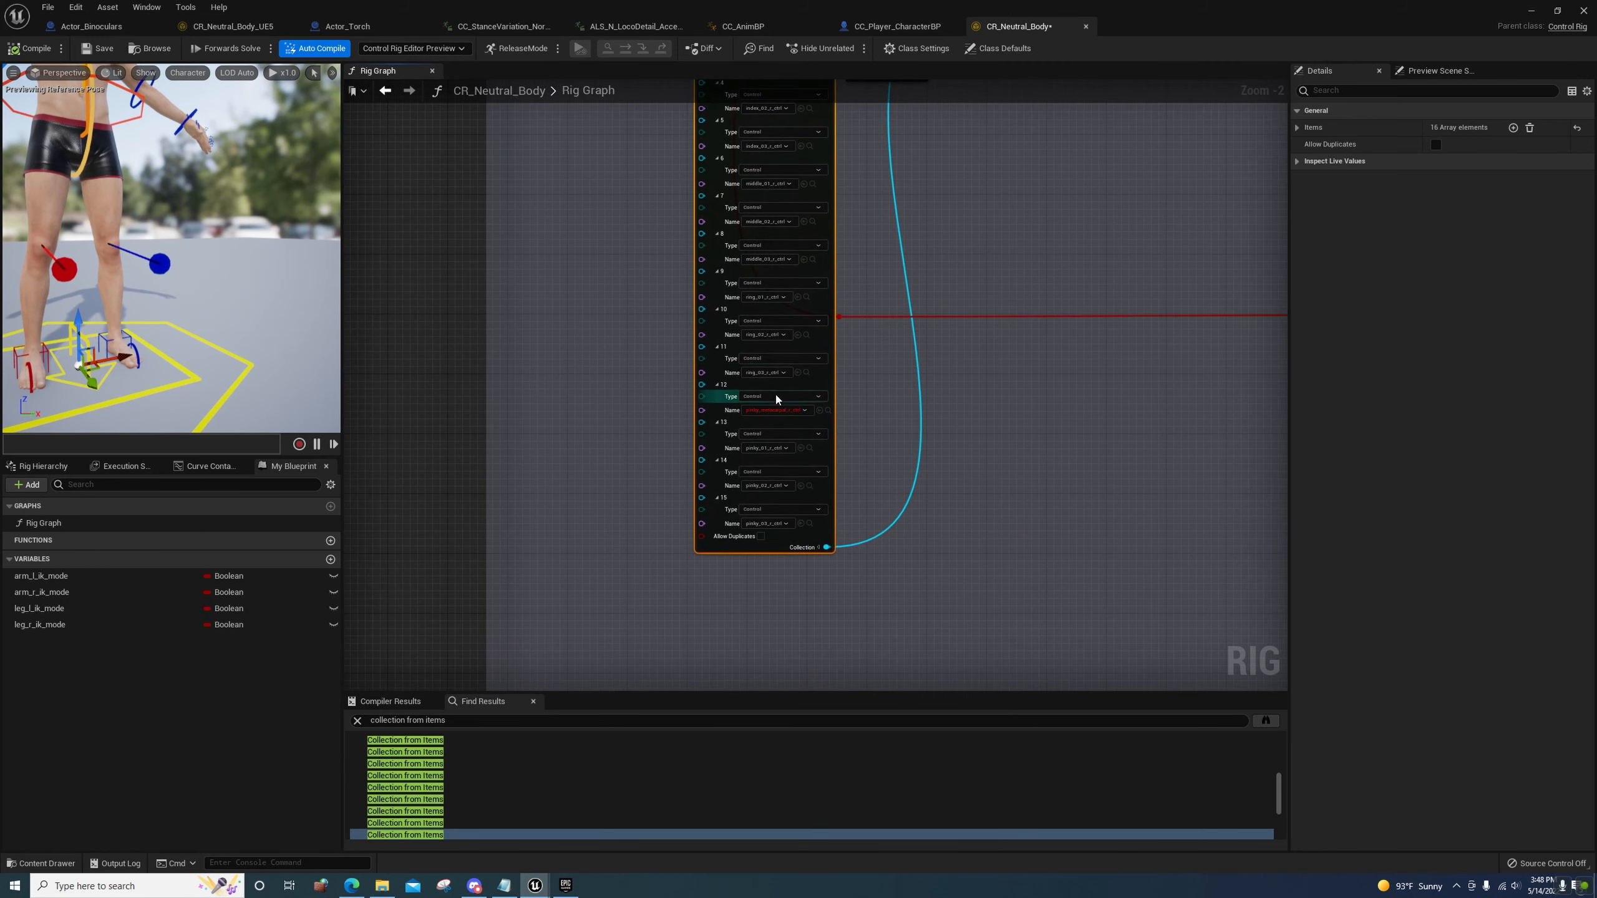
Remove the right pinky metacarpal control element, then collapse the right-hand collection and return it between the other two collections
right_click(718, 392)
click(791, 452)
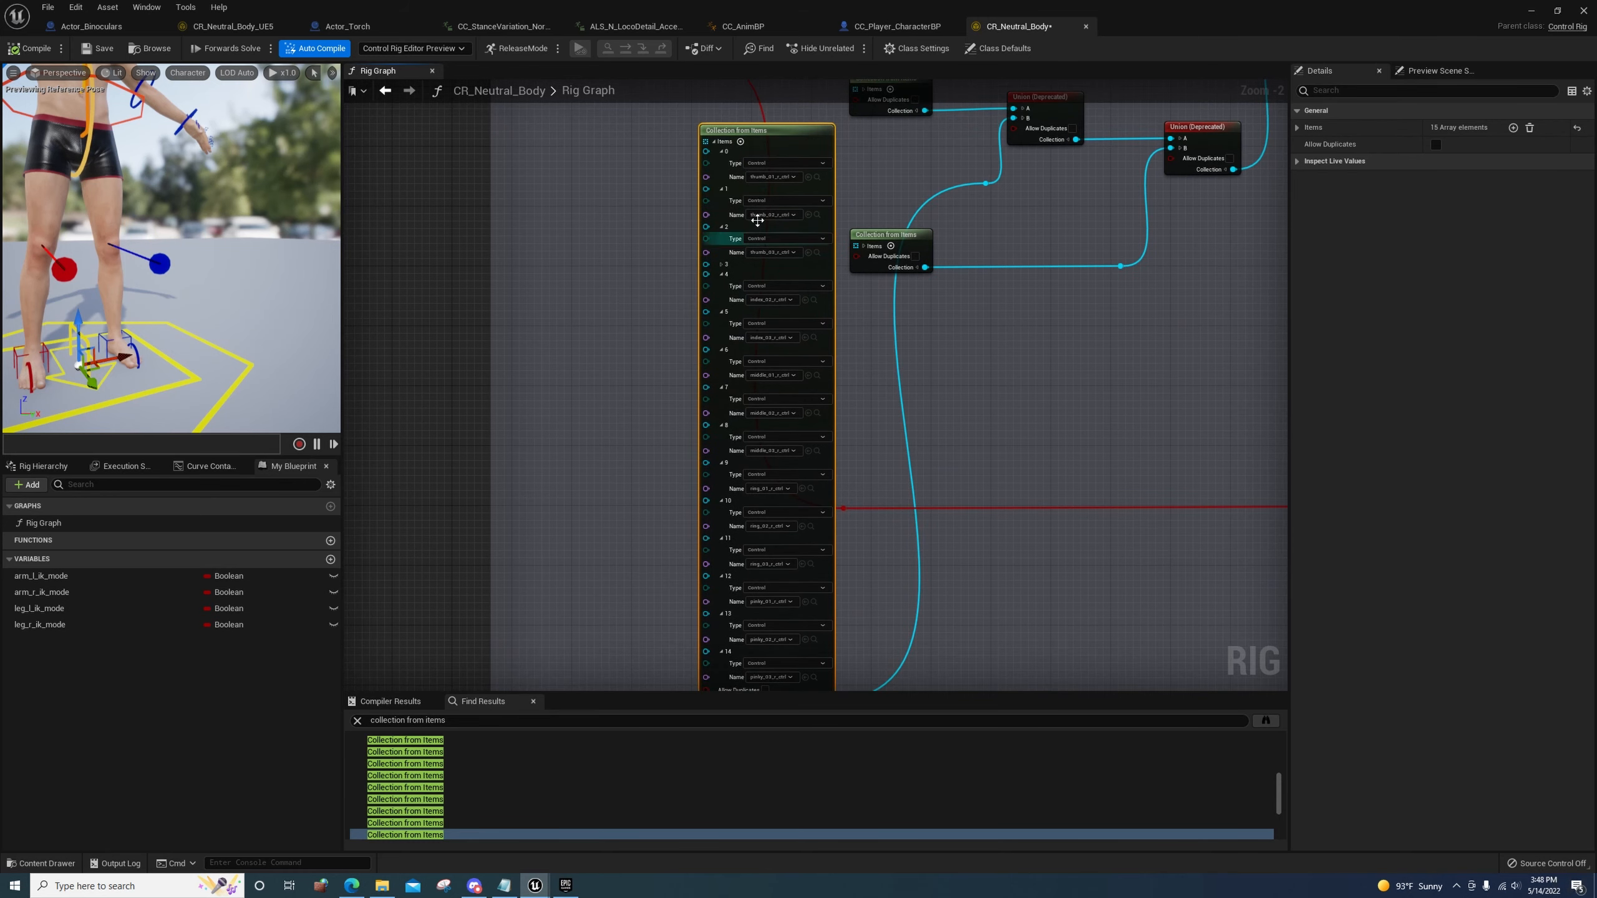
click(719, 144)
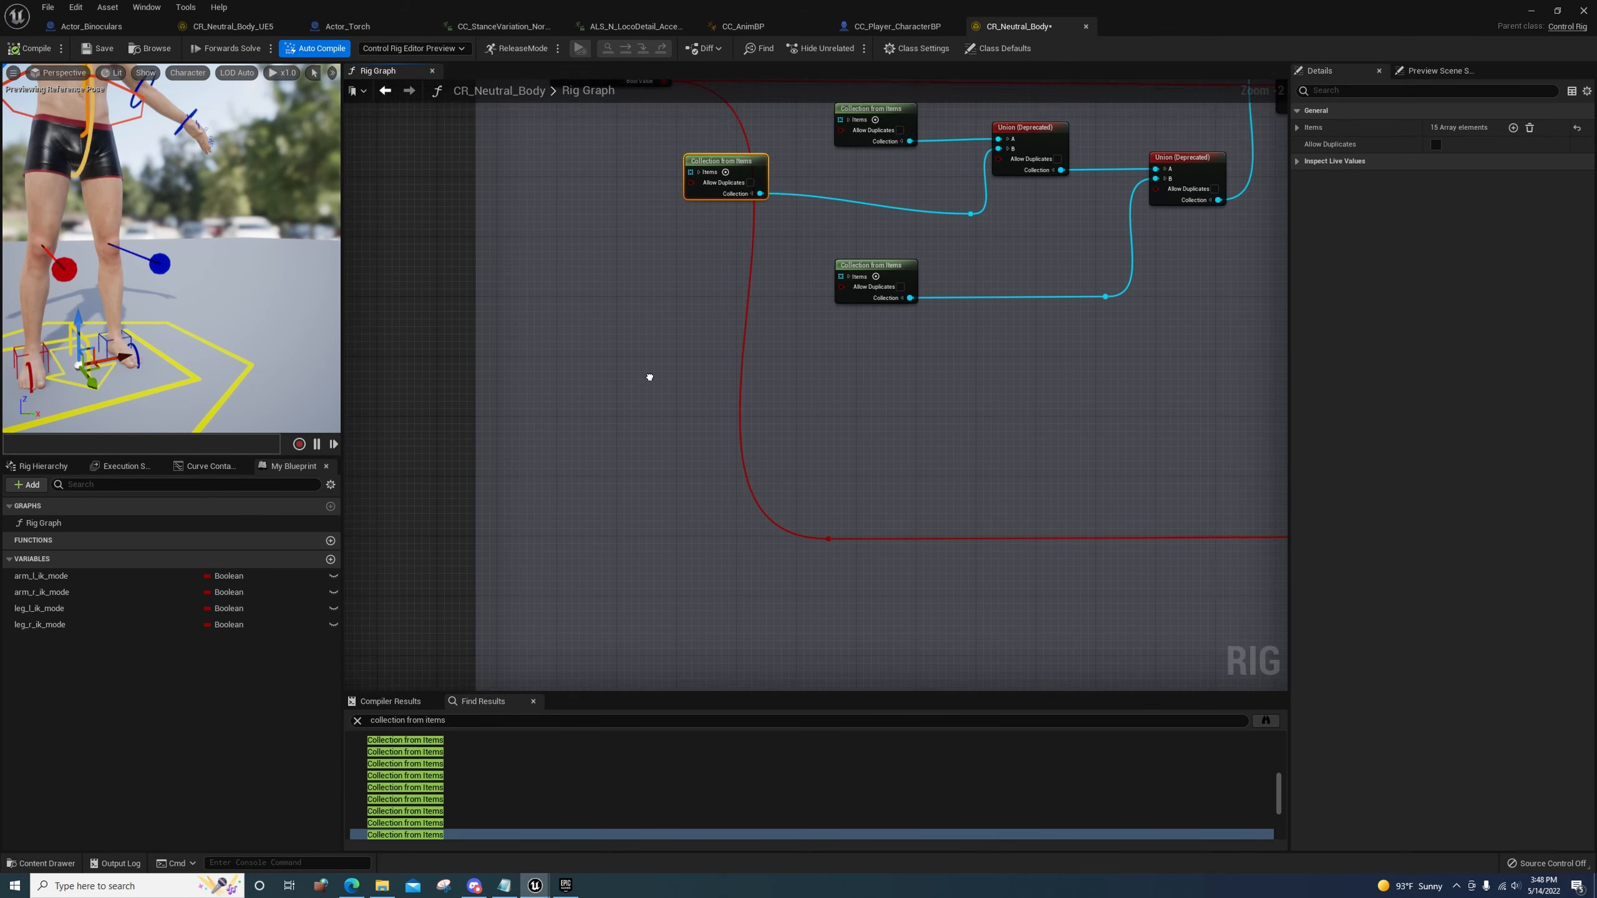
drag(655, 307, 806, 322)
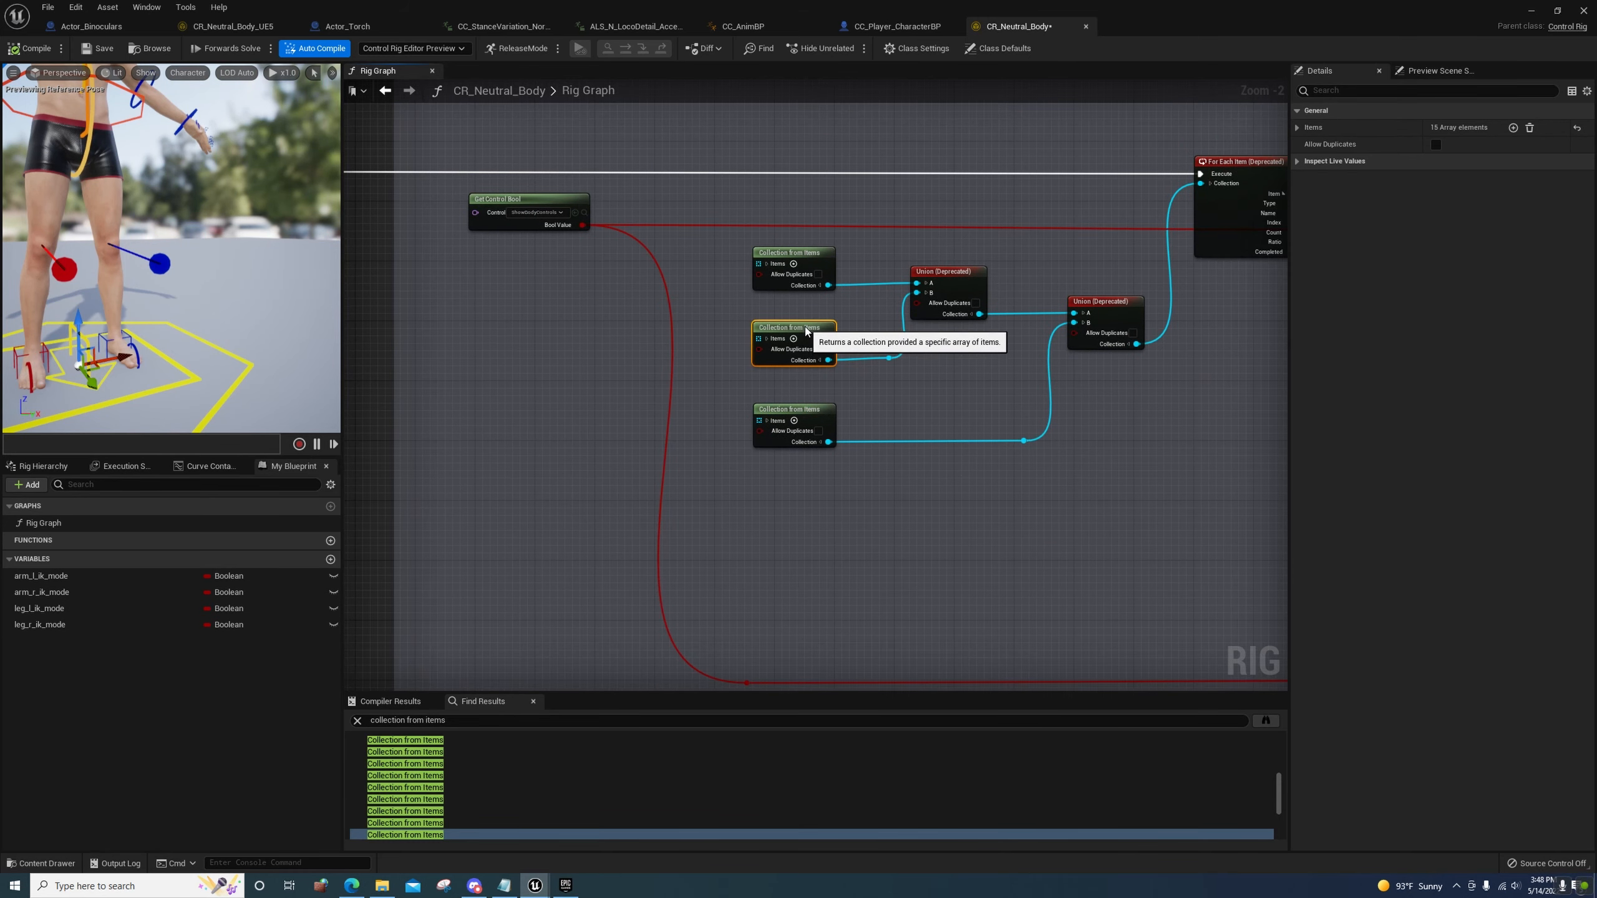
Expand the lowest collection beside the ShowBodyControls node and remove its invalid neck_02_ctrl element
click(452, 775)
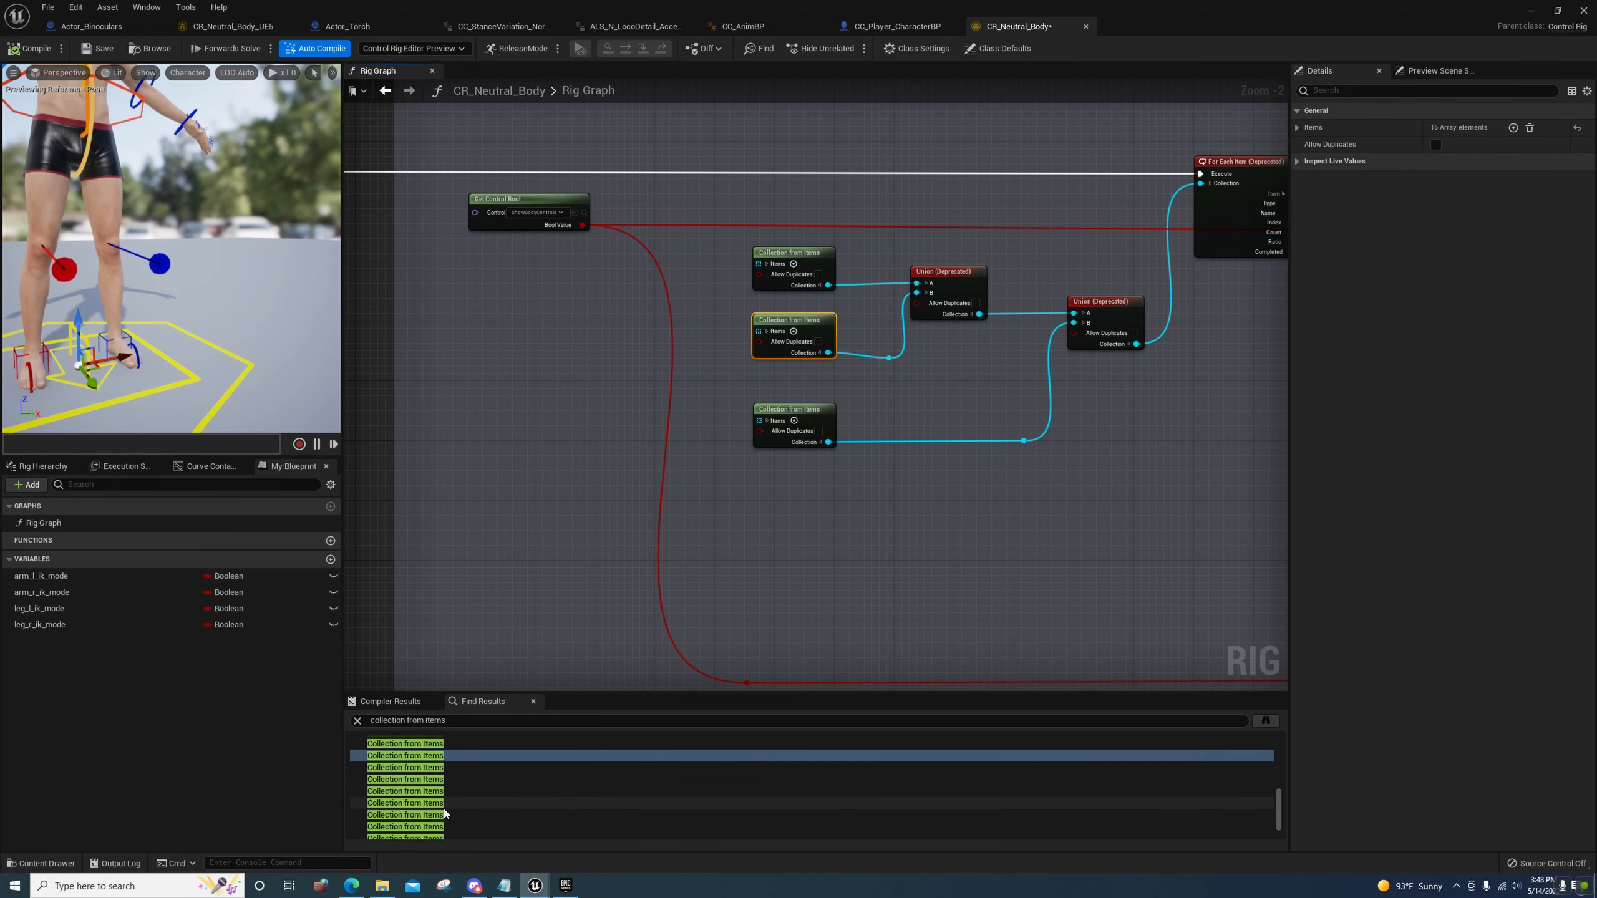
click(452, 788)
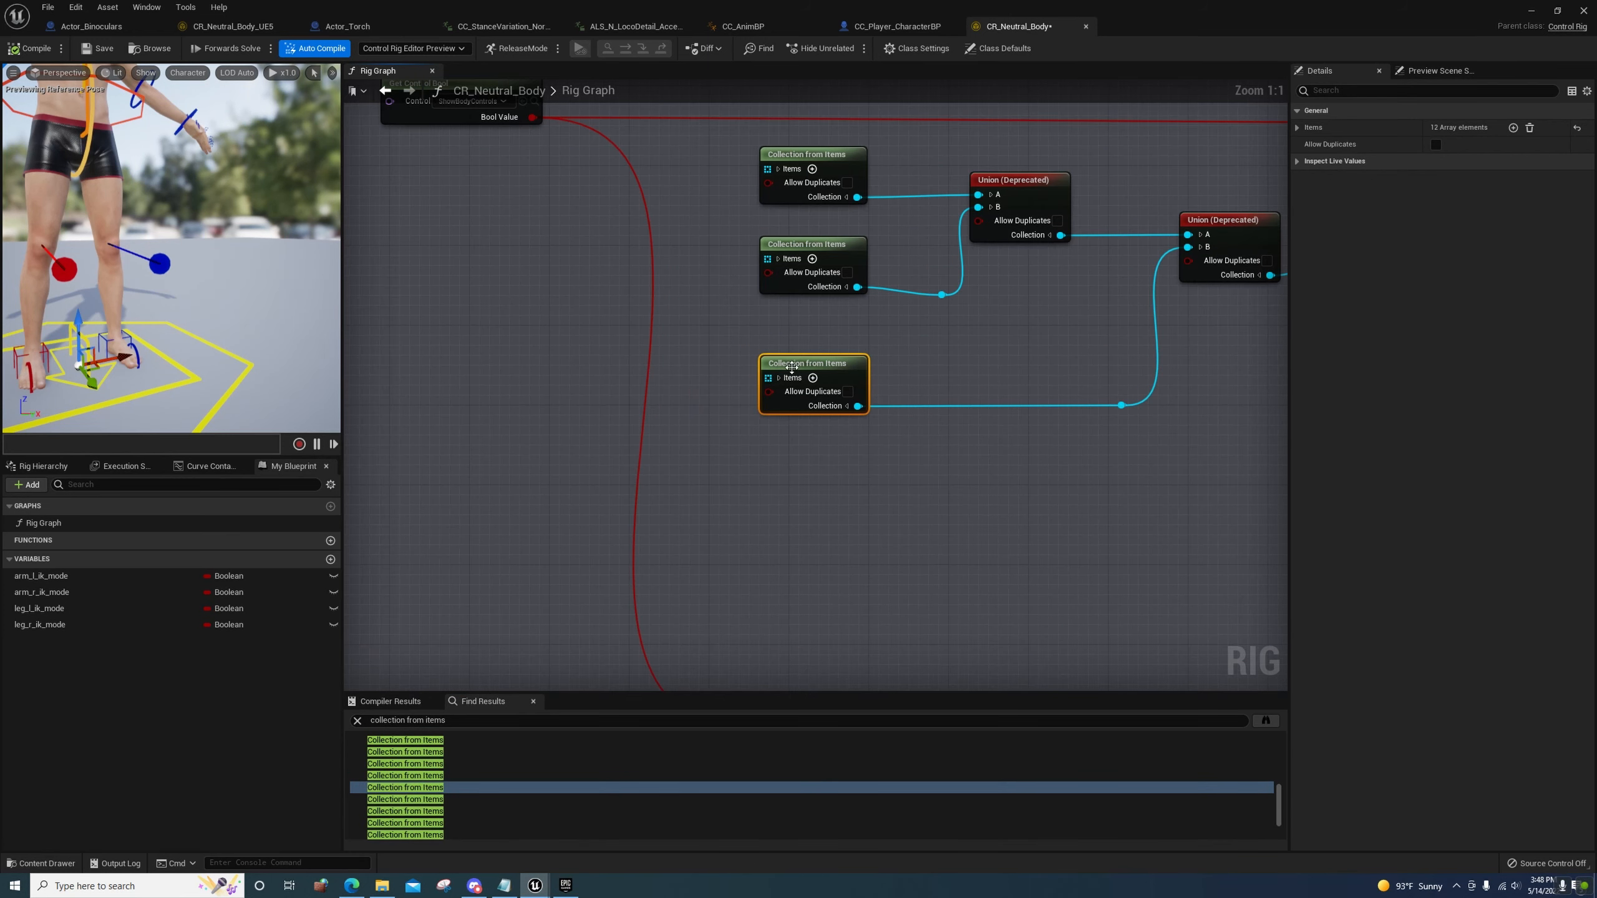
click(778, 377)
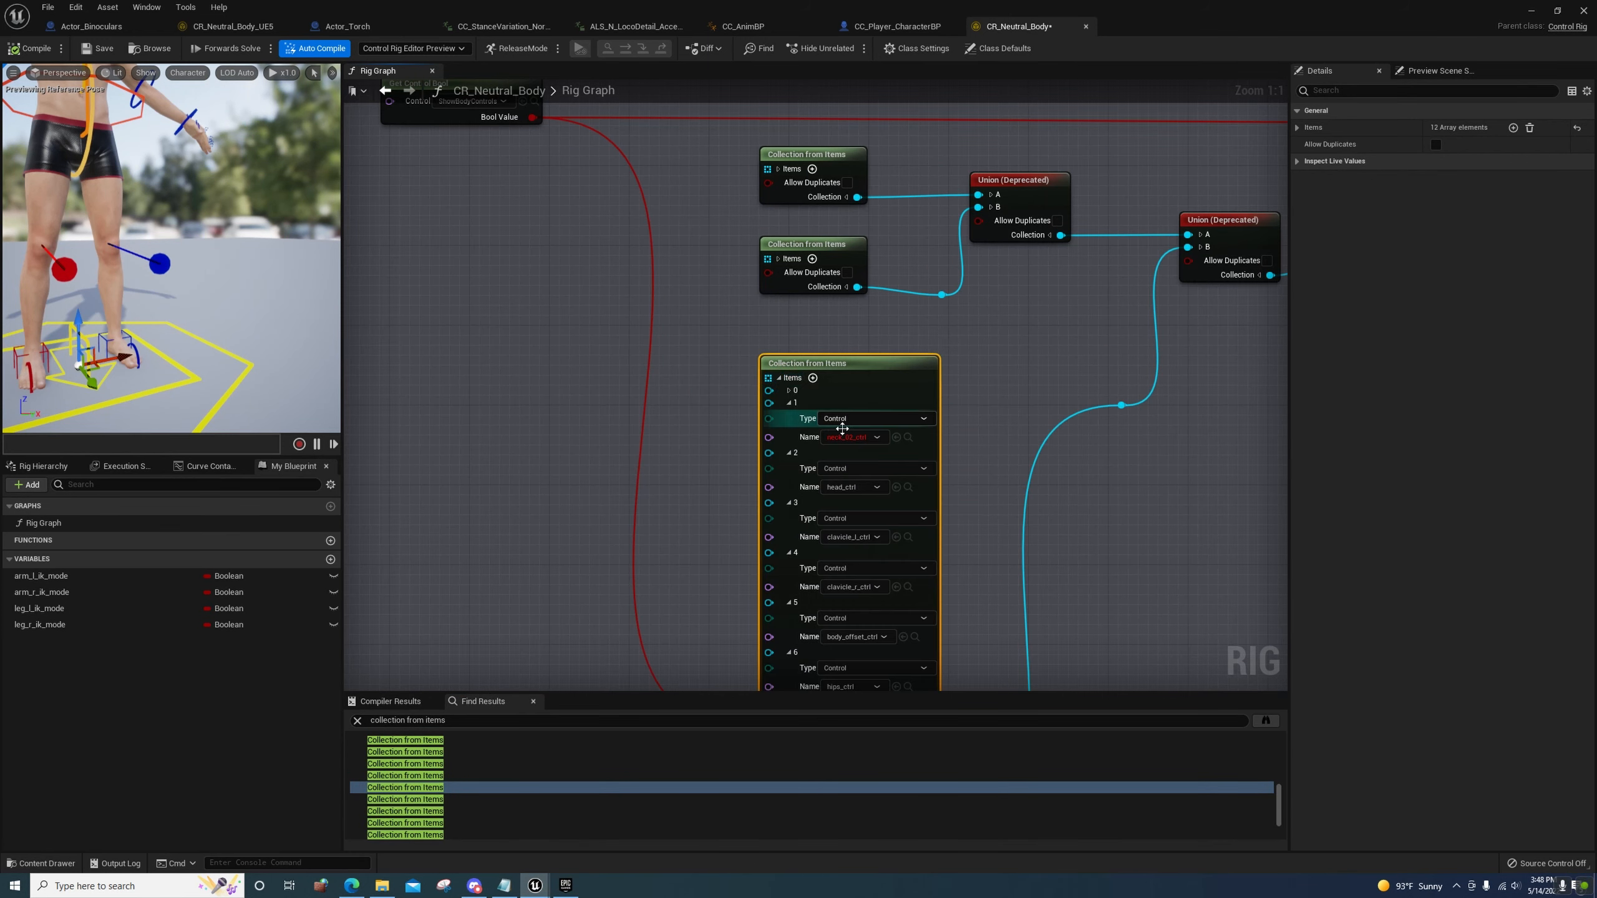
right_click(794, 406)
click(856, 467)
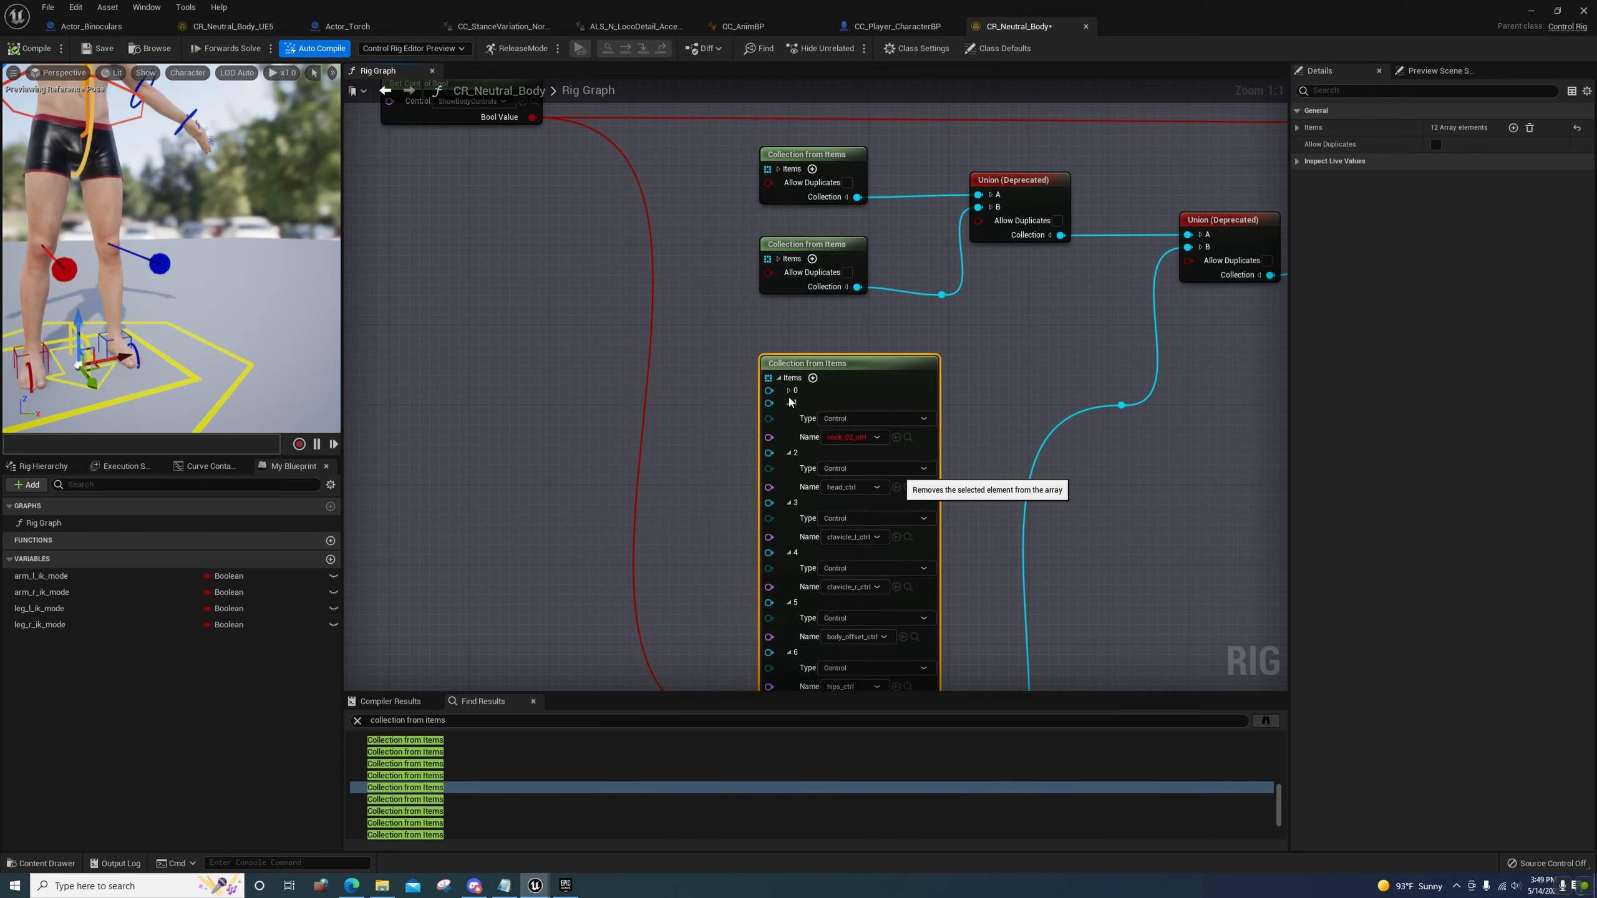
Open the closed elements of the lowest ShowBodyControls collection, check the remaining entries for invalid controls, and collapse the list
right_drag(696, 606, 643, 319)
click(746, 452)
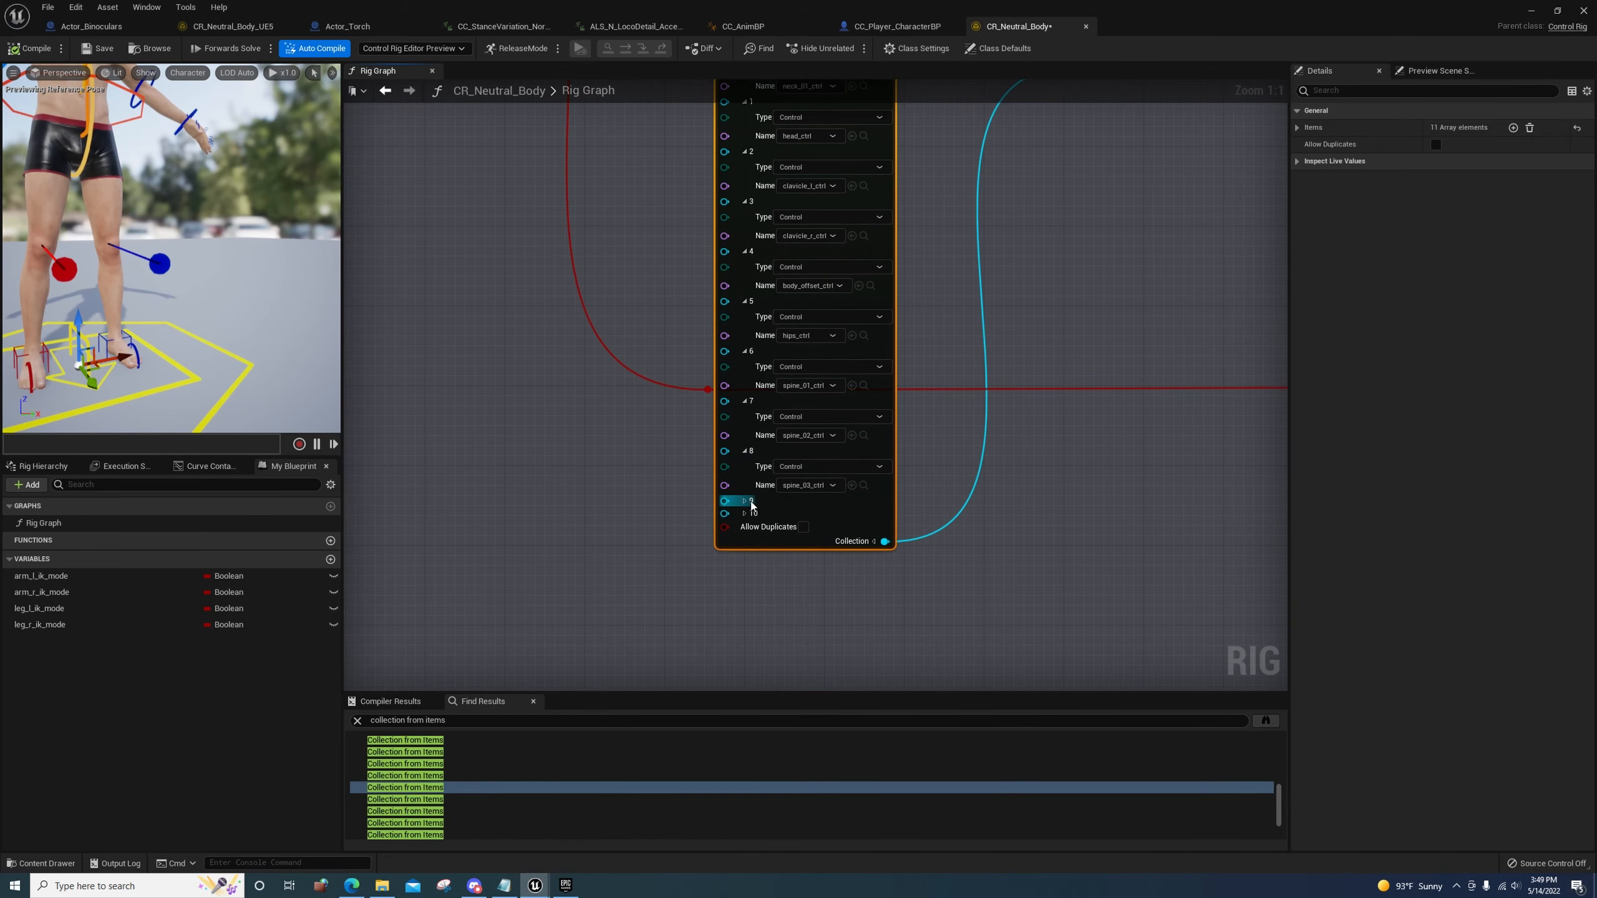
click(745, 502)
click(744, 551)
right_drag(742, 577, 655, 475)
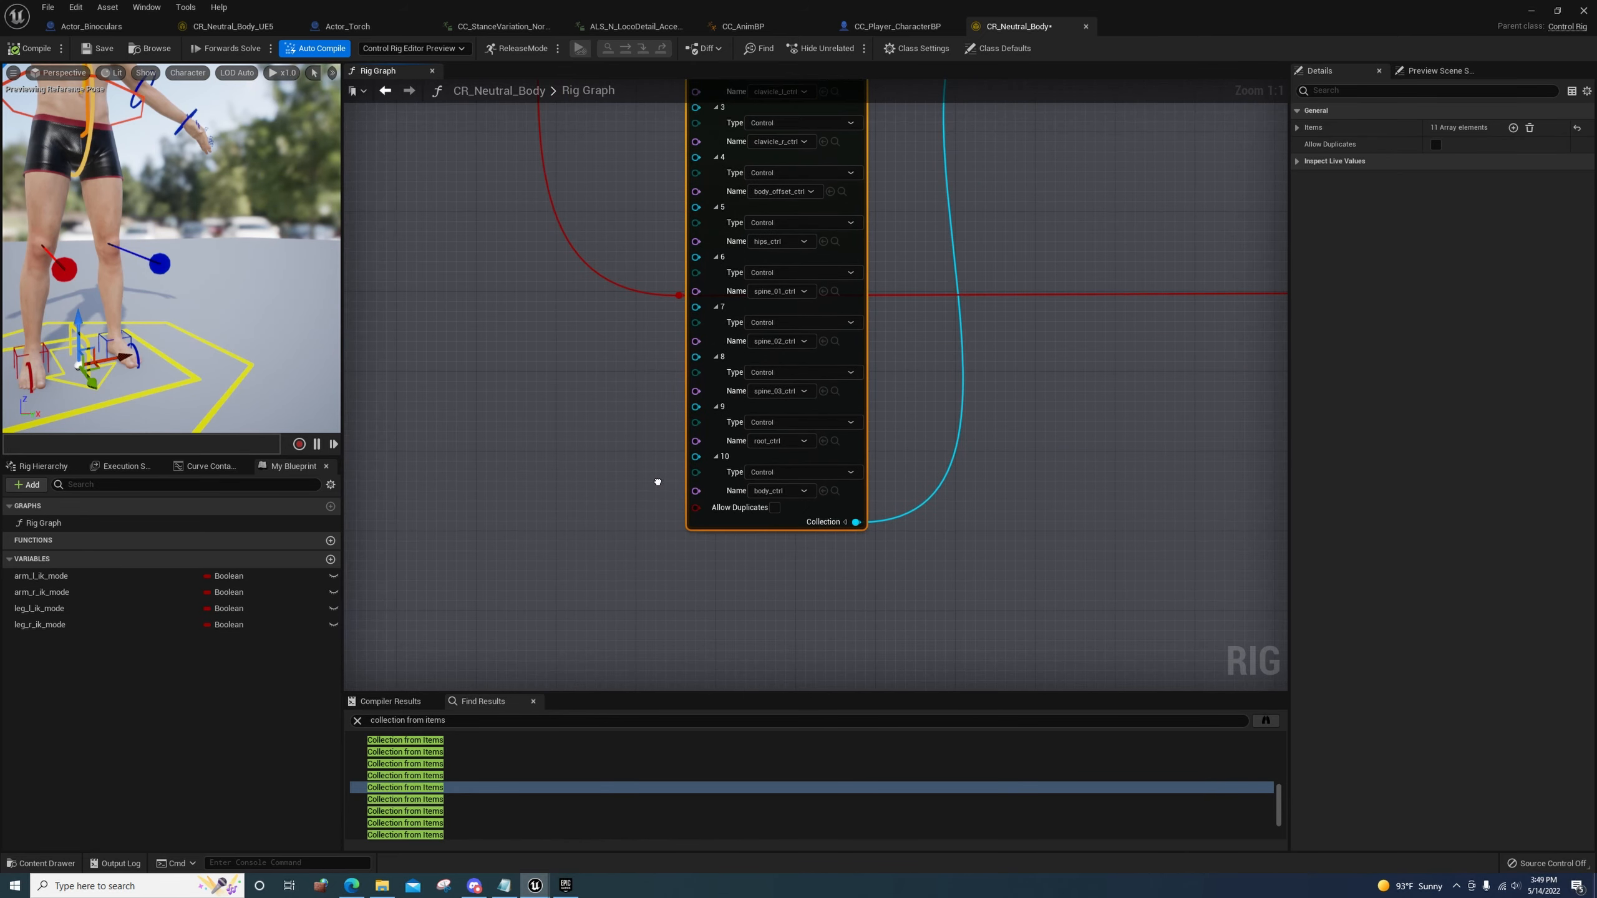
click(458, 800)
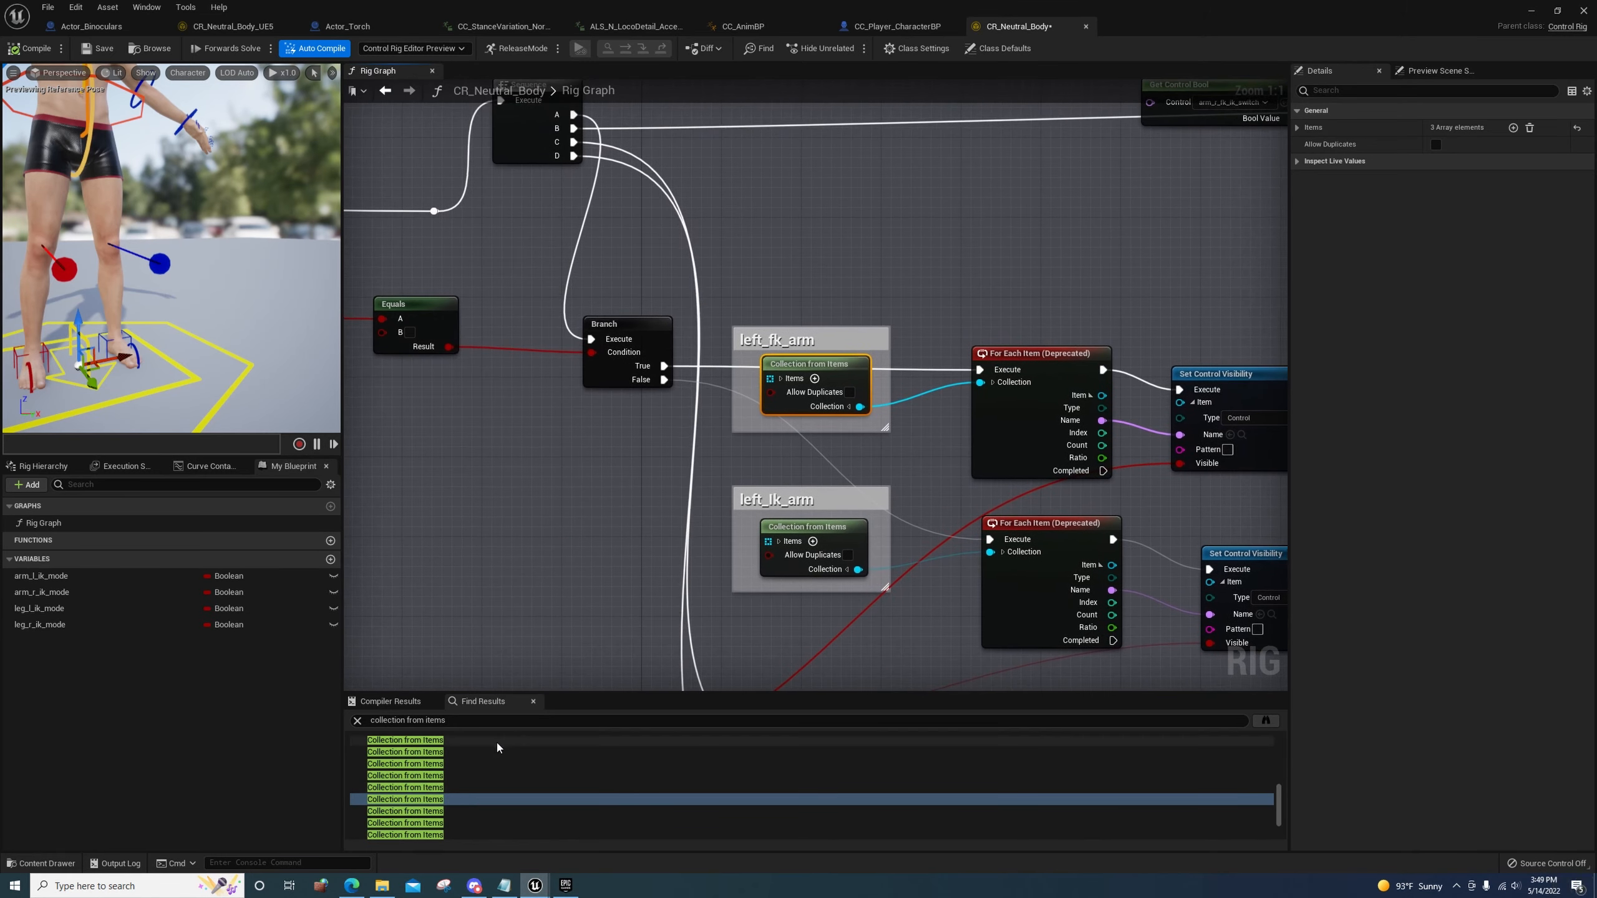
click(460, 788)
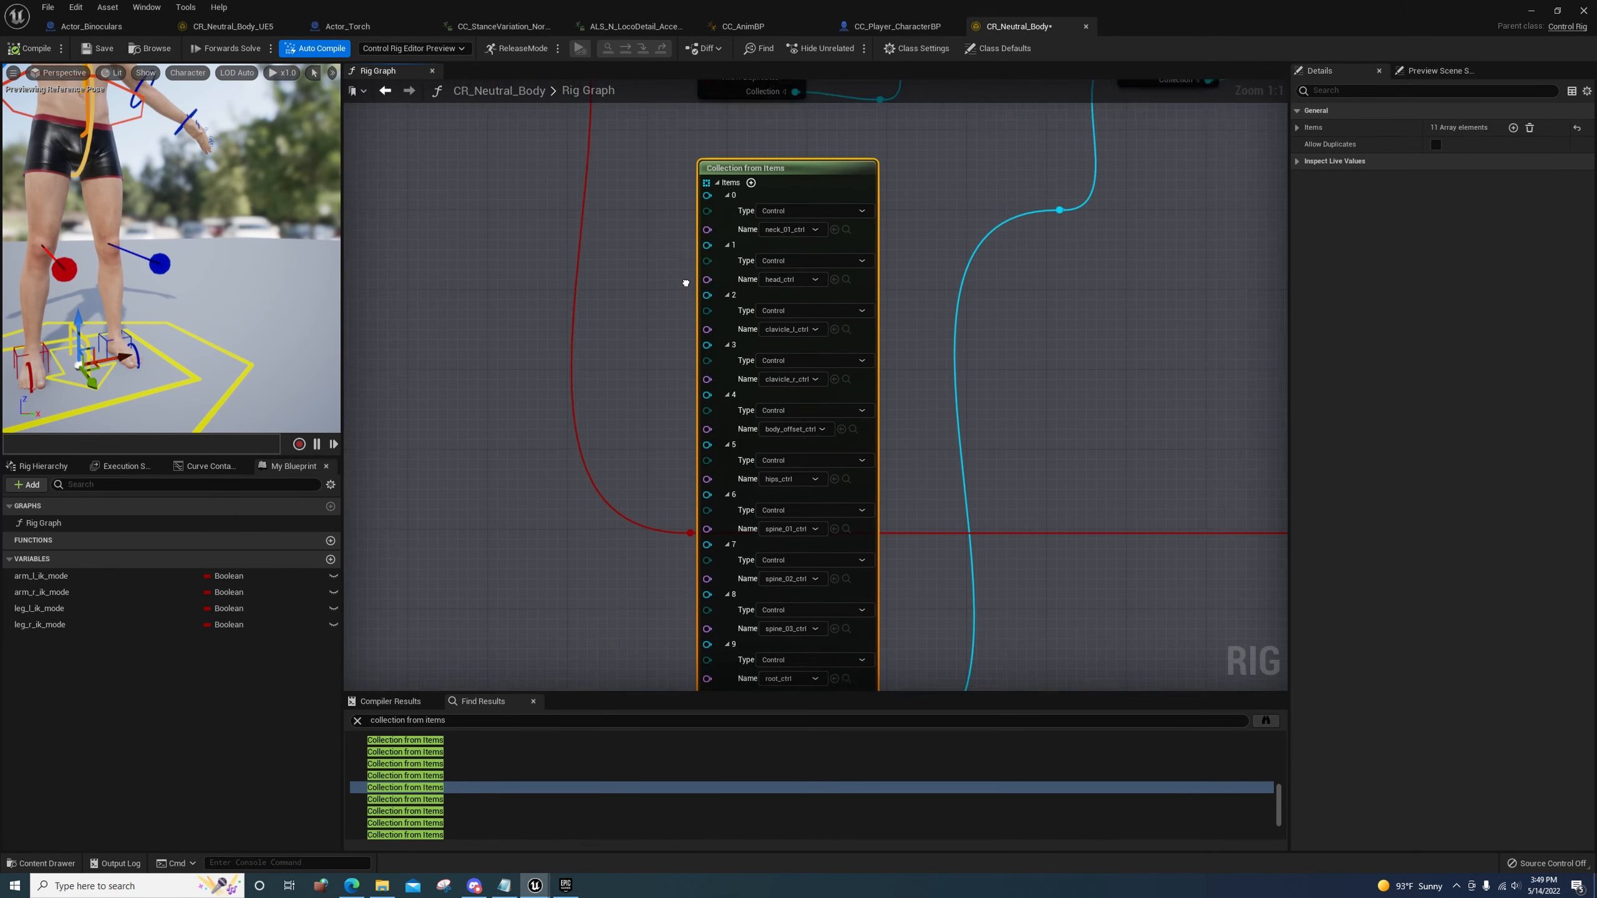
click(706, 245)
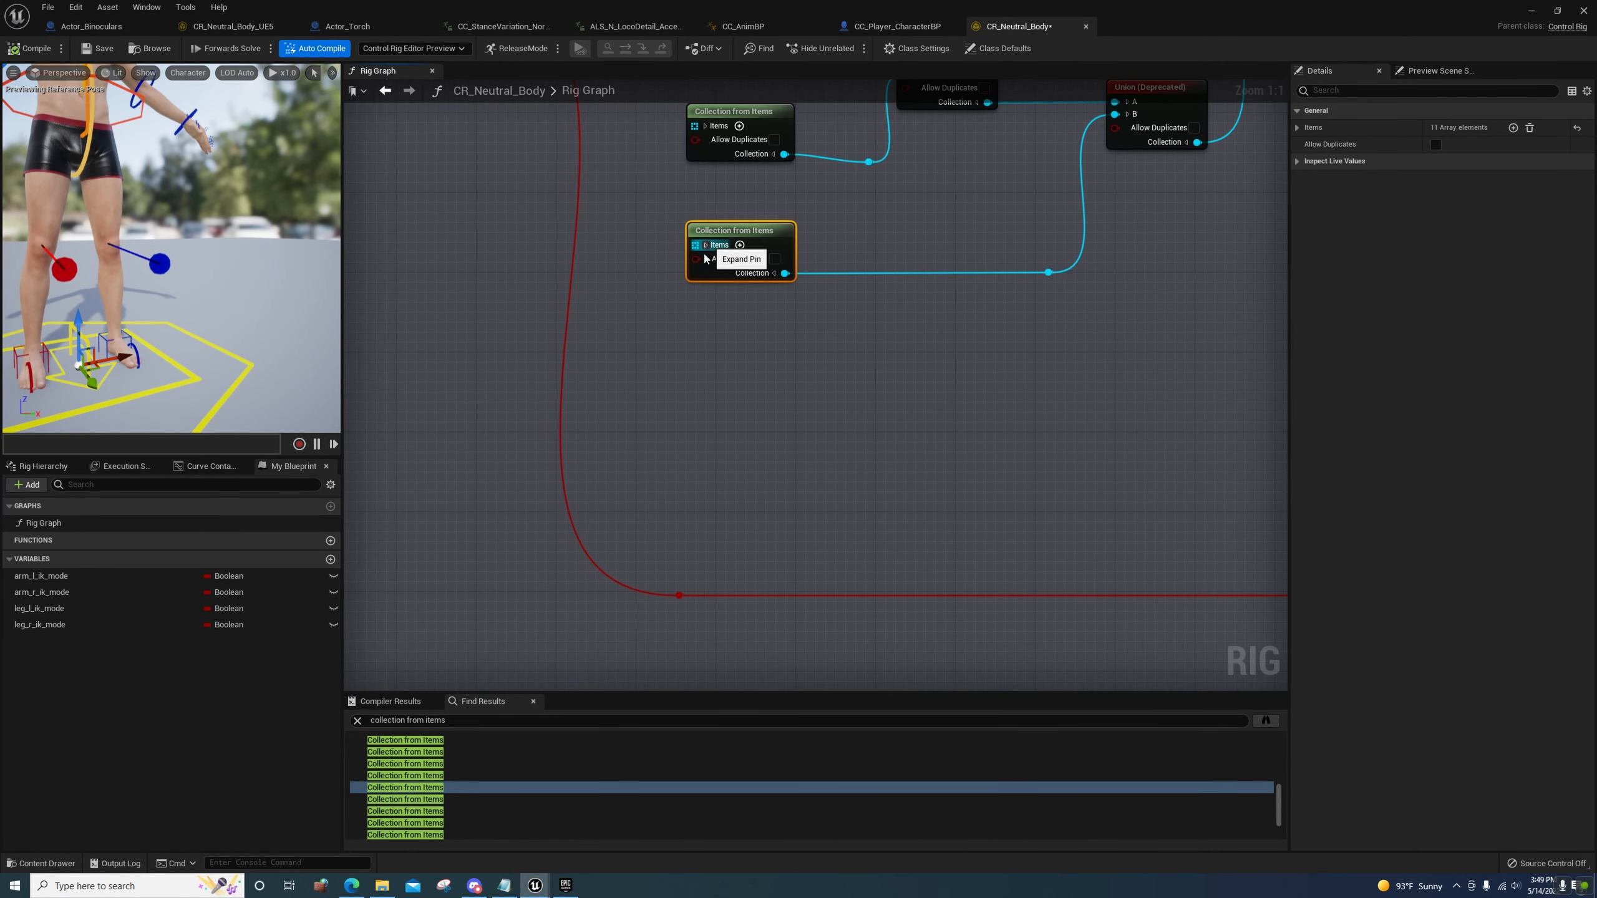
Inspect the entries of the collections in the left_fk_arm and left_ik_arm groups for invalid controls
click(452, 799)
click(781, 378)
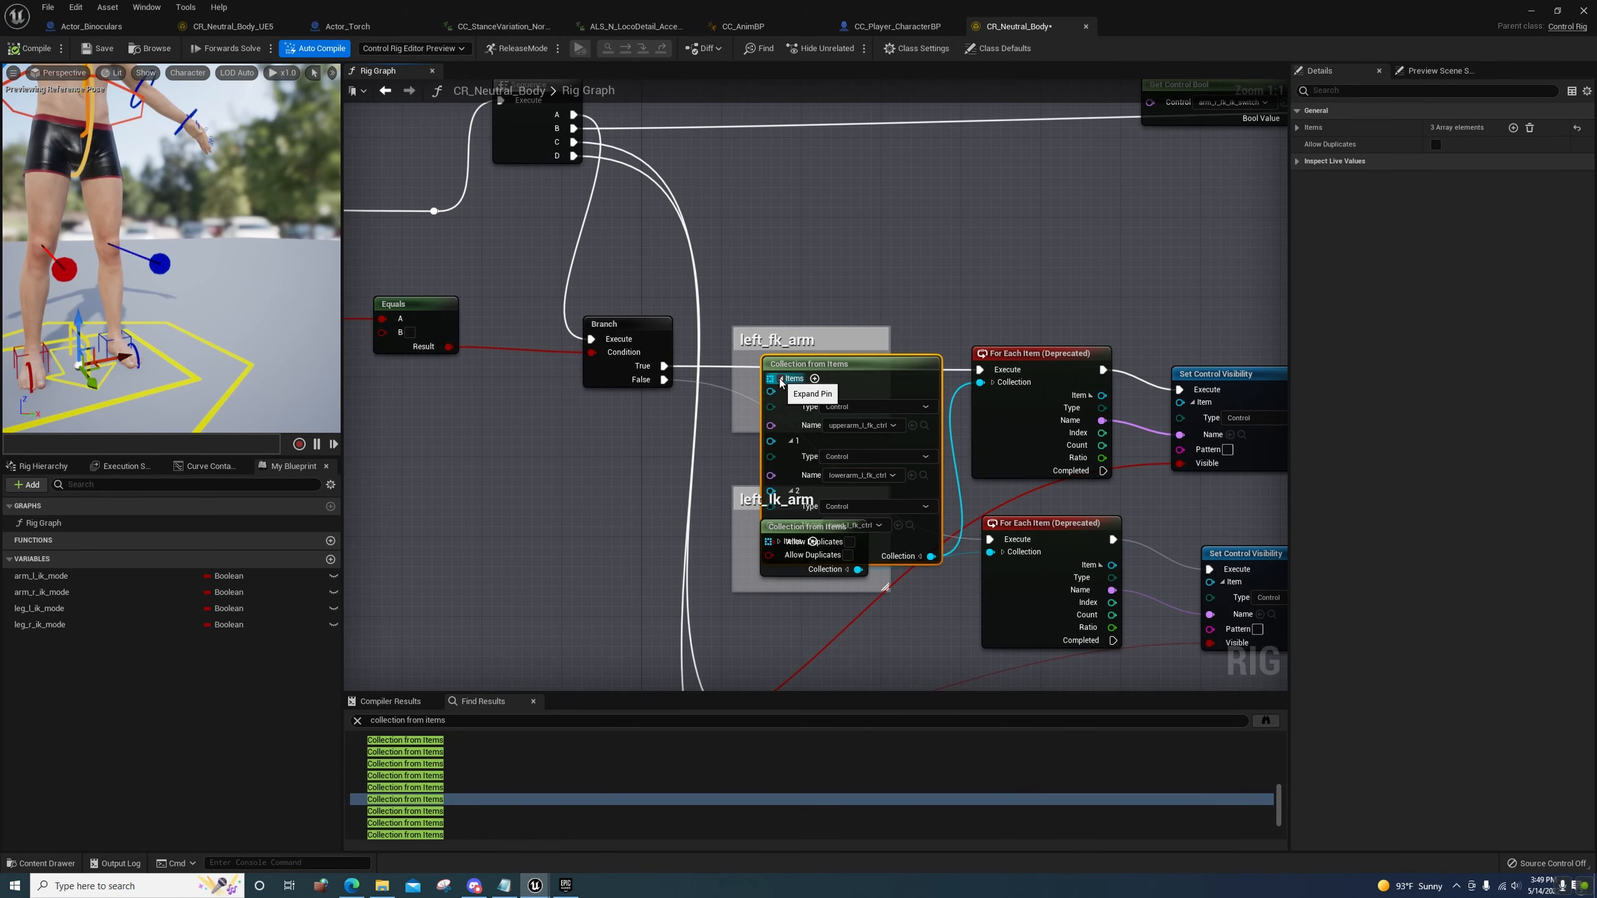
click(782, 378)
click(778, 541)
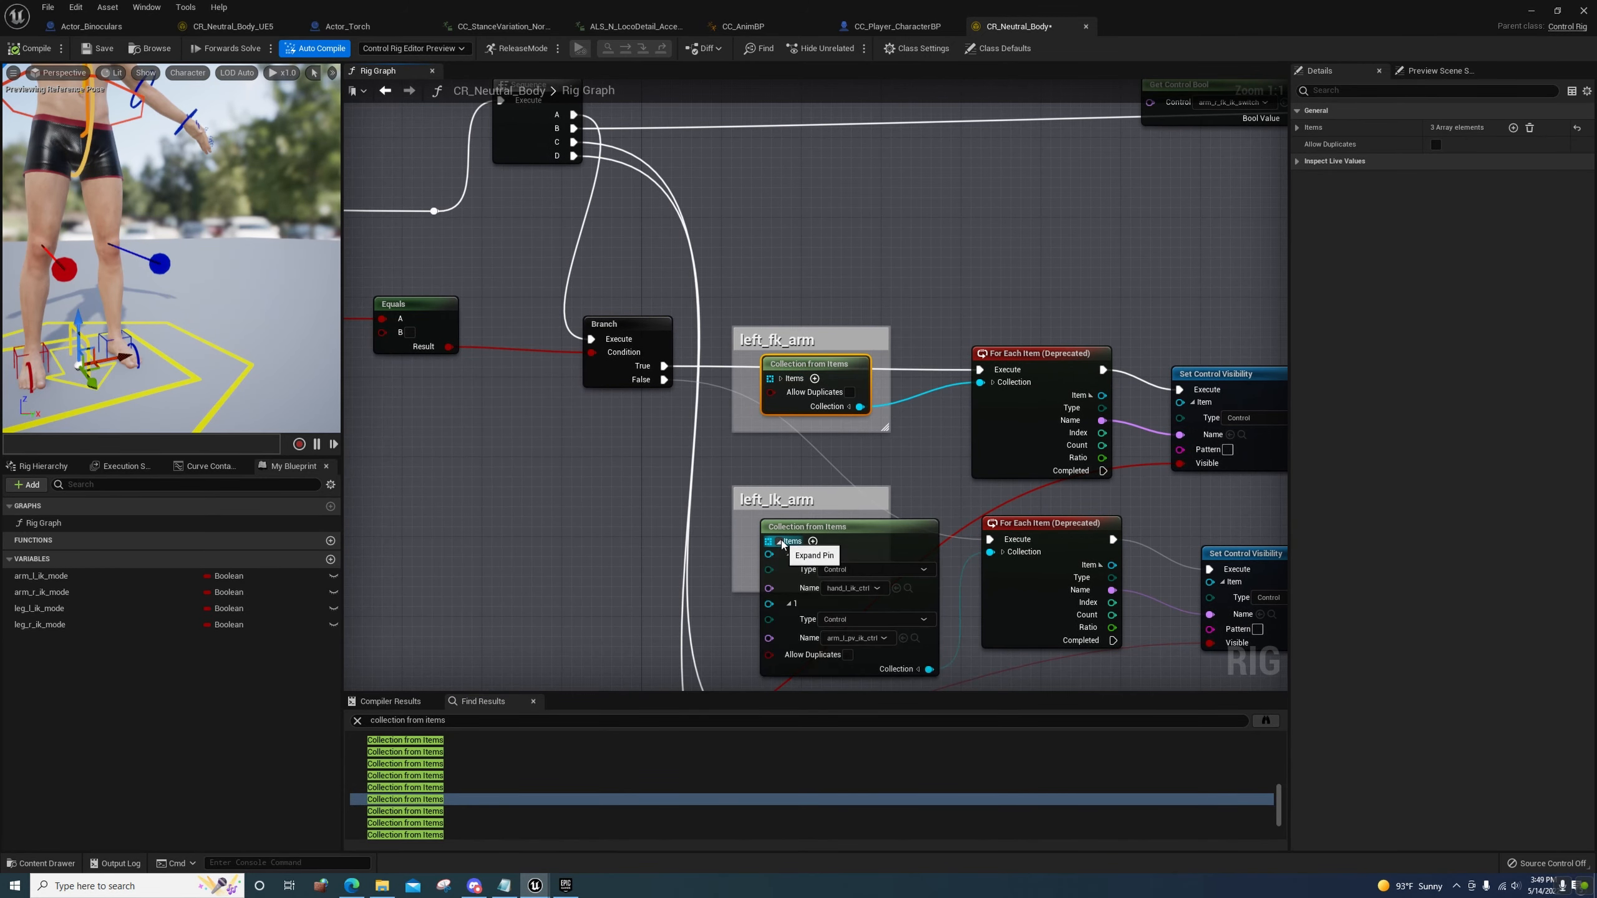
Collapse the left_ik_arm collection and inspect all three entries of the right_fk_arm collection for invalid controls
click(779, 541)
click(423, 811)
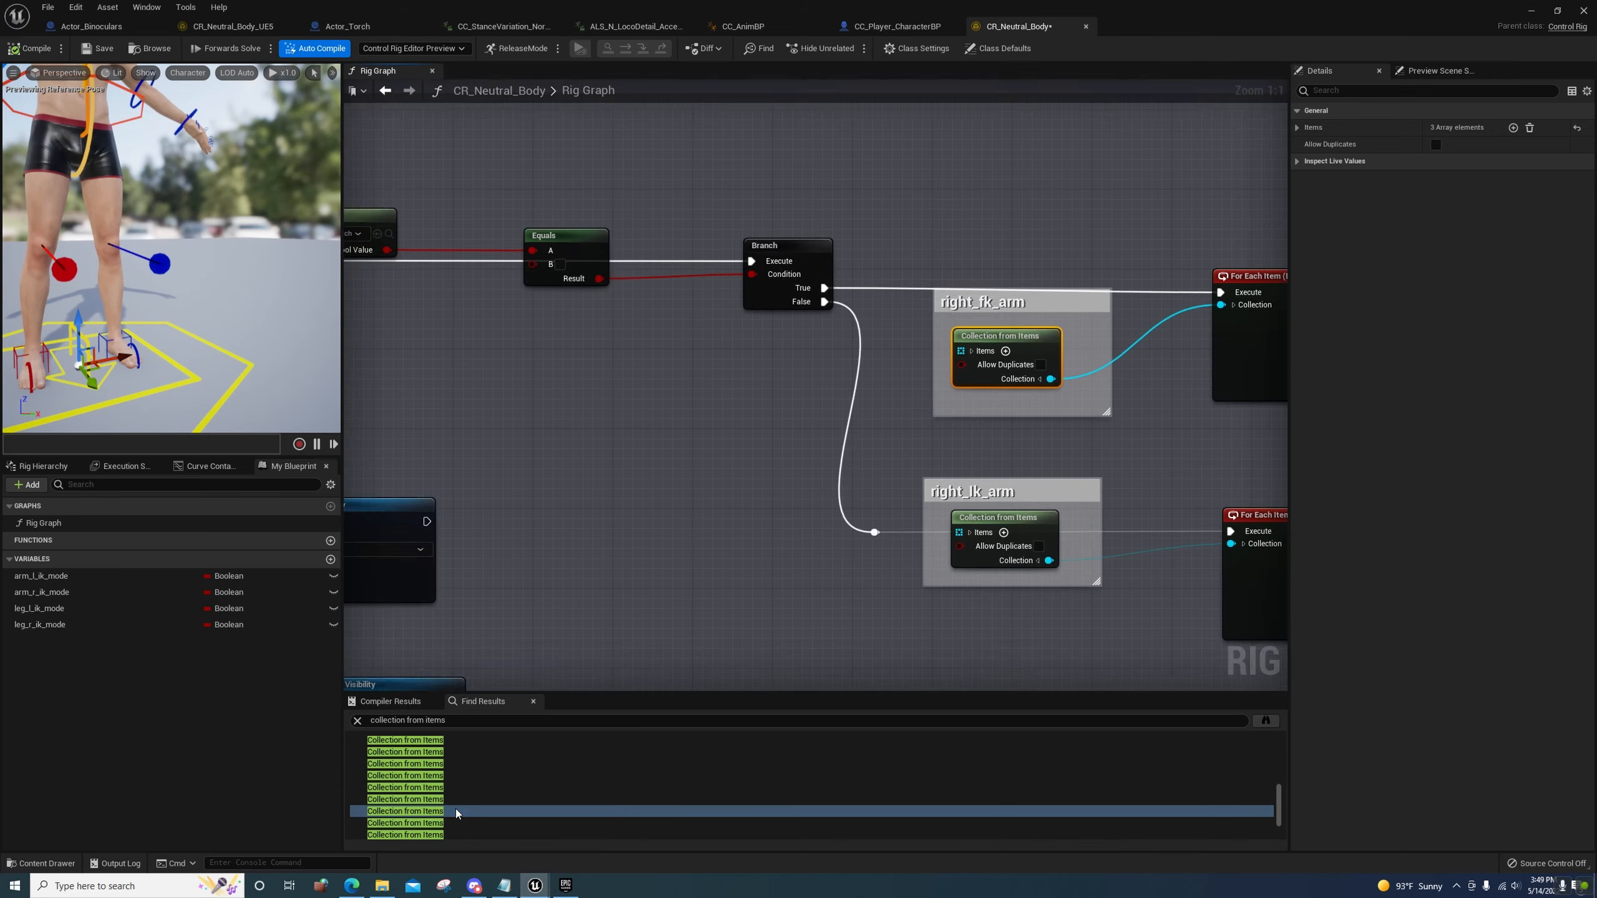
click(781, 379)
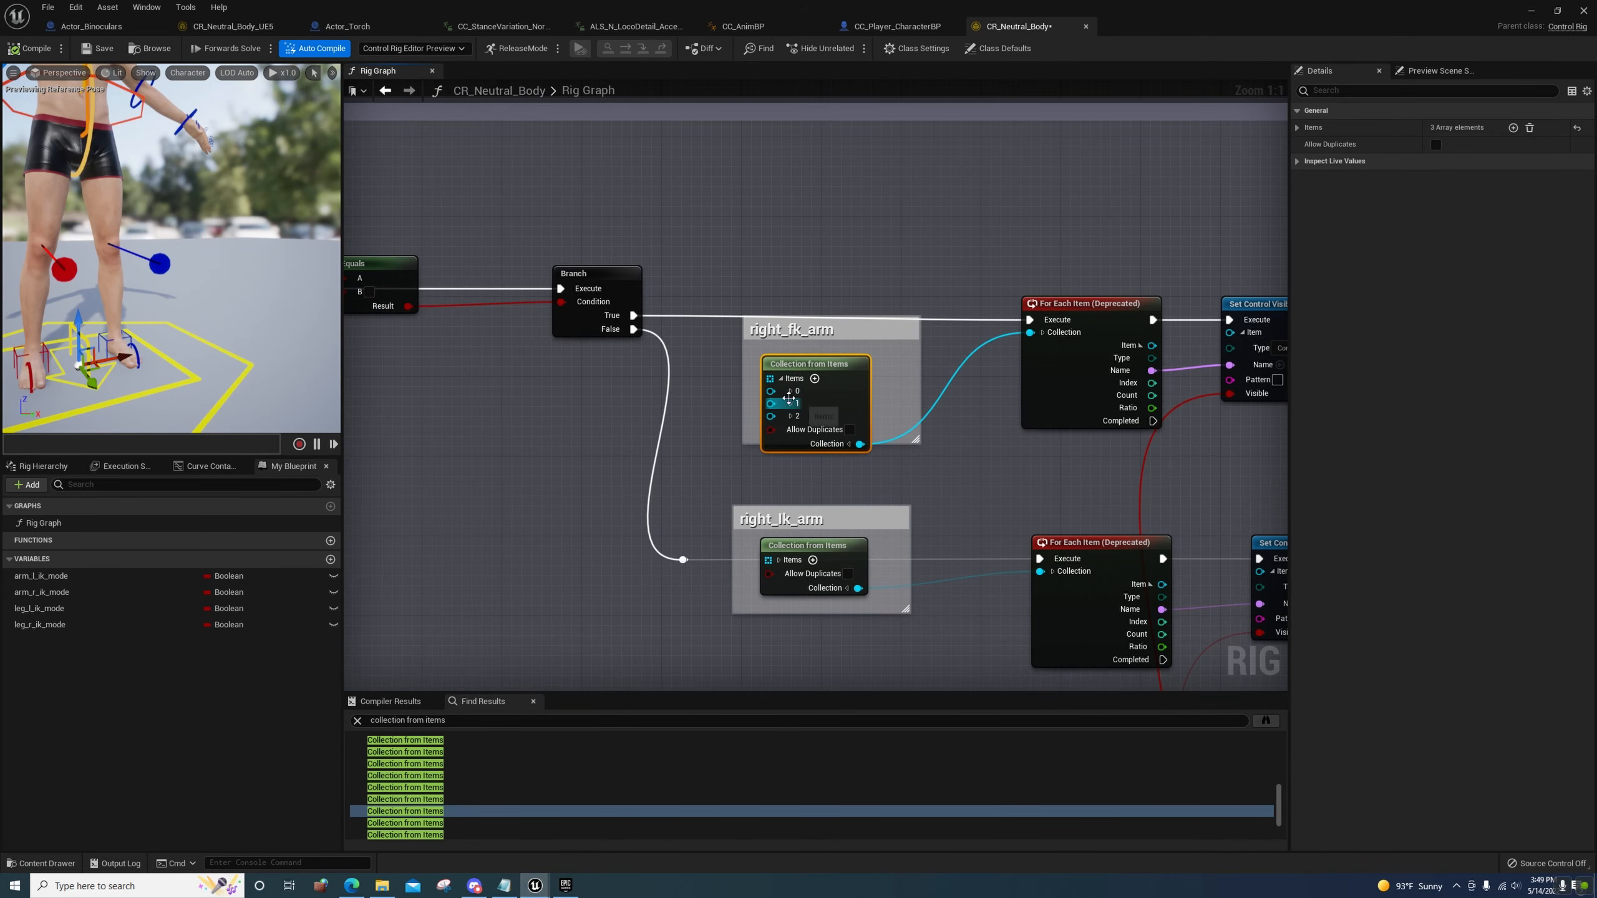
click(790, 391)
click(792, 442)
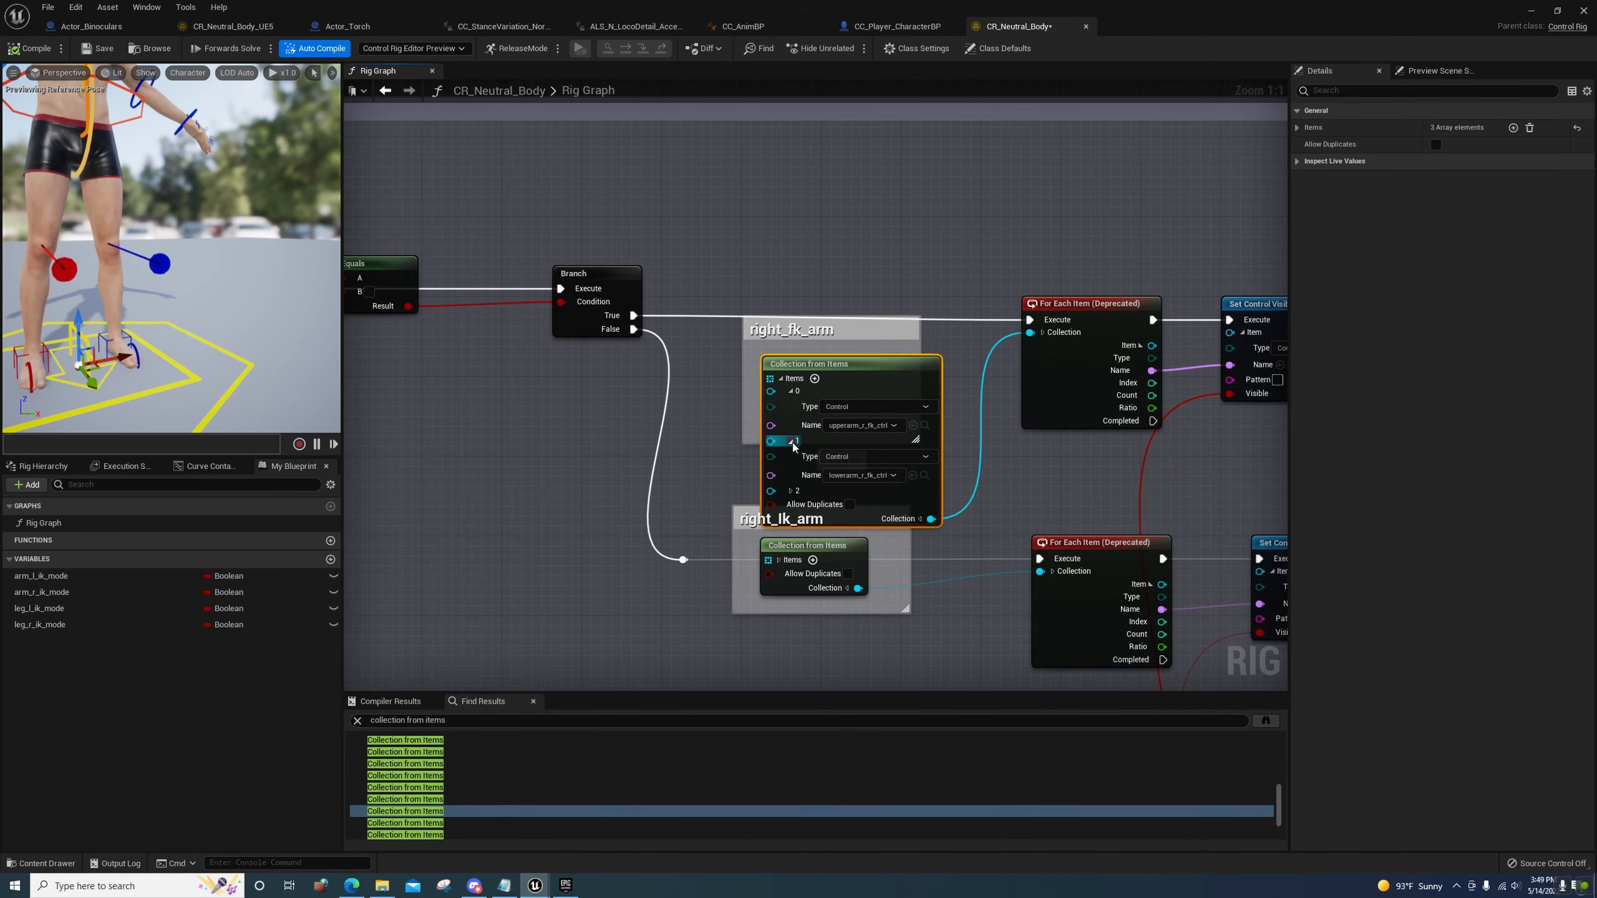
click(792, 492)
click(781, 379)
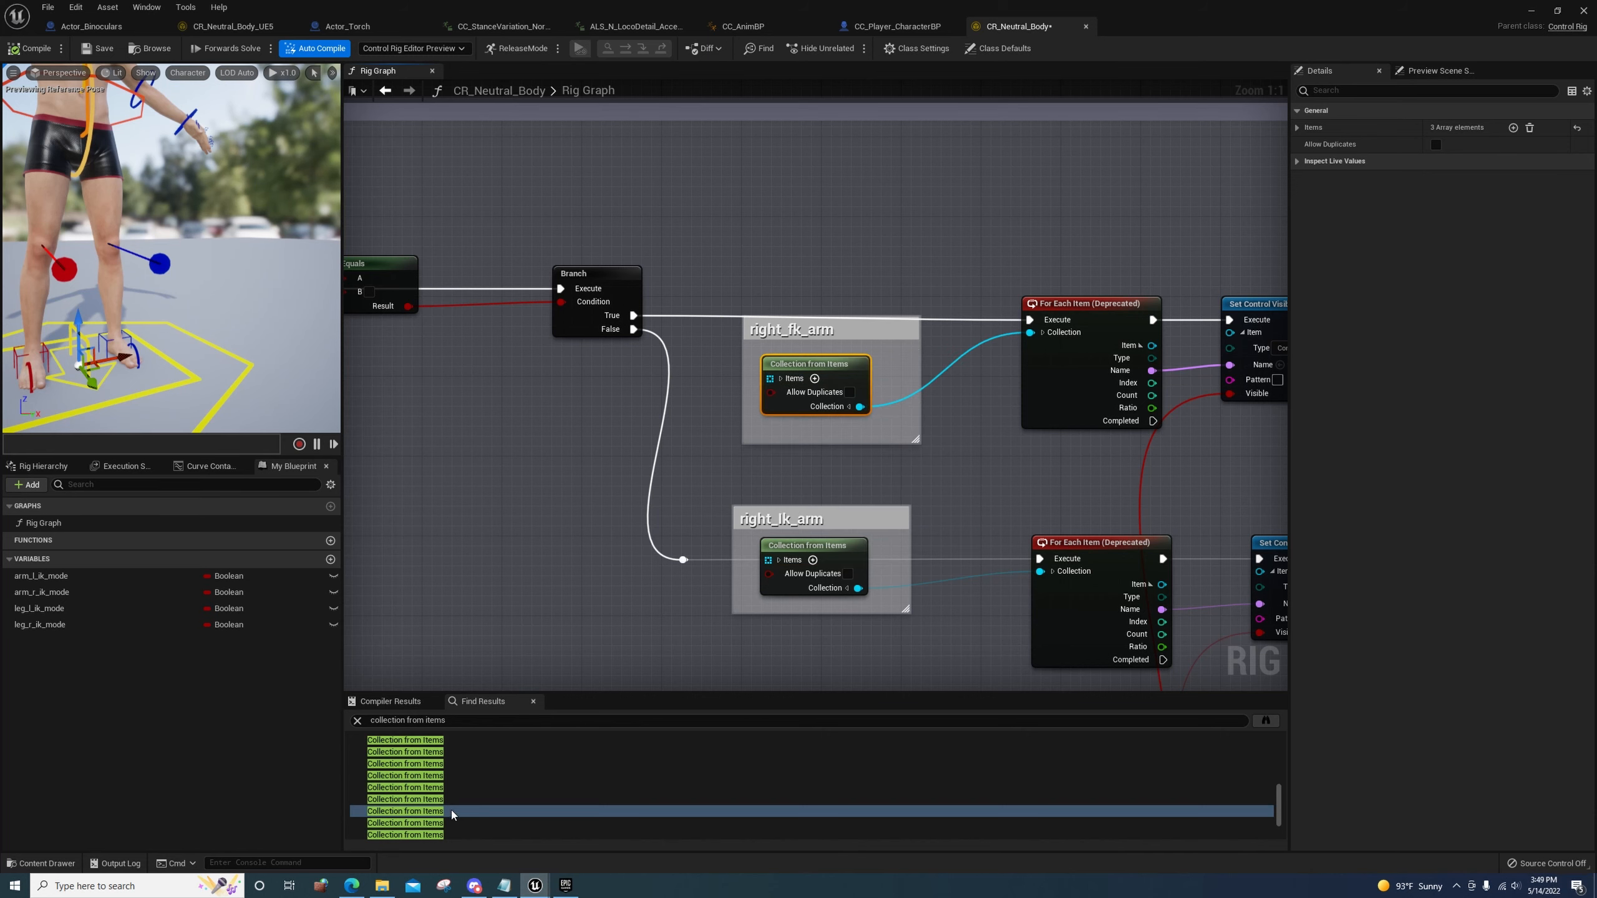
Inspect the entries of the left_fk_leg and right_ik_leg collections for invalid controls
click(405, 823)
click(780, 379)
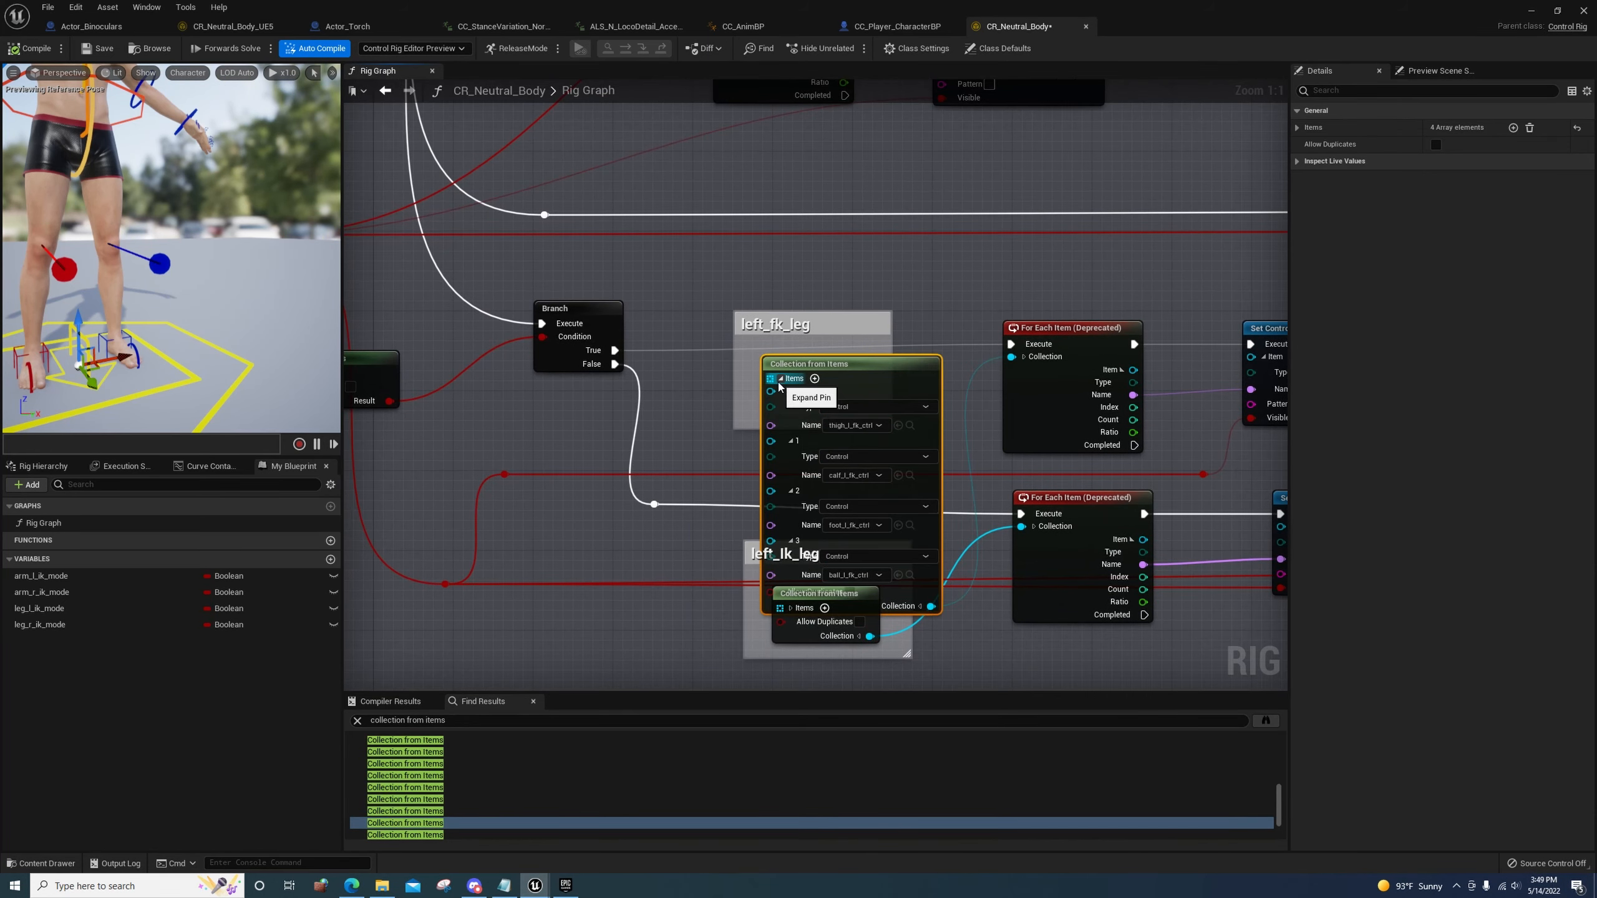
click(781, 379)
click(405, 835)
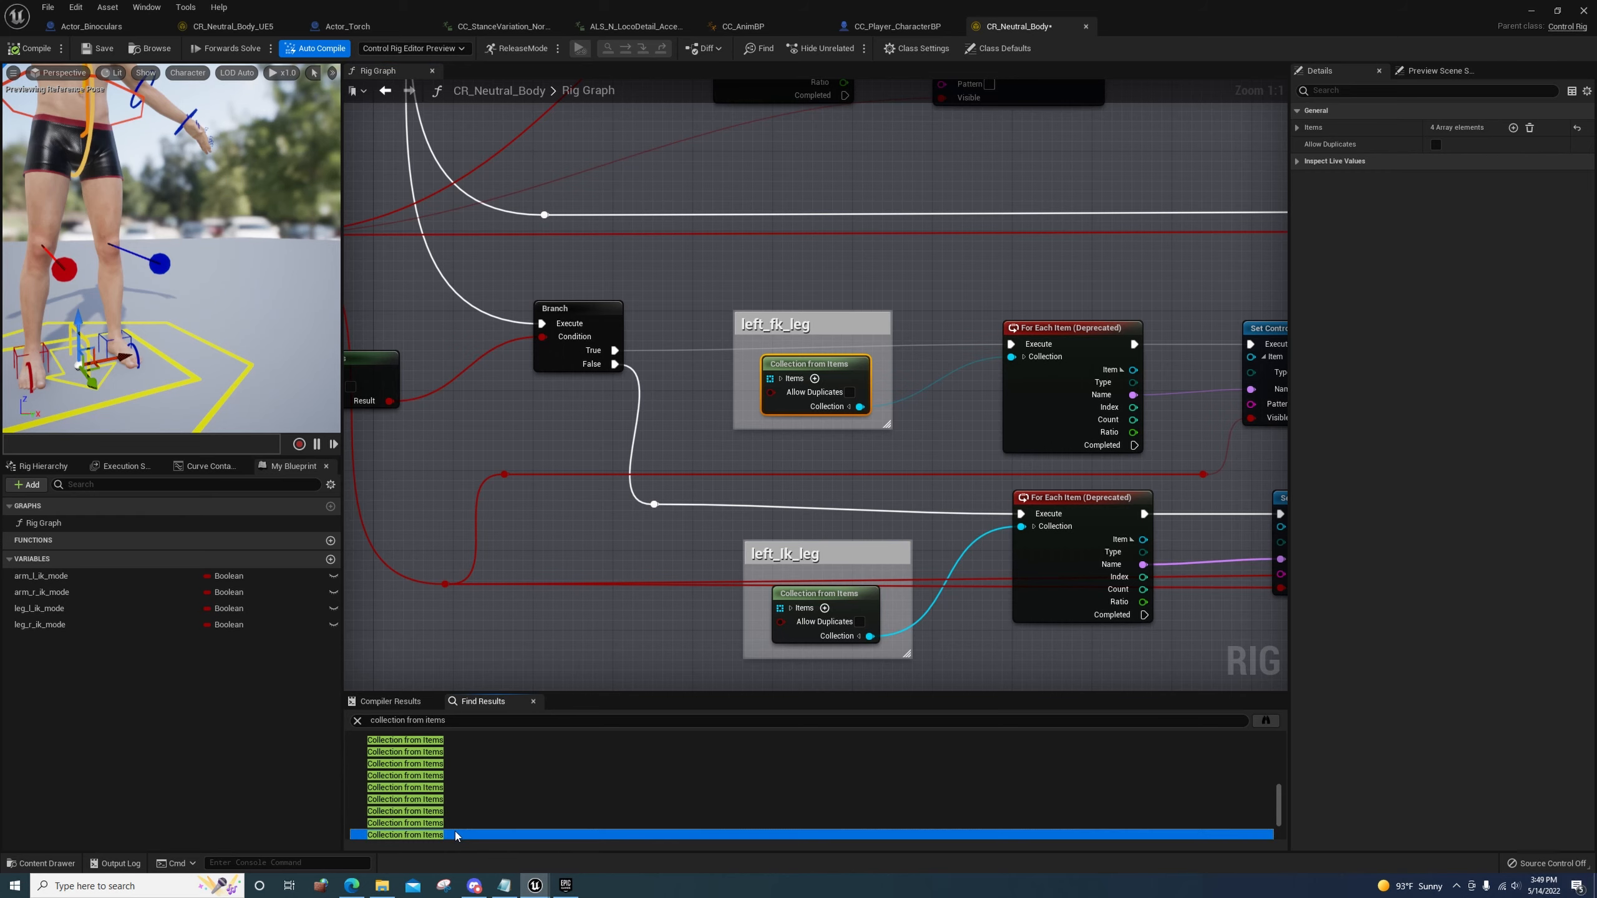
click(780, 378)
click(781, 378)
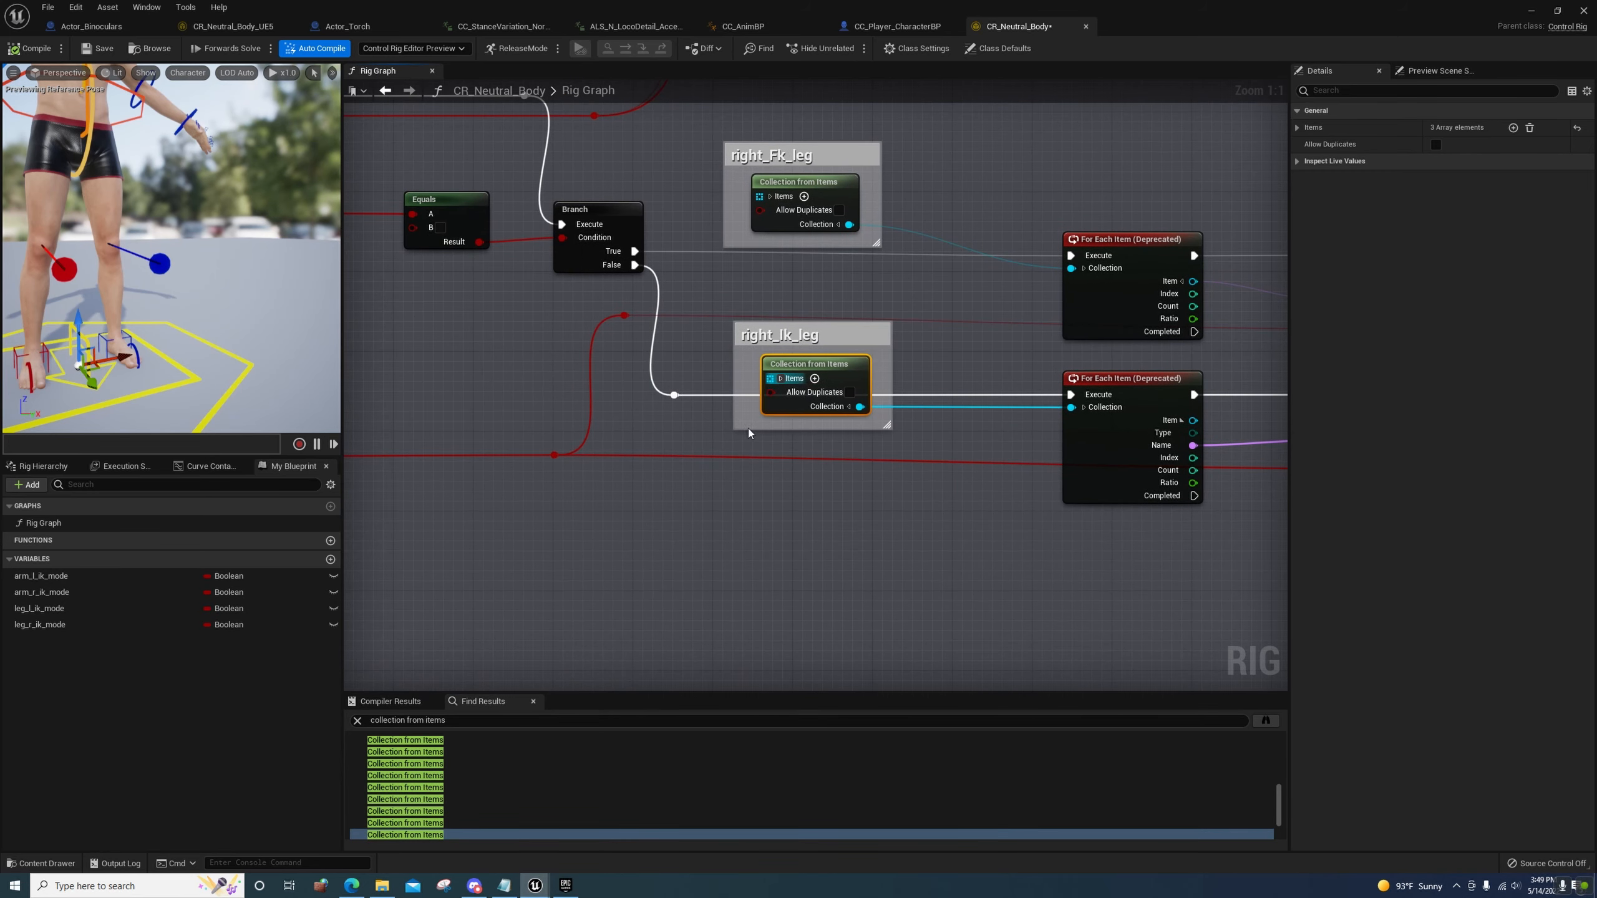
Check the left_ik_leg and right_Fk_leg collections for invalid control entries
scroll(480, 813, down, 2)
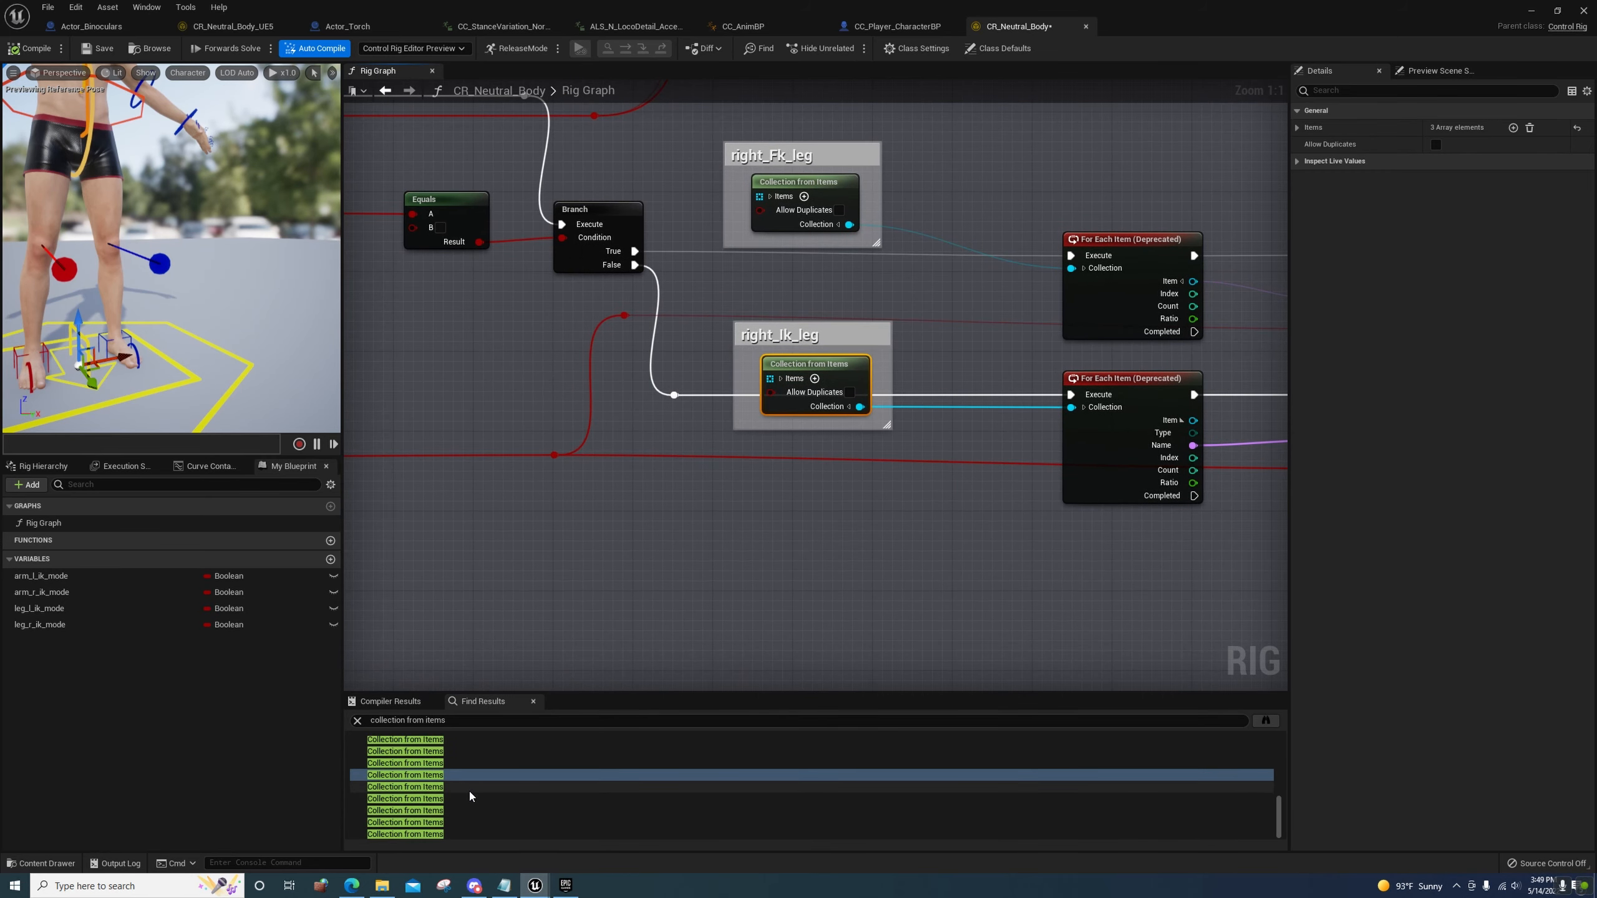
click(464, 788)
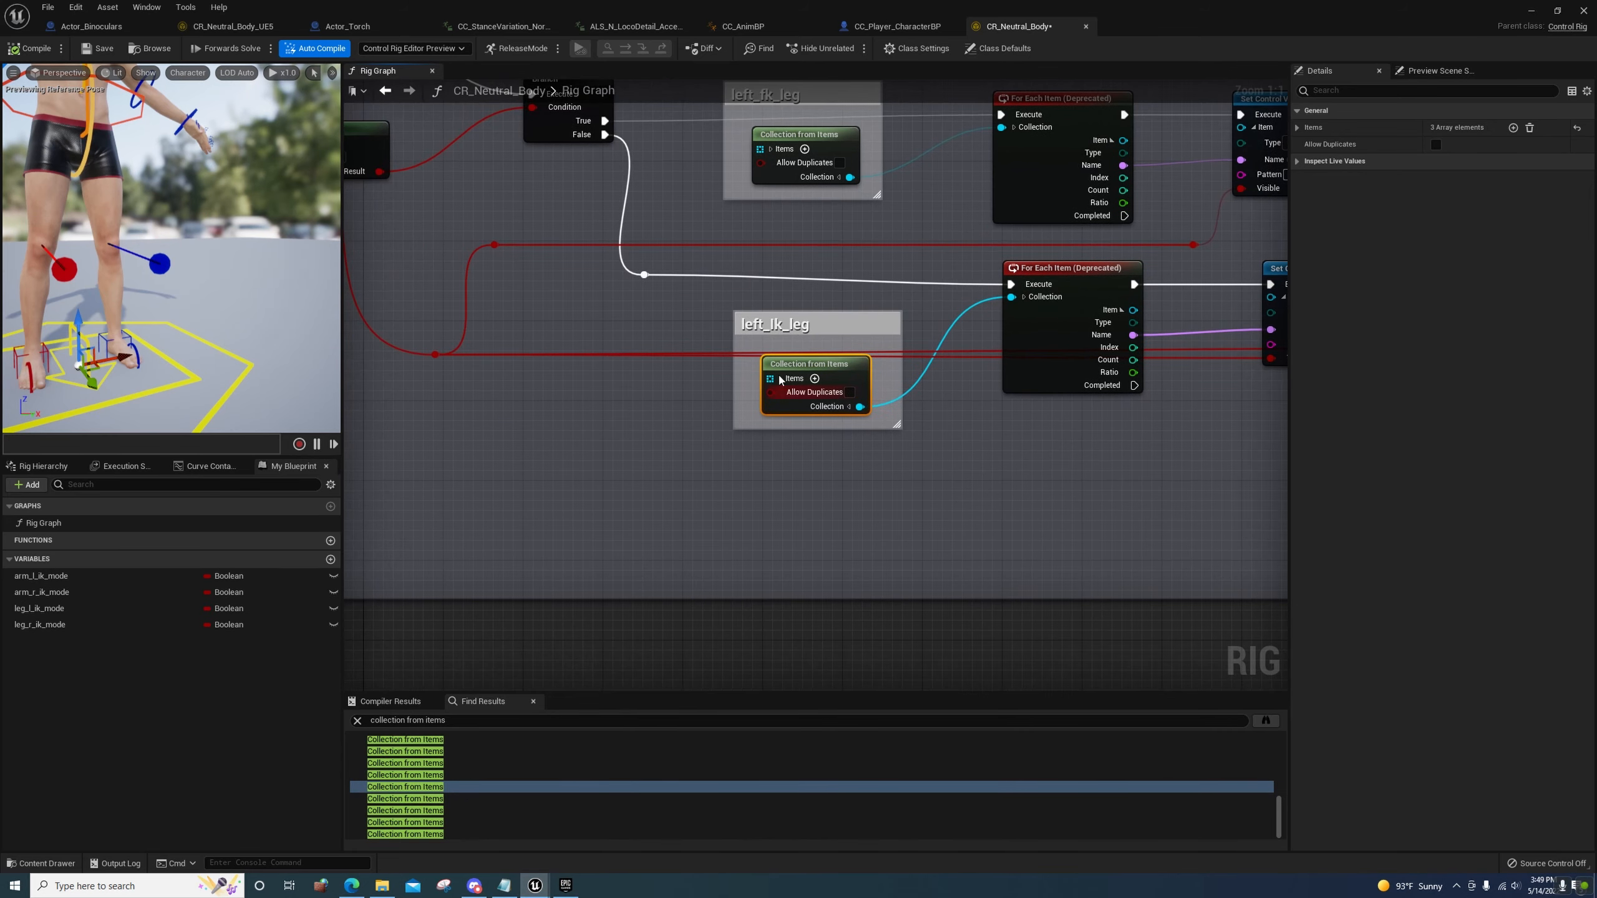
click(781, 379)
click(780, 378)
click(464, 799)
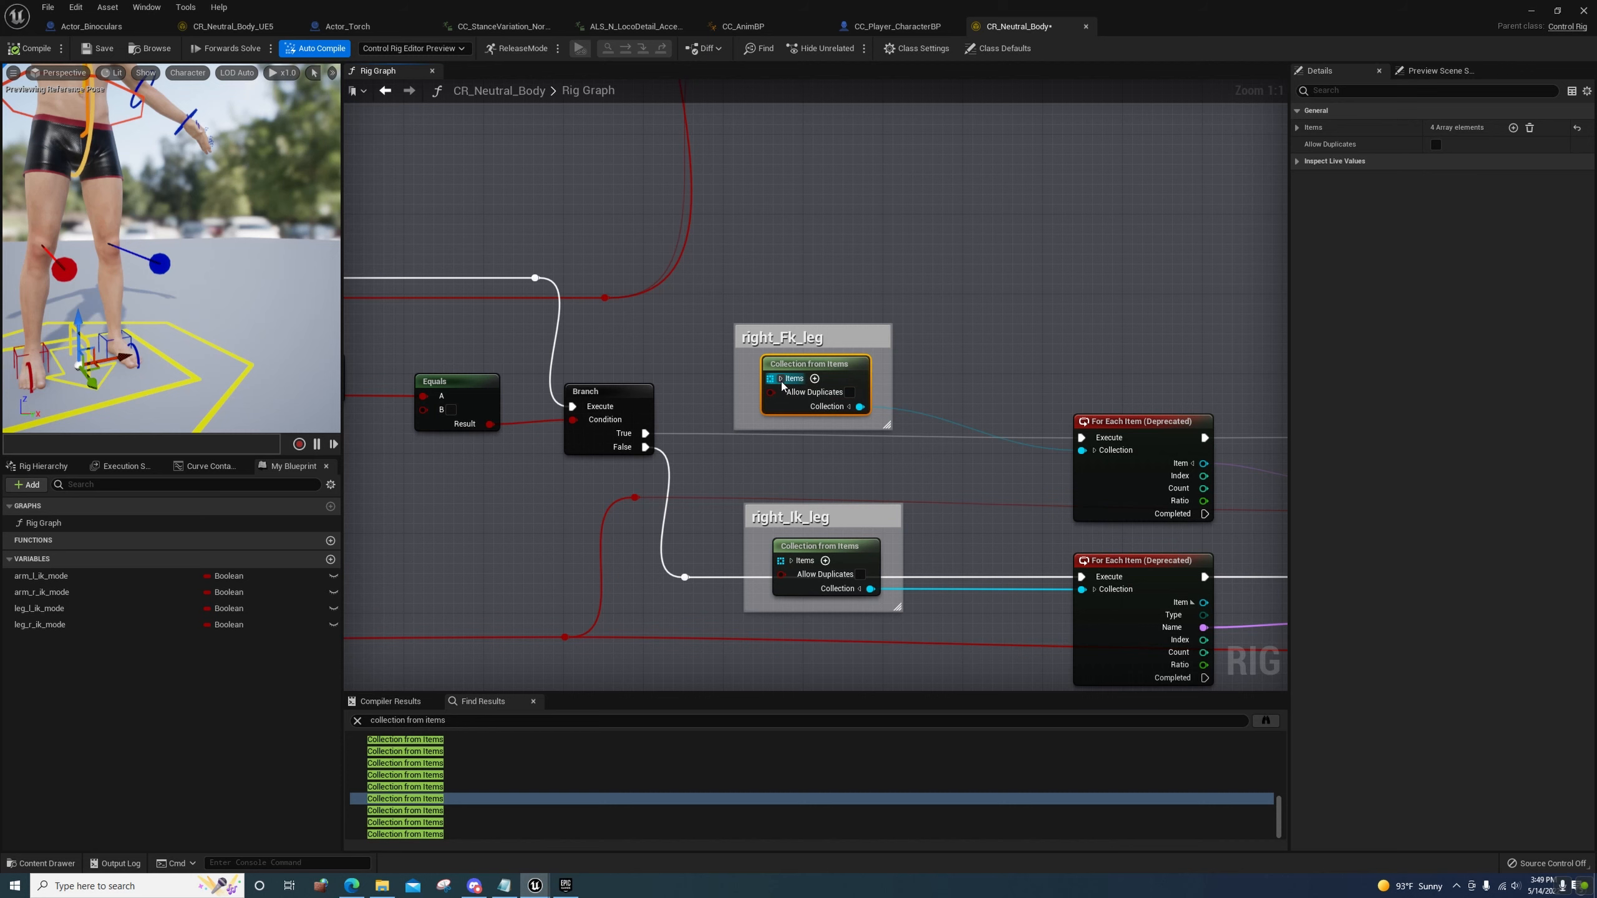
click(781, 378)
click(781, 378)
Recheck the left_ik_arm collection and inspect the right_ik_arm collection for invalid controls
click(465, 811)
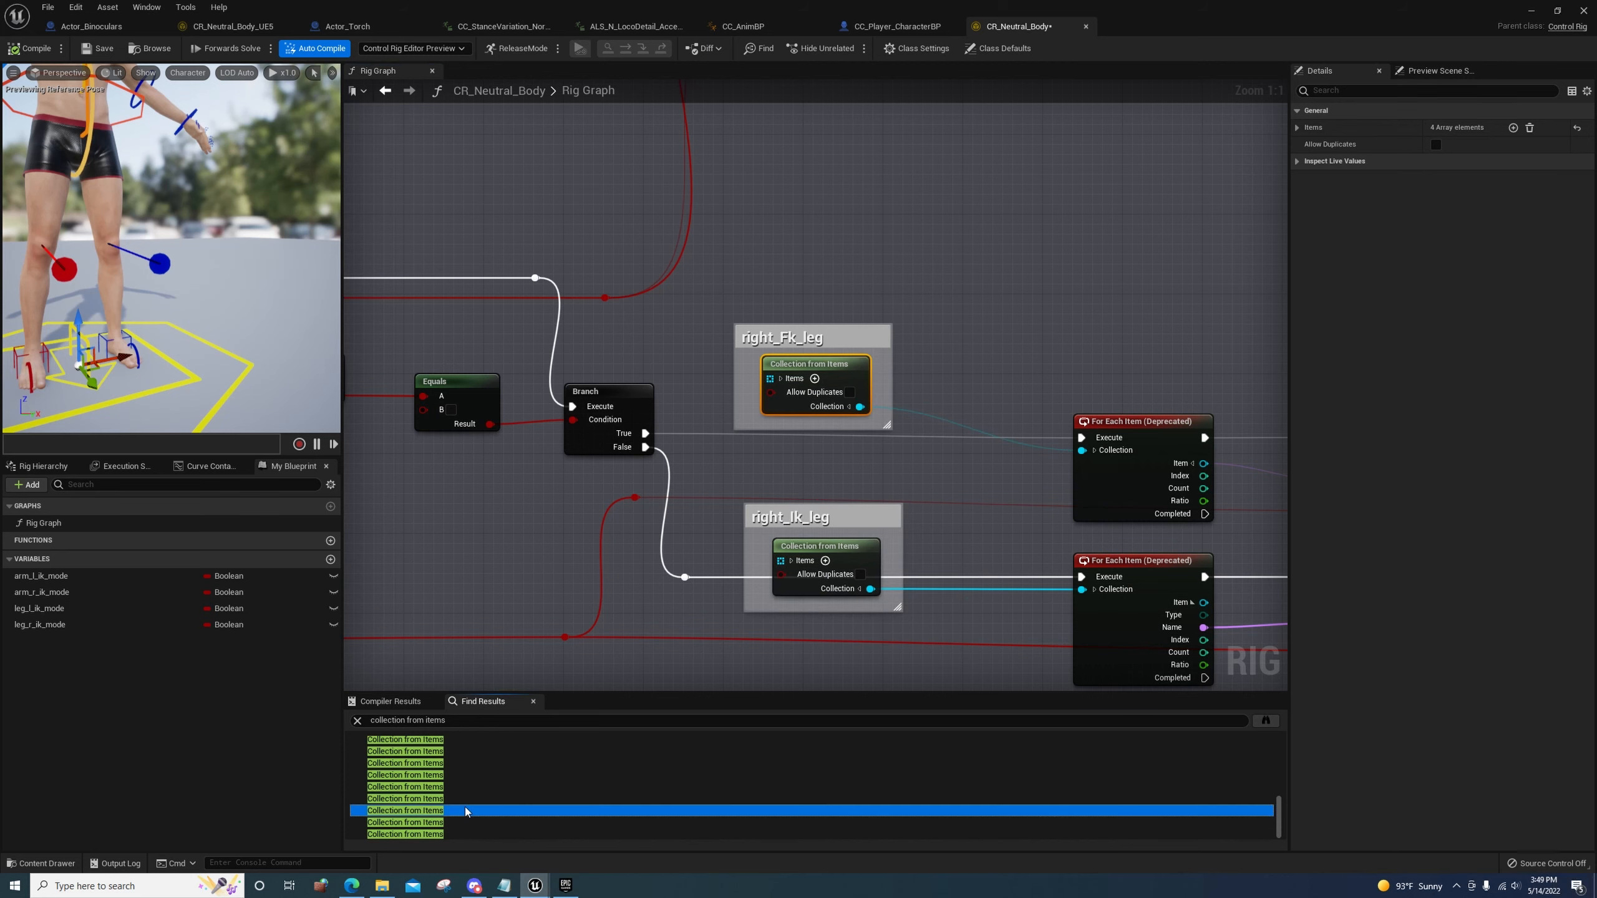
click(794, 378)
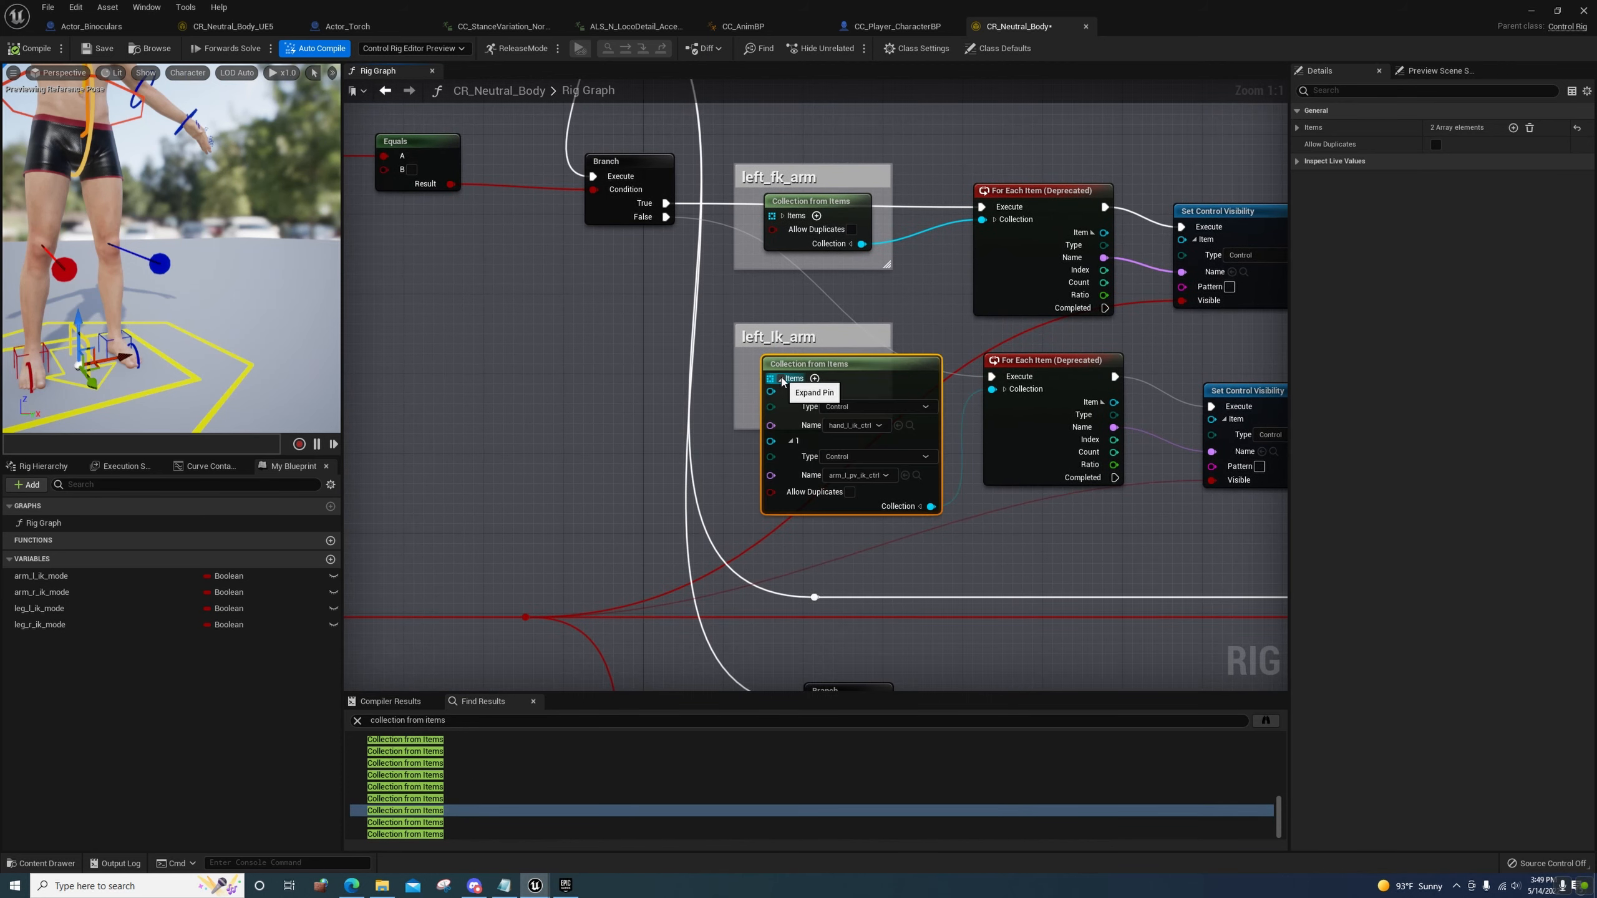
click(793, 378)
click(483, 821)
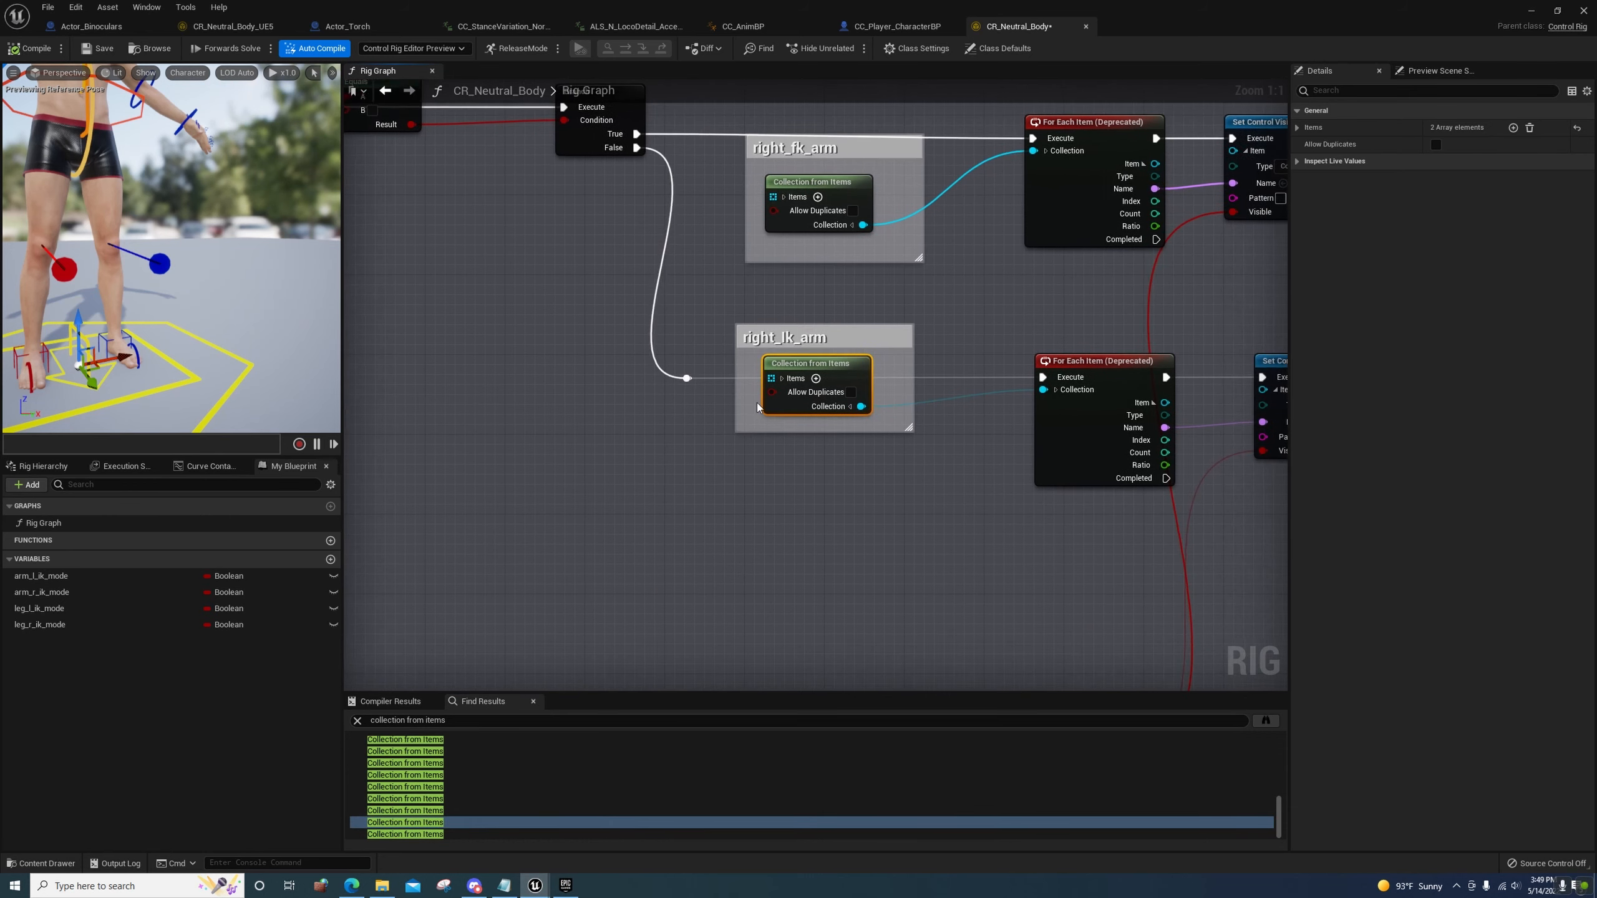
click(781, 379)
click(781, 378)
Check both entries of the last found collection, beside the spine_02 Set Transform node, and save the control rig
click(405, 834)
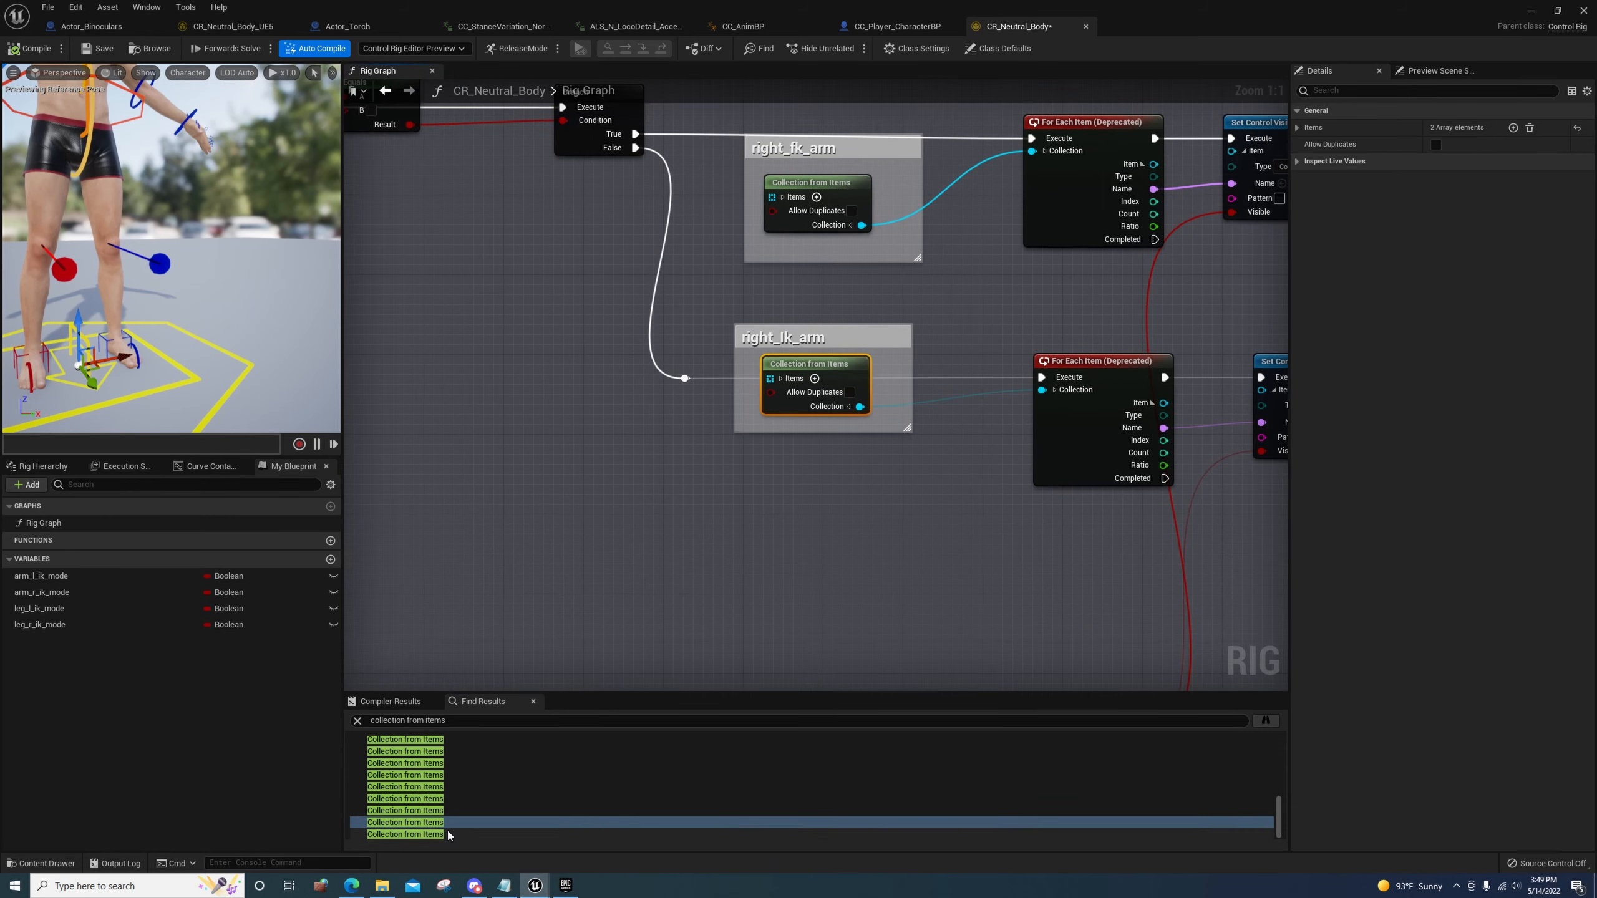
click(781, 366)
click(792, 391)
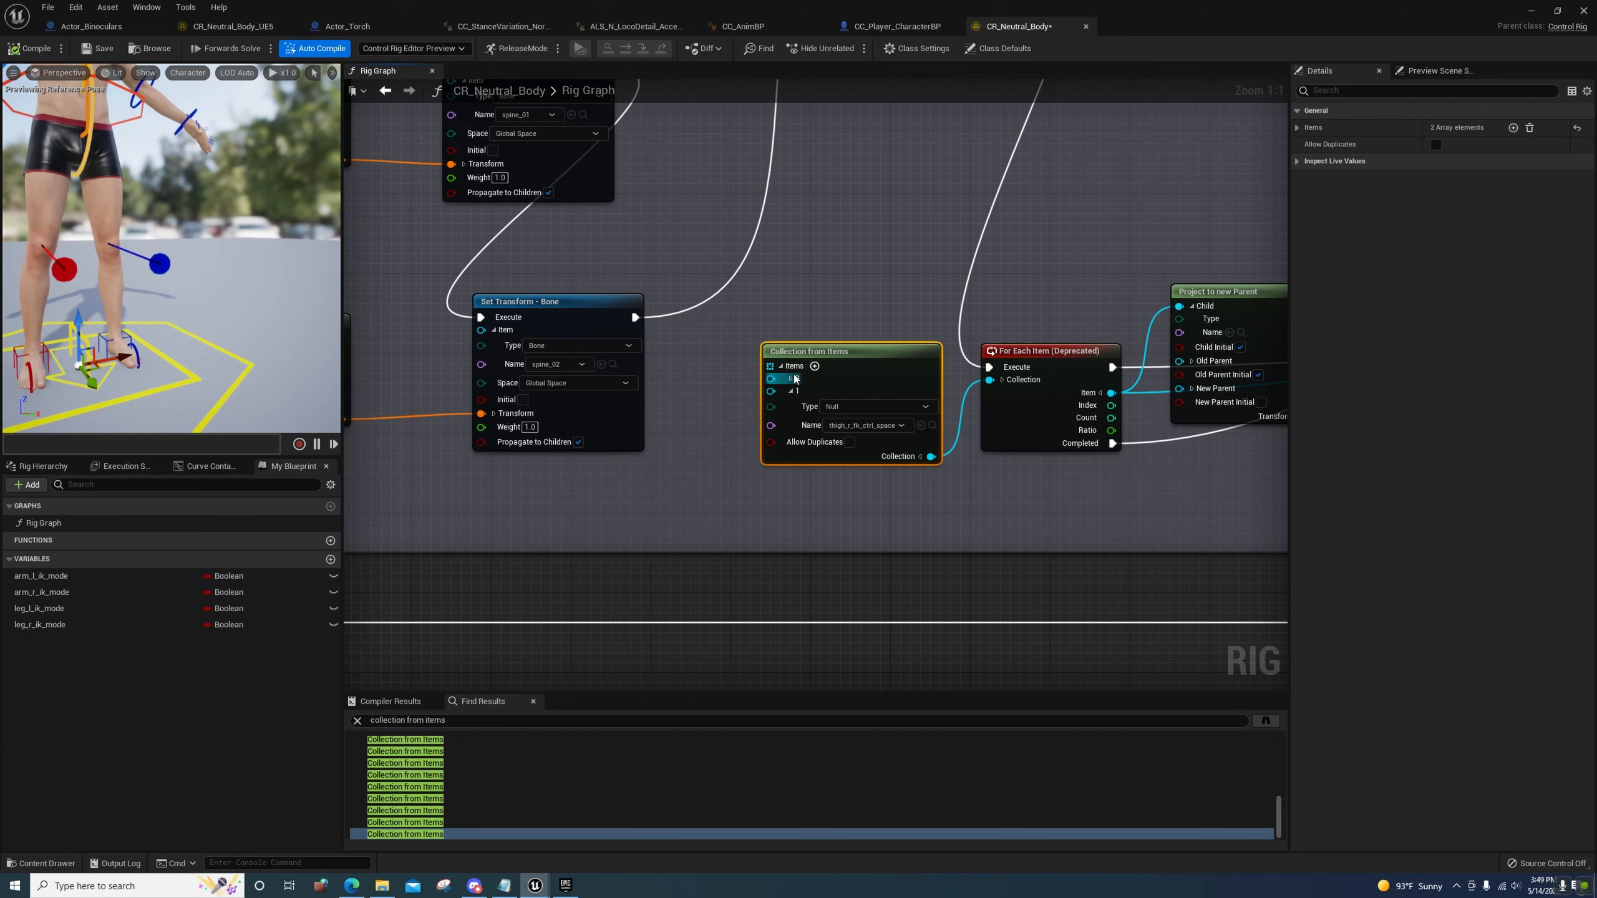
click(792, 379)
click(791, 379)
click(781, 366)
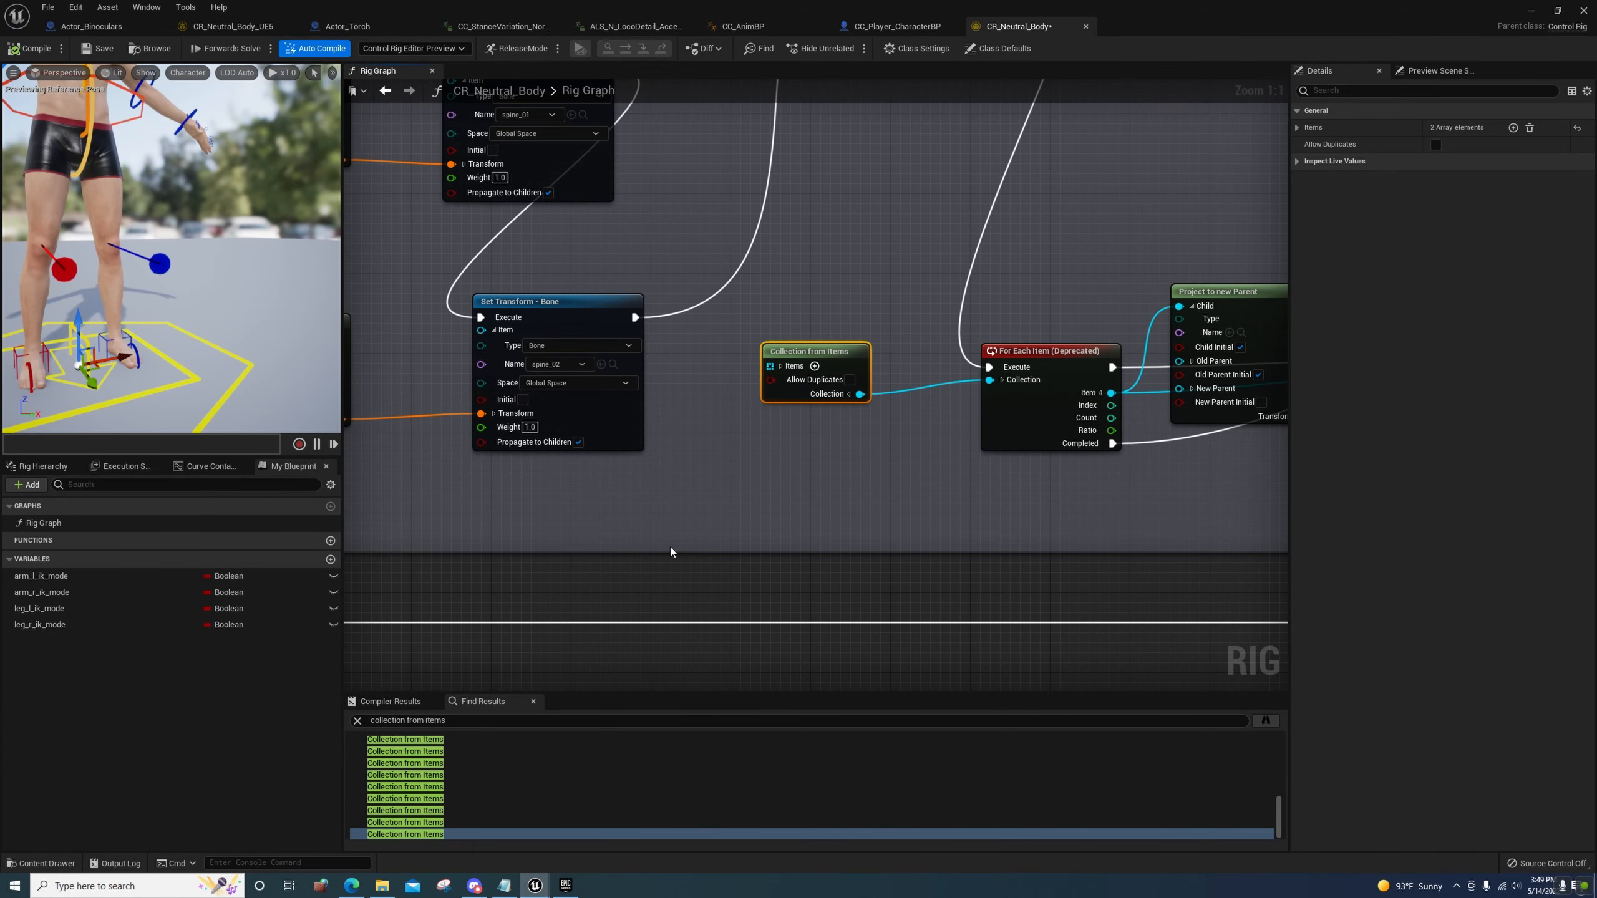
scroll(755, 382, down, 4)
click(99, 49)
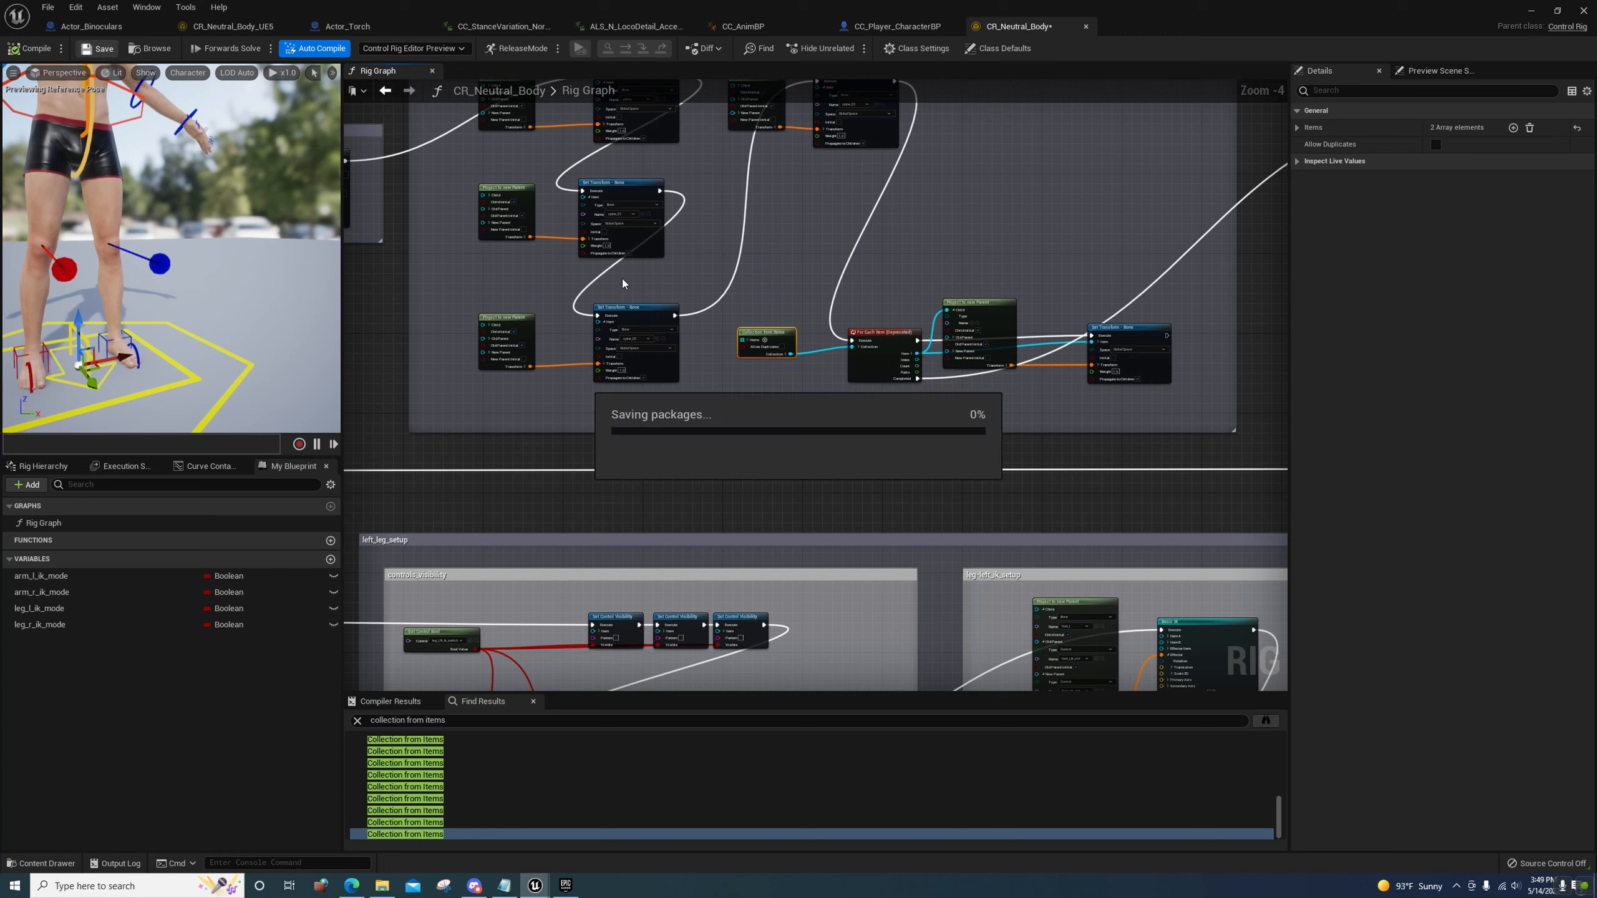
Reset the shape transform rotation of spine_02_ctrl and spine_03_ctrl to the default 0°
right_drag(229, 333, 264, 277)
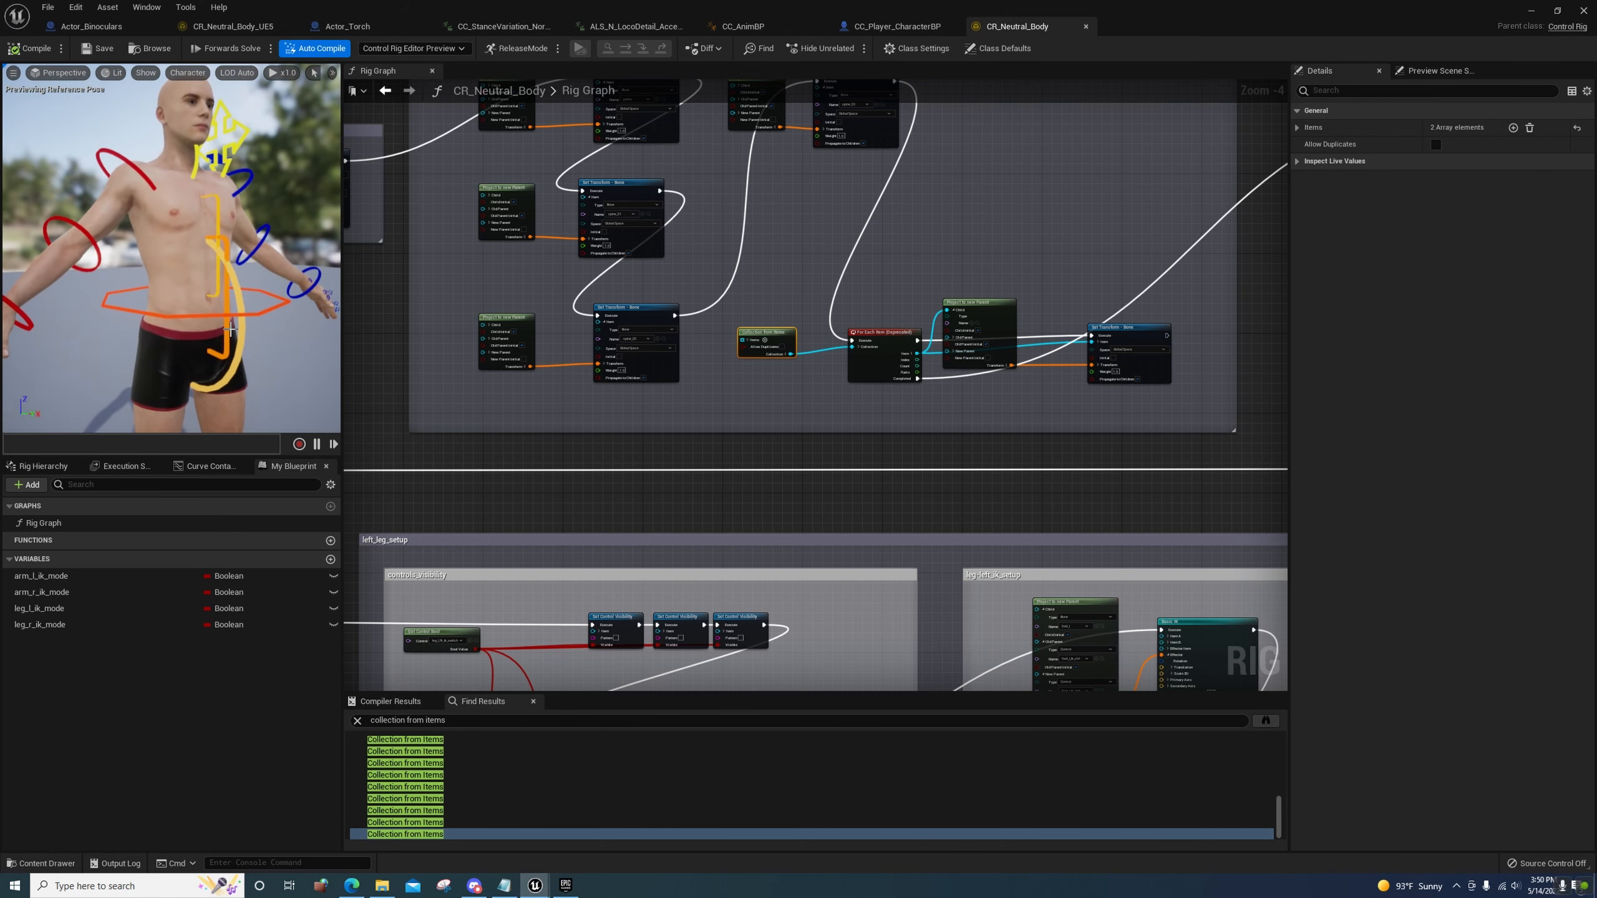
click(38, 468)
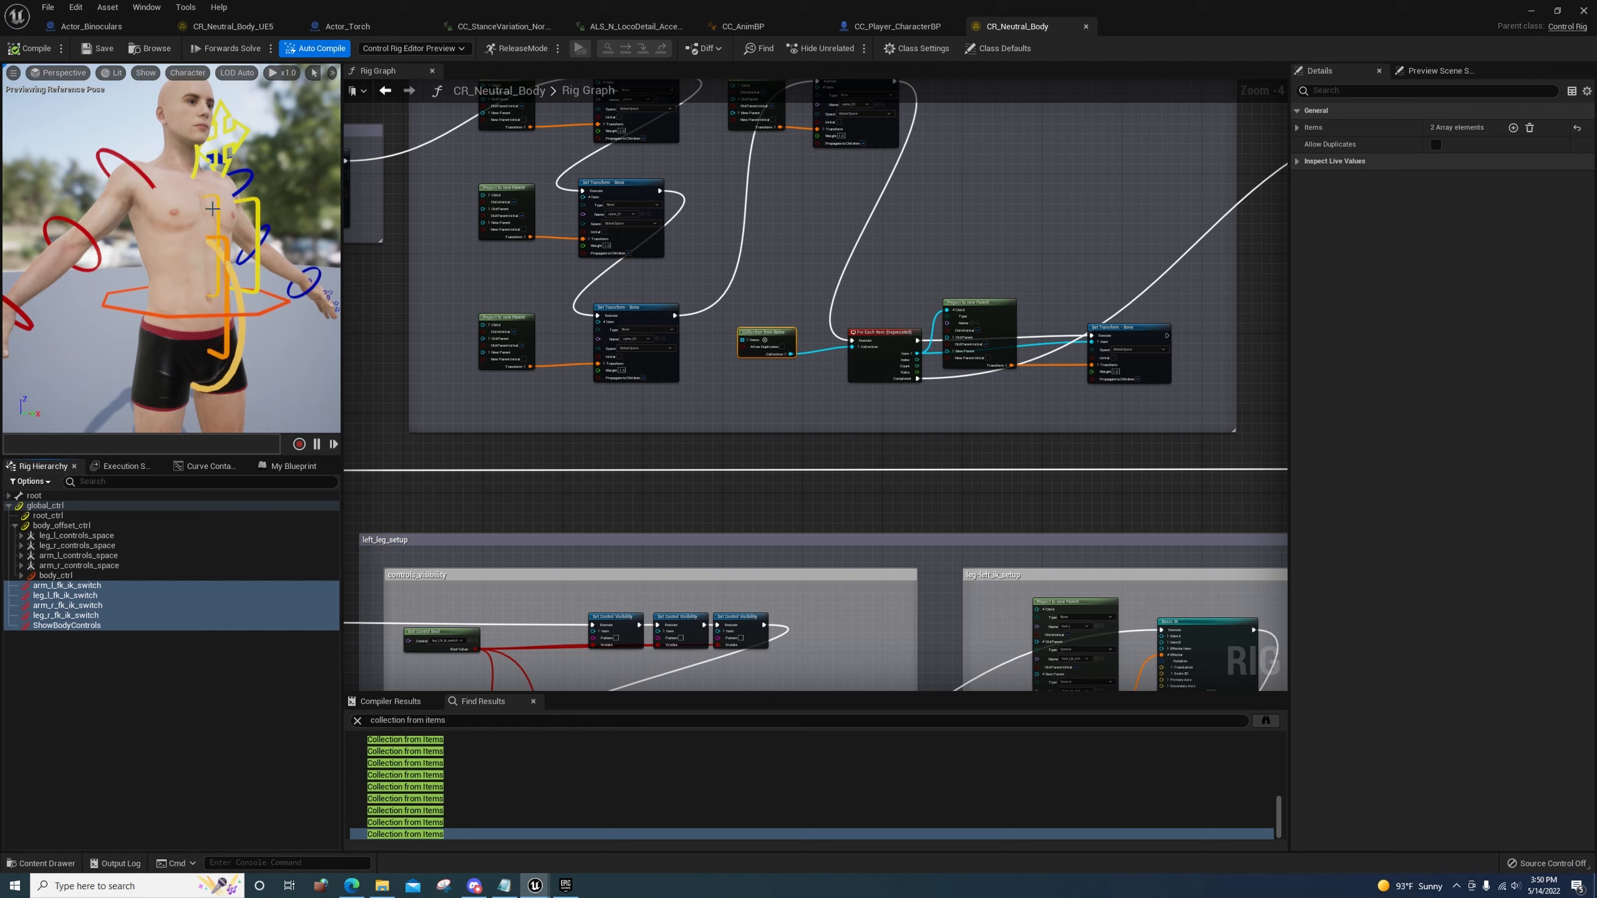
click(218, 208)
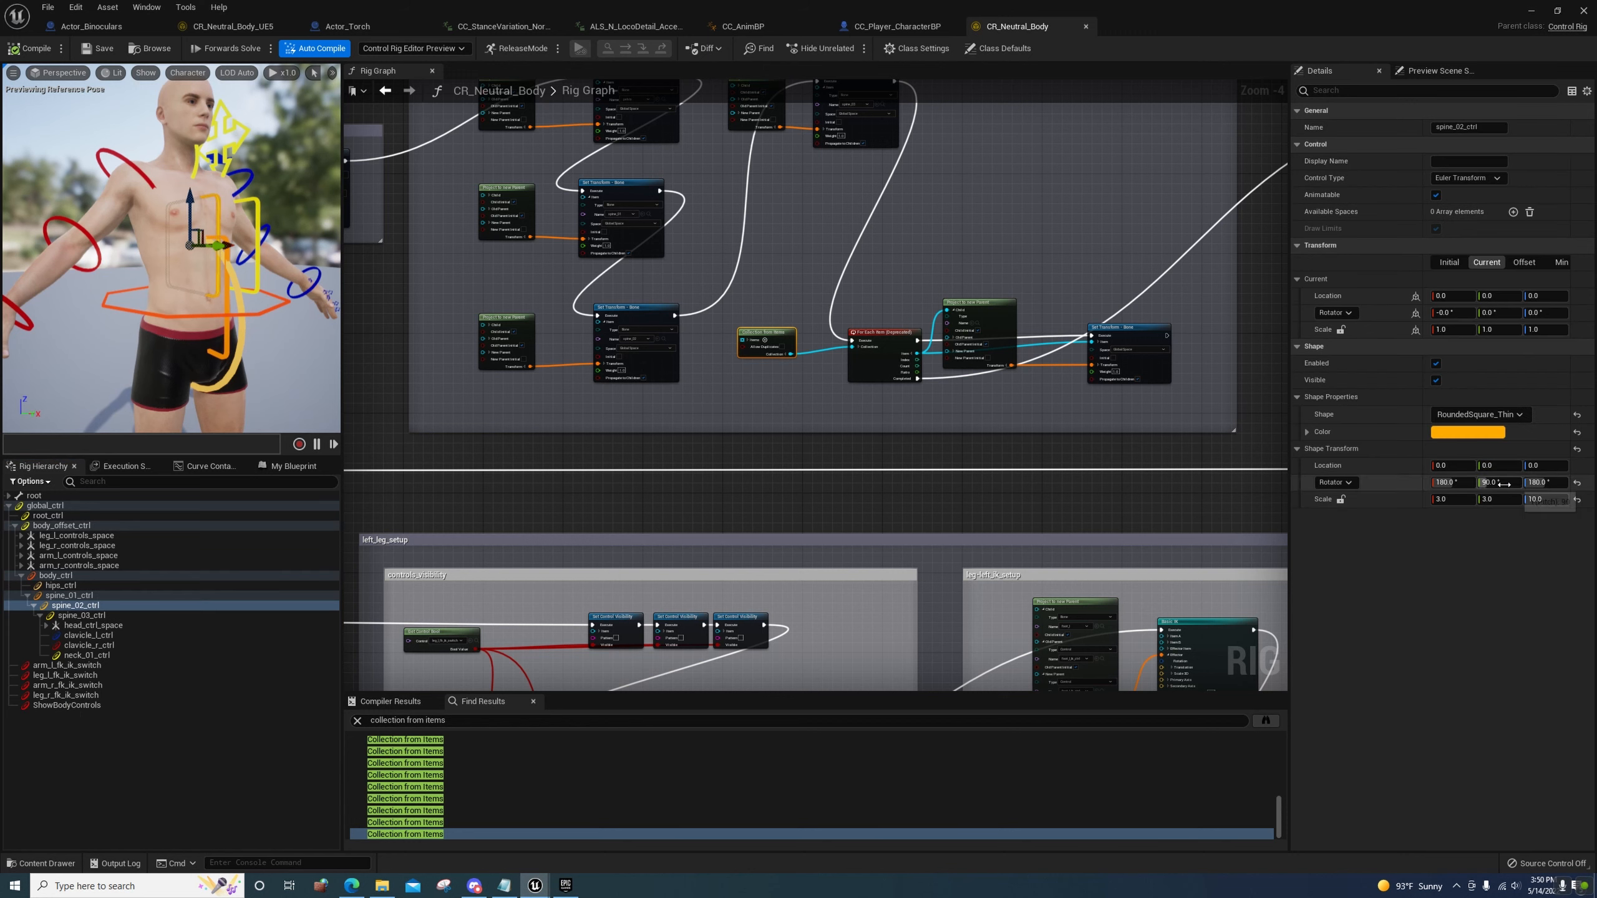
click(1578, 482)
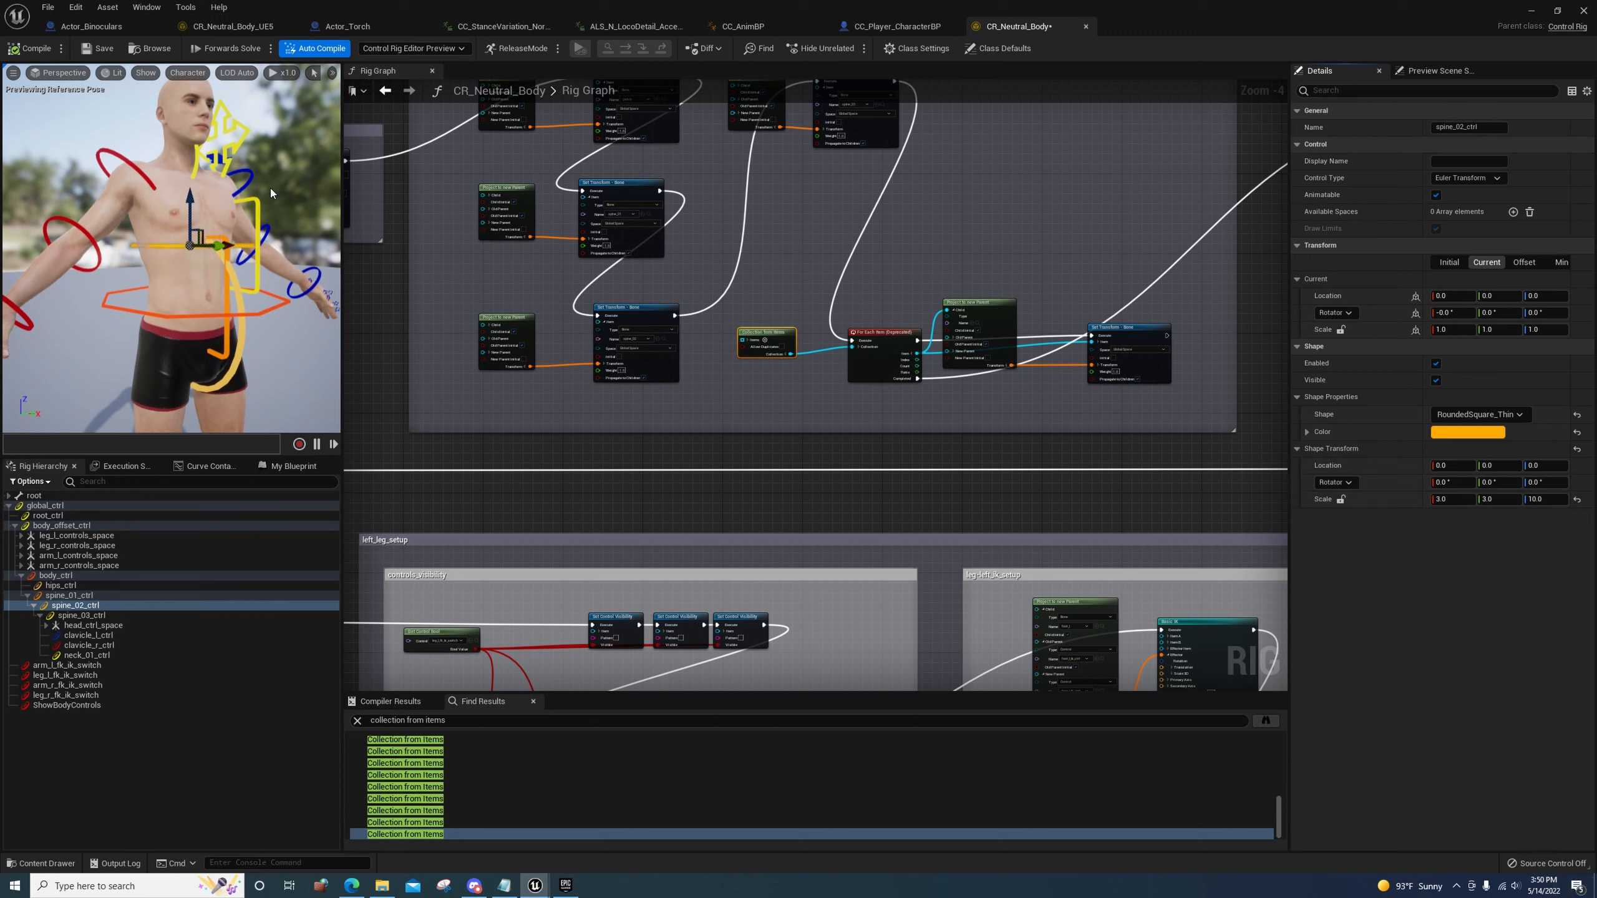
click(258, 211)
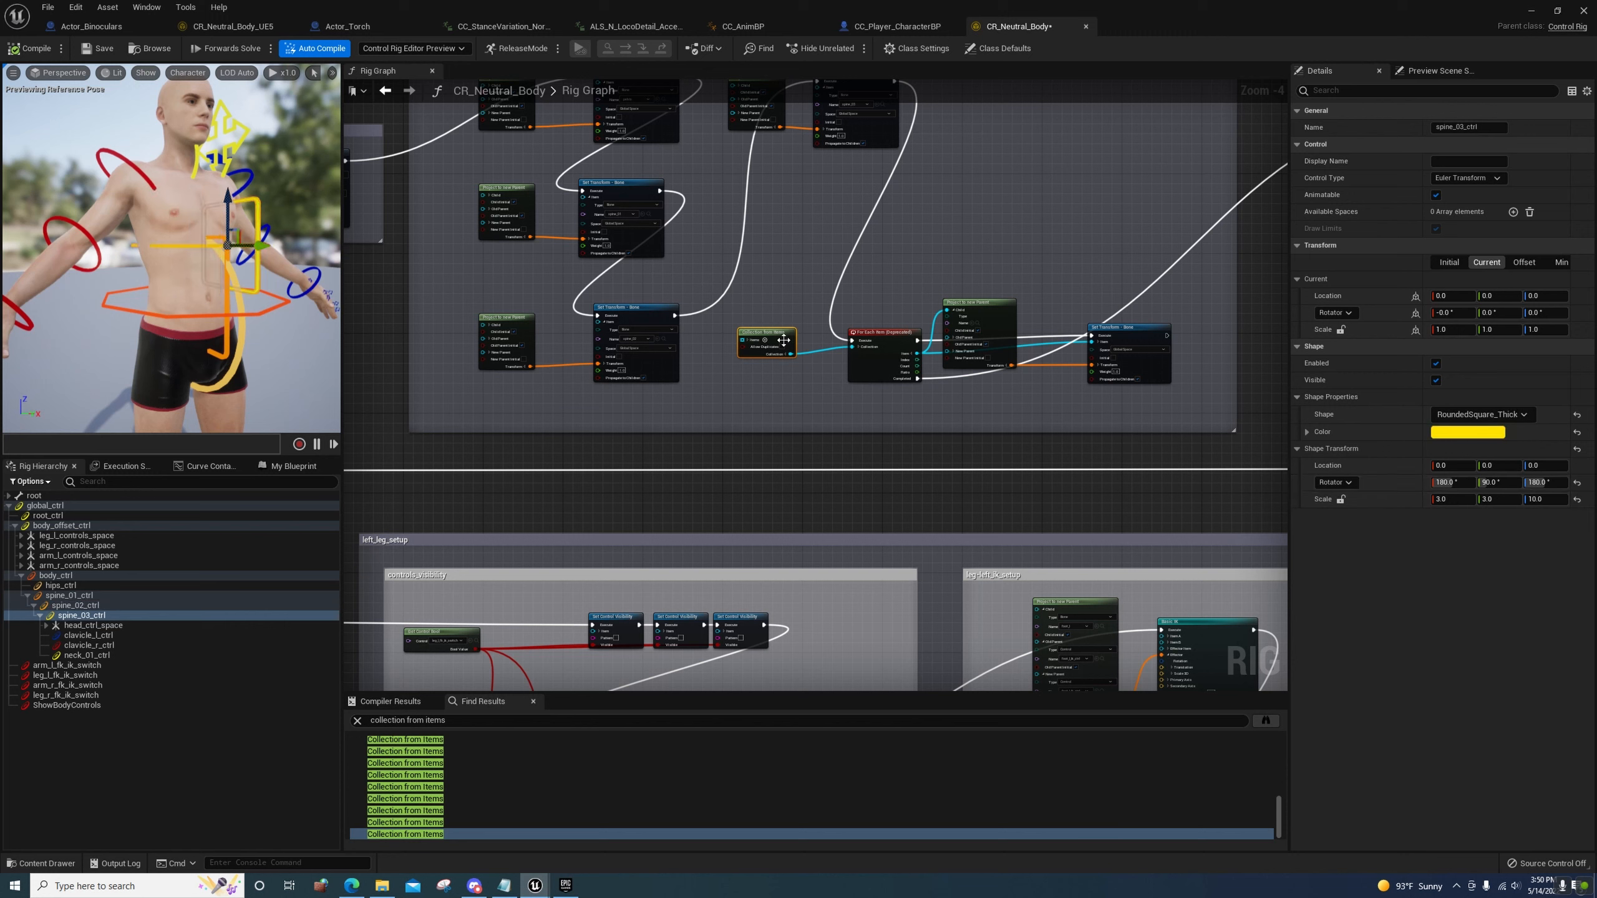
click(1578, 482)
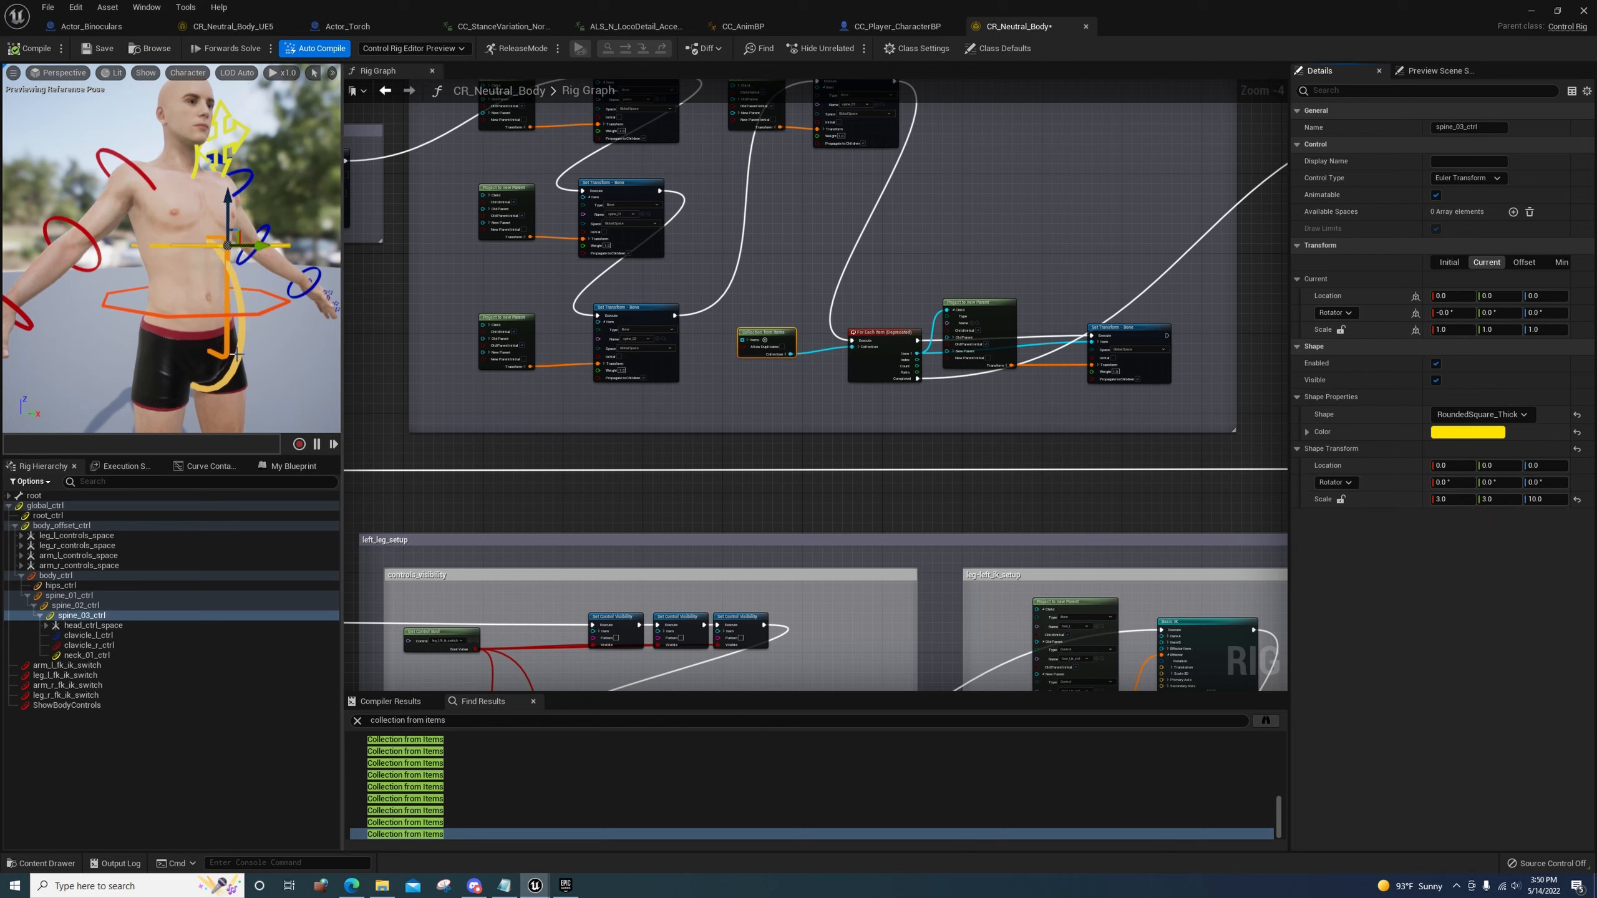
Test spine_03_ctrl by moving it about 27 units upward, and undo the move
right_drag(251, 270, 175, 282)
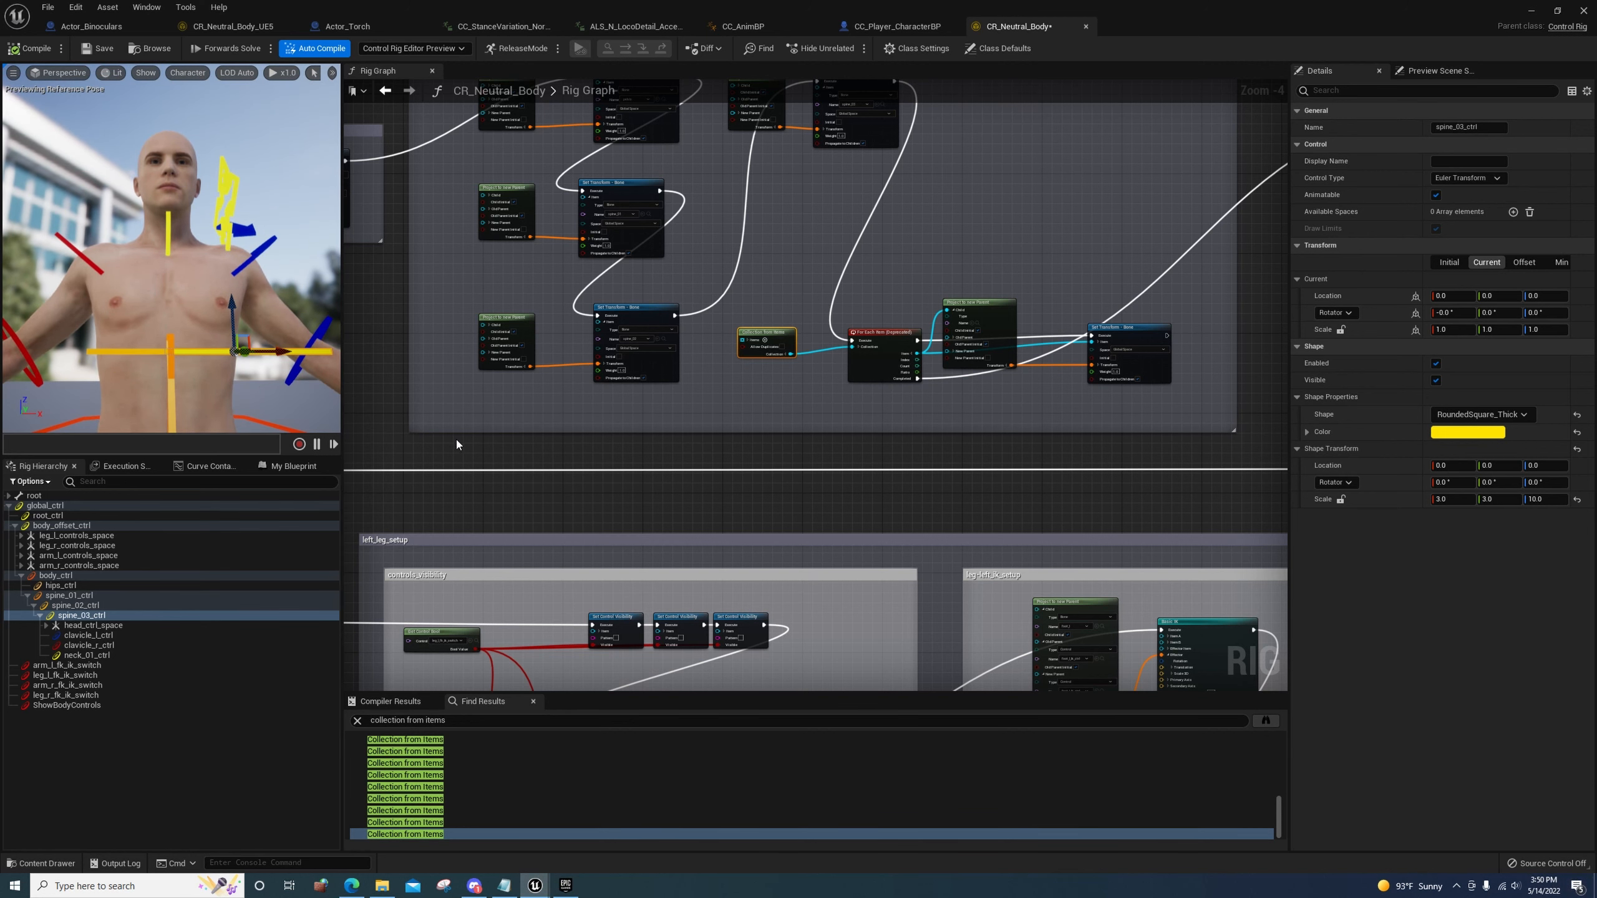
right_drag(539, 460, 654, 442)
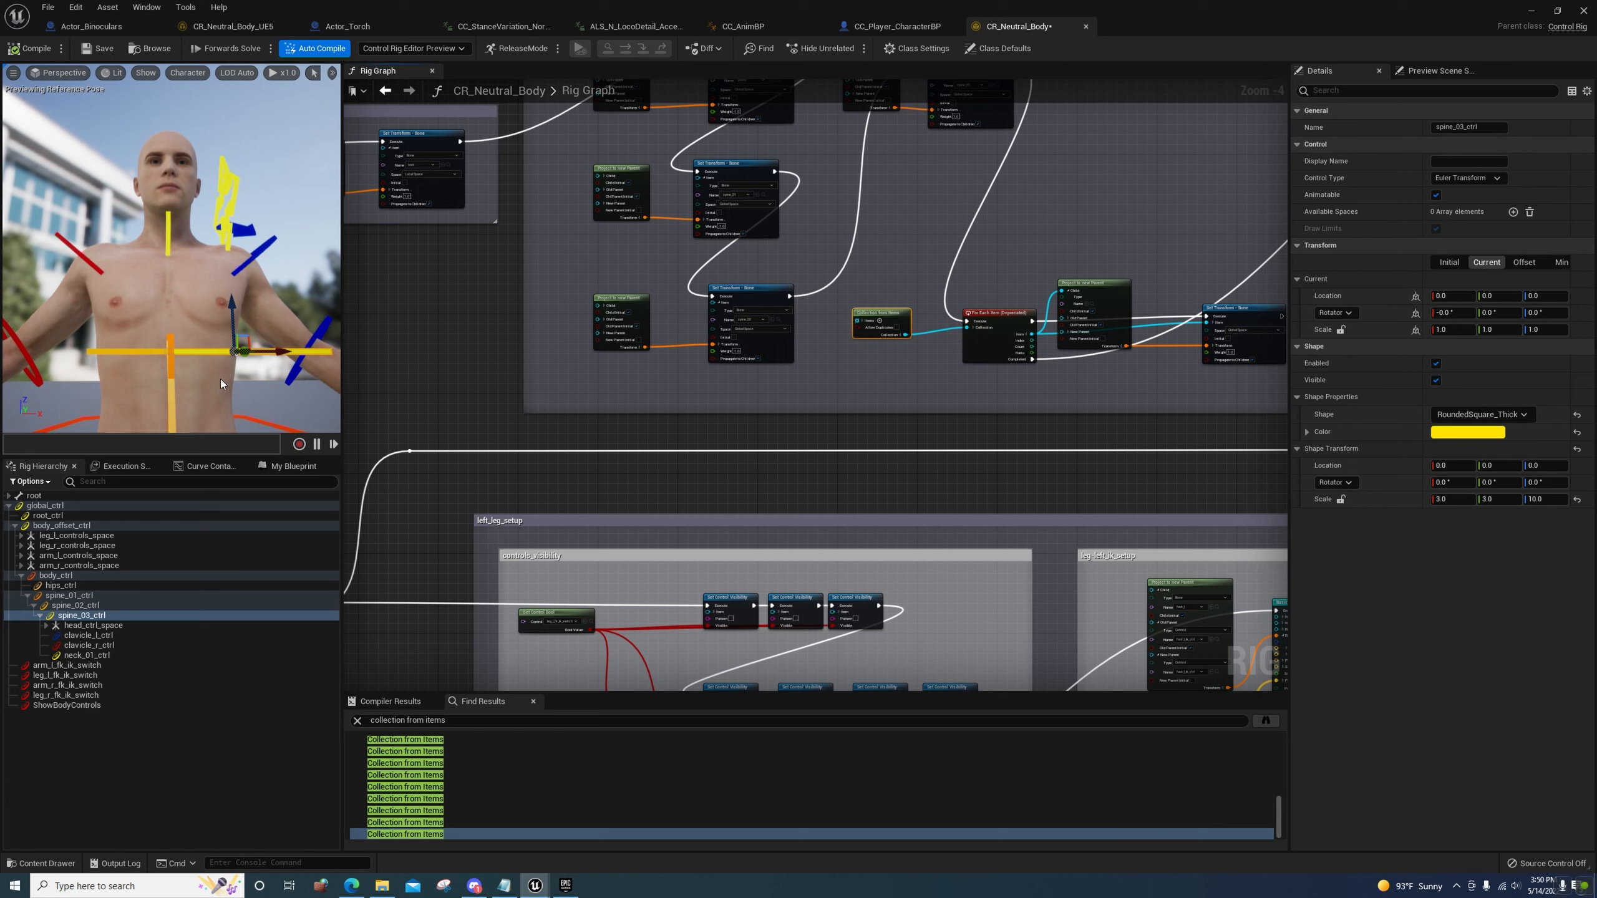
right_drag(251, 374, 263, 327)
drag(296, 300, 264, 298)
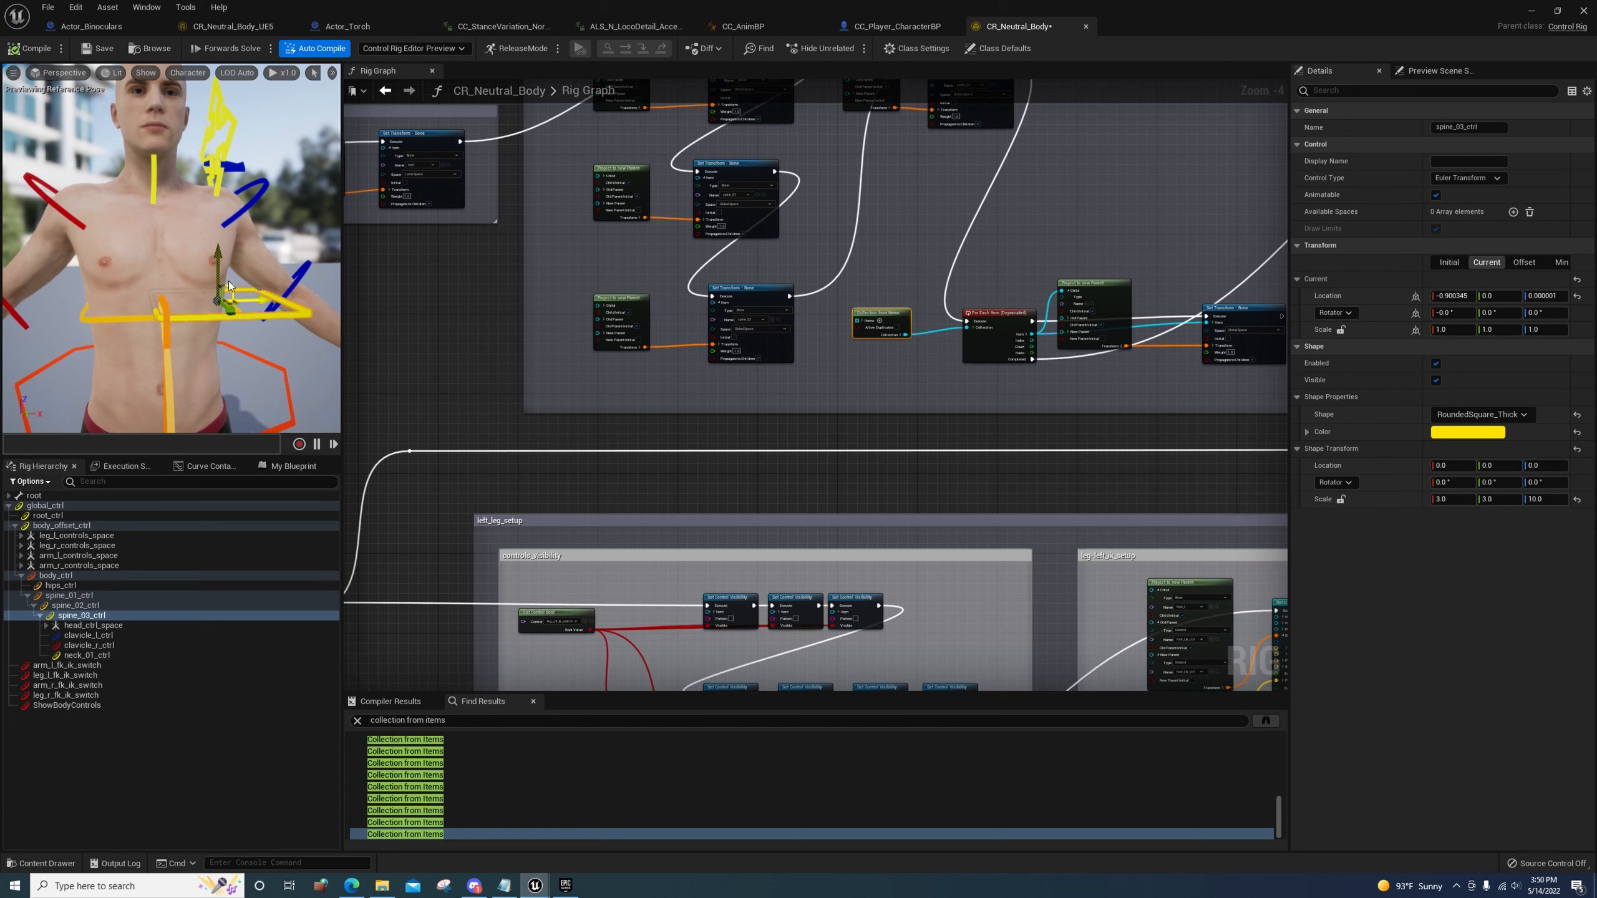
mouse_move(228, 280)
mouse_down()
mouse_move(229, 189)
mouse_move(238, 274)
mouse_up()
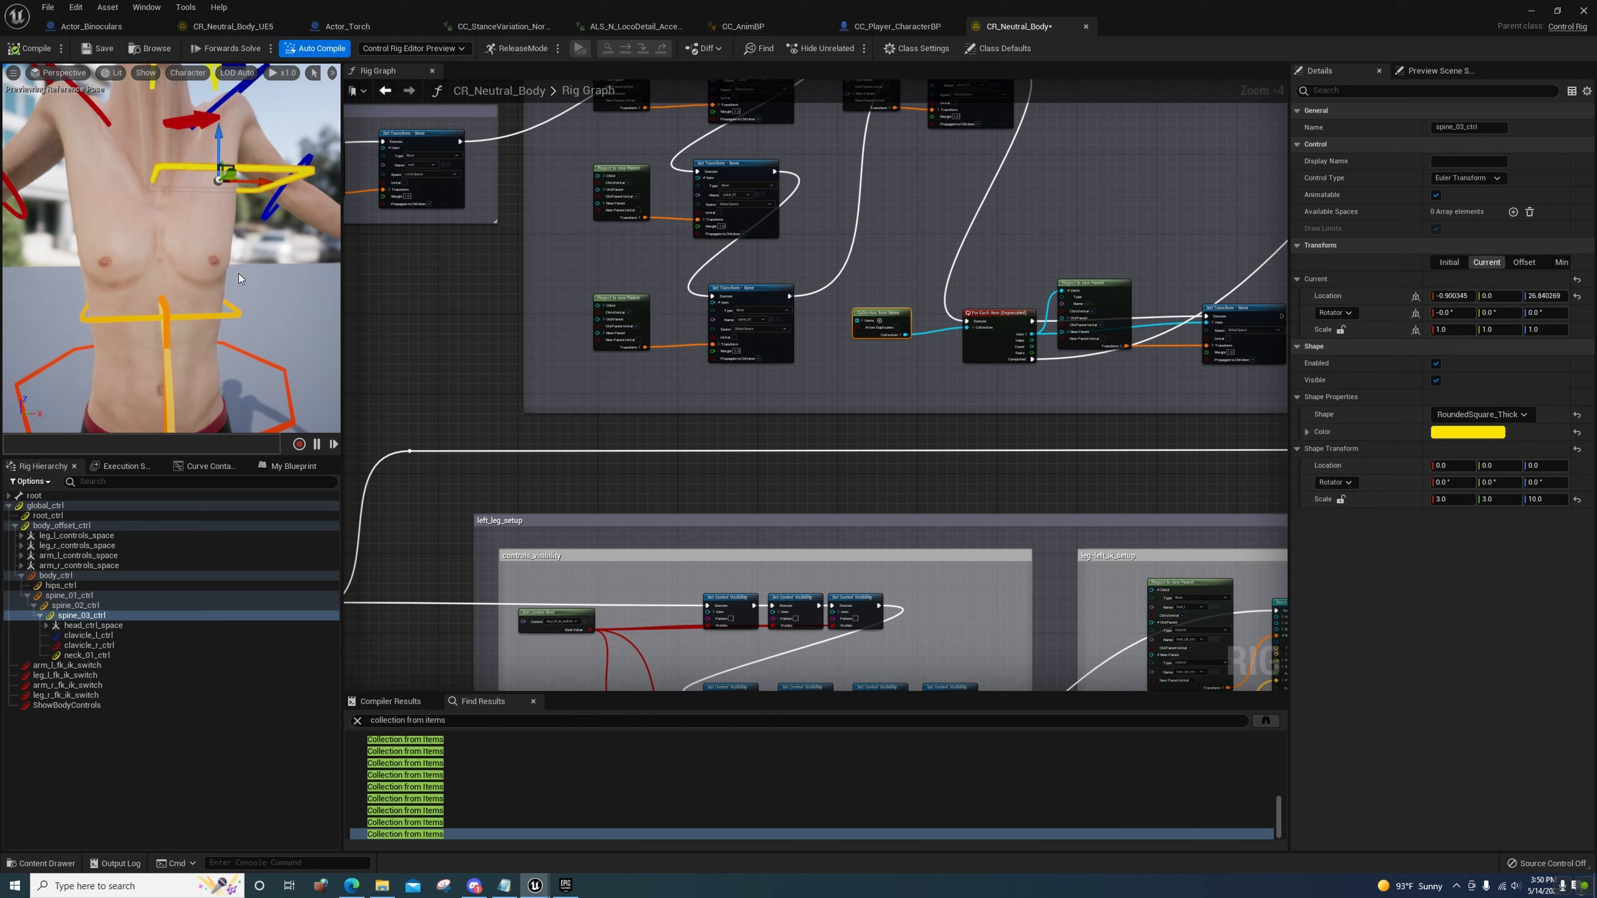
key(ctrl+z)
Test spine_02_ctrl by moving and rotating it in the viewport, undoing the changes
mouse_move(237, 292)
right_down()
mouse_move(244, 338)
mouse_move(238, 318)
right_up()
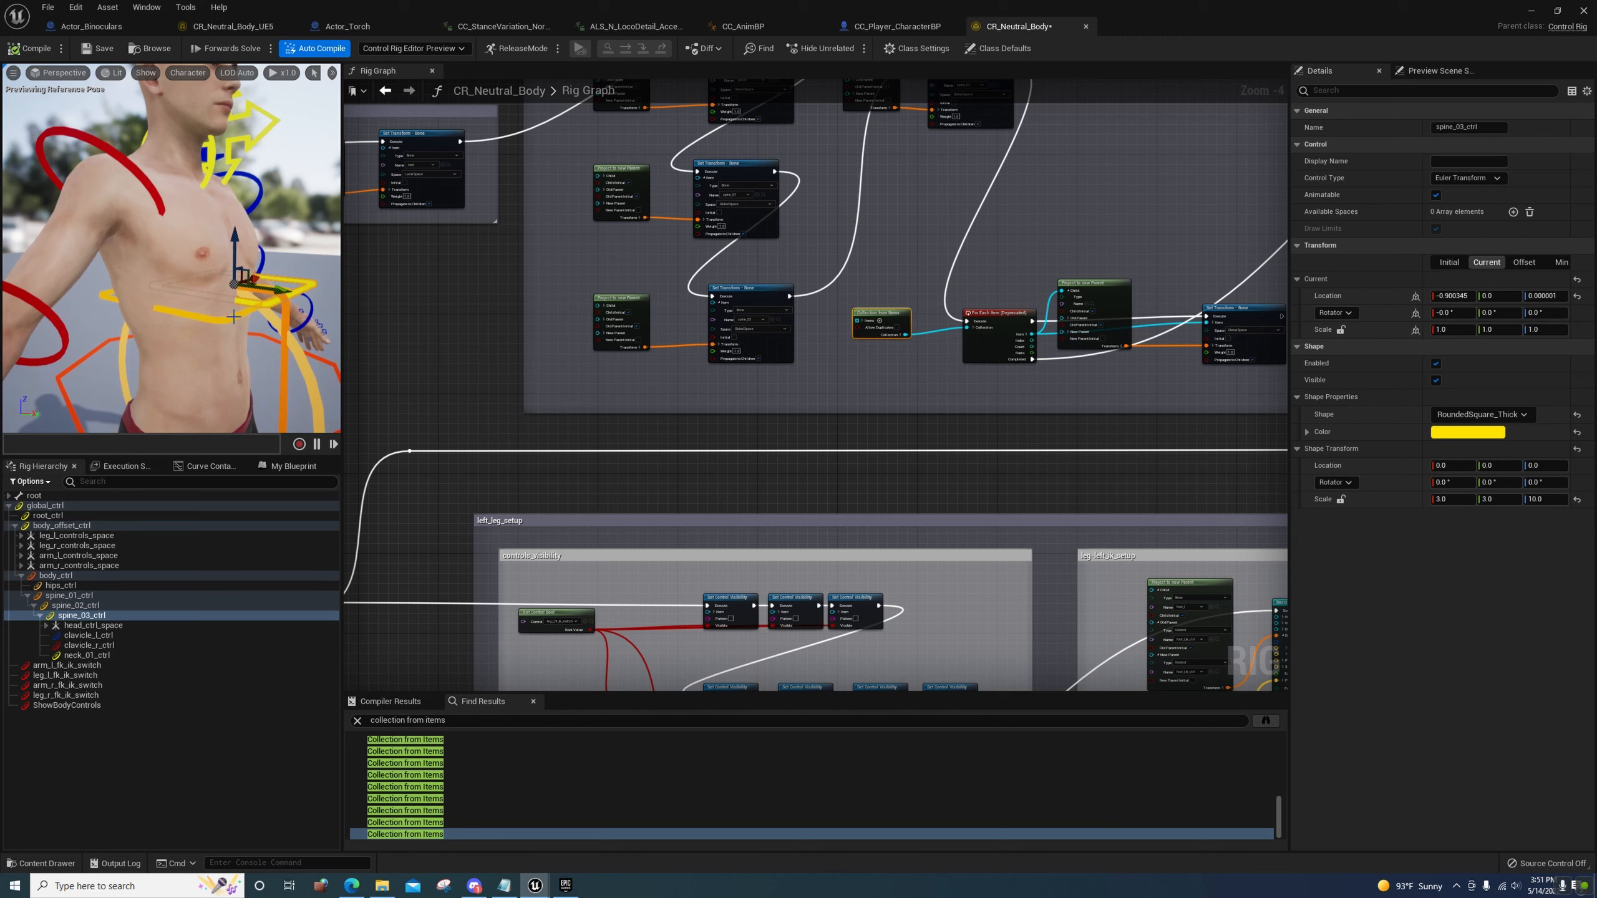
click(234, 316)
drag(198, 261, 211, 213)
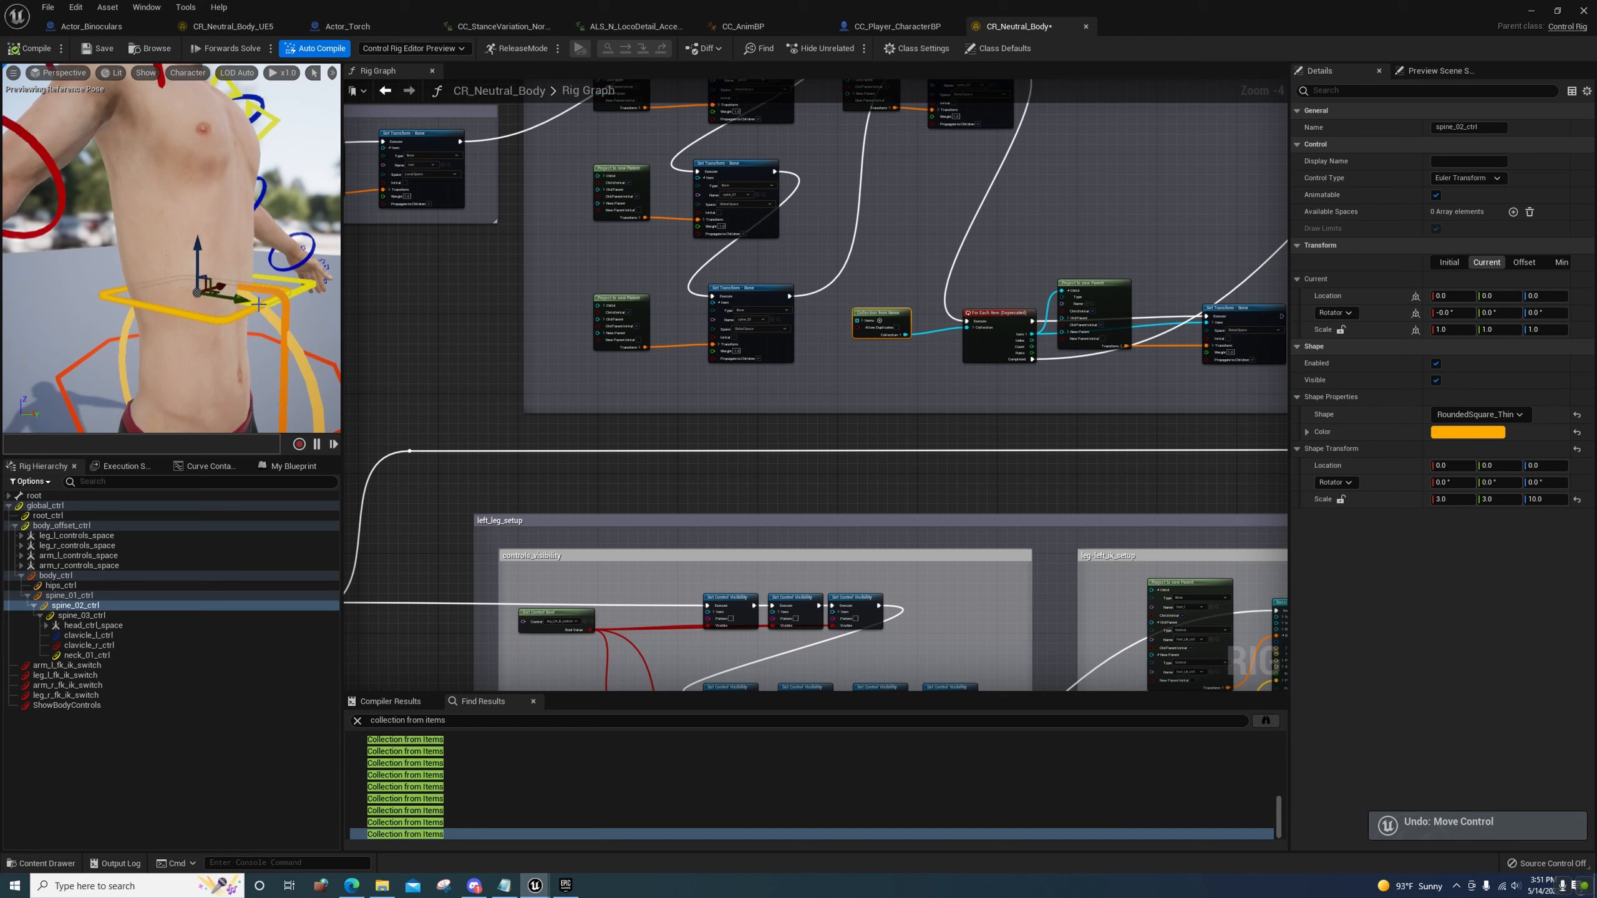
click(303, 286)
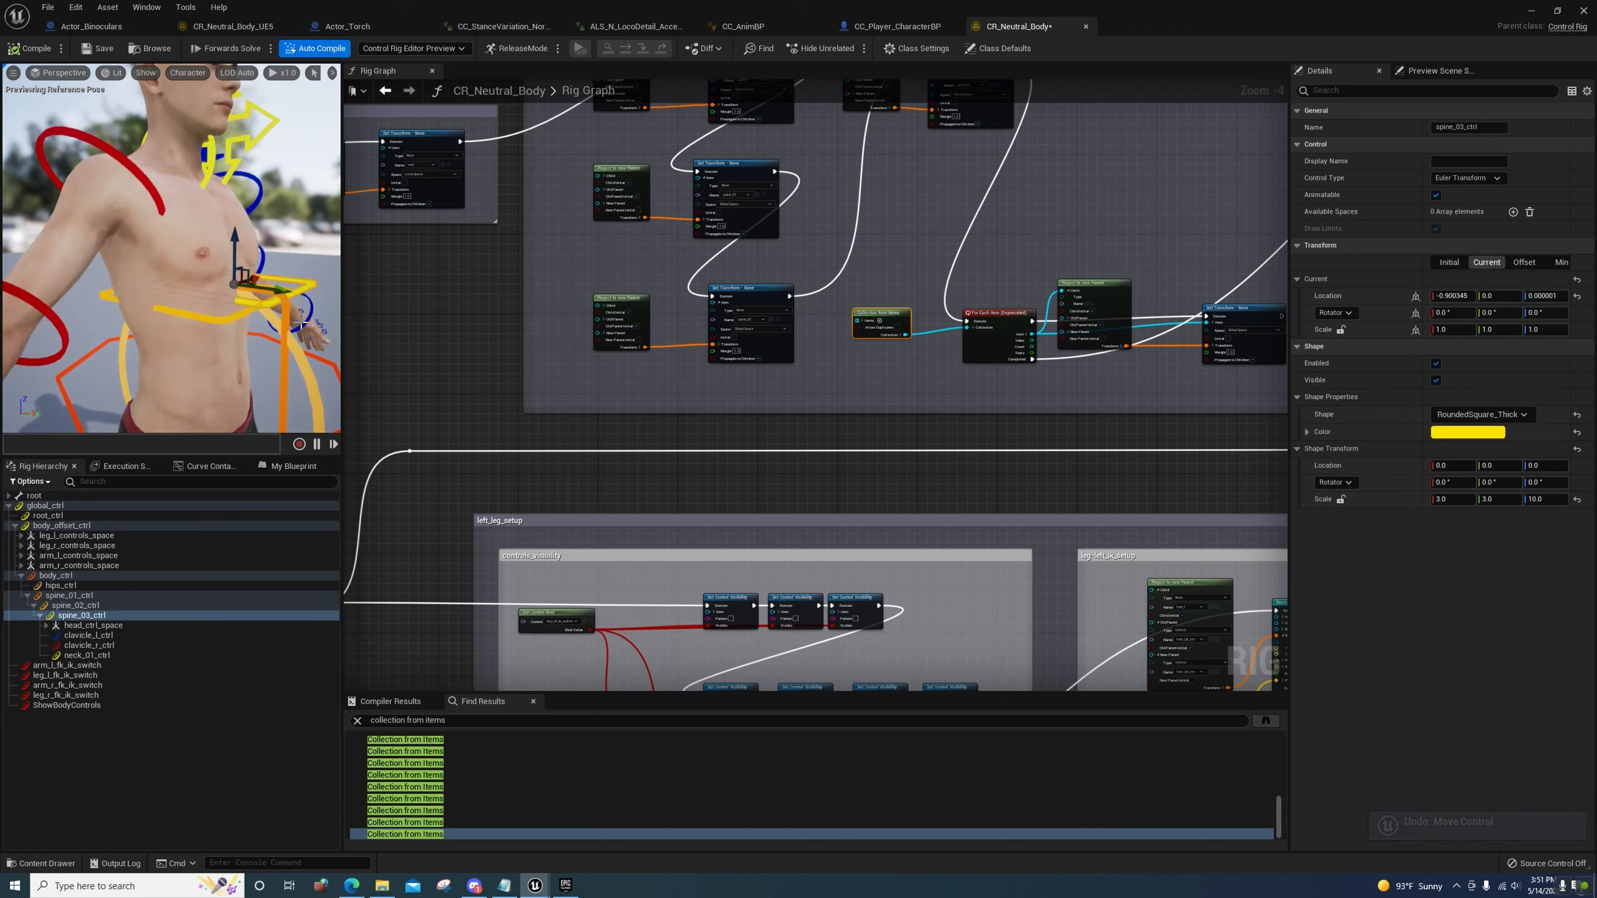
click(235, 318)
key(e)
mouse_move(236, 265)
mouse_down()
mouse_move(247, 286)
mouse_move(226, 250)
mouse_move(240, 284)
mouse_up()
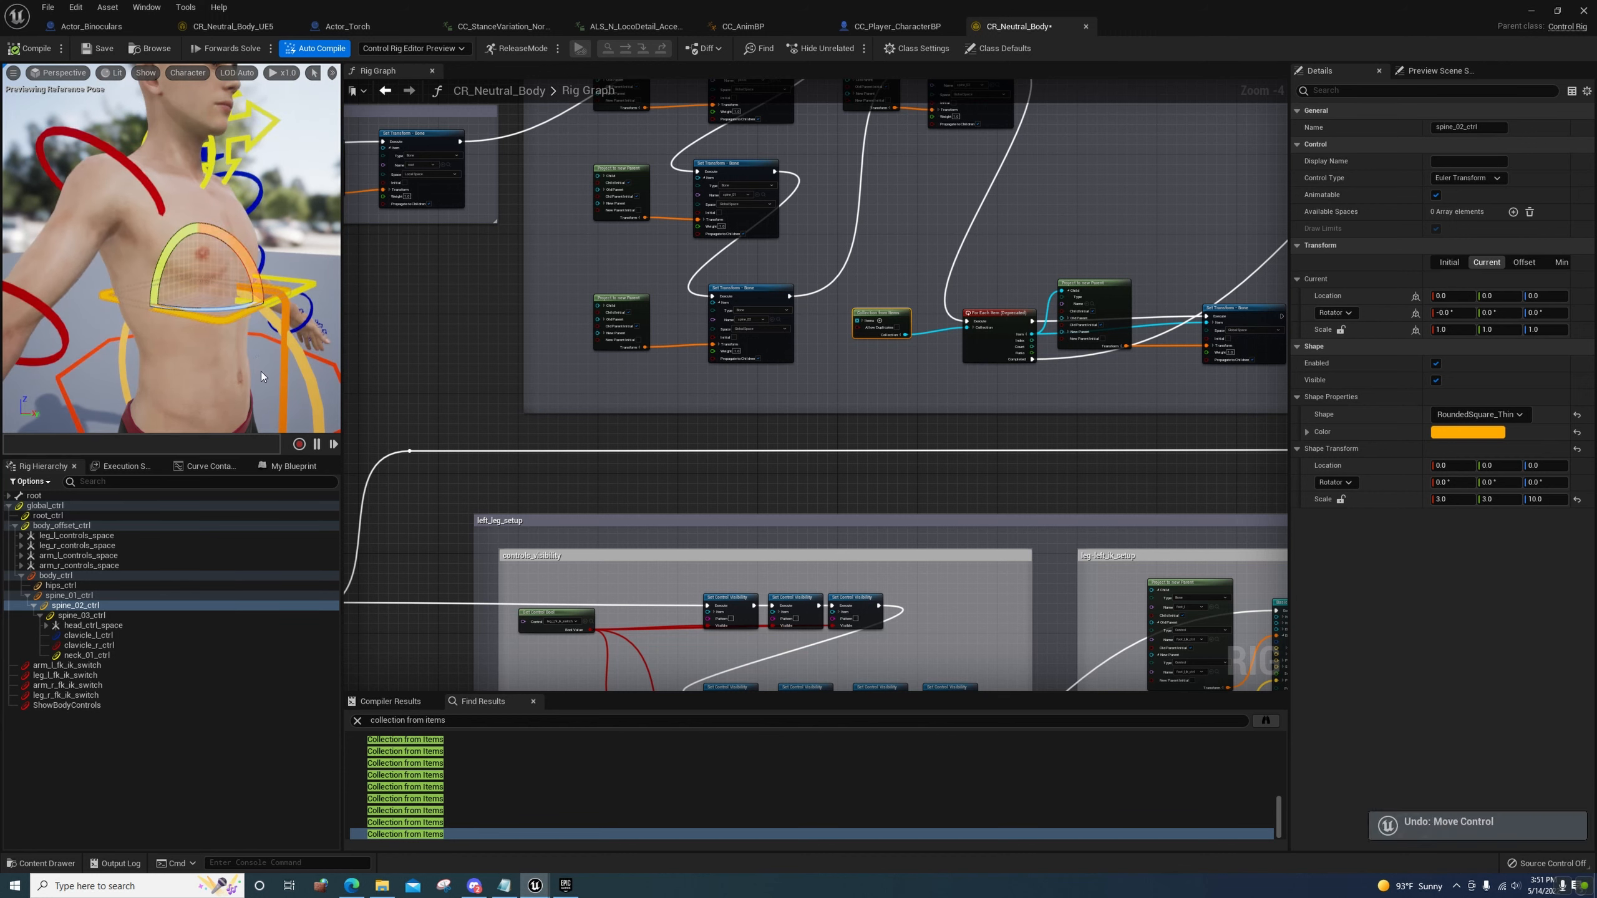
Reset the shape transform rotation of spine_01_ctrl and hips_ctrl to the default 0°
scroll(259, 371, up, 3)
click(231, 293)
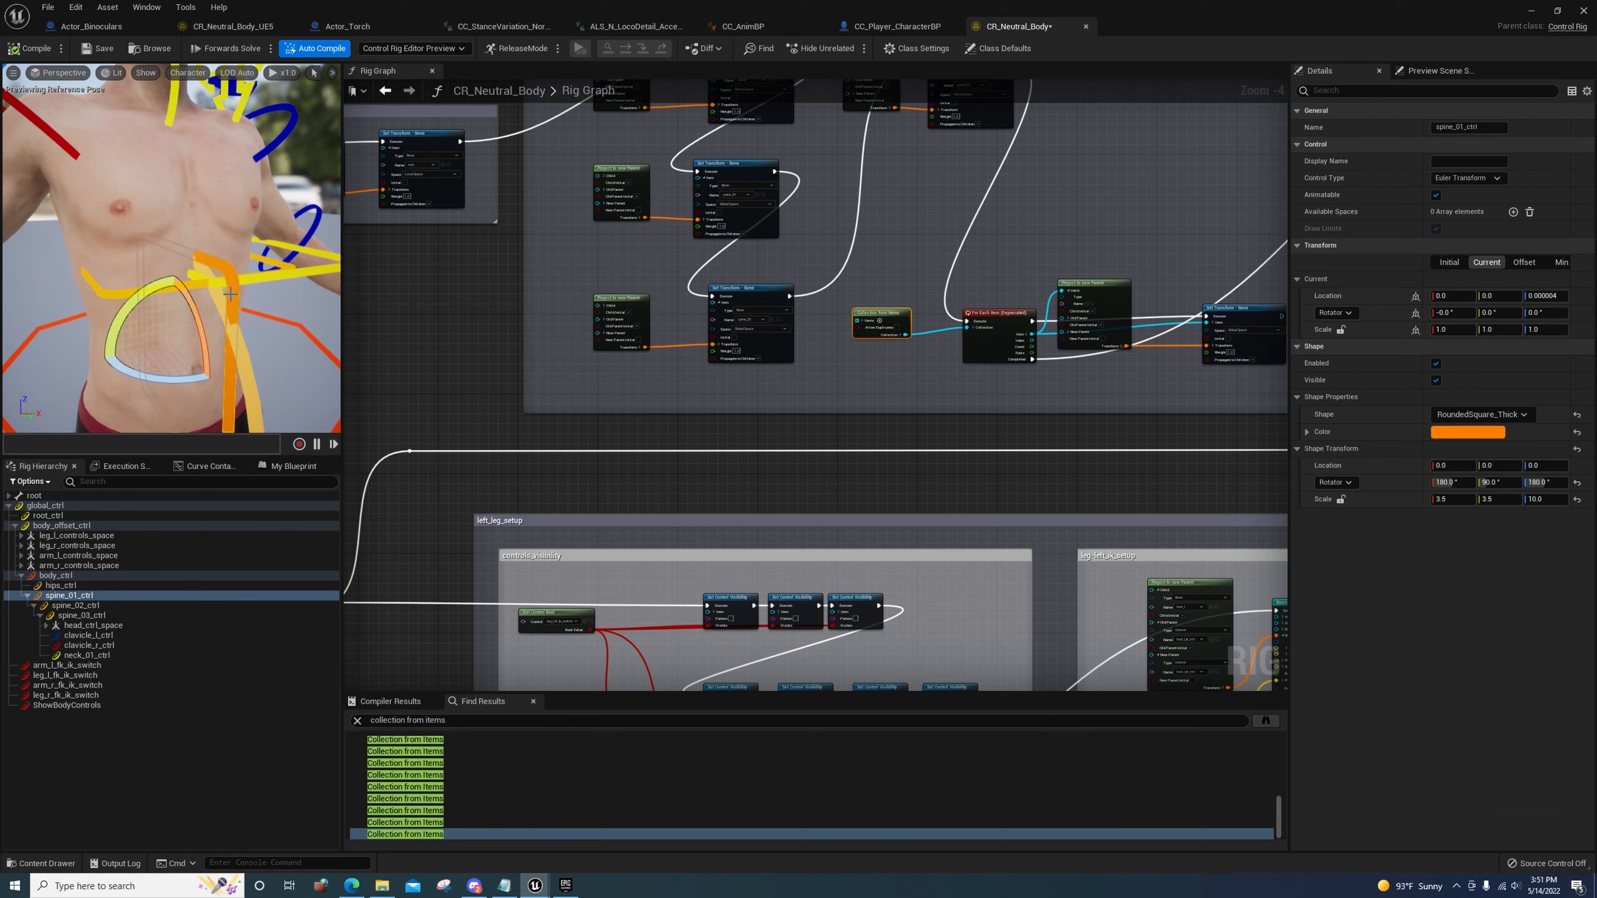
click(1577, 482)
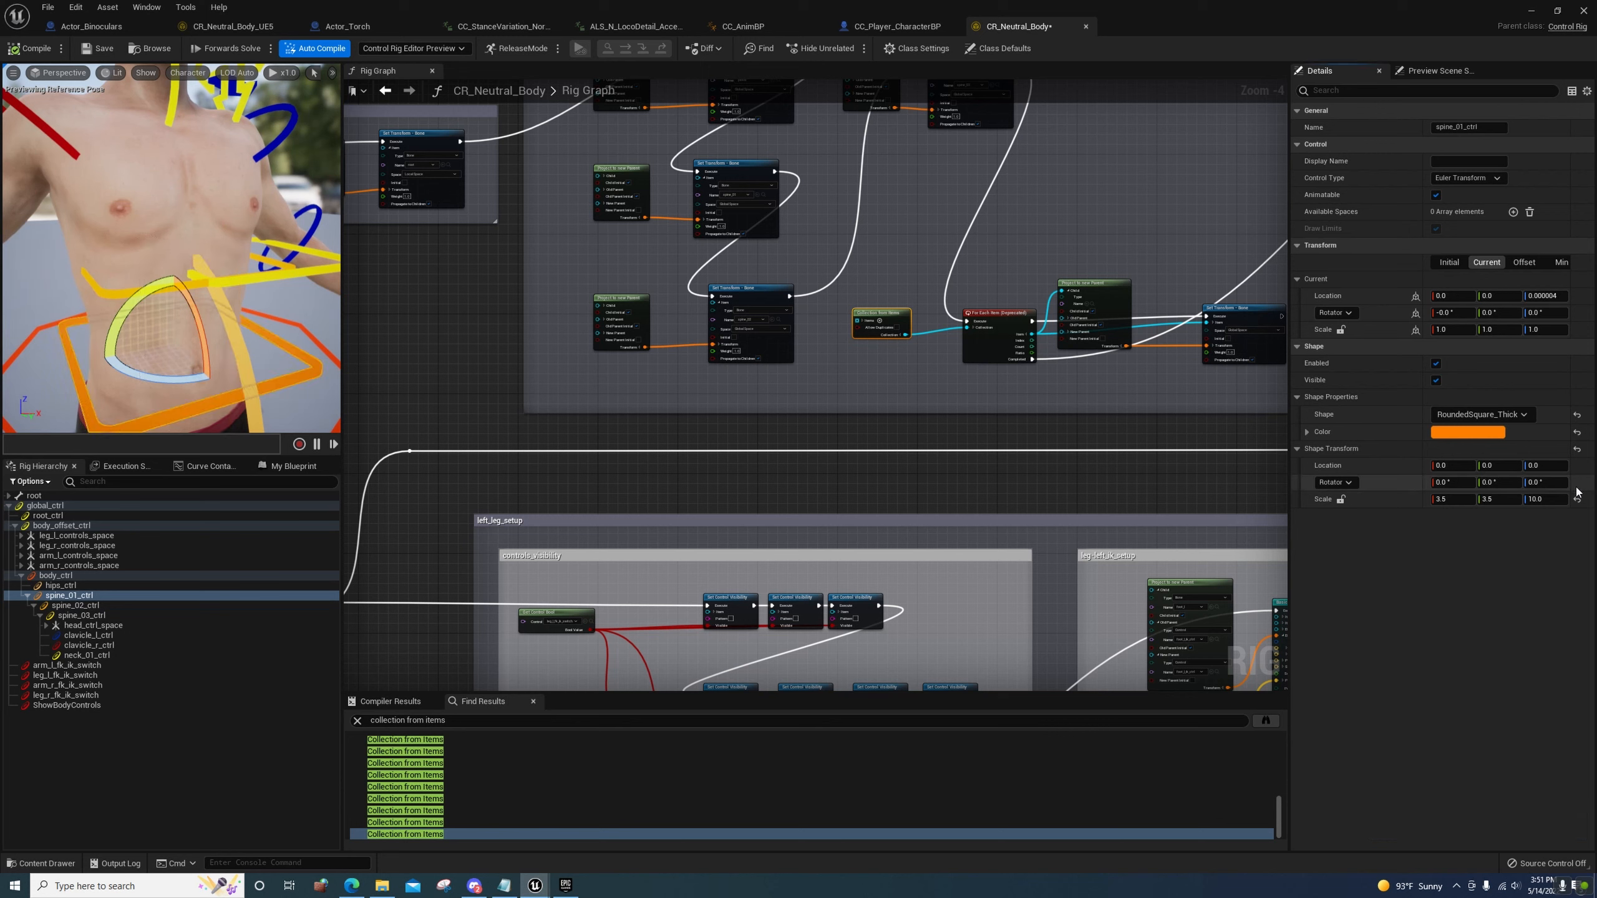
scroll(207, 352, down, 3)
right_drag(208, 353, 208, 384)
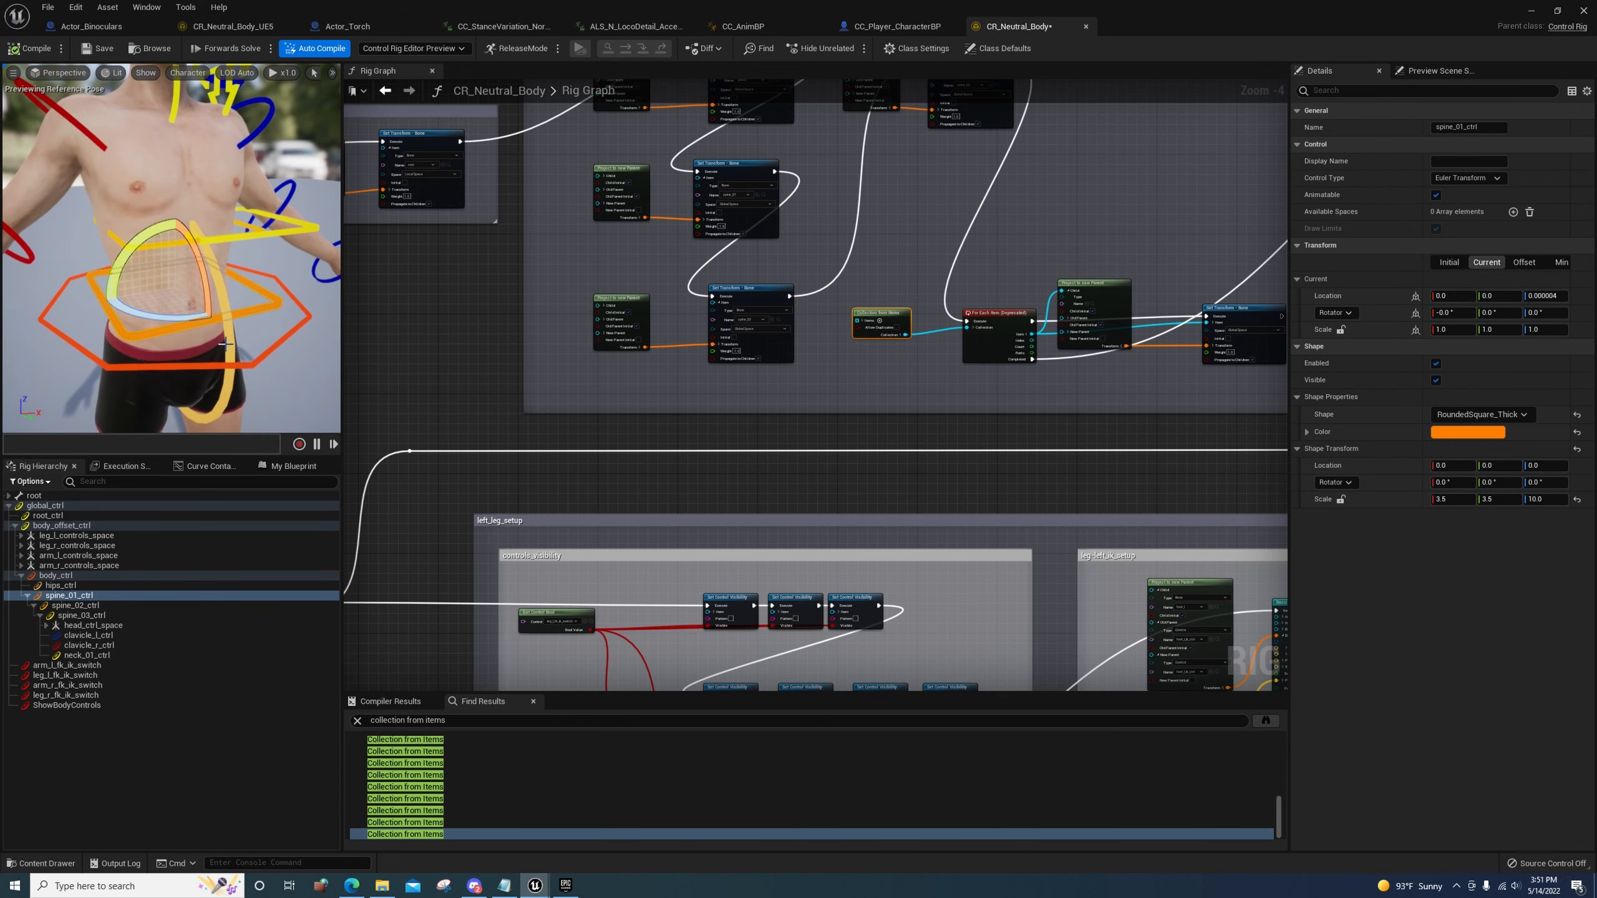
click(228, 371)
click(1577, 482)
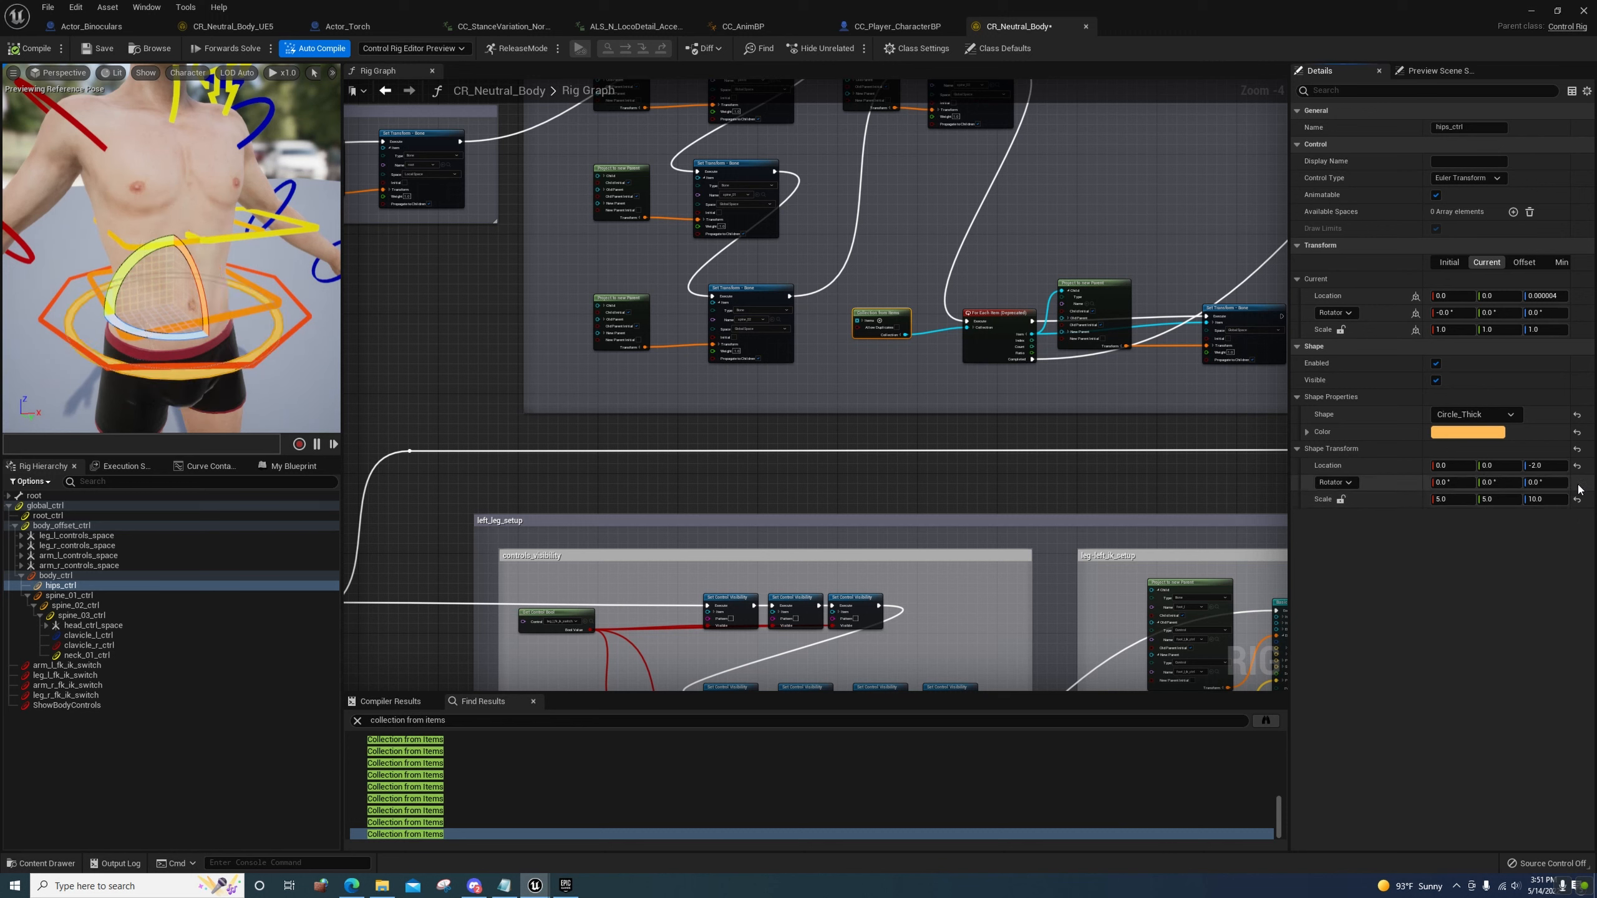
Select spine_03_ctrl in the viewport, frame it, and switch to the Move gizmo
scroll(262, 364, up, 3)
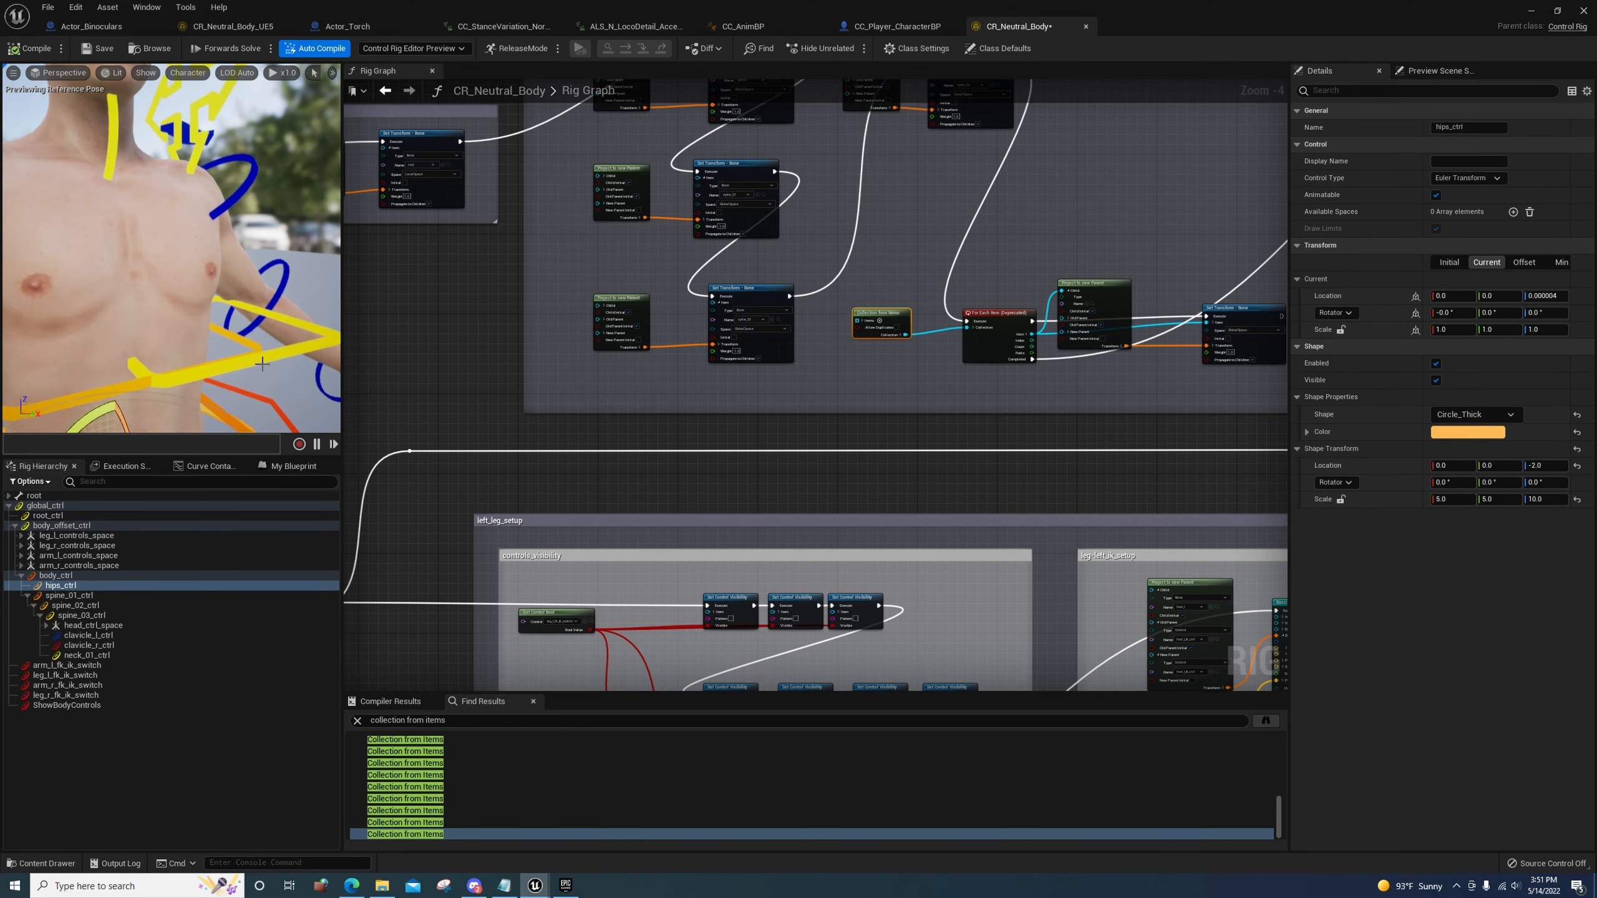
click(274, 356)
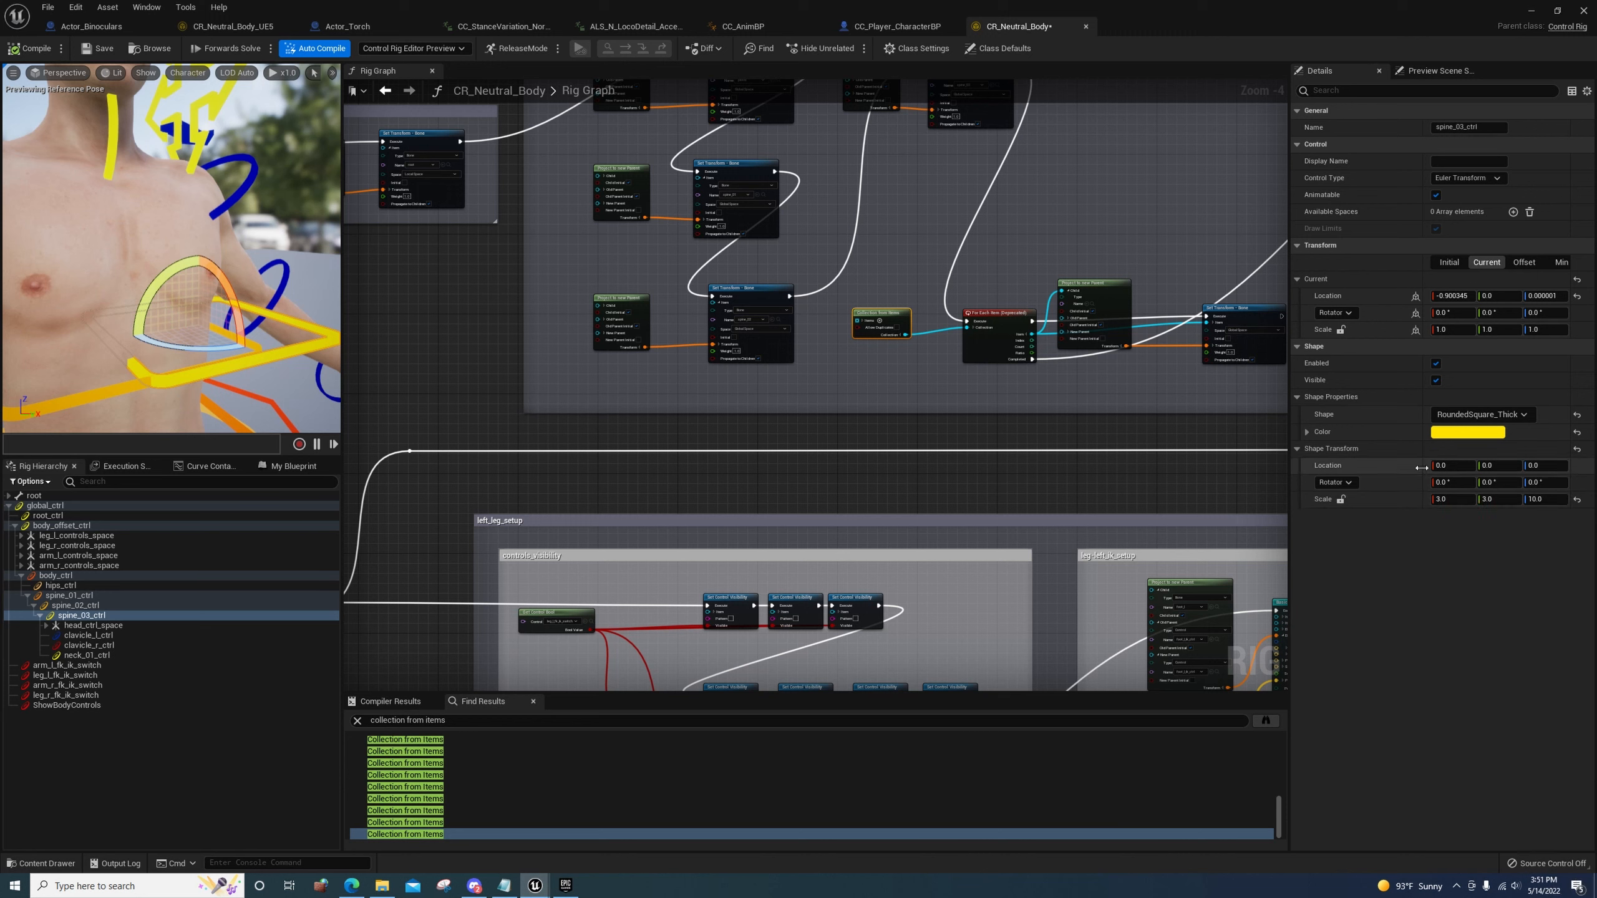
key(f)
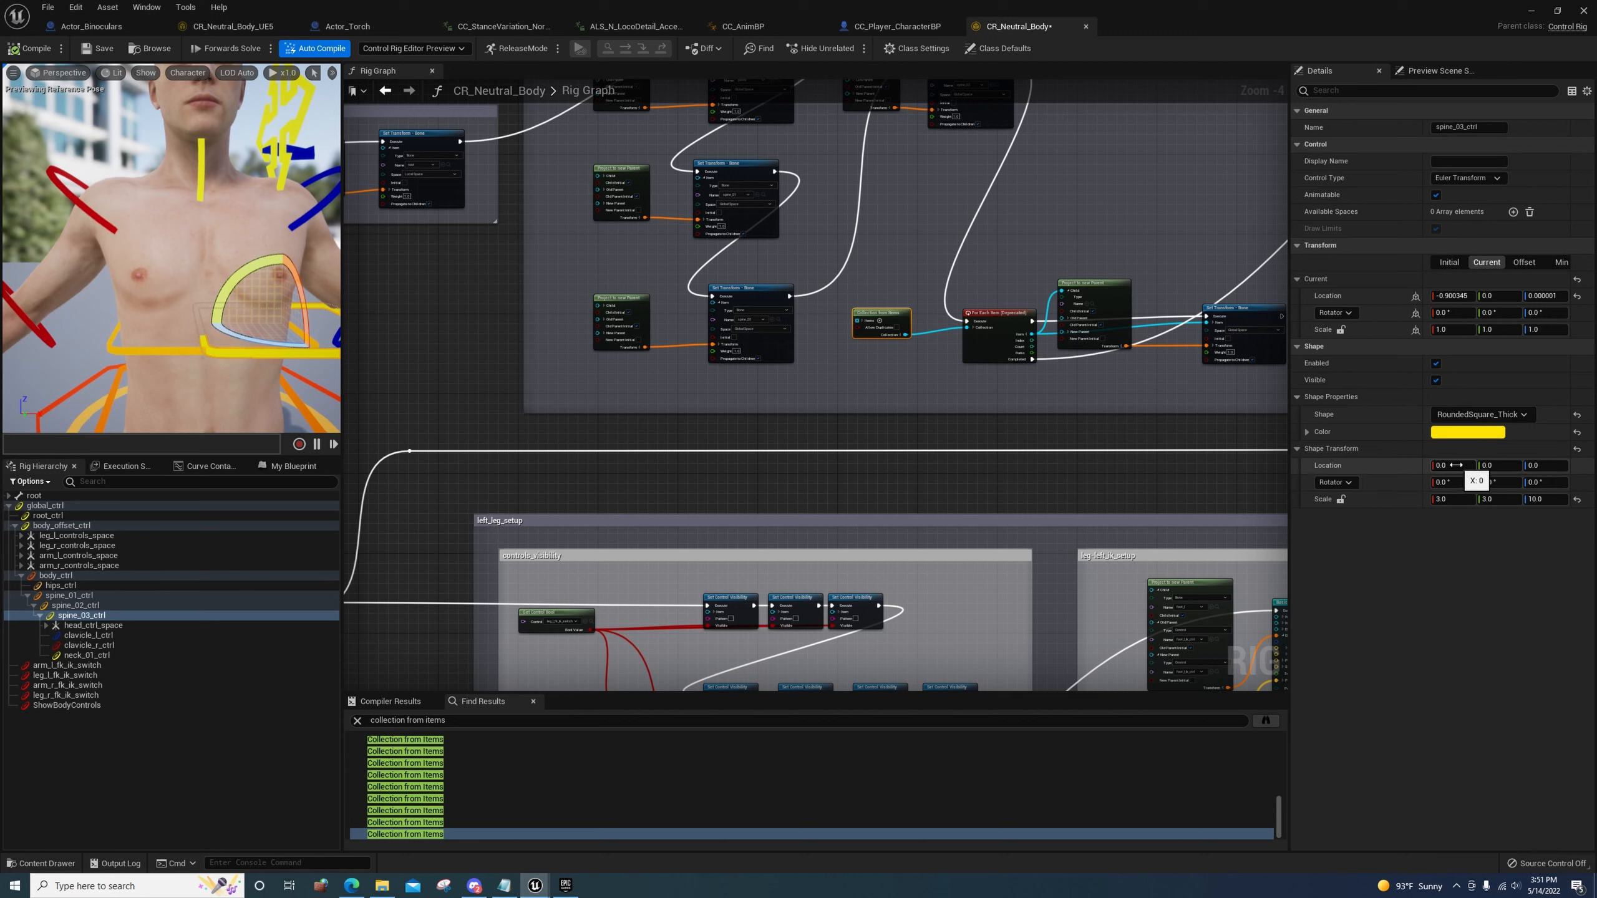
key(w)
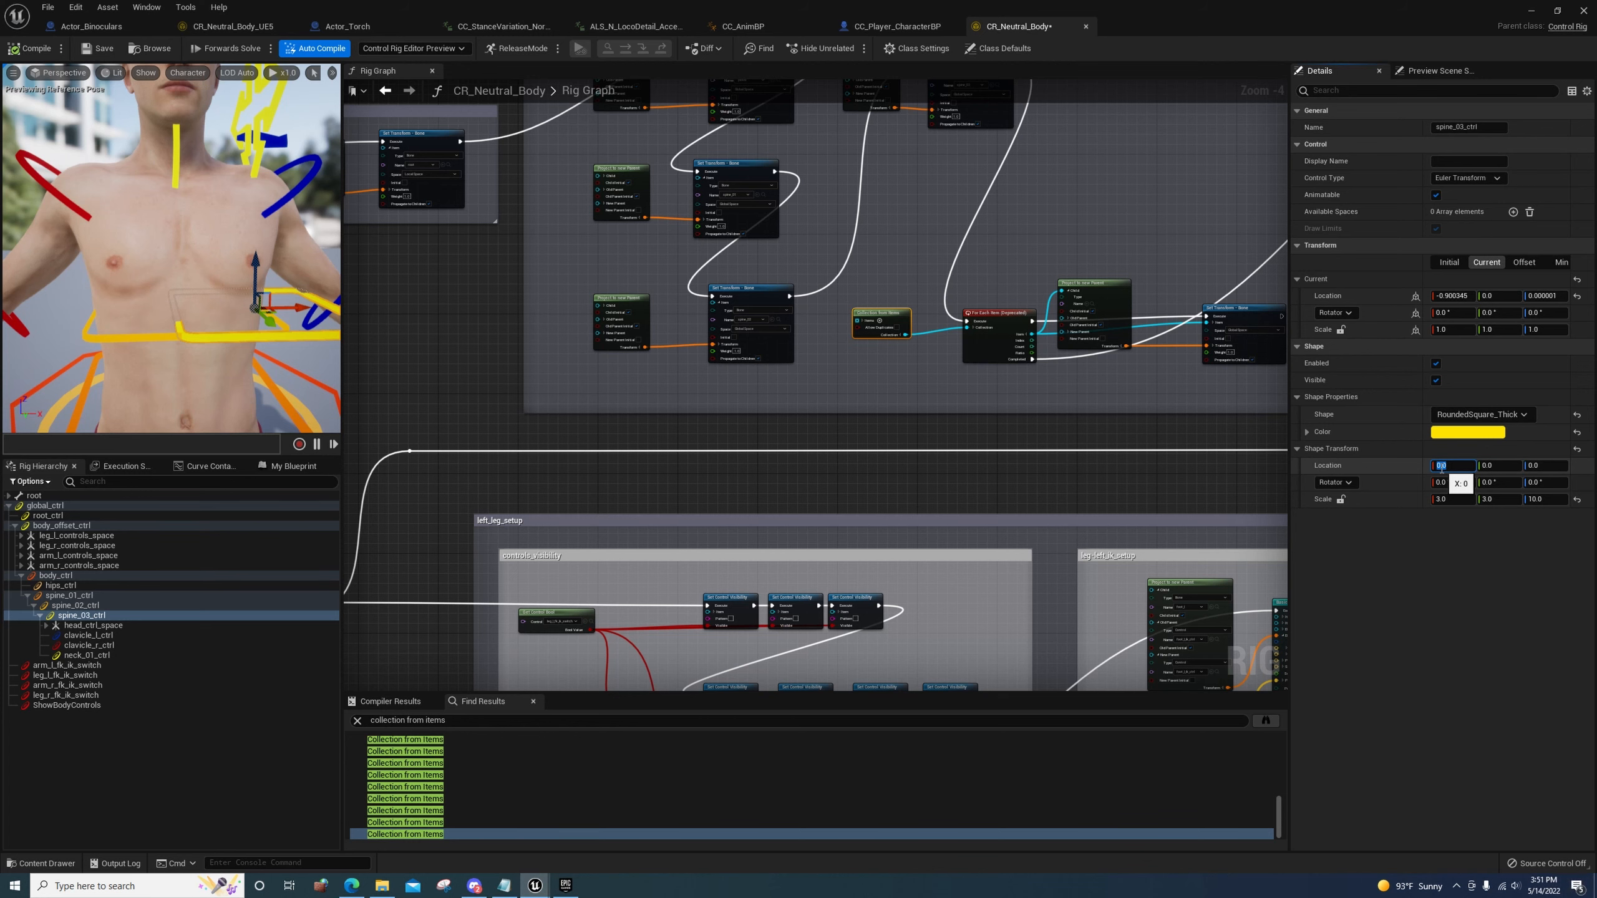
Search the rig graph for spine_03
scroll(841, 365, up, 4)
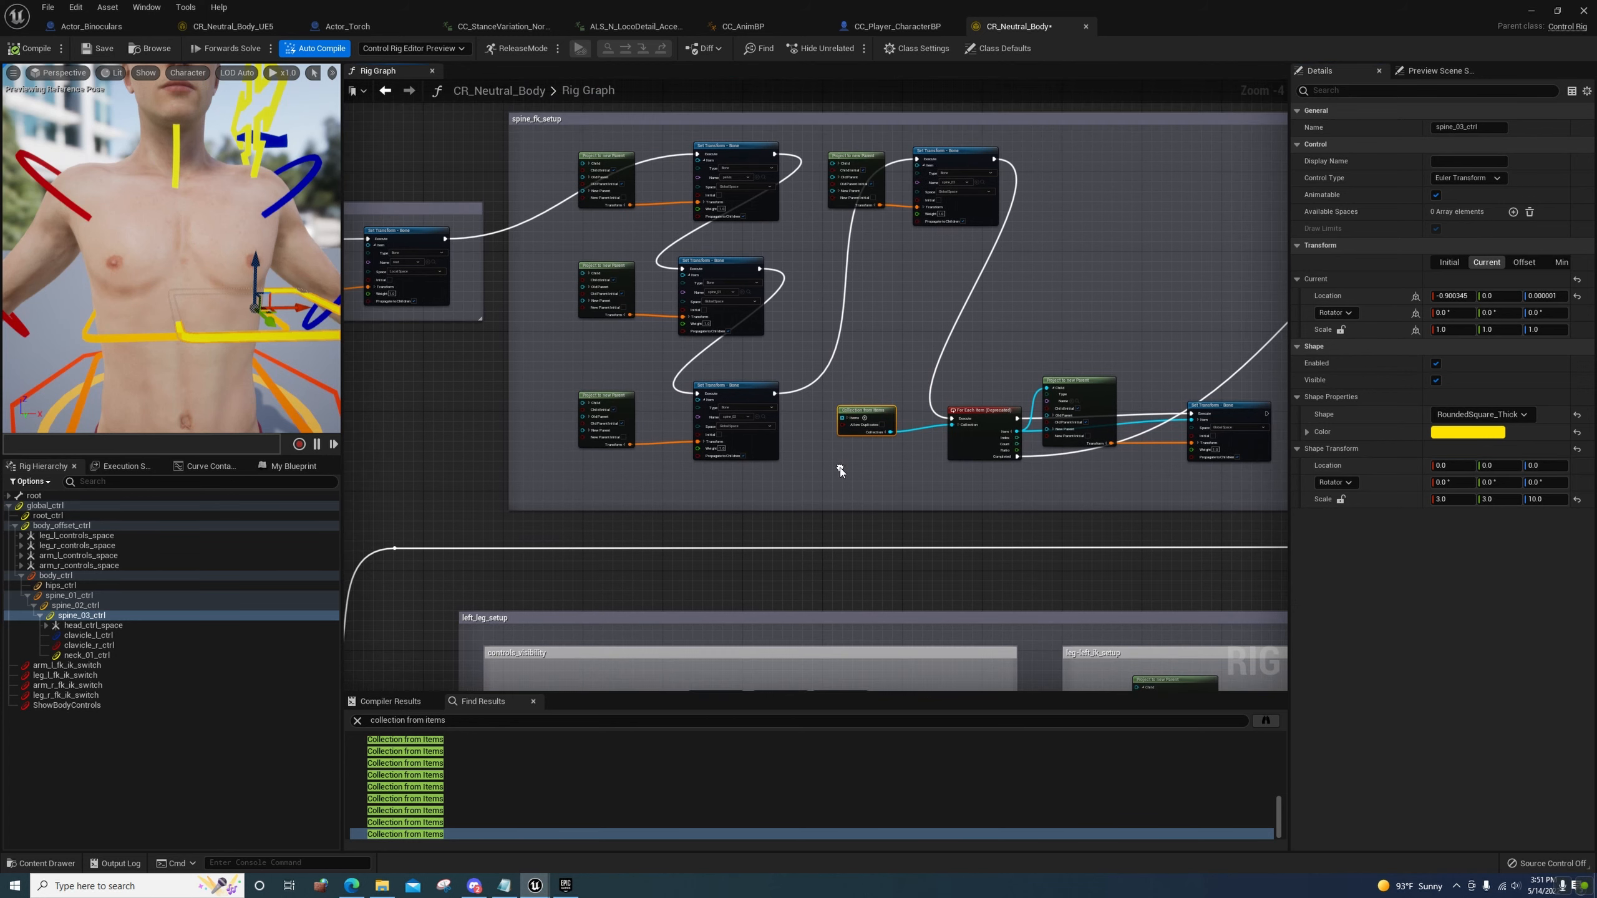
right_drag(819, 330, 766, 449)
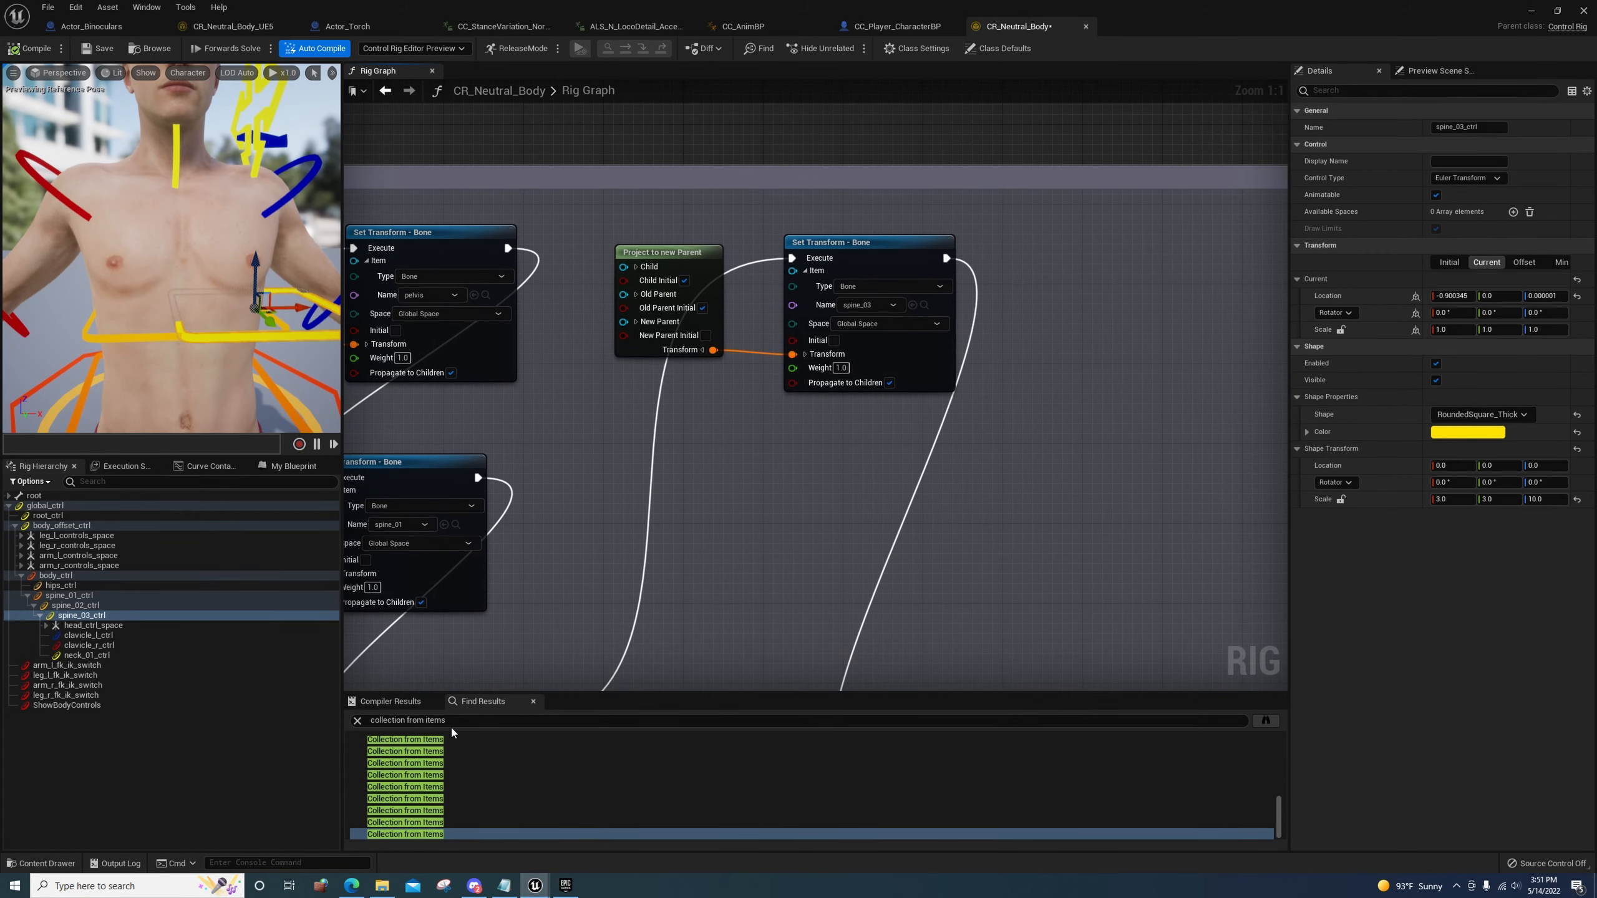
text(spine)
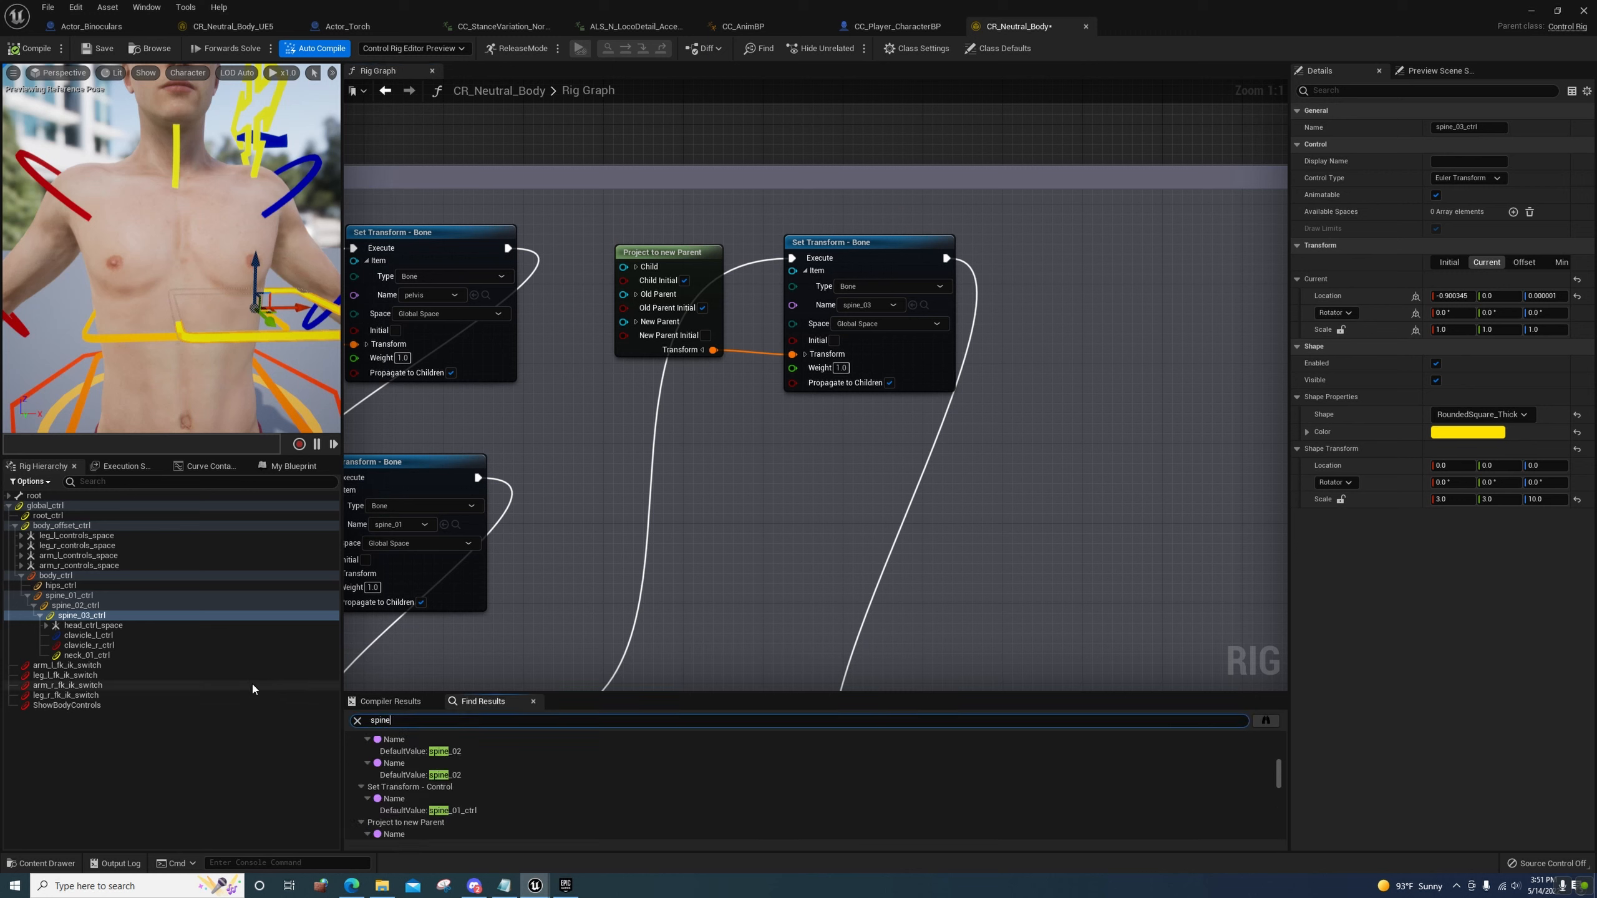
right_drag(684, 552, 657, 561)
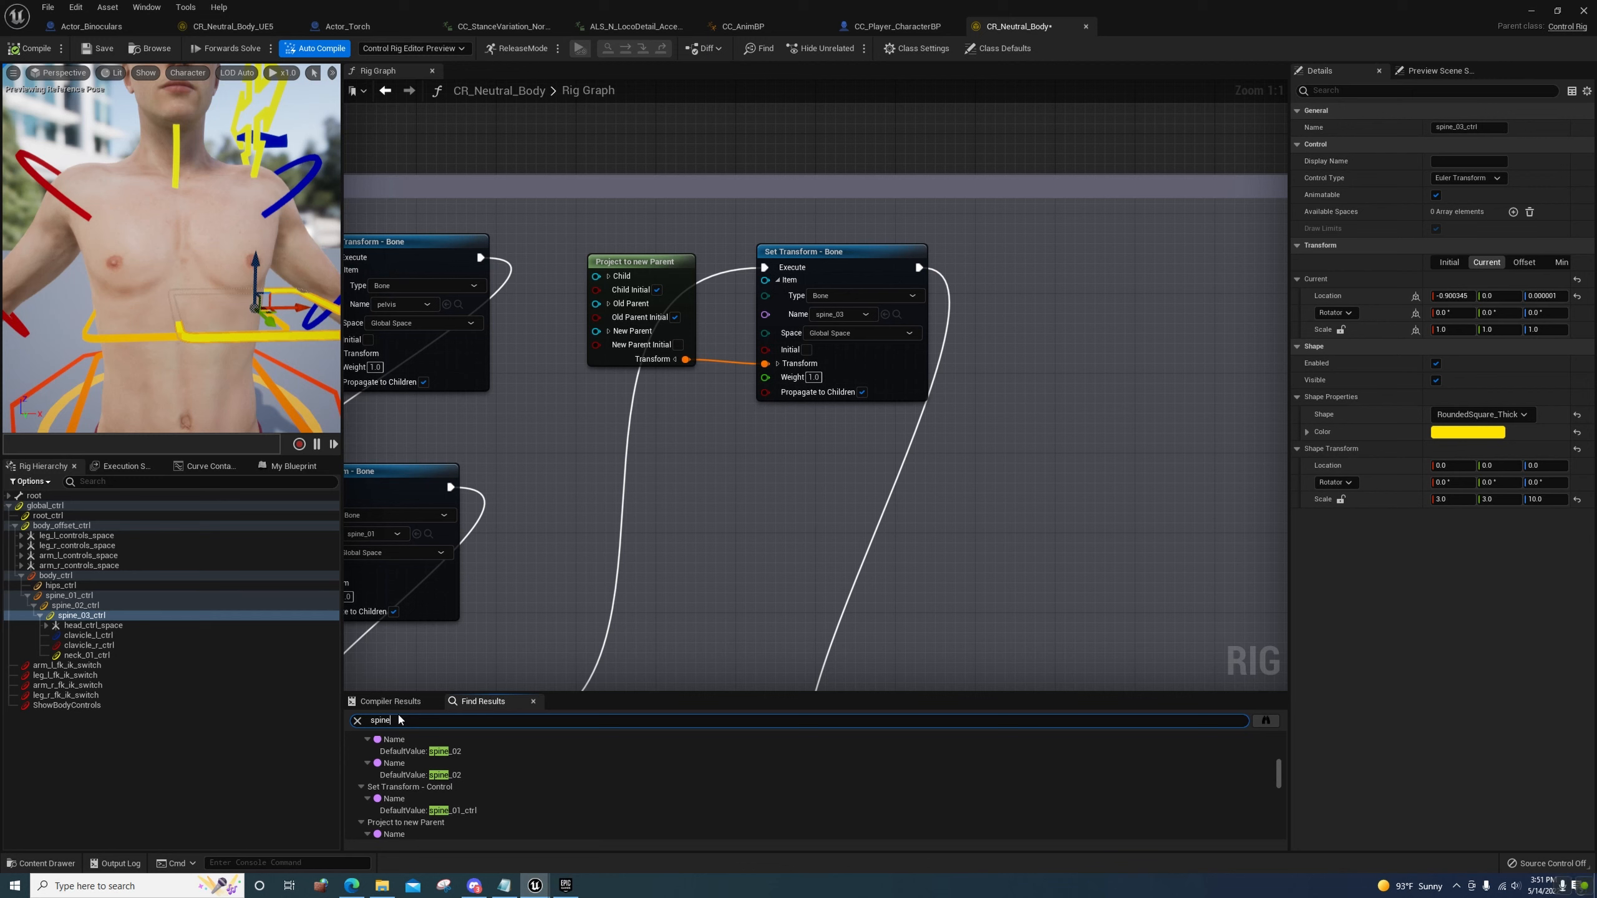
text(3)
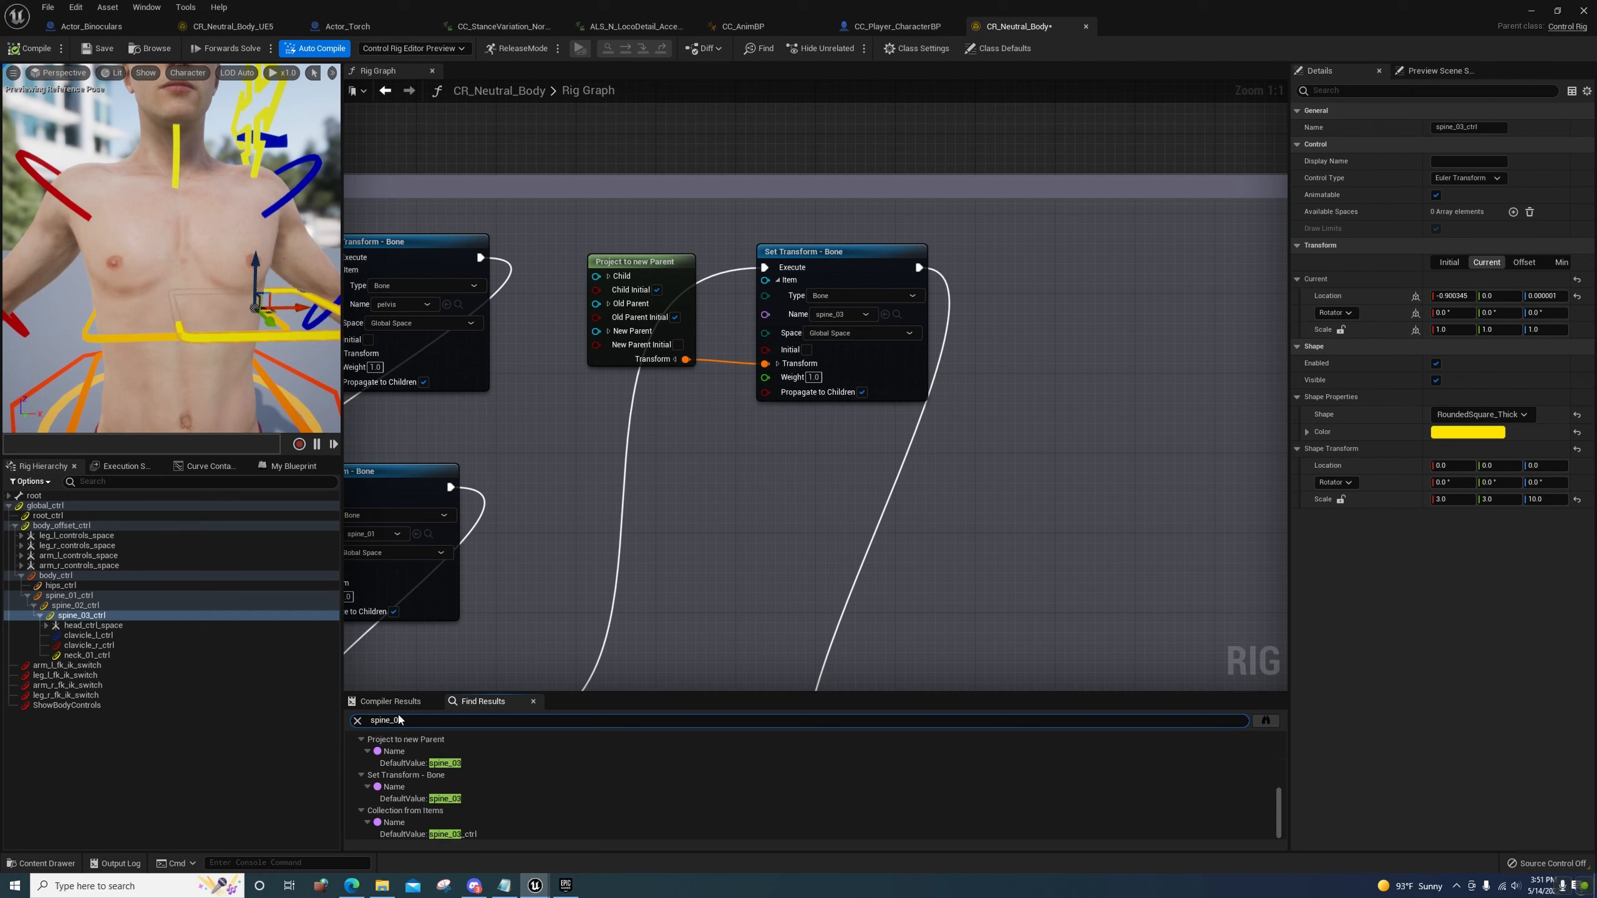
Locate the spine_03 Project to new Parent node, expand its Child, Old Parent and New Parent pins, and move it clear of the Set Transform node
click(502, 762)
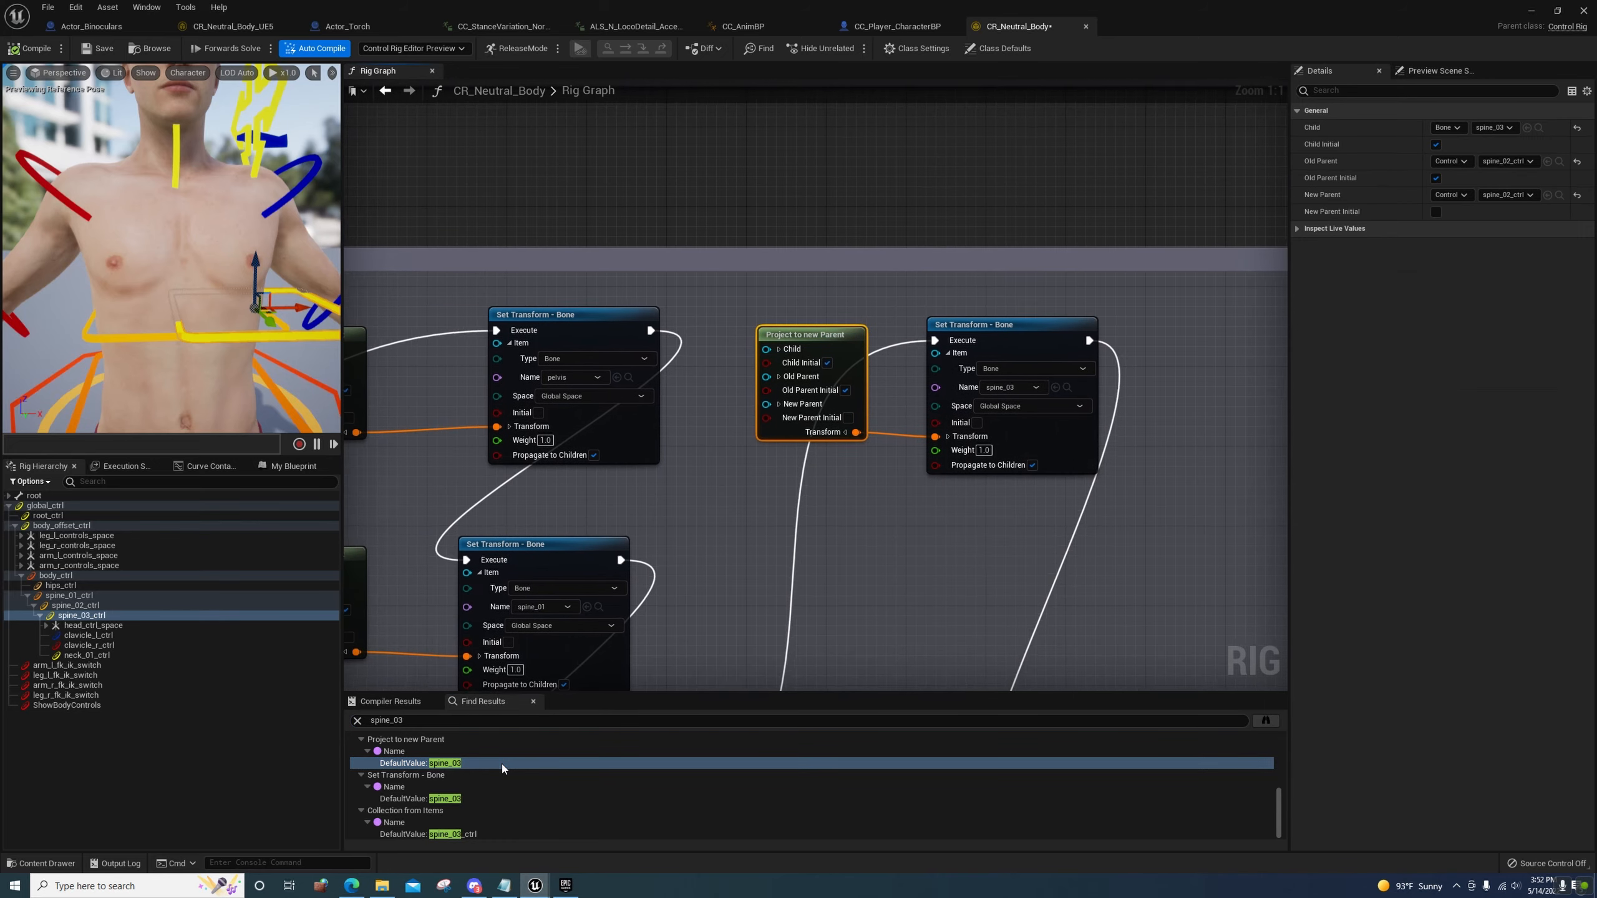
click(781, 379)
click(782, 443)
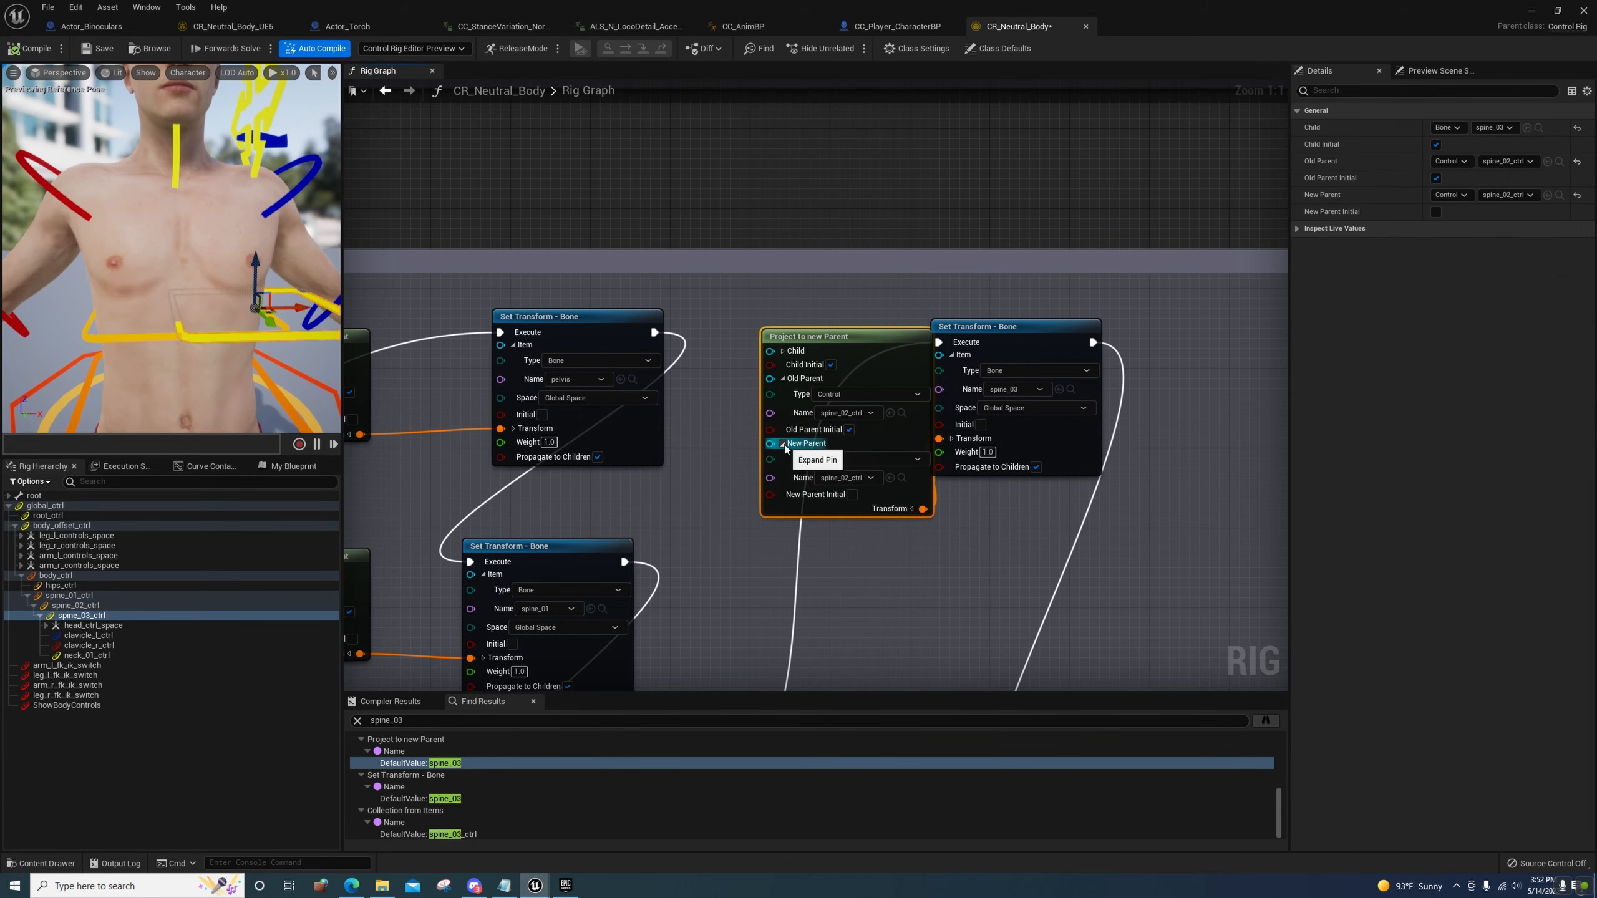
right_drag(841, 542, 777, 538)
click(720, 348)
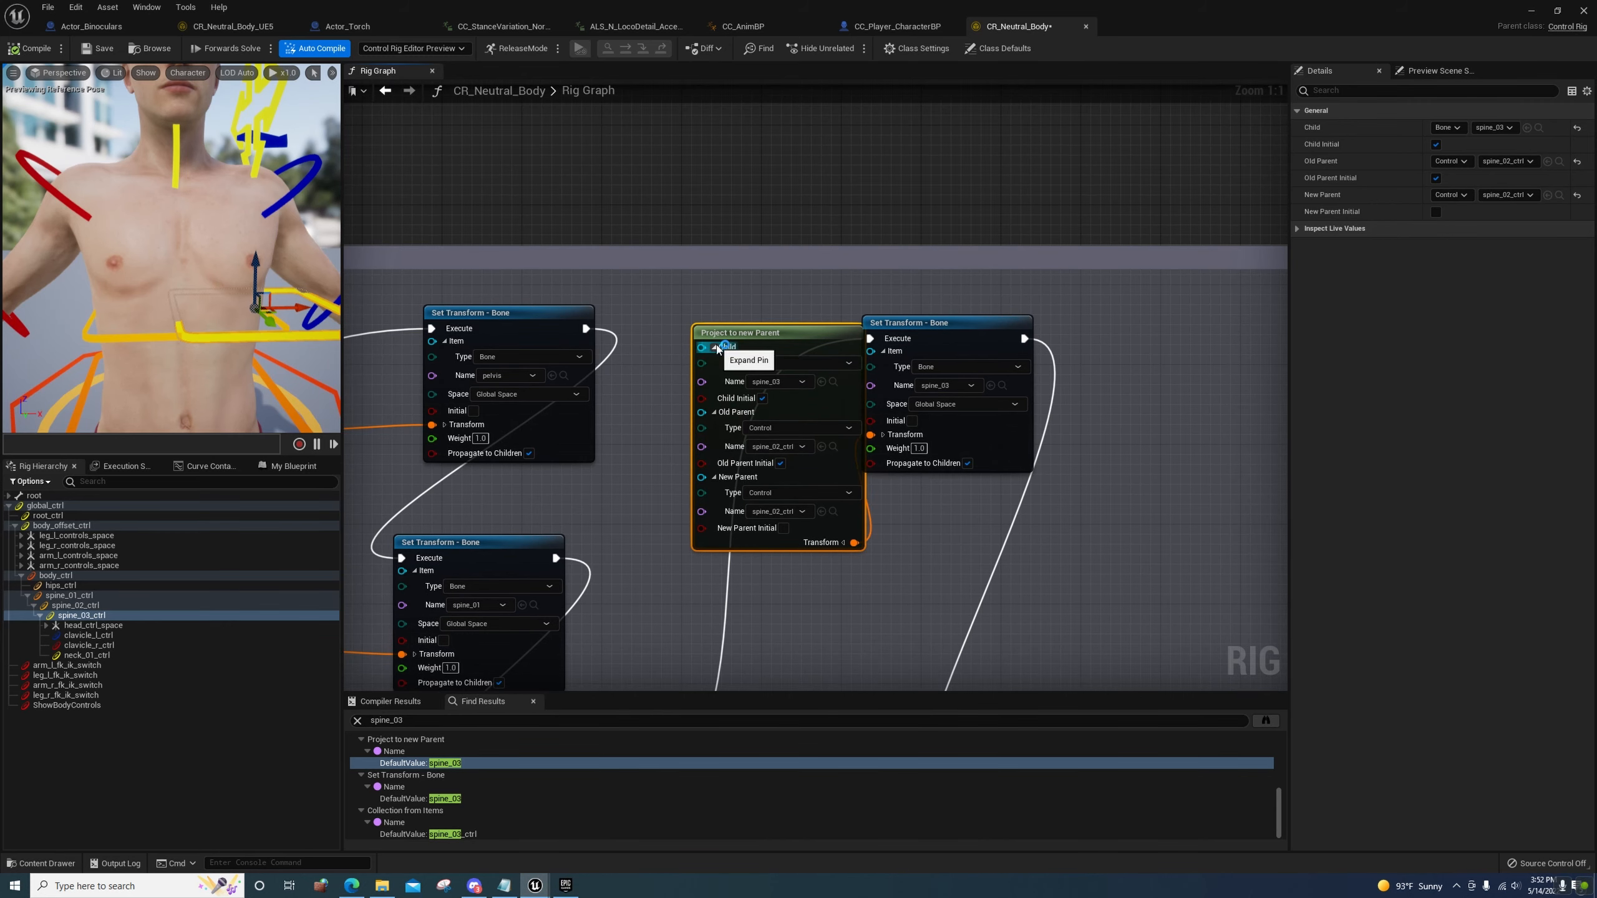
drag(813, 340, 741, 312)
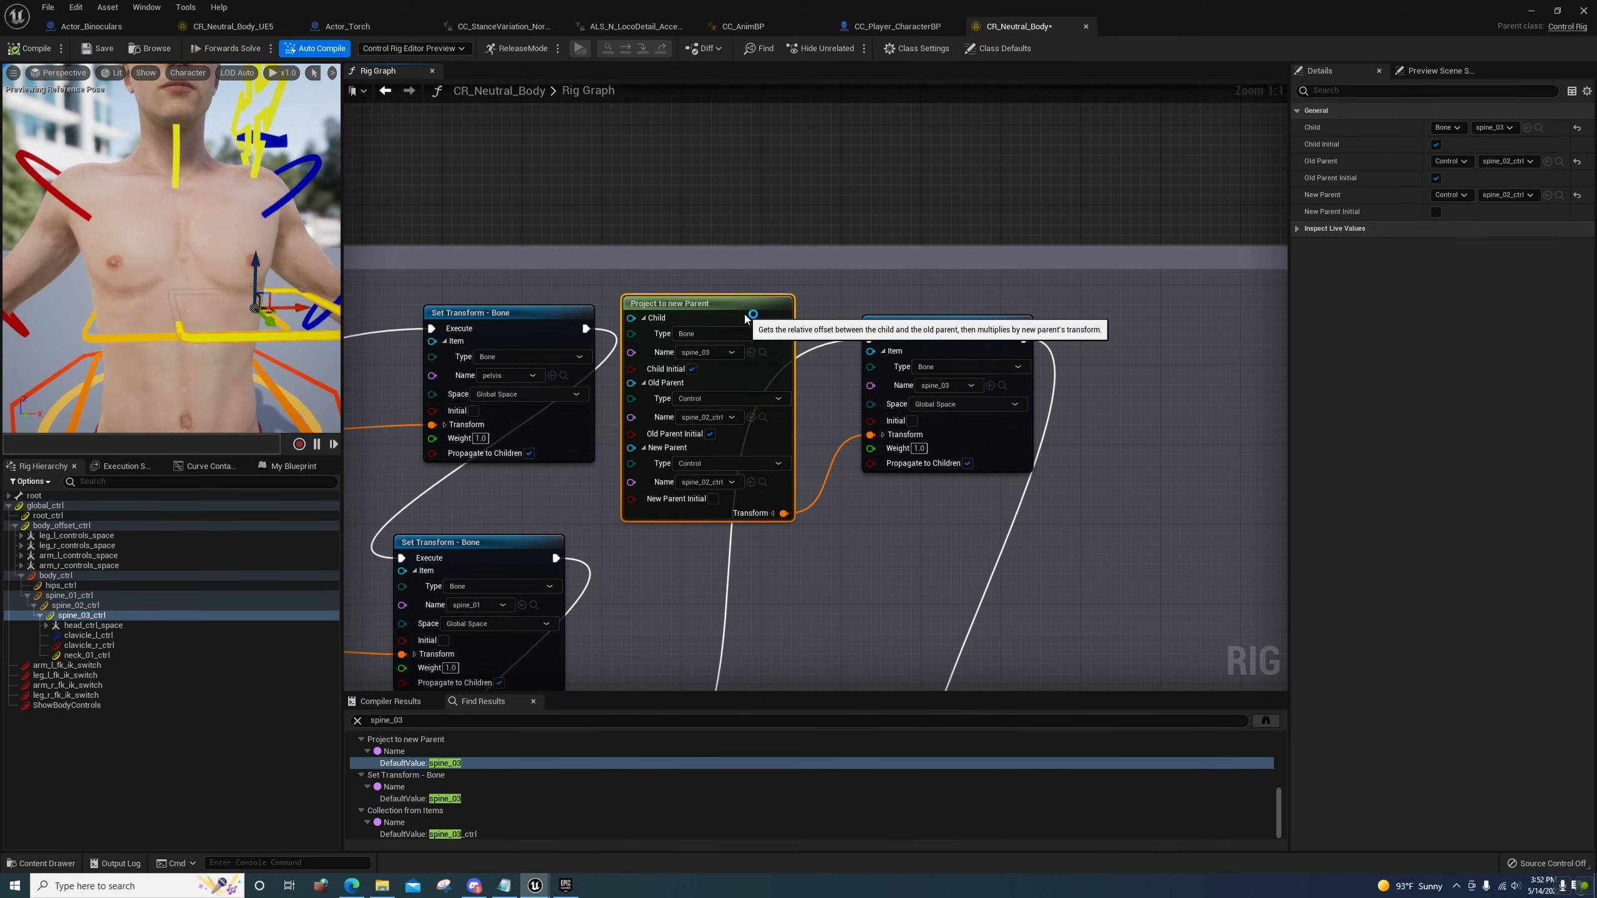
right_drag(814, 555, 721, 514)
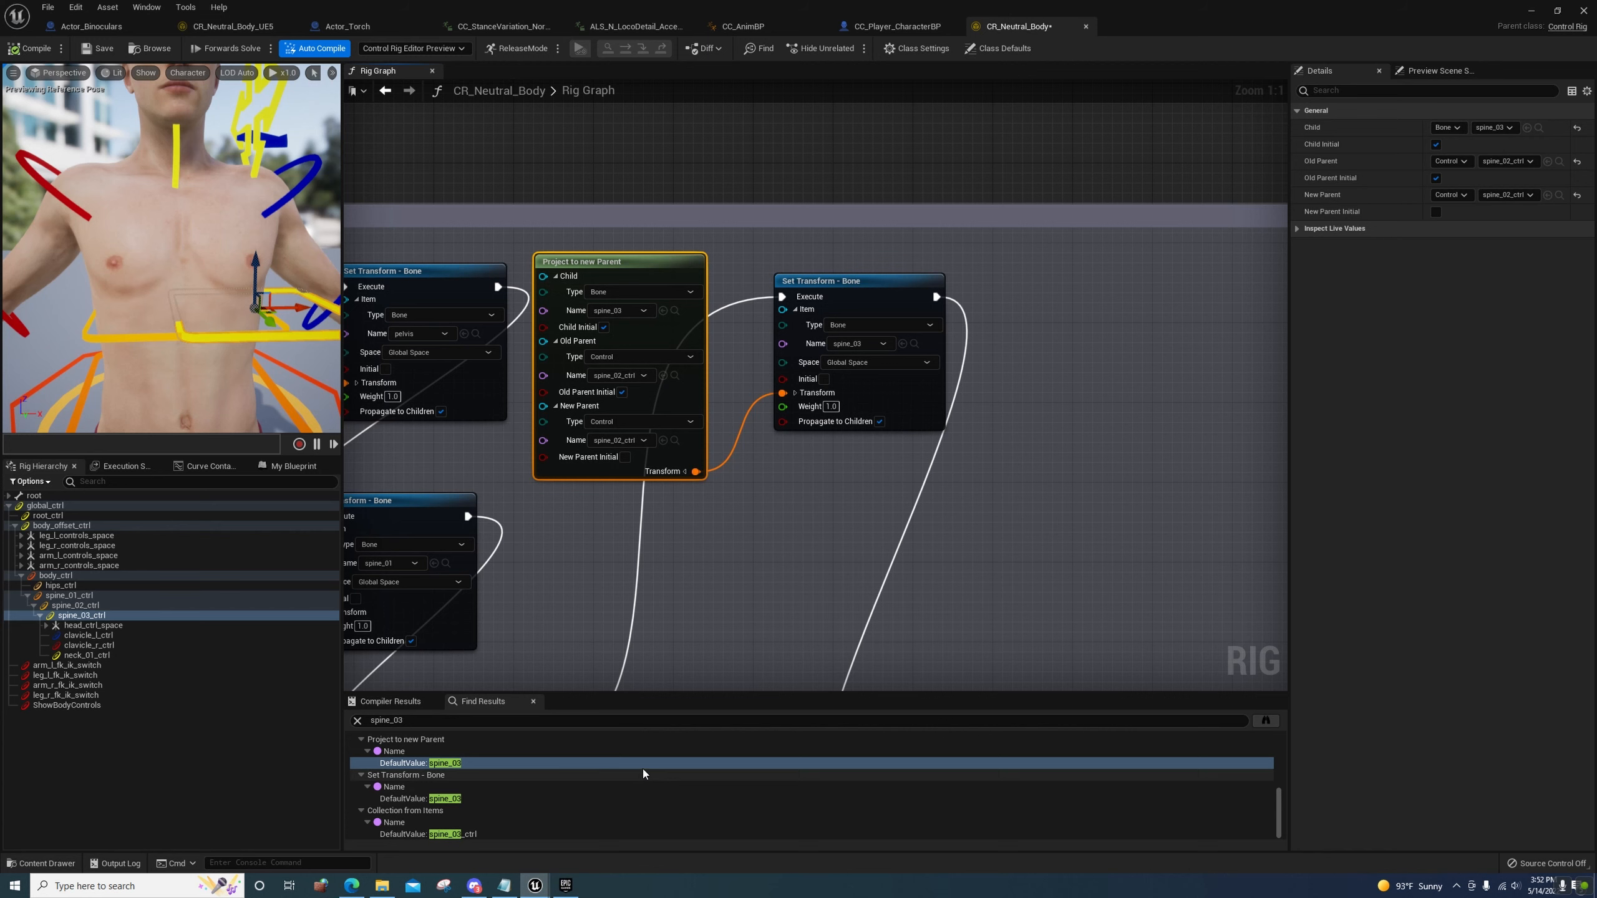
Check the spine_03 search results for the Set Transform - Bone node and the Collection from Items node in the graph
double_click(416, 799)
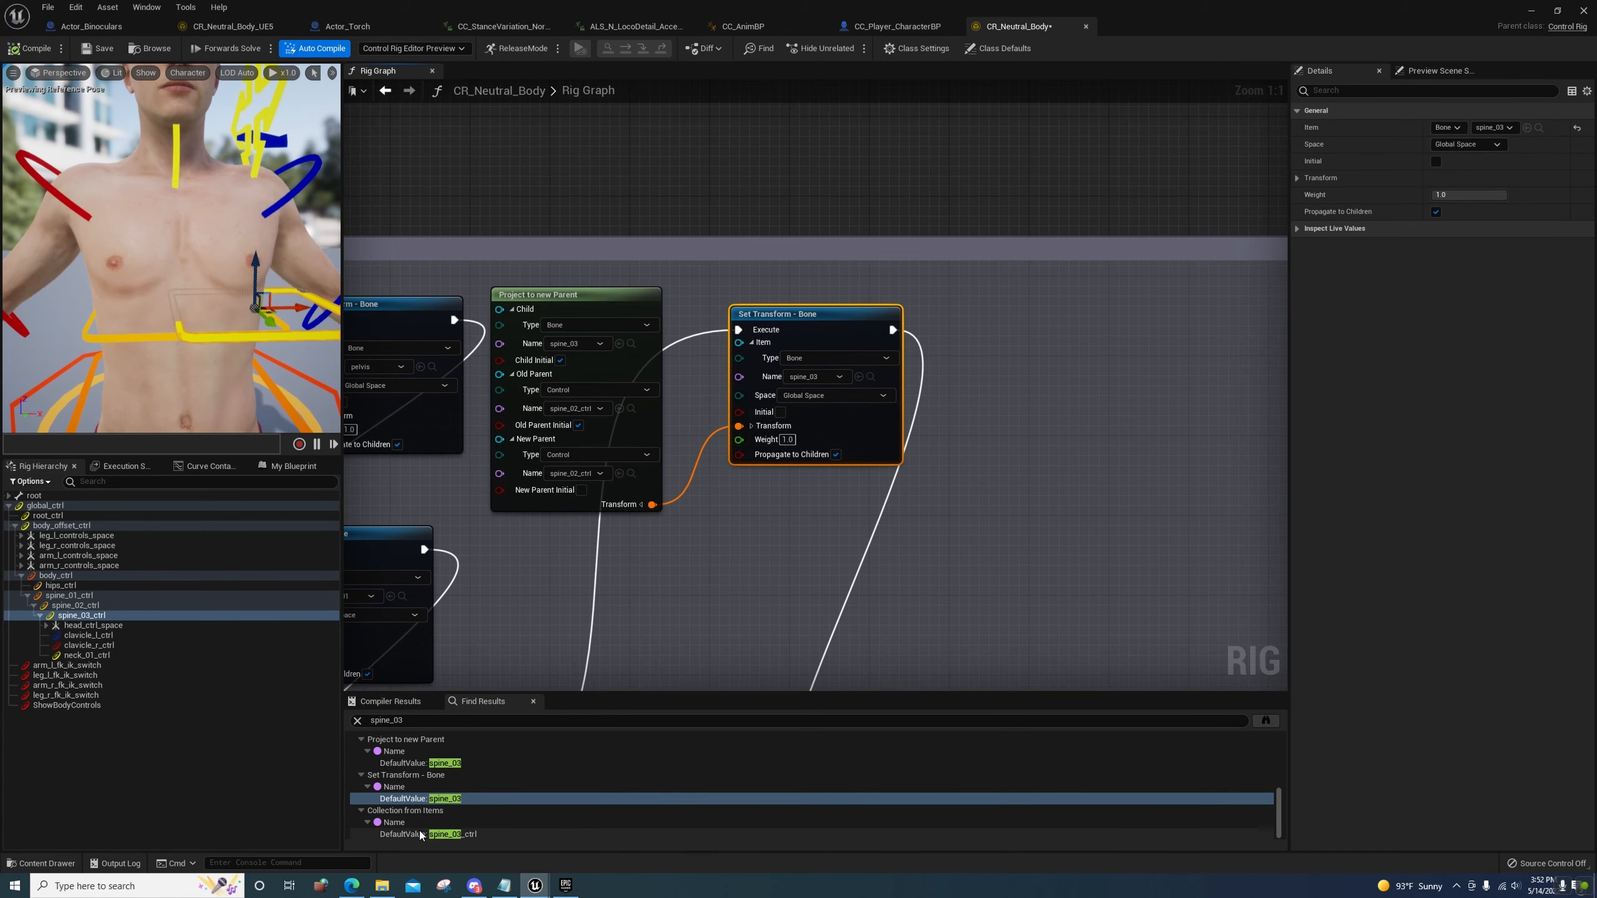
scroll(588, 634, down, 5)
right_drag(591, 637, 646, 356)
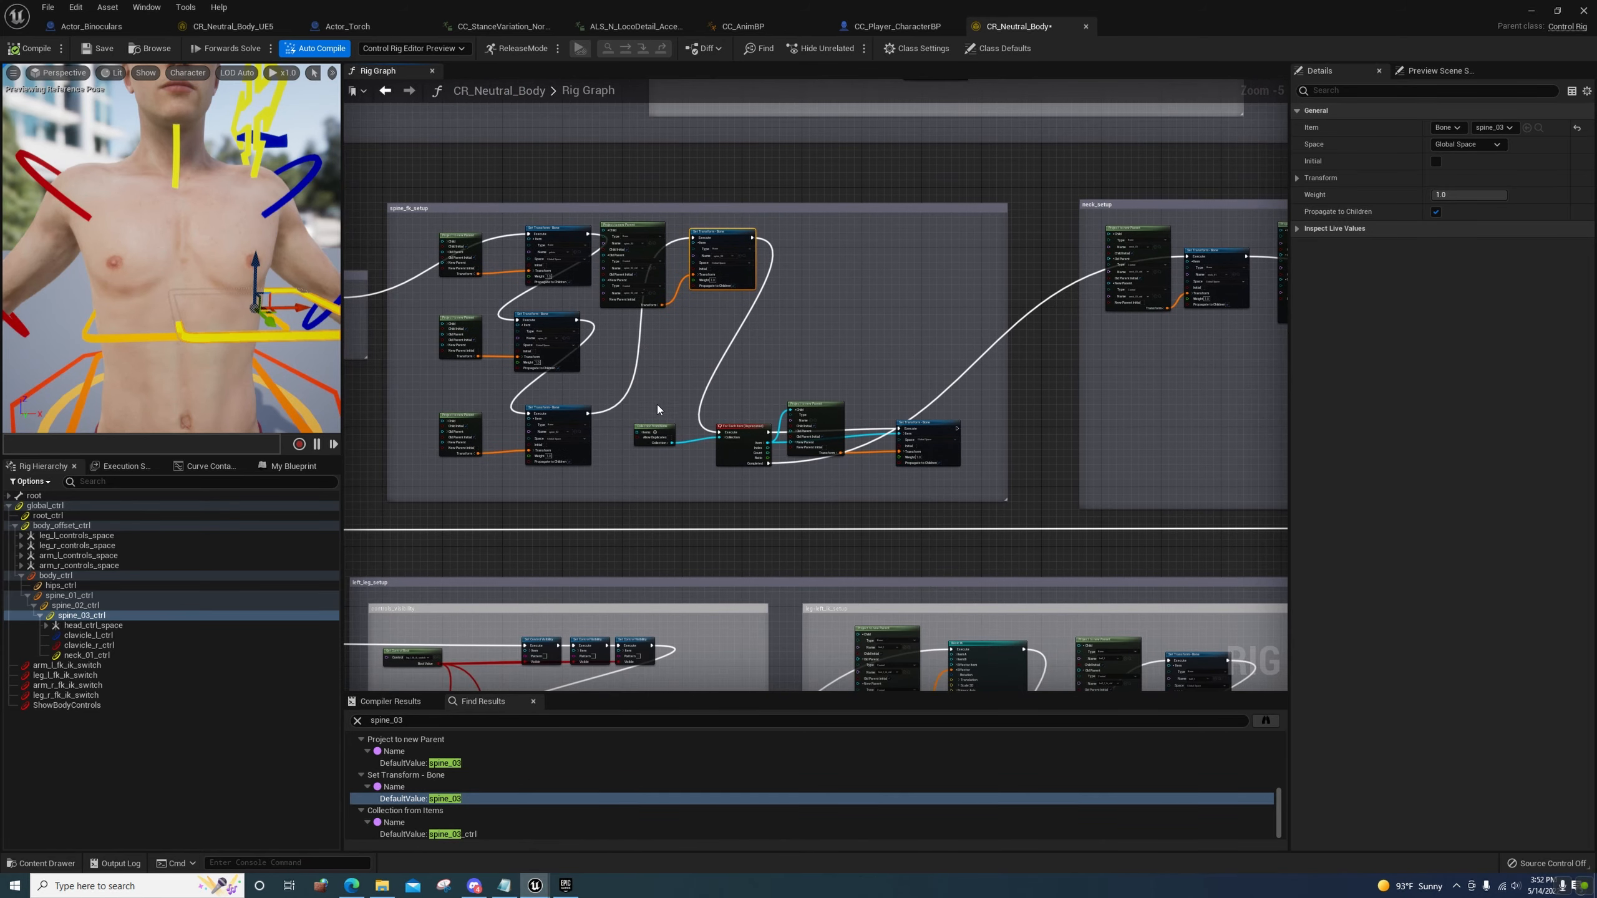
right_drag(658, 415, 647, 549)
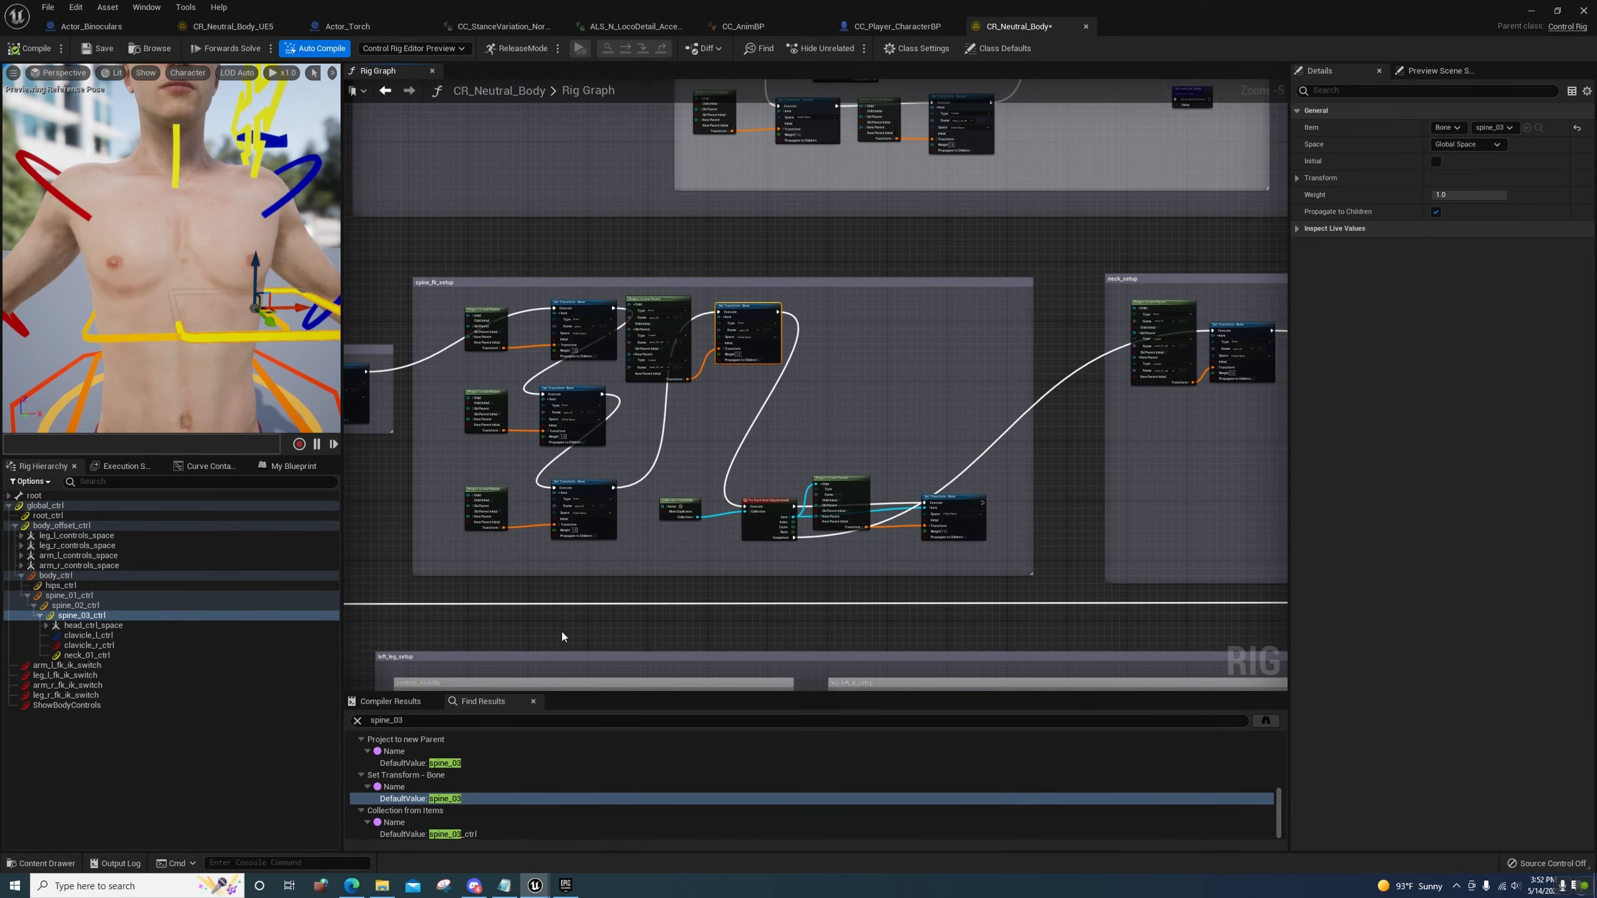
double_click(453, 836)
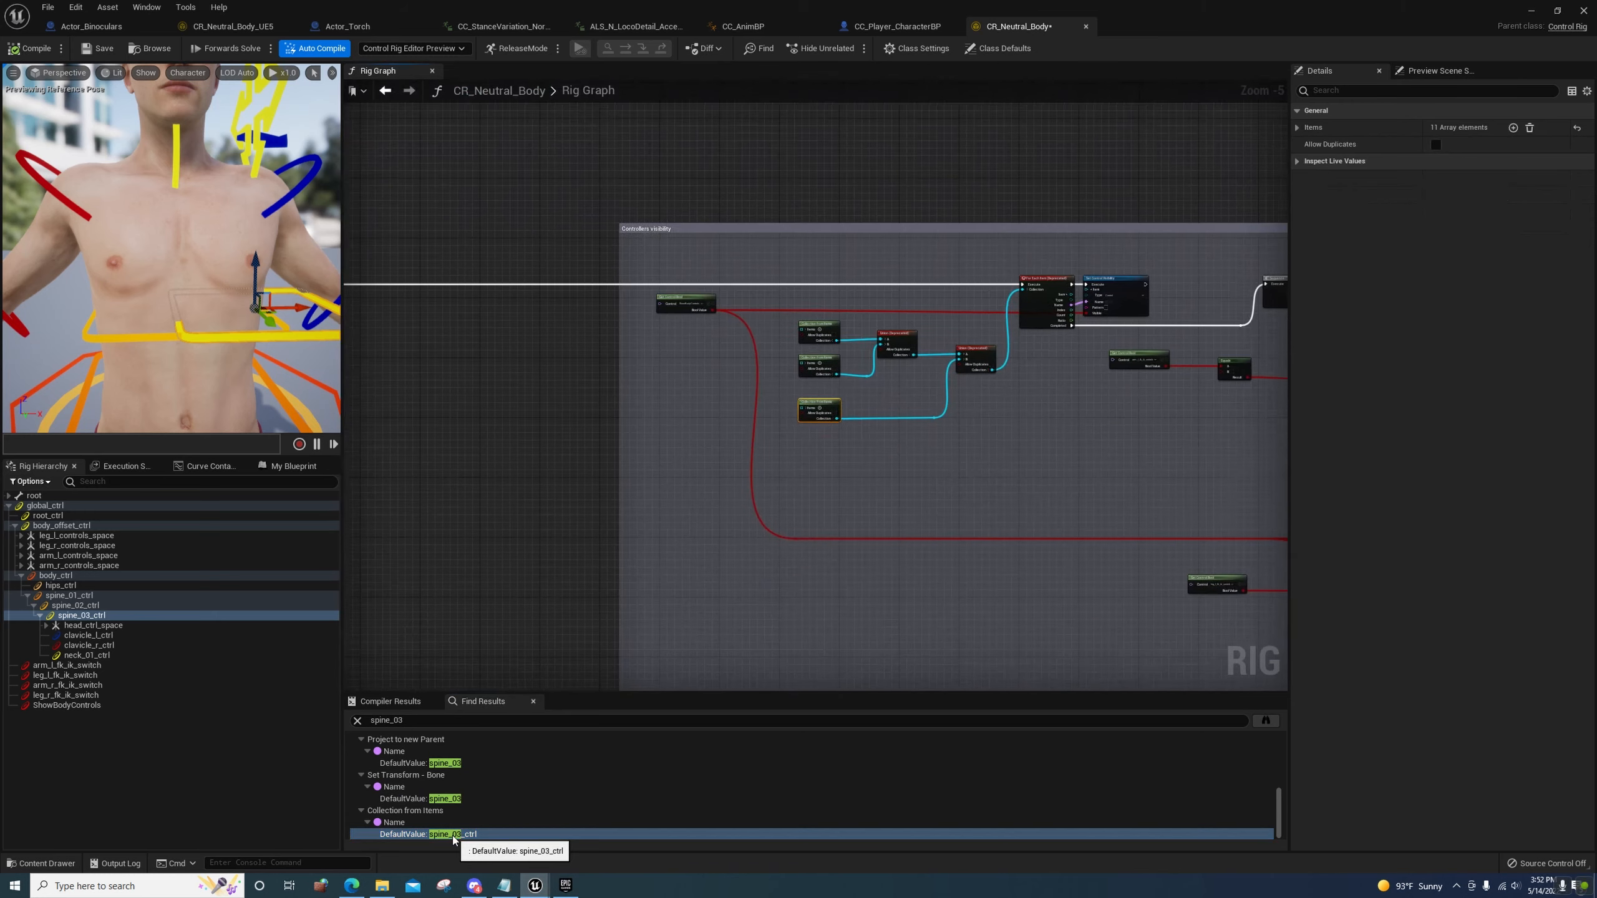
right_drag(836, 419, 930, 577)
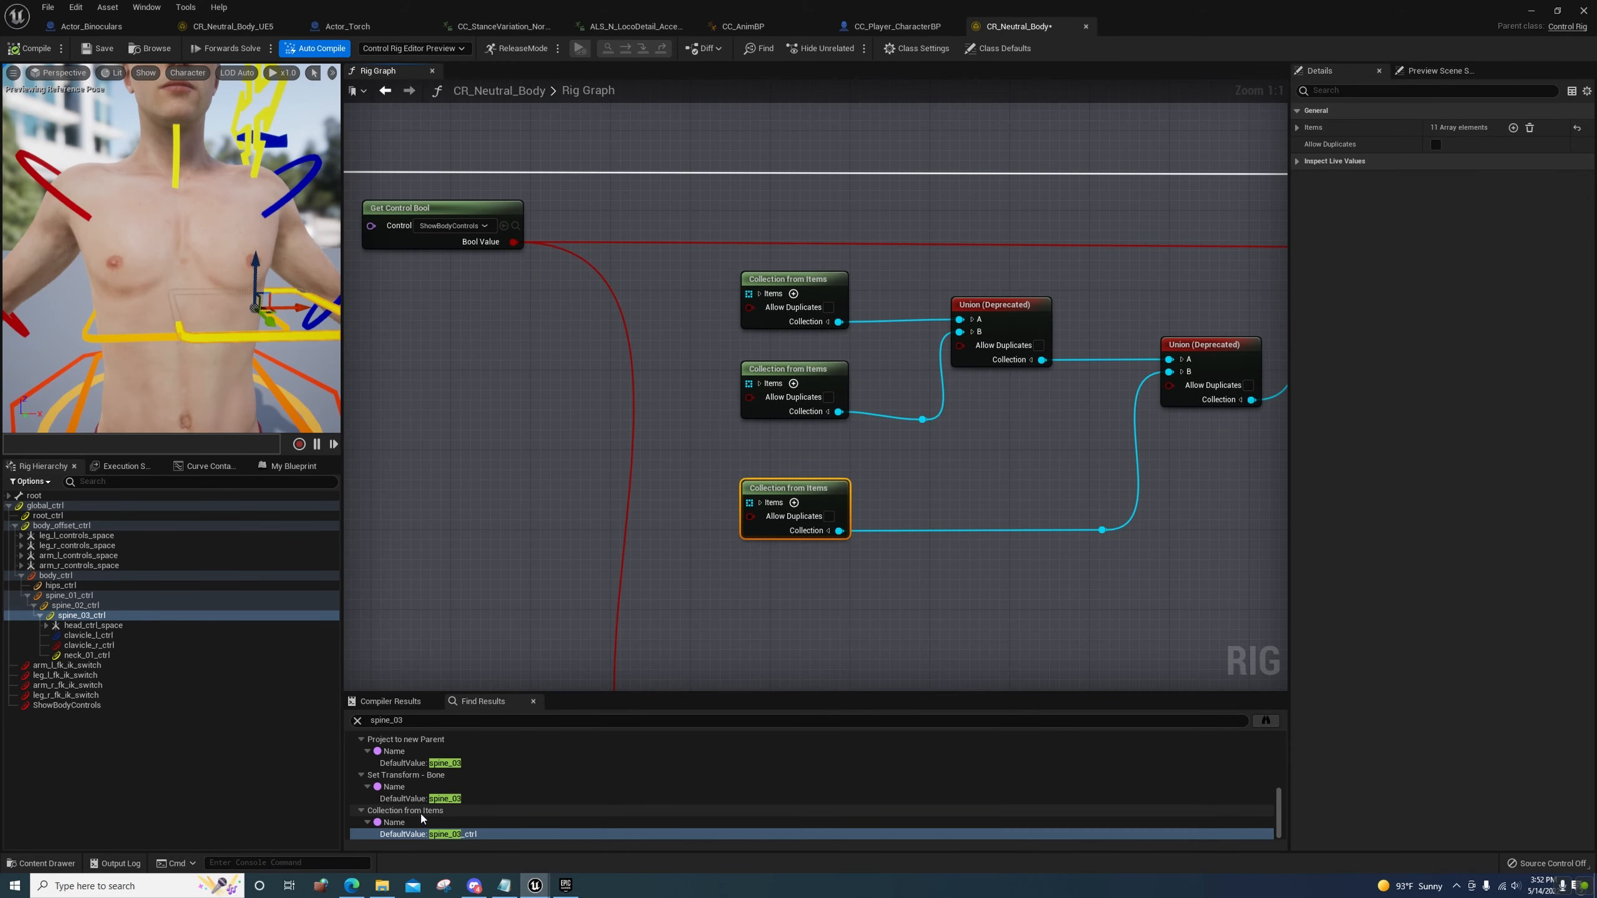
Locate the spine_03 Get Transform - Bone Initial node and expand the Offset pin of the connected spine_02_ctrl Set Control Offset node
scroll(420, 812, up, 5)
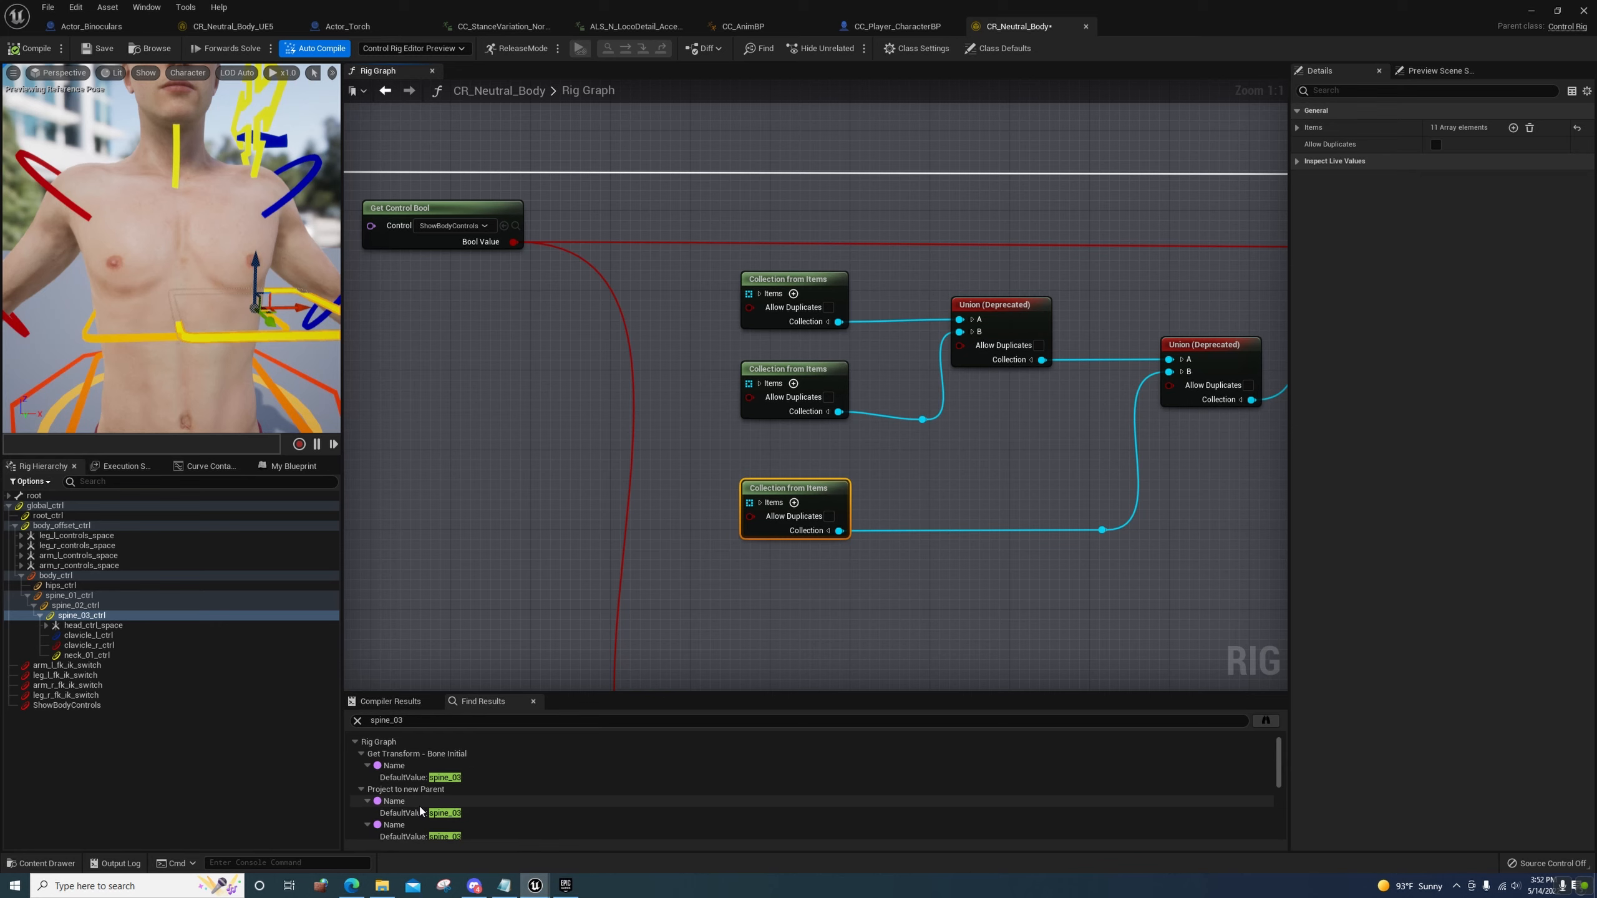
click(421, 778)
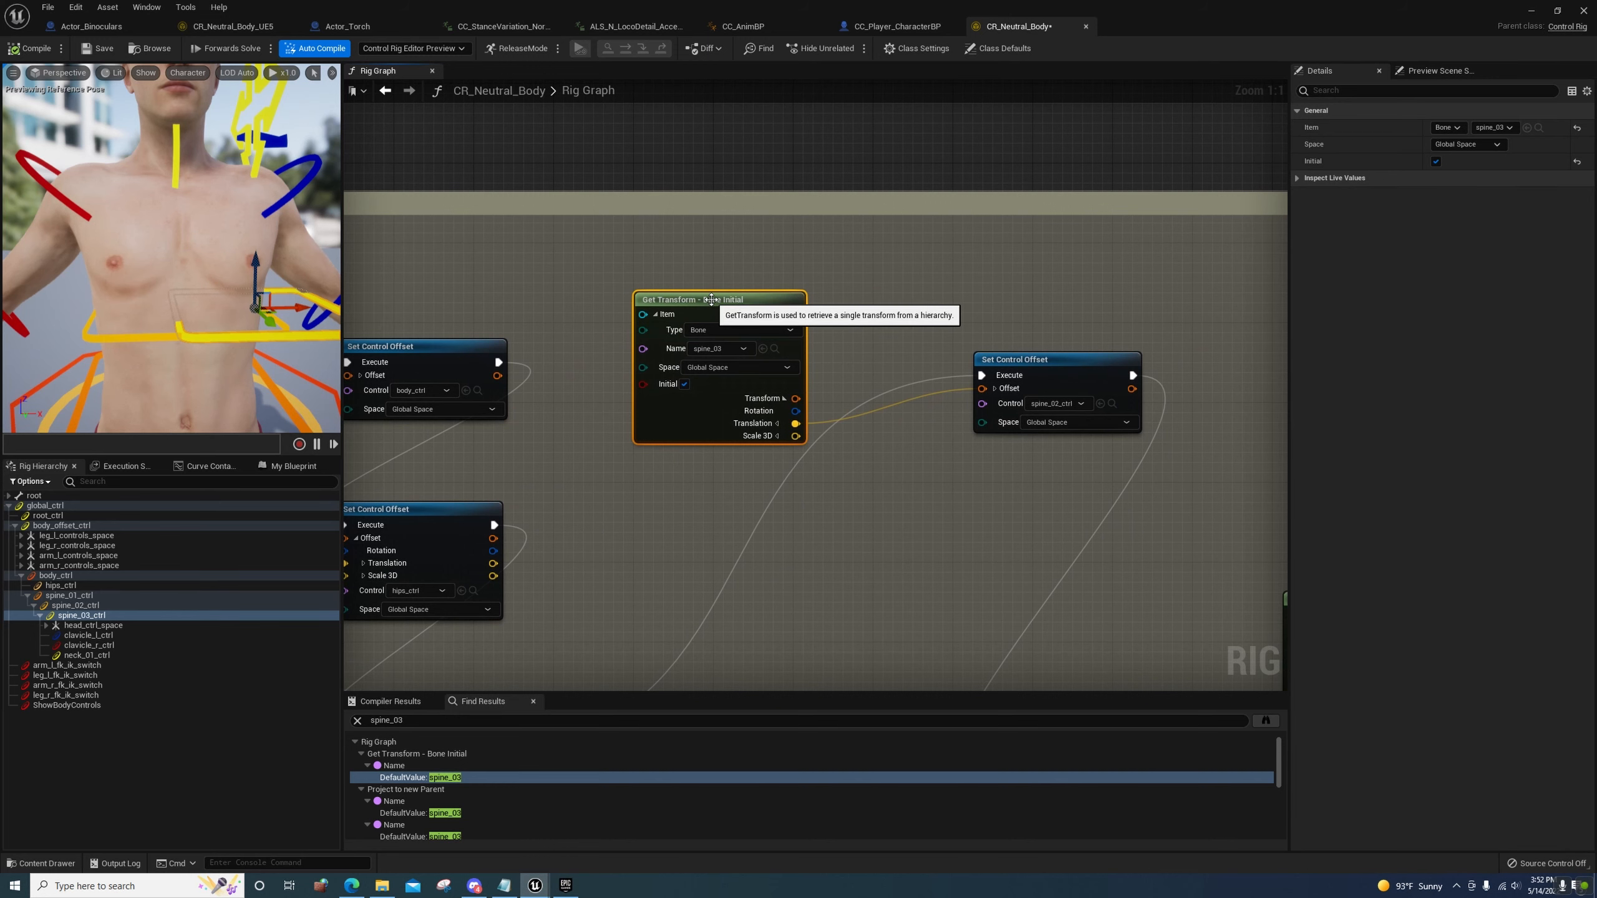
right_drag(943, 497, 890, 469)
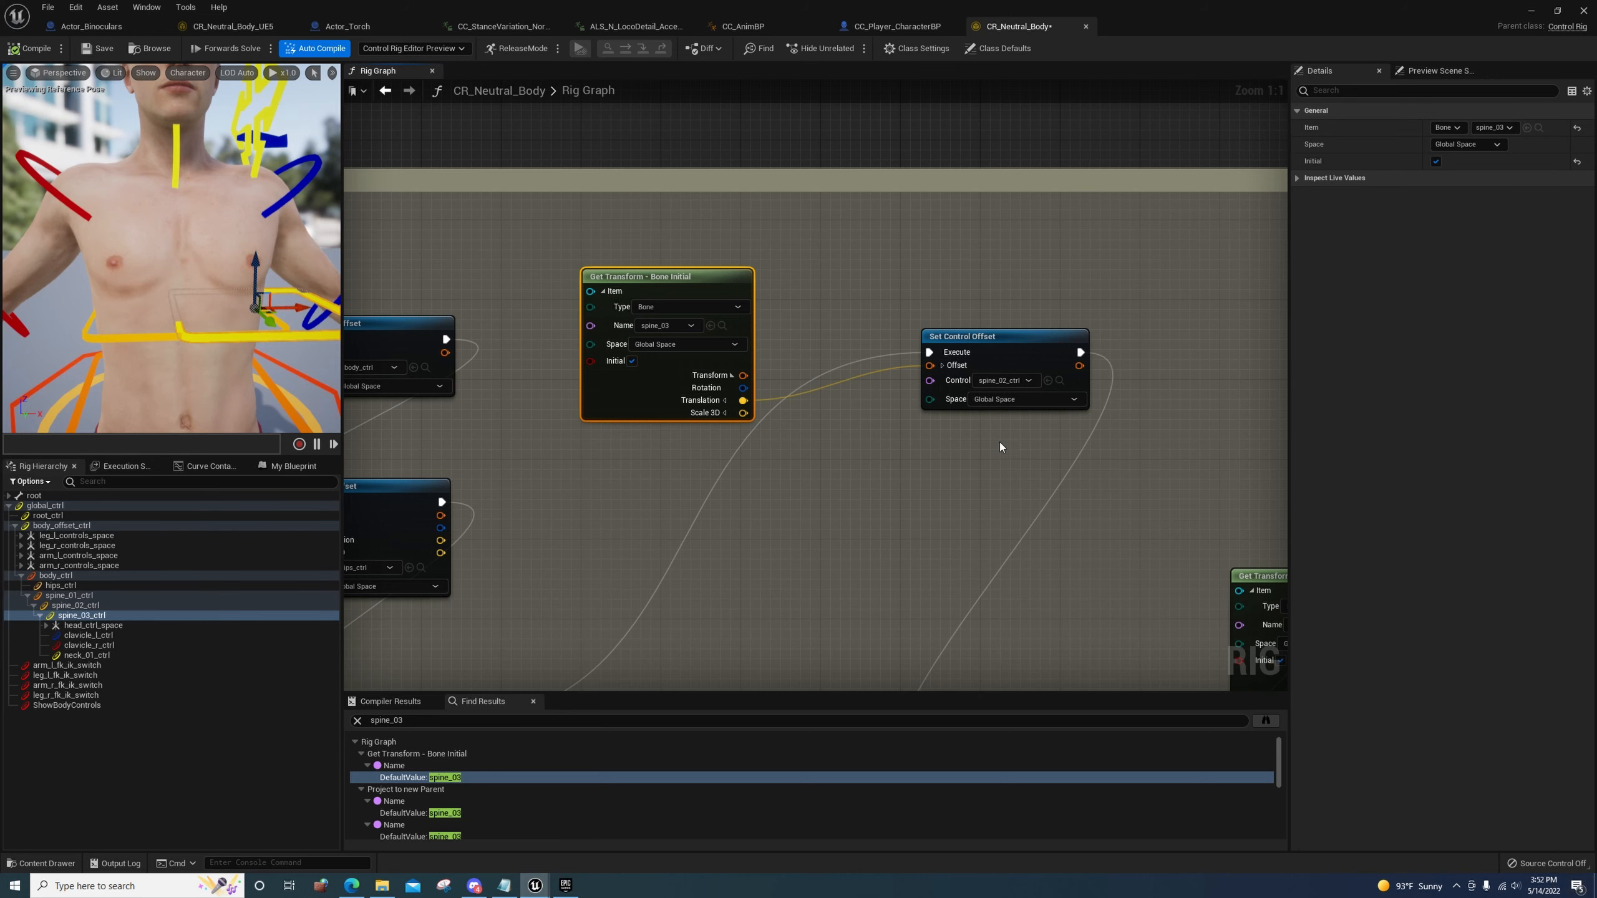
right_drag(1000, 447, 996, 412)
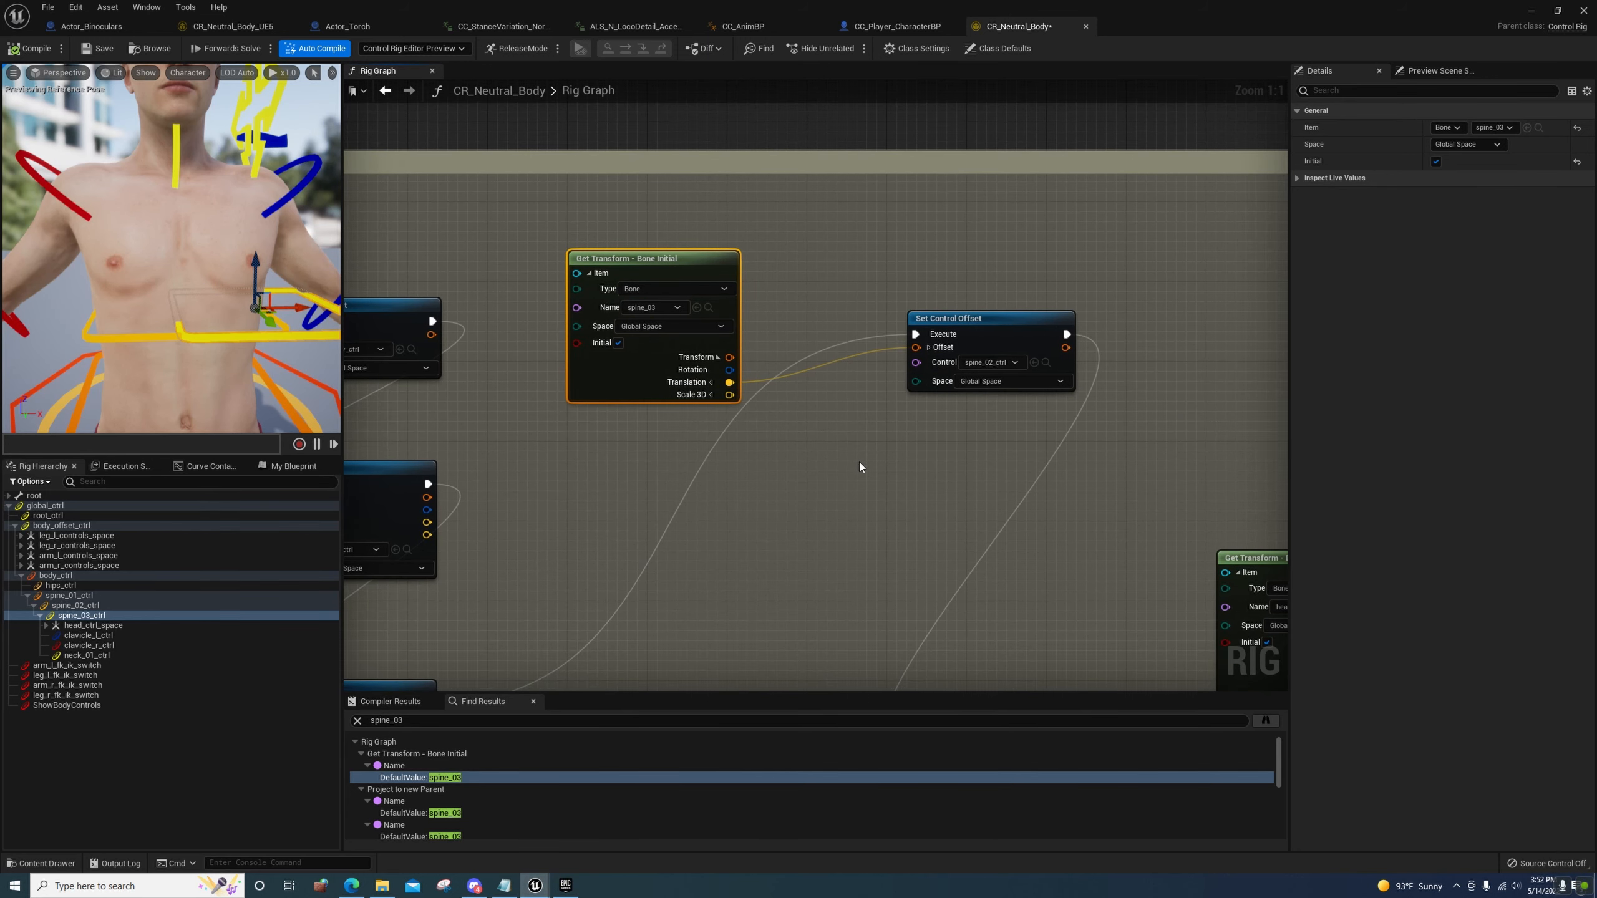
right_drag(860, 467, 905, 444)
click(973, 325)
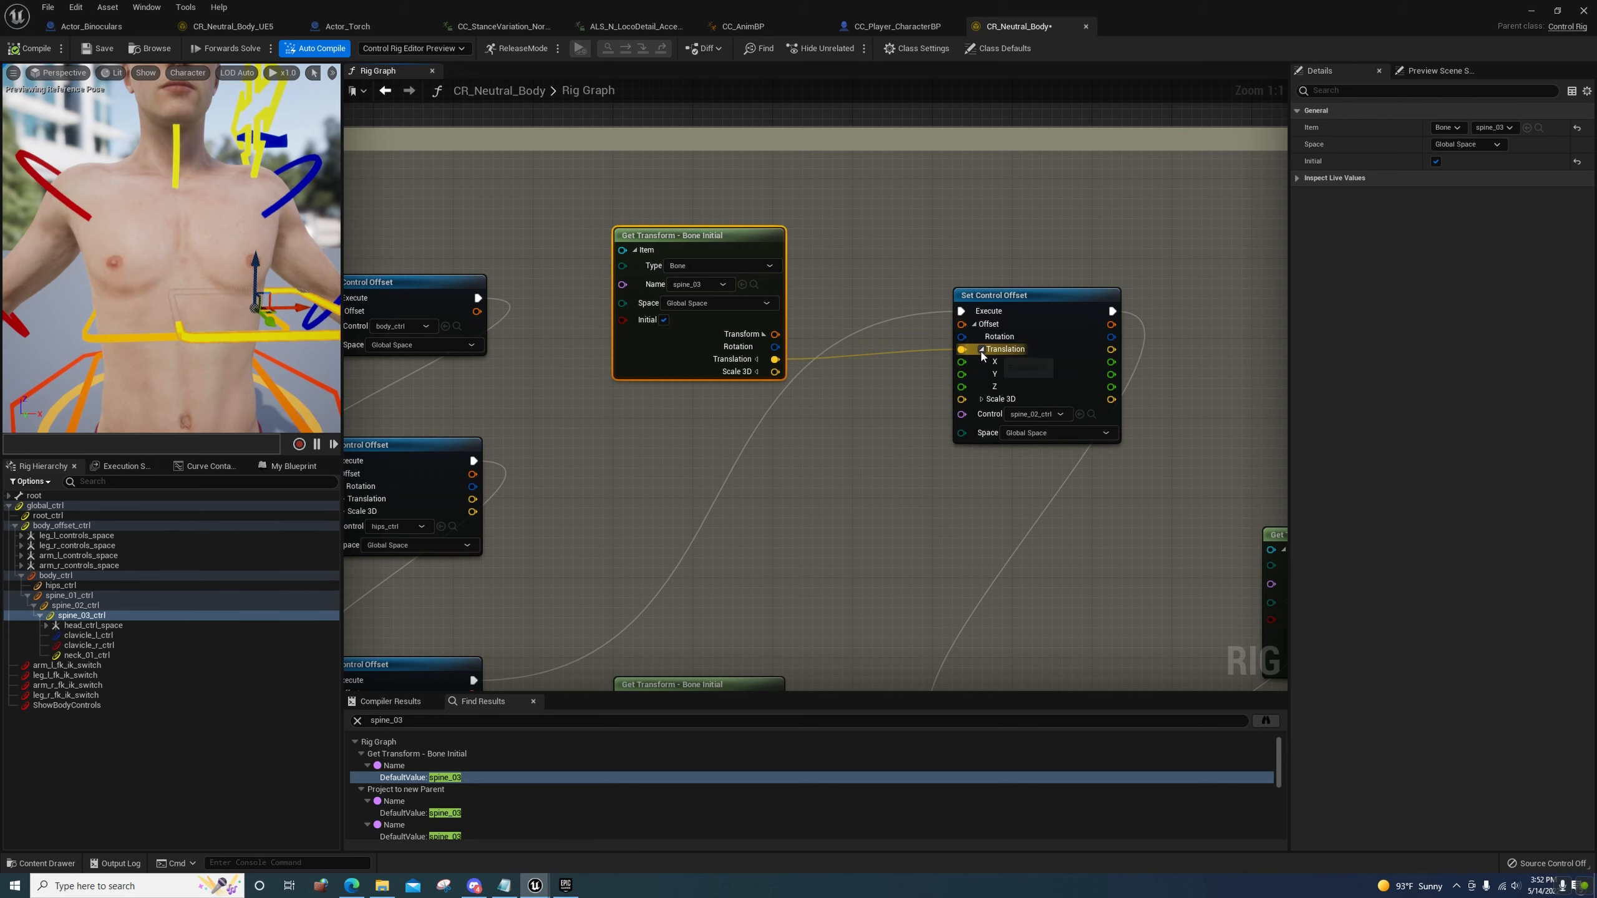
click(981, 350)
Examine how the Get Transform nodes feed the Set Control Offset nodes for the body, hips, spine and neck controls
scroll(905, 467, down, 3)
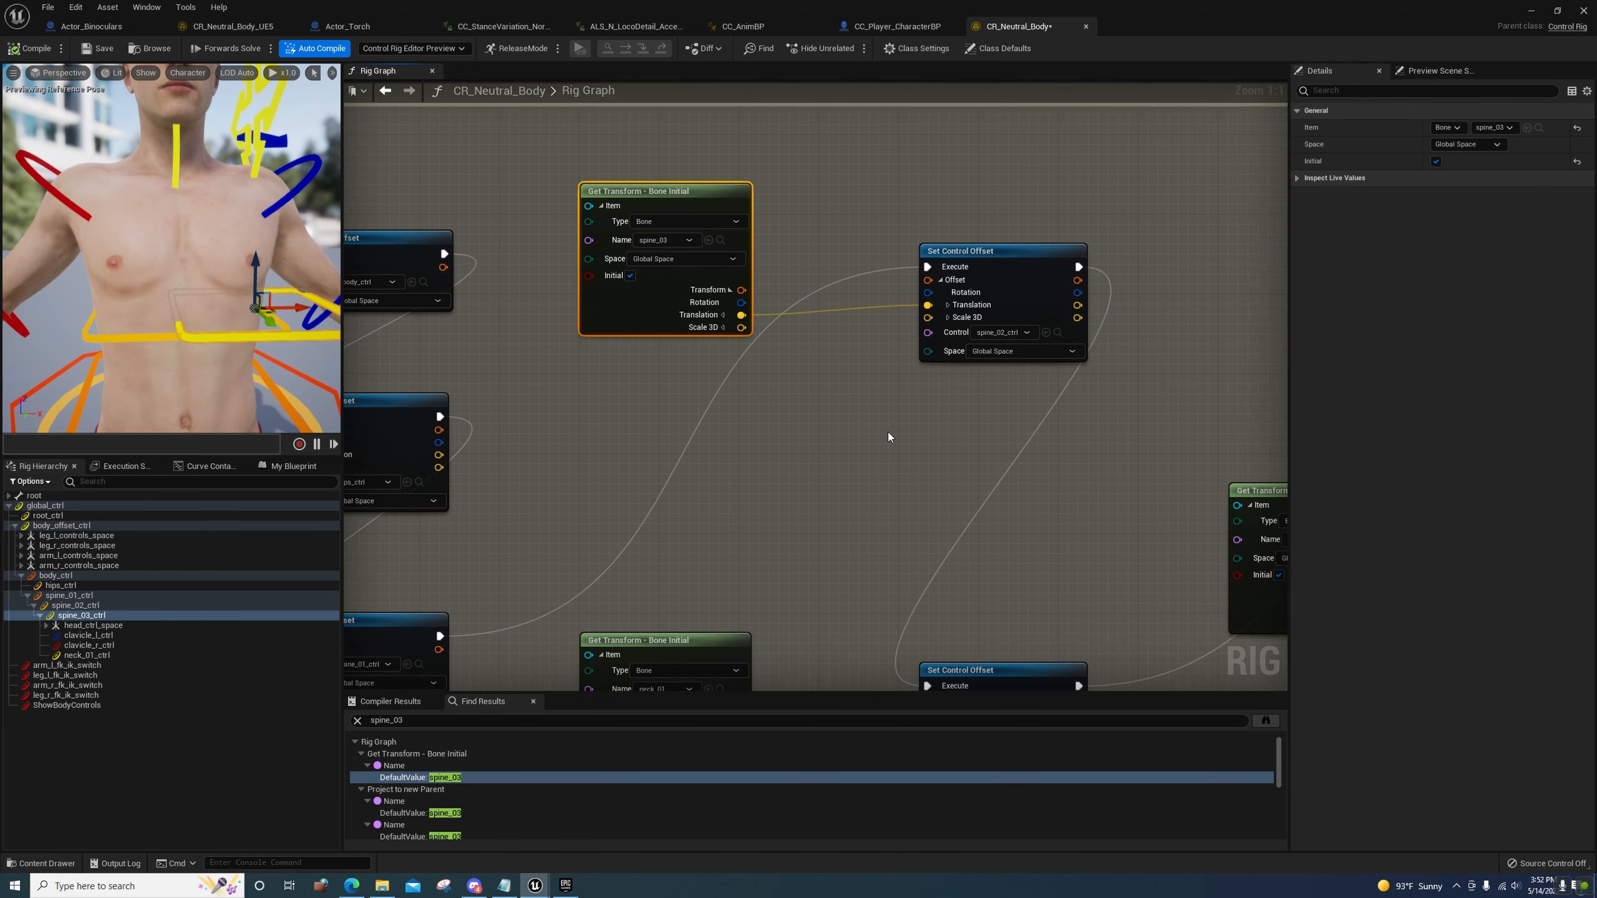
right_drag(945, 333, 995, 451)
scroll(876, 432, up, 2)
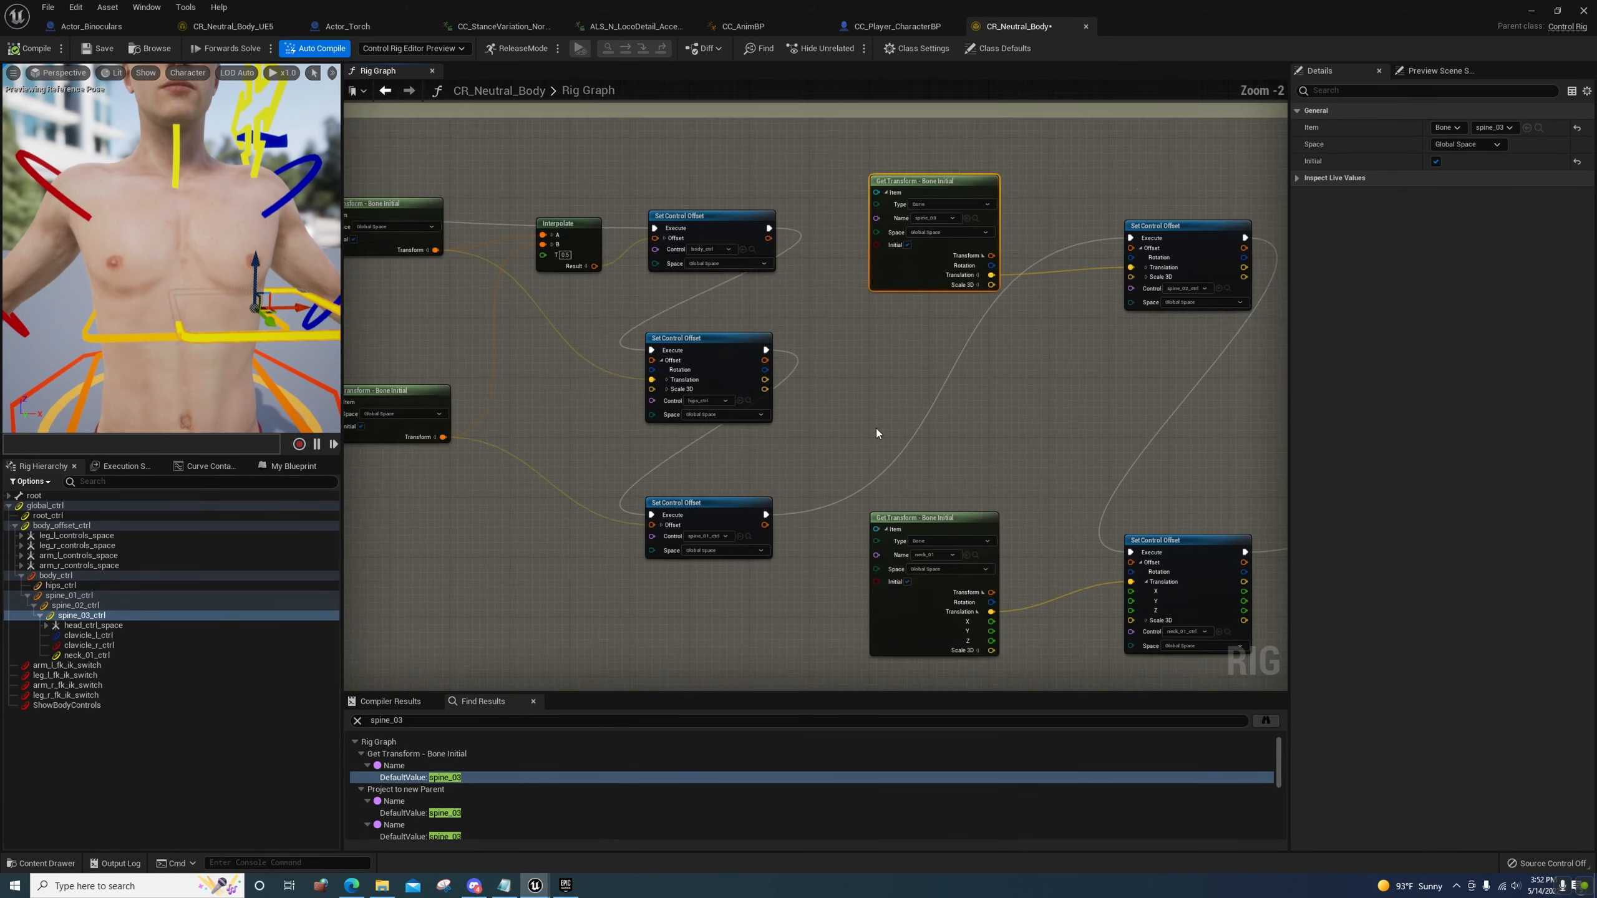
right_drag(841, 443, 953, 421)
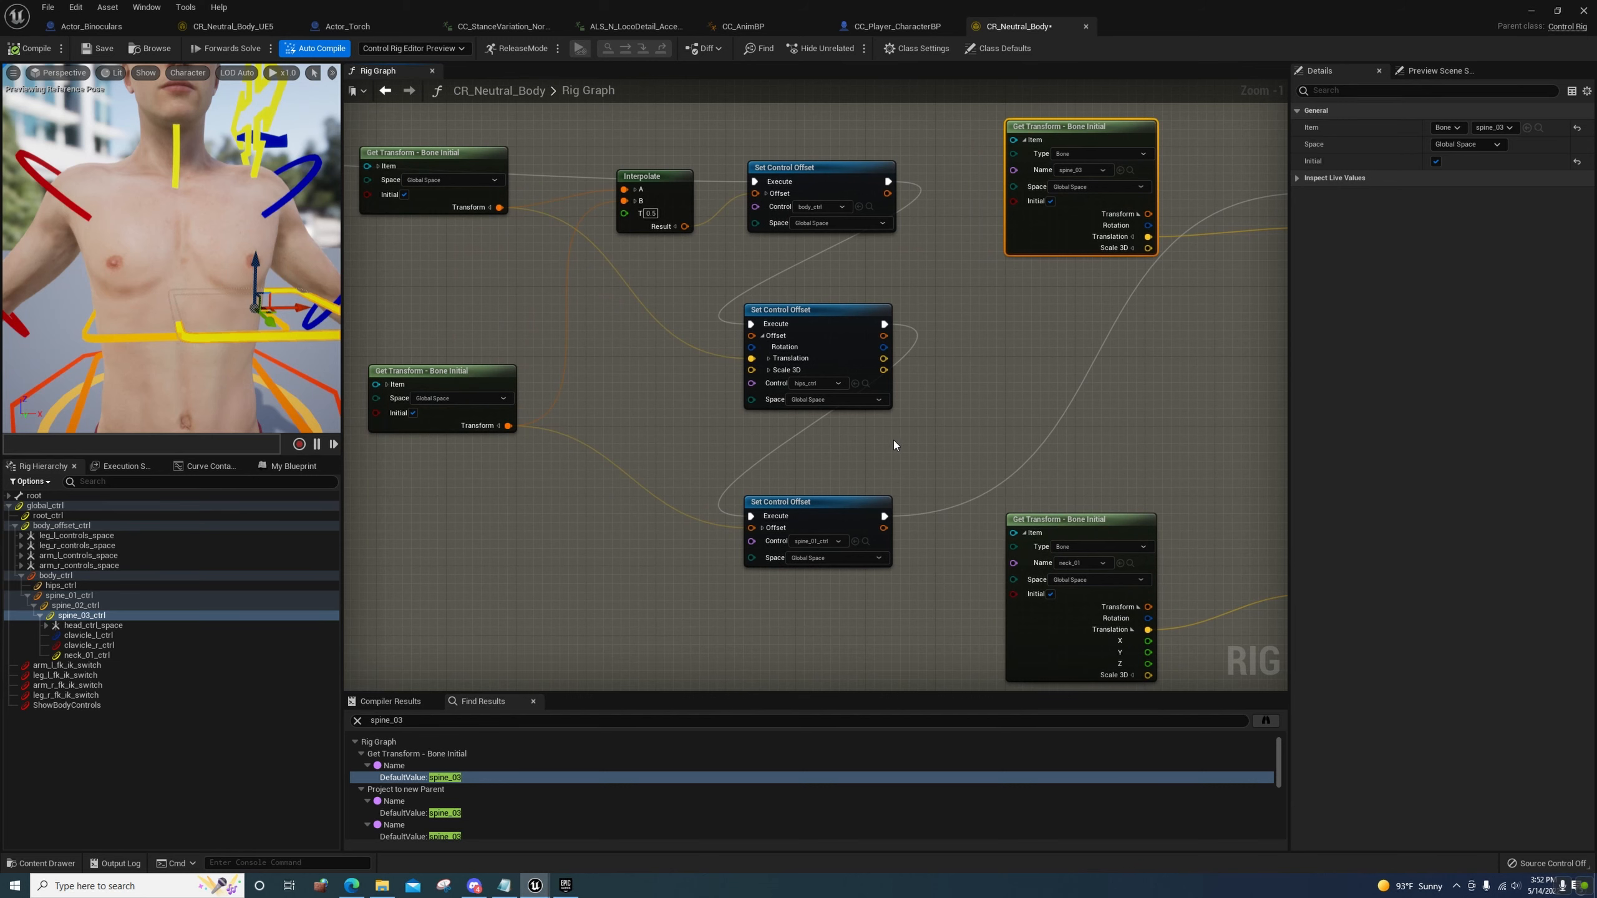
right_drag(913, 470, 690, 461)
right_drag(949, 436, 848, 468)
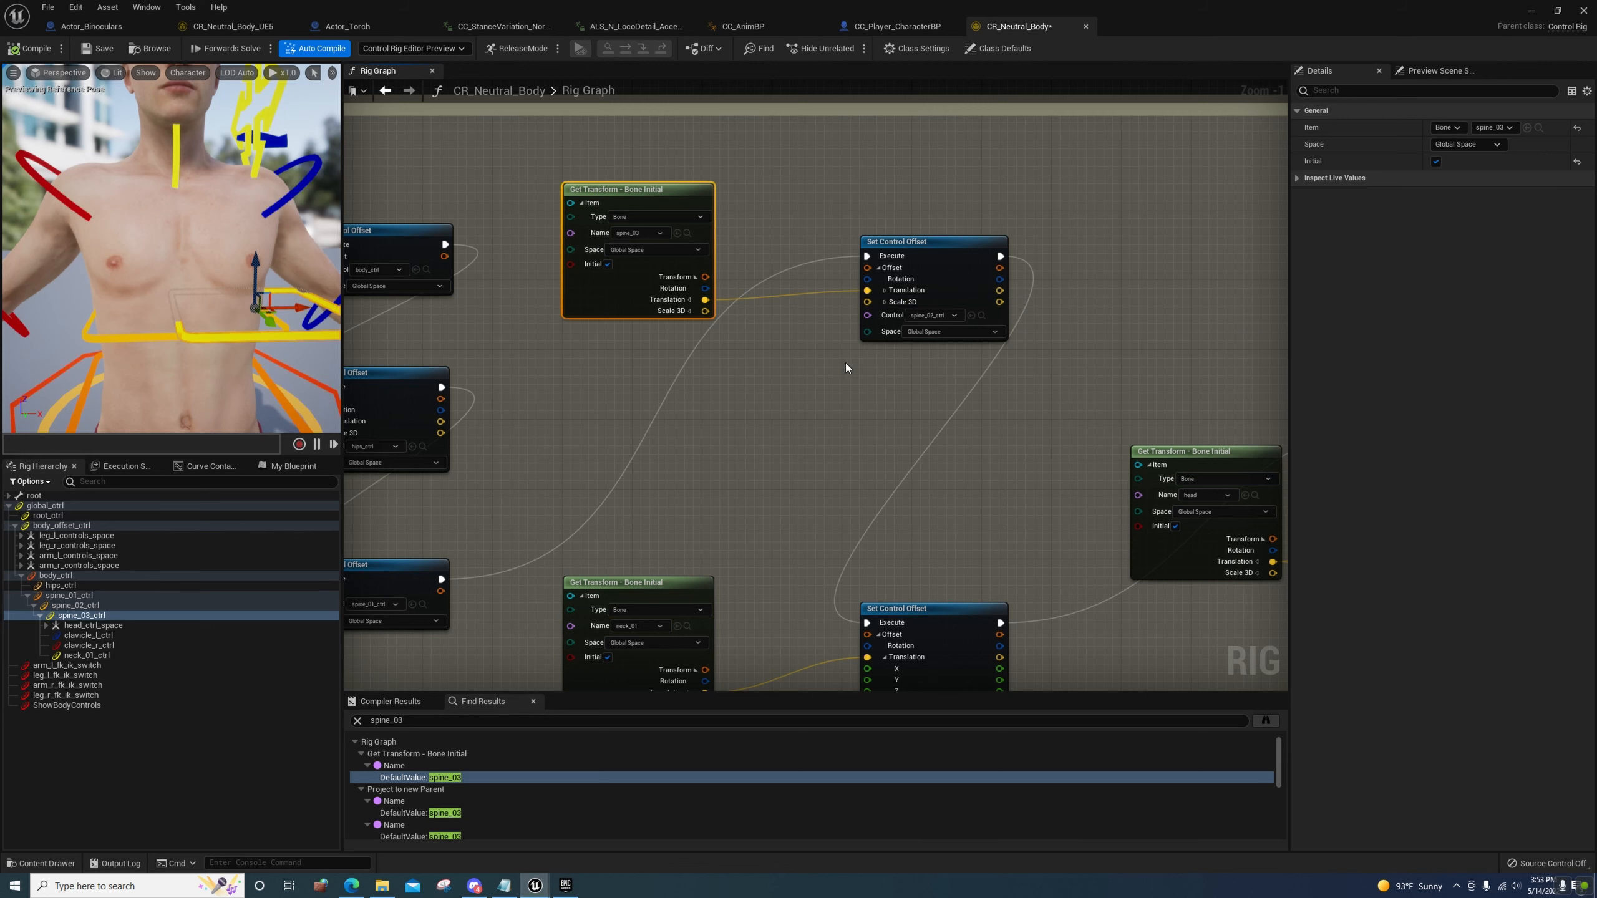
right_drag(766, 506, 728, 420)
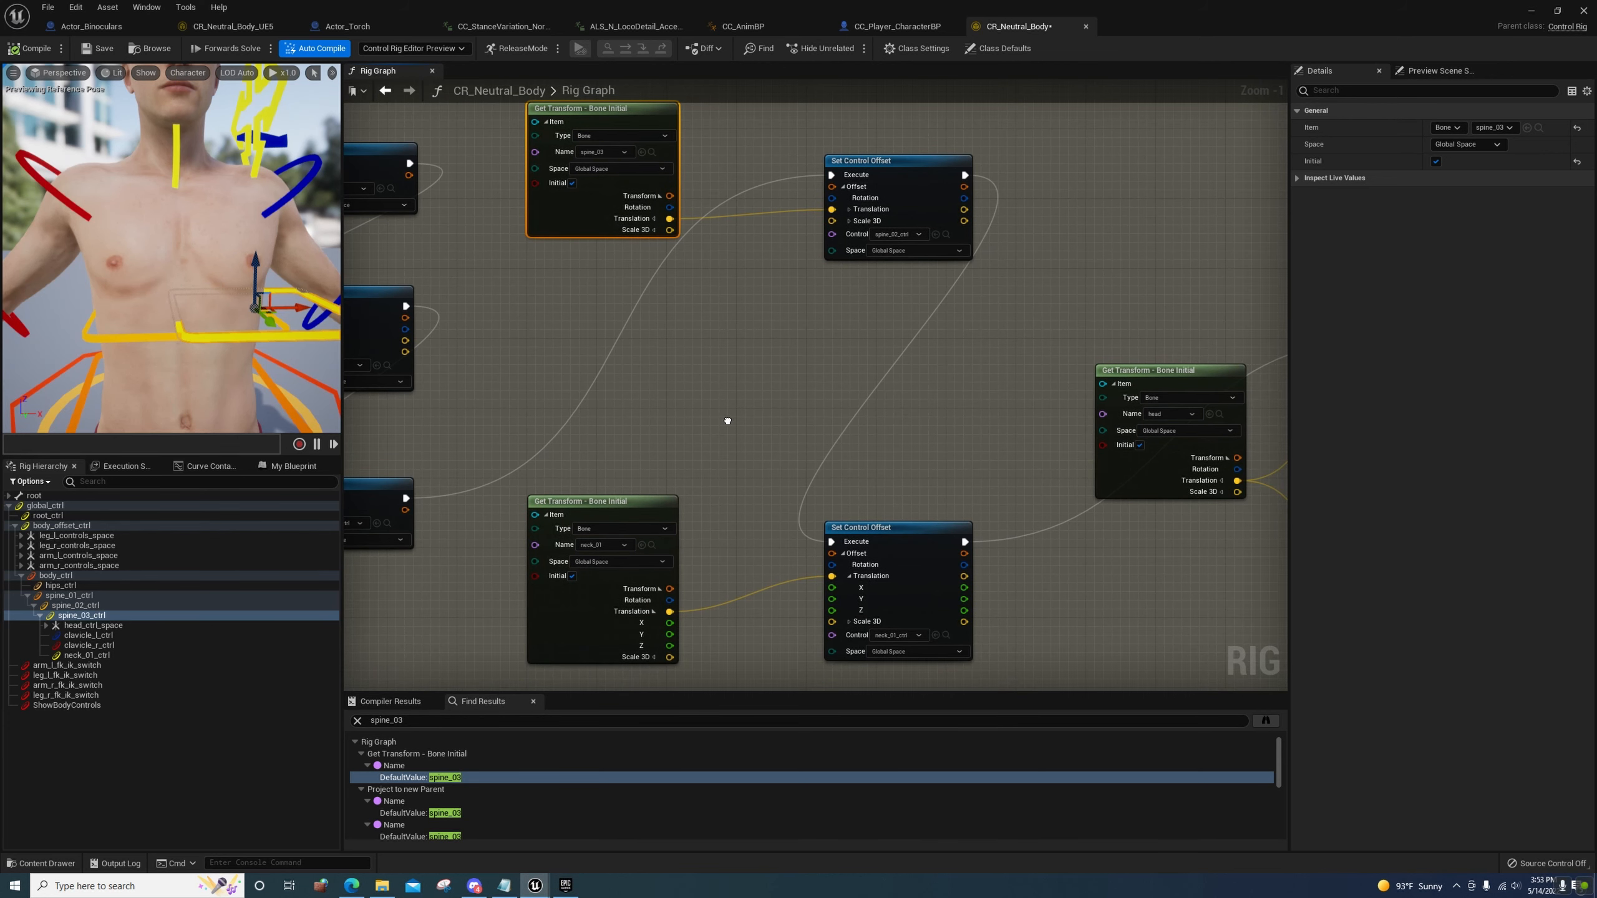
right_drag(728, 420, 755, 361)
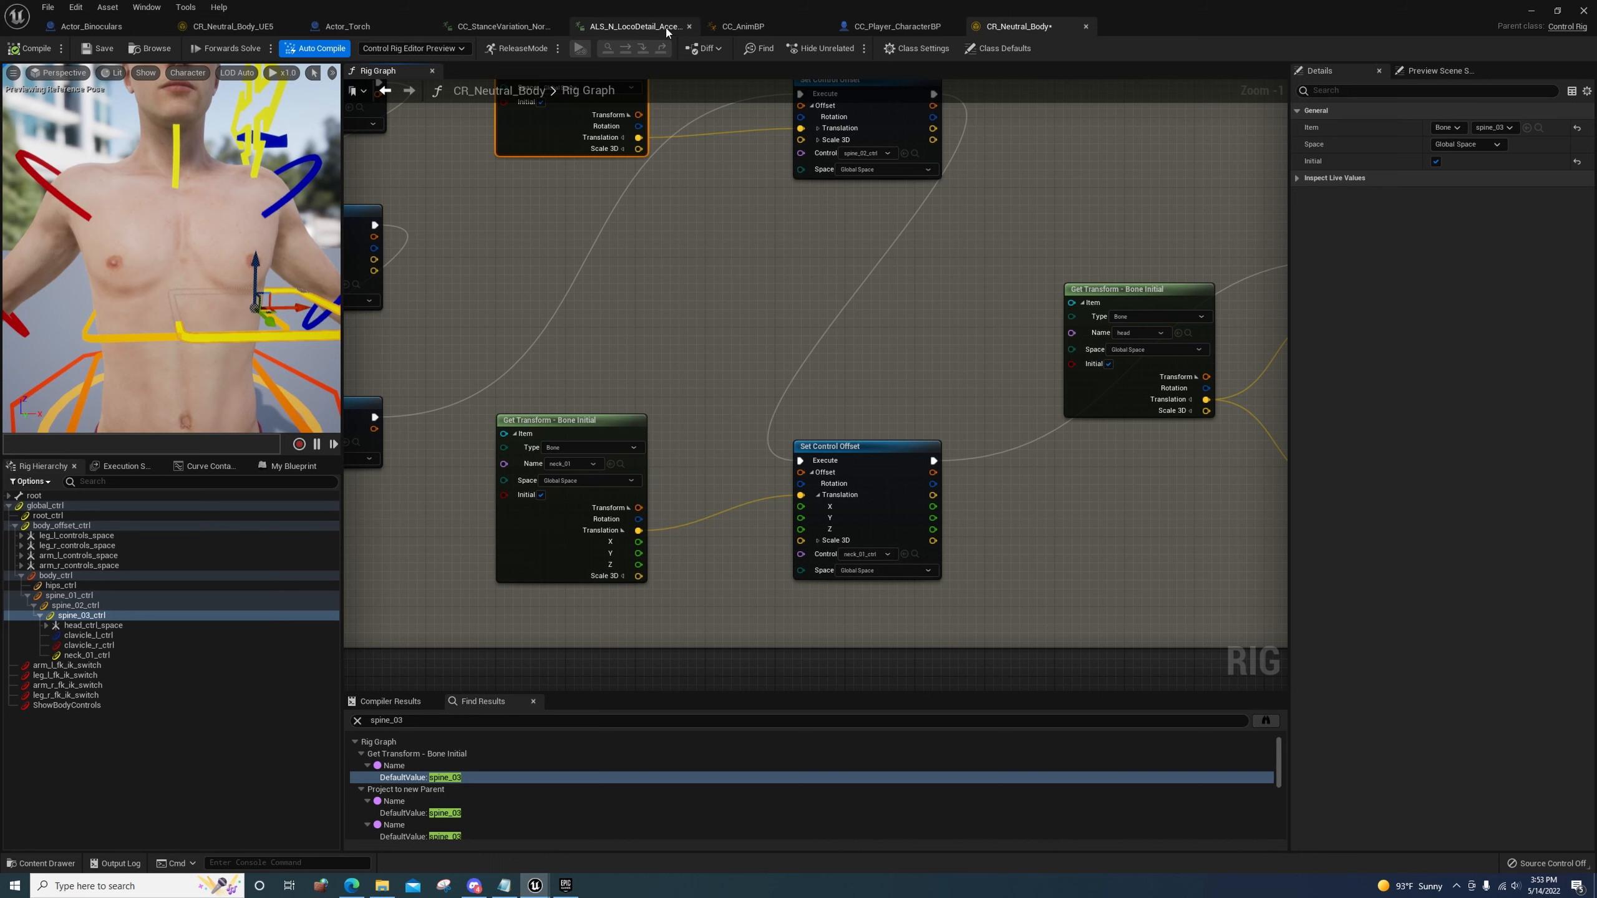
Locate the setup sequences in the CR_Mannequin_Body and CR_Neutral_Body rig graphs and find the neutral body's setup spine section
mouse_move(536, 886)
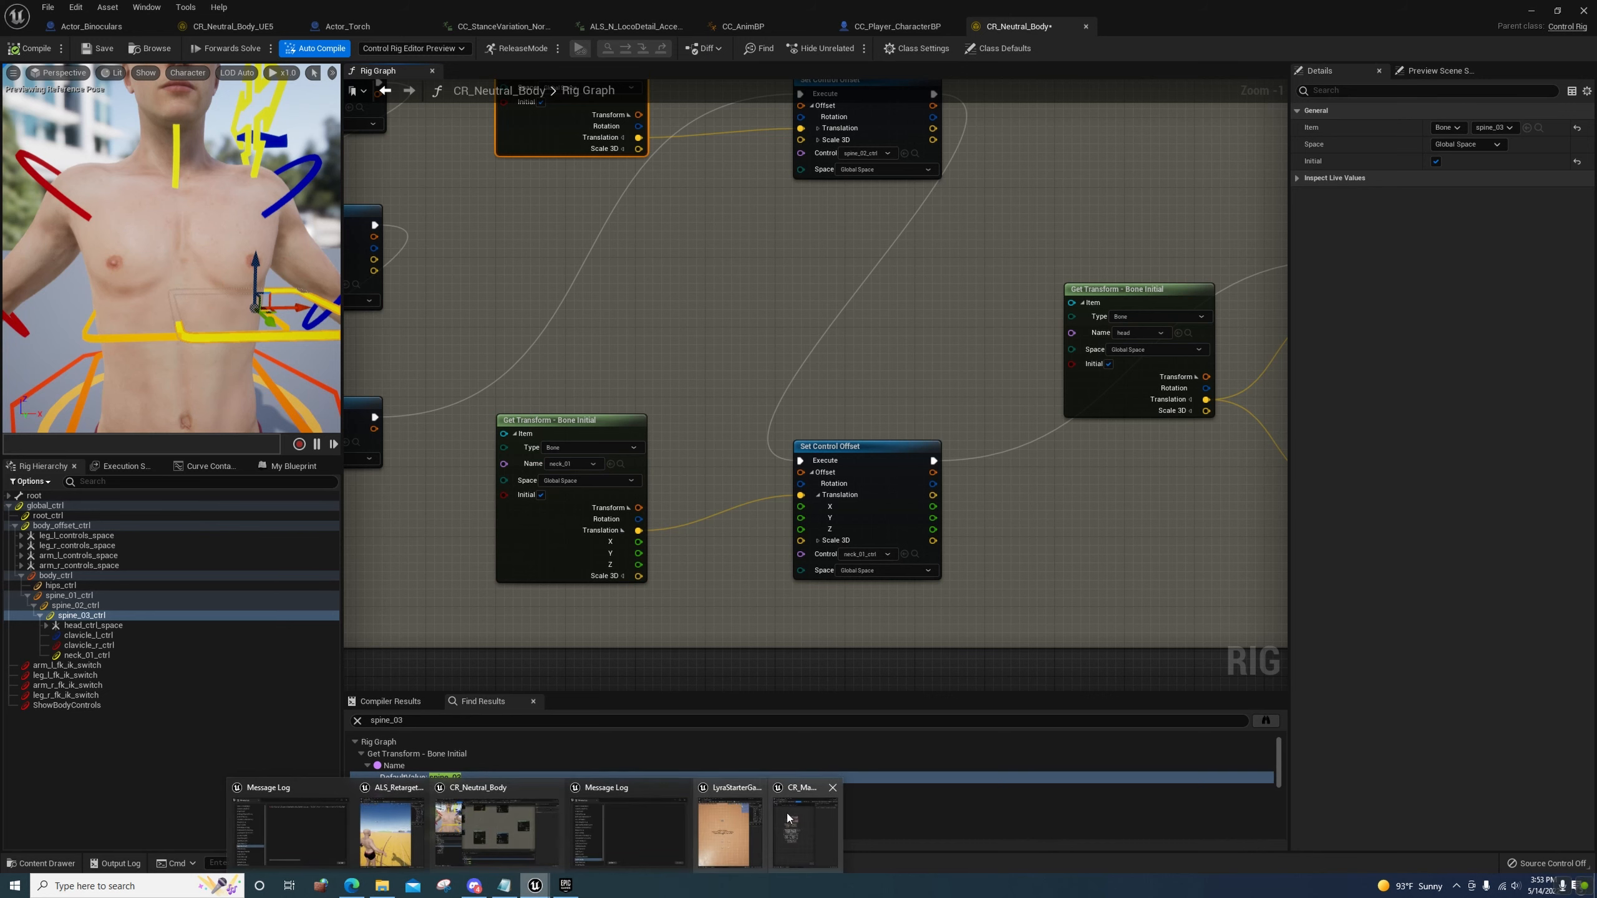
click(788, 813)
scroll(913, 487, up, 5)
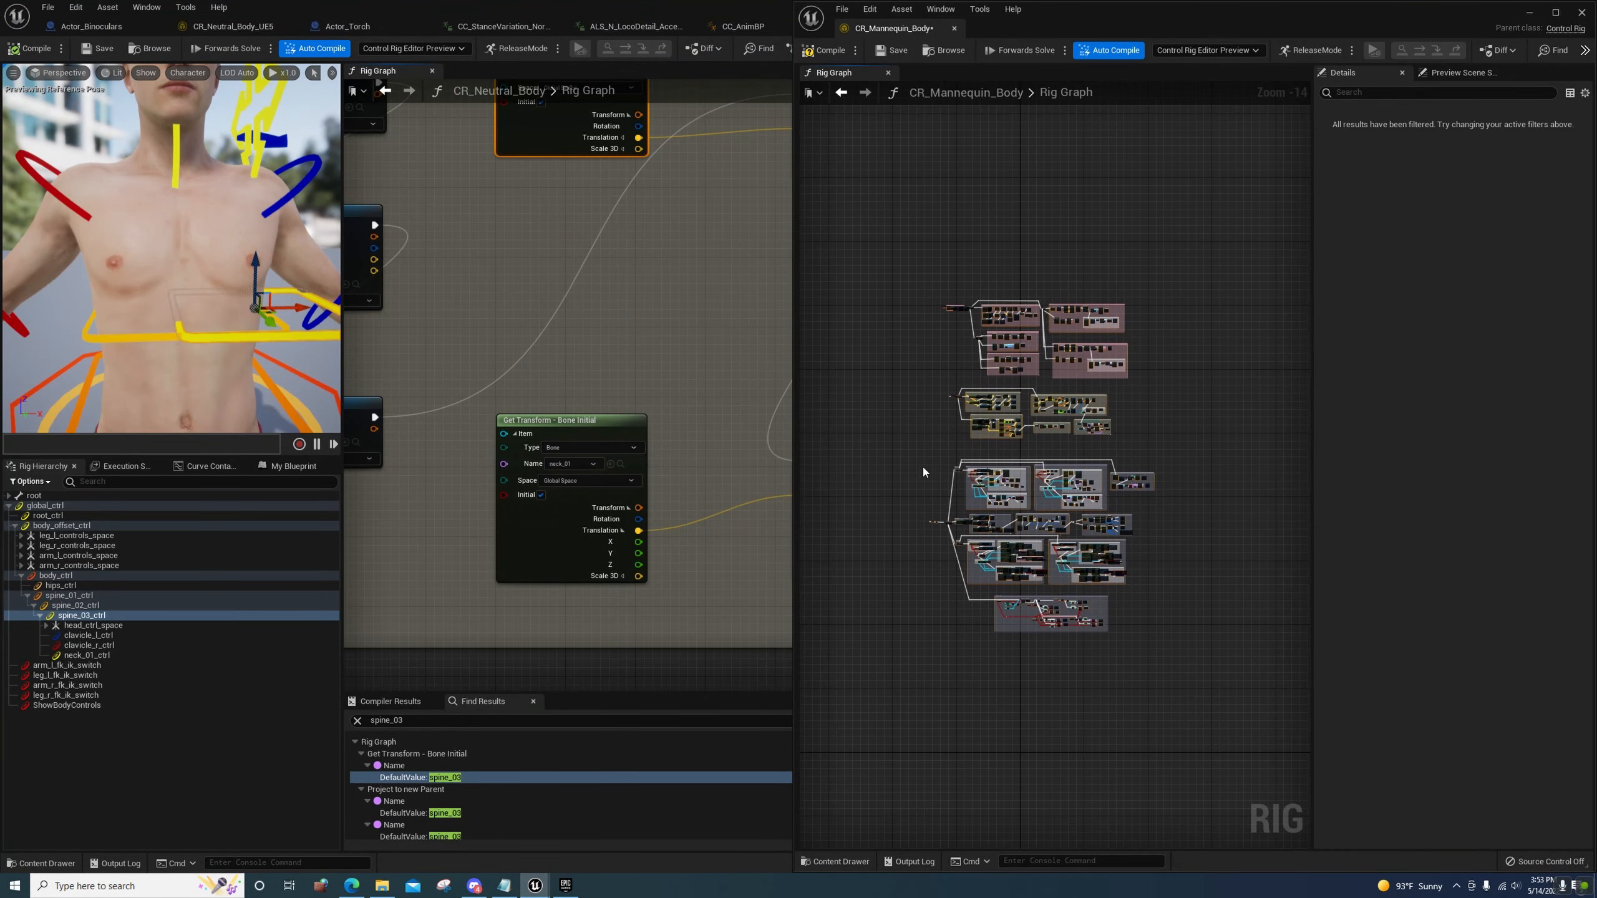
right_drag(1173, 366, 943, 742)
scroll(672, 346, down, 7)
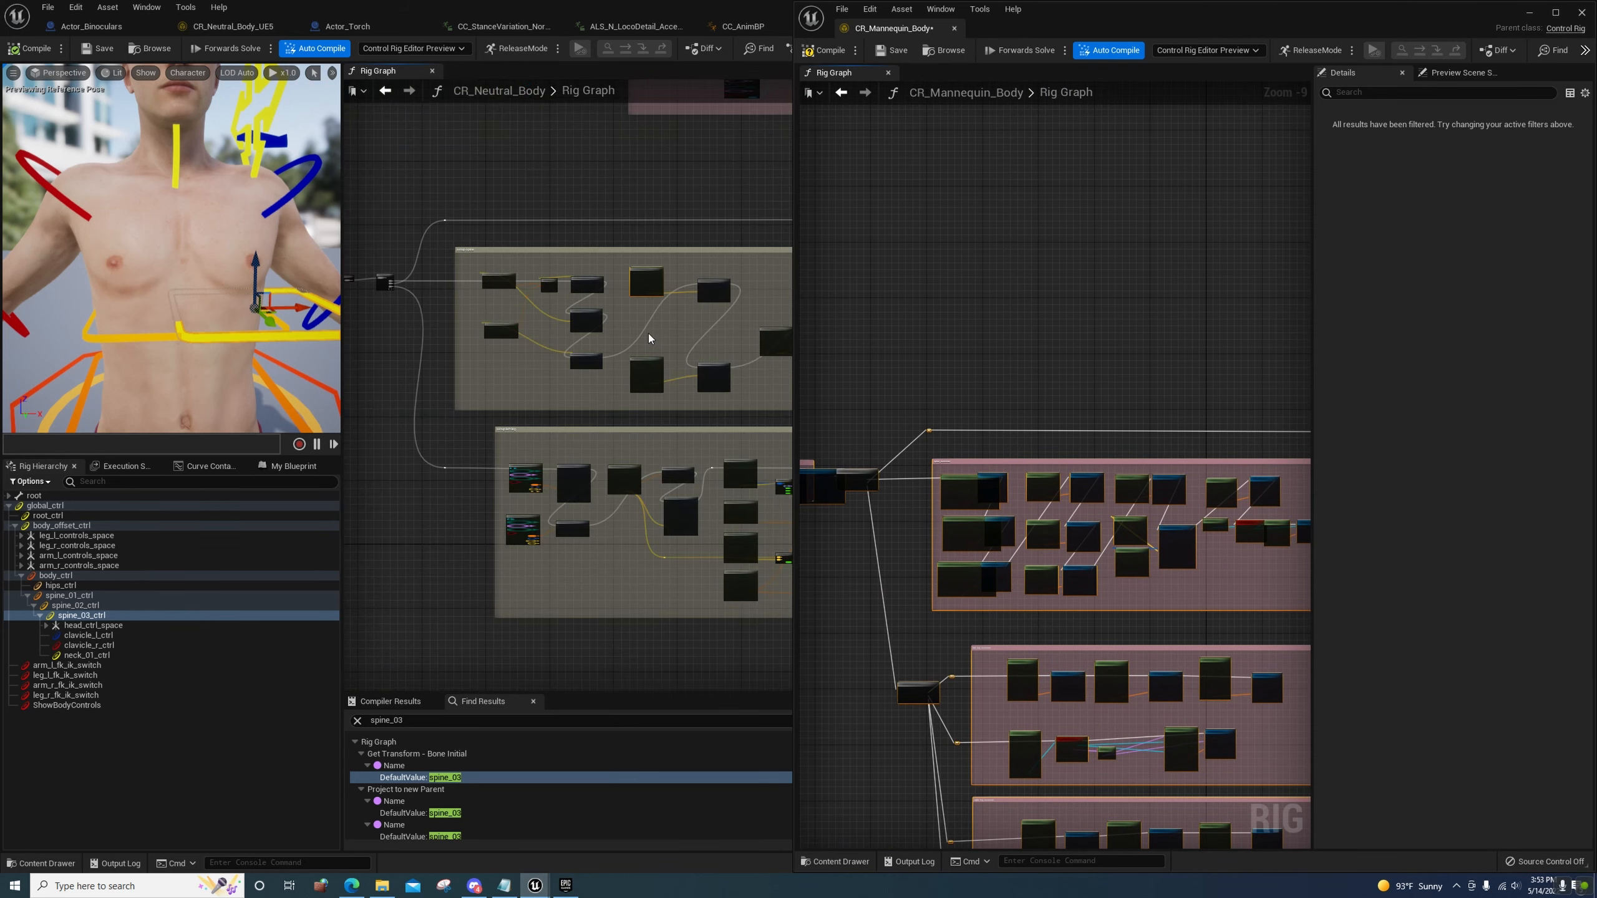
right_drag(645, 340, 755, 411)
scroll(755, 411, up, 7)
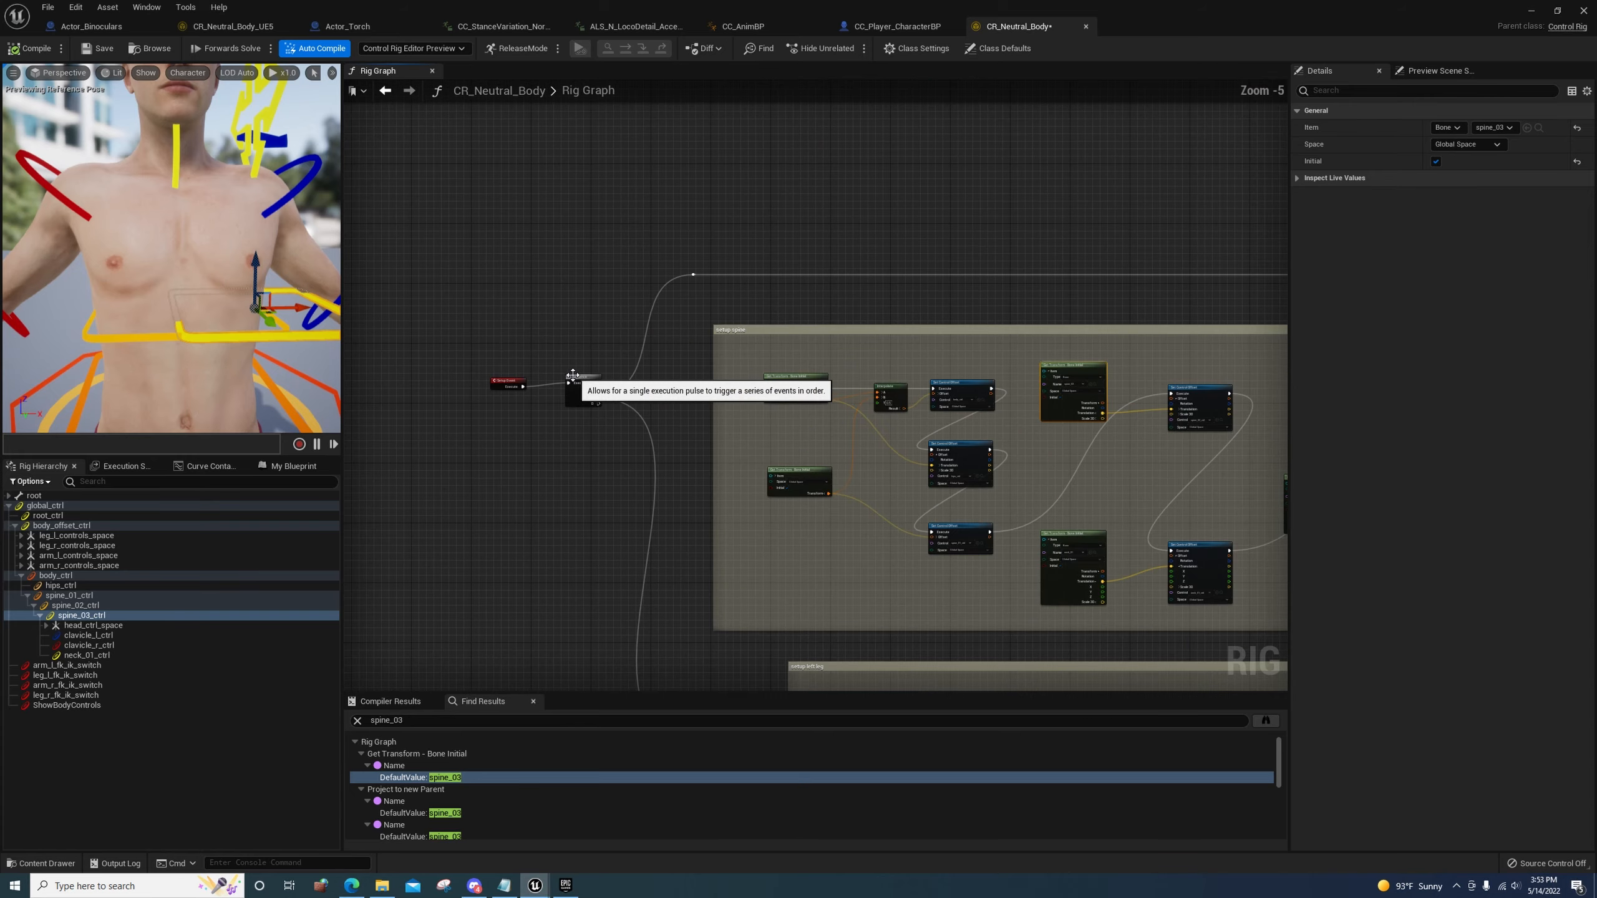
right_drag(1130, 483, 708, 427)
Find the setup spine section in the CR_Mannequin_Body graph and inspect its neck_02 and head transform nodes
mouse_move(533, 887)
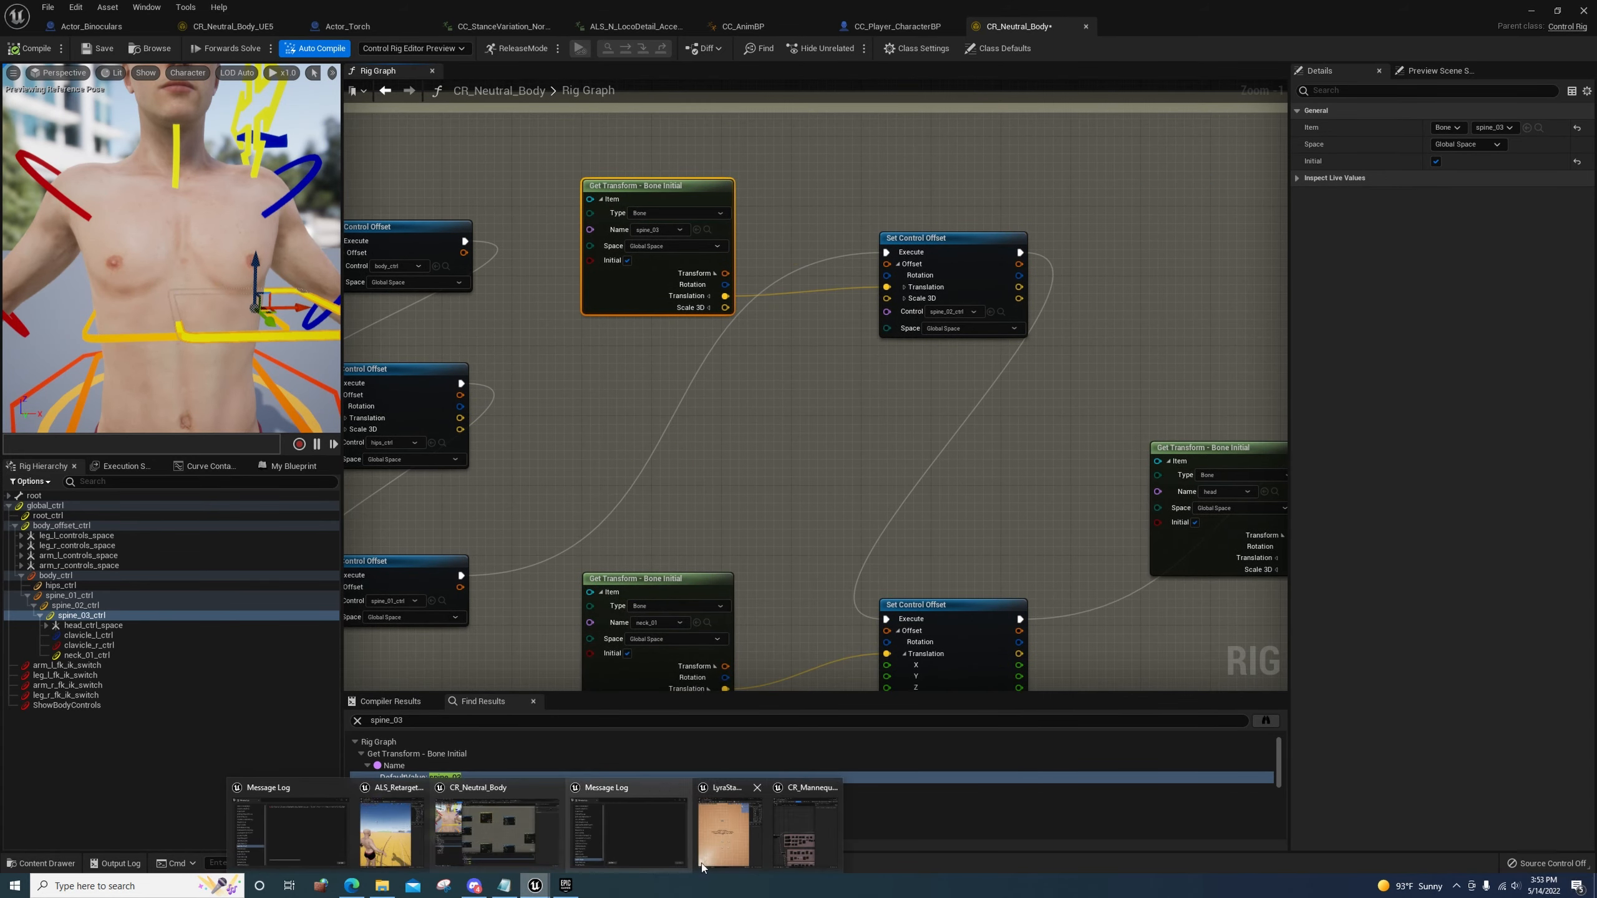
click(798, 818)
scroll(900, 632, down, 3)
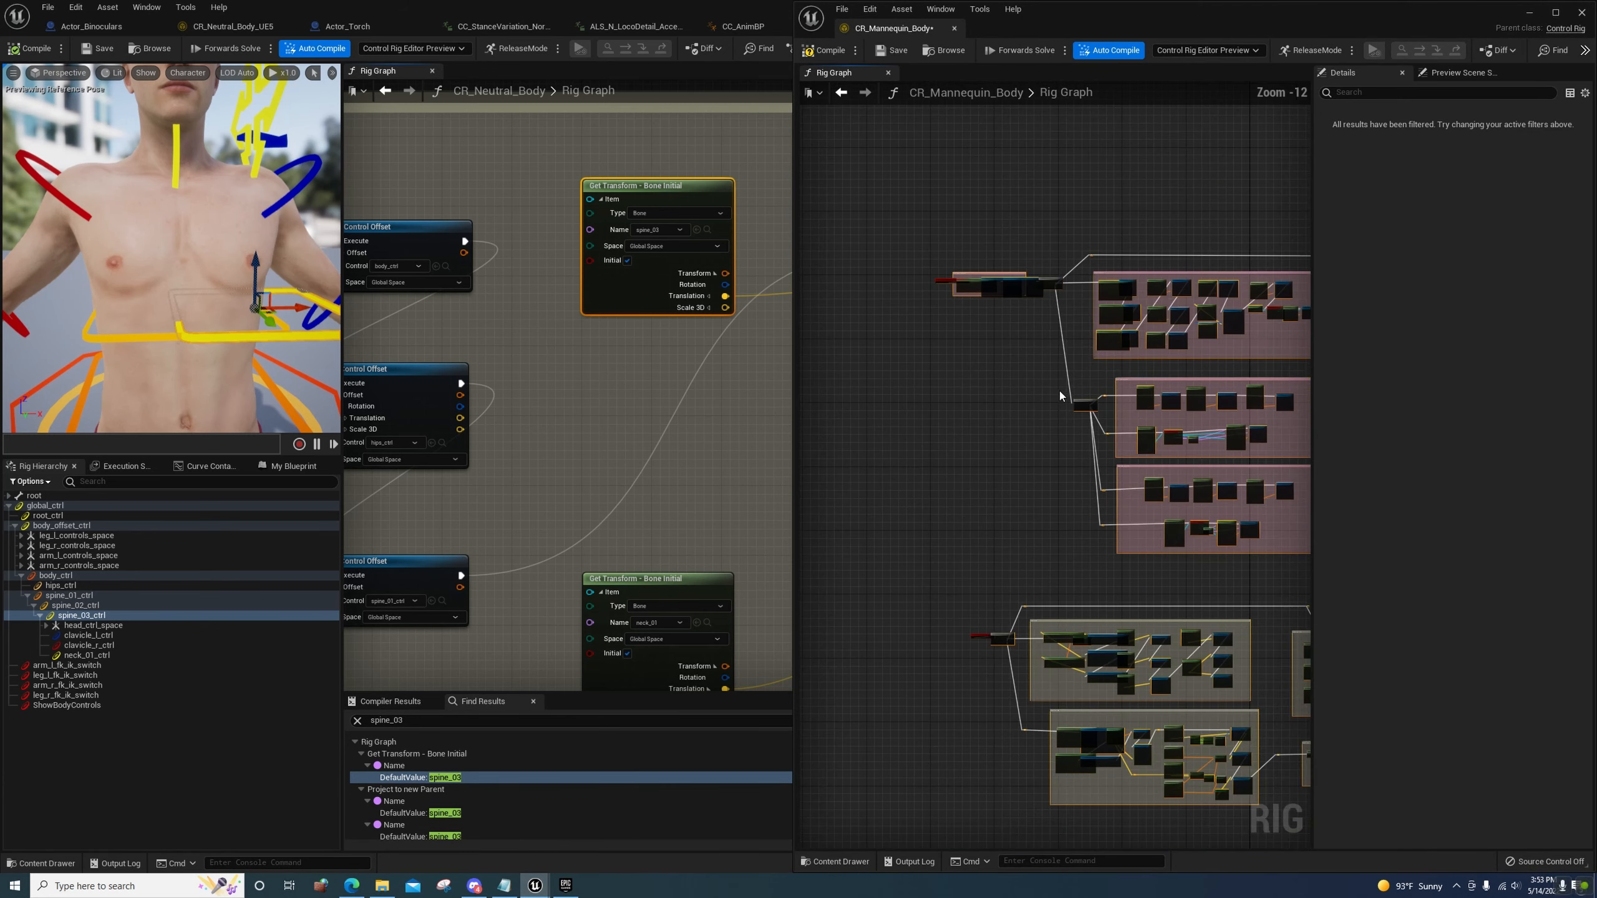
right_drag(925, 695, 905, 573)
scroll(927, 392, up, 8)
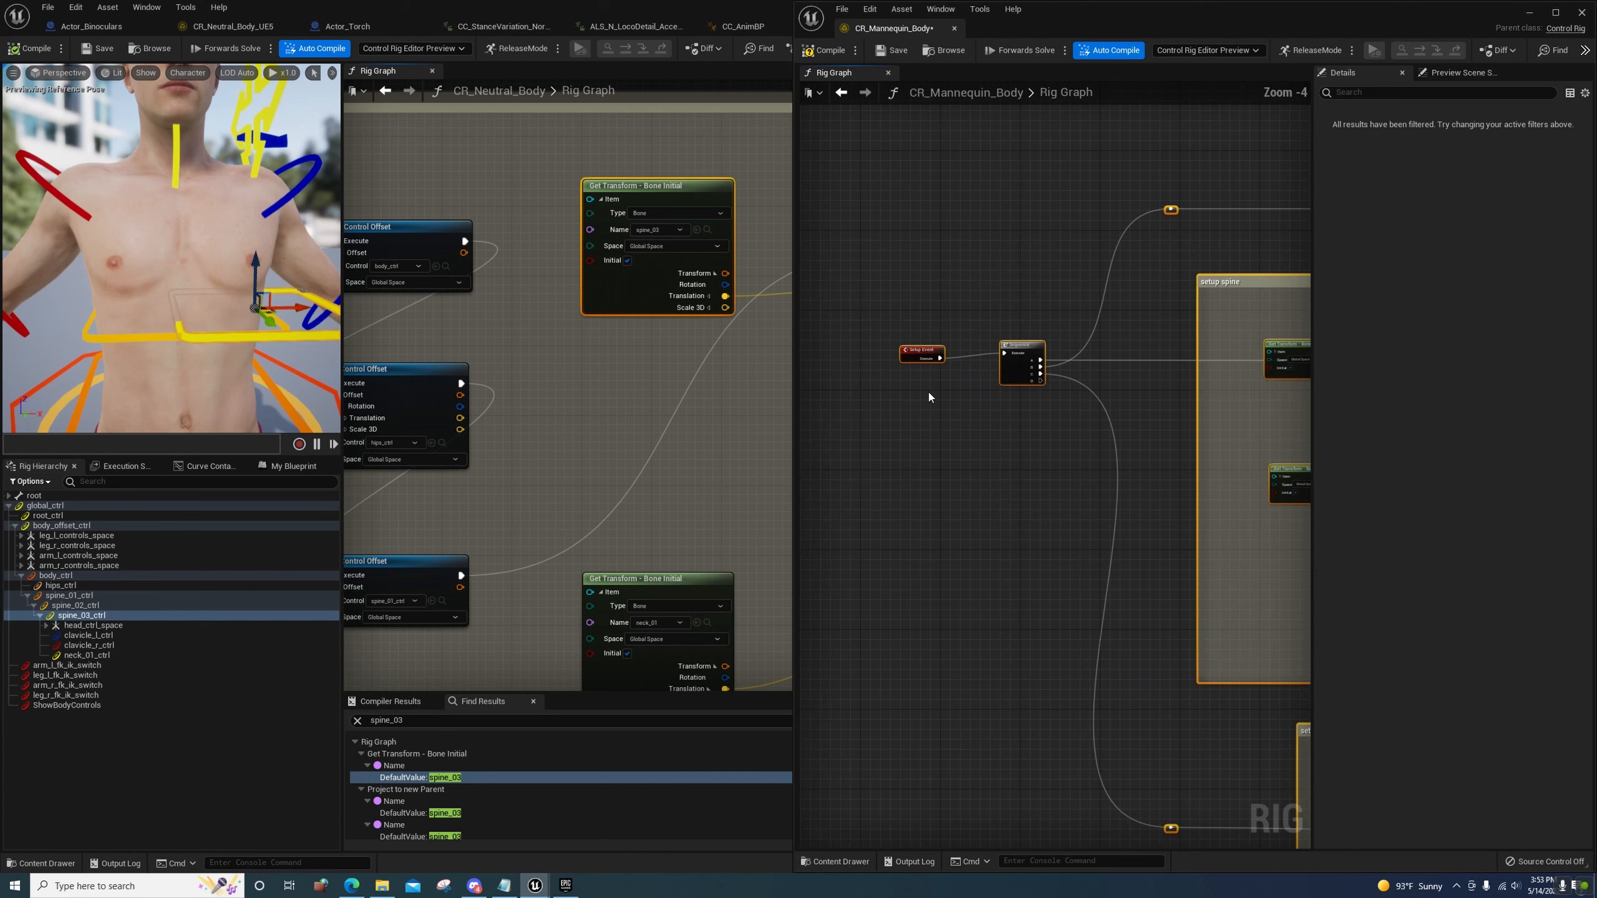
scroll(1097, 474, up, 3)
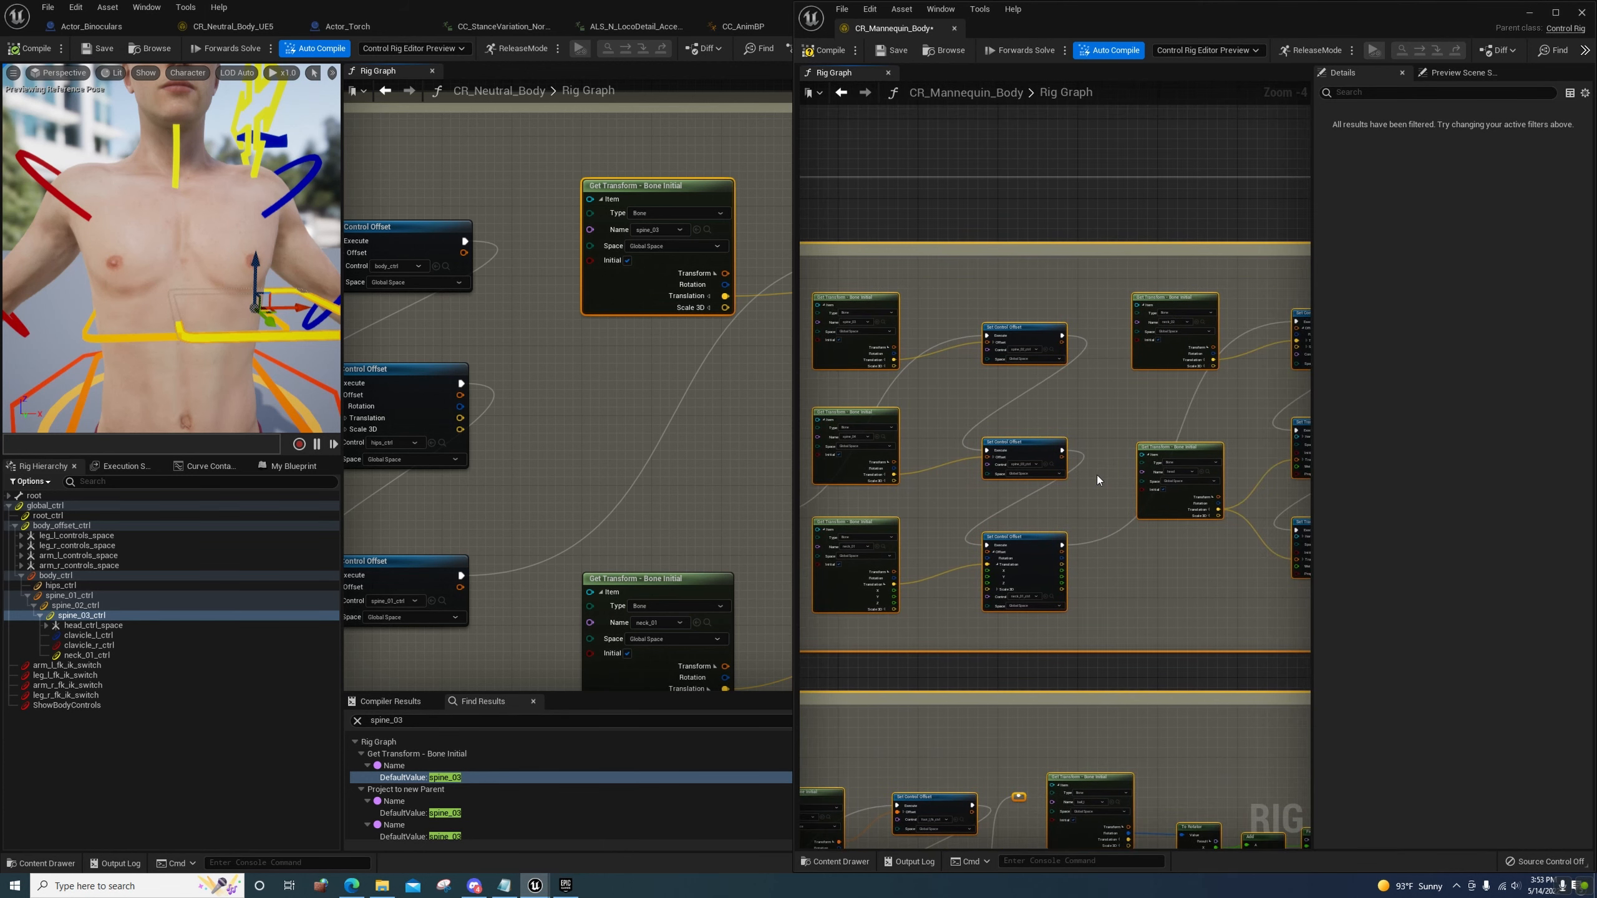
right_drag(1097, 474, 801, 647)
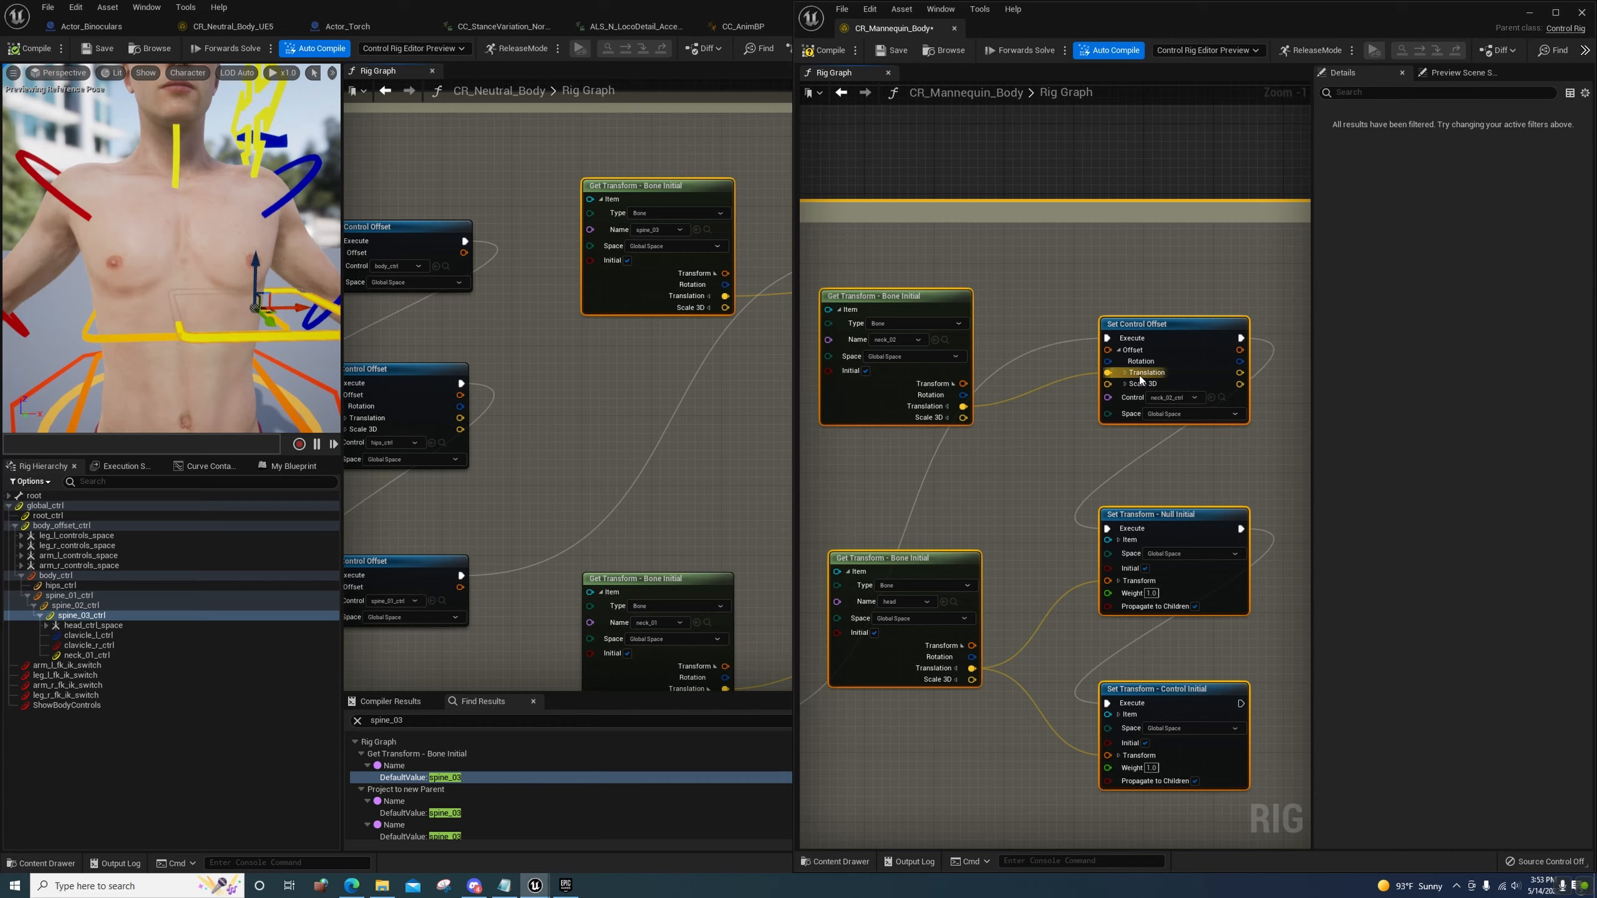
Arrange the CR_Neutral_Body and CR_Mannequin_Body editors side by side on the screen
right_drag(668, 426, 552, 456)
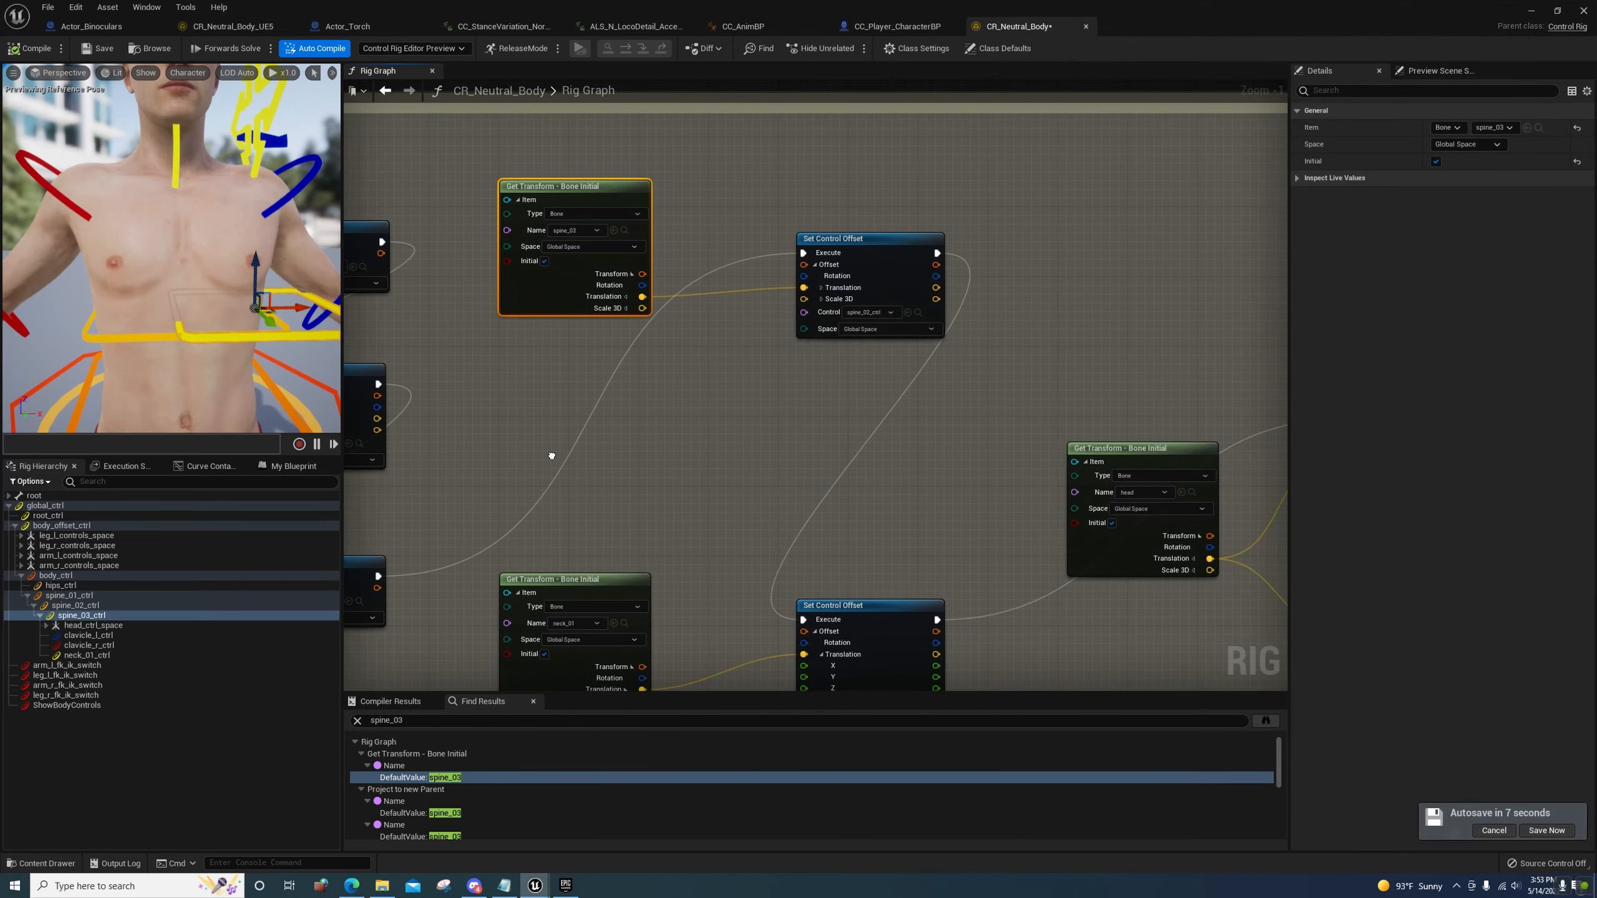
key(super+Left)
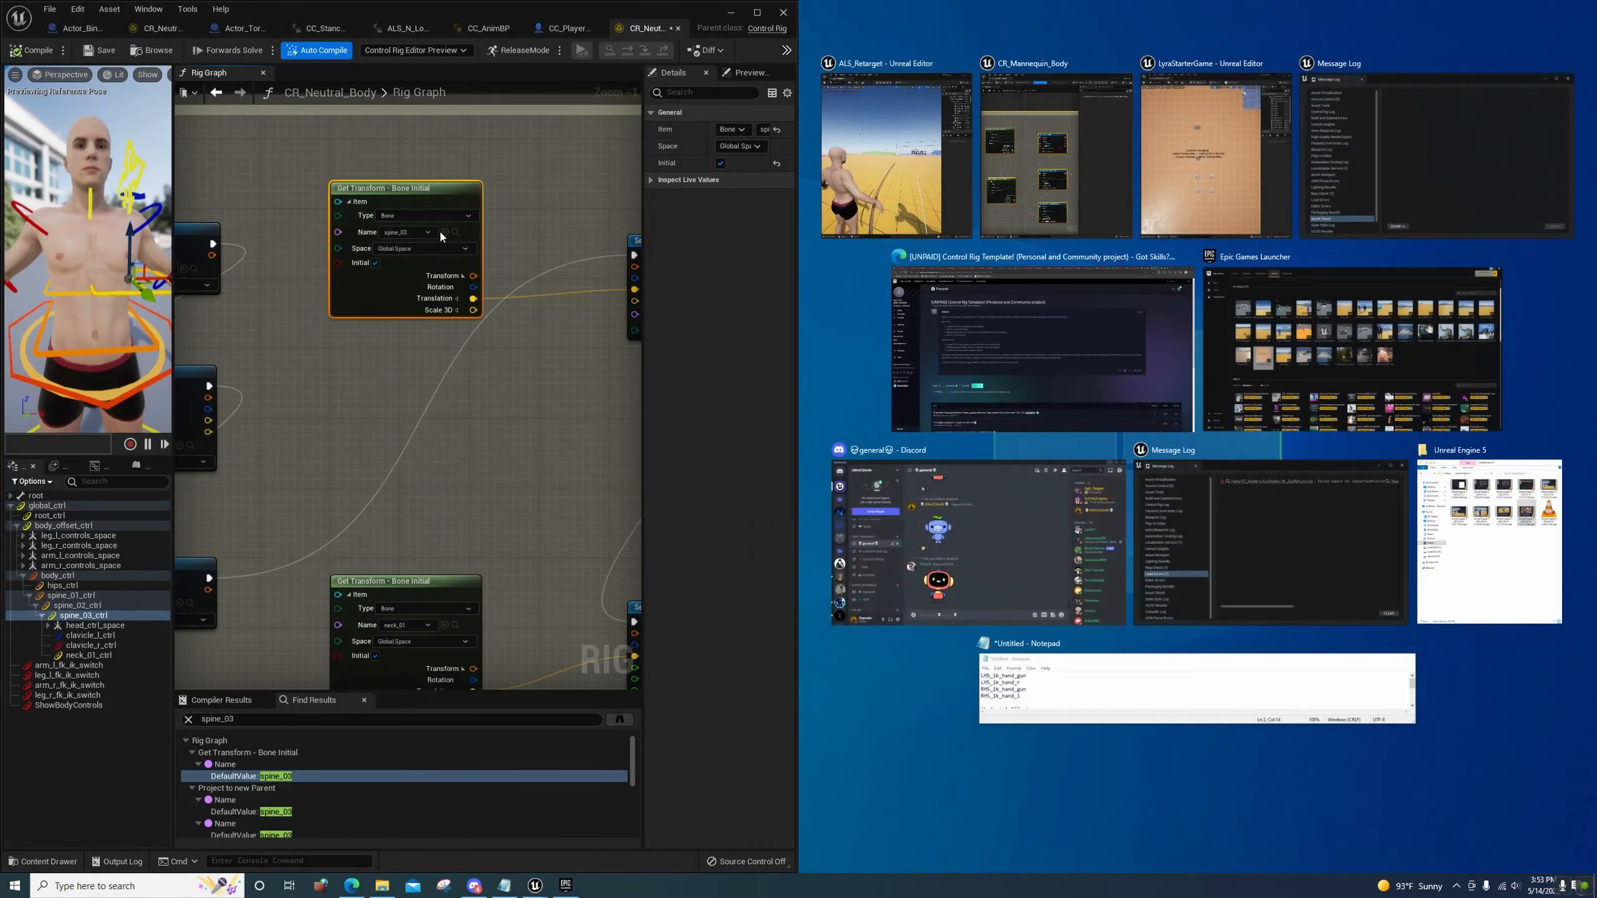
click(1056, 154)
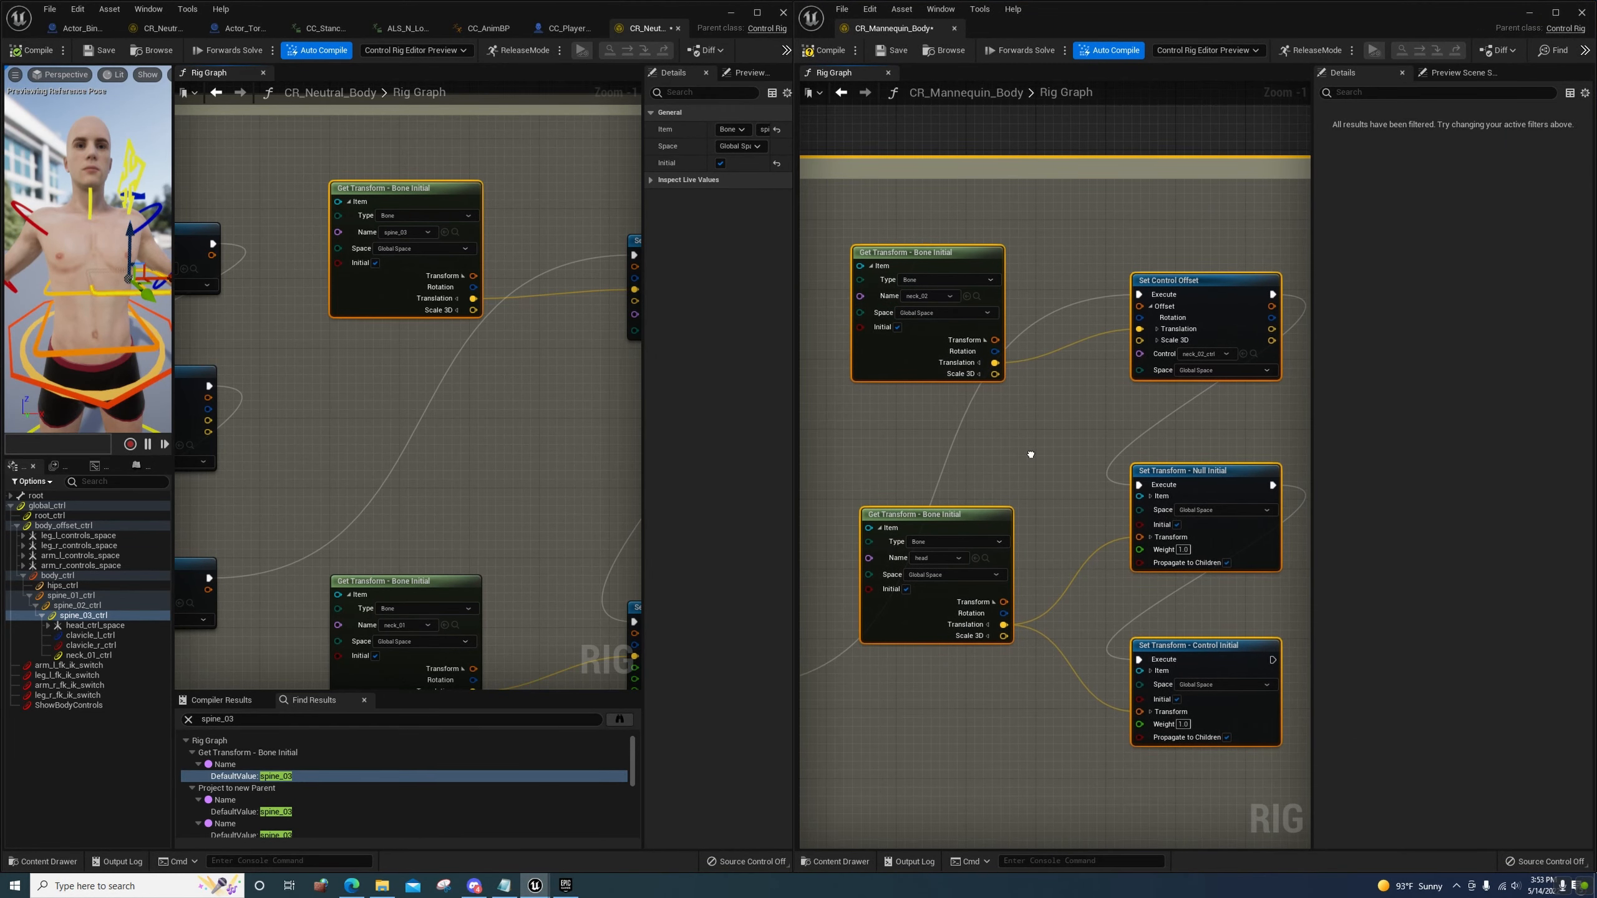
Compare the mannequin's spine_03, spine_04, neck_01 and neck_02 Set Control Offset nodes with the neutral body's spine nodes
right_drag(1030, 453, 1351, 332)
right_drag(926, 508, 1048, 539)
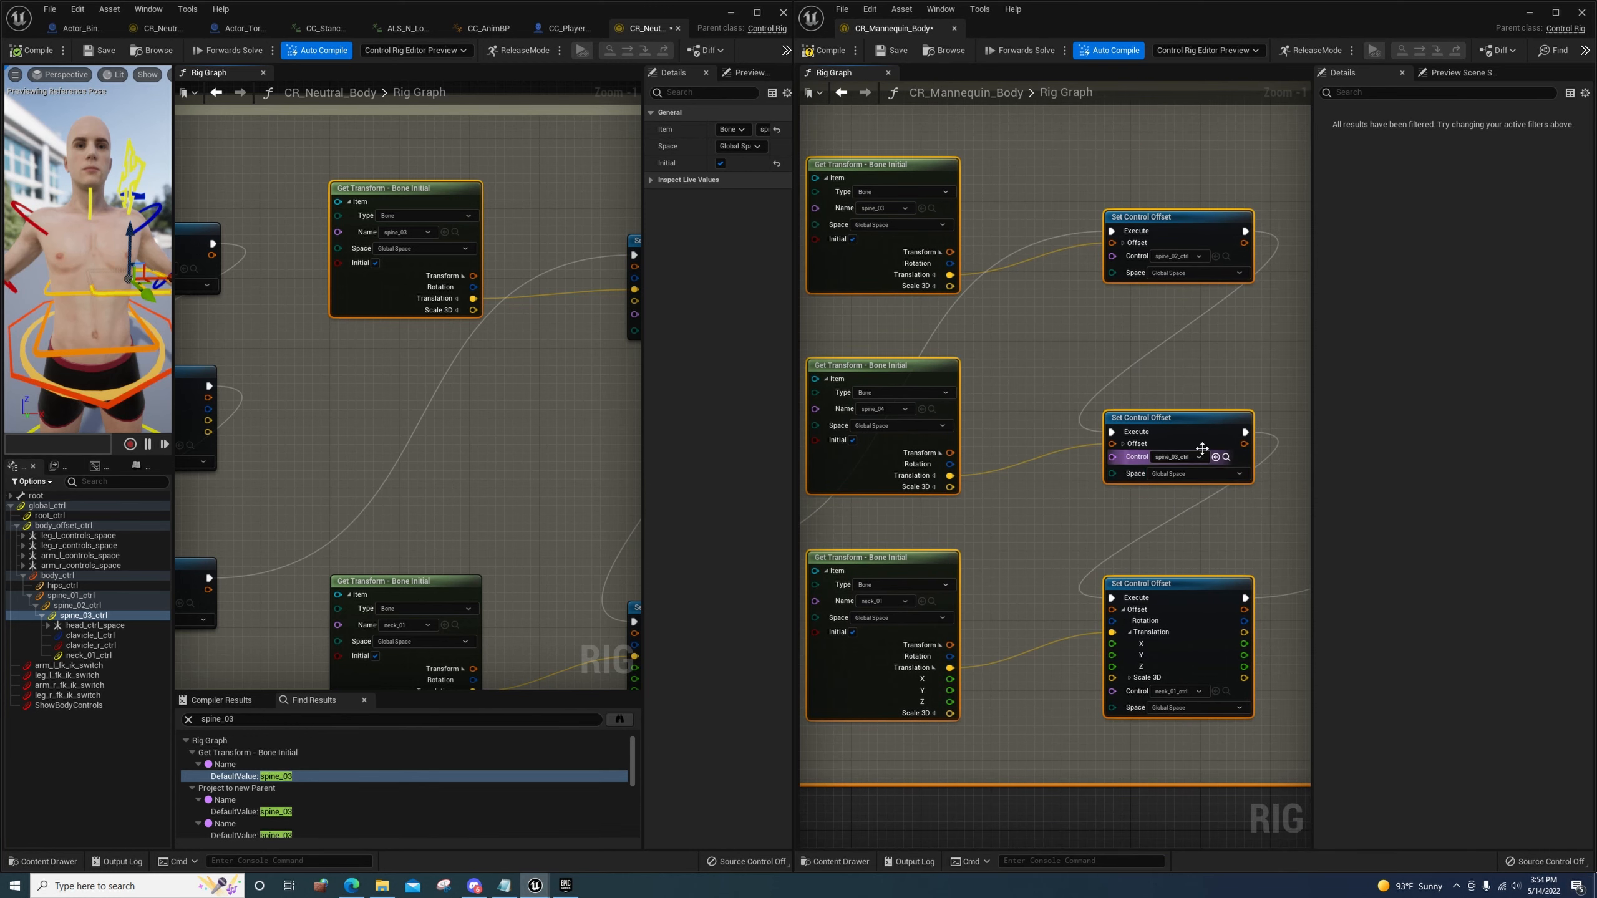
right_drag(1001, 439, 1022, 498)
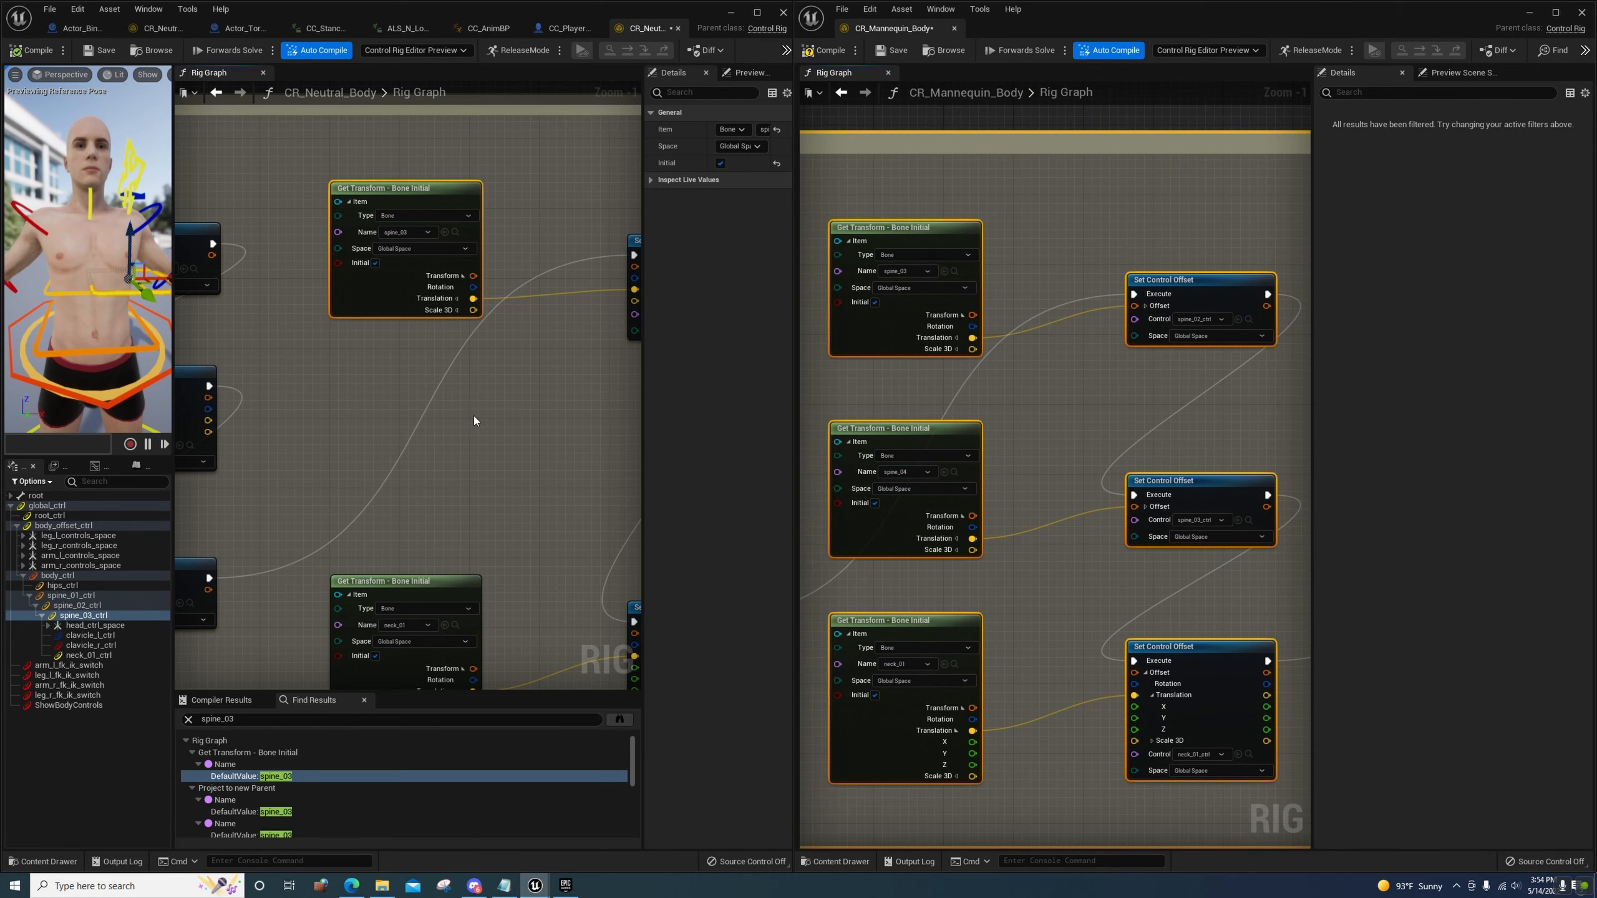
right_drag(474, 416, 398, 322)
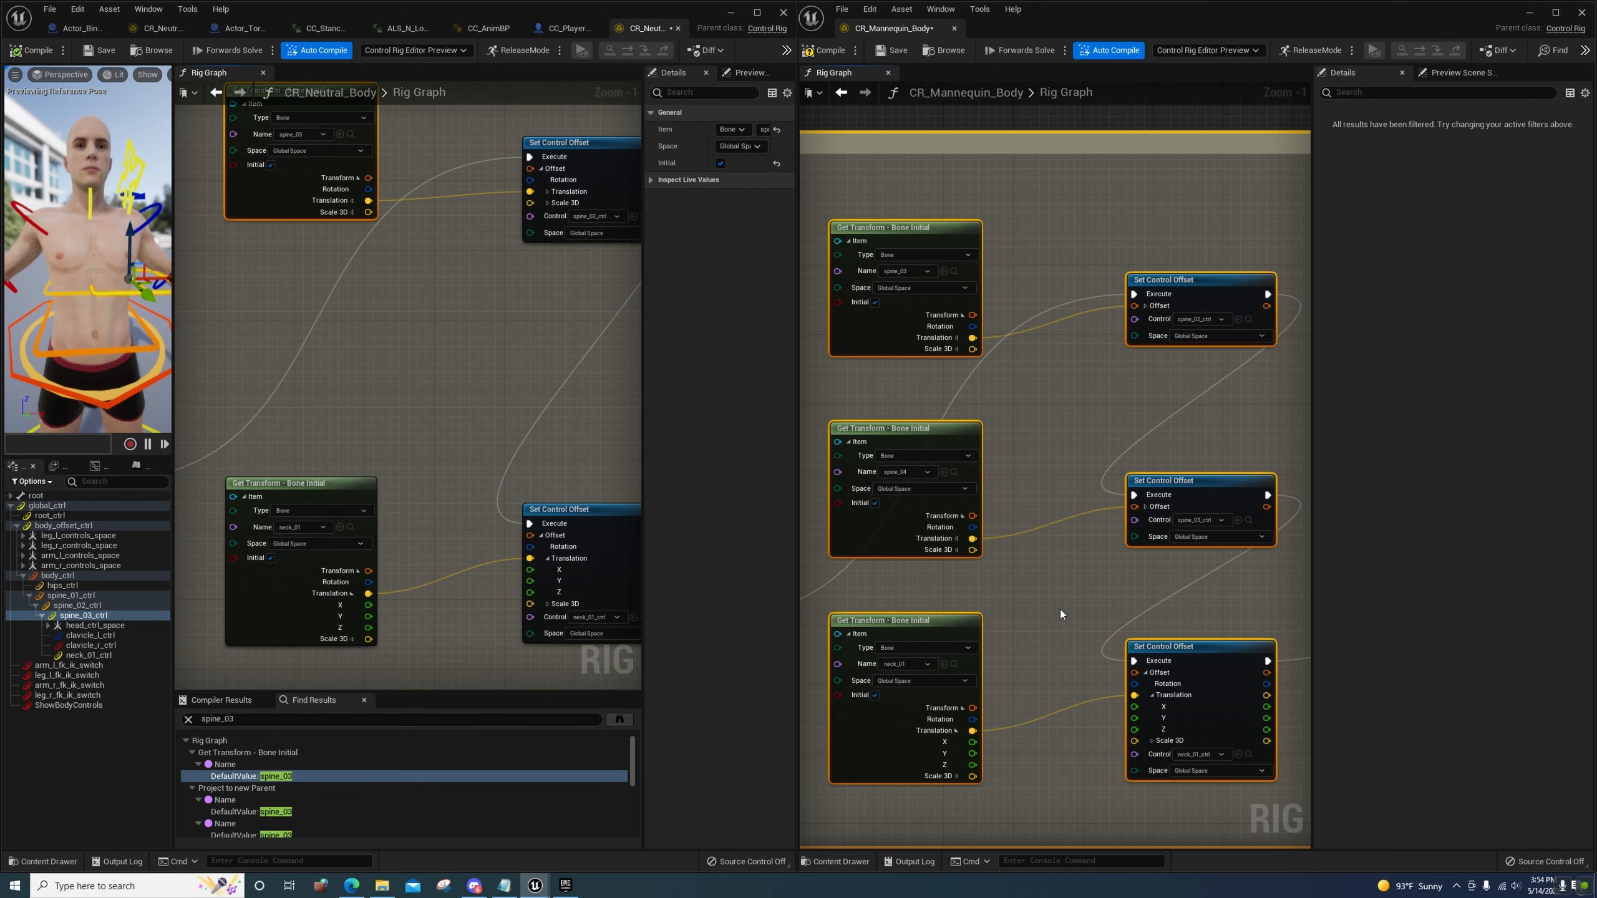
right_drag(1061, 614, 1037, 437)
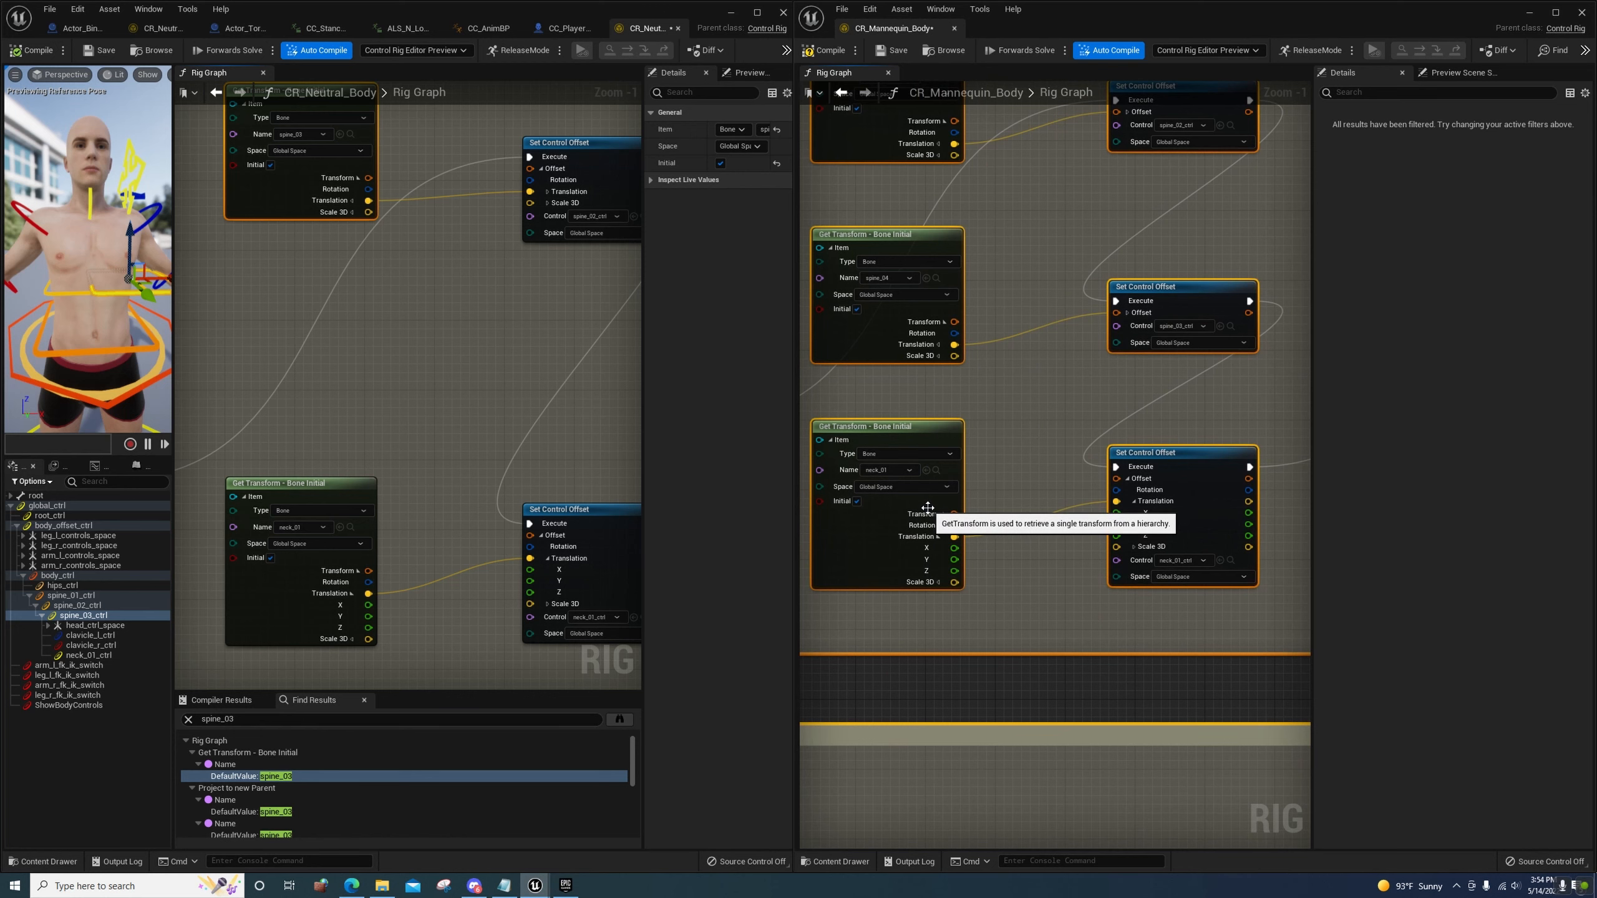
right_drag(928, 507, 802, 611)
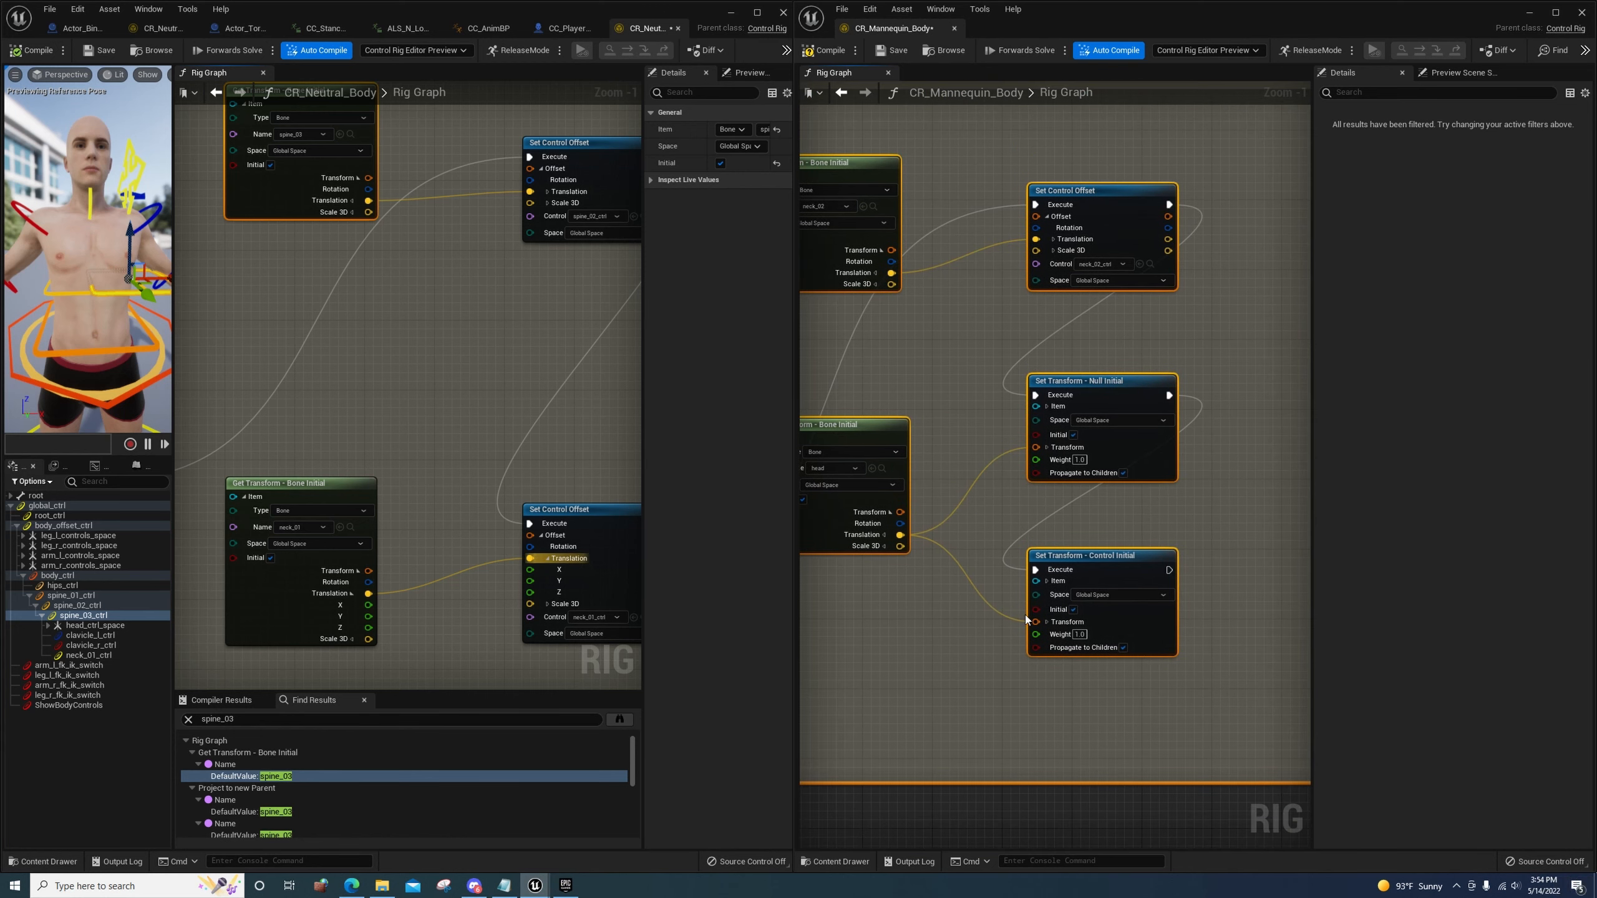
right_drag(1027, 620, 1174, 658)
Compare how the neck_01 Set Control Offset node connects to the head transform nodes in the neutral and mannequin graphs
right_drag(606, 443, 645, 357)
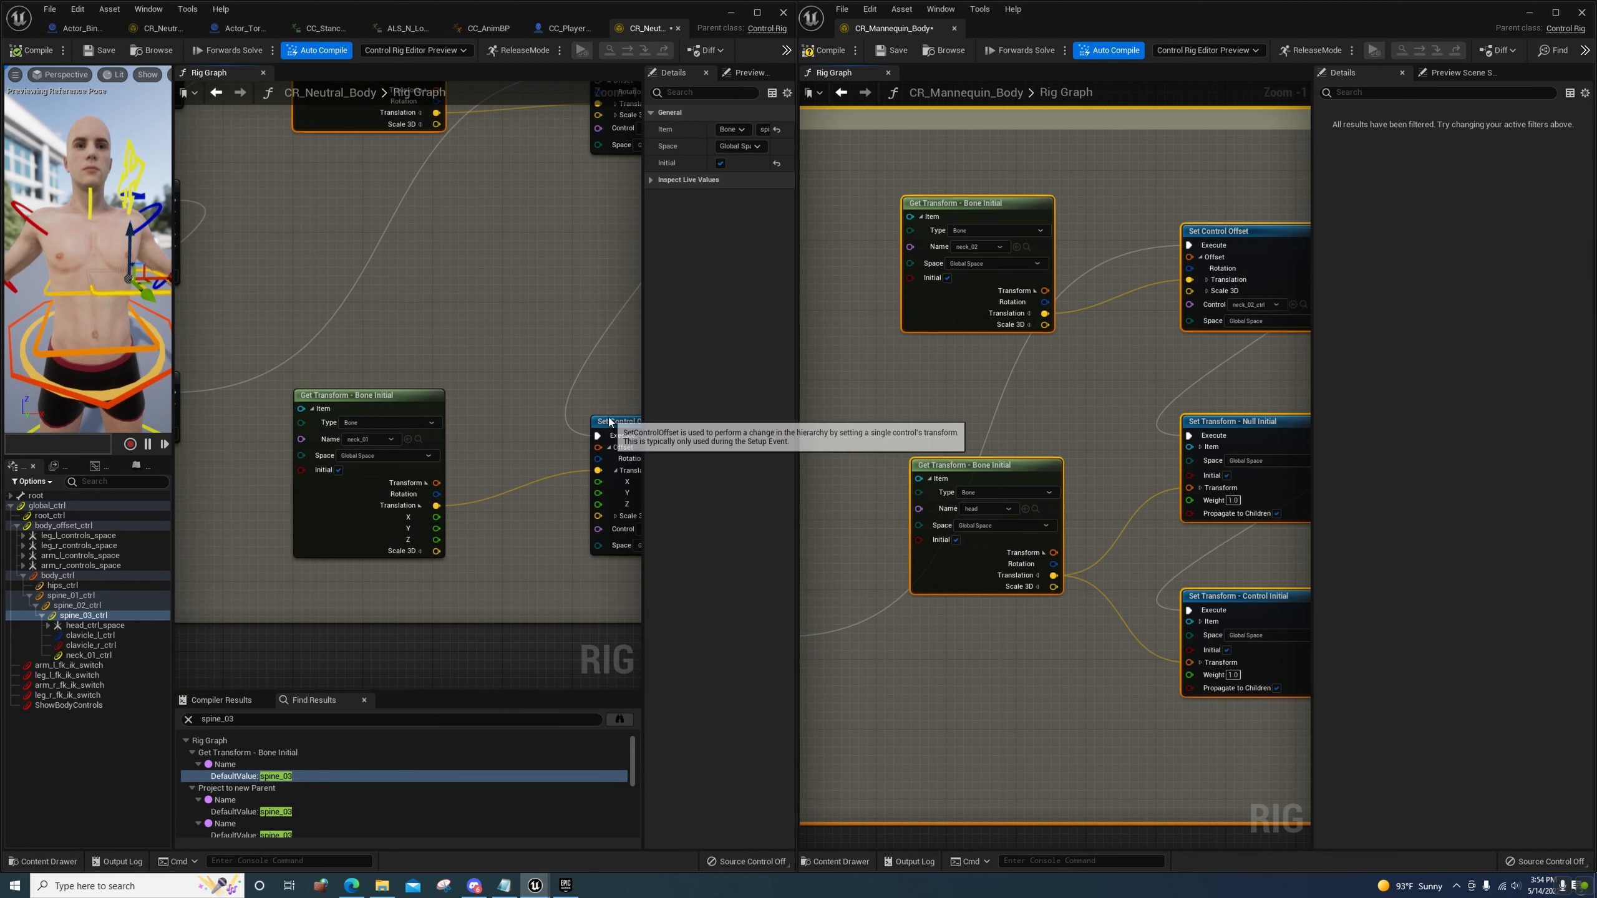
right_drag(595, 428, 242, 501)
right_drag(402, 541, 451, 483)
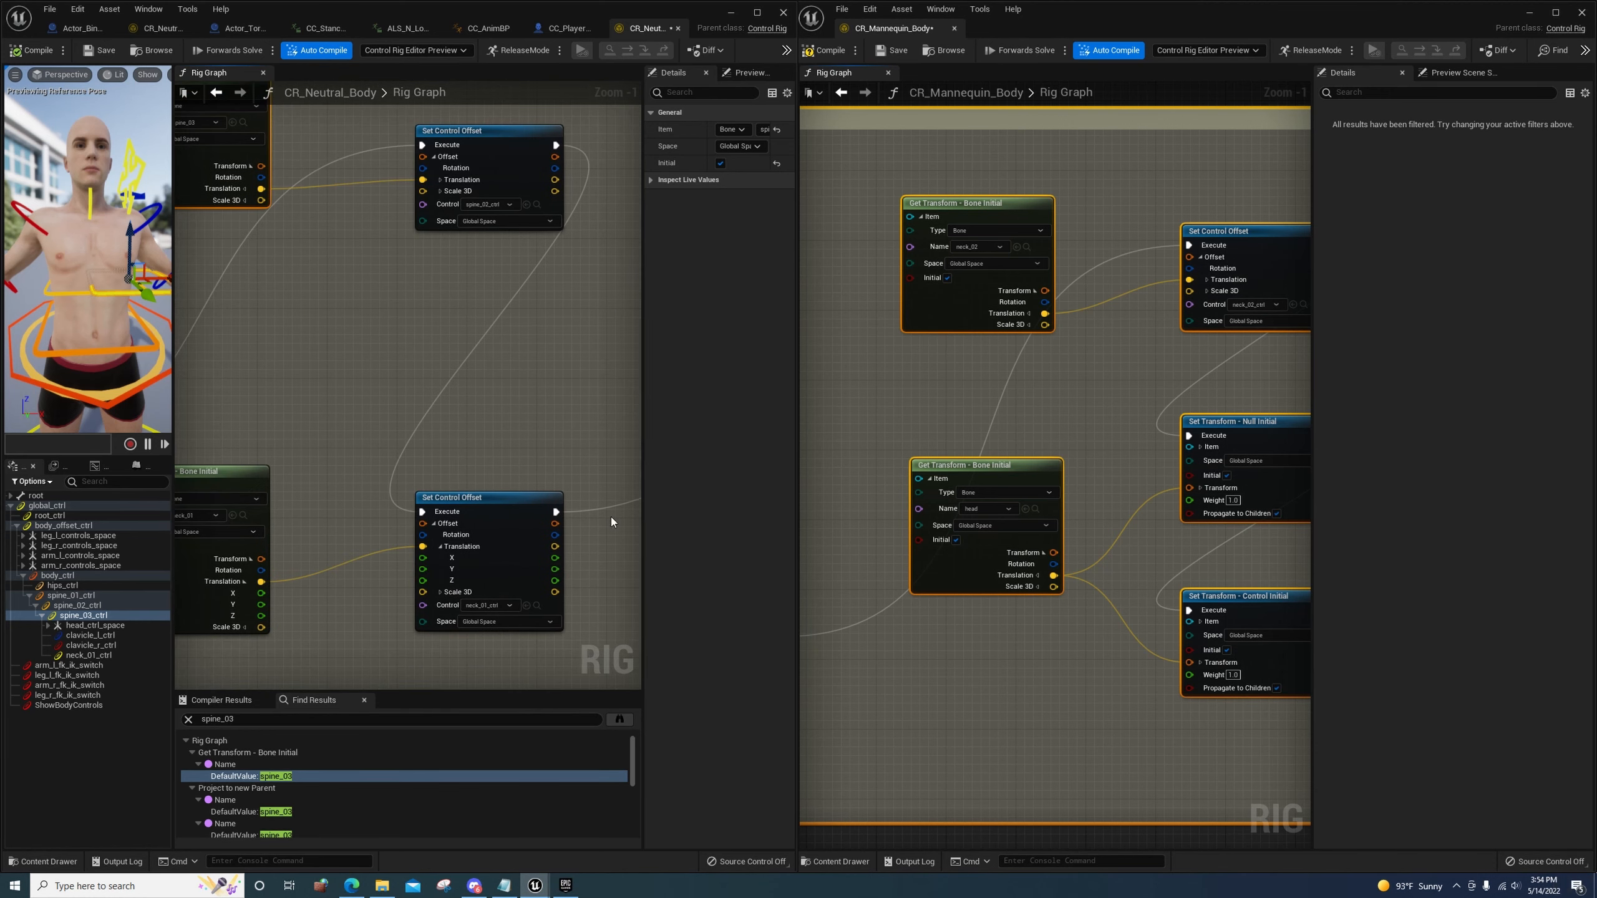
scroll(611, 517, down, 1)
right_drag(607, 552, 612, 450)
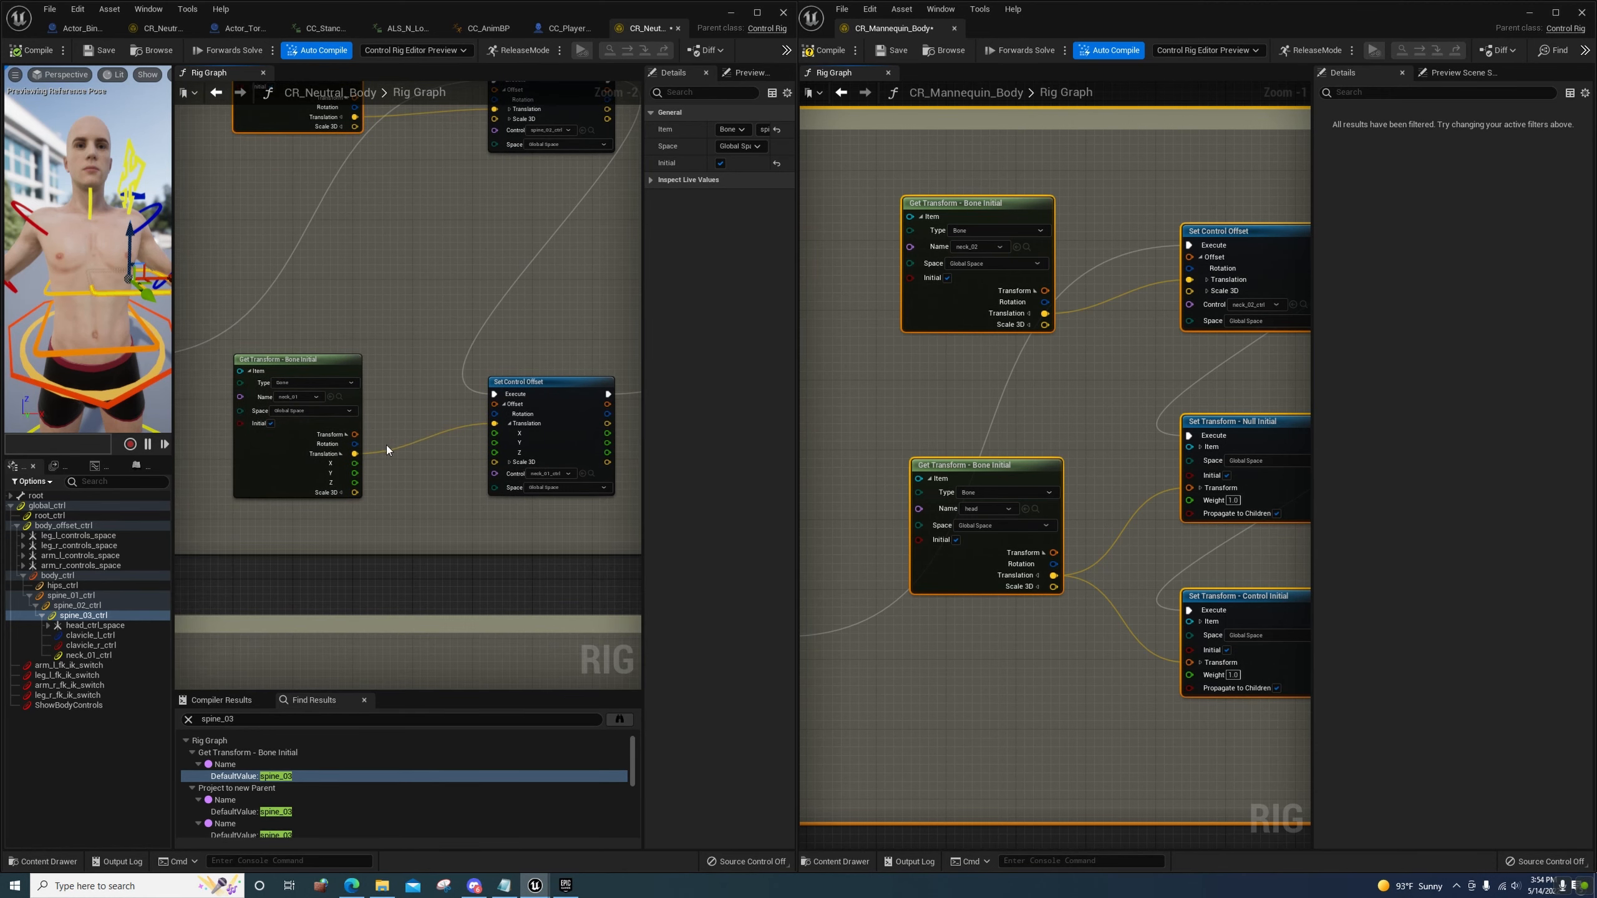
right_drag(387, 444, 402, 440)
scroll(380, 410, up, 1)
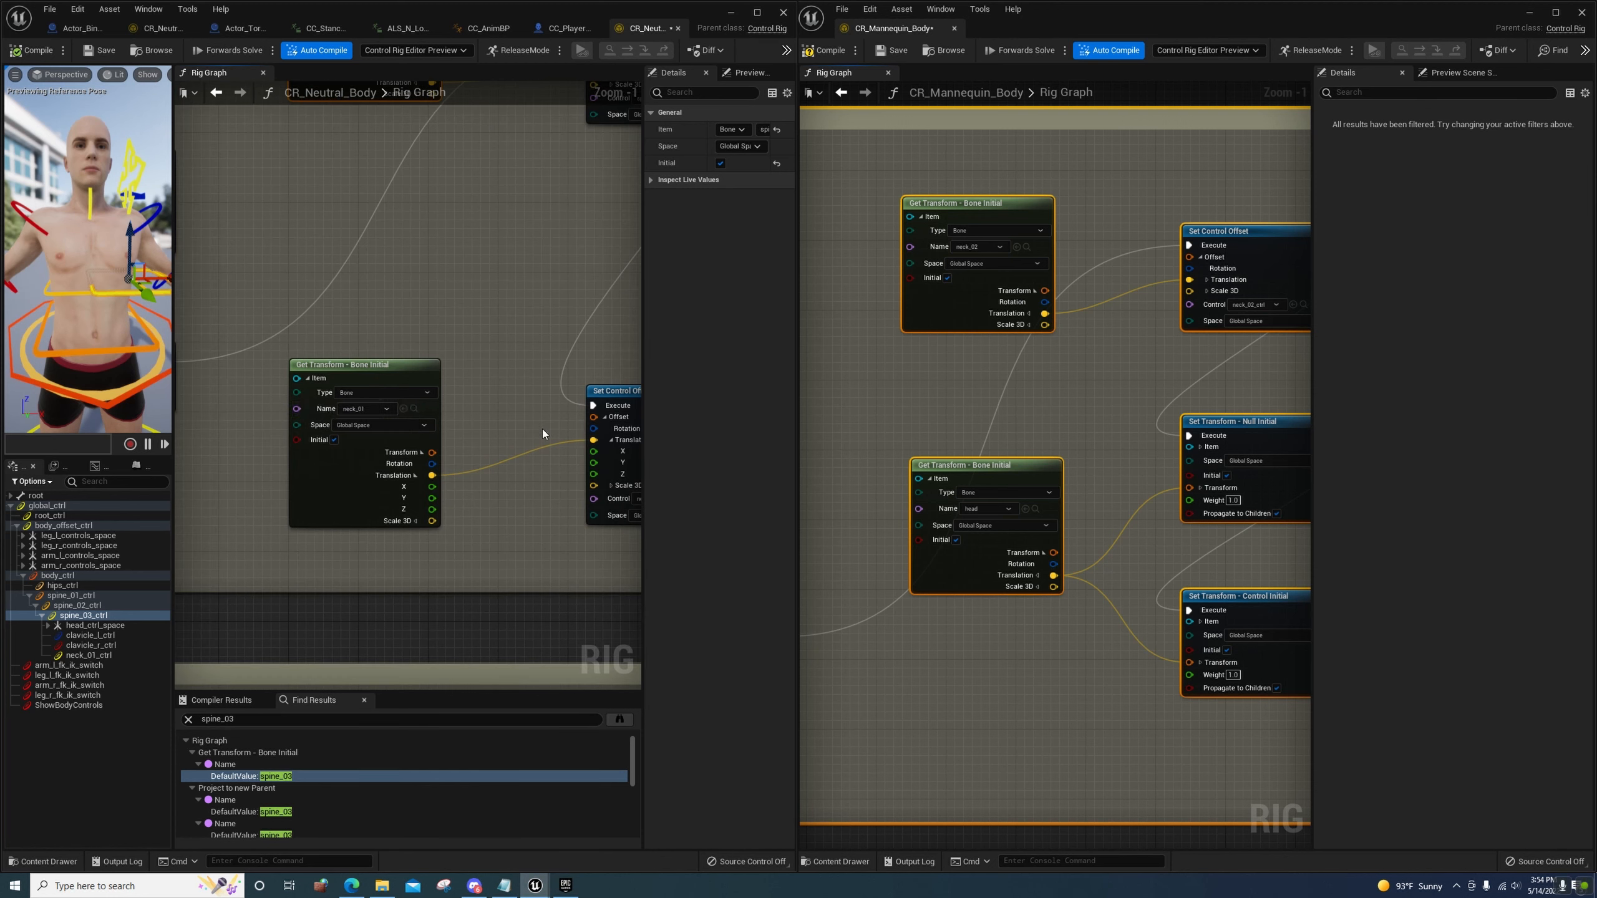
right_drag(542, 434, 440, 439)
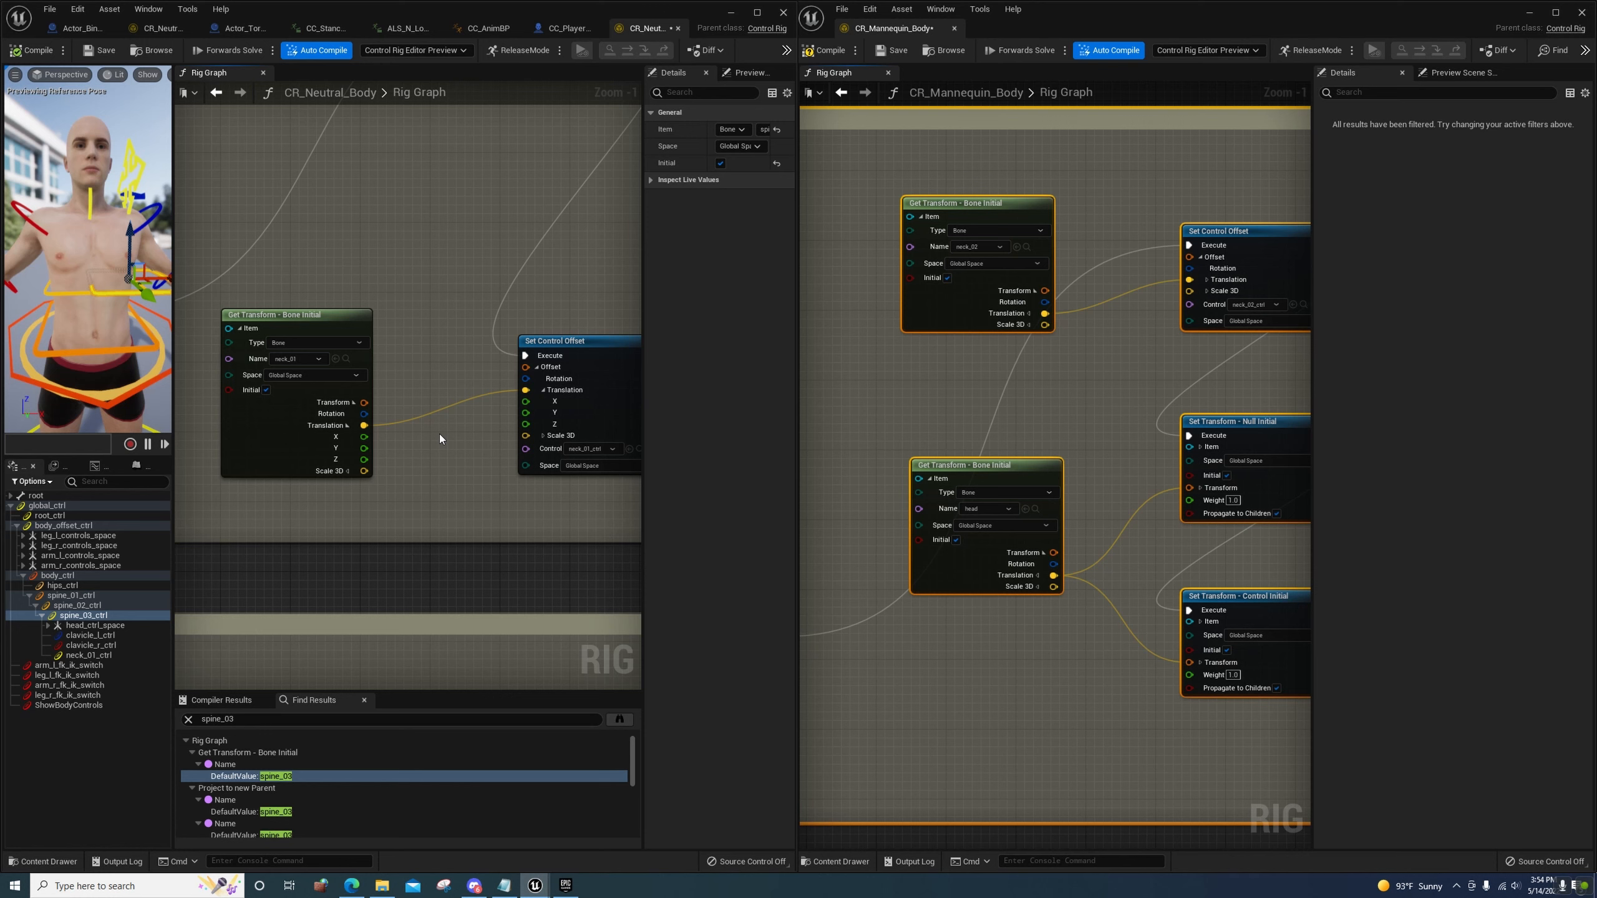
right_drag(375, 381, 265, 373)
mouse_move(977, 353)
right_down()
mouse_move(1060, 309)
mouse_move(1265, 281)
right_up()
right_drag(1121, 337, 1175, 309)
mouse_move(931, 327)
right_down()
mouse_move(1176, 327)
mouse_move(1113, 358)
mouse_move(1054, 324)
right_up()
scroll(485, 312, down, 2)
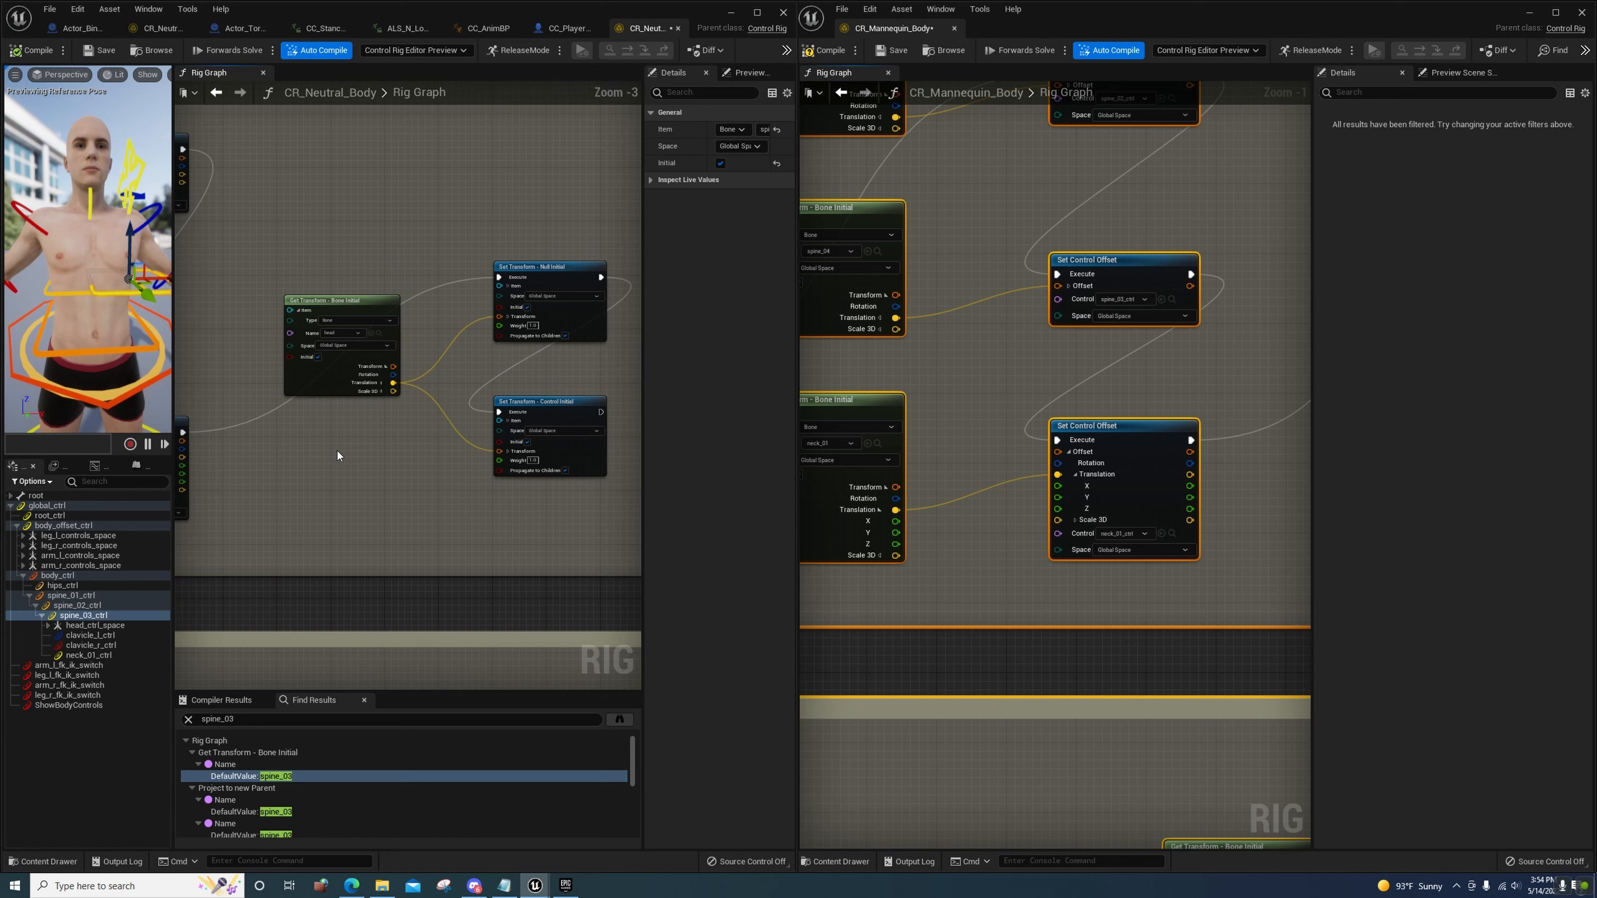
scroll(337, 451, down, 1)
scroll(450, 487, down, 1)
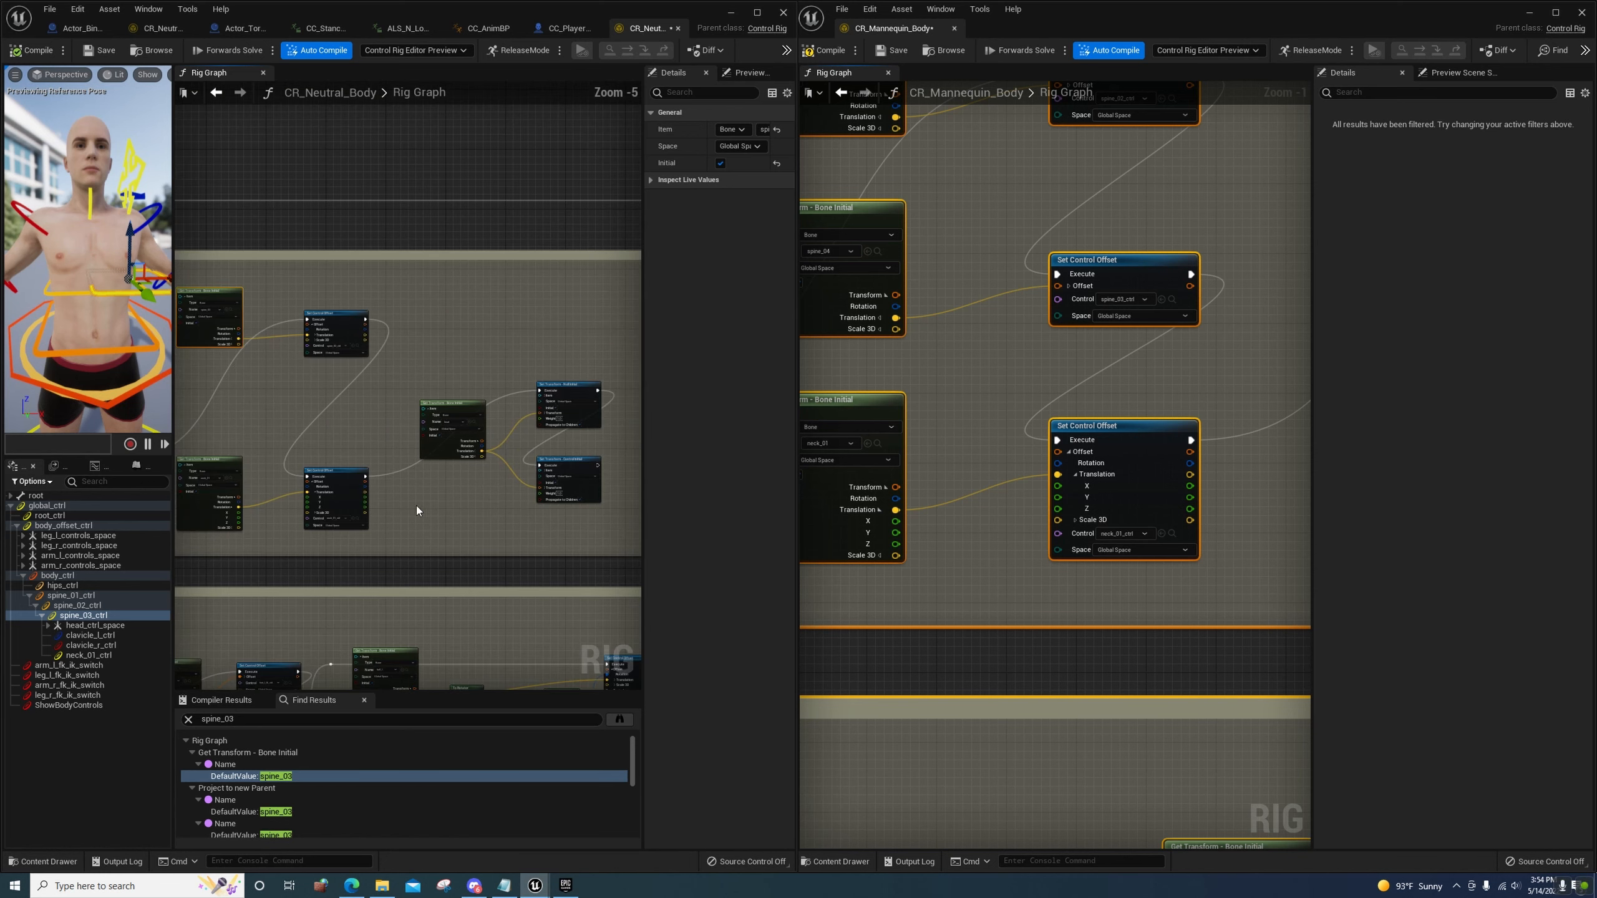
In the neutral body's spine_inversion section, connect the spine_02_ctrl Set Transform execution directly to the neck_01_ctrl Set Transform node
click(292, 812)
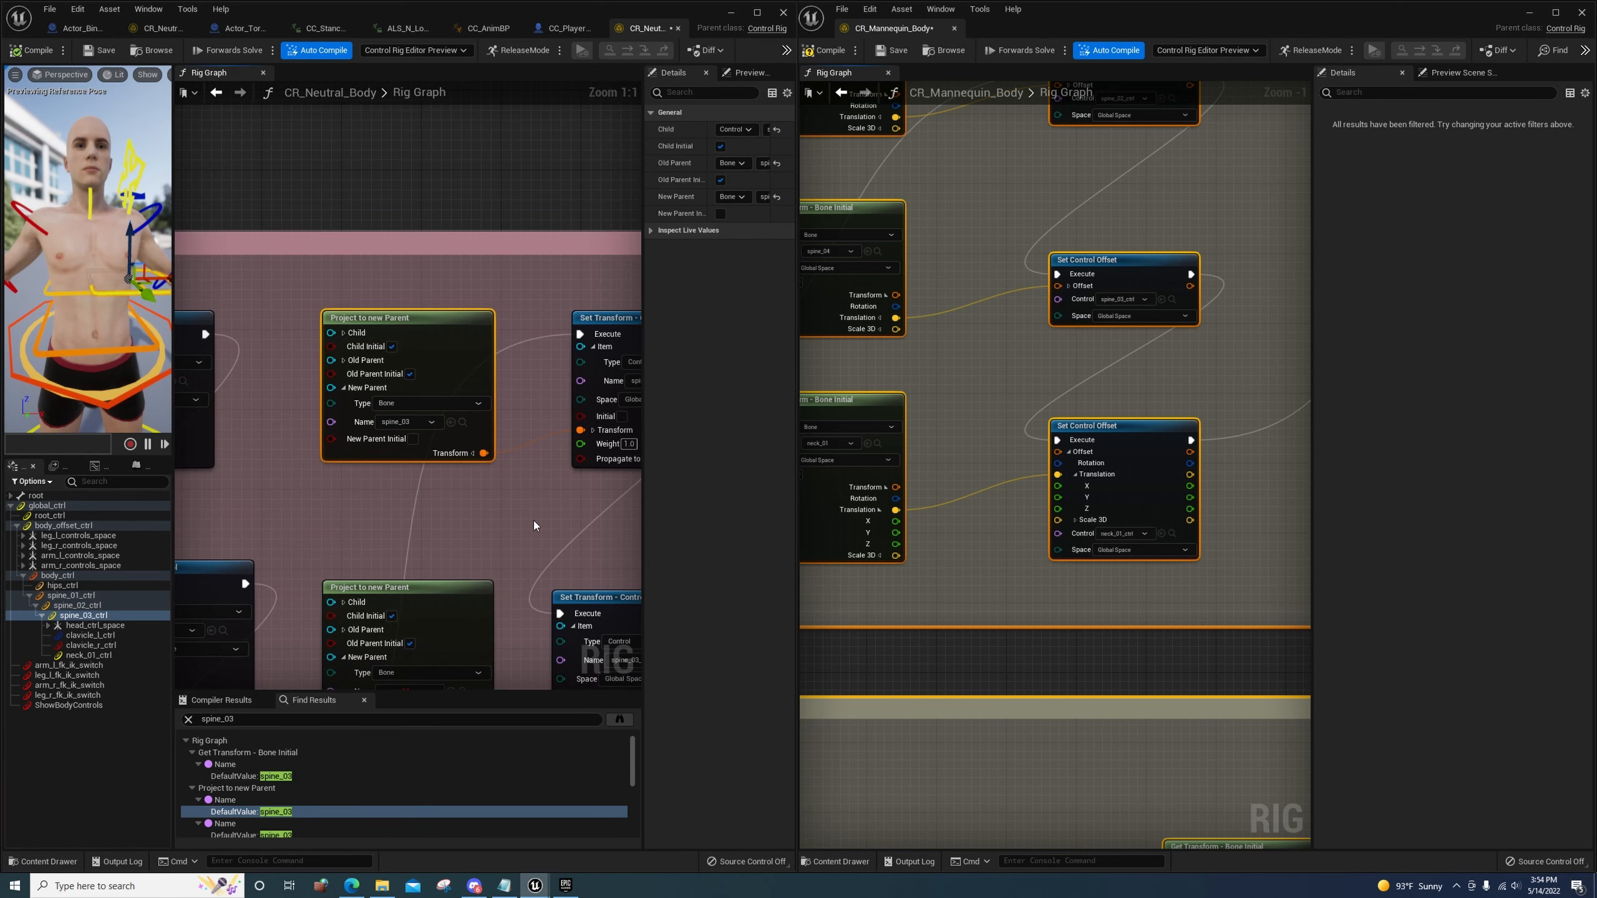
right_drag(534, 523, 422, 341)
scroll(423, 341, down, 4)
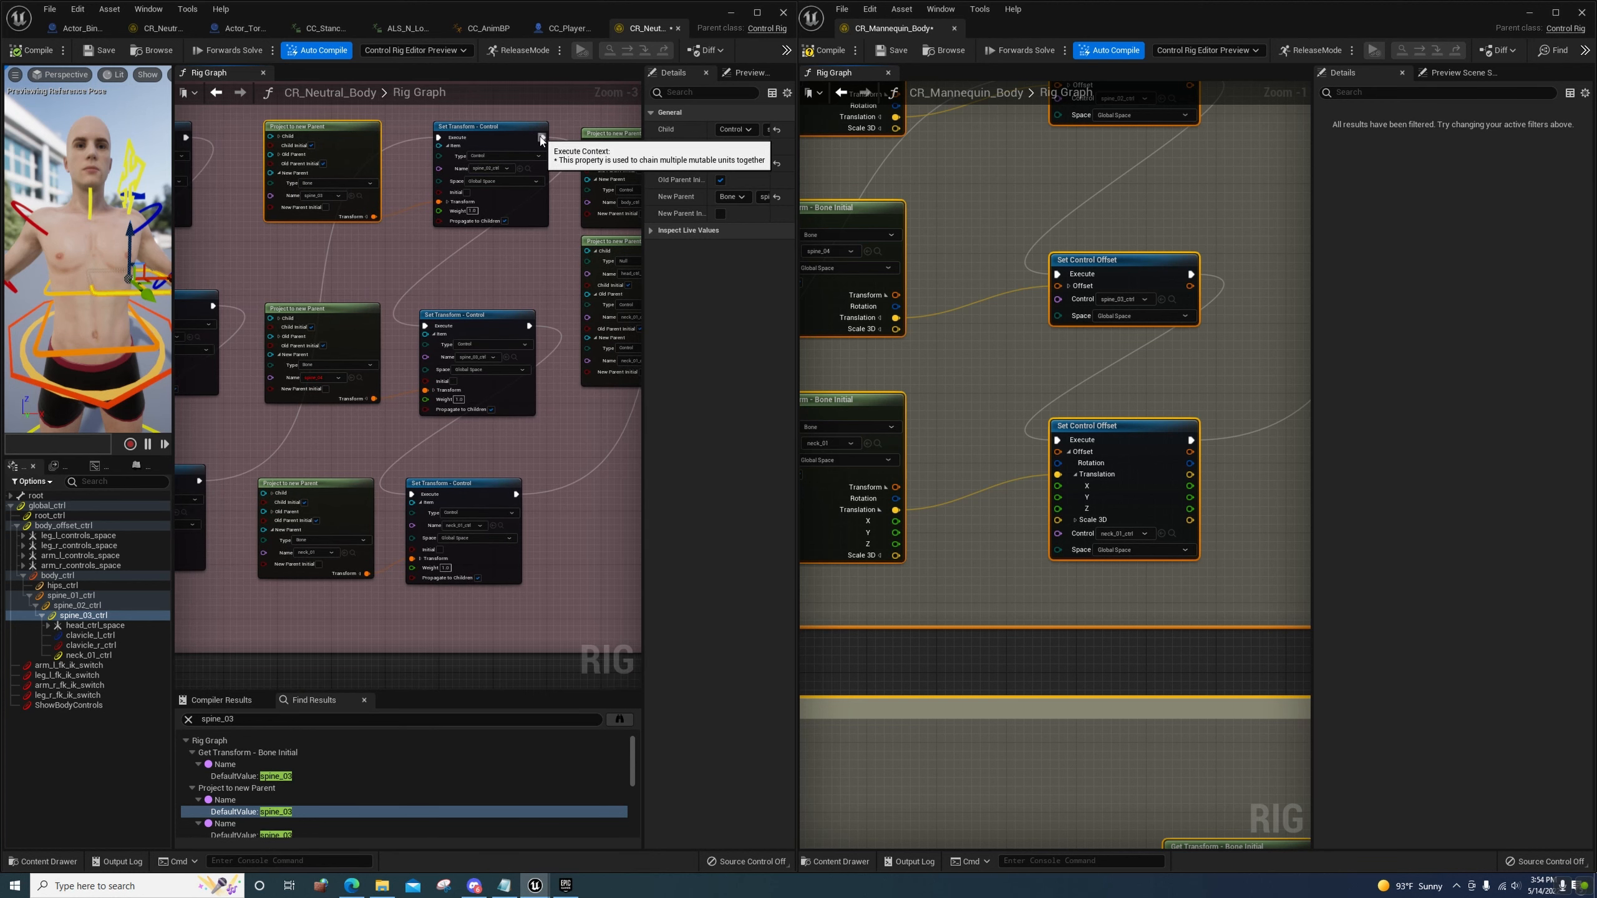
drag(543, 138, 416, 498)
right_drag(411, 469, 416, 488)
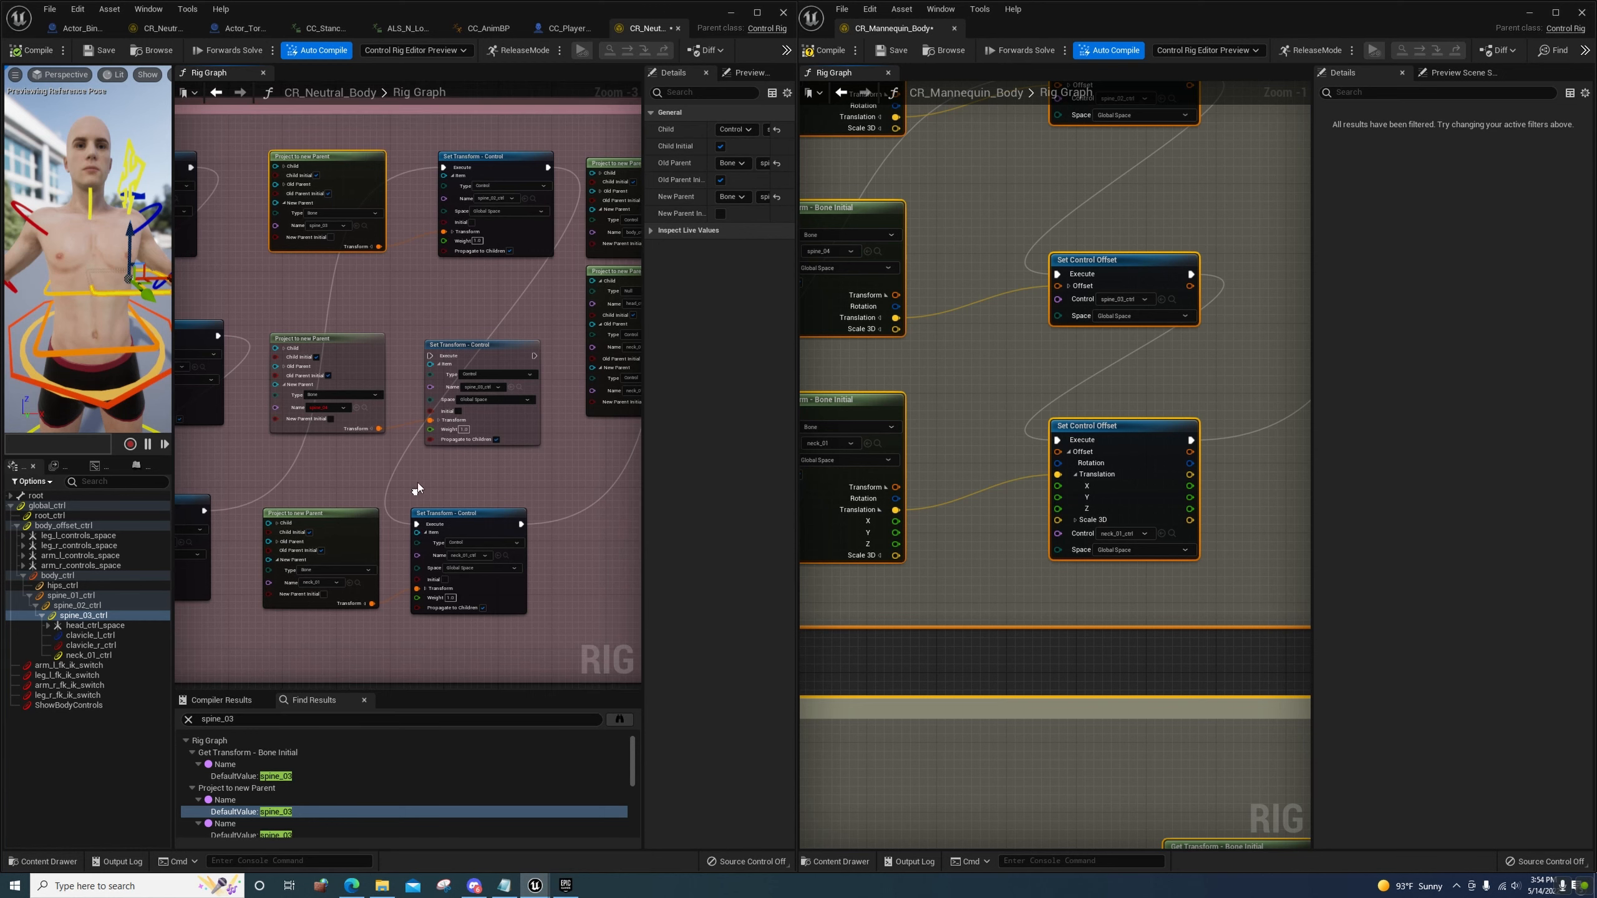
Delete the bypassed Project to new Parent and spine_03_ctrl Set Transform nodes, and compile the neutral body rig
drag(305, 316, 544, 454)
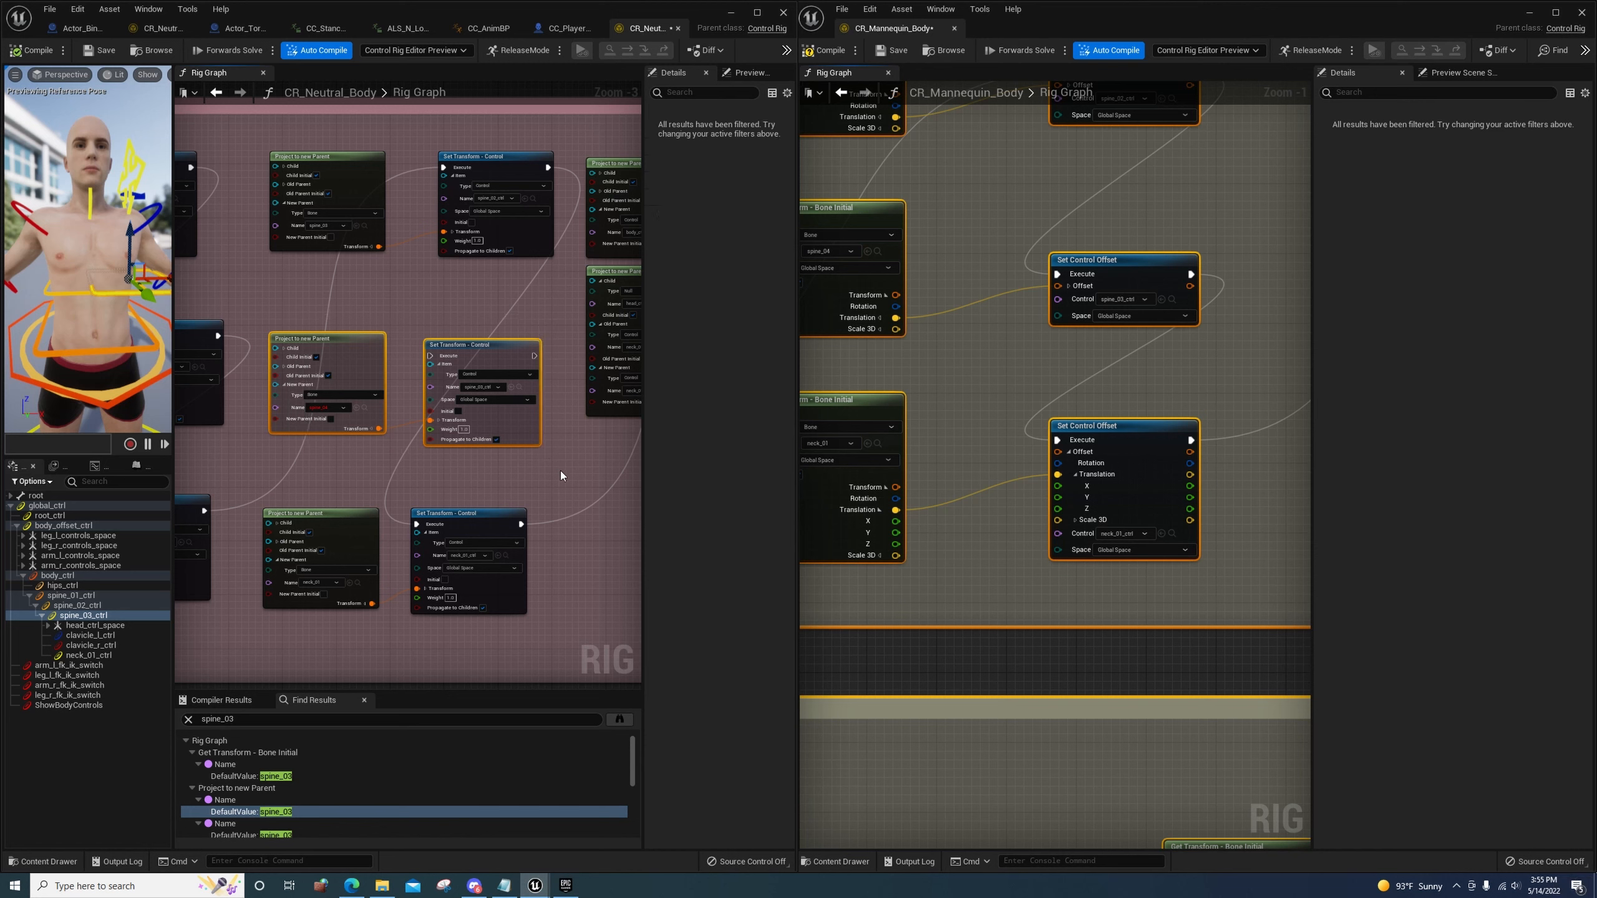
key(Delete)
right_drag(541, 430, 365, 391)
click(36, 51)
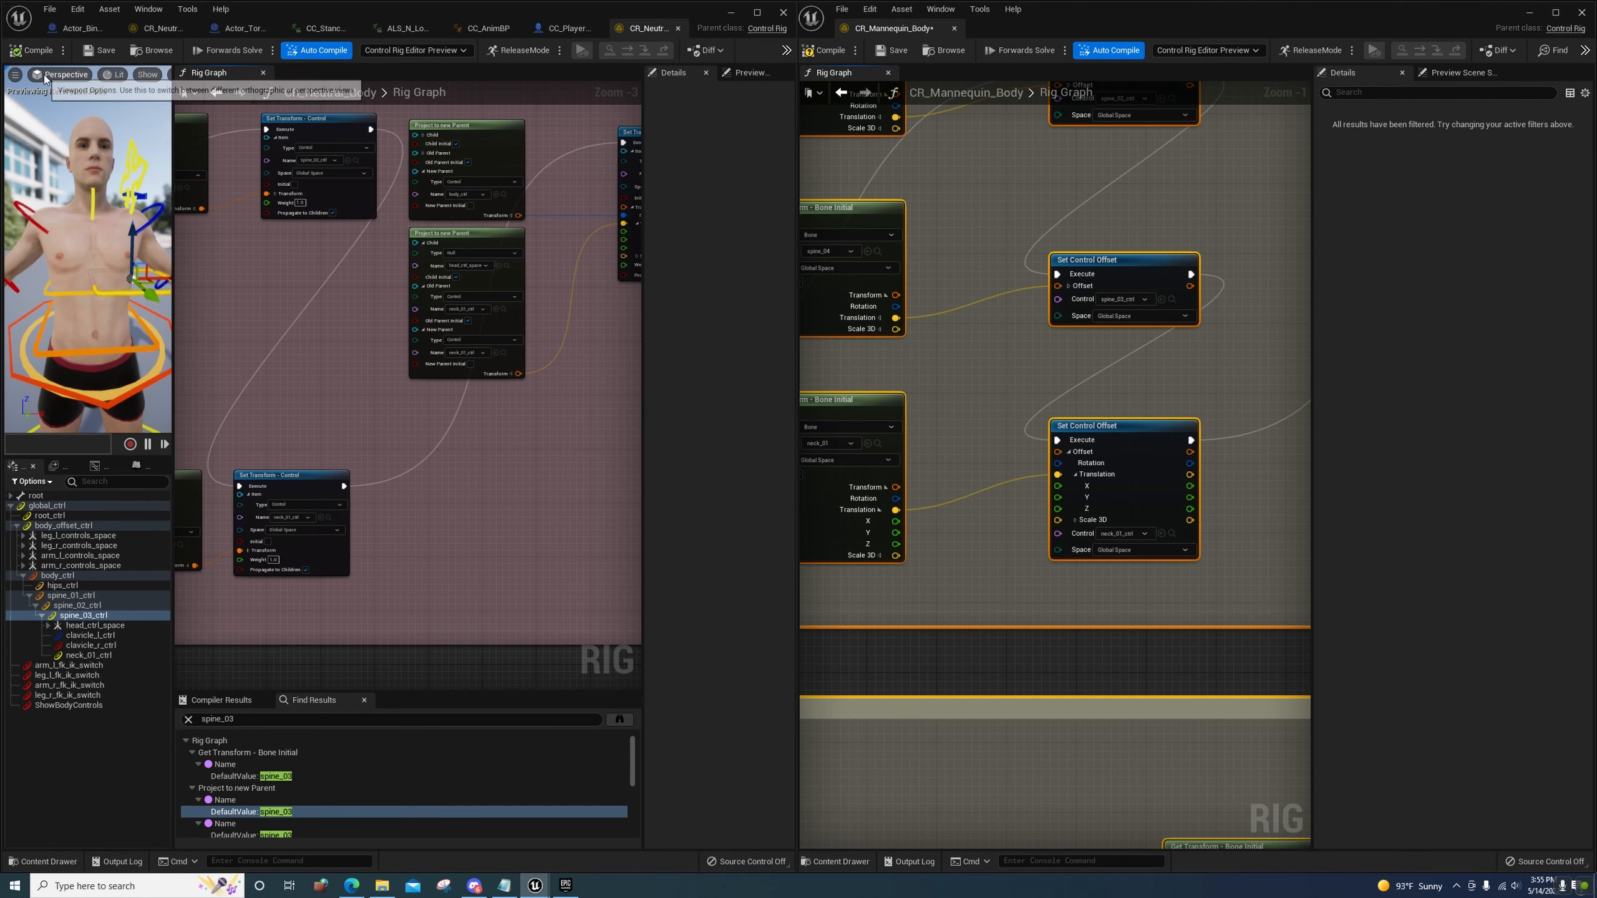
Review the remaining spine_inversion nodes and follow the spine_03 search results to their Project to new Parent nodes
right_drag(347, 338, 448, 266)
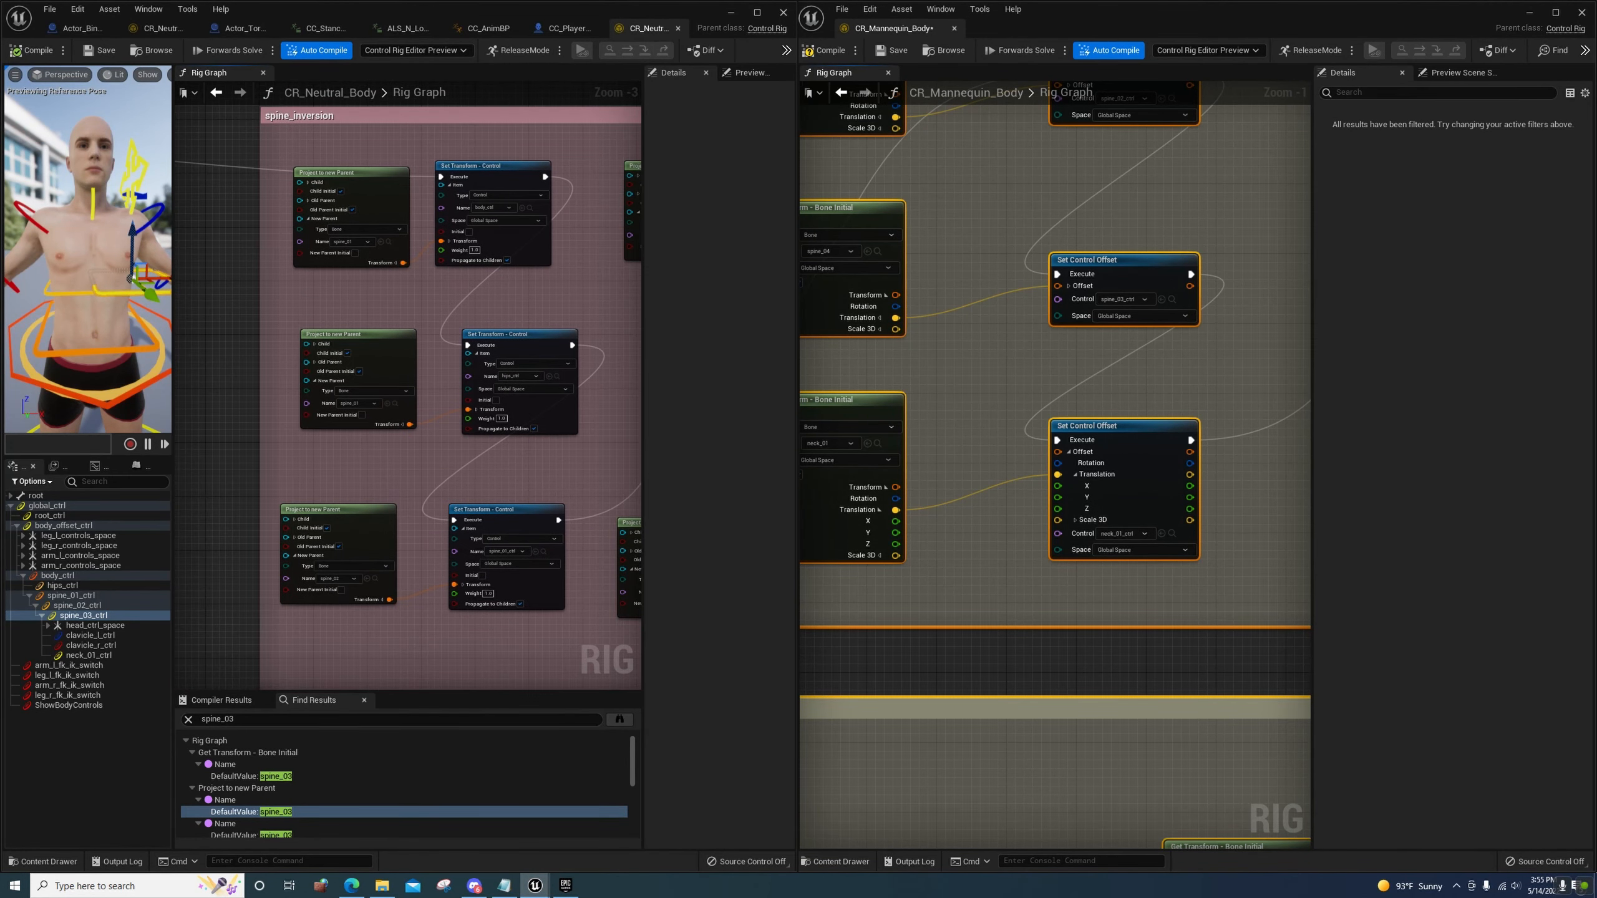
right_drag(642, 404, 467, 375)
scroll(281, 812, down, 1)
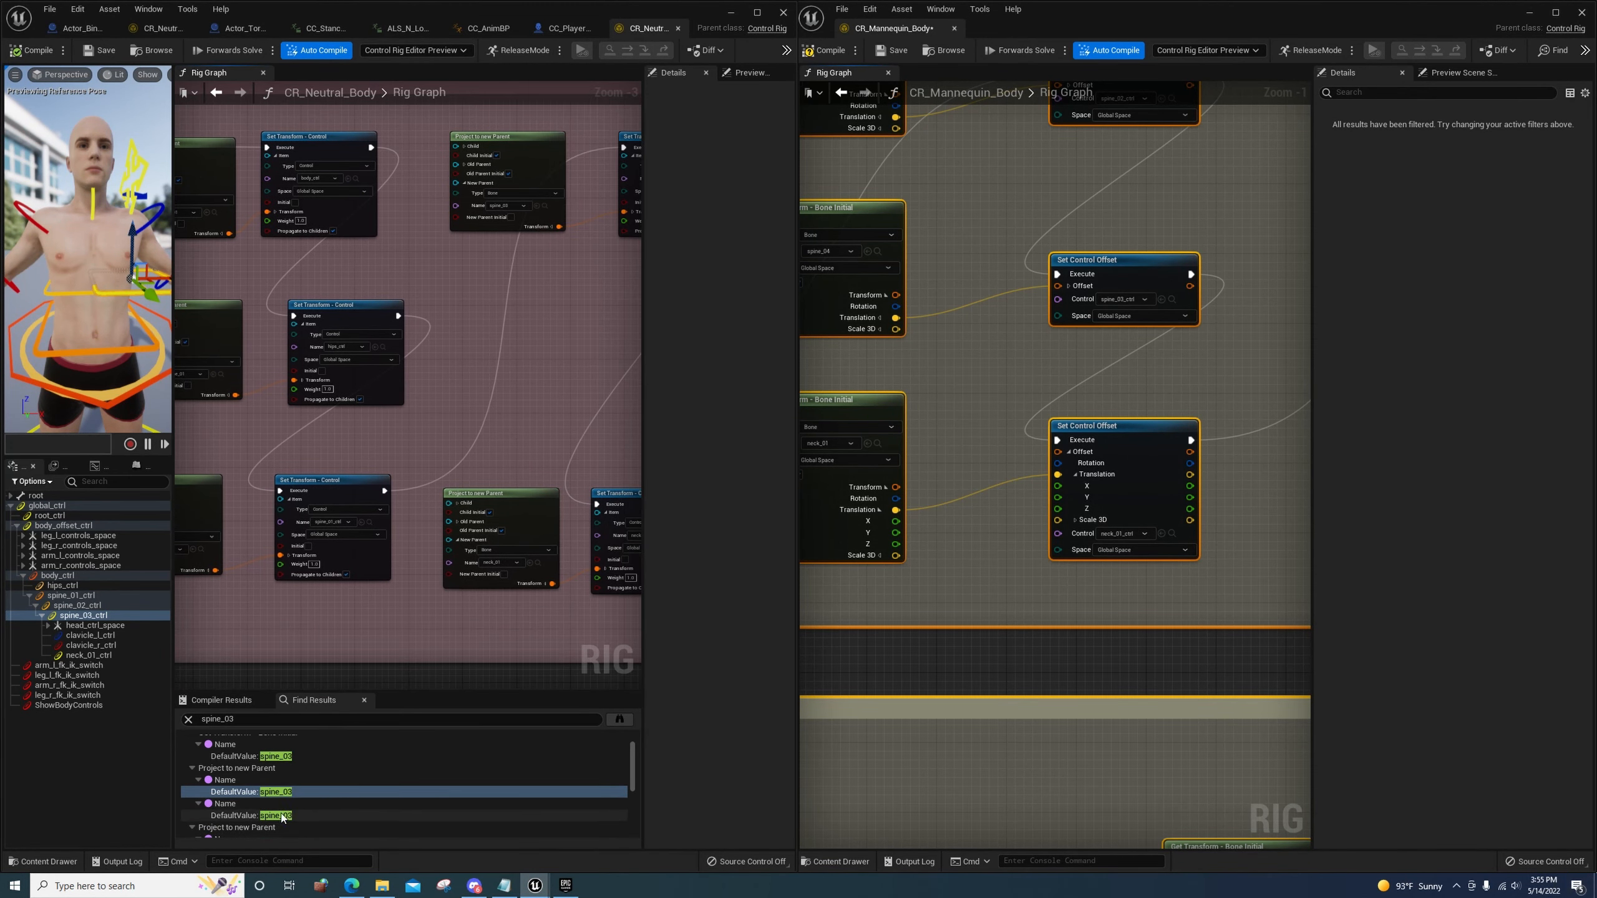
click(282, 816)
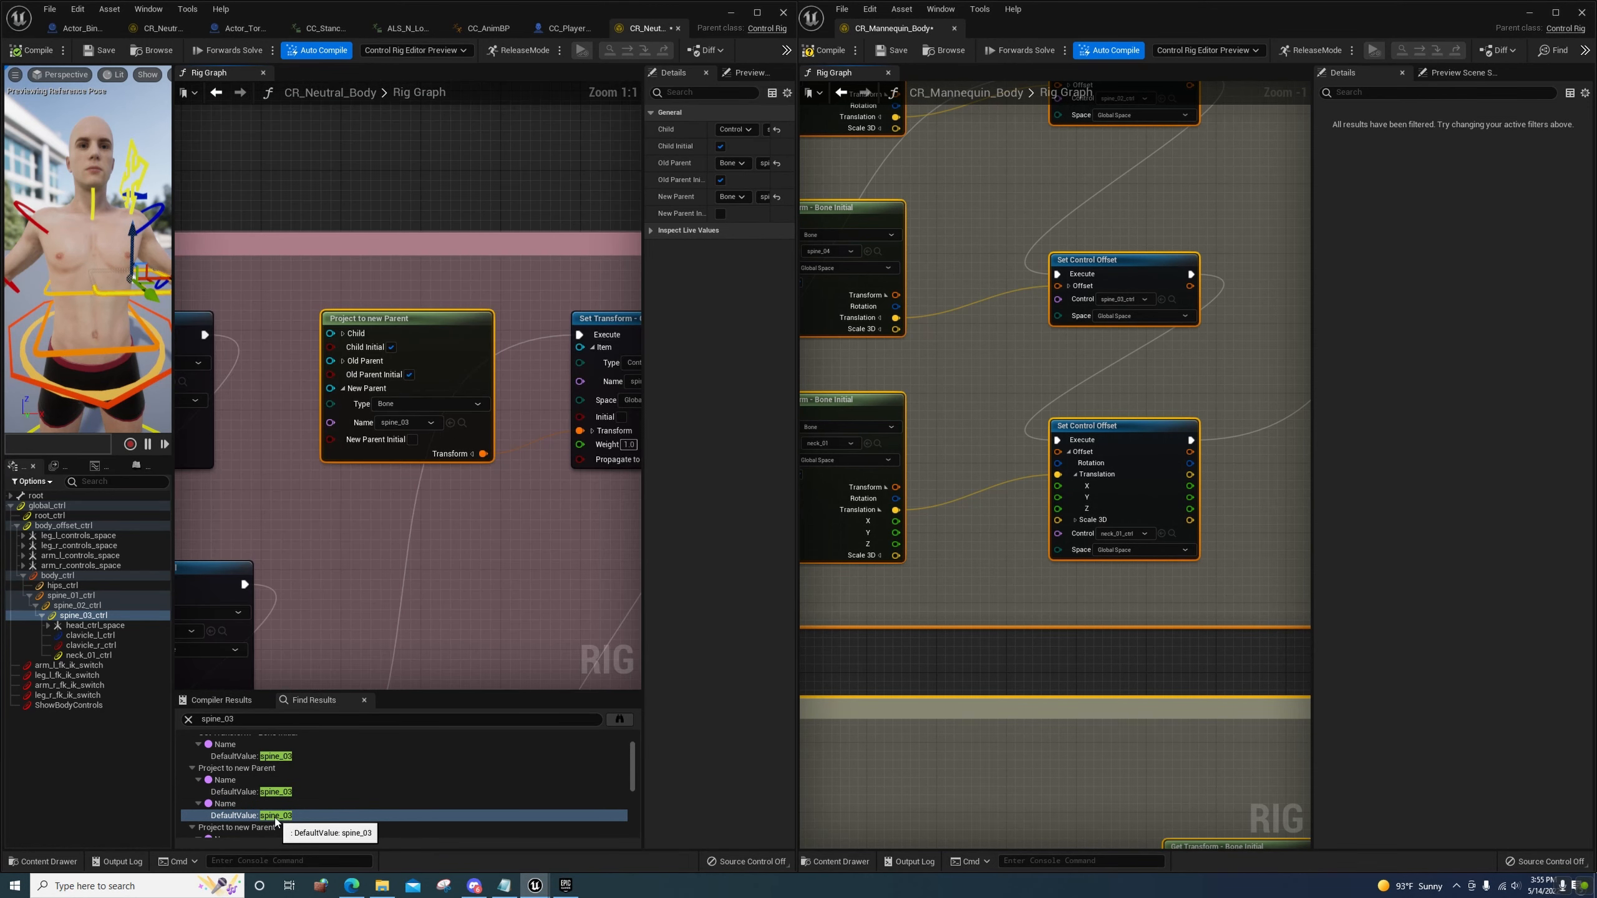
right_drag(496, 622, 353, 558)
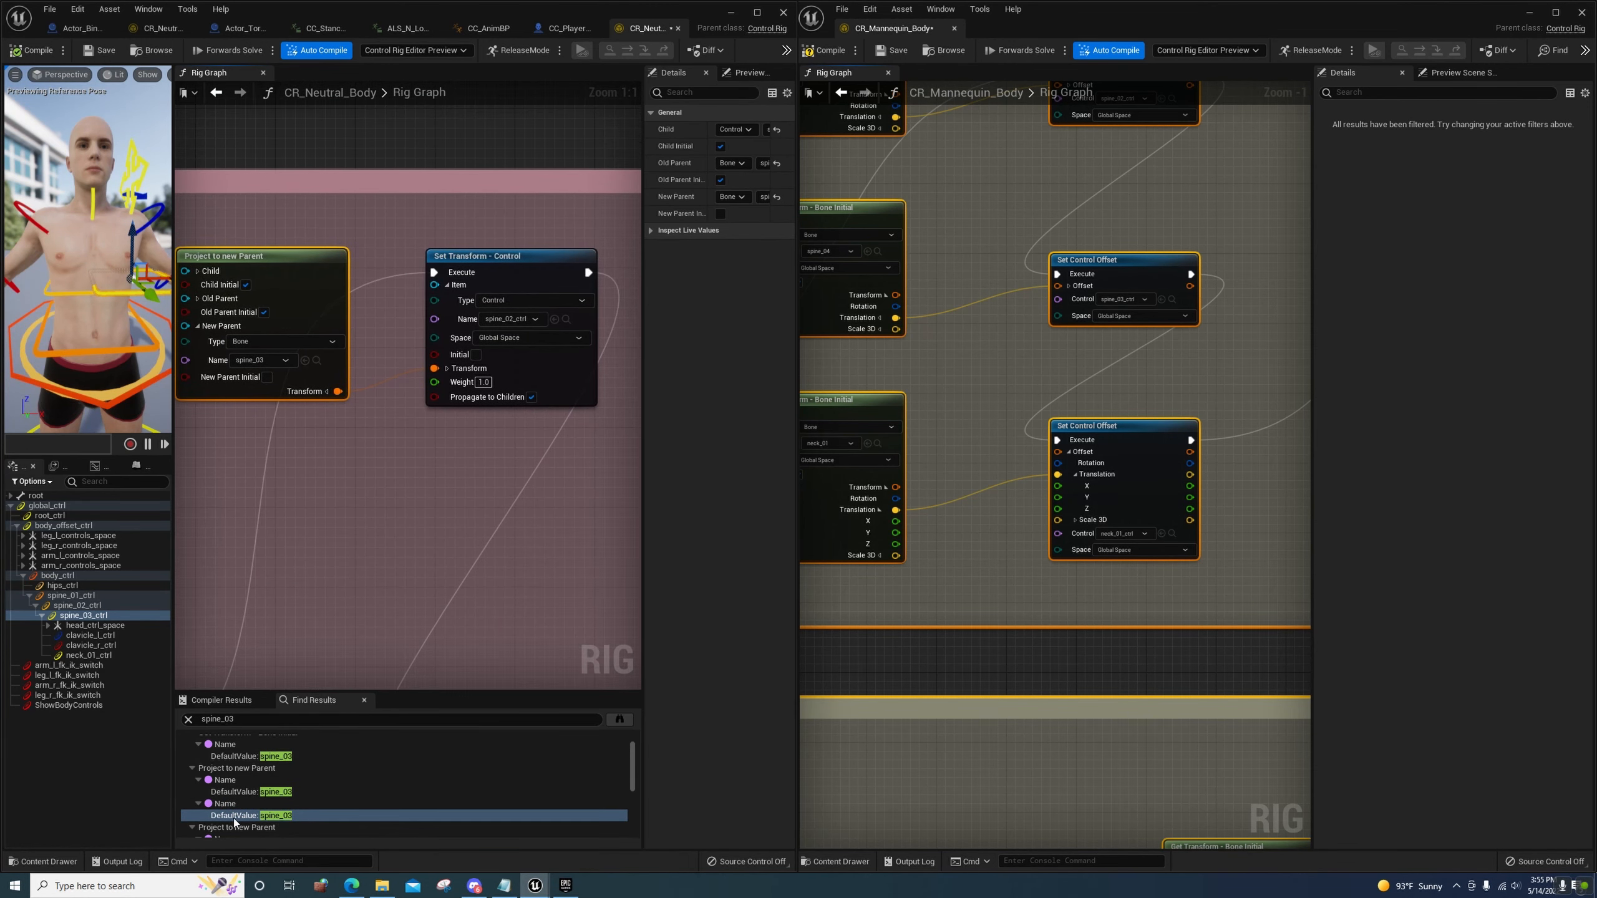
scroll(239, 818, down, 2)
click(264, 811)
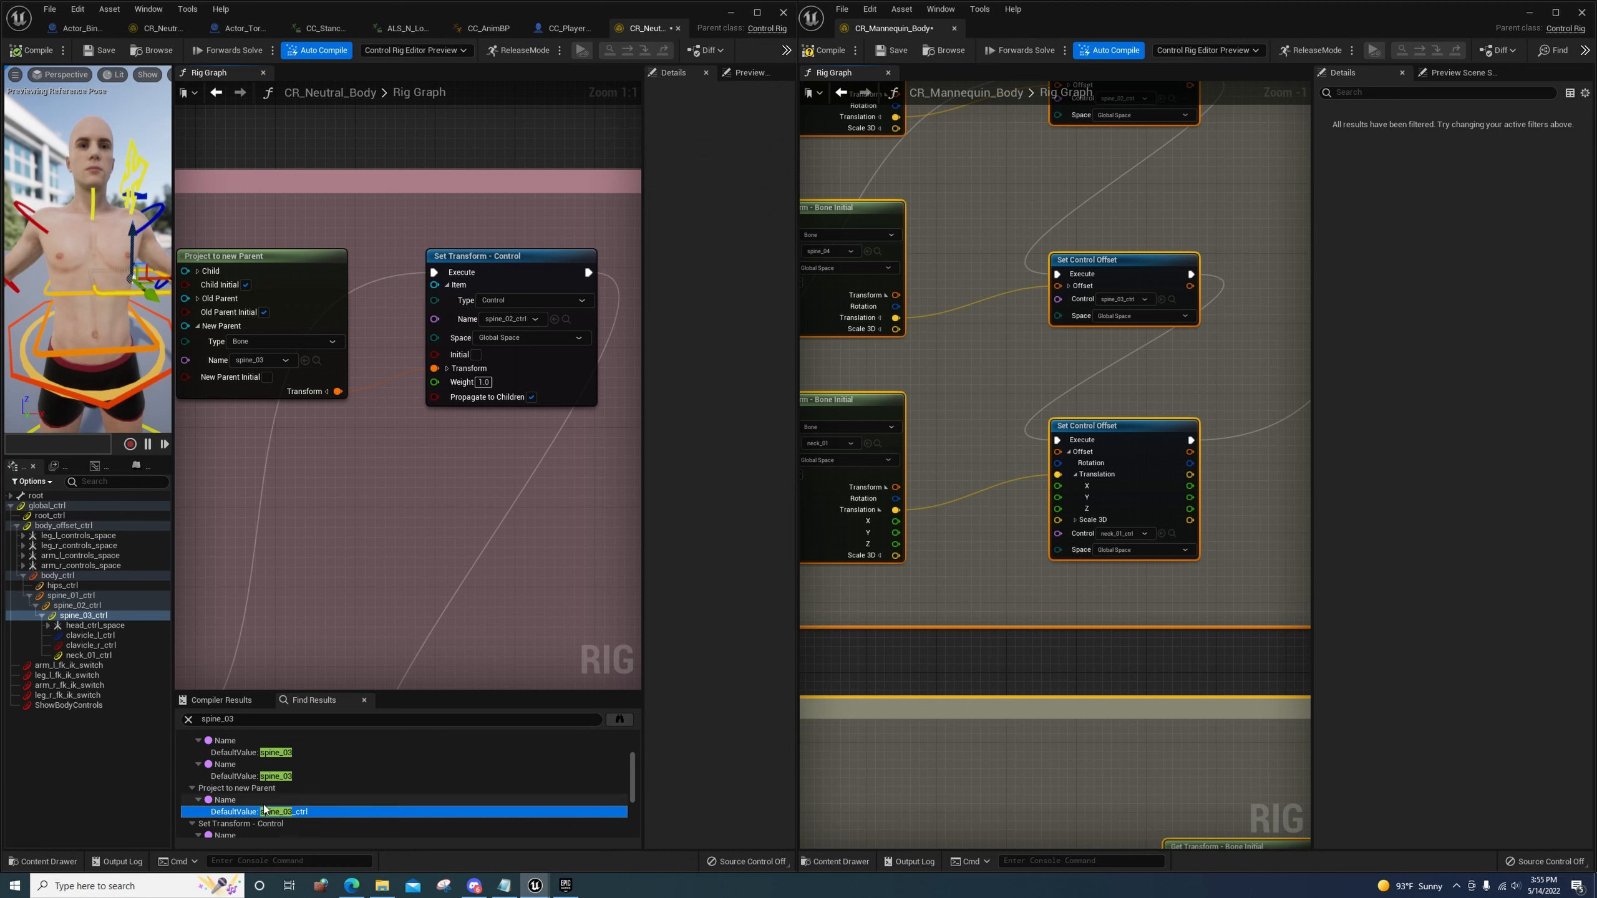
click(267, 776)
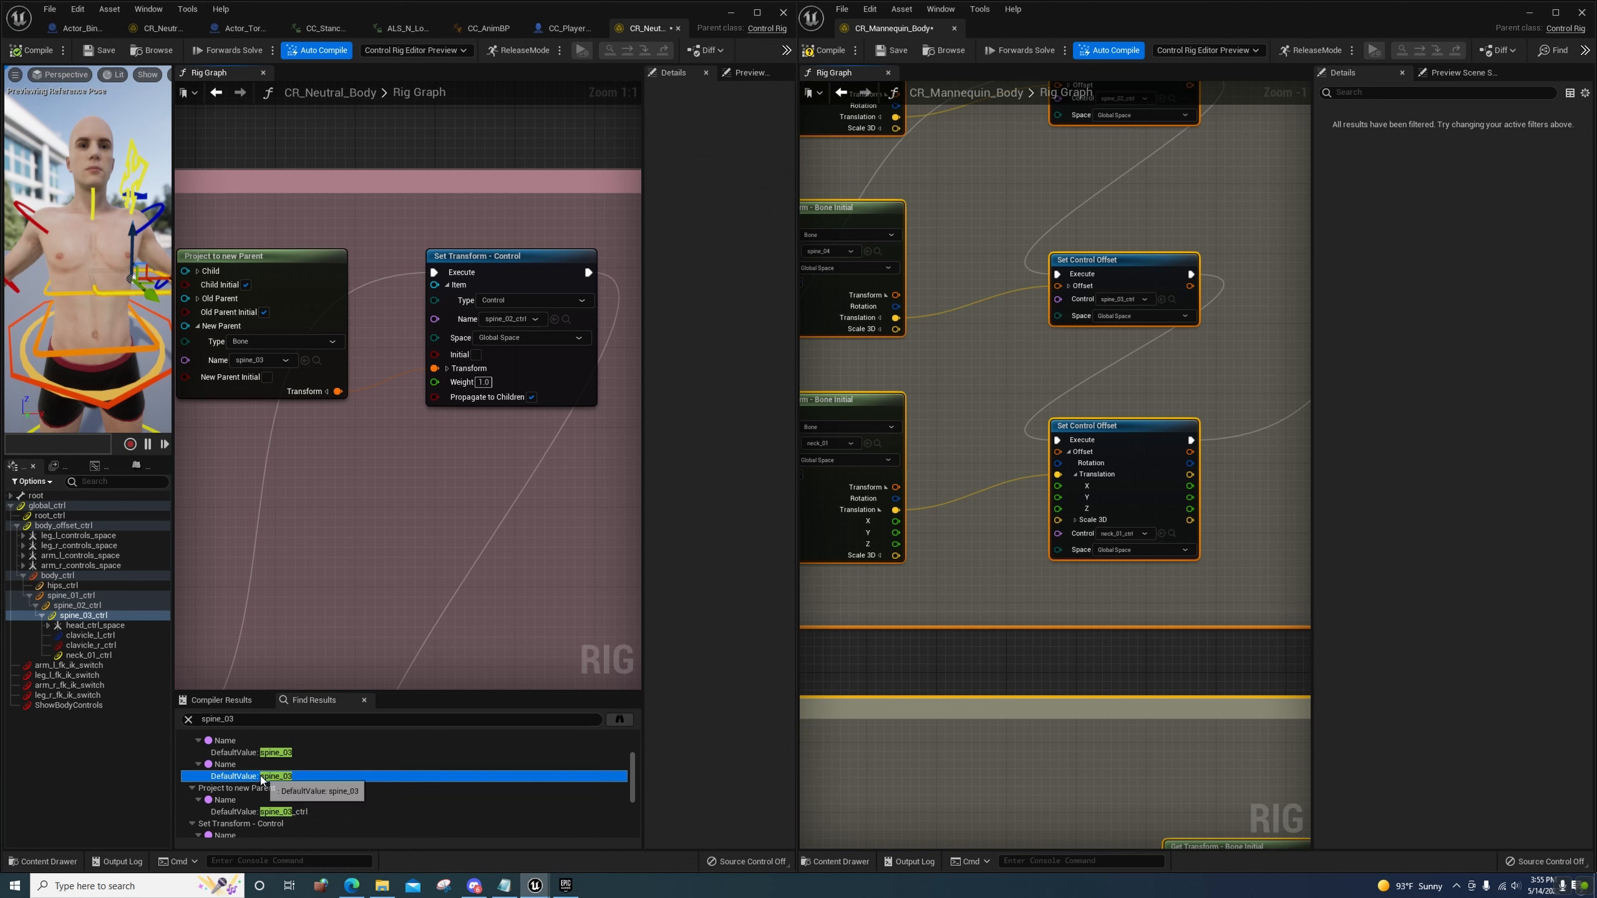
Follow the remaining spine_03 search results in the neutral rig through its Project to new Parent, Set Transform - Bone and Collection from Items nodes
click(267, 814)
scroll(267, 818, down, 2)
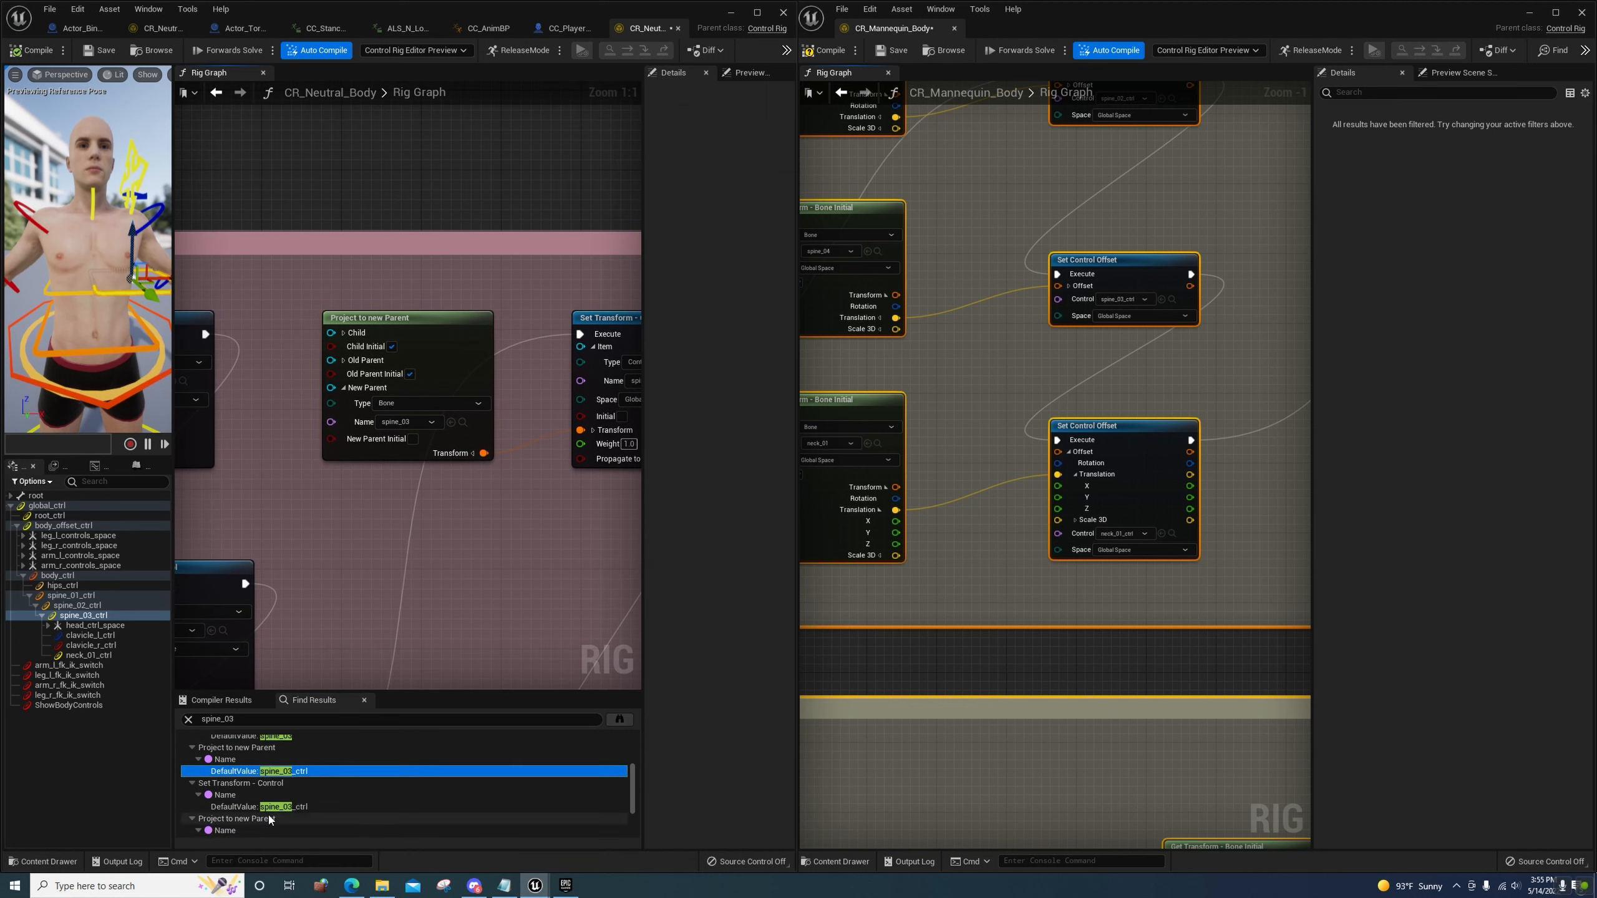
click(267, 808)
scroll(263, 818, down, 3)
click(270, 803)
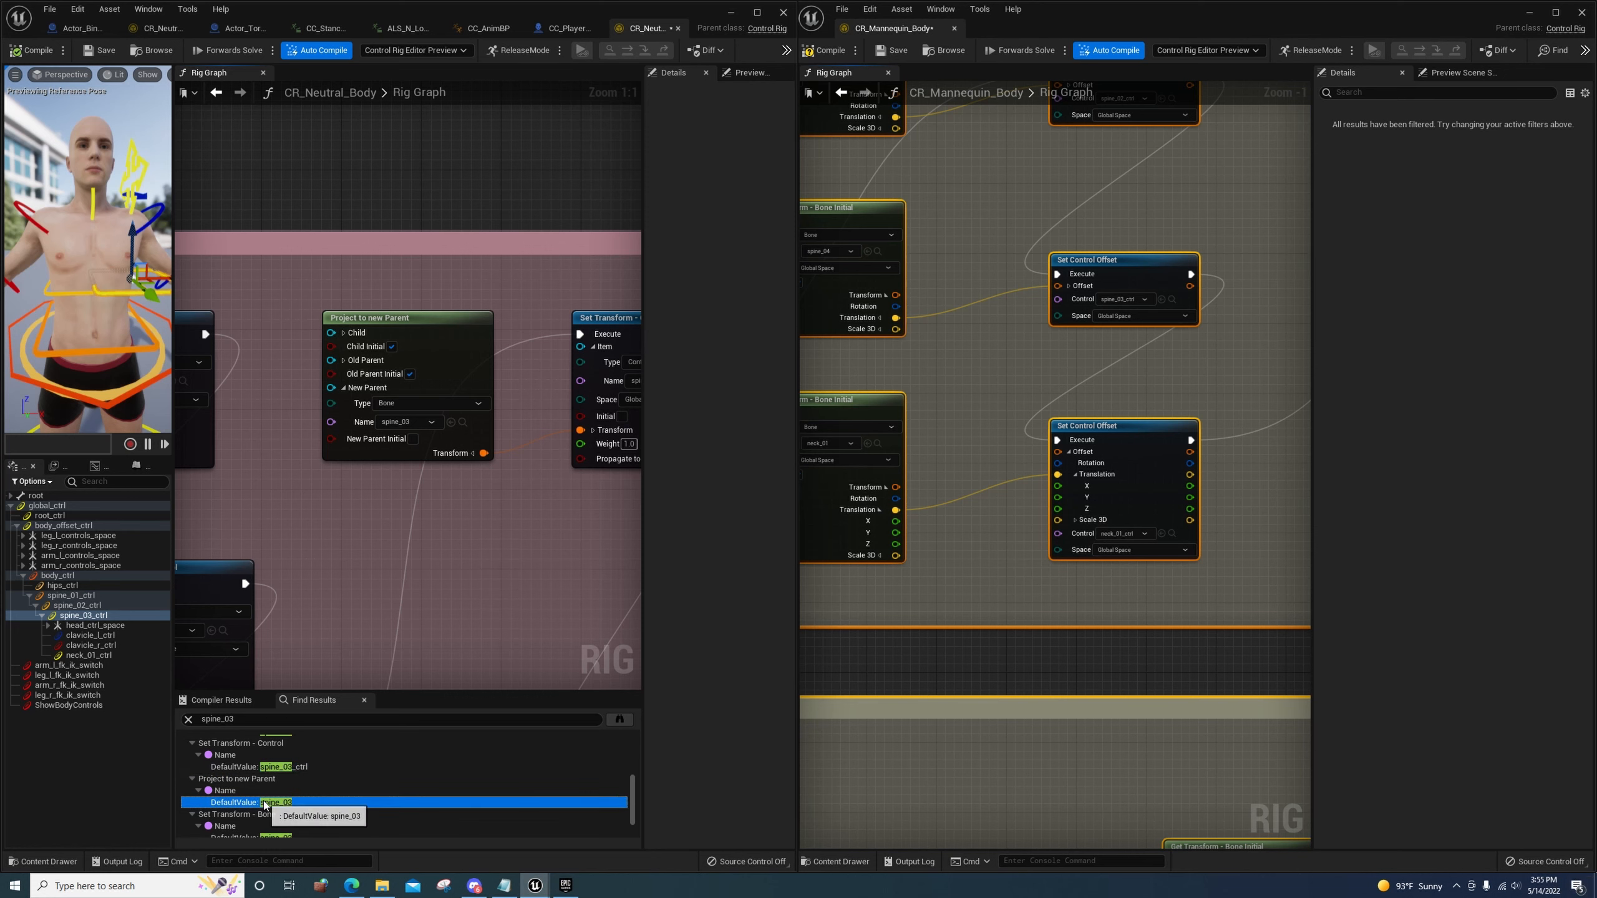
right_drag(434, 606, 599, 296)
scroll(585, 319, down, 1)
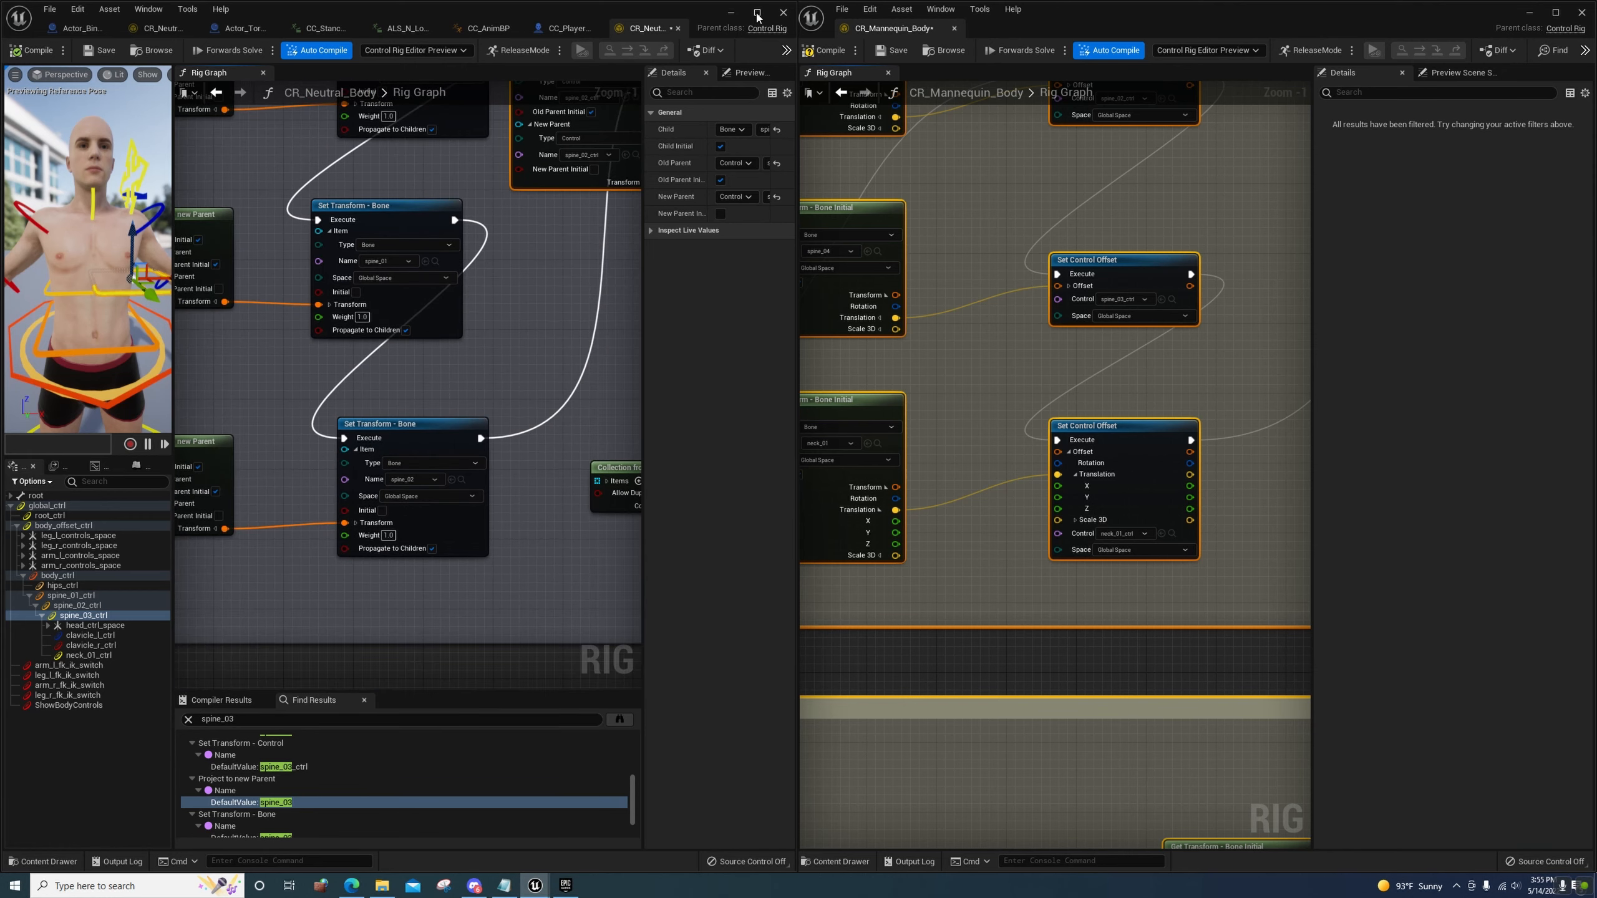
double_click(721, 32)
right_drag(610, 412, 649, 527)
scroll(466, 805, down, 1)
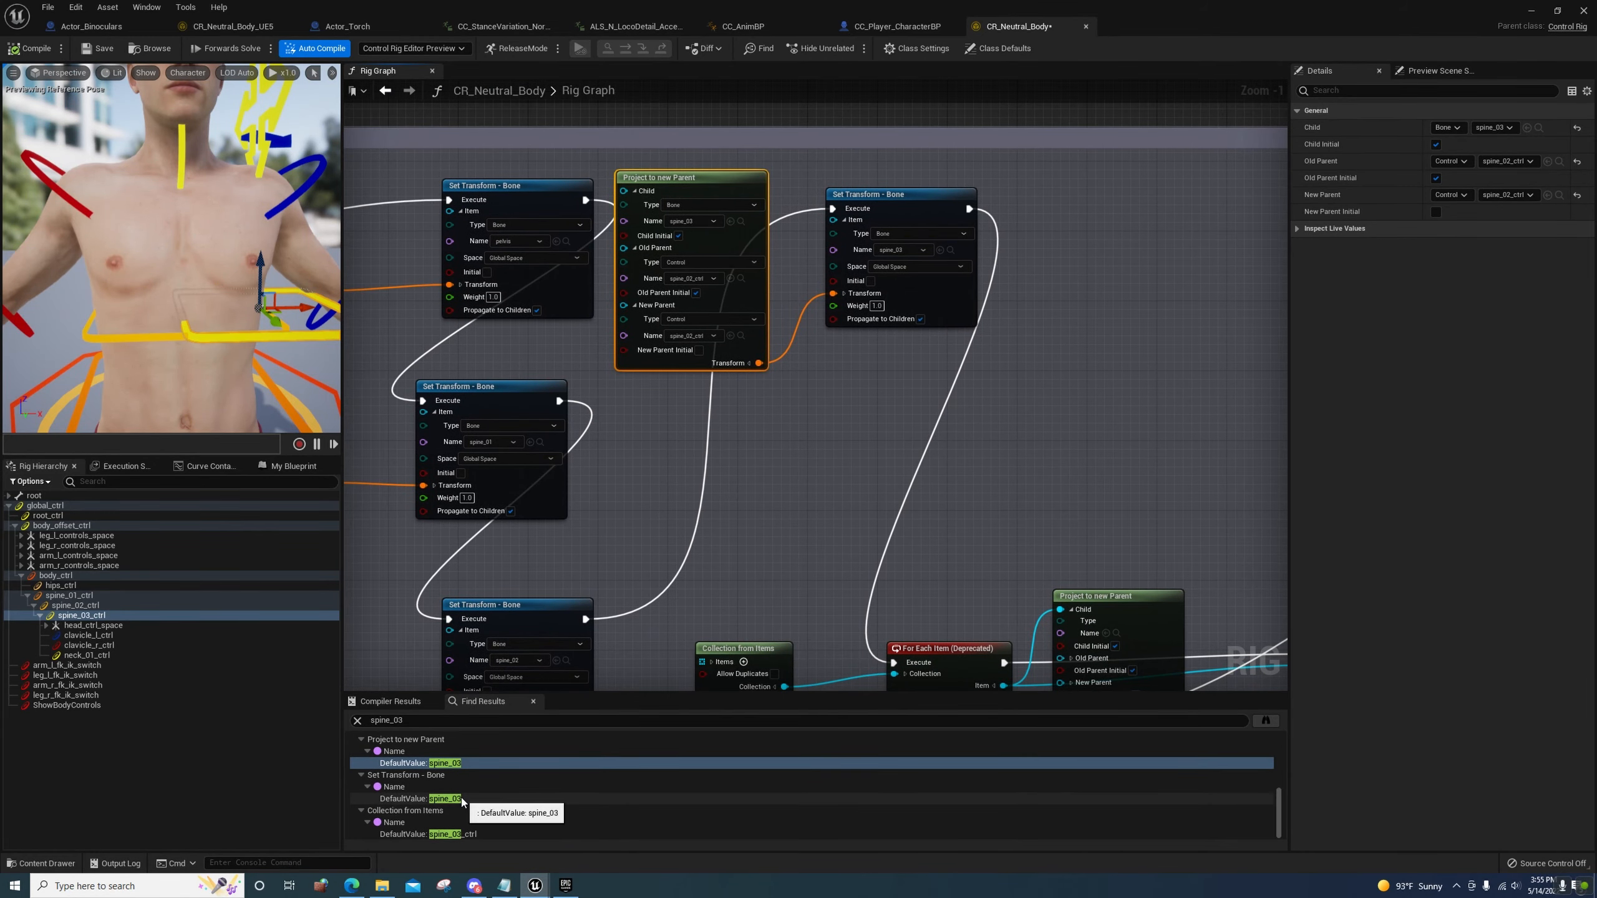
click(461, 798)
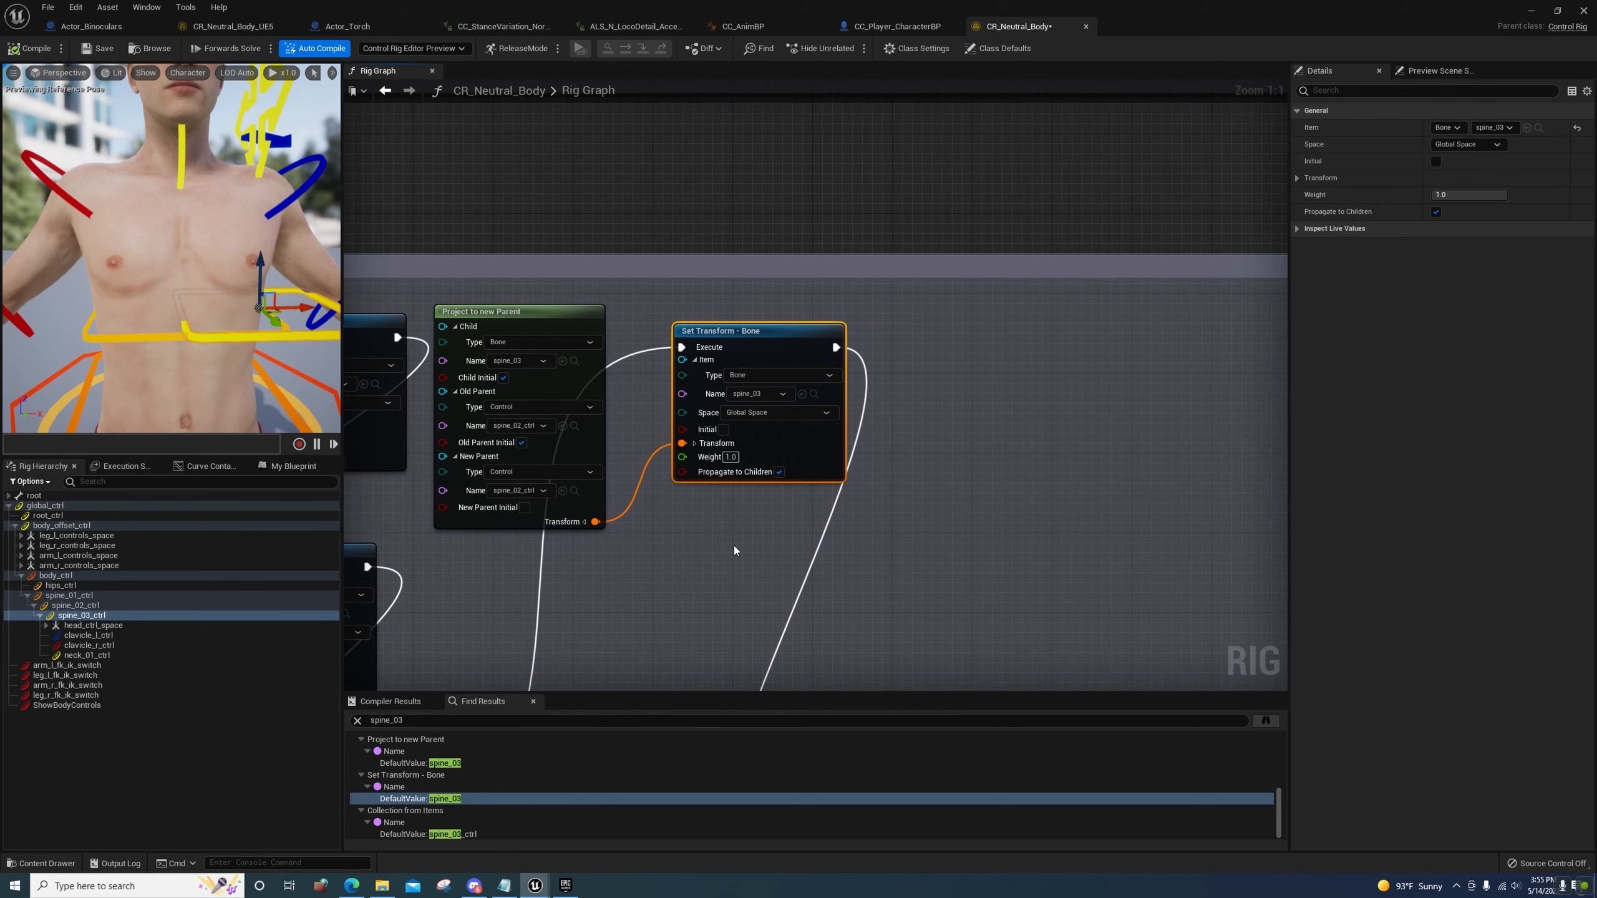
click(457, 834)
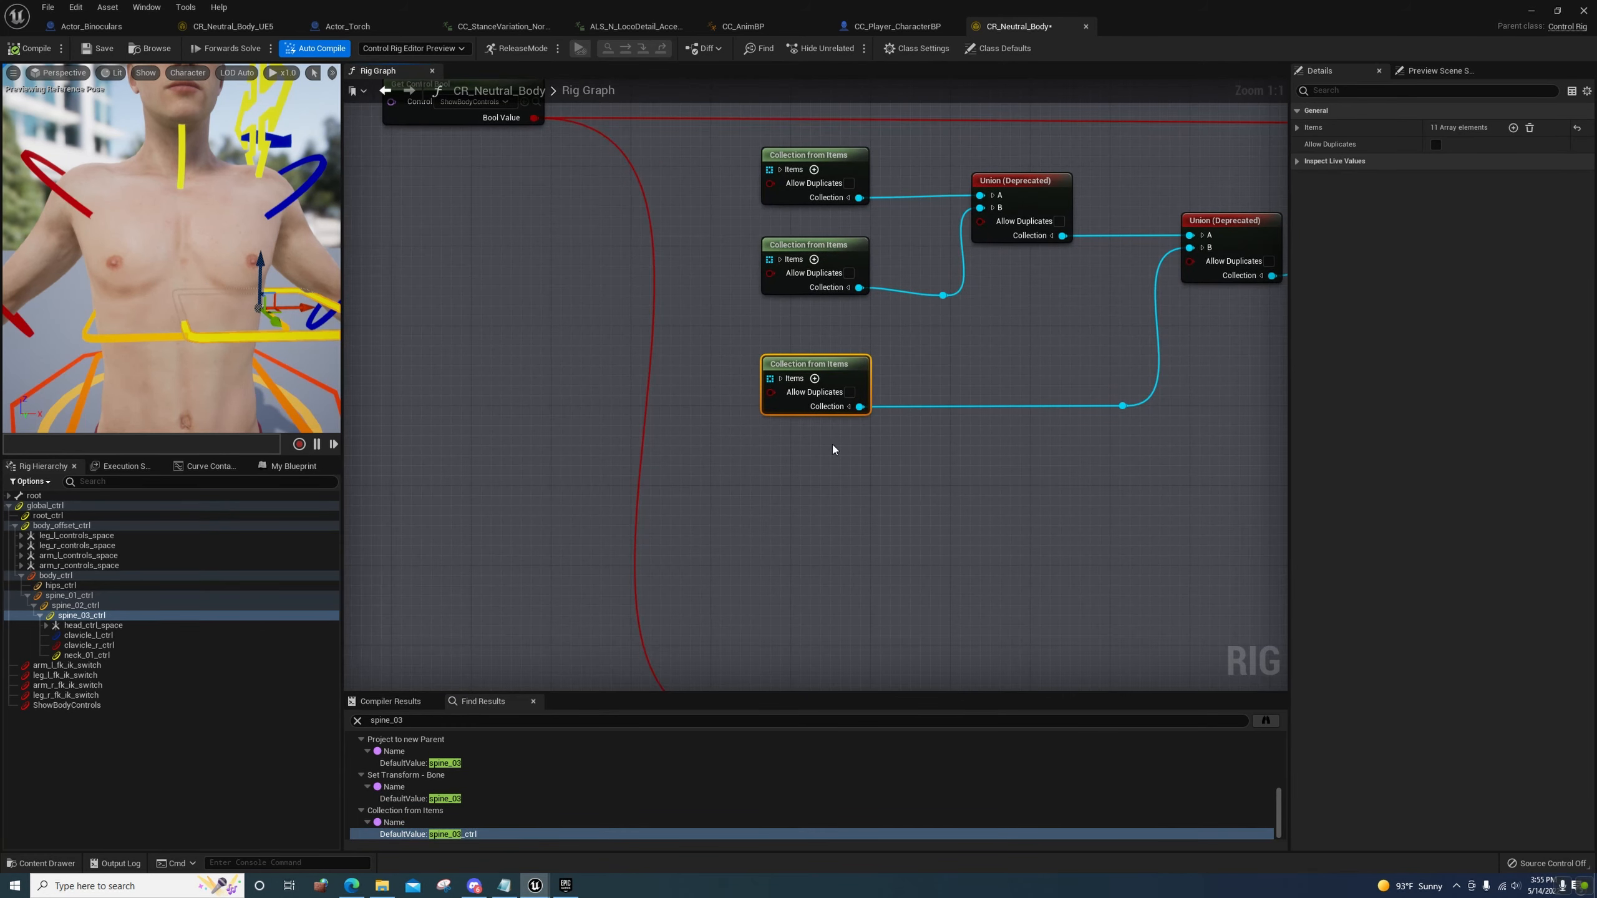
Recheck the spine_03_ctrl search results and inspect the Project to new Parent node feeding spine_02_ctrl in the neutral rig's inversion section
scroll(510, 795, down, 3)
click(461, 808)
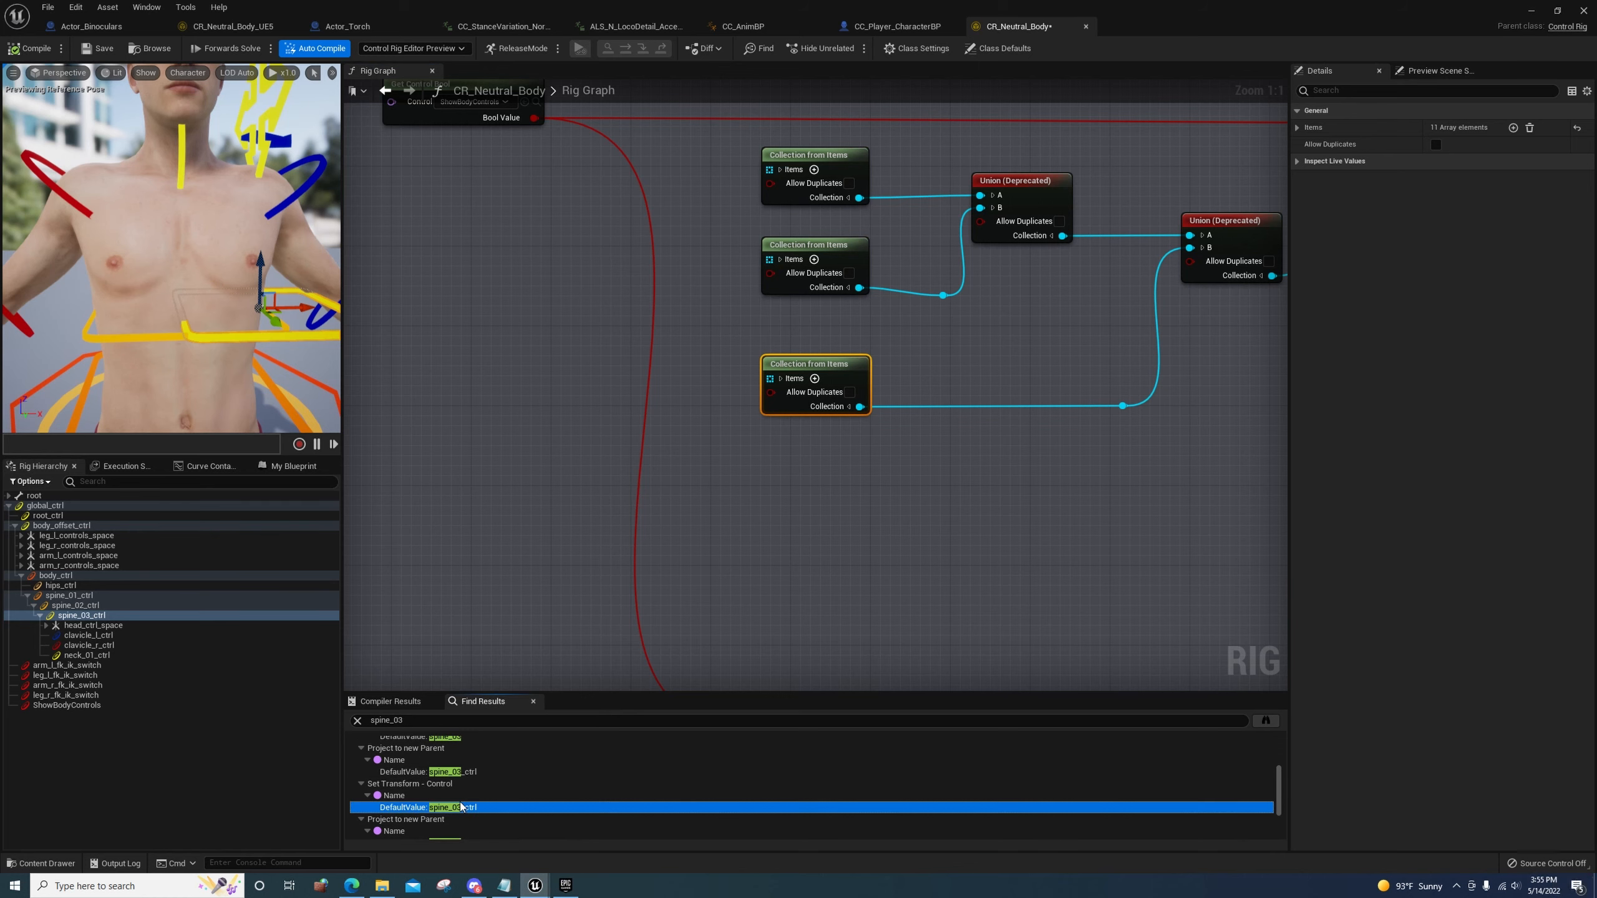
click(462, 773)
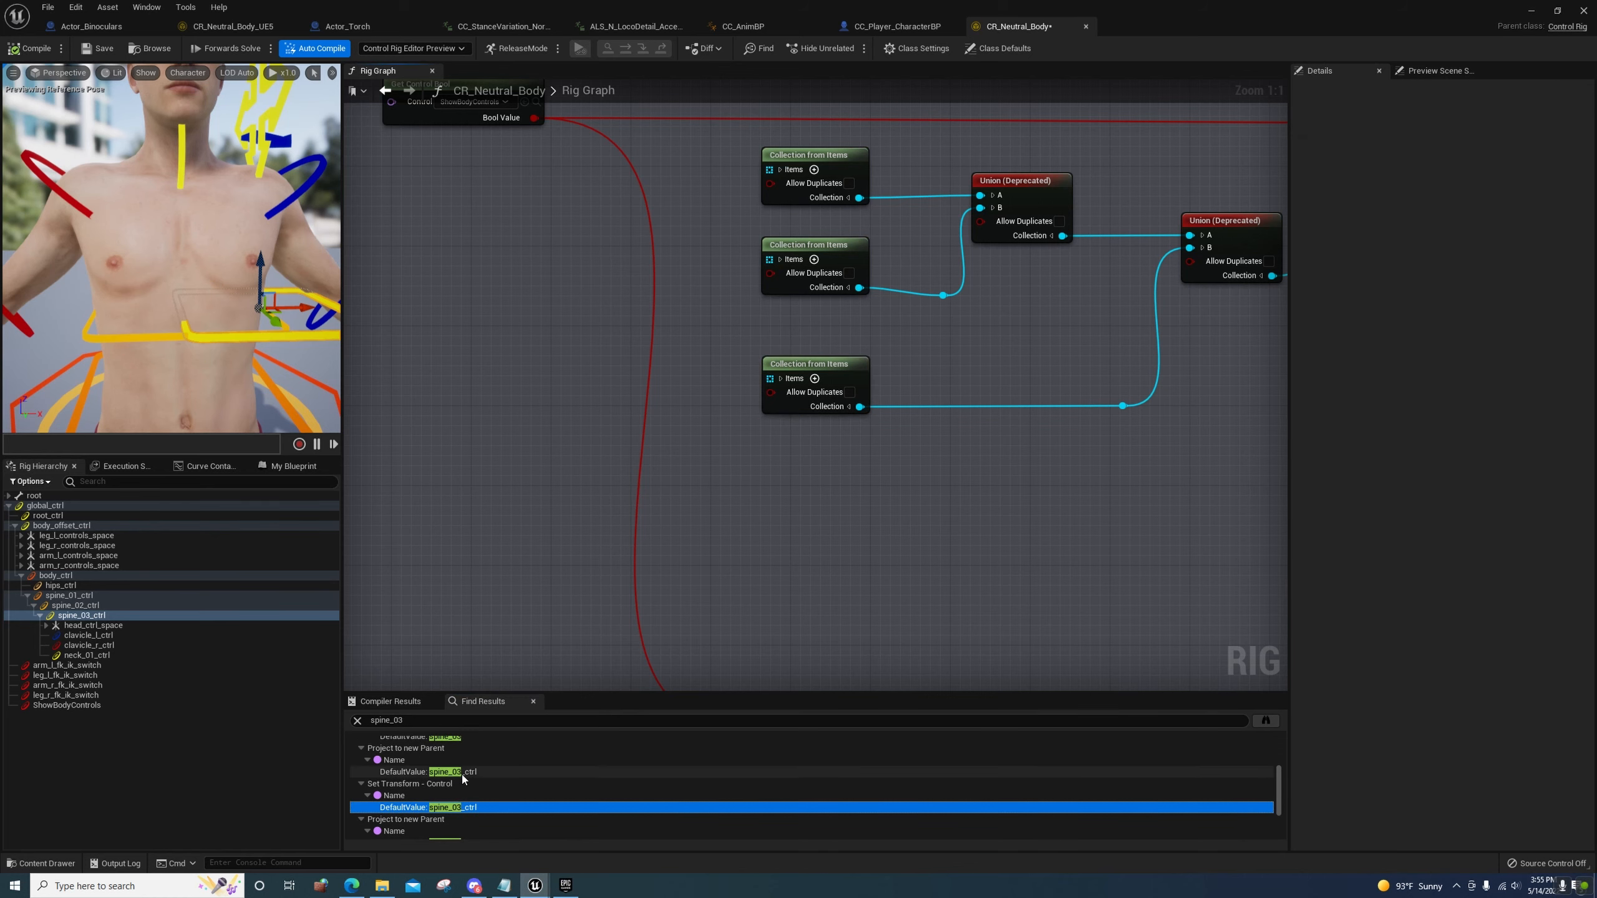
double_click(456, 740)
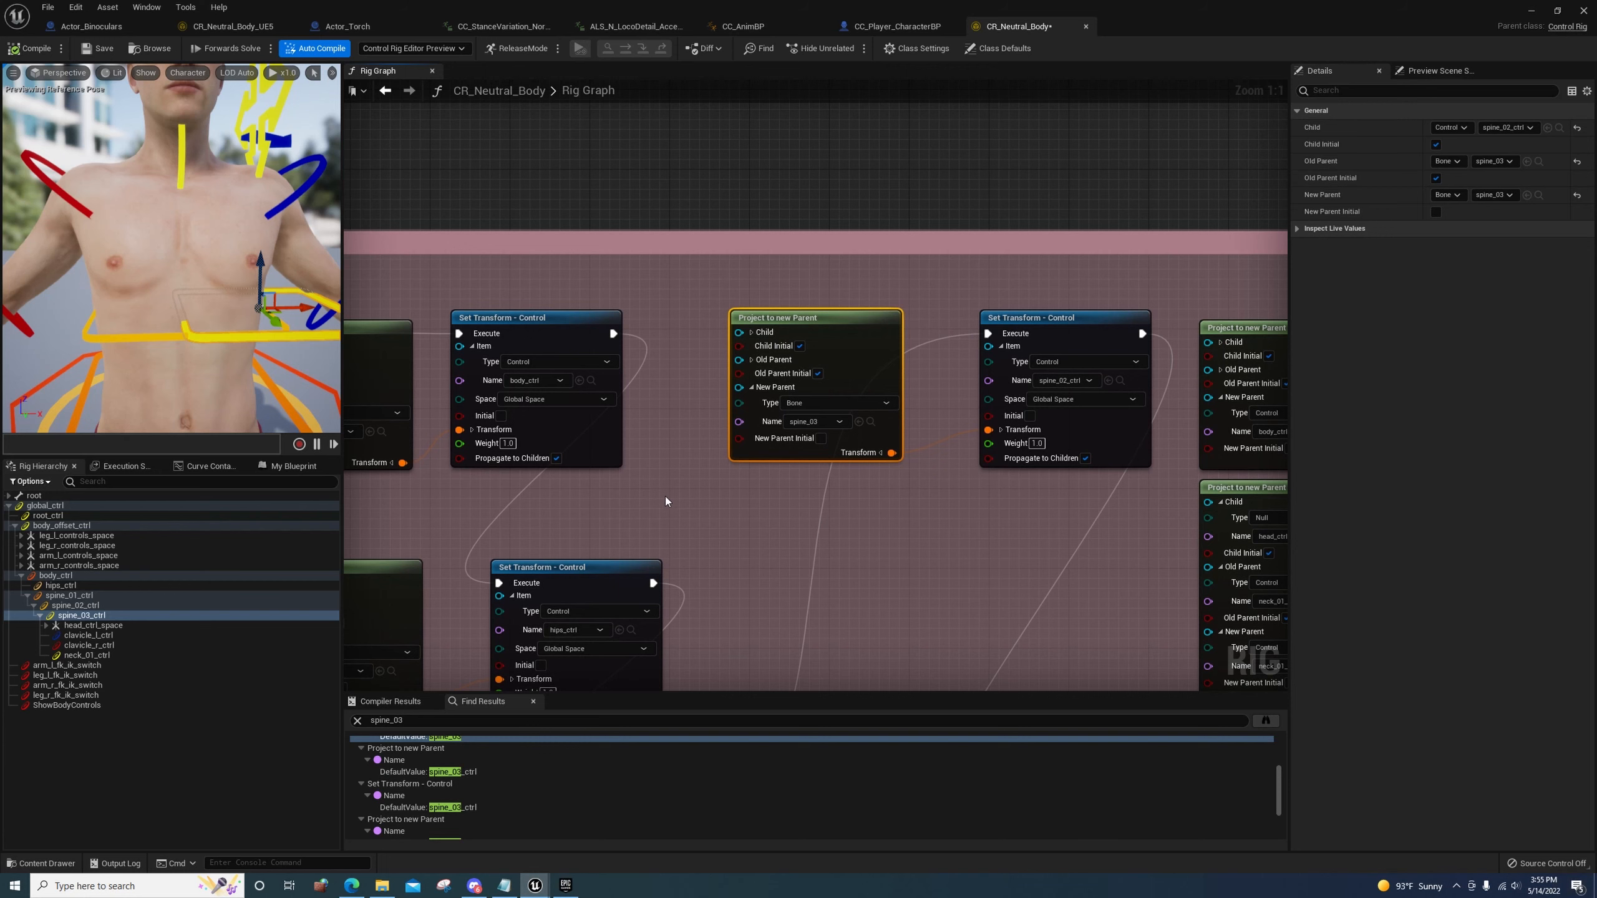
right_drag(665, 502, 569, 411)
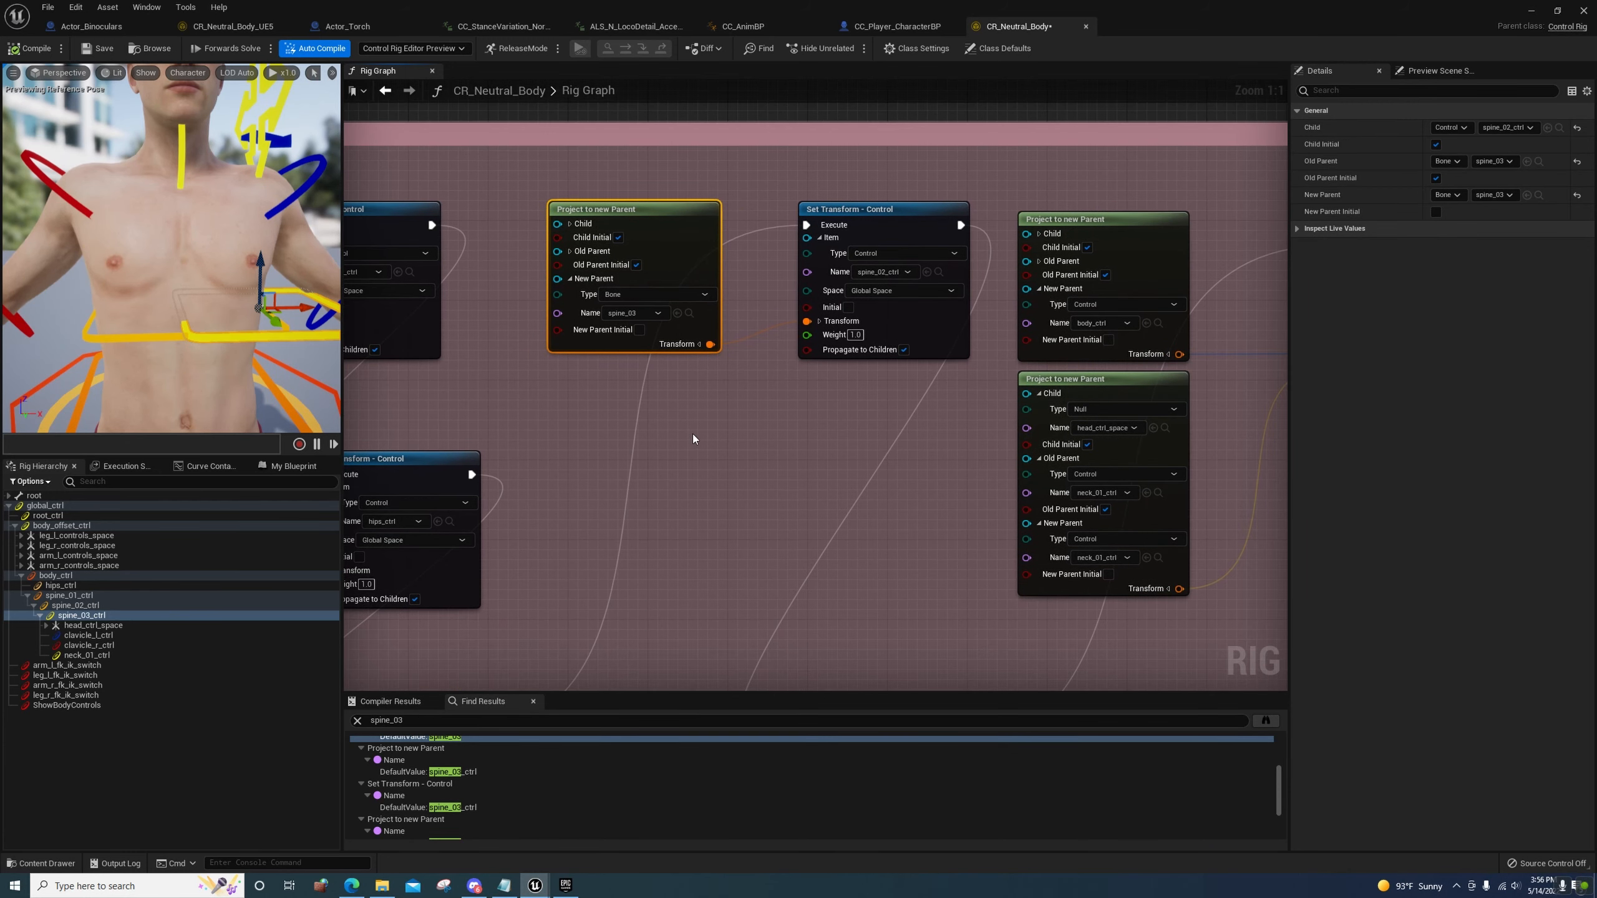
right_drag(692, 438, 916, 481)
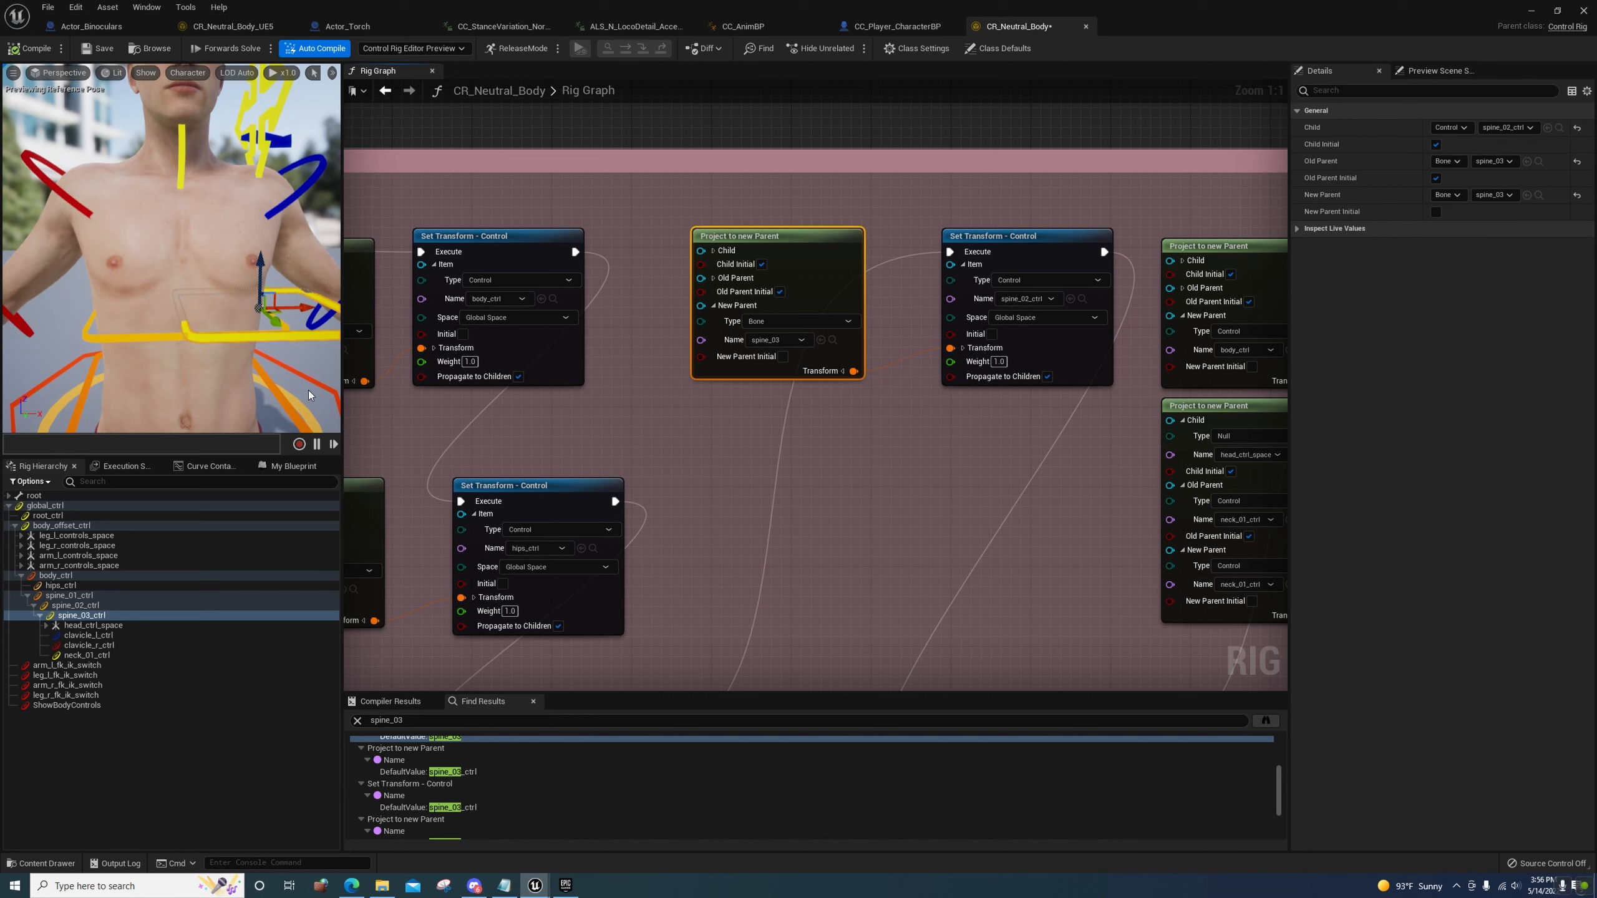
scroll(488, 778, up, 3)
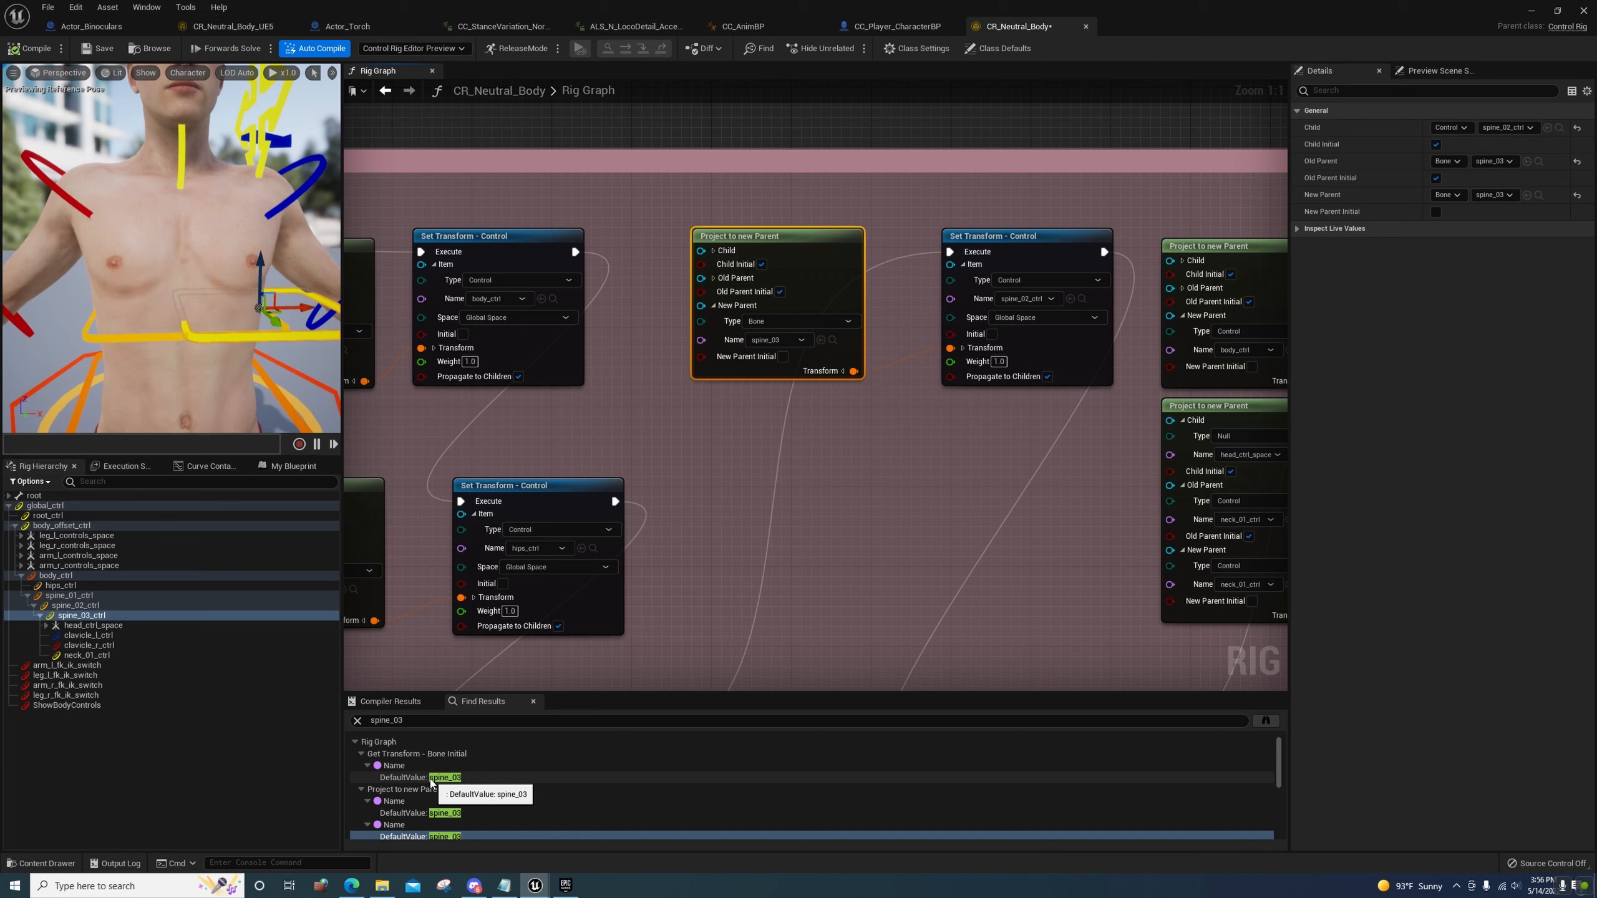
mouse_move(700, 460)
right_down()
mouse_move(694, 497)
mouse_move(671, 435)
mouse_move(694, 439)
right_up()
Switch to the CR_Mannequin_Body editor, enlarge its window and display its Find Results
click(443, 722)
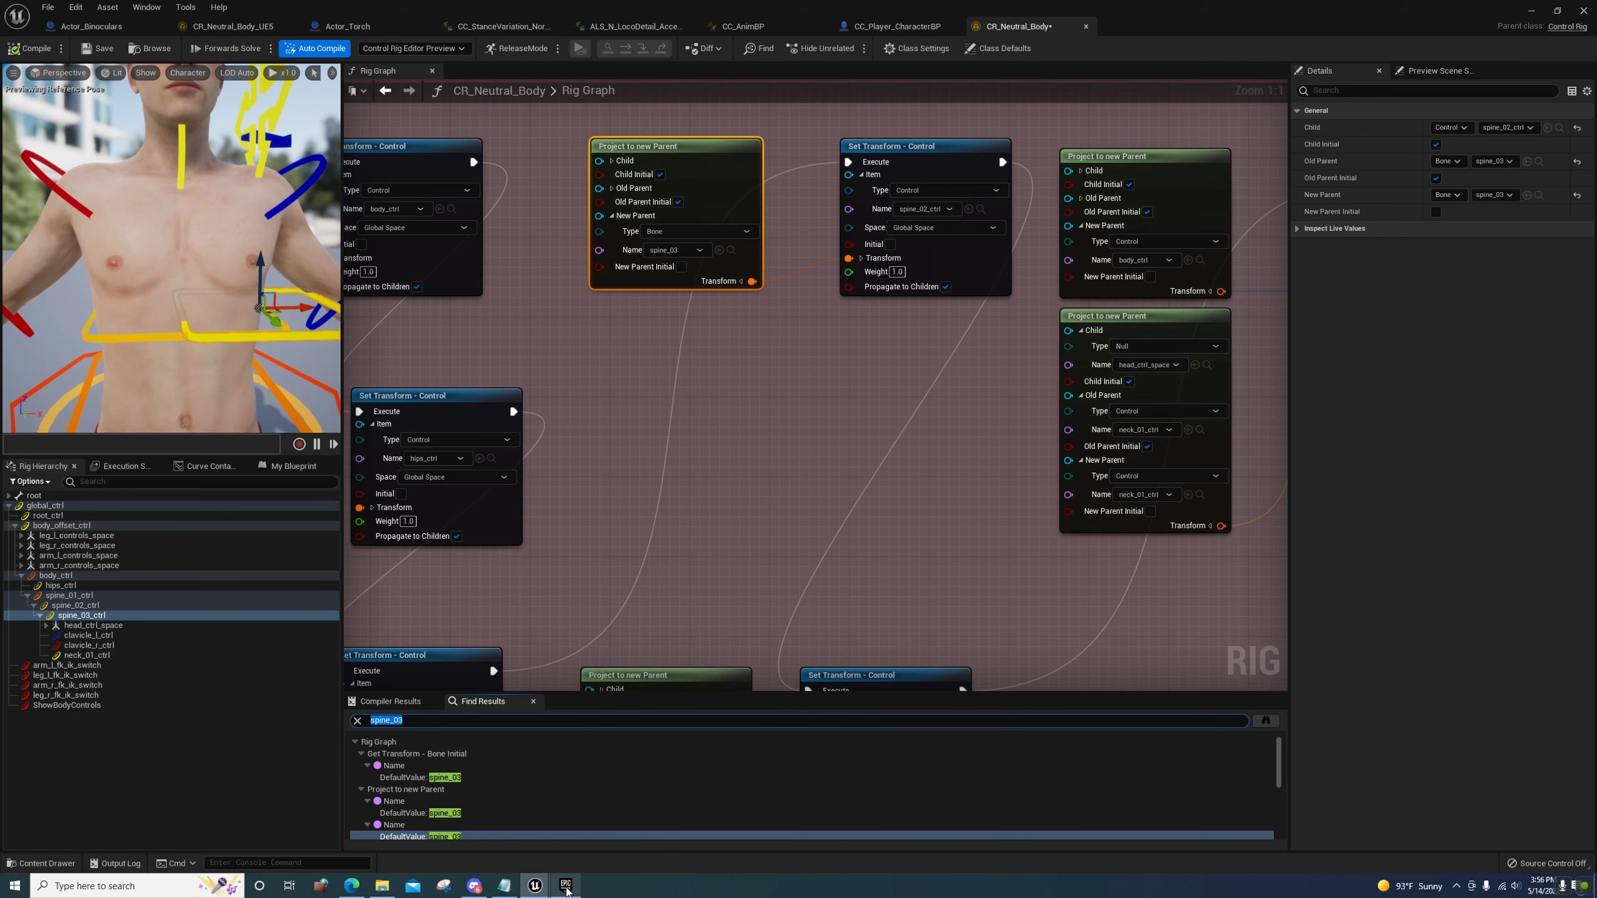
mouse_move(535, 885)
click(802, 824)
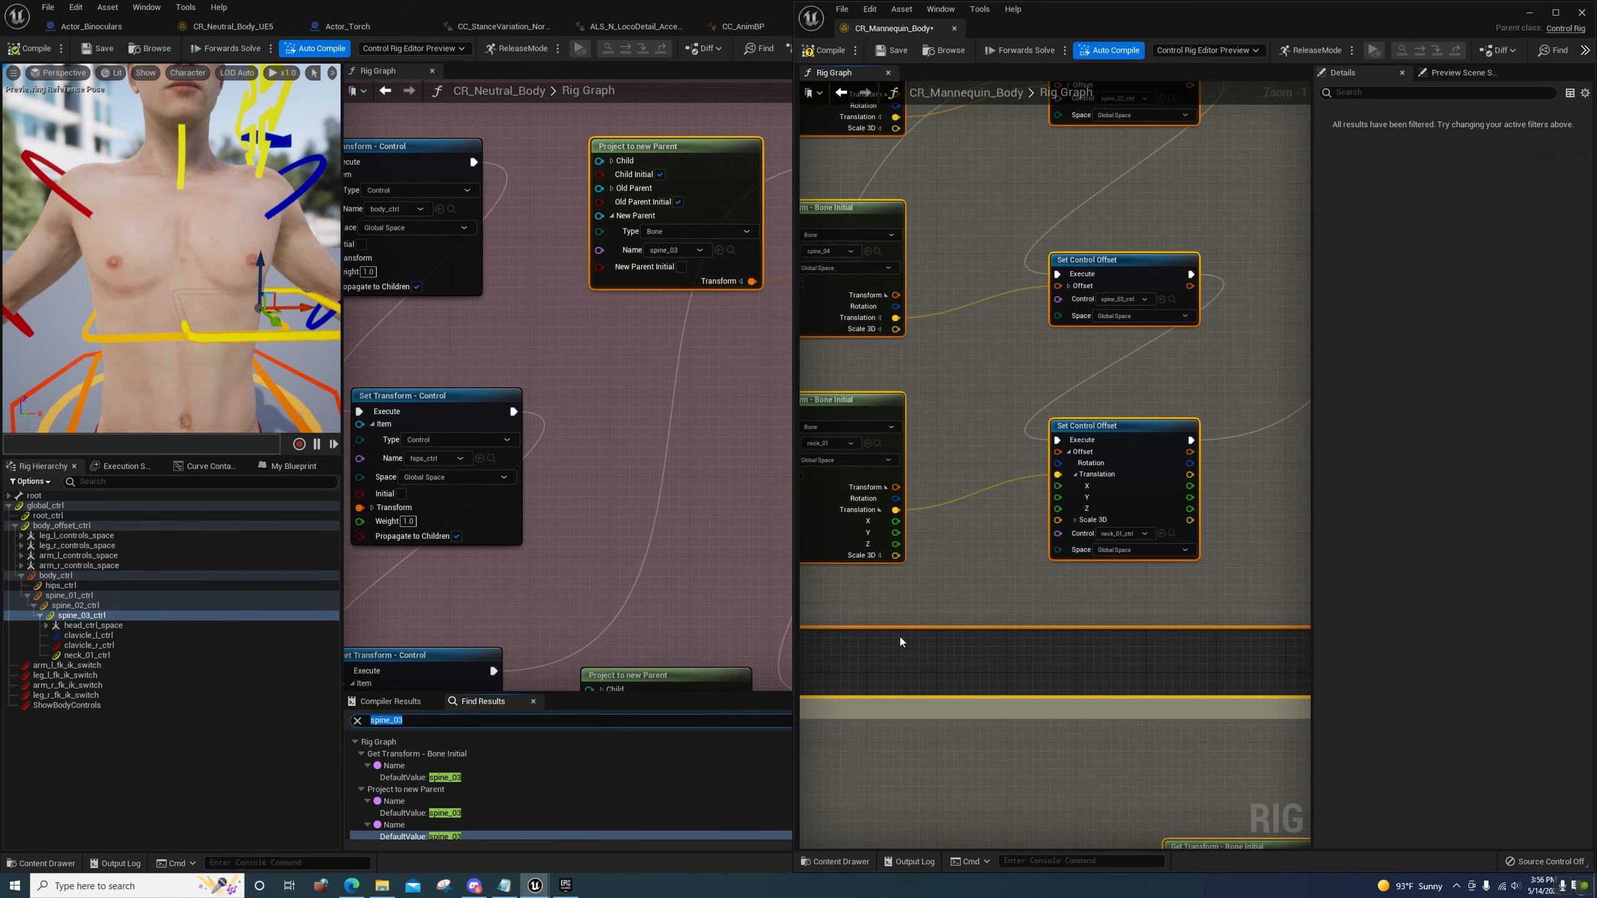
drag(1002, 3, 742, 3)
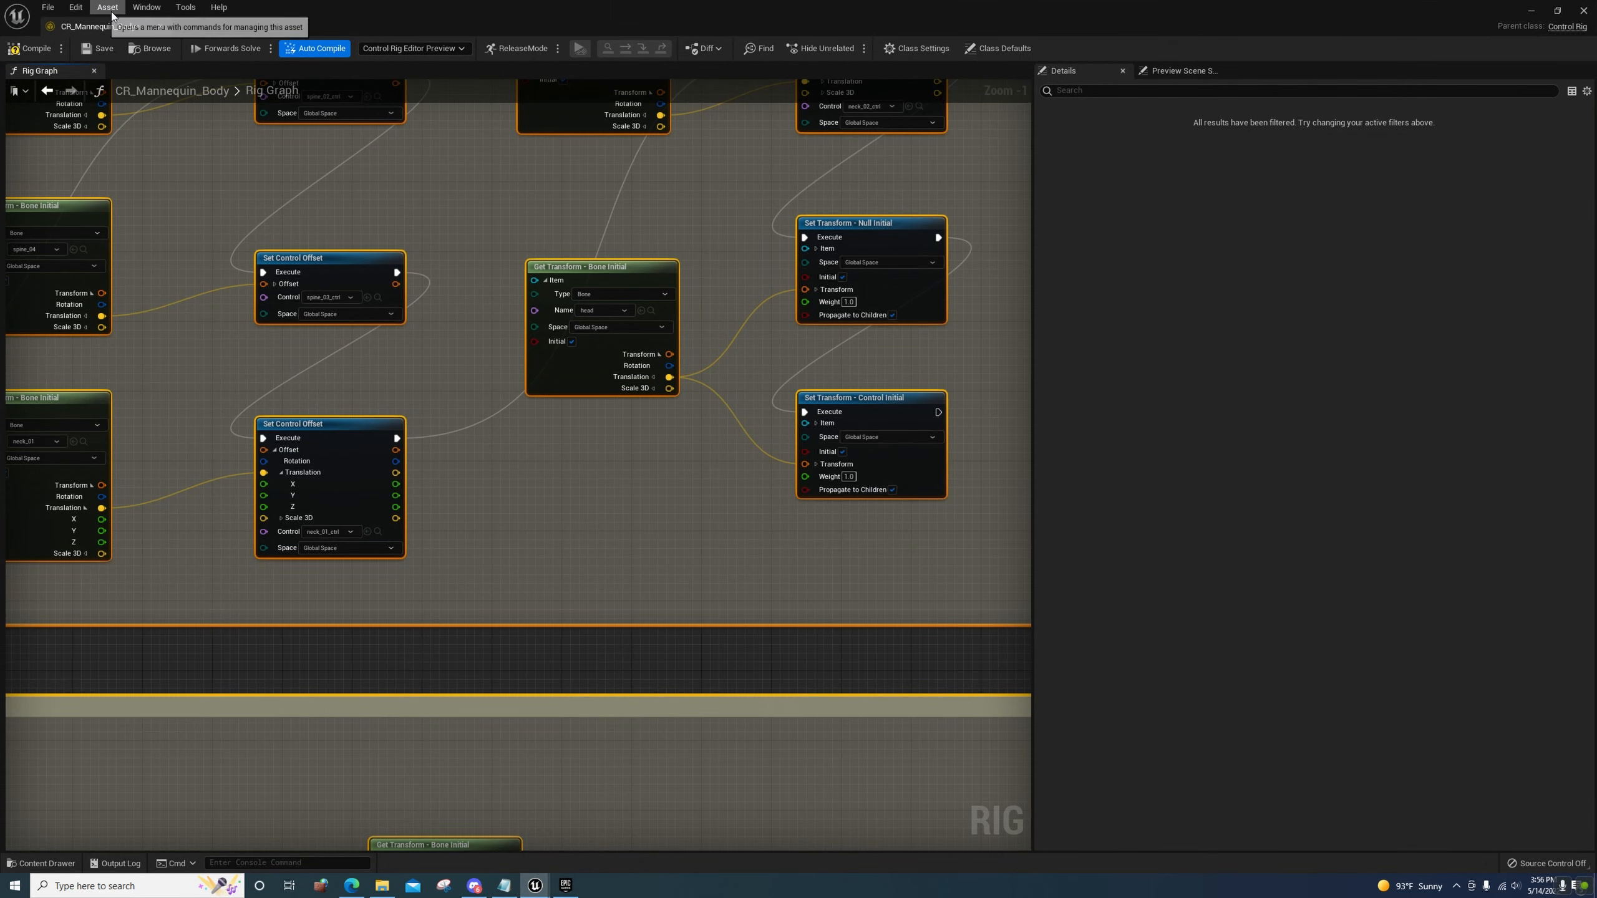
click(147, 7)
click(185, 109)
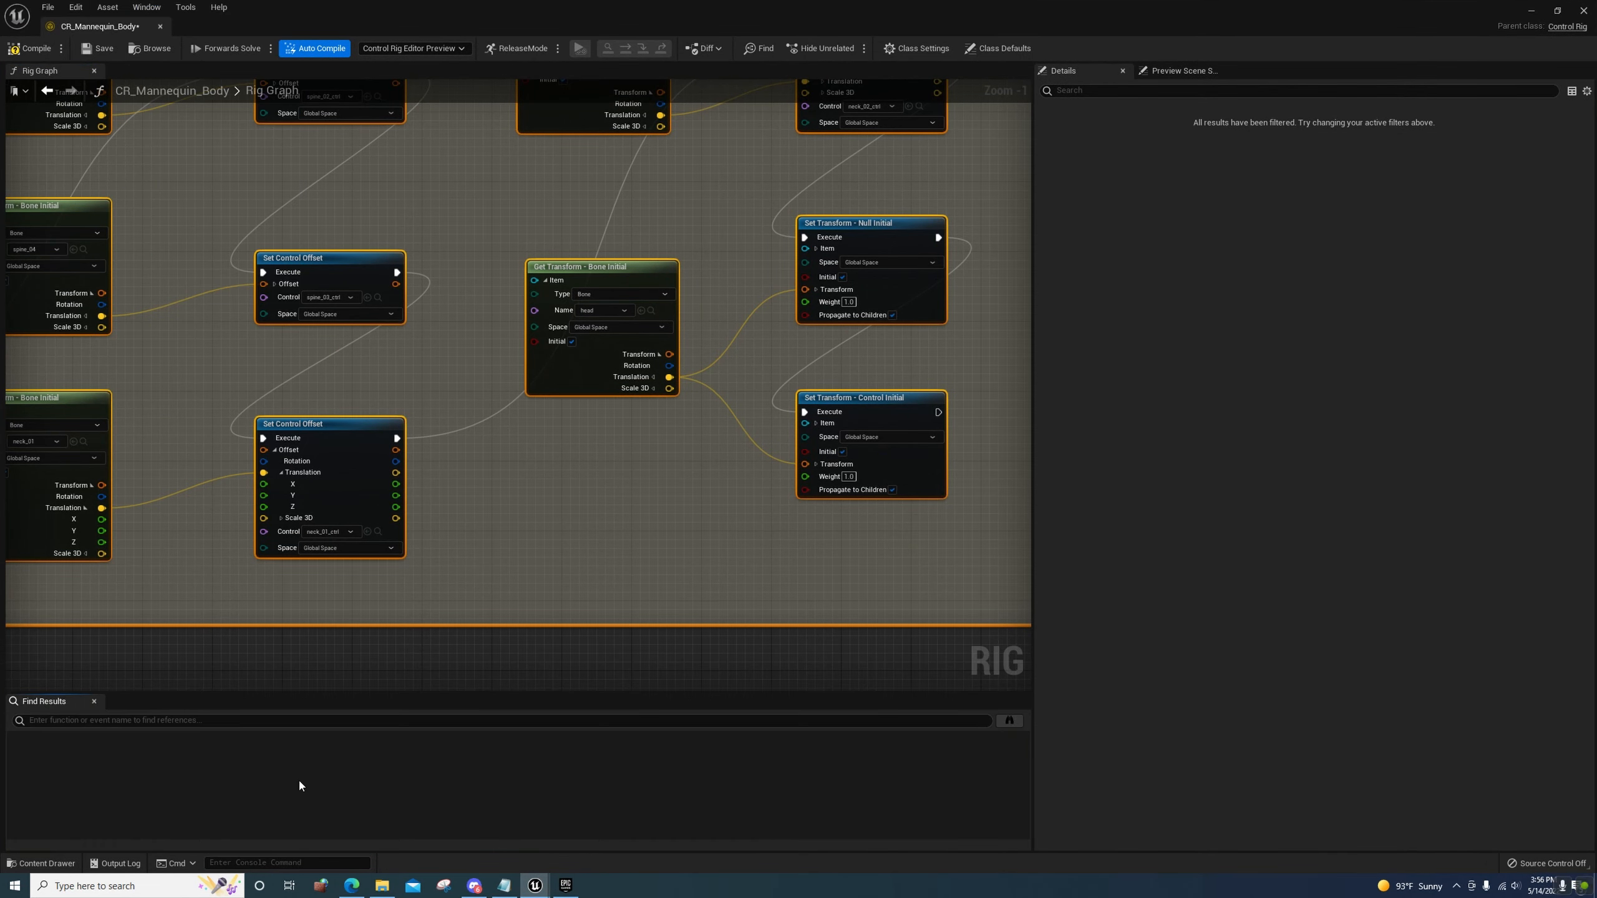
click(277, 864)
text(spine 4)
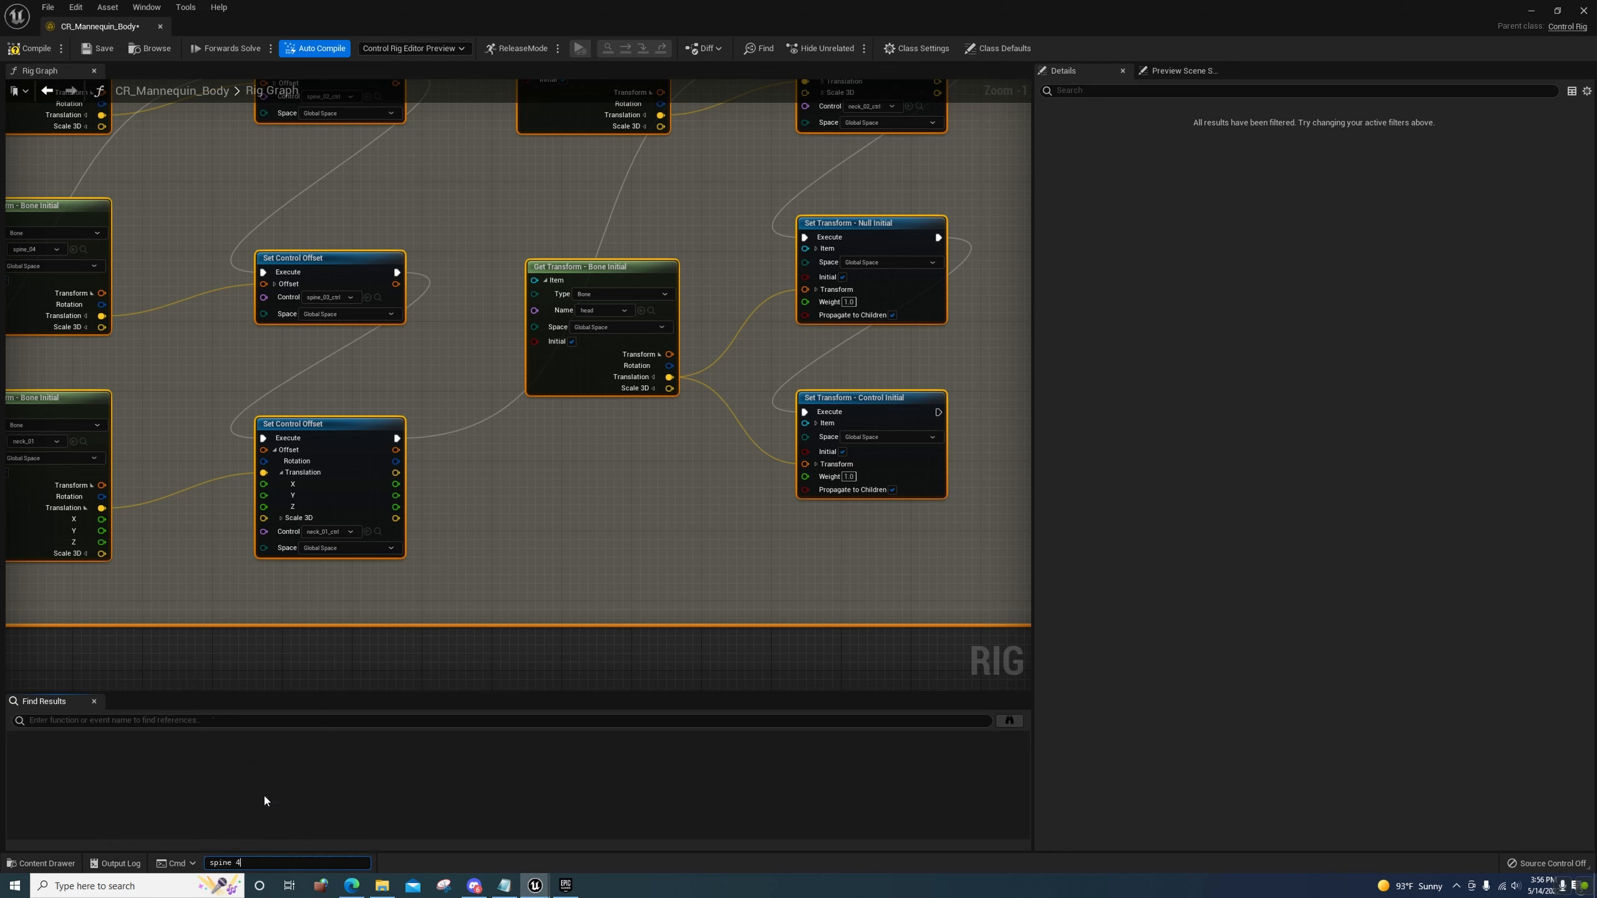
key(Return)
Search for spine_04 in both the mannequin and neutral rig graphs, with the two editors arranged side by side
text(spine_04)
key(Return)
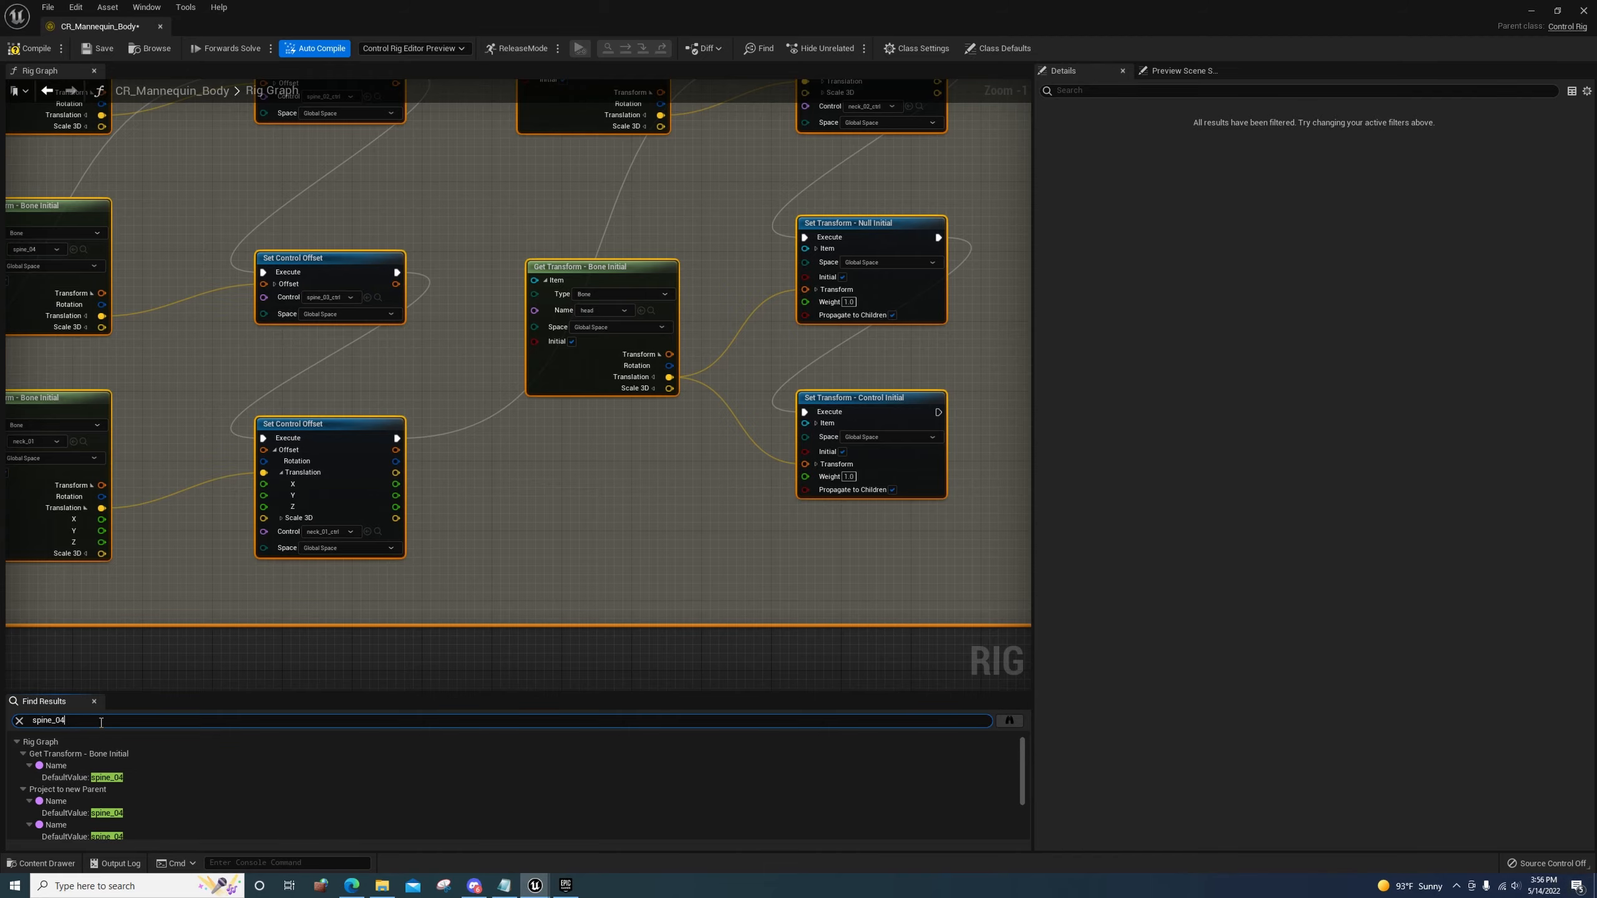
key(super+Right)
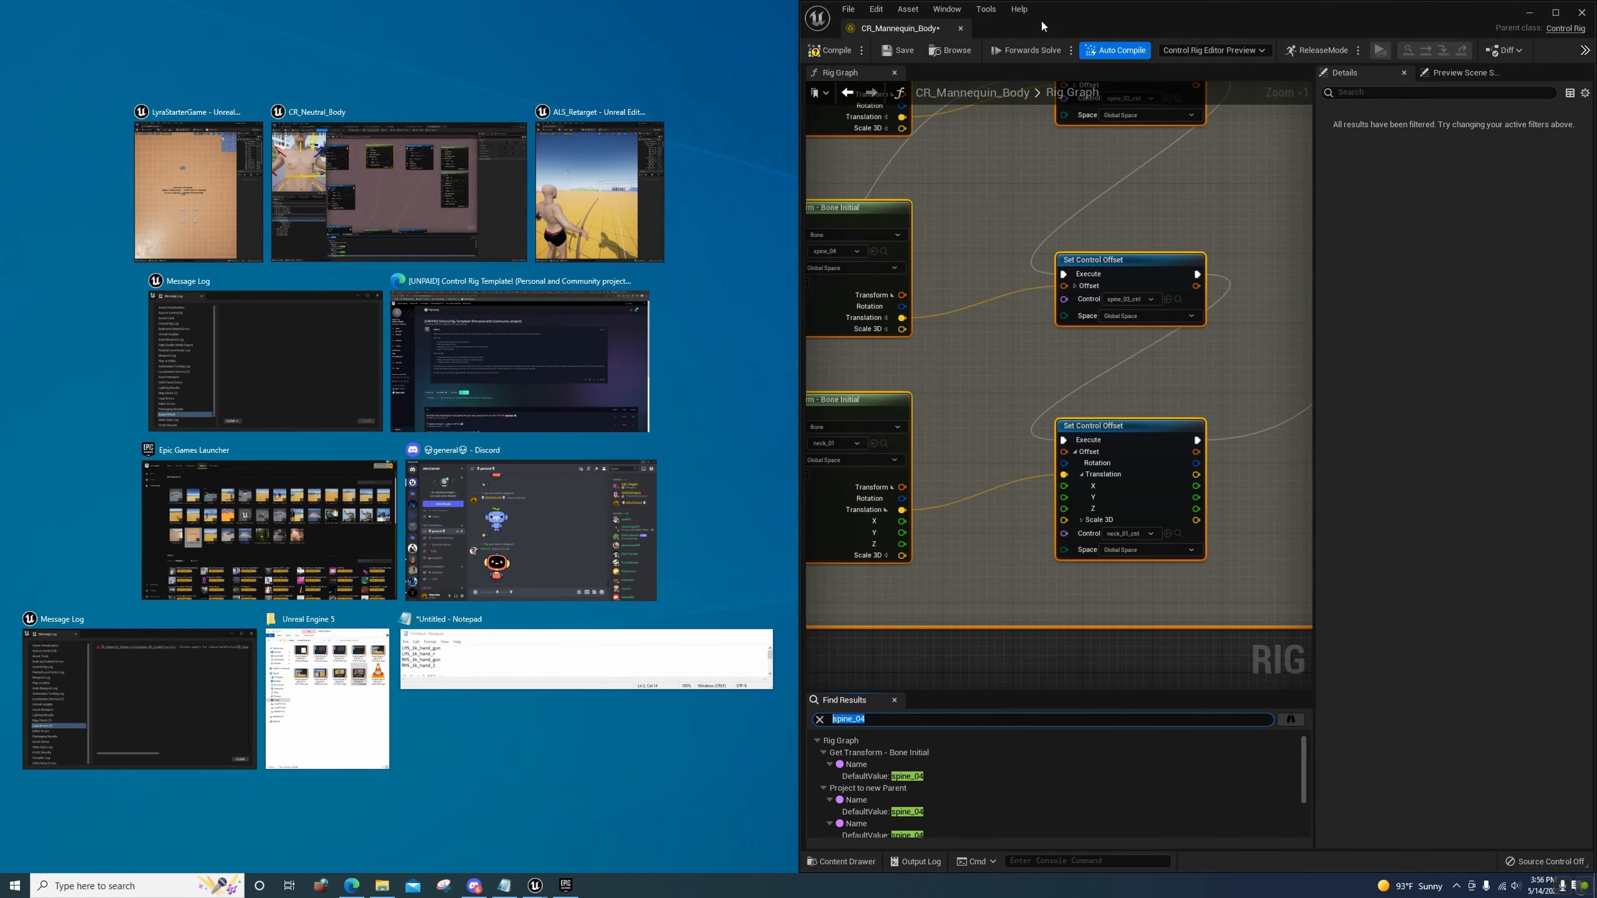
click(360, 183)
click(414, 720)
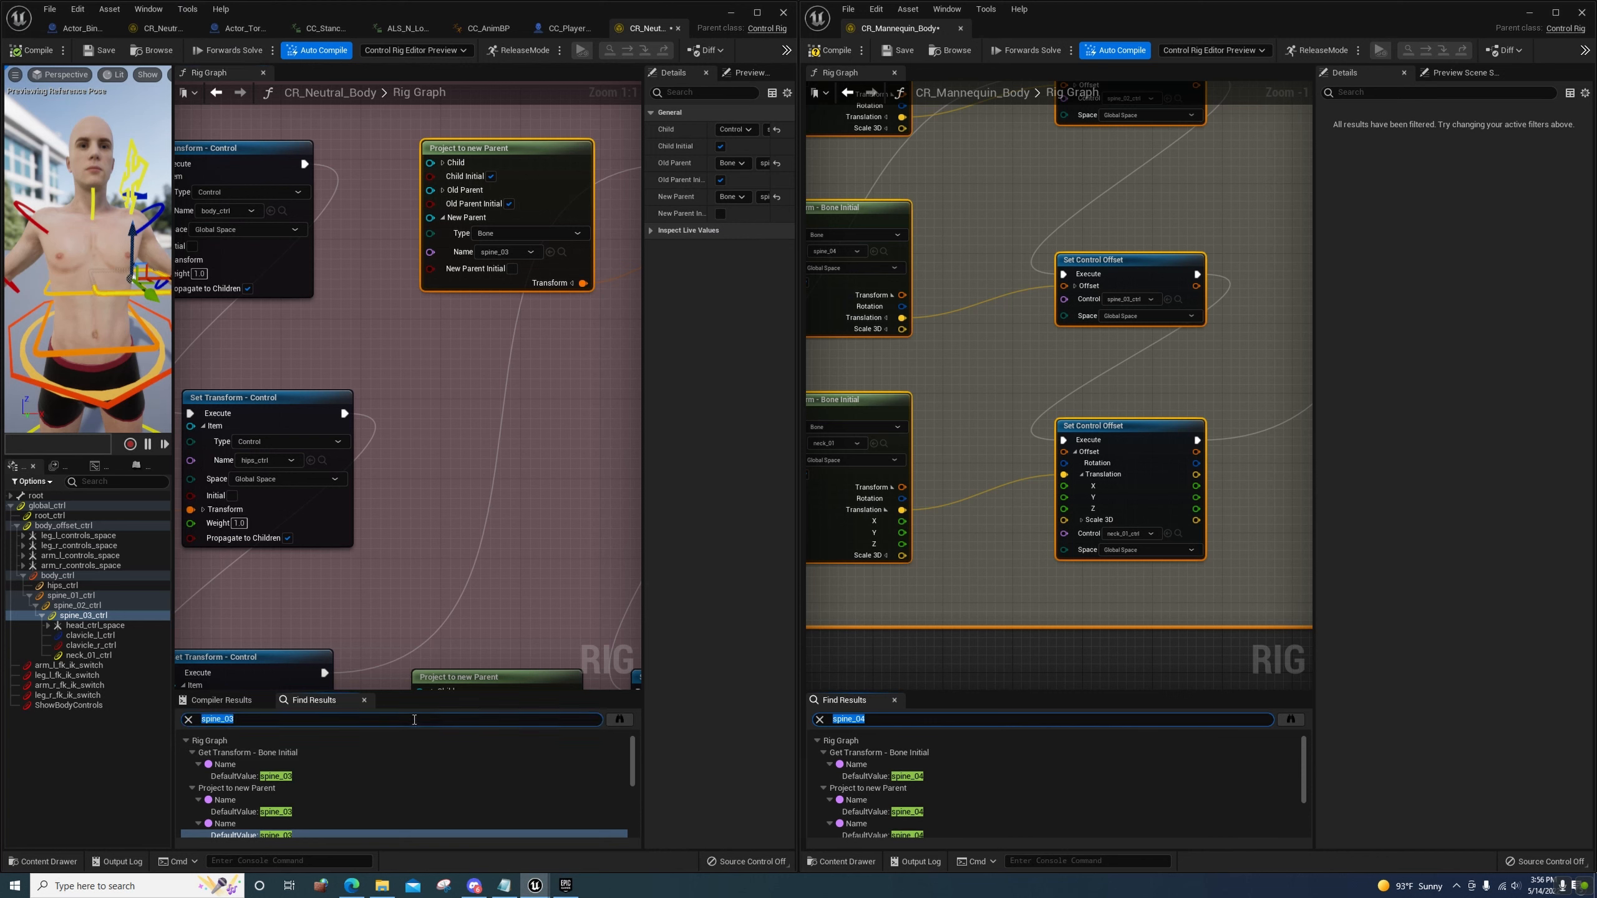
text(spine_04)
key(Return)
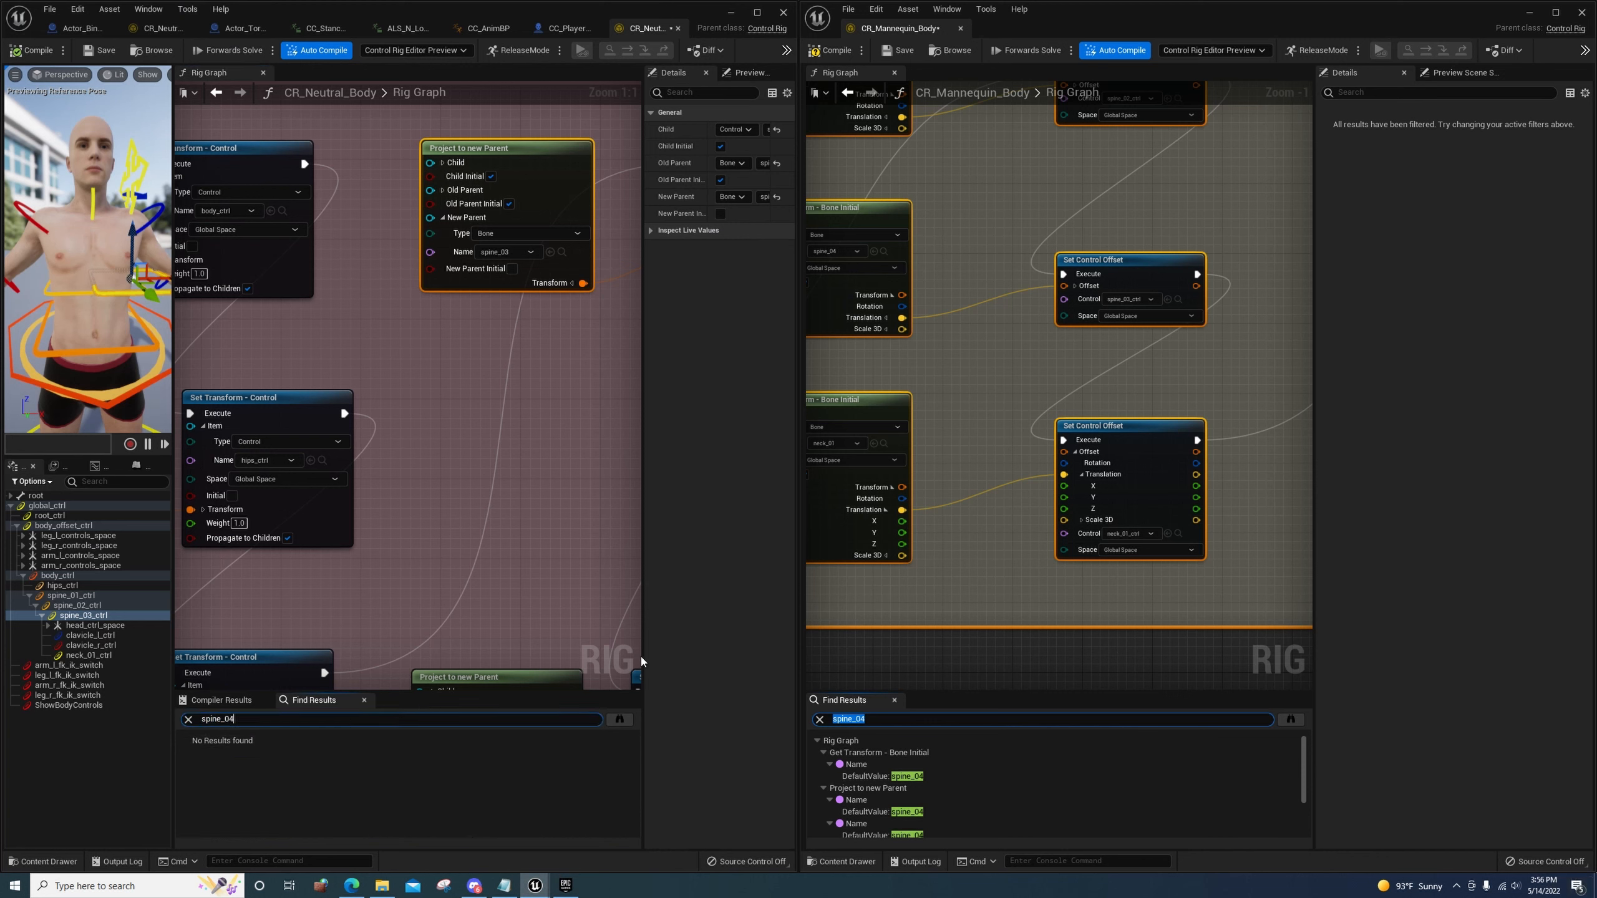
Follow the mannequin rig's spine_04 search results to the Get Transform node and the Project to new Parent nodes that use this bone
click(899, 776)
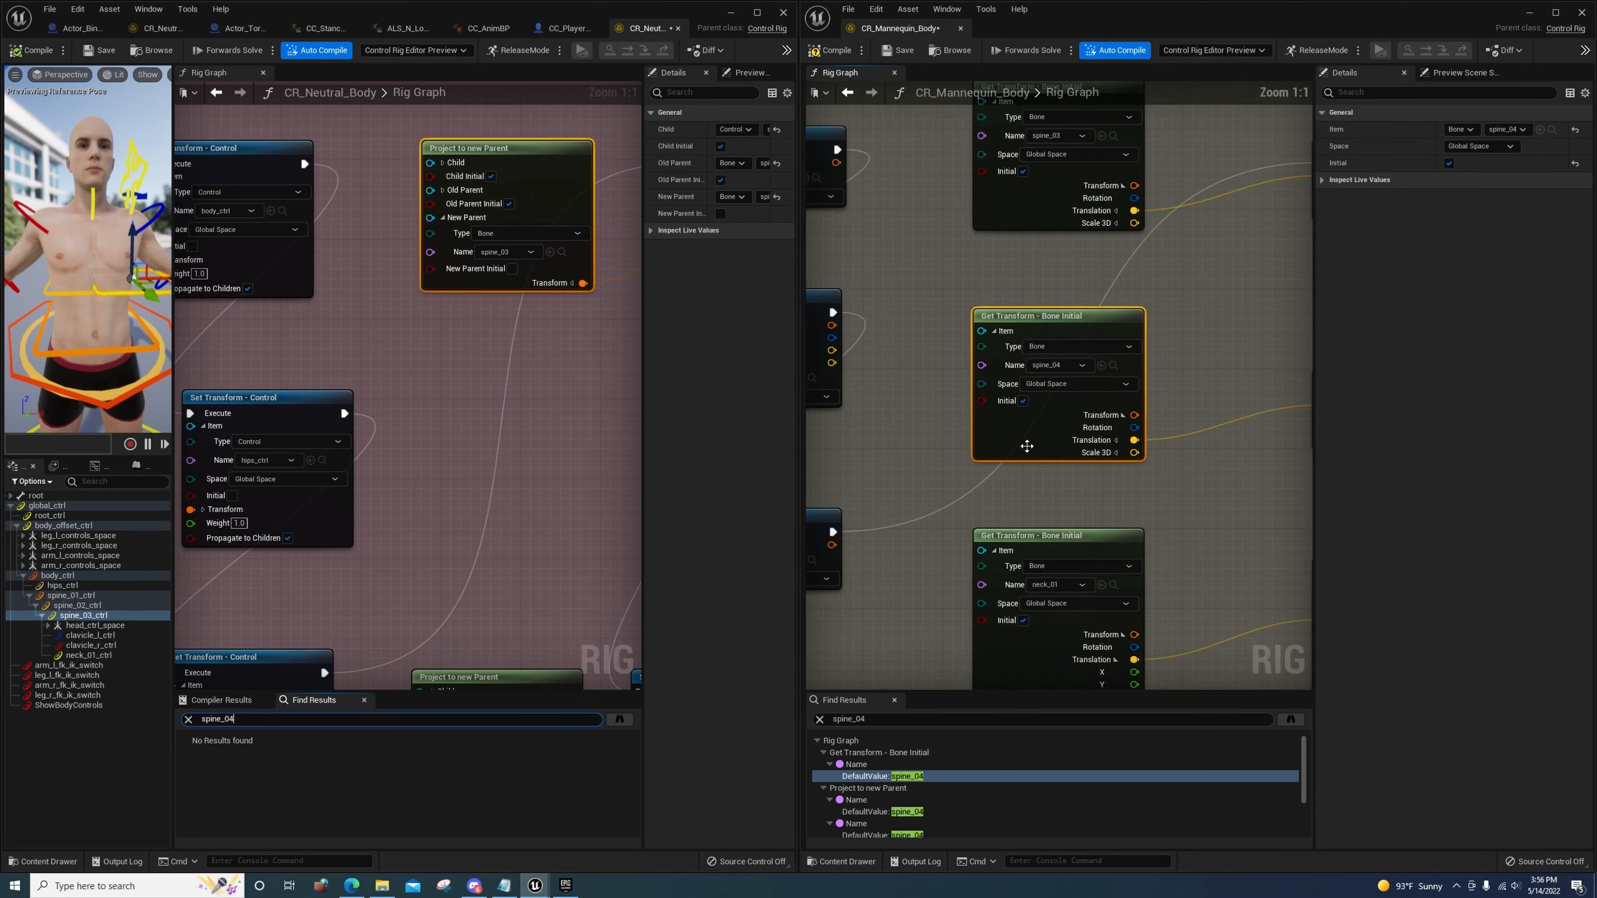
click(886, 811)
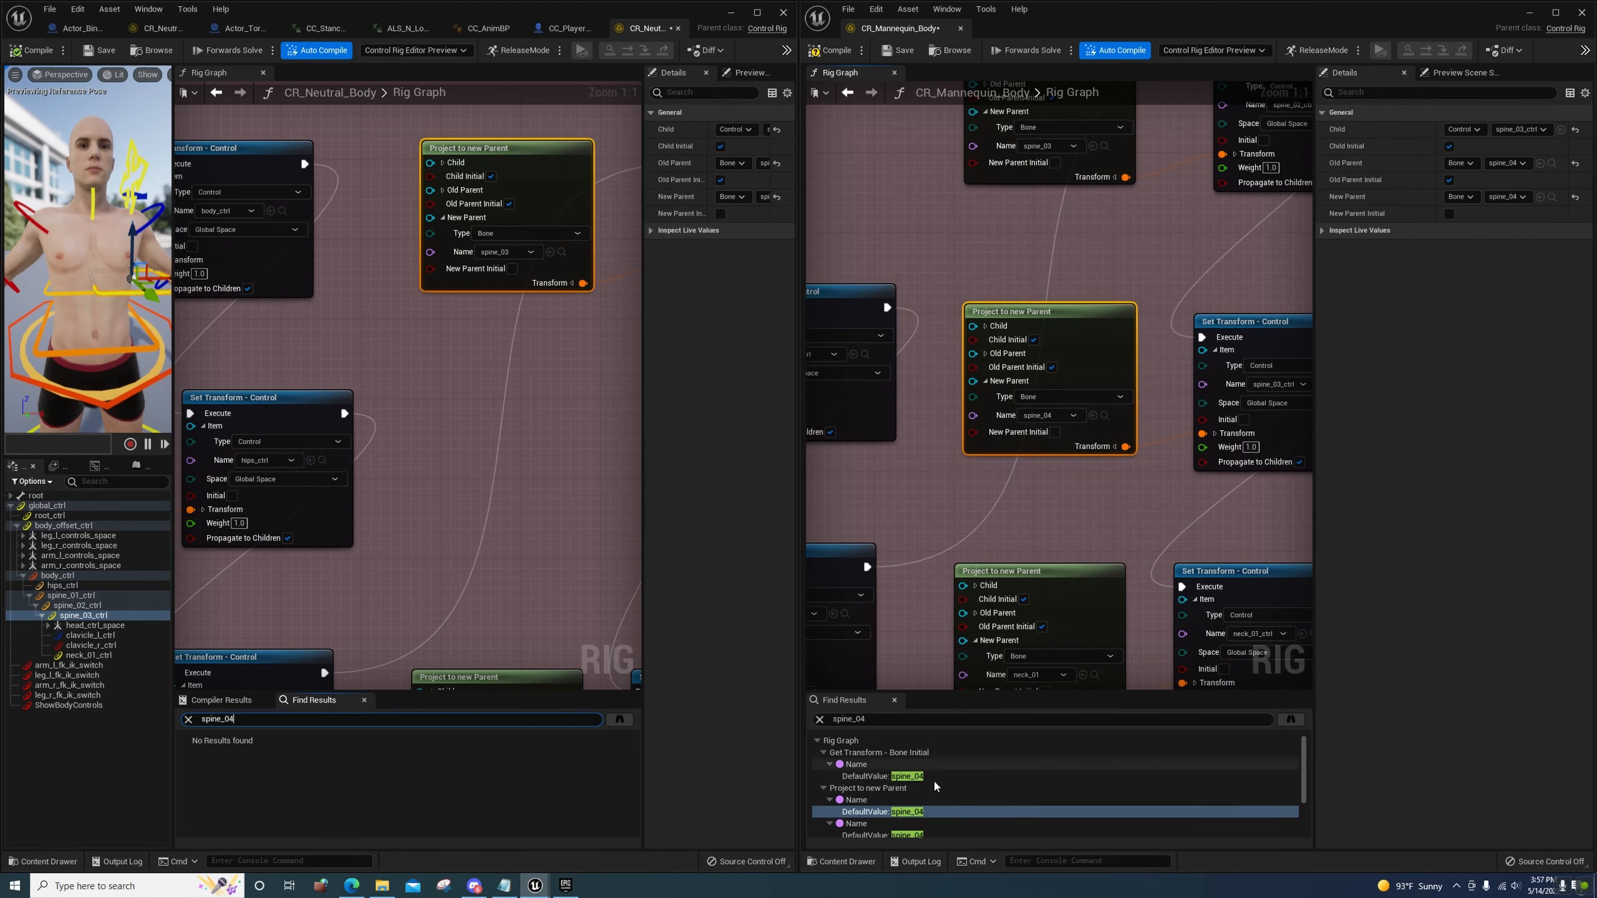
click(897, 835)
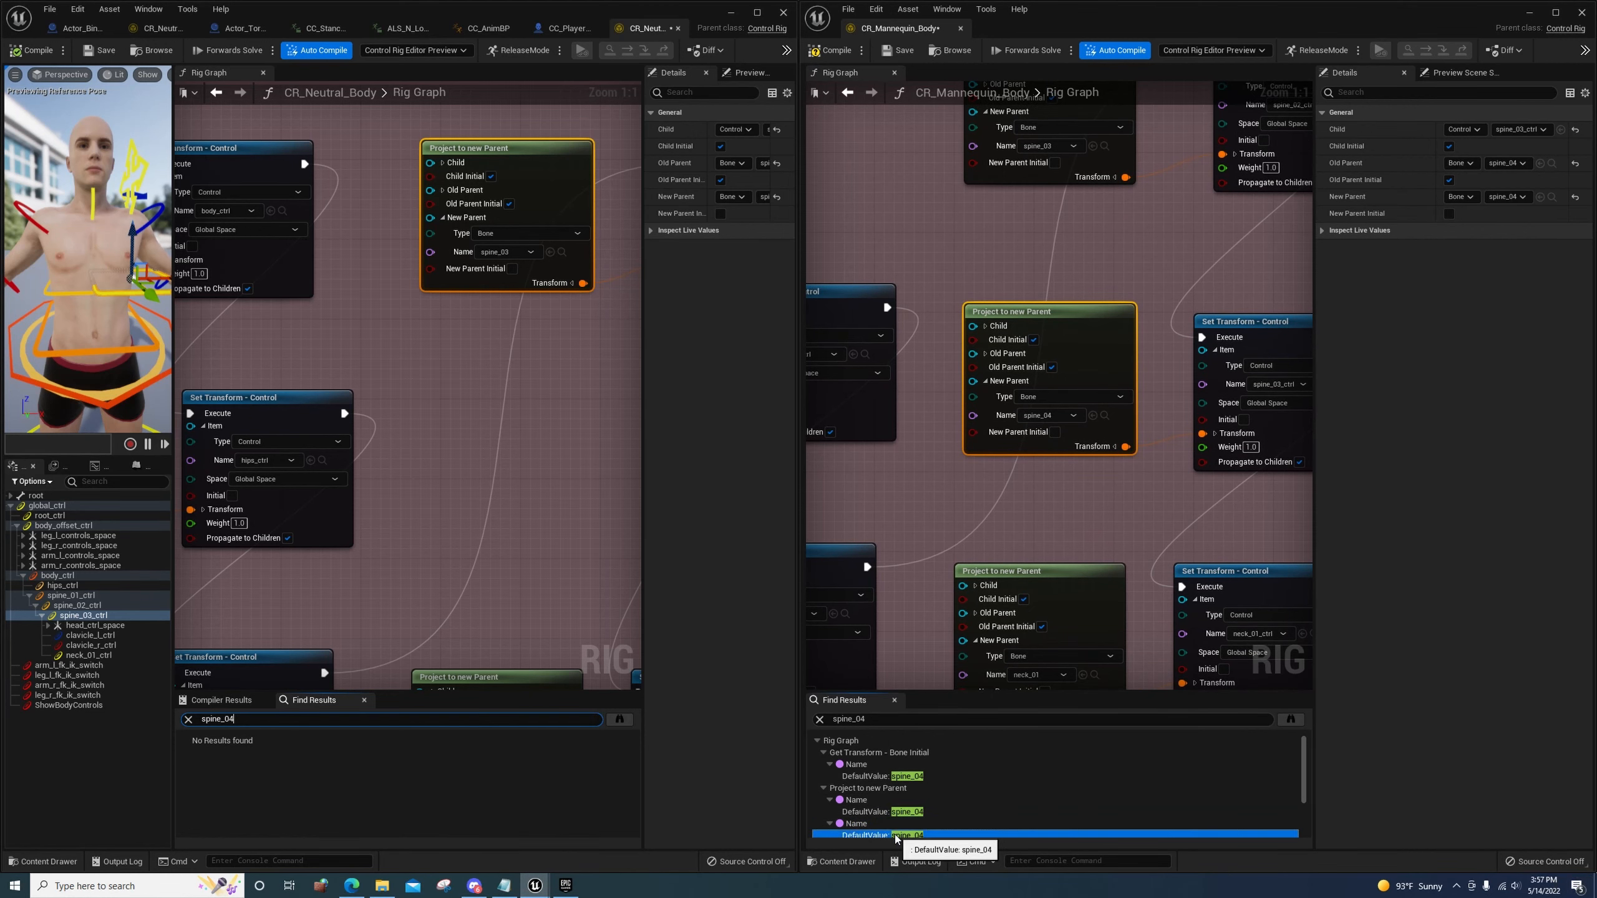
scroll(898, 837, down, 2)
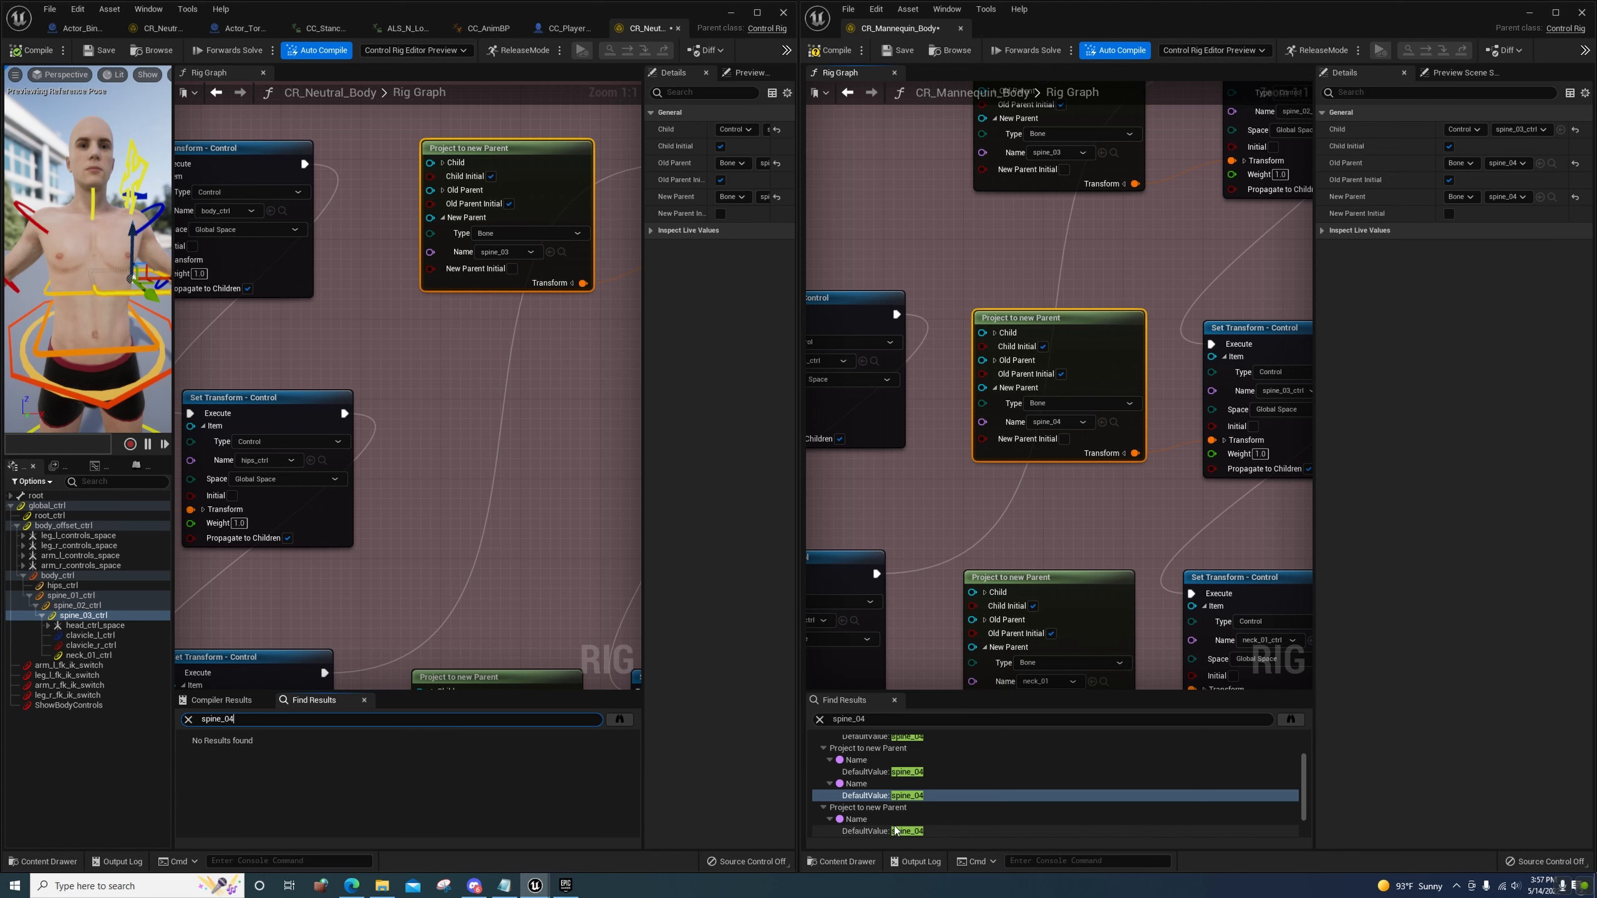
click(896, 830)
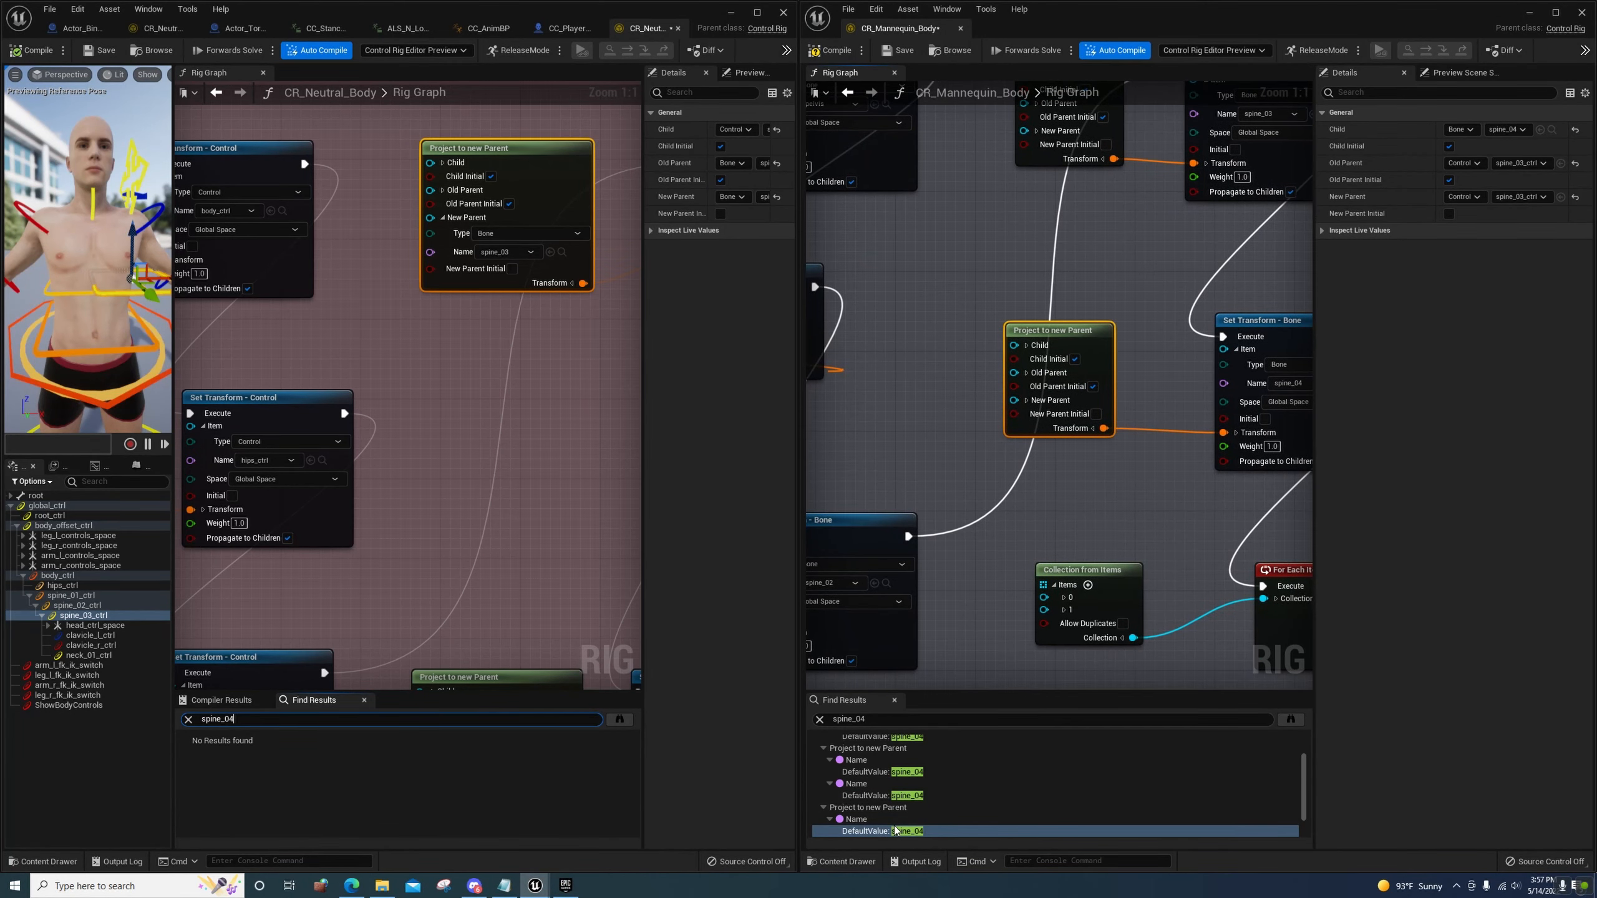
right_drag(1150, 498, 1001, 550)
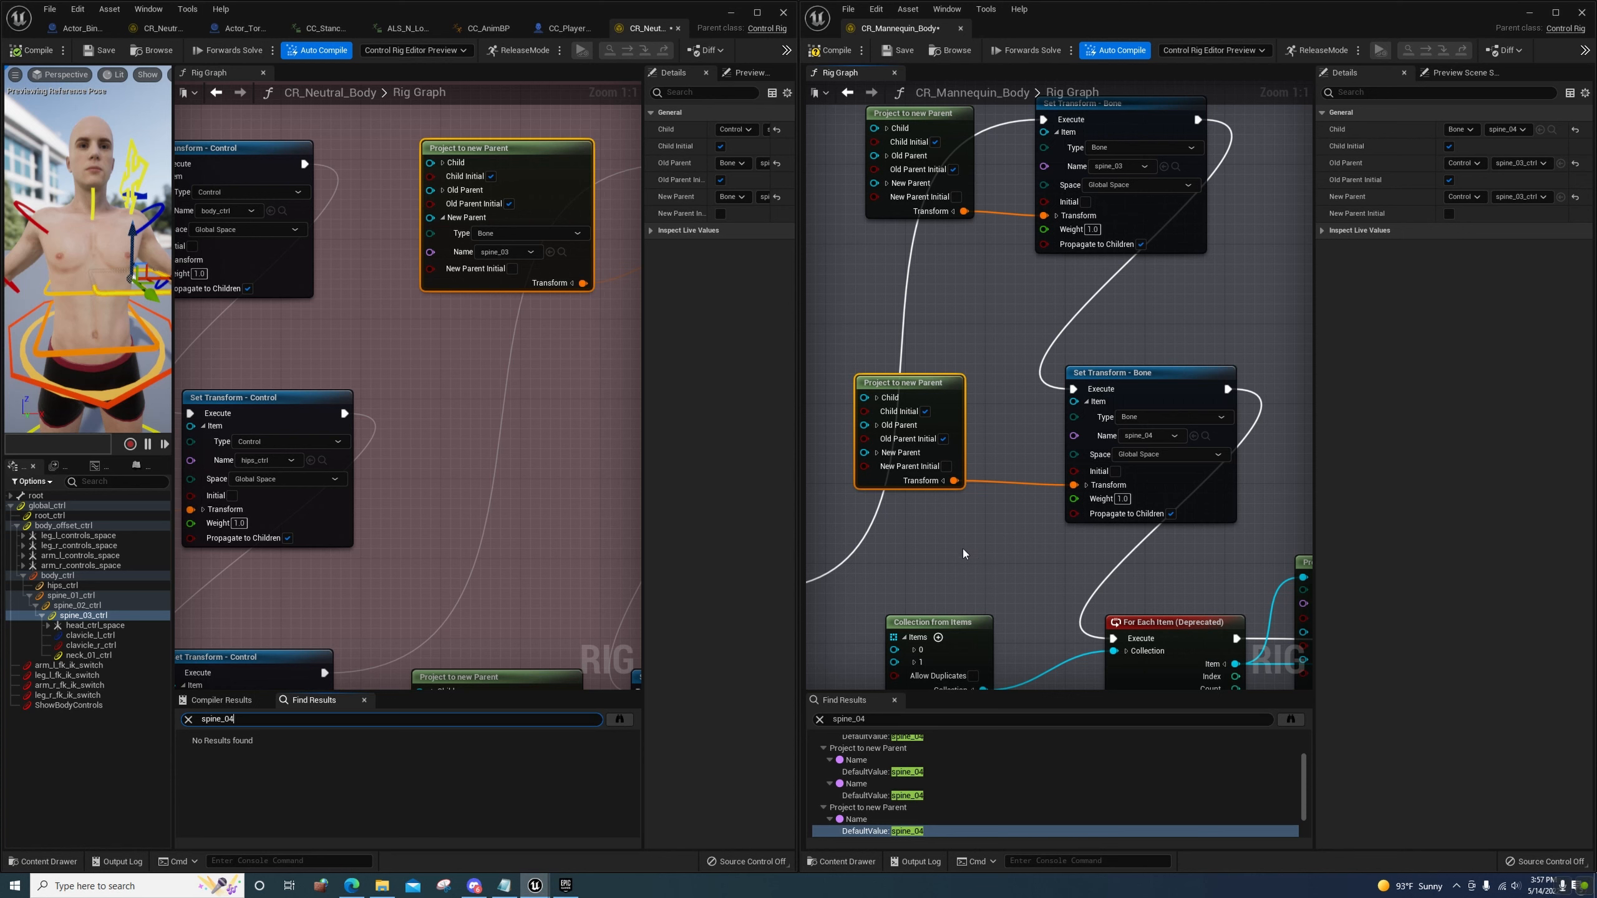
right_drag(966, 544, 993, 600)
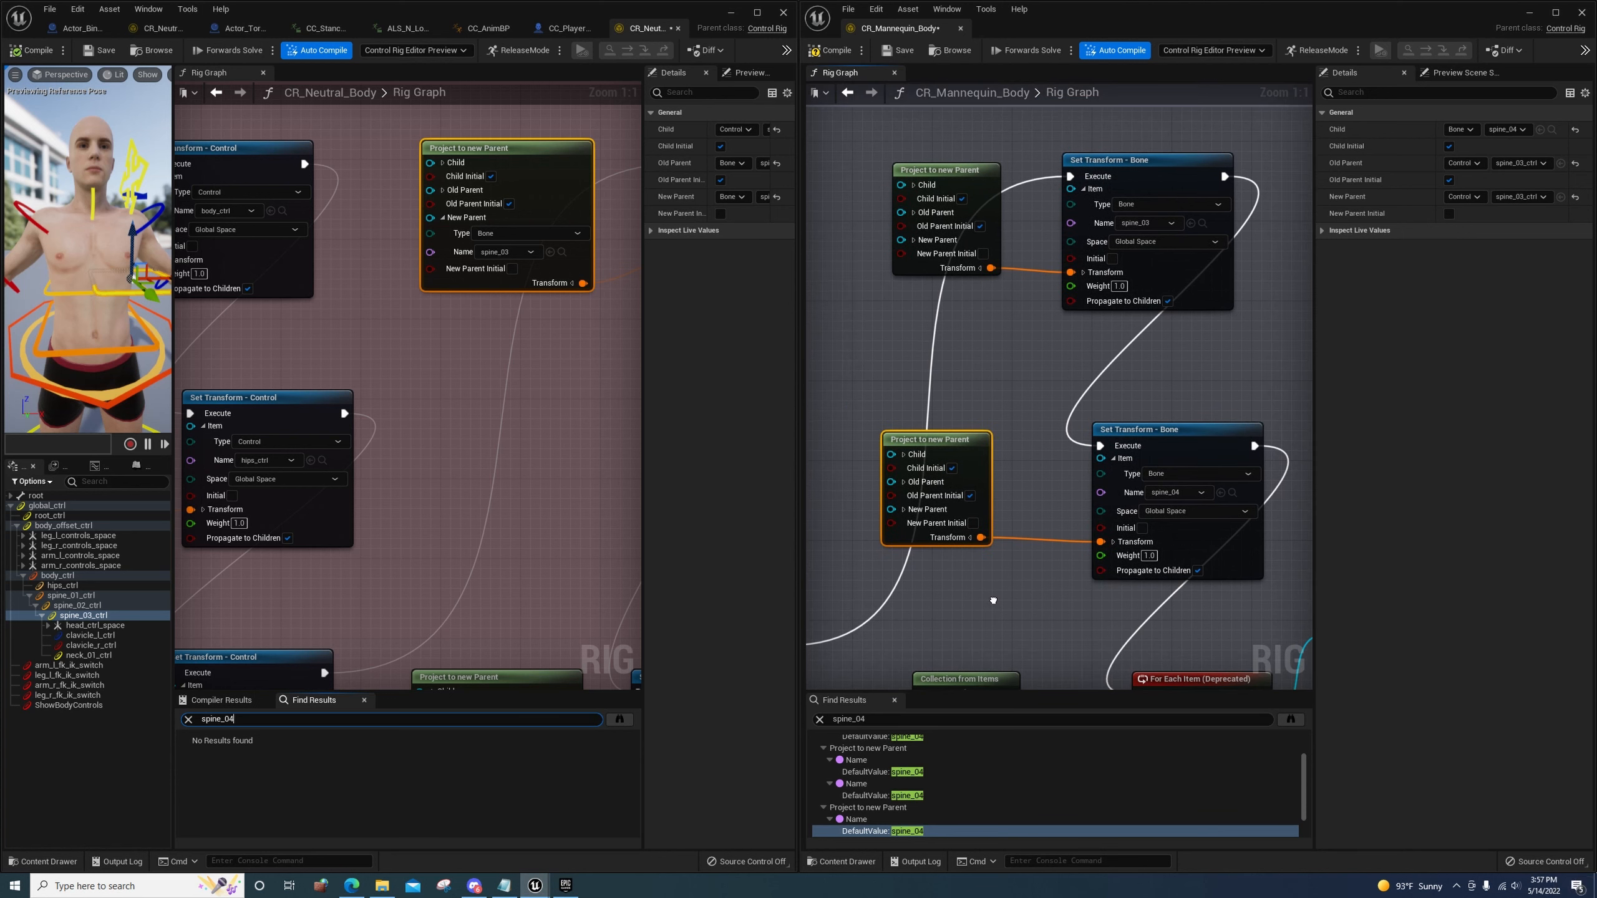
Expand the Child, Old Parent and New Parent pins on the mannequin's spine_04 and spine_03 Project to new Parent nodes, and move the spine_03 one clear
click(903, 481)
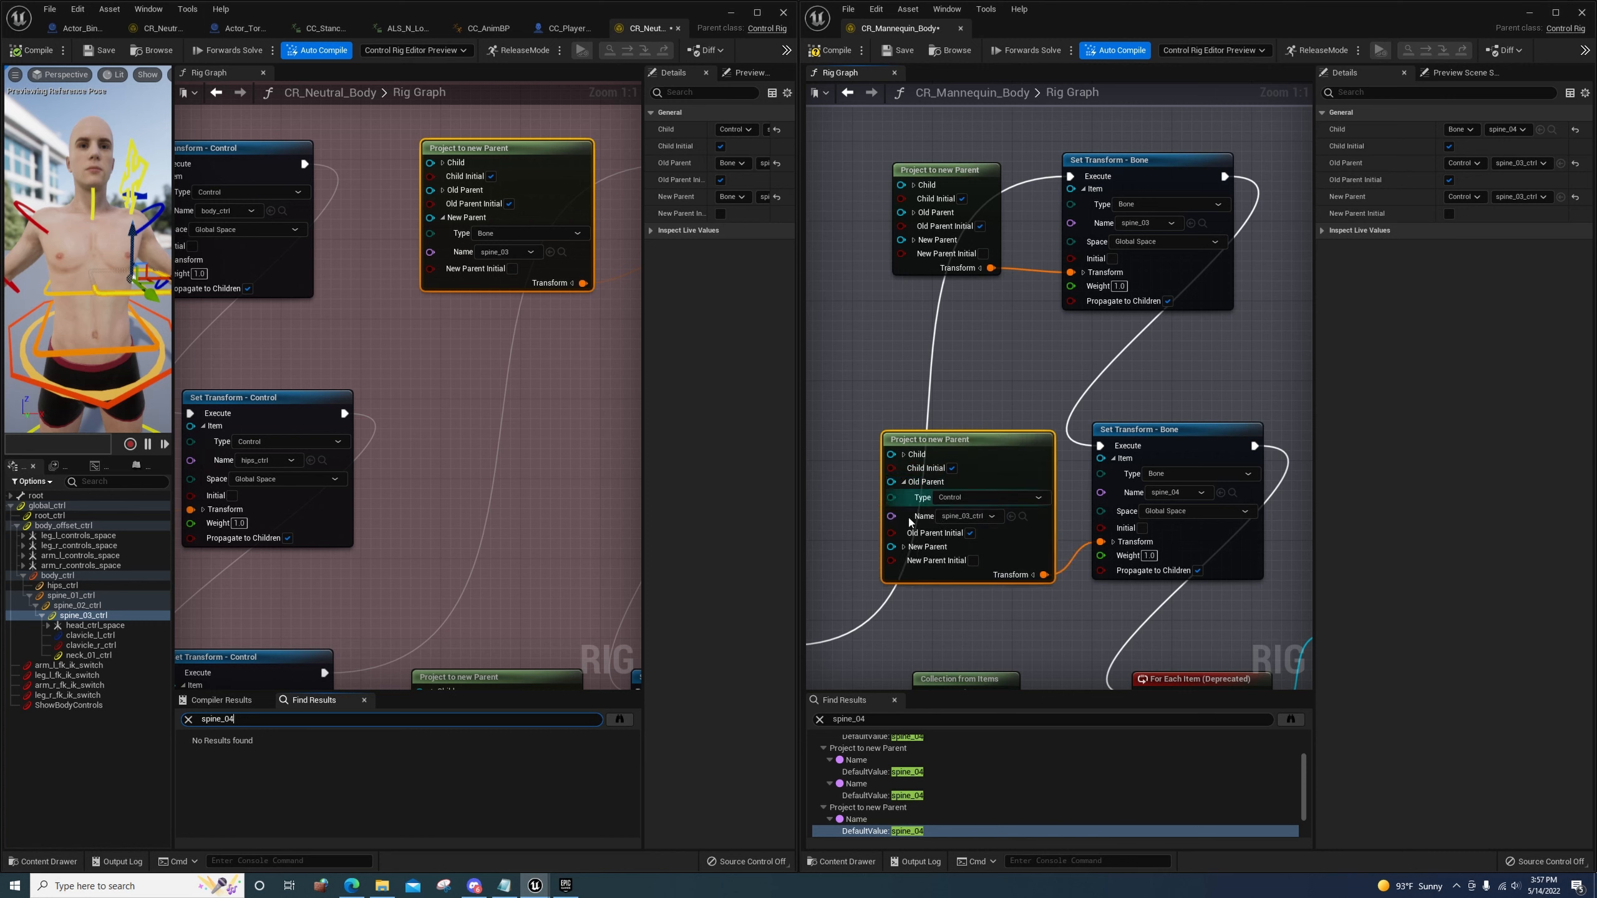
click(903, 546)
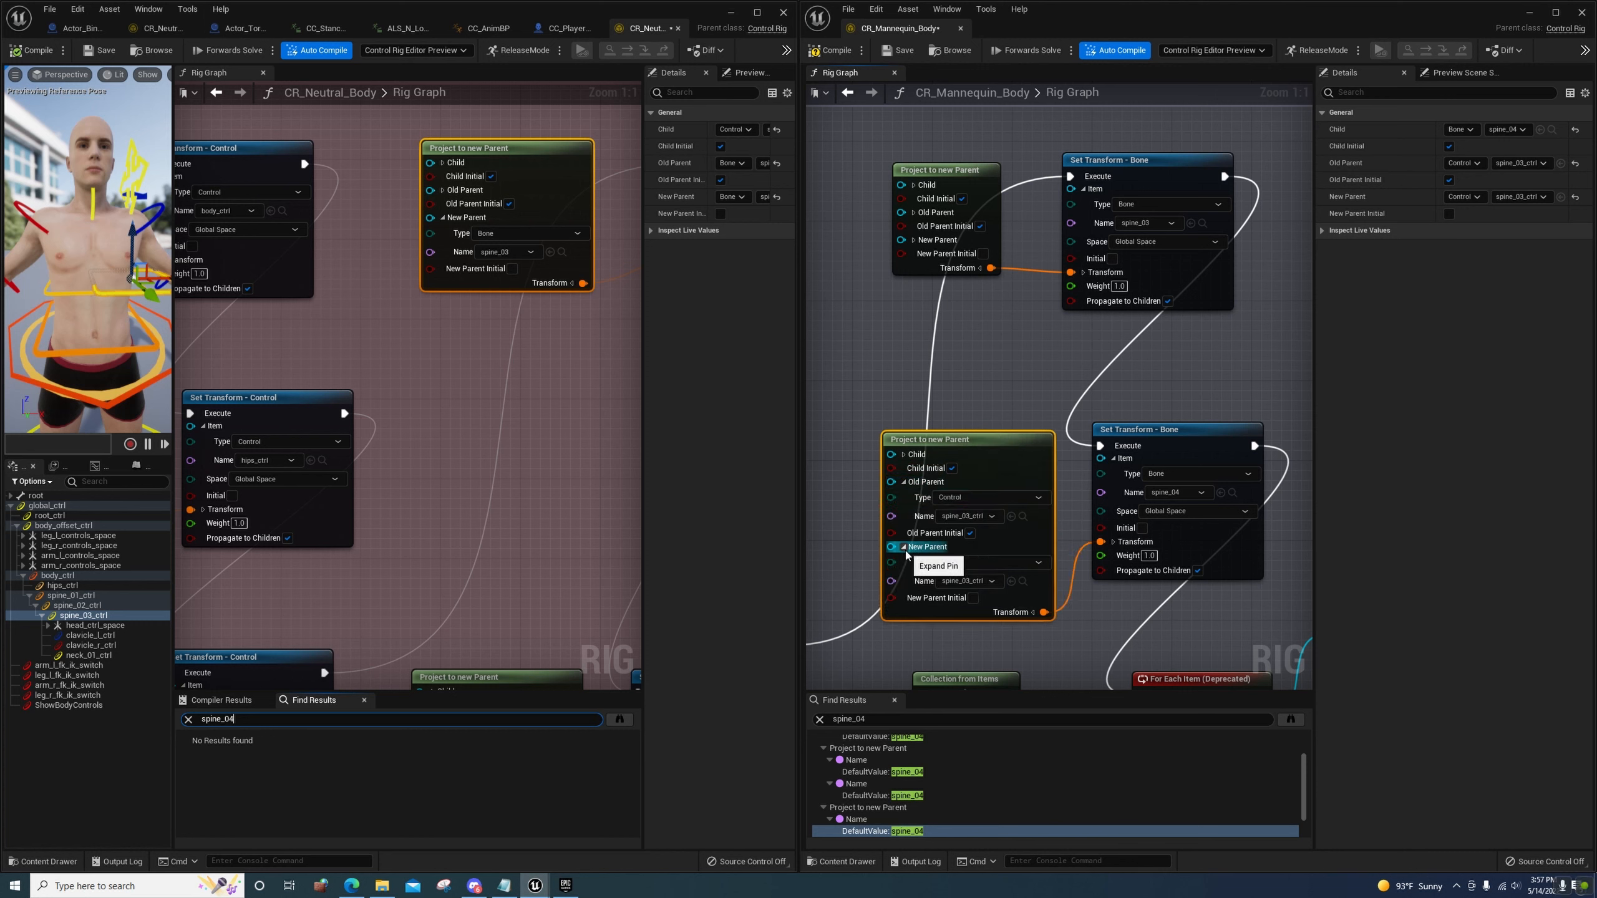
click(903, 454)
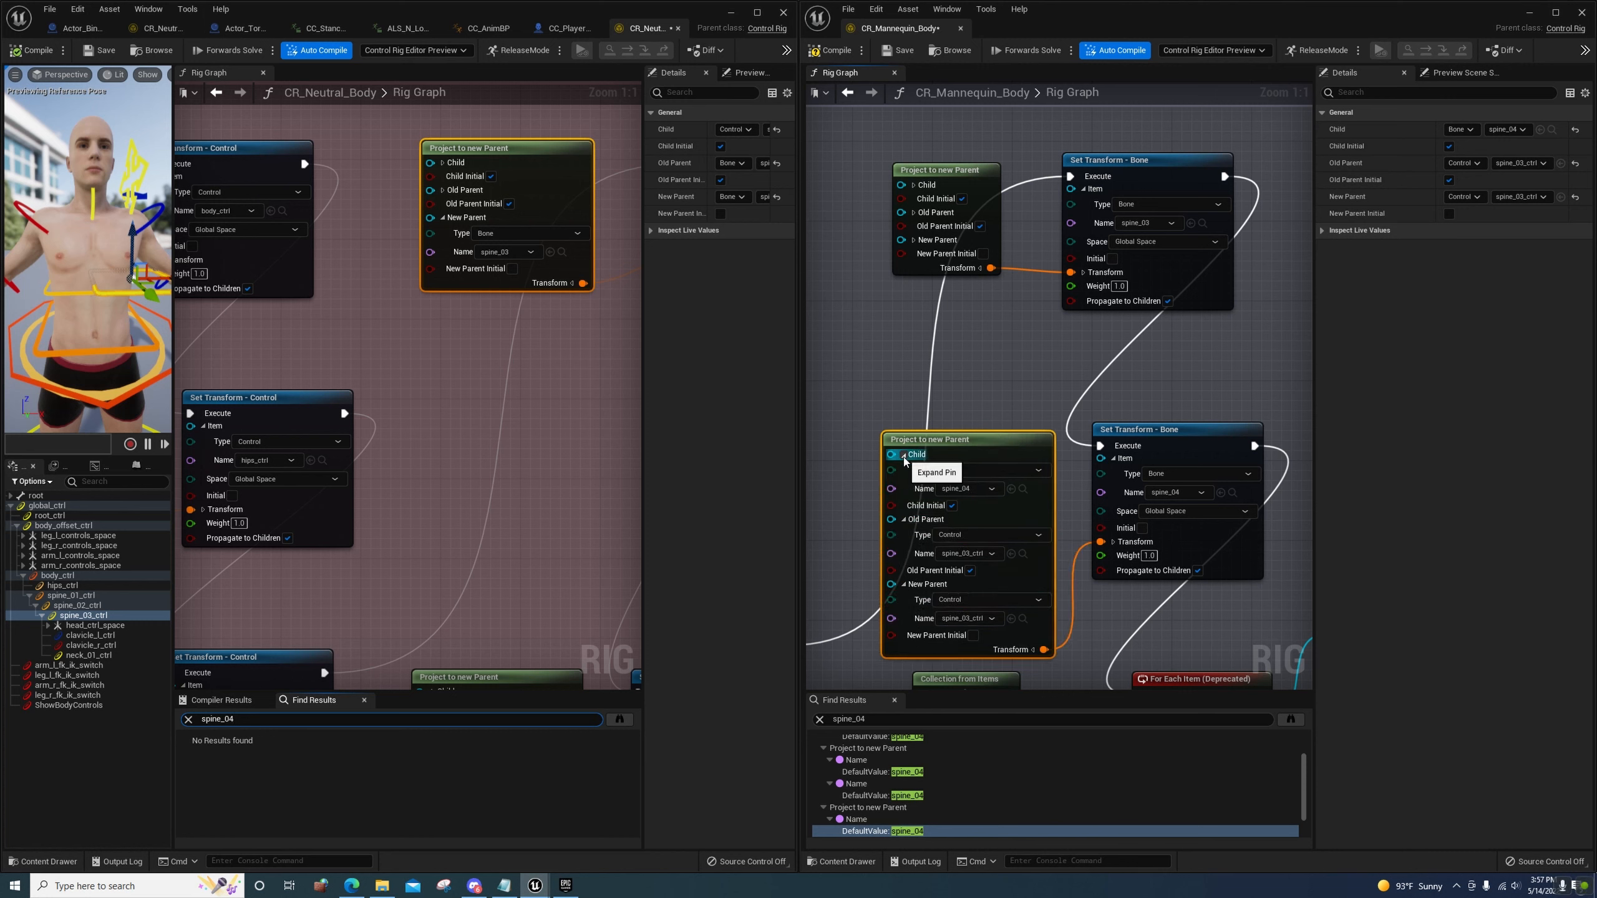
click(914, 239)
click(913, 212)
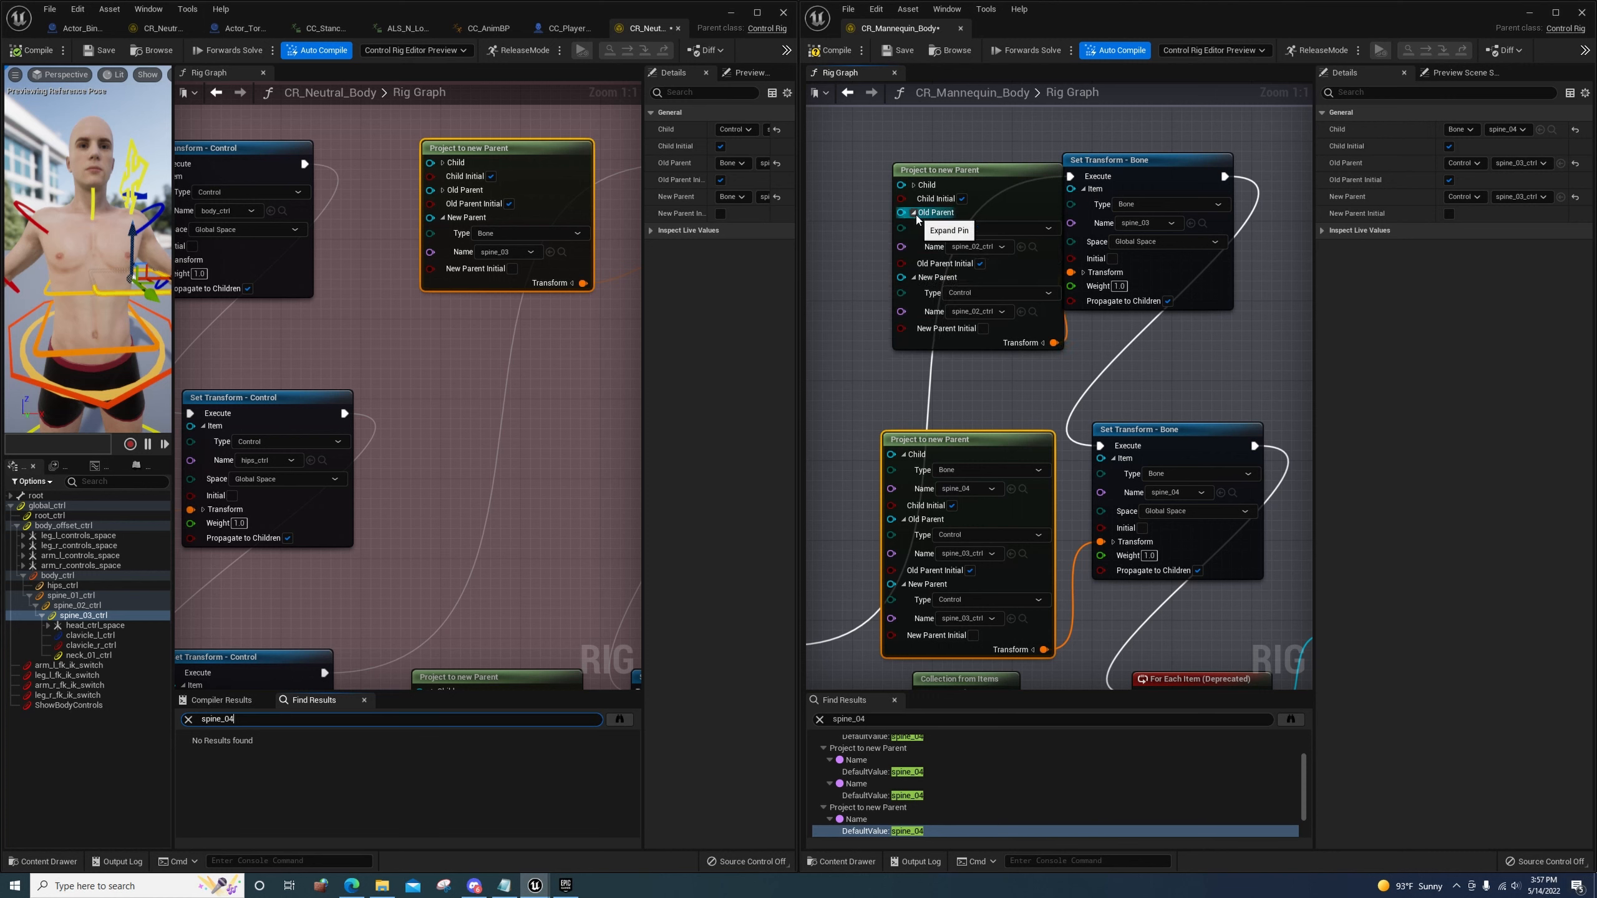
click(913, 184)
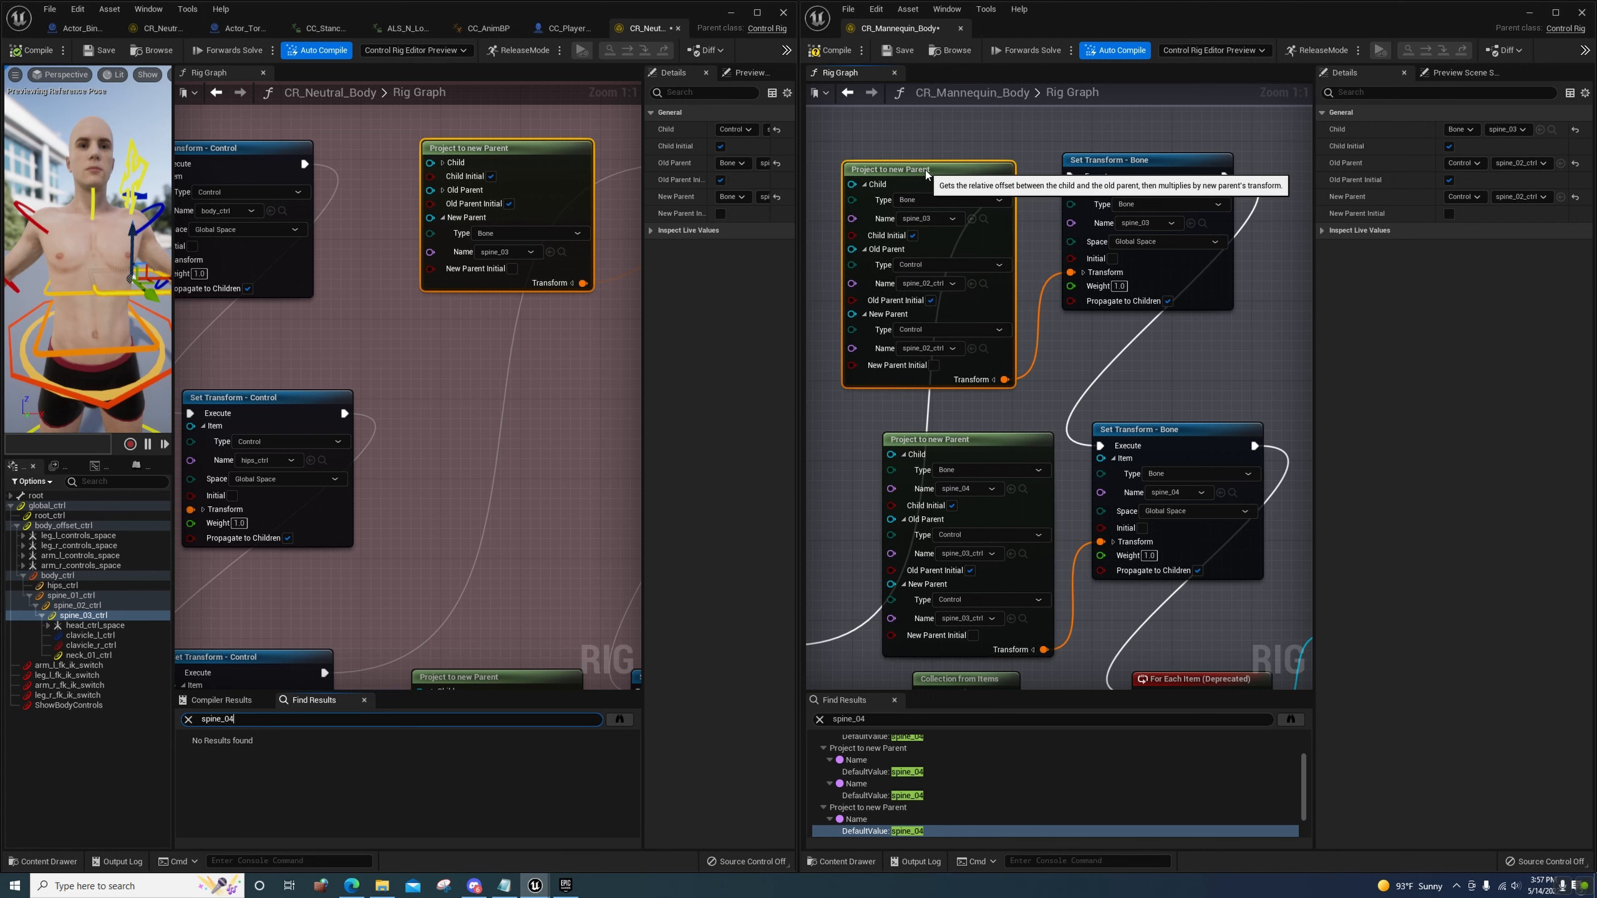
drag(931, 165, 889, 153)
right_drag(1054, 357, 1162, 397)
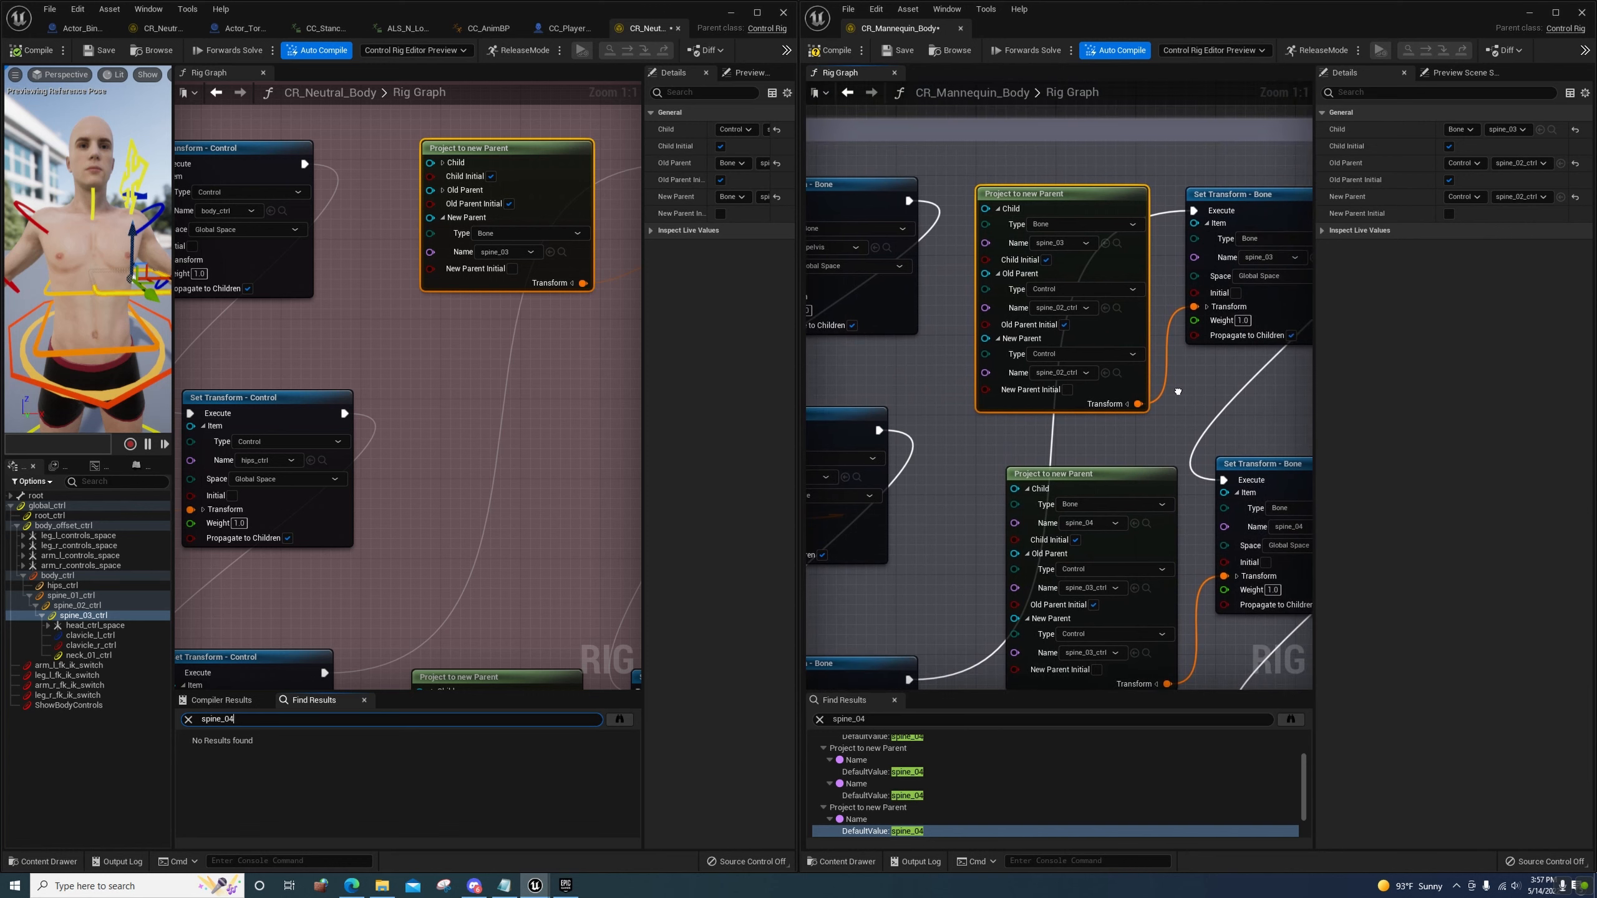
scroll(1162, 396, down, 2)
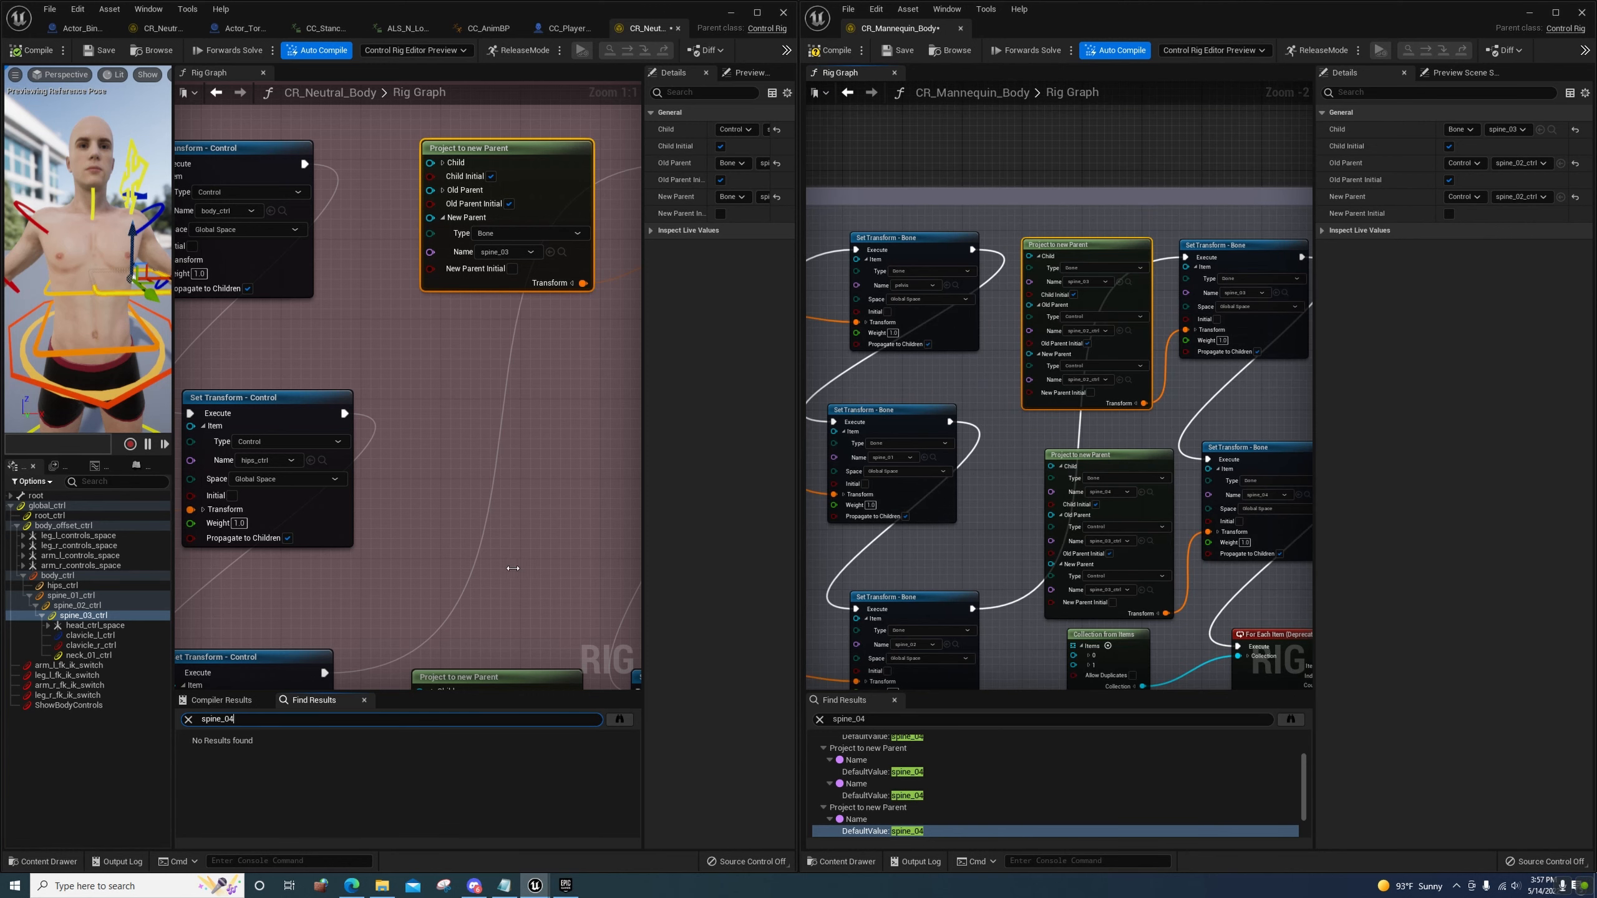
Search the neutral rig graph for spine_03 and for its Set Transform nodes
right_drag(571, 525, 466, 524)
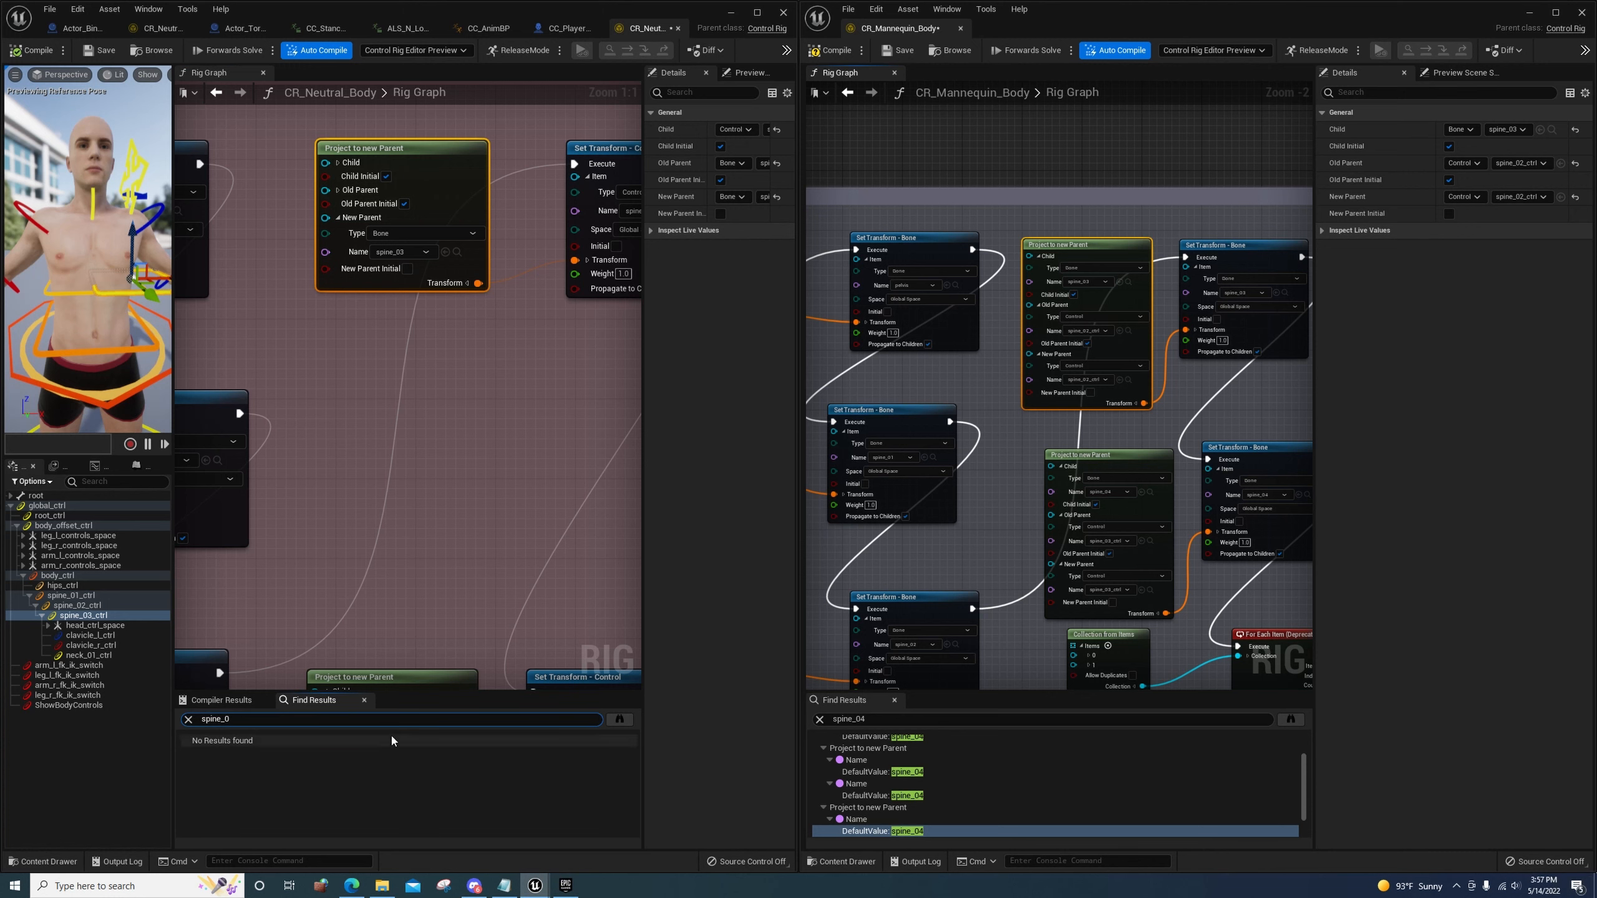
text(3)
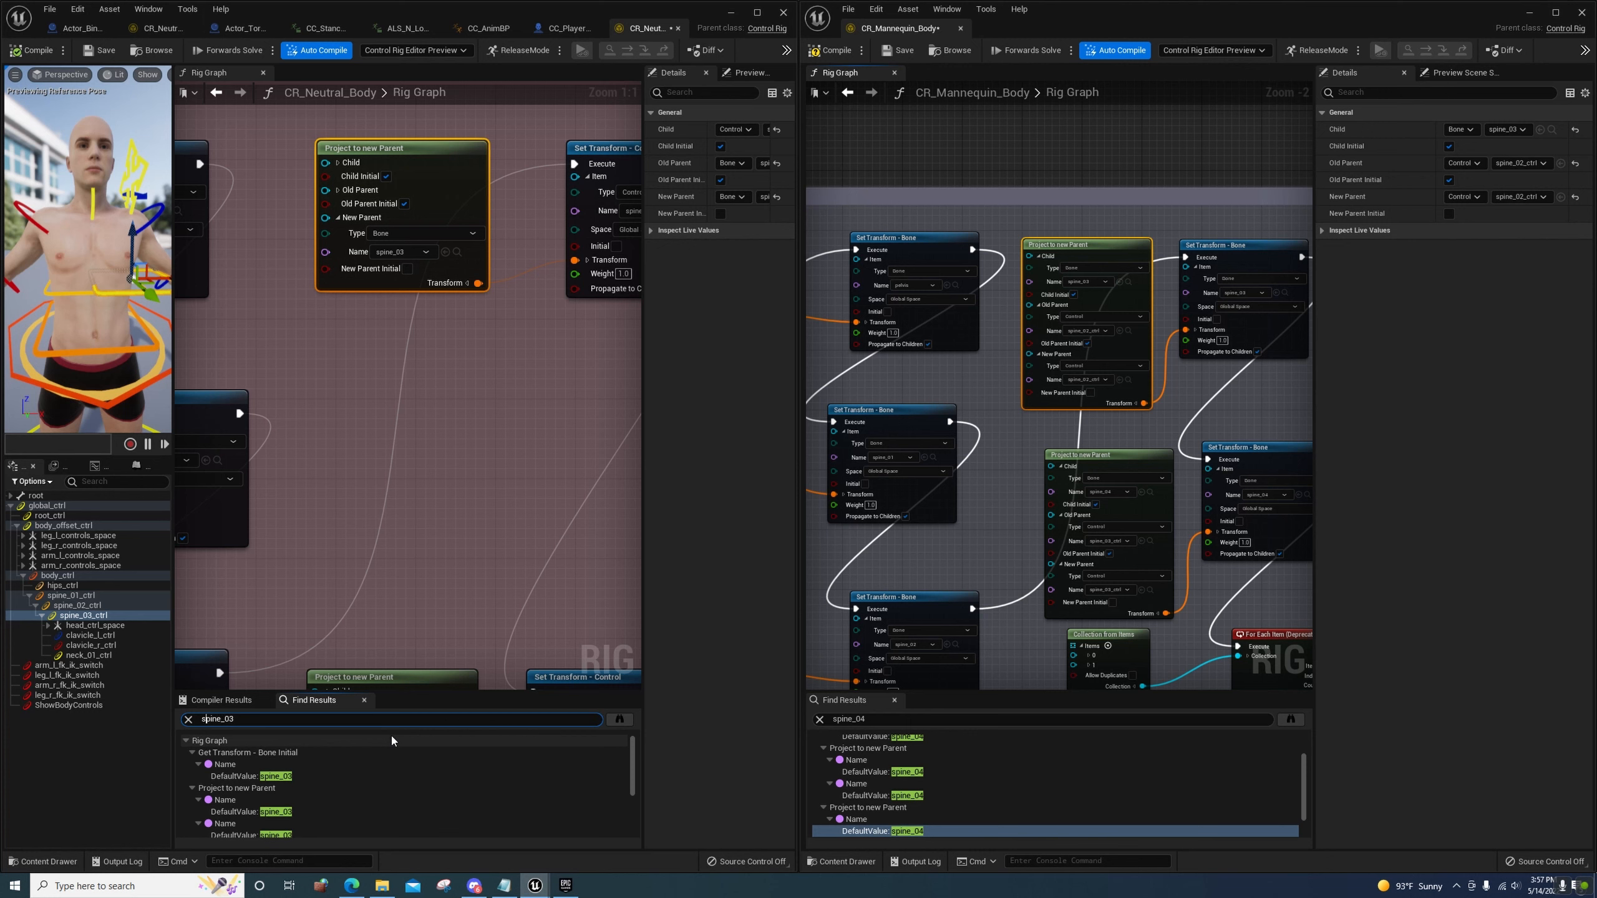
text(Set Transform)
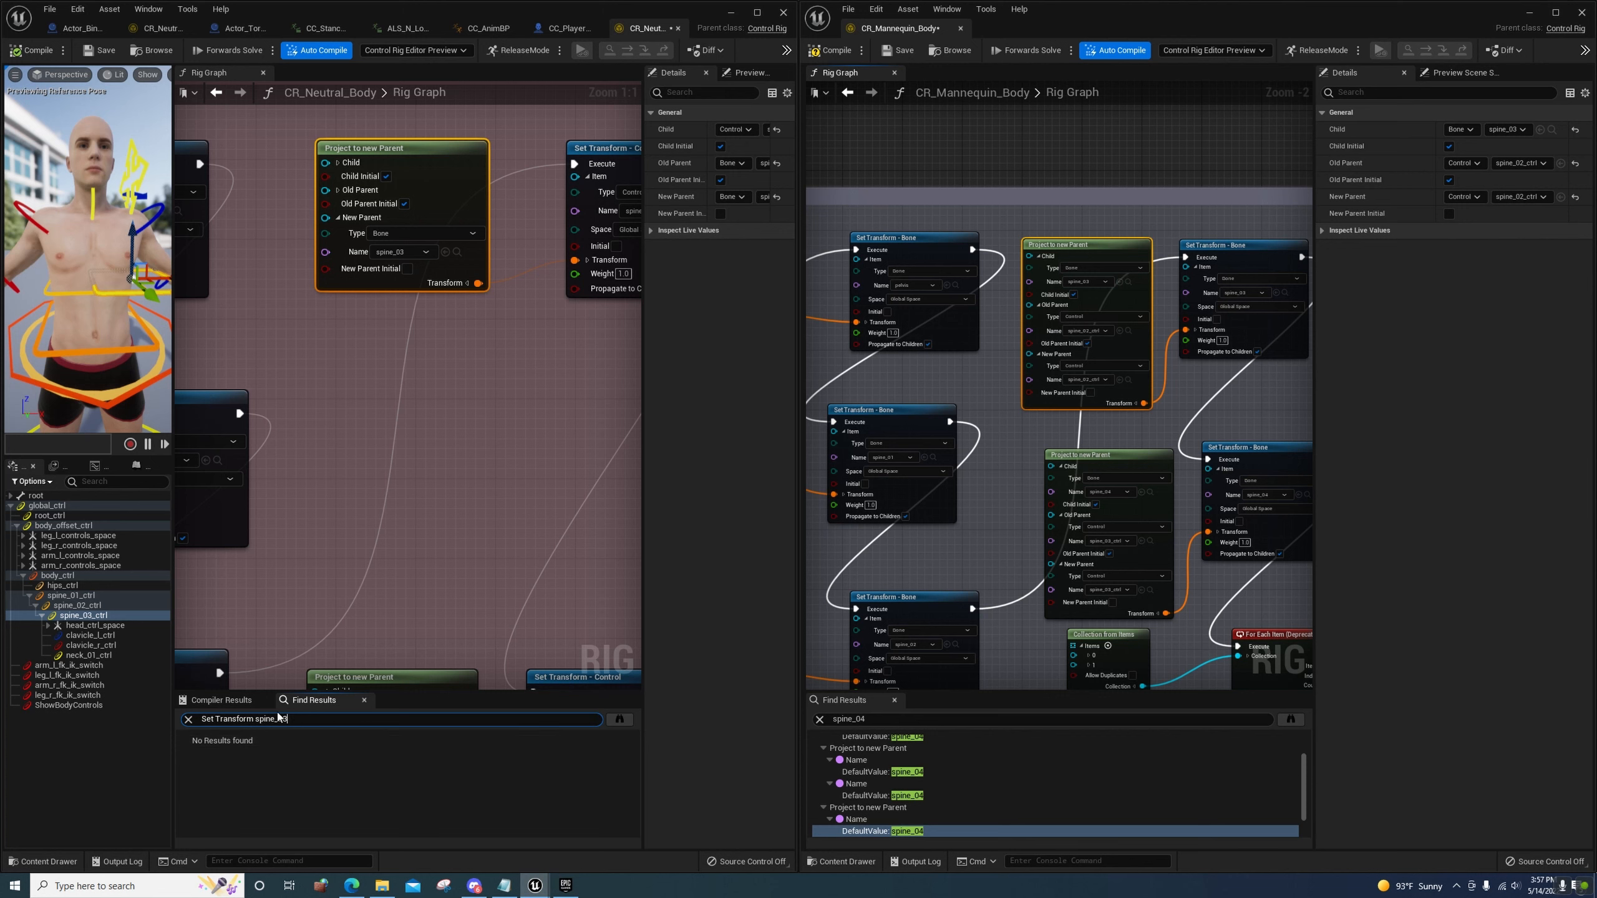
drag(308, 718, 243, 721)
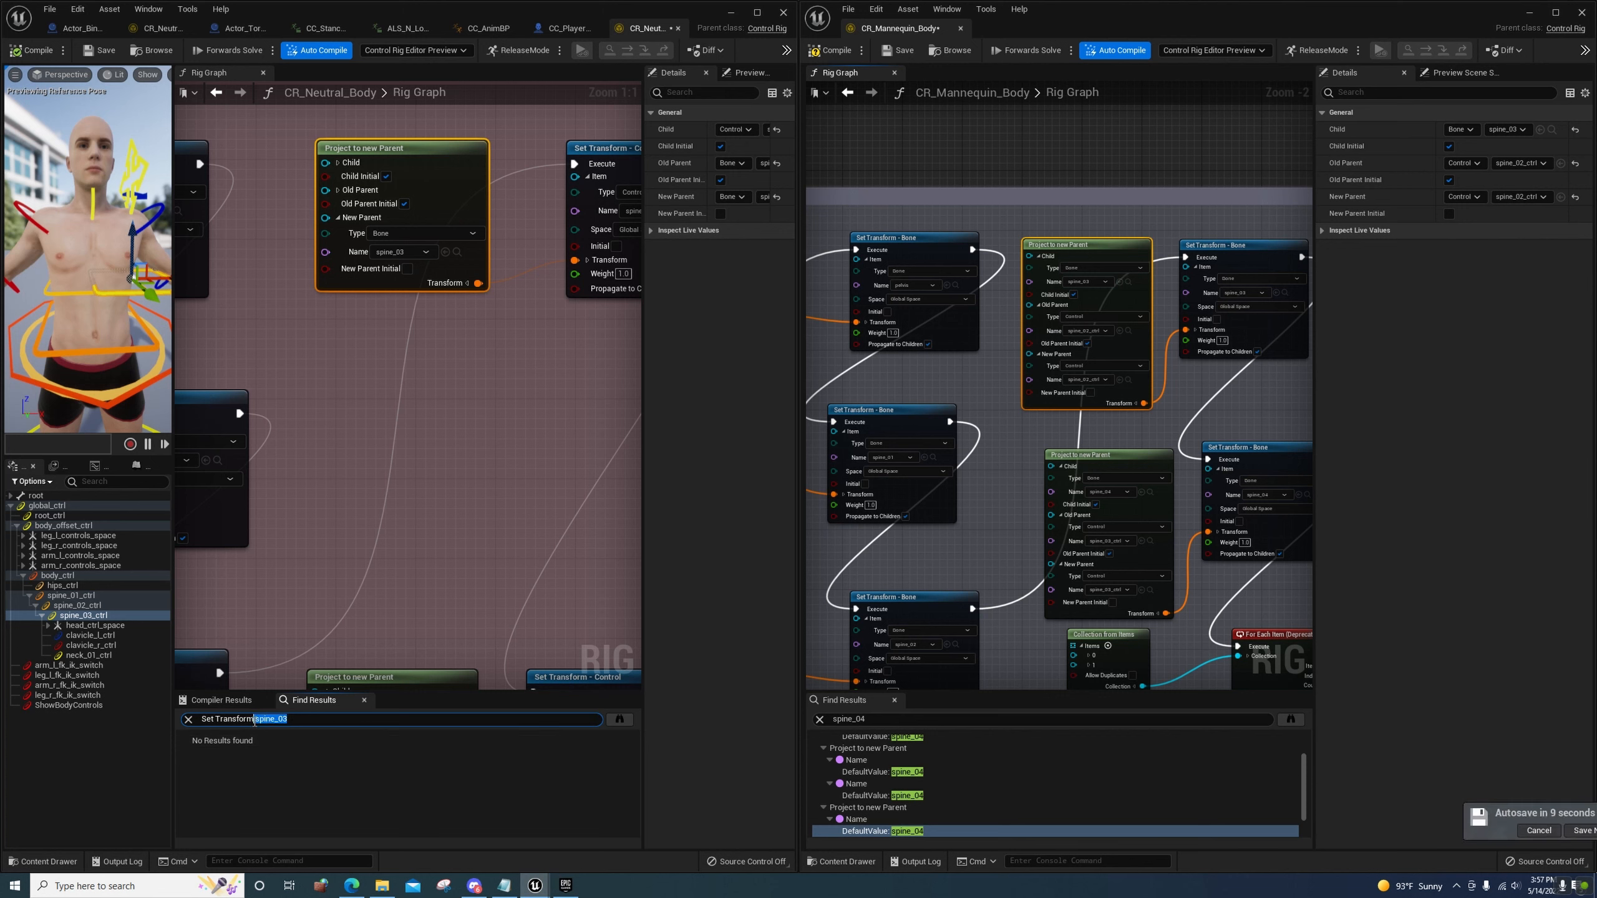
key(BackSpace)
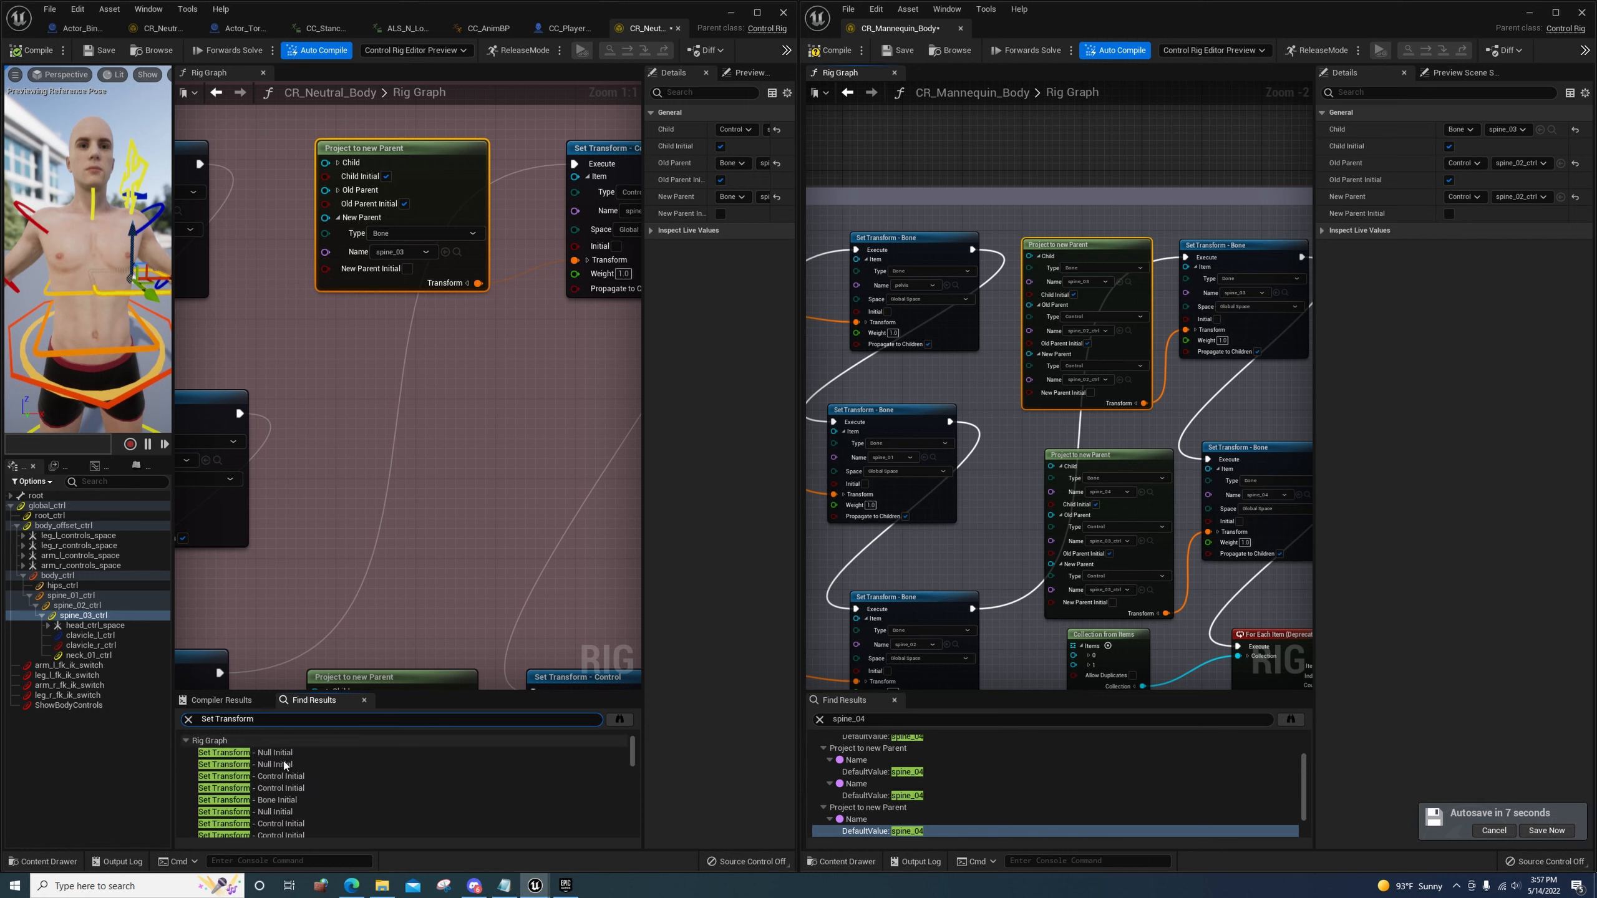
scroll(276, 764, down, 2)
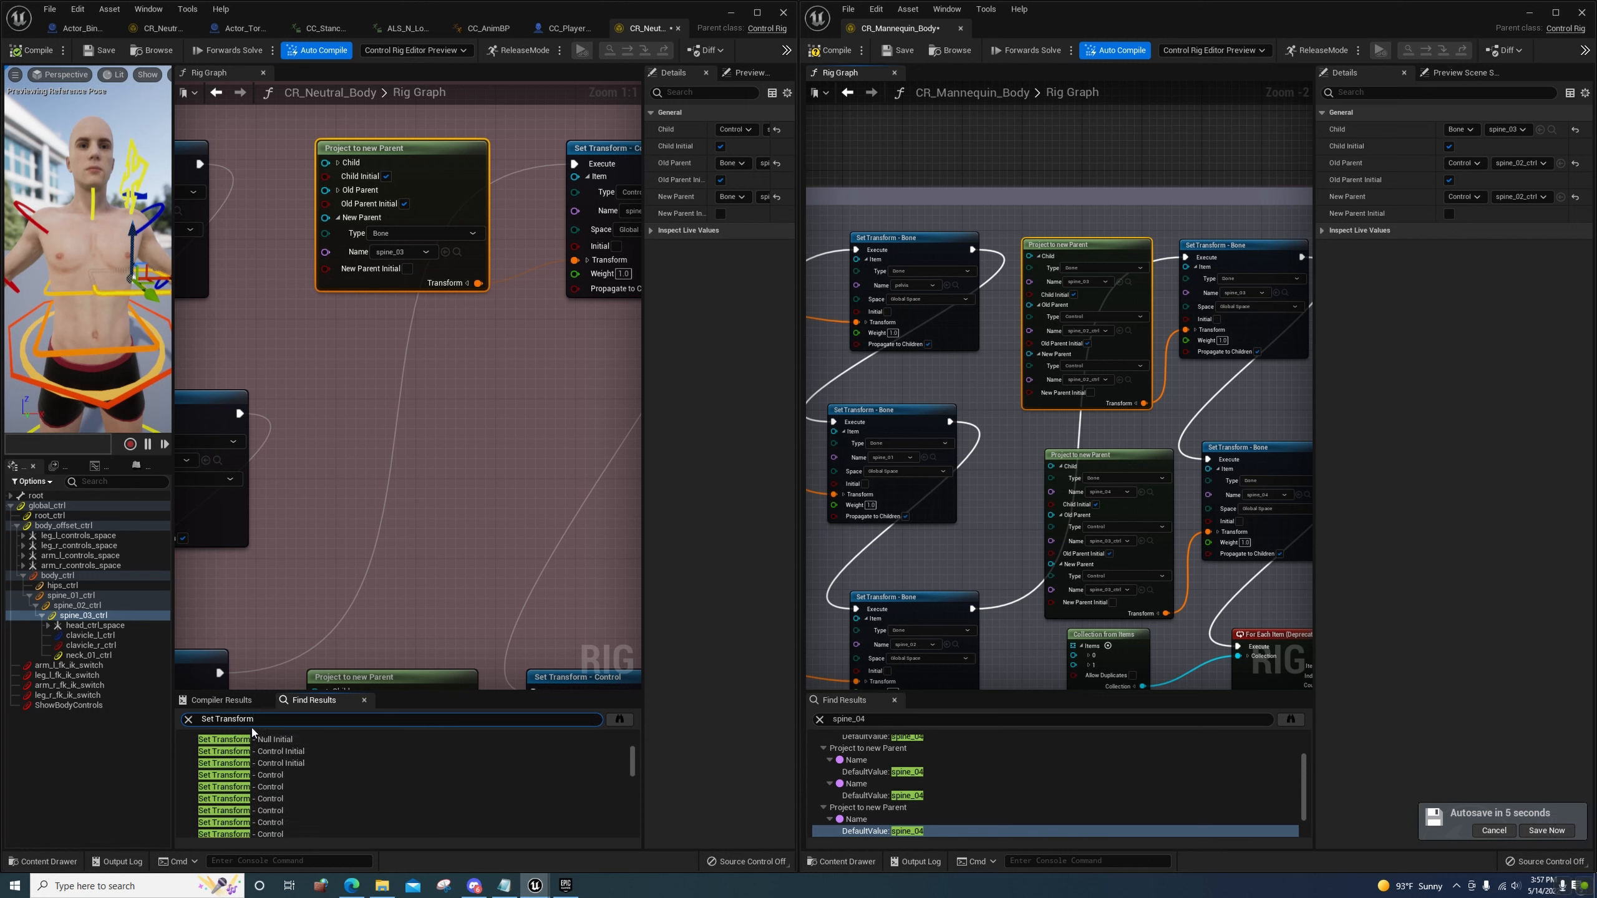
Search the neutral rig graph for Spine_03 again and follow the results to its Get Transform and Project to new Parent nodes
text(Spine_03)
key(Return)
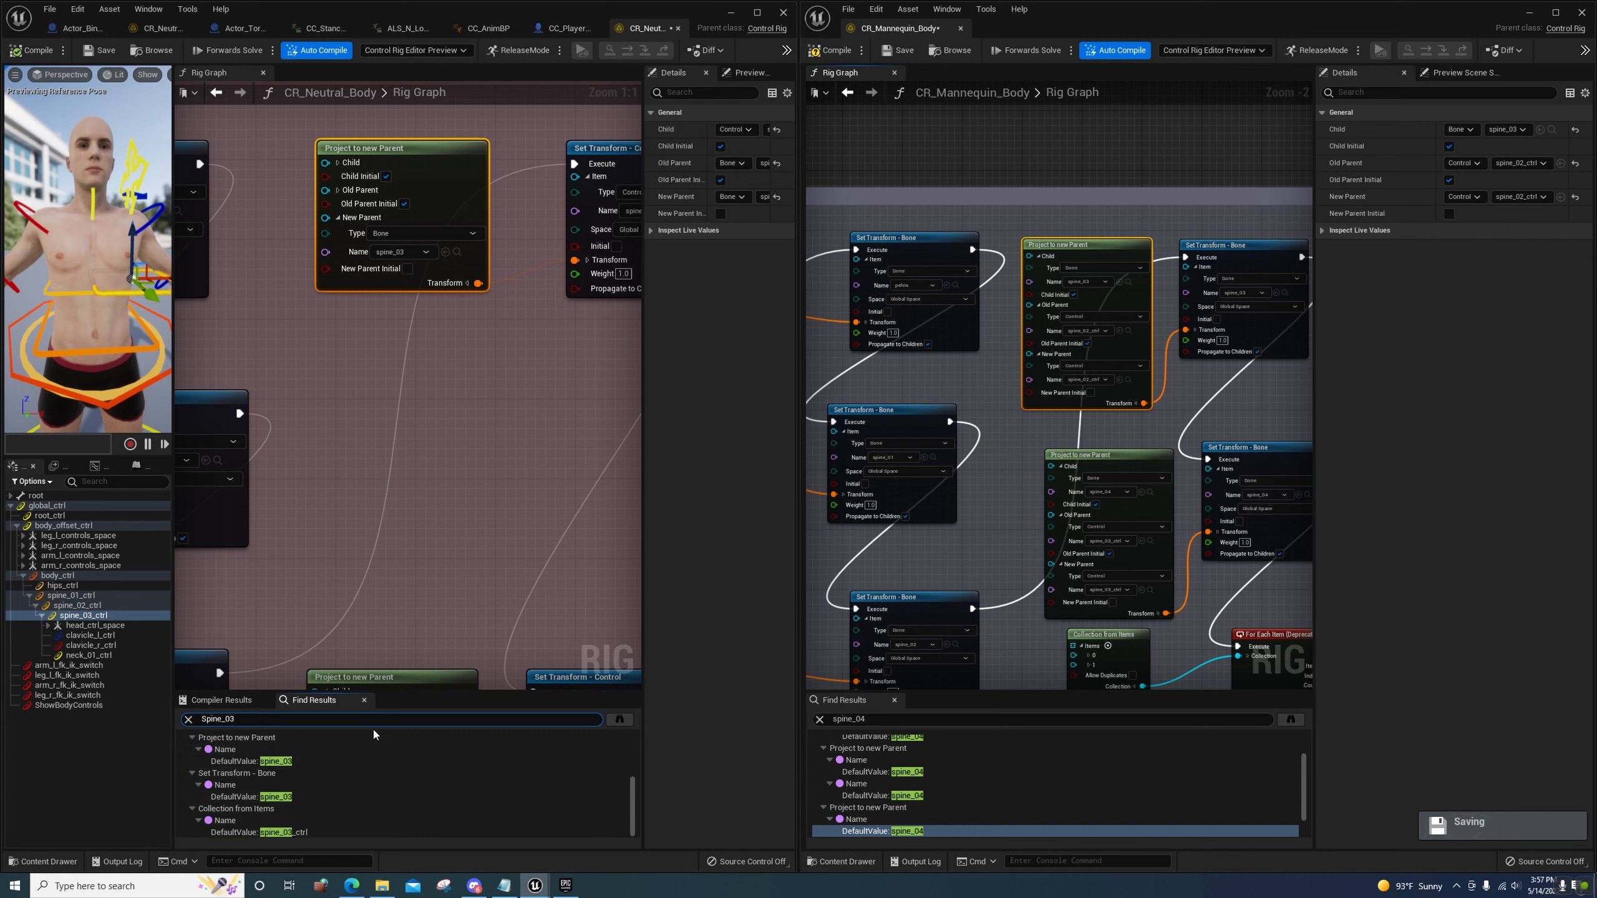
scroll(357, 775, up, 3)
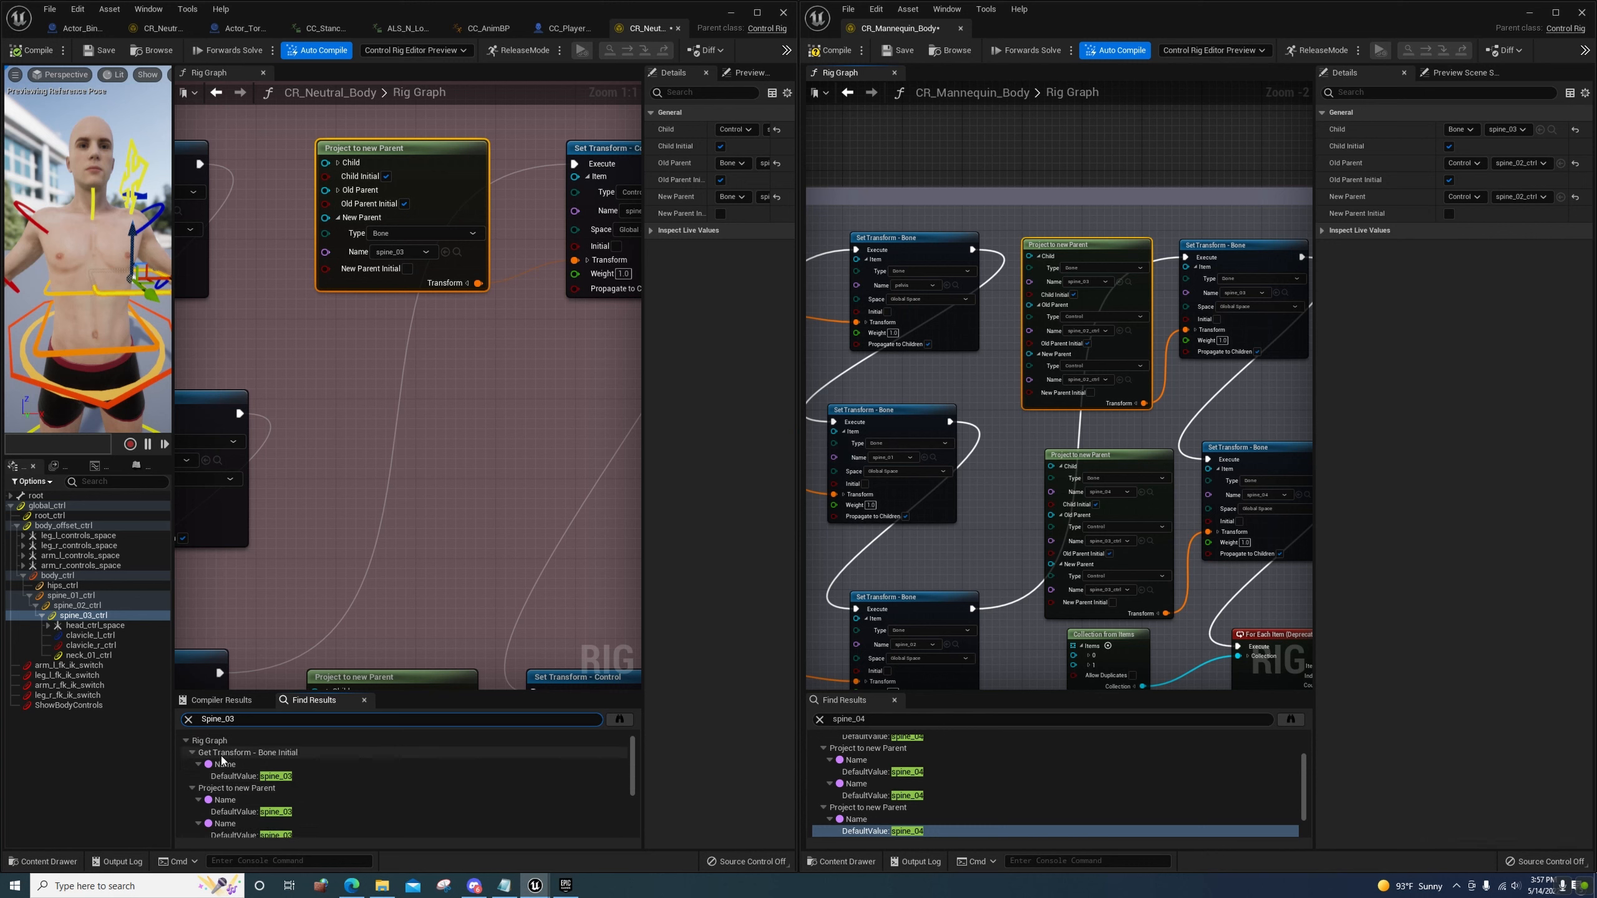
click(251, 780)
double_click(251, 777)
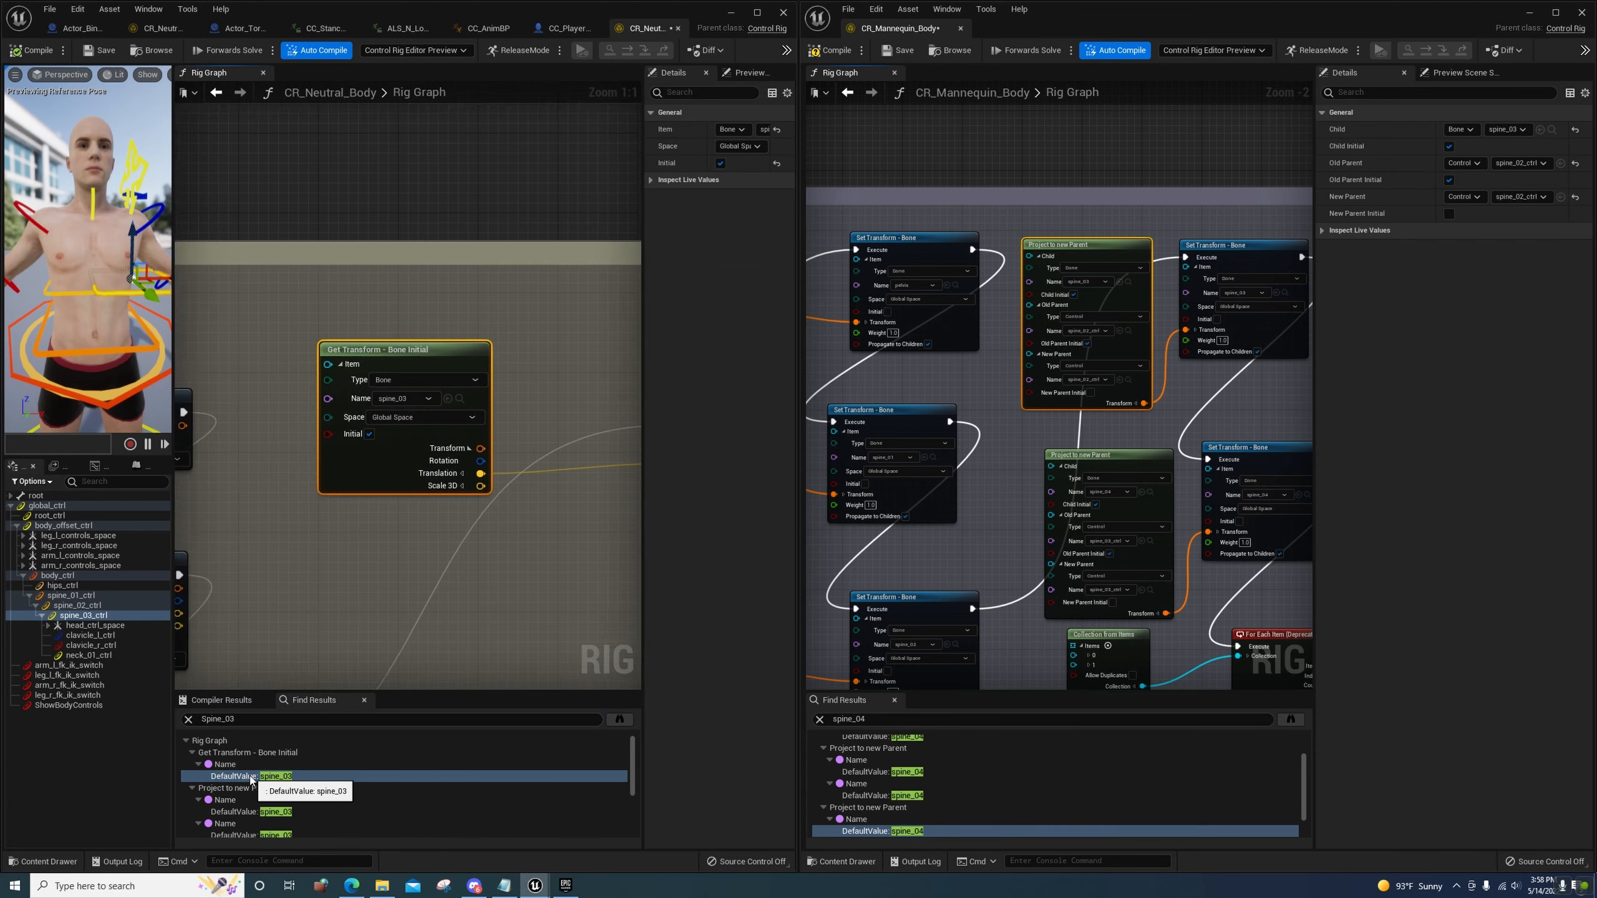
double_click(249, 815)
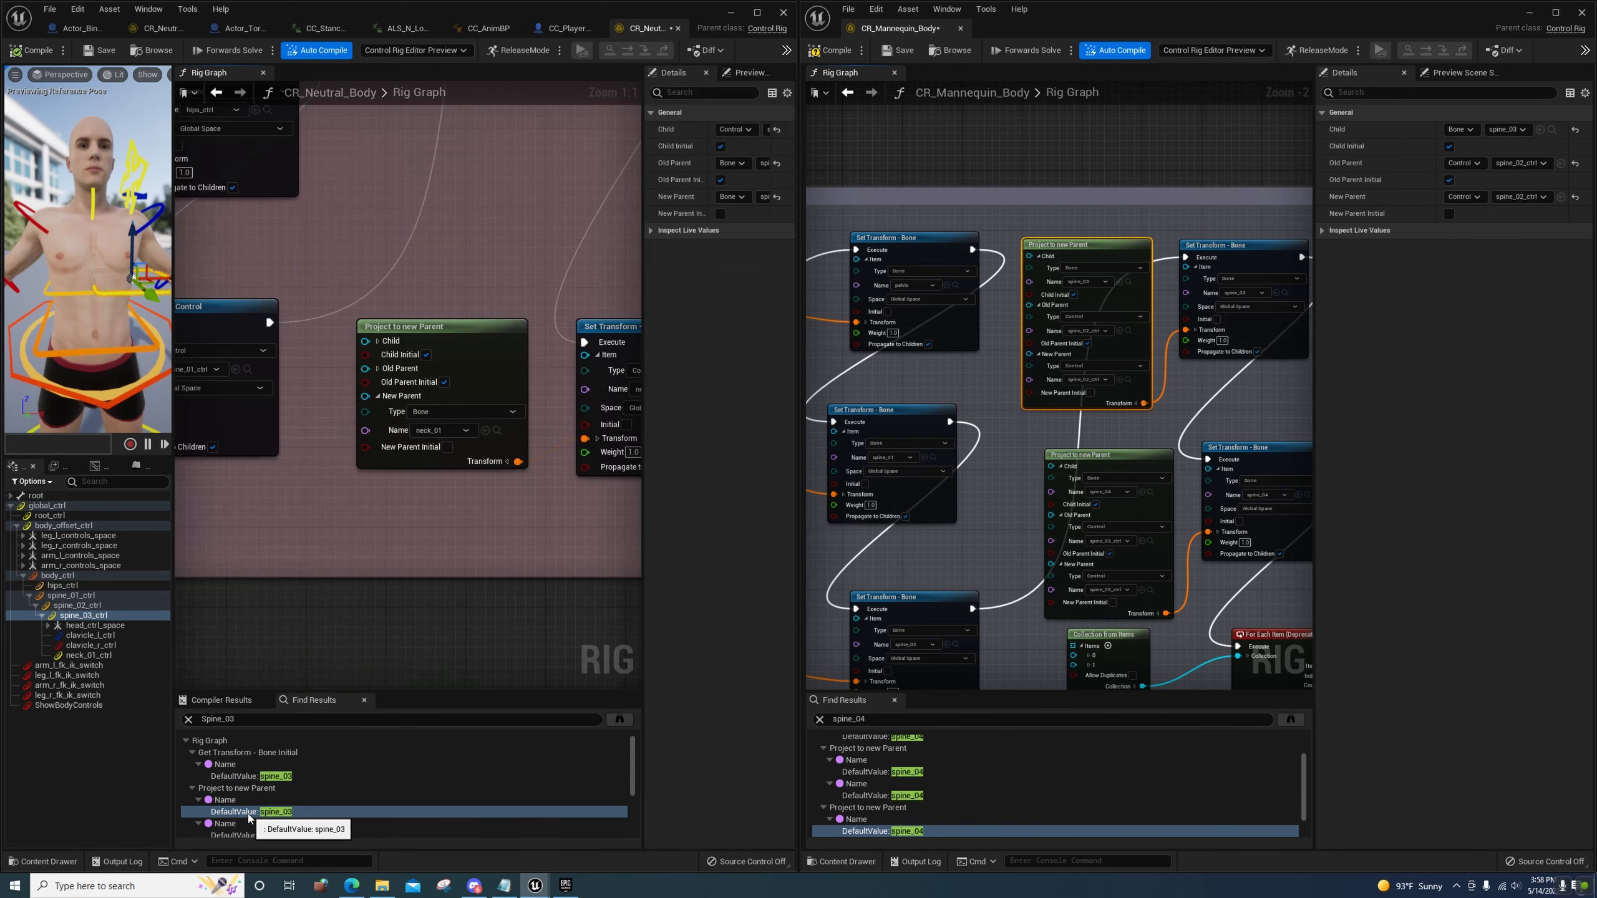
click(257, 836)
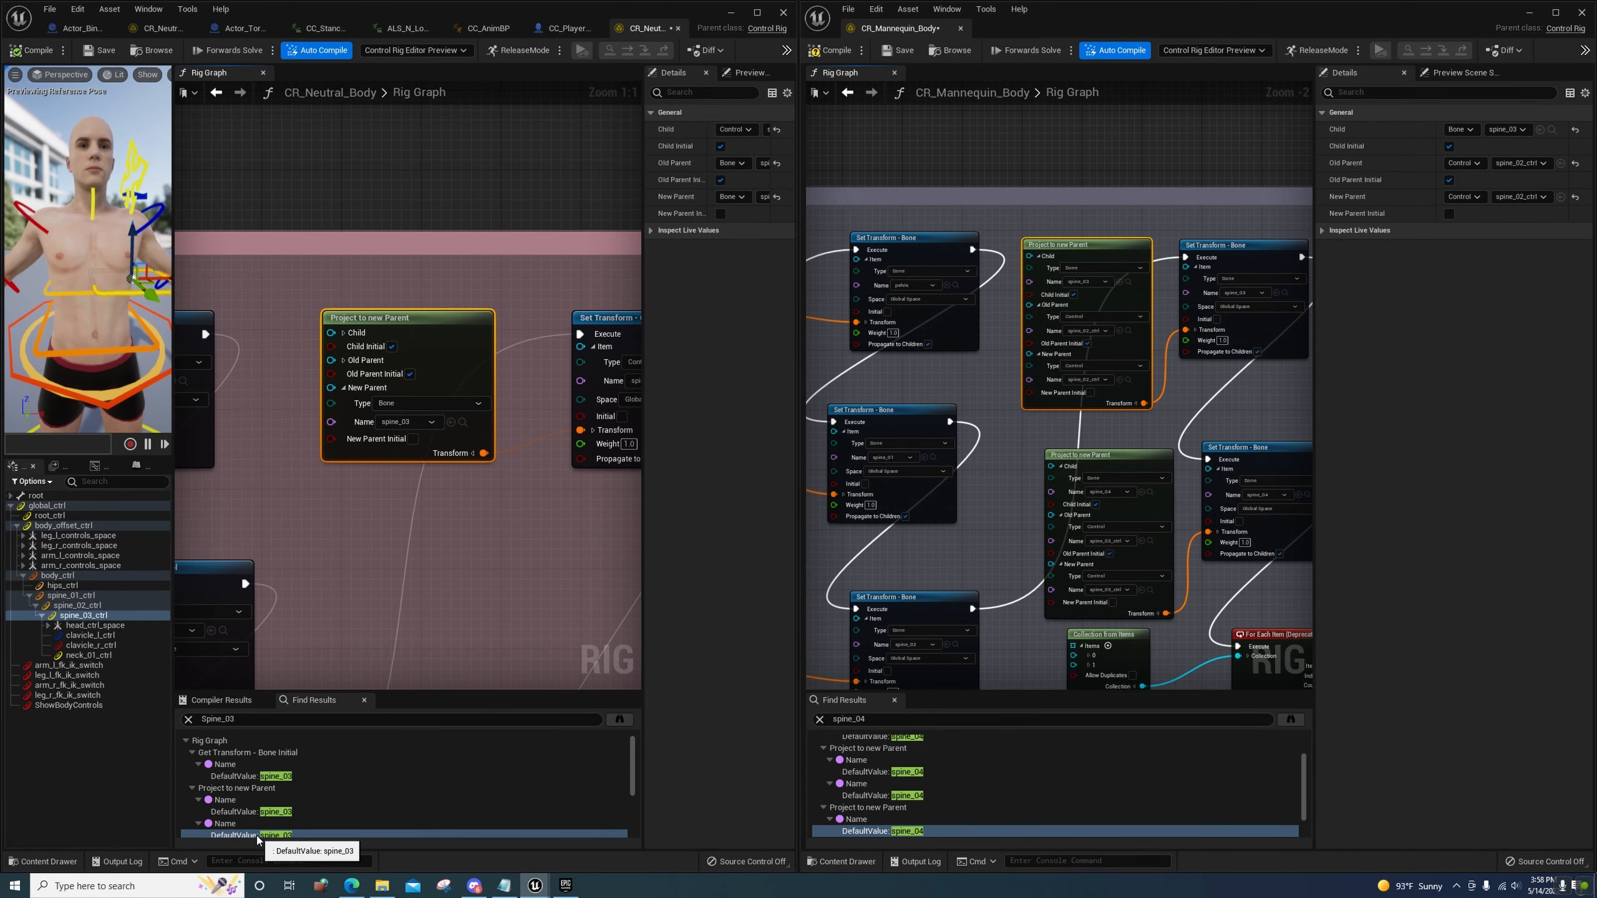
Go to the neutral rig's spine_03 Set Transform - Bone node and trace its execution wire to the For Each Item node
scroll(260, 786, down, 3)
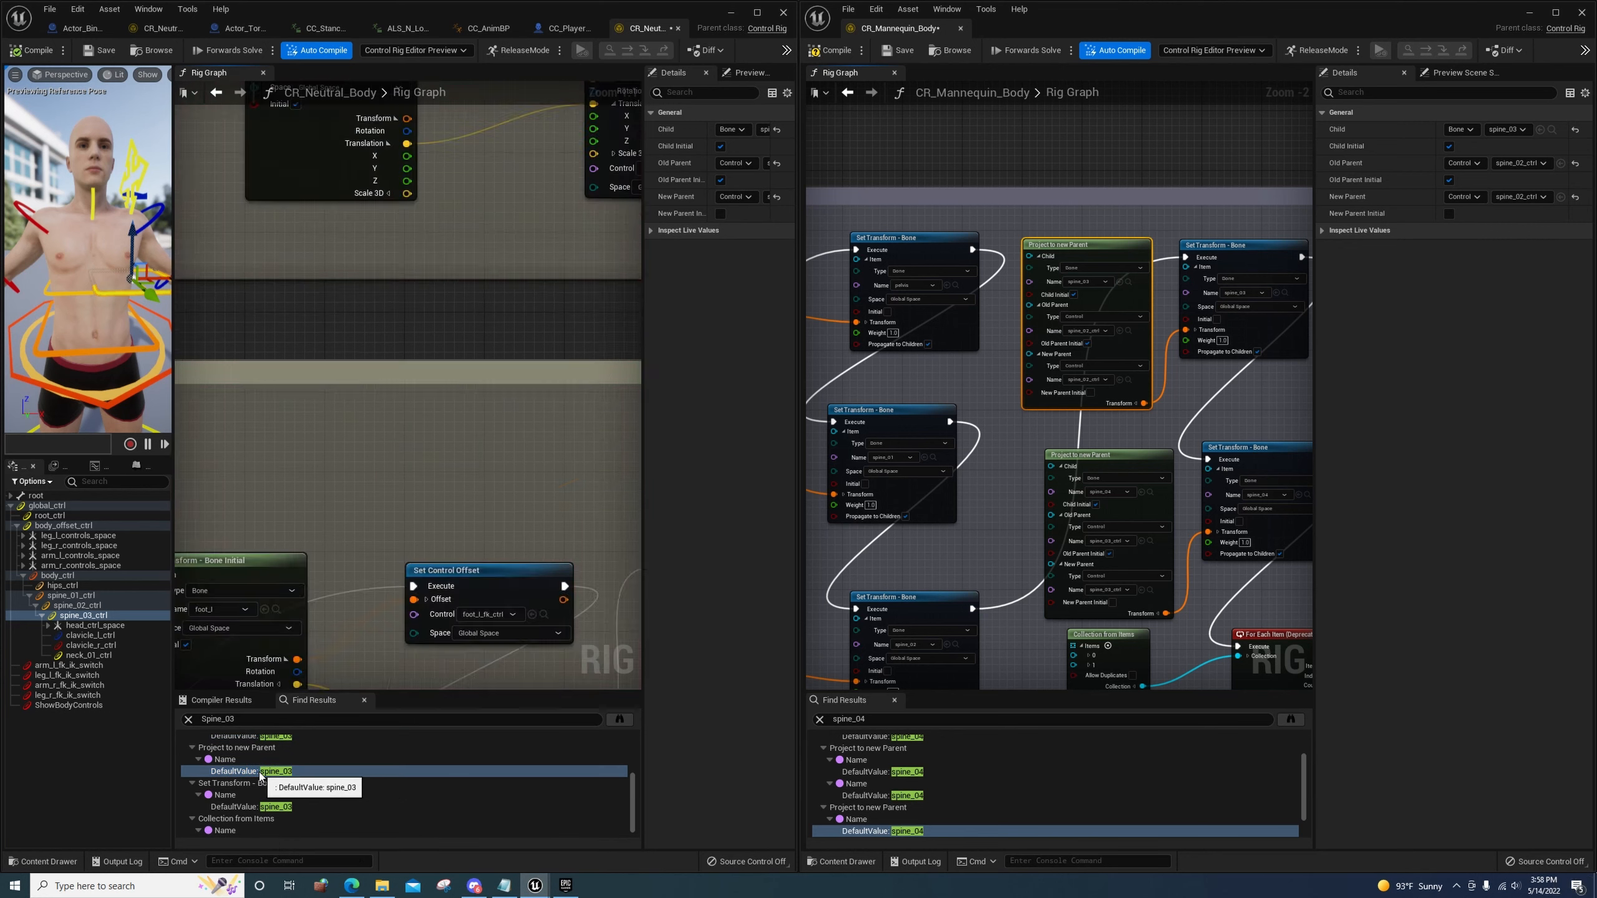
double_click(251, 807)
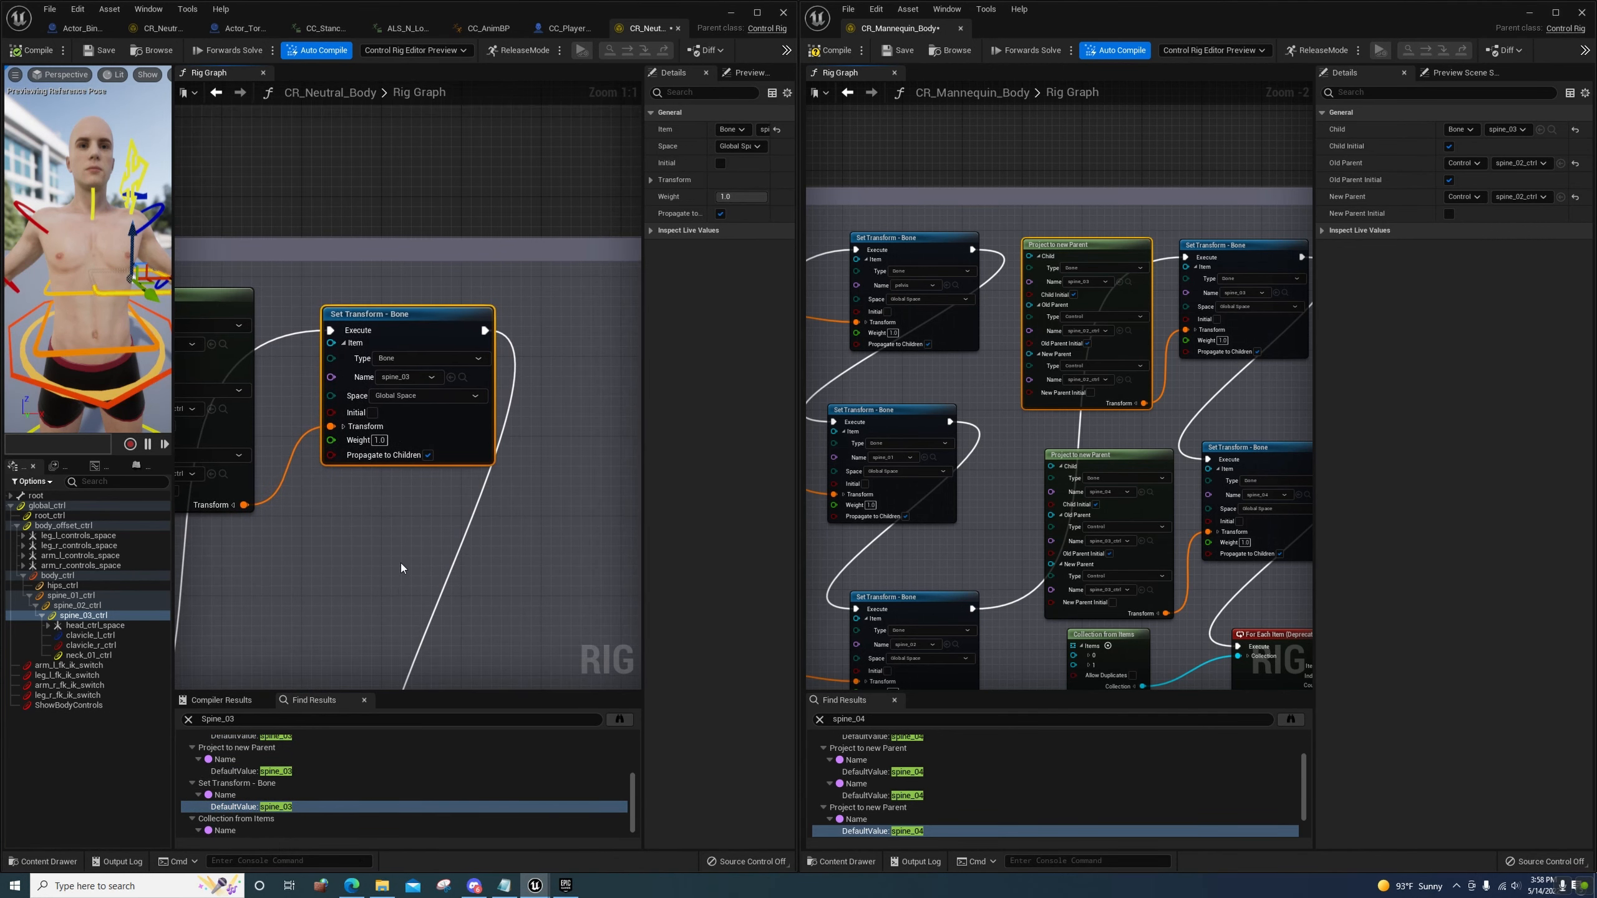
right_drag(400, 564, 560, 505)
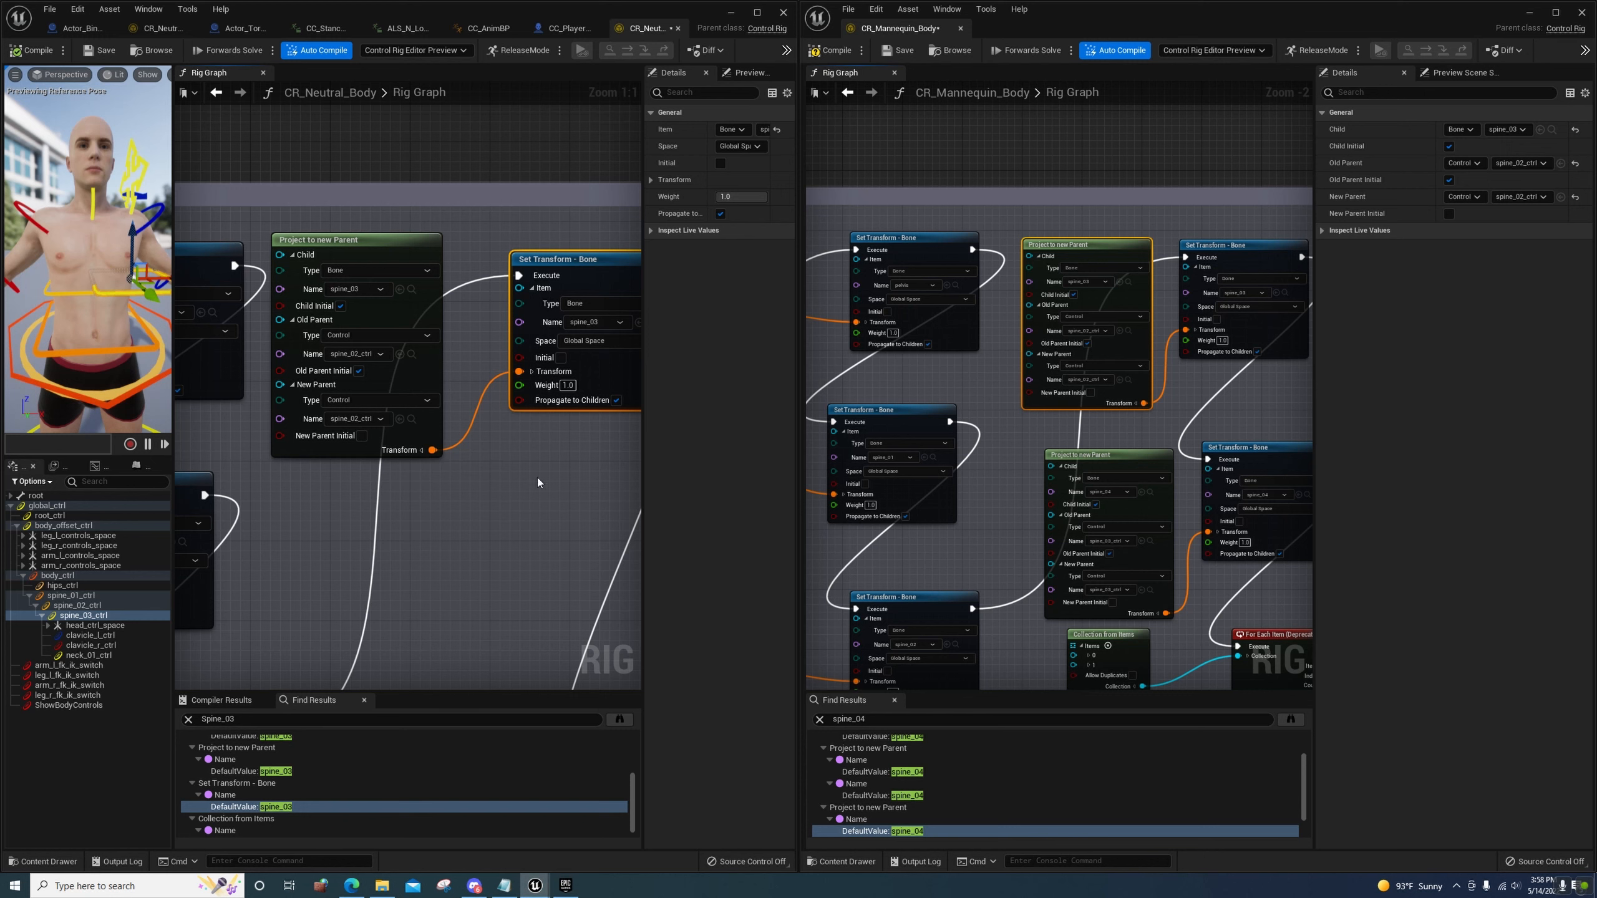
right_drag(539, 484, 334, 348)
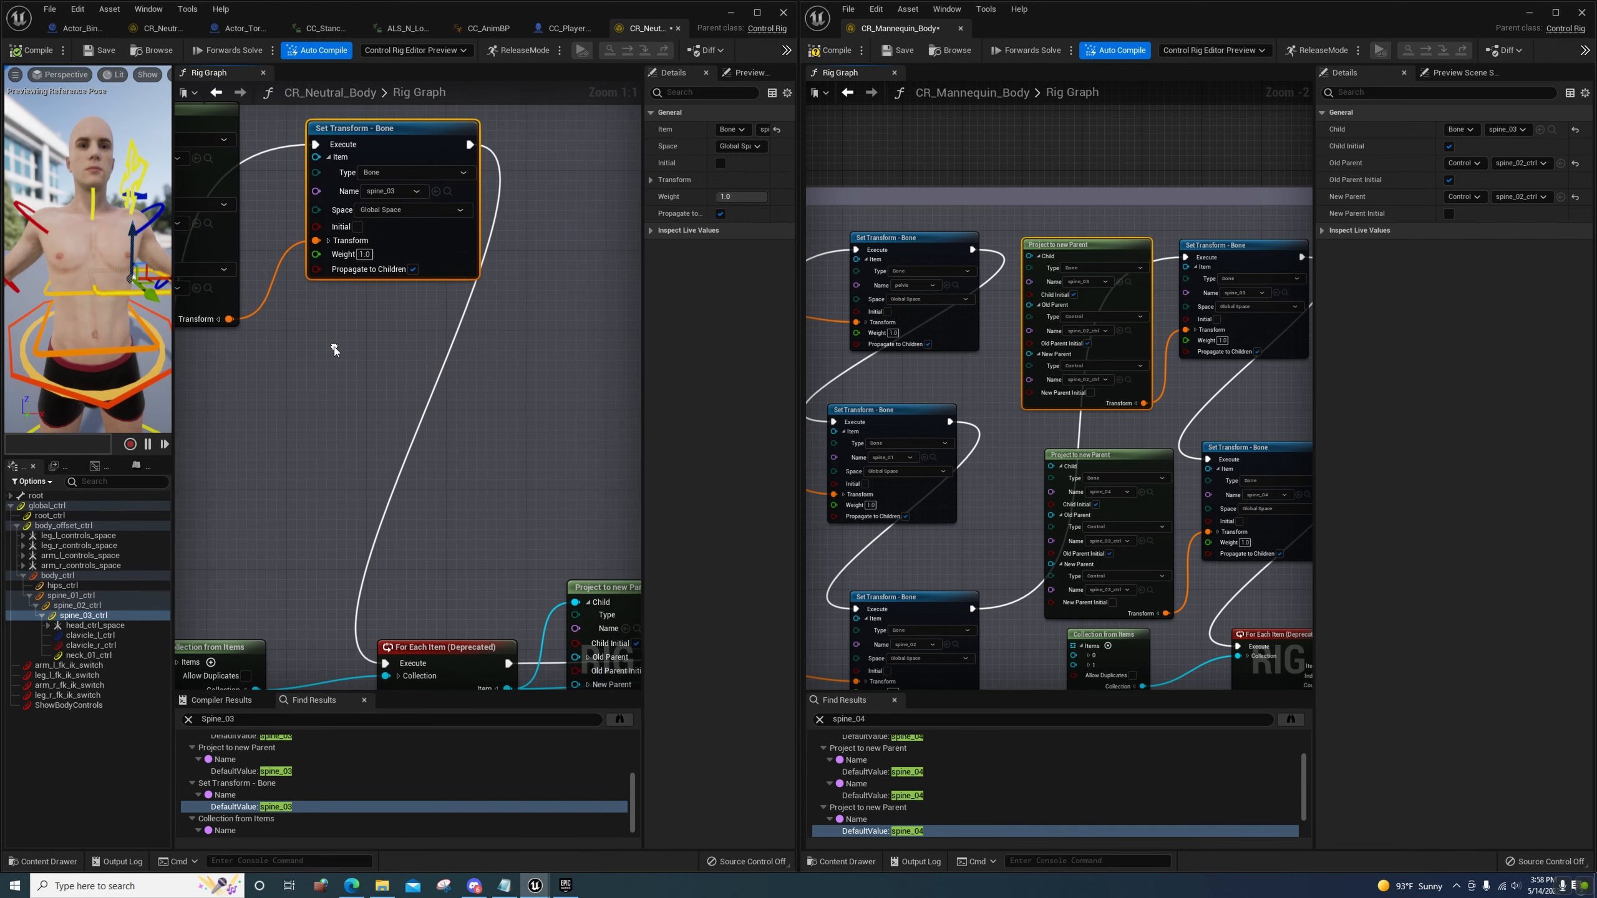
right_drag(344, 459, 332, 285)
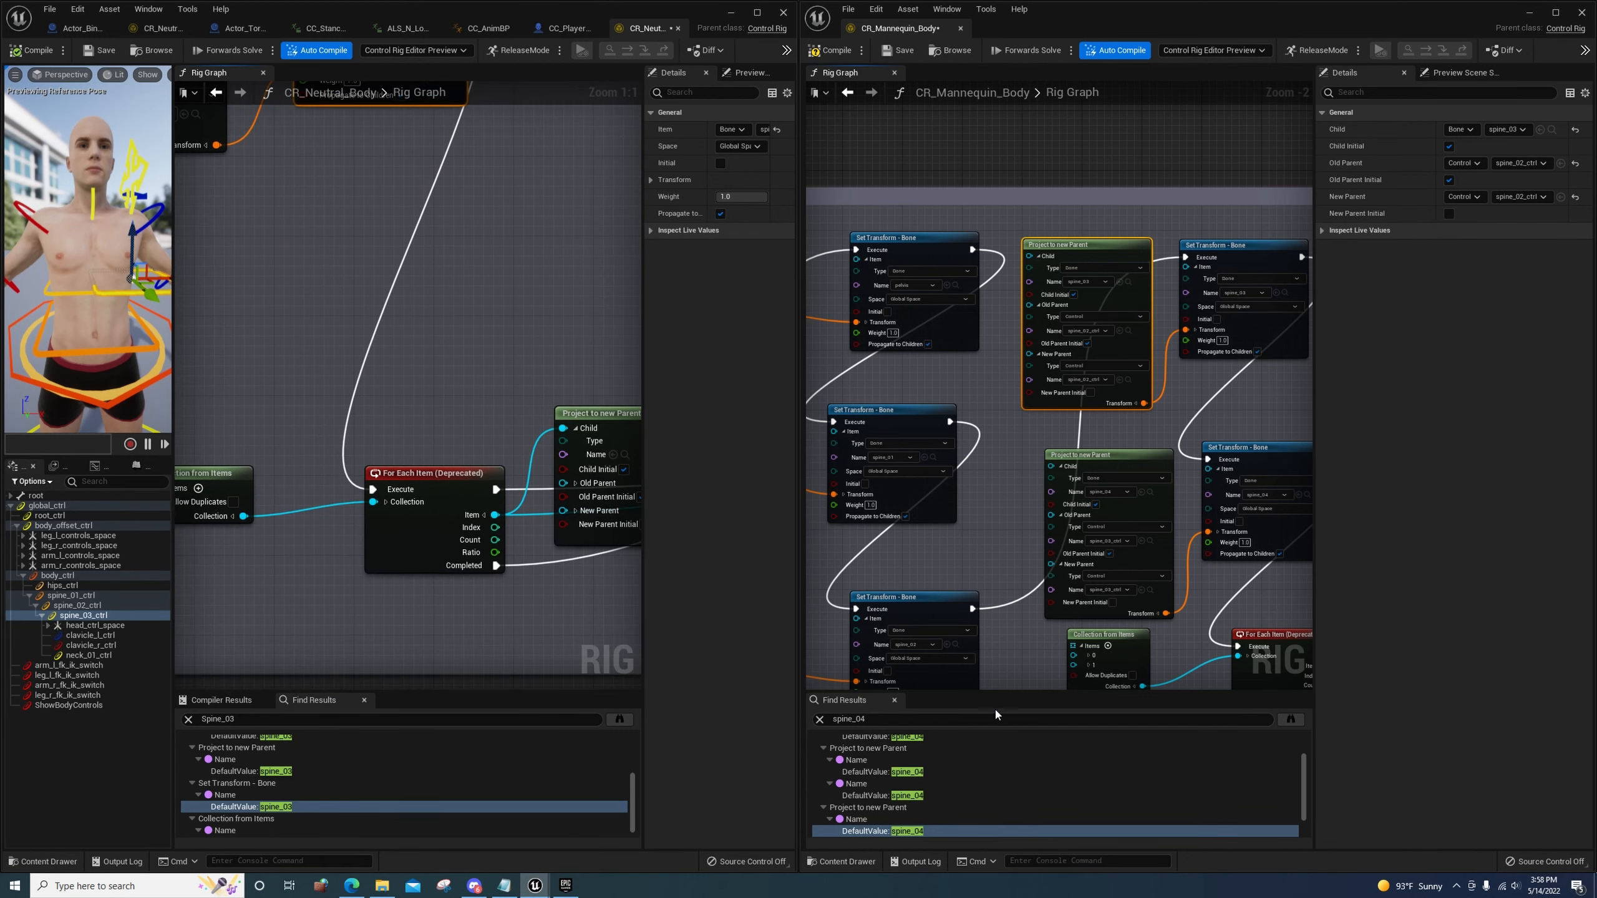
Follow the mannequin rig's spine_04 results to its Project to new Parent and Set Transform - Bone nodes and examine their connections
scroll(912, 811, down, 2)
click(899, 832)
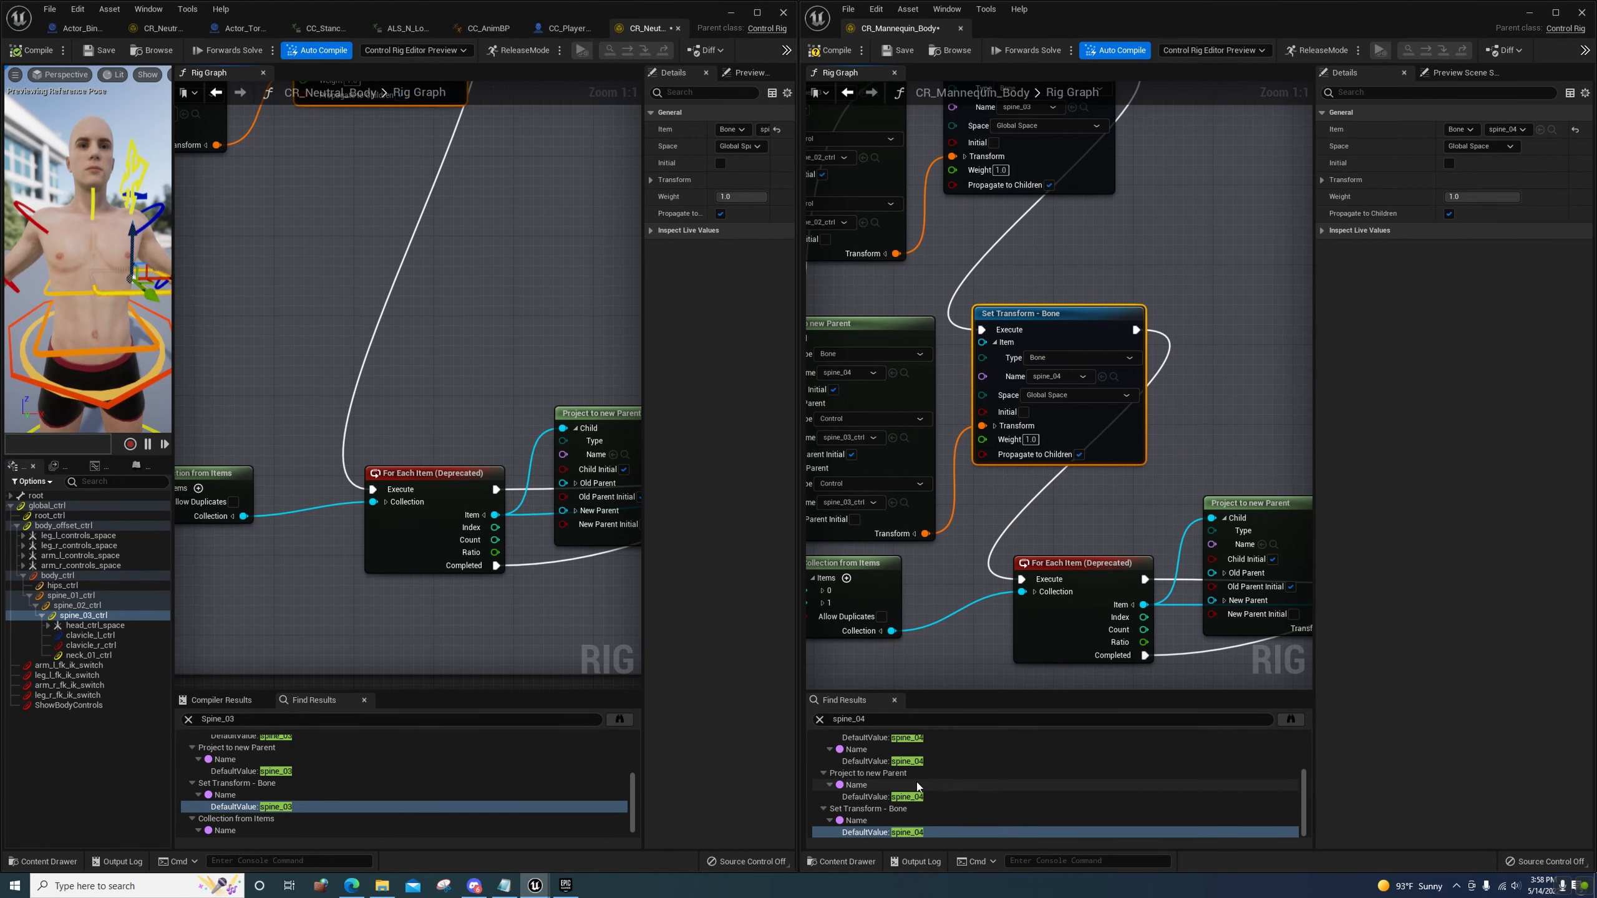
click(903, 809)
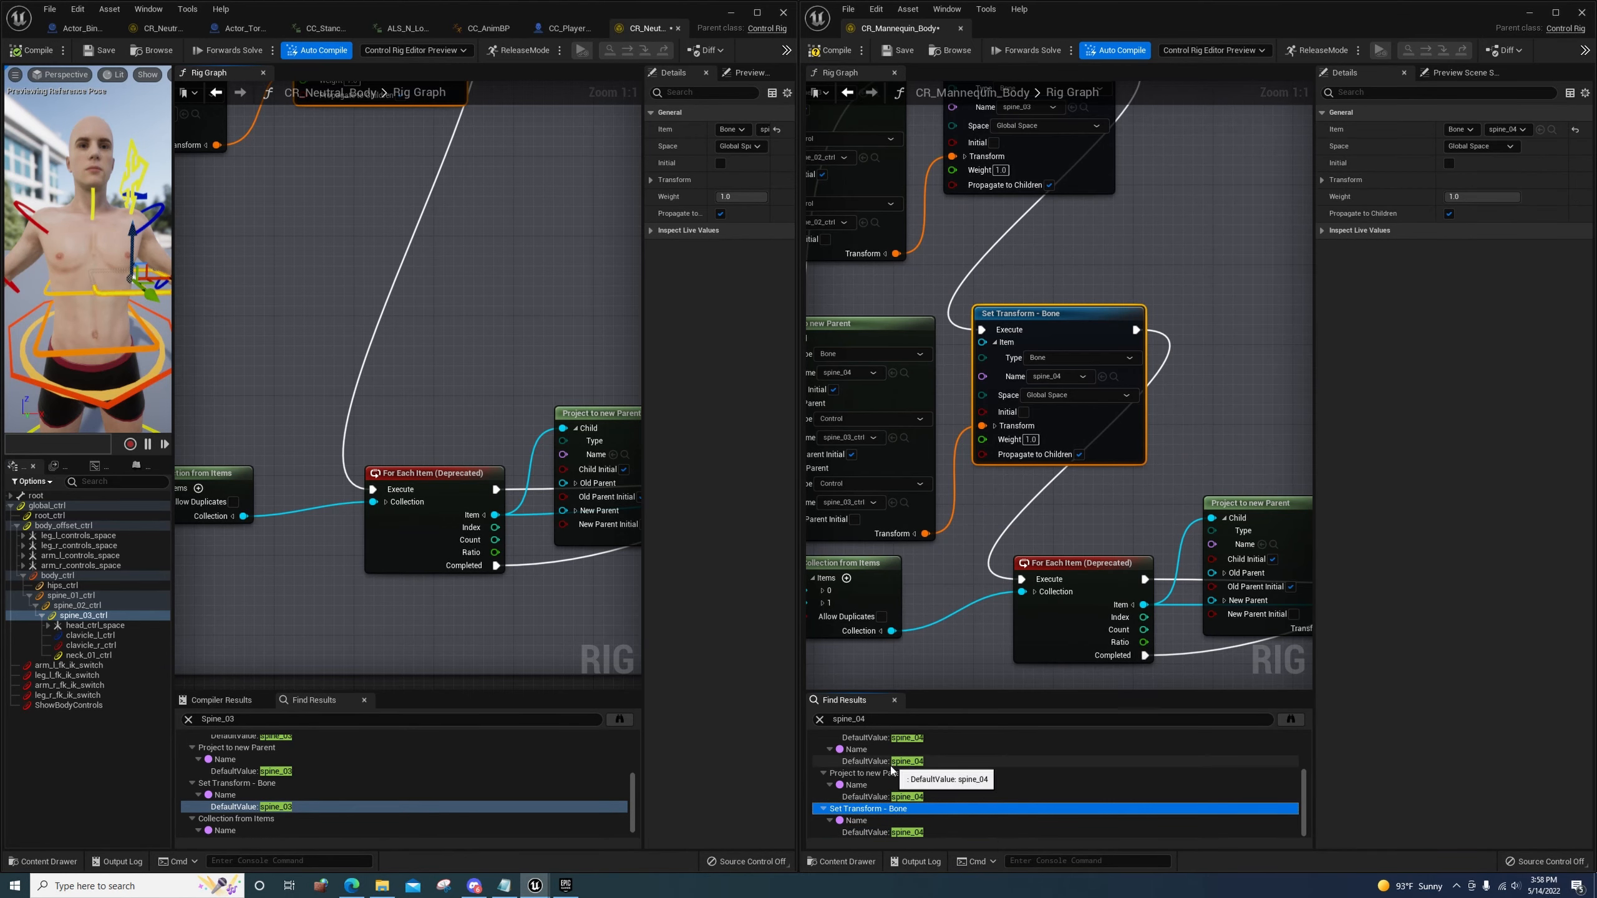
click(895, 796)
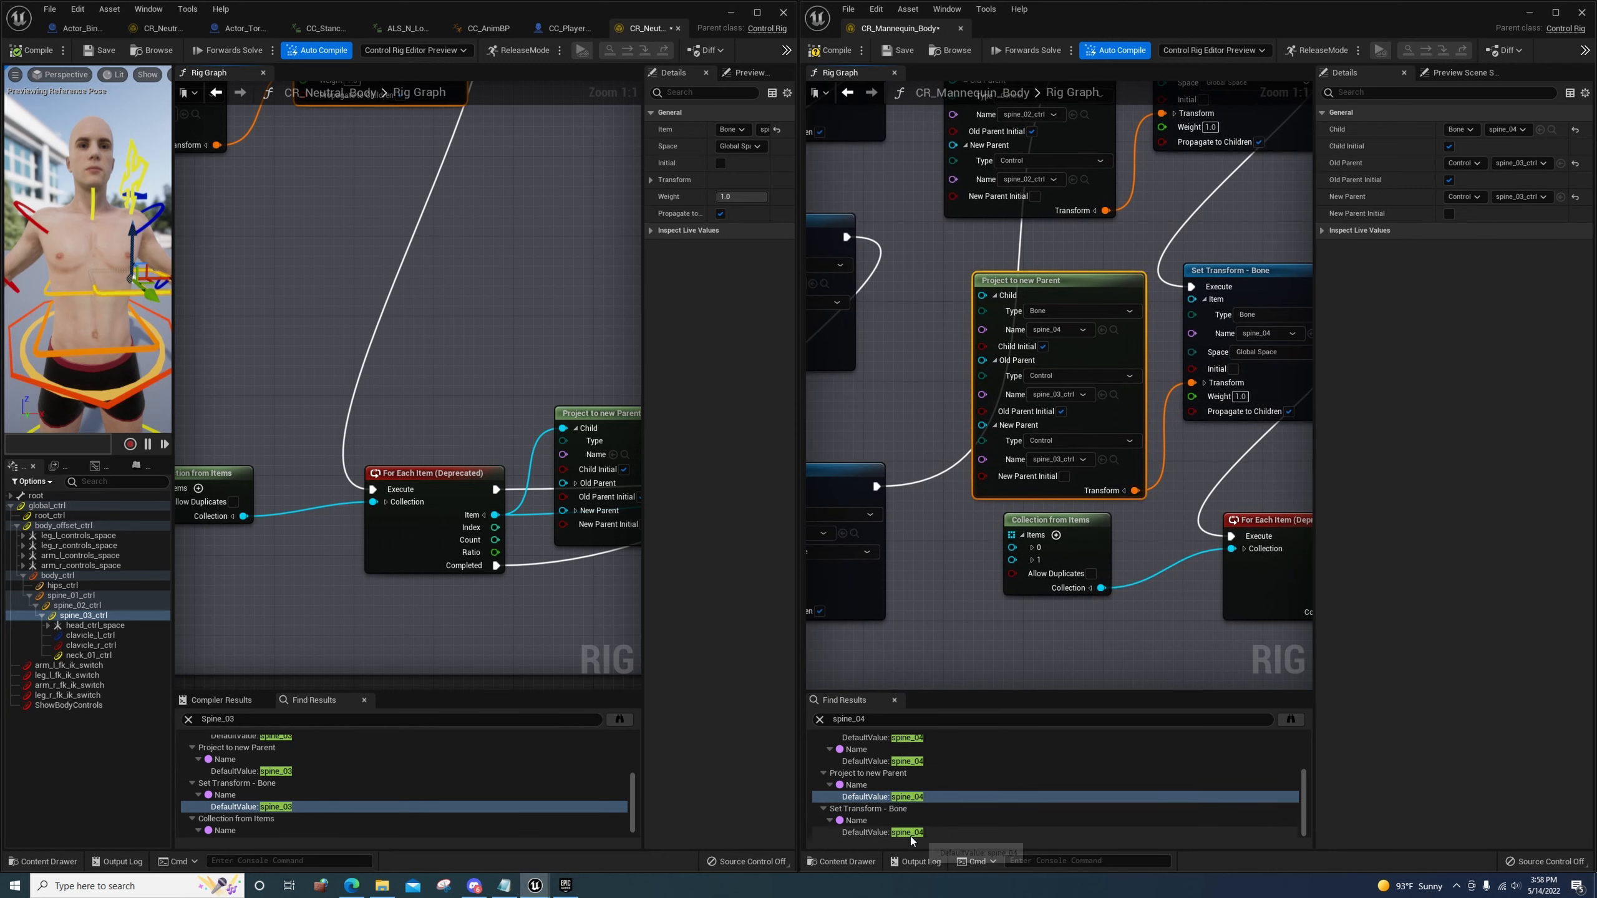
click(909, 833)
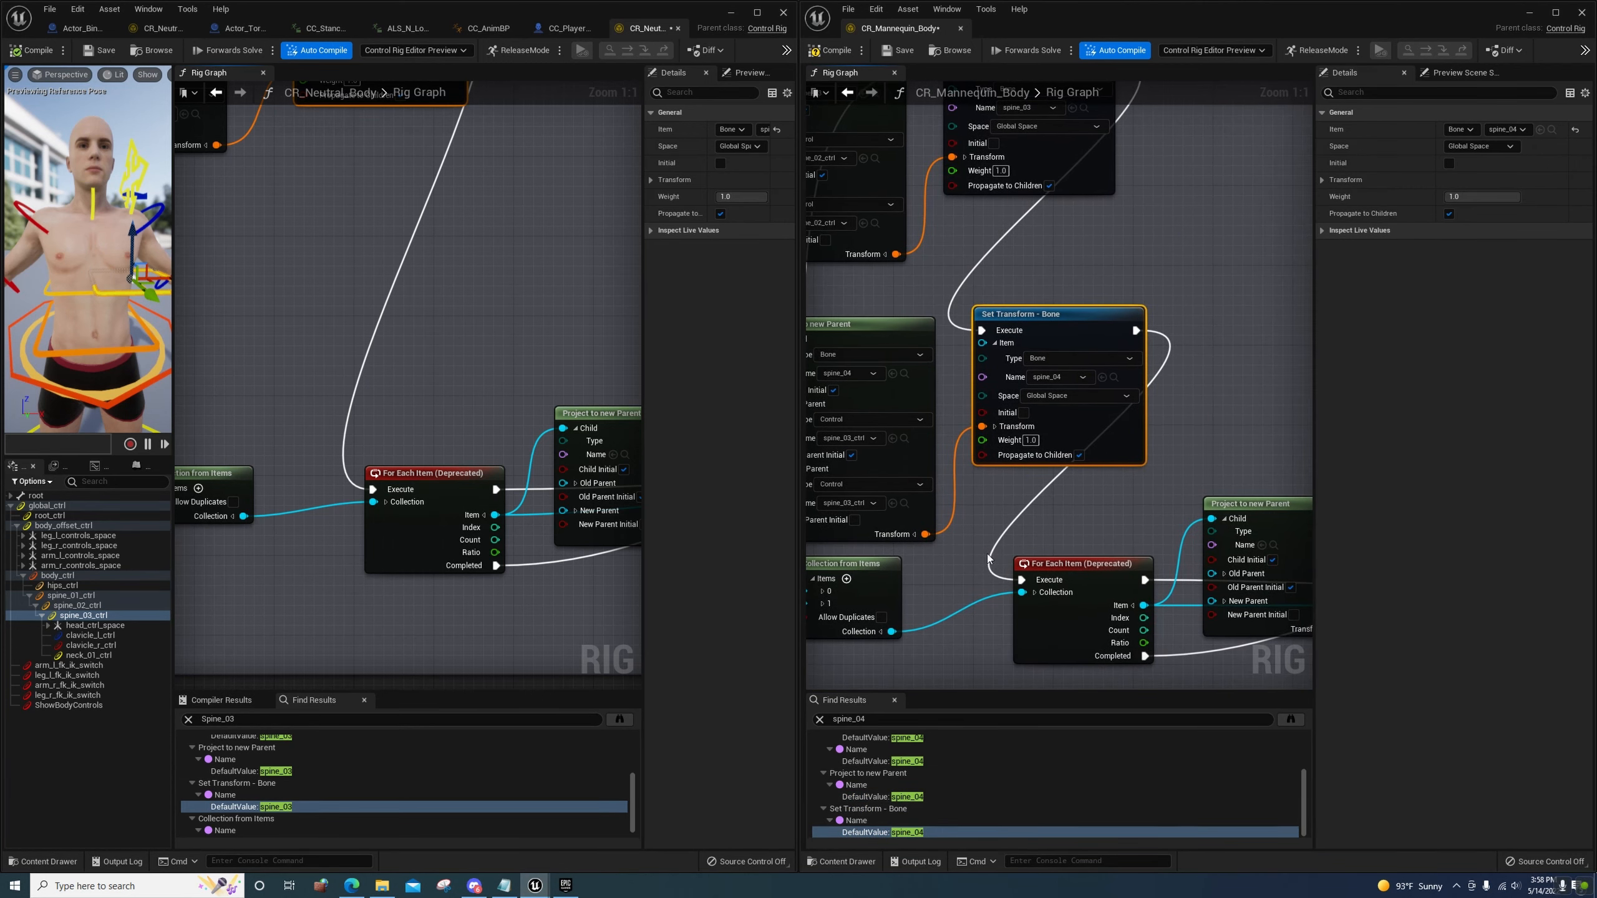
scroll(988, 557, down, 3)
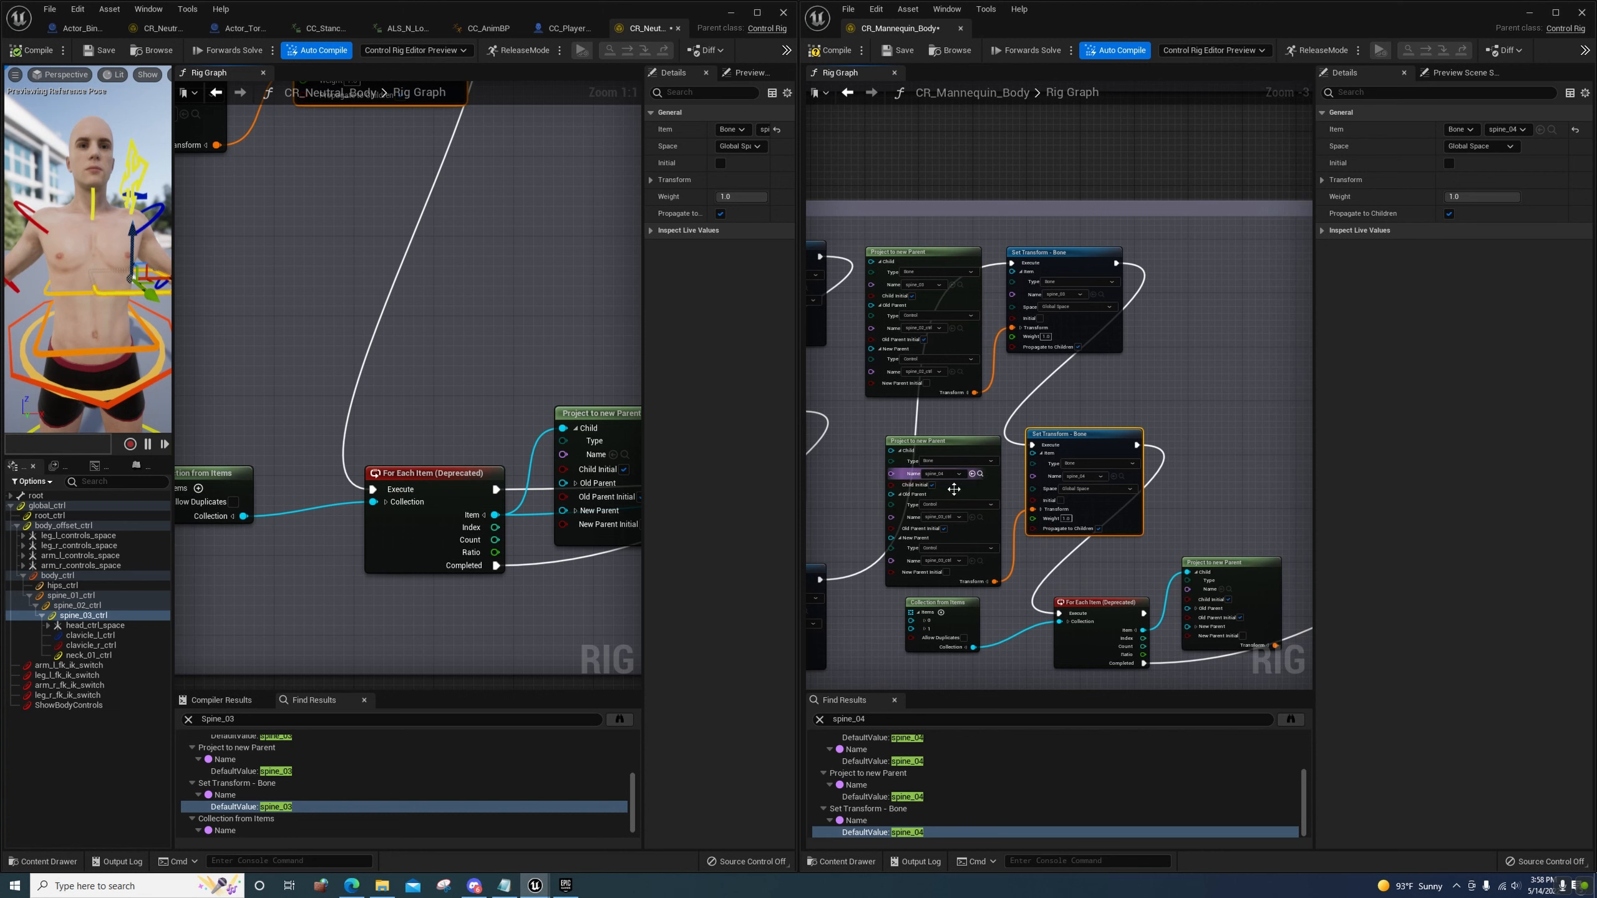
Inspect the items in the neutral rig's Collection from Items node before the For Each Item loop, collapse them, and review the surrounding graph
right_drag(384, 359, 446, 528)
scroll(474, 481, down, 2)
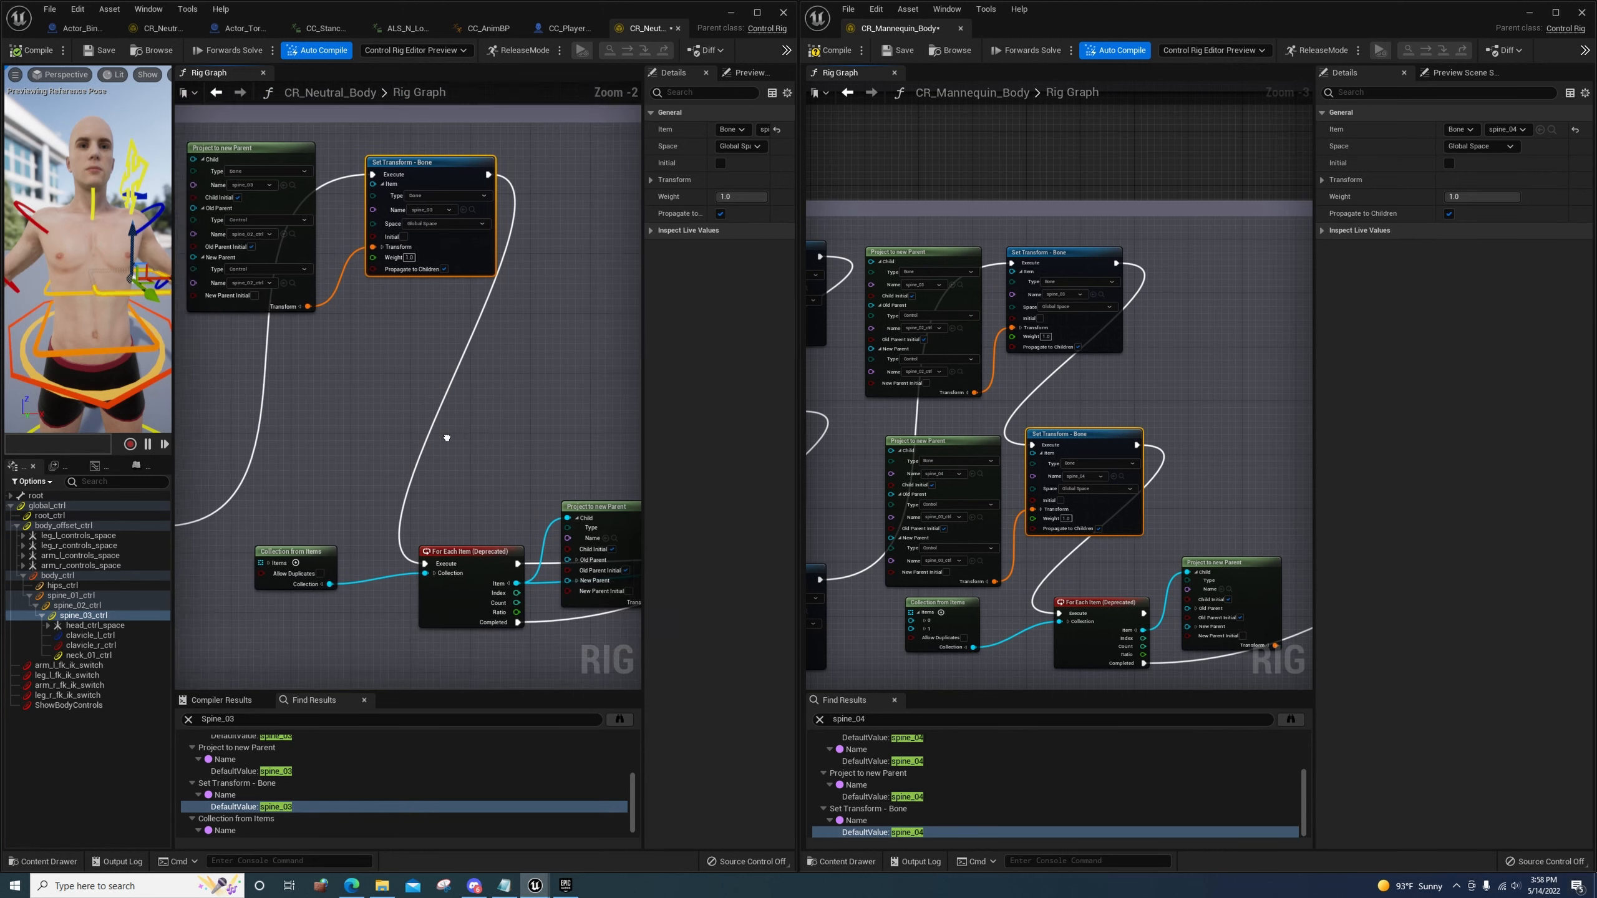
right_drag(446, 437, 491, 445)
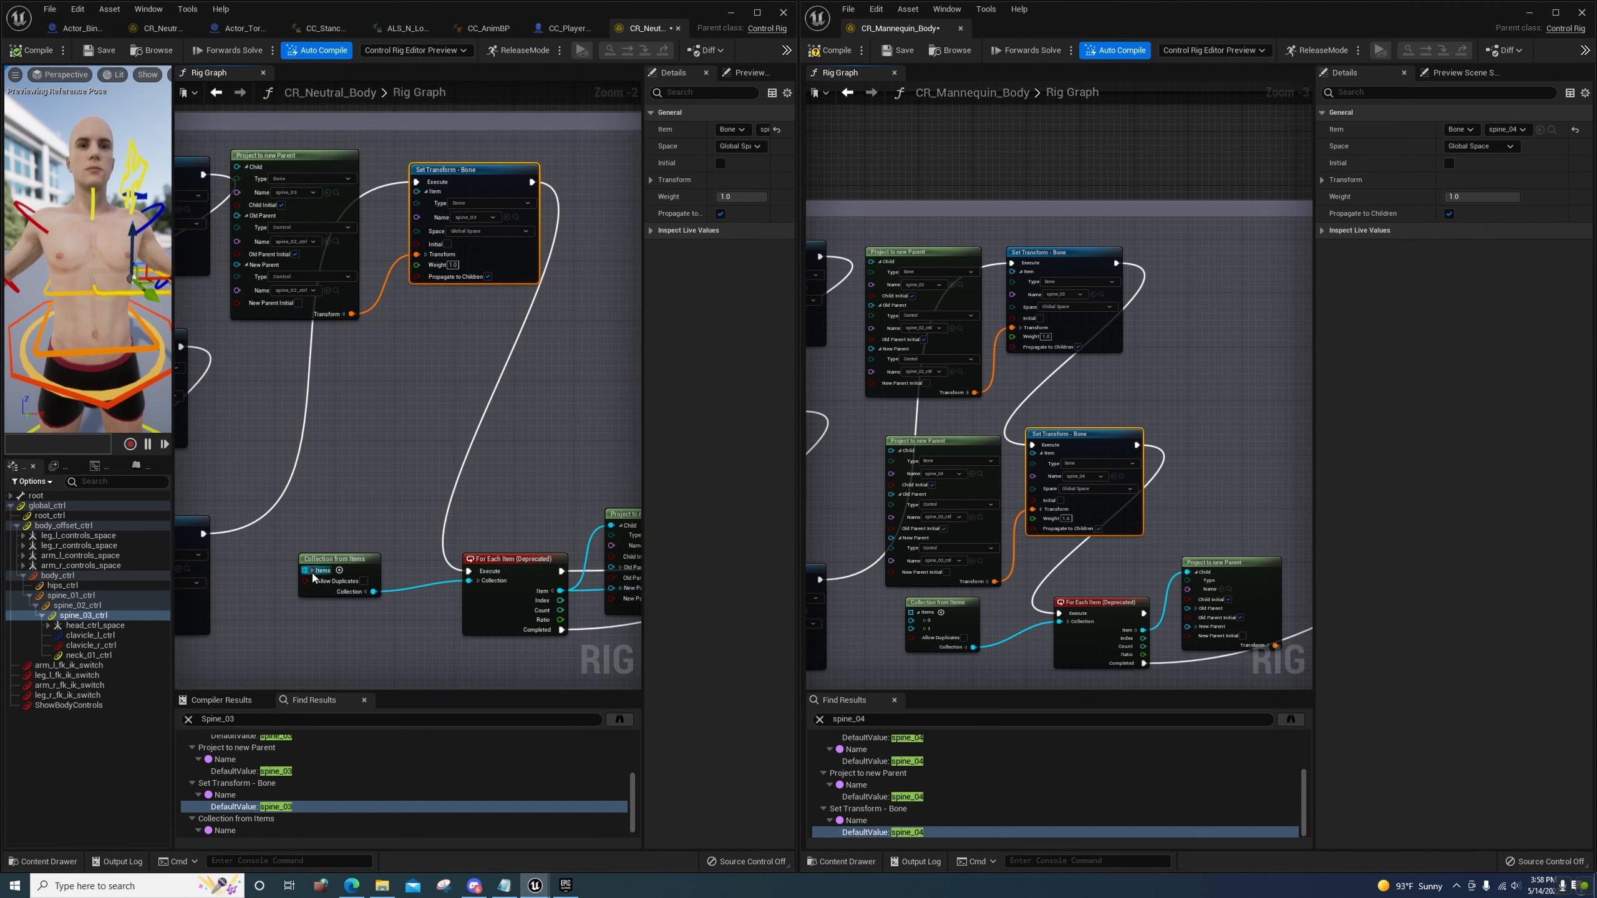
click(311, 571)
click(321, 581)
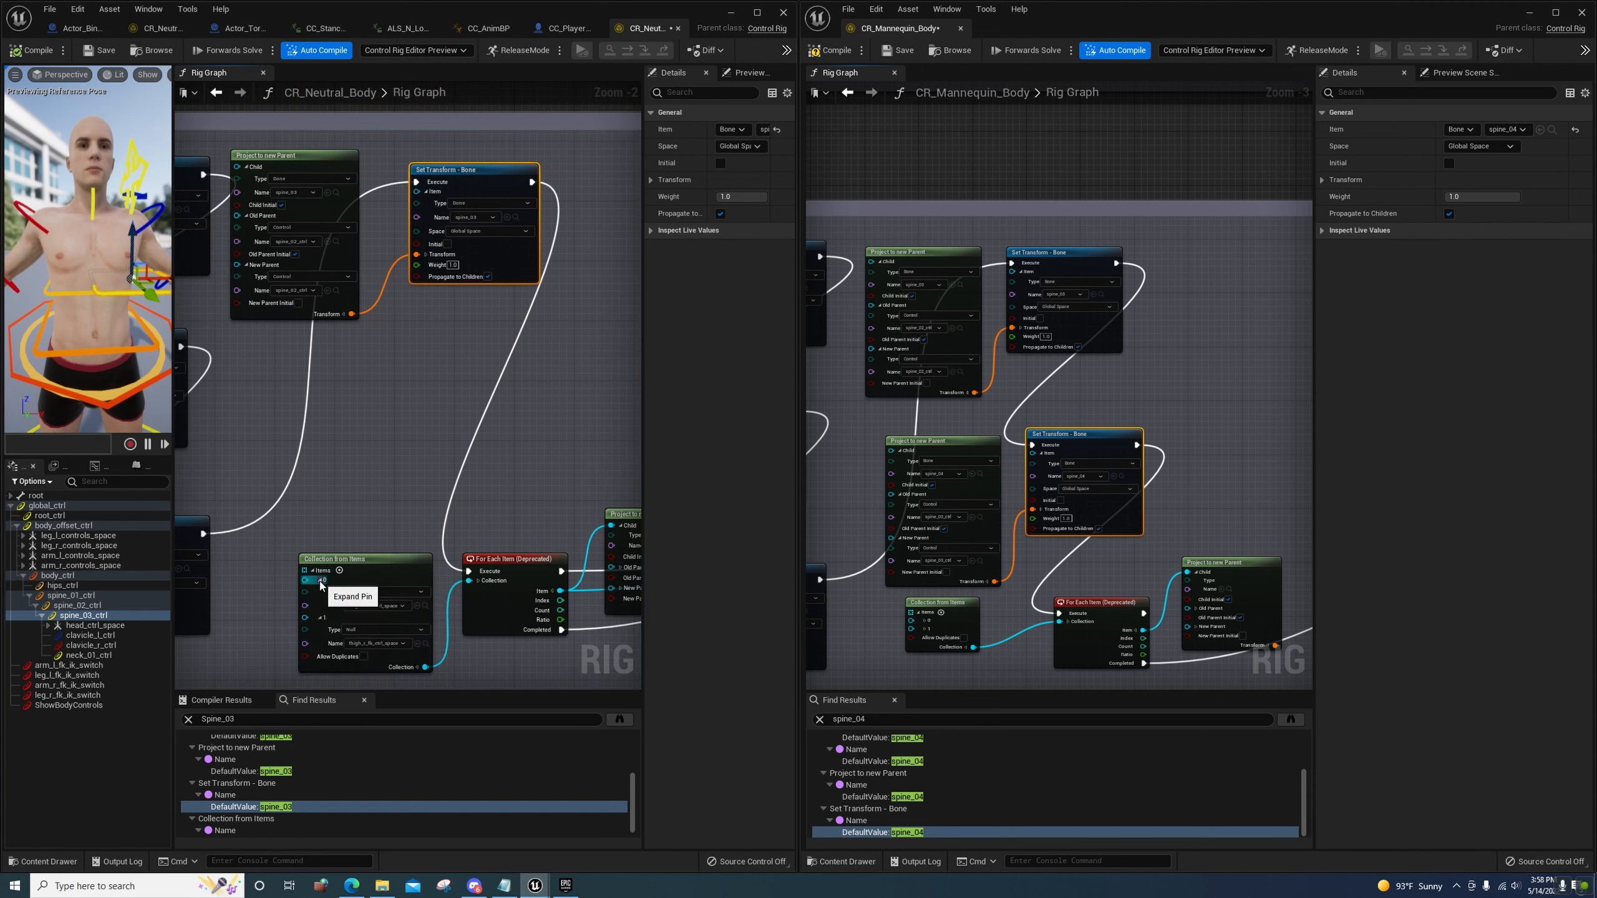
click(321, 580)
click(312, 571)
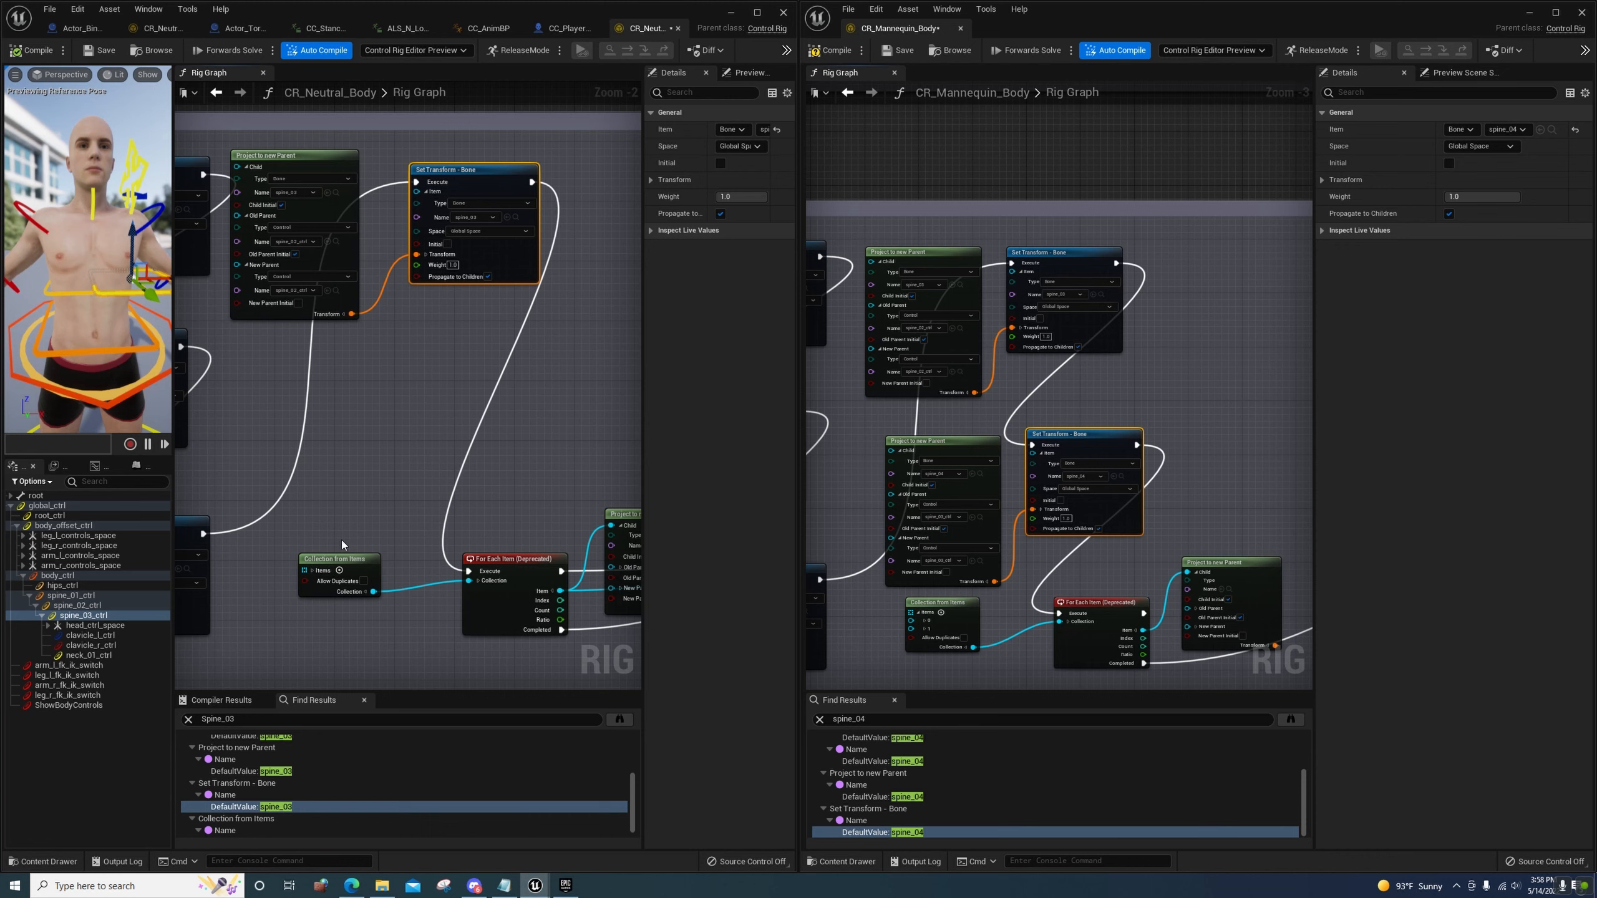
scroll(342, 544, down, 5)
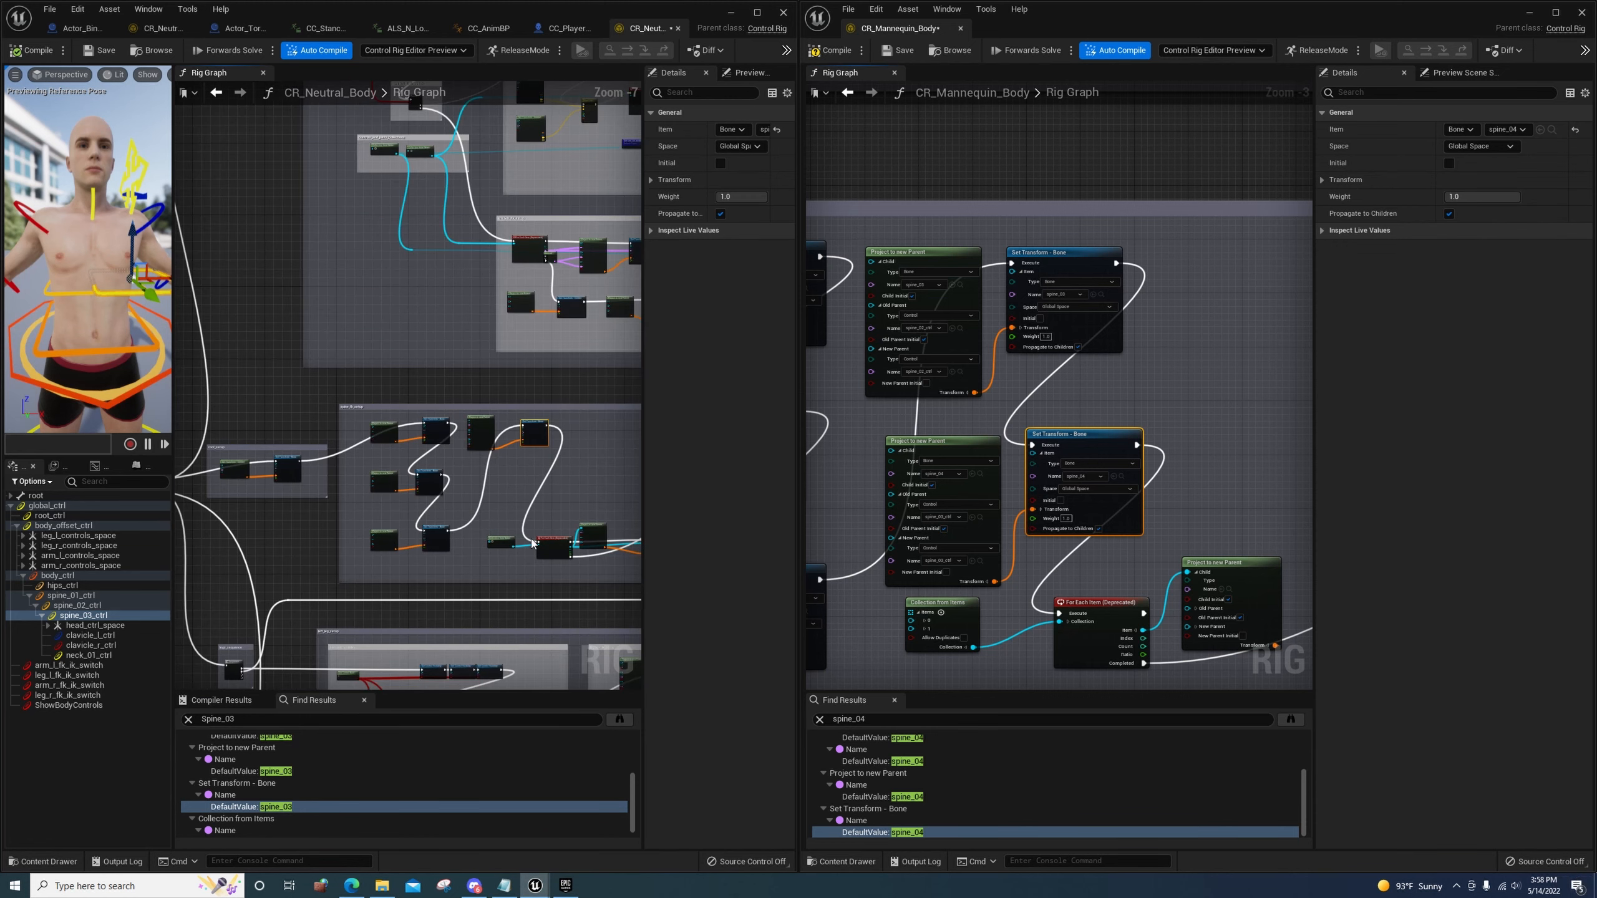
right_drag(532, 544, 411, 571)
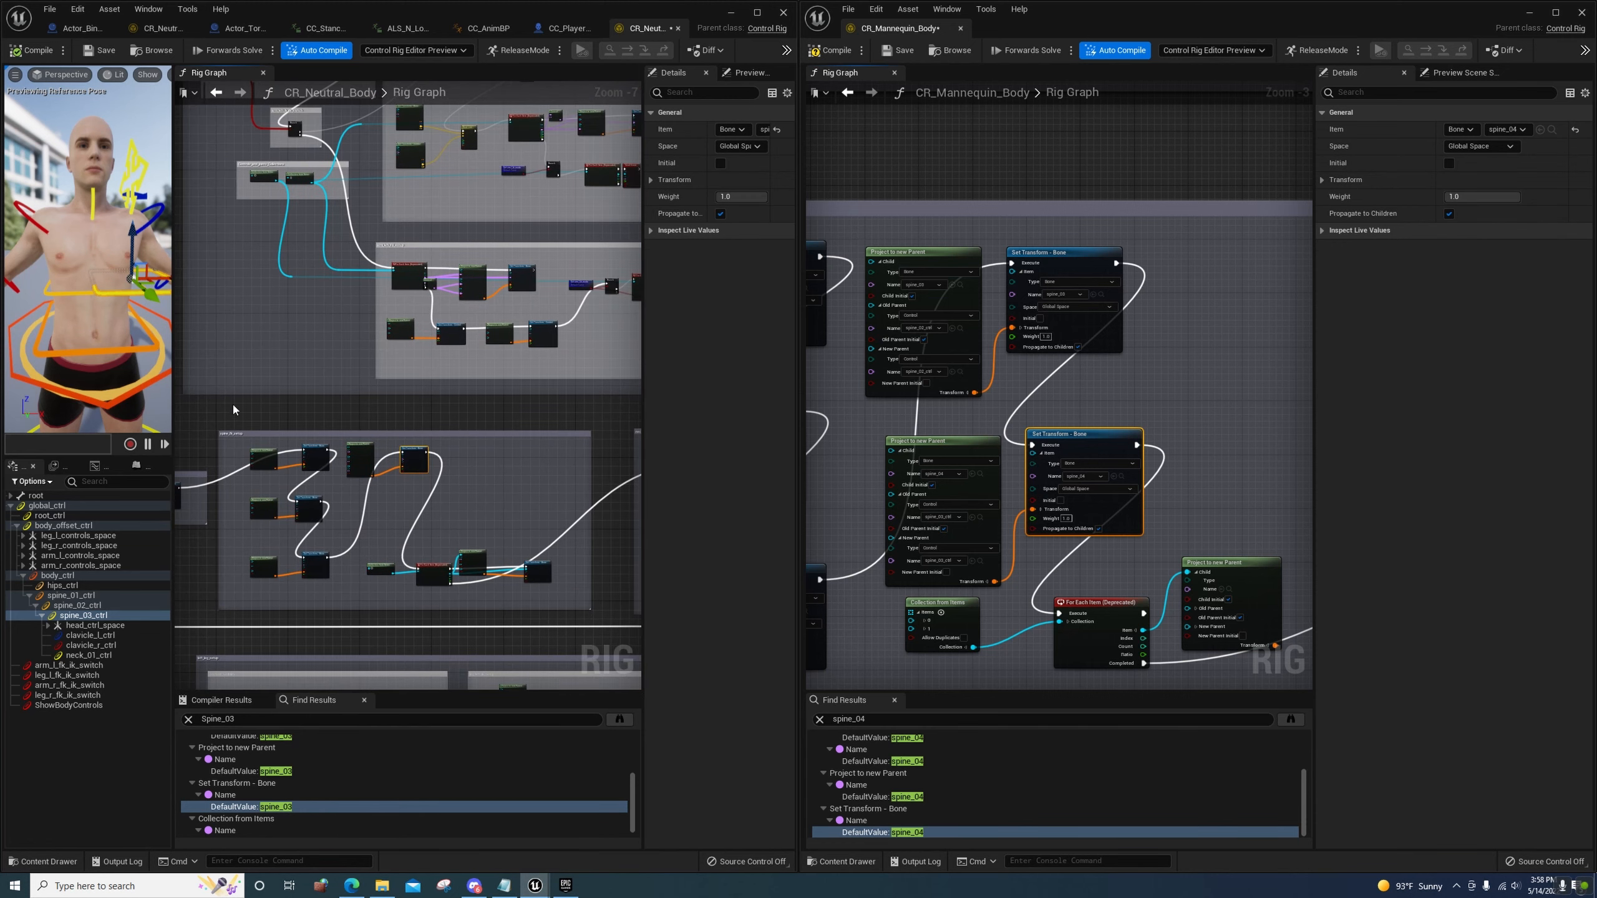
Maximize the CR_Neutral_Body editor, search its graph for head, and go to the head_ctrl Set Transform - Control Initial node
click(757, 13)
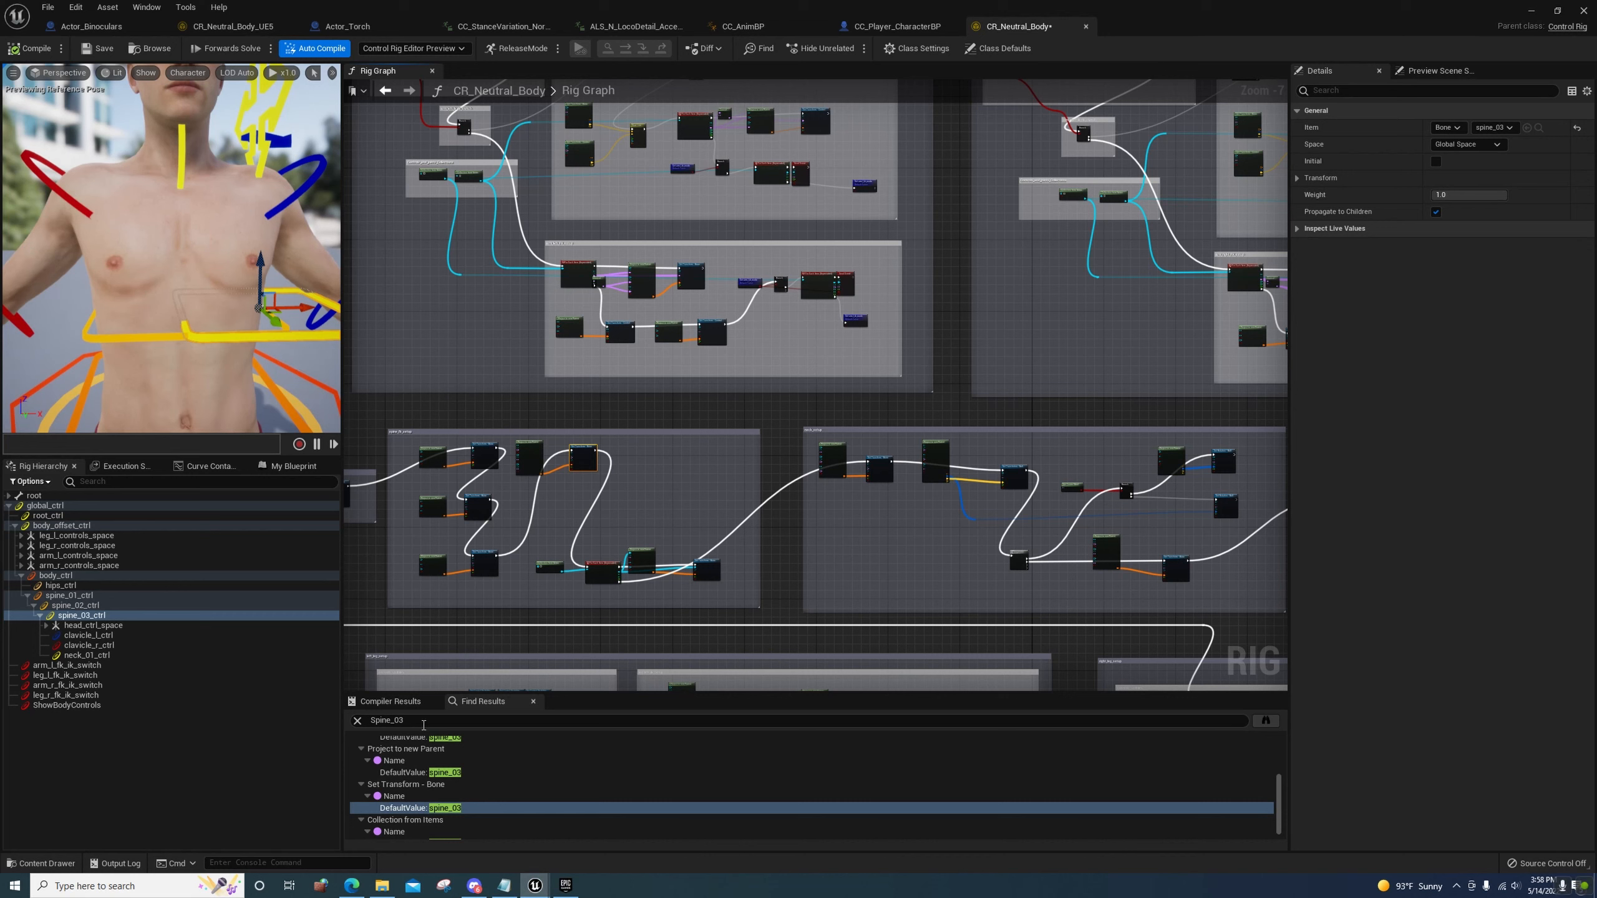
key(ctrl+f)
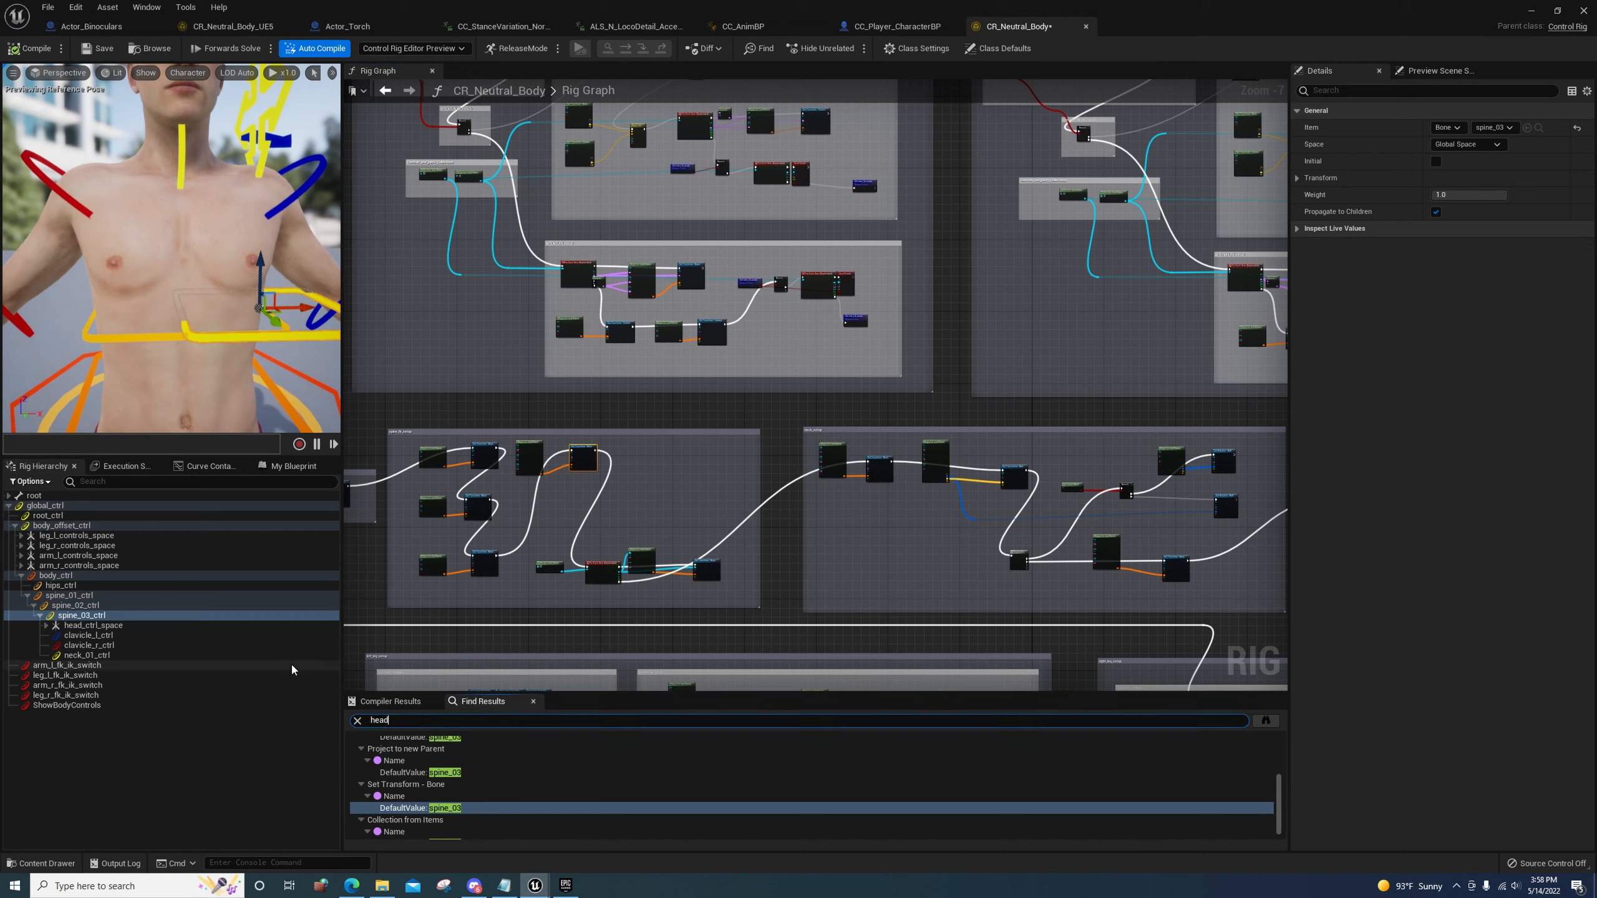
key(Return)
click(421, 749)
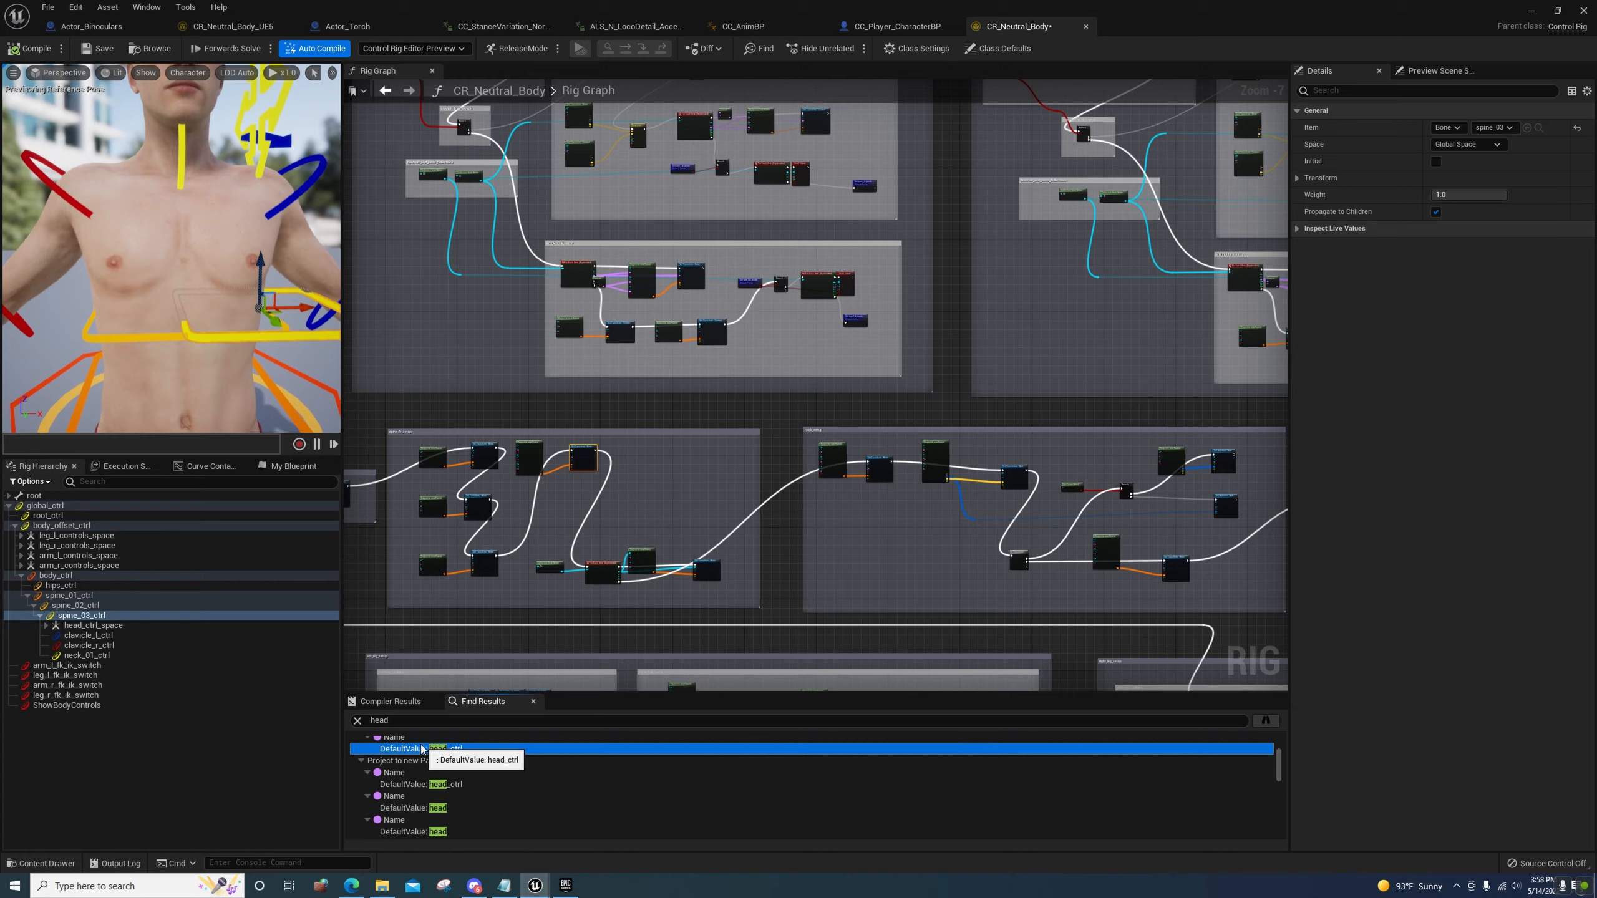
double_click(421, 749)
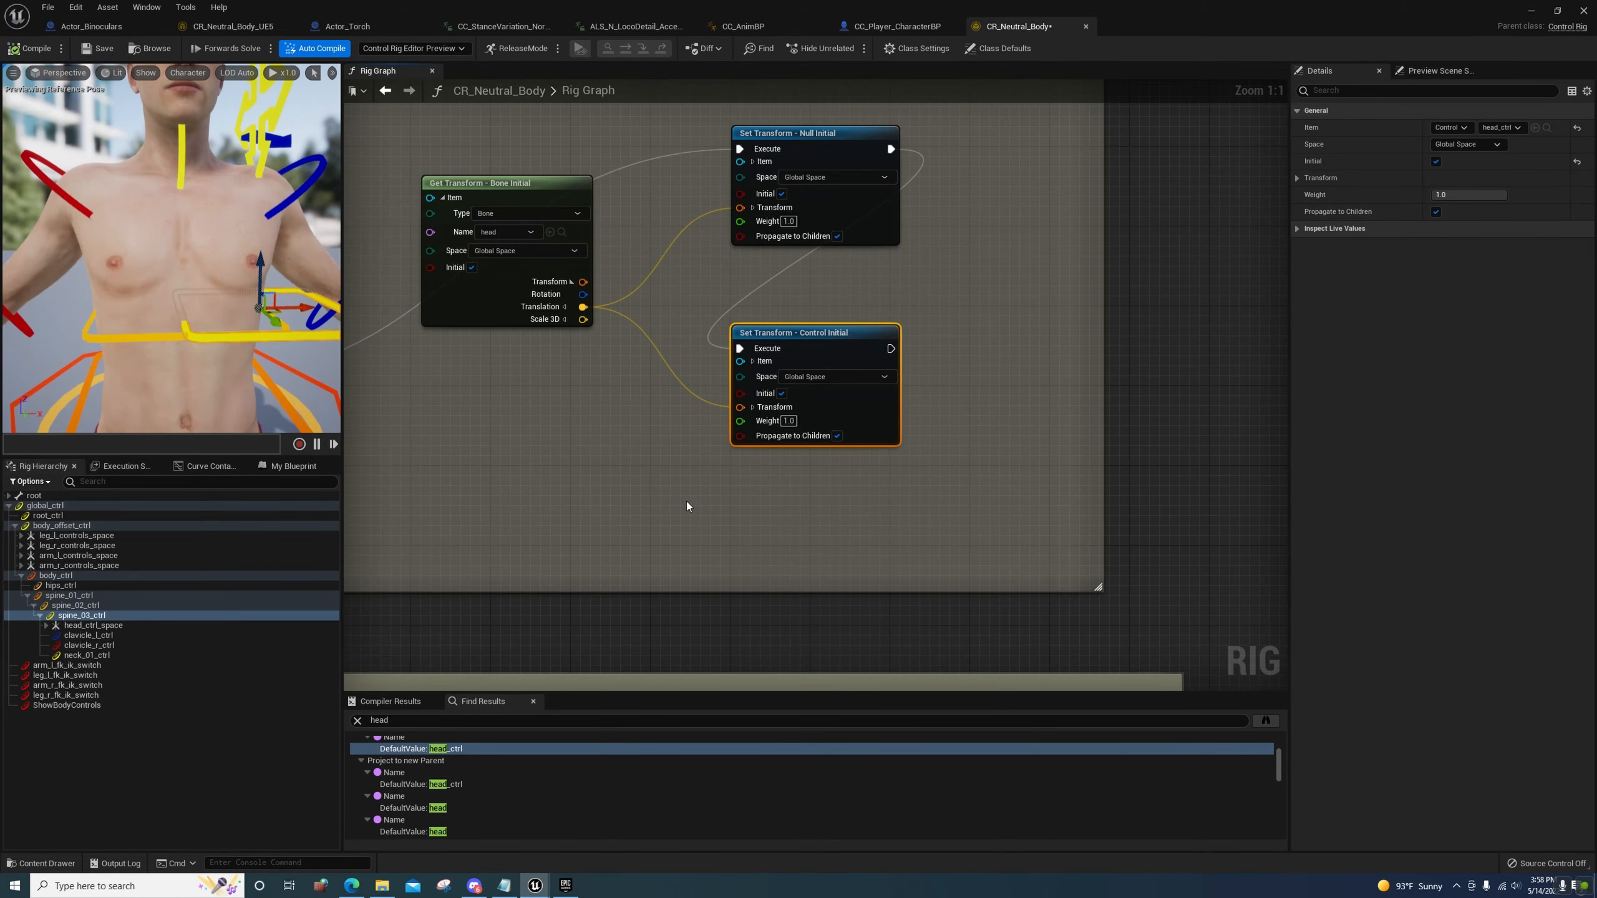
right_drag(686, 512, 856, 645)
scroll(606, 572, down, 1)
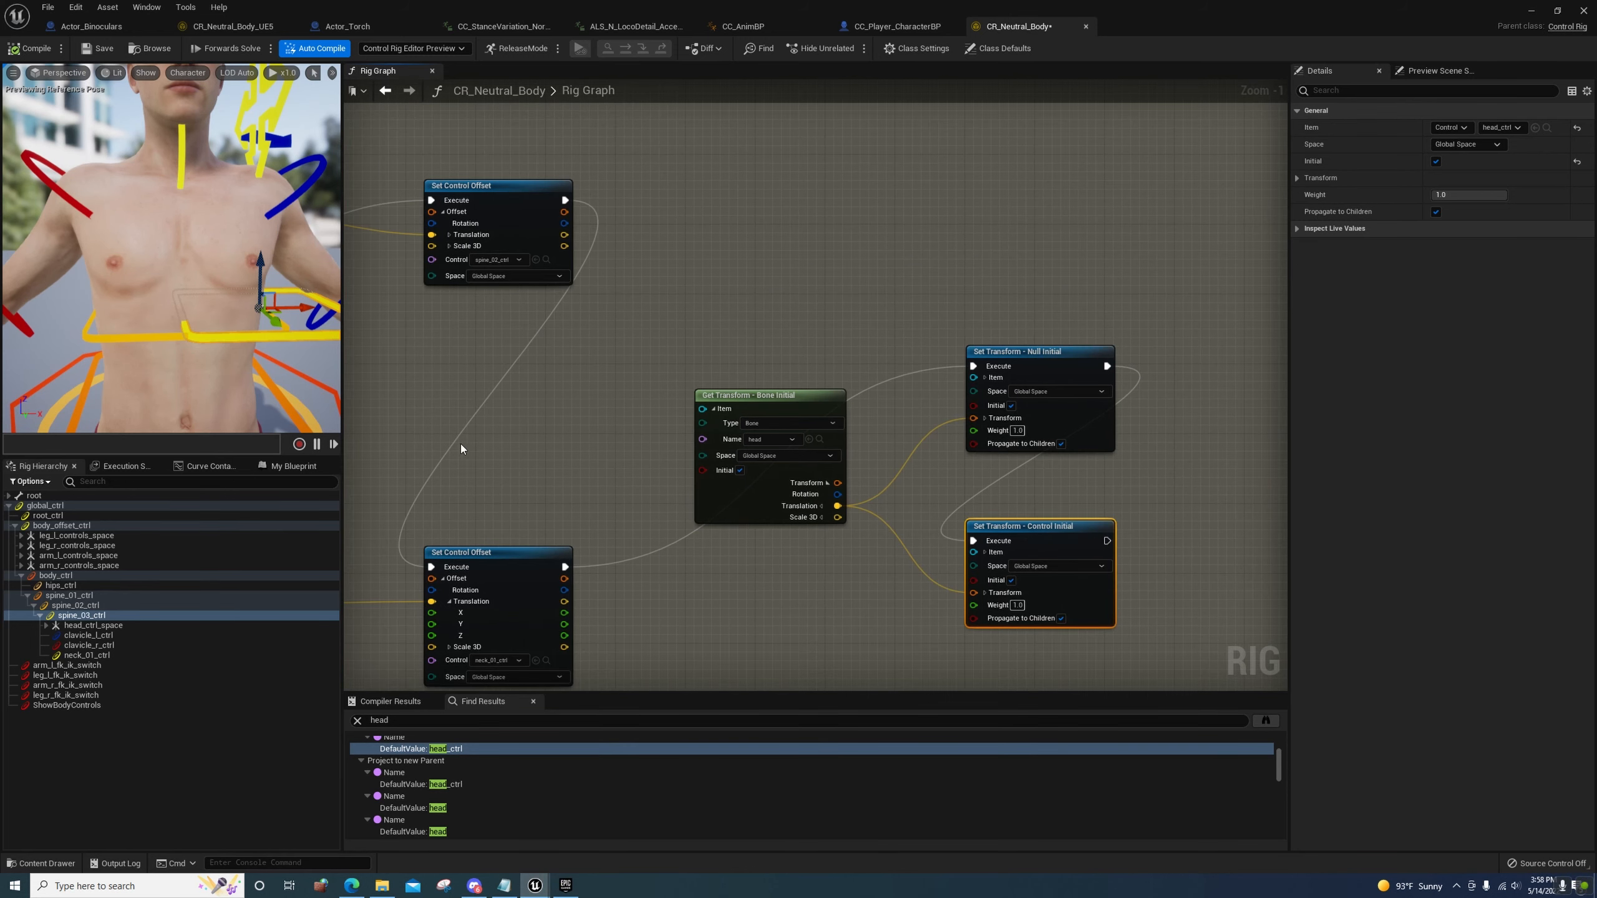
Select neck_01_ctrl in the character preview and reset its shape transform's rotation to the default
middle_drag(159, 281, 159, 214)
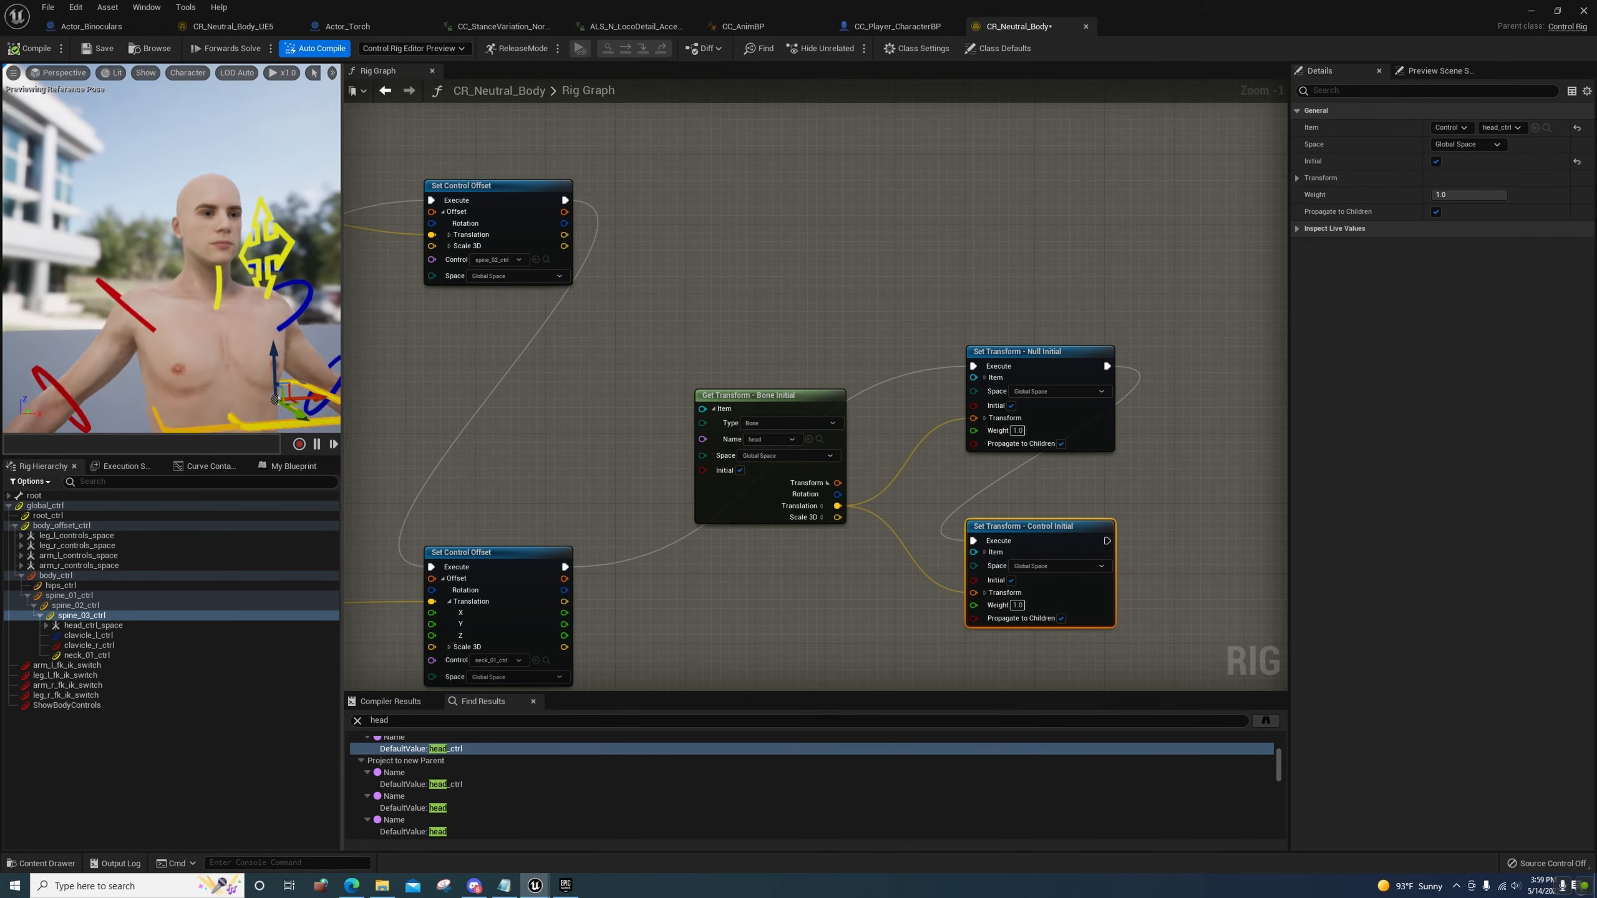
scroll(160, 281, up, 3)
click(160, 281)
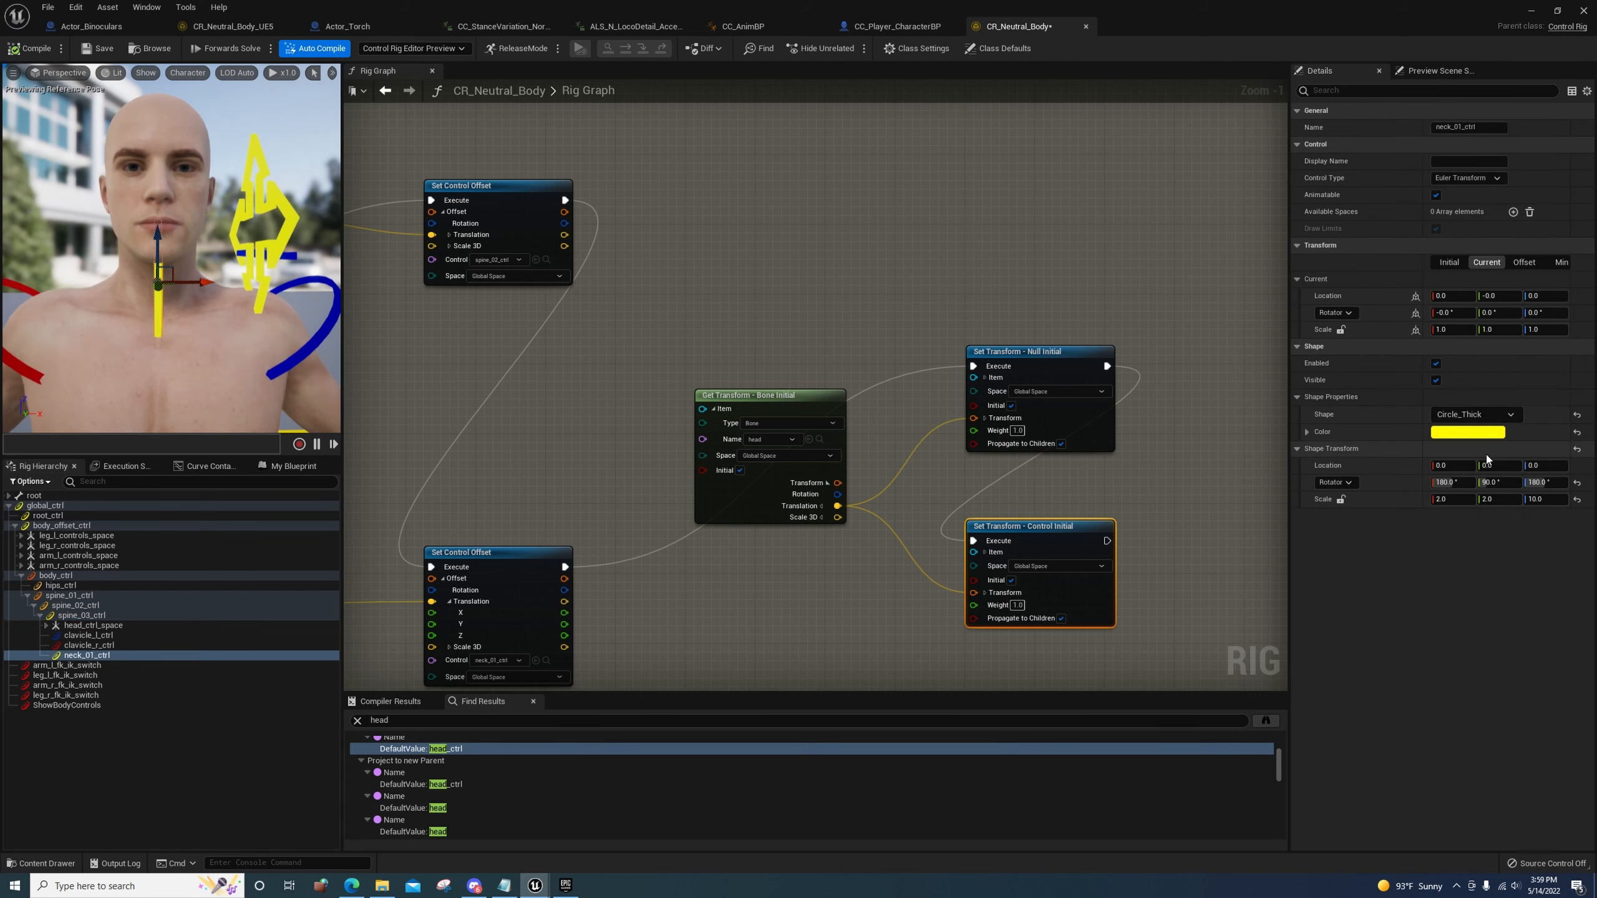
click(1575, 484)
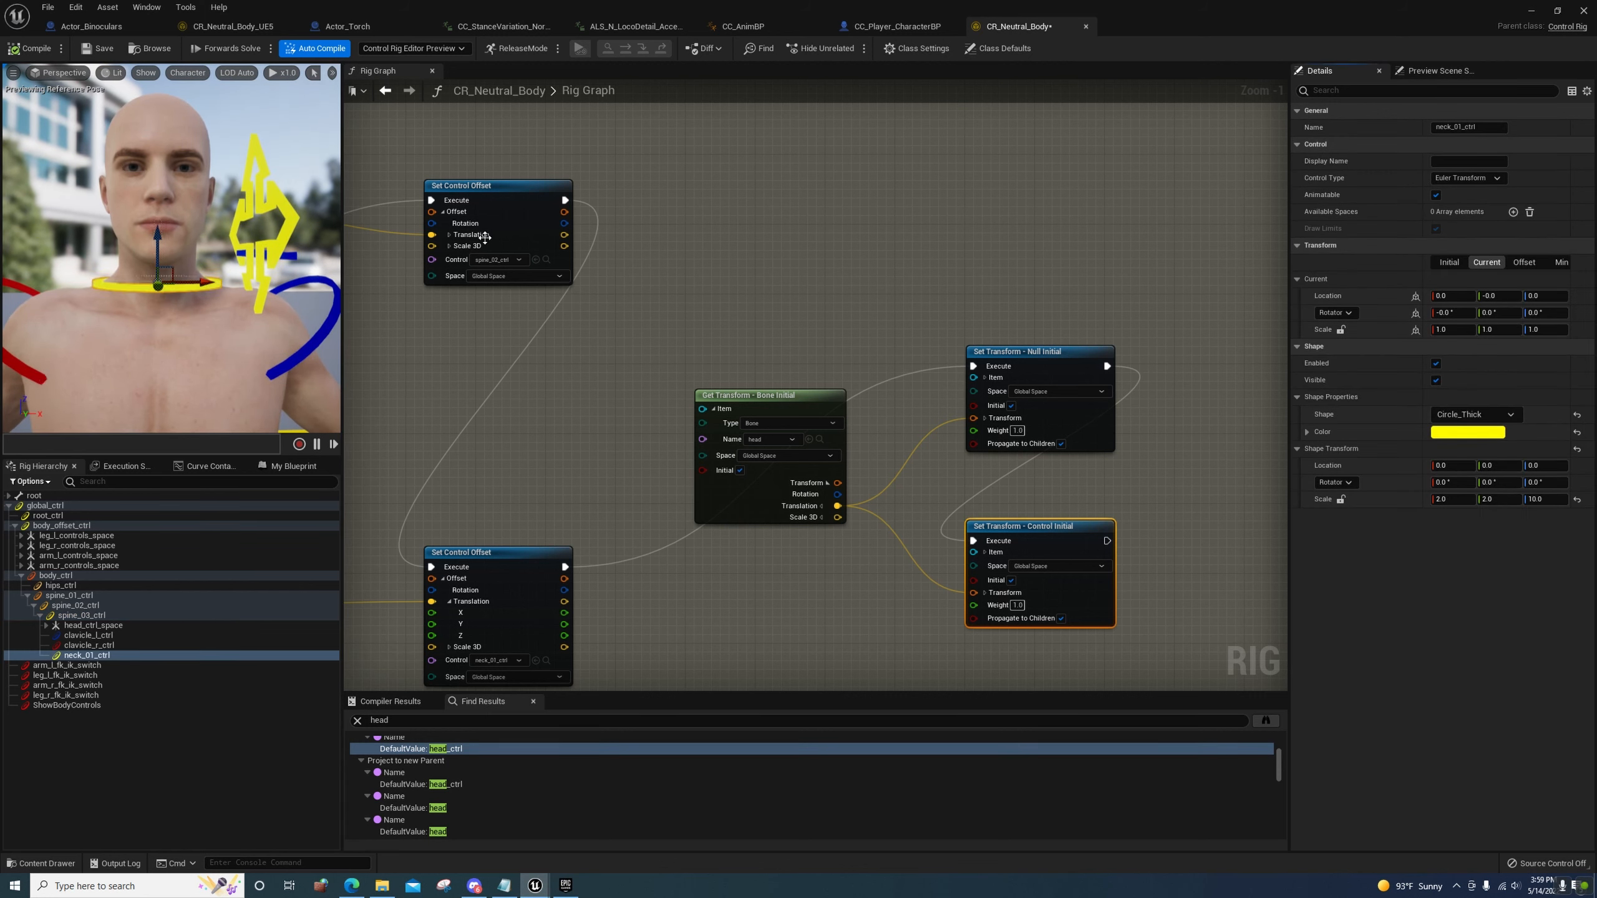
Reset head_ctrl's shape rotation to the default and set its shape location to X 0 and Z 15
click(285, 207)
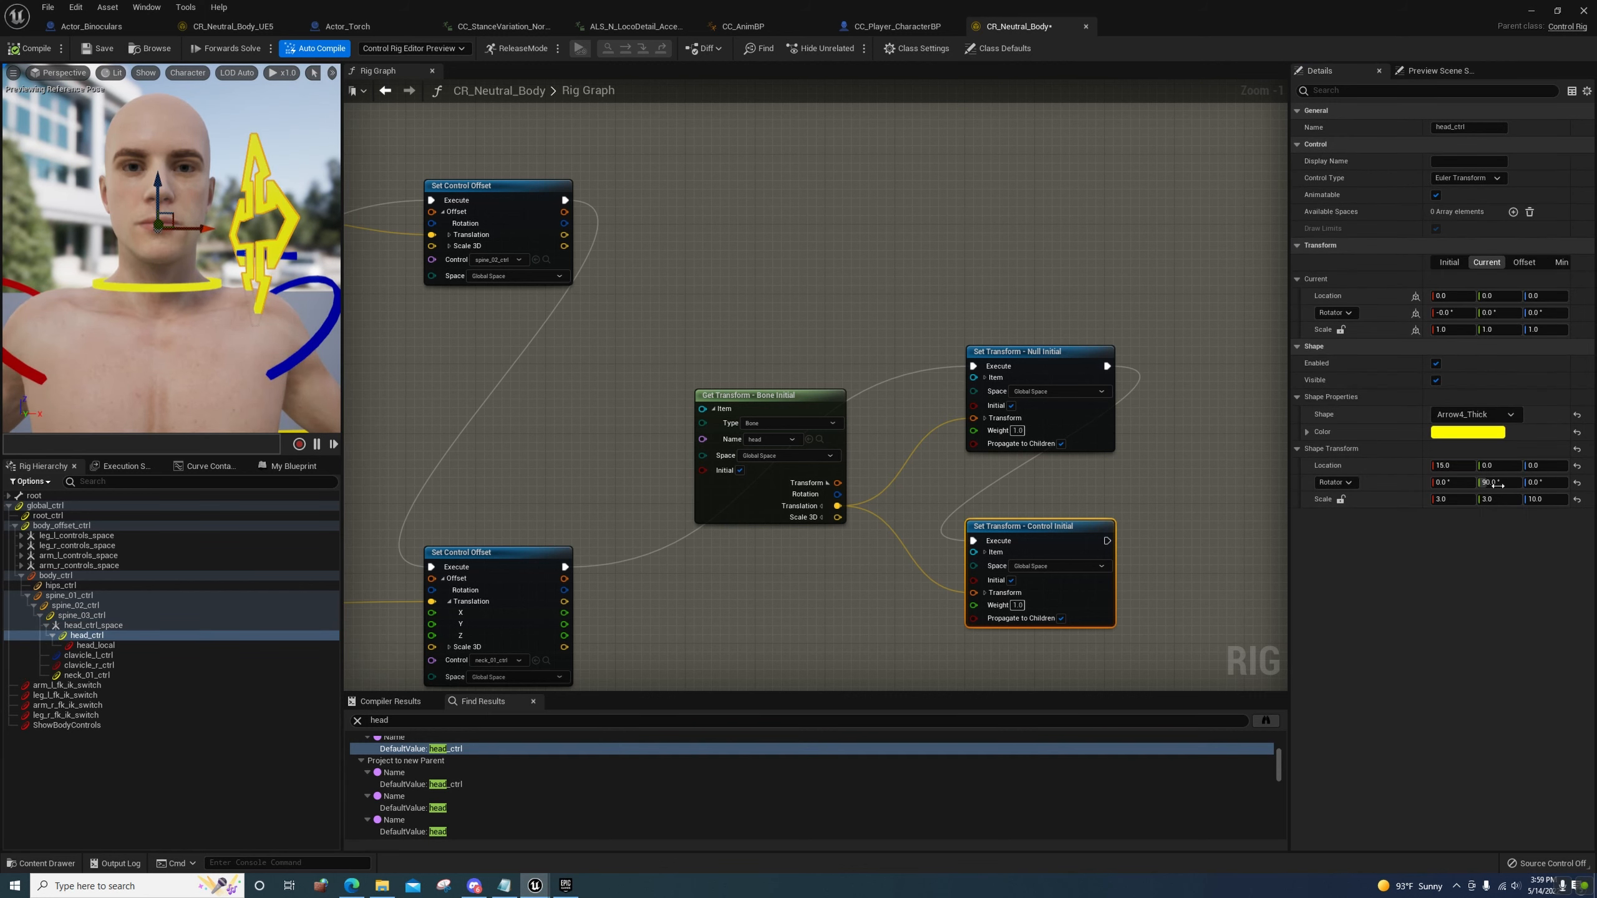
click(1577, 483)
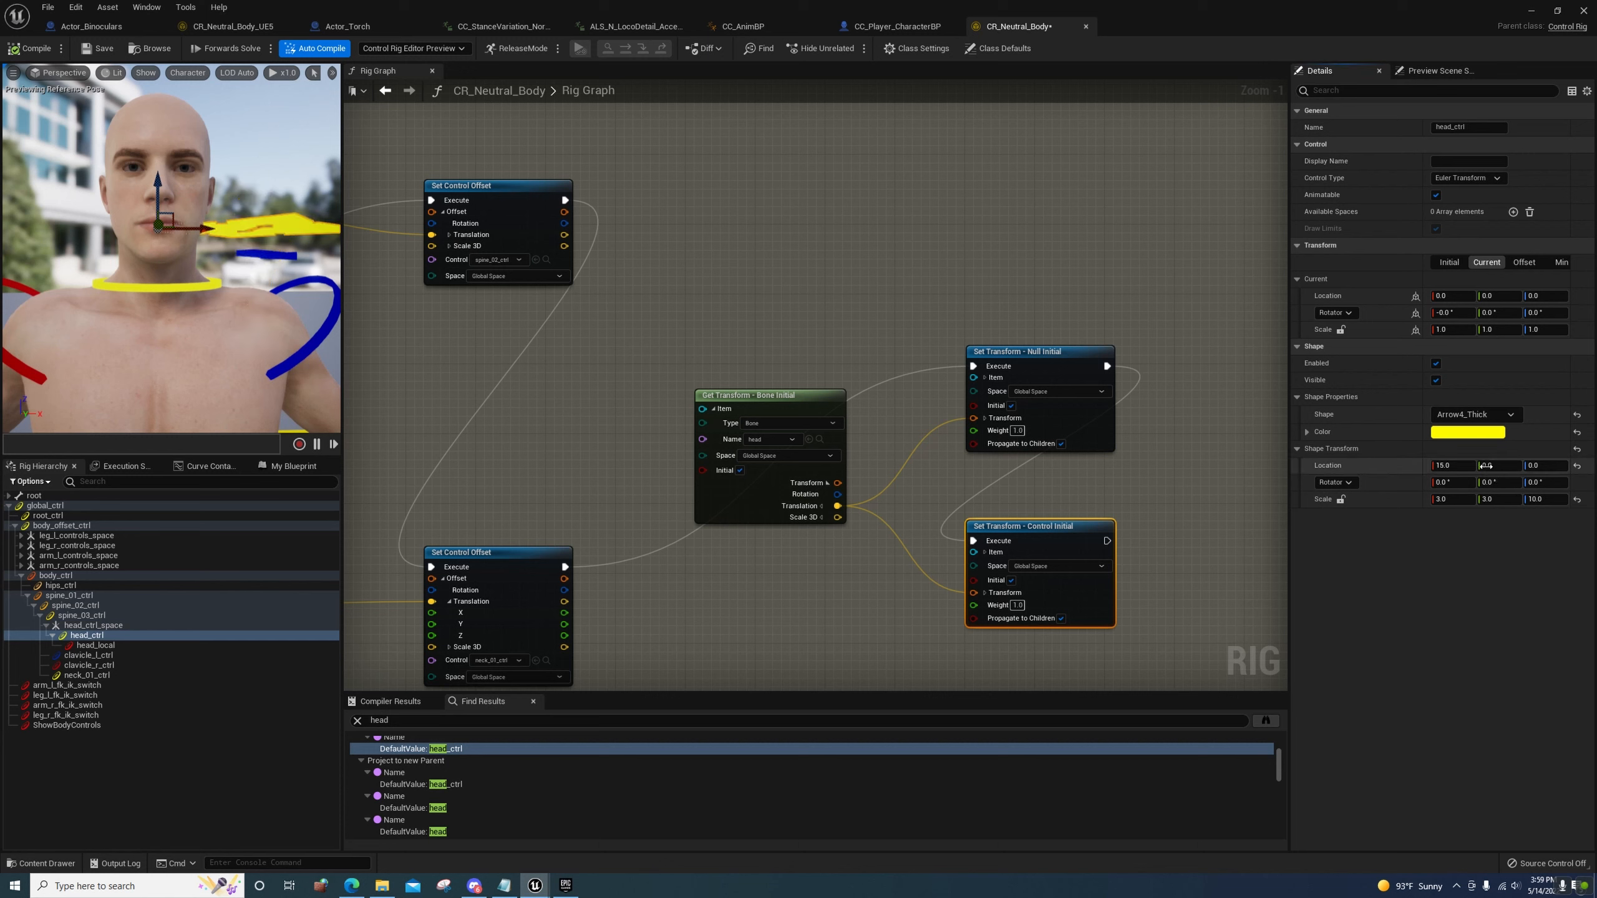
click(1457, 466)
key(Return)
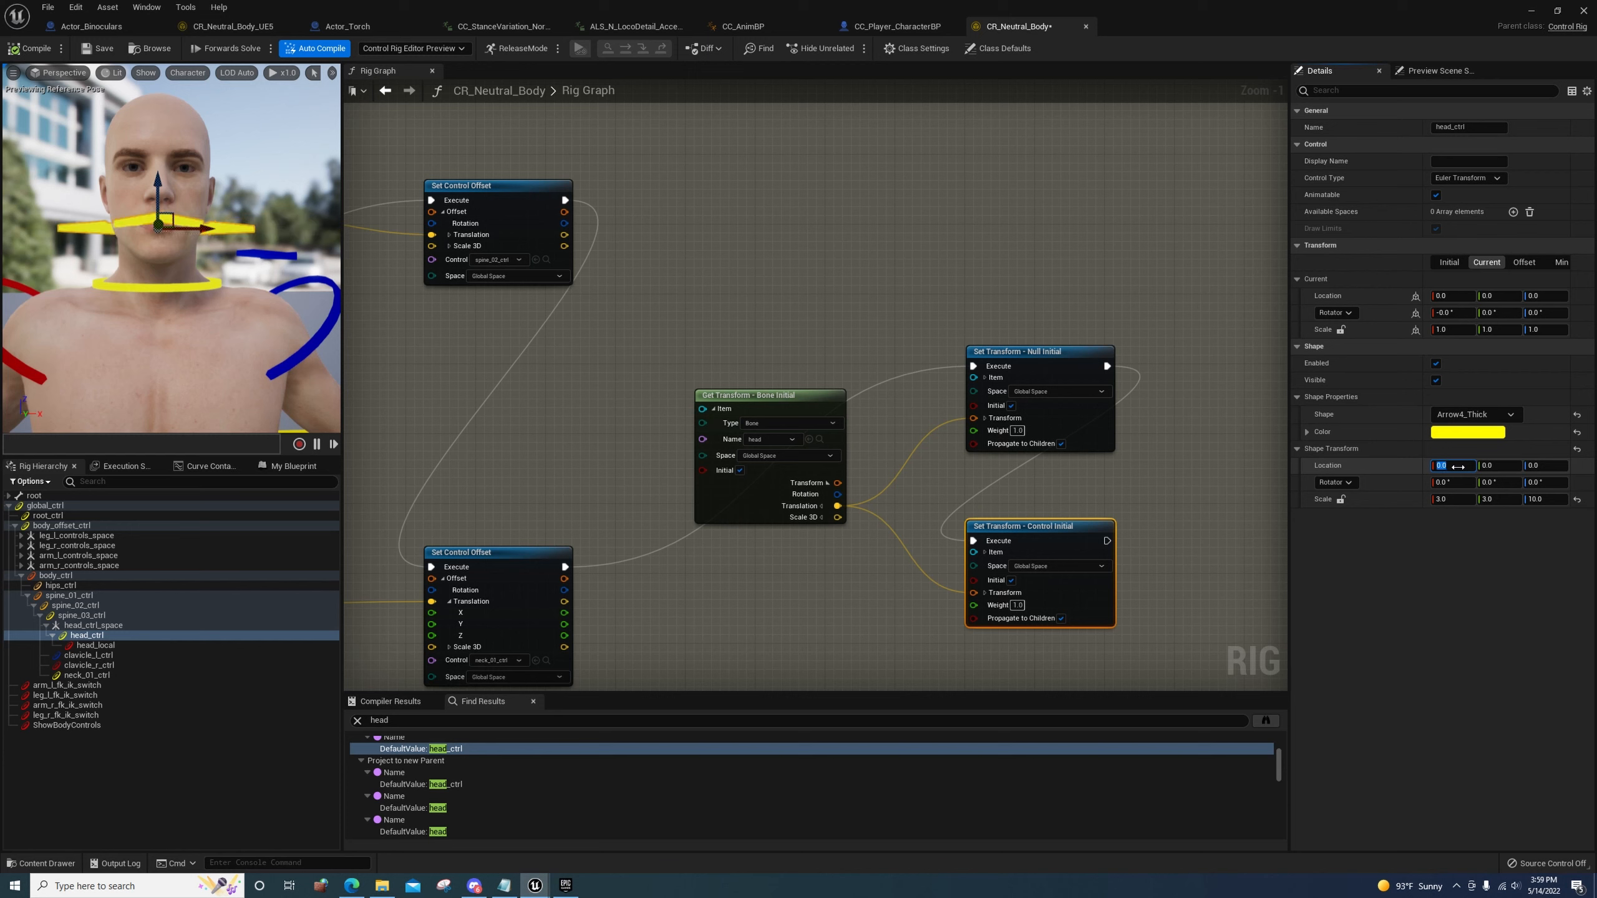
click(1535, 465)
text(15)
key(Return)
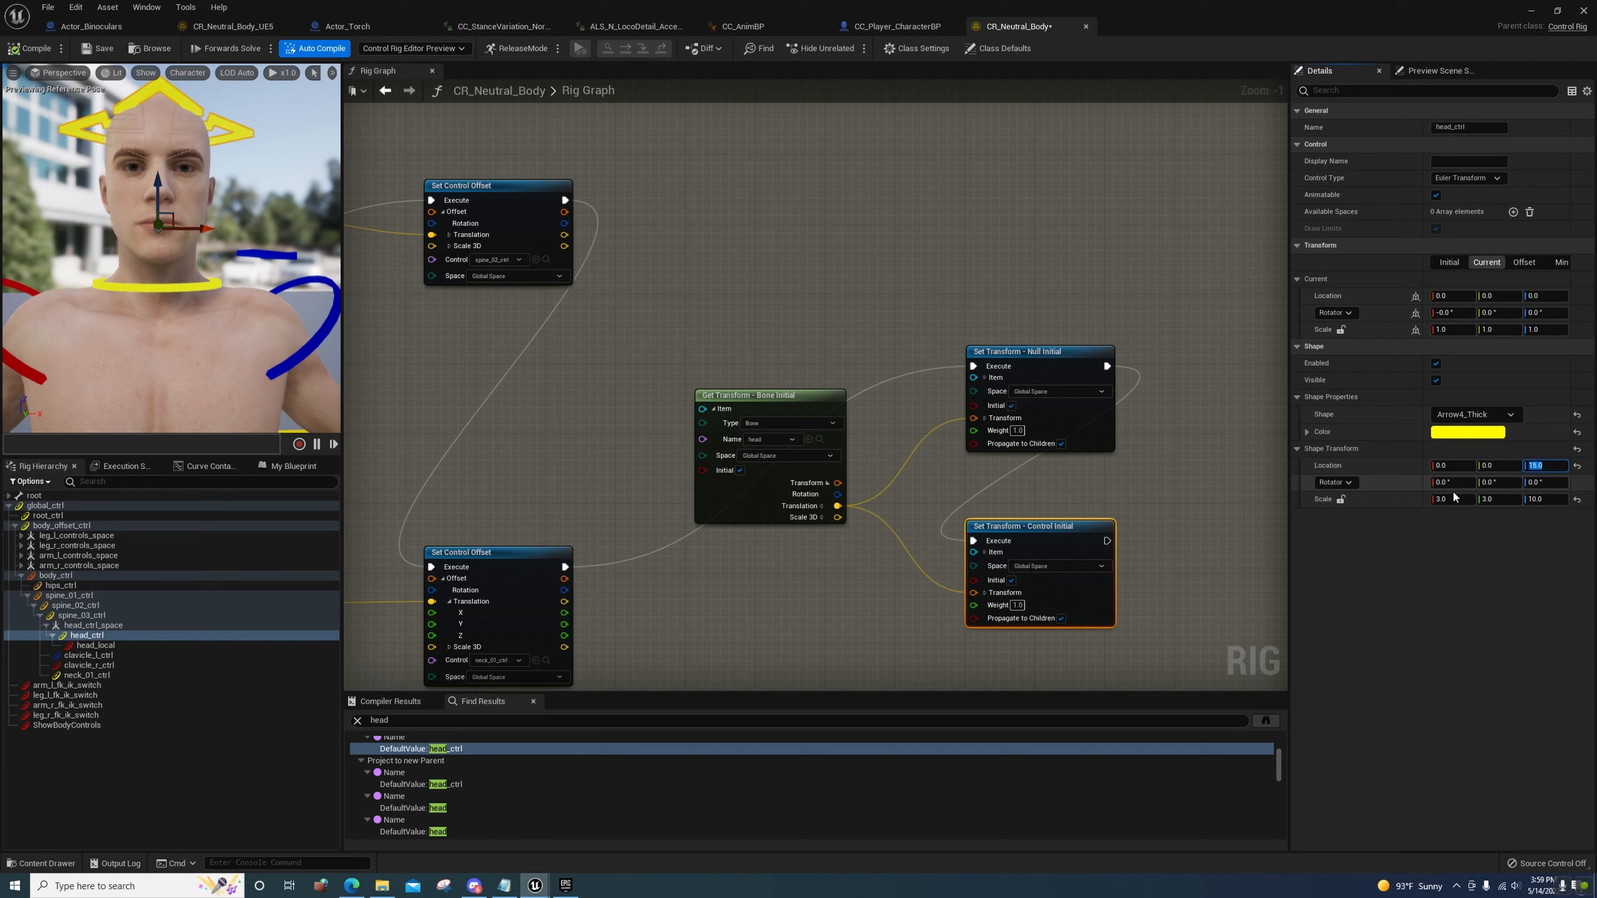
Reset the shape rotation of ball_r_ik_ctrl on the foot and set its X rotation to 90°
right_drag(179, 314, 211, 408)
key(s)
key(w)
click(189, 227)
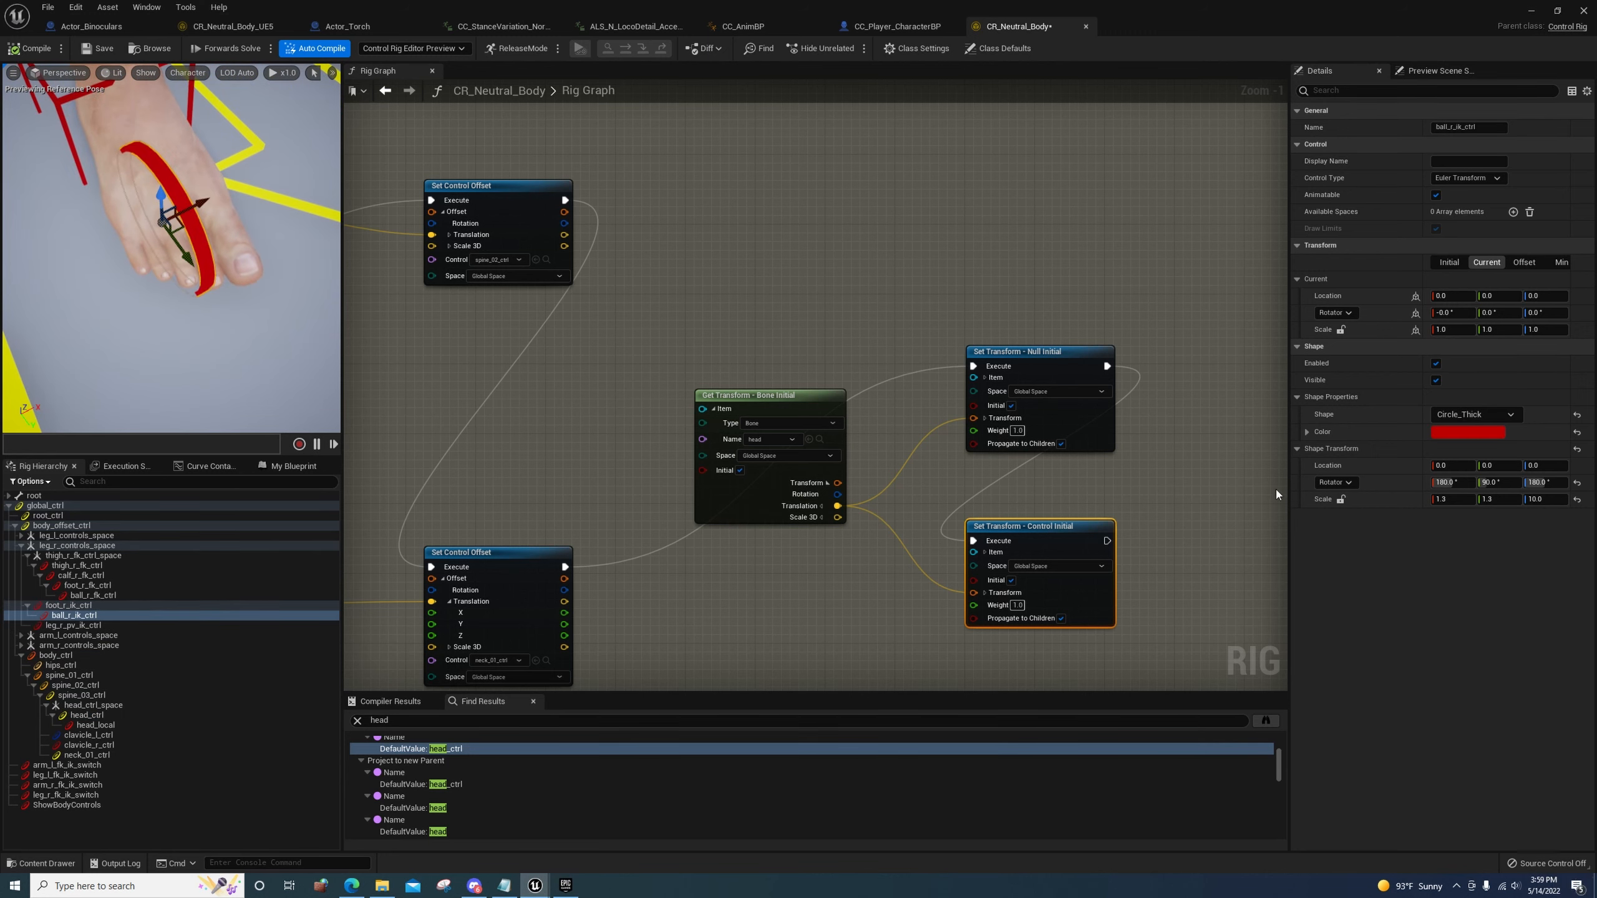
click(1577, 482)
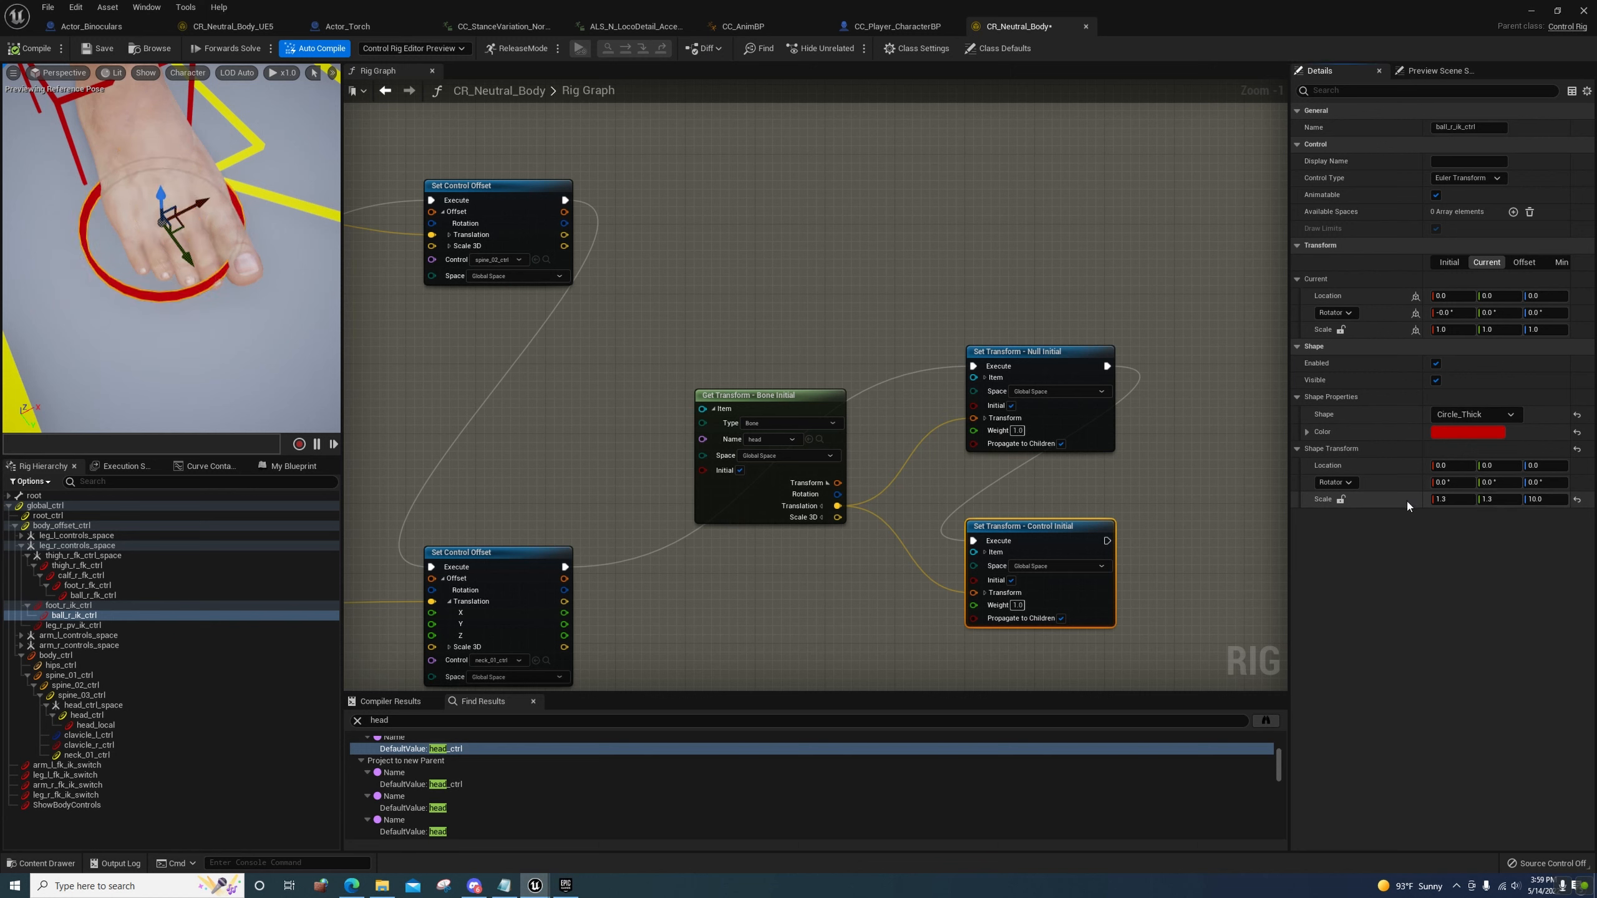
click(1452, 483)
text(90)
key(Return)
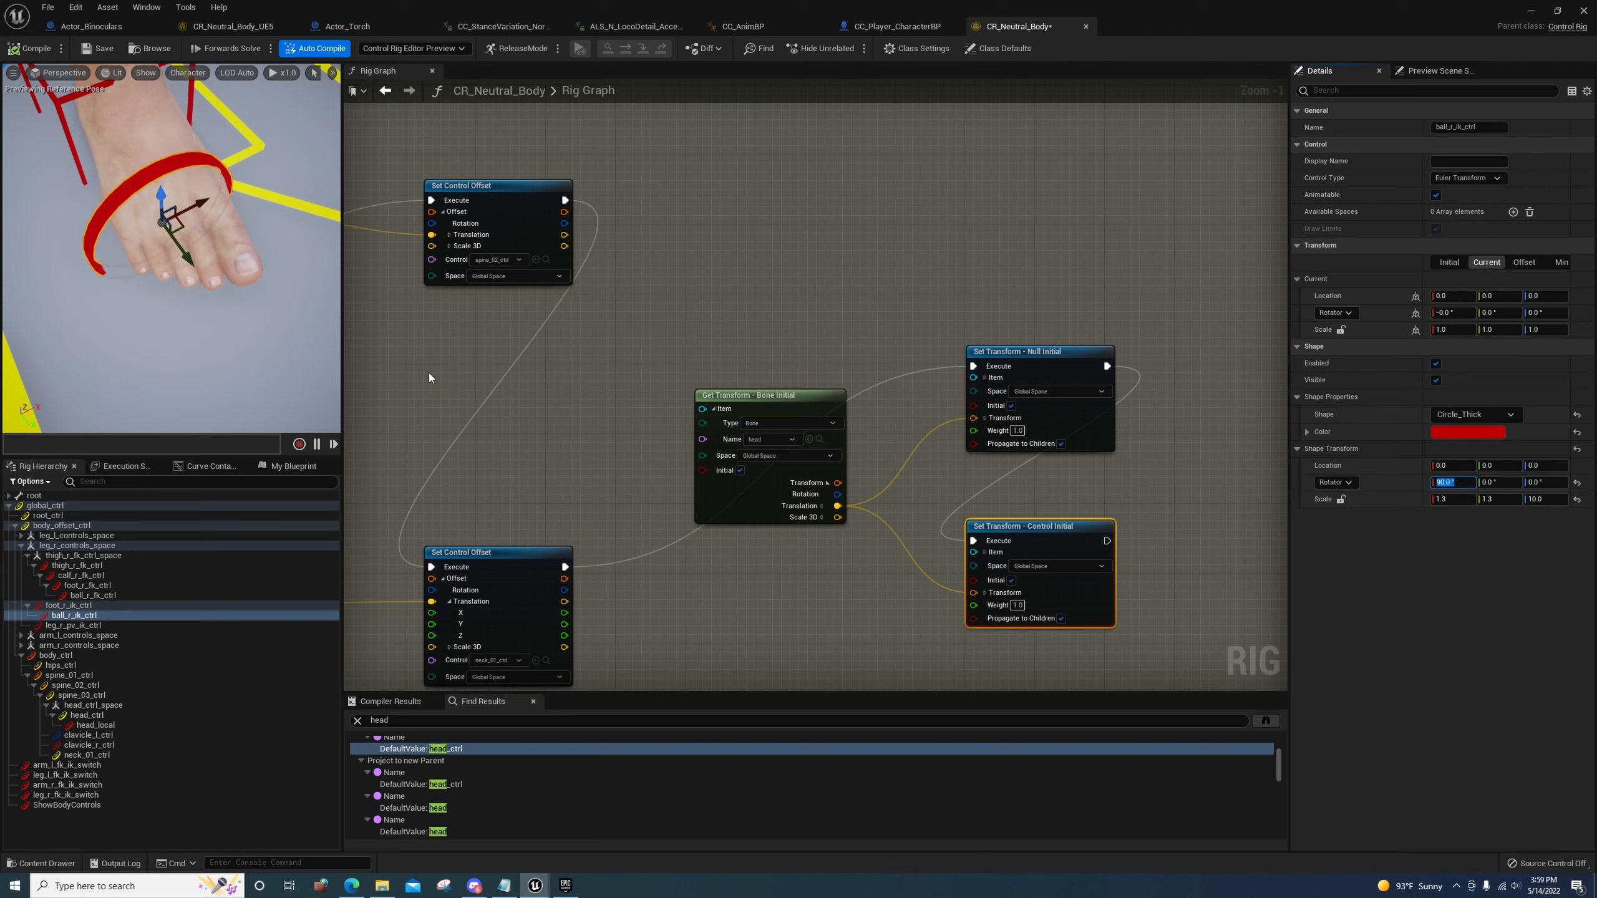
Reset the shape rotation of ball_l_ik_ctrl on the other foot and set its X rotation to 90°
right_drag(270, 265, 291, 215)
click(291, 215)
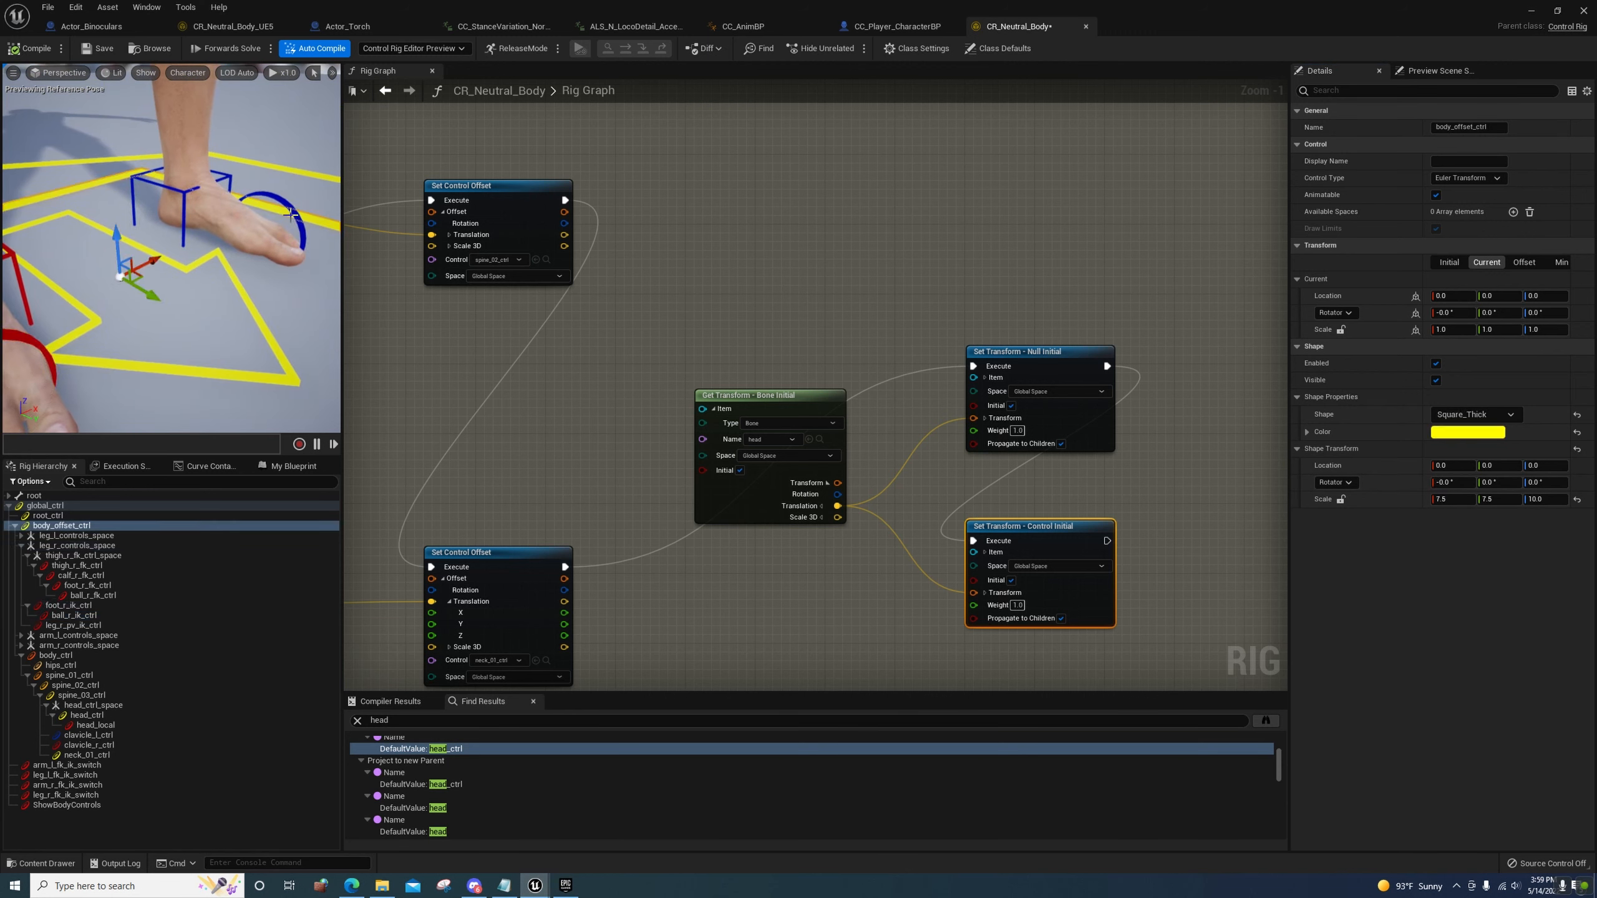
click(291, 208)
click(1577, 482)
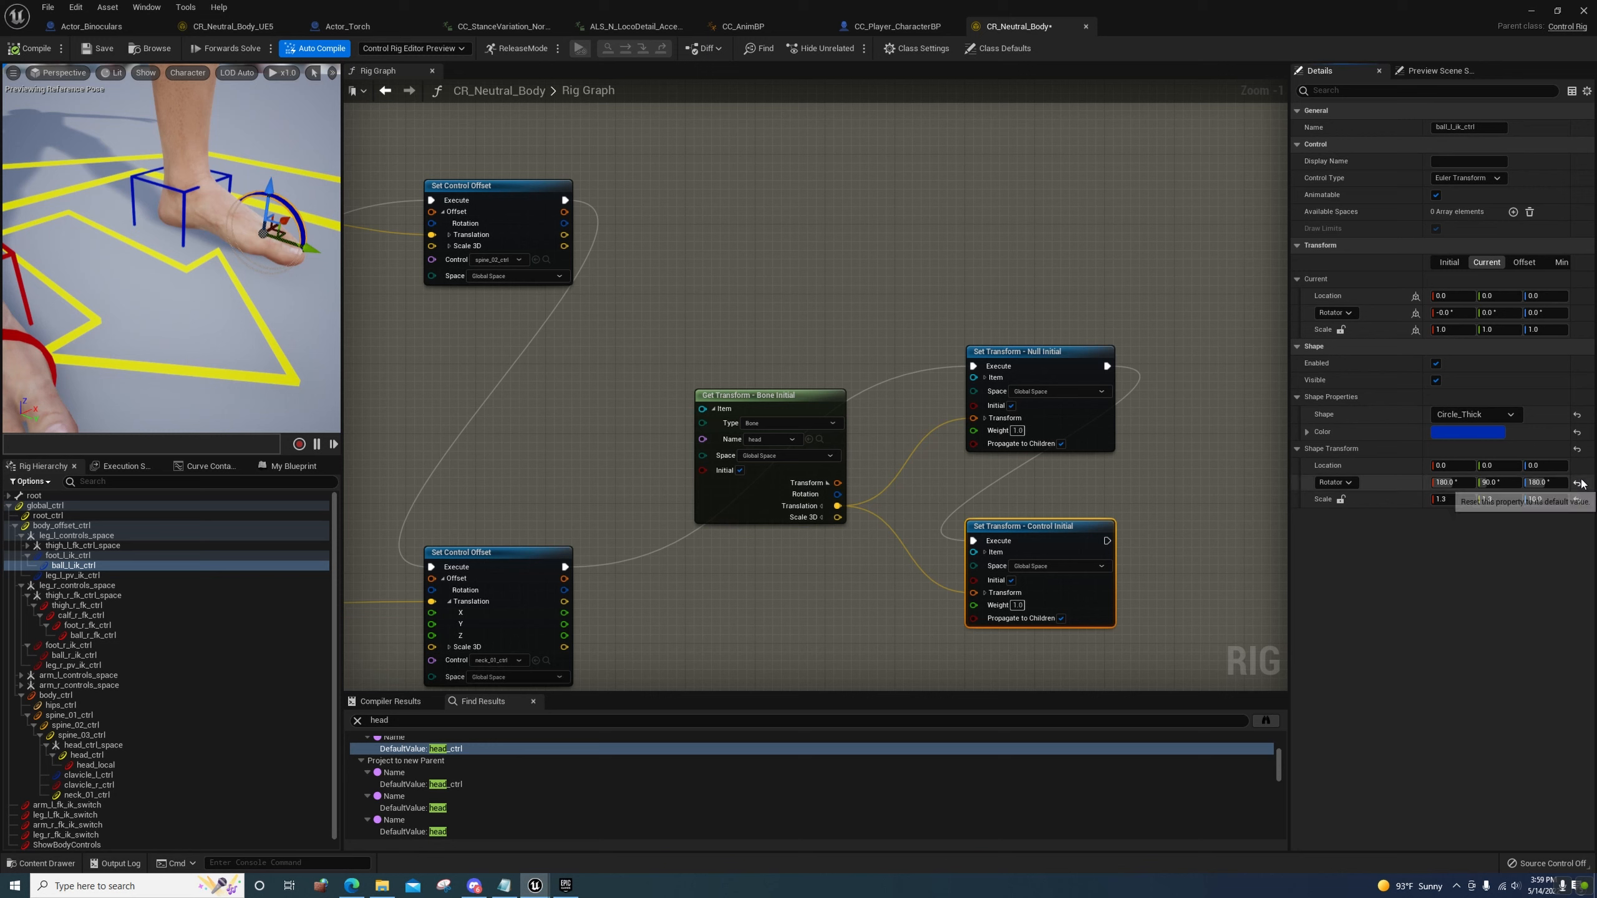
click(1461, 482)
text(90)
key(Return)
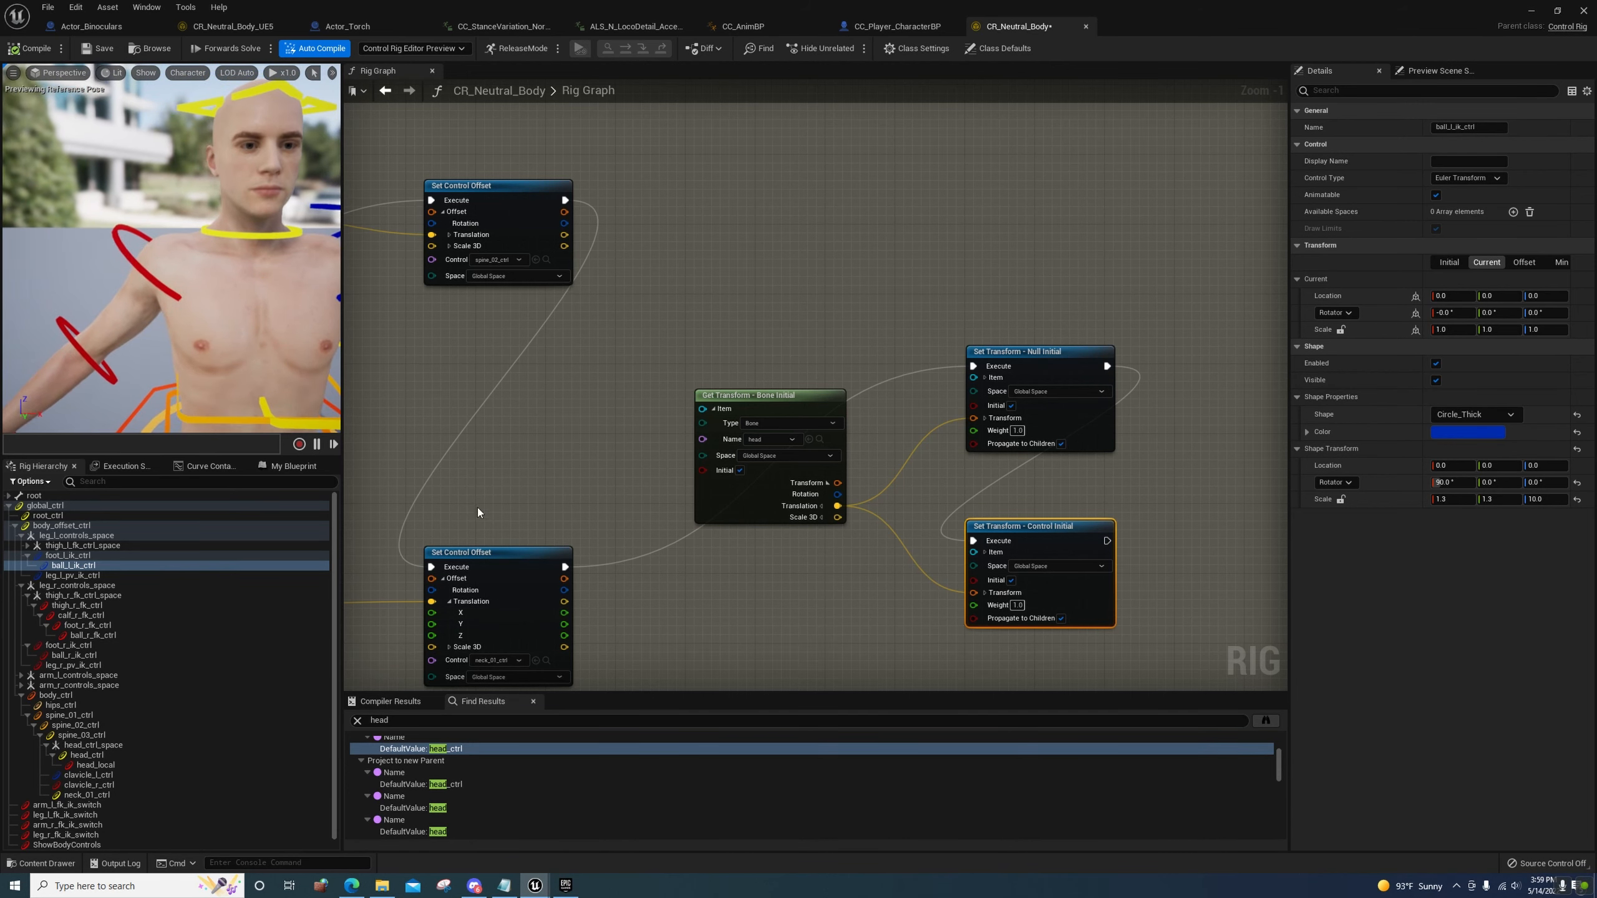
Adjust clavicle_r_ctrl's shape transform, setting its Z rotation to 90° and its X location to 15
scroll(88, 654, down, 1)
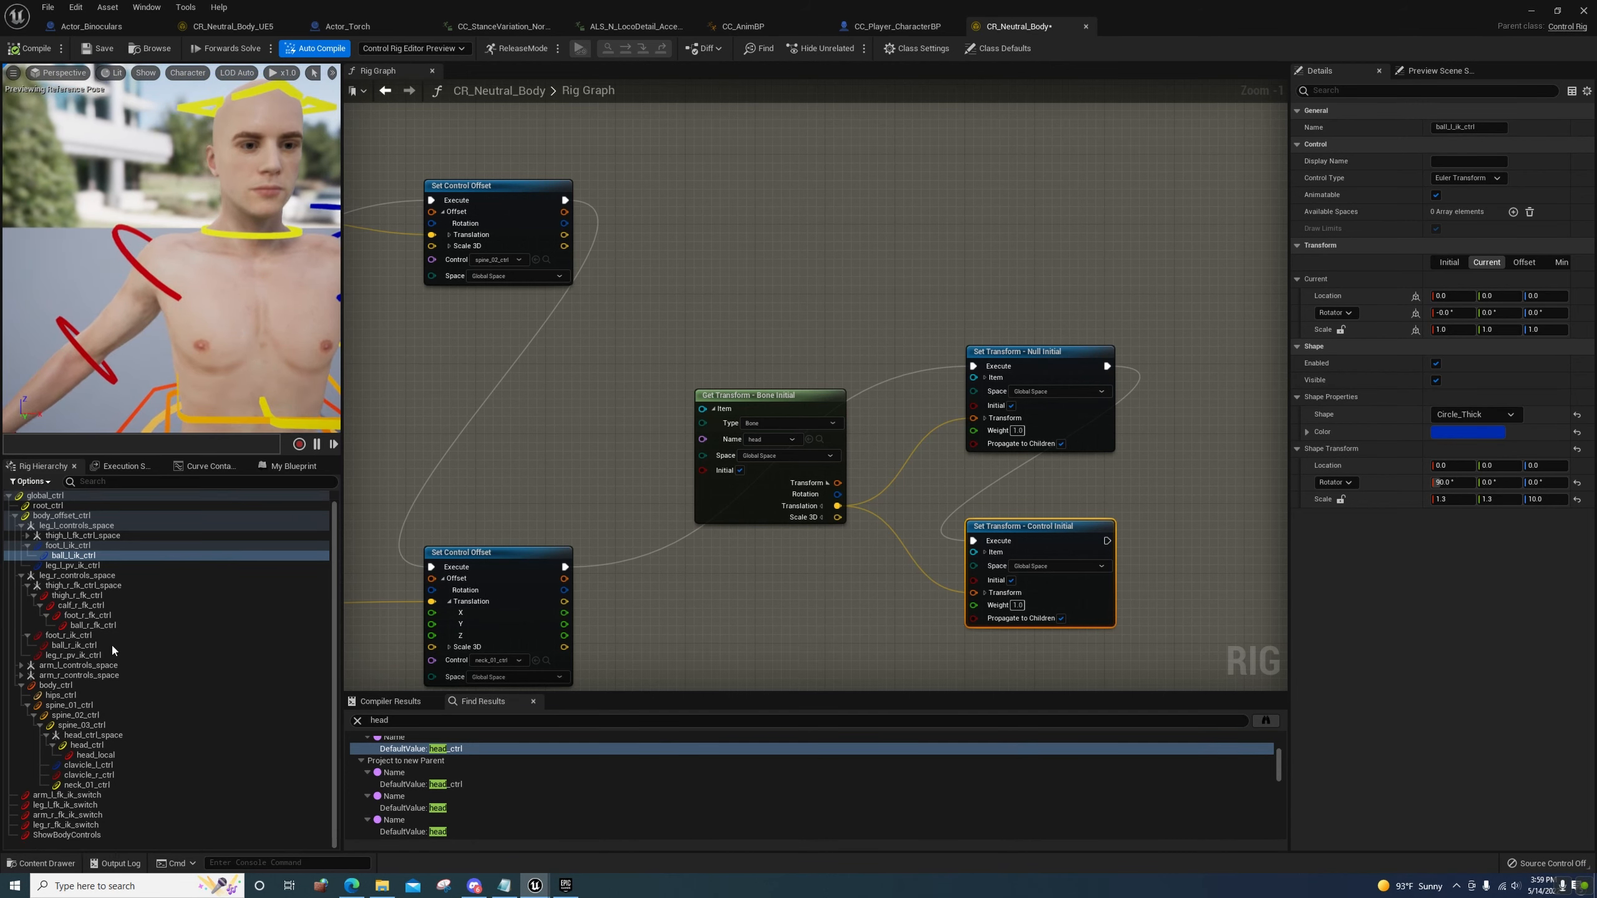
click(96, 773)
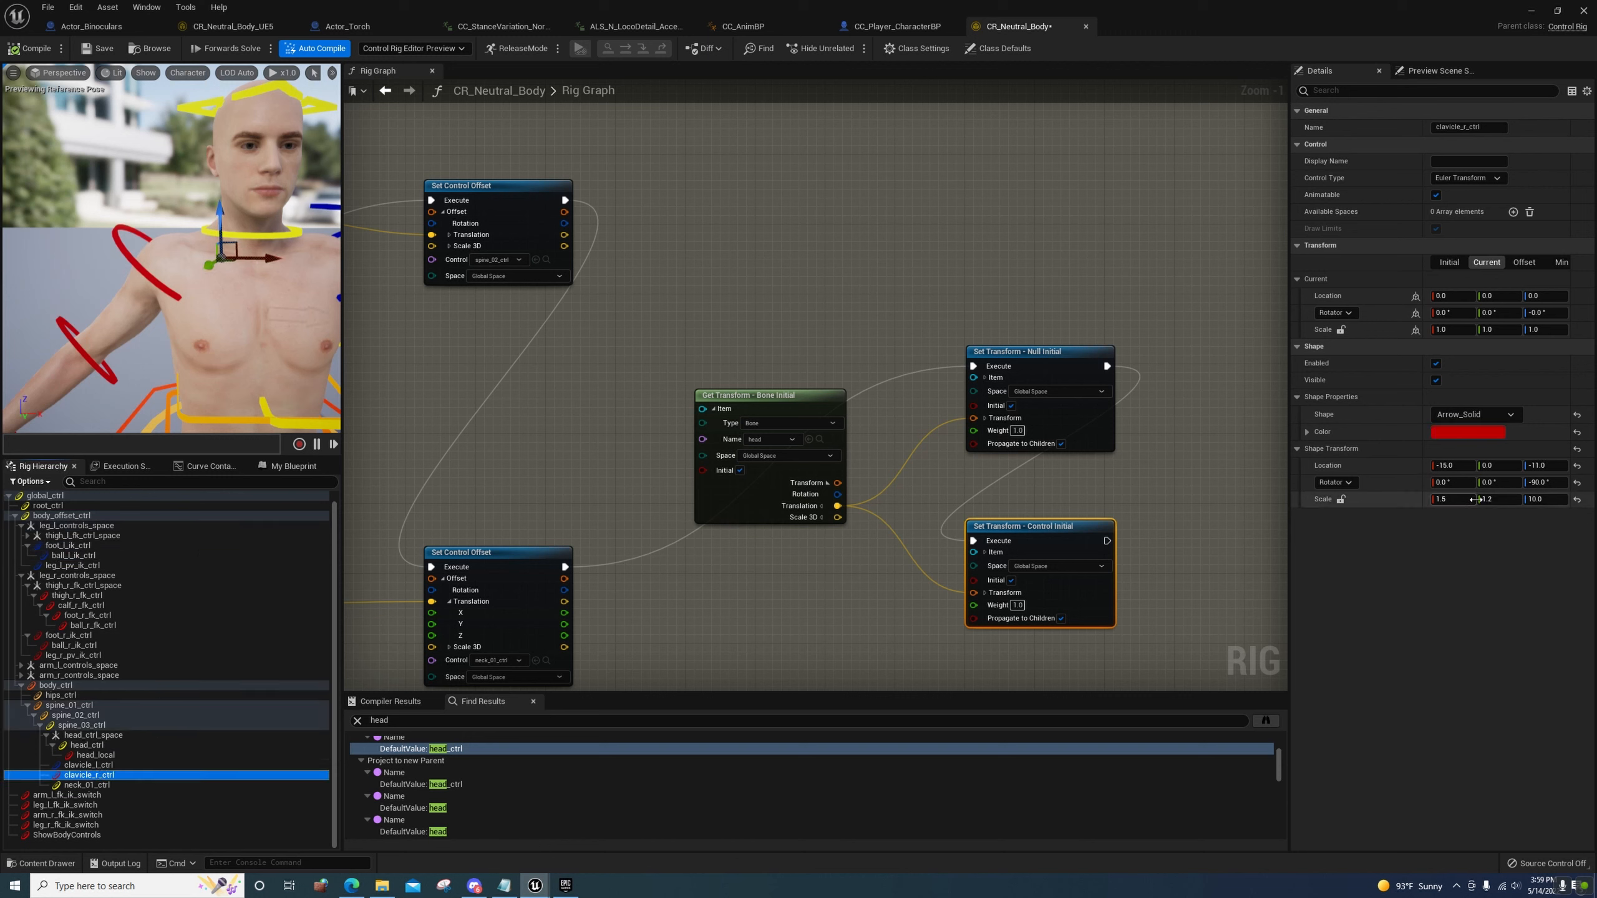
click(1577, 484)
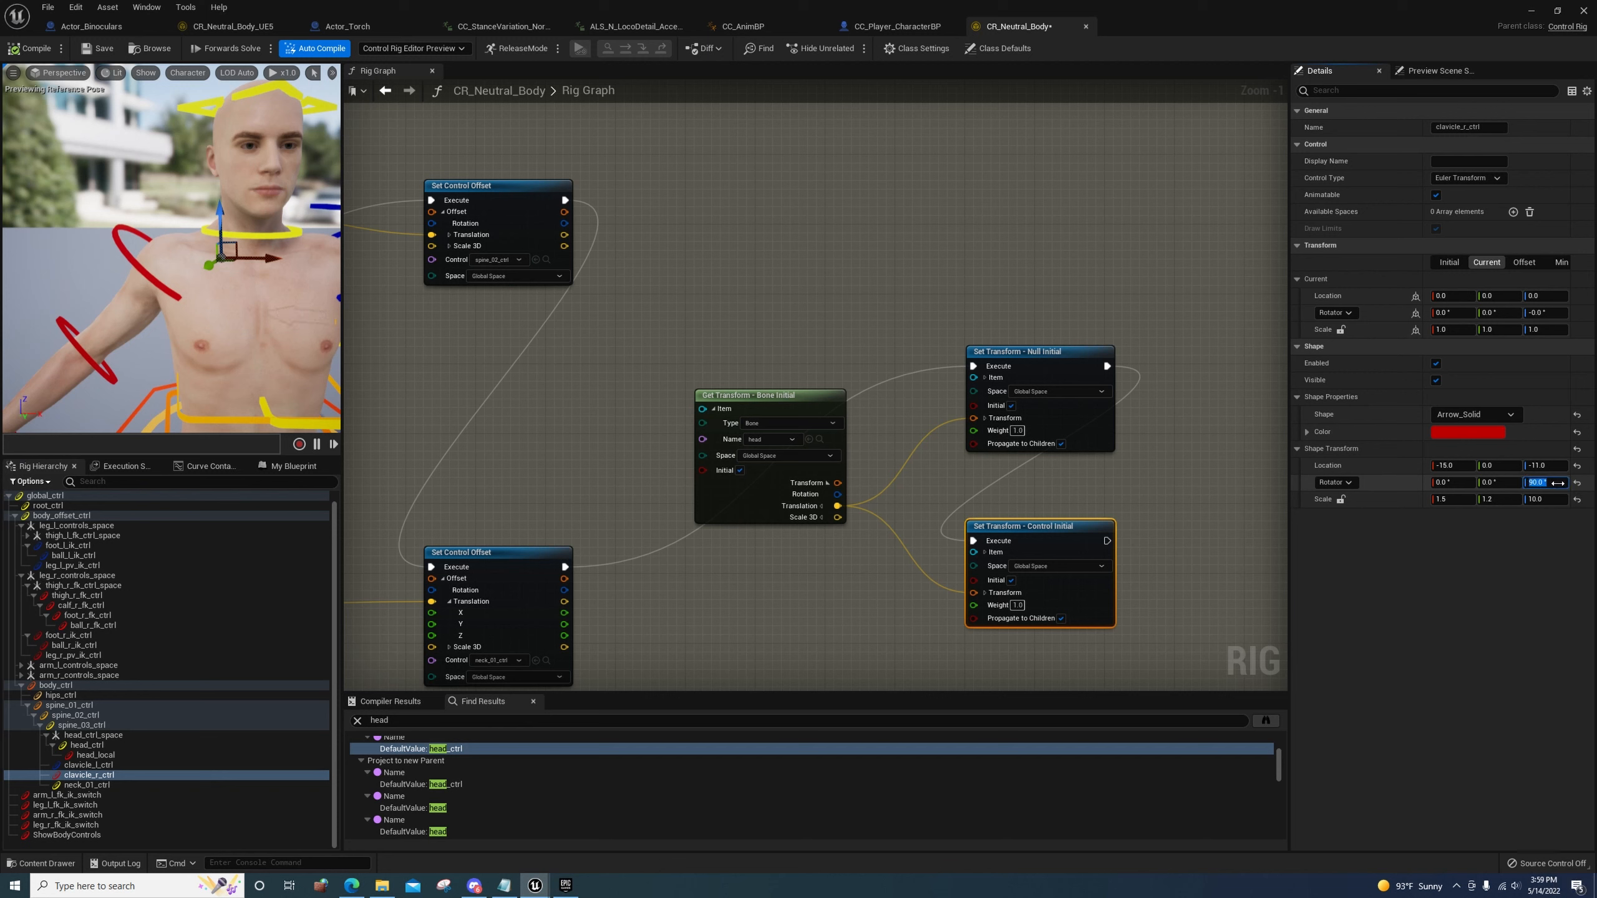
click(1441, 465)
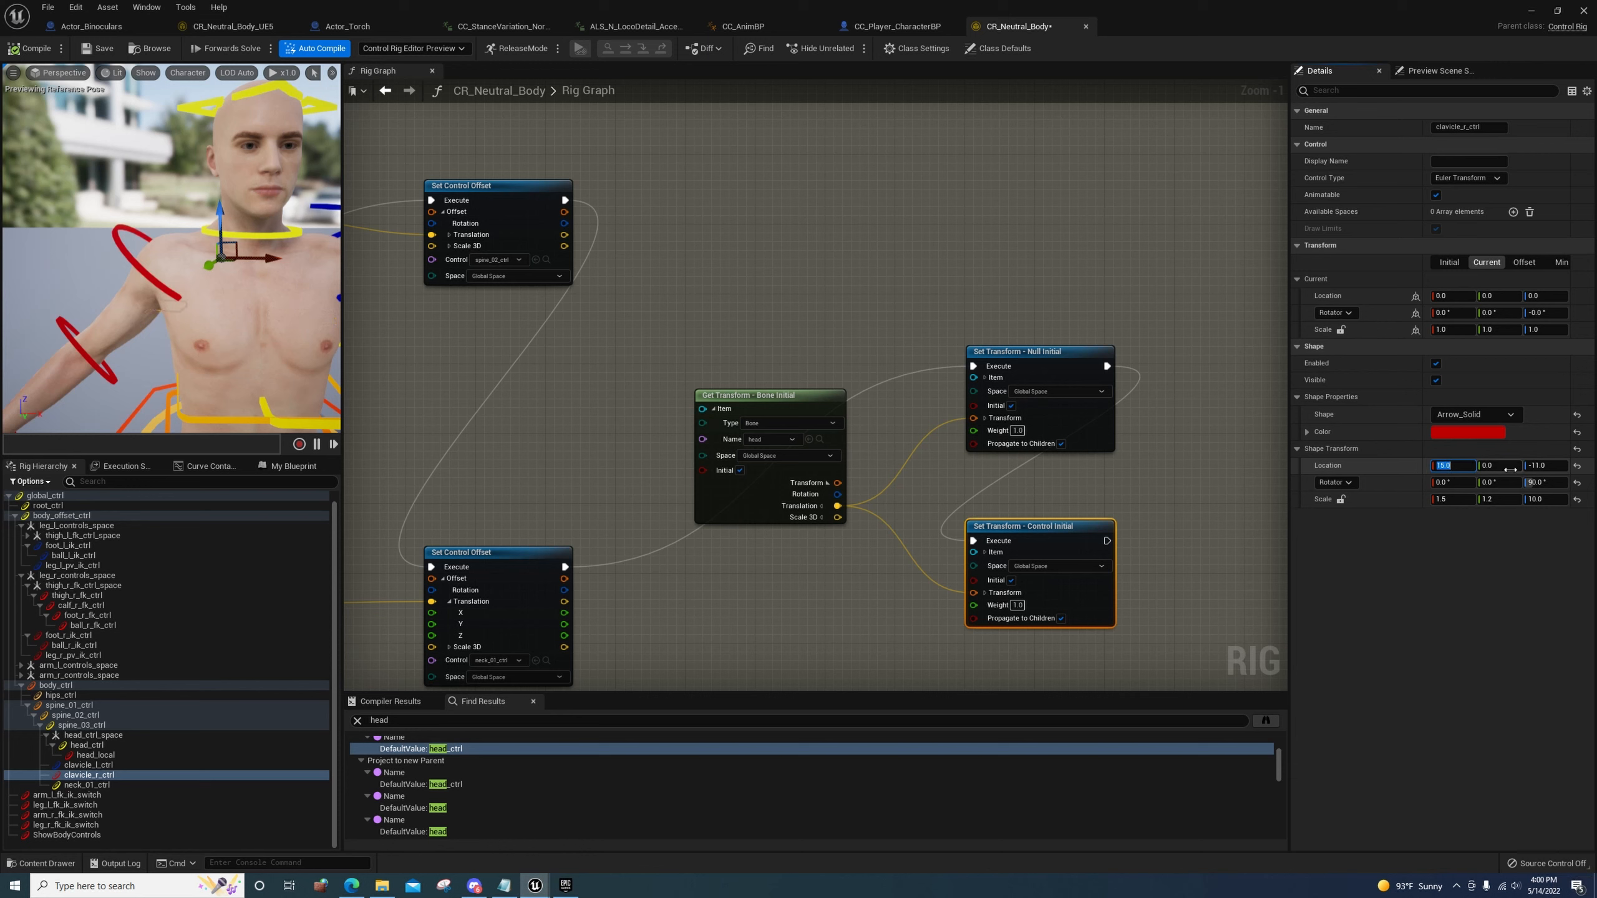
click(1534, 465)
Select spine_03_ctrl in the neutral rig's preview and in the CR_Mannequin_Body hierarchy to compare their shape transforms
right_drag(283, 377, 299, 348)
click(314, 324)
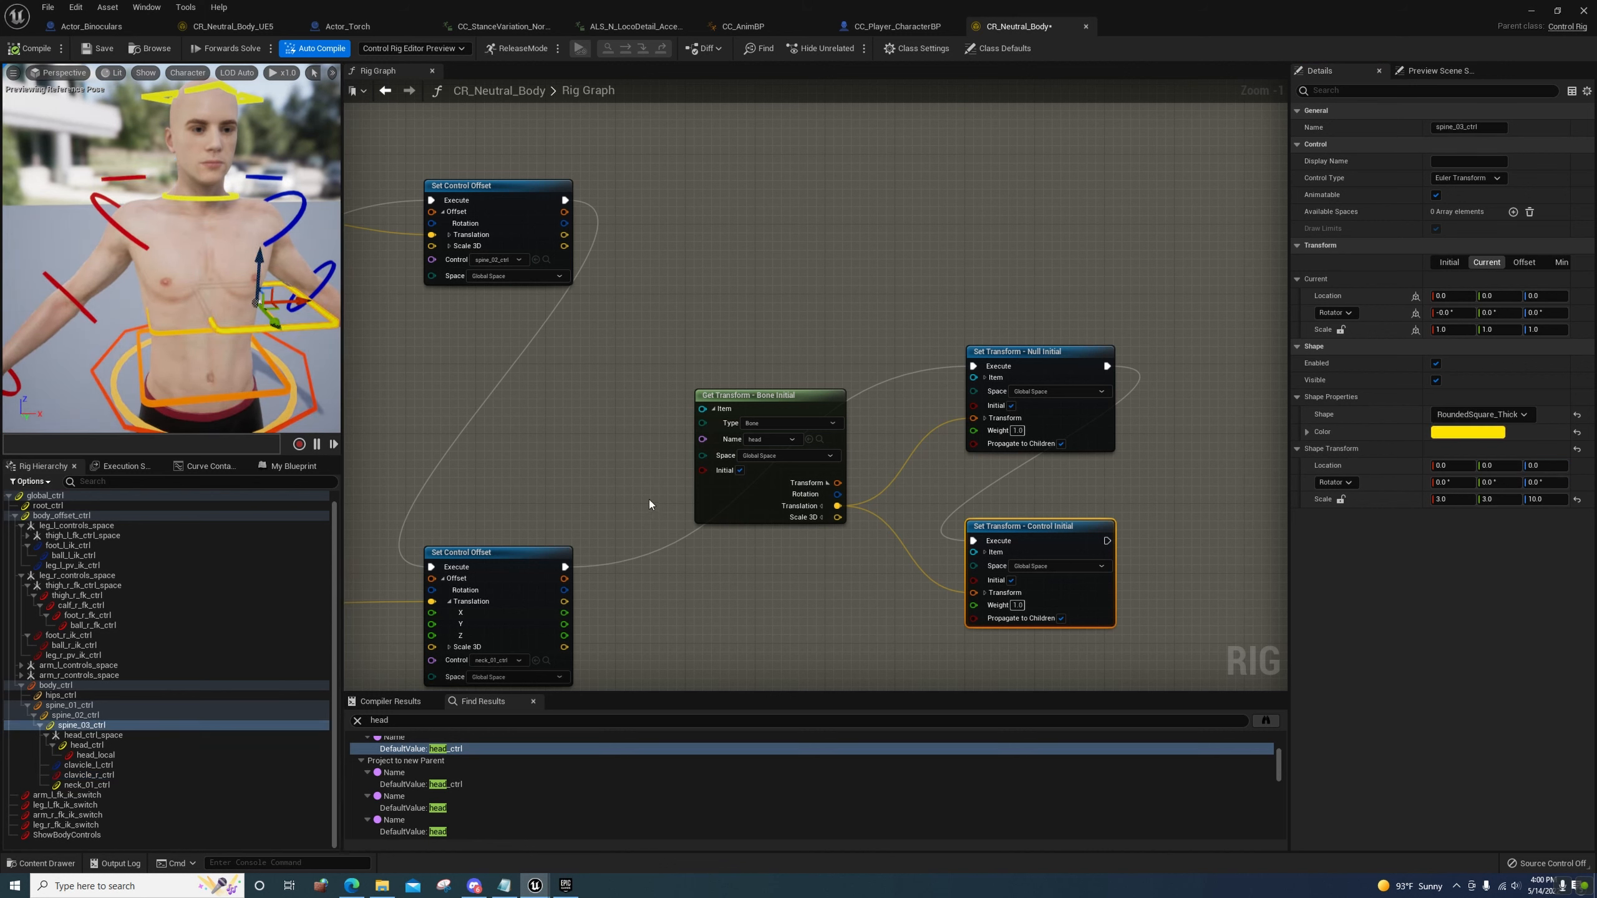
mouse_move(535, 885)
click(797, 825)
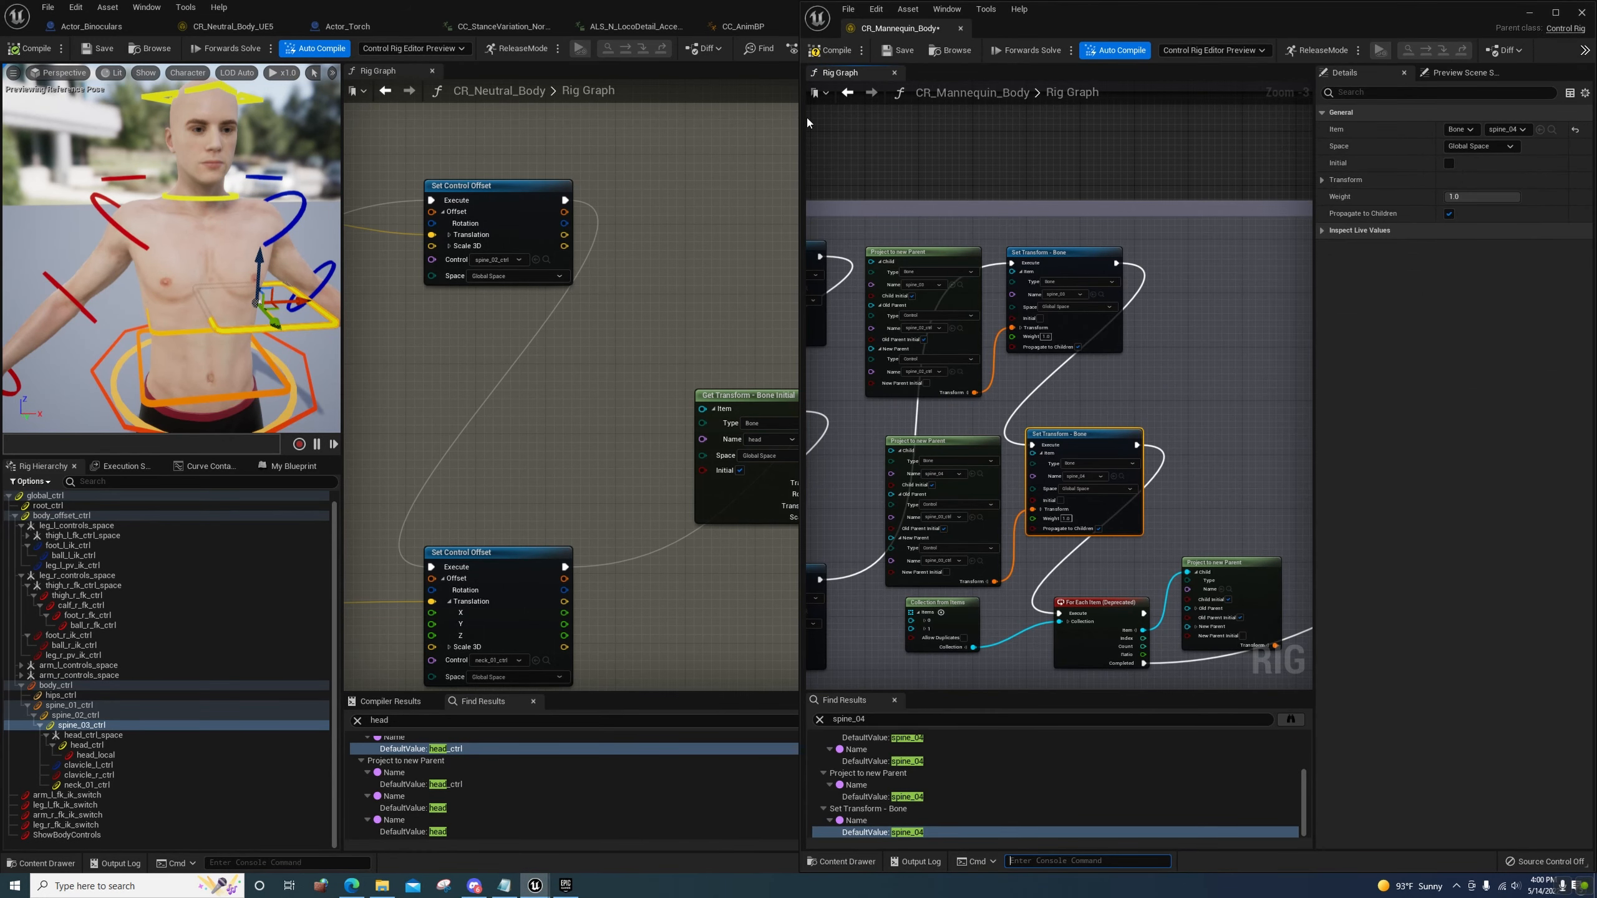
drag(802, 123, 1048, 140)
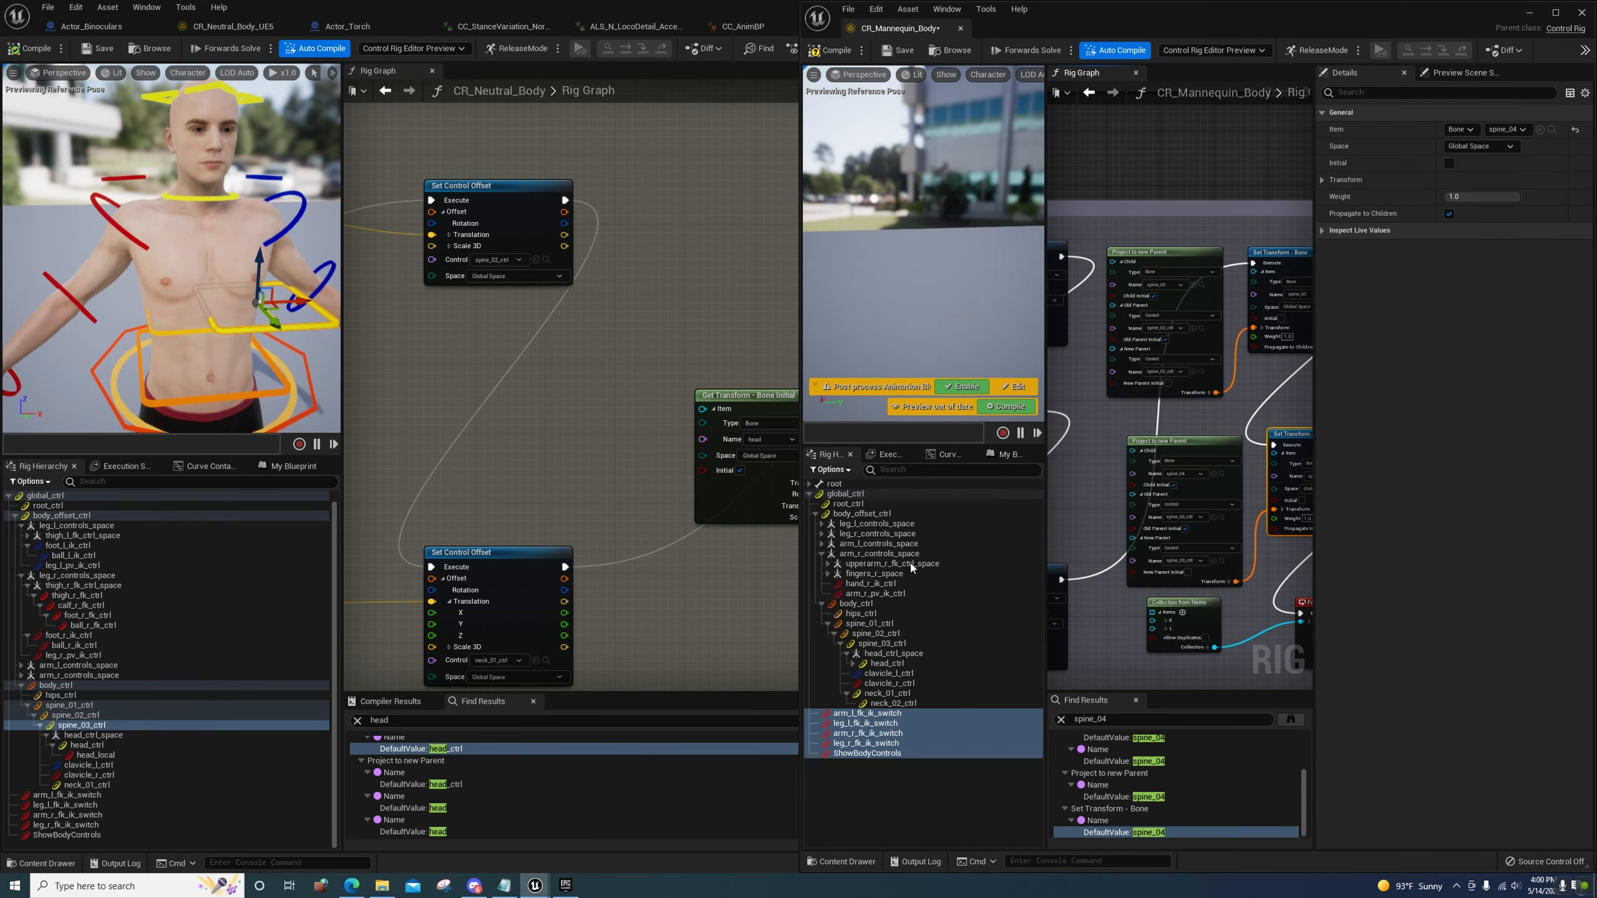
click(894, 645)
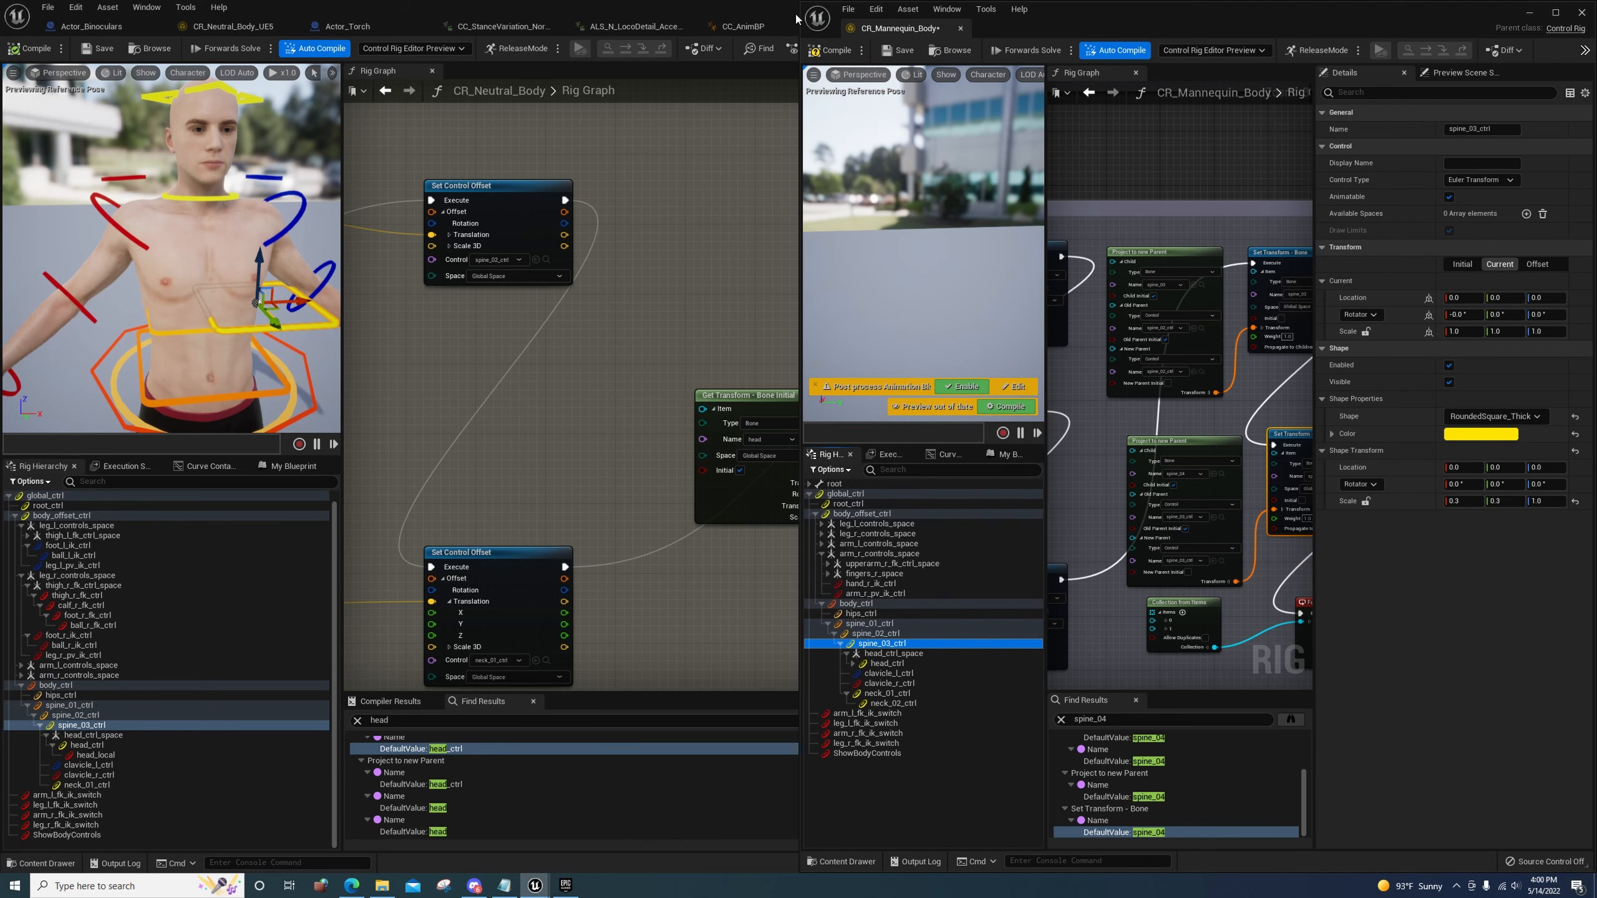
Place CR_Neutral_Body beside the mannequin rig, set spine_03_ctrl's shape location to X -15 and Z 15, and maximize the editor again
drag(777, 14, 2, 44)
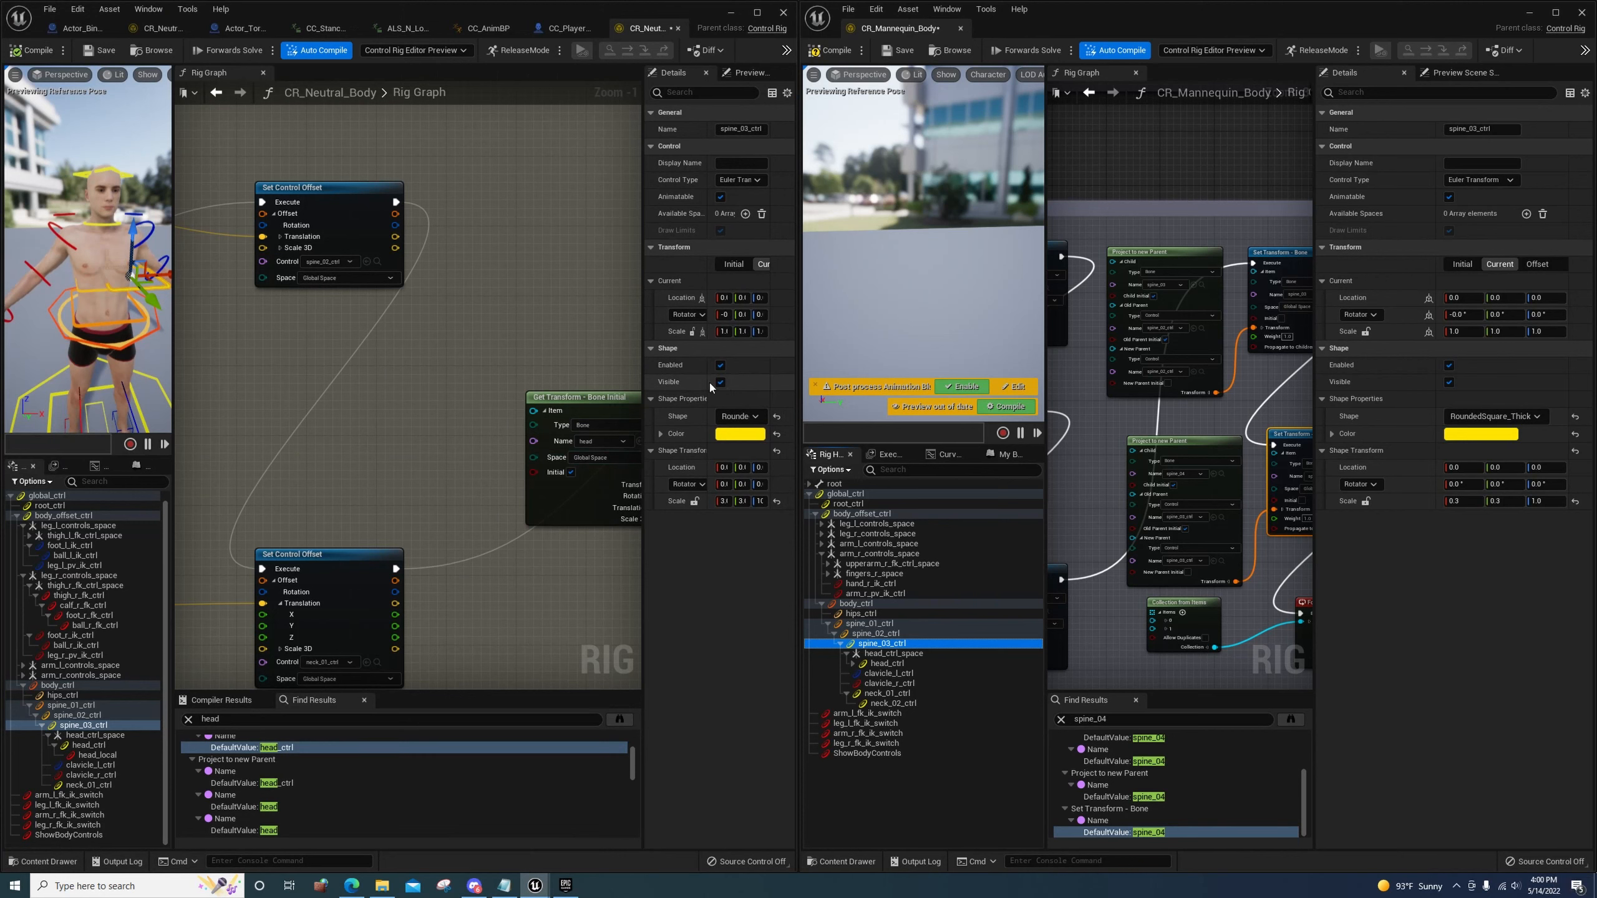
drag(642, 314, 477, 314)
click(650, 467)
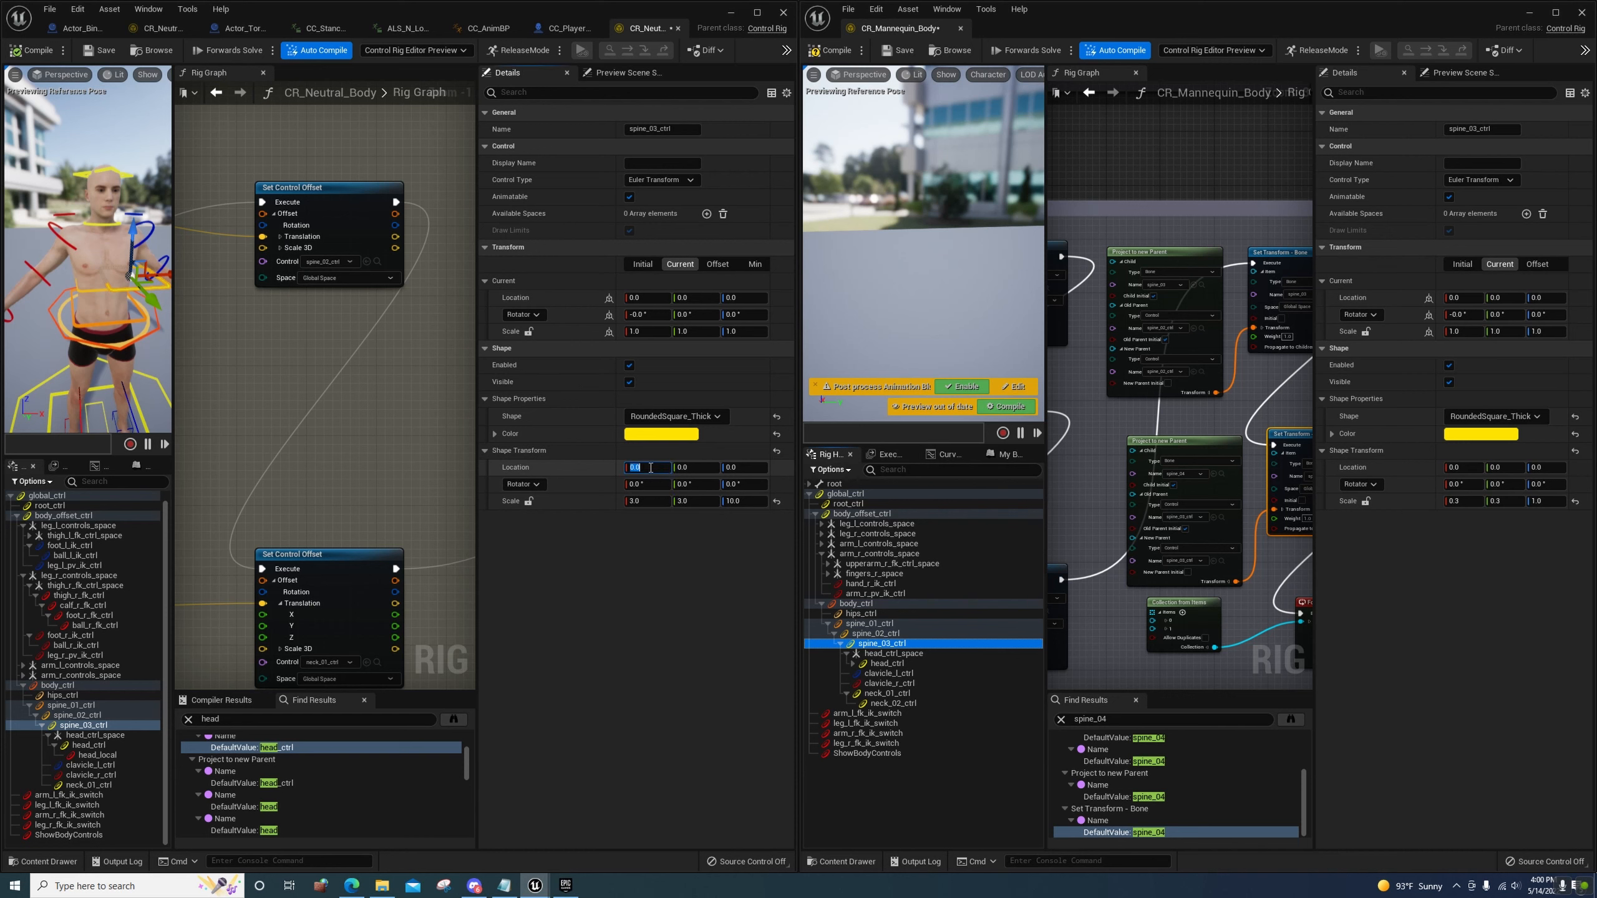
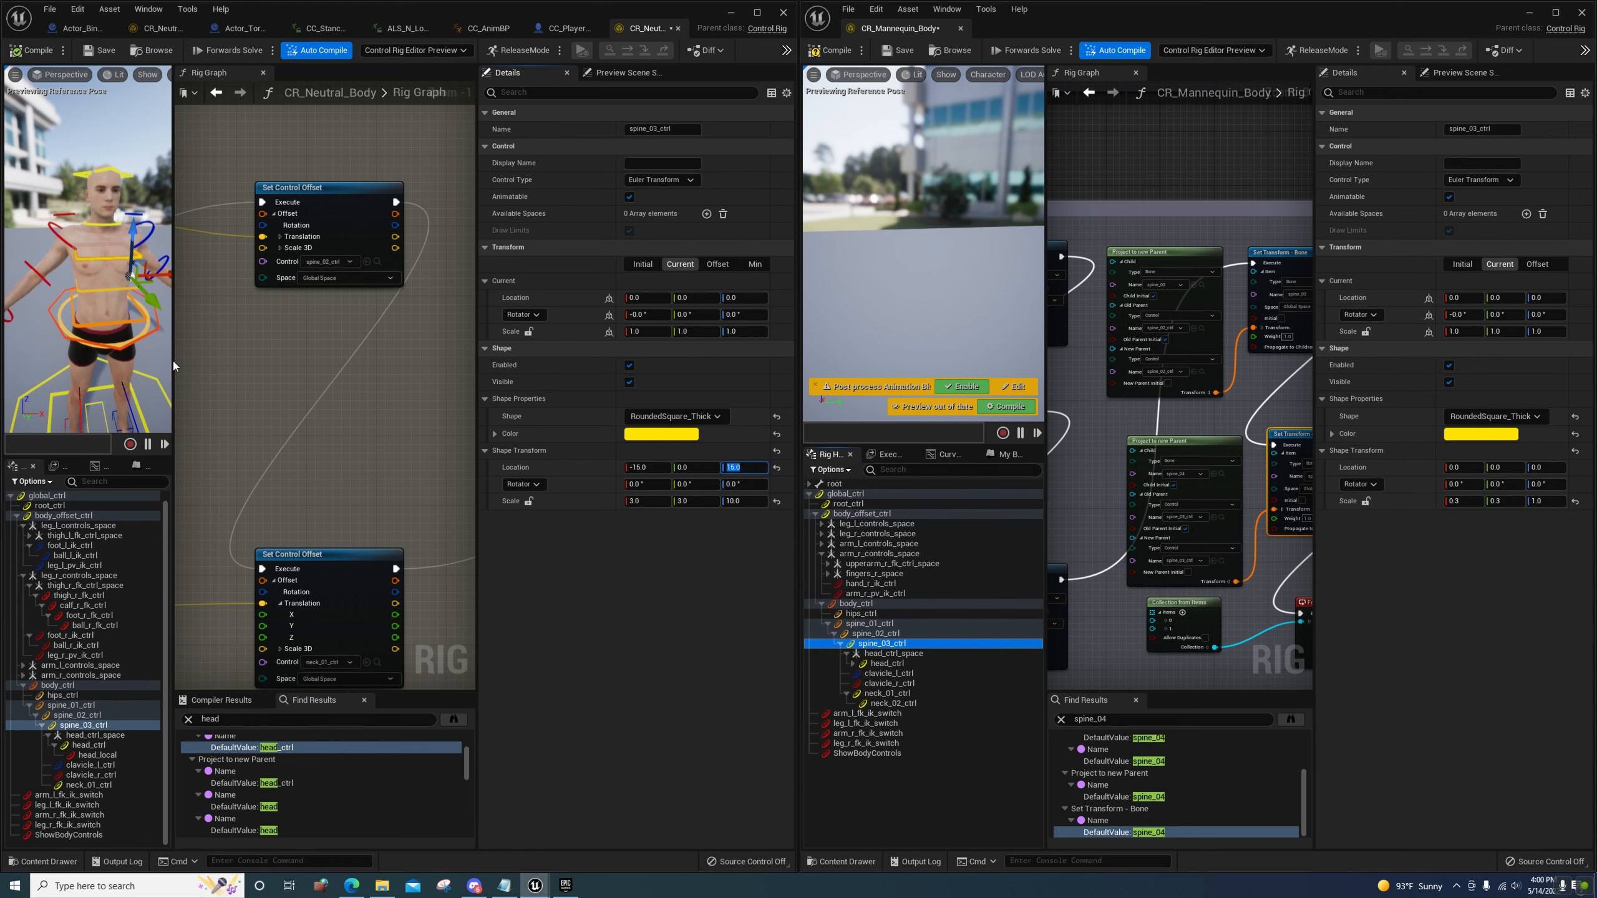
click(757, 15)
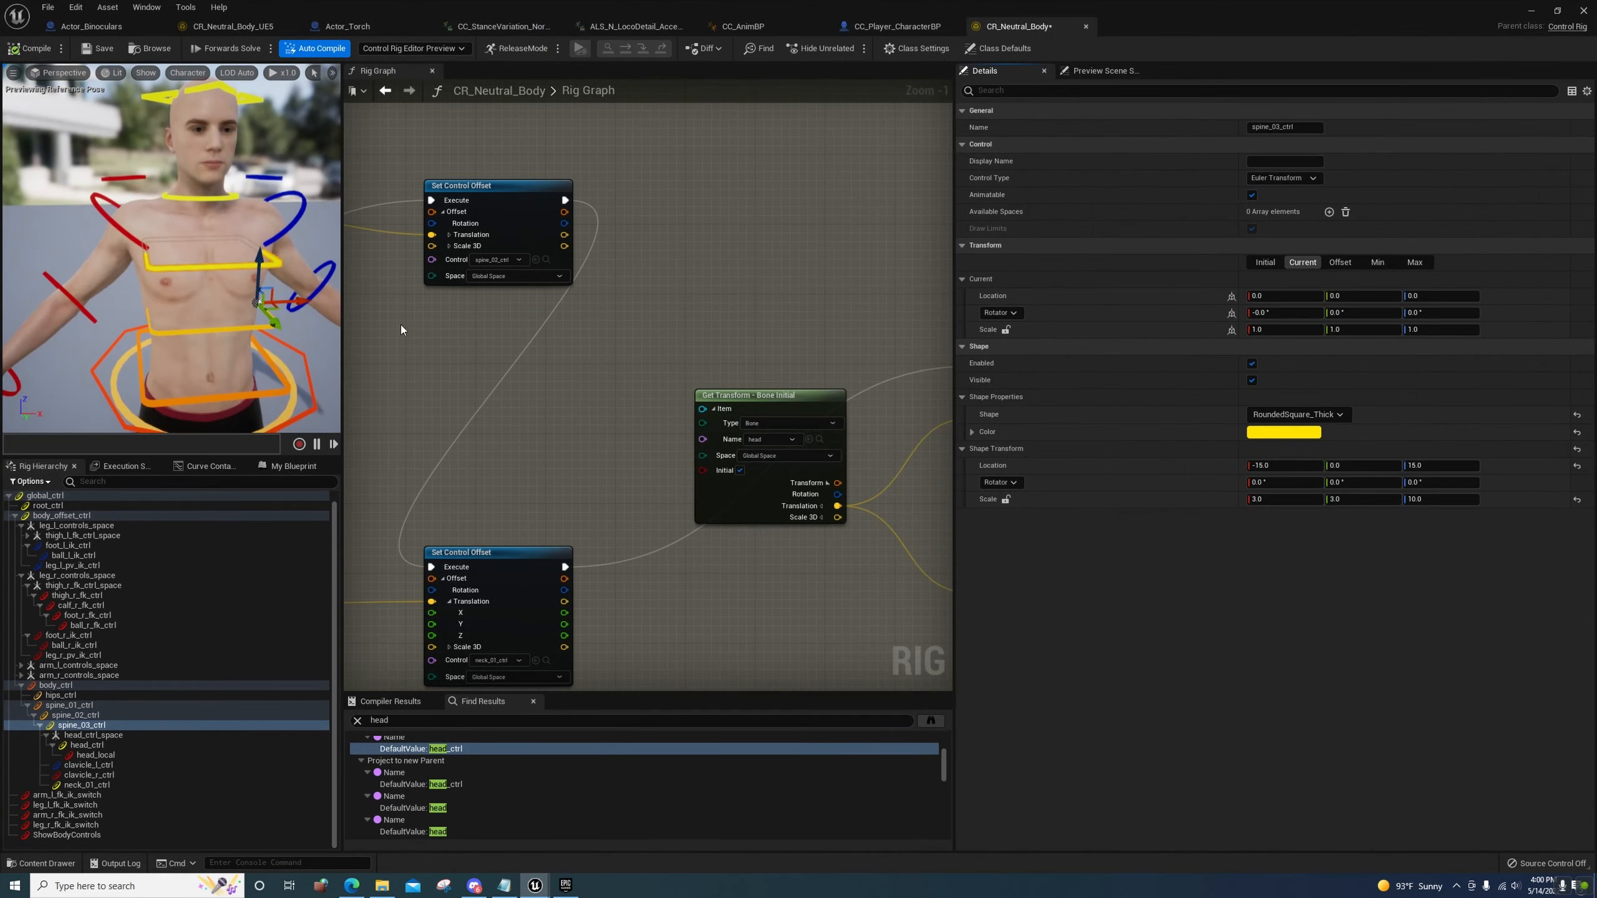
Test spine_02_ctrl by lowering it about 7 units in the character preview, and undo the move
right_drag(188, 265, 194, 214)
click(216, 307)
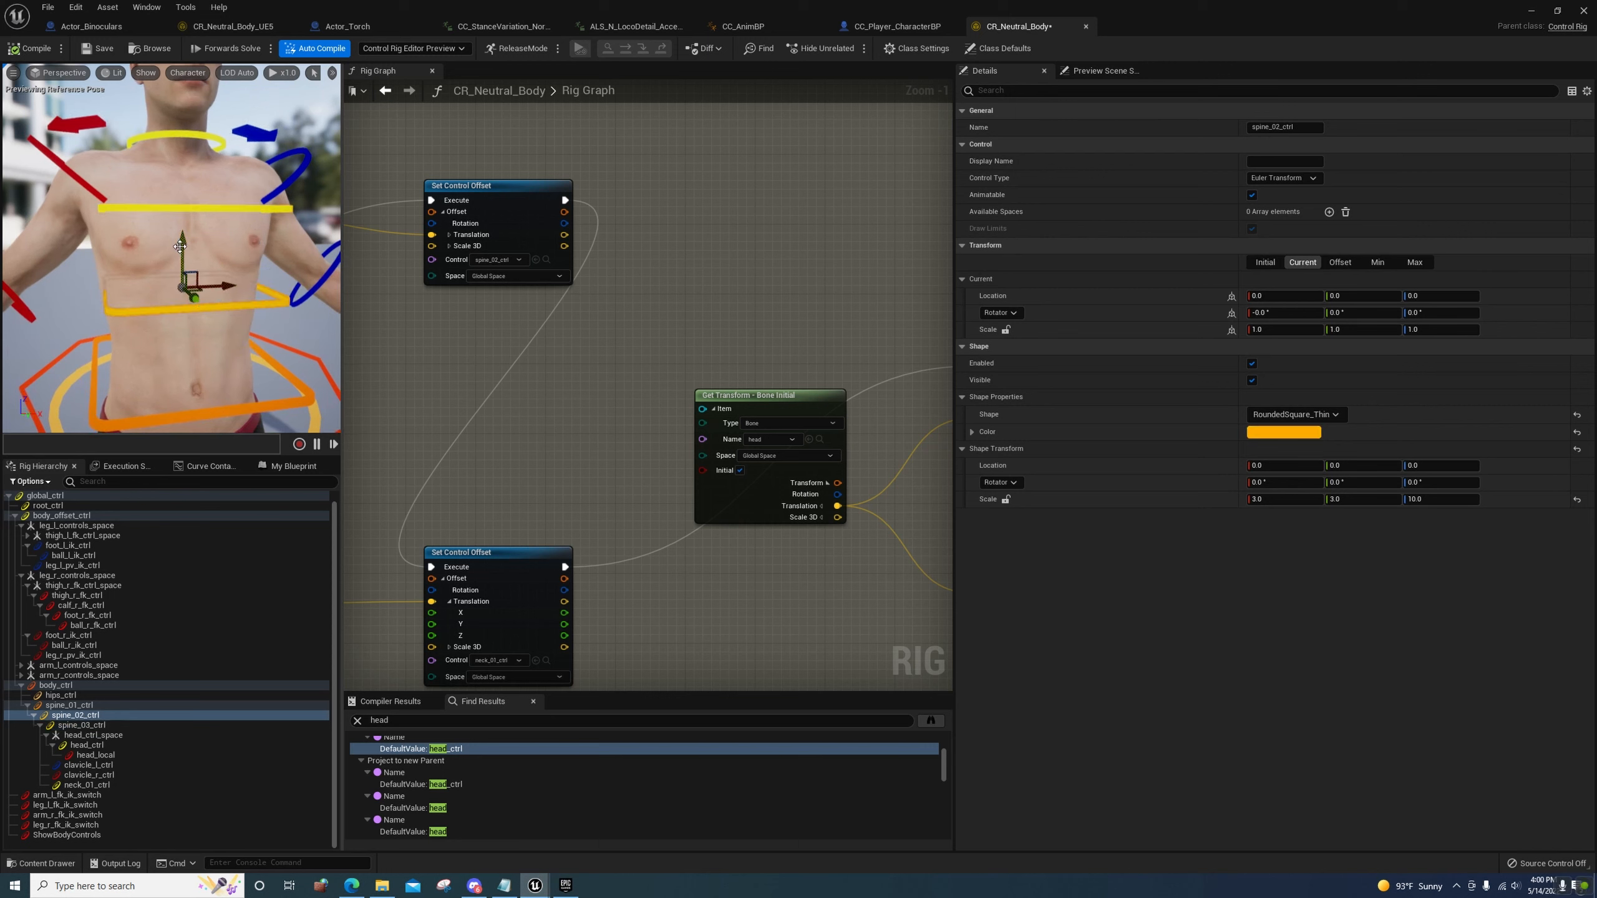
drag(180, 246, 205, 341)
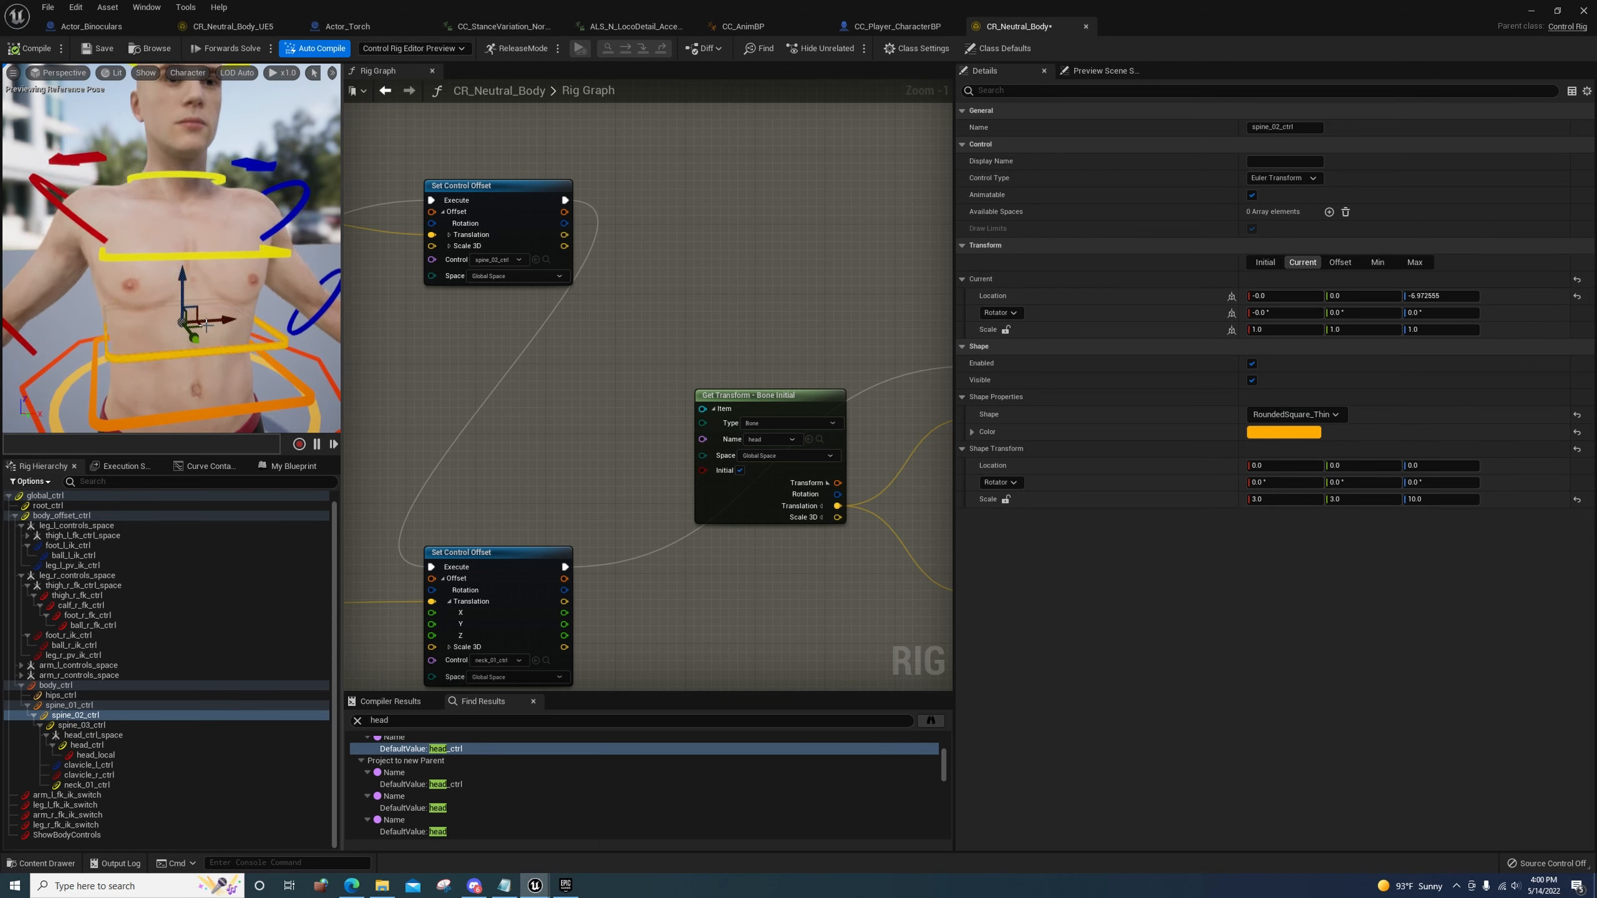
key(ctrl+z)
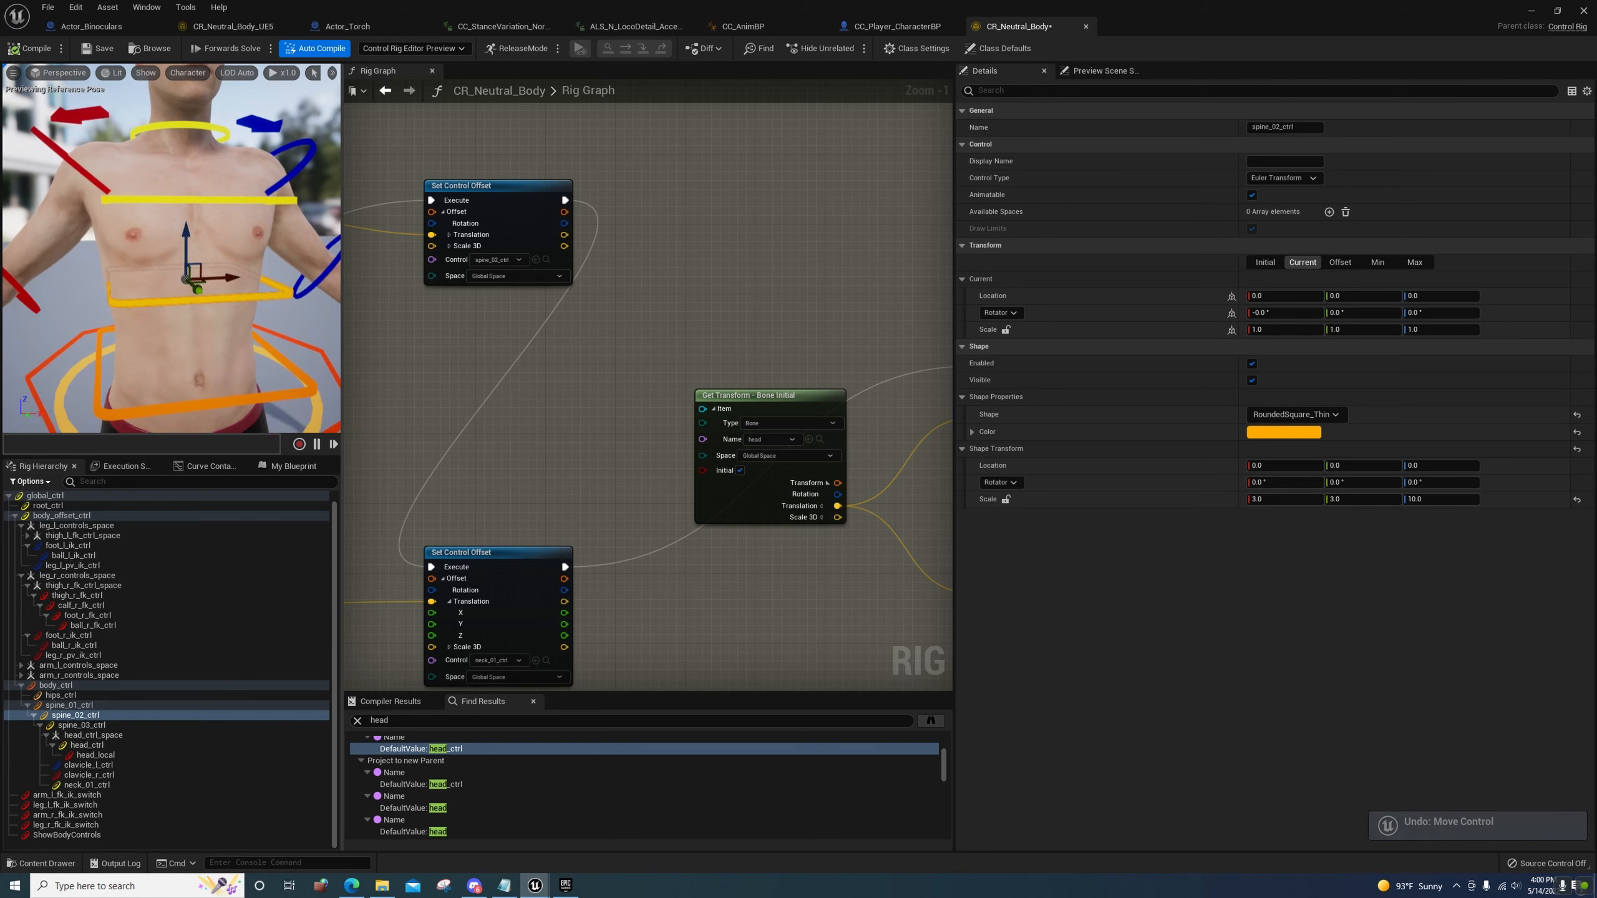
Save CR_Neutral_Body and go to the Backwards Solve node beside the root_body_inversion group in the rig graph
scroll(188, 264, down, 4)
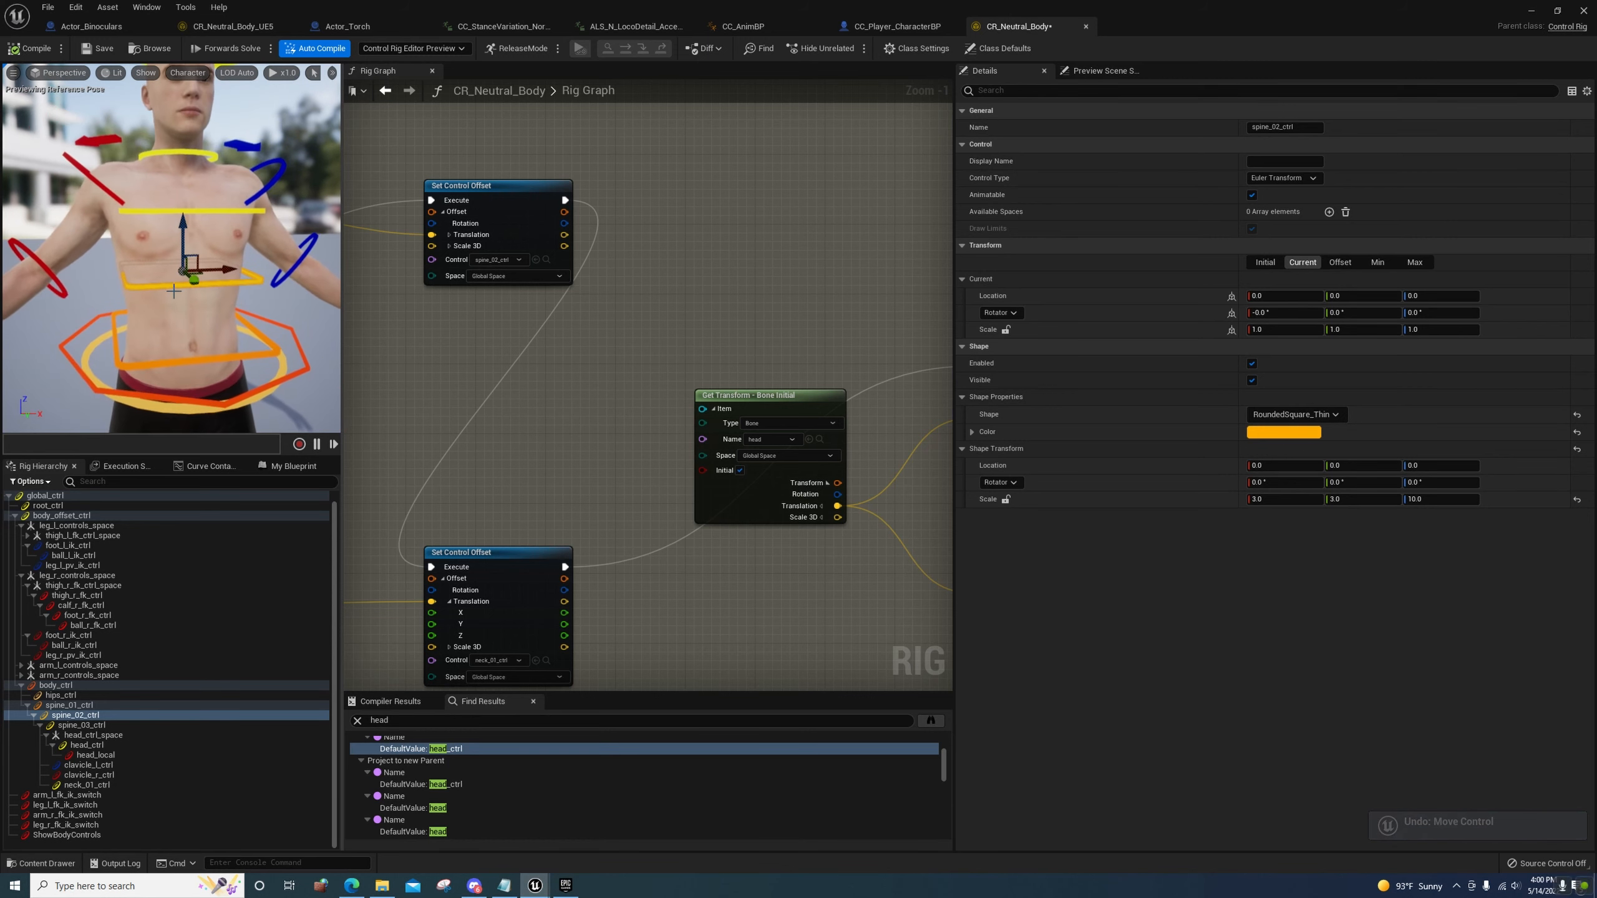
click(99, 50)
scroll(744, 450, down, 4)
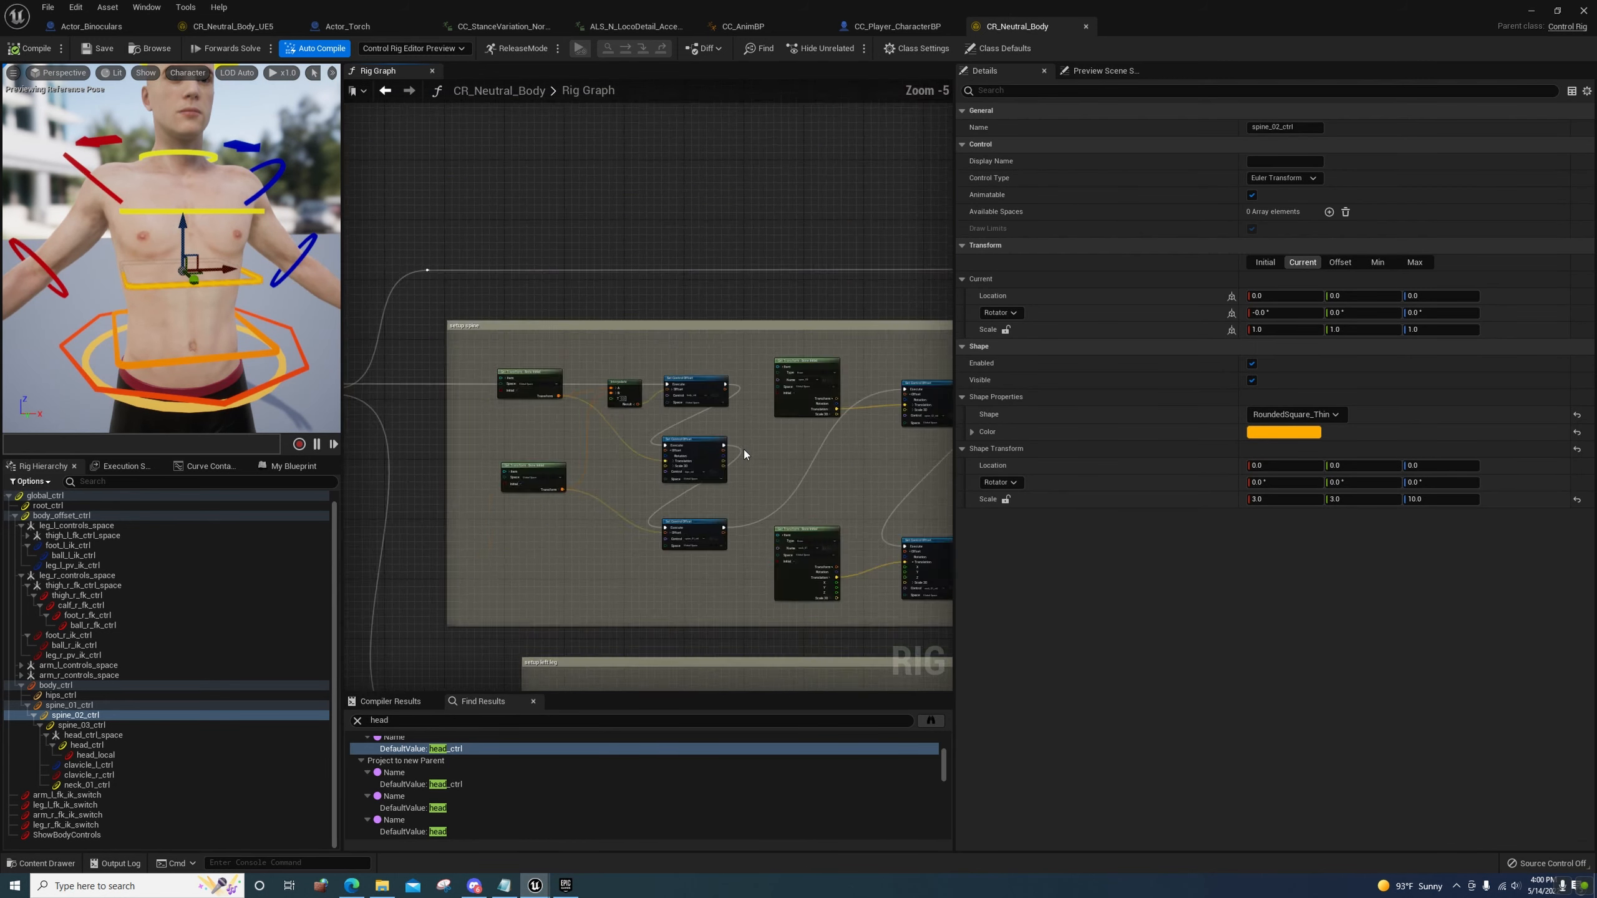
scroll(744, 449, down, 1)
right_drag(436, 419, 540, 682)
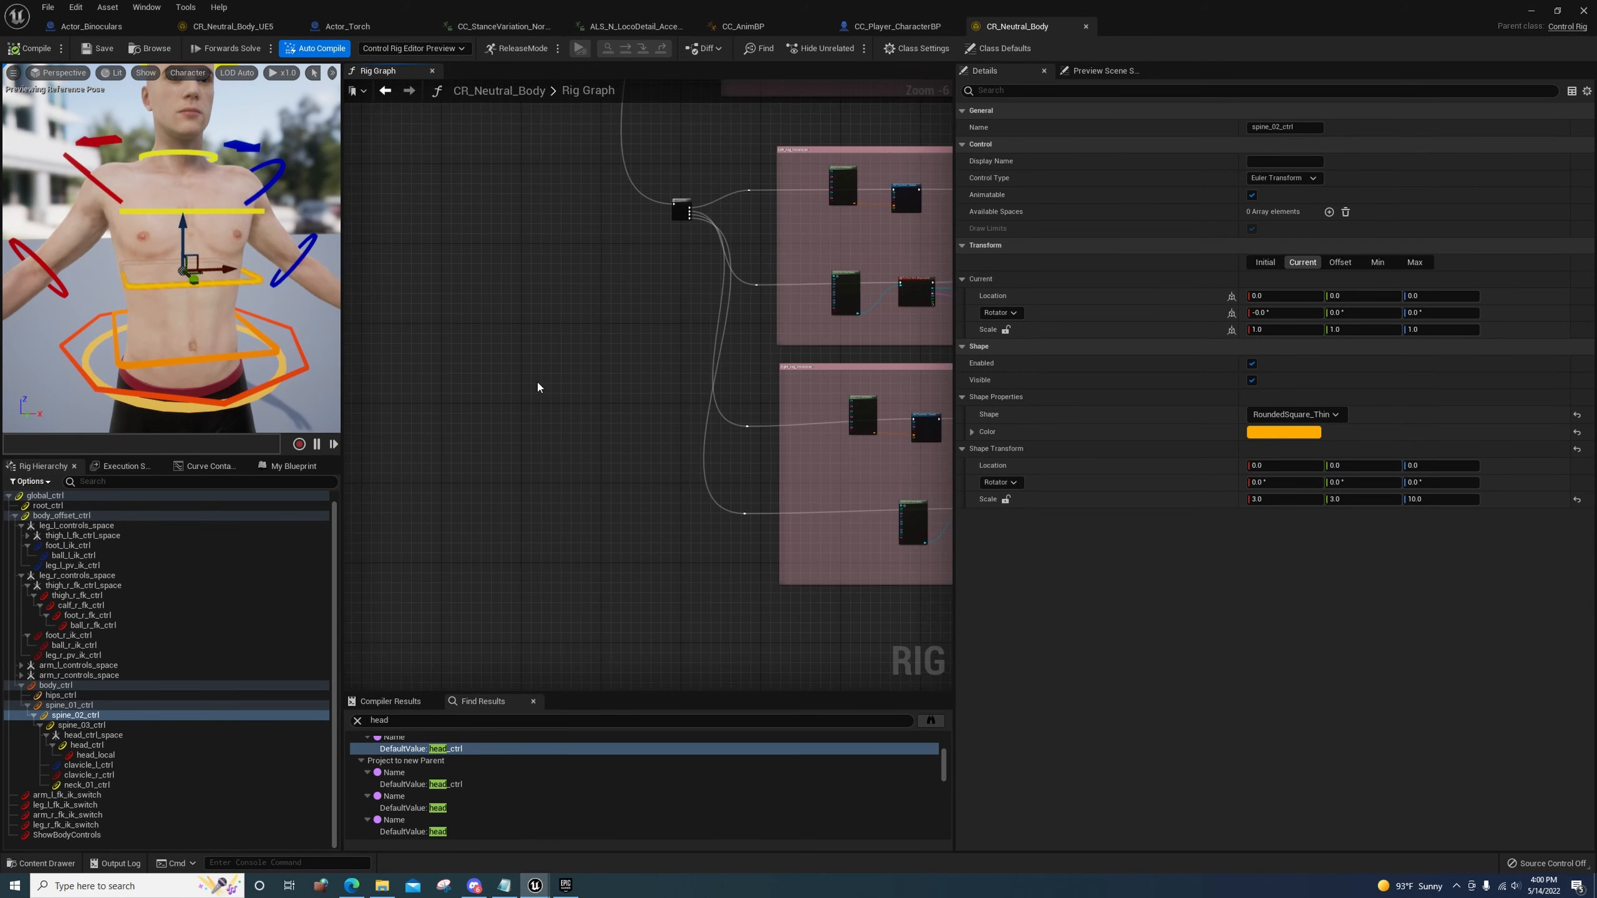
right_drag(538, 387, 545, 463)
scroll(542, 469, up, 3)
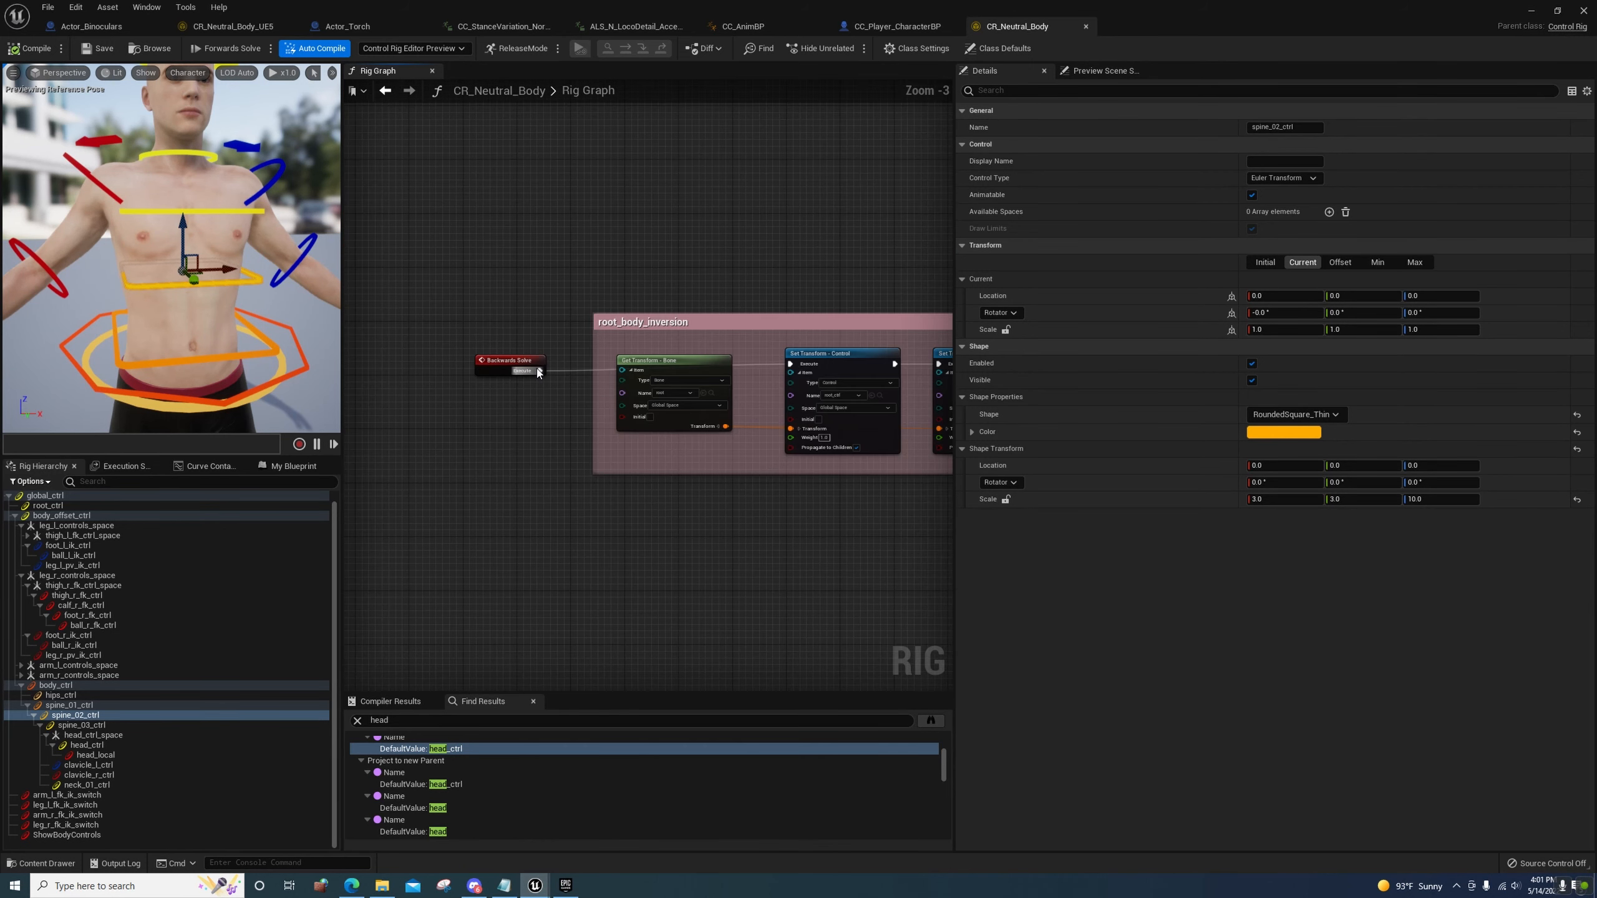
Break the Backwards Solve node's Execute link and reconnect it to the first Set Transform - Control node in root_body_inversion
right_click(539, 372)
click(579, 409)
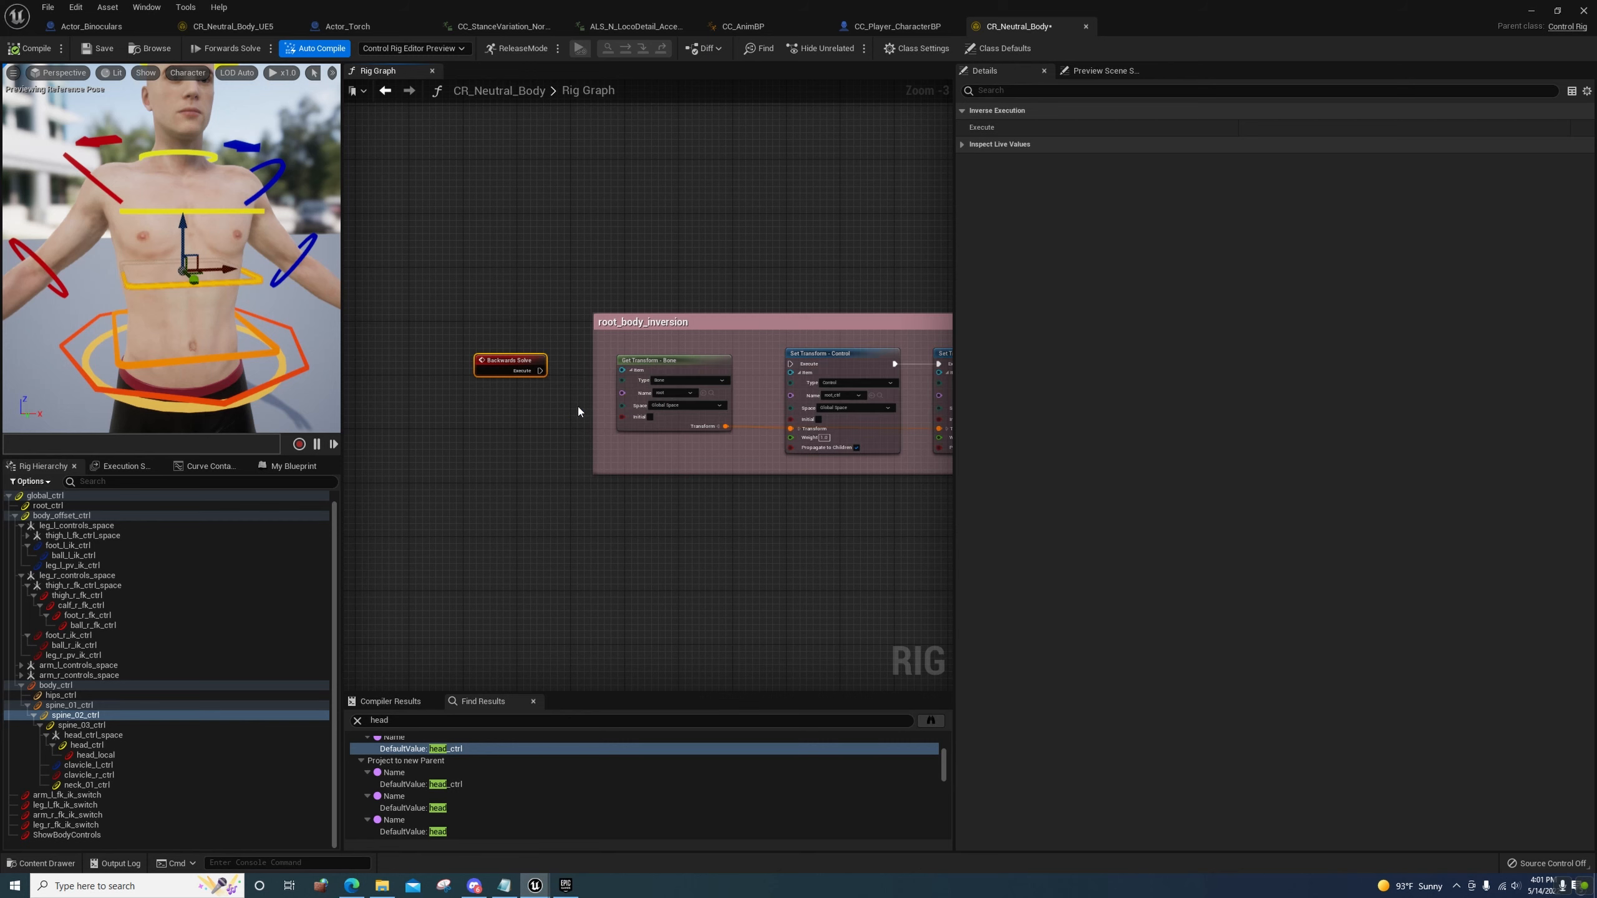
drag(539, 370, 790, 364)
Preview the rig in Backwards Solve, Backwards and Forwards, and Setup Event modes, and return it to Forwards Solve
click(271, 50)
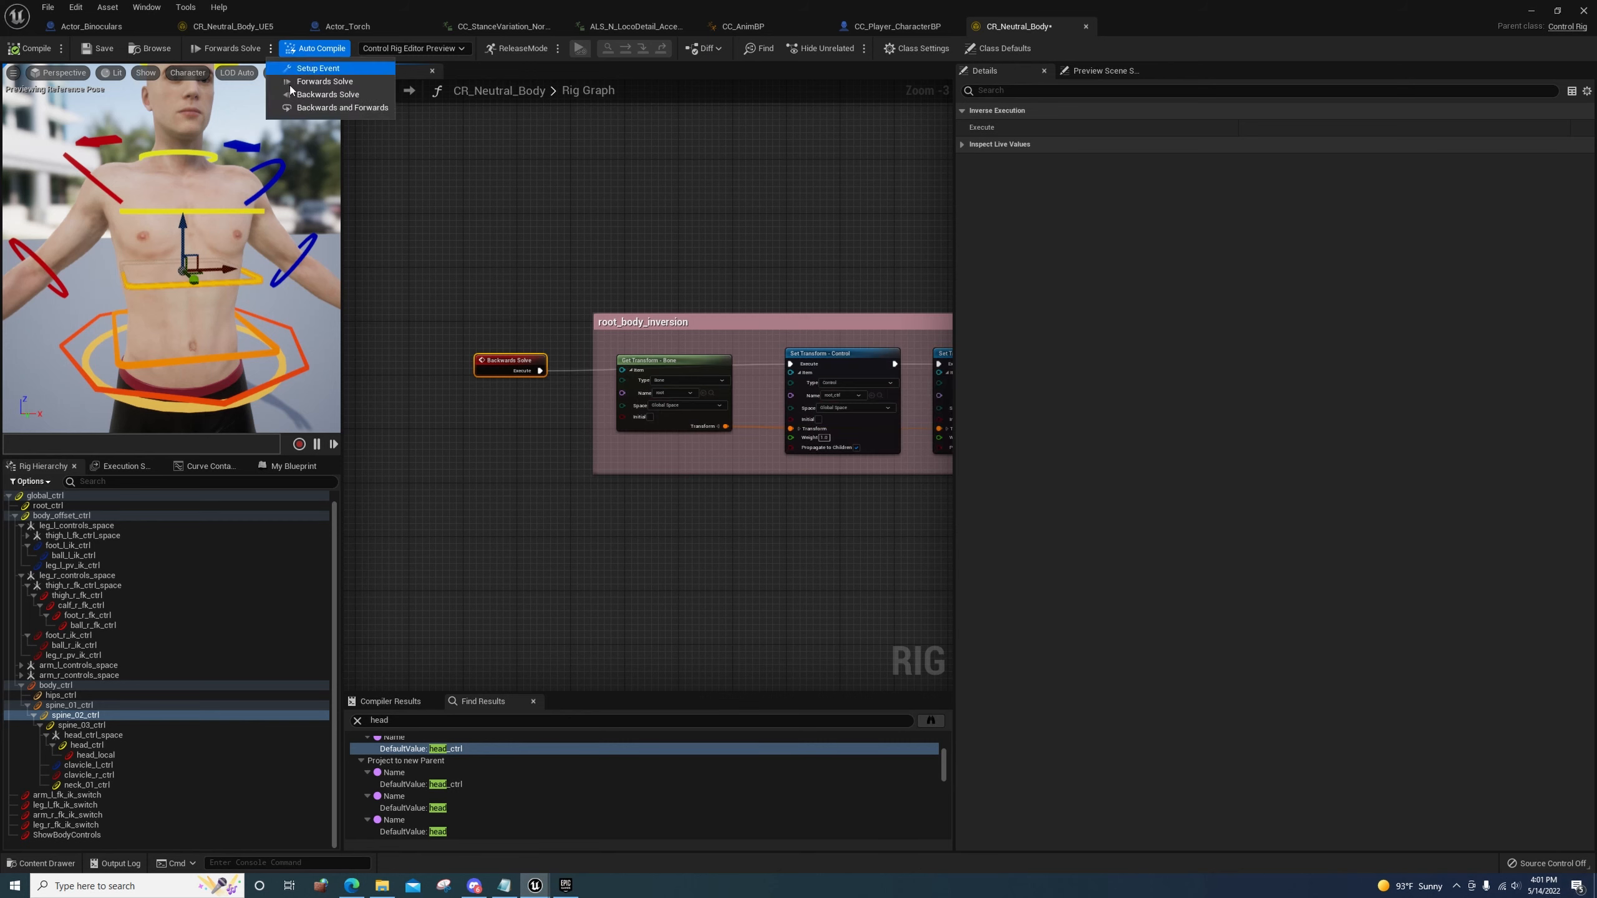
click(309, 98)
click(276, 49)
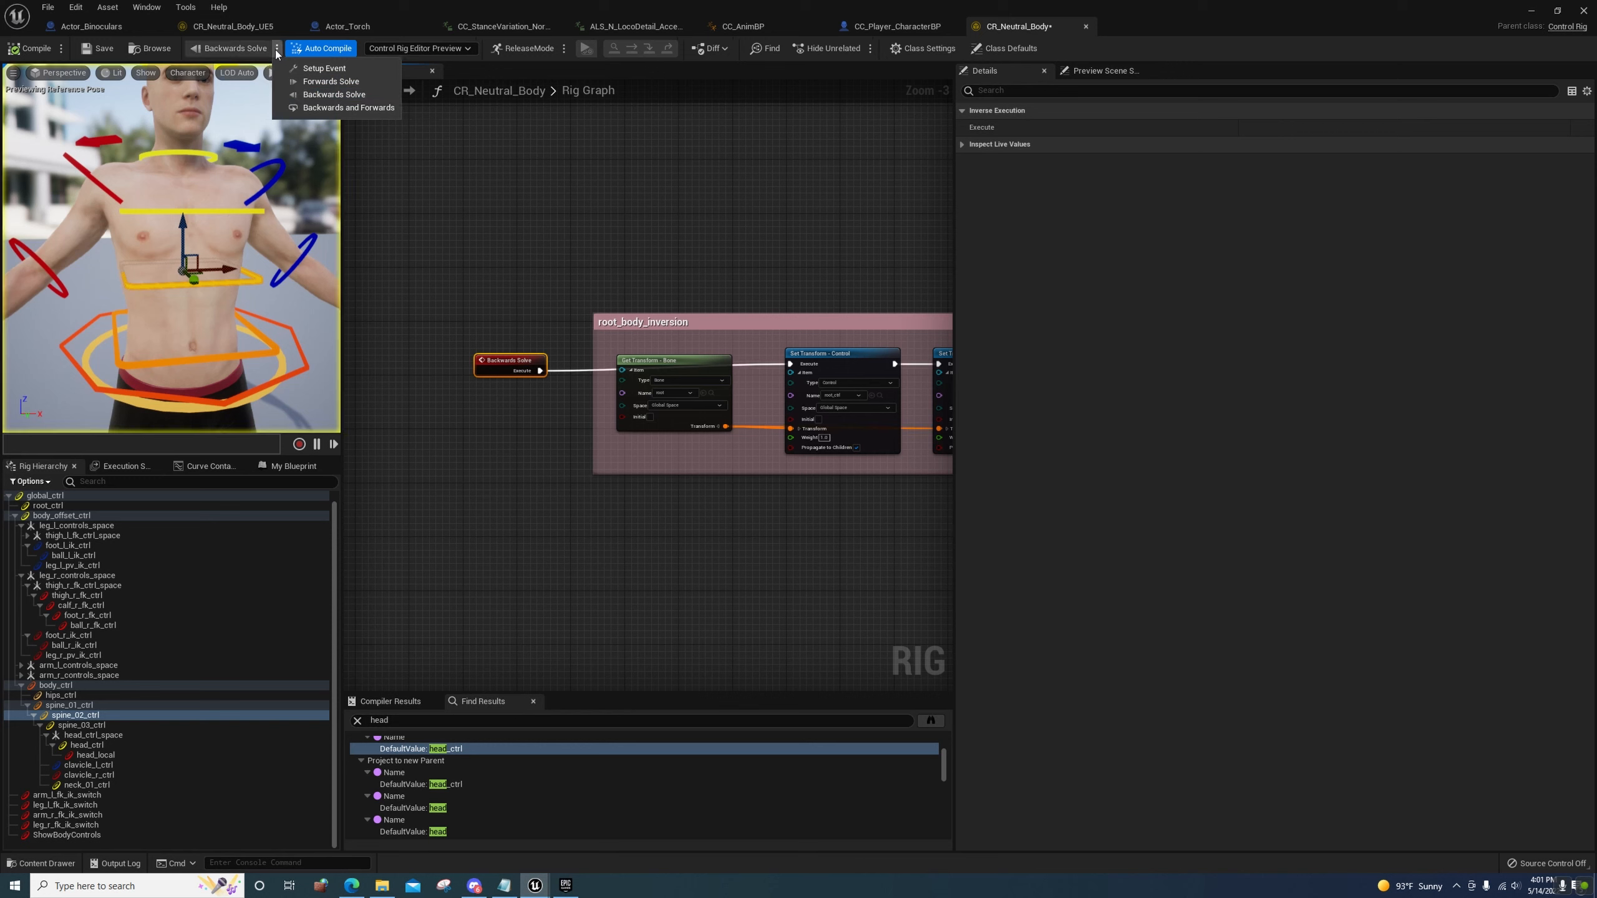
click(311, 110)
click(319, 48)
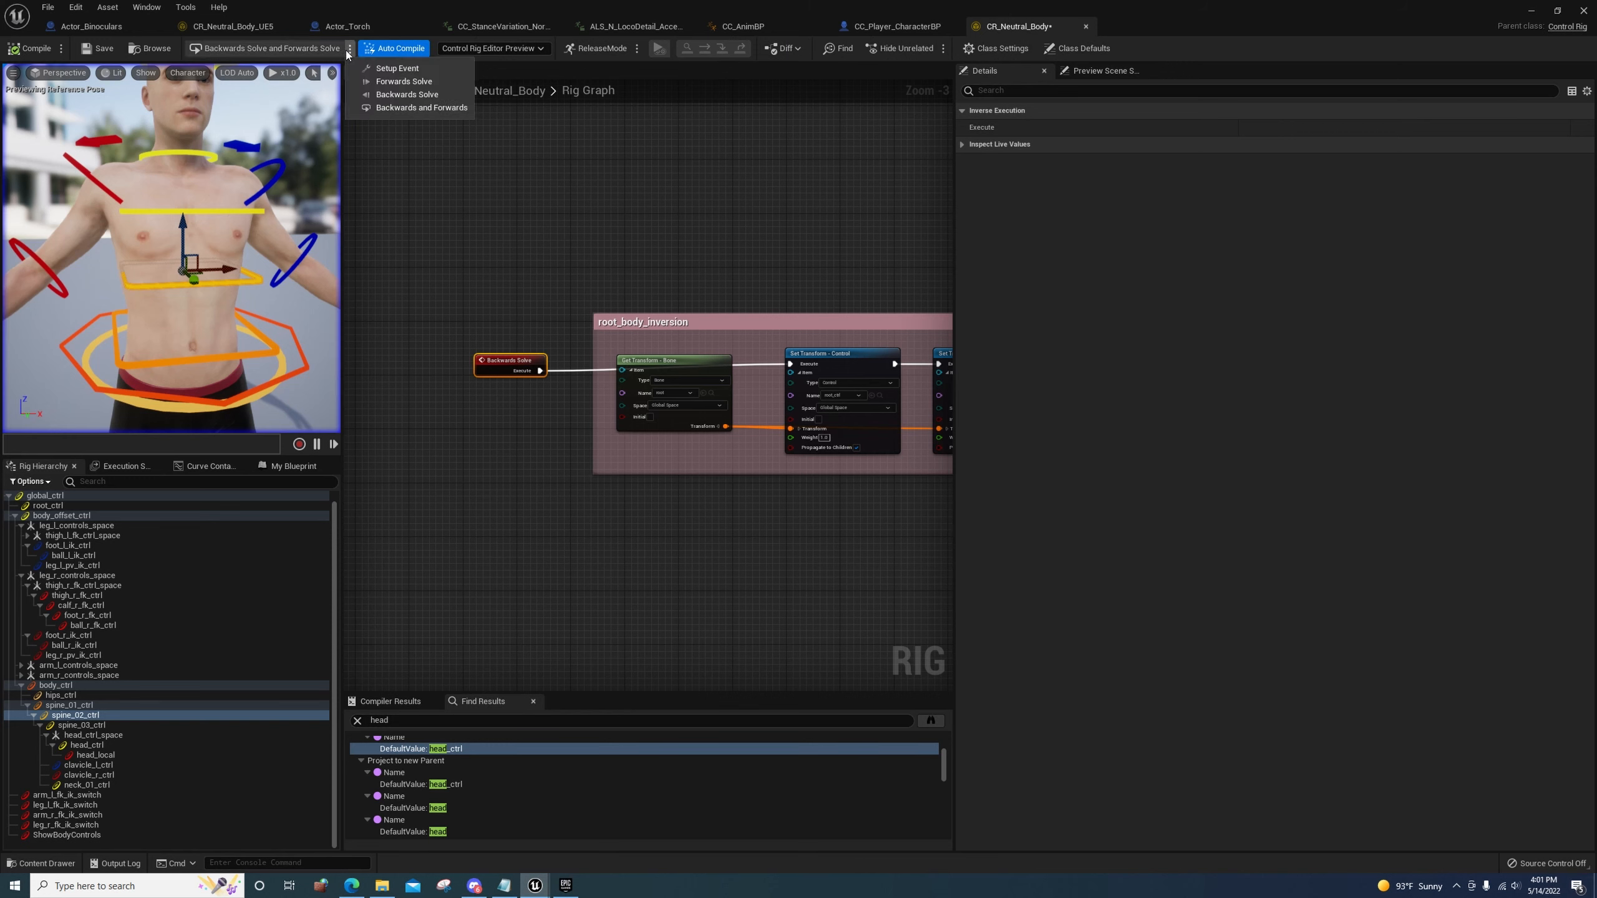
click(352, 73)
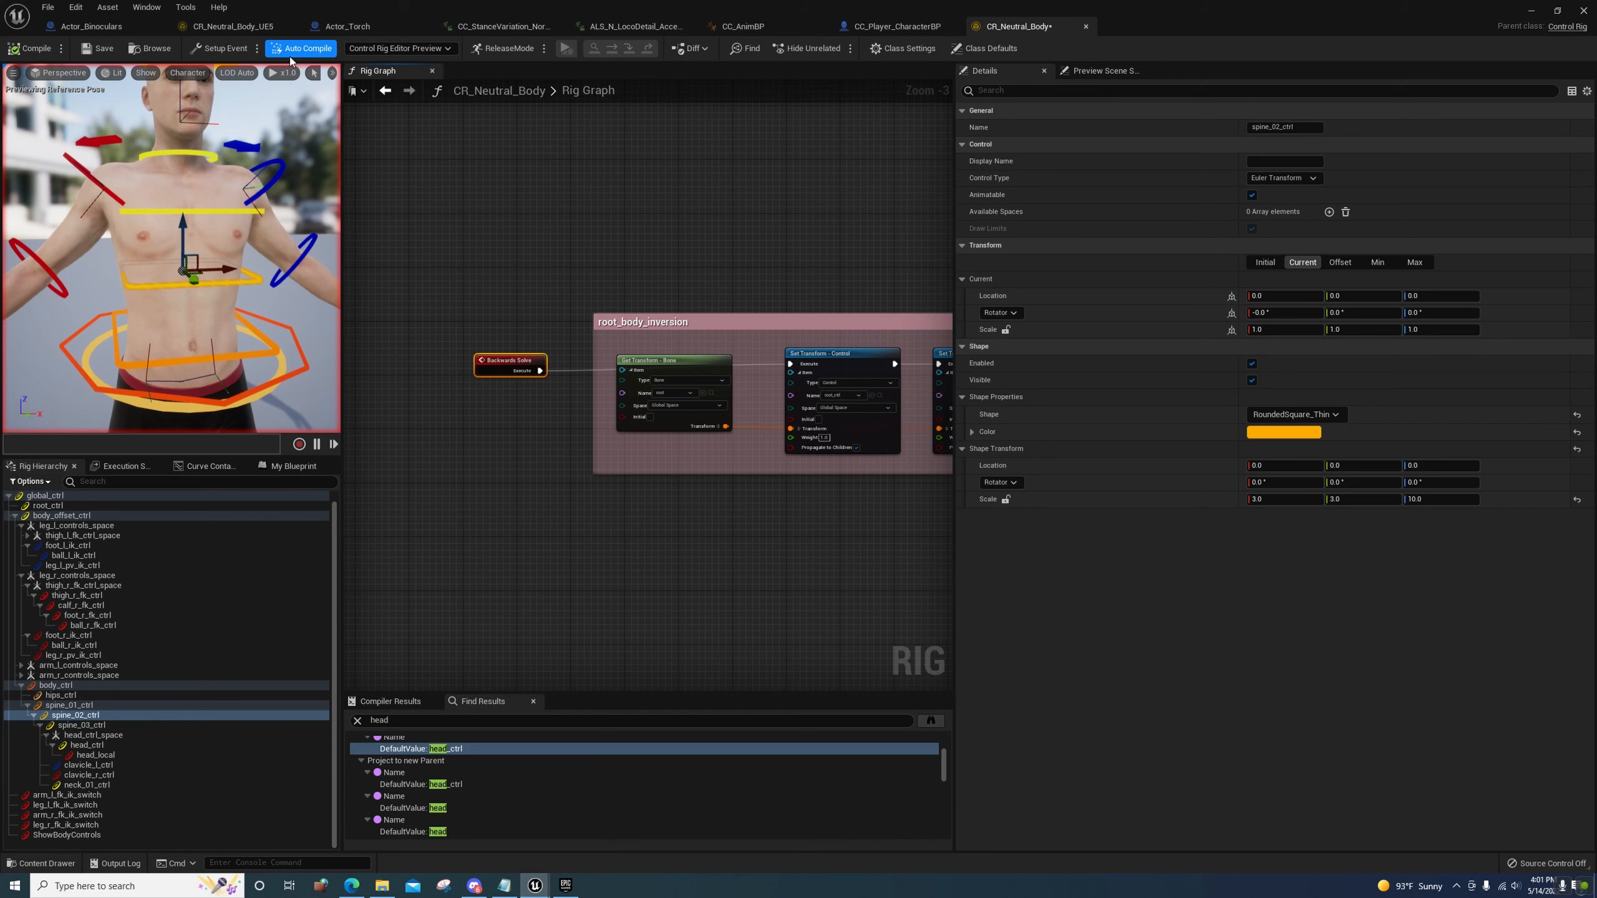
click(257, 48)
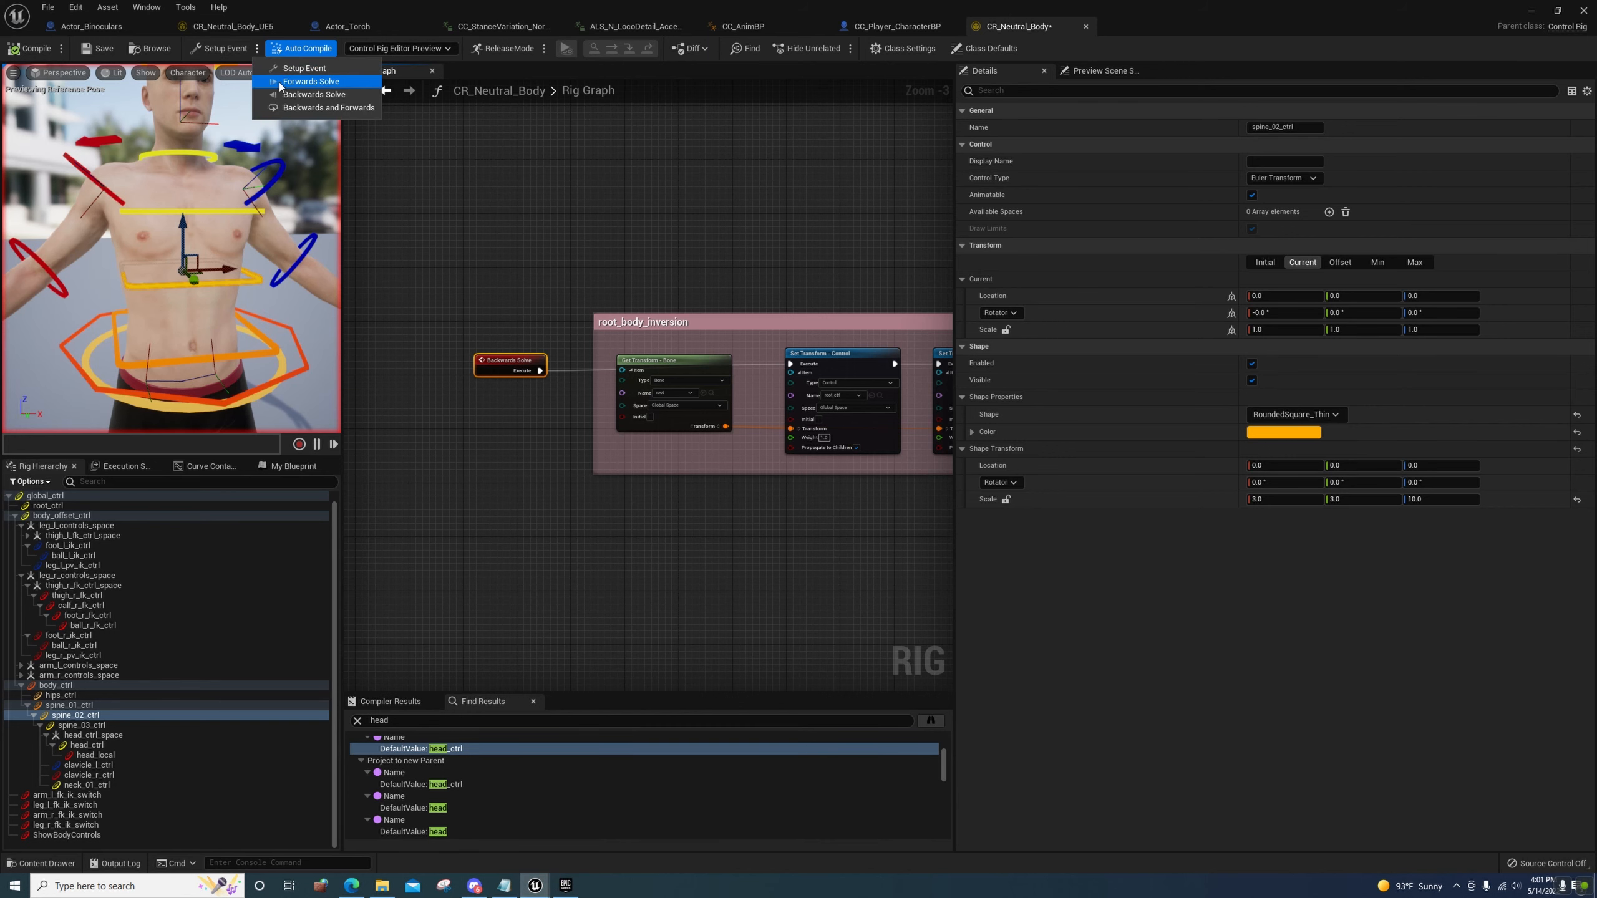
click(296, 80)
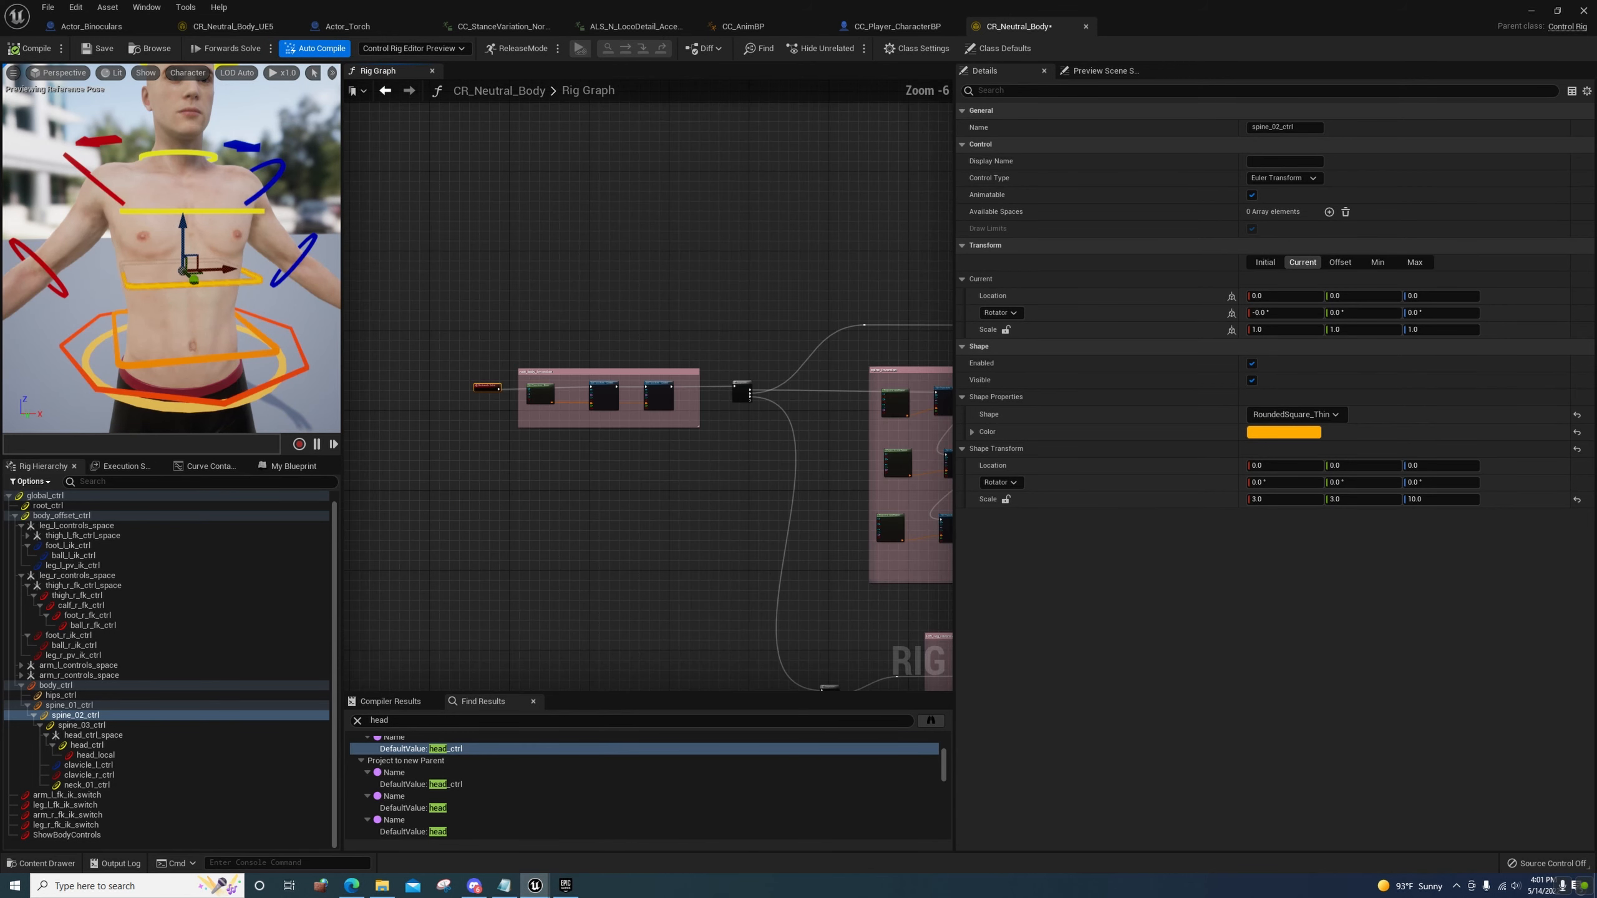
Break the Setup Event node's Execute link to its Sequence node beside the setup spine group
scroll(566, 596, up, 3)
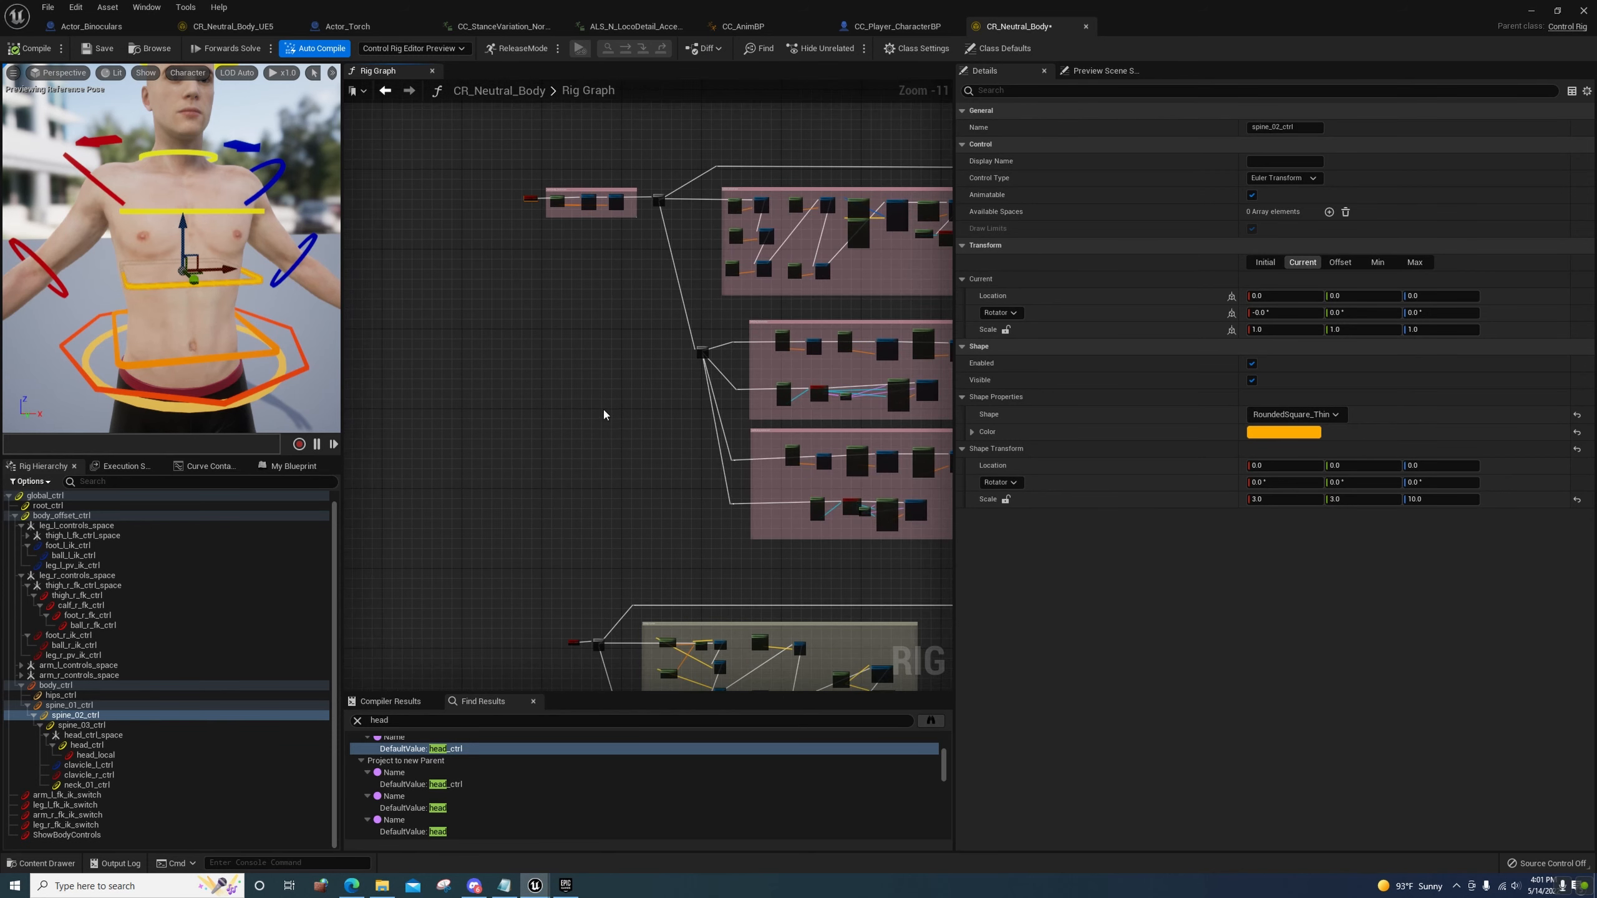
scroll(624, 357, up, 1)
scroll(618, 366, up, 2)
right_click(617, 365)
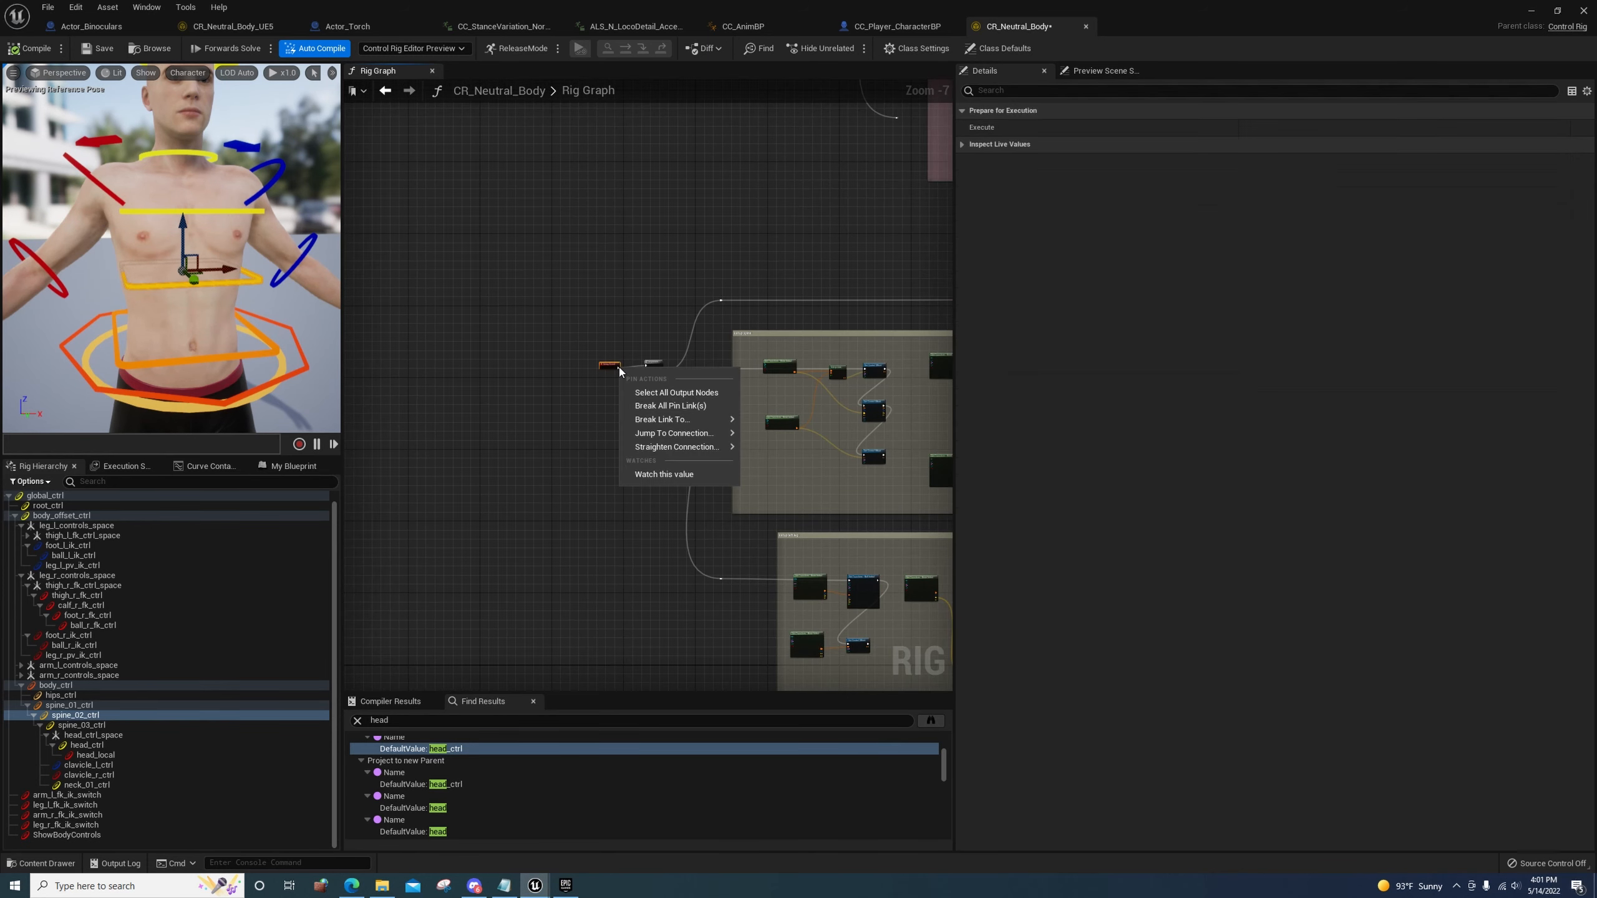
click(641, 406)
scroll(639, 404, up, 5)
right_drag(636, 407, 560, 431)
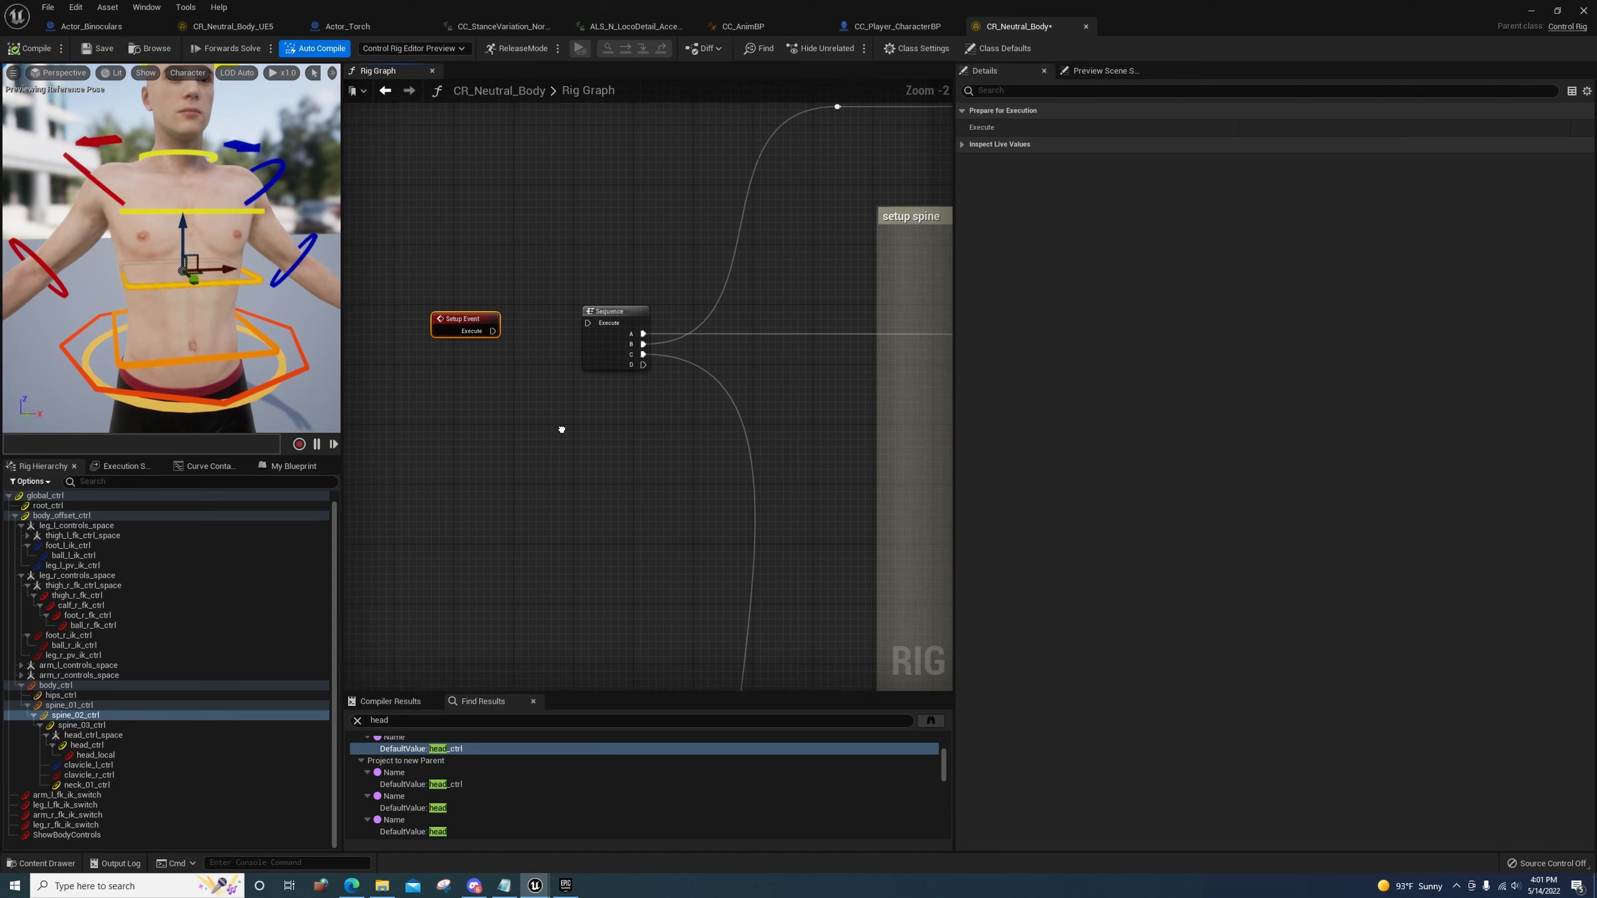
mouse_move(492, 331)
mouse_down()
mouse_move(562, 332)
mouse_move(503, 339)
mouse_up()
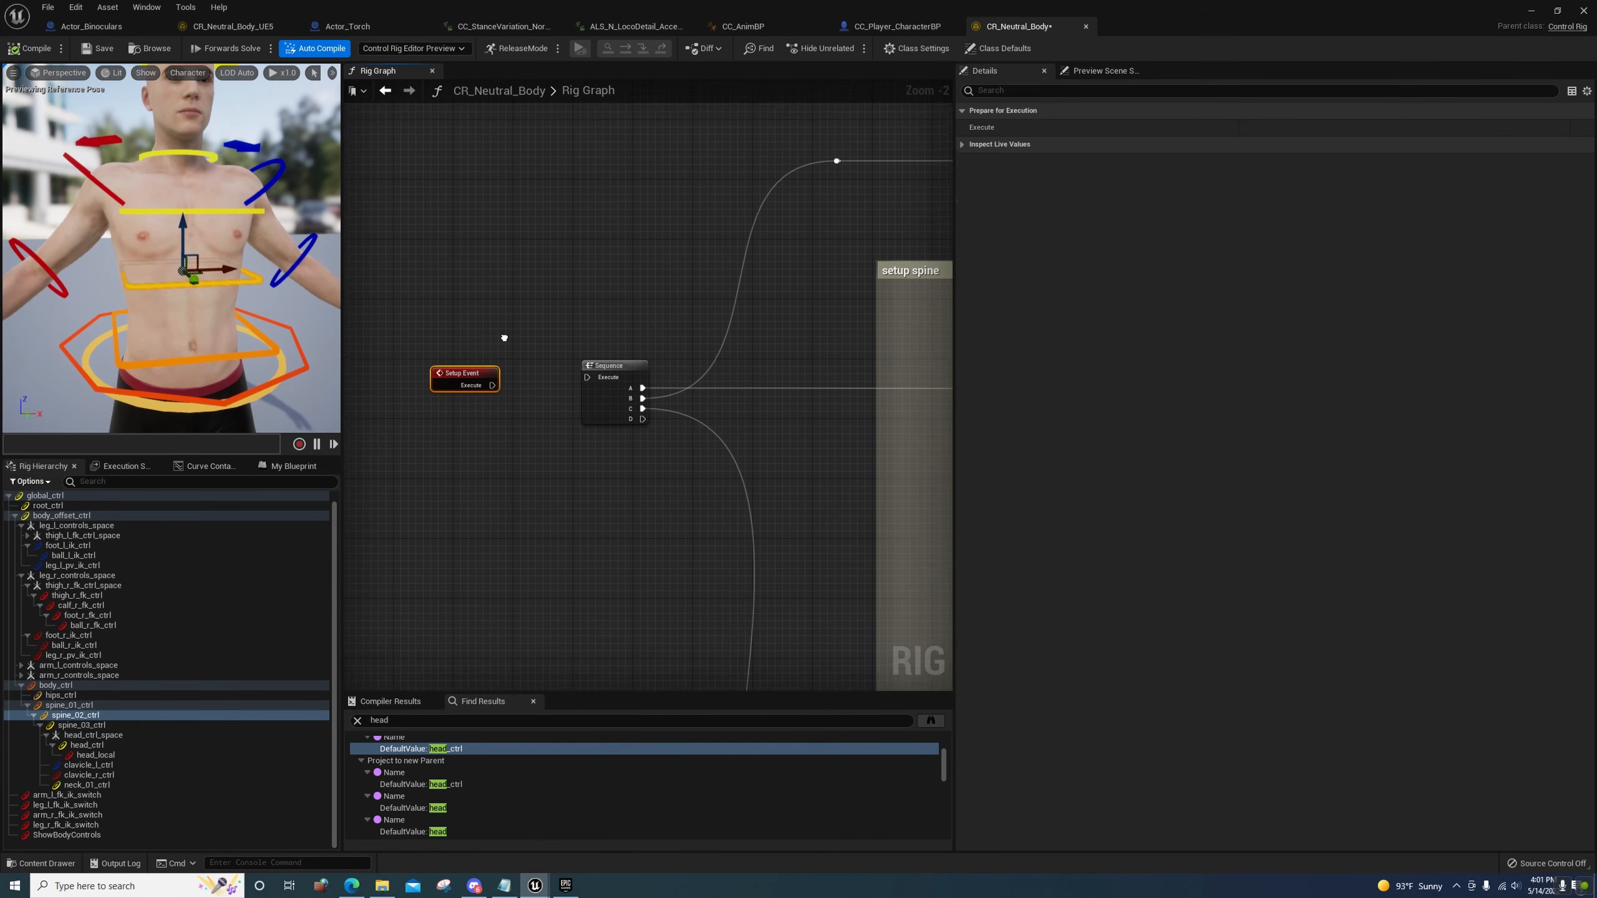
Break the Backwards Solve node's Execute link beside the root_body_inversion group
scroll(527, 417, down, 6)
right_drag(496, 353, 607, 560)
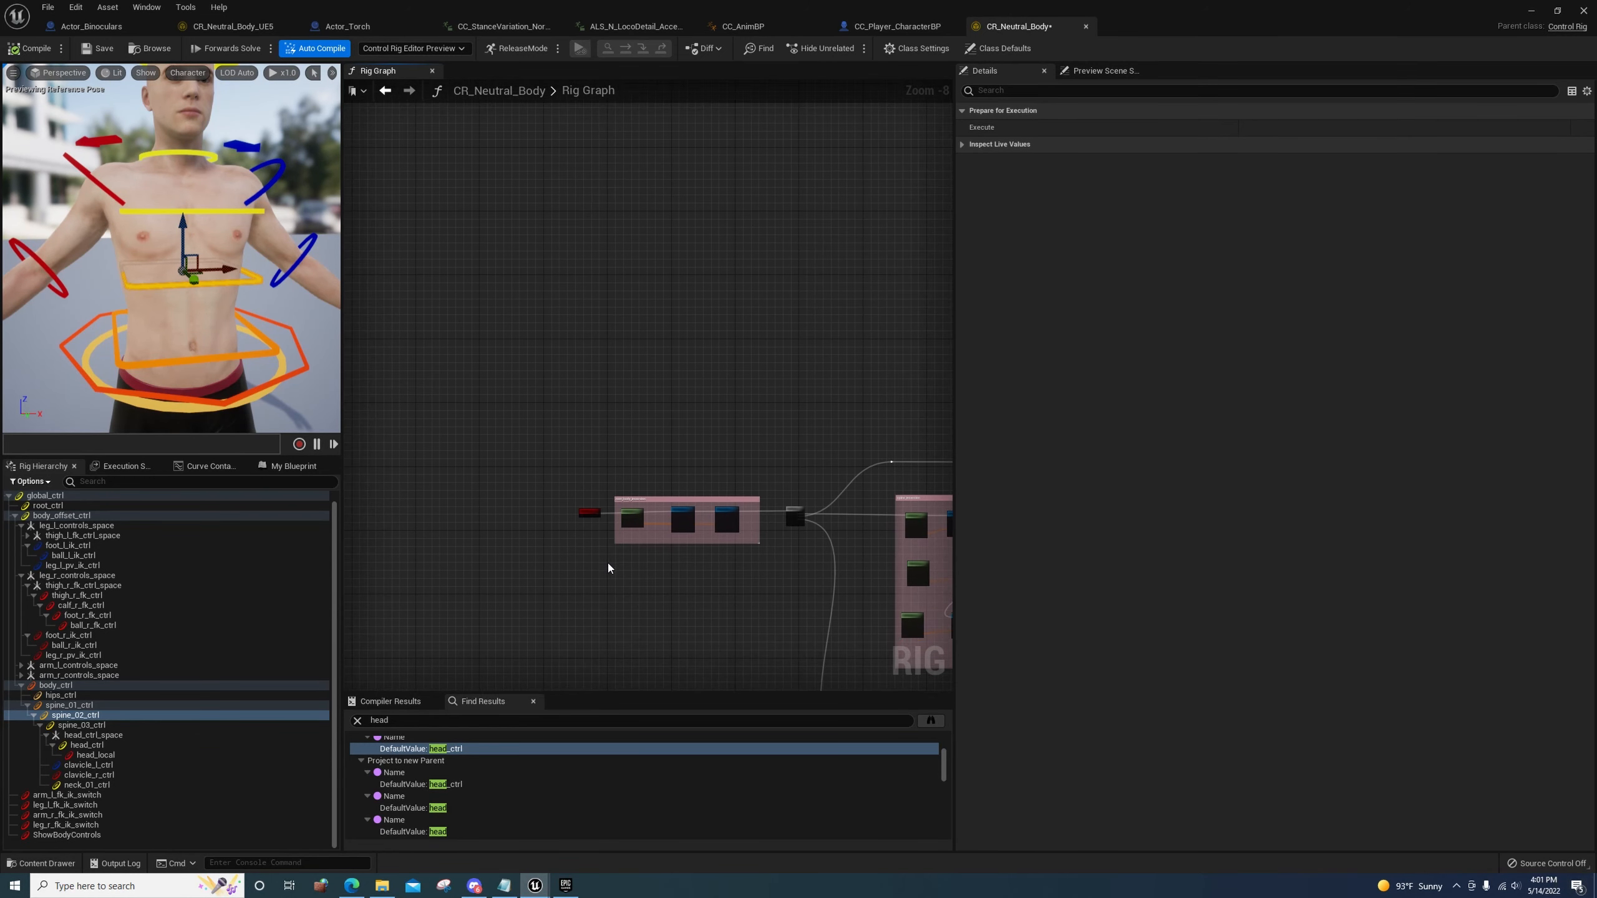
scroll(602, 531, up, 5)
right_click(588, 474)
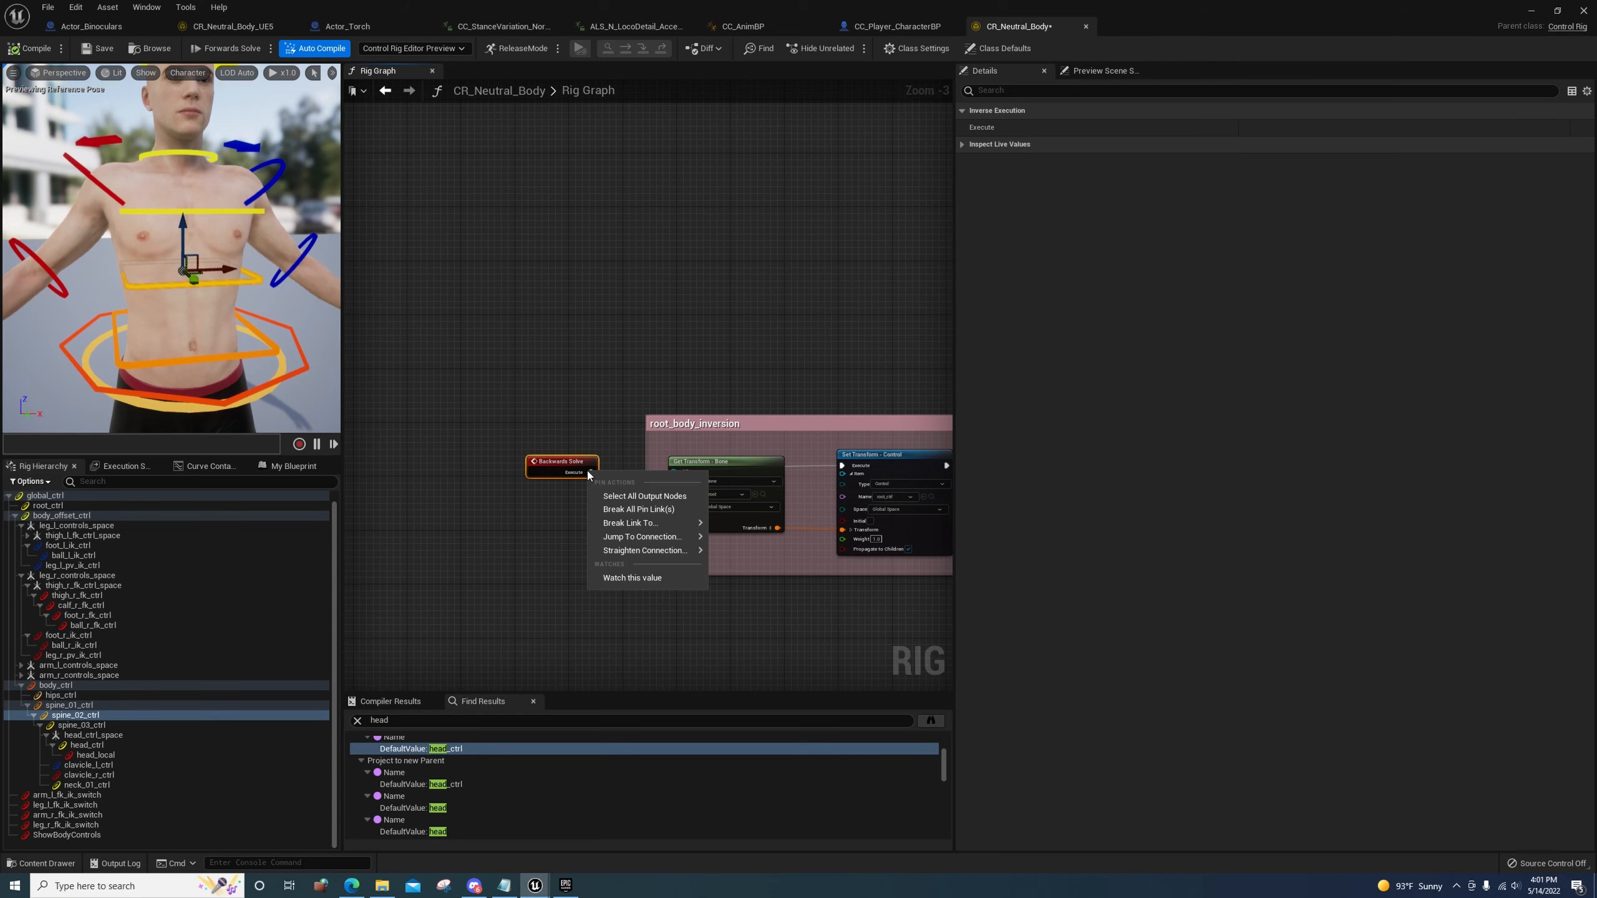
click(636, 510)
Break the Forwards Solve node's Execute link to its Sequence node and save CR_Neutral_Body
scroll(621, 350, down, 7)
scroll(639, 439, up, 6)
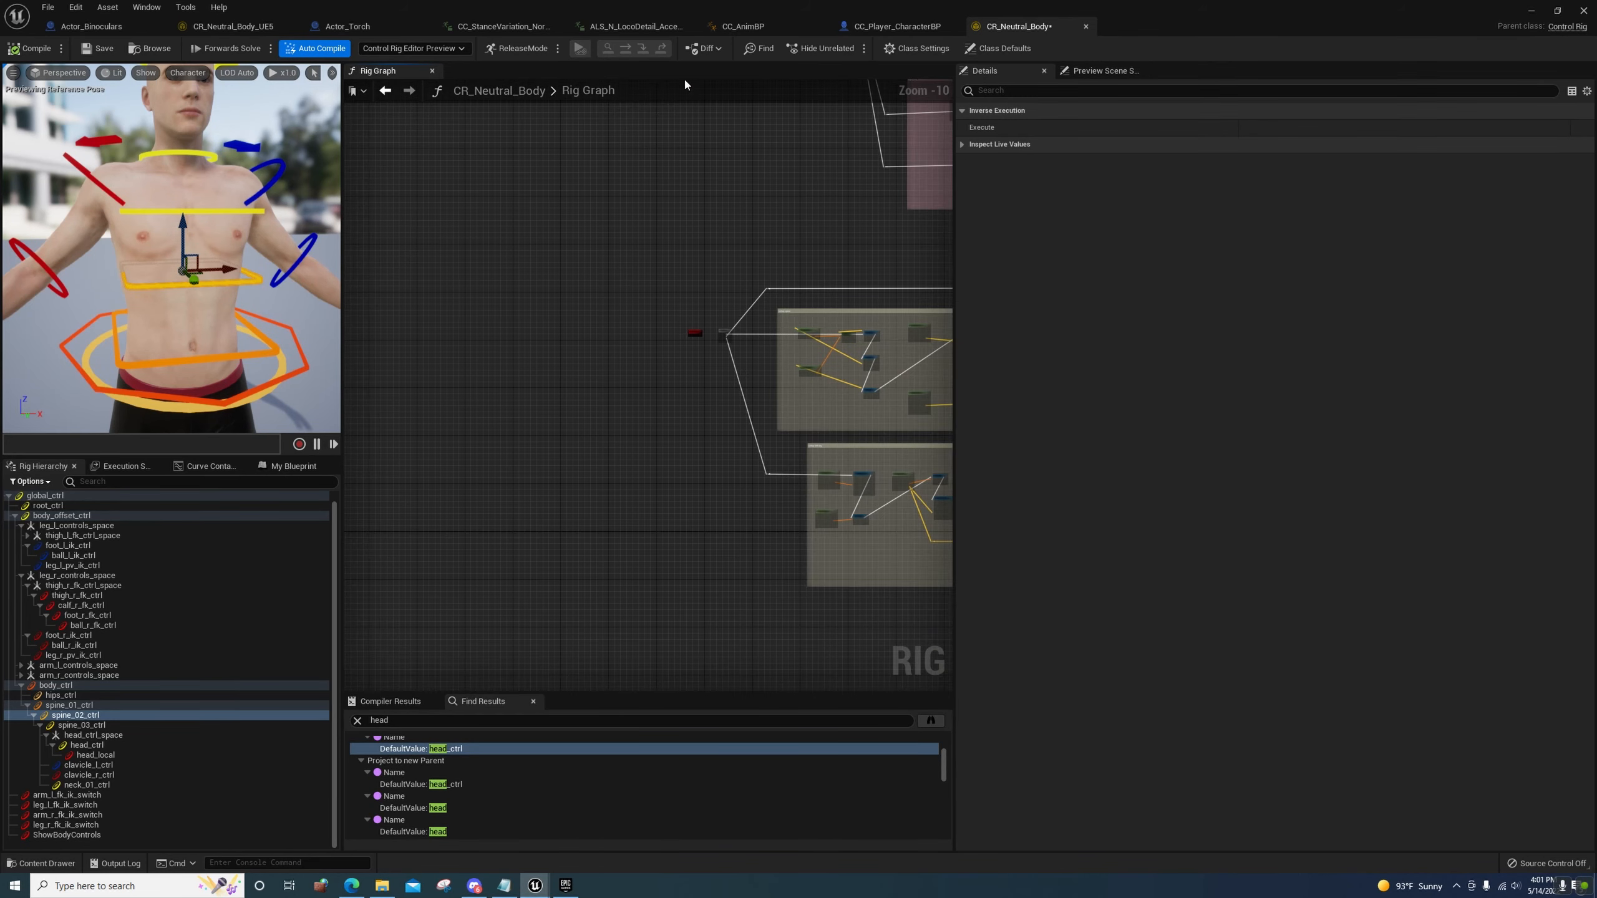
scroll(561, 365, up, 9)
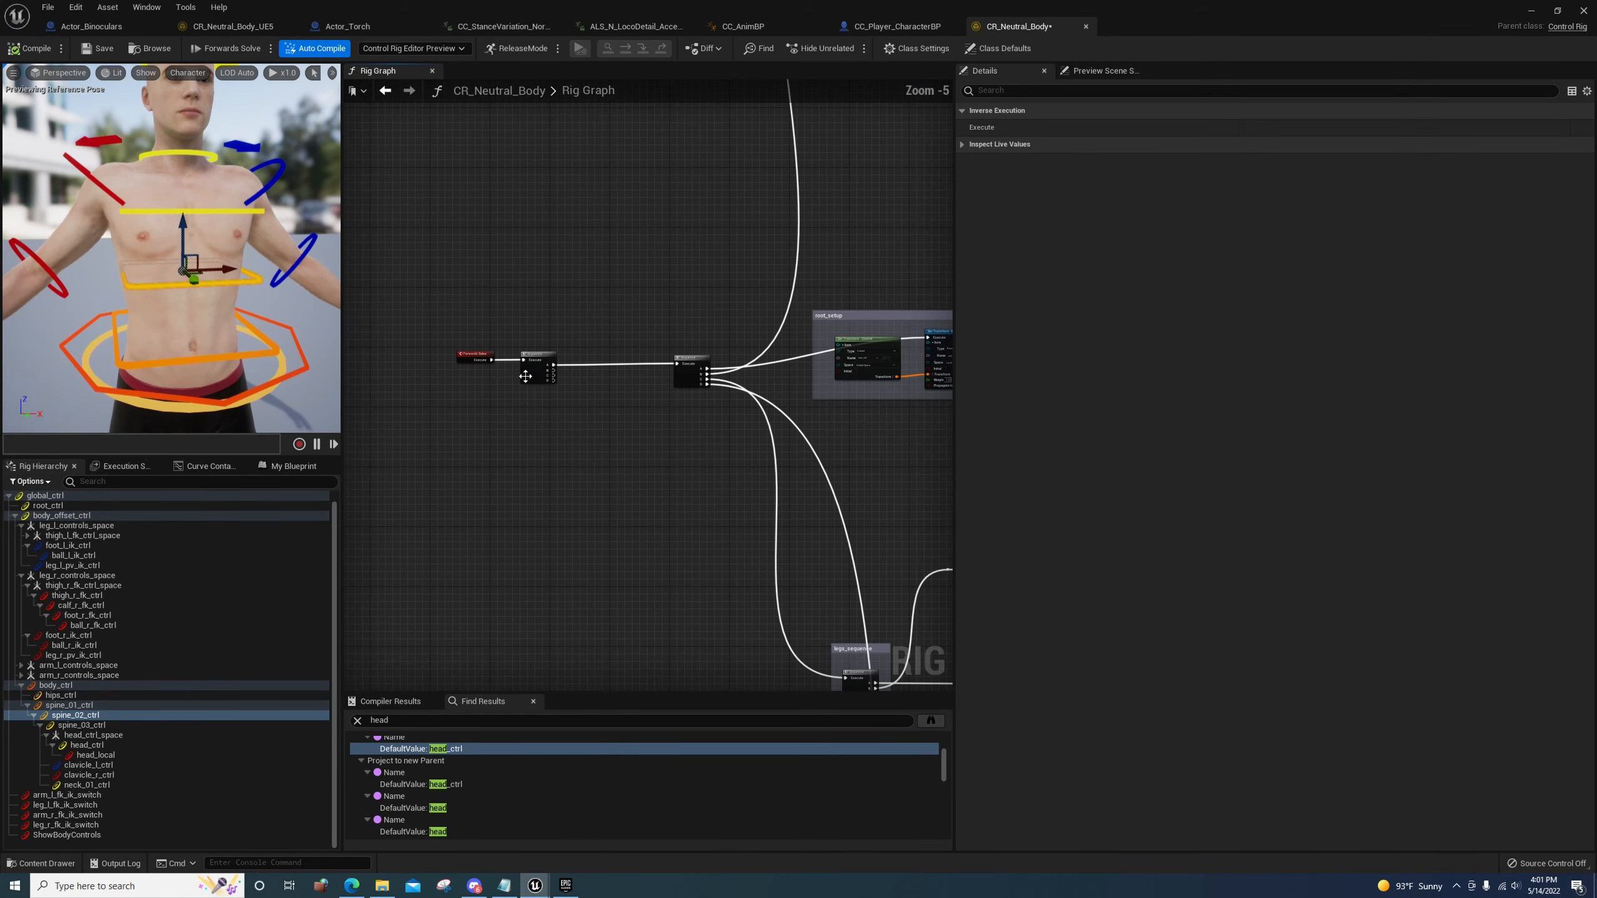
right_click(533, 371)
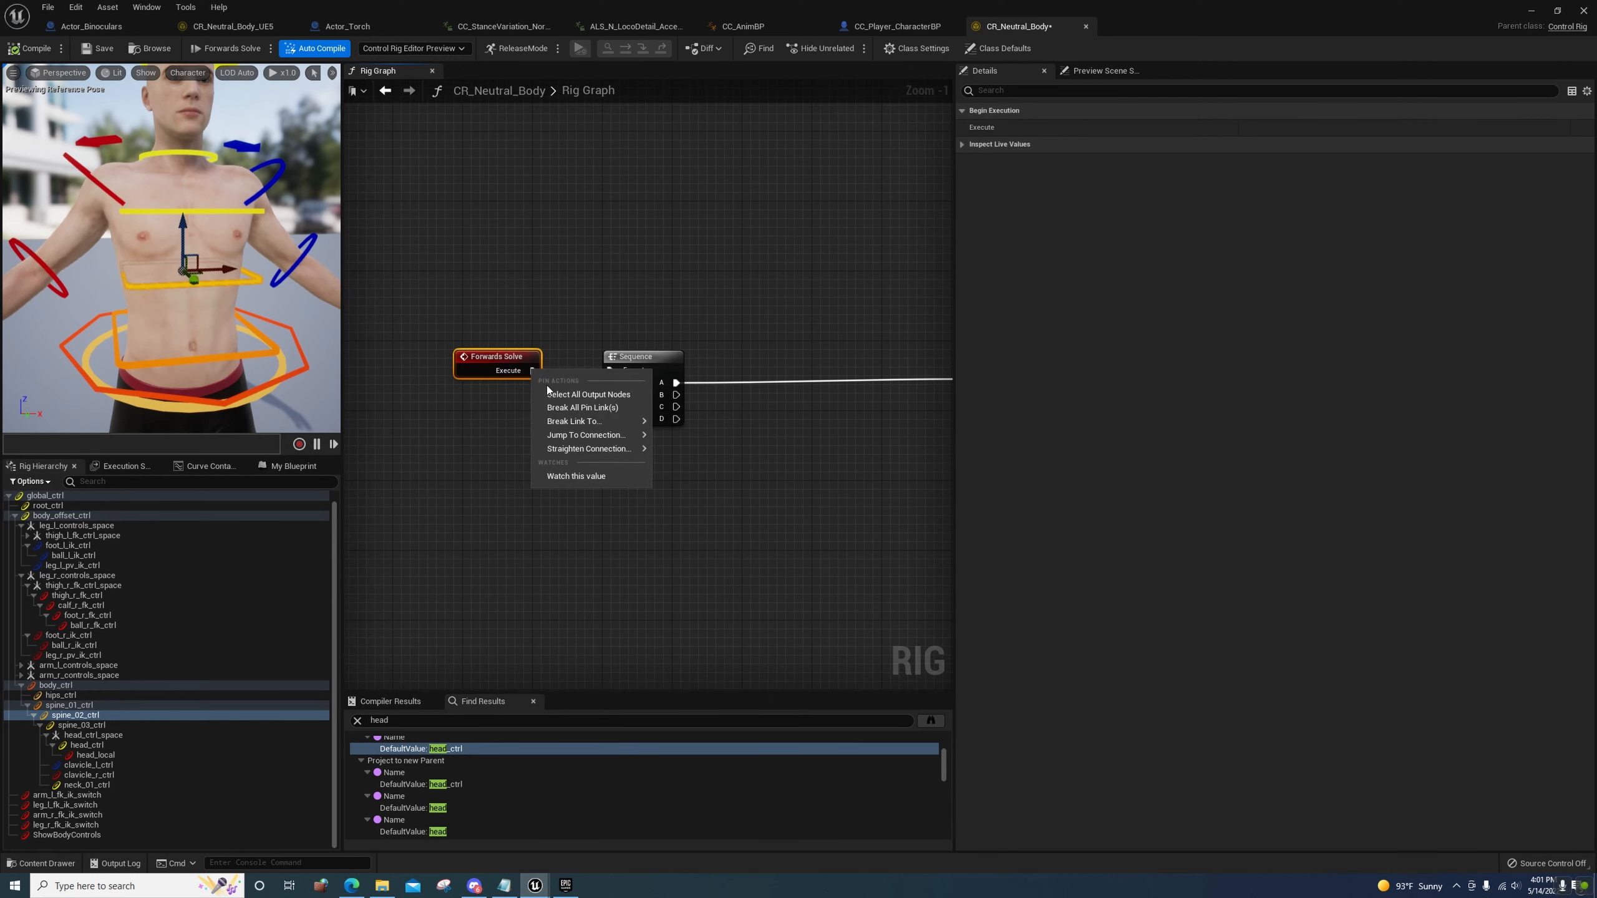
click(566, 405)
right_drag(566, 398, 533, 454)
scroll(533, 454, down, 4)
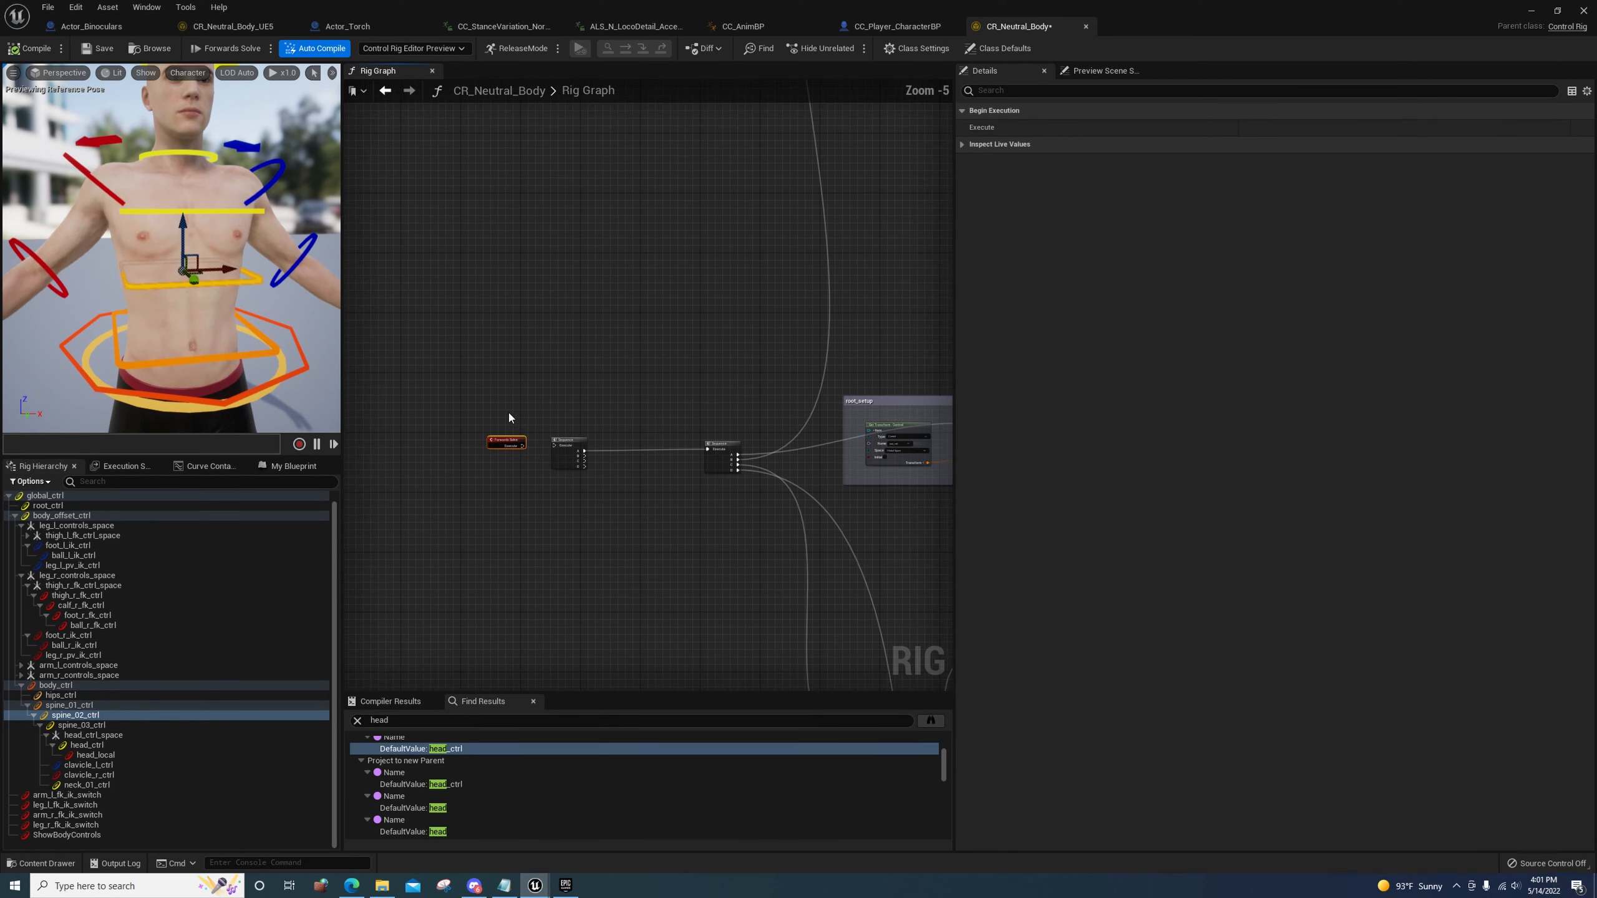
click(95, 49)
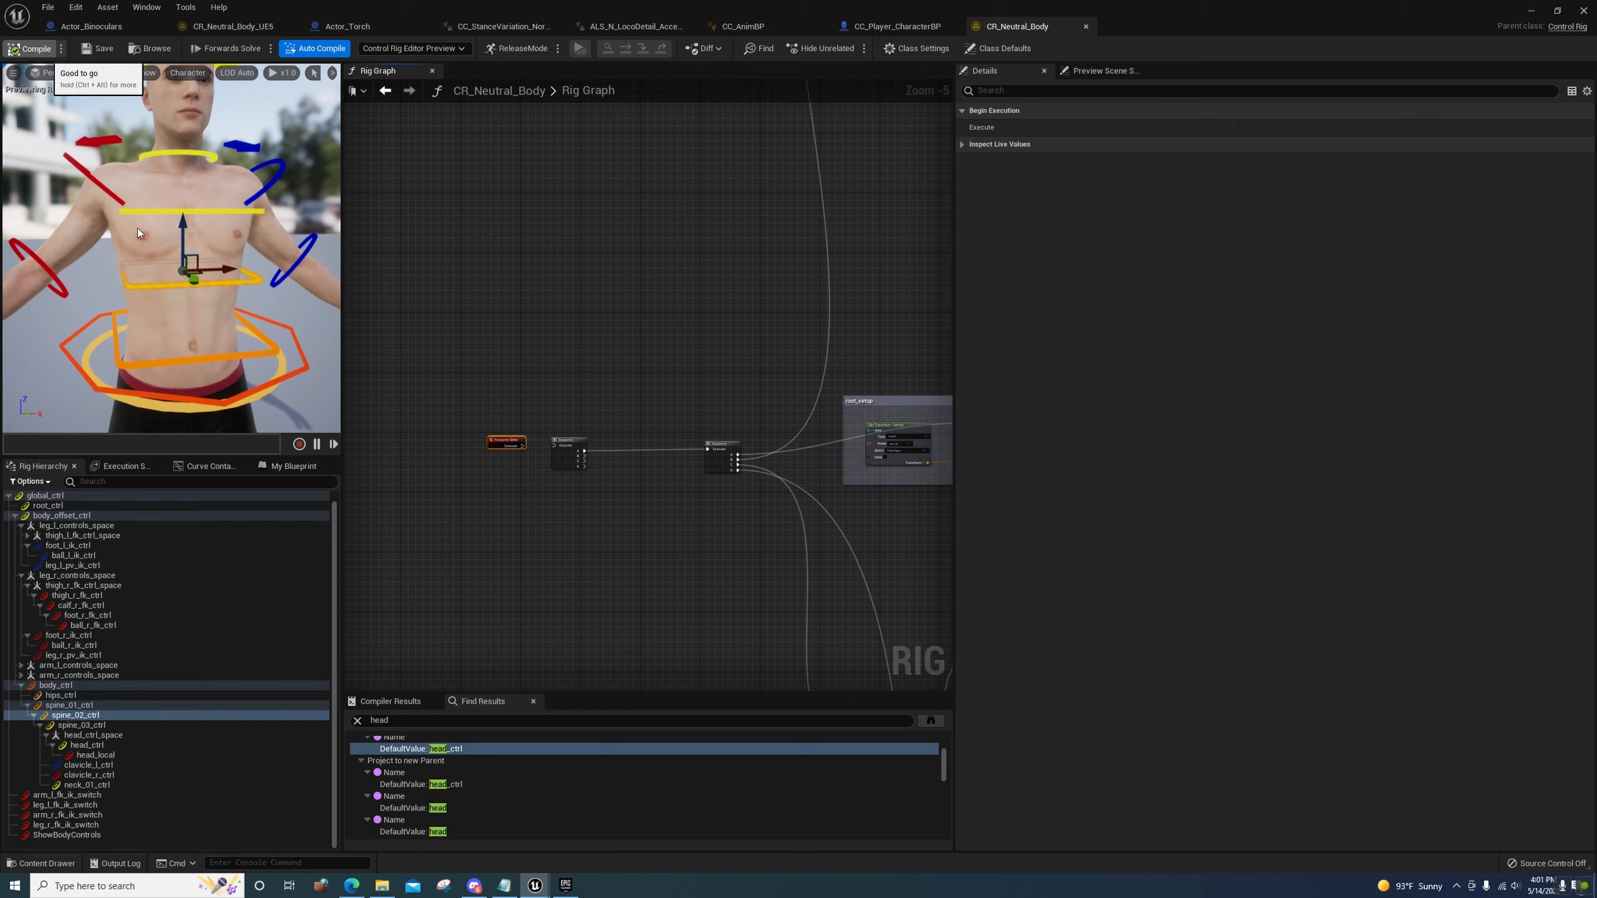
Reconnect the Execute outputs of Forwards Solve and Setup Event to their respective Sequence nodes
drag(523, 445, 556, 450)
right_drag(452, 272, 467, 426)
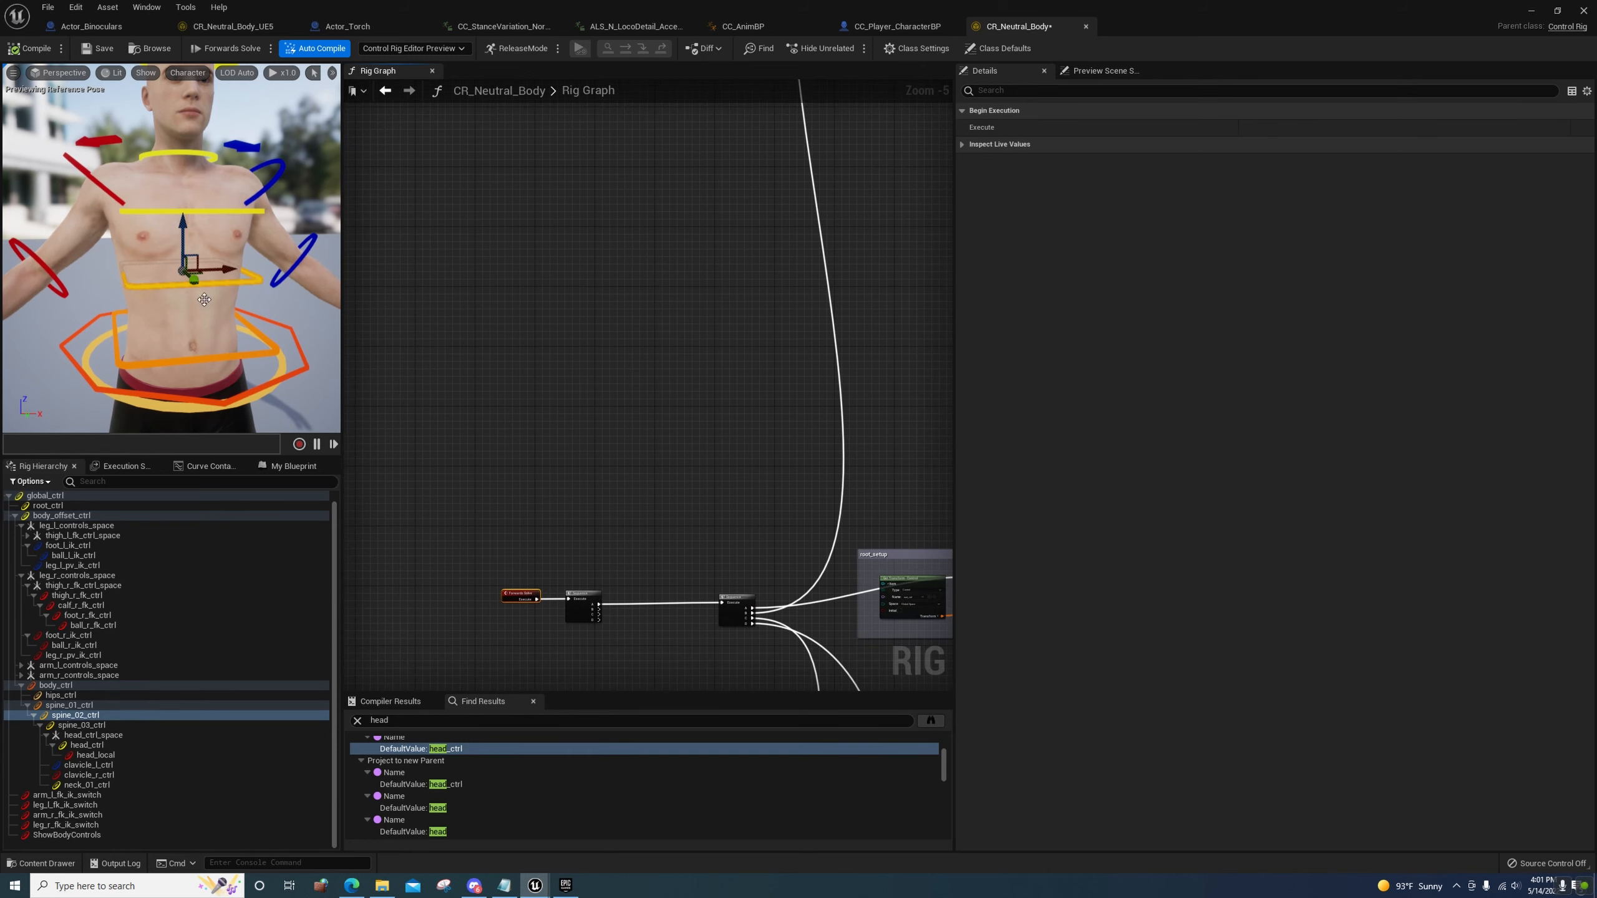
scroll(591, 357, down, 5)
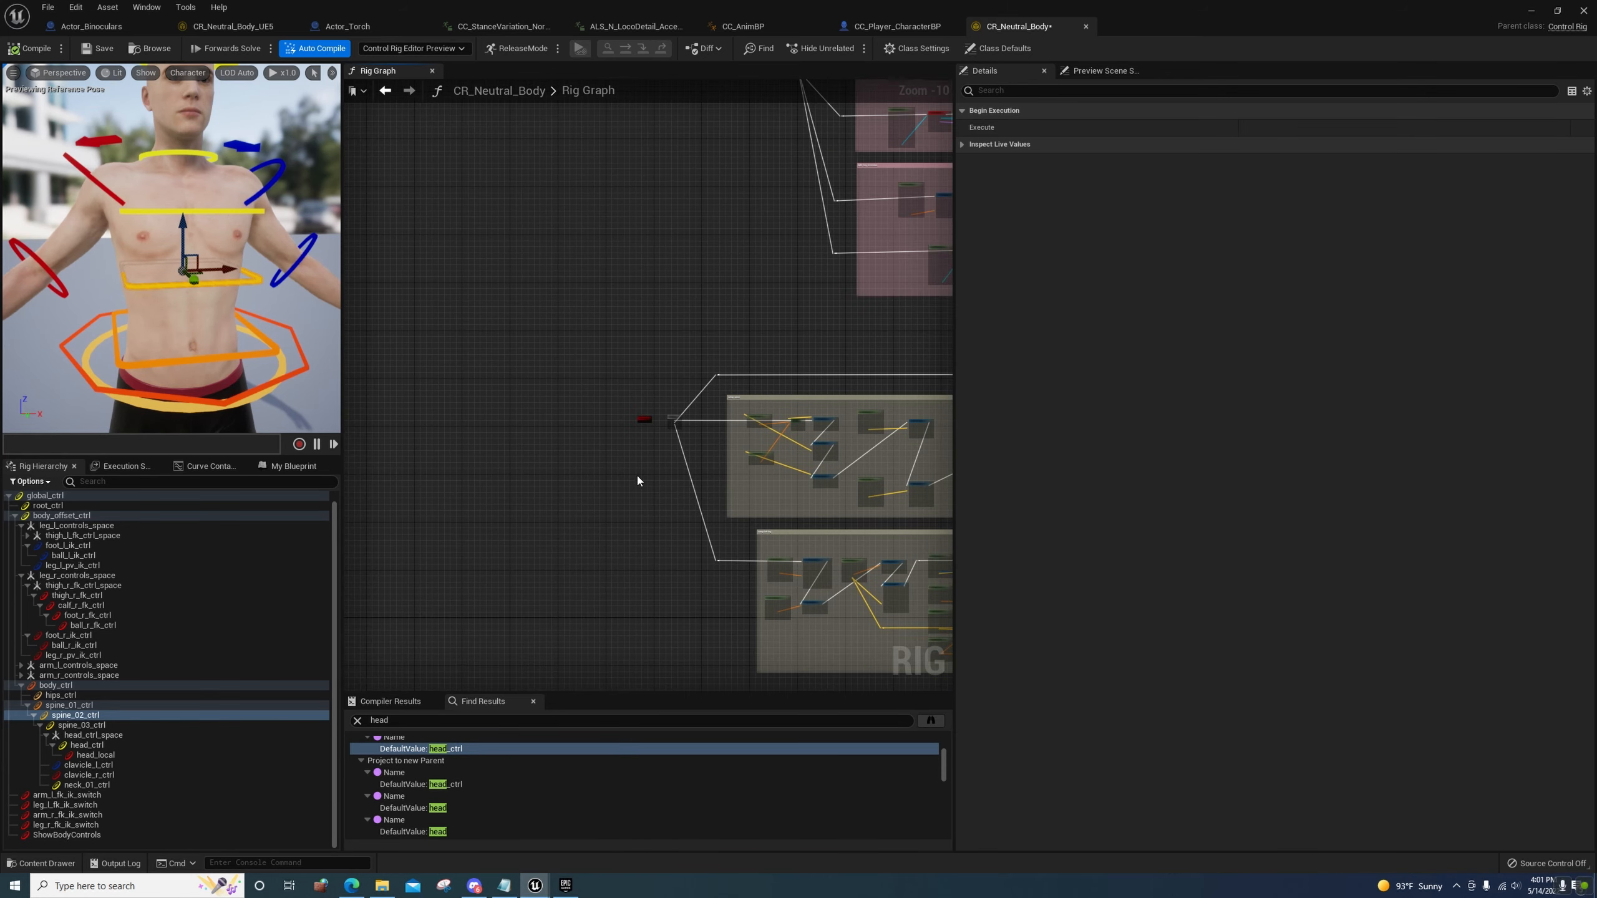
scroll(637, 481, up, 9)
drag(651, 191, 751, 188)
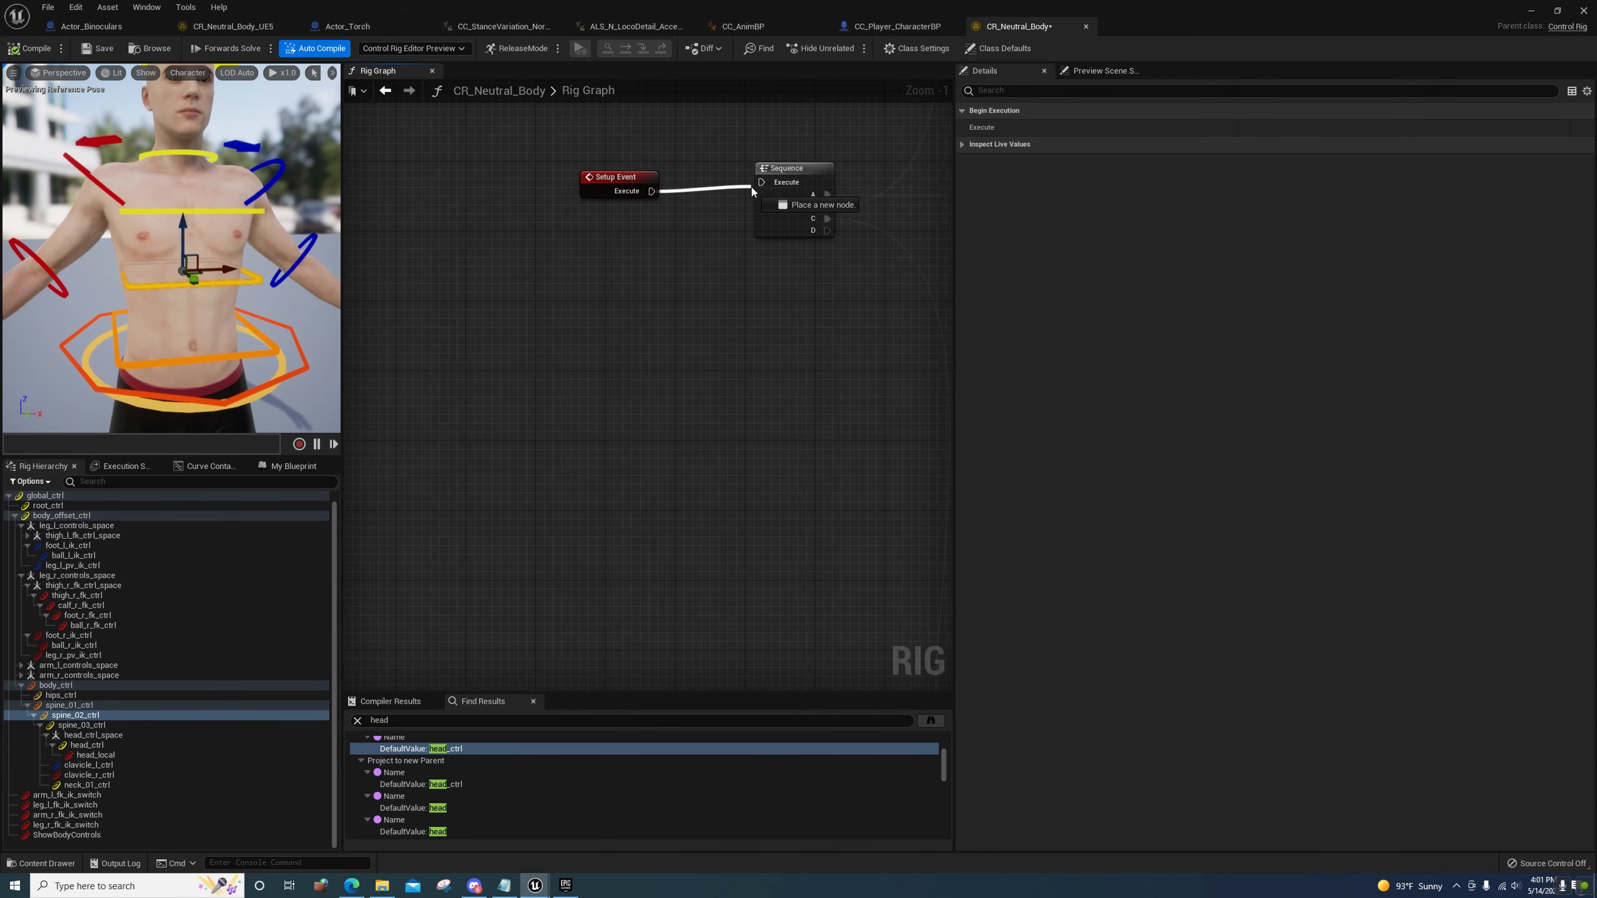
right_drag(699, 157, 705, 401)
scroll(705, 401, down, 4)
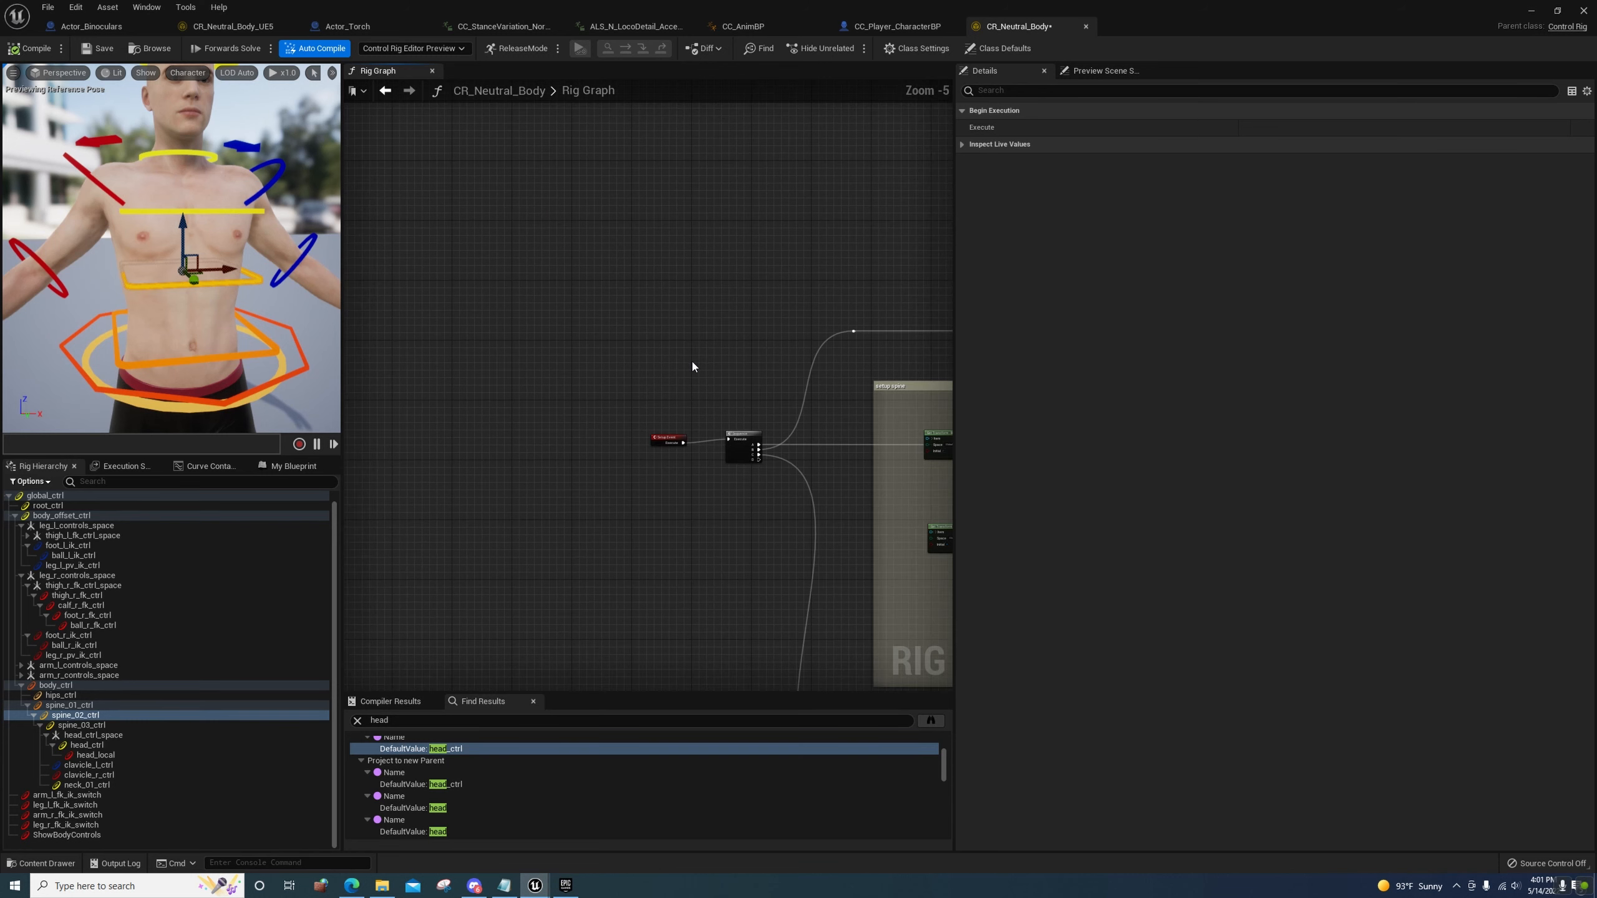
Reconnect Backwards Solve's Execute output to the first Set Transform - Control node in root_body_inversion, and save the rig
scroll(691, 353, down, 5)
right_drag(661, 304, 700, 556)
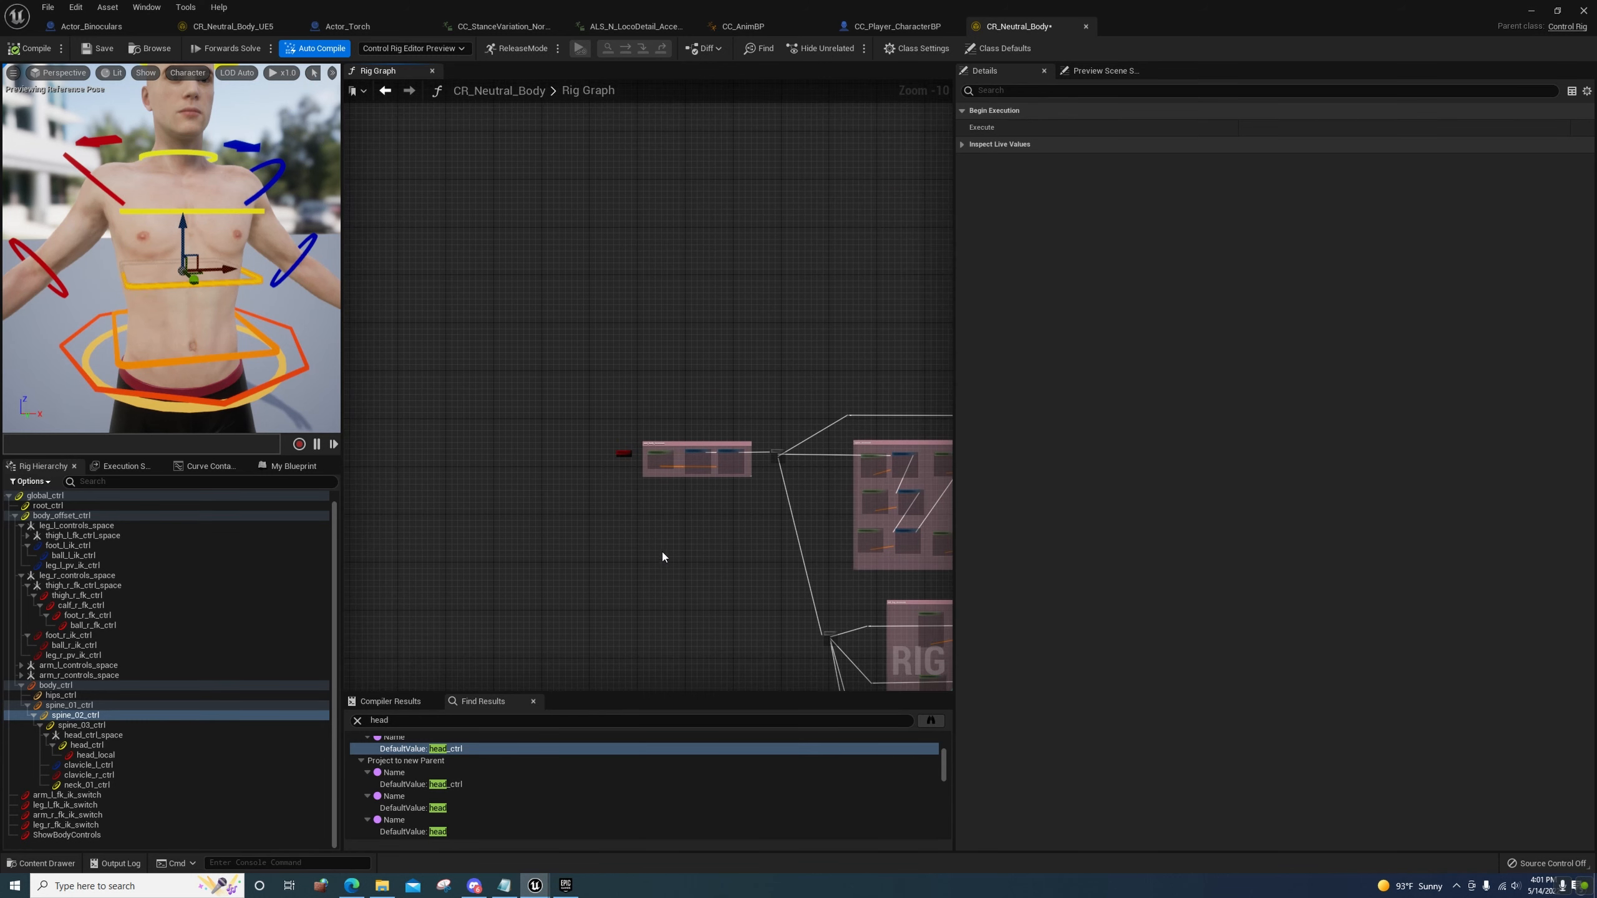
scroll(662, 556, up, 5)
scroll(560, 494, up, 6)
right_drag(717, 192, 563, 388)
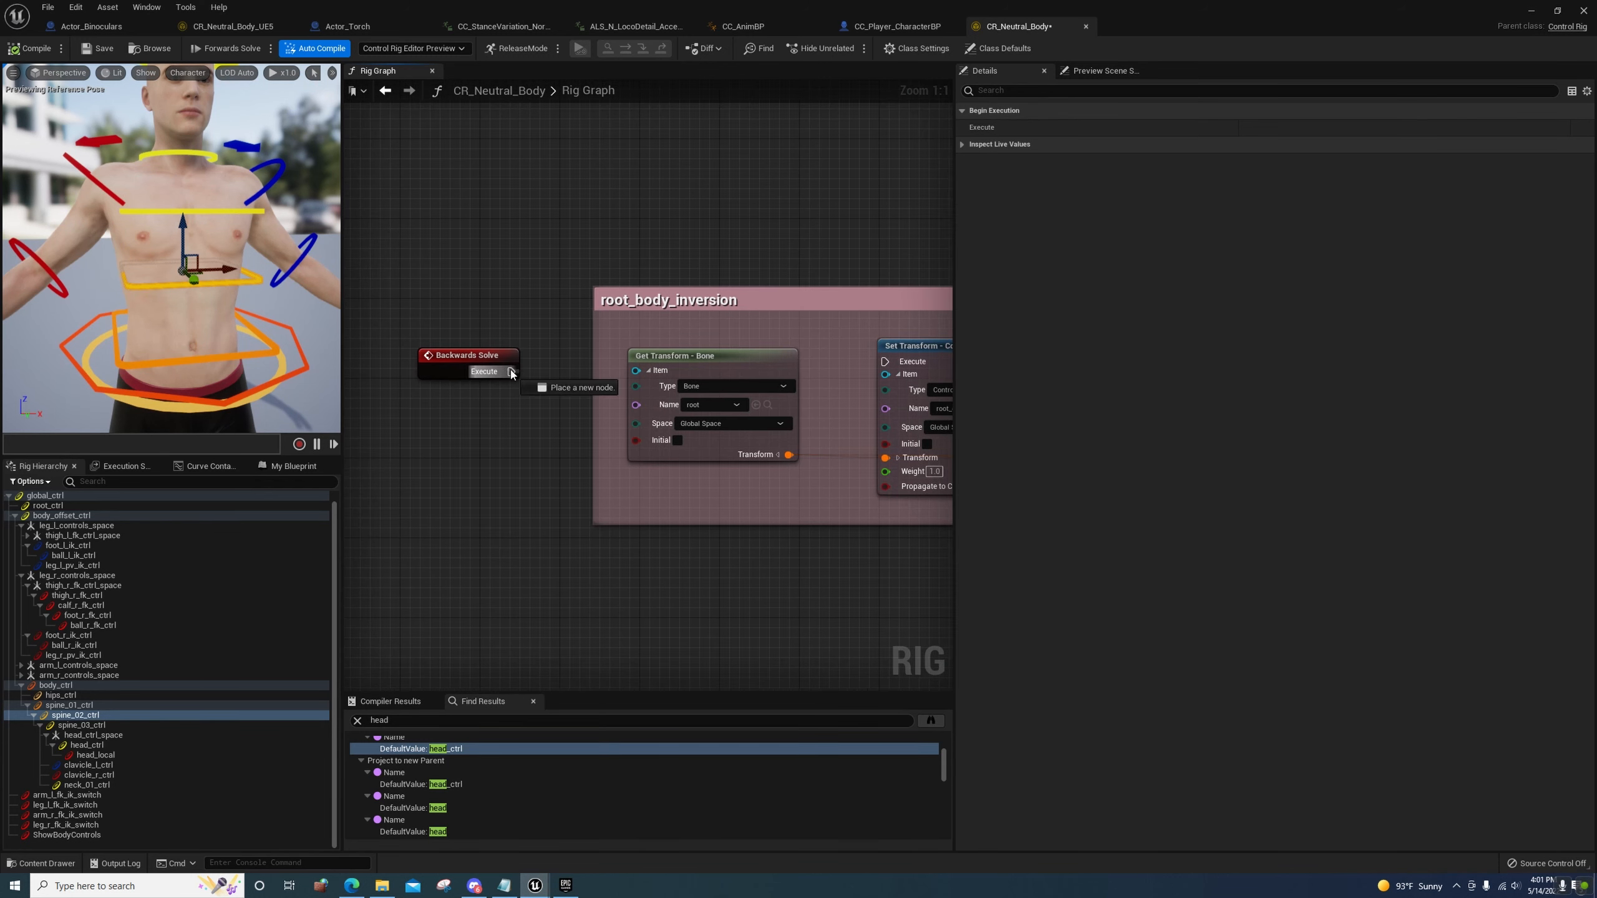
drag(511, 372, 885, 362)
right_drag(793, 559, 704, 480)
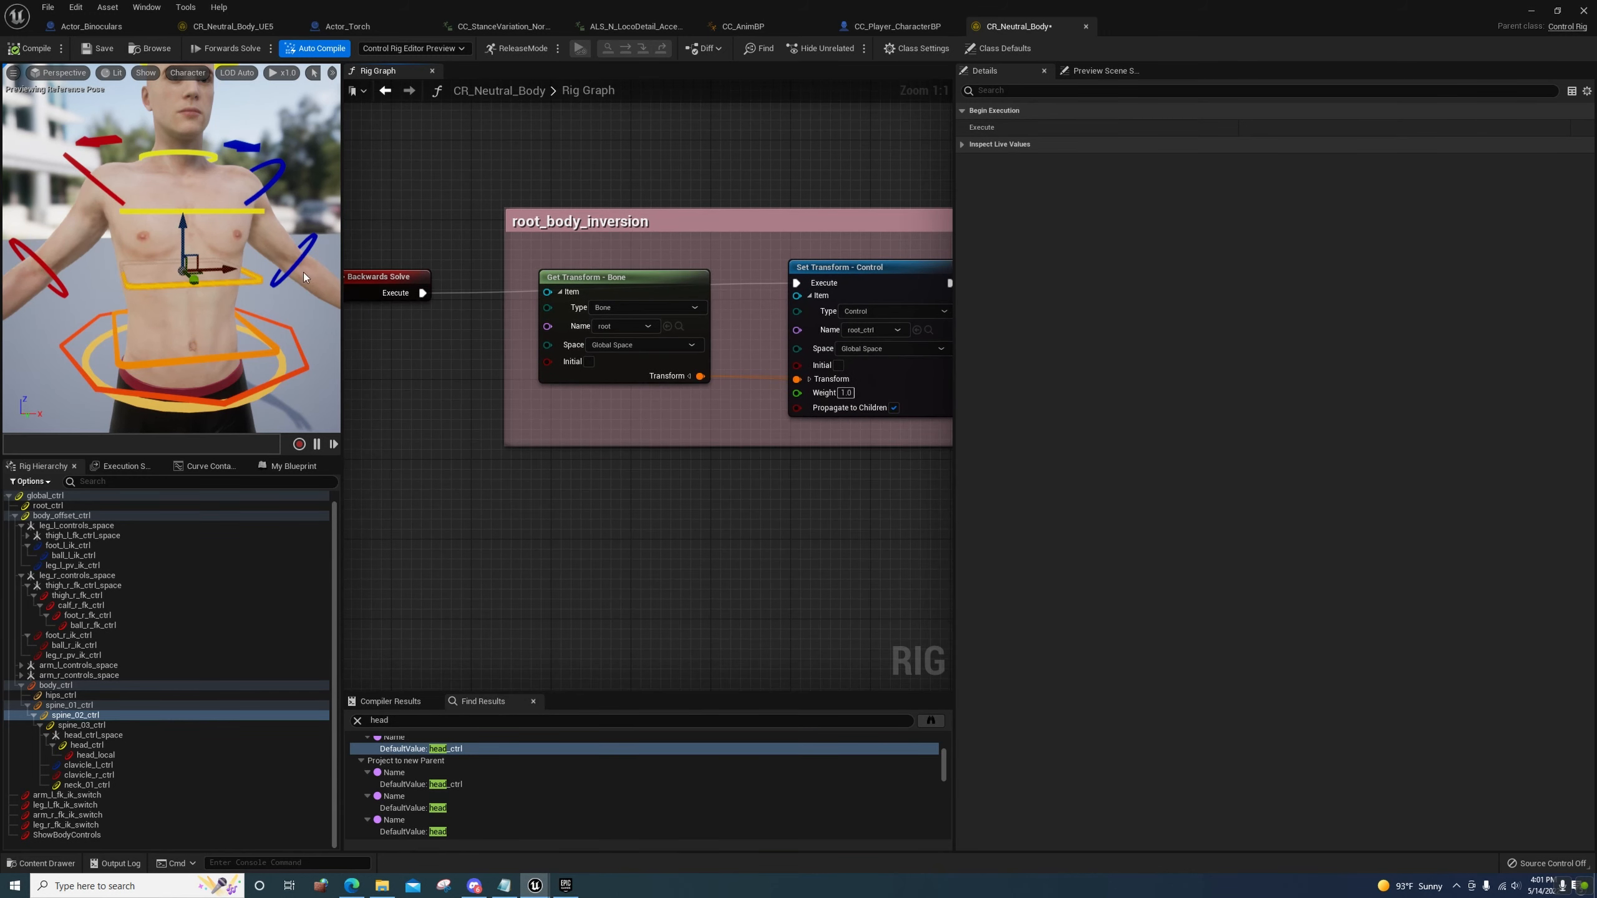
click(99, 49)
Reset spine_03_ctrl's shape location to default and paste the spine_03 bone's copied transform onto the control as a global transform
click(202, 212)
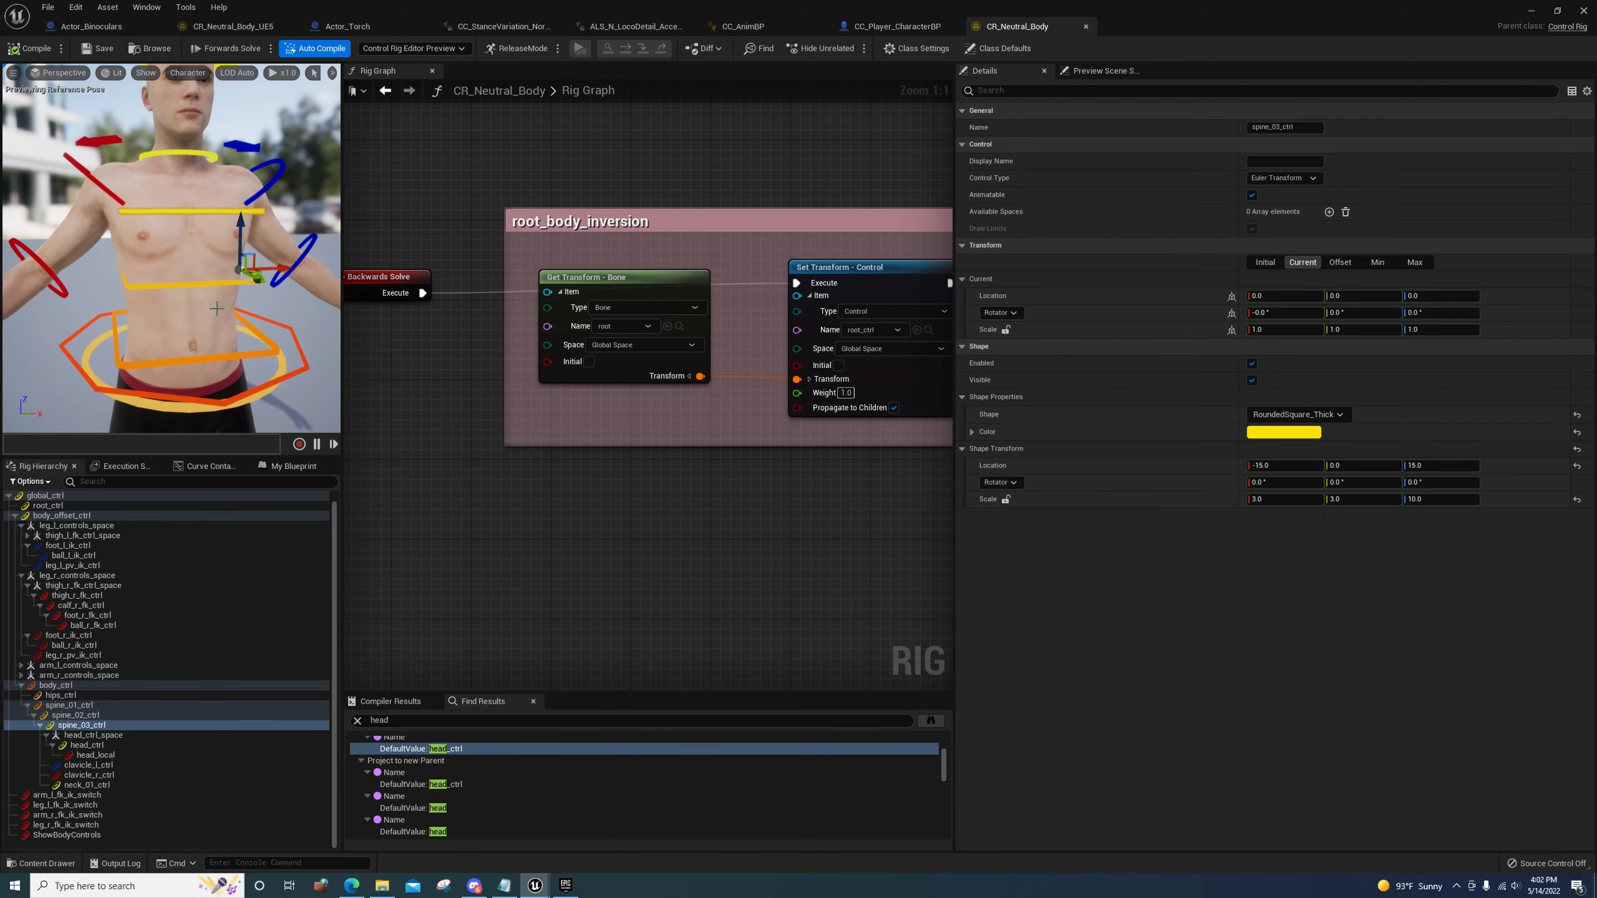
click(1577, 466)
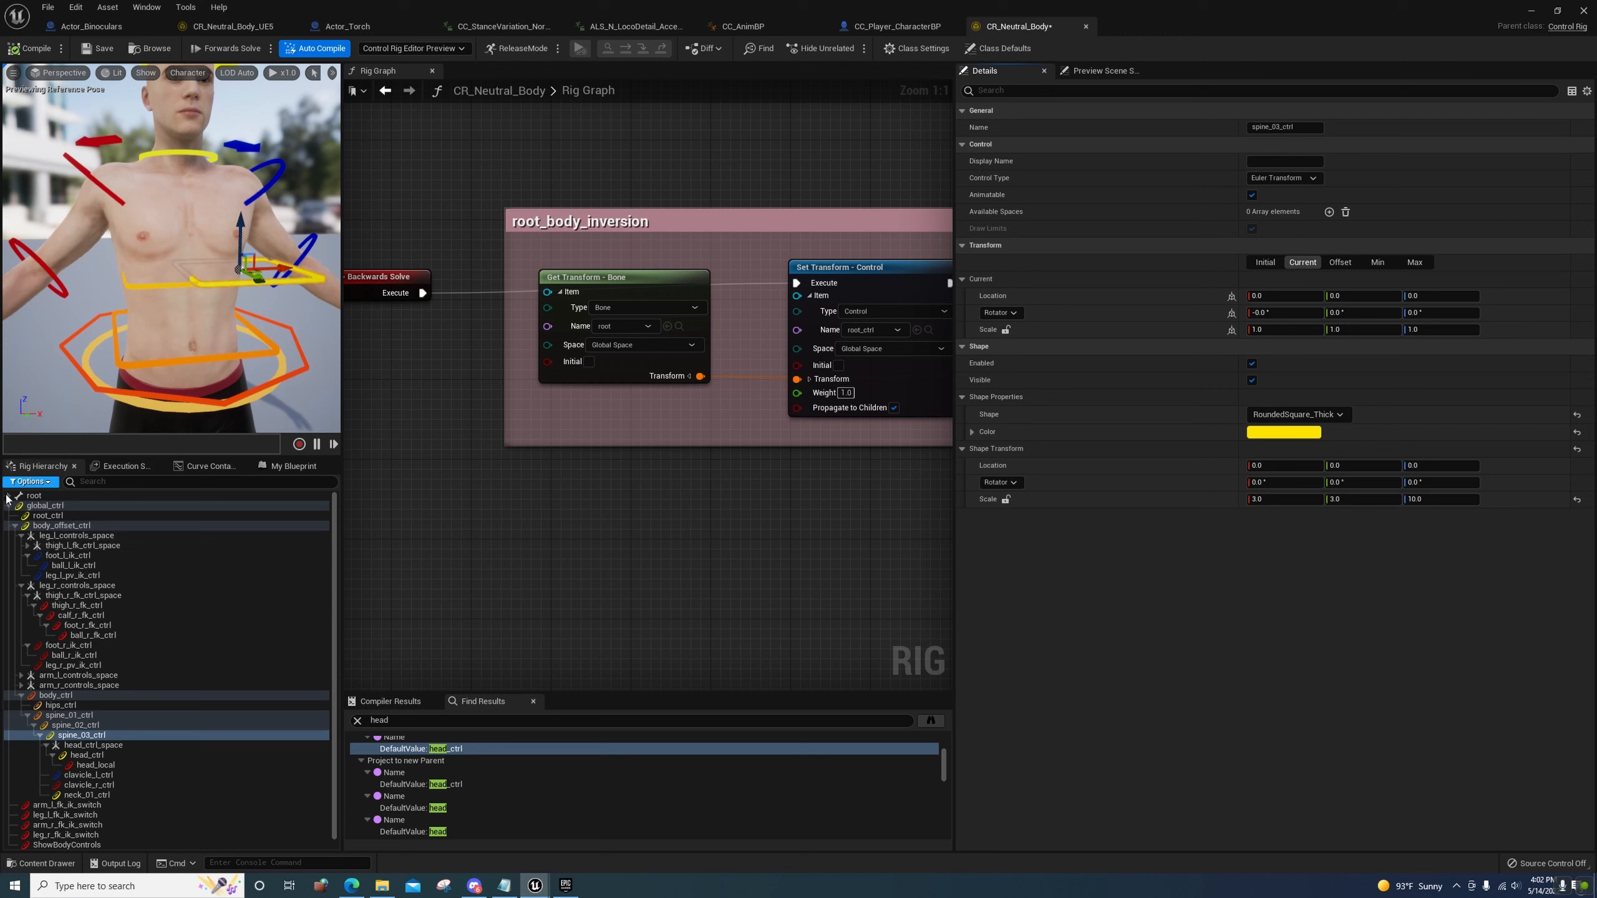
scroll(70, 550, up, 3)
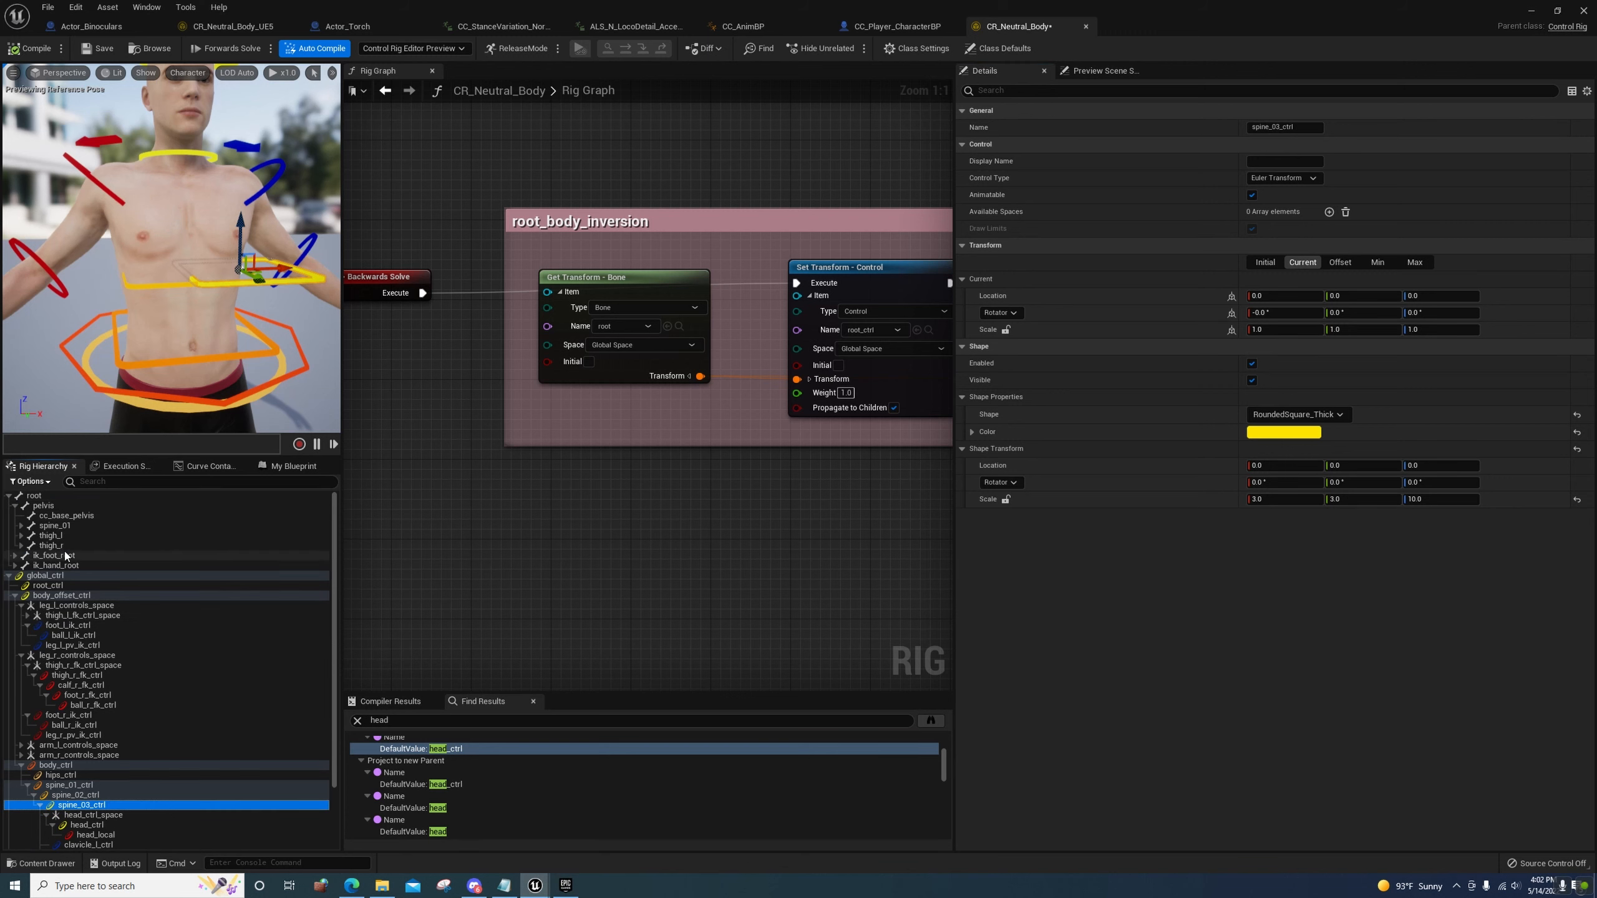
click(21, 525)
right_click(60, 547)
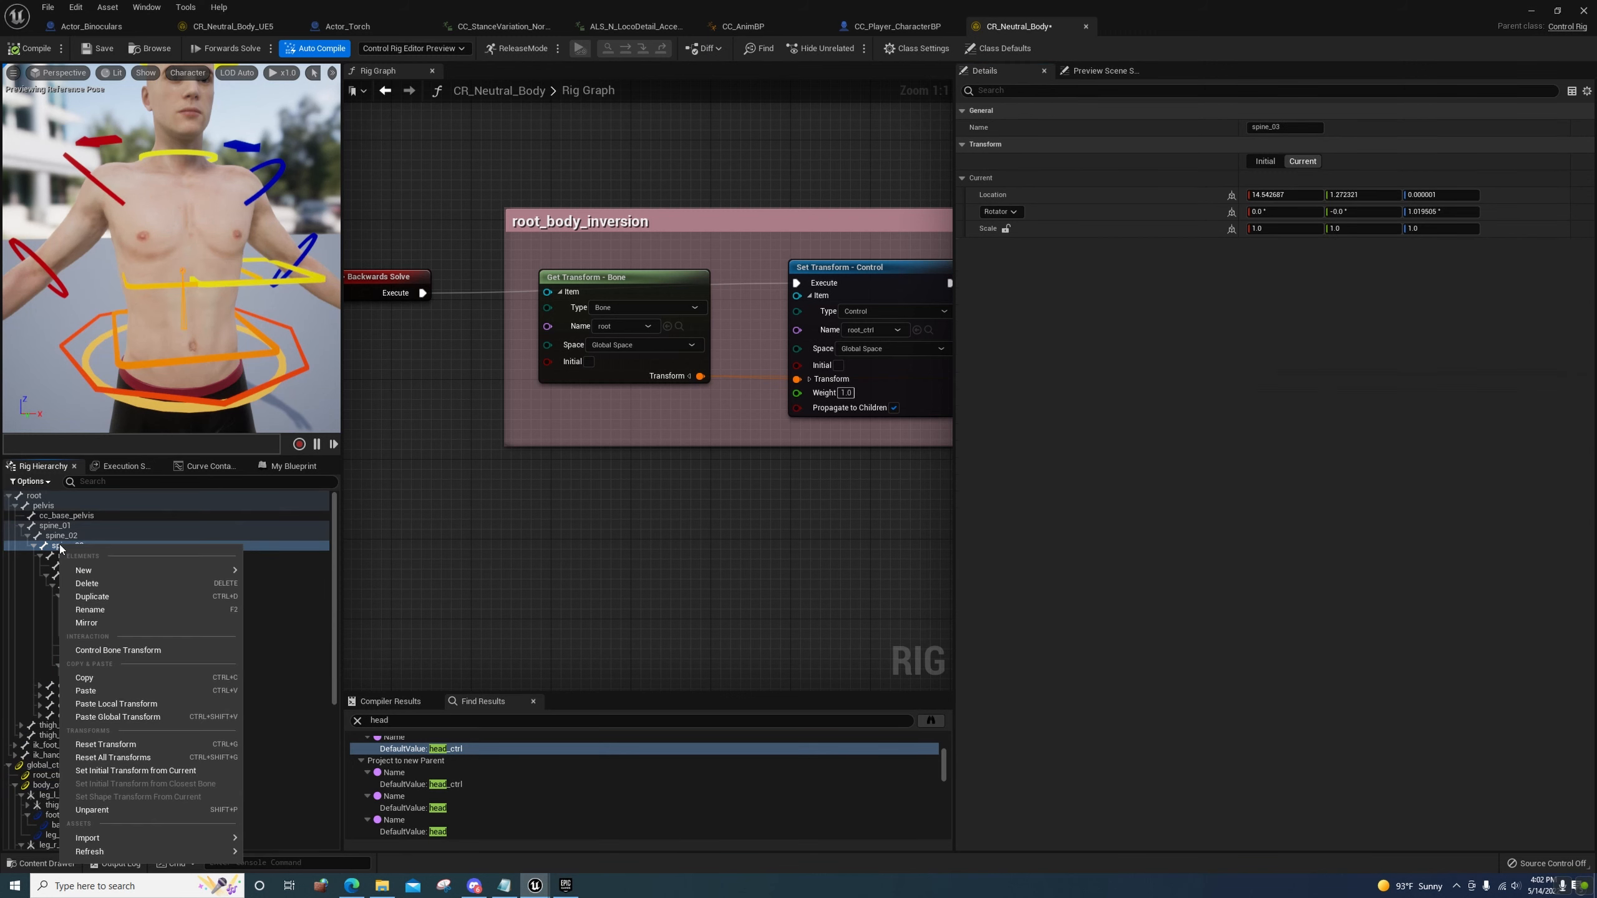
click(105, 678)
scroll(103, 688, down, 9)
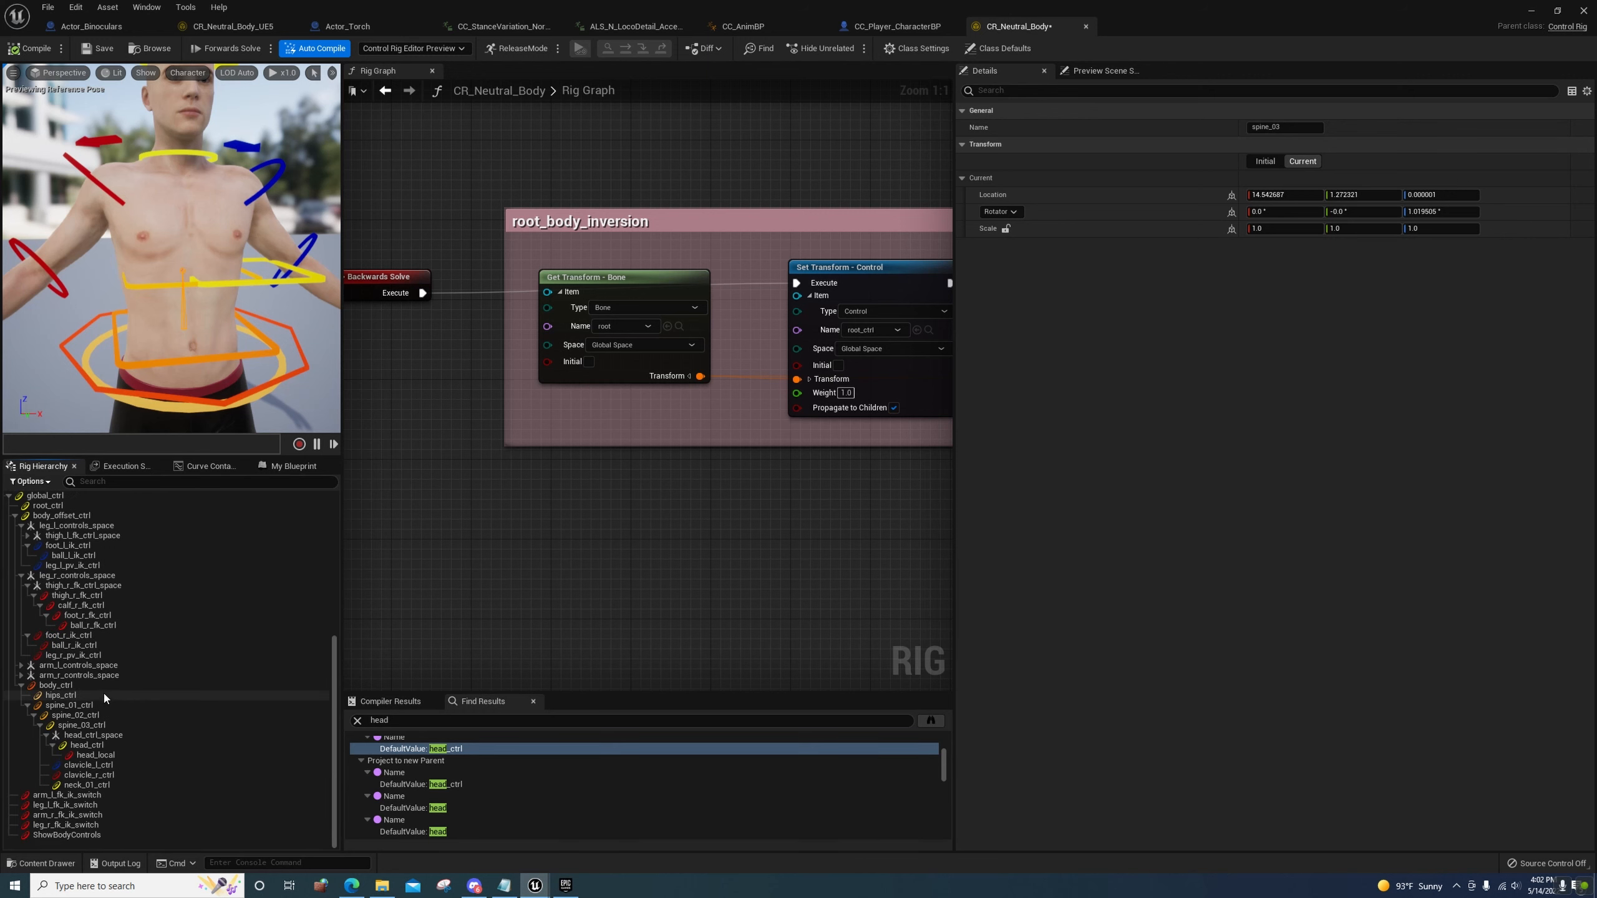
right_click(91, 726)
click(152, 576)
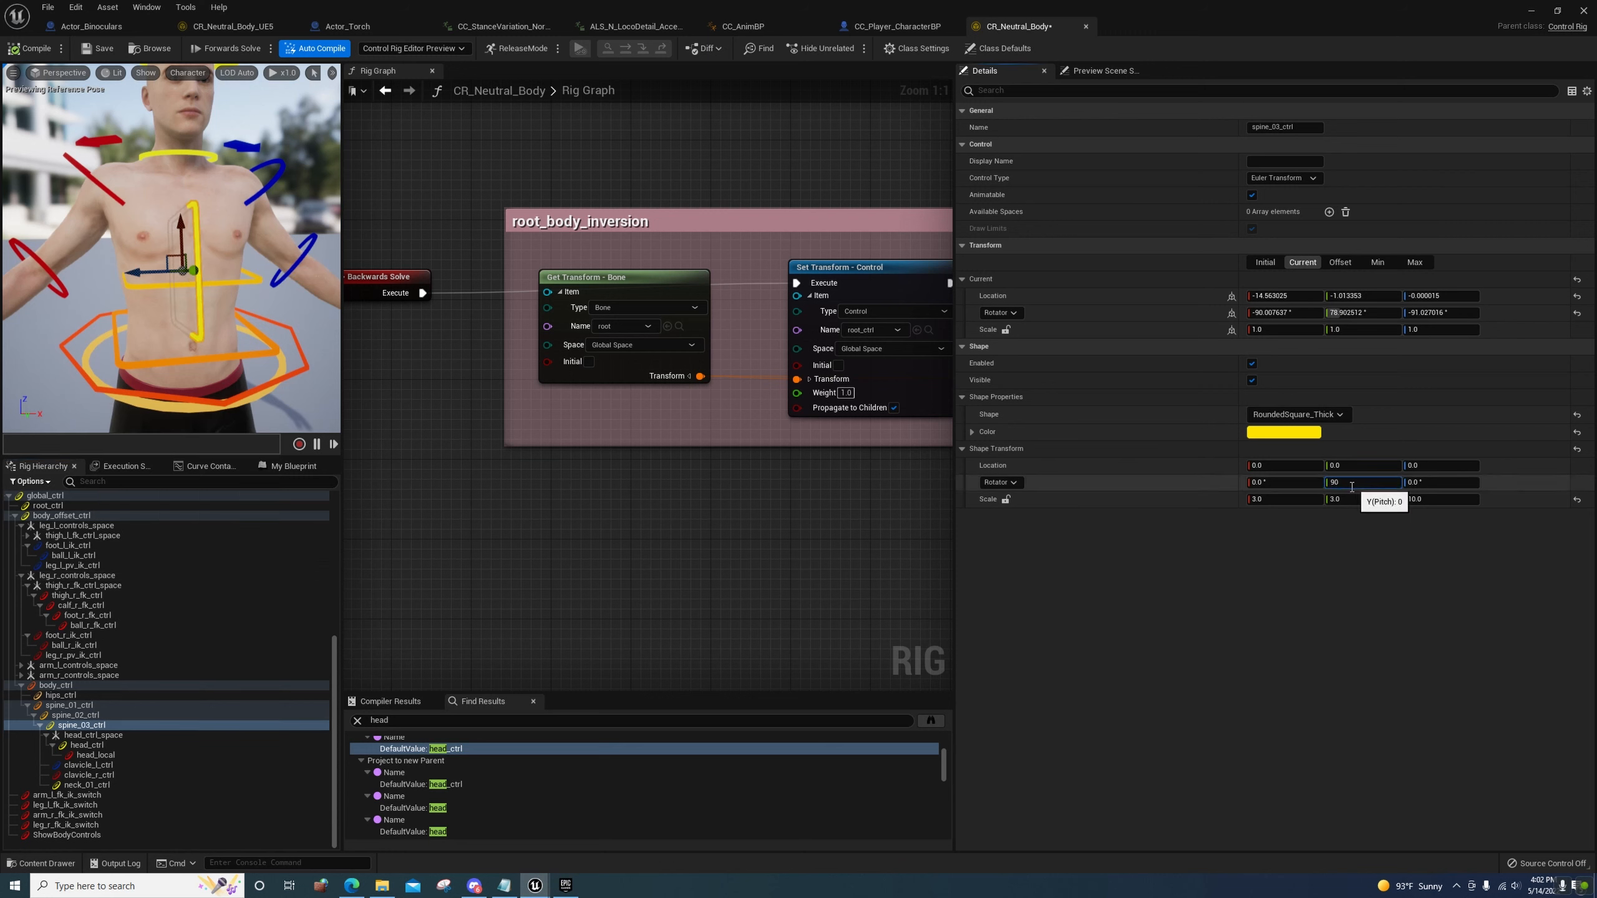
Set spine_03_ctrl's shape pitch to 90° and set its offset transform from the current transform
key(Return)
right_click(80, 727)
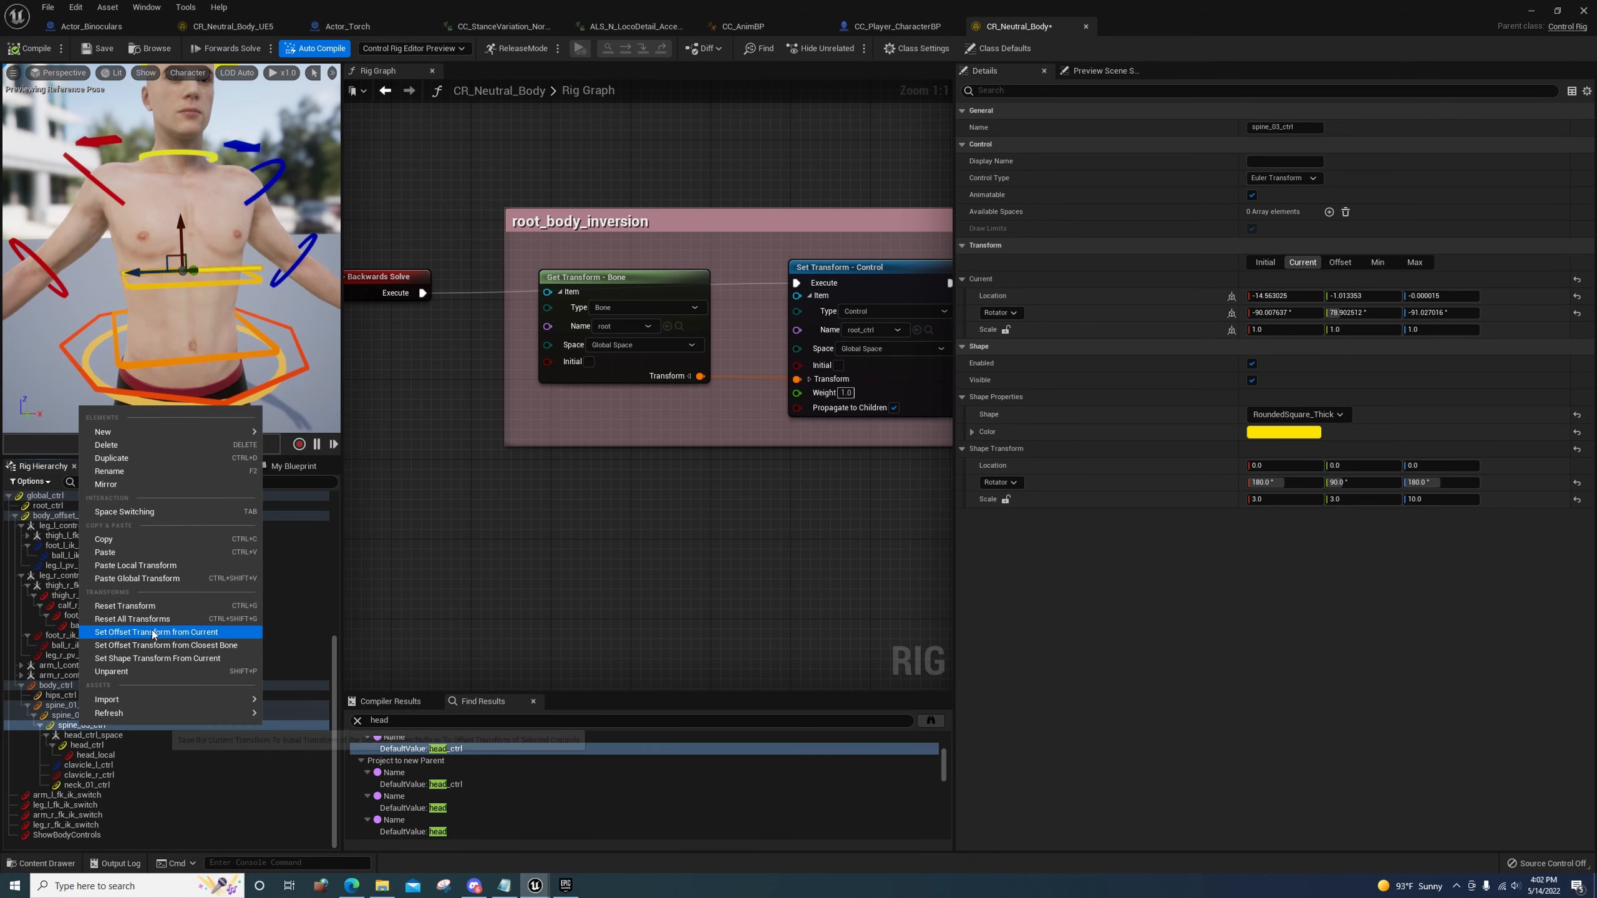
click(155, 633)
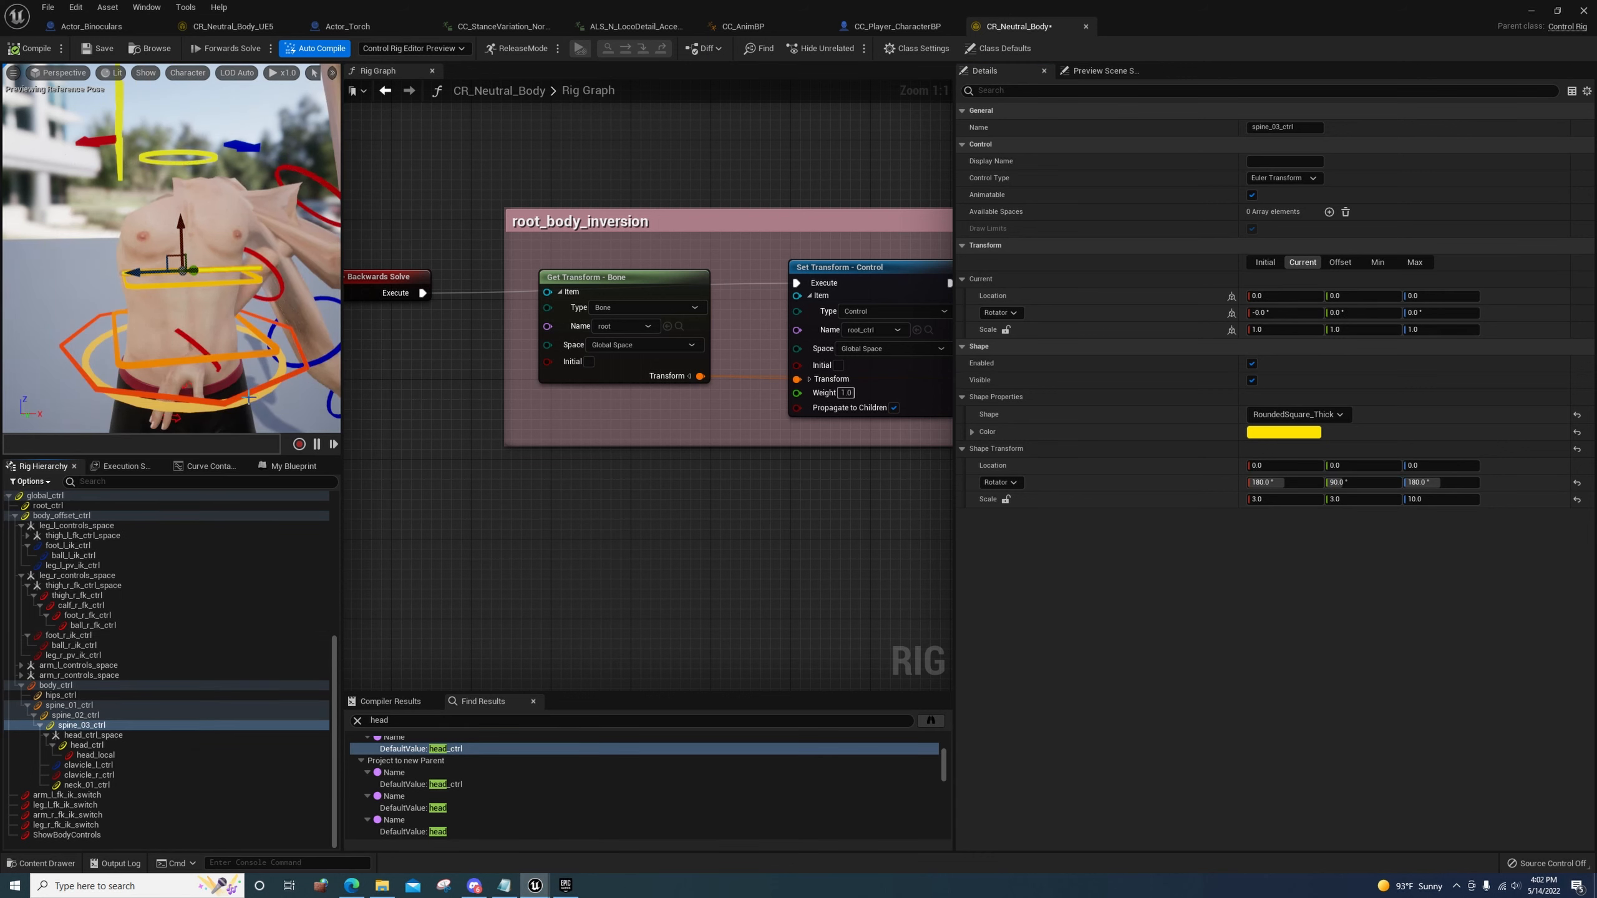
scroll(249, 398, down, 6)
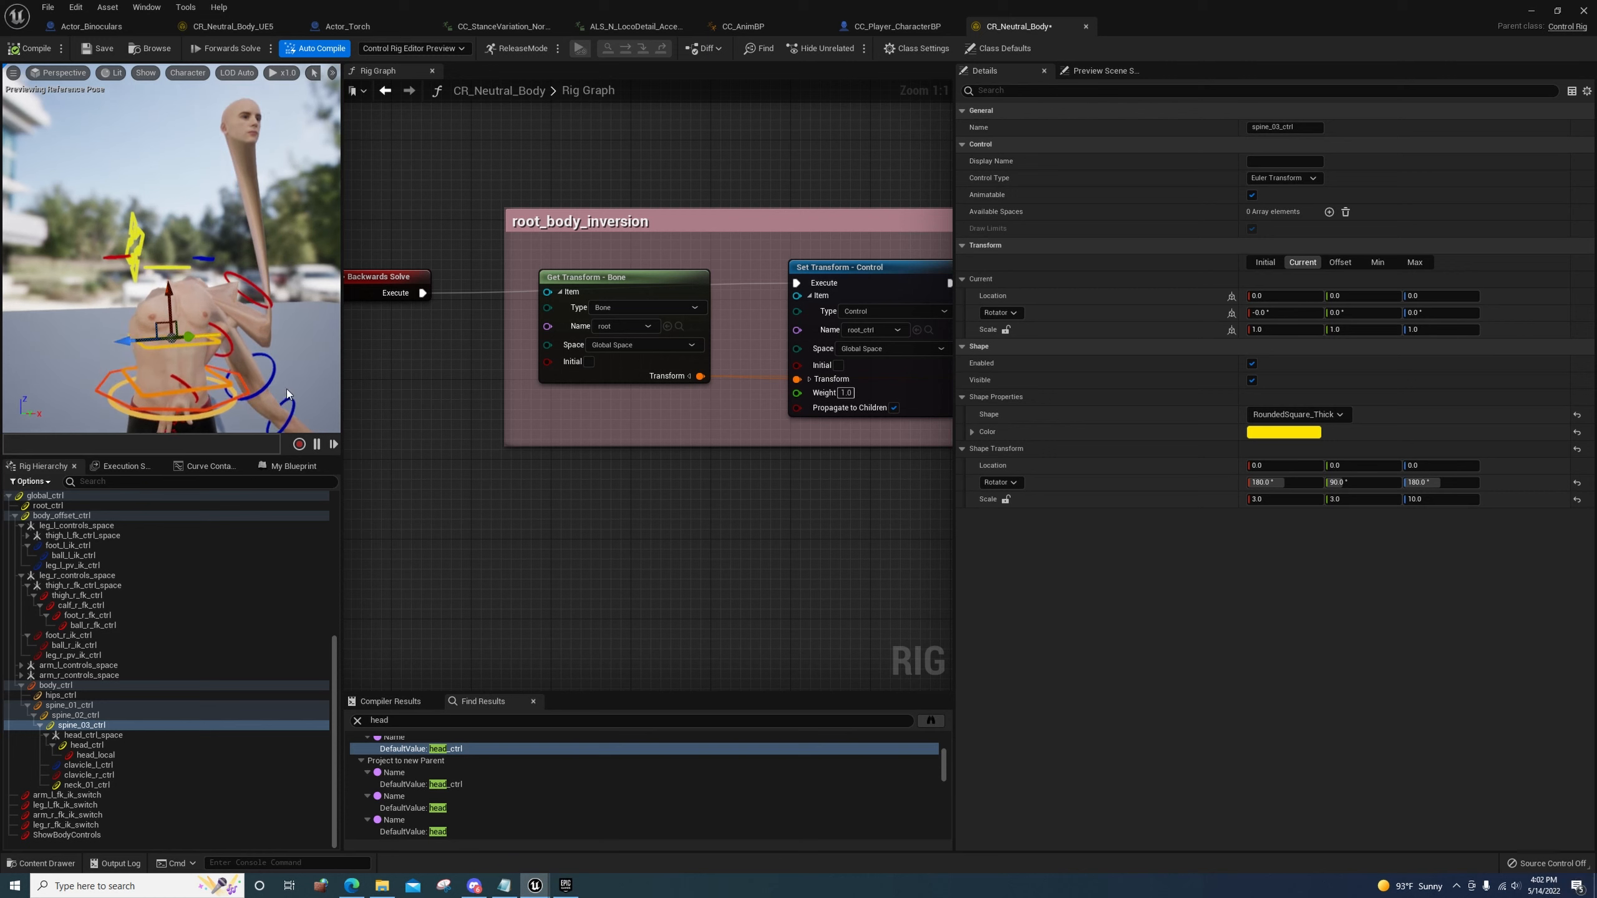
scroll(285, 376, up, 5)
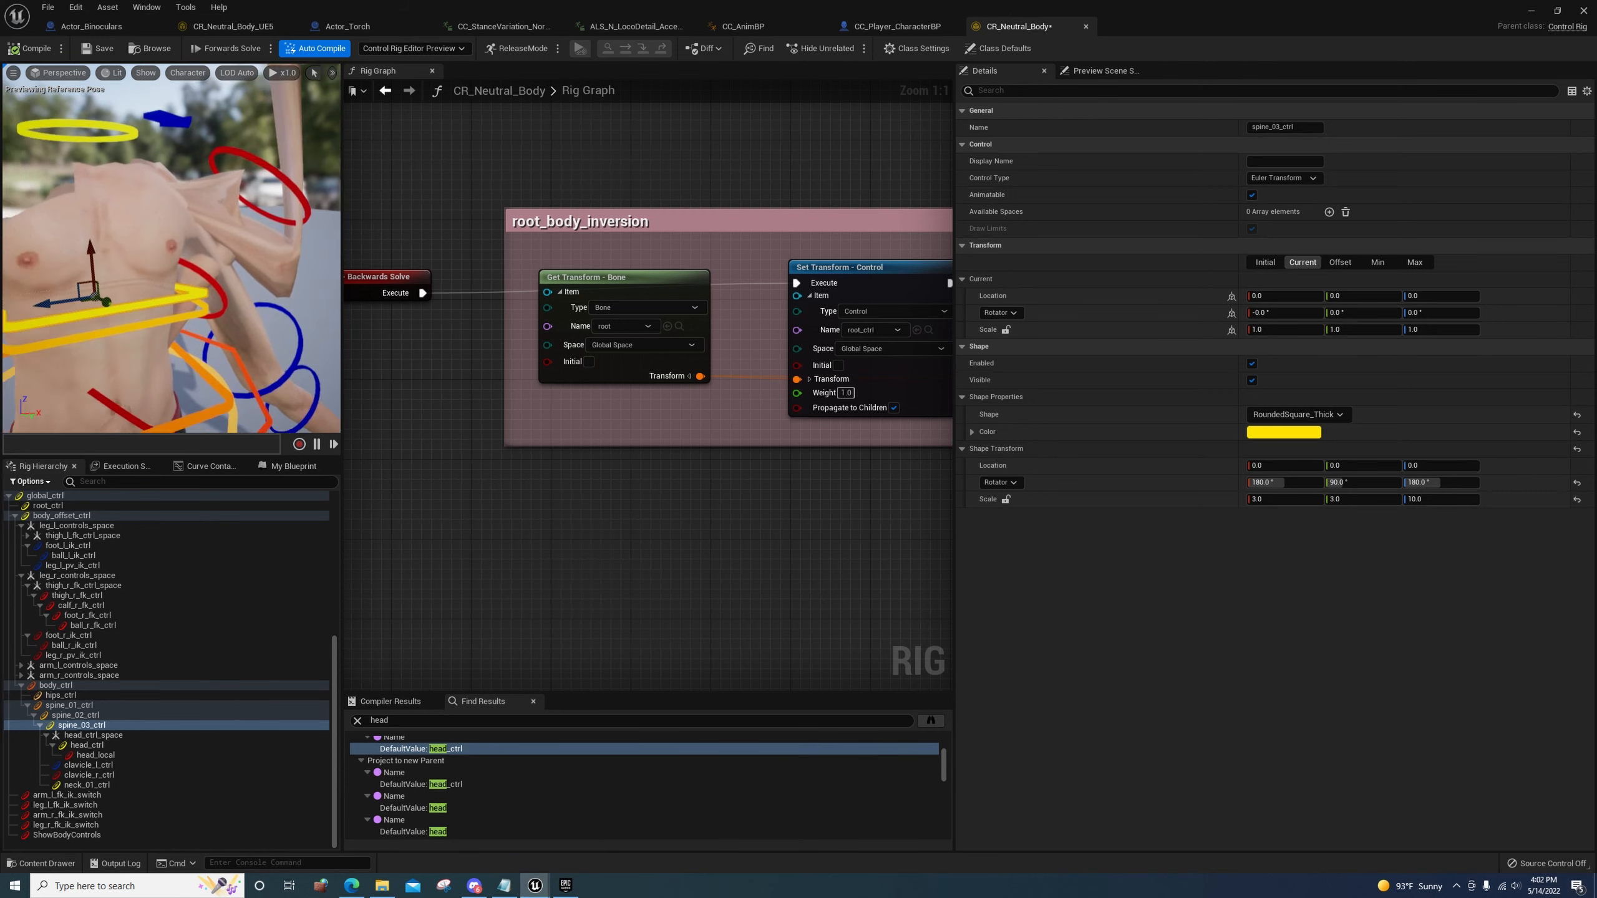
right_drag(277, 371, 214, 343)
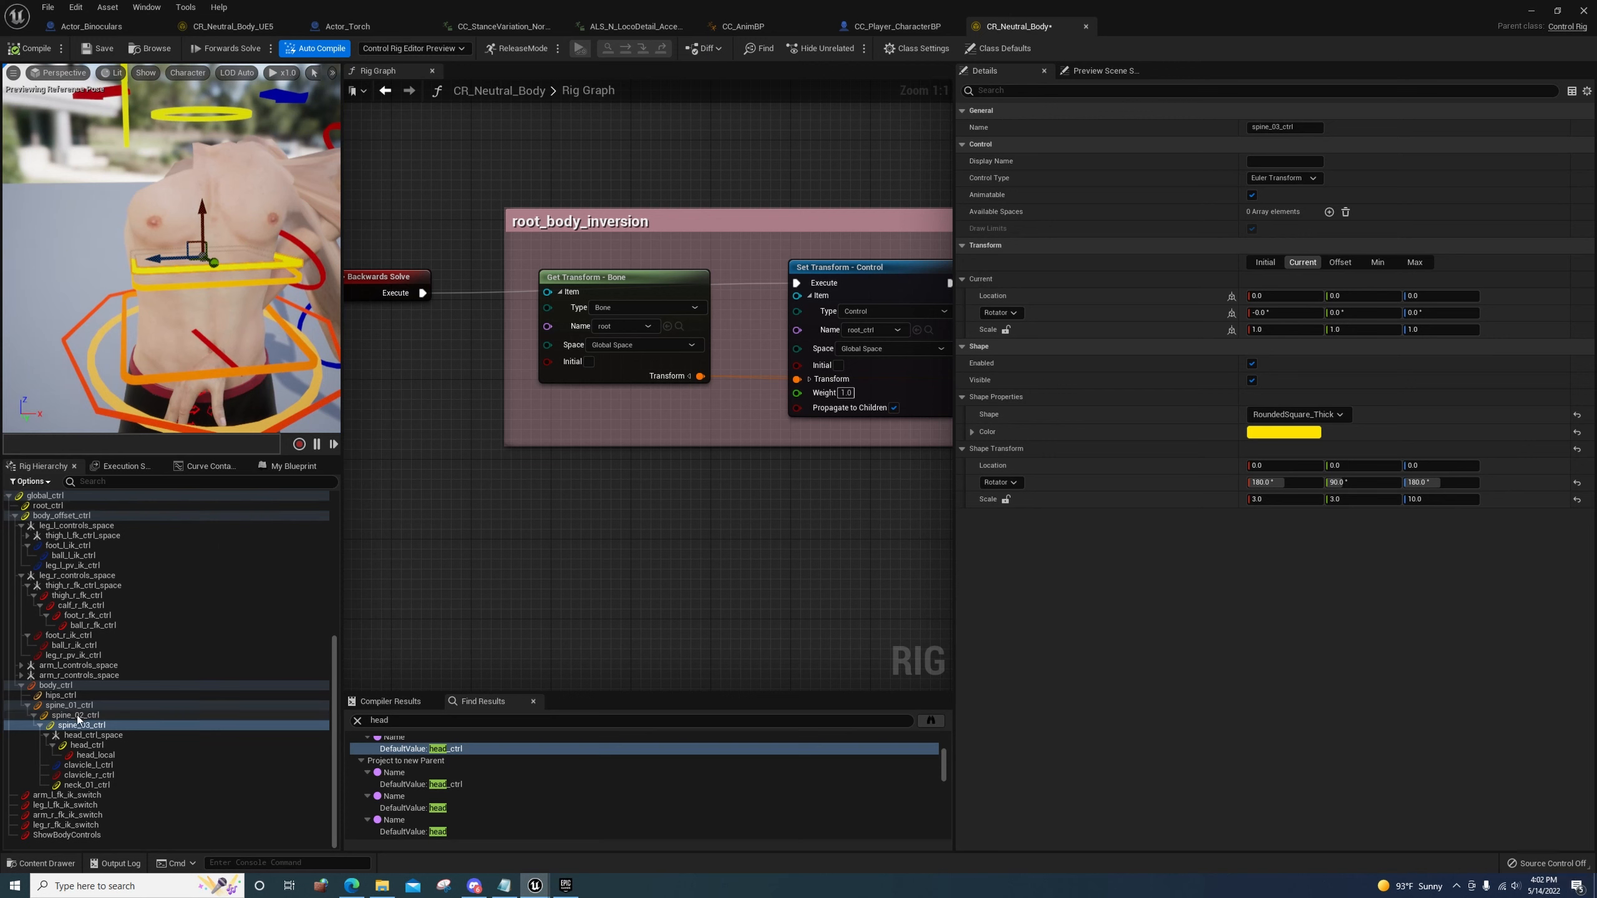
Undo the recent offset transform, pasted global transform and shape rotation changes on spine_03_ctrl
right_drag(157, 322, 161, 323)
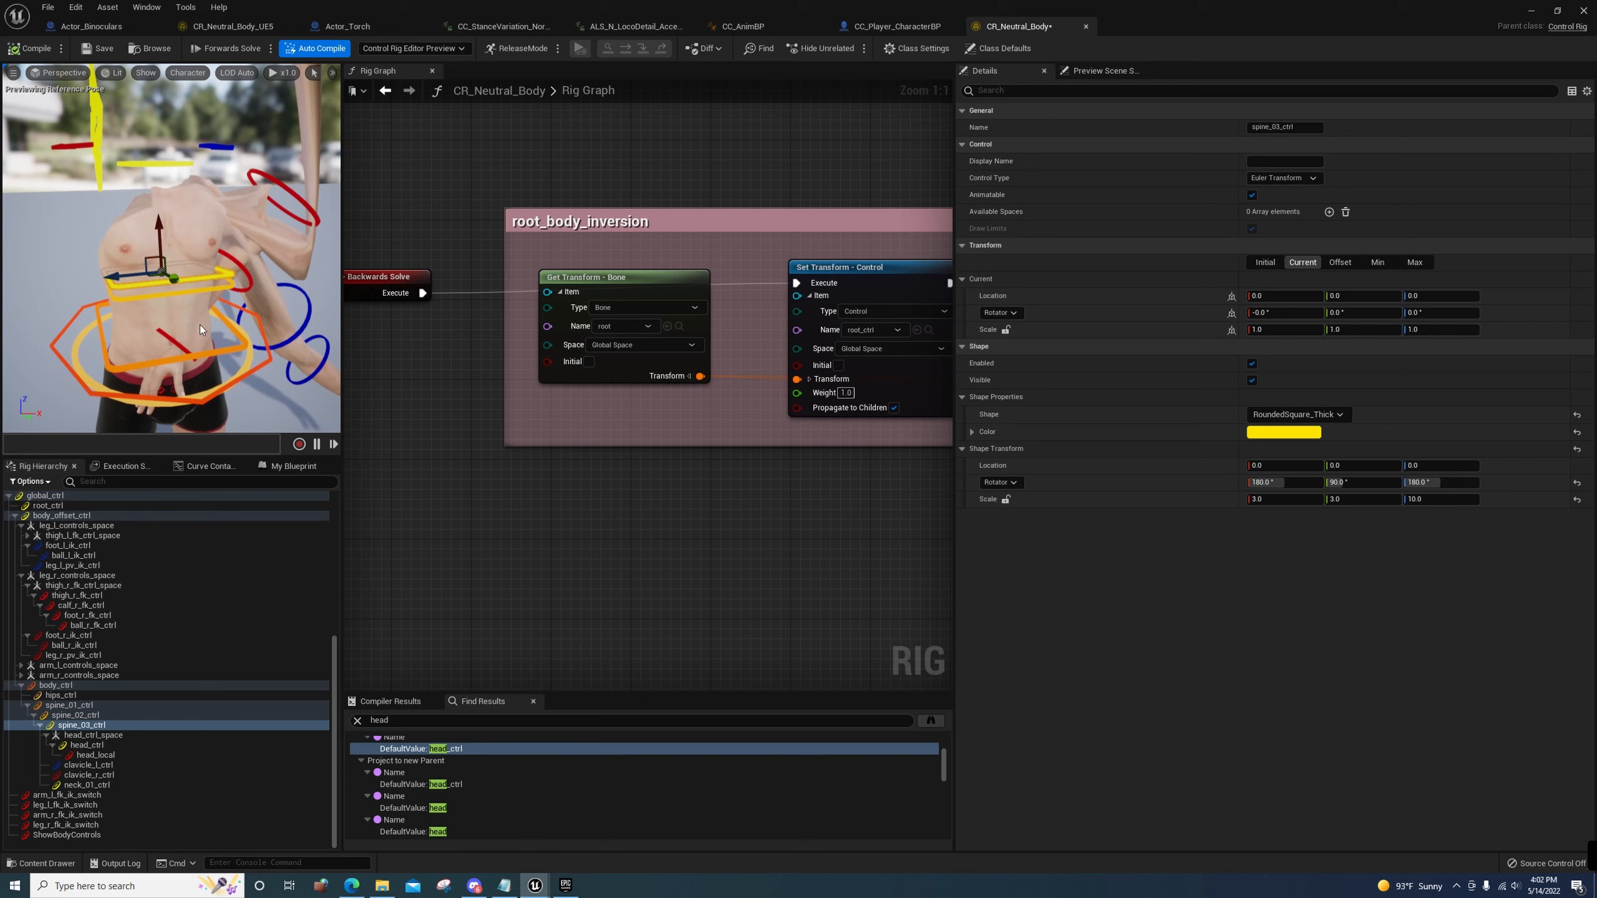
key(ctrl+z)
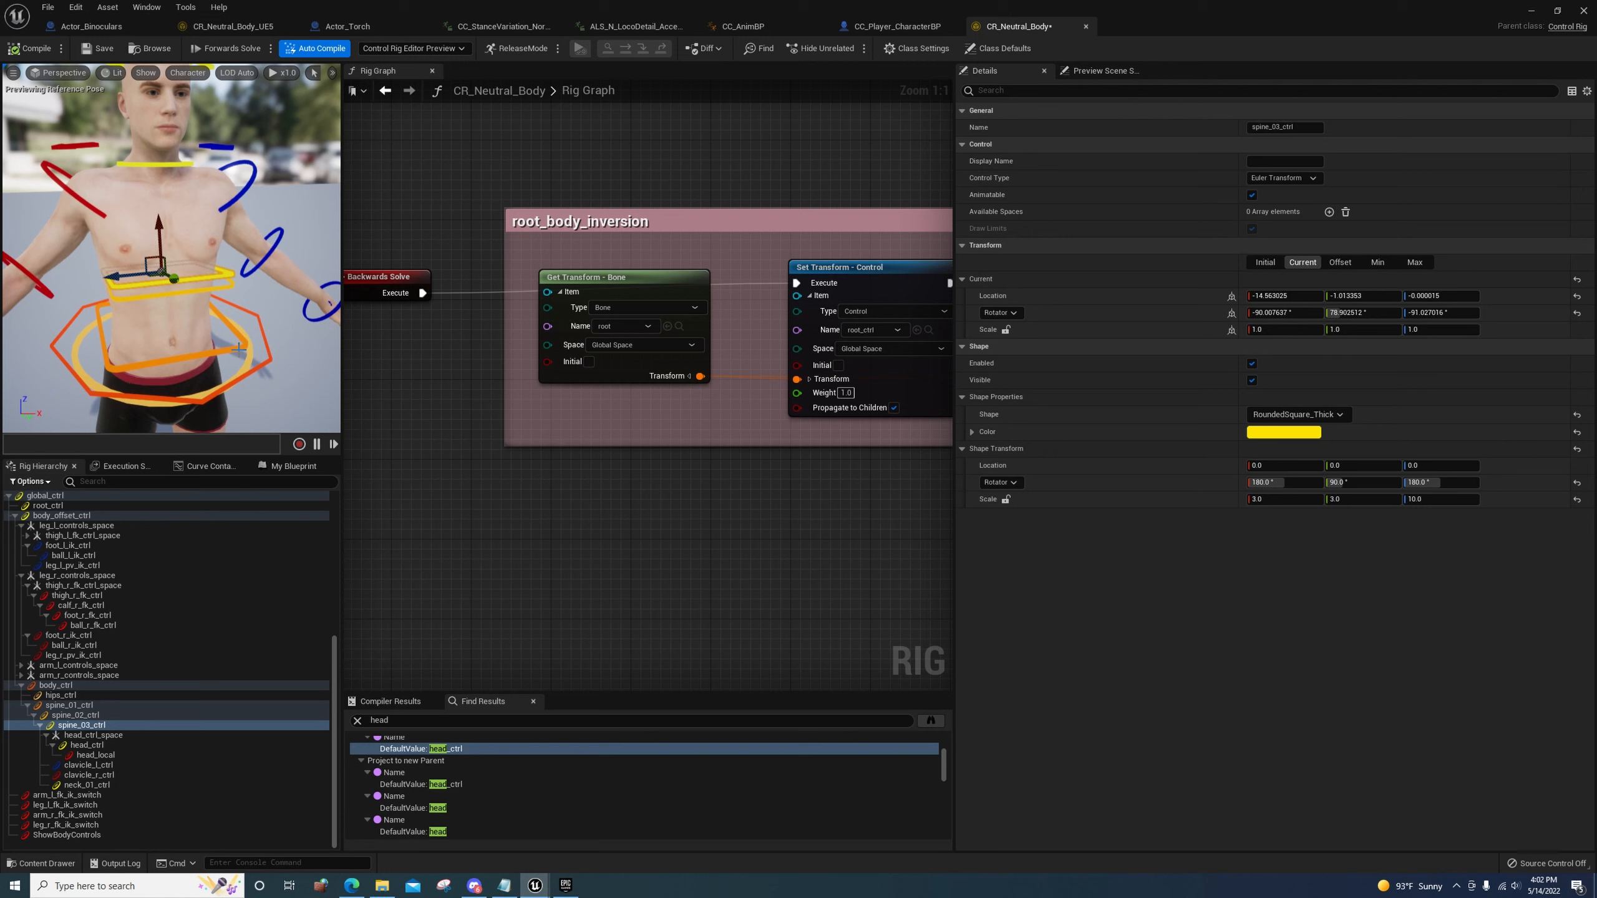
key(ctrl+z)
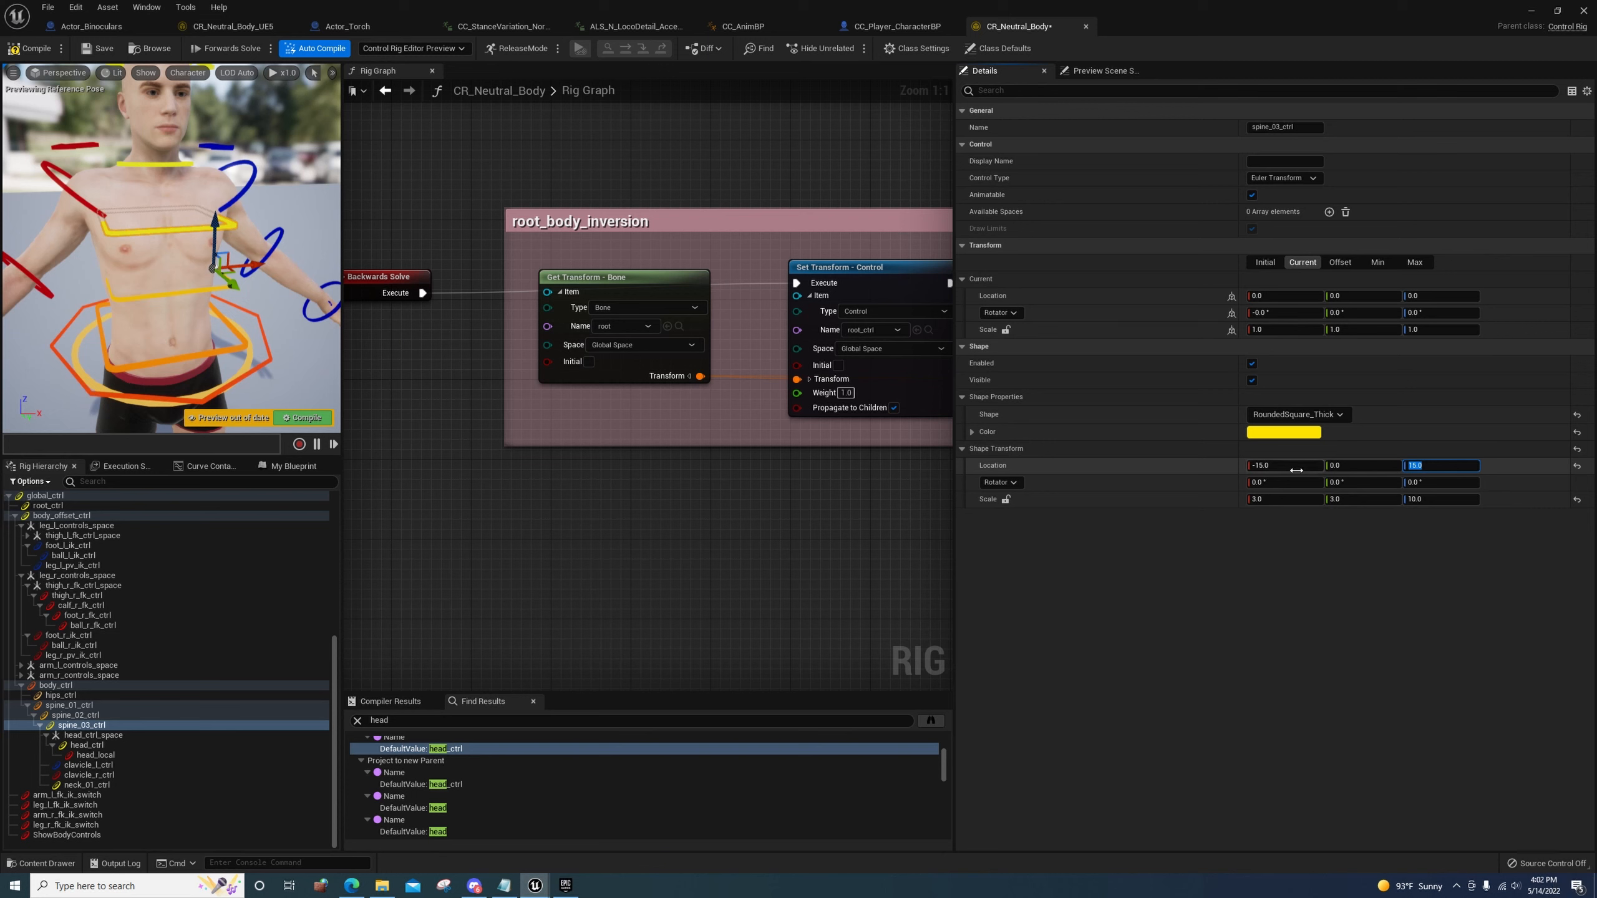
Set spine_03_ctrl's shape location to X -15, Y 0 and Z 10, and save and compile the rig
key(Return)
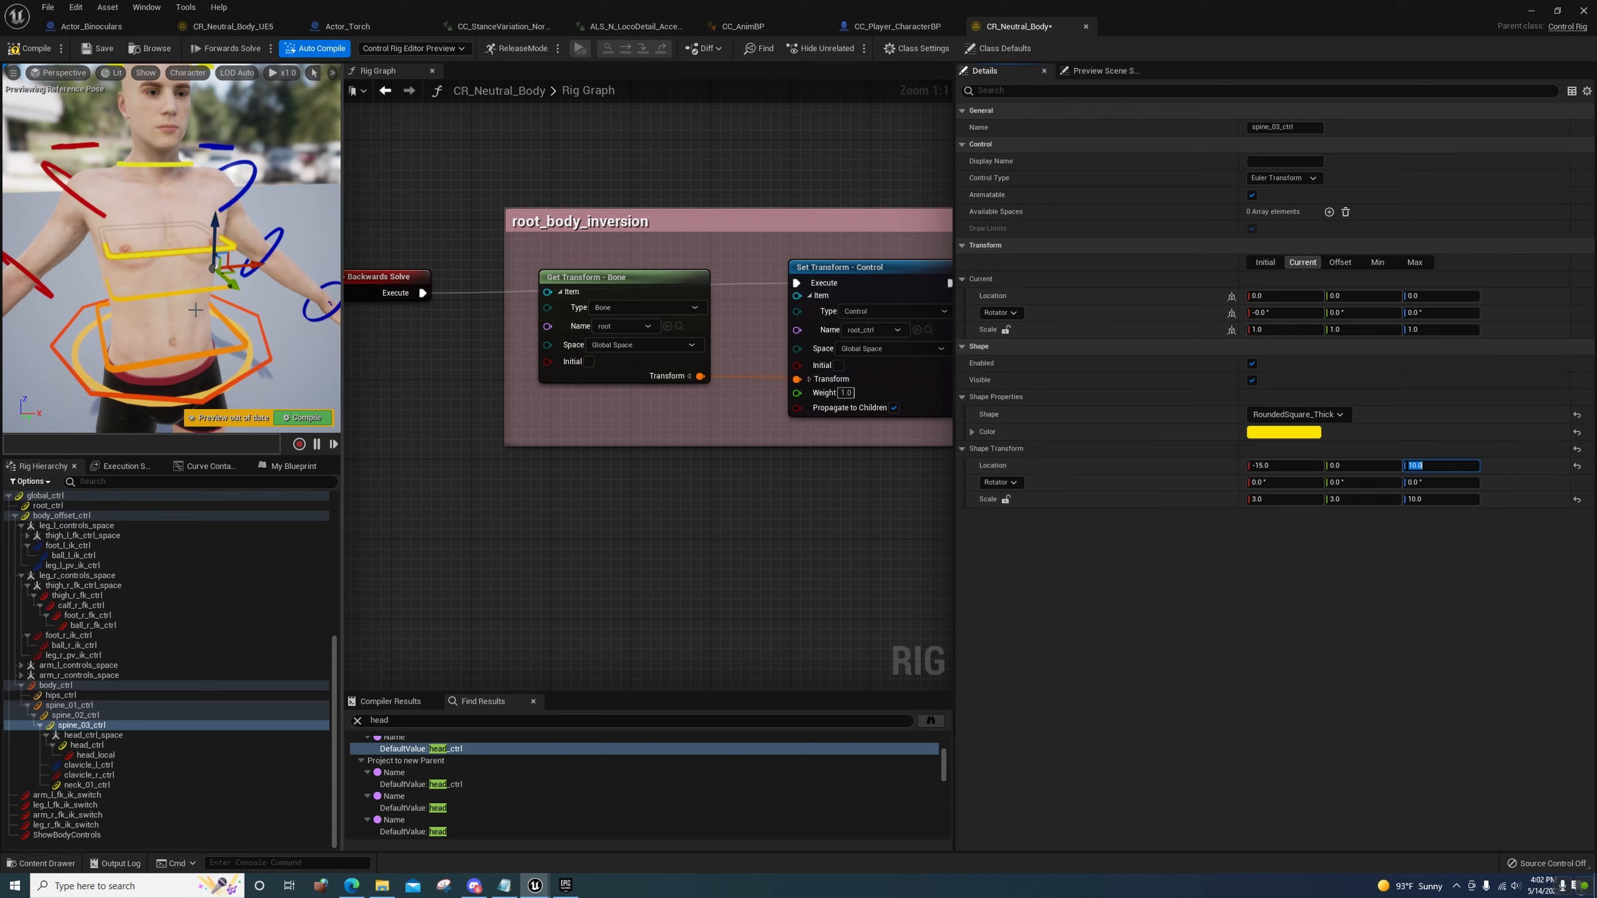
mouse_move(75, 123)
right_down()
mouse_move(91, 113)
mouse_move(74, 122)
right_up()
click(97, 49)
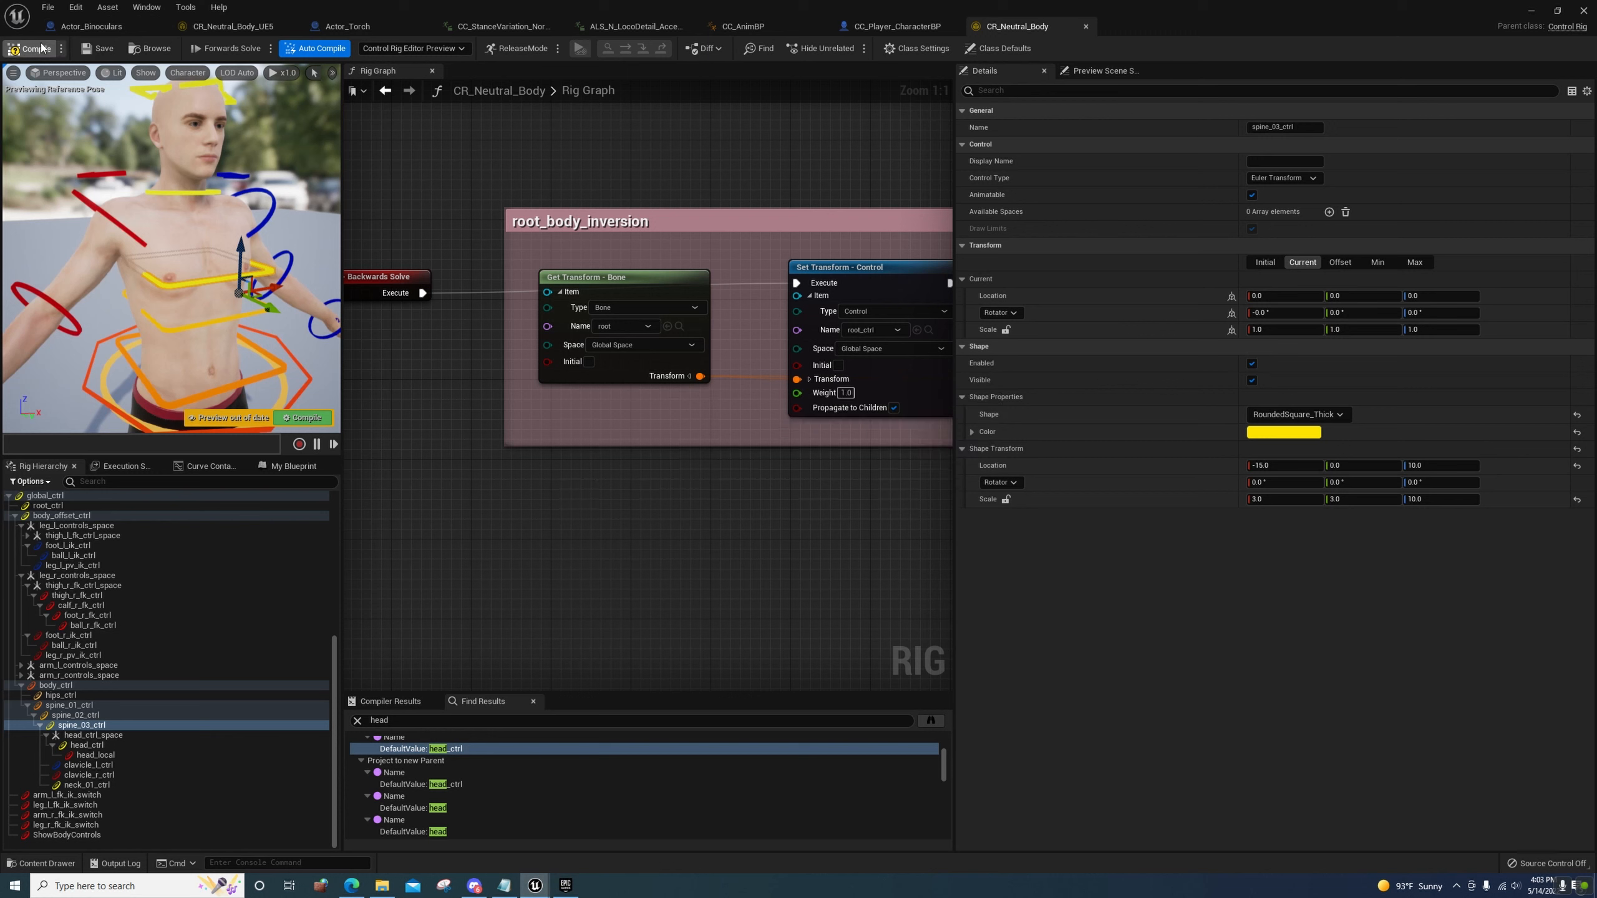
click(43, 49)
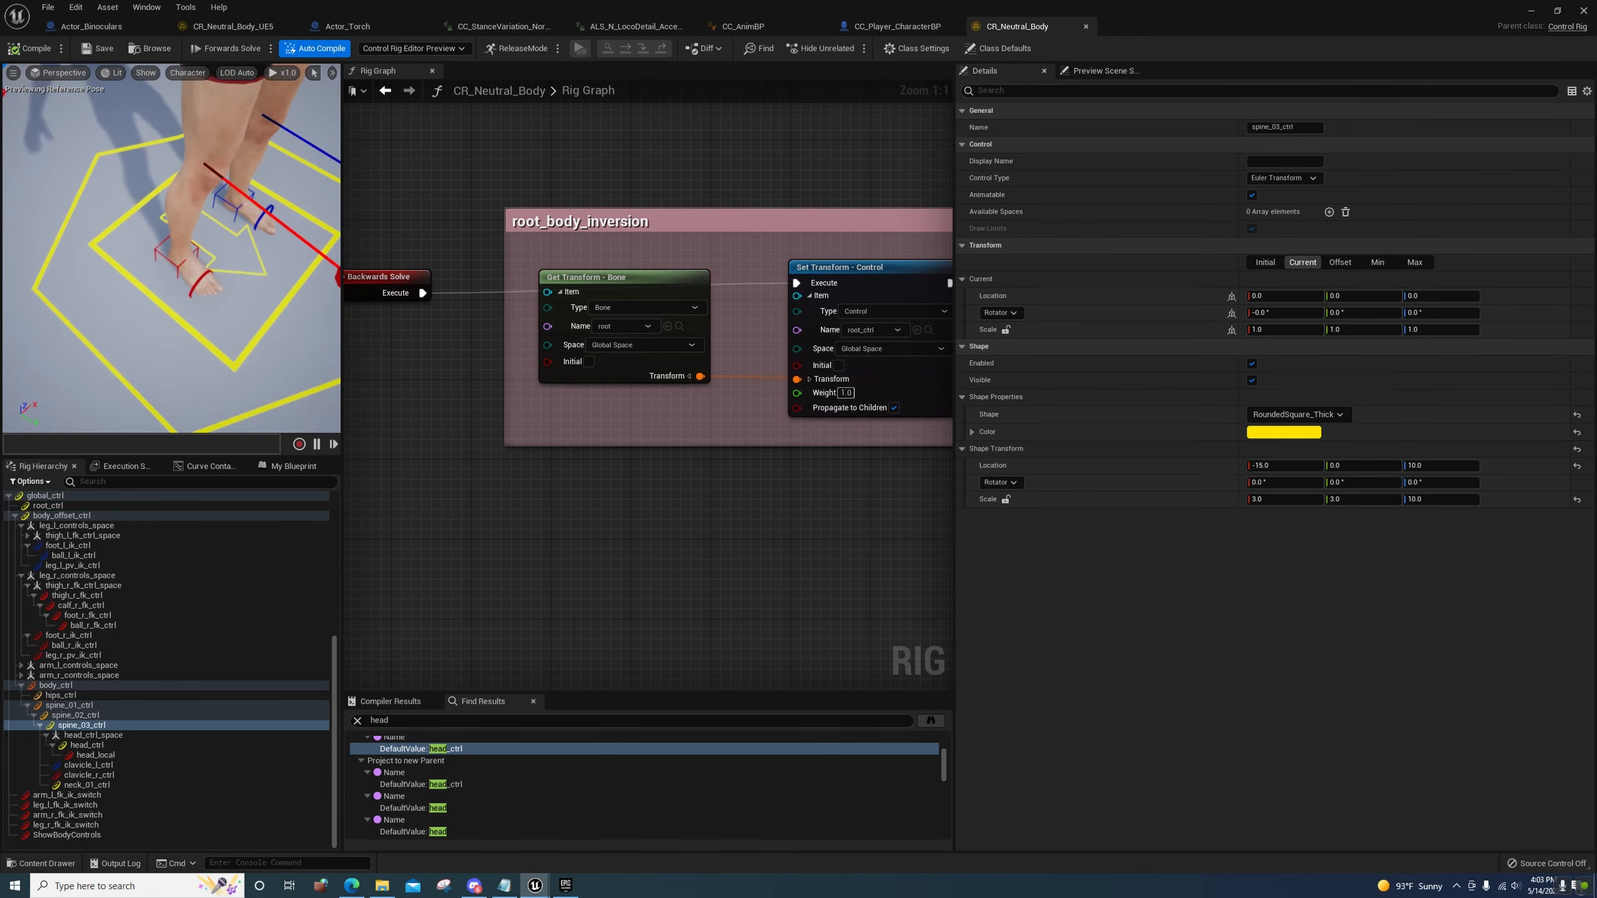